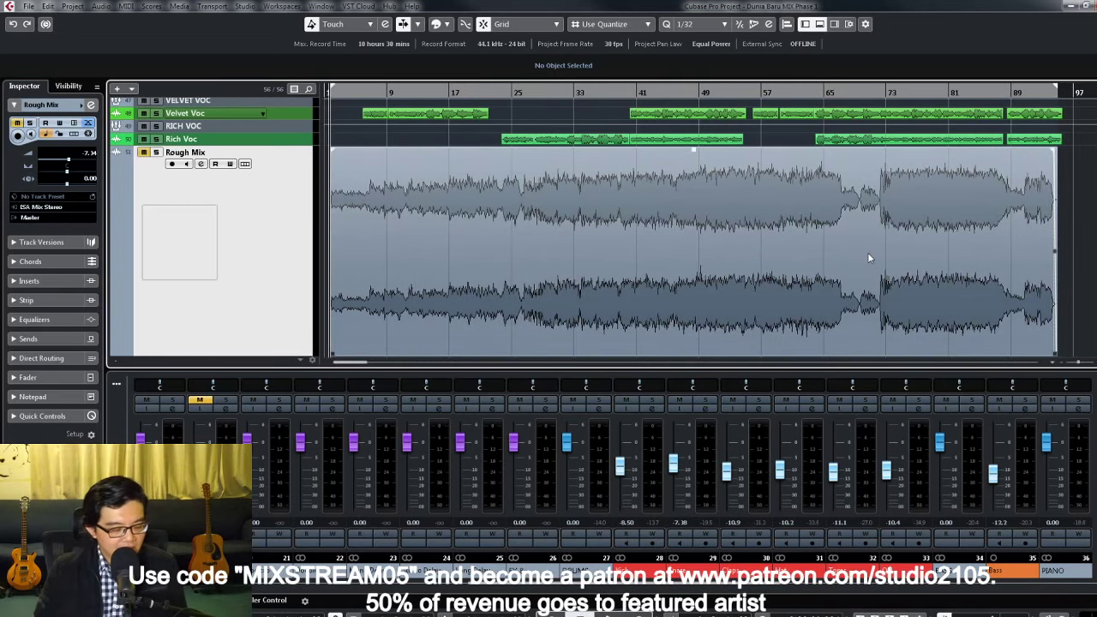
# Step: Collapse the Group Tracks folder in the track list
pyautogui.scroll(10, 862, 255)
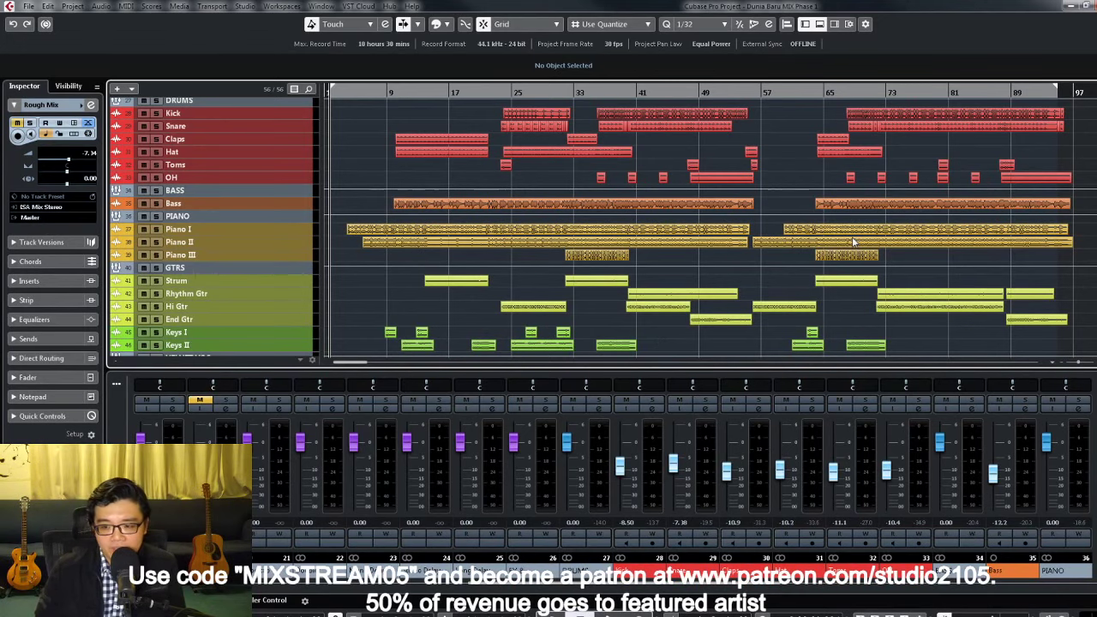
pyautogui.scroll(3, 849, 236)
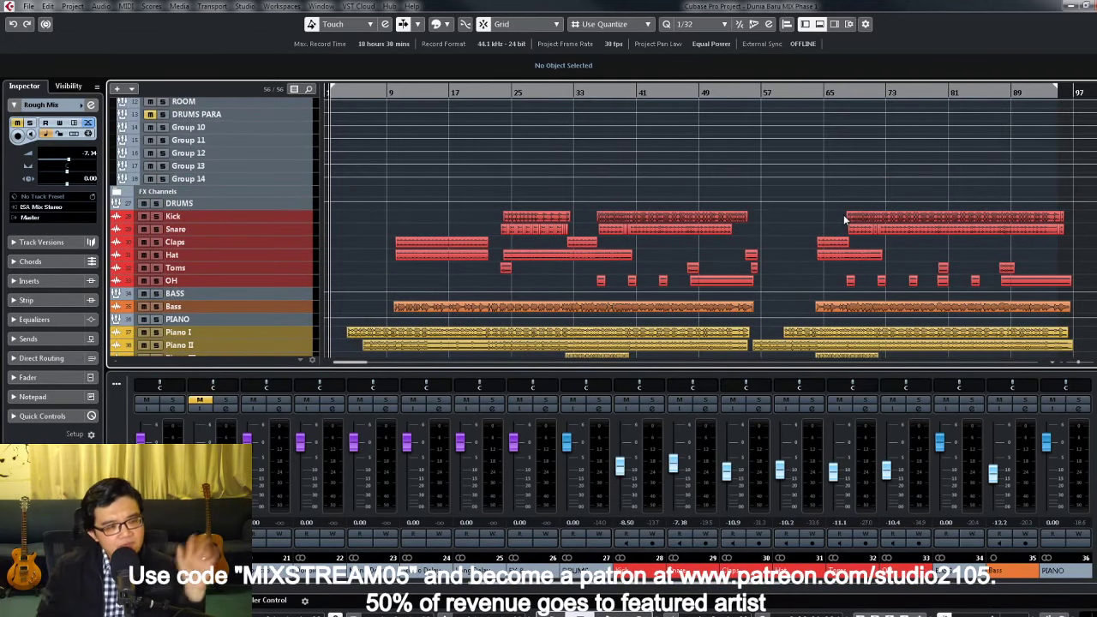
pyautogui.scroll(3, 391, 208)
pyautogui.click(117, 166)
pyautogui.scroll(-3, 634, 215)
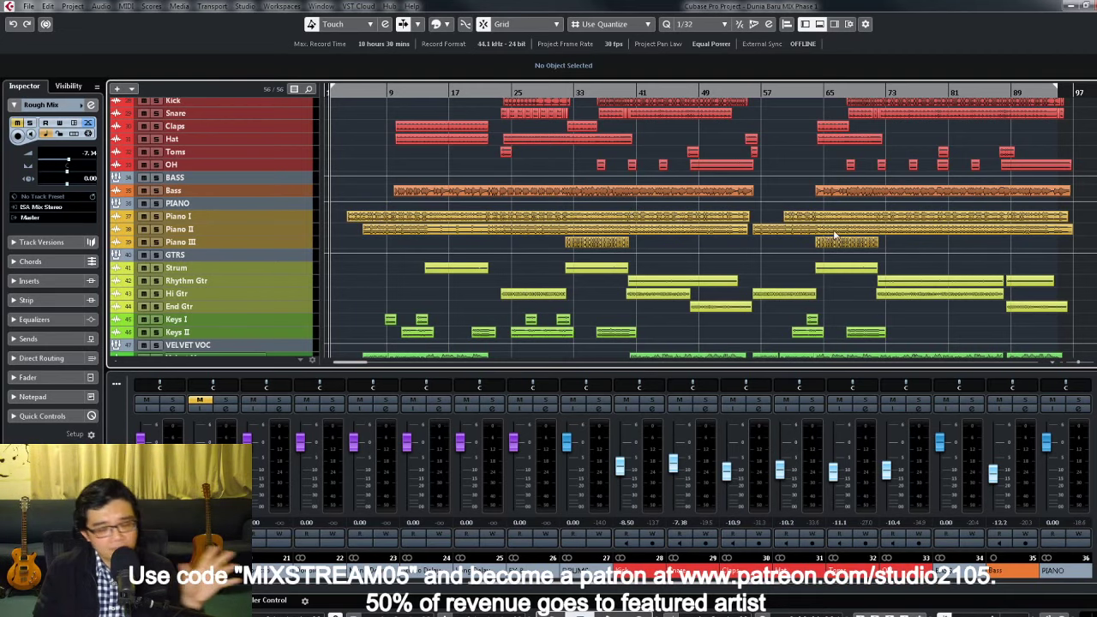
pyautogui.scroll(2, 827, 237)
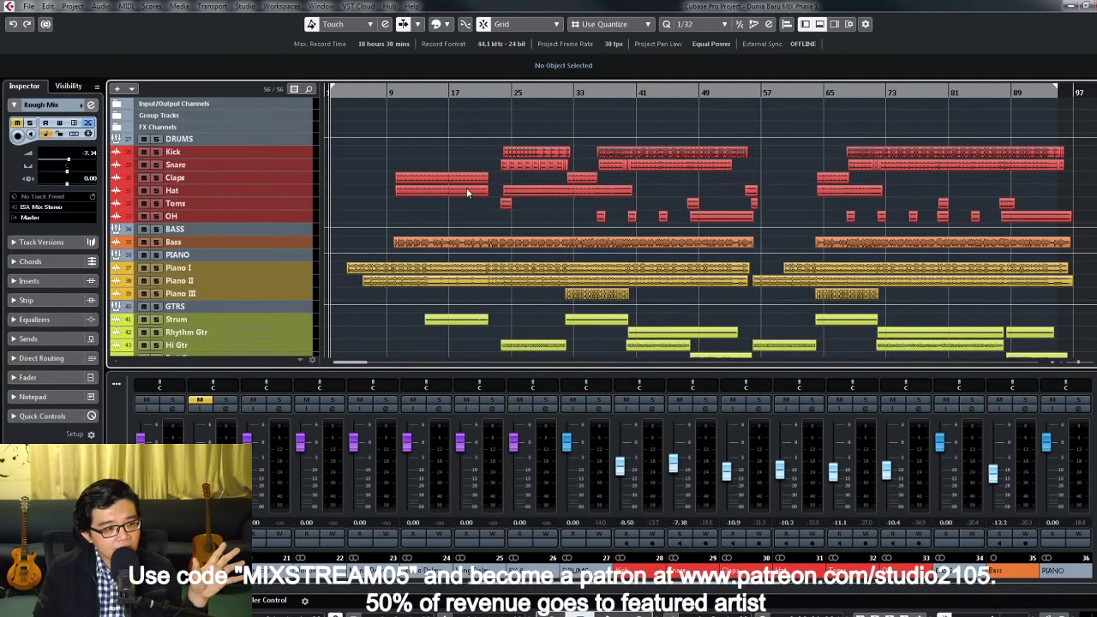
# Step: Select the audio clips on all drum tracks from Kick to OH in the arrangement
pyautogui.moveTo(378, 147); pyautogui.dragTo(1004, 224)
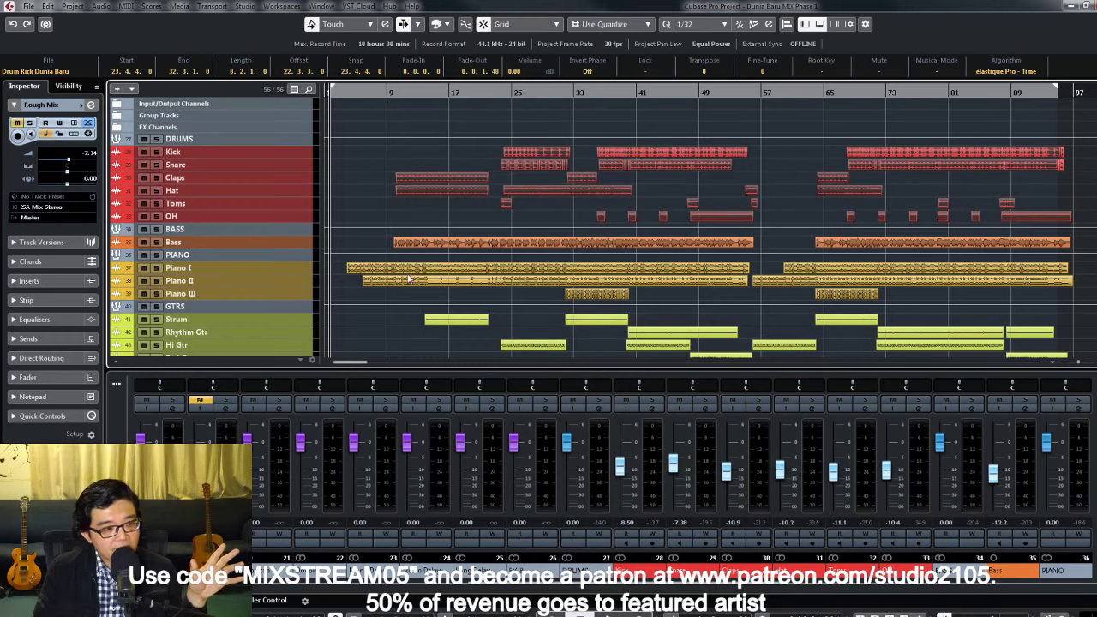
pyautogui.scroll(-2, 816, 263)
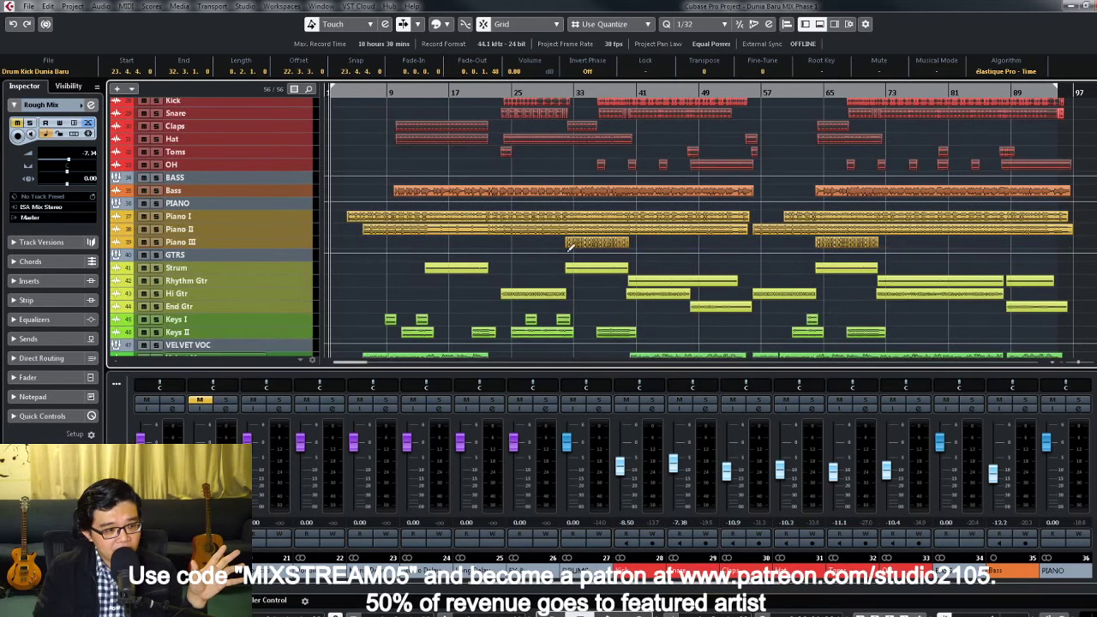
pyautogui.scroll(-3, 896, 266)
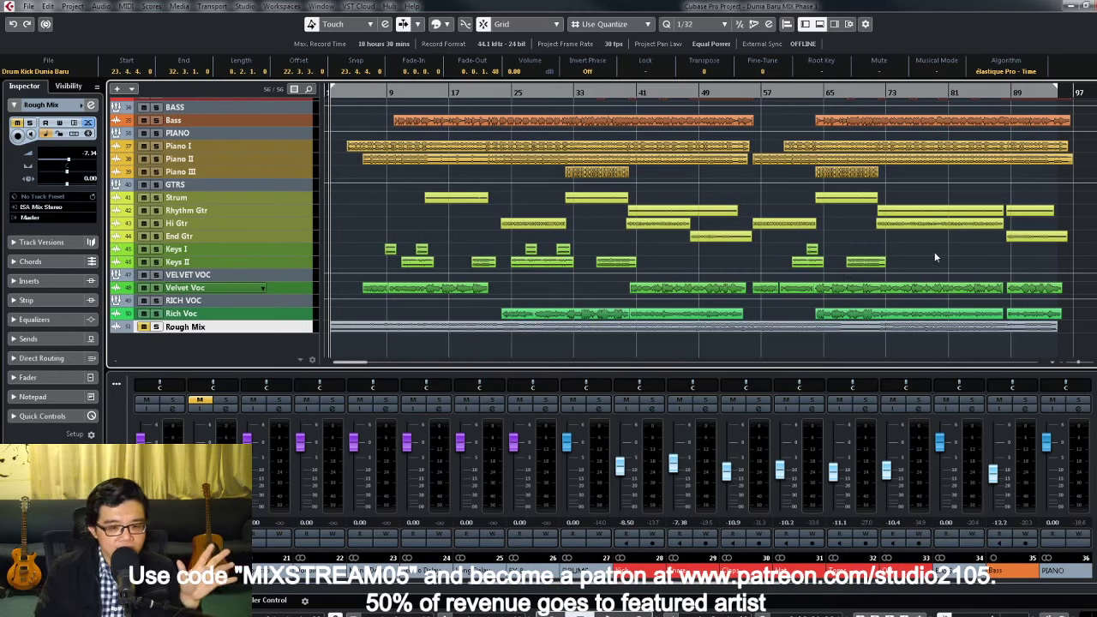
pyautogui.scroll(2, 926, 253)
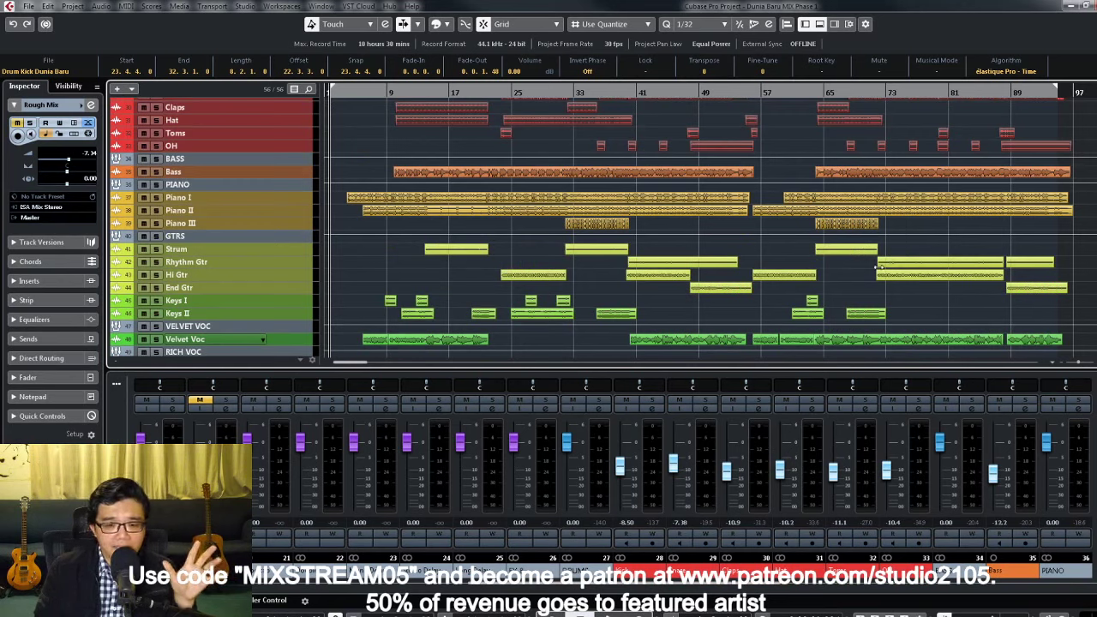
pyautogui.scroll(4, 867, 281)
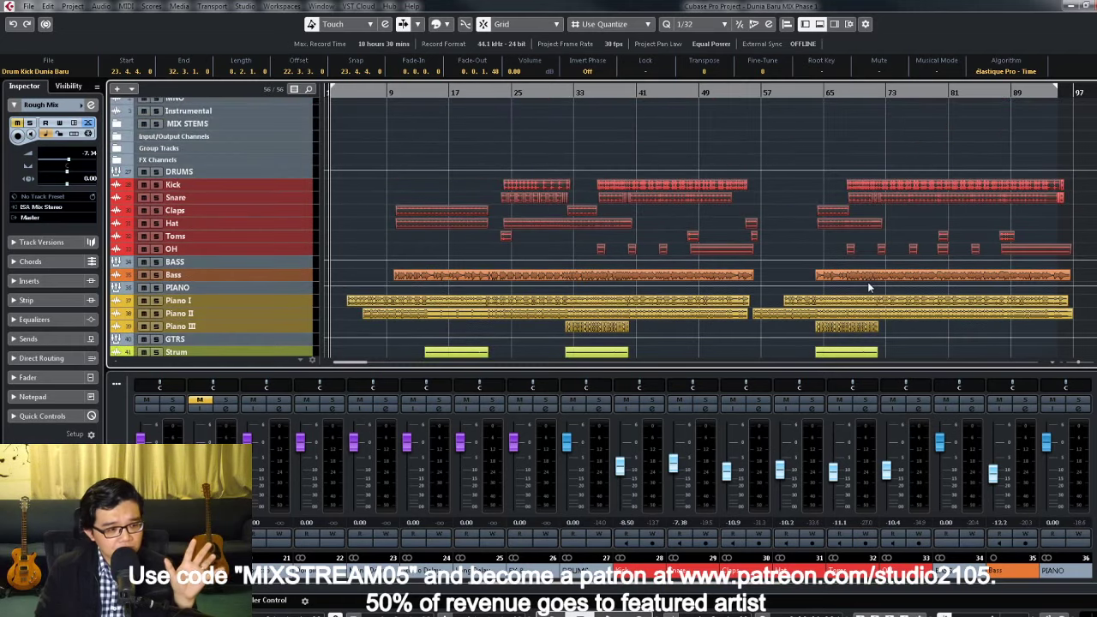
# Step: Move the playback position to about bar 3, just before the first Piano I clip, and start playback
pyautogui.click(337, 93)
pyautogui.scroll(-4, 497, 139)
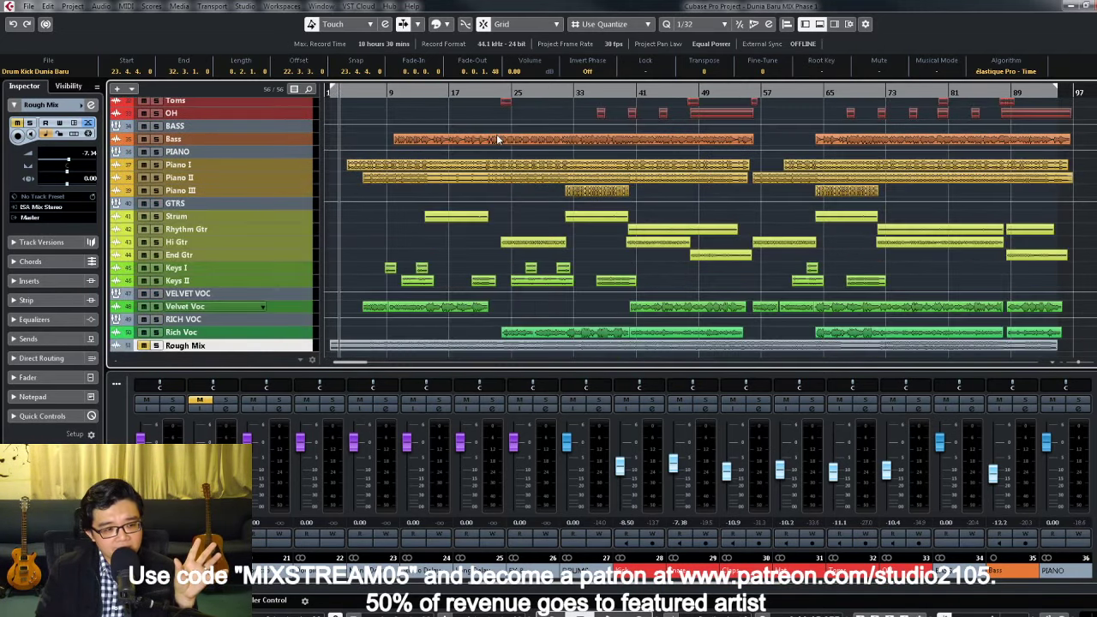
pyautogui.scroll(-1, 497, 139)
pyautogui.scroll(3, 496, 142)
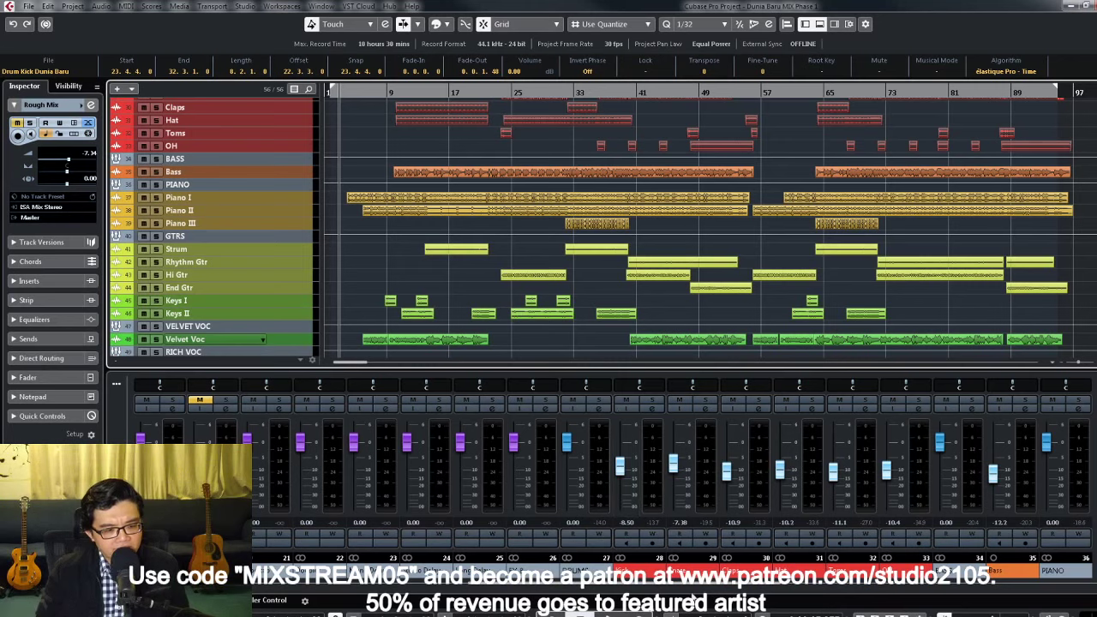
pyautogui.moveTo(688, 590); pyautogui.dragTo(842, 603)
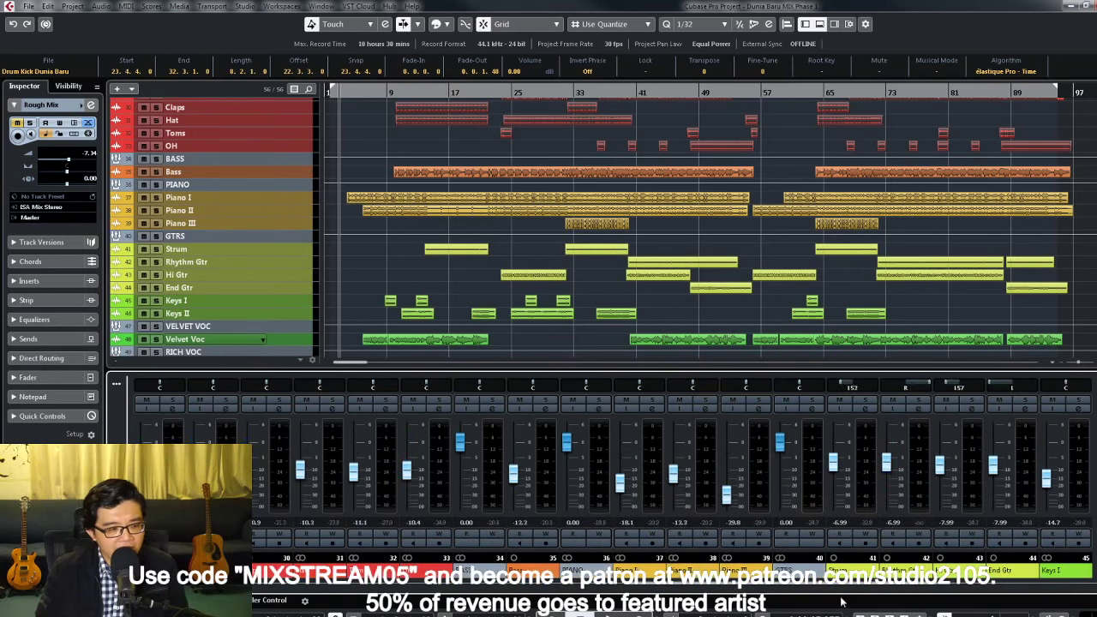
pyautogui.click(344, 93)
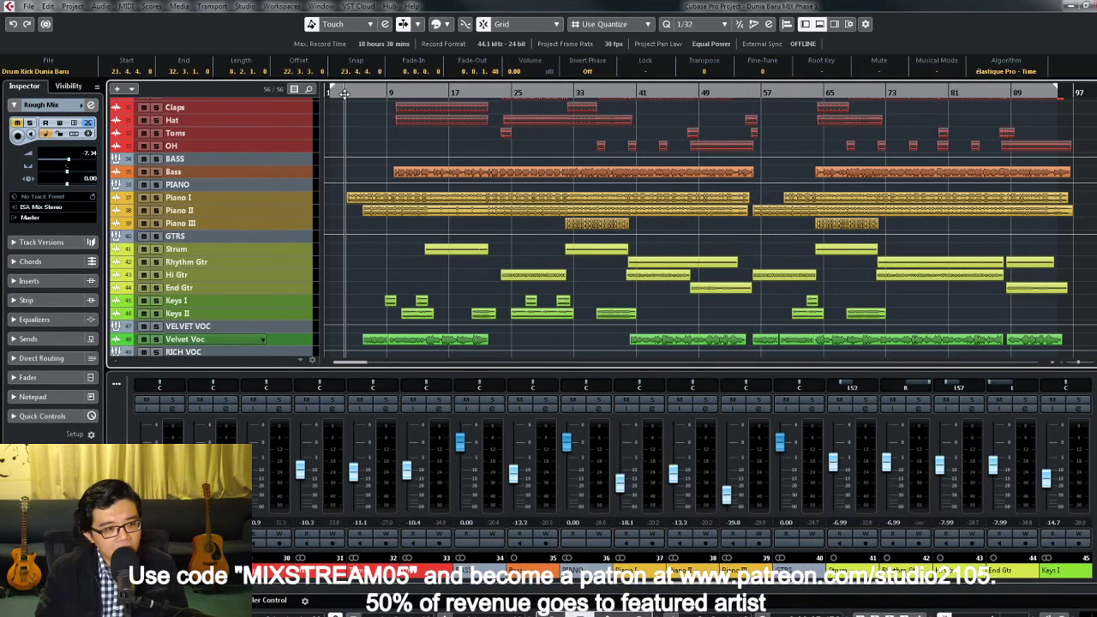
pyautogui.scroll(3, 362, 108)
pyautogui.scroll(-5, 369, 113)
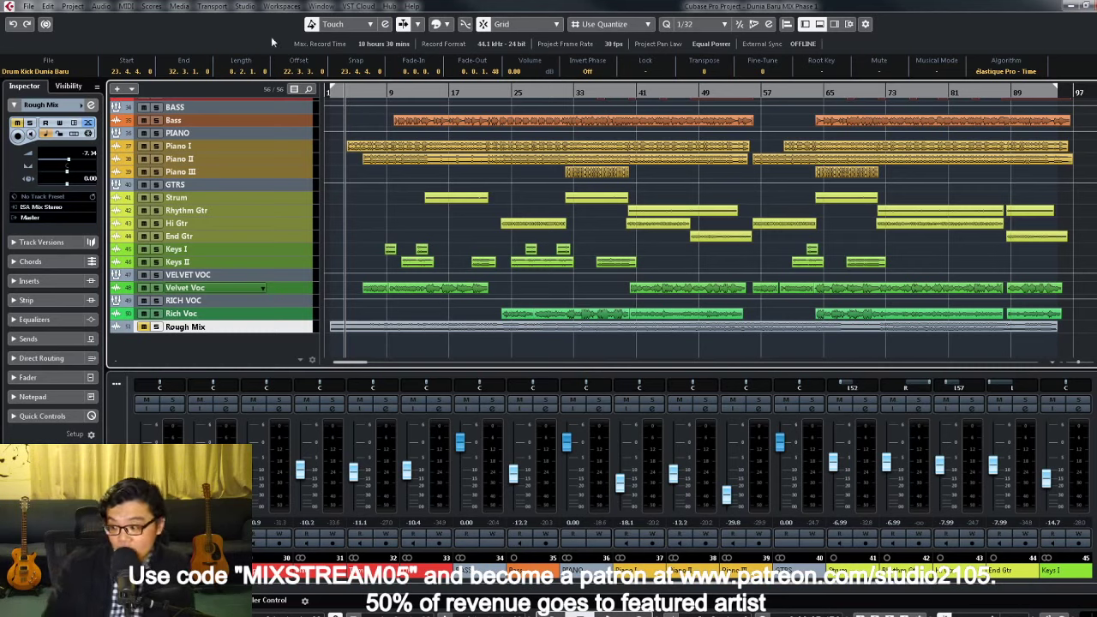
pyautogui.press('space')
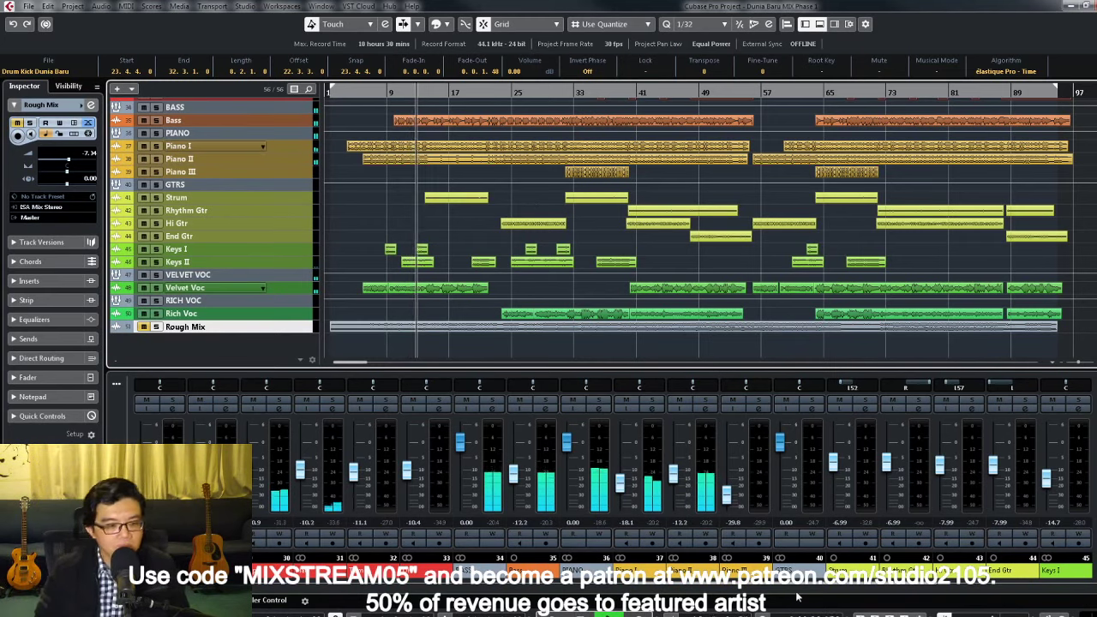
# Step: Bring the vocal channels into the mixer, then select the Velvet Voc and Rich Voc tracks and enlarge their height
pyautogui.hscroll(1, 797, 589)
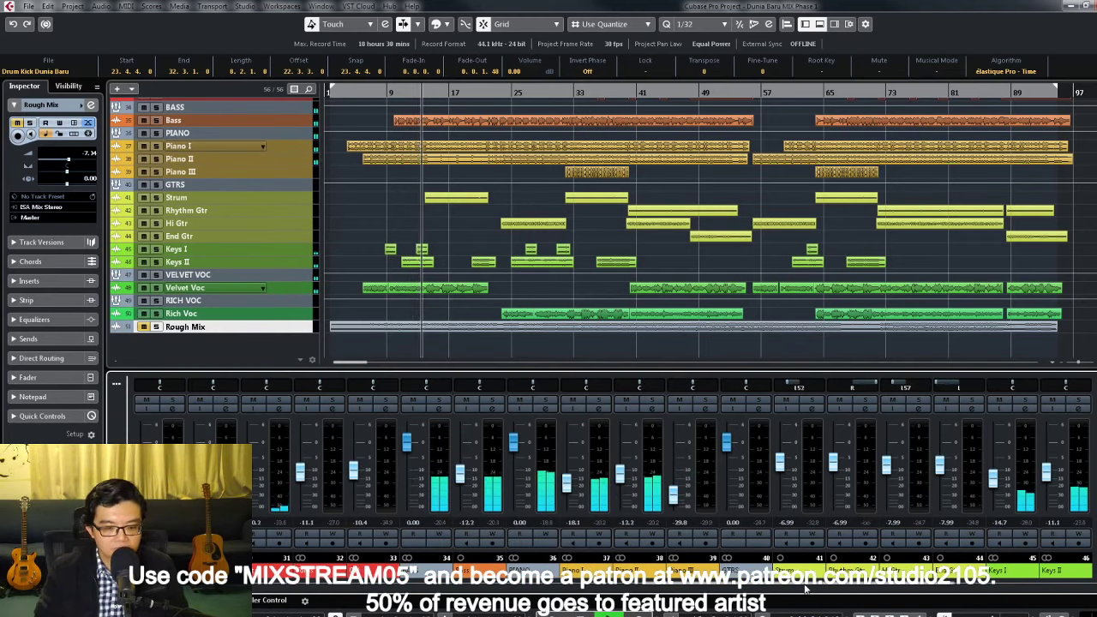
pyautogui.hscroll(1, 814, 588)
pyautogui.hscroll(1, 831, 587)
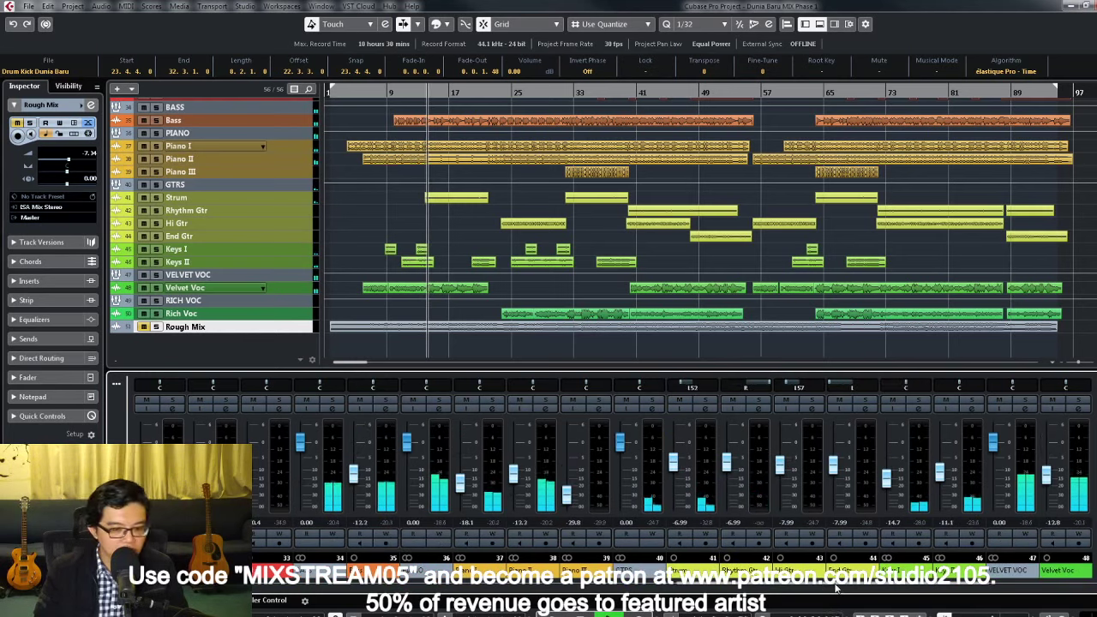
pyautogui.hscroll(3, 845, 587)
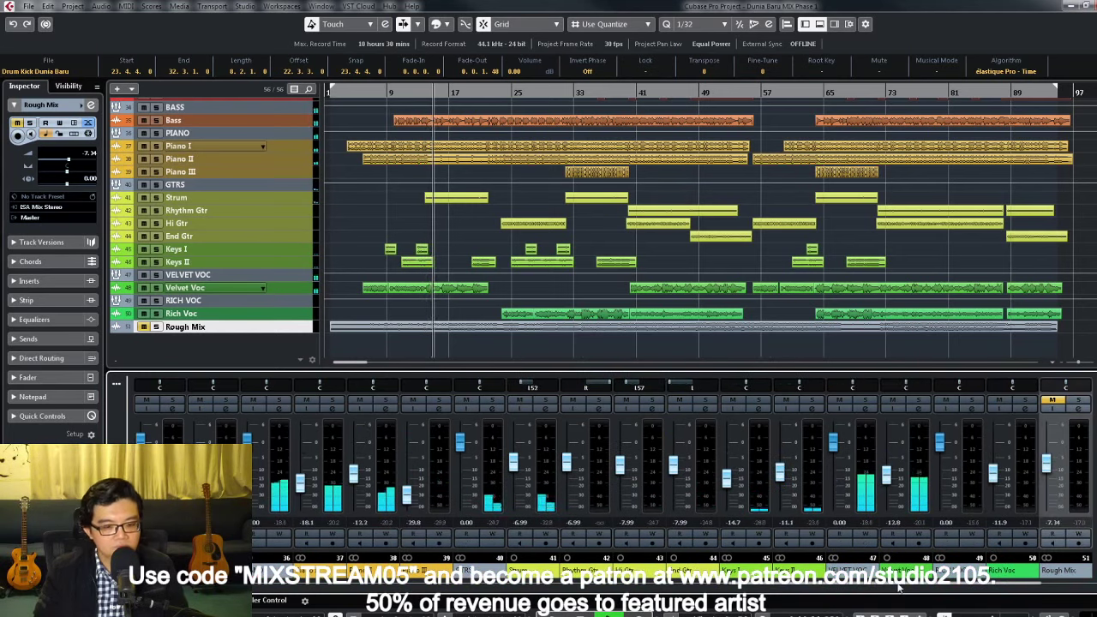
pyautogui.click(300, 288)
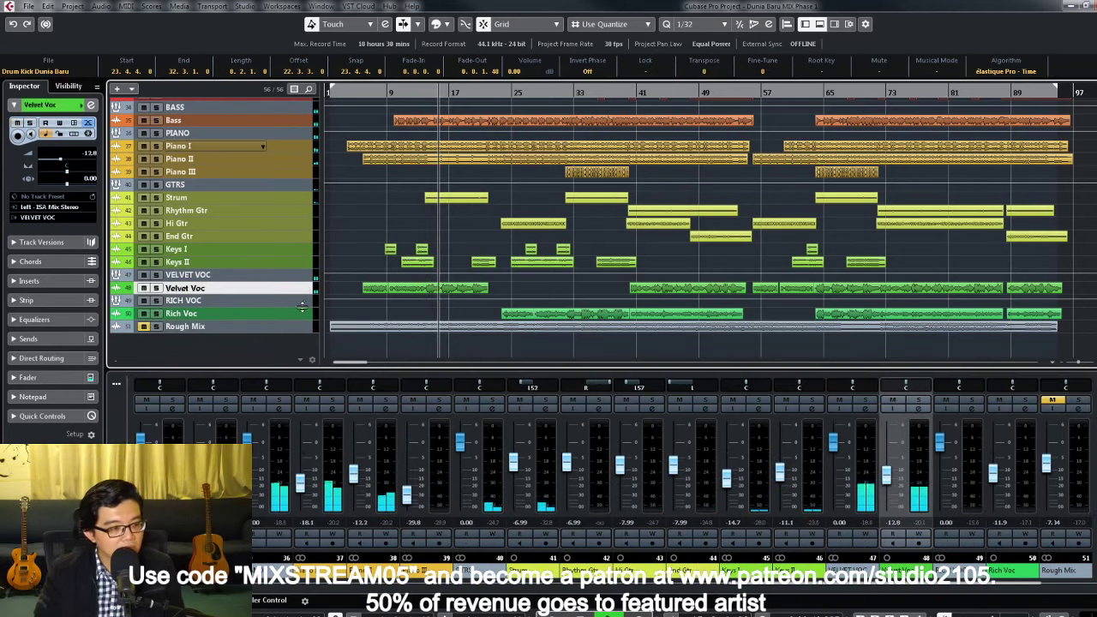
pyautogui.hotkey('ctrl', 'Down')
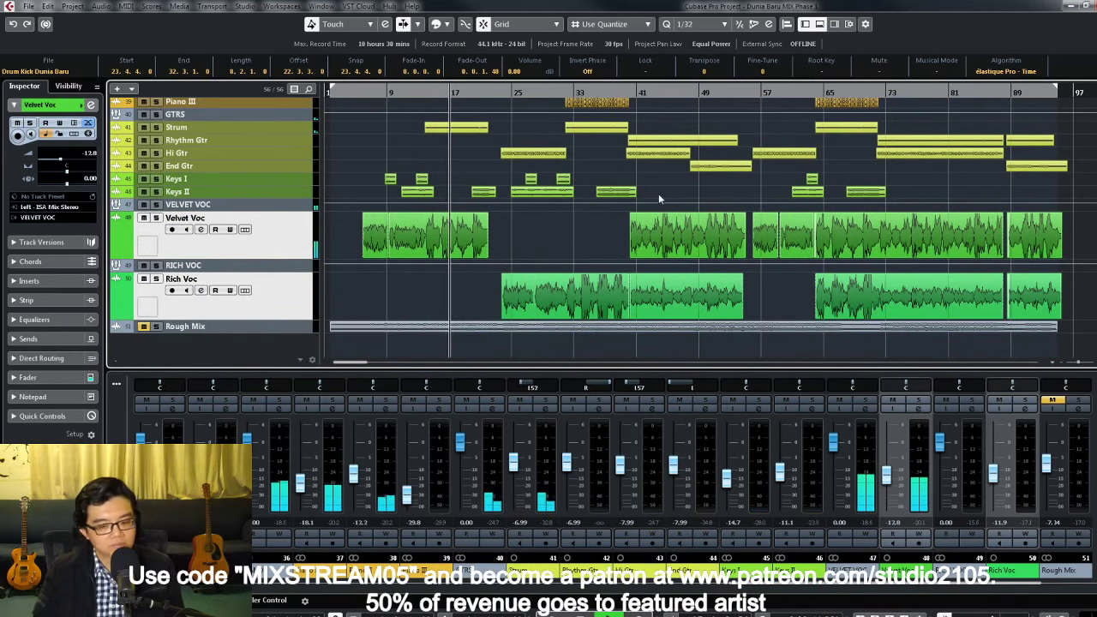
# Step: Raise the Rich Voc channel's fader to -8.31 dB during playback
pyautogui.scroll(5, 690, 179)
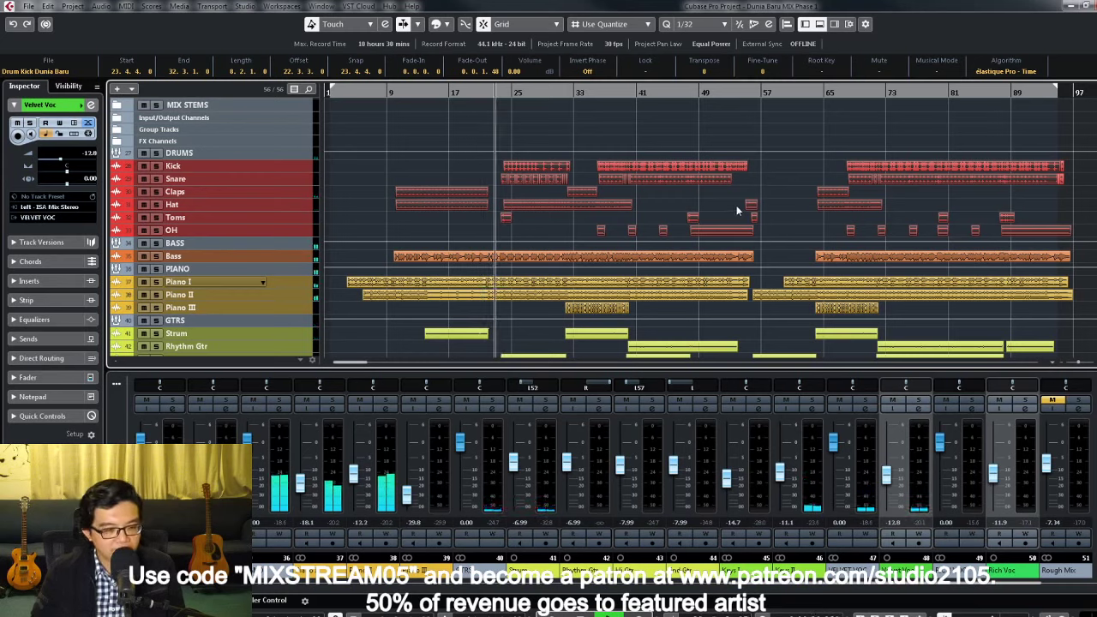
pyautogui.scroll(-4, 737, 209)
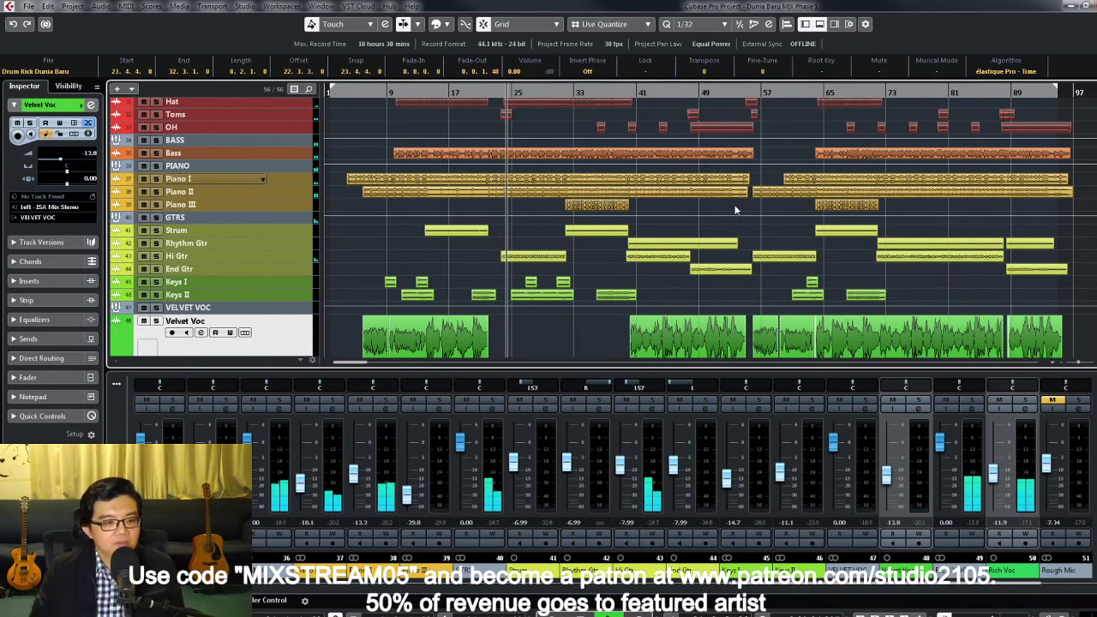
pyautogui.scroll(-2, 701, 254)
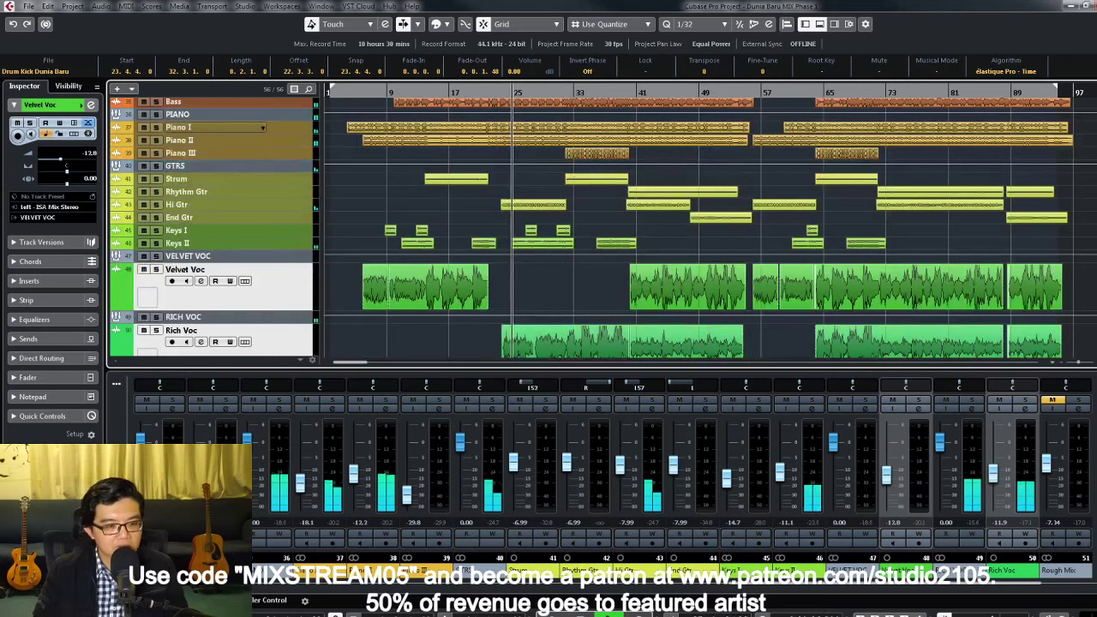
pyautogui.click(1000, 472)
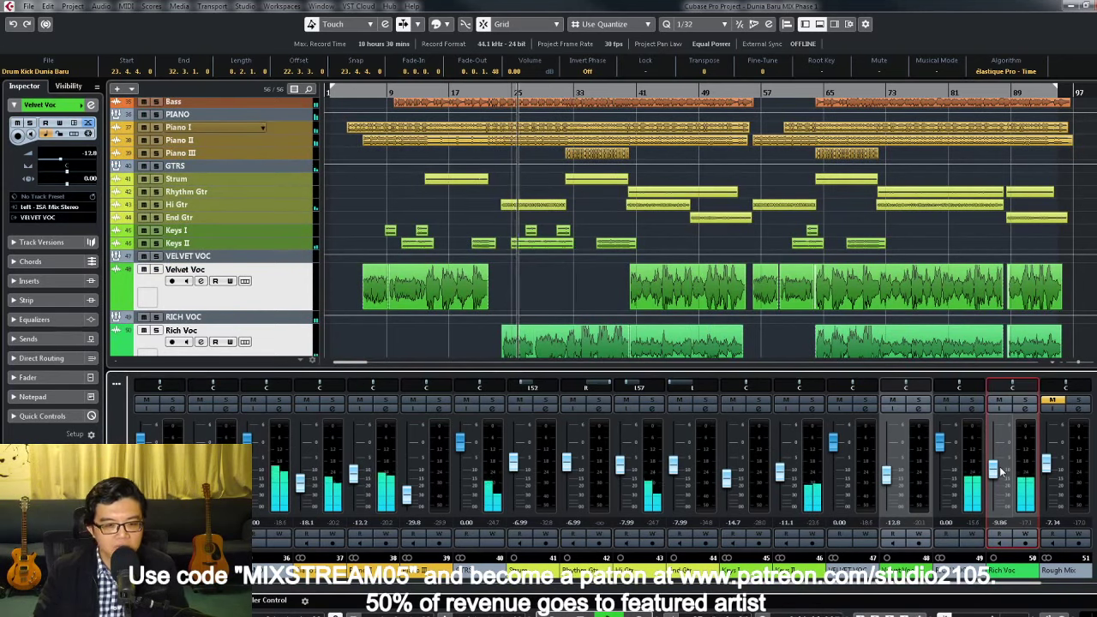
pyautogui.moveTo(1001, 472); pyautogui.dragTo(1001, 465)
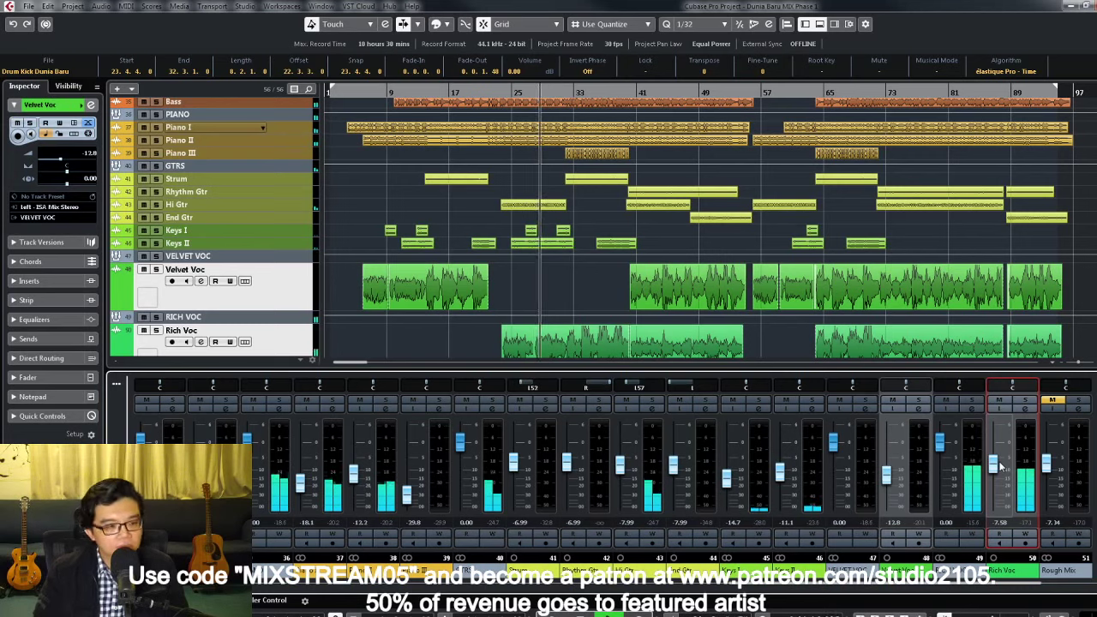
pyautogui.moveTo(999, 465); pyautogui.dragTo(996, 477)
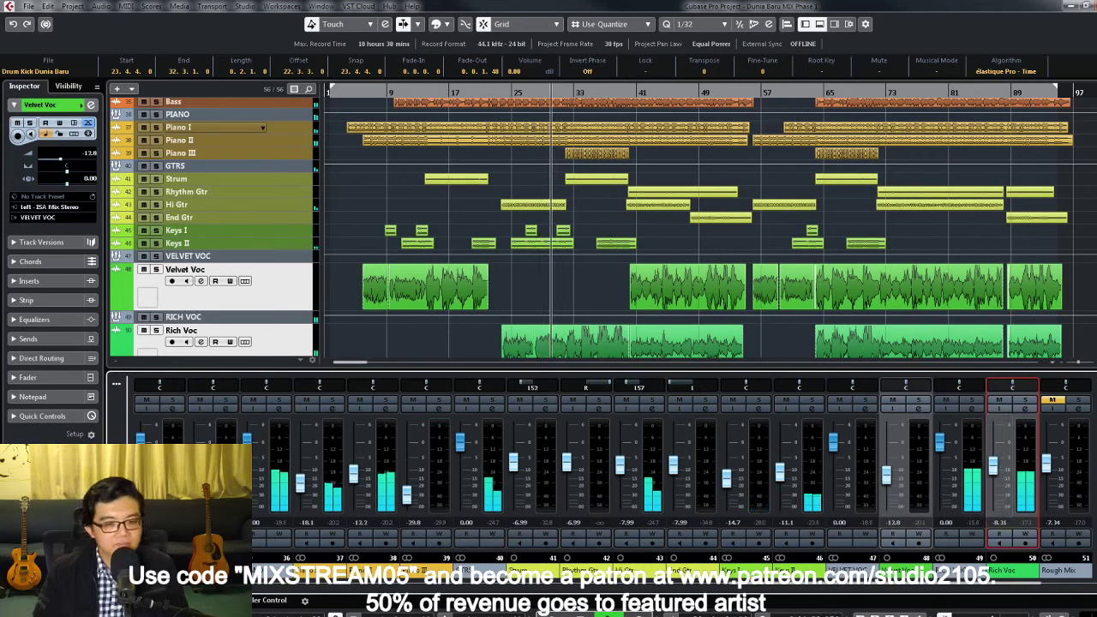
# Step: Lower the Rich Voc fader to -11.0 dB and the Velvet Voc fader to -14.5 dB while the song plays
pyautogui.scroll(-2, 274, 296)
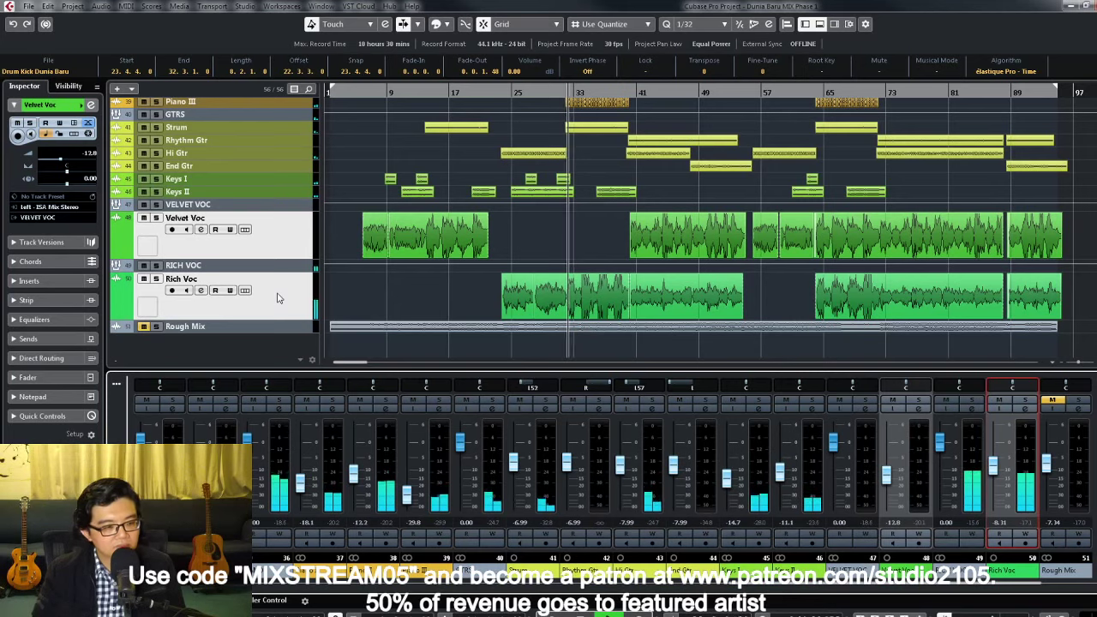
pyautogui.scroll(2, 705, 256)
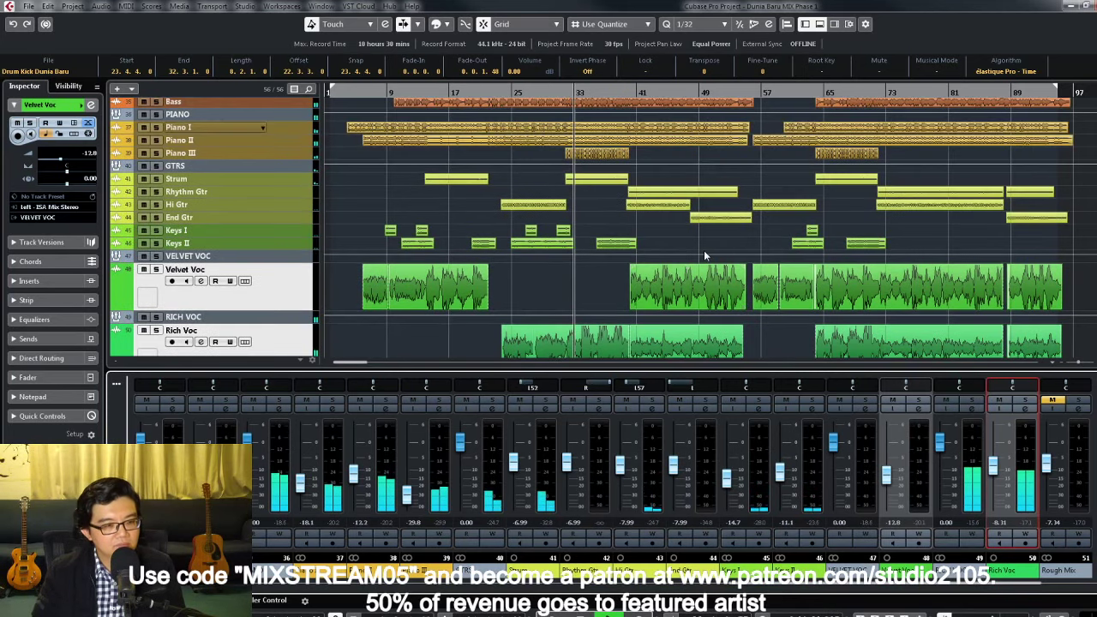
pyautogui.scroll(2, 705, 256)
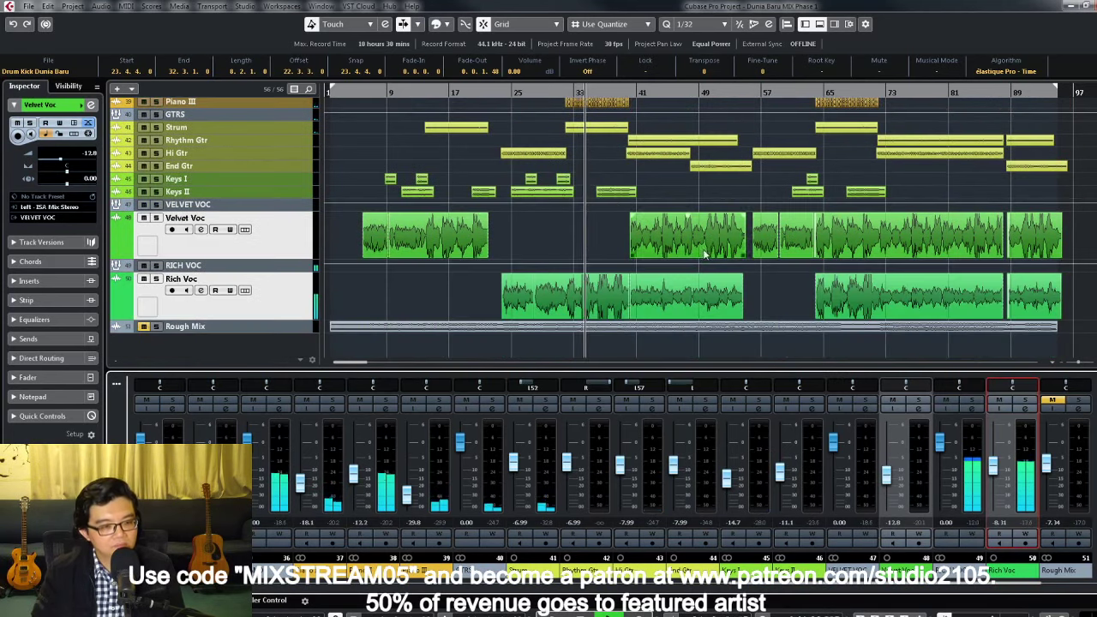
pyautogui.scroll(-4, 704, 255)
pyautogui.moveTo(994, 467); pyautogui.dragTo(997, 481)
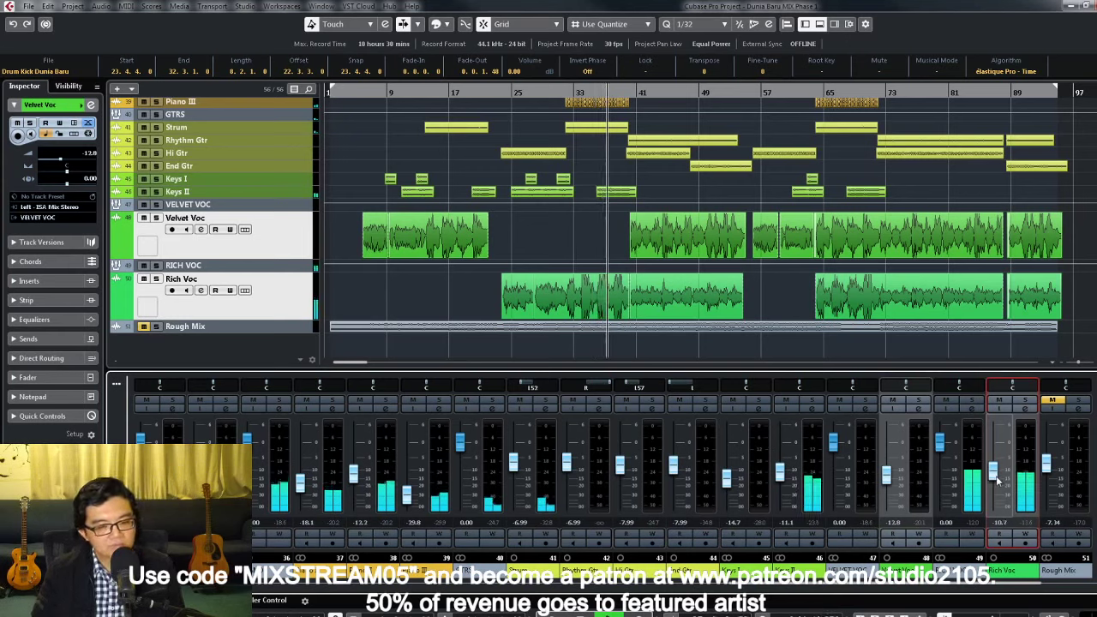
pyautogui.moveTo(998, 481); pyautogui.dragTo(997, 482)
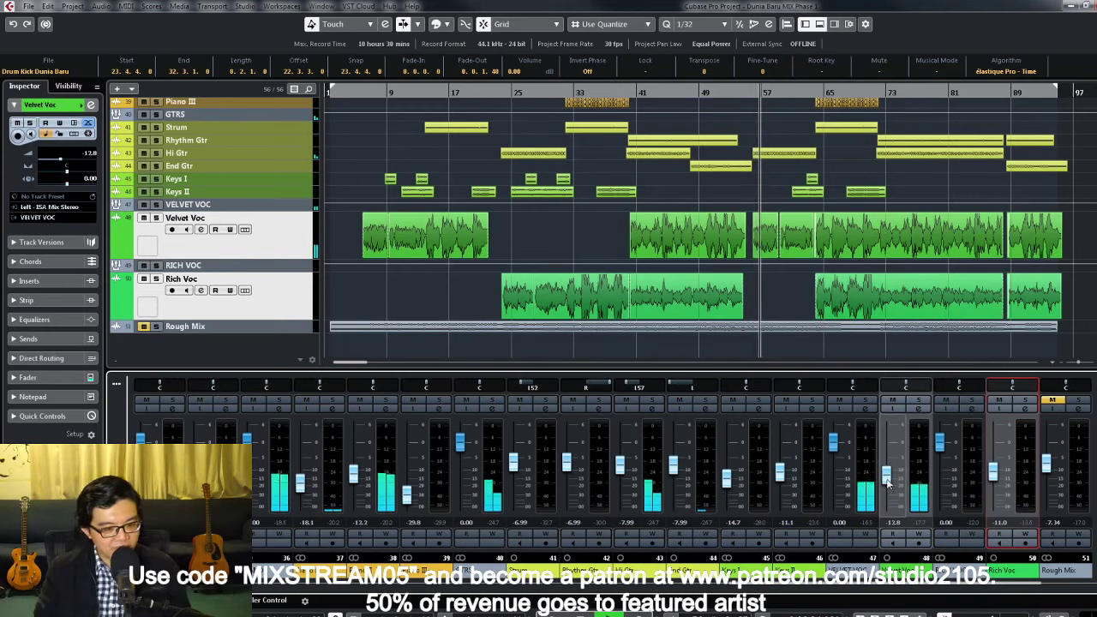
pyautogui.moveTo(887, 478); pyautogui.dragTo(888, 486)
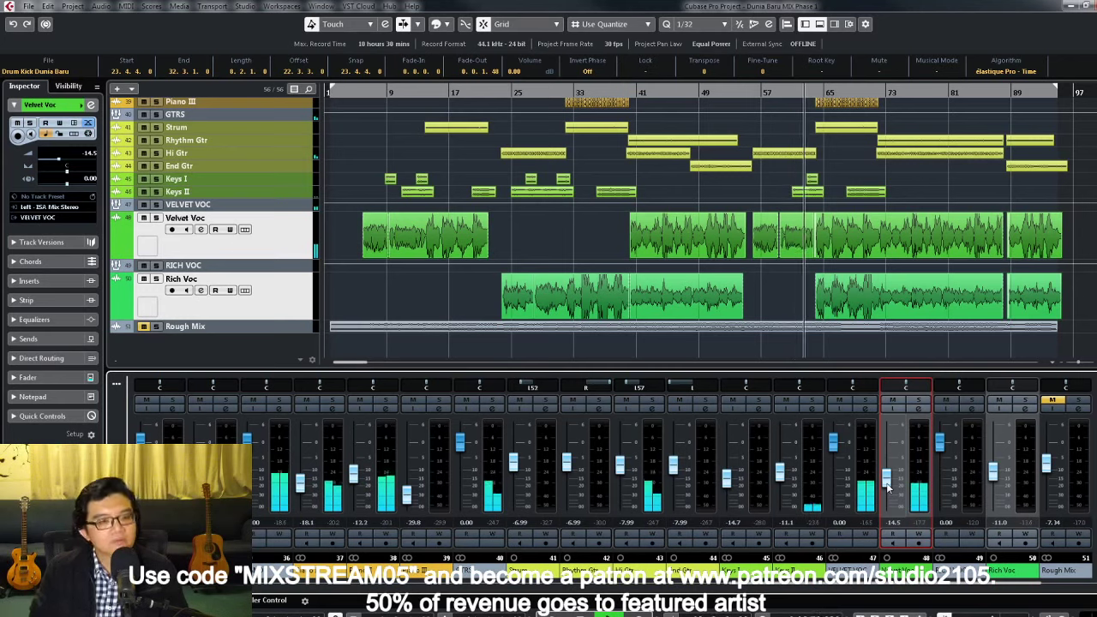
# Step: Return the view to the song's beginning, select the tracks from Snare through Rich Voc, and mute them all
pyautogui.scroll(10, 908, 253)
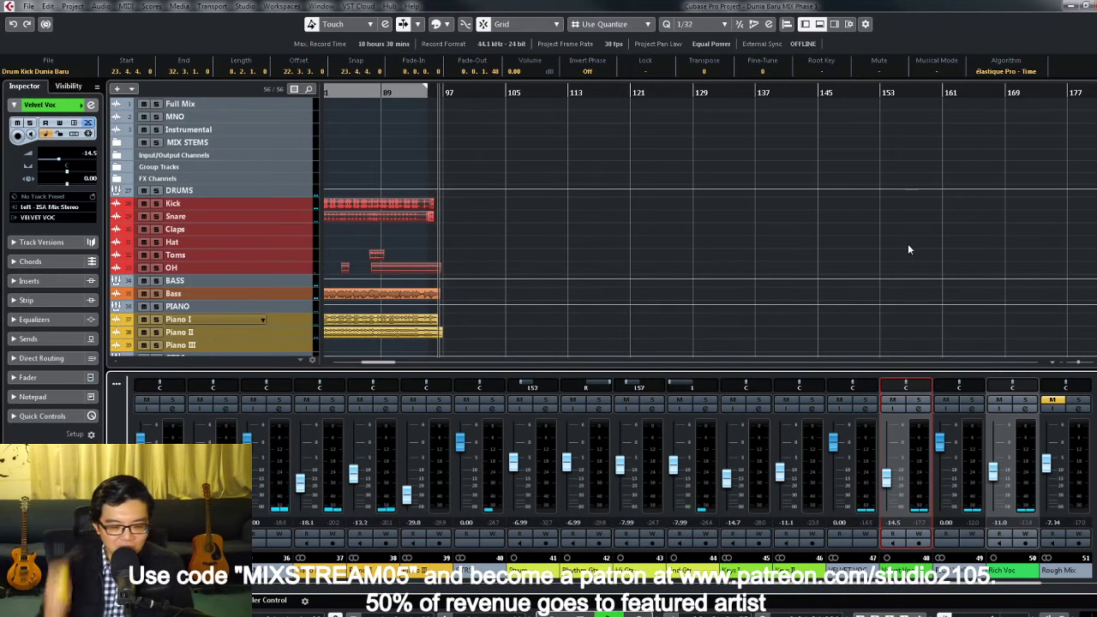
pyautogui.hscroll(-5, 908, 246)
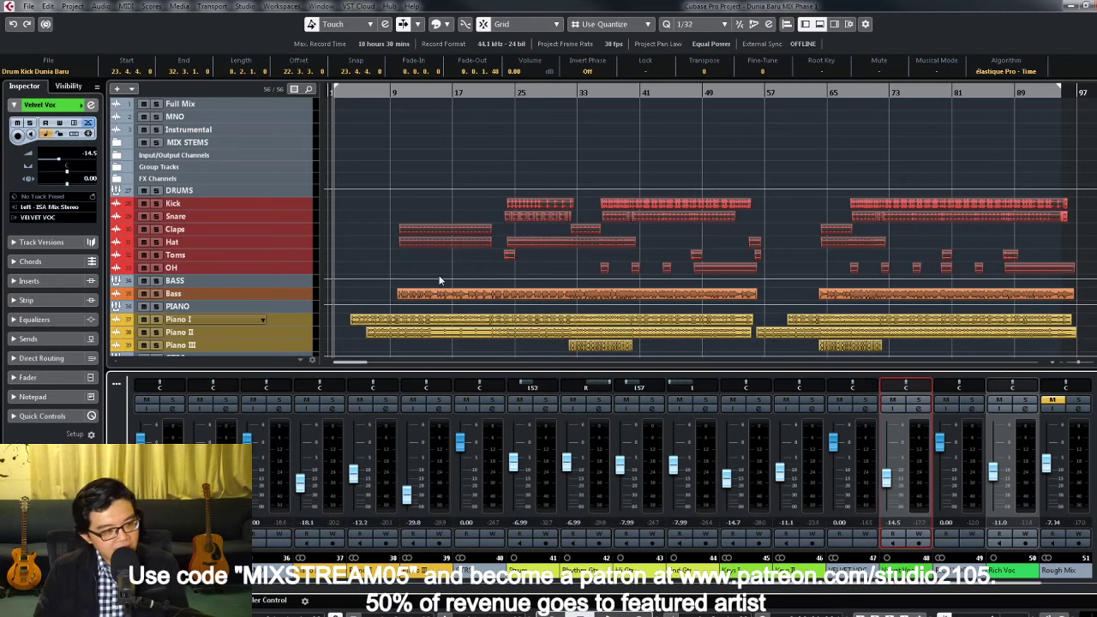
pyautogui.click(298, 218)
pyautogui.scroll(-6, 296, 240)
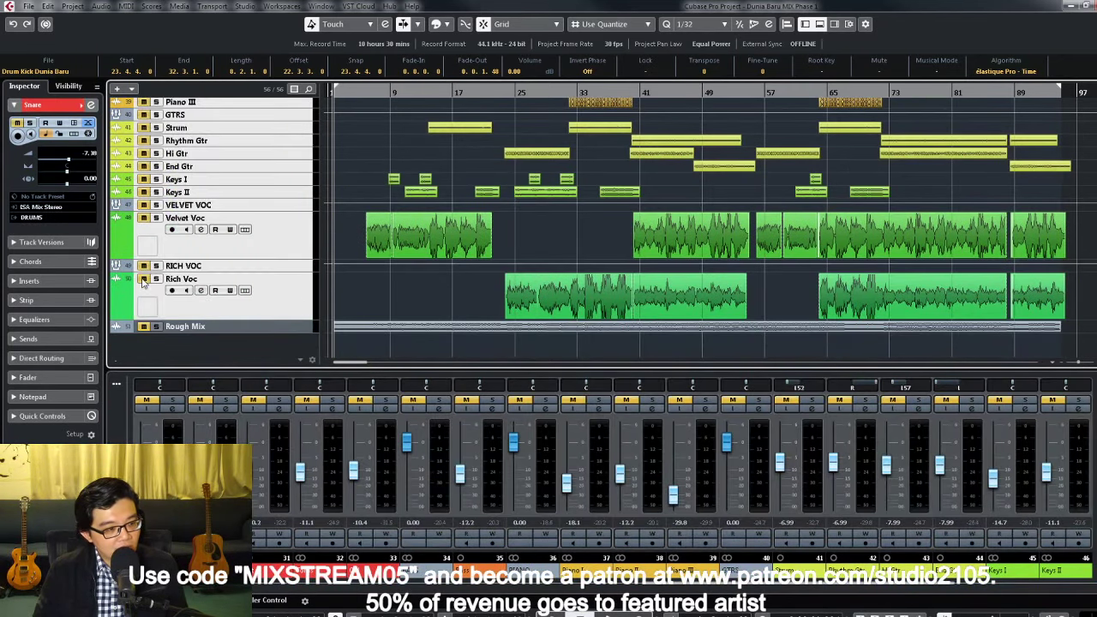
# Step: Select the Kick track in the drums group and enlarge its height to show its waveform
pyautogui.scroll(8, 341, 250)
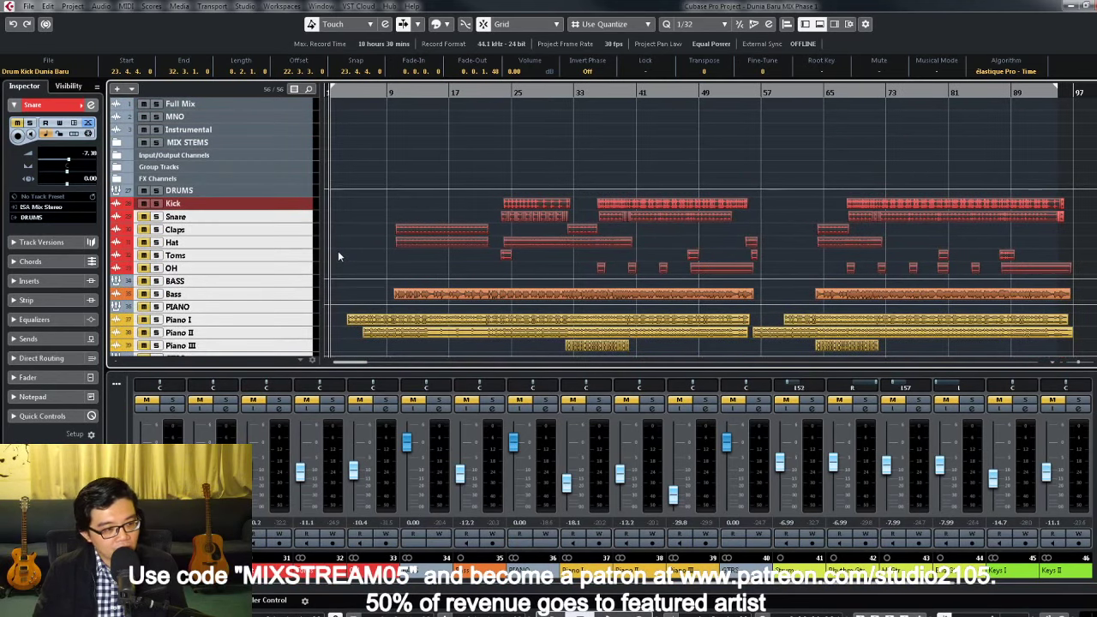
pyautogui.hotkey('ctrl', 'Down')
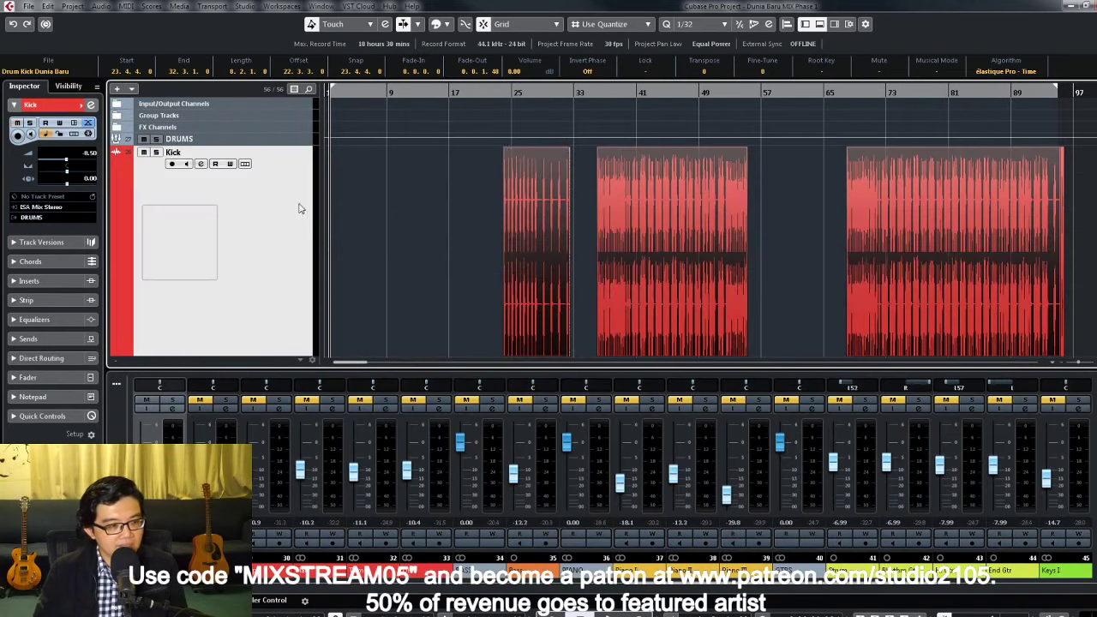
pyautogui.click(912, 230)
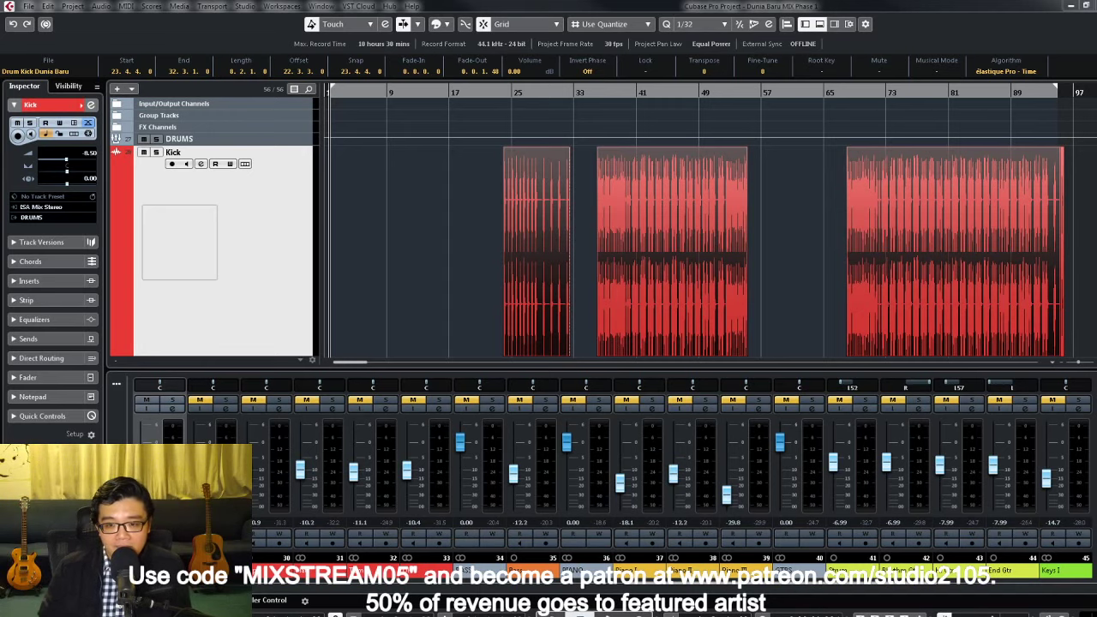
# Step: Examine the STEREO channel's inserts, close its settings, and bring the drum channels into view in the mixer
pyautogui.press('e')
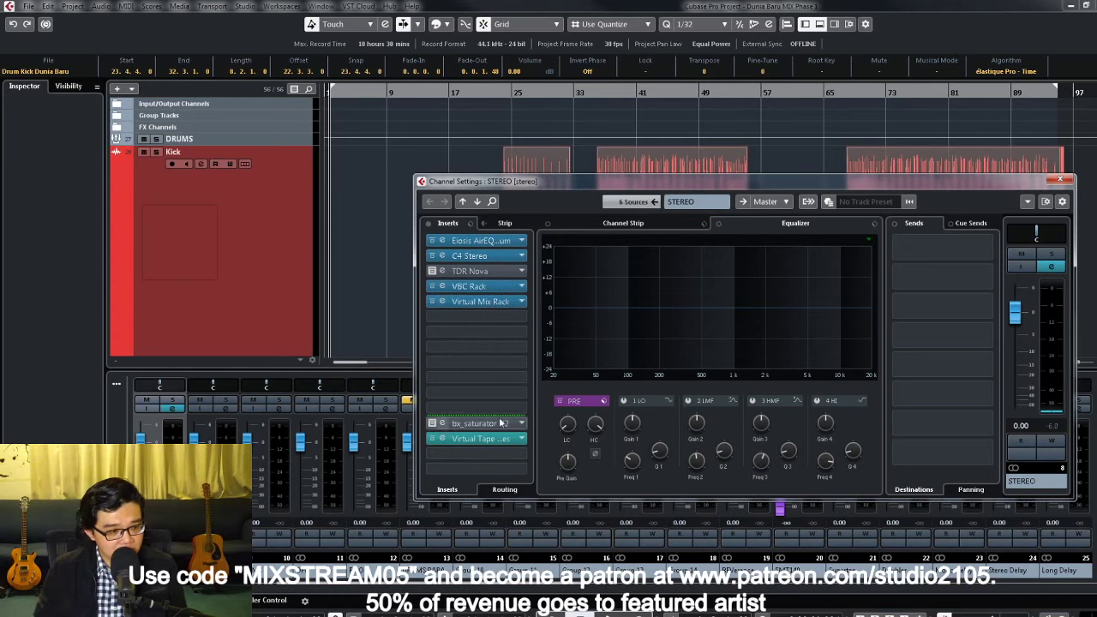
pyautogui.click(1058, 182)
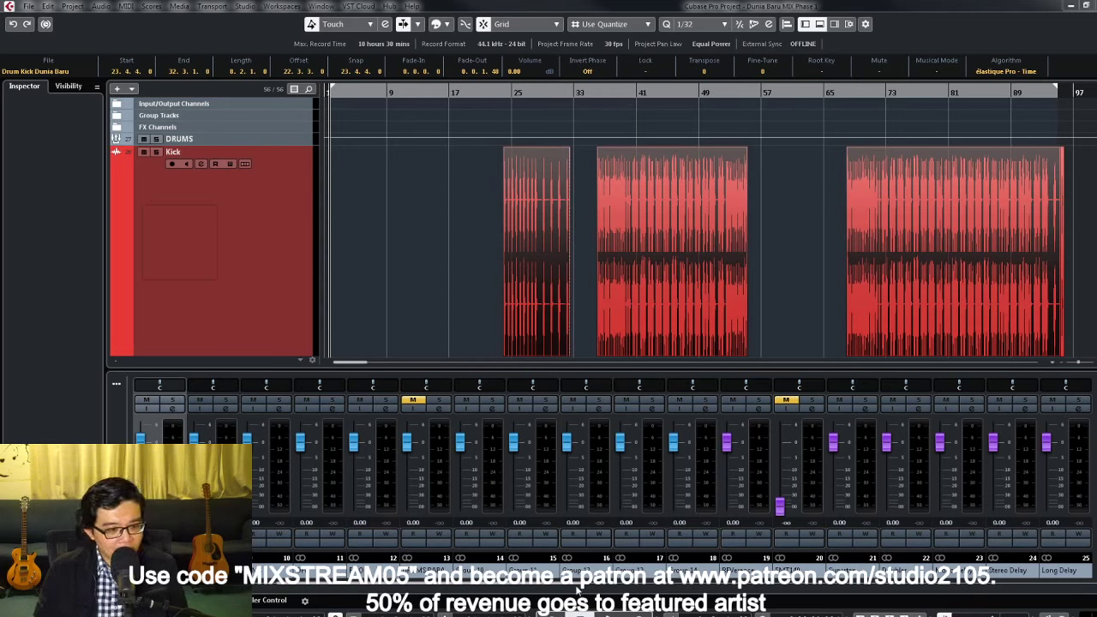
pyautogui.moveTo(564, 590); pyautogui.dragTo(780, 591)
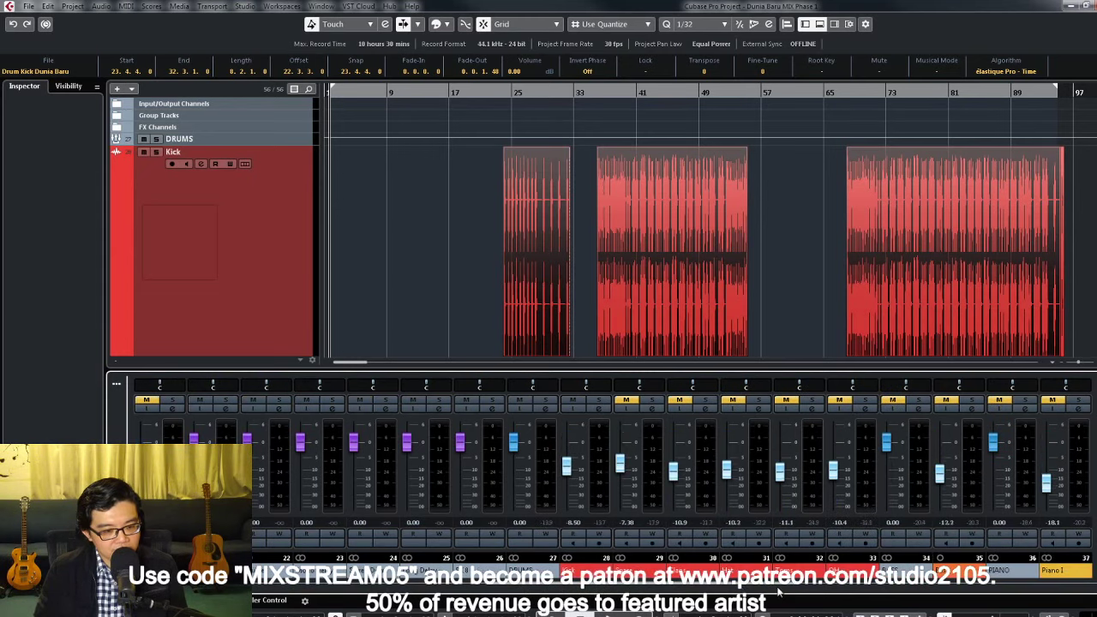
# Step: Open the Kick channel's settings and load the MIX VCC-VTMA DRUMS insert chain preset
pyautogui.click(597, 415)
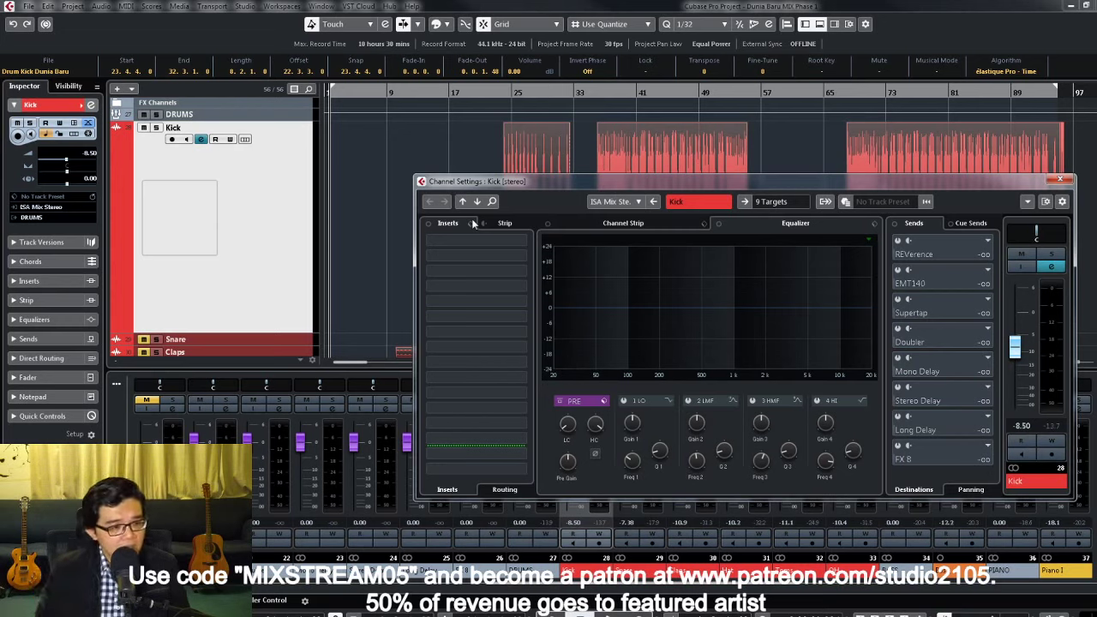
pyautogui.click(470, 224)
pyautogui.click(495, 239)
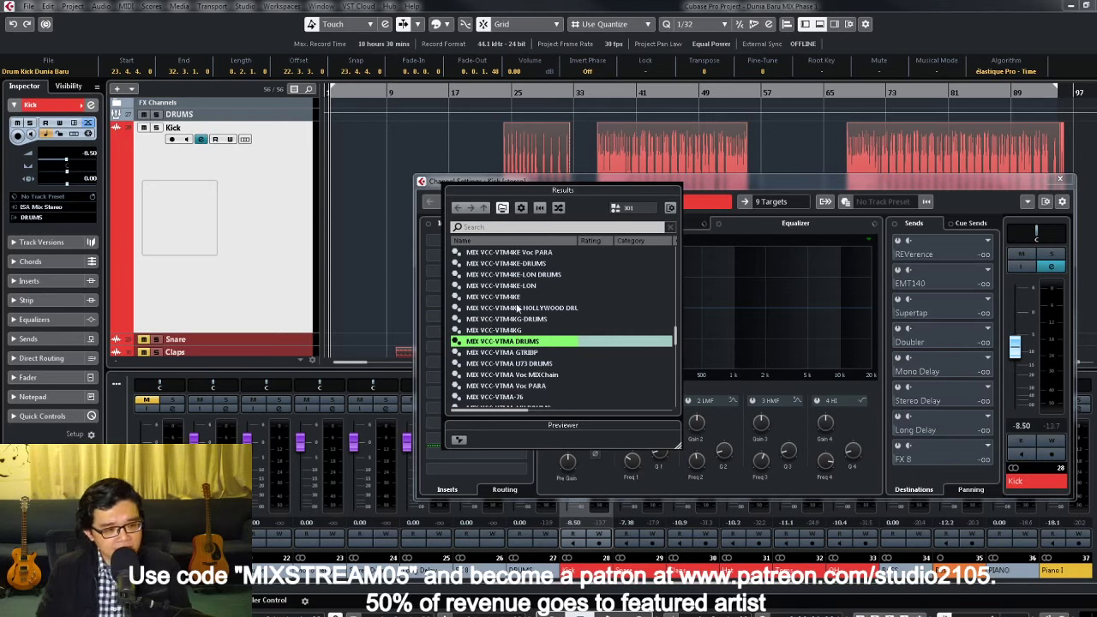
pyautogui.doubleClick(515, 342)
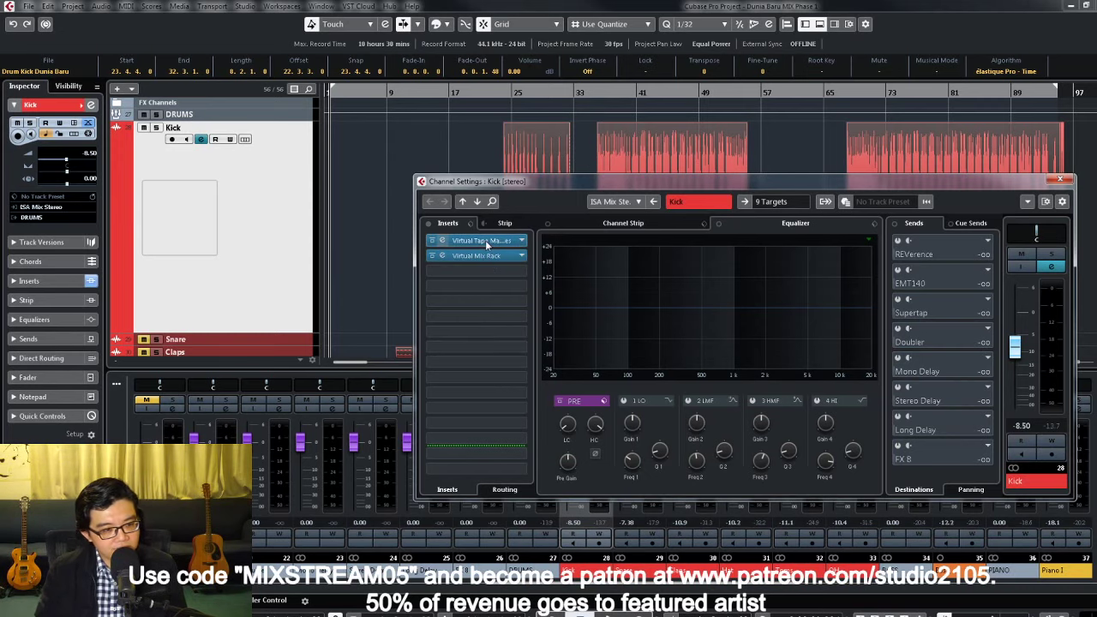
# Step: Review the Kick's Virtual Tape Machines insert, then set its Virtual Mix Rack's Virtual Channel console to Brit 4k E and close the plug-in and channel settings
pyautogui.click(487, 243)
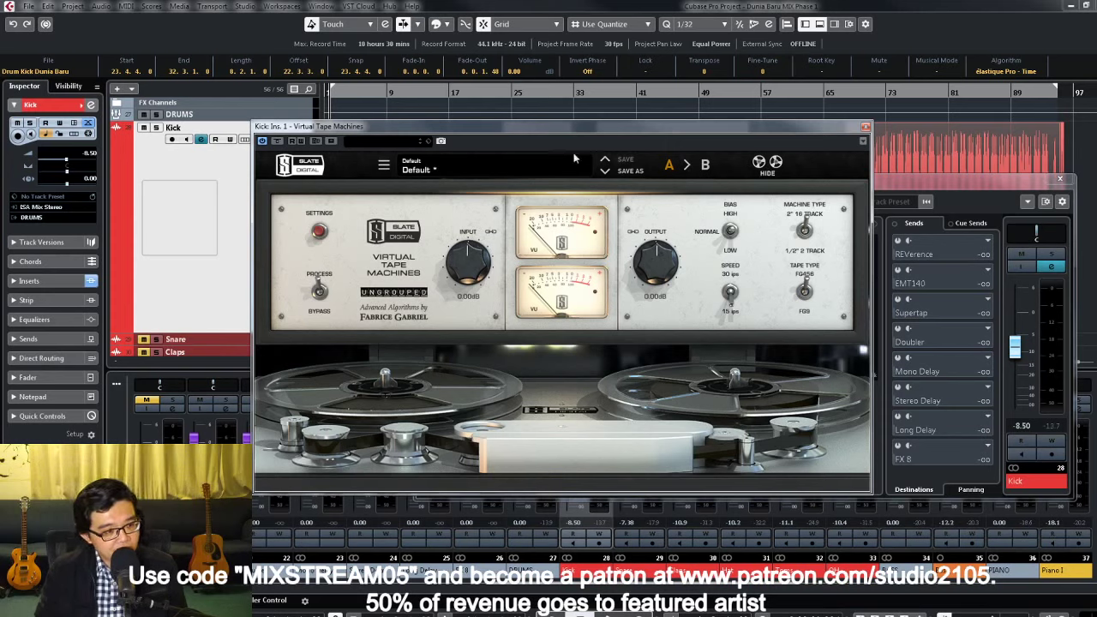
pyautogui.click(865, 128)
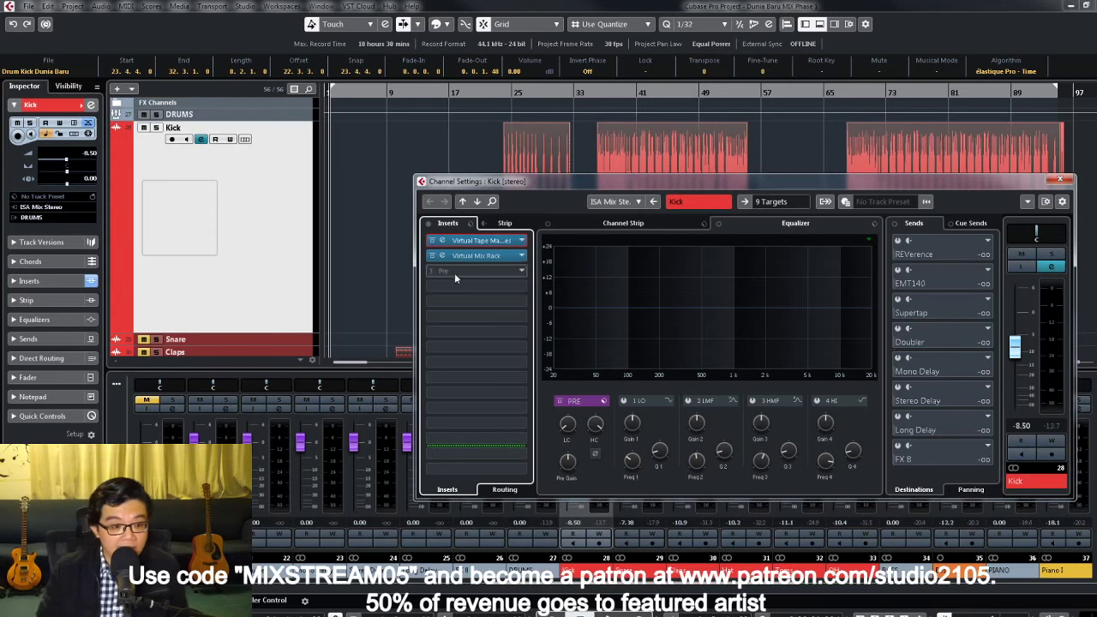
pyautogui.click(476, 255)
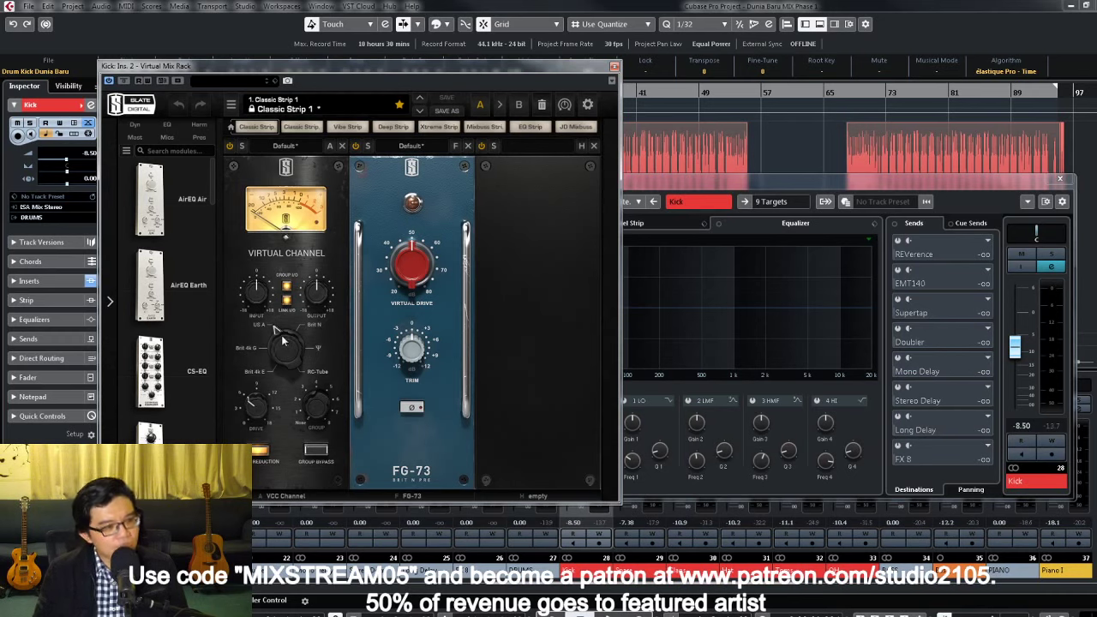
pyautogui.moveTo(282, 335); pyautogui.dragTo(285, 374)
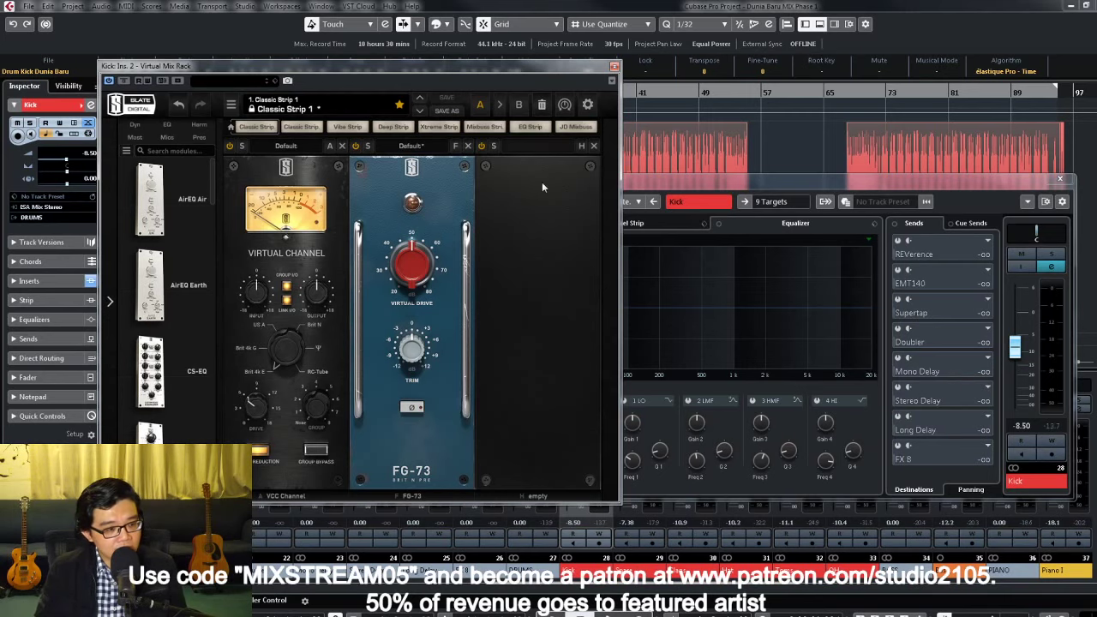
pyautogui.click(614, 66)
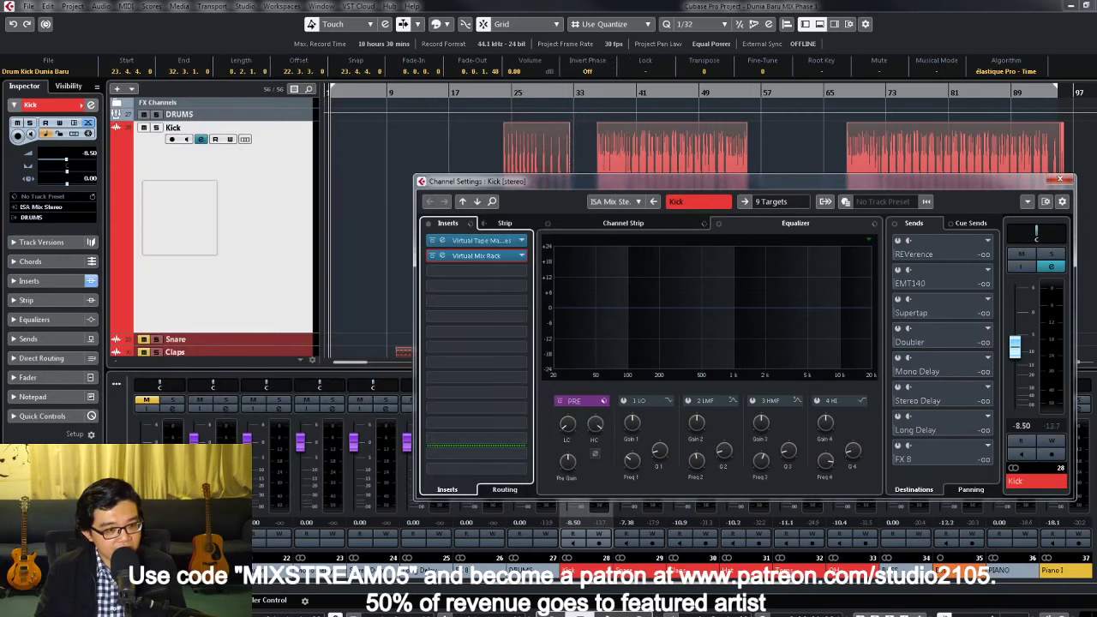
pyautogui.click(1063, 181)
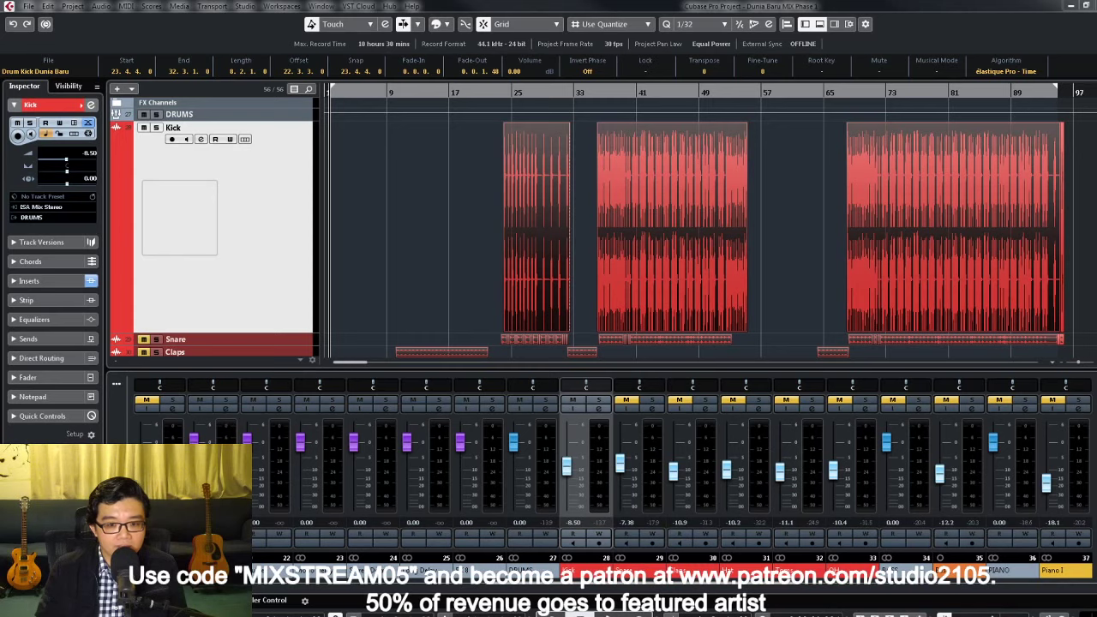
# Step: Open the STEREO channel's Virtual Mix Rack insert and examine its modules and the Virtual Mixbuss console setting
pyautogui.press('e')
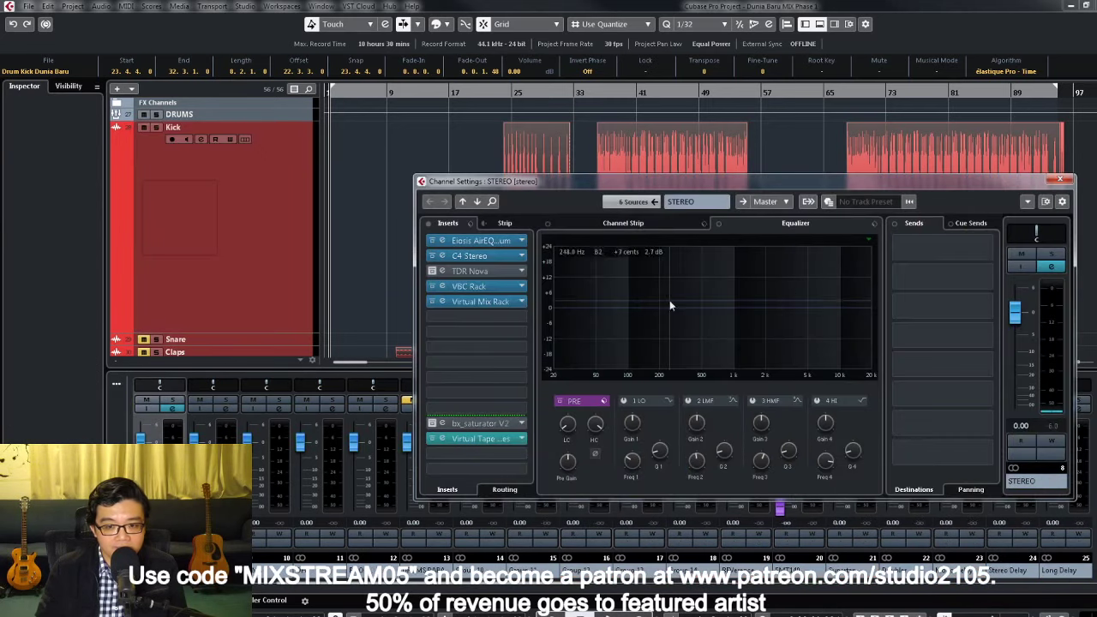
pyautogui.click(491, 302)
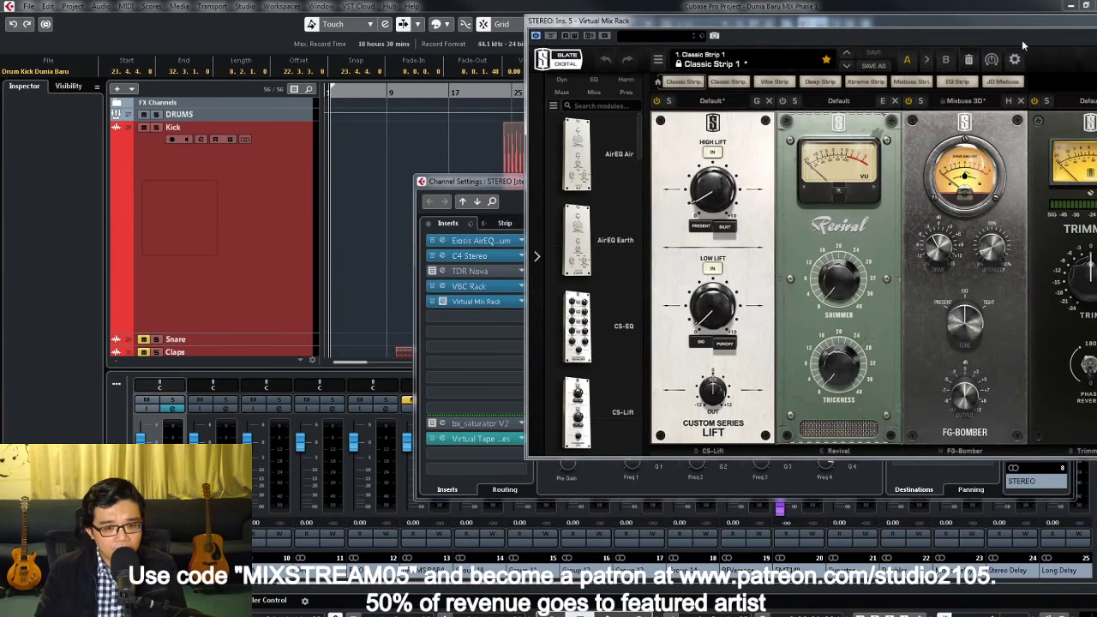
pyautogui.moveTo(1019, 24); pyautogui.dragTo(658, 62)
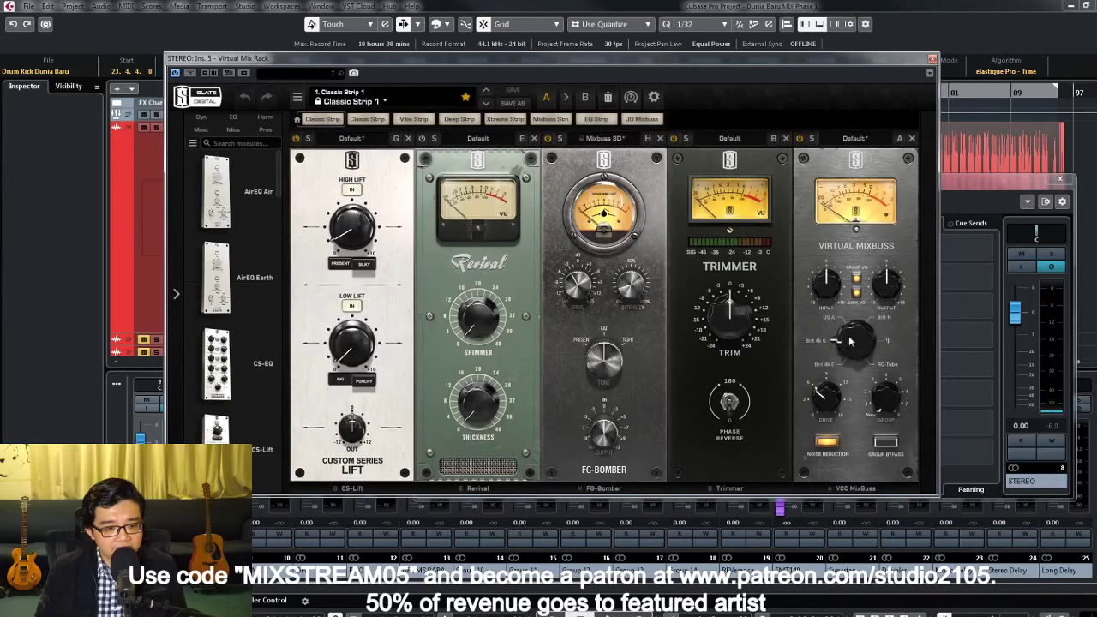
pyautogui.click(933, 59)
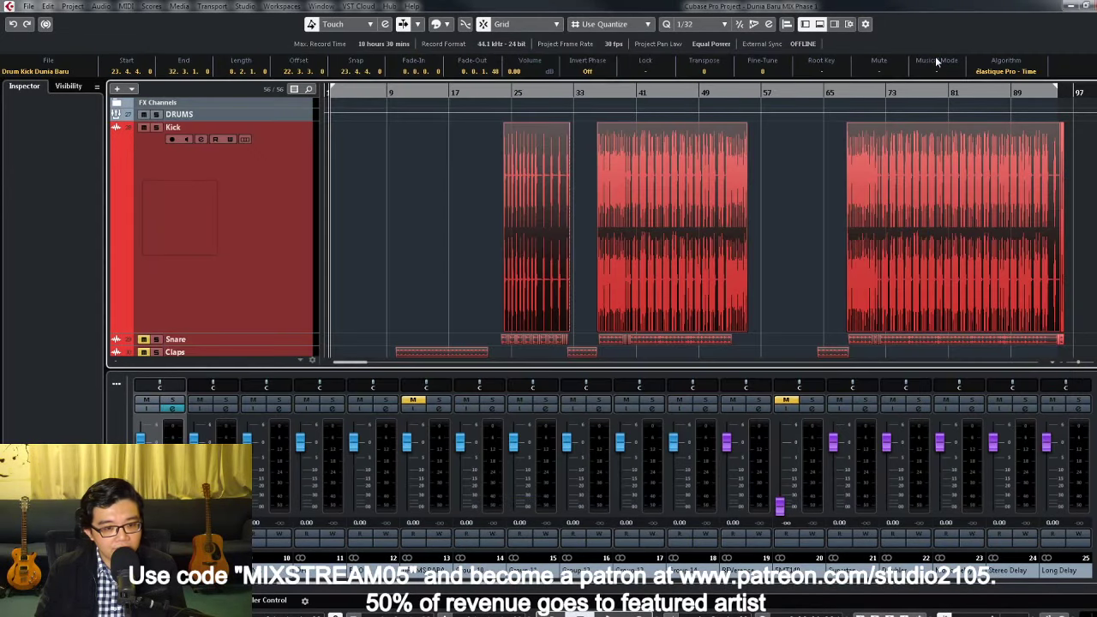
# Step: Deselect all events, place the playhead just before the first Kick event, and lower the Kick fader to -15.2 dB
pyautogui.click(832, 149)
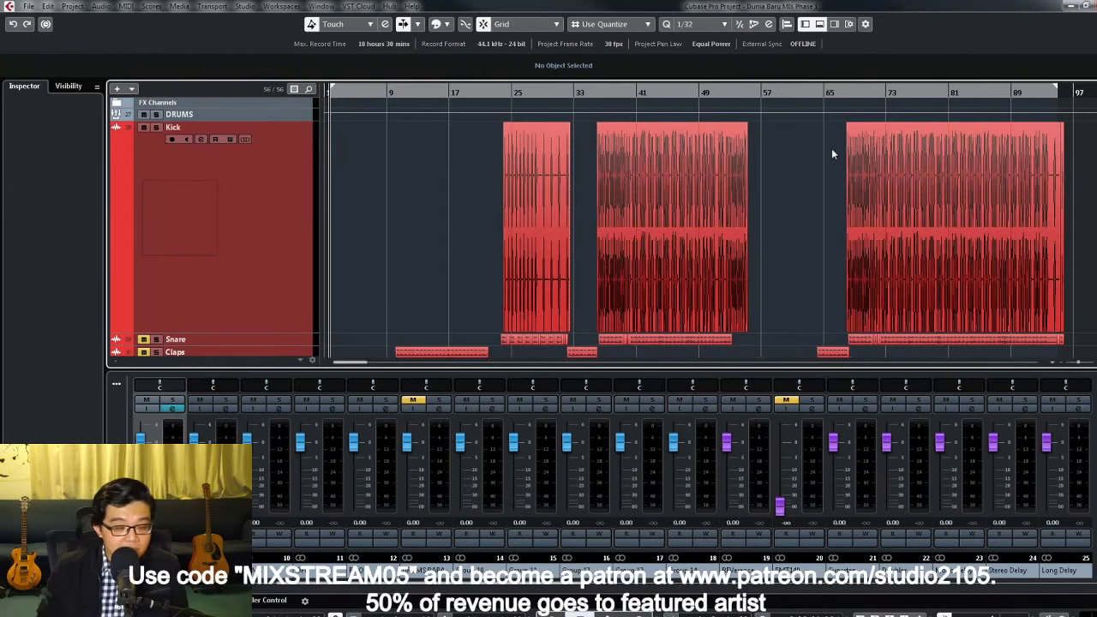
pyautogui.click(501, 91)
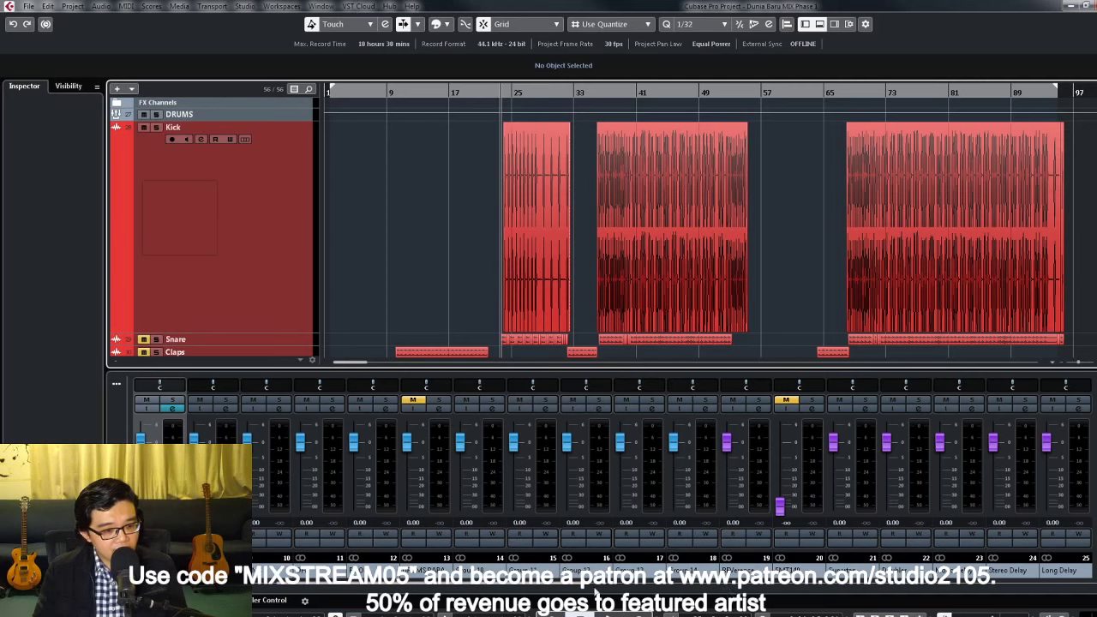
pyautogui.scroll(-4, 563, 592)
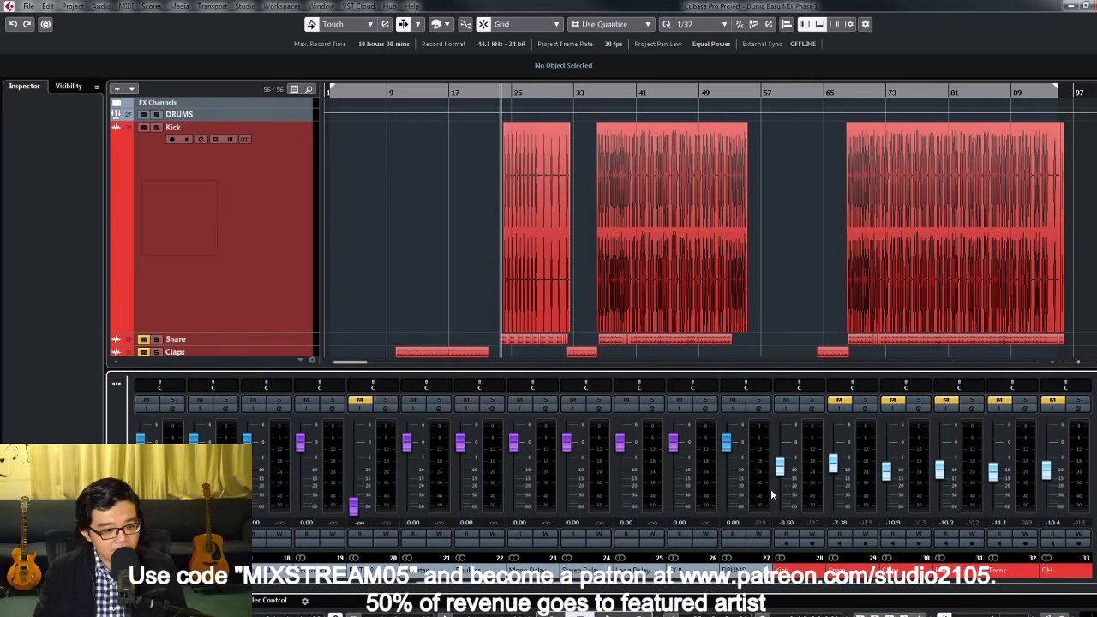
pyautogui.moveTo(780, 467); pyautogui.dragTo(780, 479)
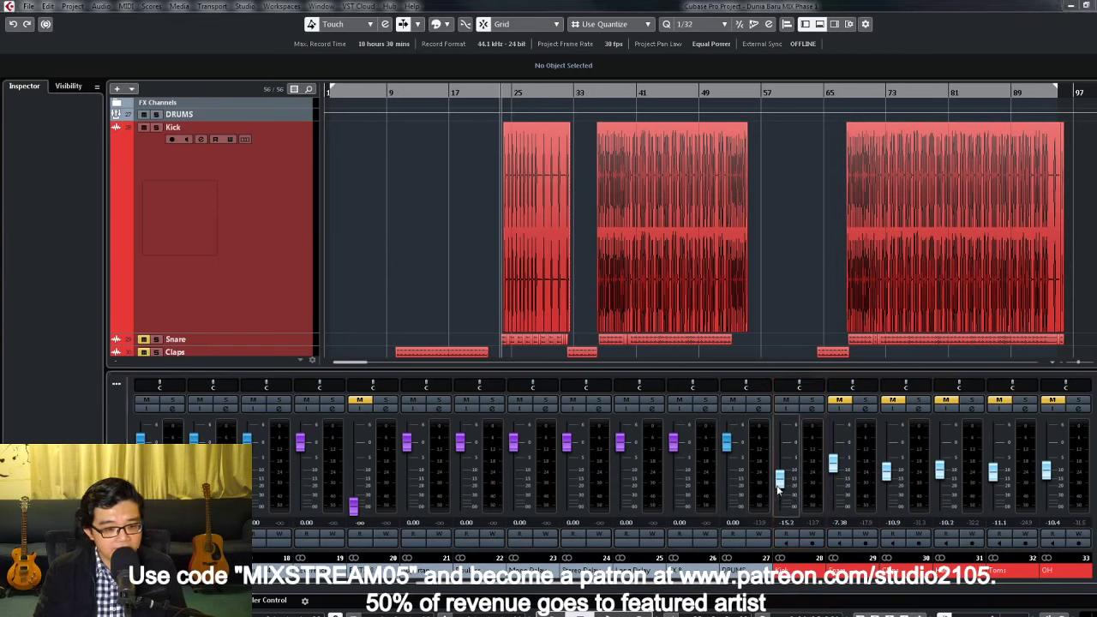
# Step: Set the locators around the second Kick event, raise the Kick fader to -11.9 dB, and play the section briefly
pyautogui.moveTo(594, 199); pyautogui.dragTo(653, 220)
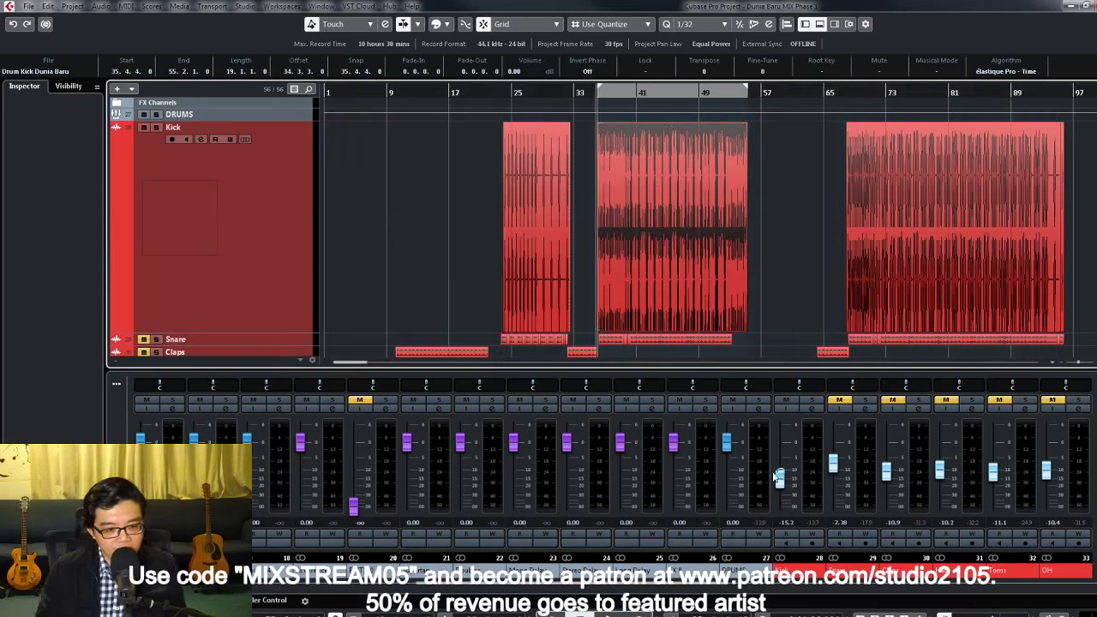
pyautogui.click(780, 477)
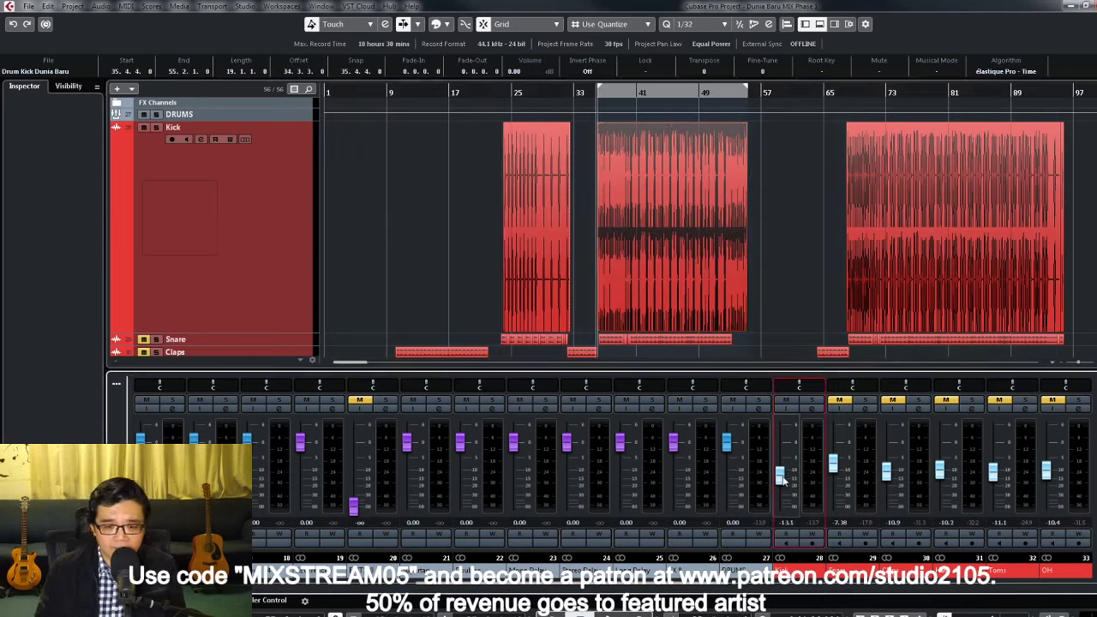
pyautogui.moveTo(780, 477); pyautogui.dragTo(780, 471)
pyautogui.press('space')
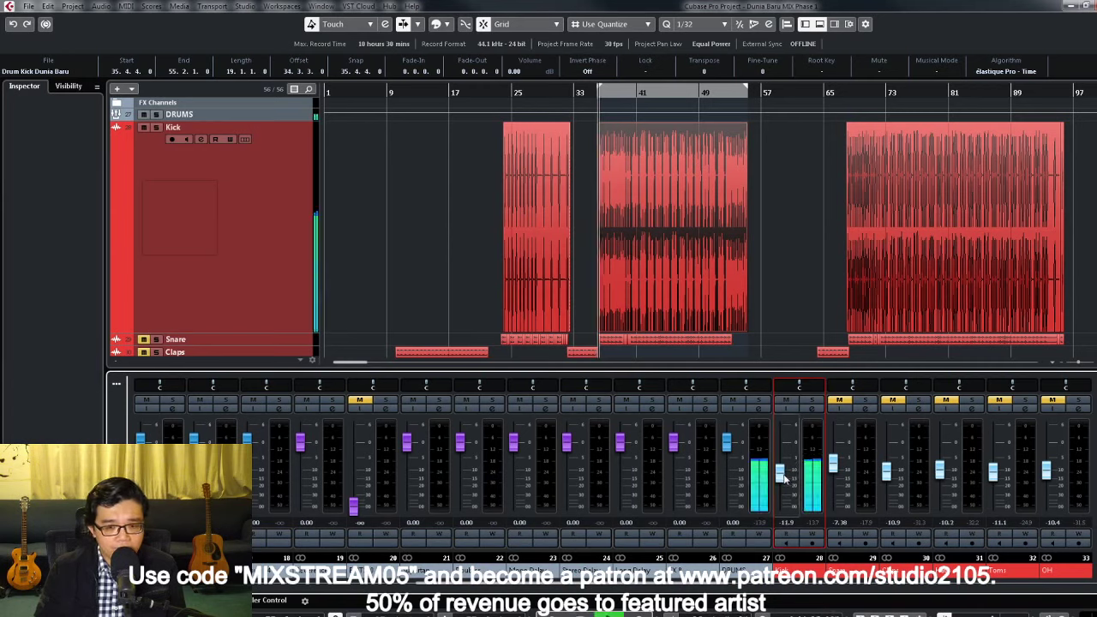
pyautogui.press('space')
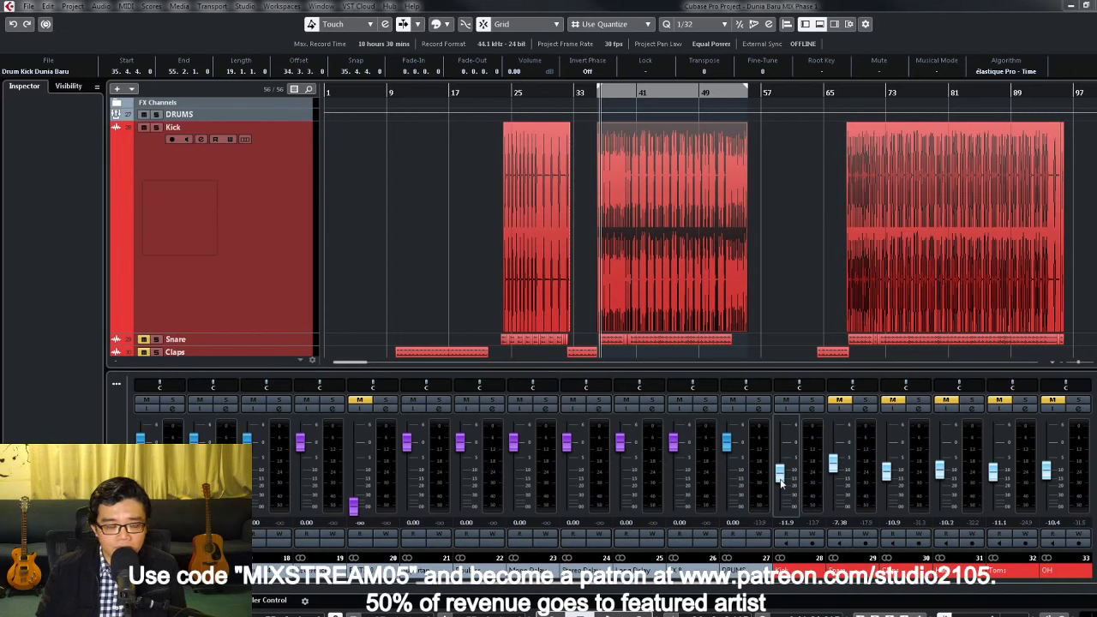
# Step: Raise the Kick fader to -10.00 dB, then settle it at -11.0 dB while the section plays
pyautogui.moveTo(780, 483); pyautogui.dragTo(783, 478)
pyautogui.press('space')
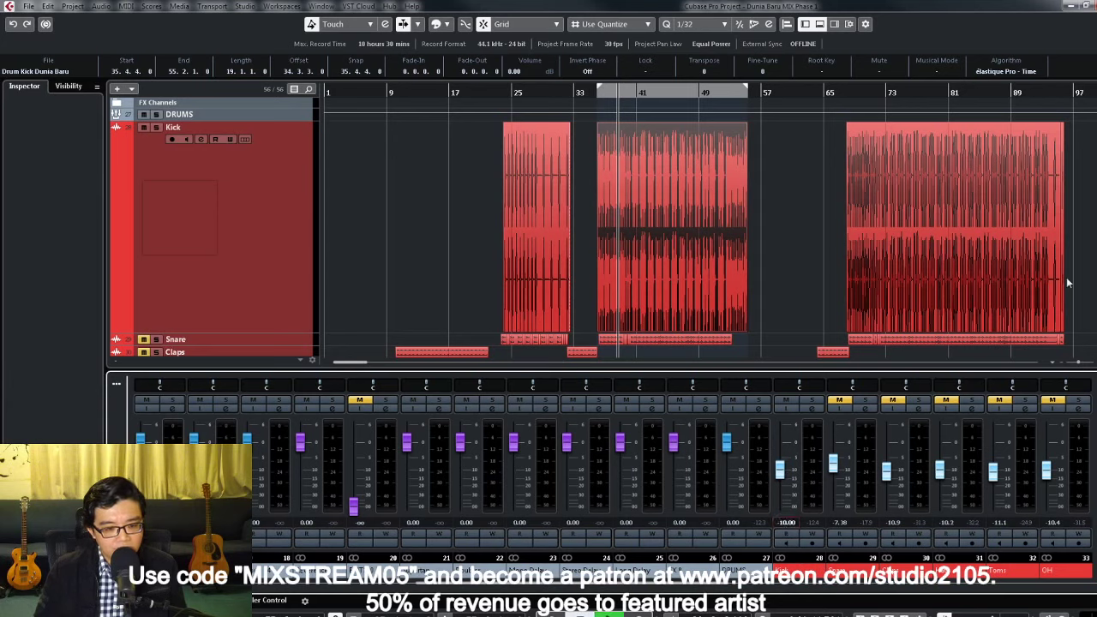
pyautogui.press('space')
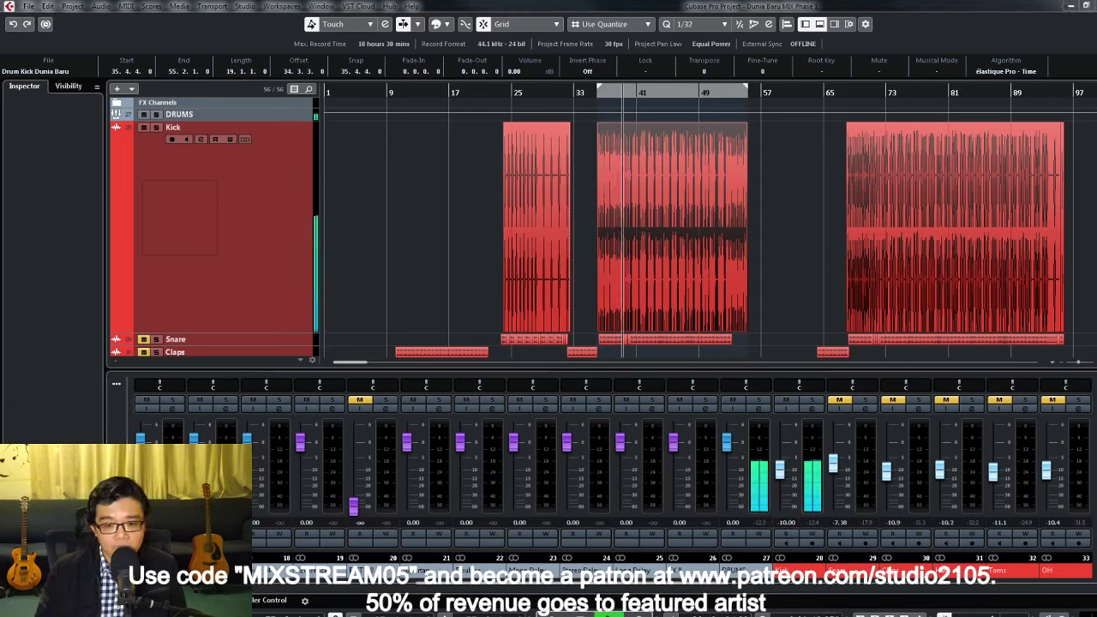
pyautogui.click(782, 472)
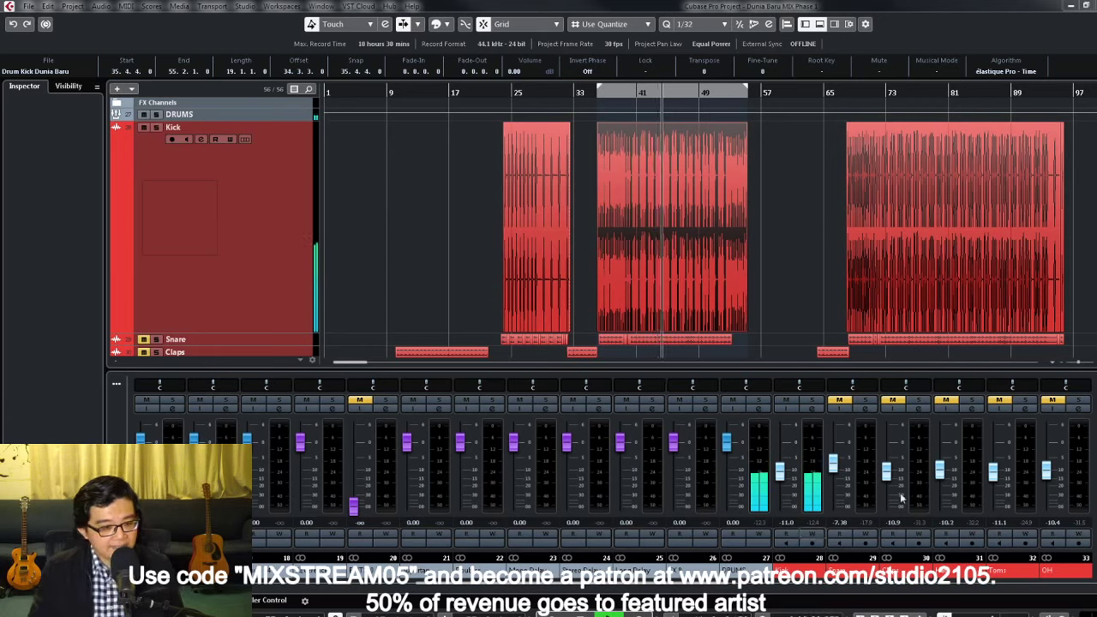
# Step: Drop the Kick channel's level to -oo during playback, then undo that change
pyautogui.click(787, 522)
pyautogui.write('-oo')
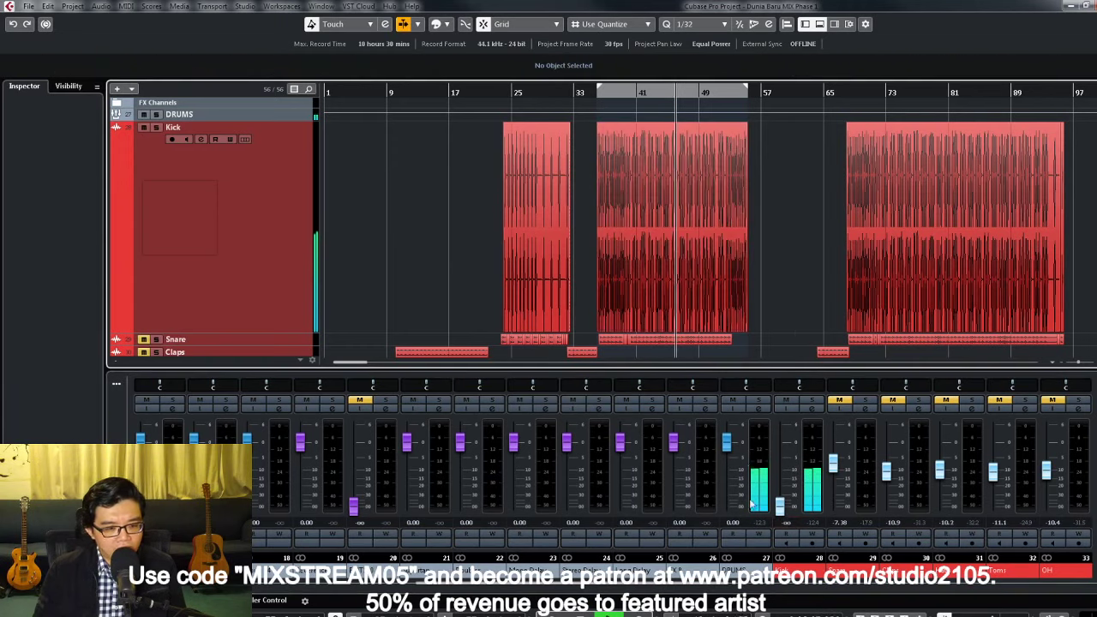
pyautogui.press('Return')
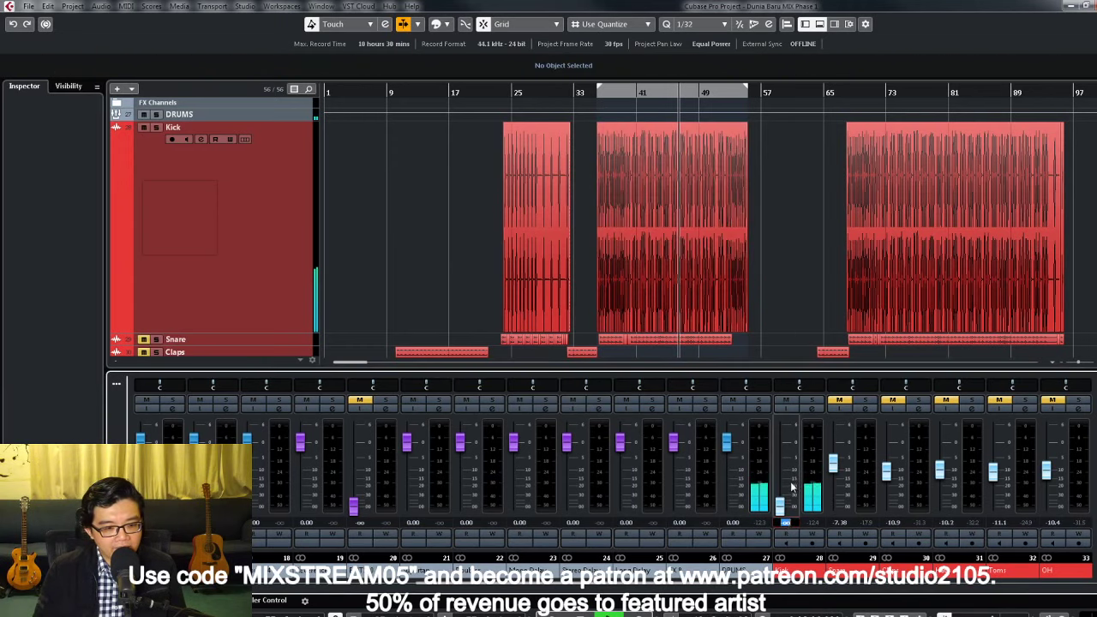
pyautogui.hotkey('ctrl', 'z')
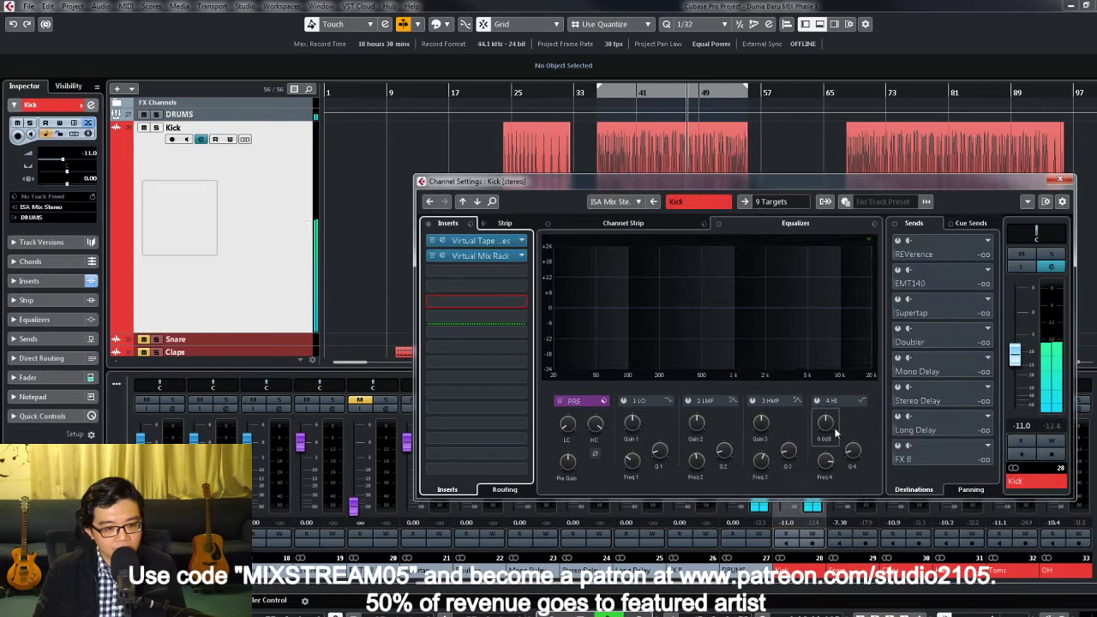
# Step: Open the Kick channel's settings and apply a gentle low cut in the equalizer's Pre section
pyautogui.click(812, 408)
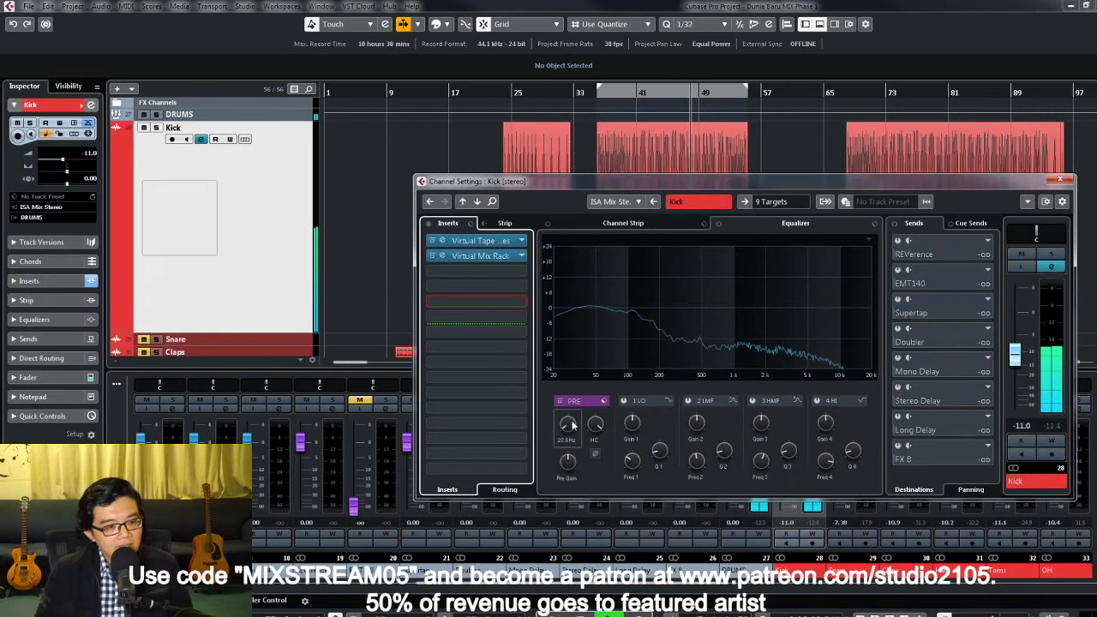
pyautogui.moveTo(573, 425); pyautogui.dragTo(564, 430)
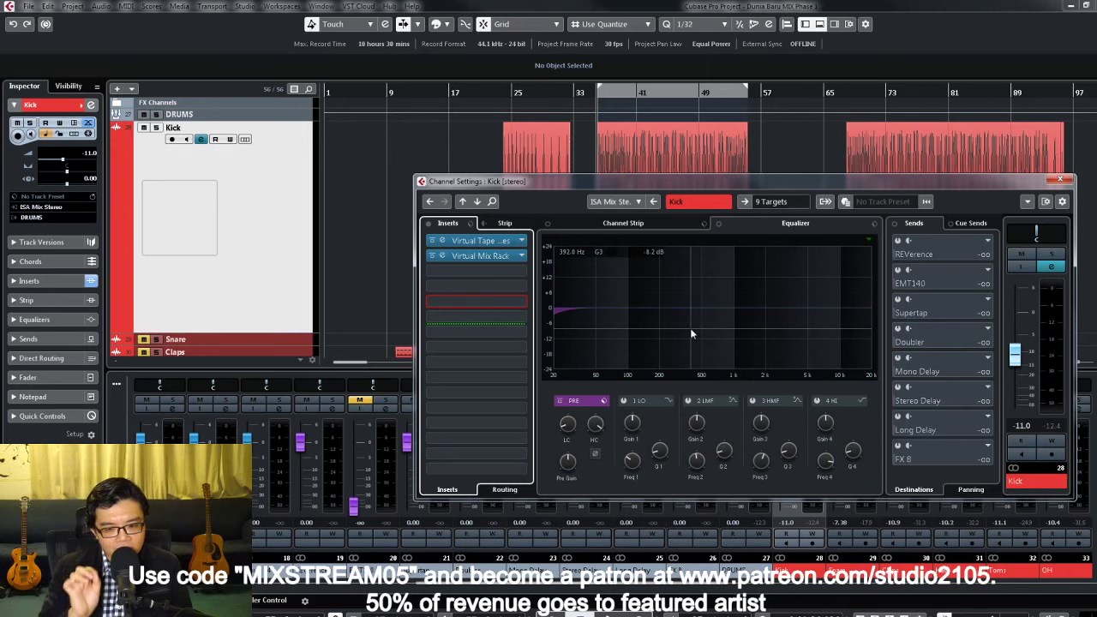
# Step: Switch from the Kick to the Snare track and set the locators around the first group of Kick and Snare events
pyautogui.click(1061, 179)
pyautogui.press('Down')
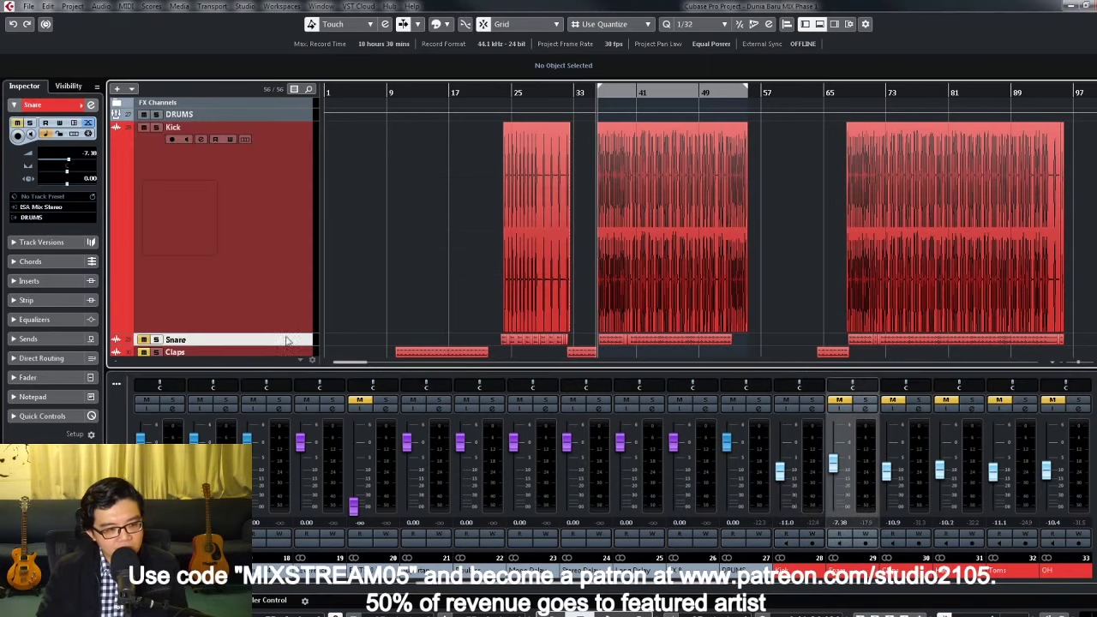
pyautogui.scroll(2, 552, 224)
pyautogui.scroll(2, 558, 217)
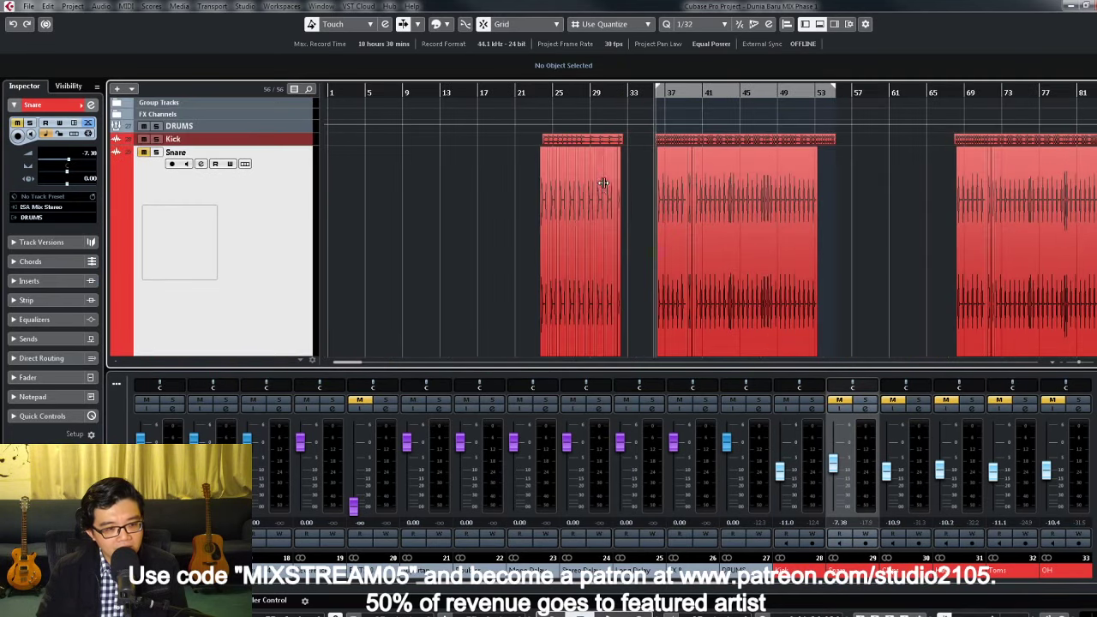
pyautogui.moveTo(493, 141); pyautogui.dragTo(656, 230)
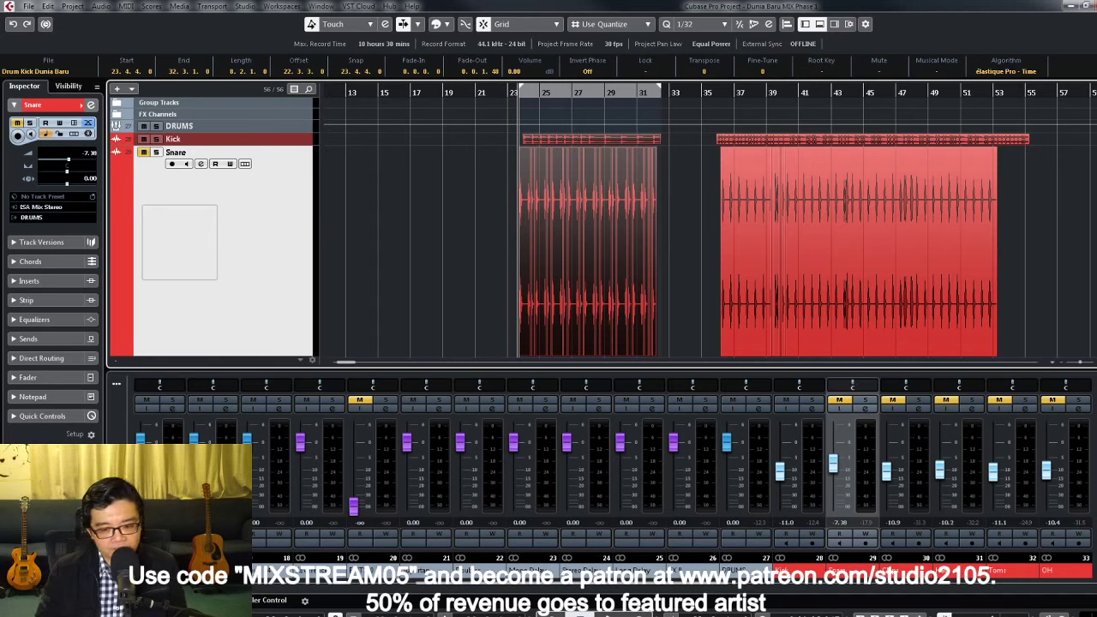
# Step: Unmute the Snare, load the MIX VCC-VTMA DRUMS chain preset into its inserts, and set its fader to -7.19 dB during playback
pyautogui.moveTo(833, 464); pyautogui.dragTo(833, 473)
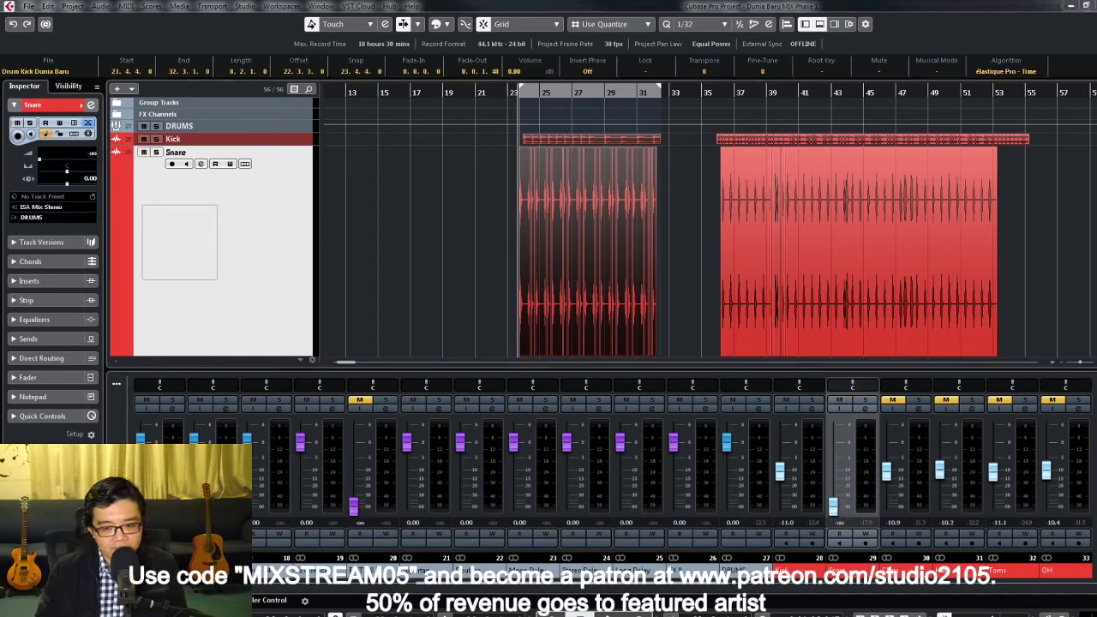
pyautogui.press('space')
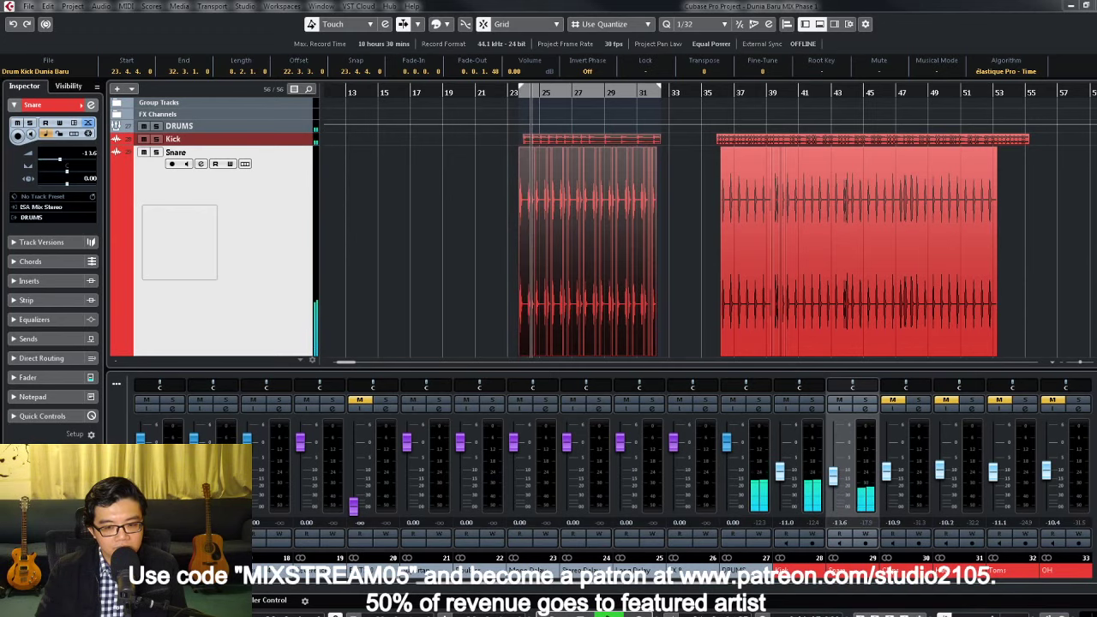
pyautogui.press('e')
pyautogui.click(477, 223)
pyautogui.click(480, 238)
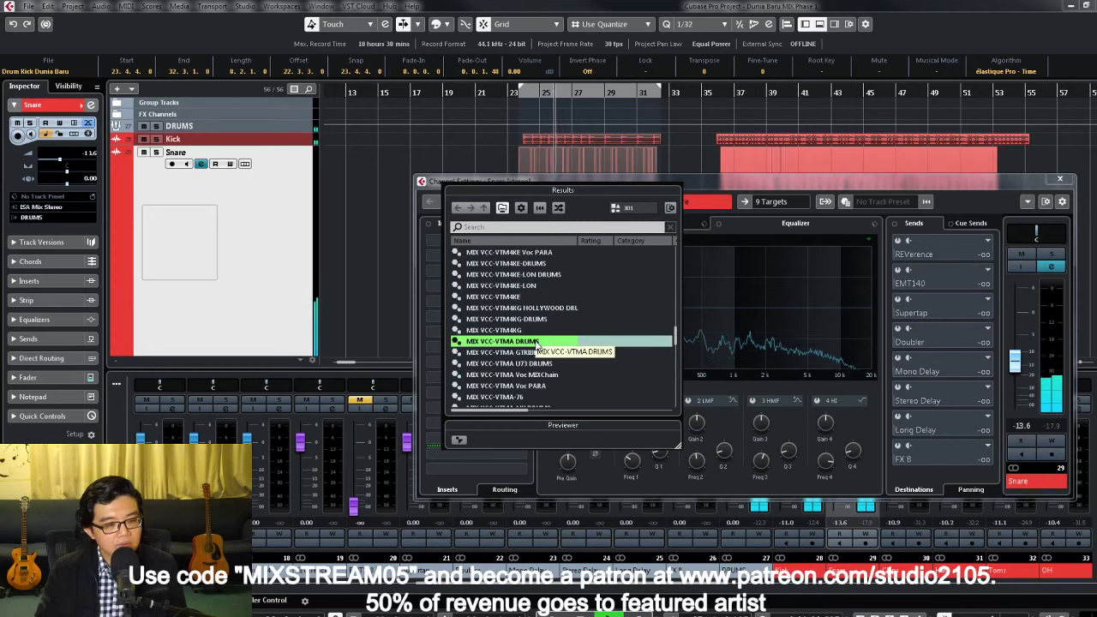
pyautogui.doubleClick(535, 340)
pyautogui.press('e')
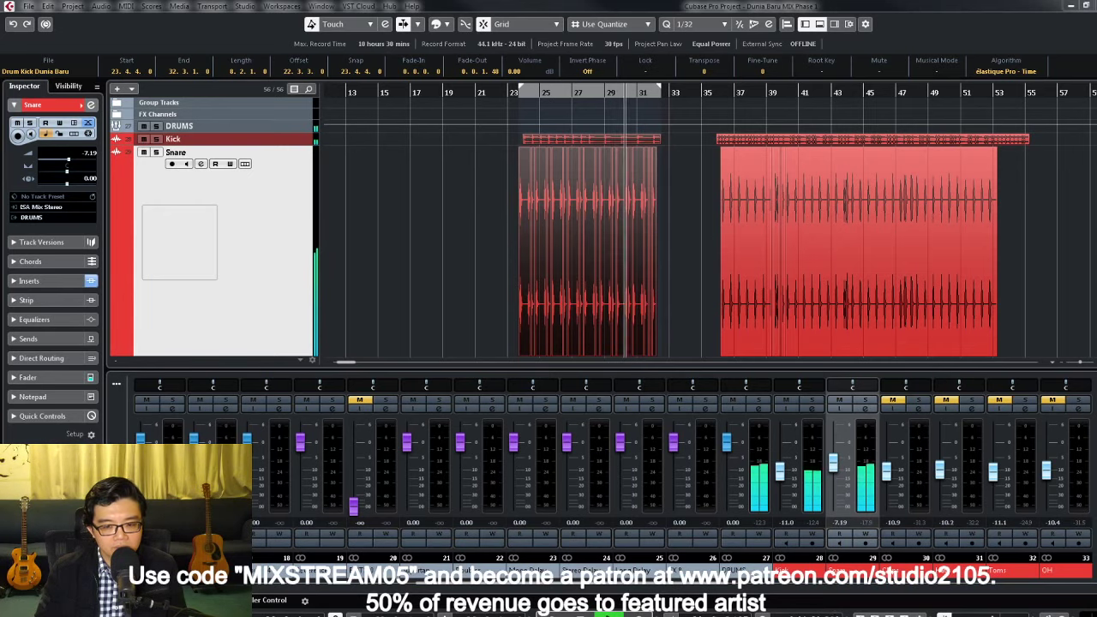
pyautogui.click(201, 164)
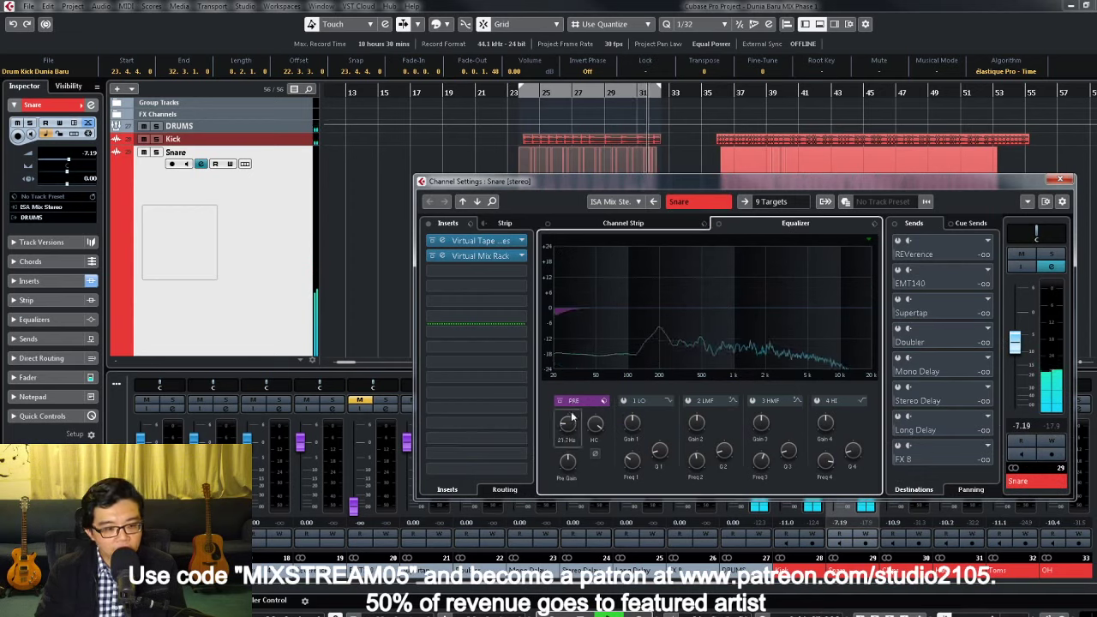
pyautogui.moveTo(570, 433); pyautogui.dragTo(575, 403)
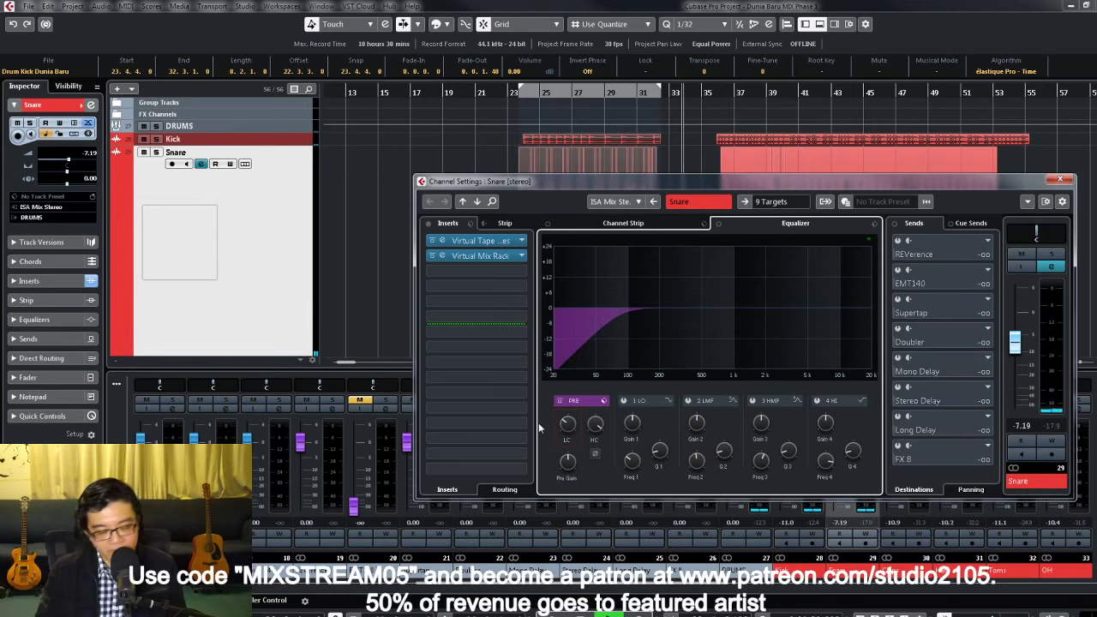
# Step: Set the locators around the first Snare events and balance the Snare at -9.73 dB against the unmuted Hat at -7.99 dB during playback
pyautogui.click(491, 159)
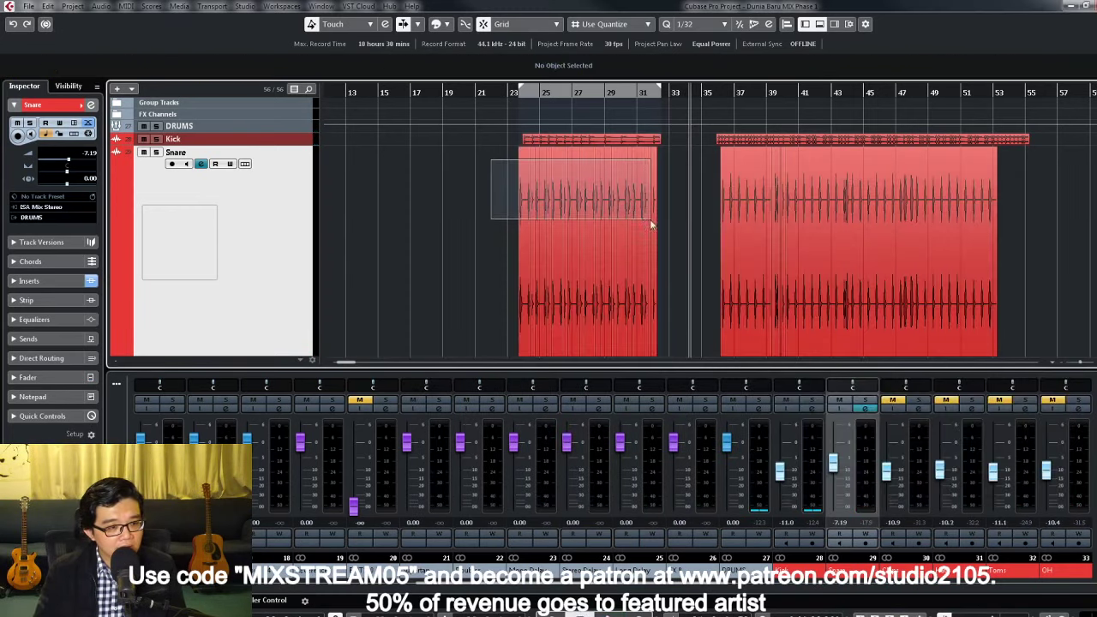
pyautogui.moveTo(651, 224); pyautogui.dragTo(651, 225)
pyautogui.press('space')
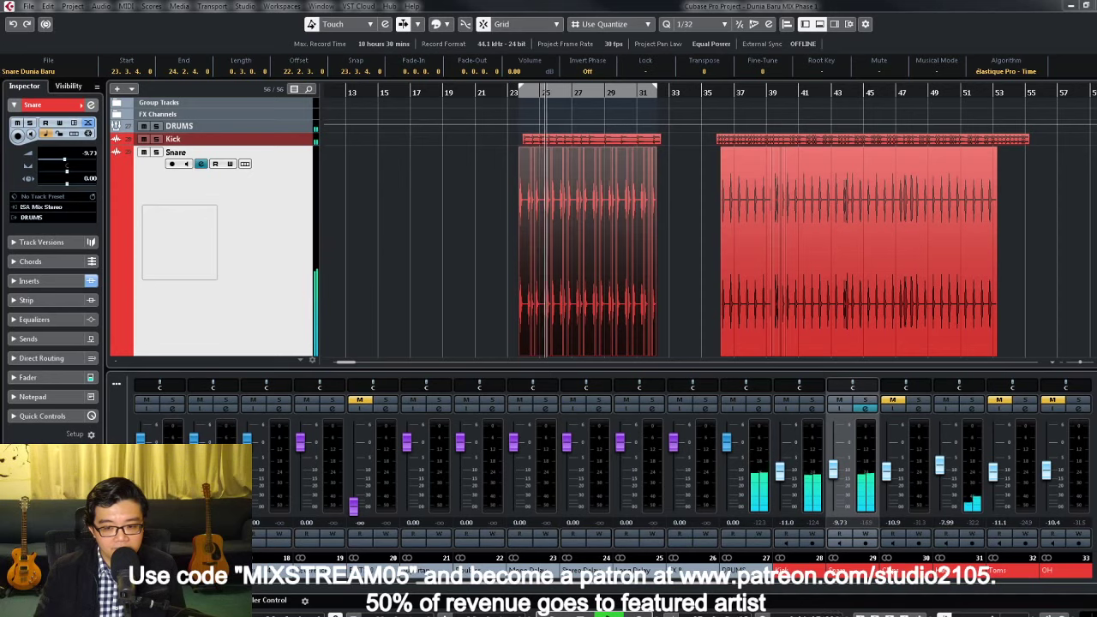
pyautogui.press('e')
pyautogui.click(469, 226)
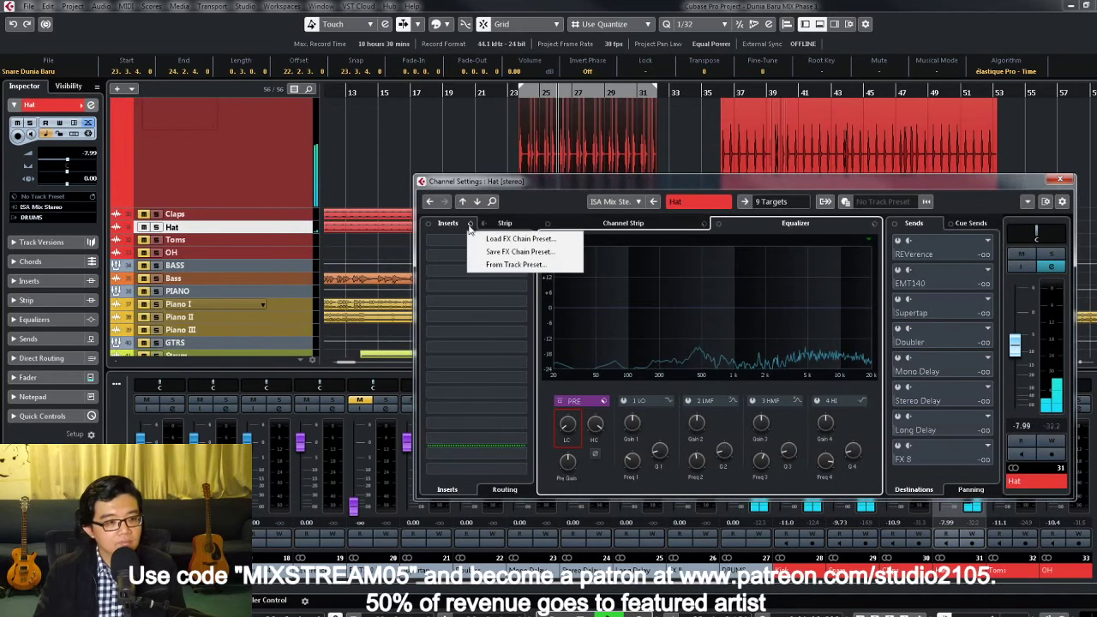
pyautogui.click(477, 235)
pyautogui.doubleClick(546, 349)
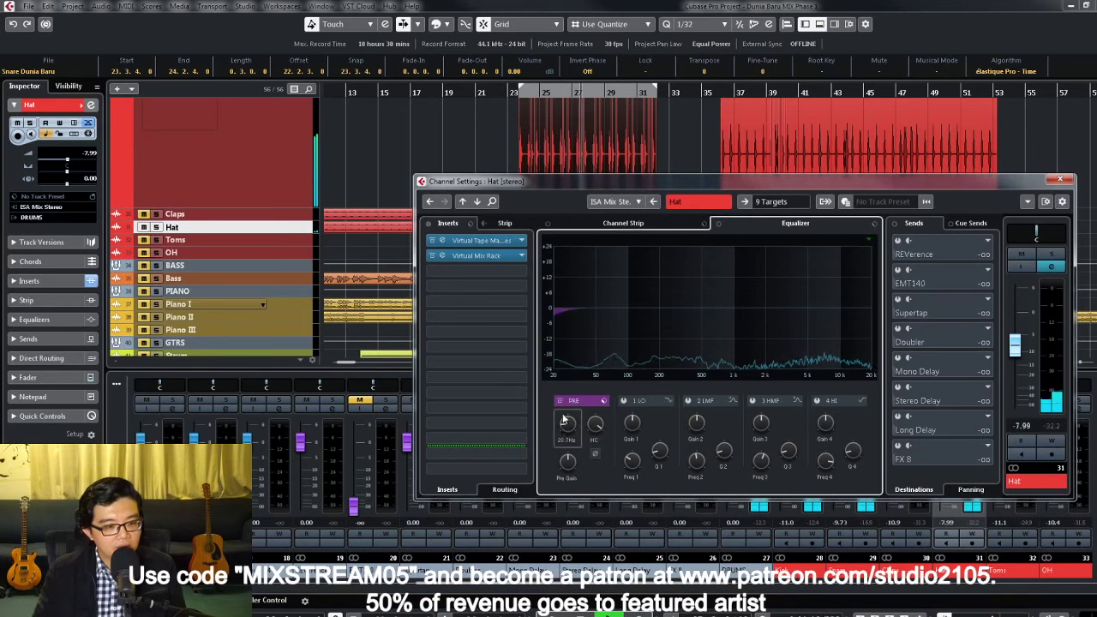
# Step: Raise the Hat's low cut in the equalizer's Pre section to about 311 Hz and set its fader to -5.73 dB
pyautogui.moveTo(568, 423); pyautogui.dragTo(566, 380)
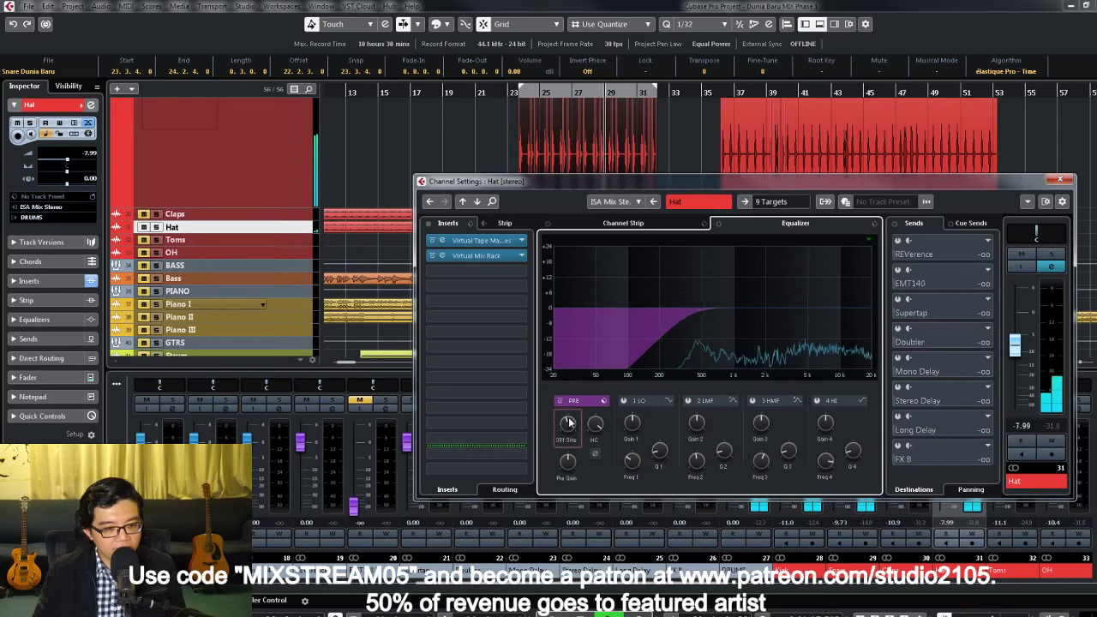
pyautogui.moveTo(1015, 349); pyautogui.dragTo(1016, 341)
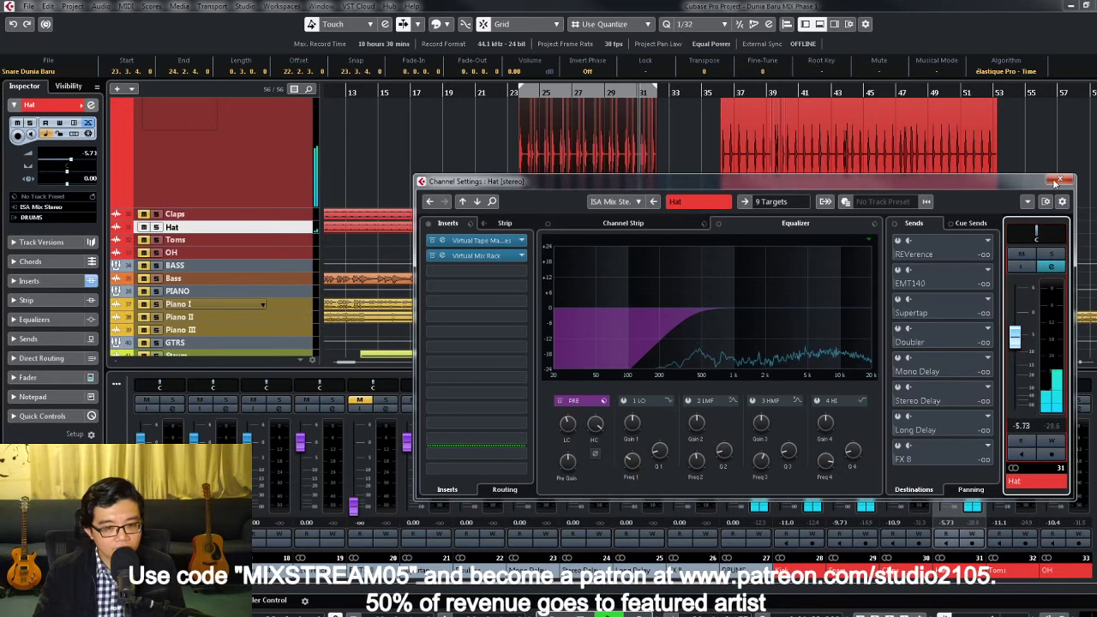
pyautogui.press('Escape')
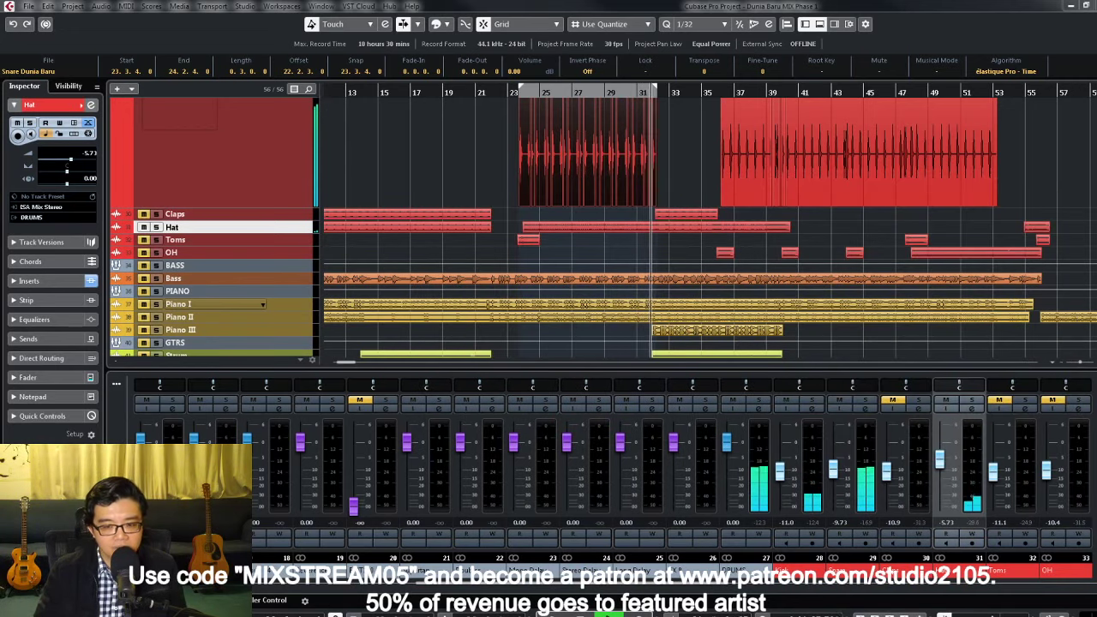
# Step: Switch the Snare channel to the Stereo Combined Panner and collapse both of its pan sides to the center
pyautogui.press('Up')
pyautogui.press('Up')
pyautogui.press('e')
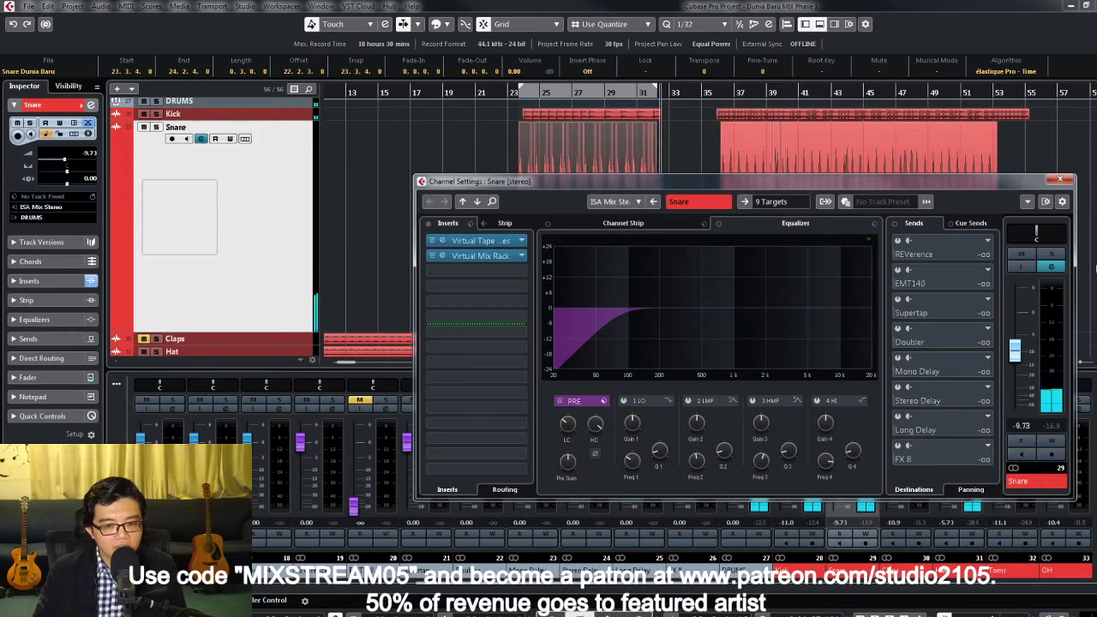
pyautogui.rightClick(1042, 247)
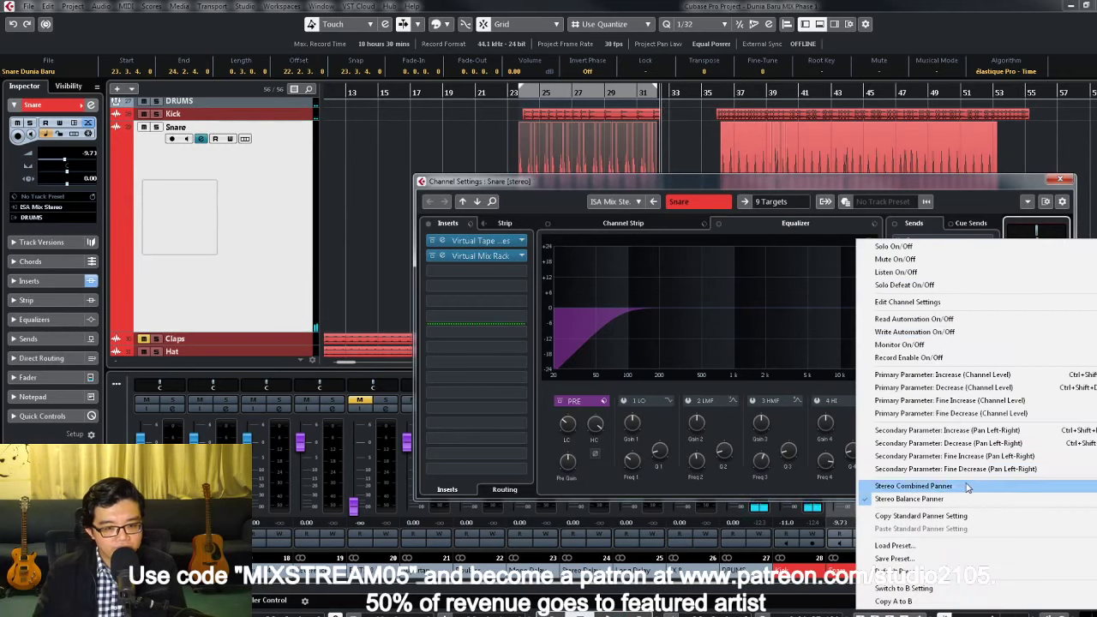
pyautogui.click(892, 480)
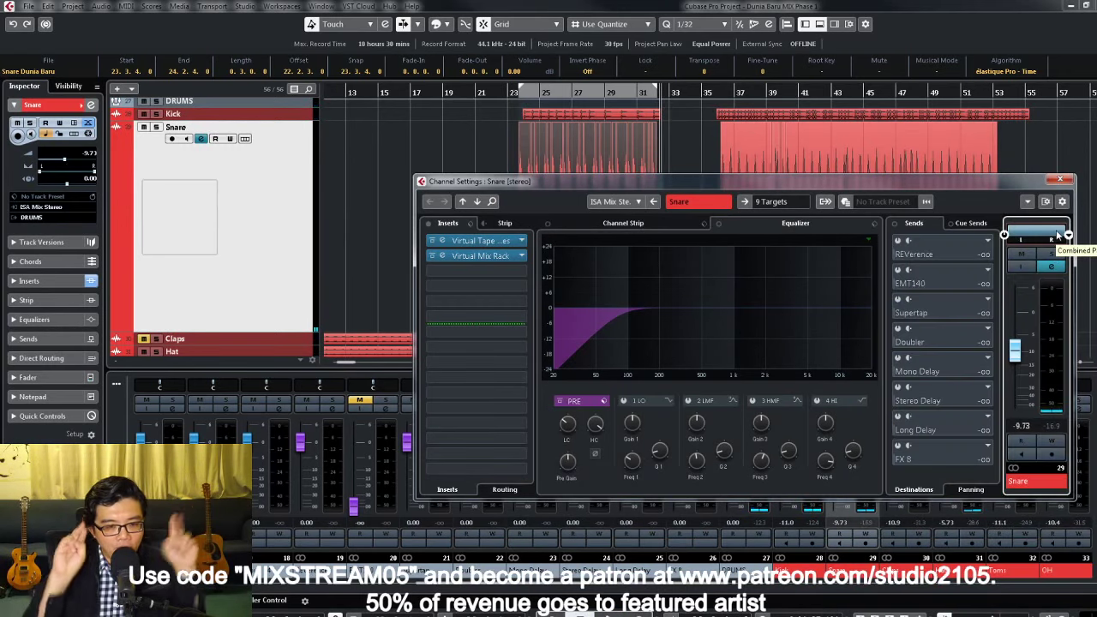
pyautogui.moveTo(1015, 236); pyautogui.dragTo(1035, 233)
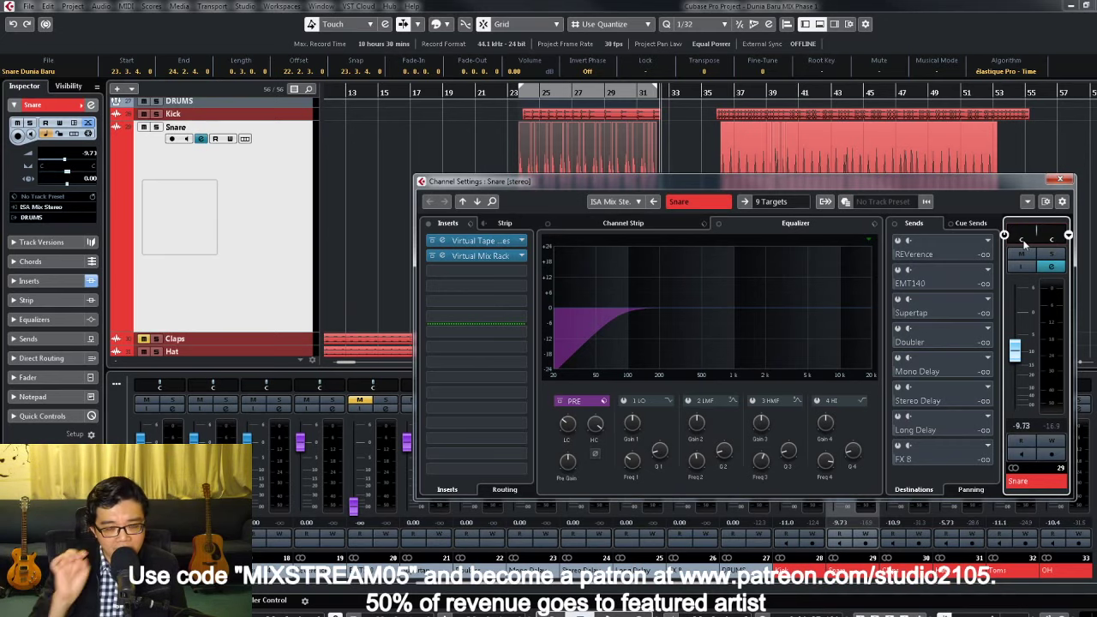
pyautogui.click(1061, 181)
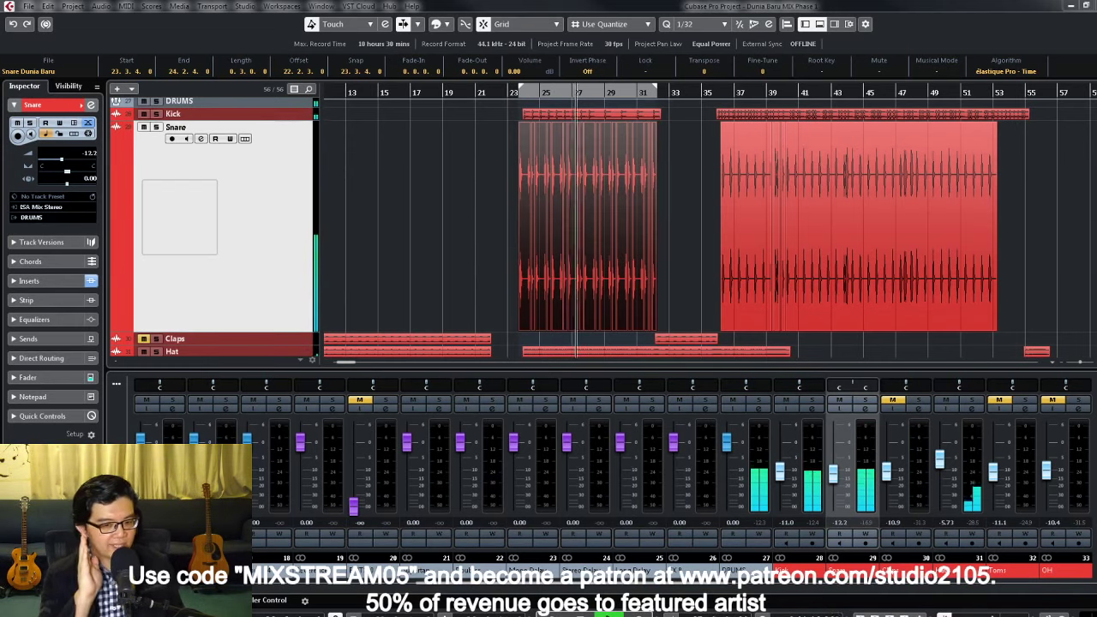
# Step: Restore the Snare's combined panner to full left-right width and select all Snare events in both sections
pyautogui.press('KP_1')
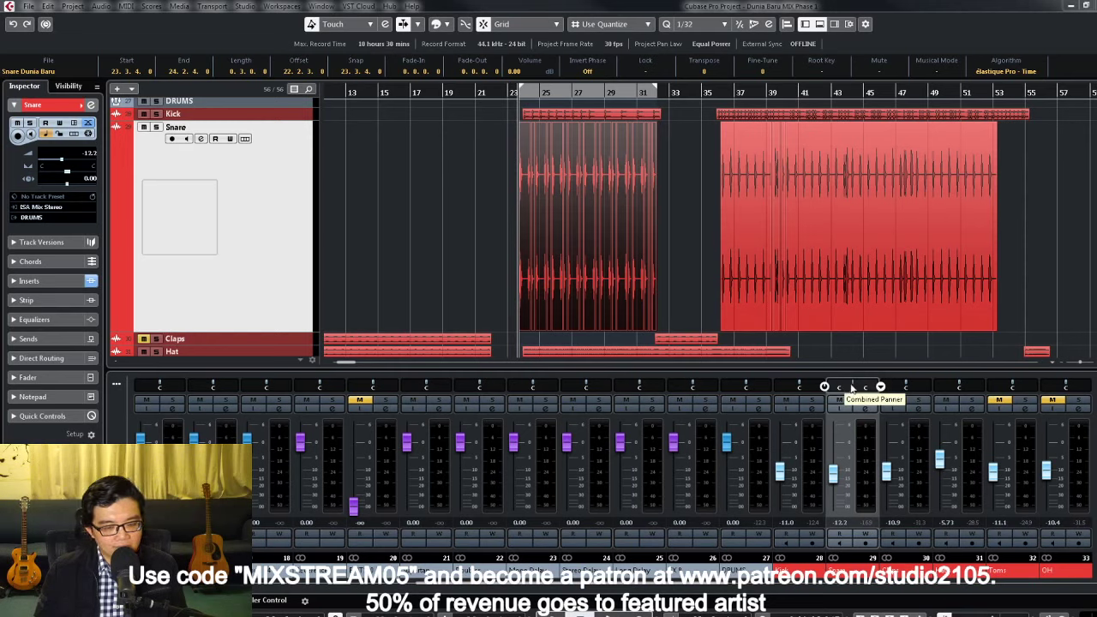
pyautogui.moveTo(852, 391); pyautogui.dragTo(841, 388)
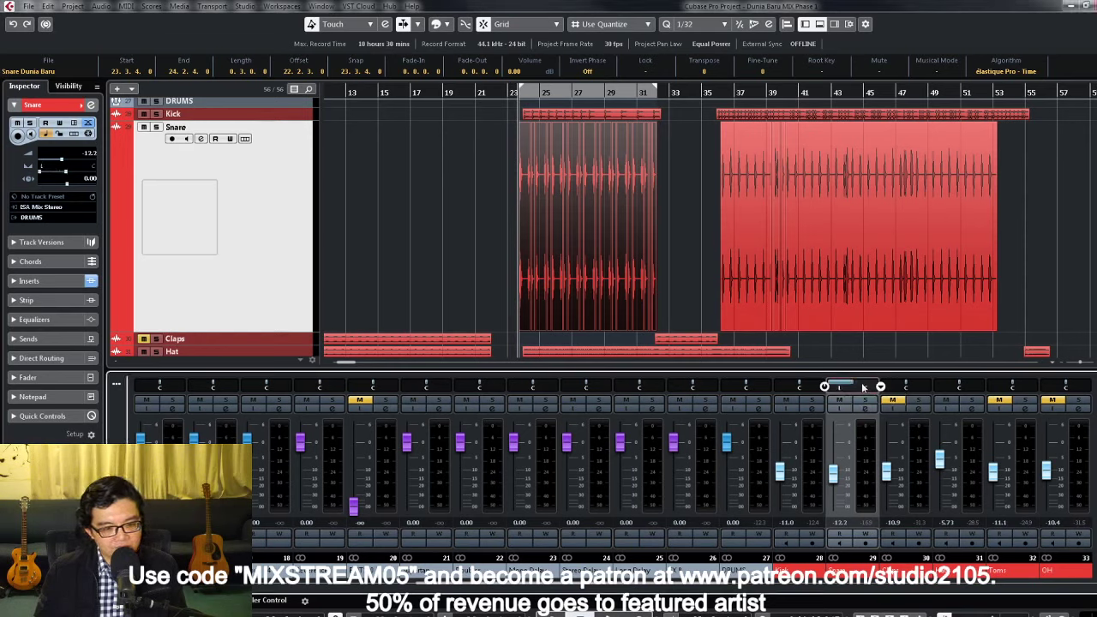
pyautogui.click(469, 179)
pyautogui.moveTo(444, 194); pyautogui.dragTo(478, 238)
pyautogui.click(1022, 234)
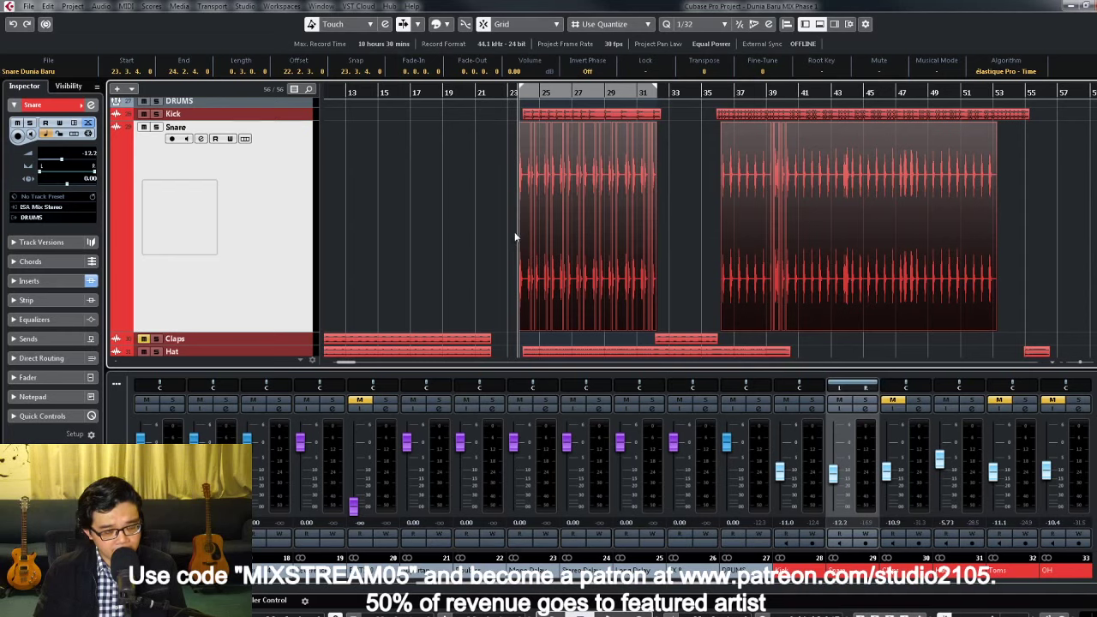
pyautogui.moveTo(501, 228); pyautogui.dragTo(463, 225)
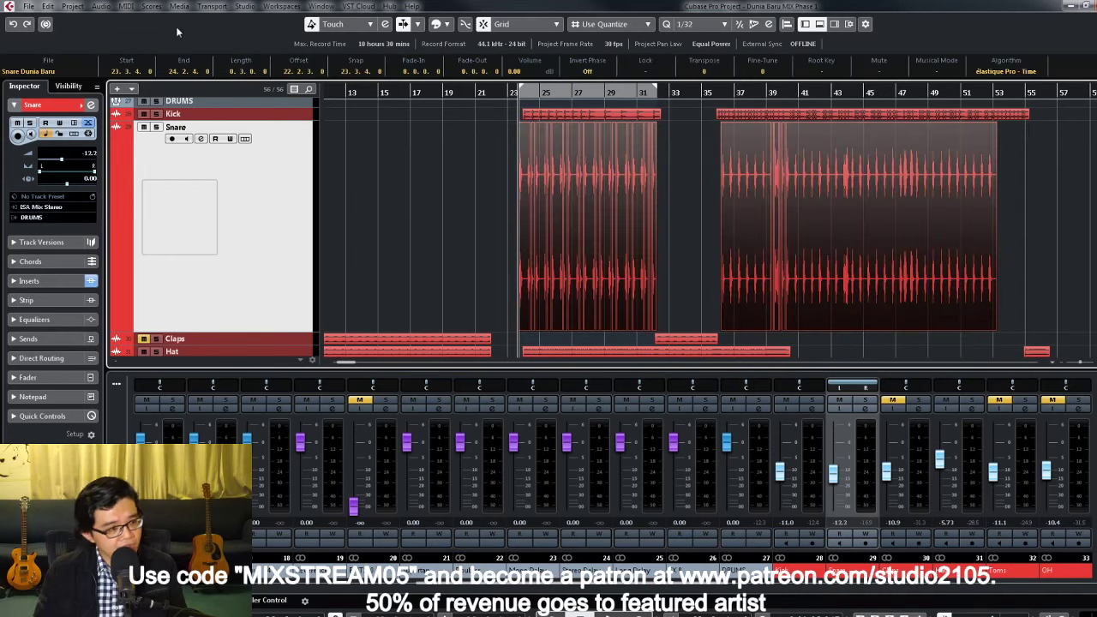
# Step: Run the Stereo Flip offline process in Merge mode on the selected Snare events and close the processing window
pyautogui.click(101, 7)
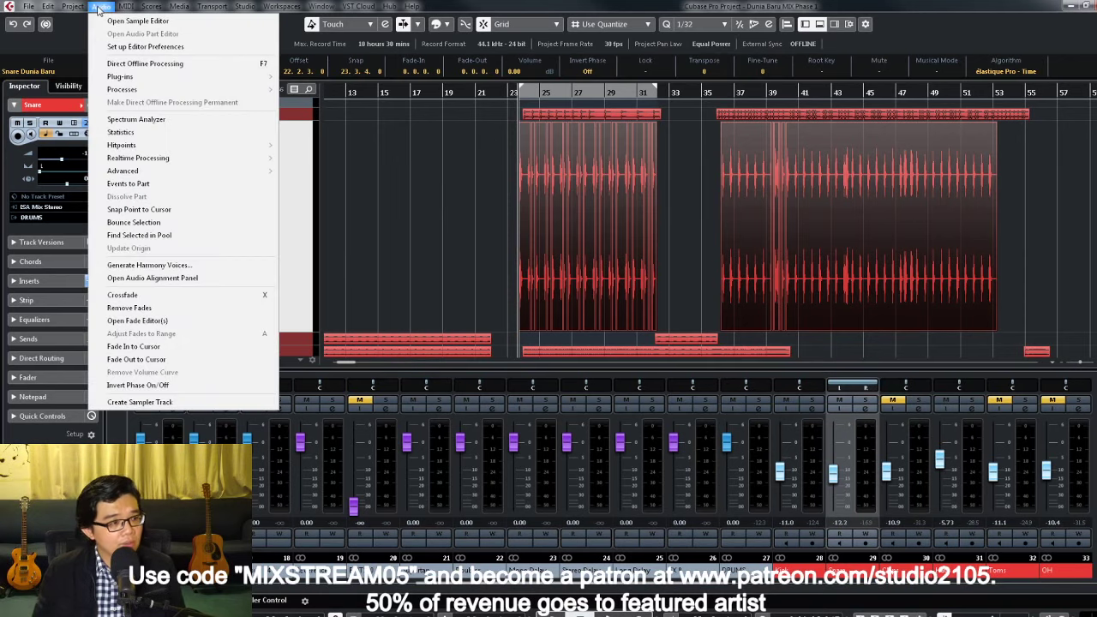
pyautogui.moveTo(144, 92)
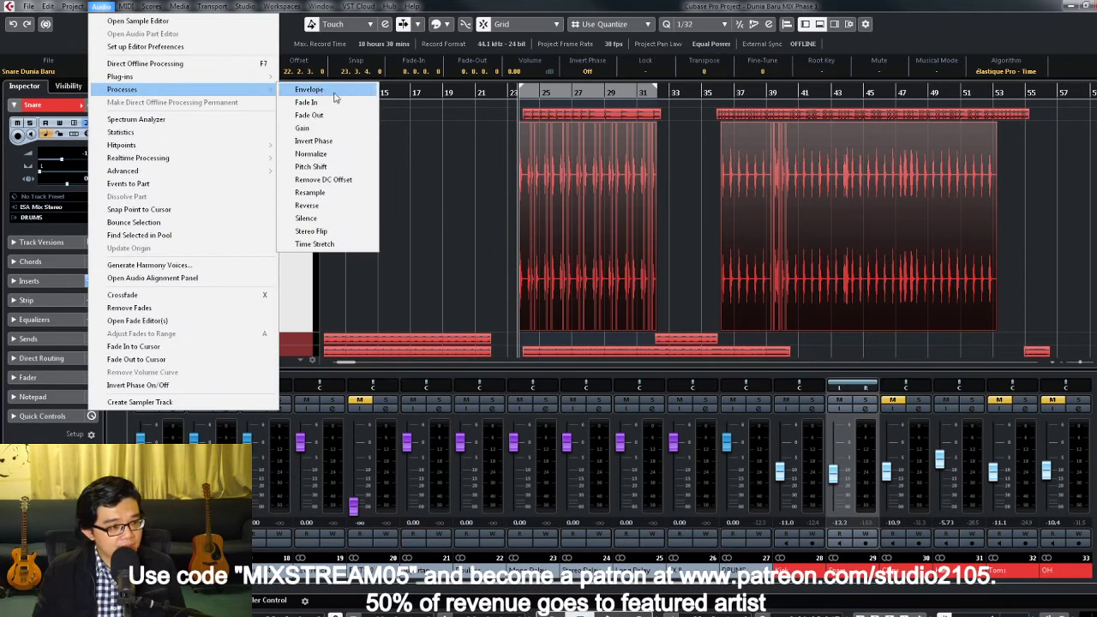
pyautogui.click(354, 234)
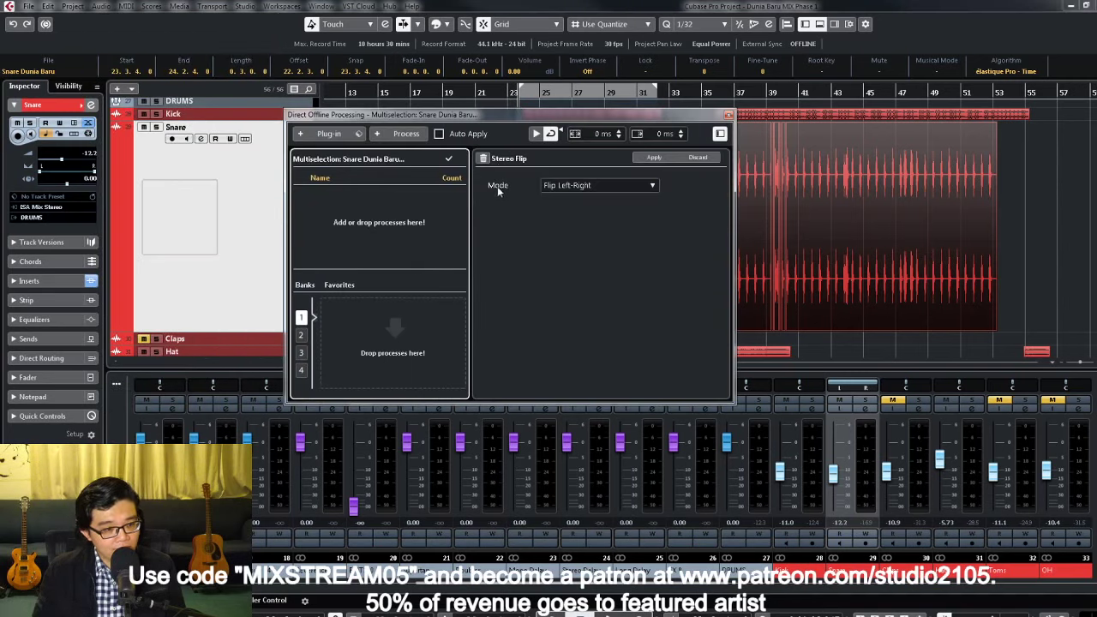
pyautogui.click(637, 186)
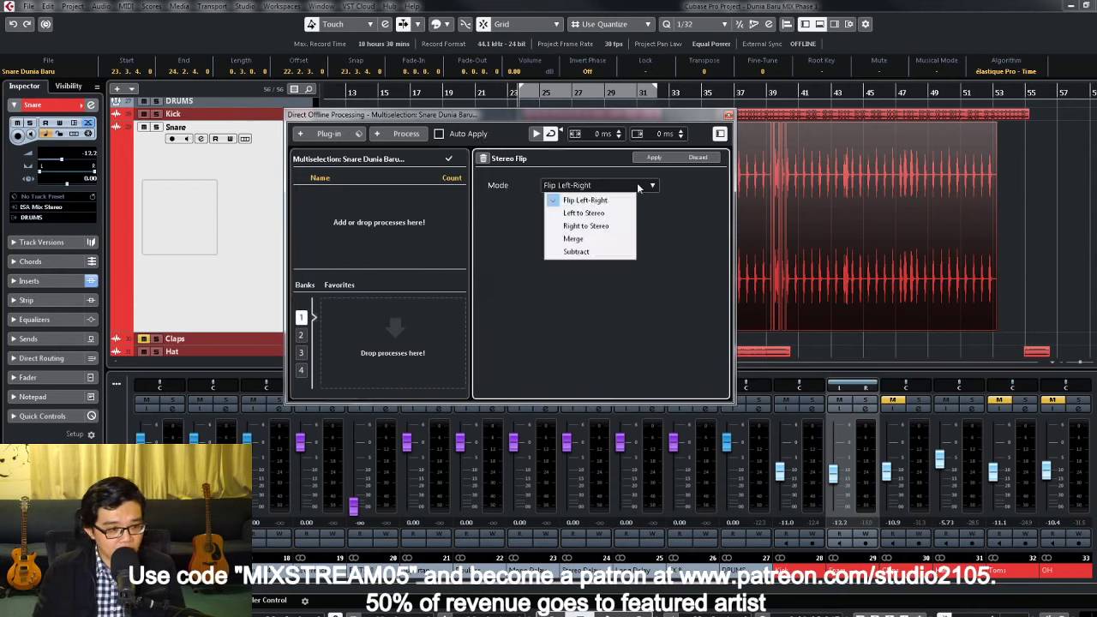
pyautogui.click(582, 239)
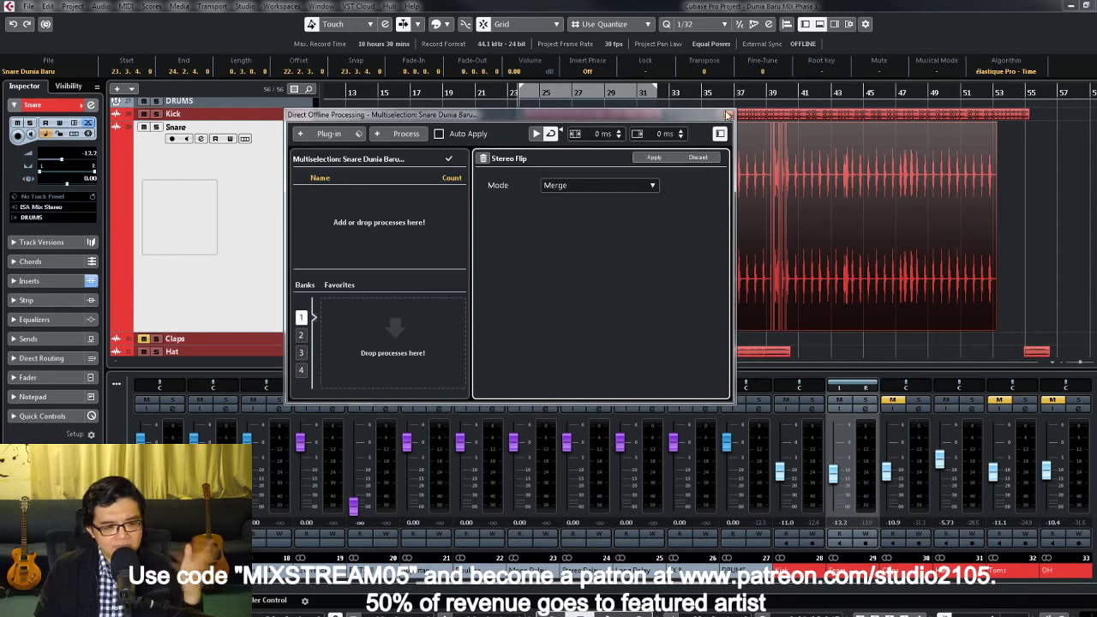
pyautogui.click(653, 159)
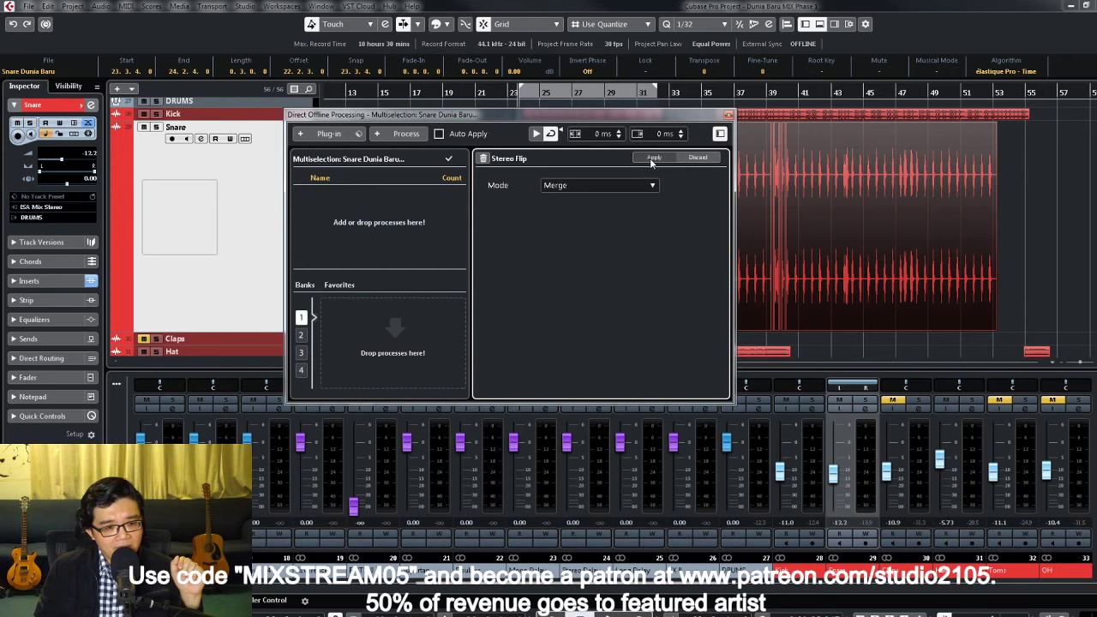
pyautogui.click(728, 115)
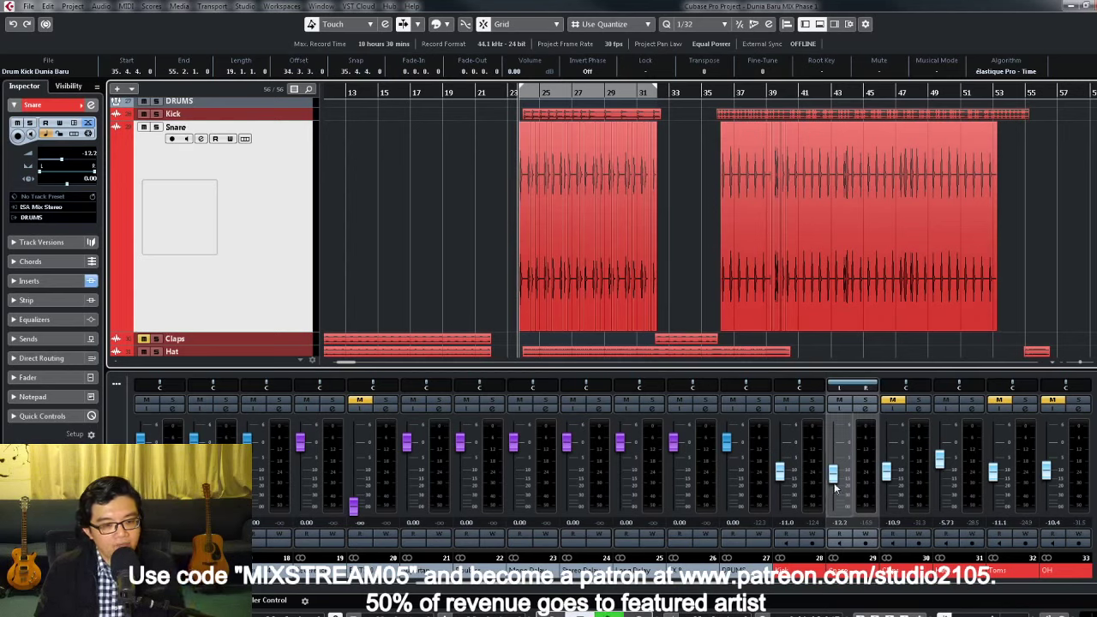
# Step: Raise the Snare fader to -8.81 dB during playback and open the Virtual Mix Rack insert from its channel settings
pyautogui.press('space')
pyautogui.moveTo(836, 485); pyautogui.dragTo(836, 479)
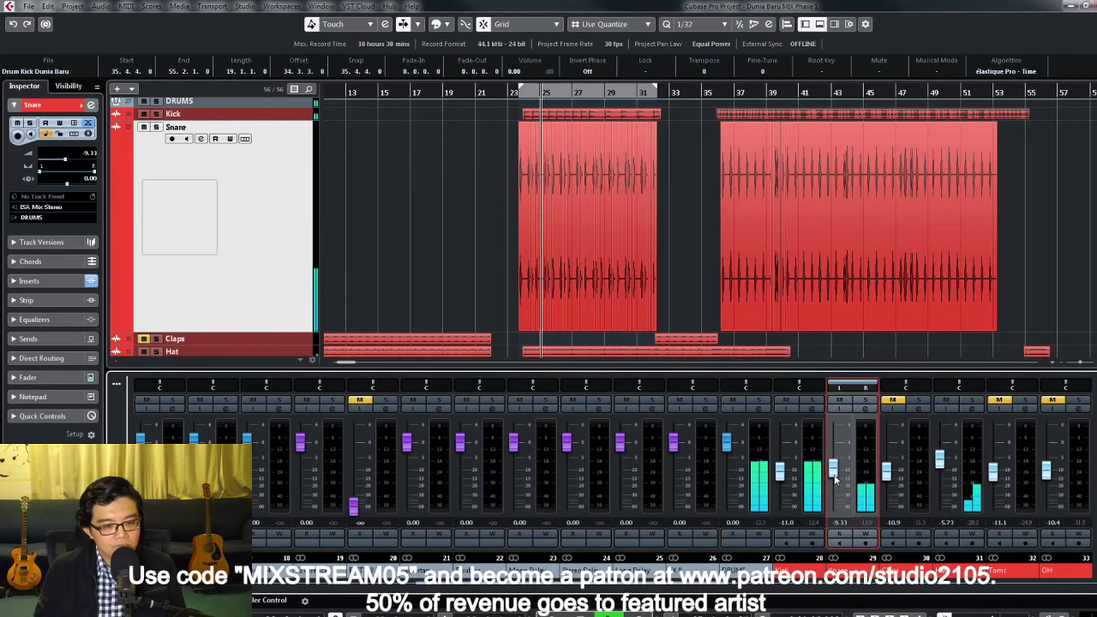
pyautogui.click(862, 410)
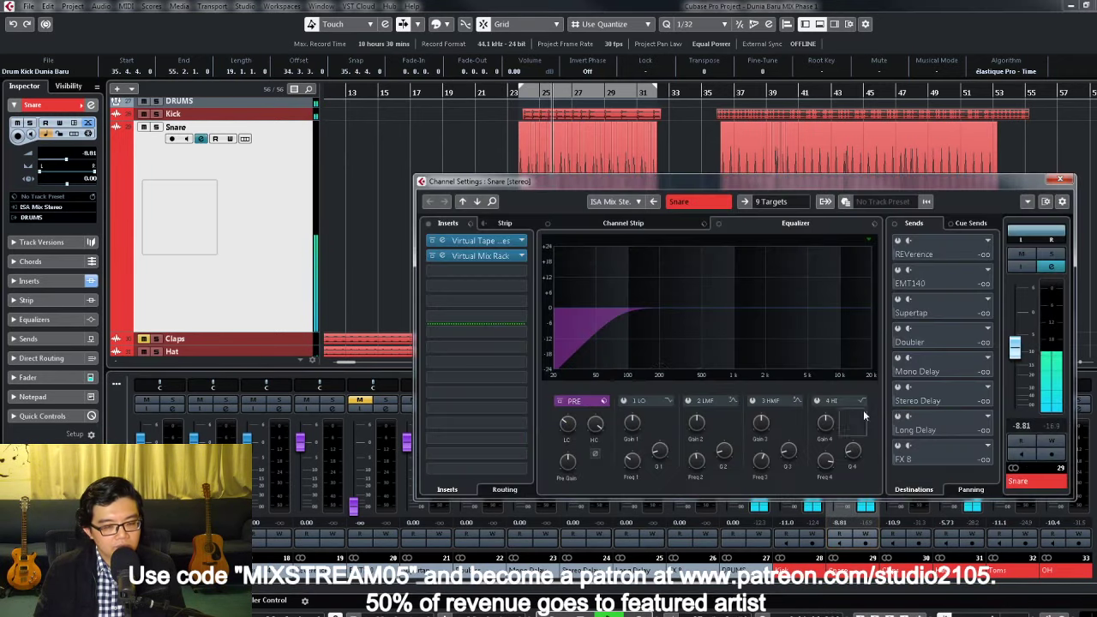
pyautogui.click(496, 256)
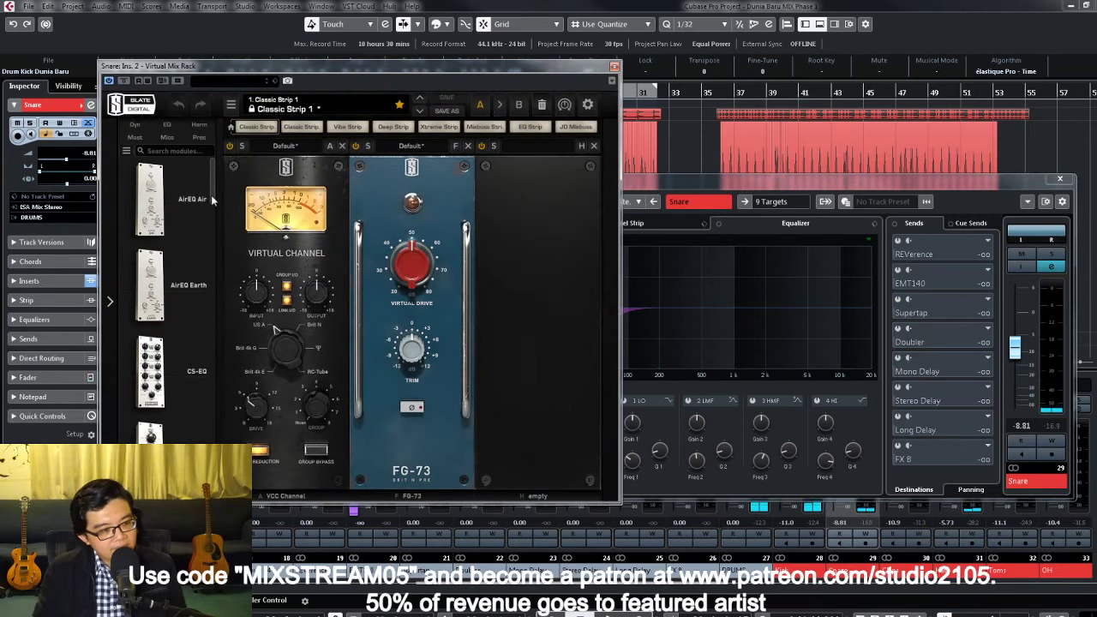
# Step: Add The Monster module to the empty slot of the Snare's Virtual Mix Rack, then solo the Snare with cycle playback enabled
pyautogui.moveTo(212, 195); pyautogui.dragTo(207, 426)
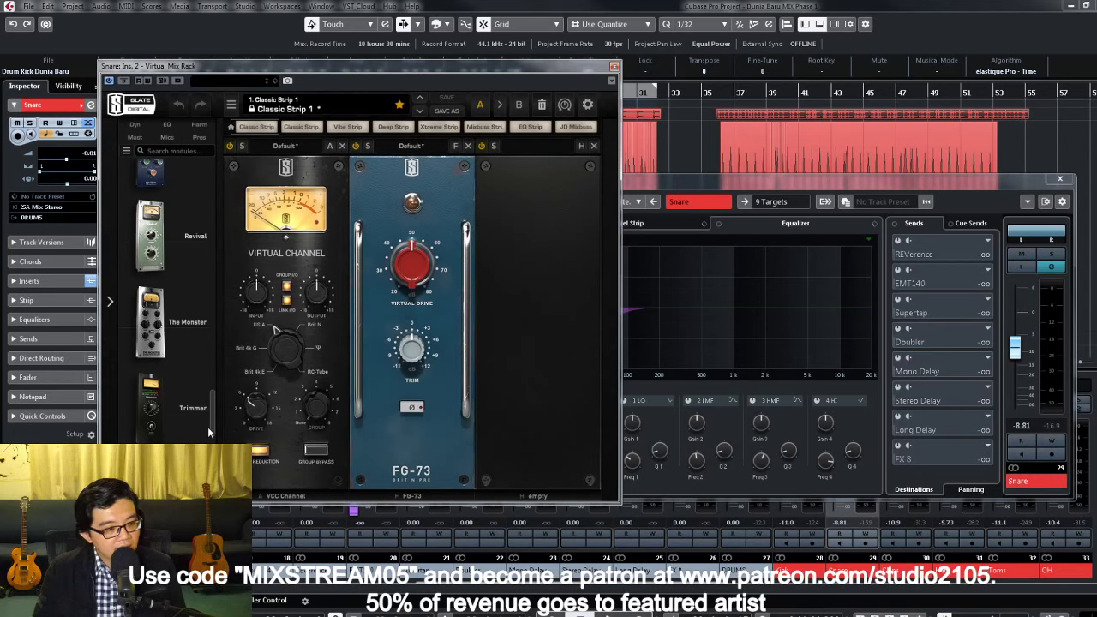
pyautogui.moveTo(151, 323); pyautogui.dragTo(501, 394)
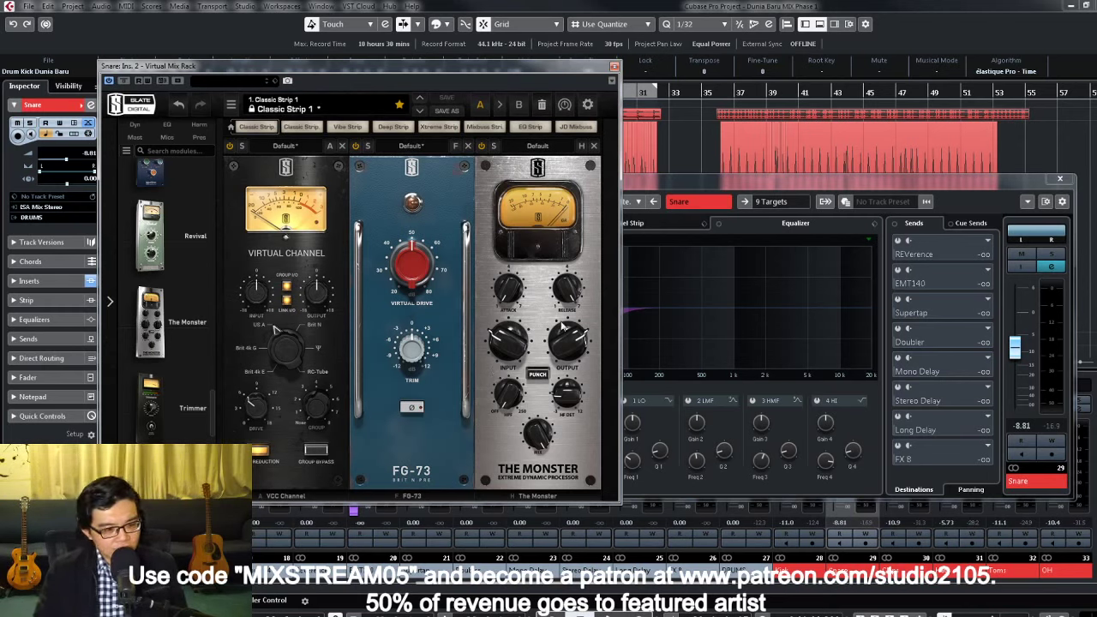
pyautogui.click(1051, 254)
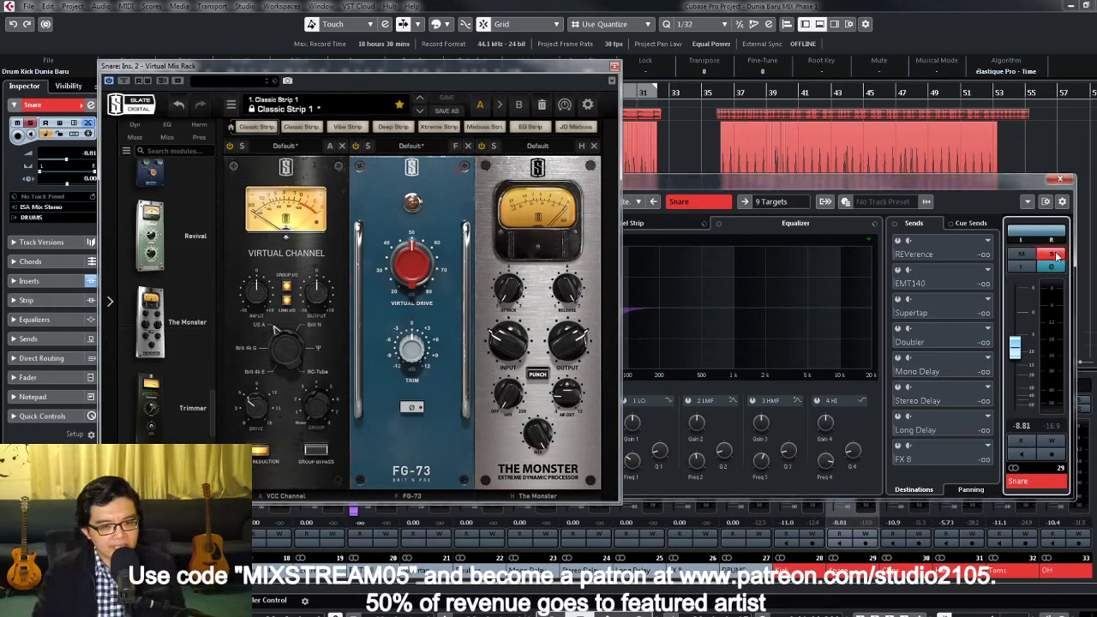
pyautogui.press('/')
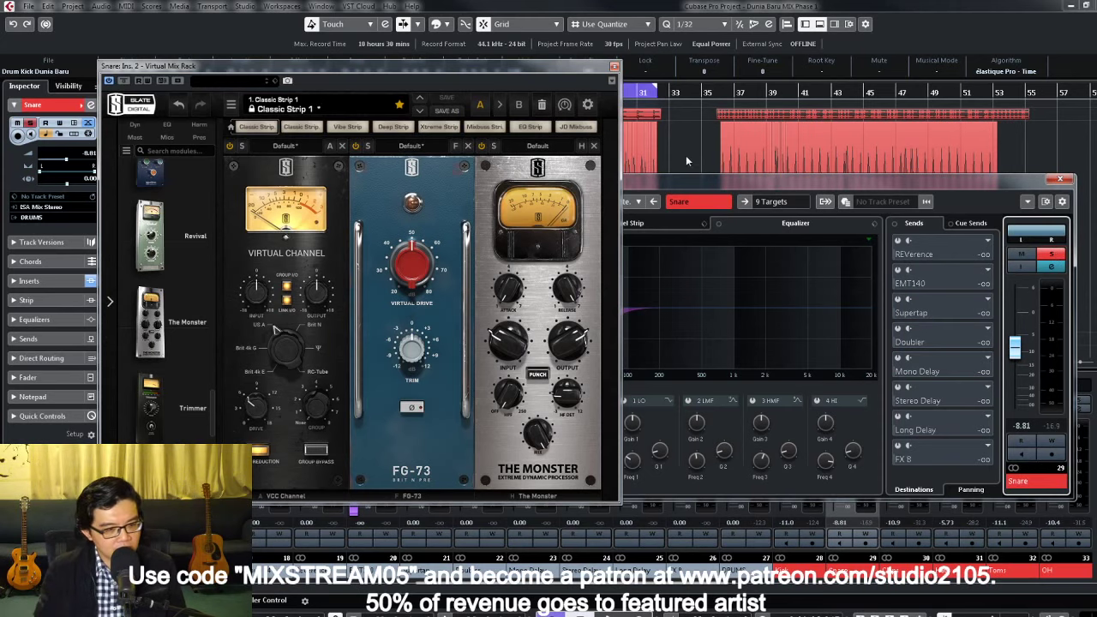
pyautogui.moveTo(508, 65); pyautogui.dragTo(459, 67)
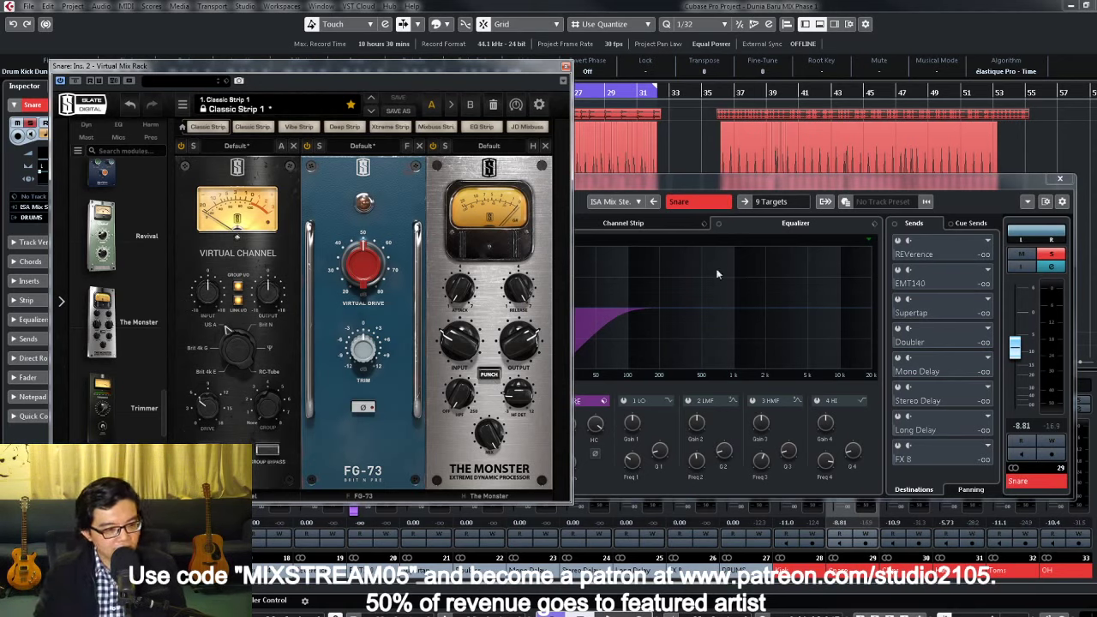
# Step: Play the soloed Snare and set The Monster's input to -3.56 dB, adjust its output level and engage Punch
pyautogui.press('space')
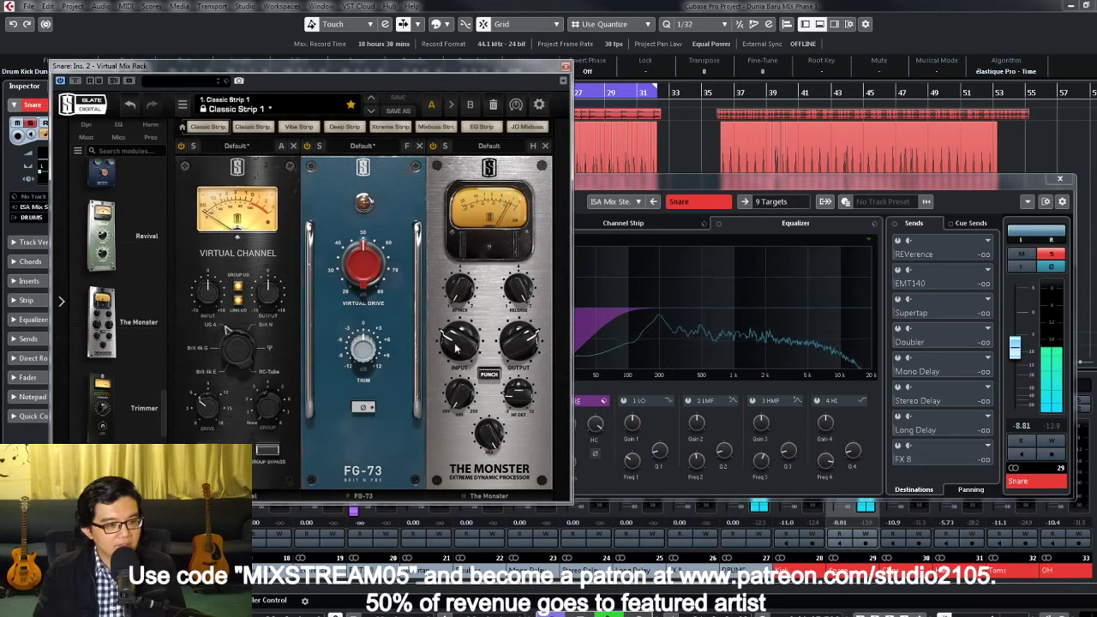
pyautogui.moveTo(462, 340); pyautogui.dragTo(461, 328)
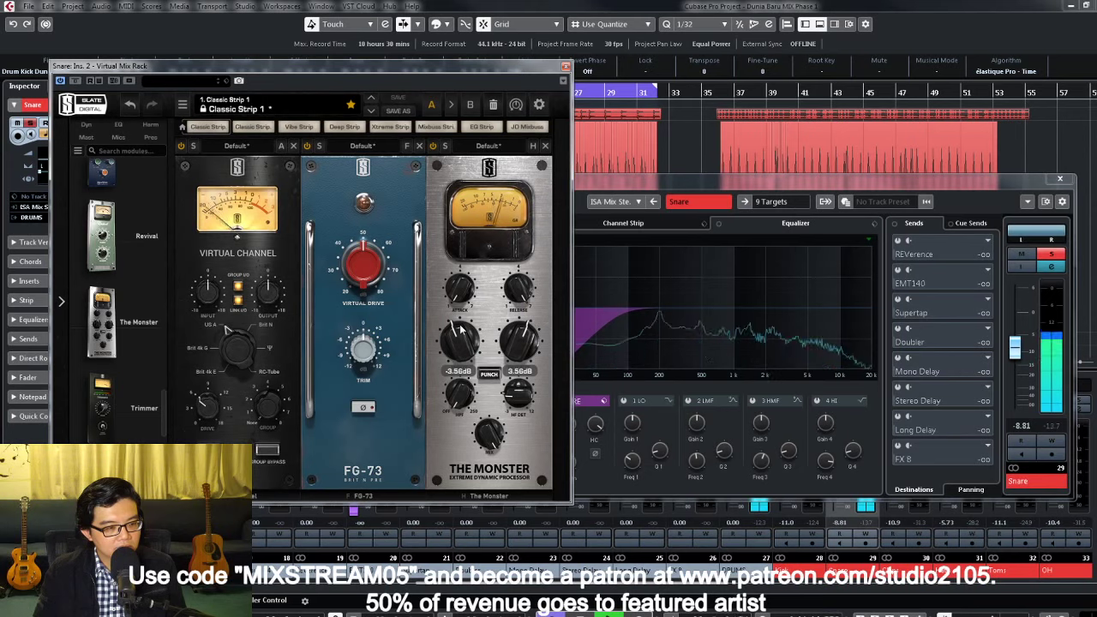
pyautogui.moveTo(518, 358); pyautogui.dragTo(518, 354)
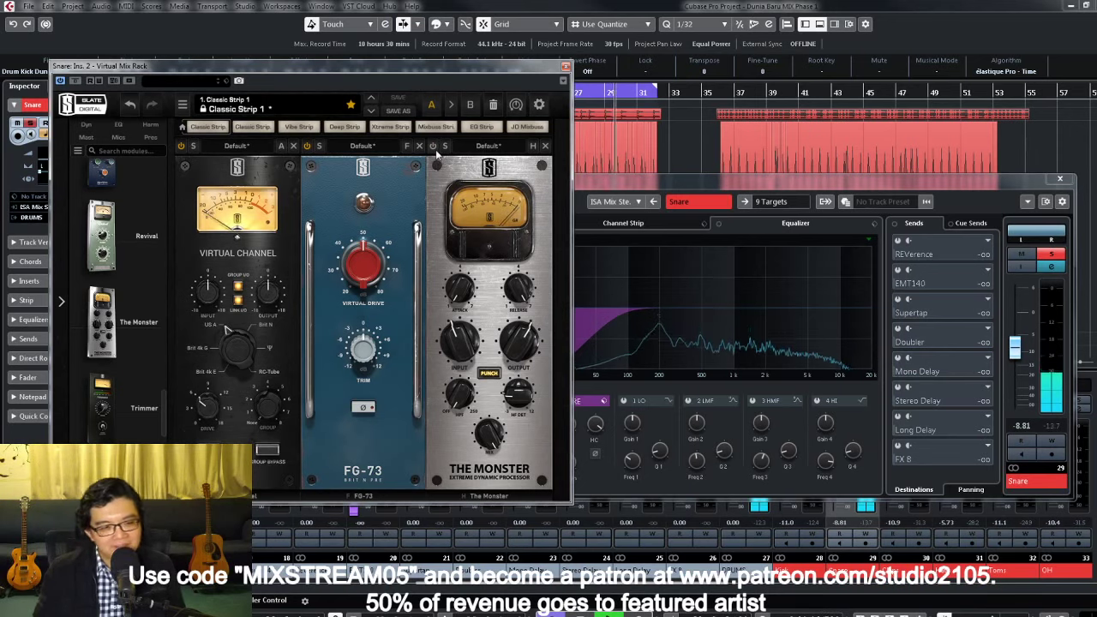
# Step: Compare The Monster bypassed and active, audition slower attack up to 6.60, return attack to 1.00 and adjust the release
pyautogui.click(433, 147)
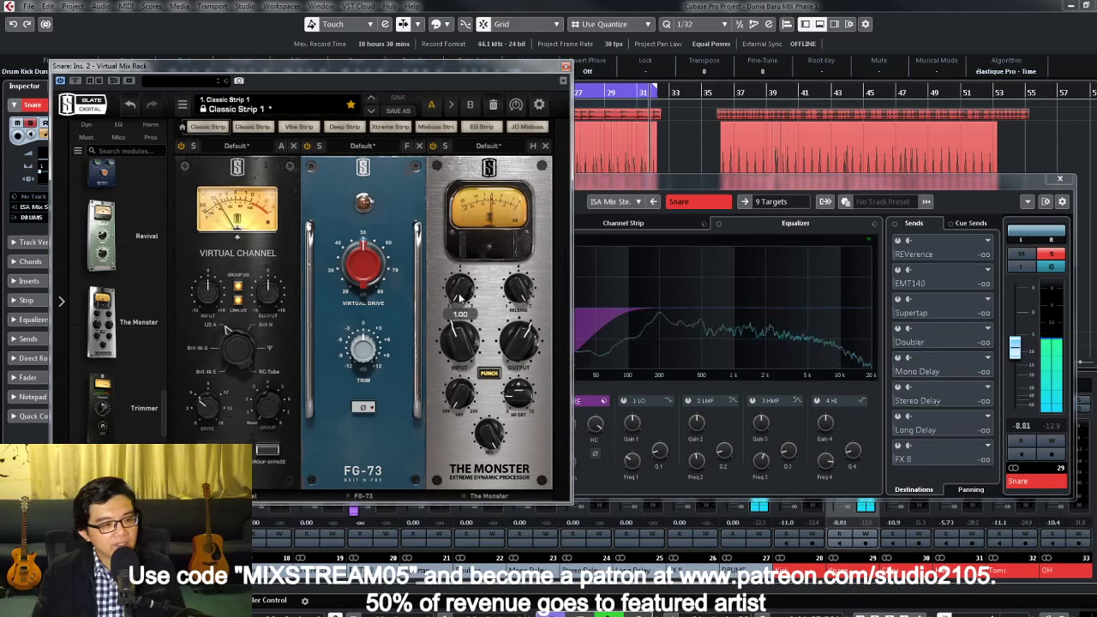
pyautogui.scroll(2, 460, 296)
pyautogui.moveTo(461, 296); pyautogui.dragTo(457, 148)
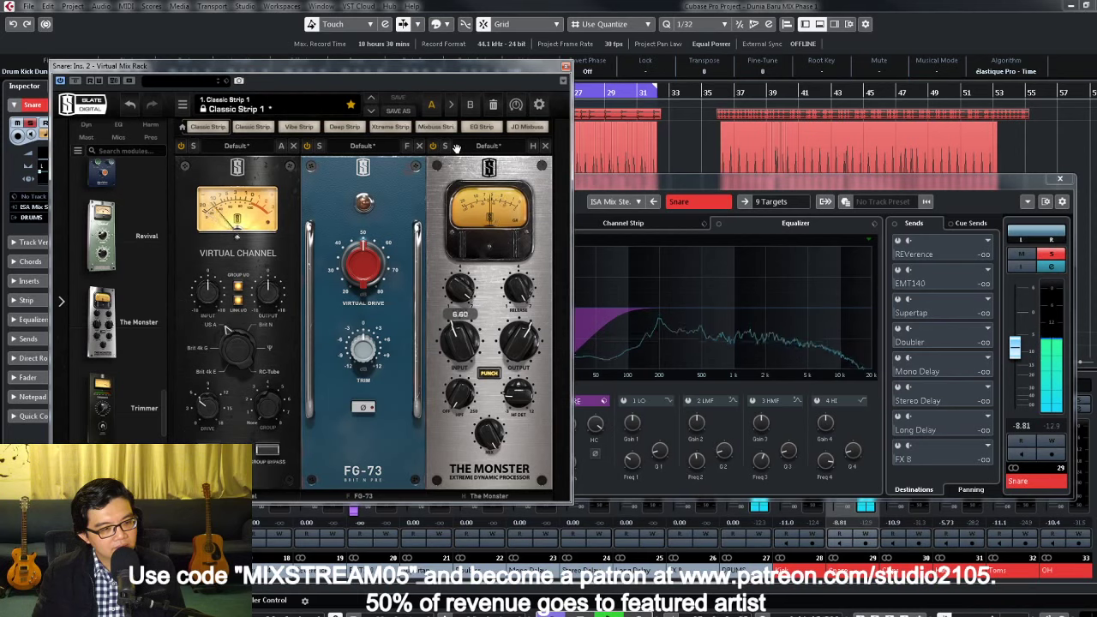
pyautogui.moveTo(457, 148); pyautogui.dragTo(460, 339)
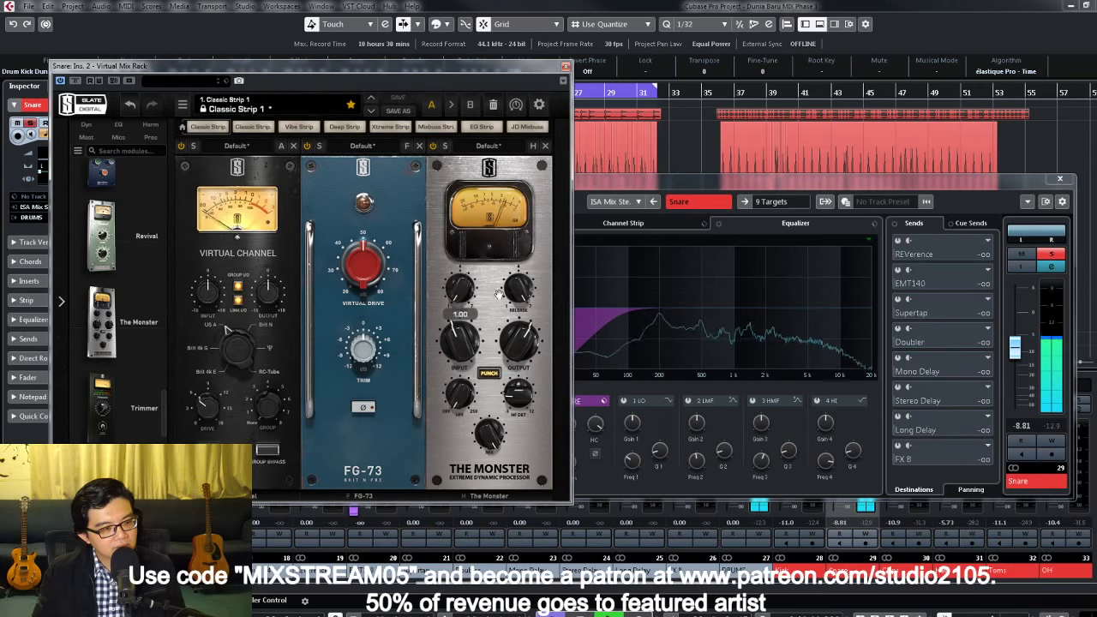
pyautogui.moveTo(519, 290)
pyautogui.mouseDown()
pyautogui.moveTo(514, 342)
pyautogui.moveTo(518, 271)
pyautogui.mouseUp()
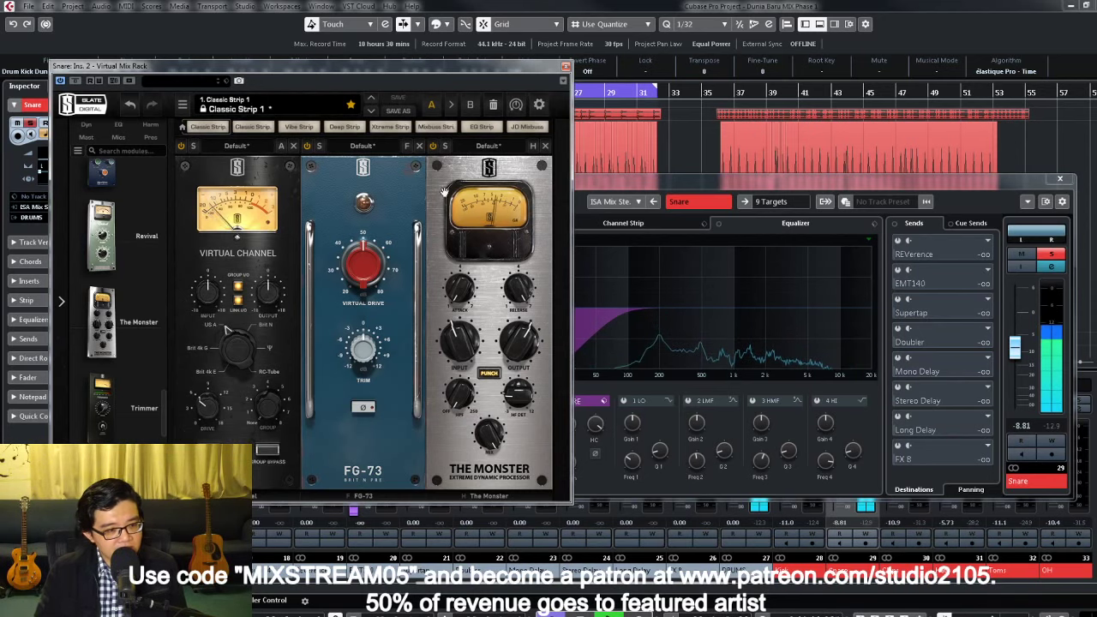
# Step: Unsolo the Snare and rebalance during playback, with the Snare fader at -8.84 dB and the Hat fader at -3.55 dB
pyautogui.click(565, 67)
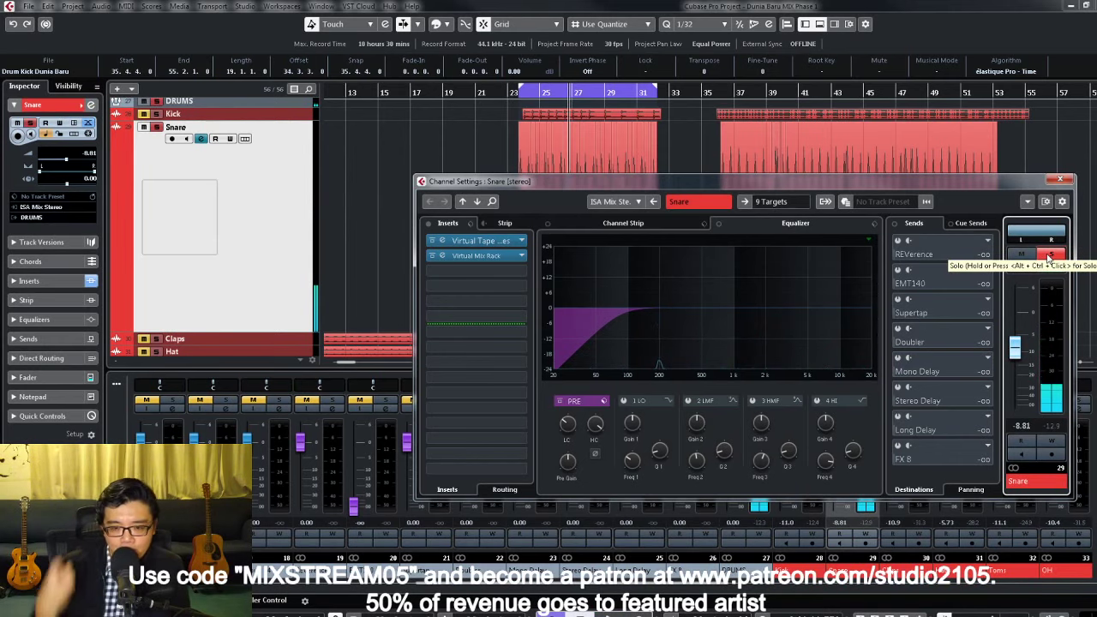
pyautogui.click(1047, 256)
pyautogui.click(1059, 181)
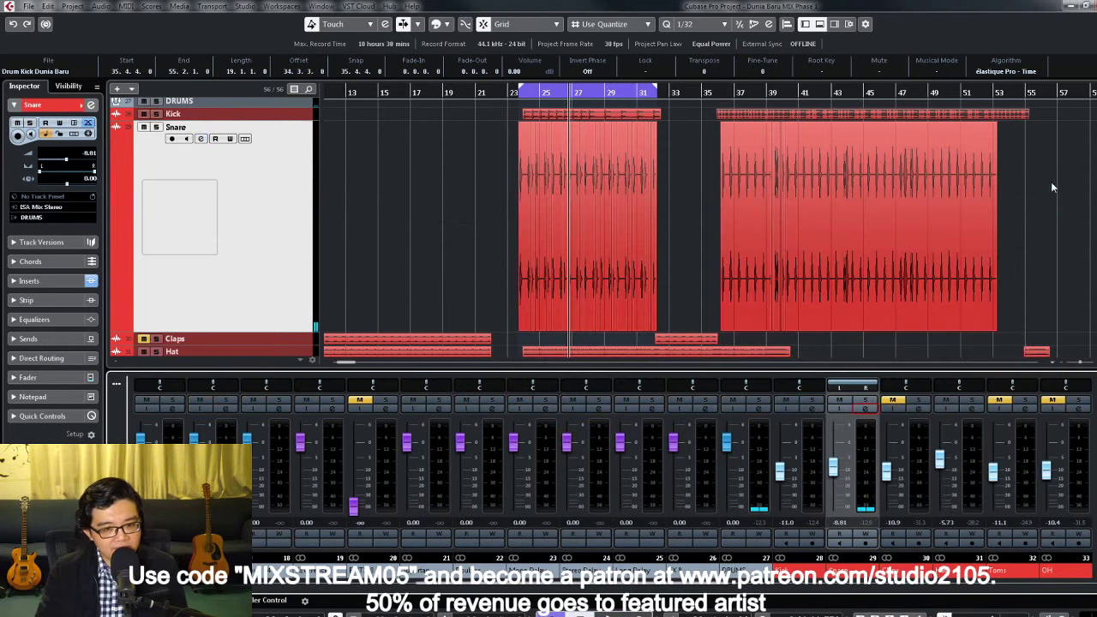
pyautogui.moveTo(833, 465); pyautogui.dragTo(833, 471)
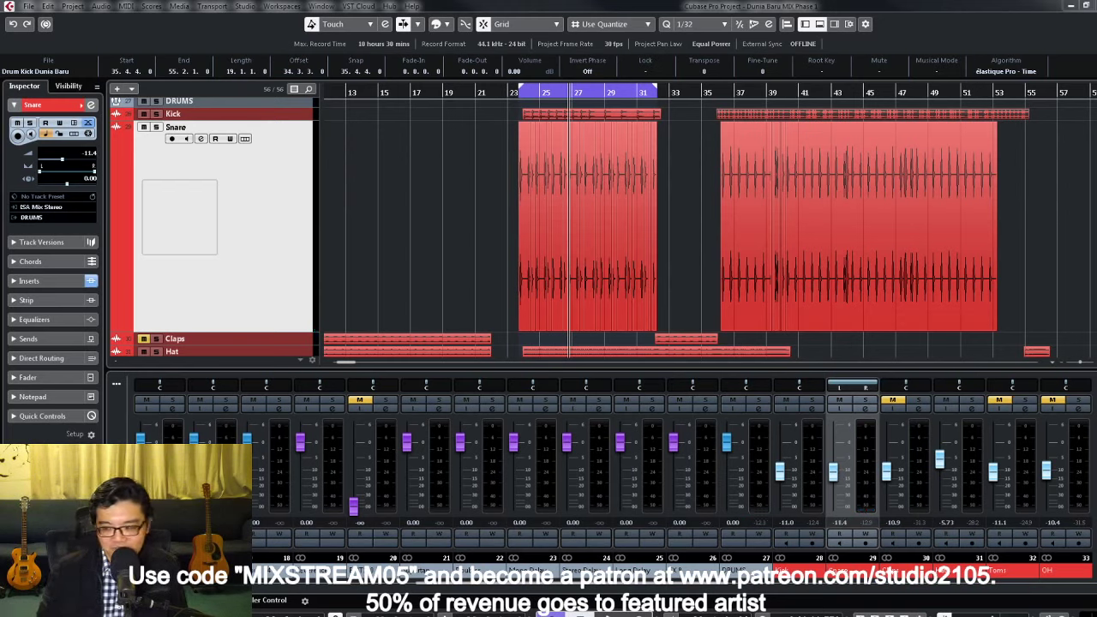
pyautogui.press('space')
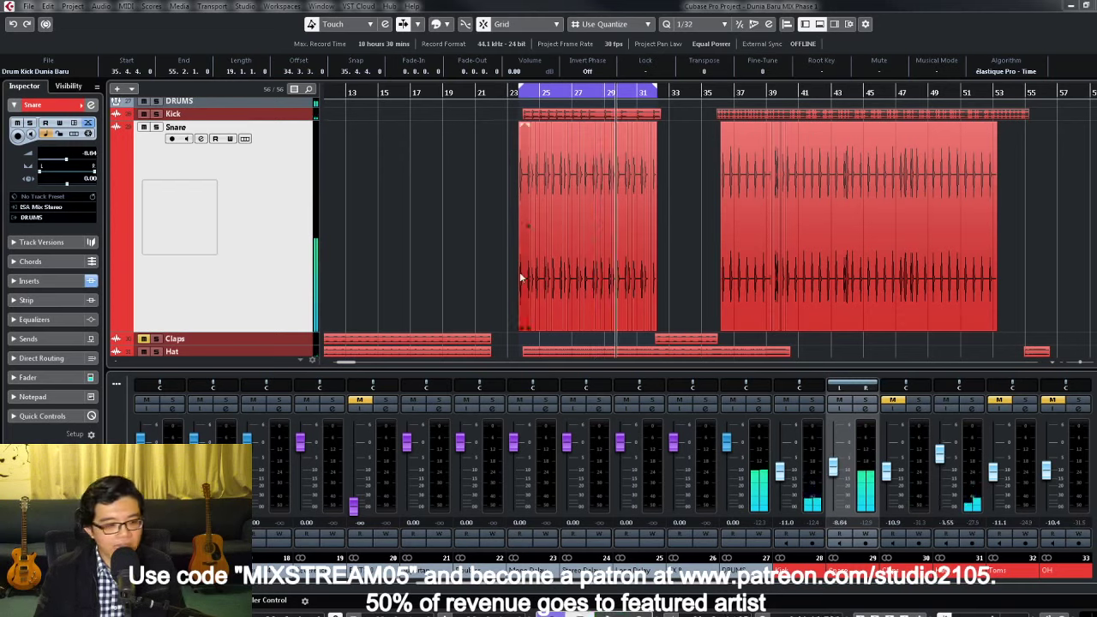
# Step: Select the Claps, Hat and Toms tracks, unmute the Toms and play the song from the loop start
pyautogui.press('z')
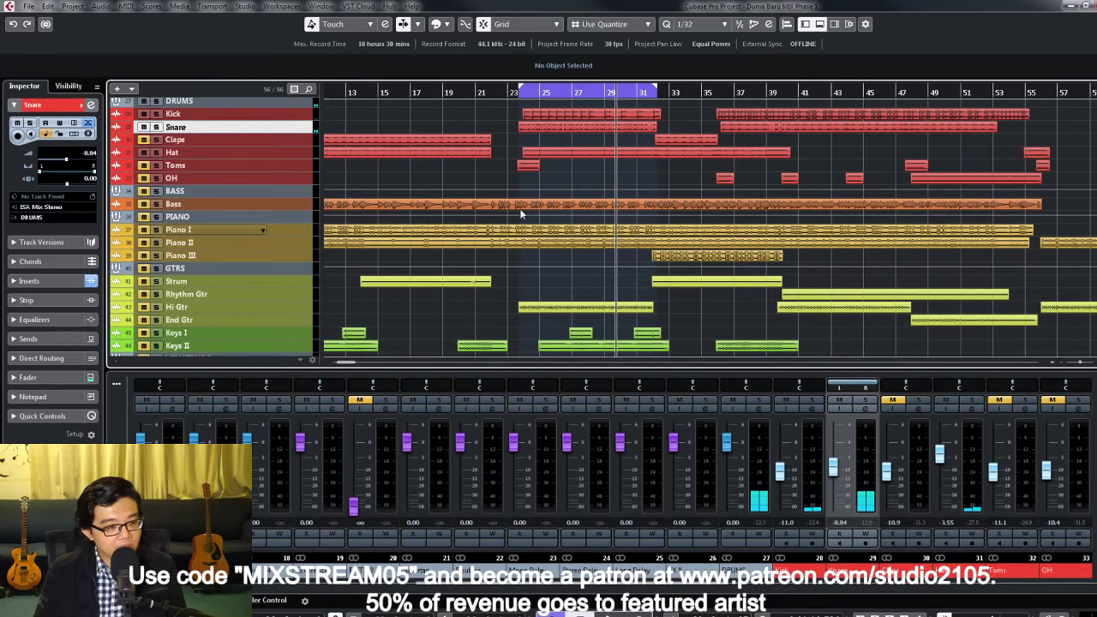
pyautogui.click(519, 91)
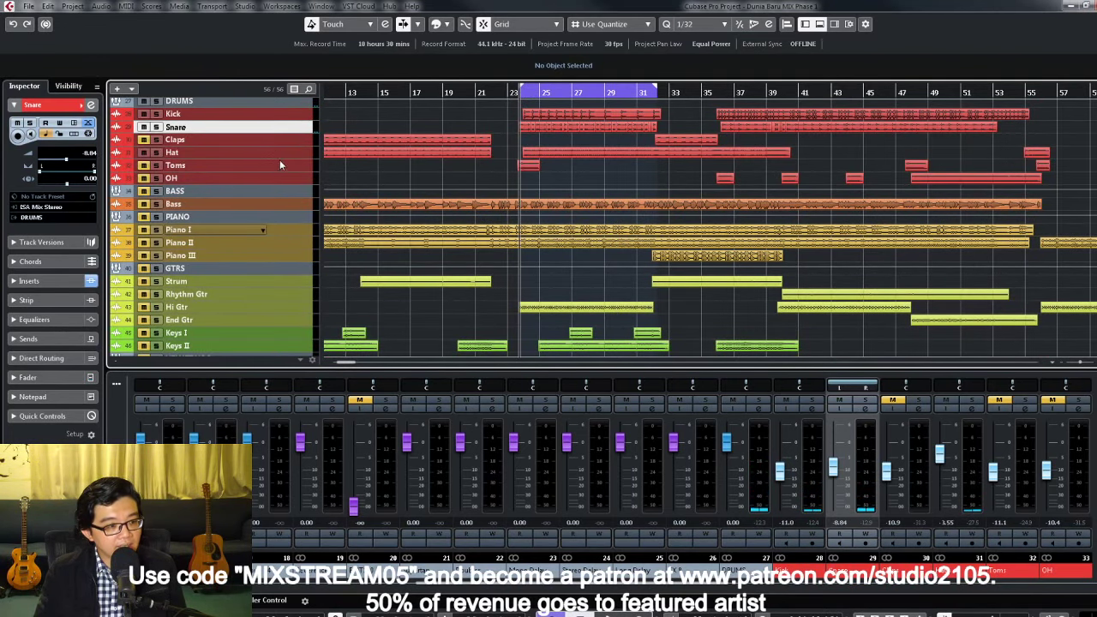
pyautogui.click(286, 167)
pyautogui.keyDown('shift'); pyautogui.click(291, 142); pyautogui.keyUp('shift')
pyautogui.scroll(2, 553, 165)
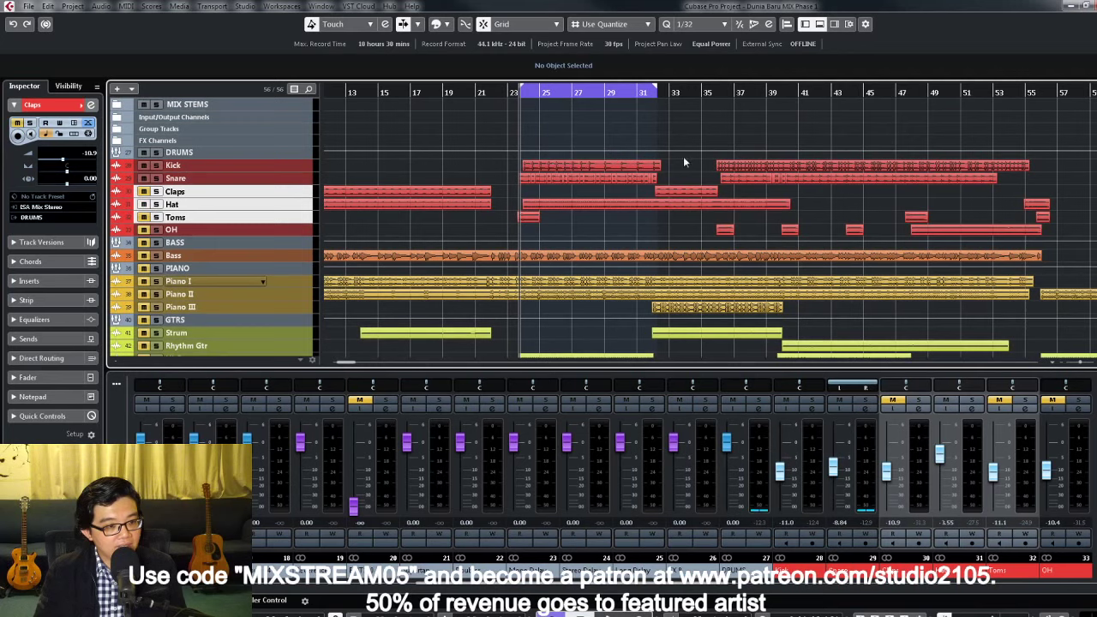
pyautogui.press('space')
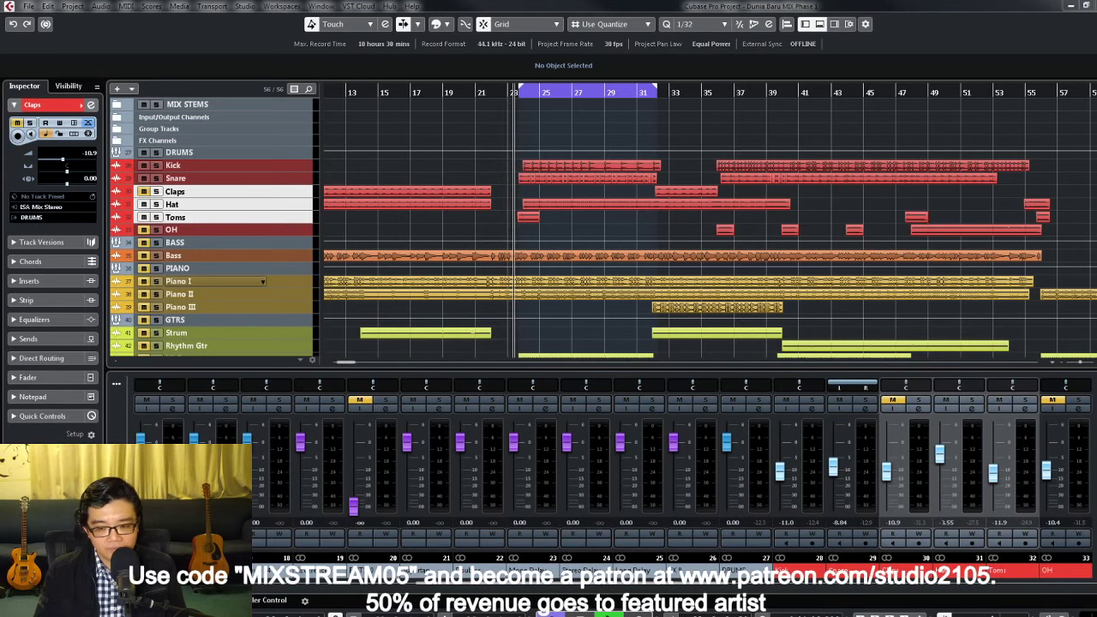
# Step: Load the insert preset MIX VCC-VTM4KE-LON DRUMS on the Toms channel
pyautogui.press('e')
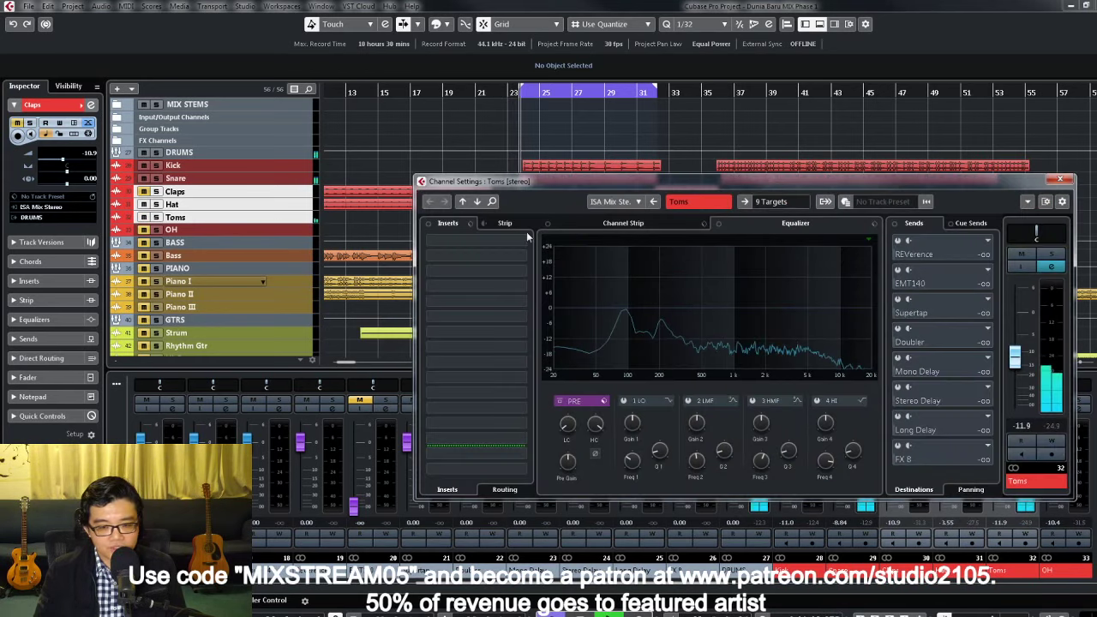
pyautogui.click(471, 224)
pyautogui.click(481, 241)
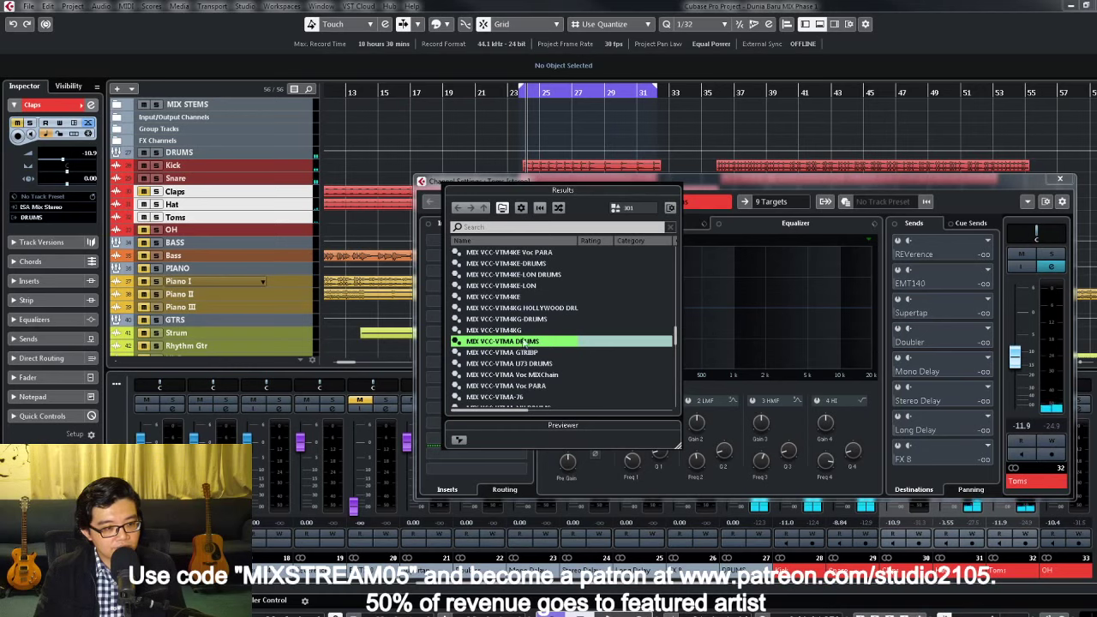
pyautogui.scroll(1, 529, 334)
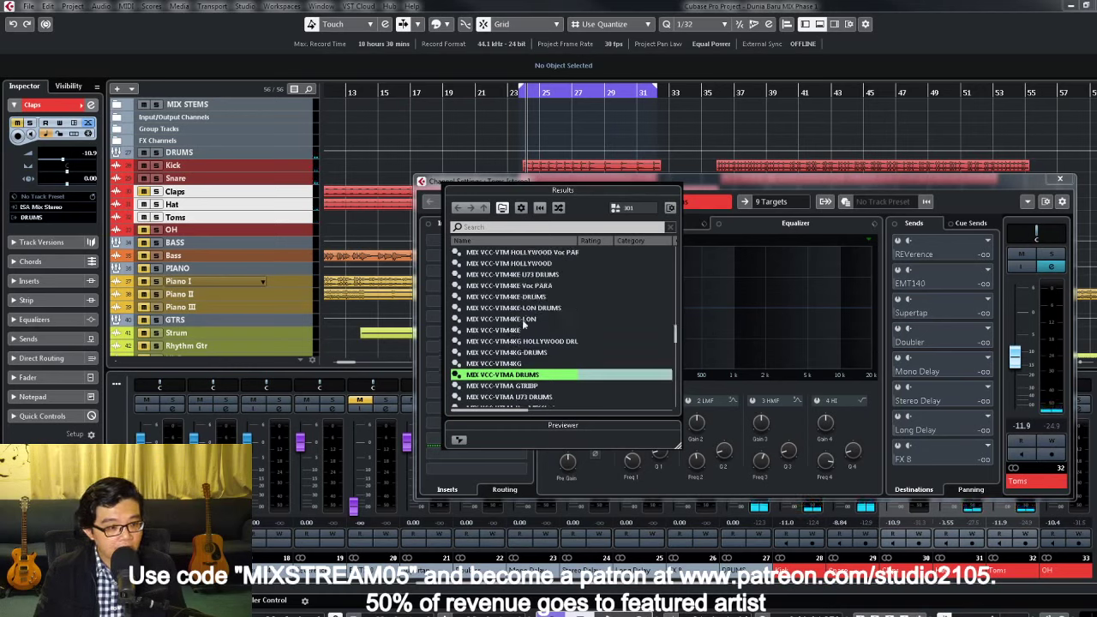
pyautogui.doubleClick(523, 308)
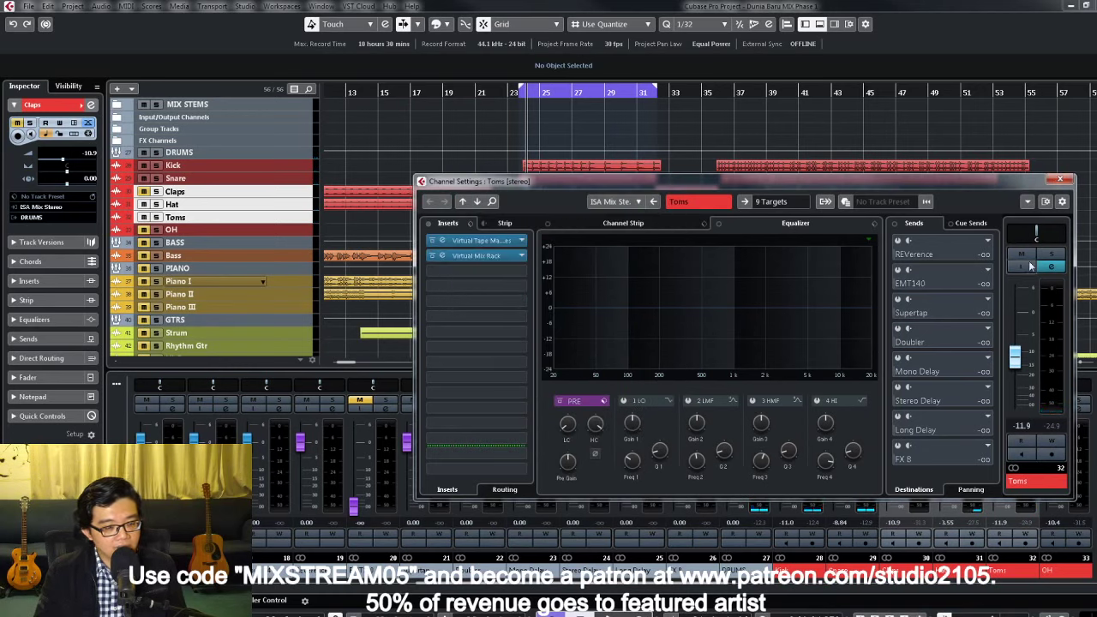
pyautogui.click(1062, 181)
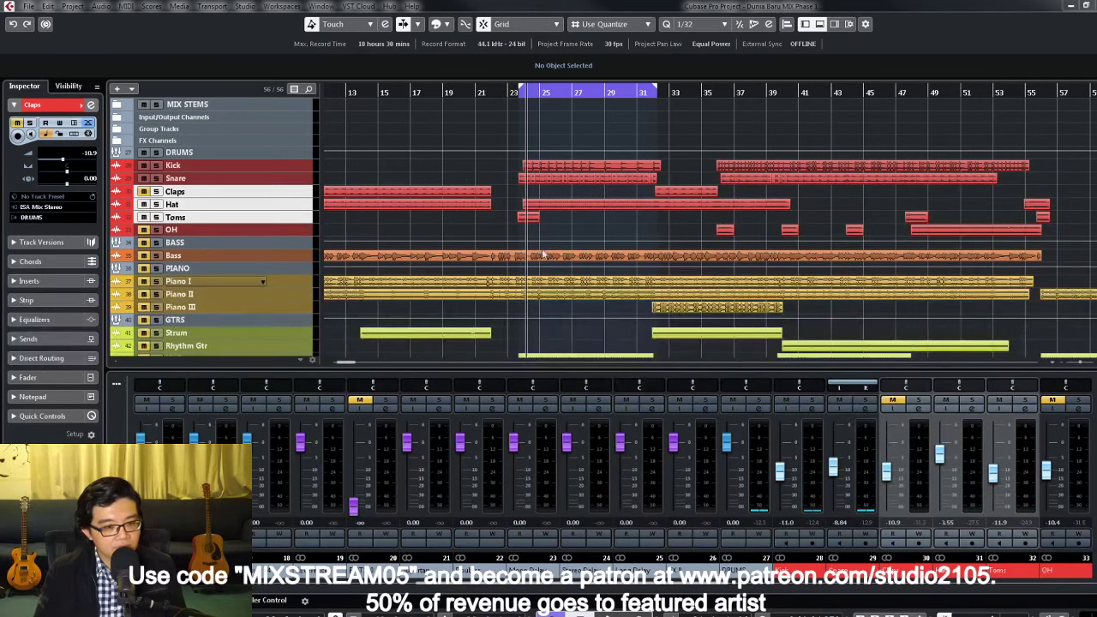
# Step: Loop the first Toms event and solo the Toms during playback with their channel settings open
pyautogui.click(296, 220)
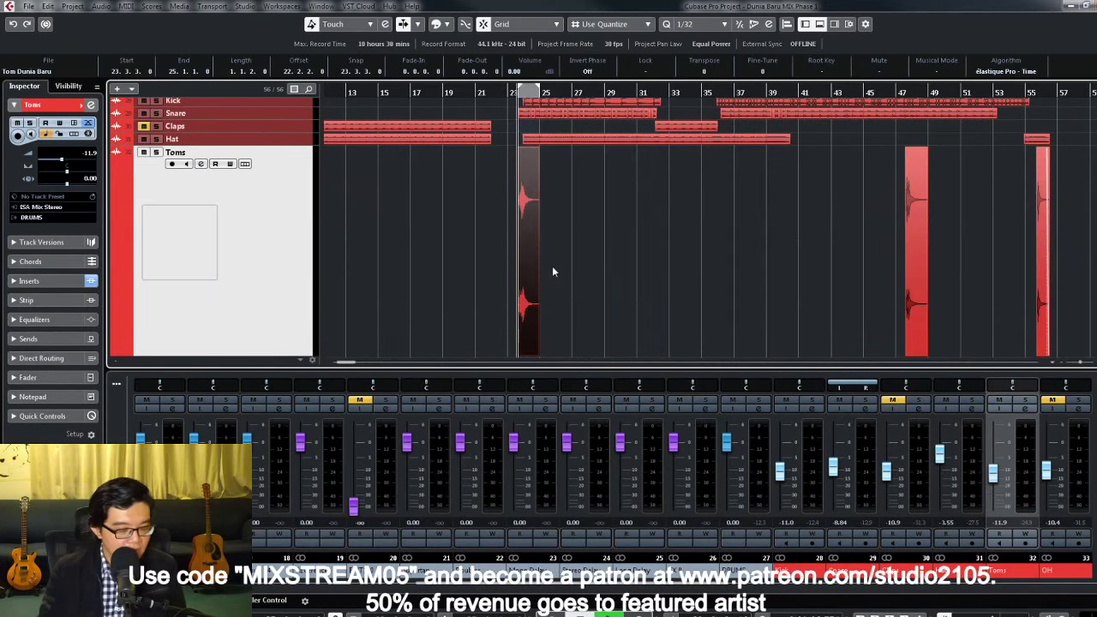
pyautogui.press('space')
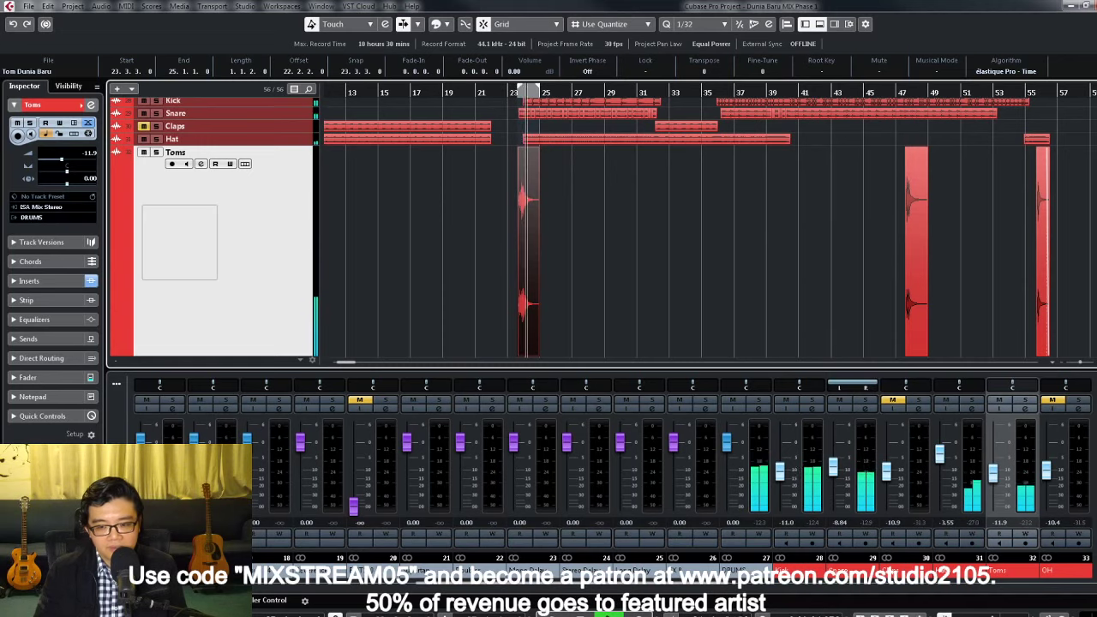
pyautogui.press('e')
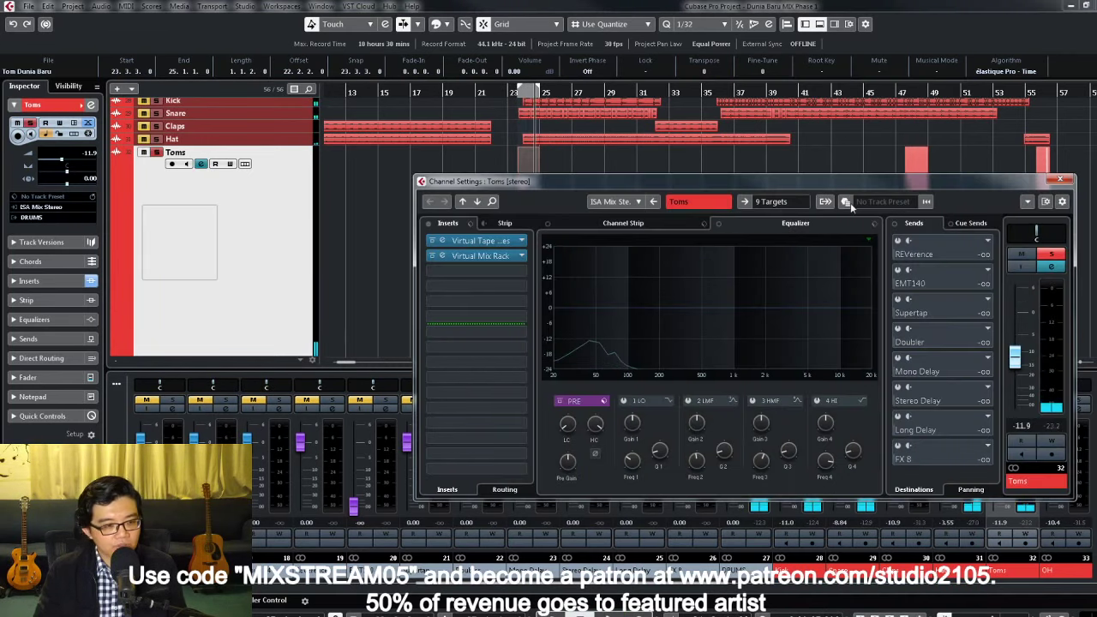
pyautogui.click(1061, 180)
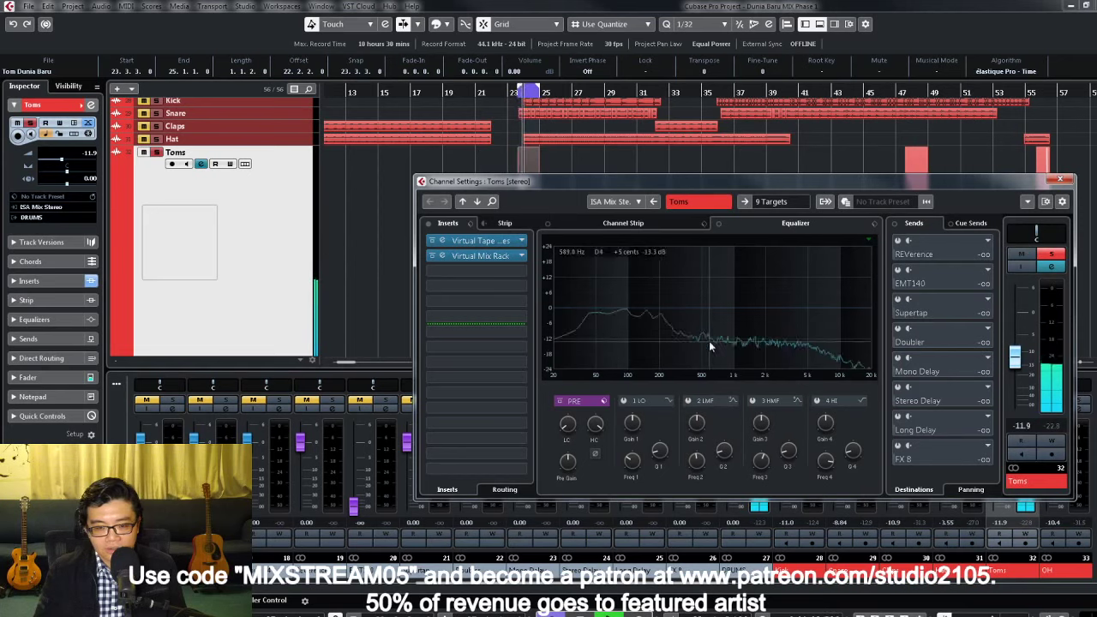
pyautogui.moveTo(568, 426)
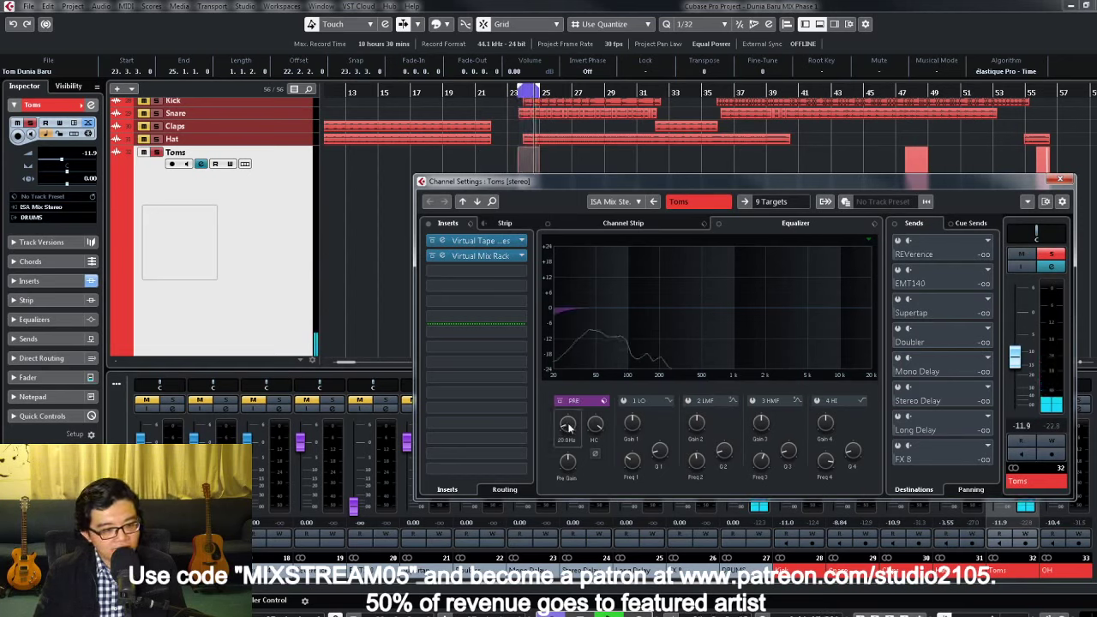
# Step: Insert Pulsar Smasher in the Toms' third insert slot and set input to 5.04 dB, output to -1.92 dB and mix to 90%
pyautogui.click(505, 256)
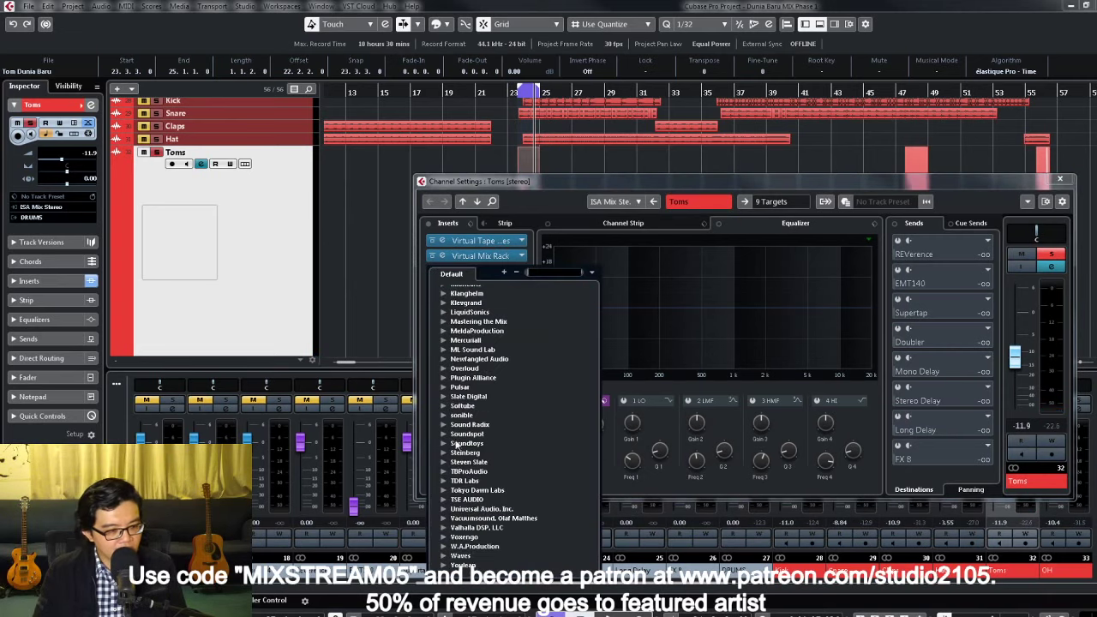
pyautogui.click(445, 387)
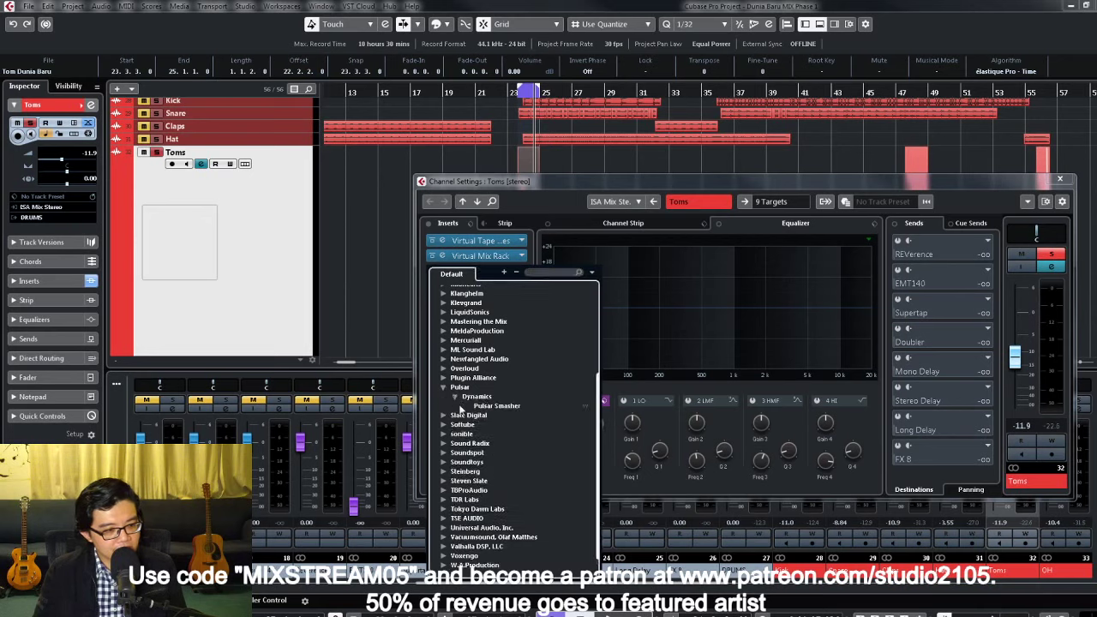
pyautogui.click(470, 406)
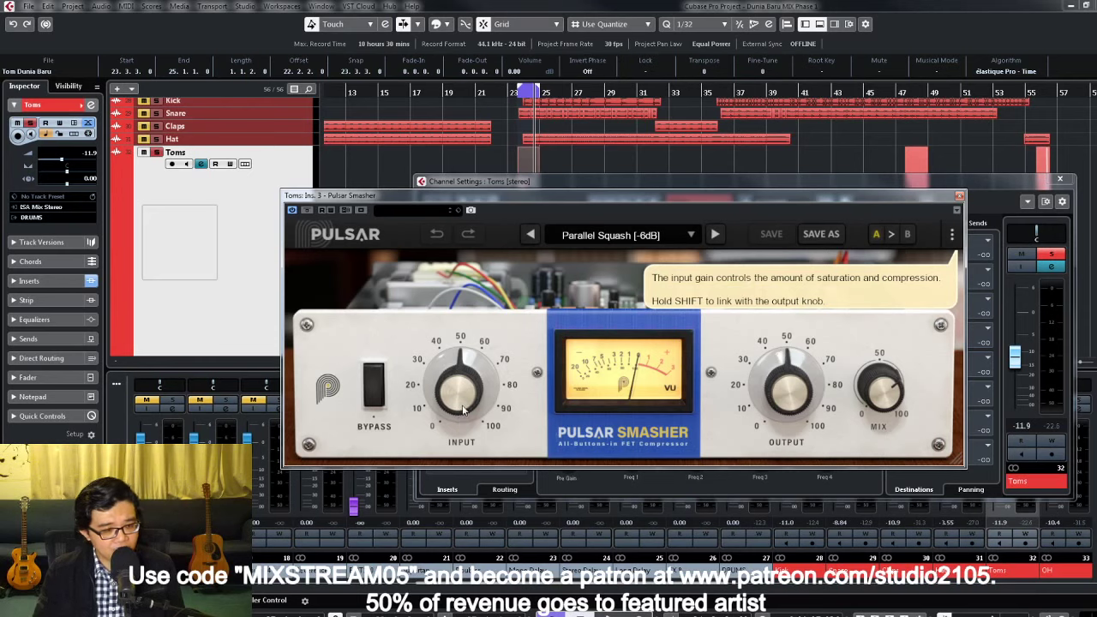
pyautogui.moveTo(463, 410); pyautogui.dragTo(459, 382)
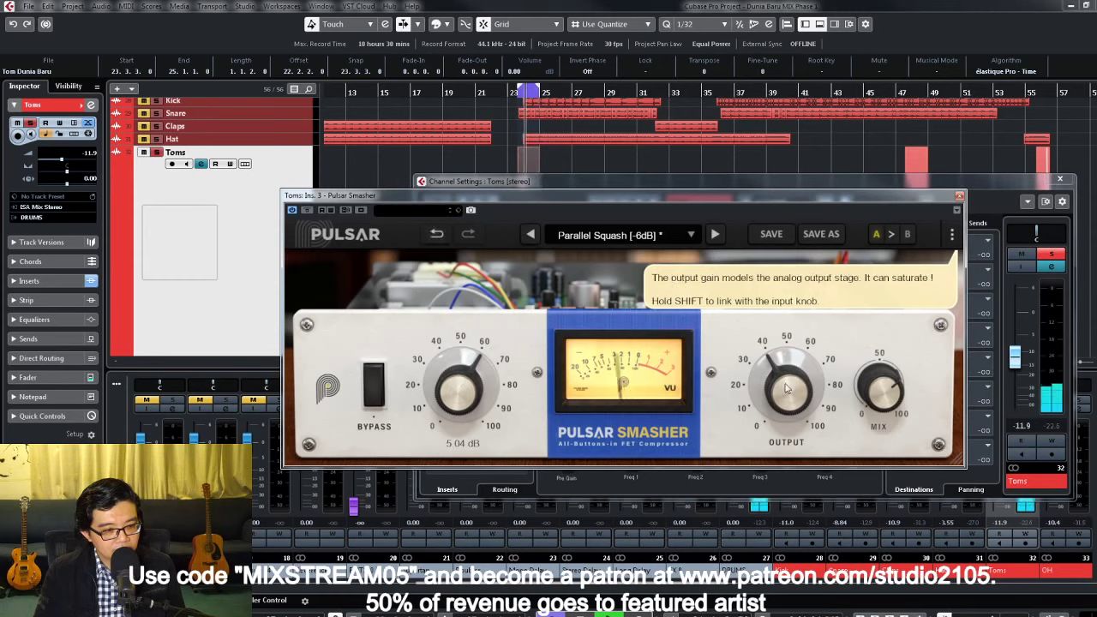
pyautogui.moveTo(789, 387); pyautogui.dragTo(787, 377)
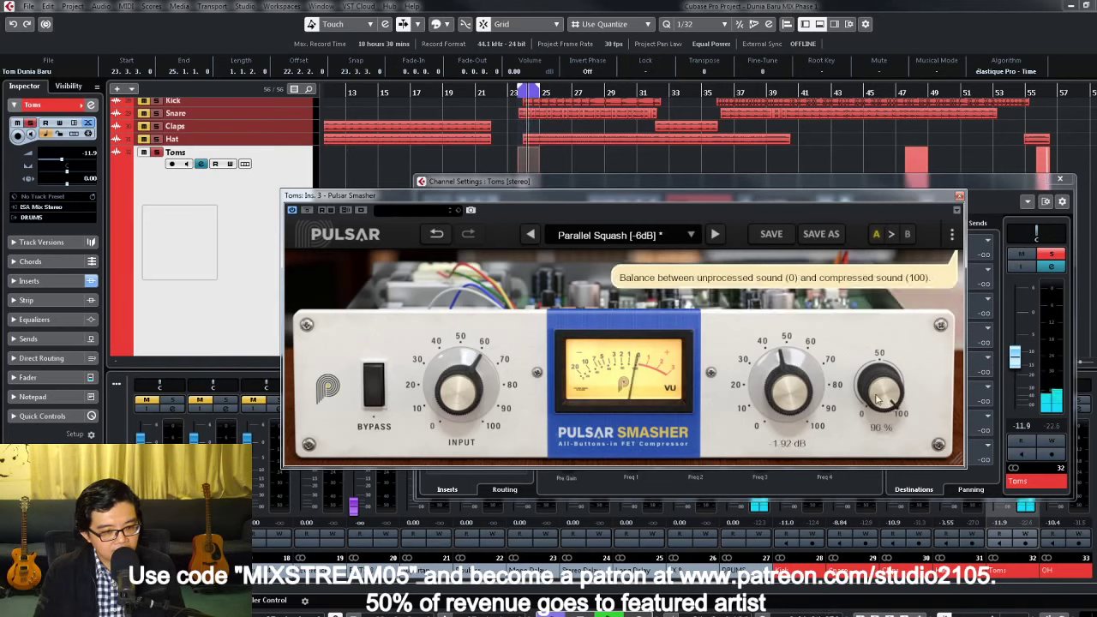
# Step: Set the Toms' Pulsar Smasher mix to 55%, reset its output to 0 dB and compare the sound with the compressor bypassed
pyautogui.moveTo(864, 438); pyautogui.dragTo(858, 457)
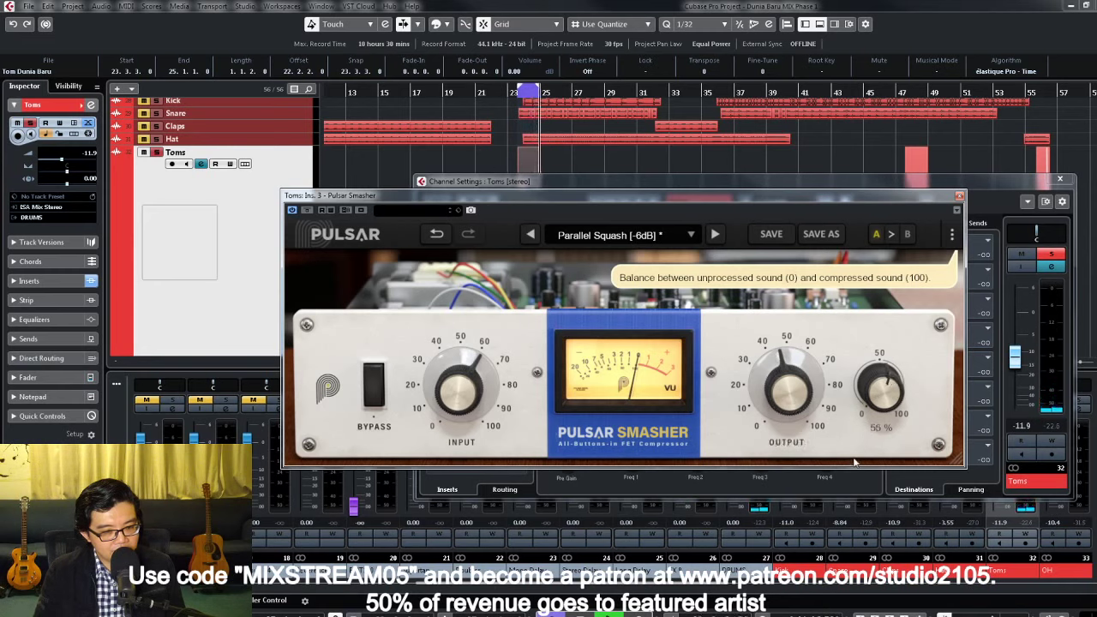
pyautogui.doubleClick(787, 390)
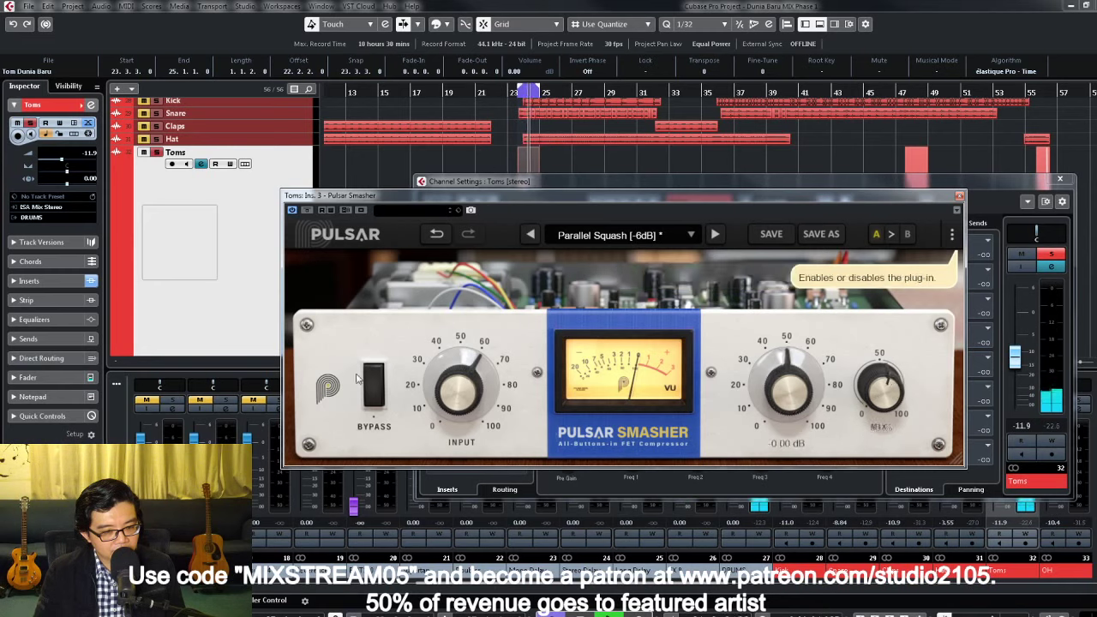
pyautogui.click(371, 390)
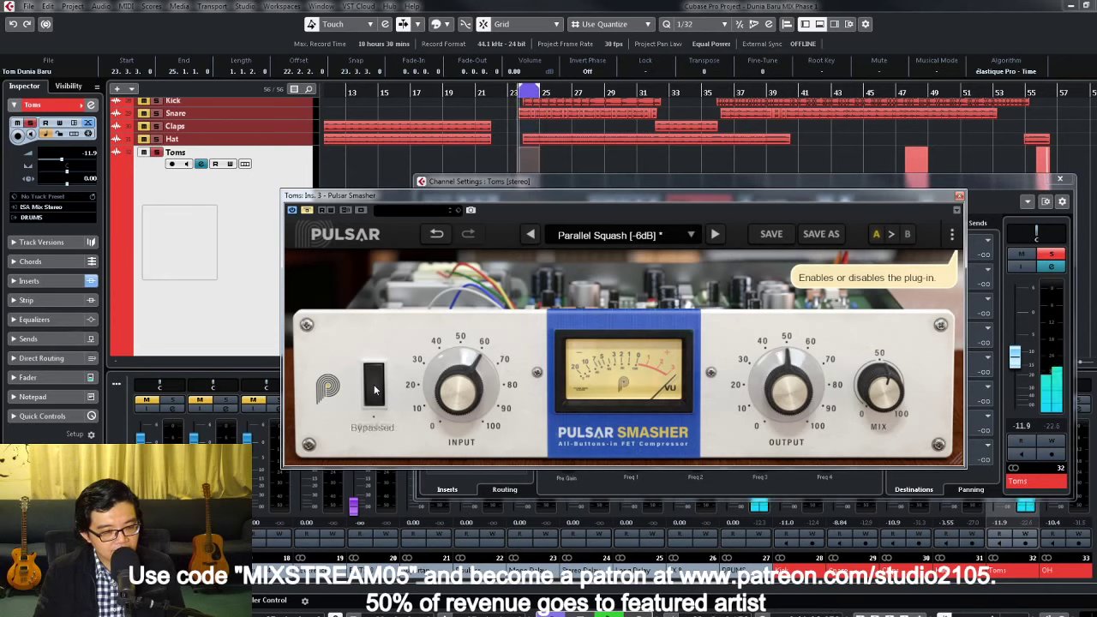
pyautogui.click(373, 391)
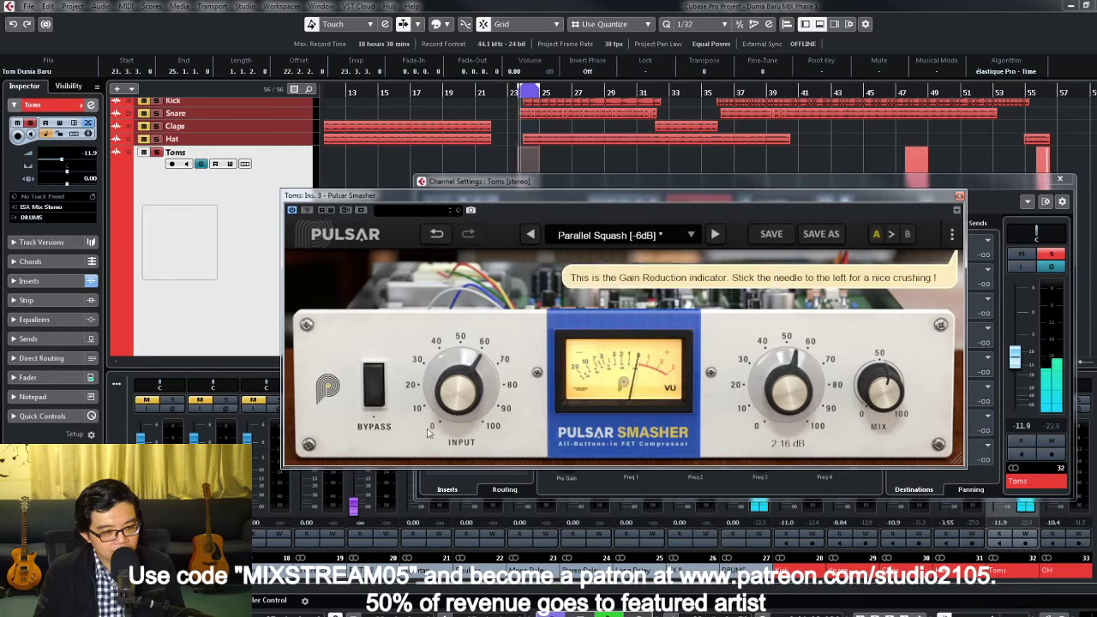
# Step: Raise the Pulsar Smasher output to 4.08 dB, comparing against bypass, and close the plug-in
pyautogui.click(374, 391)
pyautogui.click(374, 391)
pyautogui.moveTo(786, 399)
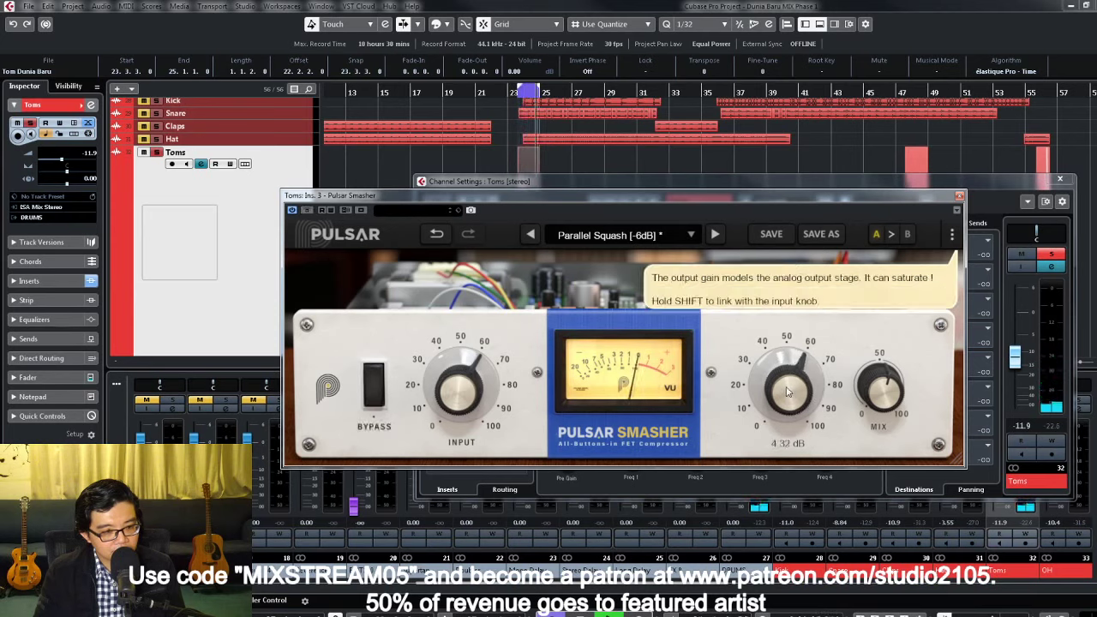
pyautogui.click(374, 391)
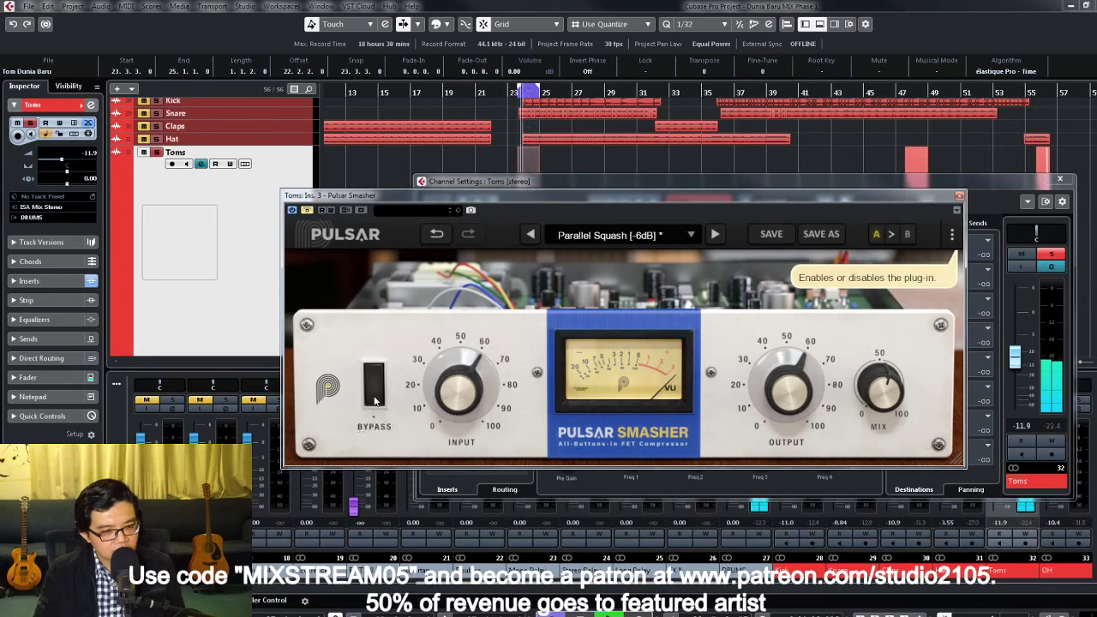
pyautogui.click(374, 394)
pyautogui.moveTo(882, 392)
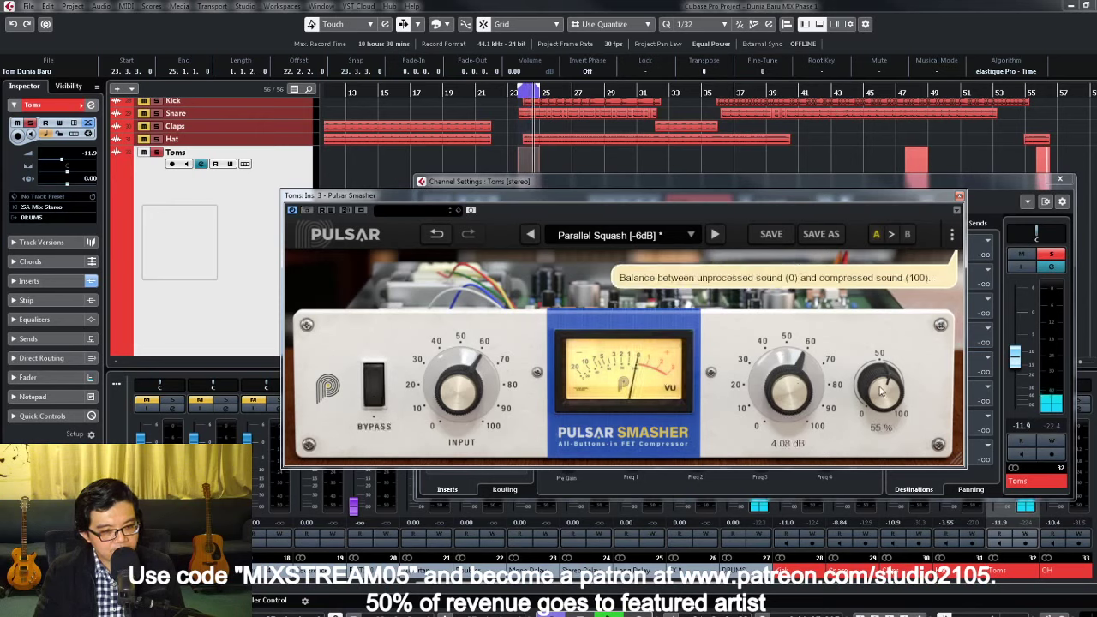
pyautogui.click(959, 196)
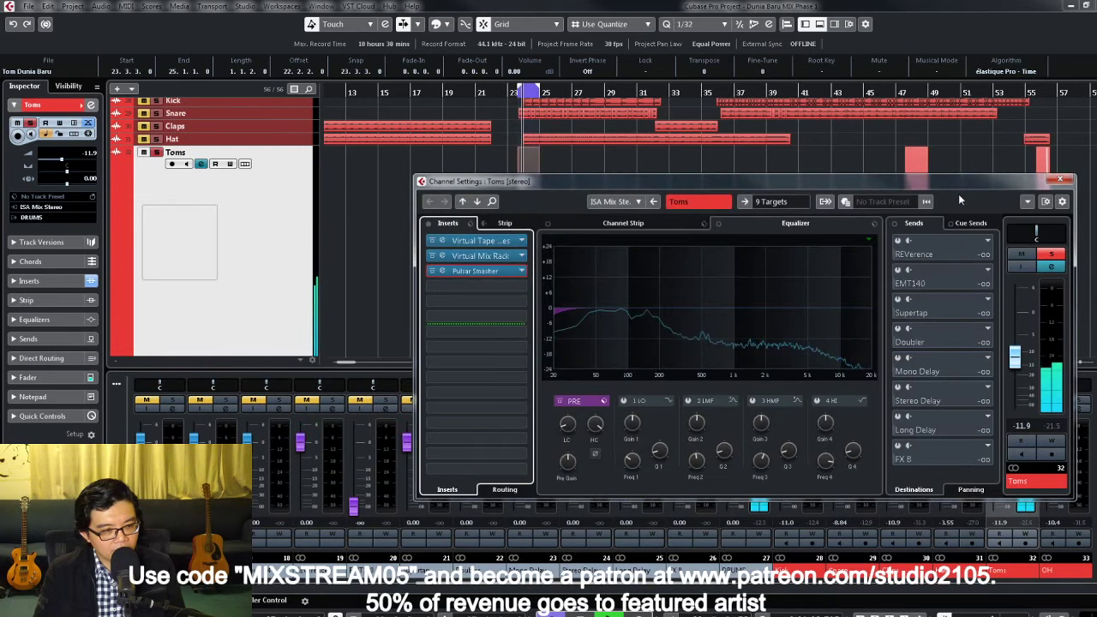
# Step: Set the FG-73 virtual drive in the Toms' Virtual Mix Rack to about 73 dB during playback and close the rack
pyautogui.click(494, 259)
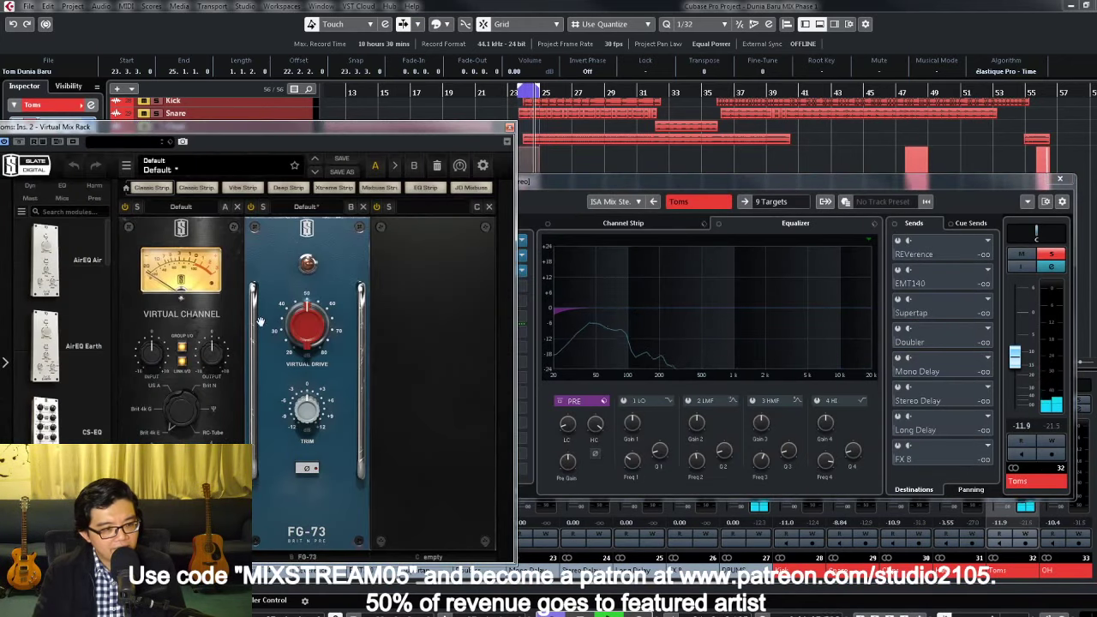
pyautogui.moveTo(300, 330)
pyautogui.mouseDown()
pyautogui.moveTo(301, 220)
pyautogui.moveTo(294, 331)
pyautogui.mouseUp()
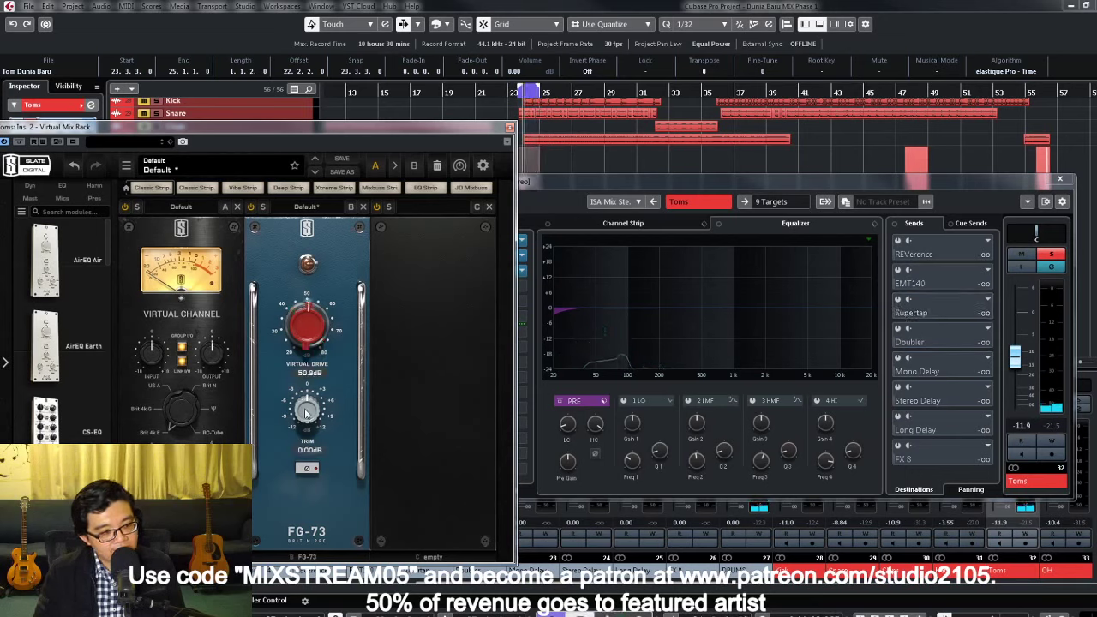
pyautogui.scroll(-1, 310, 343)
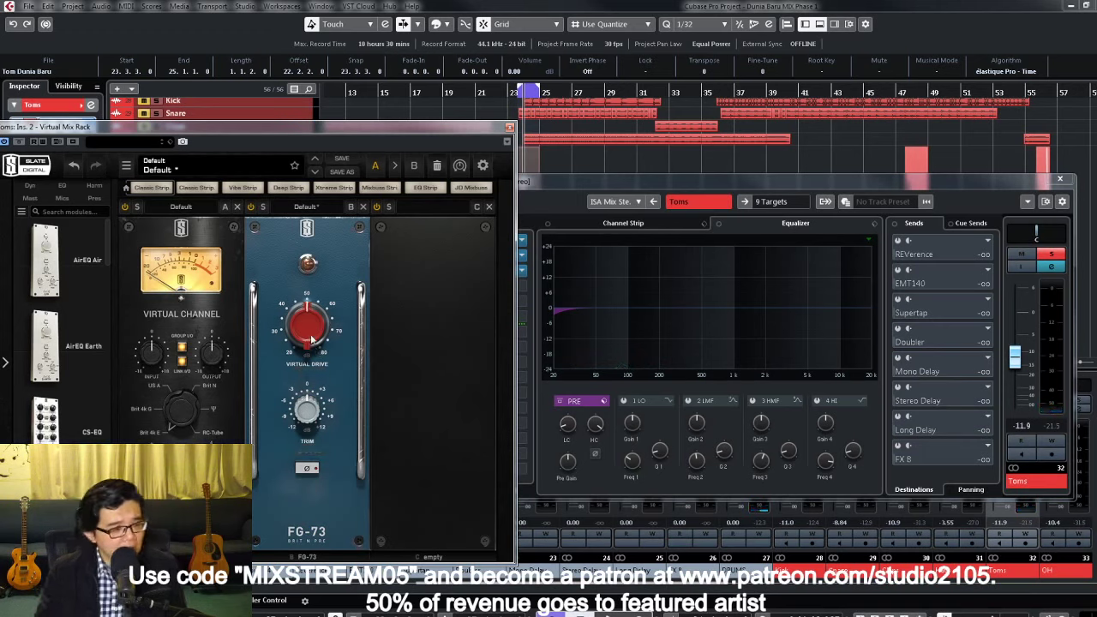
pyautogui.moveTo(313, 343); pyautogui.dragTo(315, 230)
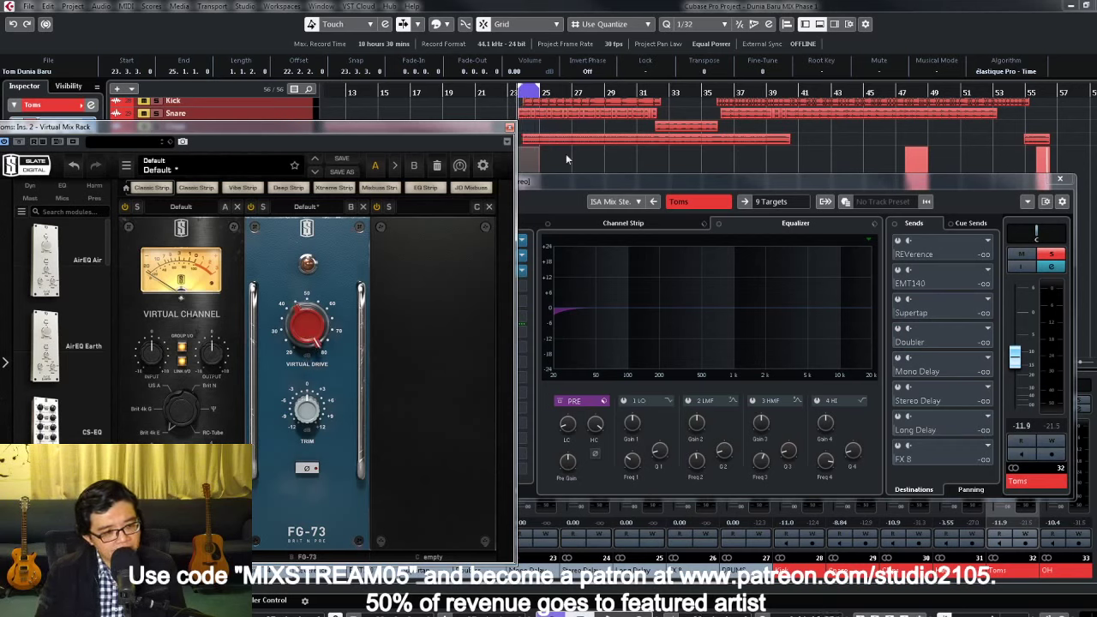
pyautogui.press('space')
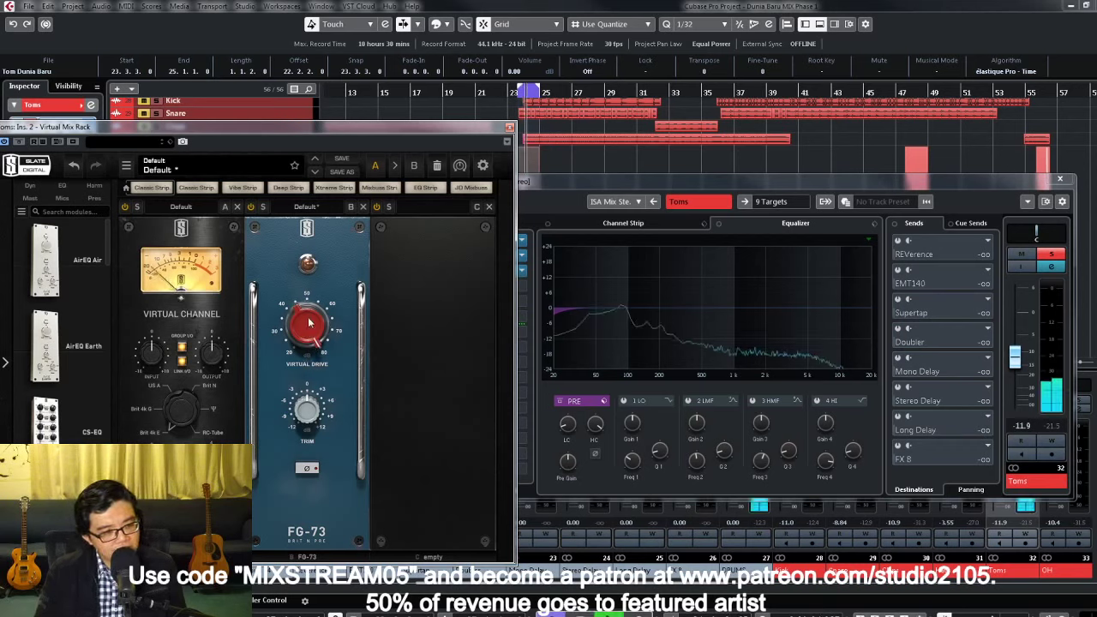
pyautogui.moveTo(310, 322); pyautogui.dragTo(303, 339)
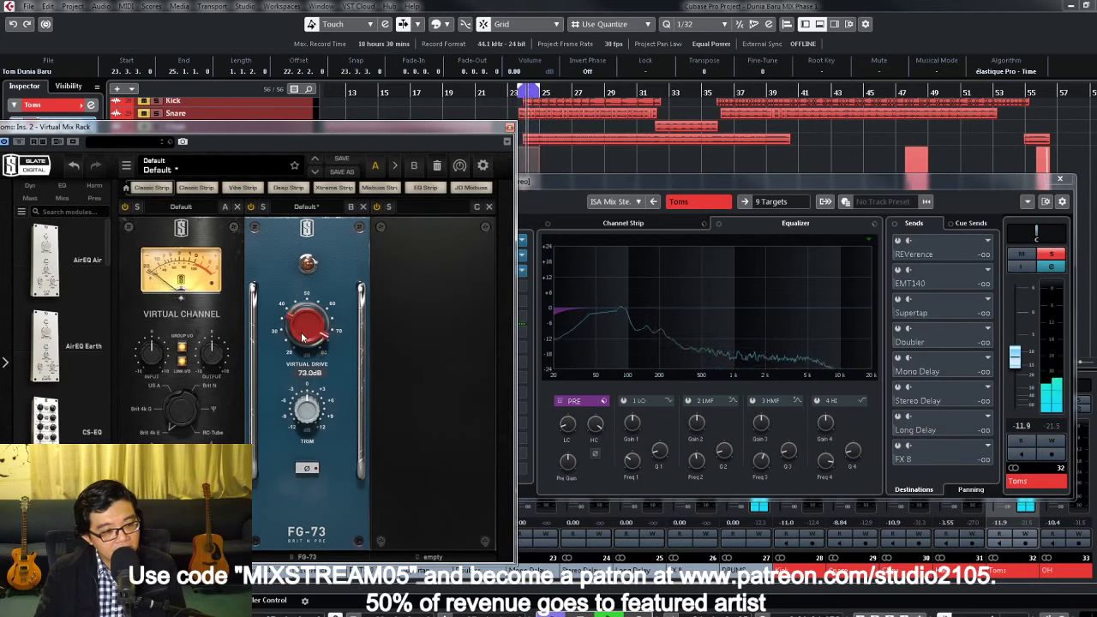
pyautogui.scroll(2, 303, 339)
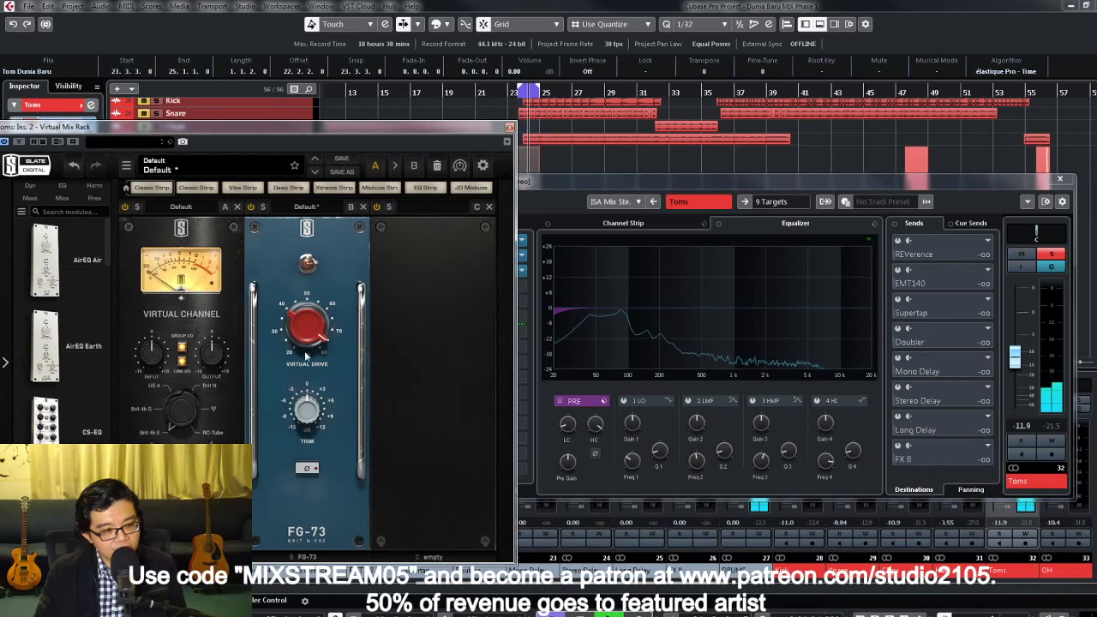
pyautogui.click(509, 127)
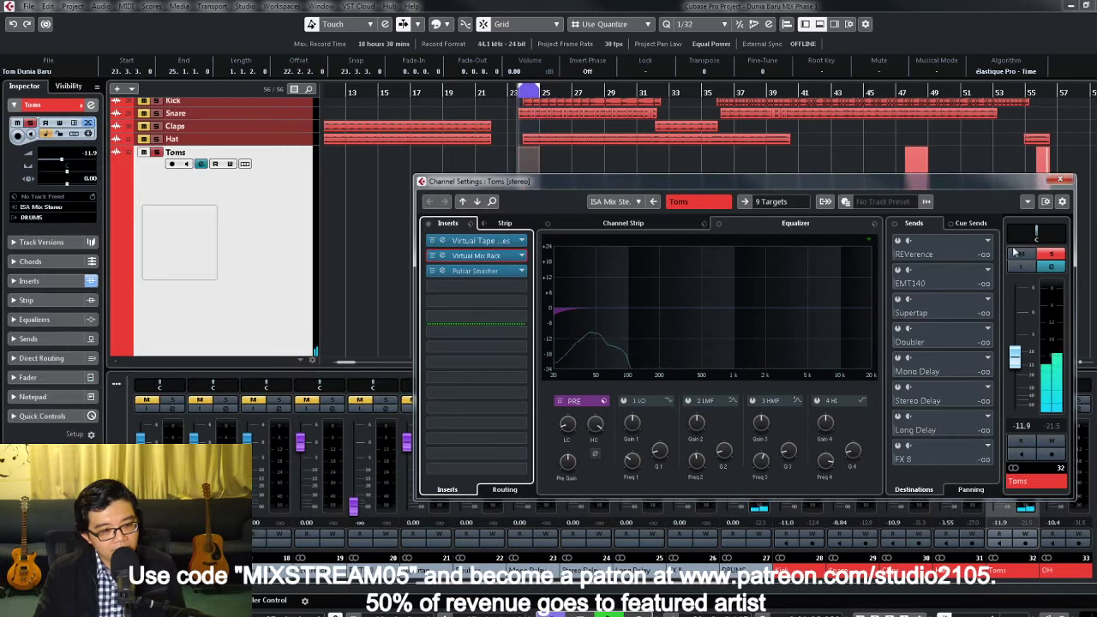
# Step: Enable the Toms' 2 LMF equalizer band, sweep it boosted to about 278 Hz and cut it there by about 4.6 dB
pyautogui.click(687, 401)
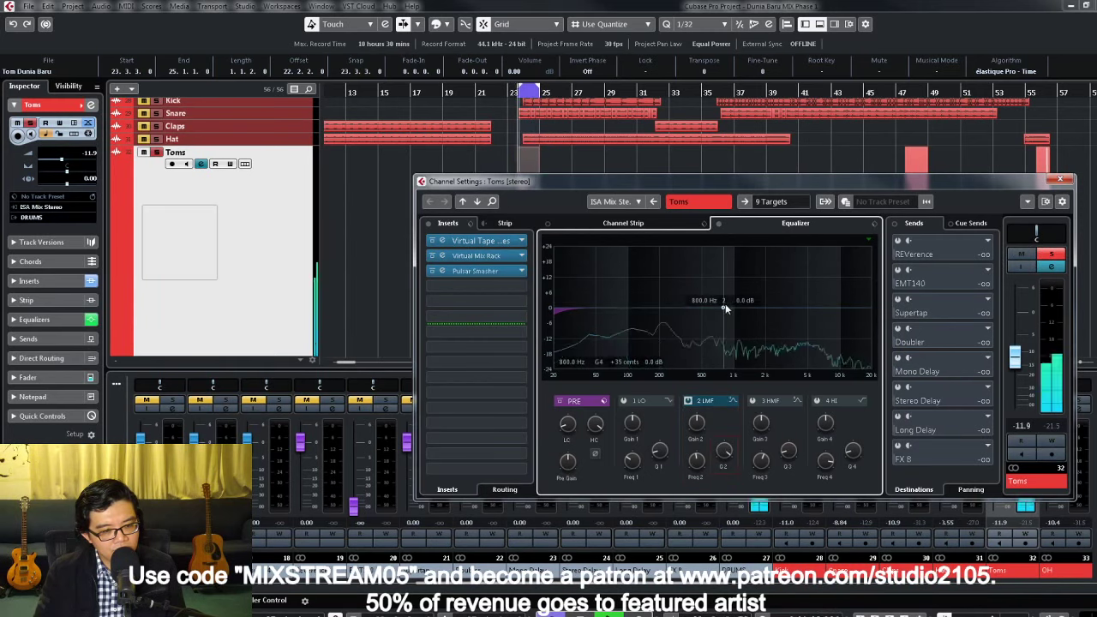
pyautogui.moveTo(726, 304); pyautogui.dragTo(674, 263)
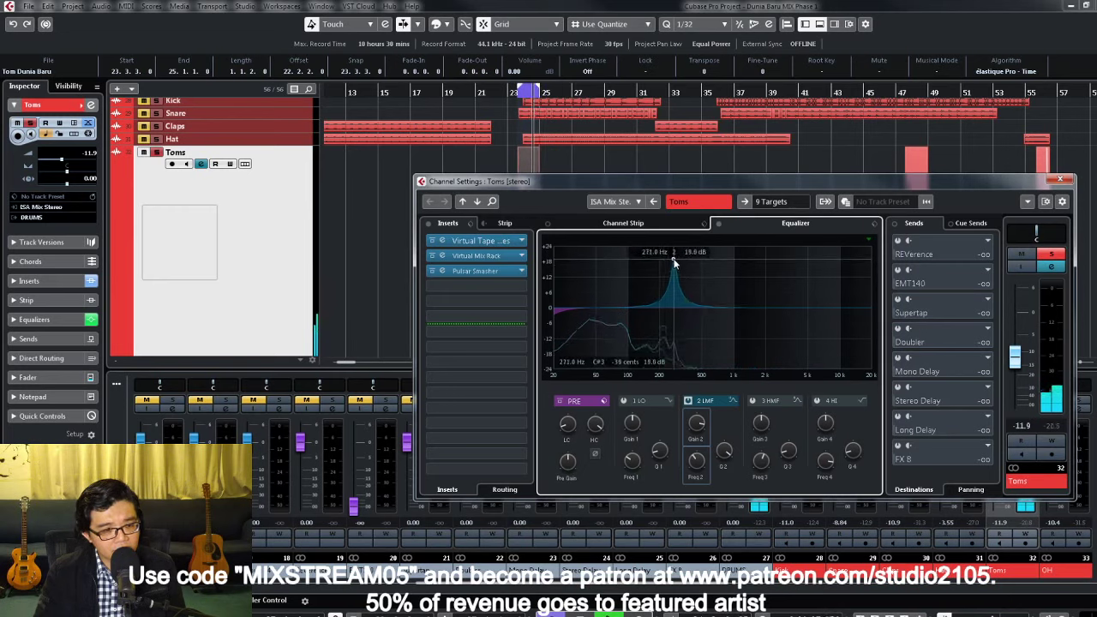
pyautogui.moveTo(674, 260); pyautogui.dragTo(676, 262)
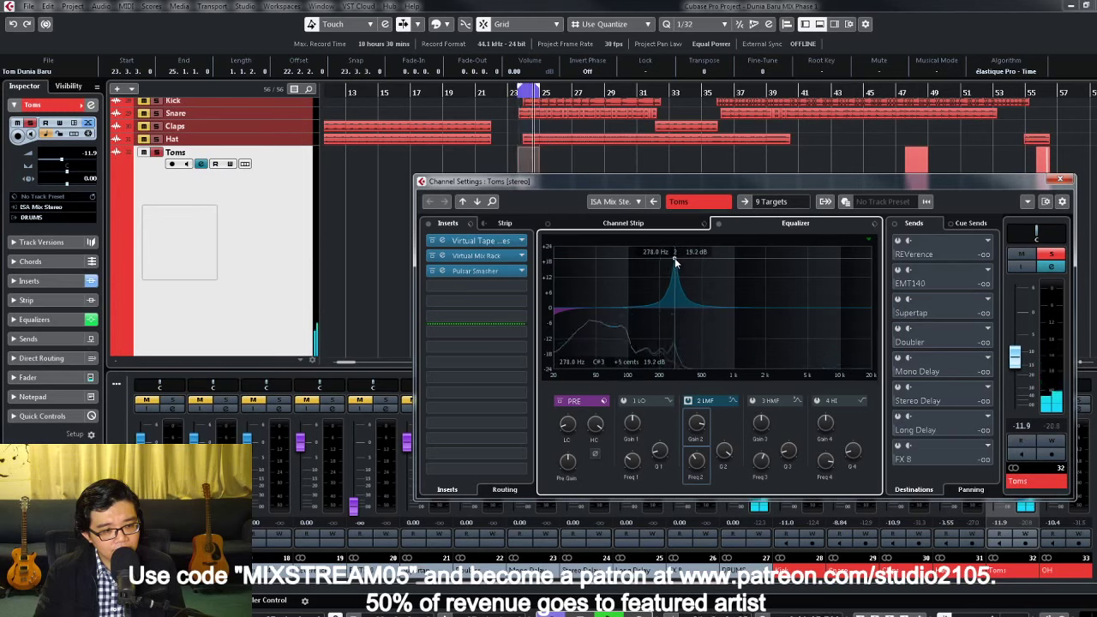
pyautogui.moveTo(674, 258); pyautogui.dragTo(675, 316)
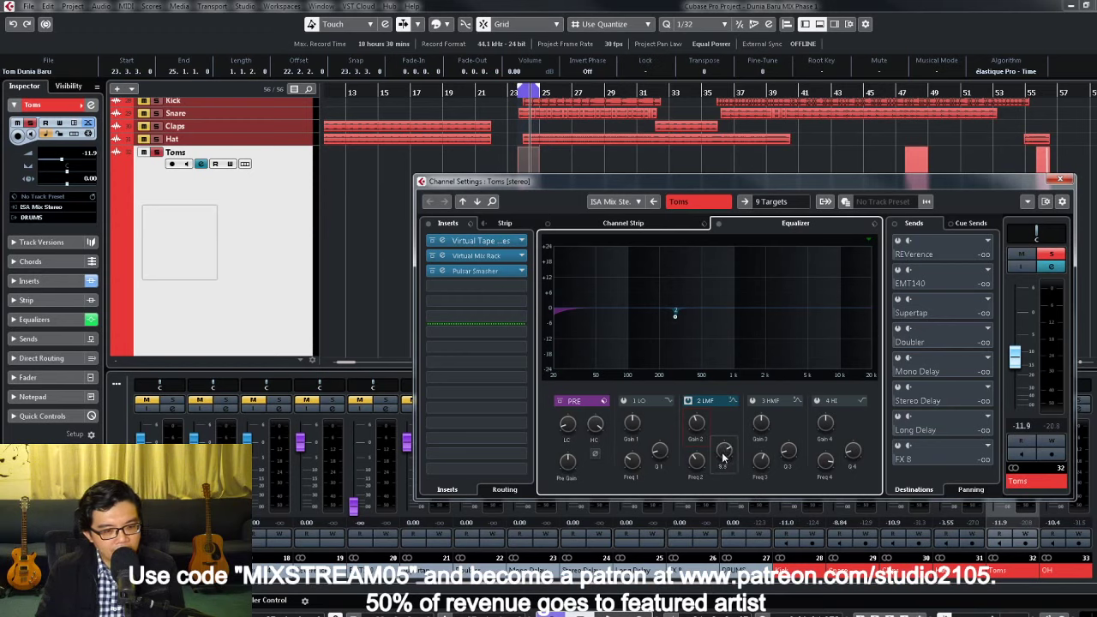
pyautogui.press('space')
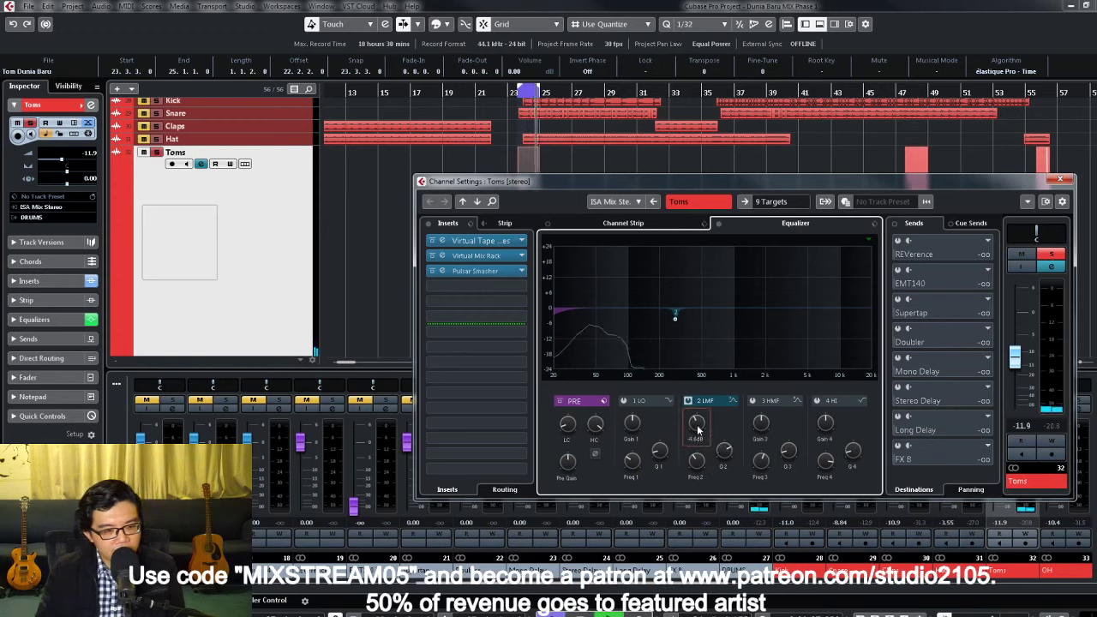
# Step: Insert the Boz Digital Labs EQ plug-in Bark Of Dog 2 in the Toms' fourth insert slot
pyautogui.click(472, 258)
pyautogui.click(500, 271)
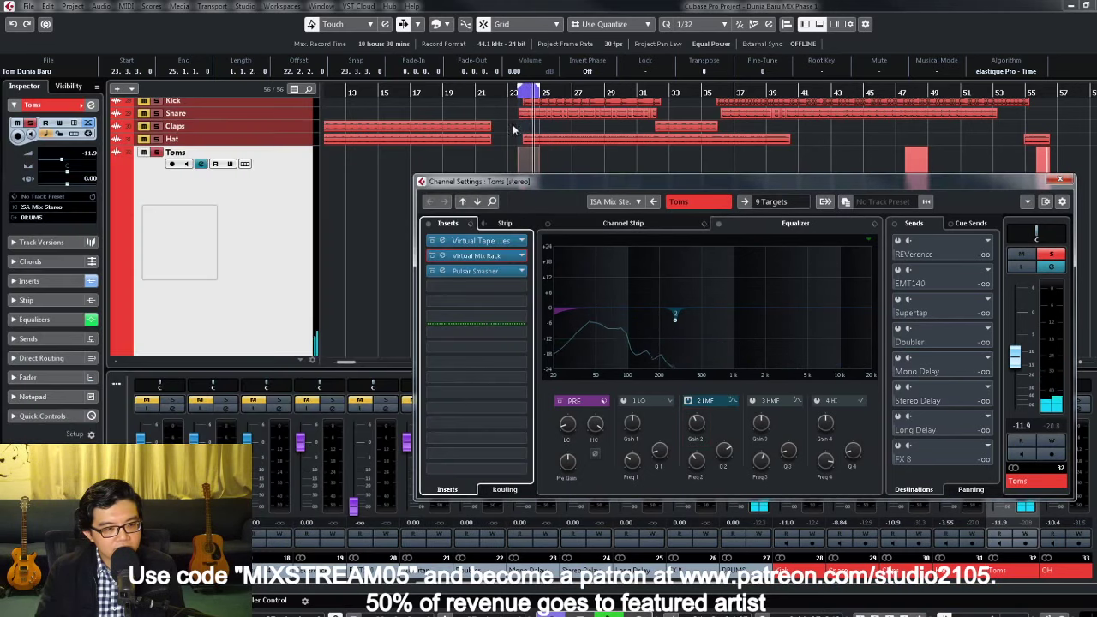
pyautogui.click(519, 285)
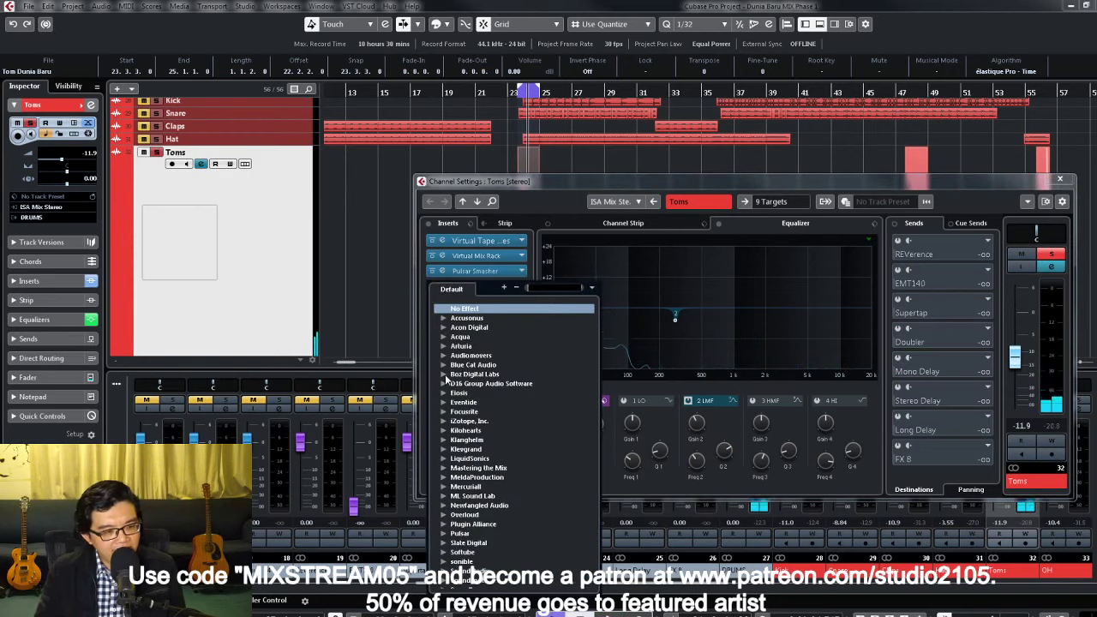
pyautogui.click(443, 374)
pyautogui.click(455, 403)
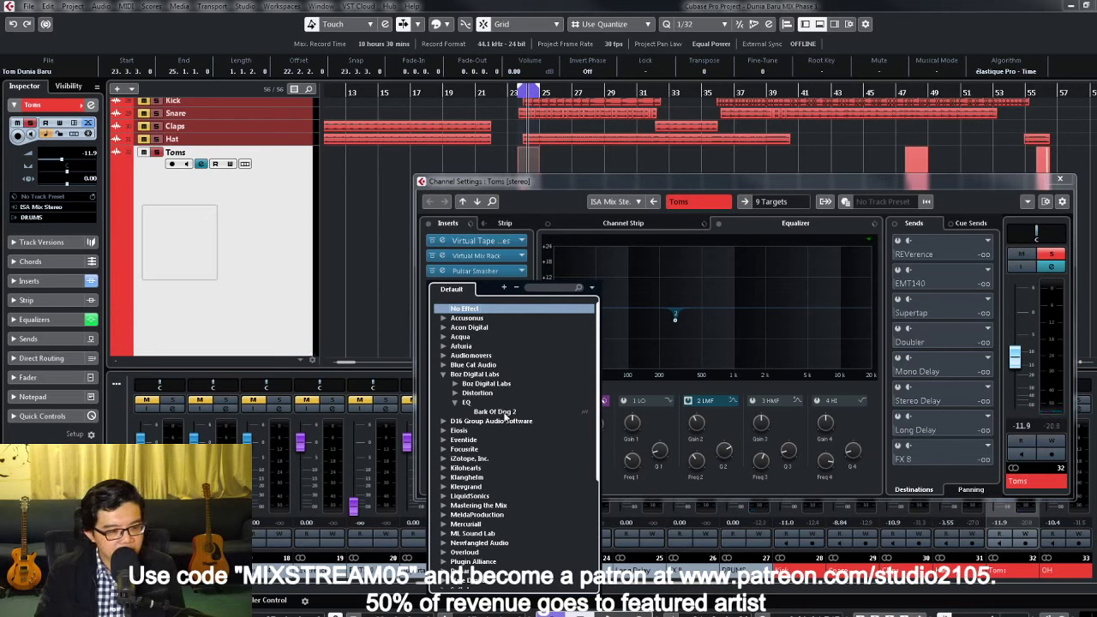
pyautogui.click(498, 412)
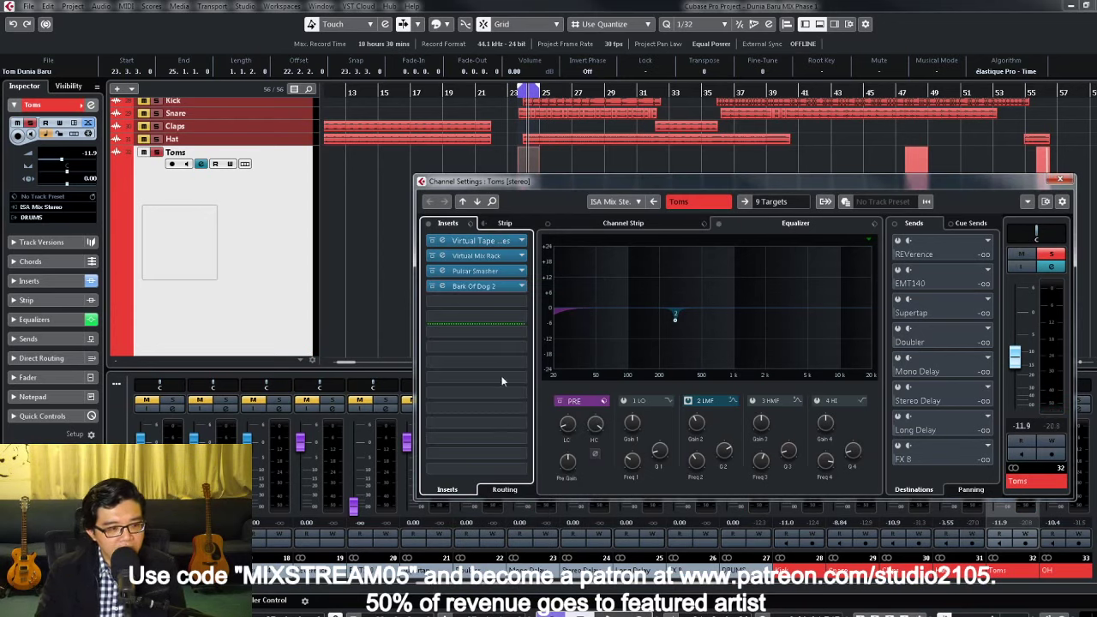
# Step: Set Bark Of Dog 2 on the Toms to a 4.5 dB boost at 90 Hz
pyautogui.click(492, 289)
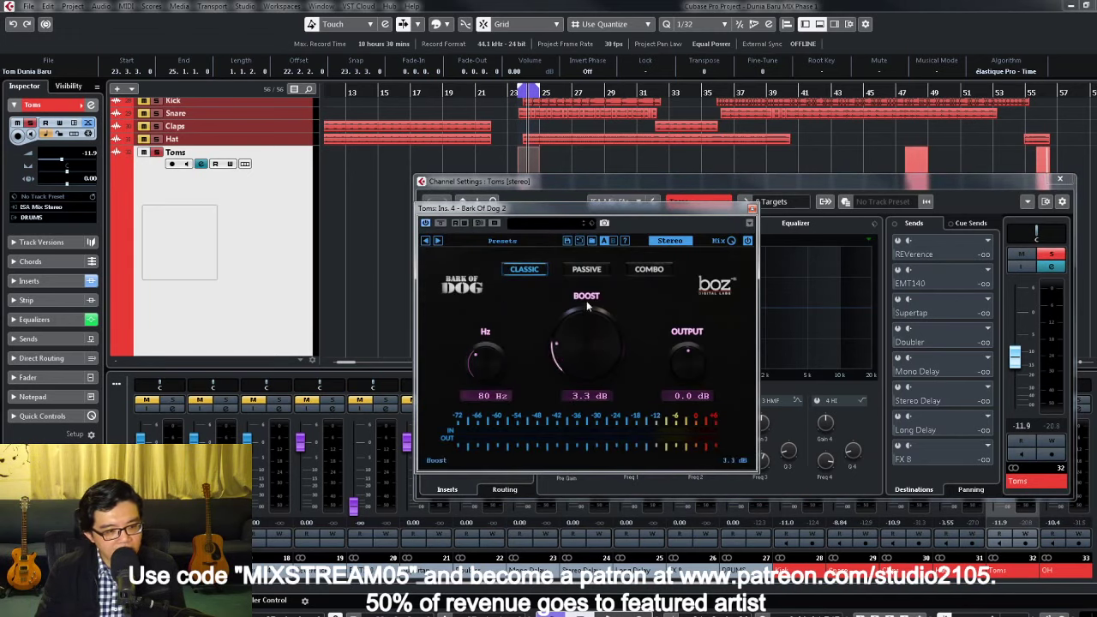
pyautogui.moveTo(586, 301); pyautogui.dragTo(585, 296)
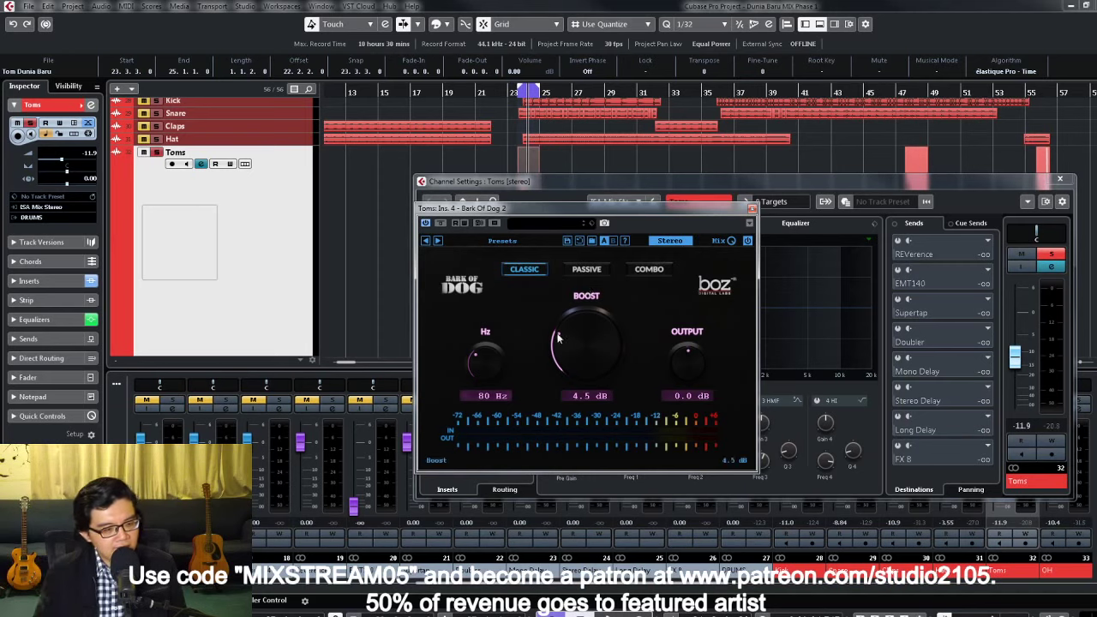
pyautogui.moveTo(484, 362); pyautogui.dragTo(486, 351)
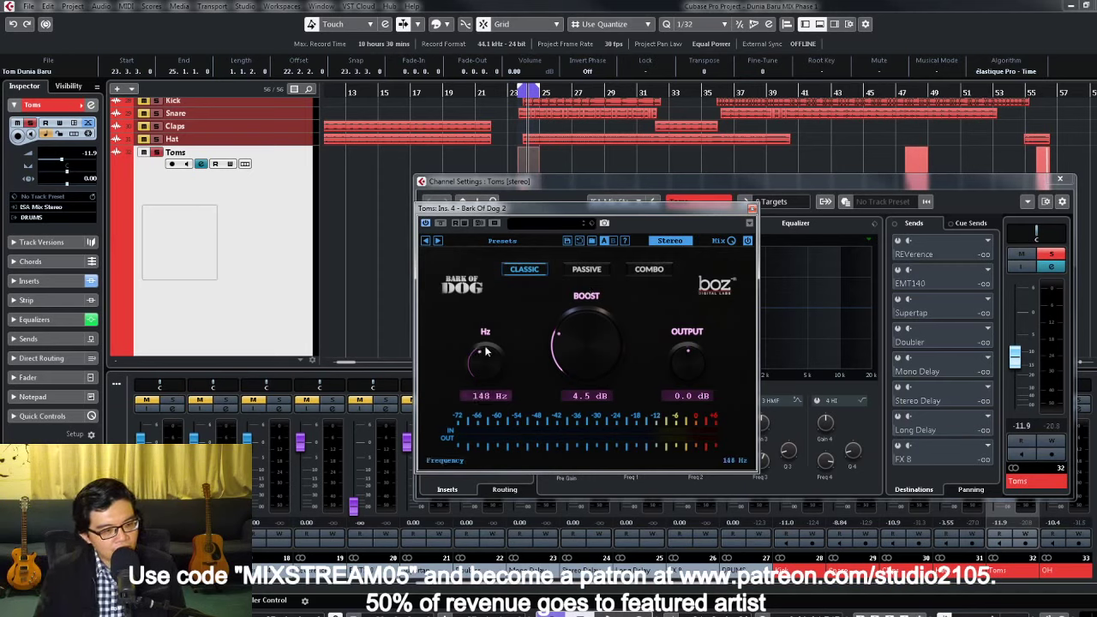
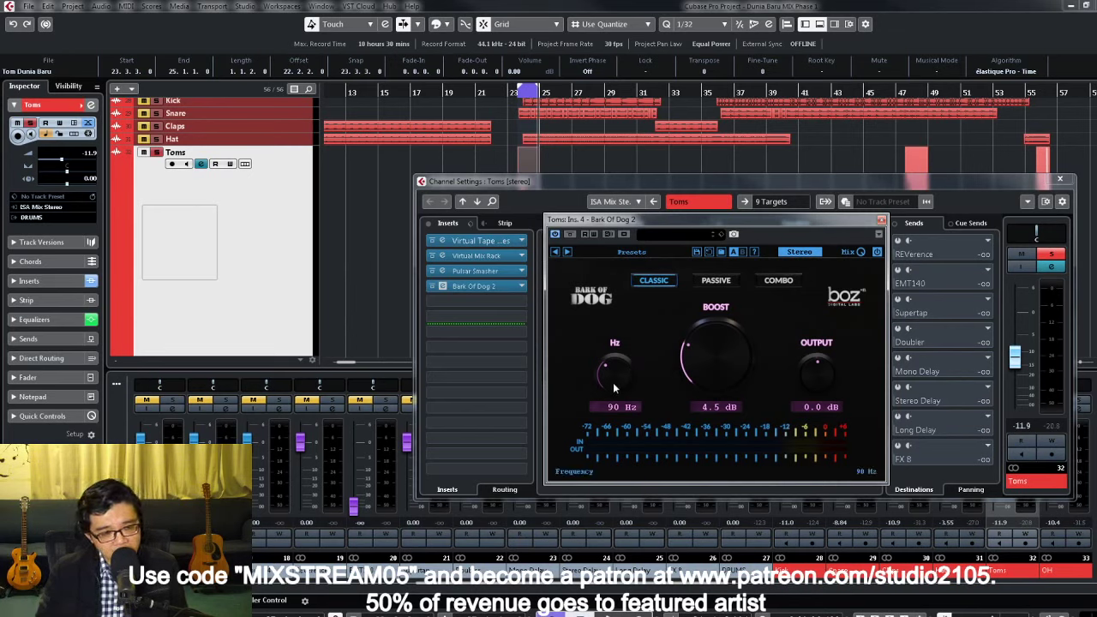
pyautogui.moveTo(613, 383)
pyautogui.mouseDown()
pyautogui.moveTo(614, 367)
pyautogui.moveTo(602, 404)
pyautogui.moveTo(618, 391)
pyautogui.mouseUp()
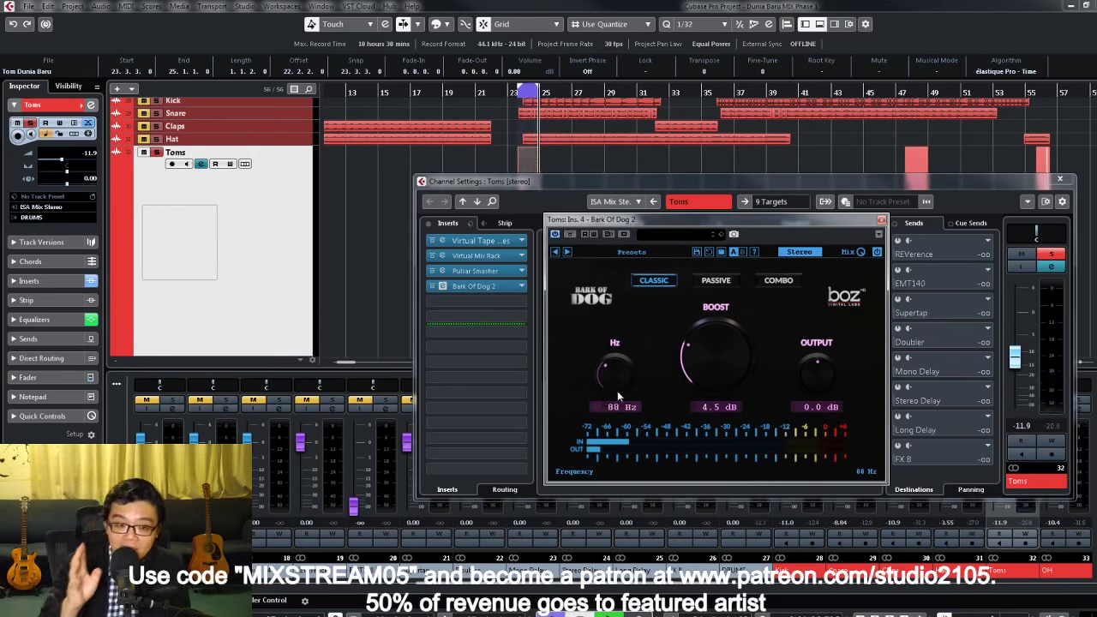
pyautogui.moveTo(617, 387); pyautogui.dragTo(614, 382)
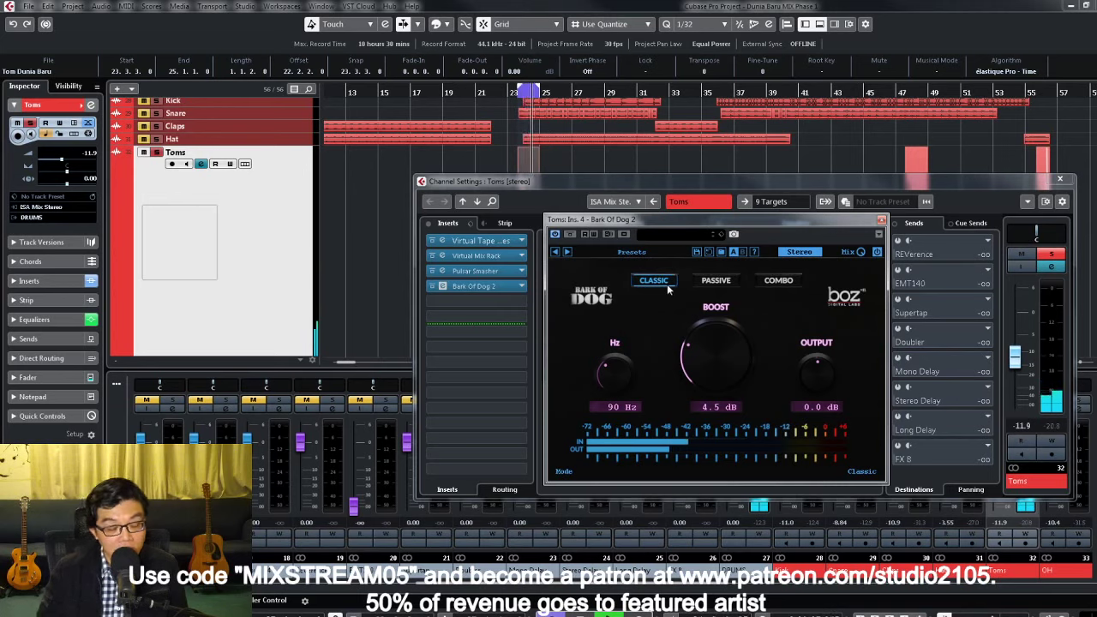
# Step: Compare Bark Of Dog 2's Passive and Combo modes, choose Passive and unsolo the Toms to hear them in the mix
pyautogui.click(715, 283)
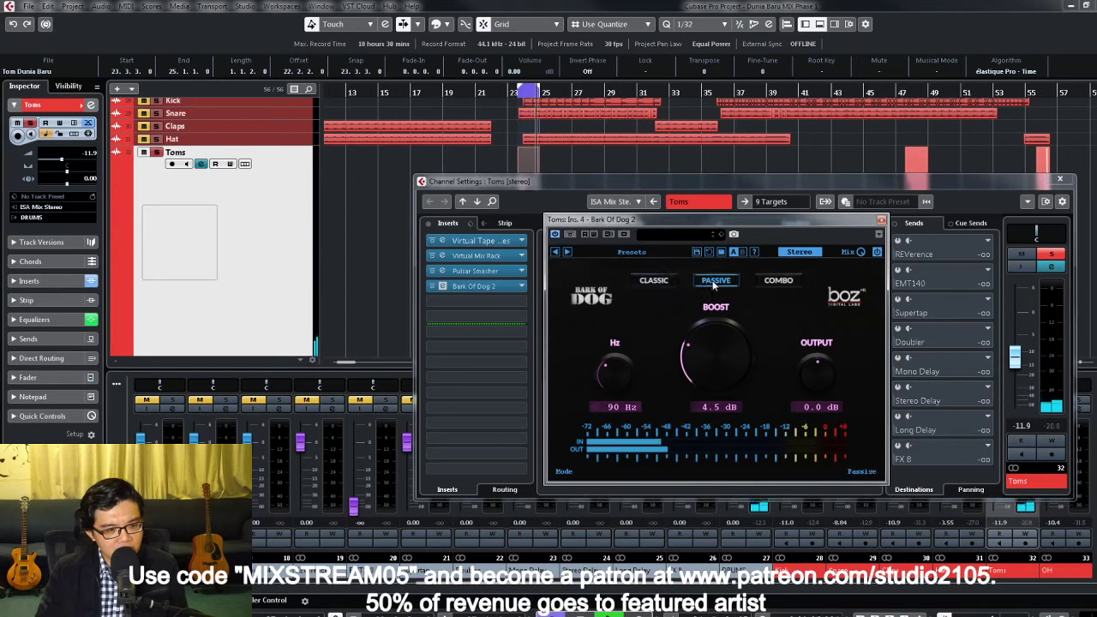
pyautogui.click(790, 282)
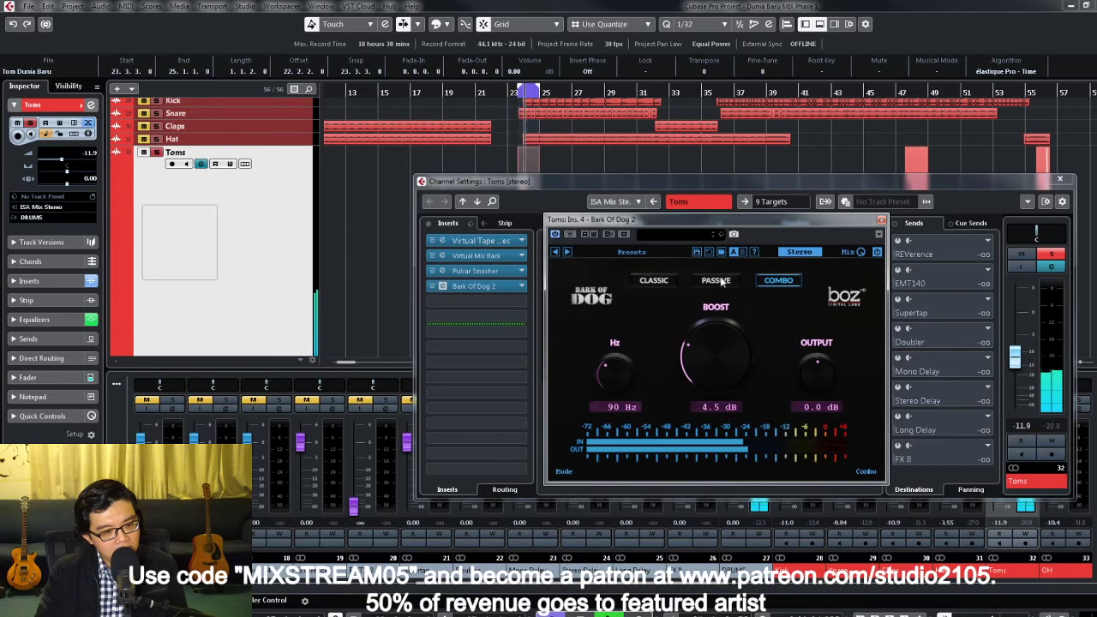
pyautogui.click(719, 281)
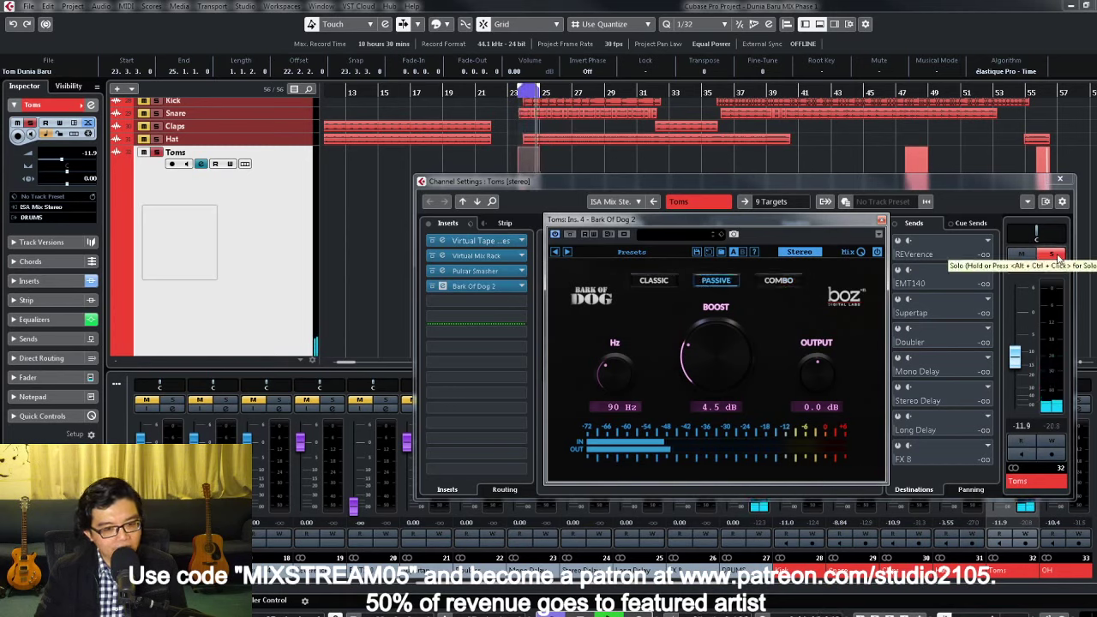
pyautogui.click(1053, 255)
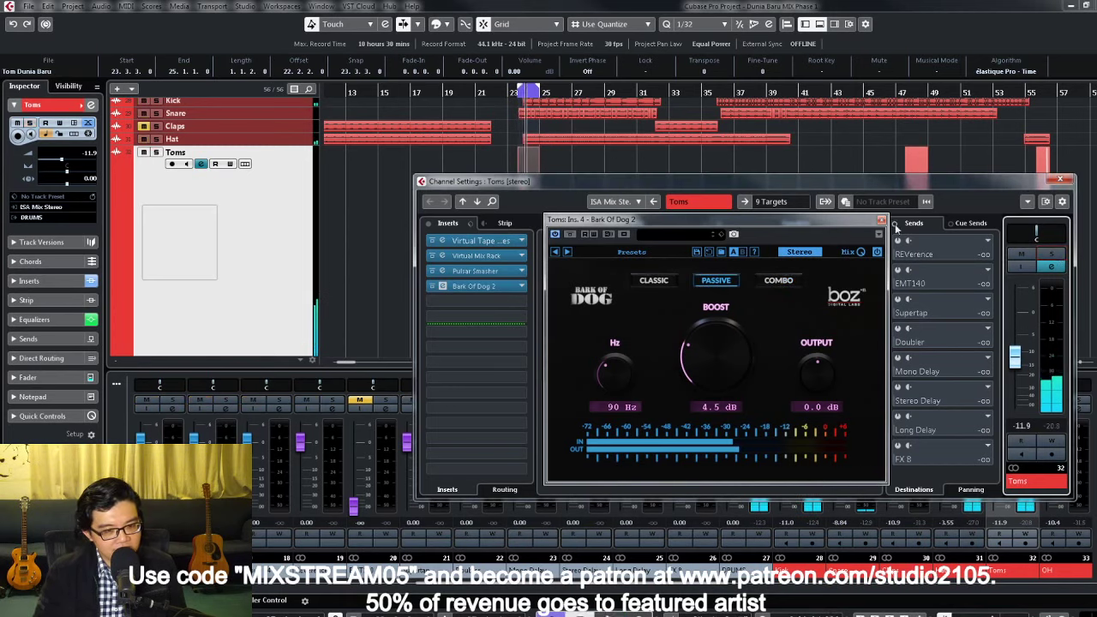
# Step: Play the drums and set the FG-73 Virtual Drive in the Kick's Virtual Mix Rack to 55 dB
pyautogui.click(882, 221)
pyautogui.click(1061, 180)
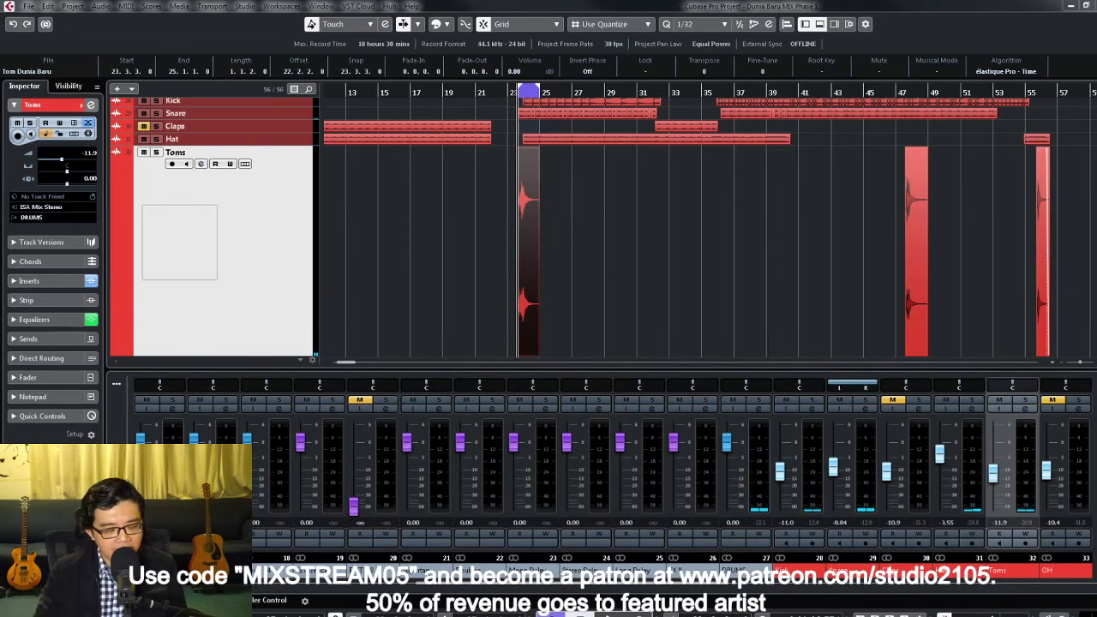
pyautogui.press('space')
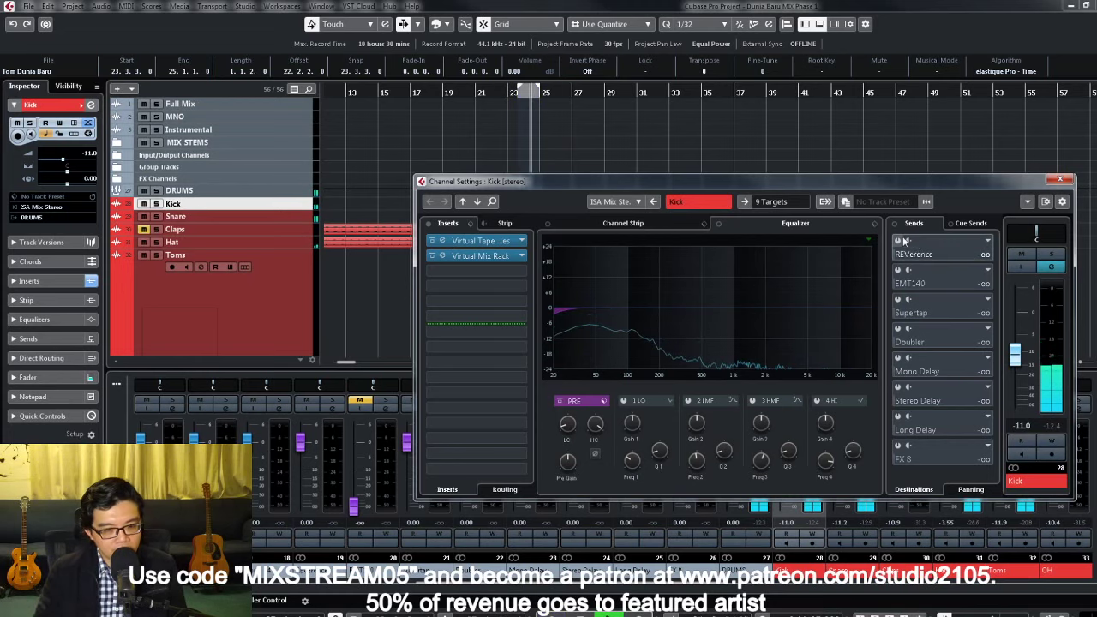
pyautogui.click(480, 256)
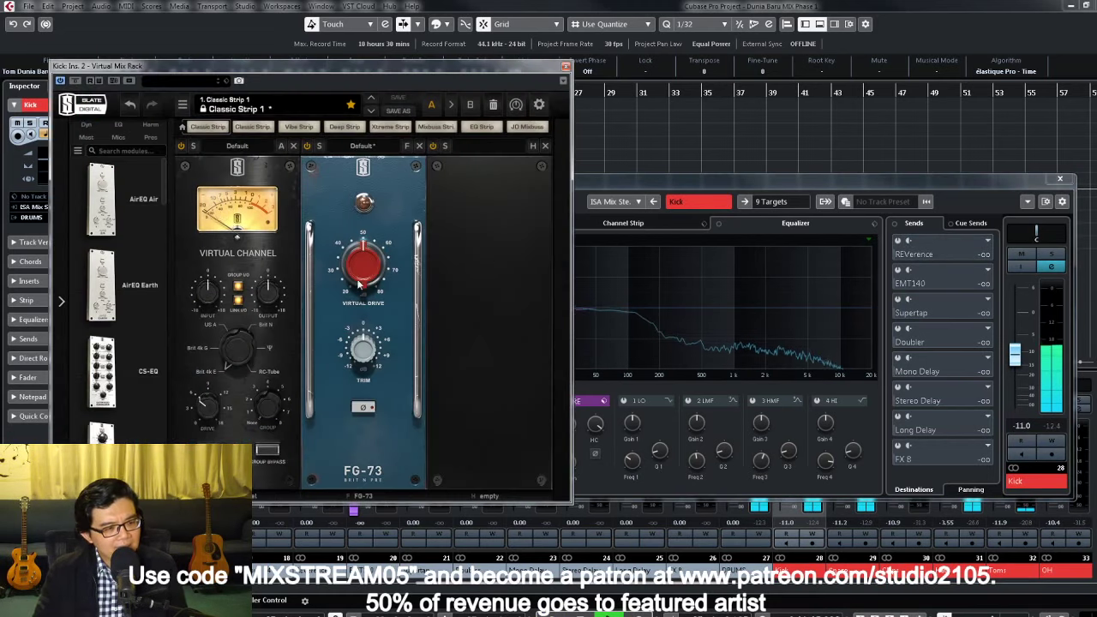
pyautogui.moveTo(360, 255); pyautogui.dragTo(360, 257)
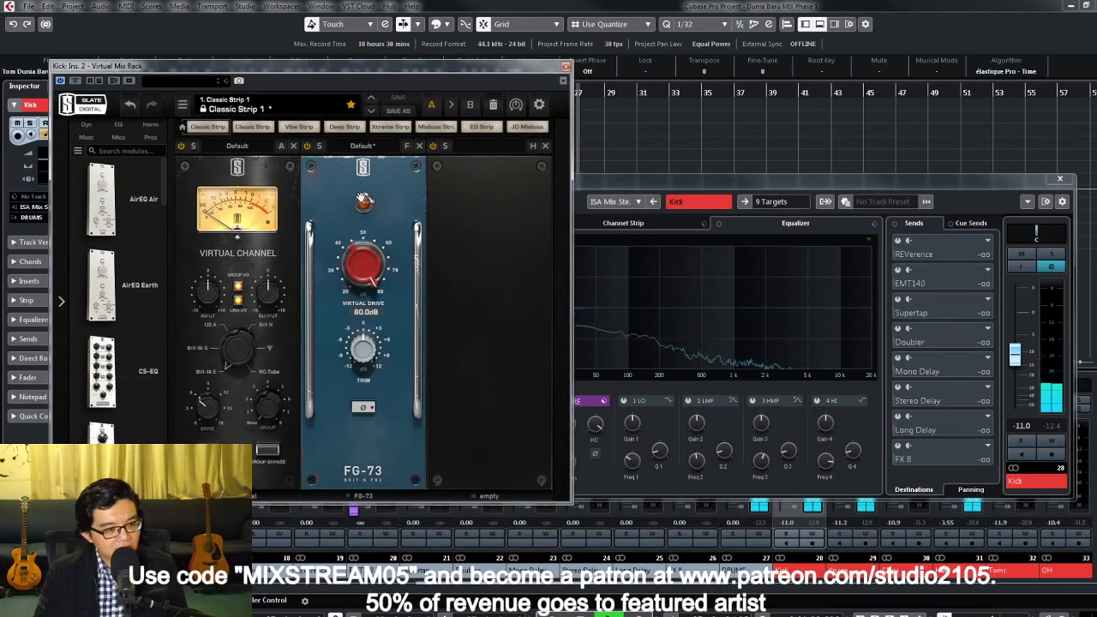
pyautogui.moveTo(358, 254); pyautogui.dragTo(348, 304)
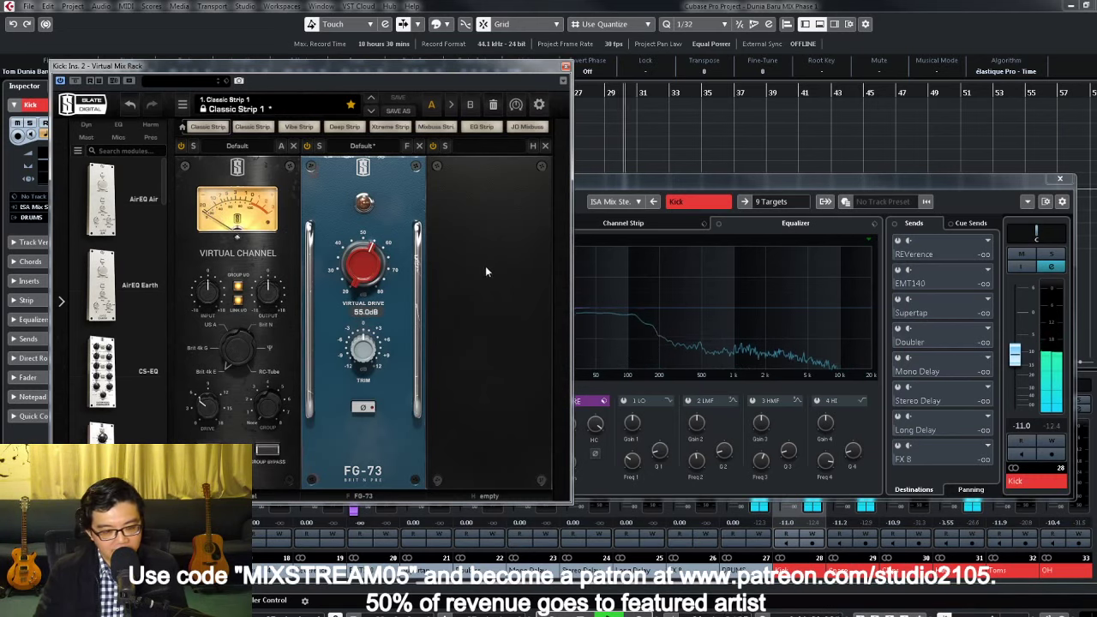
pyautogui.click(565, 66)
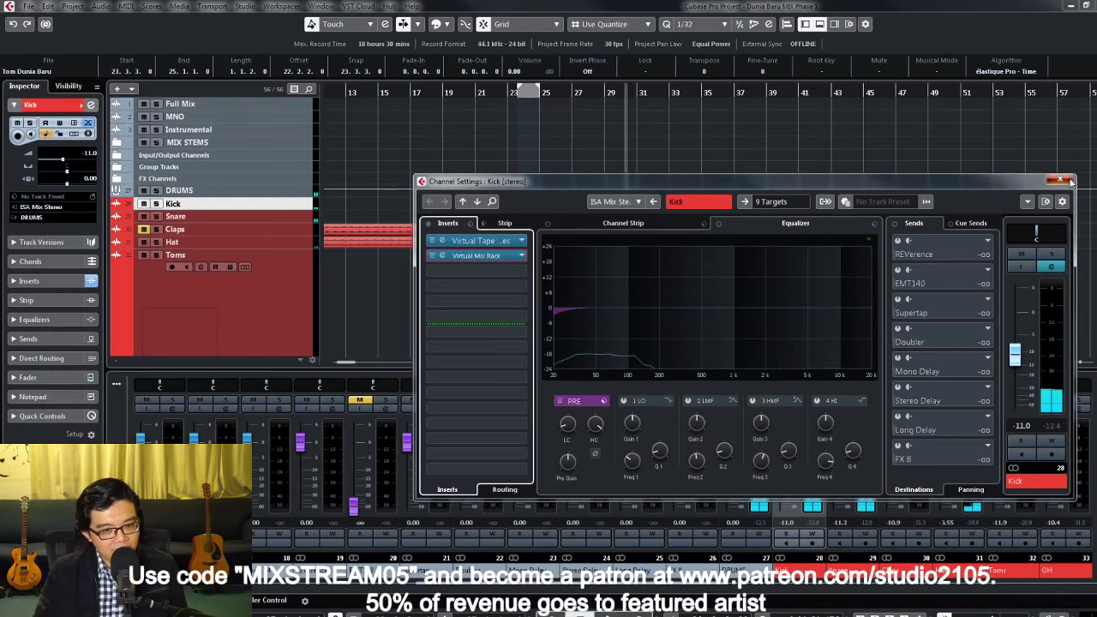
pyautogui.click(1060, 178)
# Step: Solo the Snare, adjust the FG-73 Virtual Drive in its Virtual Mix Rack and unsolo it
pyautogui.click(305, 216)
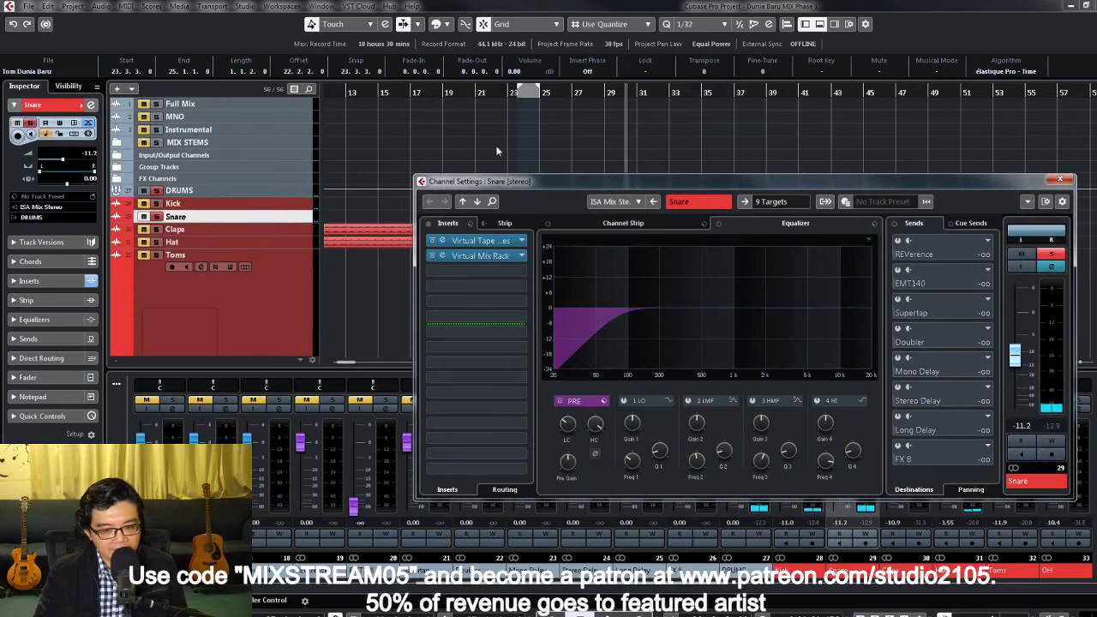
pyautogui.click(478, 255)
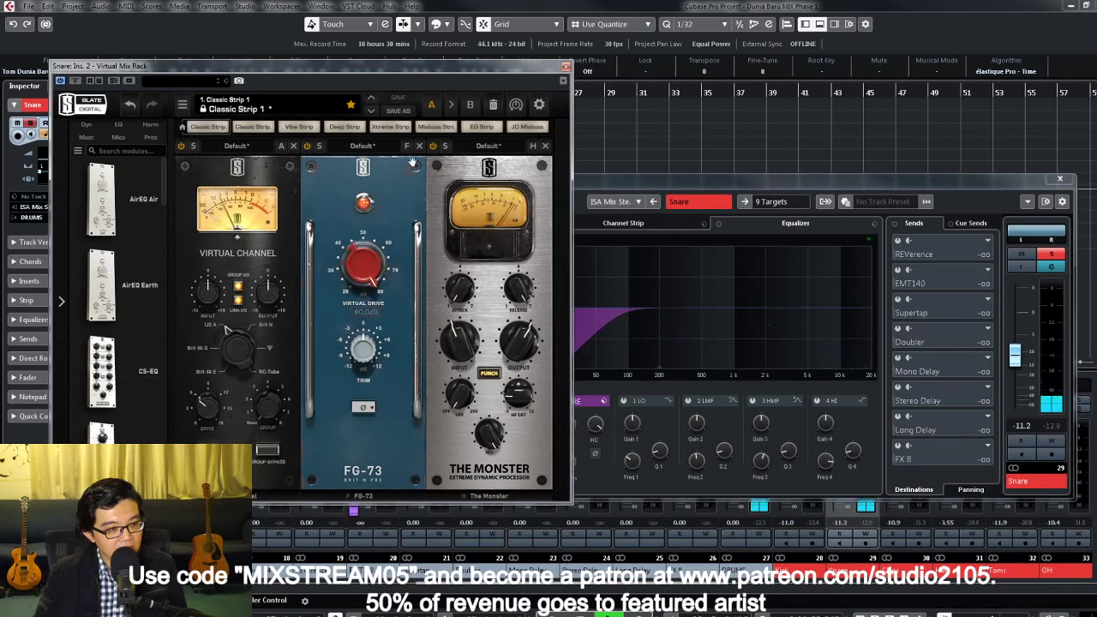
pyautogui.moveTo(347, 274); pyautogui.dragTo(342, 273)
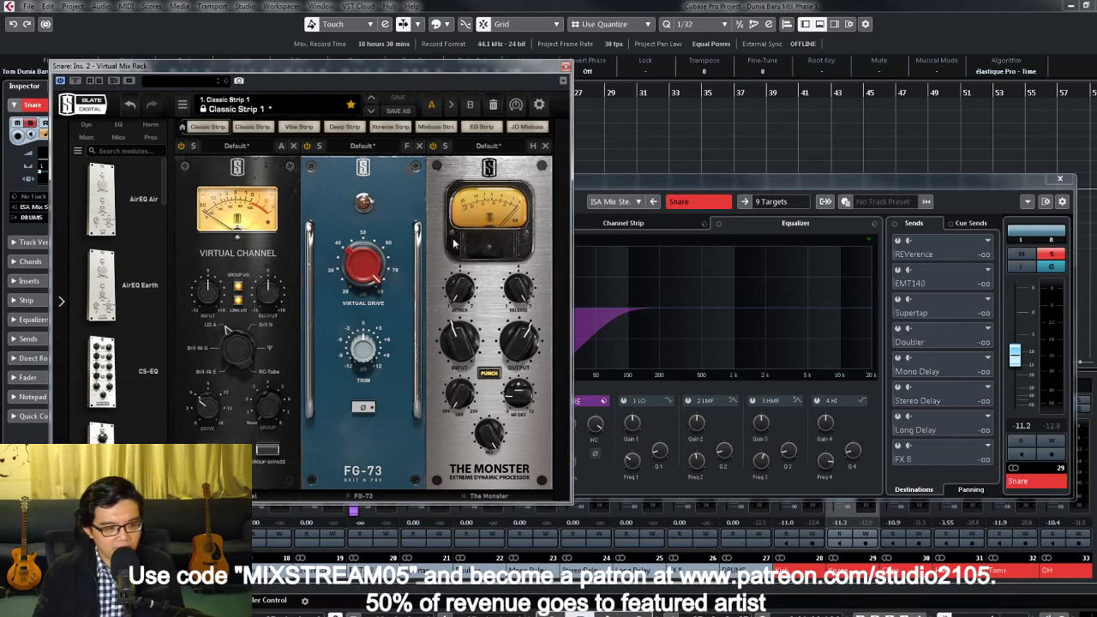
pyautogui.click(565, 66)
pyautogui.click(1060, 182)
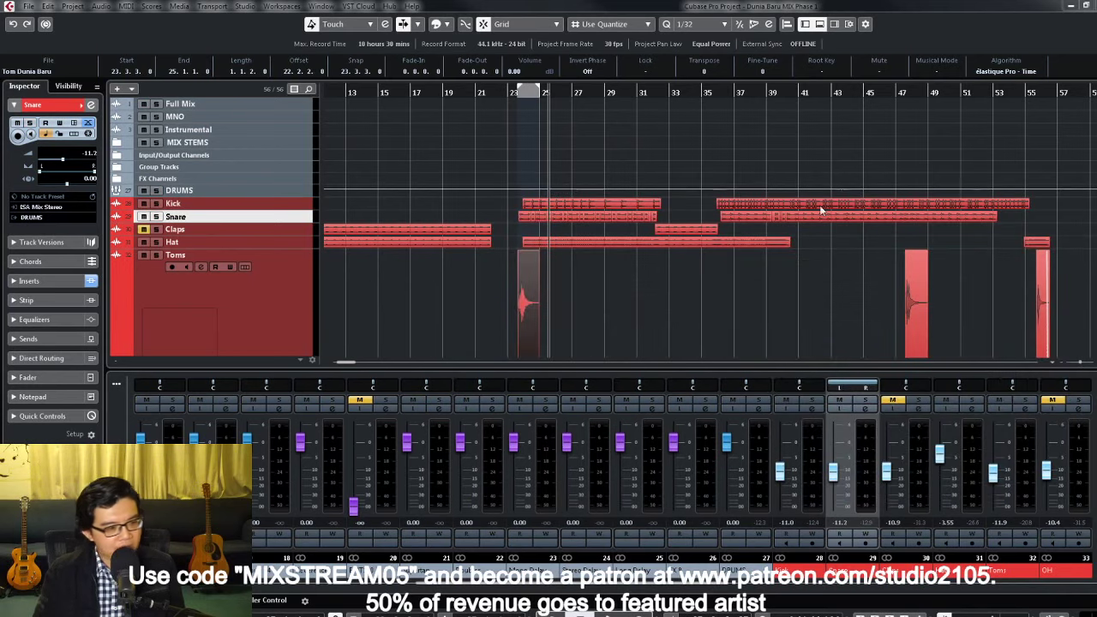
pyautogui.press('space')
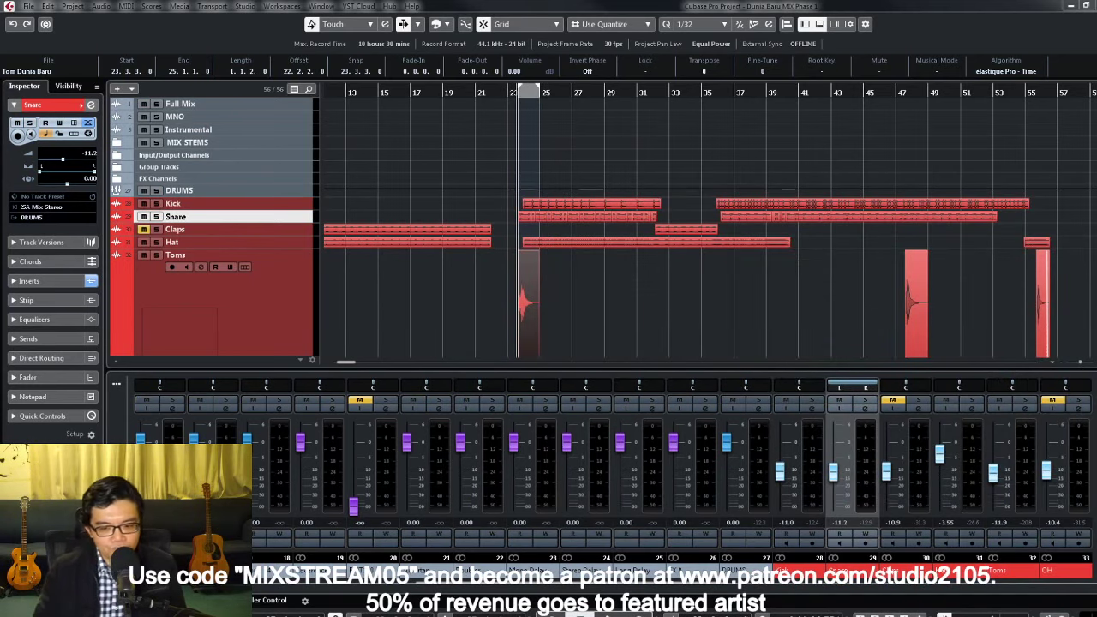
# Step: Unmute the Claps track and load an FX chain preset into its inserts
pyautogui.click(501, 281)
pyautogui.press('g')
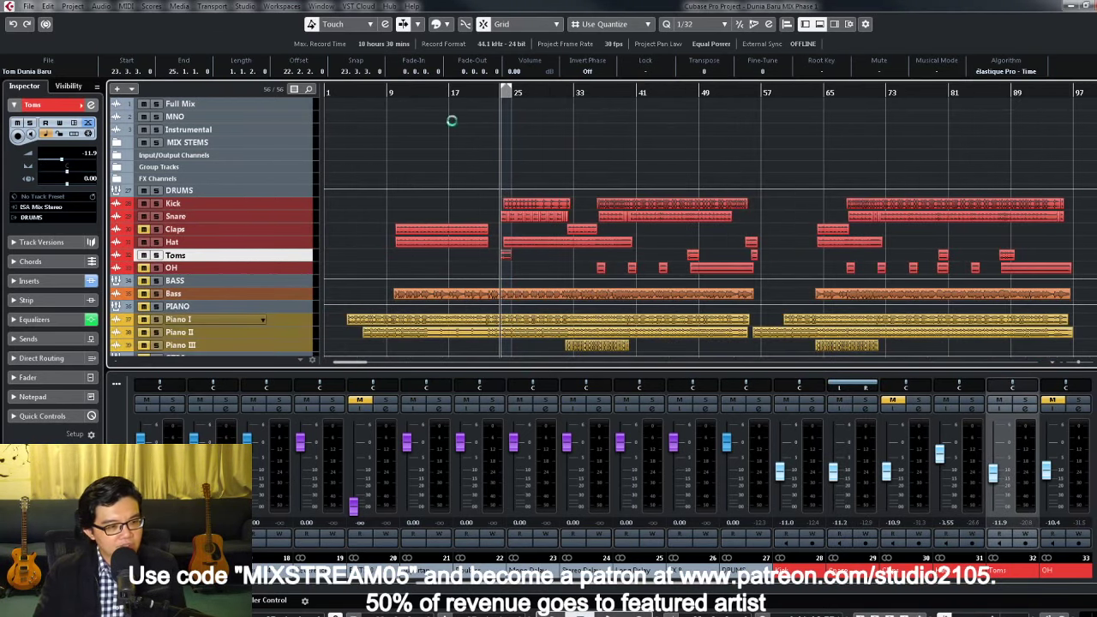
pyautogui.click(591, 93)
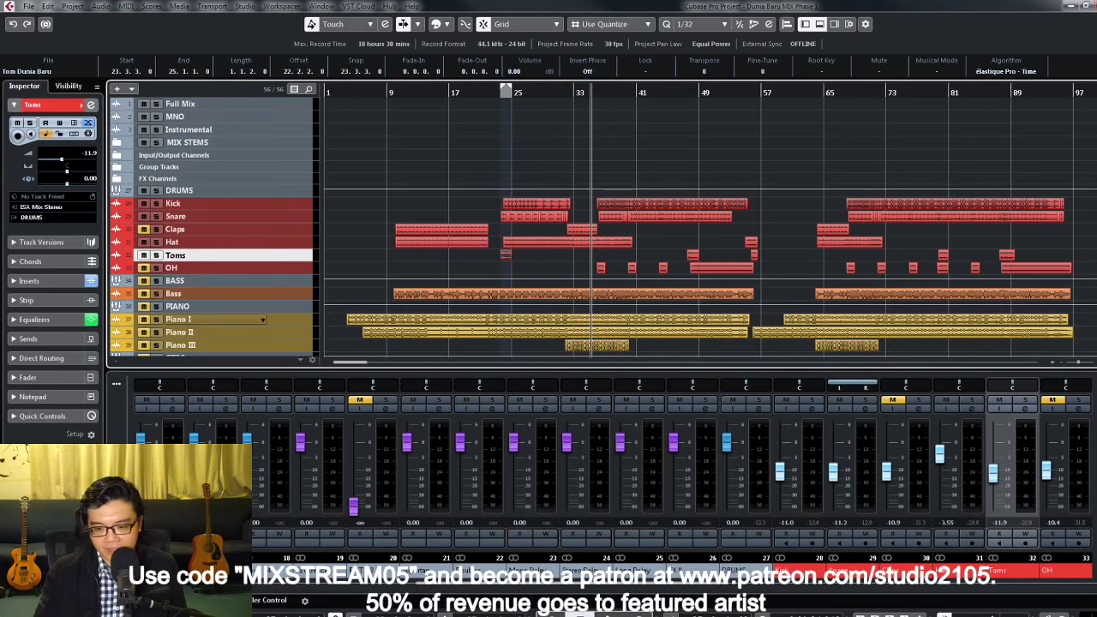
pyautogui.click(137, 229)
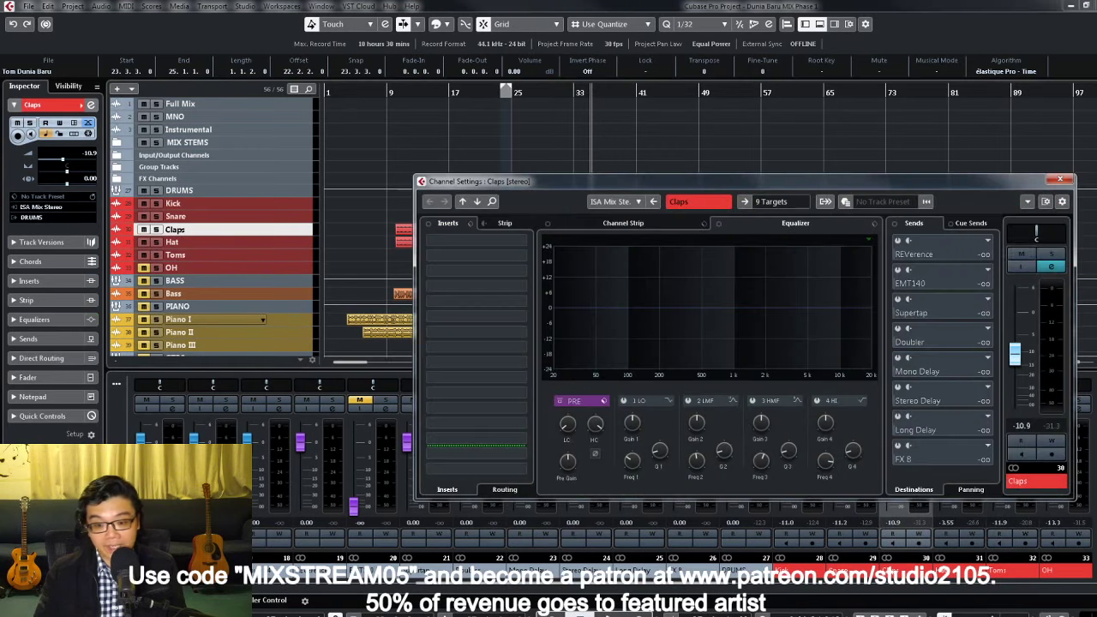
pyautogui.click(468, 224)
pyautogui.click(497, 232)
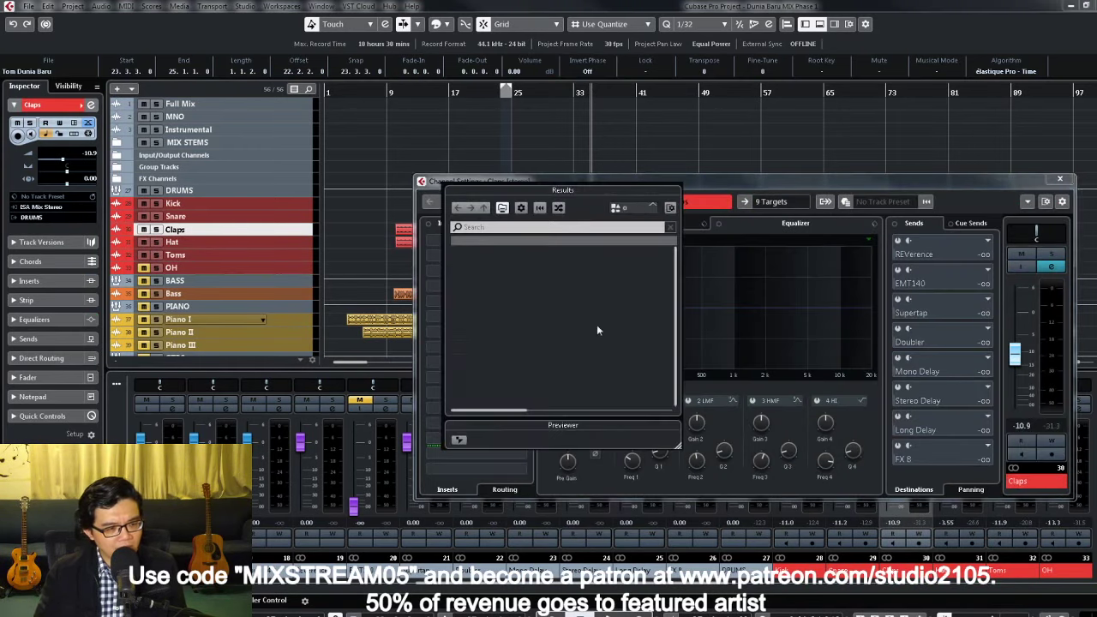
pyautogui.doubleClick(542, 342)
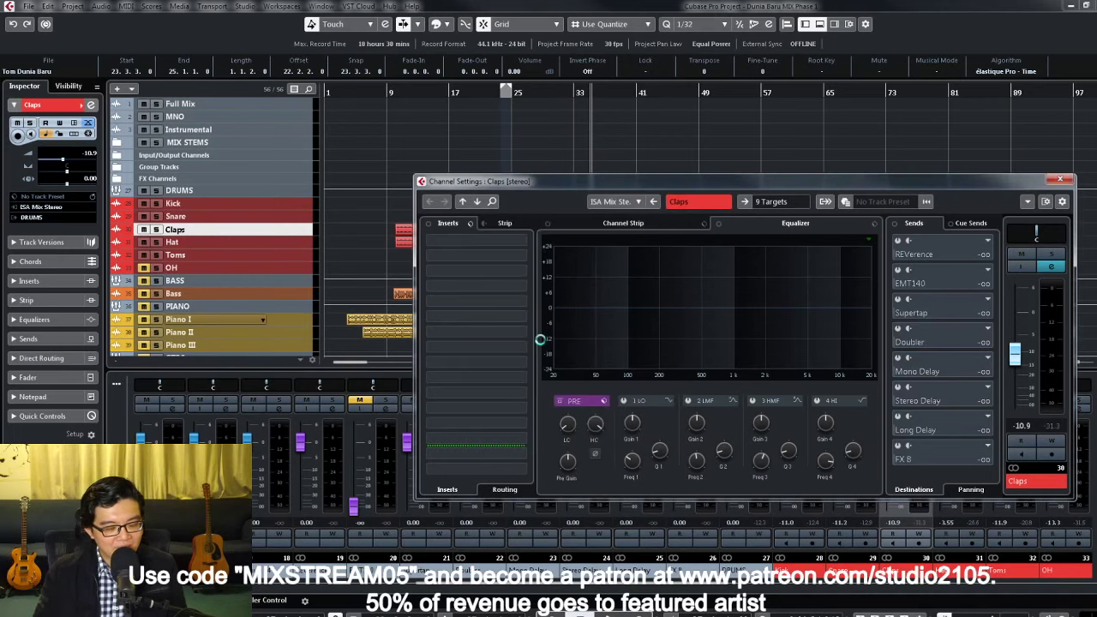
pyautogui.click(1069, 179)
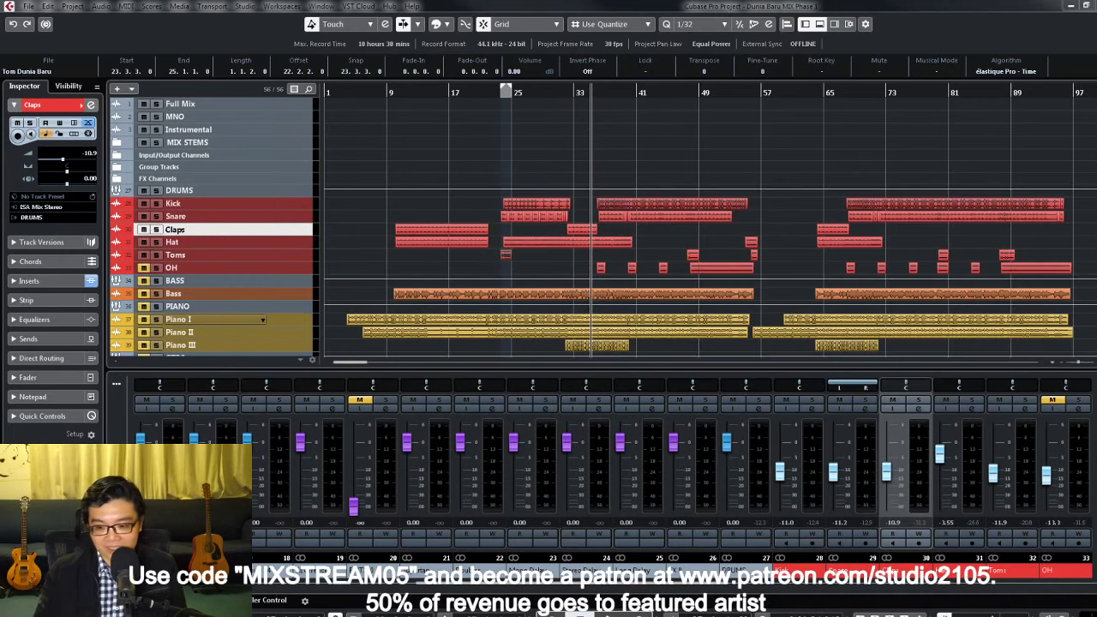
# Step: Unmute the OH track and load the FX chain preset with Virtual Tape Machines and Virtual Mix Rack into its inserts
pyautogui.click(144, 267)
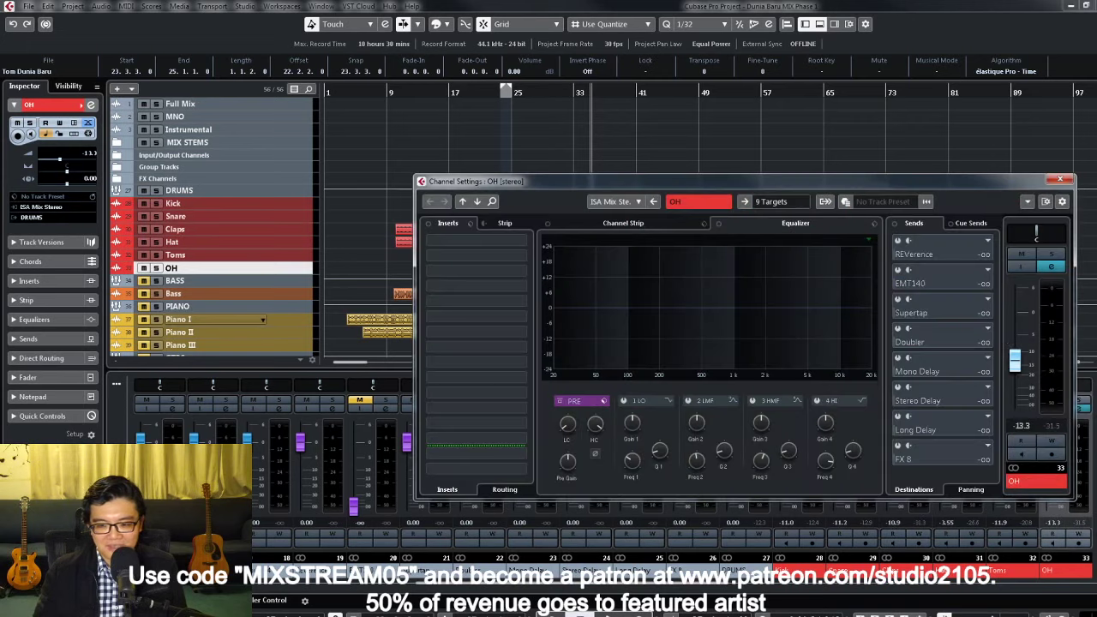
pyautogui.click(470, 224)
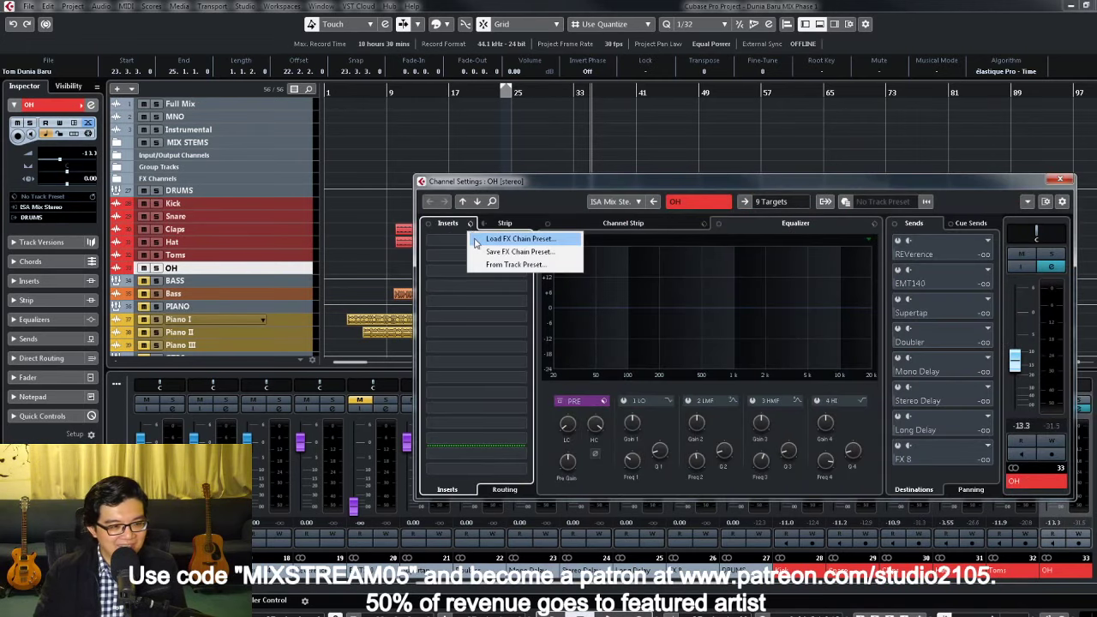
pyautogui.click(497, 235)
pyautogui.doubleClick(523, 343)
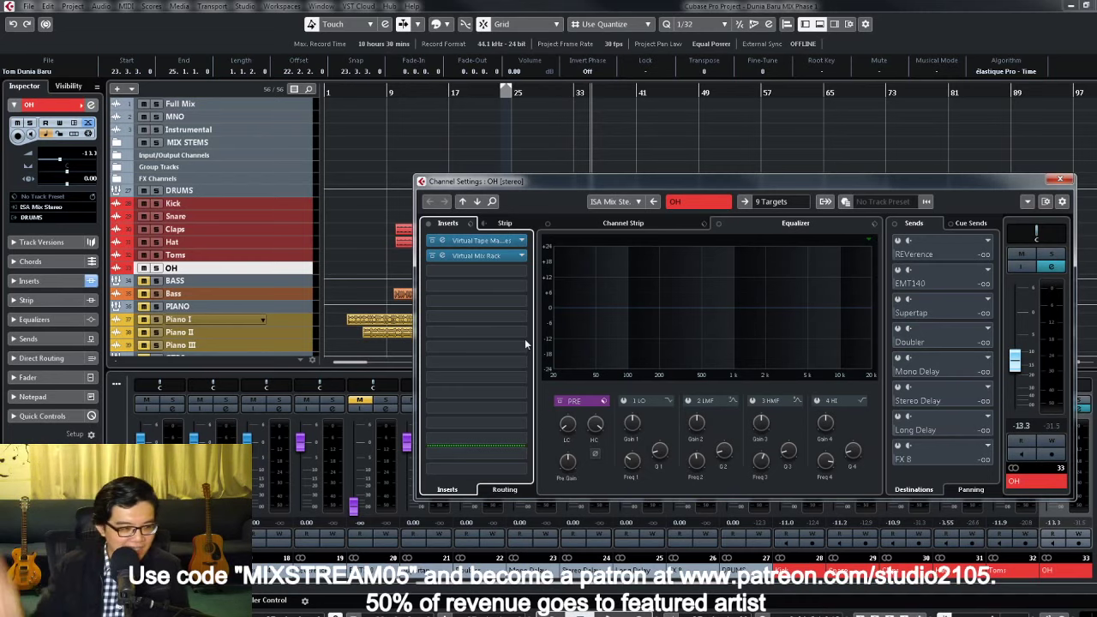
pyautogui.press('e')
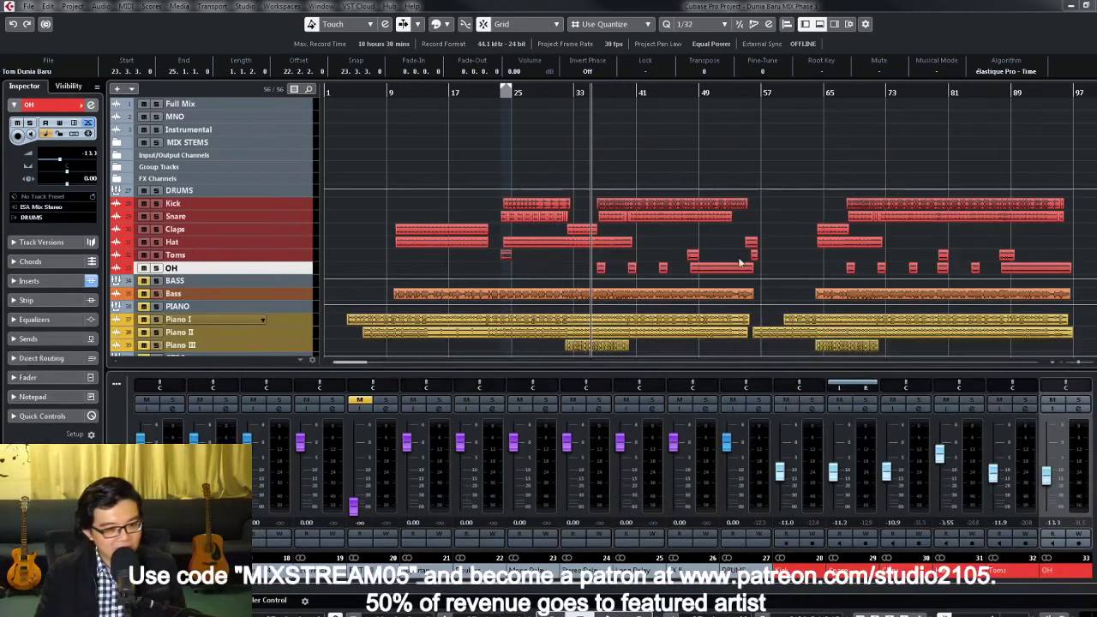
# Step: Play the drums from about bar 36, setting the OH level to -11.4 dB and the Snare level to -9.96 dB
pyautogui.moveTo(307, 273); pyautogui.dragTo(307, 355)
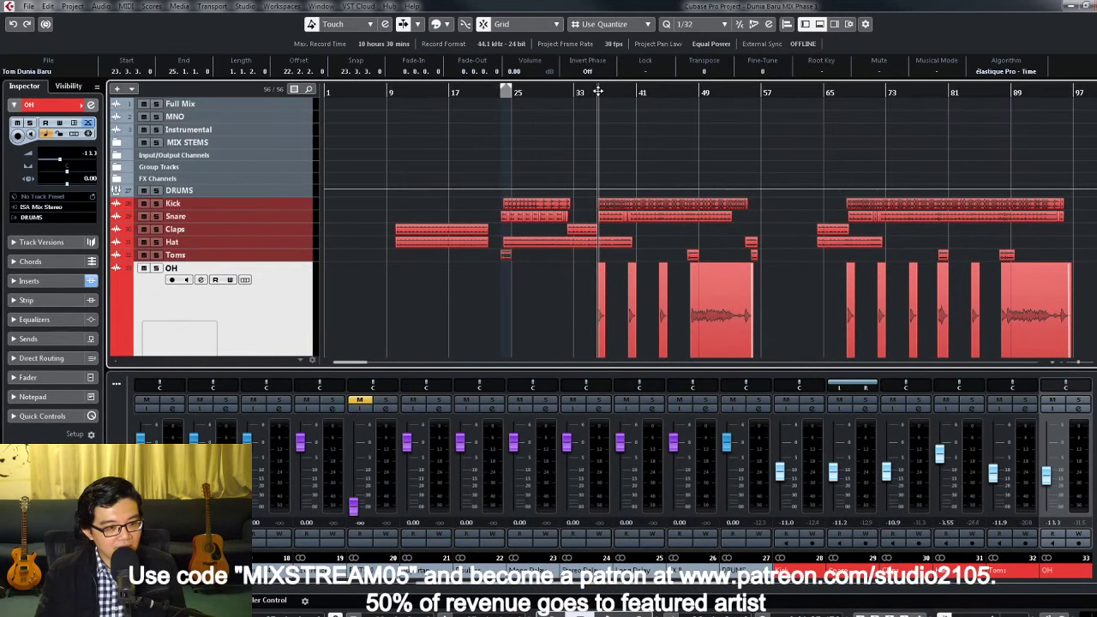
pyautogui.scroll(-5, 630, 126)
pyautogui.scroll(5, 631, 126)
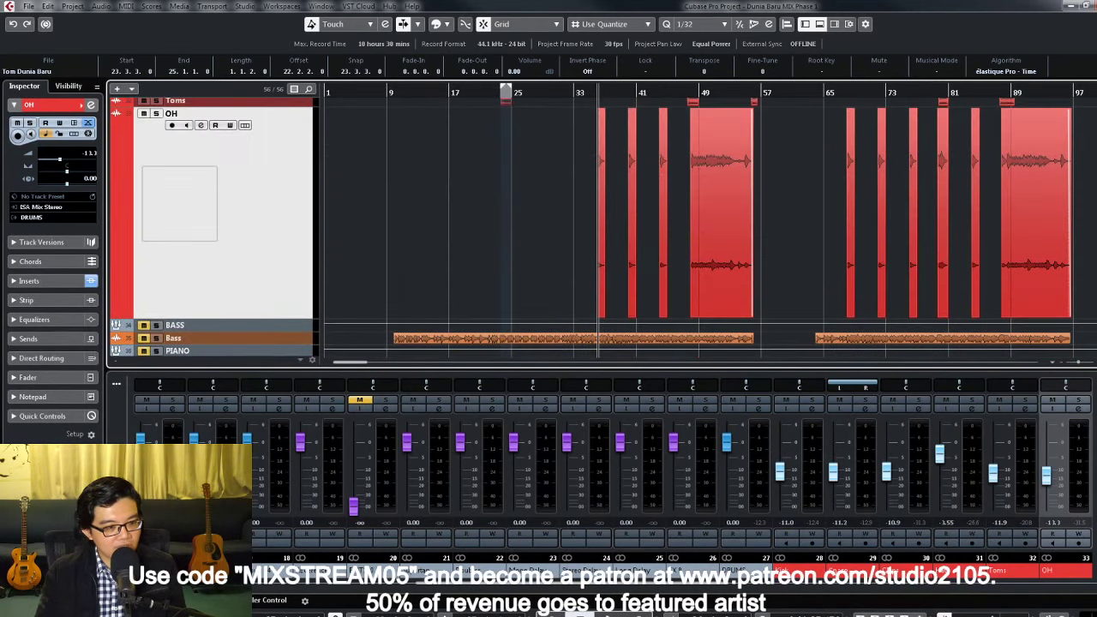
pyautogui.press('space')
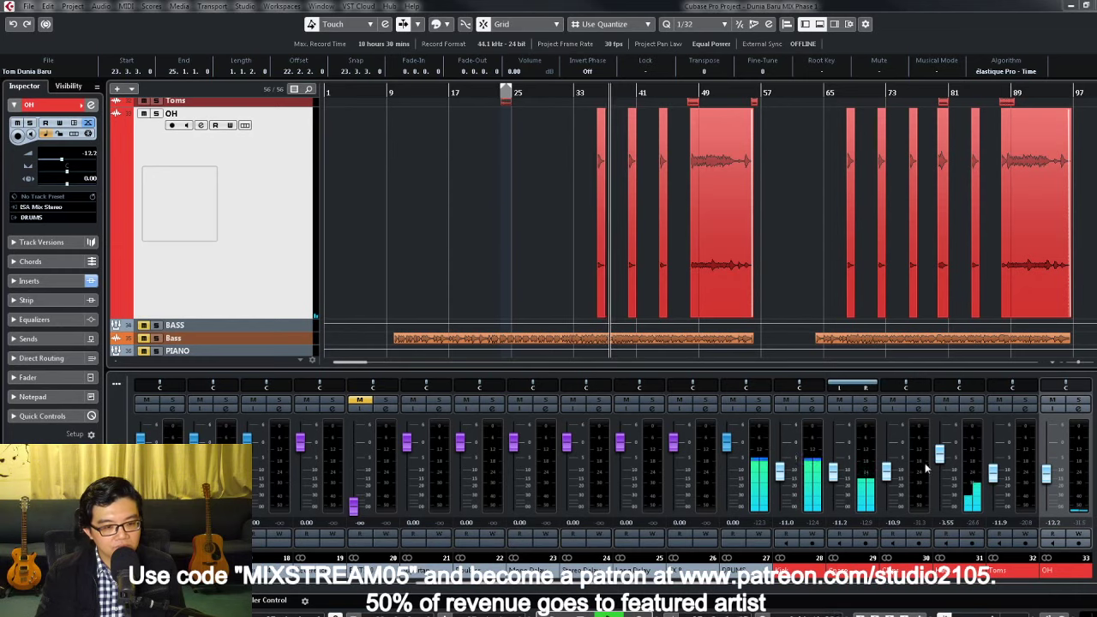
pyautogui.click(829, 558)
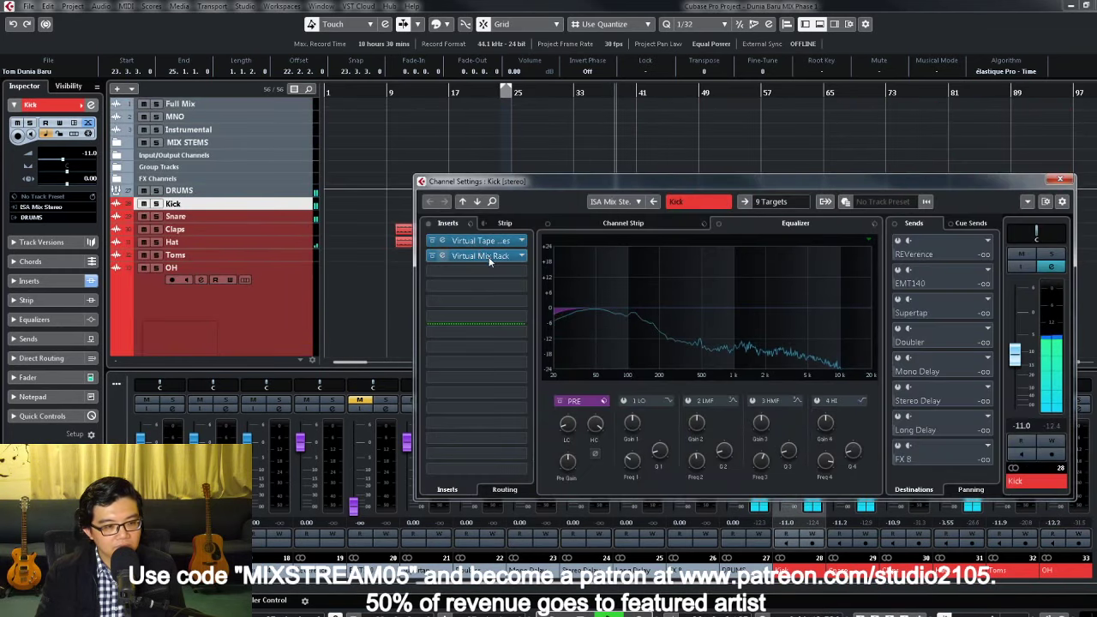
pyautogui.click(1061, 179)
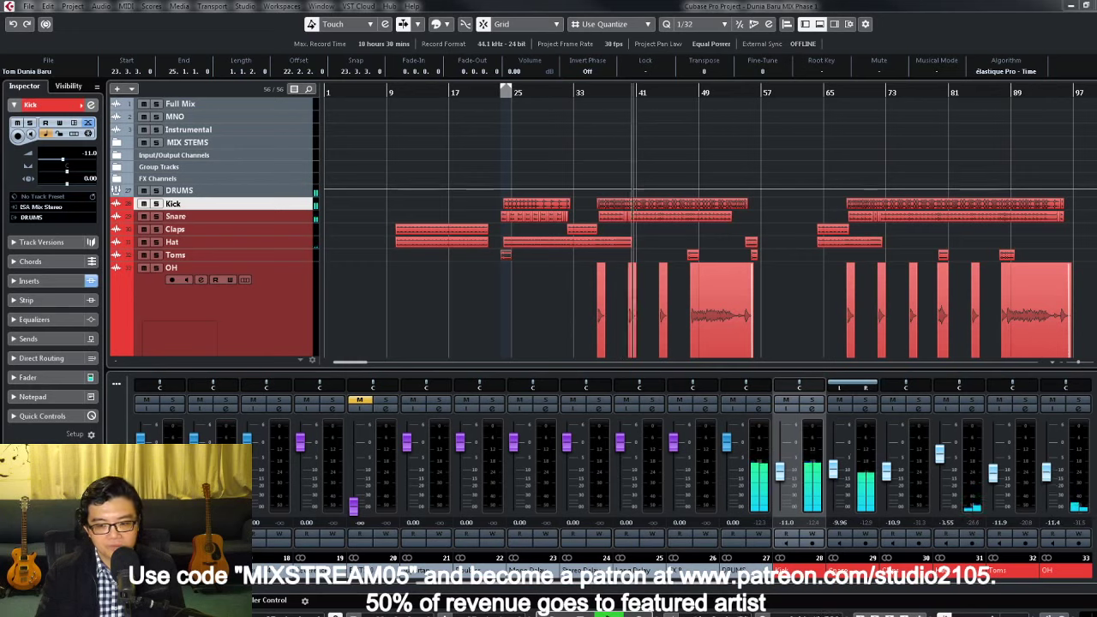
# Step: Enlarge the Kick and Snare tracks and examine the start of their clips around bar 24
pyautogui.click(580, 173)
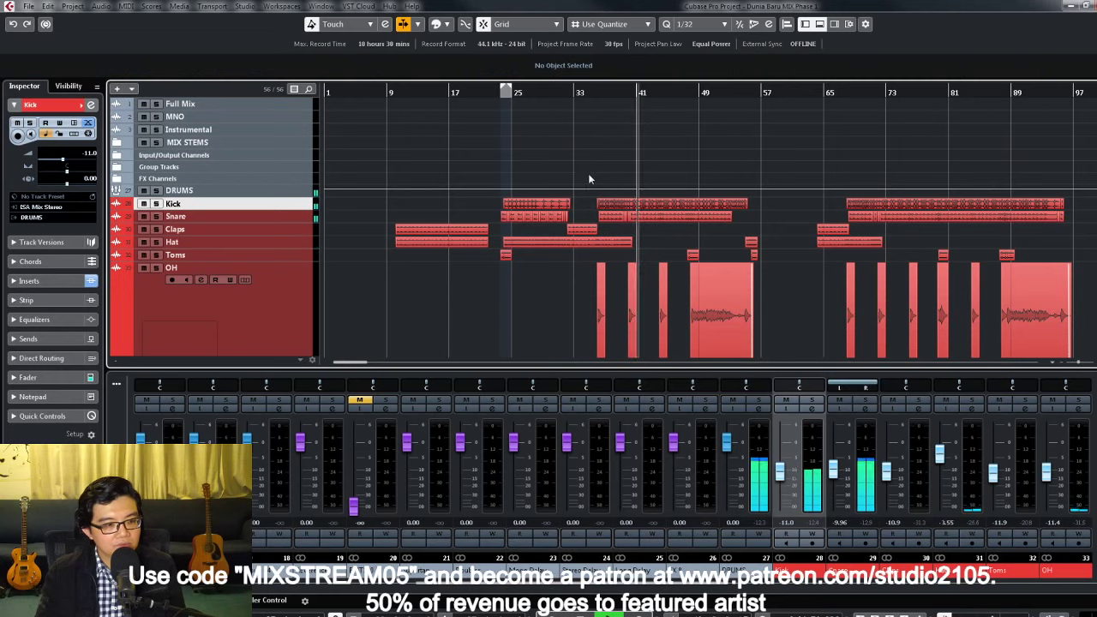
pyautogui.click(611, 283)
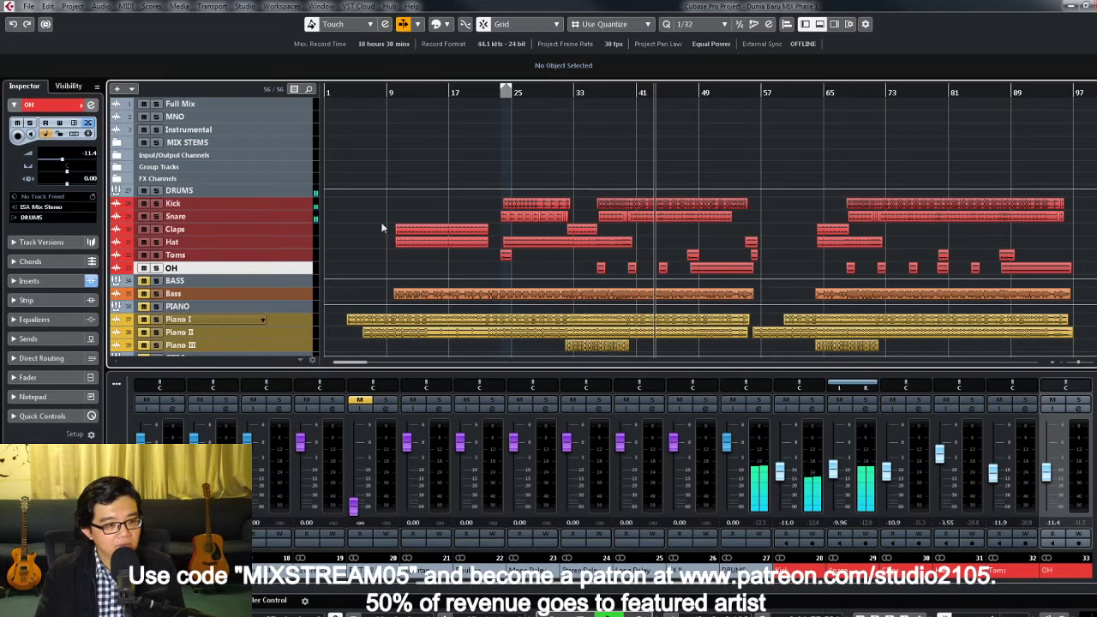
pyautogui.click(298, 209)
pyautogui.hotkey('ctrl', 'Down')
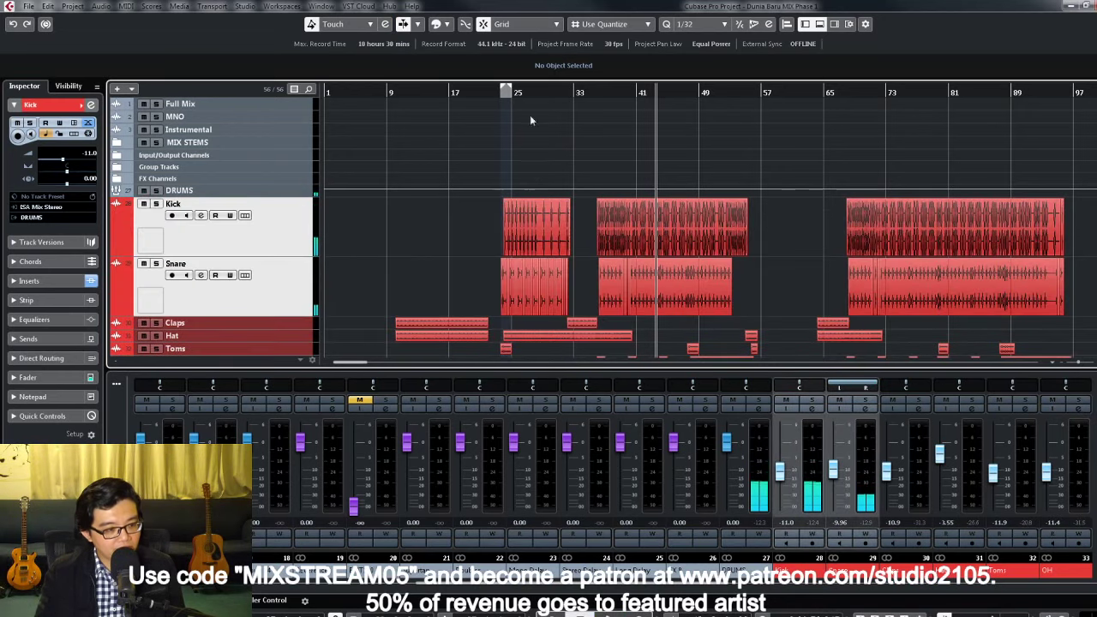
pyautogui.click(499, 94)
pyautogui.press('h')
pyautogui.press('h')
pyautogui.press('h')
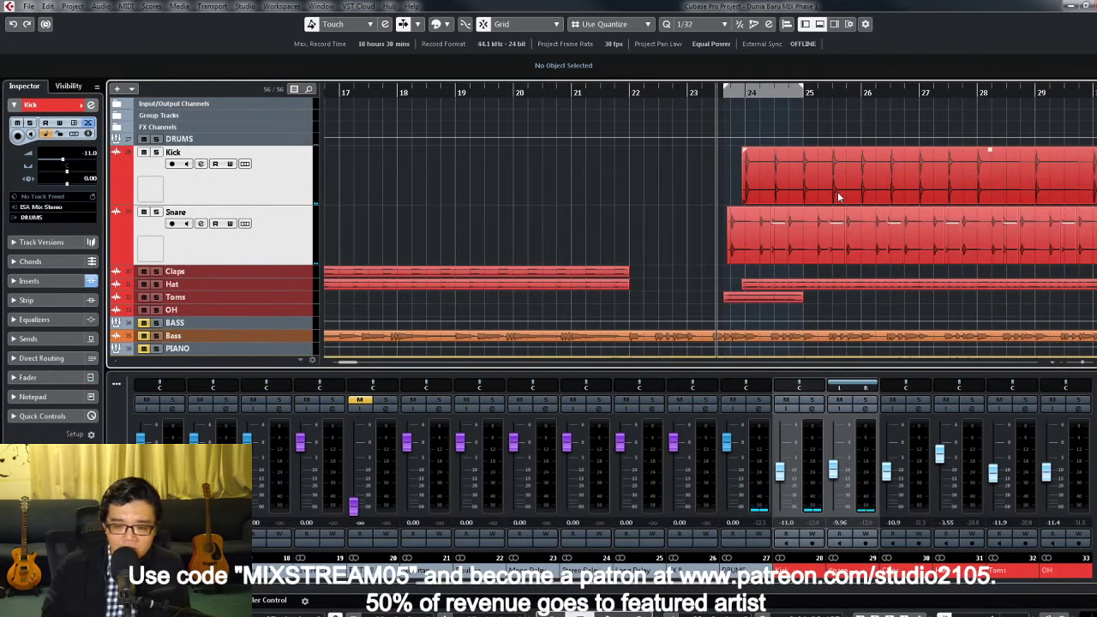
pyautogui.press('g')
pyautogui.press('g')
pyautogui.press('g')
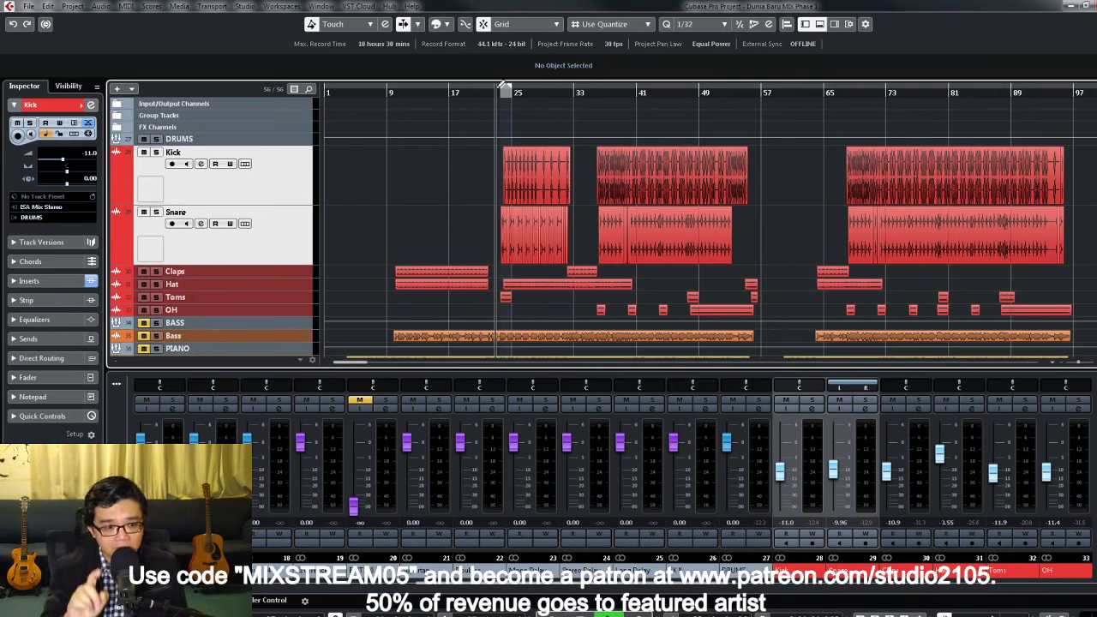
# Step: Raise the Toms' level slightly, listening to them soloed, and replay the full drums from about bar 23
pyautogui.press('space')
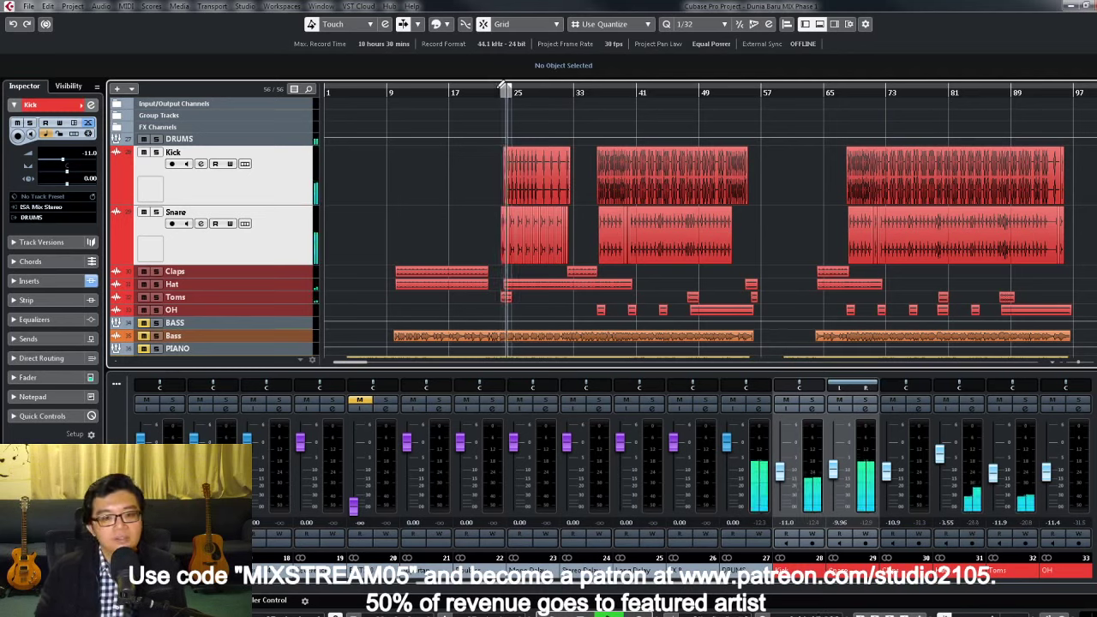
pyautogui.click(156, 297)
pyautogui.click(507, 297)
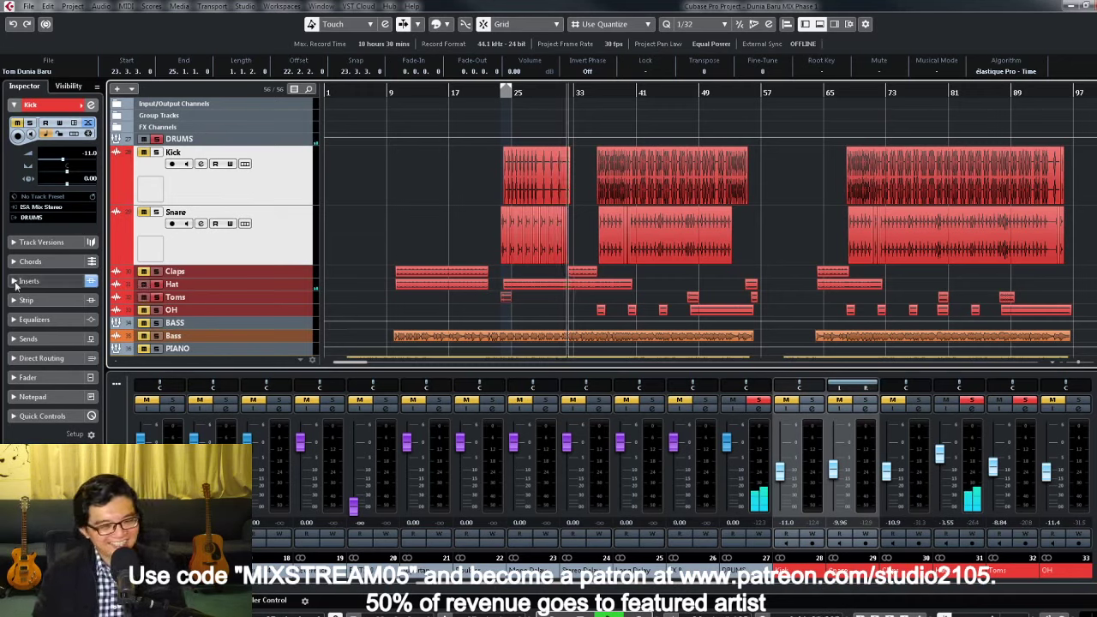
pyautogui.click(156, 297)
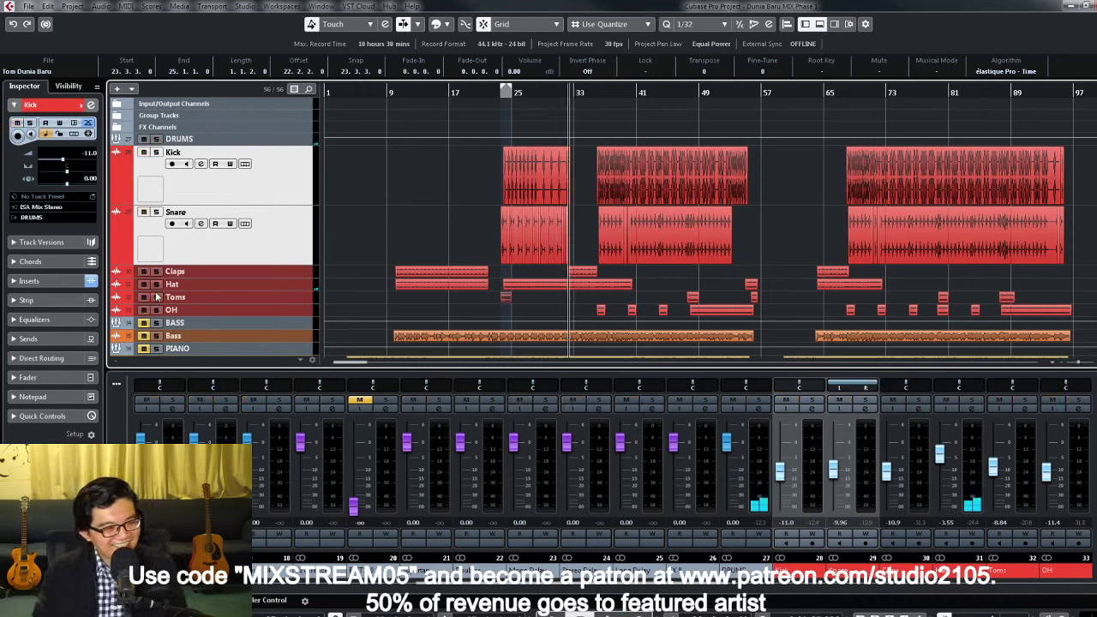
pyautogui.click(498, 92)
pyautogui.press('space')
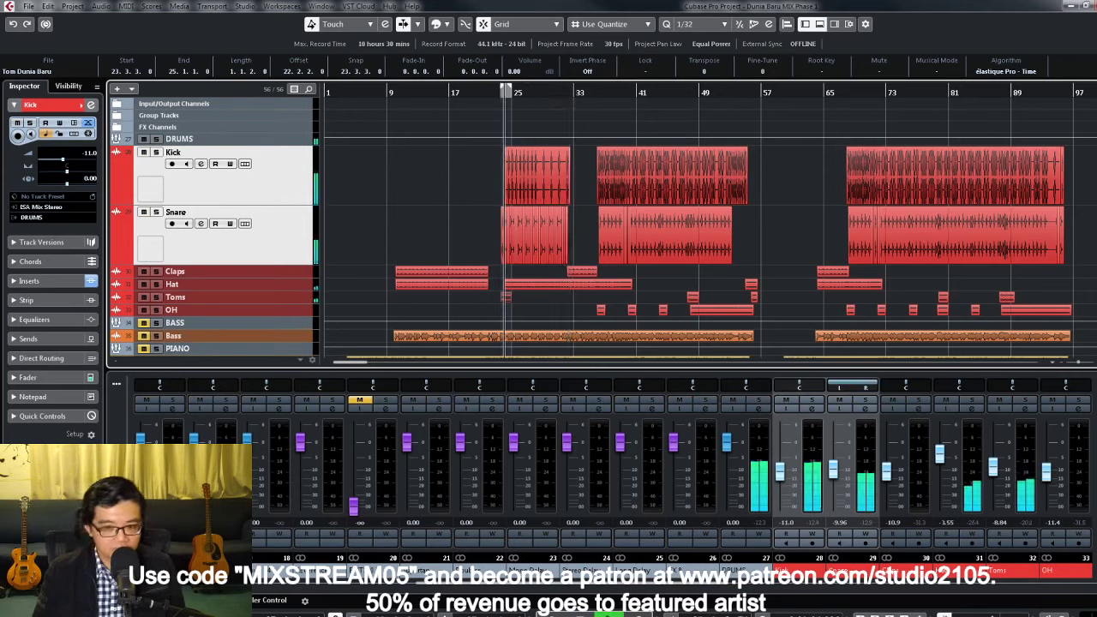
pyautogui.click(906, 409)
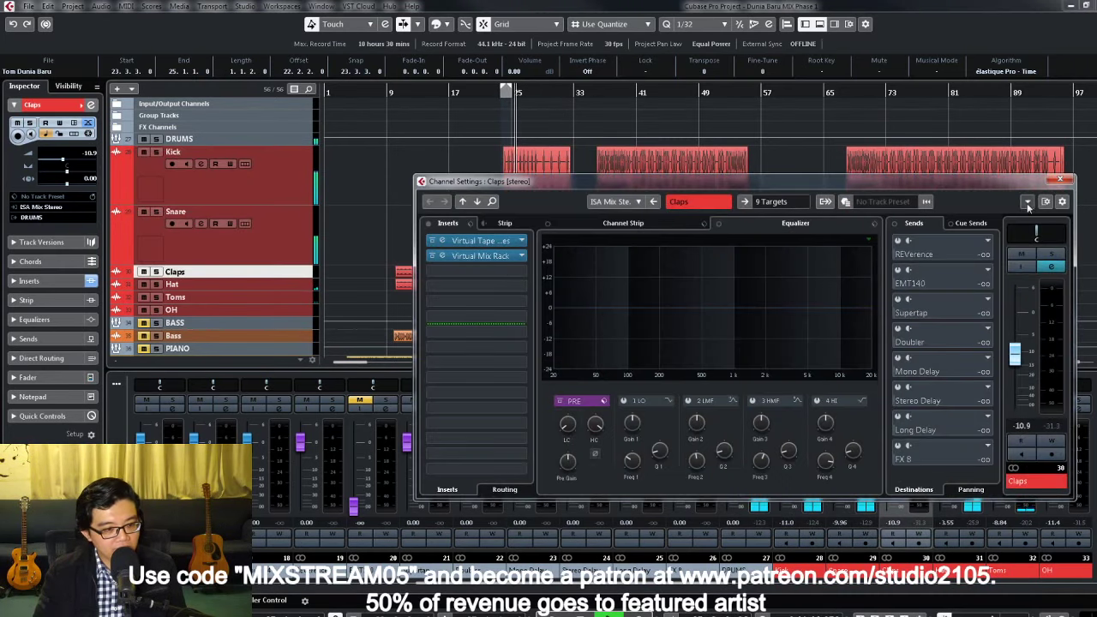
pyautogui.click(1059, 181)
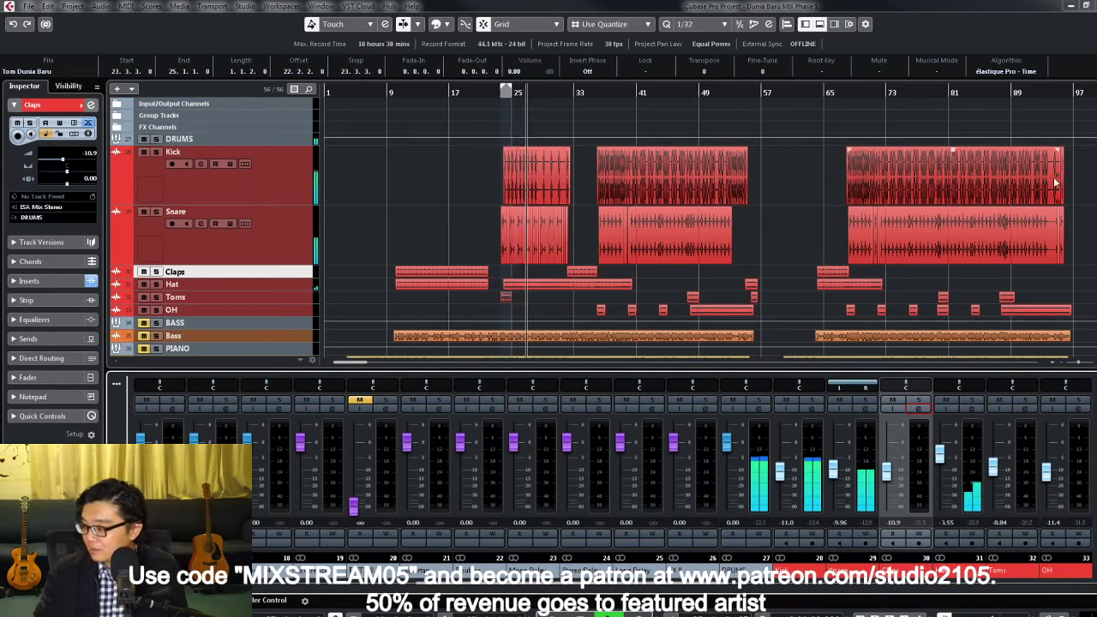
pyautogui.click(802, 253)
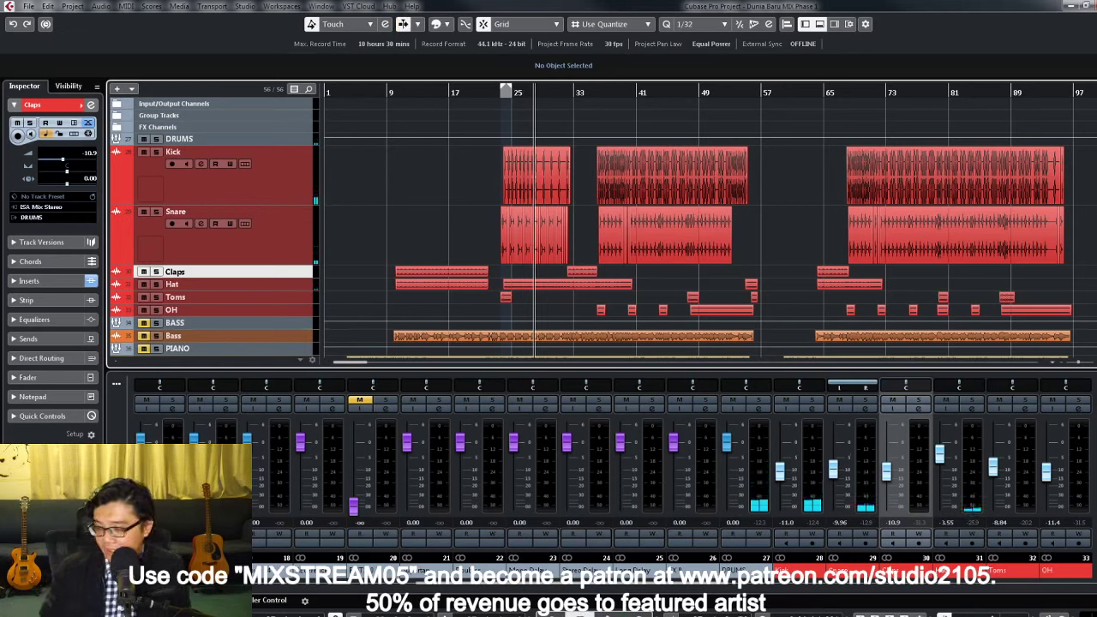
# Step: Play the drums from about bar 31 and raise the Claps level to -5.70 dB
pyautogui.hscroll(1, 730, 586)
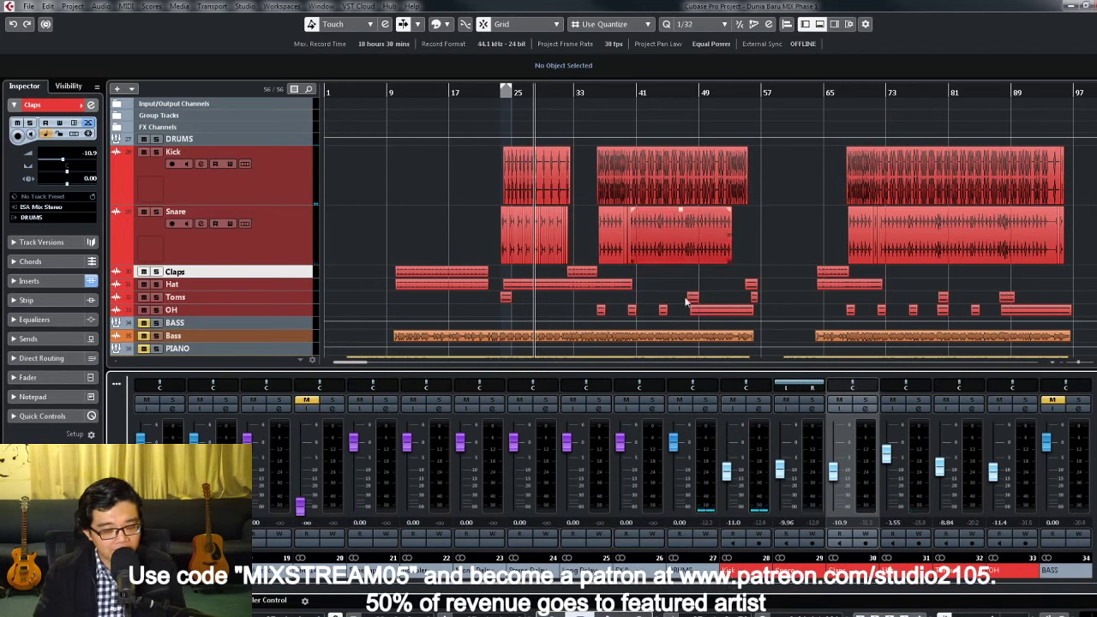
pyautogui.click(398, 108)
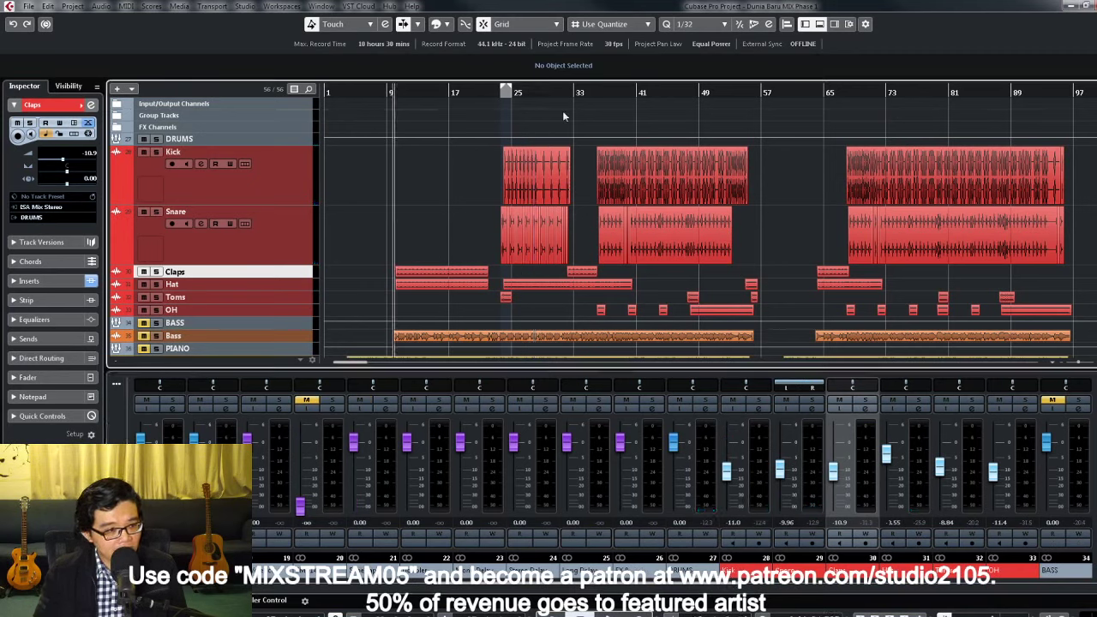
pyautogui.click(562, 94)
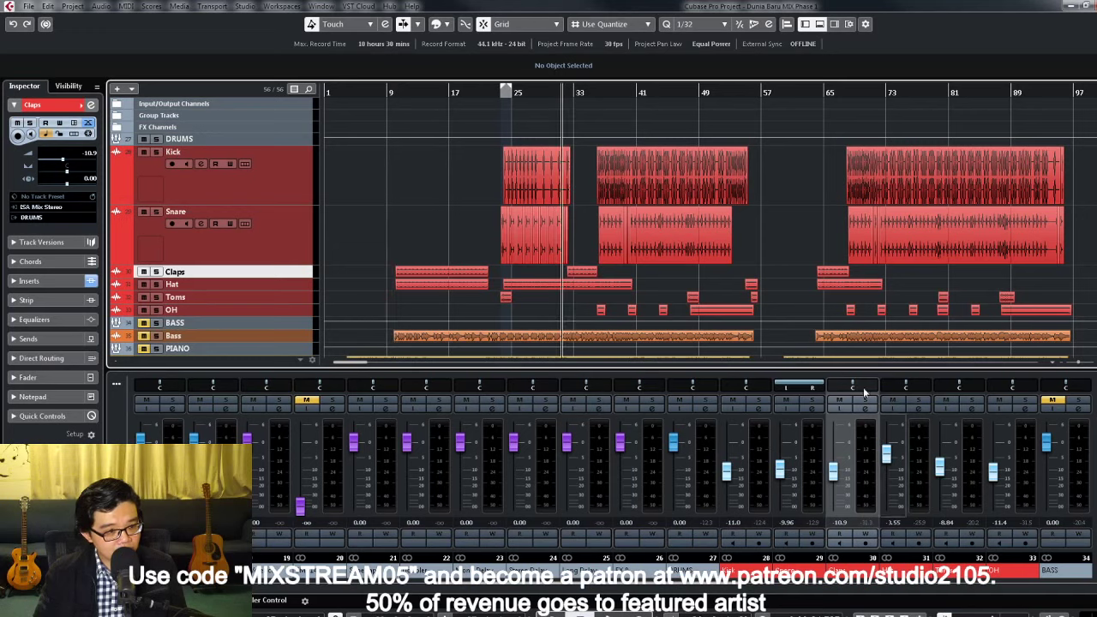
pyautogui.moveTo(836, 491); pyautogui.dragTo(833, 476)
pyautogui.press('space')
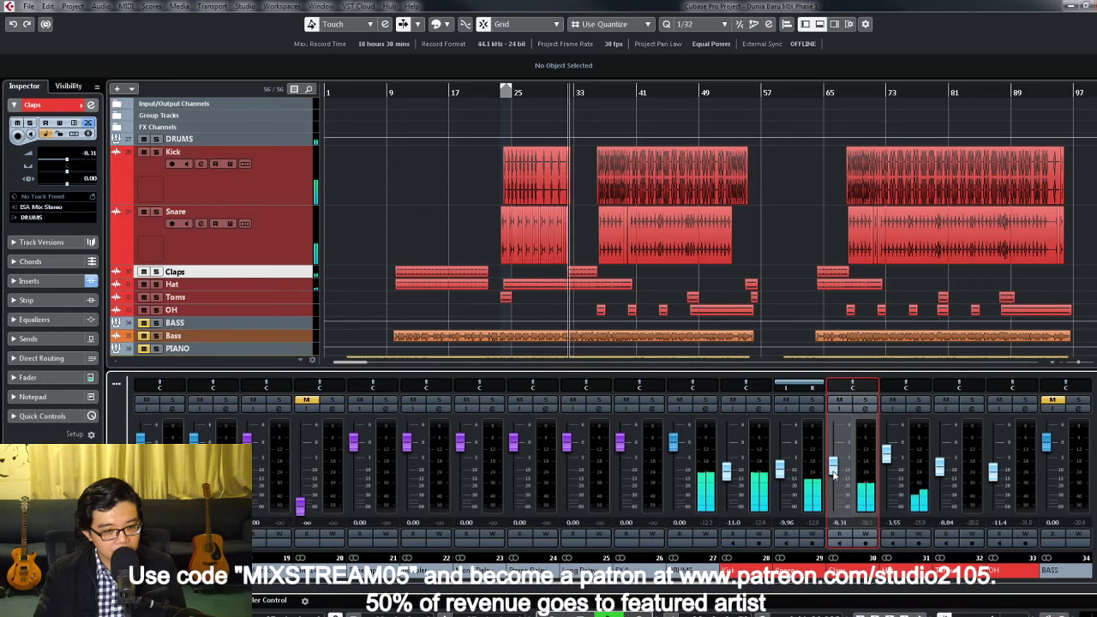
pyautogui.moveTo(833, 476); pyautogui.dragTo(837, 467)
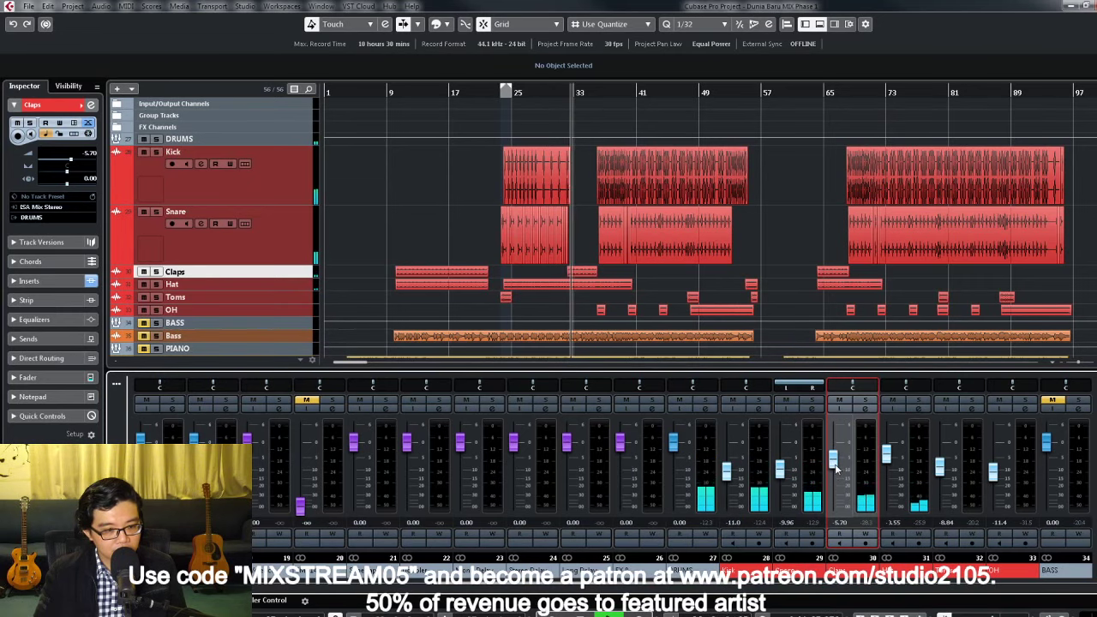
# Step: Solo the Claps channel and set the locators around its clip at bars 32 to 36
pyautogui.click(865, 409)
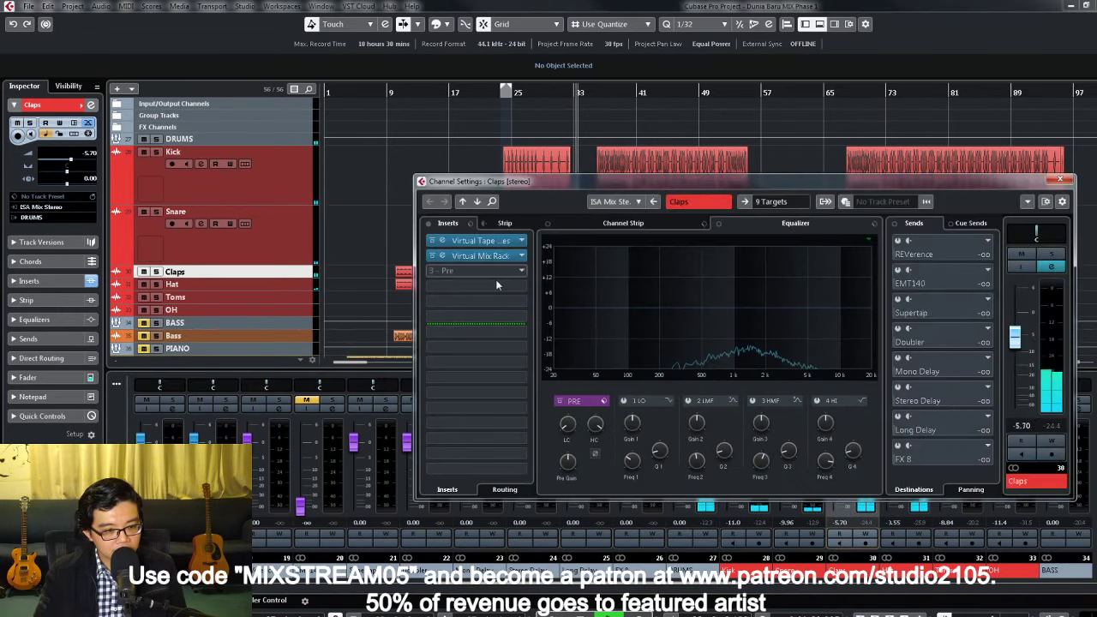
pyautogui.click(1051, 254)
pyautogui.click(1061, 180)
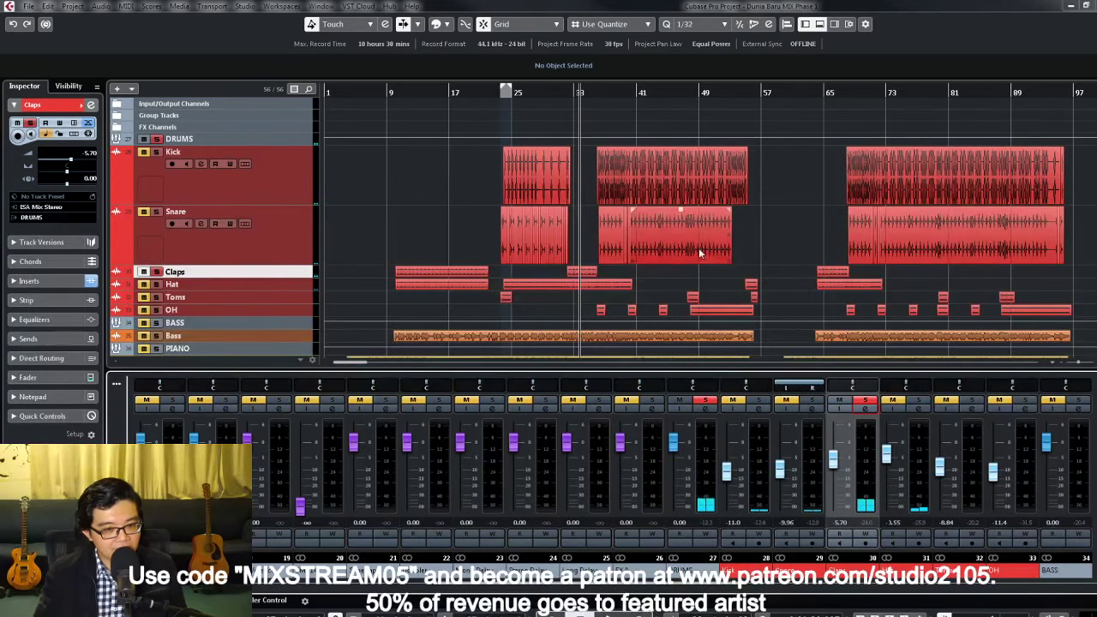
pyautogui.click(588, 273)
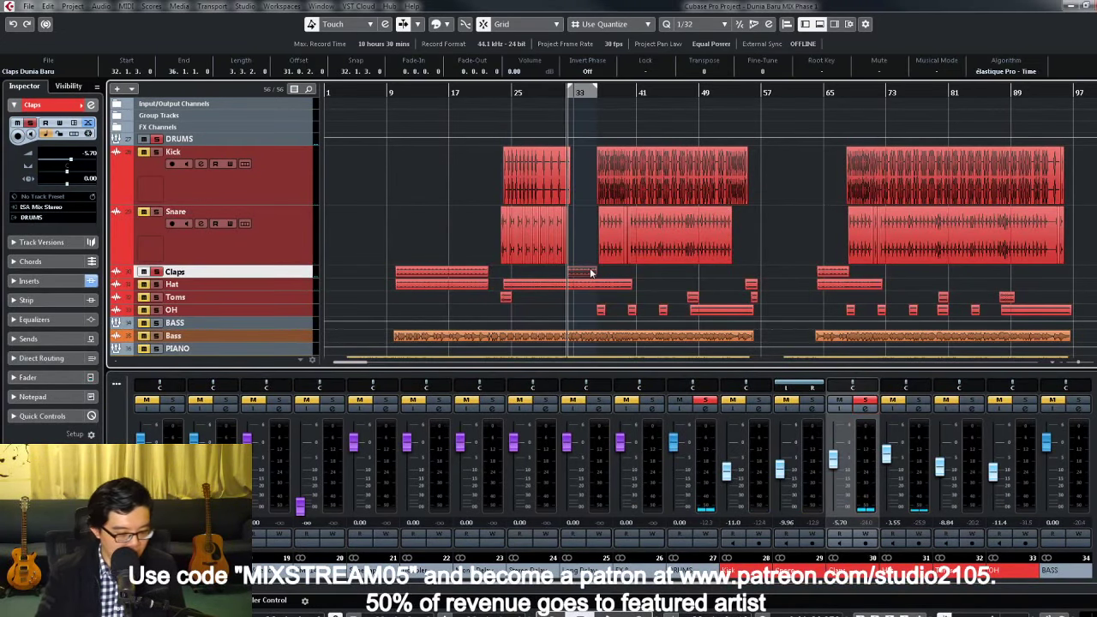
# Step: Check the Virtual Mix Rack on the Claps channel and add Klanghelm's DC1A3 compressor in the third insert slot
pyautogui.click(866, 409)
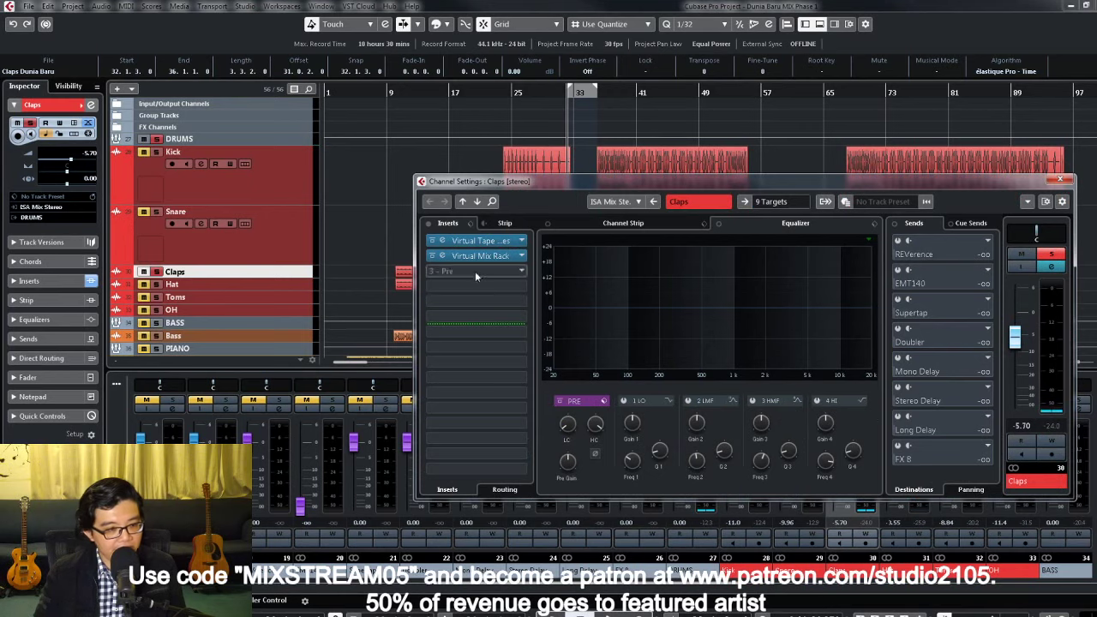
pyautogui.click(499, 257)
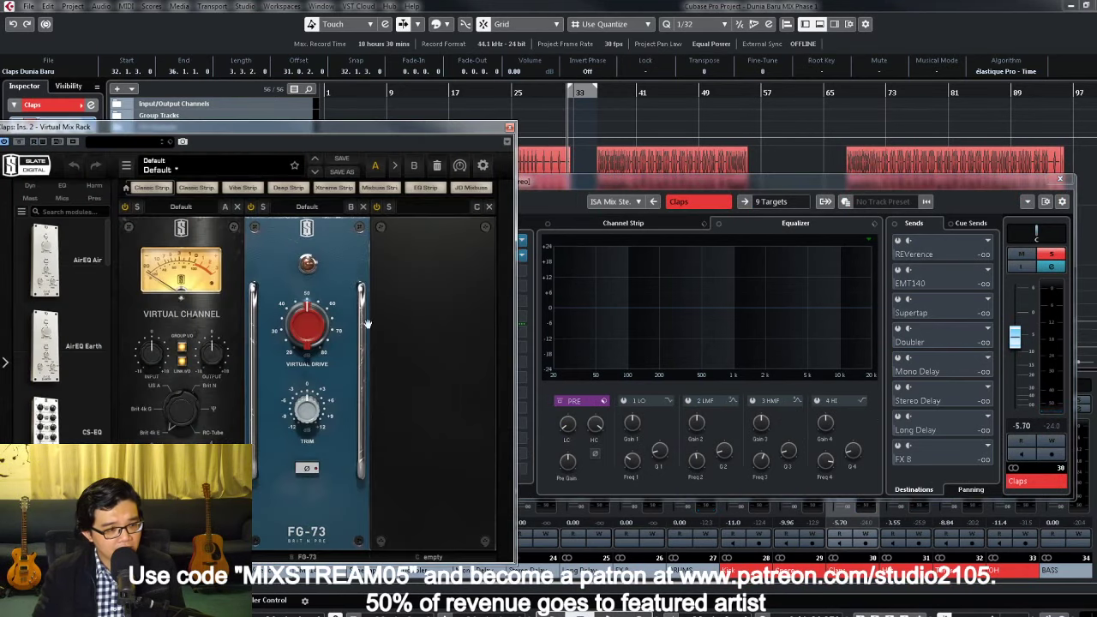
pyautogui.click(510, 128)
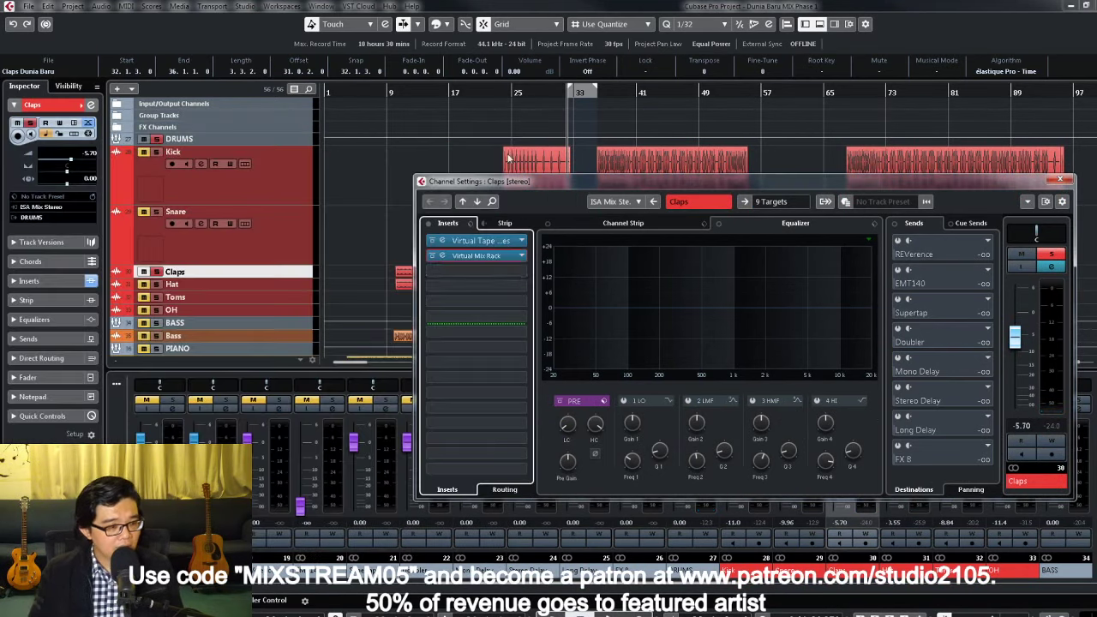
pyautogui.click(521, 272)
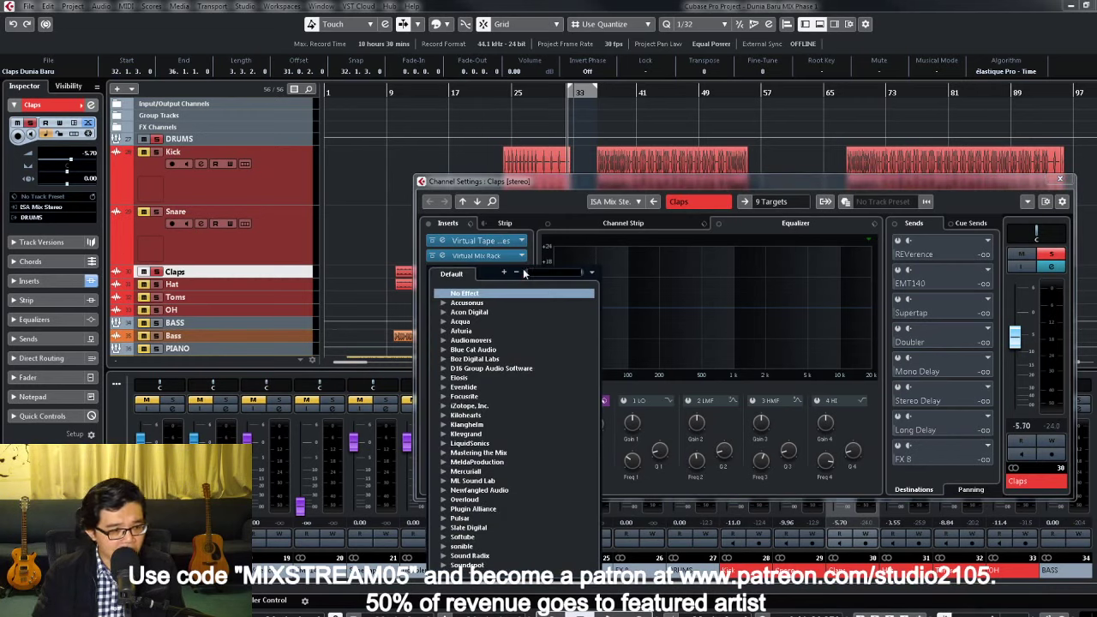
pyautogui.click(444, 425)
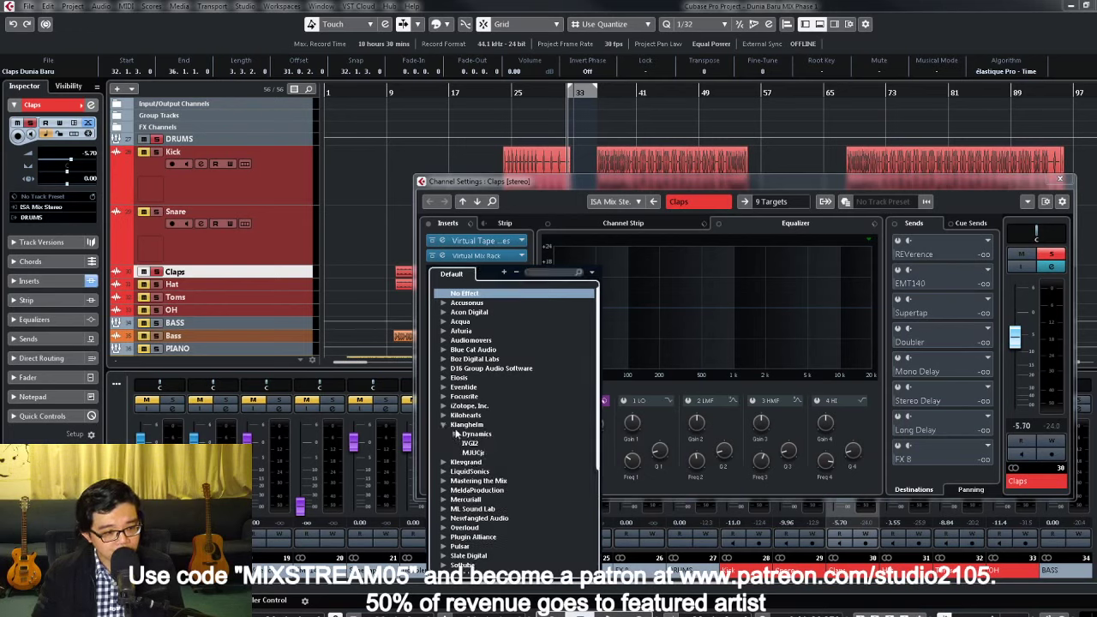
pyautogui.click(455, 435)
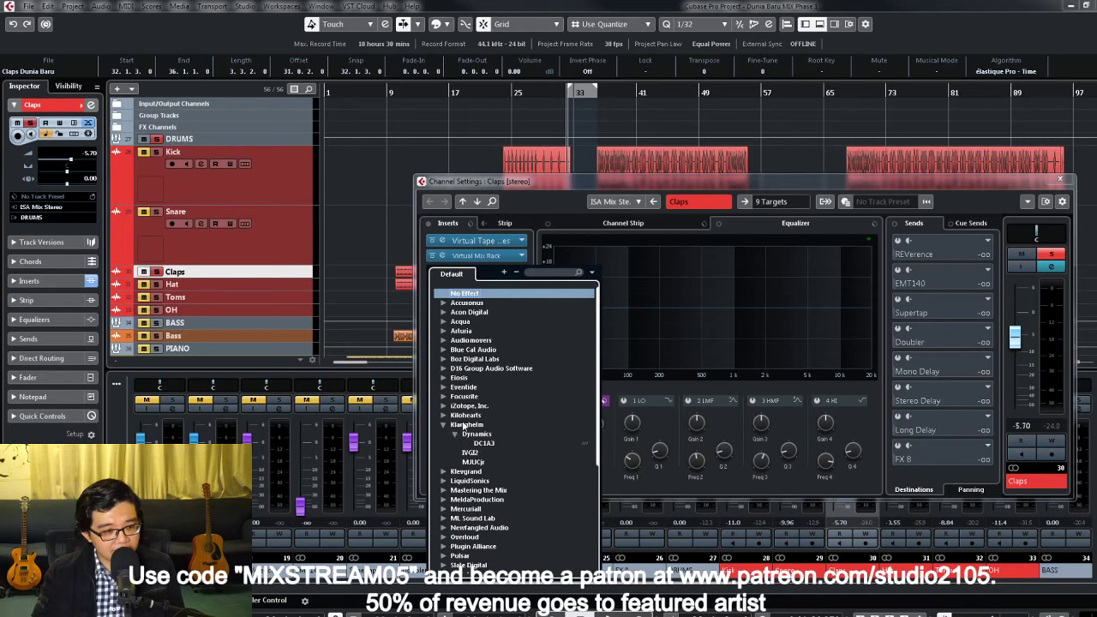
pyautogui.scroll(-2, 463, 426)
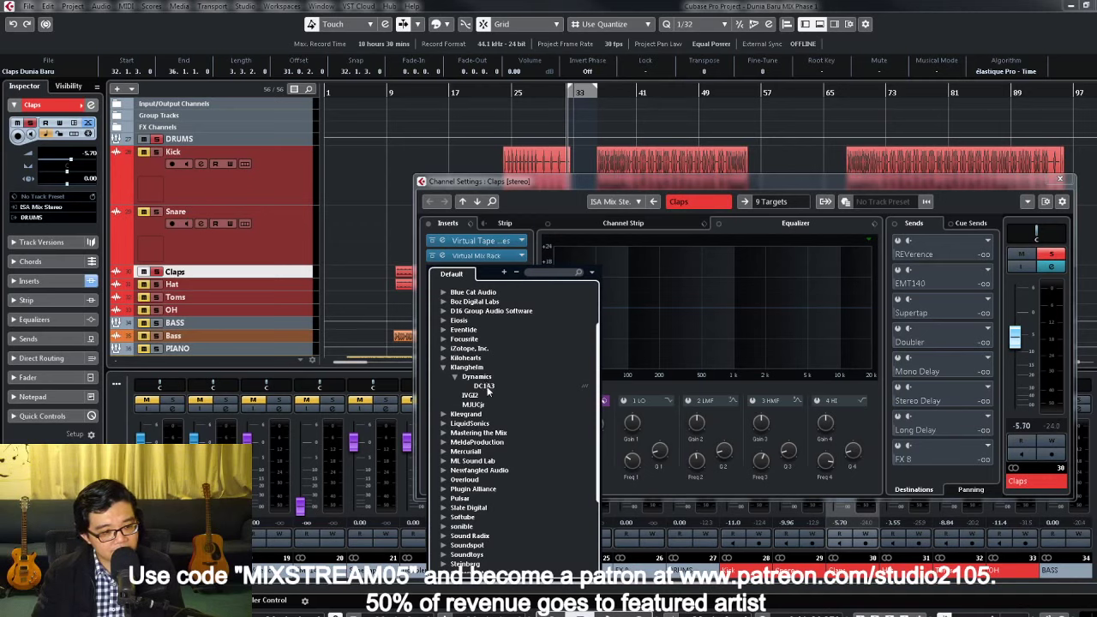
pyautogui.click(485, 387)
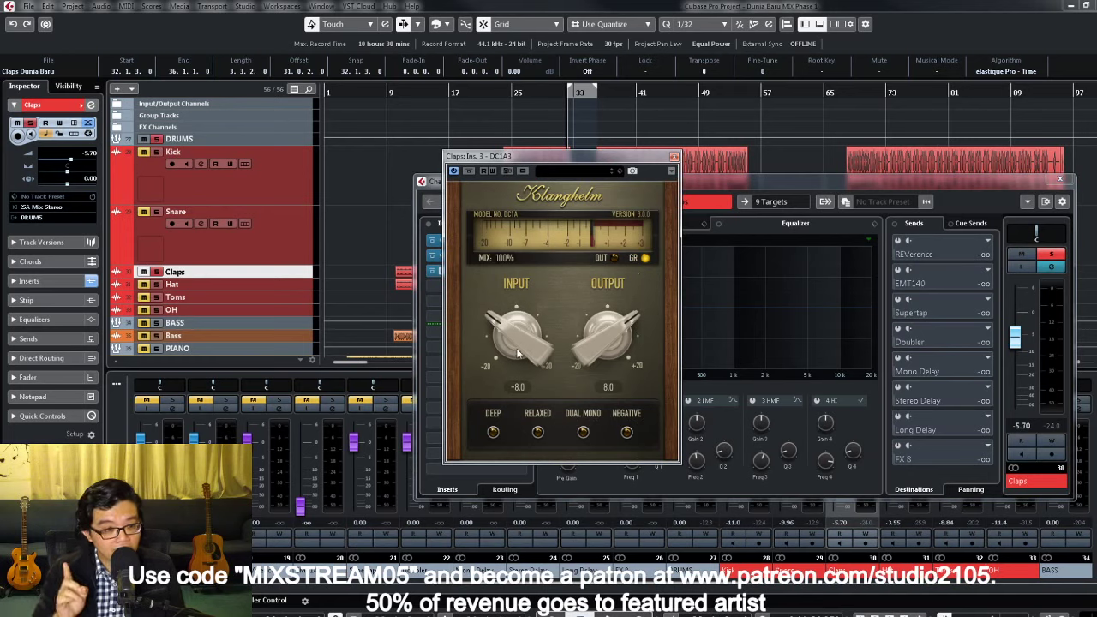
pyautogui.moveTo(549, 156); pyautogui.dragTo(693, 151)
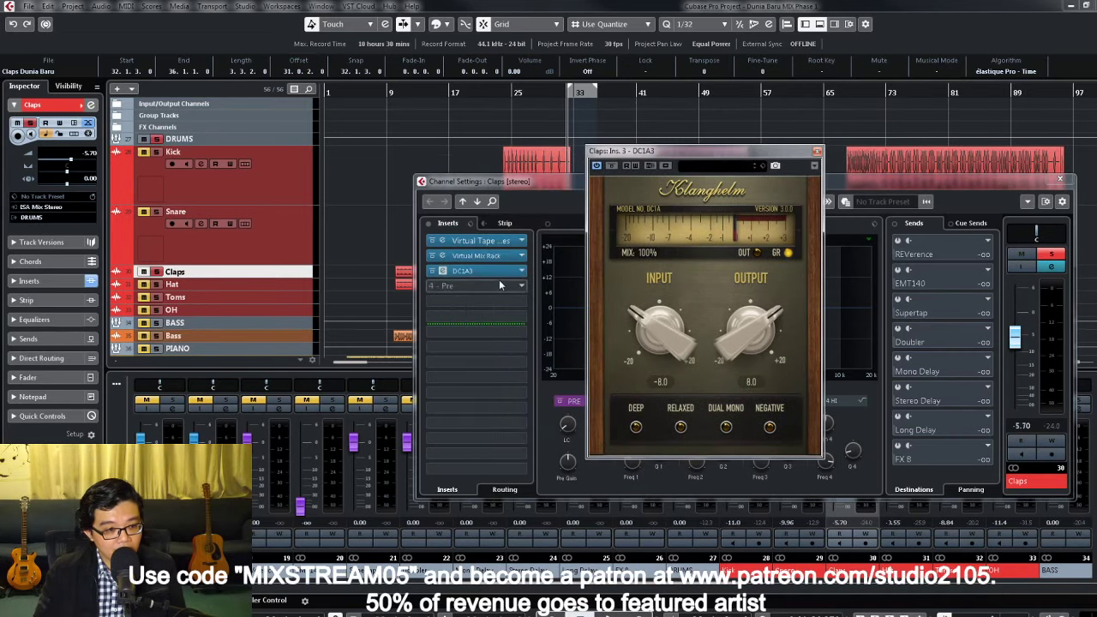
# Step: Add Klanghelm's IVGI2 saturation in the fourth insert slot of Claps and move its window clear of the channel settings
pyautogui.click(522, 285)
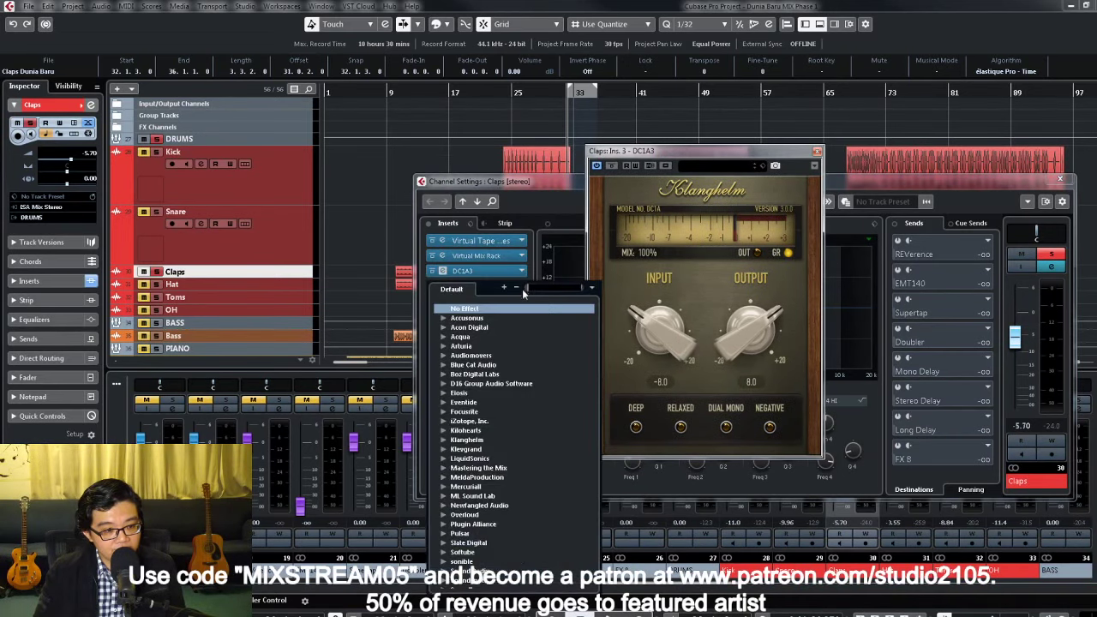
pyautogui.click(443, 440)
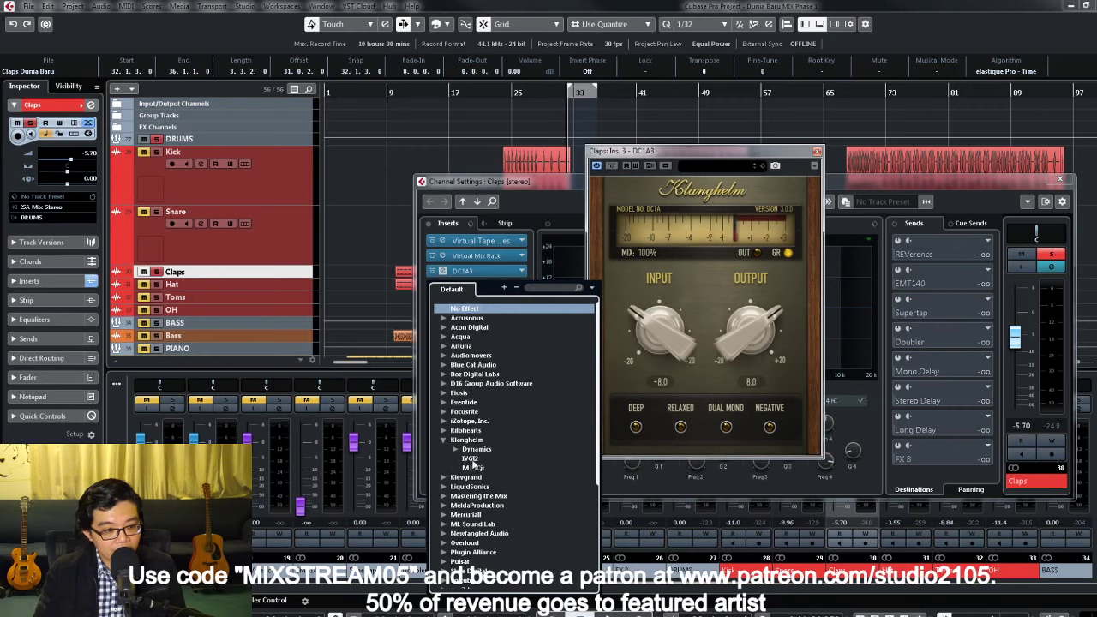
pyautogui.click(469, 459)
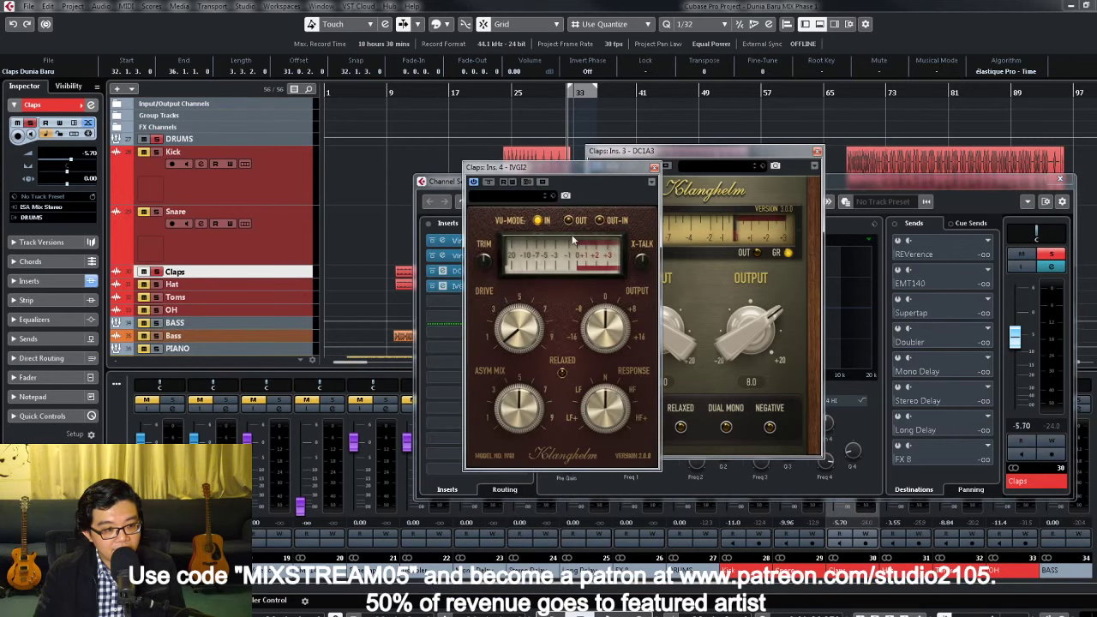
pyautogui.moveTo(561, 171); pyautogui.dragTo(211, 150)
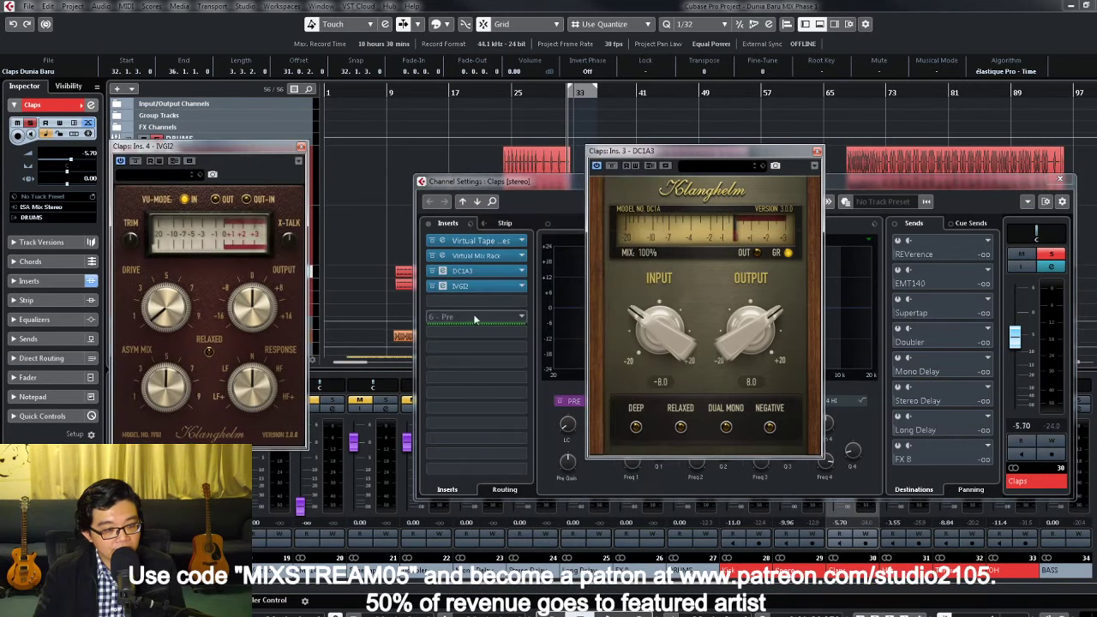
# Step: Add Klanghelm's MJUCjr compressor in the fifth insert slot of Claps and move its window clear of the insert list
pyautogui.click(518, 302)
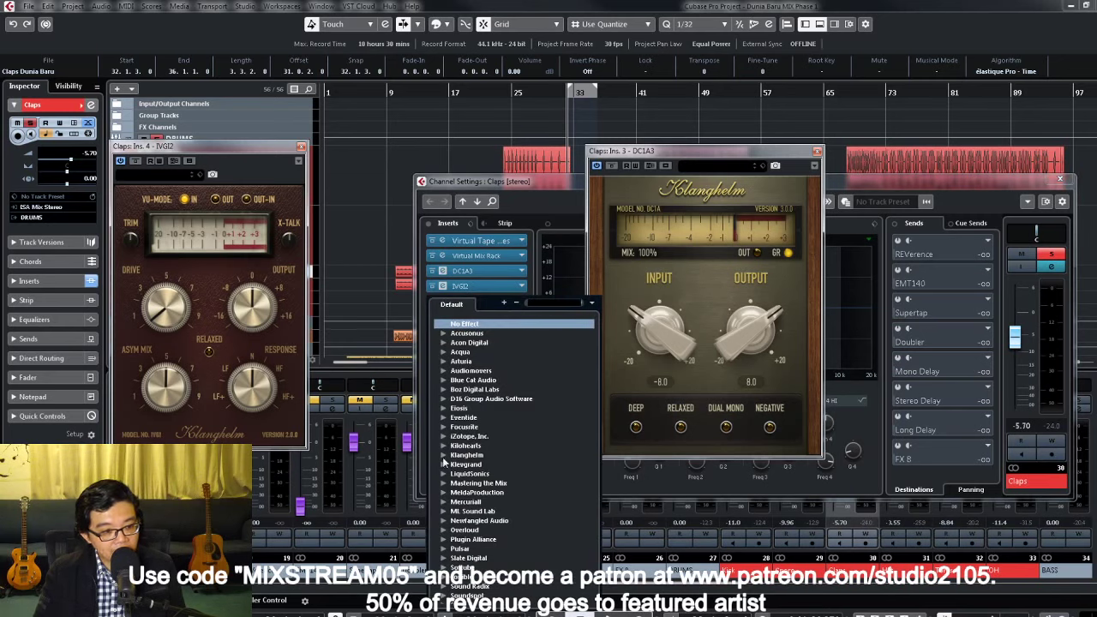
pyautogui.click(444, 465)
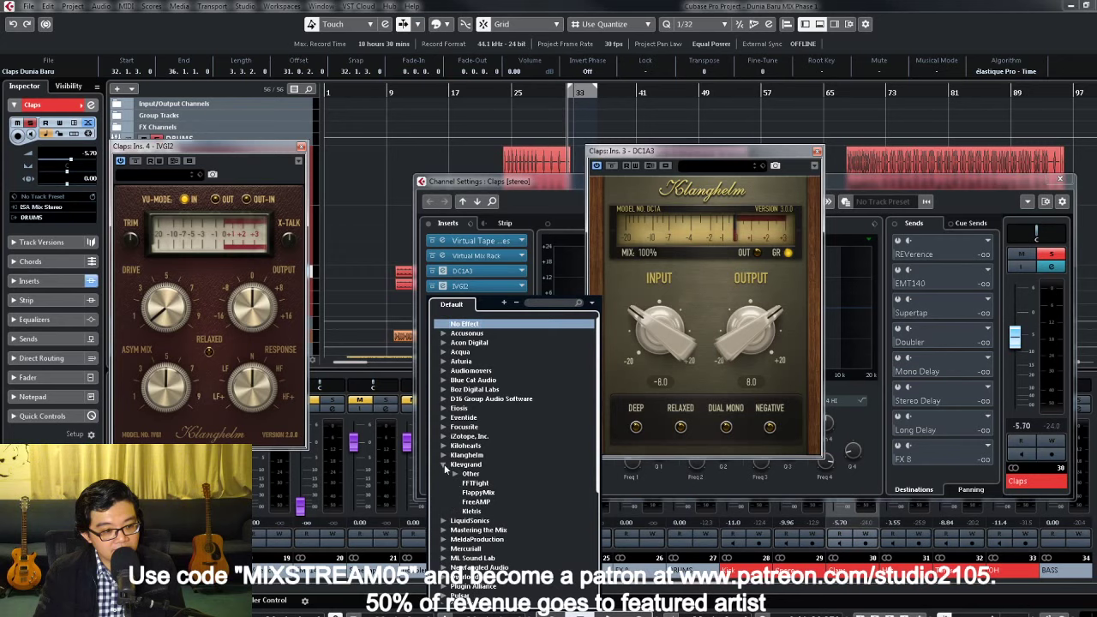
pyautogui.click(453, 473)
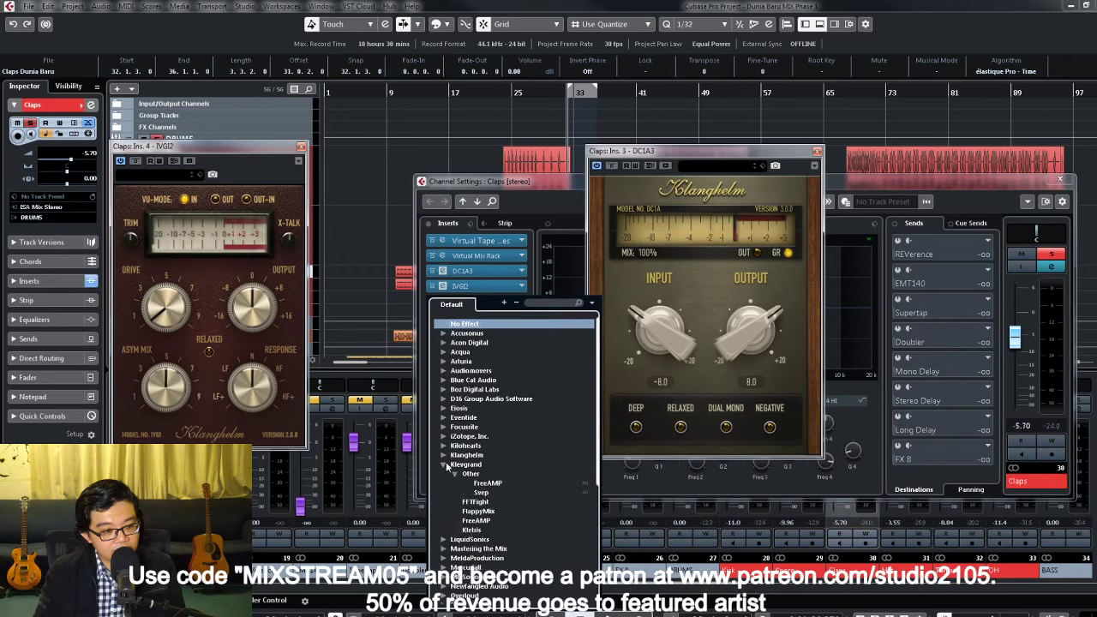
pyautogui.click(443, 464)
pyautogui.click(443, 454)
pyautogui.click(474, 485)
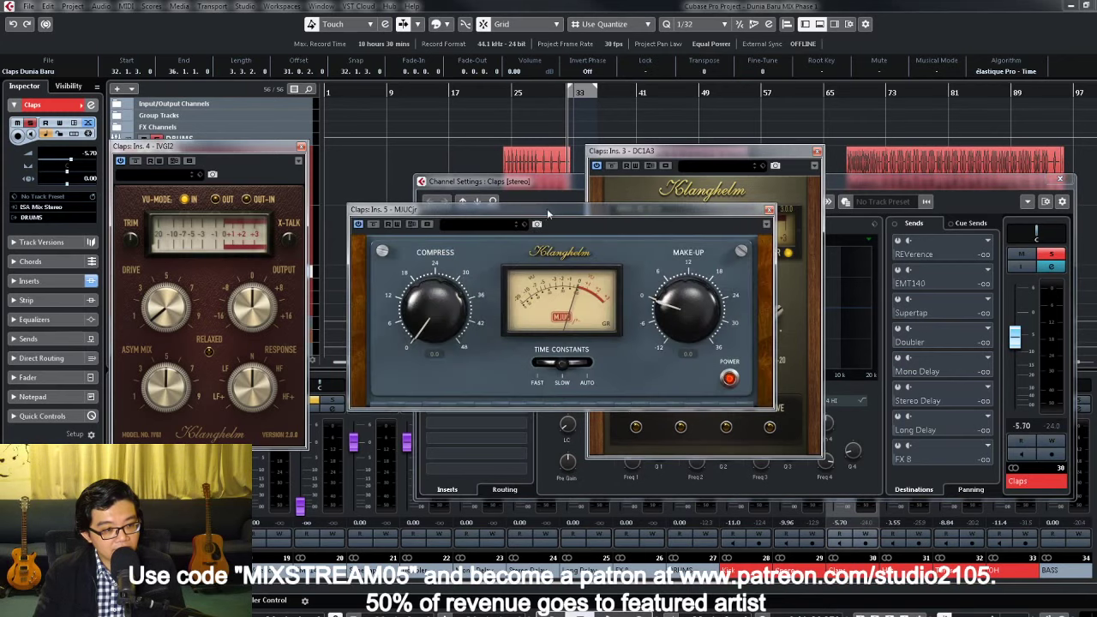
pyautogui.moveTo(547, 208); pyautogui.dragTo(361, 363)
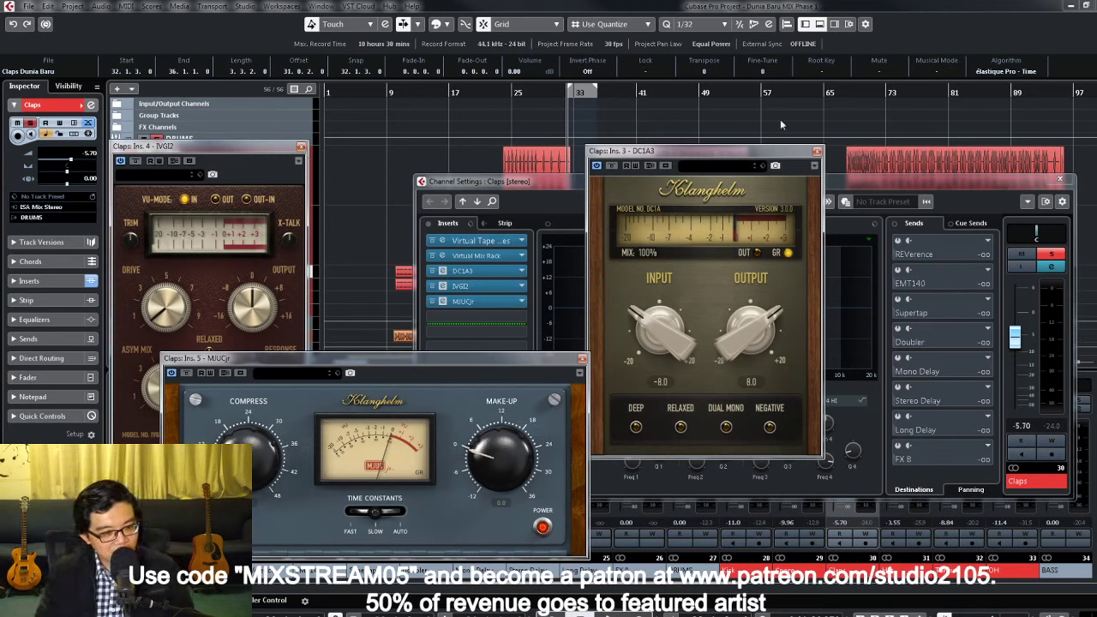
# Step: Unsolo Claps and close its channel settings and the three Klanghelm plug-in windows
pyautogui.click(818, 152)
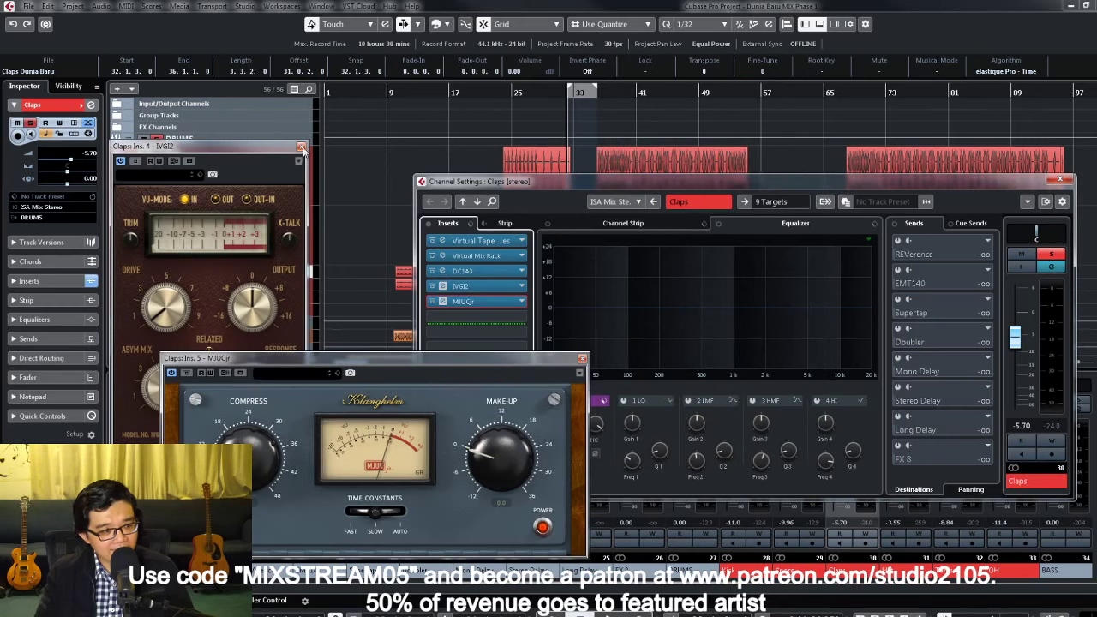
pyautogui.click(301, 146)
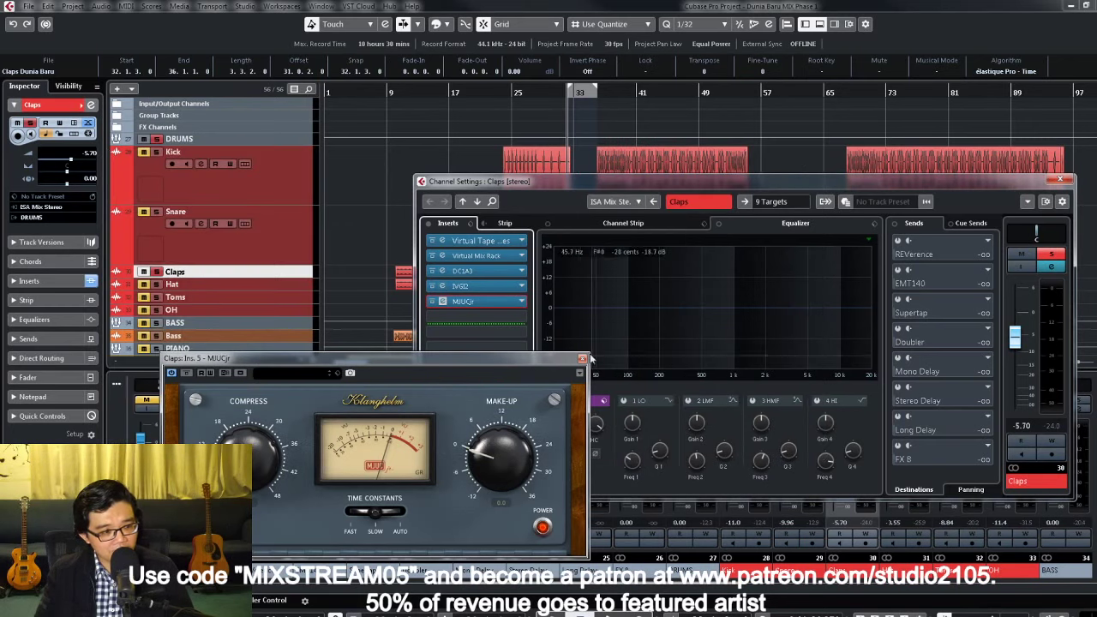
pyautogui.click(1051, 254)
pyautogui.click(1060, 180)
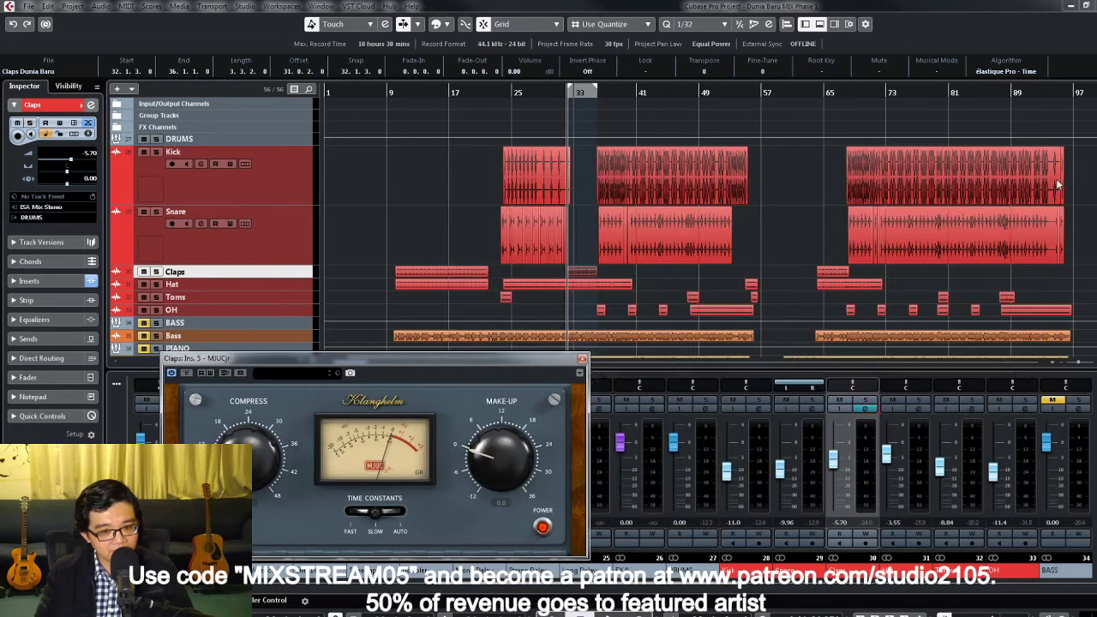
pyautogui.click(584, 359)
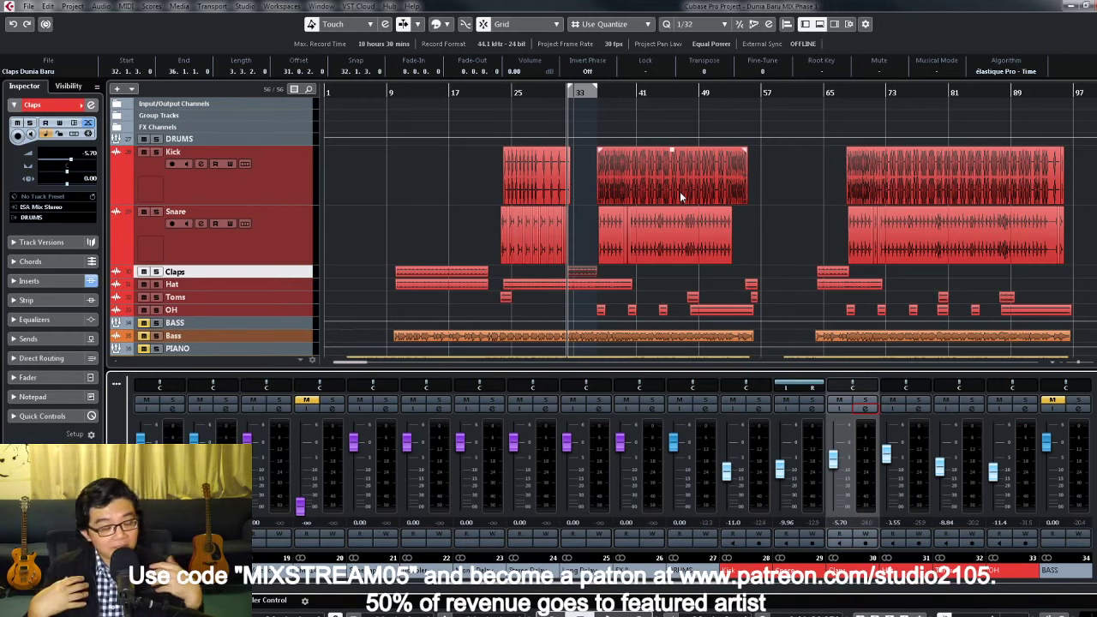
# Step: Open the Claps channel settings, remove the DC1A3 and IVGI2 inserts, and solo the channel
pyautogui.click(772, 229)
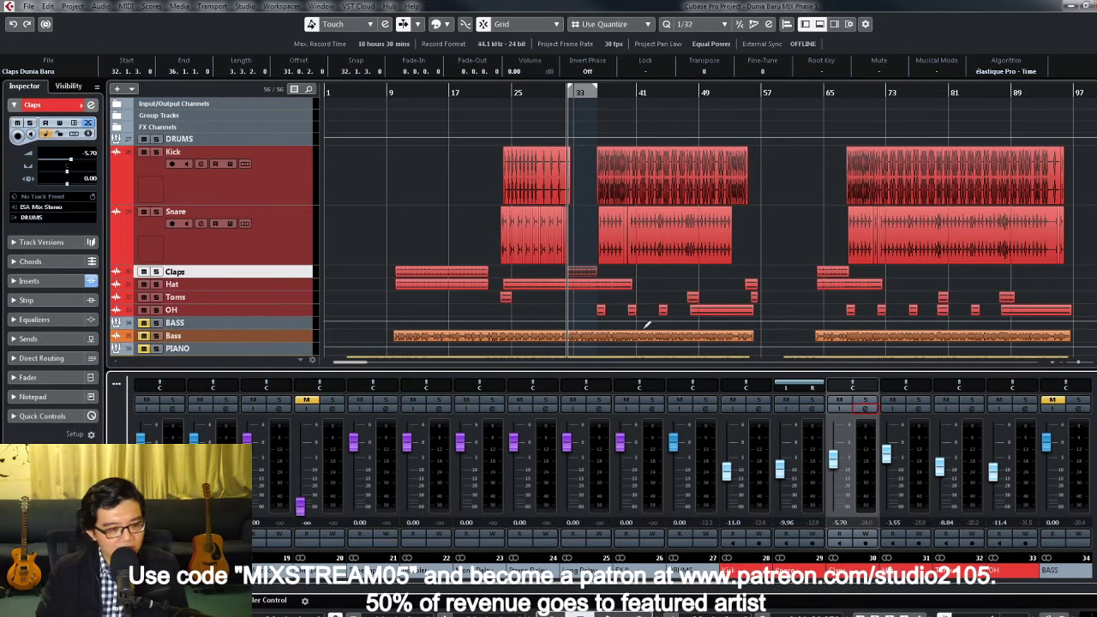
pyautogui.click(864, 409)
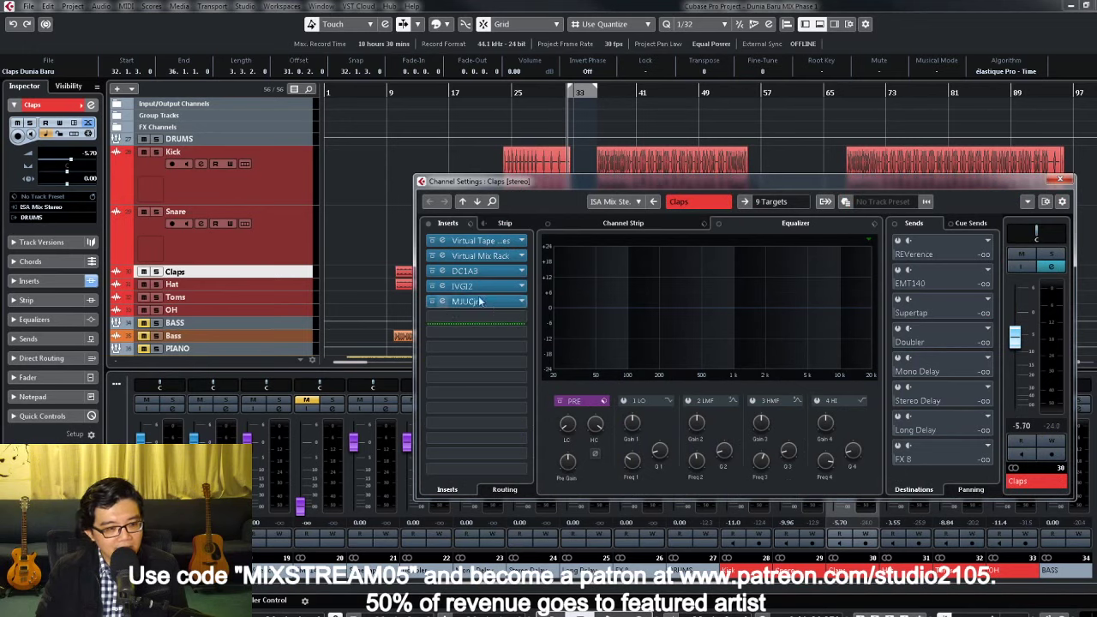
pyautogui.moveTo(461, 288); pyautogui.dragTo(364, 288)
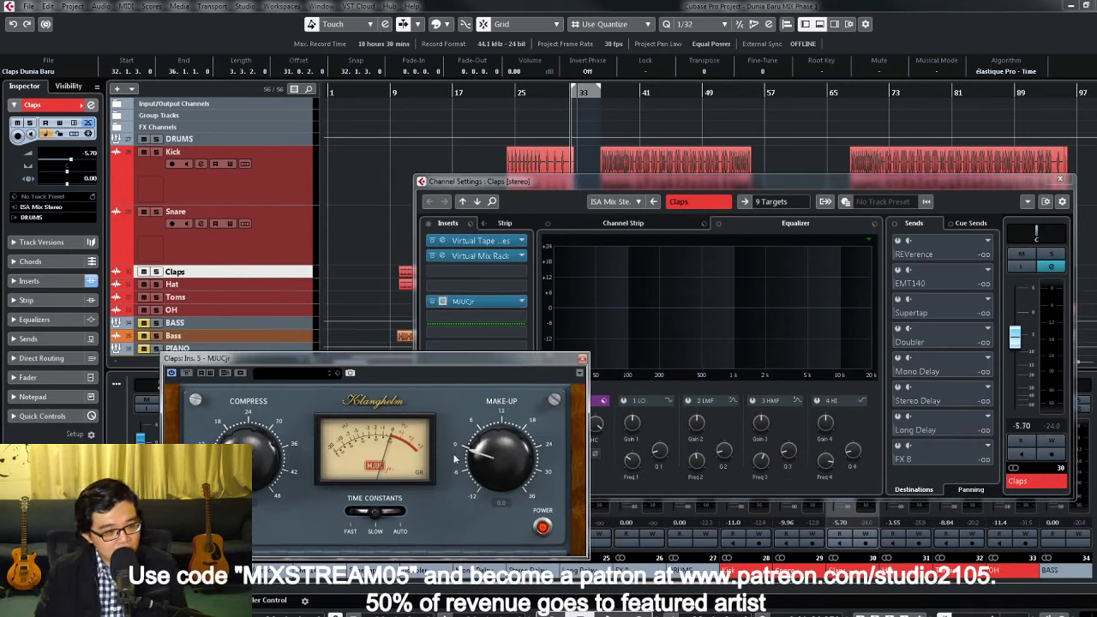
pyautogui.click(1049, 255)
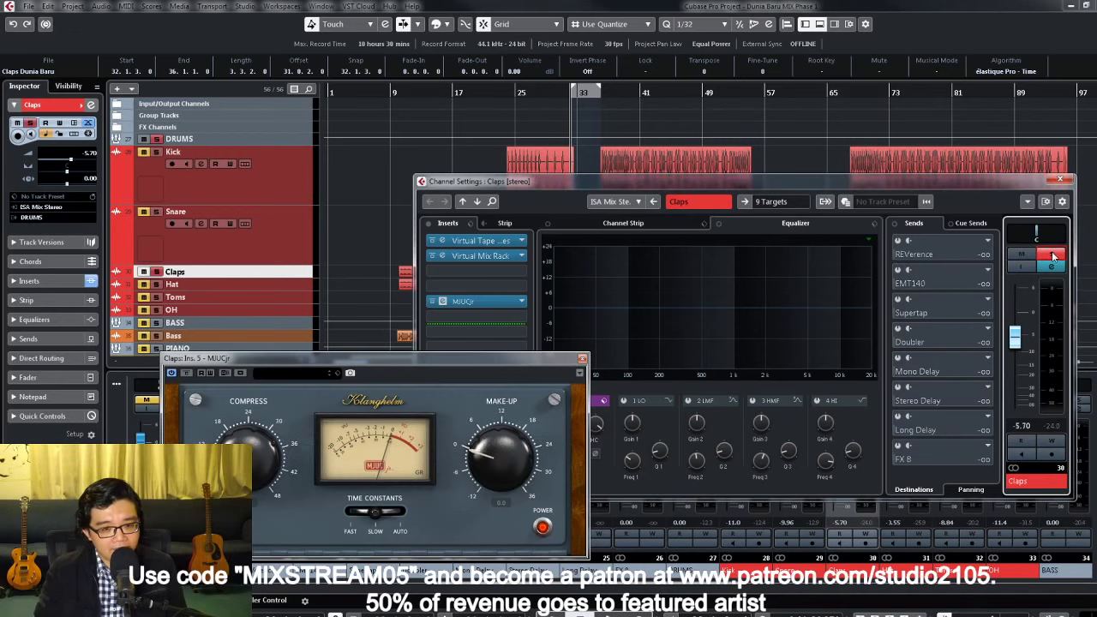
# Step: Open the Virtual Mix Rack on Claps, then power off the MJUCjr compressor and close its window
pyautogui.click(476, 256)
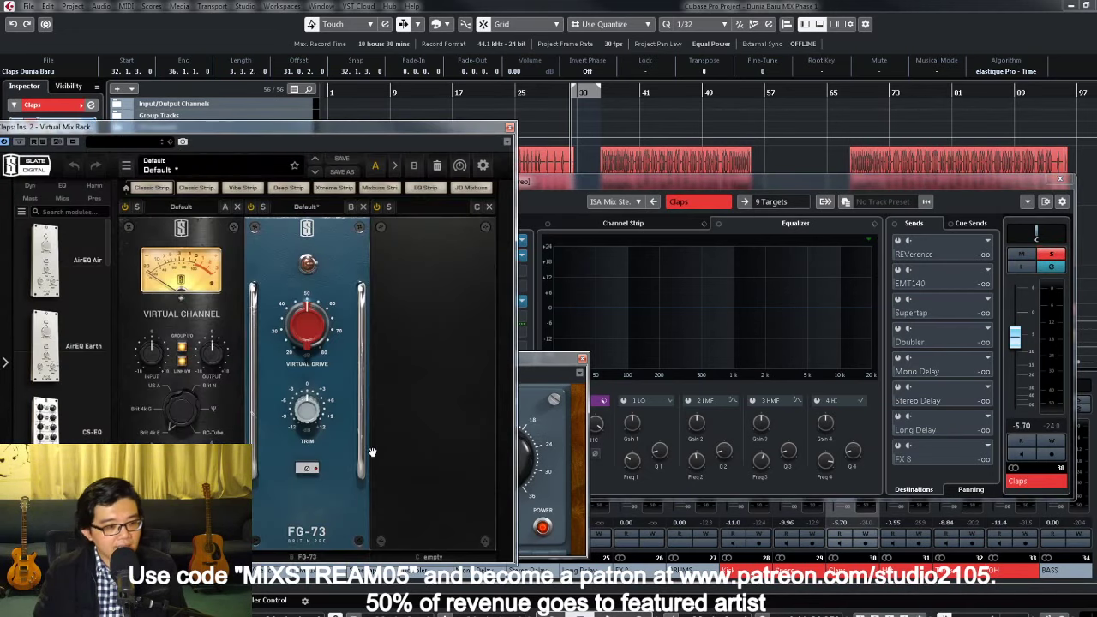
pyautogui.moveTo(540, 359); pyautogui.dragTo(646, 357)
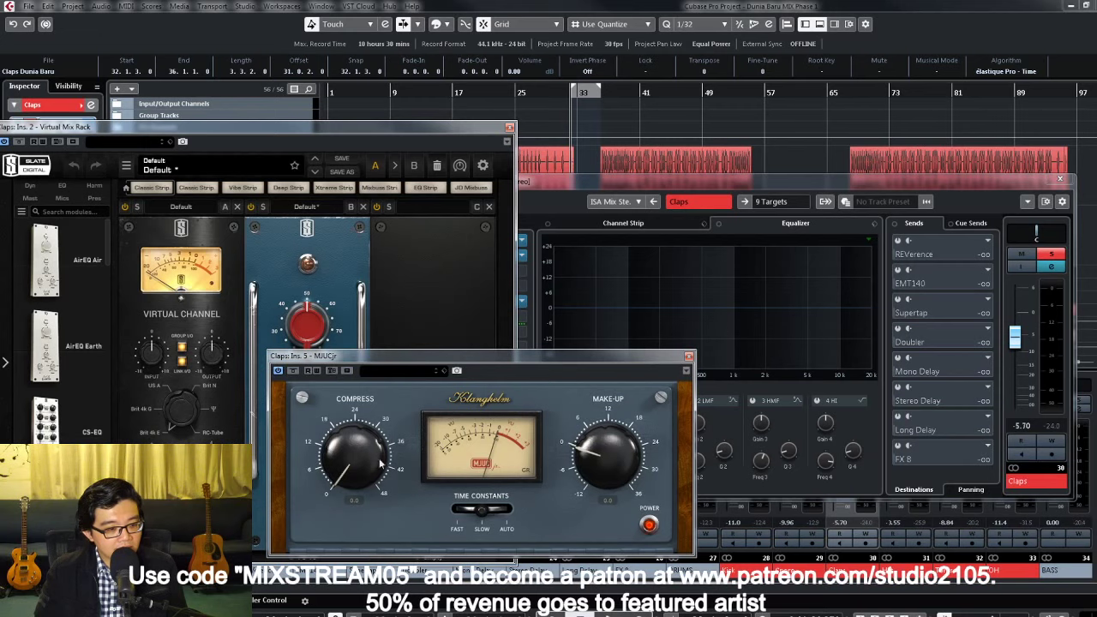
pyautogui.click(650, 524)
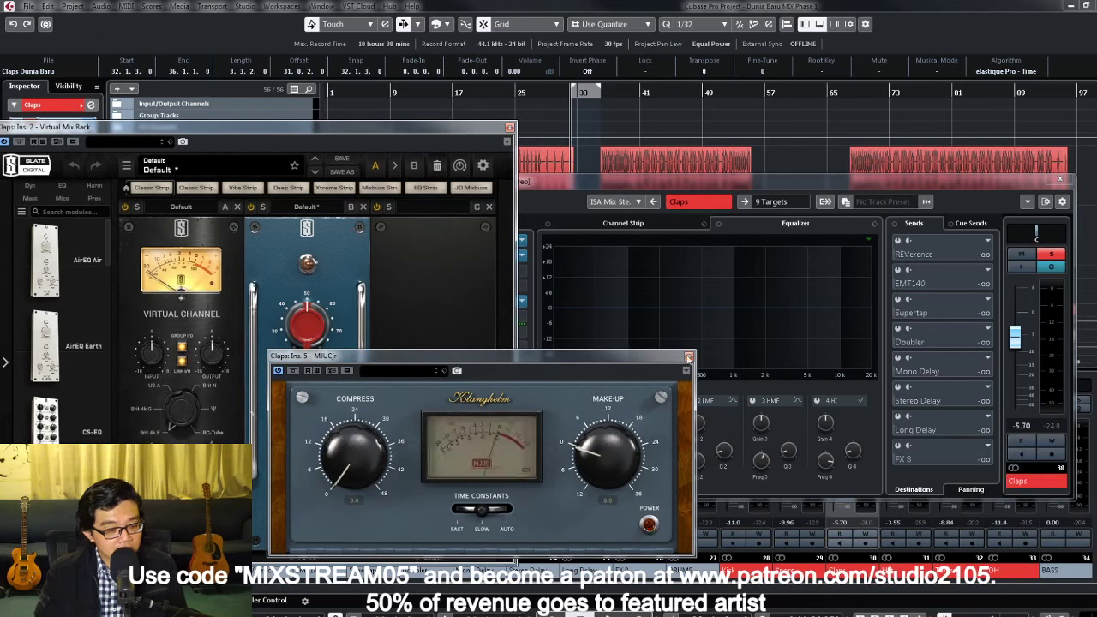
pyautogui.click(689, 356)
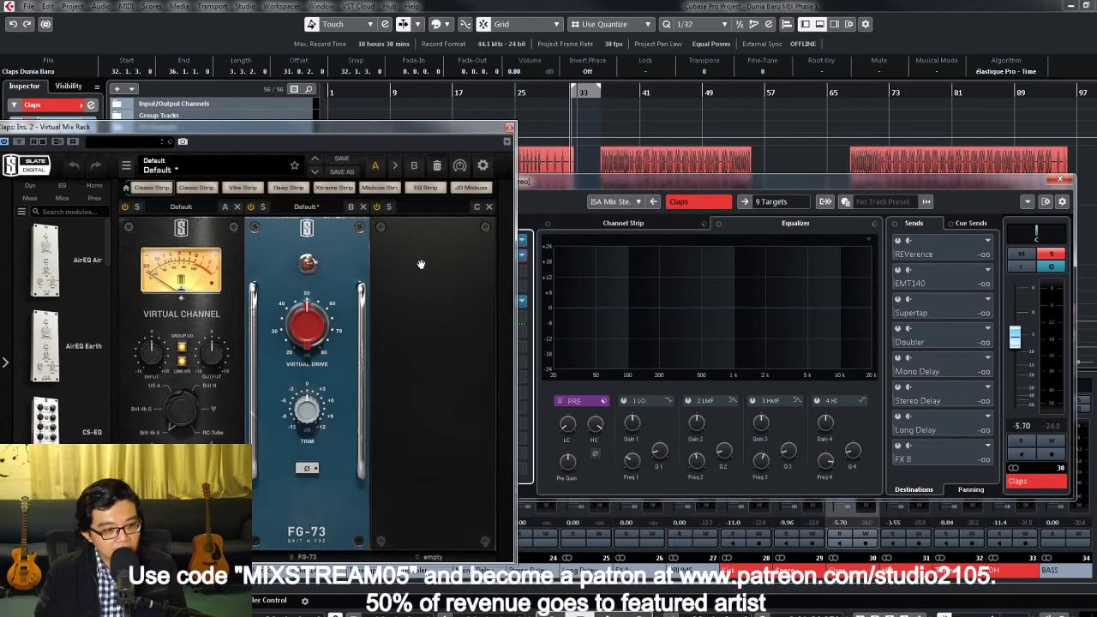
# Step: With the claps playing, raise the FG-73 Virtual Drive to 80 dB and apply a low cut in the channel EQ
pyautogui.moveTo(317, 313)
pyautogui.press('space')
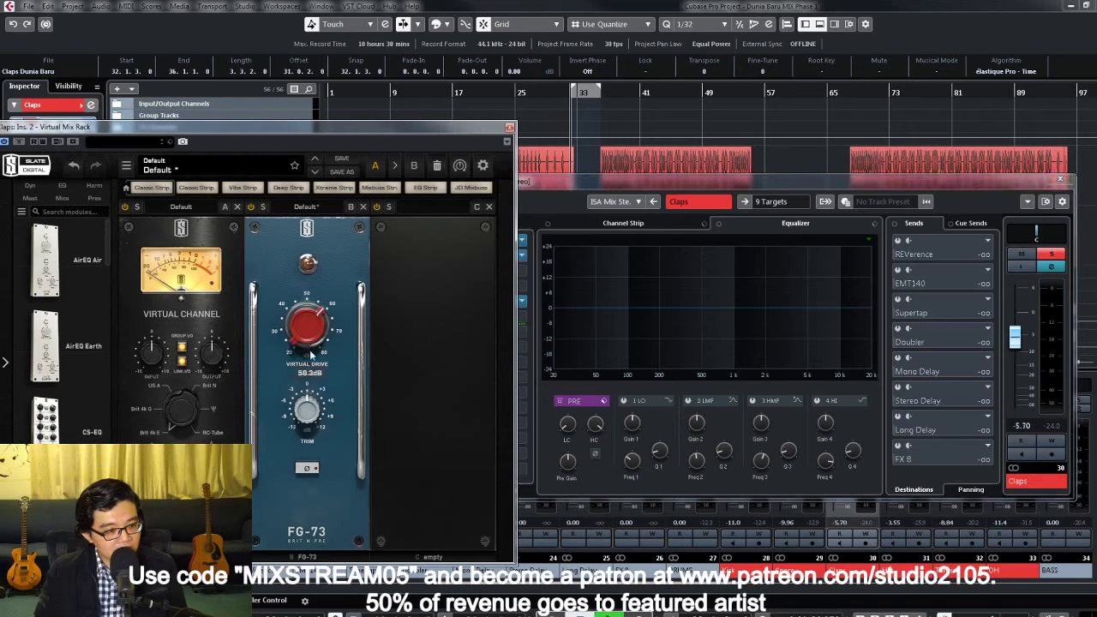
pyautogui.moveTo(317, 313); pyautogui.dragTo(318, 256)
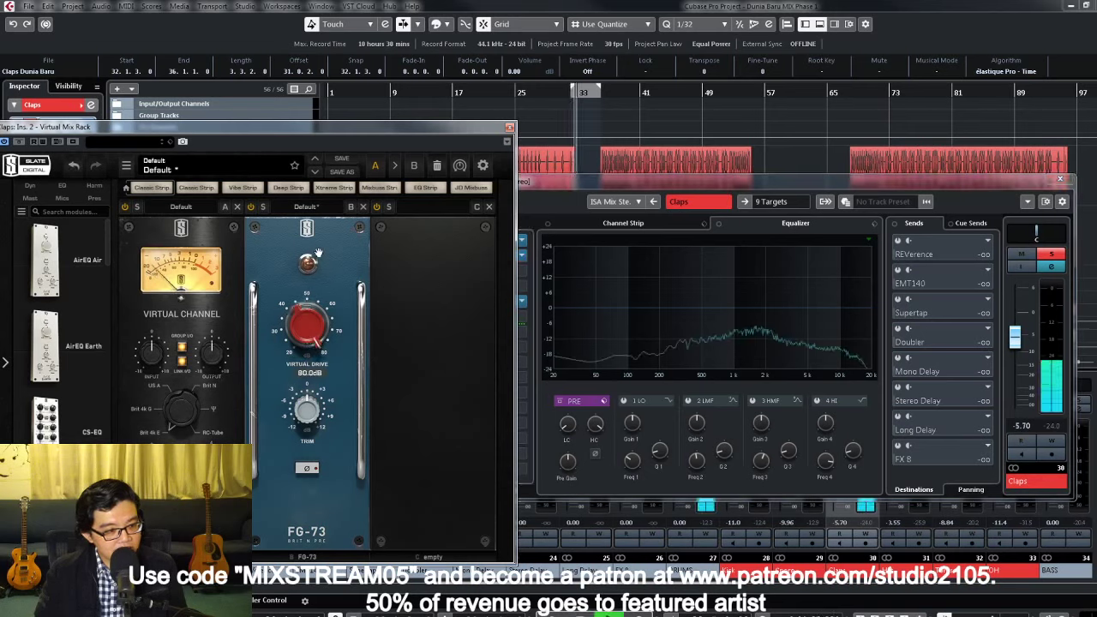
pyautogui.moveTo(568, 433)
pyautogui.moveTo(568, 433); pyautogui.dragTo(576, 390)
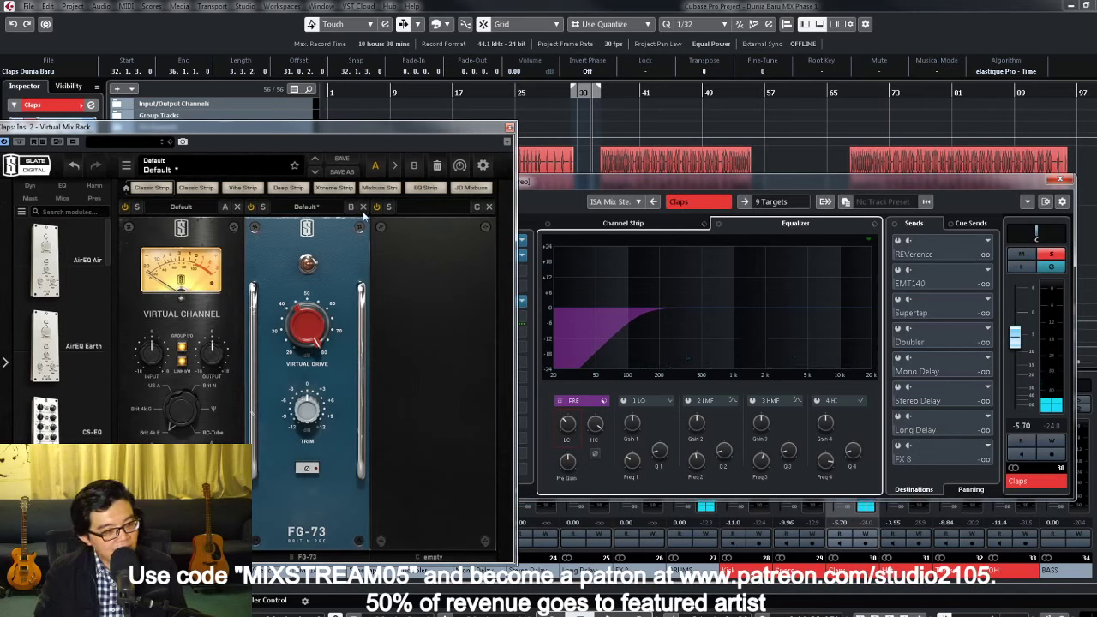
# Step: Replace the FG-73 module in the Claps rack with the London module and turn up its Saturation
pyautogui.scroll(-5, 113, 332)
pyautogui.scroll(-5, 113, 333)
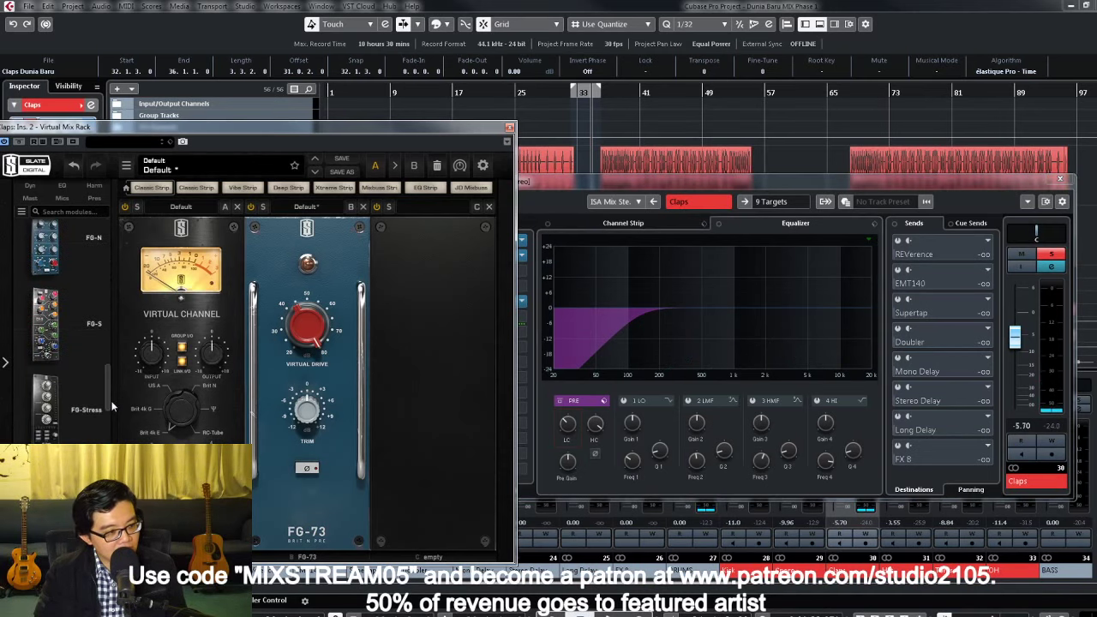
pyautogui.scroll(-1, 81, 354)
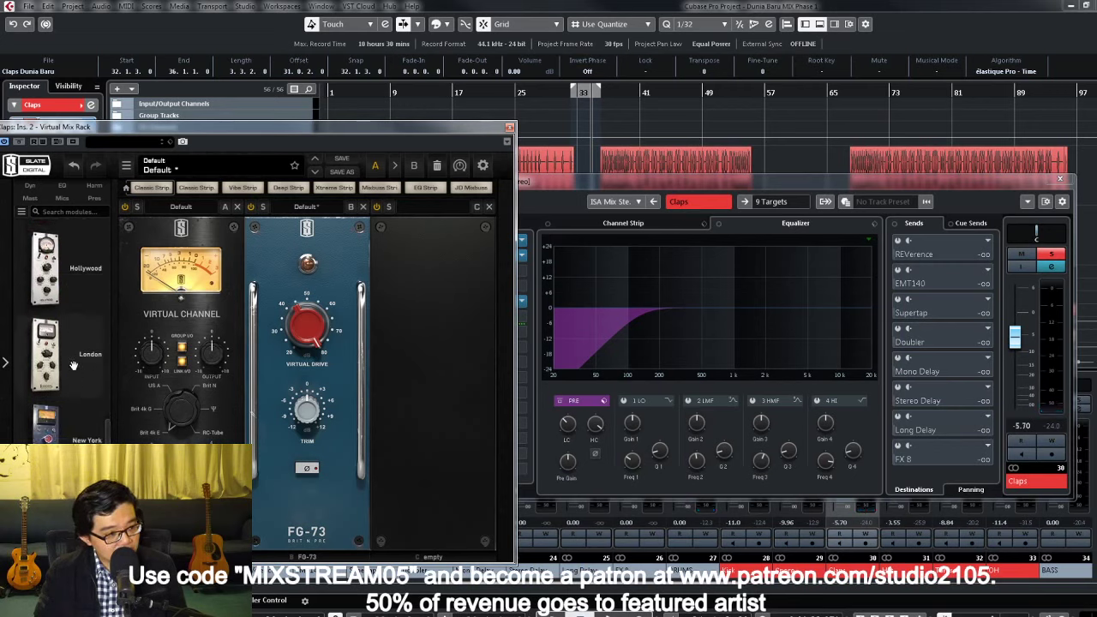
pyautogui.moveTo(71, 357); pyautogui.dragTo(133, 391)
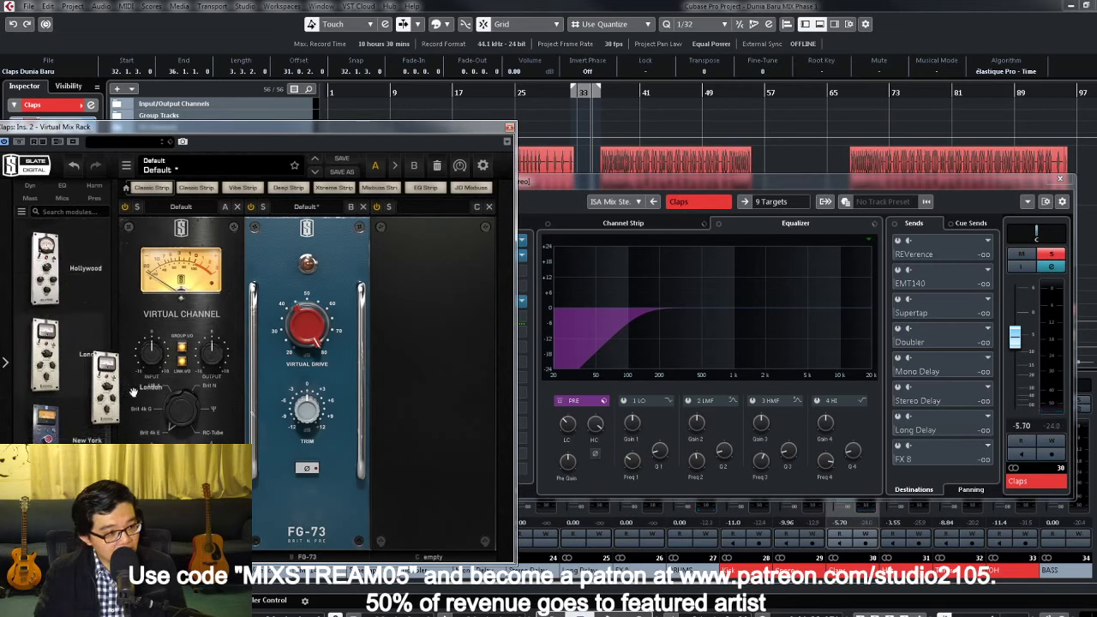
pyautogui.moveTo(263, 436); pyautogui.dragTo(268, 439)
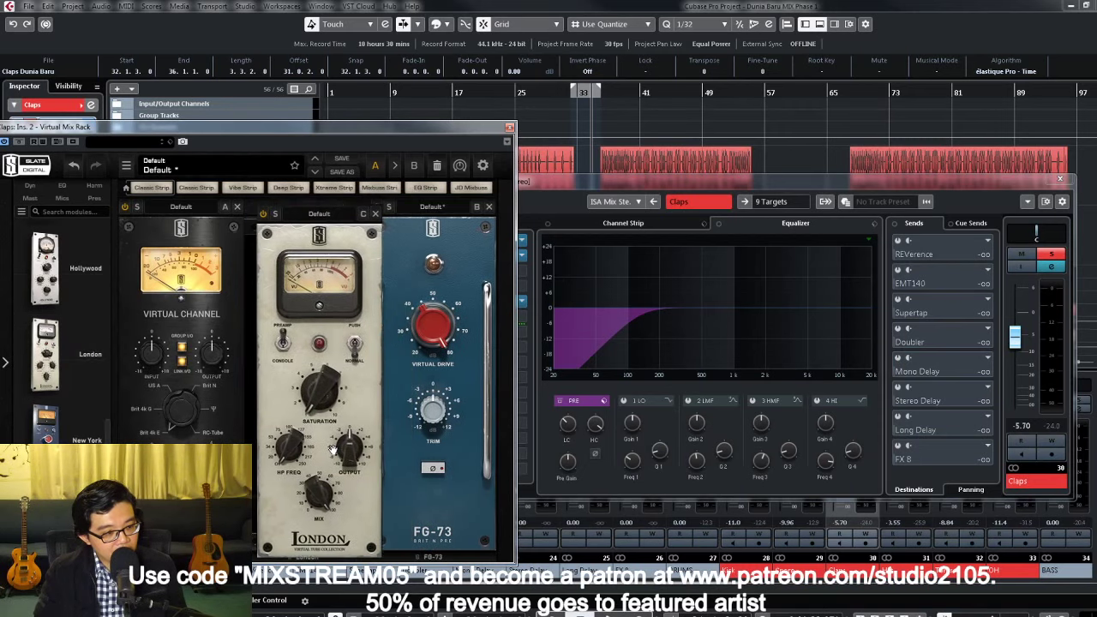
pyautogui.click(489, 207)
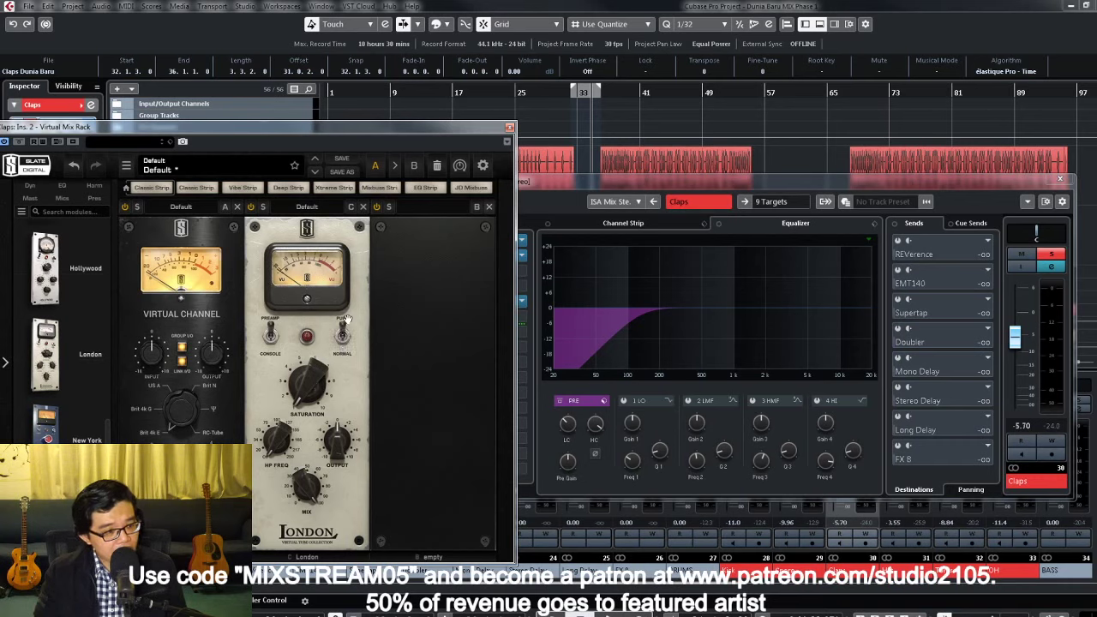
pyautogui.moveTo(307, 379); pyautogui.dragTo(317, 182)
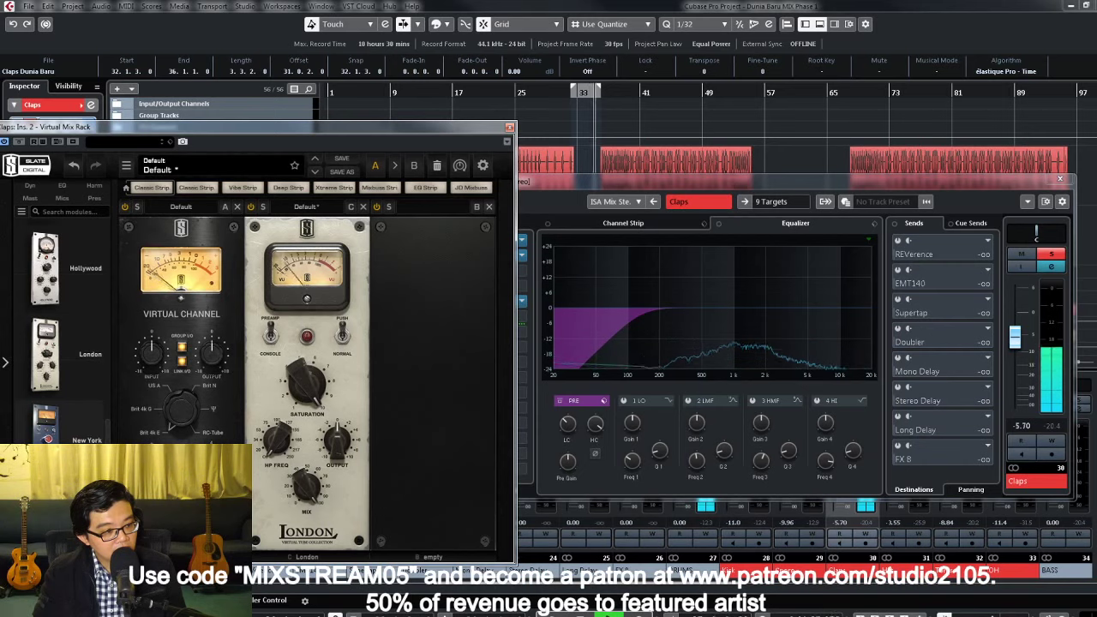
# Step: Put an FG-73 module back between Virtual Channel and London and set its Virtual Drive to 80 dB
pyautogui.moveTo(108, 429); pyautogui.dragTo(118, 369)
pyautogui.scroll(6, 116, 368)
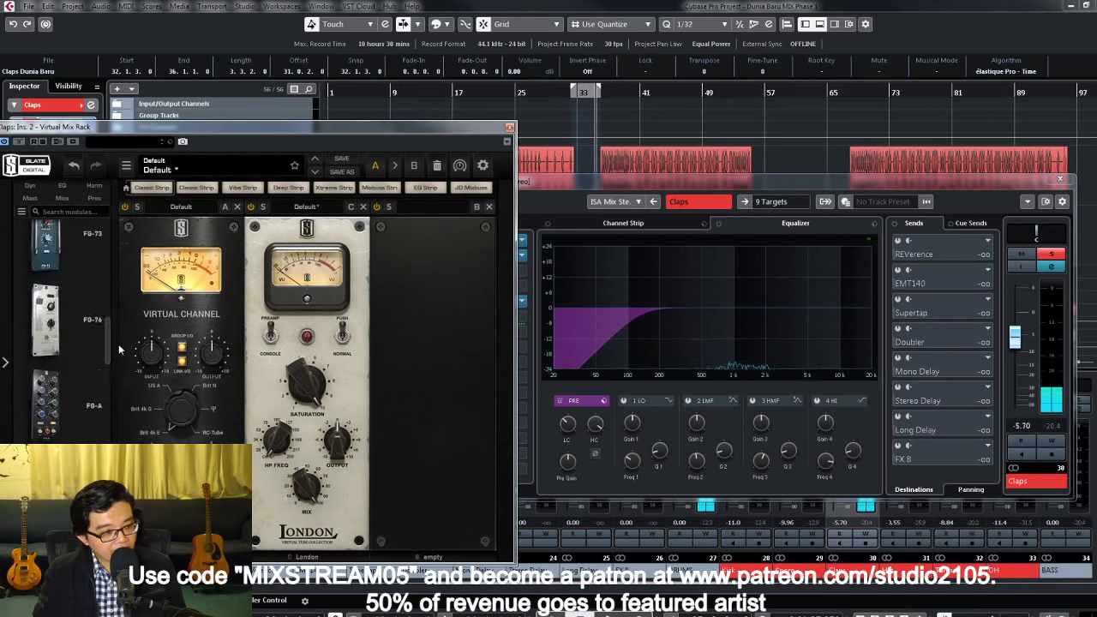
pyautogui.moveTo(51, 420); pyautogui.dragTo(342, 407)
pyautogui.moveTo(314, 345); pyautogui.dragTo(321, 317)
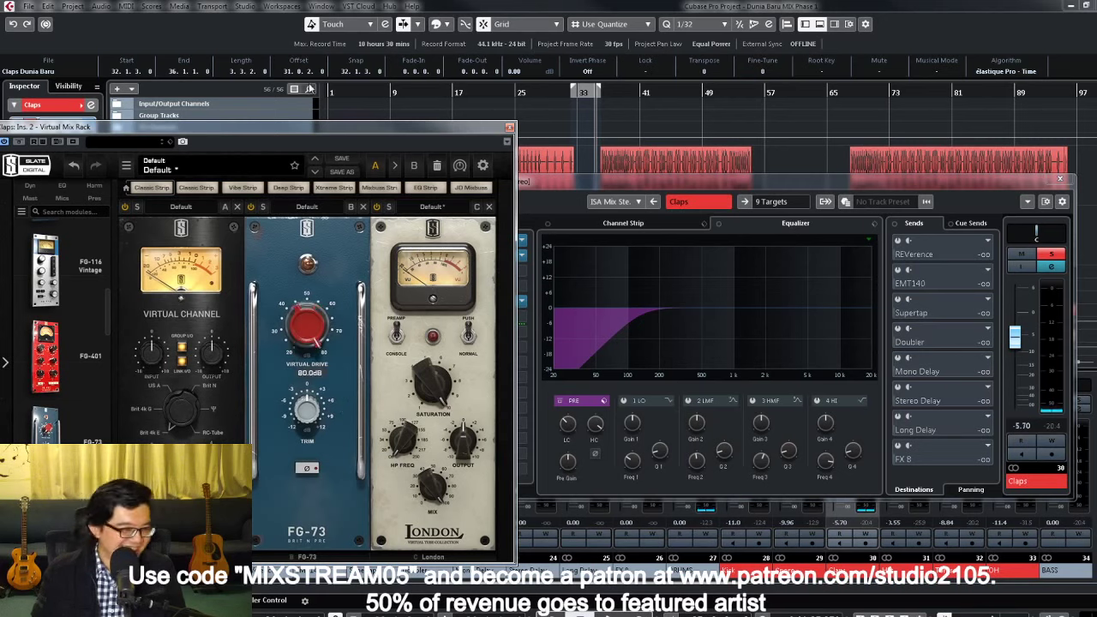
# Step: Play the claps and lower the London module's Output to about -3 dB
pyautogui.press('space')
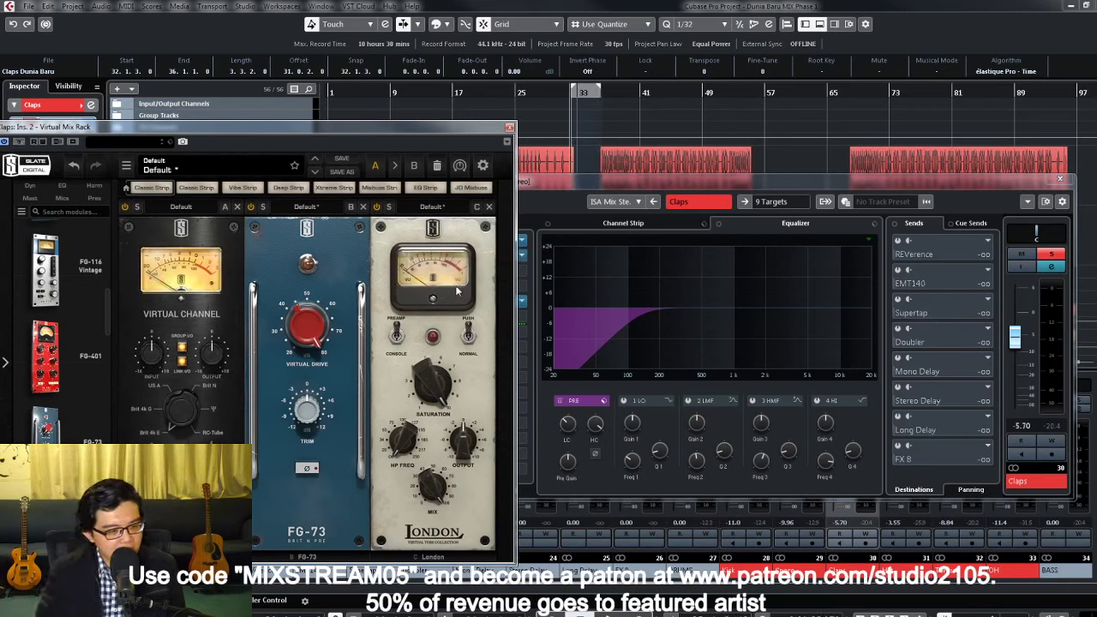
pyautogui.moveTo(464, 442)
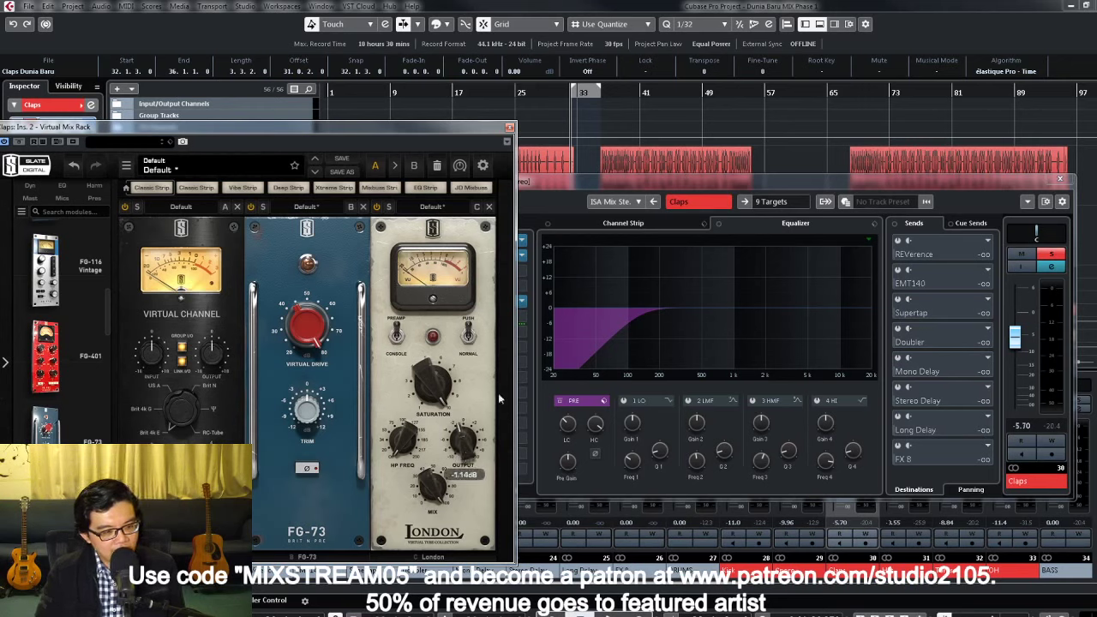
pyautogui.moveTo(500, 399); pyautogui.dragTo(445, 456)
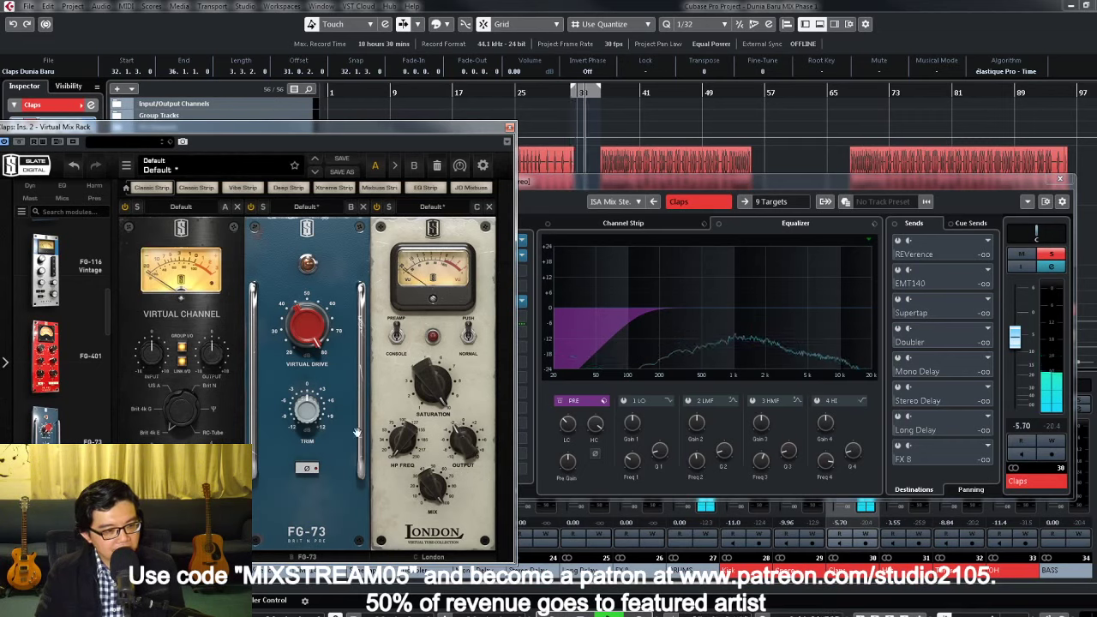
pyautogui.moveTo(438, 443); pyautogui.dragTo(430, 451)
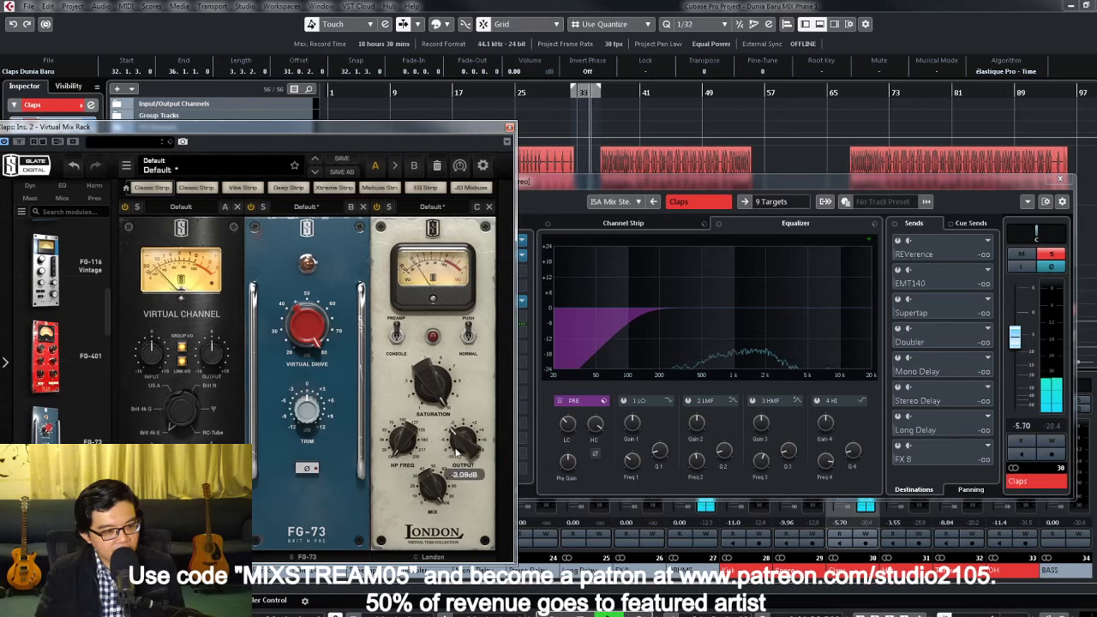
# Step: Compare the claps with the Virtual Mix Rack bypassed and active, moving its window fully into view
pyautogui.click(19, 142)
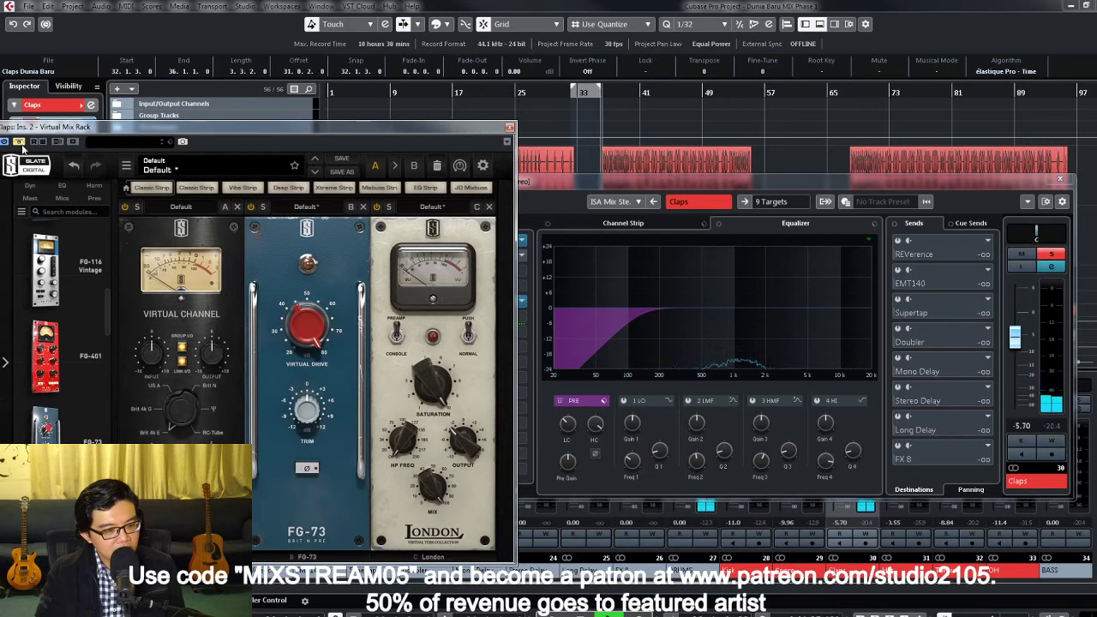
pyautogui.click(19, 143)
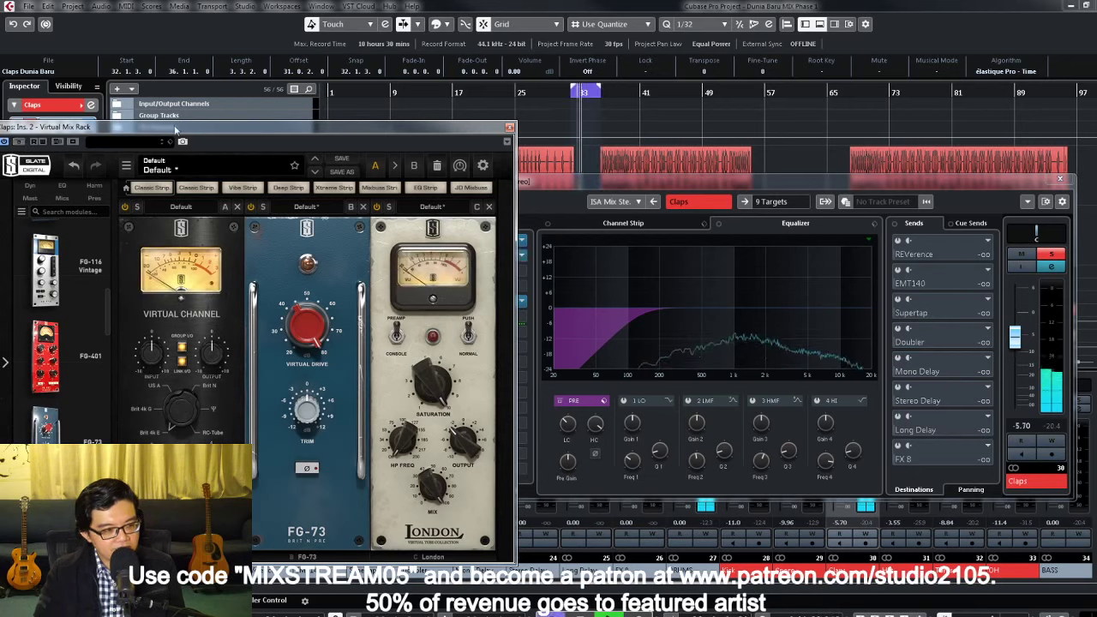
pyautogui.moveTo(176, 129); pyautogui.dragTo(292, 128)
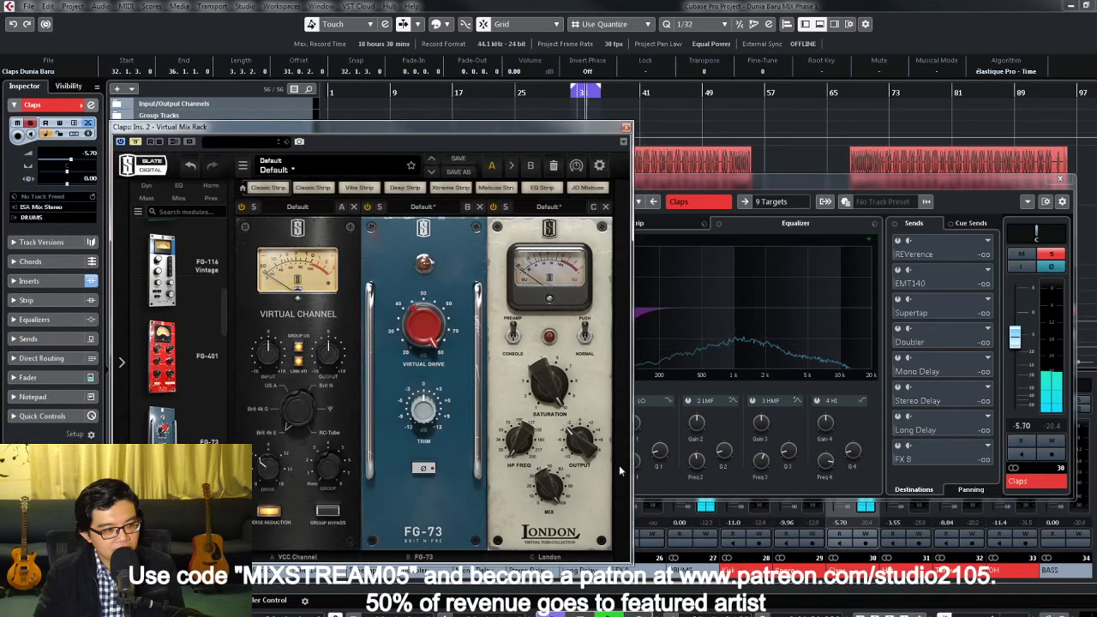
pyautogui.moveTo(576, 446)
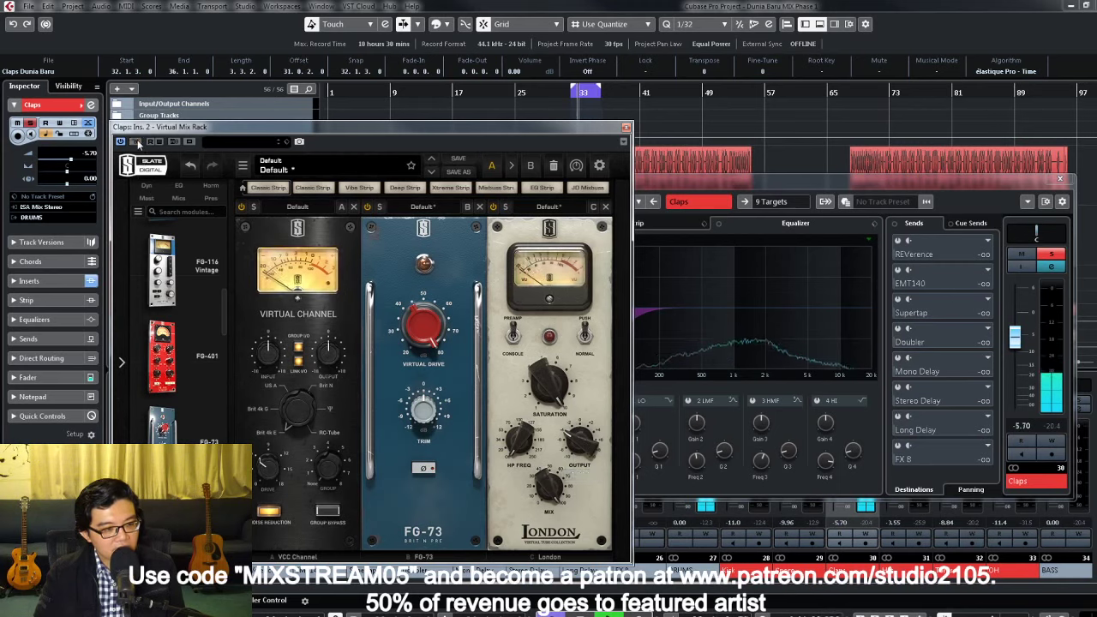
pyautogui.click(135, 142)
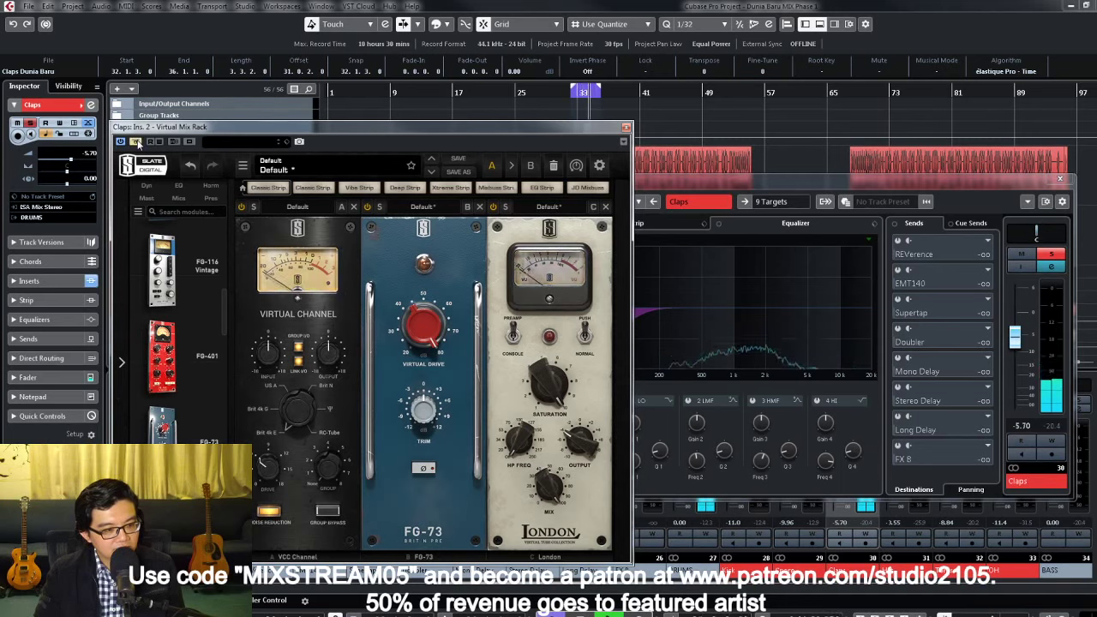
pyautogui.click(137, 143)
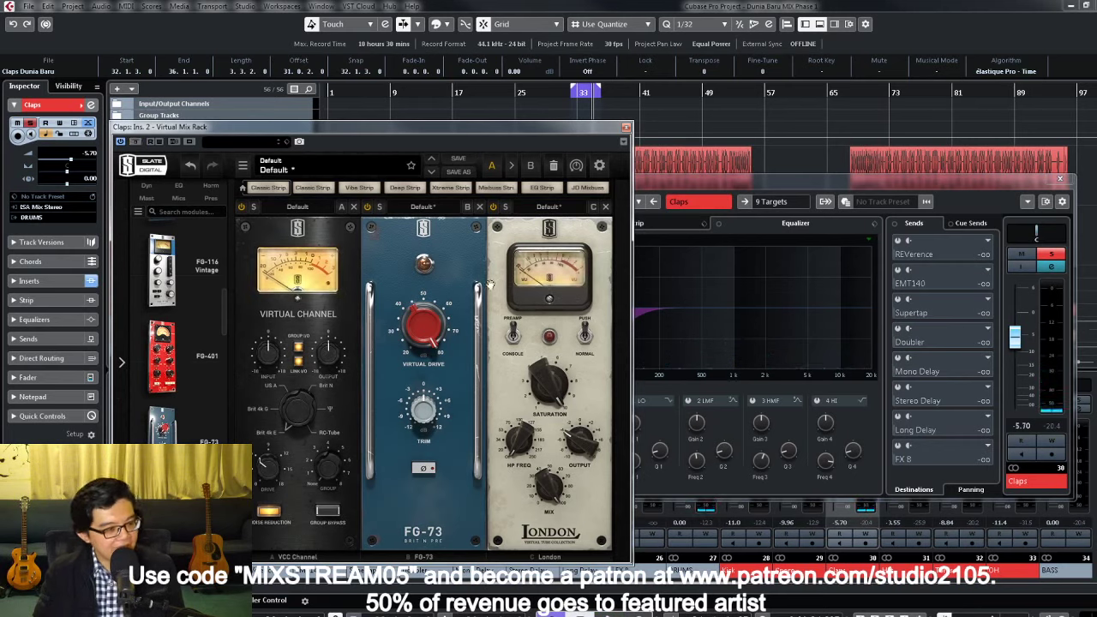
# Step: Insert the CS-EQ module between Virtual Channel and FG-73 and boost its LMF band to 6.59
pyautogui.click(625, 128)
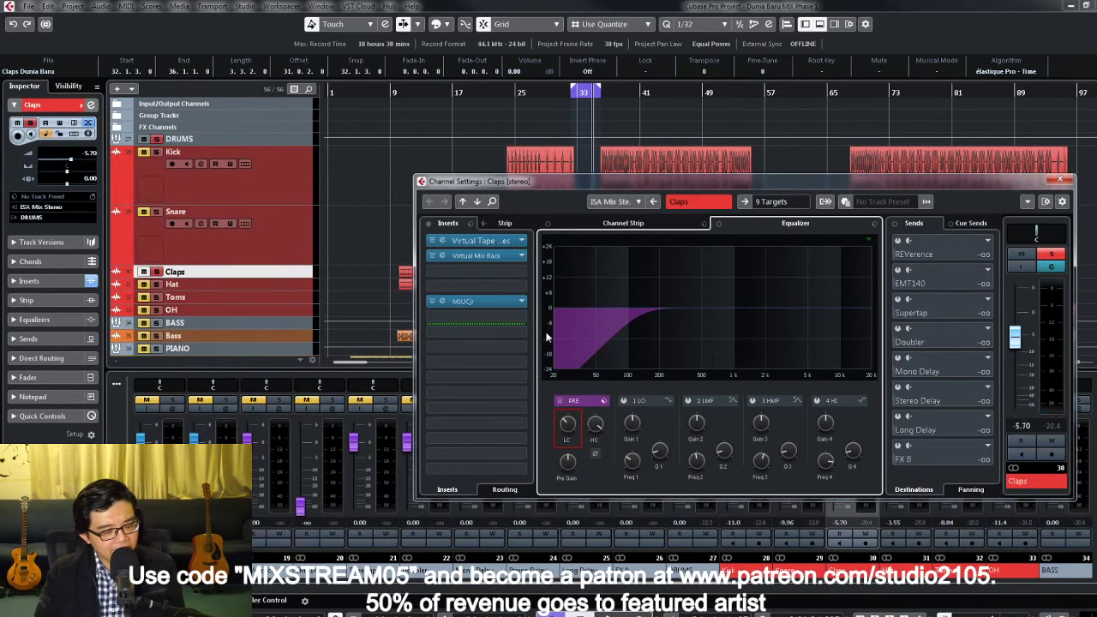
pyautogui.click(501, 256)
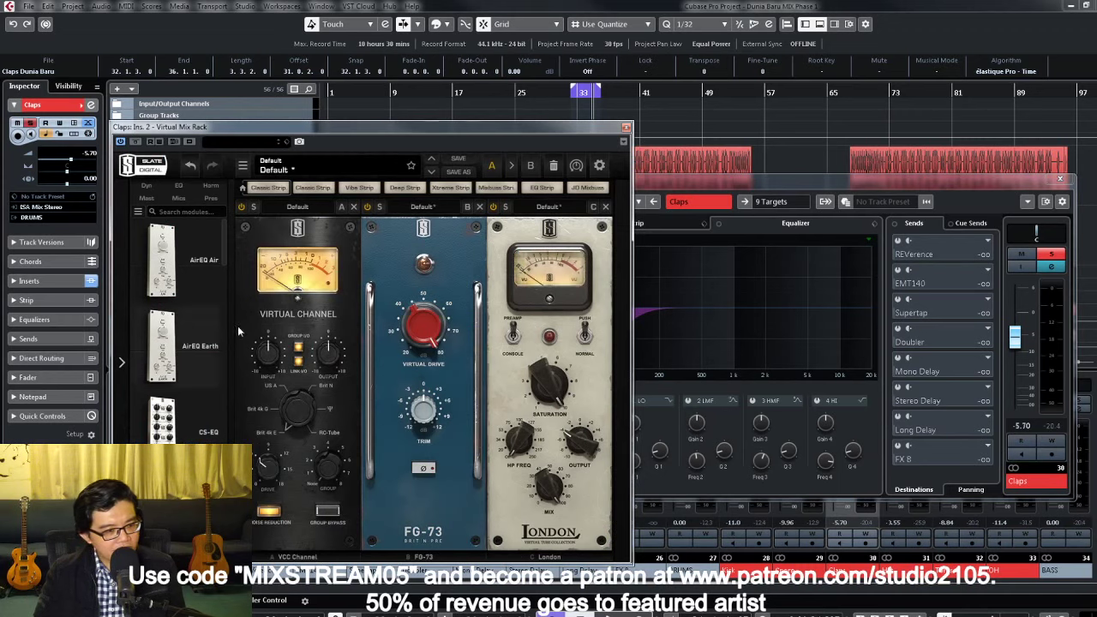
pyautogui.moveTo(222, 255); pyautogui.dragTo(245, 277)
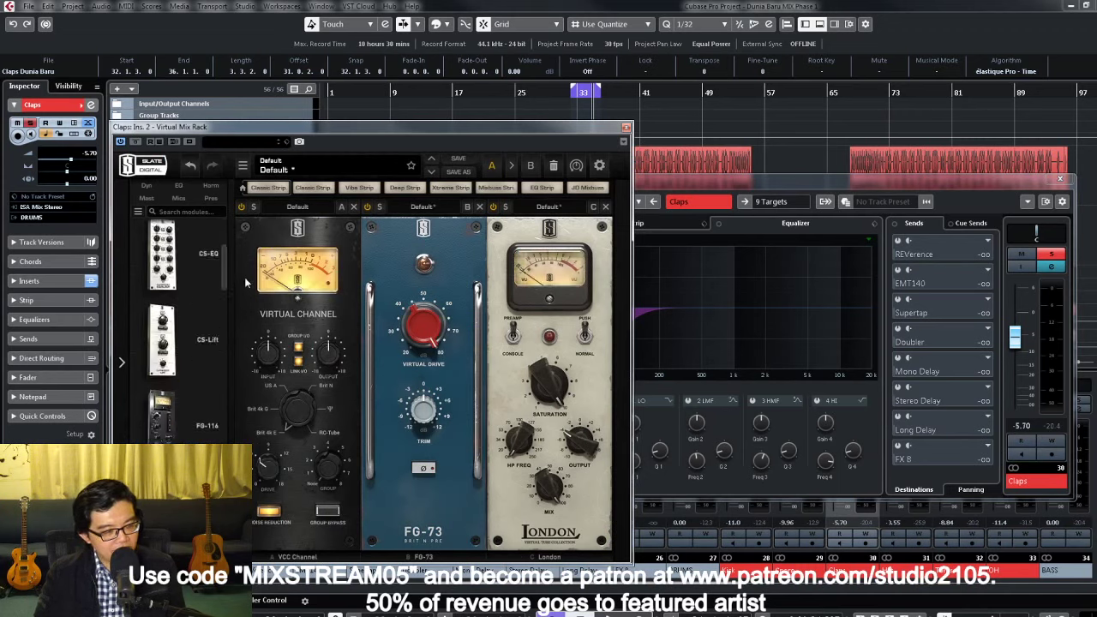
pyautogui.moveTo(162, 254); pyautogui.dragTo(250, 317)
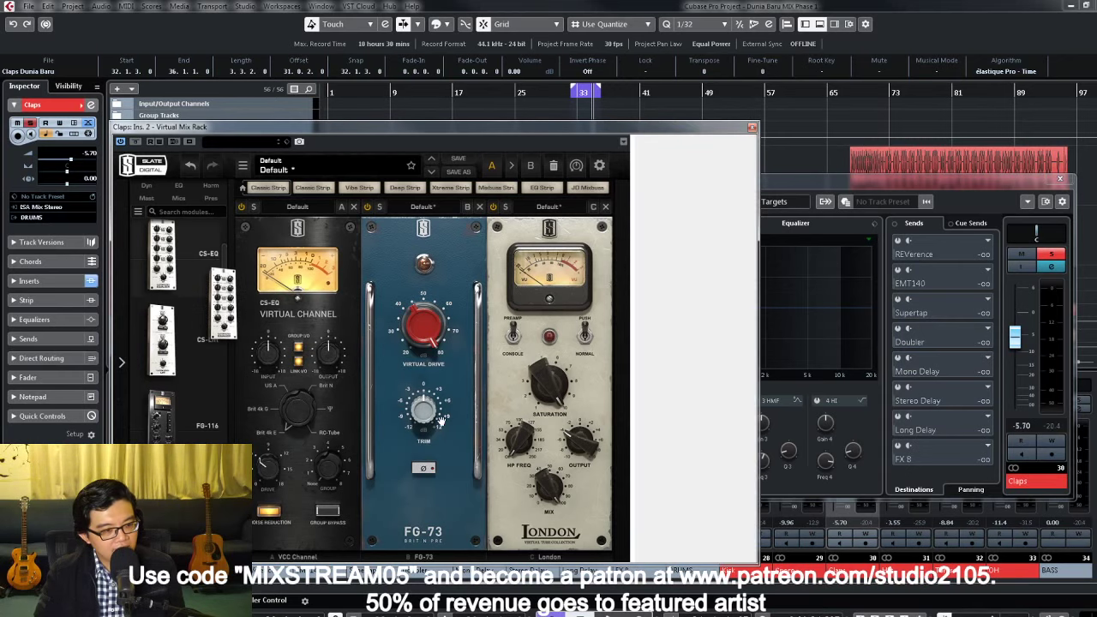
pyautogui.moveTo(449, 438); pyautogui.dragTo(517, 355)
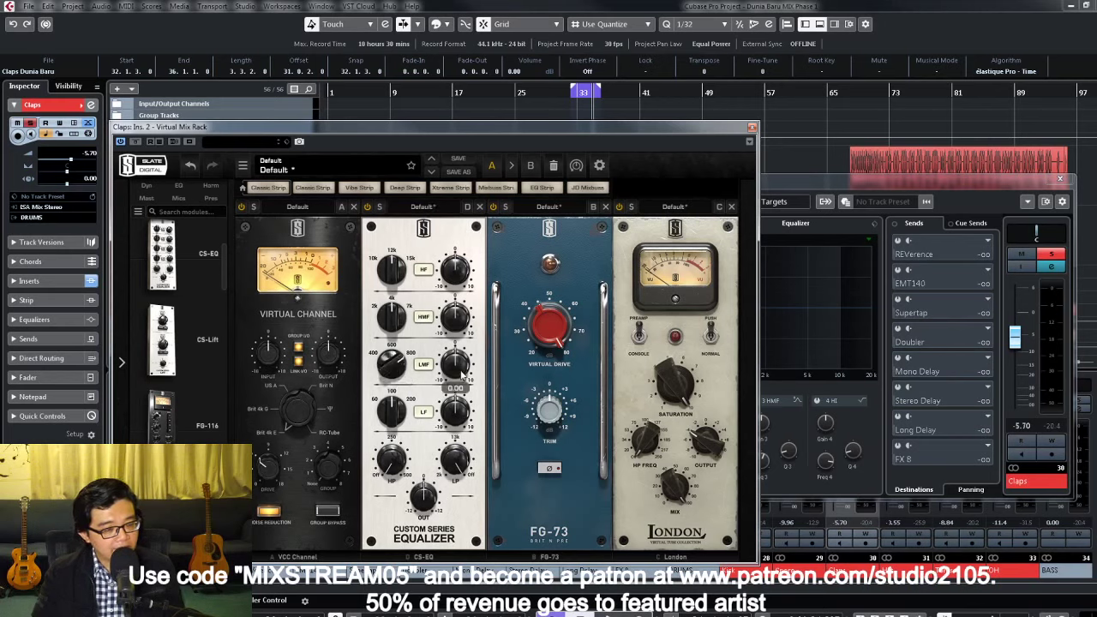
pyautogui.moveTo(457, 384); pyautogui.dragTo(457, 292)
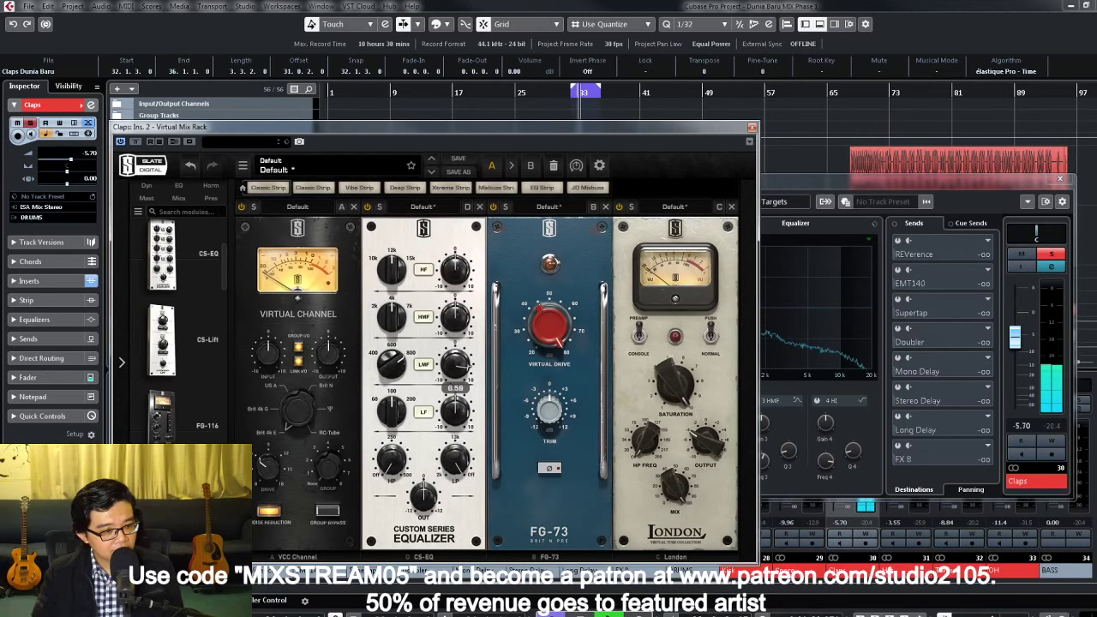
# Step: Take the claps out of solo and raise their low-cut filter to about 236 Hz during playback
pyautogui.click(1052, 254)
pyautogui.click(752, 129)
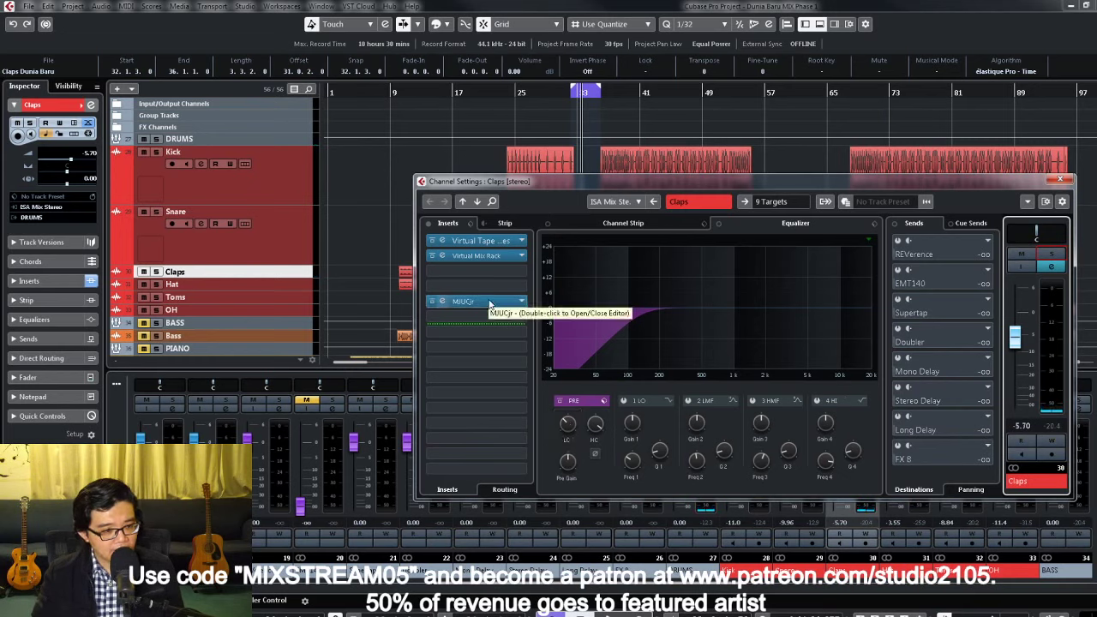
pyautogui.scroll(5, 566, 428)
pyautogui.press('space')
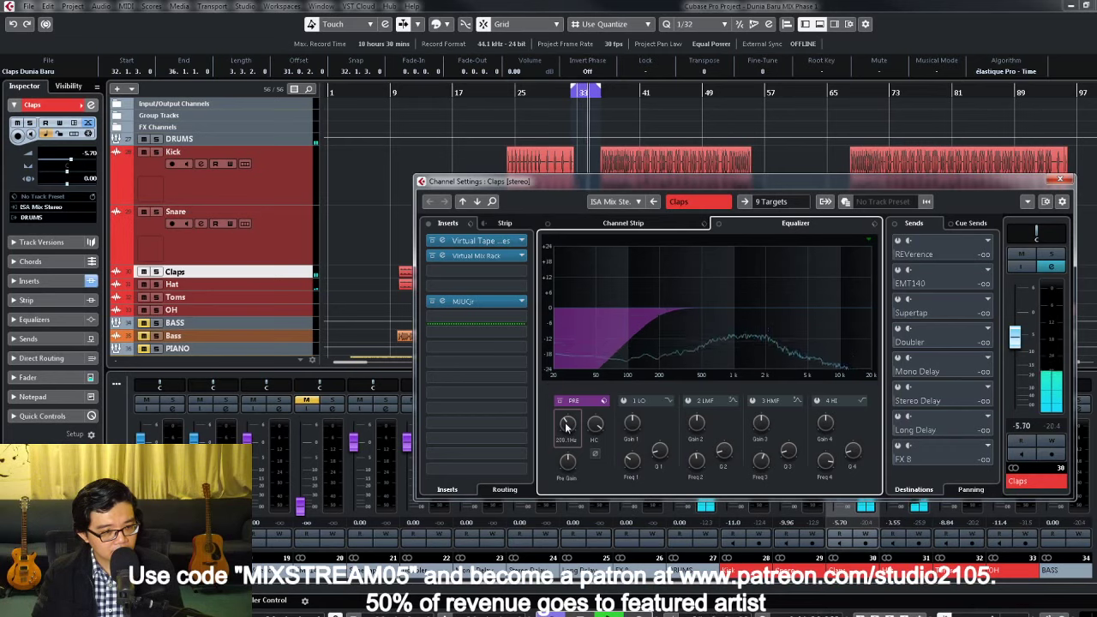
pyautogui.scroll(2, 565, 426)
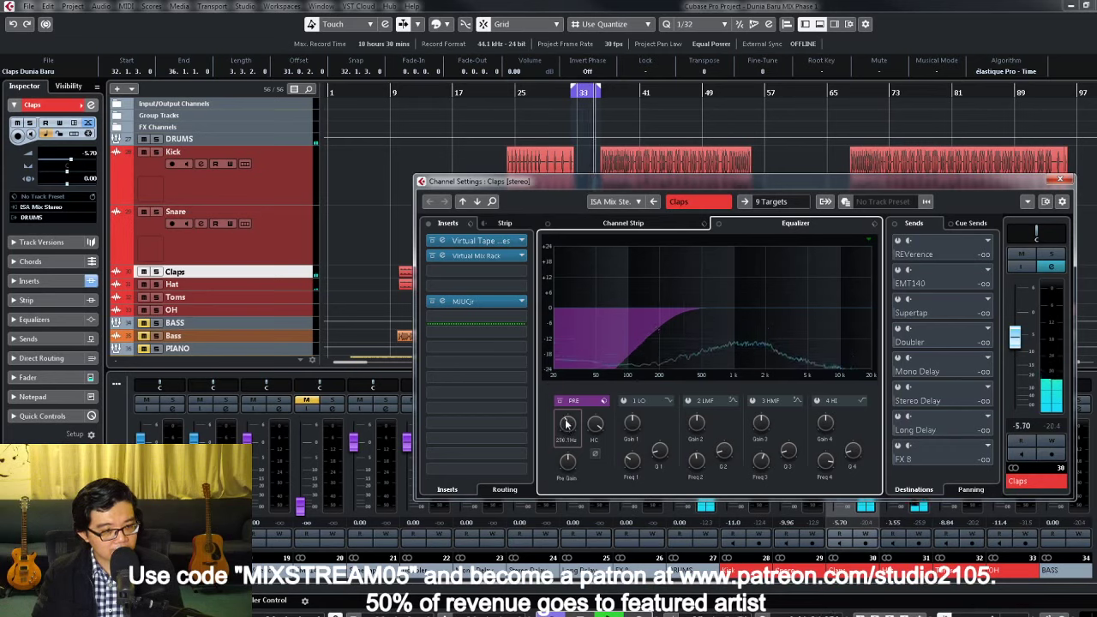
# Step: Set the claps' MJUCjr compressor to Fast time constants, Compress about 28 and Make-up about 5 while soloed
pyautogui.doubleClick(475, 301)
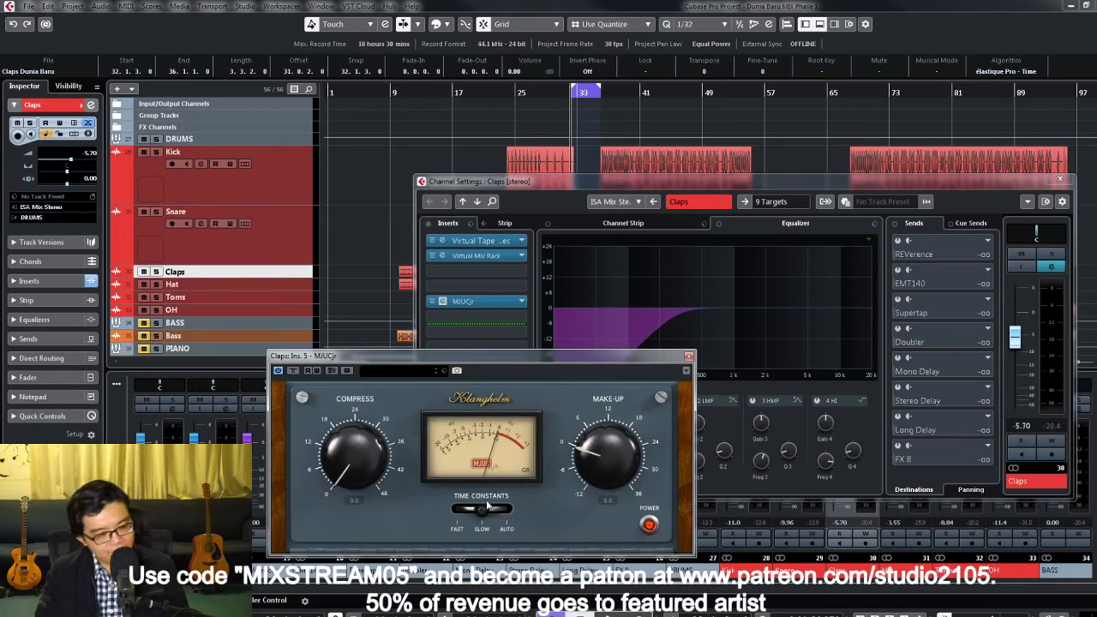
pyautogui.moveTo(488, 506); pyautogui.dragTo(408, 514)
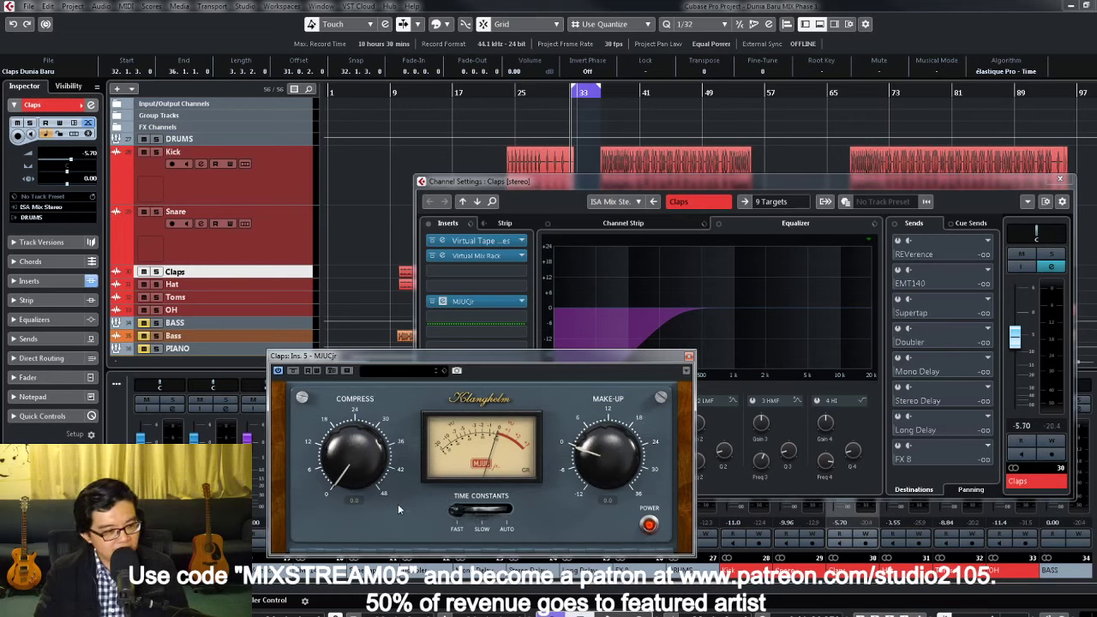
pyautogui.press('space')
pyautogui.press('s')
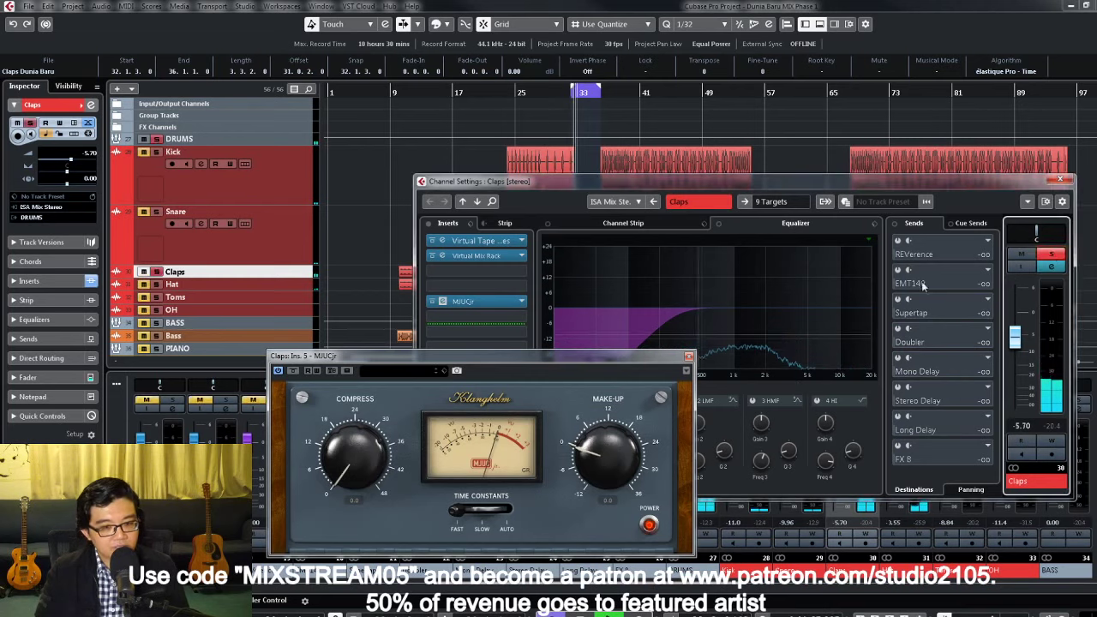
pyautogui.moveTo(342, 464); pyautogui.dragTo(330, 252)
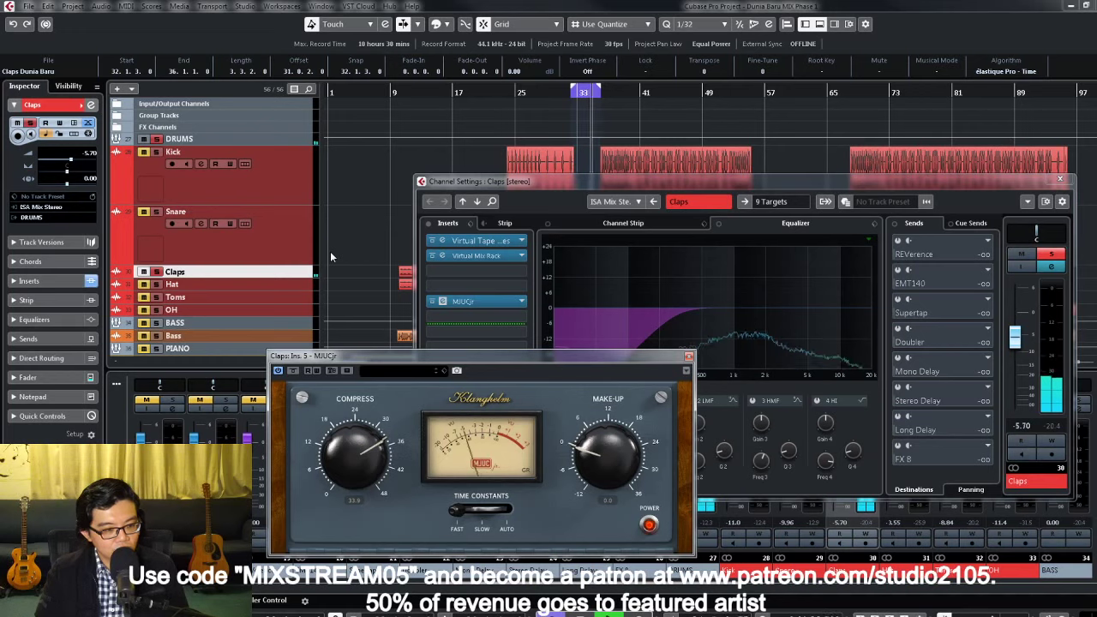
pyautogui.moveTo(330, 256); pyautogui.dragTo(314, 306)
pyautogui.moveTo(590, 457); pyautogui.dragTo(597, 430)
# Step: Match the compressed claps' loudness to the bypassed signal by raising MJUCjr's Make-up to 7.6
pyautogui.click(649, 524)
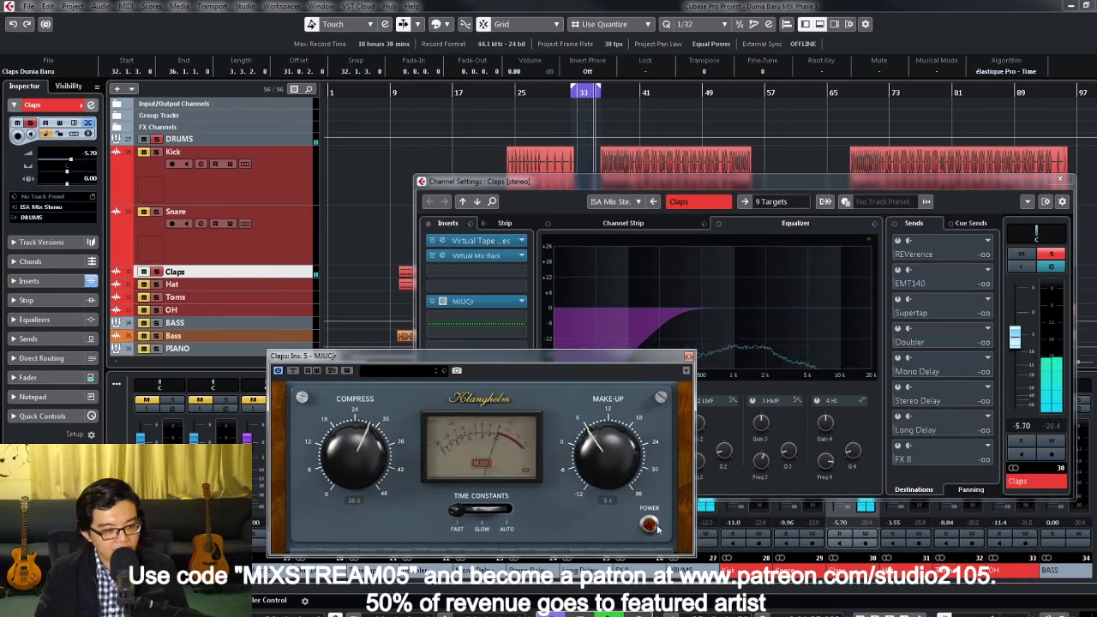
pyautogui.click(649, 525)
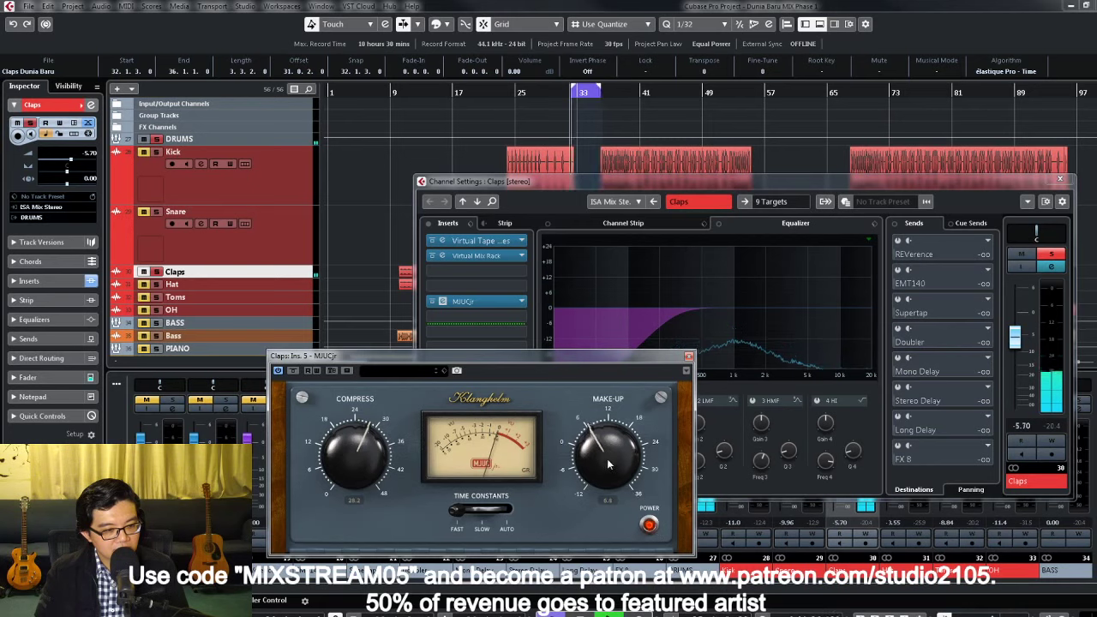
pyautogui.moveTo(609, 464); pyautogui.dragTo(610, 451)
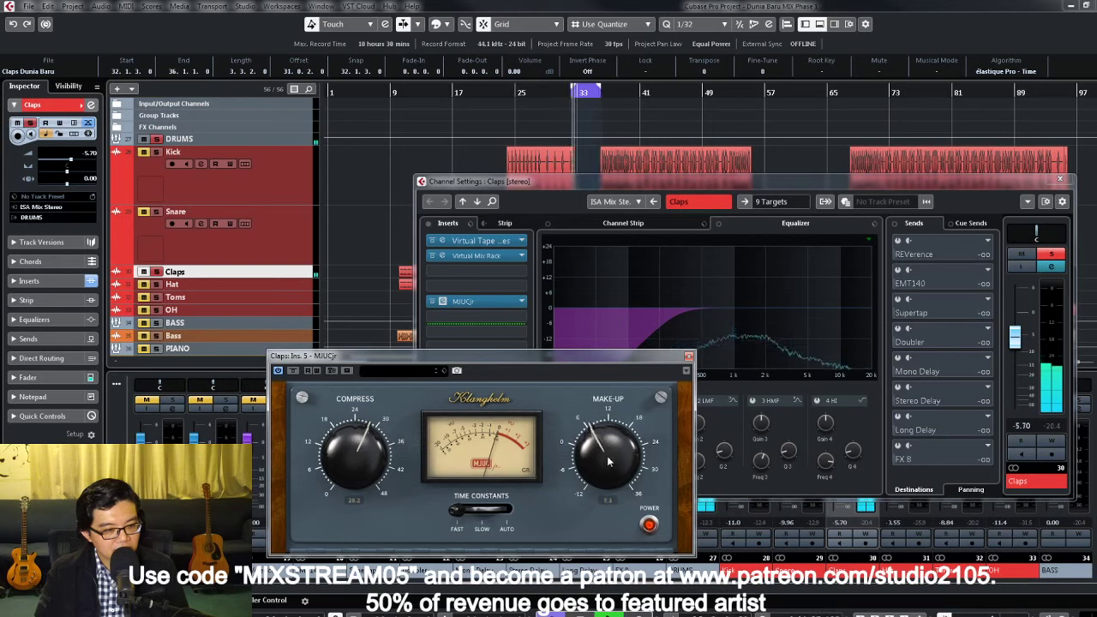
pyautogui.click(649, 525)
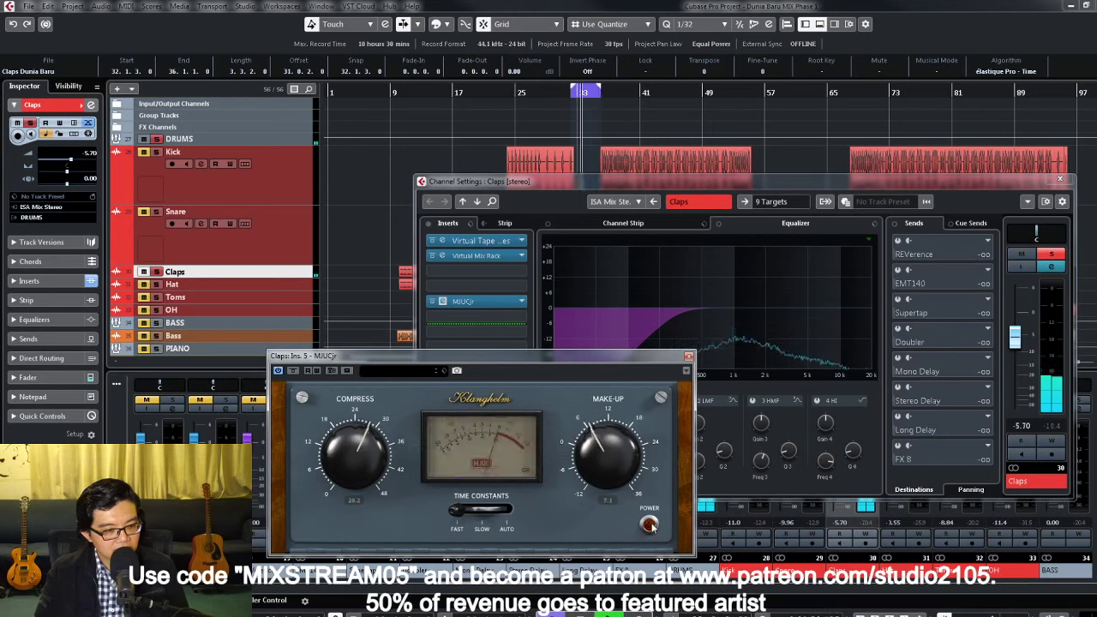
pyautogui.click(649, 524)
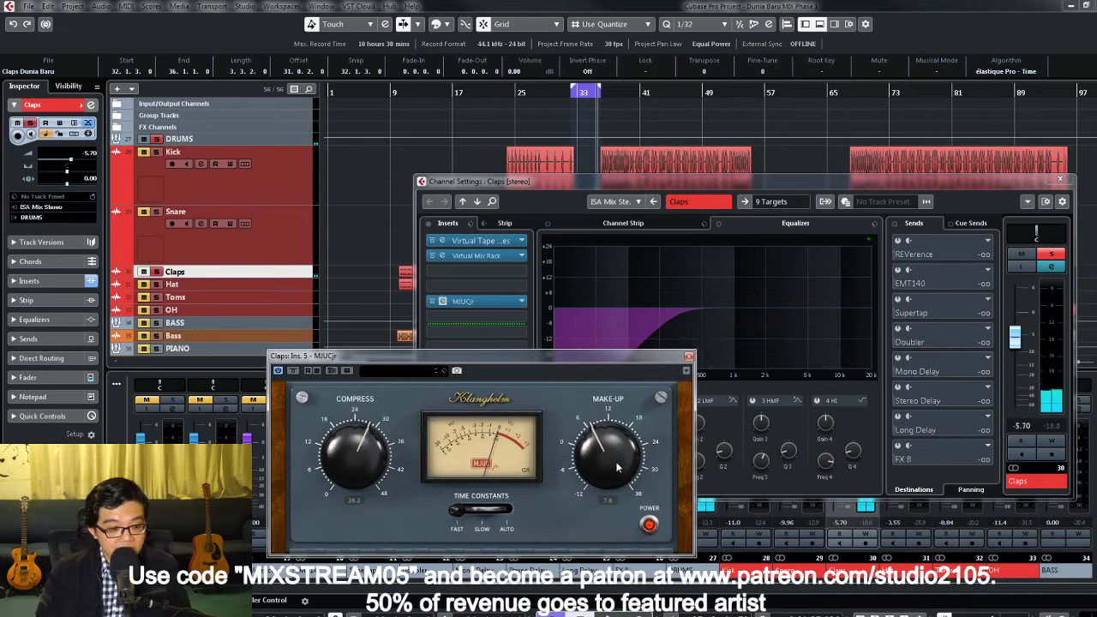
# Step: Compare the soloed claps with the MJUCjr compressor switched off and on
pyautogui.click(651, 524)
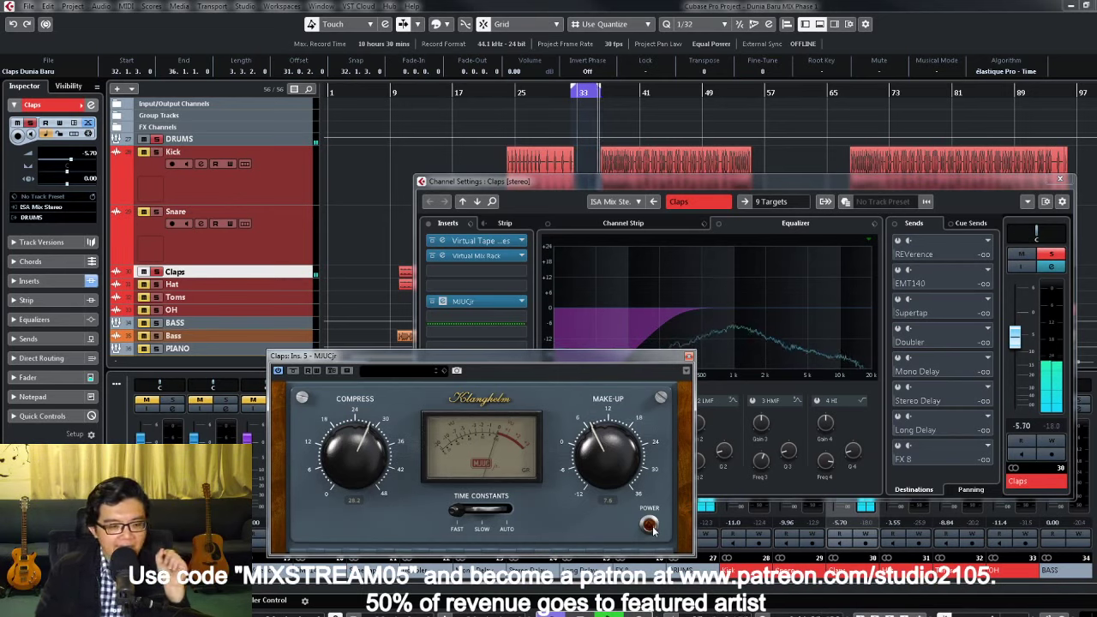
pyautogui.click(650, 526)
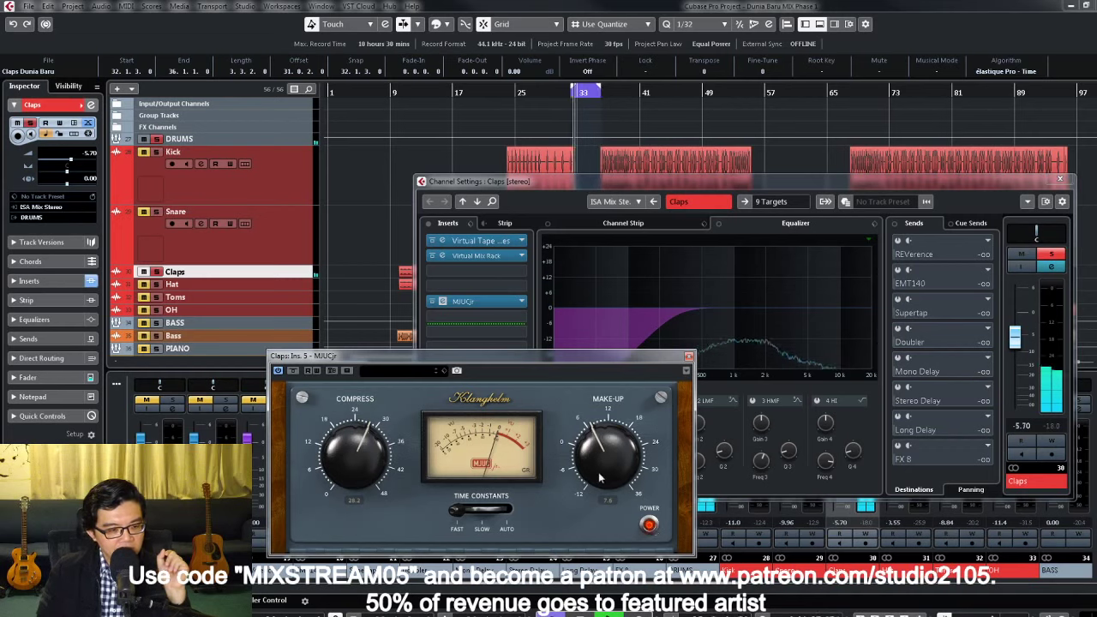
pyautogui.click(650, 526)
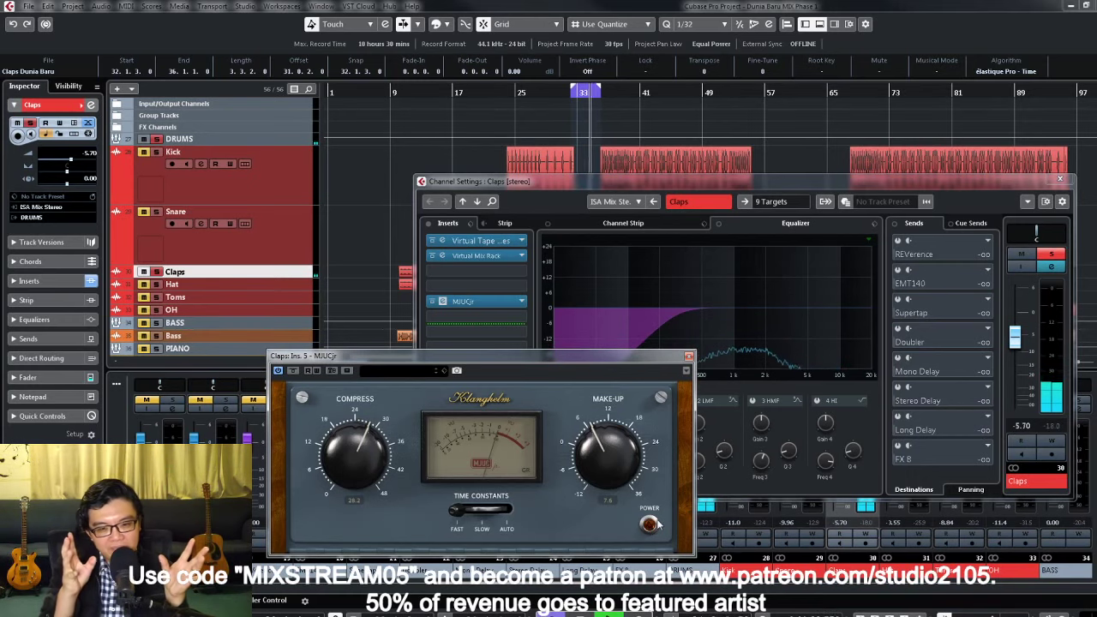
pyautogui.click(652, 527)
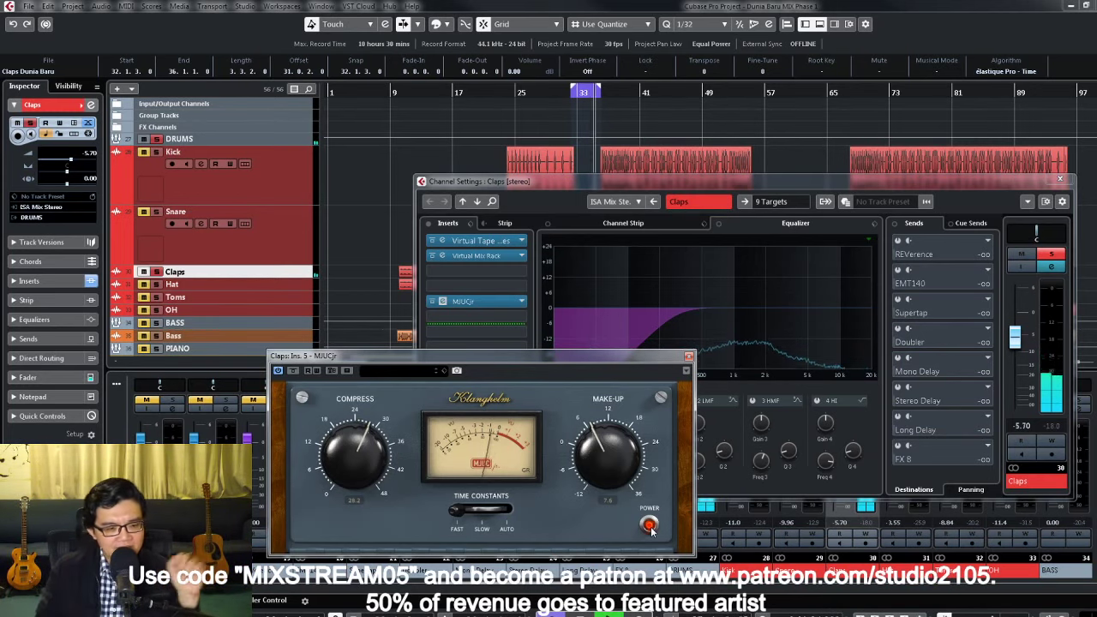
# Step: Try MJUCjr's Slow and Auto time constants on the claps, checking against bypass, and return to Fast
pyautogui.click(487, 513)
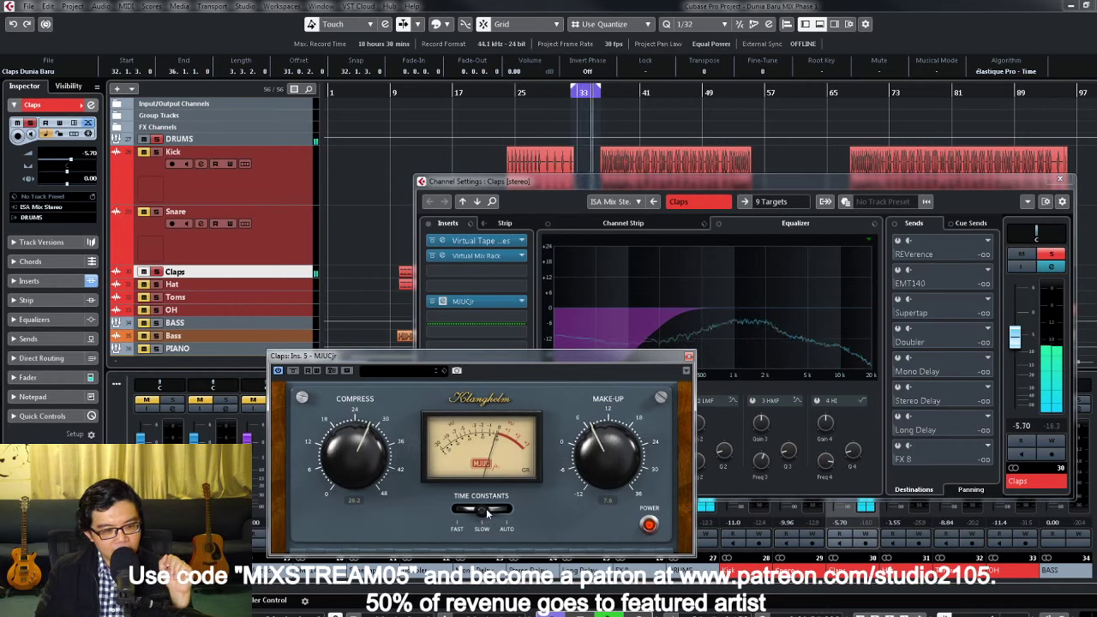
pyautogui.moveTo(493, 513); pyautogui.dragTo(520, 517)
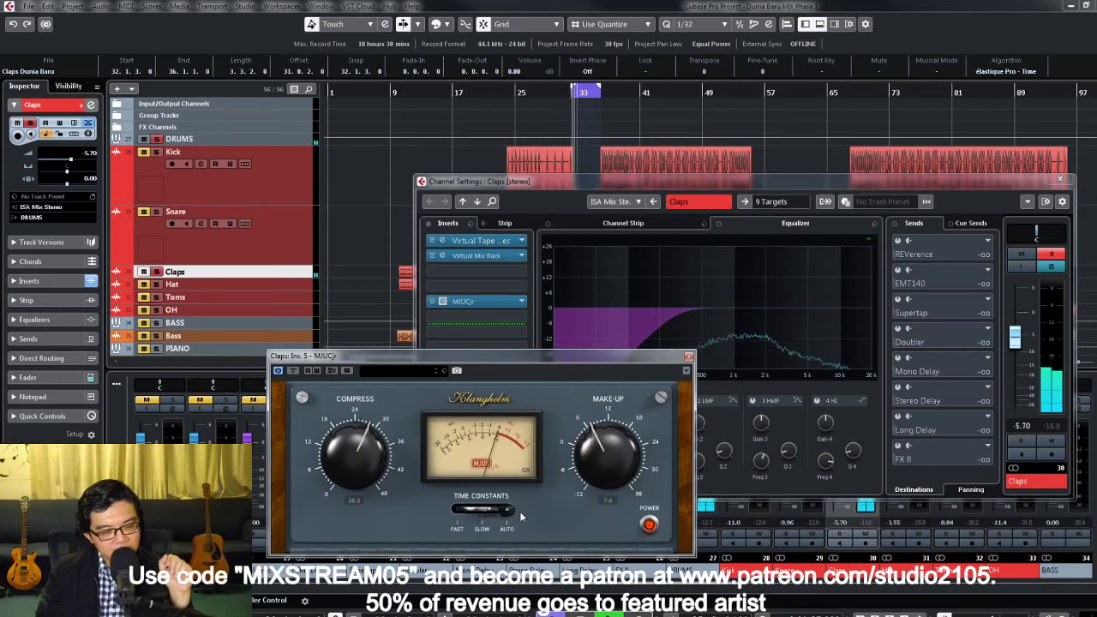
pyautogui.click(649, 526)
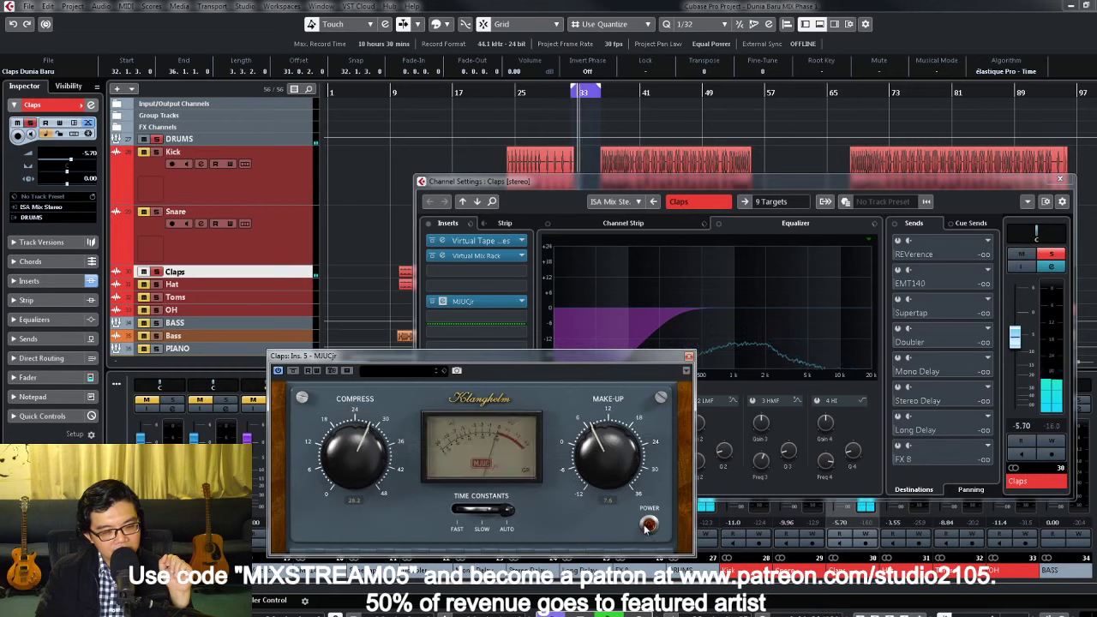
pyautogui.click(649, 526)
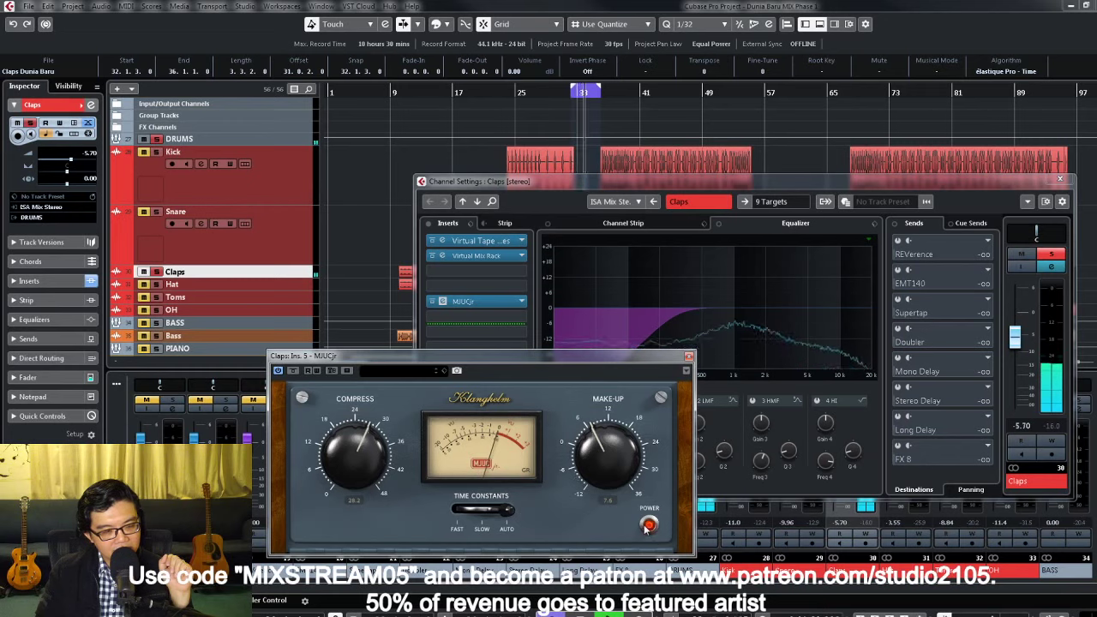
pyautogui.click(506, 515)
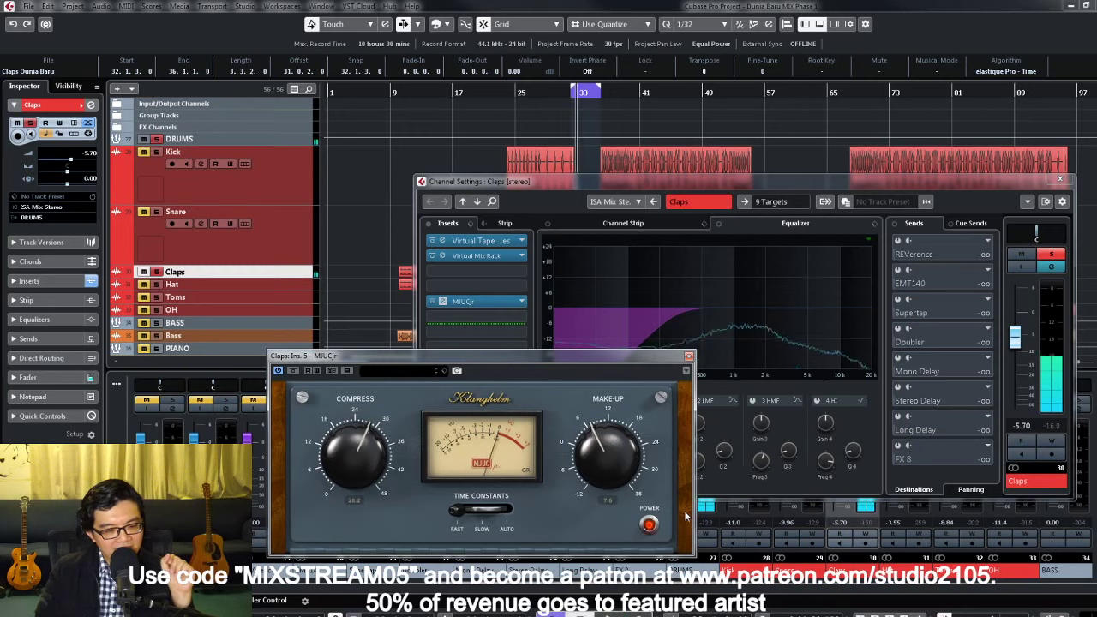
pyautogui.click(463, 517)
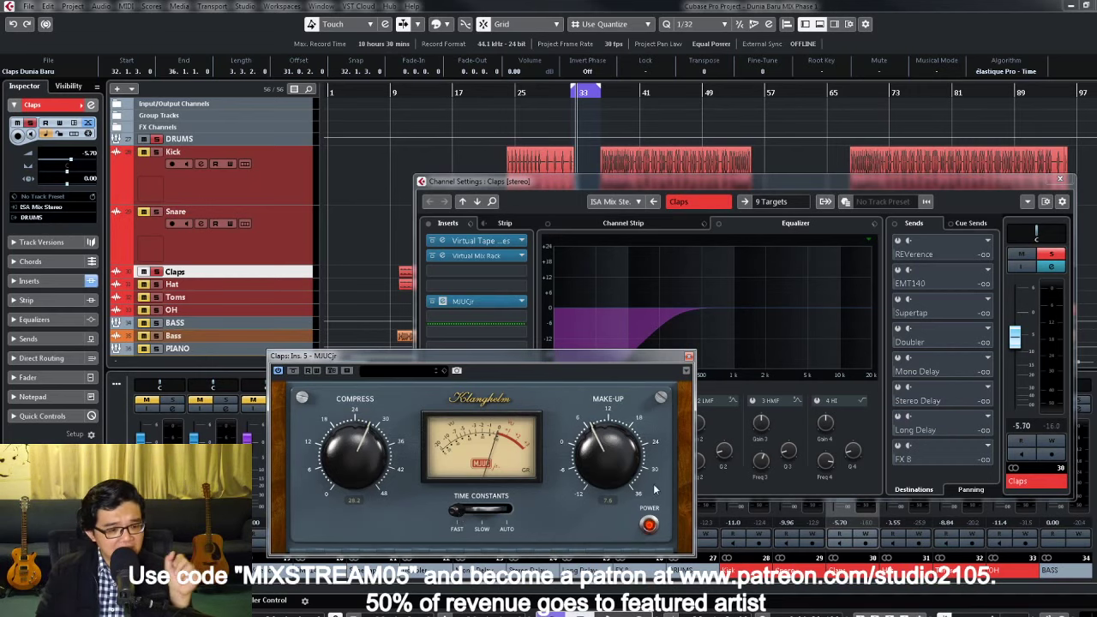
# Step: Compare the soloed claps with all inserts bypassed and active, and lower the channel fader to -6.41
pyautogui.click(689, 357)
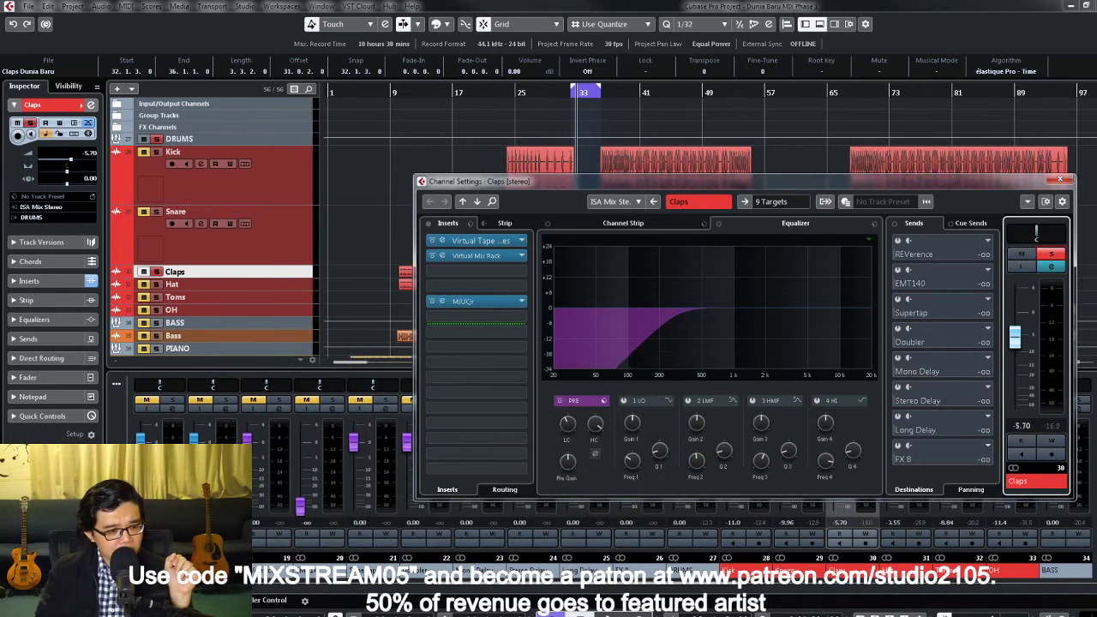
pyautogui.click(1061, 182)
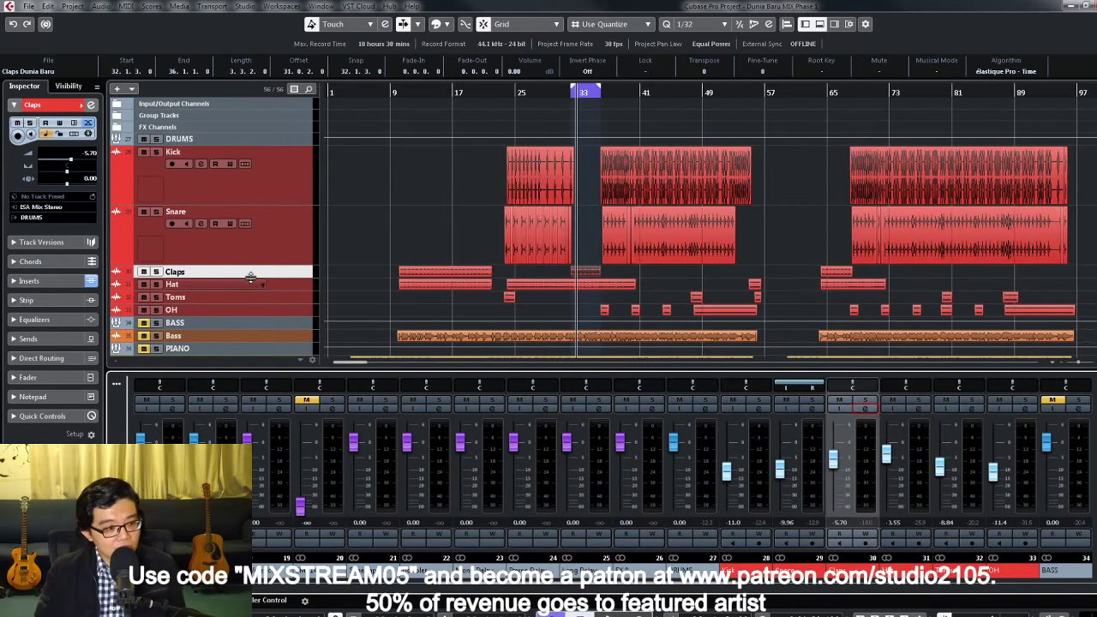
pyautogui.click(156, 272)
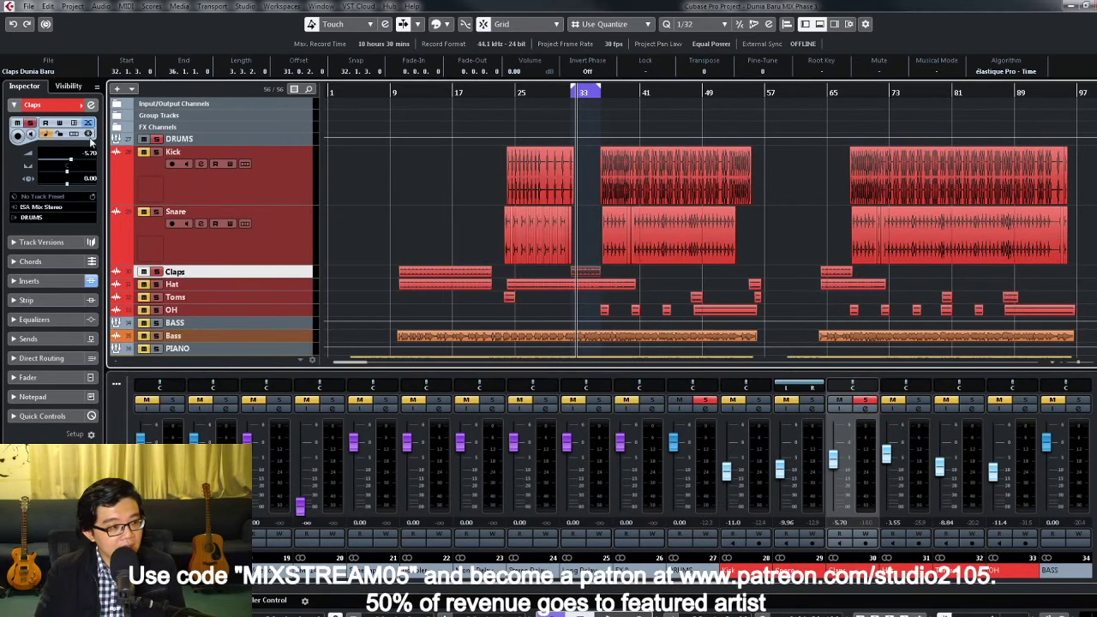
pyautogui.click(870, 419)
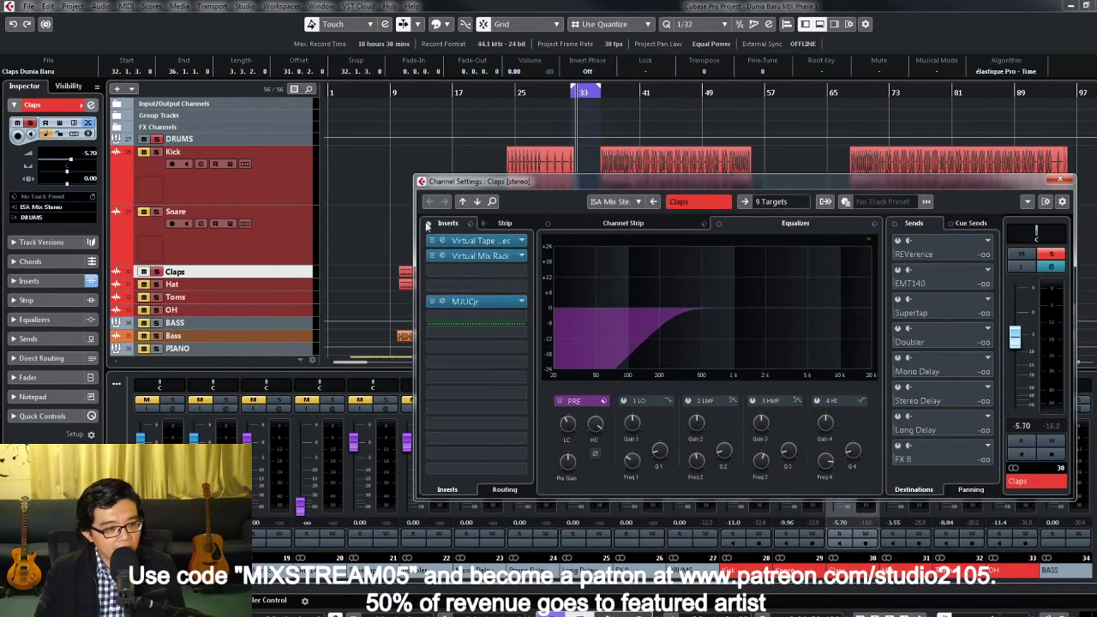
pyautogui.press('space')
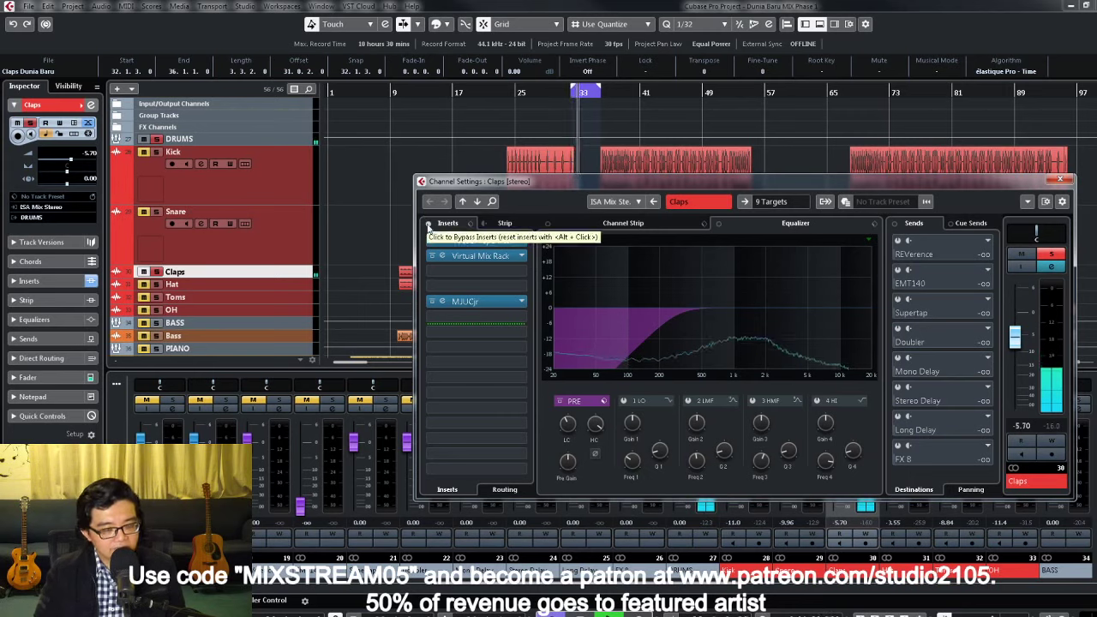
pyautogui.click(428, 224)
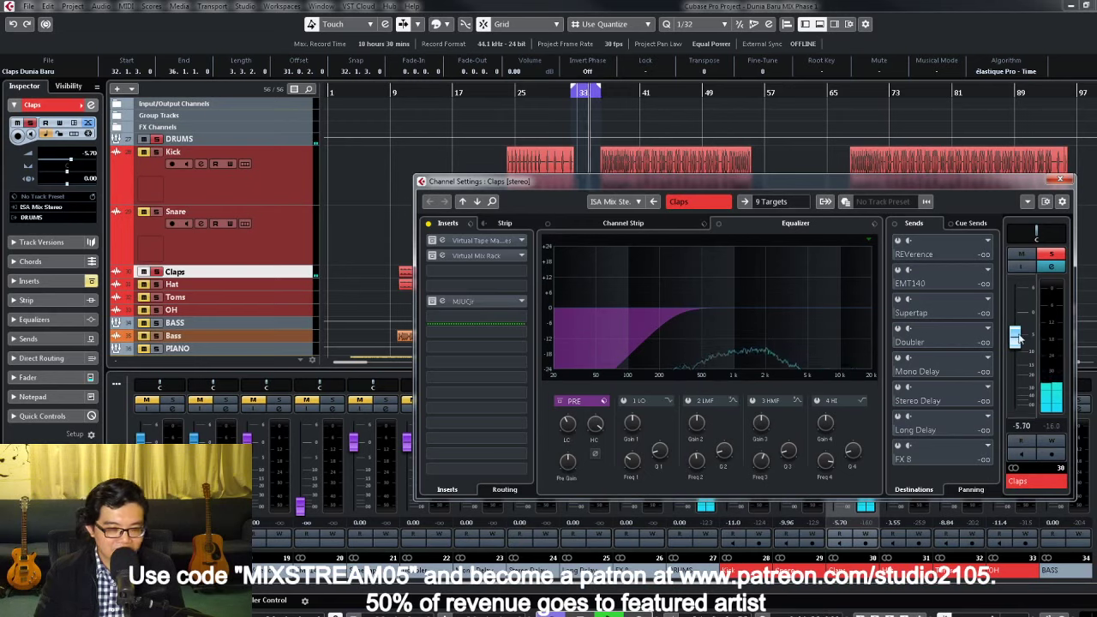
pyautogui.click(428, 223)
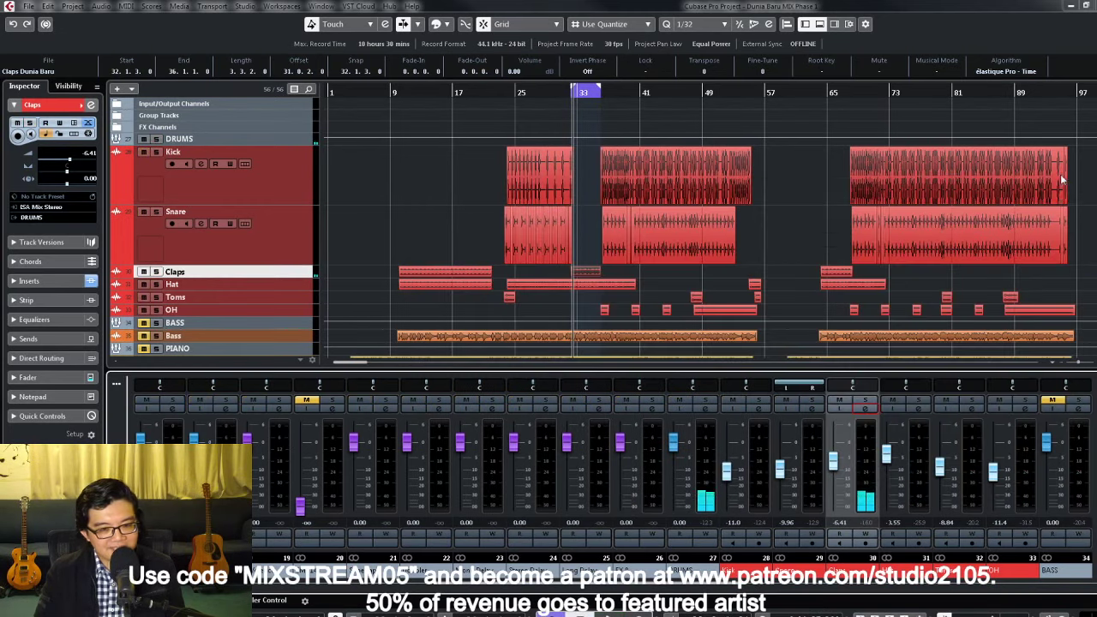
pyautogui.click(1060, 179)
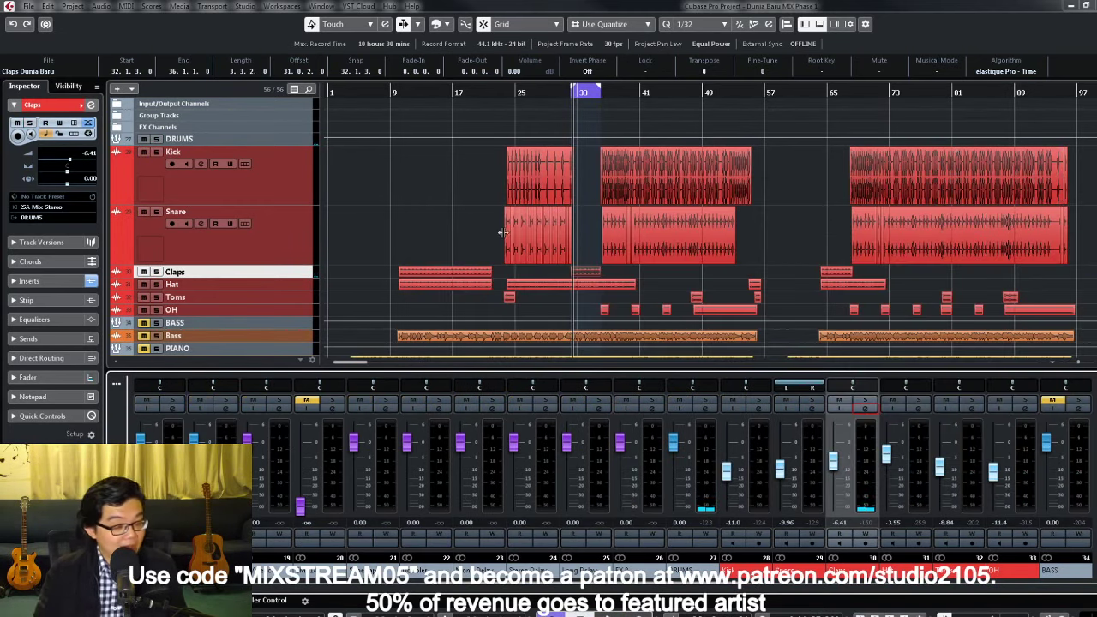
# Step: Play the full drums from just before the claps section and lower the Claps fader to -7.50
pyautogui.click(563, 93)
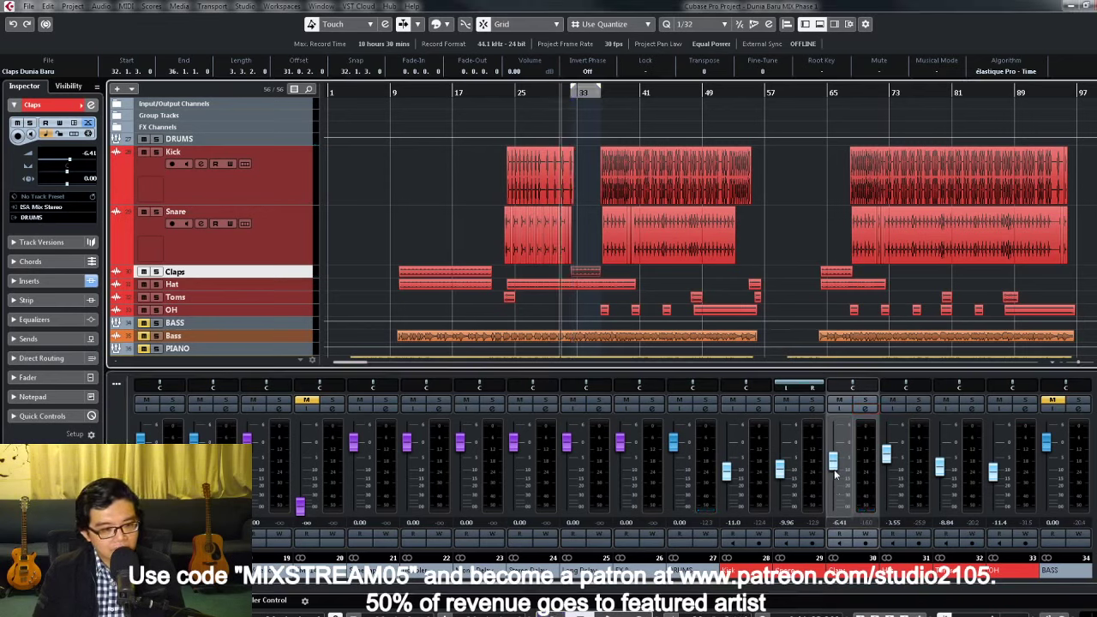
pyautogui.click(555, 92)
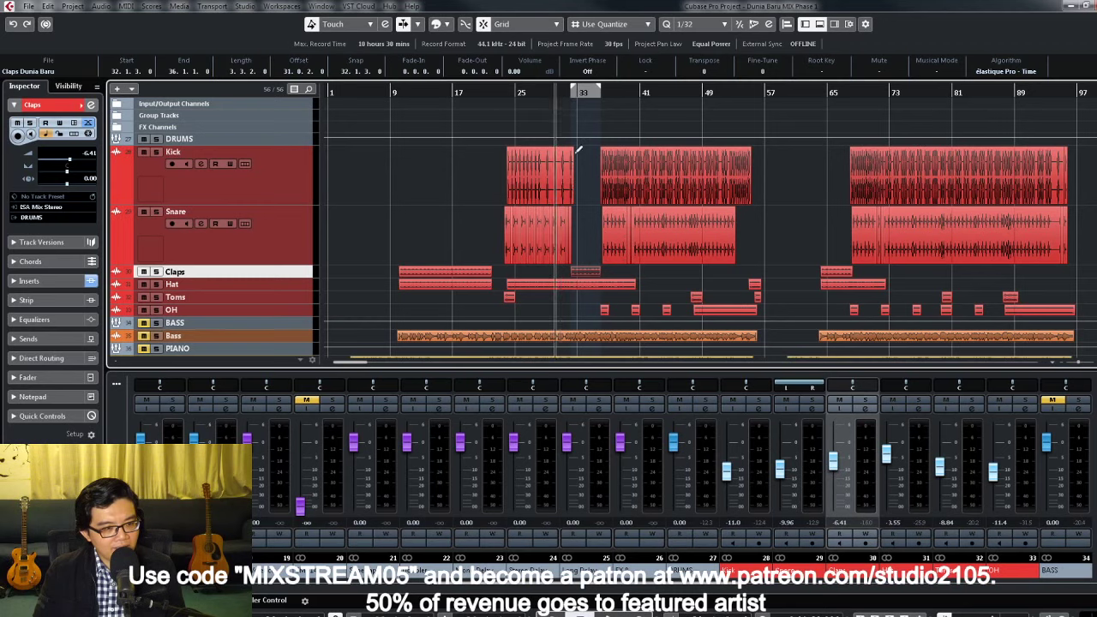
pyautogui.moveTo(836, 469); pyautogui.dragTo(836, 469)
pyautogui.press('space')
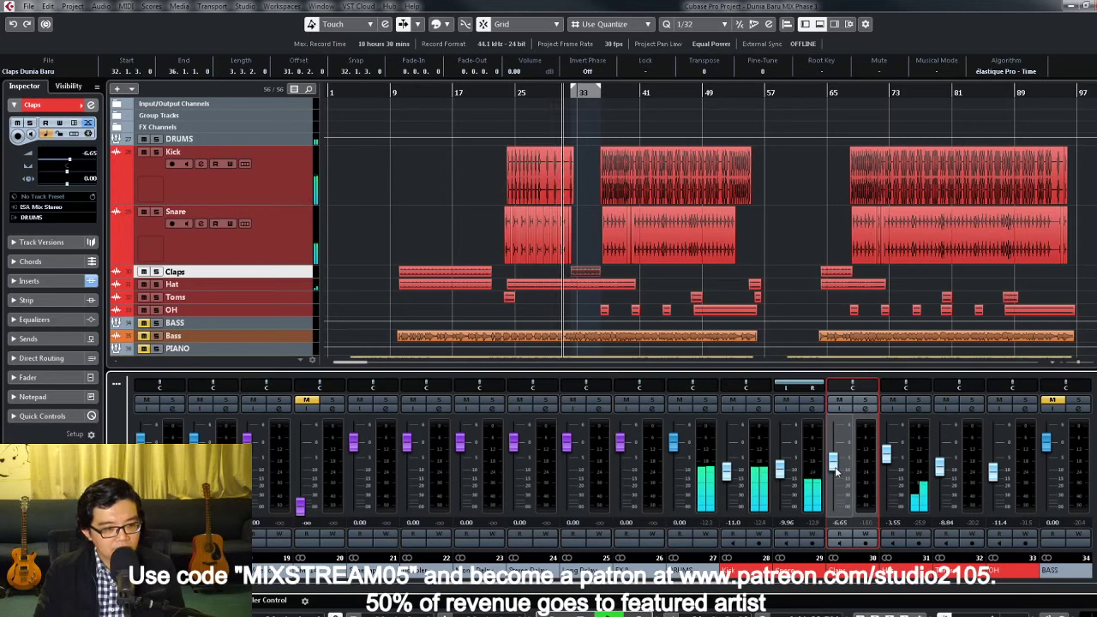
pyautogui.moveTo(836, 470); pyautogui.dragTo(838, 473)
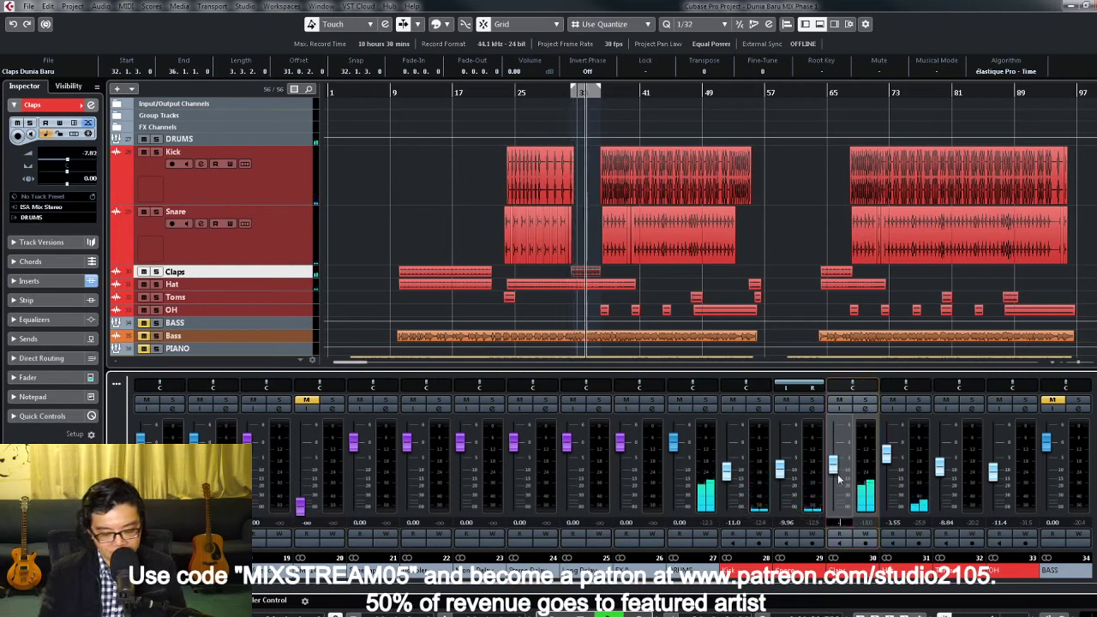
pyautogui.moveTo(839, 478); pyautogui.dragTo(839, 478)
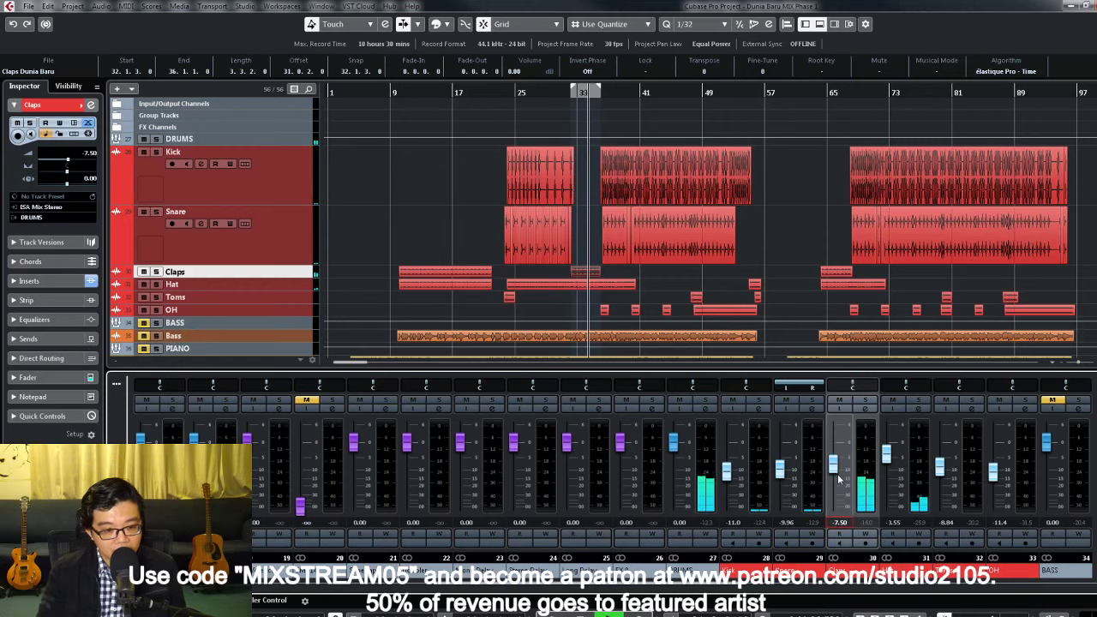
# Step: Introduce a gentle low cut on the OH channel's pre filter and close its channel settings
pyautogui.click(1031, 411)
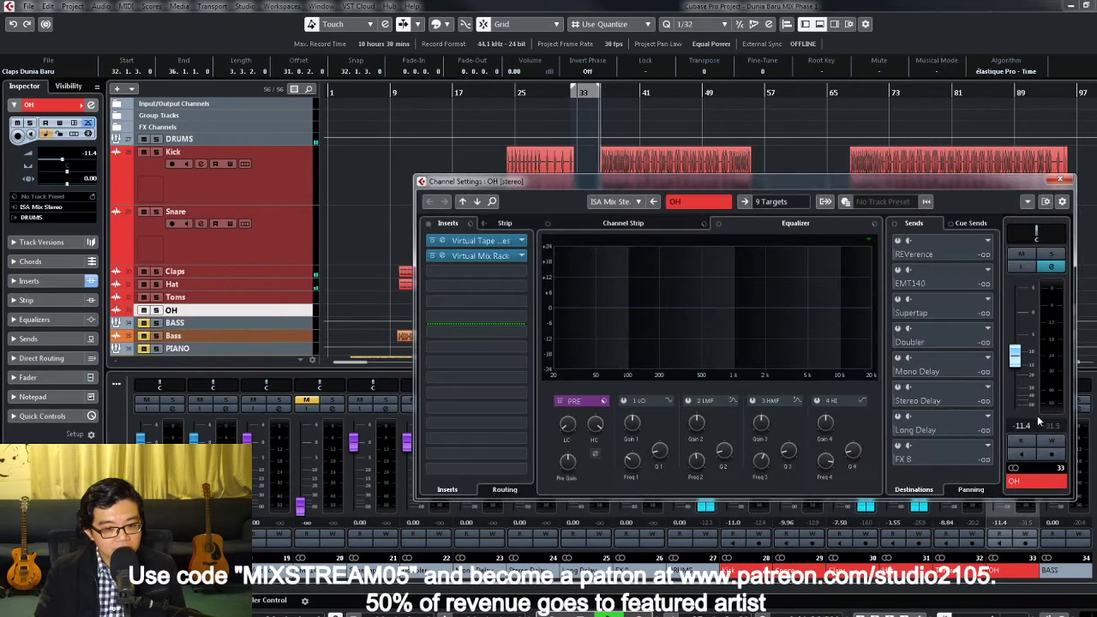
pyautogui.click(567, 424)
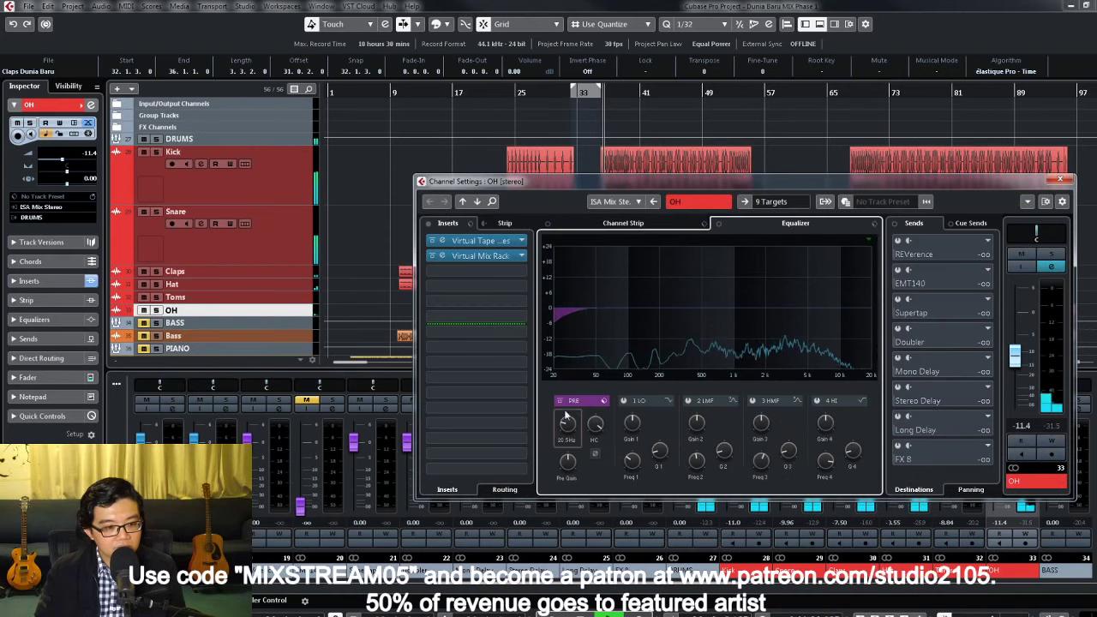
pyautogui.click(1060, 179)
# Step: Solo the OH track, enlarge it and loop its long crash and ride event starting near bar 48
pyautogui.moveTo(593, 294); pyautogui.dragTo(613, 312)
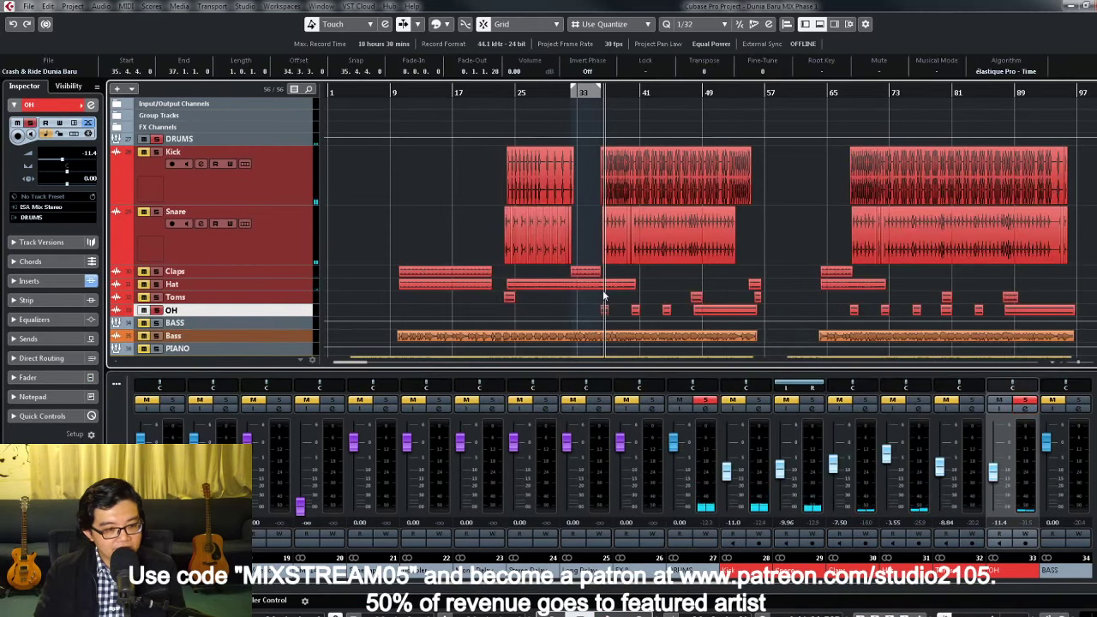
pyautogui.click(718, 310)
pyautogui.press('z')
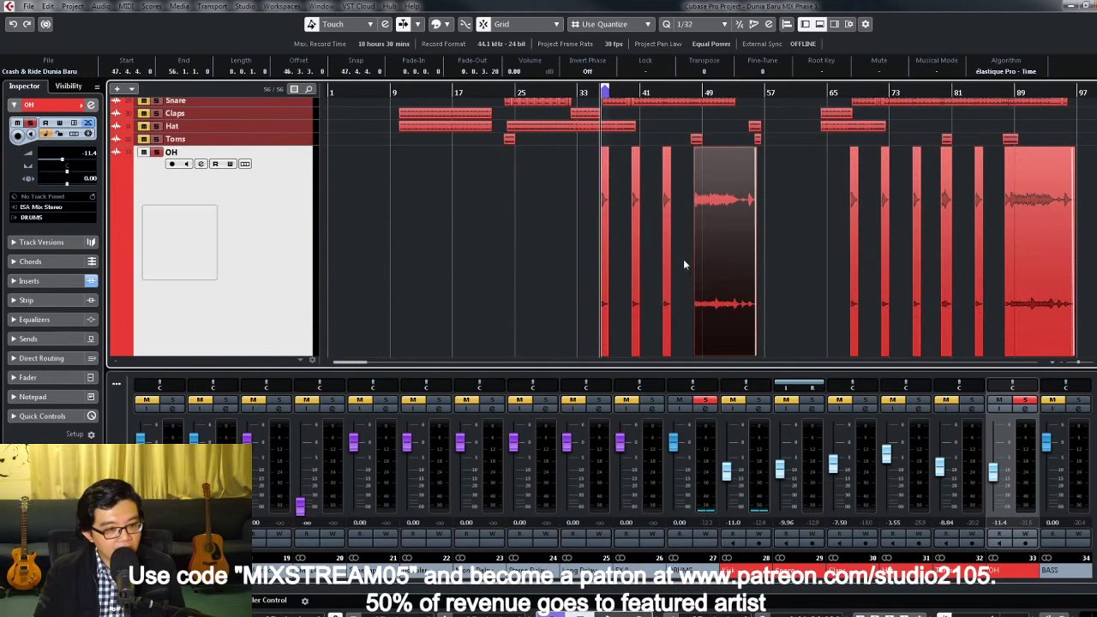
pyautogui.moveTo(685, 265); pyautogui.dragTo(737, 285)
pyautogui.press('p')
pyautogui.press('KP_1')
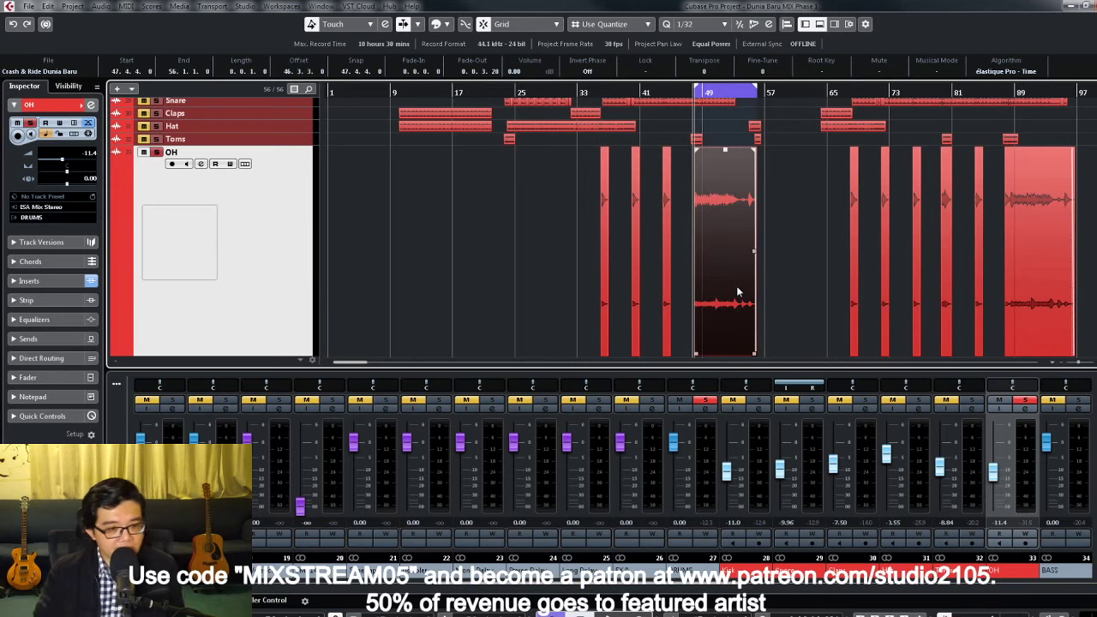
# Step: Raise the OH channel's low-cut frequency to about 110 Hz while the loop plays
pyautogui.click(1028, 410)
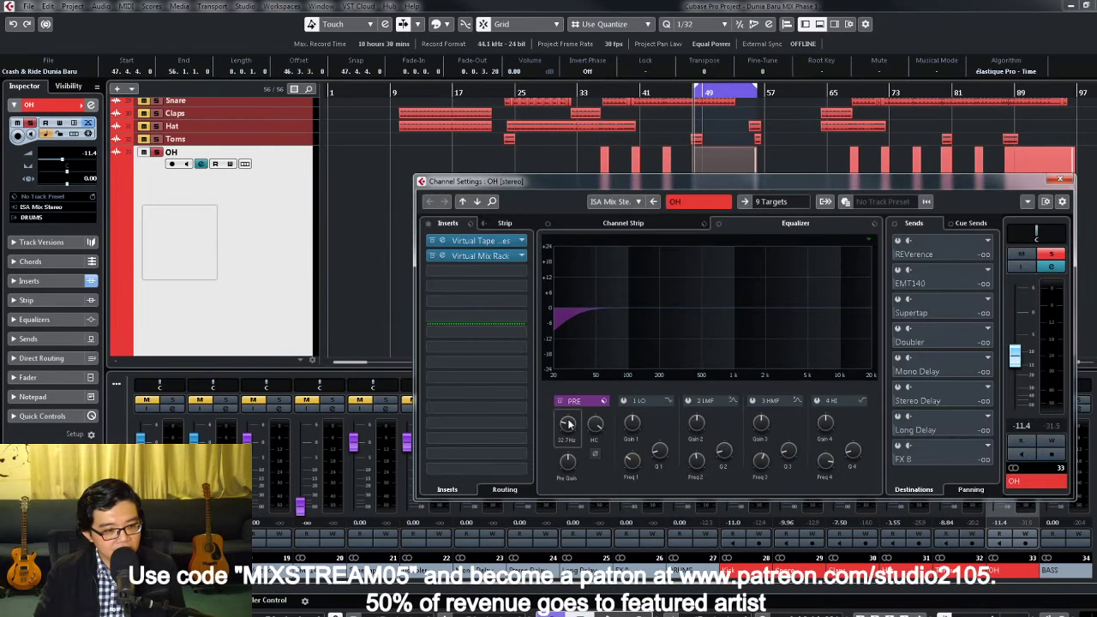
pyautogui.press('space')
pyautogui.moveTo(569, 423); pyautogui.dragTo(572, 418)
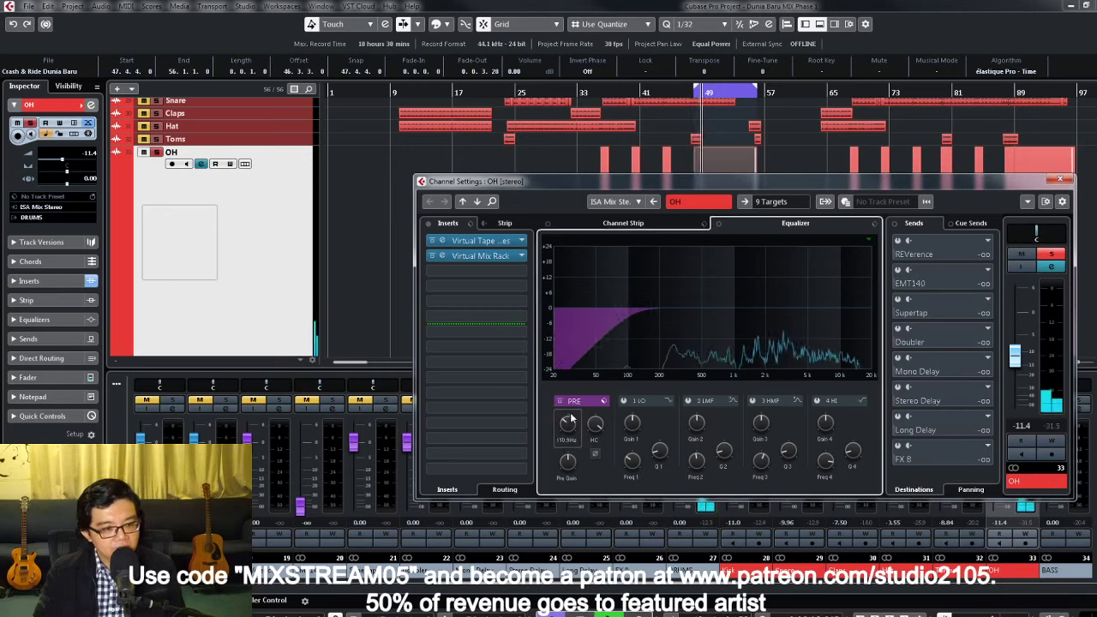
# Step: Insert the Klanghelm MJUCjr compressor after Virtual Mix Rack on the OH channel and open it
pyautogui.click(518, 273)
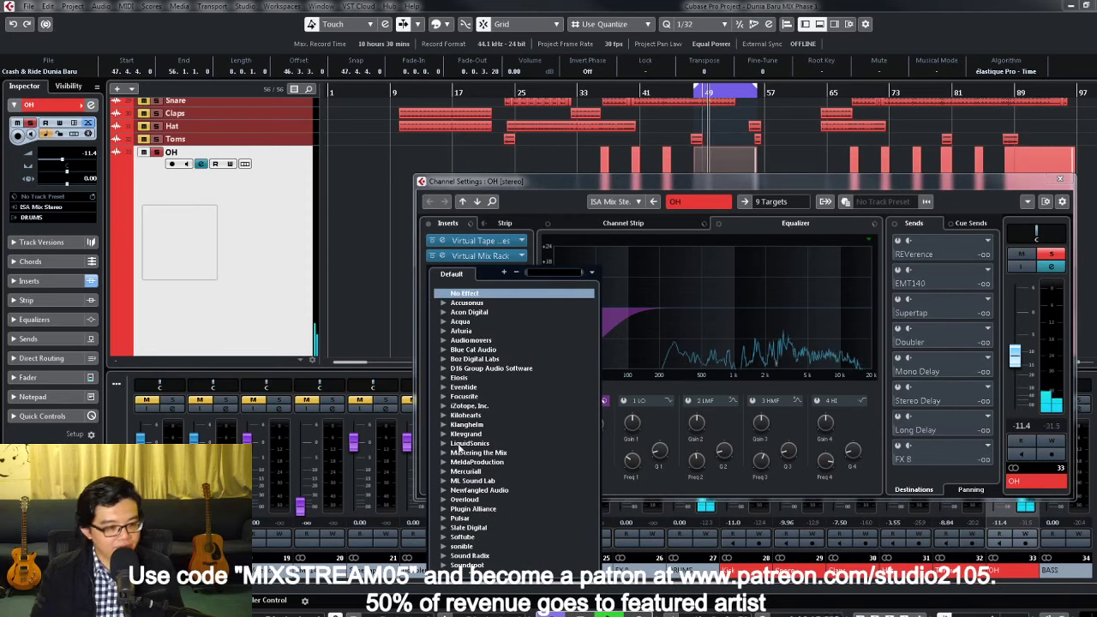
pyautogui.scroll(-2, 459, 444)
pyautogui.scroll(2, 450, 442)
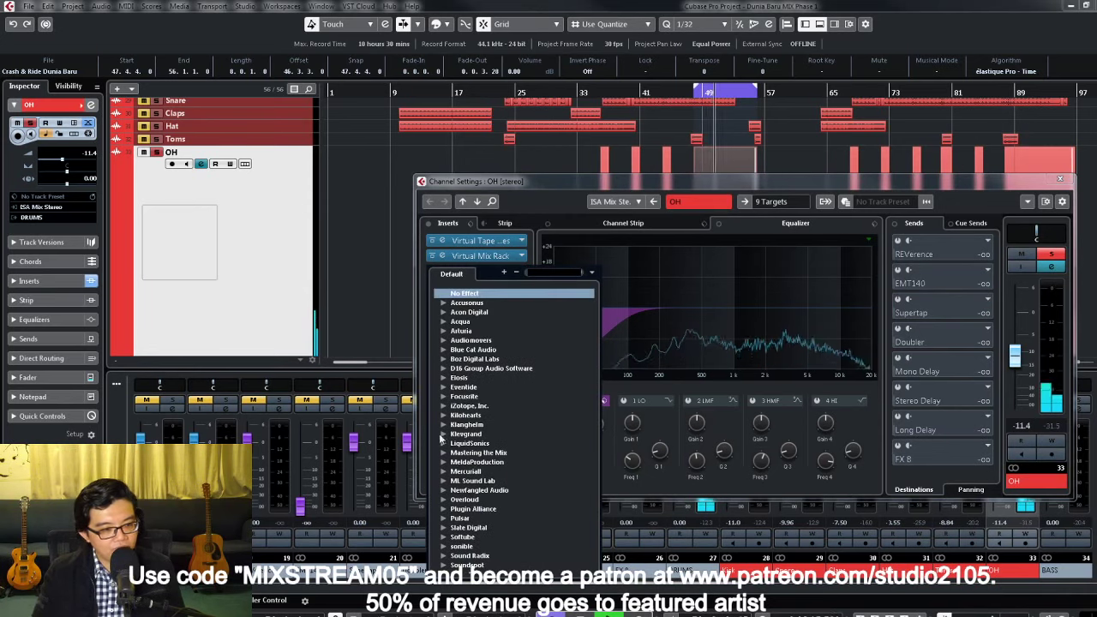
pyautogui.click(443, 434)
pyautogui.click(477, 453)
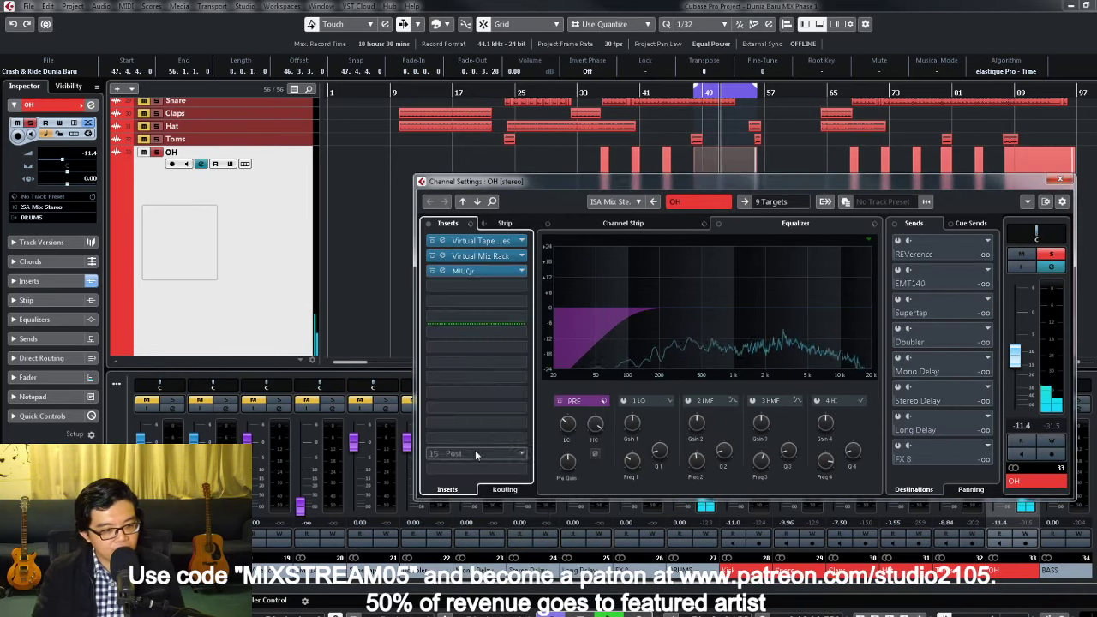
pyautogui.click(481, 272)
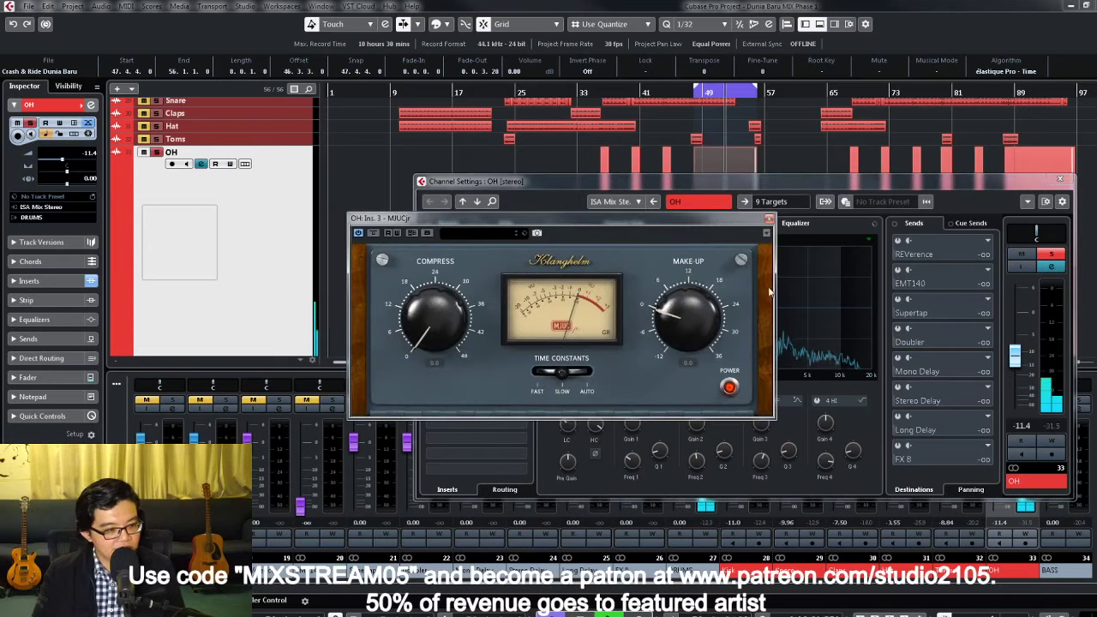
# Step: Set MJUCjr on OH to the Fast time constant, with Compress at about 38.5 and Make-Up at about 7.6
pyautogui.click(566, 374)
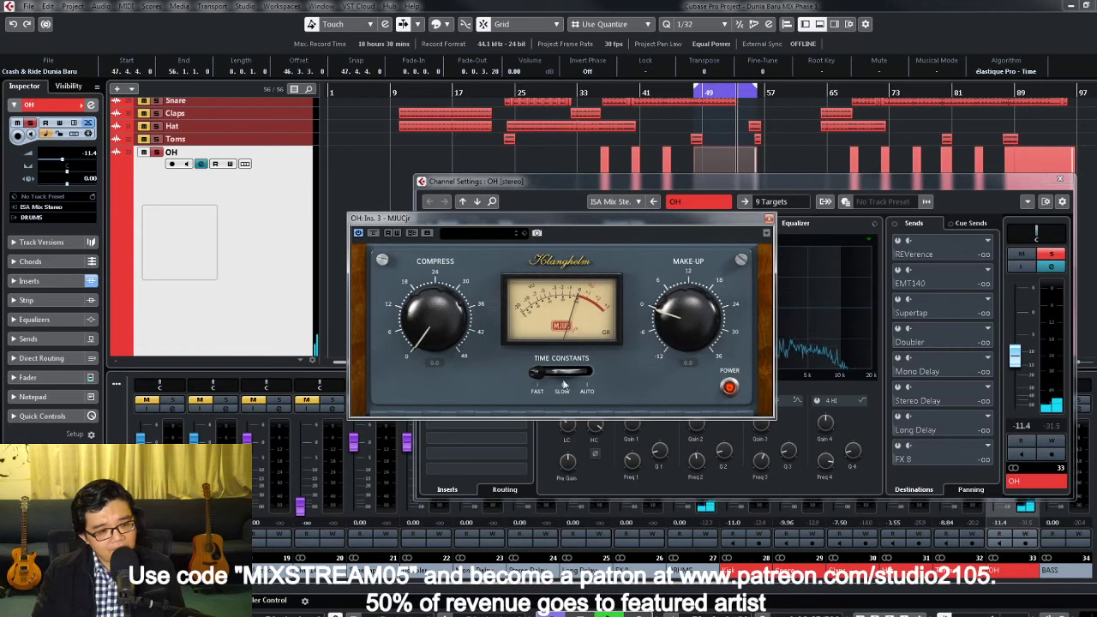
pyautogui.moveTo(433, 324); pyautogui.dragTo(438, 215)
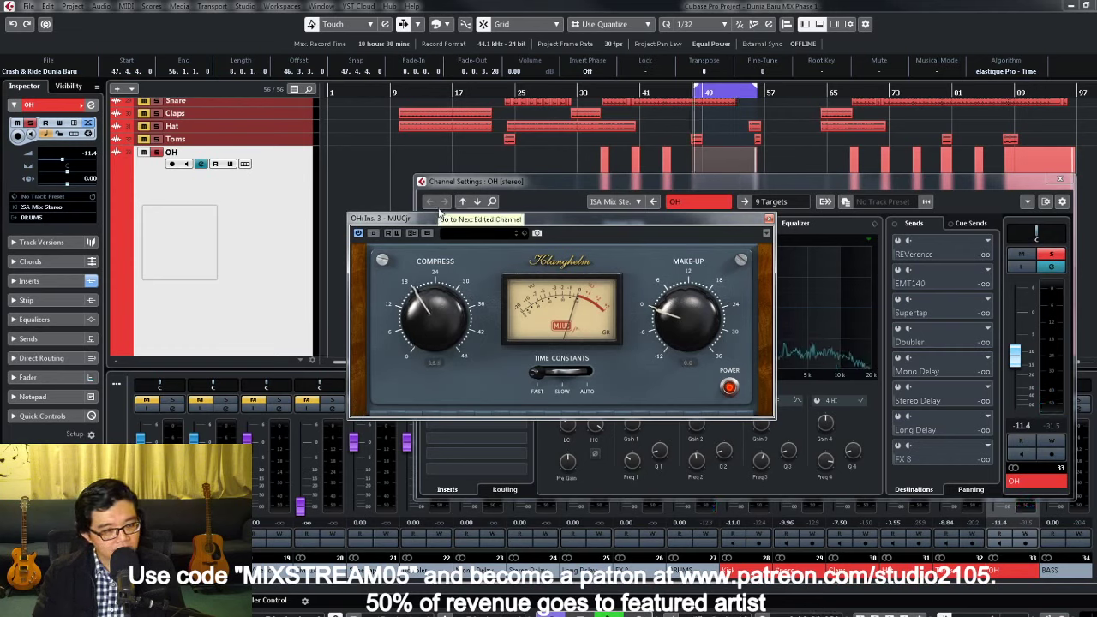
pyautogui.moveTo(420, 257); pyautogui.dragTo(403, 180)
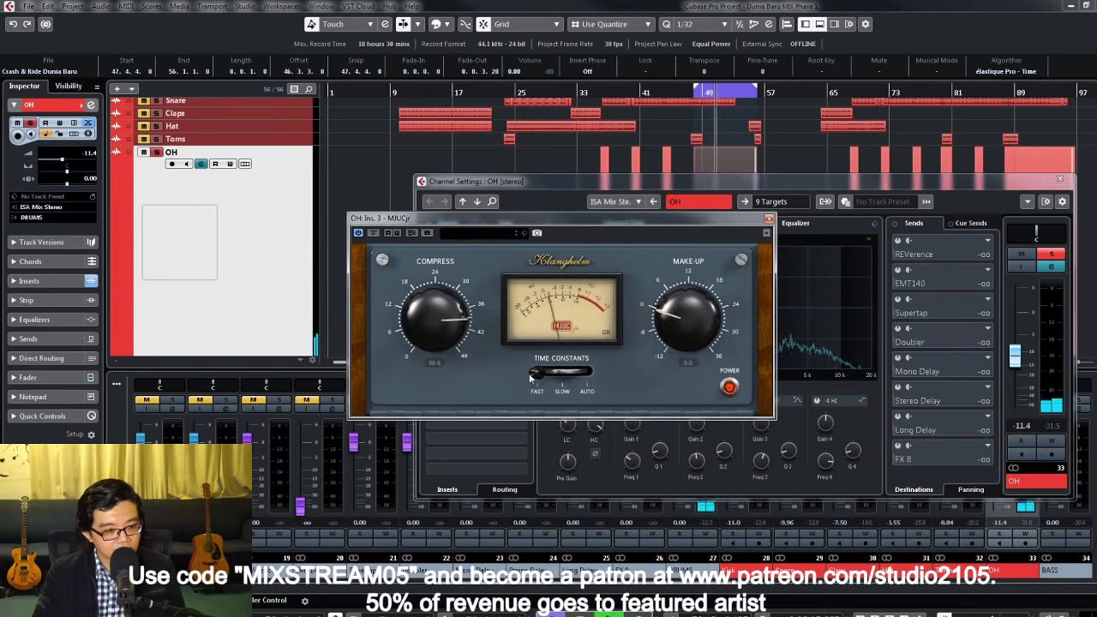
pyautogui.moveTo(689, 304); pyautogui.dragTo(685, 273)
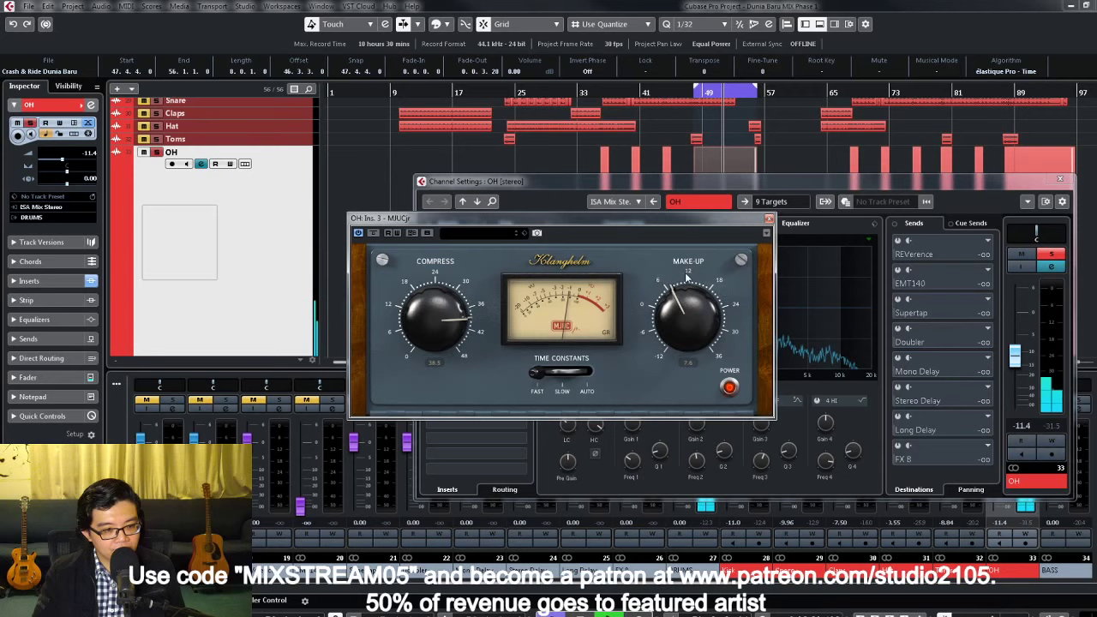
# Step: Compare the OH with MJUCjr off and on, fine-tuning Make-Up to about 8.4 to match levels
pyautogui.click(730, 388)
pyautogui.click(730, 389)
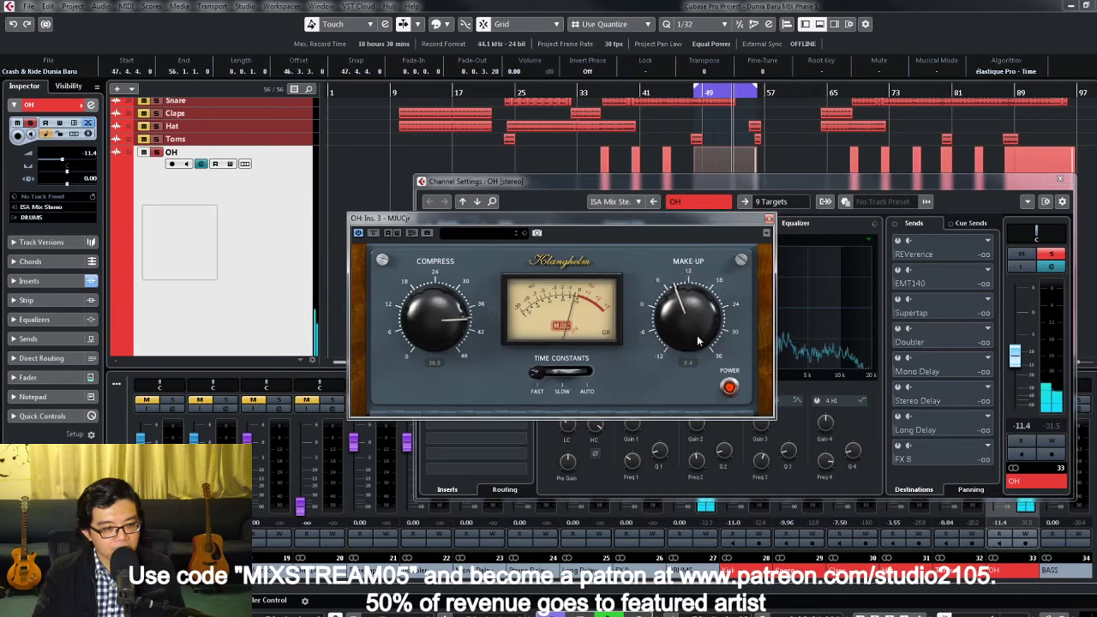
pyautogui.click(730, 389)
pyautogui.click(729, 388)
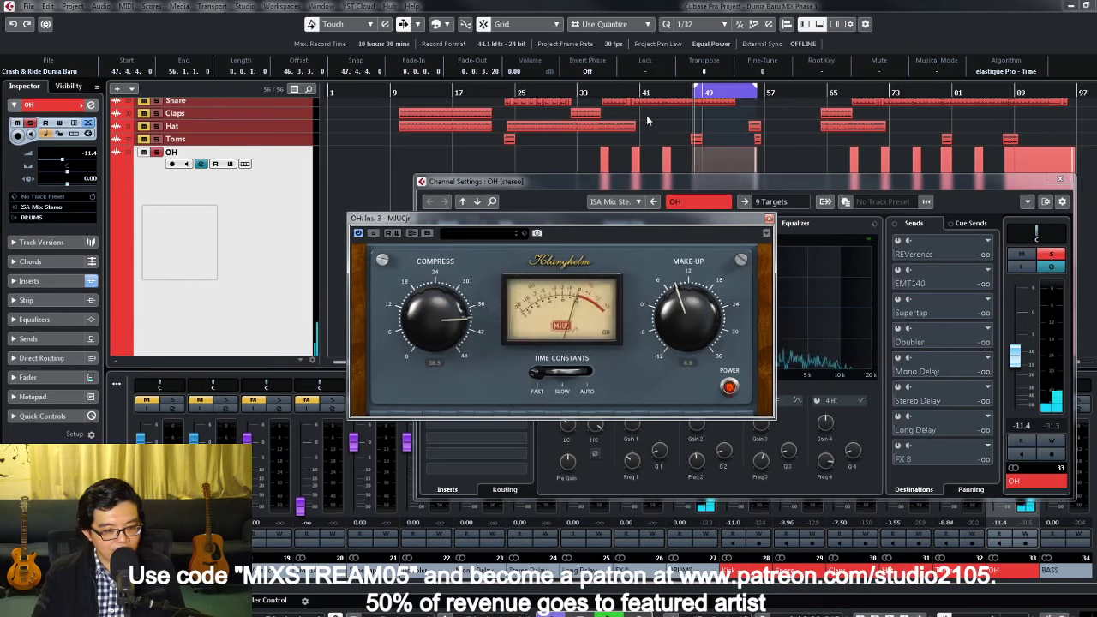
pyautogui.click(729, 389)
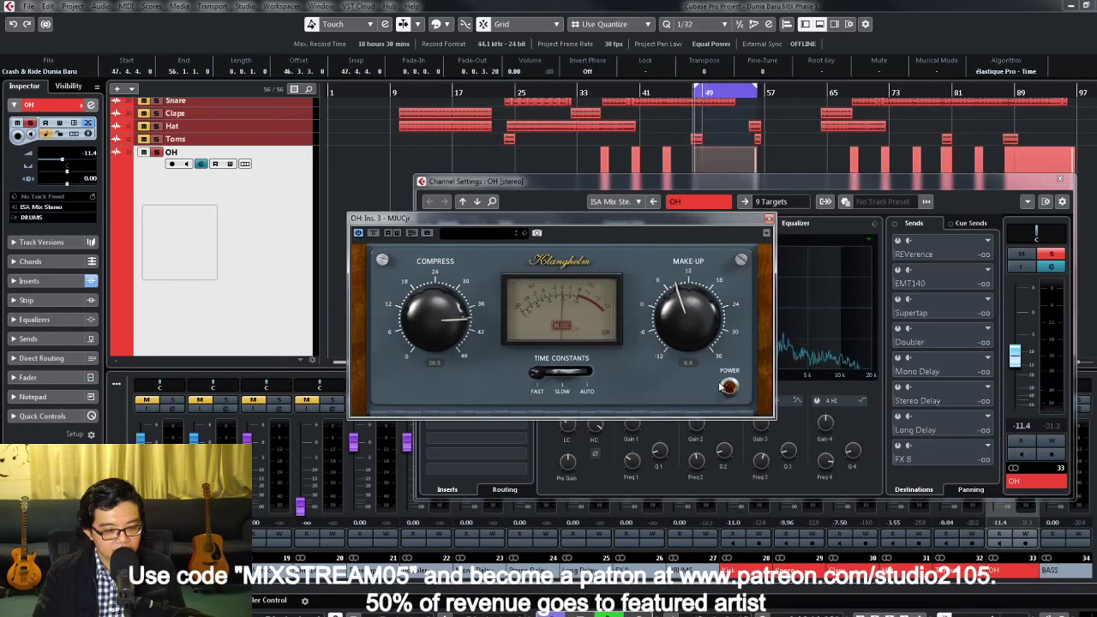
pyautogui.click(729, 388)
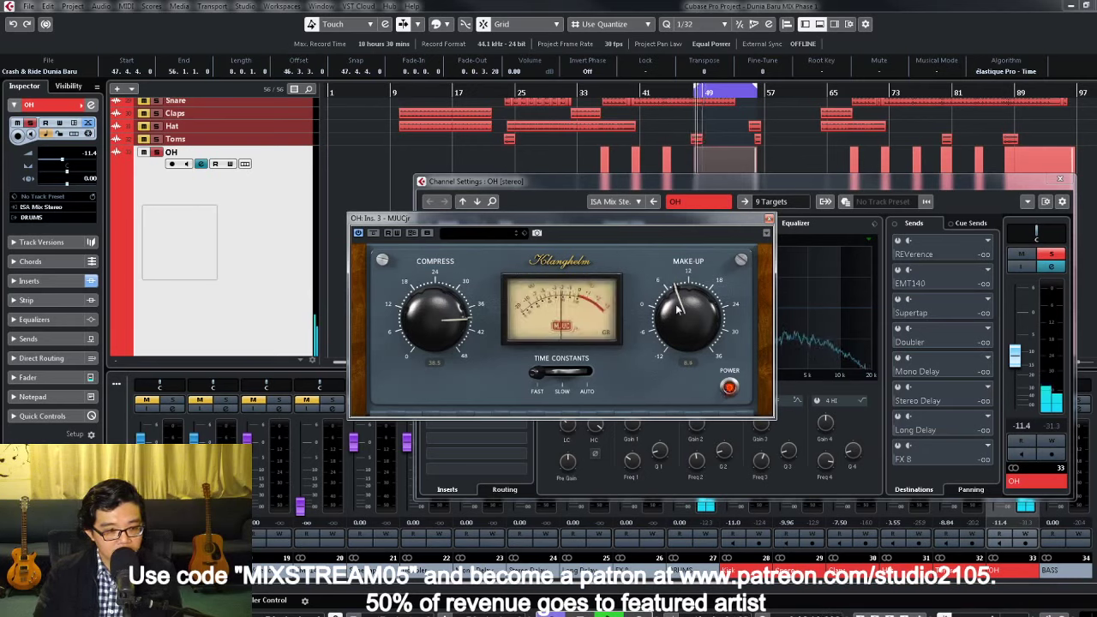
pyautogui.click(729, 390)
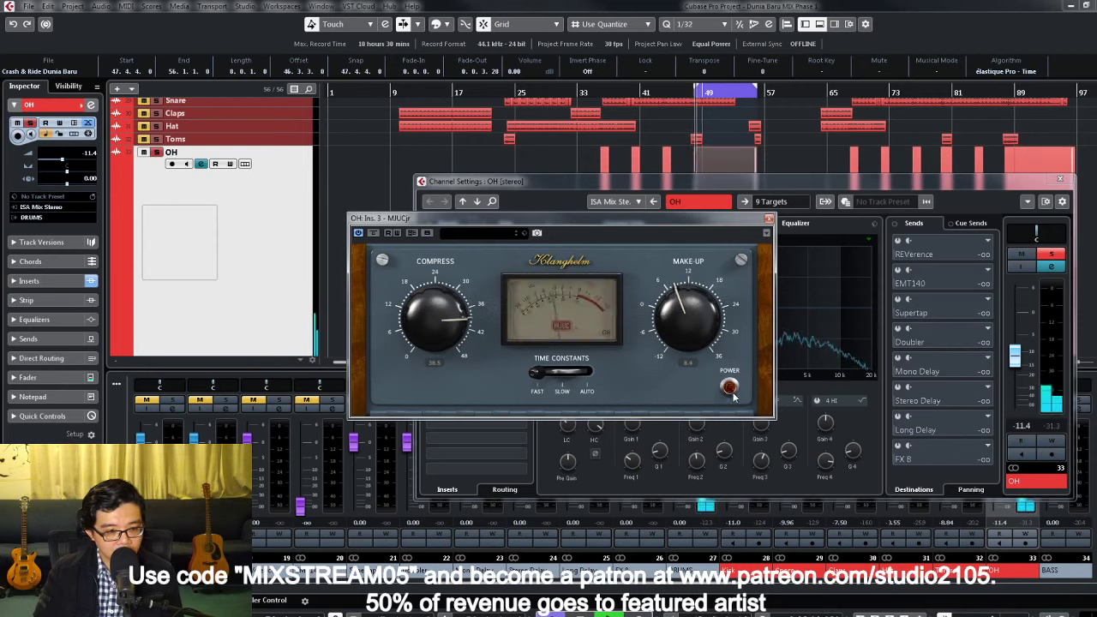
pyautogui.click(729, 388)
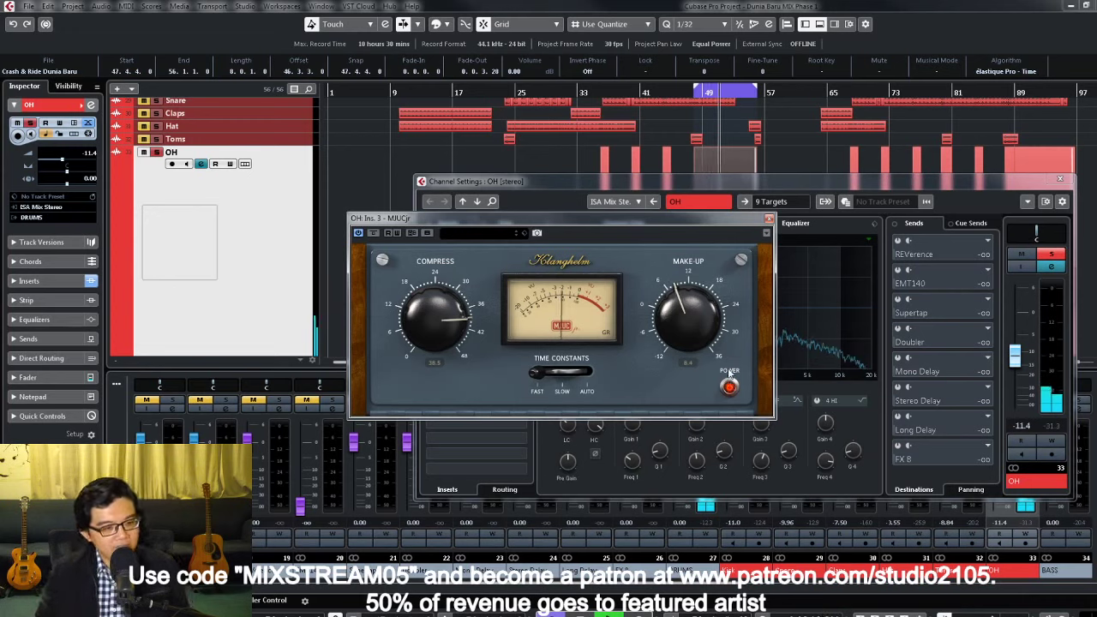
# Step: Close the OH plug-in and channel windows, unsolo the OH and switch off loop playback
pyautogui.click(768, 219)
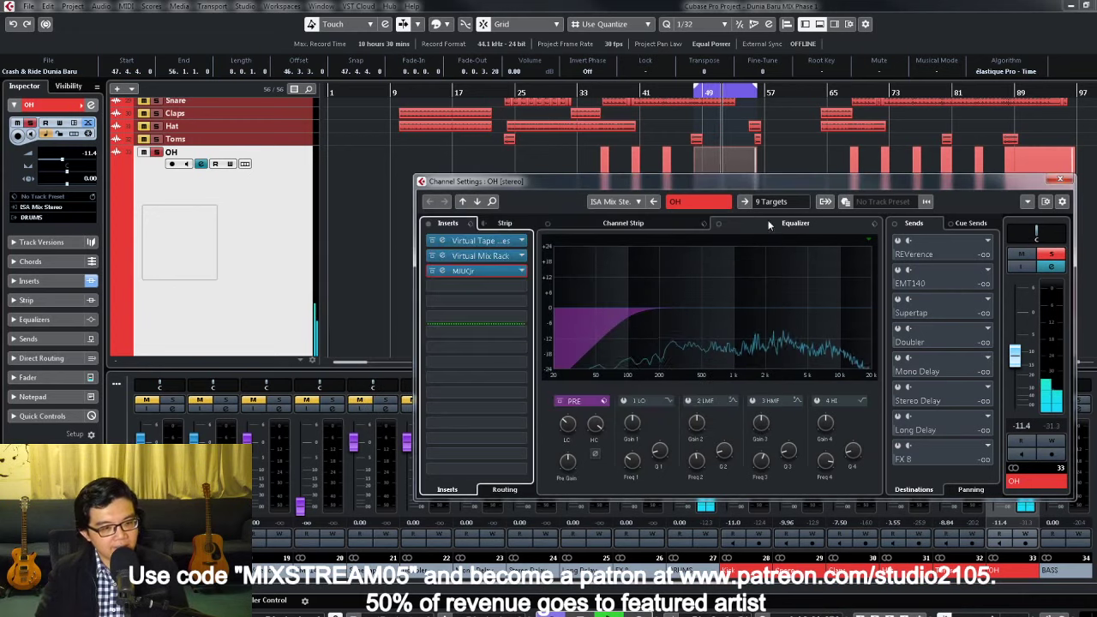
pyautogui.click(1059, 255)
pyautogui.click(1061, 179)
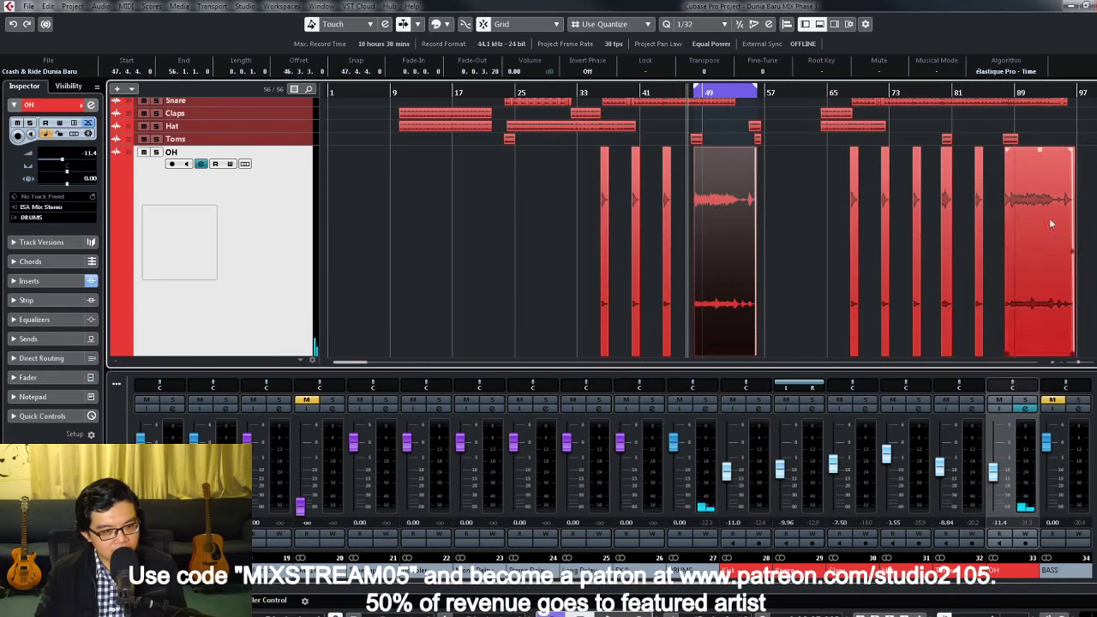
pyautogui.press('KP_Divide')
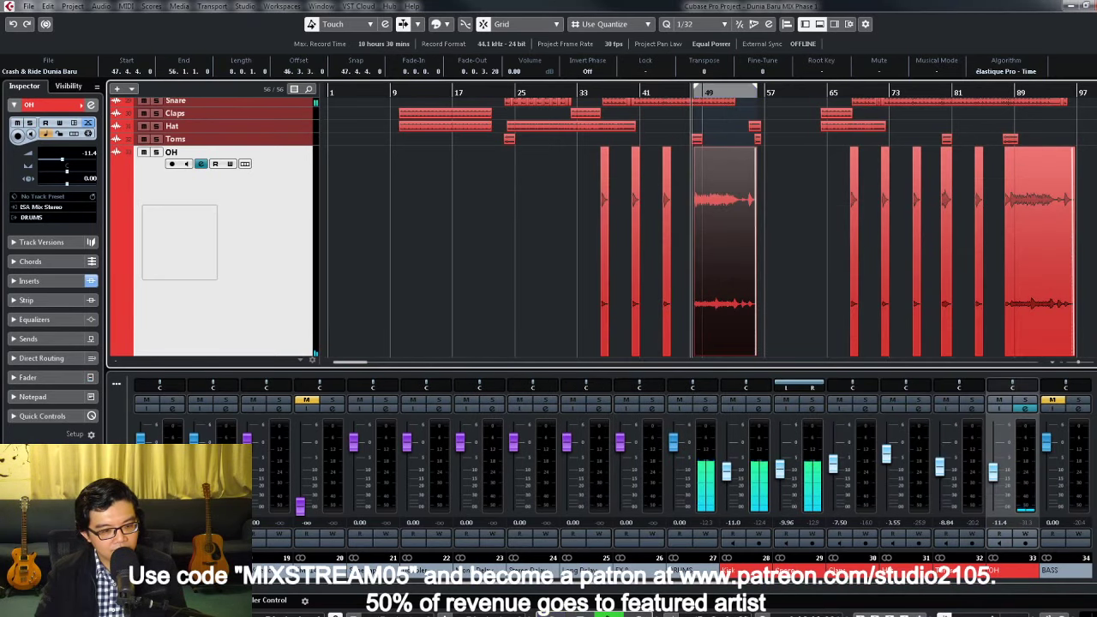
# Step: Check the OH level against the full drums, restore the compact track heights and stop playback
pyautogui.click(997, 474)
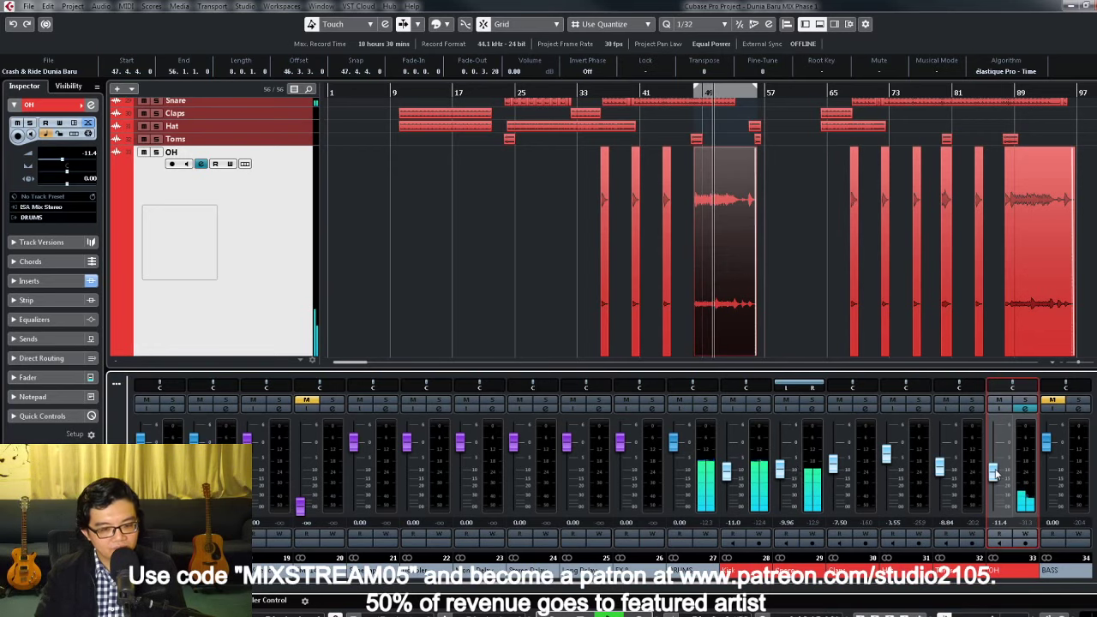
pyautogui.click(278, 240)
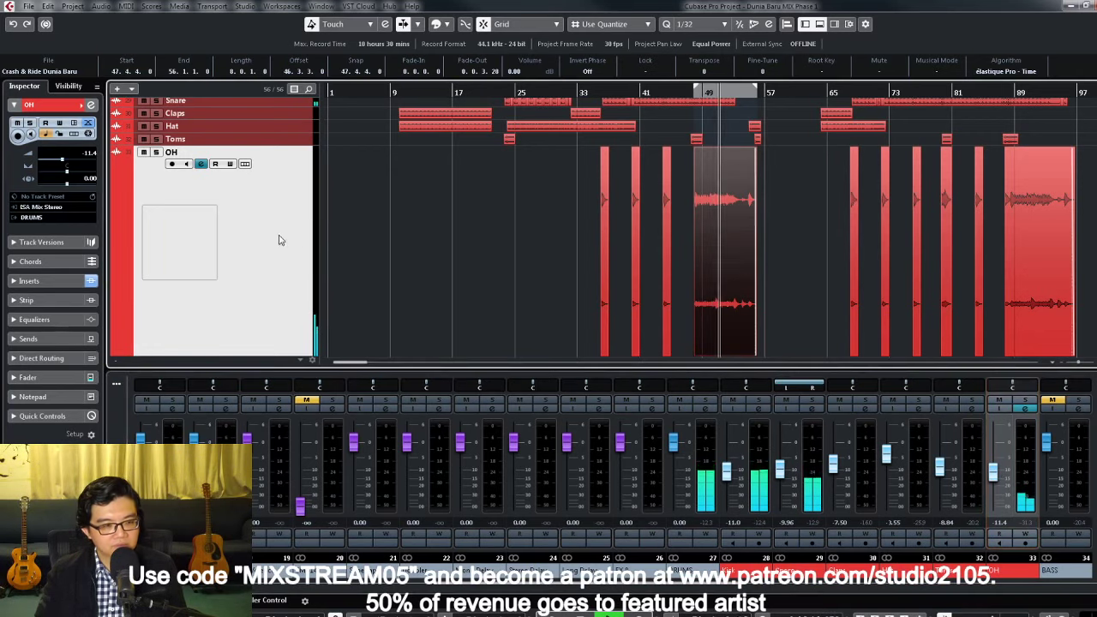
pyautogui.hotkey('ctrl', '`')
pyautogui.scroll(3, 705, 229)
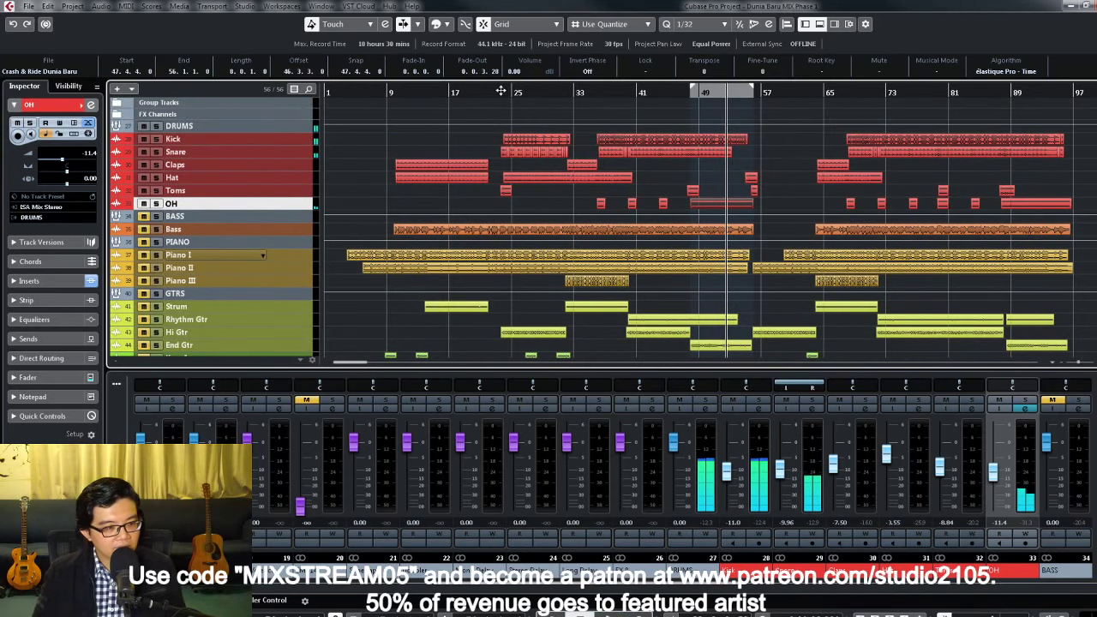
pyautogui.press('space')
# Step: Switch the Virtual Mixbuss model on the DRUMS group to Brit 4k E and close its windows
pyautogui.click(708, 412)
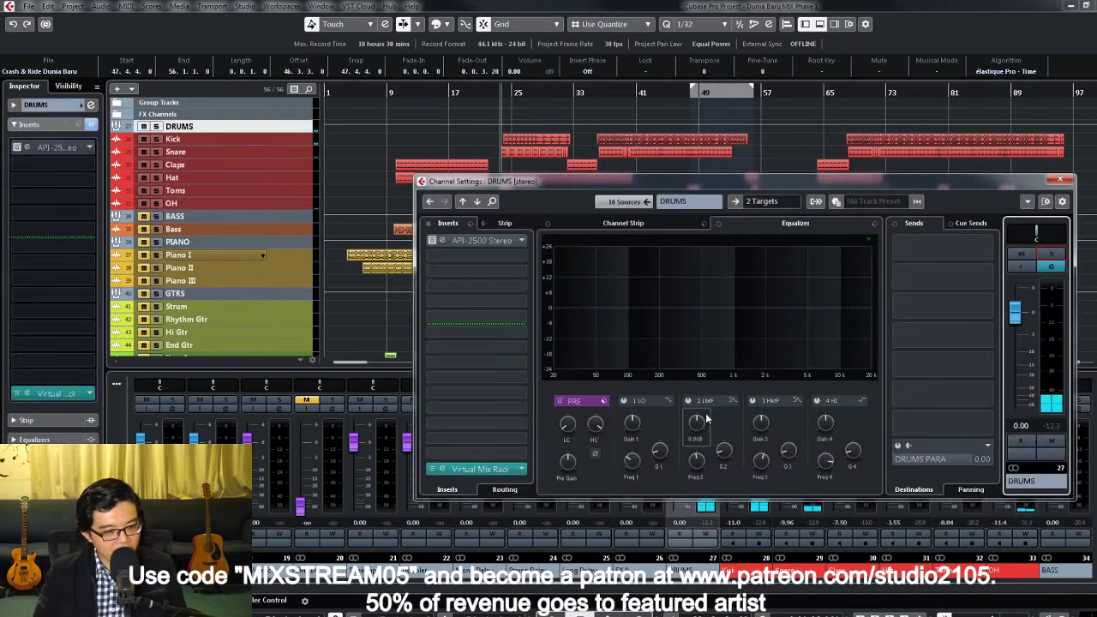
pyautogui.click(480, 469)
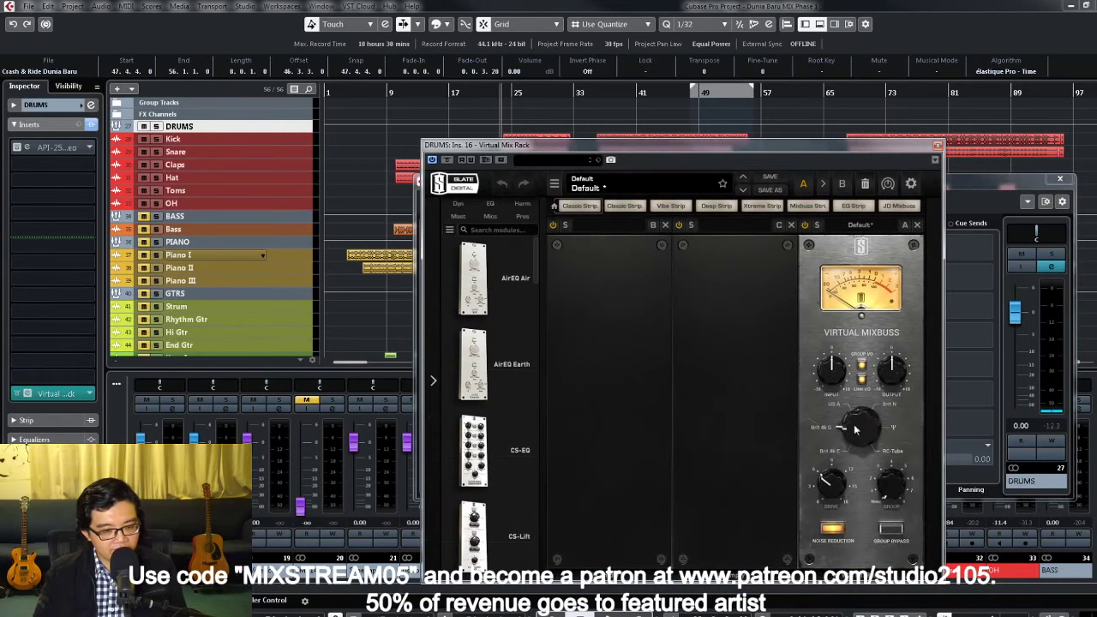
pyautogui.moveTo(854, 424); pyautogui.dragTo(855, 467)
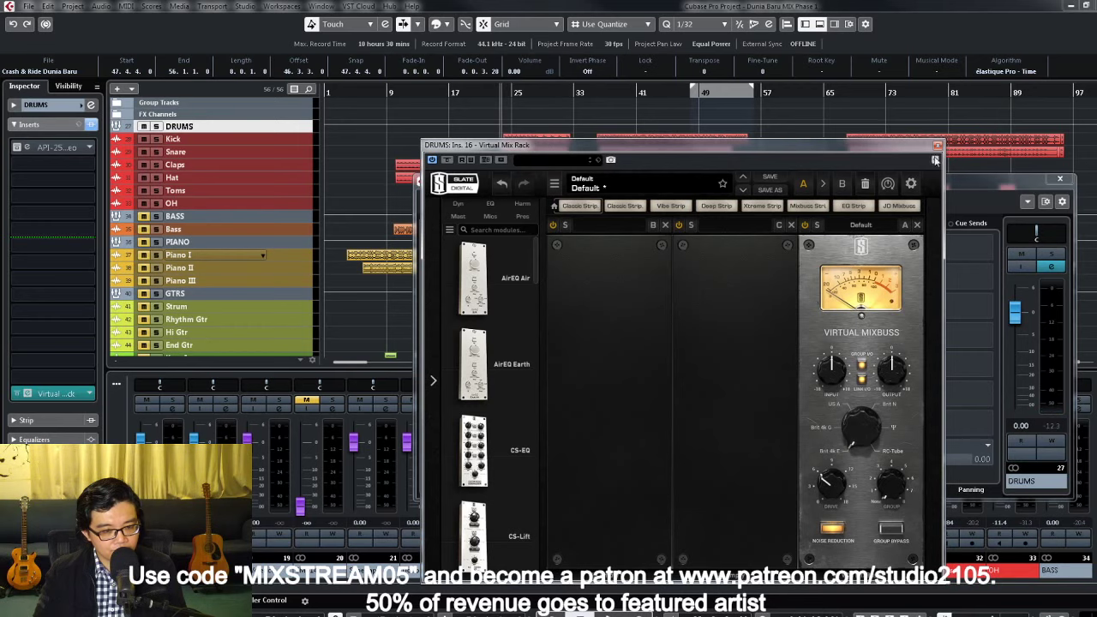
pyautogui.click(938, 146)
pyautogui.click(1060, 178)
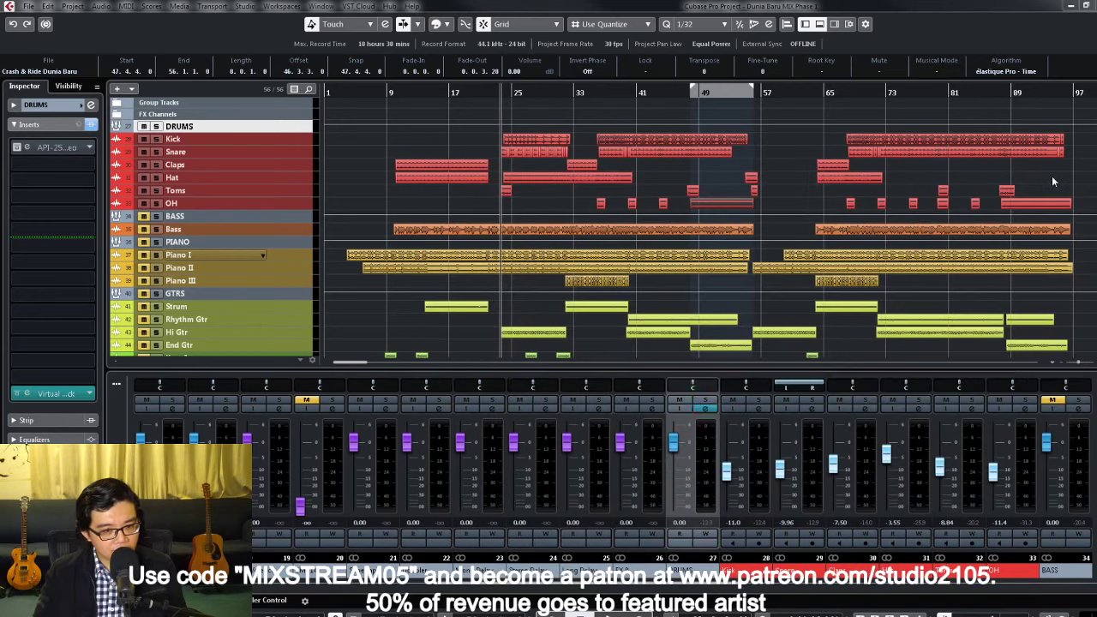
# Step: Activate the API-2500 Stereo compressor on the DRUMS group and audition the full drums through it
pyautogui.click(706, 412)
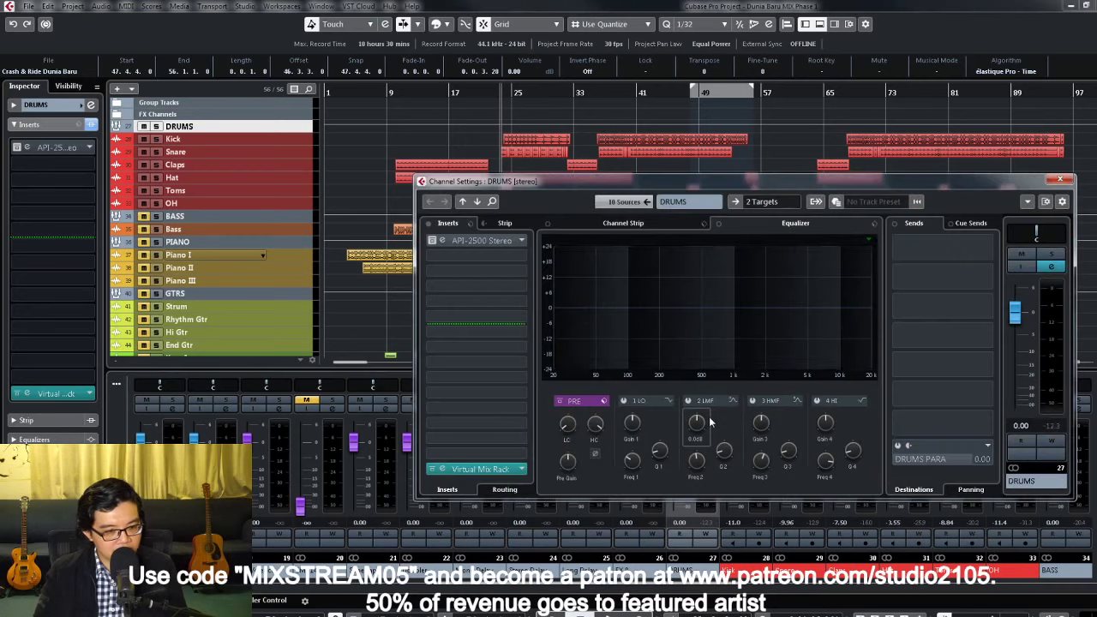
pyautogui.click(441, 243)
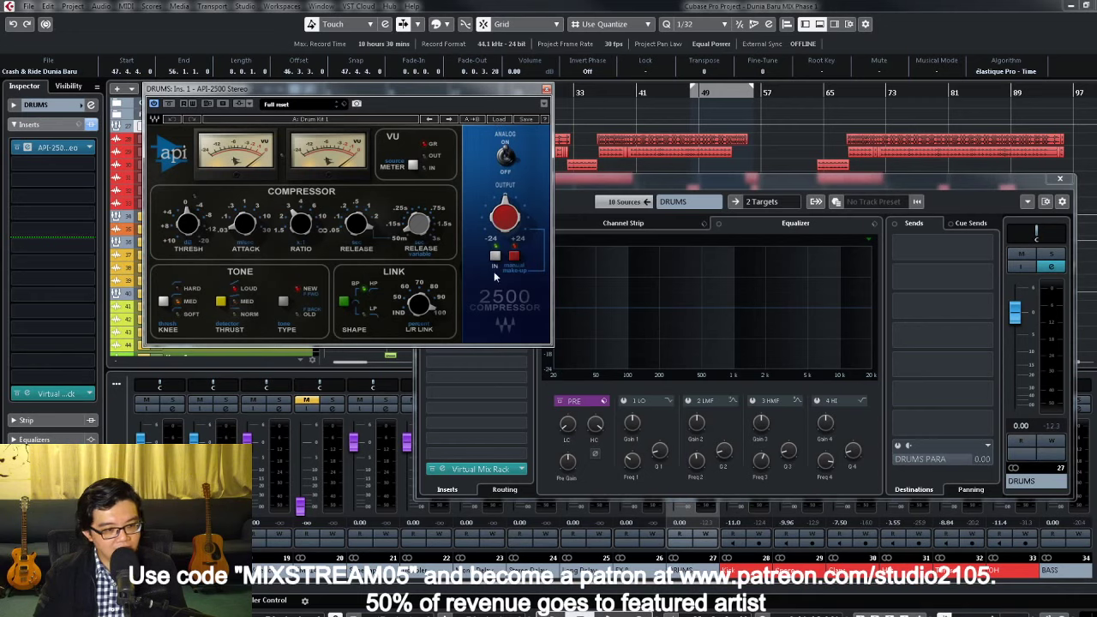
pyautogui.press('space')
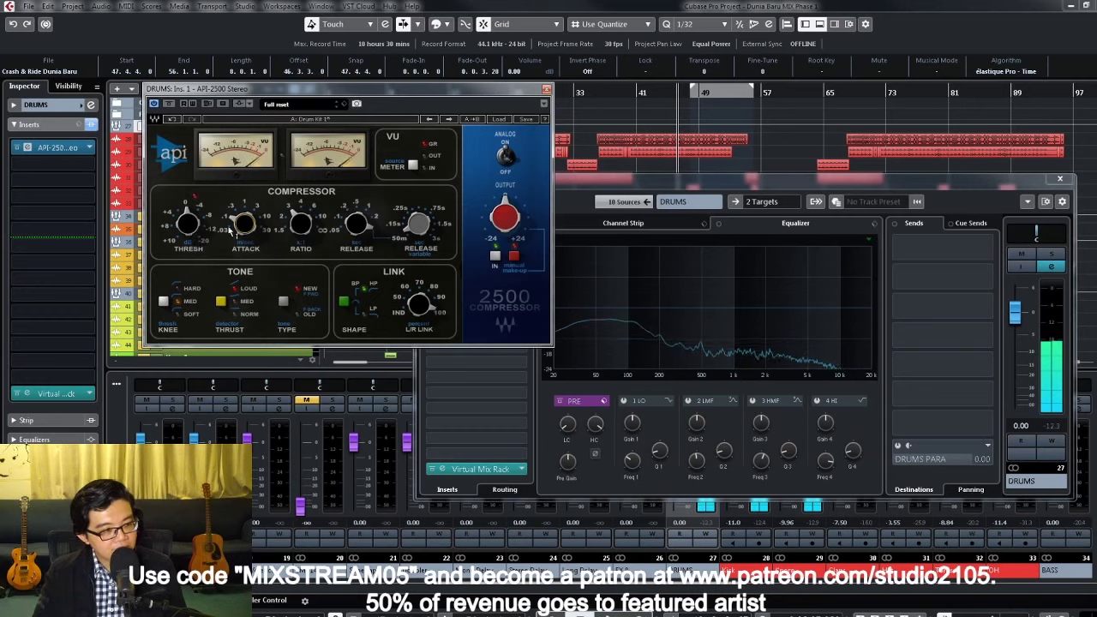
pyautogui.press('space')
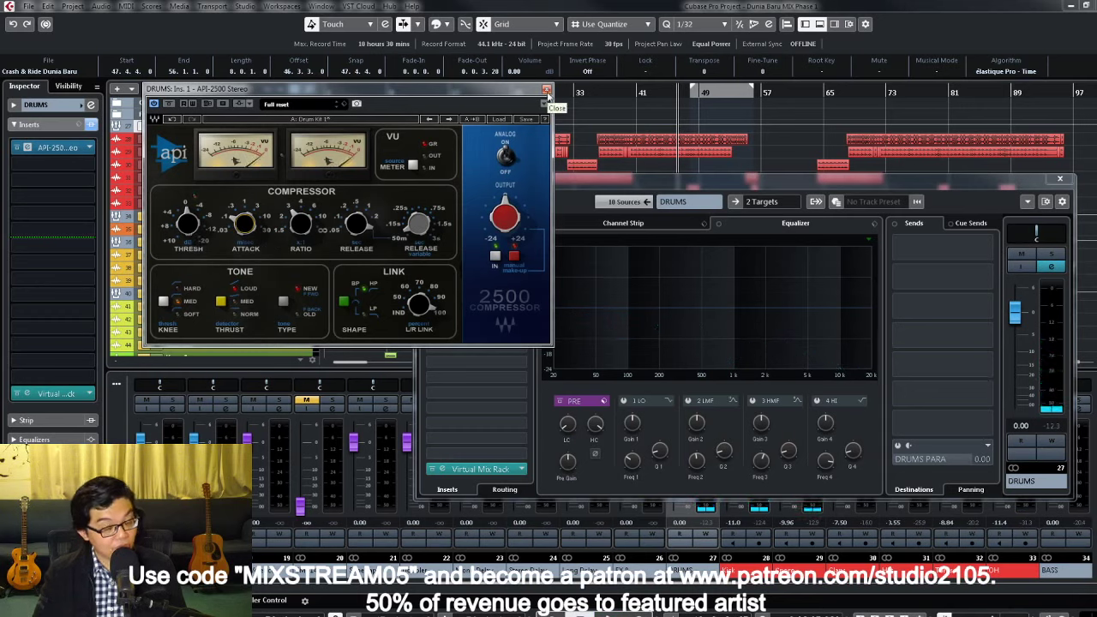
# Step: Close the API-2500 and DRUMS channel windows and play the full drums
pyautogui.click(547, 90)
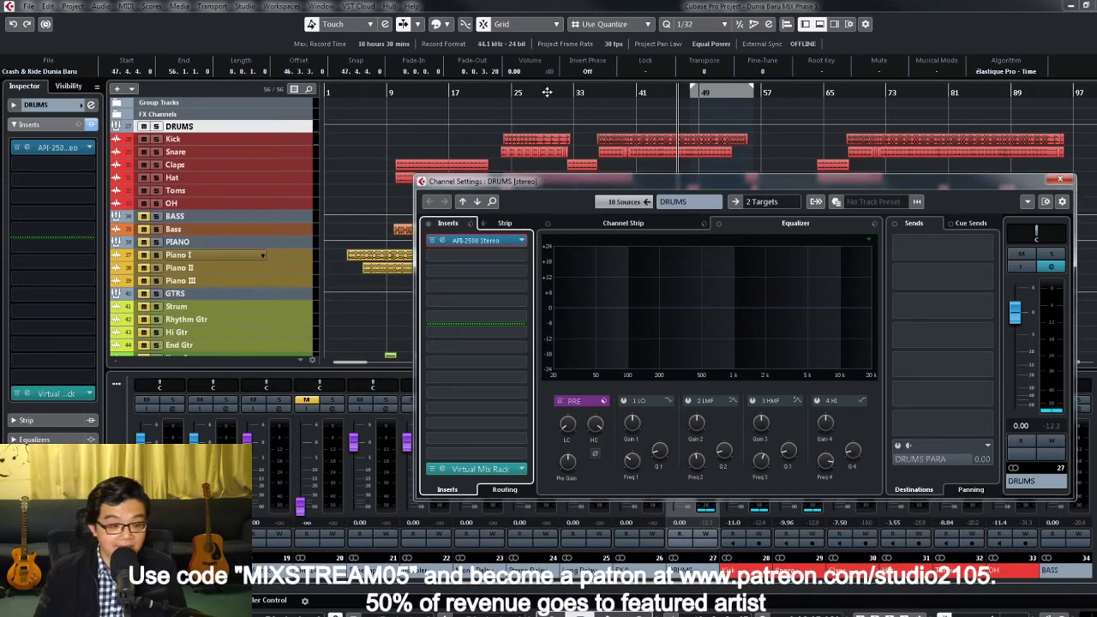
pyautogui.click(1064, 180)
pyautogui.press('space')
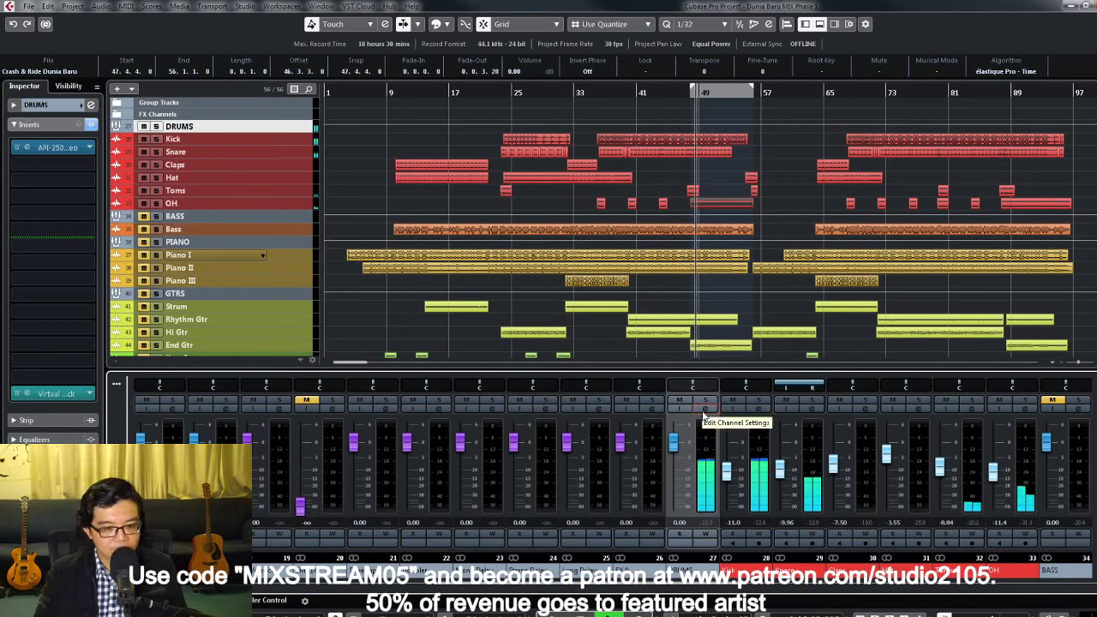
# Step: Open the REVerence plug-in from the REVerence FX channel's settings and reposition its window
pyautogui.click(280, 409)
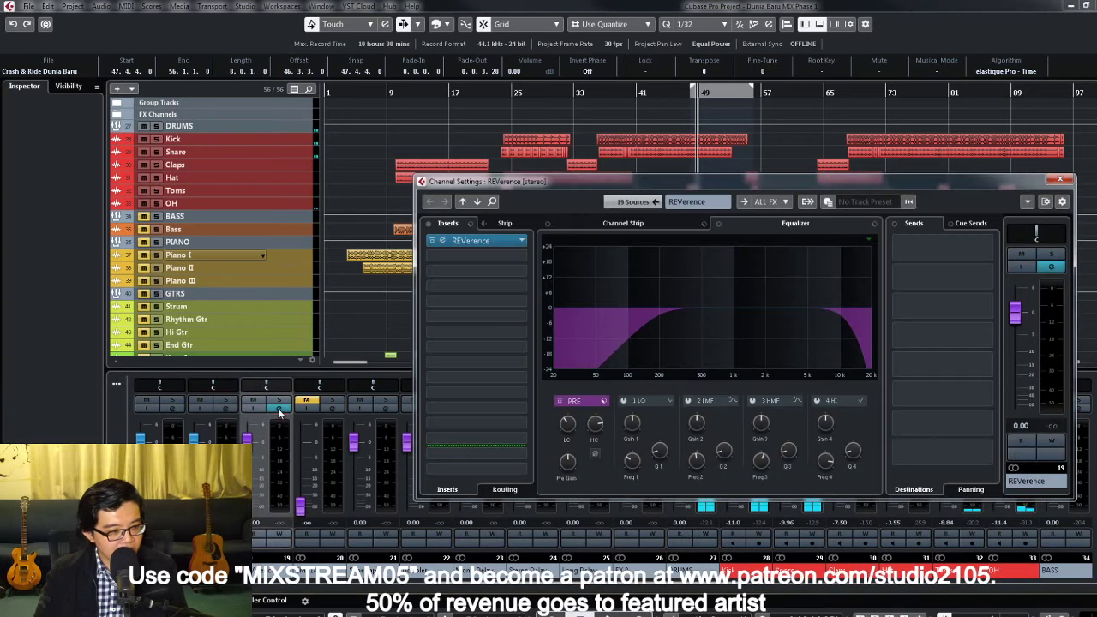
pyautogui.click(493, 241)
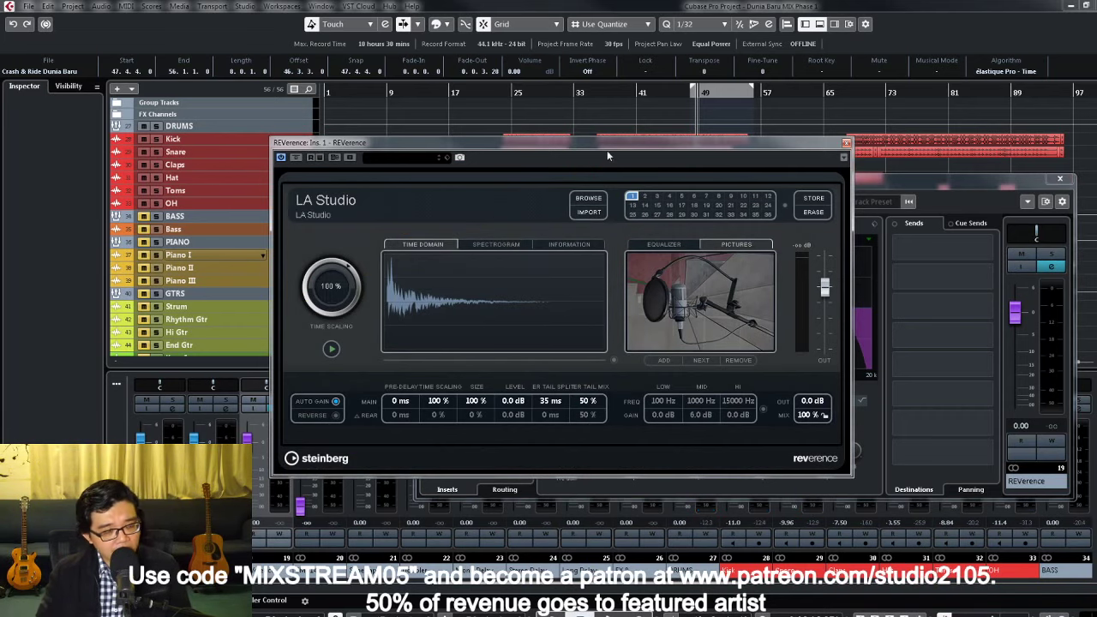
pyautogui.moveTo(569, 146); pyautogui.dragTo(554, 130)
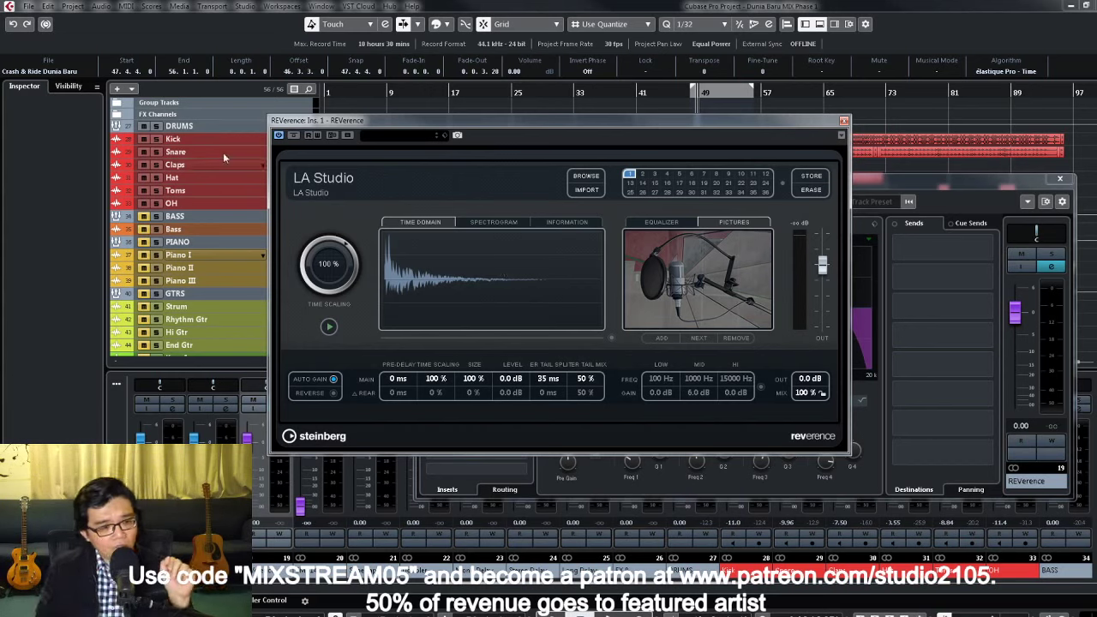
# Step: Start importing an impulse response into REVerence and browse the computer's drives for the file
pyautogui.click(586, 190)
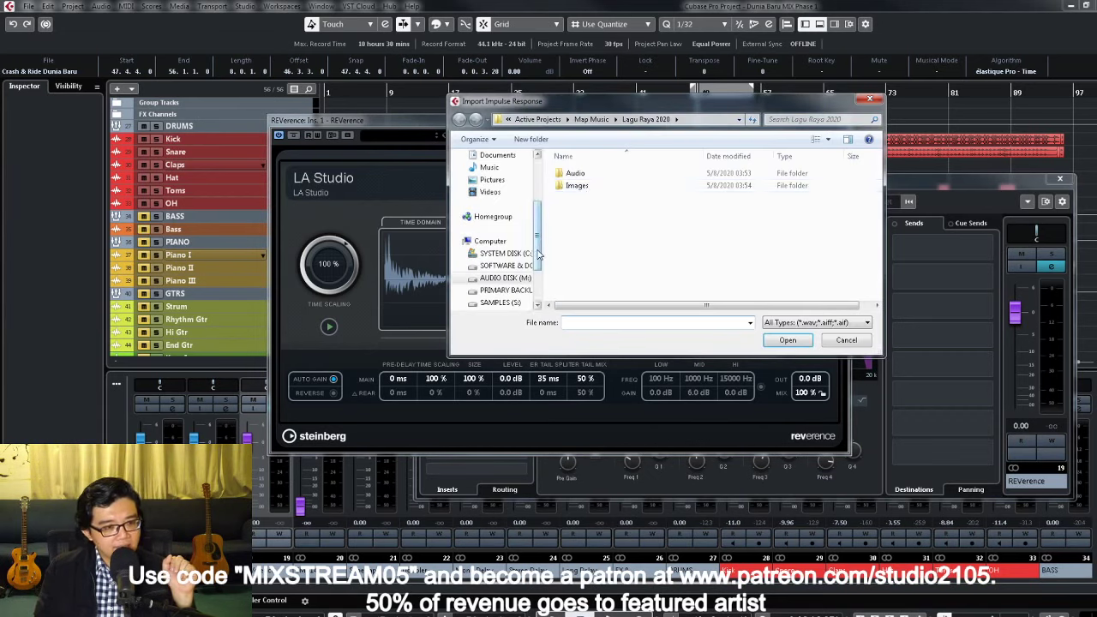
pyautogui.scroll(-2, 539, 254)
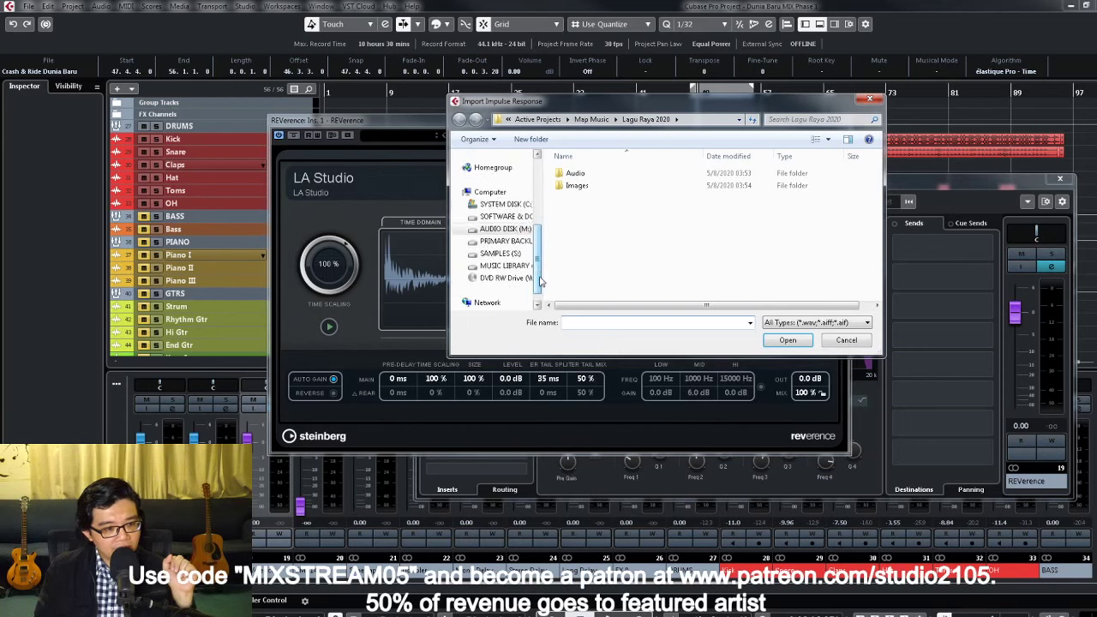
# Step: Browse the impulse response import to SOFTWARE & DOCUMENTS (D:) > Software > VST FX > SIR > Impulse Responses
pyautogui.click(511, 222)
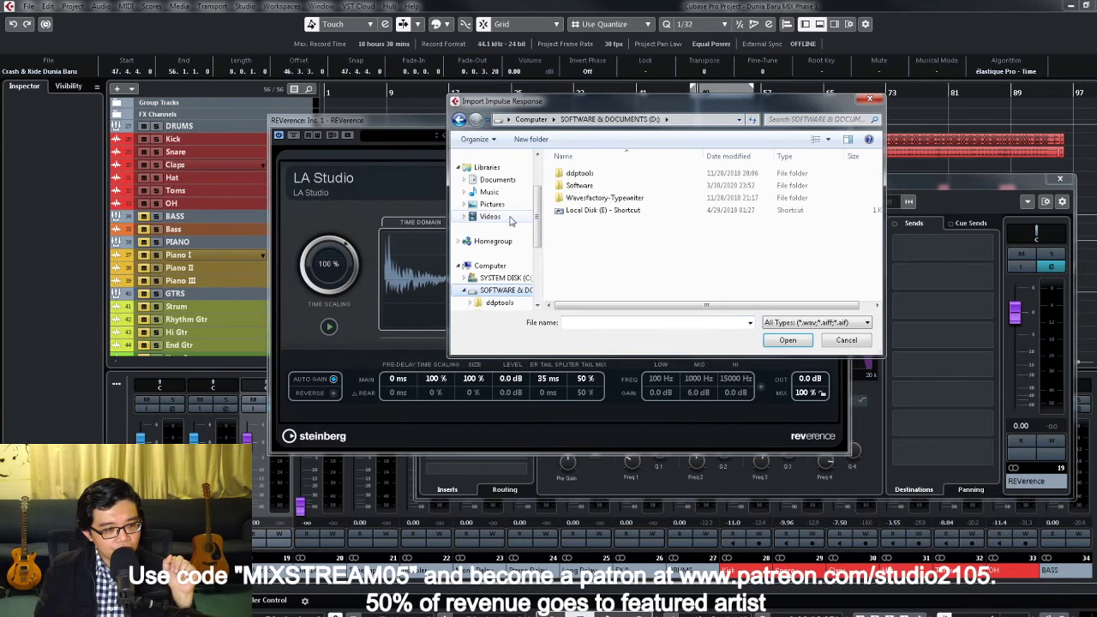
pyautogui.doubleClick(588, 186)
pyautogui.scroll(-1, 589, 195)
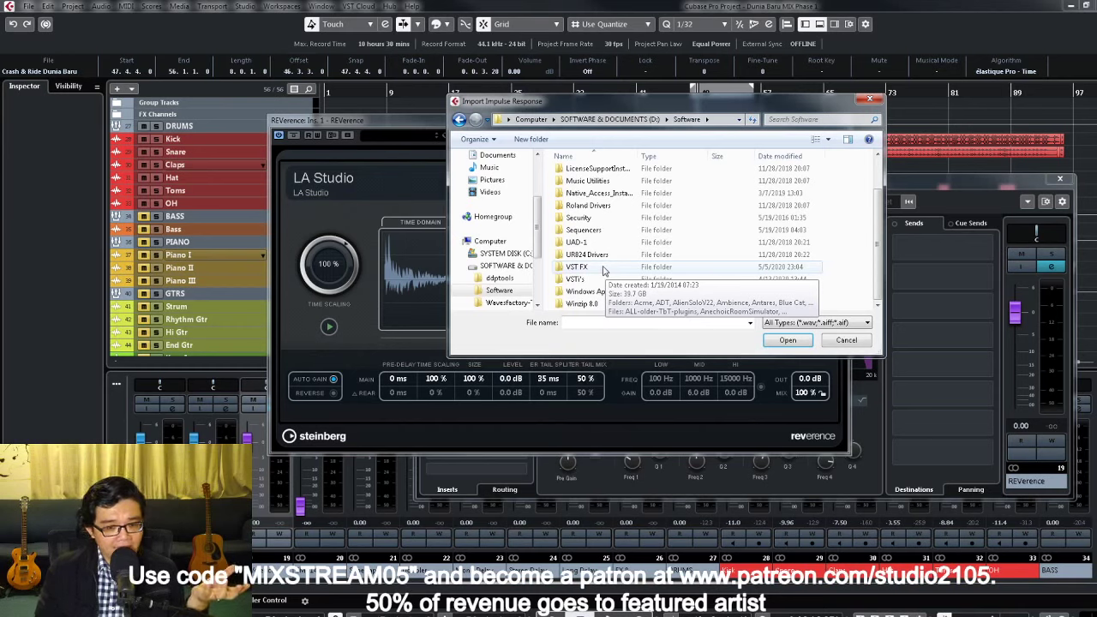
pyautogui.doubleClick(604, 267)
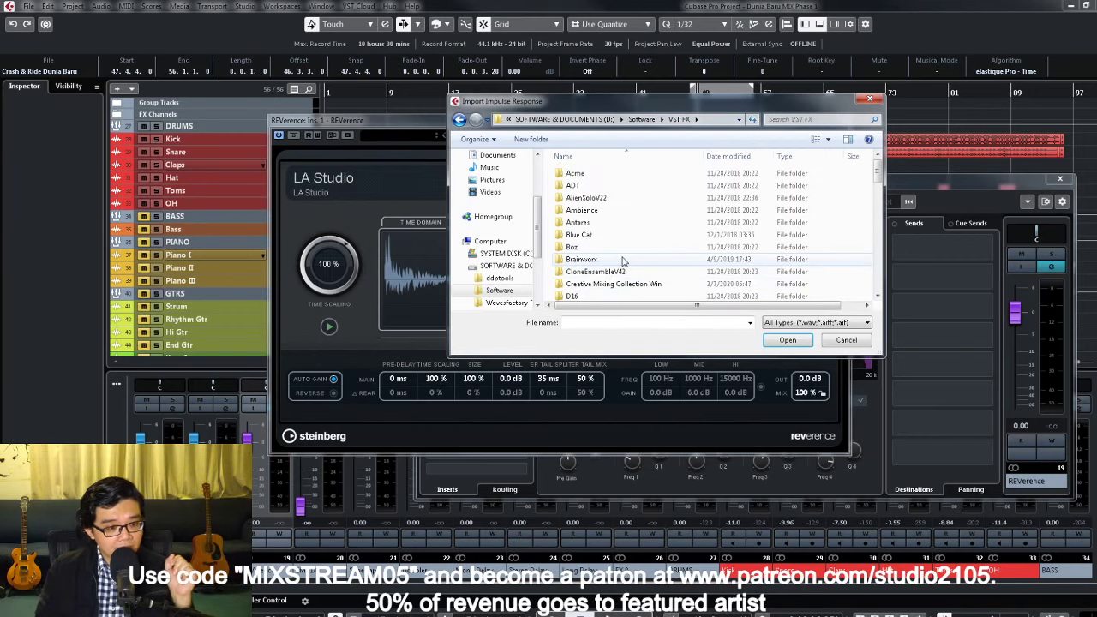
pyautogui.scroll(-5, 626, 257)
pyautogui.scroll(-5, 626, 258)
pyautogui.doubleClick(617, 271)
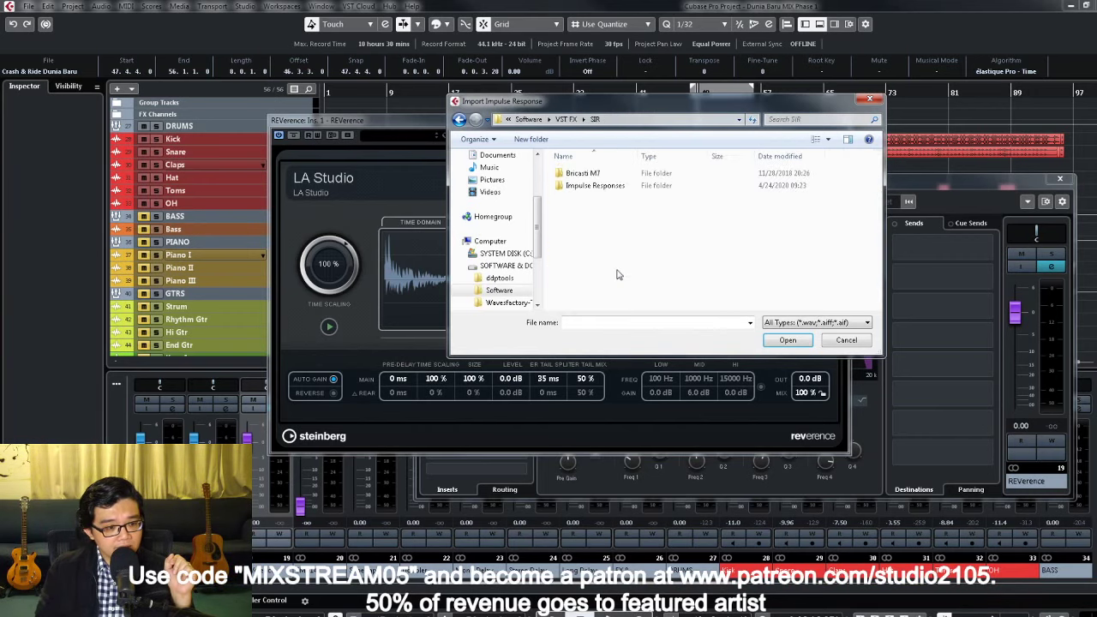
pyautogui.doubleClick(594, 187)
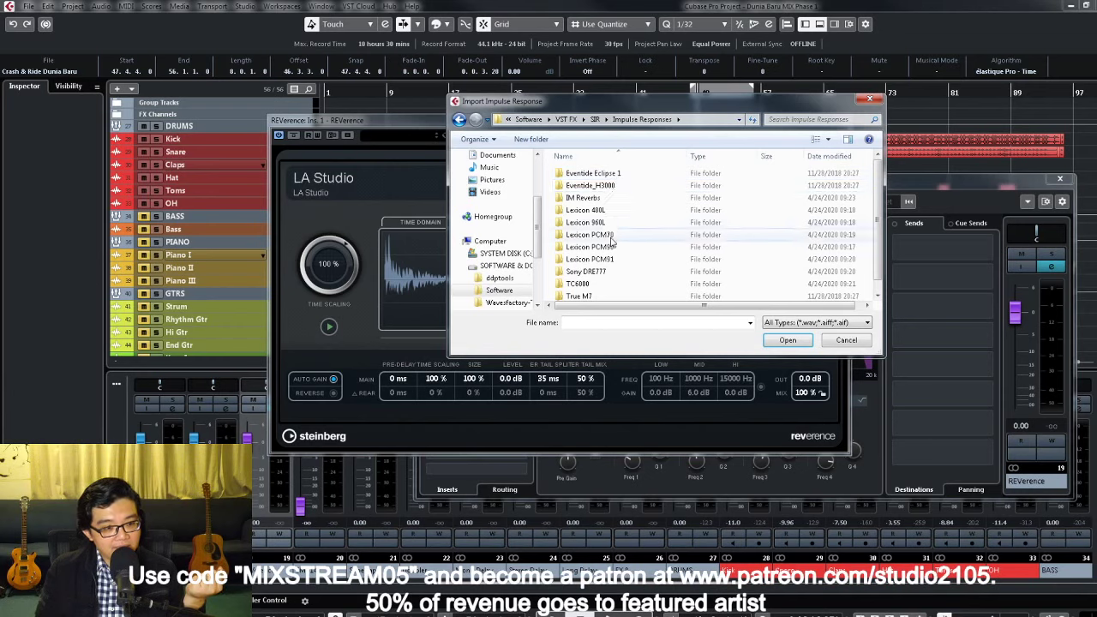
# Step: Import the Lex480L Large Wood Room impulse from the Lexicon 480L folder into REVerence and close the plug-in and channel settings
pyautogui.scroll(-1, 614, 256)
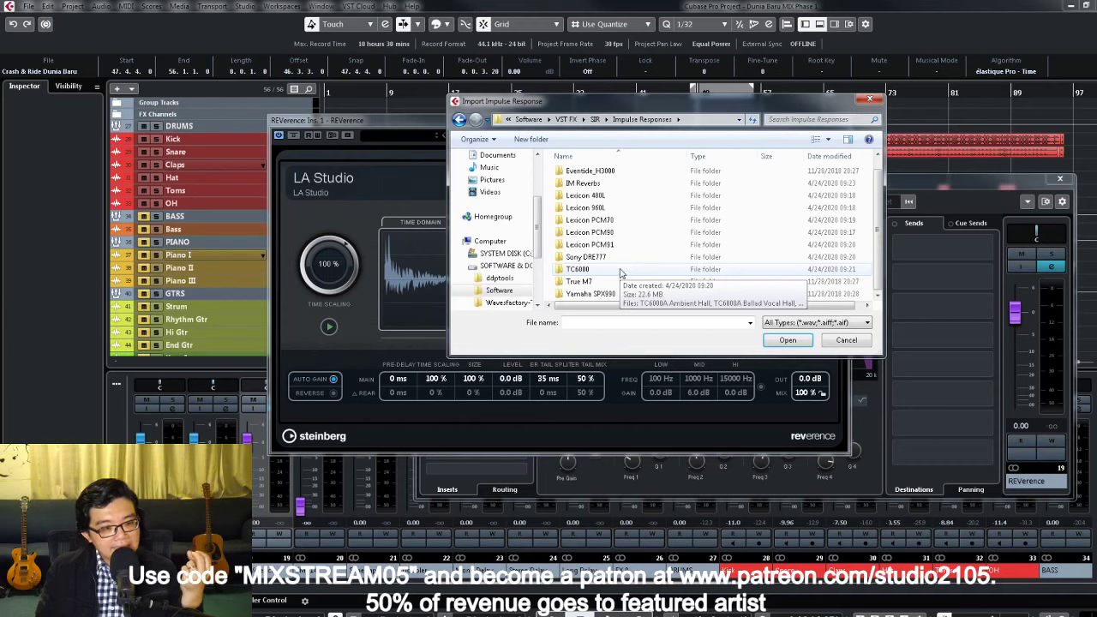
pyautogui.doubleClick(622, 195)
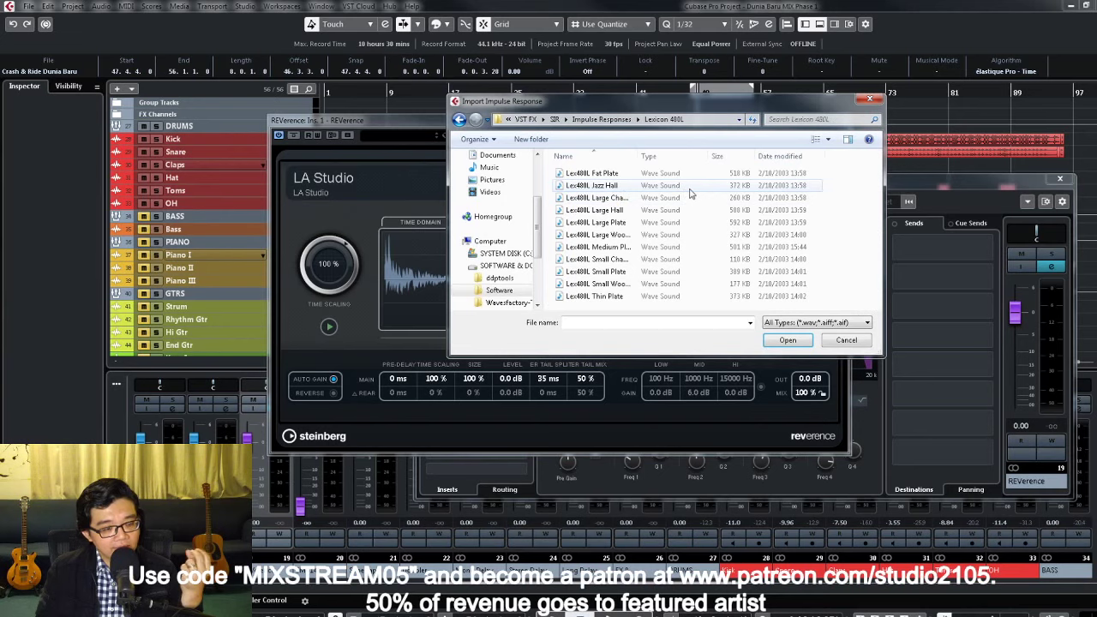
pyautogui.moveTo(636, 156); pyautogui.dragTo(683, 157)
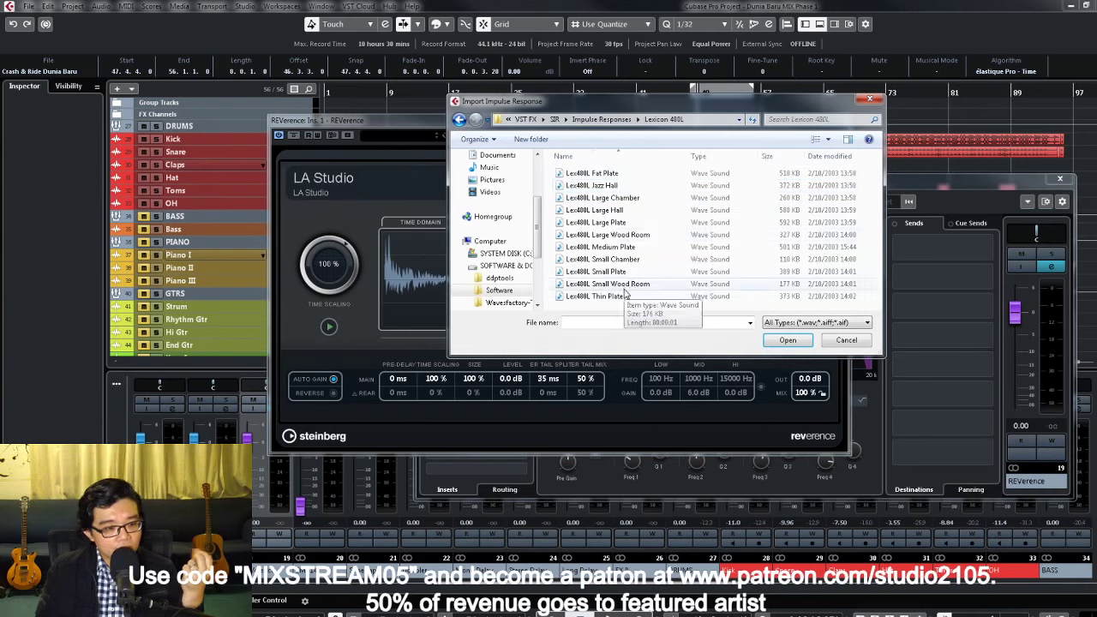
pyautogui.doubleClick(632, 237)
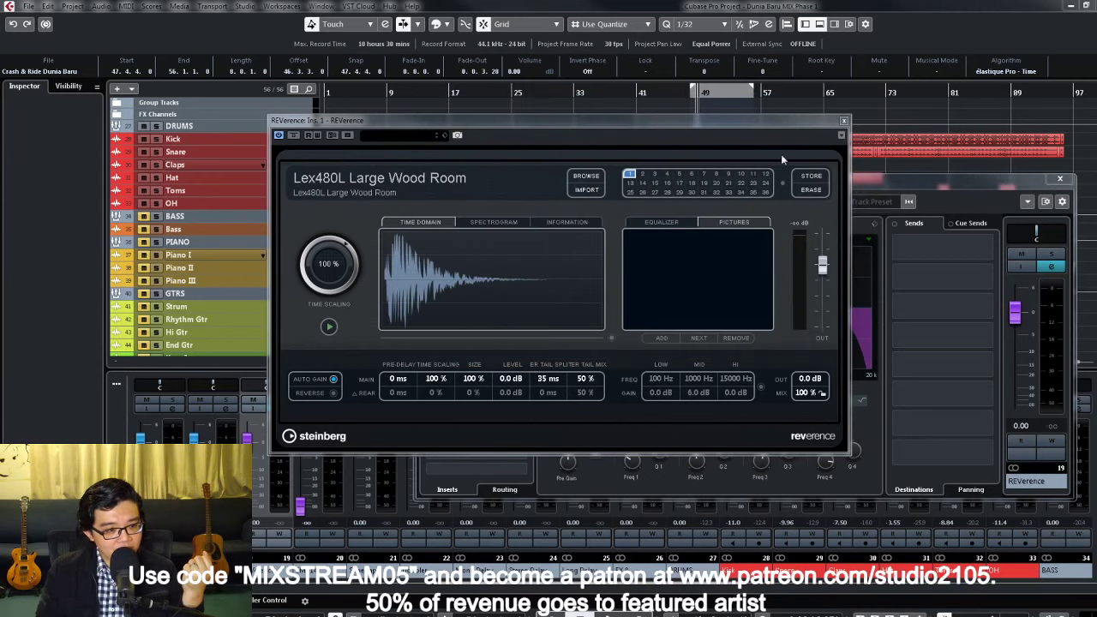
pyautogui.click(843, 120)
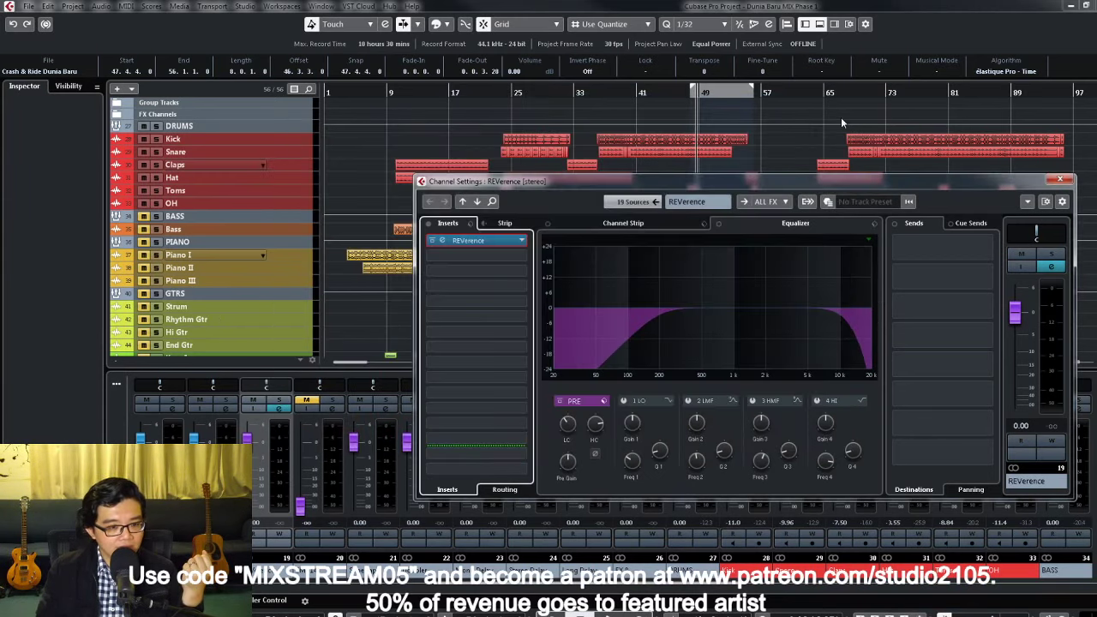
pyautogui.click(1058, 180)
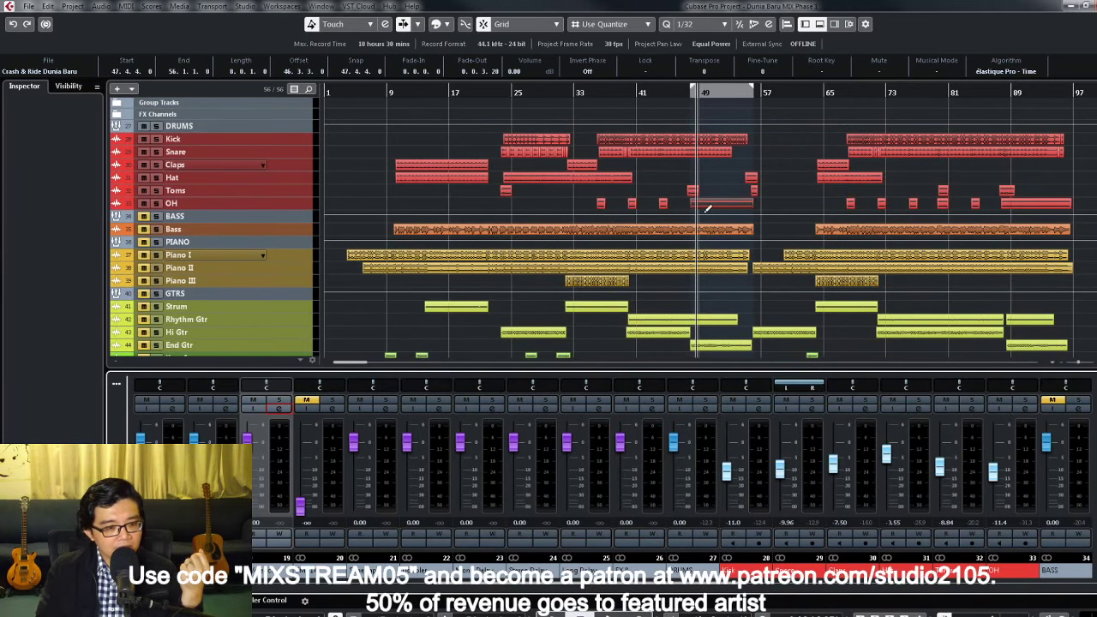
# Step: Add a send to the REVerence effect on the DRUMS group channel and activate it
pyautogui.press('KP_Subtract')
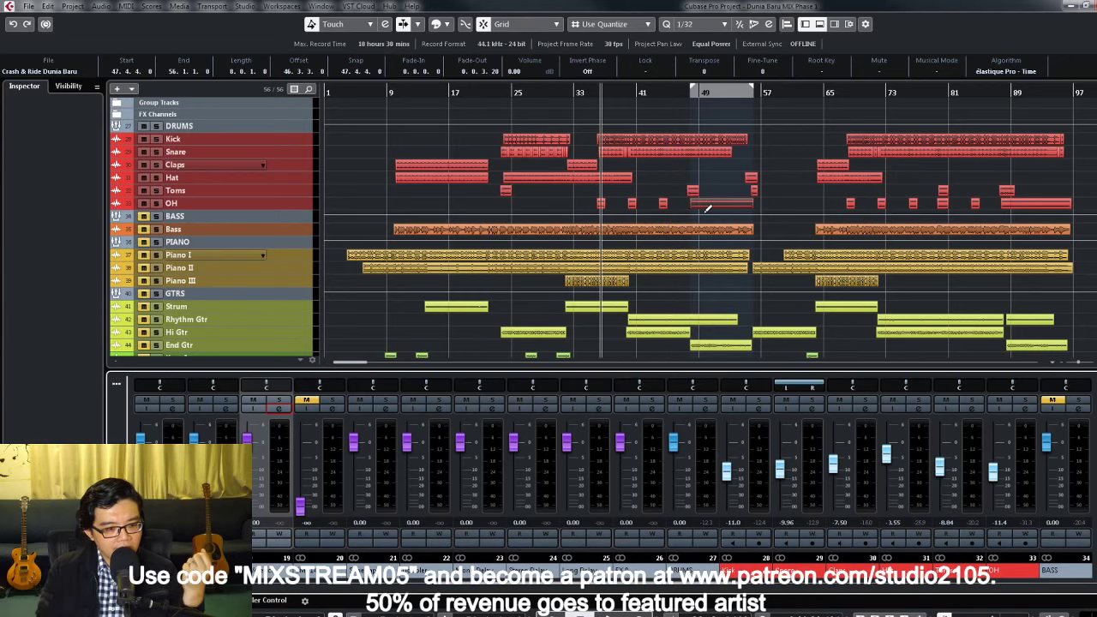
pyautogui.click(699, 412)
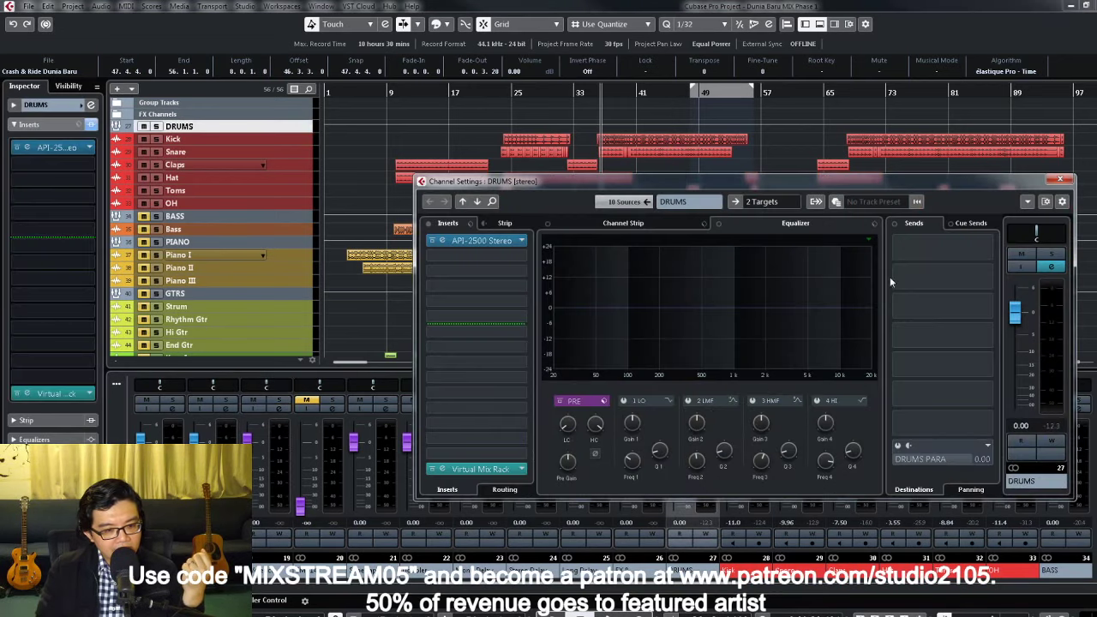
pyautogui.click(986, 251)
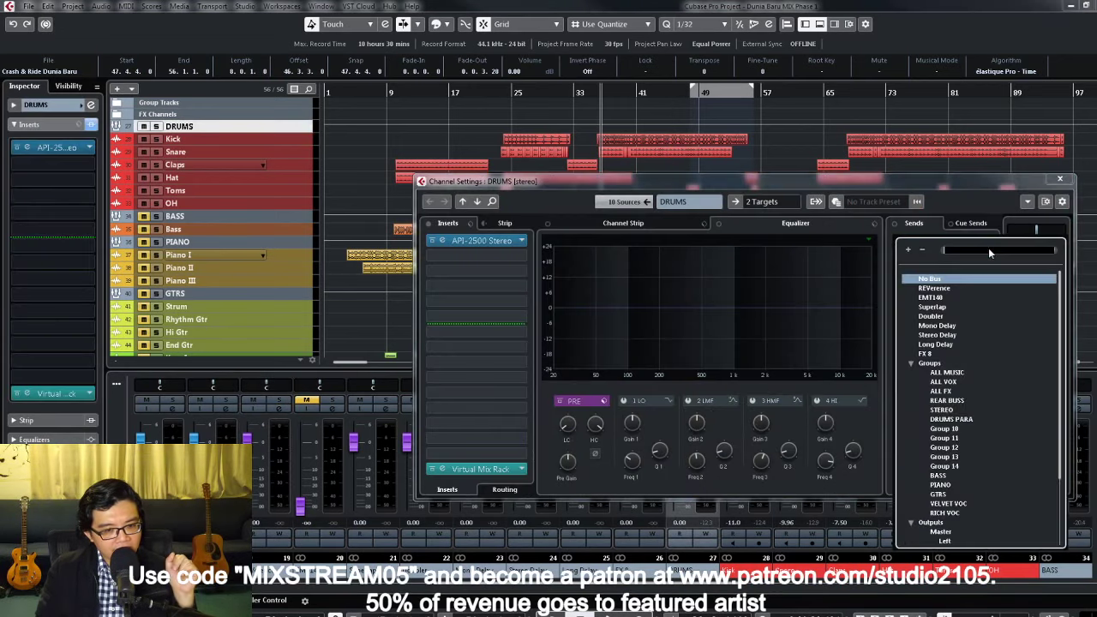
pyautogui.click(939, 289)
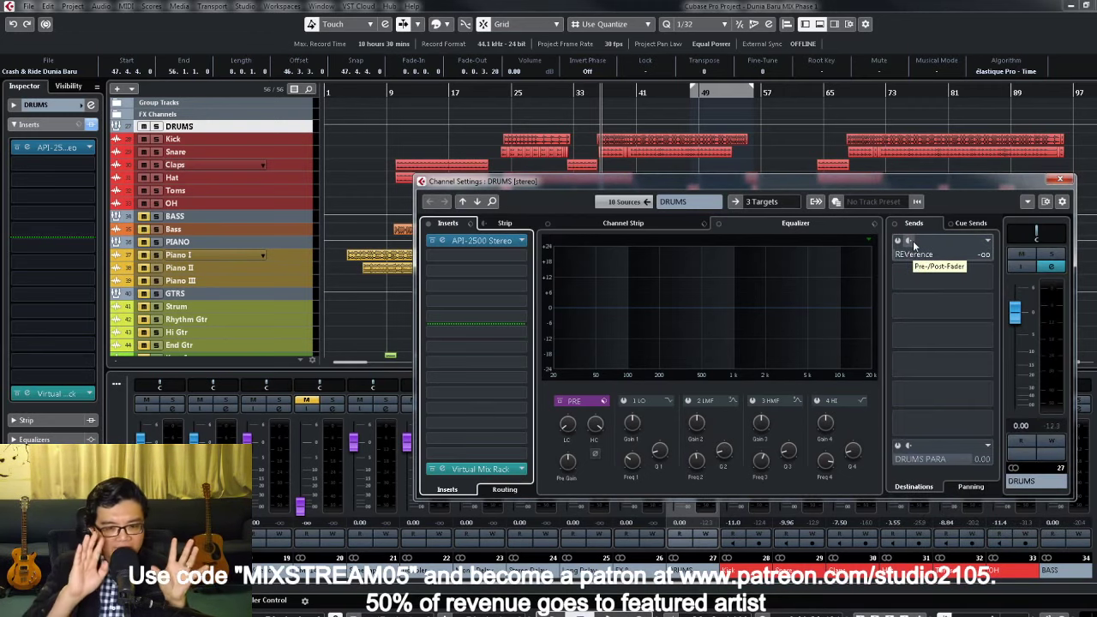
pyautogui.click(898, 242)
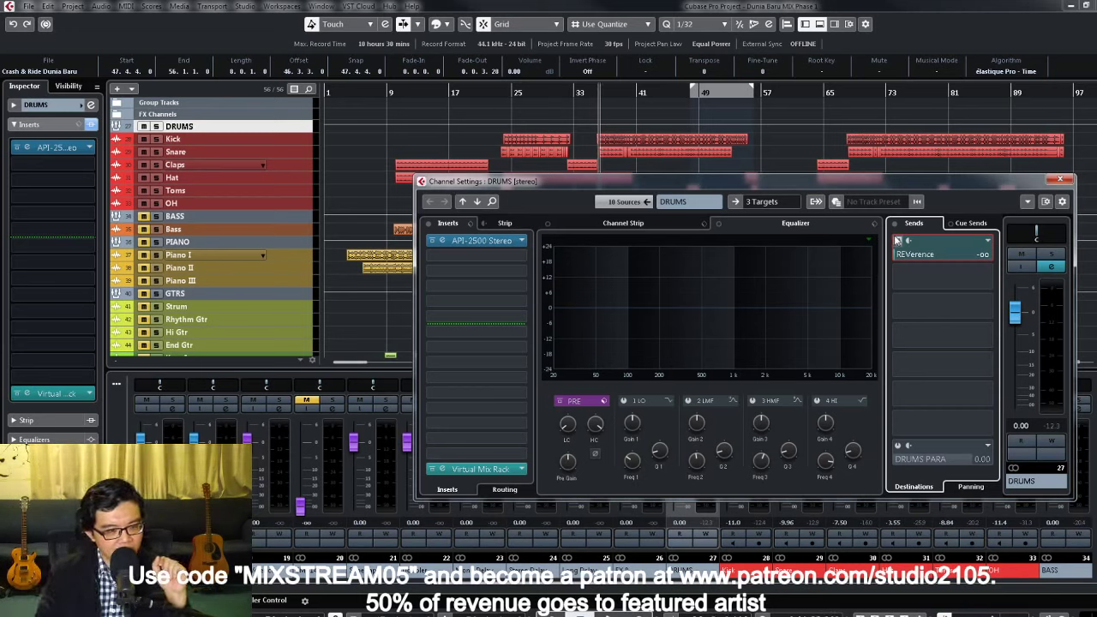
# Step: Set the DRUMS group's REVerence send level to about -18.4 dB during playback, comparing with the send bypassed, and close the channel settings
pyautogui.press('space')
pyautogui.moveTo(901, 254); pyautogui.dragTo(960, 253)
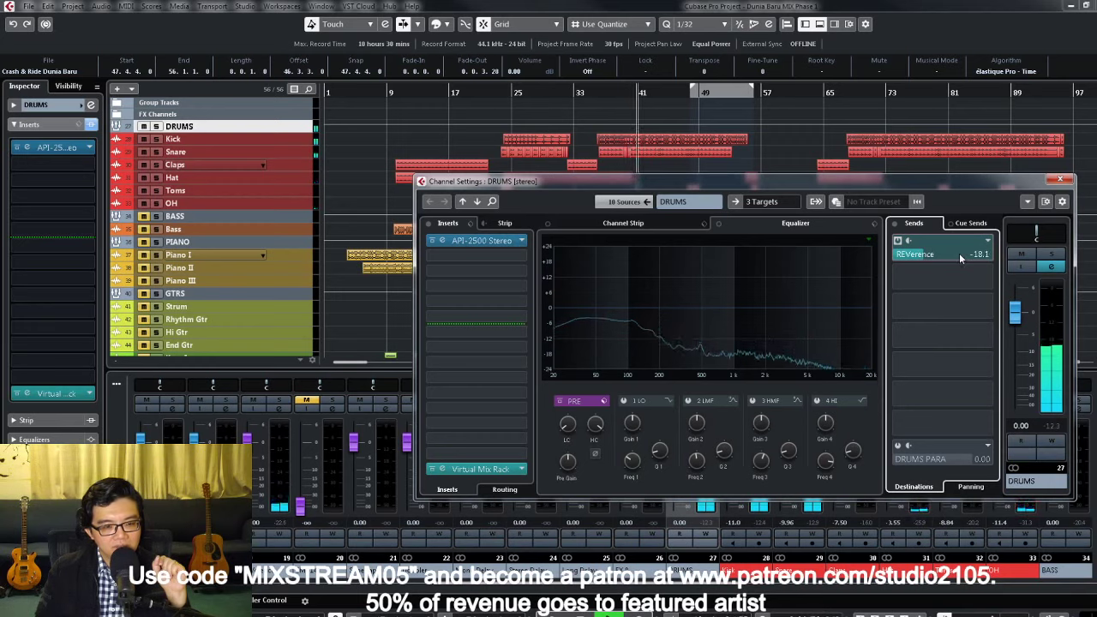
pyautogui.click(898, 246)
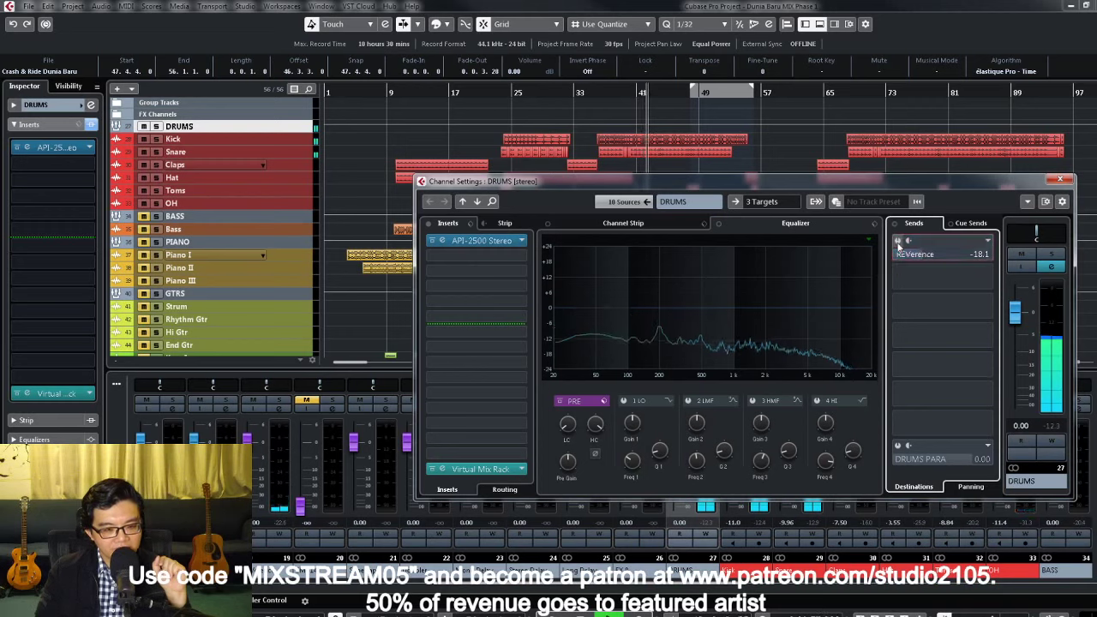
pyautogui.click(898, 246)
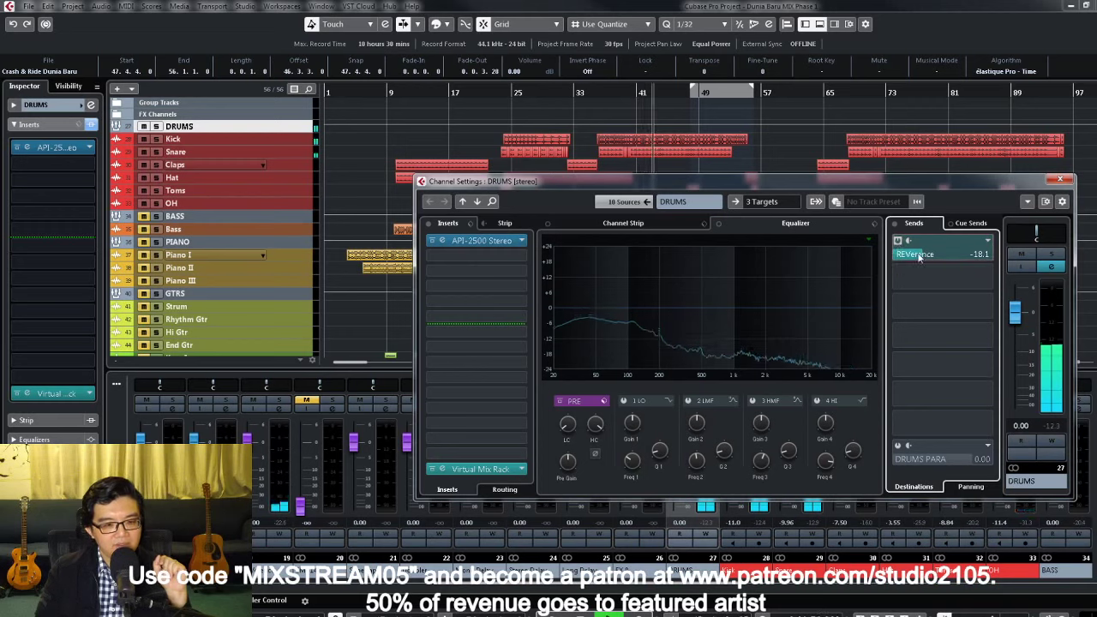
pyautogui.scroll(-1, 917, 254)
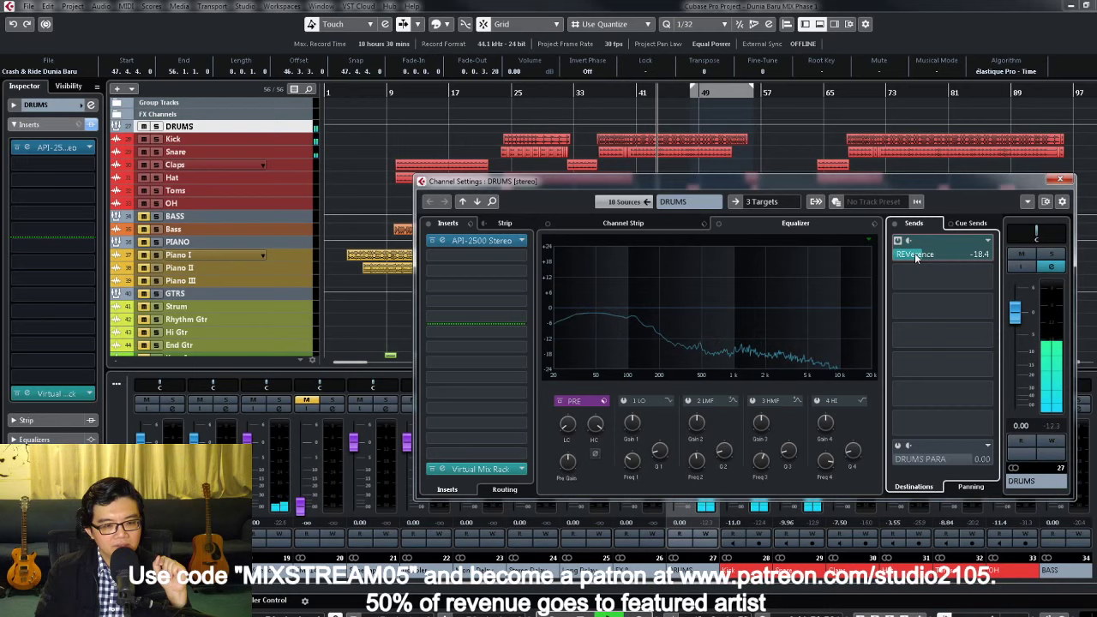
pyautogui.click(1062, 183)
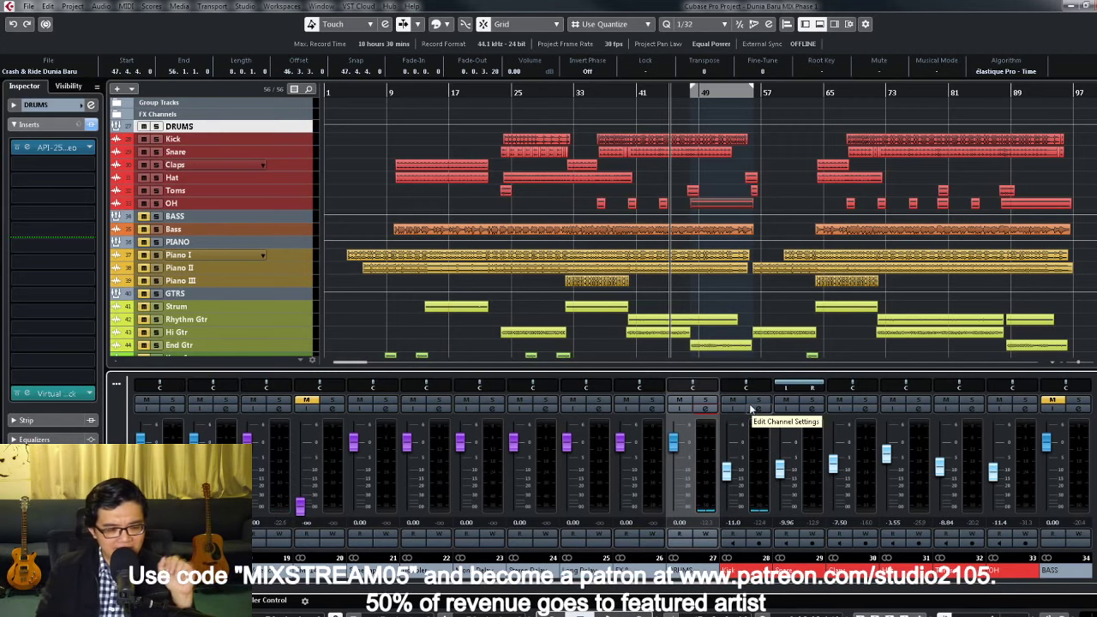
# Step: Enable EQ band 2 on the REVerence channel, sweep it with a boost, and make a narrow cut of about 6 dB near 1 kHz
pyautogui.click(279, 409)
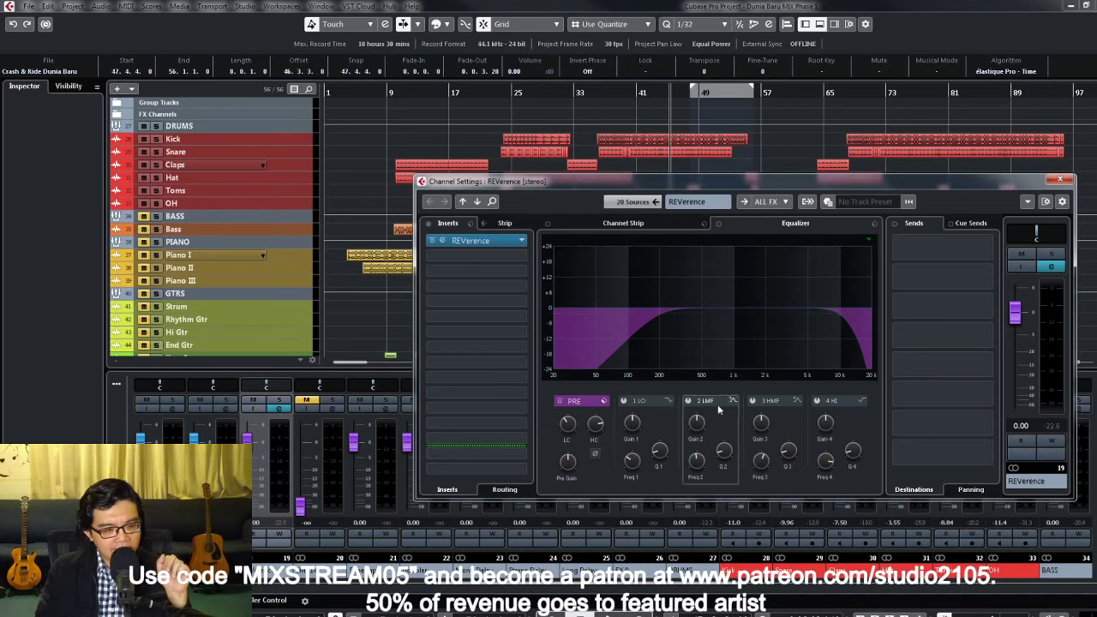
pyautogui.click(687, 400)
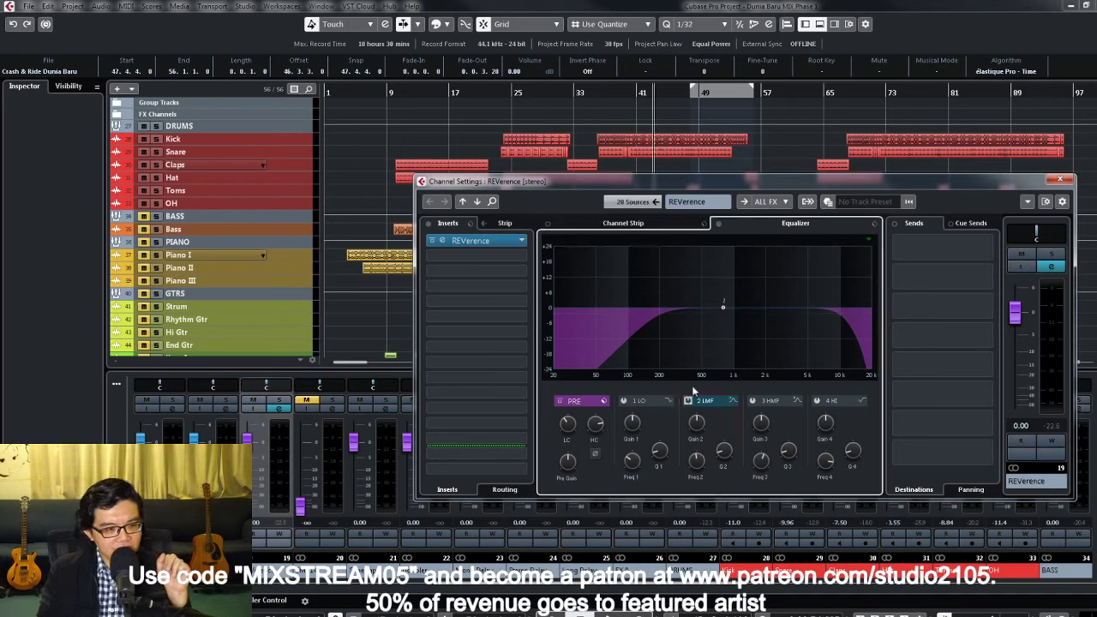
pyautogui.press('space')
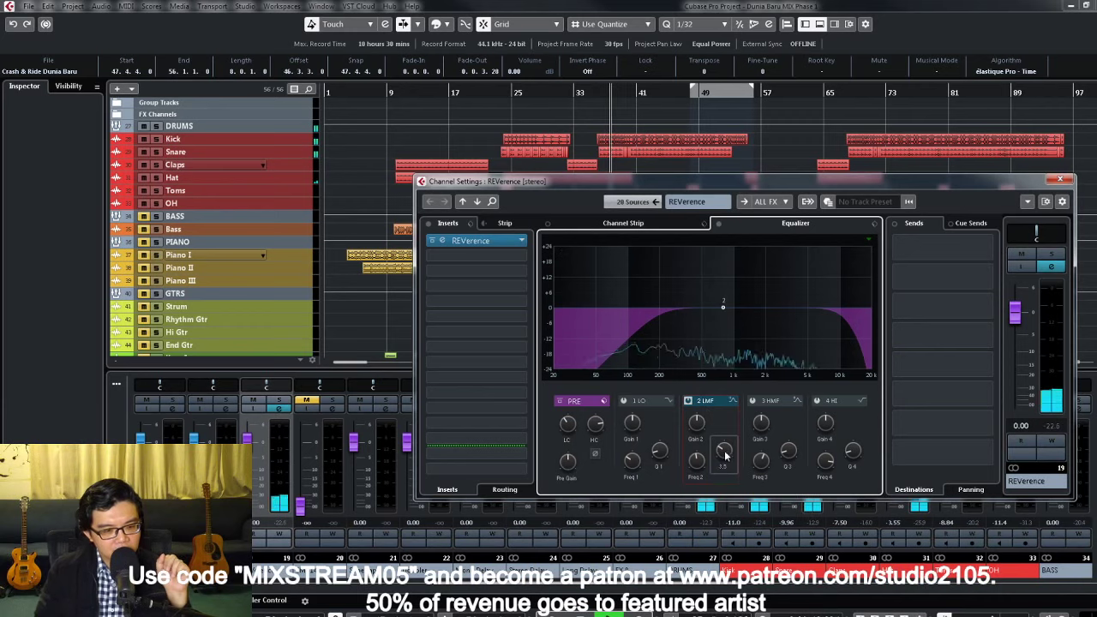
pyautogui.moveTo(722, 307); pyautogui.dragTo(735, 260)
pyautogui.moveTo(695, 432)
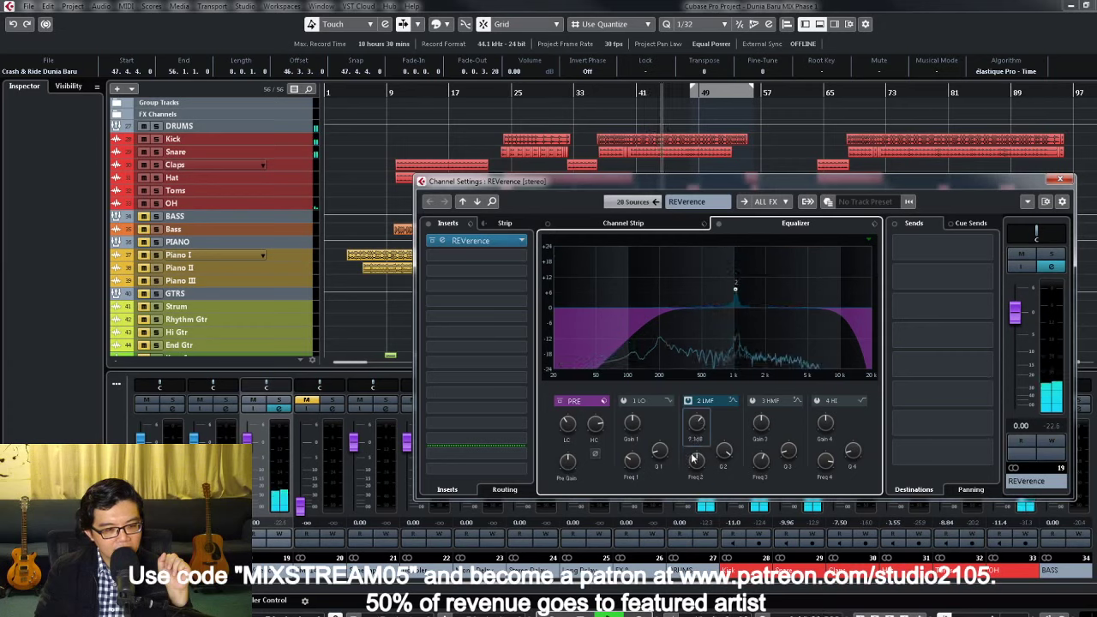
pyautogui.moveTo(694, 431); pyautogui.dragTo(695, 415)
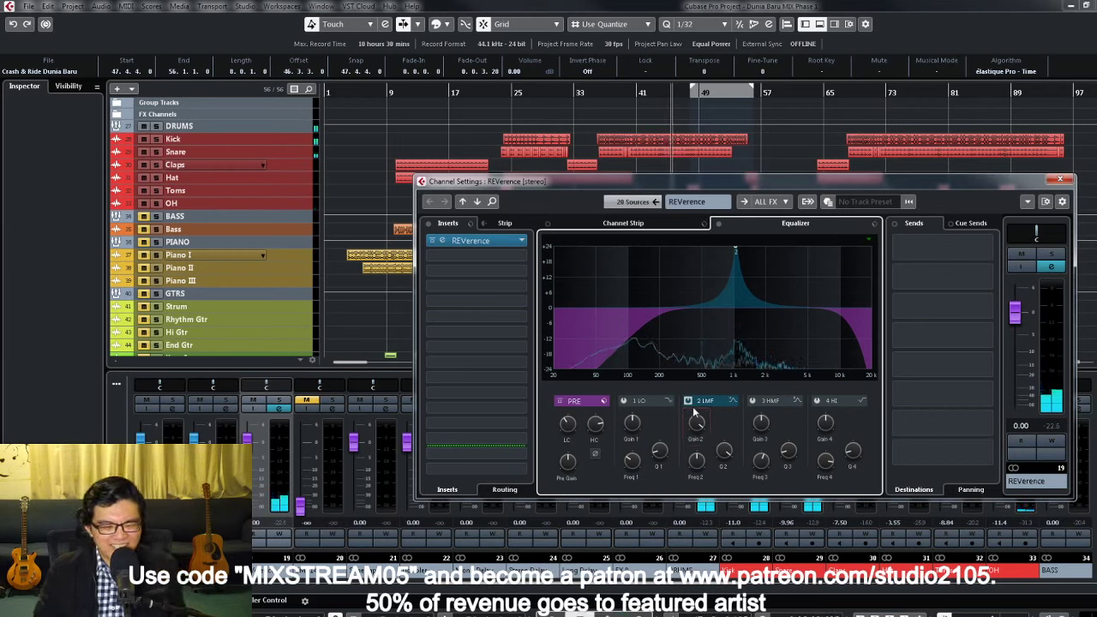
pyautogui.moveTo(696, 424); pyautogui.dragTo(705, 510)
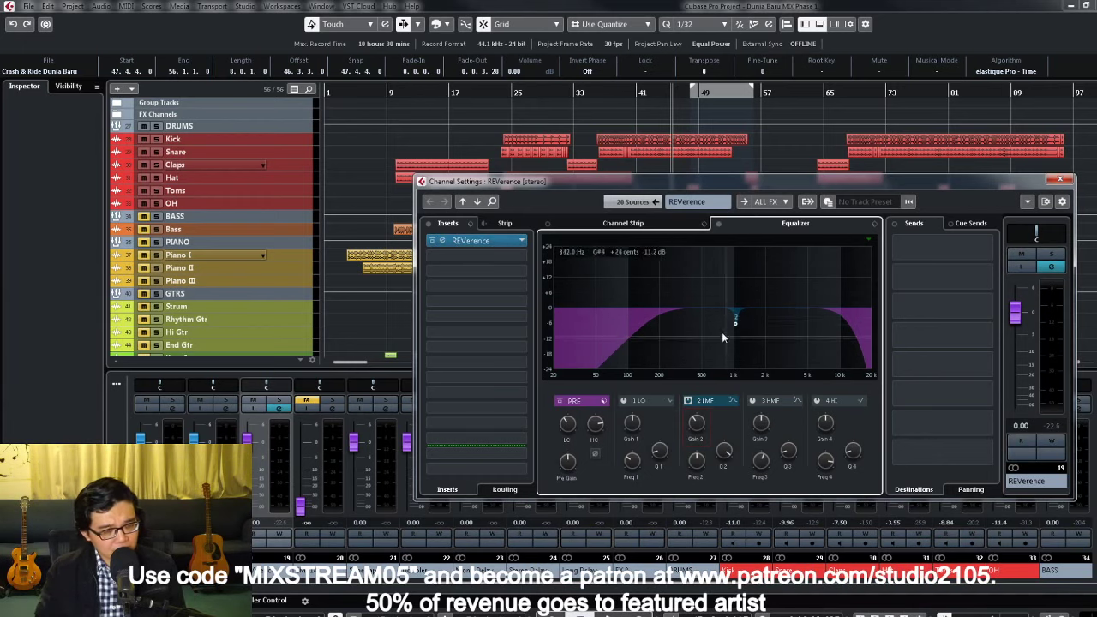
pyautogui.click(1061, 180)
# Step: Audition the drums from around bar 36 and unmute the BASS group and the Bass track
pyautogui.click(598, 92)
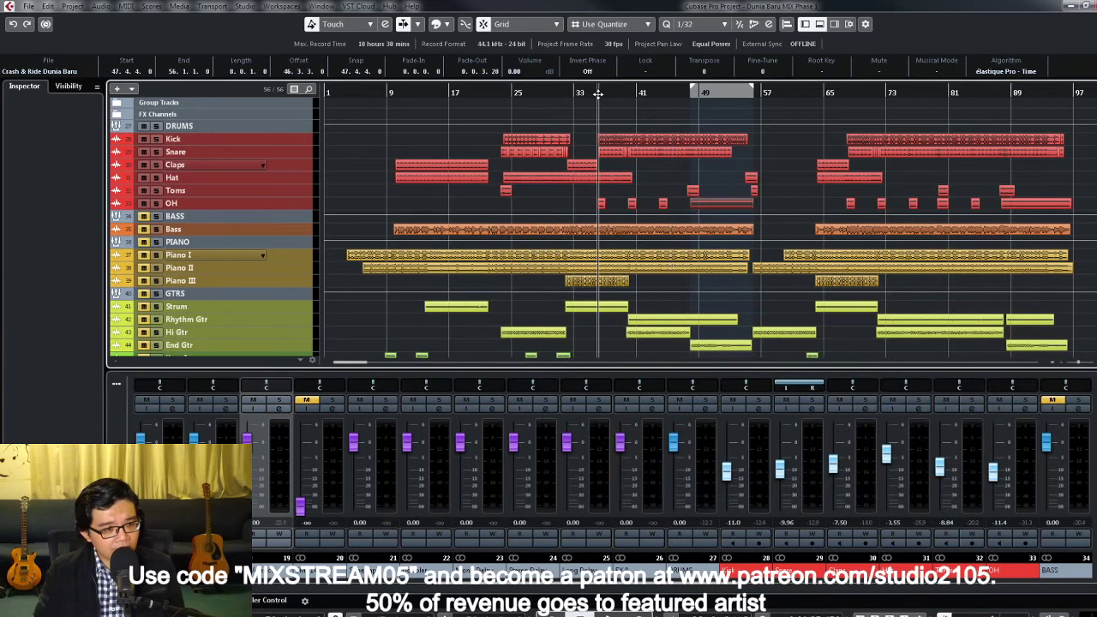
pyautogui.press('space')
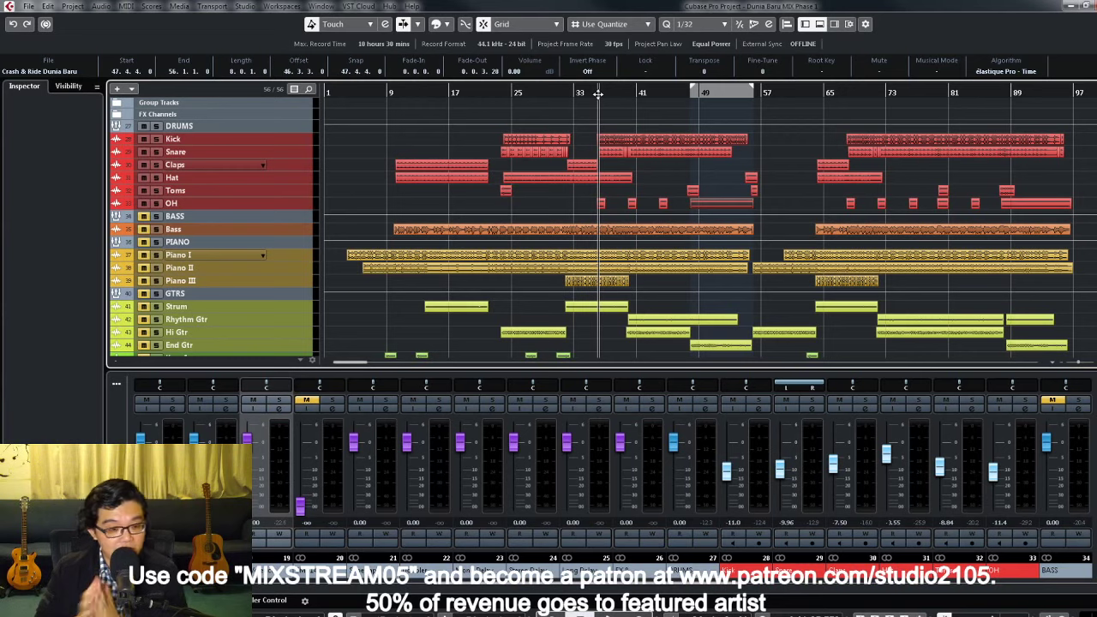
pyautogui.scroll(-3, 744, 592)
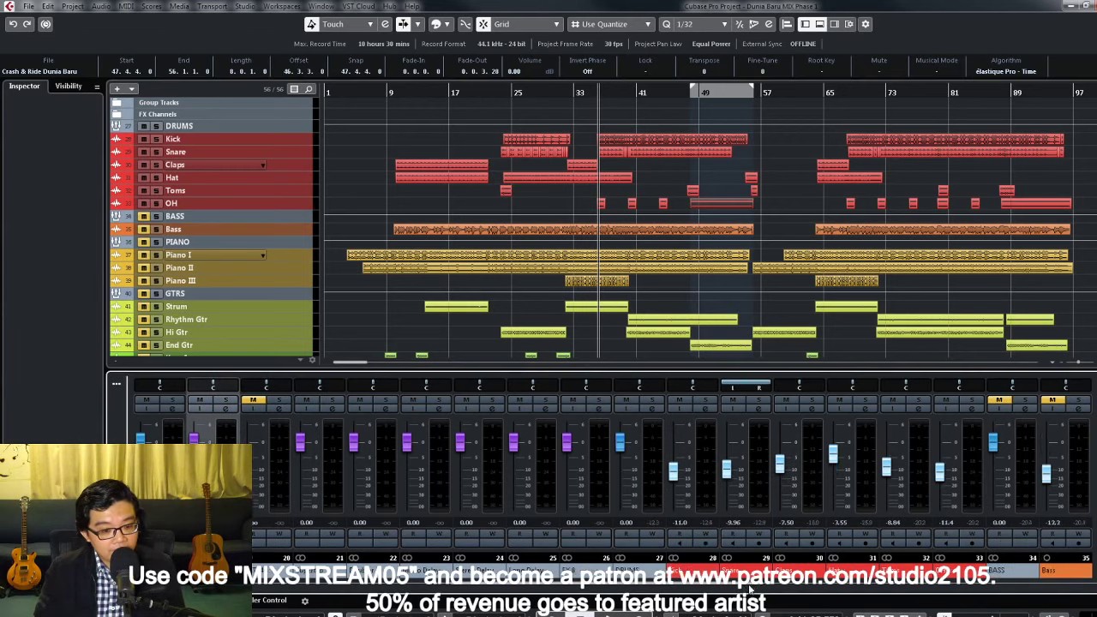
pyautogui.click(892, 400)
pyautogui.click(946, 400)
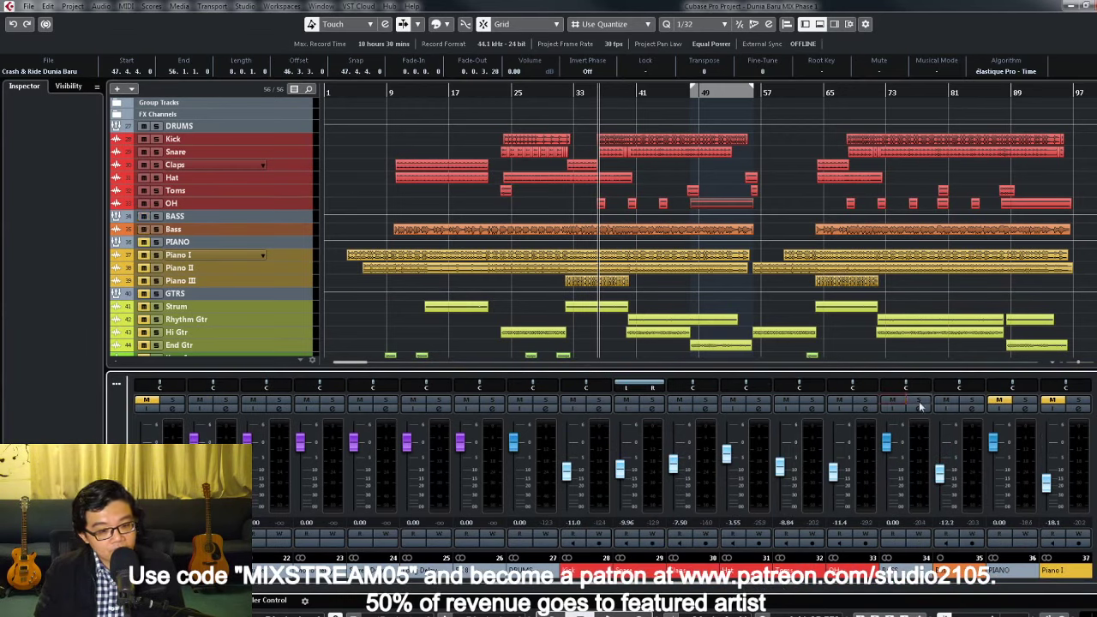
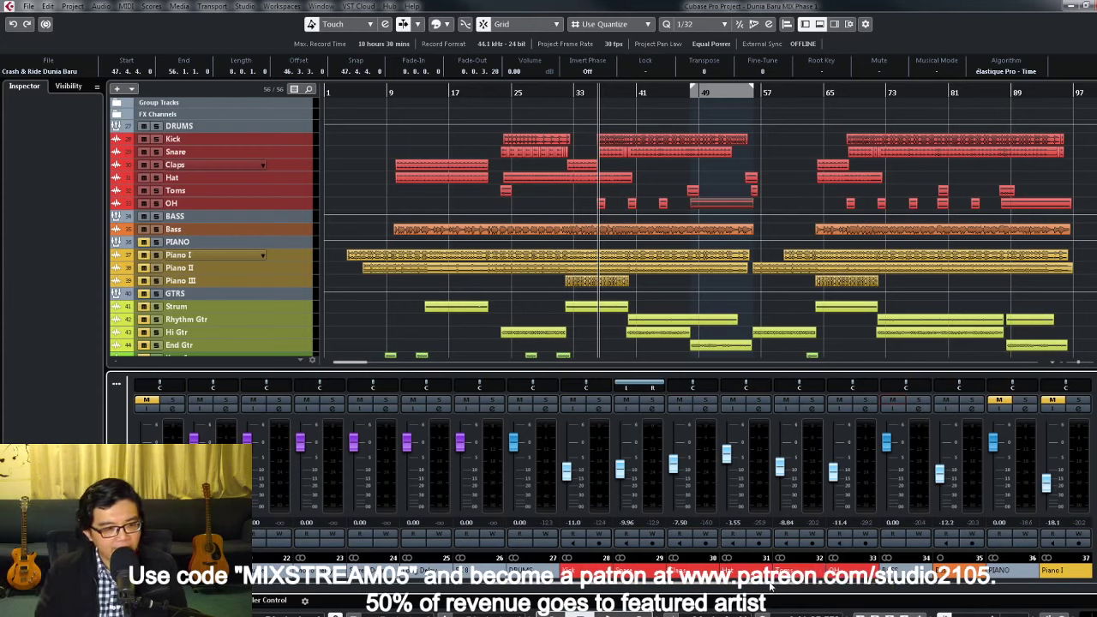
# Step: Load the FX chain preset MIX VCC-VTM4KE-DRUMS into the Bass channel's inserts and close its channel settings
pyautogui.click(962, 412)
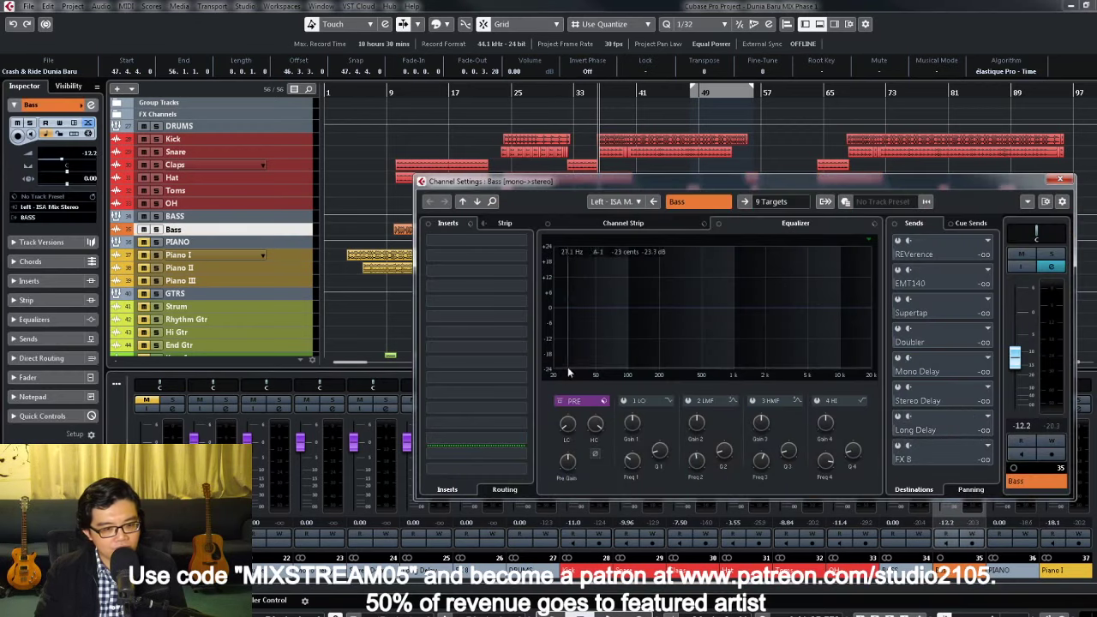
pyautogui.click(469, 224)
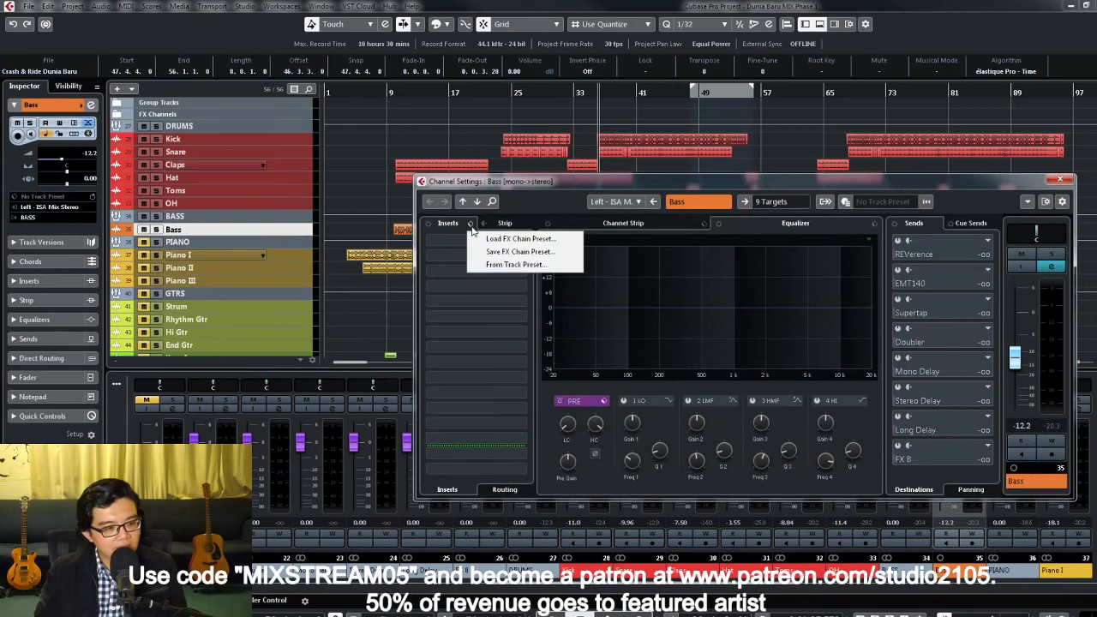
pyautogui.click(498, 238)
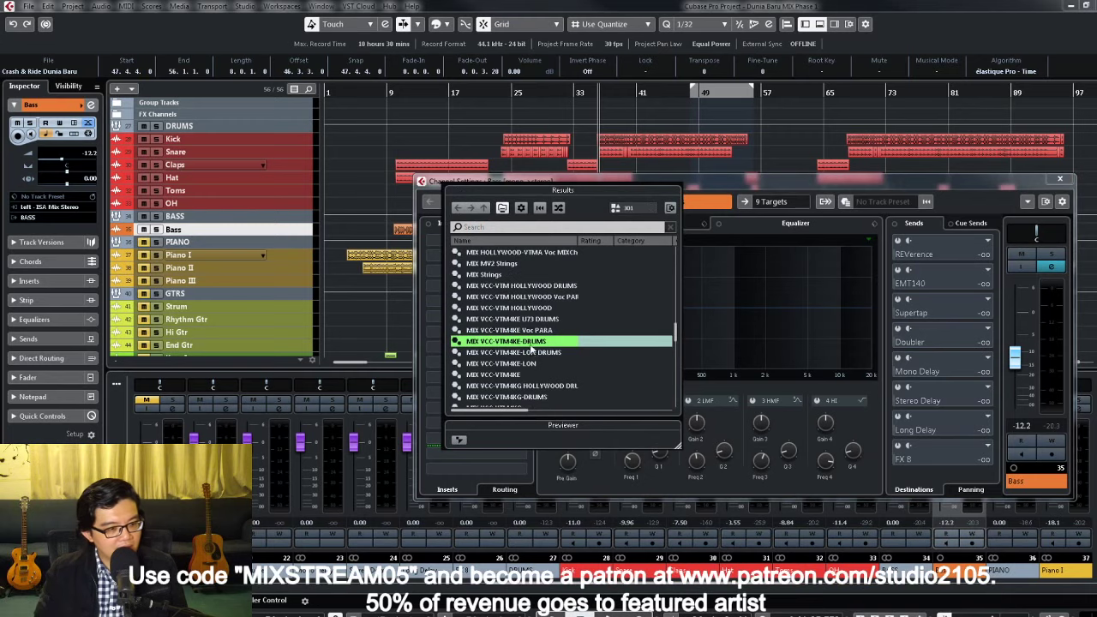
pyautogui.doubleClick(530, 343)
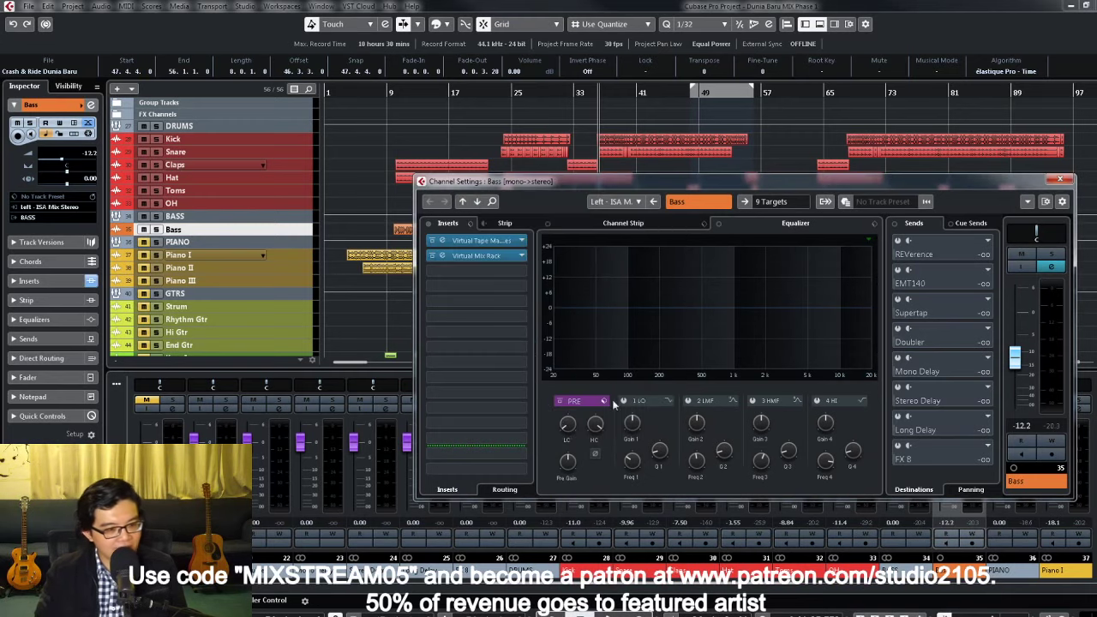
pyautogui.click(1061, 179)
# Step: Lower the Bass channel's fader to -16.4 dB while checking it in playback
pyautogui.press('z')
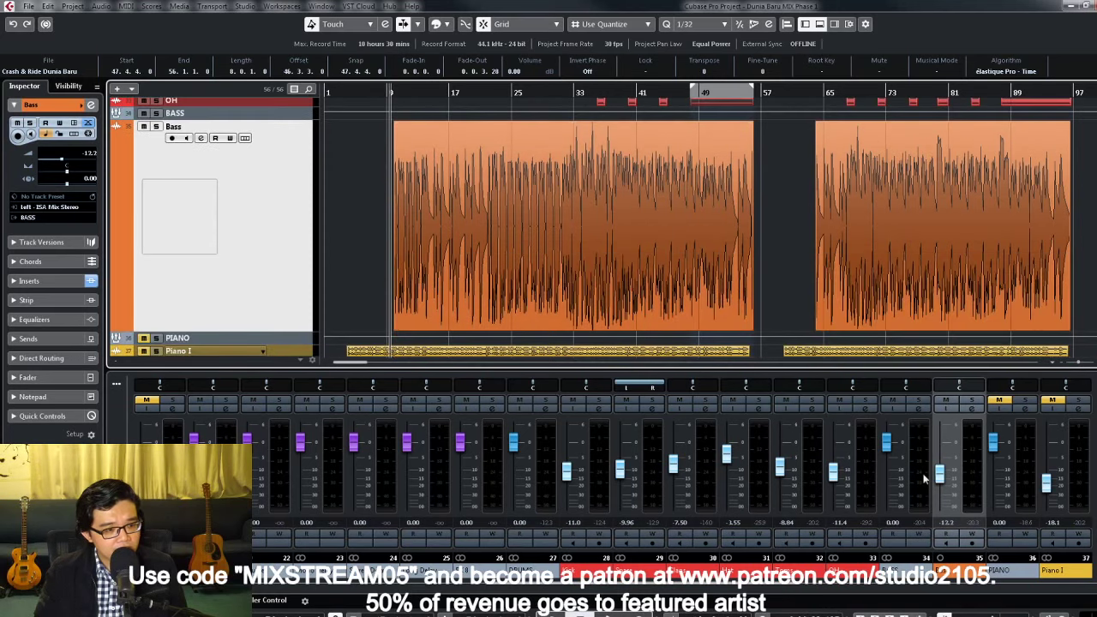
pyautogui.moveTo(943, 476); pyautogui.dragTo(946, 482)
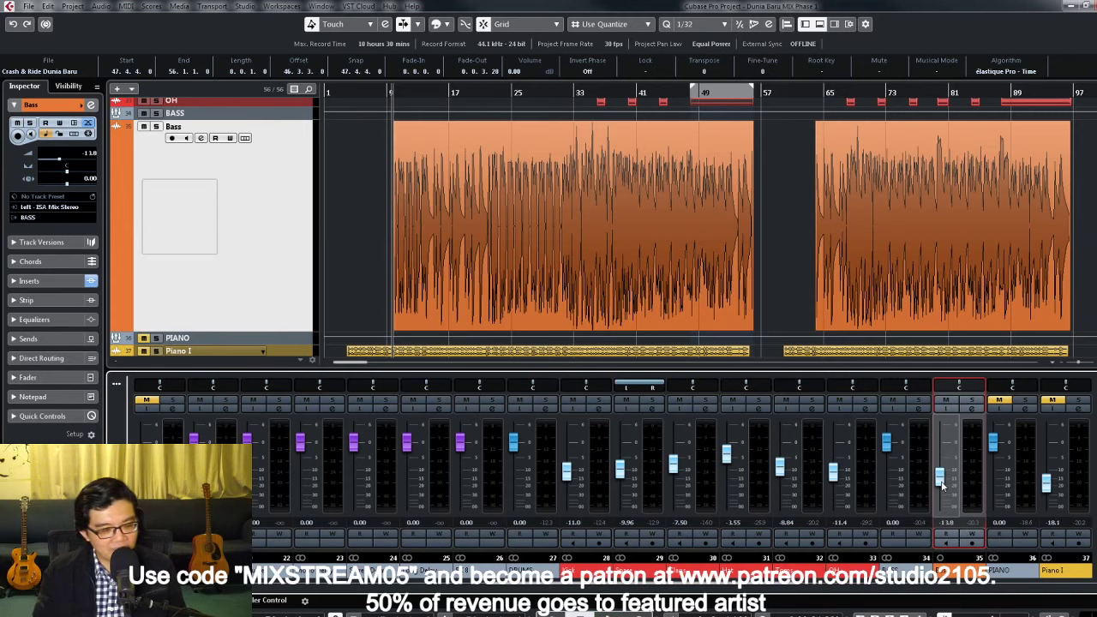
pyautogui.moveTo(941, 484); pyautogui.dragTo(947, 489)
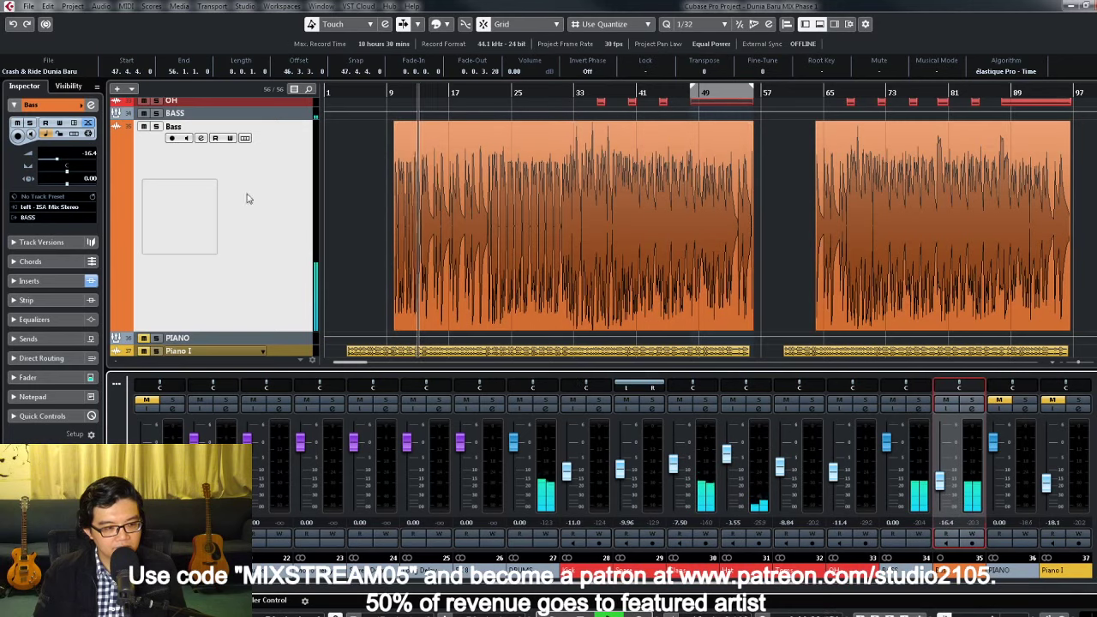
# Step: Duplicate the Bass track with its events and rename the copy as Bass Amp
pyautogui.hotkey('ctrl', '`')
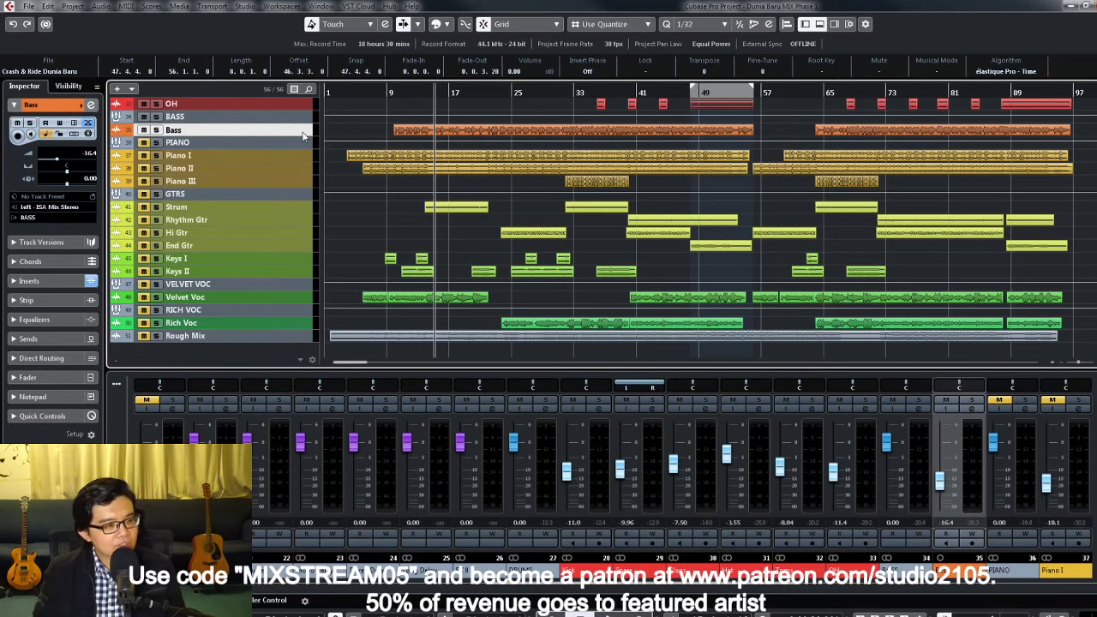
pyautogui.moveTo(302, 135); pyautogui.dragTo(292, 242)
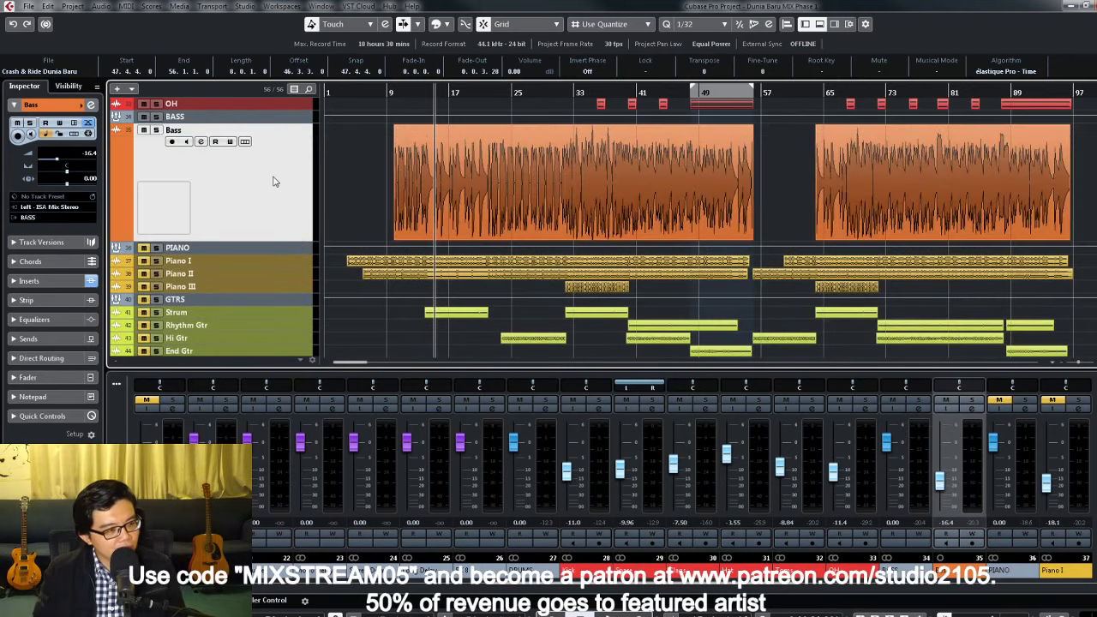
pyautogui.rightClick(276, 198)
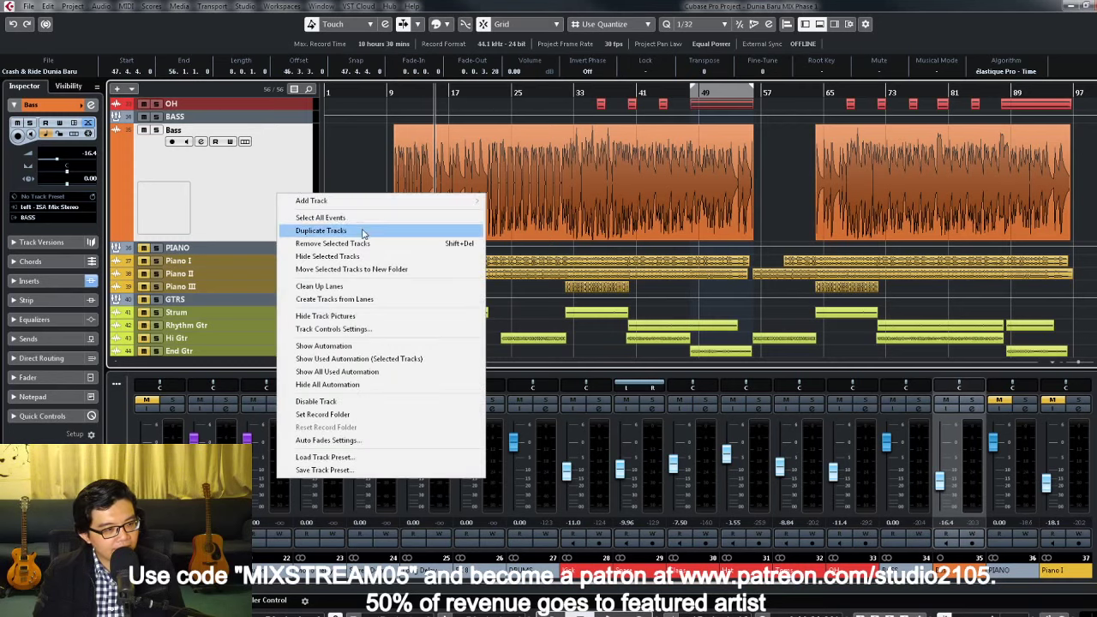
pyautogui.click(362, 231)
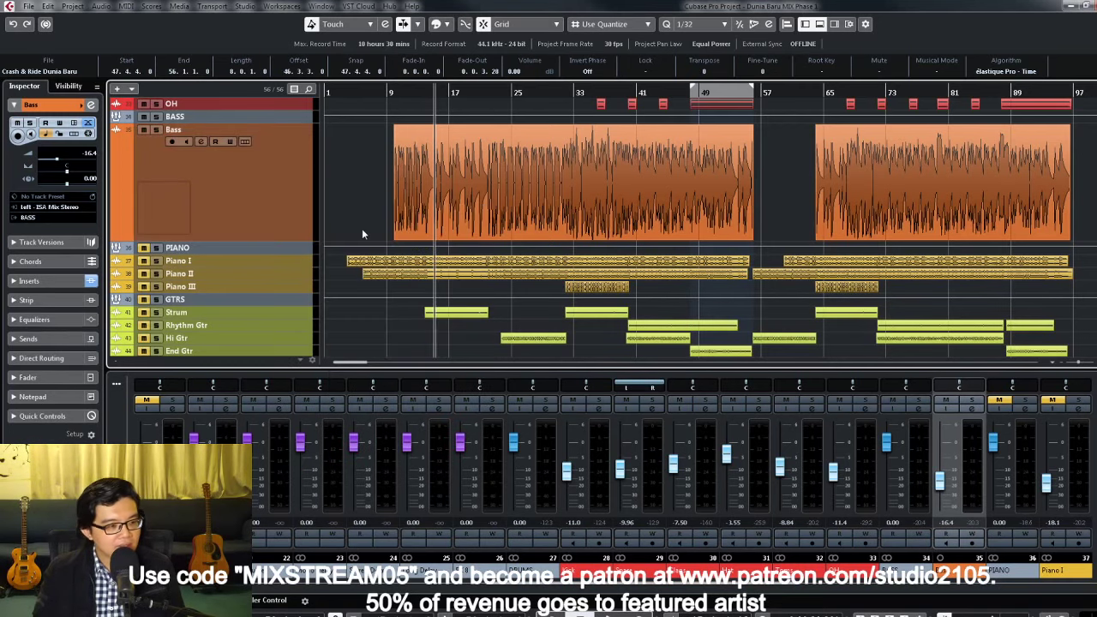
pyautogui.click(358, 253)
pyautogui.doubleClick(213, 249)
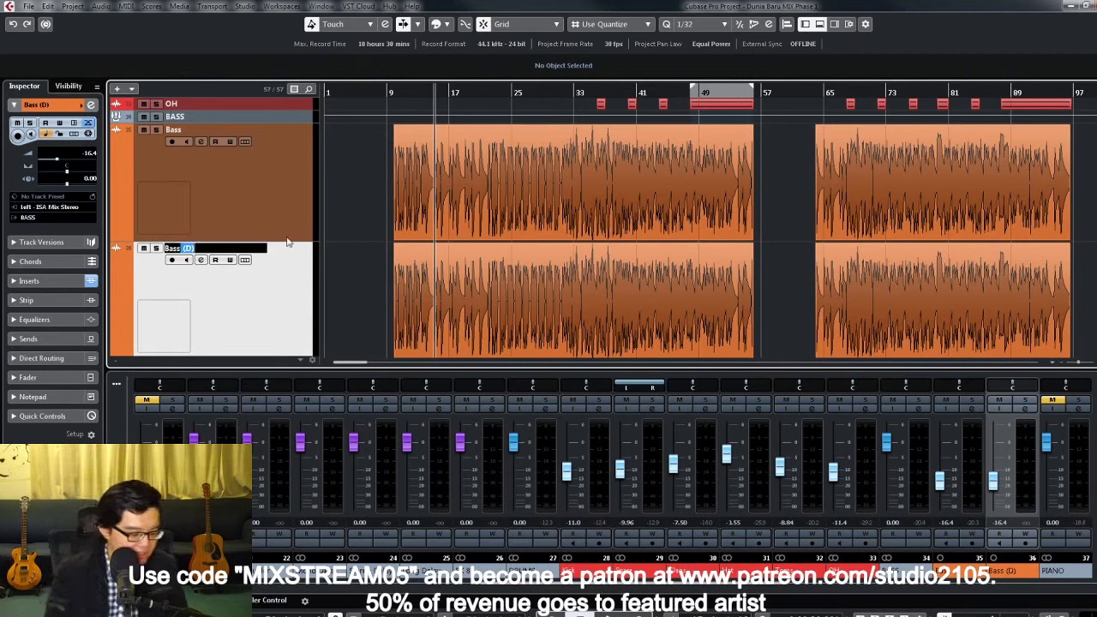
pyautogui.write('Amp')
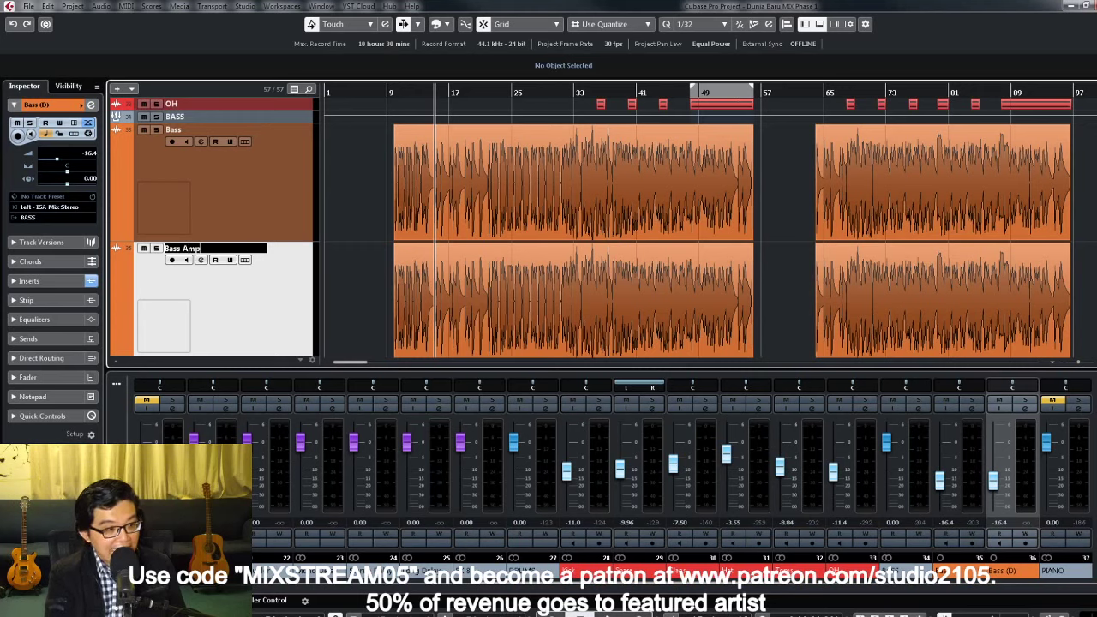
pyautogui.press('Return')
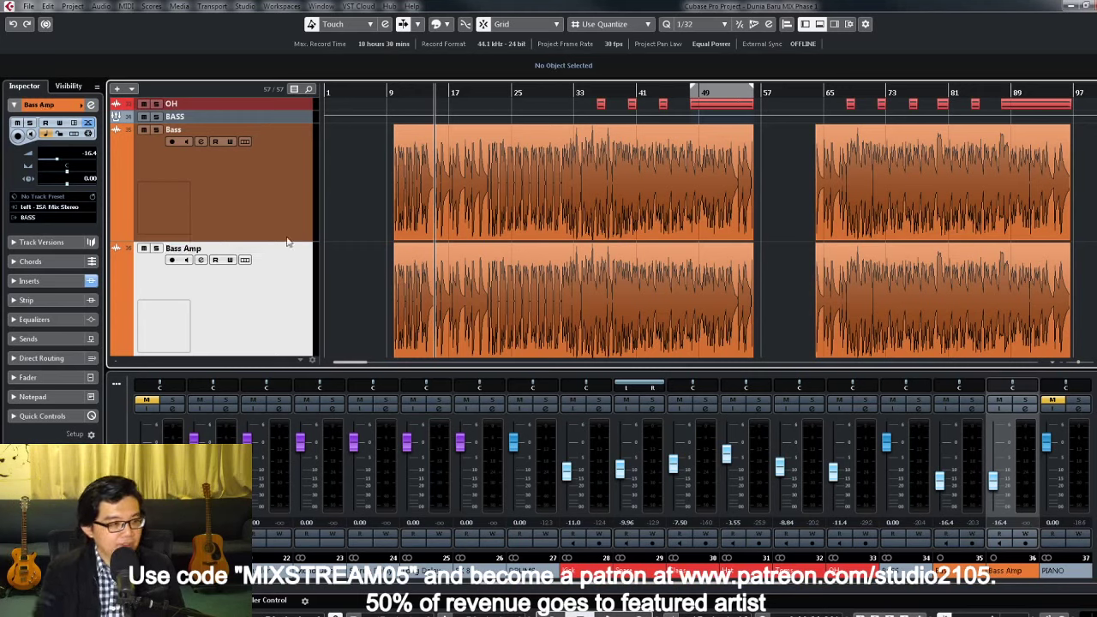
# Step: Mute the original Bass track and insert Plugin Alliance's Ampeg B15N in the third insert slot of Bass Amp
pyautogui.click(144, 129)
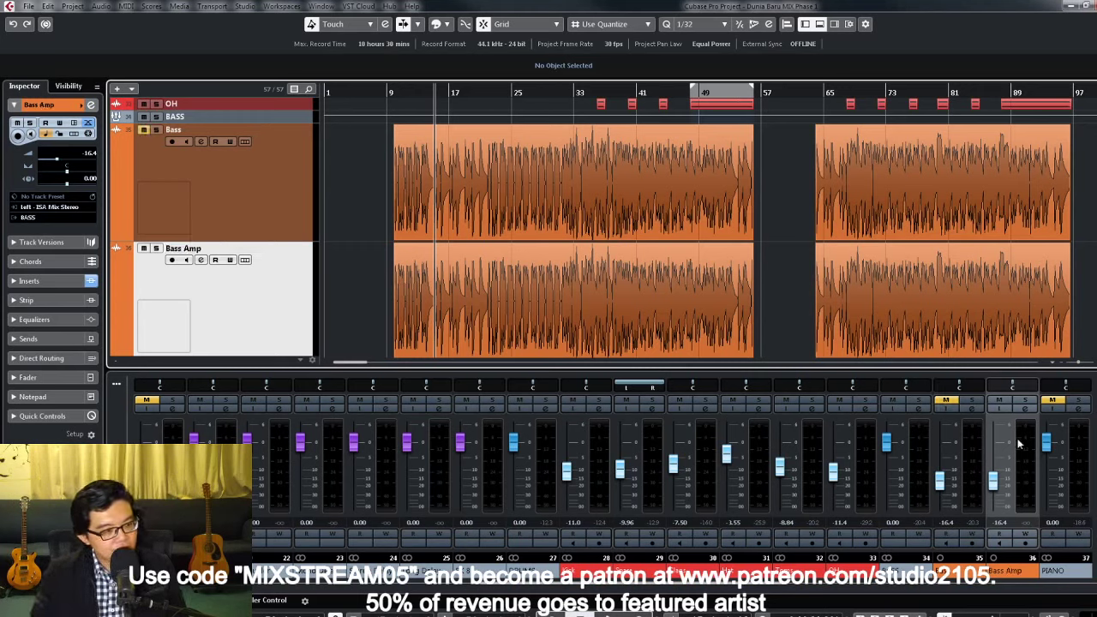
pyautogui.click(1014, 408)
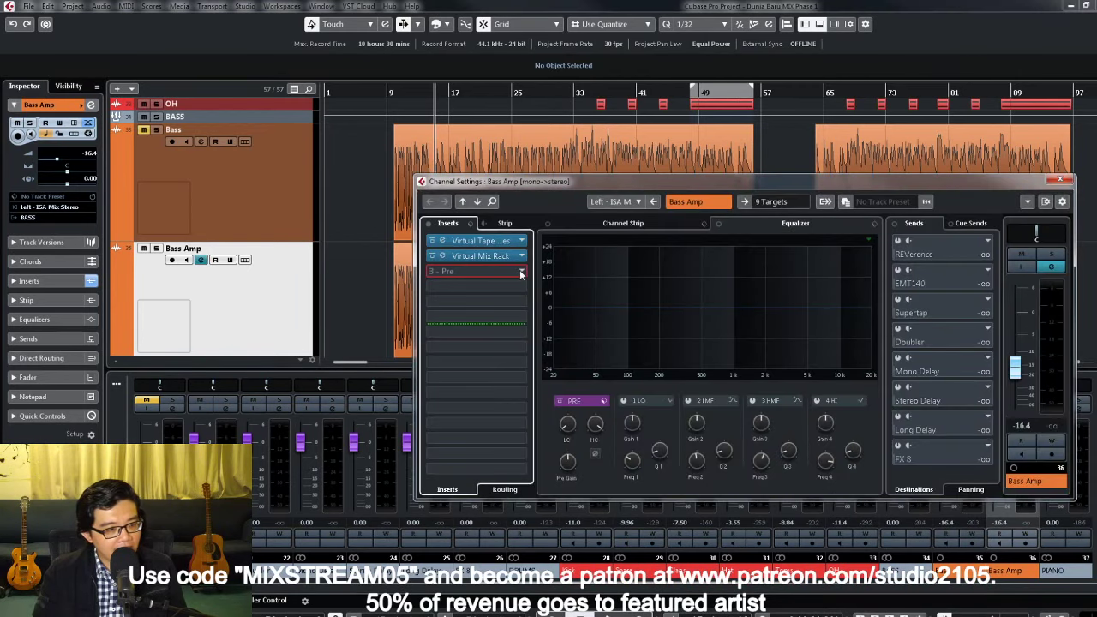
pyautogui.click(519, 271)
pyautogui.scroll(-5, 515, 369)
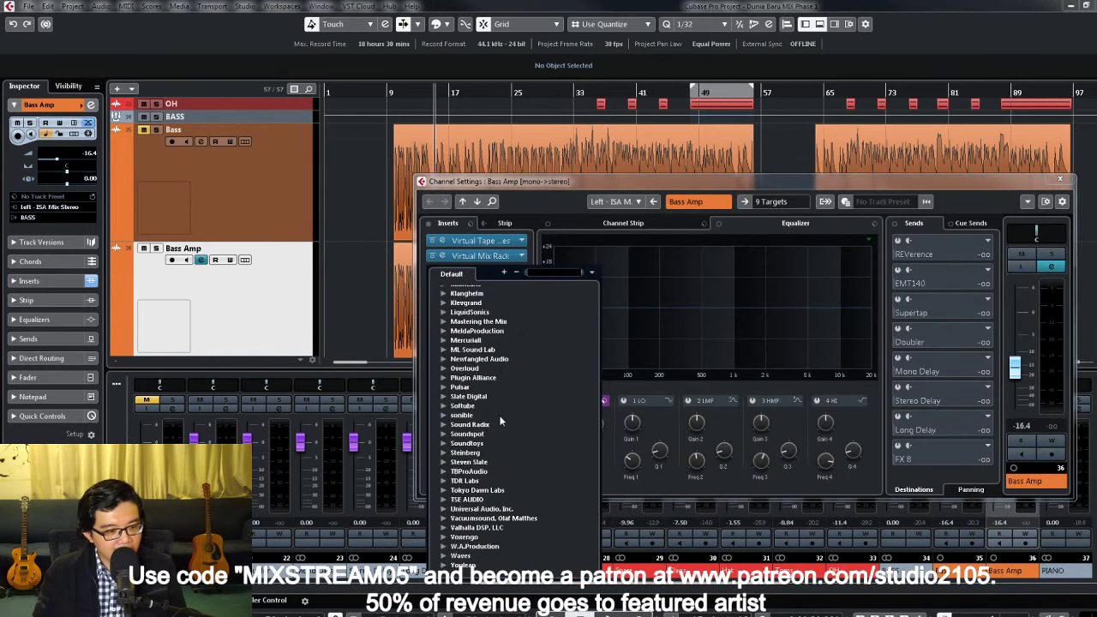
pyautogui.click(443, 378)
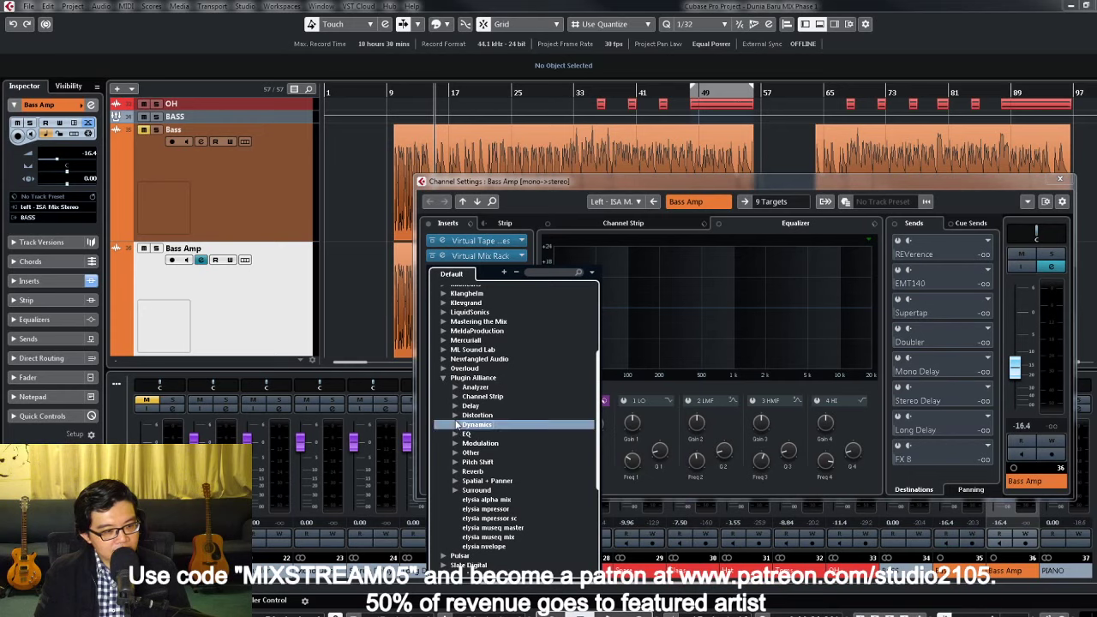
pyautogui.click(455, 416)
pyautogui.scroll(-3, 494, 398)
pyautogui.scroll(2, 498, 395)
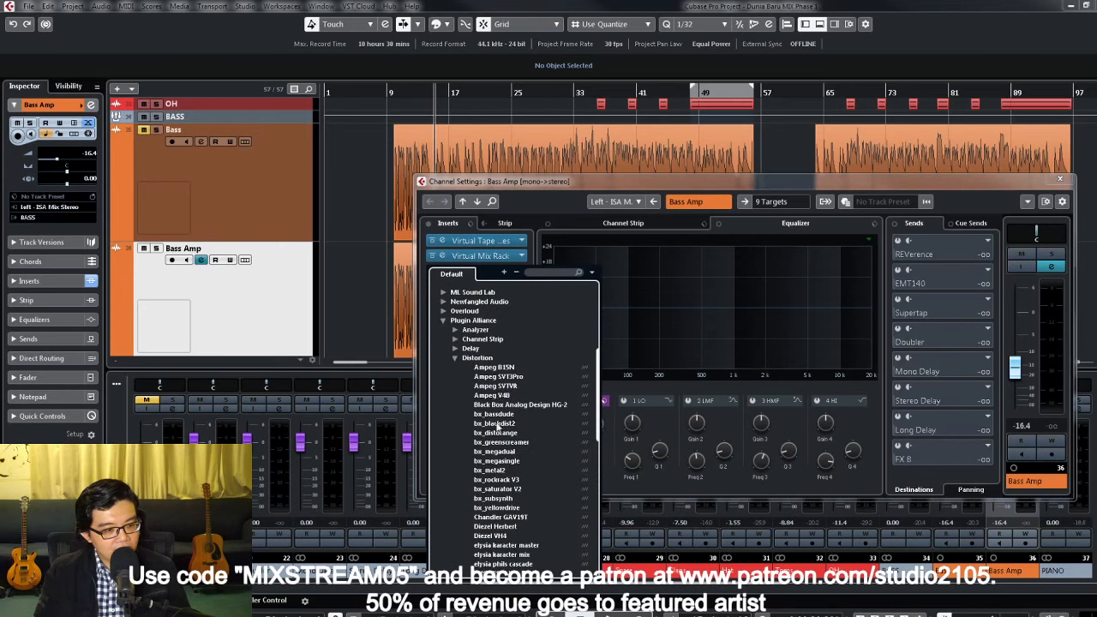
pyautogui.click(494, 368)
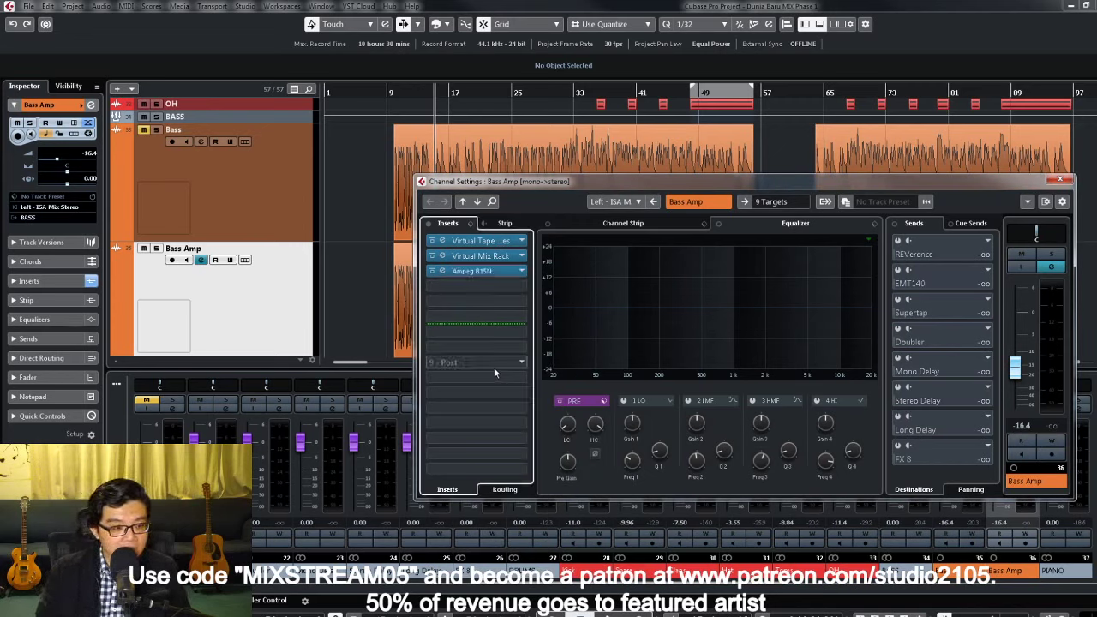
# Step: Open the Ampeg B15N amp on the Bass Amp track and show its FX Rack controls
pyautogui.doubleClick(473, 271)
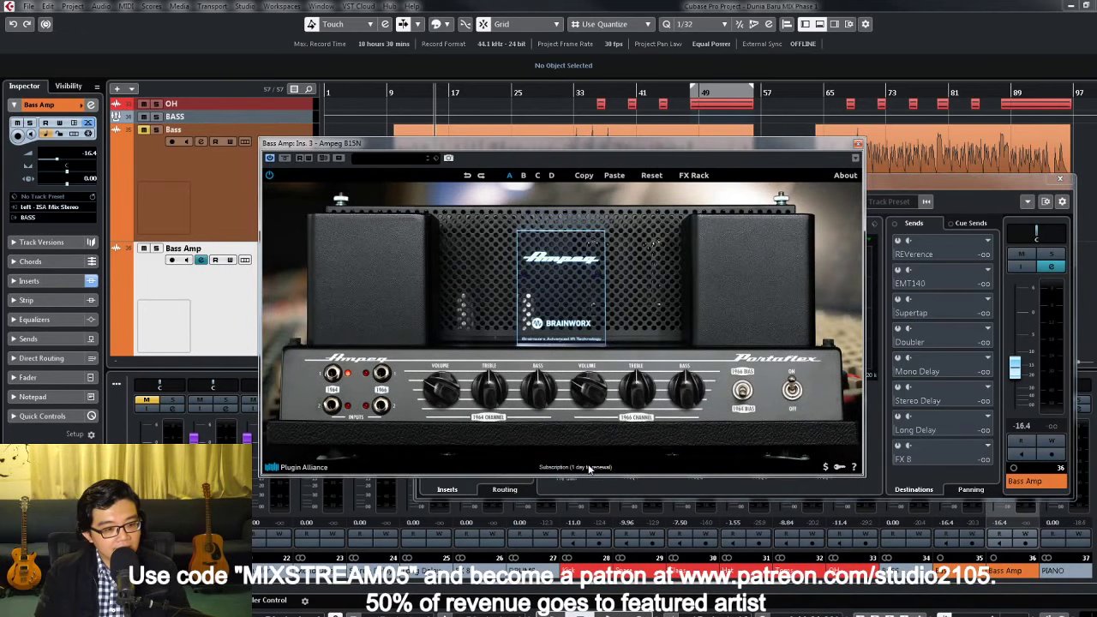
pyautogui.click(579, 323)
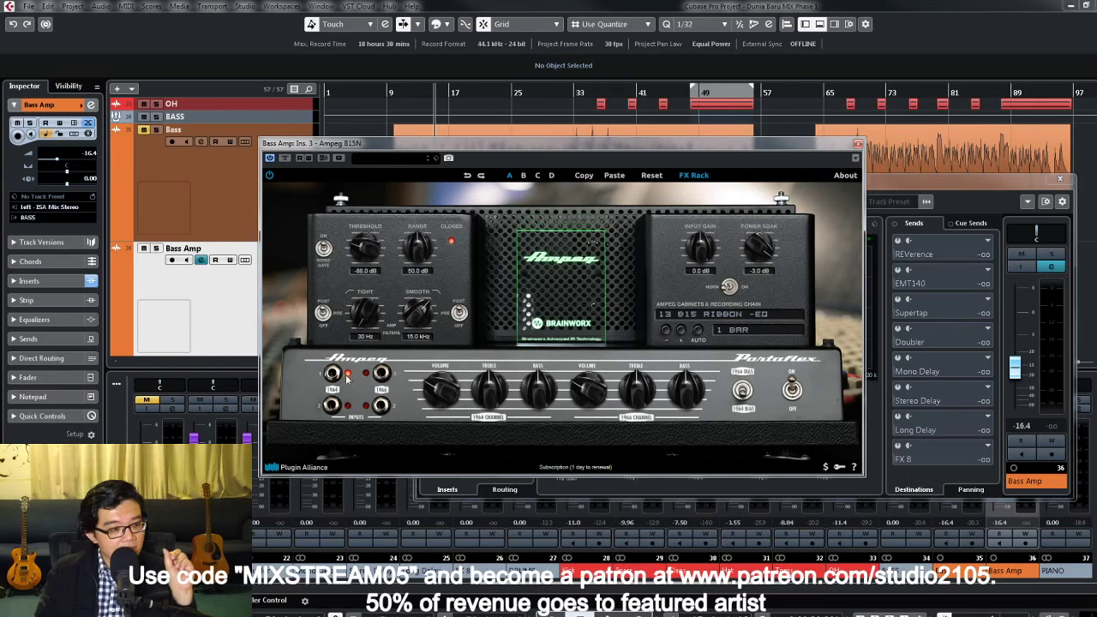
pyautogui.click(745, 392)
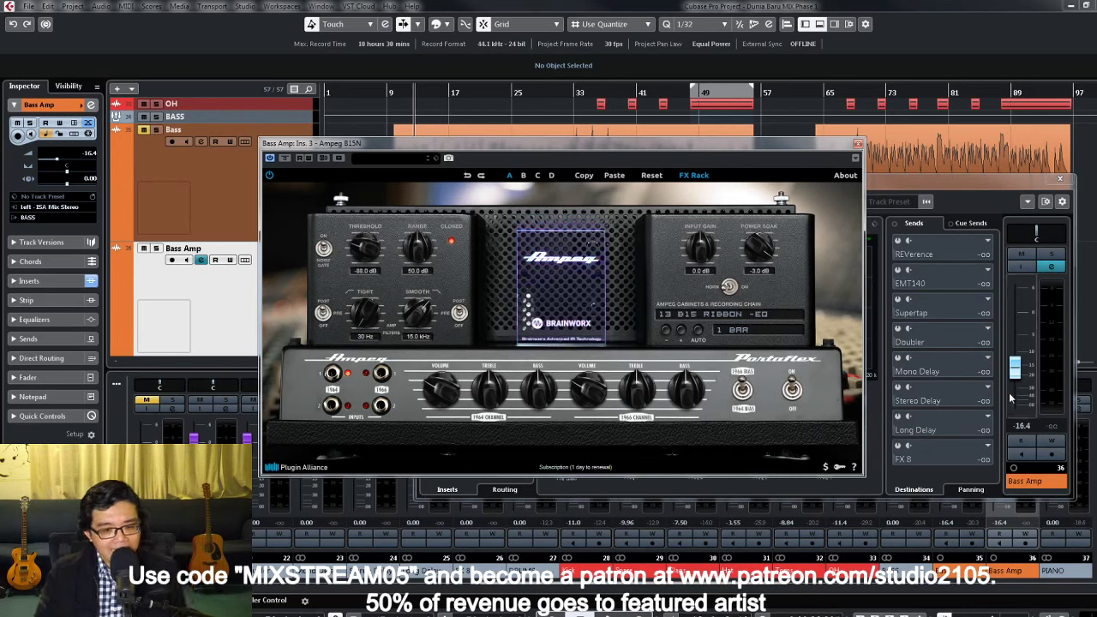
# Step: Solo the Bass Amp track during playback and lower its fader to -20.3 dB
pyautogui.moveTo(1016, 374)
pyautogui.mouseDown()
pyautogui.moveTo(1016, 389)
pyautogui.moveTo(1015, 371)
pyautogui.mouseUp()
pyautogui.click(1052, 254)
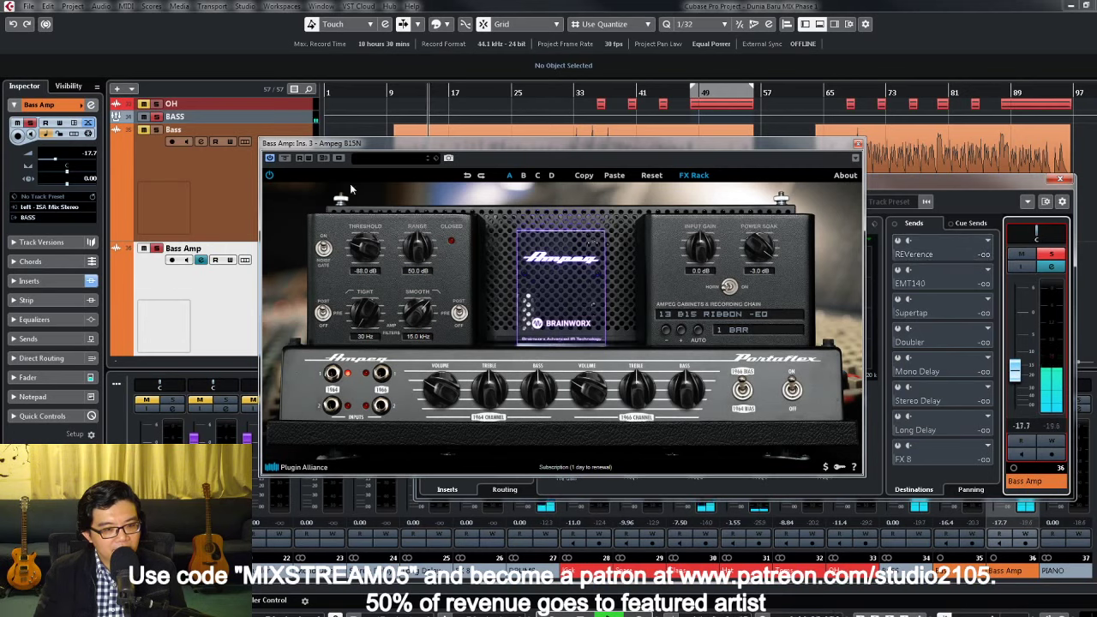
pyautogui.click(284, 163)
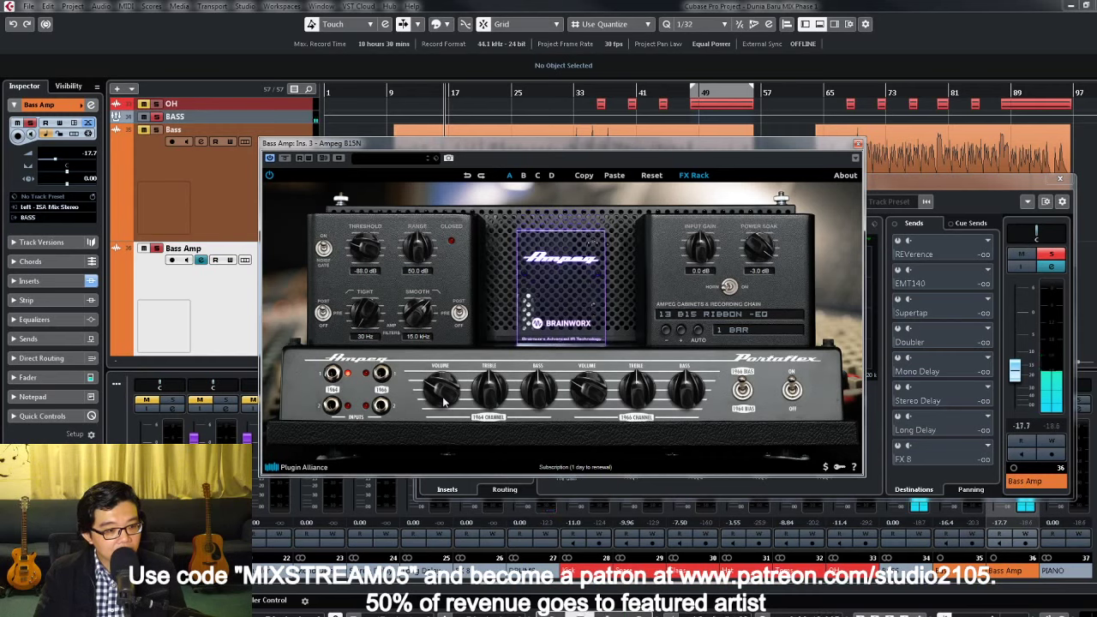
pyautogui.moveTo(1015, 371); pyautogui.dragTo(1016, 375)
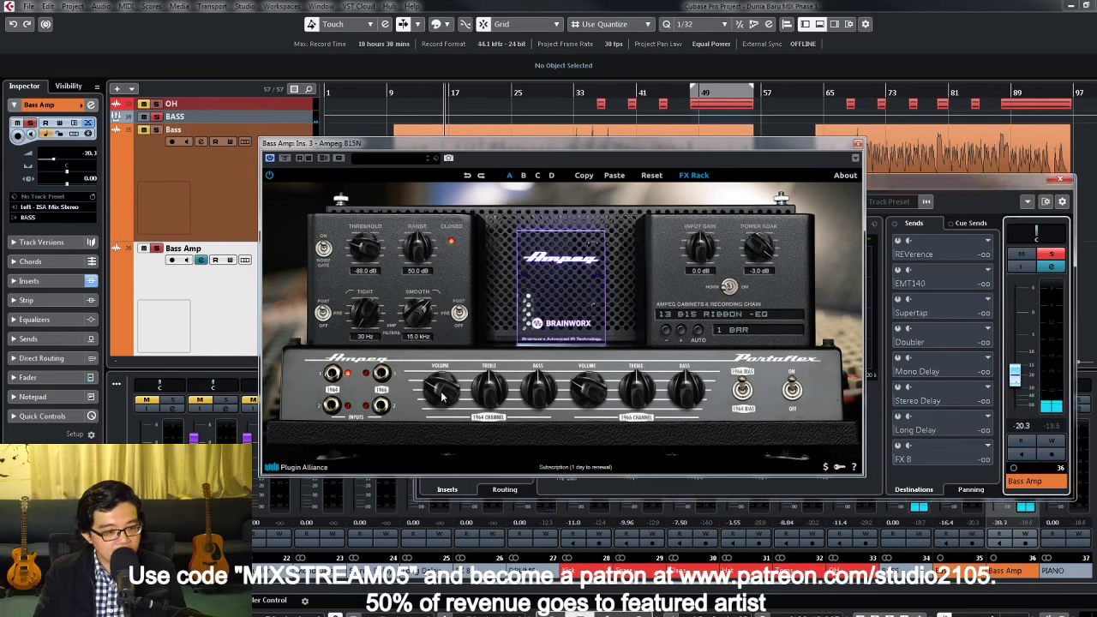
# Step: Adjust the amp's channel volumes, and set Power Soak to -8.5 dB and the Tight filter to 101 Hz
pyautogui.moveTo(599, 394); pyautogui.dragTo(594, 334)
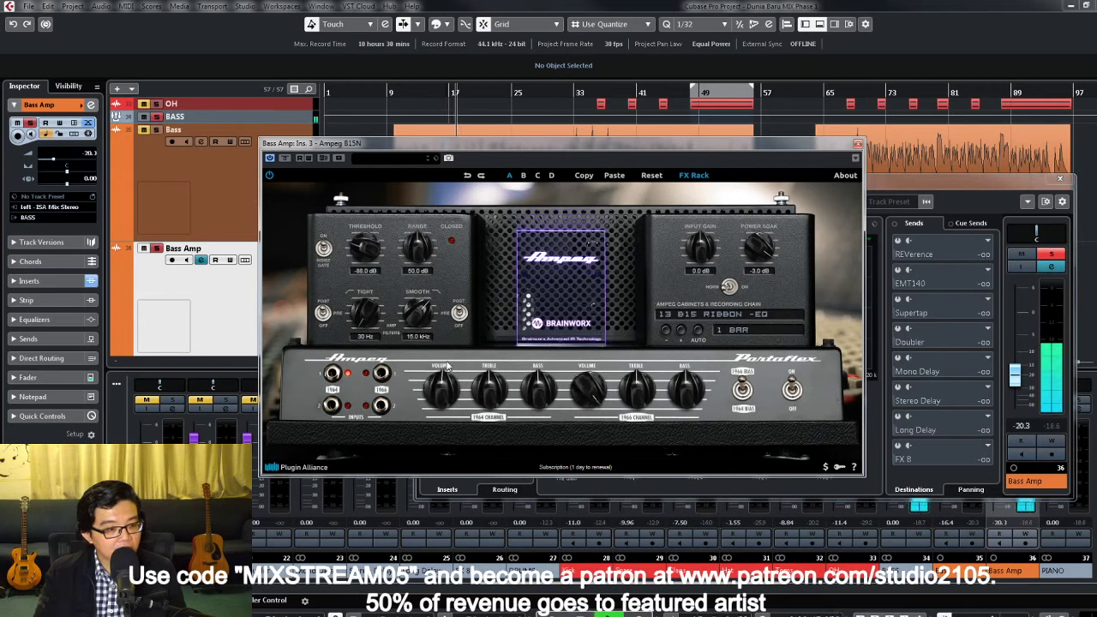
pyautogui.moveTo(446, 359); pyautogui.dragTo(452, 345)
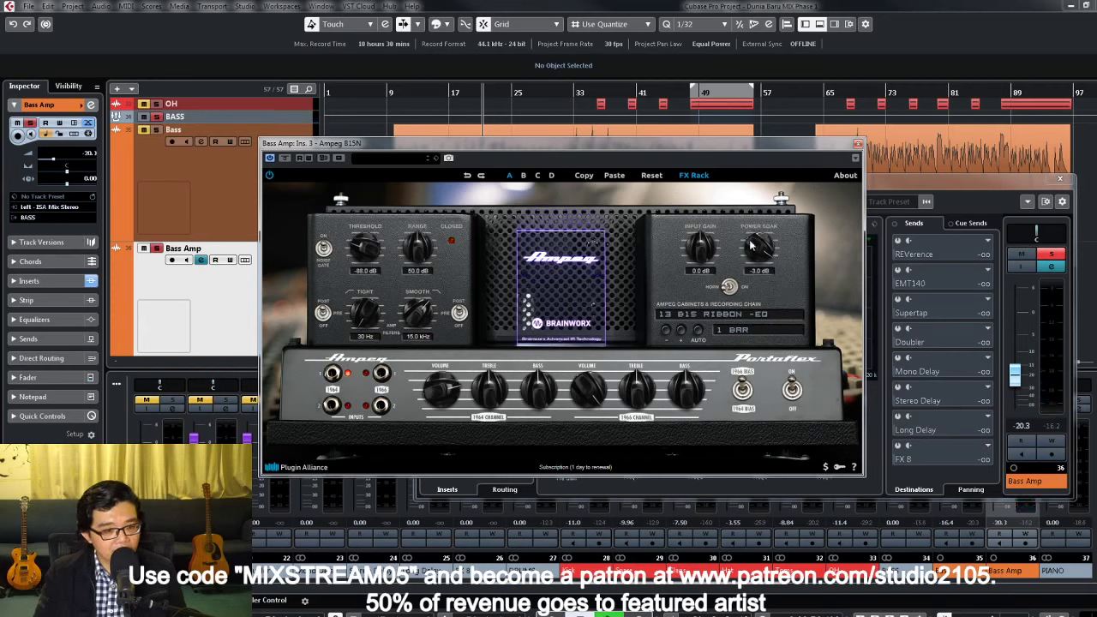
pyautogui.moveTo(752, 246); pyautogui.dragTo(747, 256)
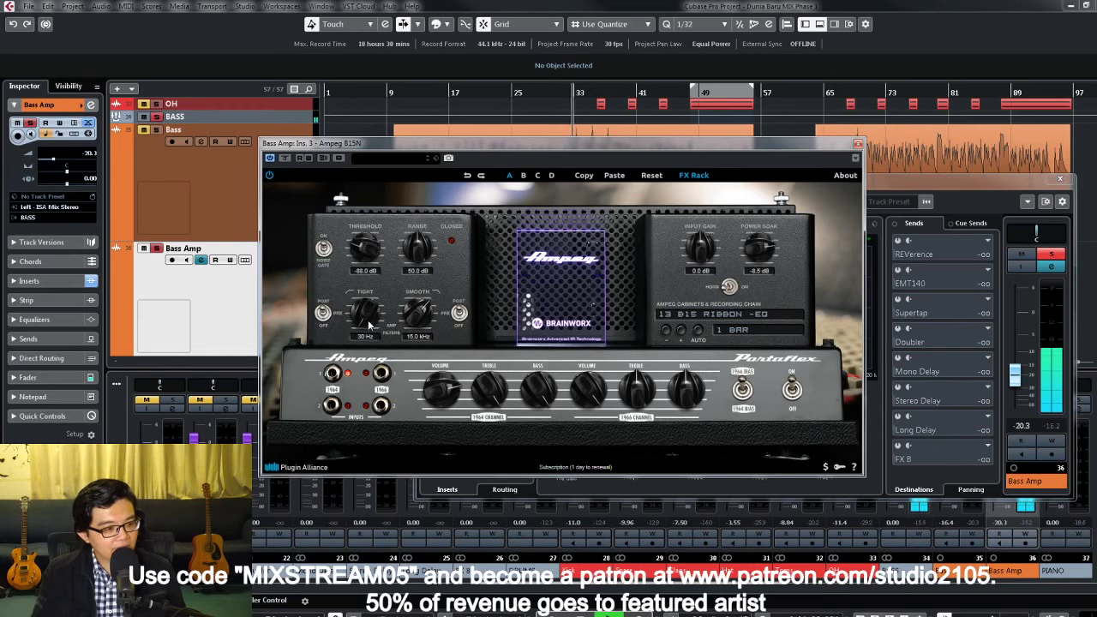
pyautogui.moveTo(370, 325); pyautogui.dragTo(363, 293)
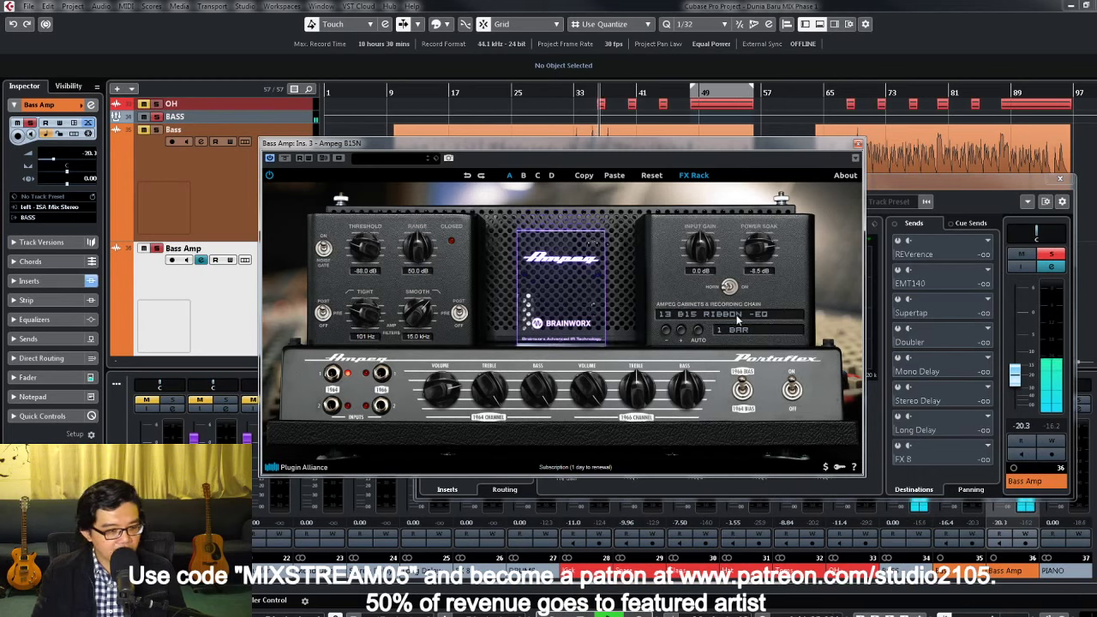
# Step: Audition cabinet chains 26 8x10 DYN7+RIBBON and 34 4x10 409+RIBBON, and reselect 13 B15 RIBBON -EQ
pyautogui.click(698, 316)
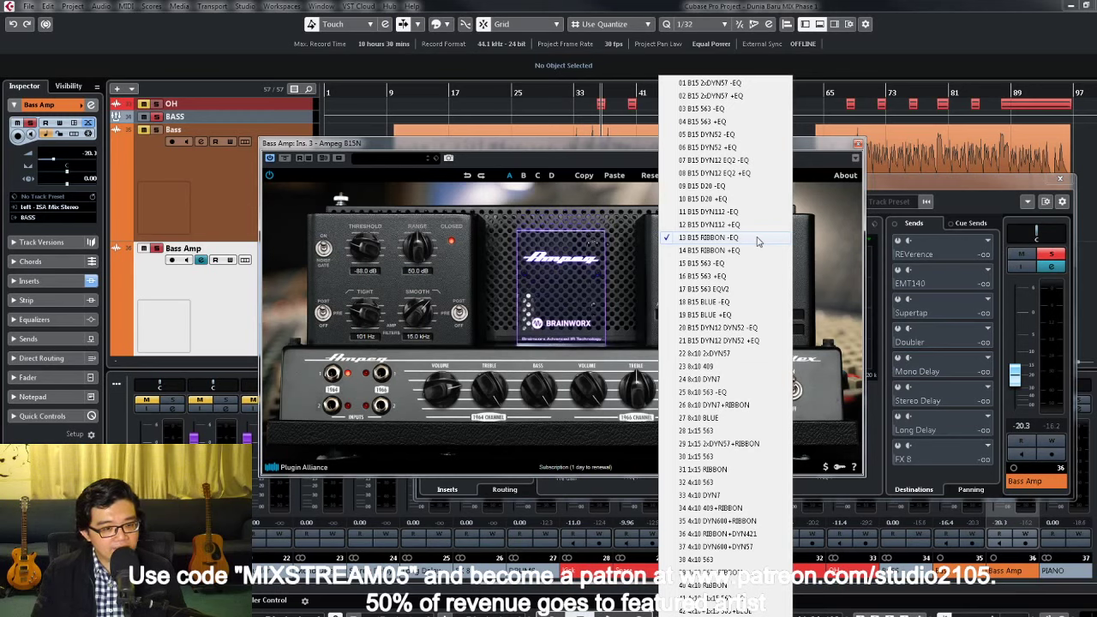
pyautogui.click(729, 405)
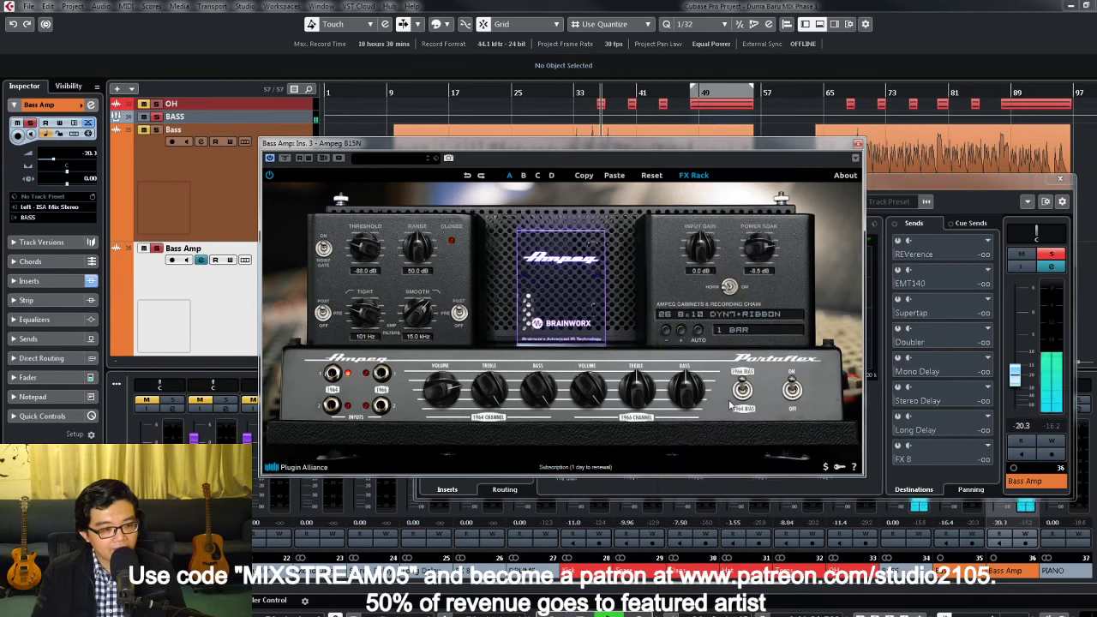
pyautogui.click(688, 319)
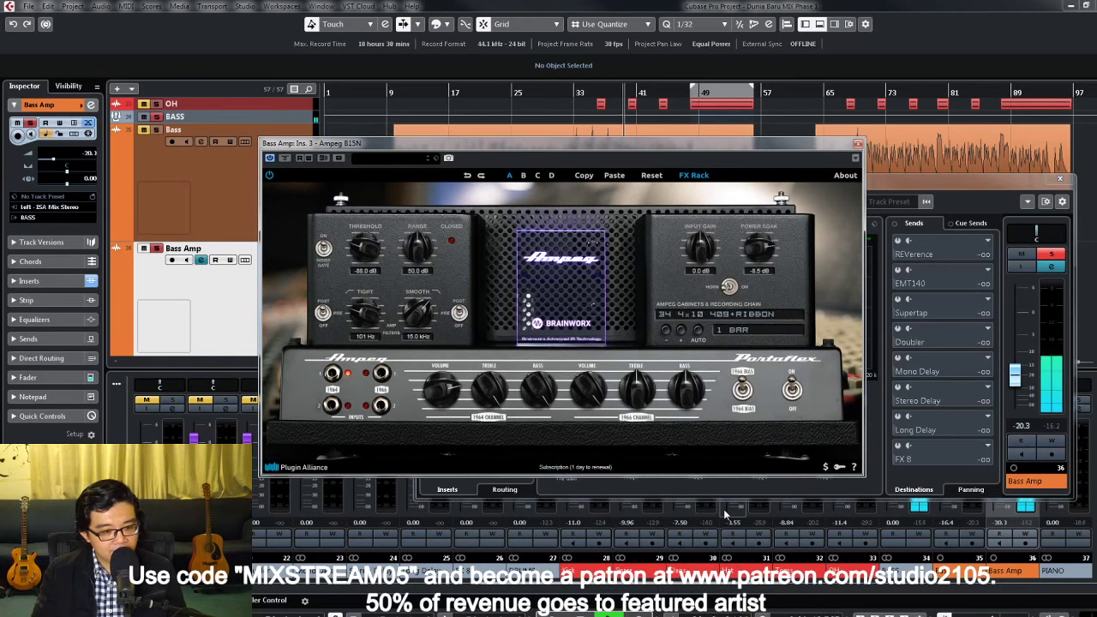
pyautogui.click(697, 317)
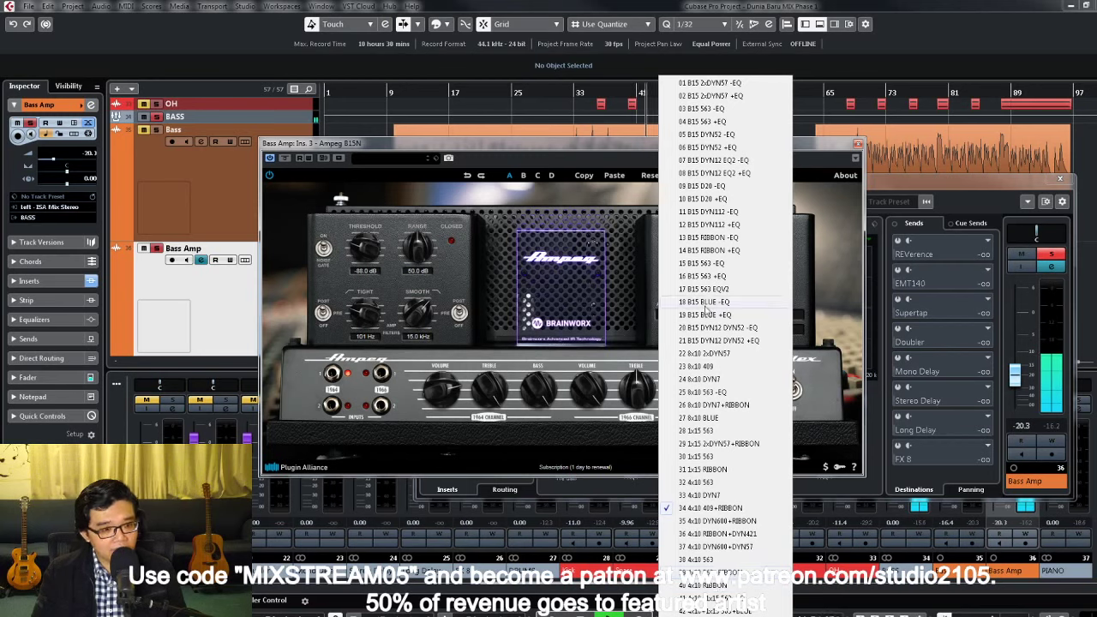
pyautogui.click(707, 239)
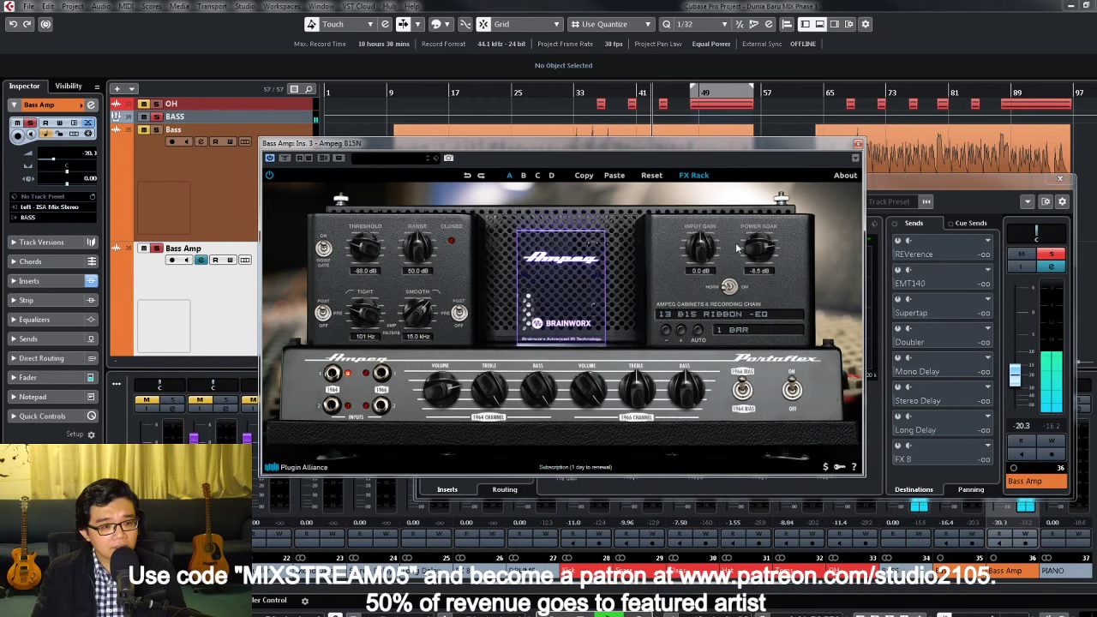
# Step: Audition the amp's cabinet chain 11 B15 DYN112 -EQ and reselect 13 B15 RIBBON -EQ
pyautogui.click(725, 319)
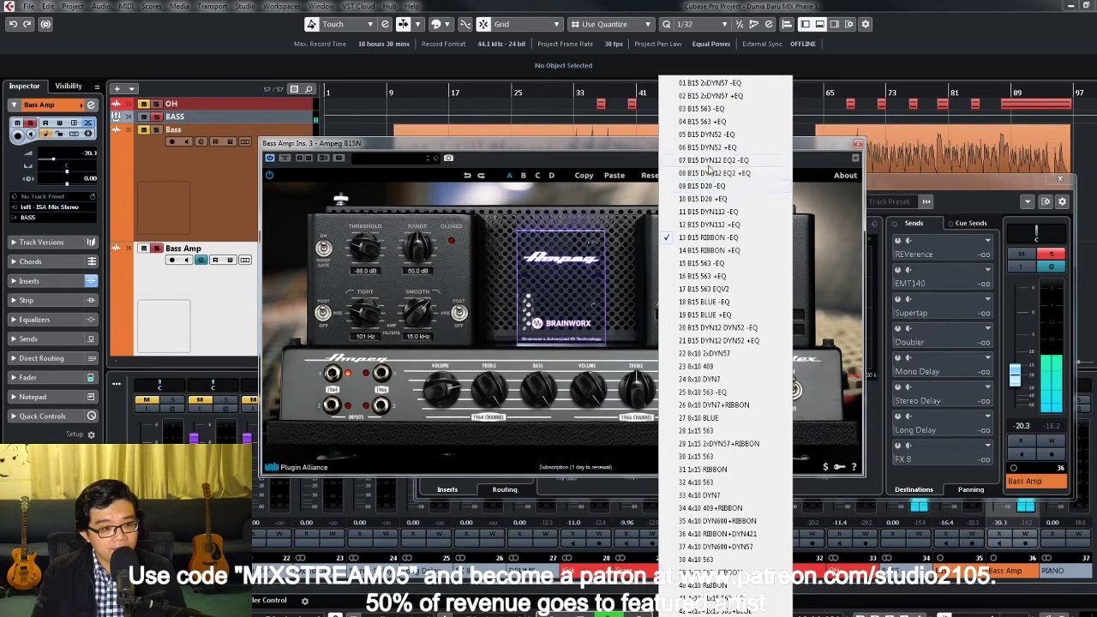
pyautogui.click(708, 212)
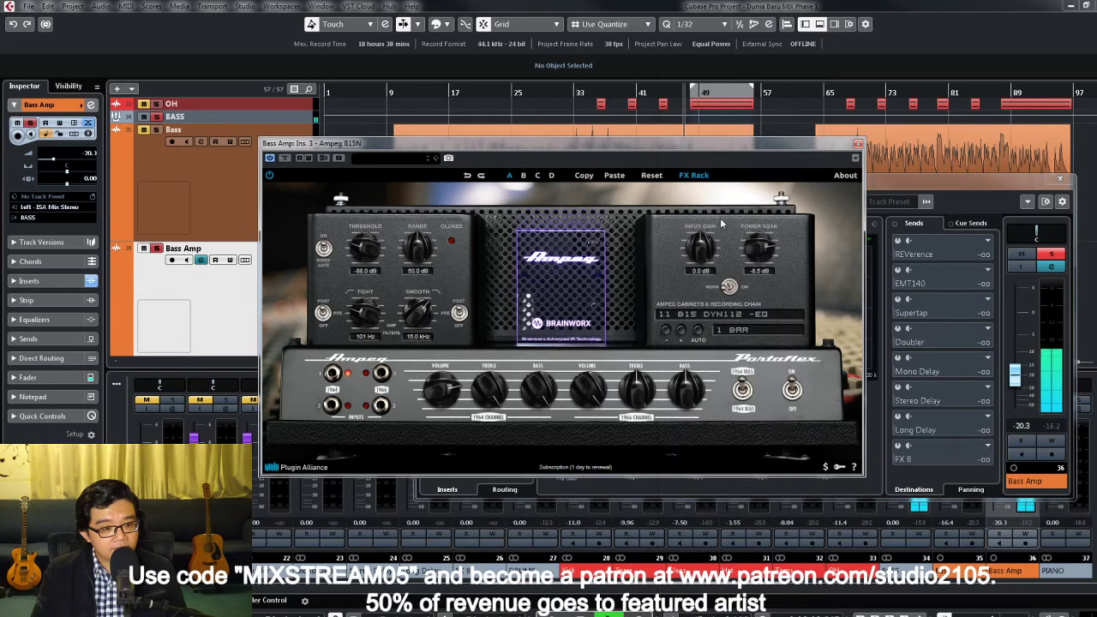
pyautogui.click(710, 319)
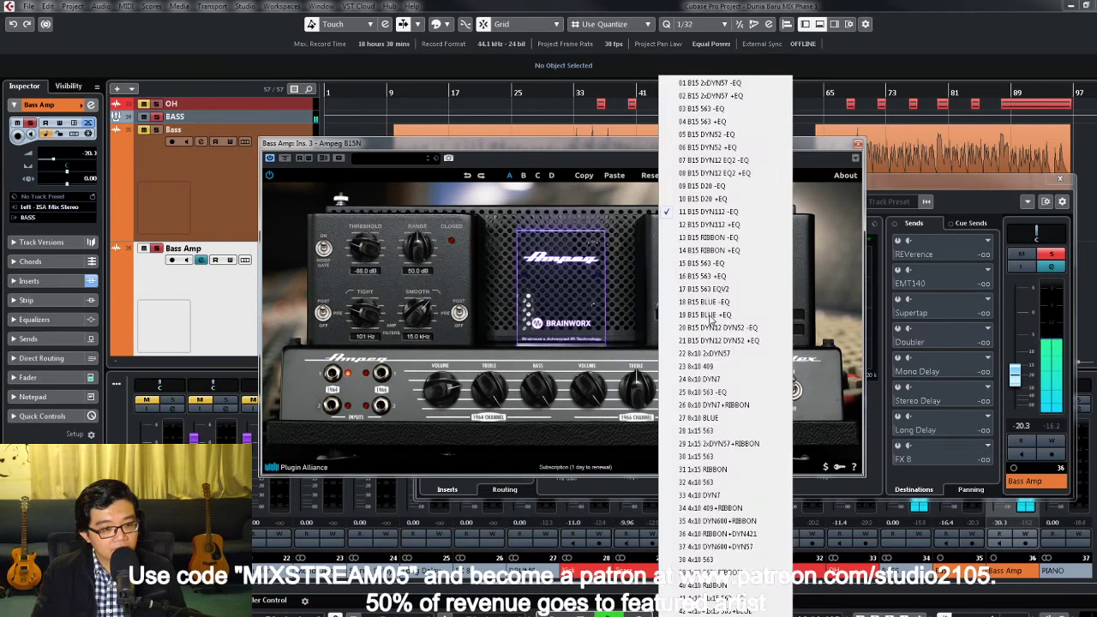
pyautogui.click(723, 238)
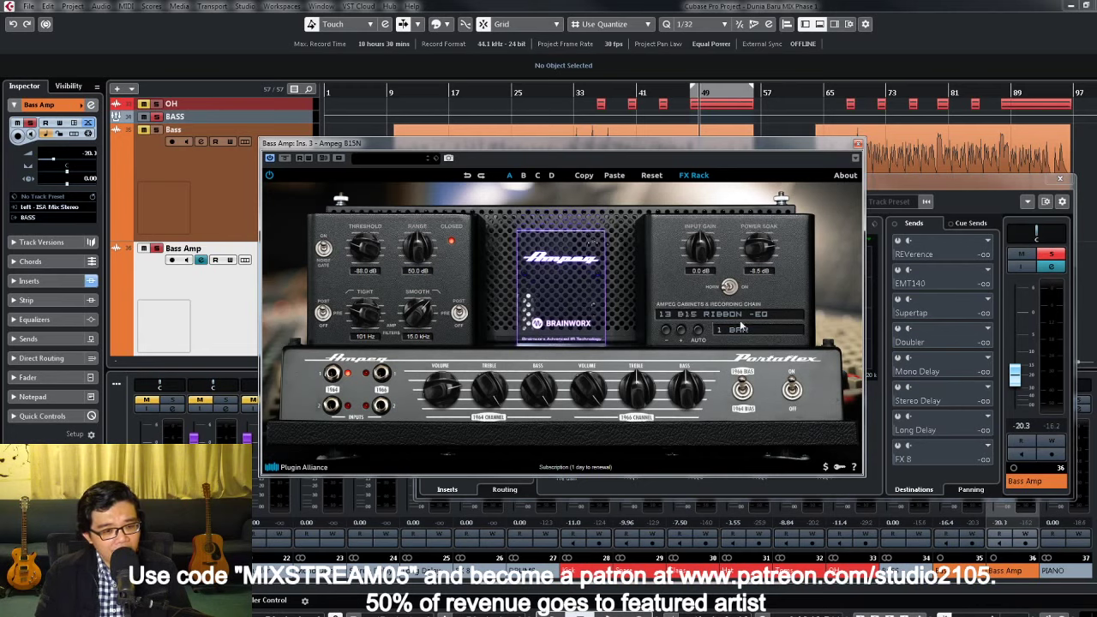
# Step: Unsolo the Bass Amp track and close its amp plug-in and channel settings windows
pyautogui.click(1052, 253)
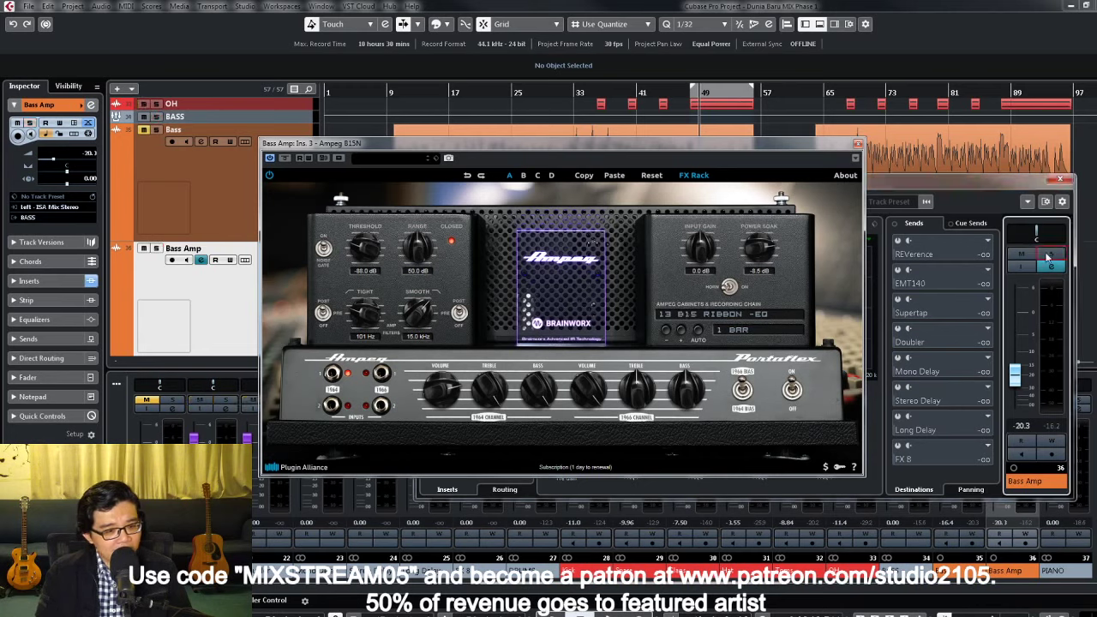
pyautogui.click(859, 144)
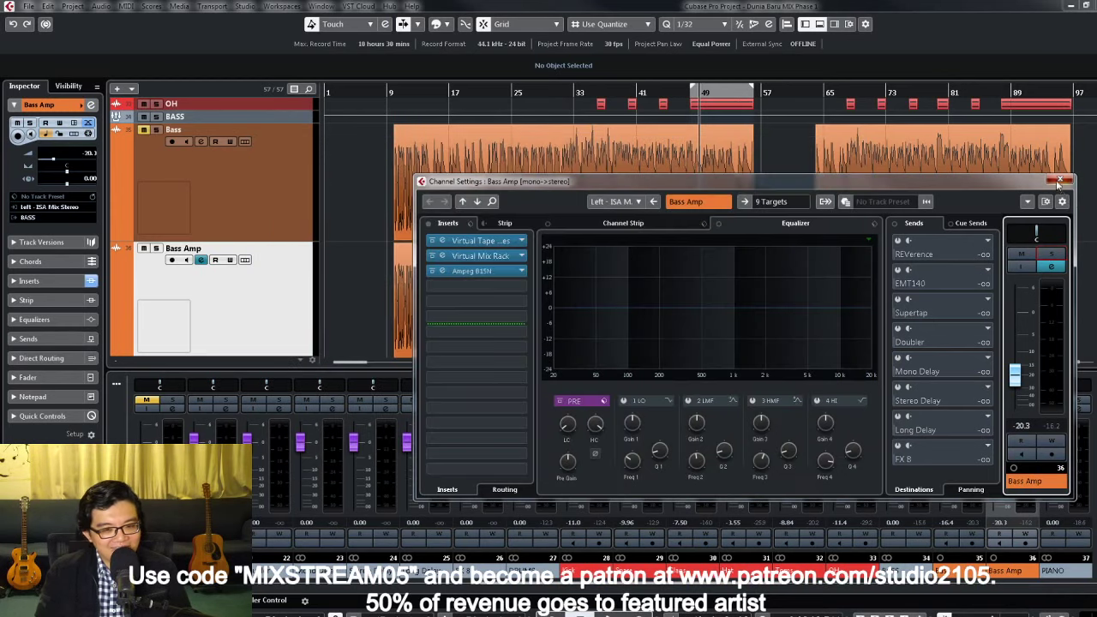
pyautogui.click(1060, 178)
# Step: Unmute the Bass track and bring the Bass Amp fader up from minimum to -25.5 dB during playback
pyautogui.moveTo(993, 485); pyautogui.dragTo(993, 508)
pyautogui.click(946, 400)
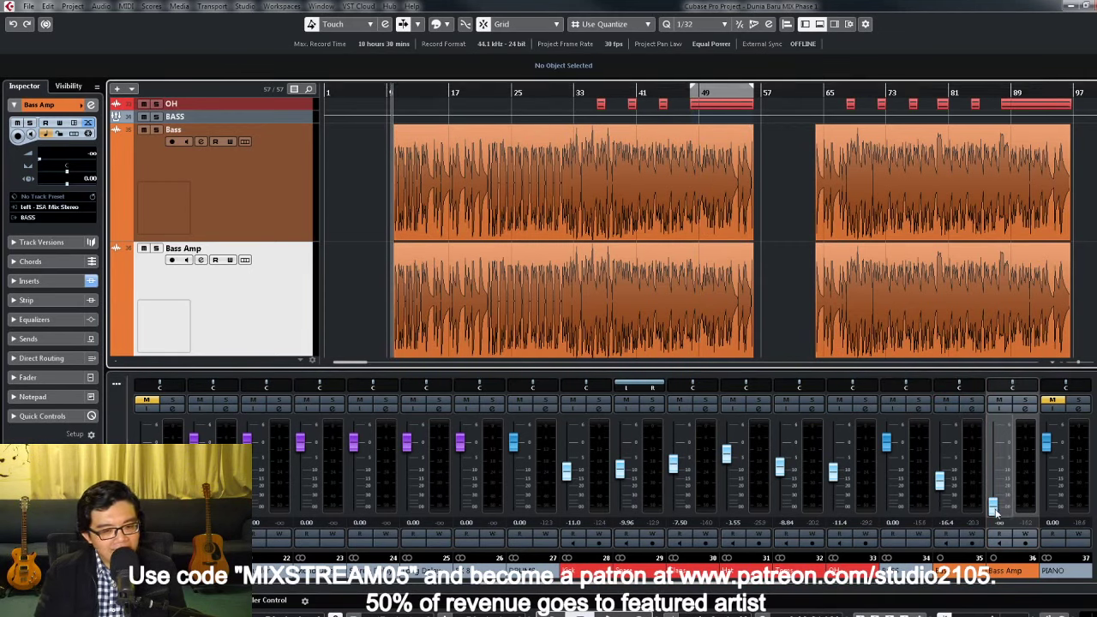
pyautogui.press('space')
pyautogui.moveTo(996, 512); pyautogui.dragTo(1003, 500)
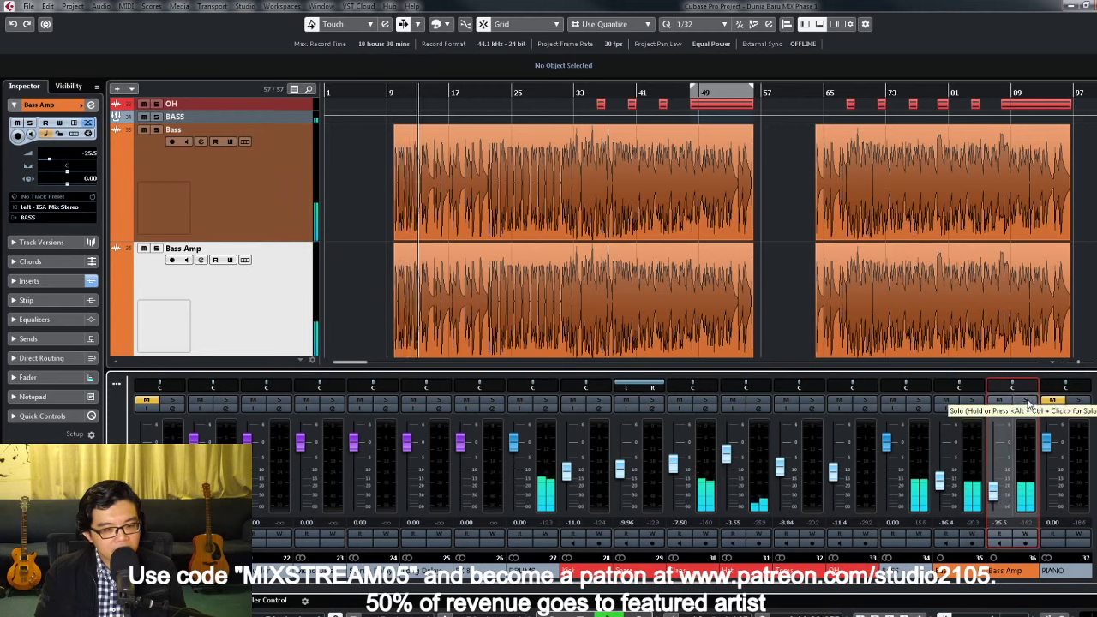
pyautogui.press('space')
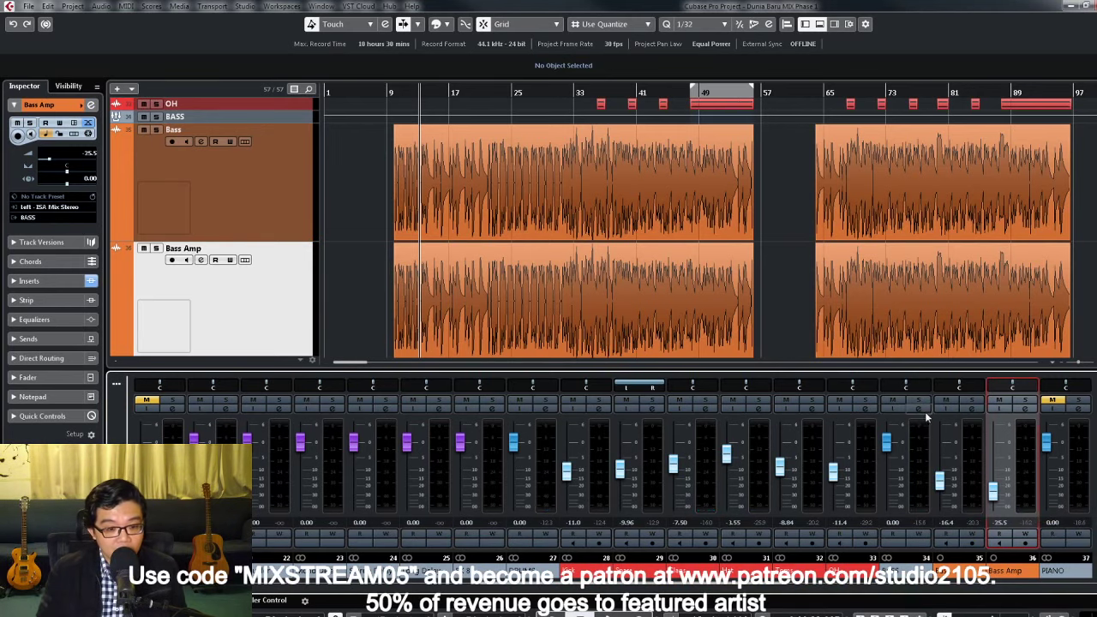
# Step: Insert the Waves InPhase Stereo plug-in in the fourth insert slot of the BASS group channel
pyautogui.click(999, 410)
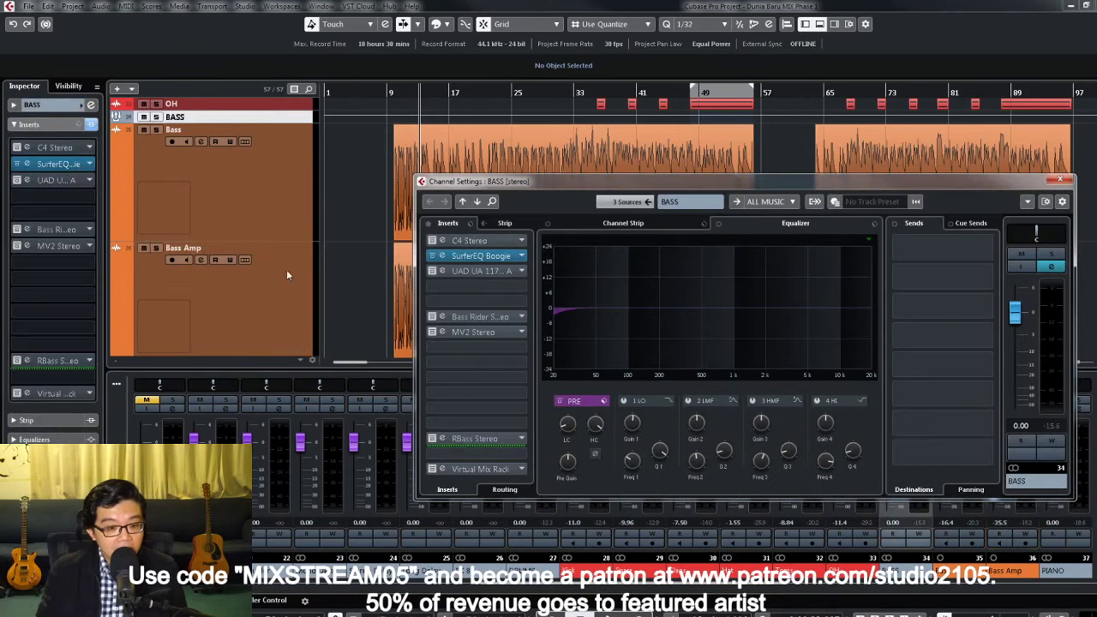
pyautogui.click(520, 287)
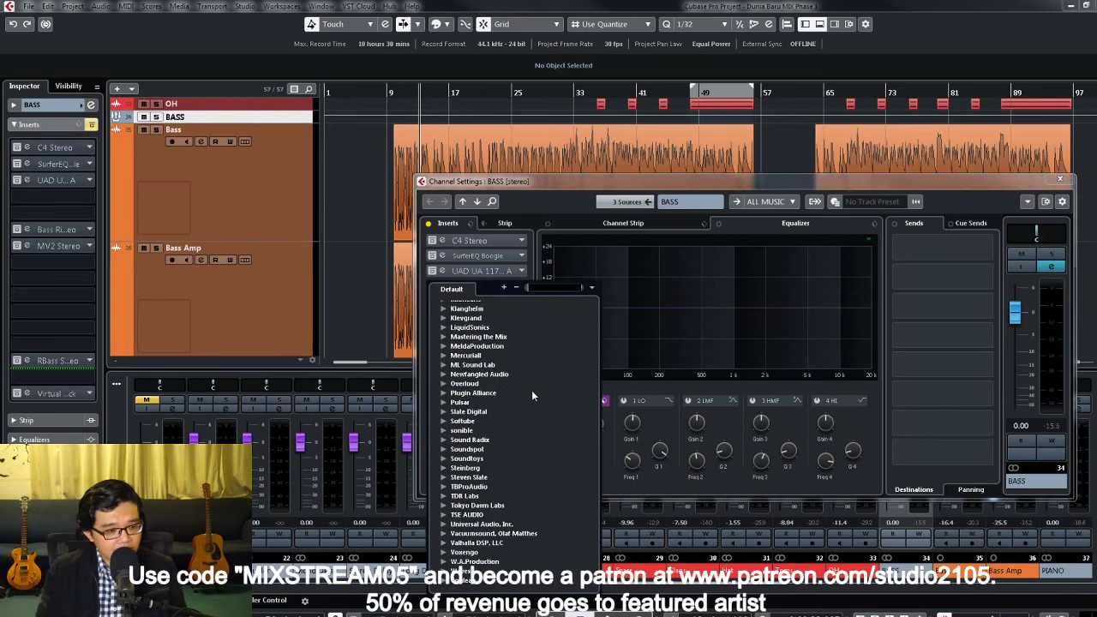
pyautogui.click(463, 572)
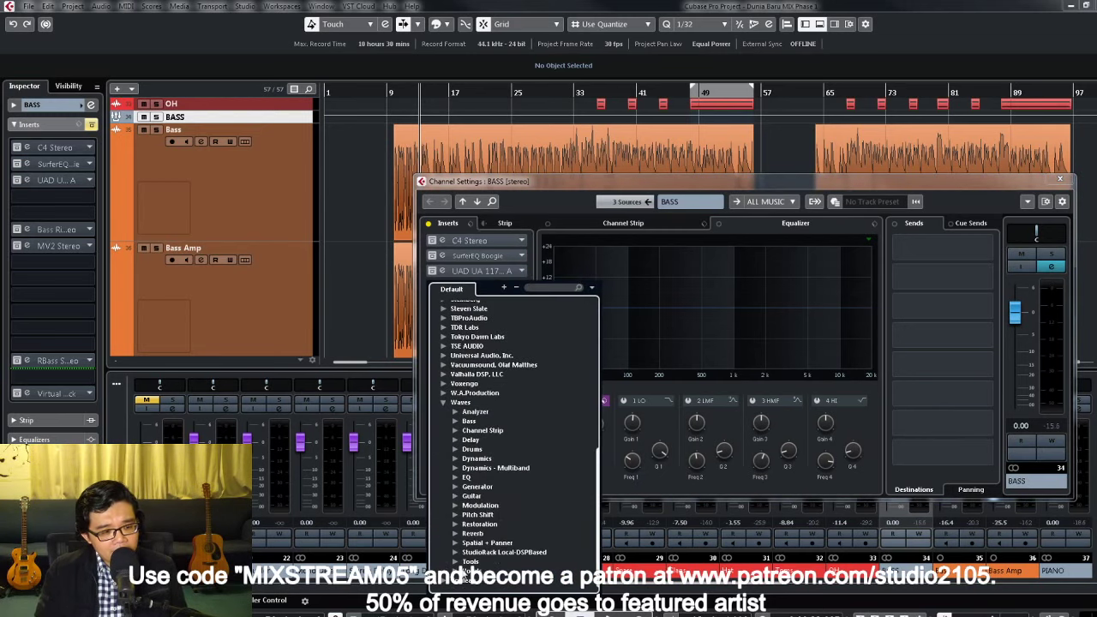
pyautogui.click(470, 562)
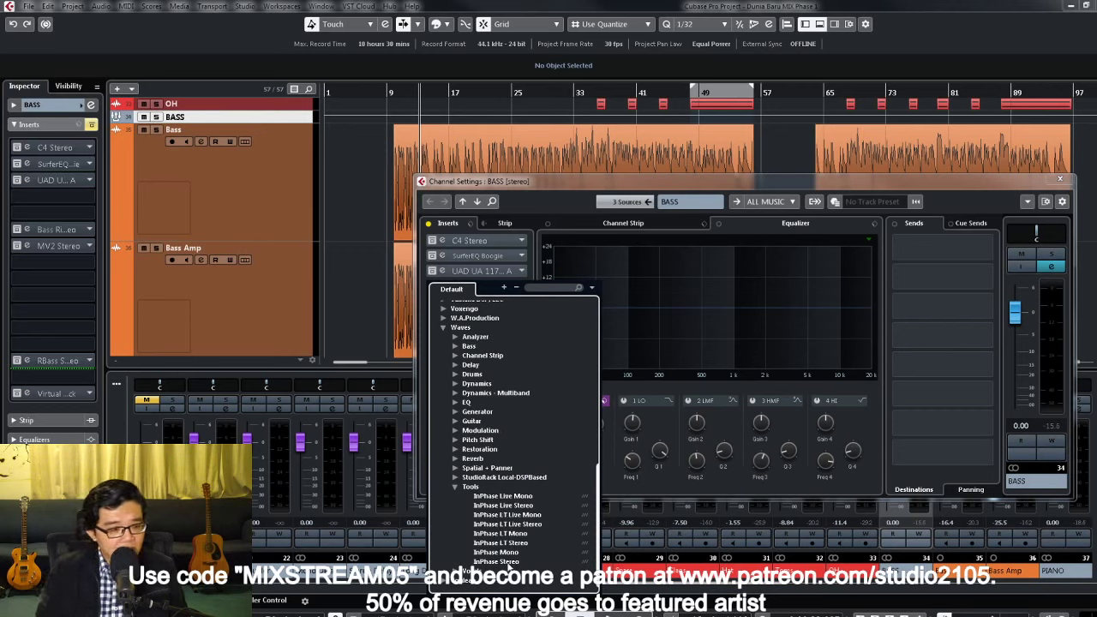
pyautogui.click(506, 561)
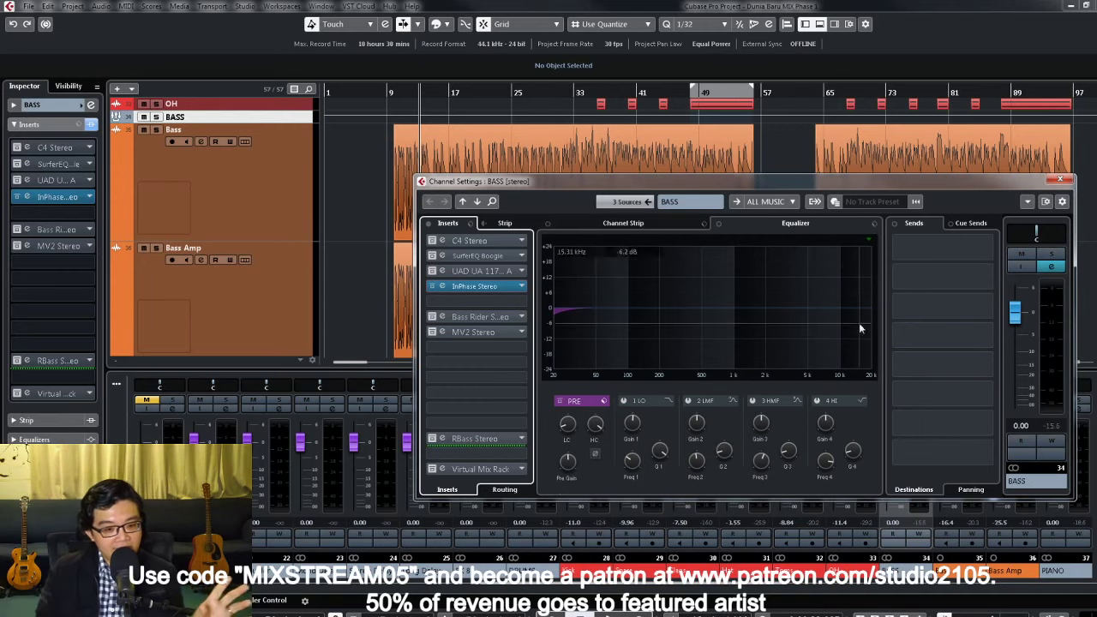
# Step: Review the insert chains of the Bass and Bass Amp channels and close the channel settings
pyautogui.press('Down')
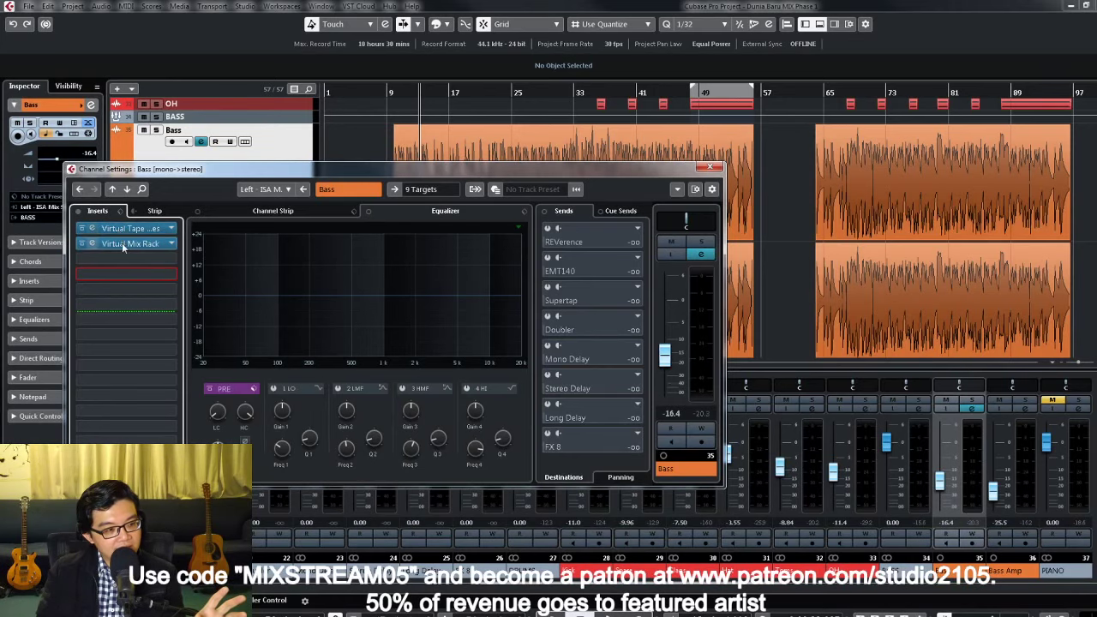
pyautogui.click(1025, 412)
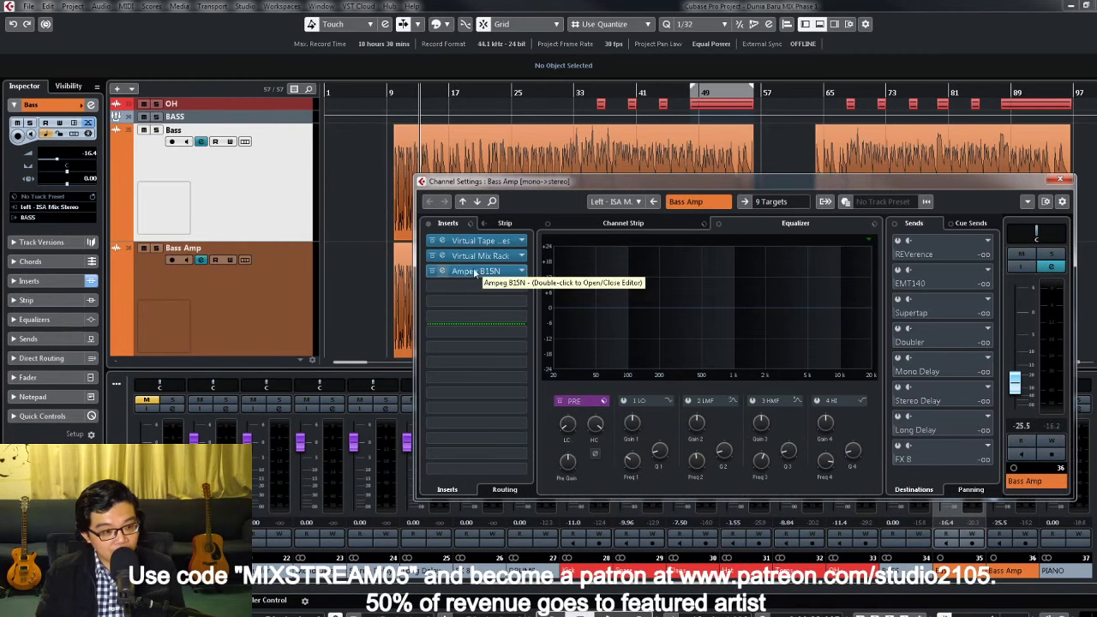
pyautogui.click(1059, 181)
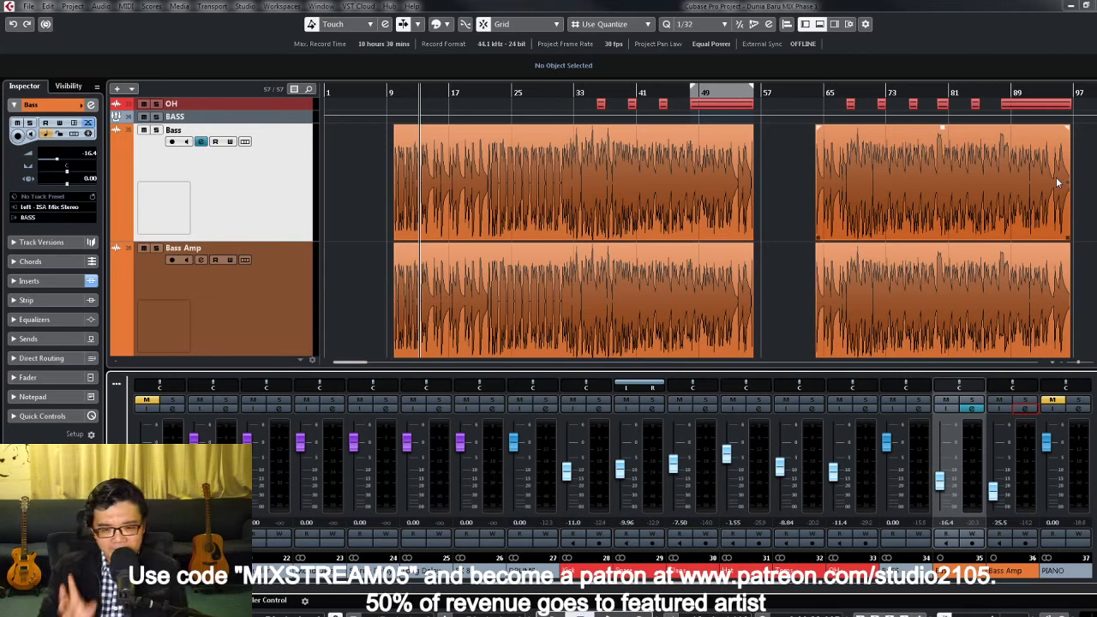
# Step: Open InPhase Stereo on the BASS group and place its window clear of the bass channels' mixer faders
pyautogui.click(923, 418)
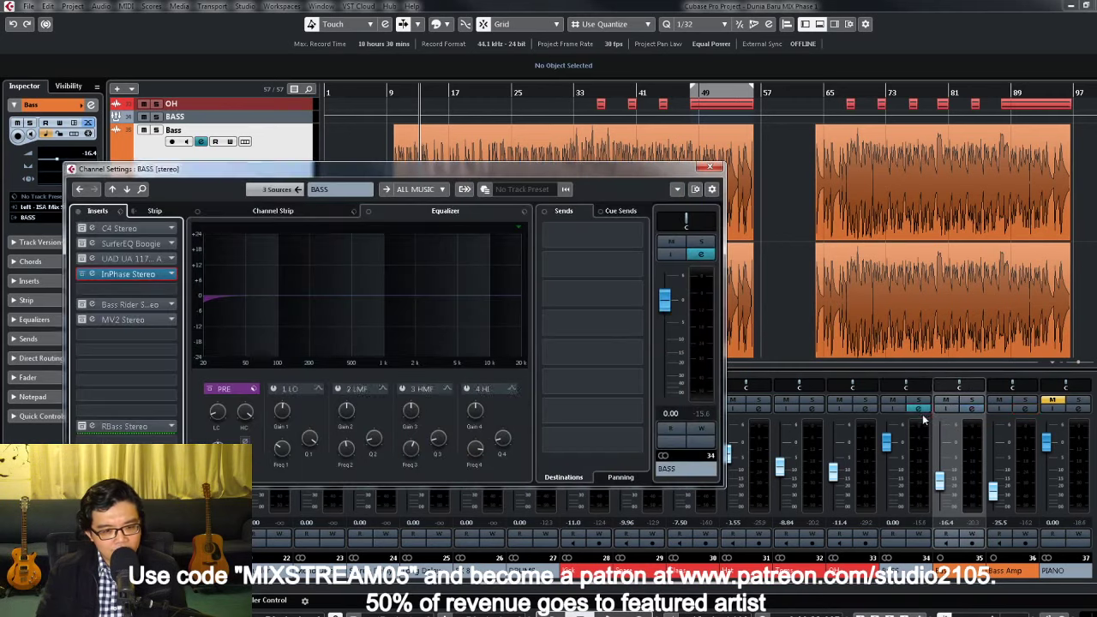
pyautogui.doubleClick(140, 275)
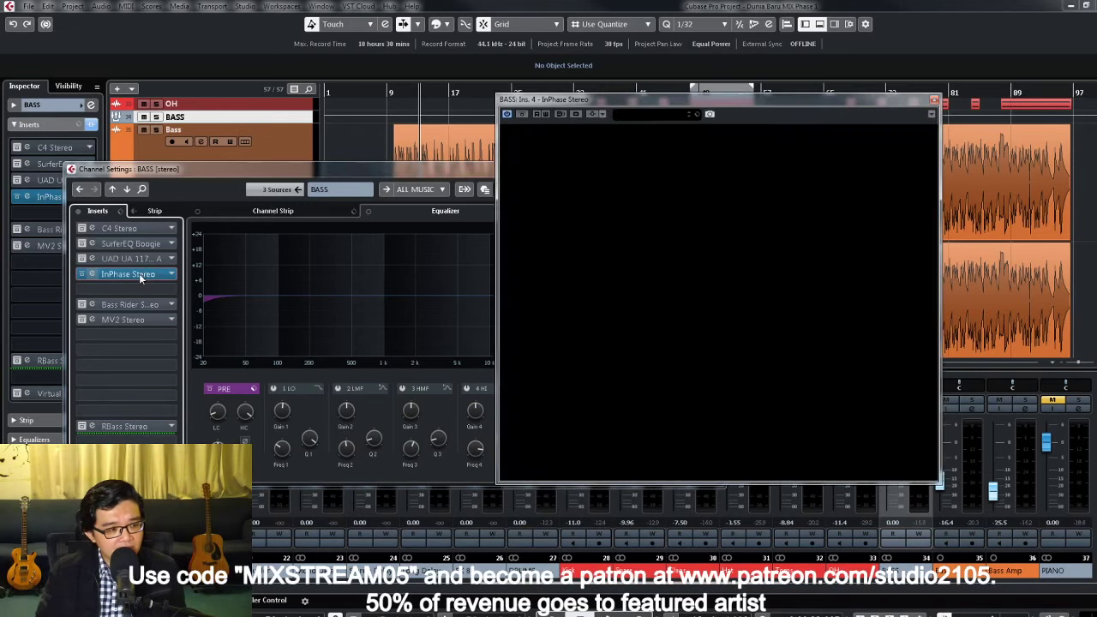
pyautogui.moveTo(829, 102); pyautogui.dragTo(537, 99)
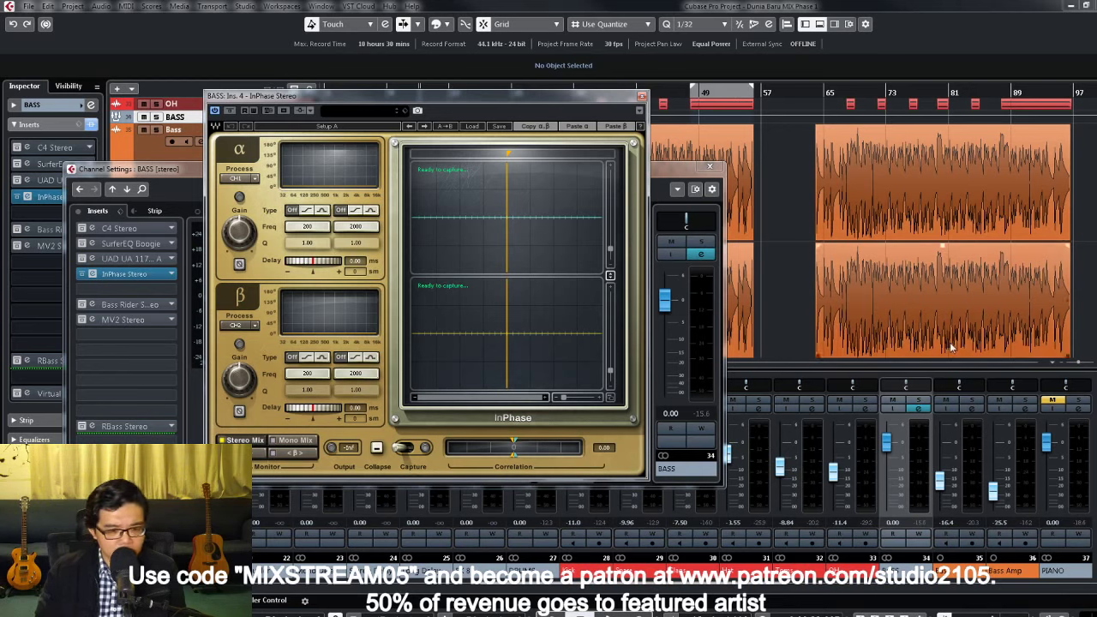
# Step: Pan Bass left and Bass Amp right, and set their faders to -8.81 dB and -18.0 dB during playback
pyautogui.moveTo(994, 499); pyautogui.dragTo(996, 488)
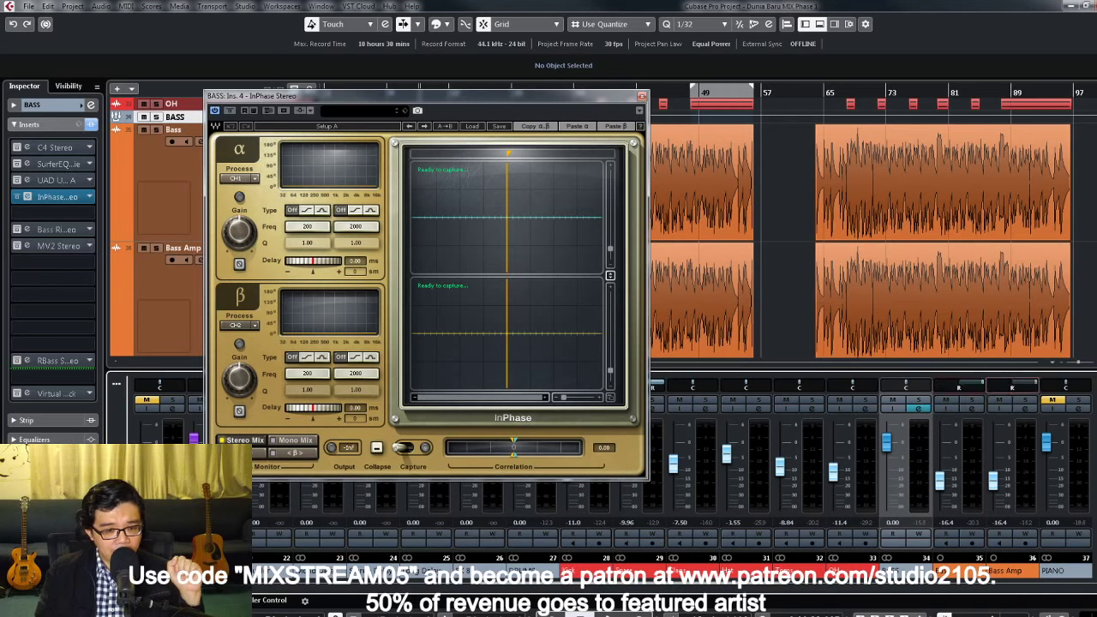
pyautogui.press('space')
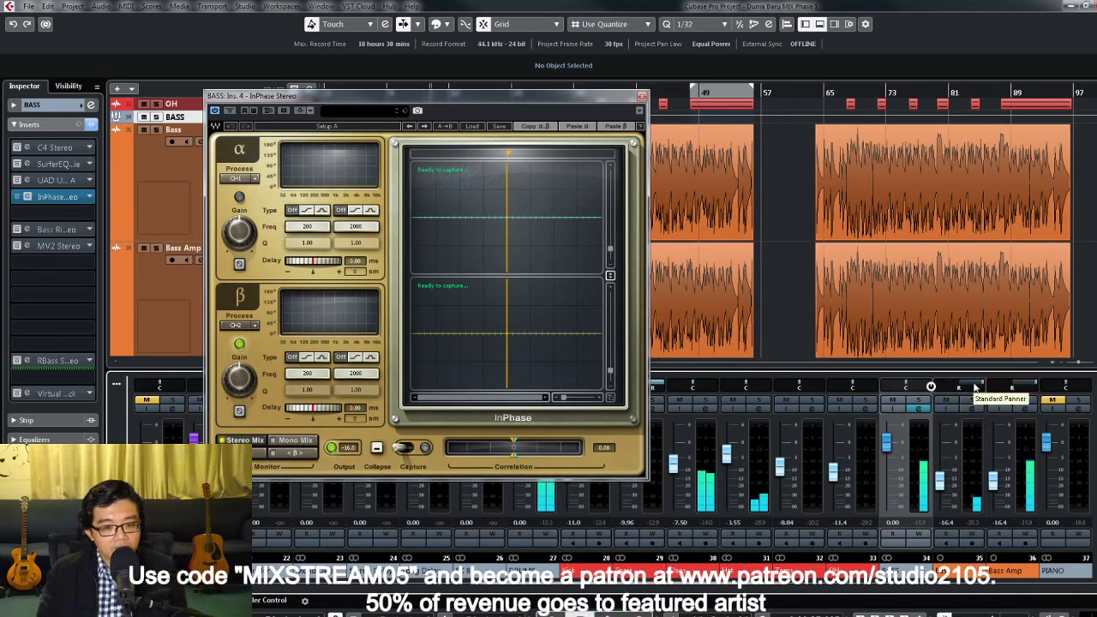
pyautogui.moveTo(960, 386); pyautogui.dragTo(953, 385)
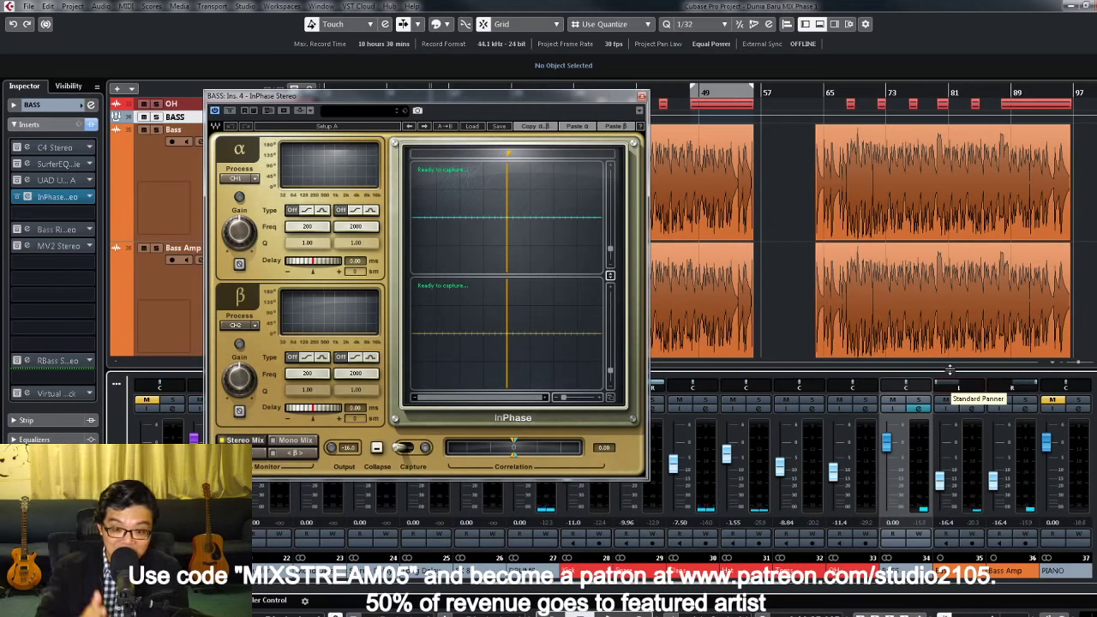
pyautogui.click(1053, 401)
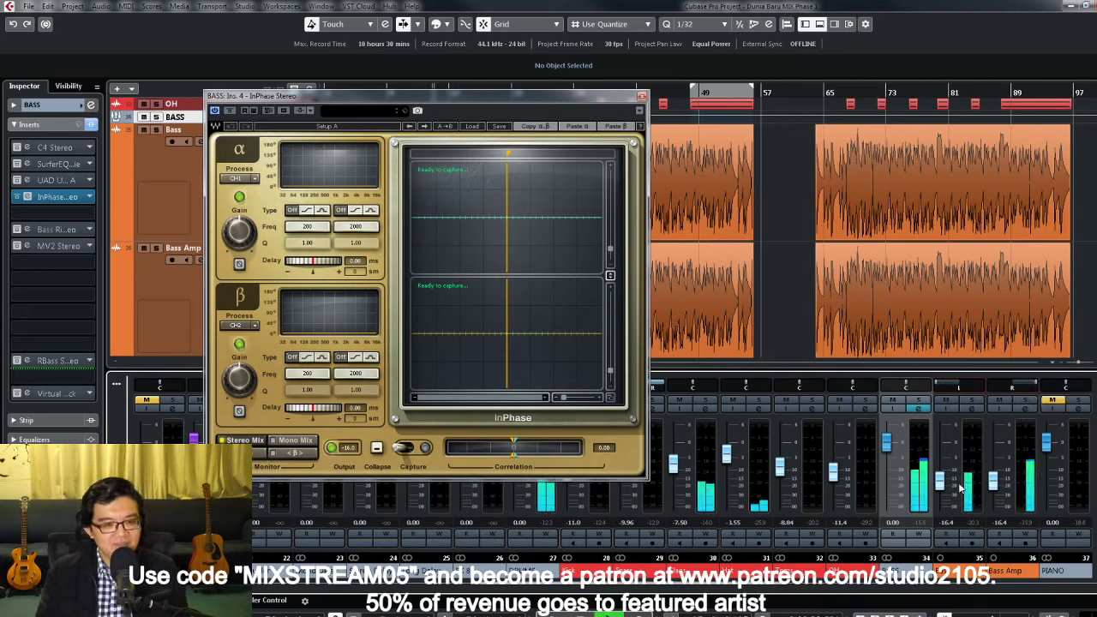
pyautogui.moveTo(939, 482)
pyautogui.mouseDown()
pyautogui.moveTo(941, 472)
pyautogui.moveTo(993, 487)
pyautogui.moveTo(940, 467)
pyautogui.mouseUp()
pyautogui.click(993, 485)
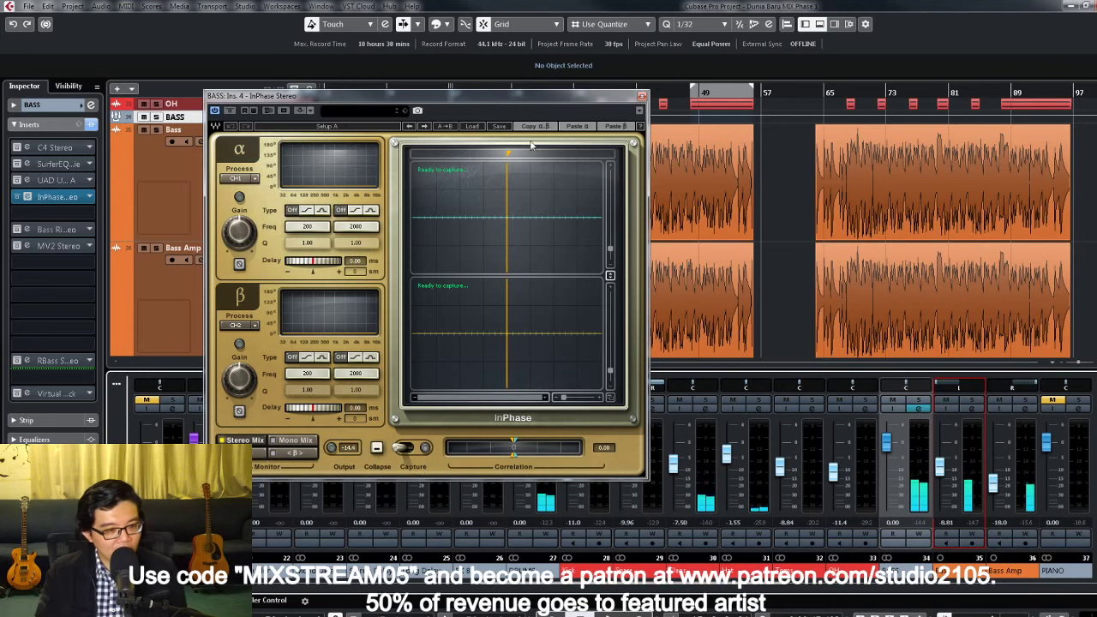
# Step: Set the locators to the range of the first clip on the Bass track
pyautogui.moveTo(514, 95); pyautogui.dragTo(464, 229)
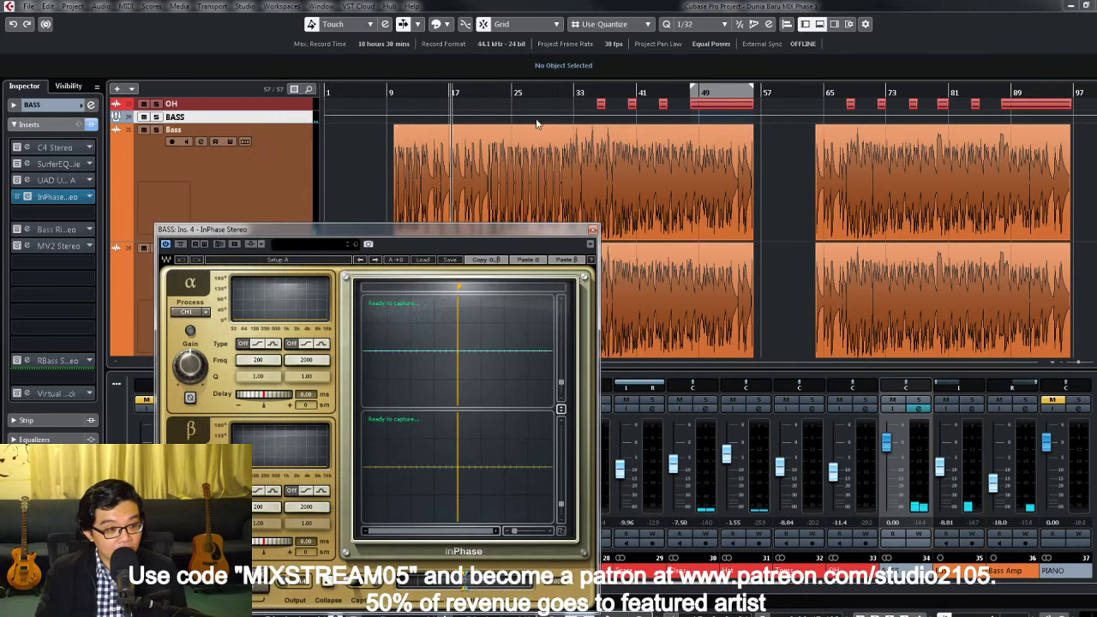
pyautogui.click(396, 176)
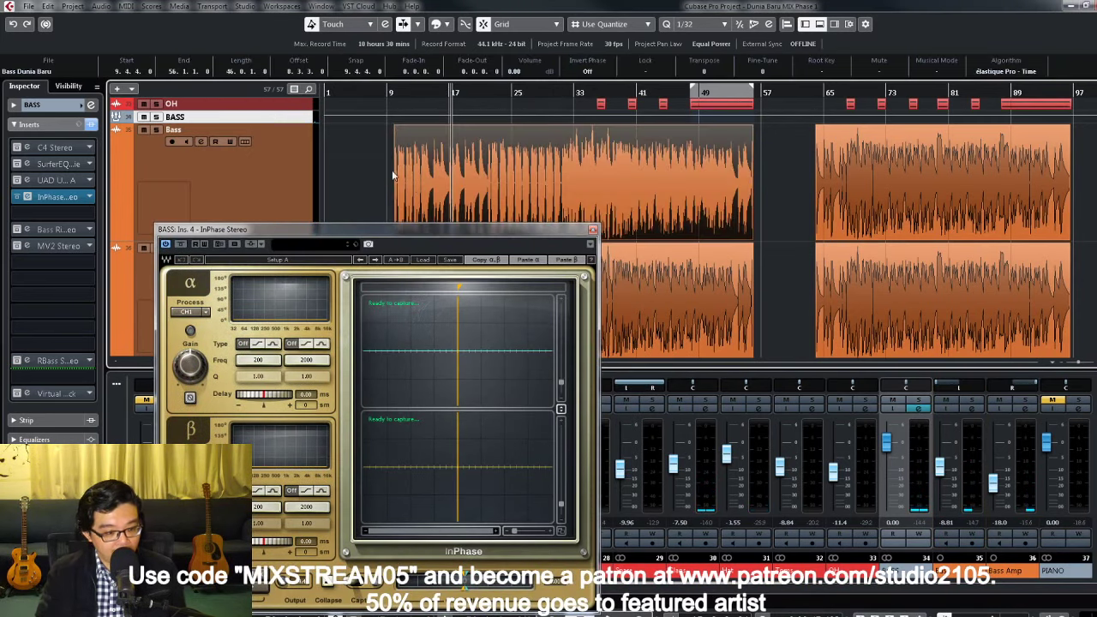
pyautogui.press('p')
# Step: Capture both bass signals in InPhase during playback and magnify the waveforms around a note onset
pyautogui.moveTo(425, 232); pyautogui.dragTo(440, 123)
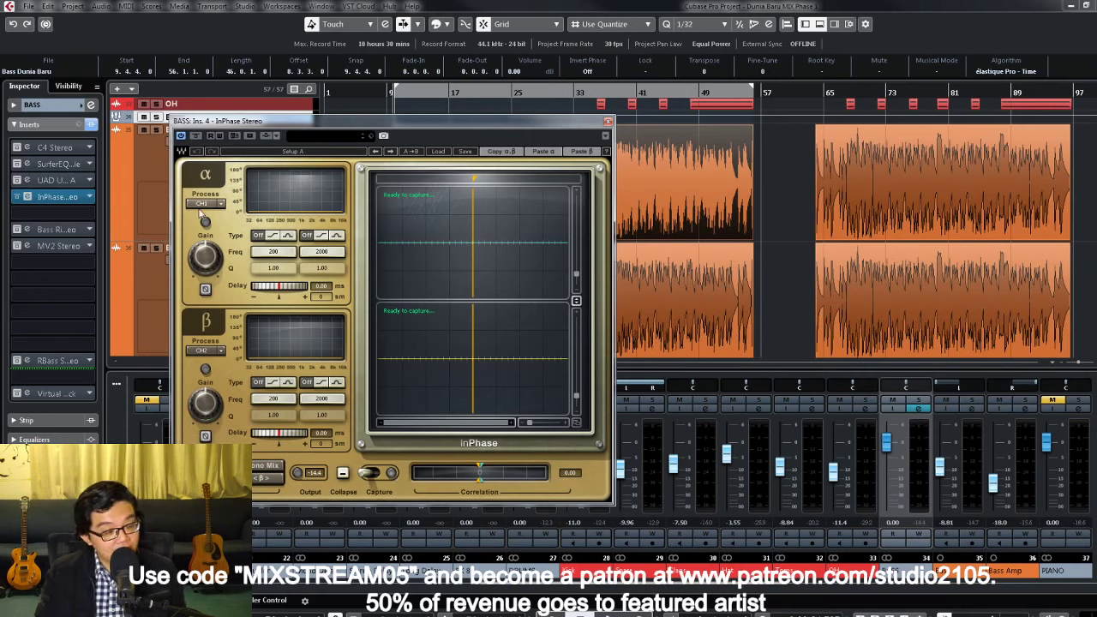
pyautogui.click(391, 472)
pyautogui.press('space')
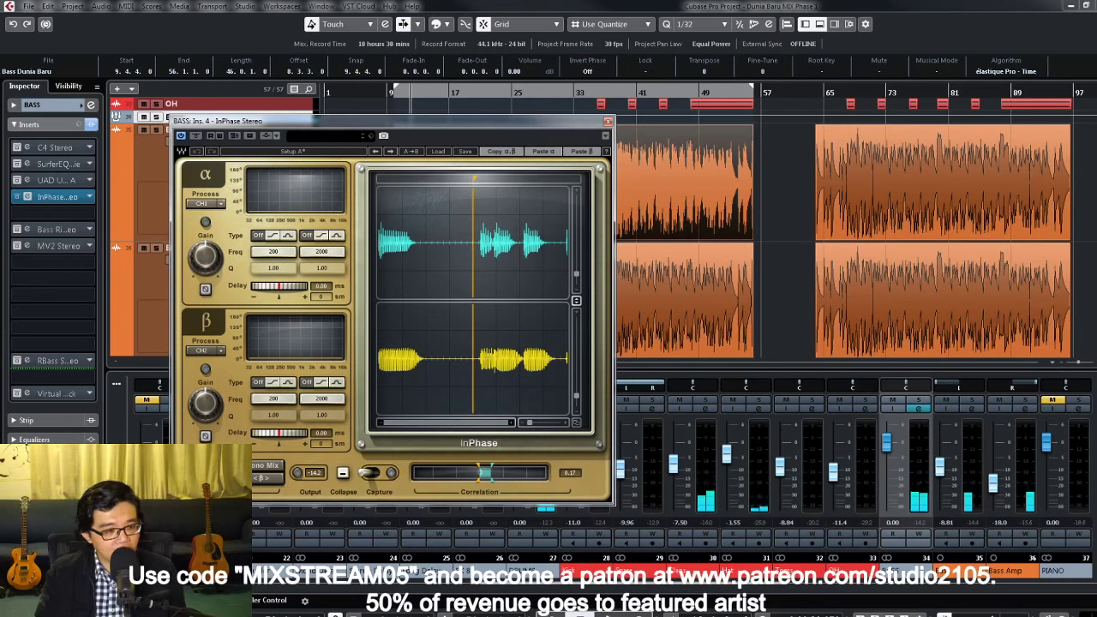
pyautogui.moveTo(474, 184); pyautogui.dragTo(480, 182)
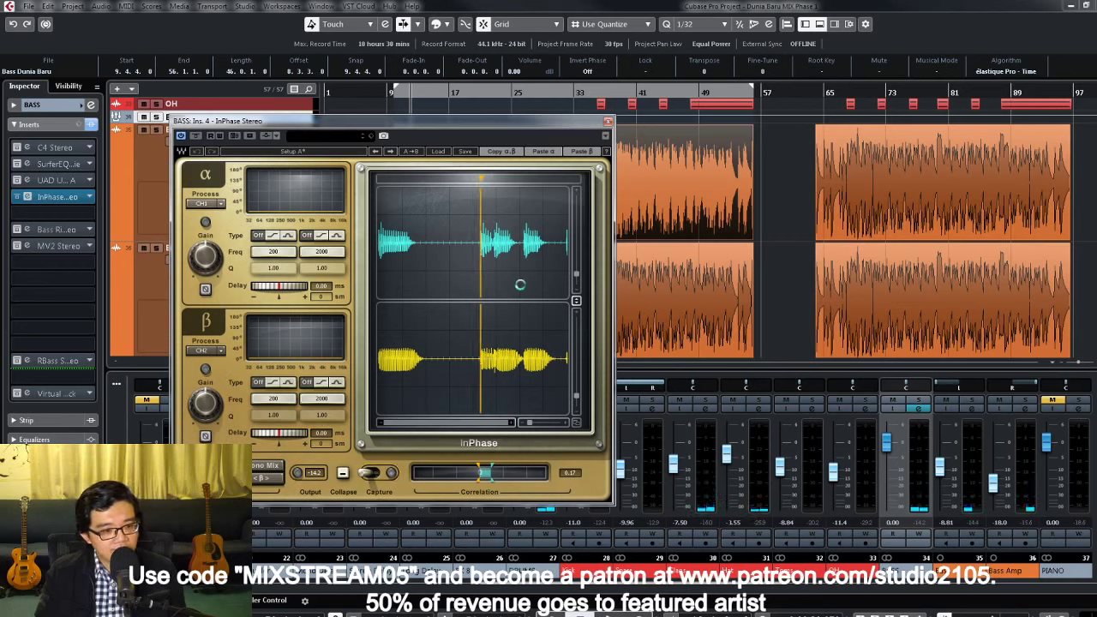
pyautogui.moveTo(529, 423); pyautogui.dragTo(550, 423)
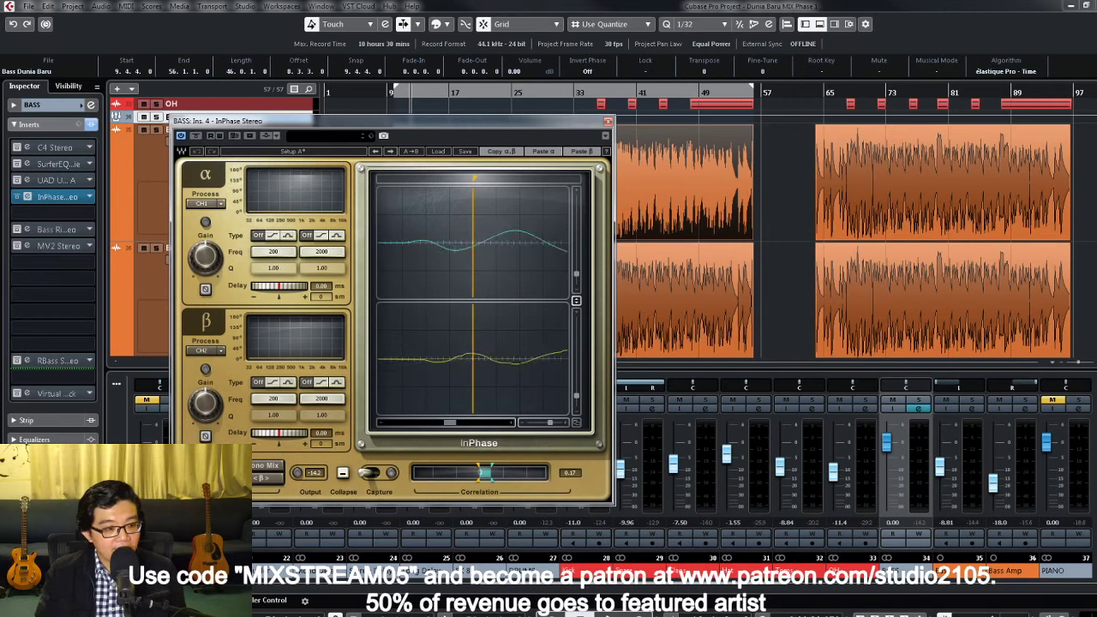
pyautogui.moveTo(576, 275)
pyautogui.mouseDown()
pyautogui.moveTo(577, 244)
pyautogui.moveTo(577, 253)
pyautogui.mouseUp()
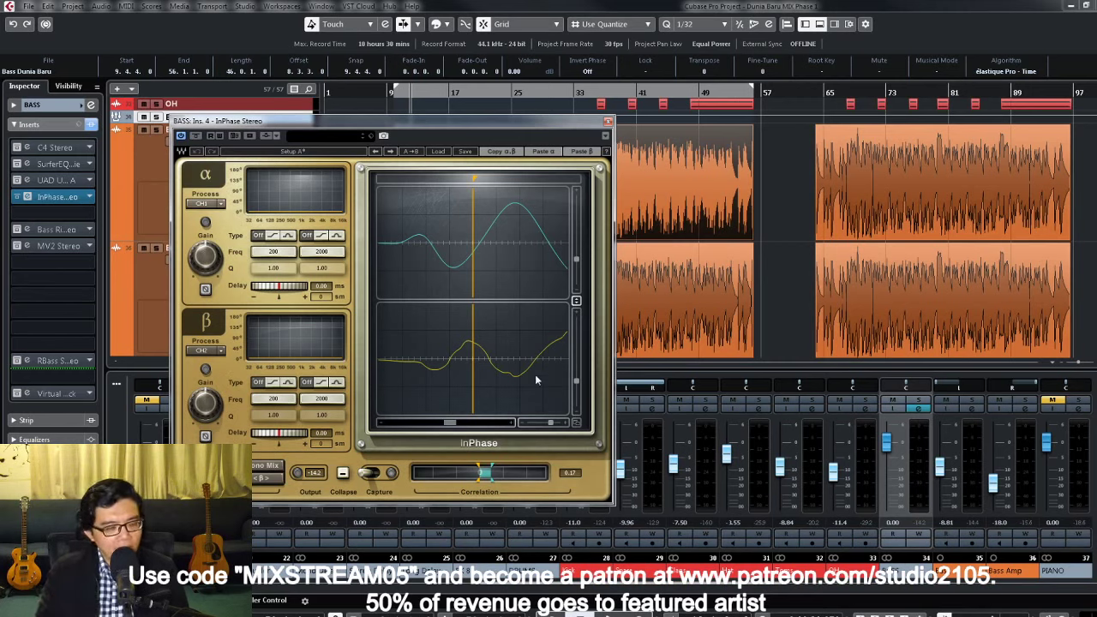
# Step: Try inverting the phase of InPhase's β channel to compare the waveforms, and restore its original polarity
pyautogui.click(205, 437)
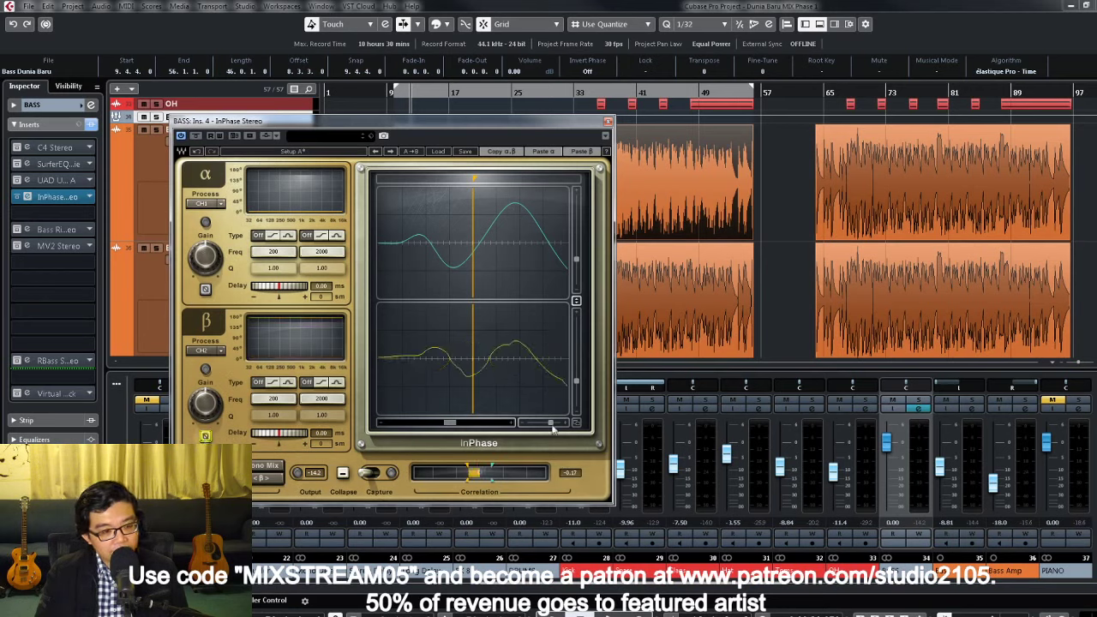
pyautogui.moveTo(526, 430); pyautogui.dragTo(522, 428)
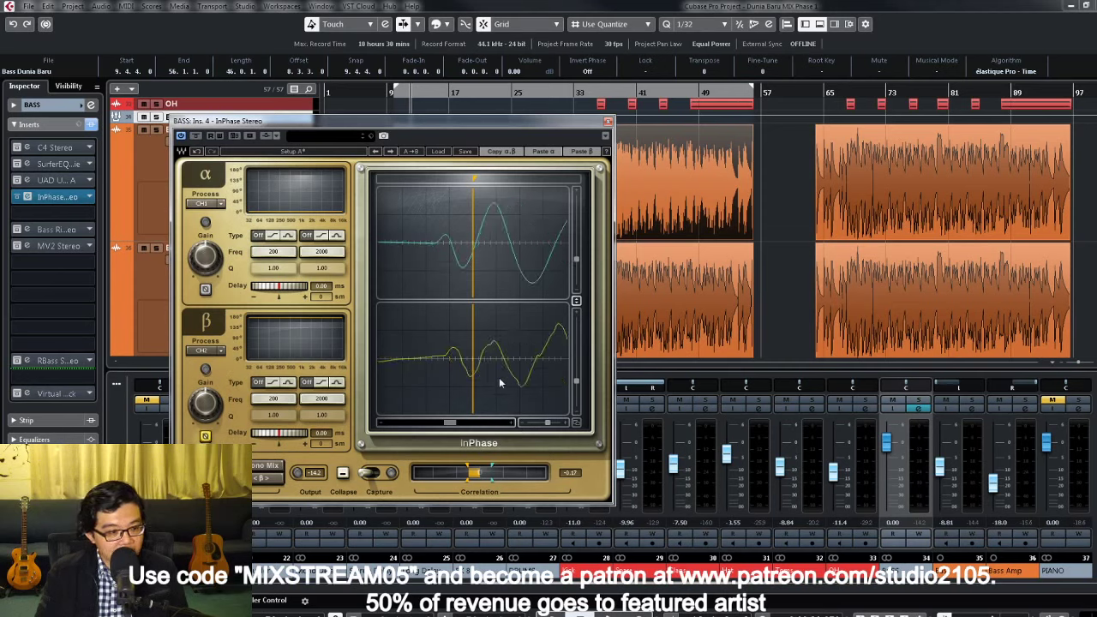
pyautogui.click(206, 437)
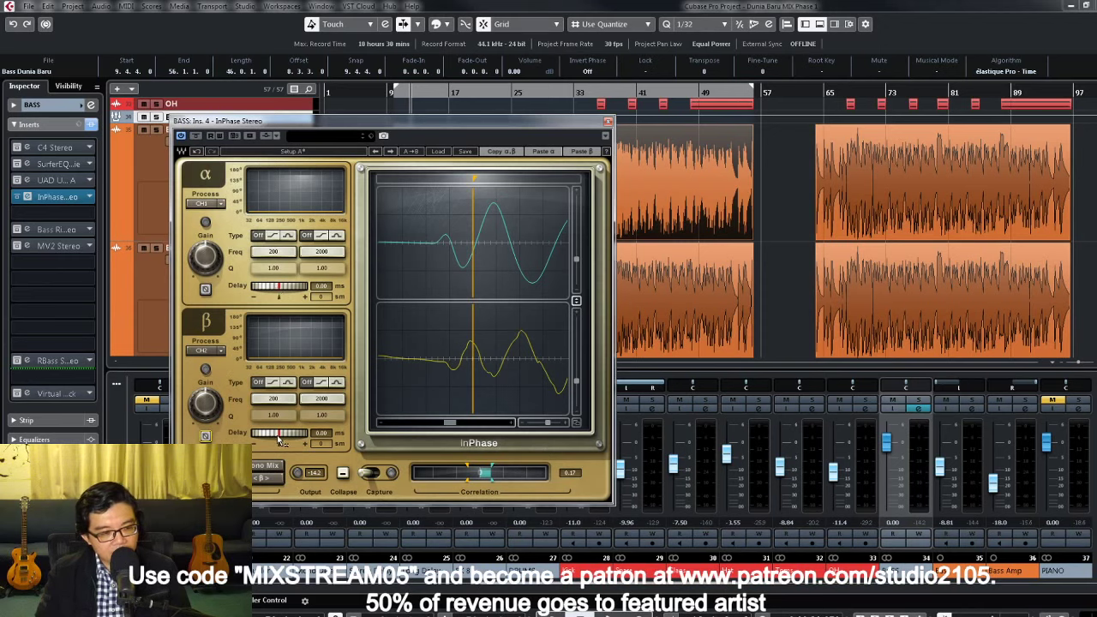
# Step: Try an earlier delay and an inverted phase on InPhase's β channel, restoring 0.00 ms and the original polarity
pyautogui.moveTo(278, 440); pyautogui.dragTo(273, 440)
pyautogui.click(319, 434)
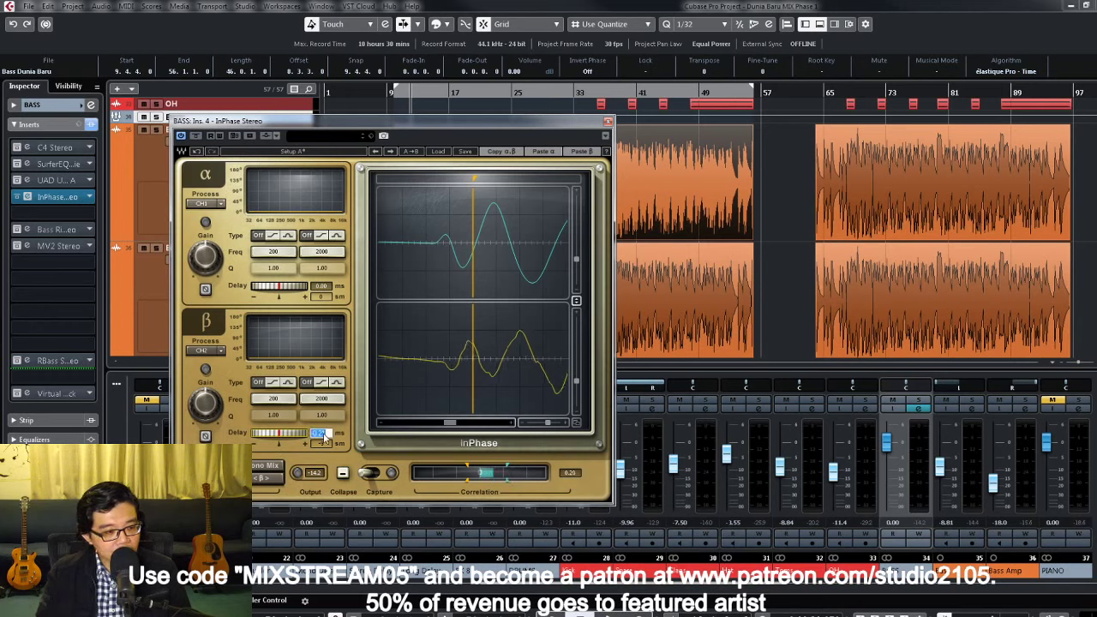
pyautogui.write('0')
pyautogui.press('Return')
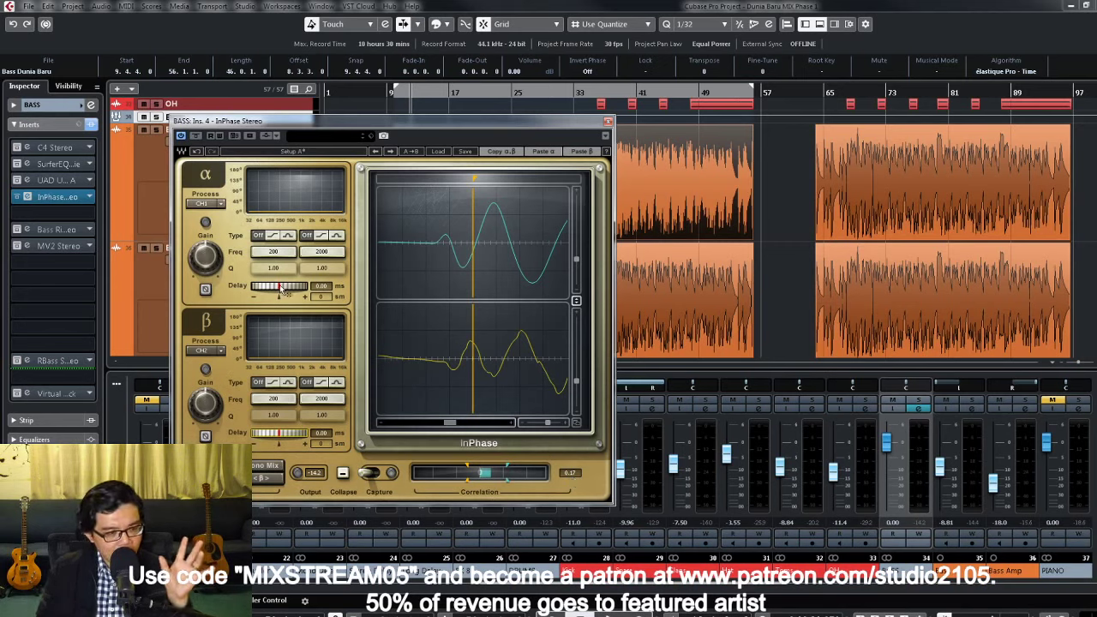
pyautogui.click(205, 438)
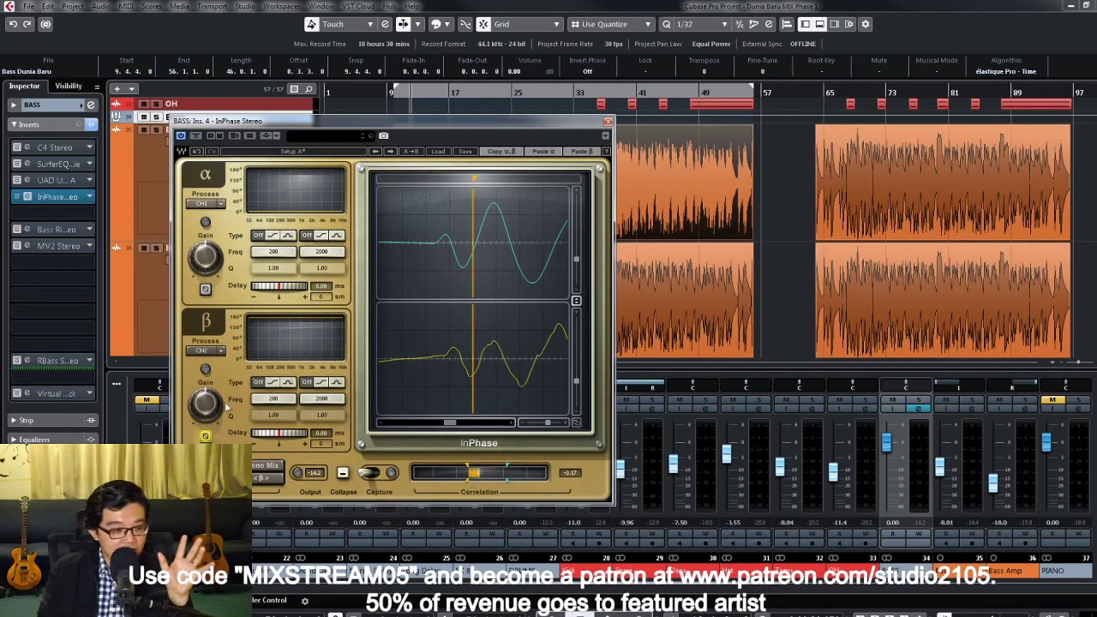
pyautogui.click(204, 437)
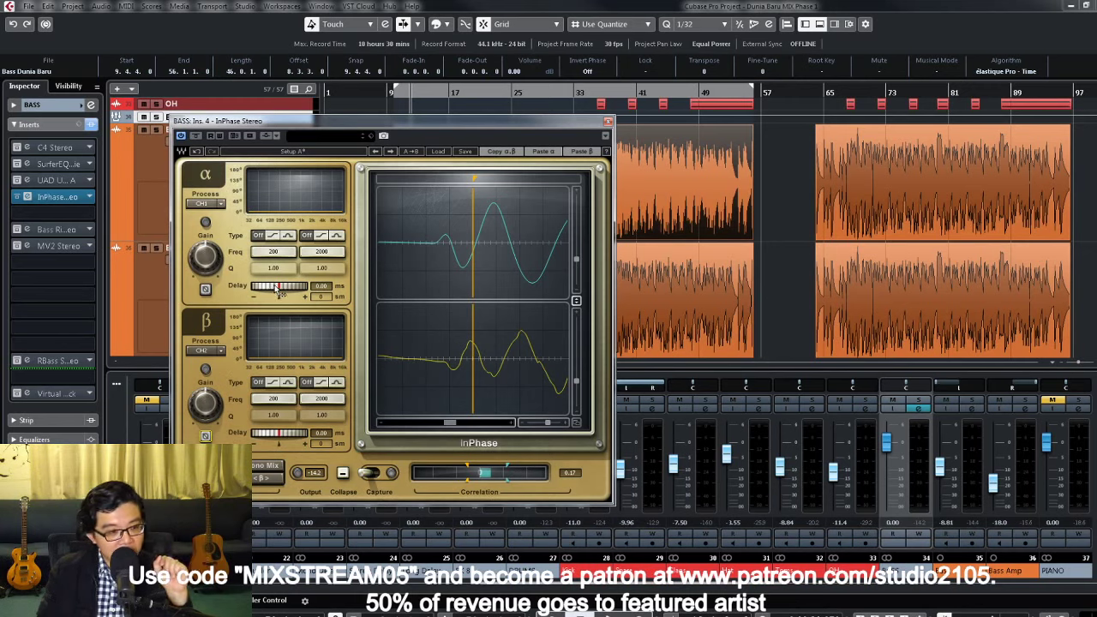
# Step: Set InPhase's α channel delay to 2.58 ms to line up its waveform with the β waveform
pyautogui.moveTo(278, 291); pyautogui.dragTo(293, 291)
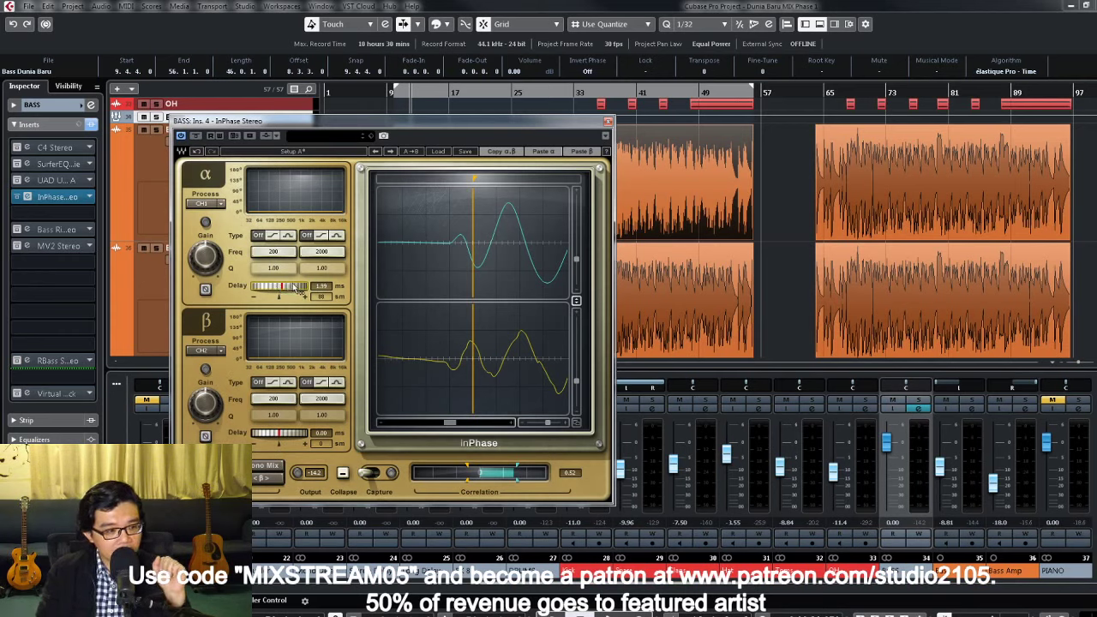
pyautogui.moveTo(298, 288); pyautogui.dragTo(315, 288)
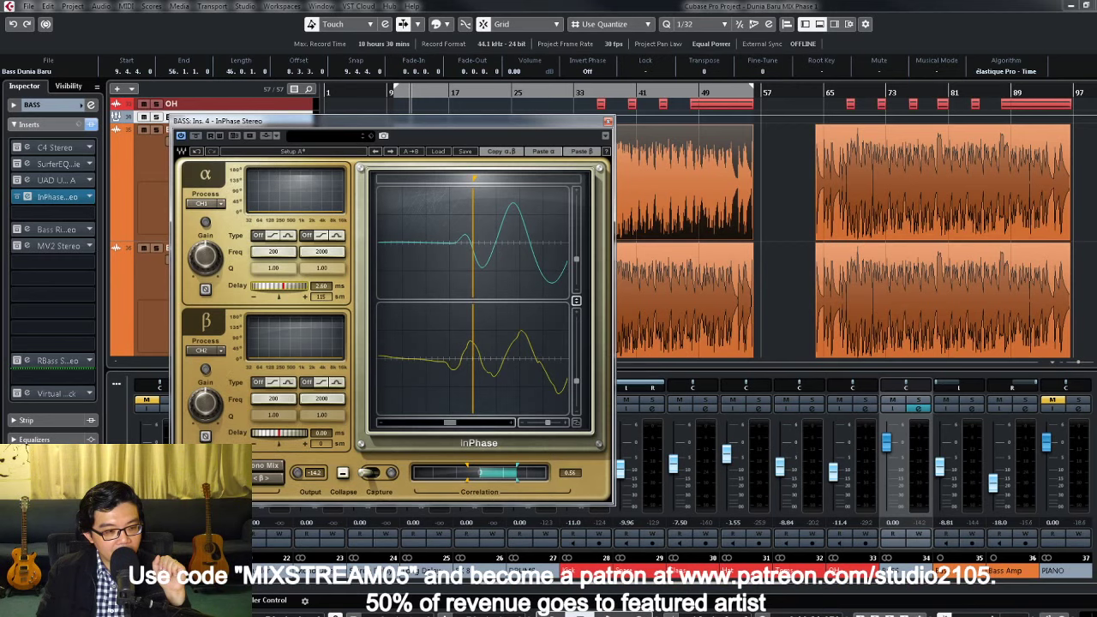
pyautogui.moveTo(317, 288); pyautogui.dragTo(316, 288)
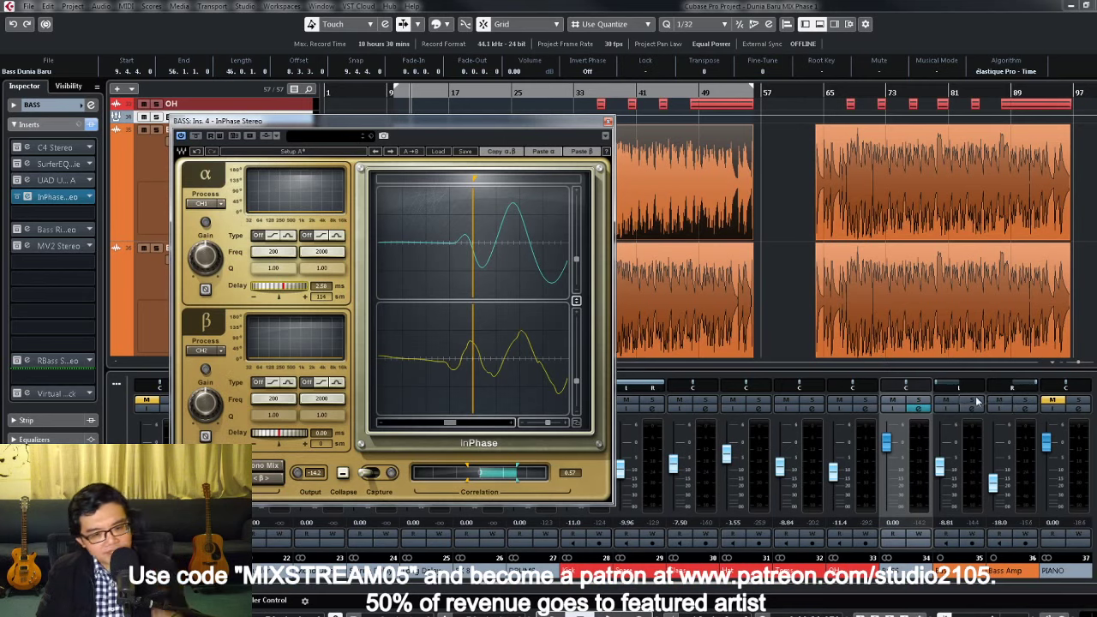
# Step: Recentre the pan of Bass and Bass Amp during playback, and close InPhase with the BASS inserts bypassed
pyautogui.press('space')
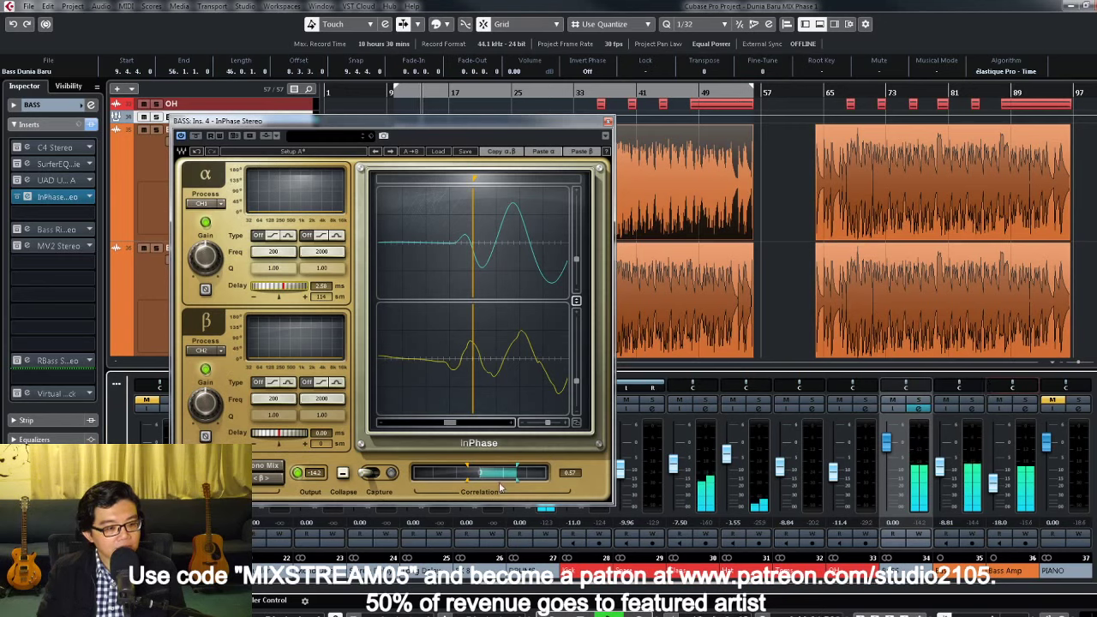
pyautogui.moveTo(985, 387); pyautogui.dragTo(1055, 388)
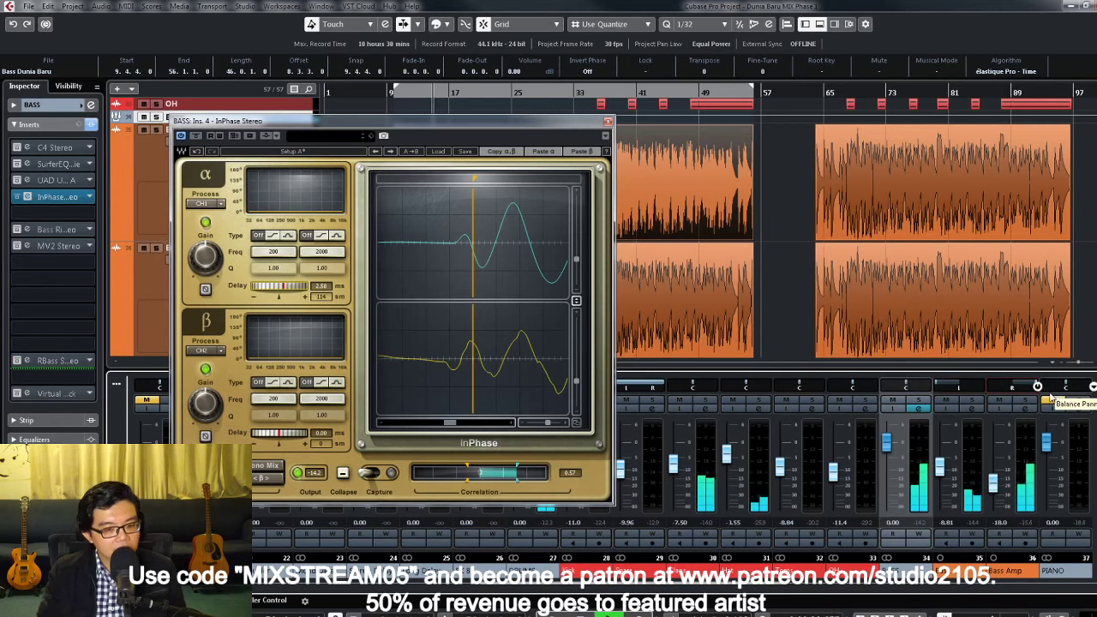
pyautogui.keyDown('ctrl'); pyautogui.click(1012, 387); pyautogui.keyUp('ctrl')
pyautogui.keyDown('ctrl'); pyautogui.click(959, 387); pyautogui.keyUp('ctrl')
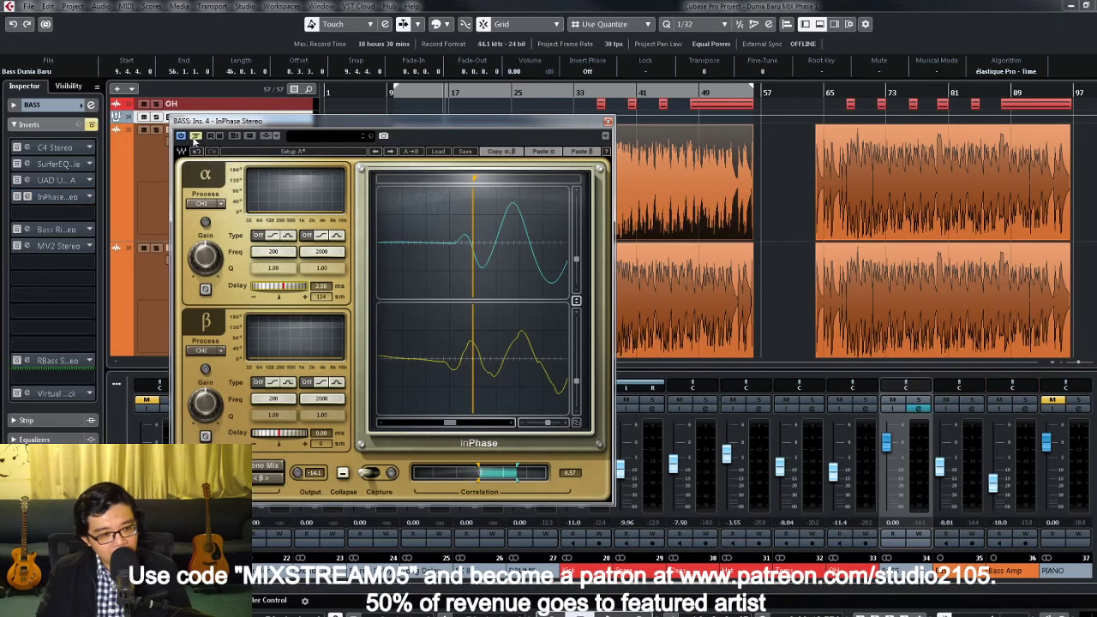
pyautogui.click(608, 121)
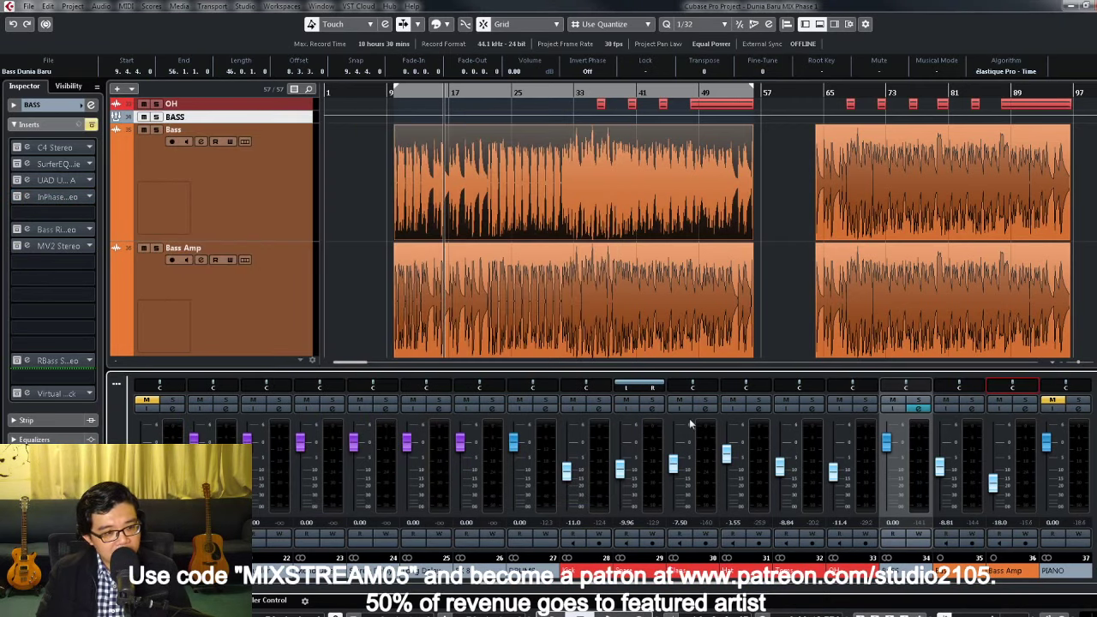
# Step: Set the Bass track's delay to 2.58 ms
pyautogui.click(975, 468)
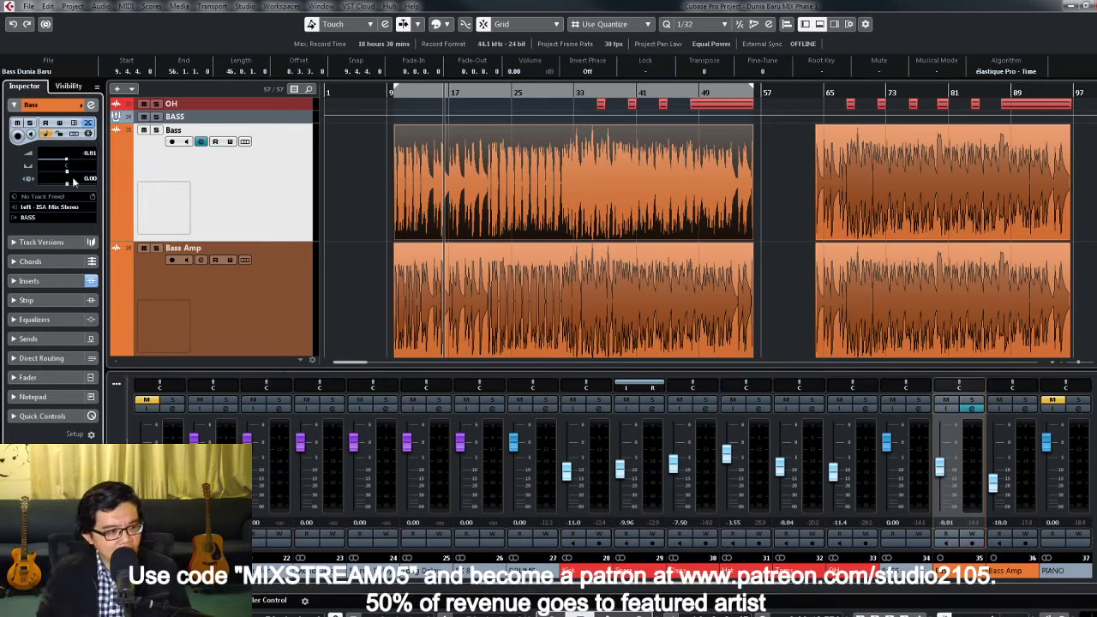
pyautogui.doubleClick(74, 179)
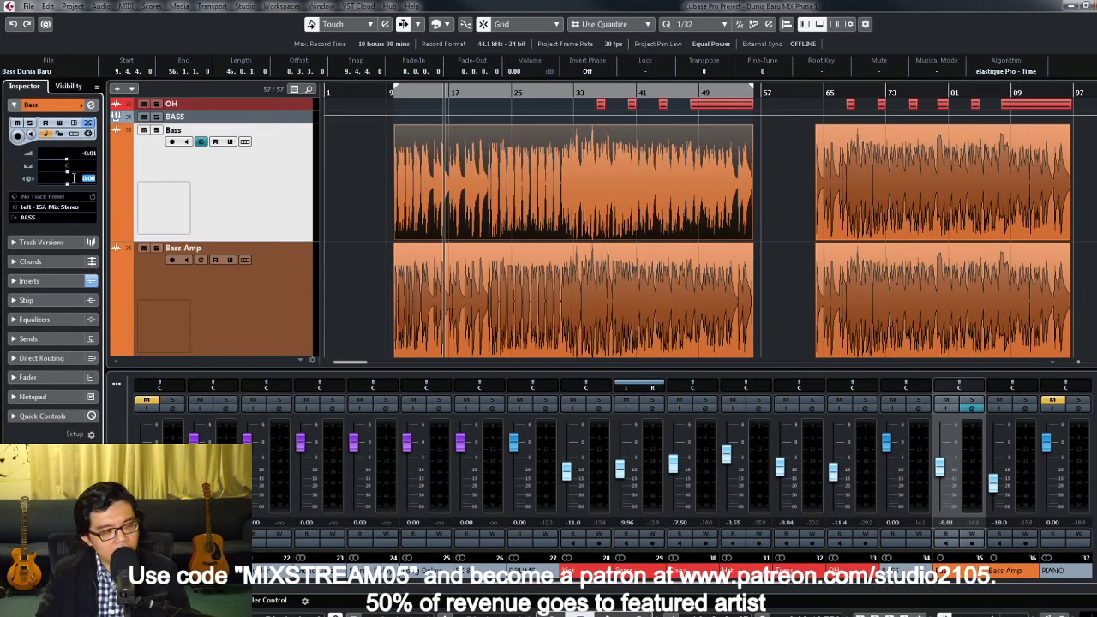
pyautogui.write('2.5')
pyautogui.press('Return')
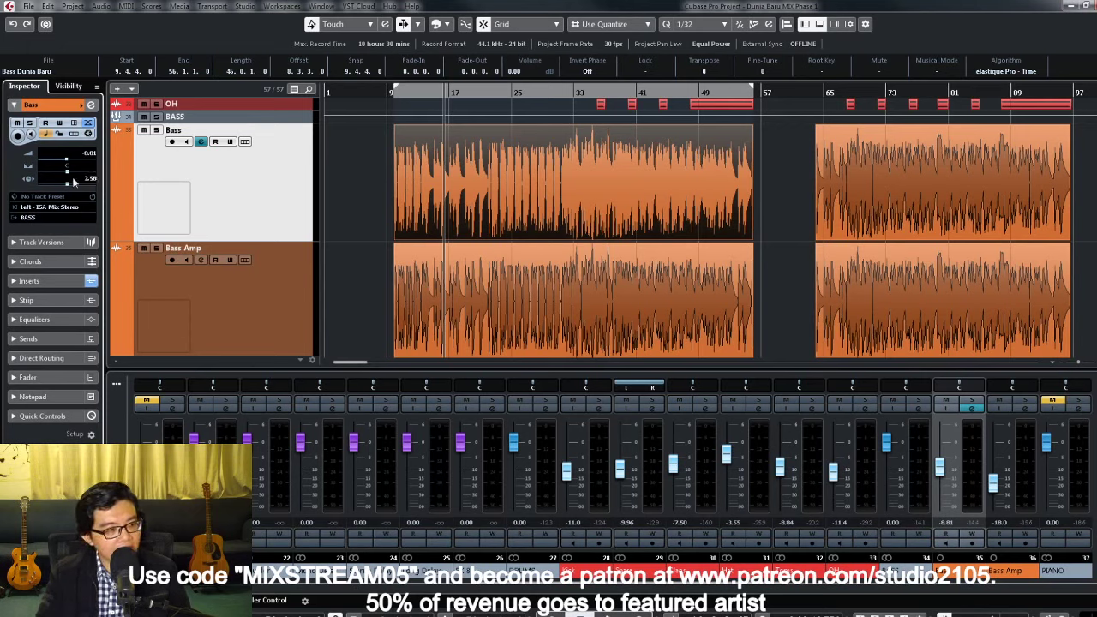
# Step: Play from bar 9 and lower the Bass Amp fader to -19.9 dB
pyautogui.click(389, 92)
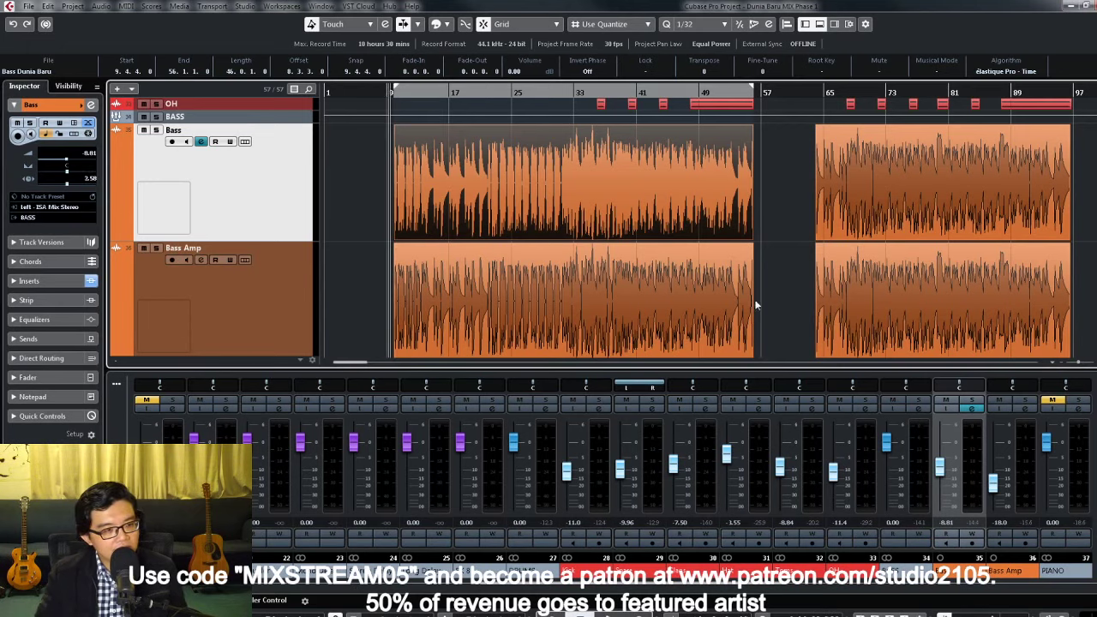
pyautogui.press('space')
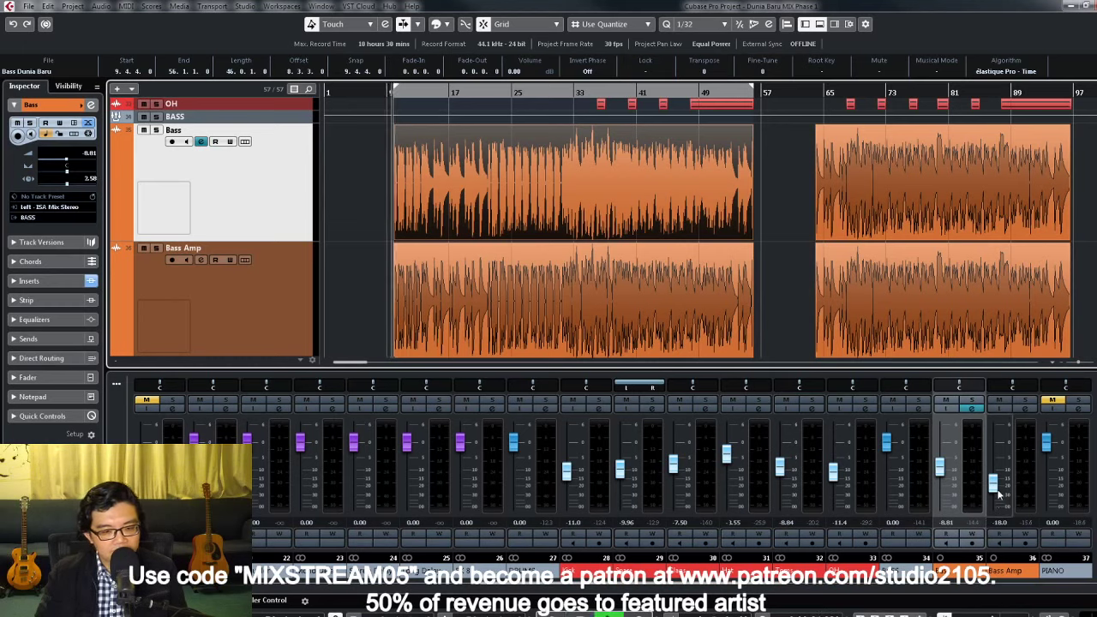
pyautogui.click(998, 495)
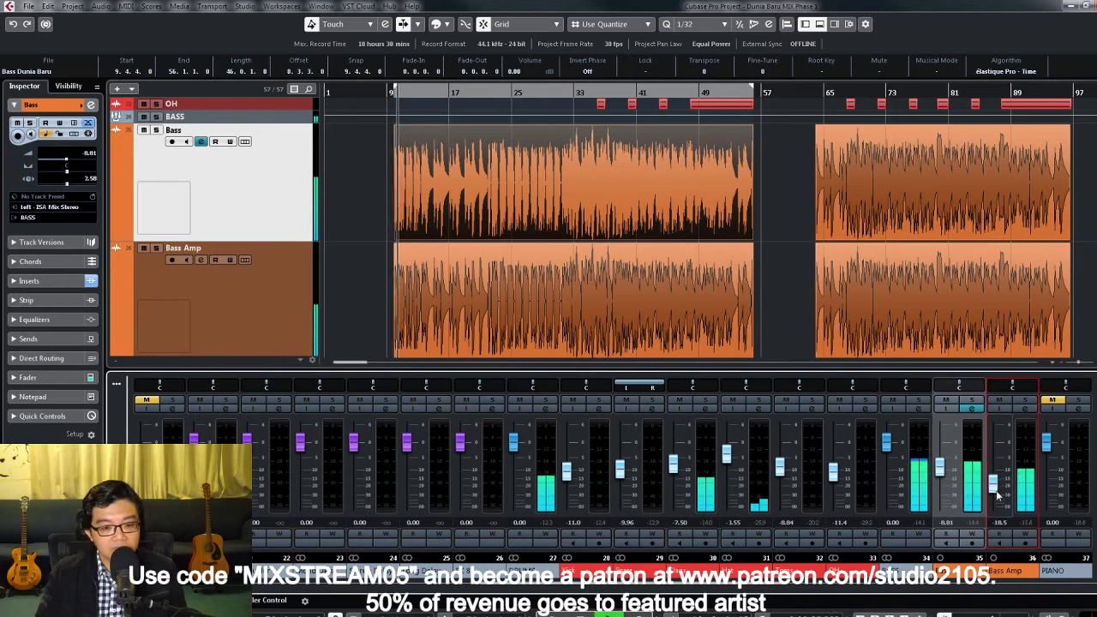
pyautogui.moveTo(998, 495); pyautogui.dragTo(998, 498)
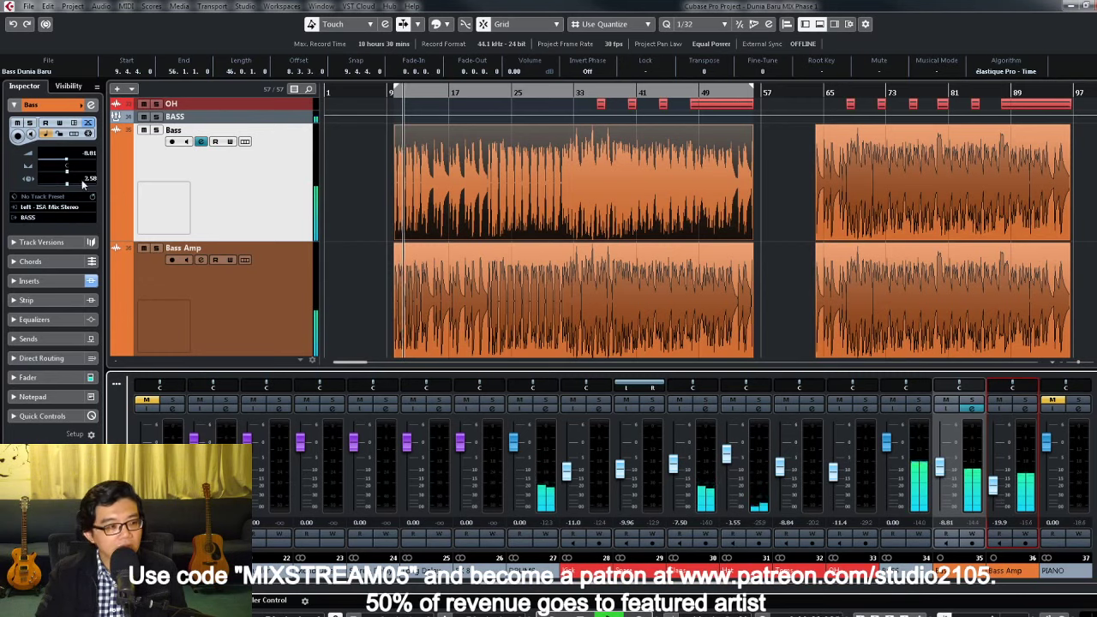
# Step: Compare the Bass track's delay at 0.00 ms and 2.58 ms during playback, soloing the BASS group and clearing the solo
pyautogui.click(399, 204)
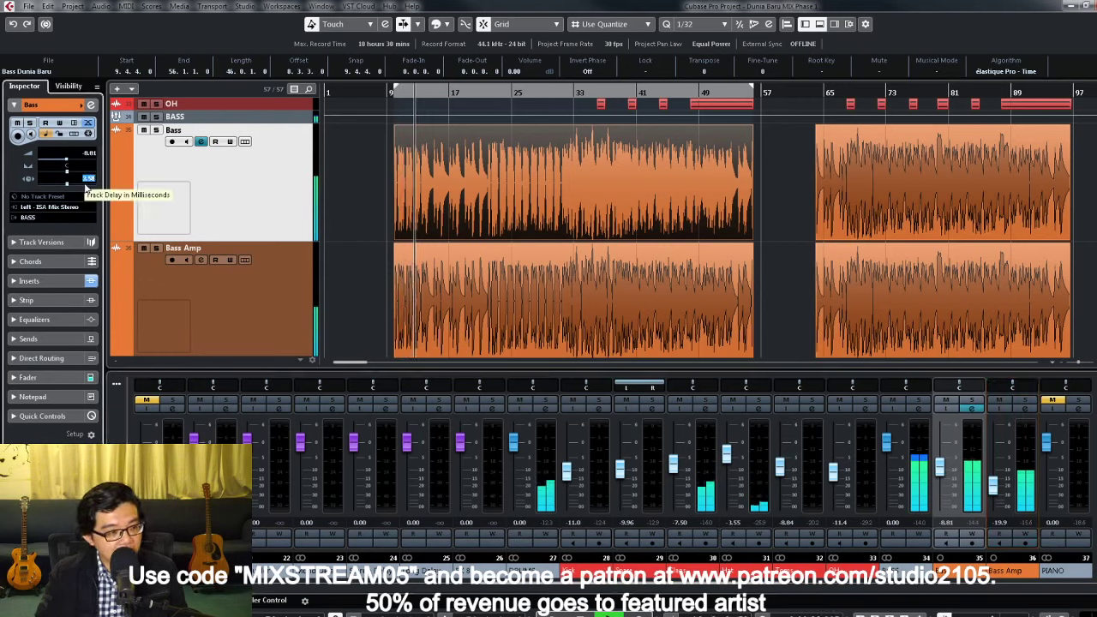
pyautogui.press('Return')
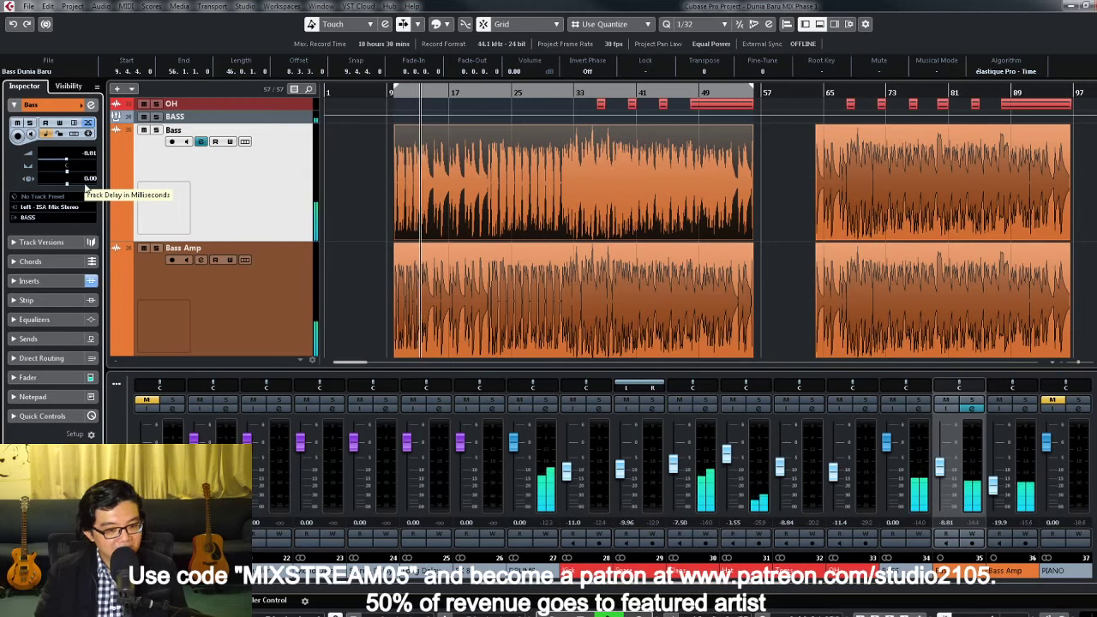
pyautogui.click(916, 401)
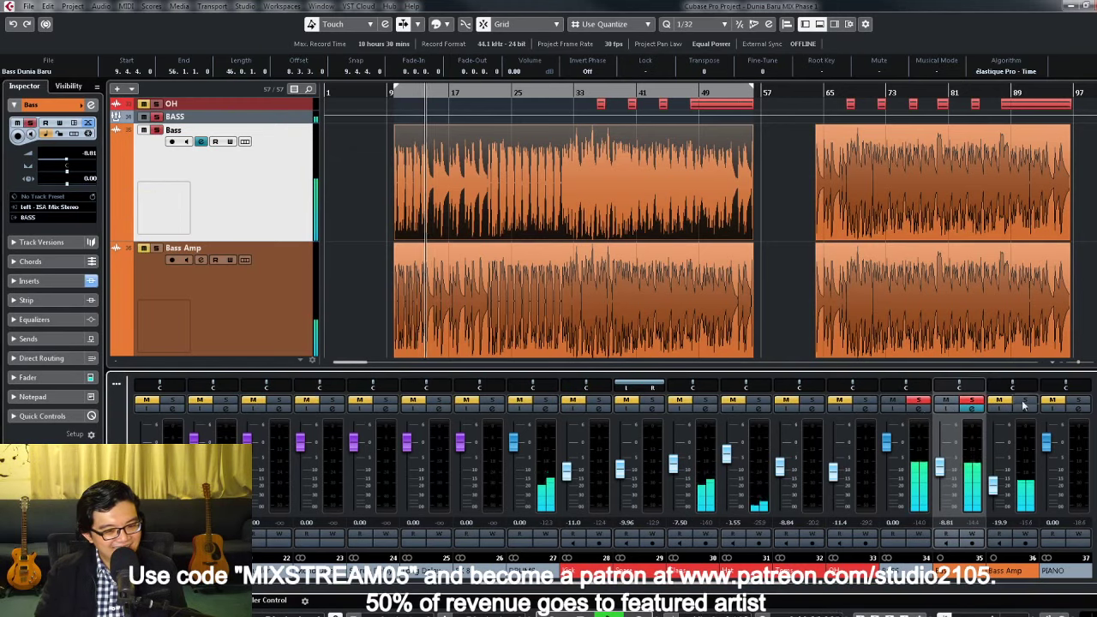
pyautogui.doubleClick(89, 179)
pyautogui.write('2.5')
pyautogui.press('Return')
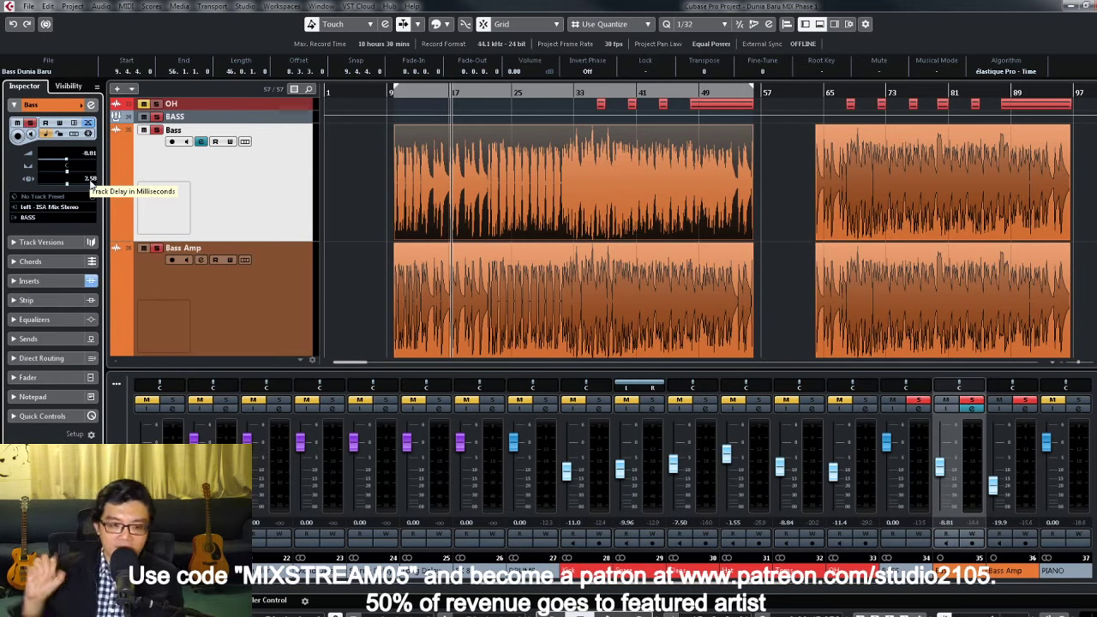
pyautogui.click(156, 117)
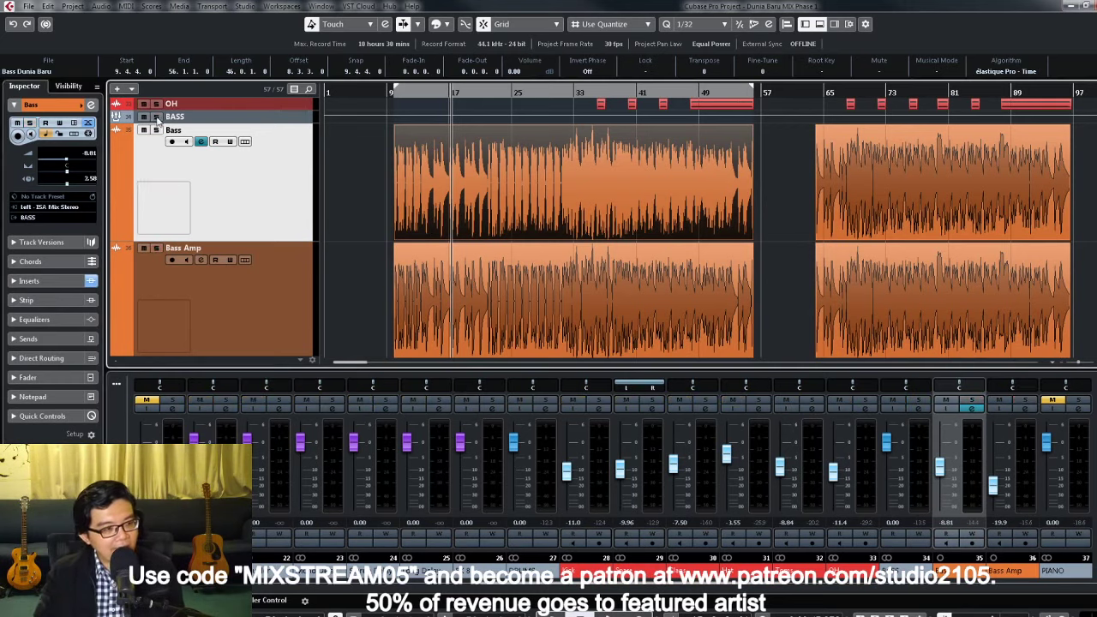
# Step: Replay the soloed BASS group from bar 9, switching Bass's track delay to 0.00 ms and back to 2.58 ms, and unsolo it
pyautogui.click(408, 91)
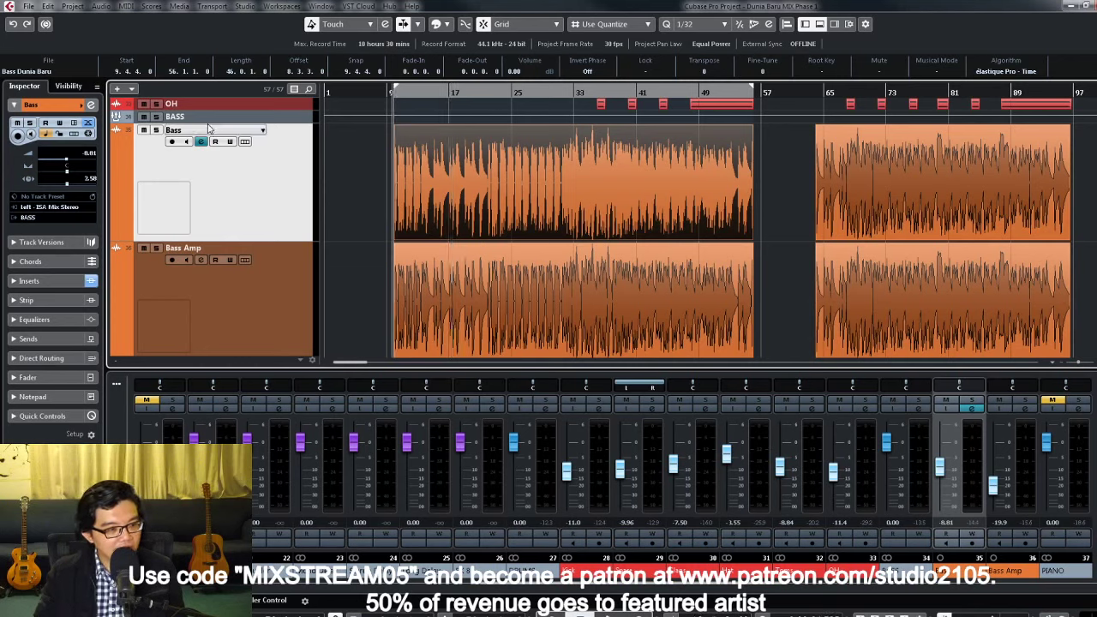
pyautogui.click(156, 116)
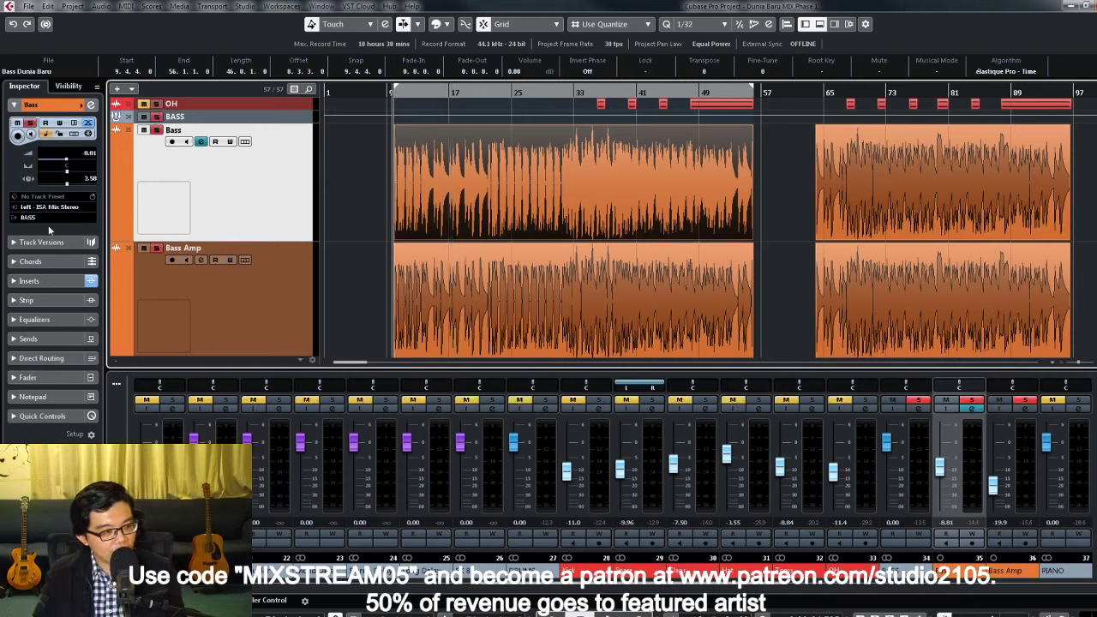
pyautogui.doubleClick(87, 178)
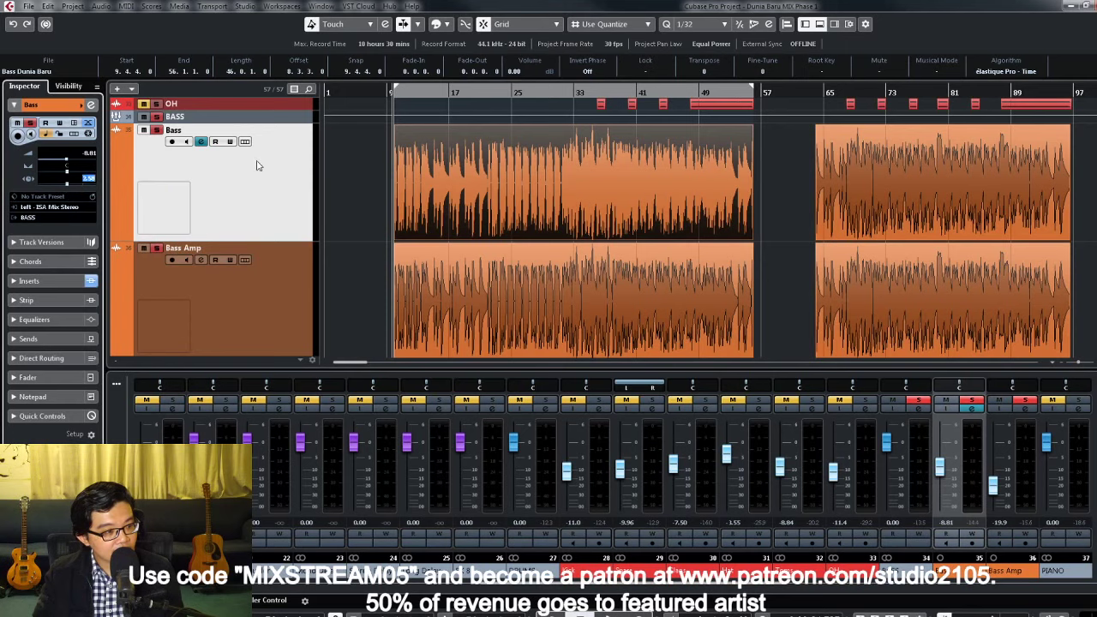
pyautogui.press('space')
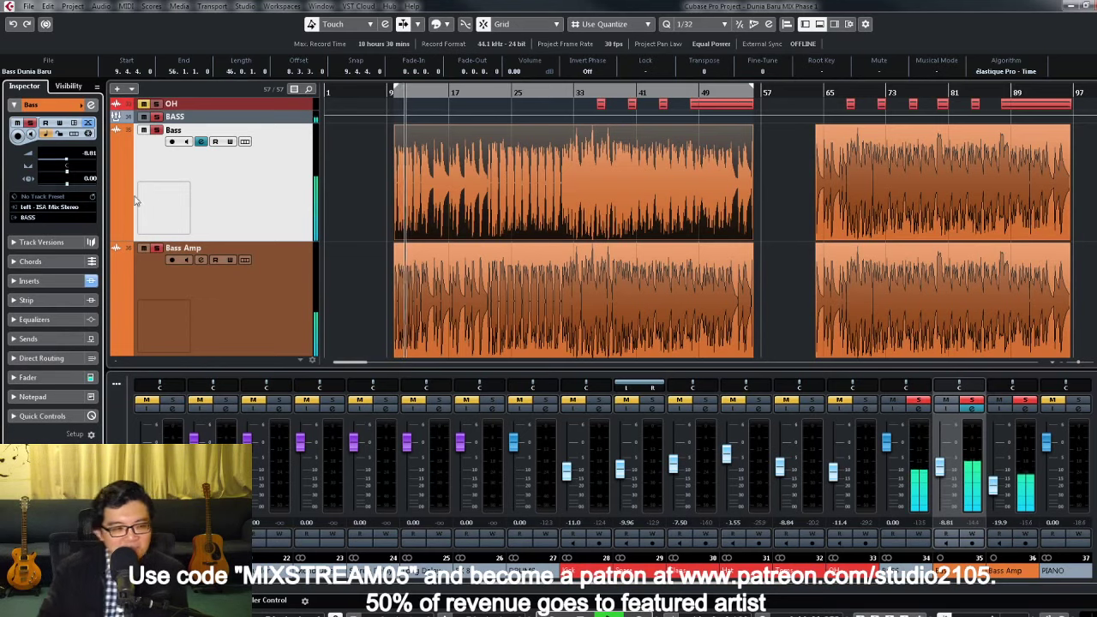
pyautogui.doubleClick(89, 178)
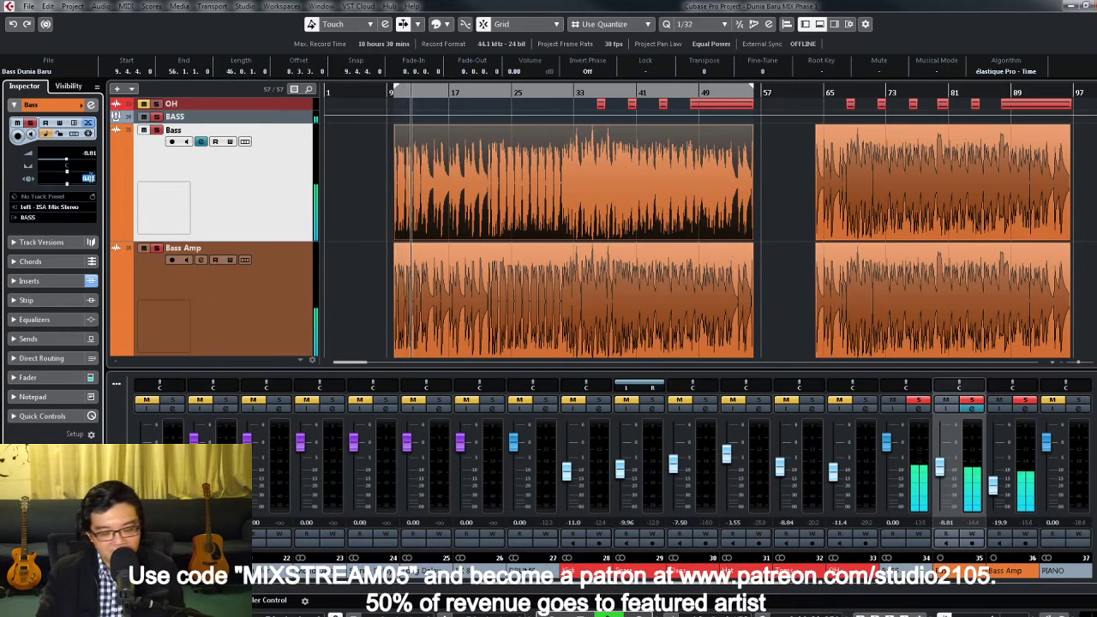
pyautogui.write('2.5')
pyautogui.press('Return')
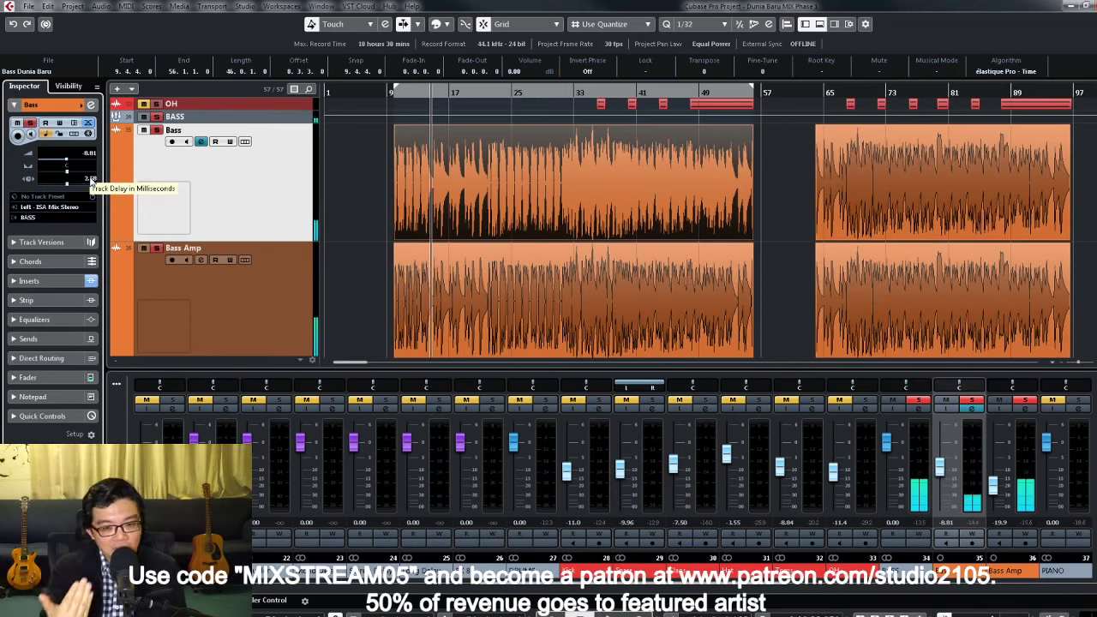
pyautogui.click(157, 116)
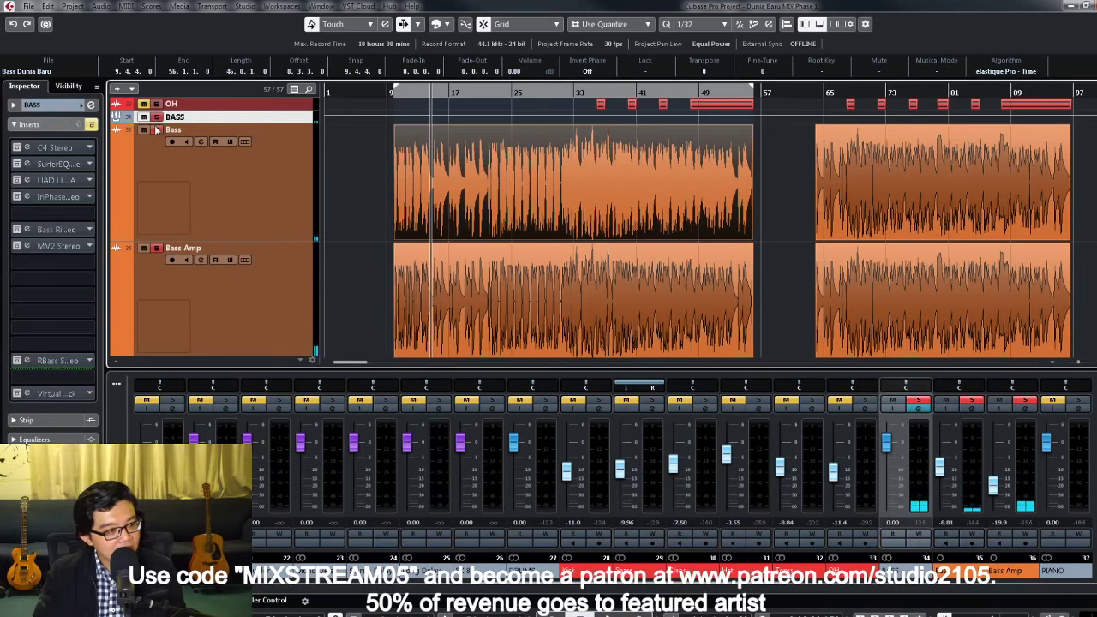
pyautogui.click(156, 129)
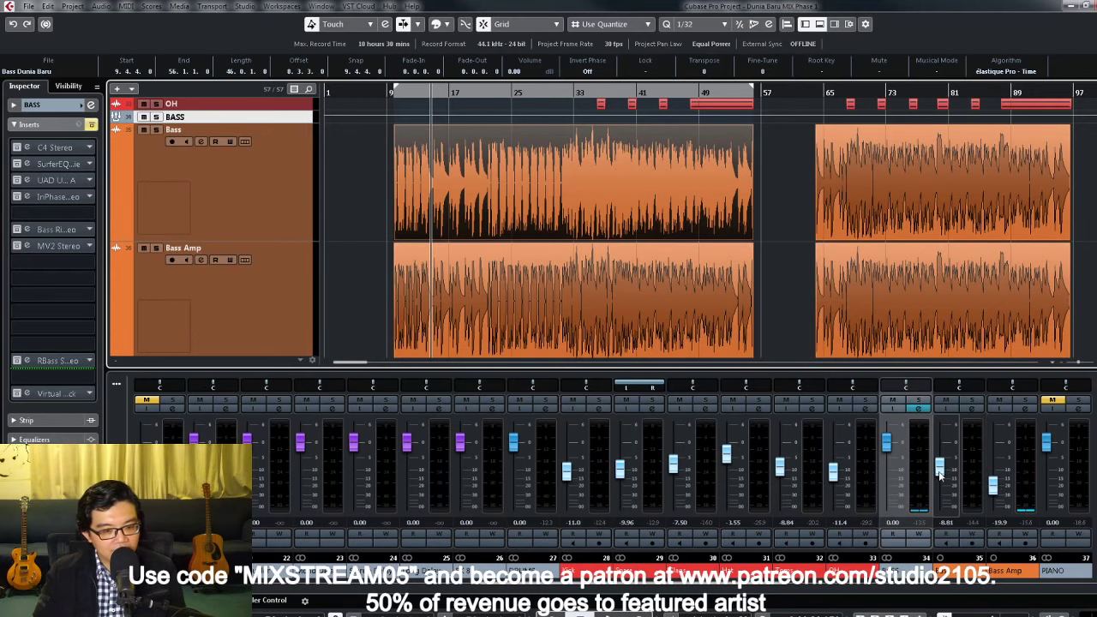
# Step: Lower the Bass Amp fader and set Bass to -10.4 dB during playback, and continue playing from the first Kick clip
pyautogui.hotkey('ctrl', 'Down')
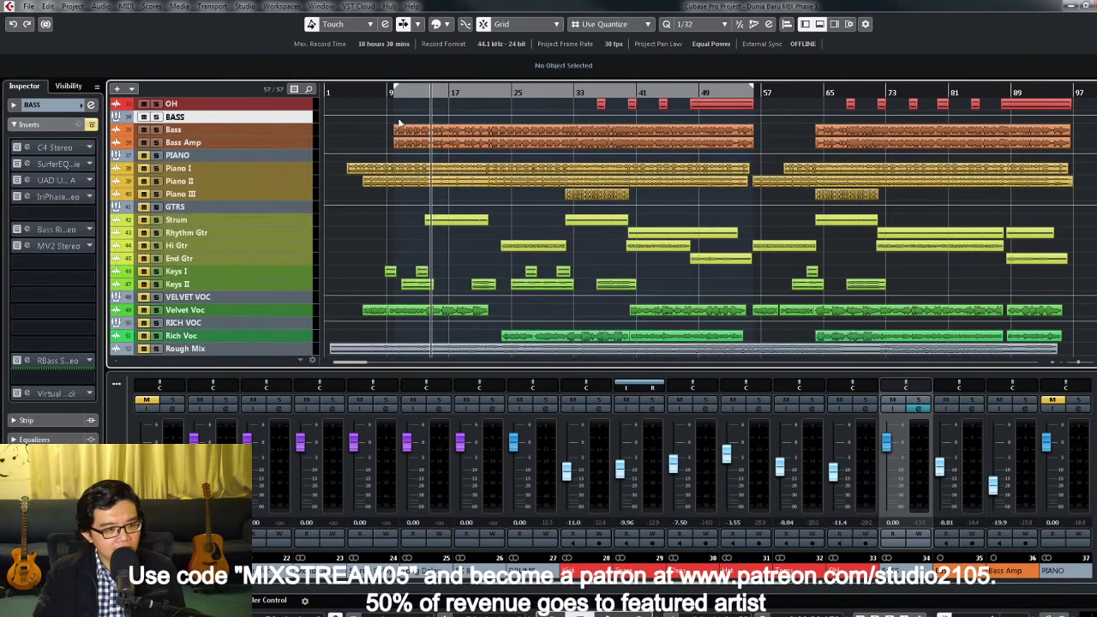
pyautogui.click(393, 92)
pyautogui.press('space')
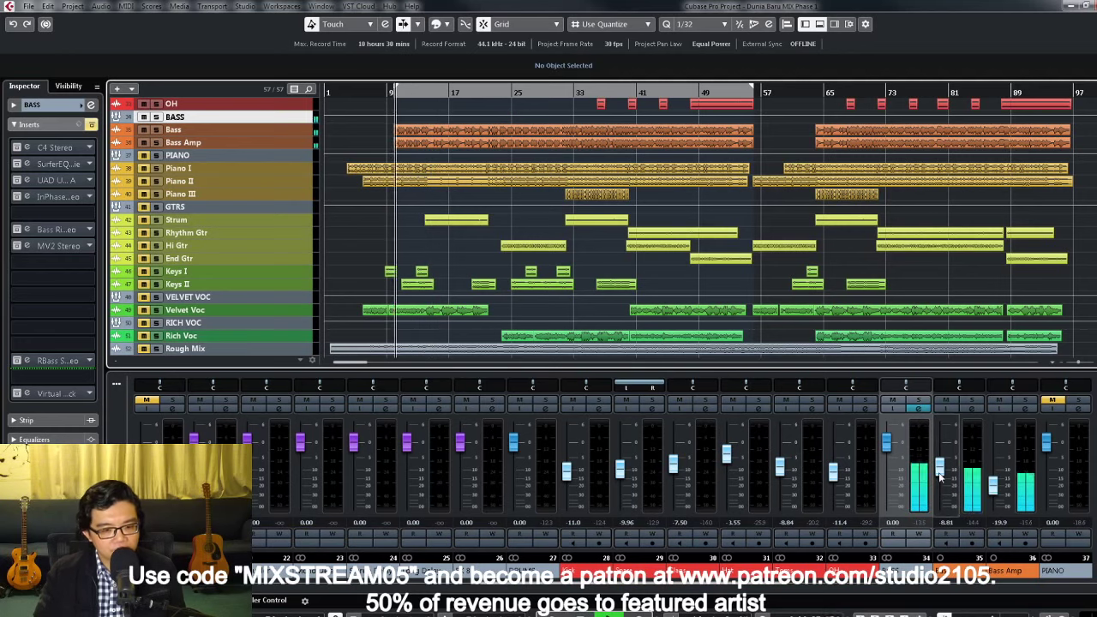
pyautogui.moveTo(993, 484); pyautogui.dragTo(993, 495)
pyautogui.moveTo(940, 470); pyautogui.dragTo(943, 481)
pyautogui.scroll(4, 514, 135)
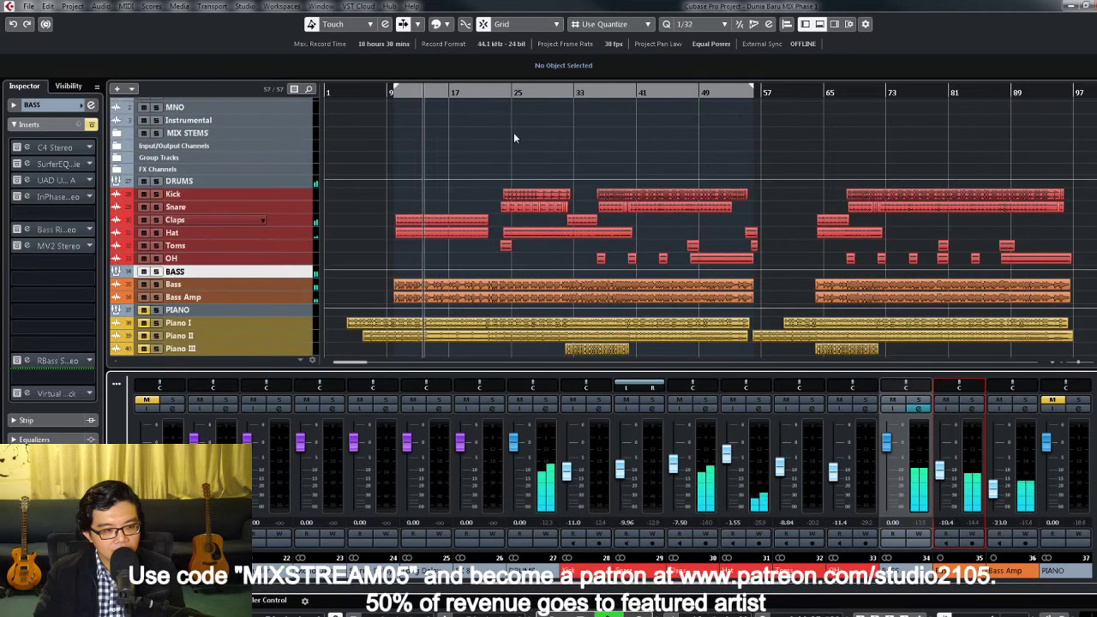
pyautogui.click(504, 94)
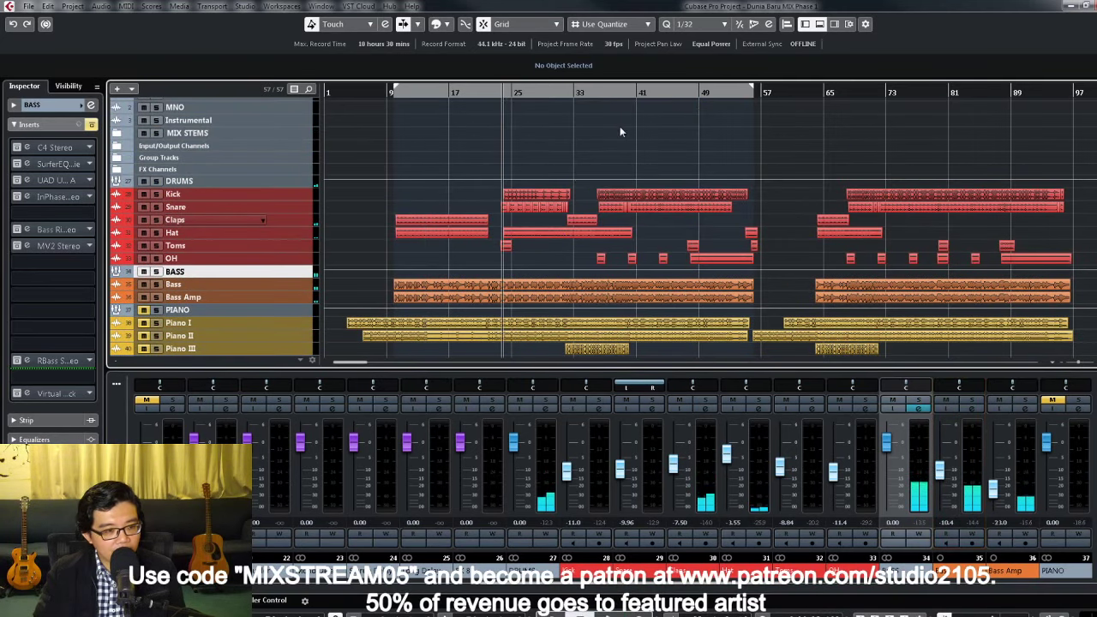
# Step: Play from the first Kick clip and rebalance the bass, setting Bass to -13.5 dB and Bass Amp to -28.4 dB
pyautogui.click(504, 93)
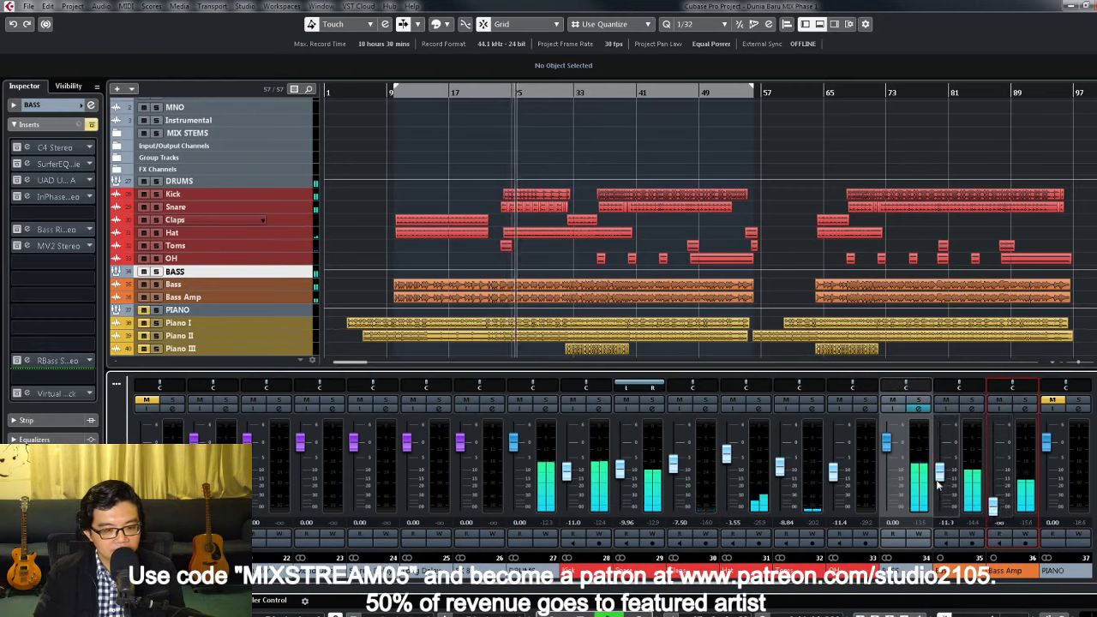
pyautogui.click(939, 483)
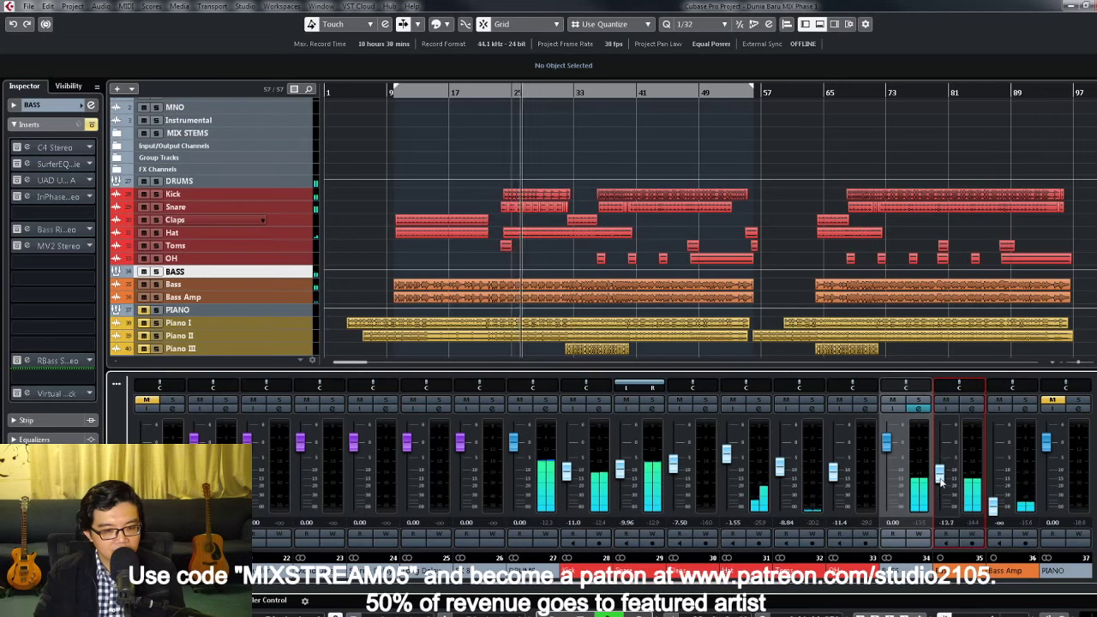
pyautogui.click(992, 504)
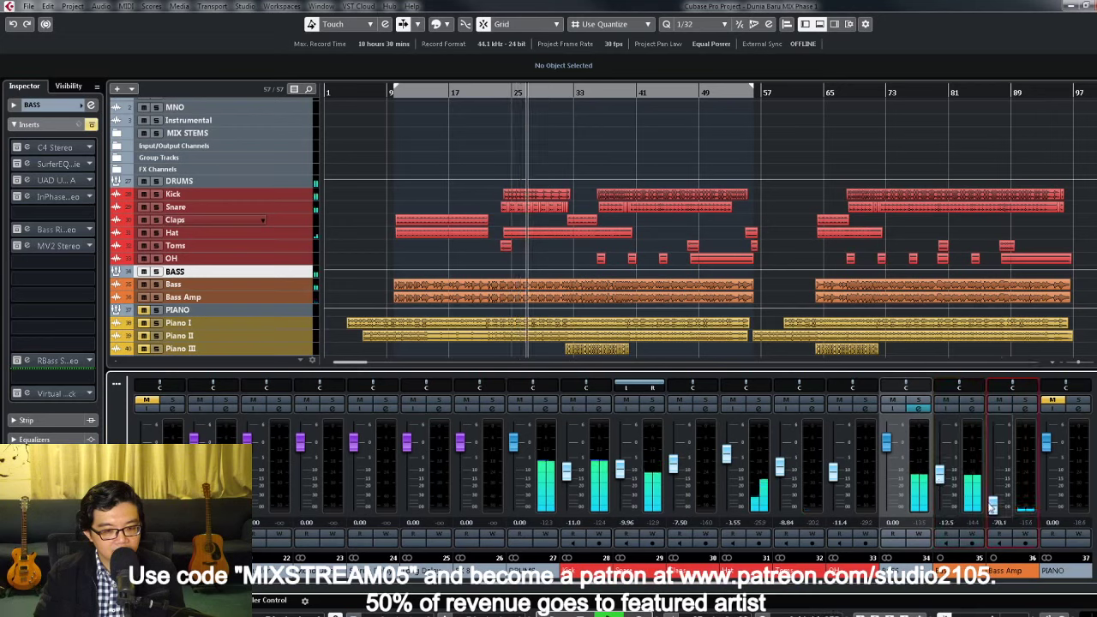
# Step: Solo Bass Amp, apply a 200 Hz low cut in its channel equalizer, and clear the solo
pyautogui.click(1027, 411)
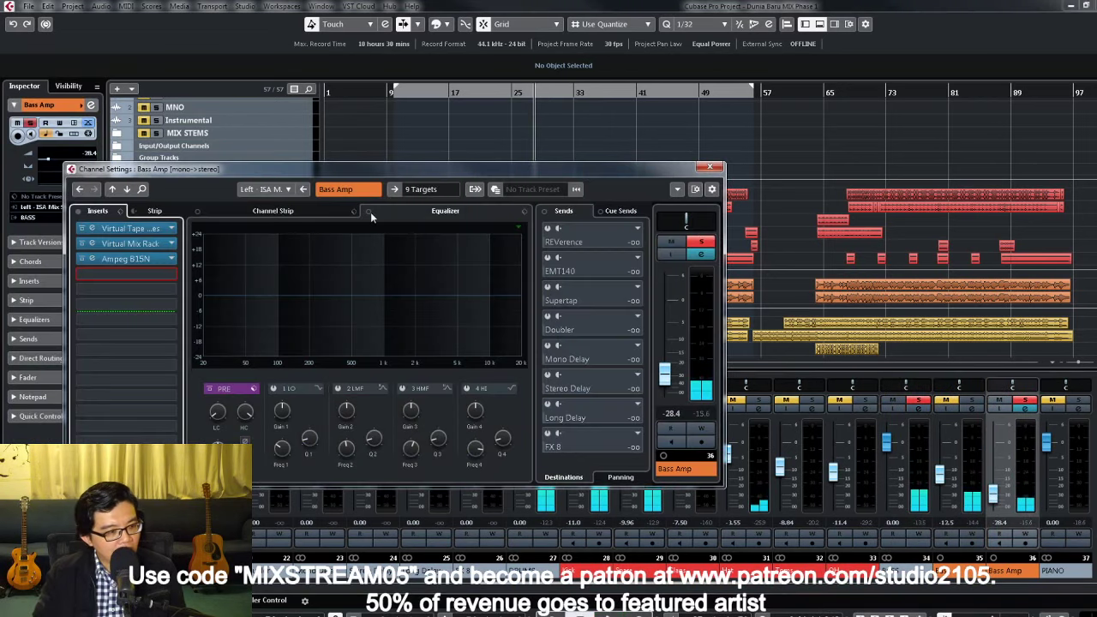
pyautogui.moveTo(396, 168); pyautogui.dragTo(583, 167)
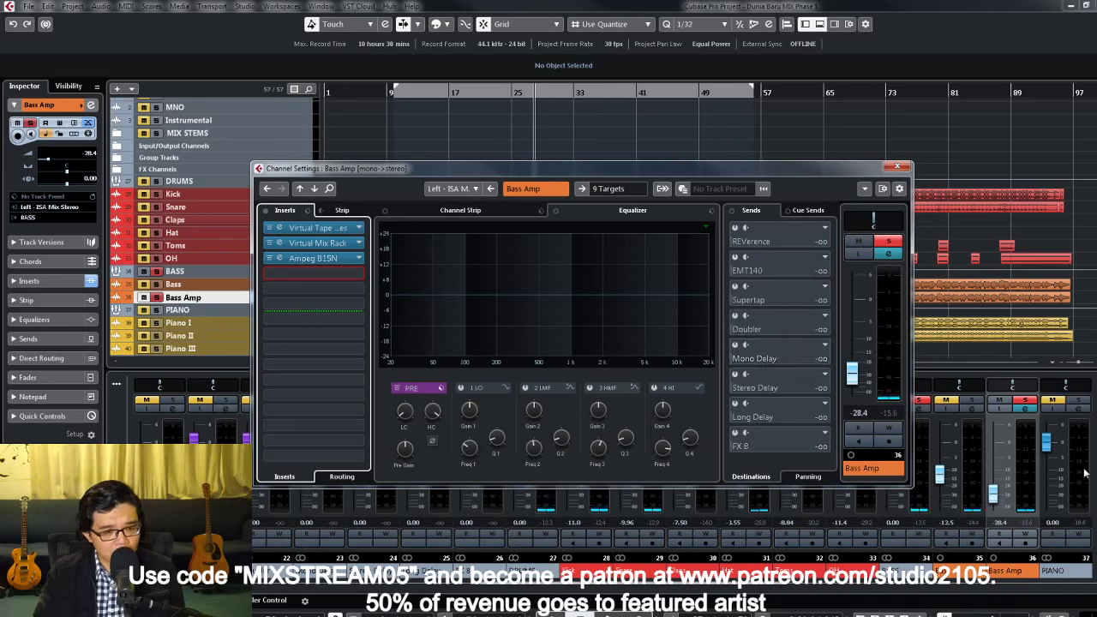
pyautogui.moveTo(402, 421); pyautogui.dragTo(408, 380)
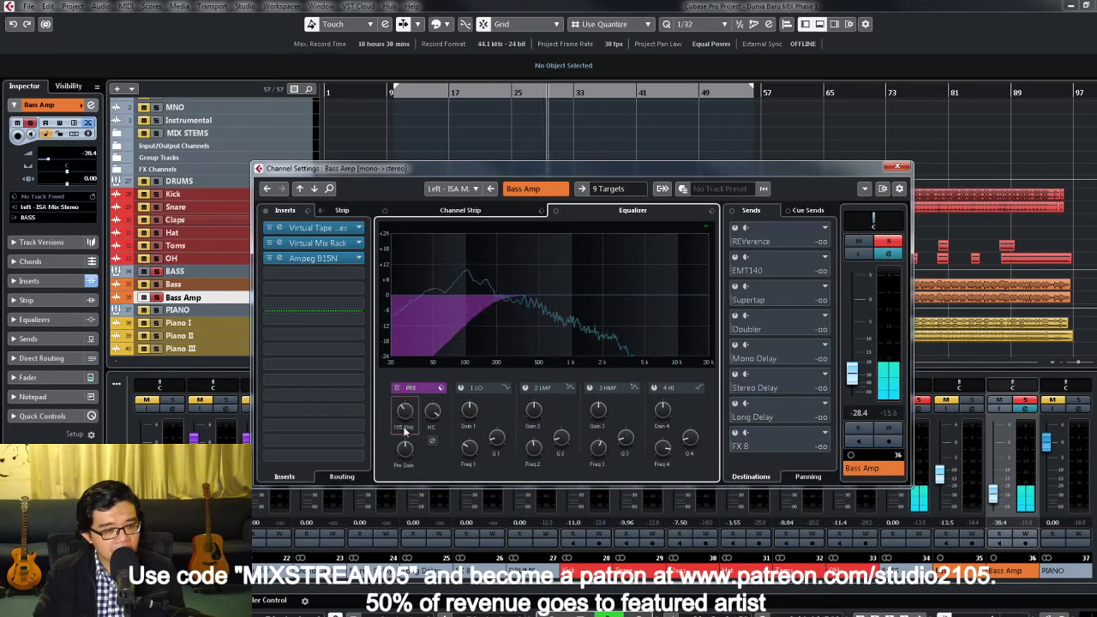
pyautogui.doubleClick(415, 432)
pyautogui.write('200')
pyautogui.press('Return')
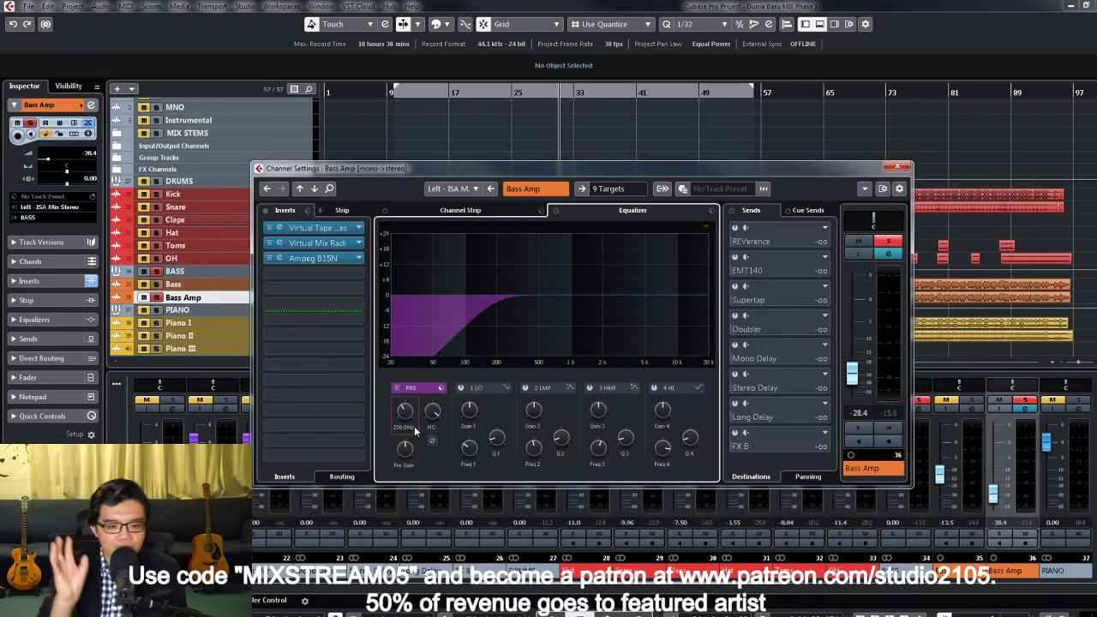
pyautogui.click(897, 243)
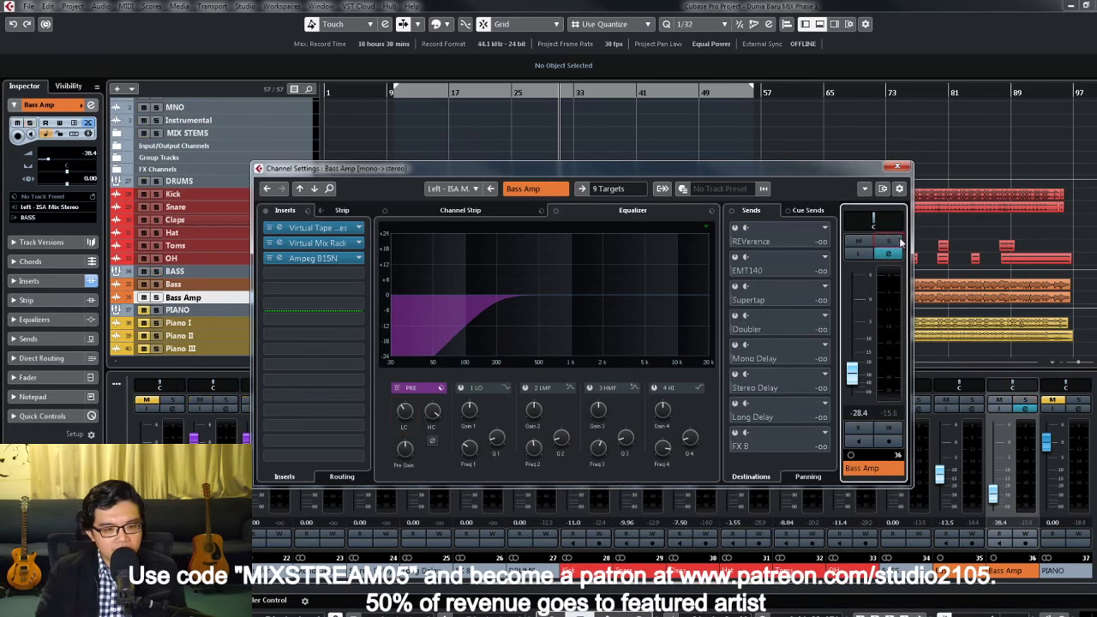
pyautogui.click(897, 166)
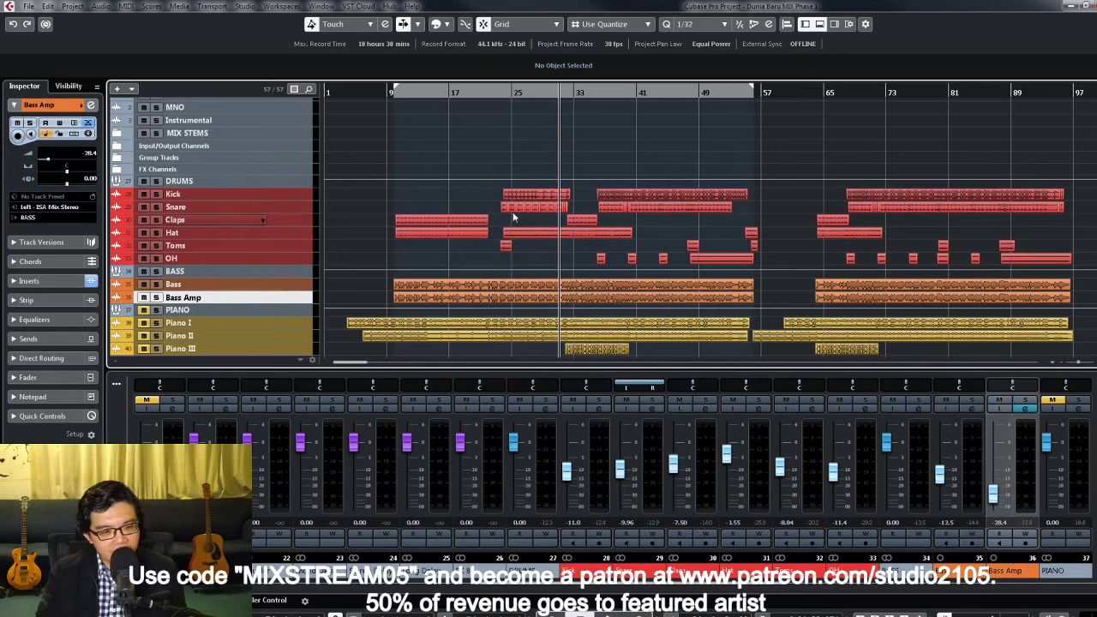
# Step: Compare Bass Amp muted and unmuted during playback, set its fader to -24.2 dB, and stop playback
pyautogui.moveTo(993, 494); pyautogui.dragTo(993, 490)
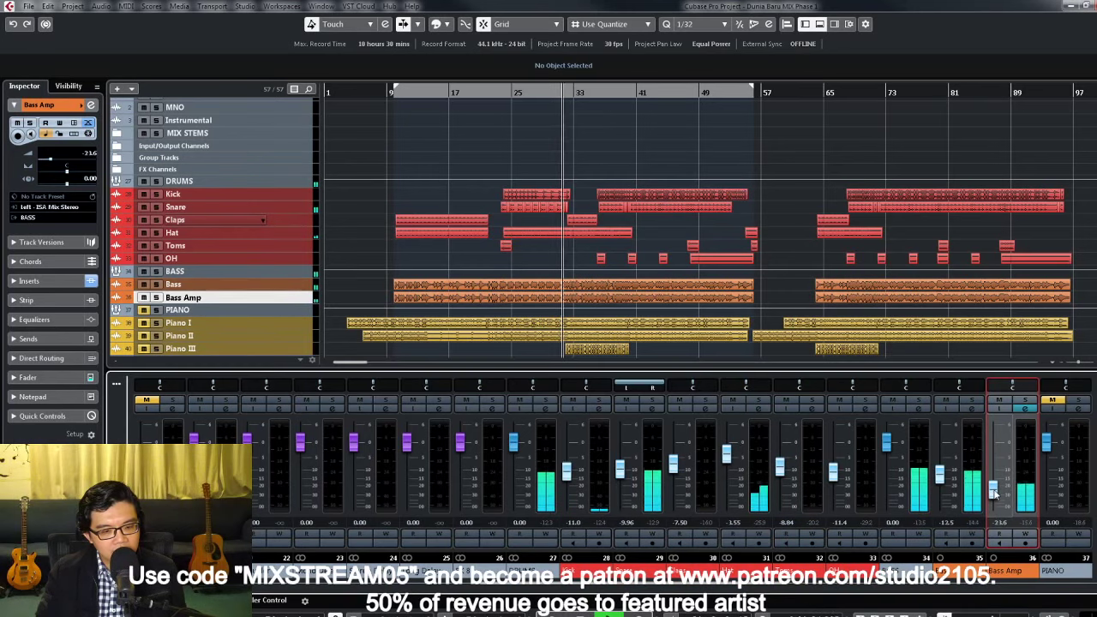
pyautogui.click(999, 400)
pyautogui.click(999, 401)
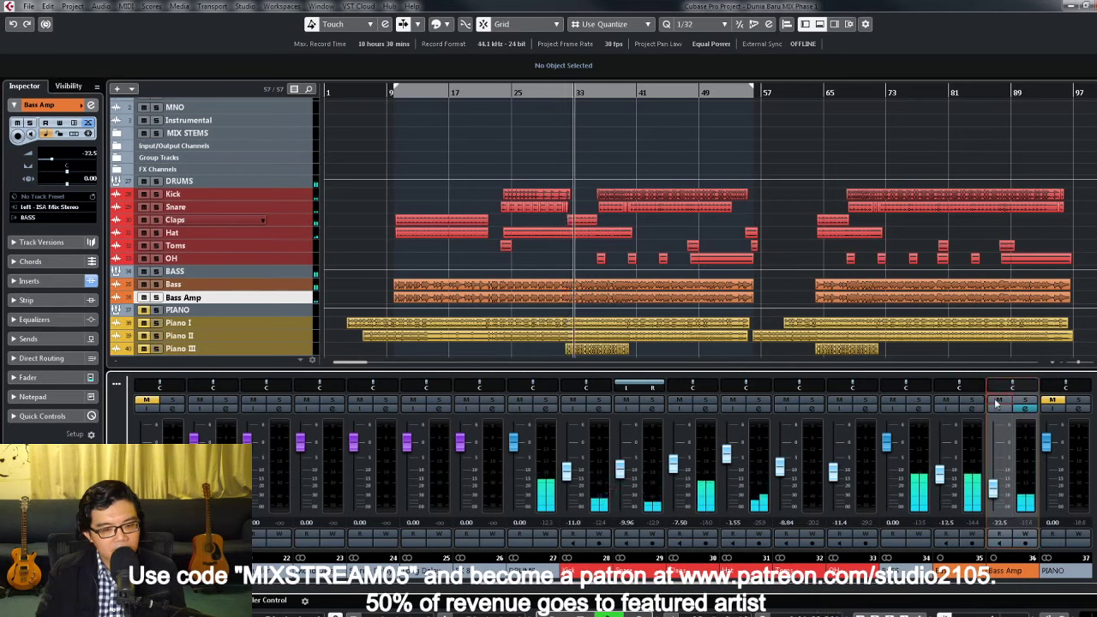
pyautogui.moveTo(993, 488); pyautogui.dragTo(996, 493)
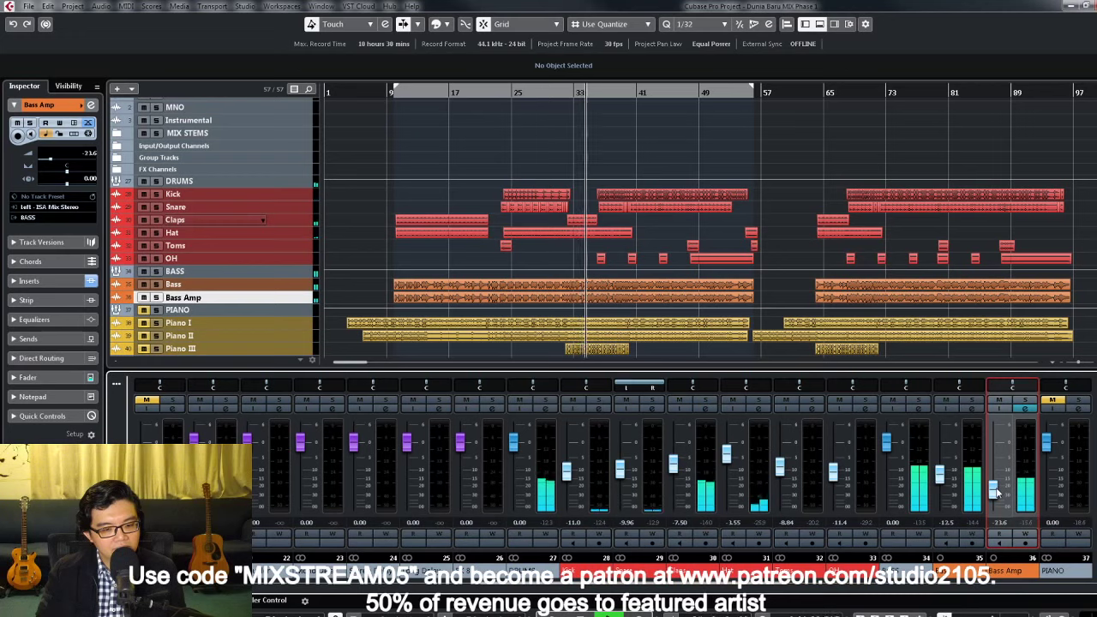
pyautogui.moveTo(996, 493); pyautogui.dragTo(996, 495)
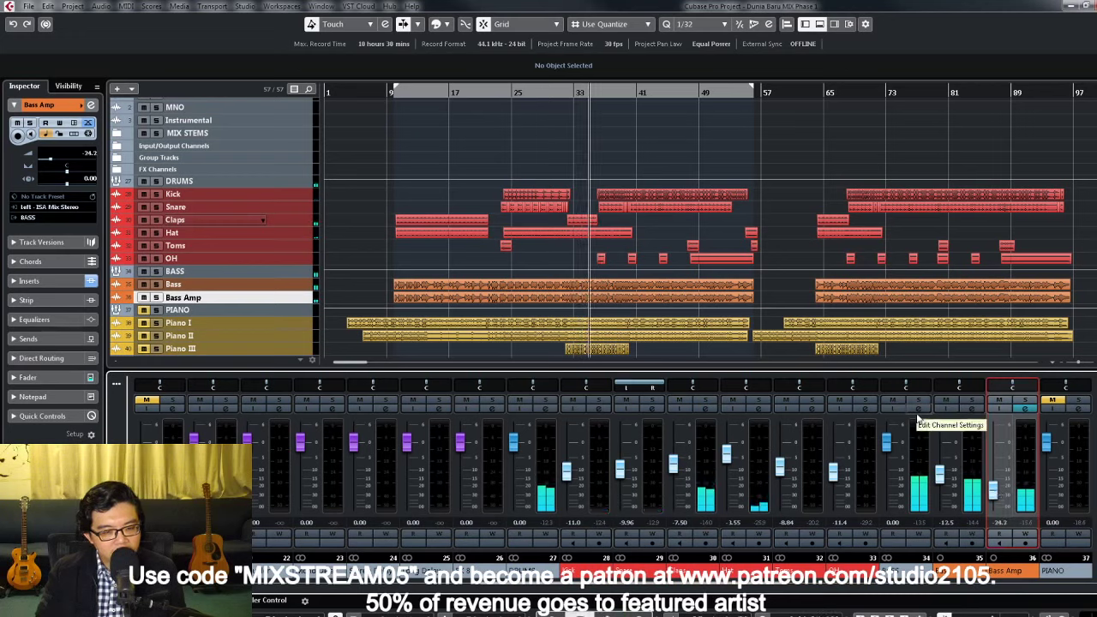
pyautogui.press('space')
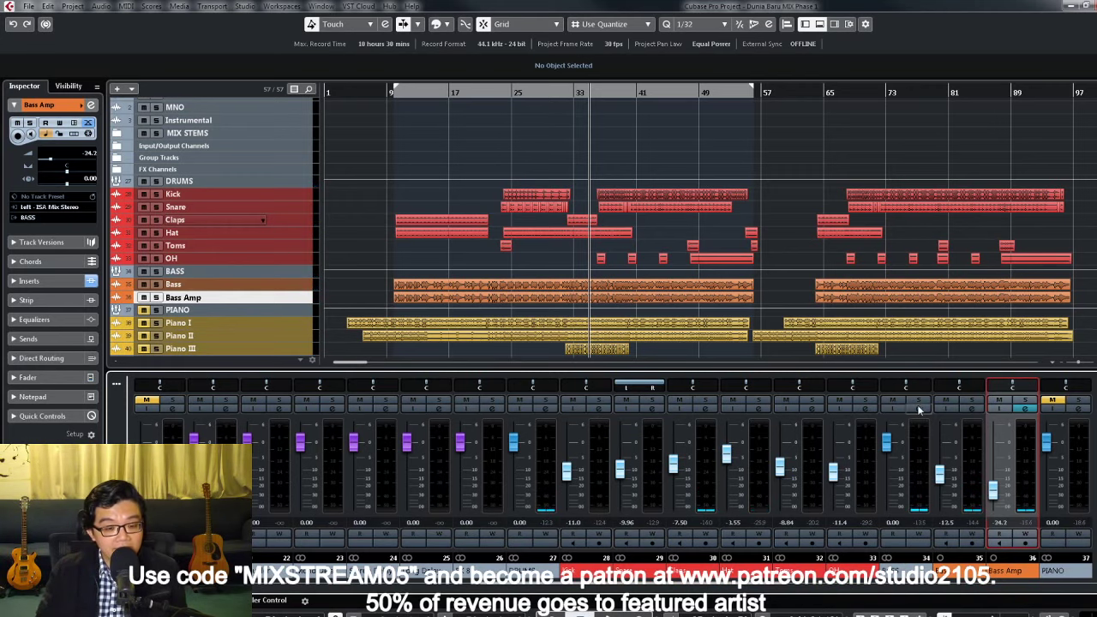
# Step: Remove the InPhase plug-in from the BASS group's inserts and reactivate its bypassed insert chain
pyautogui.click(918, 409)
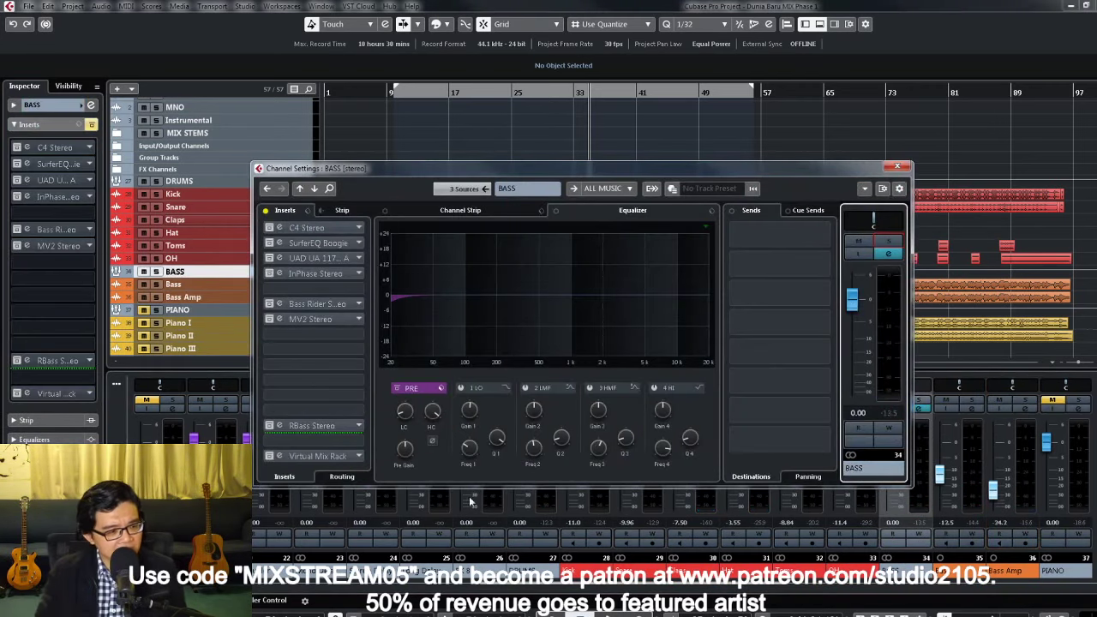
pyautogui.click(337, 275)
pyautogui.click(328, 379)
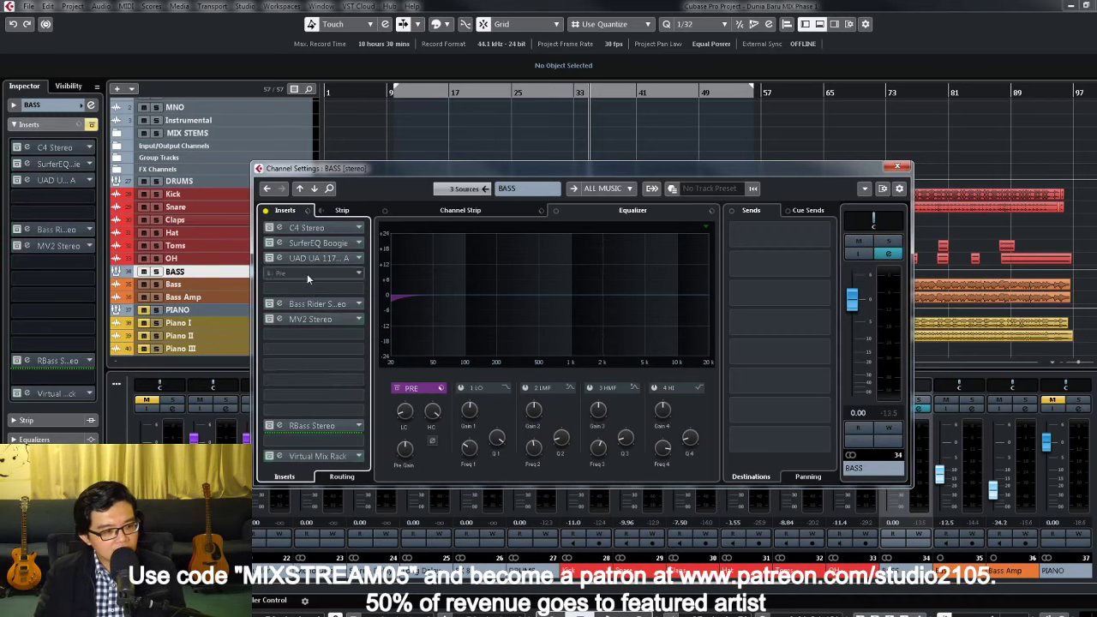
pyautogui.click(266, 210)
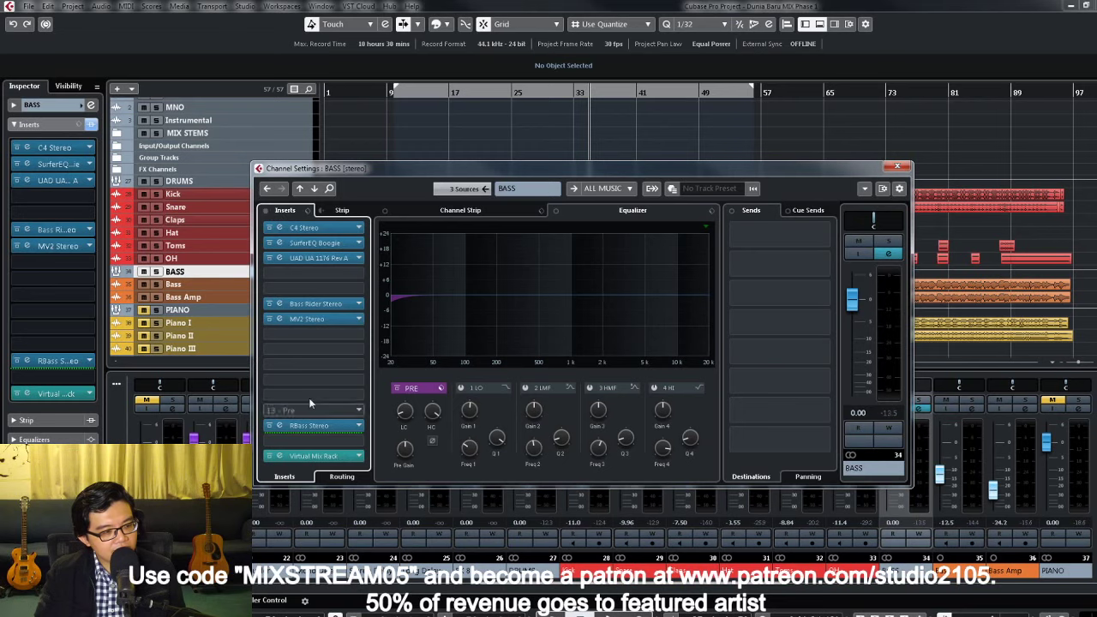
# Step: Bypass the RBass, MV2, Bass Rider and UA 1176 inserts on BASS, and check the Virtual Mix Rack's settings
pyautogui.click(269, 425)
pyautogui.click(269, 319)
pyautogui.click(270, 303)
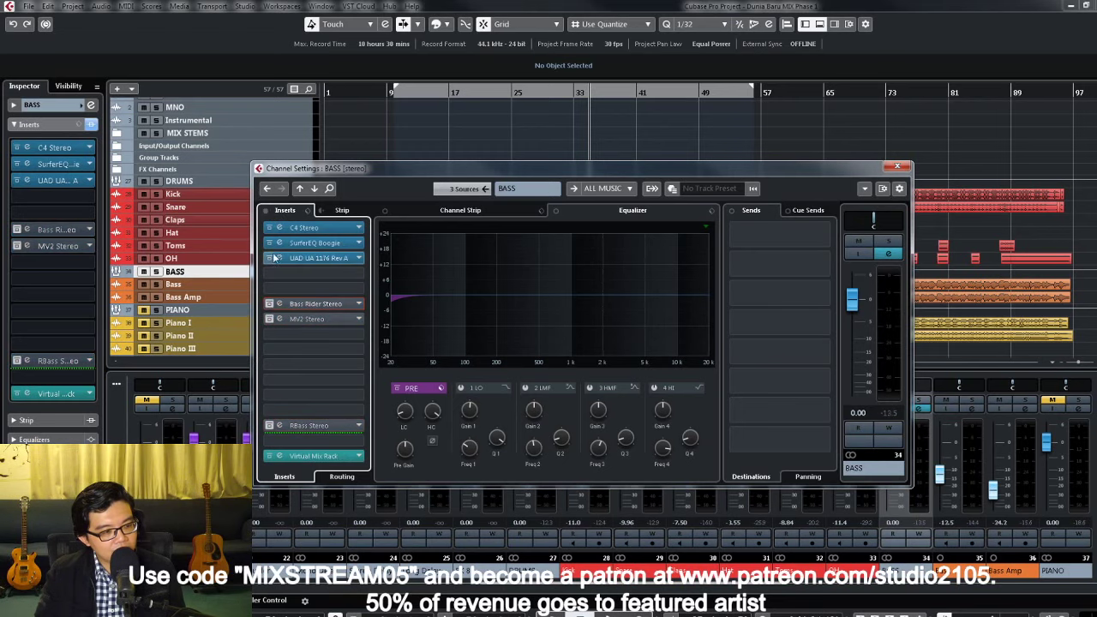
pyautogui.click(269, 257)
pyautogui.click(269, 243)
pyautogui.click(269, 243)
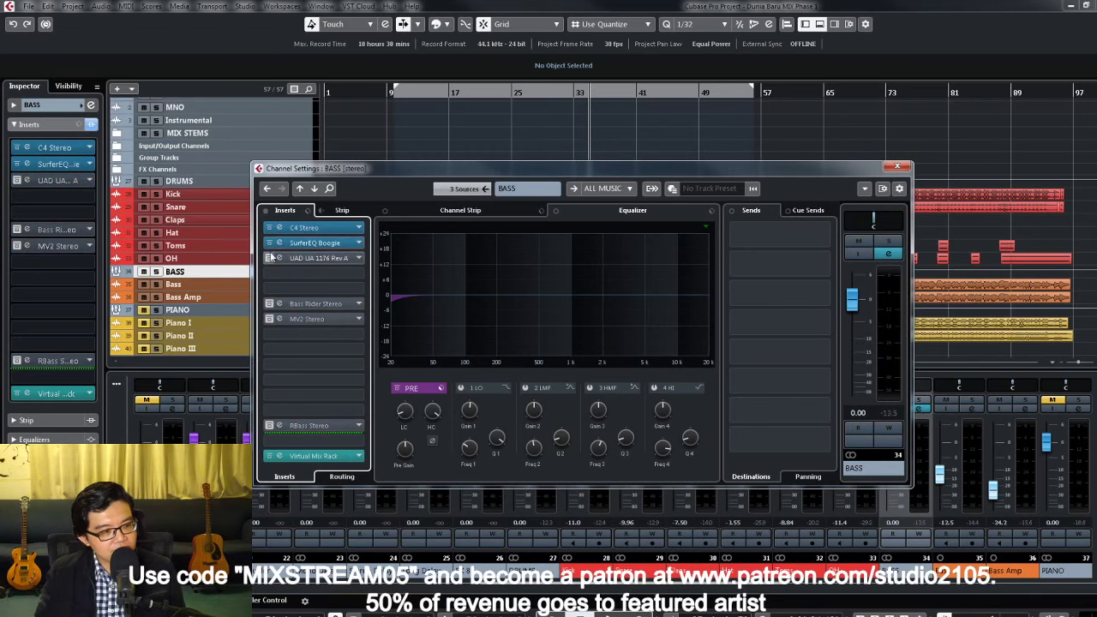
pyautogui.click(316, 456)
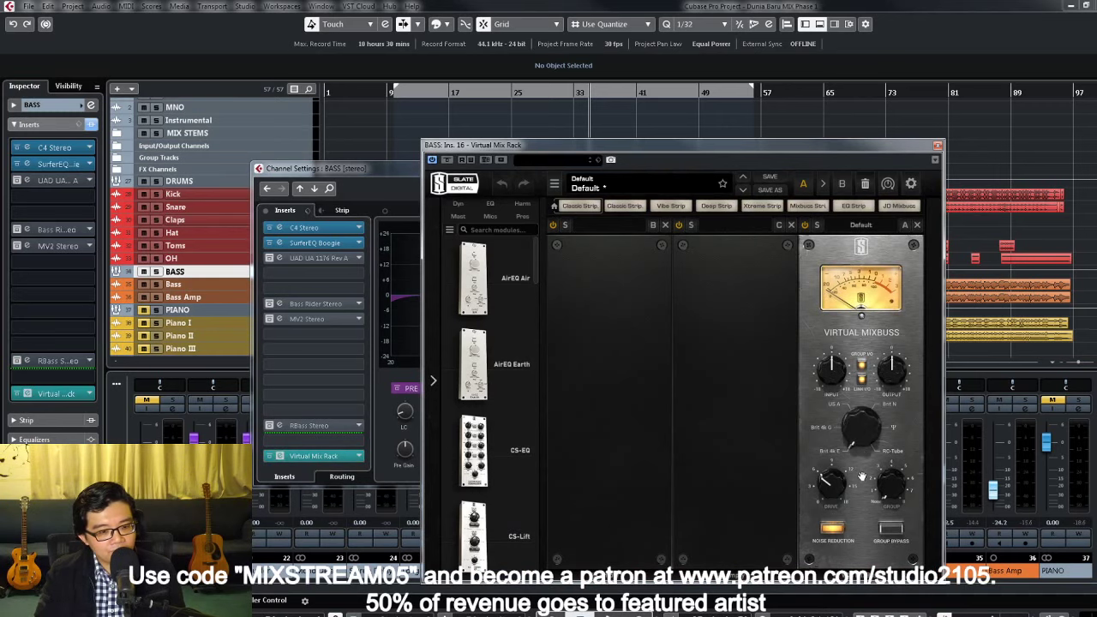
pyautogui.click(938, 146)
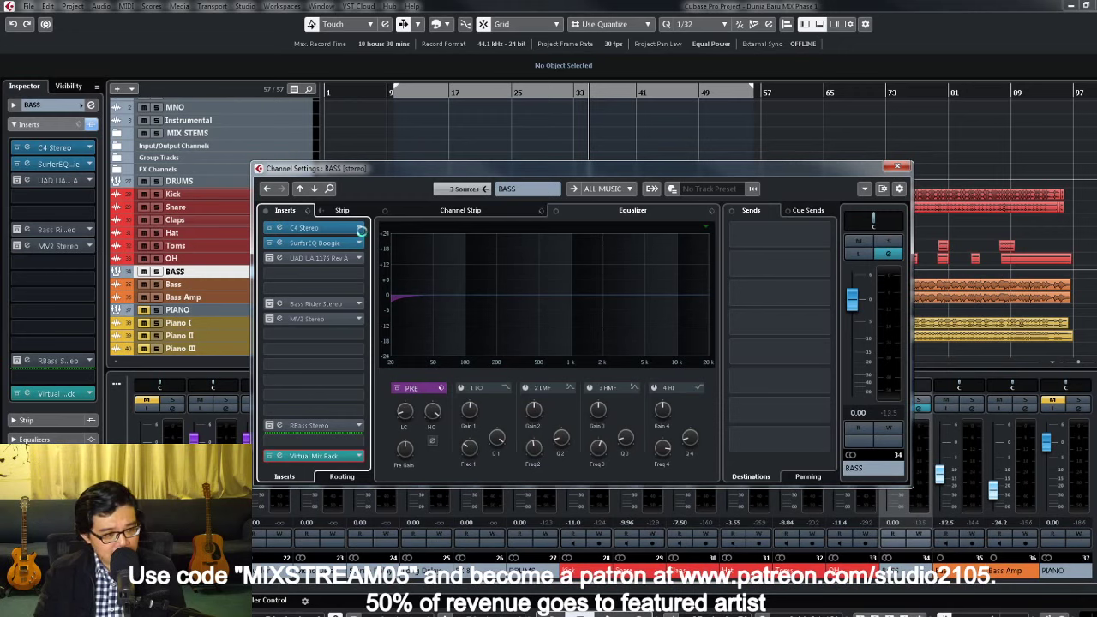
# Step: Adjust the low band's threshold in BASS's C4 compressor while playing, soloing that band and the group briefly
pyautogui.click(305, 228)
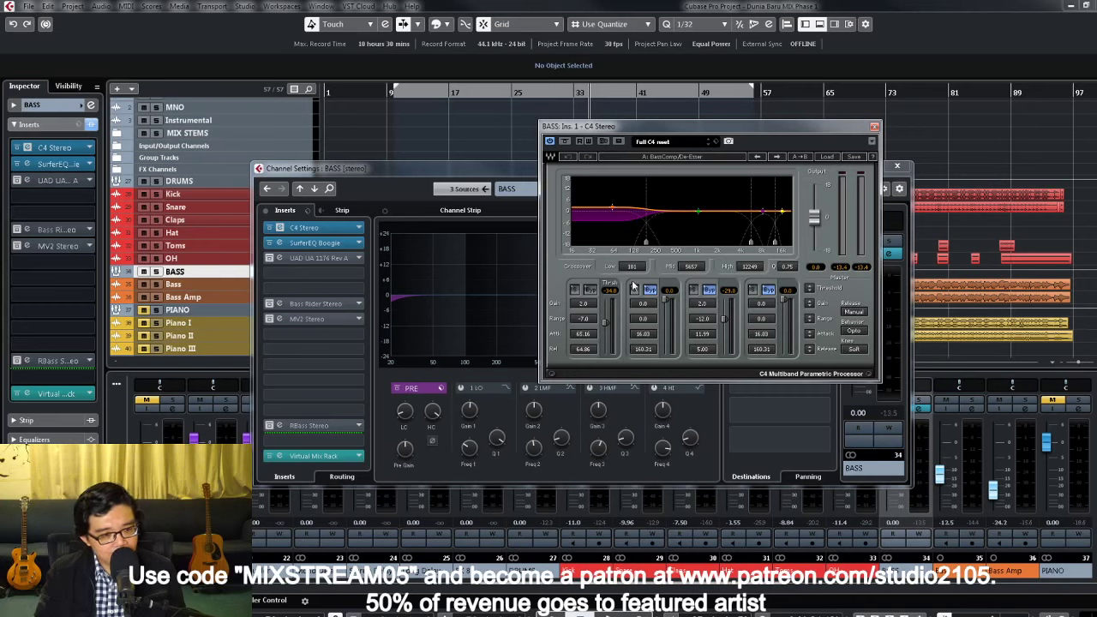
pyautogui.click(575, 291)
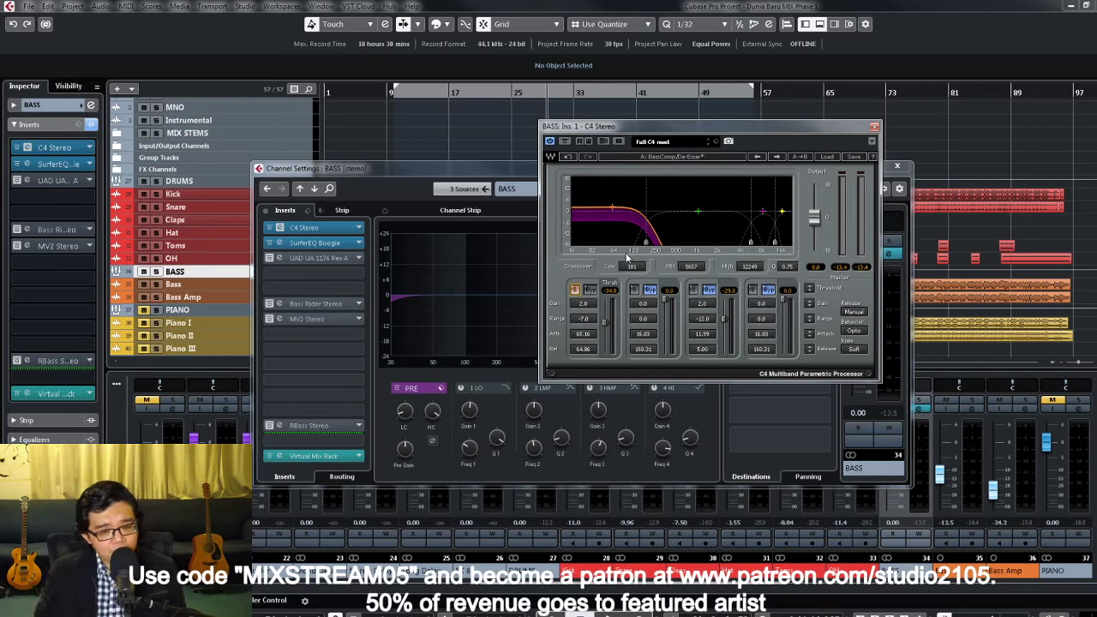
pyautogui.press('space')
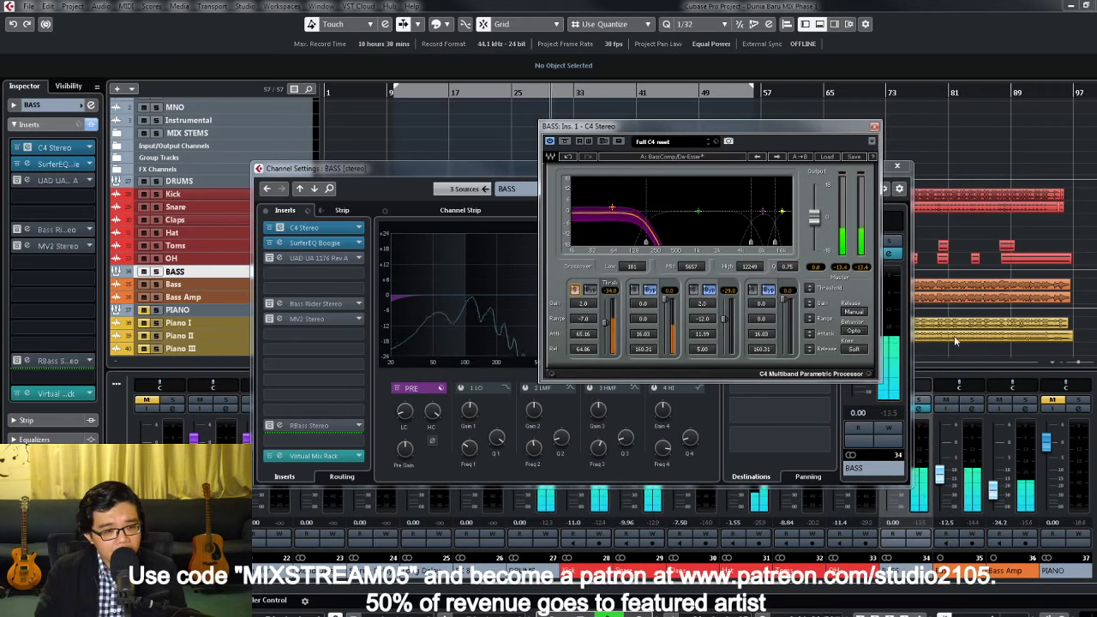
pyautogui.click(601, 332)
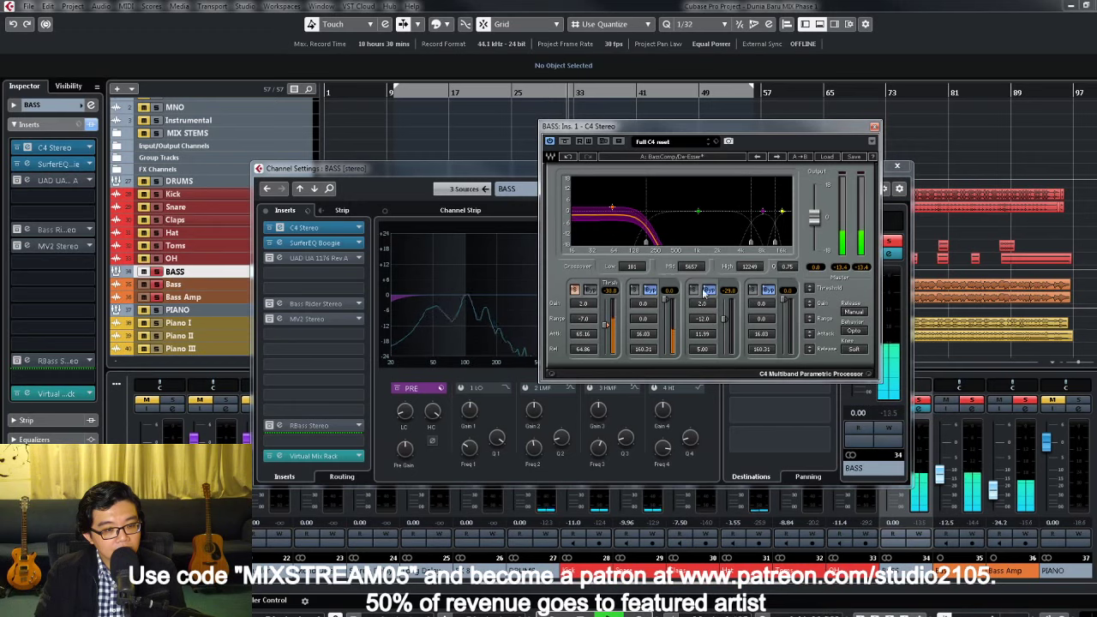
pyautogui.click(892, 243)
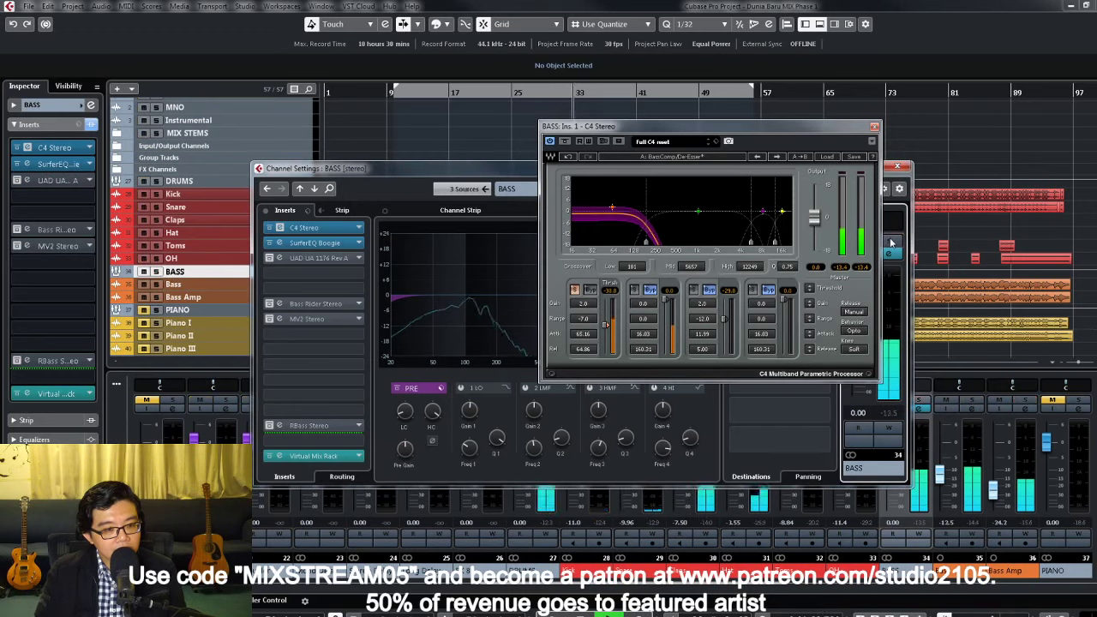
pyautogui.click(575, 290)
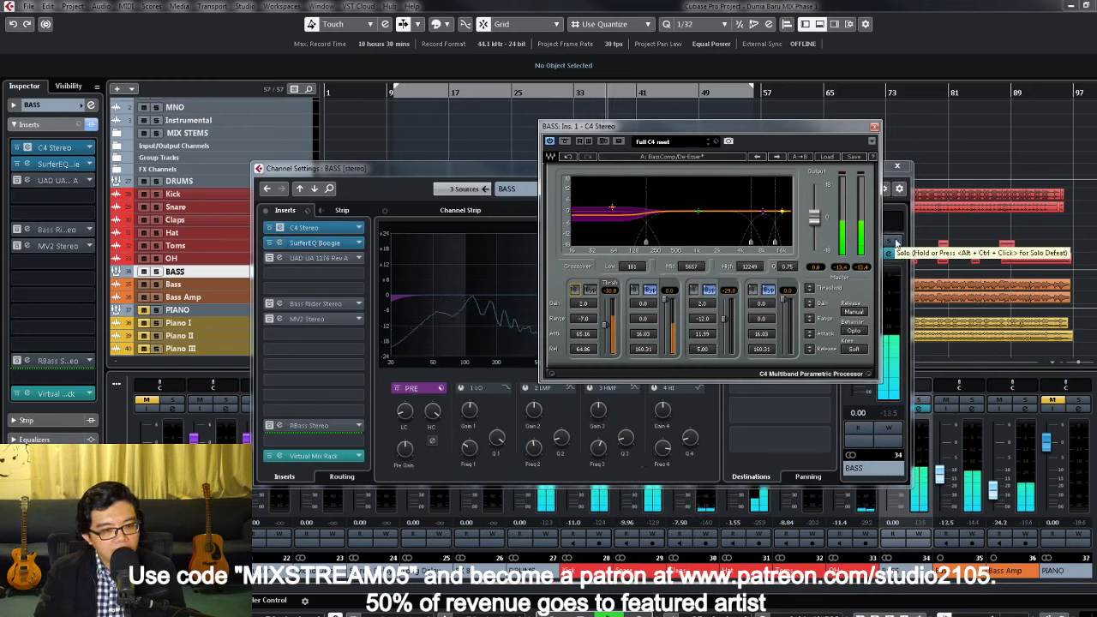
# Step: In BASS's SurferEQ Boogie, change the middle band's Q, set its harmonic to 3.00, and audition the soloed group
pyautogui.click(322, 245)
pyautogui.click(873, 126)
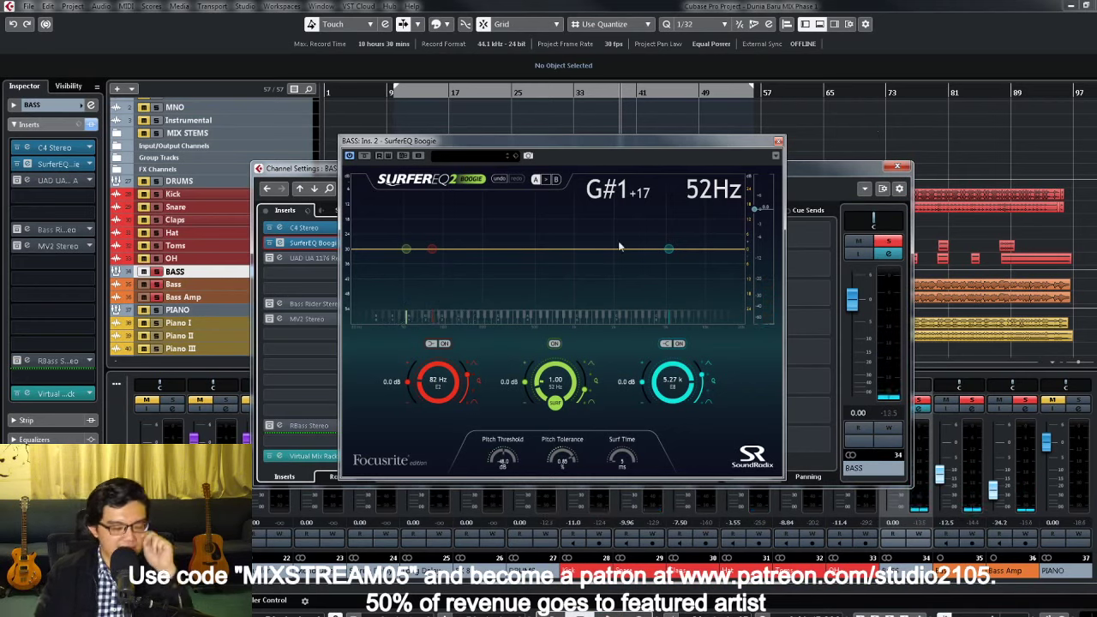
pyautogui.click(588, 378)
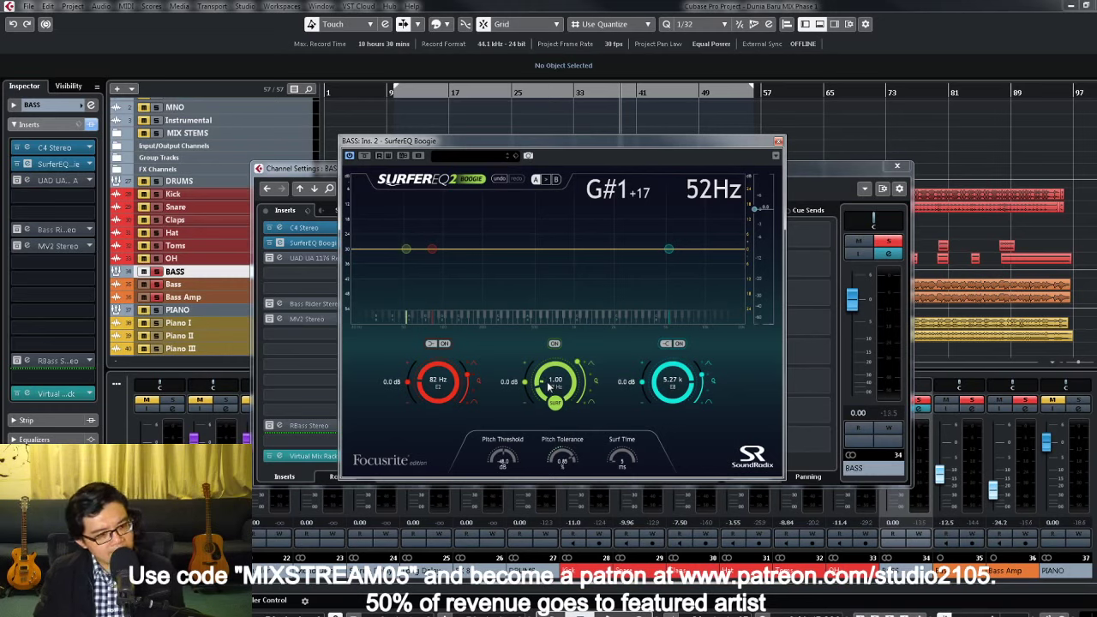
pyautogui.moveTo(549, 384); pyautogui.dragTo(547, 374)
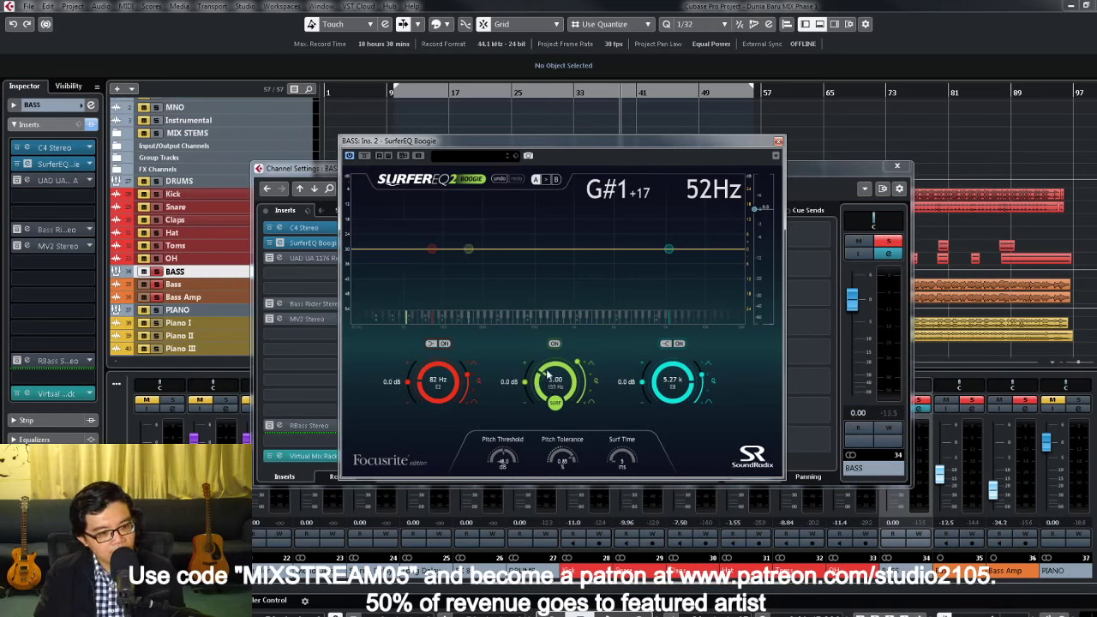
pyautogui.press('space')
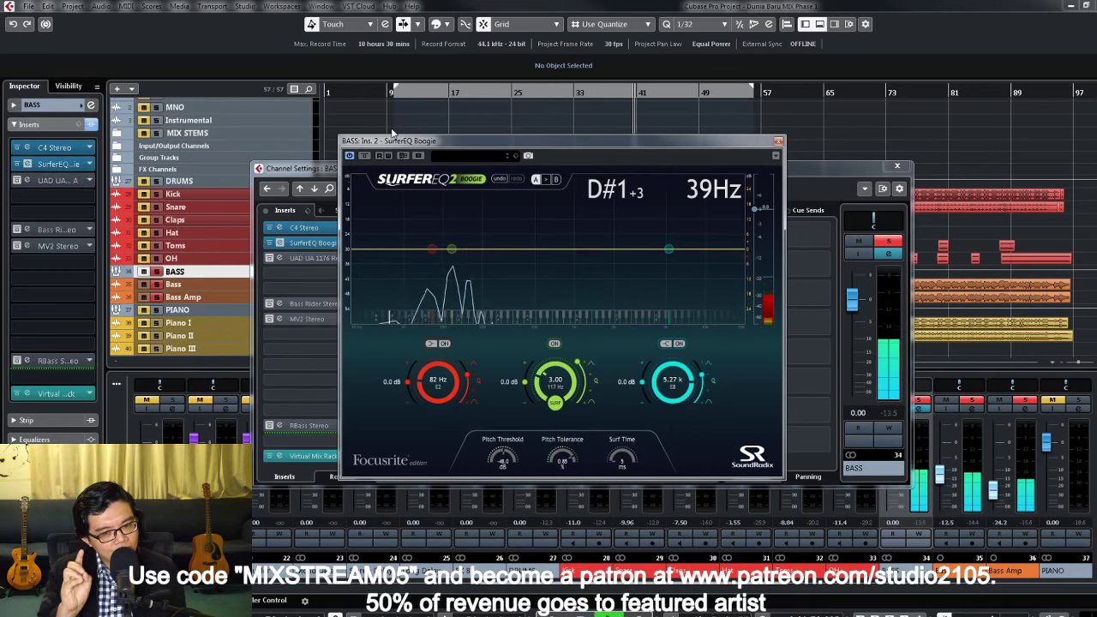
pyautogui.press('space')
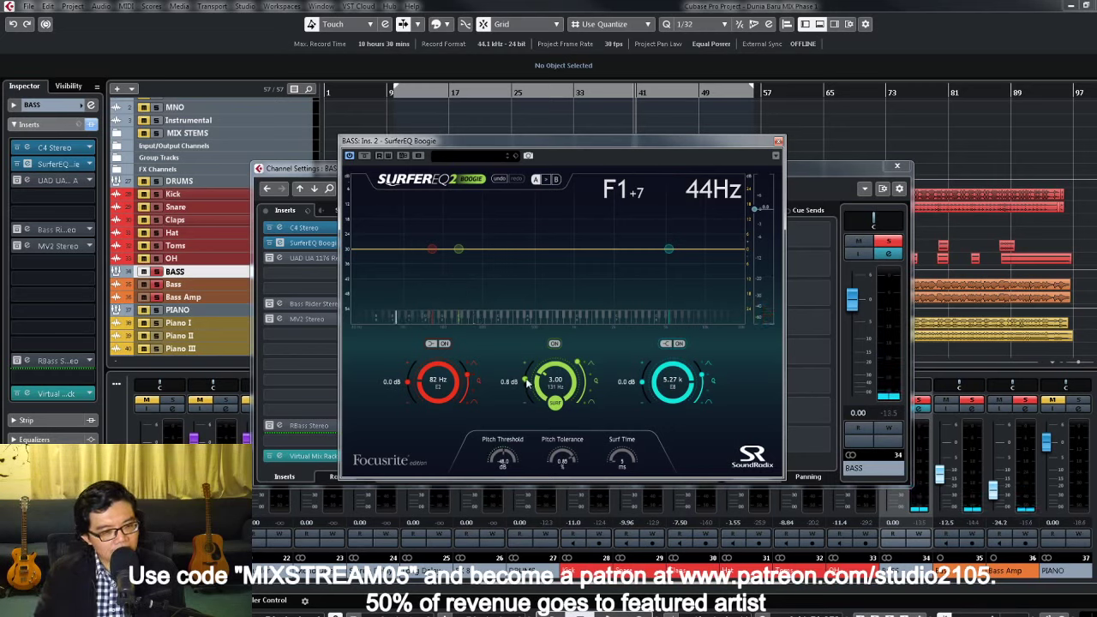
# Step: Set the middle band of BASS's SurferEQ to harmonic 6.00 and -2.2 dB during playback, unsolo the group, and close the plug-in
pyautogui.moveTo(527, 383); pyautogui.dragTo(527, 372)
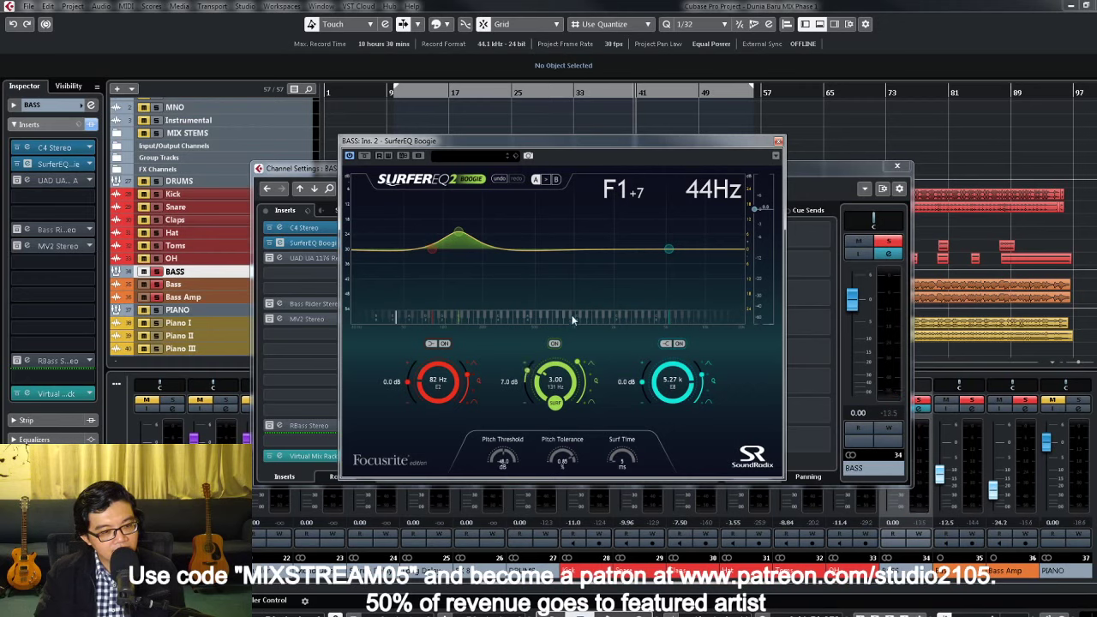
pyautogui.press('space')
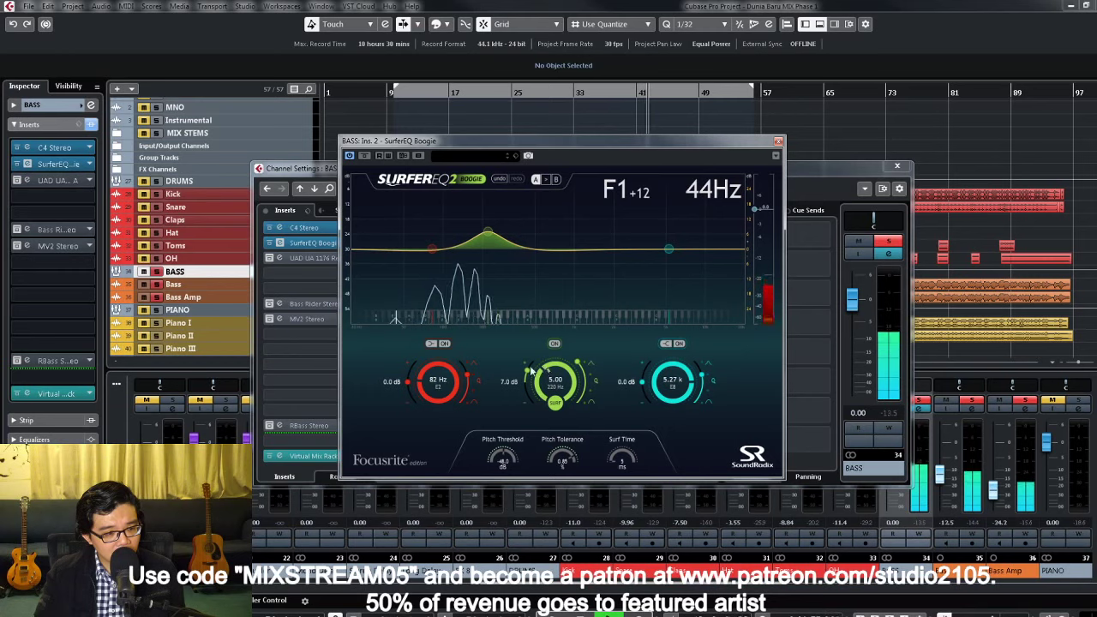
pyautogui.scroll(10, 548, 378)
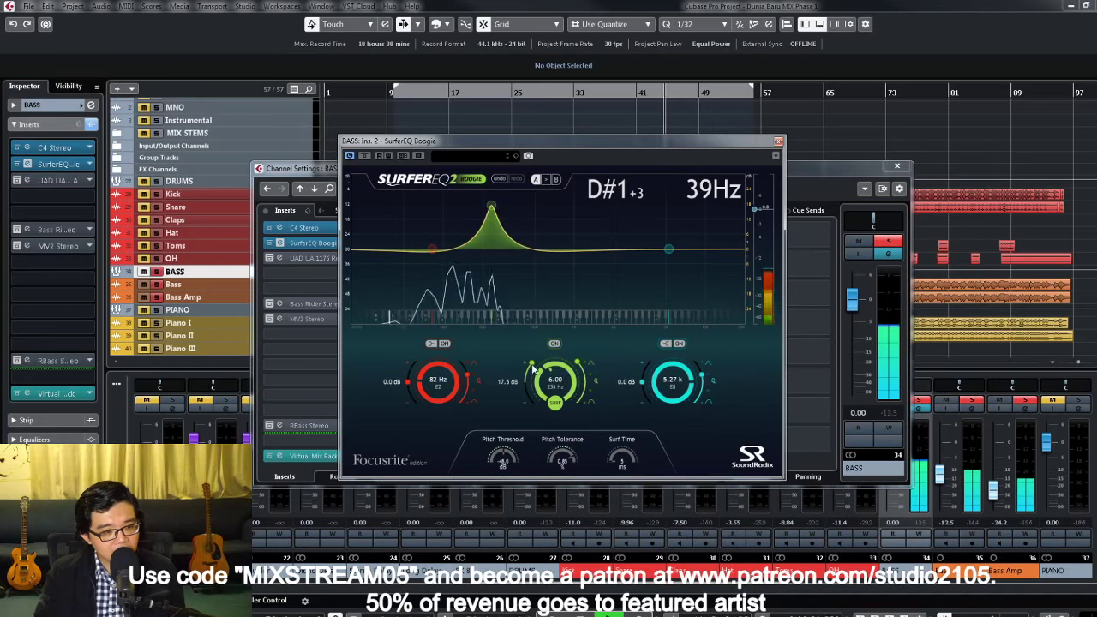
pyautogui.scroll(-14, 534, 369)
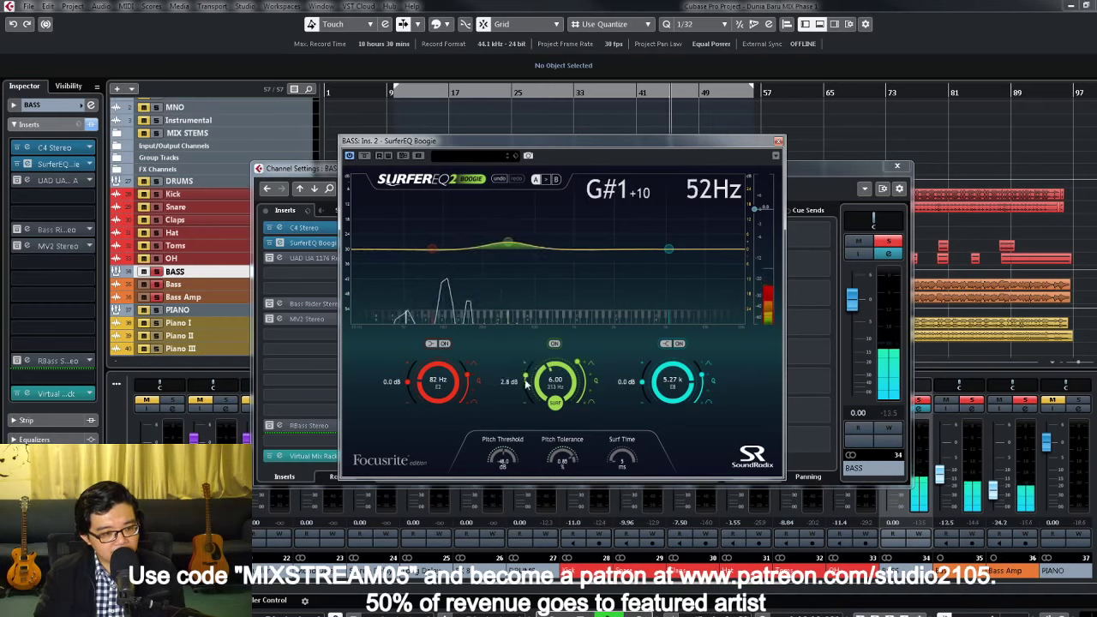
pyautogui.scroll(-5, 526, 385)
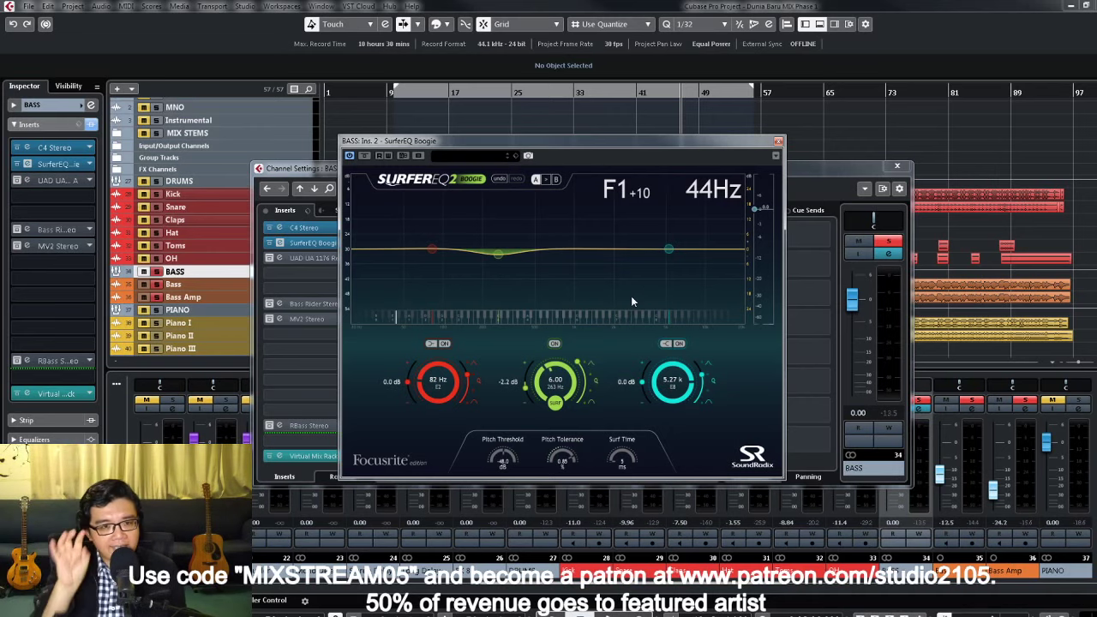
pyautogui.click(885, 242)
pyautogui.click(779, 141)
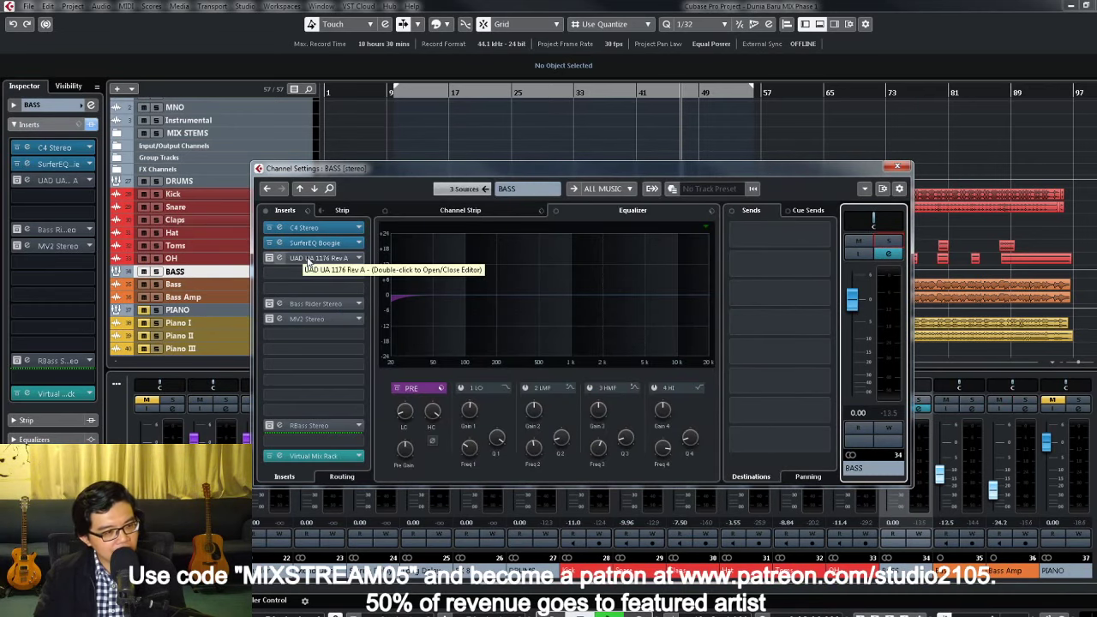
# Step: Play the full mix to hear the BASS group in context, keeping its channel settings and the arrangement viewable
pyautogui.press('space')
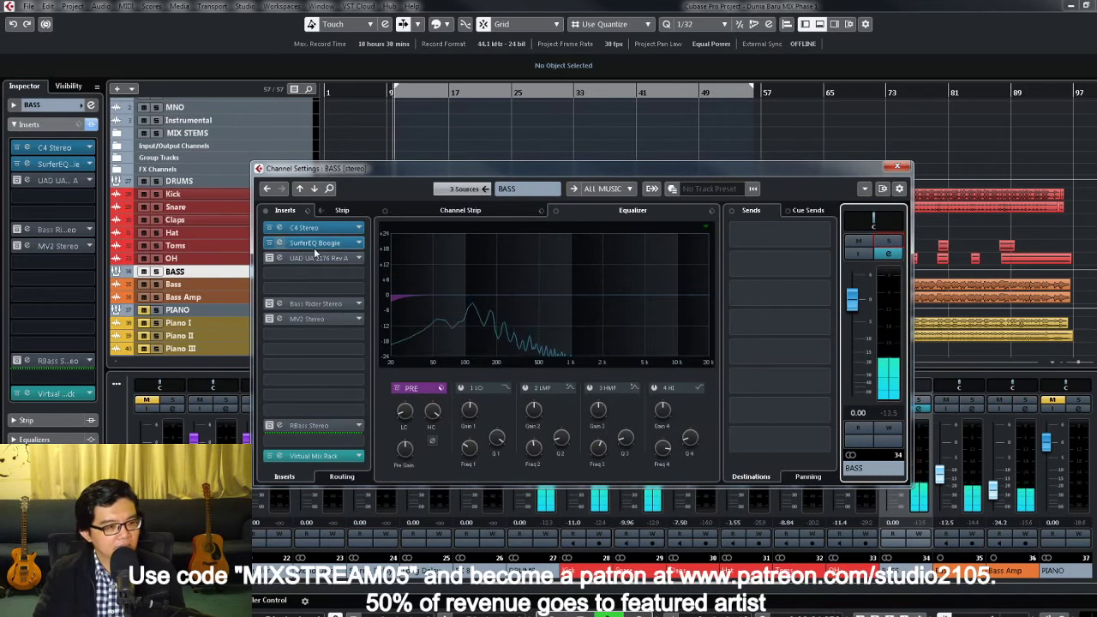
pyautogui.moveTo(656, 168); pyautogui.dragTo(717, 311)
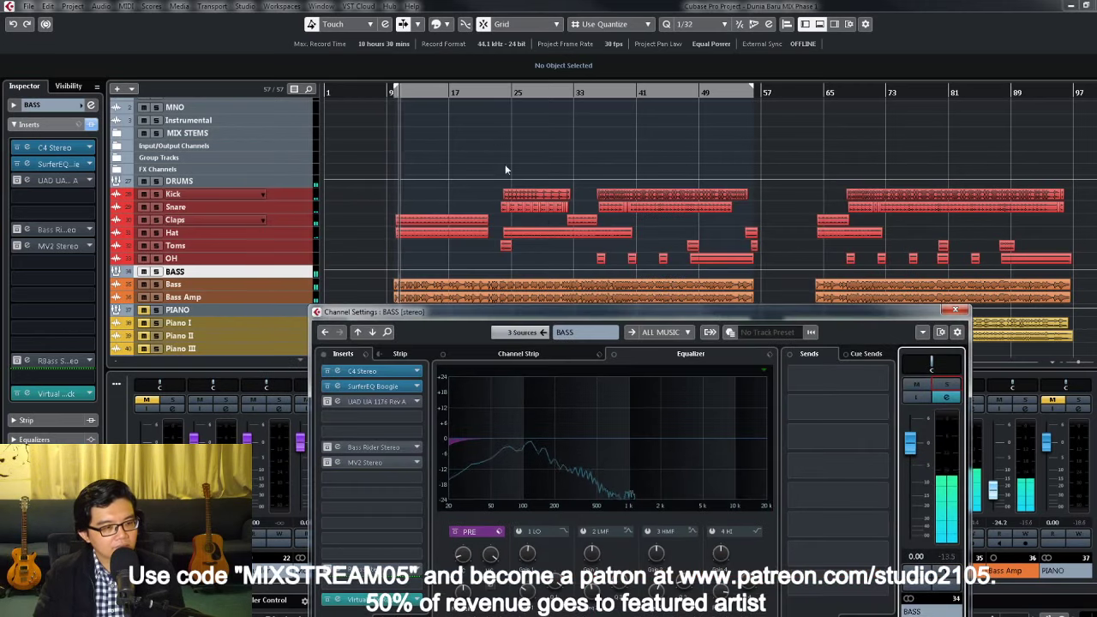
pyautogui.moveTo(620, 309); pyautogui.dragTo(633, 161)
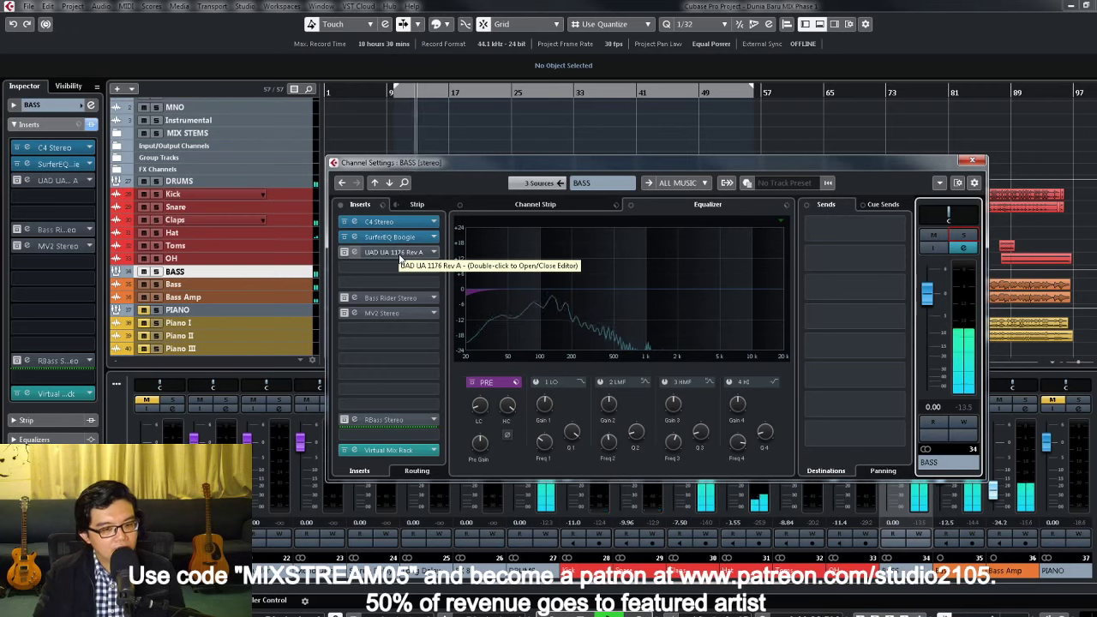
# Step: Activate the UA 1176 insert on the soloed BASS group, lower its output slightly, and compare it on and off from bar 9
pyautogui.doubleClick(399, 254)
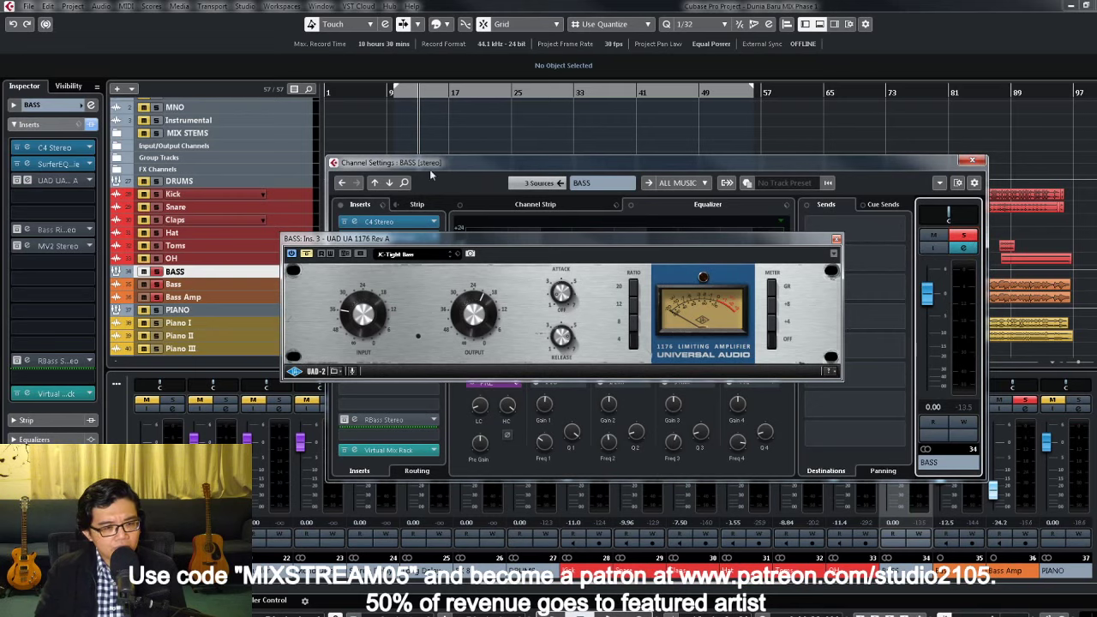
pyautogui.moveTo(492, 165); pyautogui.dragTo(630, 167)
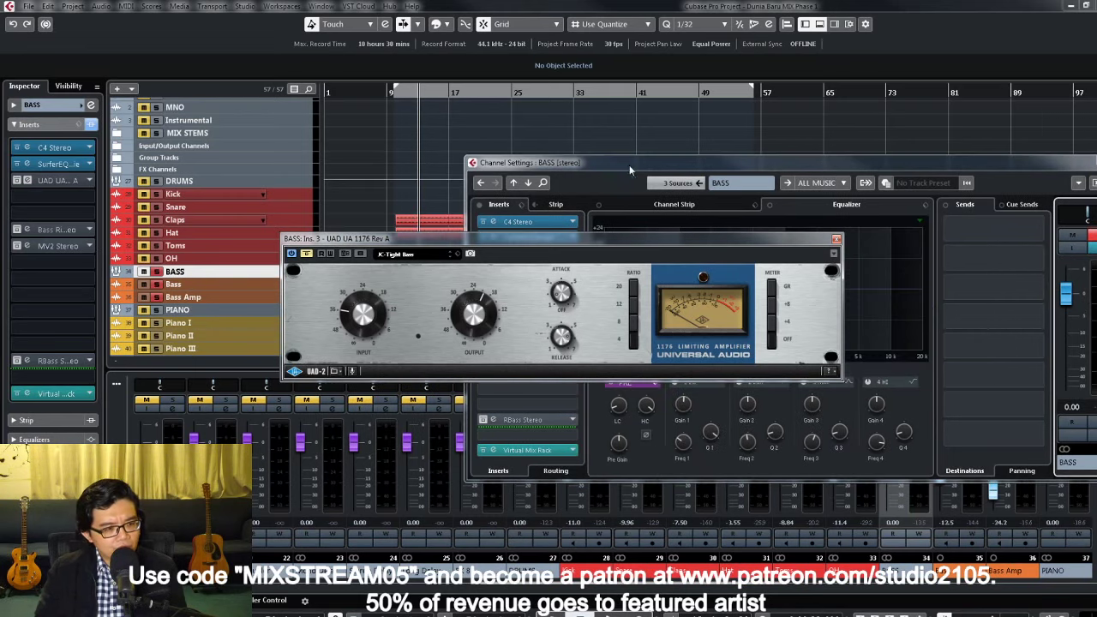
pyautogui.click(397, 94)
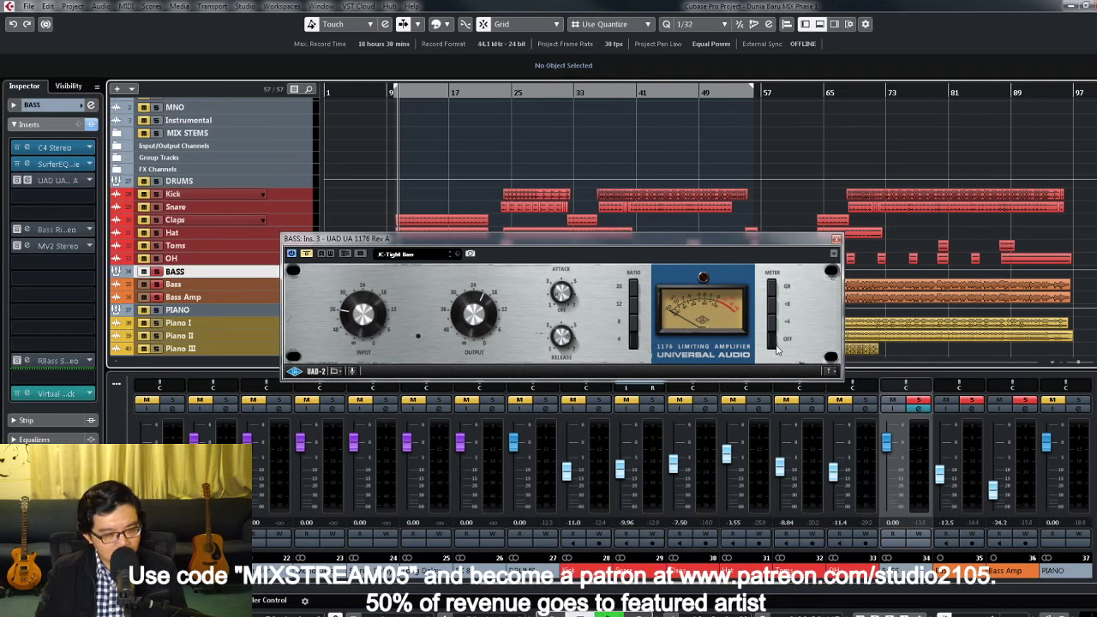
pyautogui.press('space')
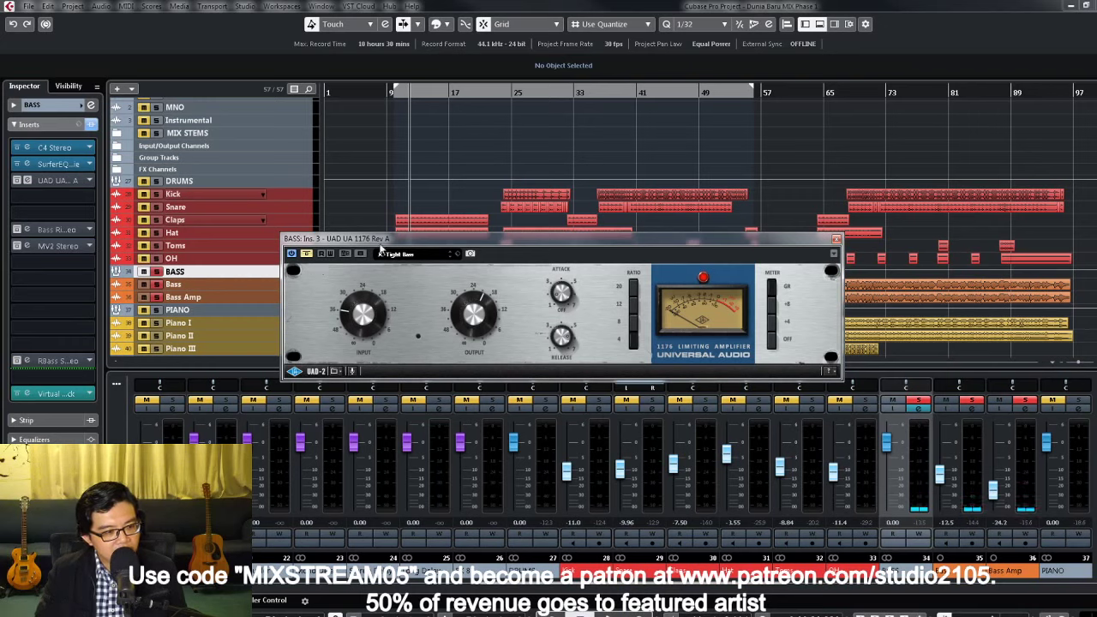
pyautogui.click(306, 255)
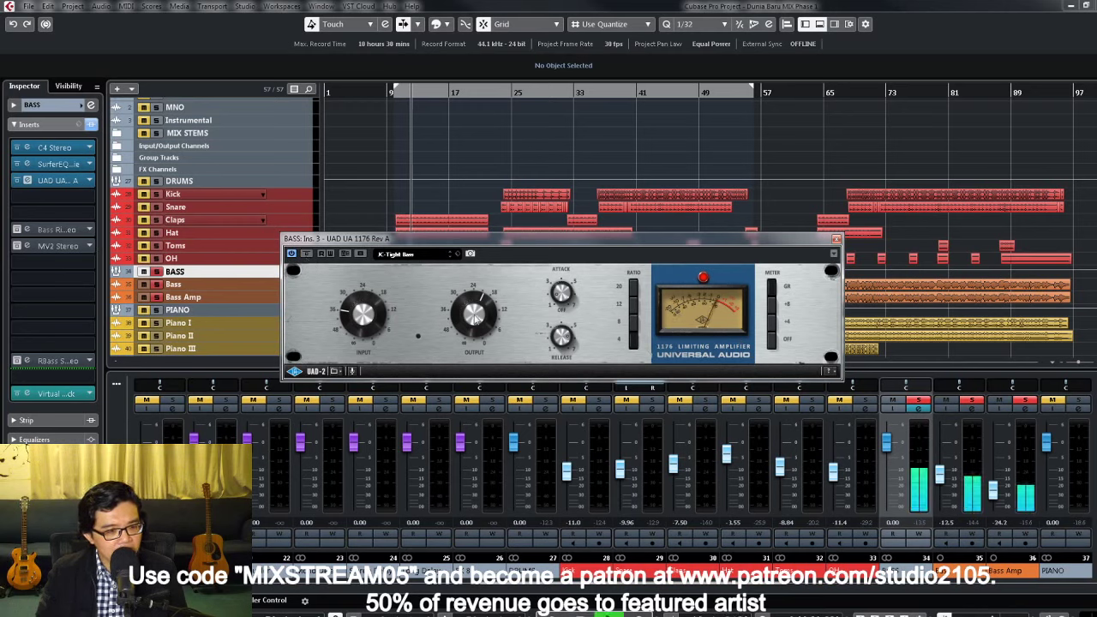
pyautogui.click(774, 291)
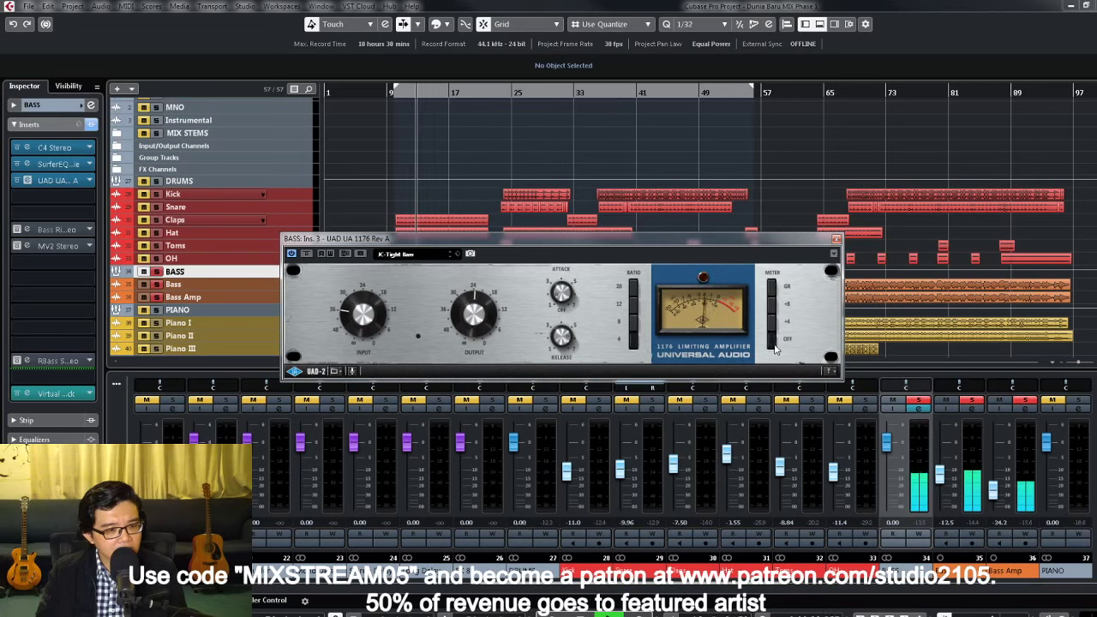
pyautogui.click(774, 291)
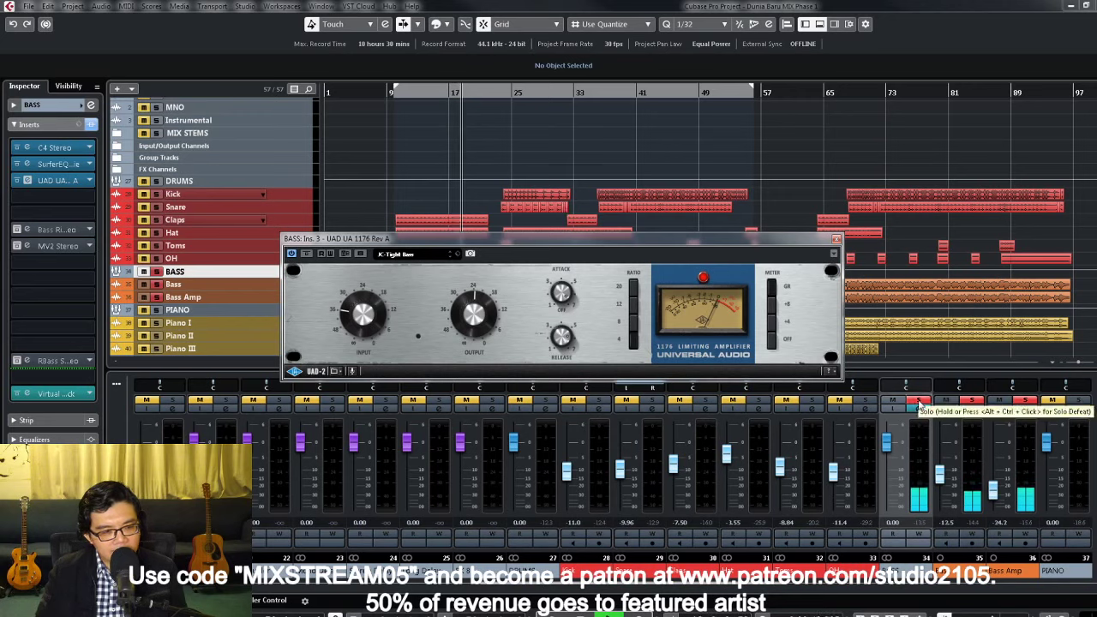
# Step: Set the loop range to the last Kick event, starting near bar 67, and play the section
pyautogui.click(598, 92)
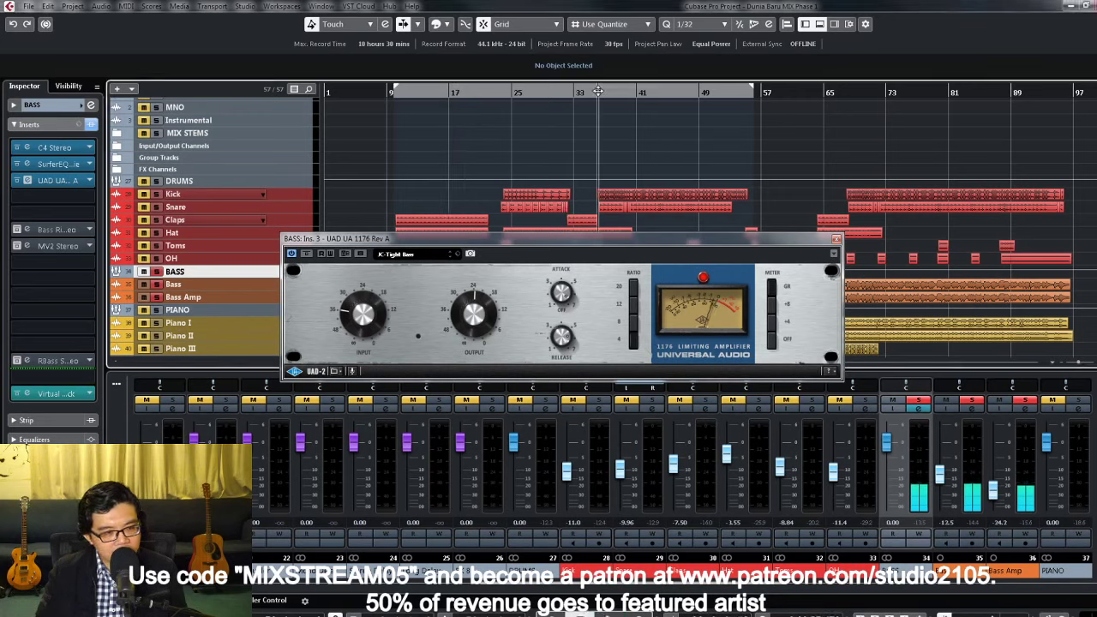
pyautogui.click(739, 193)
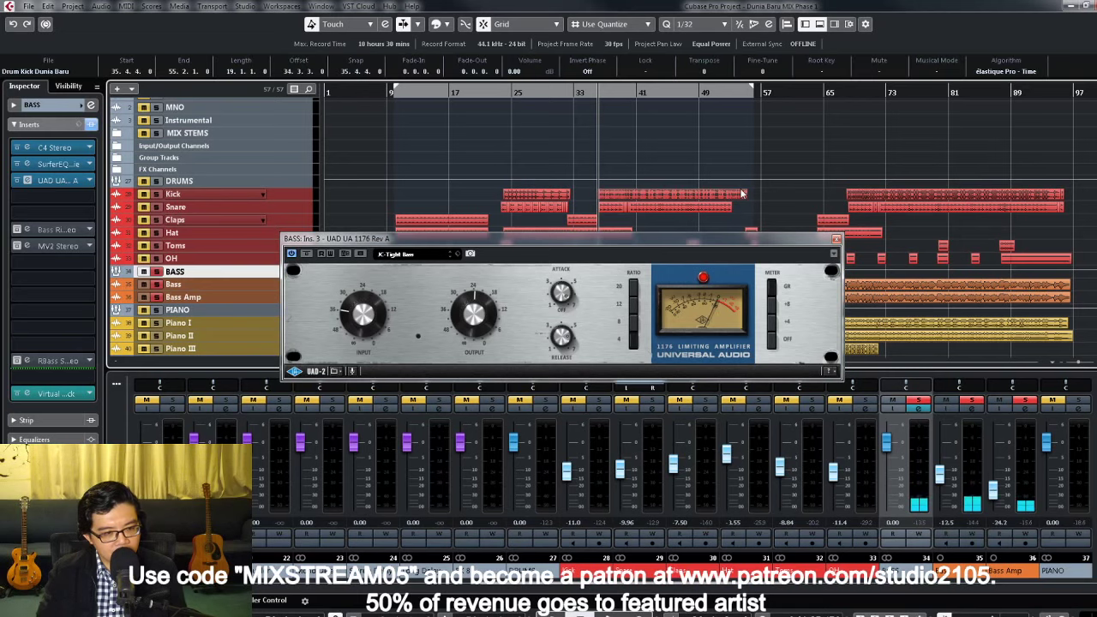
pyautogui.click(850, 197)
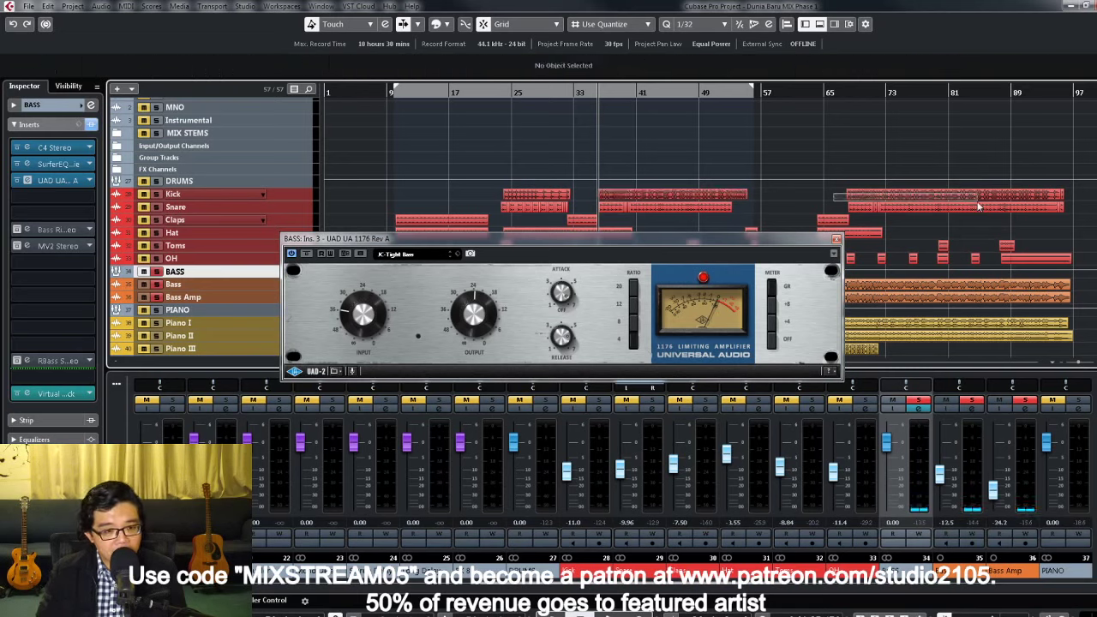
pyautogui.press('p')
pyautogui.press('space')
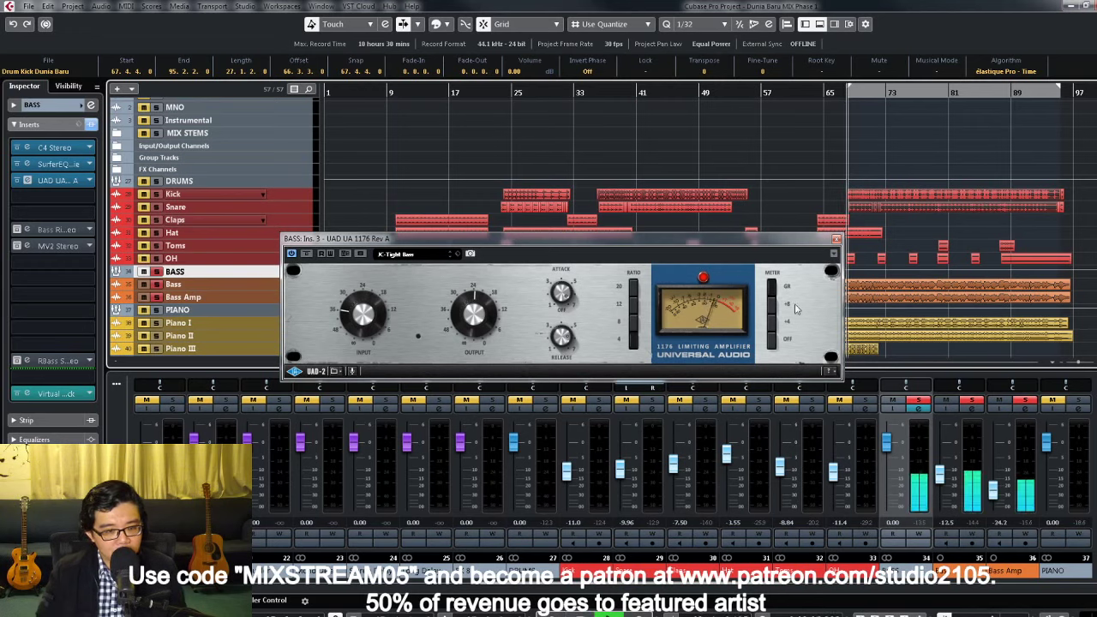
# Step: Unsolo BASS, raise the UA 1176's input to about 30 and lower its output slightly, comparing against bypass in the full mix
pyautogui.click(917, 401)
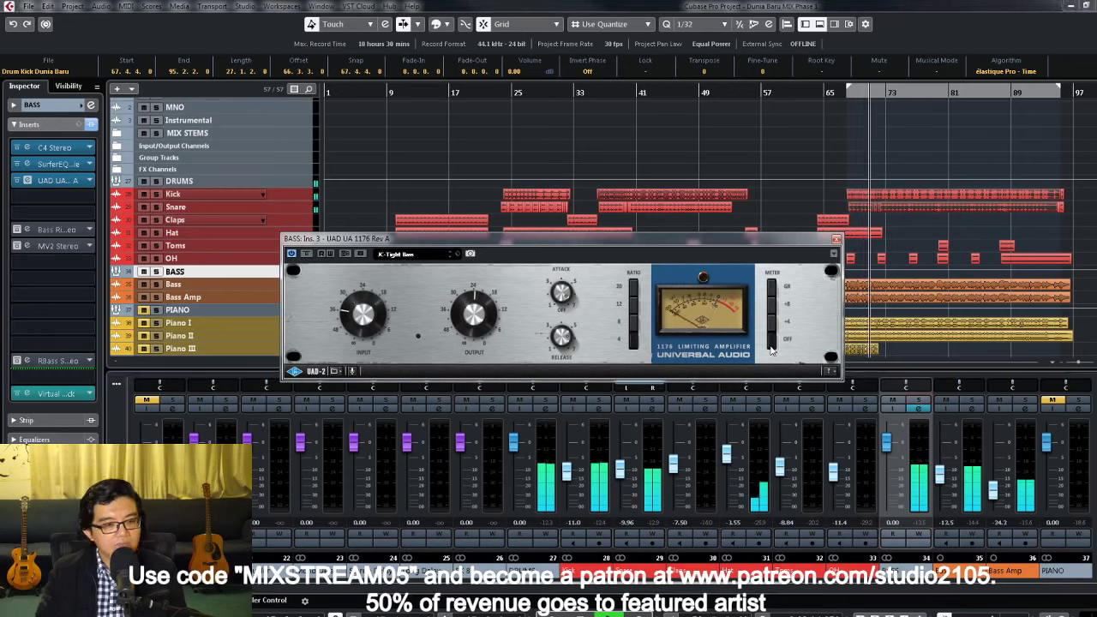
pyautogui.click(771, 289)
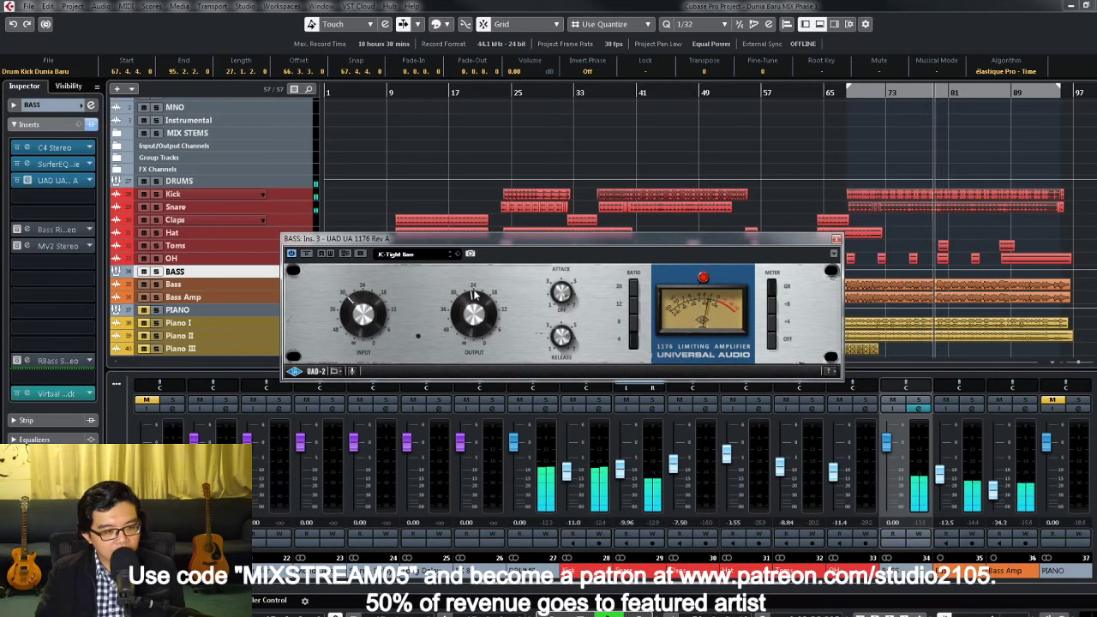
pyautogui.click(306, 253)
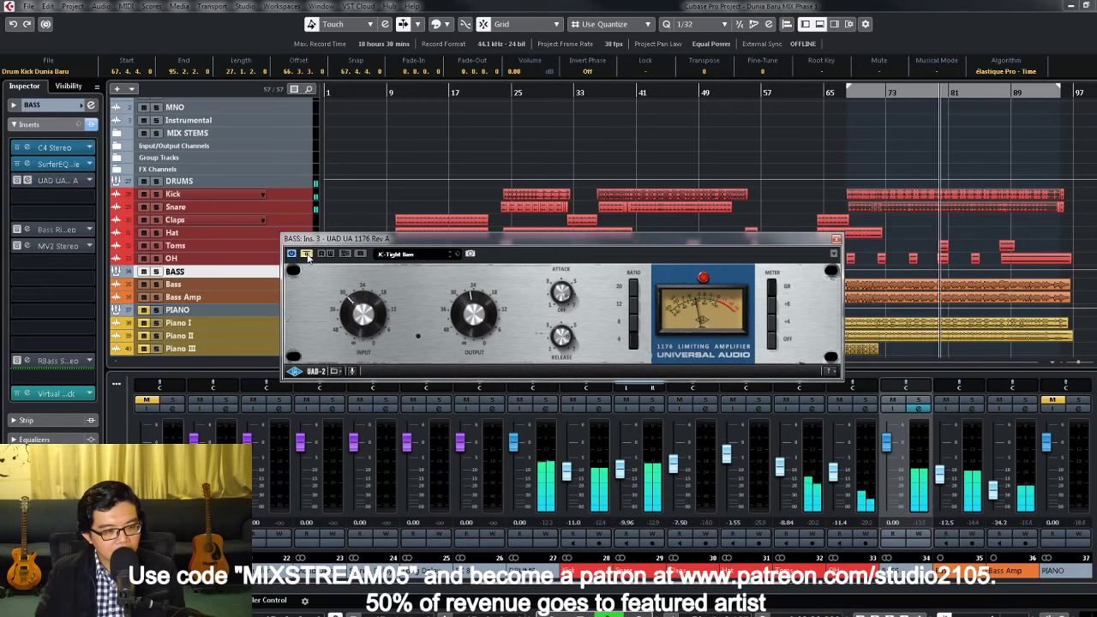
pyautogui.click(836, 239)
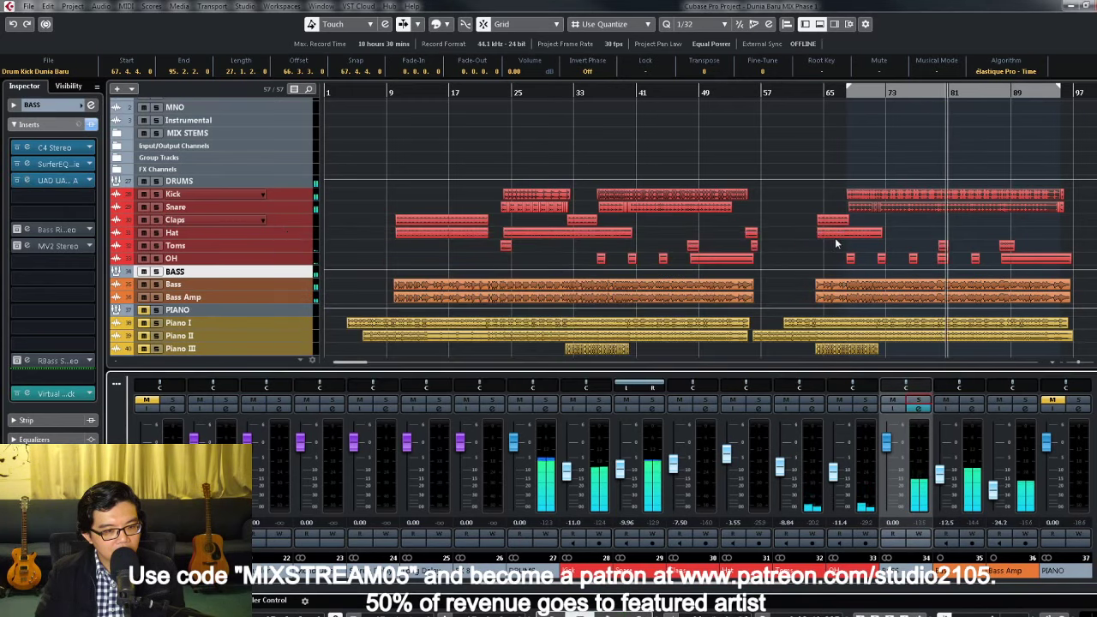
# Step: Audition the mix with Bass Amp muted and BASS's UA 1176 bypassed, restoring each of them for comparison
pyautogui.click(919, 413)
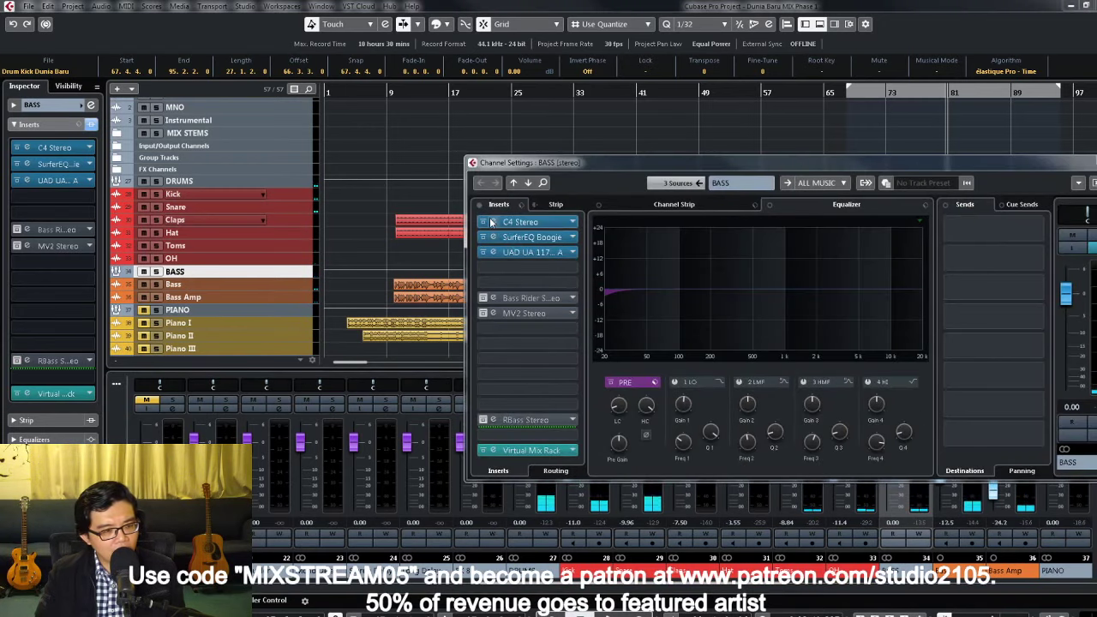
pyautogui.moveTo(1064, 167); pyautogui.dragTo(718, 126)
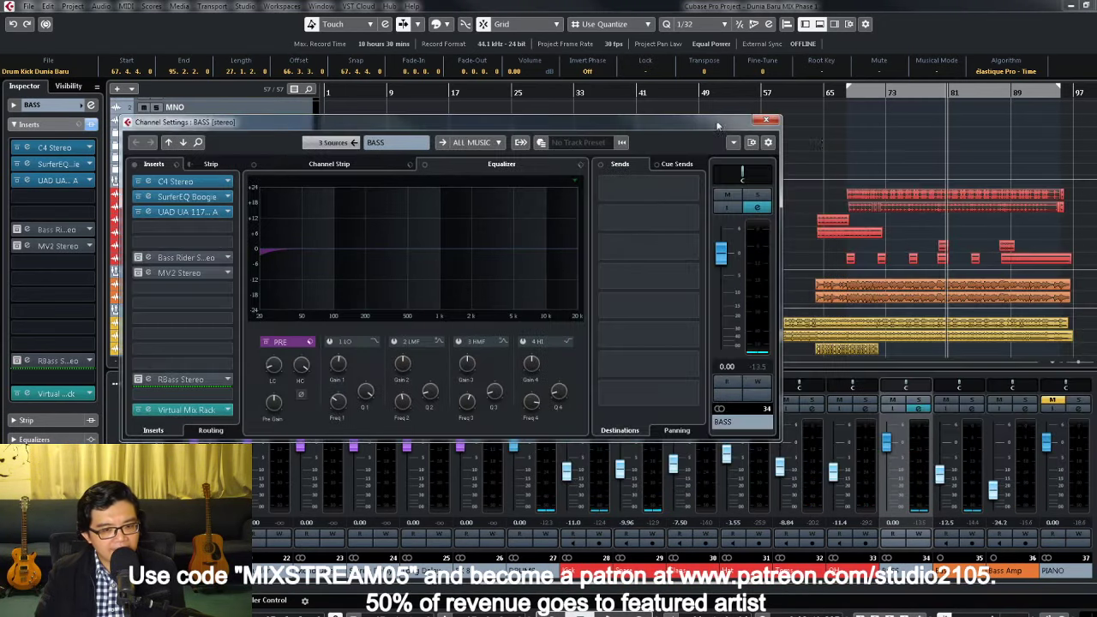
pyautogui.click(998, 403)
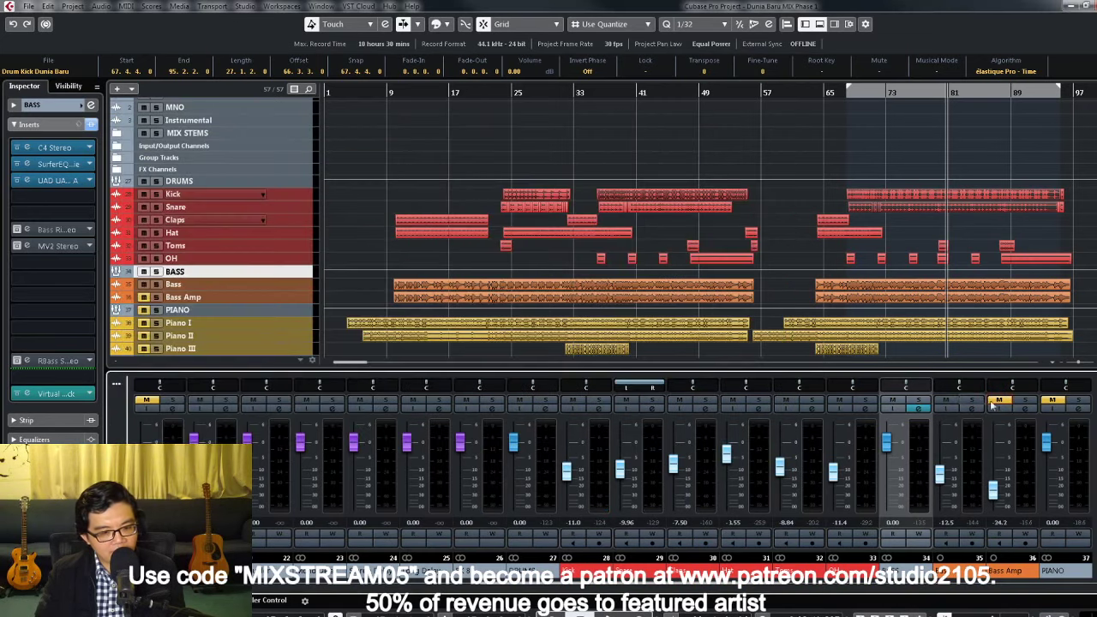
pyautogui.click(917, 410)
pyautogui.click(137, 212)
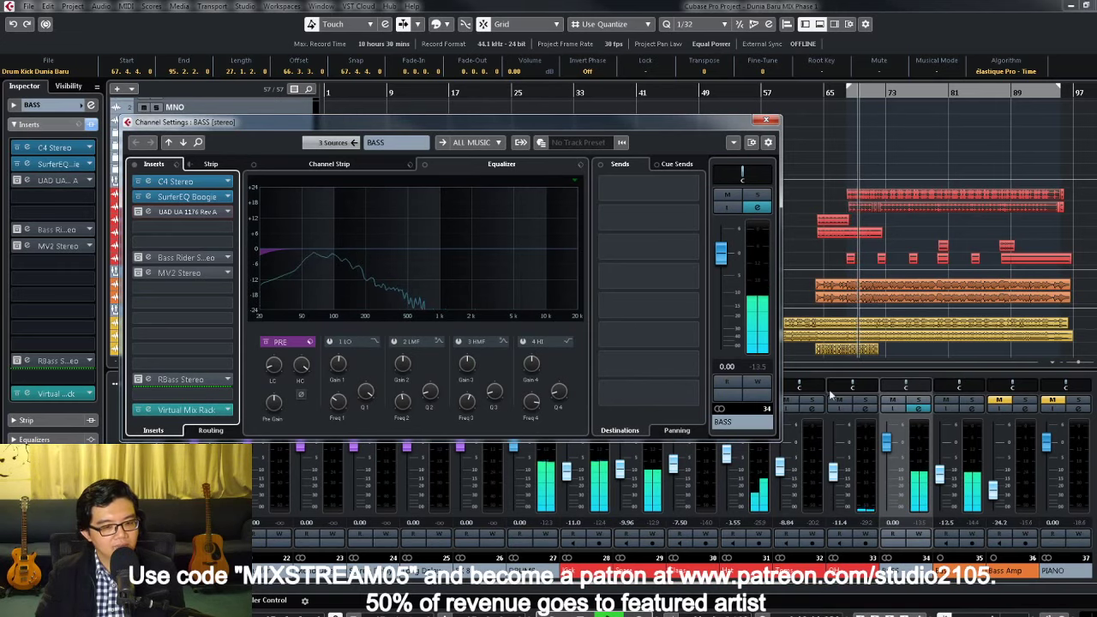
pyautogui.click(1001, 403)
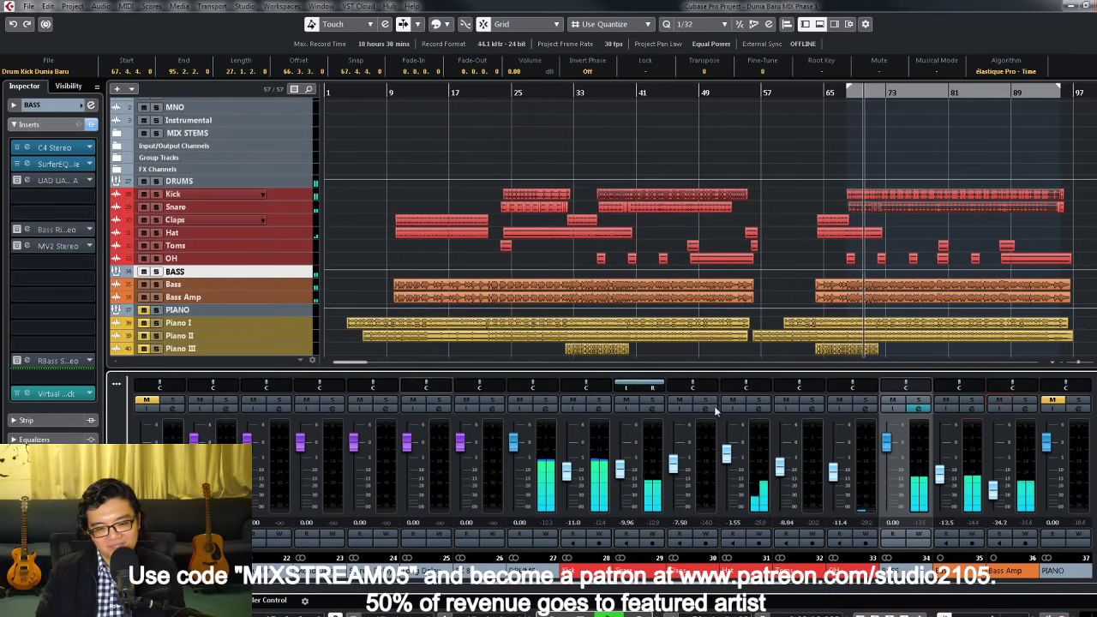
pyautogui.click(918, 408)
pyautogui.click(154, 213)
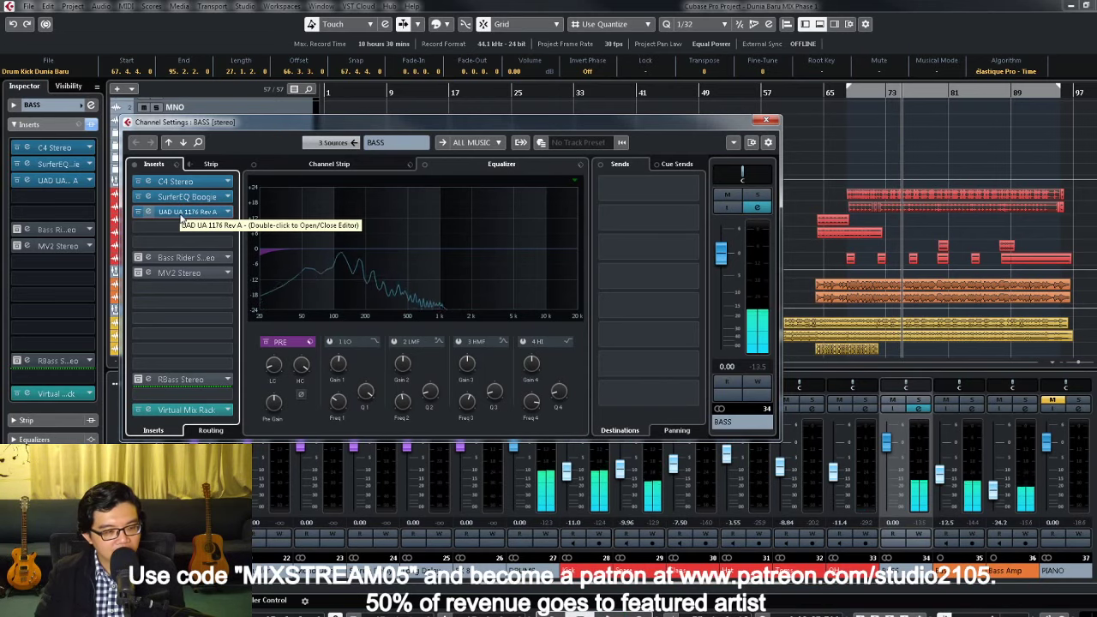
# Step: Audition the BASS group's pre-filter low cut at 25 Hz in the mix, and set it back to 20 Hz
pyautogui.click(972, 409)
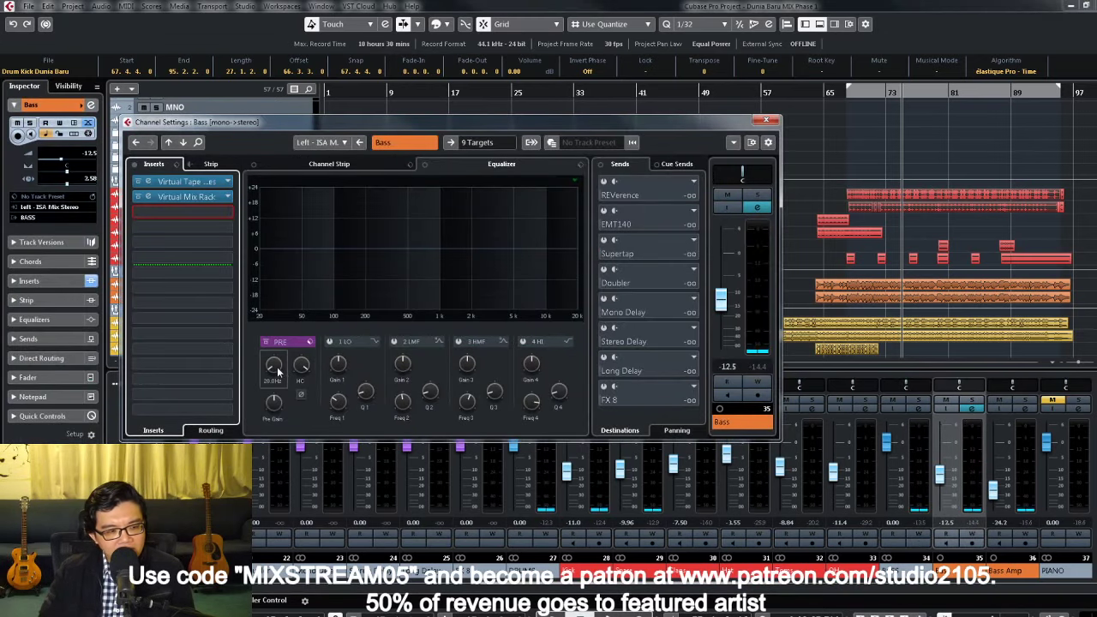
pyautogui.click(768, 120)
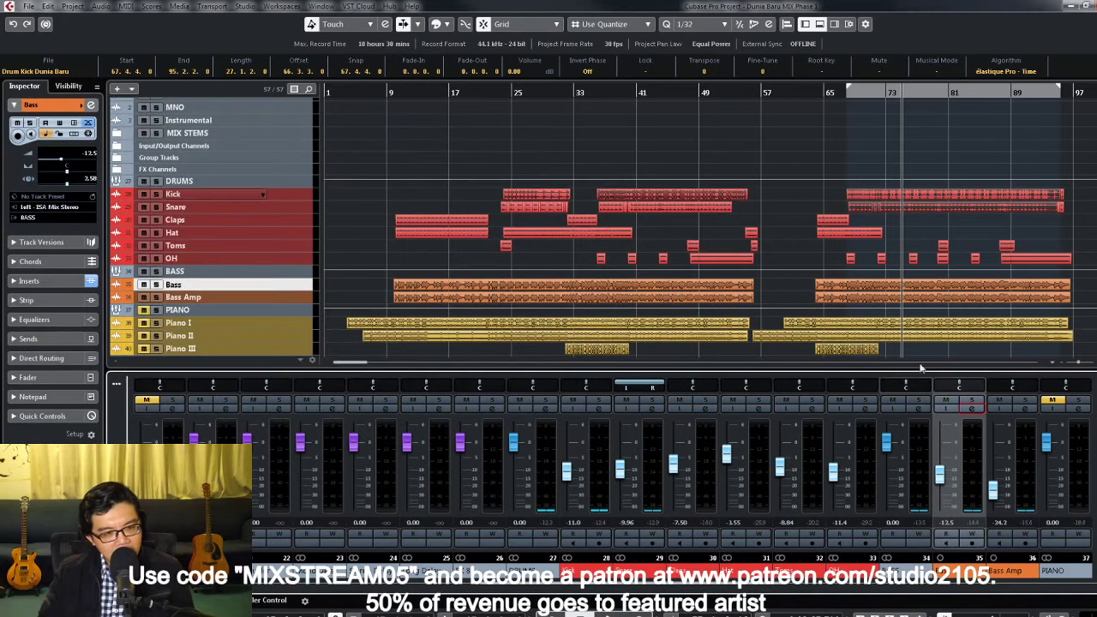
pyautogui.click(911, 410)
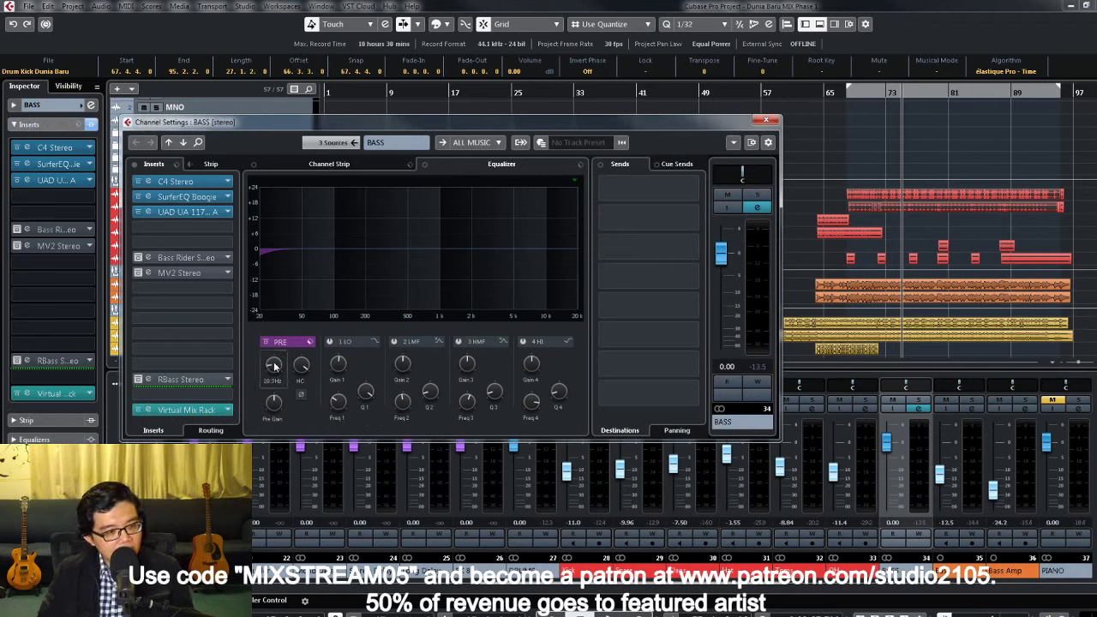
pyautogui.moveTo(274, 368); pyautogui.dragTo(275, 366)
pyautogui.press('space')
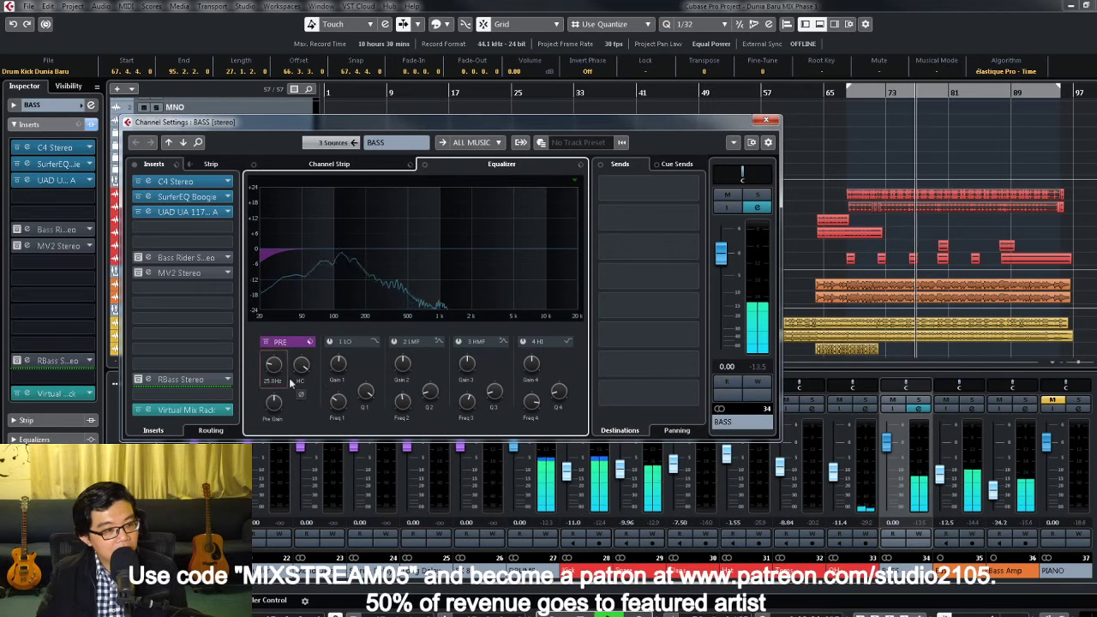
pyautogui.moveTo(272, 364); pyautogui.dragTo(272, 388)
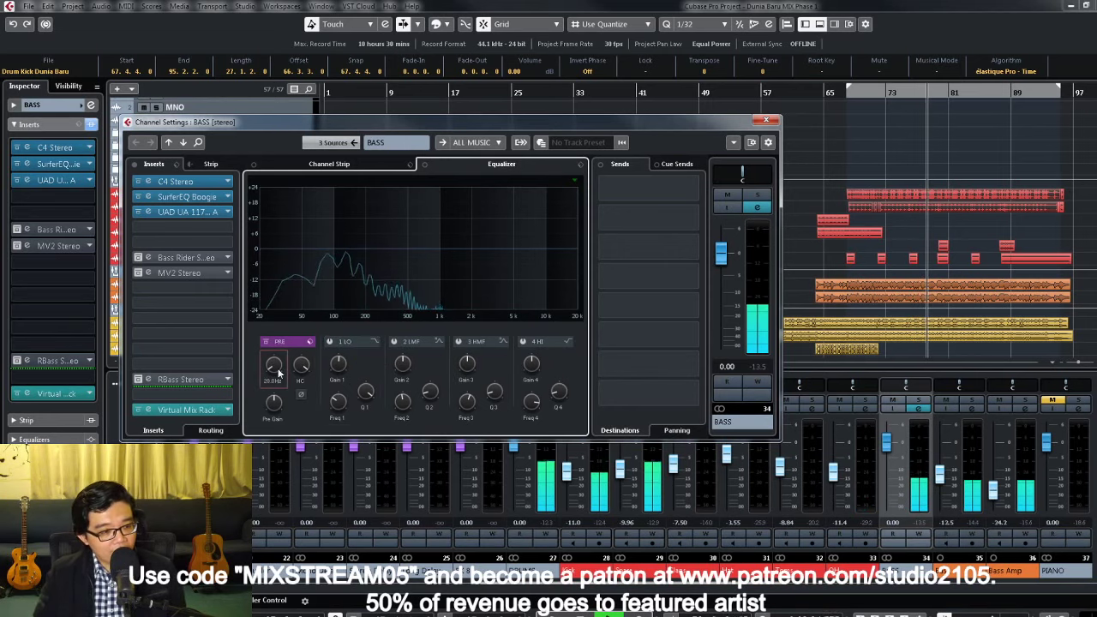
# Step: Audition a higher pre-filter low cut on the BASS group in the full mix, and close its channel settings
pyautogui.moveTo(272, 363); pyautogui.dragTo(272, 388)
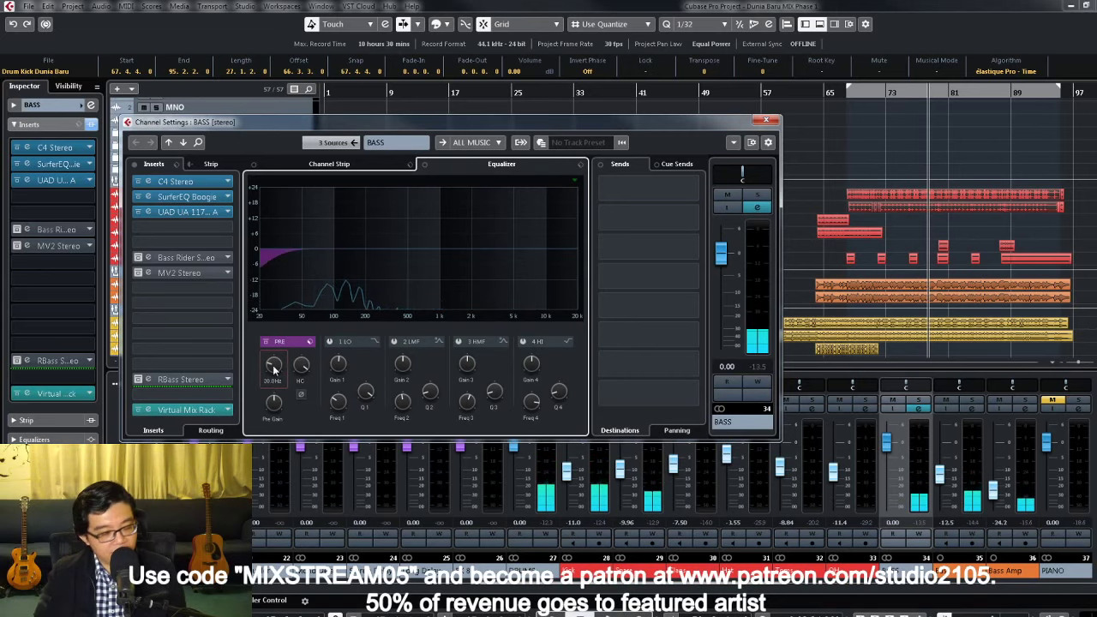
pyautogui.click(772, 119)
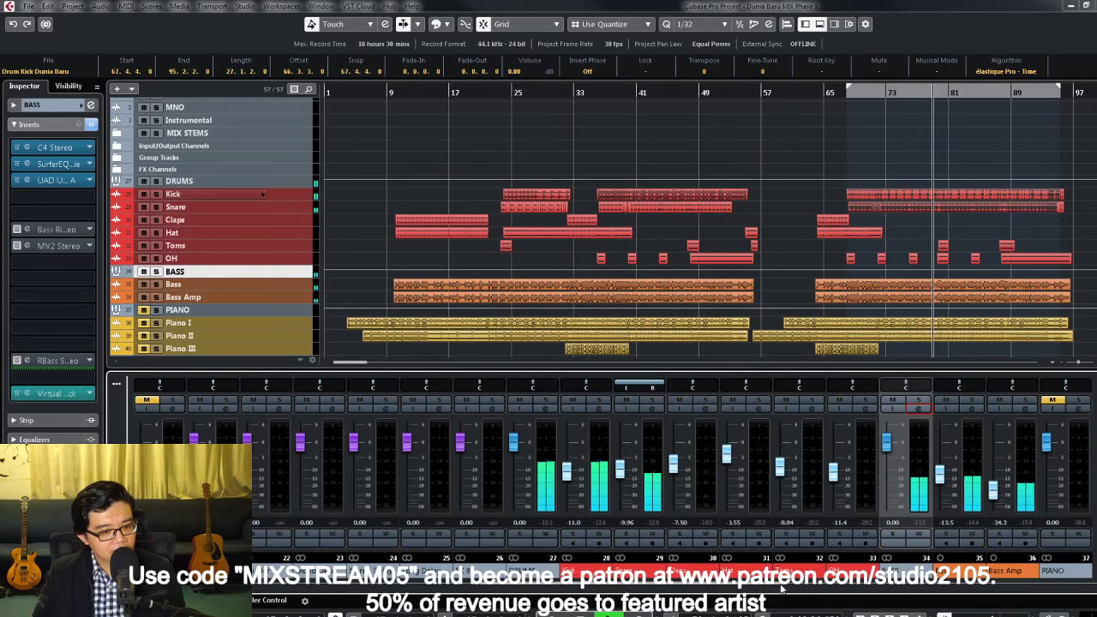
# Step: Add the CS-Lift module to the empty third slot of Kick's Virtual Mix Rack
pyautogui.click(602, 411)
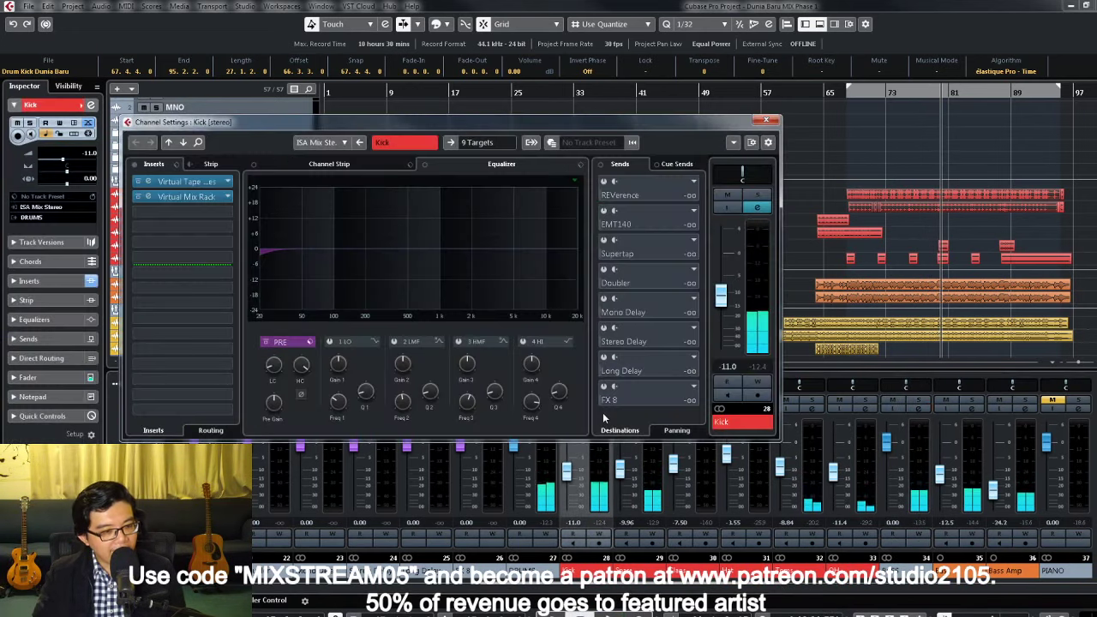
pyautogui.doubleClick(200, 198)
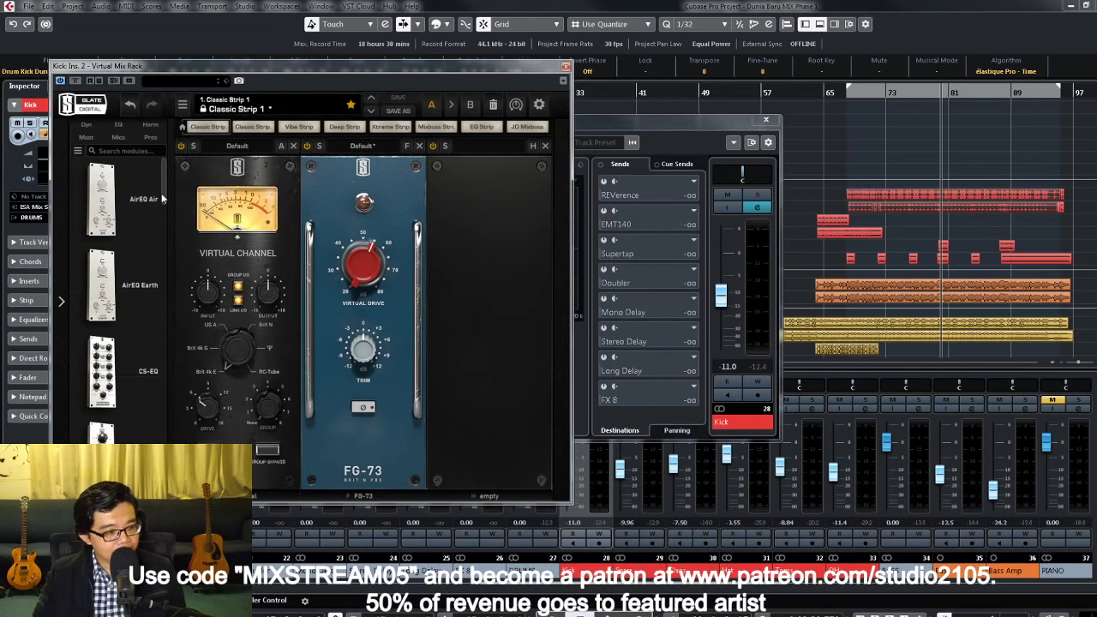
pyautogui.scroll(-1, 161, 199)
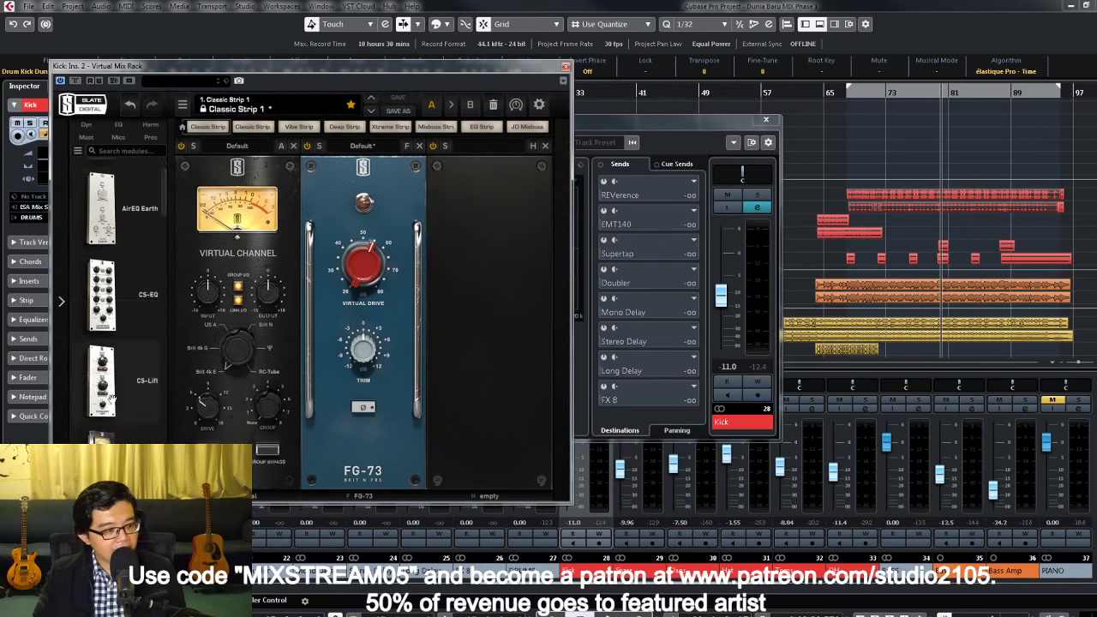
pyautogui.moveTo(109, 388); pyautogui.dragTo(471, 388)
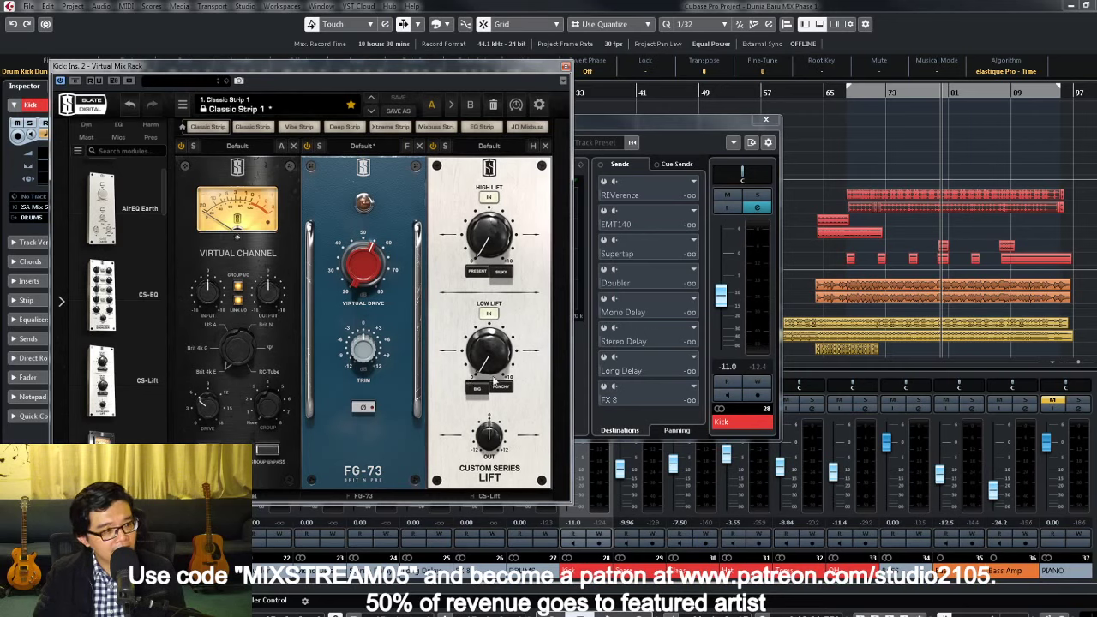
# Step: Raise CS-Lift's Low Lift to about 1.00 on Kick while the mix plays, and close the plugin and channel settings
pyautogui.moveTo(490, 378)
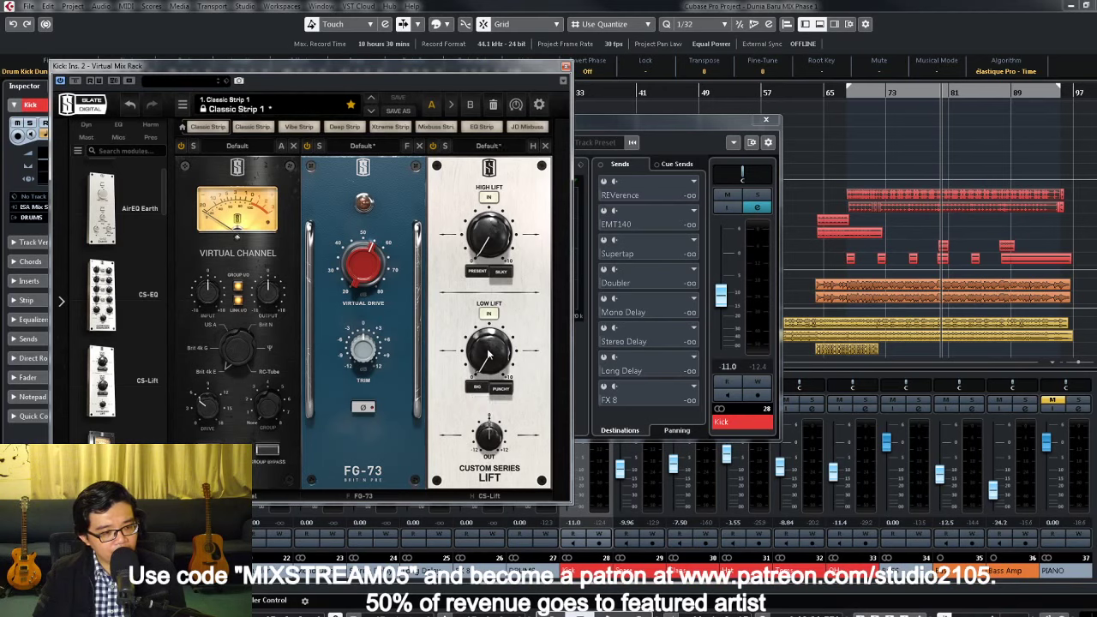
pyautogui.moveTo(491, 361); pyautogui.dragTo(491, 346)
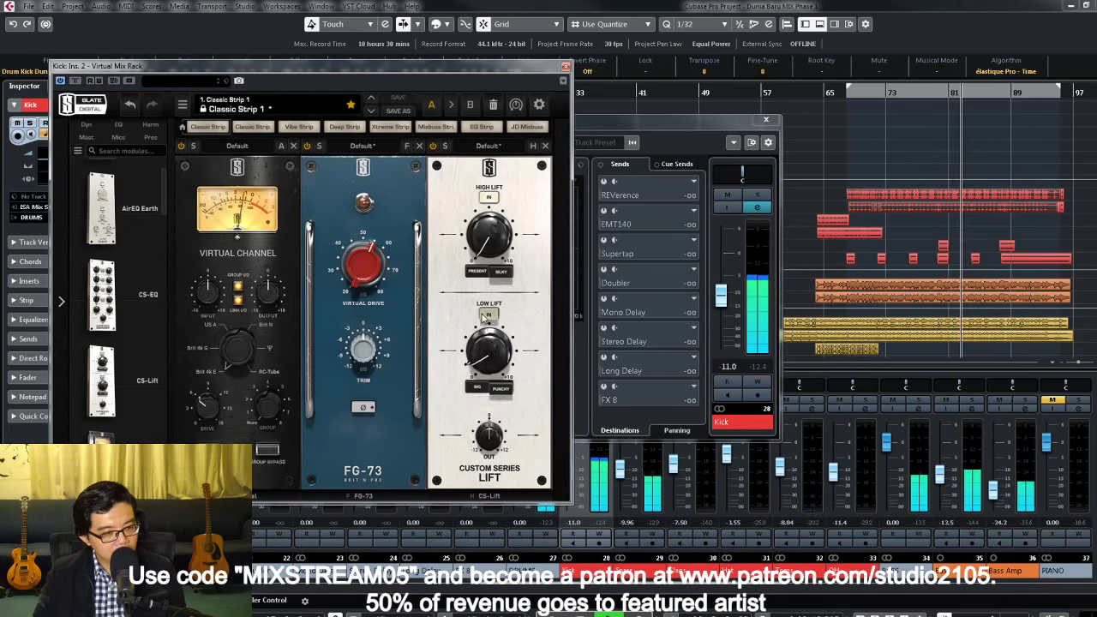
pyautogui.moveTo(484, 353); pyautogui.dragTo(484, 352)
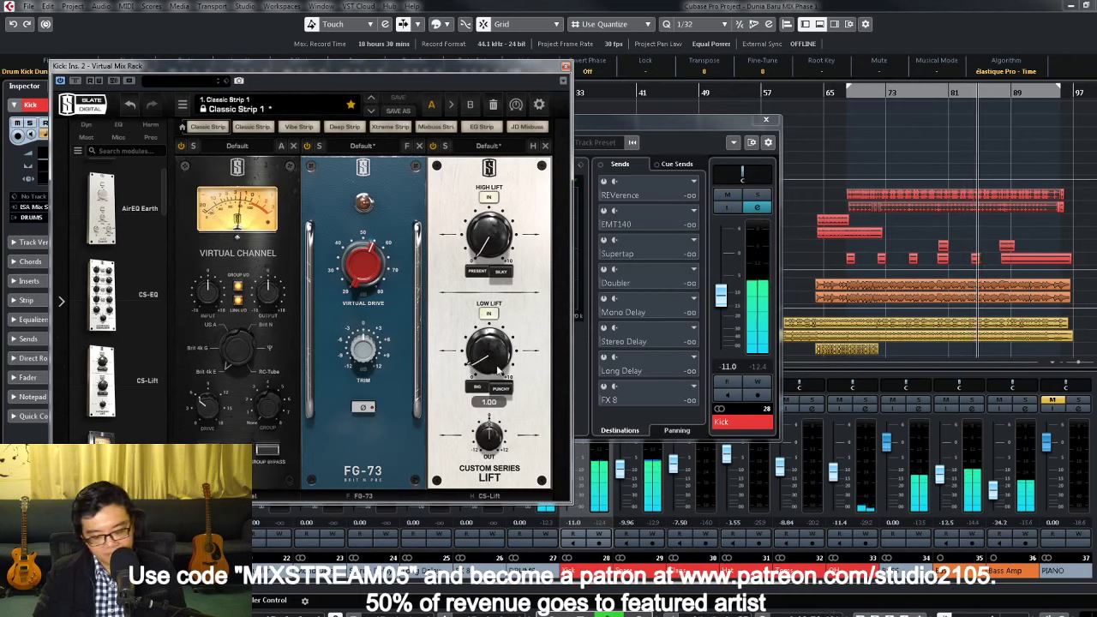
pyautogui.doubleClick(486, 402)
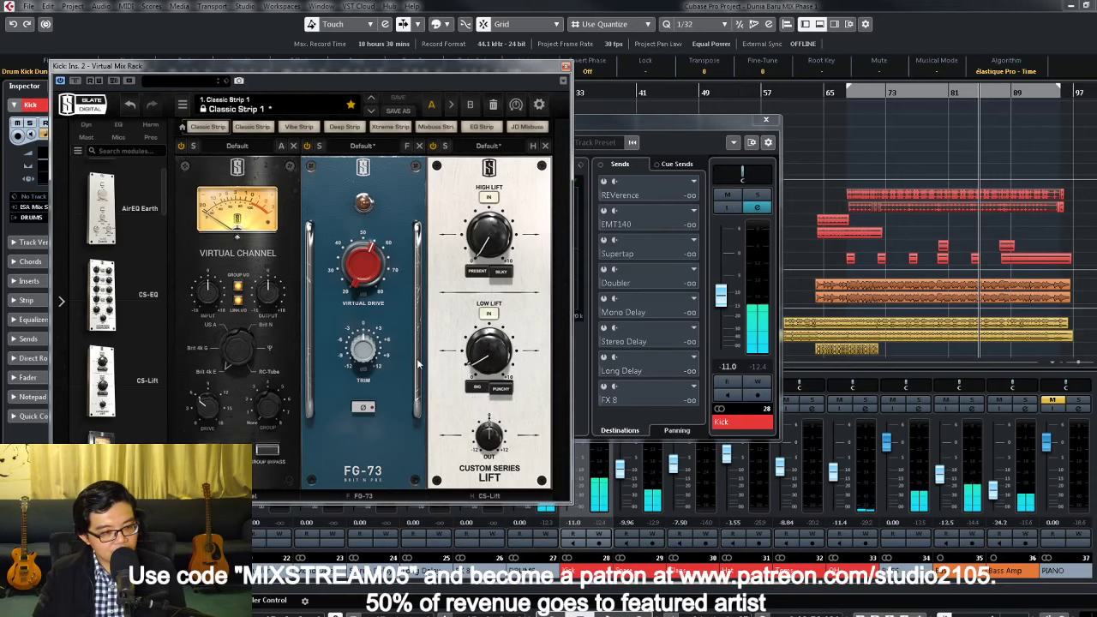
pyautogui.click(565, 67)
pyautogui.click(767, 120)
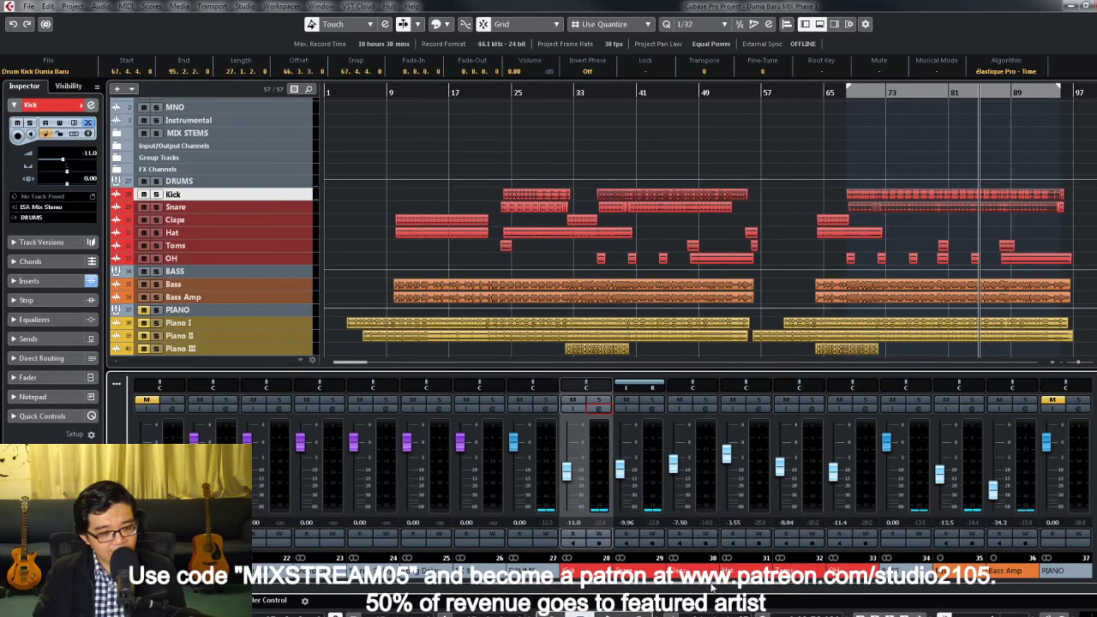
# Step: Select the Piano I, Piano II and Piano III tracks and increase their track height
pyautogui.click(531, 90)
pyautogui.scroll(-4, 549, 235)
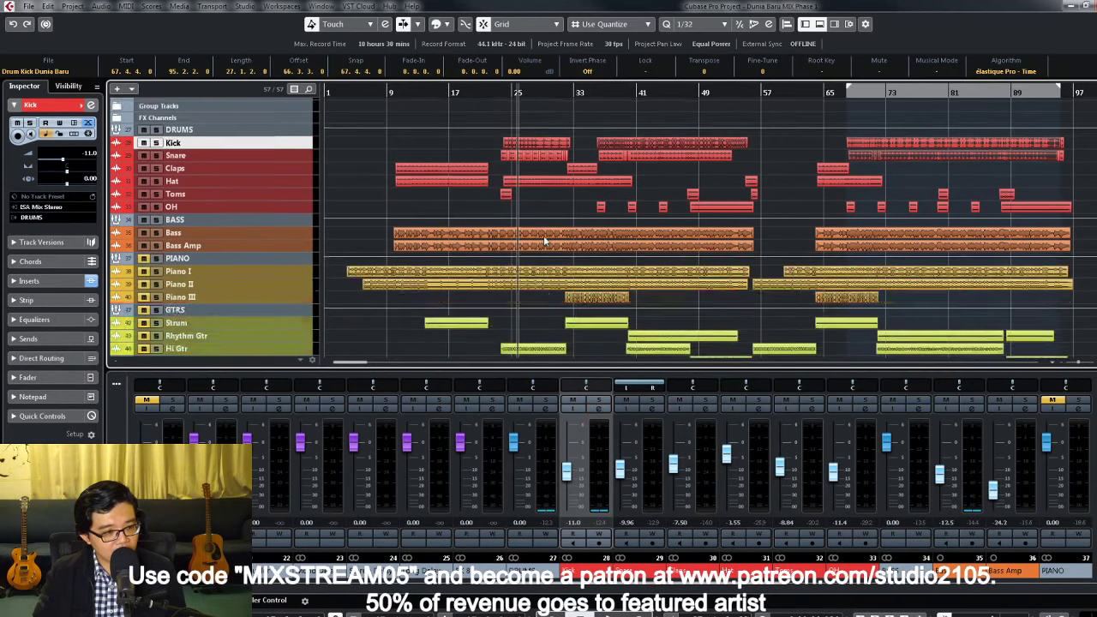
pyautogui.scroll(4, 579, 228)
pyautogui.scroll(-4, 579, 229)
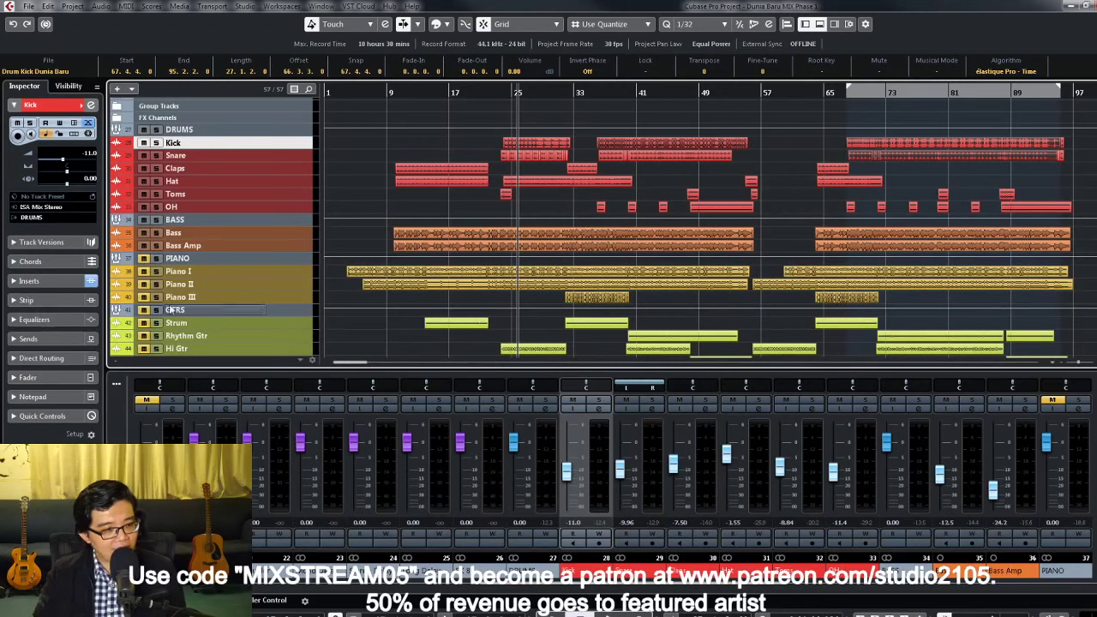
pyautogui.click(291, 274)
pyautogui.keyDown('shift'); pyautogui.click(302, 297); pyautogui.keyUp('shift')
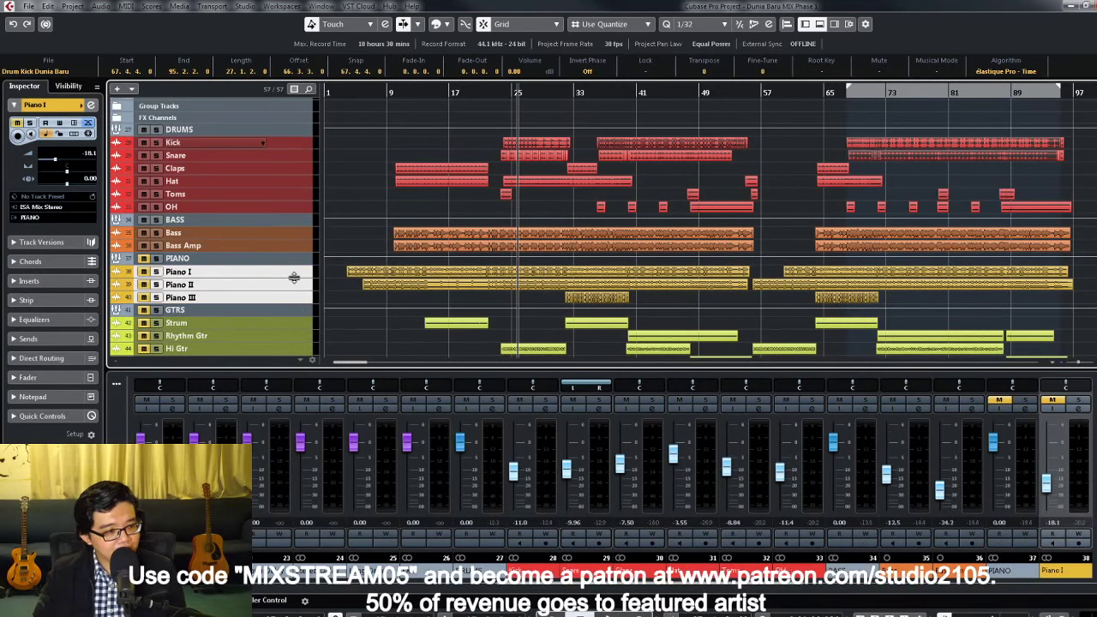
pyautogui.moveTo(294, 278); pyautogui.dragTo(294, 300)
pyautogui.scroll(-4, 600, 266)
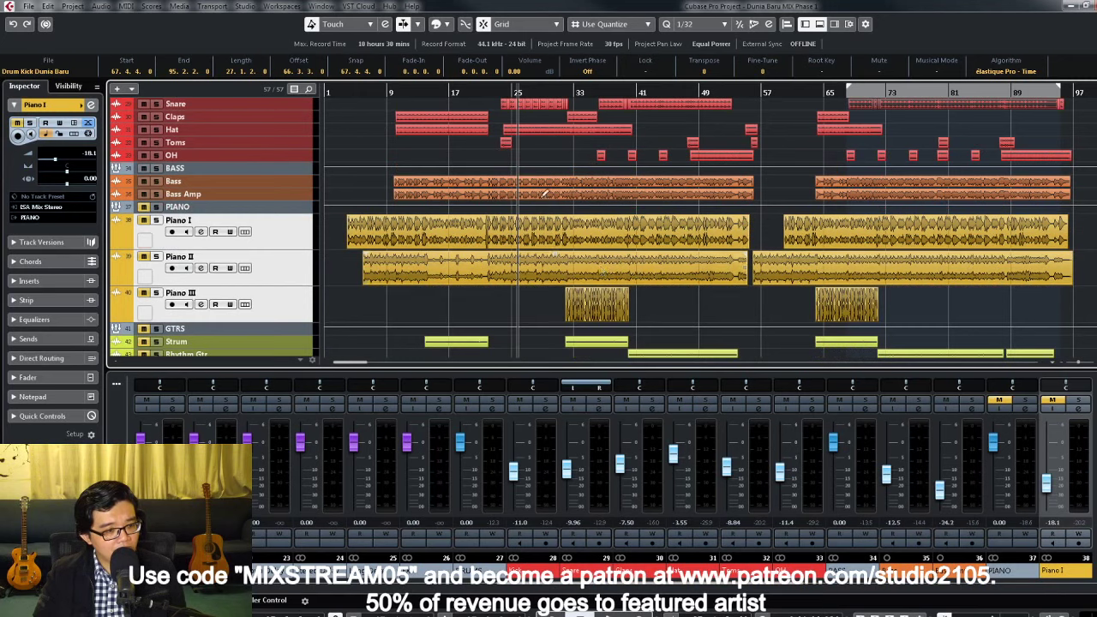
# Step: Place the playhead near bar 24 and unmute the Piano I, Piano II and Piano III channels
pyautogui.click(501, 92)
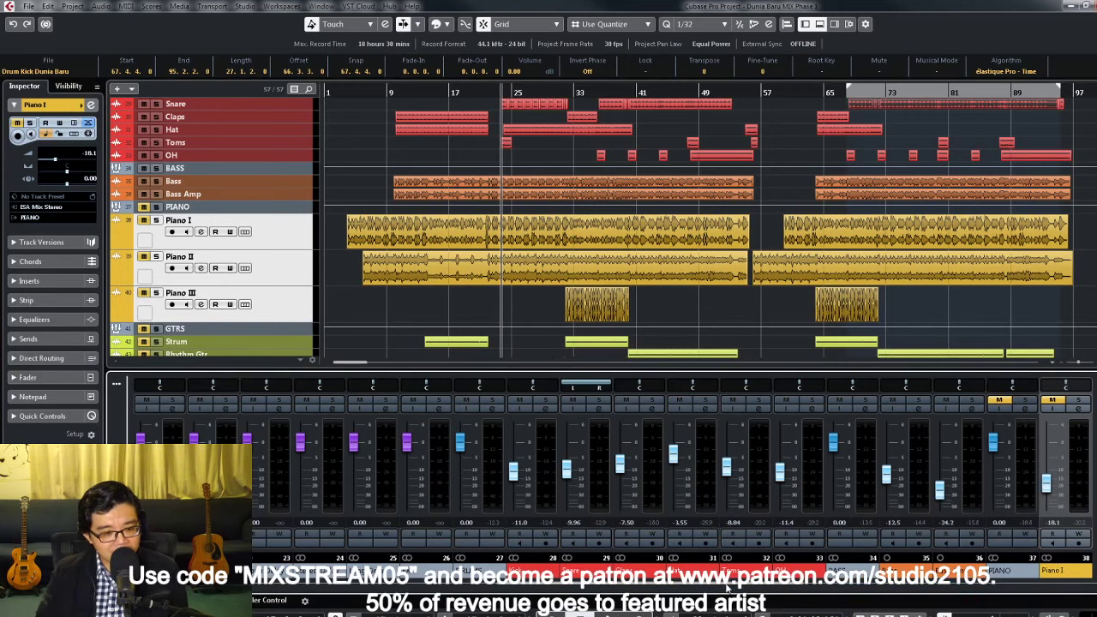
pyautogui.hscroll(3, 716, 588)
pyautogui.click(893, 403)
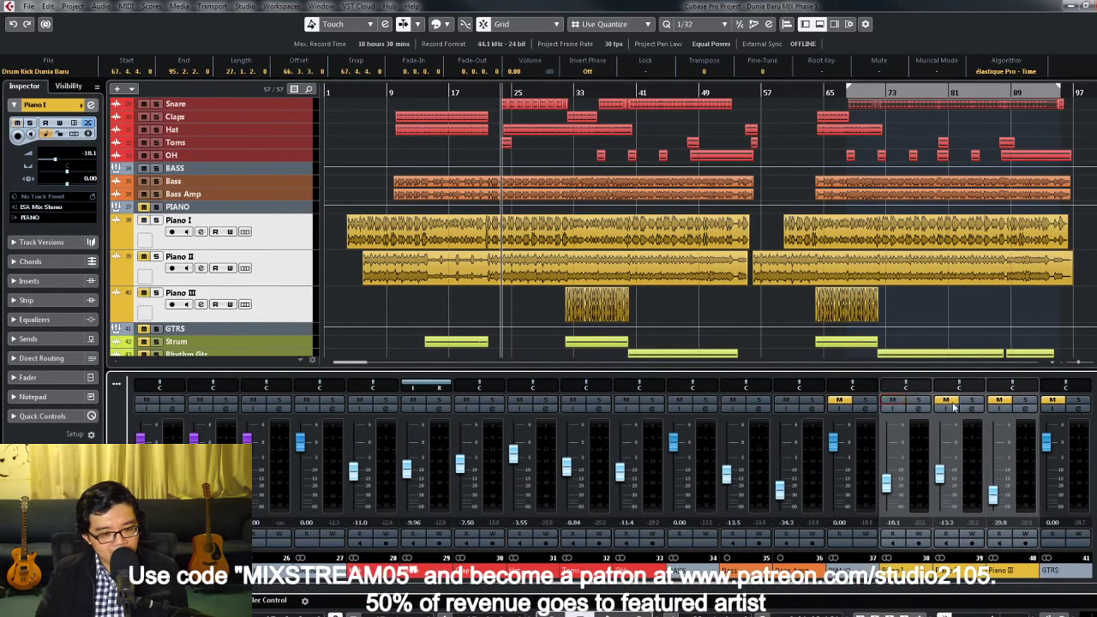
pyautogui.click(946, 403)
pyautogui.click(999, 403)
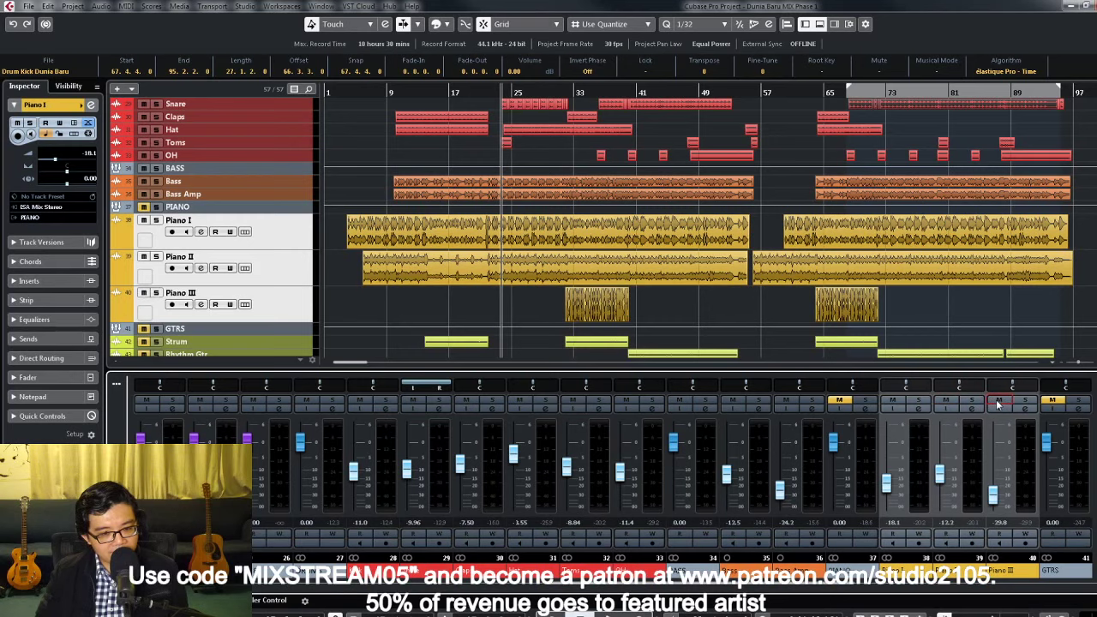
# Step: Load the FX chain preset MIX VCC-VTM4KE-DRUMS on Piano I and close its channel settings
pyautogui.click(919, 411)
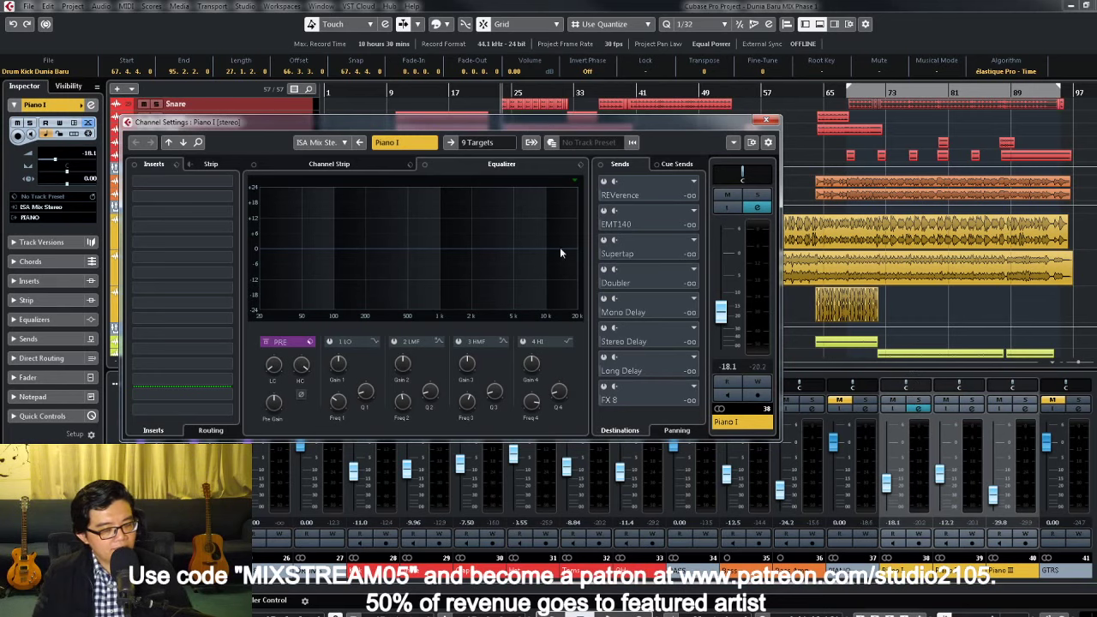
pyautogui.click(175, 164)
pyautogui.click(195, 180)
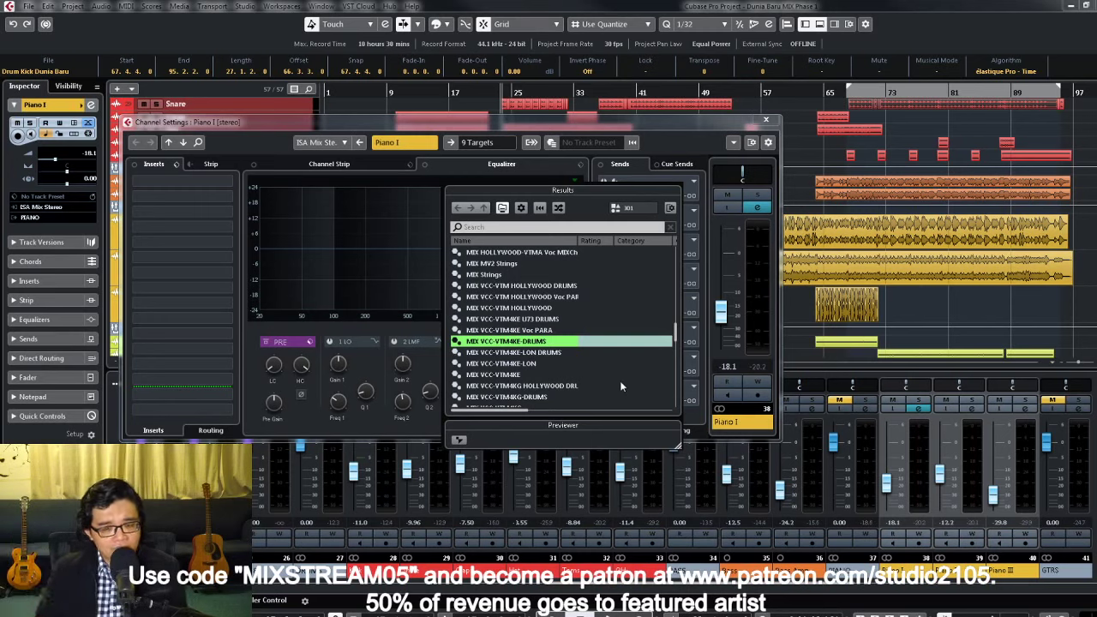
pyautogui.doubleClick(526, 344)
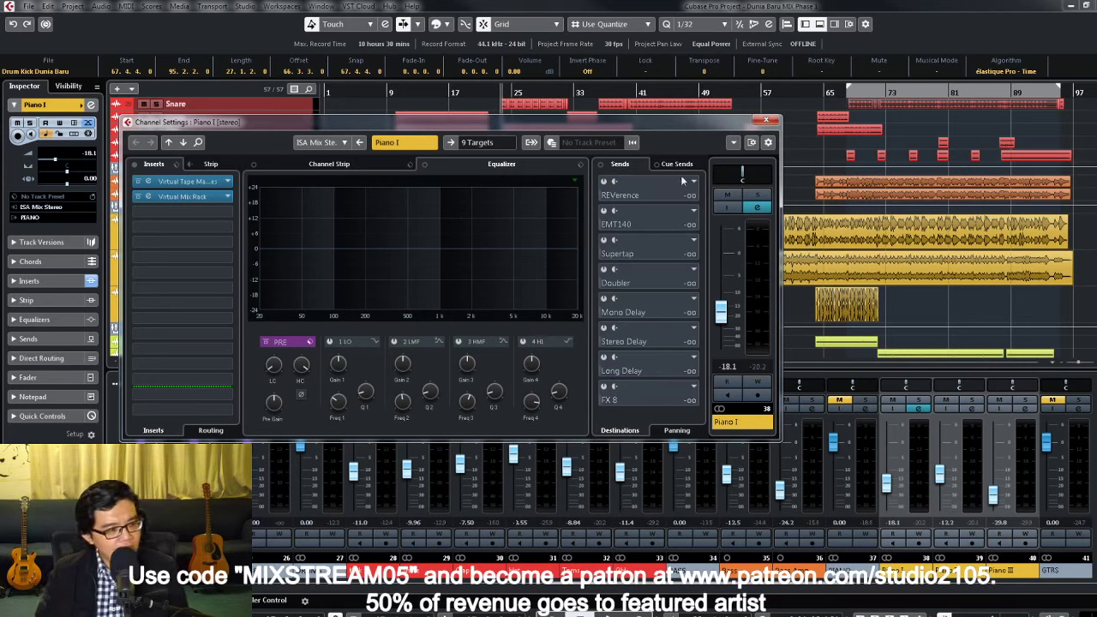
pyautogui.click(767, 120)
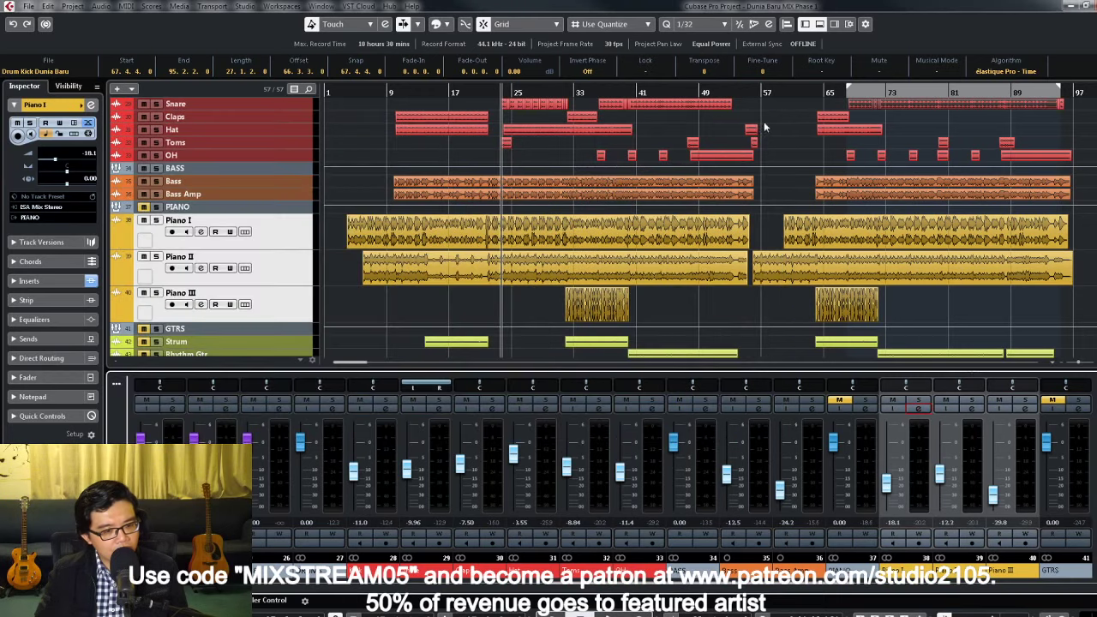
# Step: Load the FX chain preset MIX VCC-VTM4KE-DRUMS on Piano II and close its channel settings
pyautogui.click(972, 408)
pyautogui.click(177, 163)
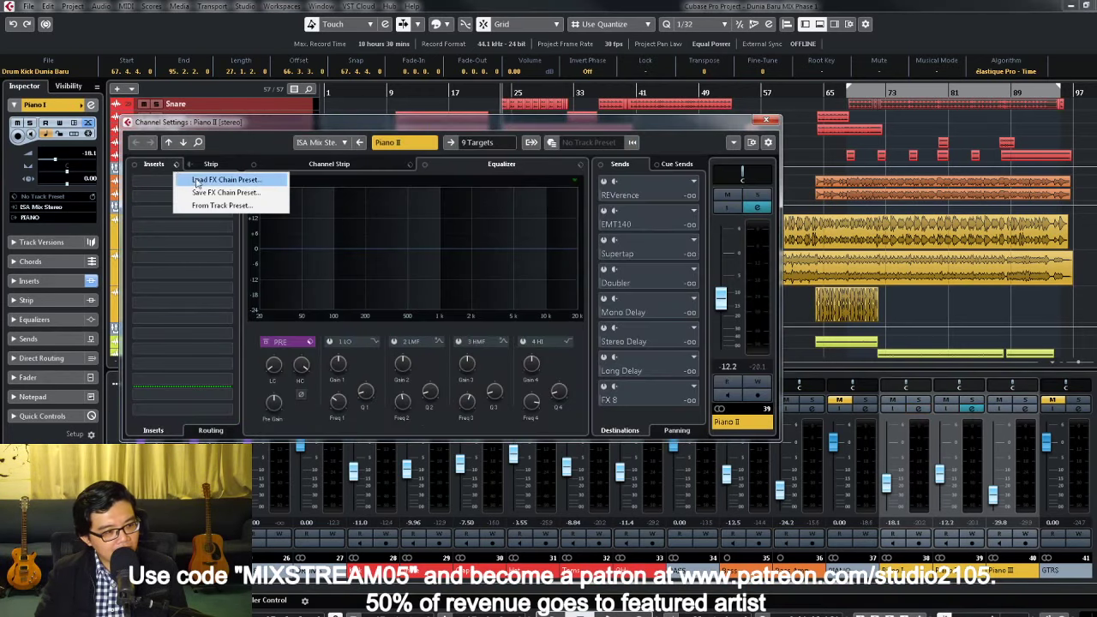
pyautogui.click(197, 179)
pyautogui.doubleClick(515, 342)
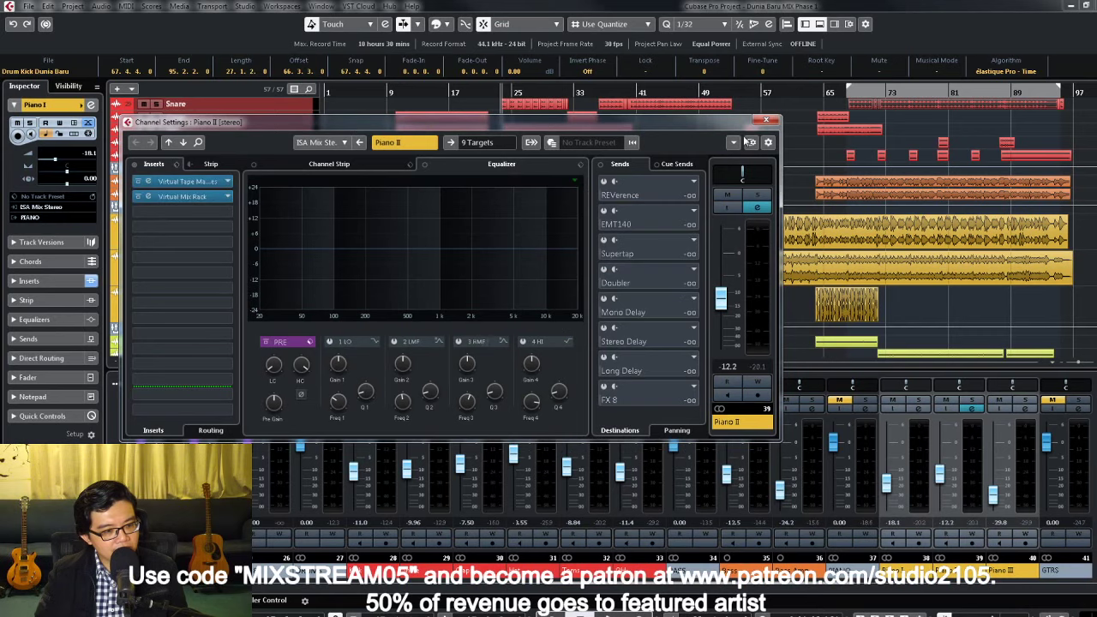
pyautogui.click(767, 121)
# Step: Load the FX chain preset MIX VCC-VTM4KE-DRUMS on Piano III and close its channel settings
pyautogui.click(1026, 411)
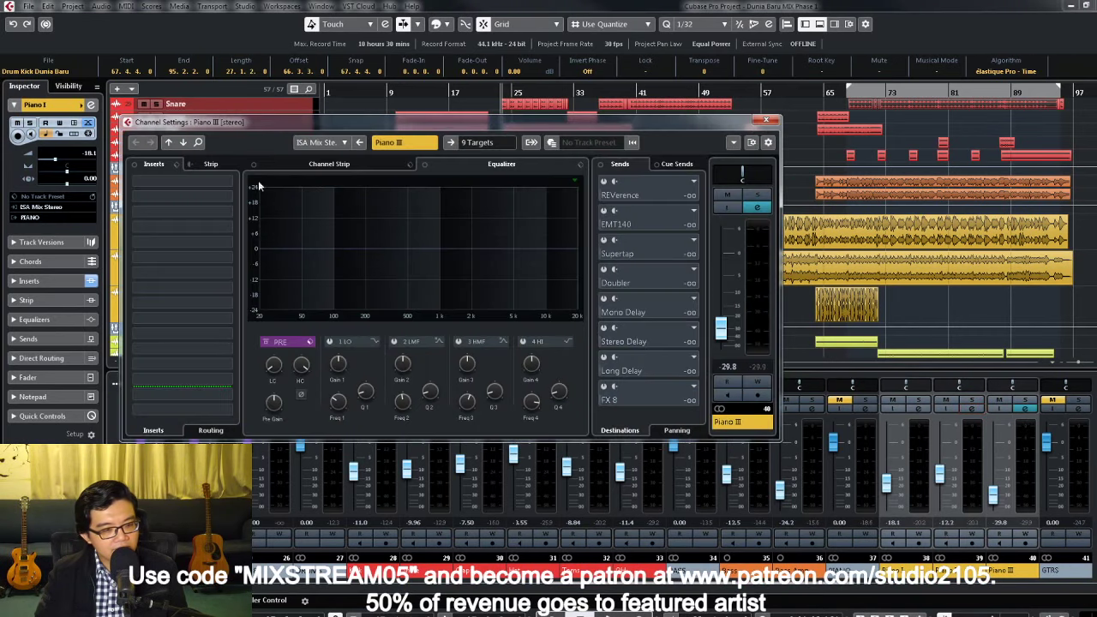
pyautogui.click(177, 164)
pyautogui.click(197, 179)
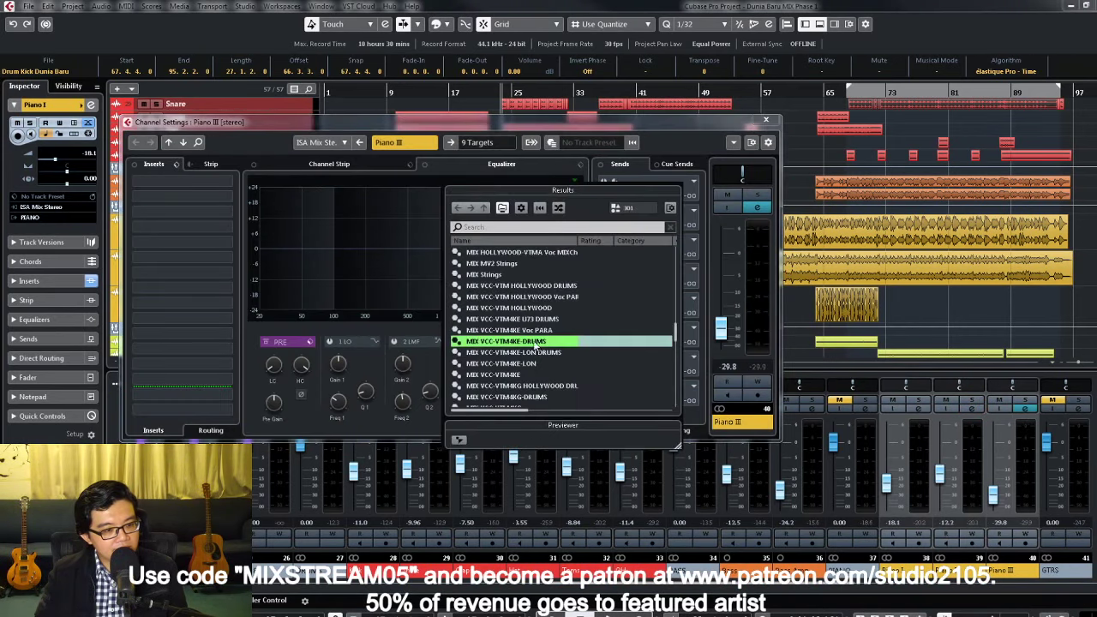
pyautogui.doubleClick(533, 343)
pyautogui.click(769, 120)
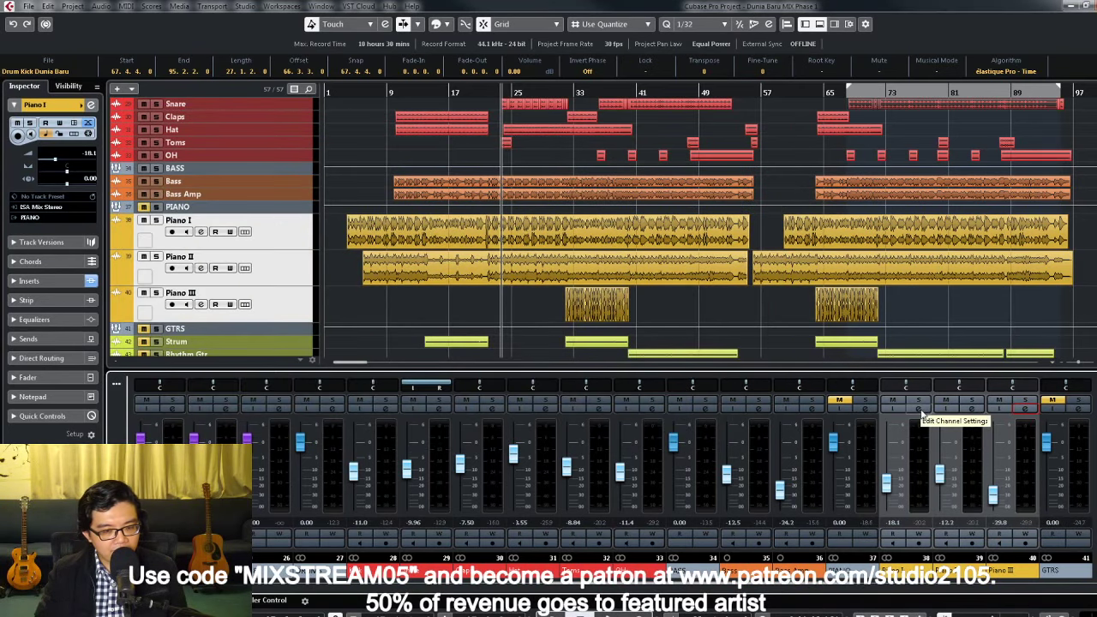
# Step: Mute Piano II and Piano III, leaving Piano I as the only active piano track
pyautogui.press('space')
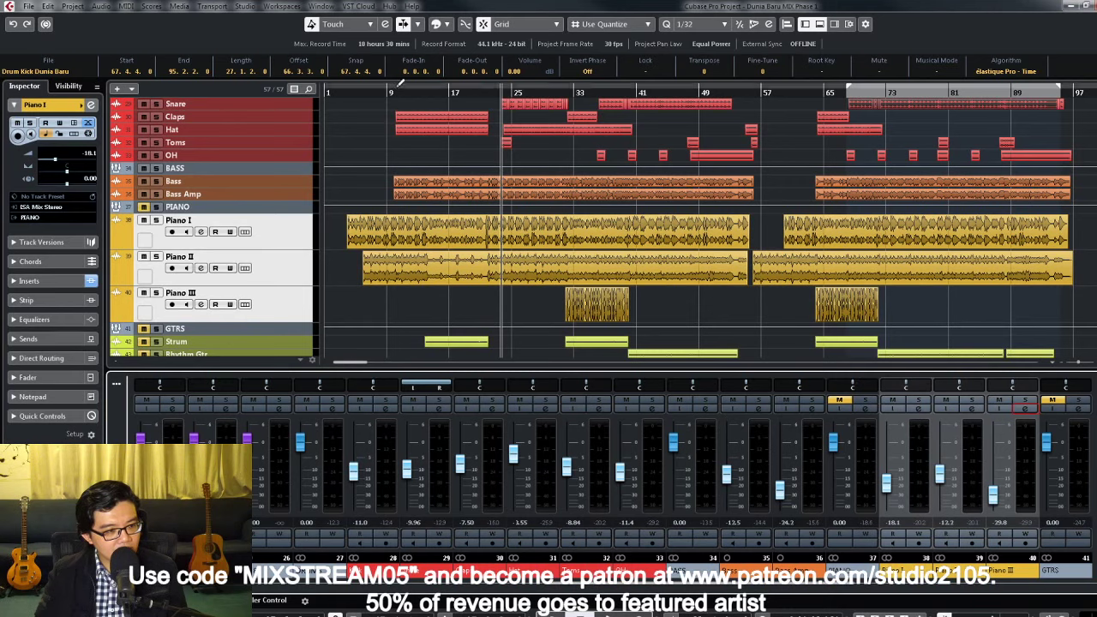
pyautogui.click(143, 257)
pyautogui.click(144, 292)
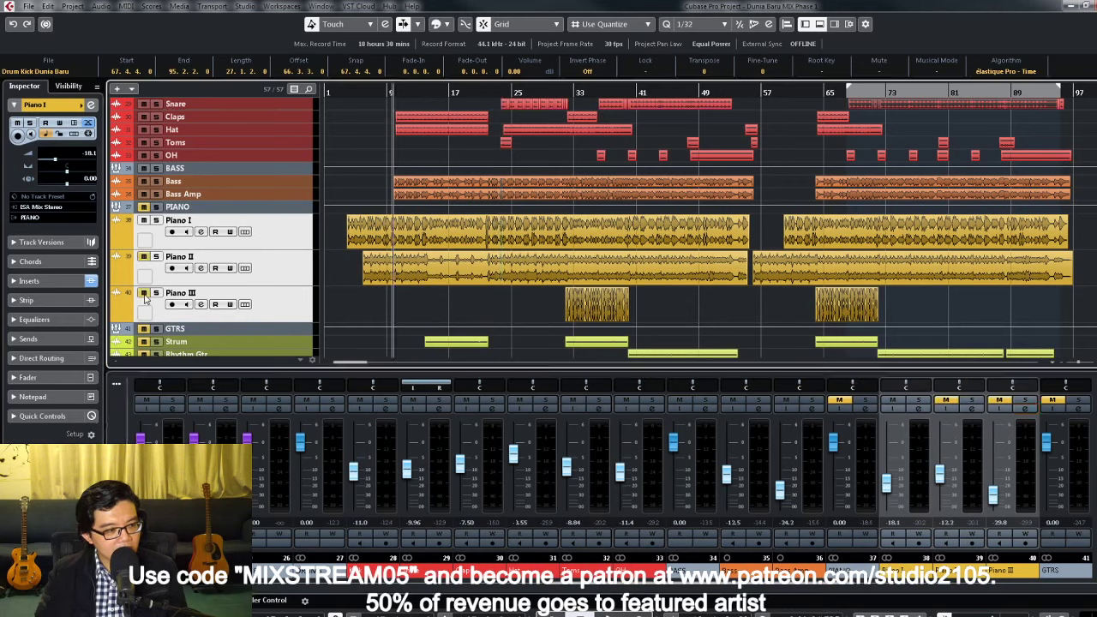
# Step: Enlarge the three selected Piano tracks further so their waveforms are easier to read
pyautogui.keyDown('ctrl'); pyautogui.click(292, 246); pyautogui.keyUp('ctrl')
pyautogui.keyDown('ctrl'); pyautogui.click(291, 247); pyautogui.keyUp('ctrl')
pyautogui.moveTo(292, 249); pyautogui.dragTo(295, 271)
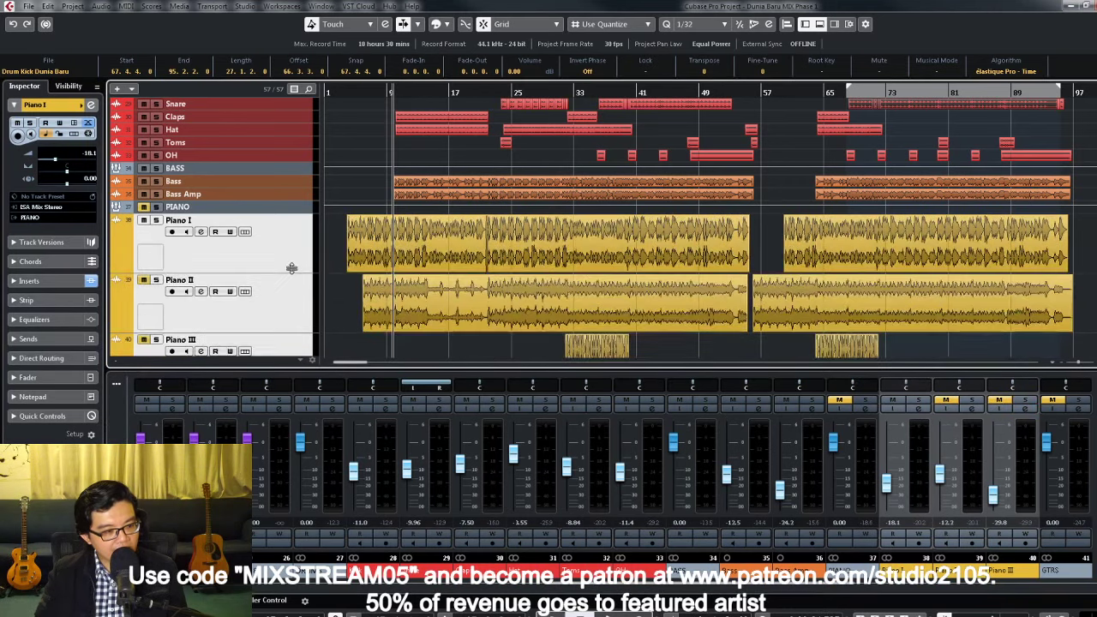
pyautogui.scroll(-2, 377, 260)
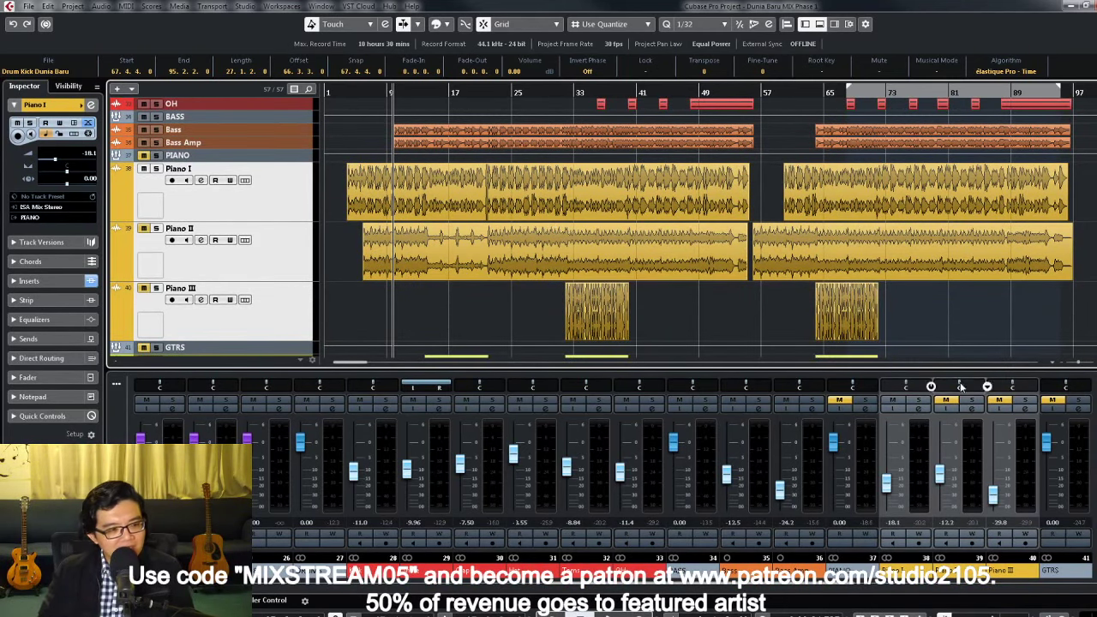
# Step: Play from the start of Piano I's first event and lower the Piano I fader to -19.4
pyautogui.click(347, 94)
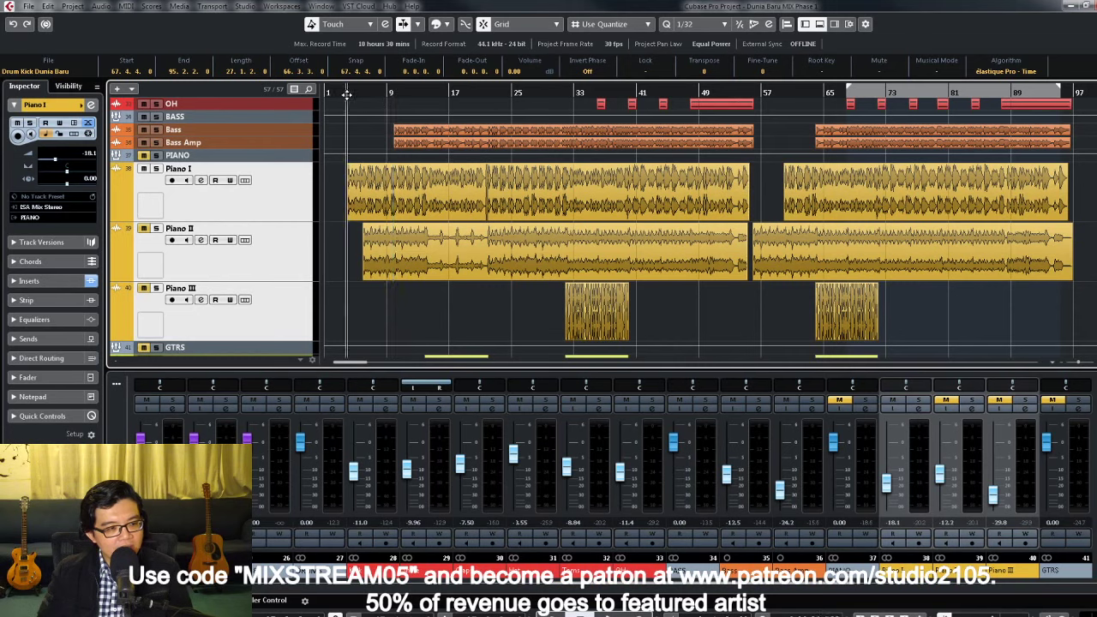
pyautogui.click(889, 488)
pyautogui.moveTo(889, 489); pyautogui.dragTo(888, 491)
pyautogui.press('space')
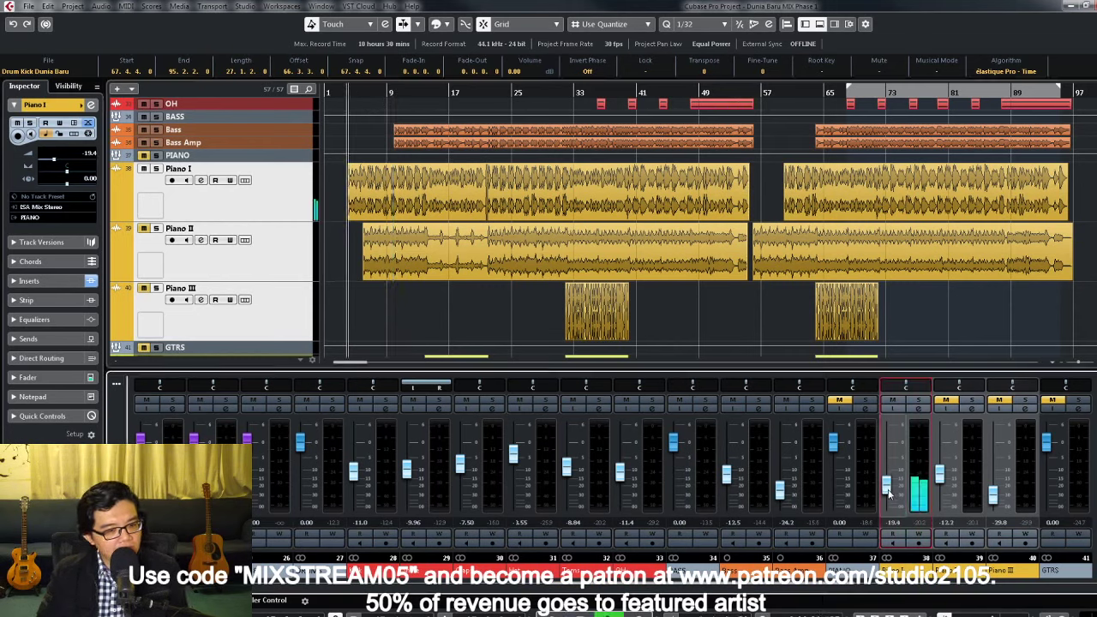
# Step: Unmute the PIANO group and load an FX chain preset containing Virtual Mix Rack on it
pyautogui.click(840, 400)
pyautogui.click(867, 410)
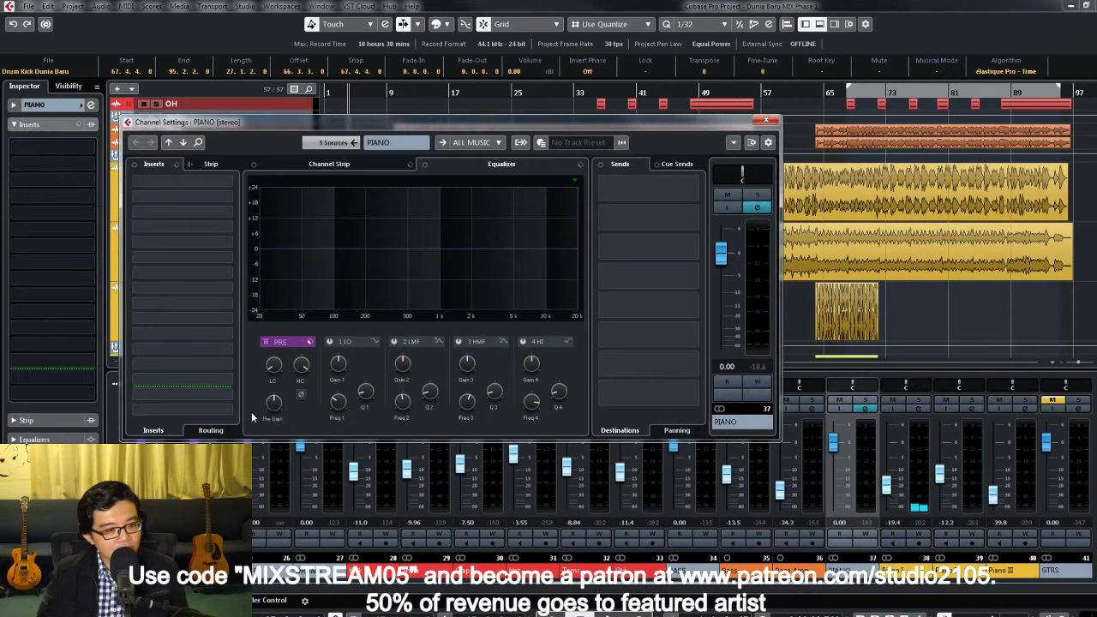
pyautogui.click(176, 165)
pyautogui.click(206, 180)
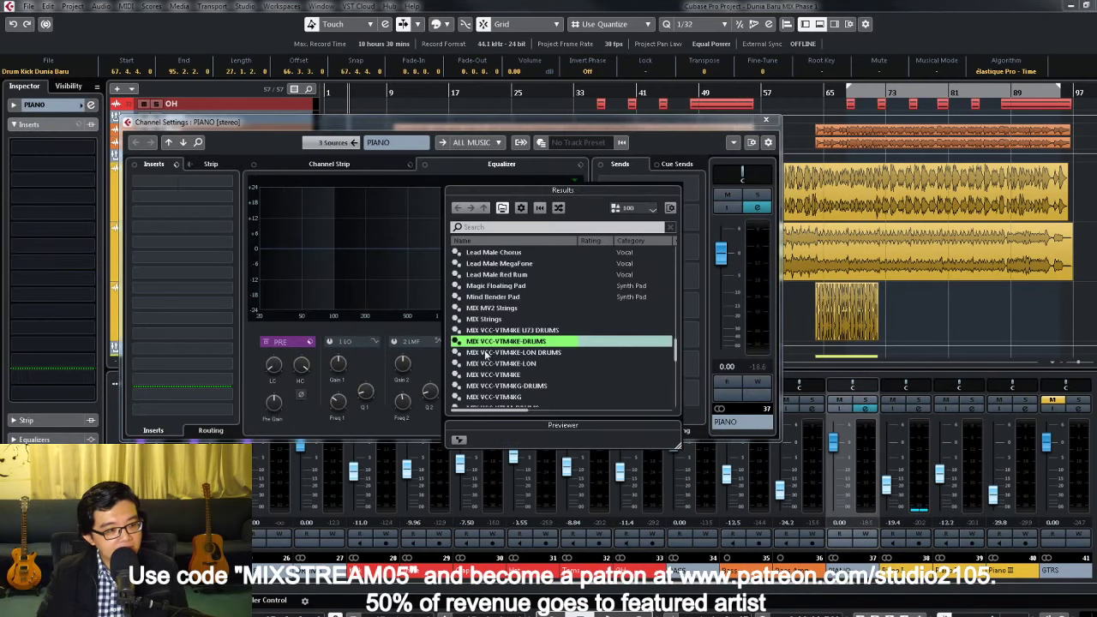
pyautogui.scroll(3, 532, 326)
pyautogui.scroll(8, 532, 326)
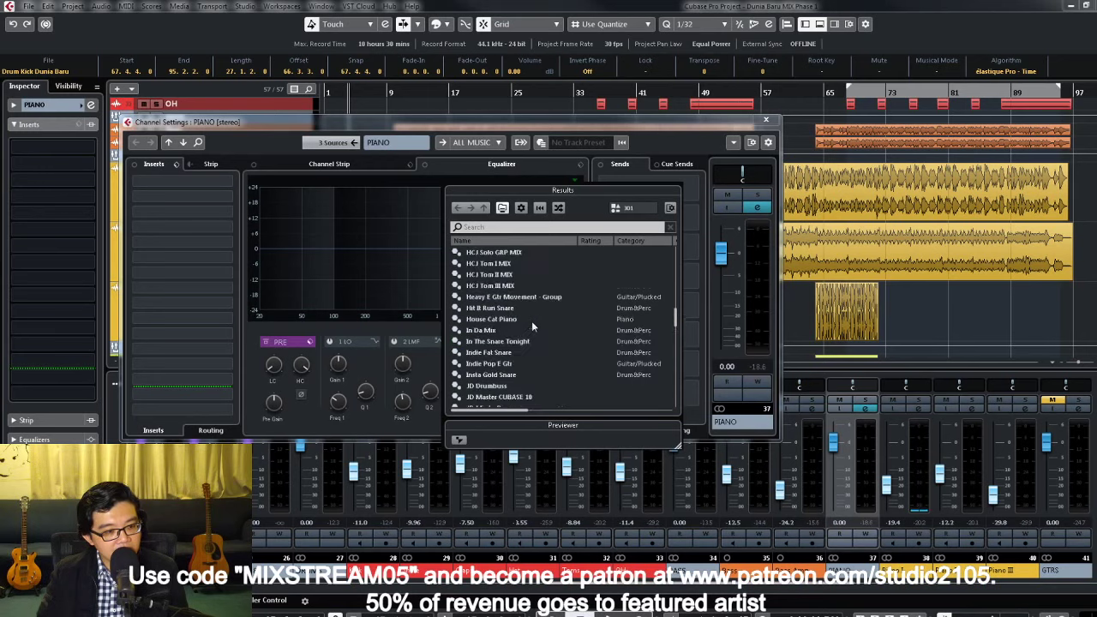
pyautogui.doubleClick(521, 299)
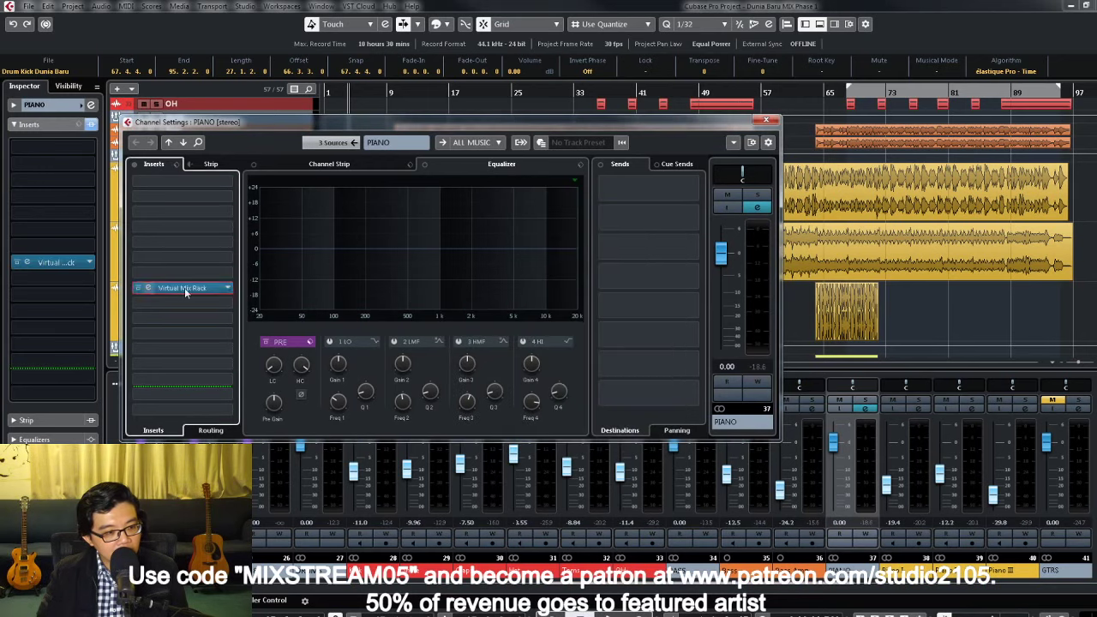
# Step: Move the PIANO group's Virtual Mix Rack to insert slot 16 and enable Noise Reduction on its Virtual Mixbuss module
pyautogui.moveTo(185, 287); pyautogui.dragTo(182, 410)
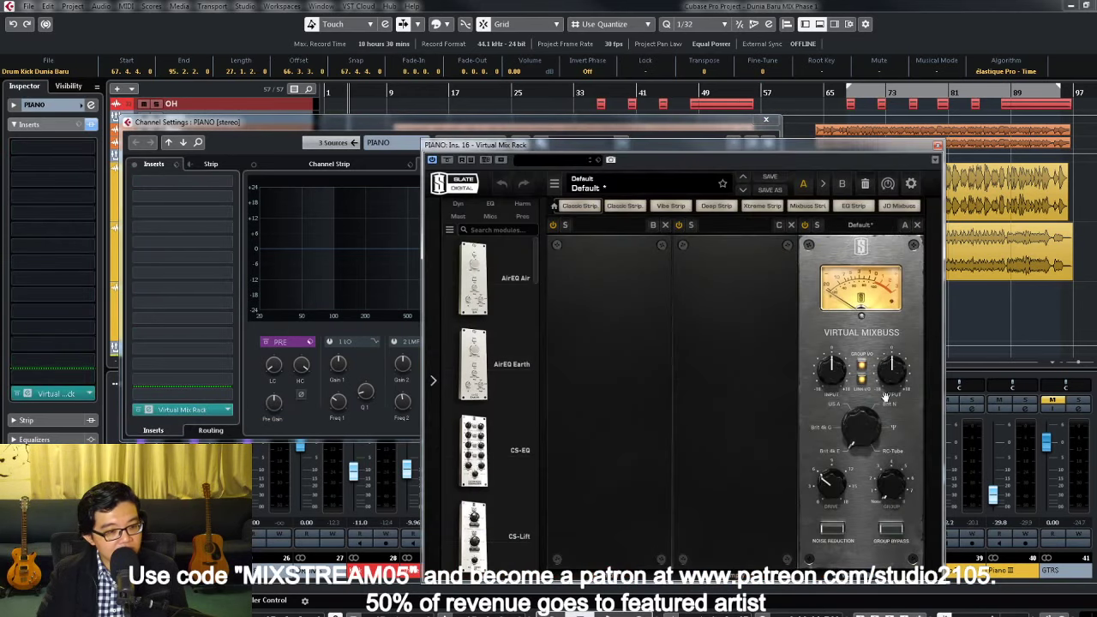
pyautogui.click(847, 529)
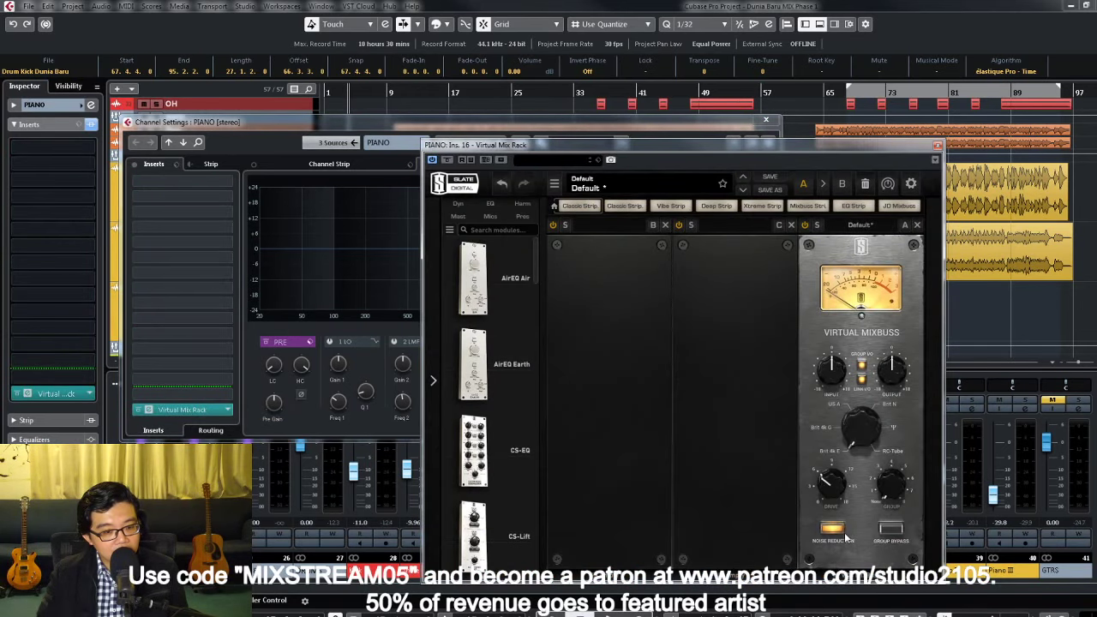
pyautogui.click(938, 147)
# Step: Save the PIANO group's inserts as an FX chain preset, overwriting GRP VCC4KE, and close the channel settings
pyautogui.click(175, 164)
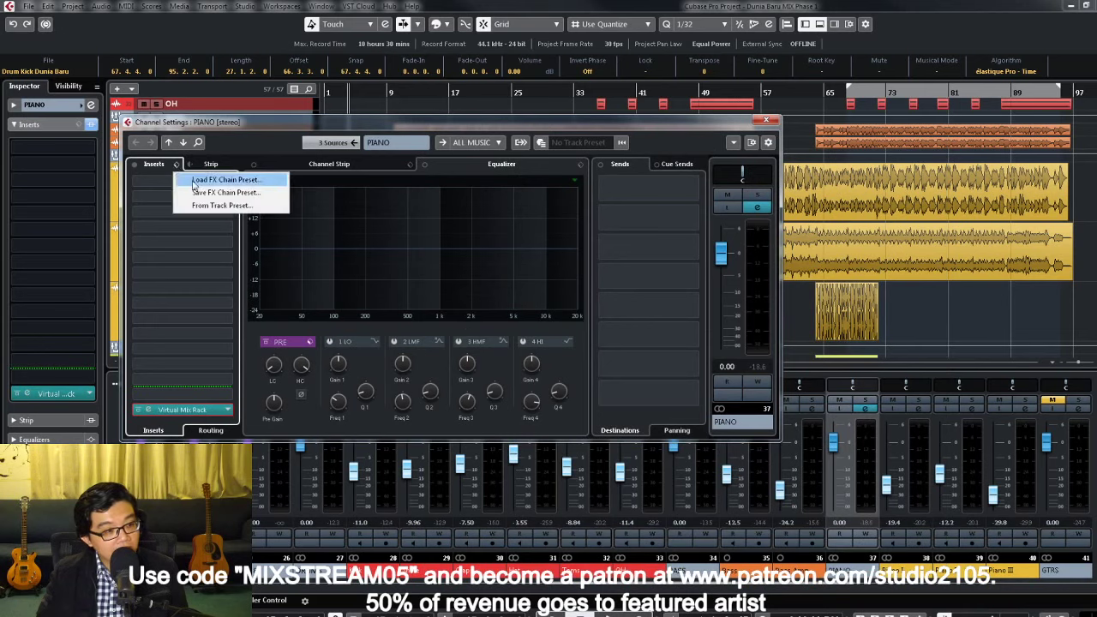
pyautogui.click(210, 194)
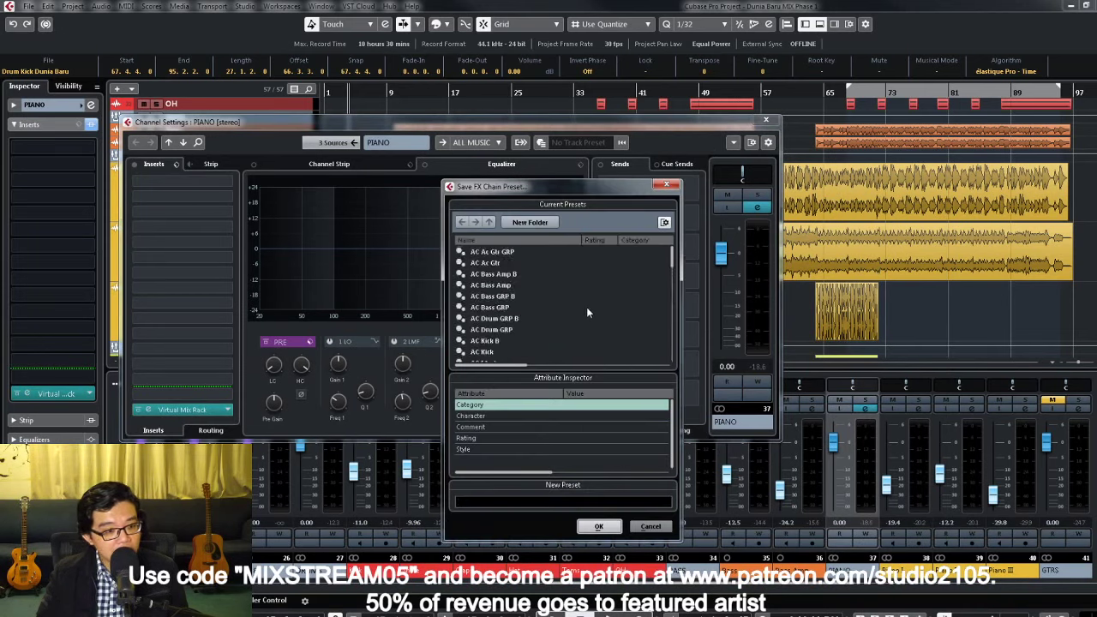
pyautogui.scroll(-10, 587, 313)
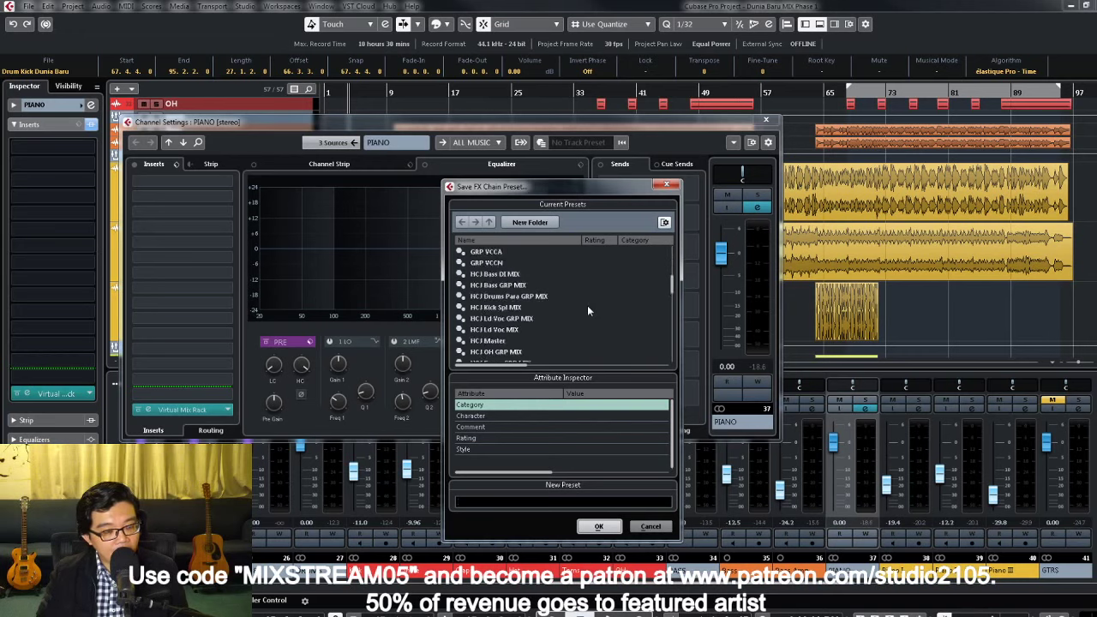
pyautogui.scroll(3, 588, 305)
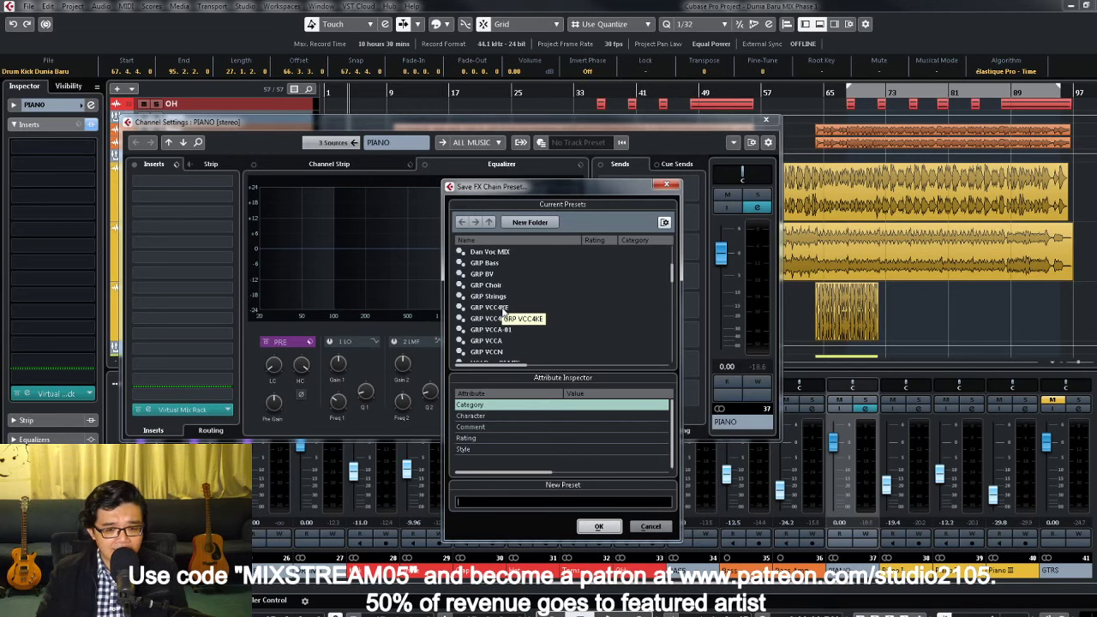
pyautogui.click(504, 308)
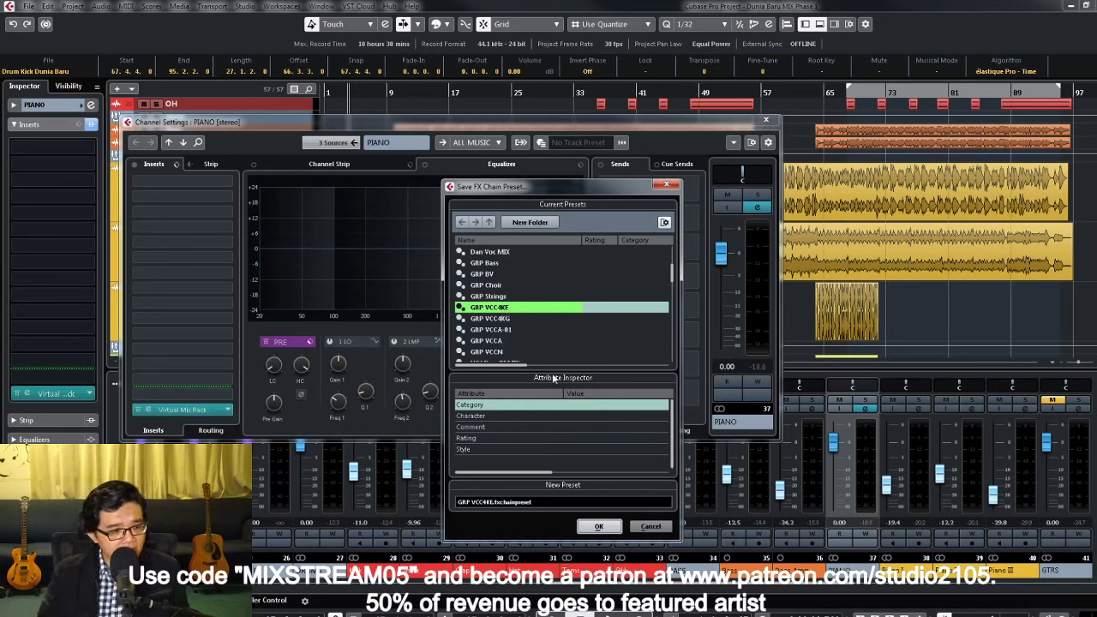
pyautogui.click(606, 525)
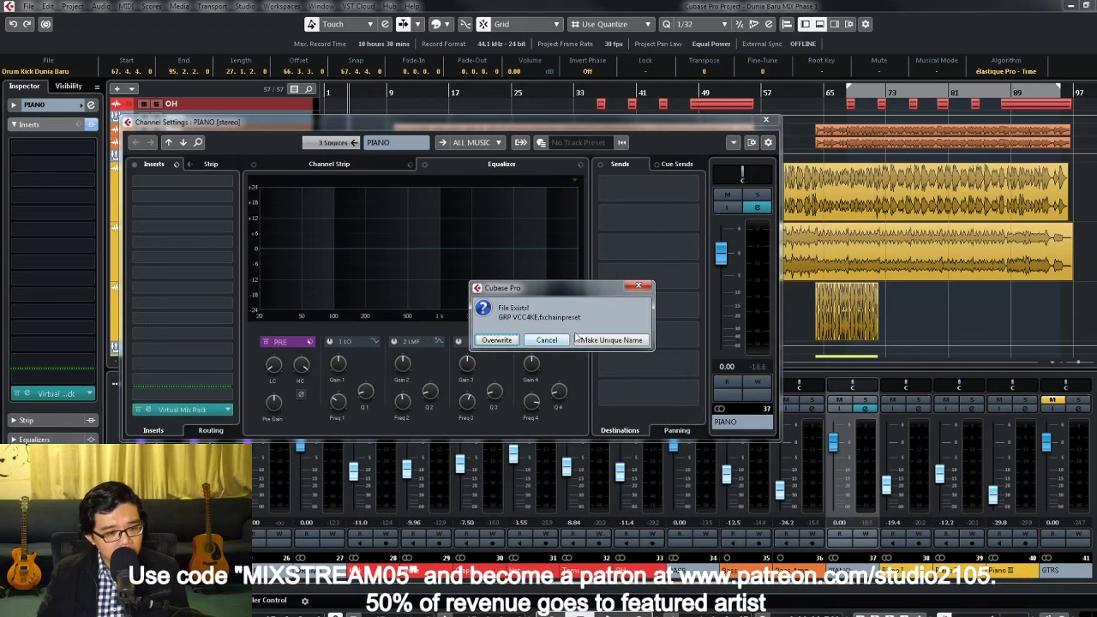
pyautogui.click(497, 340)
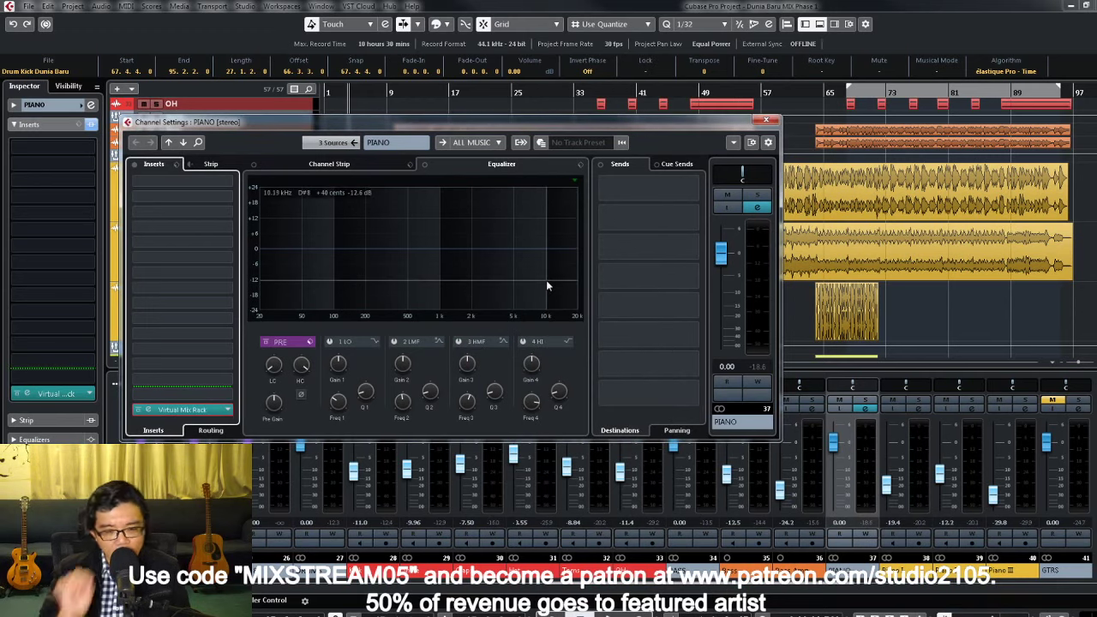
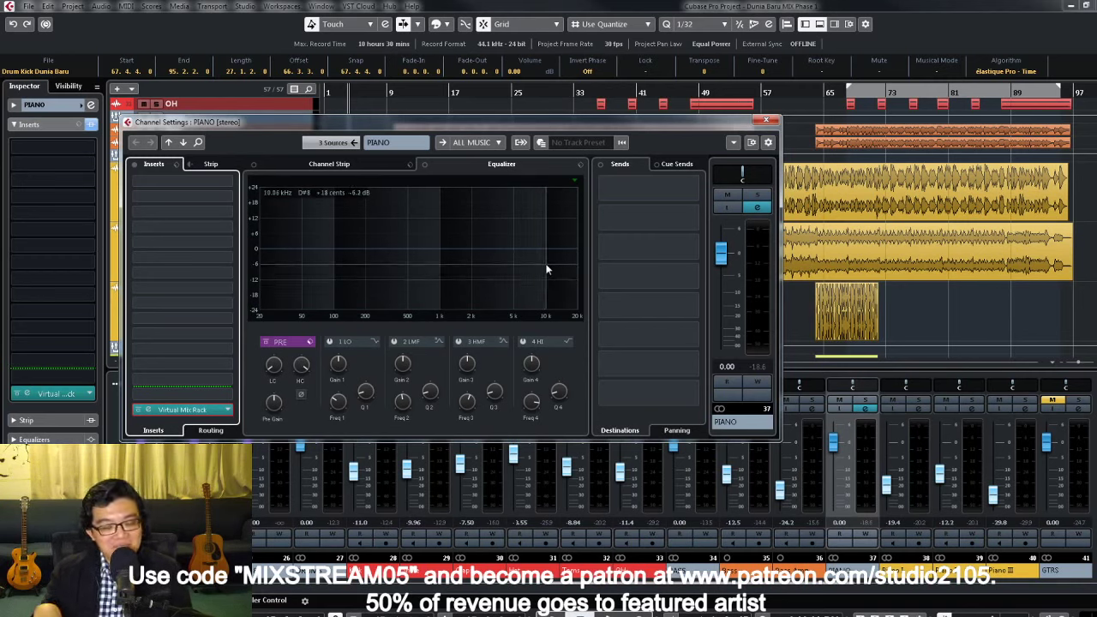
pyautogui.click(768, 121)
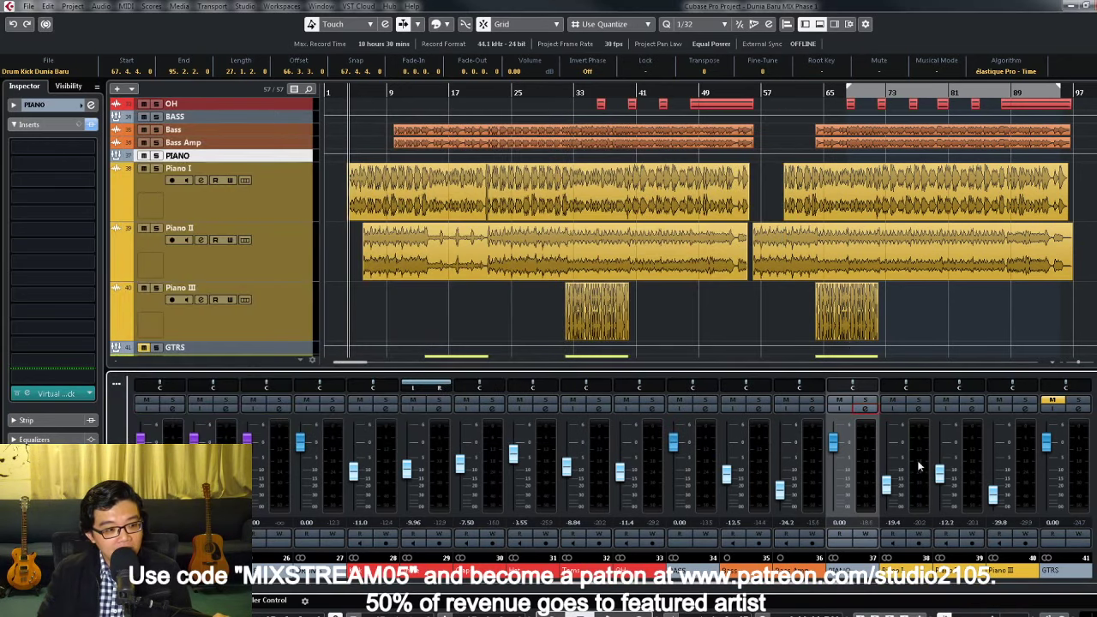
# Step: Check the calibration settings of Virtual Tape Machines on Piano I and close its windows
pyautogui.click(917, 408)
pyautogui.click(199, 183)
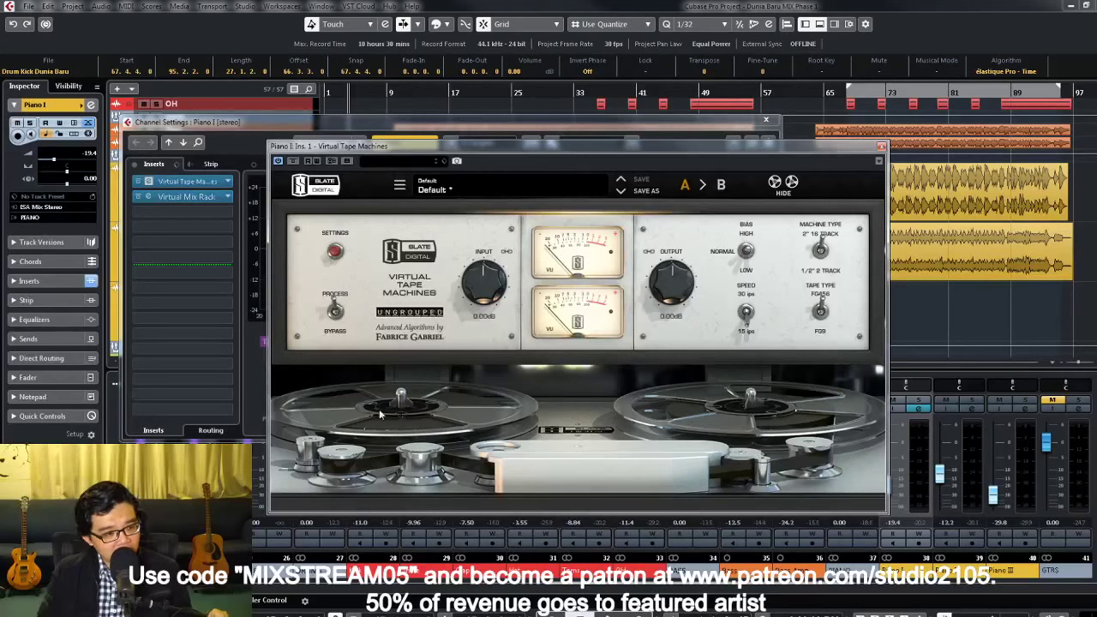
pyautogui.click(335, 251)
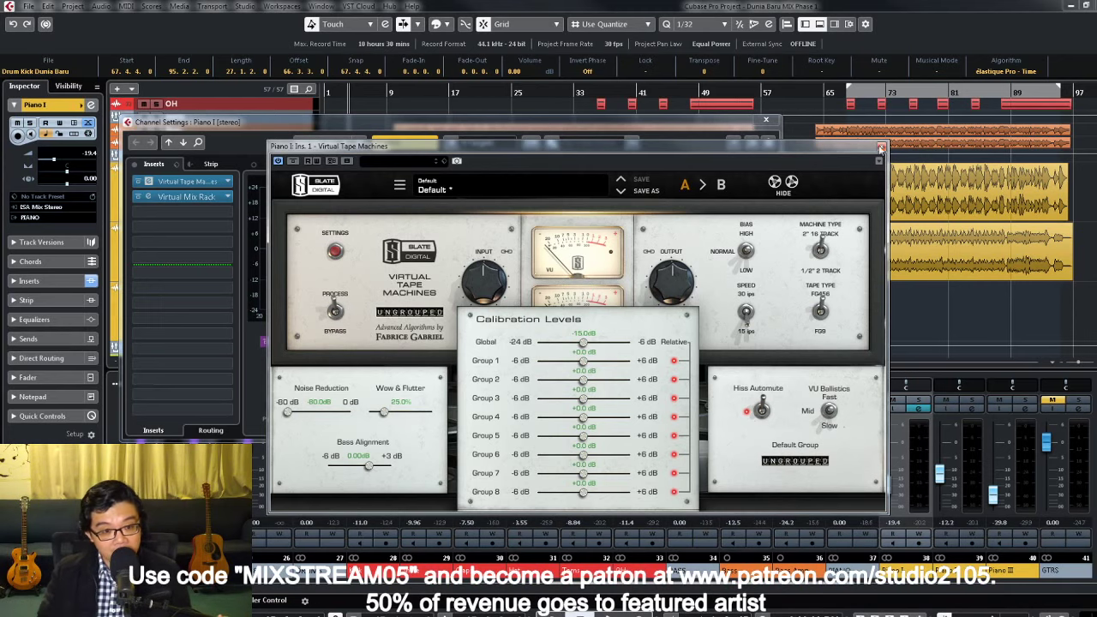
pyautogui.click(880, 147)
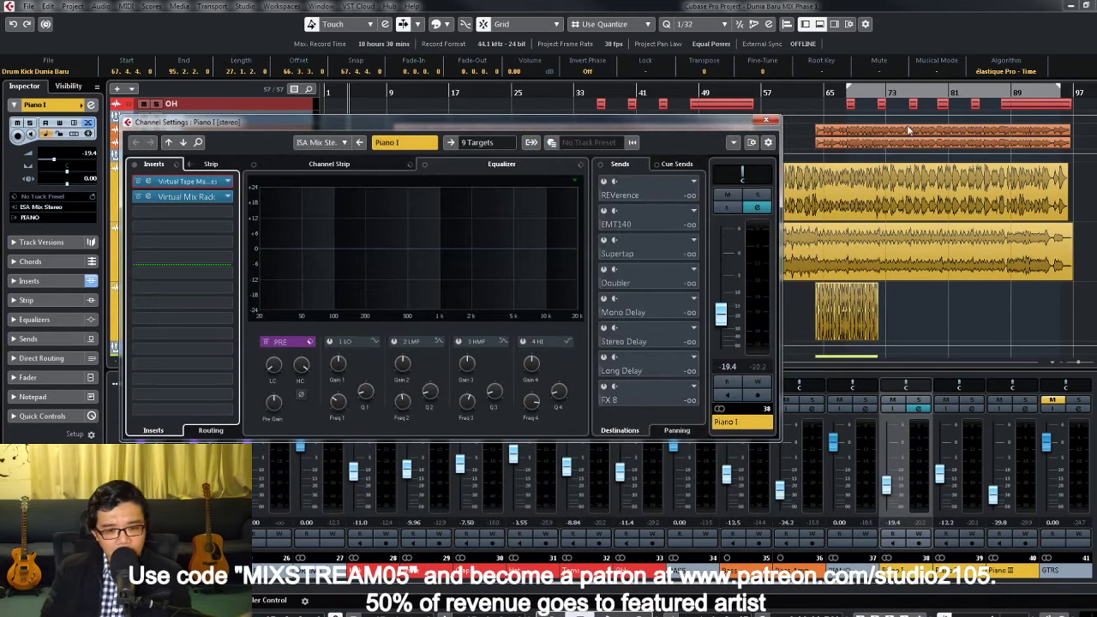
pyautogui.click(765, 121)
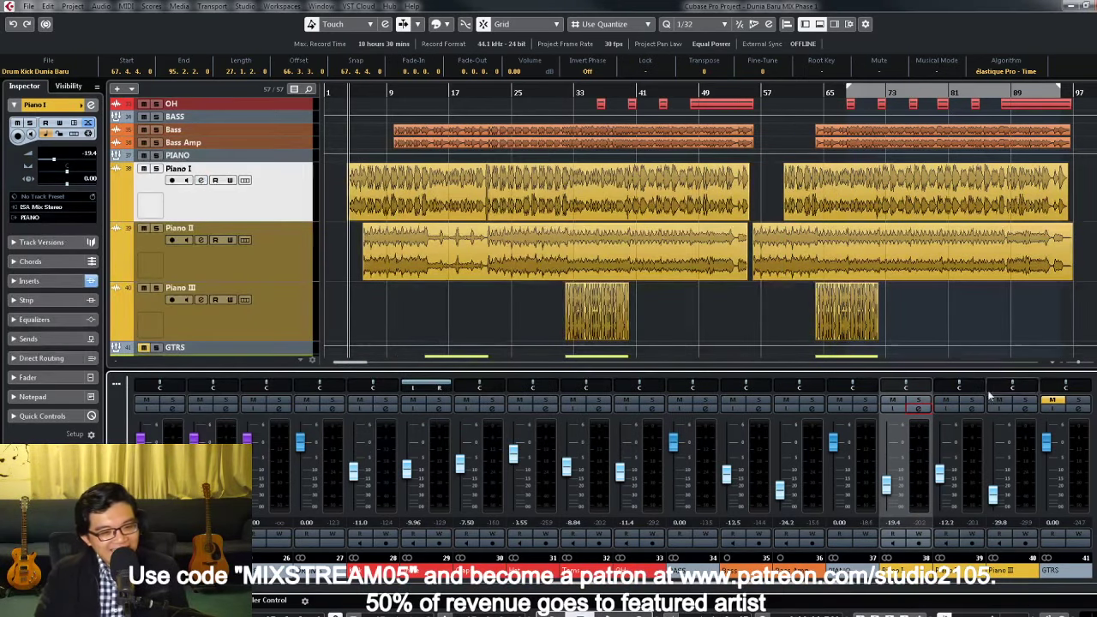
# Step: Mute Piano II and Piano III, play the song and raise the Piano I fader to -16.4
pyautogui.click(946, 400)
pyautogui.click(999, 400)
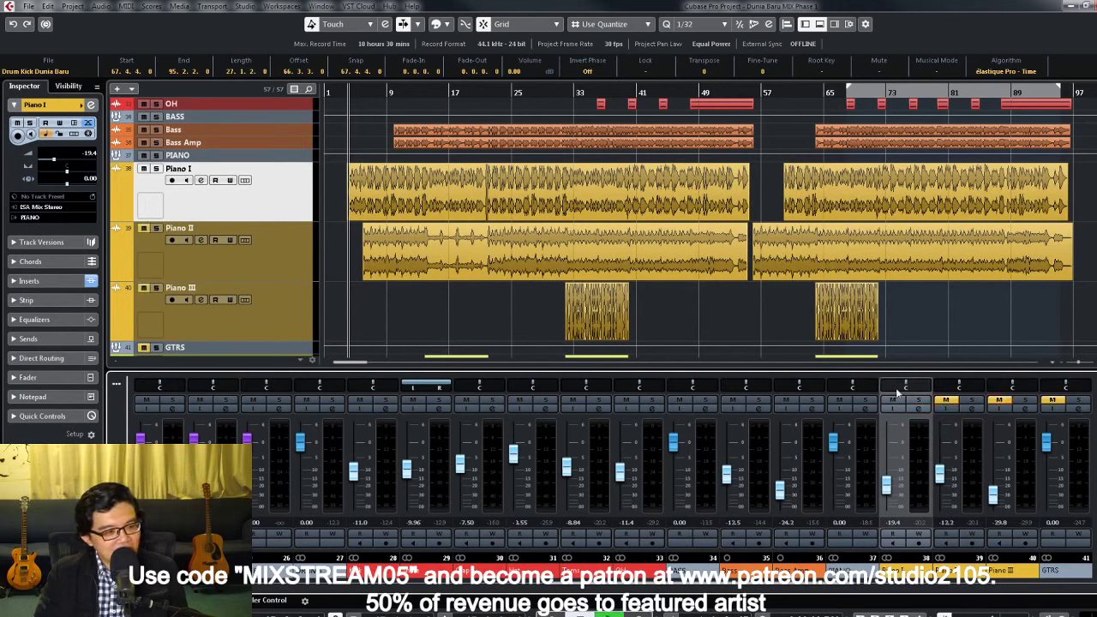
pyautogui.press('space')
pyautogui.moveTo(885, 491); pyautogui.dragTo(888, 486)
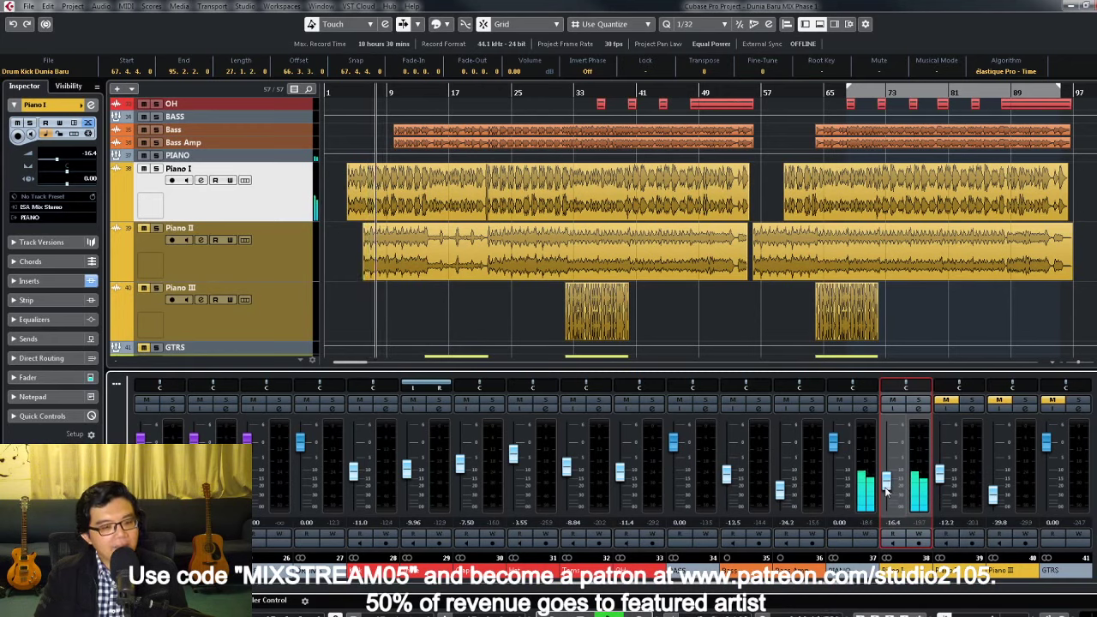
# Step: Lower the Piano II fader to -23.0, unmute the track and audition it briefly in solo
pyautogui.click(959, 420)
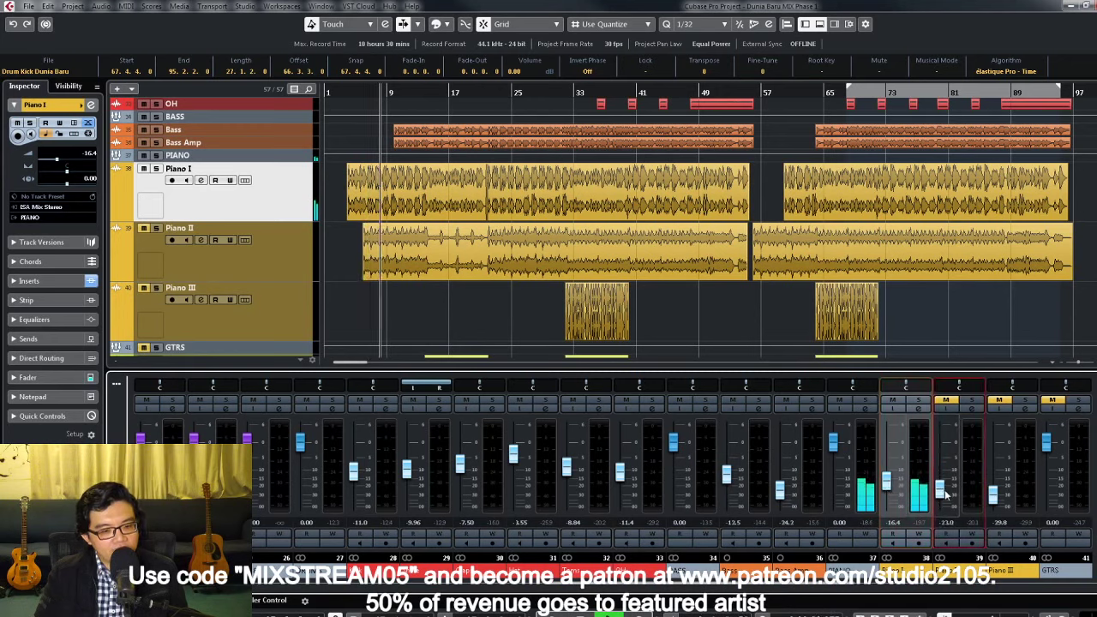
pyautogui.click(950, 402)
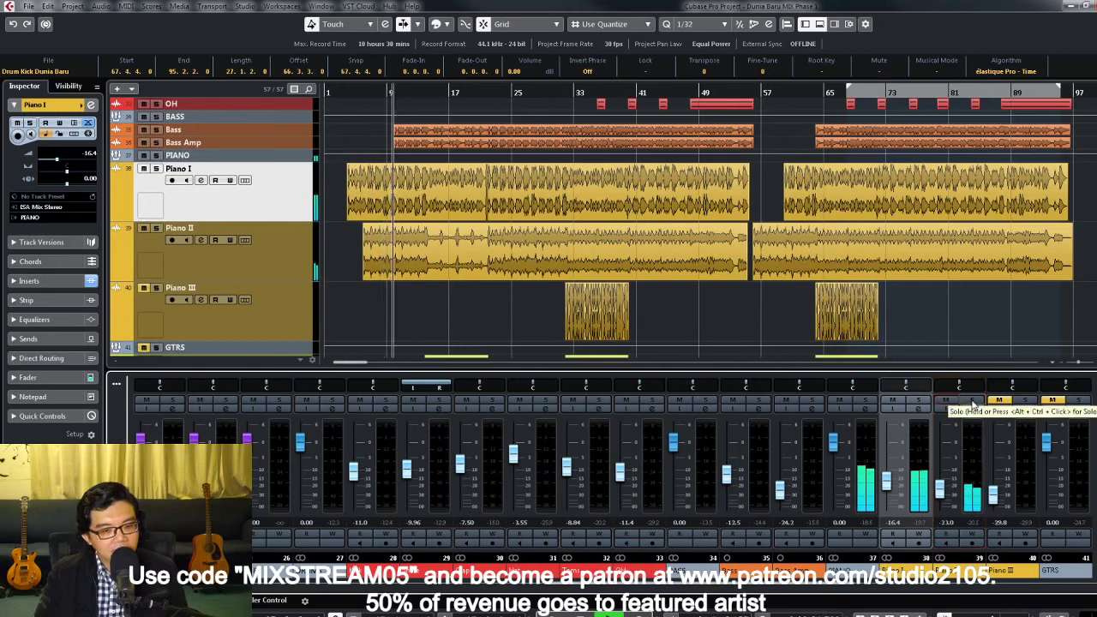
pyautogui.click(972, 401)
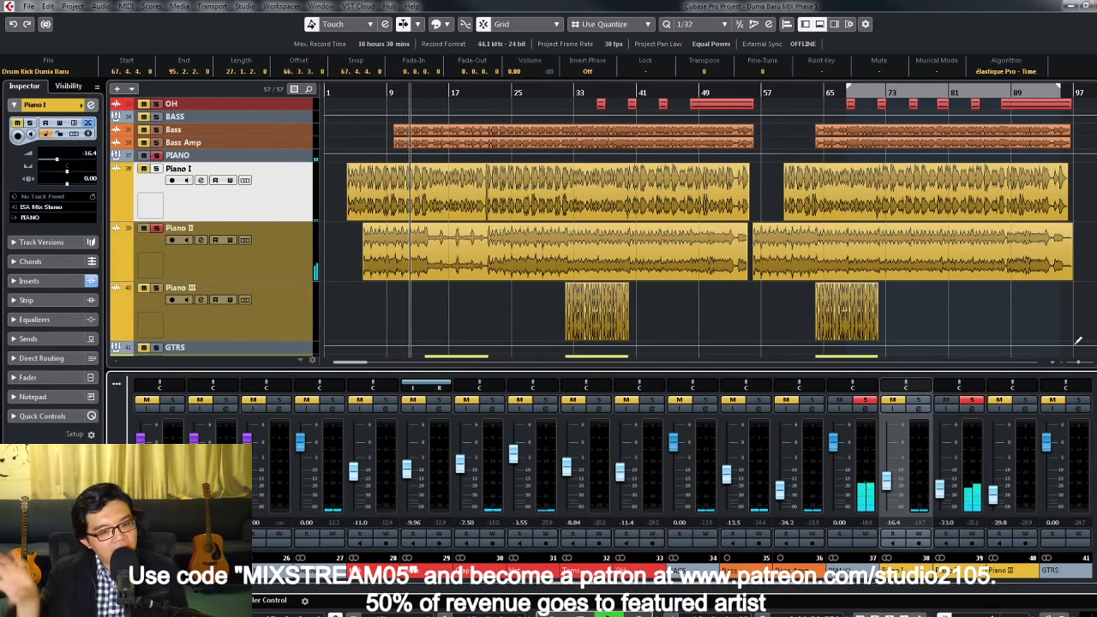
pyautogui.click(969, 401)
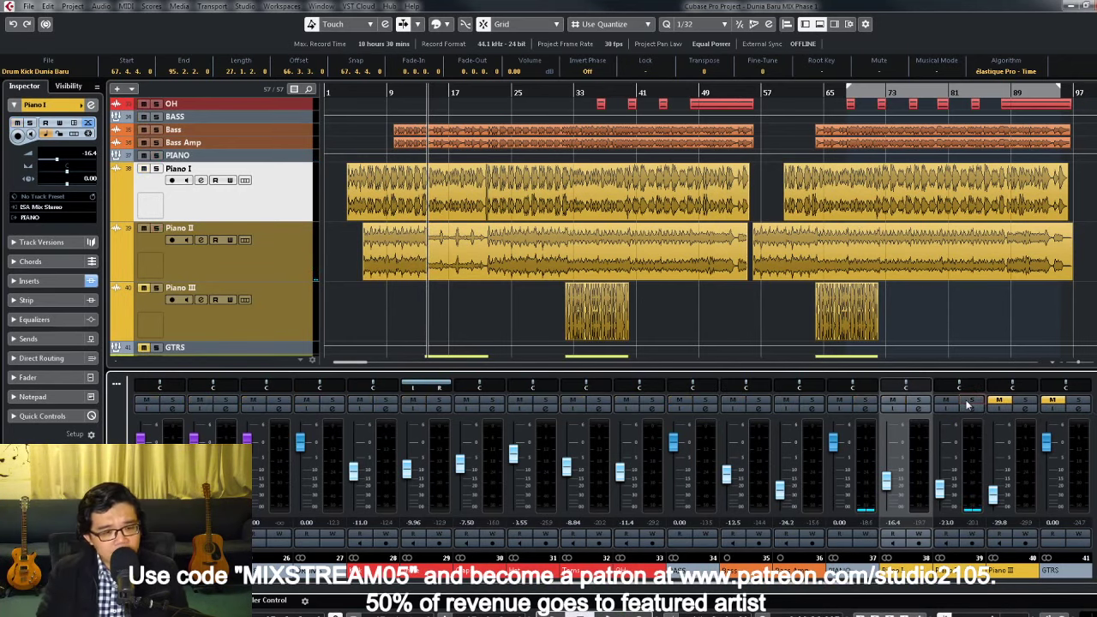
# Step: Solo Piano III, play from just before its first event and raise its fader to -26.2
pyautogui.click(560, 92)
pyautogui.scroll(-4, 223, 215)
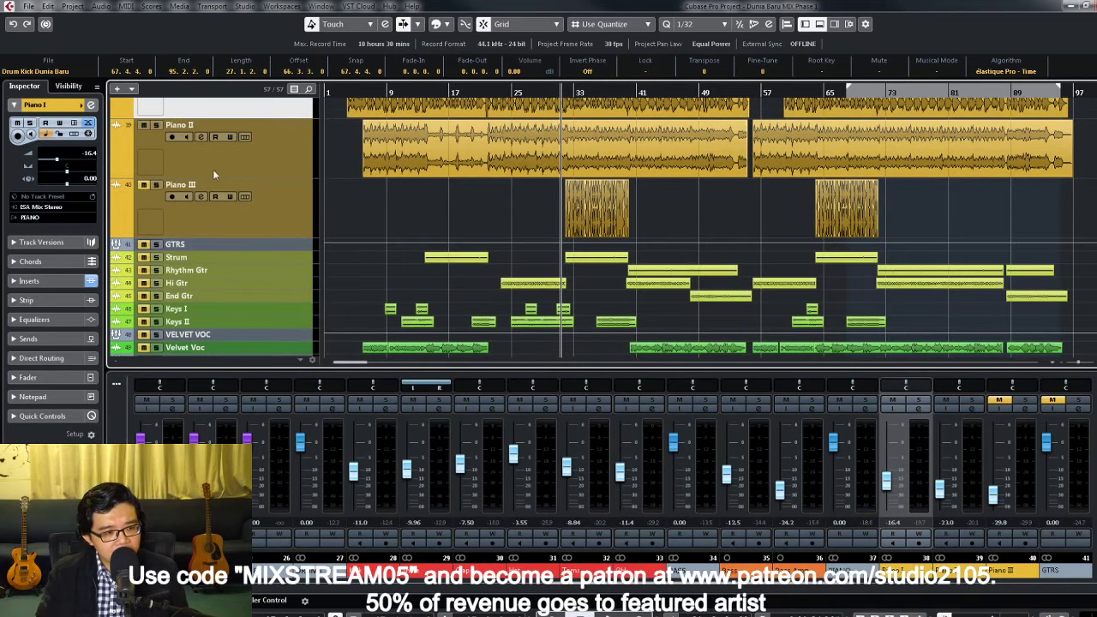
pyautogui.click(156, 184)
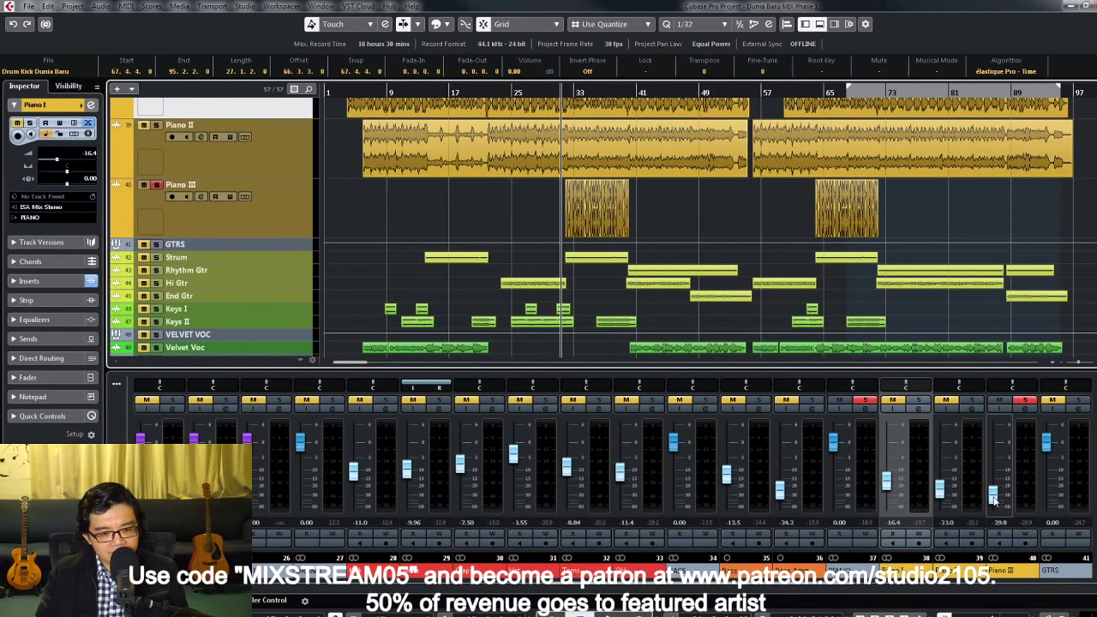
pyautogui.press('space')
pyautogui.moveTo(995, 497); pyautogui.dragTo(995, 494)
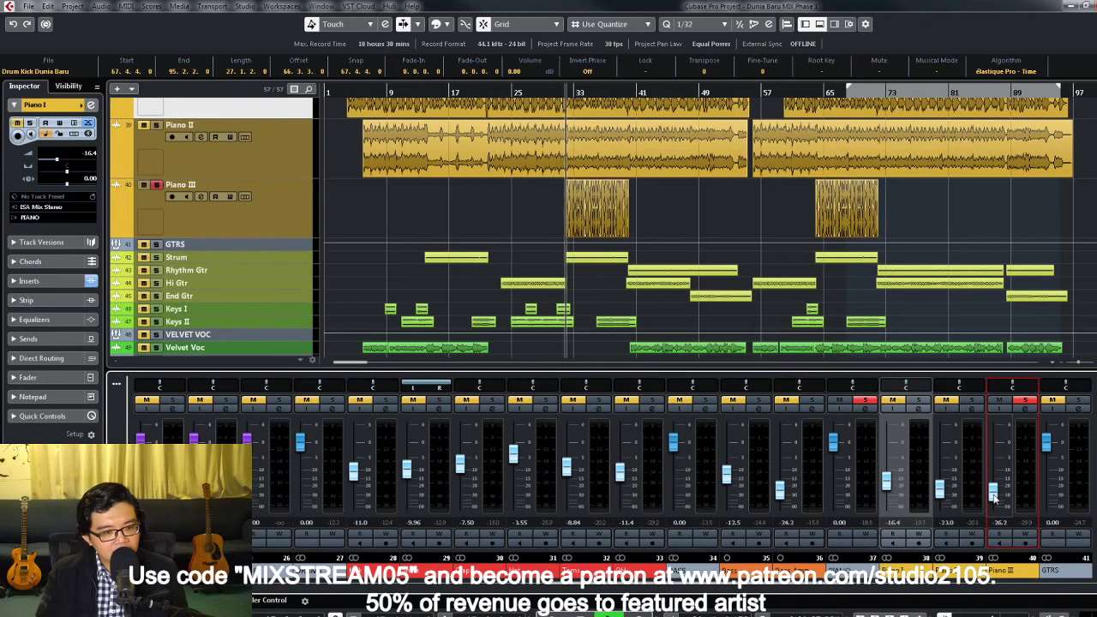
# Step: Open Virtual Mix Rack on Piano III and move its window clear of the track's first event
pyautogui.click(1025, 415)
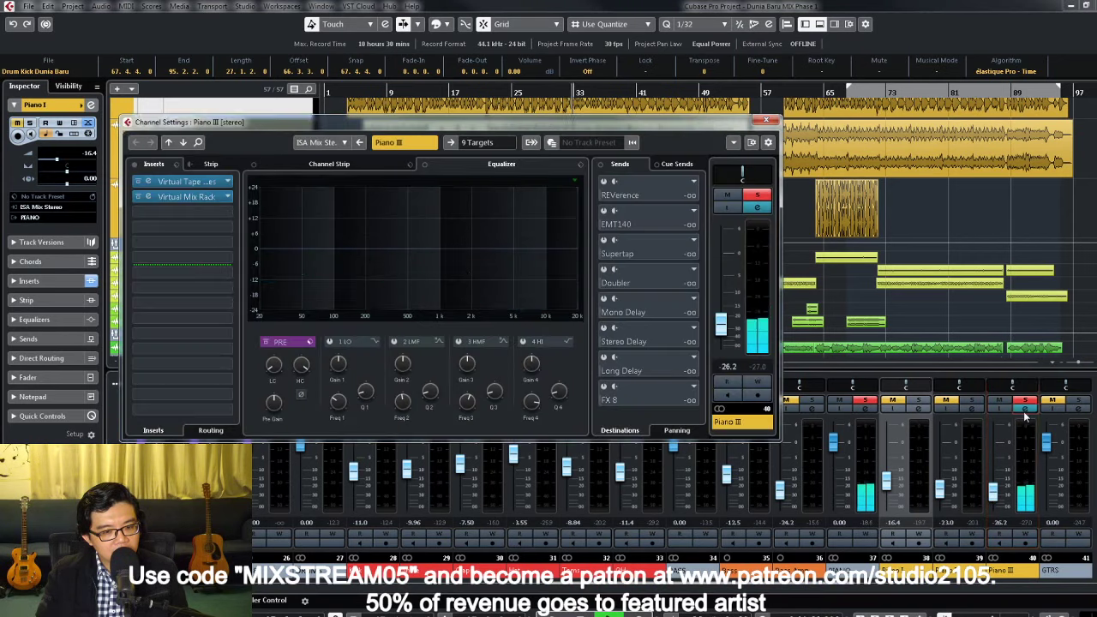
pyautogui.doubleClick(203, 199)
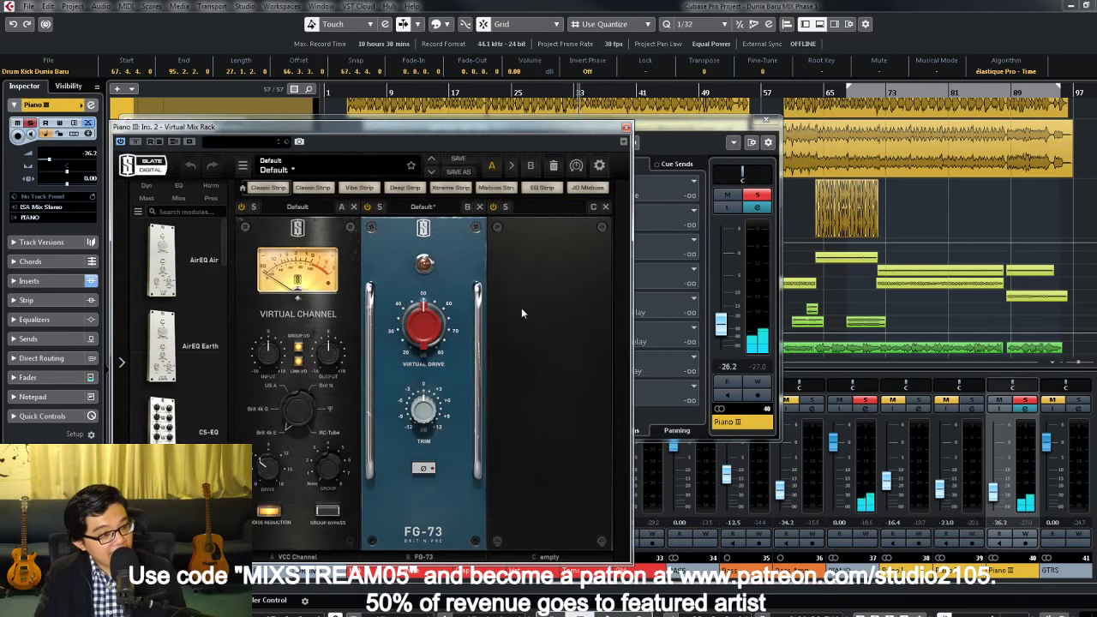
pyautogui.click(1087, 146)
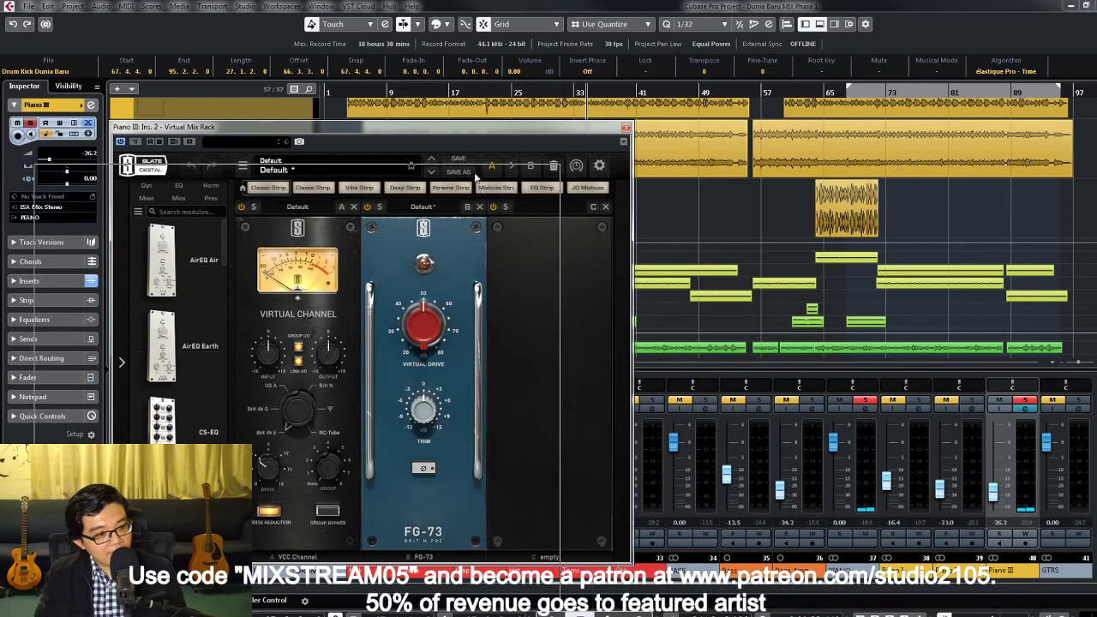
pyautogui.moveTo(591, 127); pyautogui.dragTo(493, 198)
# Step: Set the locators to Piano III's first event, play it, set the FG-73's Virtual Drive to 20.0 dB and close the plug-in
pyautogui.click(595, 204)
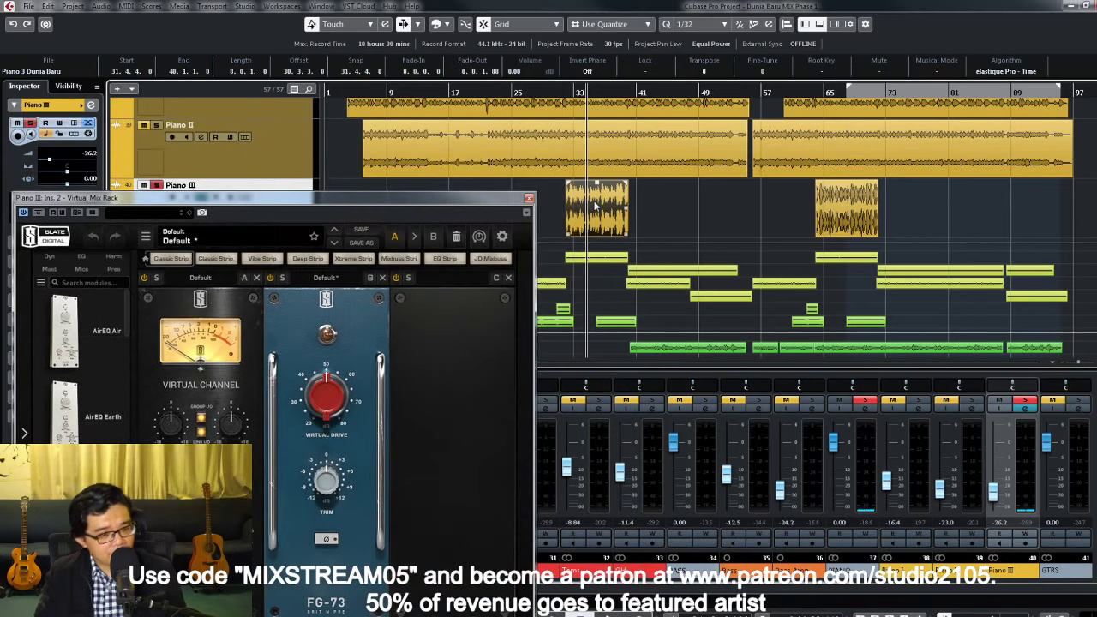
pyautogui.press('p')
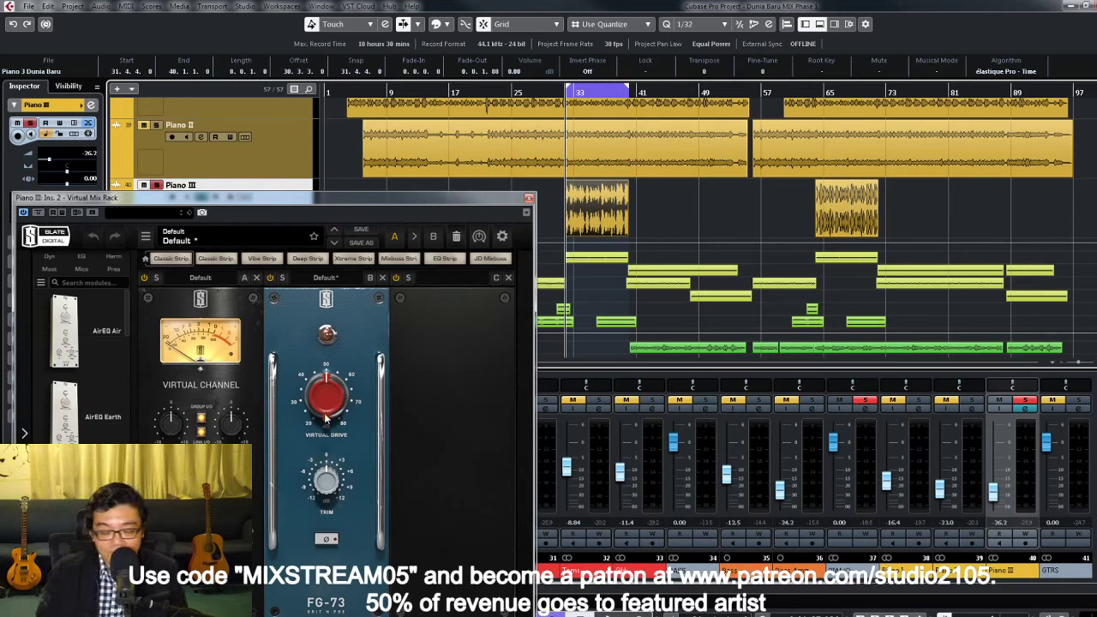
pyautogui.press('space')
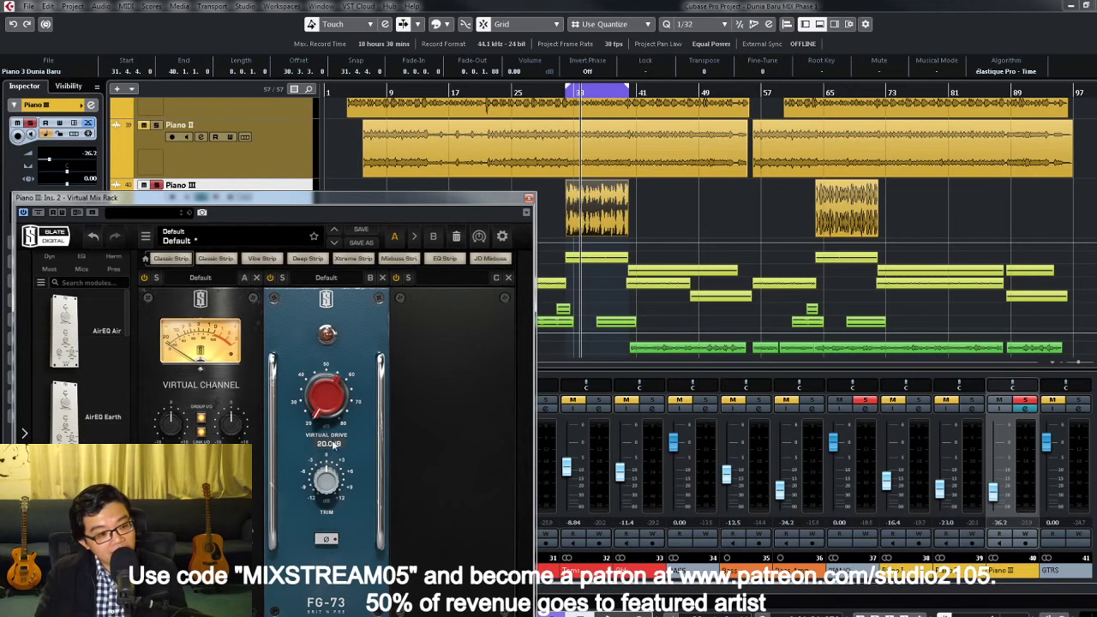
pyautogui.click(529, 199)
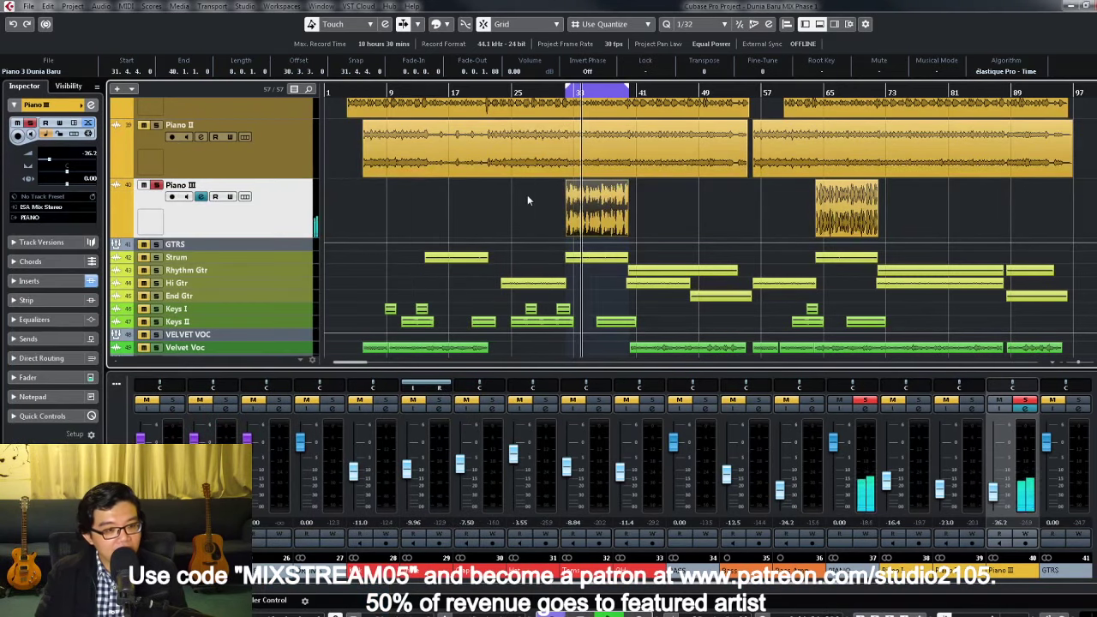
# Step: Unsolo Piano III to hear it with the full mix, and mute it
pyautogui.click(1026, 401)
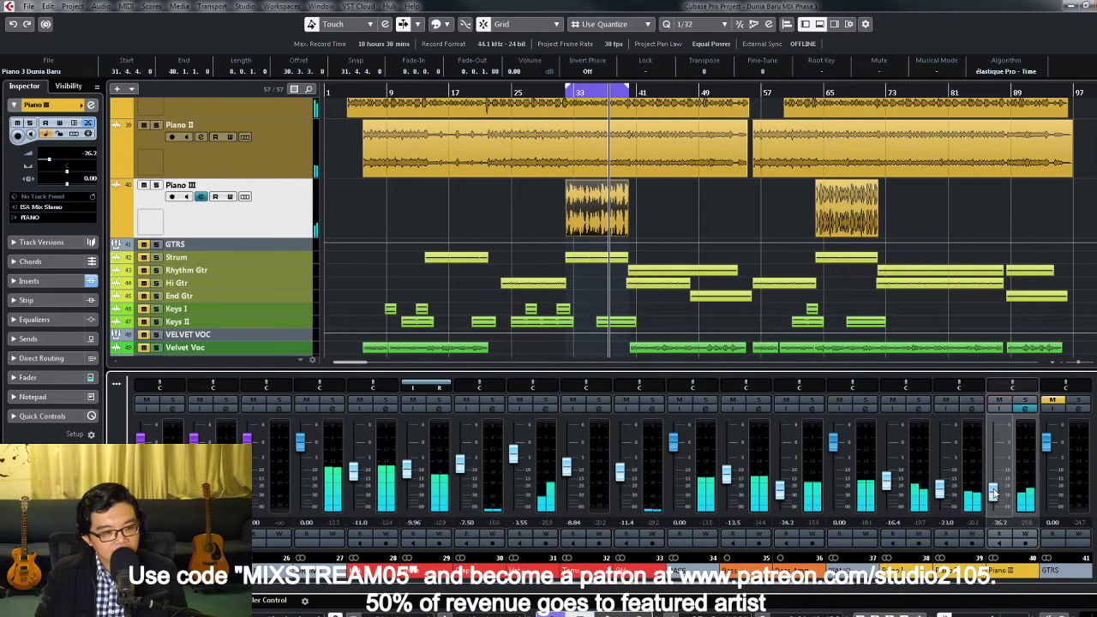
pyautogui.scroll(-2, 647, 230)
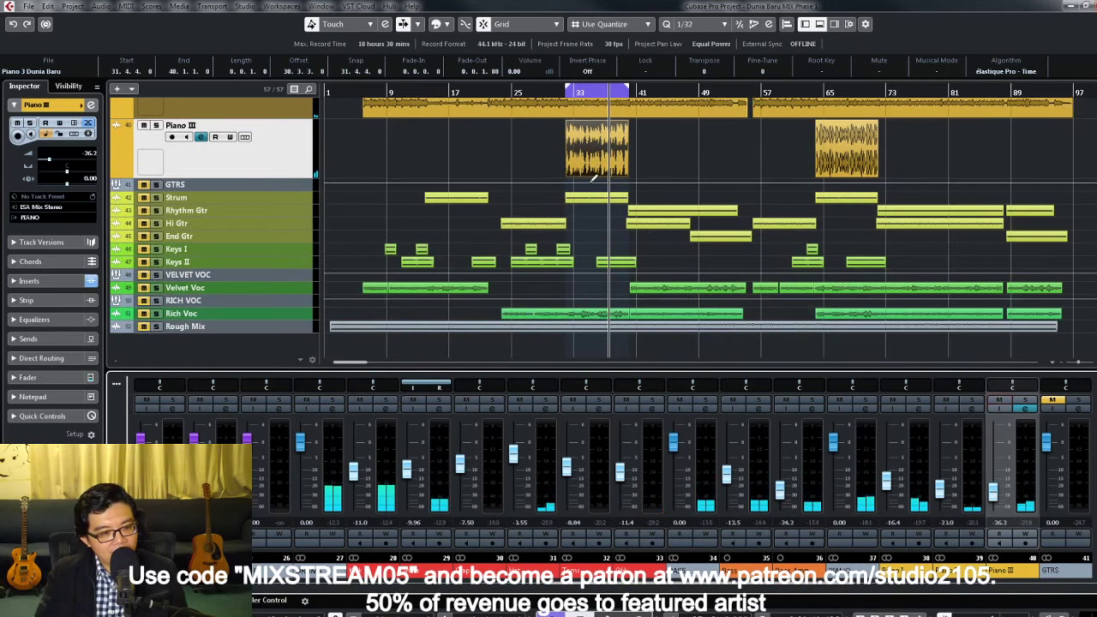
pyautogui.scroll(5, 606, 246)
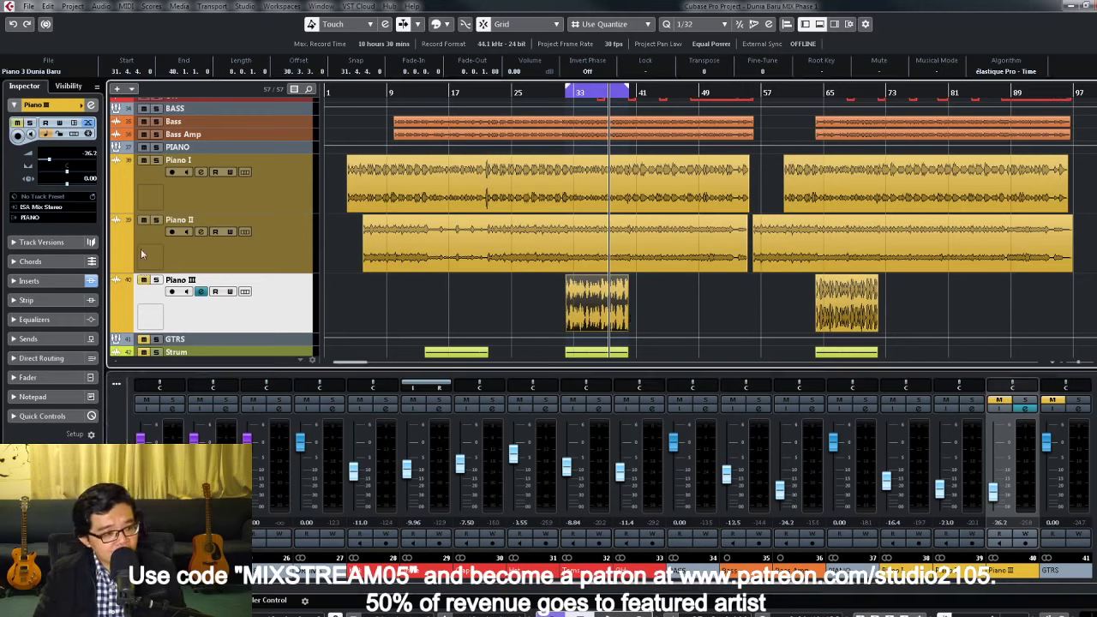
# Step: Mute Piano II and set the locators to Piano I's first event
pyautogui.click(143, 220)
pyautogui.click(455, 180)
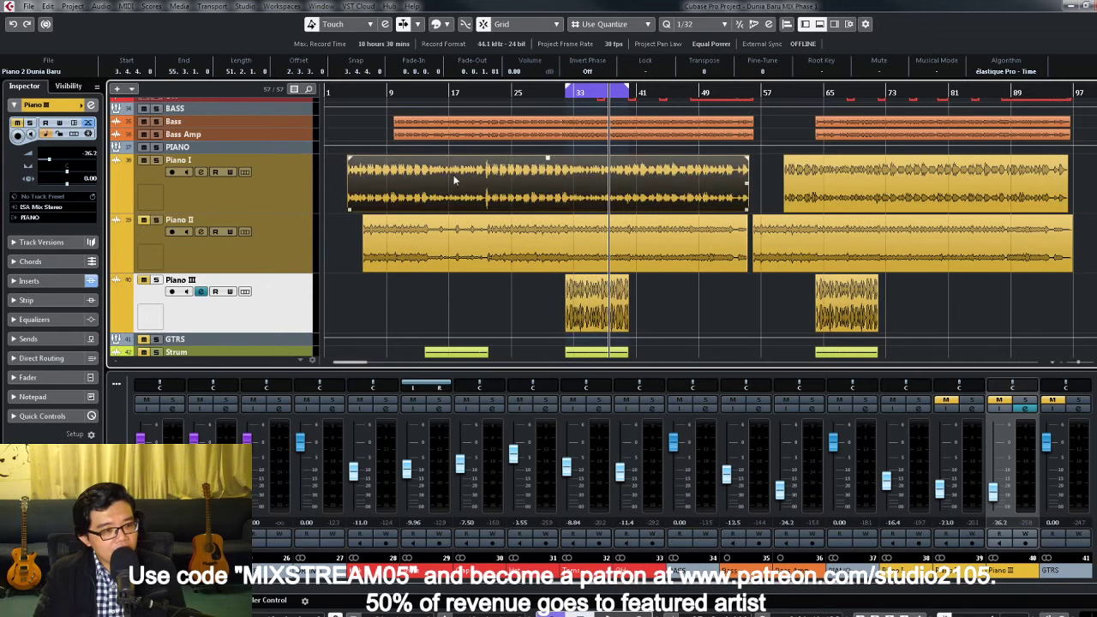
pyautogui.press('p')
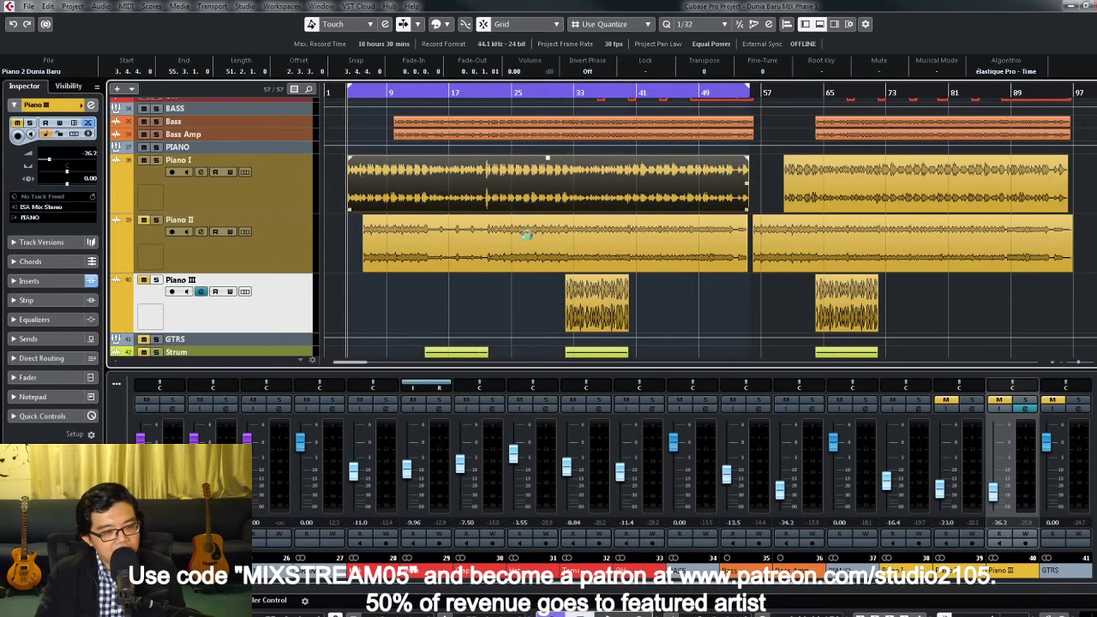
pyautogui.click(919, 412)
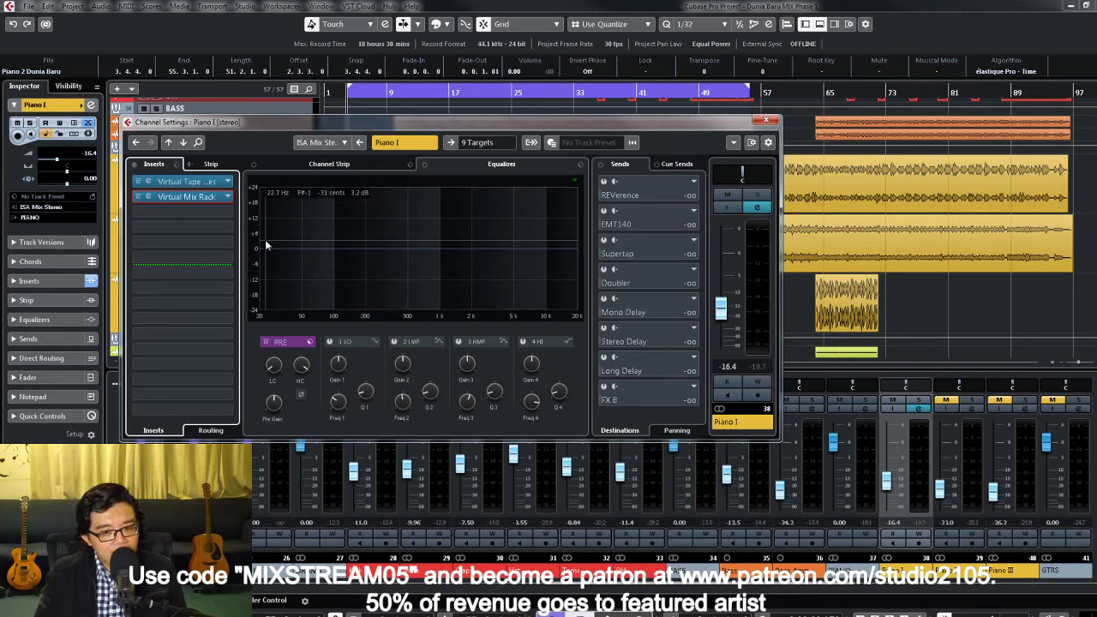
pyautogui.click(228, 212)
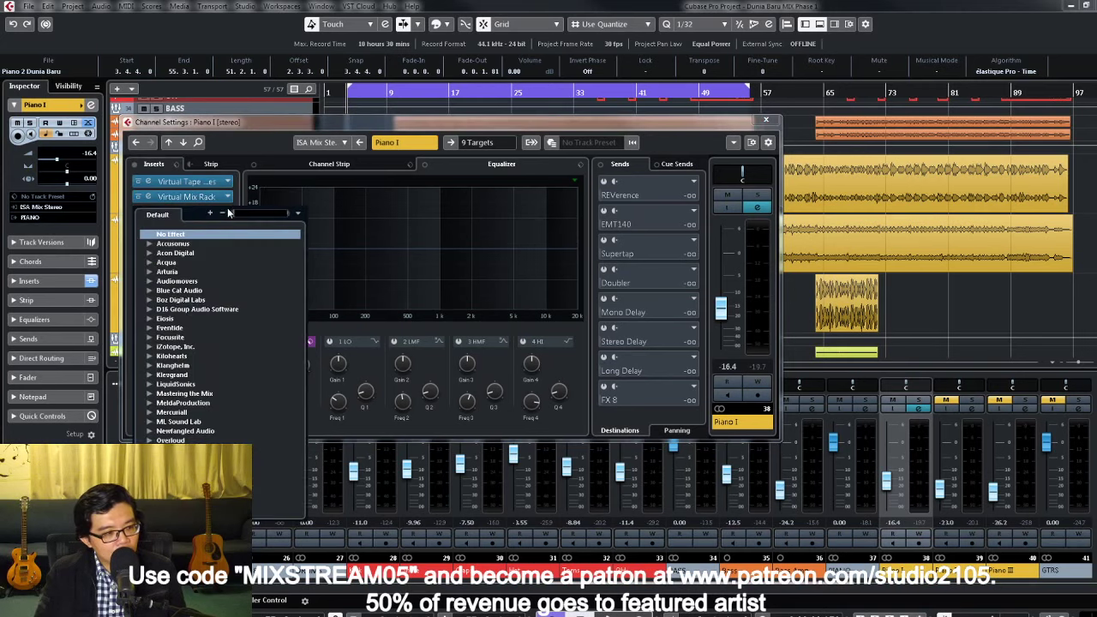
pyautogui.press('Escape')
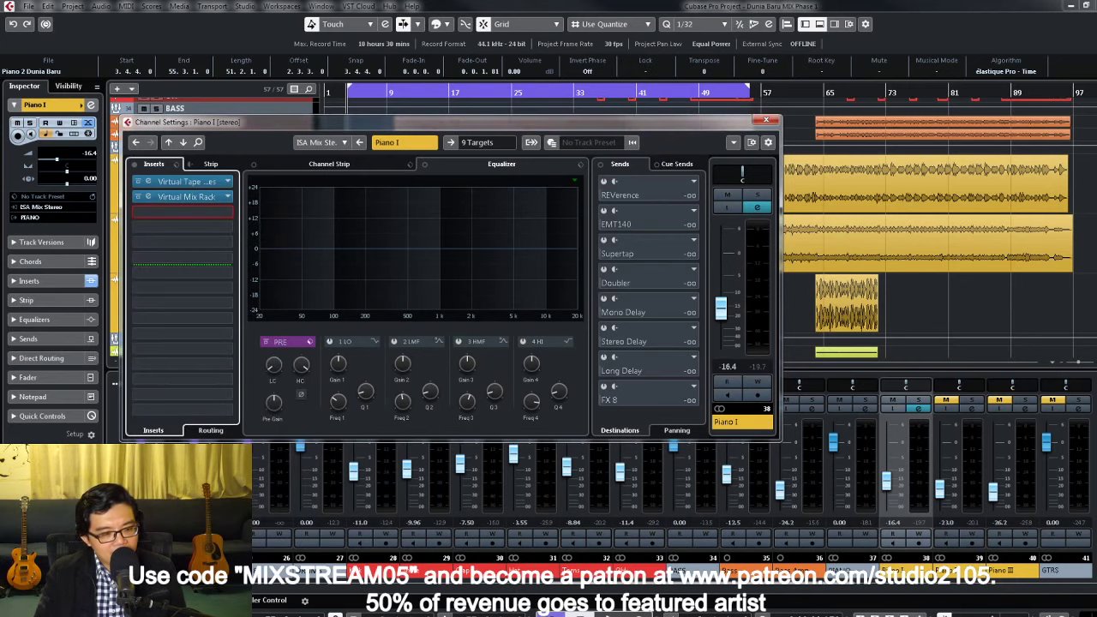
pyautogui.press('Escape')
pyautogui.click(920, 410)
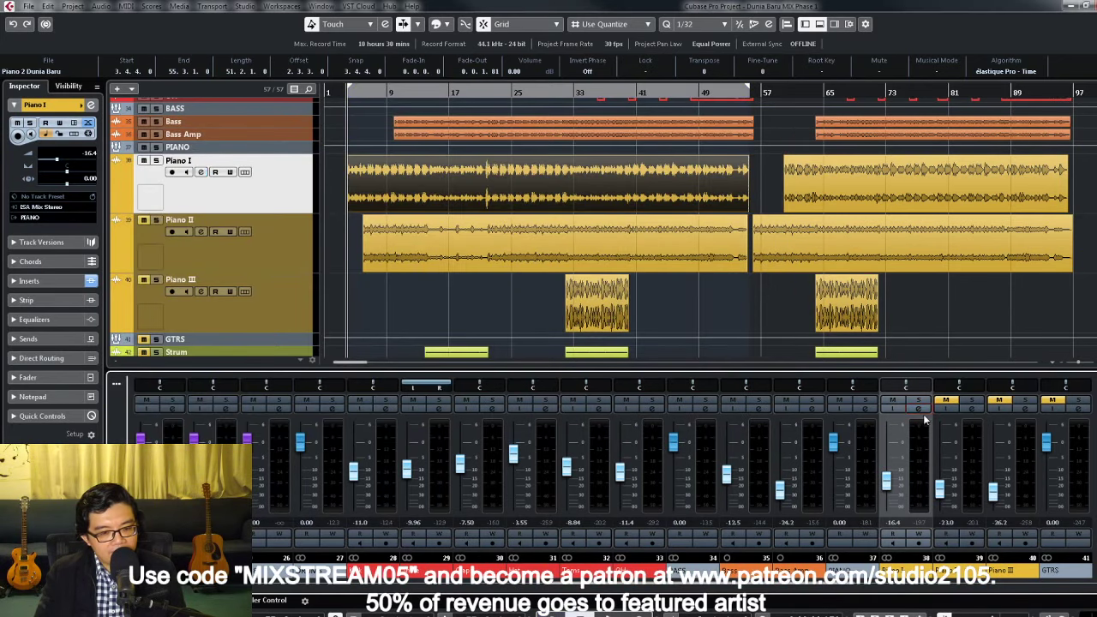
# Step: Insert the UAD Teletronix LA-2A Legacy compressor in Piano I's third insert slot, after Virtual Mix Rack
pyautogui.click(920, 409)
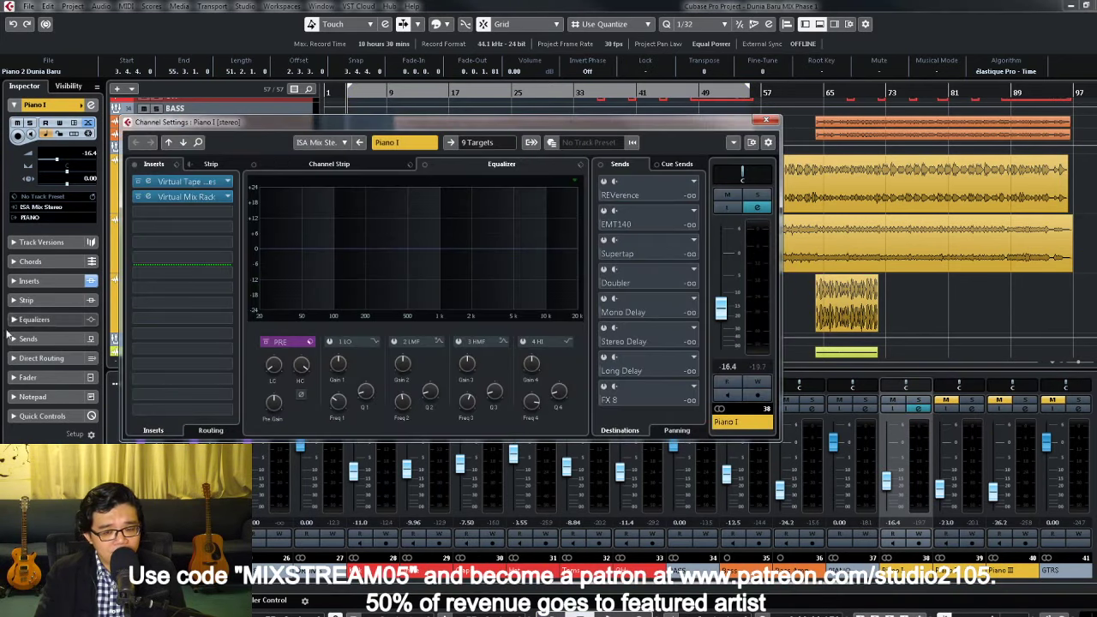
pyautogui.click(225, 212)
pyautogui.scroll(-5, 223, 420)
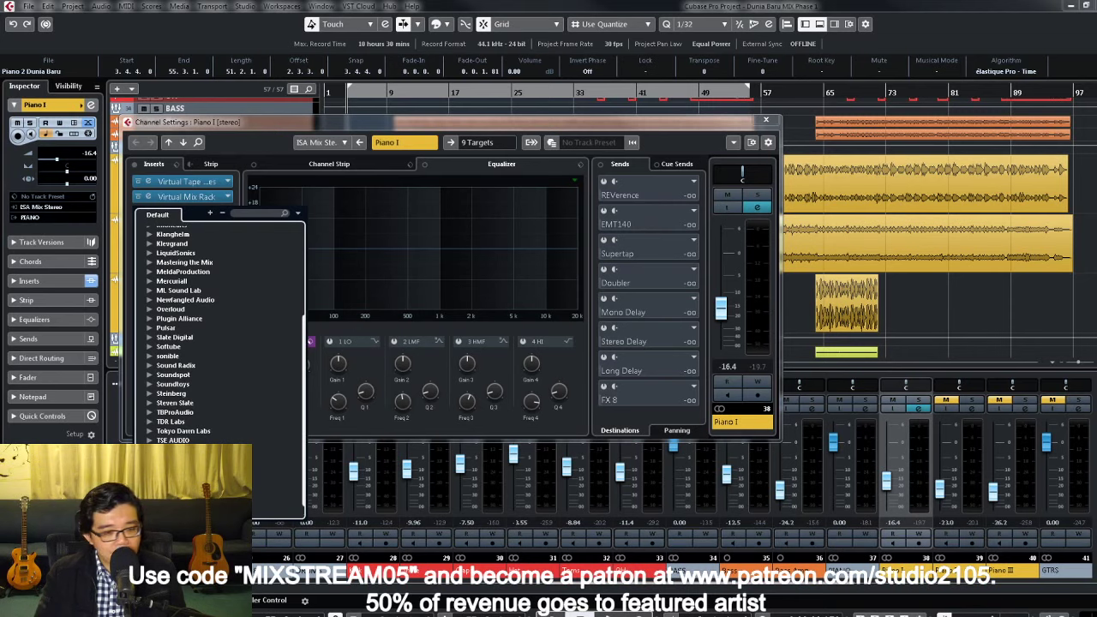
pyautogui.scroll(-2, 215, 433)
pyautogui.click(176, 437)
pyautogui.scroll(-6, 214, 437)
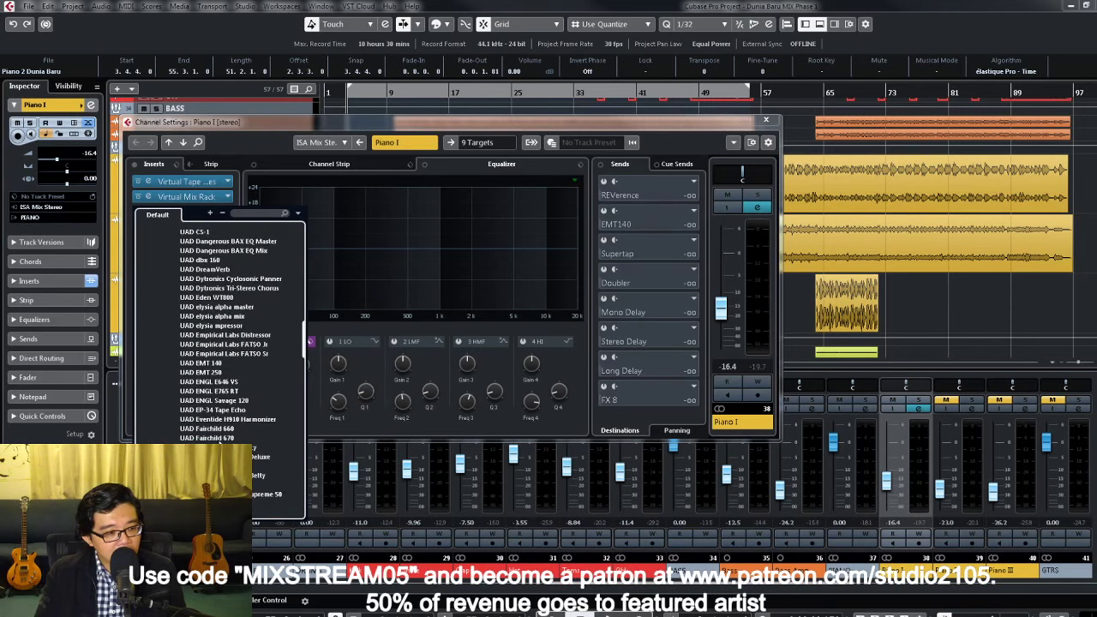
pyautogui.scroll(-10, 206, 440)
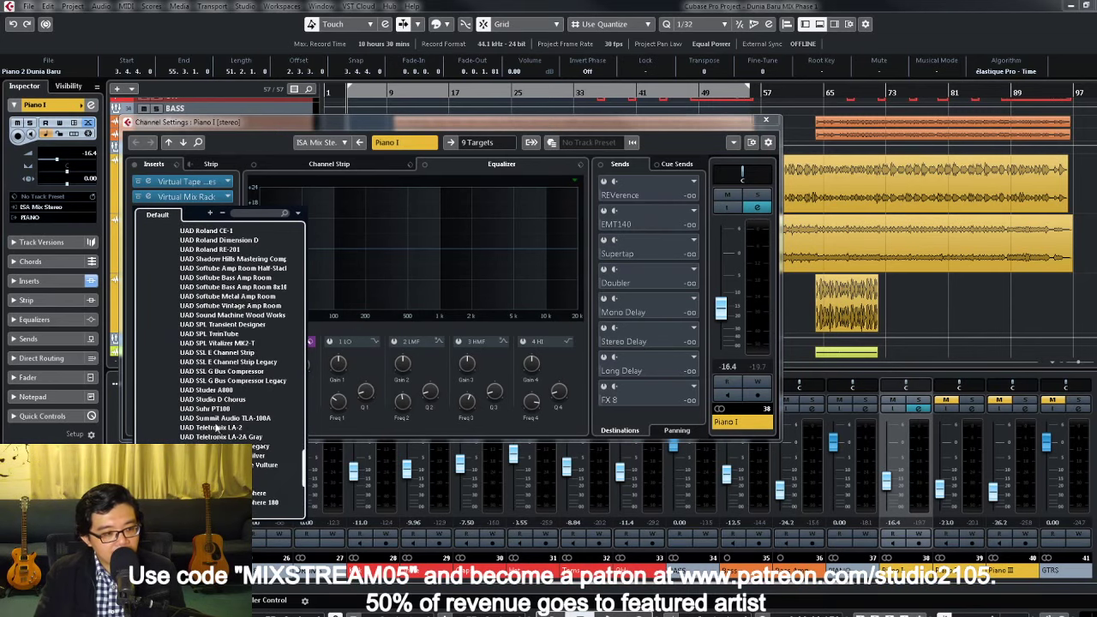
pyautogui.scroll(-7, 216, 426)
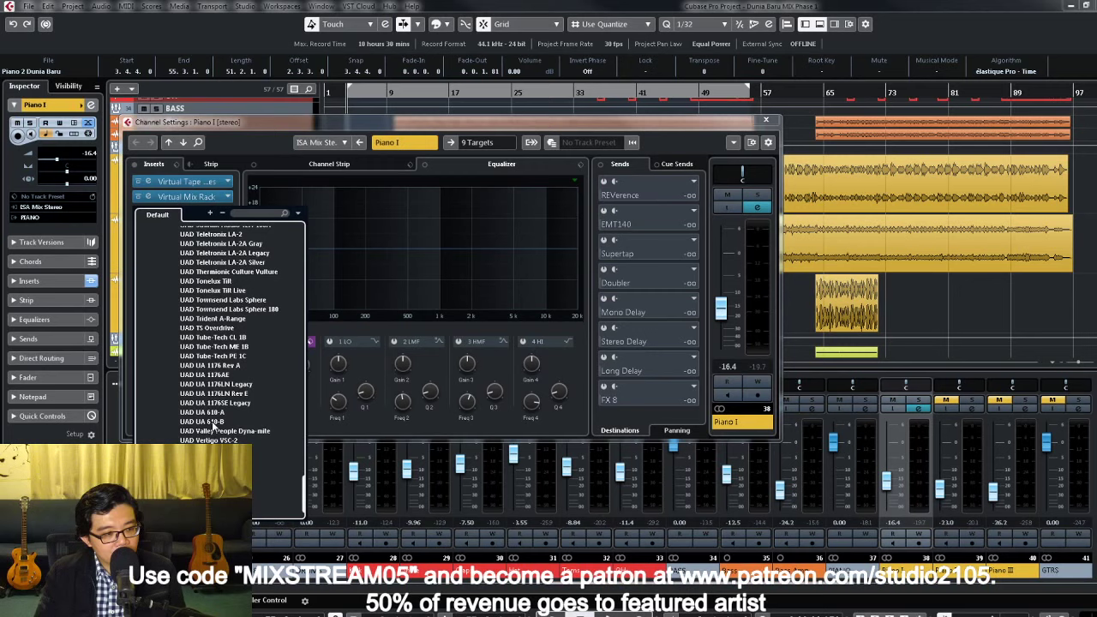
pyautogui.click(248, 254)
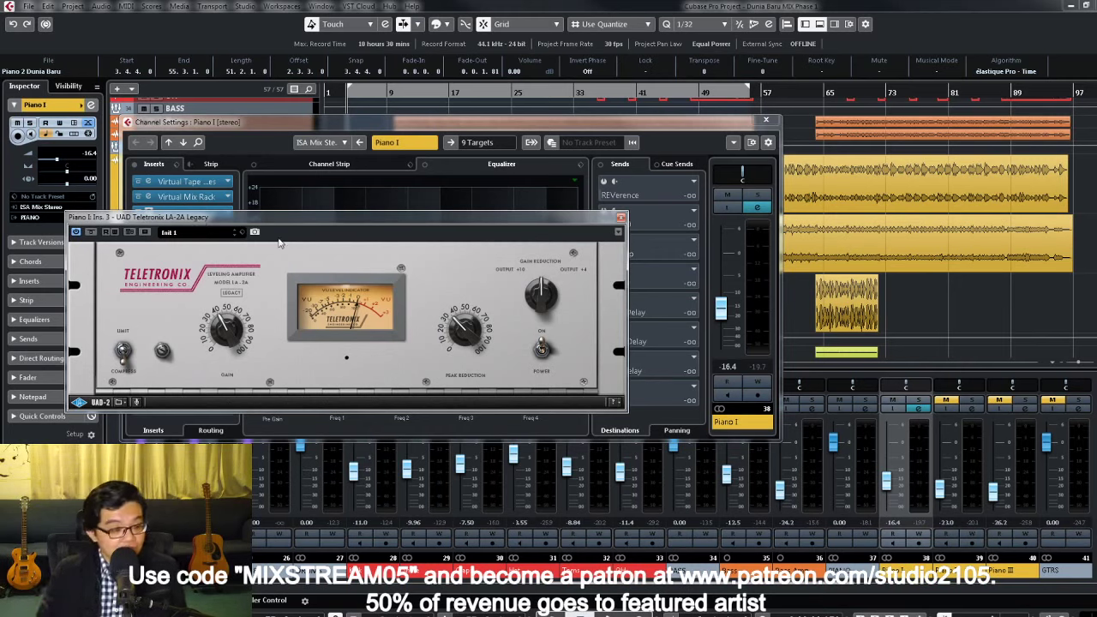
# Step: Solo Piano I, set the FG-73's Virtual Drive to 20.0 dB in its Virtual Mix Rack and close the plug-in
pyautogui.click(765, 197)
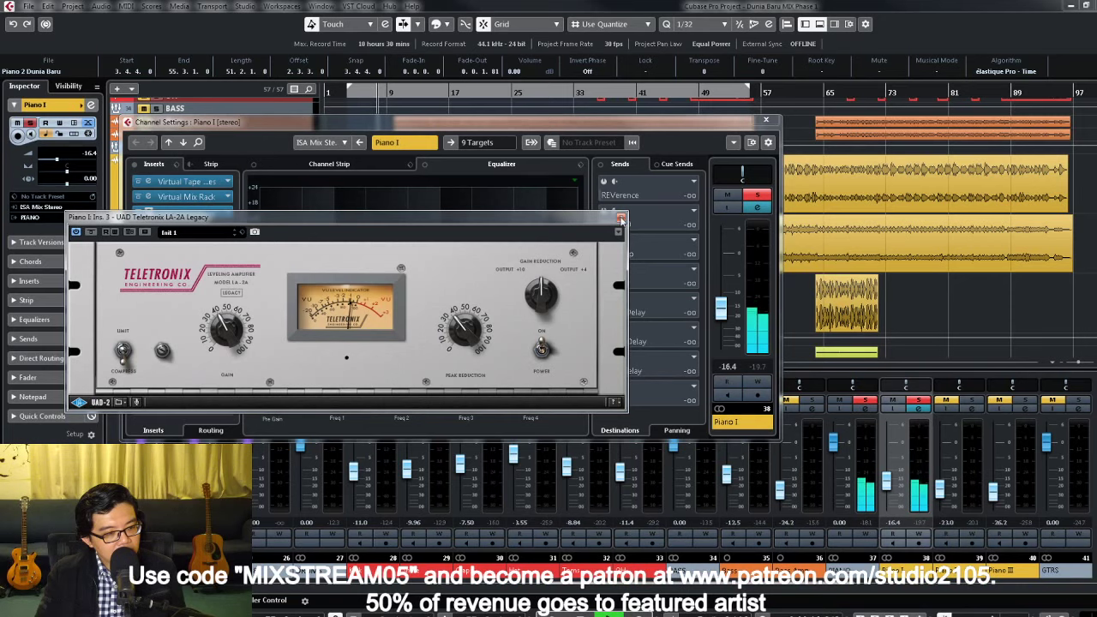
pyautogui.click(150, 197)
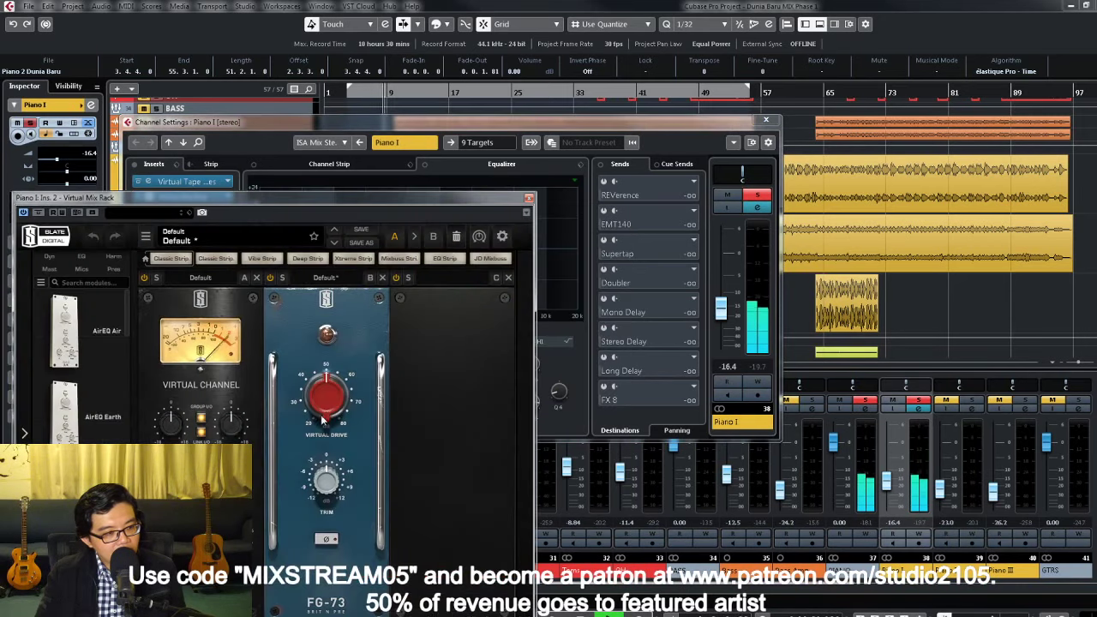
pyautogui.moveTo(326, 396); pyautogui.dragTo(325, 428)
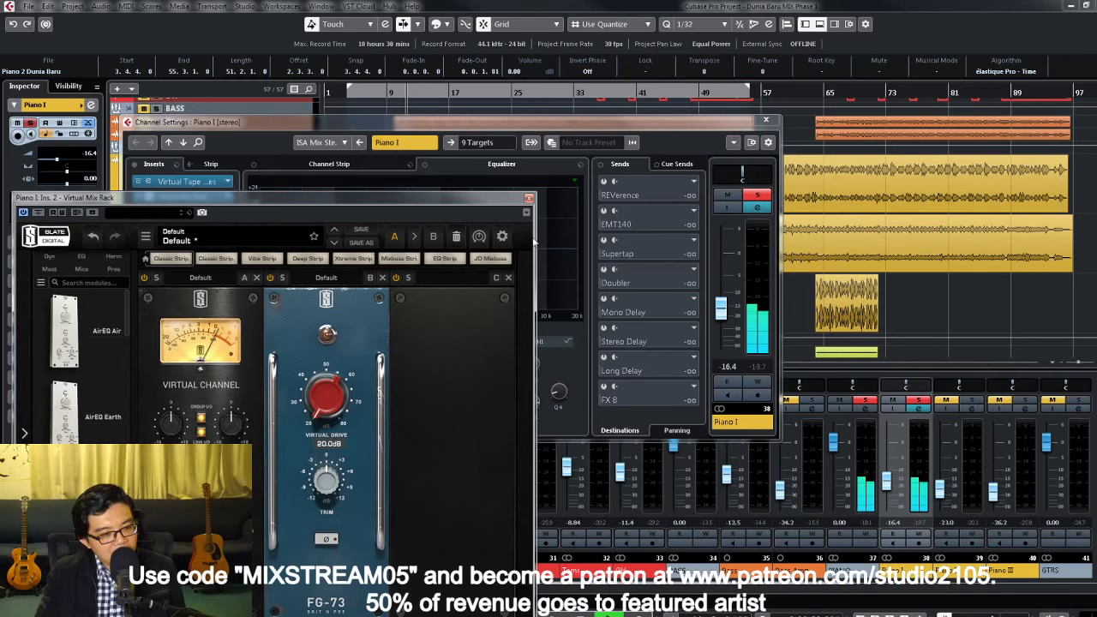
pyautogui.click(528, 198)
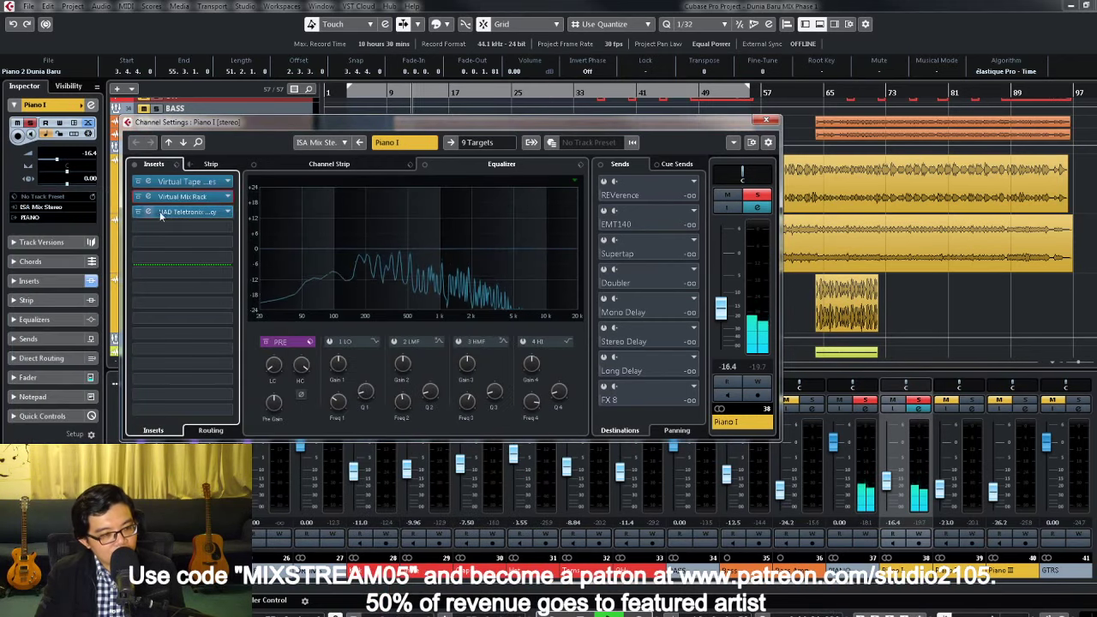
# Step: Reopen Virtual Mix Rack on Piano I and add the FG-A equalizer module in the empty slot after the FG-73
pyautogui.click(184, 197)
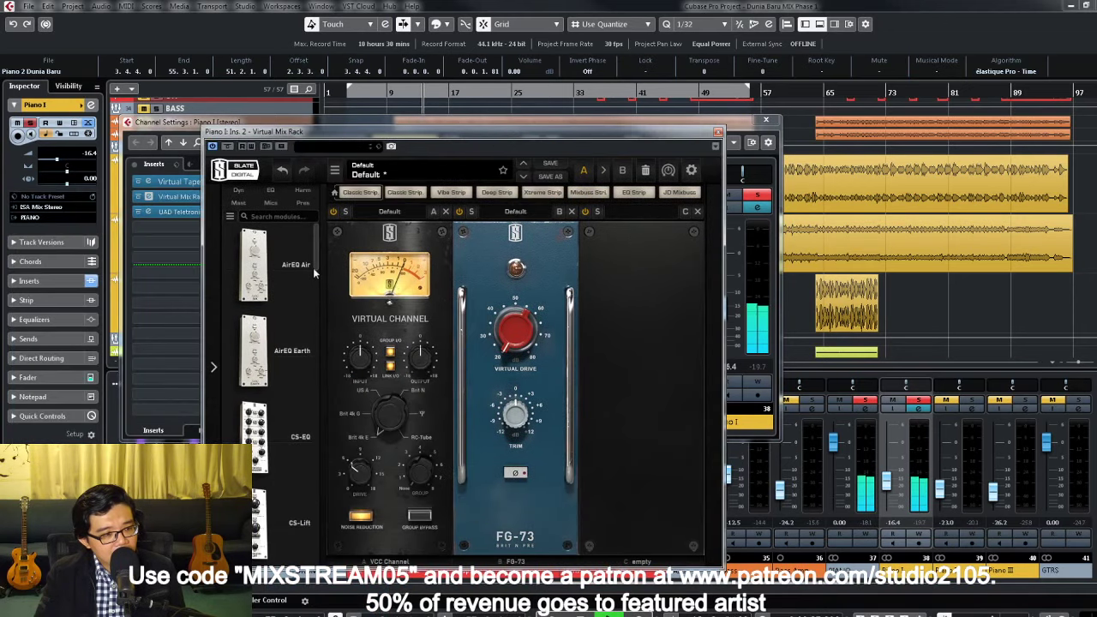
pyautogui.moveTo(313, 267); pyautogui.dragTo(318, 366)
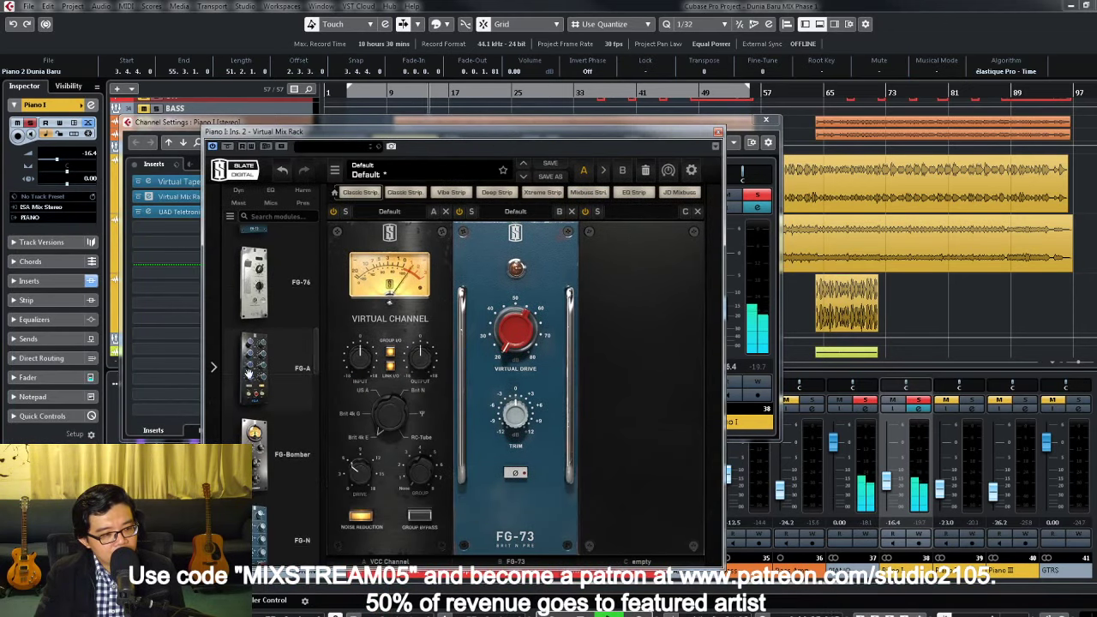
pyautogui.moveTo(249, 374); pyautogui.dragTo(416, 415)
pyautogui.moveTo(500, 443); pyautogui.dragTo(630, 412)
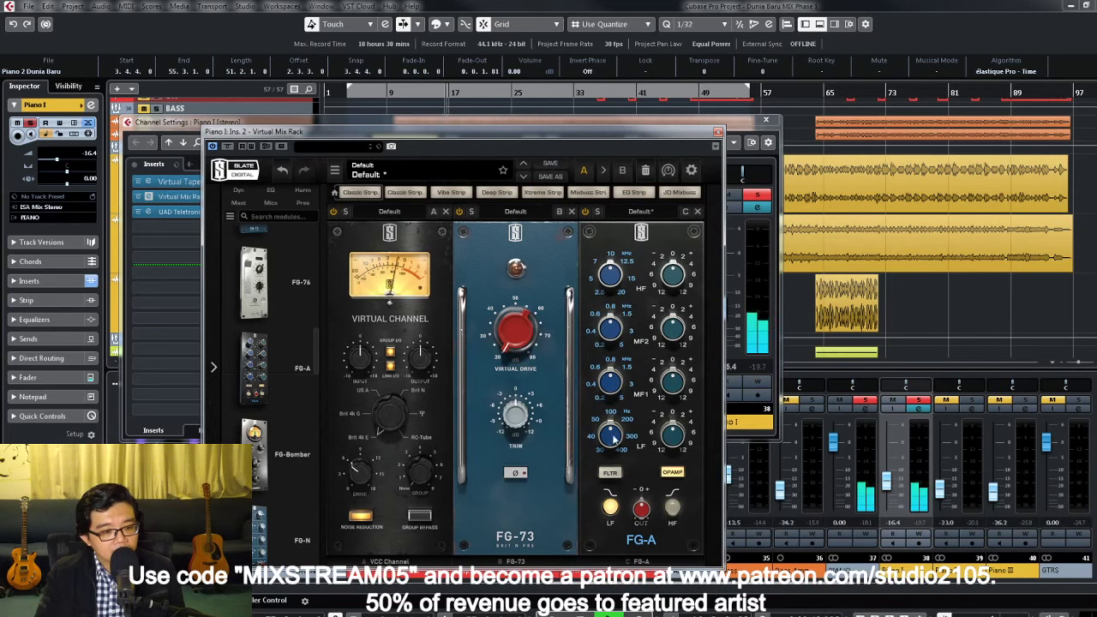
# Step: Shape Piano I with the FG-A: raise the MF2 frequency, boost MF2 to +6.00 dB and adjust the HF band at 10.0 kHz
pyautogui.moveTo(612, 441); pyautogui.dragTo(613, 438)
pyautogui.moveTo(610, 328); pyautogui.dragTo(614, 296)
pyautogui.click(684, 336)
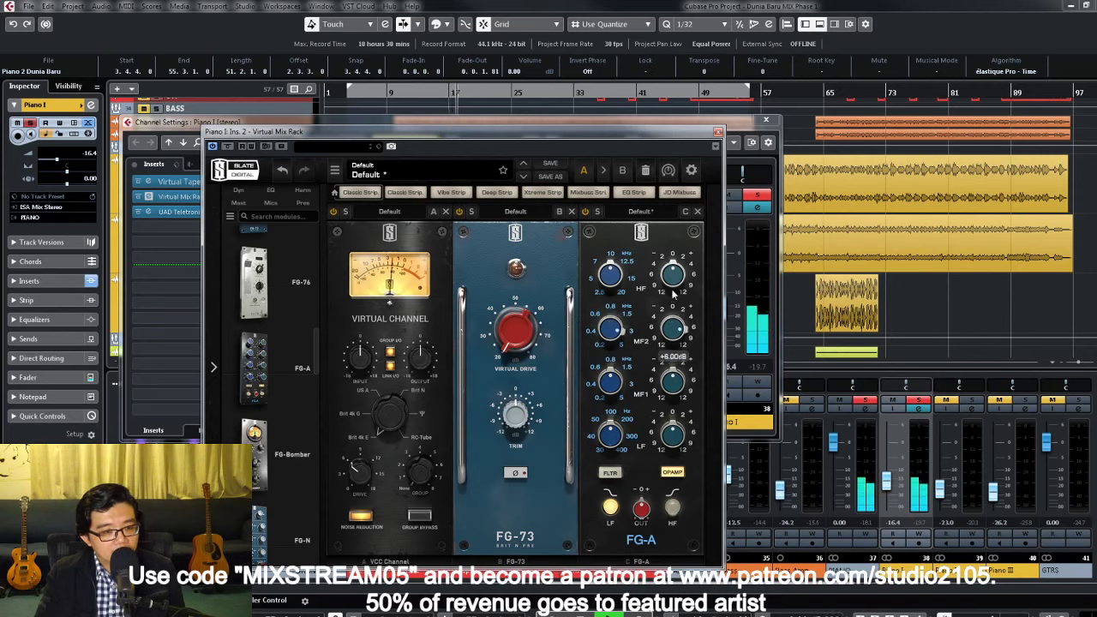
pyautogui.click(674, 277)
pyautogui.moveTo(674, 276); pyautogui.dragTo(670, 282)
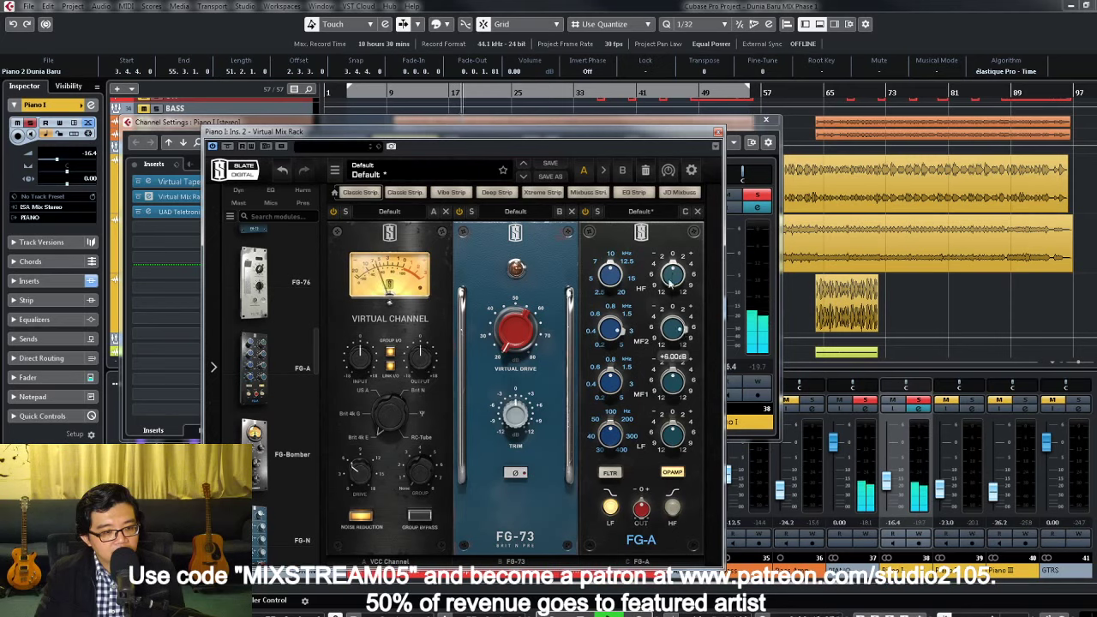
pyautogui.click(619, 282)
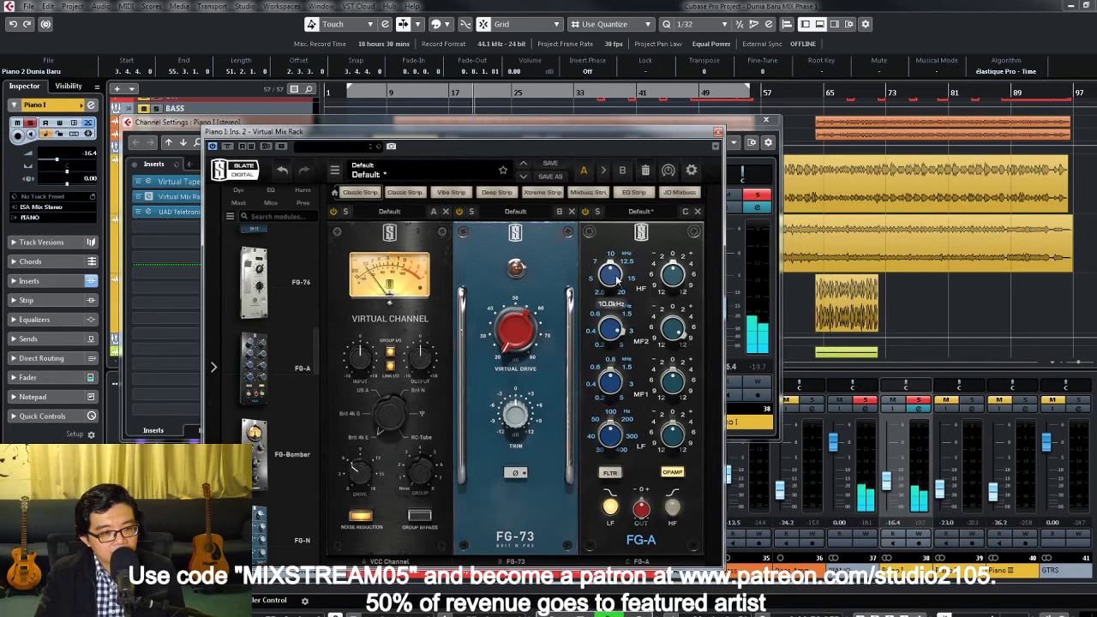
pyautogui.moveTo(657, 276); pyautogui.dragTo(676, 226)
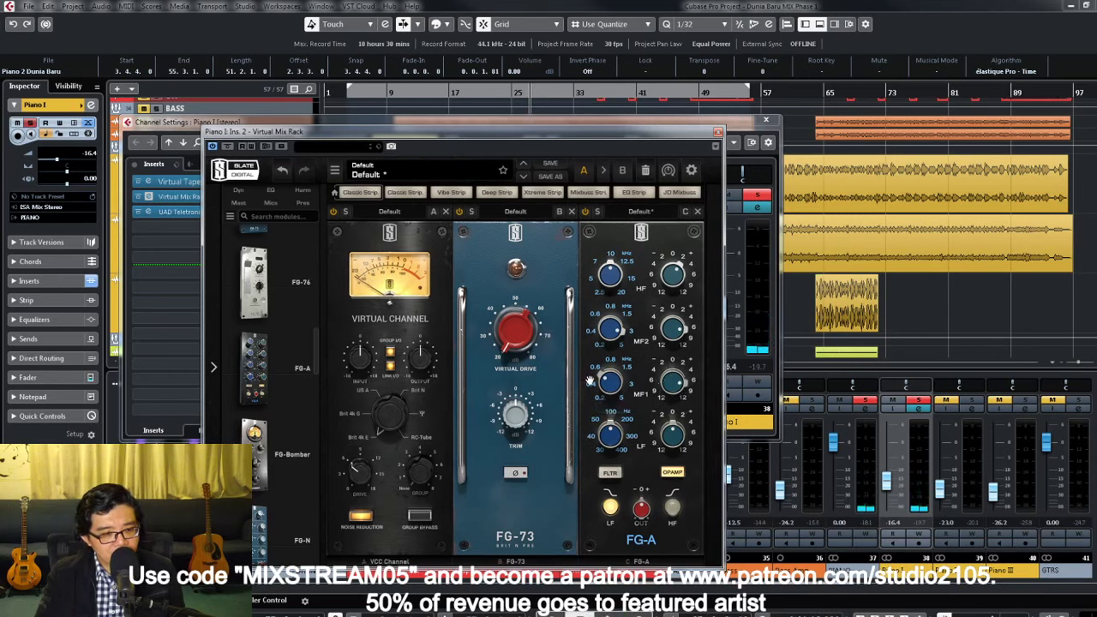
# Step: Finish adjusting the FG-A's lower bands, unsolo Piano I and lower its fader to -17.2
pyautogui.moveTo(606, 411)
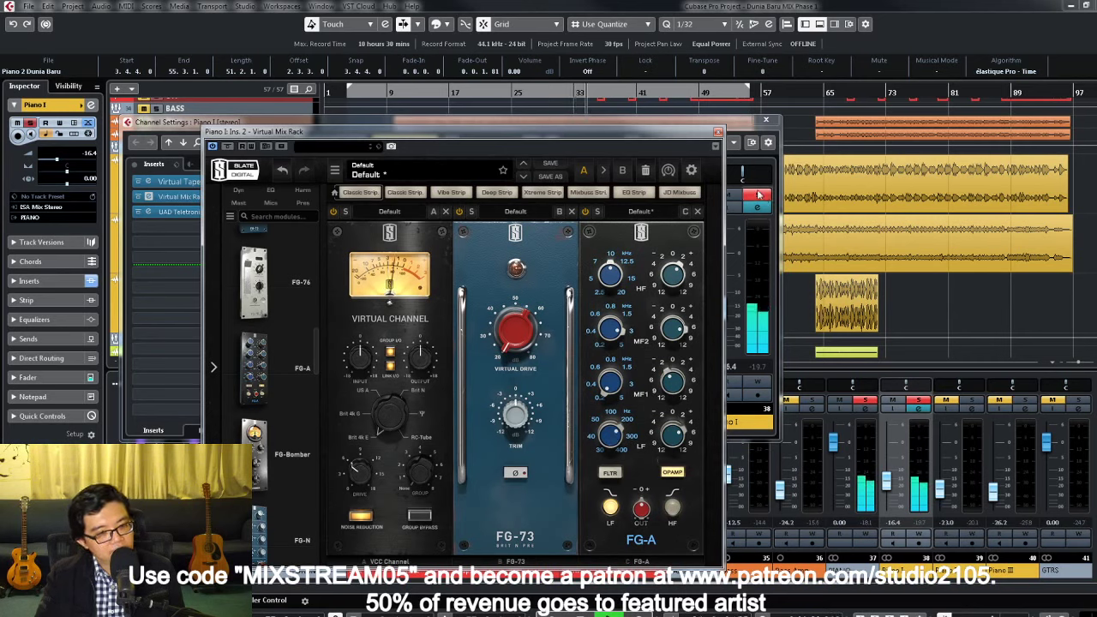
pyautogui.click(888, 485)
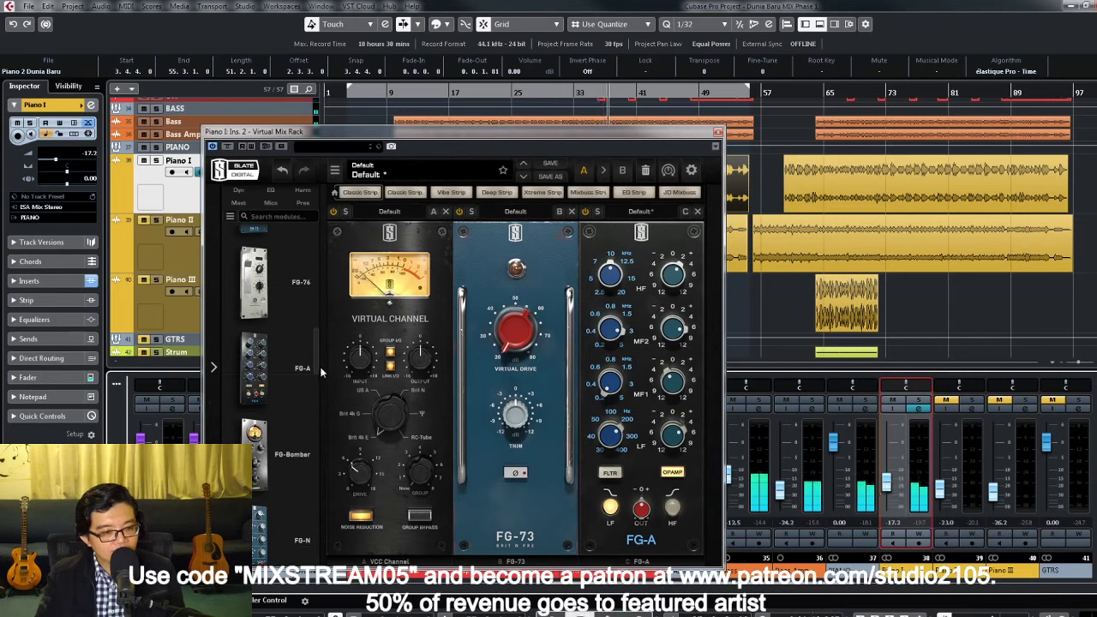
# Step: Add the Revival module after the FG-A, solo Piano I and set Revival's Shimmer to 40.0
pyautogui.moveTo(317, 366); pyautogui.dragTo(316, 484)
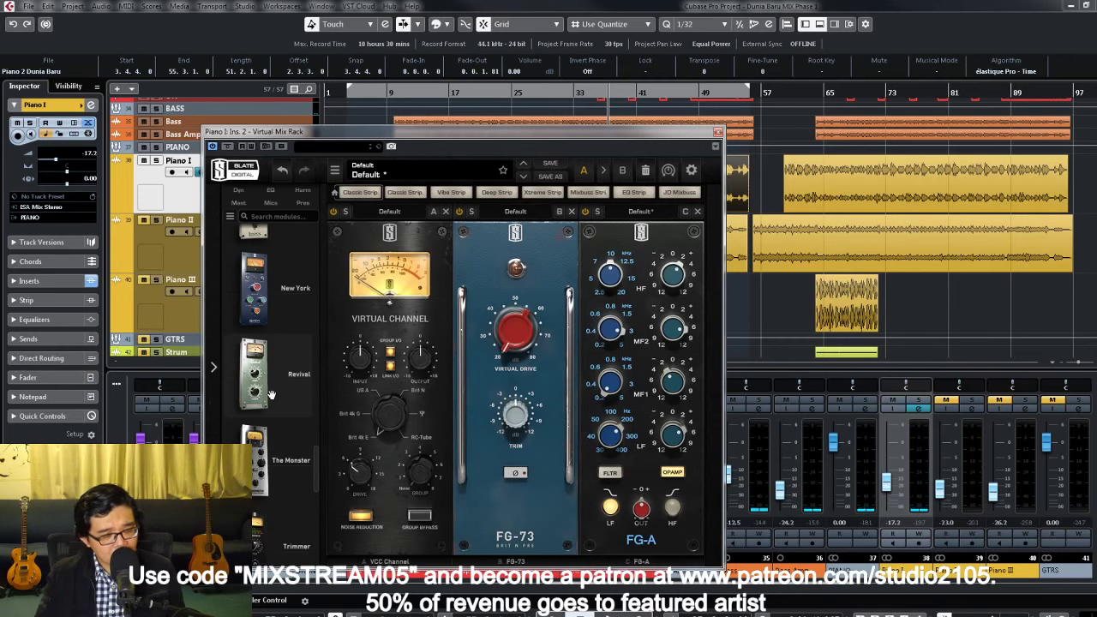
pyautogui.moveTo(276, 390); pyautogui.dragTo(787, 369)
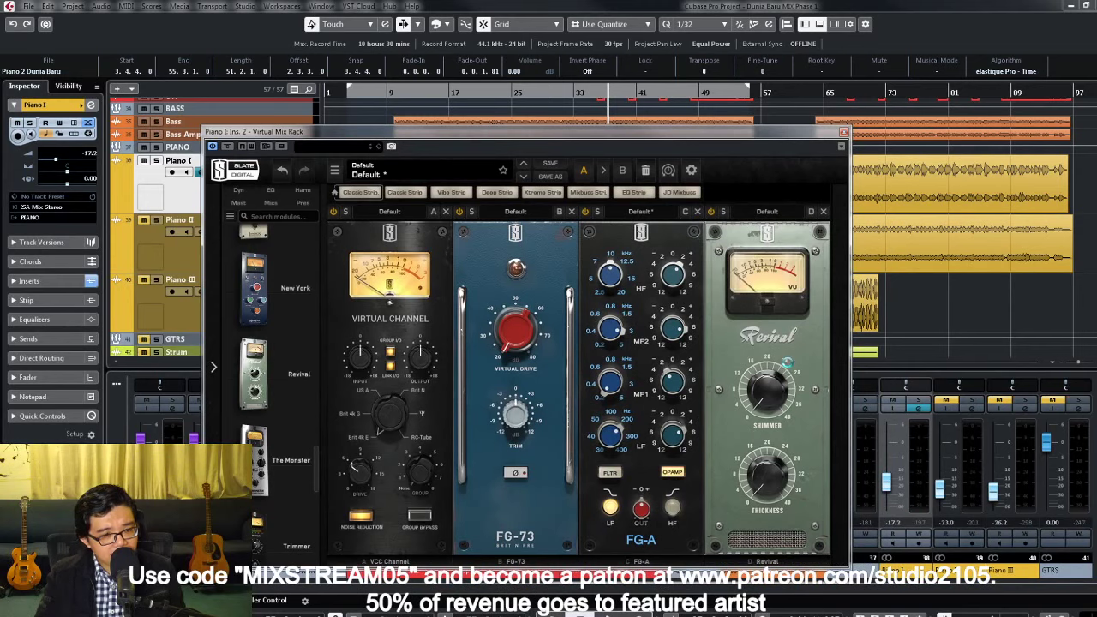
pyautogui.click(915, 405)
pyautogui.moveTo(772, 403); pyautogui.dragTo(754, 354)
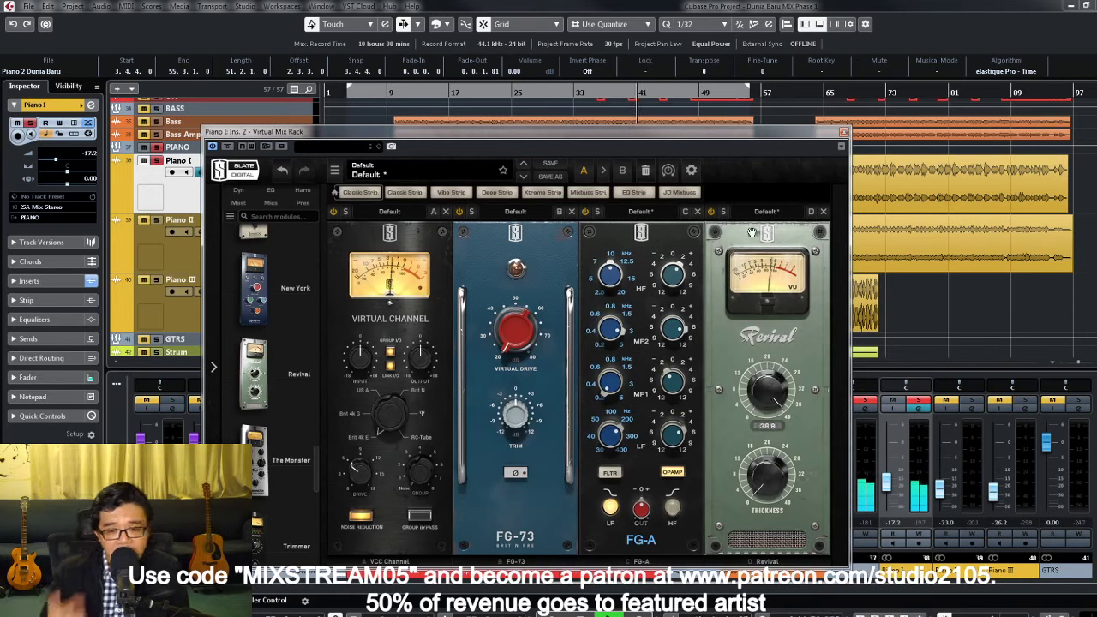
pyautogui.moveTo(767, 390); pyautogui.dragTo(760, 452)
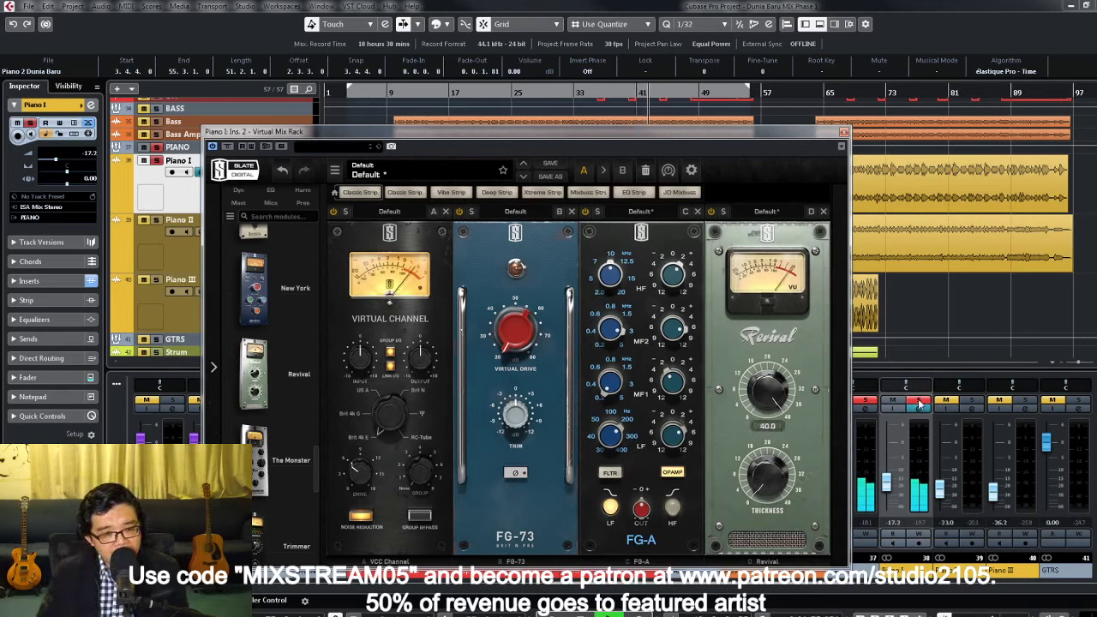
# Step: Unsolo Piano I, lower its fader to -17.6 and switch from Virtual Mix Rack to the track's channel settings
pyautogui.click(887, 485)
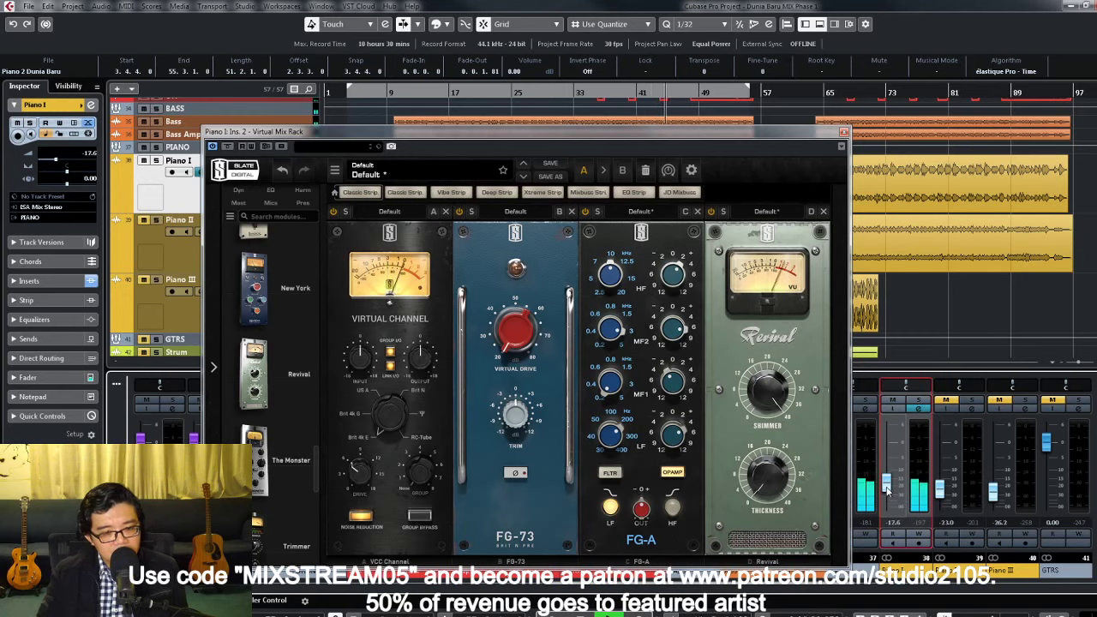
pyautogui.click(843, 134)
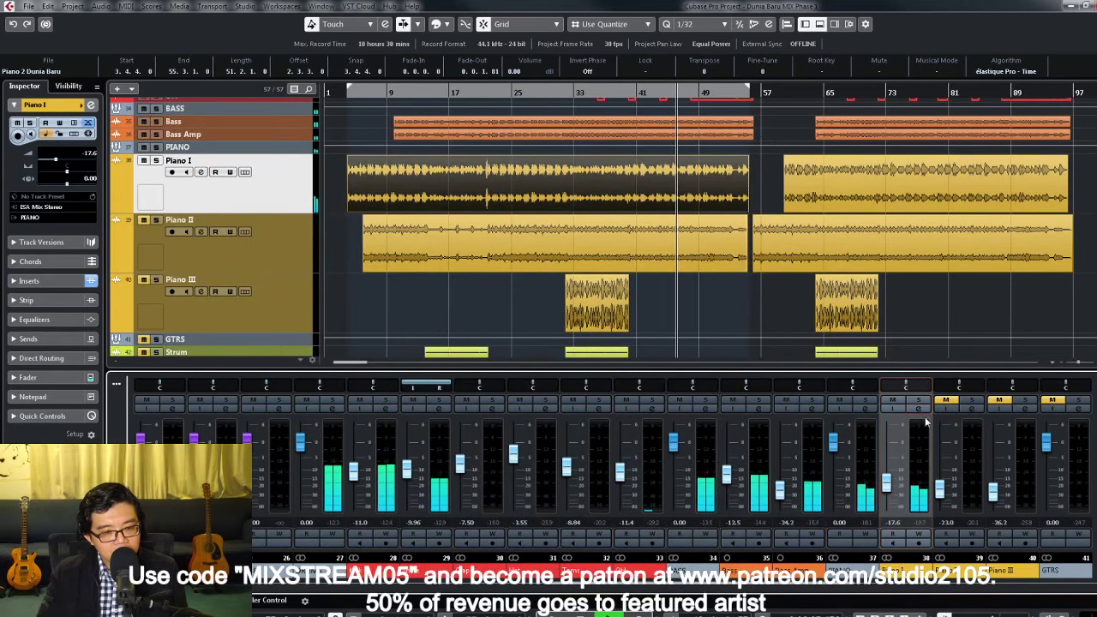
pyautogui.click(919, 409)
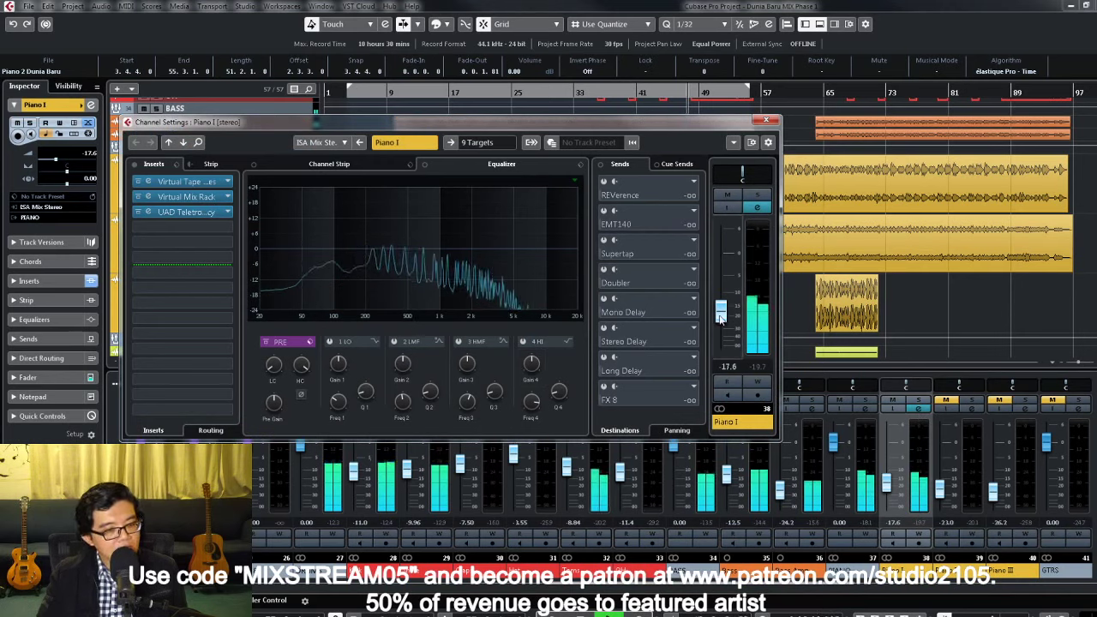
# Step: Raise Piano I's fader to -16.8, solo it to cut around 1.01 kHz with EQ band 2 LMF, and unsolo it
pyautogui.click(743, 257)
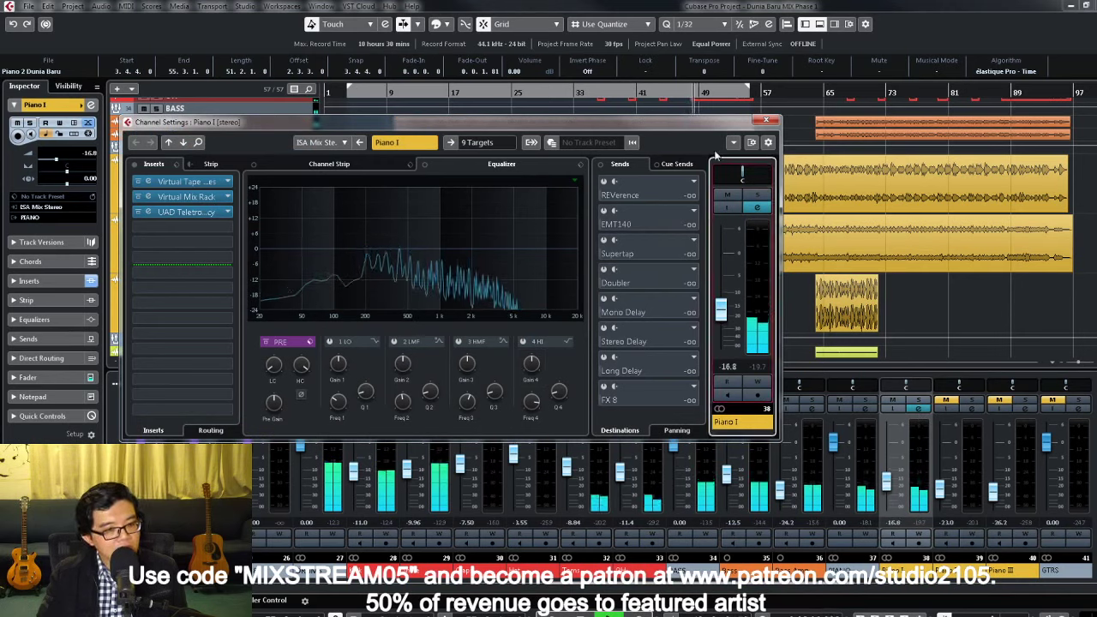
pyautogui.click(757, 195)
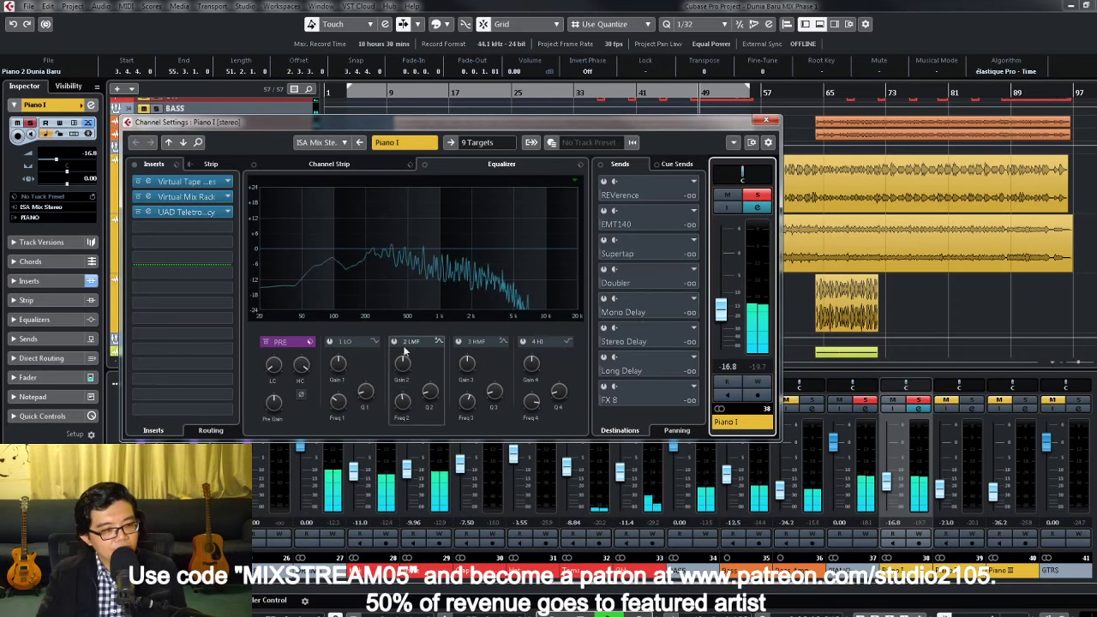
pyautogui.click(430, 248)
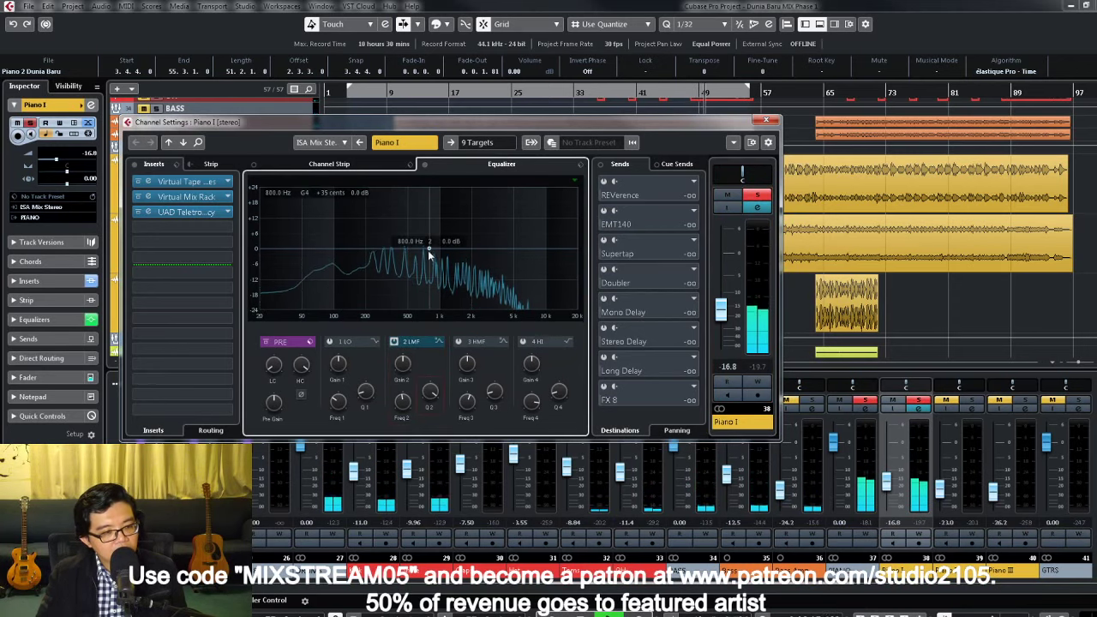
pyautogui.moveTo(428, 248); pyautogui.dragTo(440, 210)
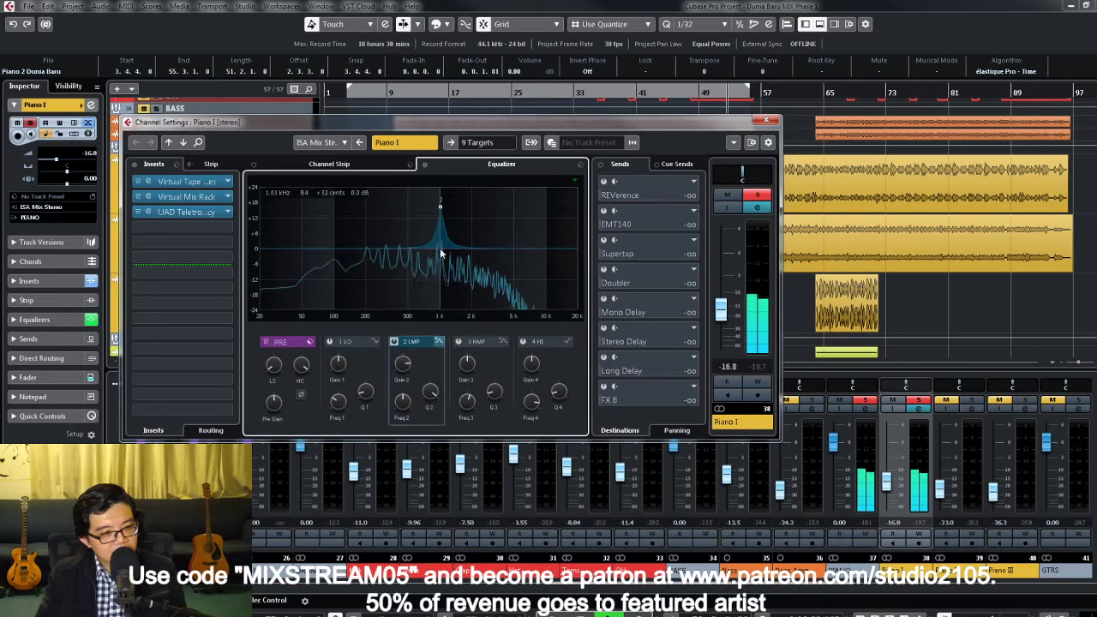
pyautogui.moveTo(402, 365); pyautogui.dragTo(405, 420)
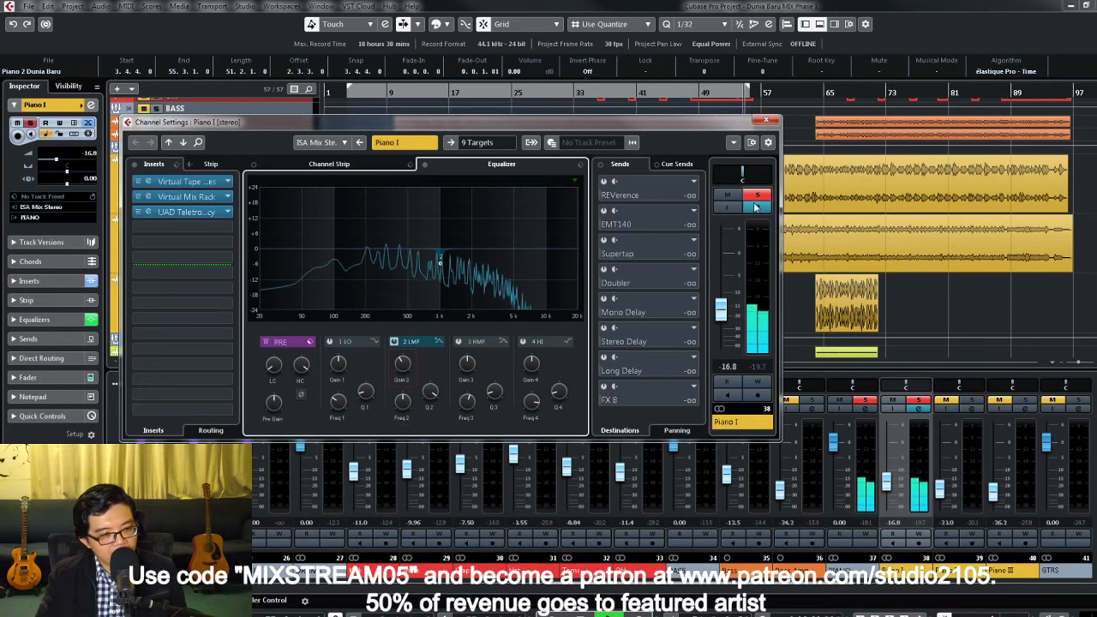
pyautogui.click(913, 438)
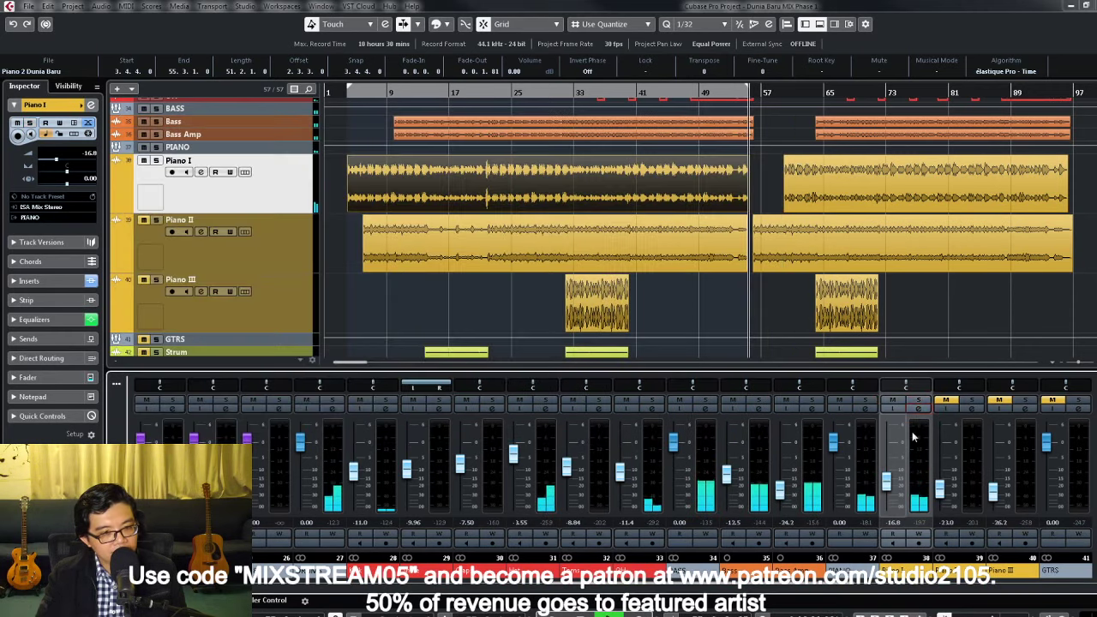
# Step: Play the mix from about bar 9 and lower Piano I's fader to -17.6
pyautogui.click(891, 488)
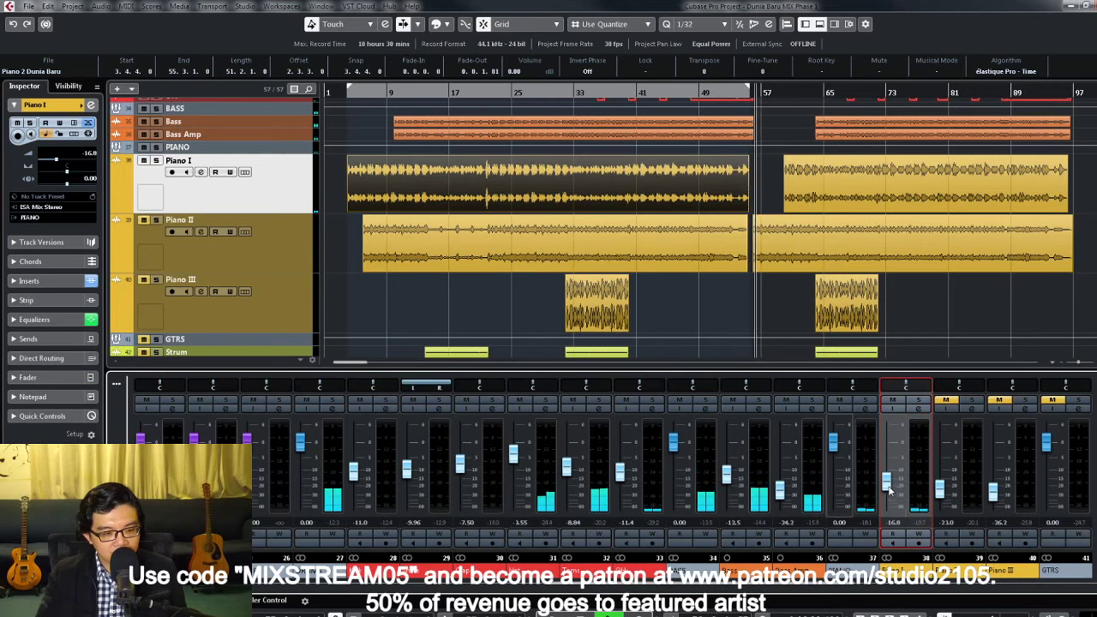
pyautogui.click(395, 93)
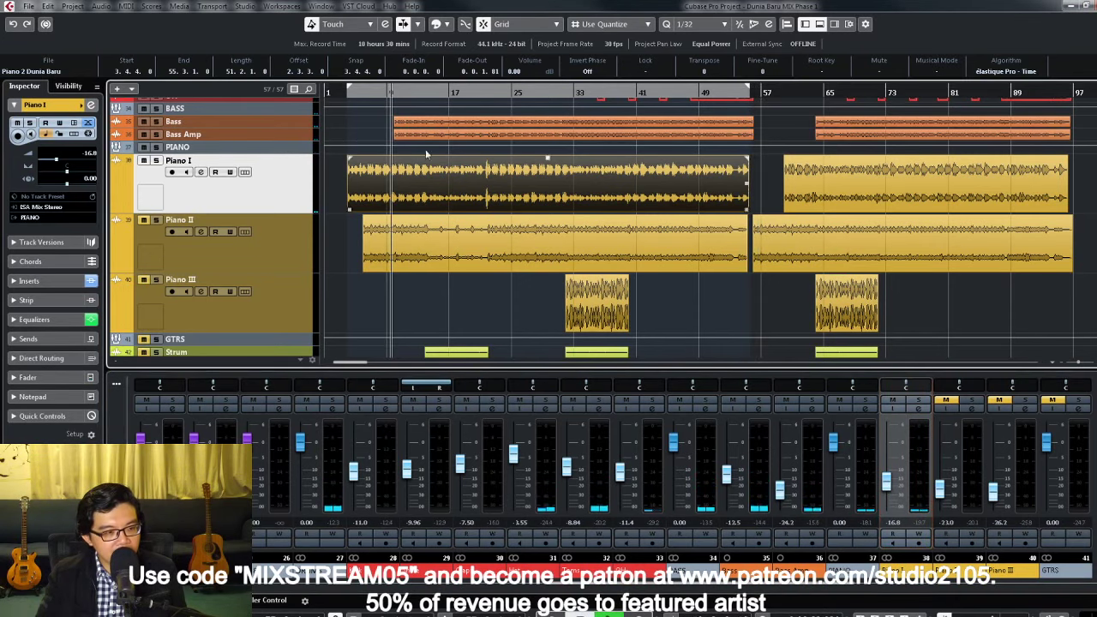
pyautogui.scroll(5, 601, 240)
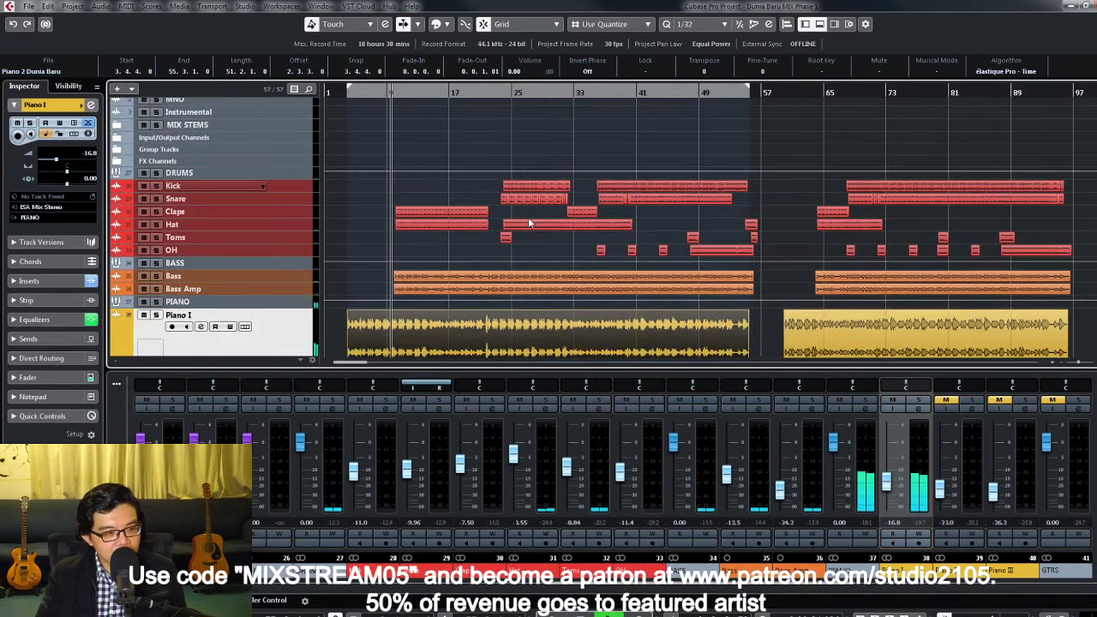
pyautogui.click(890, 490)
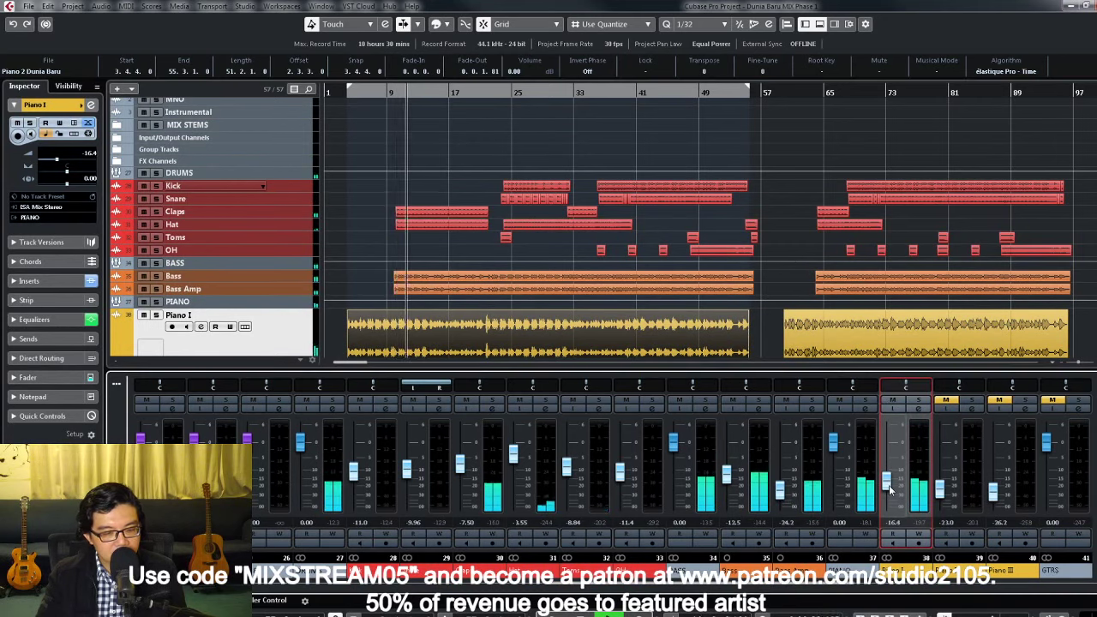
pyautogui.scroll(-1, 890, 490)
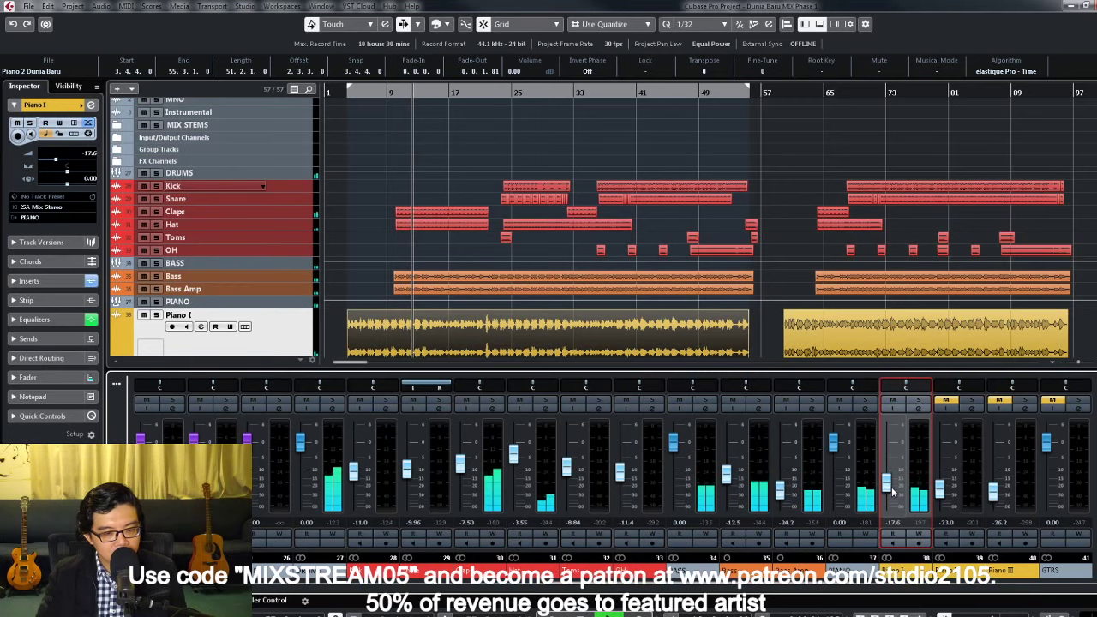
# Step: Enable the 3 HMF band in Piano I's channel equalizer and close the channel settings
pyautogui.click(918, 408)
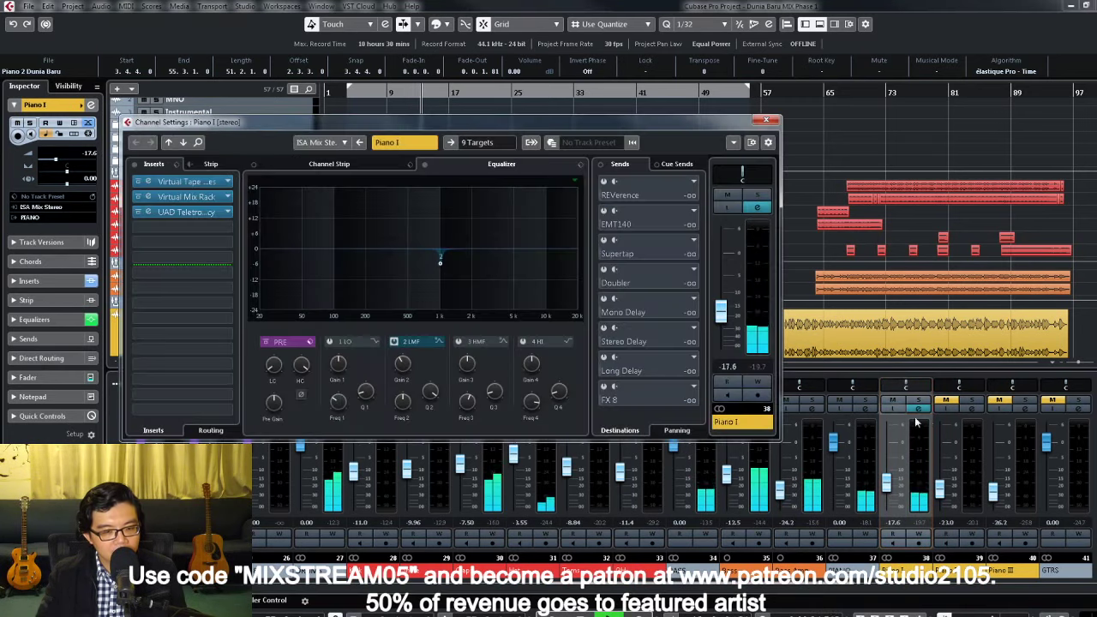
pyautogui.click(460, 342)
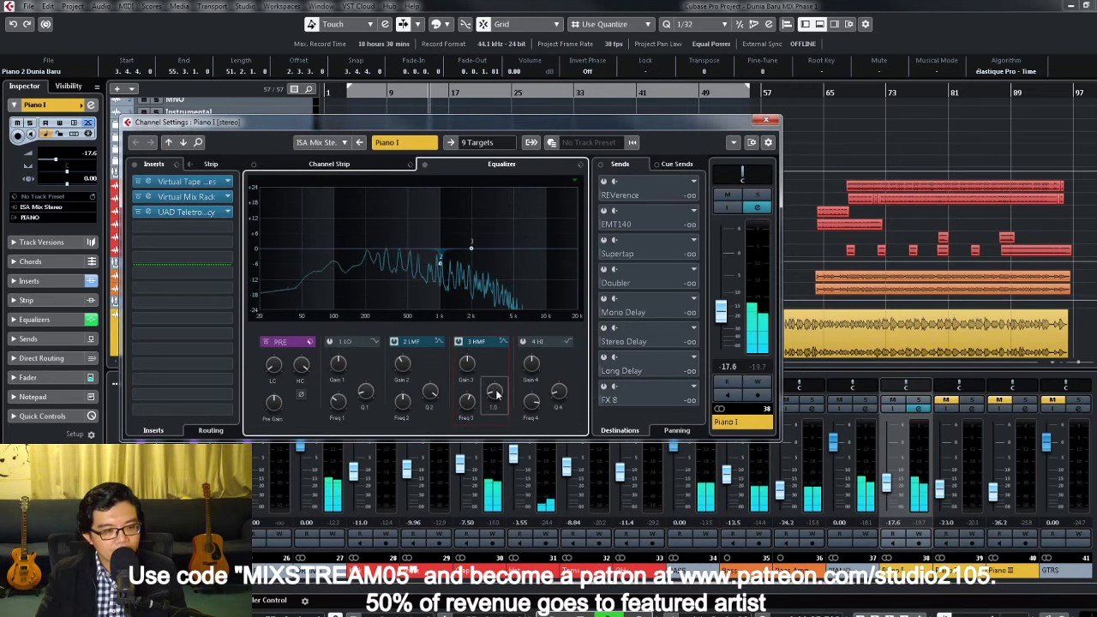
pyautogui.click(766, 120)
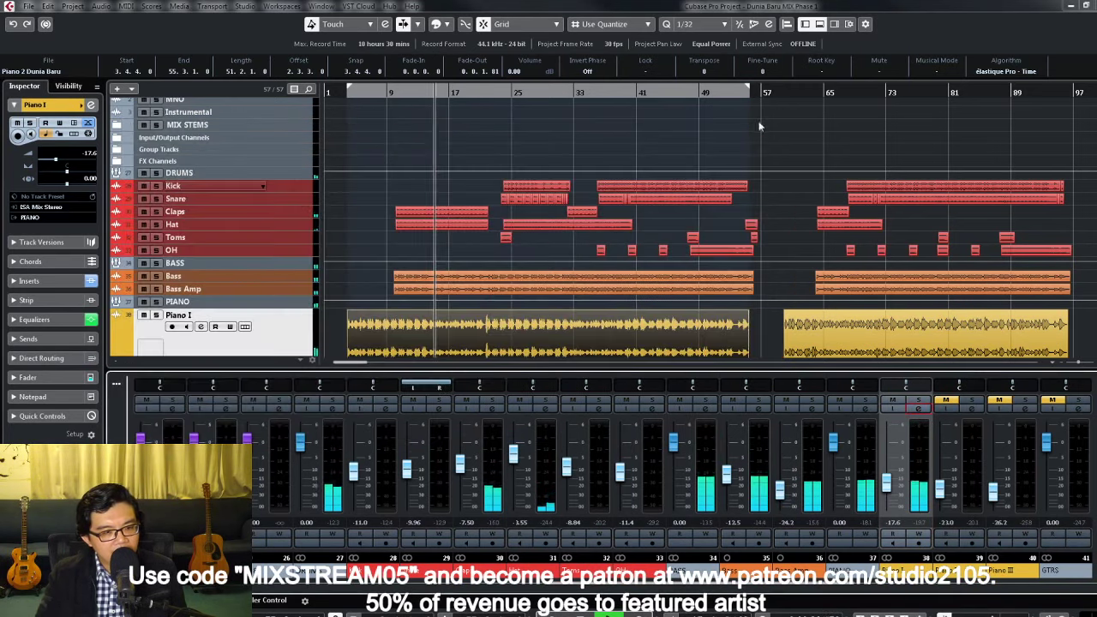
# Step: Enlarge the Piano I track and examine its waveform around bars 8 to 21 alongside the neighbouring bass and Piano II tracks
pyautogui.hotkey('ctrl', 'Down')
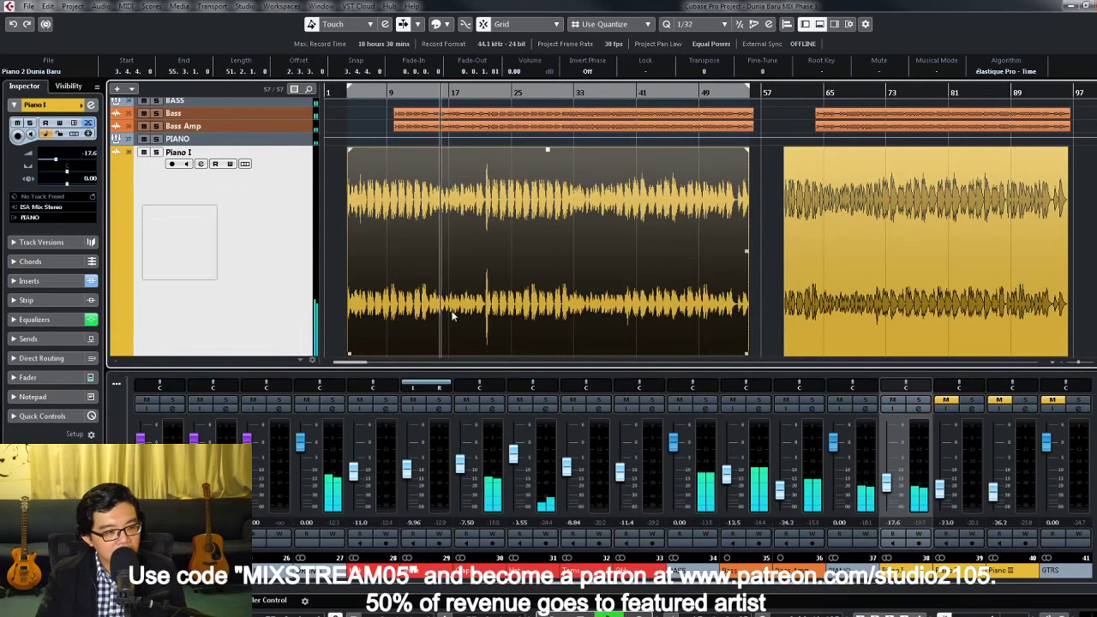
pyautogui.scroll(-2, 506, 305)
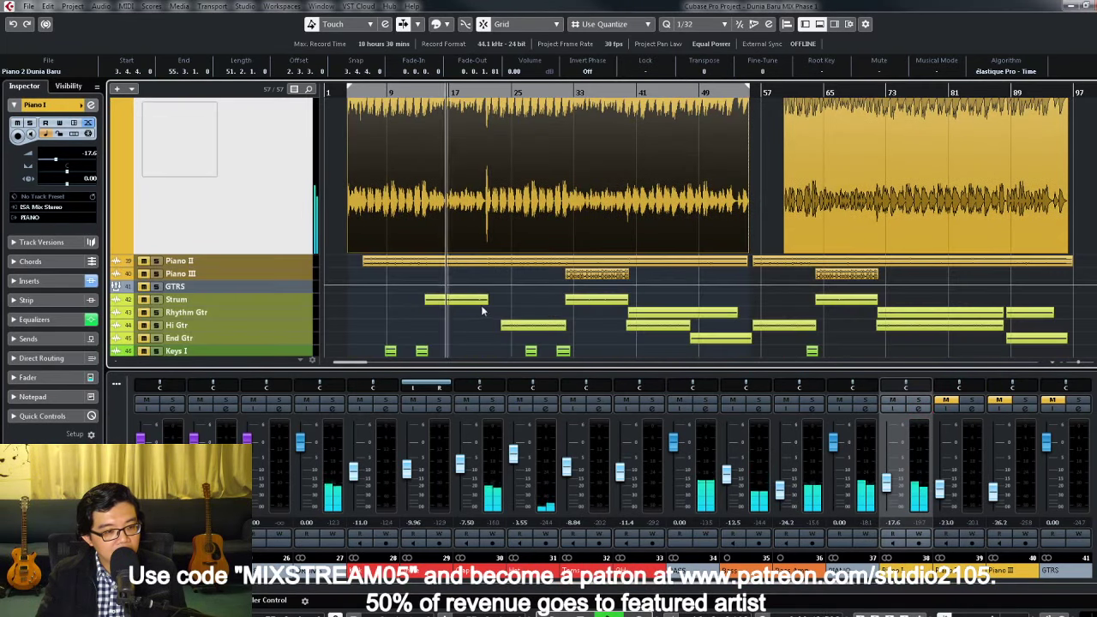
pyautogui.scroll(1, 507, 304)
pyautogui.click(309, 314)
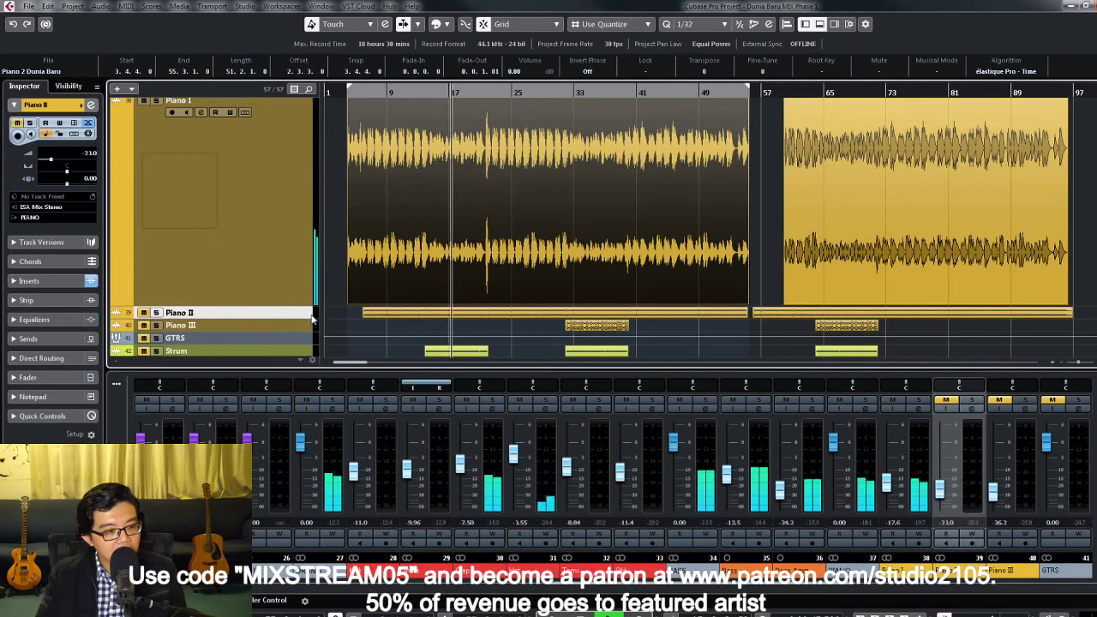
pyautogui.press('h')
pyautogui.press('h')
pyautogui.press('h')
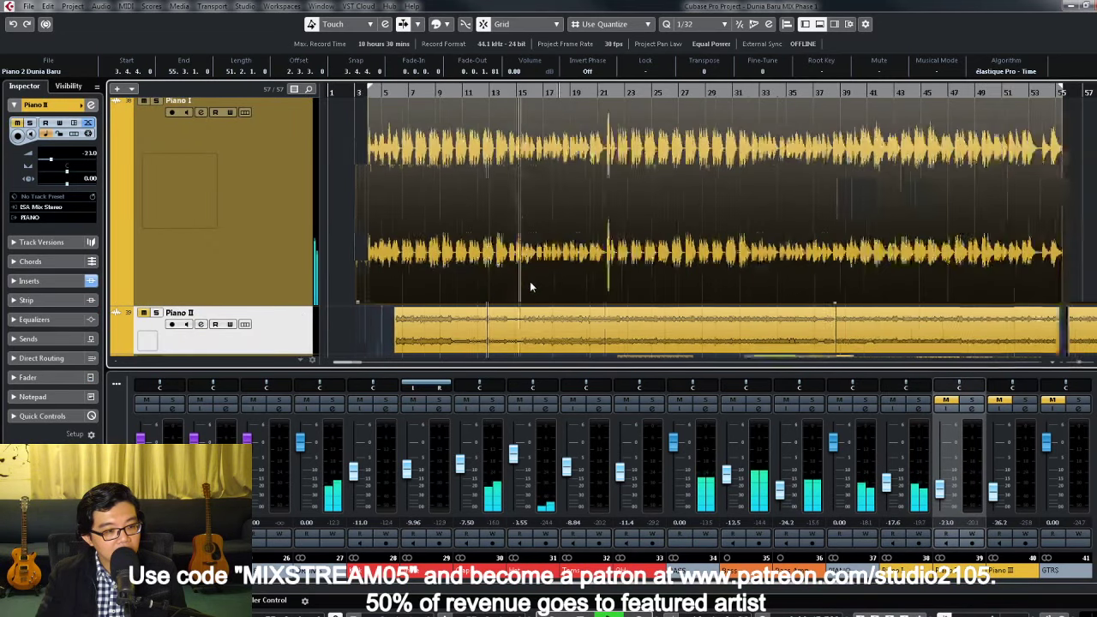
pyautogui.scroll(1, 663, 253)
pyautogui.press('g')
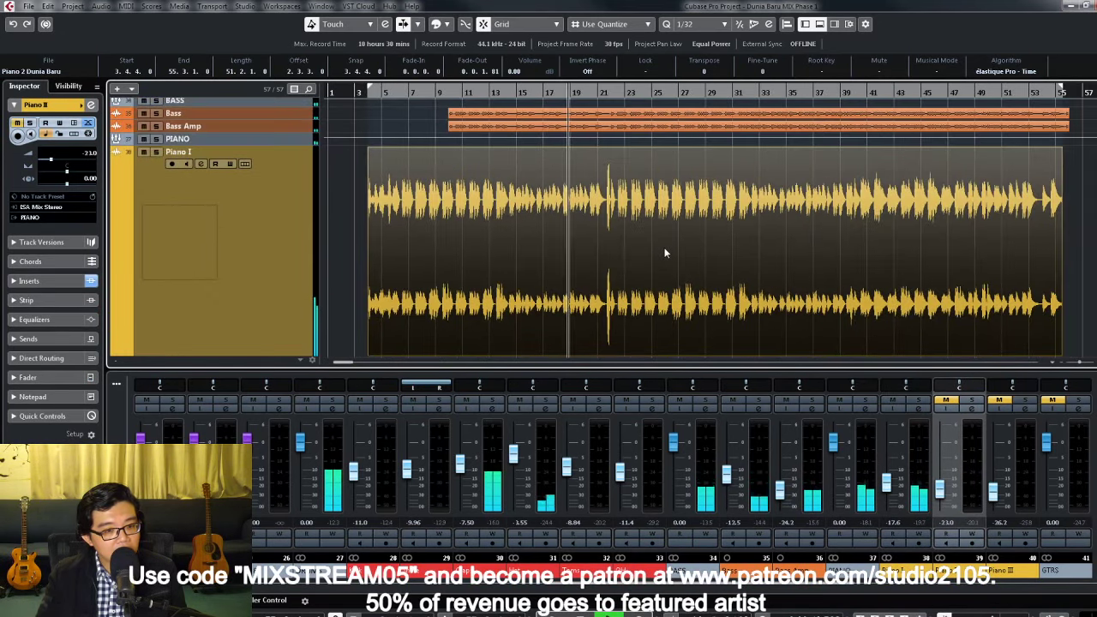
pyautogui.press('h')
pyautogui.press('h')
pyautogui.press('h')
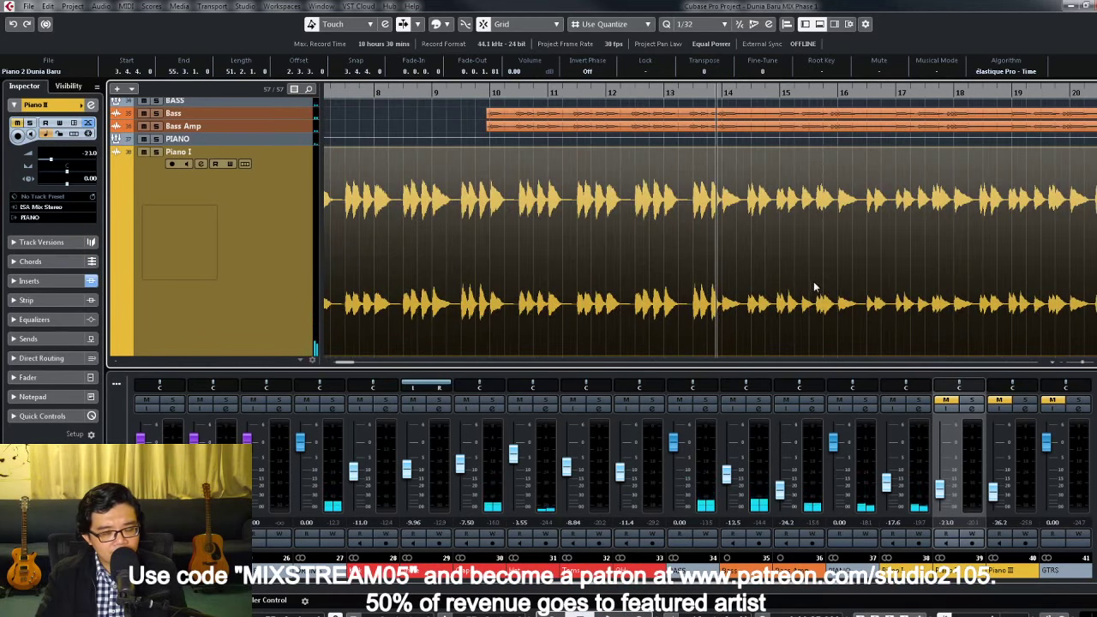
pyautogui.scroll(-1, 841, 283)
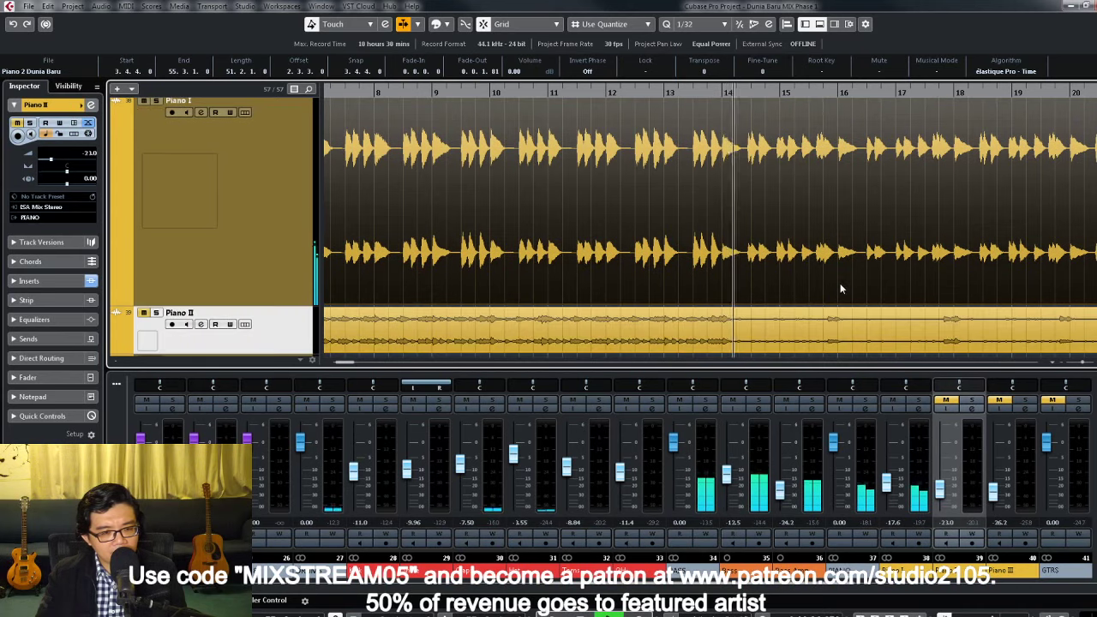
pyautogui.scroll(-1, 841, 283)
pyautogui.press('g')
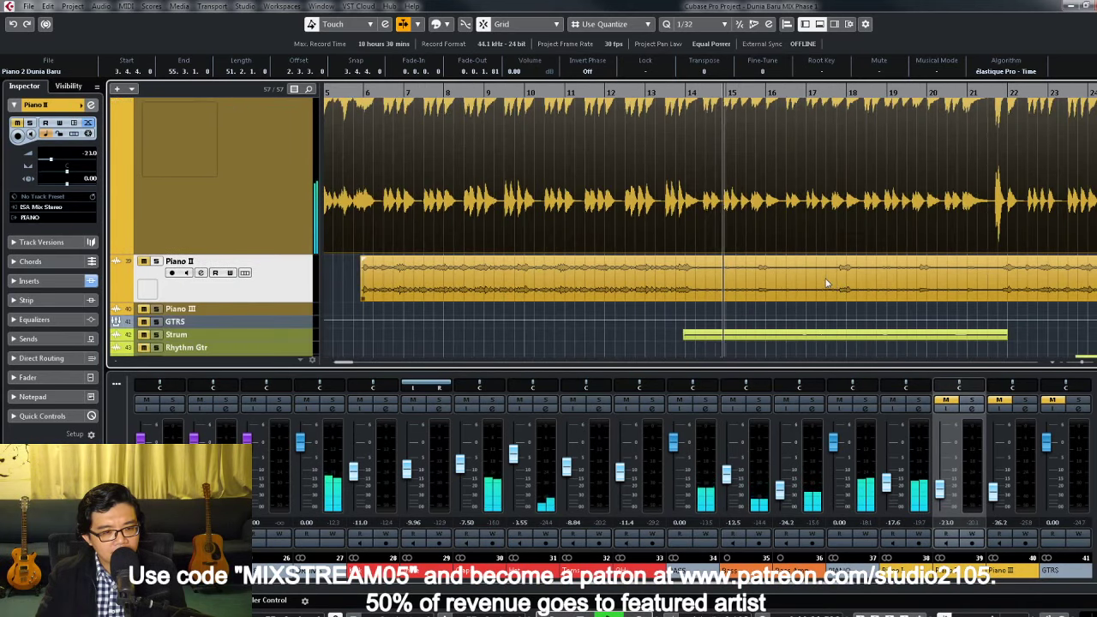
pyautogui.press('g')
pyautogui.scroll(1, 764, 277)
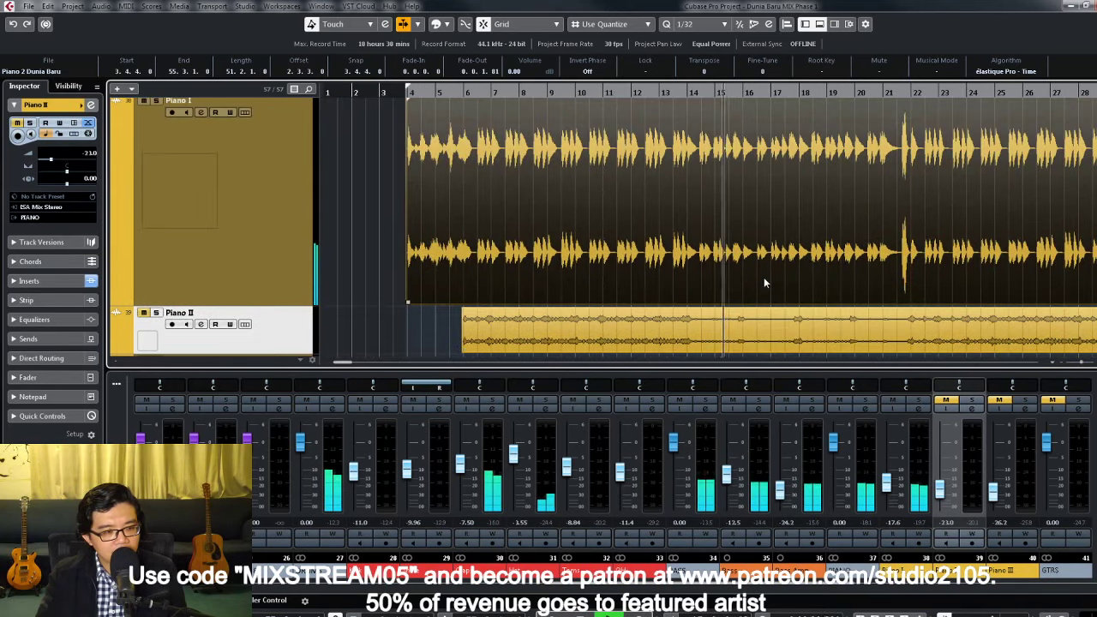
# Step: Play from about bar 14 and split the Piano I clip at 14.2.3.60, where the quieter passage starts
pyautogui.click(644, 91)
pyautogui.click(693, 91)
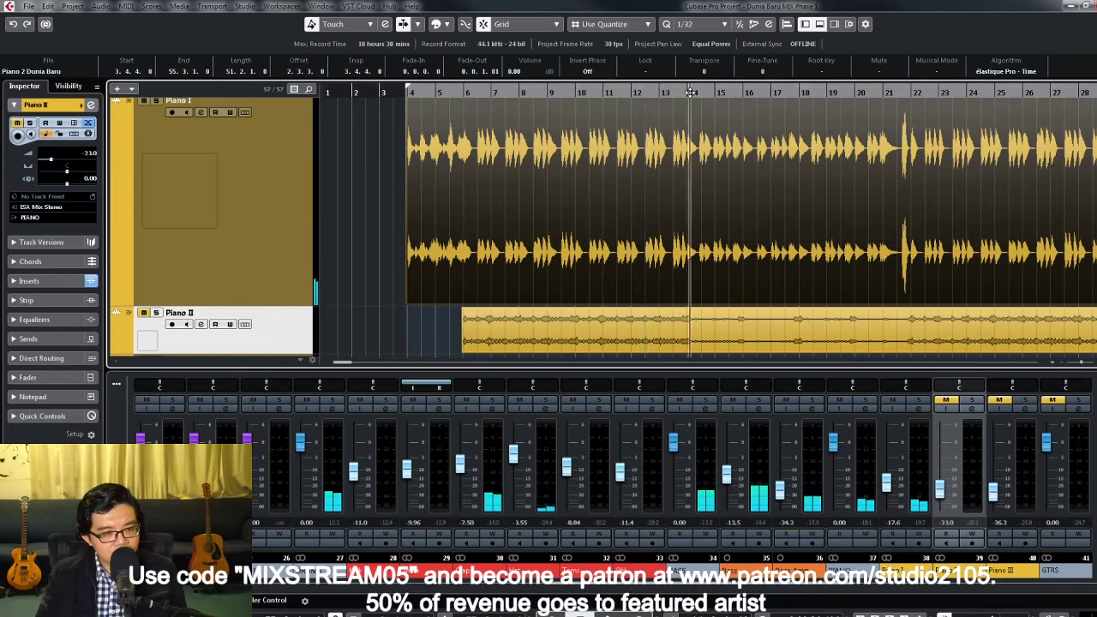
pyautogui.press('h')
pyautogui.press('h')
pyautogui.press('h')
pyautogui.rightClick(780, 233)
pyautogui.click(775, 224)
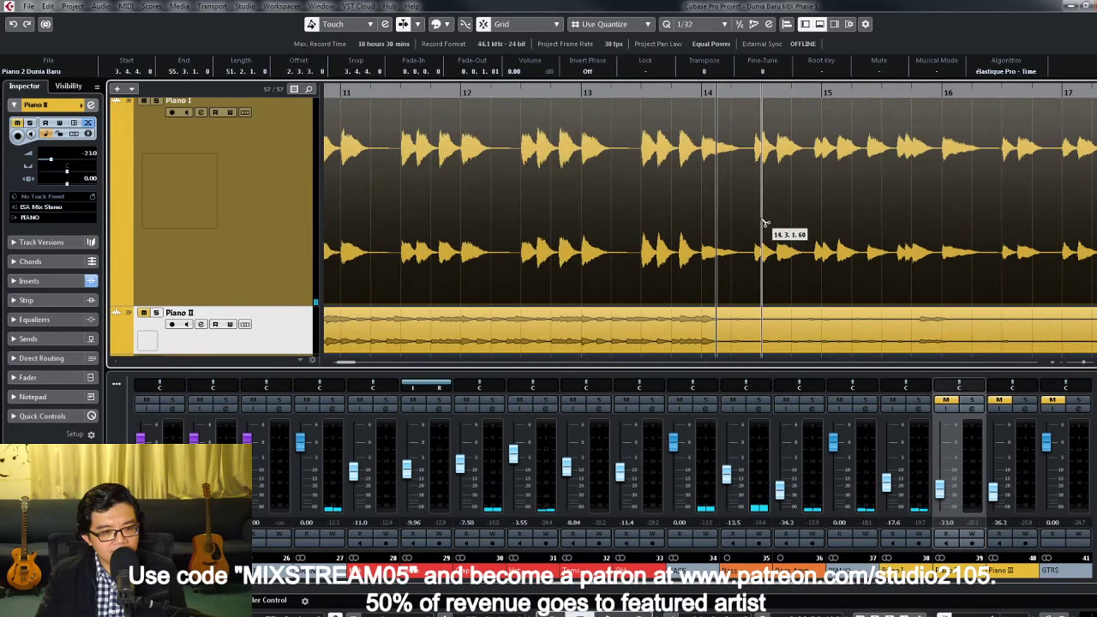
pyautogui.click(744, 227)
# Step: Split the Piano I clip at 21.3.3.60, where the quieter passage ends
pyautogui.press('g')
pyautogui.press('g')
pyautogui.press('g')
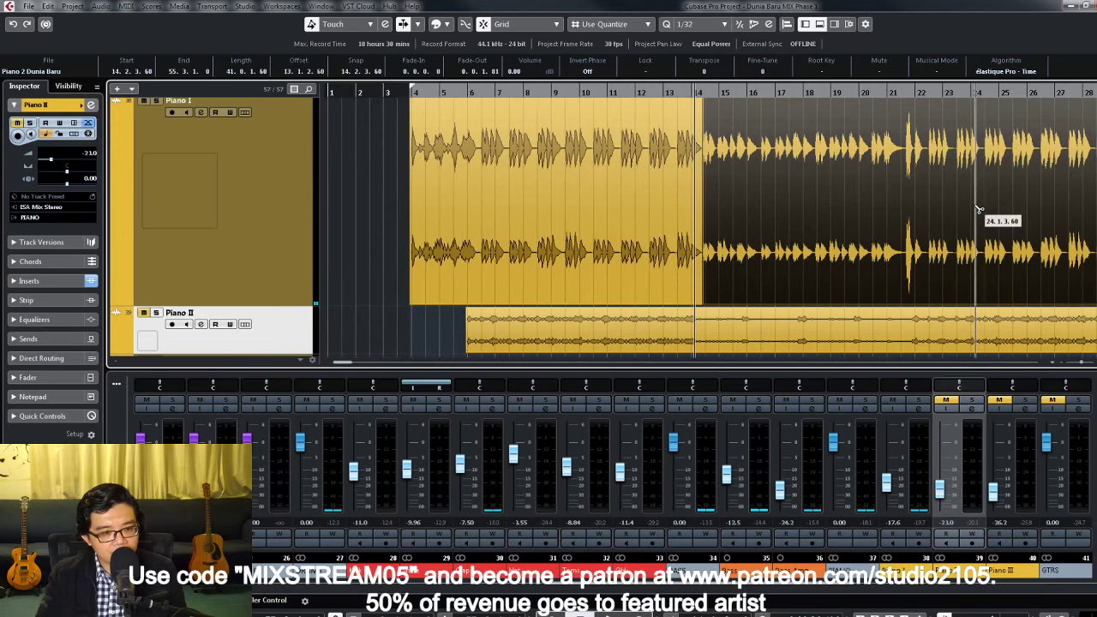
pyautogui.click(907, 211)
# Step: Select the isolated quieter section of Piano I and raise its clip volume to 2.09
pyautogui.press('1')
pyautogui.click(780, 199)
pyautogui.scroll(2, 781, 199)
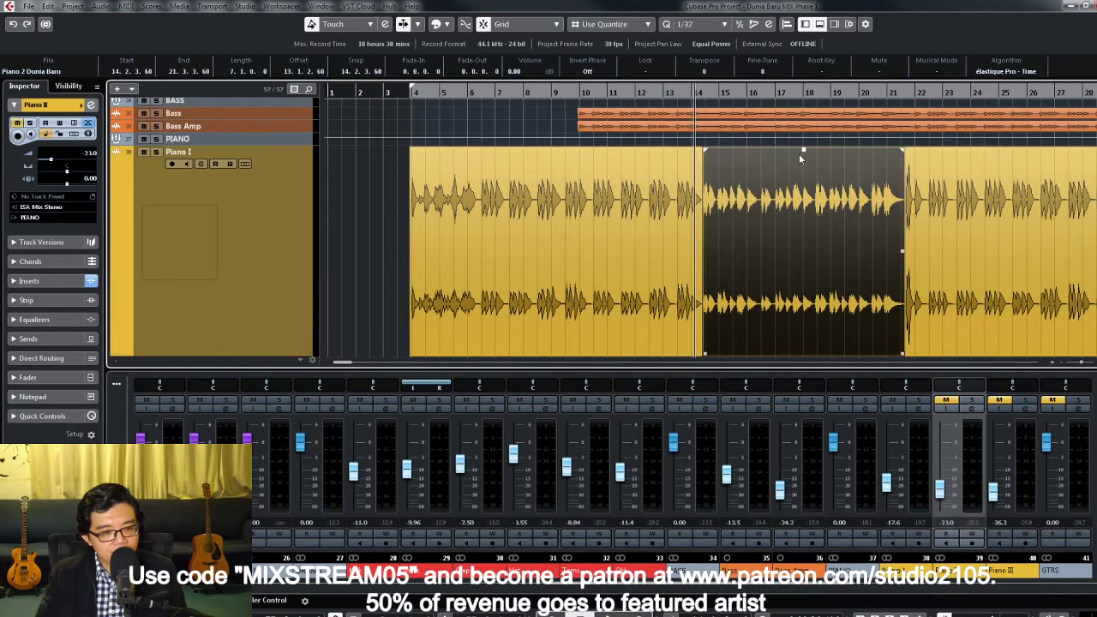
pyautogui.moveTo(804, 151); pyautogui.dragTo(804, 101)
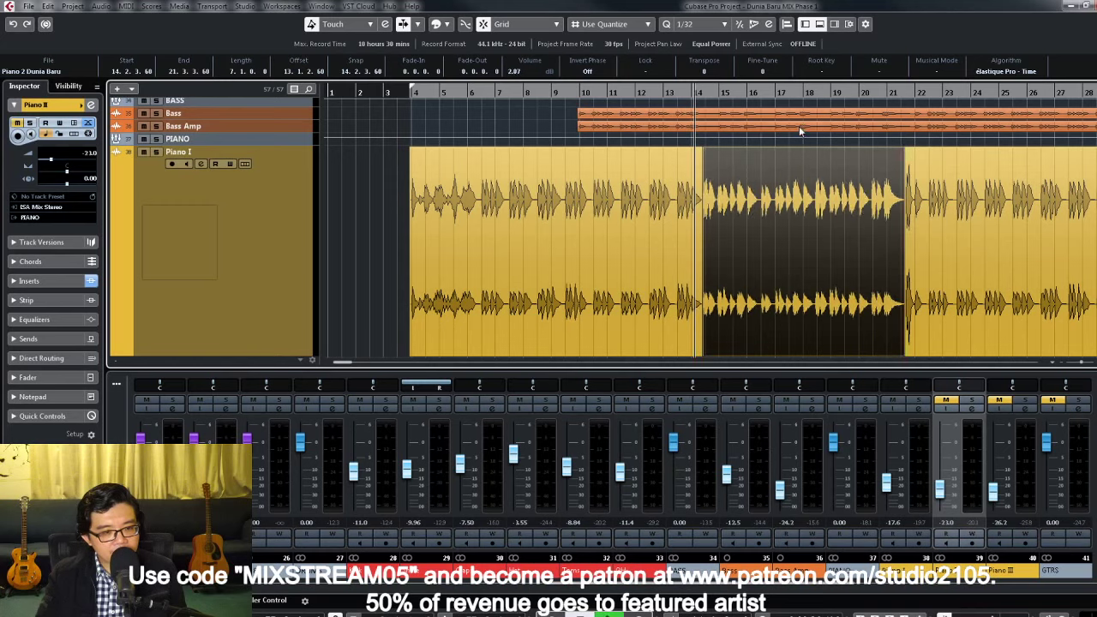
pyautogui.moveTo(800, 150); pyautogui.dragTo(804, 150)
# Step: Split the following Piano I clip at about bar 32, at the start of the next quieter passage
pyautogui.press('g')
pyautogui.press('g')
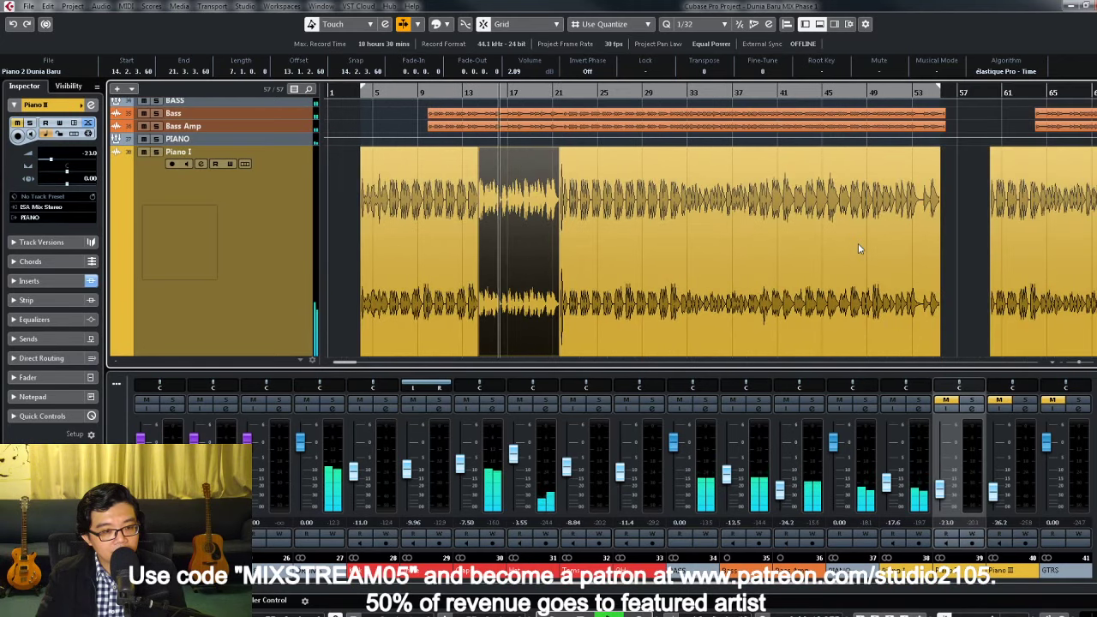
pyautogui.press('g')
pyautogui.scroll(-2, 648, 180)
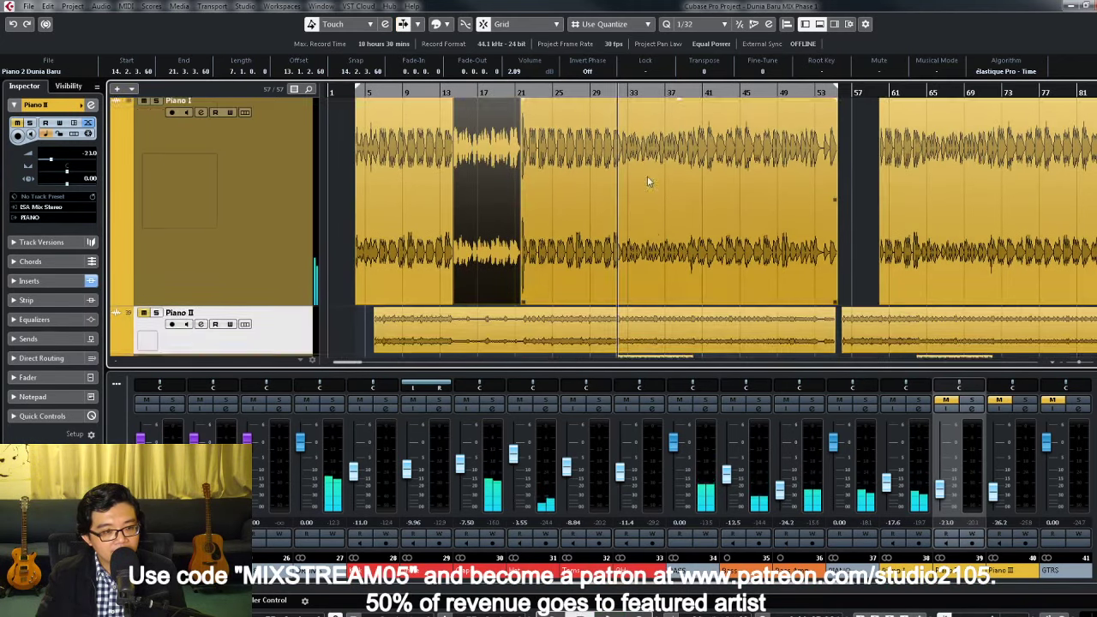
pyautogui.press('h')
pyautogui.press('h')
pyautogui.press('h')
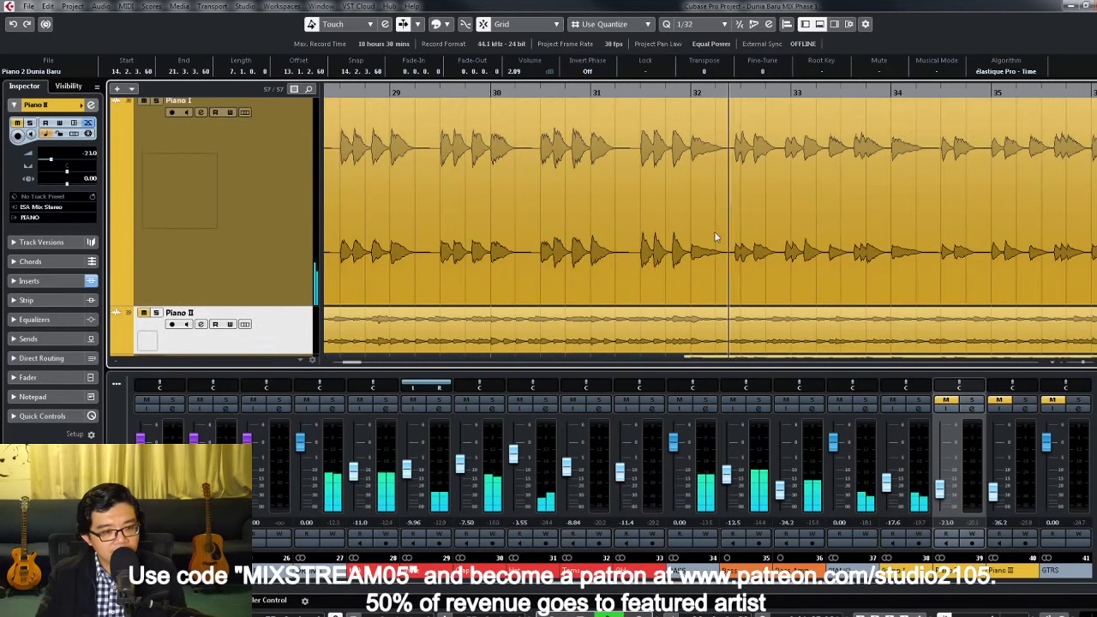
pyautogui.rightClick(716, 237)
pyautogui.click(759, 247)
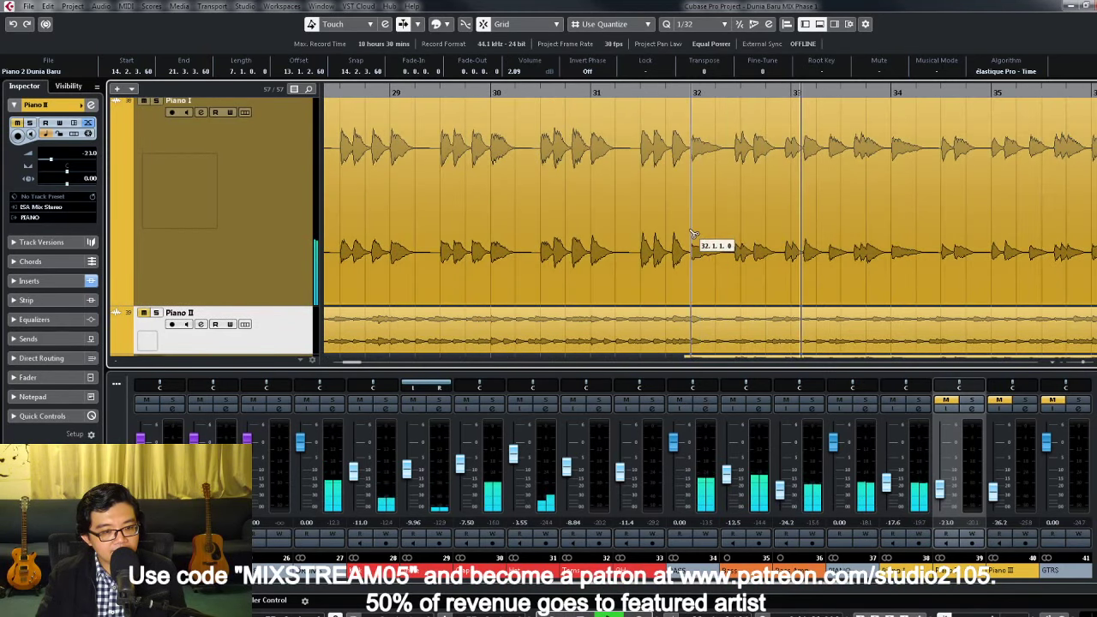
# Step: Split the Piano I clip at bar 40, where the quieter passage that starts at bar 32 ends
pyautogui.press('g')
pyautogui.press('g')
pyautogui.press('g')
pyautogui.press('g')
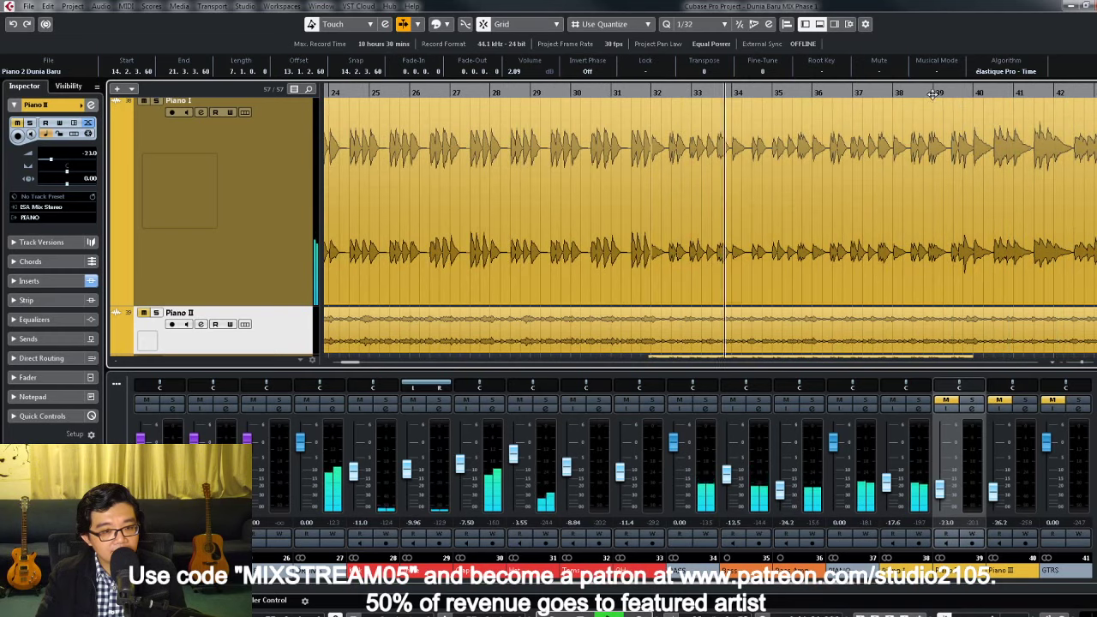
pyautogui.press('g')
pyautogui.press('g')
pyautogui.press('g')
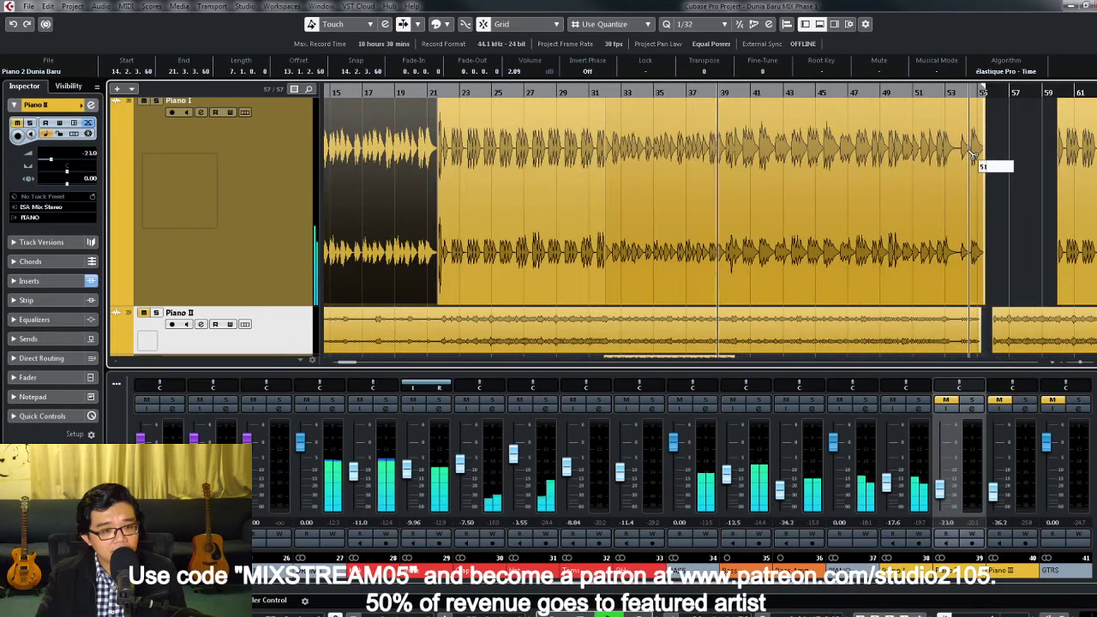
pyautogui.press('h')
pyautogui.press('h')
pyautogui.press('h')
pyautogui.press('h')
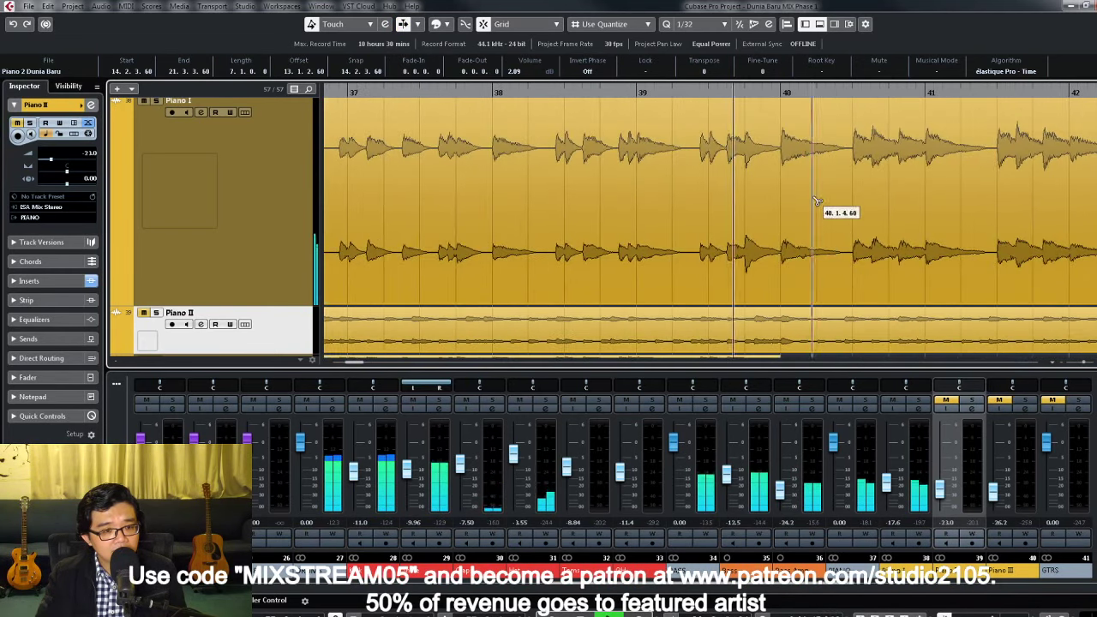
pyautogui.hotkey('alt', 'x')
pyautogui.press('h')
# Step: Select the Piano I section between bars 32 and 40 and raise its clip volume to 2.03
pyautogui.click(611, 216)
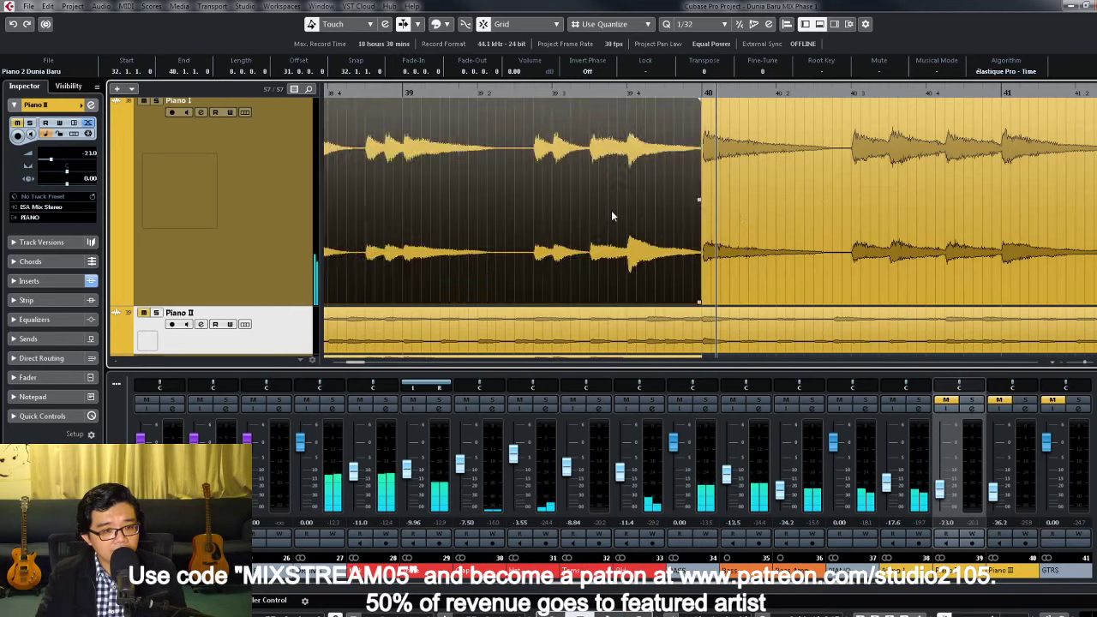
pyautogui.press('g')
pyautogui.press('g')
pyautogui.press('g')
pyautogui.press('g')
pyautogui.press('g')
pyautogui.press('g')
pyautogui.press('g')
pyautogui.press('g')
pyautogui.scroll(1, 627, 212)
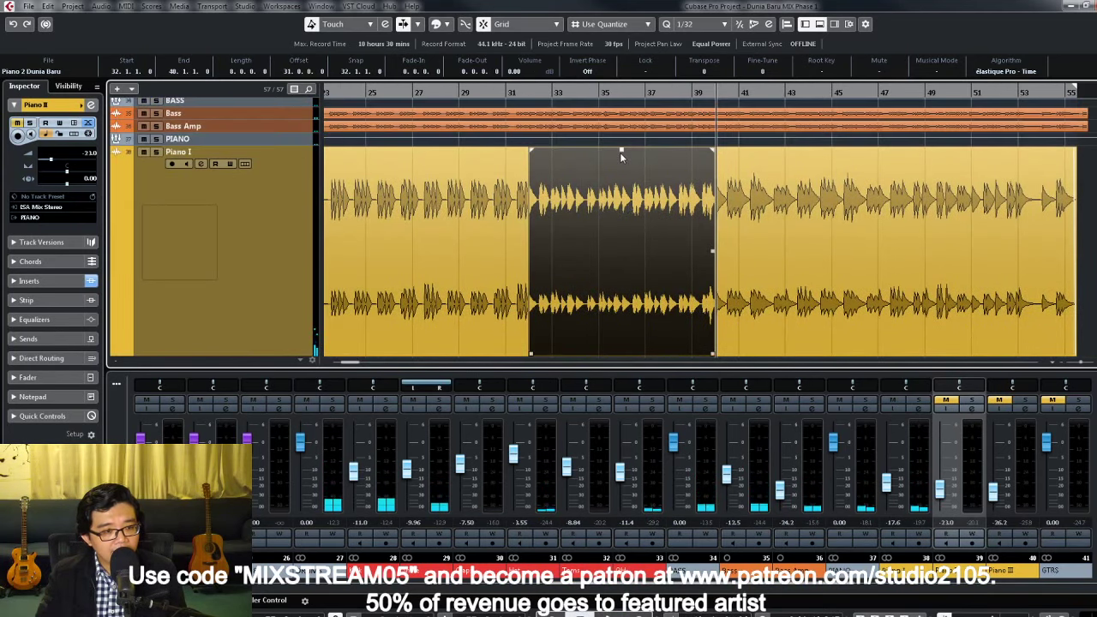
pyautogui.moveTo(621, 151); pyautogui.dragTo(625, 104)
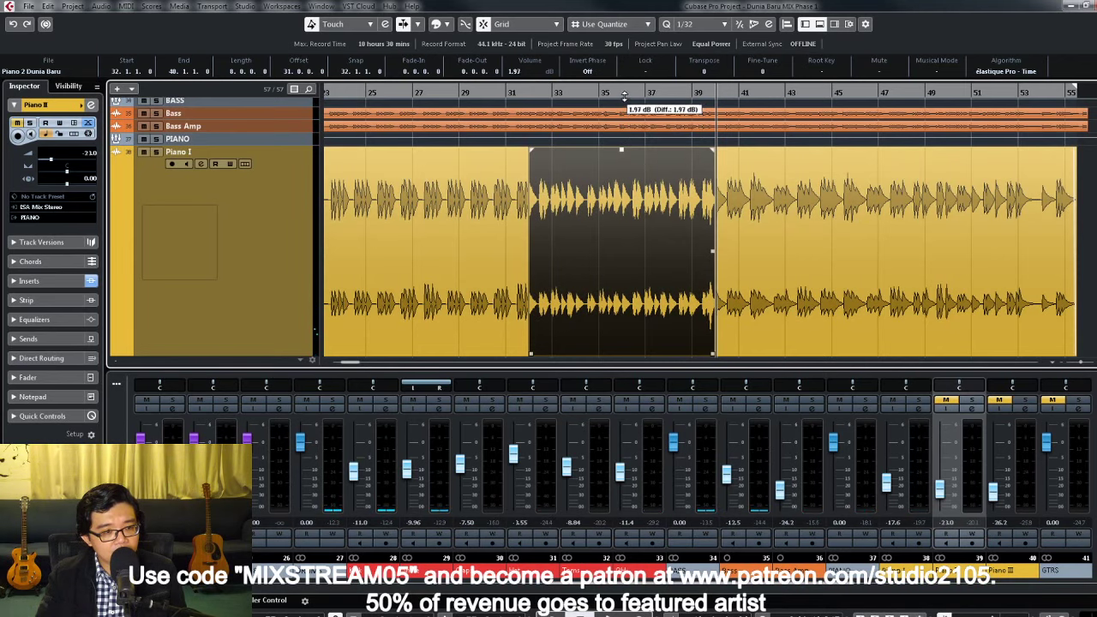
# Step: Split the second-half Piano I clip at bar 64, at the start of its quieter passage
pyautogui.press('g')
pyautogui.press('g')
pyautogui.press('g')
pyautogui.press('g')
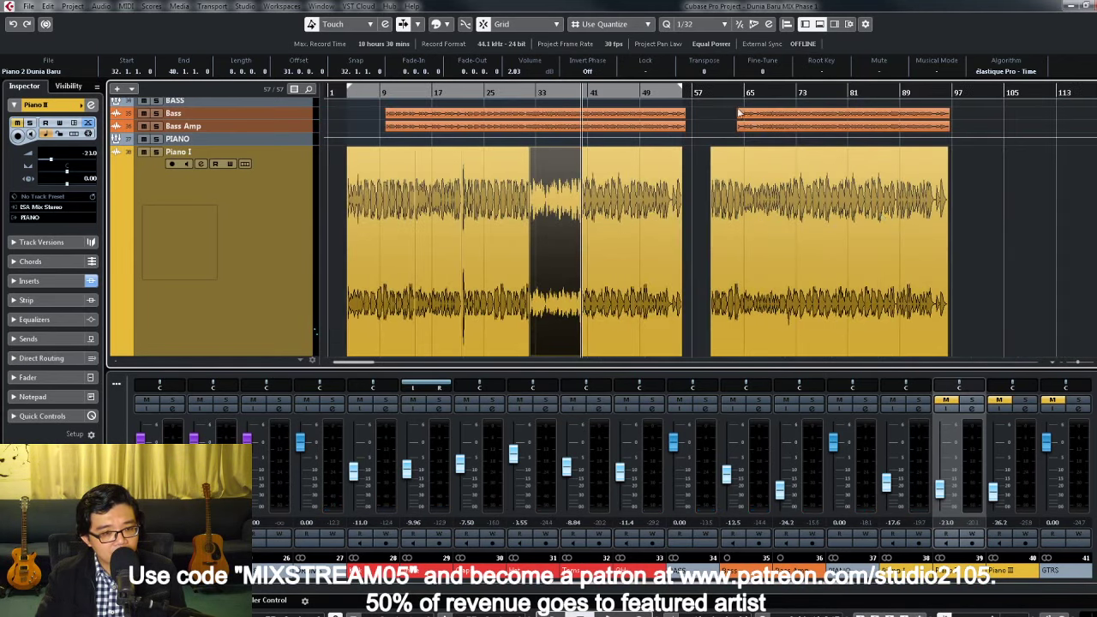
pyautogui.scroll(-2, 755, 215)
pyautogui.press('h')
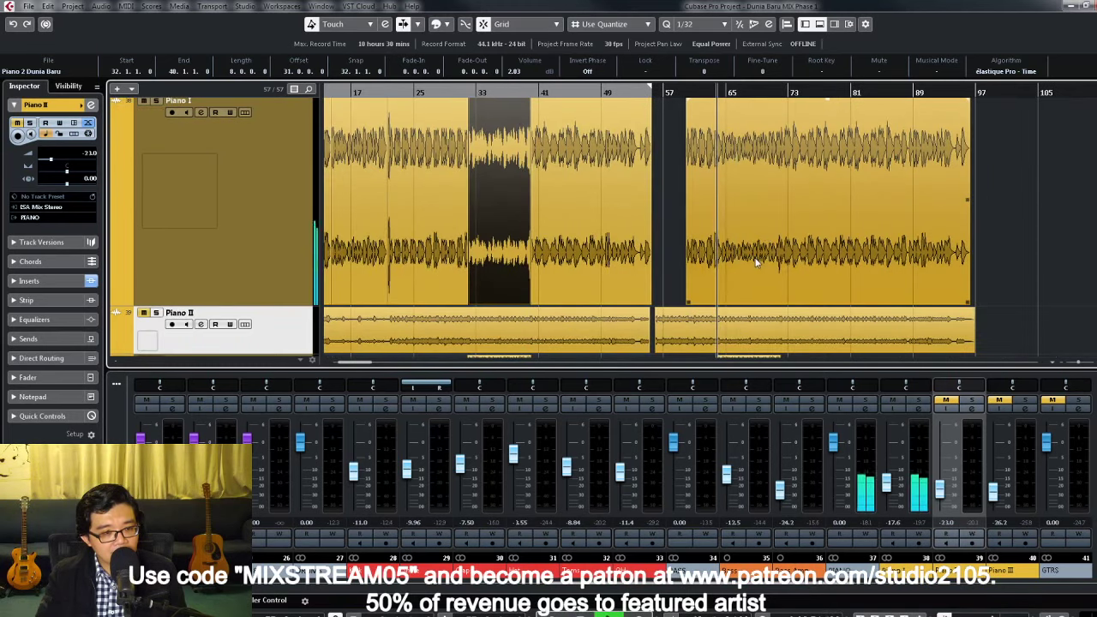
pyautogui.press('h')
pyautogui.press('h')
pyautogui.press('h')
pyautogui.press('h')
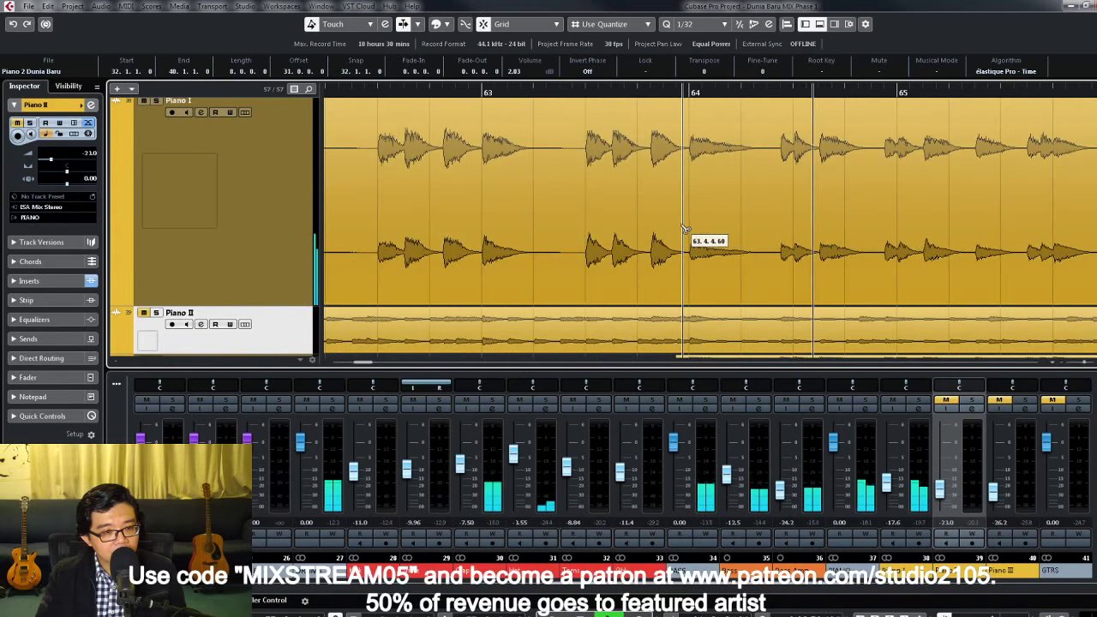
# Step: Play from about bar 70 and split the Piano I clip at 72.1.1.0, where the quieter passage ends
pyautogui.press('g')
pyautogui.press('g')
pyautogui.scroll(1, 947, 241)
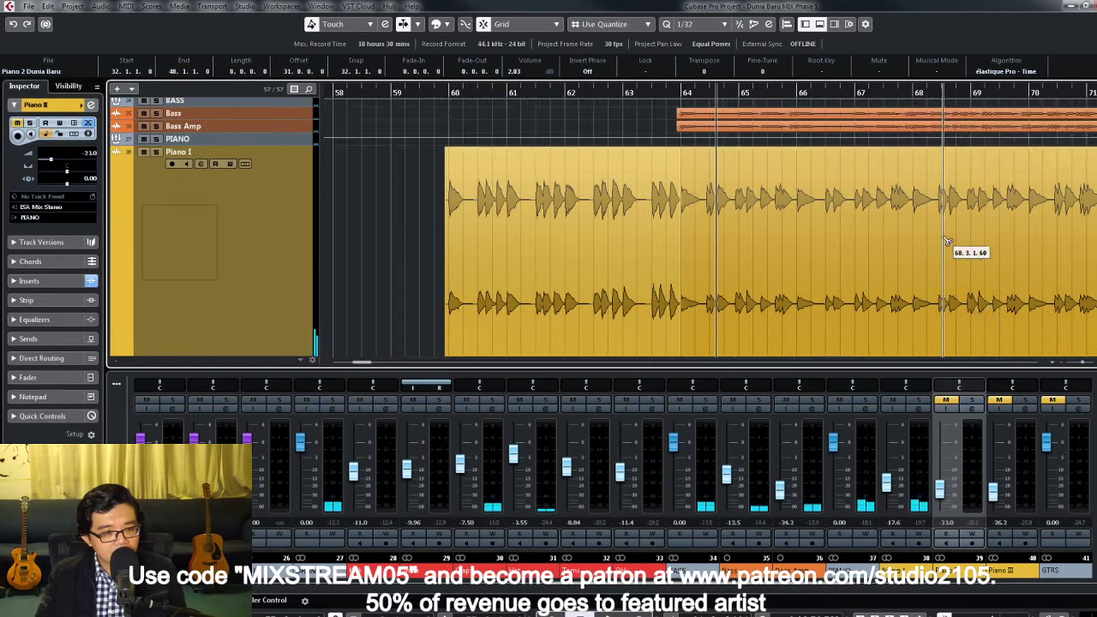
pyautogui.press('g')
pyautogui.click(982, 93)
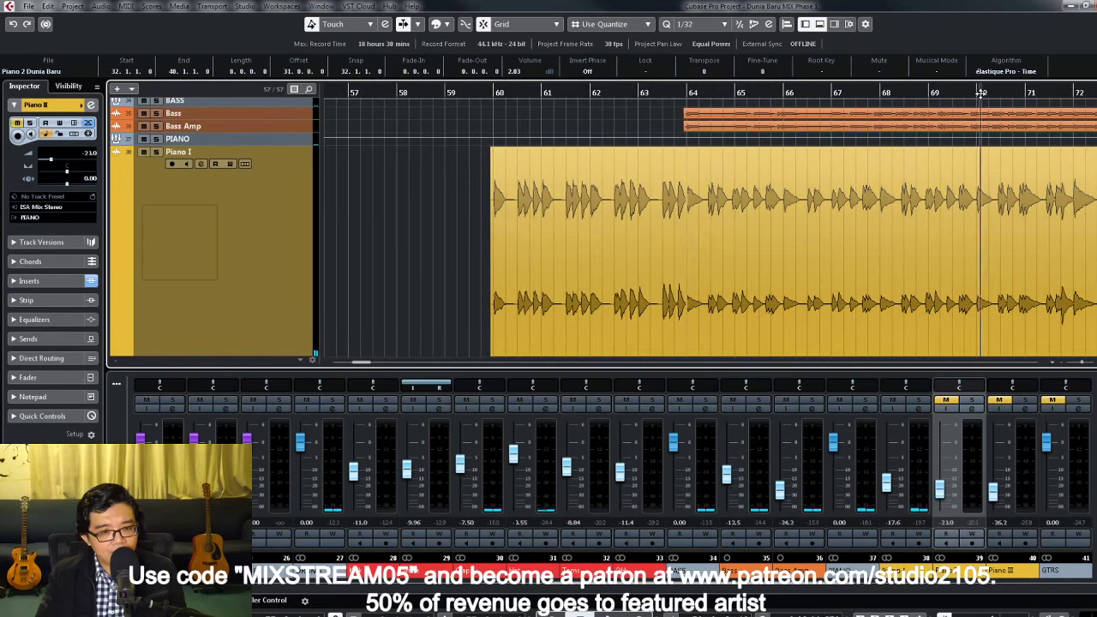
pyautogui.press('h')
pyautogui.press('space')
pyautogui.scroll(-2, 902, 210)
pyautogui.press('h')
pyautogui.press('h')
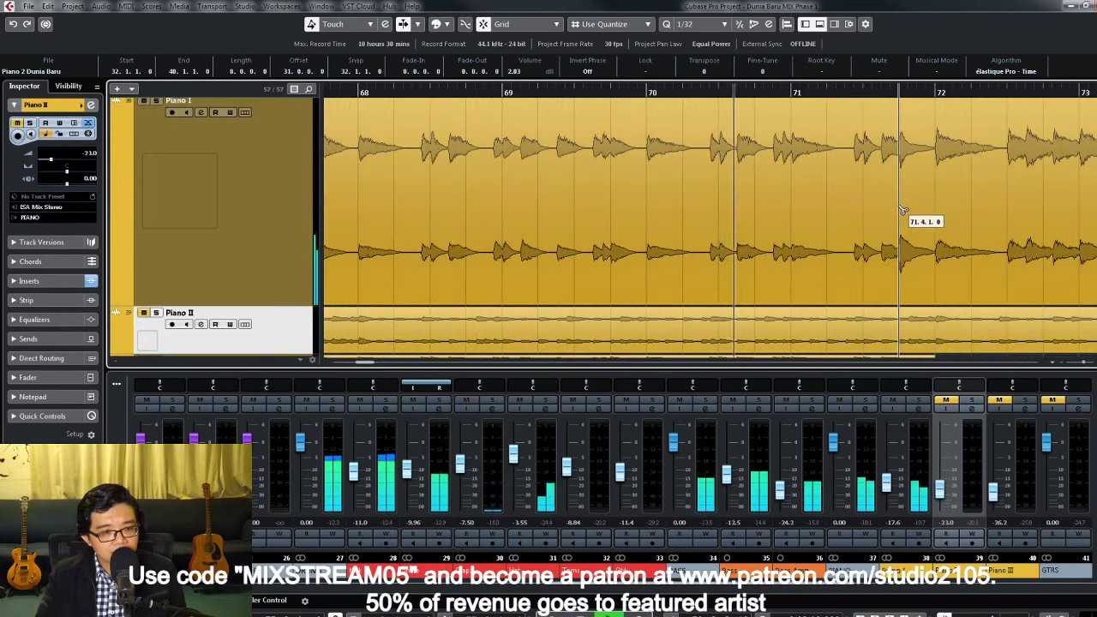
pyautogui.press('h')
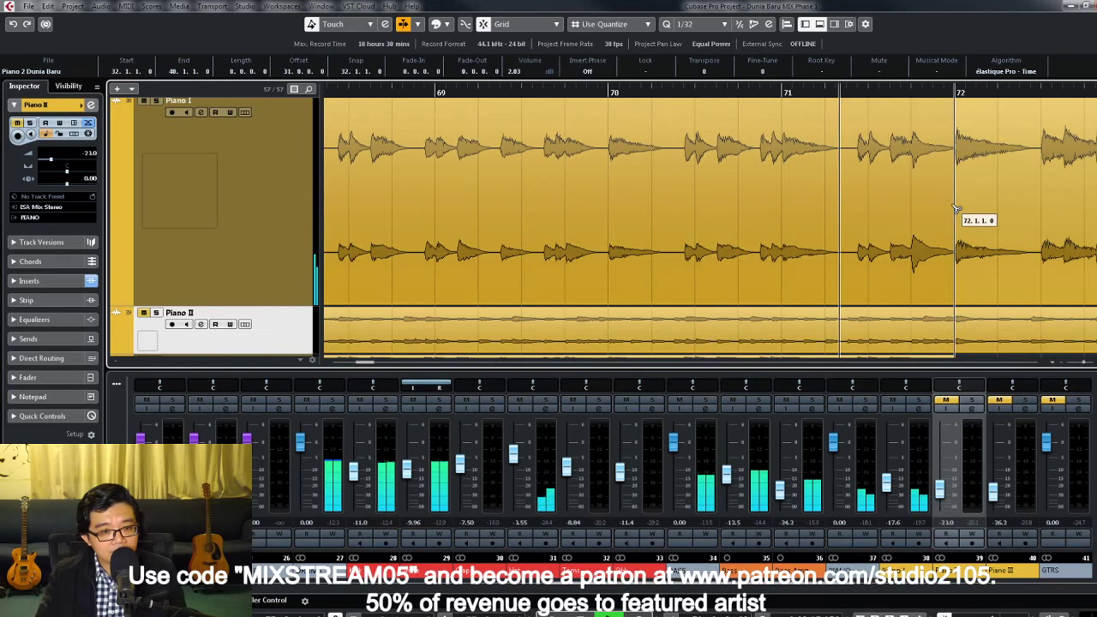
# Step: Raise the clip volume of the Piano I section between bars 64 and 72 to 2.01
pyautogui.press('g')
pyautogui.press('g')
pyautogui.press('g')
pyautogui.press('g')
pyautogui.press('g')
pyautogui.press('g')
pyautogui.scroll(2, 636, 170)
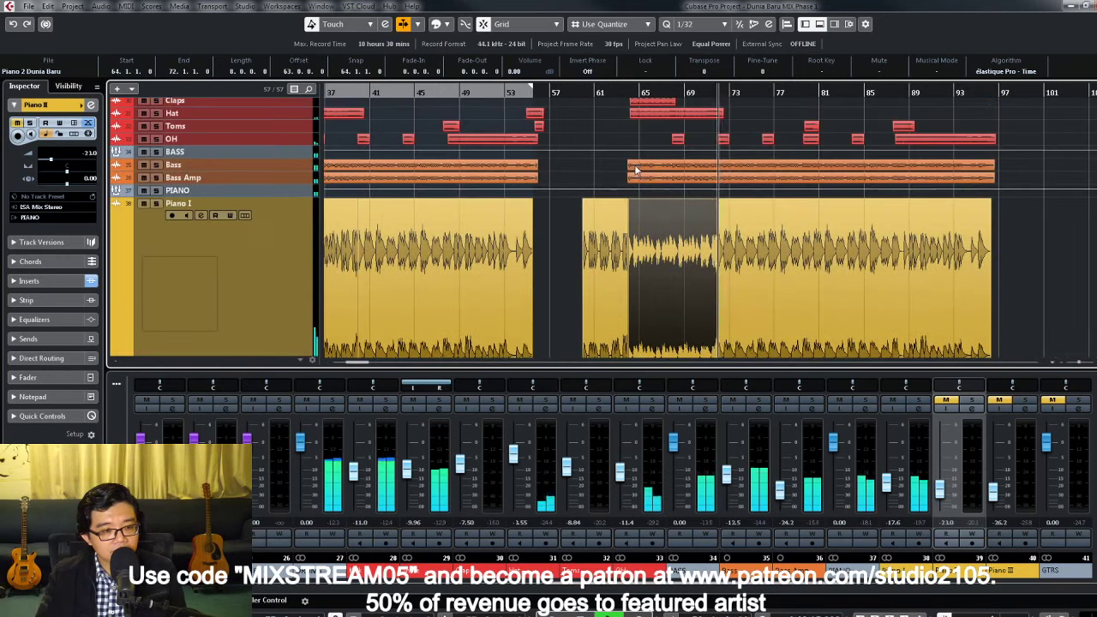
pyautogui.moveTo(674, 185); pyautogui.dragTo(674, 147)
# Step: Select all the split Piano I clips in the first half of the song, before the gap
pyautogui.press('g')
pyautogui.press('g')
pyautogui.press('g')
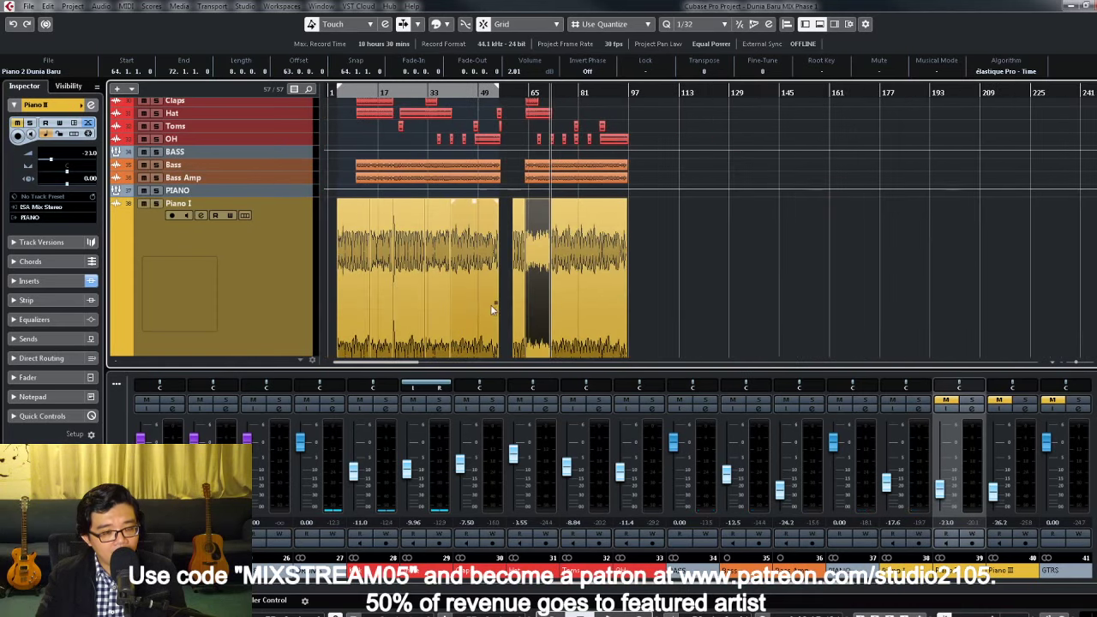
pyautogui.click(348, 310)
pyautogui.moveTo(325, 314); pyautogui.dragTo(481, 341)
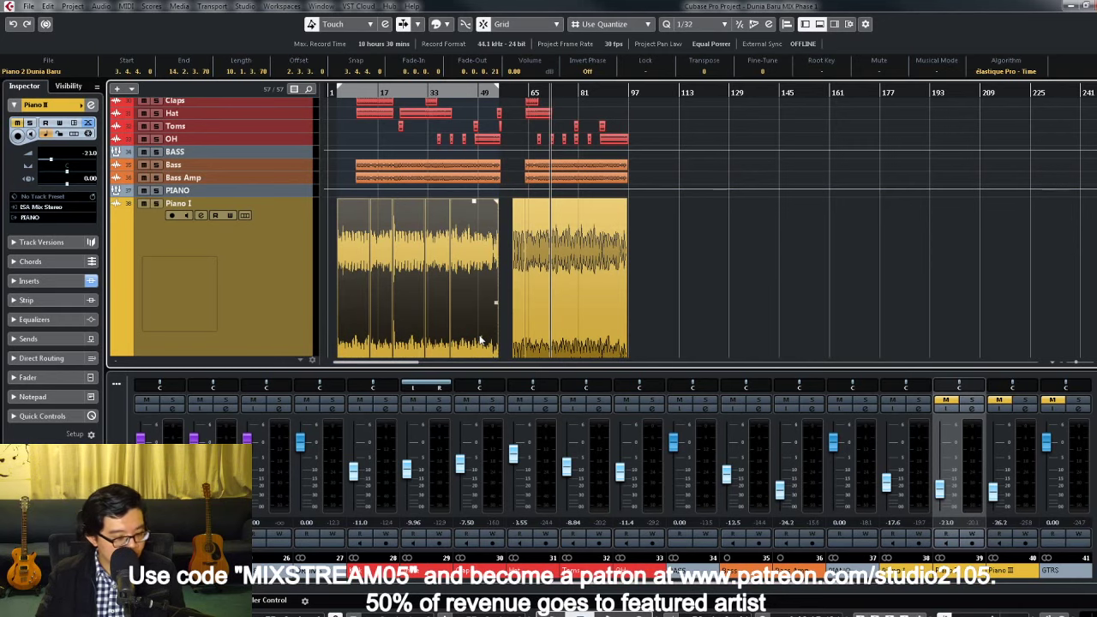
# Step: Restore the enlarged Piano I track to normal height and fit the whole arrangement in the track view
pyautogui.click(670, 307)
pyautogui.click(542, 324)
pyautogui.scroll(-1, 724, 296)
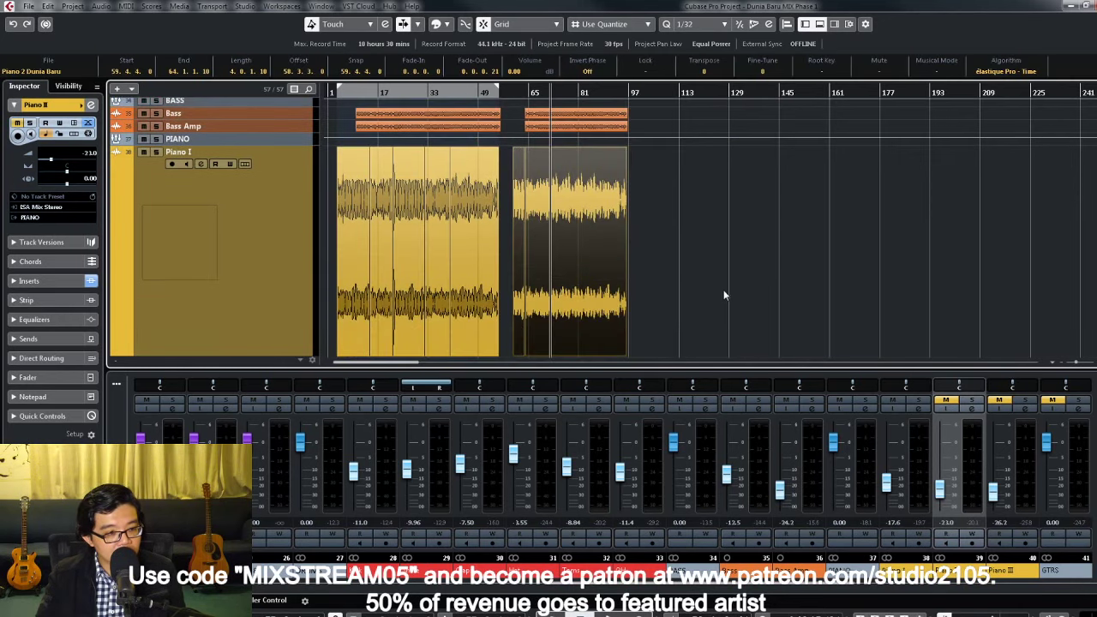
pyautogui.click(269, 252)
pyautogui.hotkey('shift', 'f')
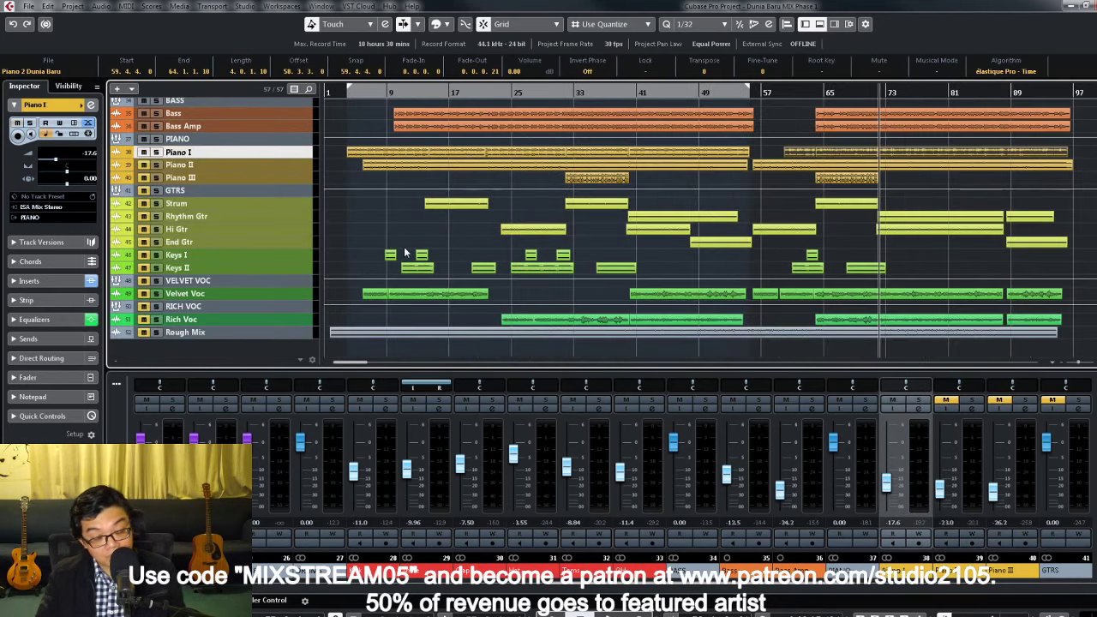
pyautogui.scroll(4, 444, 156)
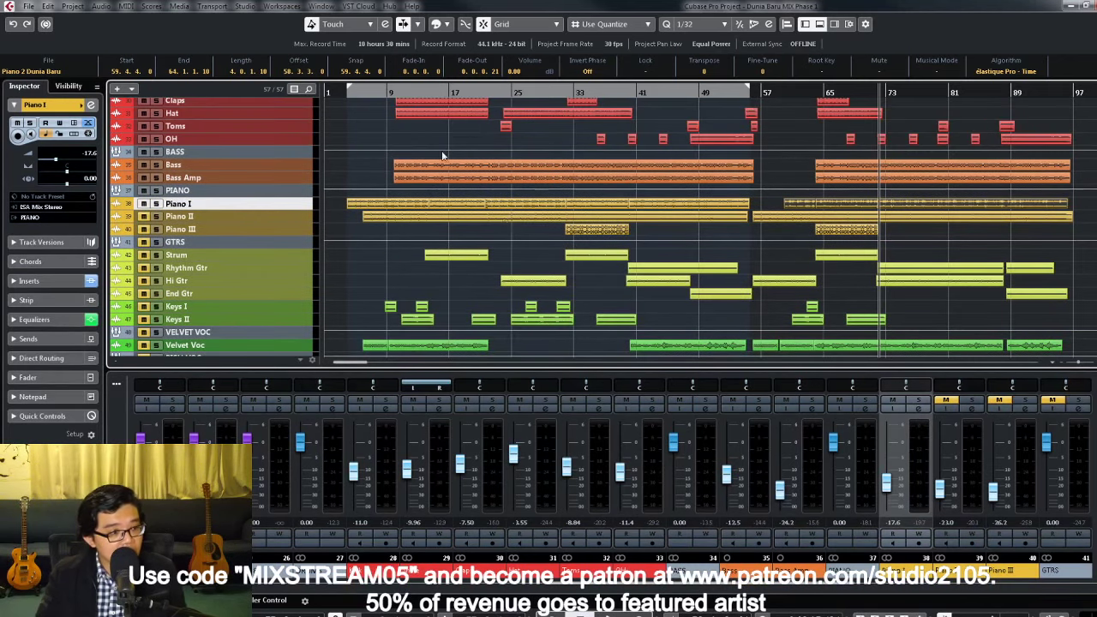
# Step: Play the mix from about bar 5 and raise the Piano I level to -16.4 dB
pyautogui.click(356, 93)
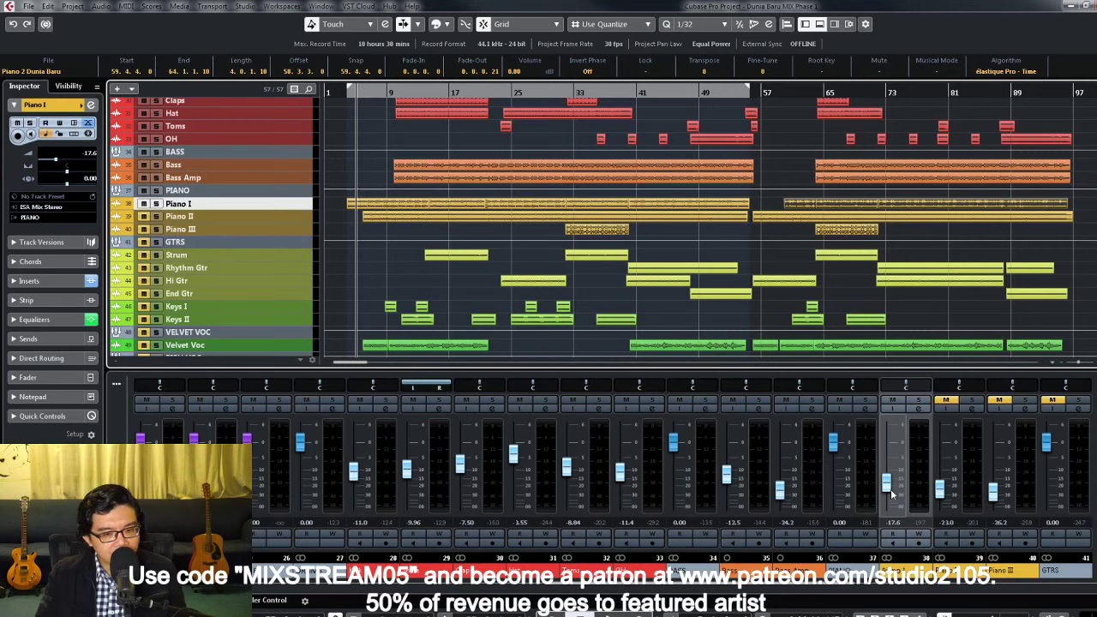
pyautogui.press('space')
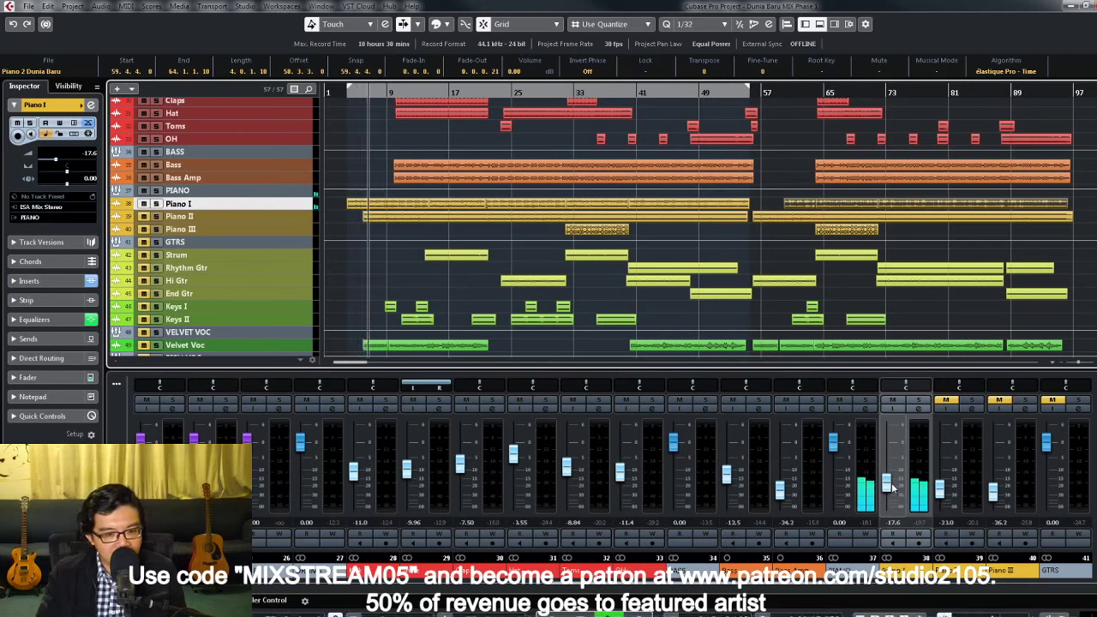
pyautogui.moveTo(900, 502); pyautogui.dragTo(901, 497)
# Step: Unmute Piano II, then open its channel settings for review and close them
pyautogui.click(947, 402)
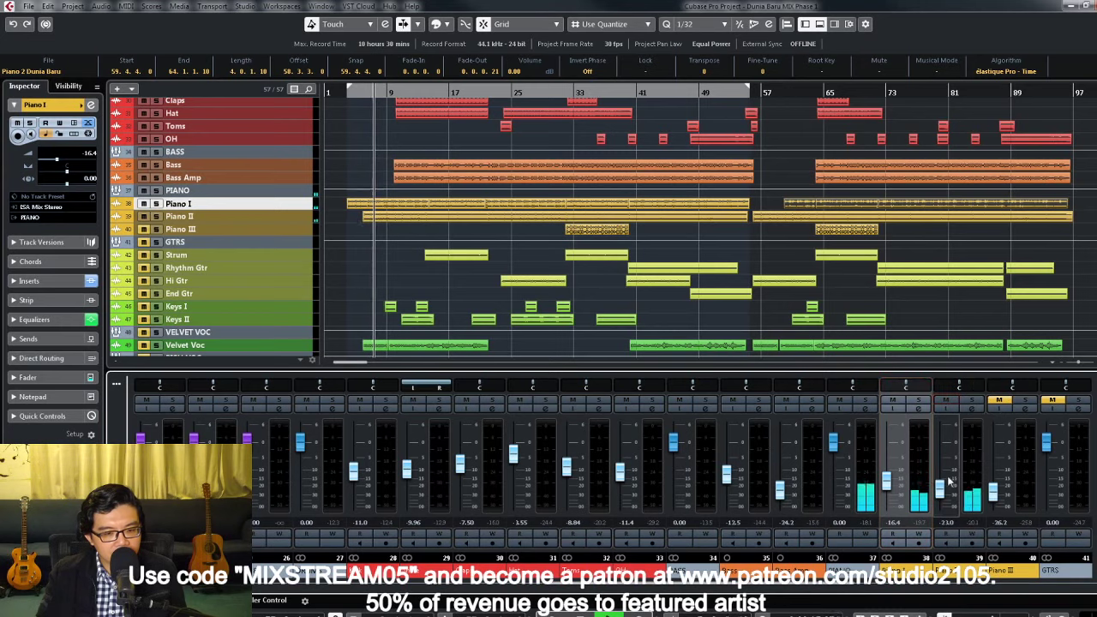
pyautogui.click(972, 411)
pyautogui.click(769, 120)
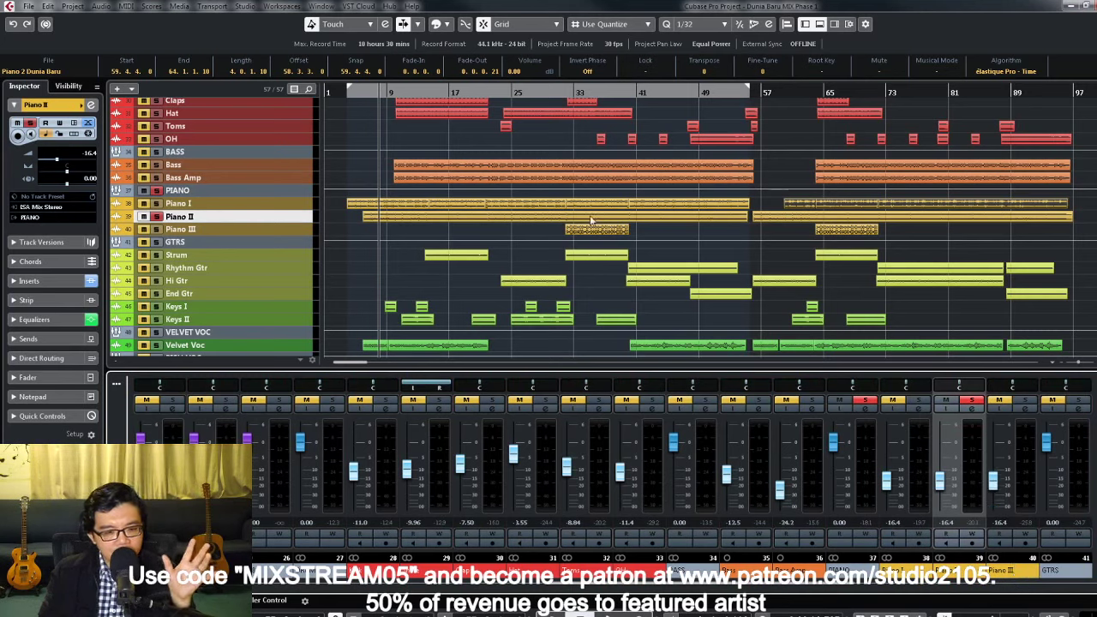
# Step: During playback of the soloed Piano II, set a low-cut filter at about 200 Hz in its channel equalizer
pyautogui.hotkey('ctrl', 'alt', 'e')
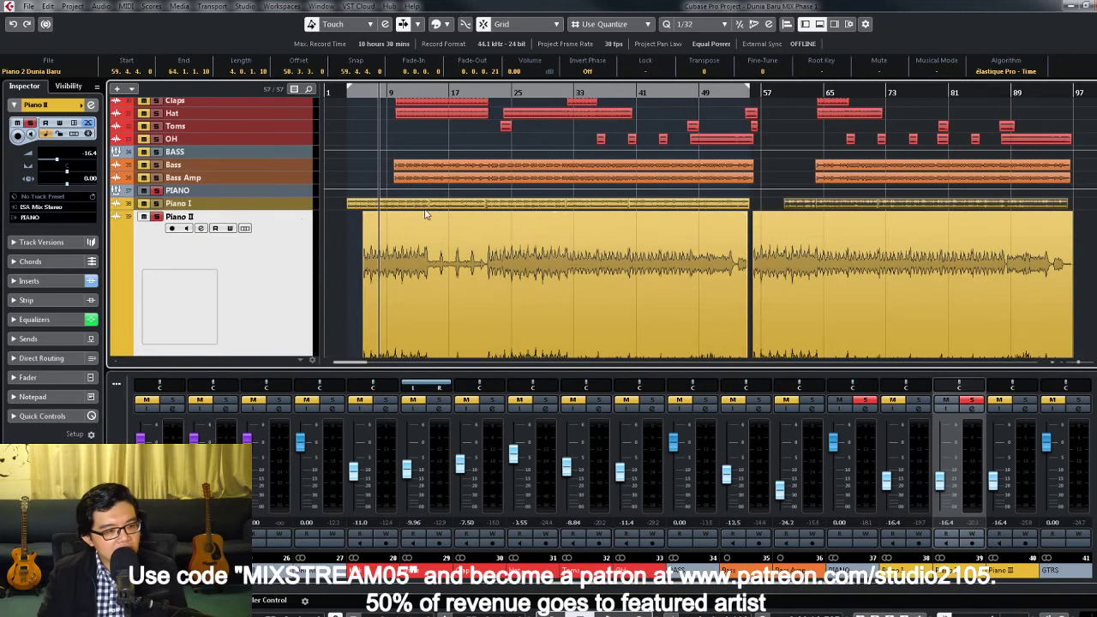
pyautogui.scroll(-5, 549, 257)
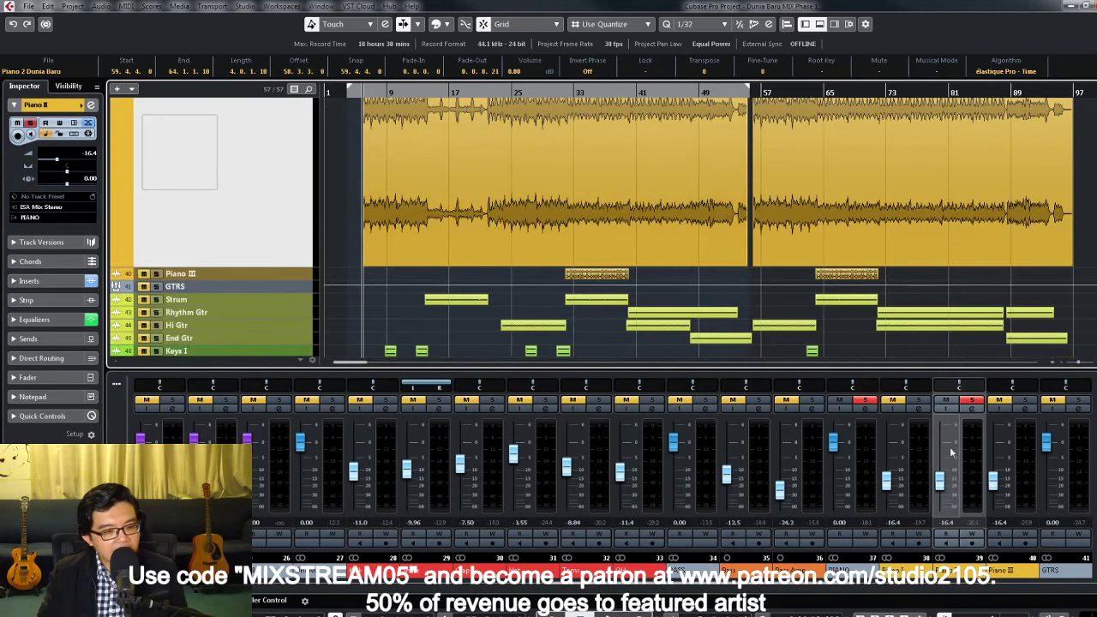
pyautogui.click(971, 411)
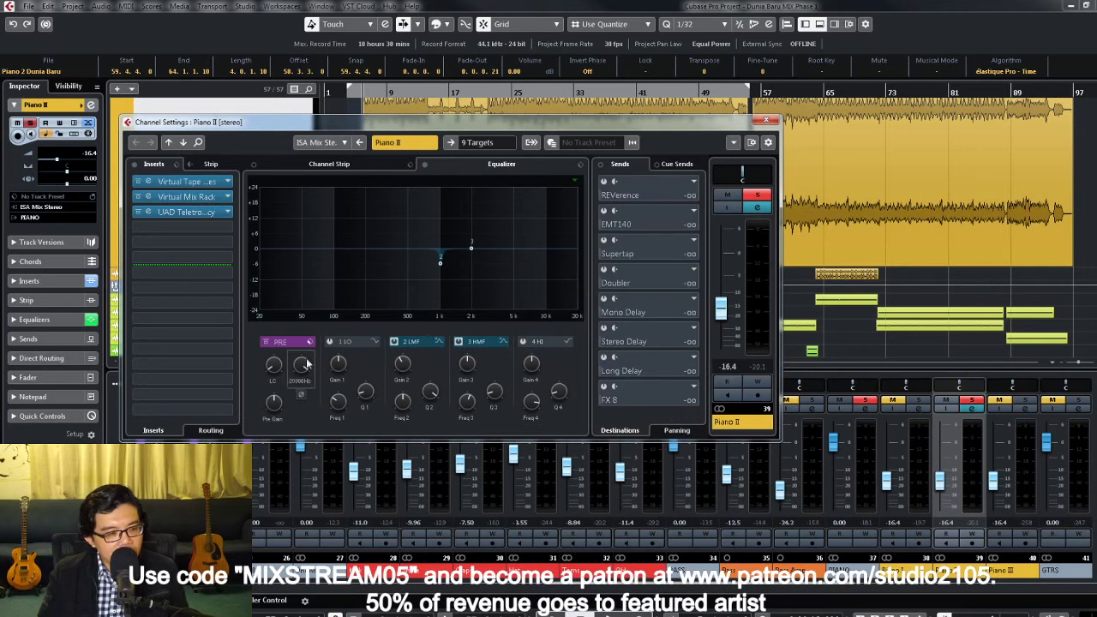
pyautogui.press('space')
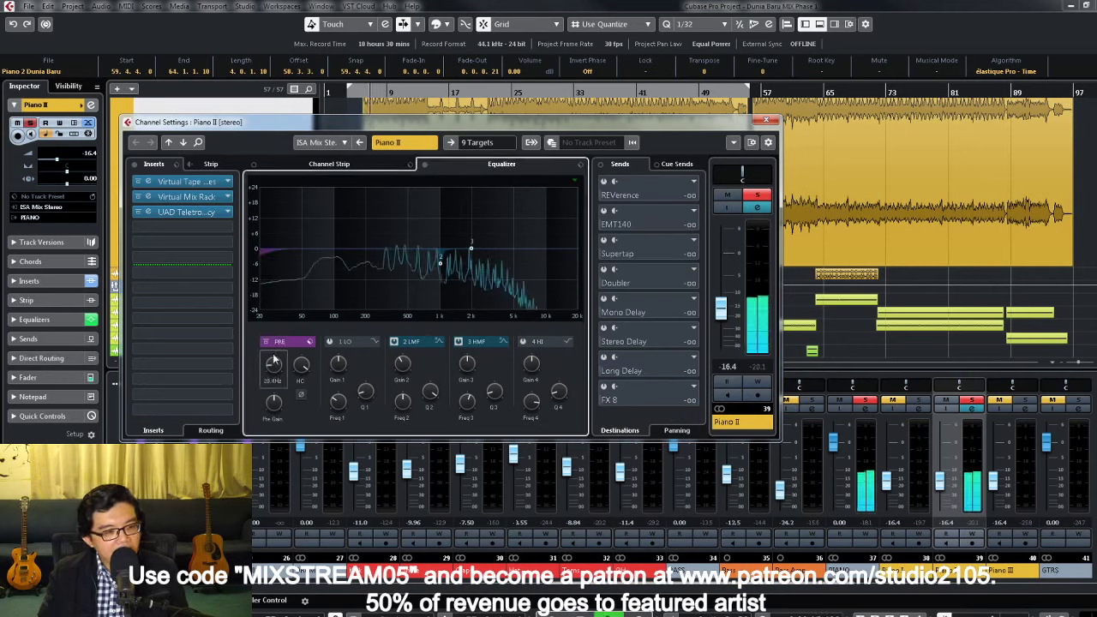
pyautogui.moveTo(273, 365)
pyautogui.mouseDown()
pyautogui.moveTo(279, 340)
pyautogui.moveTo(273, 365)
pyautogui.mouseUp()
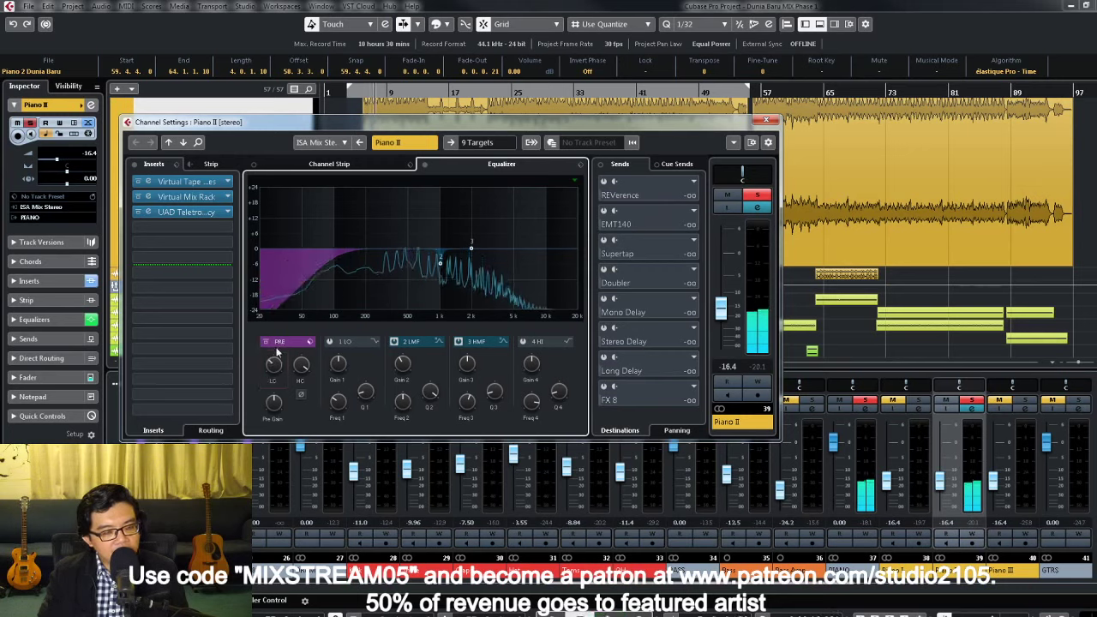
pyautogui.scroll(2, 272, 364)
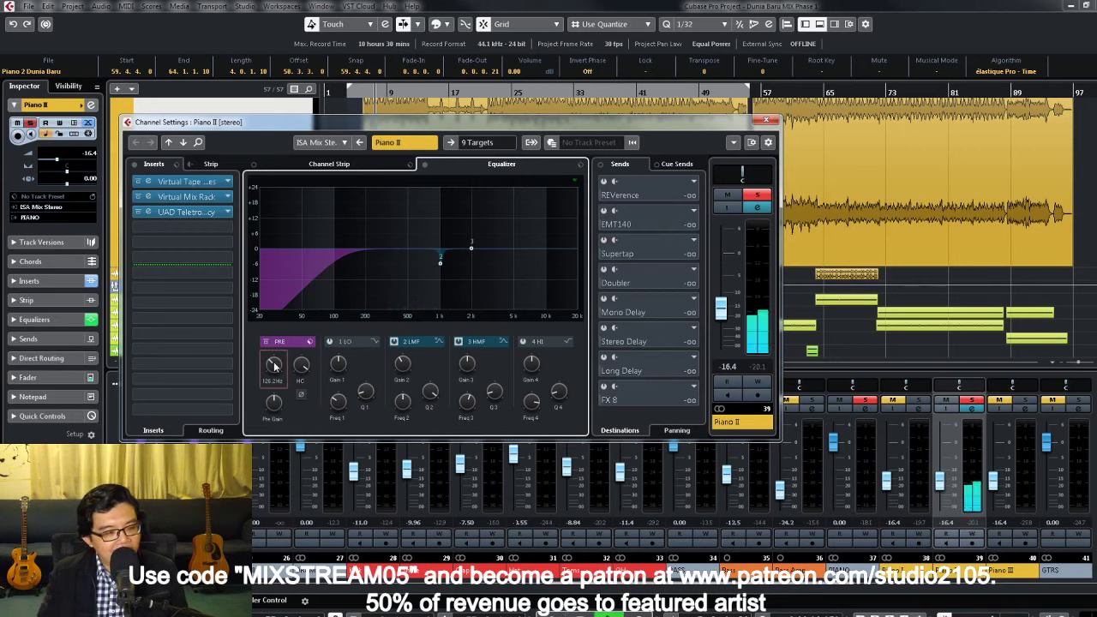
pyautogui.scroll(1, 275, 366)
pyautogui.scroll(2, 274, 365)
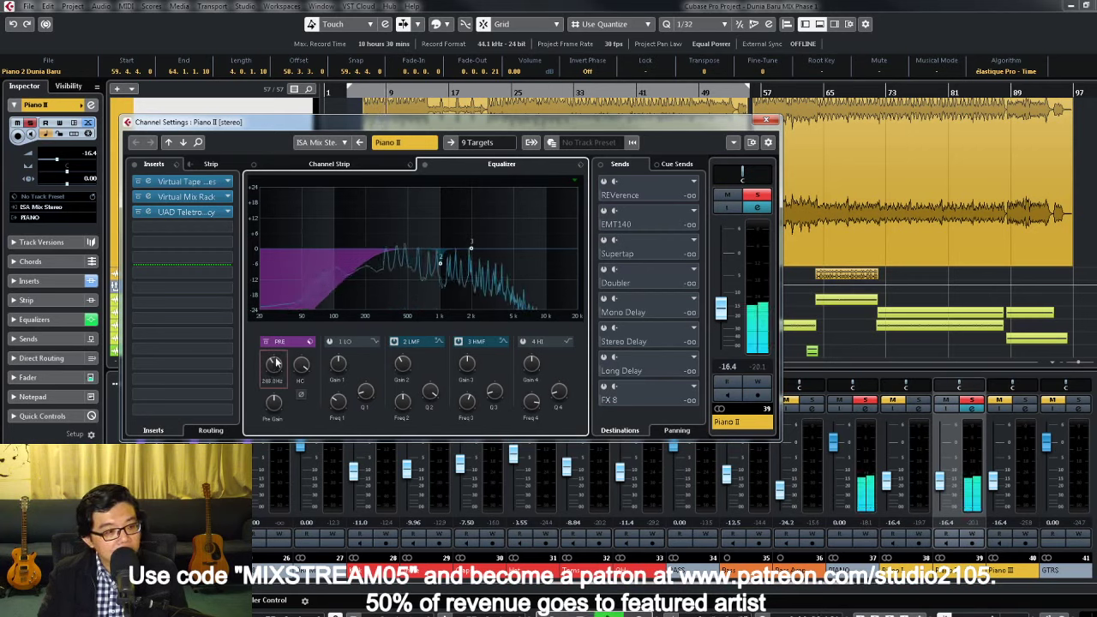
# Step: Unsolo Piano II, close its channel settings, and lower its level to -19.9 dB against the full mix
pyautogui.click(971, 400)
pyautogui.press('Escape')
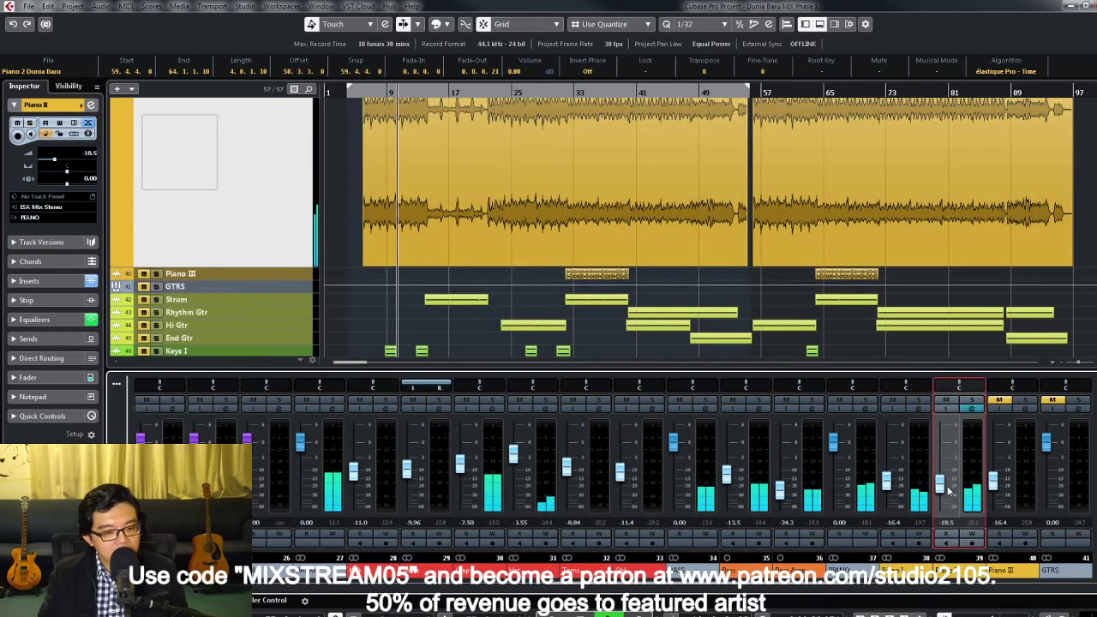
pyautogui.moveTo(949, 487); pyautogui.dragTo(948, 491)
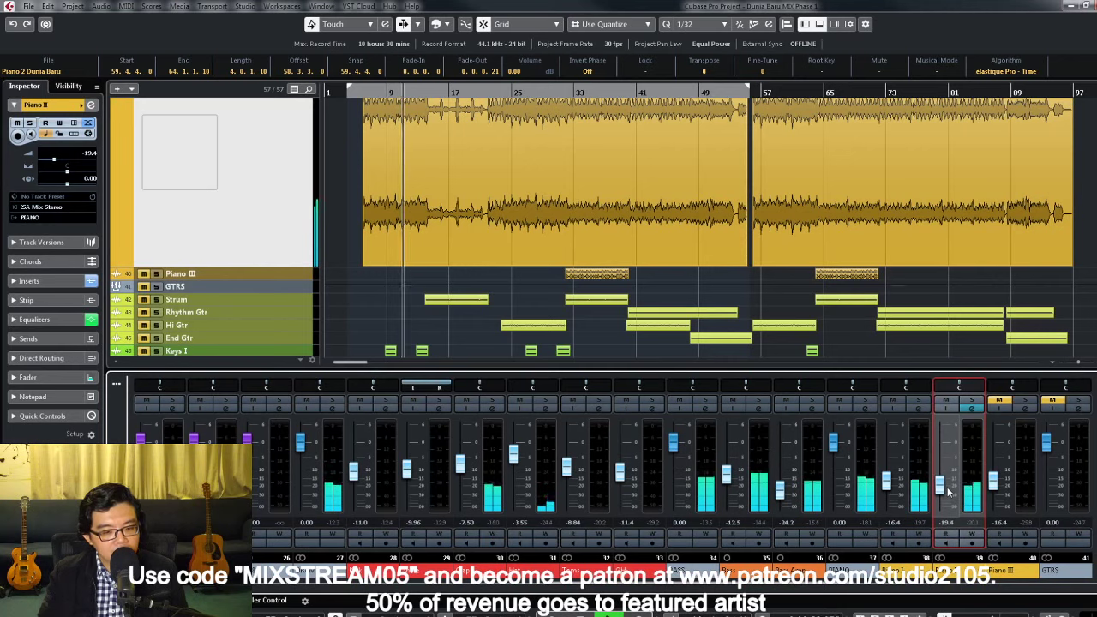
pyautogui.scroll(-1, 949, 491)
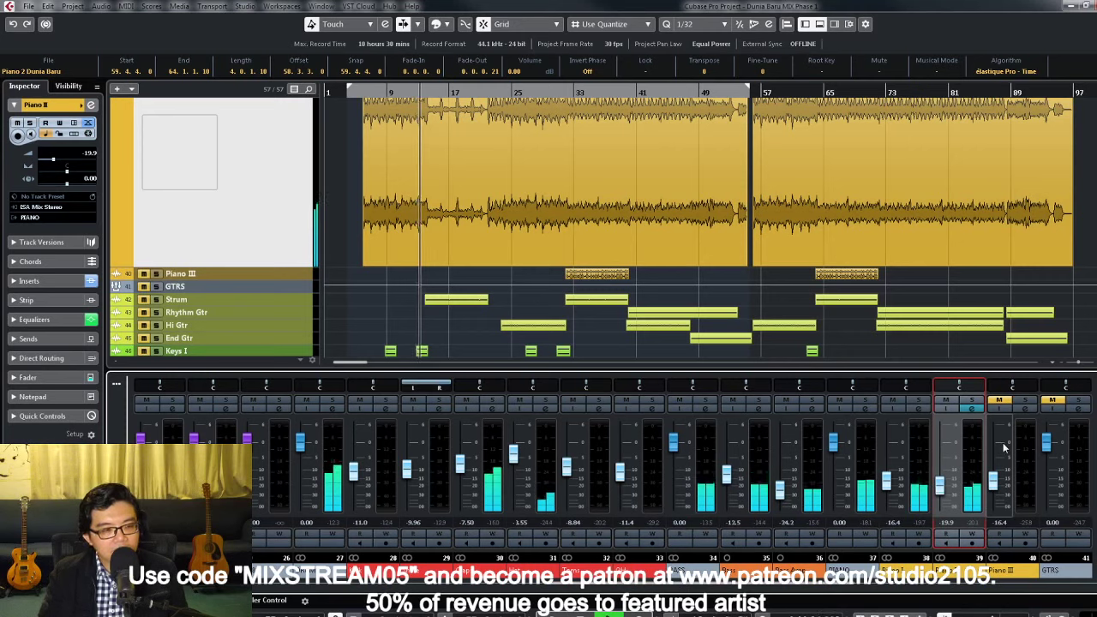
# Step: Switch Piano I to a panner with separate left and right controls and pan its sides to L75 and R75
pyautogui.rightClick(905, 391)
pyautogui.click(920, 266)
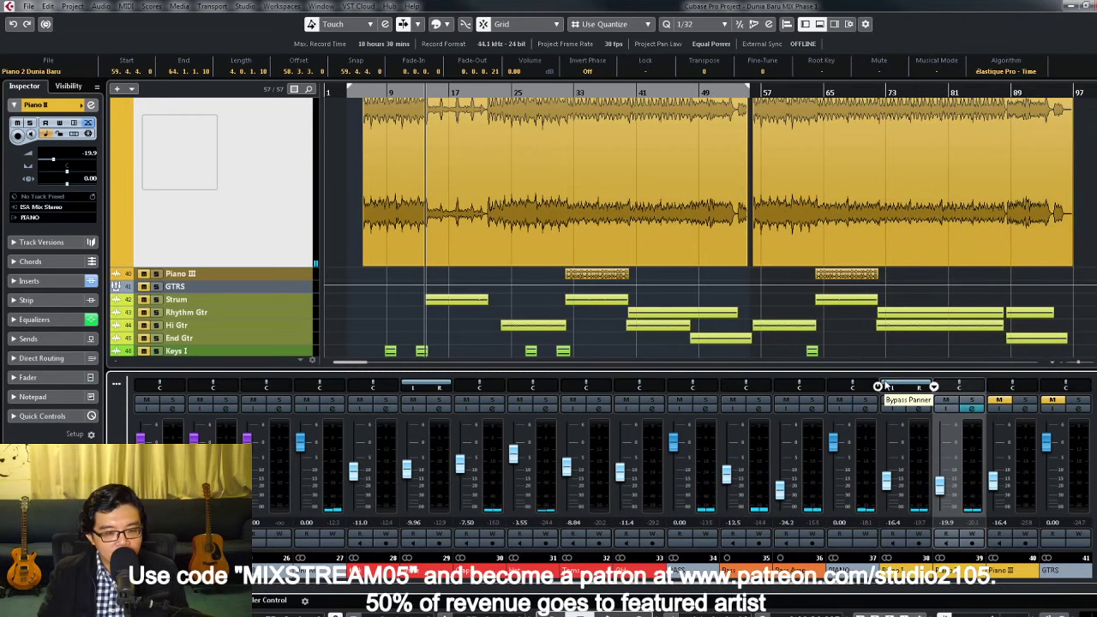
pyautogui.moveTo(886, 390); pyautogui.dragTo(924, 387)
pyautogui.moveTo(923, 382)
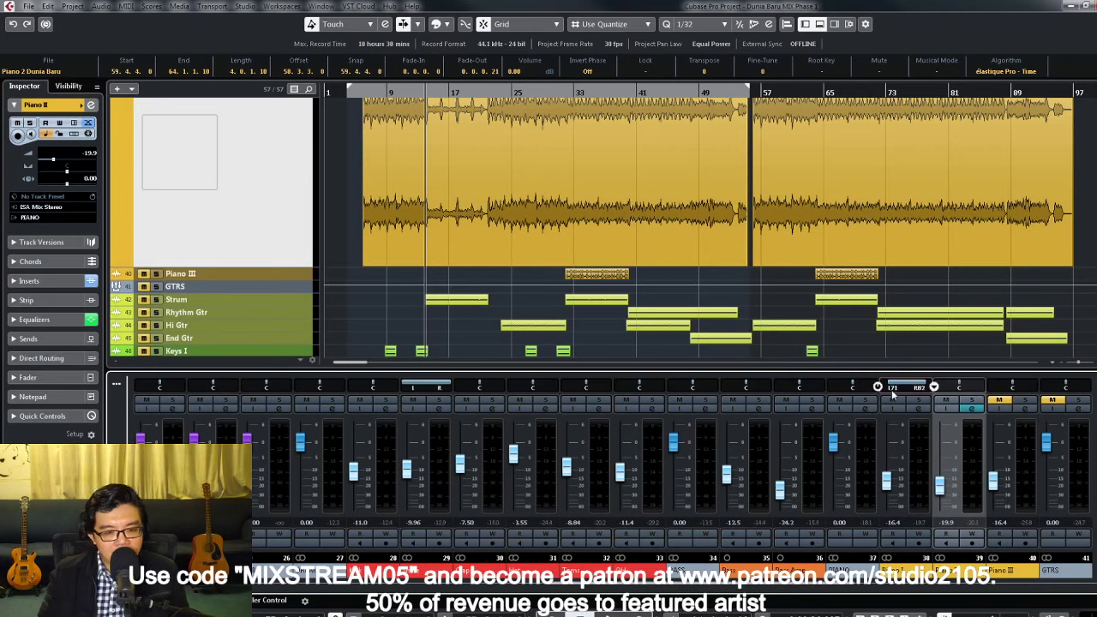
pyautogui.doubleClick(894, 388)
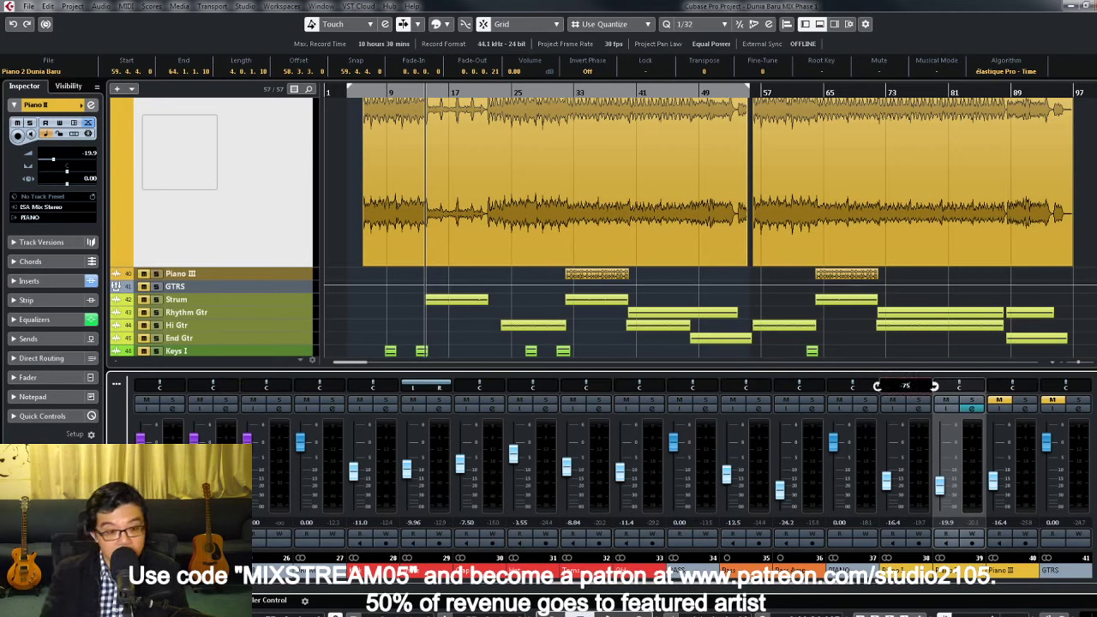
pyautogui.write('-75')
pyautogui.press('Return')
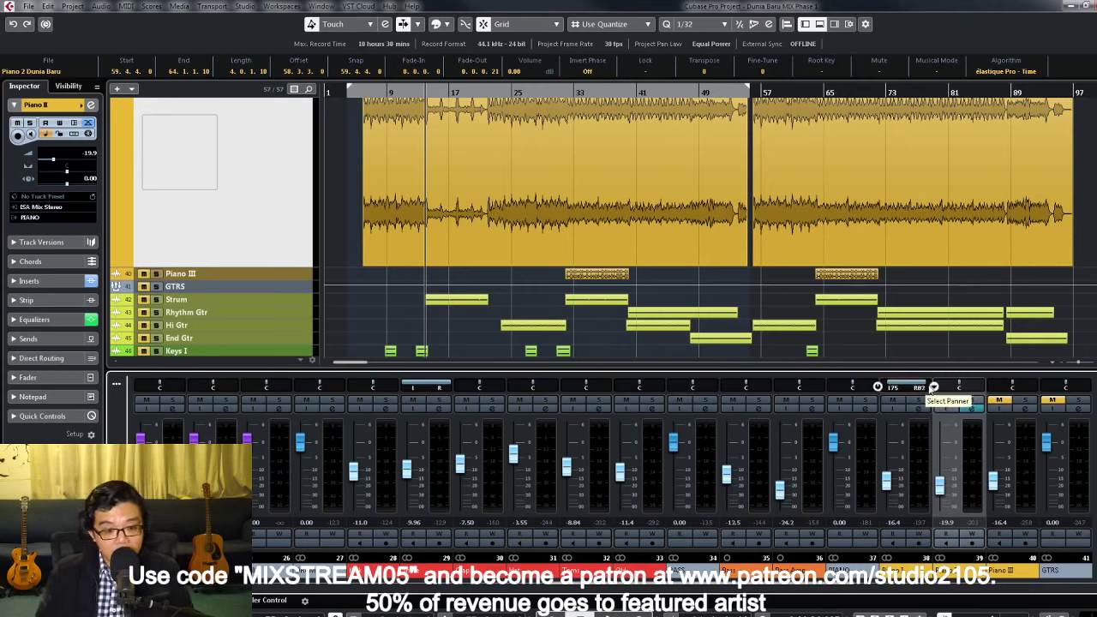
pyautogui.doubleClick(920, 387)
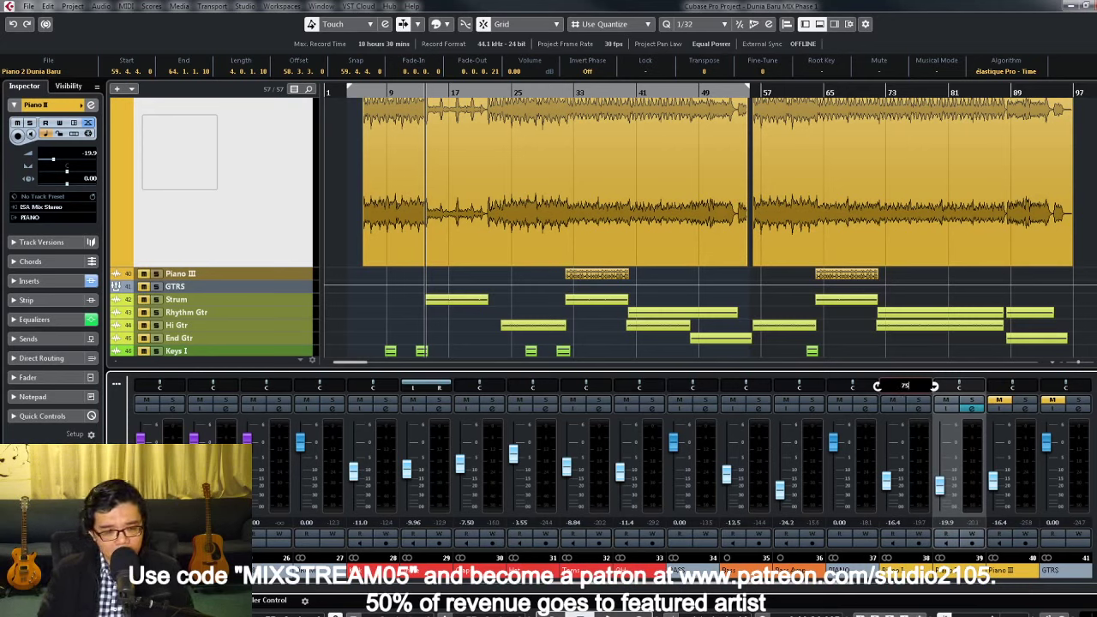
pyautogui.write('75')
pyautogui.press('Return')
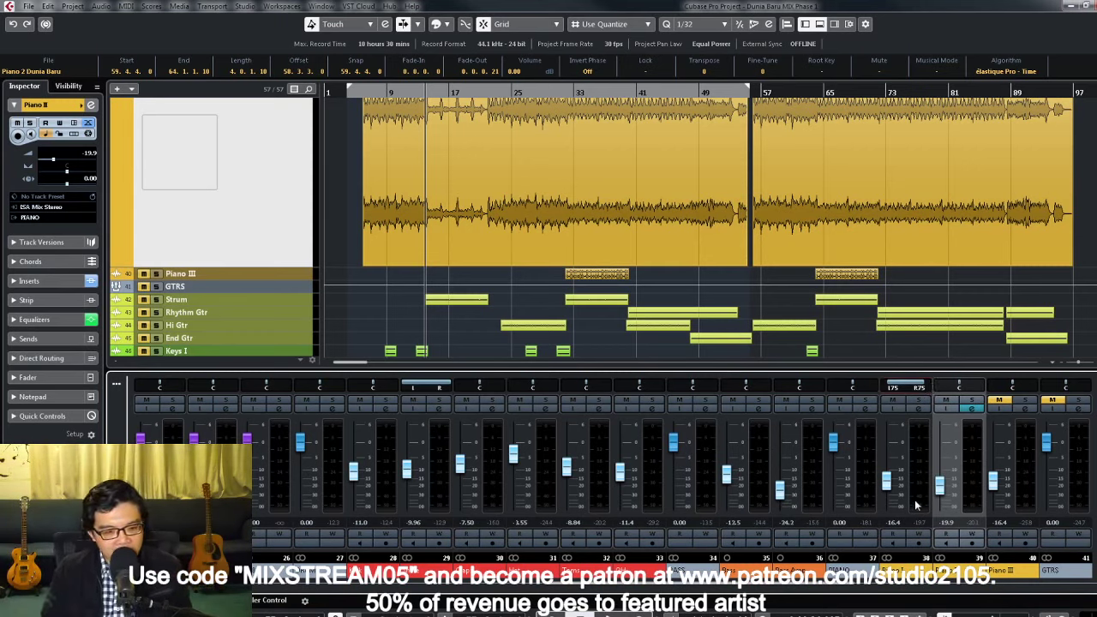
# Step: Resume playback and adjust the Piano I level to -16.8 dB
pyautogui.press('space')
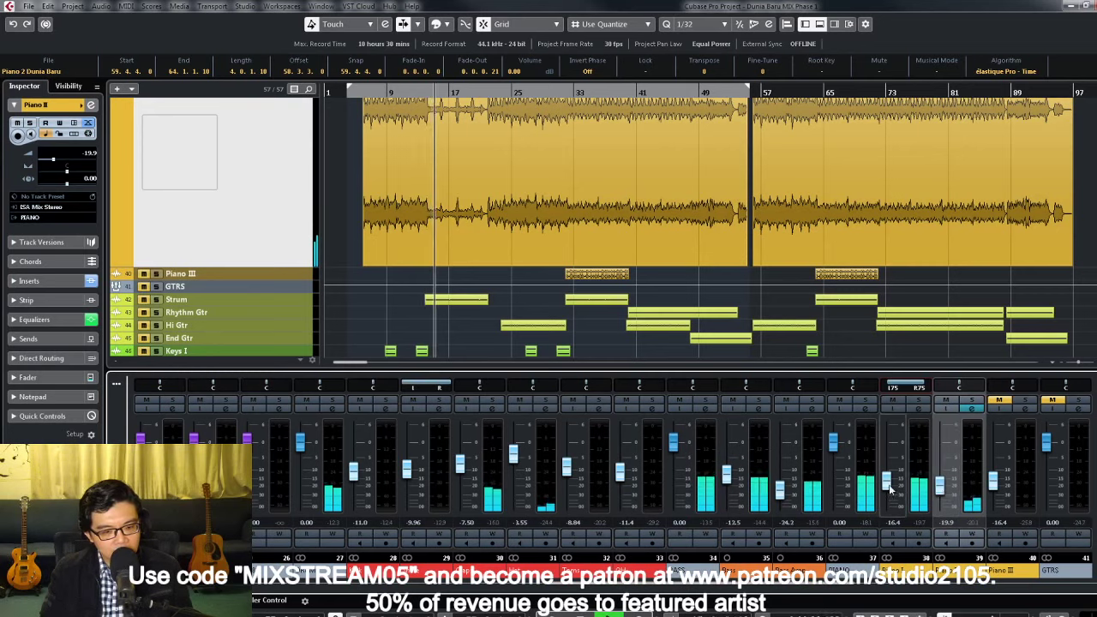
pyautogui.scroll(-2, 890, 489)
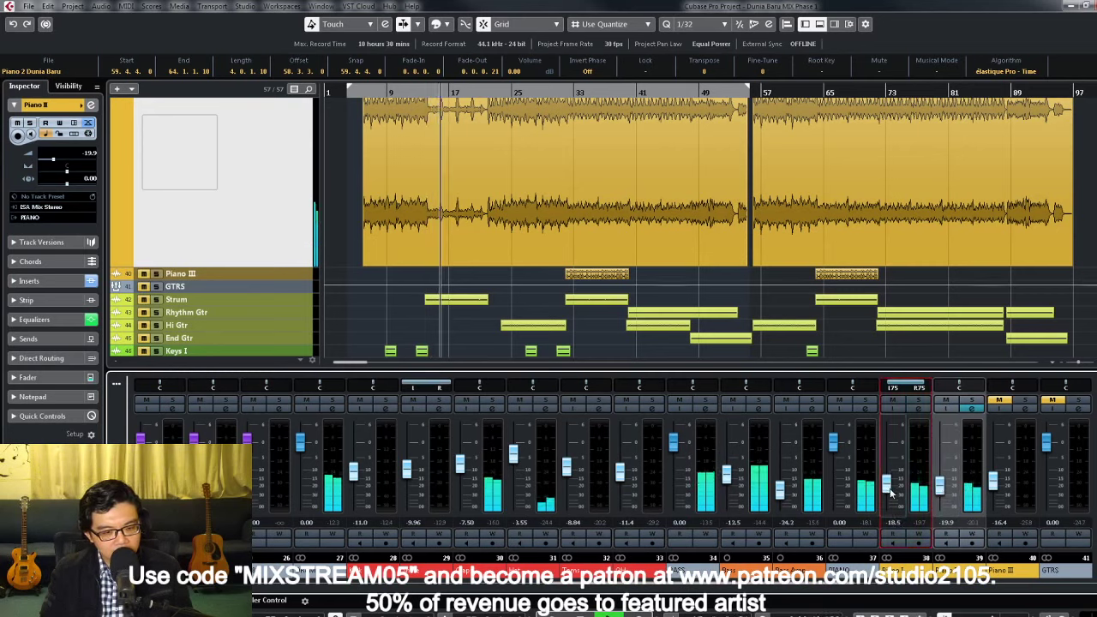
pyautogui.scroll(2, 890, 490)
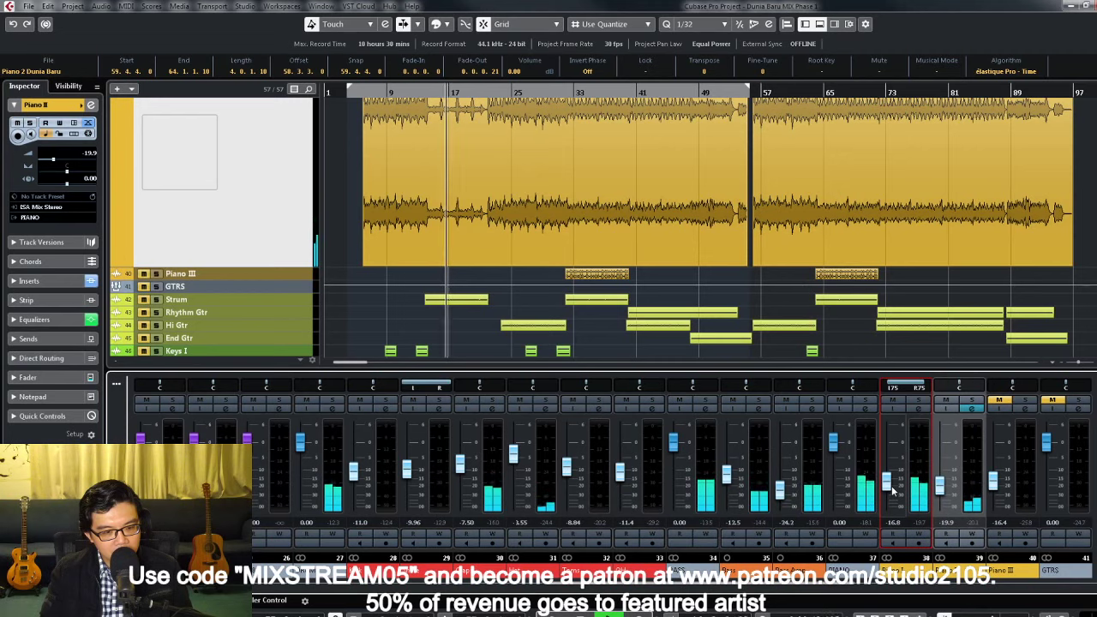
# Step: Listen to Piano II soloed for a moment, return to the full mix, and collapse its enlarged track
pyautogui.scroll(3, 612, 278)
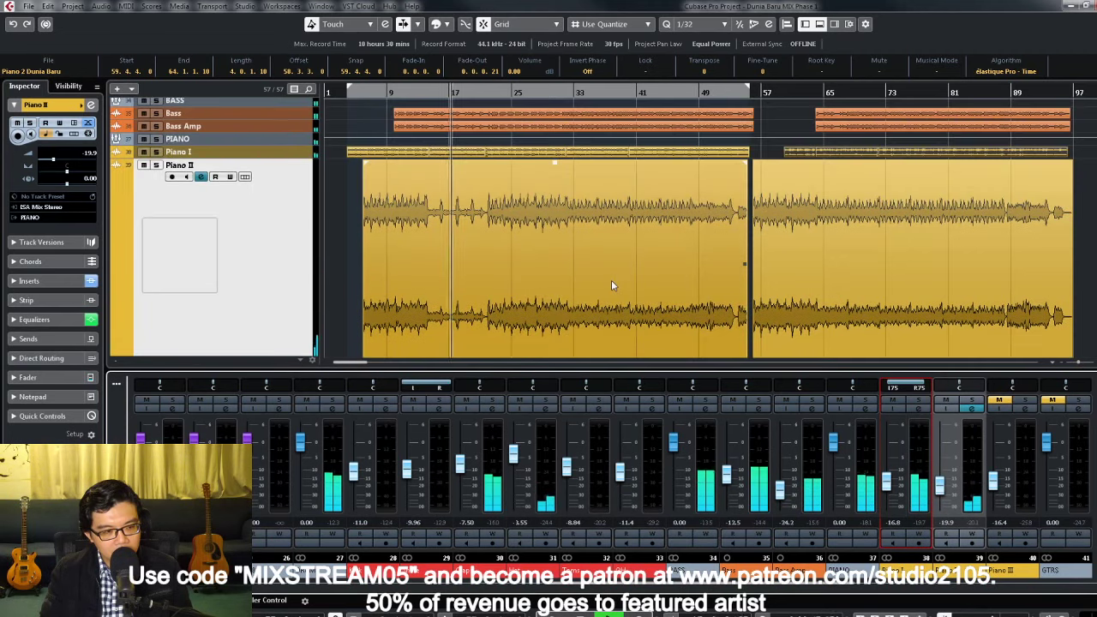
pyautogui.click(157, 166)
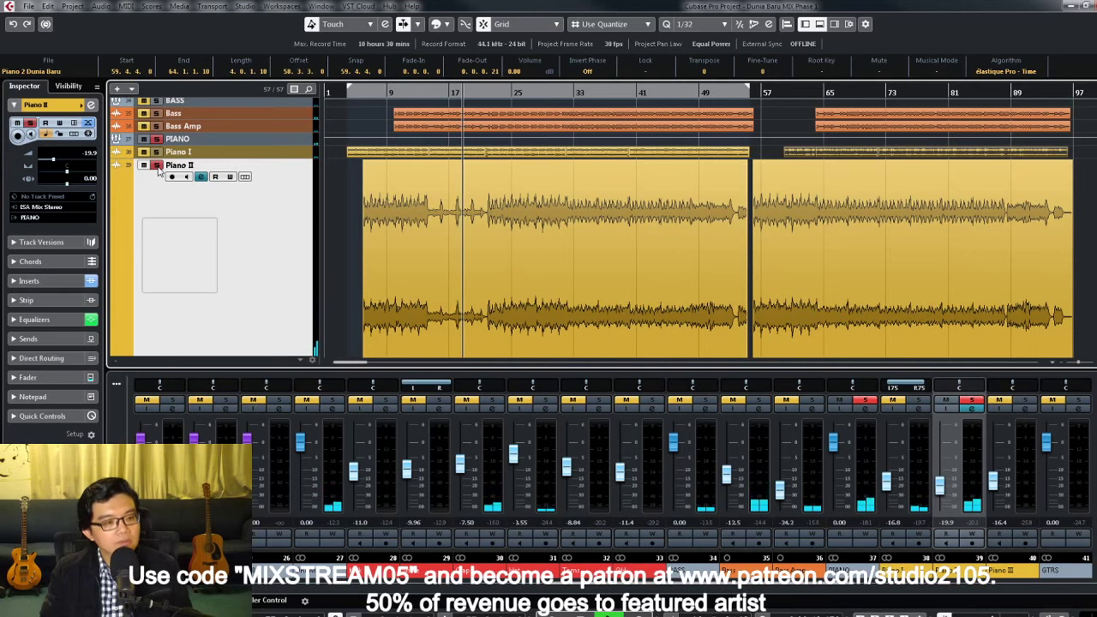
pyautogui.click(156, 166)
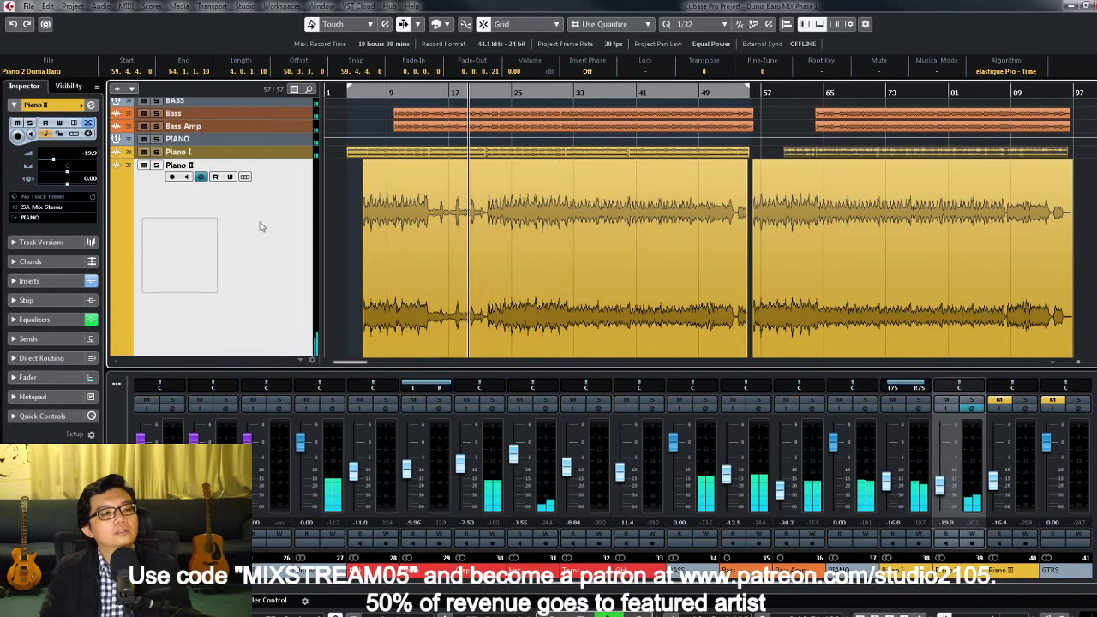
pyautogui.hotkey('alt', 'e')
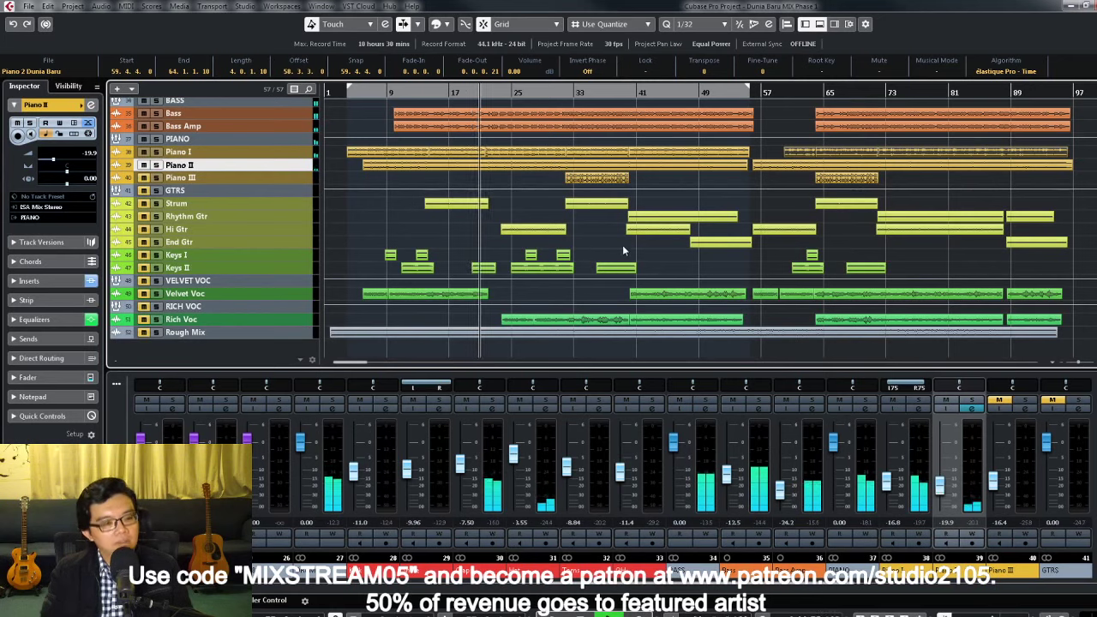
# Step: Move playback to just before bar 33, unmute and solo Piano III, and set its level to -22.5 dB
pyautogui.click(557, 92)
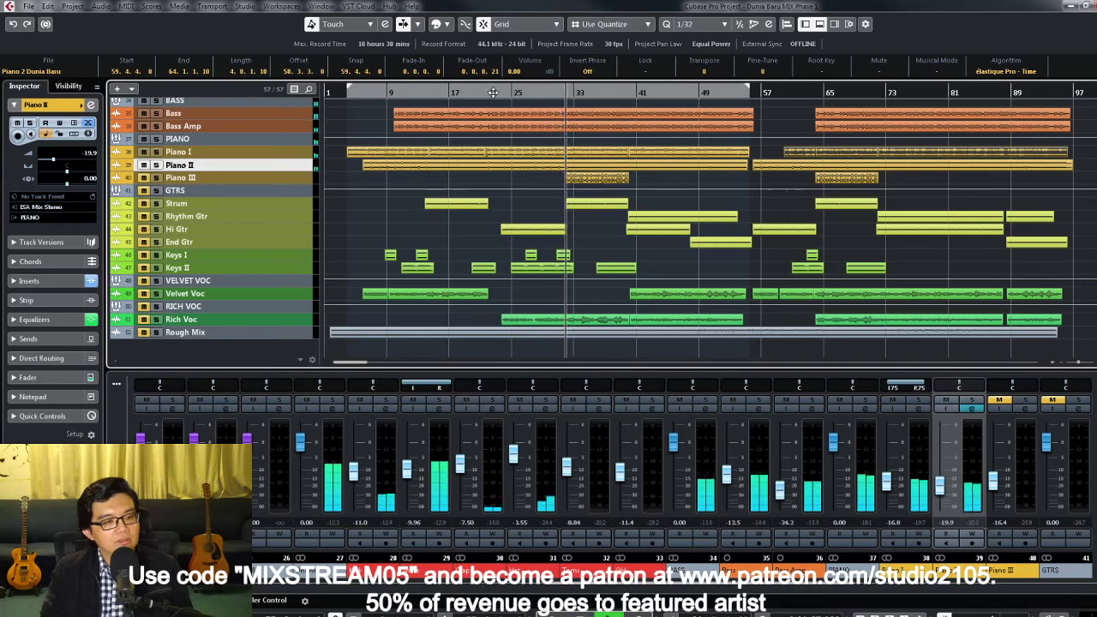
pyautogui.click(999, 400)
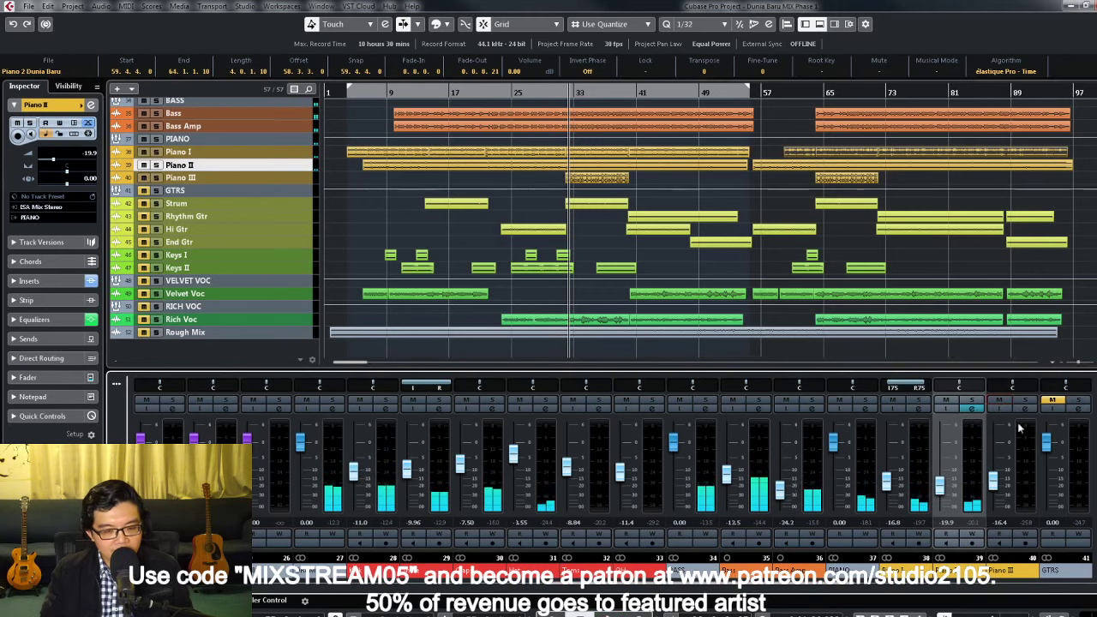
pyautogui.click(1025, 401)
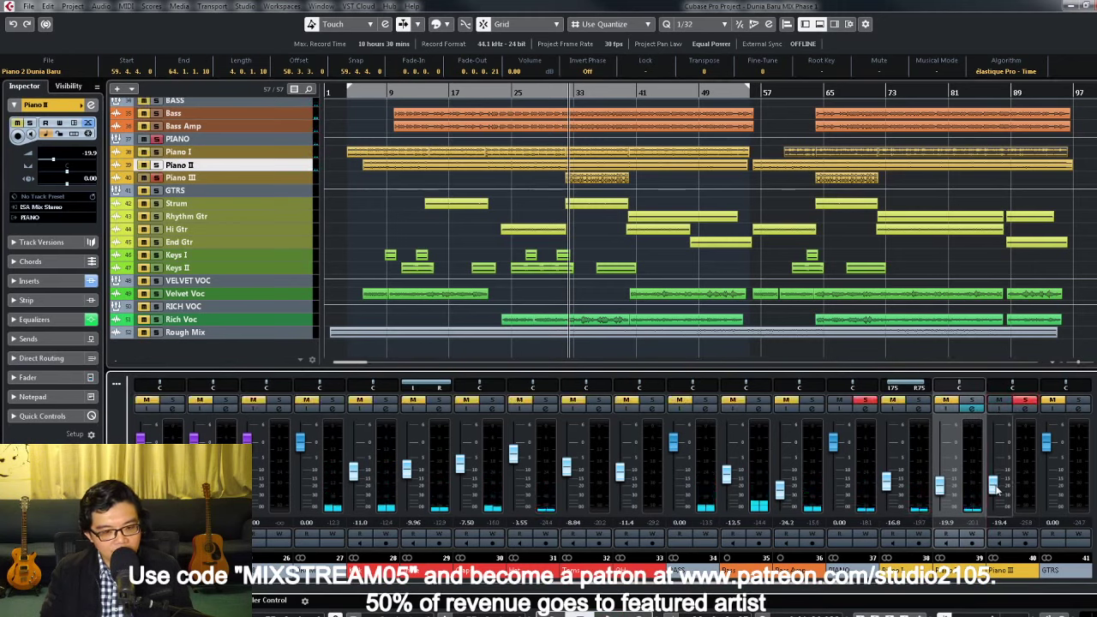
pyautogui.moveTo(994, 488); pyautogui.dragTo(998, 494)
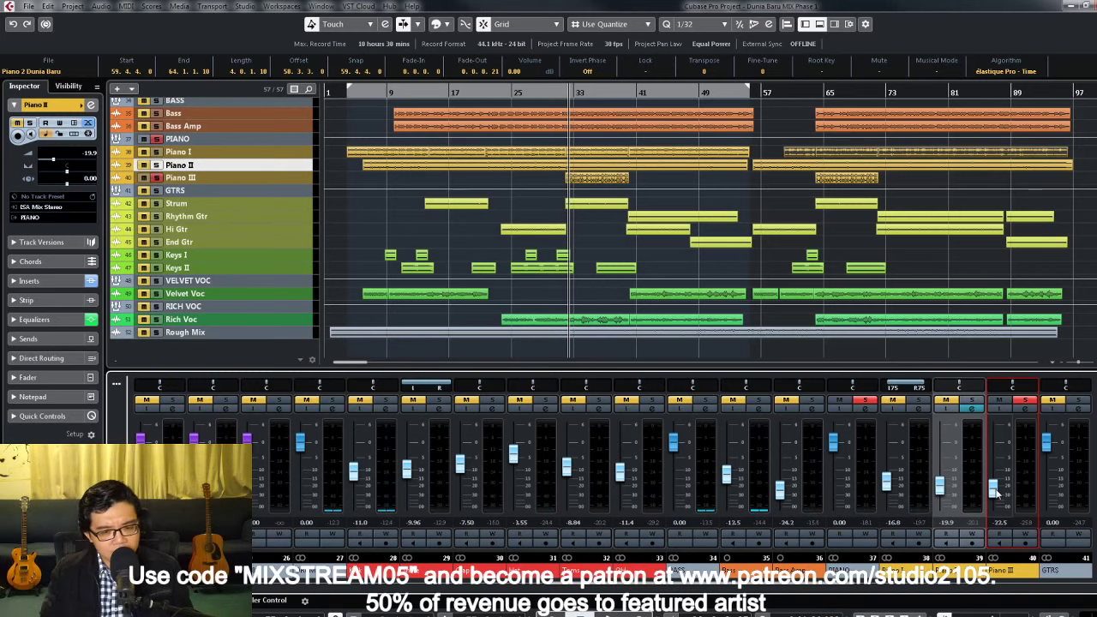
# Step: Open Piano III's channel settings and filter its low and high frequencies with the low-cut and high-cut filters, finally stopping playback
pyautogui.click(1026, 409)
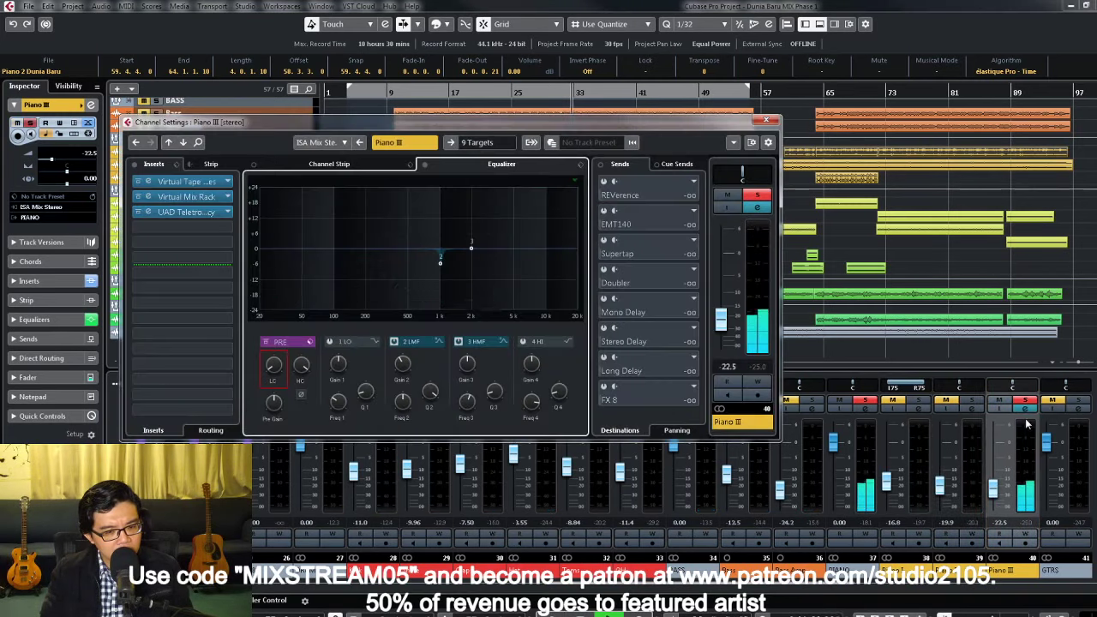
pyautogui.moveTo(274, 364); pyautogui.dragTo(276, 320)
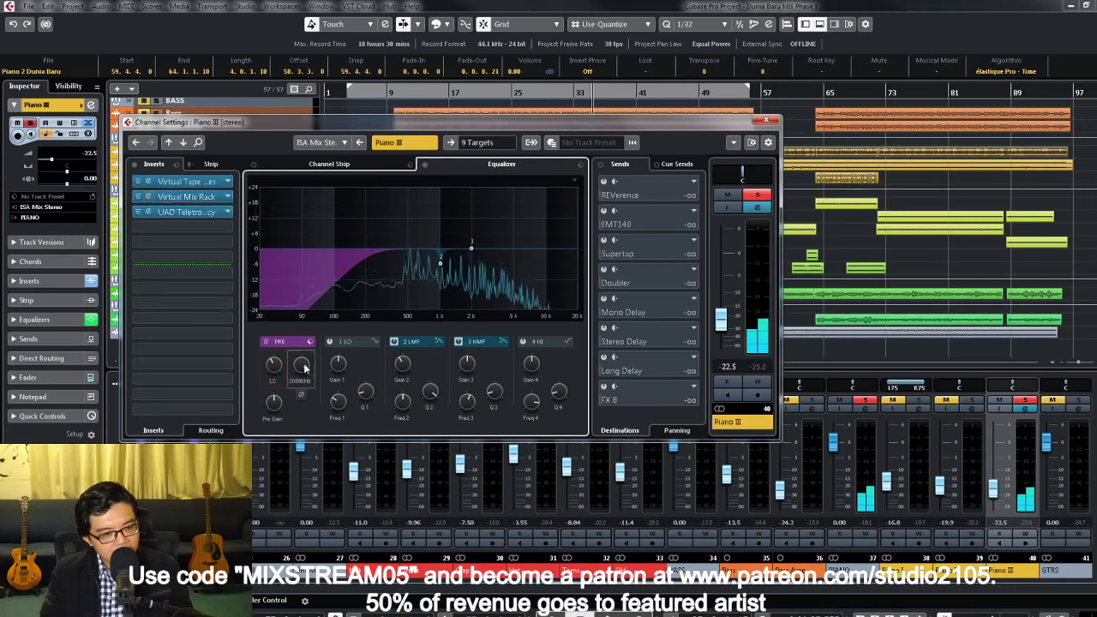
pyautogui.moveTo(301, 366); pyautogui.dragTo(303, 389)
pyautogui.press('space')
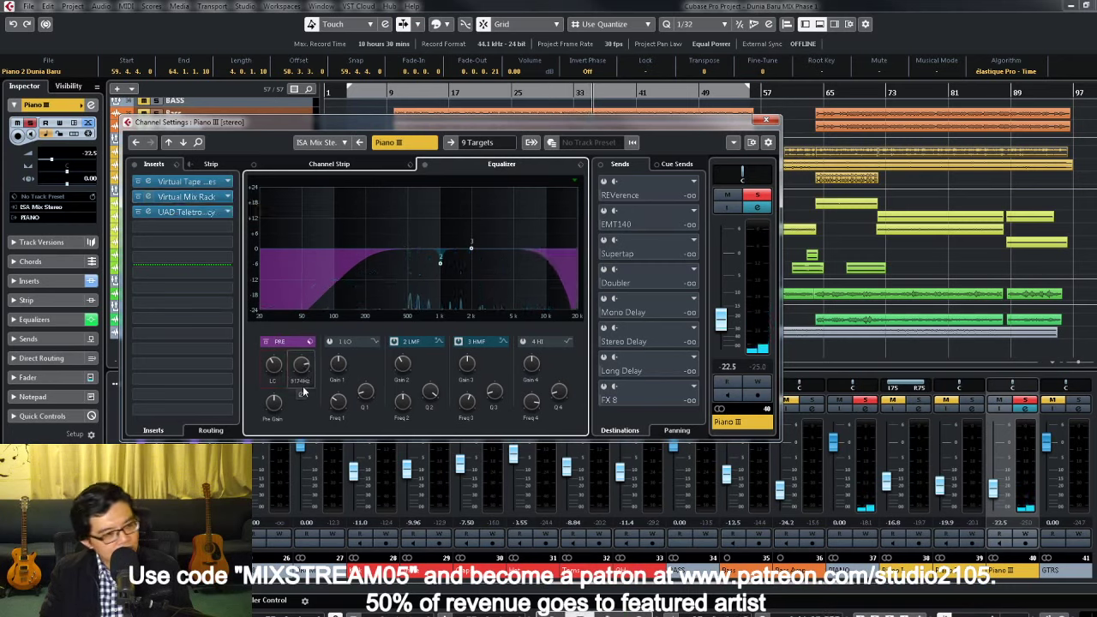
# Step: Inspect the Virtual Mix Rack insert on Piano III, close it, and return to the track's channel settings
pyautogui.doubleClick(186, 196)
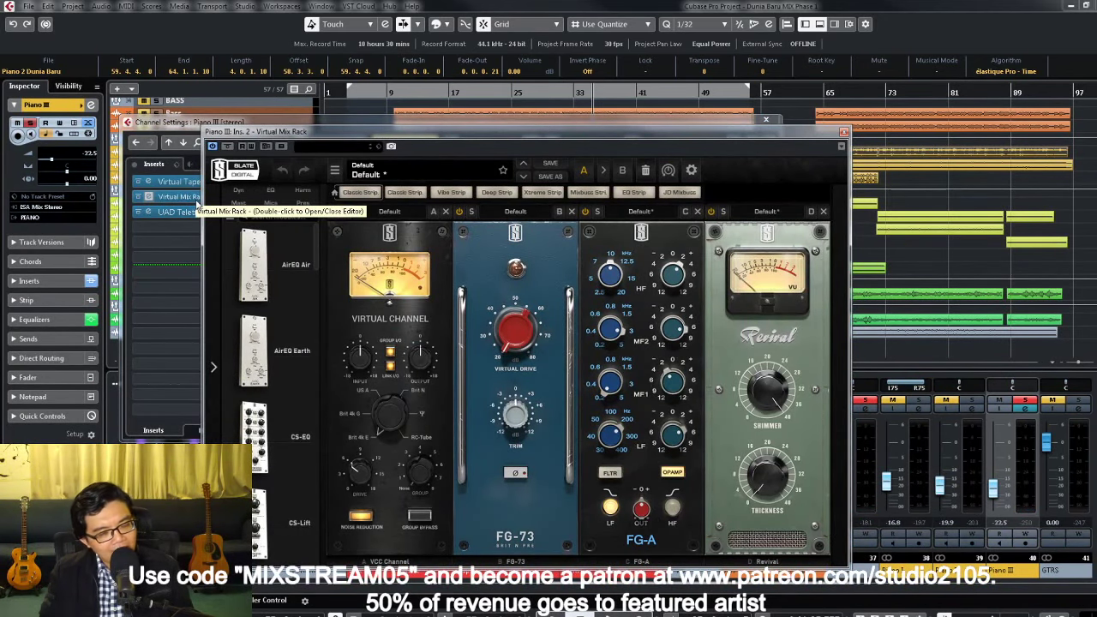
pyautogui.click(844, 133)
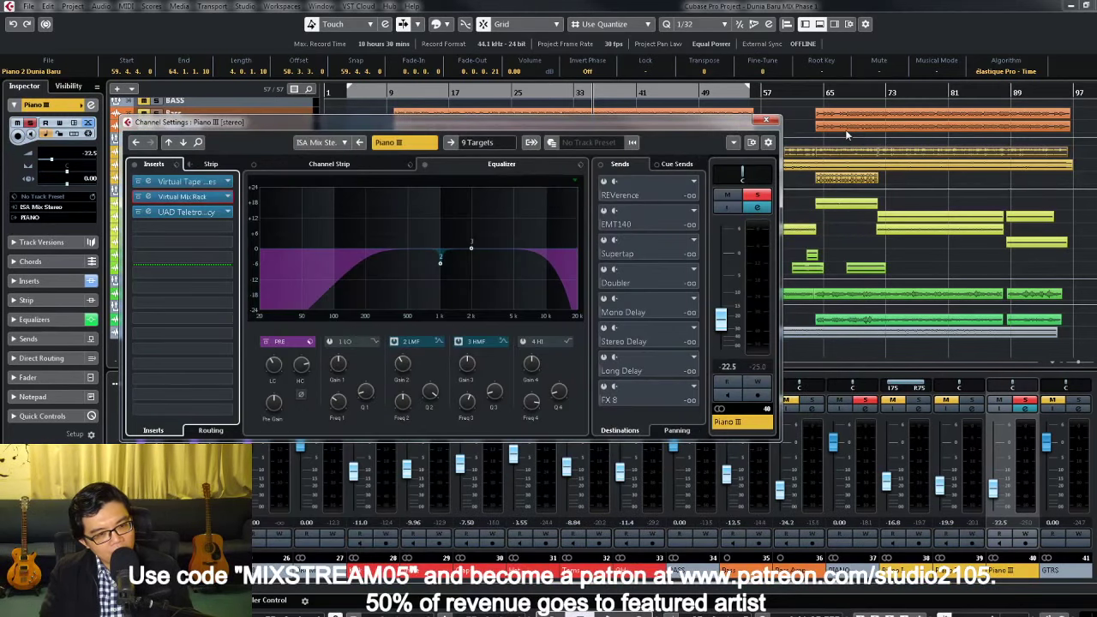
pyautogui.click(769, 120)
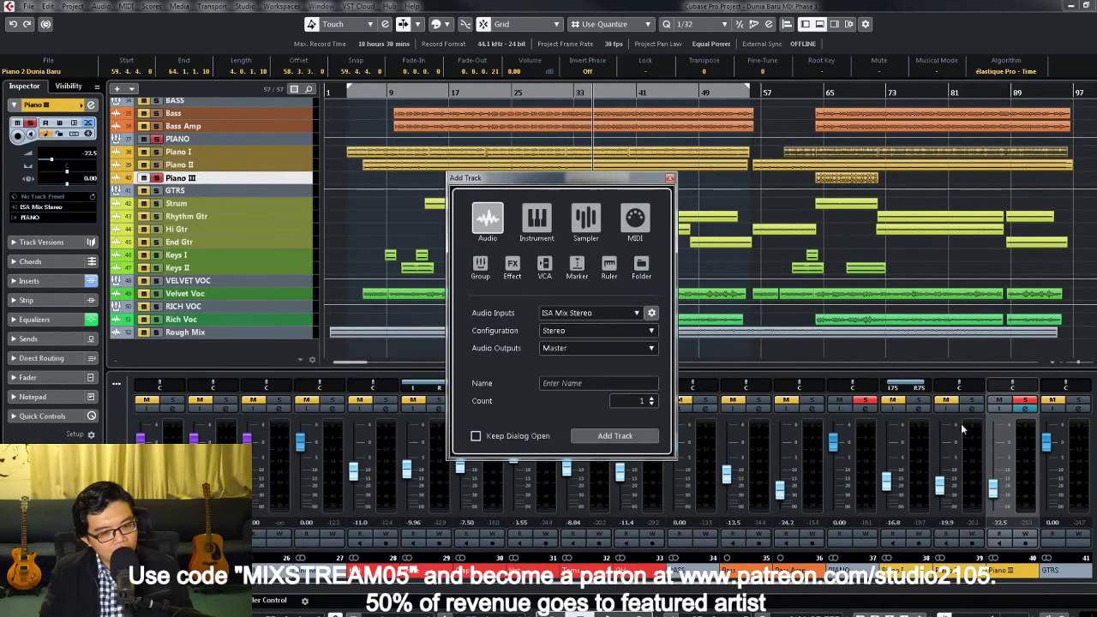
pyautogui.click(670, 181)
pyautogui.click(1026, 414)
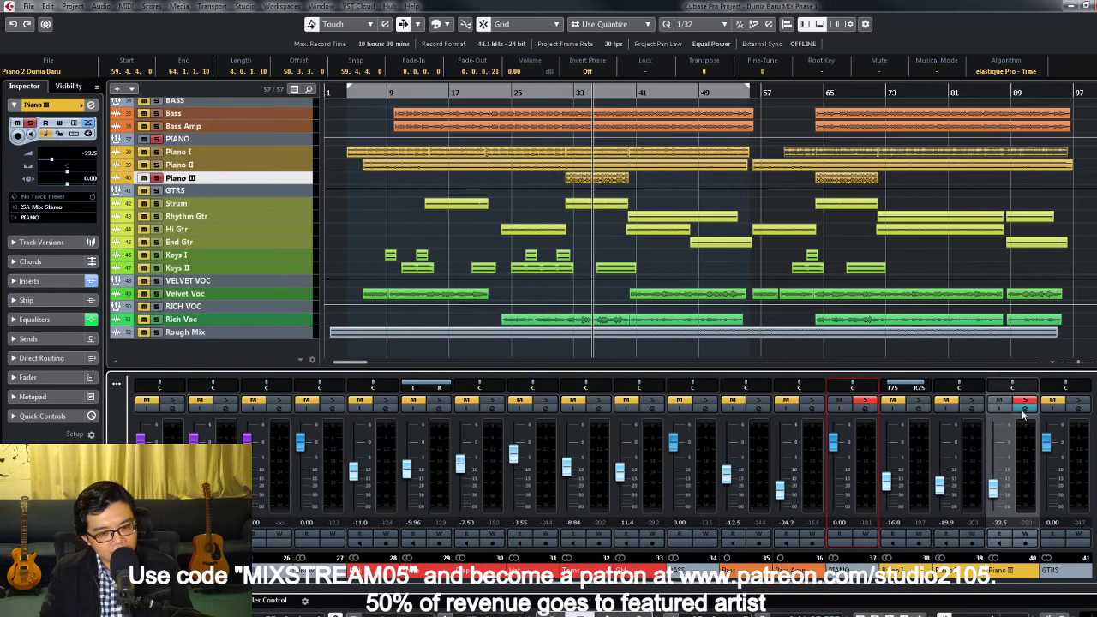
pyautogui.click(1026, 413)
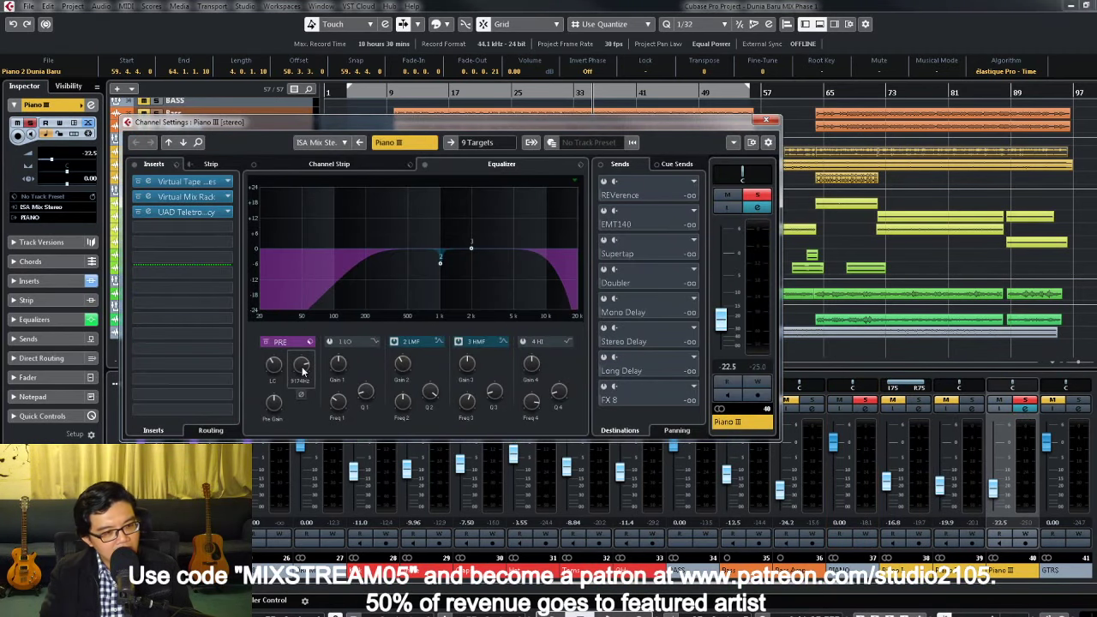
# Step: Resume playback and tighten Piano III's filters by lowering the high cut and raising the low cut
pyautogui.press('space')
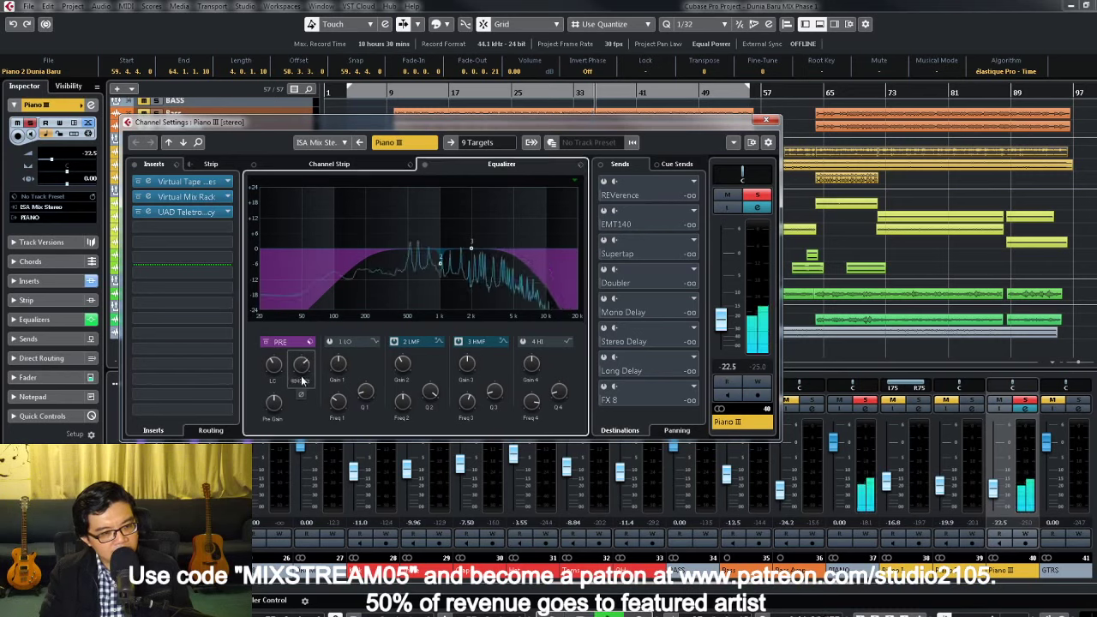
pyautogui.scroll(3, 300, 378)
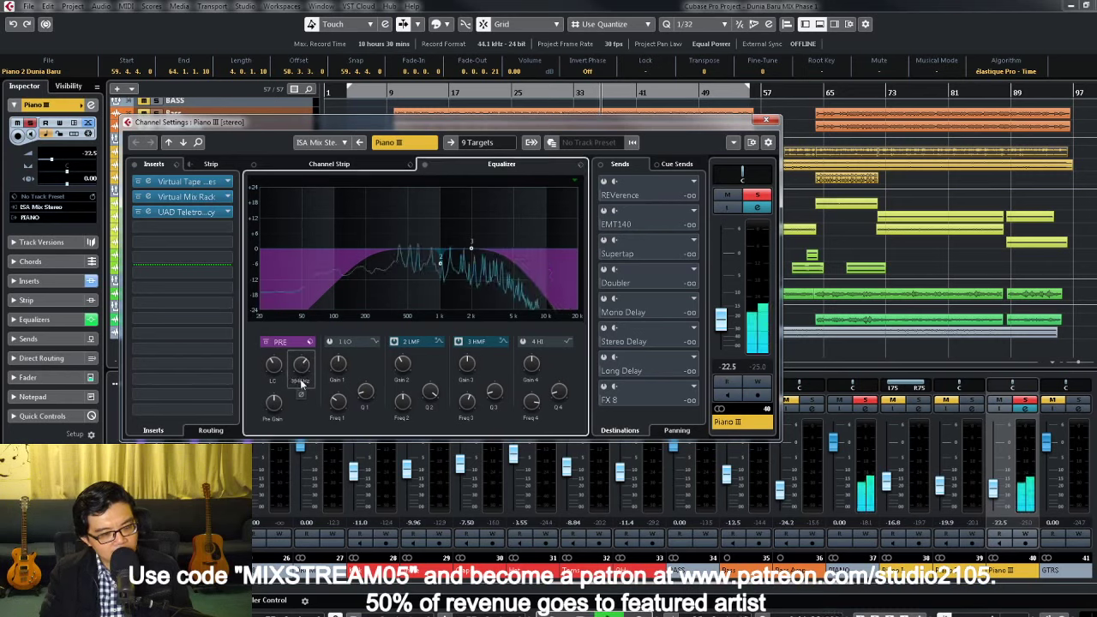
pyautogui.scroll(5, 279, 368)
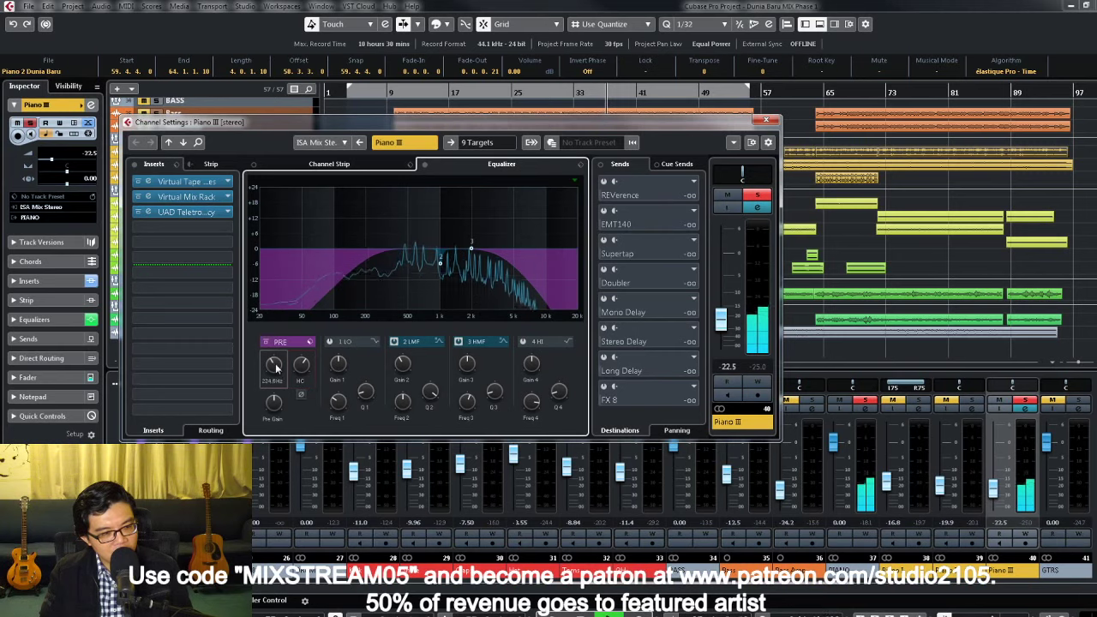
# Step: Set Piano III's level to -26.9 dB and unsolo it to hear it in the full mix
pyautogui.click(993, 496)
pyautogui.moveTo(993, 496); pyautogui.dragTo(994, 502)
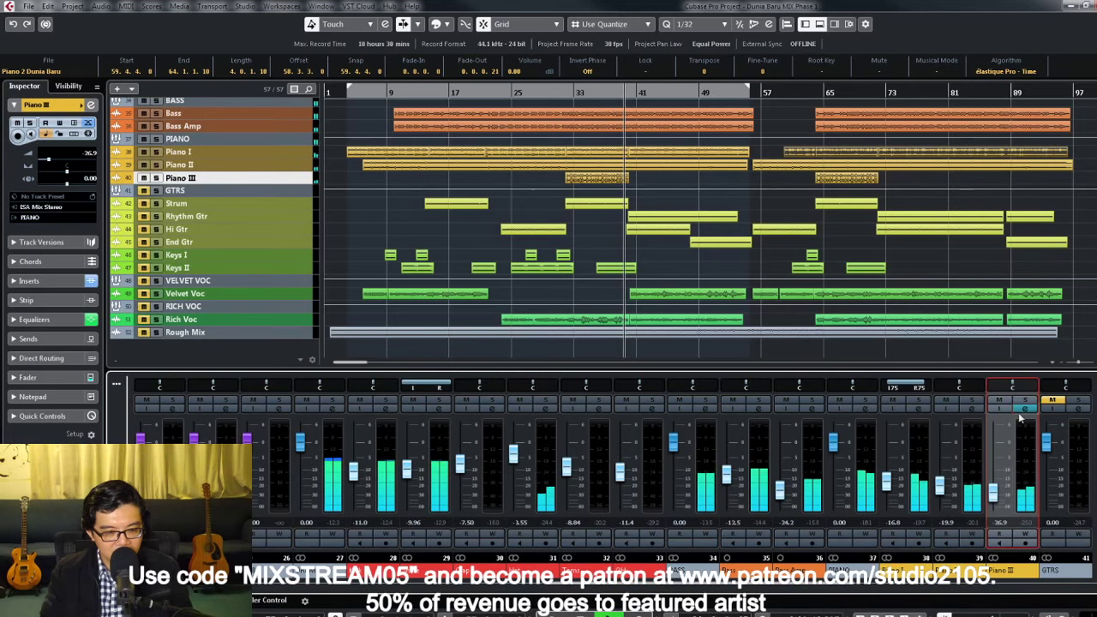
# Step: Enlarge the Piano III track and set the locators around its first clip, starting just before bar 33
pyautogui.click(302, 181)
pyautogui.press('z')
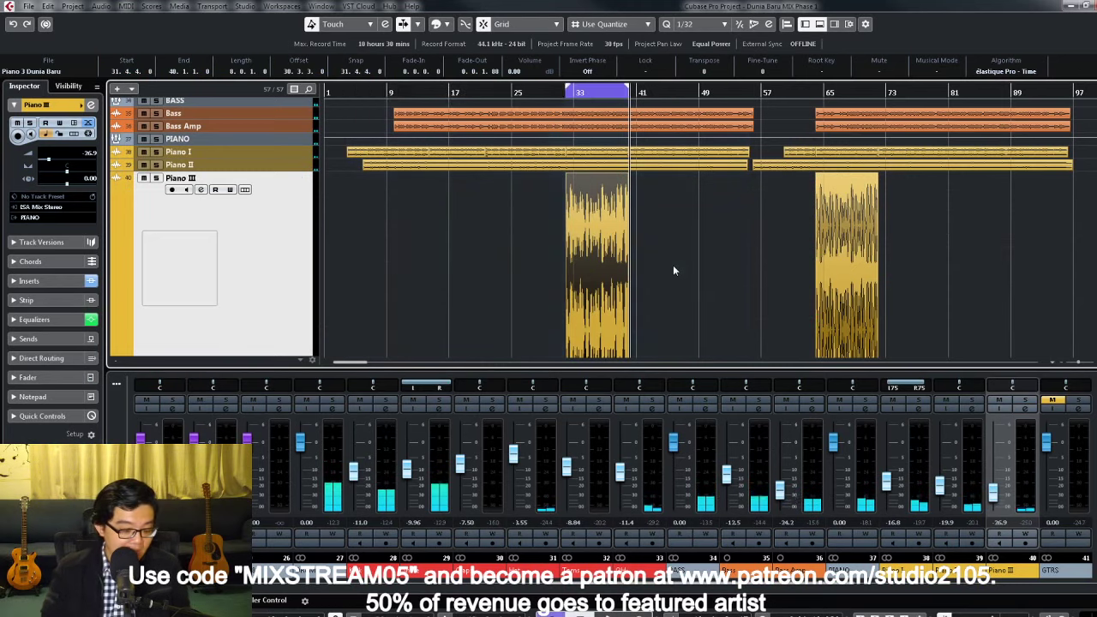
pyautogui.press('p')
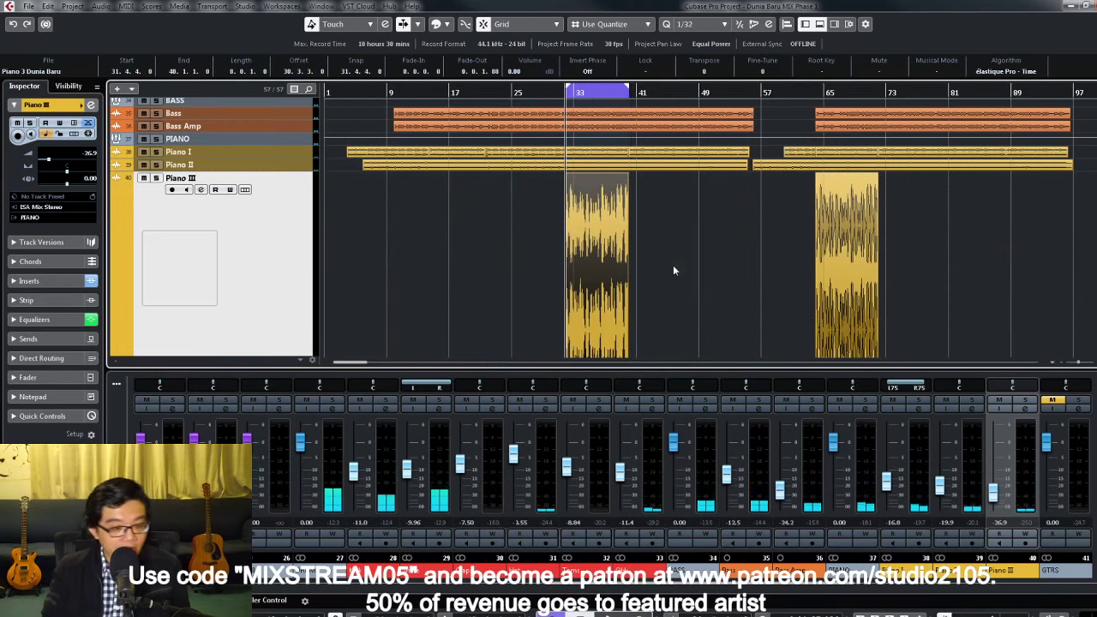
# Step: Try different Virtual Drive amounts on the FG-73 module in Piano III's Virtual Mix Rack during playback
pyautogui.click(1025, 408)
pyautogui.click(223, 204)
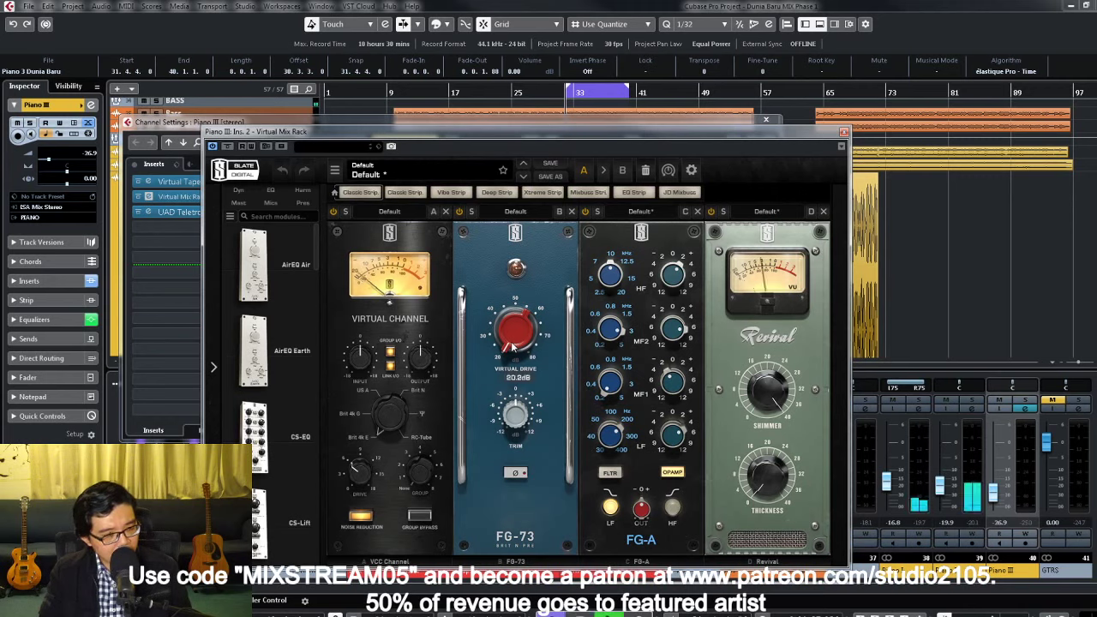
pyautogui.moveTo(512, 346); pyautogui.dragTo(545, 177)
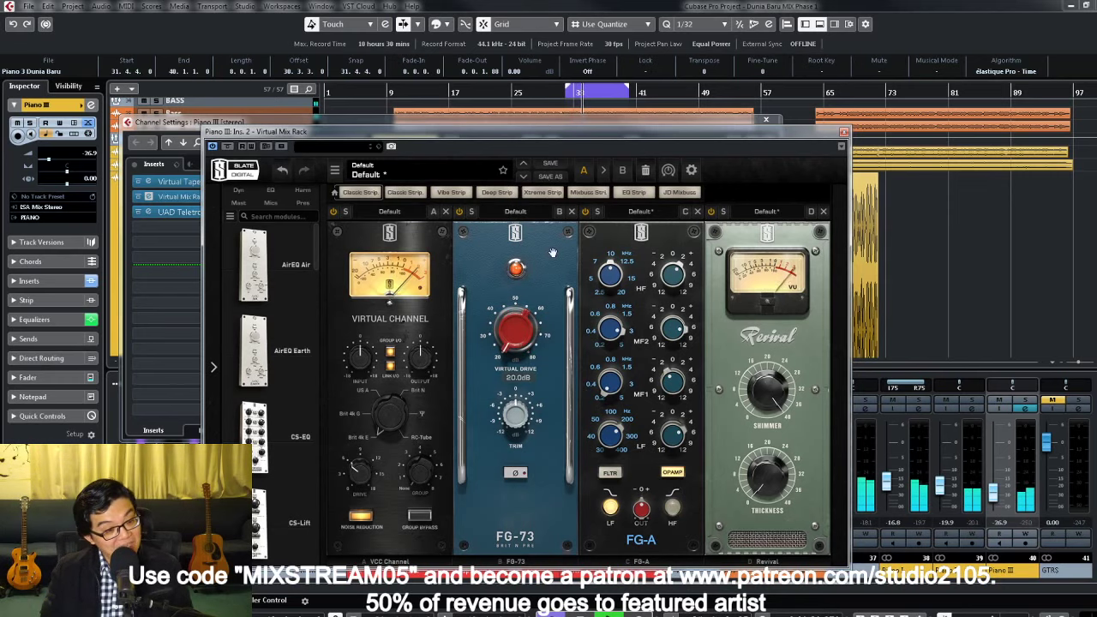
pyautogui.click(844, 134)
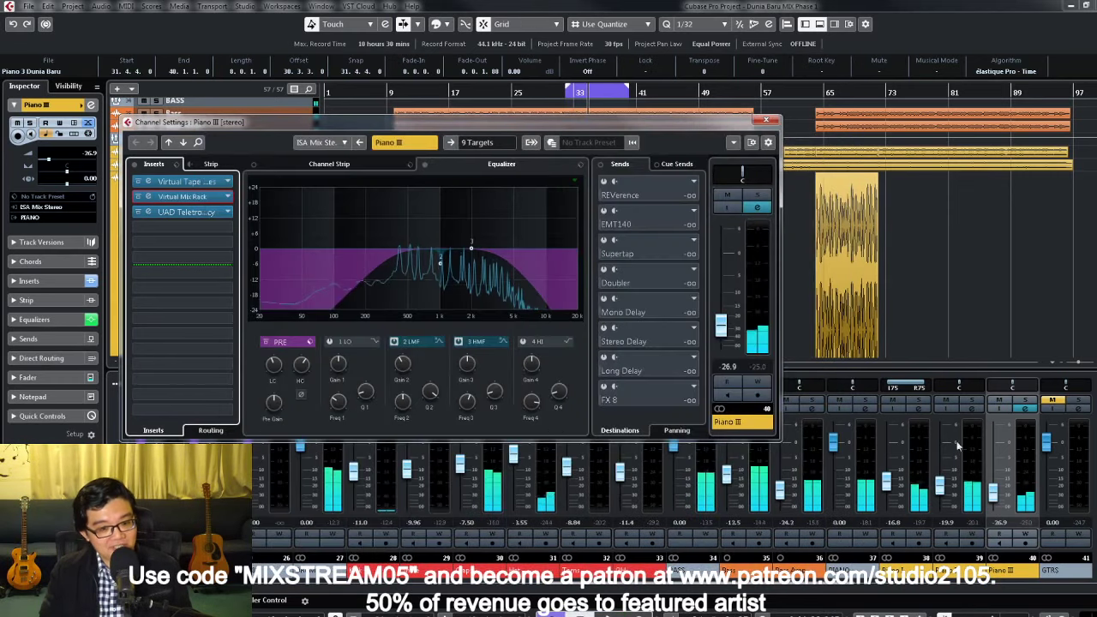
# Step: Insert Softube's Saturation Knob from the distortion plug-ins into the fourth insert slot of Piano III
pyautogui.click(1024, 409)
pyautogui.click(1025, 409)
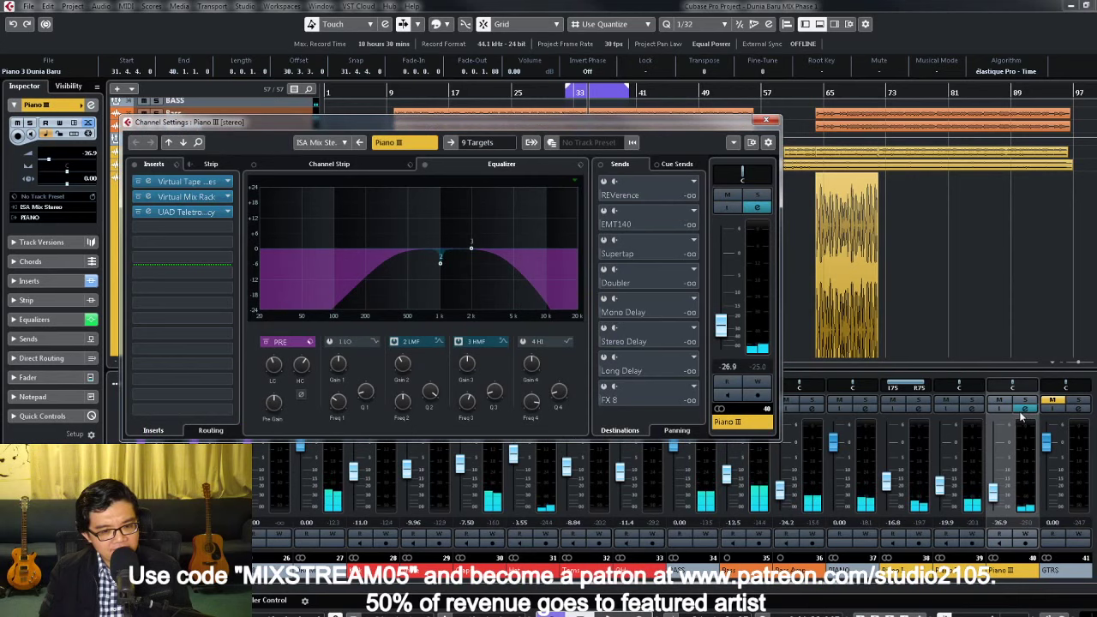
pyautogui.click(227, 227)
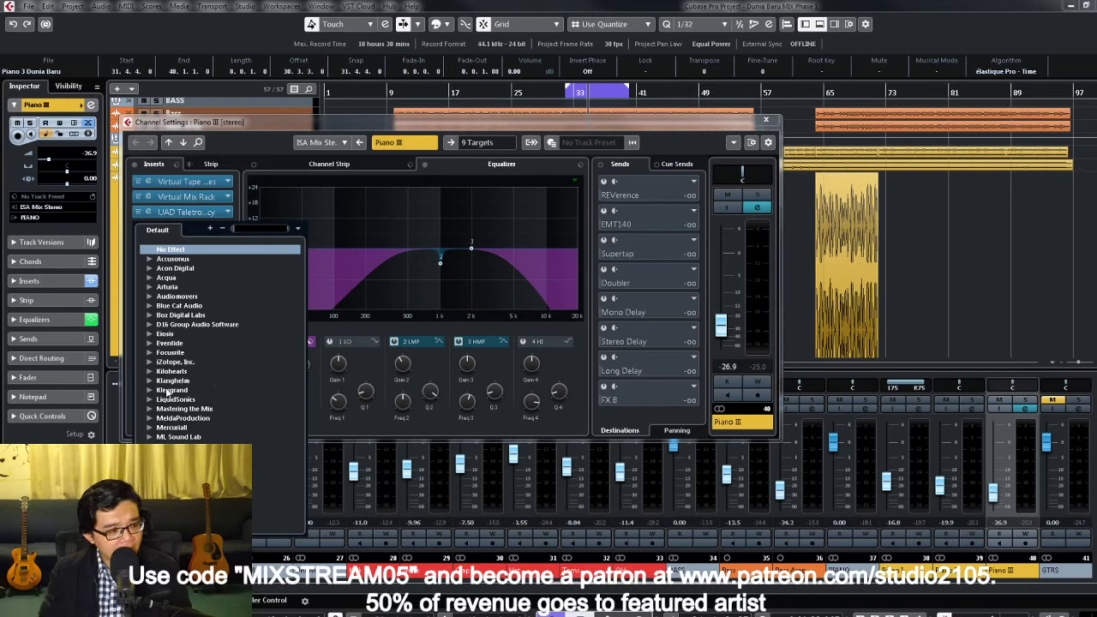
pyautogui.scroll(-2, 168, 391)
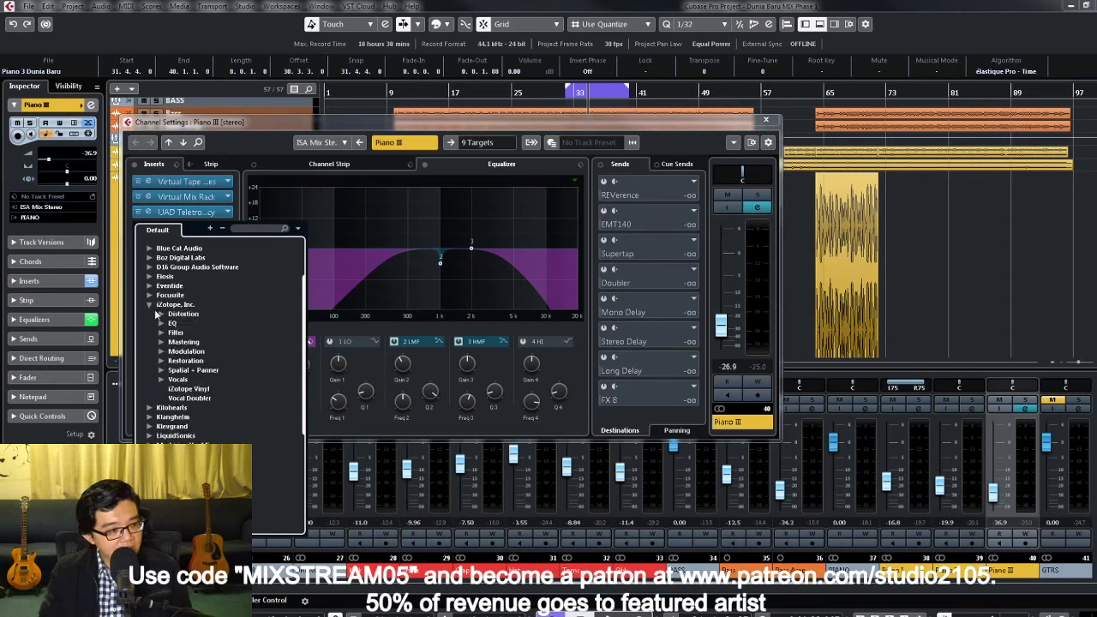
pyautogui.click(149, 305)
pyautogui.click(150, 306)
pyautogui.scroll(-2, 161, 345)
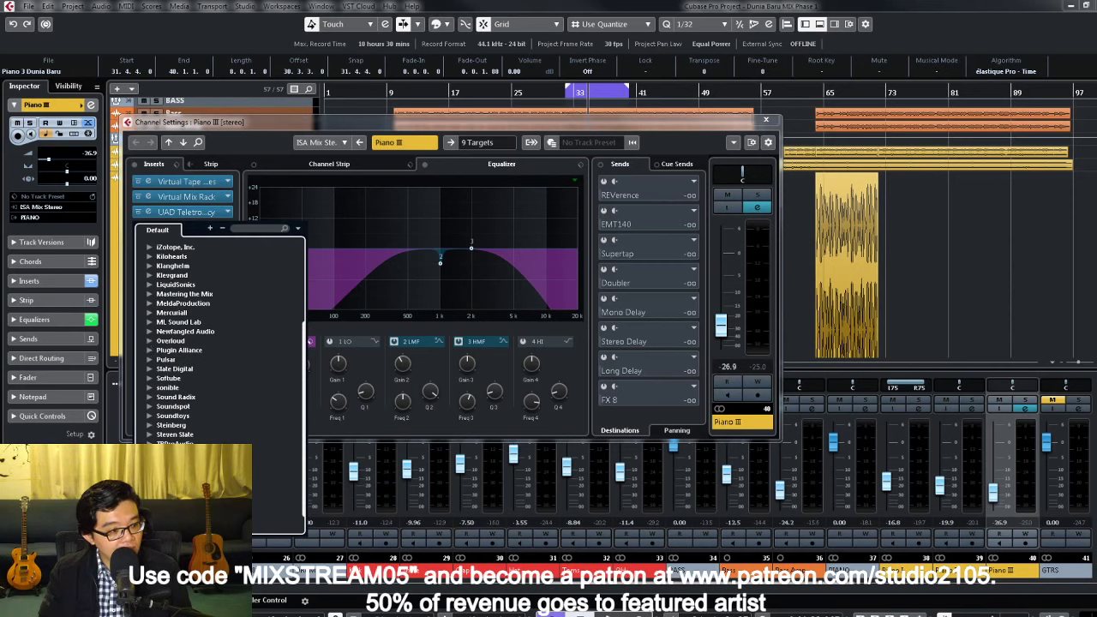
pyautogui.click(150, 416)
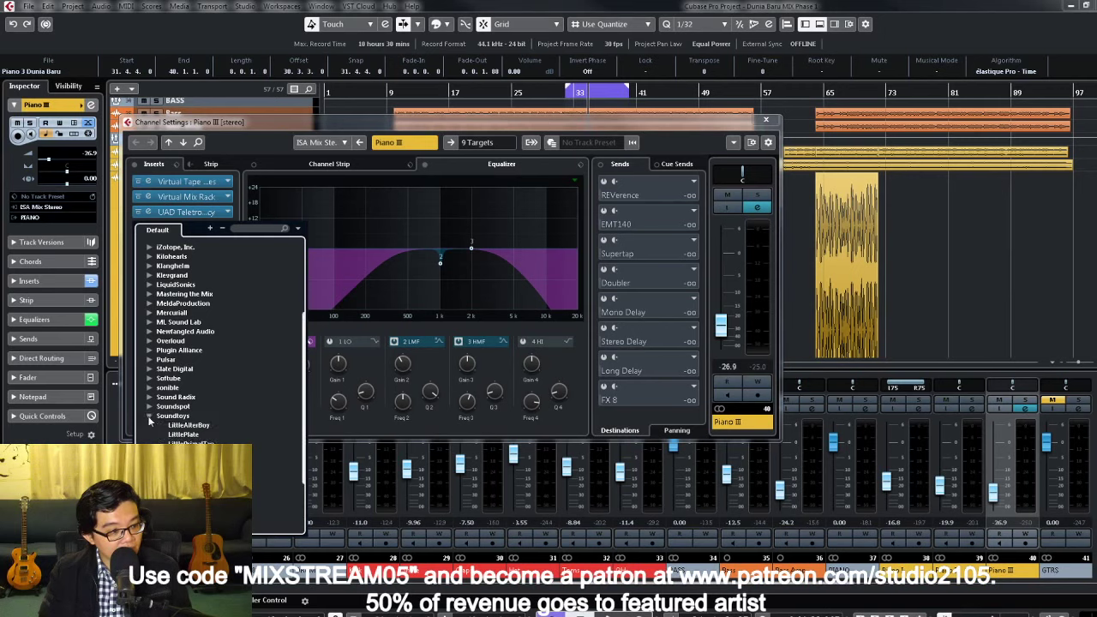
pyautogui.click(149, 416)
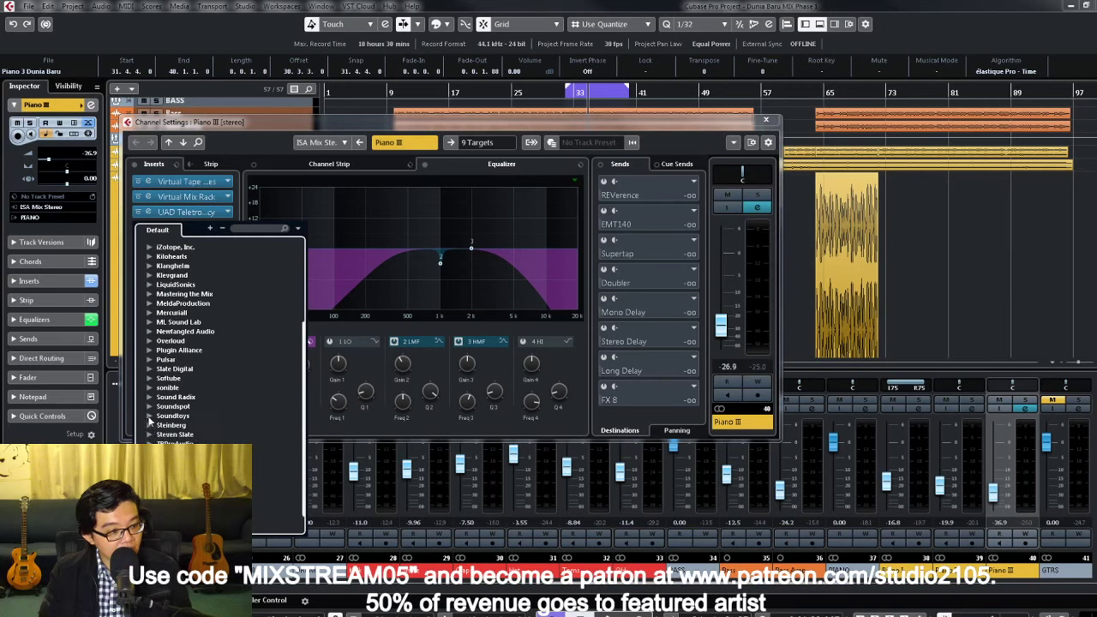
pyautogui.click(150, 380)
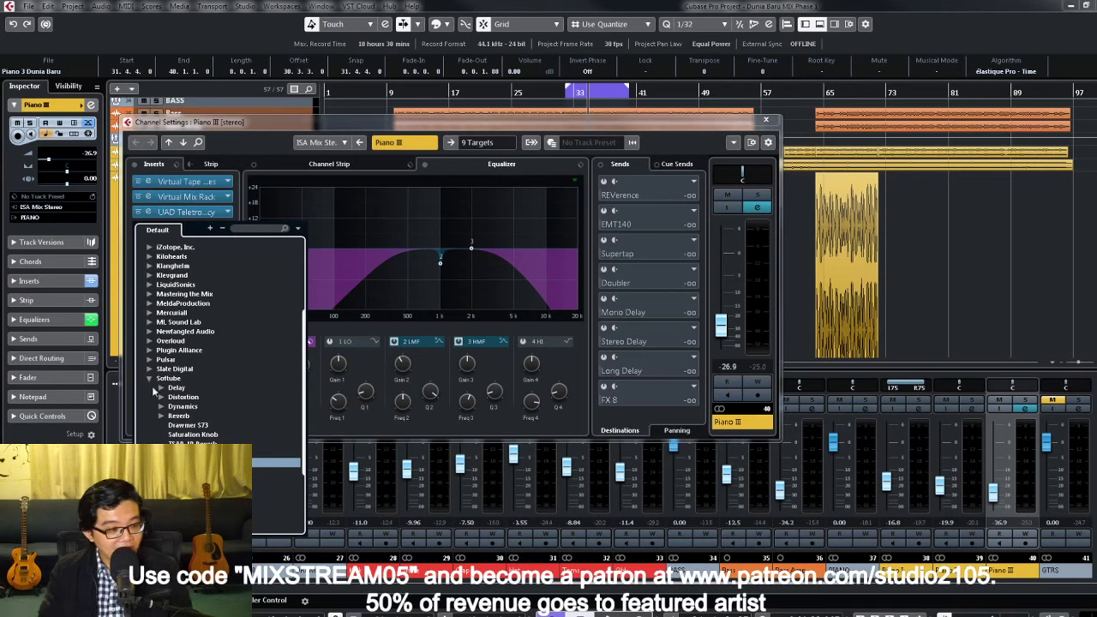
pyautogui.click(160, 398)
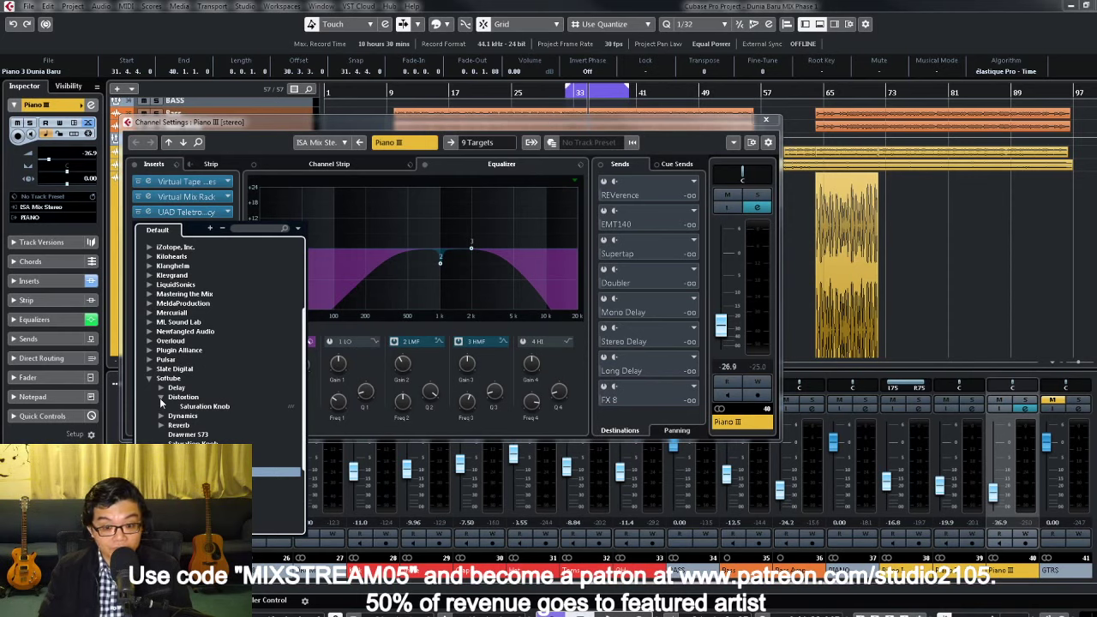
pyautogui.click(204, 407)
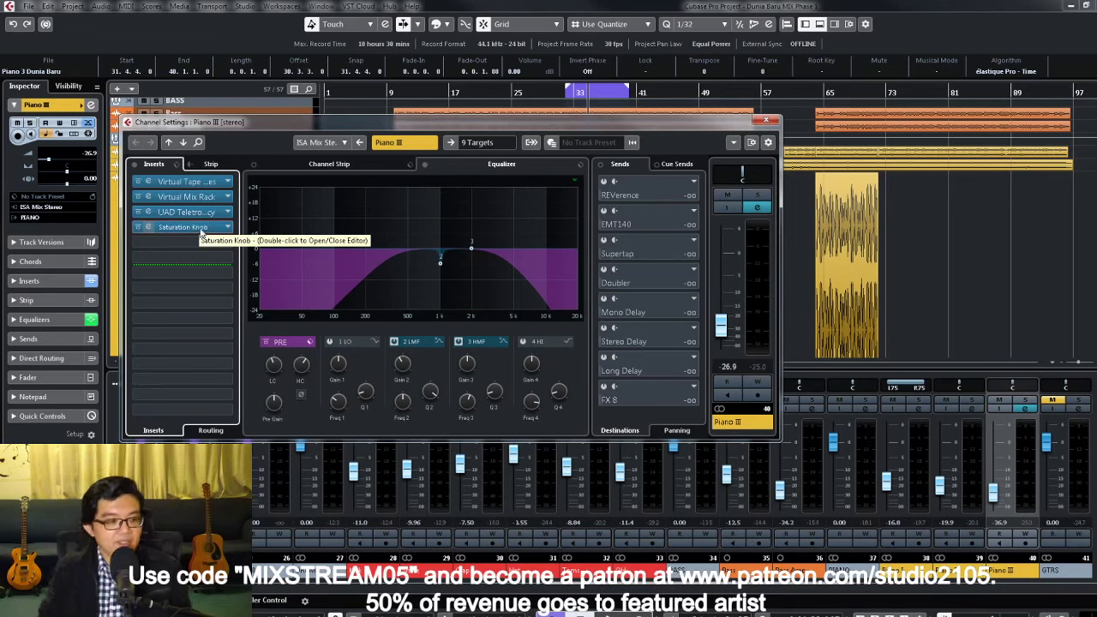
# Step: Open the Saturation Knob editor, solo Piano III, and turn up the saturation amount
pyautogui.doubleClick(200, 227)
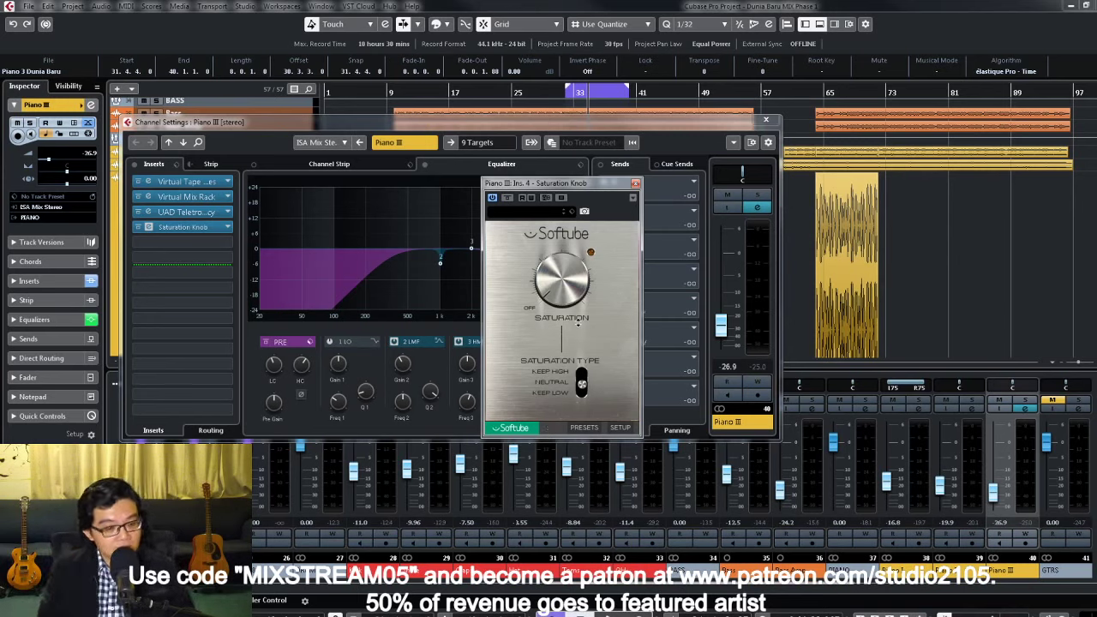
pyautogui.click(759, 196)
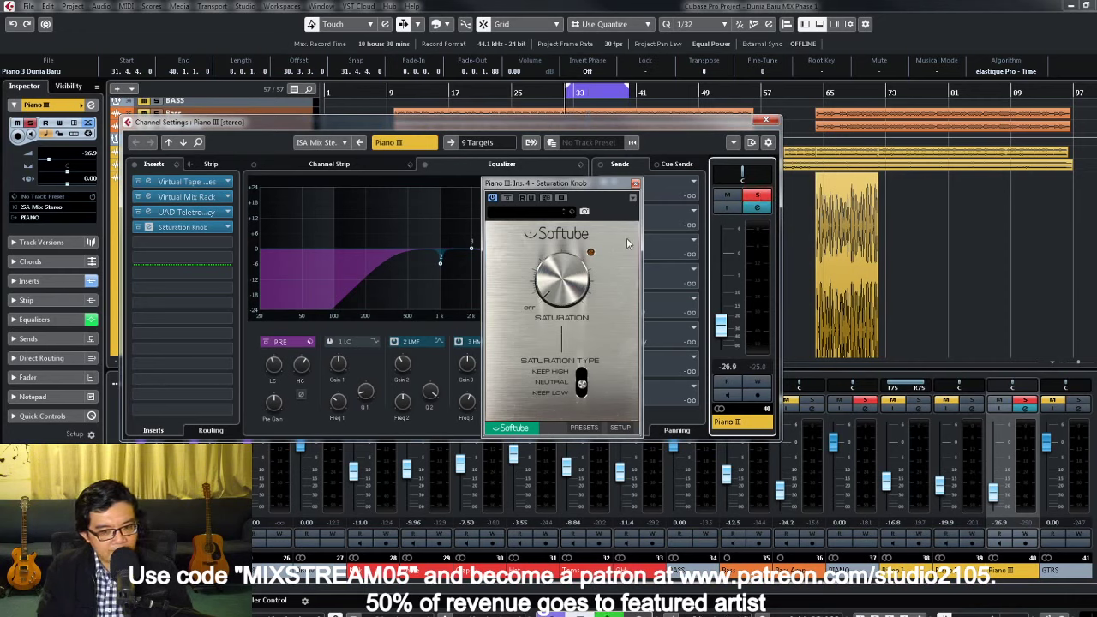
pyautogui.moveTo(563, 280)
pyautogui.mouseDown()
pyautogui.moveTo(564, 304)
pyautogui.moveTo(563, 261)
pyautogui.mouseUp()
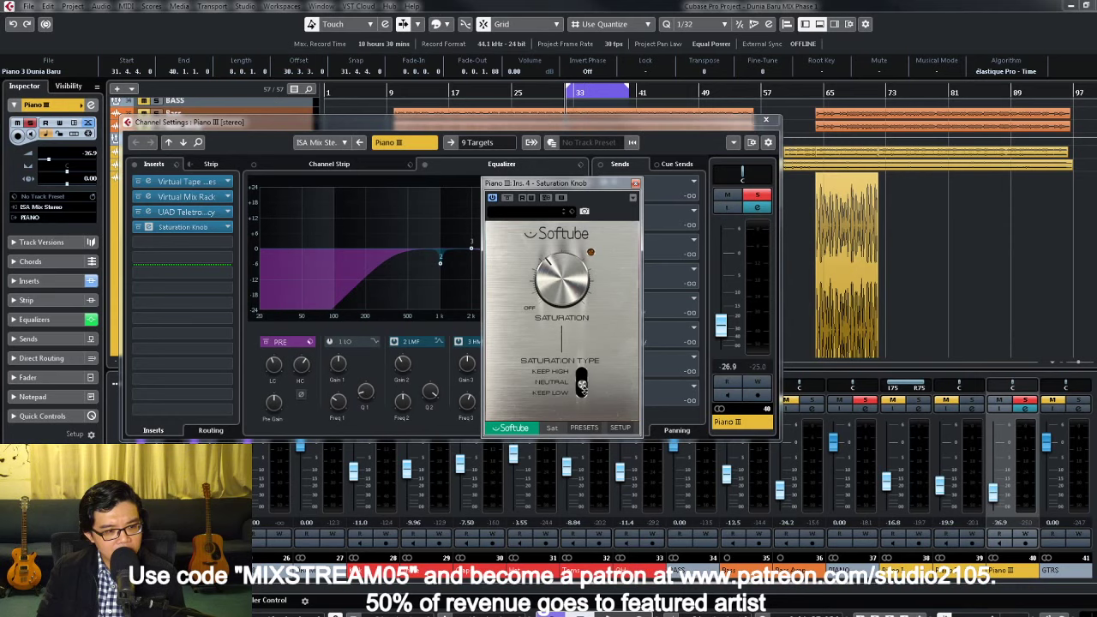
# Step: Play Piano III and compare the Keep Low and Keep High saturation types, settling on Keep Low
pyautogui.press('space')
pyautogui.moveTo(582, 387)
pyautogui.mouseDown()
pyautogui.moveTo(583, 375)
pyautogui.moveTo(582, 392)
pyautogui.mouseUp()
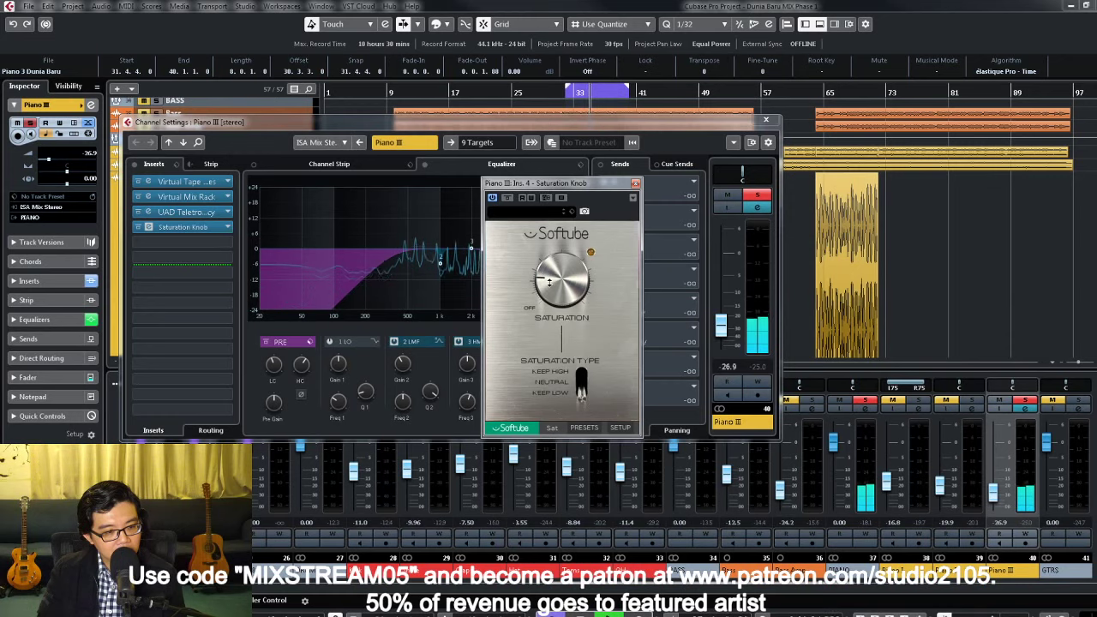
pyautogui.click(584, 371)
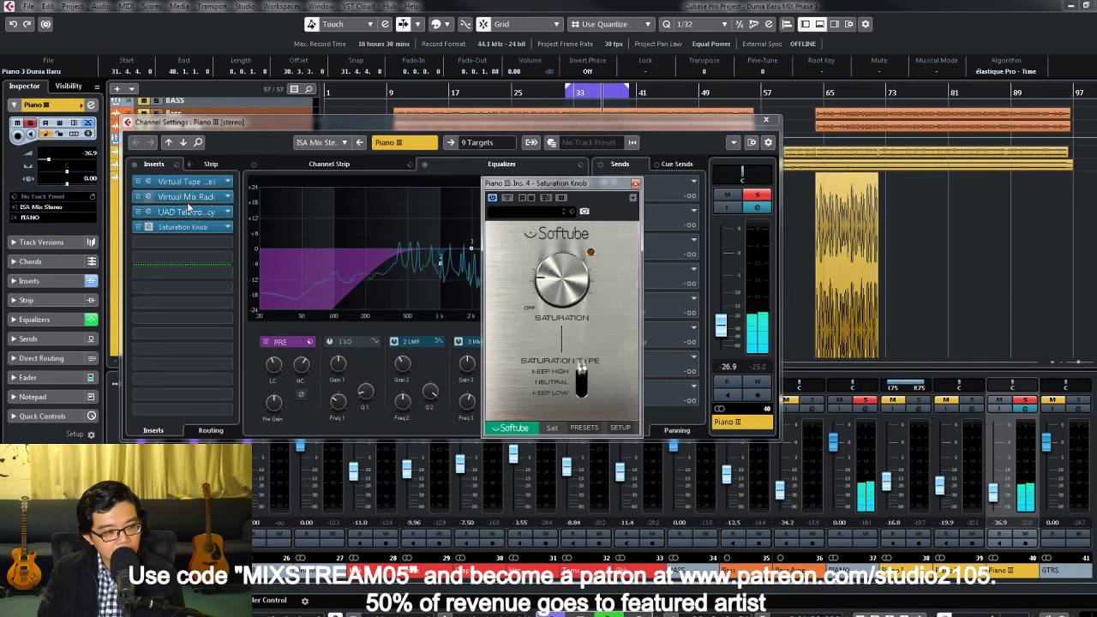
pyautogui.click(148, 197)
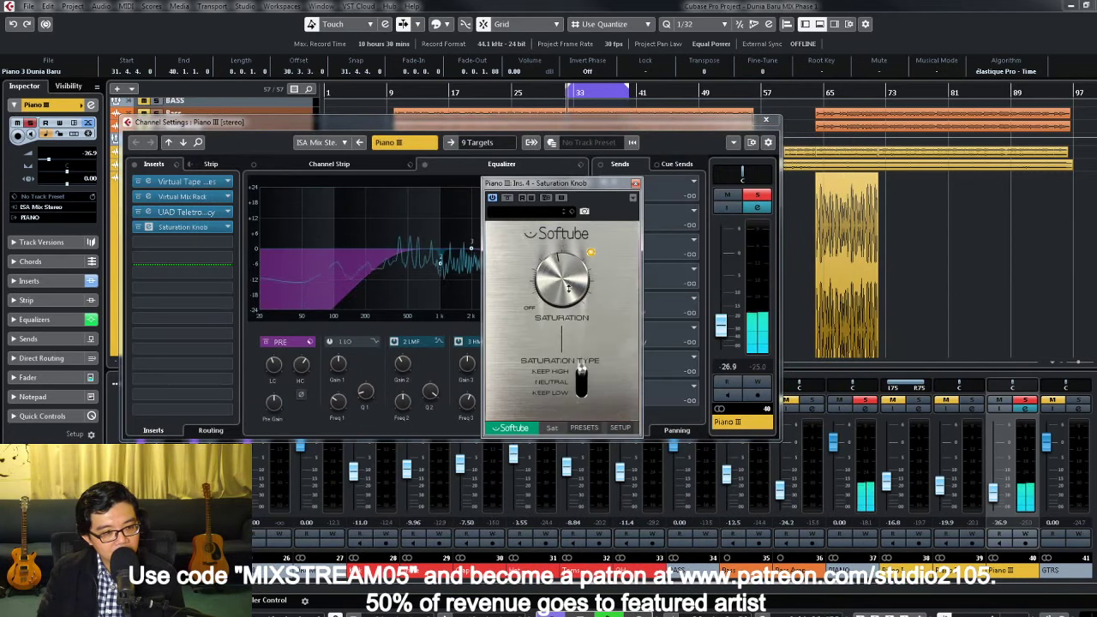
pyautogui.moveTo(581, 375)
pyautogui.mouseDown()
pyautogui.moveTo(581, 396)
pyautogui.moveTo(582, 370)
pyautogui.mouseUp()
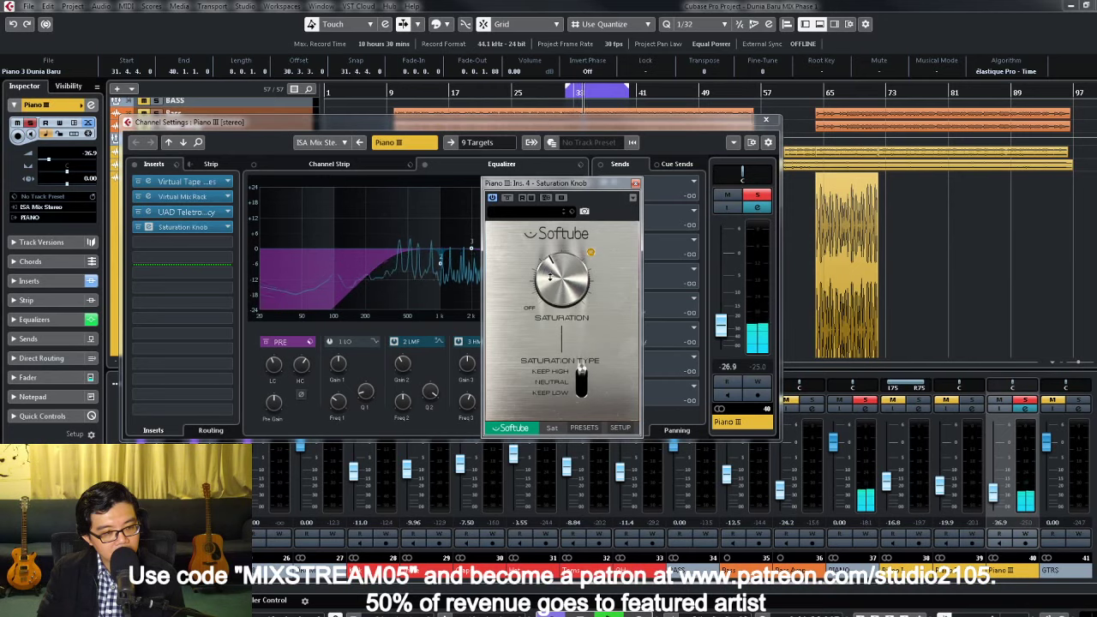
pyautogui.click(583, 381)
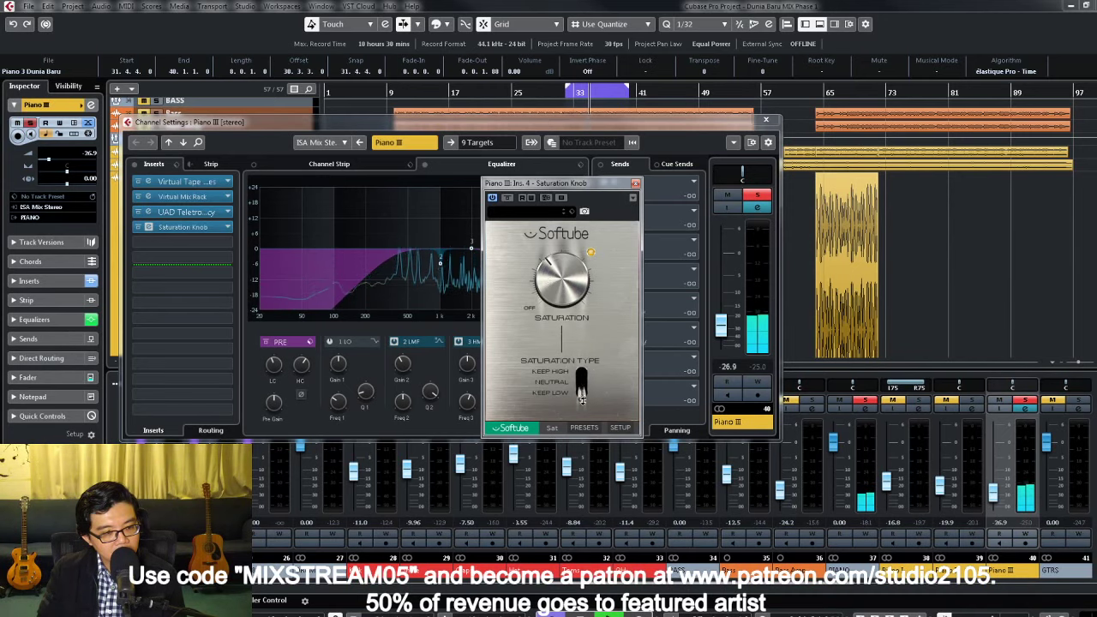
# Step: Check Piano III's Virtual Mix Rack, close it and the Saturation Knob editor, and unsolo Piano III during playback
pyautogui.click(186, 202)
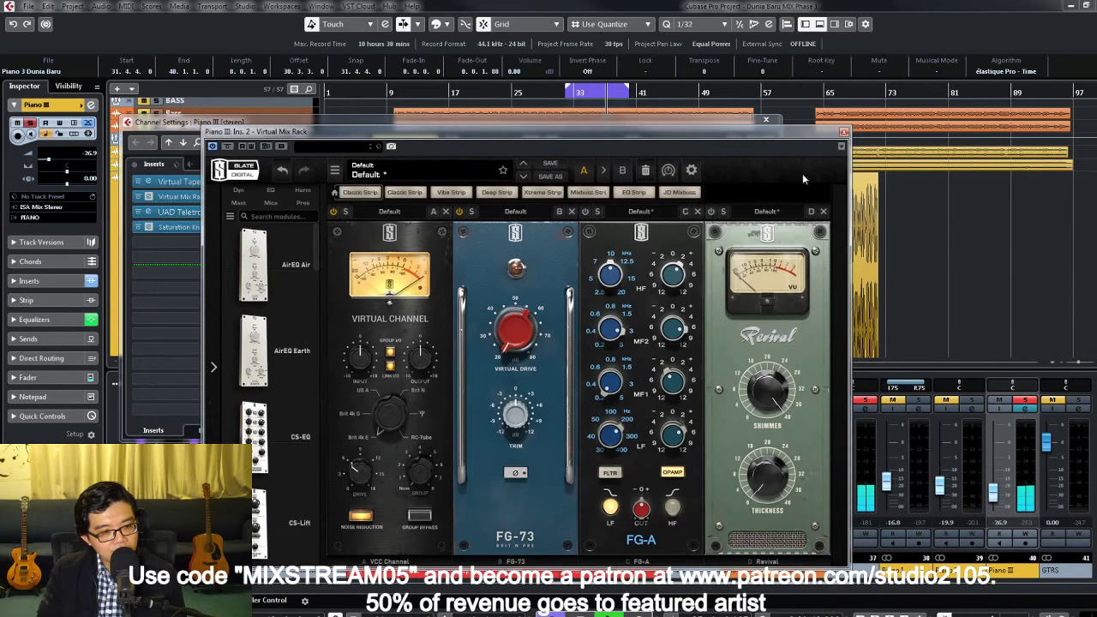
pyautogui.click(844, 132)
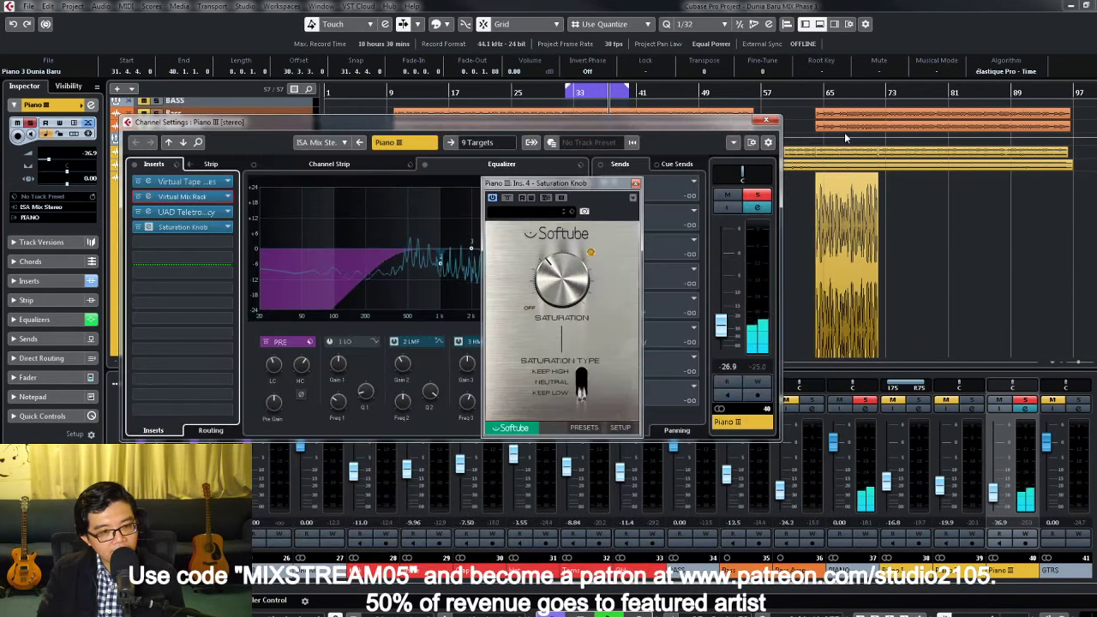
pyautogui.click(636, 184)
pyautogui.click(758, 195)
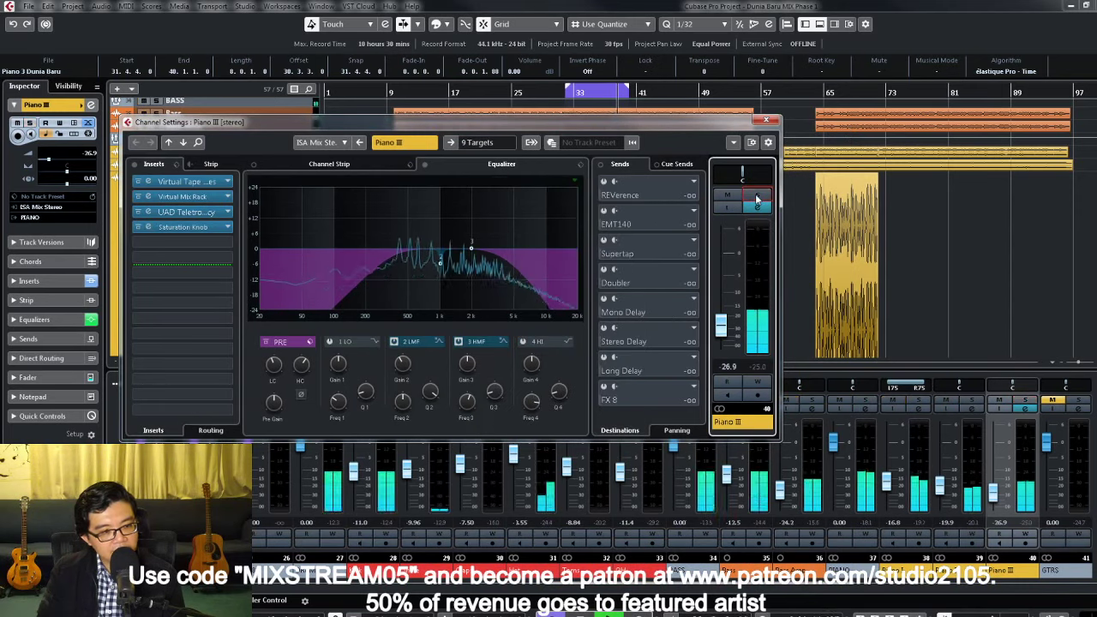
# Step: Try the Saturation Knob's Keep High type in the full mix and remove the plug-in from Piano III's fourth insert
pyautogui.click(199, 233)
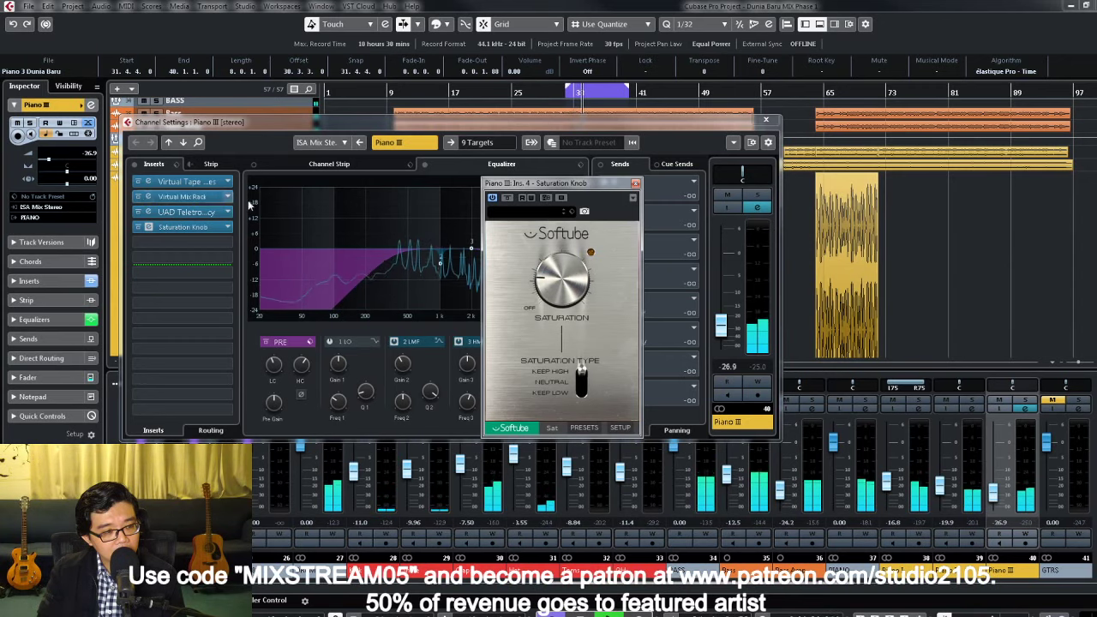
pyautogui.click(148, 196)
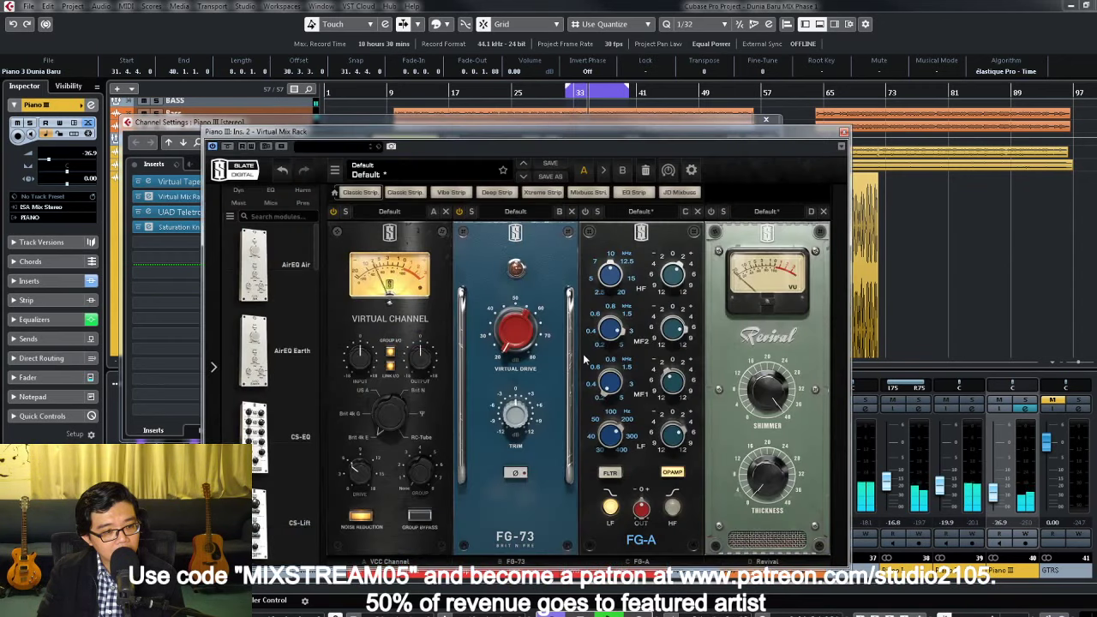
pyautogui.click(844, 132)
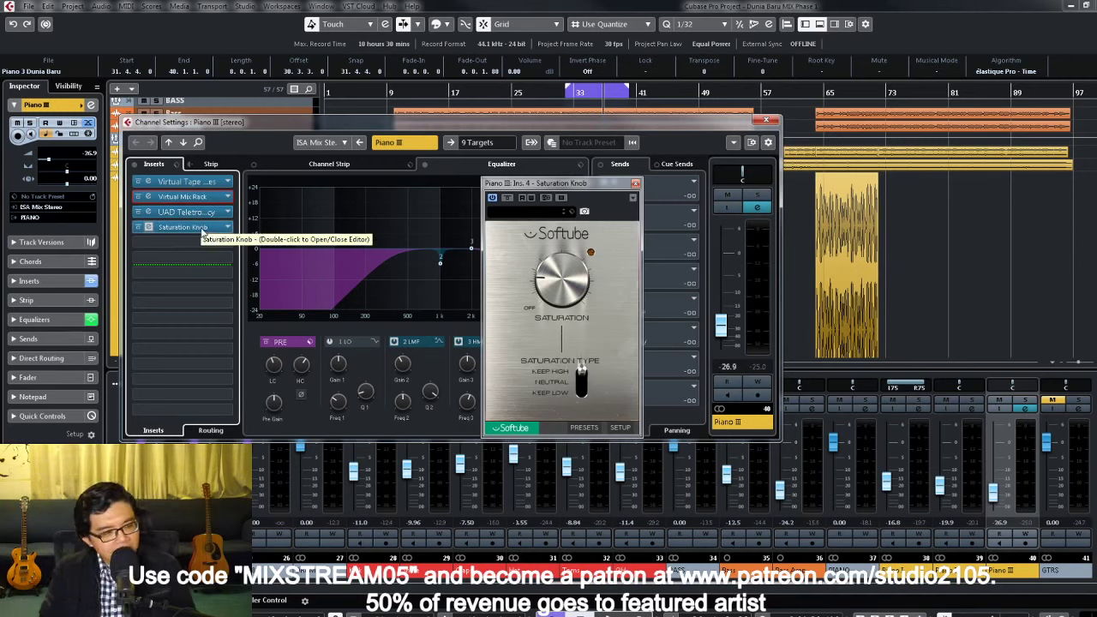
pyautogui.moveTo(203, 233); pyautogui.dragTo(55, 232)
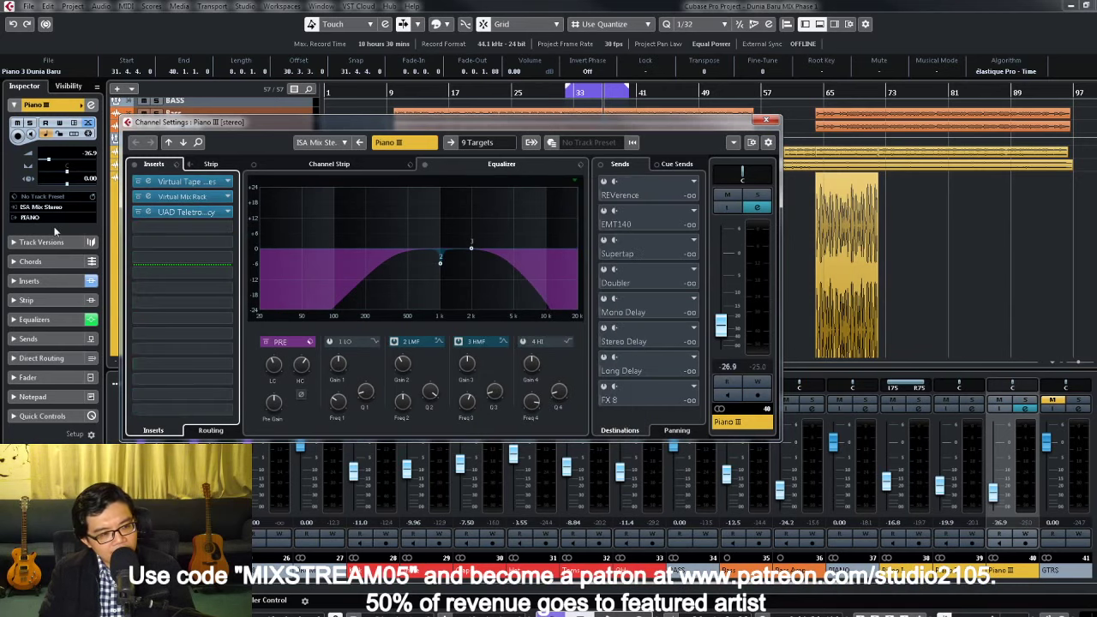
# Step: Switch on the FG-A and Revival modules in Piano III's Virtual Mix Rack and close its editor
pyautogui.doubleClick(180, 198)
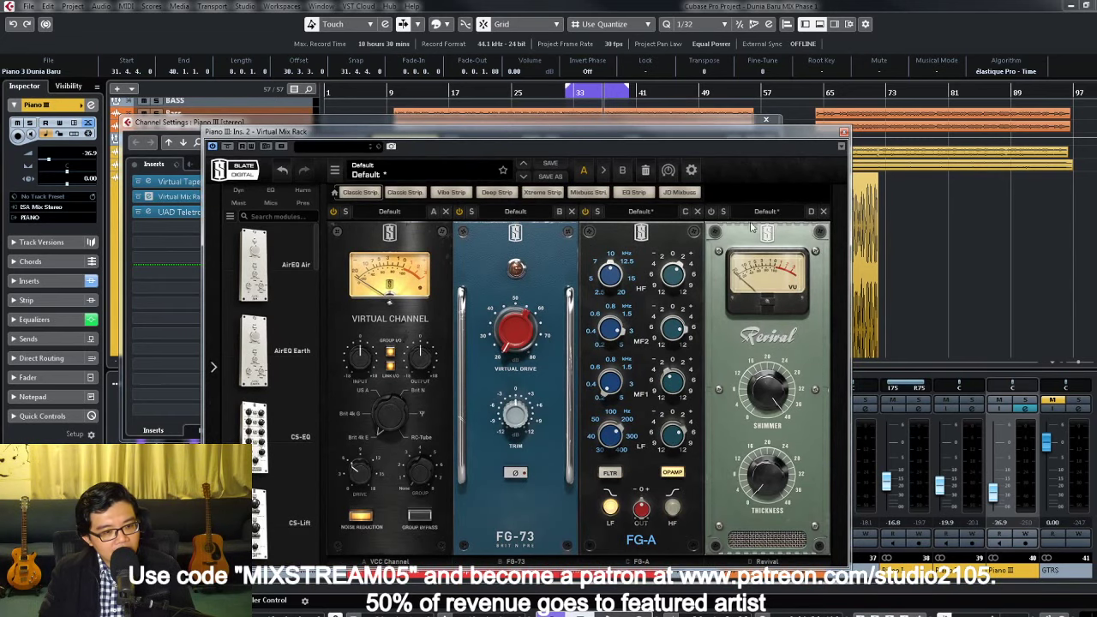
pyautogui.click(712, 212)
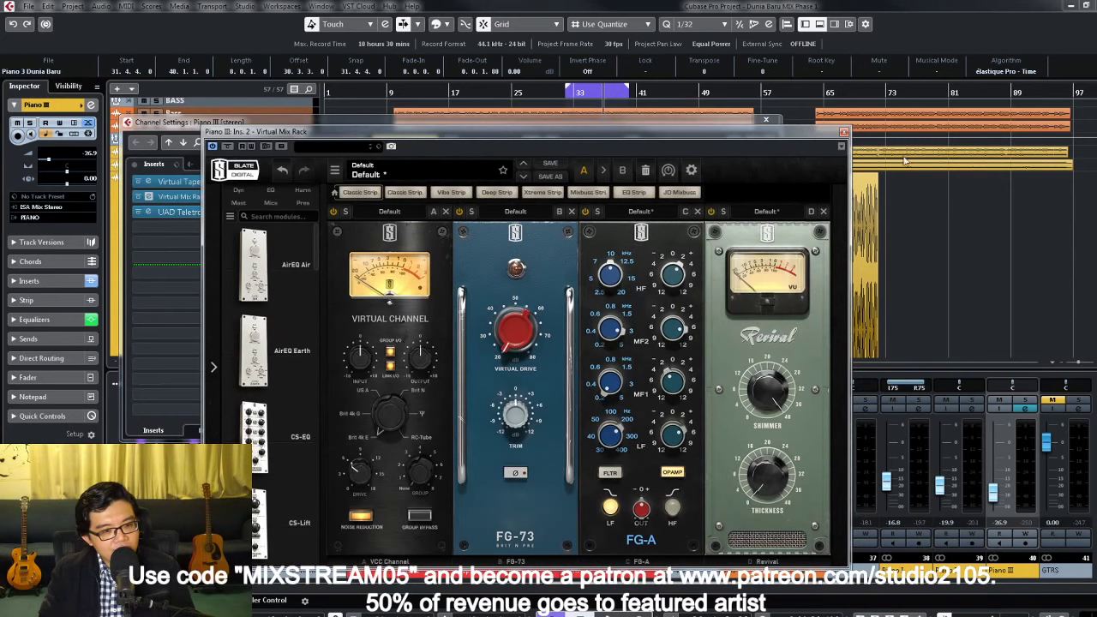
pyautogui.click(844, 132)
# Step: Solo Piano III and compare the Limit and Compress modes of its Teletronix LA-2A, settling on Limit
pyautogui.click(748, 198)
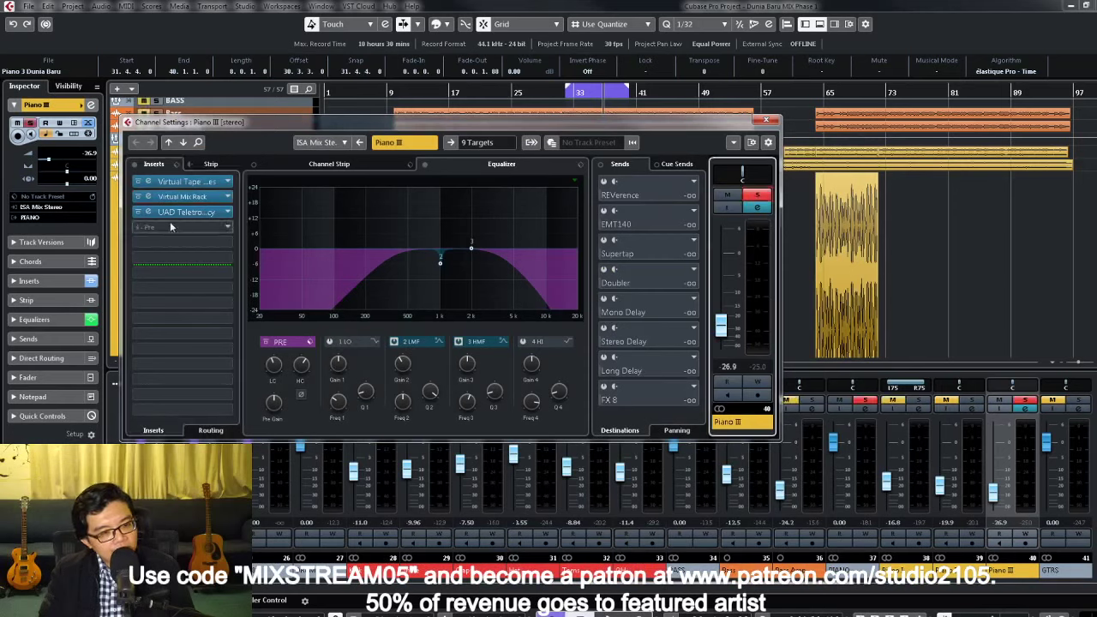
pyautogui.doubleClick(172, 213)
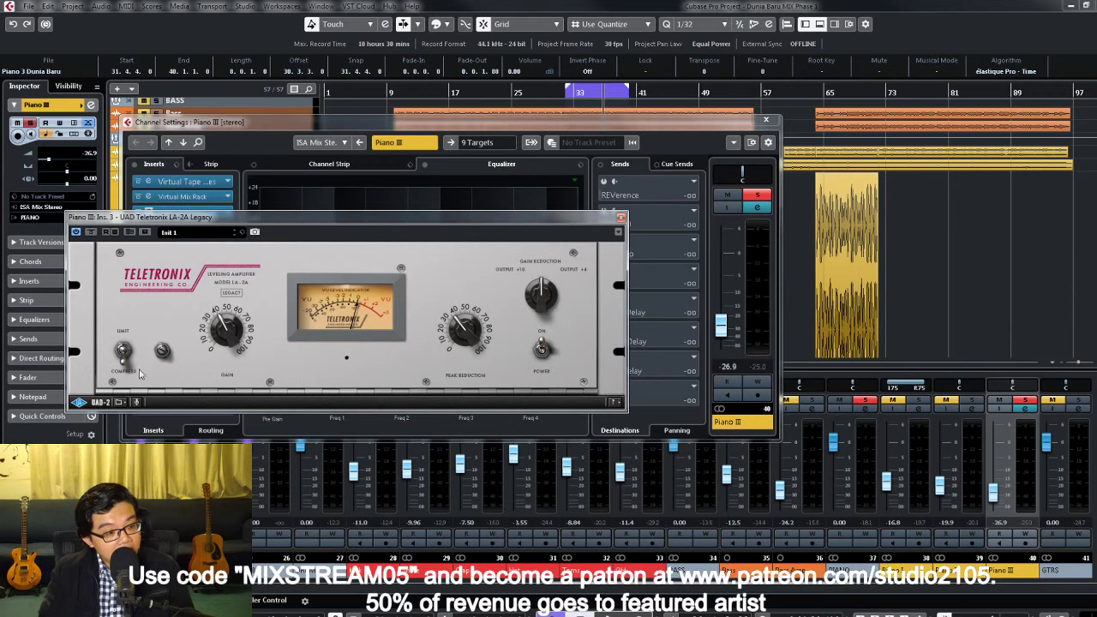
pyautogui.click(123, 350)
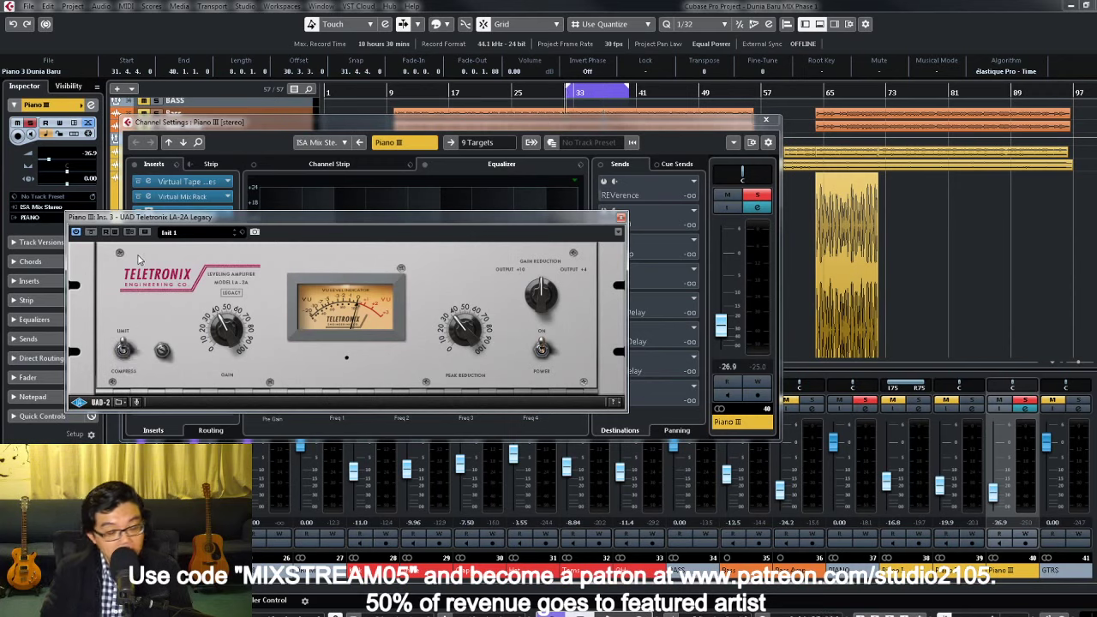
pyautogui.click(123, 367)
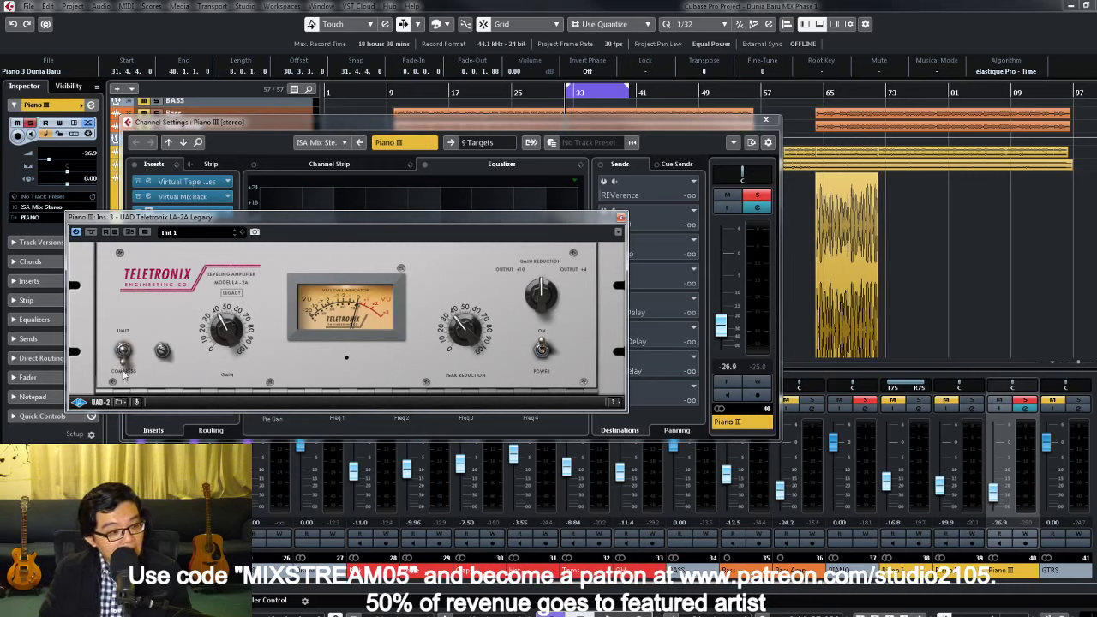
pyautogui.click(124, 357)
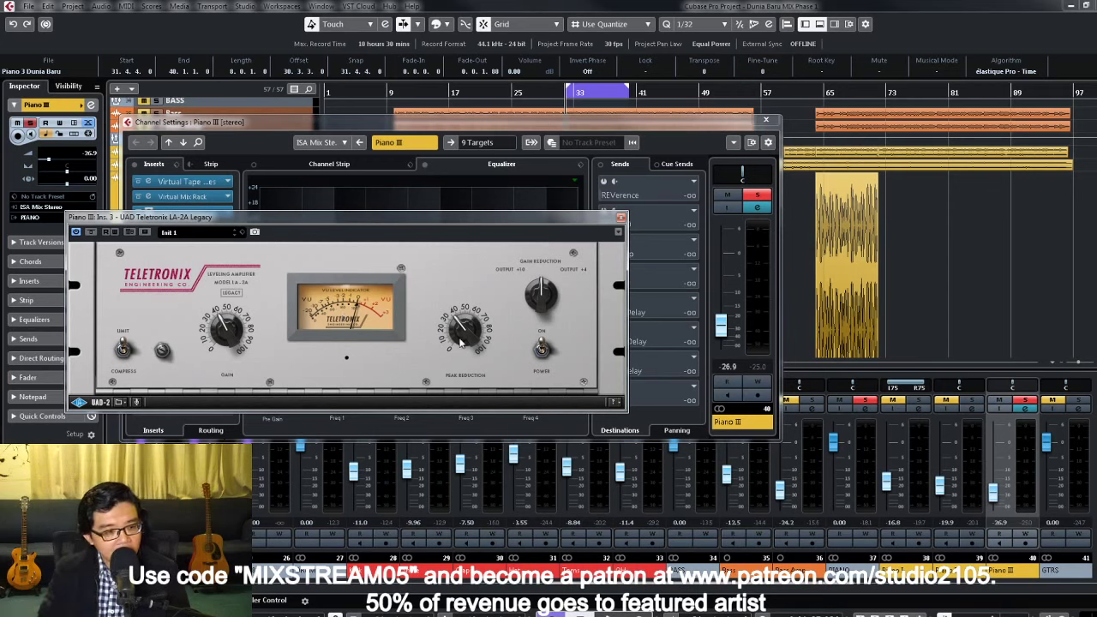
# Step: Play Piano III with raised LA-2A gain and peak reduction, comparing power off and on, and deactivate the LA-2A insert
pyautogui.press('space')
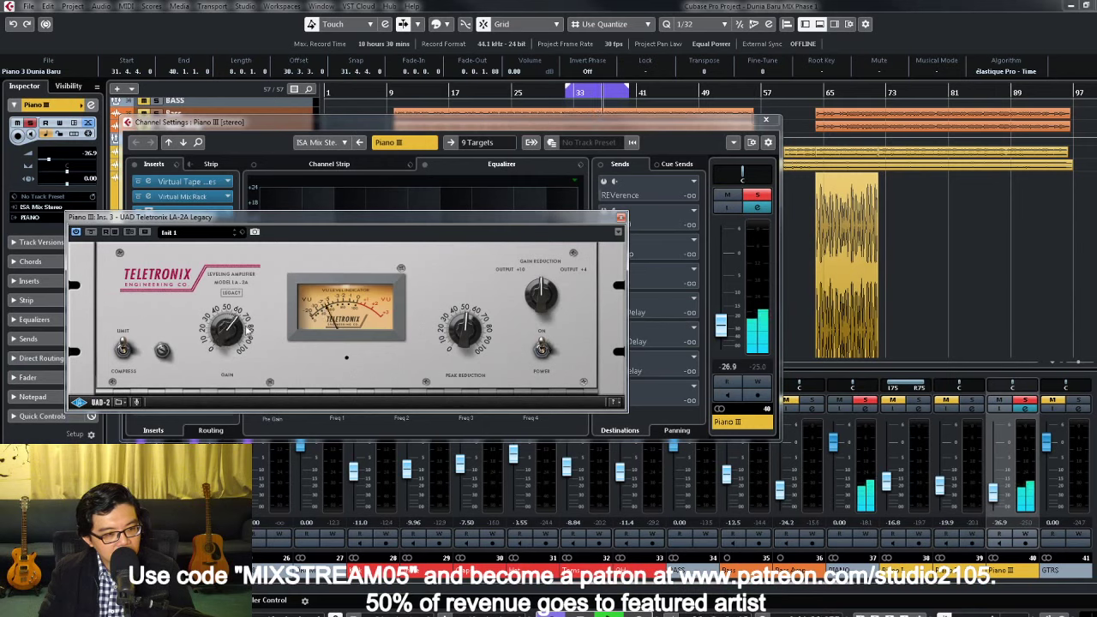
pyautogui.click(542, 349)
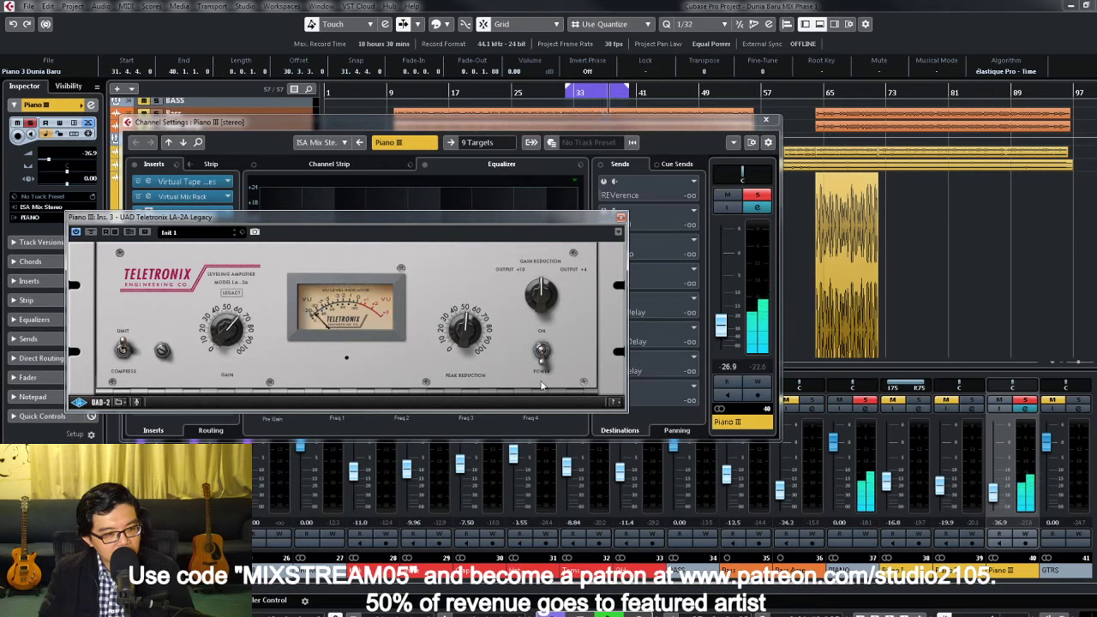
pyautogui.click(542, 354)
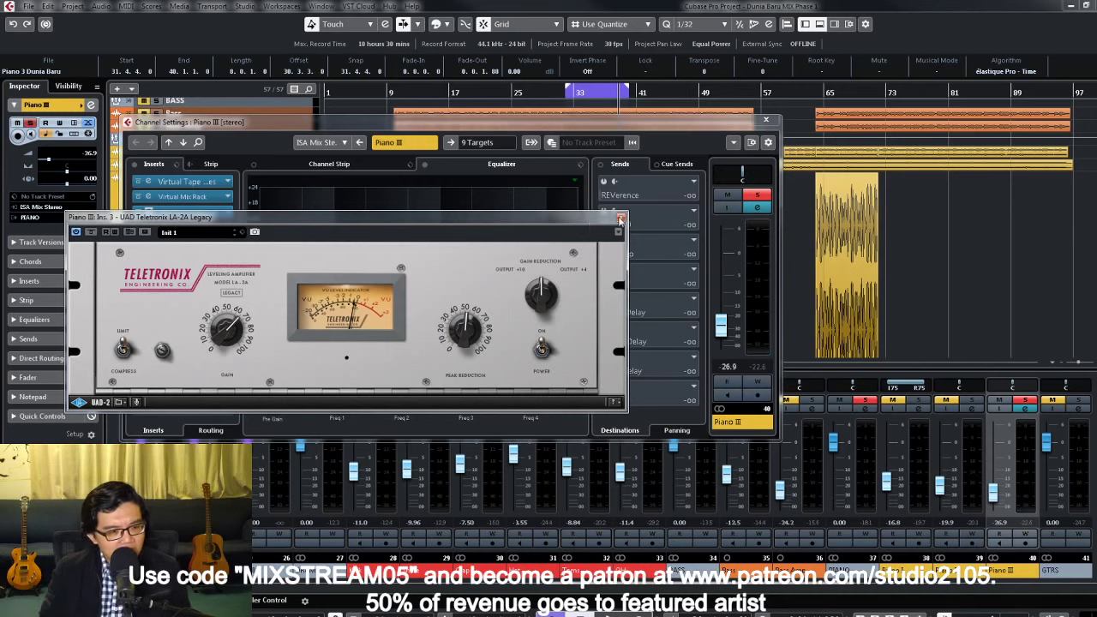
pyautogui.click(622, 219)
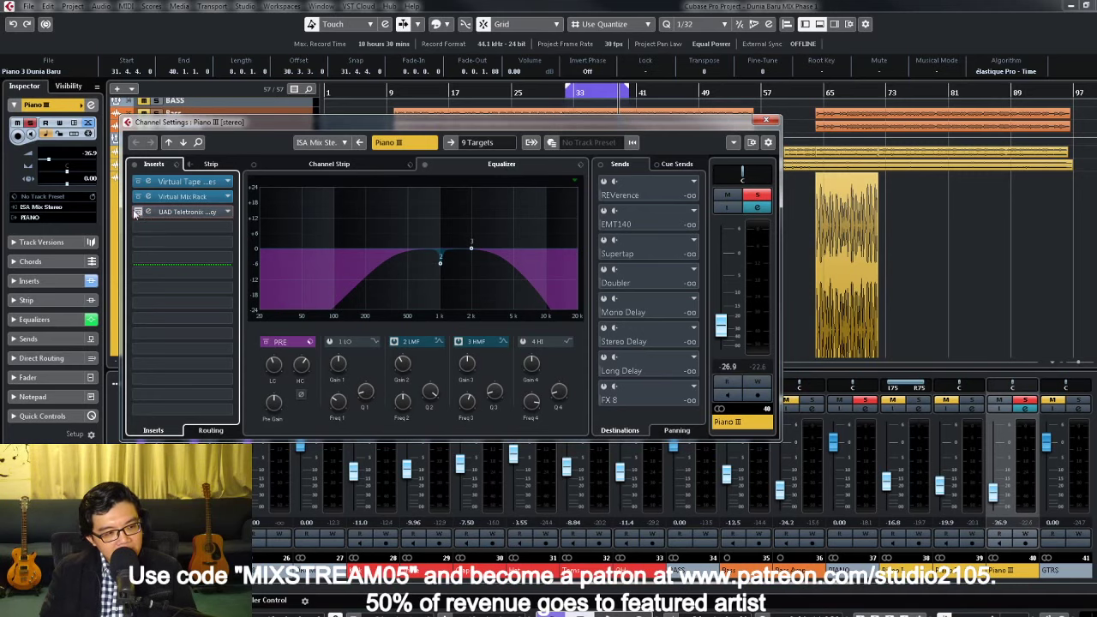
# Step: Add the FG-116 Modern compressor as the fifth module in Piano III's Virtual Mix Rack
pyautogui.click(204, 198)
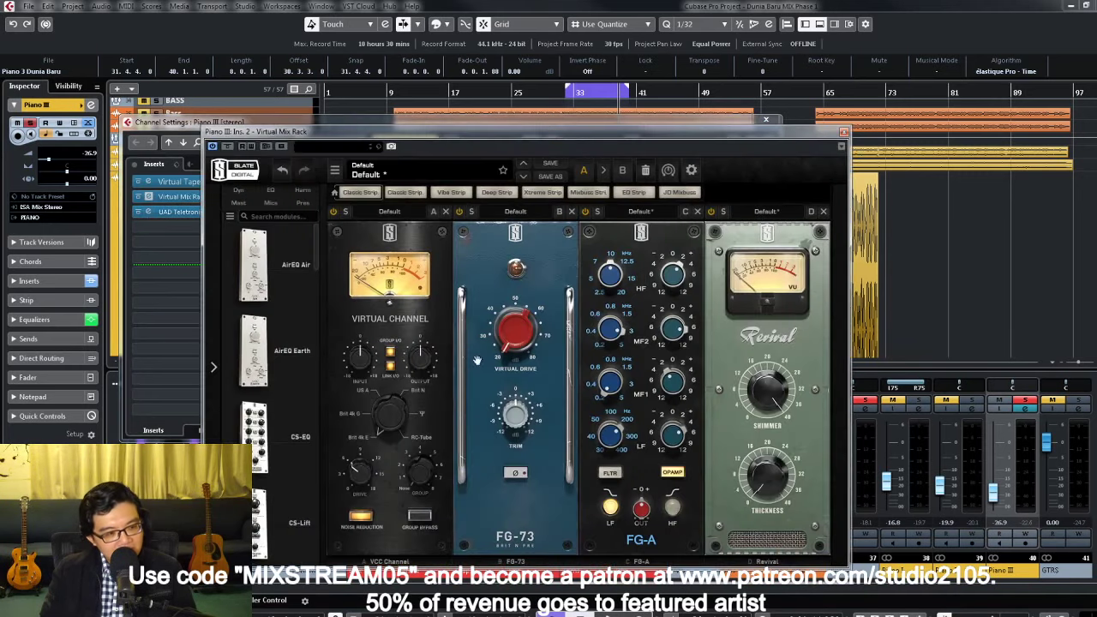
pyautogui.moveTo(313, 252); pyautogui.dragTo(319, 298)
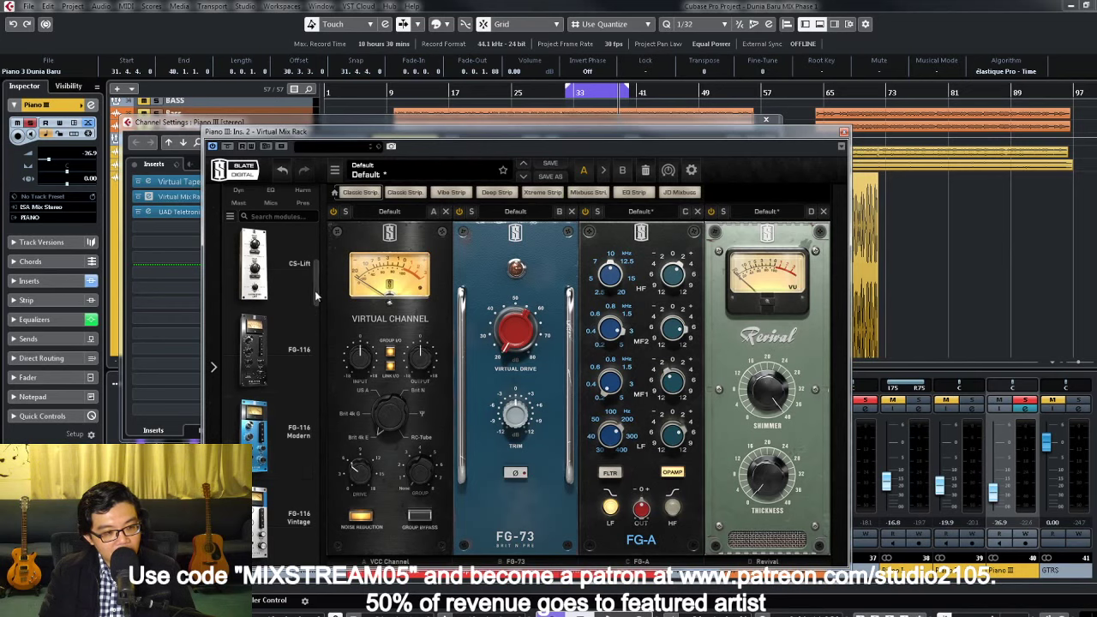
pyautogui.moveTo(314, 290); pyautogui.dragTo(318, 305)
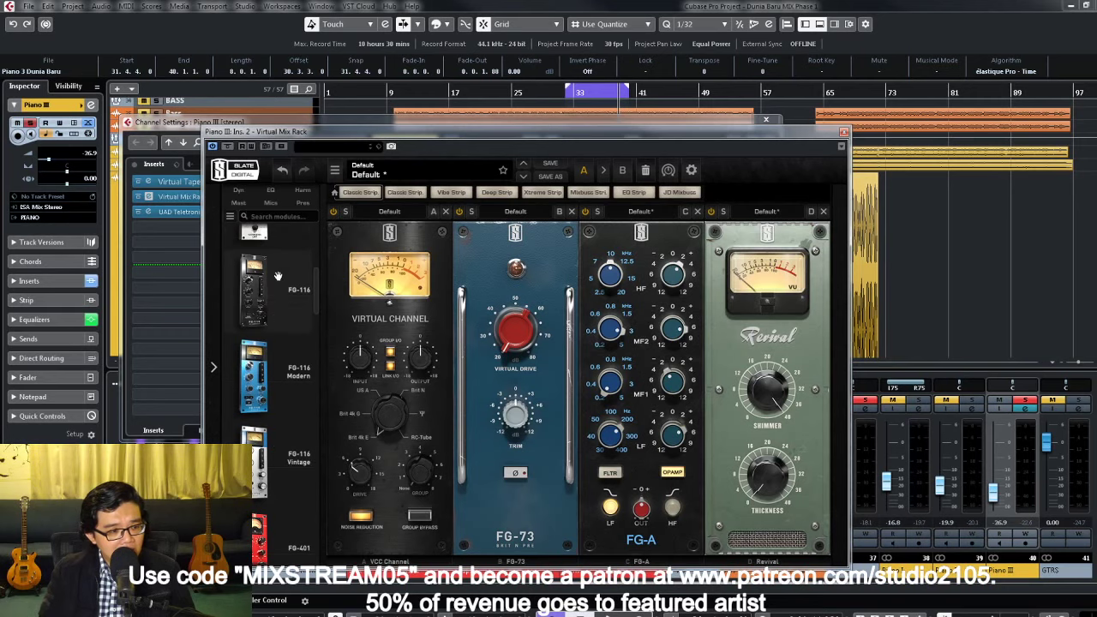
pyautogui.moveTo(285, 400); pyautogui.dragTo(914, 411)
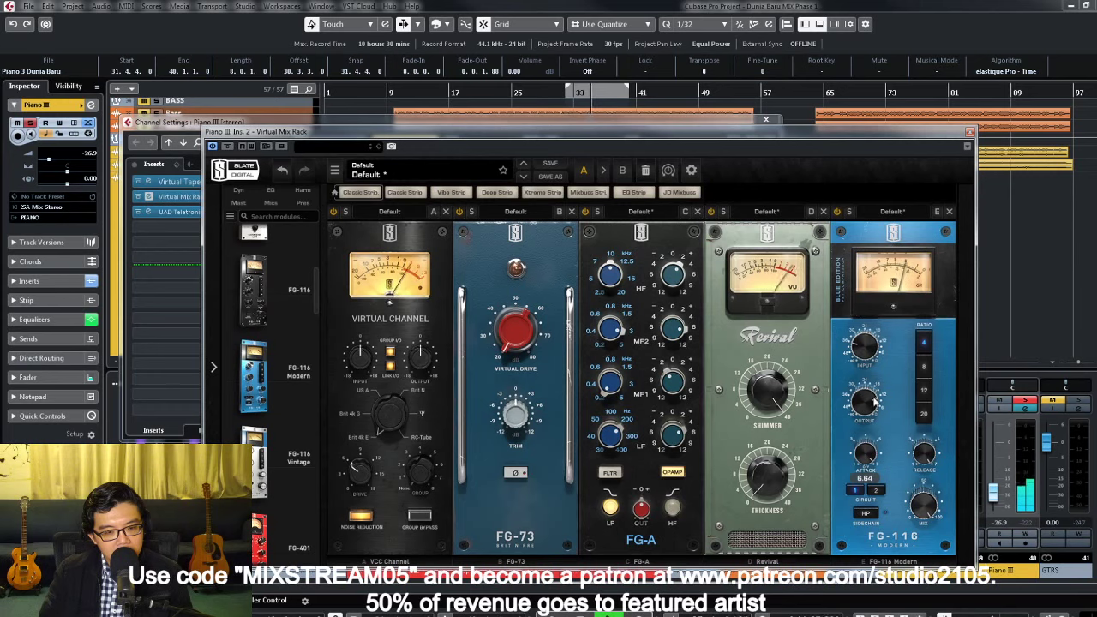
# Step: Set the FG-116 Modern to circuit 2, release 7.00 and about 70% mix while playing Piano III
pyautogui.click(875, 493)
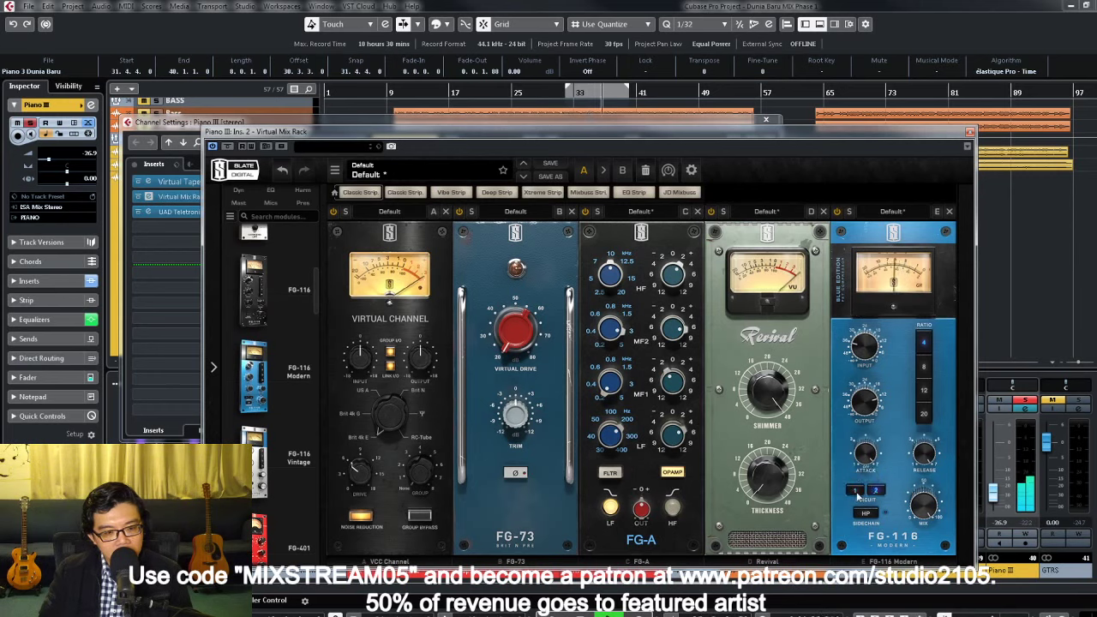
pyautogui.click(856, 493)
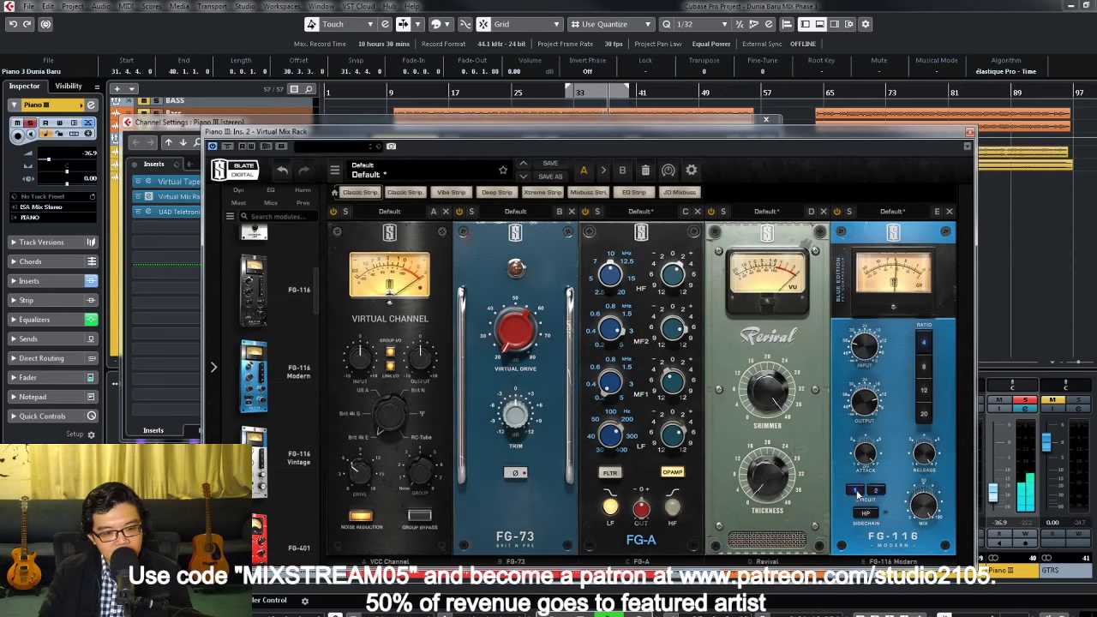
pyautogui.moveTo(919, 481)
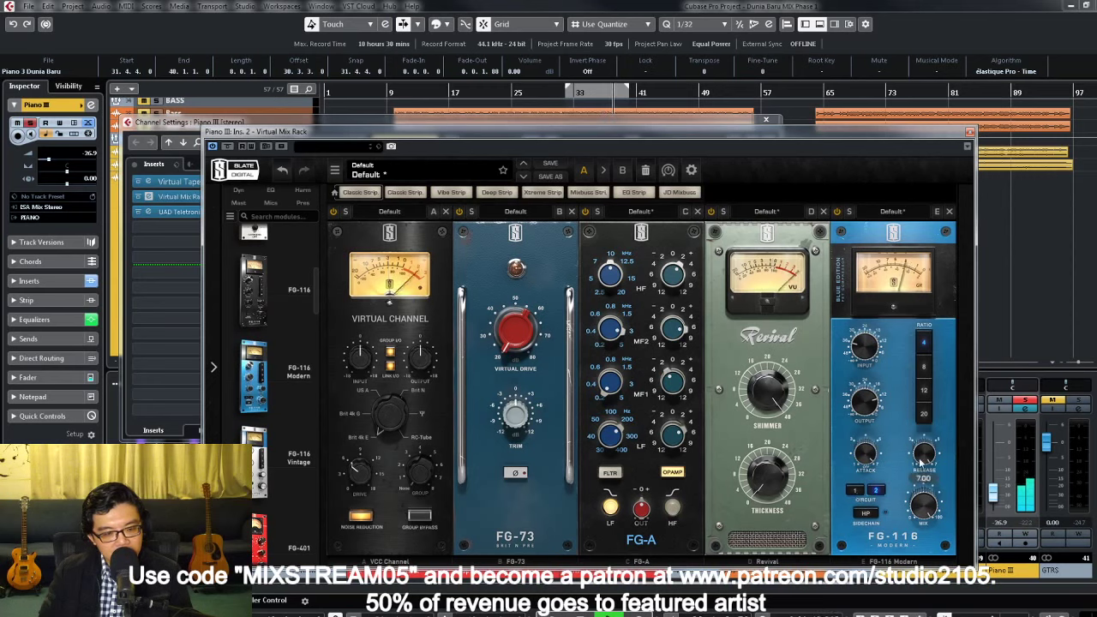
pyautogui.moveTo(918, 507)
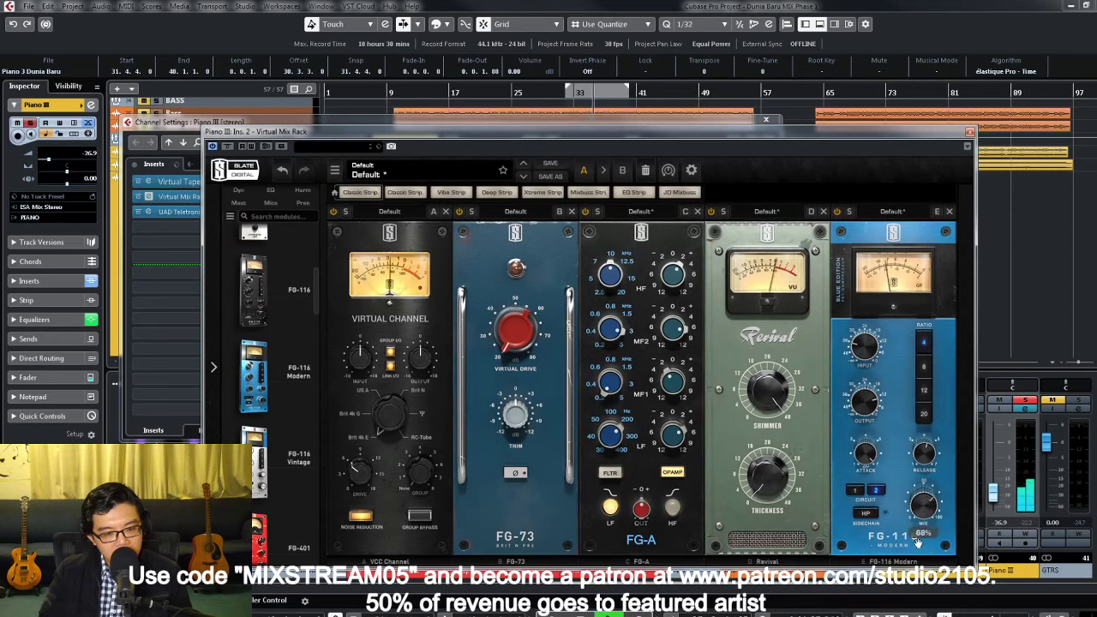
pyautogui.scroll(2, 915, 538)
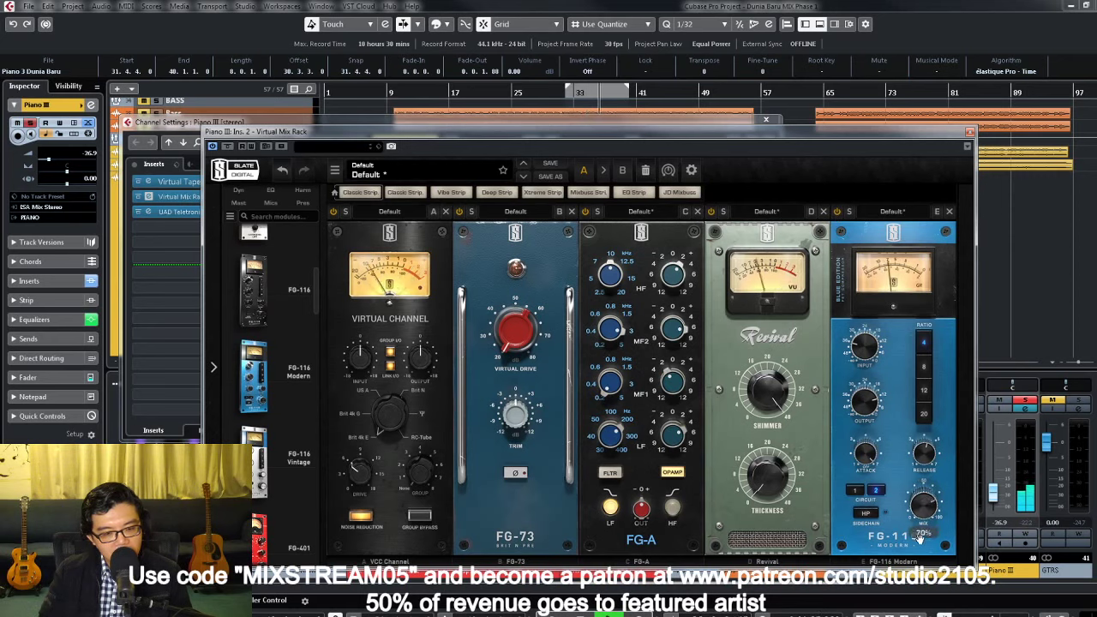
pyautogui.moveTo(920, 536)
pyautogui.mouseDown()
pyautogui.moveTo(921, 596)
pyautogui.moveTo(913, 535)
pyautogui.mouseUp()
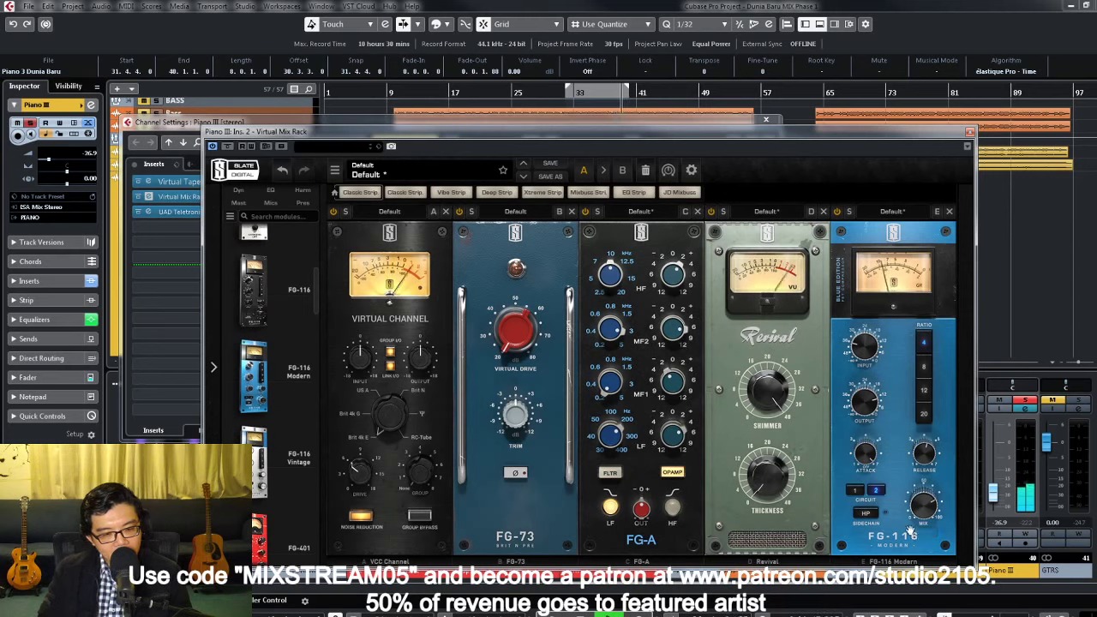
# Step: Set the FG-116 Modern's attack to 7.00 and try ratios 8 and 12 before choosing 20
pyautogui.click(840, 216)
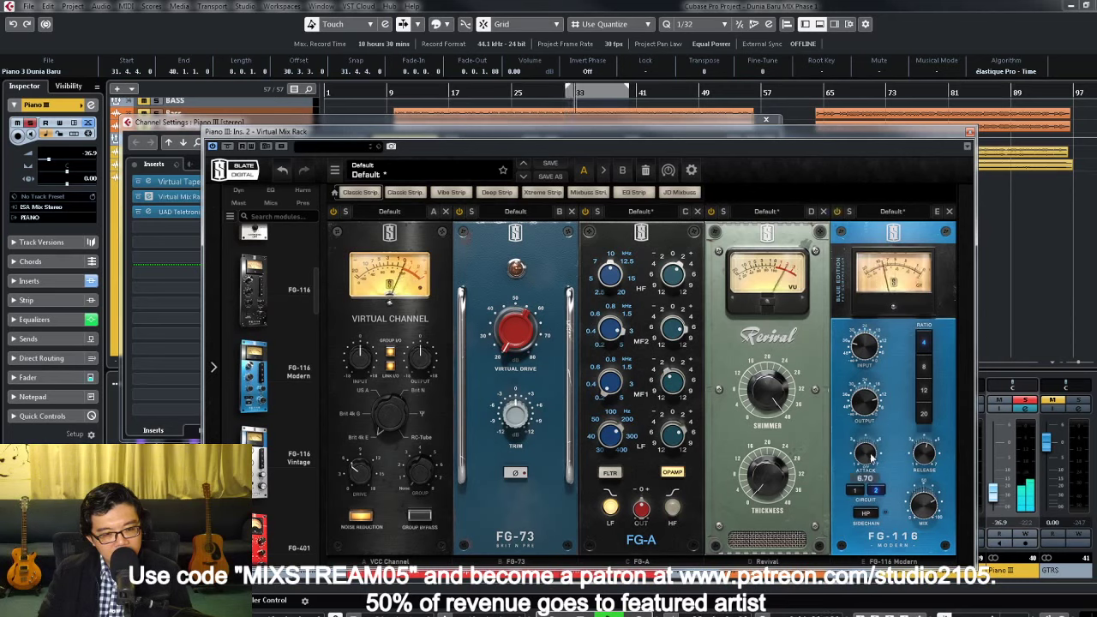
pyautogui.moveTo(875, 452)
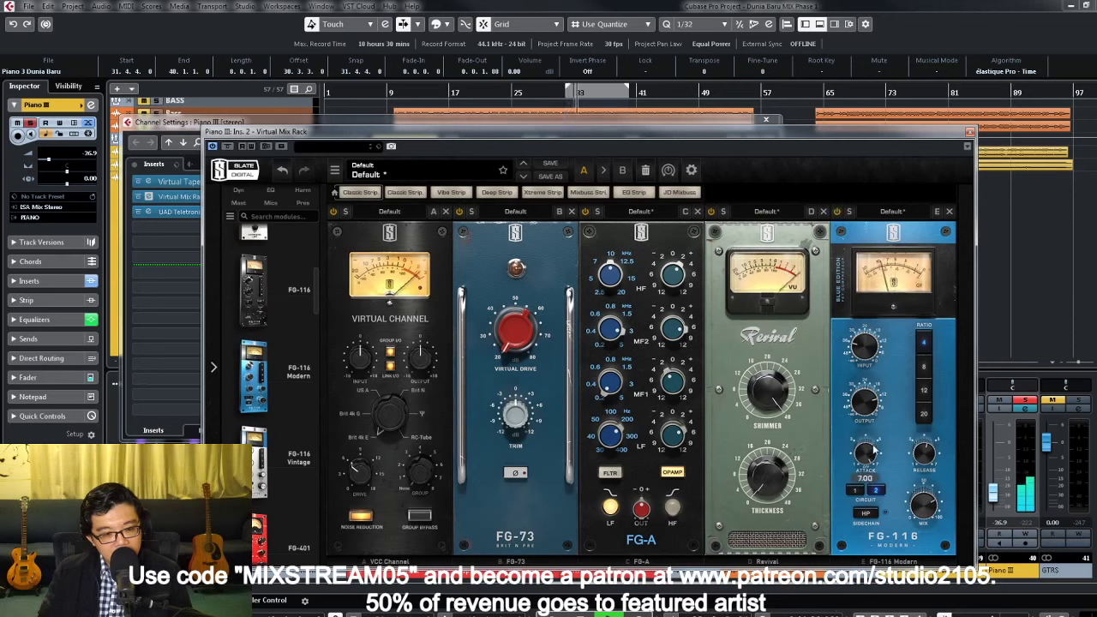
pyautogui.click(922, 368)
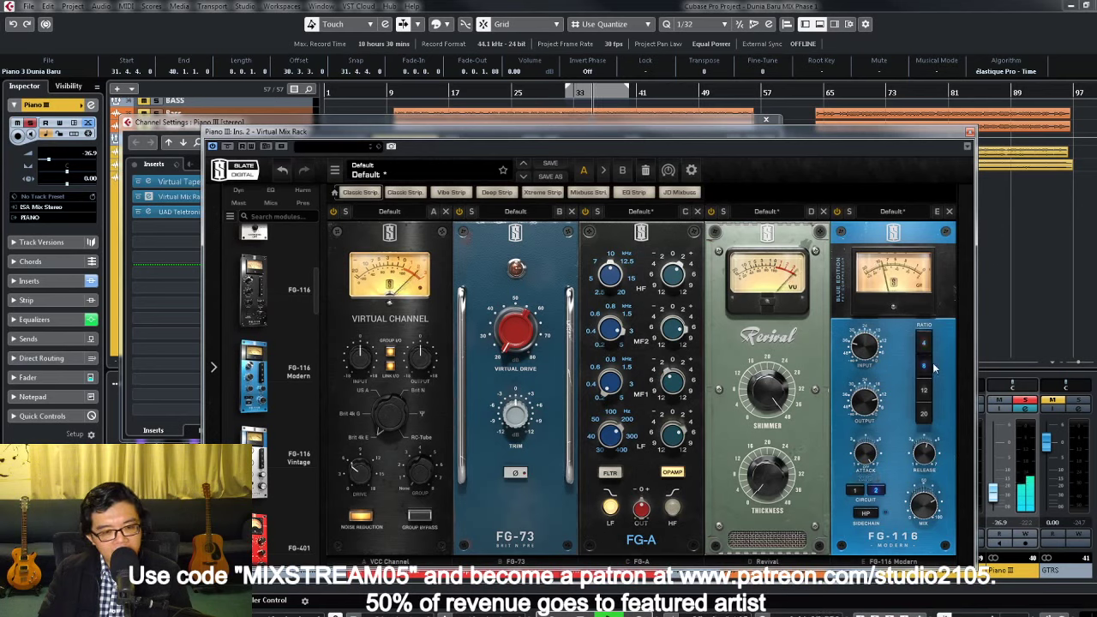
pyautogui.click(925, 390)
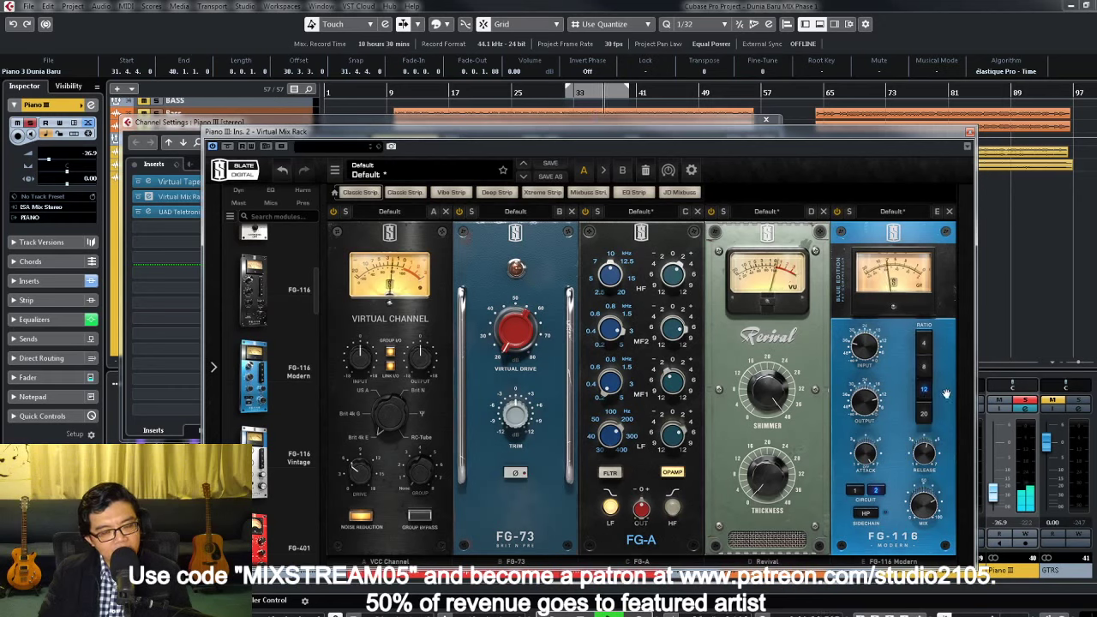
pyautogui.click(926, 415)
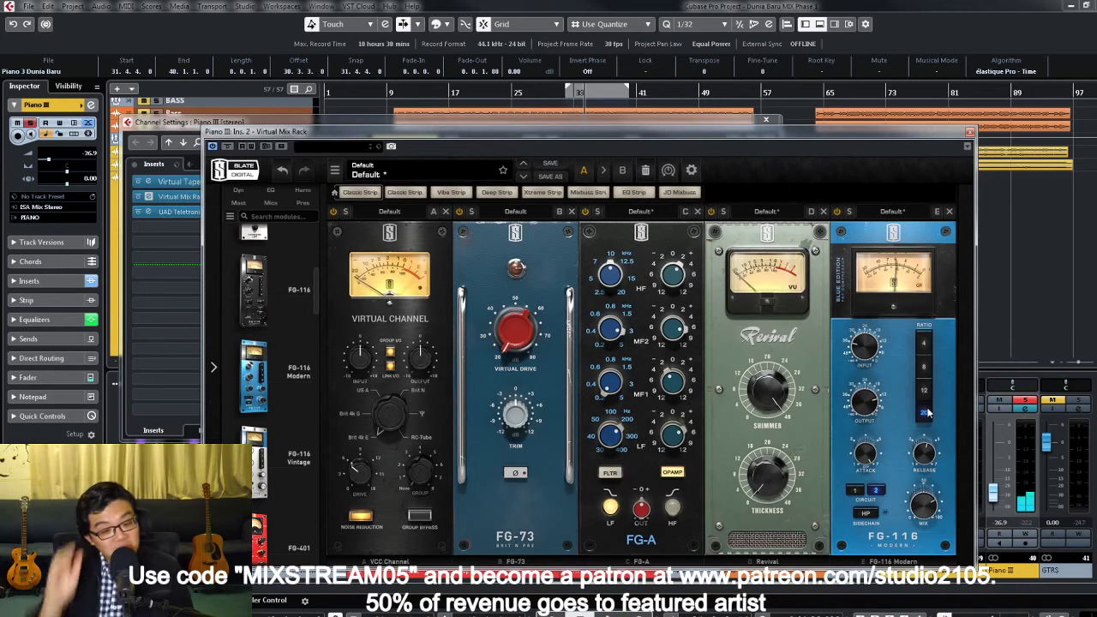
# Step: Close Piano III's channel settings and Virtual Mix Rack, unsolo it, and place the playhead just before its first clip
pyautogui.click(765, 120)
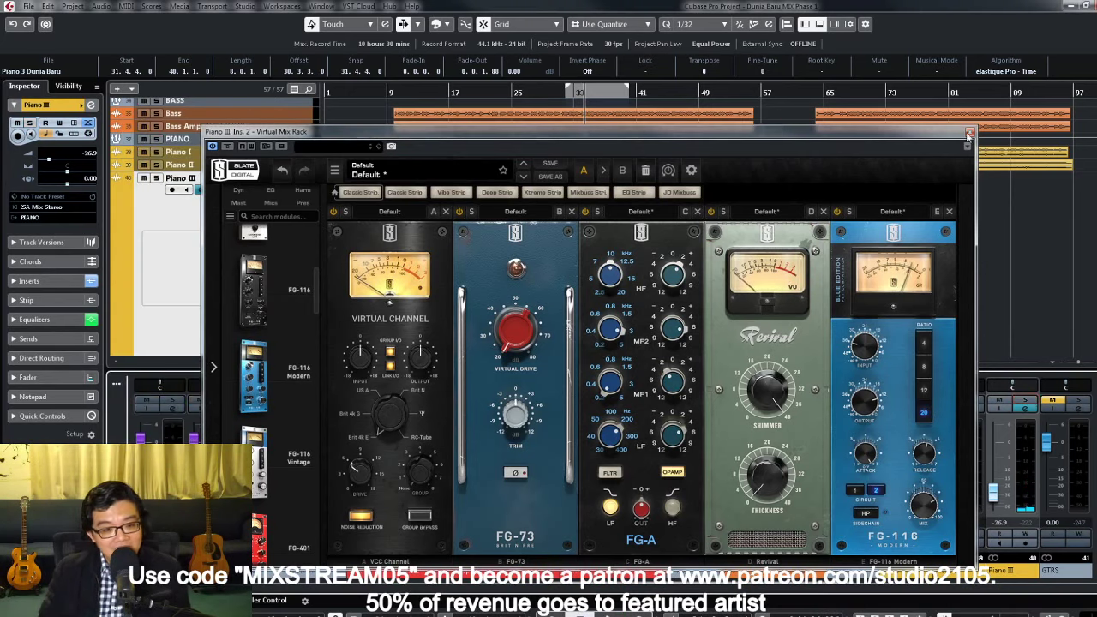
pyautogui.click(970, 134)
pyautogui.click(564, 95)
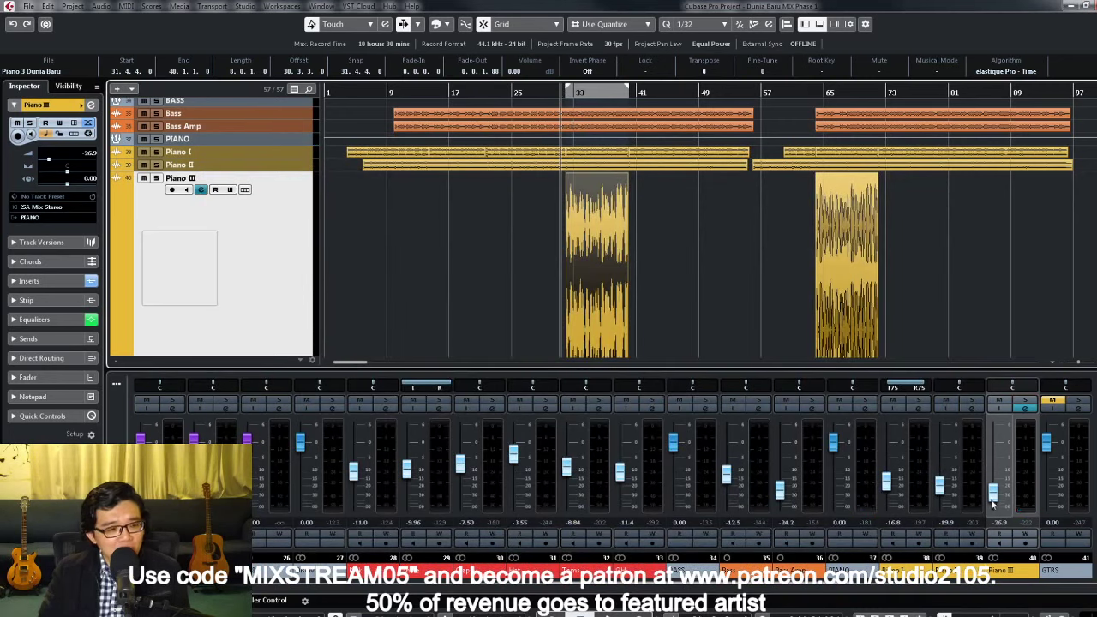
# Step: Collapse the enlarged Piano III track and raise its level to -30.1 dB while playing the full mix
pyautogui.press('space')
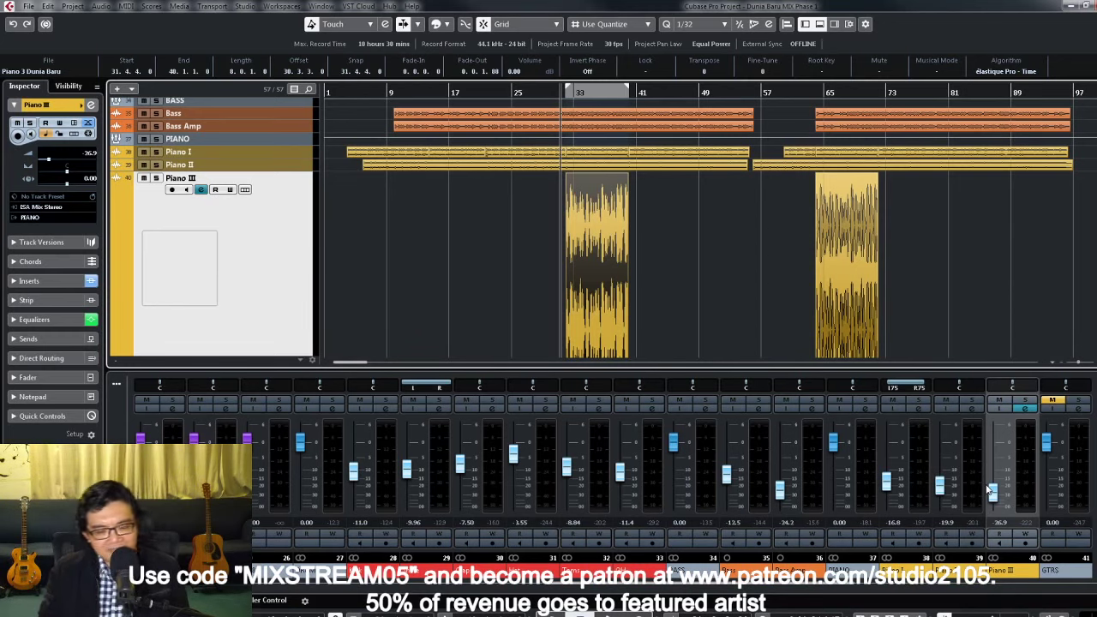
pyautogui.hotkey('ctrl', 'Up')
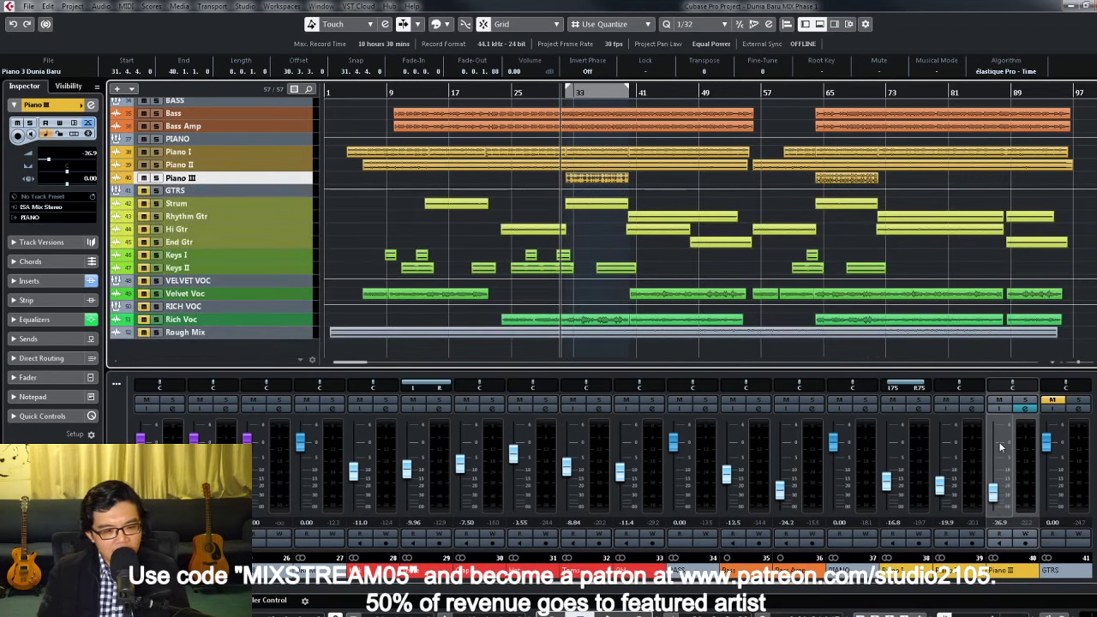
pyautogui.press('space')
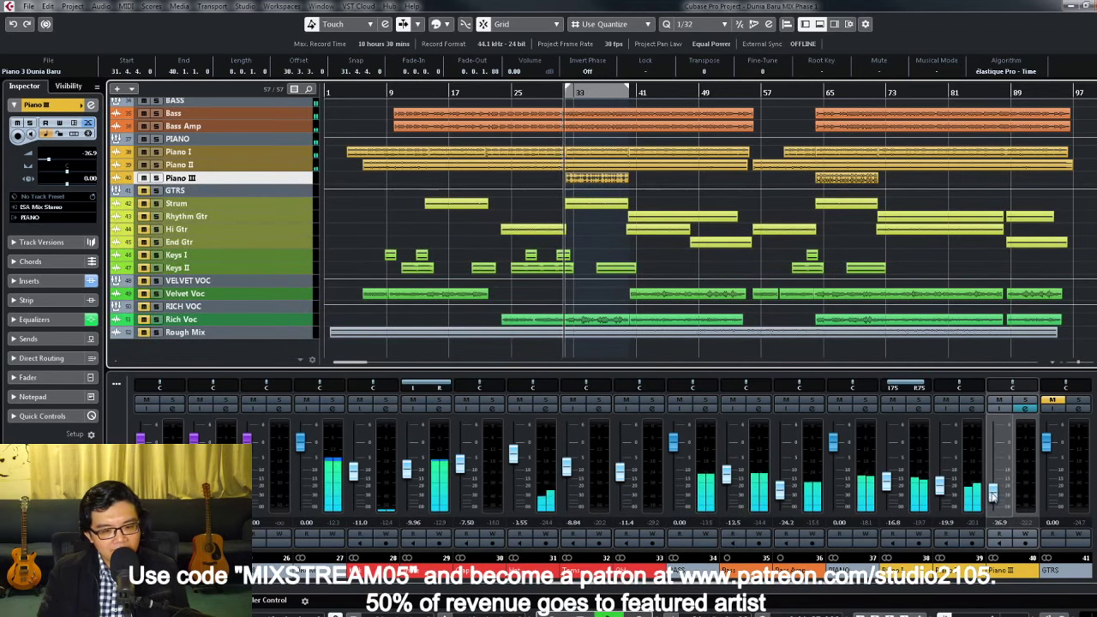
pyautogui.moveTo(984, 509); pyautogui.dragTo(995, 499)
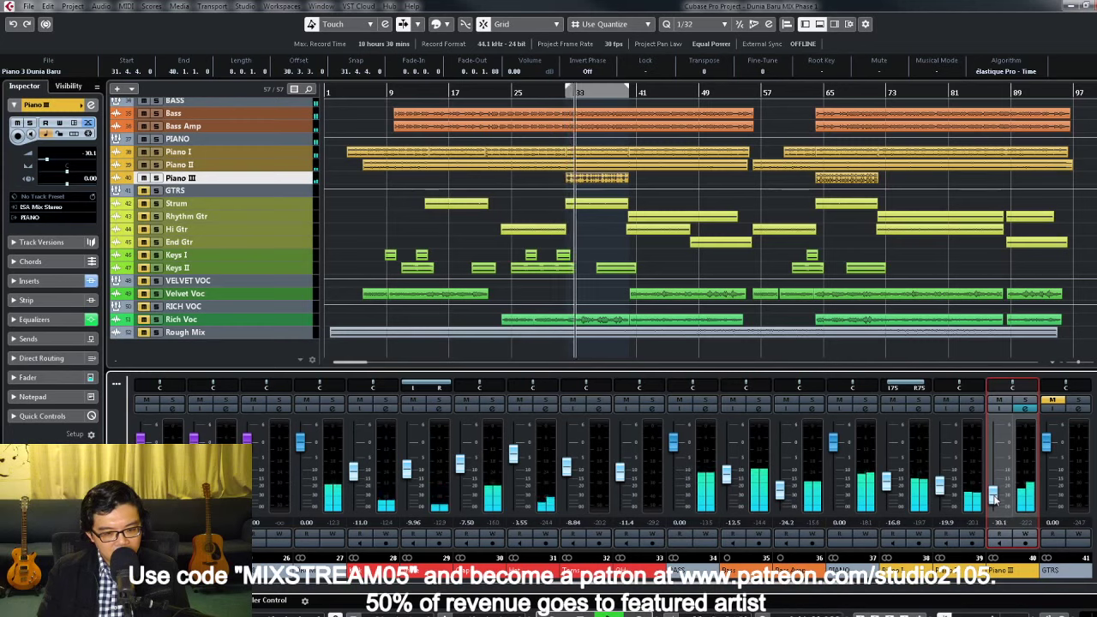
# Step: Solo Piano III, switch it to the Stereo Combined Panner, pan it from C to R, and unsolo it
pyautogui.click(1027, 400)
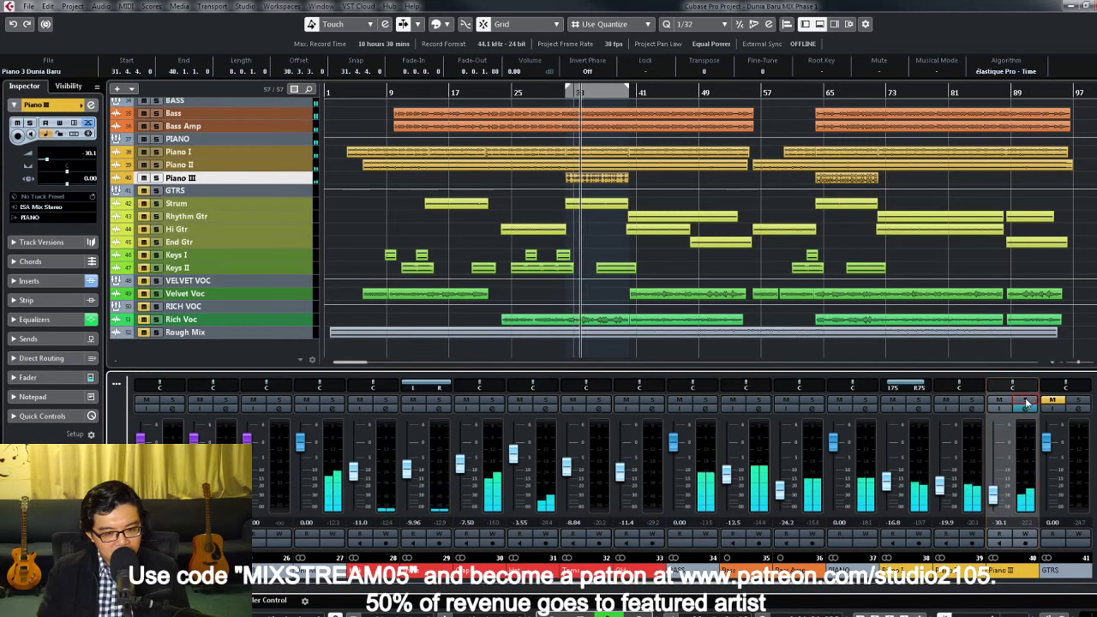
pyautogui.rightClick(1010, 387)
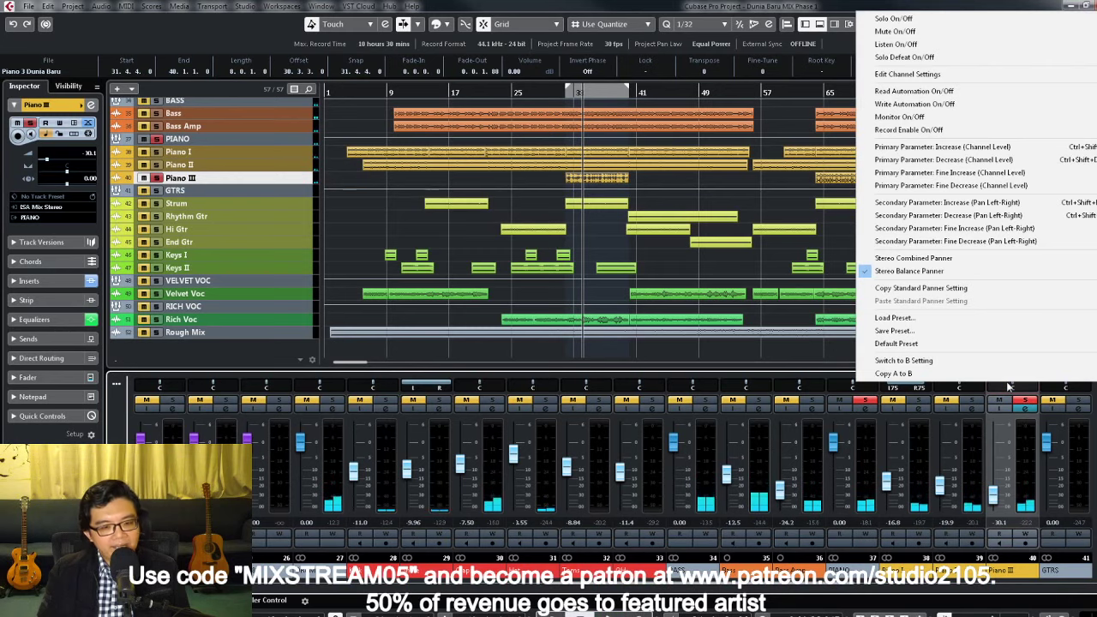
pyautogui.click(976, 258)
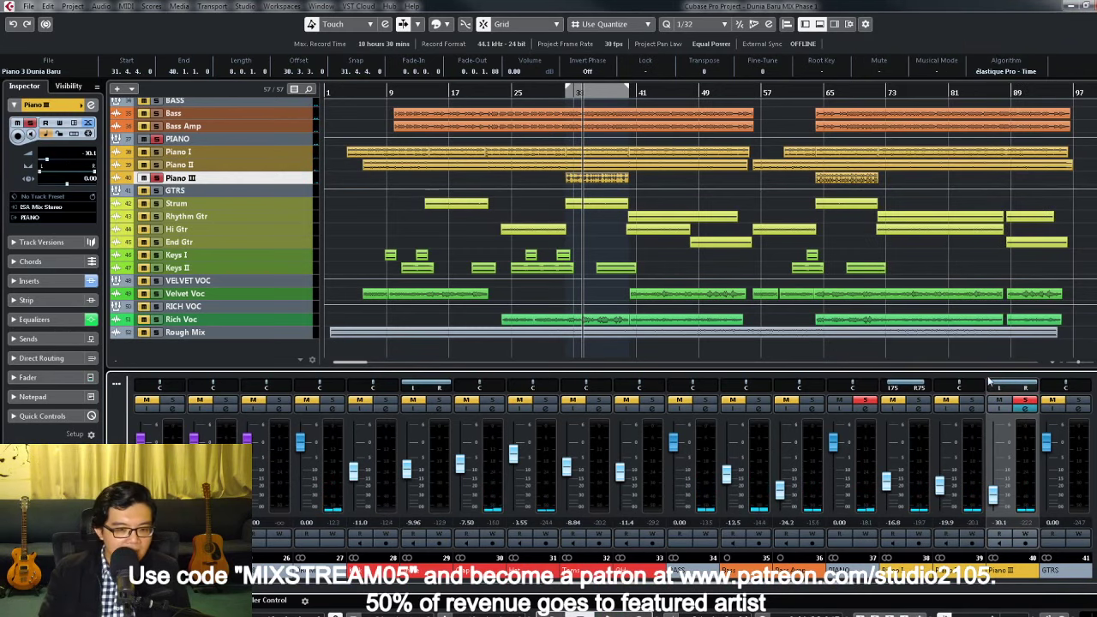
pyautogui.moveTo(995, 388); pyautogui.dragTo(1004, 384)
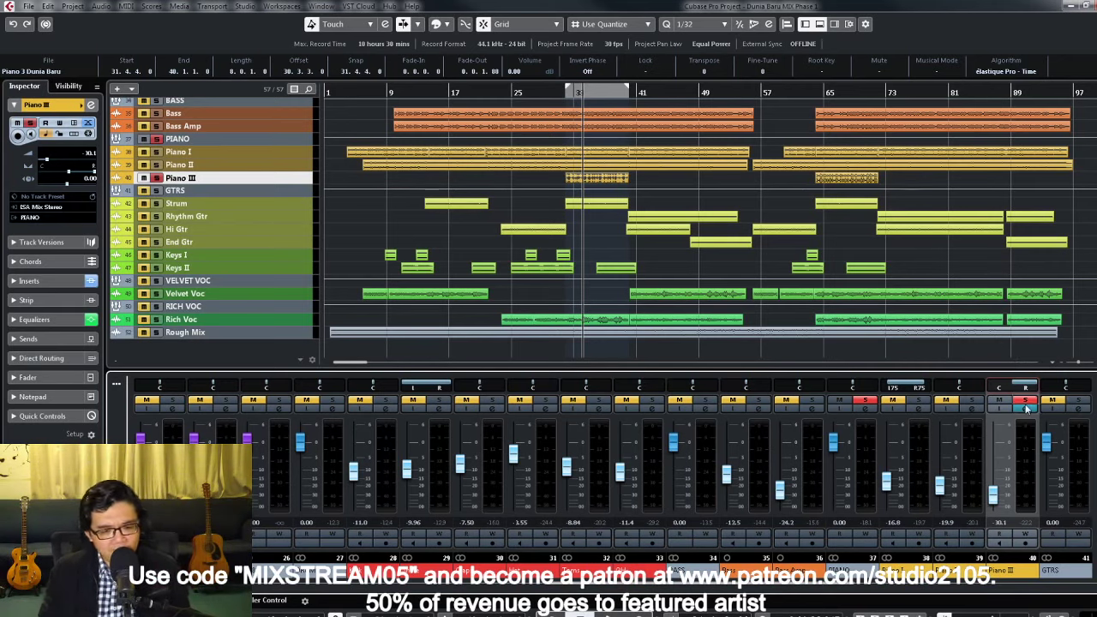
pyautogui.click(1025, 400)
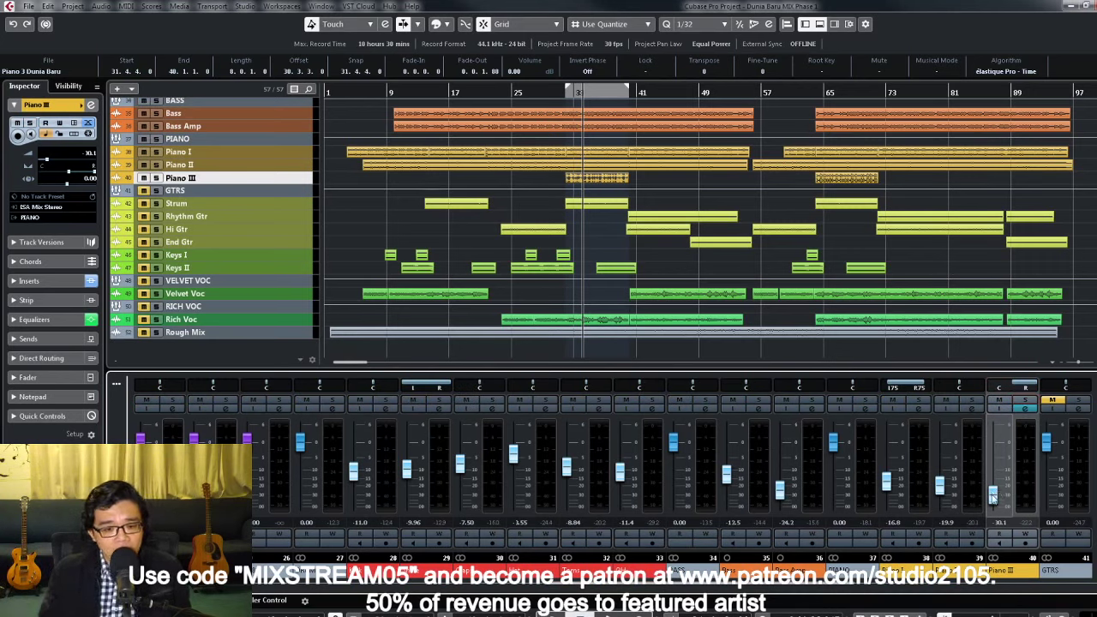
# Step: Lower Piano III's level to -31.9 dB while playing its section, stop playback, and return the playhead just before its first clip
pyautogui.press('space')
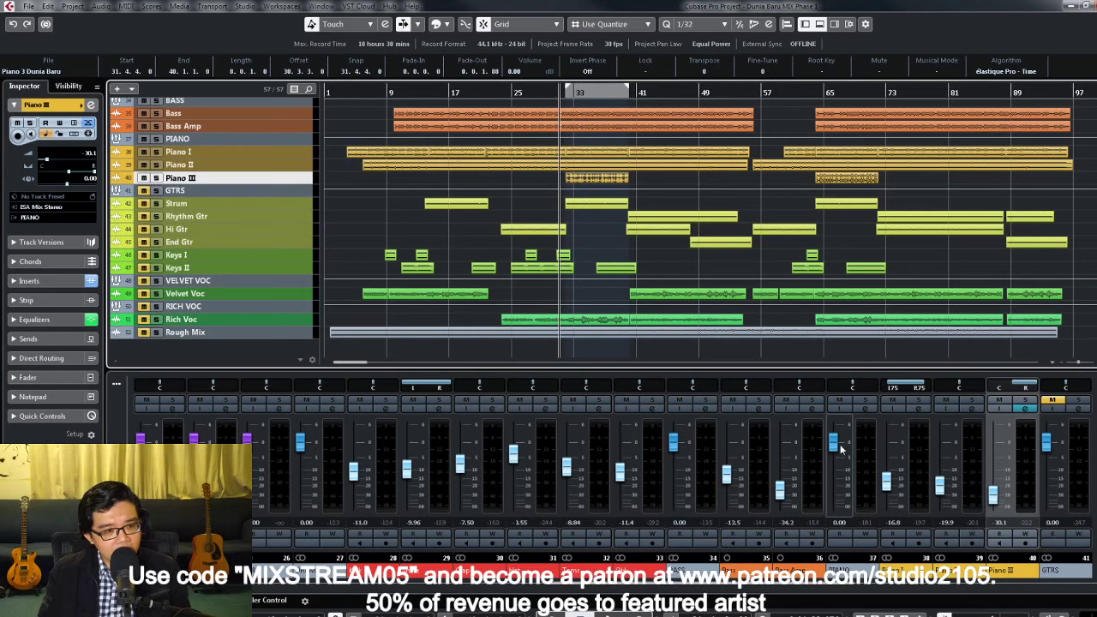
pyautogui.click(996, 502)
pyautogui.press('space')
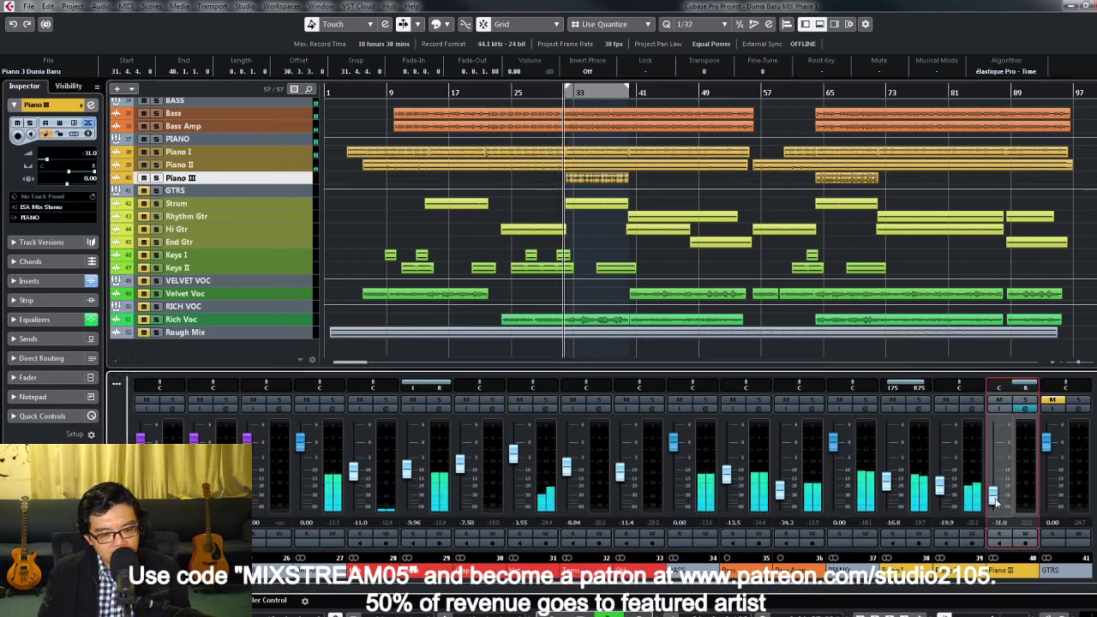
pyautogui.moveTo(994, 501); pyautogui.dragTo(997, 504)
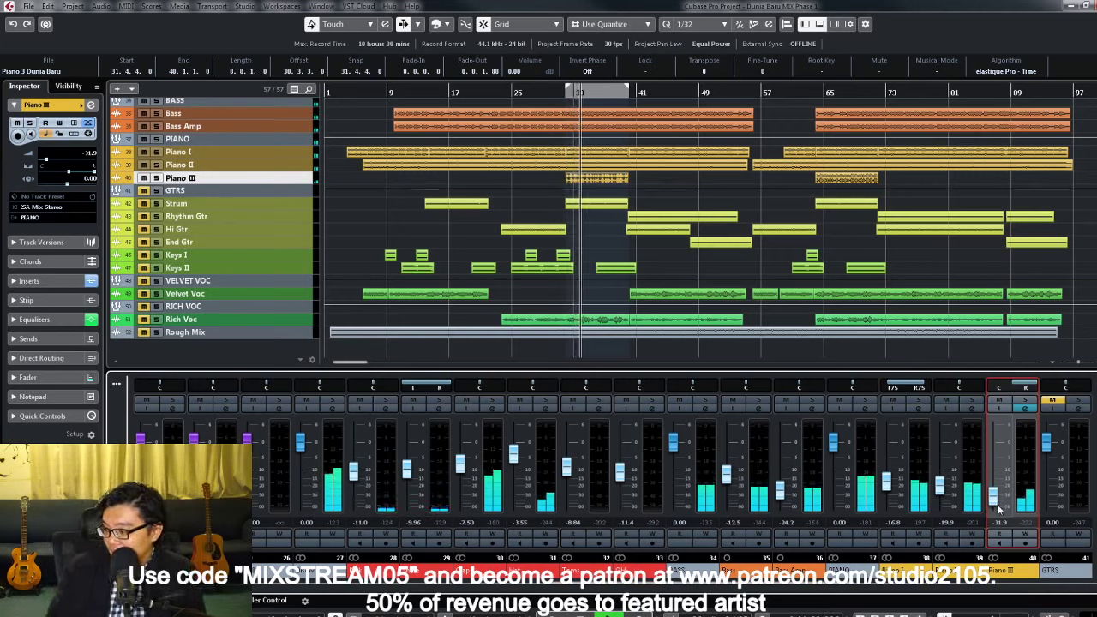
pyautogui.click(793, 352)
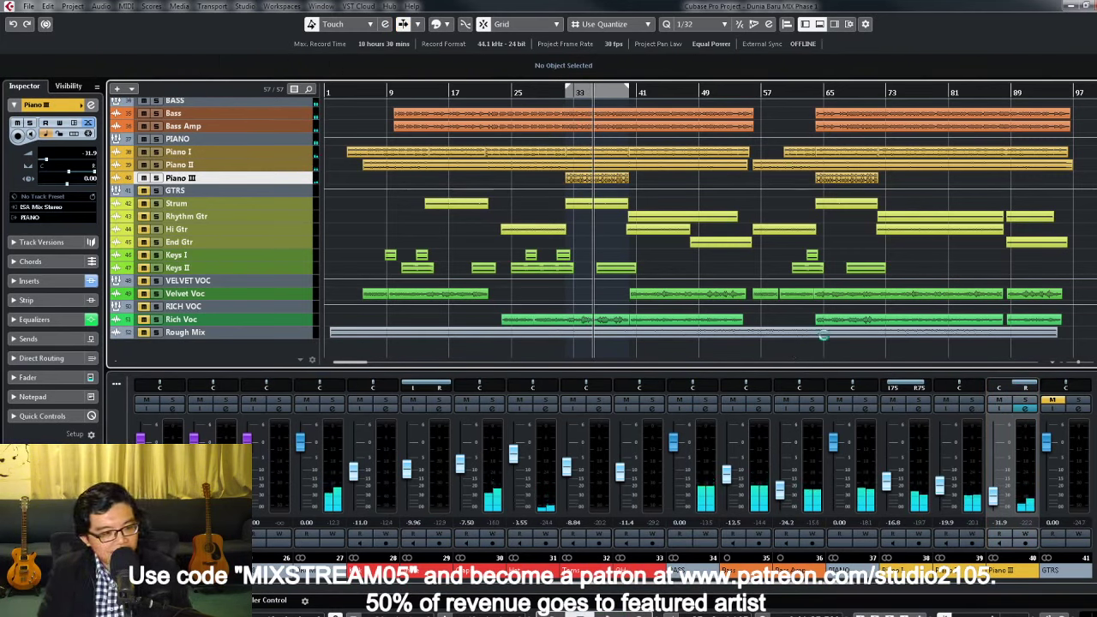
pyautogui.press('space')
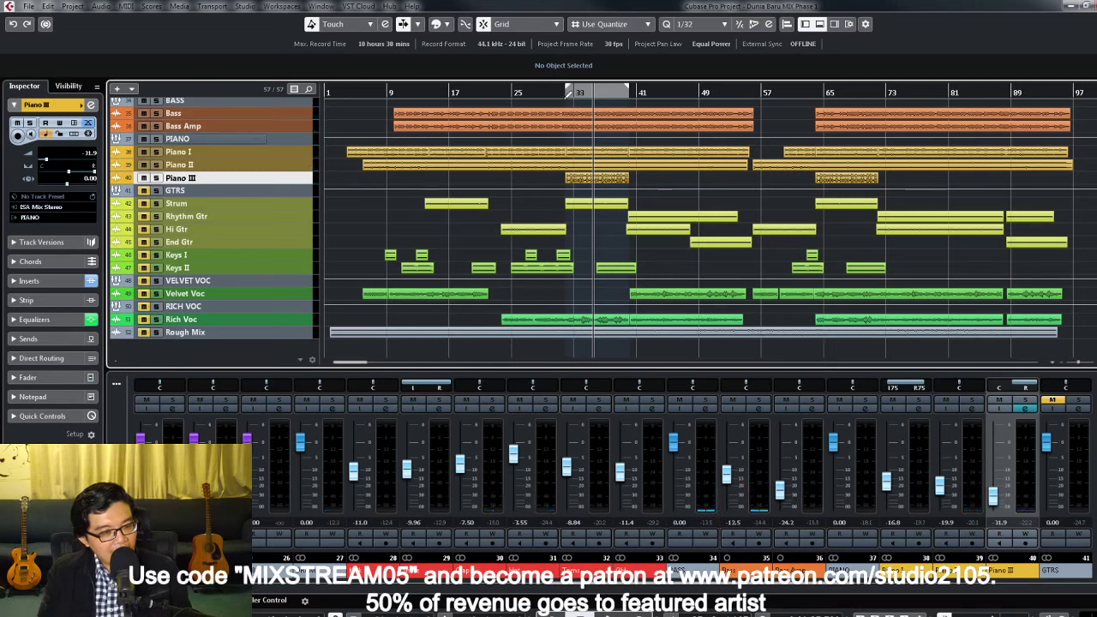
pyautogui.click(562, 91)
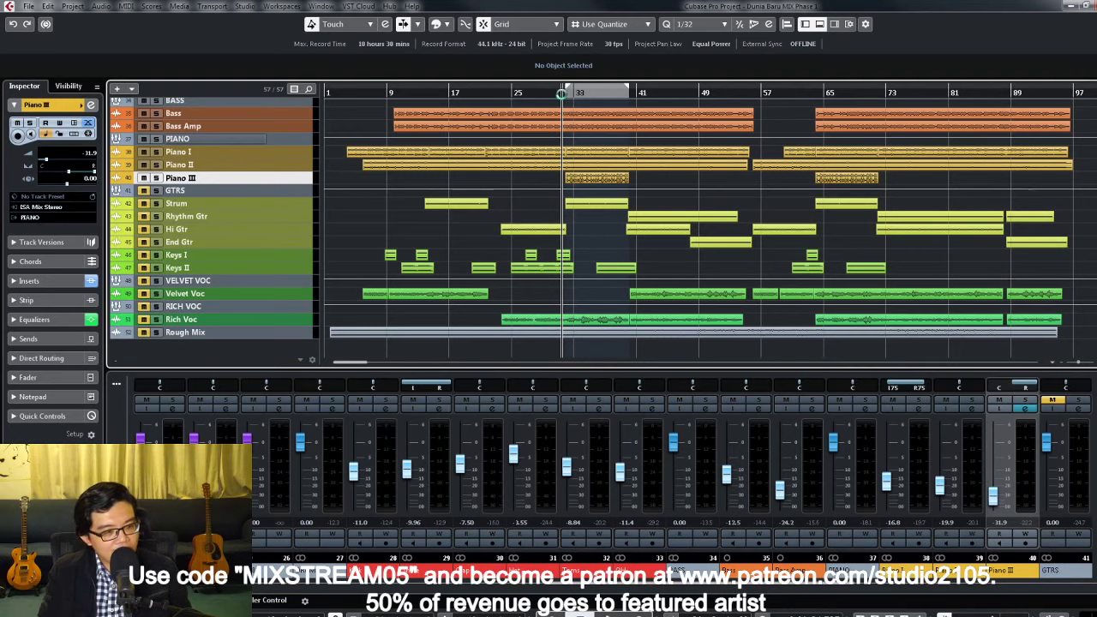
pyautogui.scroll(2, 597, 175)
pyautogui.scroll(-2, 598, 175)
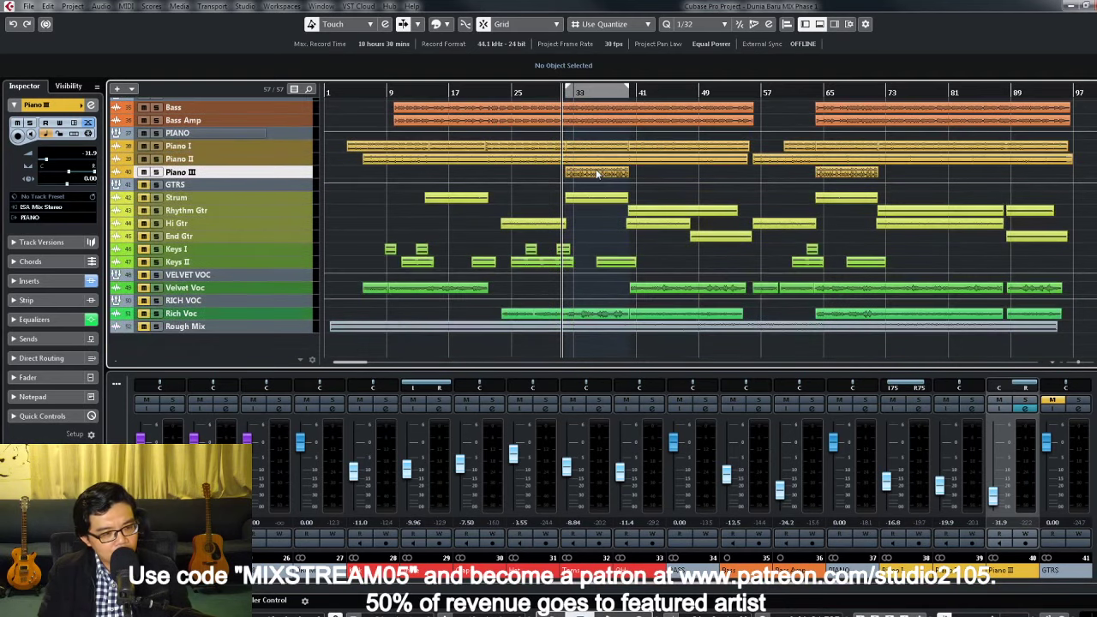
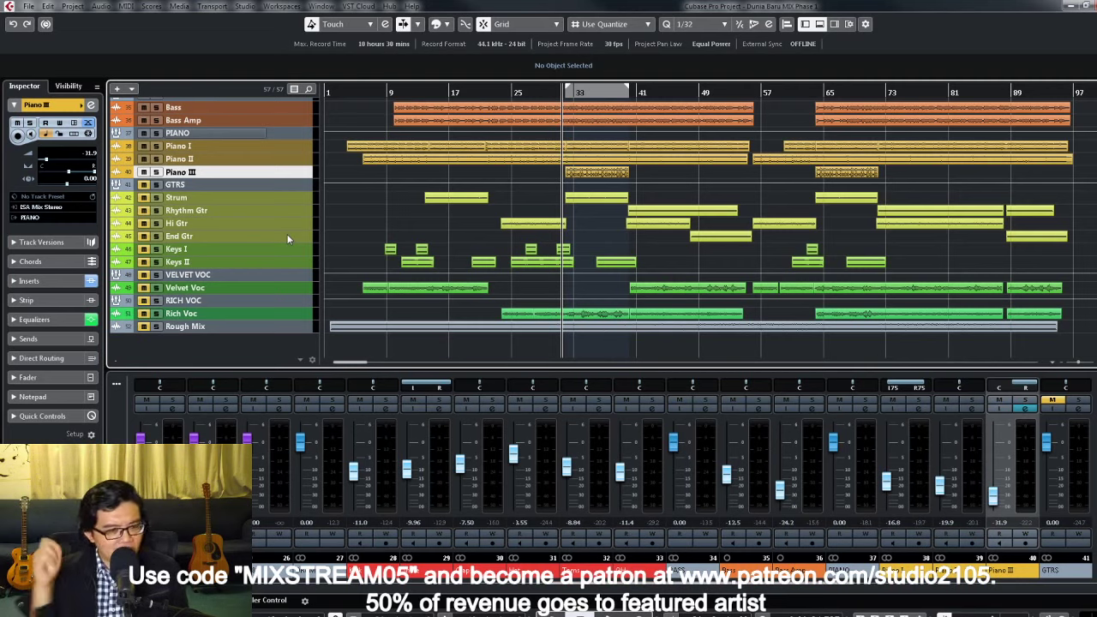
# Step: Select the VELVET VOC group and the Velvet Voc track and unmute both
pyautogui.click(298, 287)
pyautogui.keyDown('shift'); pyautogui.click(299, 279); pyautogui.keyUp('shift')
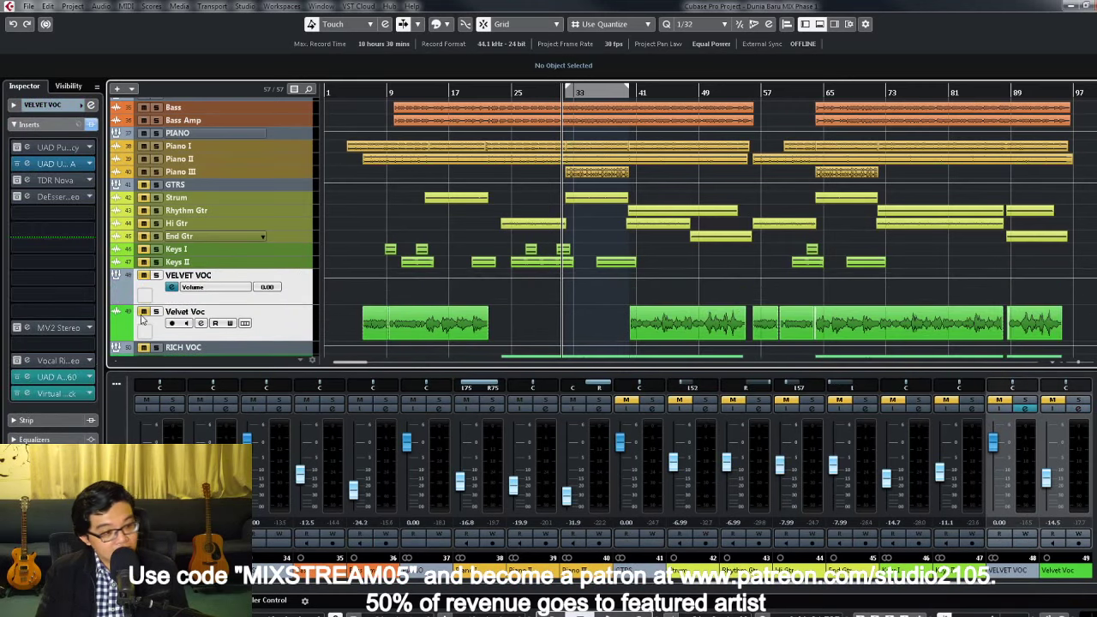
pyautogui.scroll(-2, 274, 279)
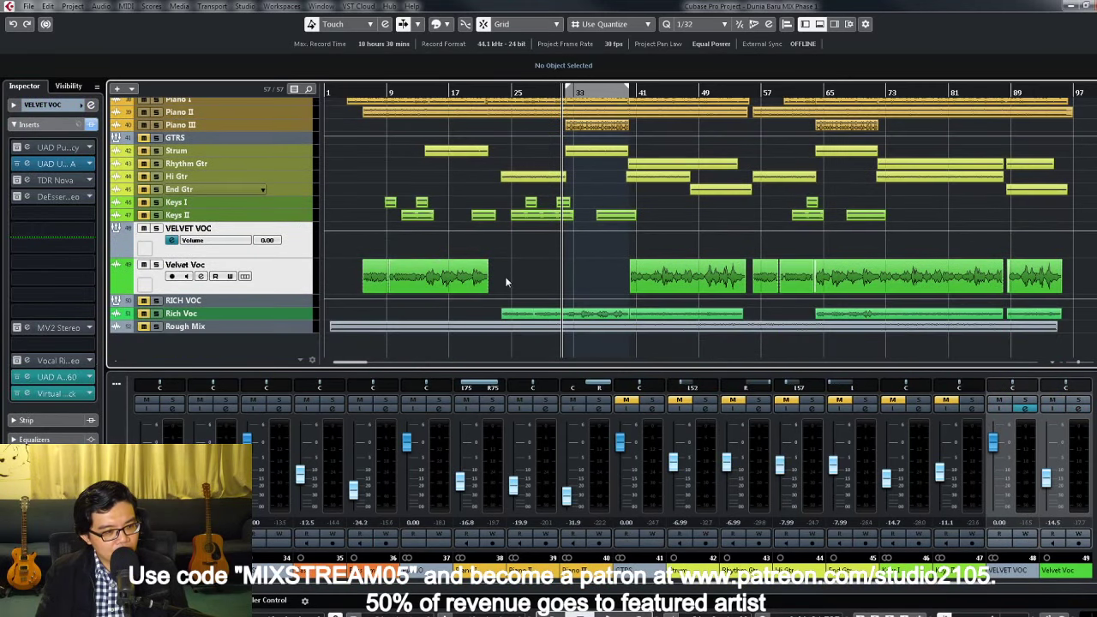
# Step: Set the locators around the opening Velvet Voc section and move the playhead to its start
pyautogui.click(413, 283)
pyautogui.press('p')
pyautogui.press('l')
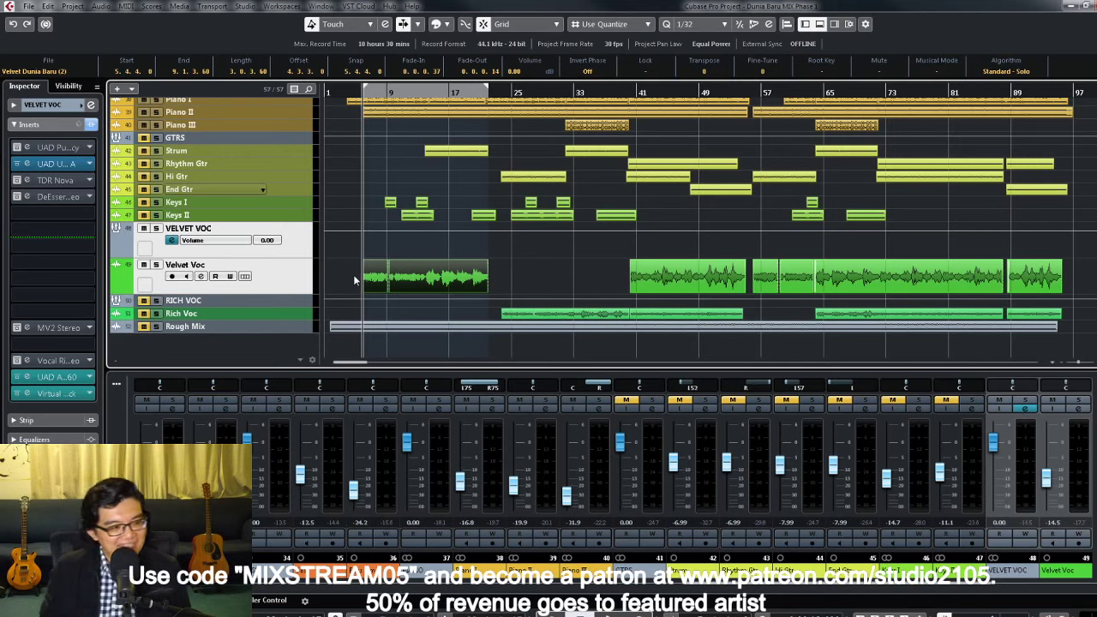
pyautogui.moveTo(354, 274); pyautogui.dragTo(511, 281)
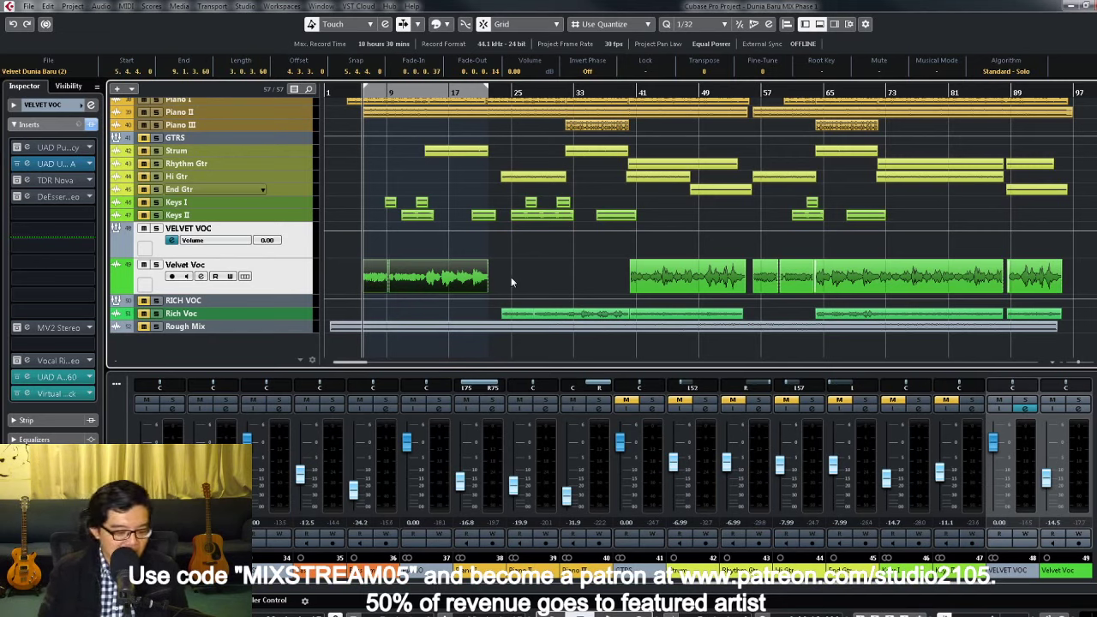
# Step: Balance the vocal against the pianos during playback: Velvet Voc at -10.1, Piano I at -18.0 and Piano II at -20.3 dB
pyautogui.click(1077, 439)
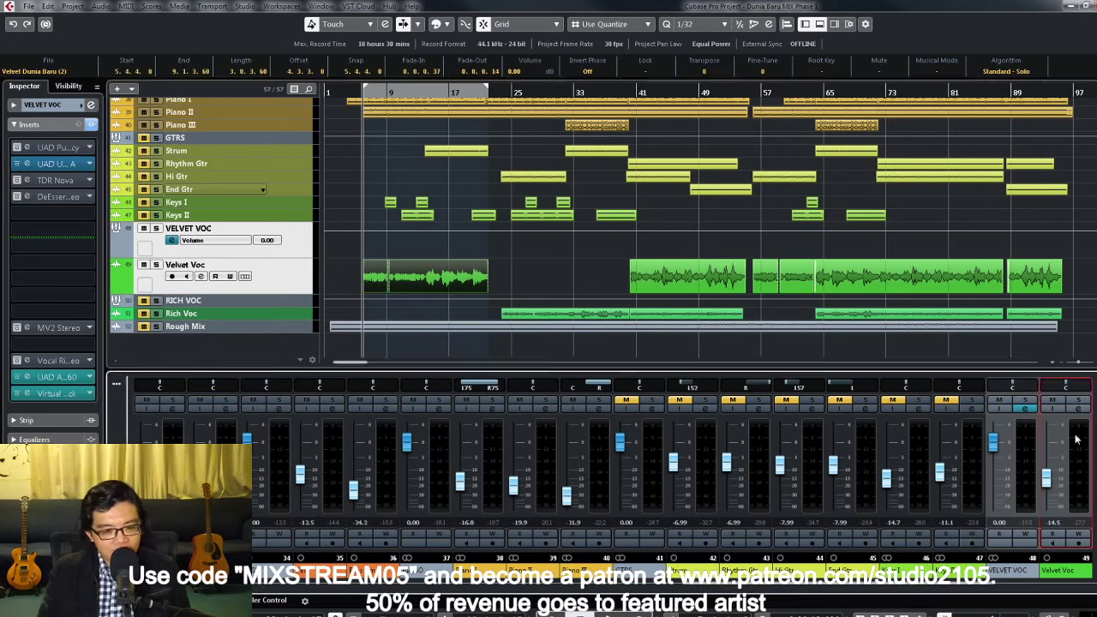
pyautogui.press('space')
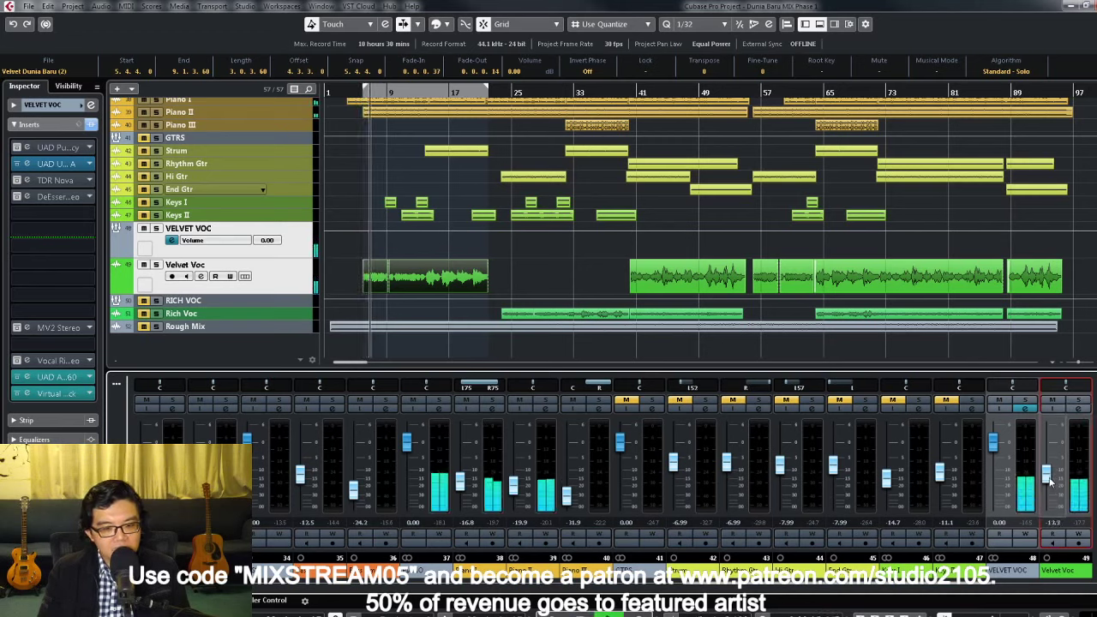
pyautogui.moveTo(1051, 482); pyautogui.dragTo(1053, 484)
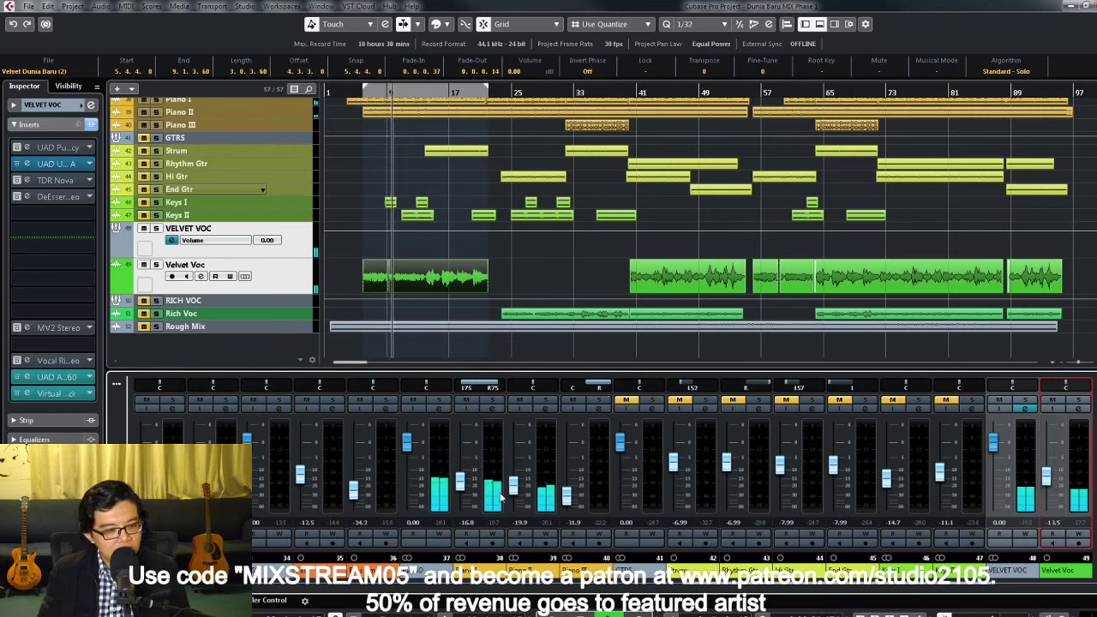
pyautogui.moveTo(513, 483); pyautogui.dragTo(512, 486)
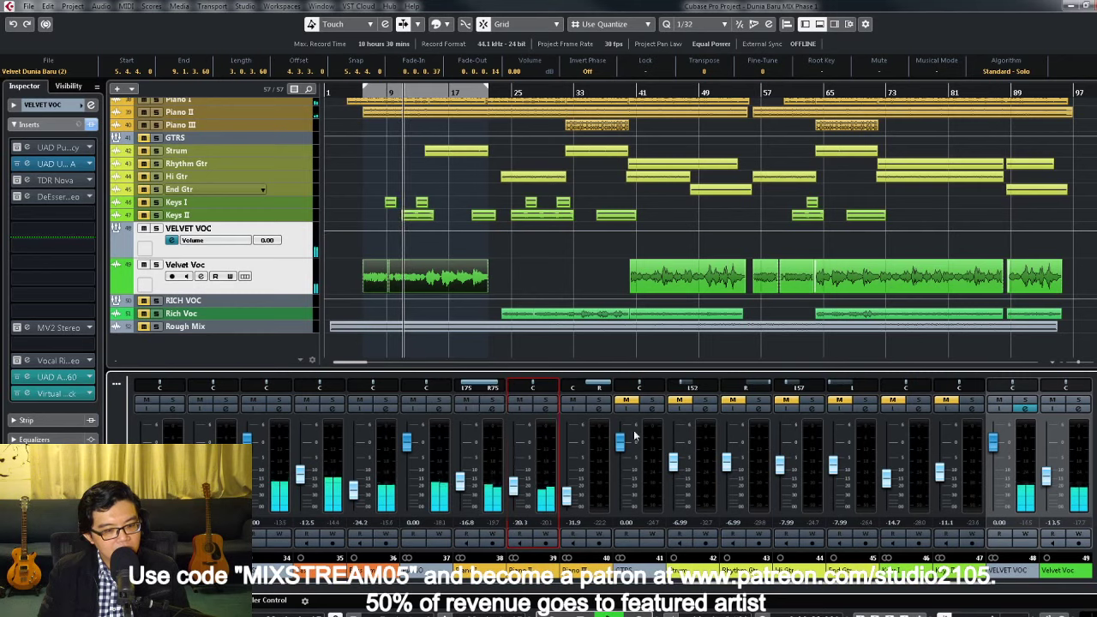
pyautogui.moveTo(1048, 477); pyautogui.dragTo(1053, 471)
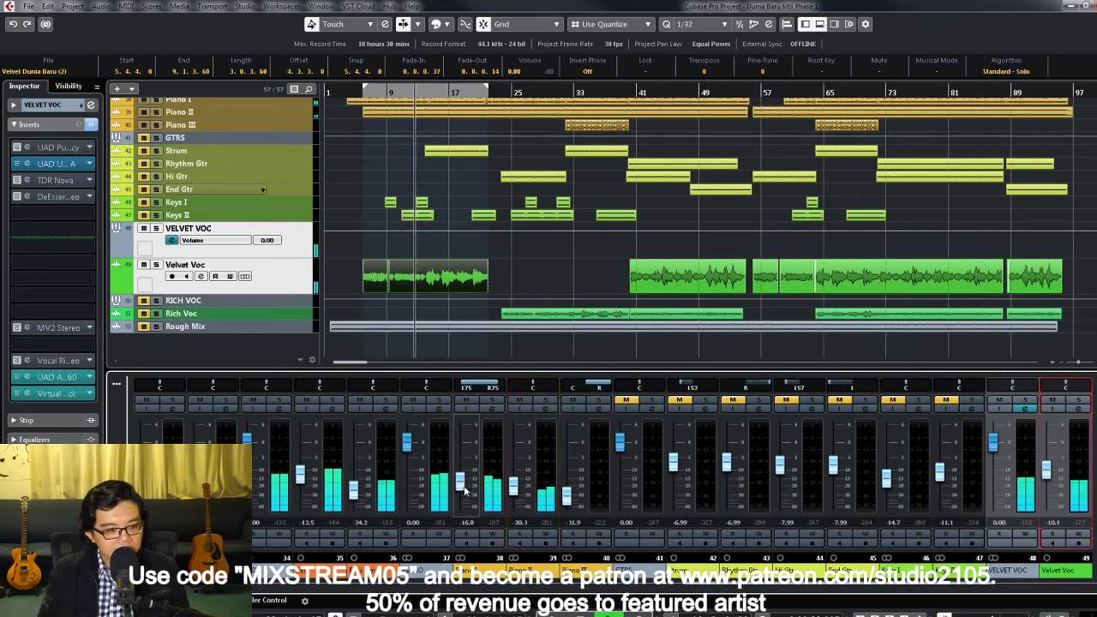
pyautogui.moveTo(461, 481); pyautogui.dragTo(463, 493)
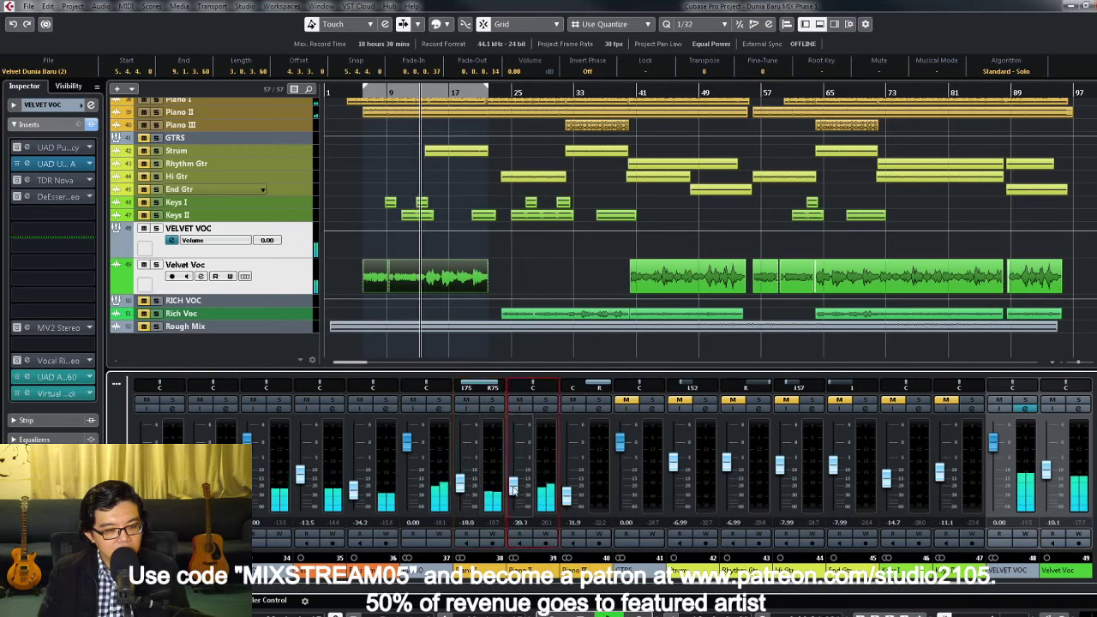
pyautogui.moveTo(1053, 479); pyautogui.dragTo(1052, 478)
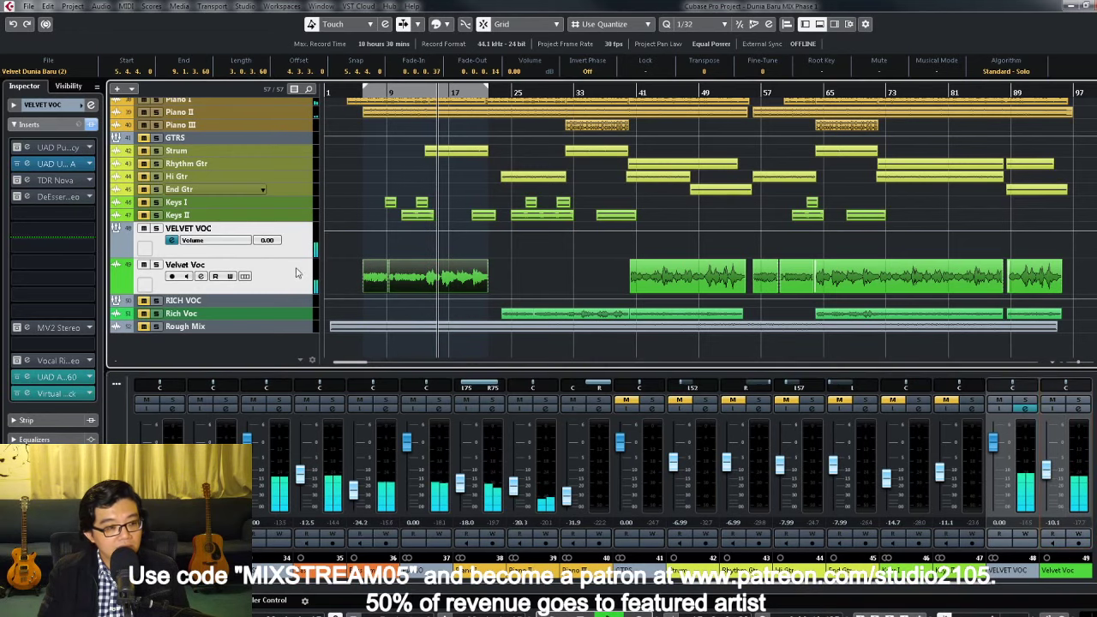
# Step: Select the Velvet Voc track and examine its enlarged waveform while the opening vocal section plays
pyautogui.press('Down')
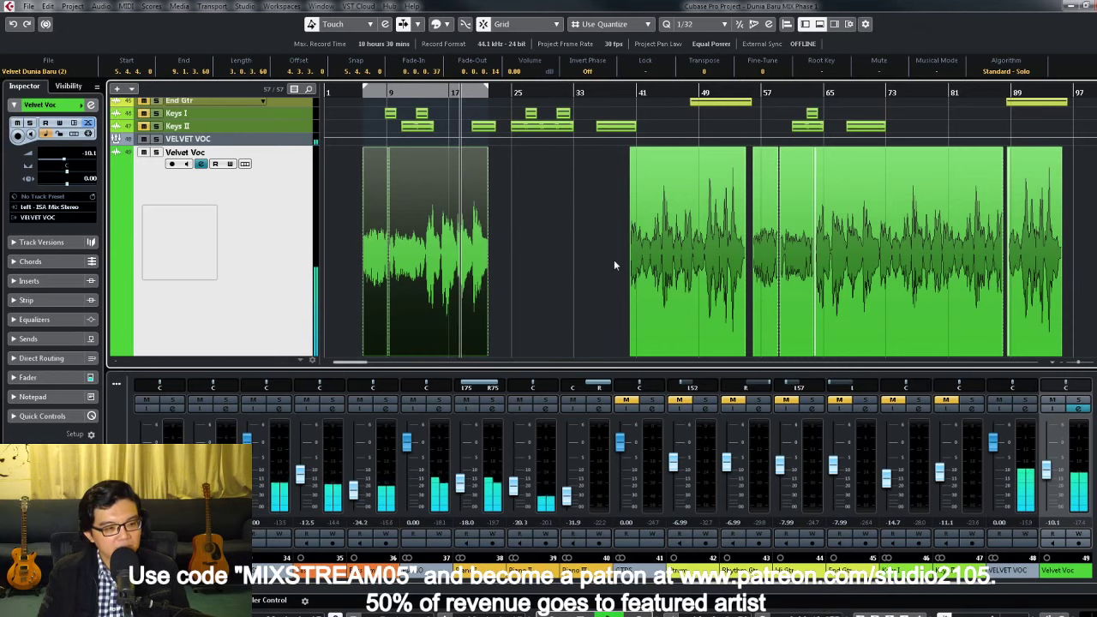
pyautogui.scroll(-2, 614, 260)
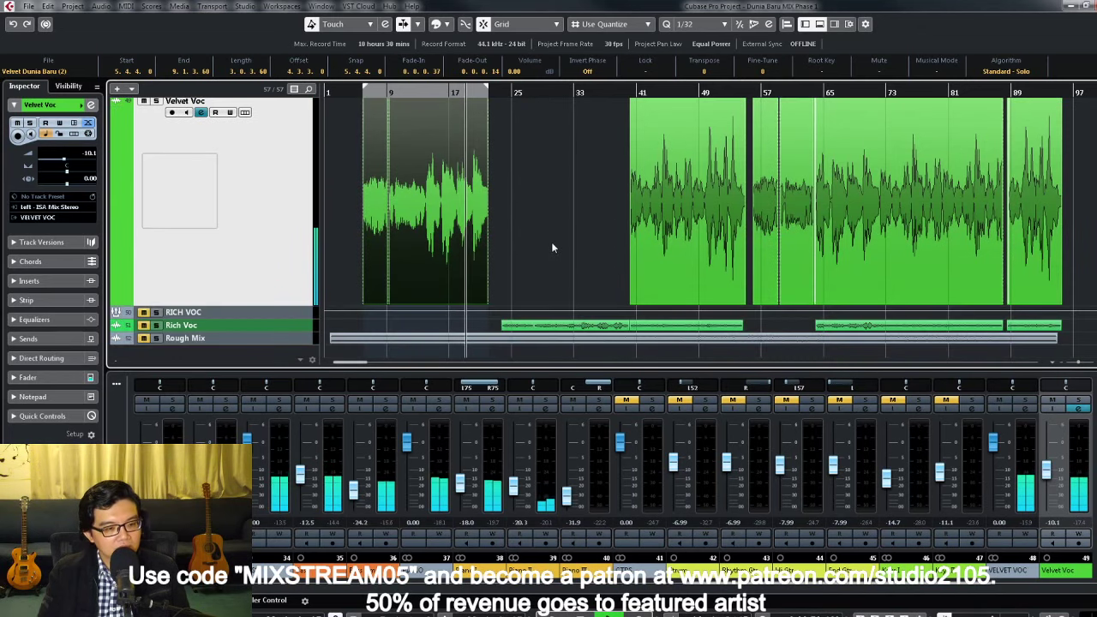
pyautogui.scroll(2, 551, 242)
pyautogui.scroll(-2, 551, 242)
pyautogui.scroll(2, 552, 242)
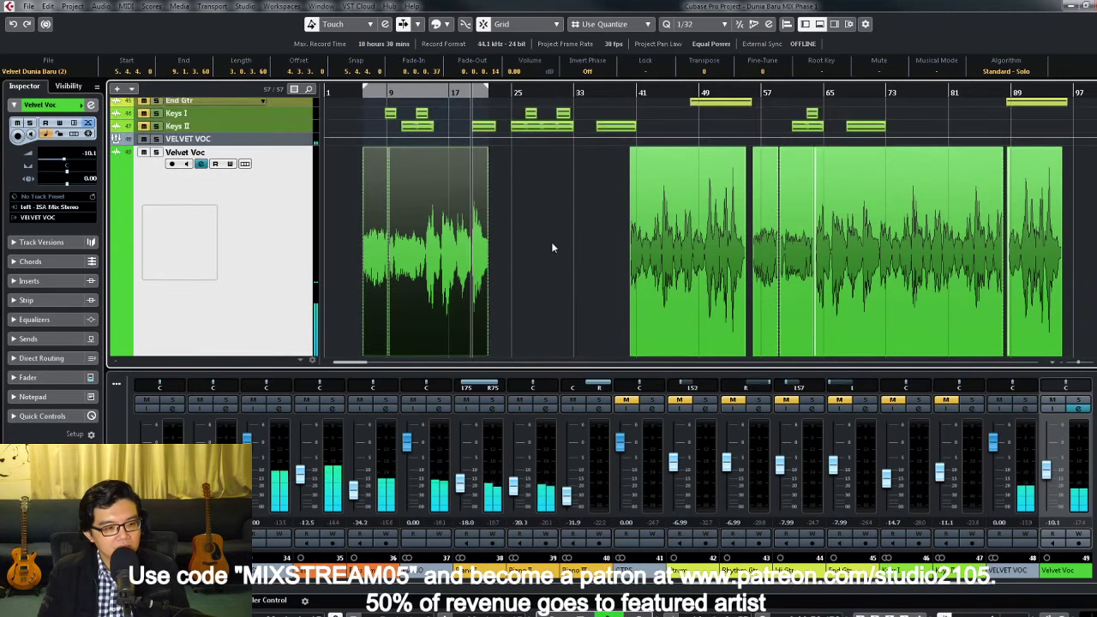
pyautogui.scroll(-2, 552, 242)
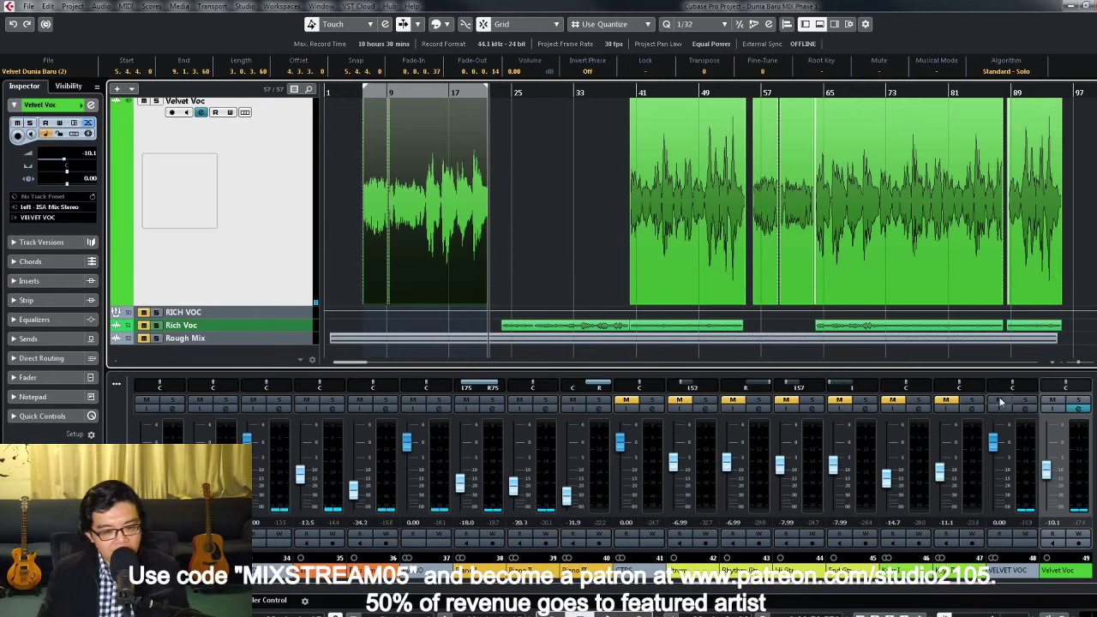
# Step: Load the MIX HOLLYWOOD-VTMA Voc MIXChain FX chain preset onto the Velvet Voc channel and bypass its Sibilance Mono and RCompressor Mono inserts
pyautogui.click(1078, 409)
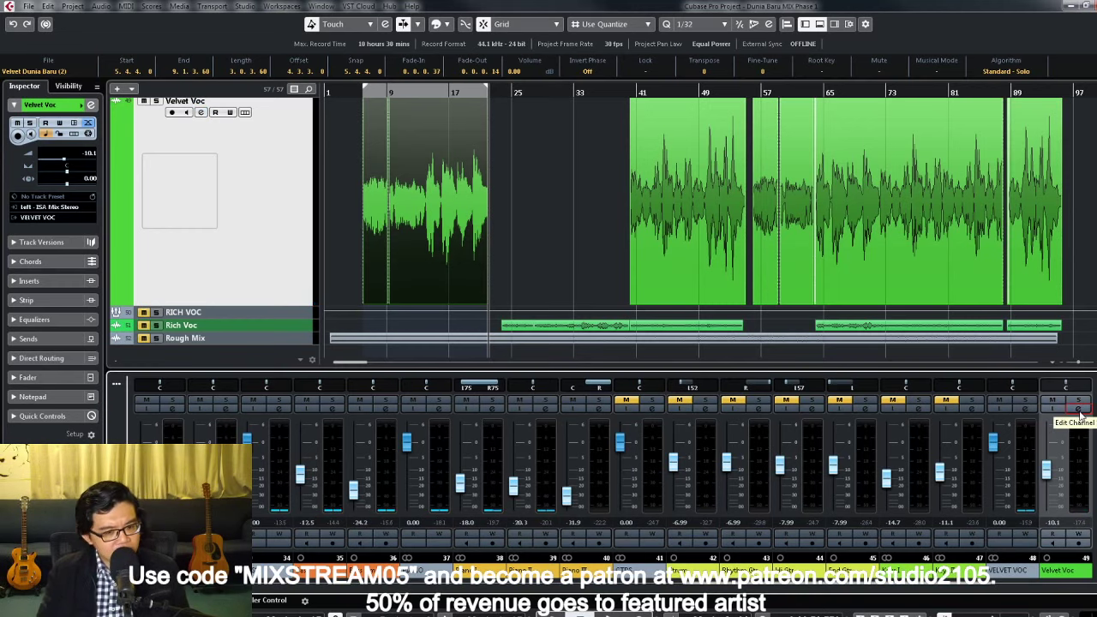
pyautogui.click(1080, 415)
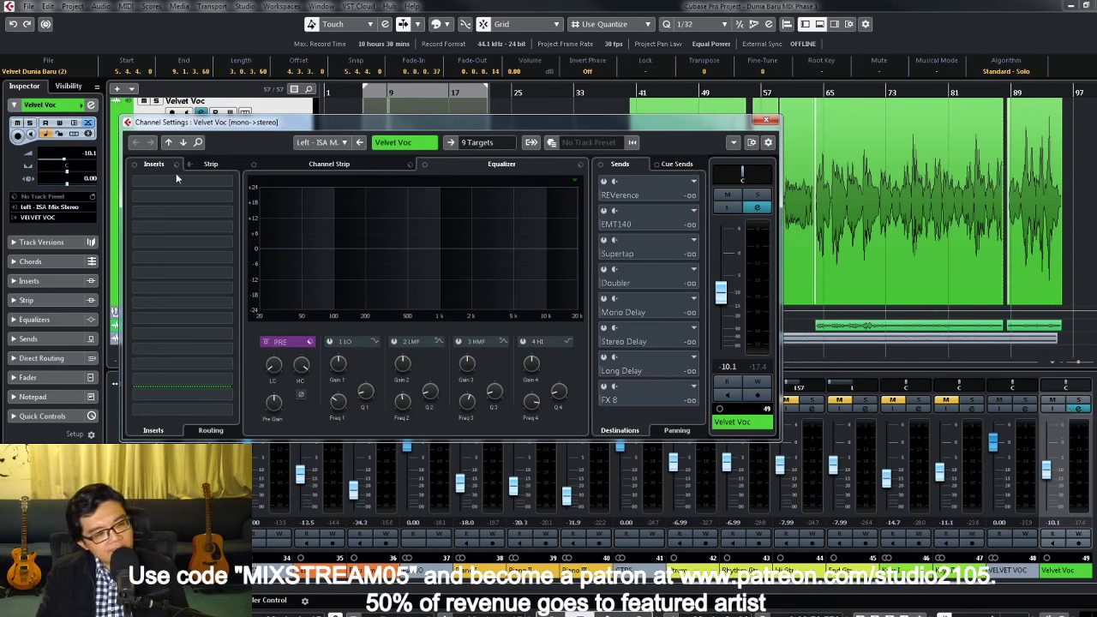
pyautogui.click(485, 143)
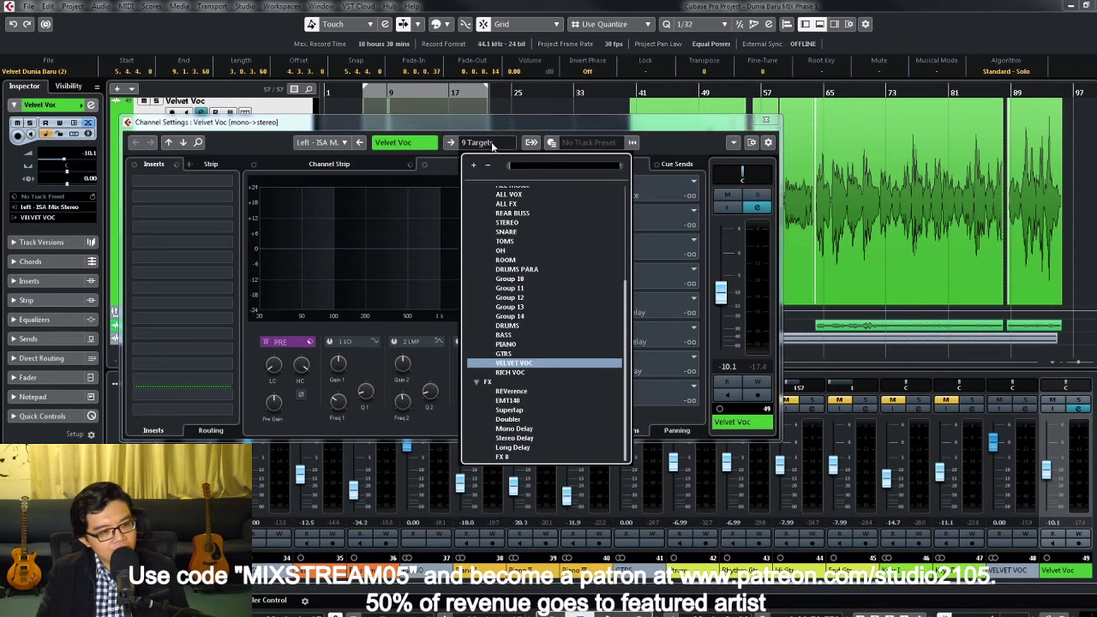
pyautogui.click(581, 127)
pyautogui.click(188, 163)
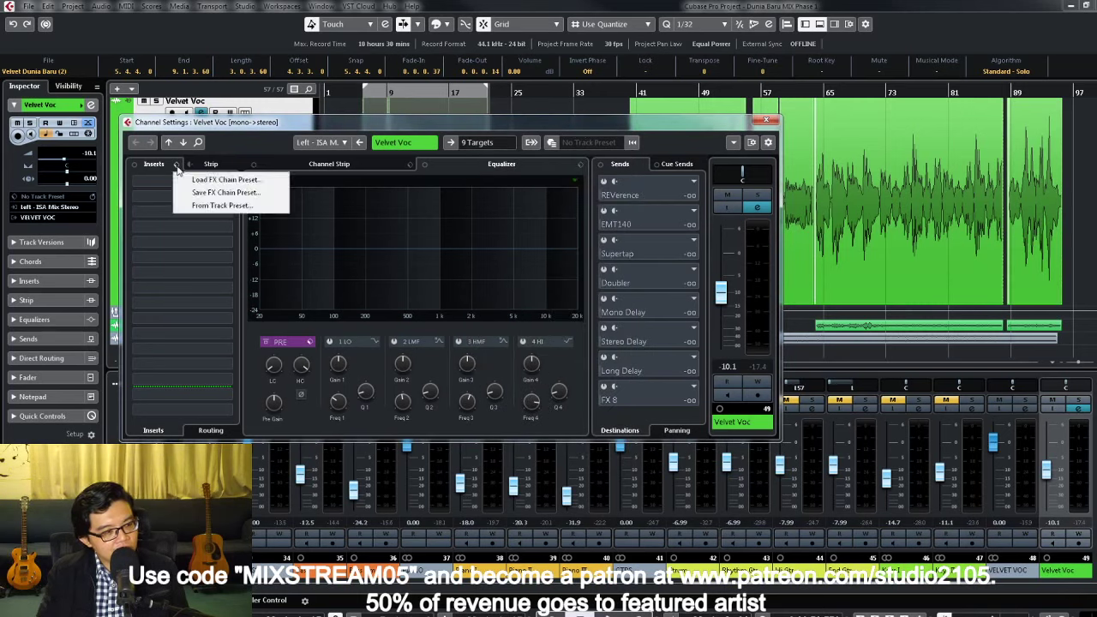
pyautogui.click(195, 180)
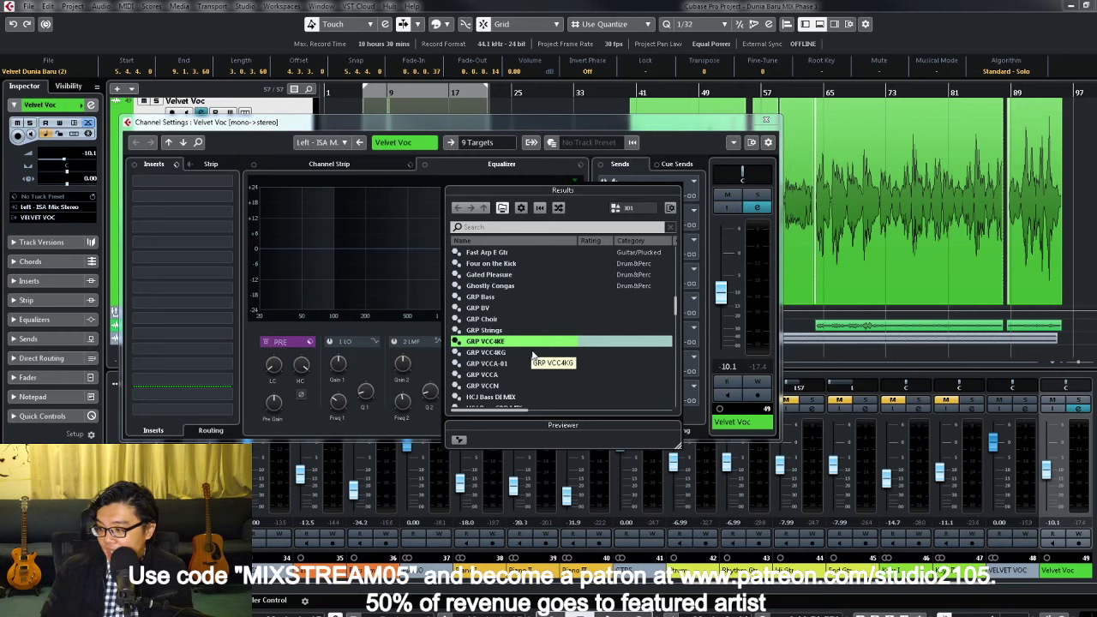
pyautogui.scroll(-10, 535, 352)
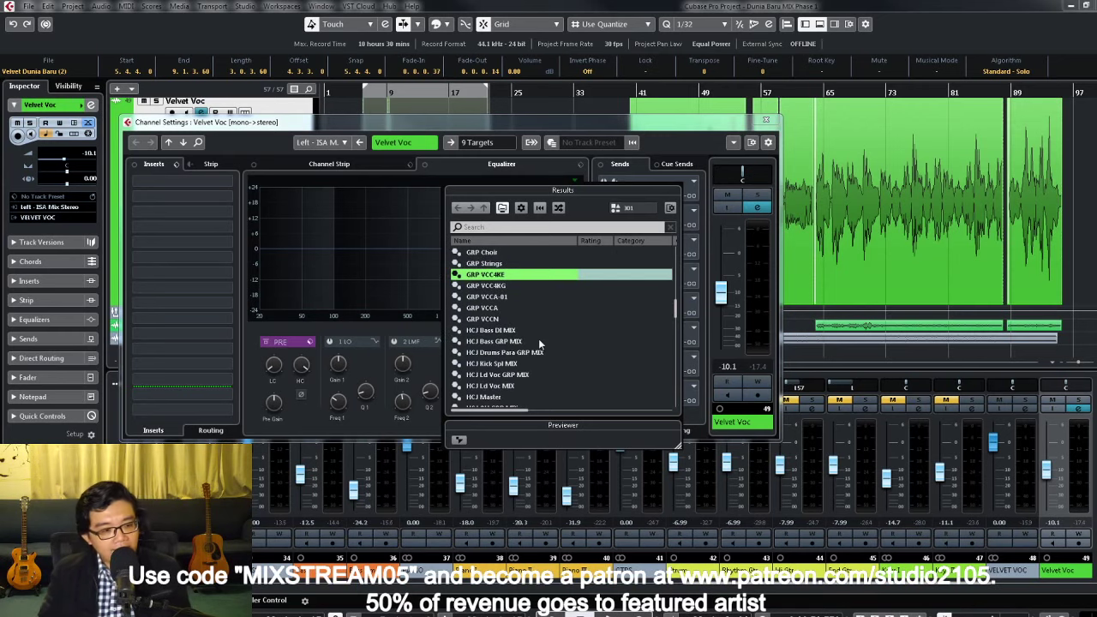
pyautogui.scroll(-2, 540, 340)
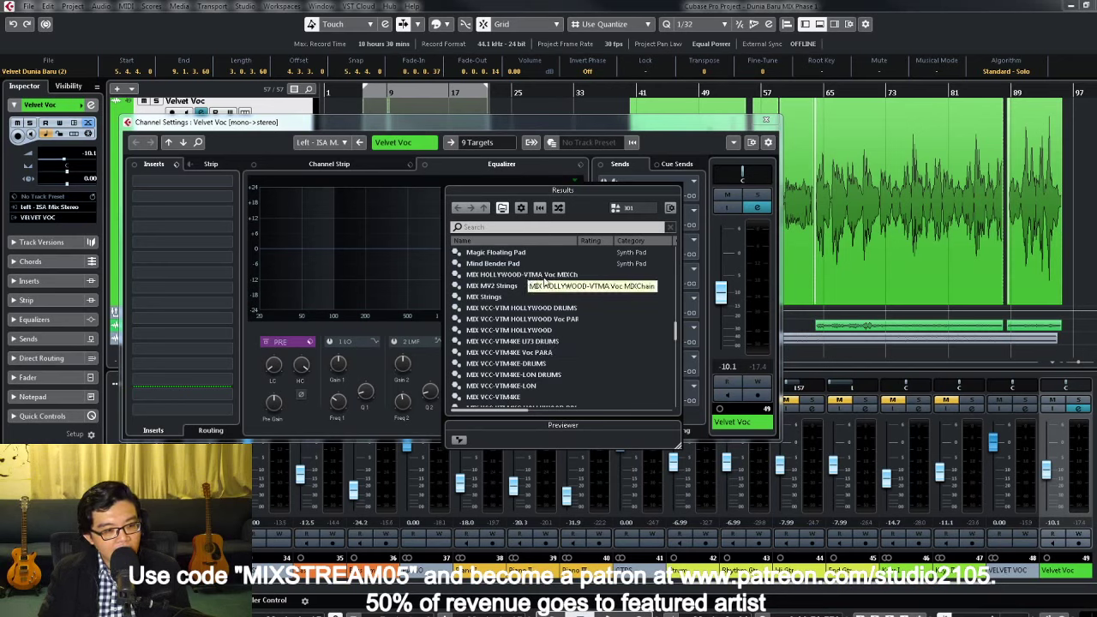
pyautogui.doubleClick(545, 275)
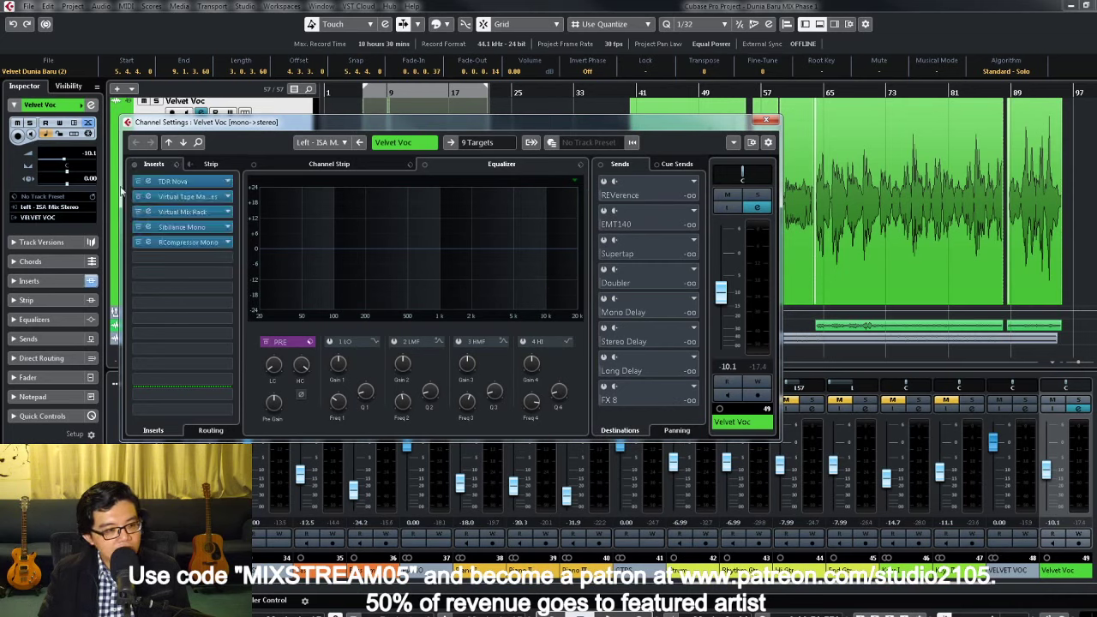
pyautogui.click(137, 242)
pyautogui.click(137, 226)
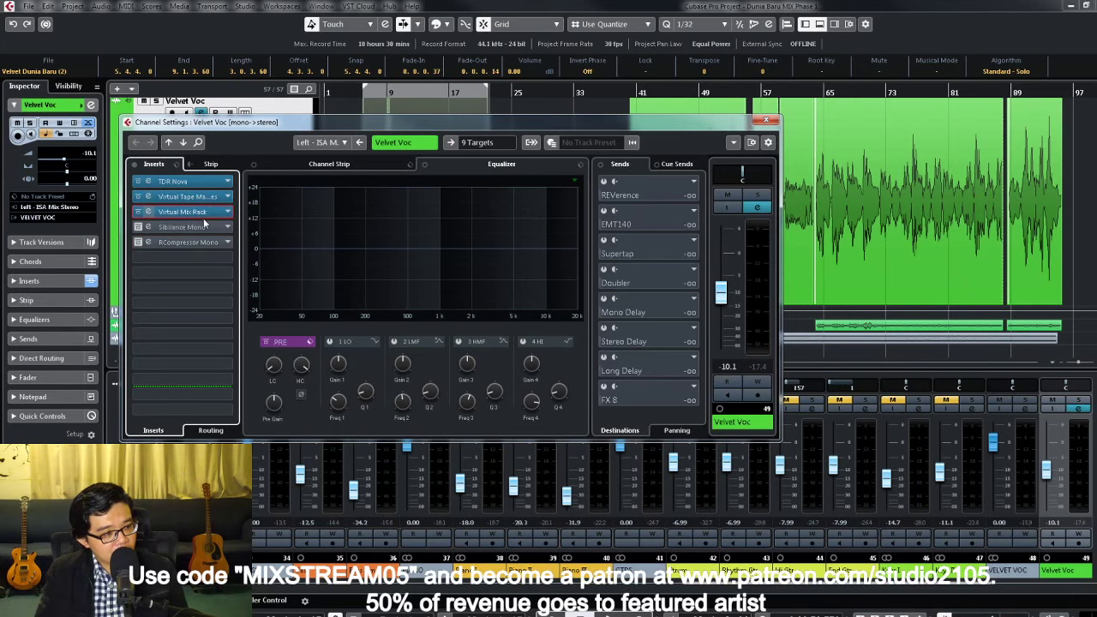
# Step: Open the Velvet Voc channel's Virtual Mix Rack insert and look through its list of available modules
pyautogui.click(199, 211)
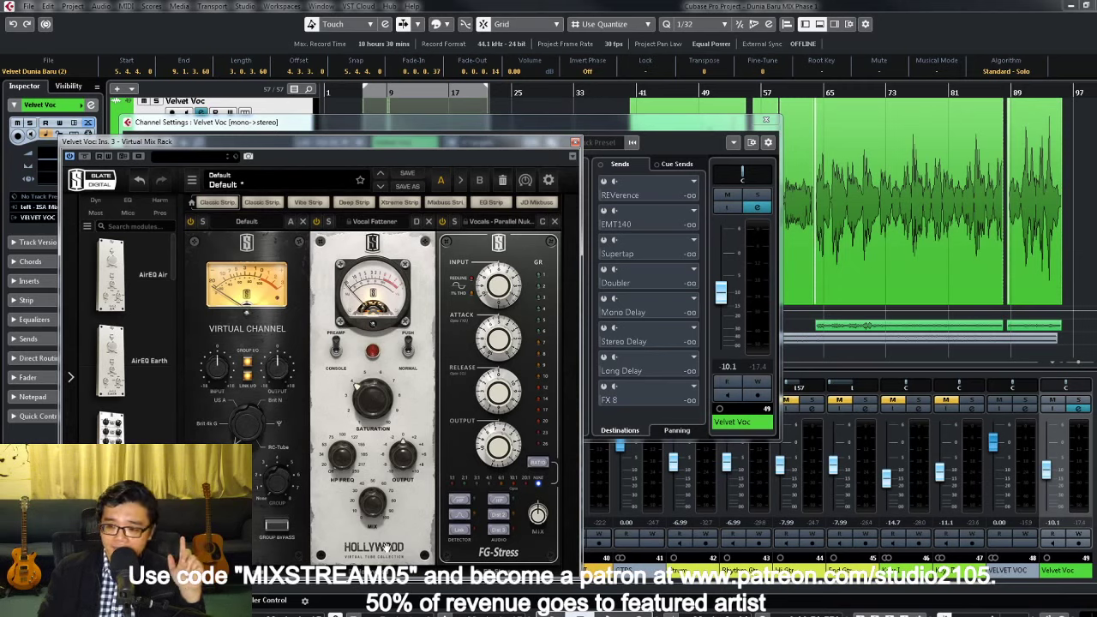
pyautogui.scroll(-5, 129, 334)
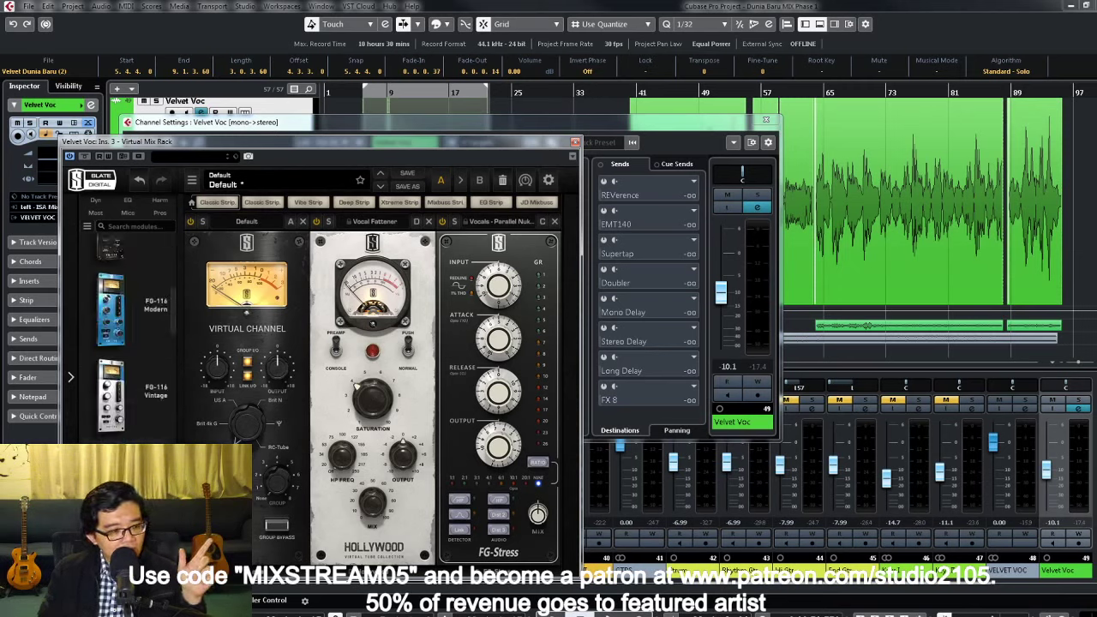
pyautogui.scroll(-3, 129, 334)
pyautogui.scroll(-2, 129, 335)
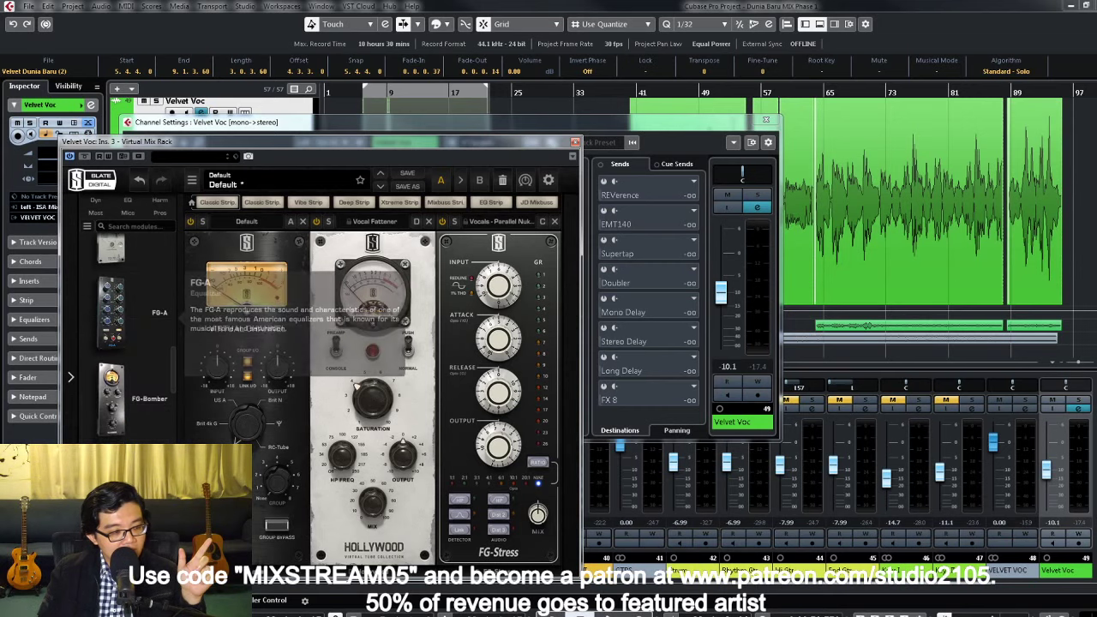
pyautogui.scroll(-2, 129, 334)
pyautogui.scroll(-4, 128, 335)
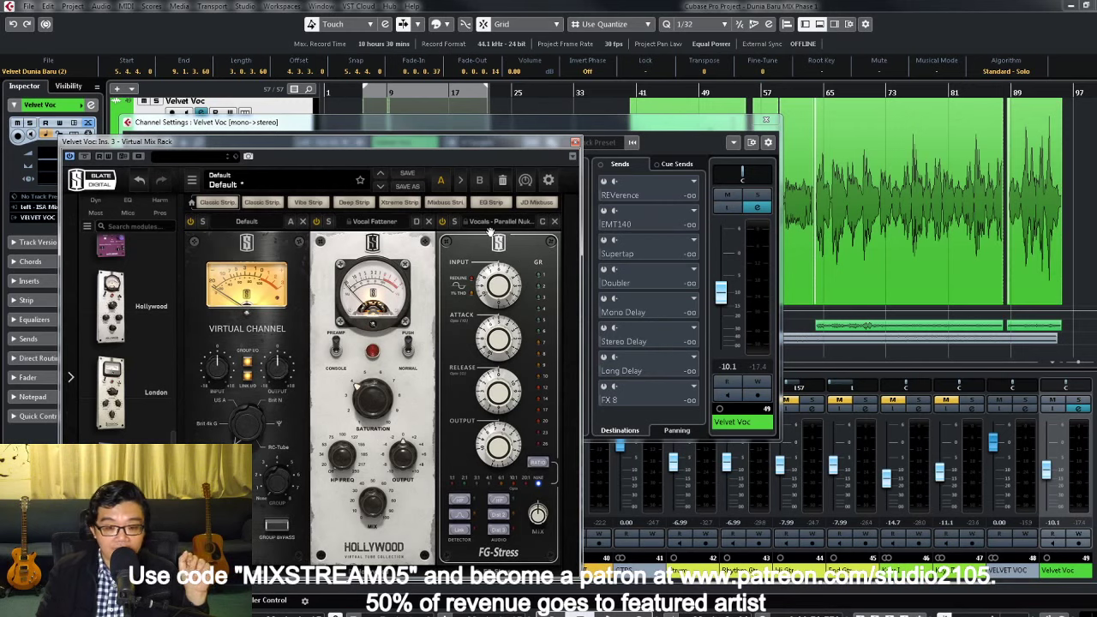
# Step: Try other ratios on the FG-Stress compressor, return it to NUKE, and close the plug-in and channel settings windows
pyautogui.click(542, 464)
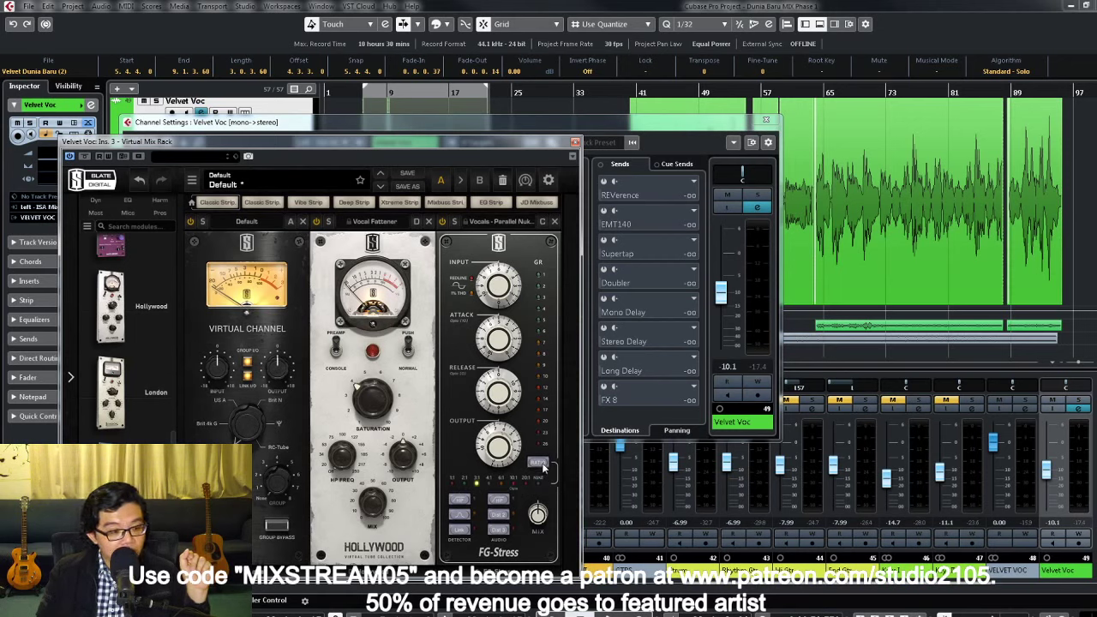
pyautogui.click(542, 464)
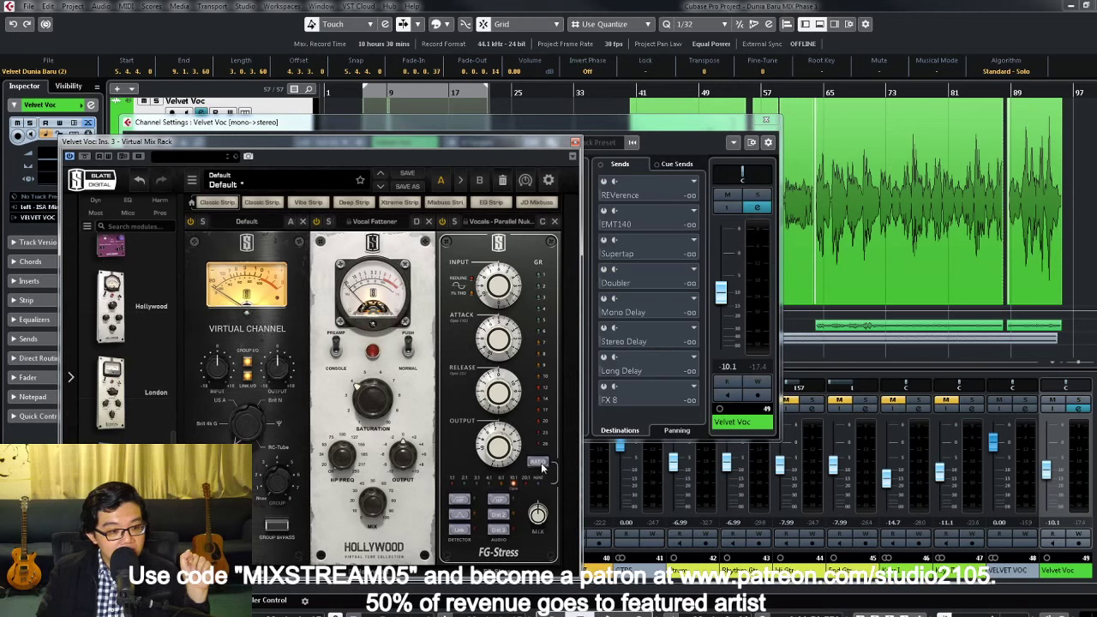
pyautogui.click(542, 465)
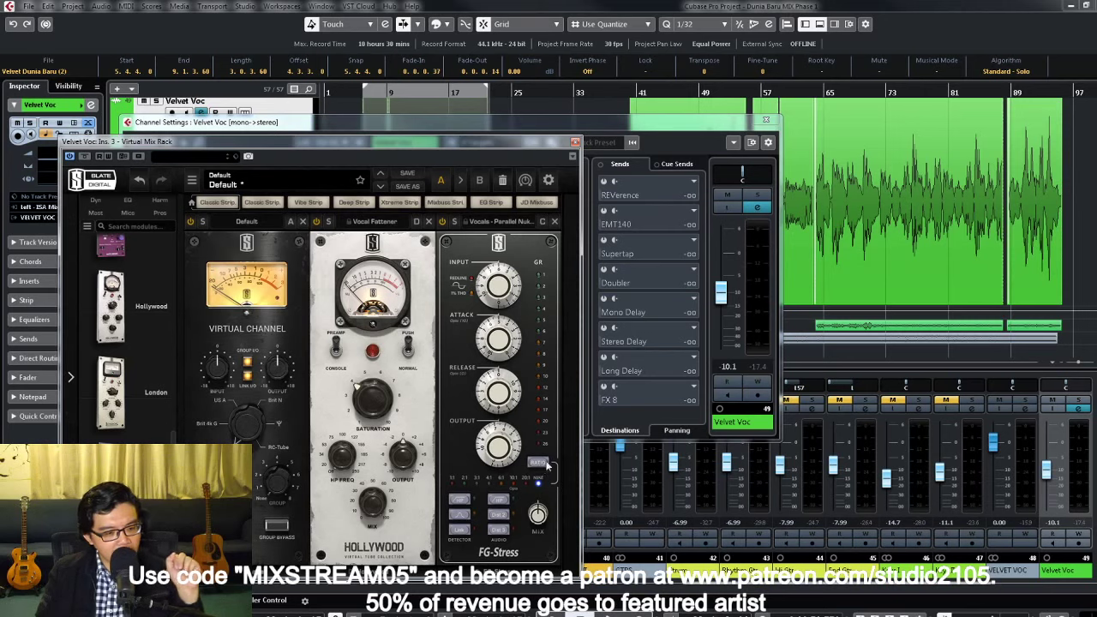
pyautogui.moveTo(538, 514)
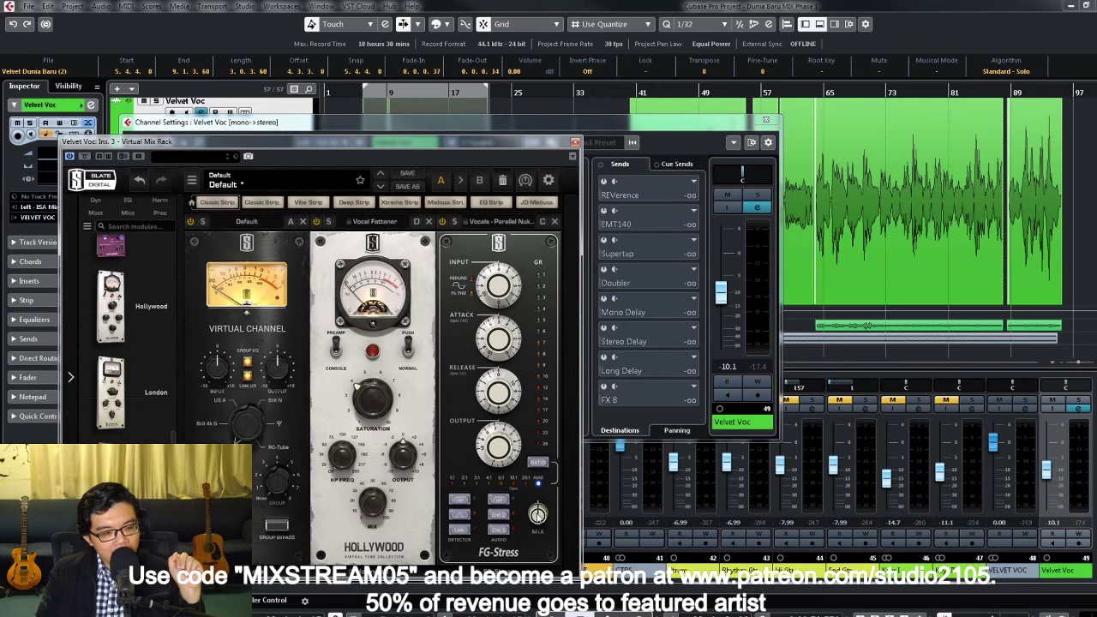
pyautogui.moveTo(539, 525); pyautogui.dragTo(539, 518)
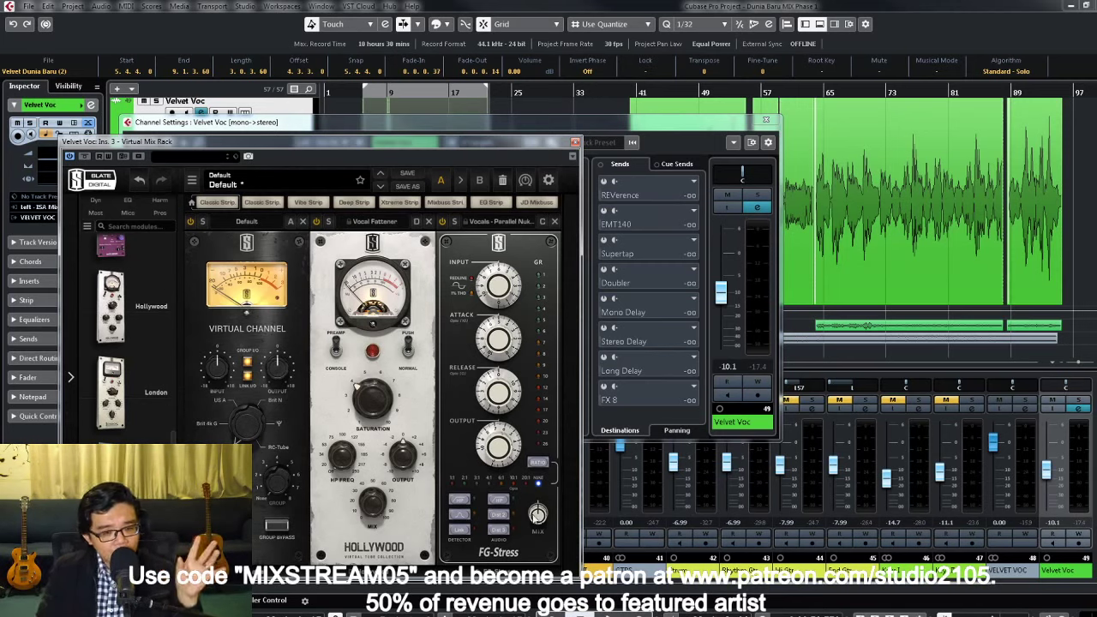
pyautogui.moveTo(537, 514)
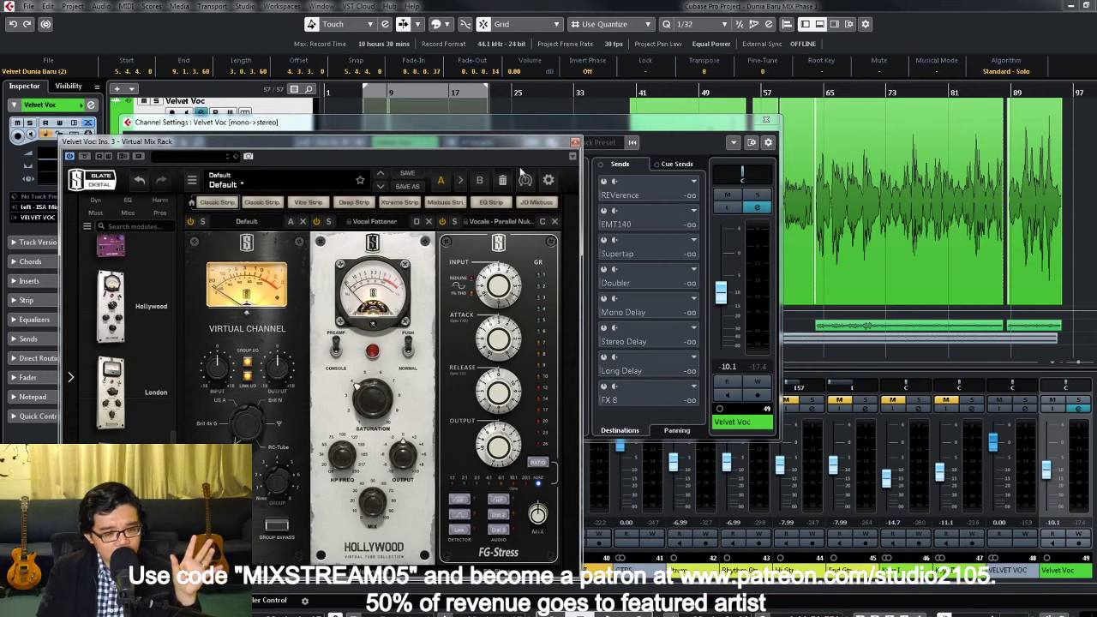
pyautogui.click(575, 143)
pyautogui.click(765, 120)
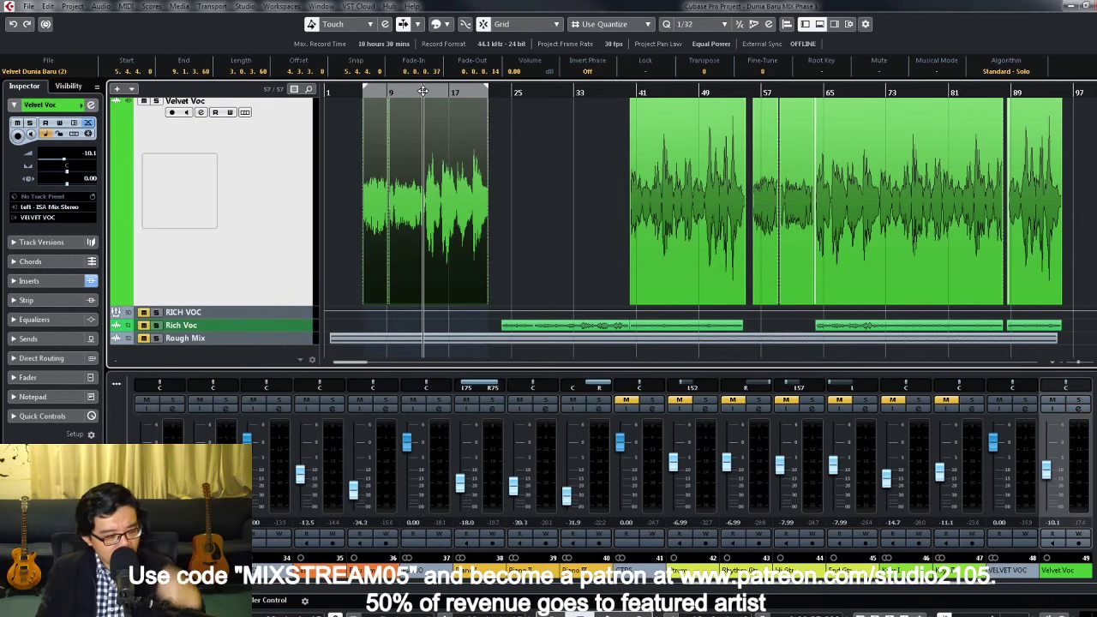
# Step: Split the opening section's Velvet Voc event at 13.4.4.60, just before the phrase that starts at bar 14
pyautogui.moveTo(421, 90); pyautogui.dragTo(558, 226)
pyautogui.press('h')
pyautogui.press('h')
pyautogui.press('h')
pyautogui.press('h')
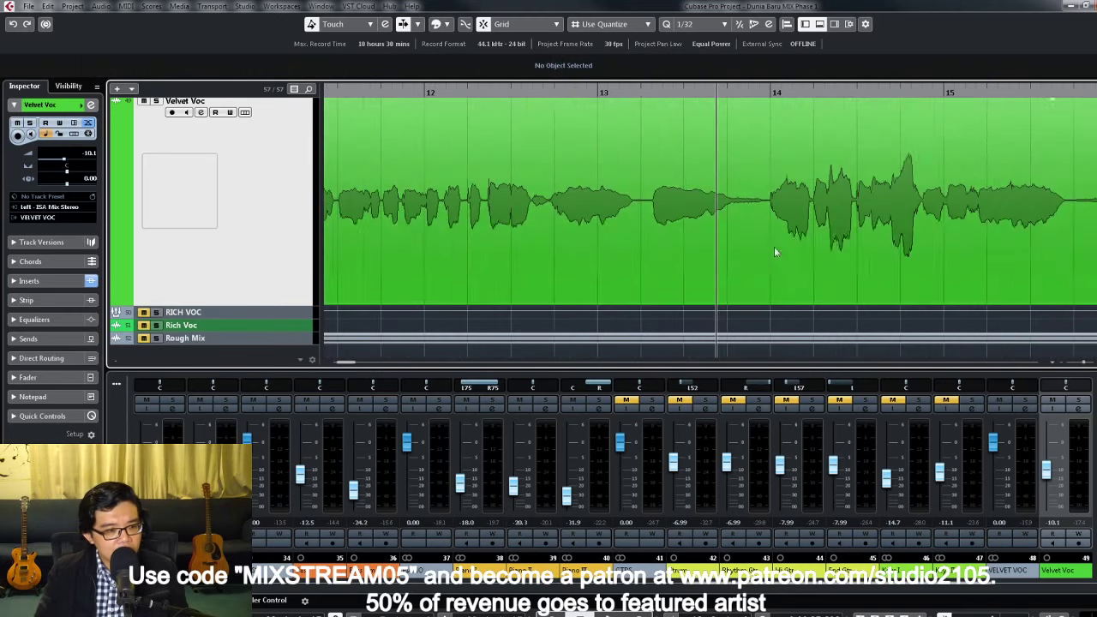
pyautogui.rightClick(708, 243)
pyautogui.click(770, 246)
pyautogui.press('h')
pyautogui.press('h')
pyautogui.press('h')
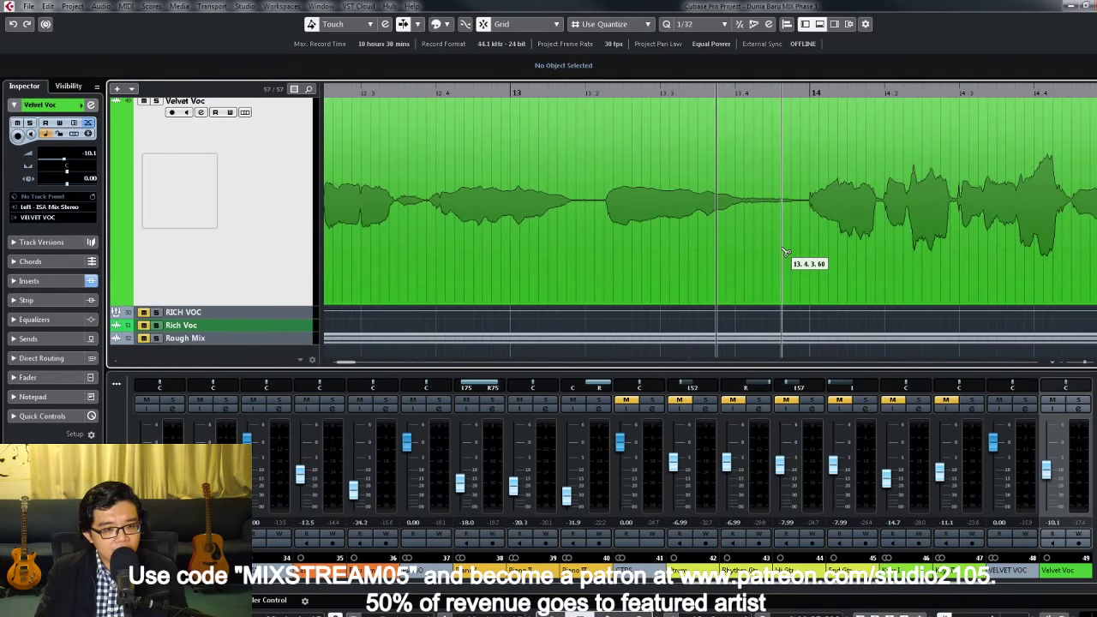
pyautogui.click(849, 241)
pyautogui.press('g')
pyautogui.press('g')
pyautogui.press('g')
pyautogui.press('g')
pyautogui.press('g')
pyautogui.press('g')
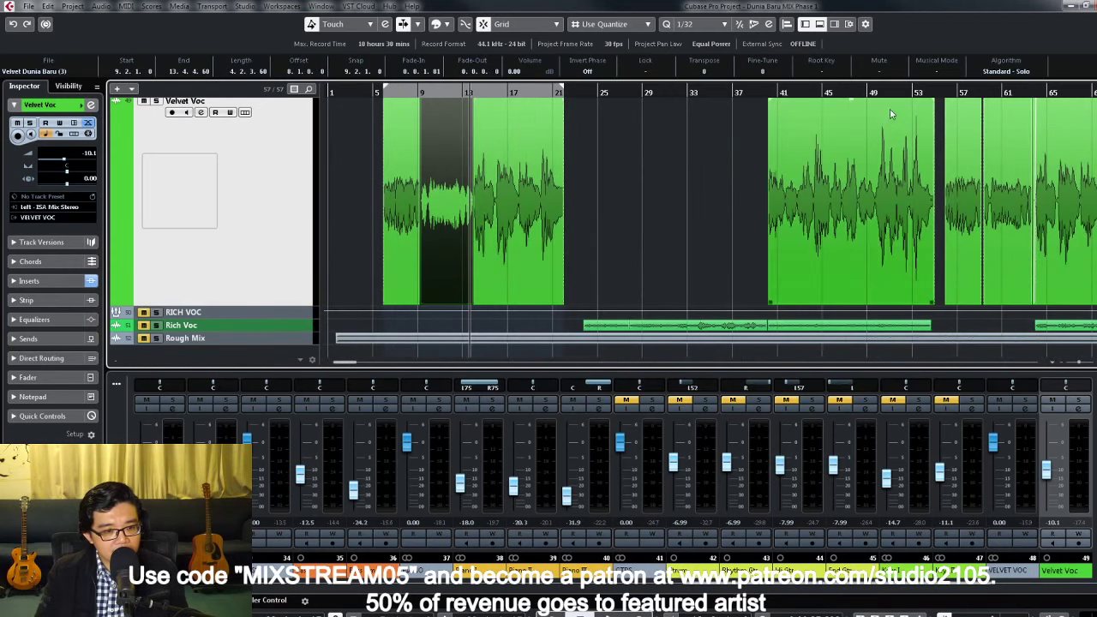
# Step: Raise the volume of the four quieter Velvet Voc events before bar 14 and from bar 55 to 3.01 dB, and play the opening section
pyautogui.click(946, 91)
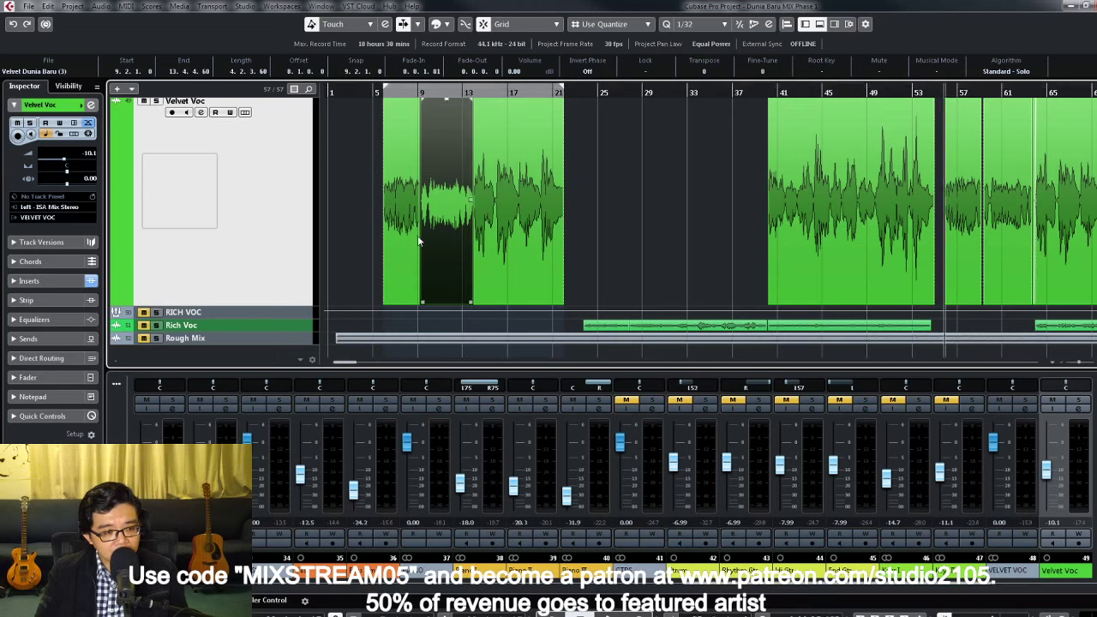
pyautogui.moveTo(943, 218); pyautogui.dragTo(965, 235)
pyautogui.moveTo(376, 232); pyautogui.dragTo(446, 281)
pyautogui.scroll(2, 448, 189)
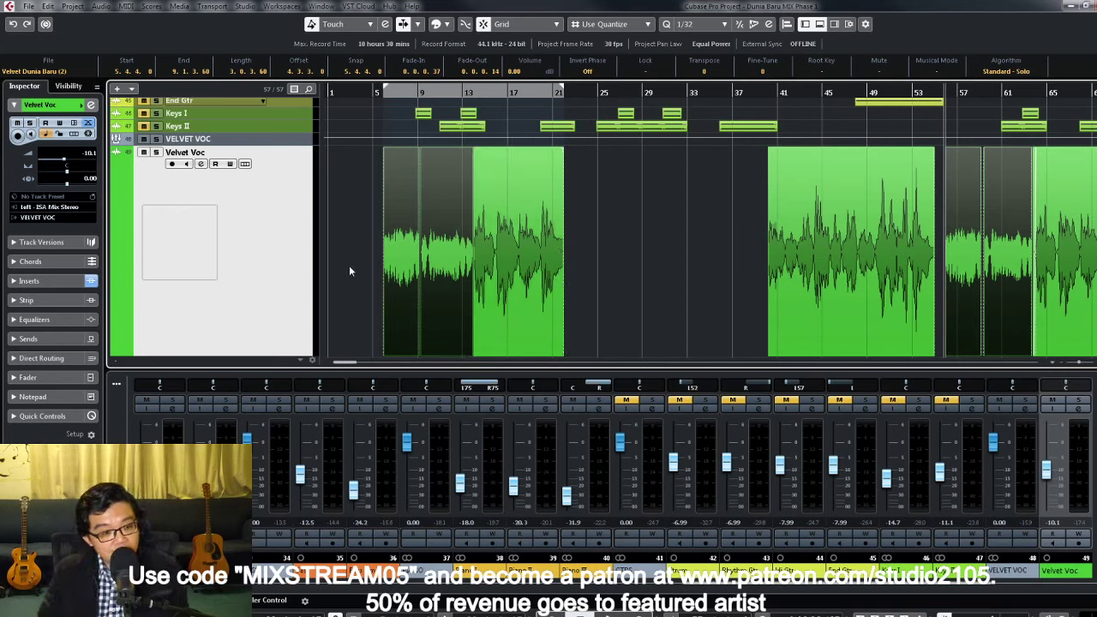
pyautogui.click(436, 156)
pyautogui.click(447, 150)
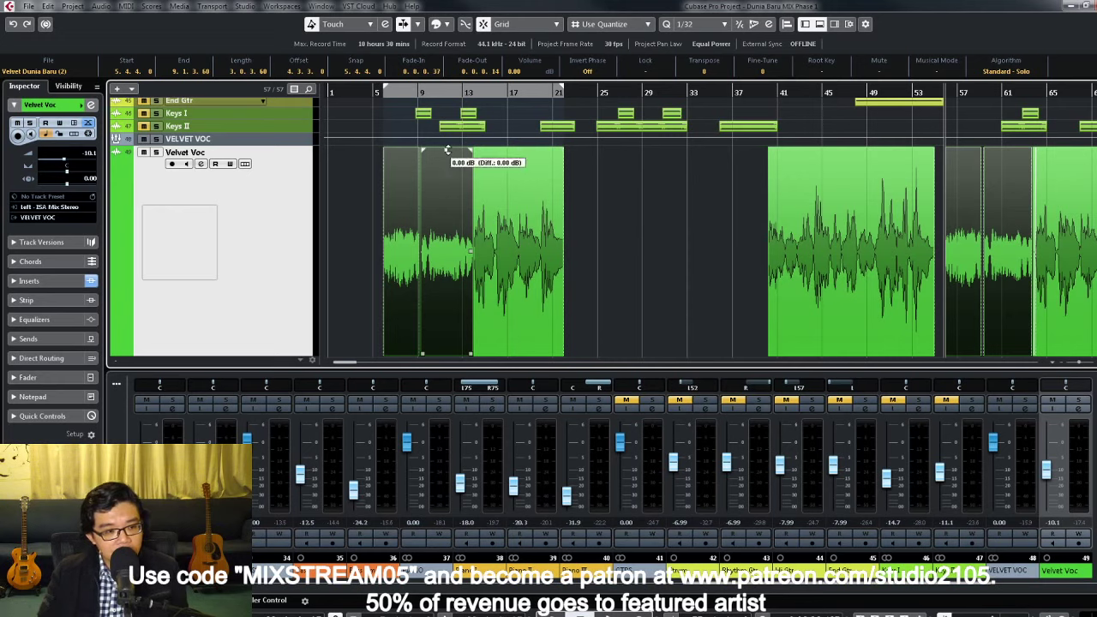
pyautogui.moveTo(447, 150); pyautogui.dragTo(440, 107)
pyautogui.doubleClick(380, 94)
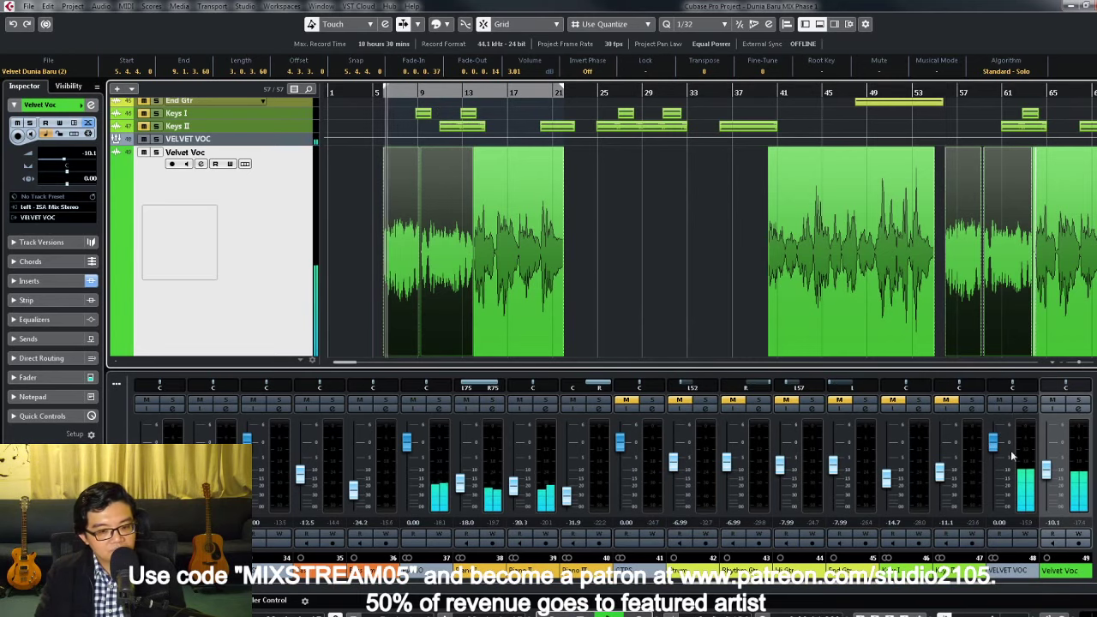
# Step: During playback, lower the Velvet Voc fader to -13.1 dB and set the selected events' volume to 2.03 dB
pyautogui.moveTo(1047, 469); pyautogui.dragTo(1053, 487)
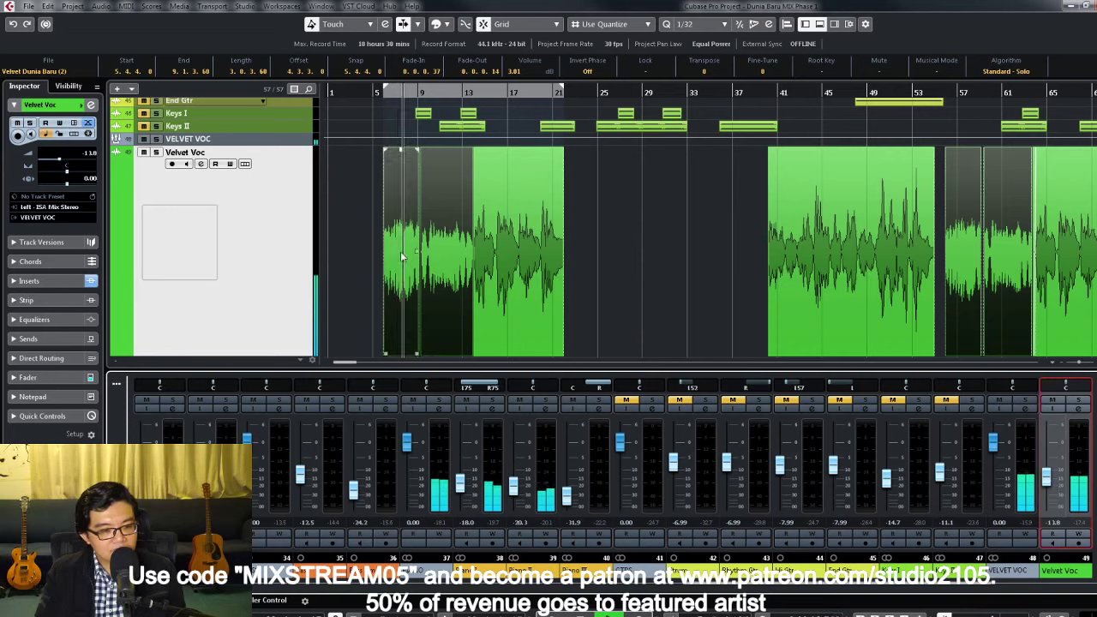
pyautogui.moveTo(447, 153); pyautogui.dragTo(444, 180)
pyautogui.moveTo(1045, 483); pyautogui.dragTo(1045, 487)
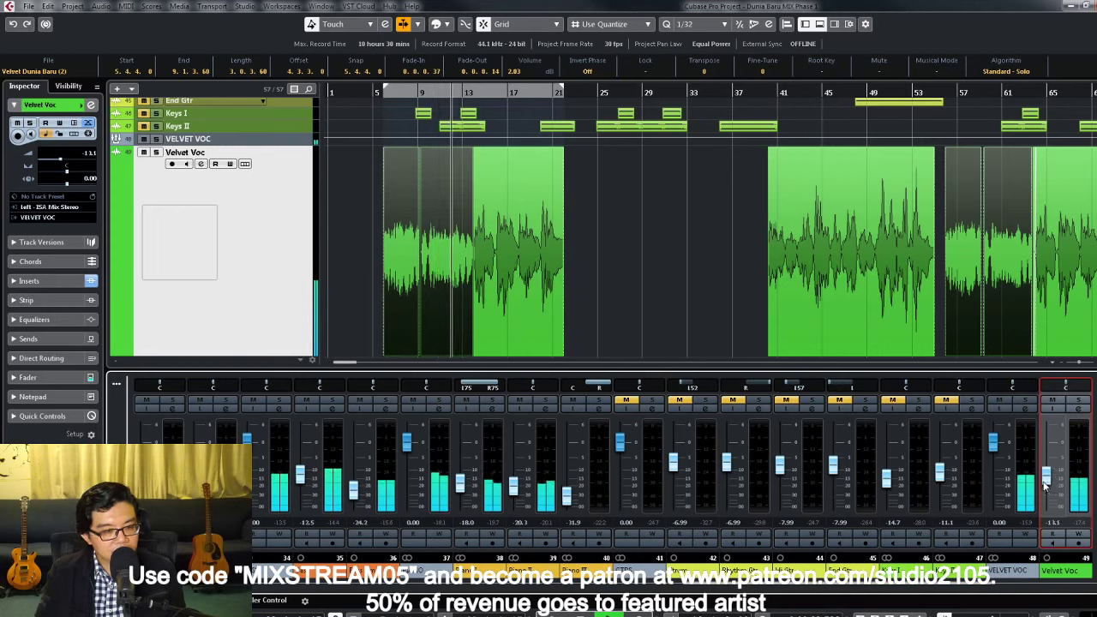
# Step: Set the volume of the first Velvet Voc event to 0.94 dB and of the event starting at bar 55 to 1.05 dB, and stop playback
pyautogui.click(386, 266)
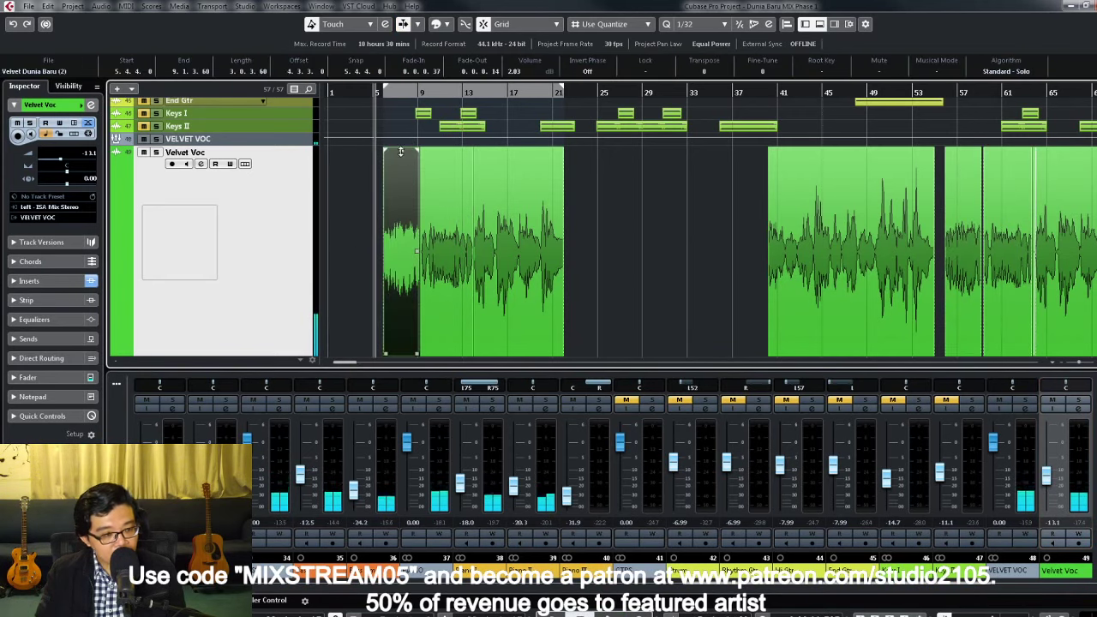
pyautogui.moveTo(400, 151); pyautogui.dragTo(396, 180)
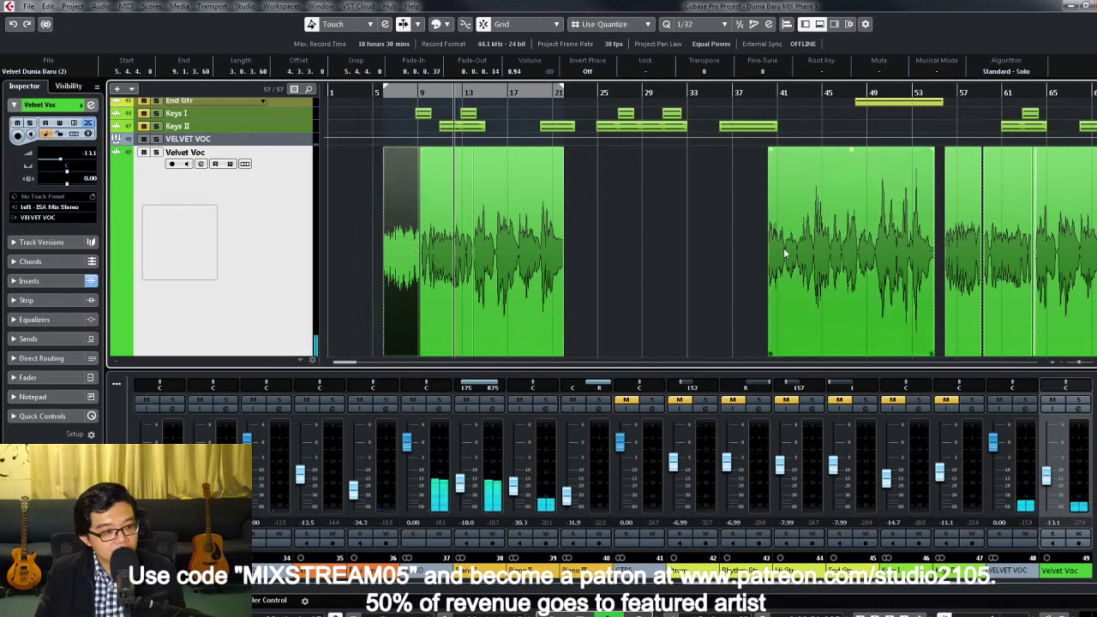
pyautogui.click(967, 184)
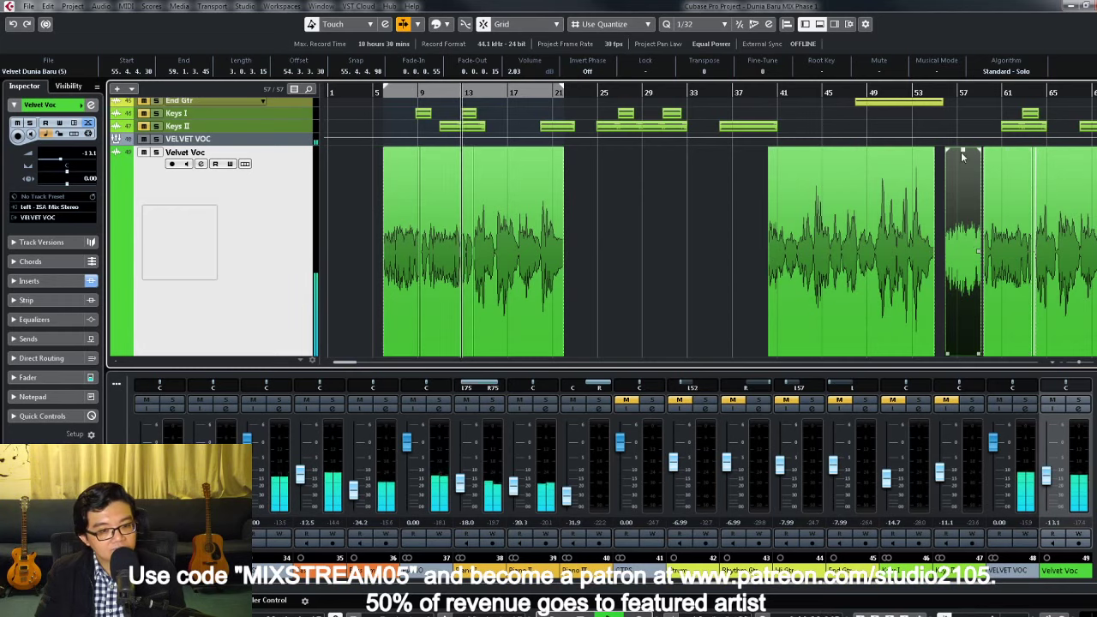
pyautogui.moveTo(962, 151); pyautogui.dragTo(962, 178)
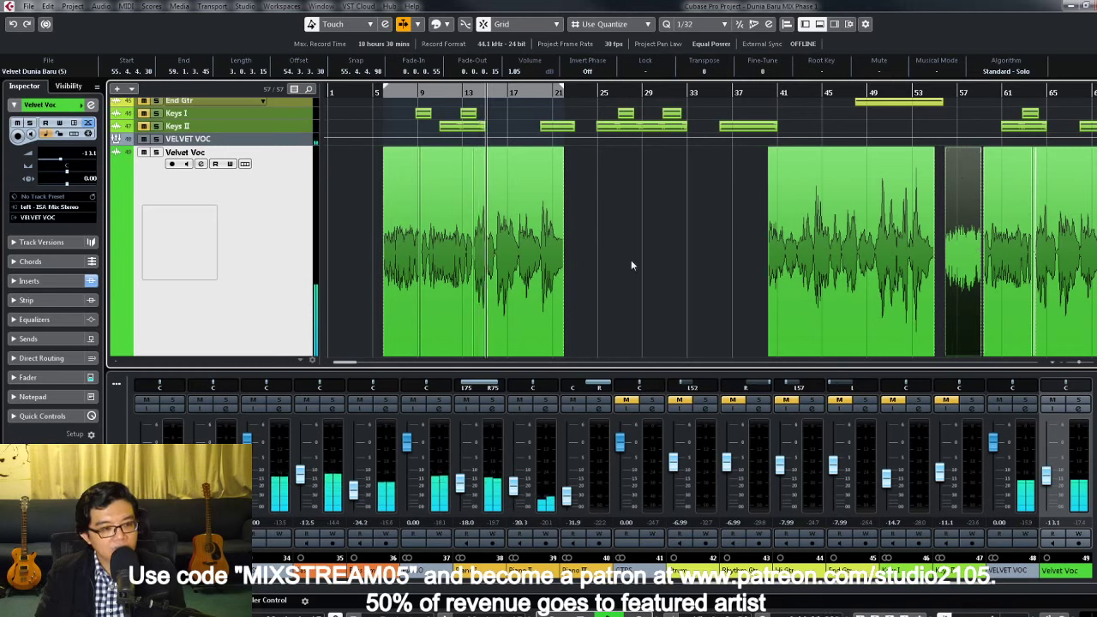
pyautogui.press('f')
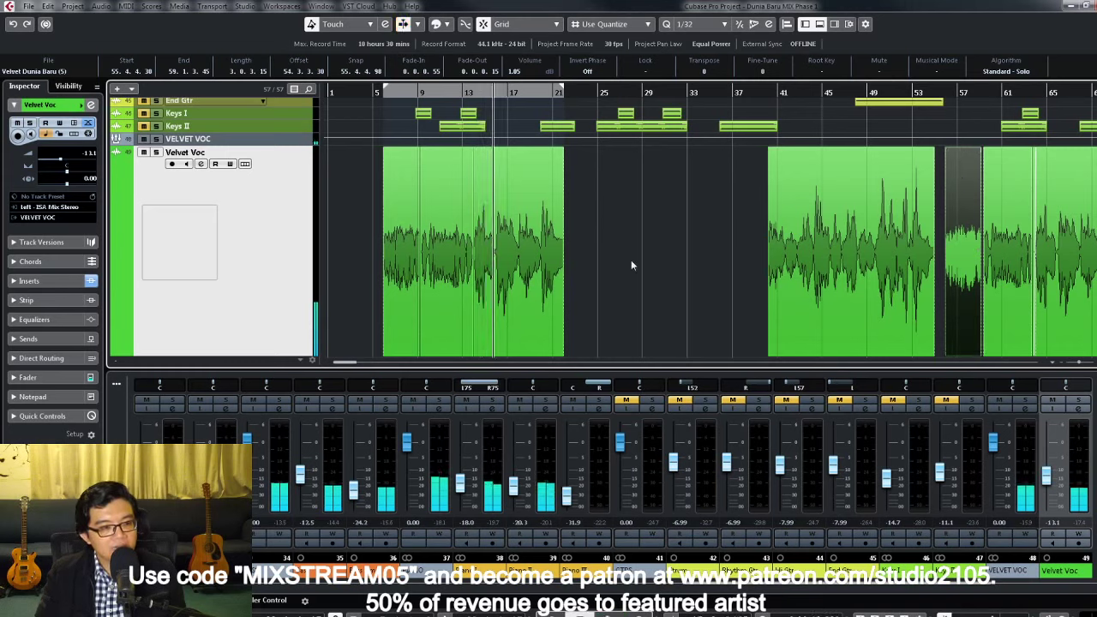
pyautogui.press('space')
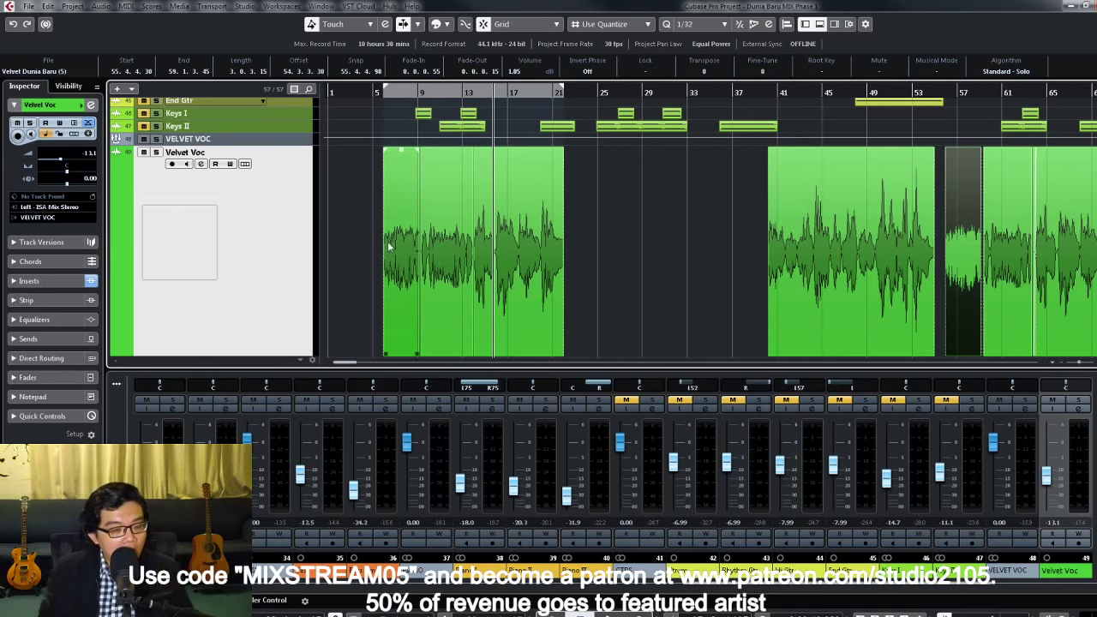
# Step: Play the opening section with Velvet Voc soloed, and bring up its channel settings and TDR Nova insert
pyautogui.click(424, 292)
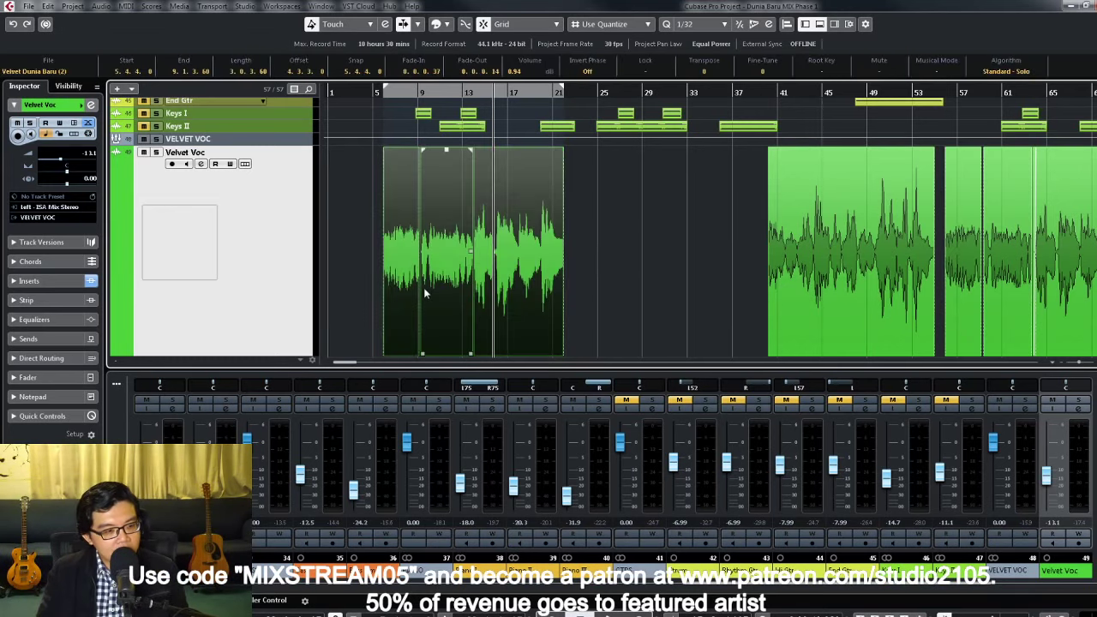
pyautogui.press('space')
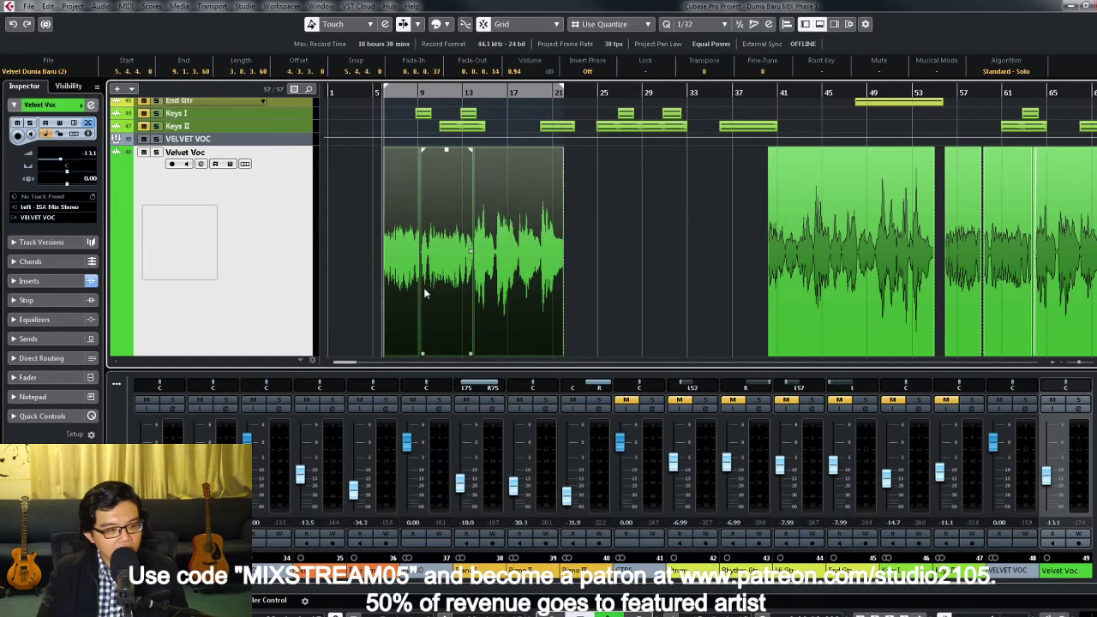
pyautogui.click(1080, 407)
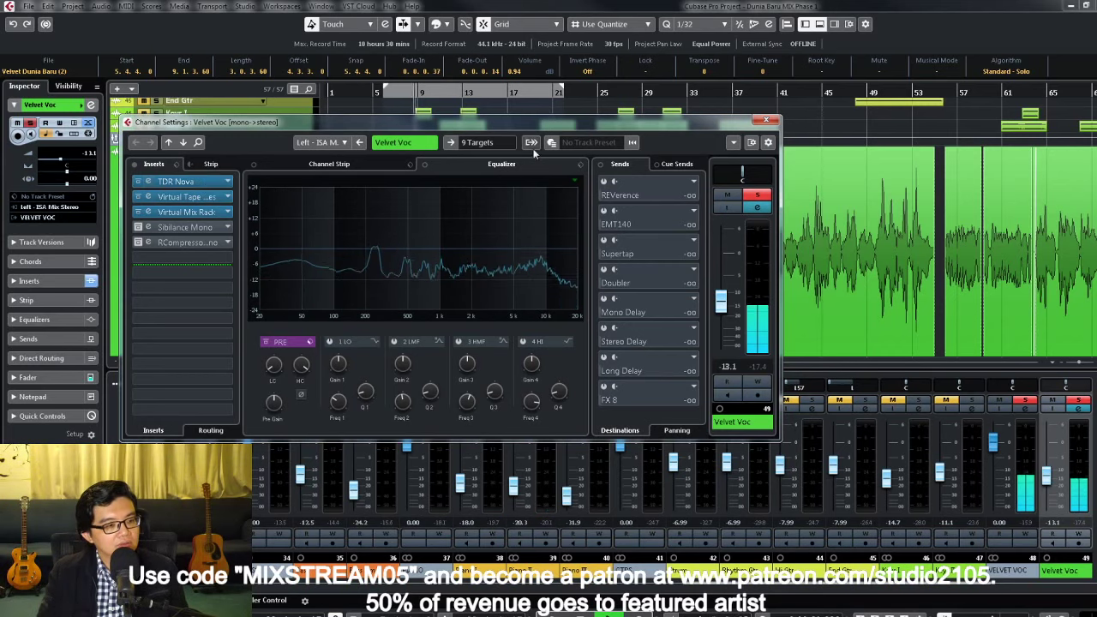
pyautogui.moveTo(517, 124); pyautogui.dragTo(529, 285)
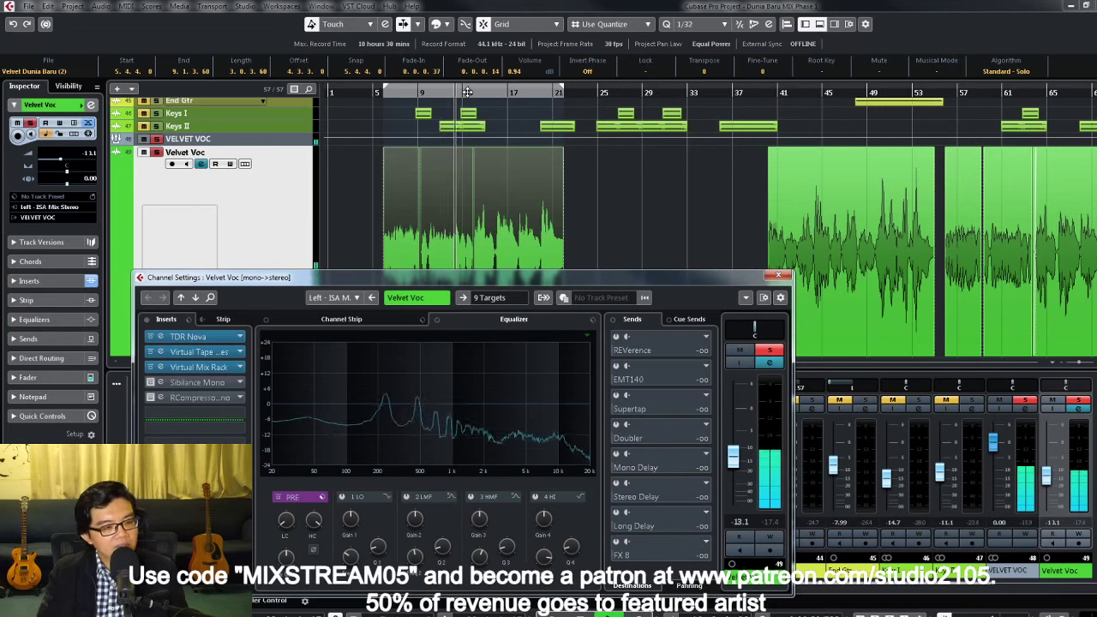
pyautogui.click(215, 337)
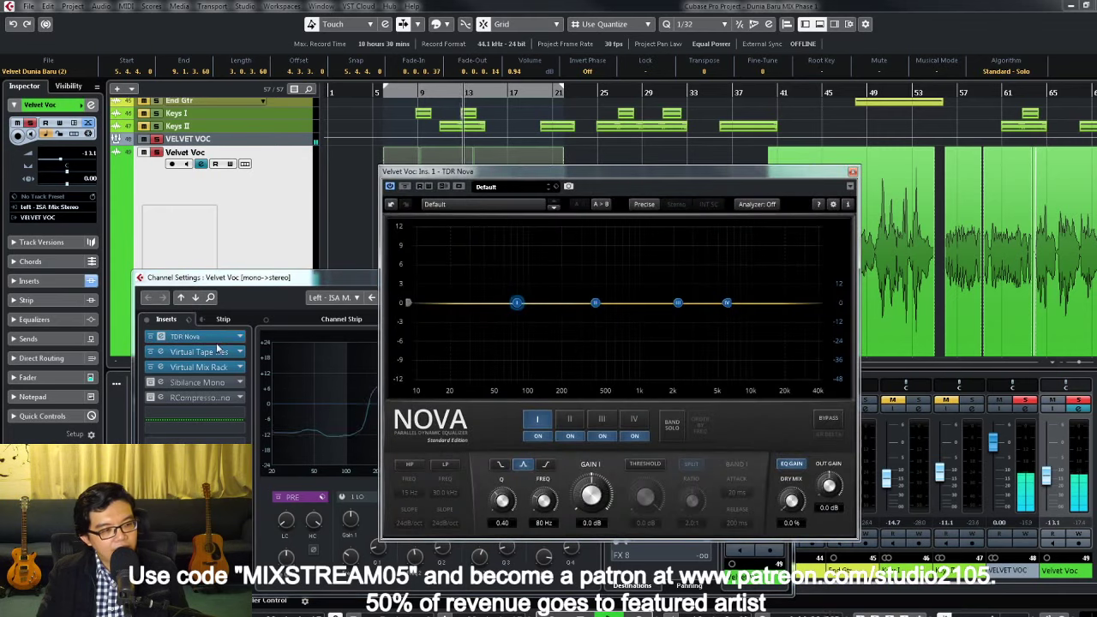
pyautogui.moveTo(747, 172); pyautogui.dragTo(889, 197)
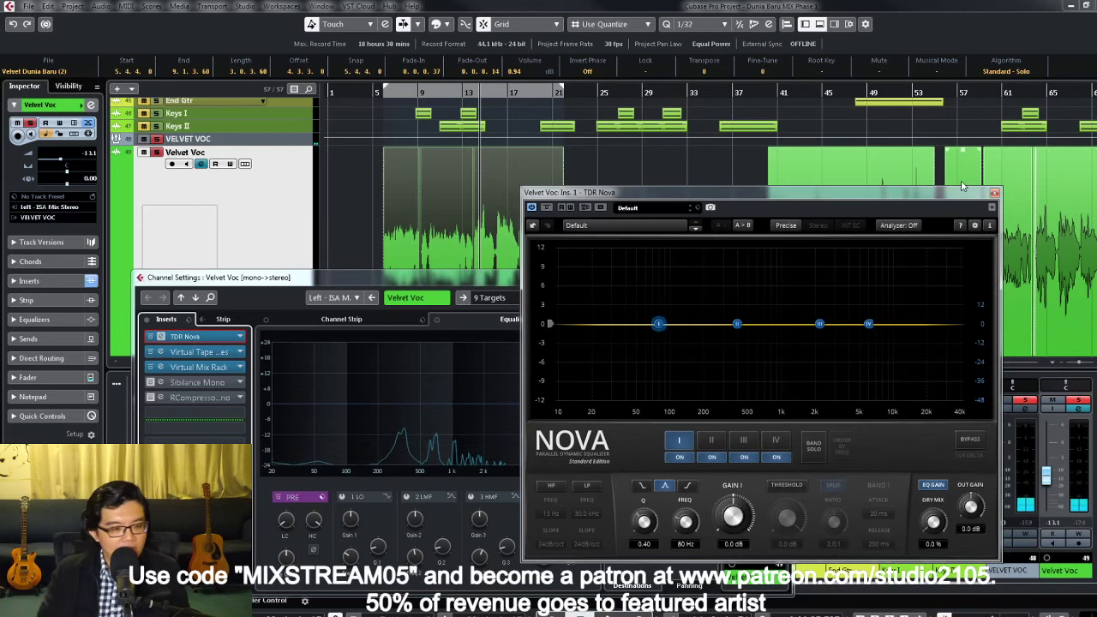
pyautogui.click(995, 192)
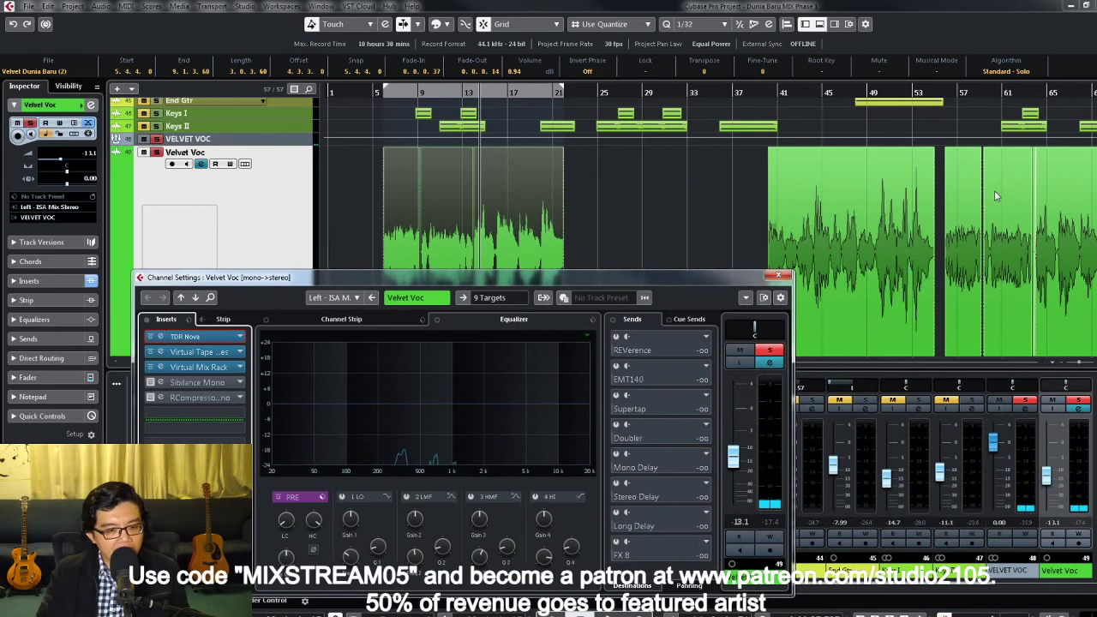
# Step: Enable the high-pass filter in Velvet Voc's TDR Nova with a 12 dB/oct slope
pyautogui.click(212, 338)
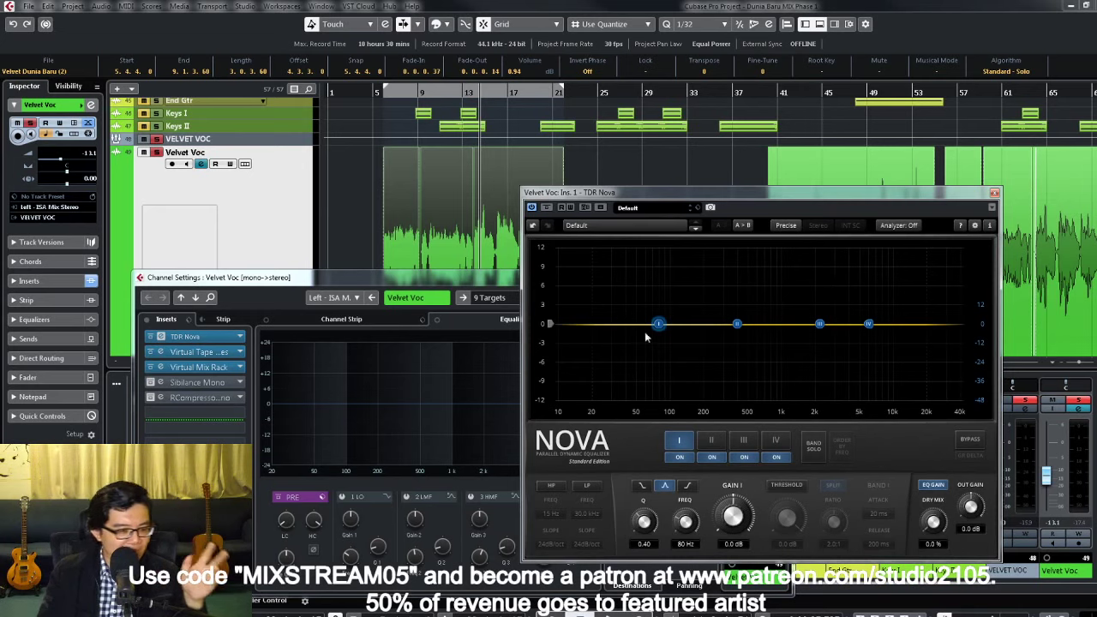
pyautogui.click(552, 486)
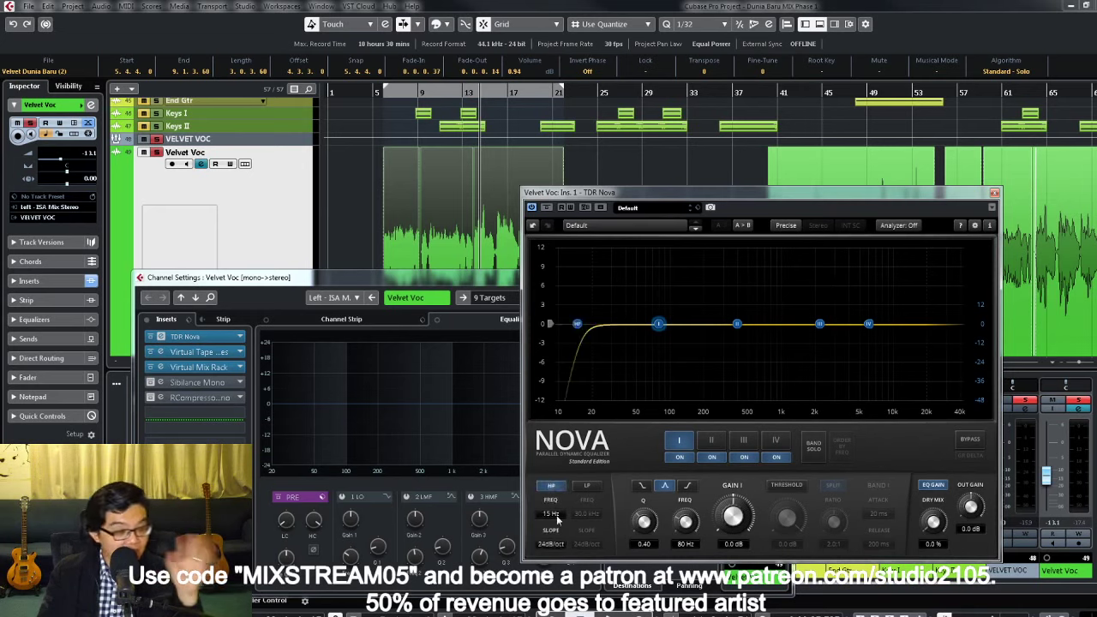
pyautogui.click(551, 544)
pyautogui.click(560, 570)
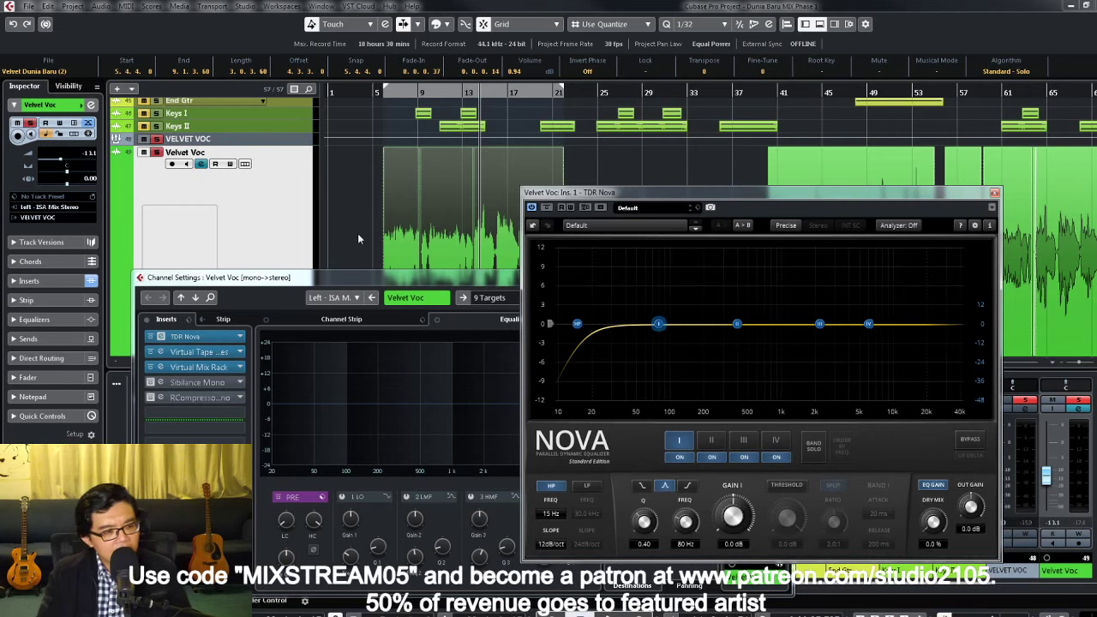
# Step: Raise TDR Nova's high-pass frequency to 185 Hz and fine-tune it down to about 150 Hz during playback
pyautogui.moveTo(357, 233); pyautogui.dragTo(493, 268)
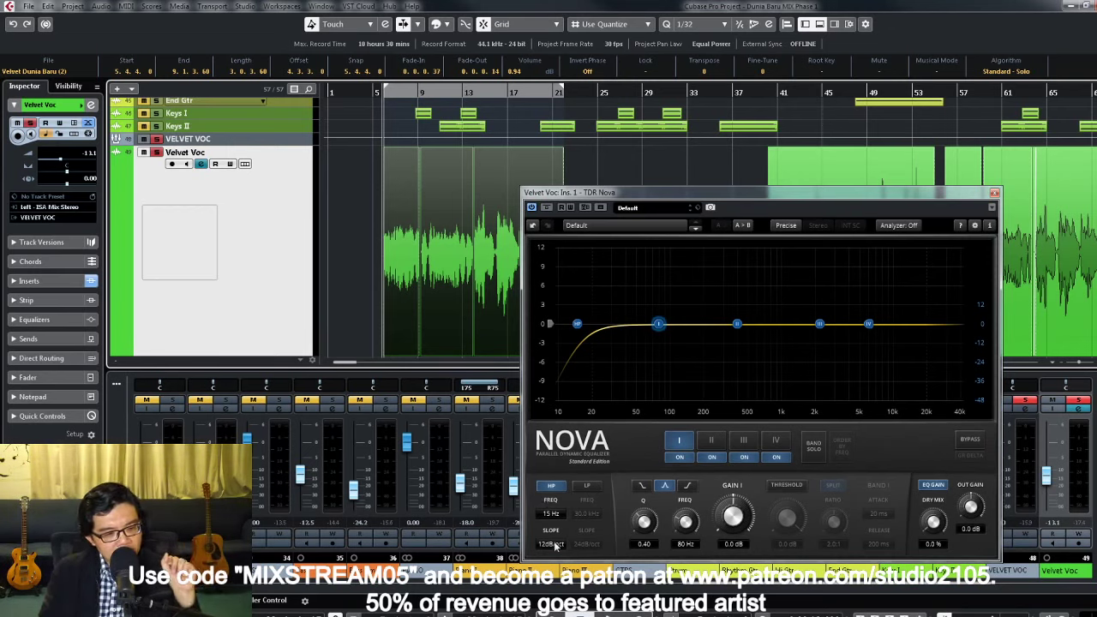
pyautogui.moveTo(555, 514); pyautogui.dragTo(555, 481)
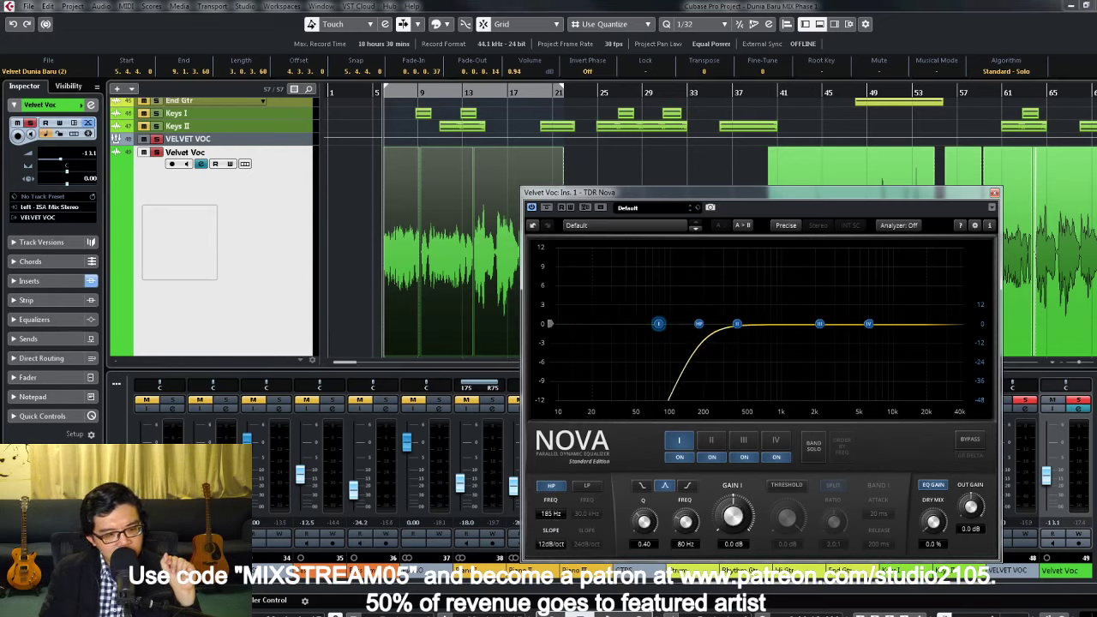
pyautogui.press('space')
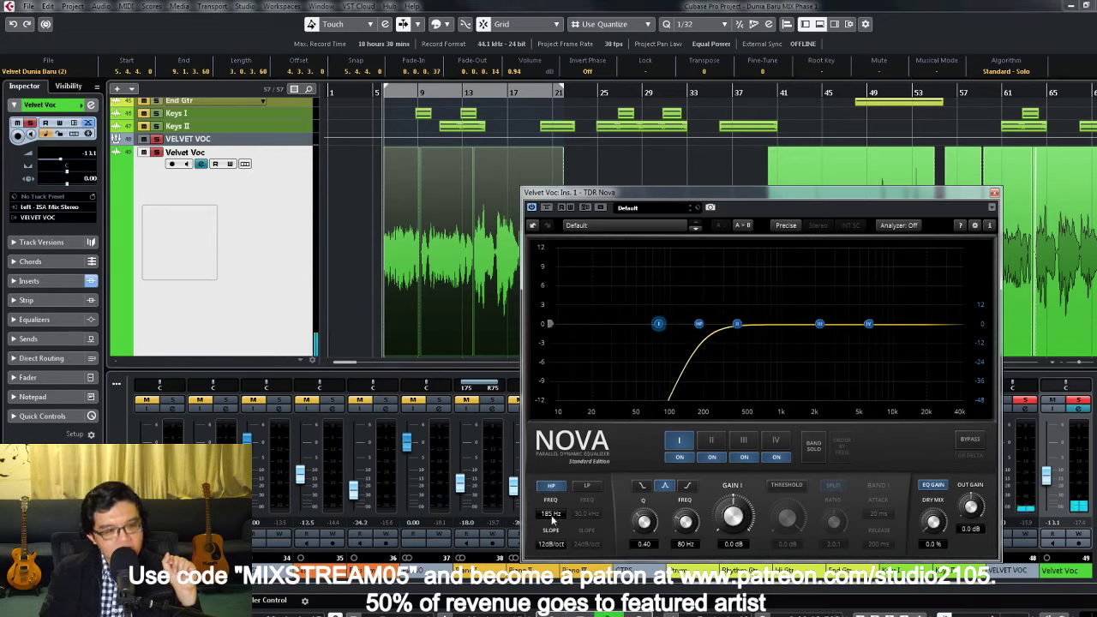
pyautogui.moveTo(551, 525)
pyautogui.mouseDown()
pyautogui.moveTo(552, 494)
pyautogui.moveTo(552, 520)
pyautogui.mouseUp()
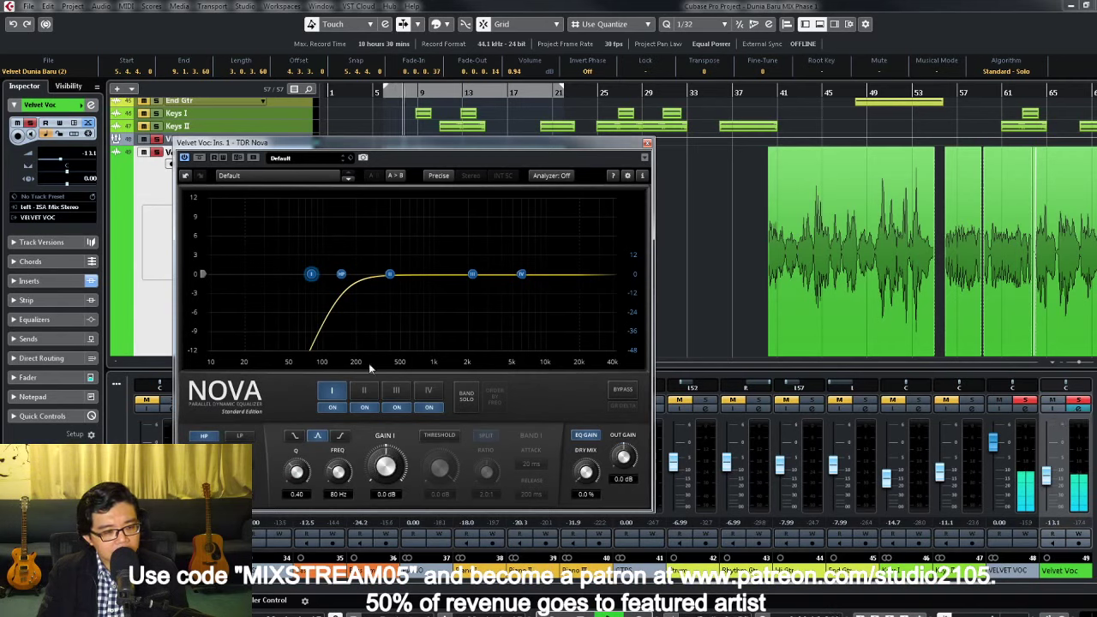
# Step: Set up TDR Nova band II as a wideband-triggered dynamic band with a 3:1 ratio, 0.10 ms attack and 10 ms release
pyautogui.click(364, 393)
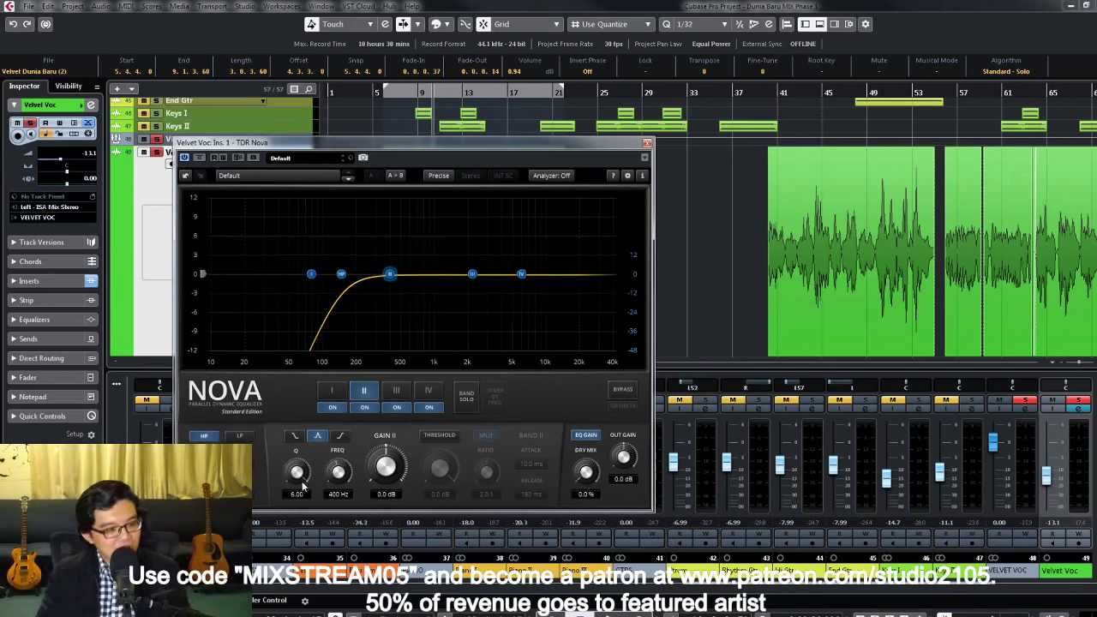
pyautogui.click(446, 437)
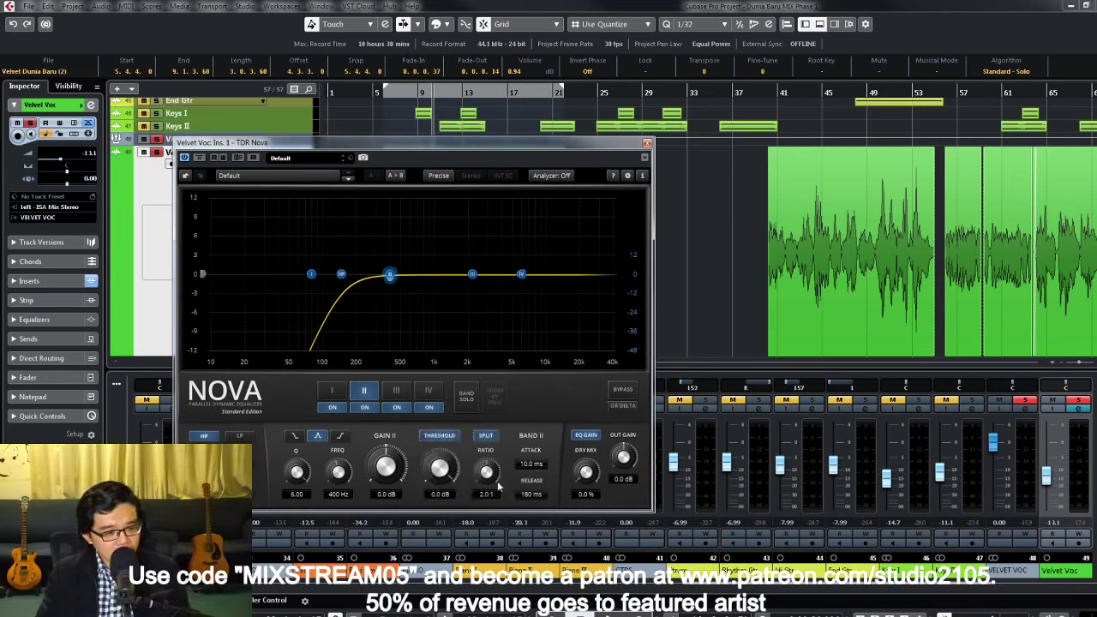
pyautogui.click(481, 437)
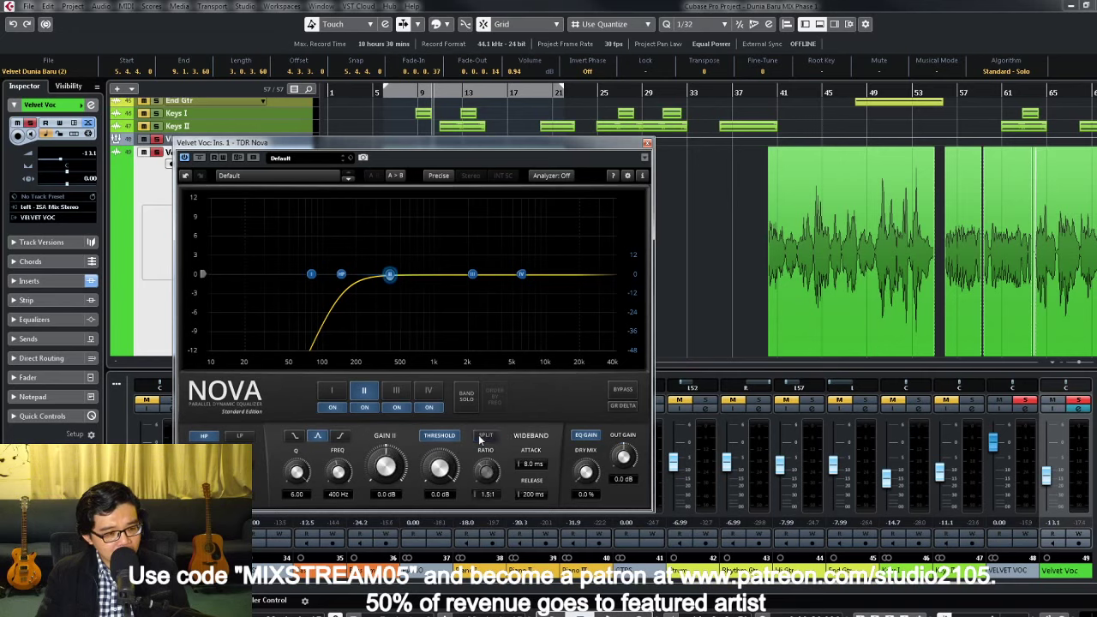
pyautogui.doubleClick(485, 497)
pyautogui.write('3')
pyautogui.press('Return')
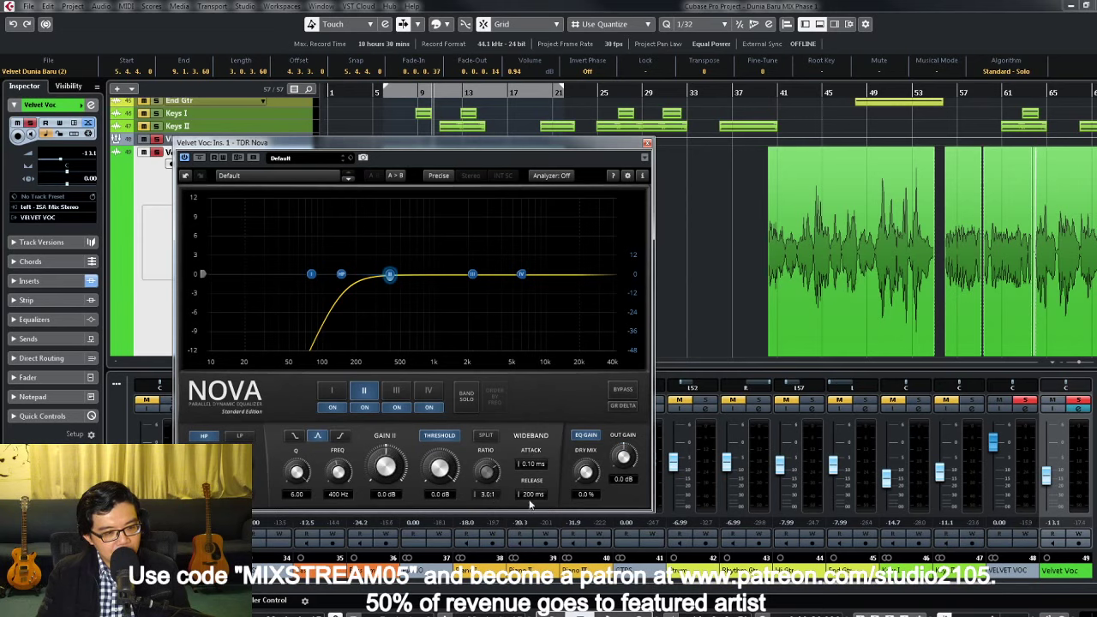
pyautogui.moveTo(531, 496); pyautogui.dragTo(532, 549)
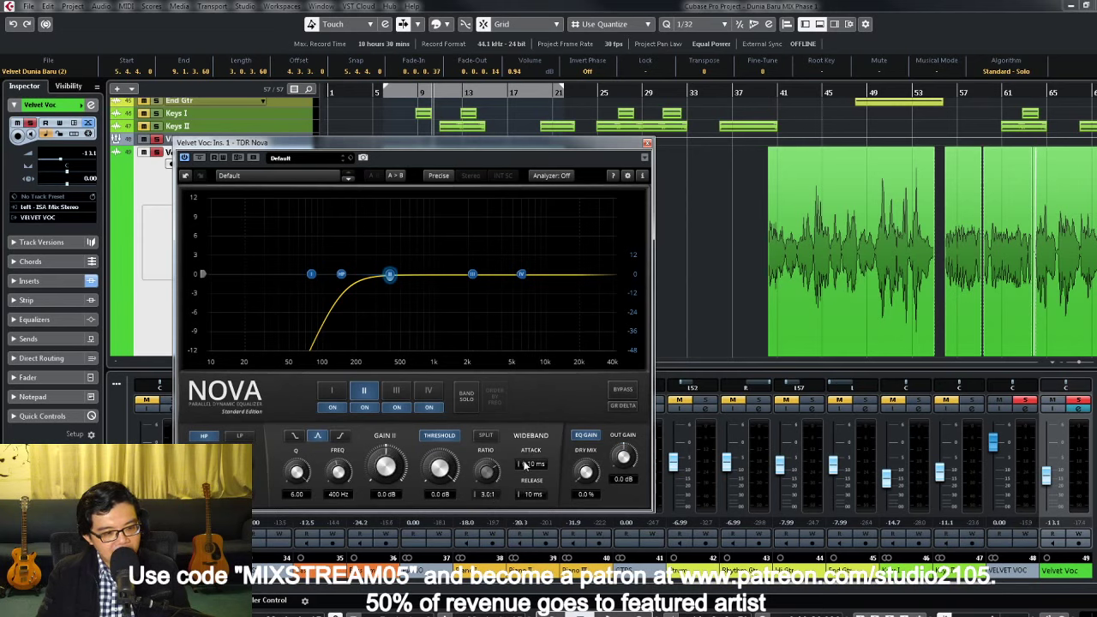
# Step: Tune TDR Nova band II to 700 Hz using band solo, keeping its gain at 0 dB, and set its threshold to -17.9 dB
pyautogui.click(467, 397)
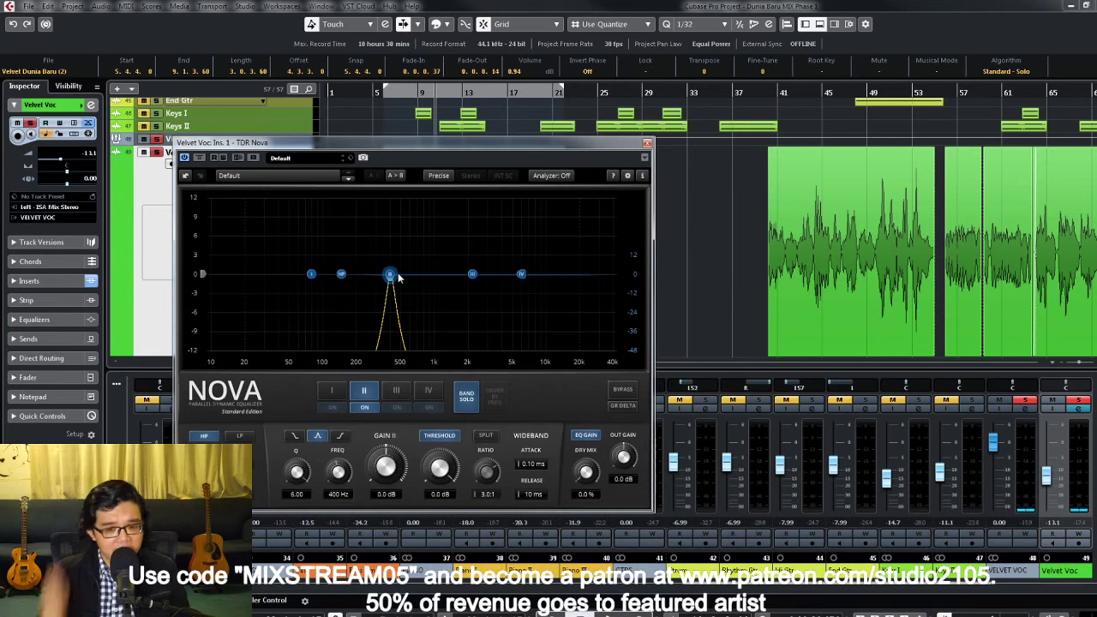
pyautogui.moveTo(397, 274); pyautogui.dragTo(418, 223)
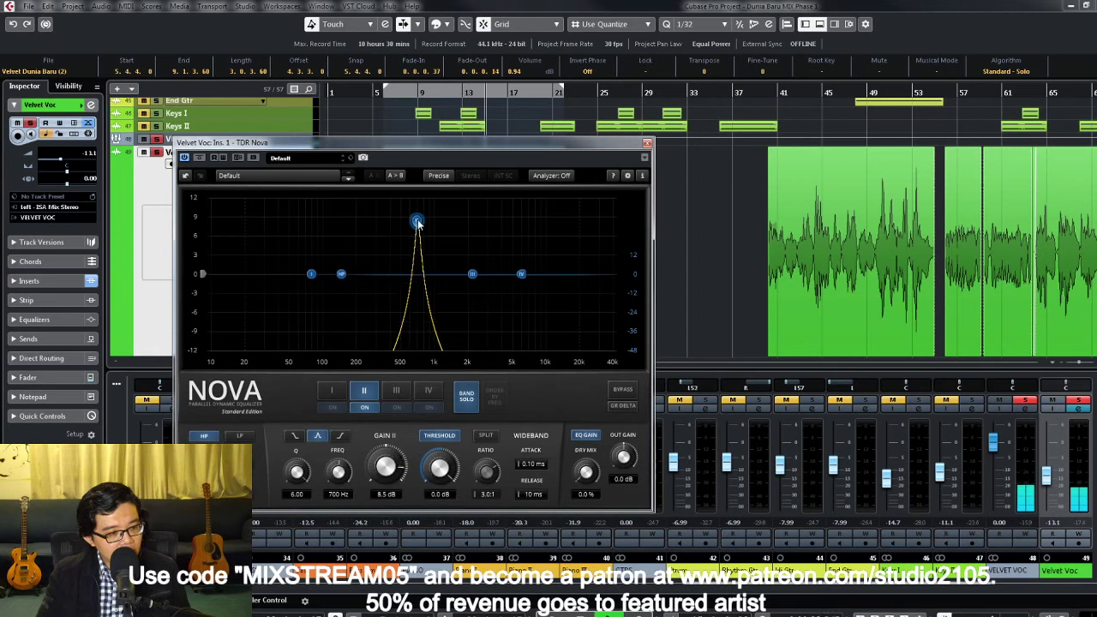
pyautogui.doubleClick(398, 497)
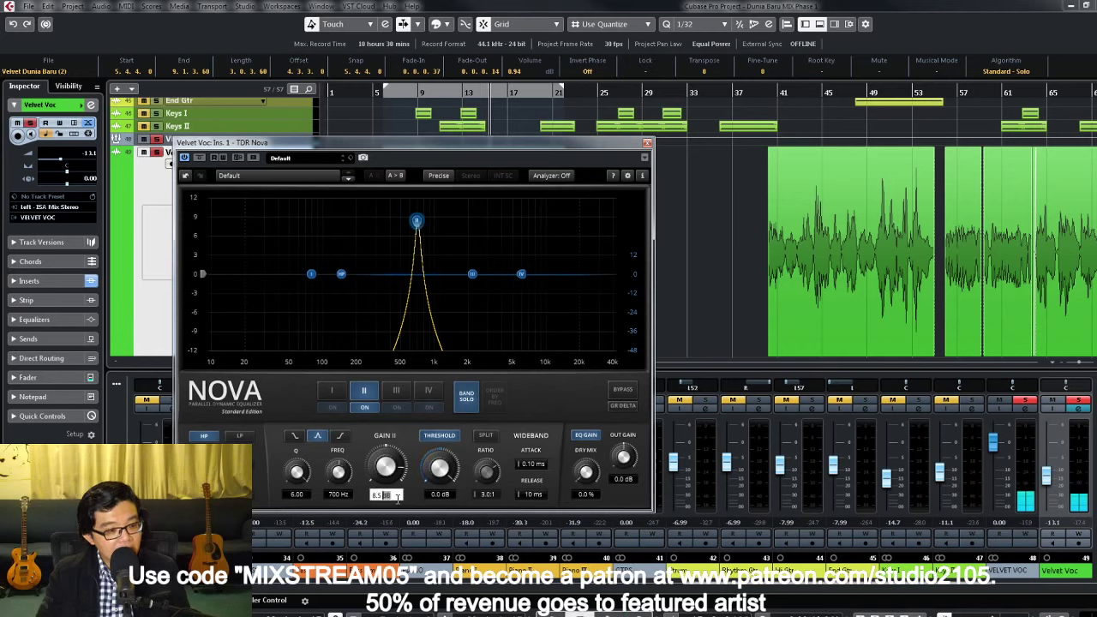
pyautogui.doubleClick(407, 500)
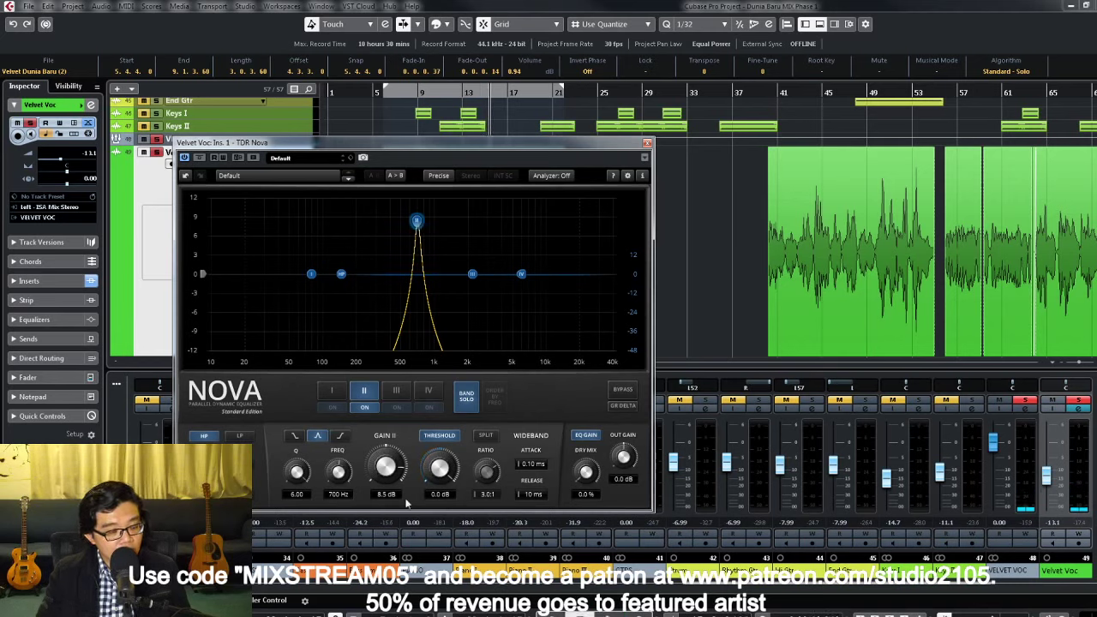
pyautogui.write('0')
pyautogui.press('Return')
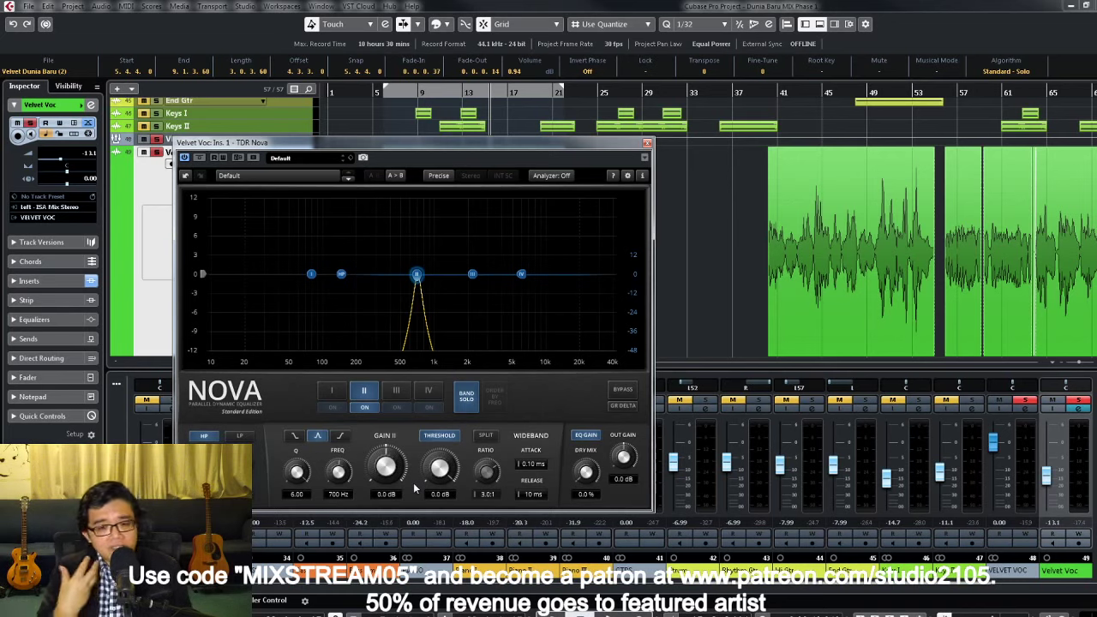
pyautogui.click(466, 396)
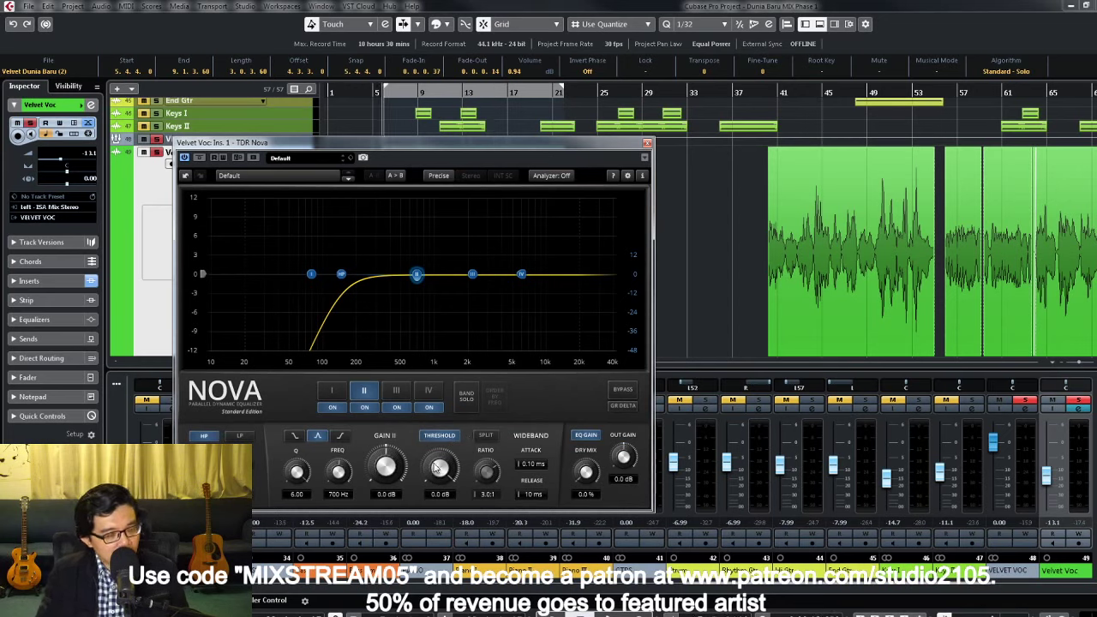
pyautogui.moveTo(438, 468); pyautogui.dragTo(438, 473)
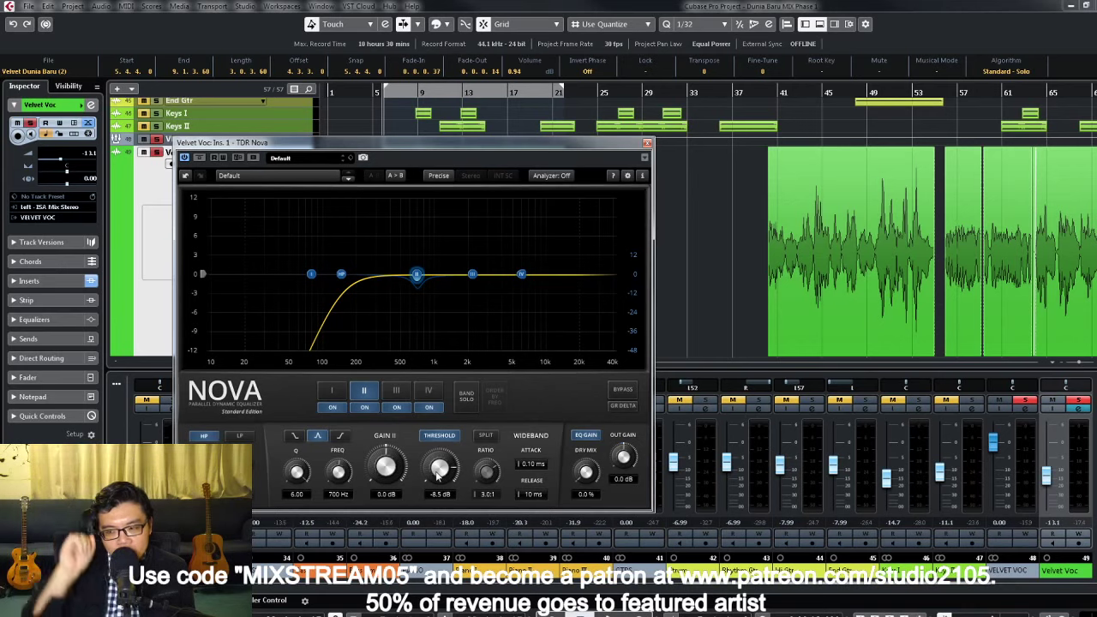
pyautogui.moveTo(436, 474)
pyautogui.mouseDown()
pyautogui.moveTo(437, 492)
pyautogui.moveTo(439, 463)
pyautogui.mouseUp()
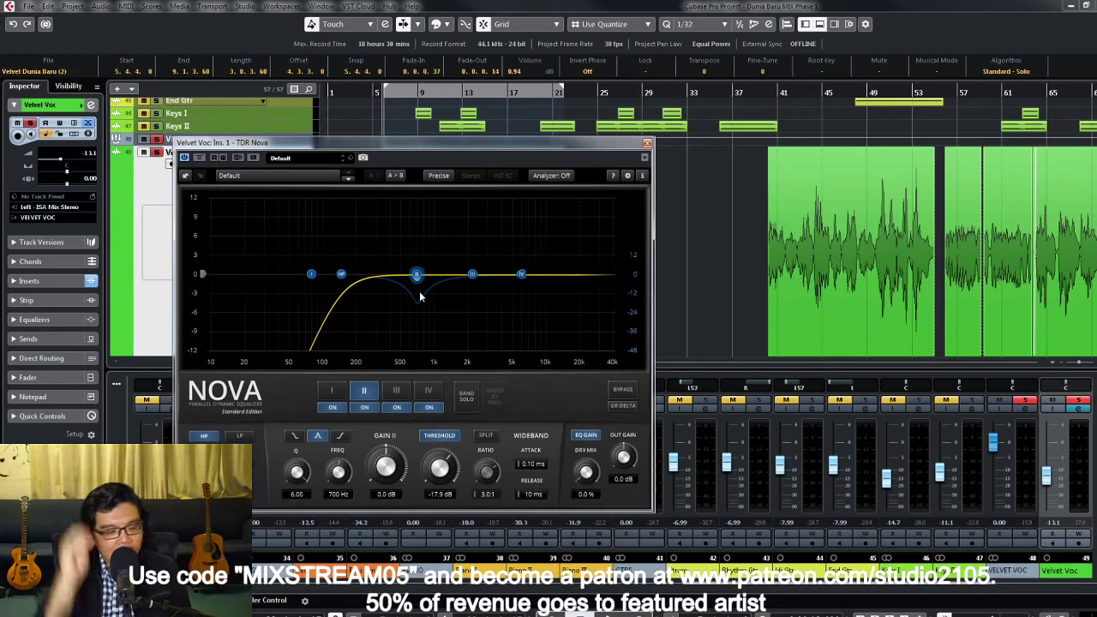
# Step: Unsolo Velvet Voc, close TDR Nova, and set the Velvet Voc fader to -13.5 dB against the full mix
pyautogui.click(157, 140)
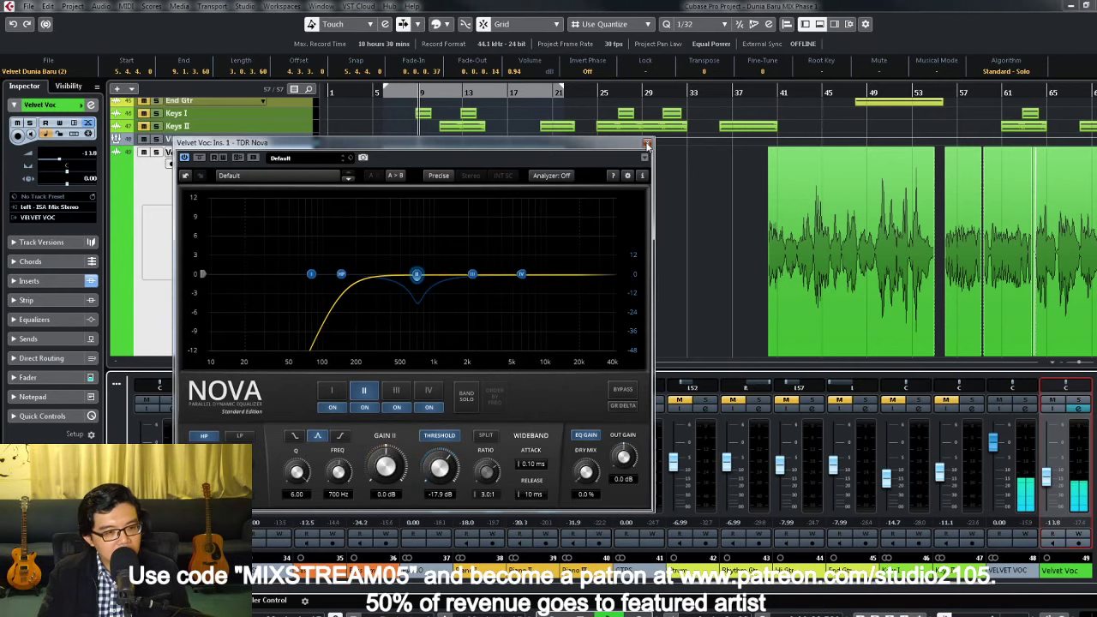
pyautogui.click(647, 143)
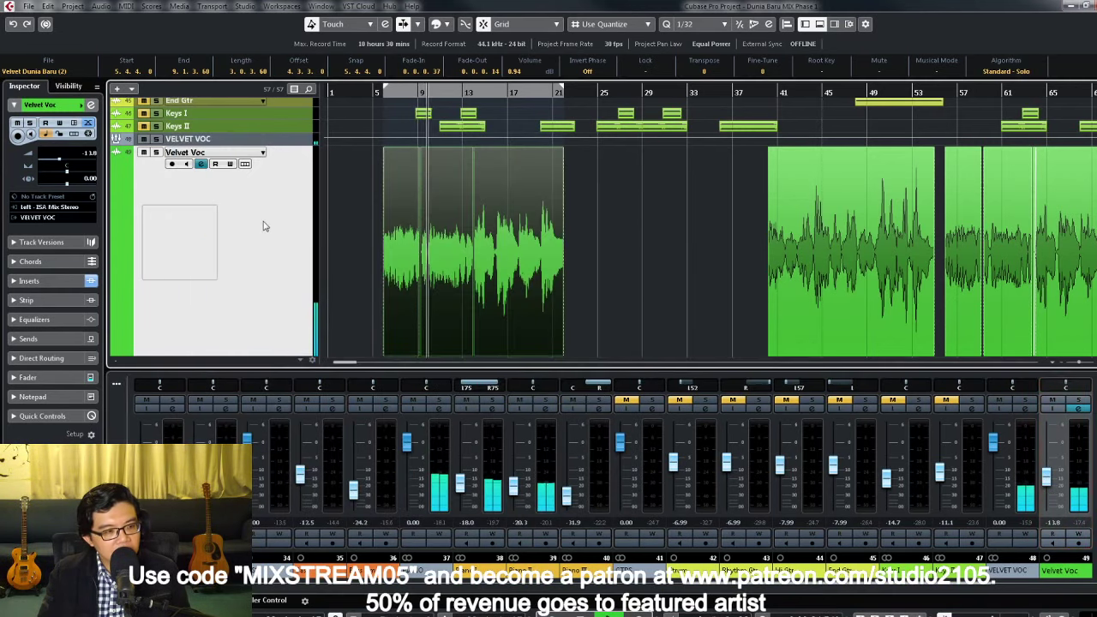
pyautogui.hotkey('shift', 'g')
pyautogui.press('g')
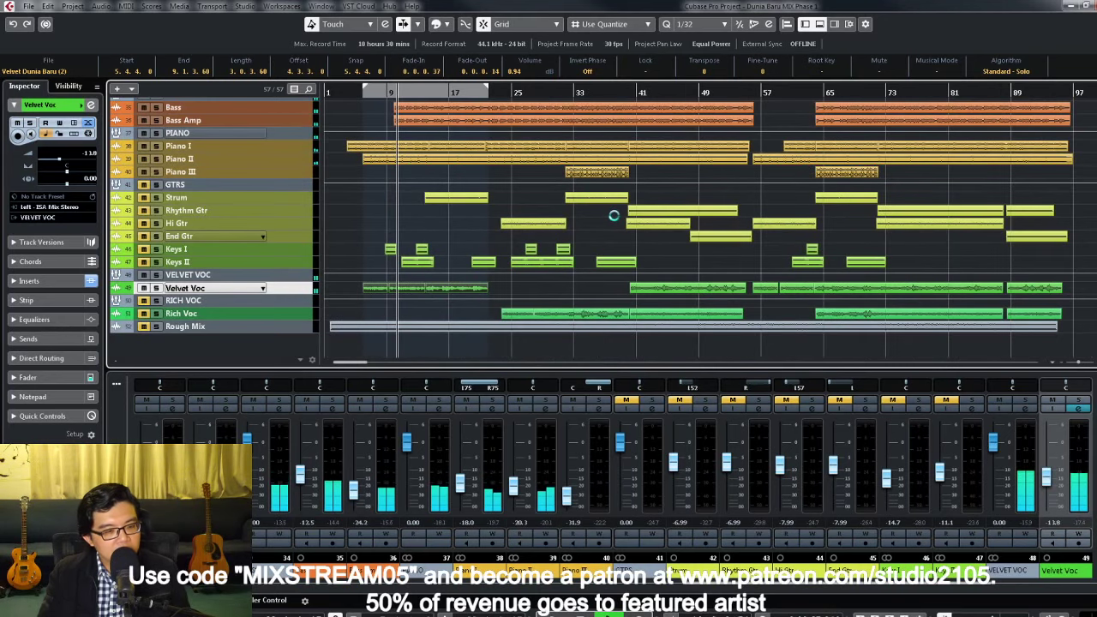
pyautogui.hotkey('ctrl', 'Down')
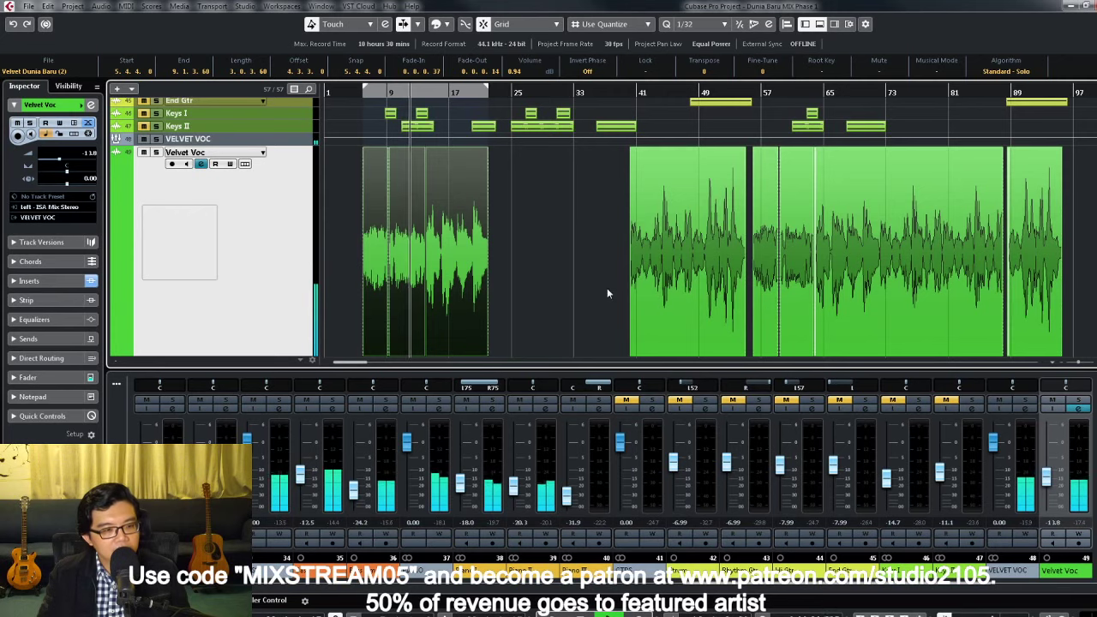
pyautogui.scroll(-3, 607, 288)
pyautogui.scroll(3, 606, 286)
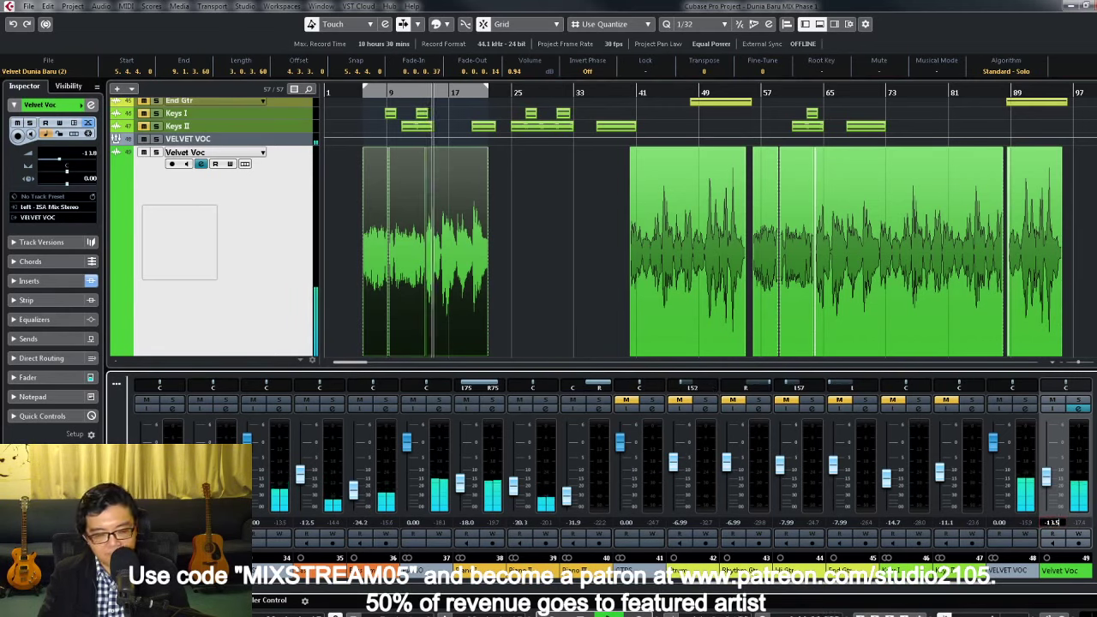
# Step: Lower the FG-Stress mix to about 24% in Velvet Voc's Virtual Mix Rack during playback
pyautogui.click(1079, 409)
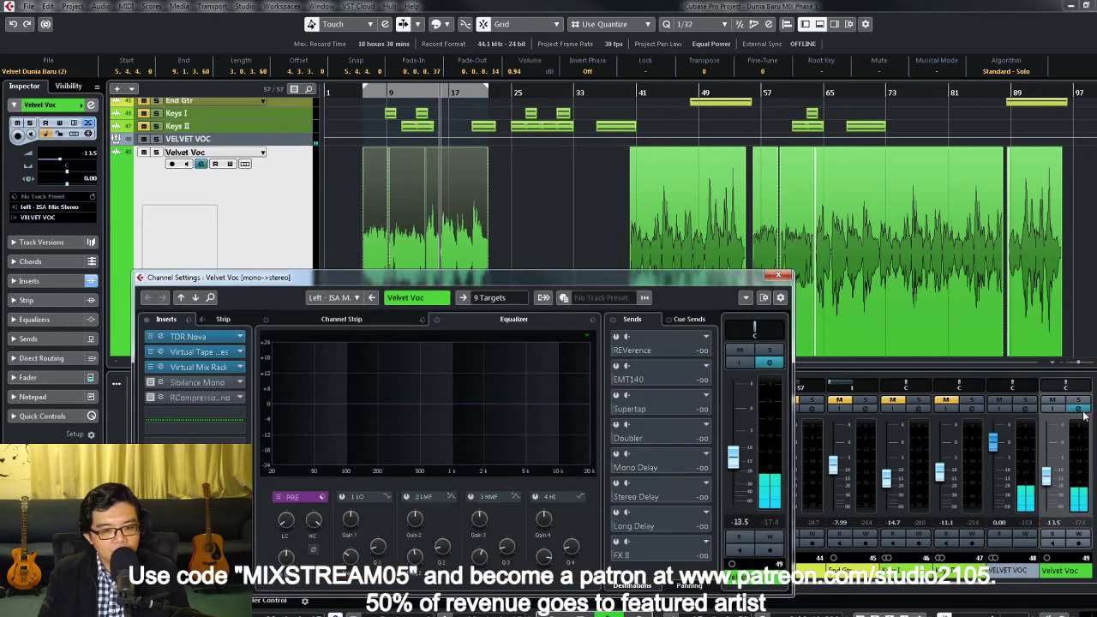
pyautogui.click(222, 373)
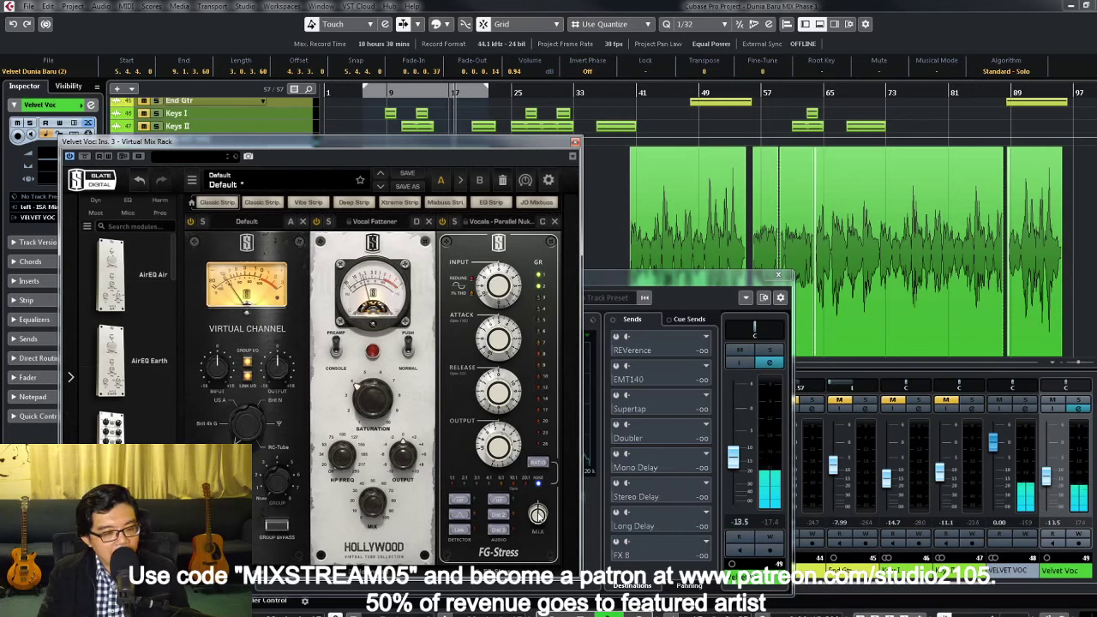
pyautogui.moveTo(536, 528)
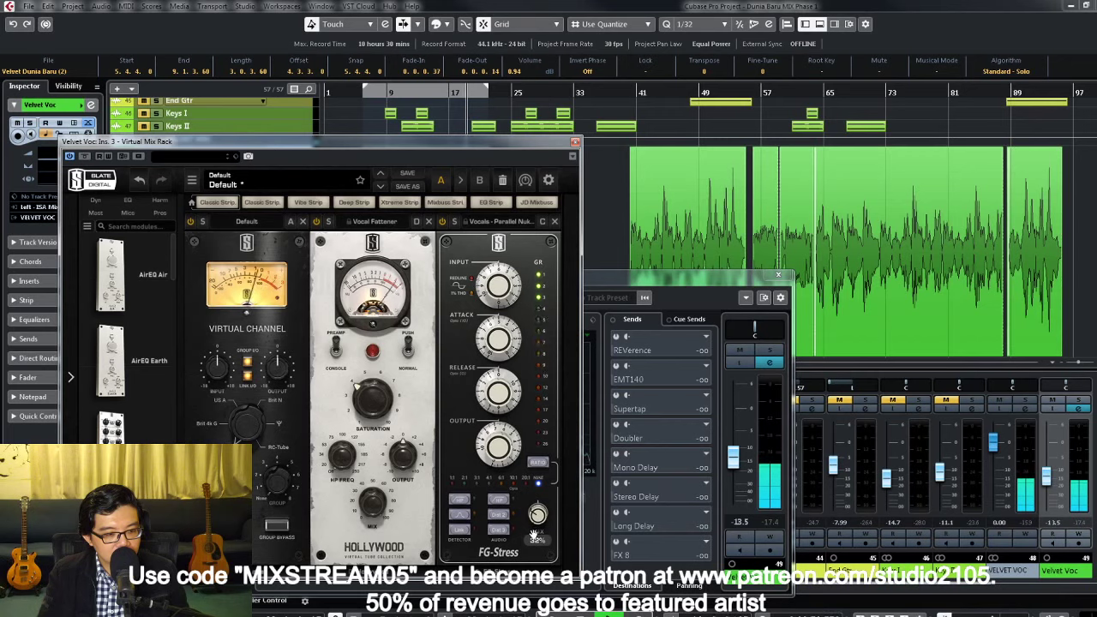
pyautogui.moveTo(535, 540); pyautogui.dragTo(532, 550)
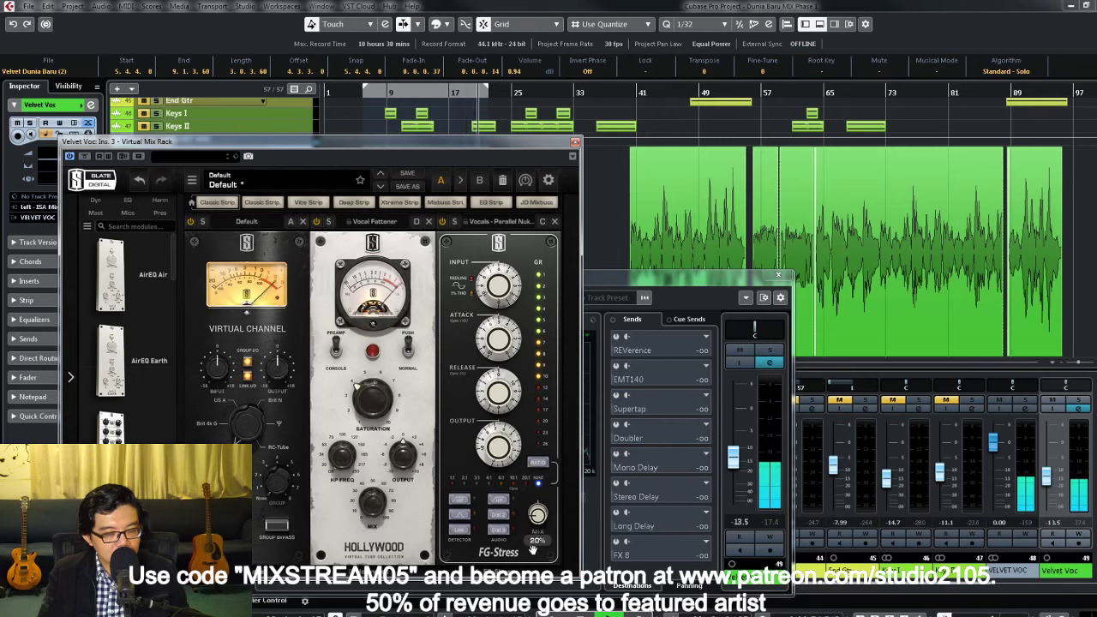
pyautogui.scroll(1, 539, 518)
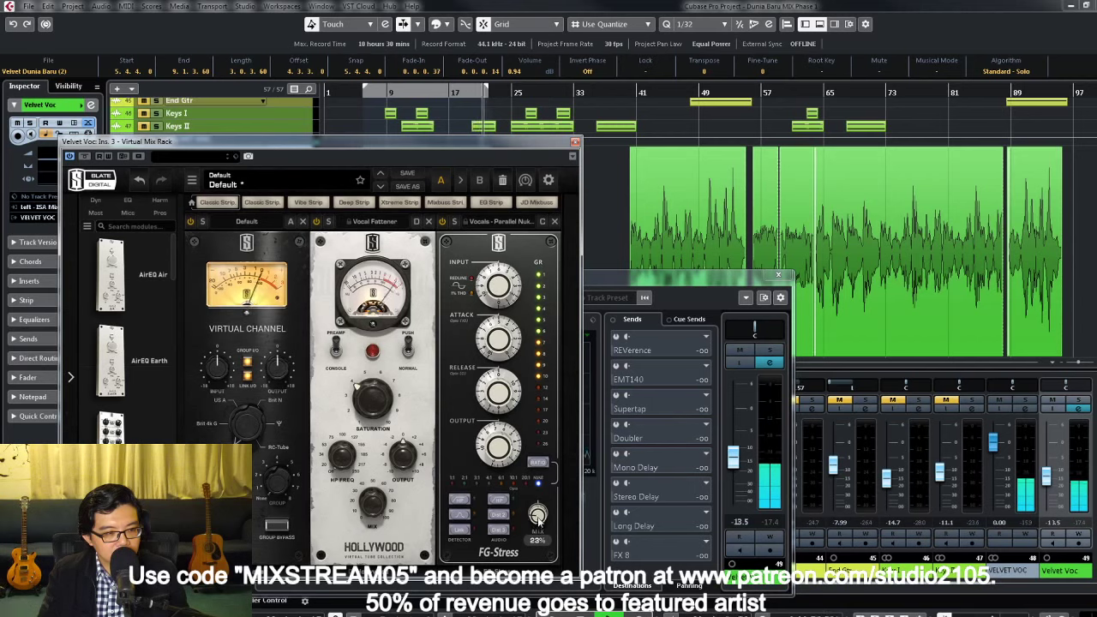
pyautogui.scroll(1, 539, 518)
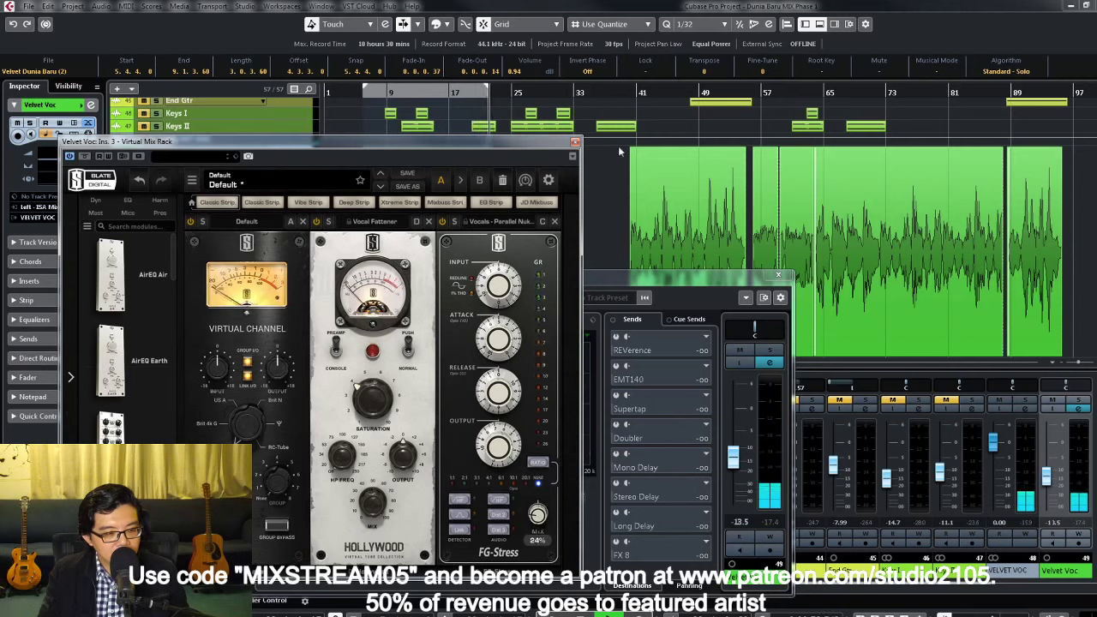
# Step: Audition the Velvet Voc compression from around bar 40 in the full mix, and close Virtual Mix Rack
pyautogui.click(628, 90)
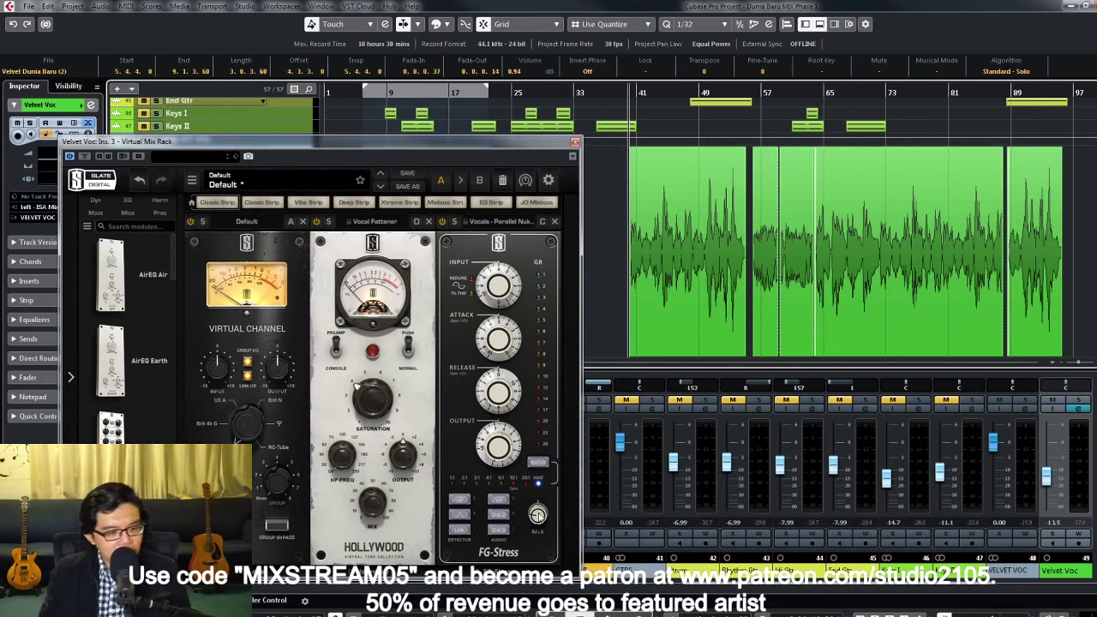
pyautogui.moveTo(538, 515)
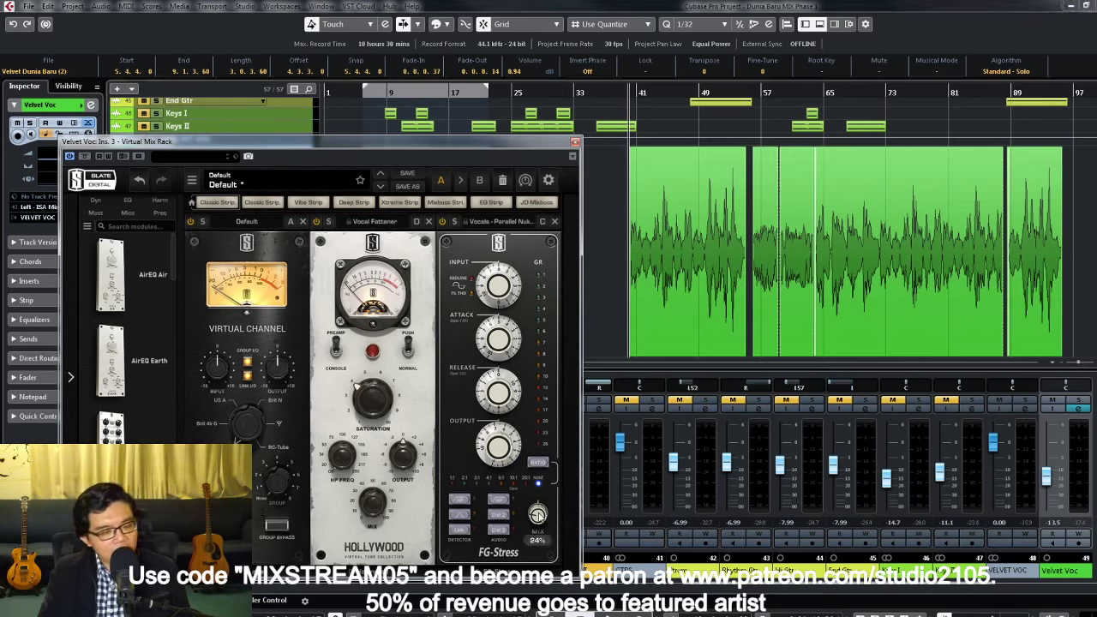
pyautogui.press('space')
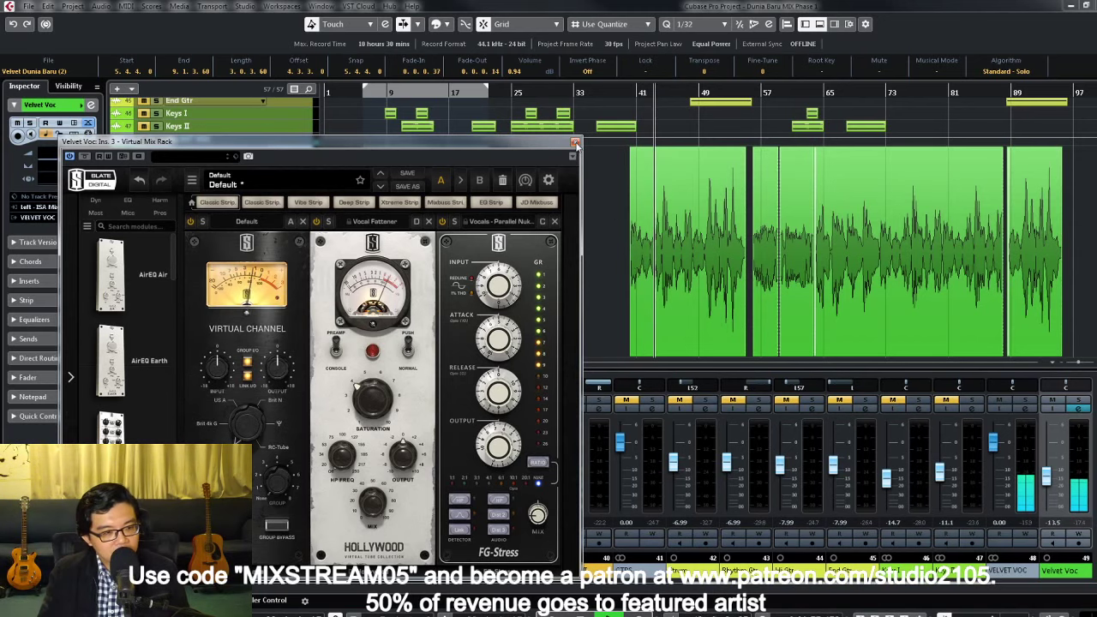
pyautogui.click(575, 142)
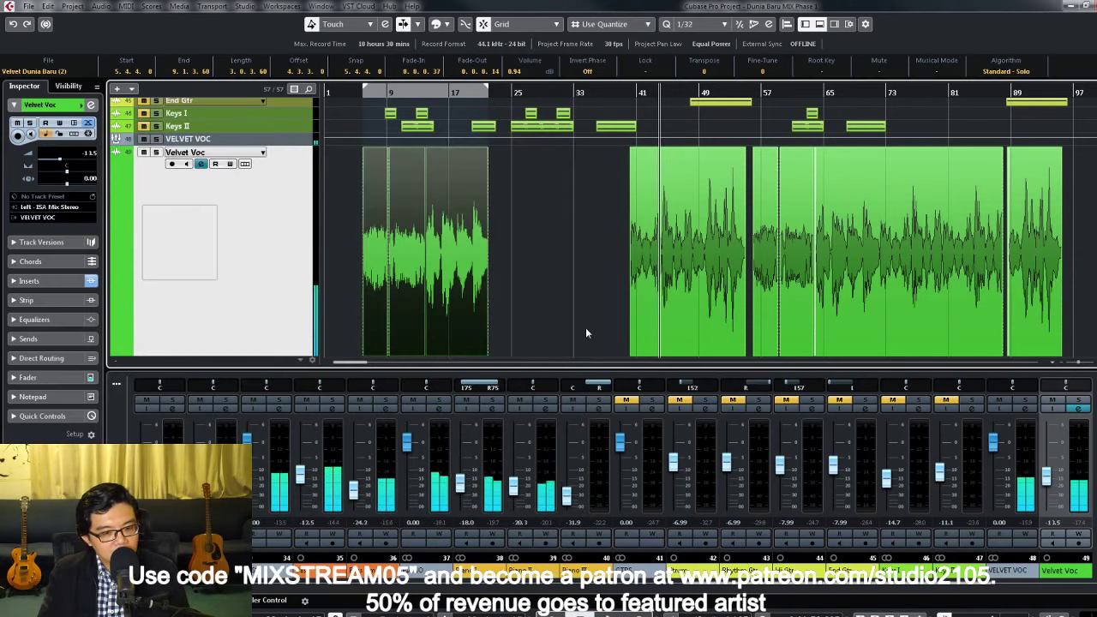
pyautogui.press('space')
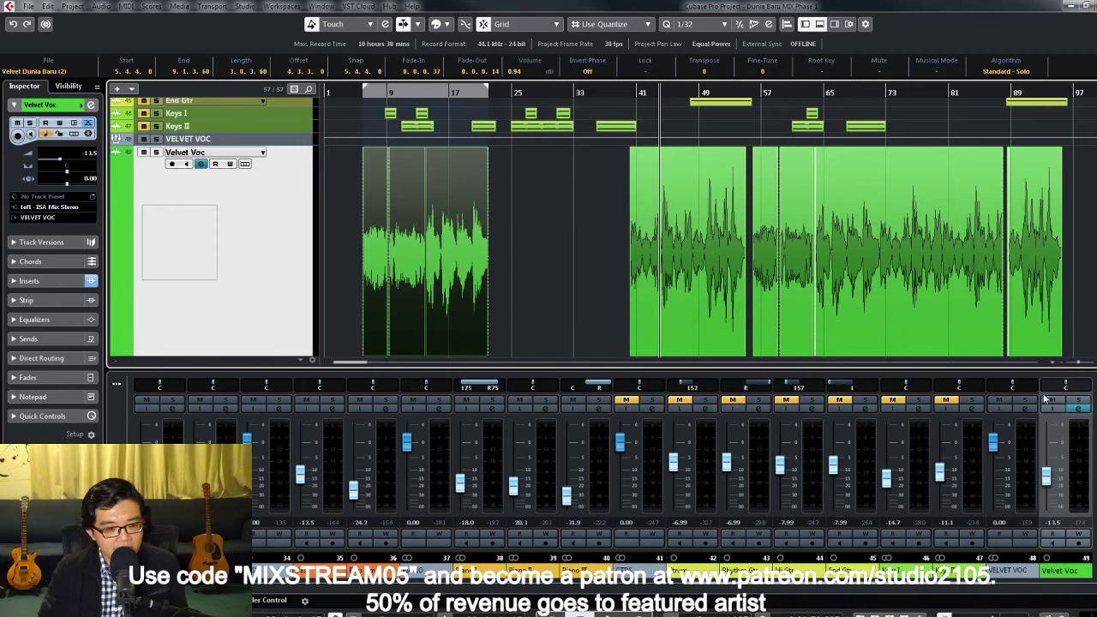
# Step: Reduce the Hollywood module's saturation to 3.00 in Velvet Voc's Virtual Mix Rack during playback, and close the rack
pyautogui.press('space')
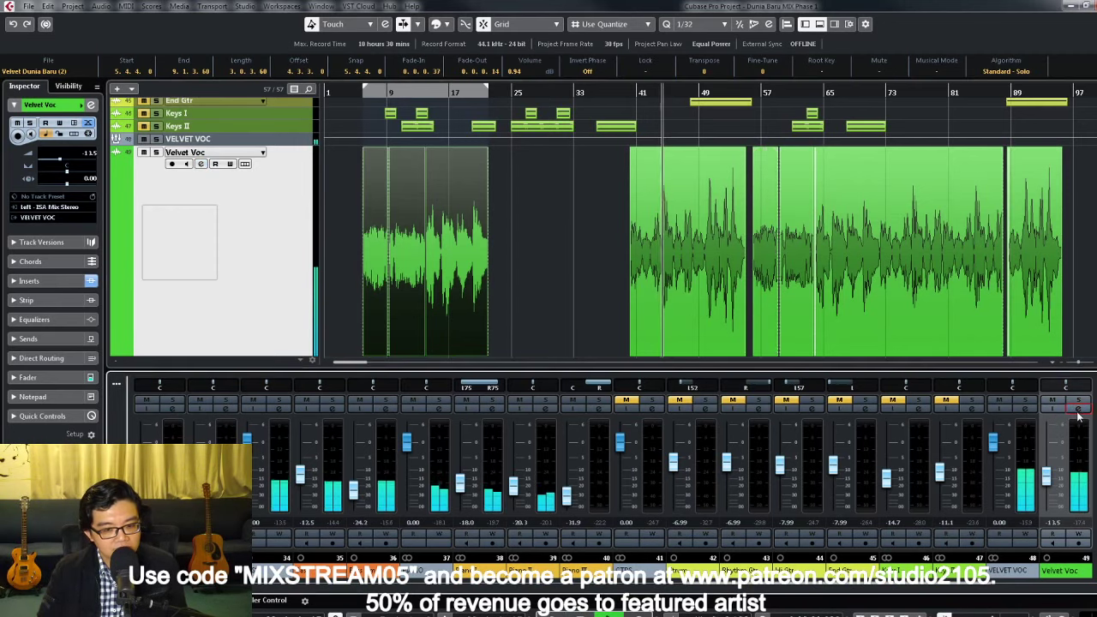
pyautogui.click(1079, 410)
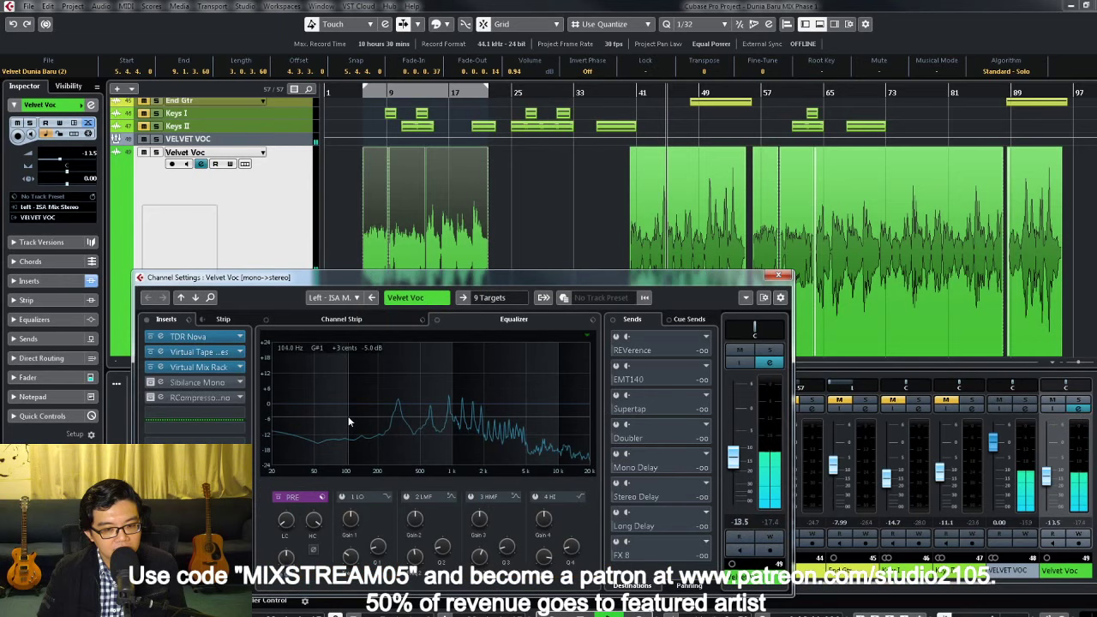
pyautogui.click(207, 368)
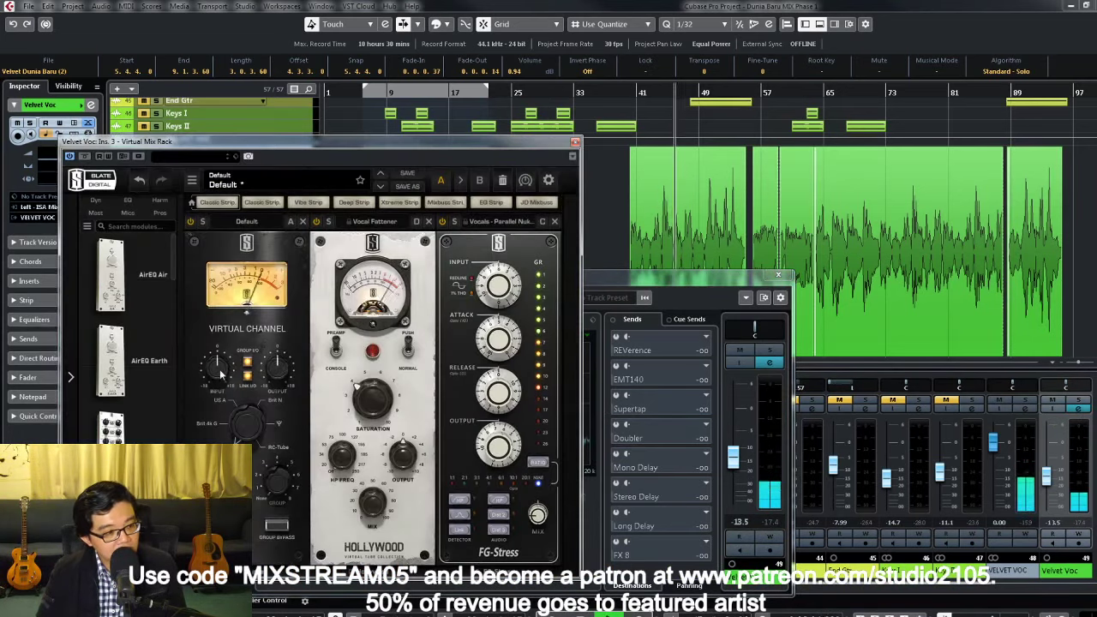
pyautogui.moveTo(370, 398)
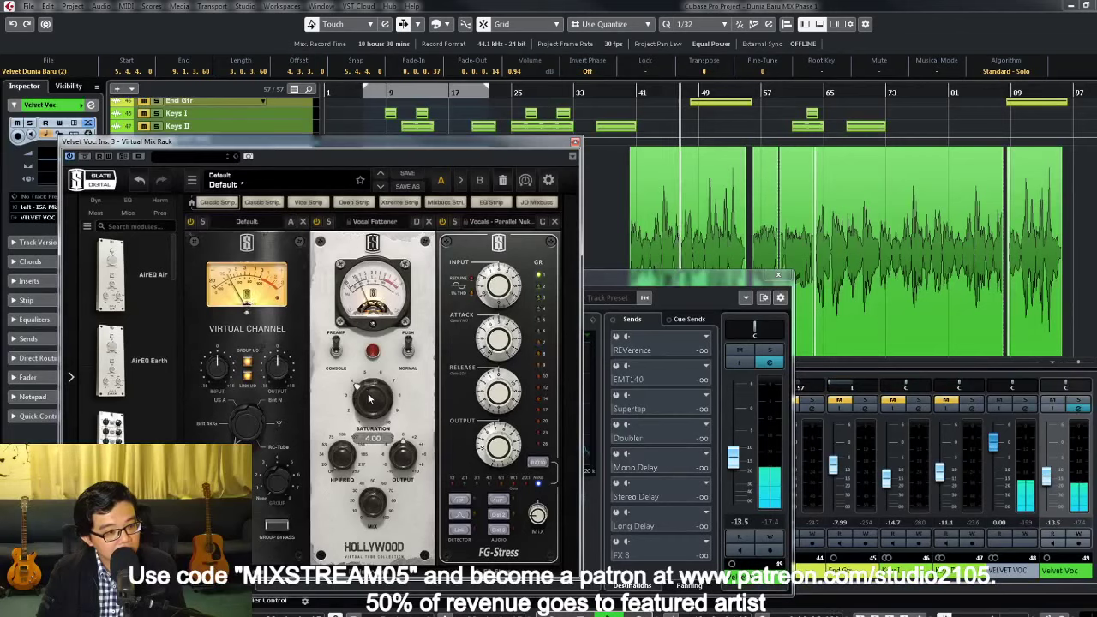
pyautogui.click(654, 95)
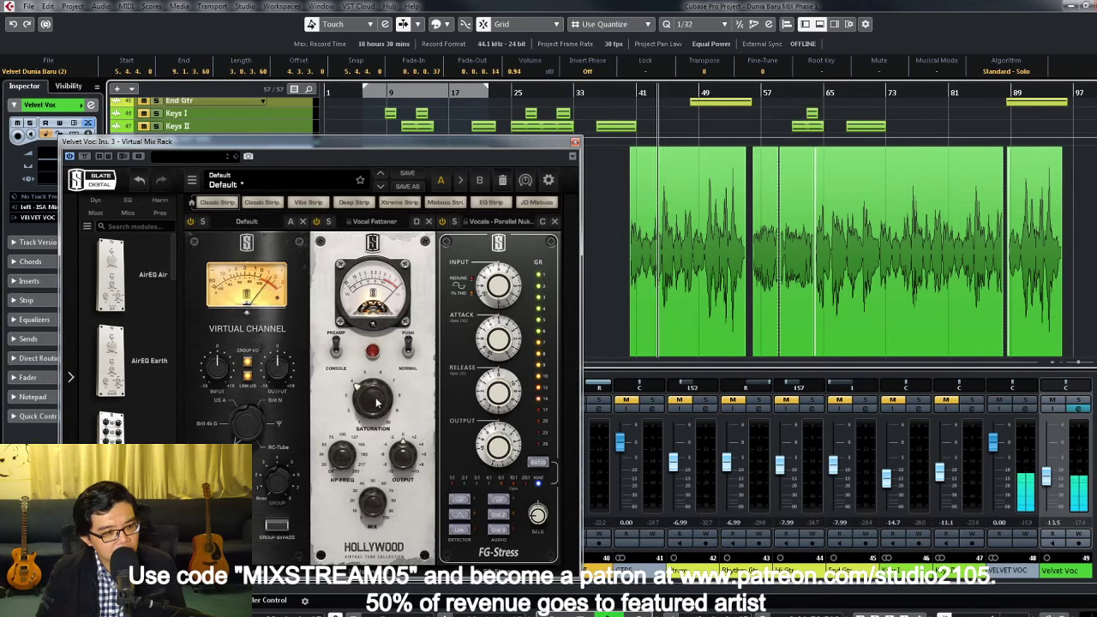
pyautogui.moveTo(374, 398); pyautogui.dragTo(374, 450)
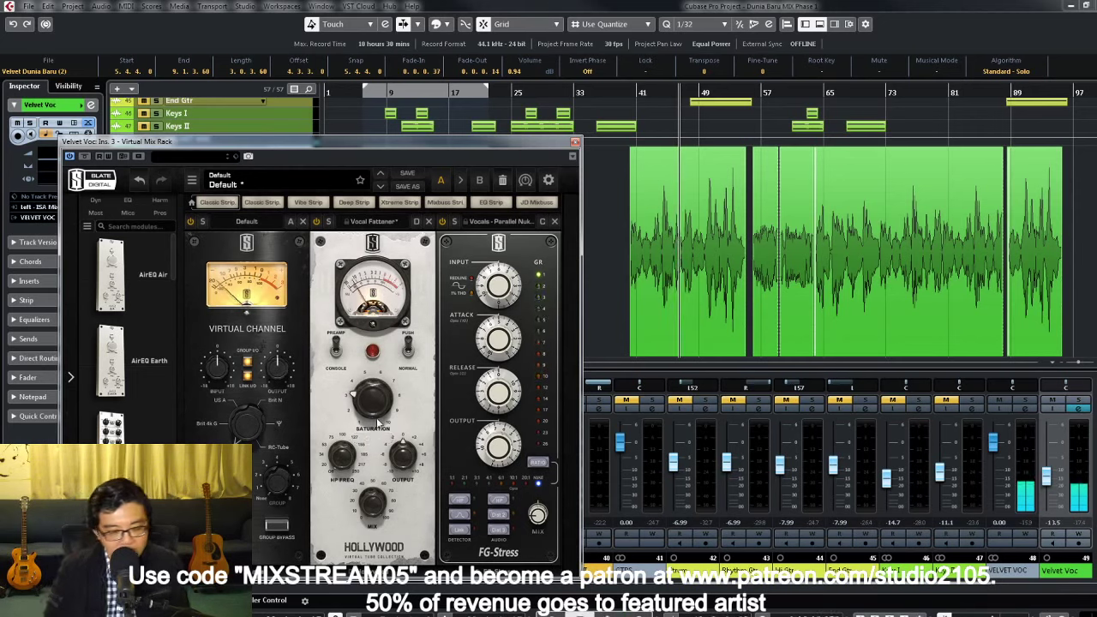
pyautogui.moveTo(374, 431)
pyautogui.scroll(-1, 382, 439)
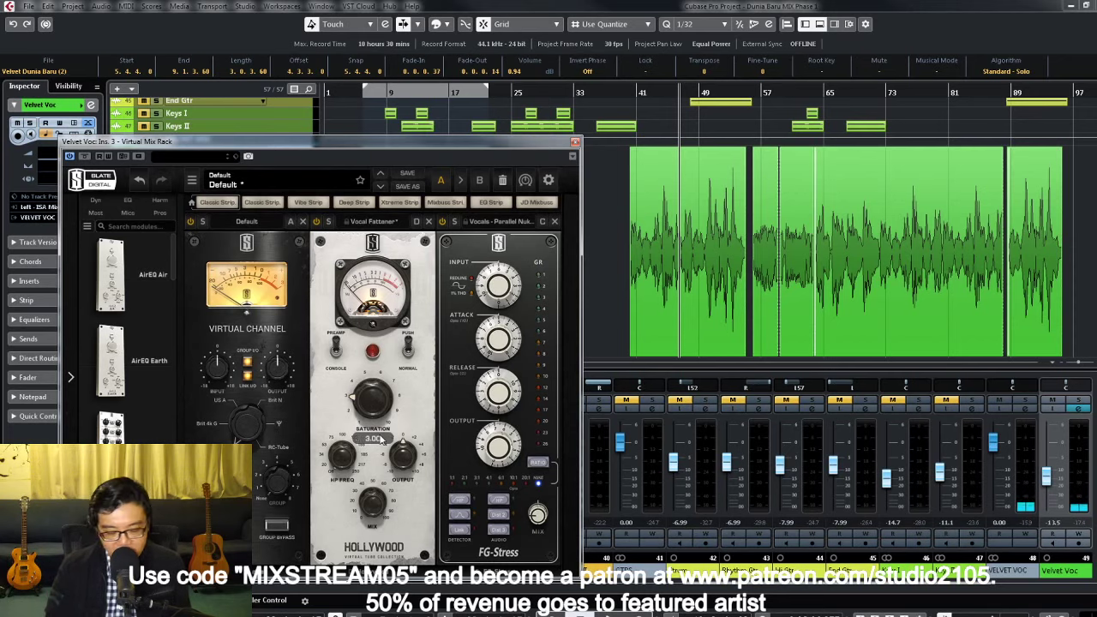
pyautogui.click(574, 142)
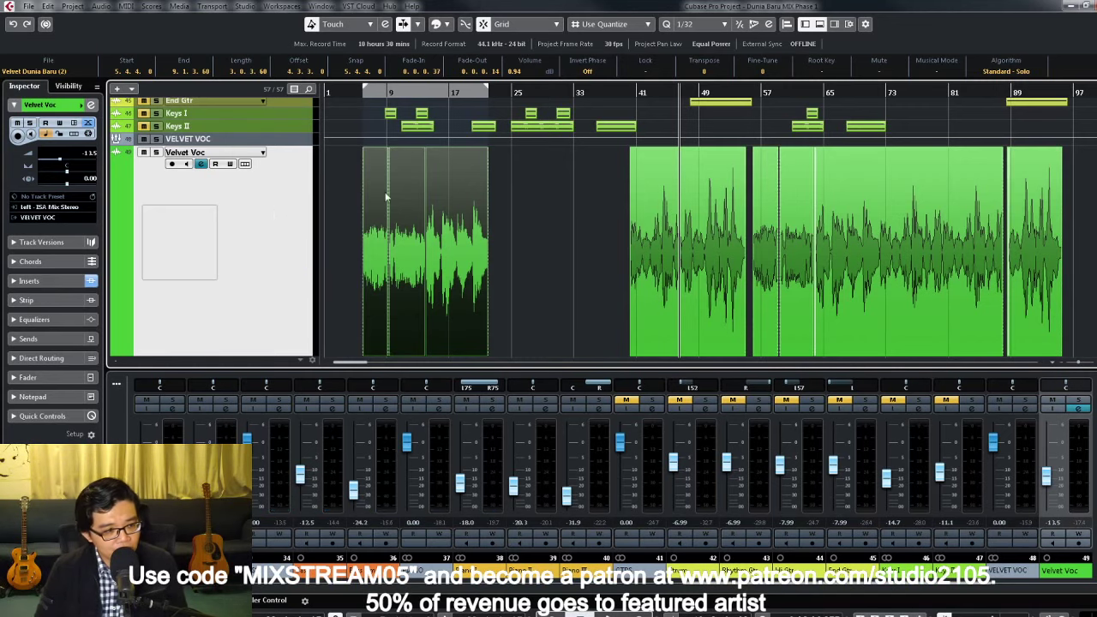
pyautogui.press('z')
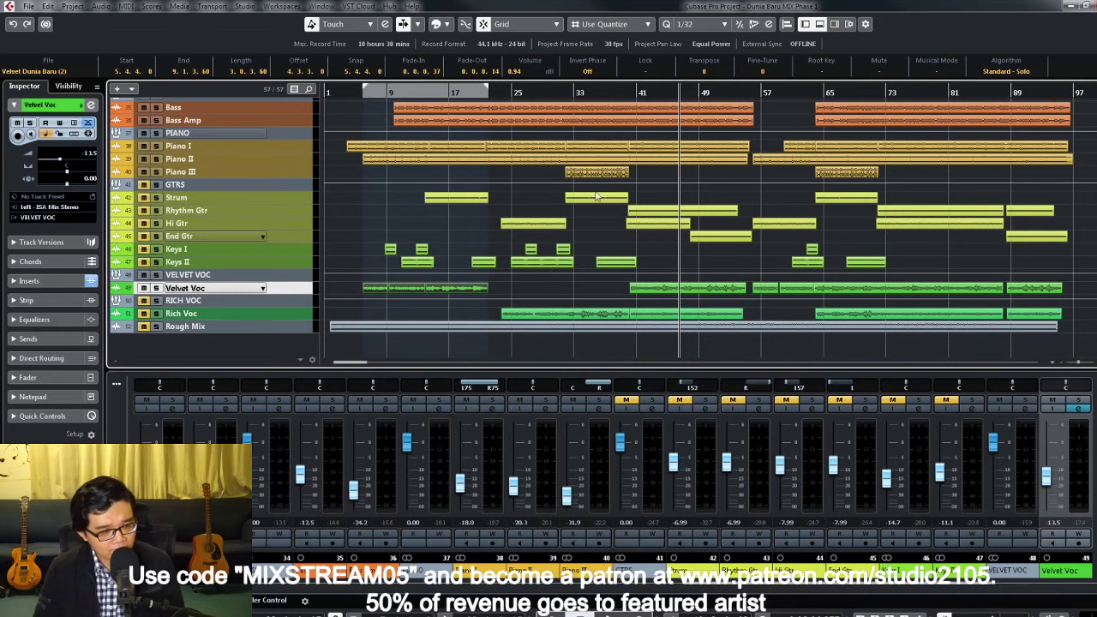
pyautogui.press('z')
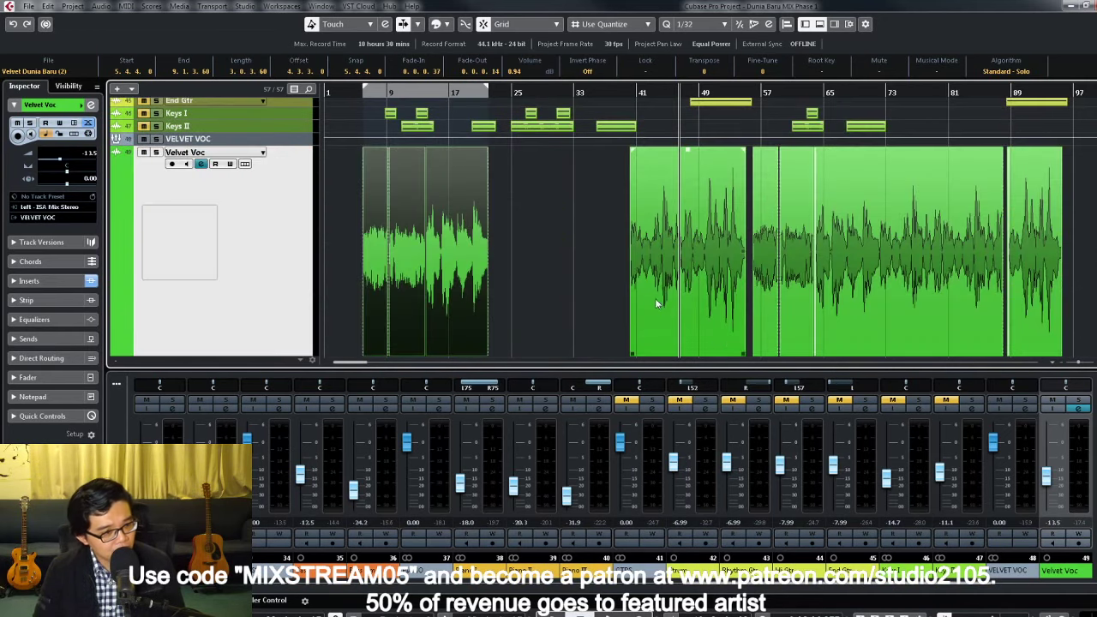
pyautogui.scroll(-2, 654, 296)
pyautogui.scroll(3, 617, 273)
pyautogui.scroll(-3, 609, 268)
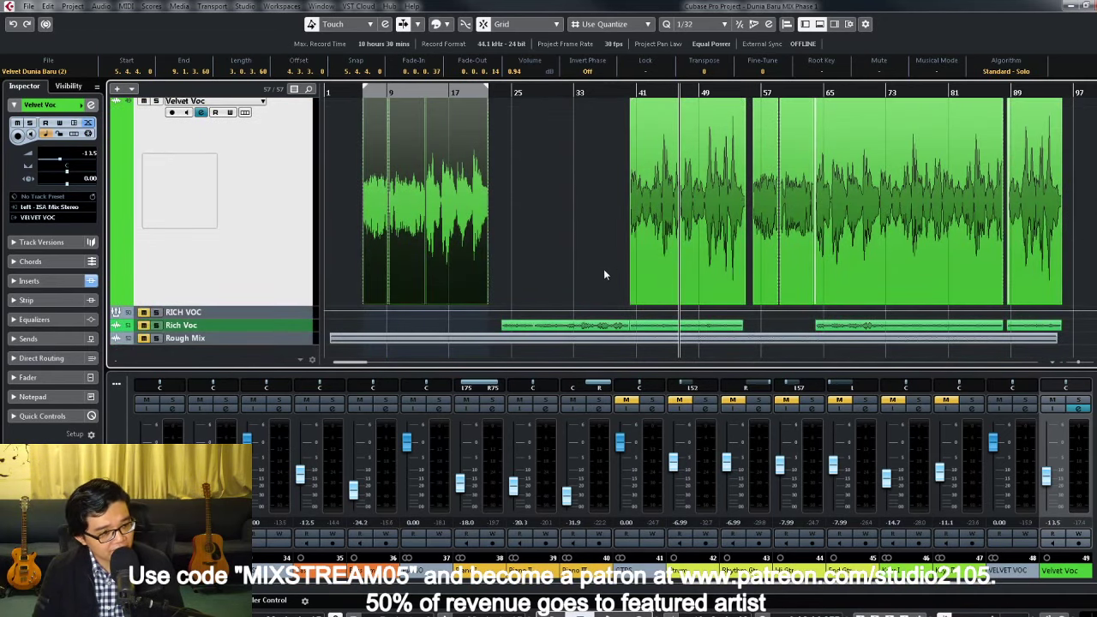
pyautogui.scroll(2, 604, 270)
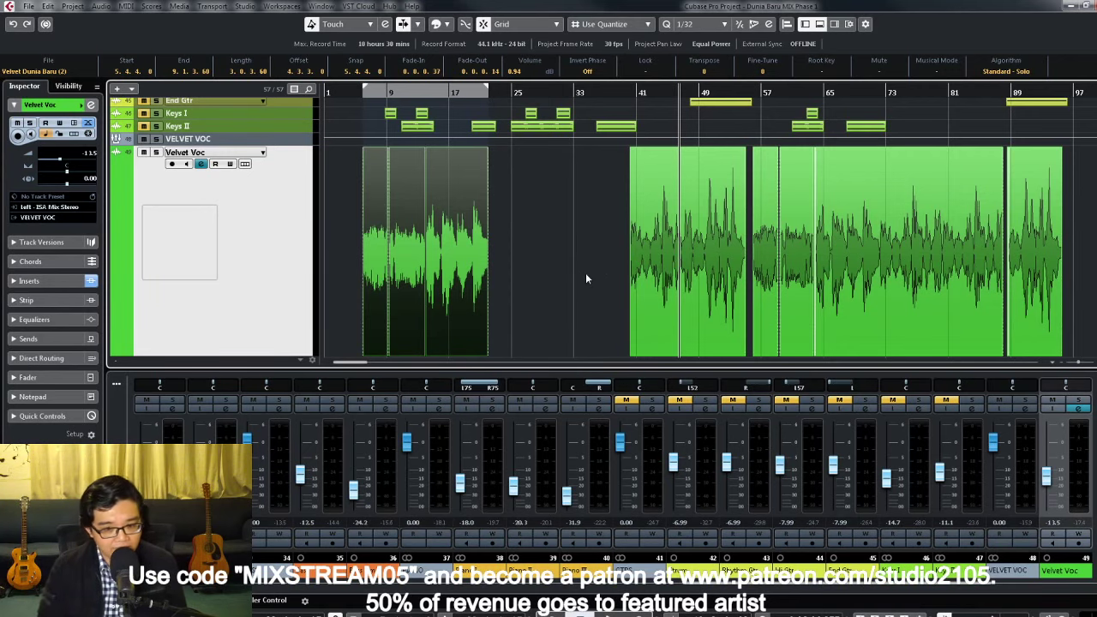
pyautogui.scroll(-2, 589, 273)
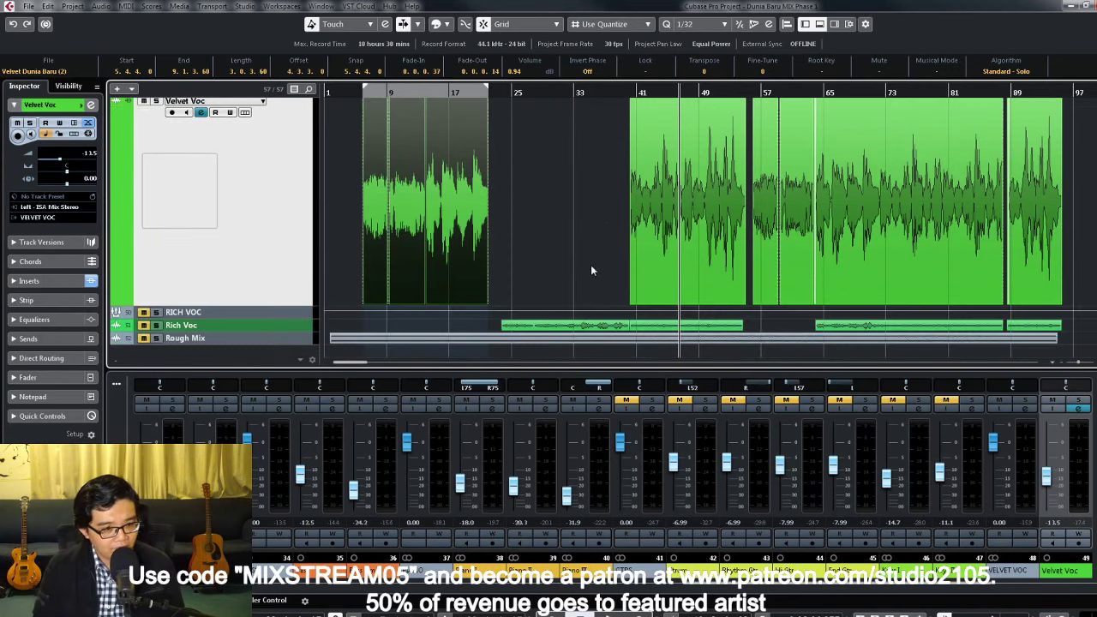
pyautogui.hotkey('ctrl', 'Down')
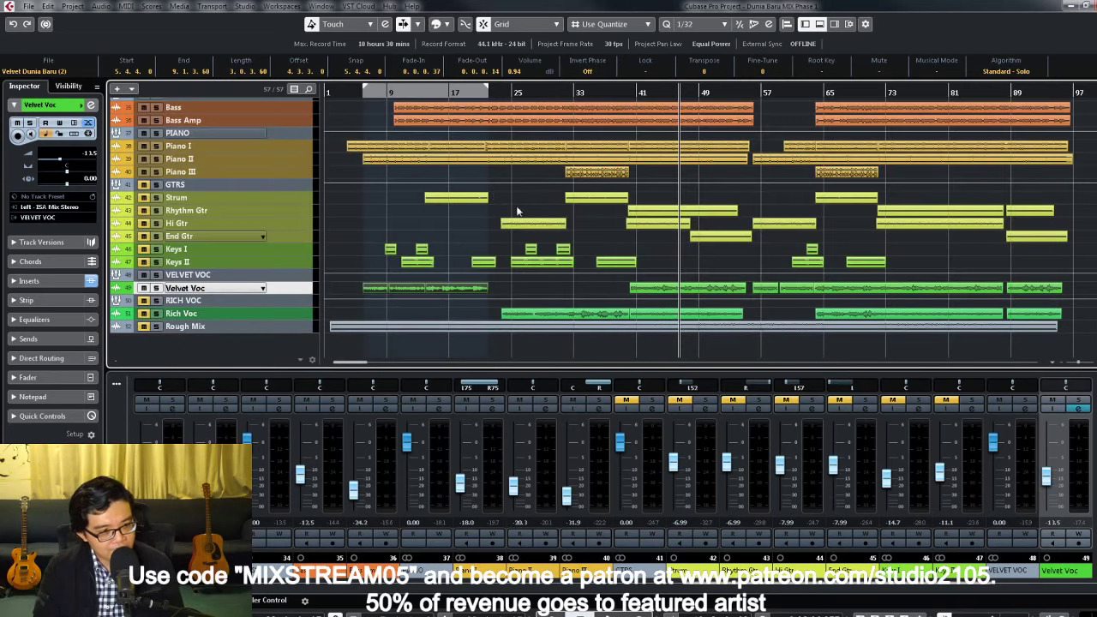
# Step: Activate the Sibilance Mono insert on Velvet Voc and set its threshold to -12.0 during playback
pyautogui.click(1080, 410)
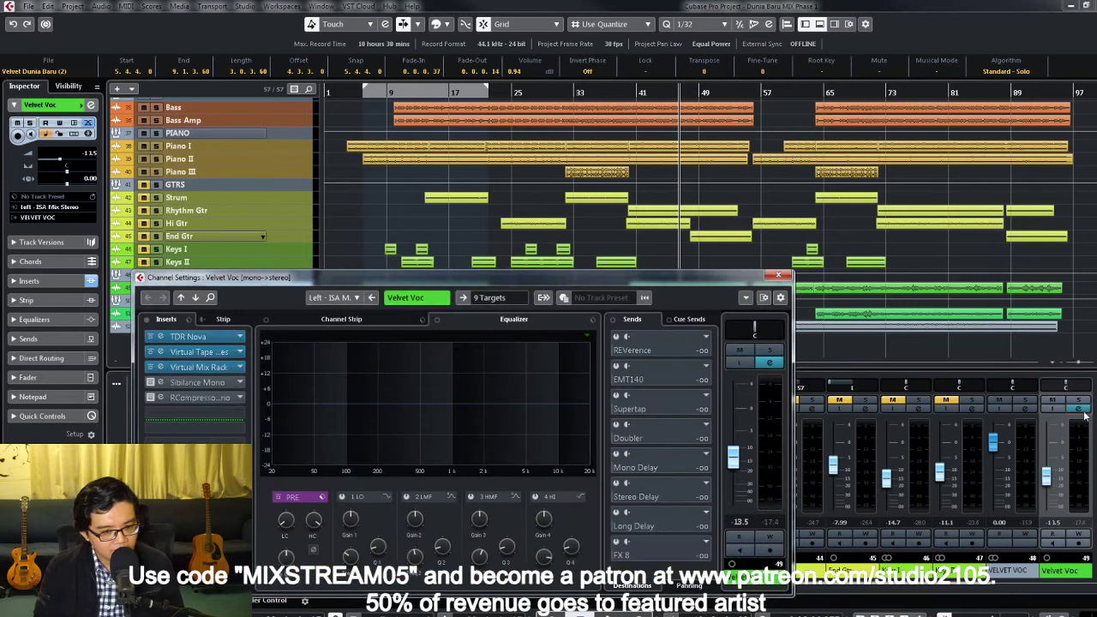
pyautogui.click(151, 383)
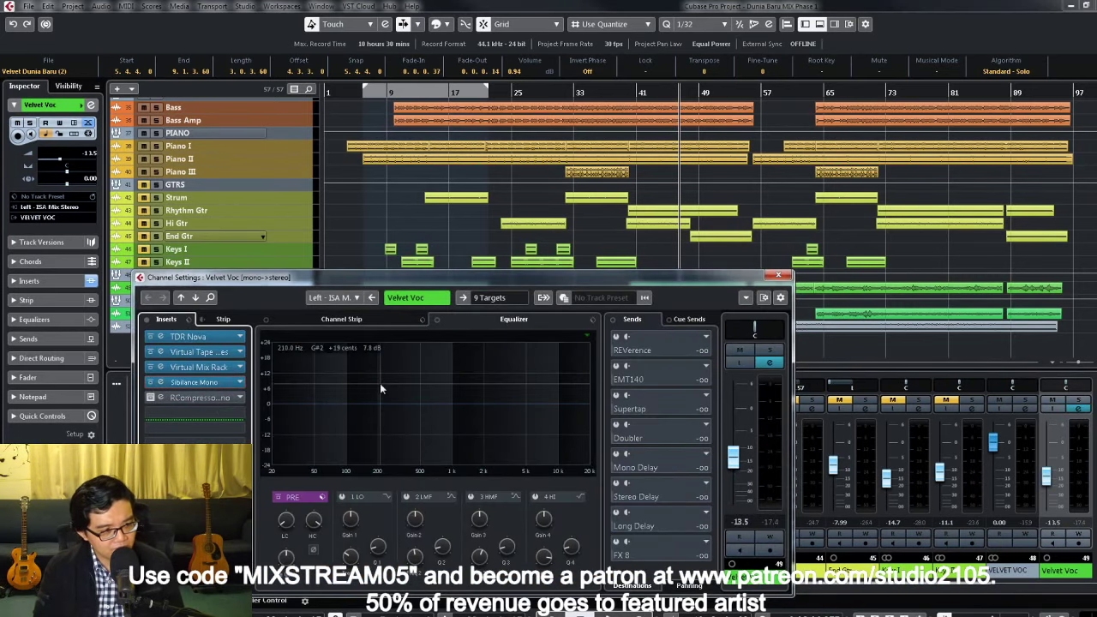
pyautogui.doubleClick(208, 386)
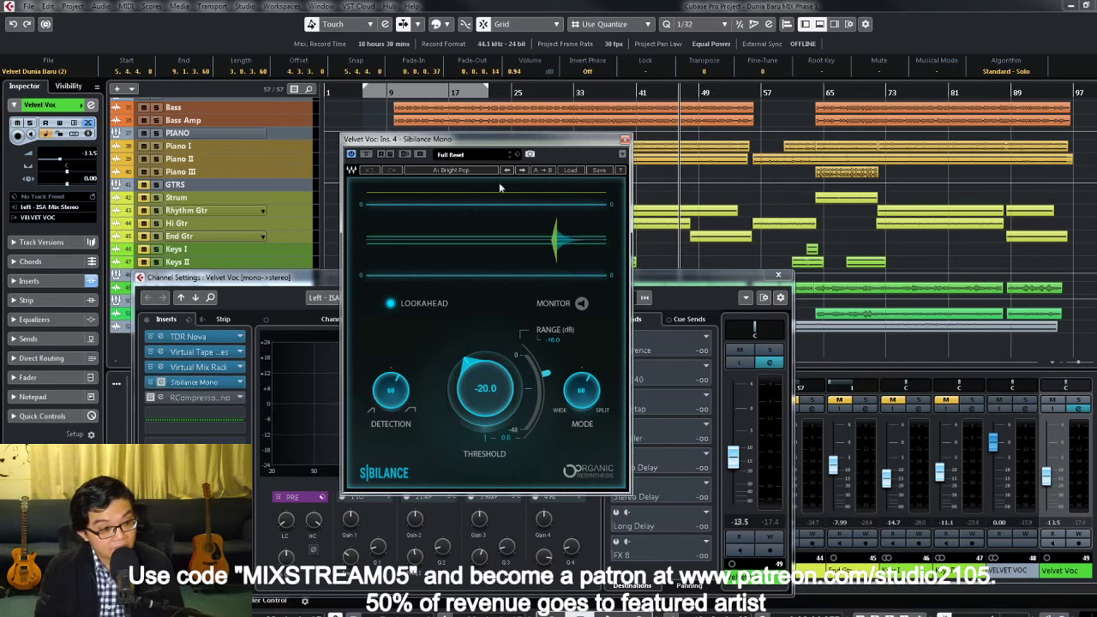
pyautogui.moveTo(486, 144); pyautogui.dragTo(500, 126)
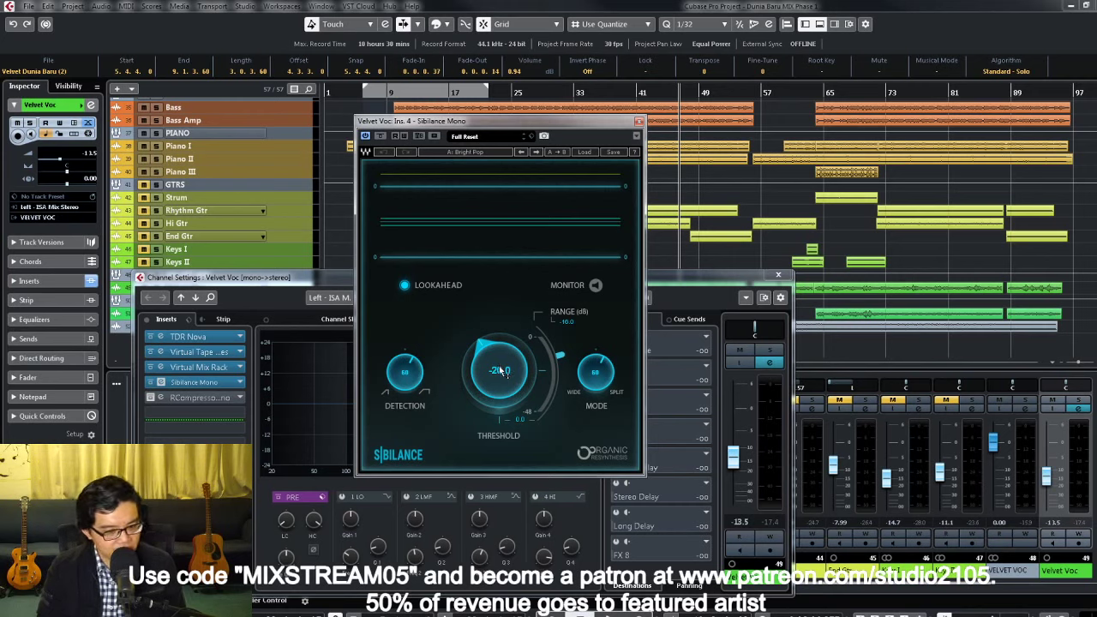
pyautogui.press('space')
pyautogui.moveTo(499, 366); pyautogui.dragTo(499, 369)
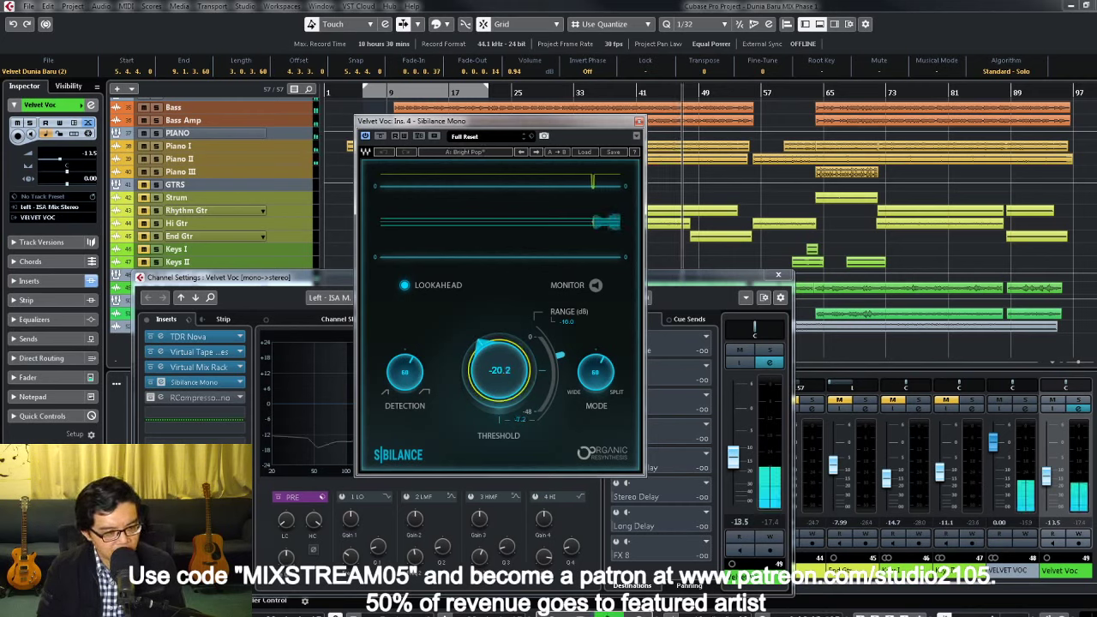
pyautogui.moveTo(529, 126); pyautogui.dragTo(544, 139)
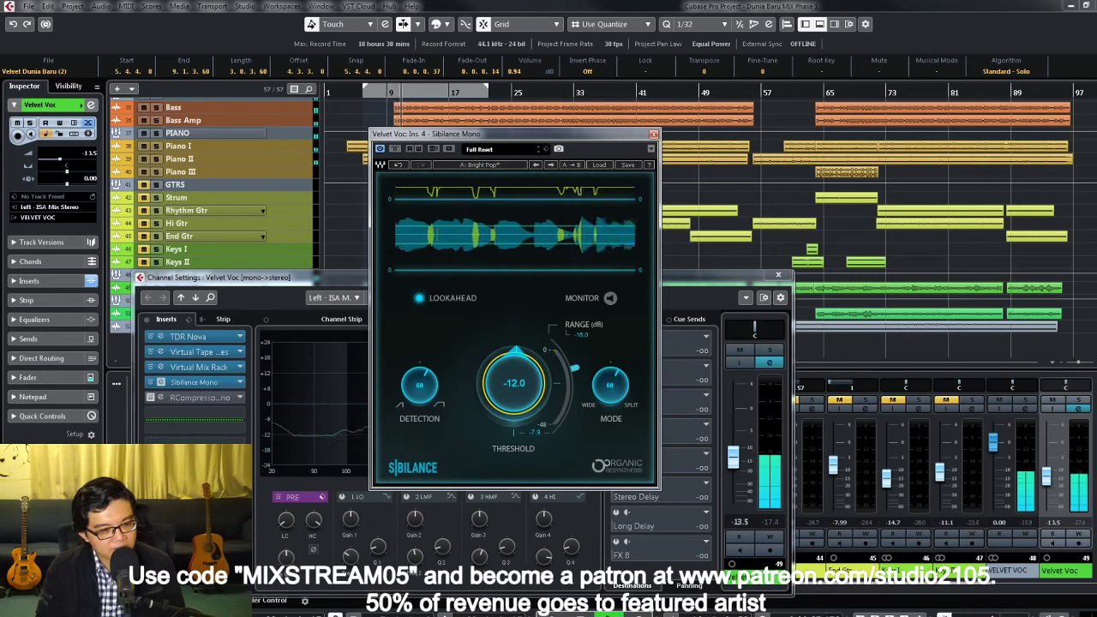
# Step: Compare the vocal with Sibilance bypassed and active, and close the de-esser
pyautogui.click(396, 149)
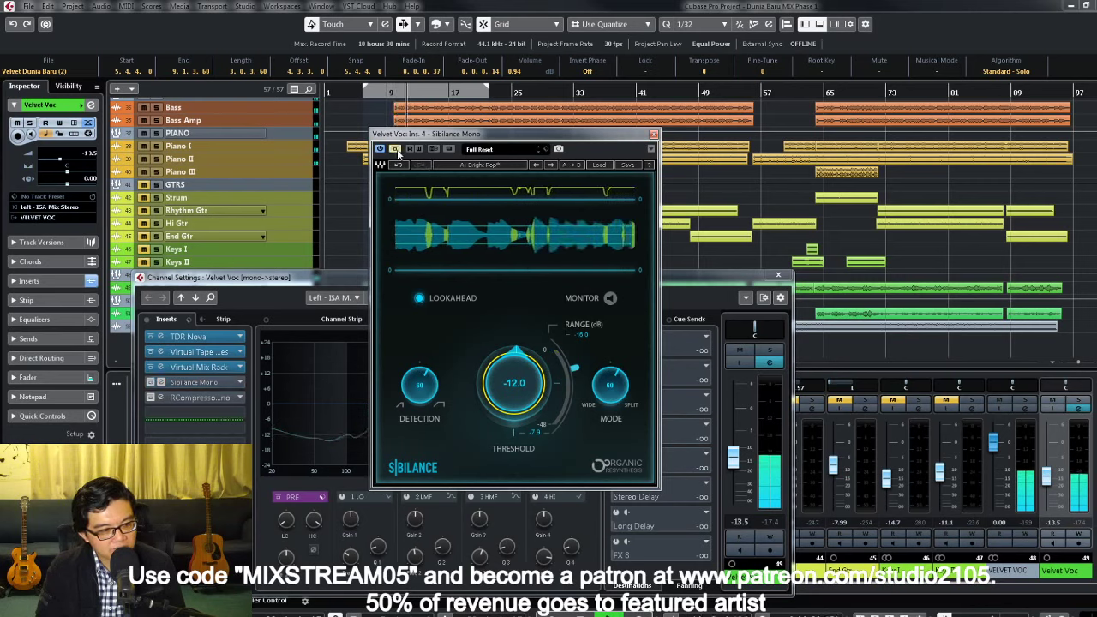
pyautogui.click(396, 149)
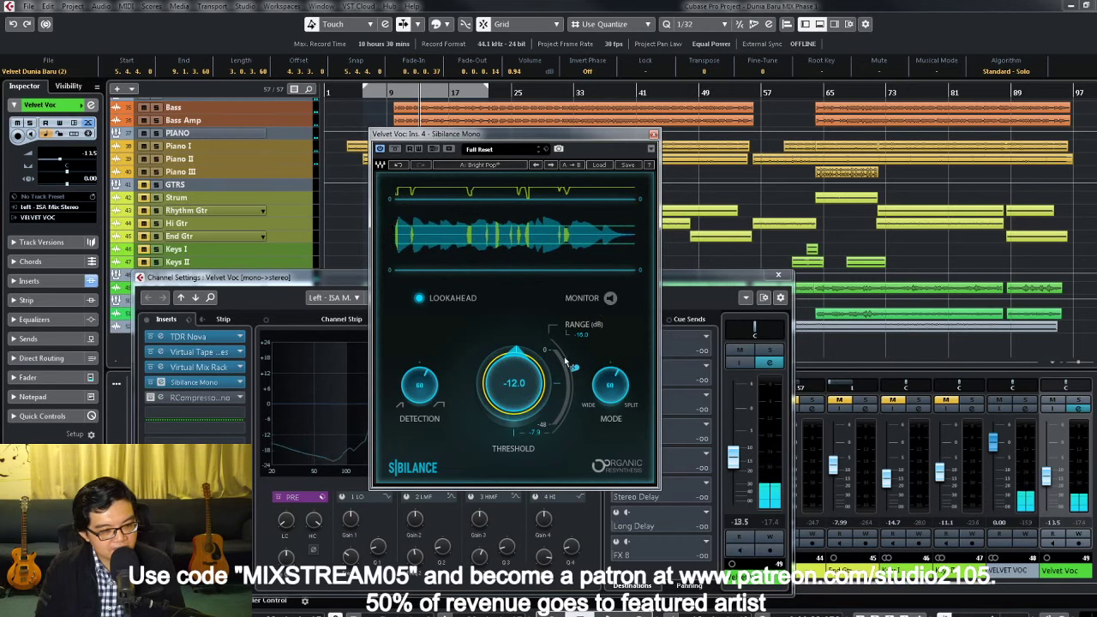
pyautogui.click(654, 134)
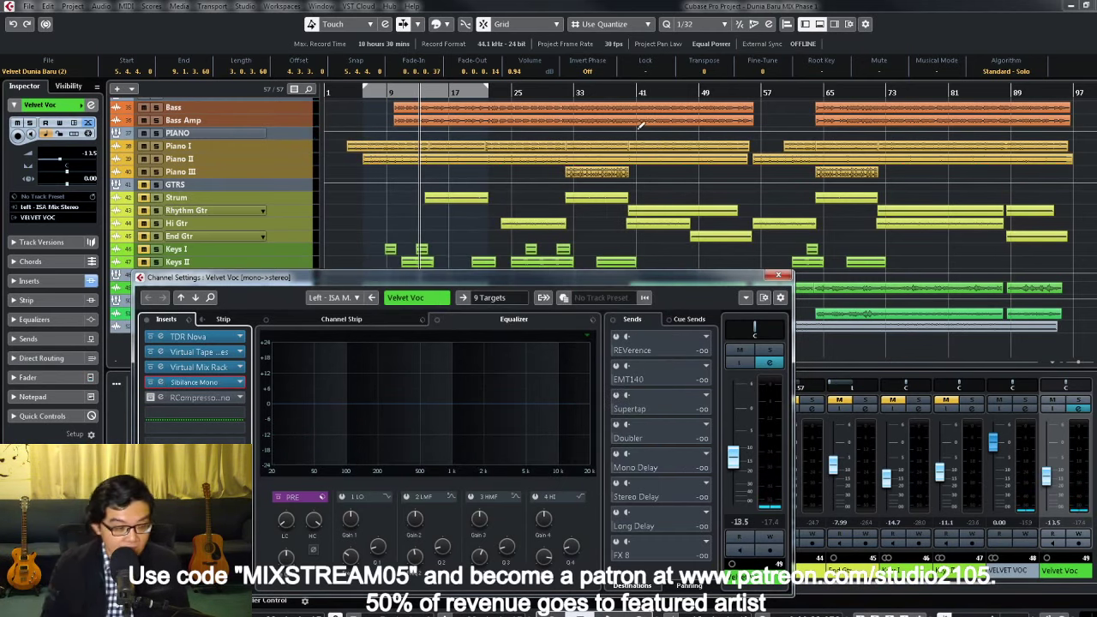
# Step: Activate the RCompressor Mono insert on Velvet Voc and set its threshold to -1.0 during playback
pyautogui.click(209, 399)
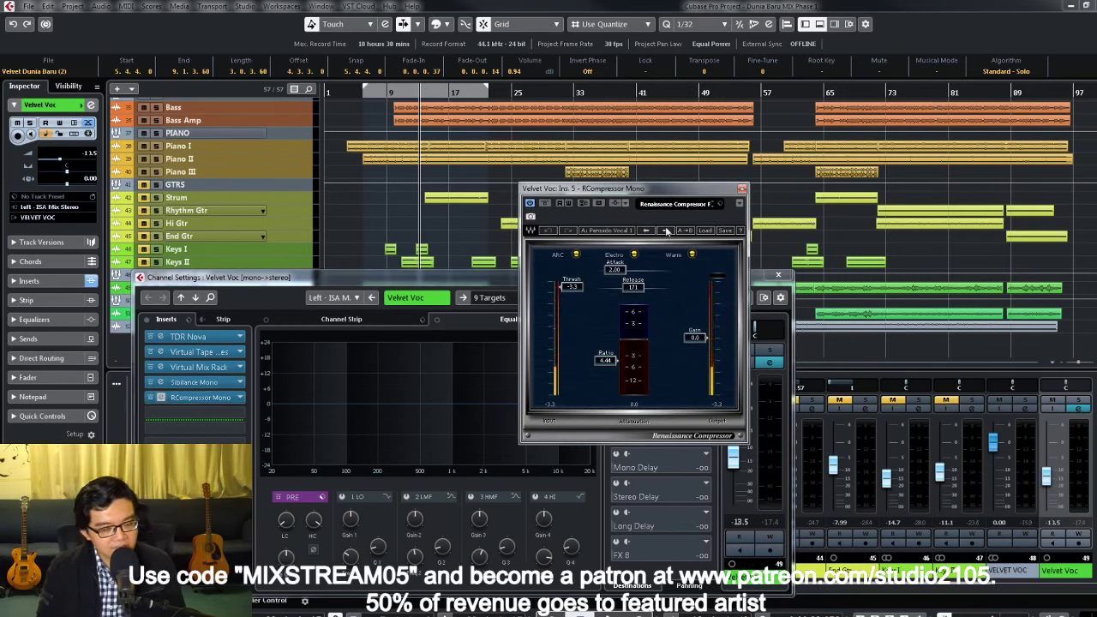
pyautogui.press('space')
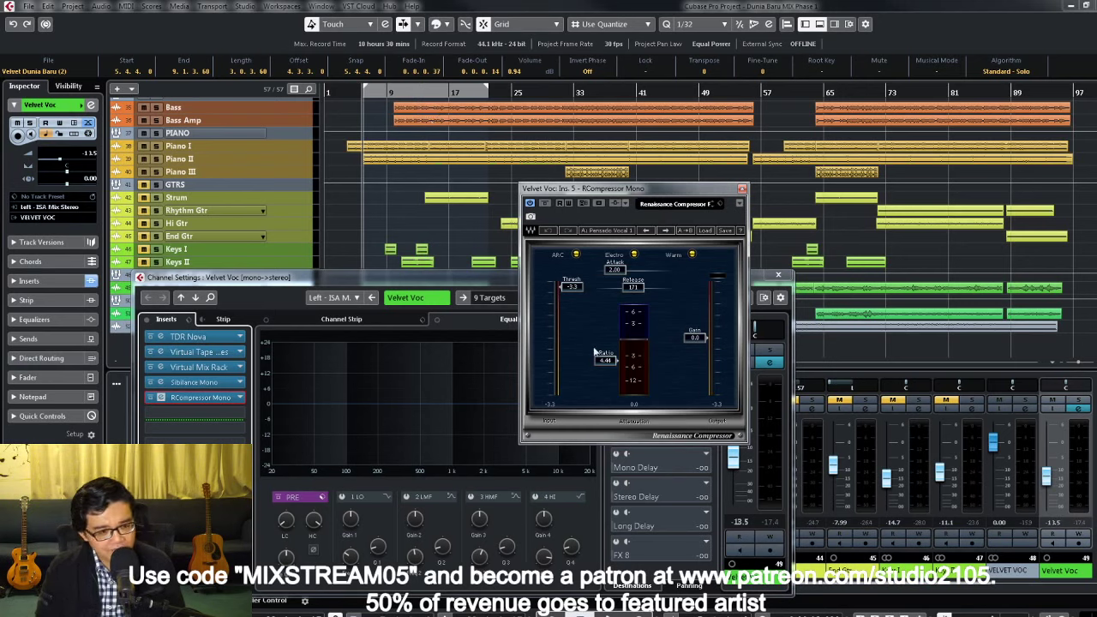
pyautogui.press('space')
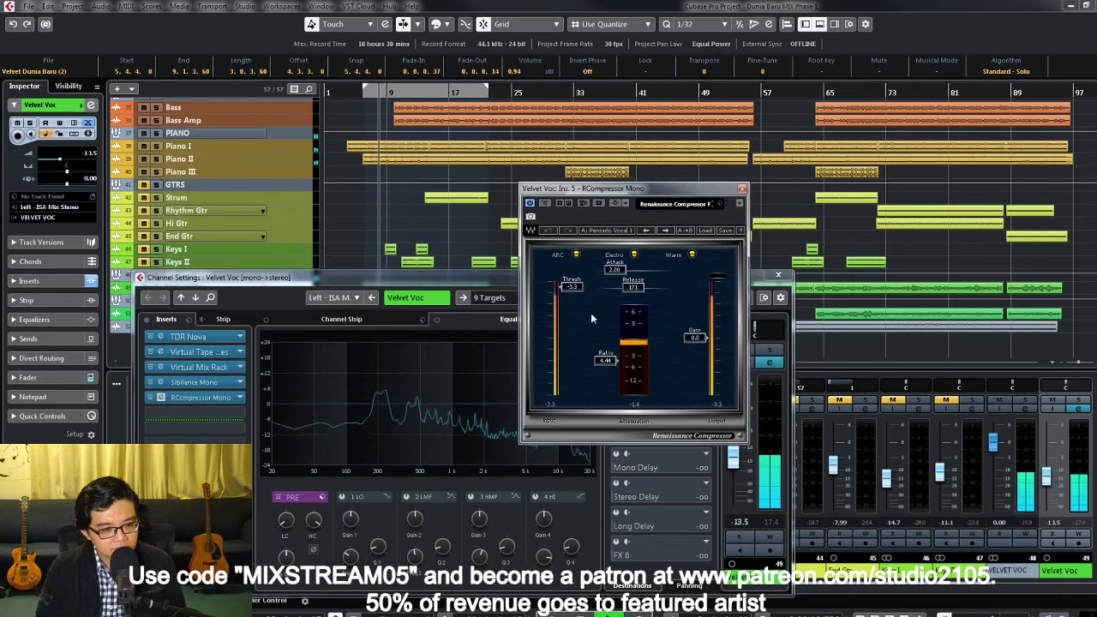
pyautogui.moveTo(579, 296); pyautogui.dragTo(579, 284)
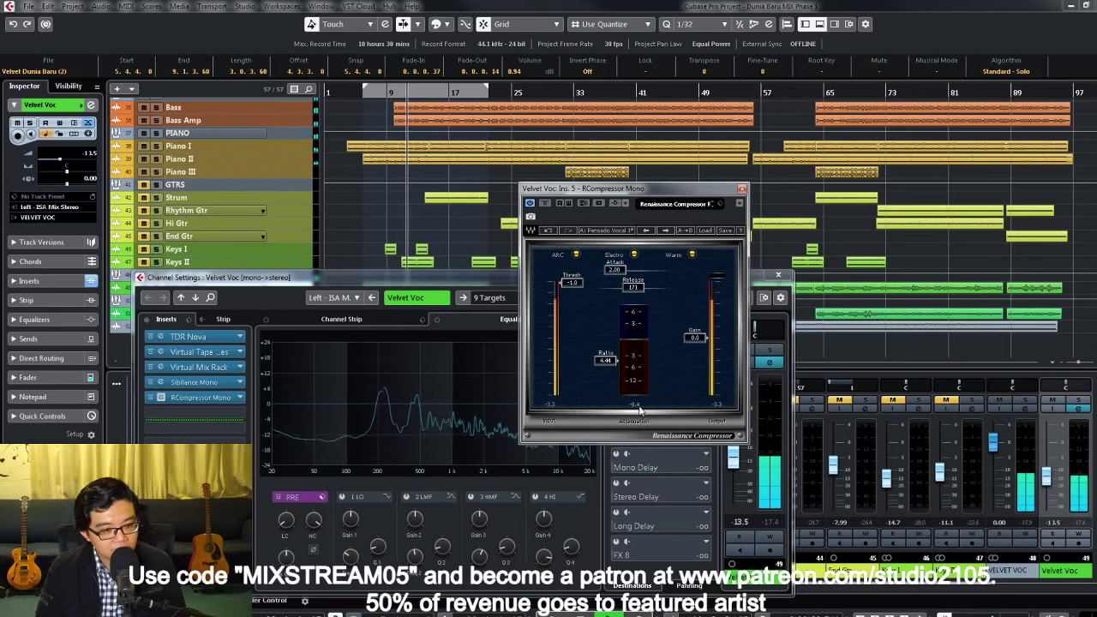
# Step: Audition Velvet Voc's RCompressor settings from around bar 40 alongside the enlarged vocal waveform, and close the compressor
pyautogui.click(447, 91)
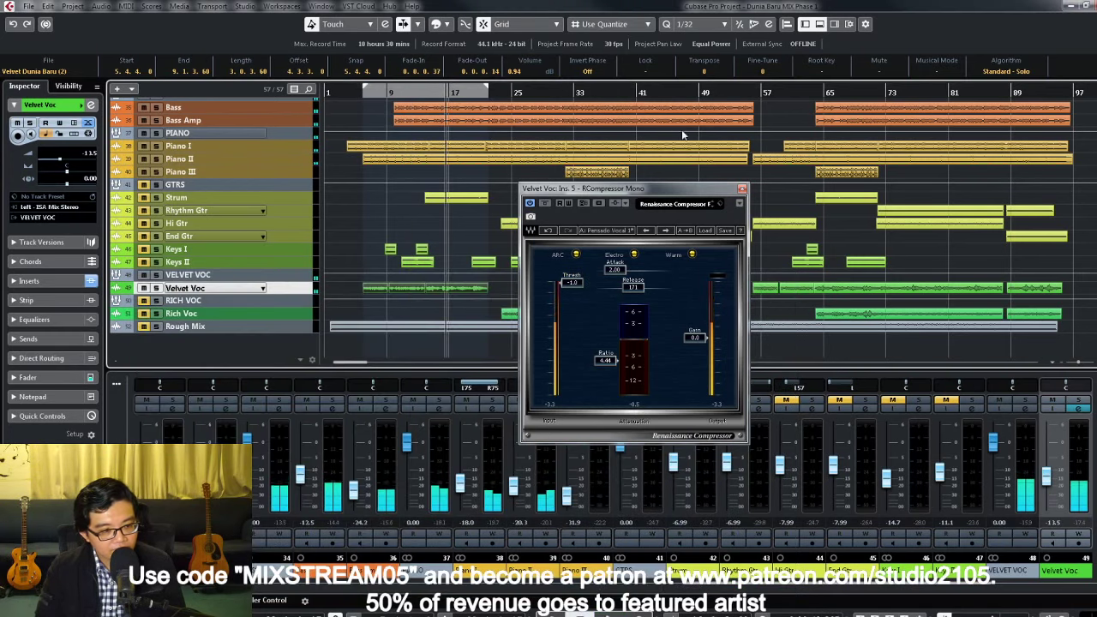
pyautogui.moveTo(600, 187); pyautogui.dragTo(741, 318)
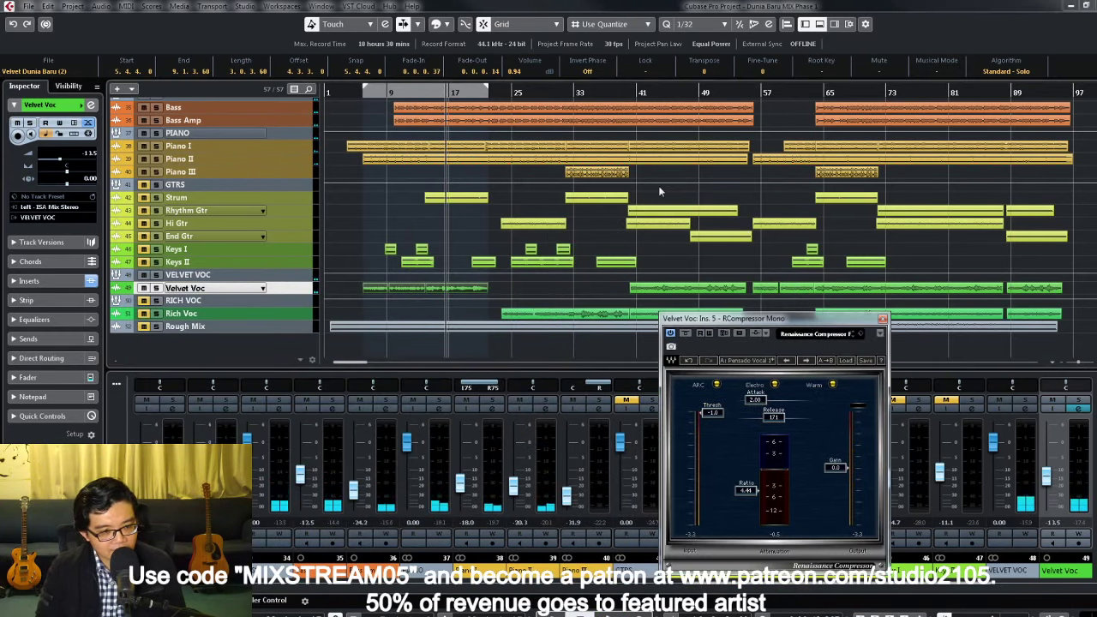
pyautogui.click(631, 89)
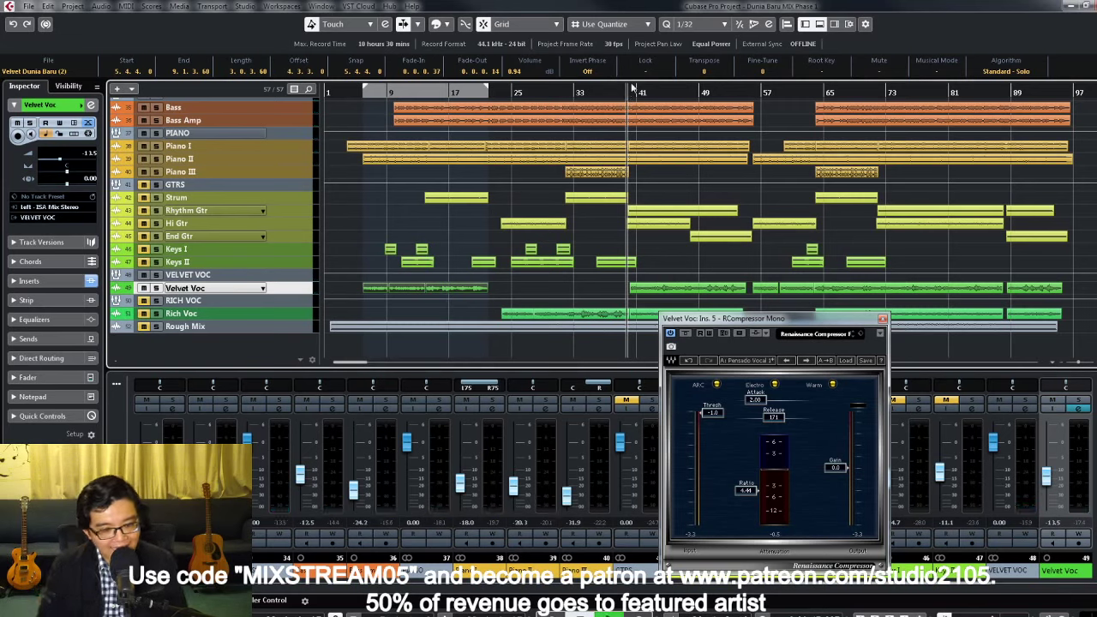
pyautogui.press('space')
pyautogui.moveTo(750, 325); pyautogui.dragTo(781, 228)
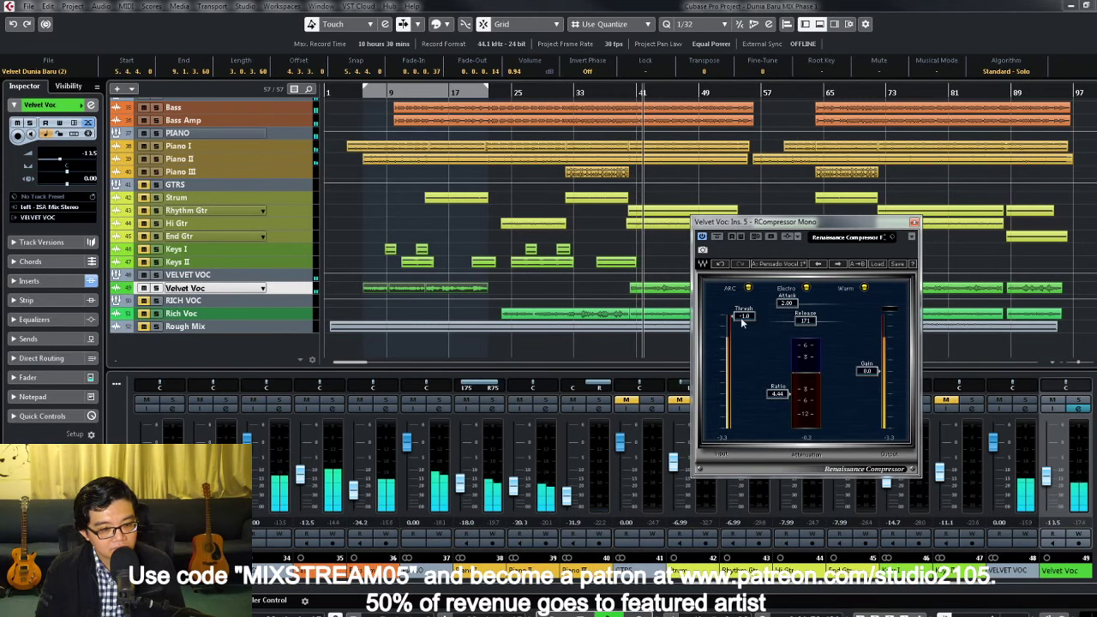
pyautogui.click(303, 290)
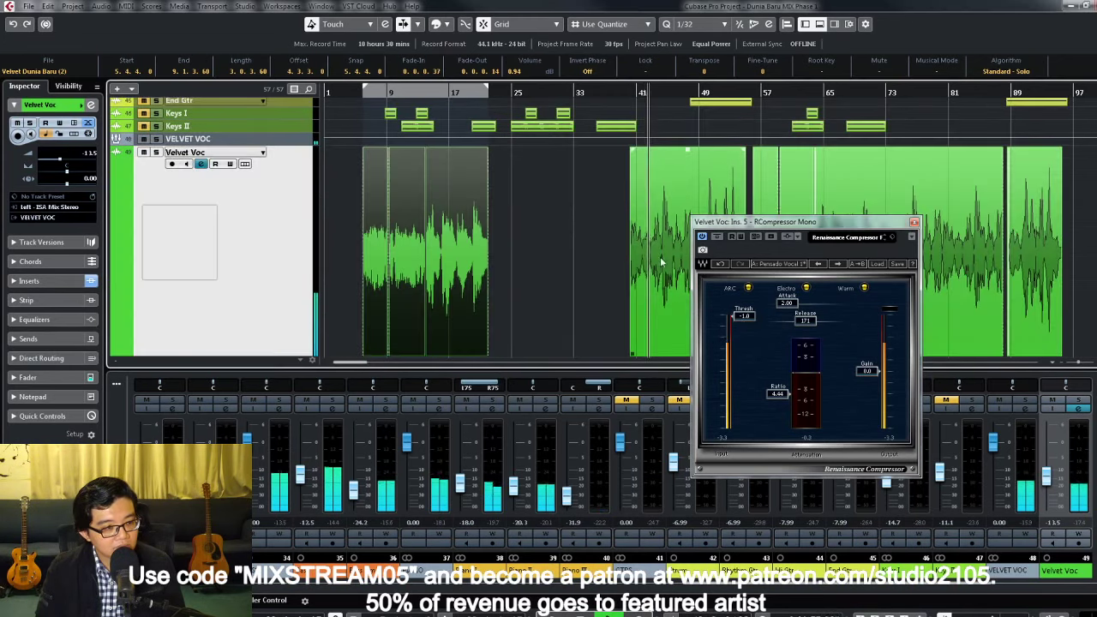
pyautogui.click(660, 256)
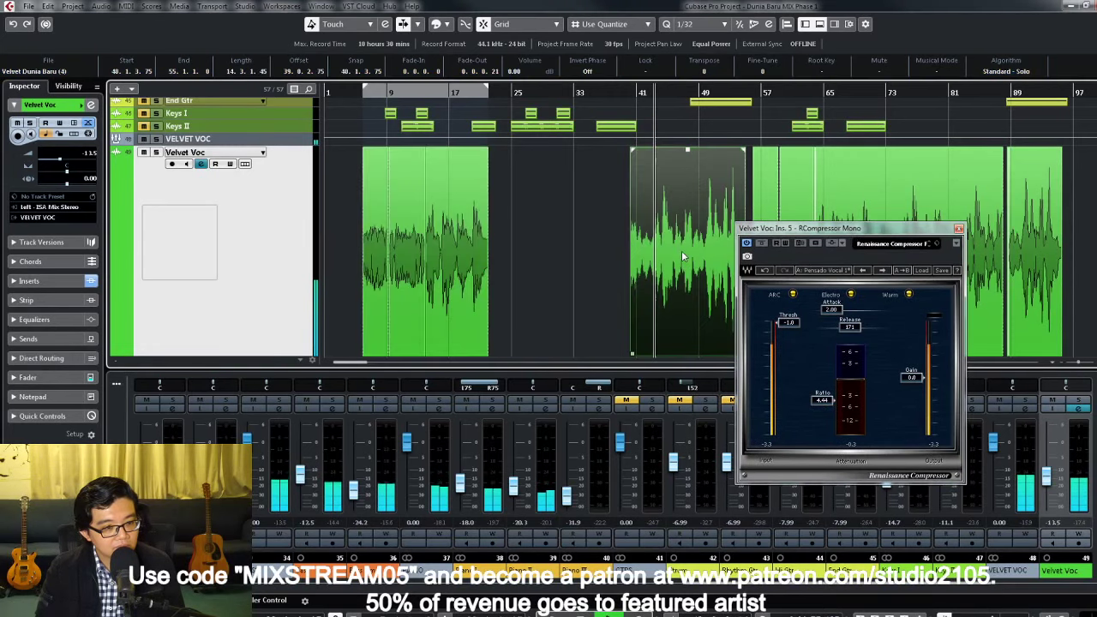
pyautogui.press('h')
pyautogui.moveTo(909, 236); pyautogui.dragTo(978, 235)
pyautogui.press('g')
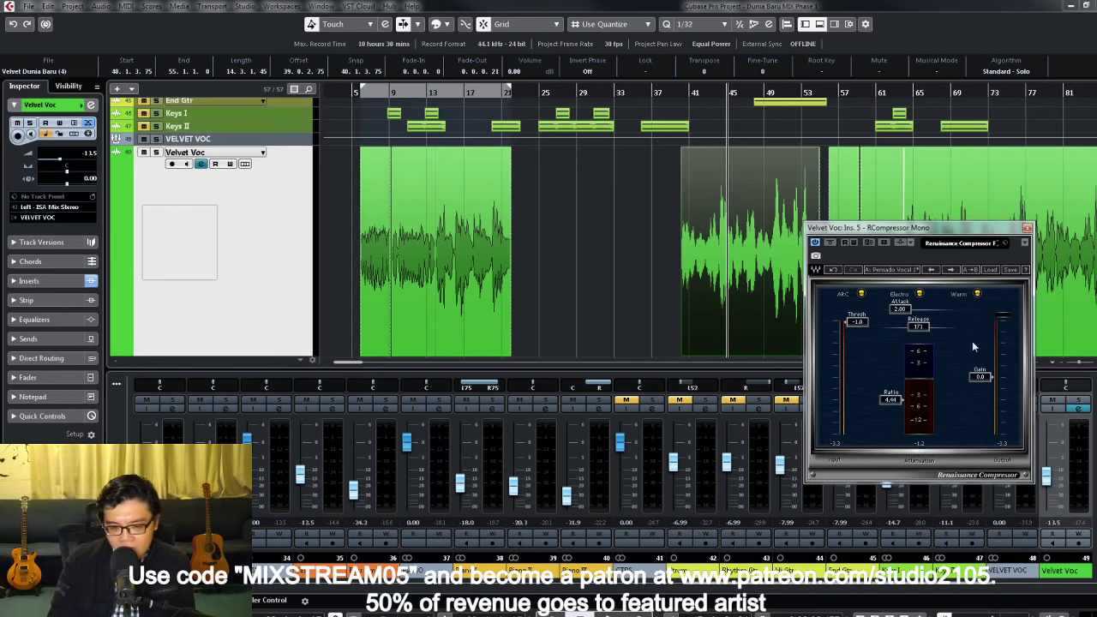
pyautogui.click(1028, 229)
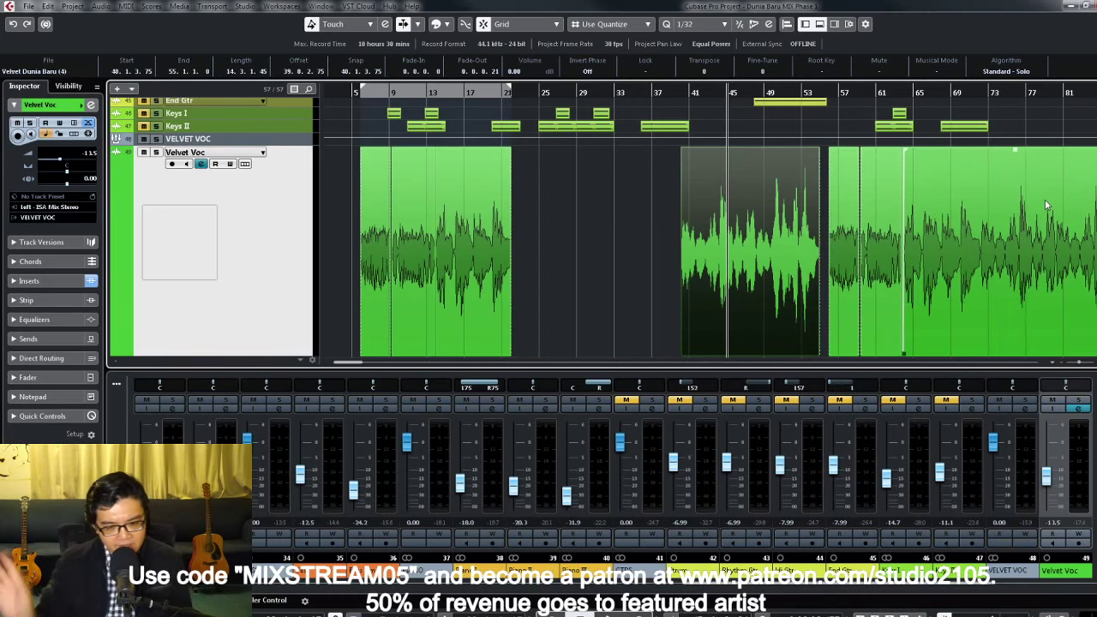
# Step: Route the Velvet Voc channel's output to the Doubler effects channel instead of the VELVET VOC group, and close the channel settings
pyautogui.press('g')
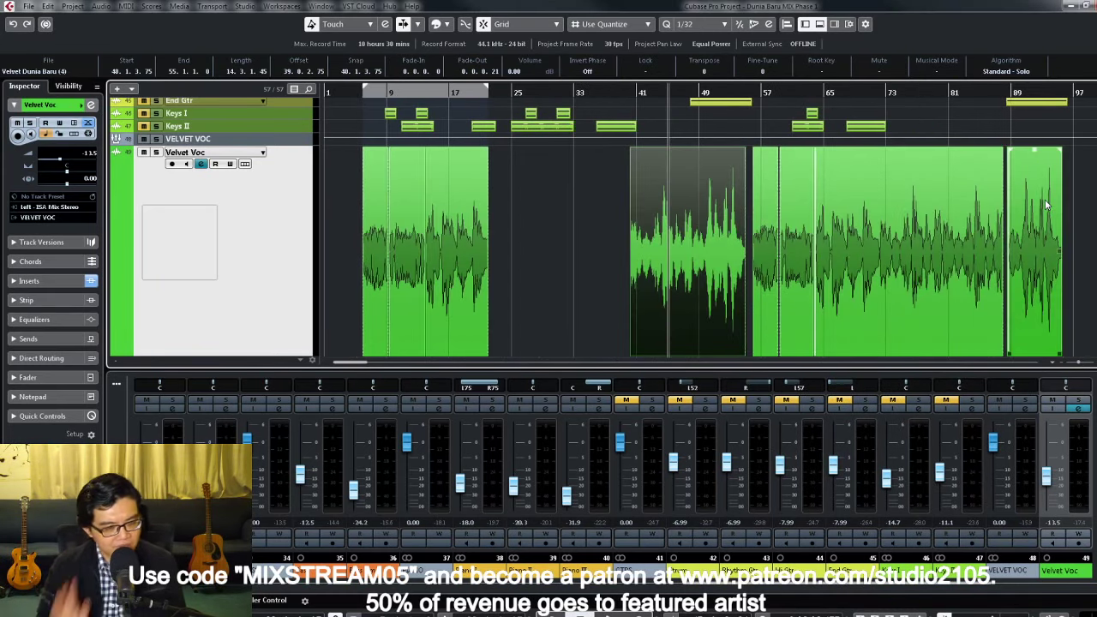
pyautogui.hotkey('shift', 'g')
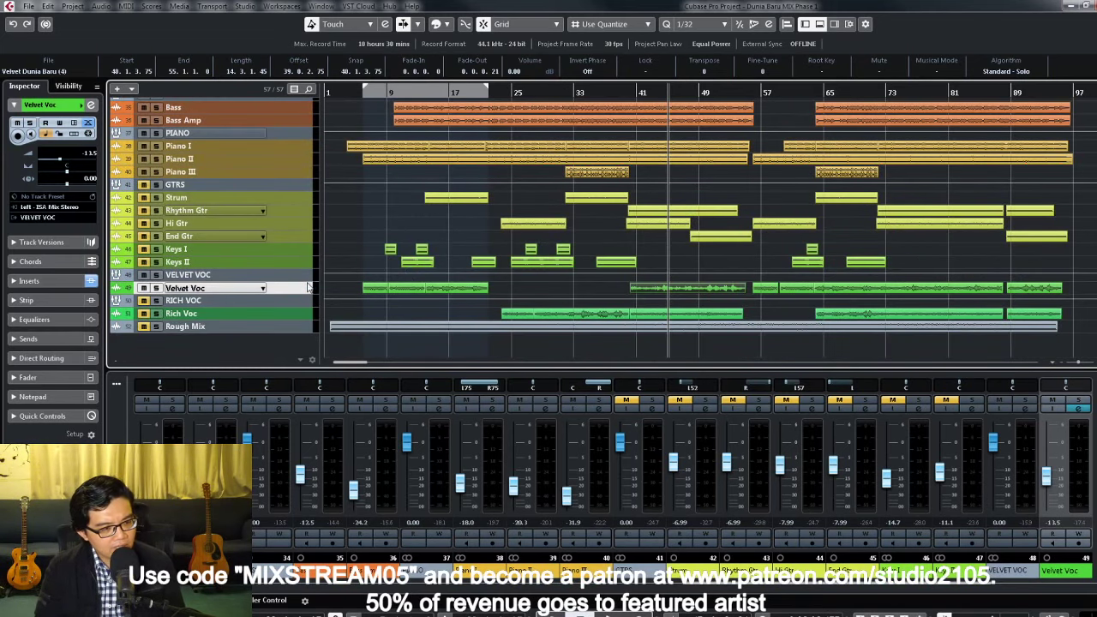
pyautogui.hotkey('ctrl', 'Down')
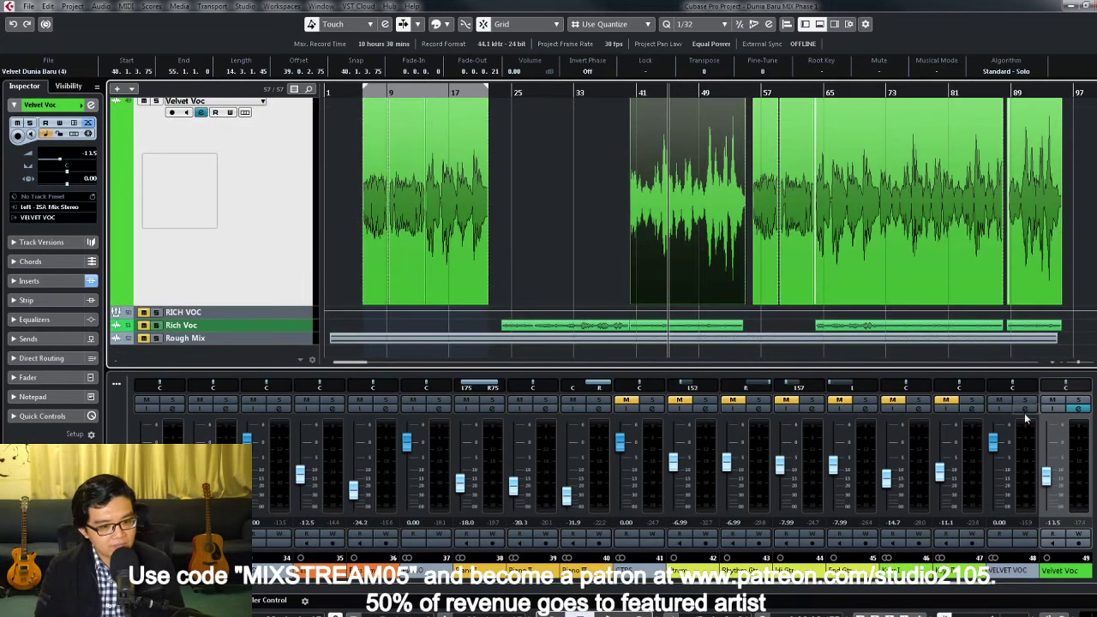
pyautogui.click(1079, 410)
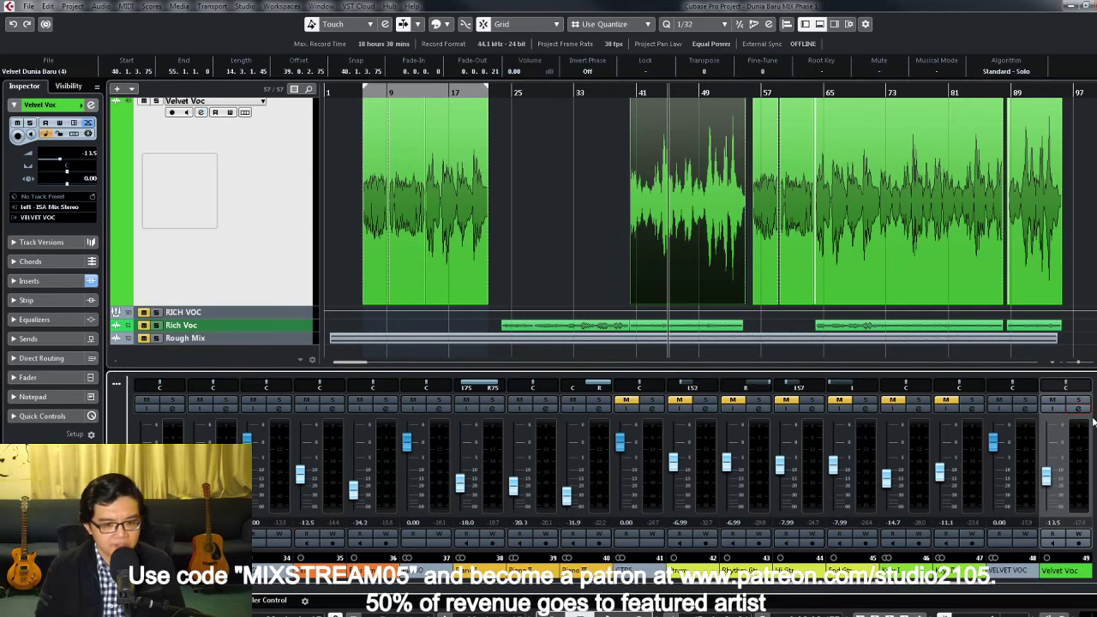
pyautogui.keyDown('shift'); pyautogui.click(760, 269); pyautogui.keyUp('shift')
pyautogui.keyDown('shift'); pyautogui.click(761, 264); pyautogui.keyUp('shift')
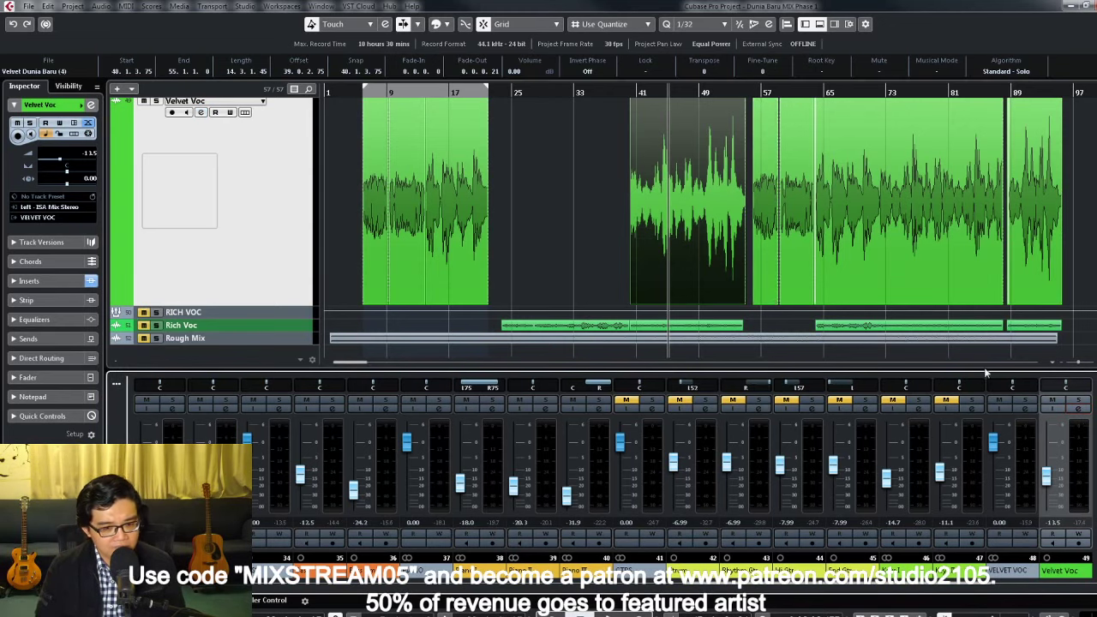
pyautogui.click(1087, 410)
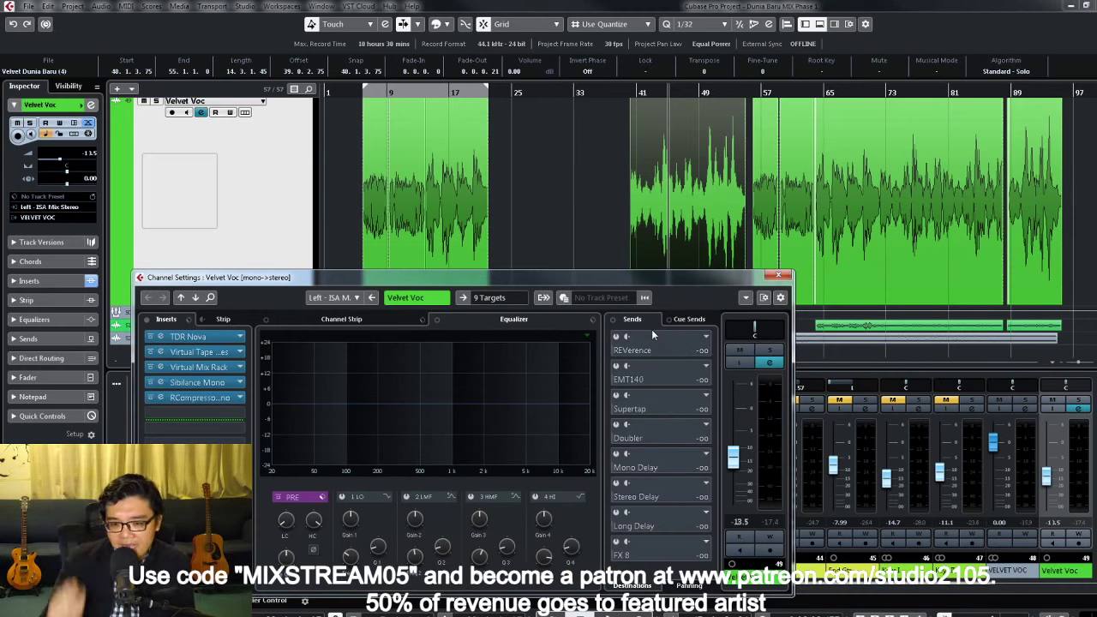
pyautogui.click(504, 300)
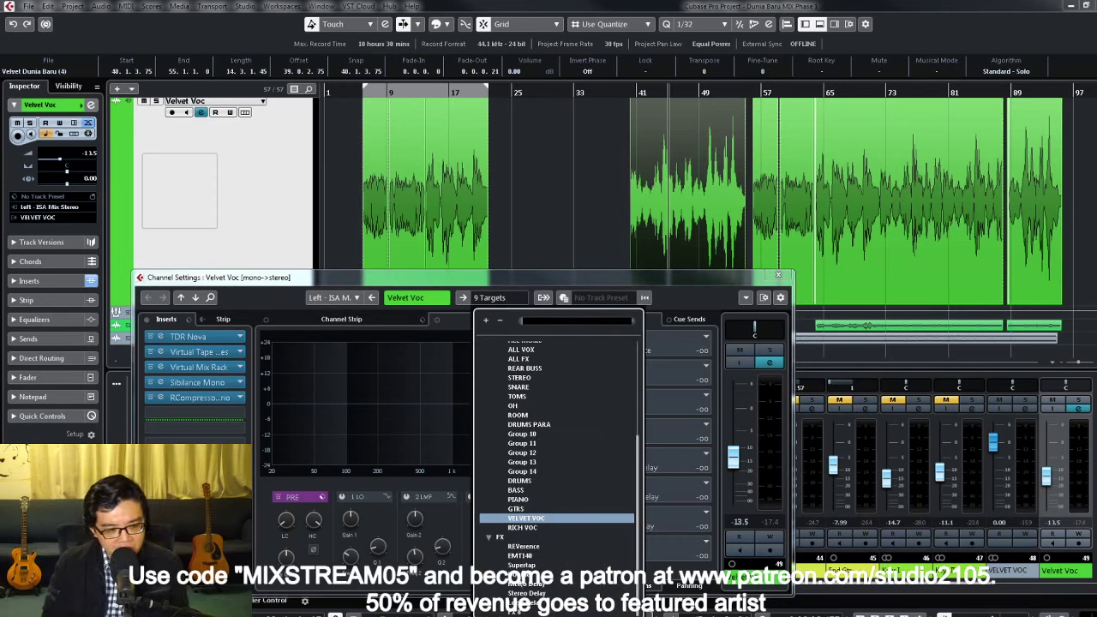
pyautogui.click(519, 574)
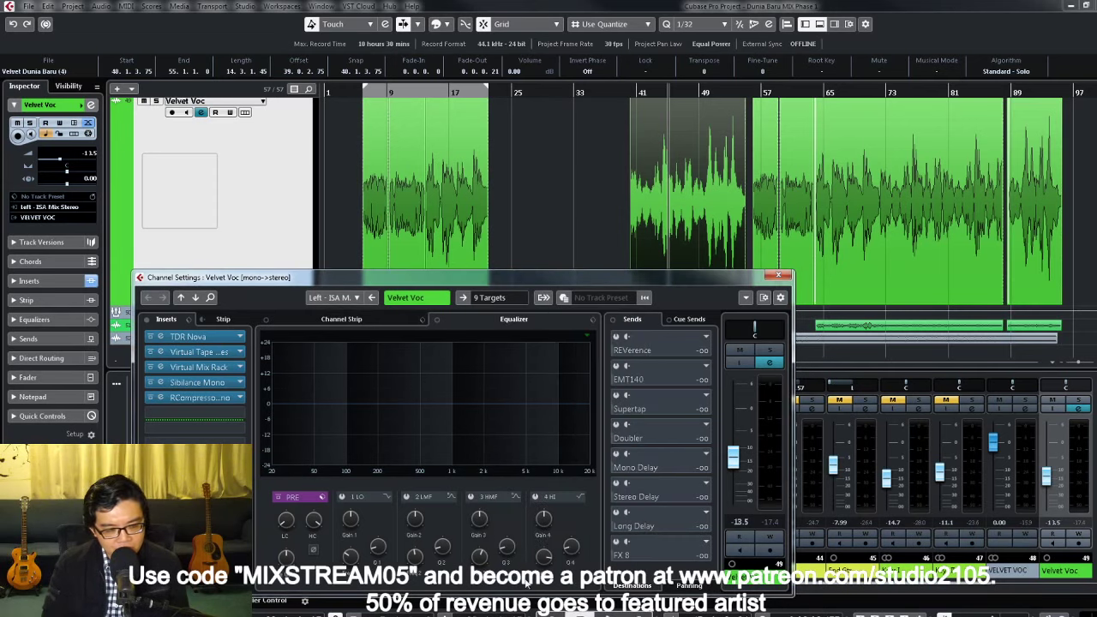
pyautogui.click(780, 276)
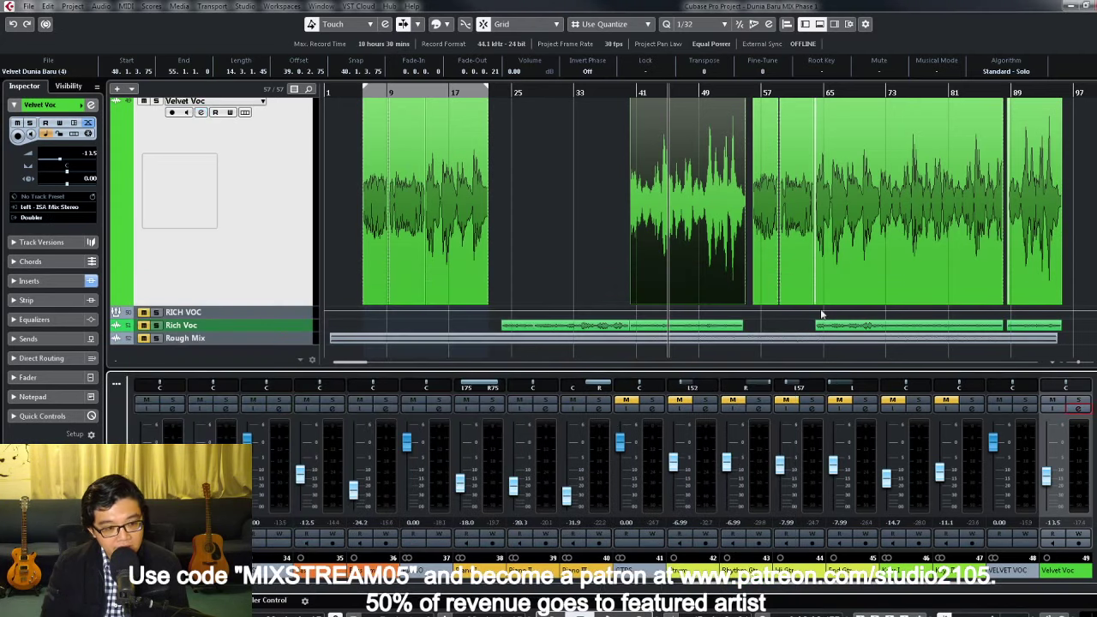
# Step: Check Velvet Voc's output routing and its available destinations, leaving the selection as it is
pyautogui.click(1078, 410)
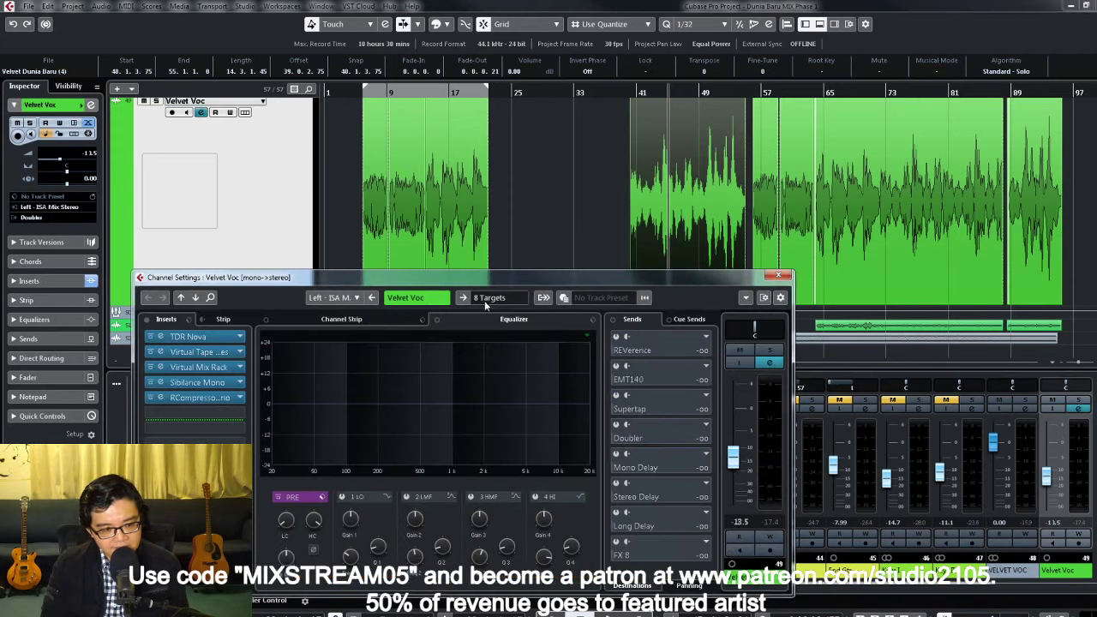
pyautogui.click(778, 275)
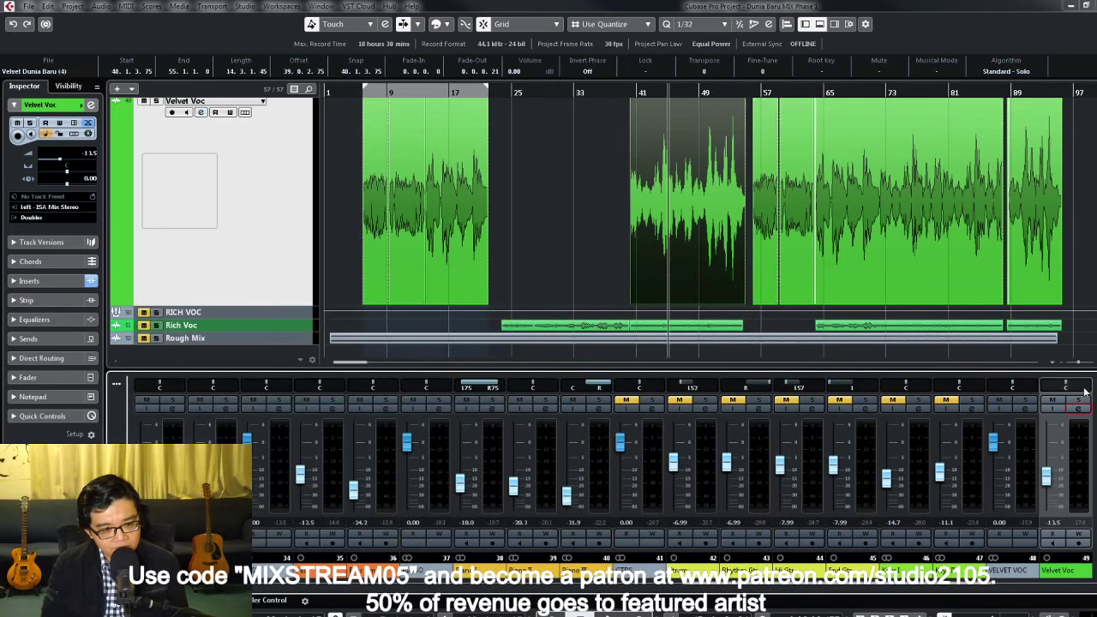
pyautogui.click(1079, 410)
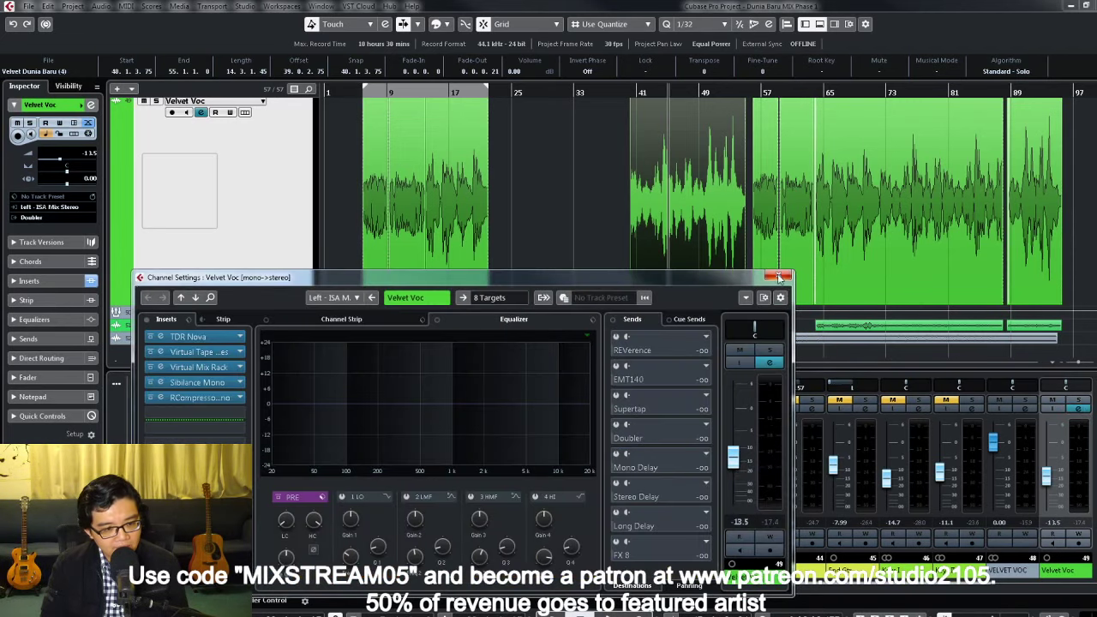
pyautogui.click(495, 300)
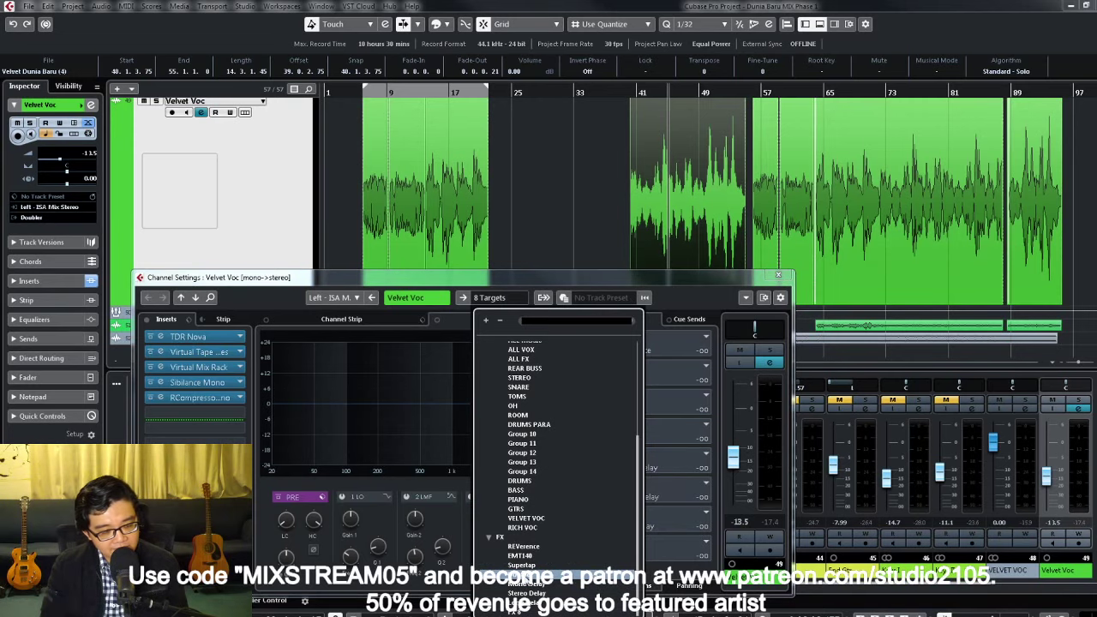
pyautogui.click(777, 279)
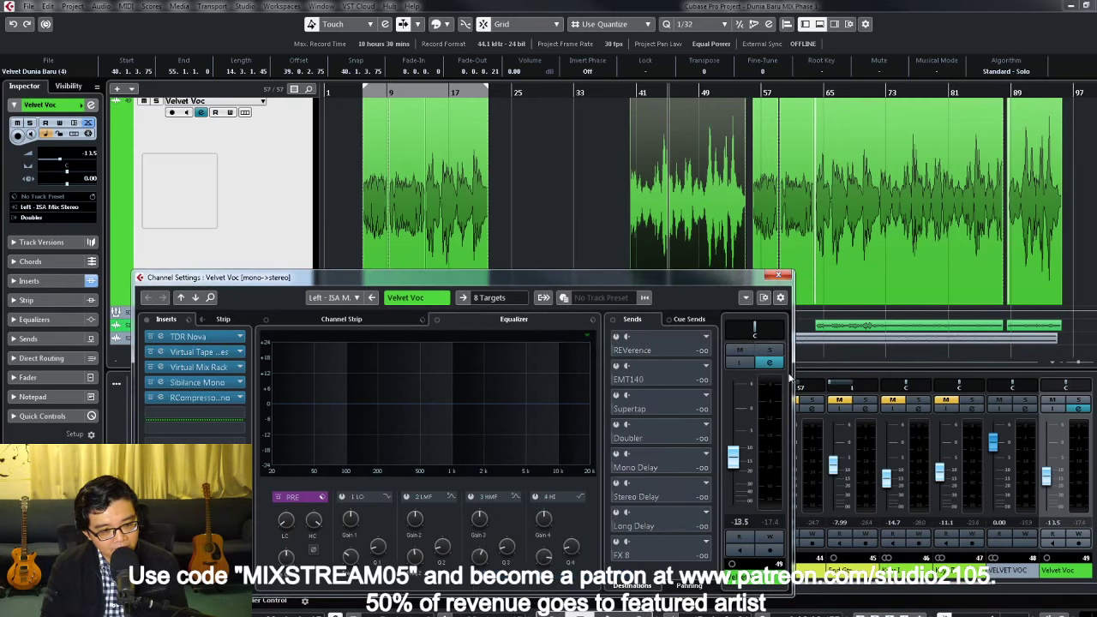
pyautogui.click(778, 276)
# Step: Open the Doubler effects channel's settings and its Doubler2 Stereo insert
pyautogui.hscroll(-7, 761, 590)
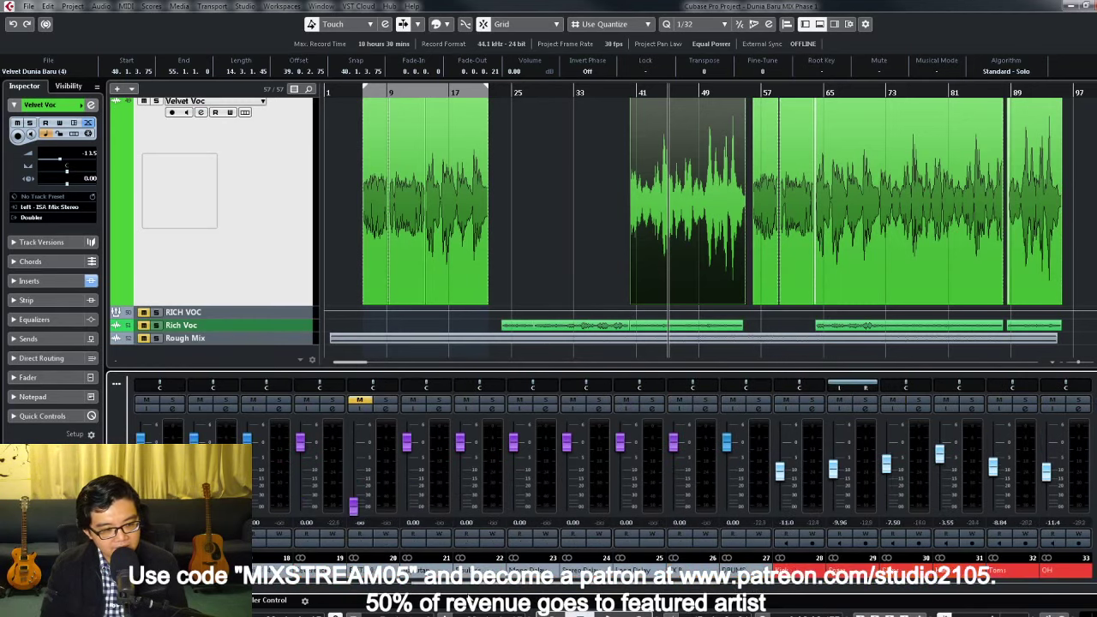
pyautogui.click(707, 409)
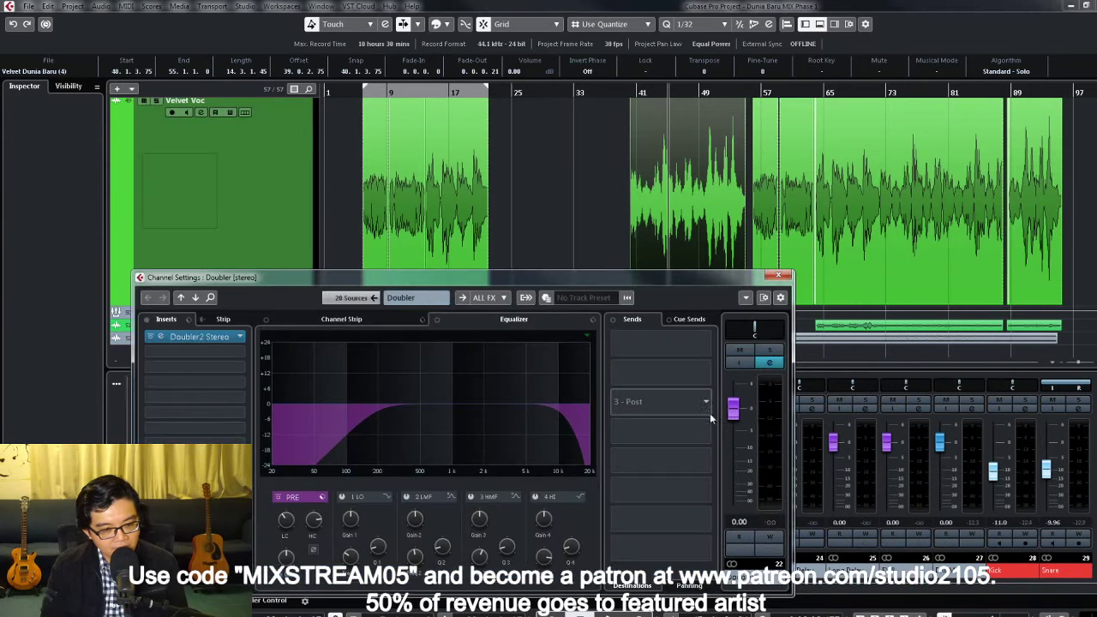
pyautogui.click(199, 337)
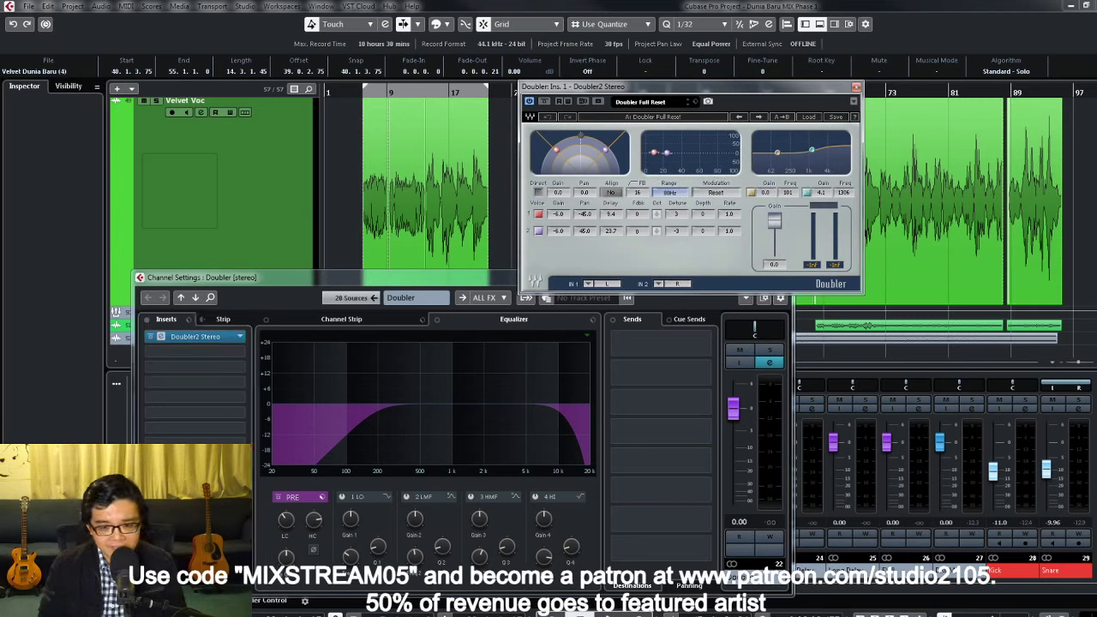
pyautogui.click(1053, 570)
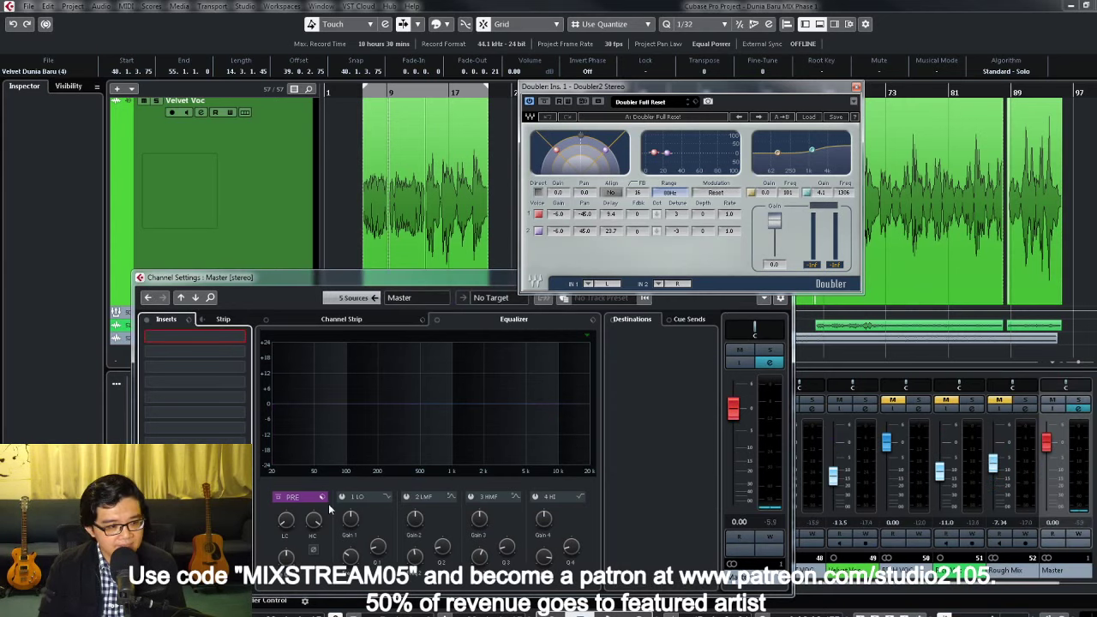
pyautogui.moveTo(495, 276); pyautogui.dragTo(418, 292)
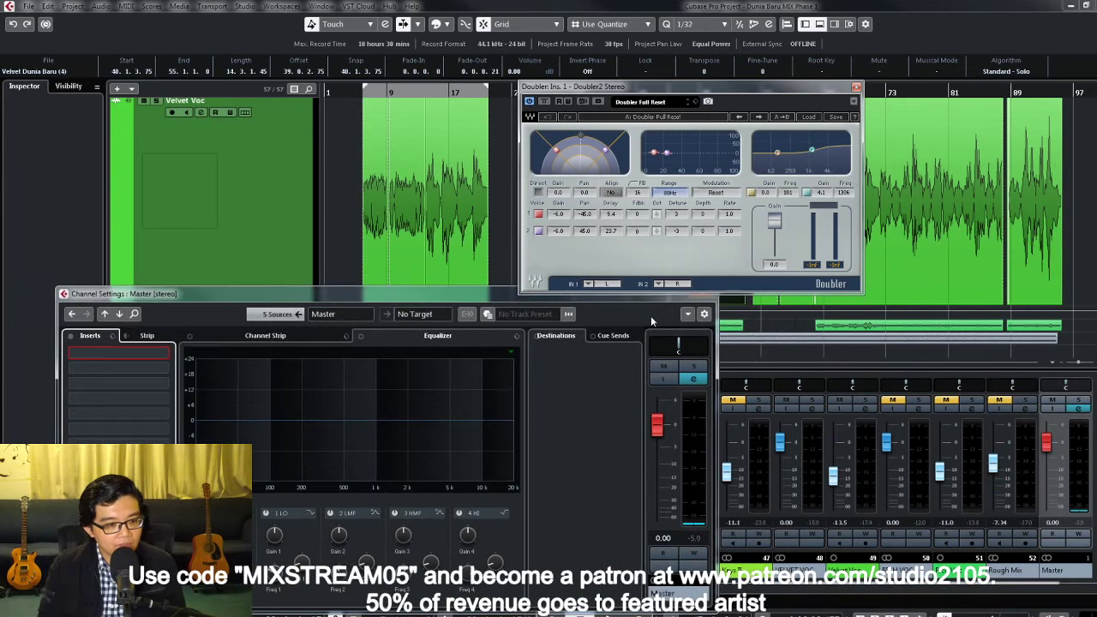
pyautogui.click(660, 329)
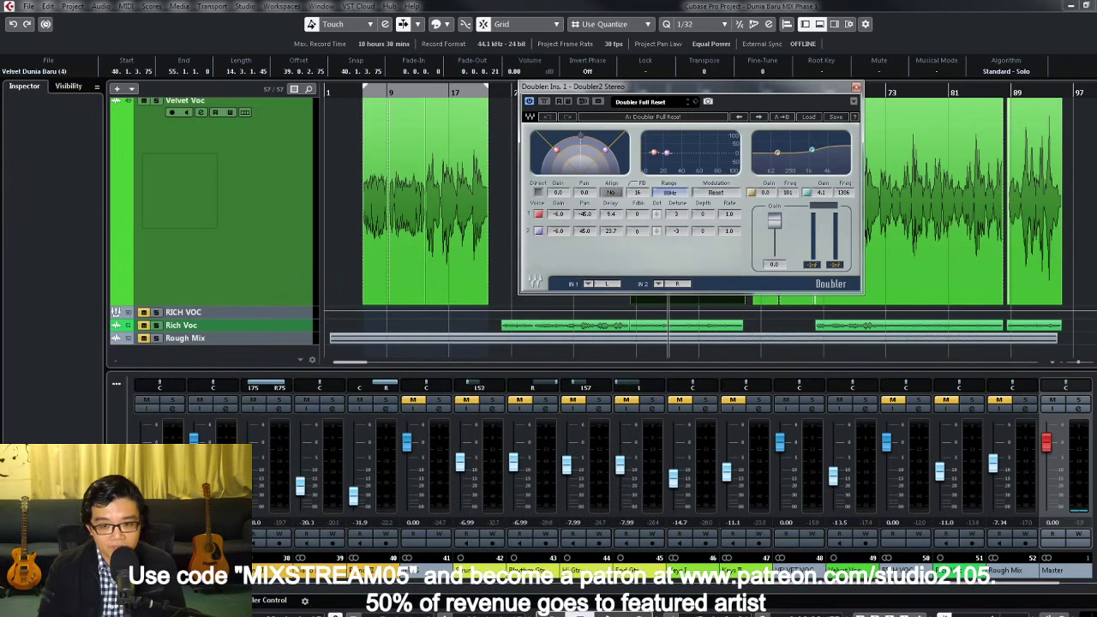
# Step: Bypass all inserts on the STEREO group channel and close its channel settings
pyautogui.press('e')
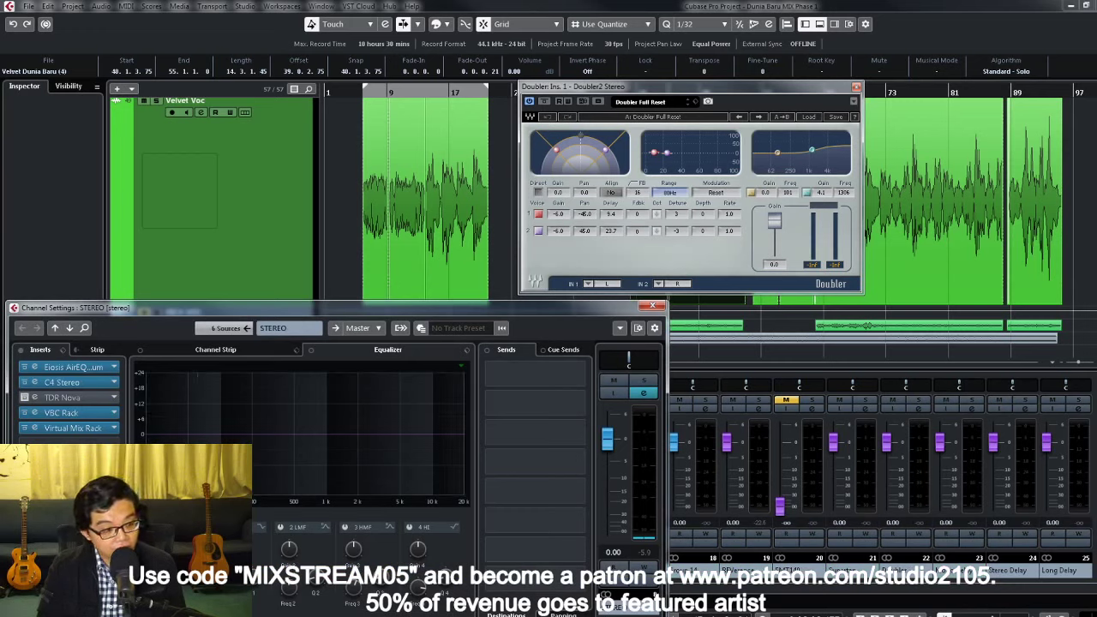
pyautogui.click(21, 353)
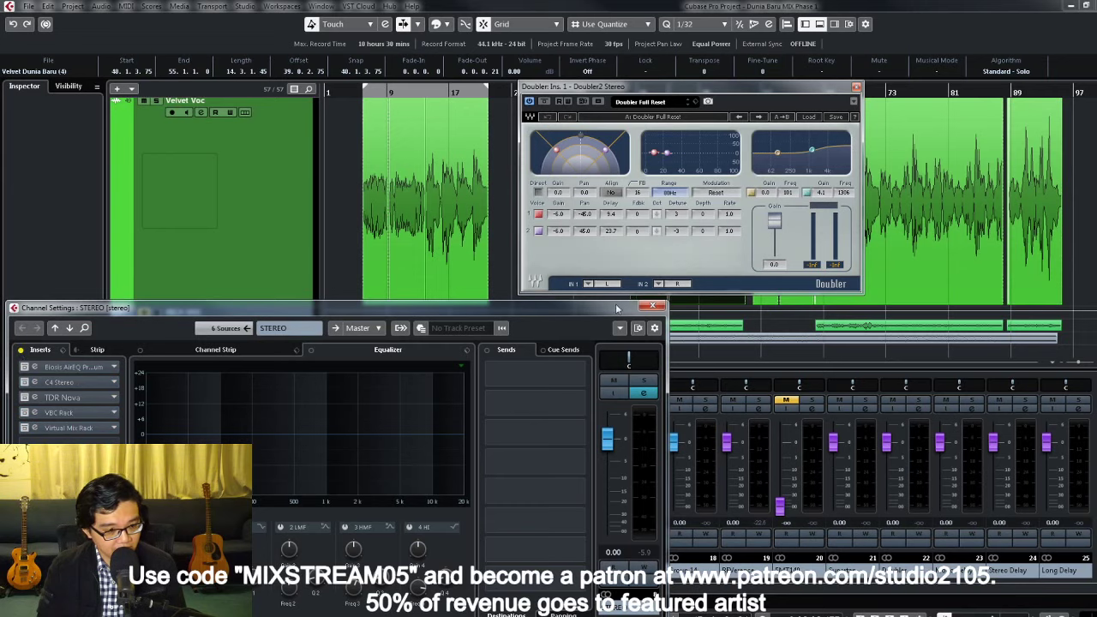
pyautogui.click(654, 307)
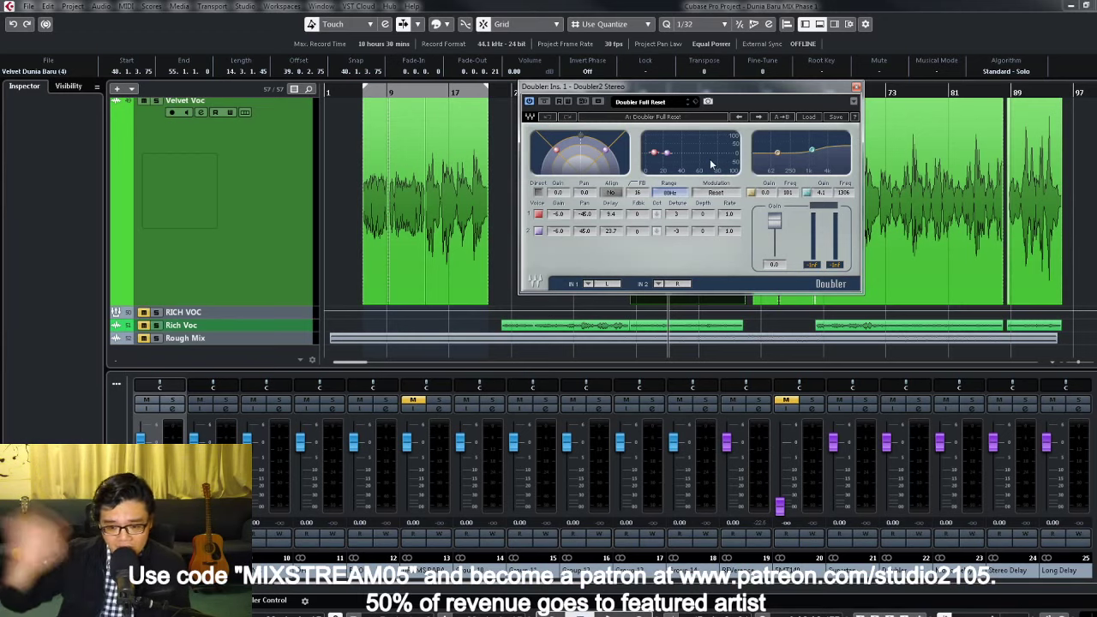
# Step: Close the Doubler2 plug-in, audition the first Velvet Voc section with the track soloed, and release the solo
pyautogui.click(857, 88)
pyautogui.click(214, 206)
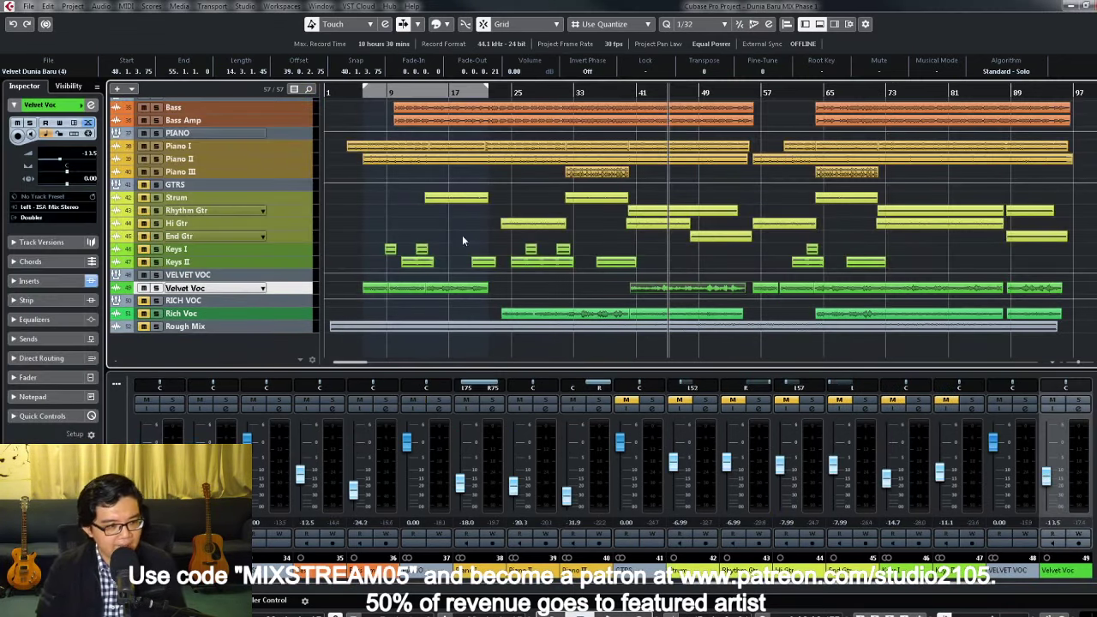
pyautogui.click(298, 290)
pyautogui.moveTo(340, 290); pyautogui.dragTo(523, 278)
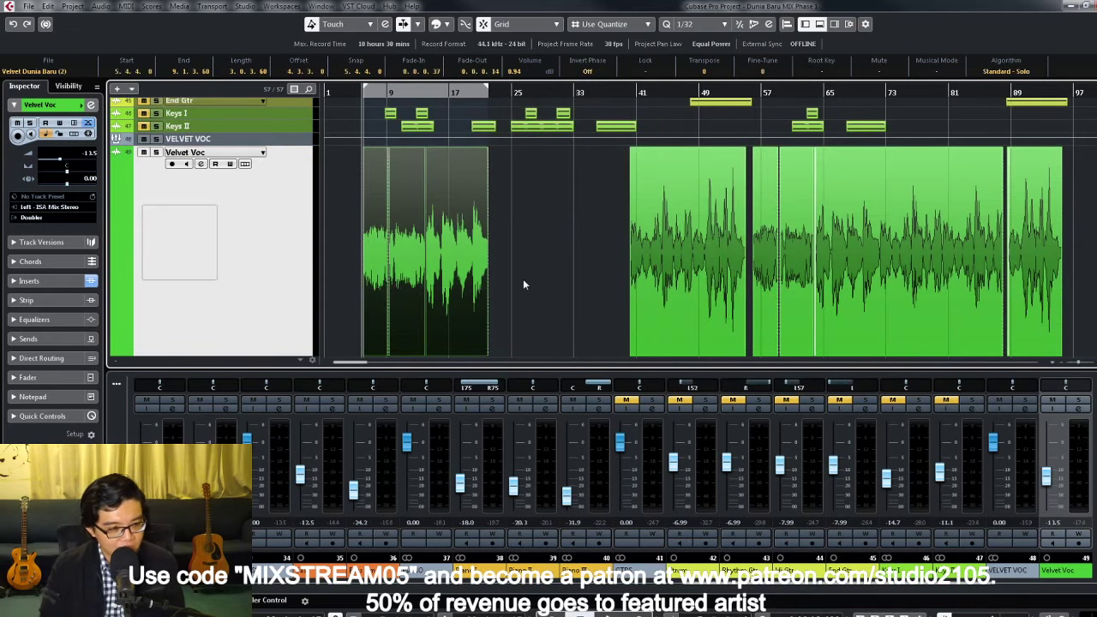
pyautogui.click(1082, 402)
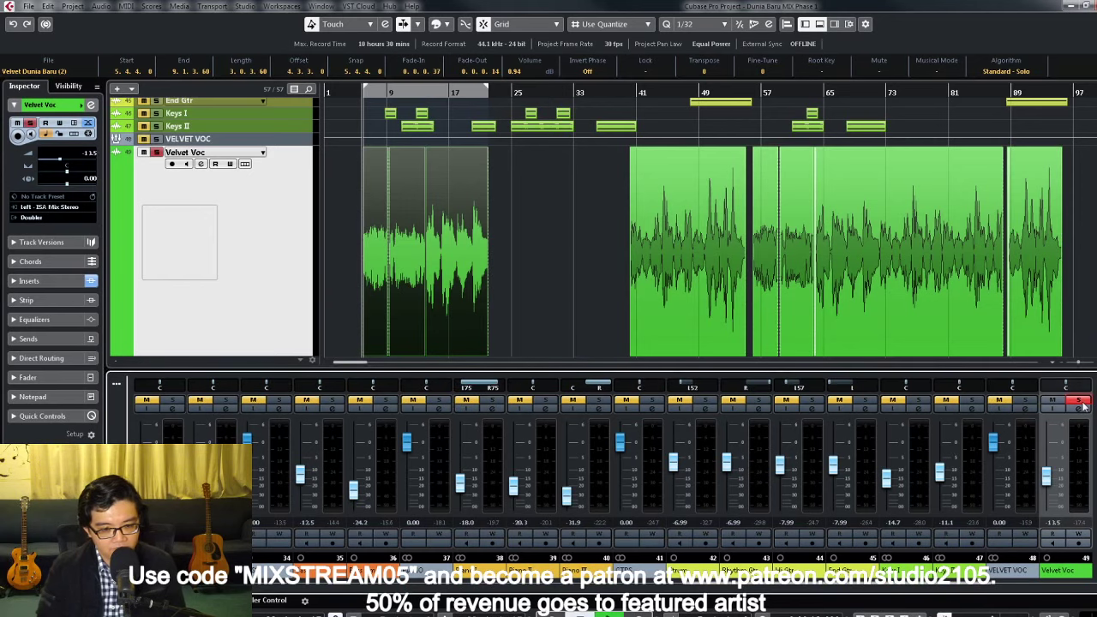
pyautogui.press('space')
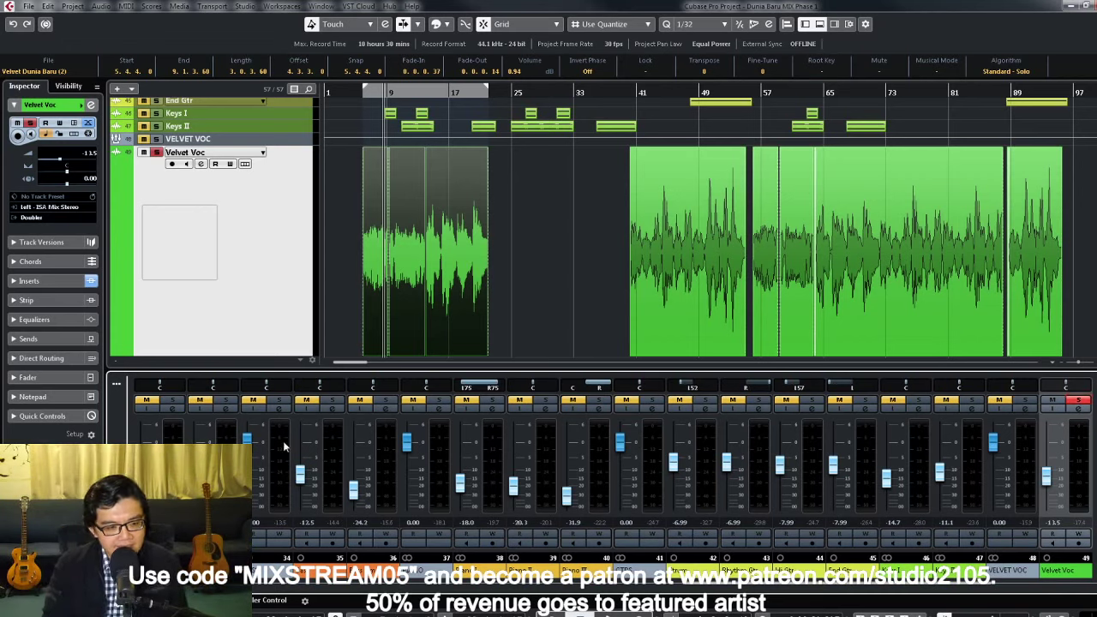
pyautogui.click(156, 152)
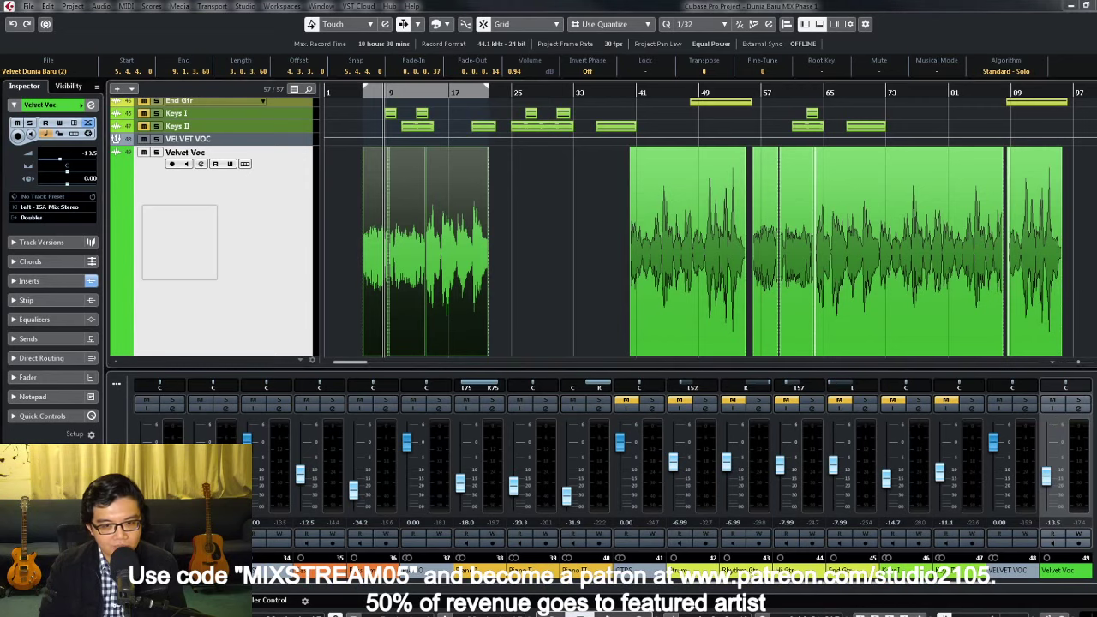
# Step: Review the Doubler2 Stereo insert on the Doubler effects channel and close both windows
pyautogui.press('e')
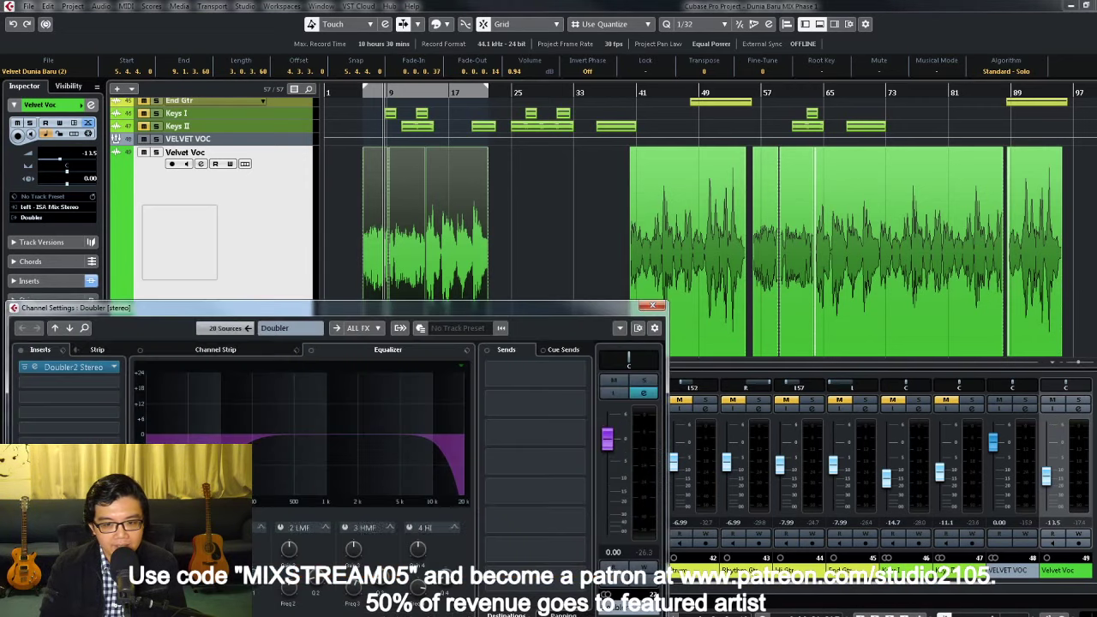
pyautogui.click(68, 367)
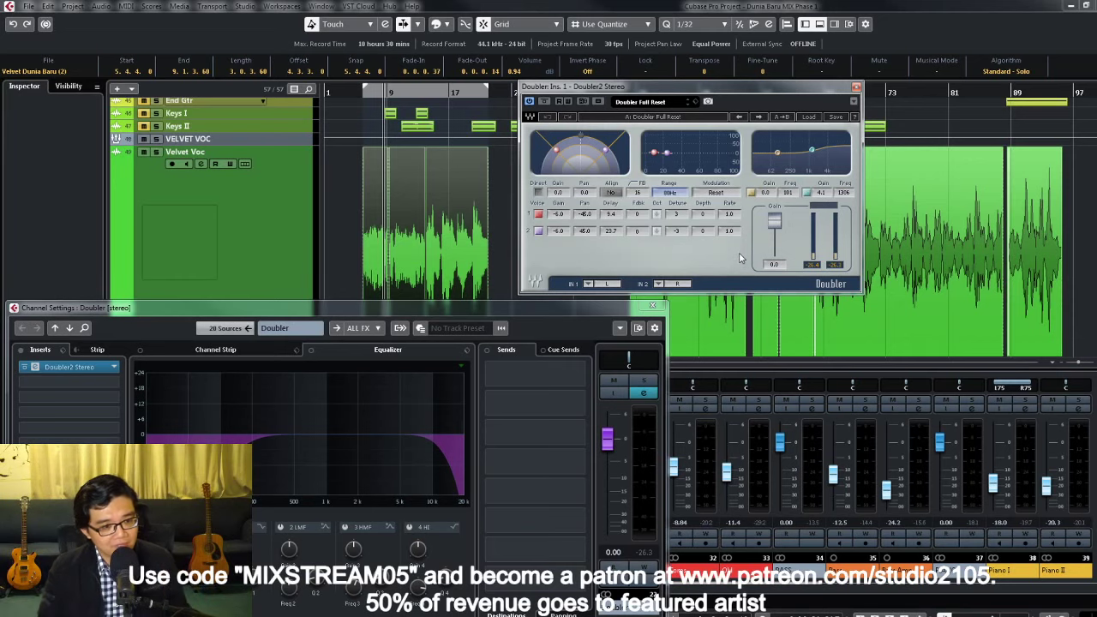
pyautogui.click(855, 88)
# Step: Select all Velvet Voc audio events and set the locators around the whole selection
pyautogui.click(354, 215)
pyautogui.moveTo(349, 215); pyautogui.dragTo(1048, 216)
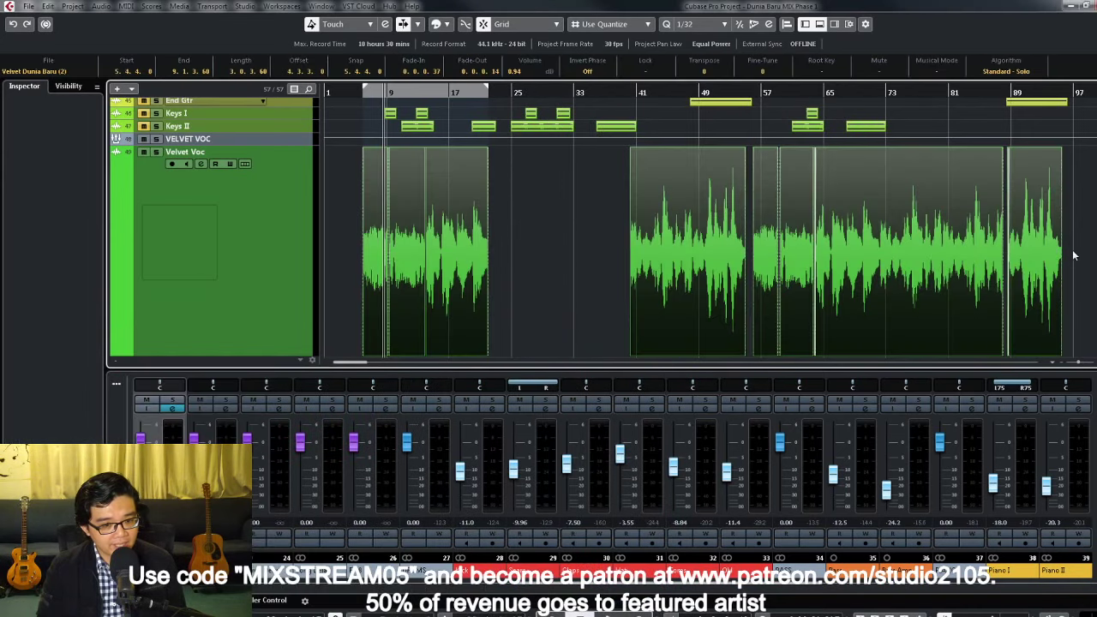
pyautogui.hscroll(5, 1046, 216)
pyautogui.hscroll(-5, 1044, 215)
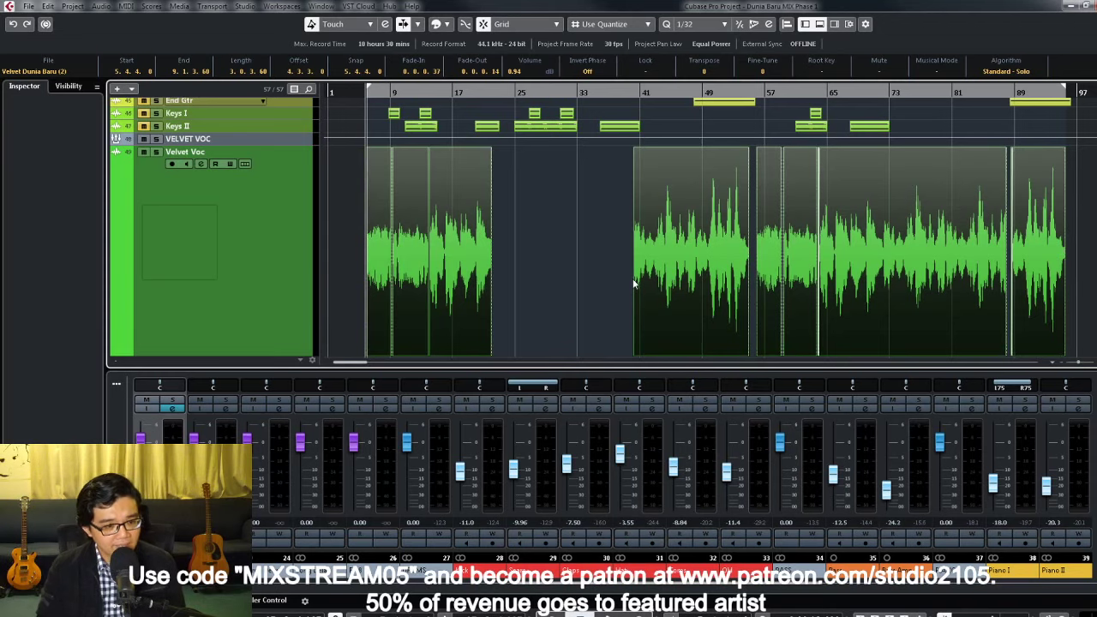
# Step: Set up an audio mixdown of the Doubler FX channel named "Doubler +3", saved to the project audio folder
pyautogui.hotkey('ctrl', 'shift', 'e')
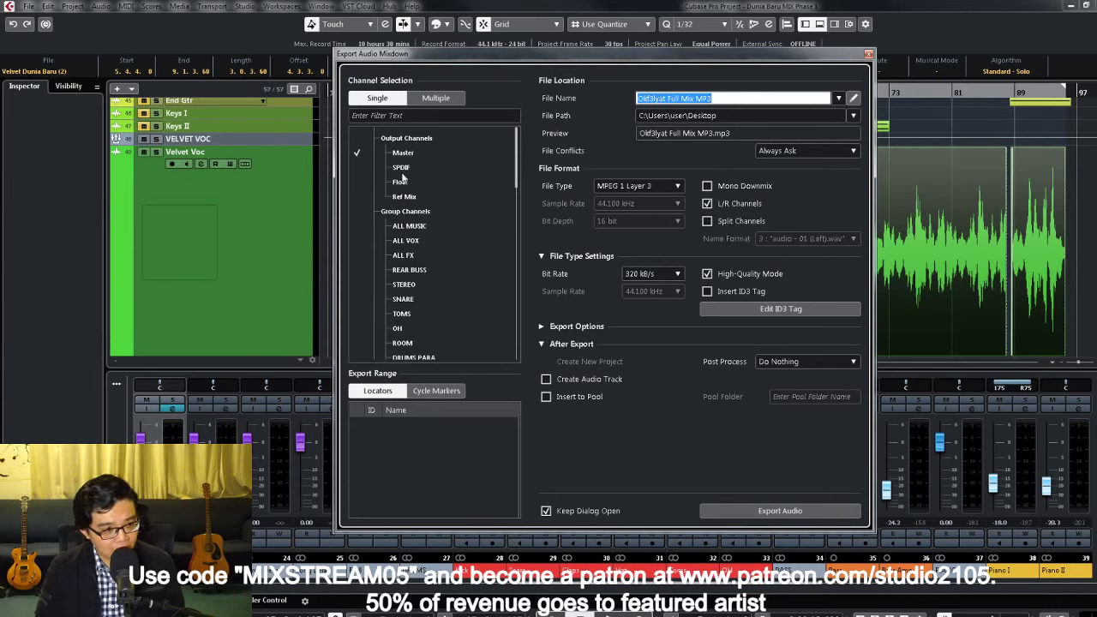
pyautogui.scroll(-8, 399, 171)
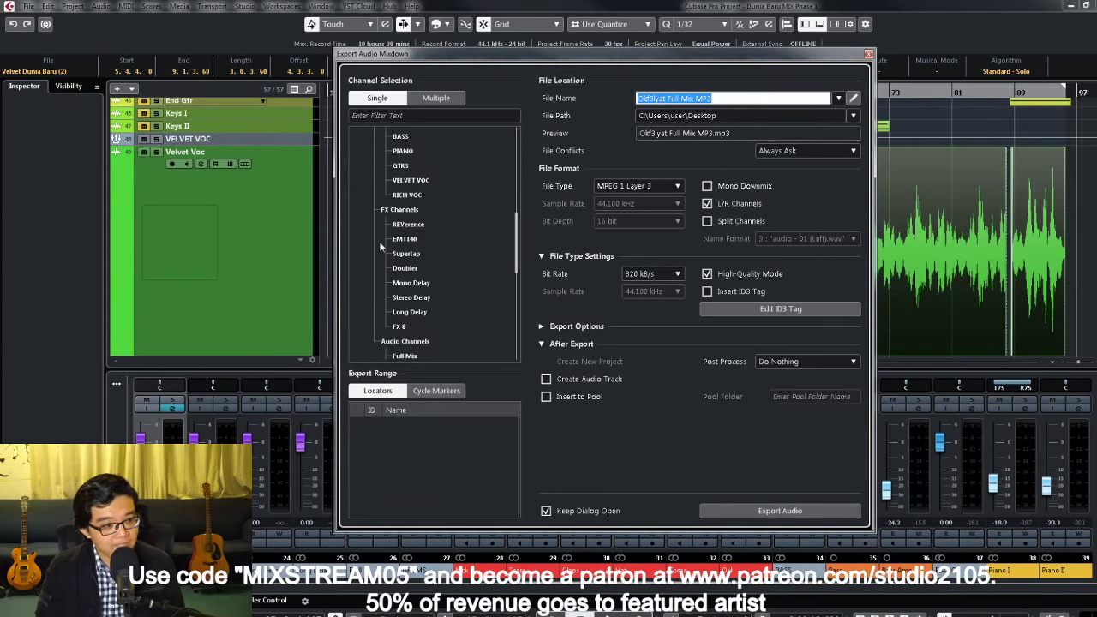
pyautogui.click(355, 269)
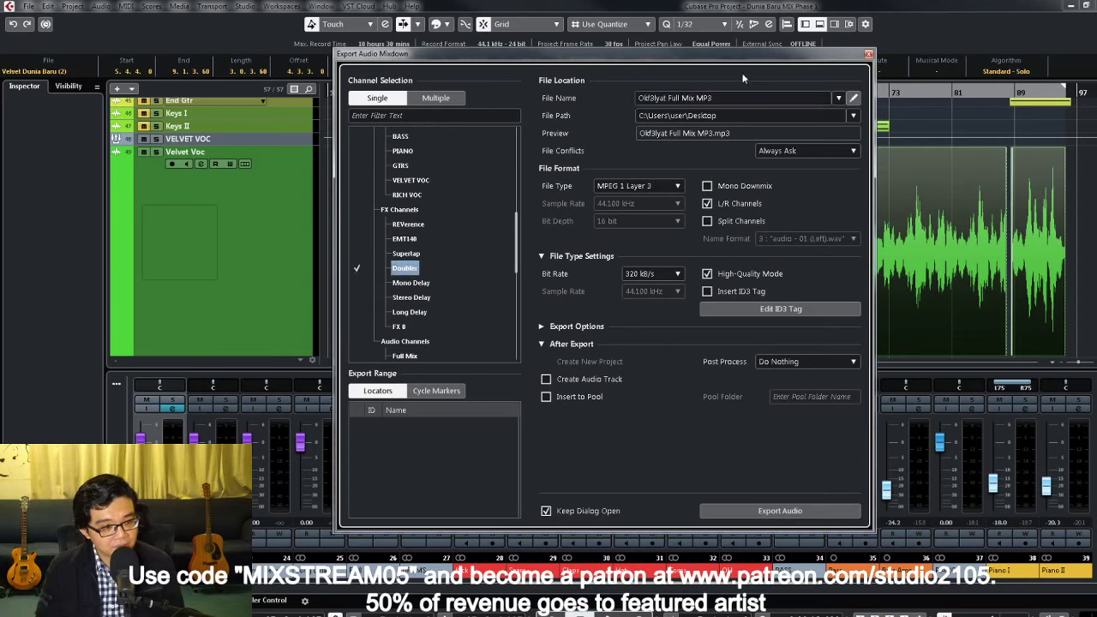
pyautogui.click(725, 98)
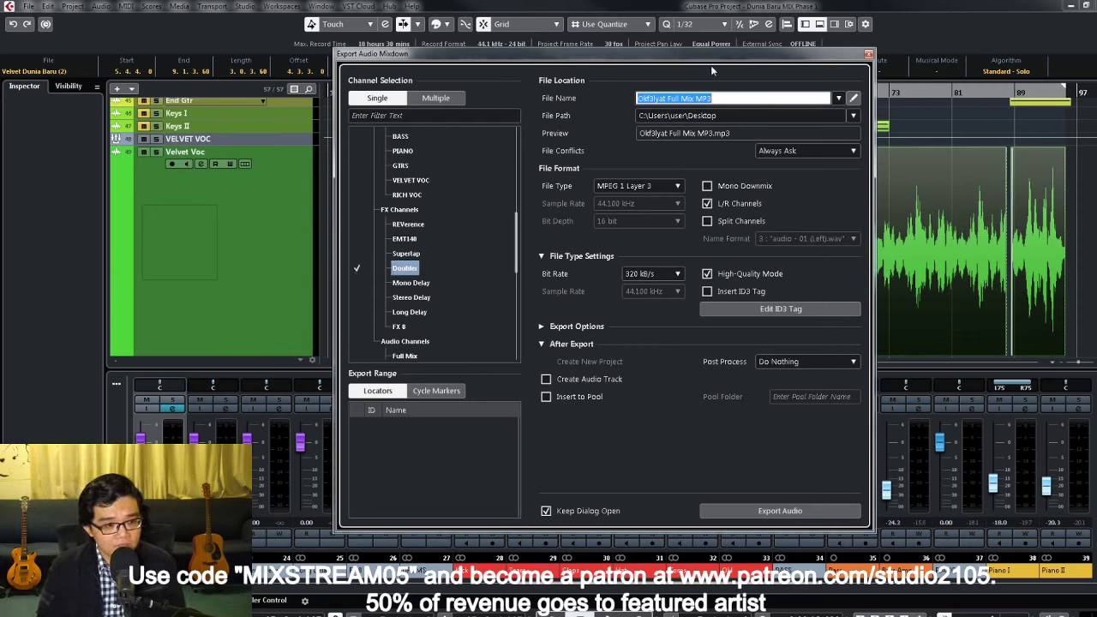
pyautogui.write('Doubler ')
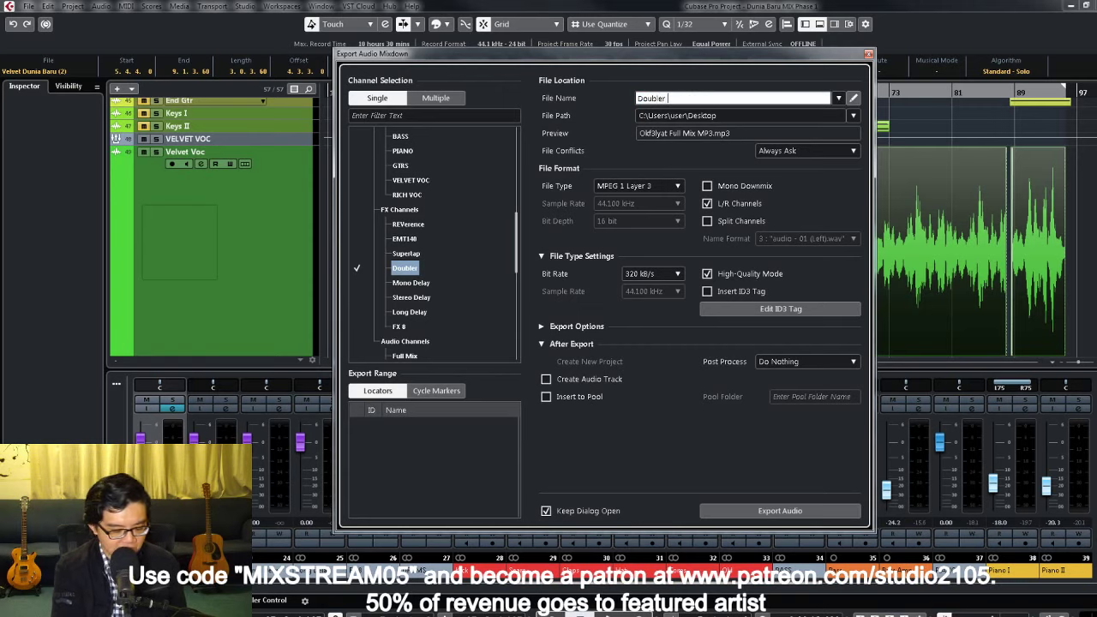
pyautogui.write('+3')
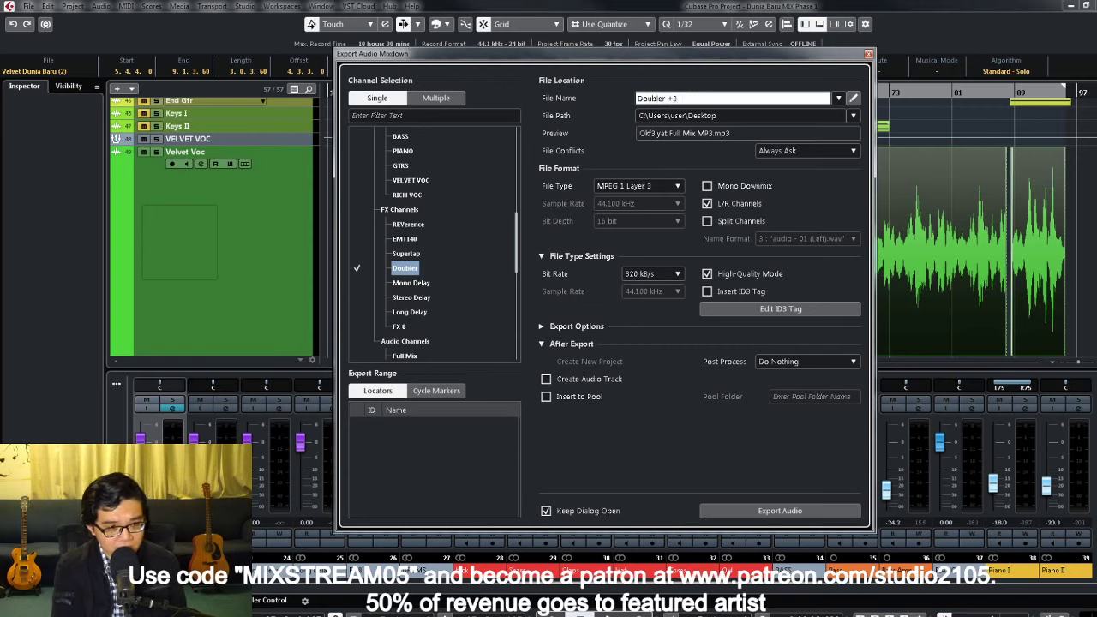
pyautogui.click(853, 118)
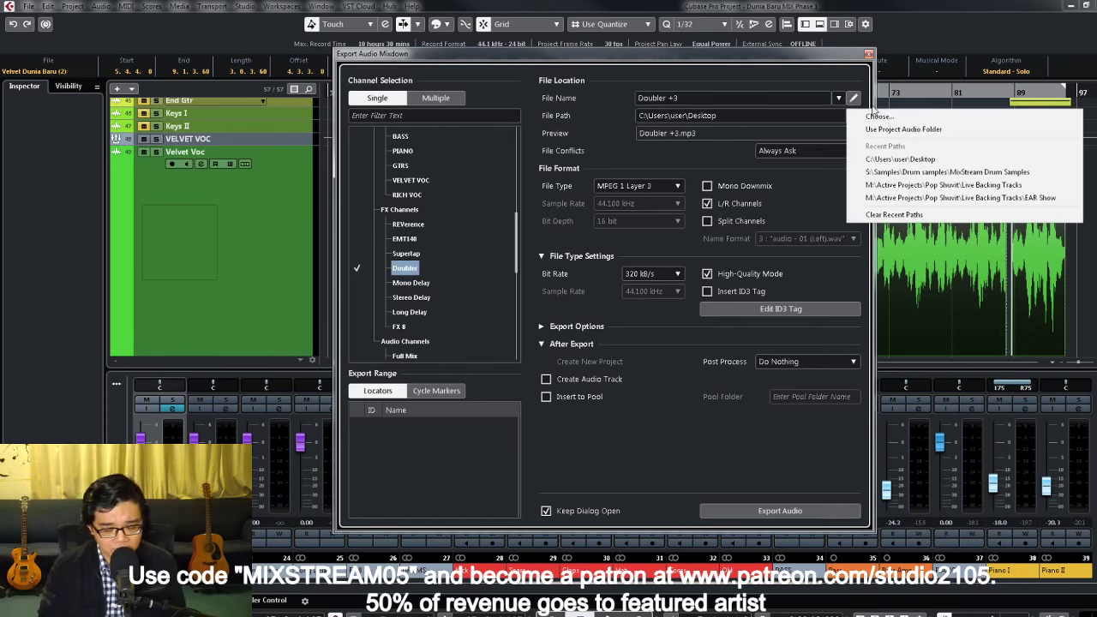
pyautogui.click(891, 129)
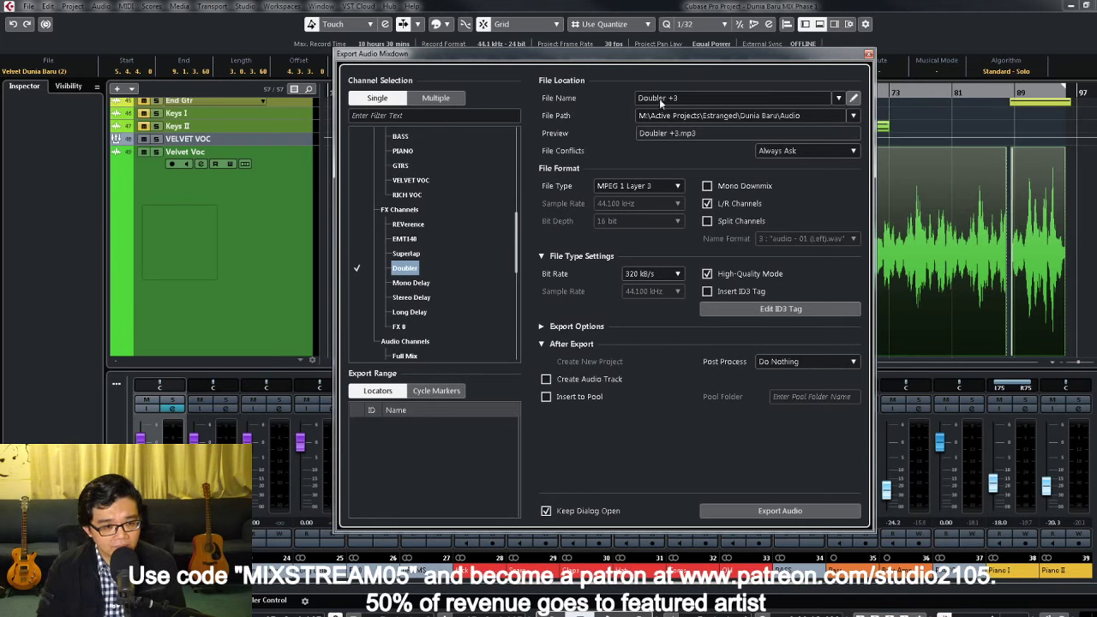
# Step: Set the mixdown to a 24 bit Wave file, enable creating an audio track from it, and export the audio
pyautogui.click(660, 194)
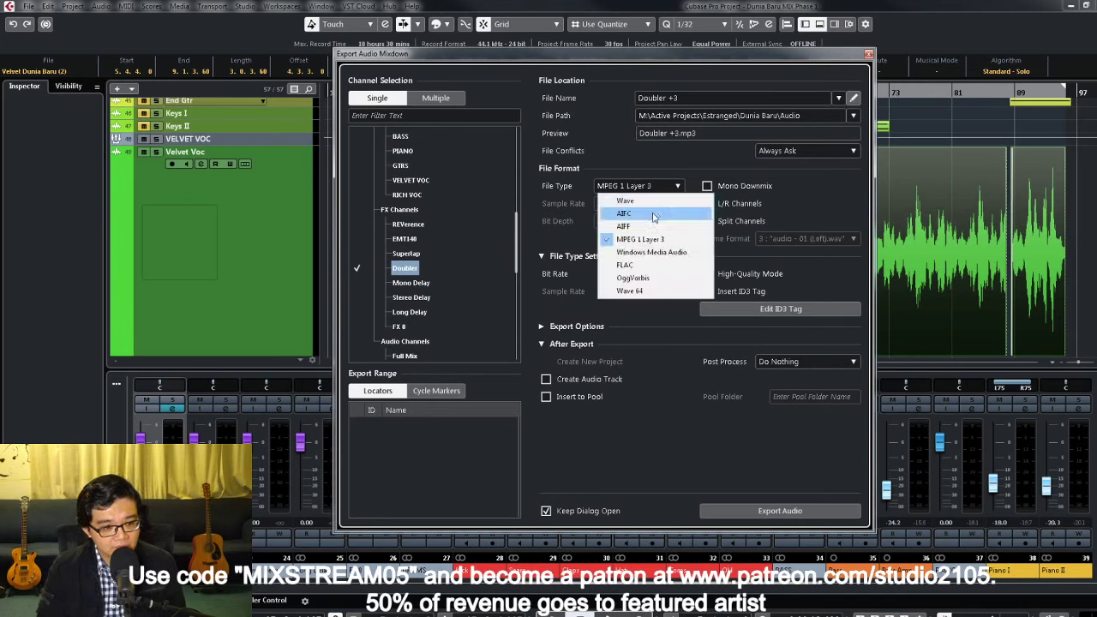
pyautogui.click(654, 211)
pyautogui.click(652, 225)
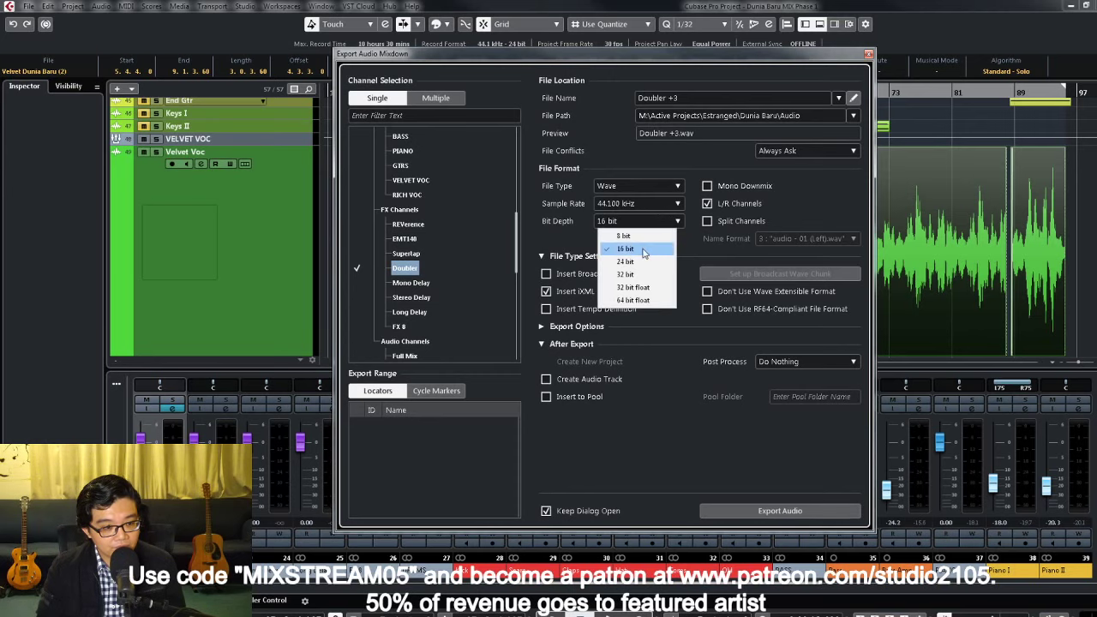
pyautogui.click(647, 263)
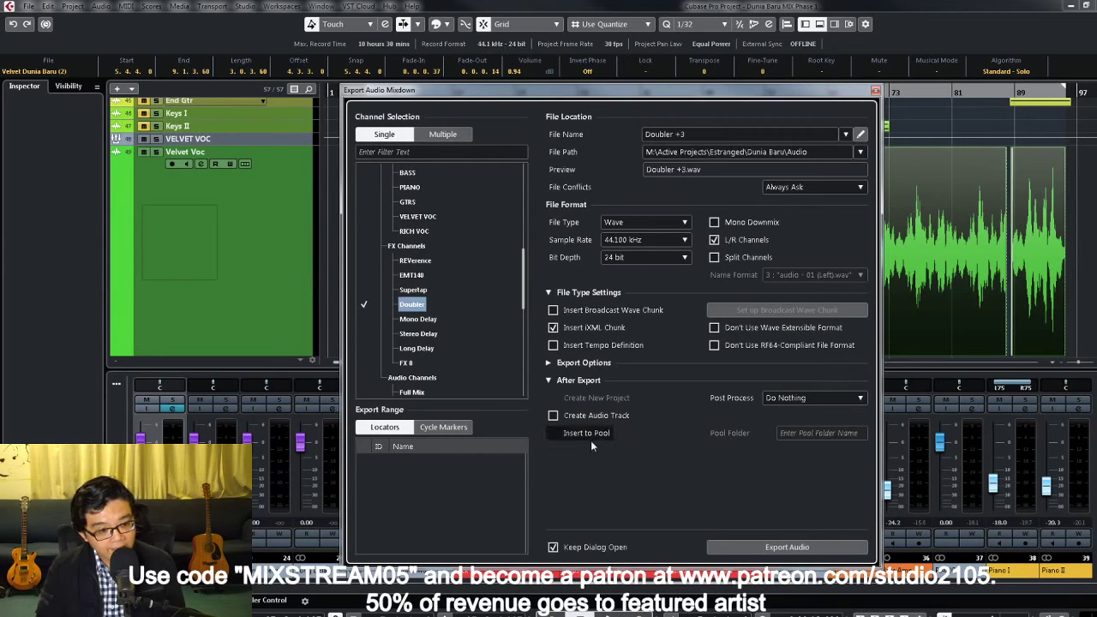
pyautogui.click(553, 416)
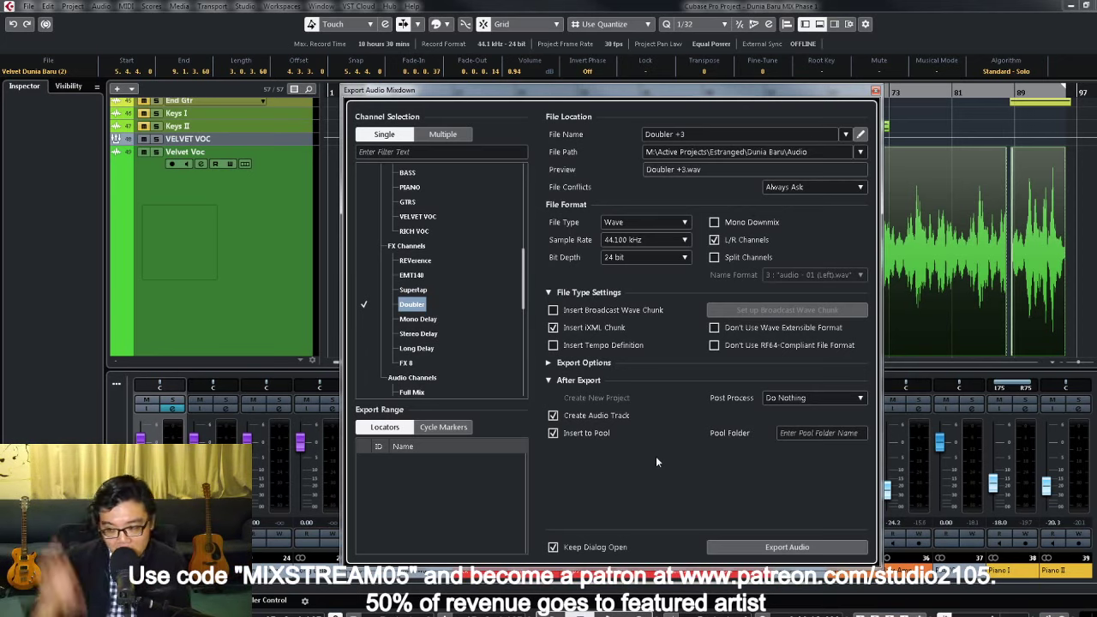
pyautogui.click(803, 546)
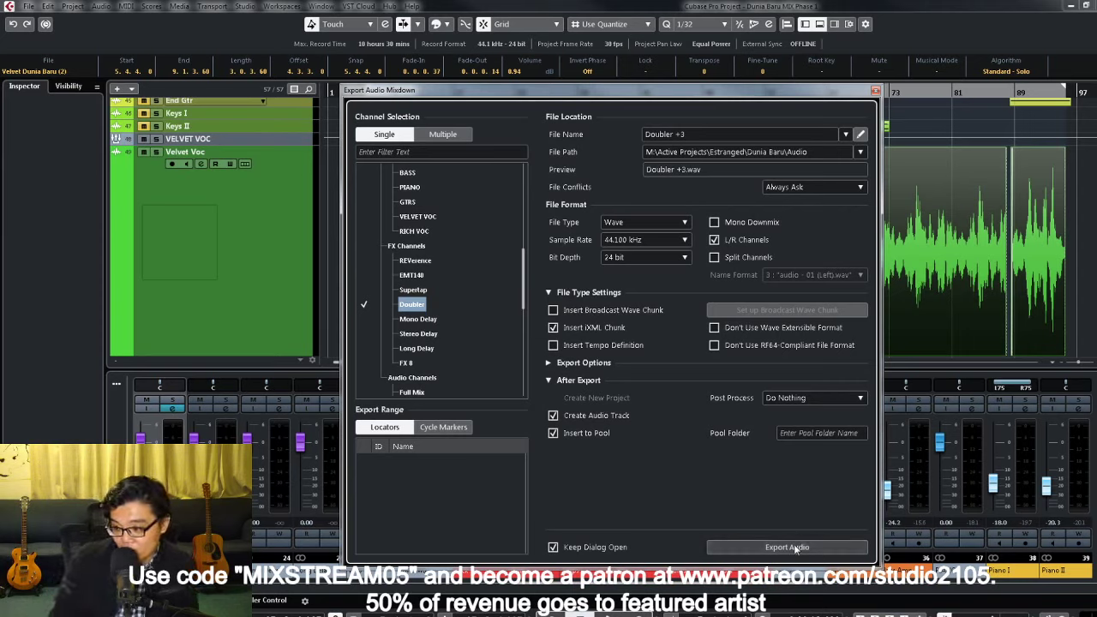
pyautogui.click(794, 545)
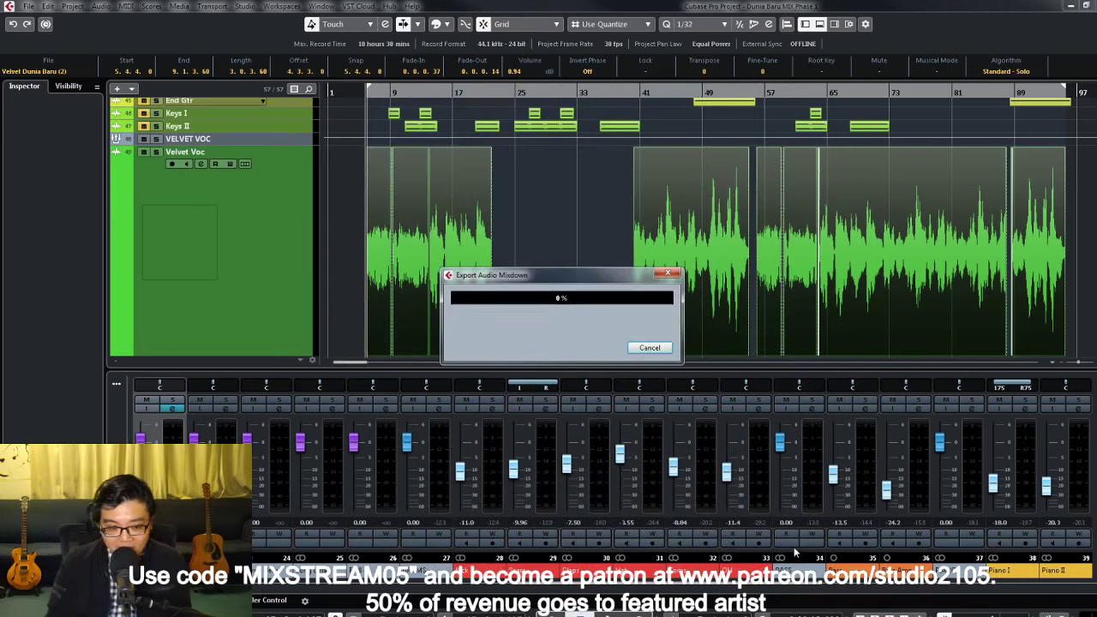
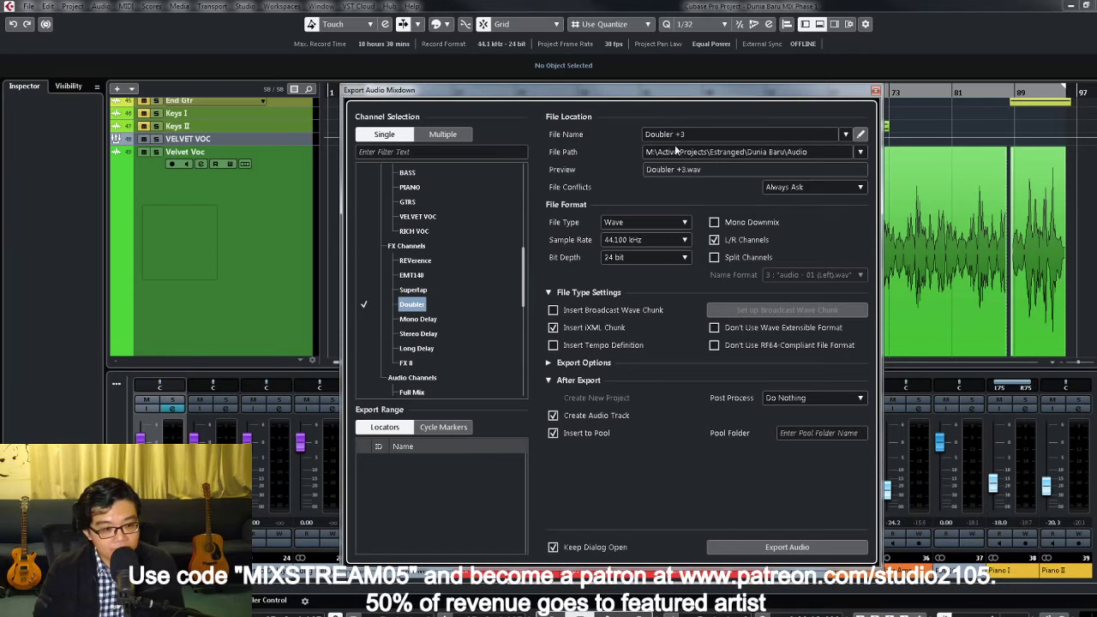
# Step: Close the export dialog and enlarge the new Doubler +3 track to inspect its waveform
pyautogui.click(876, 90)
pyautogui.scroll(-2, 640, 205)
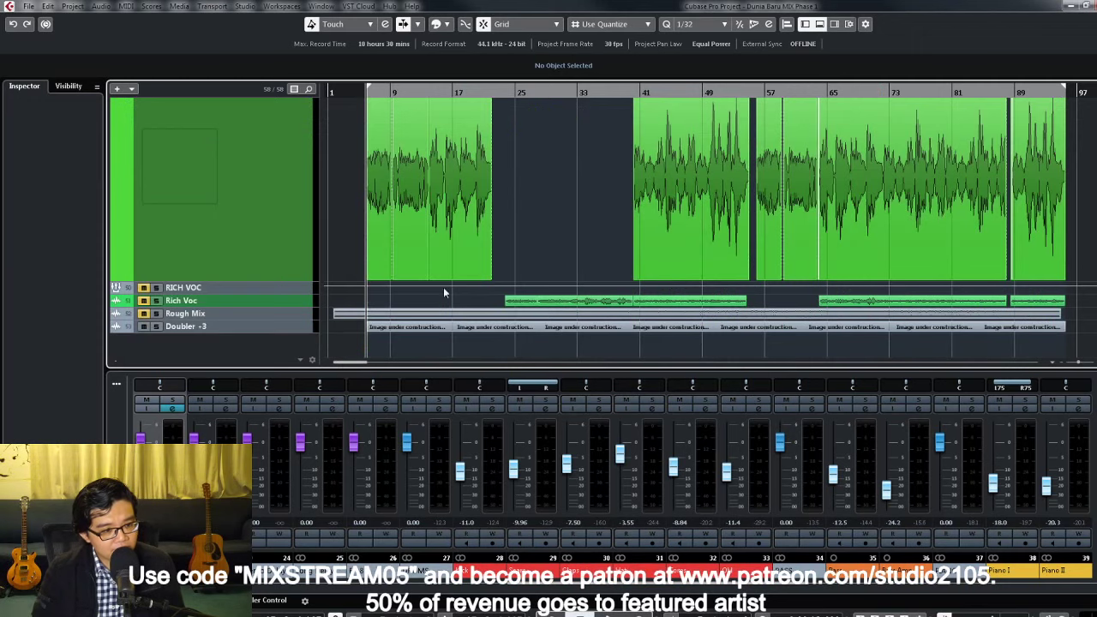
pyautogui.click(578, 324)
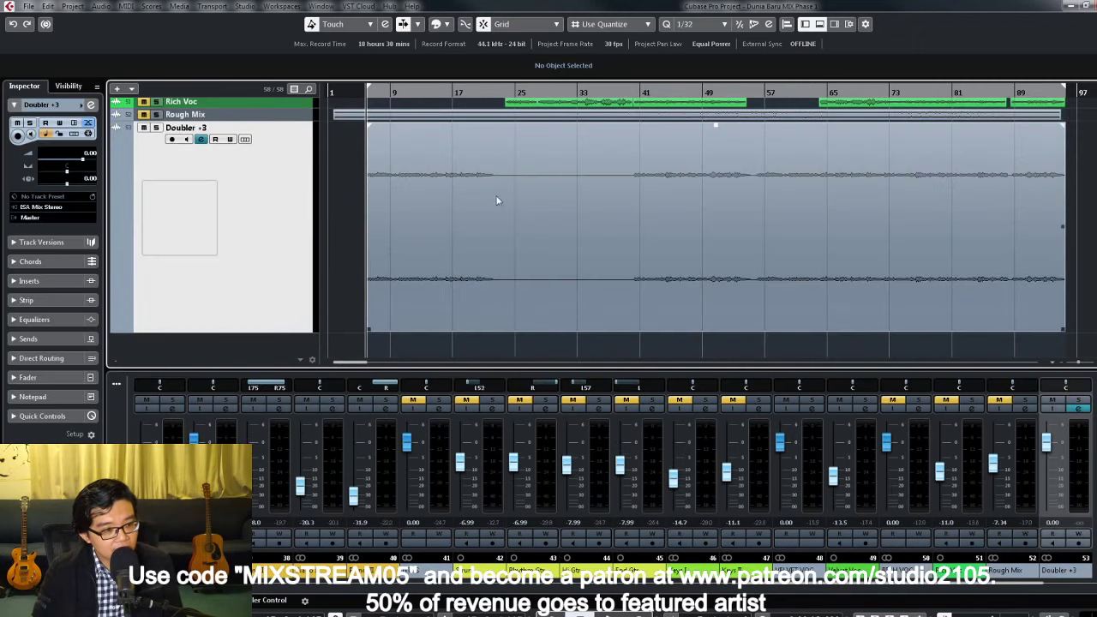
# Step: Reopen the mixdown export, set Doubler2's detune to -6 for voice 1 and 6 for voice 2, and close the plug-in
pyautogui.hotkey('ctrl', 'shift', 'e')
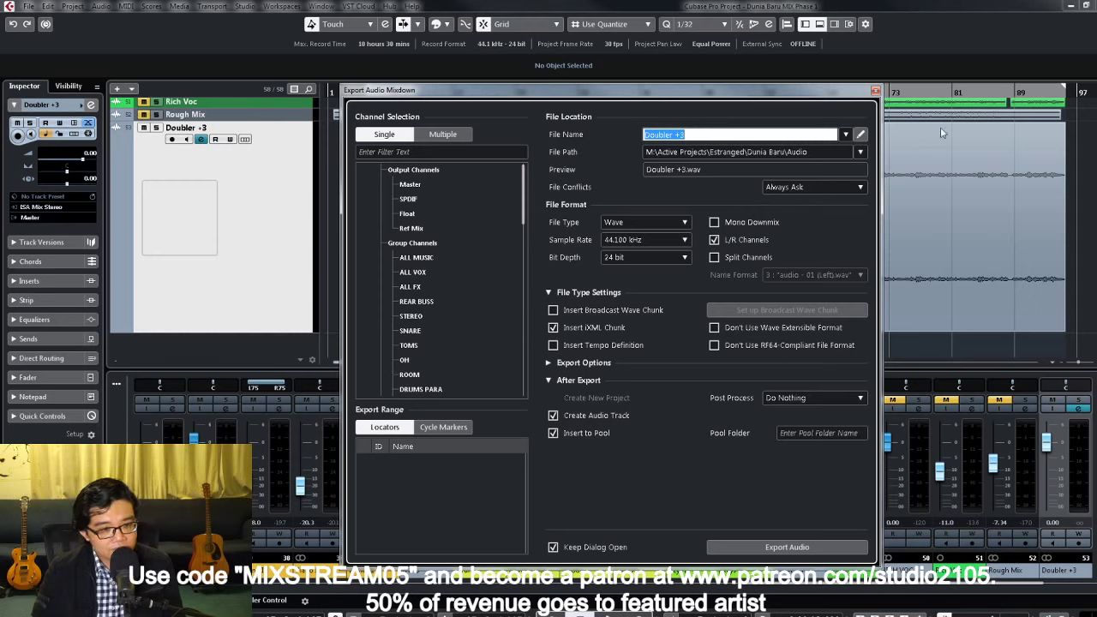
pyautogui.click(90, 104)
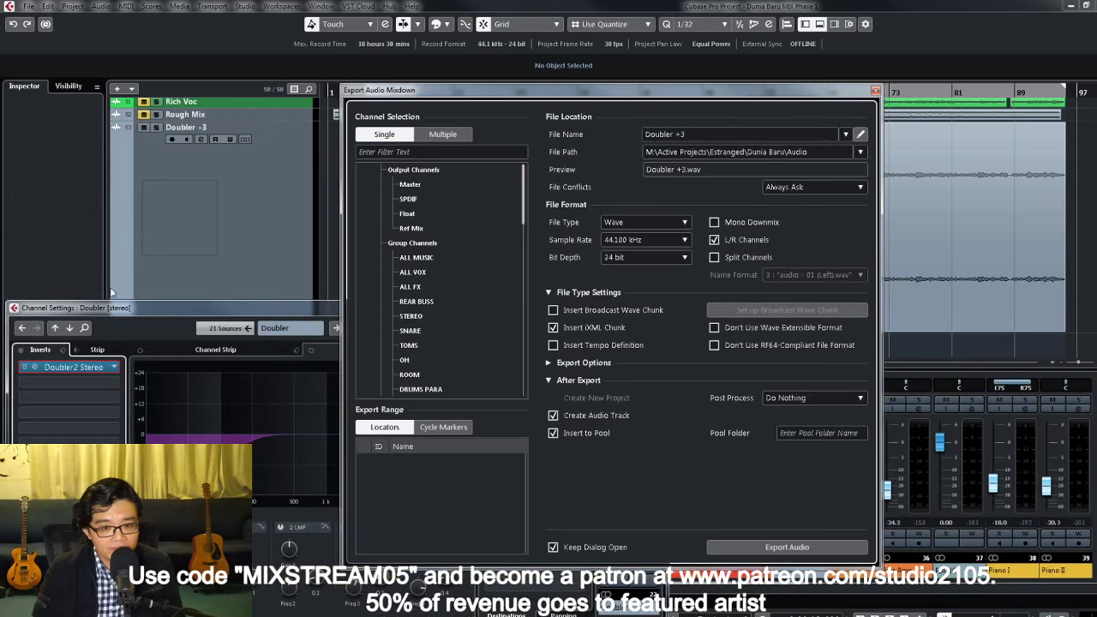
pyautogui.click(86, 367)
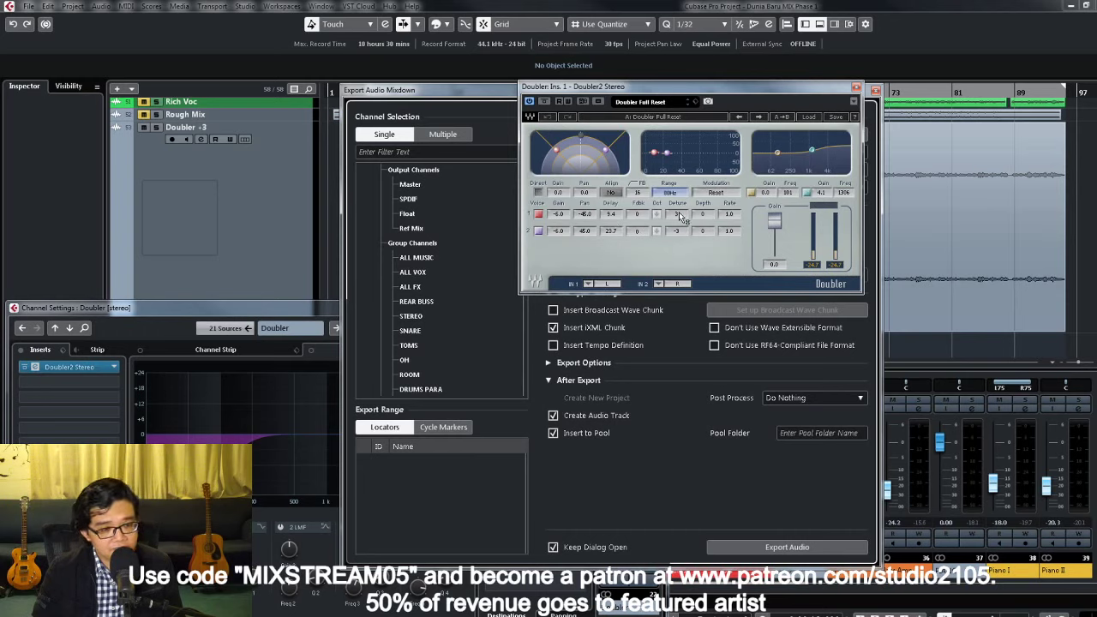
pyautogui.moveTo(679, 217); pyautogui.dragTo(679, 209)
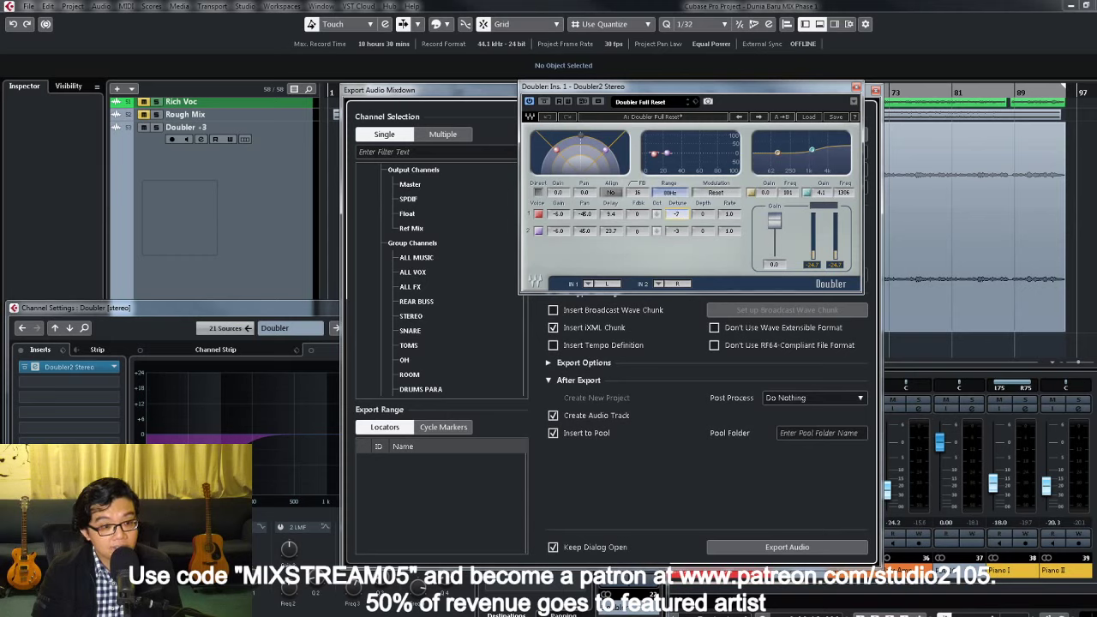
pyautogui.moveTo(676, 230); pyautogui.dragTo(676, 221)
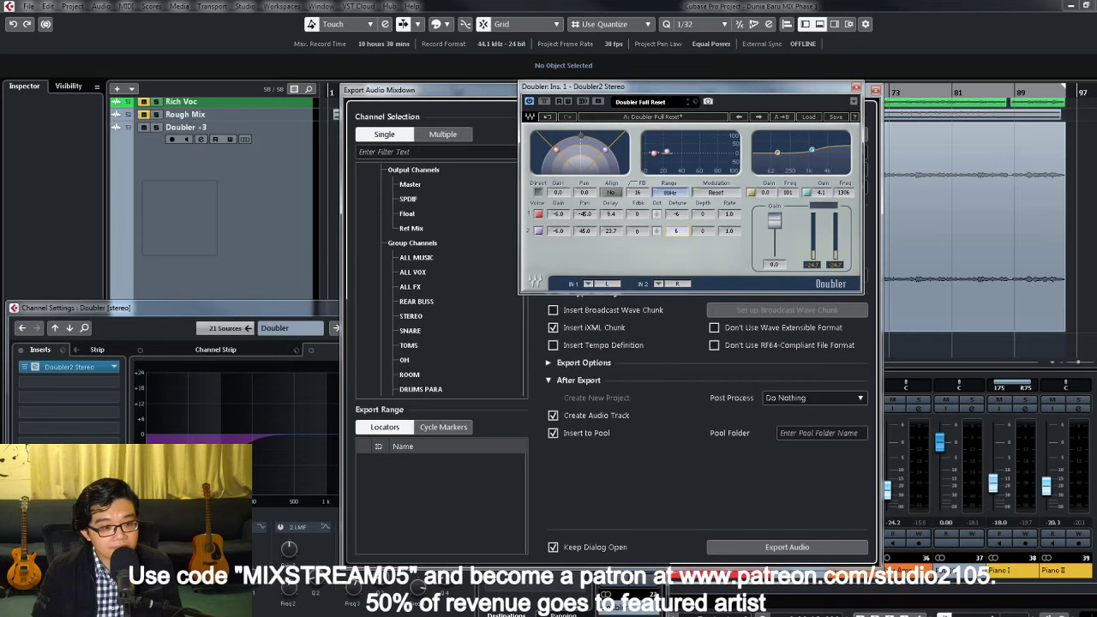
pyautogui.click(856, 87)
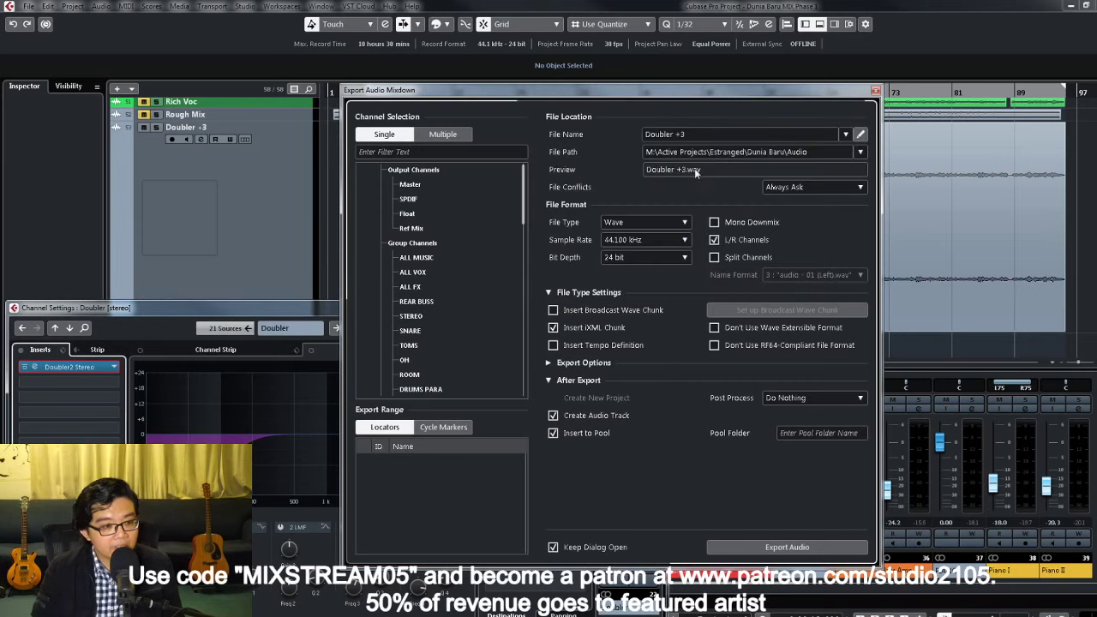
# Step: Rename the mixdown file to "Doubler -6" and export it
pyautogui.click(693, 131)
pyautogui.doubleClick(678, 135)
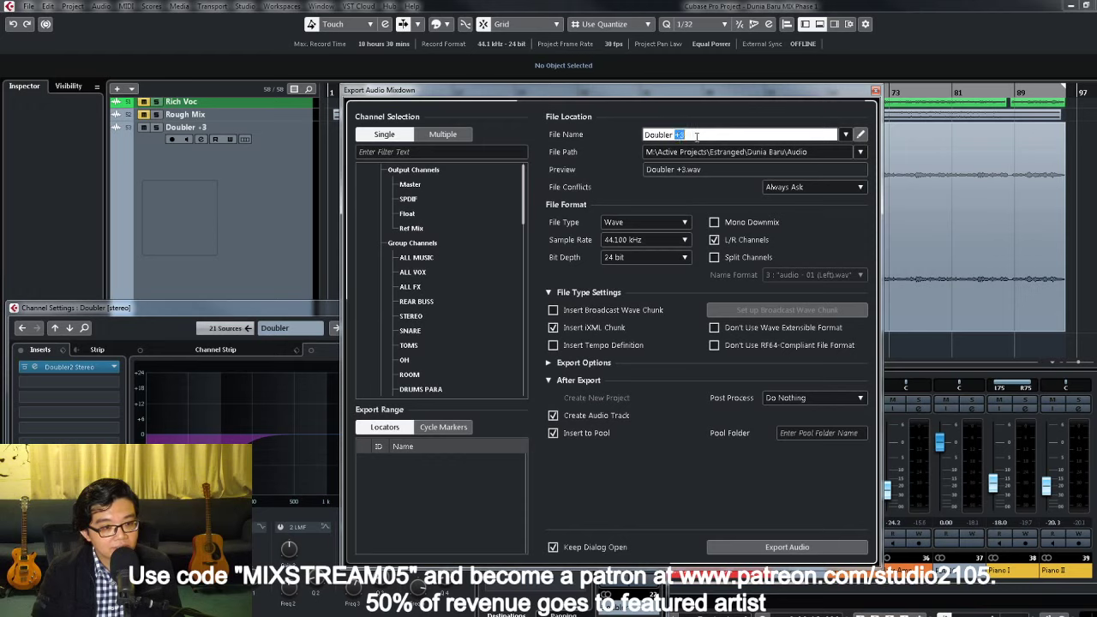
pyautogui.write('-6')
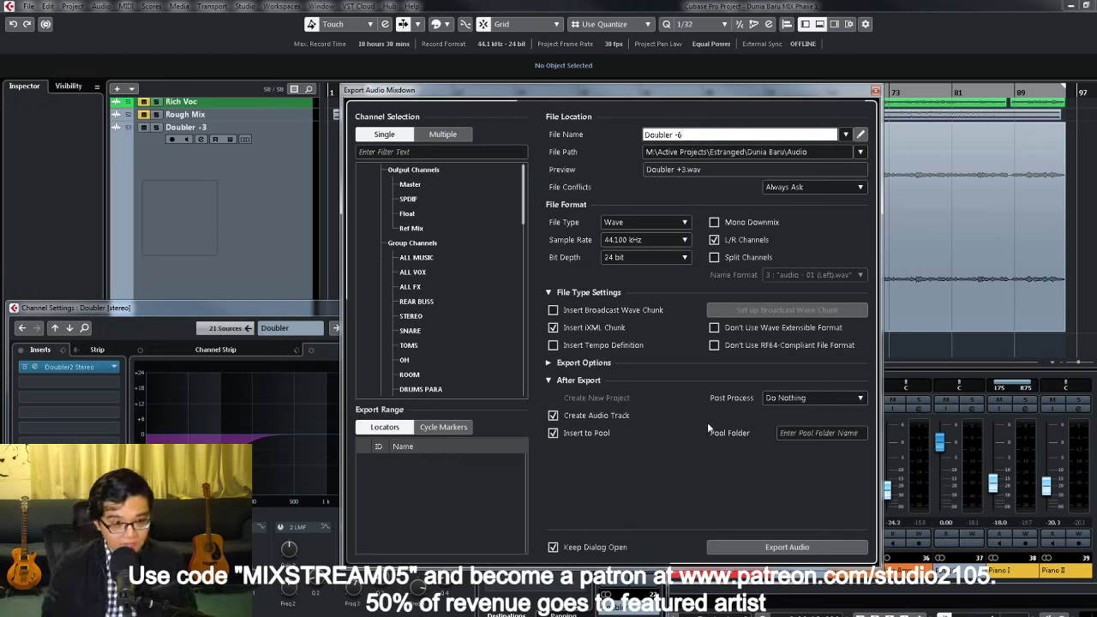
pyautogui.click(787, 547)
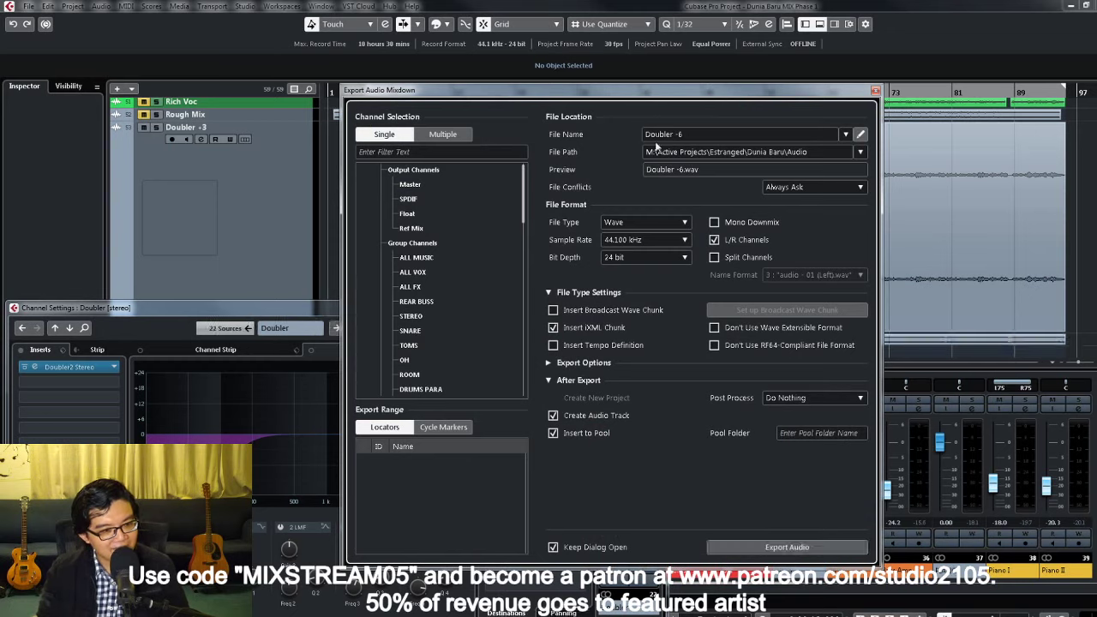
# Step: Rename the mixdown file to "Doubler +9"
pyautogui.click(711, 135)
pyautogui.hotkey('shift', 'Left')
pyautogui.hotkey('shift', 'Left')
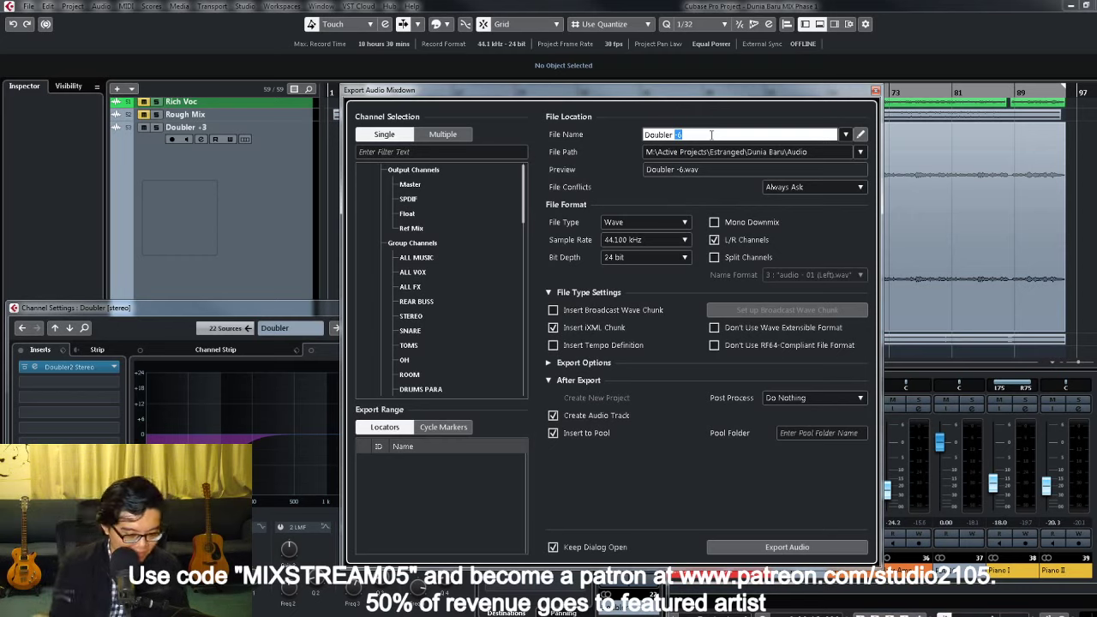
pyautogui.write('+9')
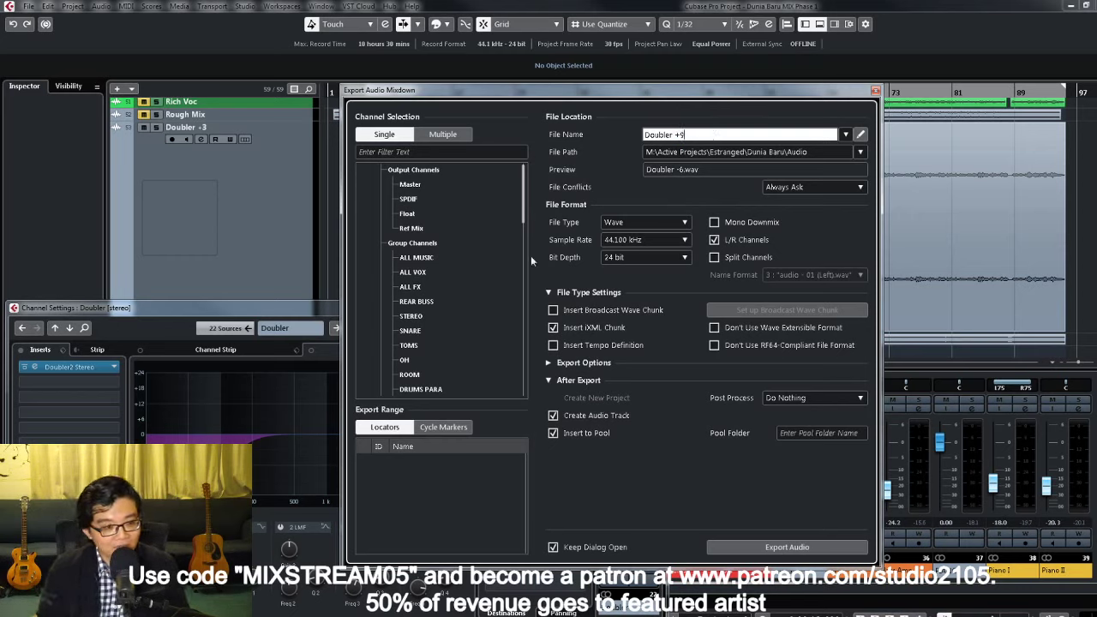
# Step: Set Doubler2's detune to 9 for voice 1 and -9 for voice 2, and export the audio
pyautogui.click(68, 369)
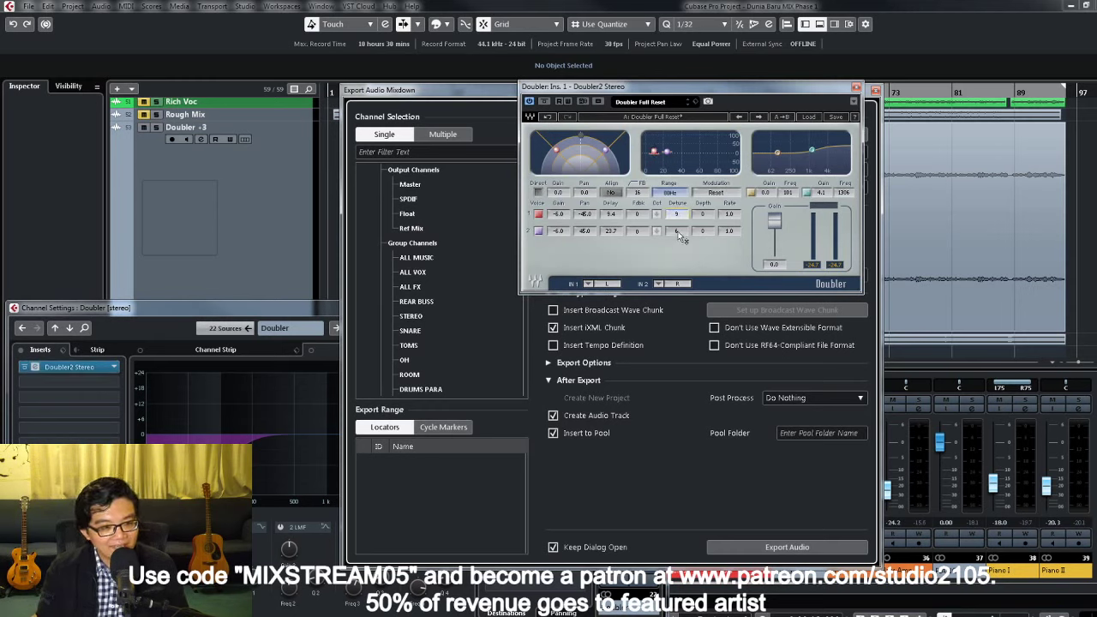
pyautogui.moveTo(678, 232); pyautogui.dragTo(678, 244)
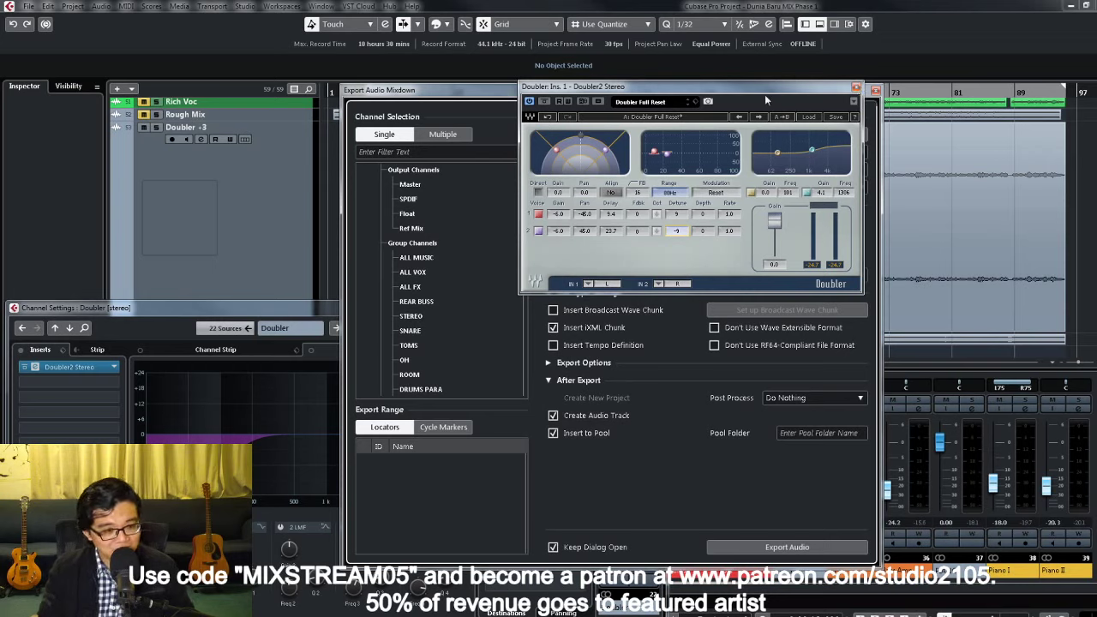
pyautogui.moveTo(765, 87); pyautogui.dragTo(379, 192)
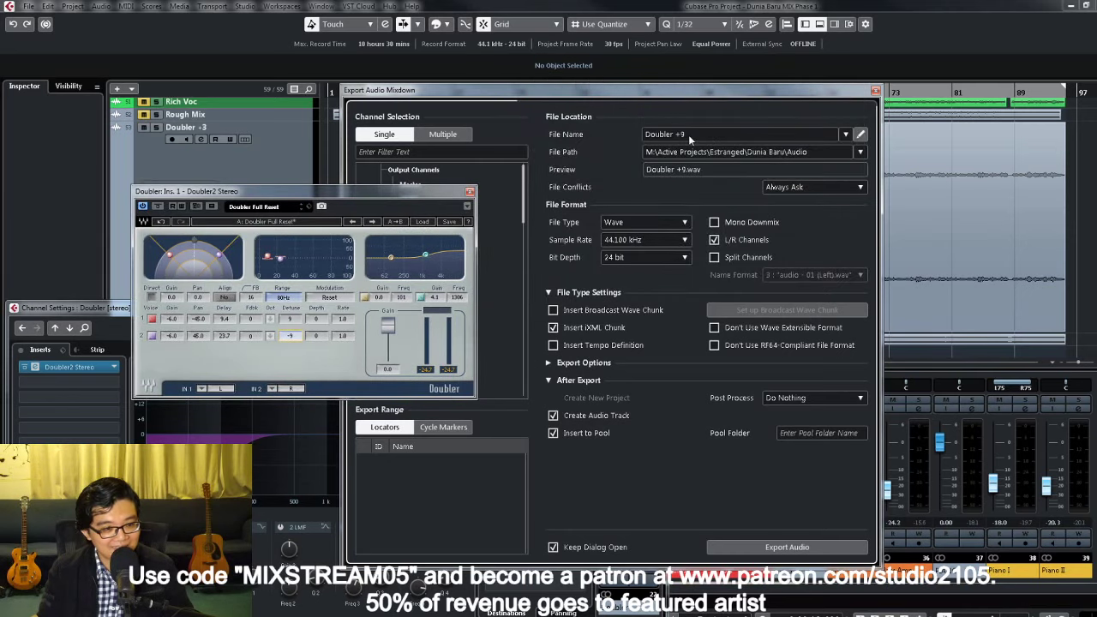
pyautogui.click(815, 548)
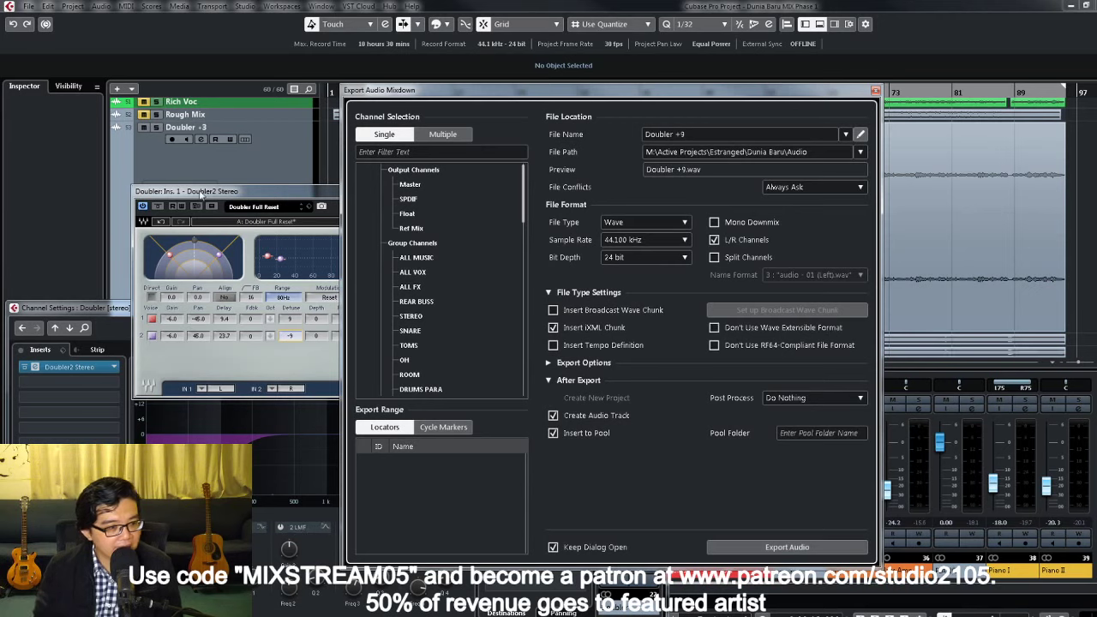
# Step: Set Doubler2's detune to -12 for voice 1 and 12 for voice 2, and close the plug-in
pyautogui.click(340, 350)
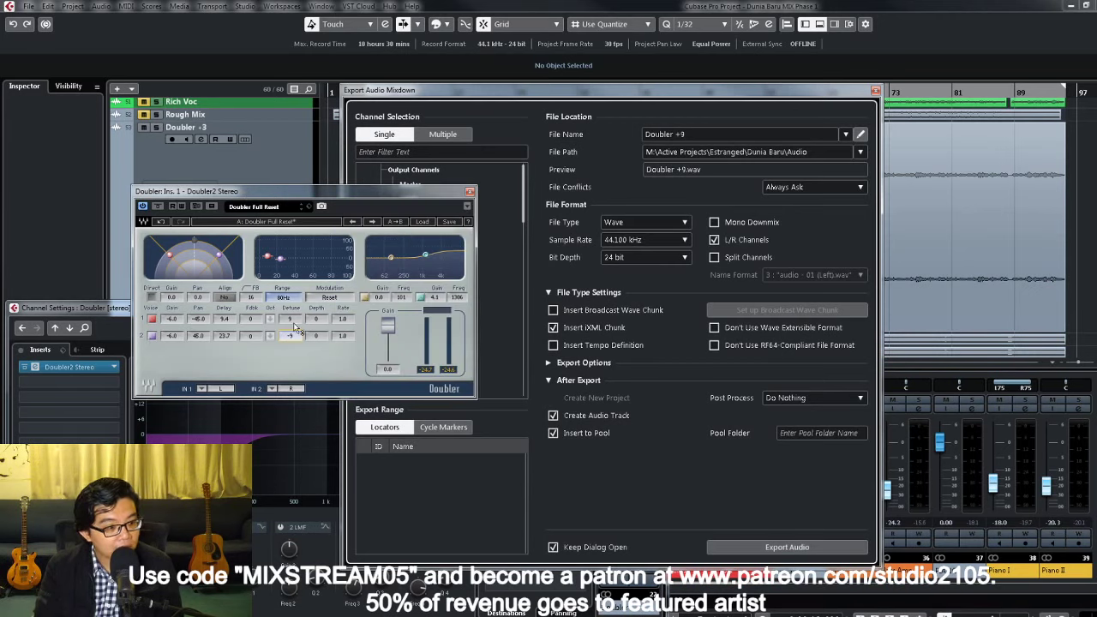
pyautogui.moveTo(291, 321); pyautogui.dragTo(292, 363)
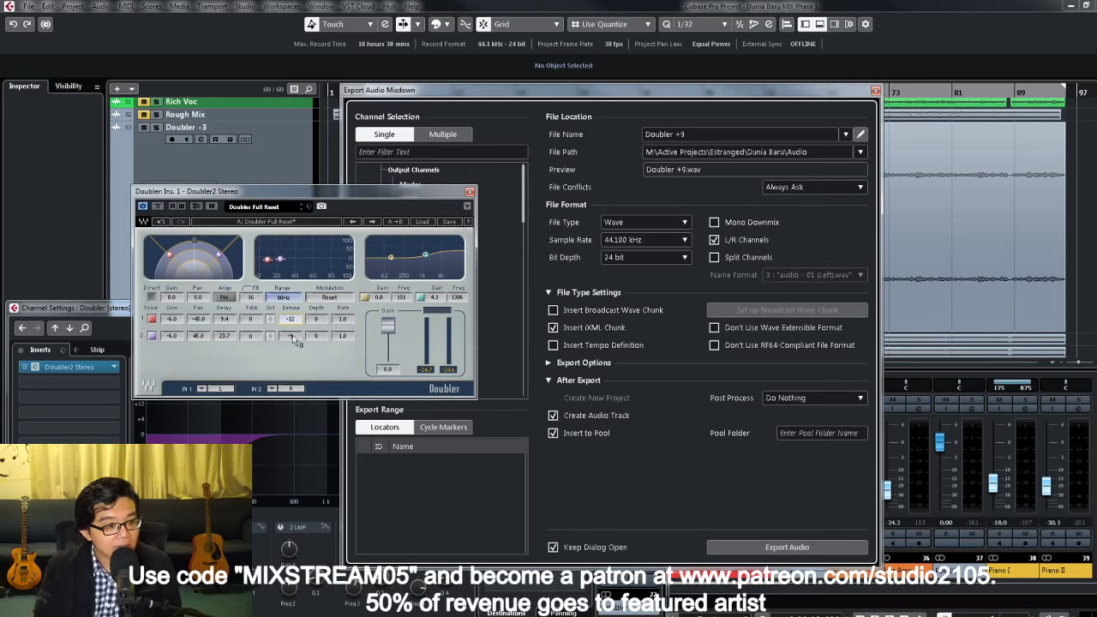
pyautogui.moveTo(291, 336); pyautogui.dragTo(292, 317)
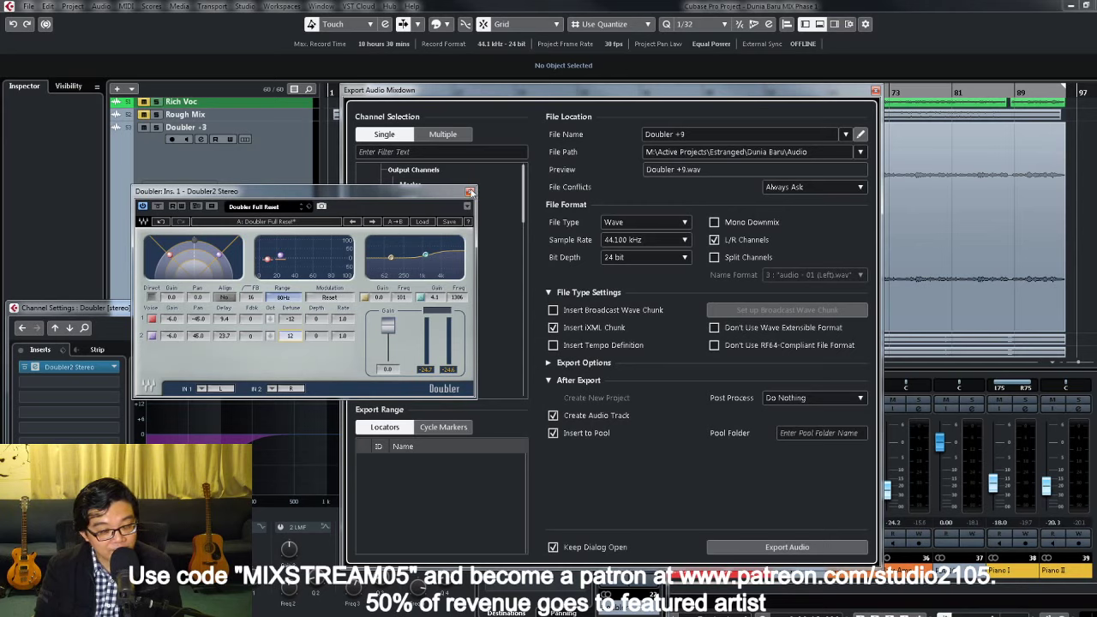
pyautogui.click(470, 193)
# Step: Rename the mixdown file to "Doubler -12" and export it
pyautogui.click(677, 135)
pyautogui.click(677, 134)
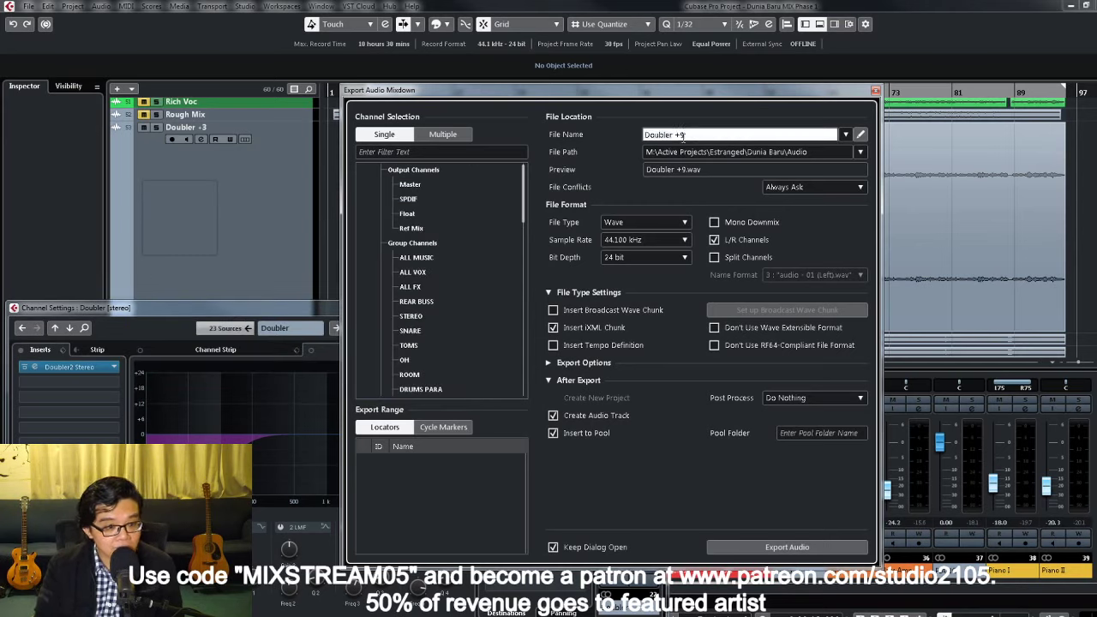
pyautogui.moveTo(677, 135); pyautogui.dragTo(743, 136)
pyautogui.write('-12')
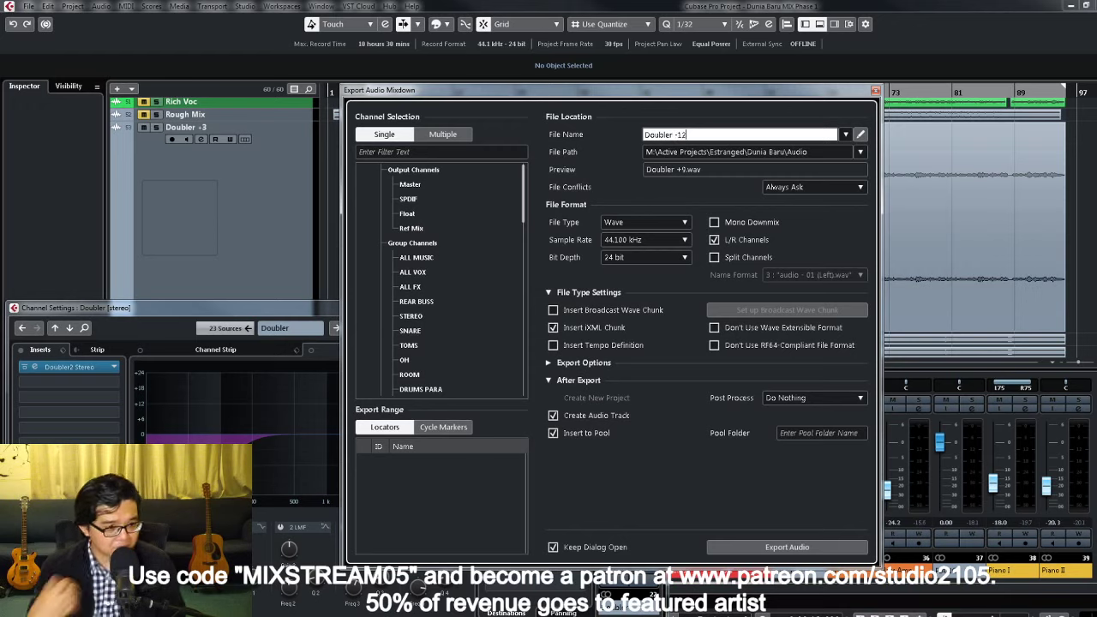
pyautogui.click(785, 549)
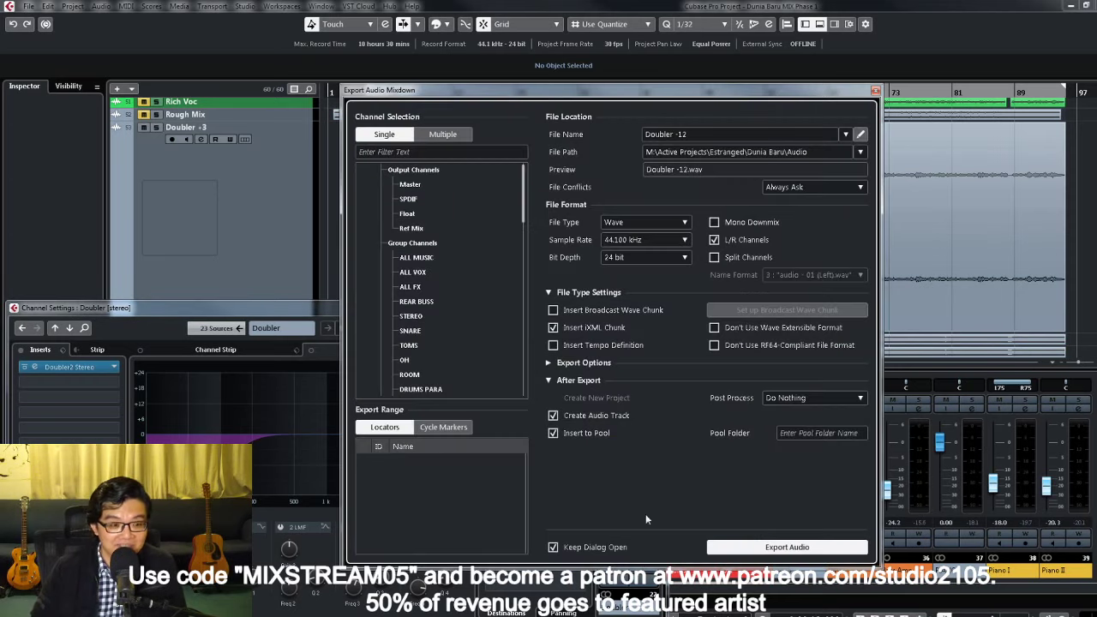
# Step: Close the export dialog and the Doubler channel settings, and shrink the enlarged Doubler +3 track to normal height
pyautogui.click(875, 90)
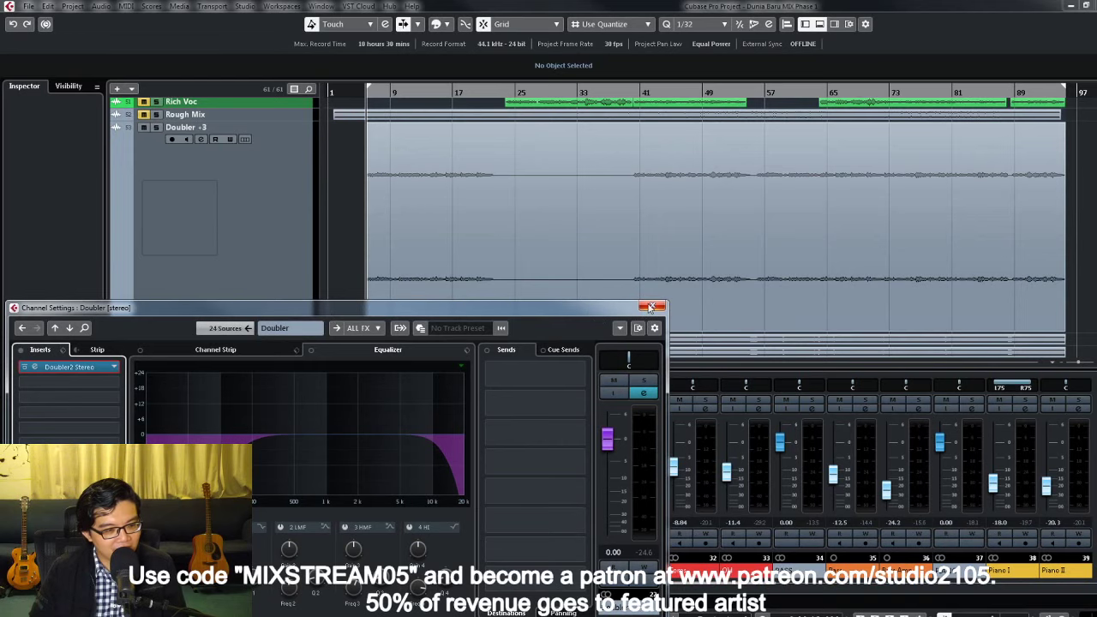
pyautogui.click(652, 307)
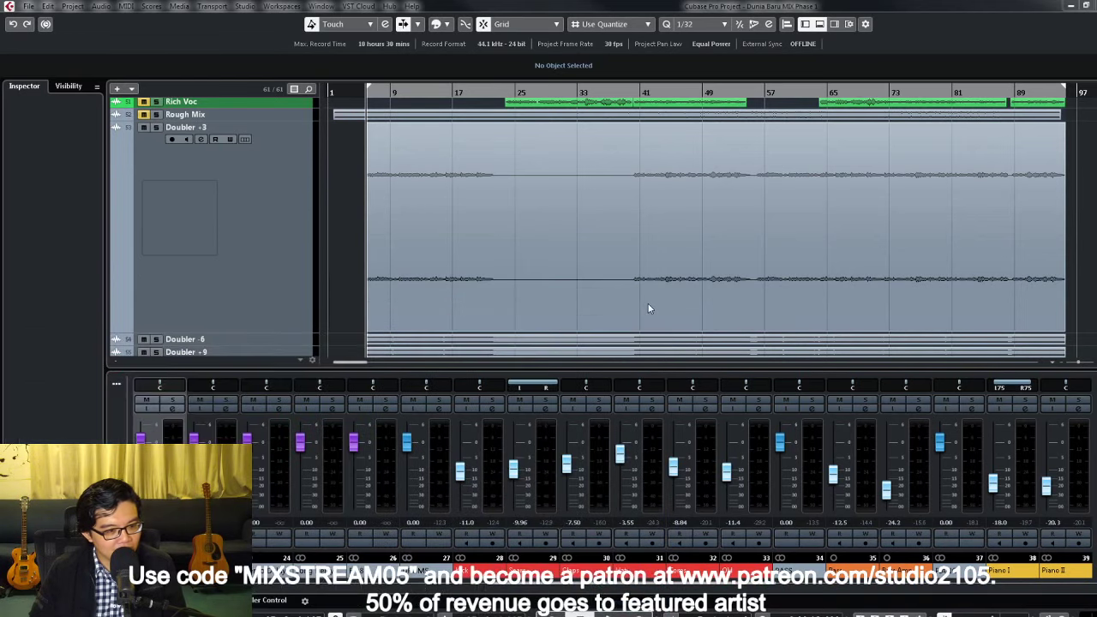
pyautogui.click(217, 272)
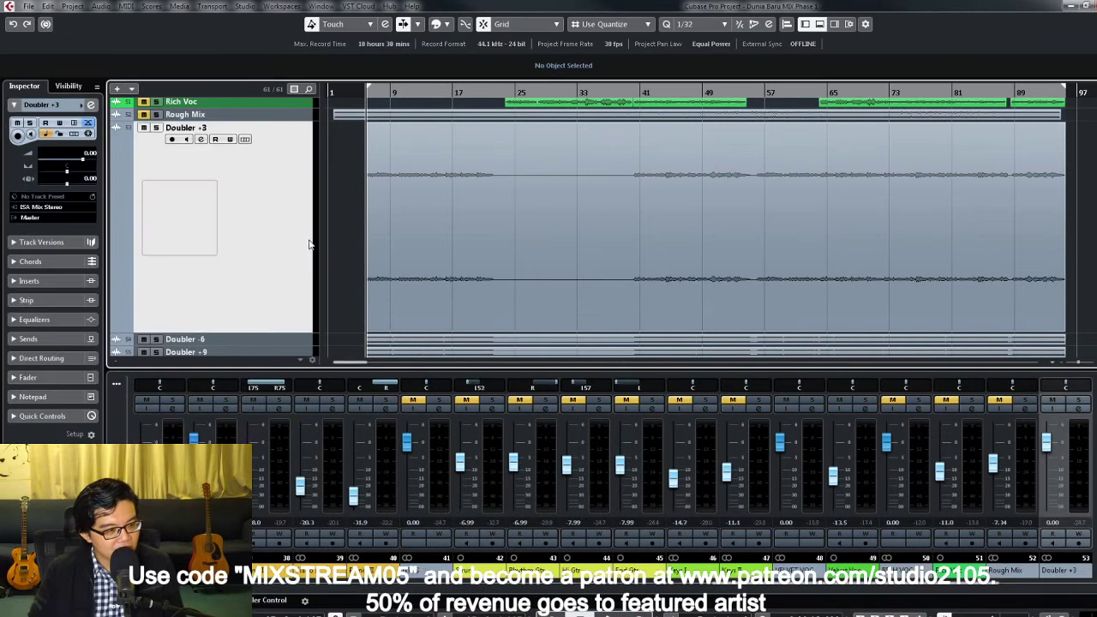
pyautogui.hotkey('alt', 'e')
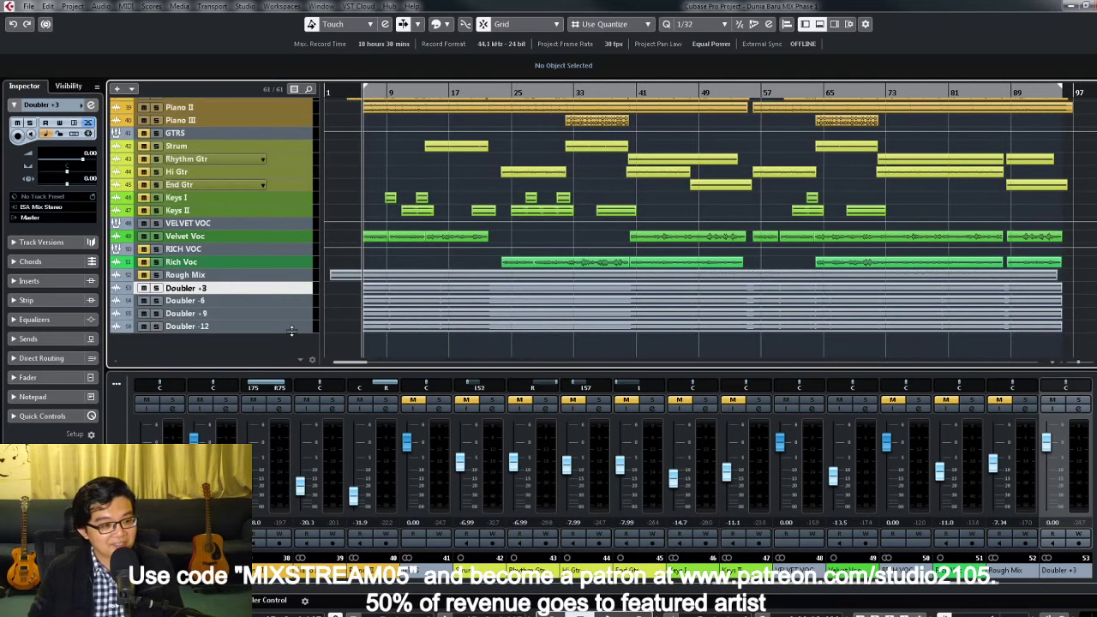
# Step: Move the four printed Doubler tracks directly below Velvet Voc and enlarge them together with the Velvet Voc track
pyautogui.keyDown('shift'); pyautogui.click(291, 330); pyautogui.keyUp('shift')
pyautogui.moveTo(302, 296); pyautogui.dragTo(293, 240)
pyautogui.keyDown('ctrl'); pyautogui.click(293, 240); pyautogui.keyUp('ctrl')
pyautogui.hotkey('alt', 'e')
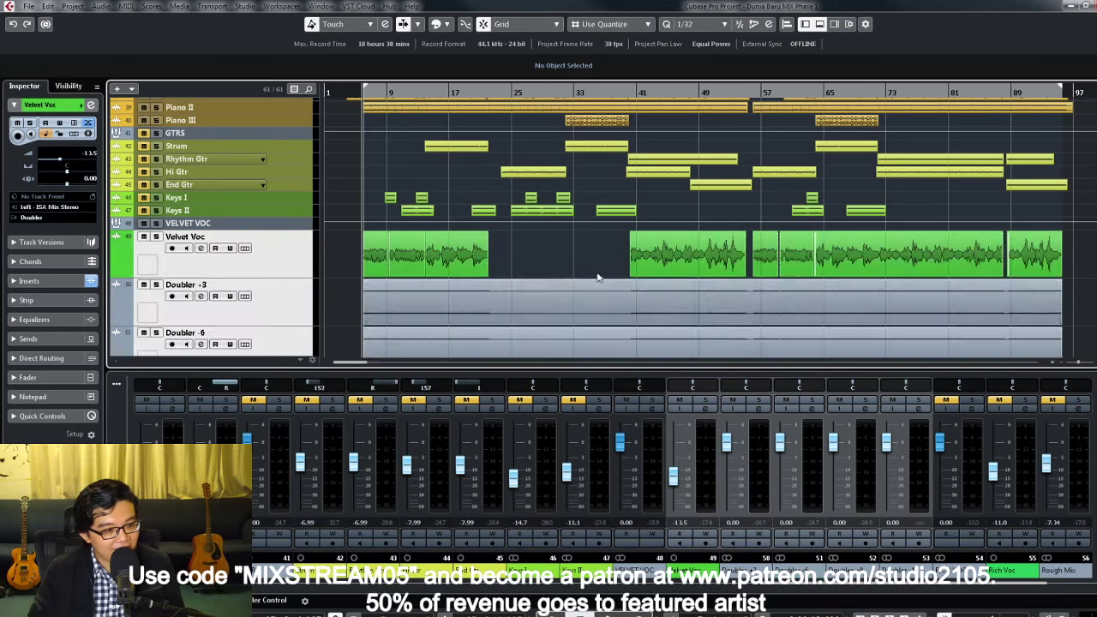
# Step: Pull the faders of the four Doubler tracks all the way down to minus infinity
pyautogui.scroll(-3, 598, 277)
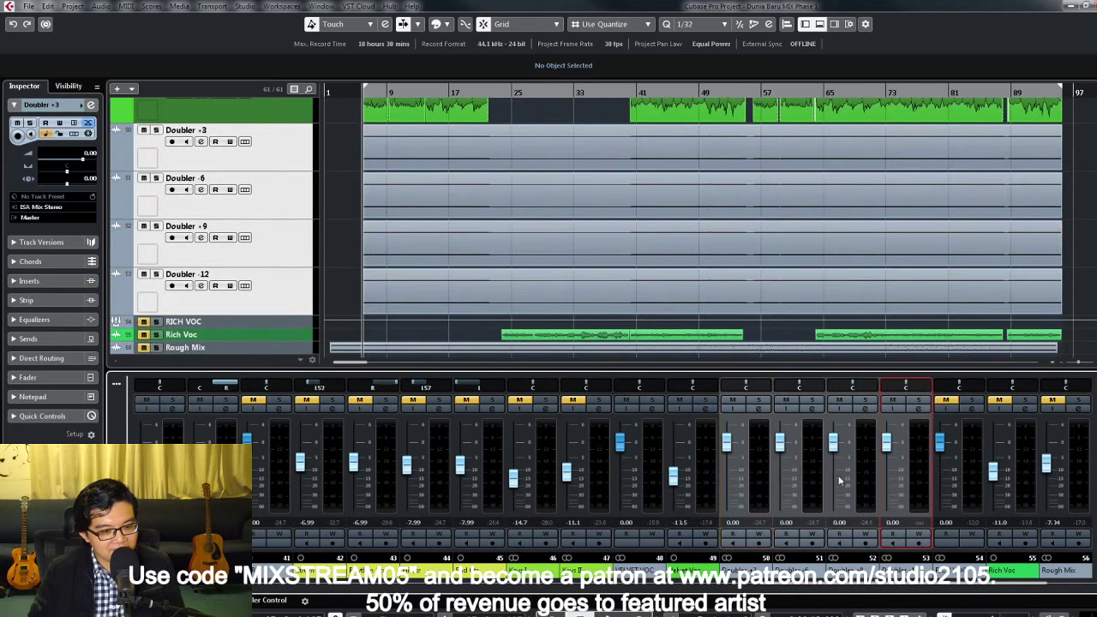
pyautogui.moveTo(727, 442); pyautogui.dragTo(727, 505)
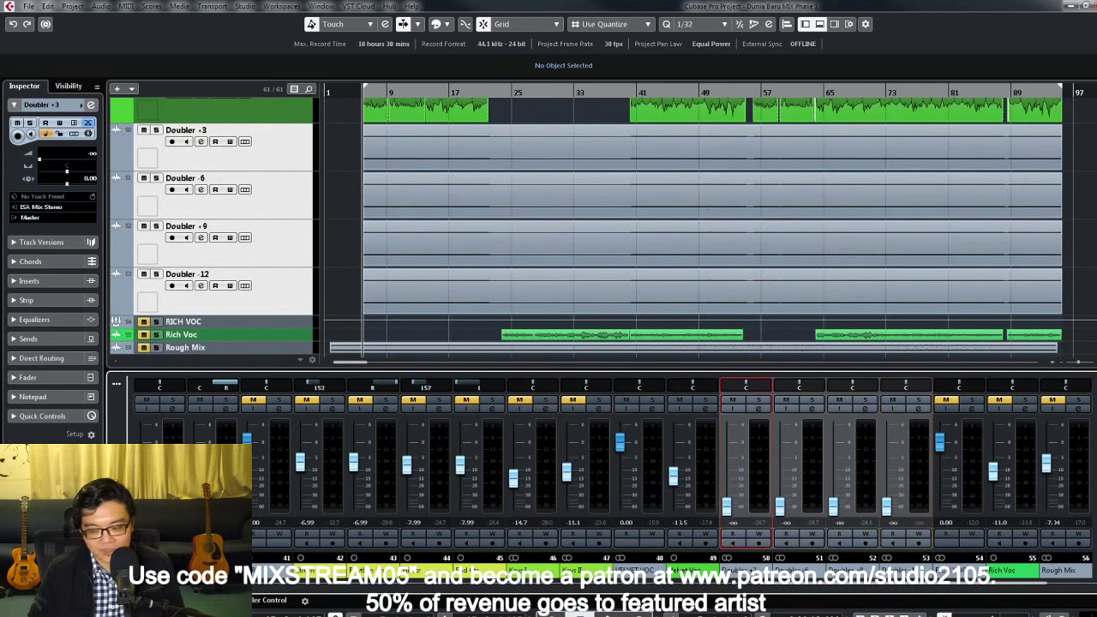
pyautogui.click(758, 409)
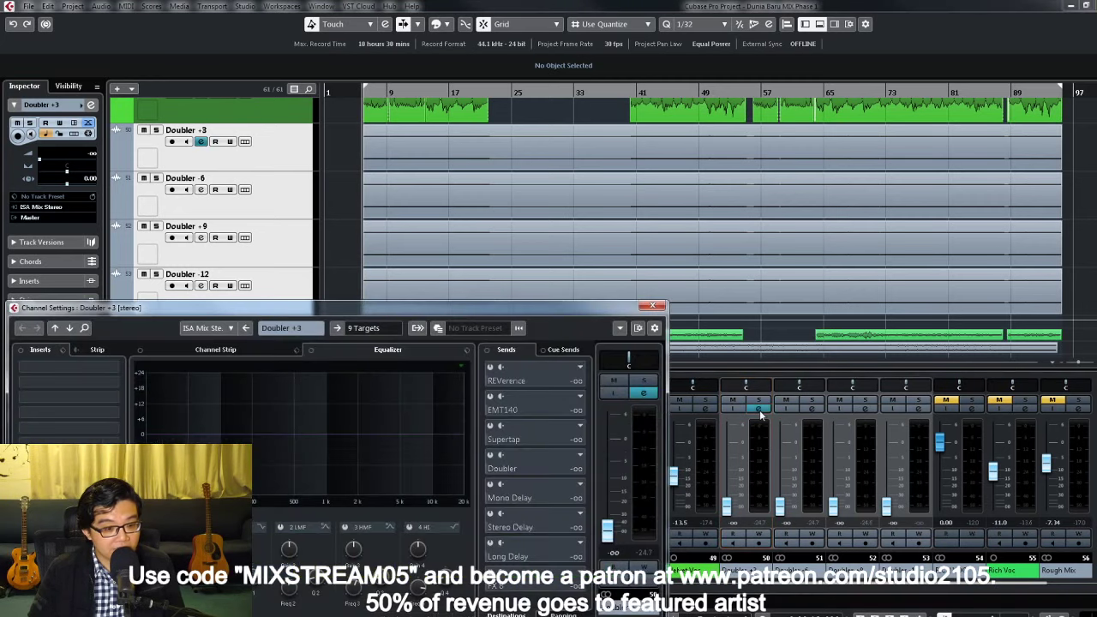
pyautogui.click(652, 307)
pyautogui.click(770, 502)
pyautogui.keyDown('shift'); pyautogui.click(895, 492); pyautogui.keyUp('shift')
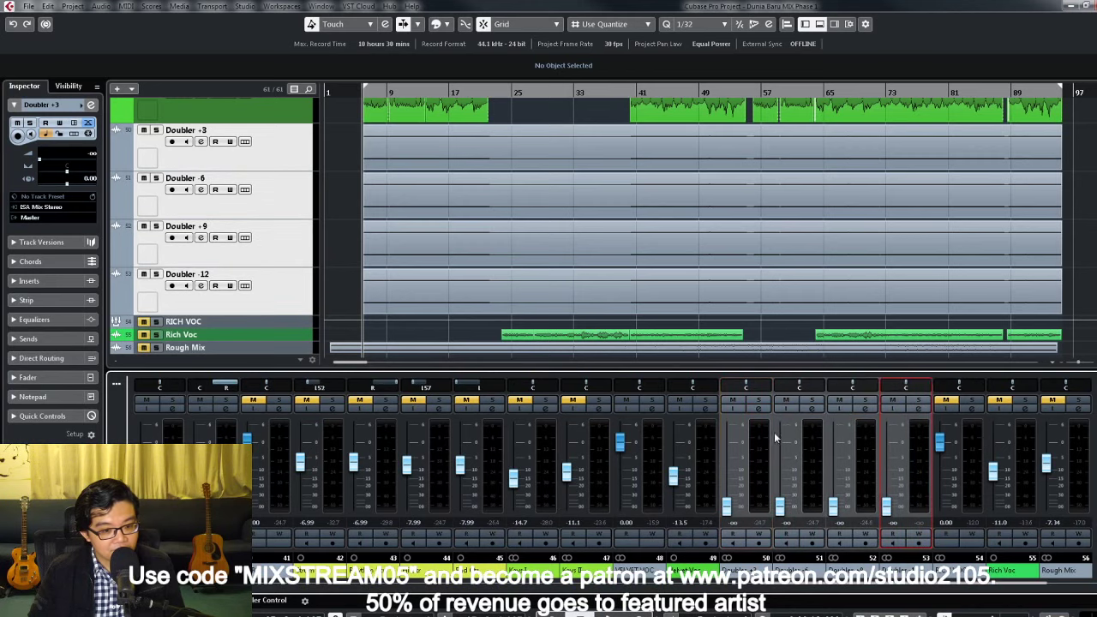
pyautogui.click(756, 410)
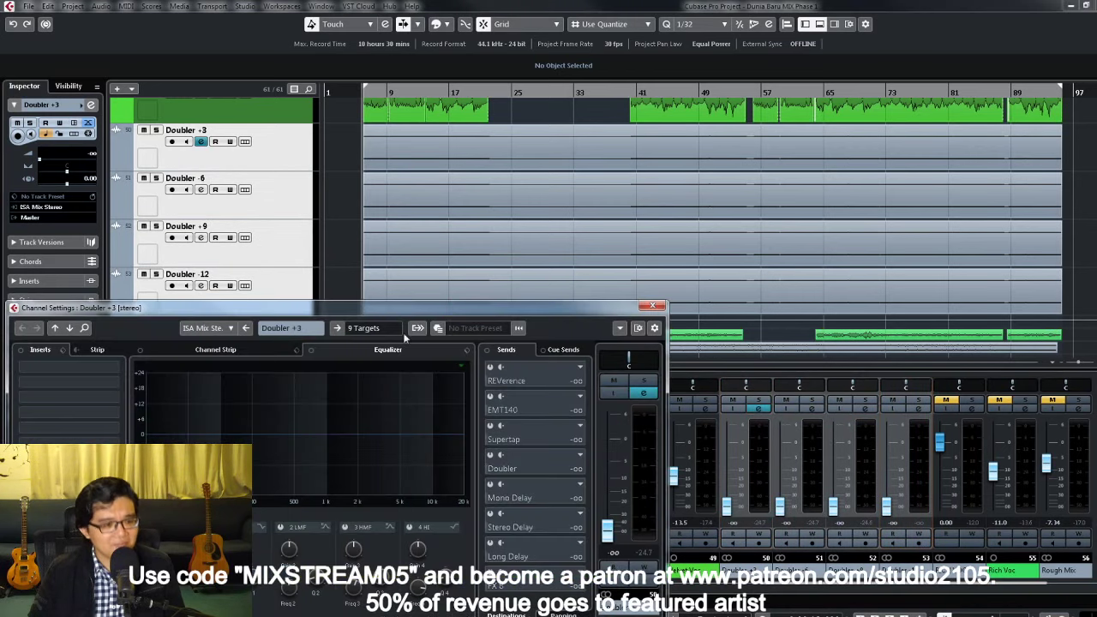
pyautogui.click(384, 331)
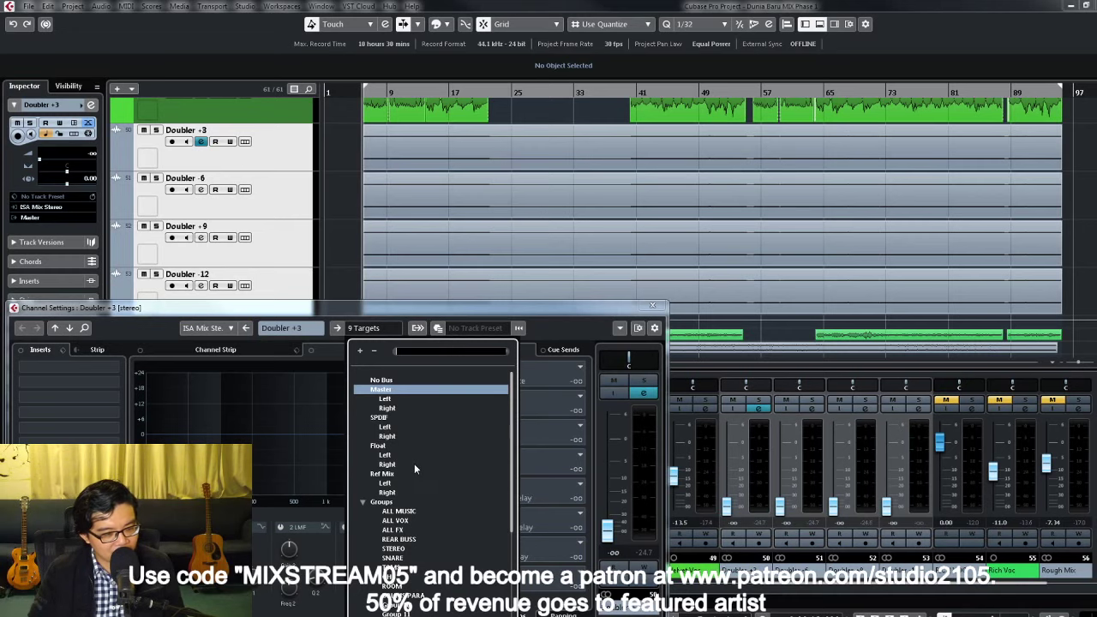
pyautogui.click(650, 313)
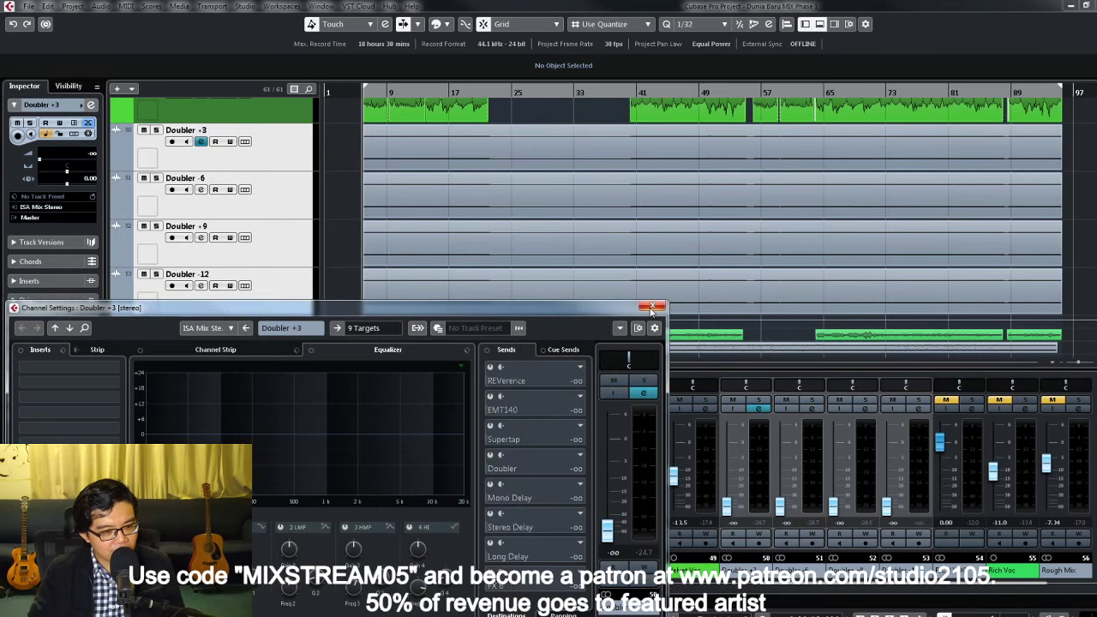
pyautogui.click(651, 309)
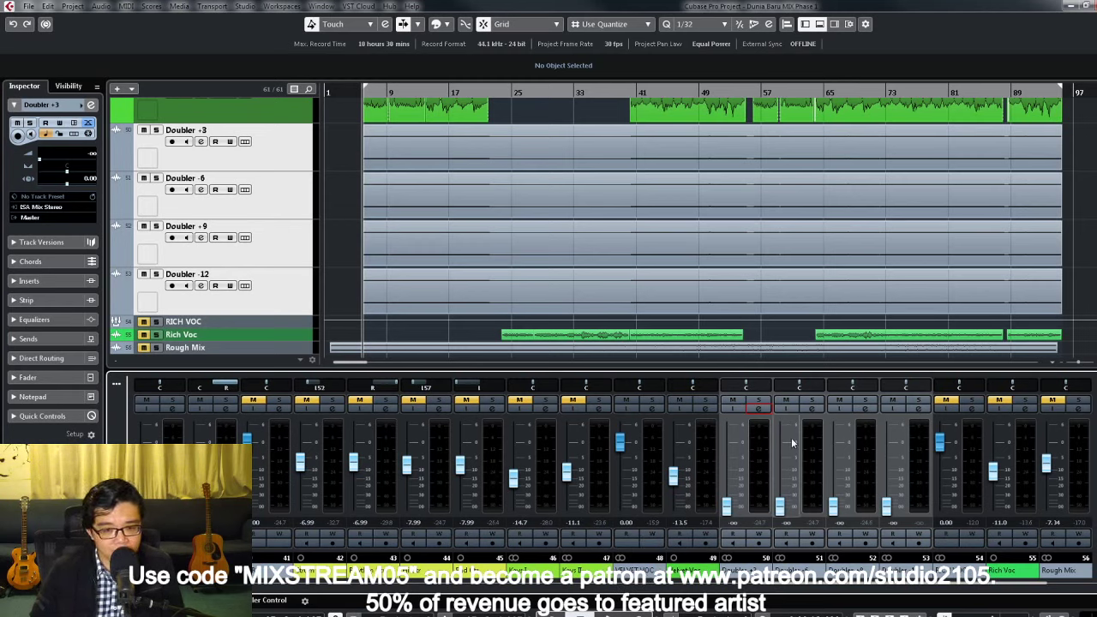
# Step: Route the Velvet Voc track's output to the VELVET VOC group and close its channel settings
pyautogui.click(706, 410)
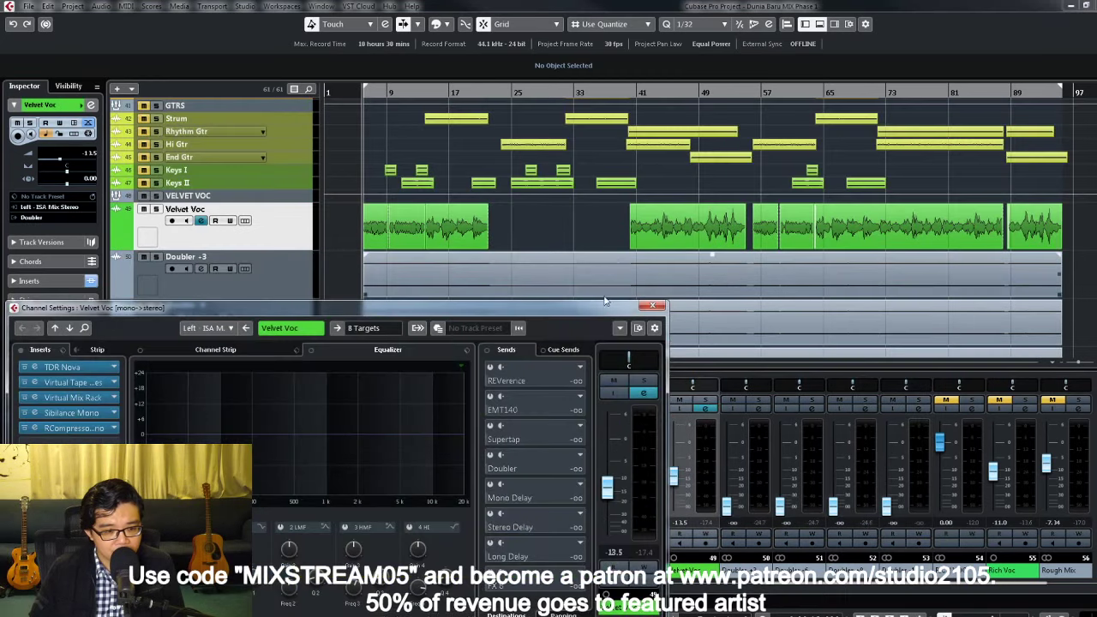
pyautogui.click(369, 331)
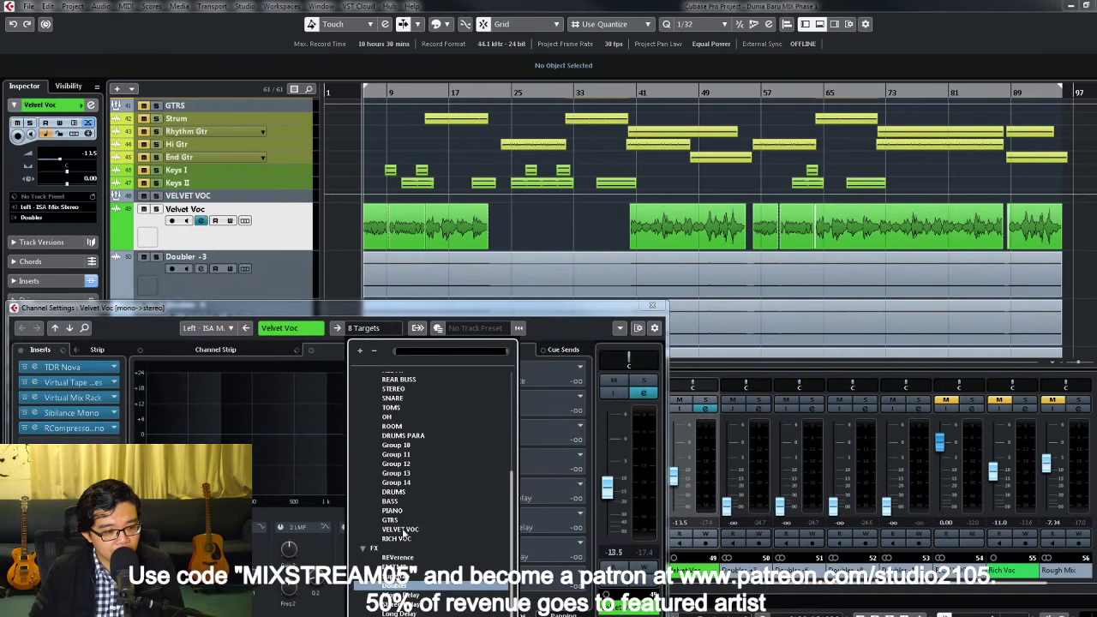
pyautogui.click(404, 533)
pyautogui.click(651, 306)
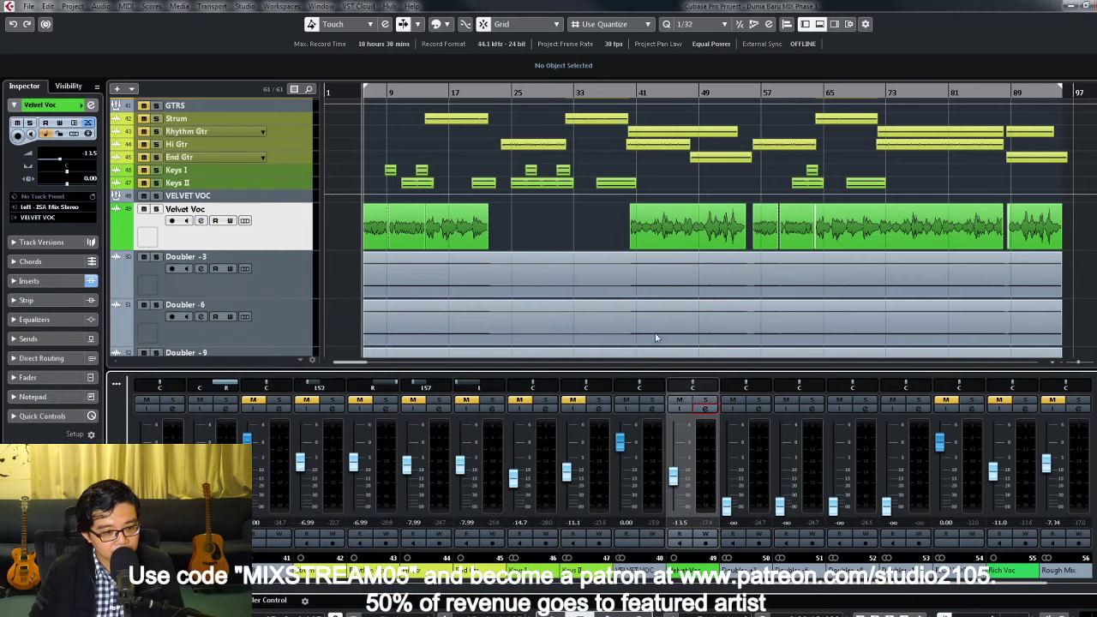
# Step: Route the outputs of all four Doubler tracks to the VELVET VOC group and close the channel settings
pyautogui.click(753, 505)
pyautogui.click(930, 507)
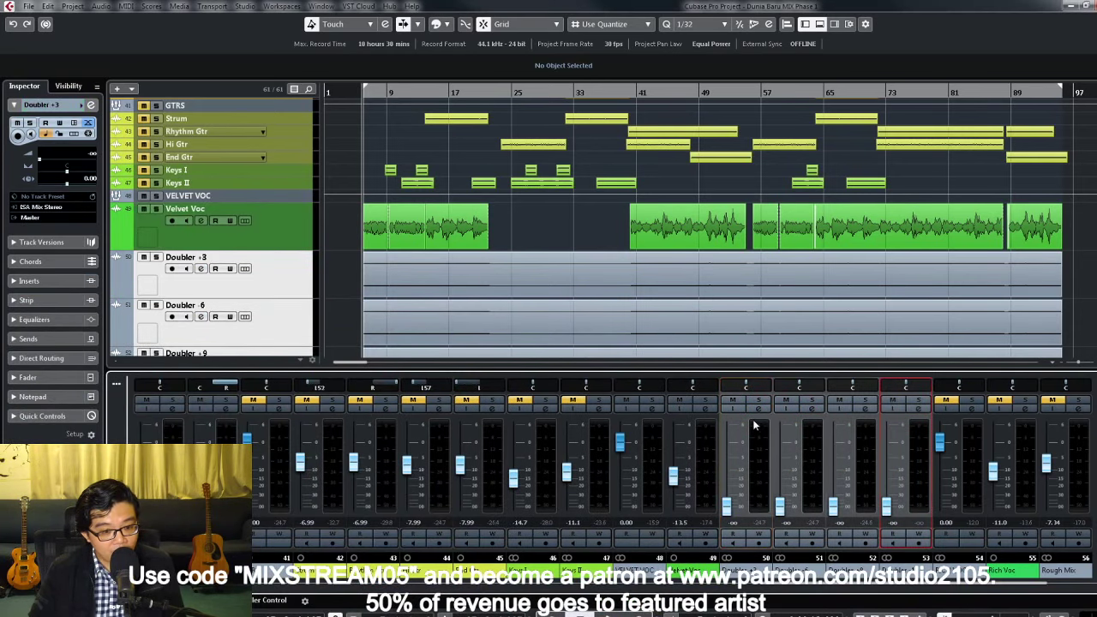
pyautogui.click(758, 410)
pyautogui.click(384, 332)
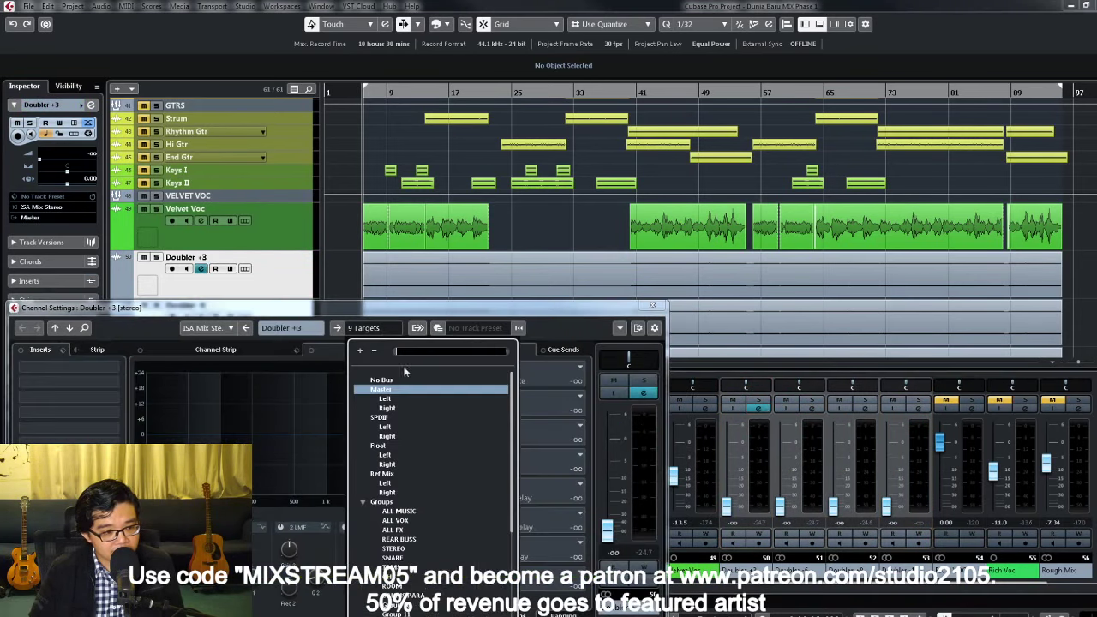
pyautogui.scroll(-5, 442, 436)
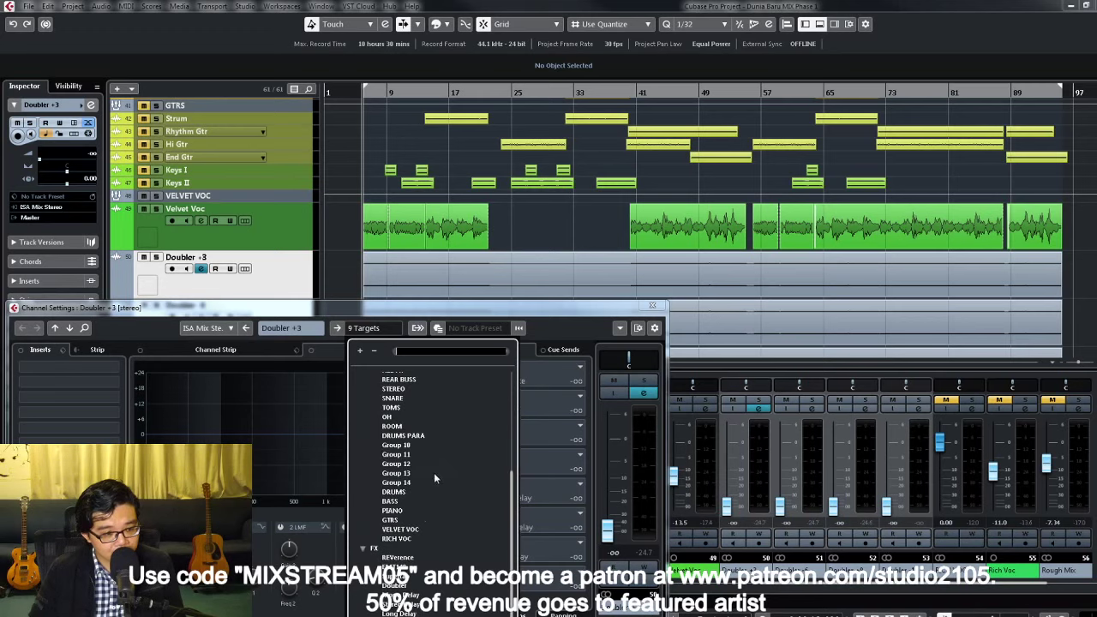
pyautogui.click(410, 529)
pyautogui.click(651, 305)
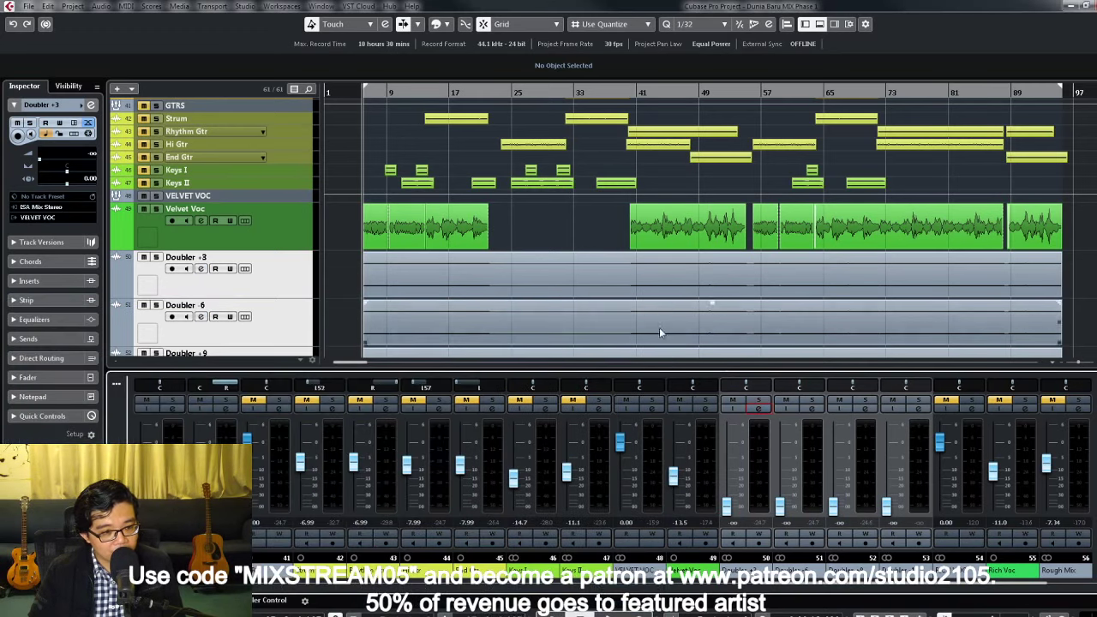
# Step: Check the routing by briefly soloing the VELVET VOC group, and solo the Doubler +3 channel
pyautogui.click(655, 403)
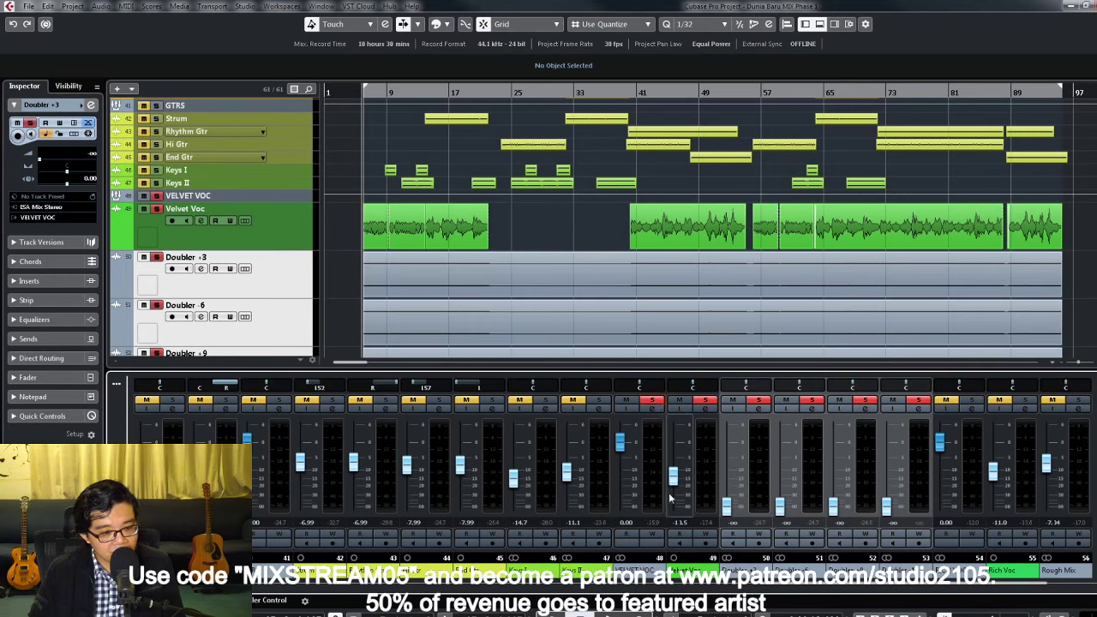
pyautogui.click(651, 403)
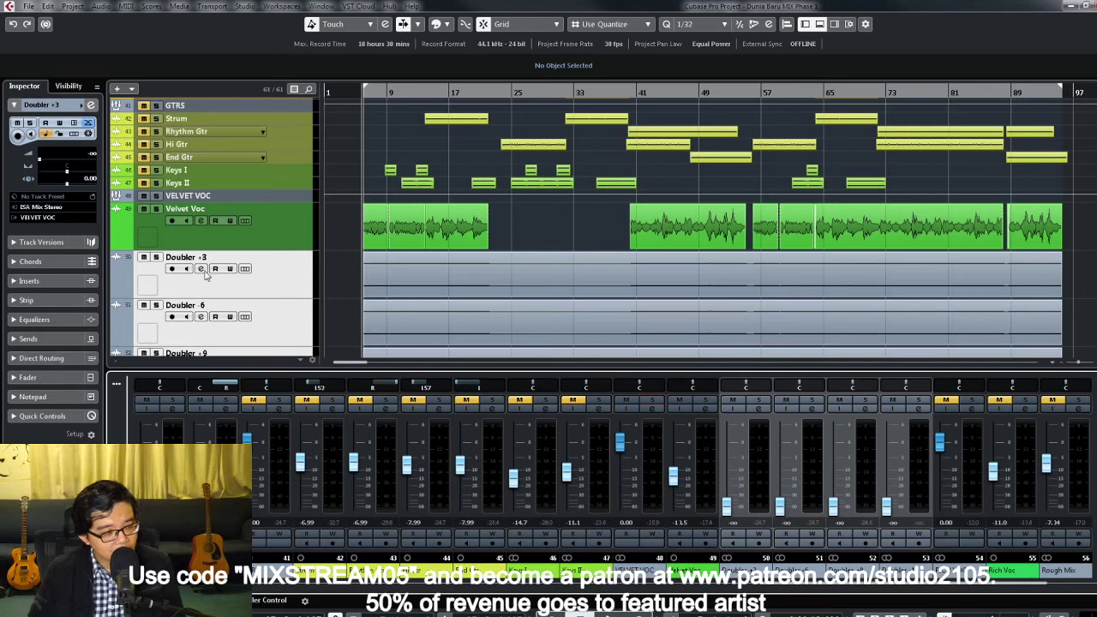
pyautogui.click(760, 402)
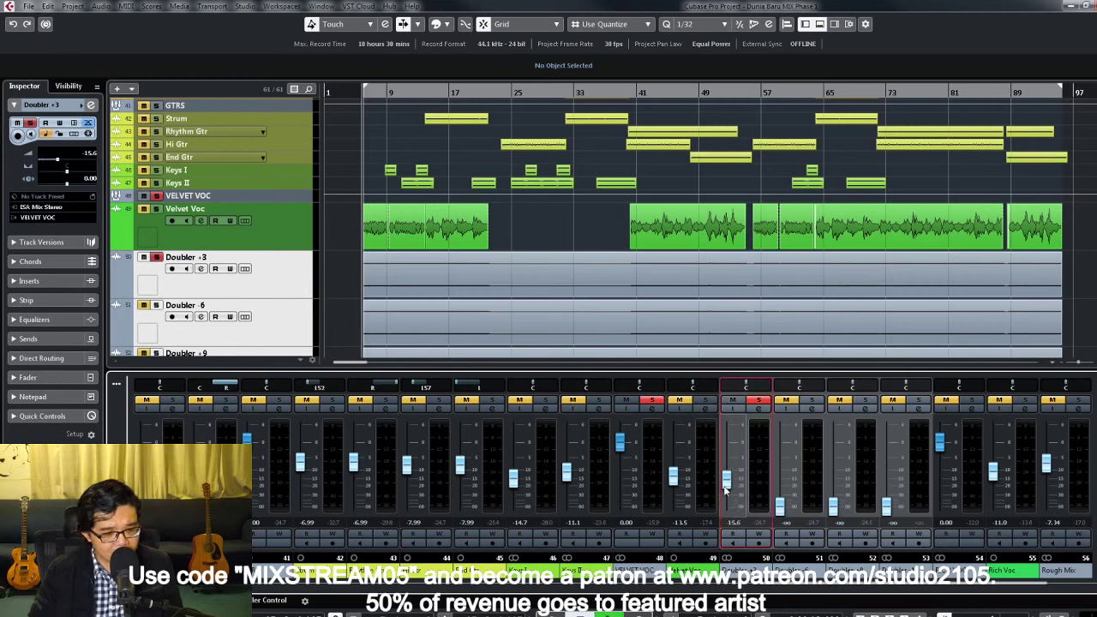
# Step: Raise the Doubler +3 fader to -0.66 dB and apply low-cut and high-cut filters in its channel EQ
pyautogui.moveTo(725, 477); pyautogui.dragTo(726, 450)
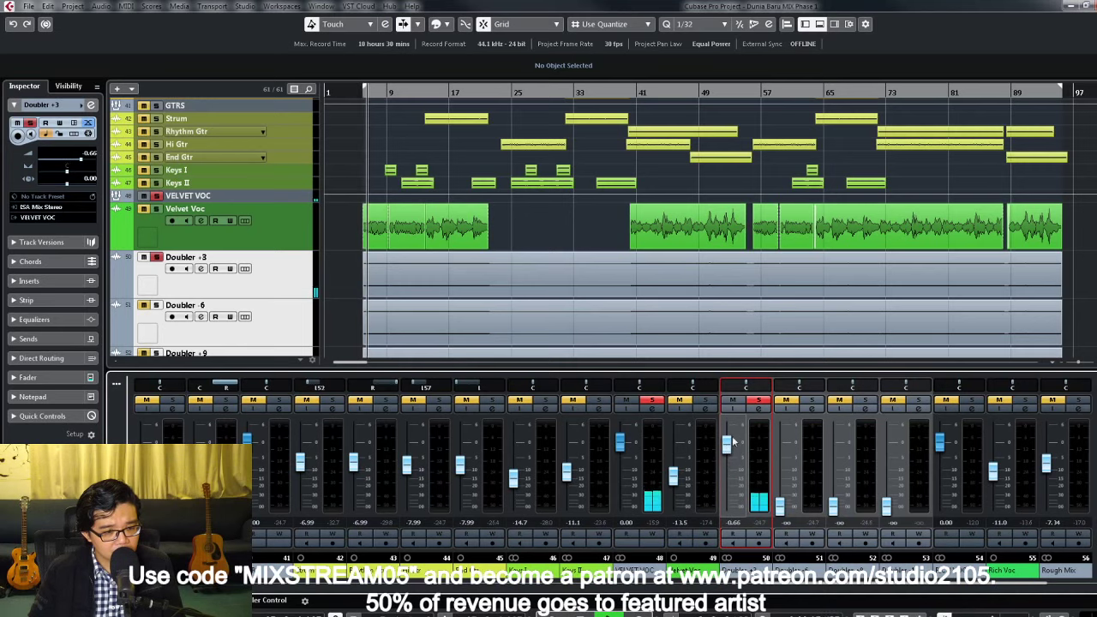
pyautogui.click(760, 409)
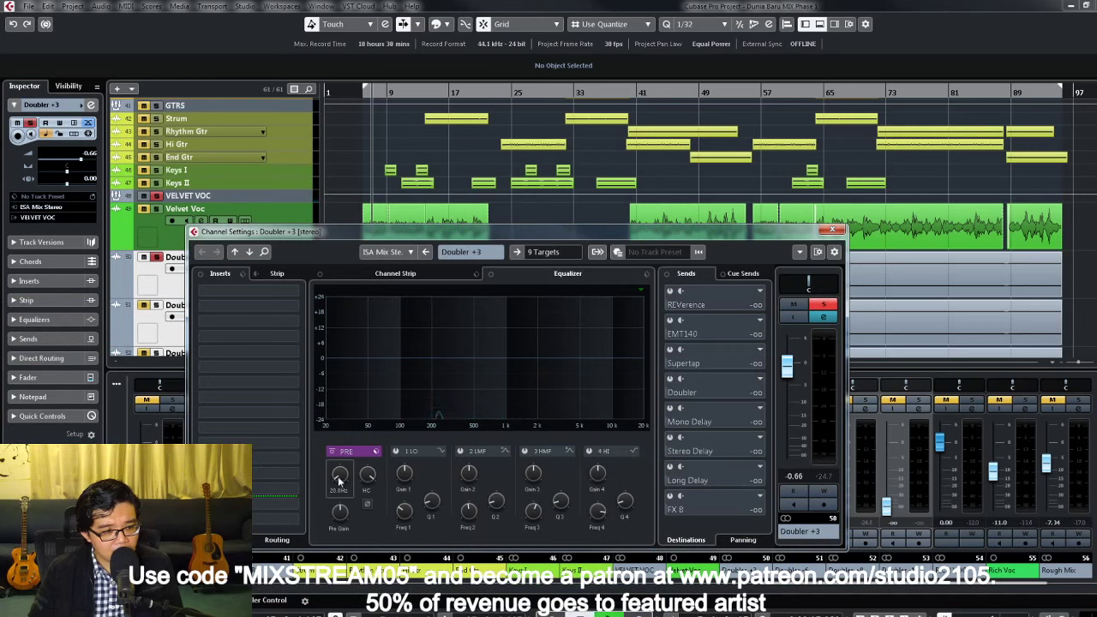
pyautogui.moveTo(339, 482); pyautogui.dragTo(340, 439)
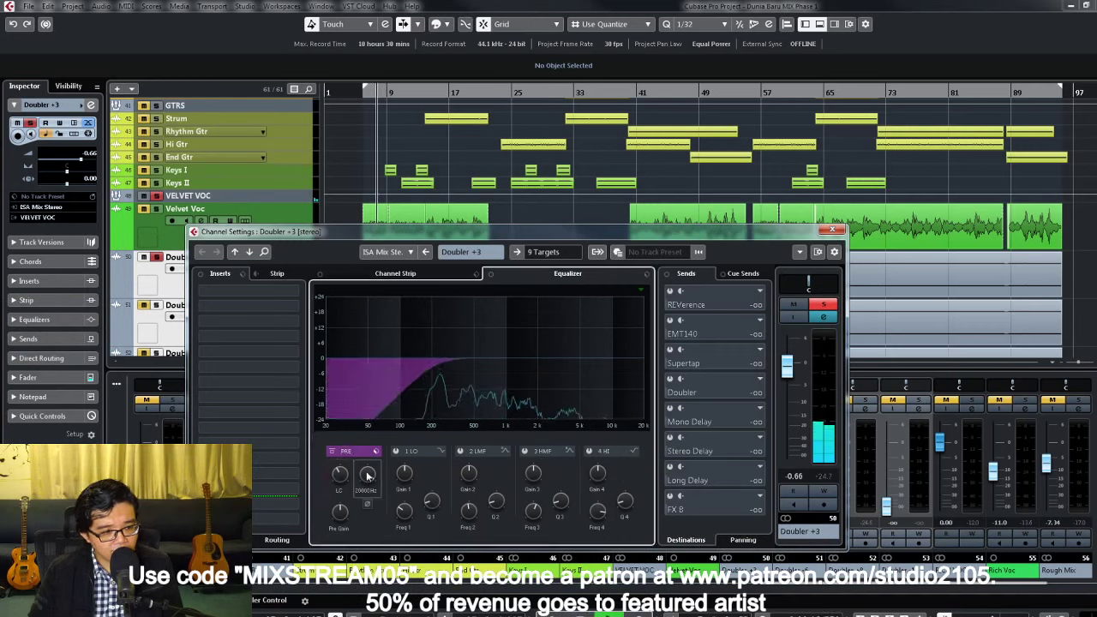
pyautogui.moveTo(368, 476); pyautogui.dragTo(368, 506)
# Step: Enable the low-mid EQ band on Doubler +3, sweep it to about 695 Hz with a narrow boost, and turn it into a cut
pyautogui.click(461, 452)
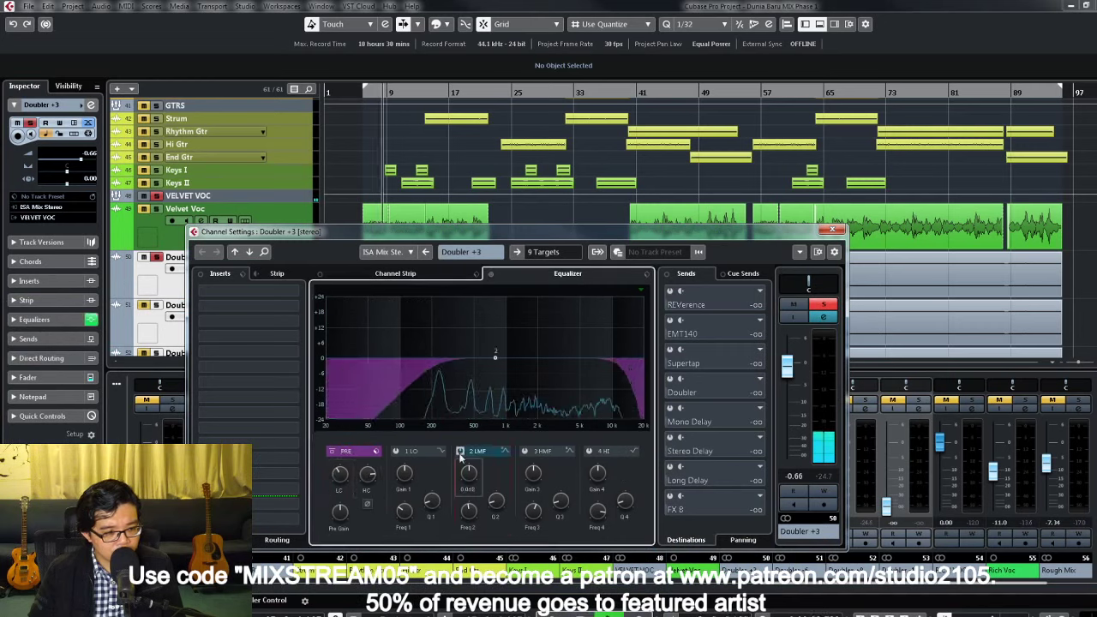
pyautogui.moveTo(497, 362)
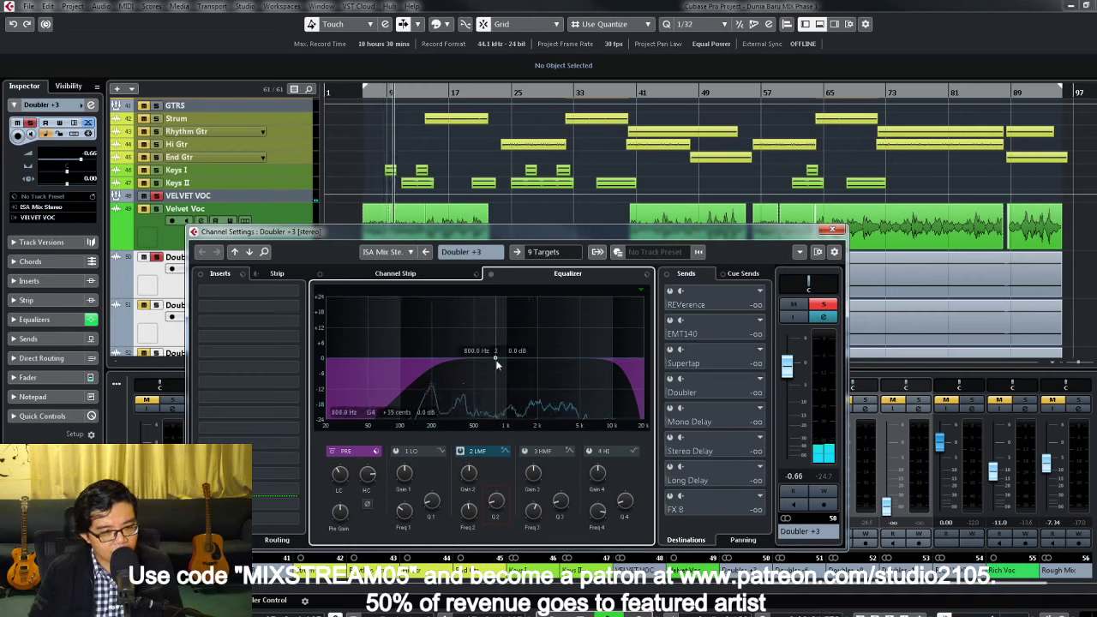
pyautogui.moveTo(496, 358); pyautogui.dragTo(489, 312)
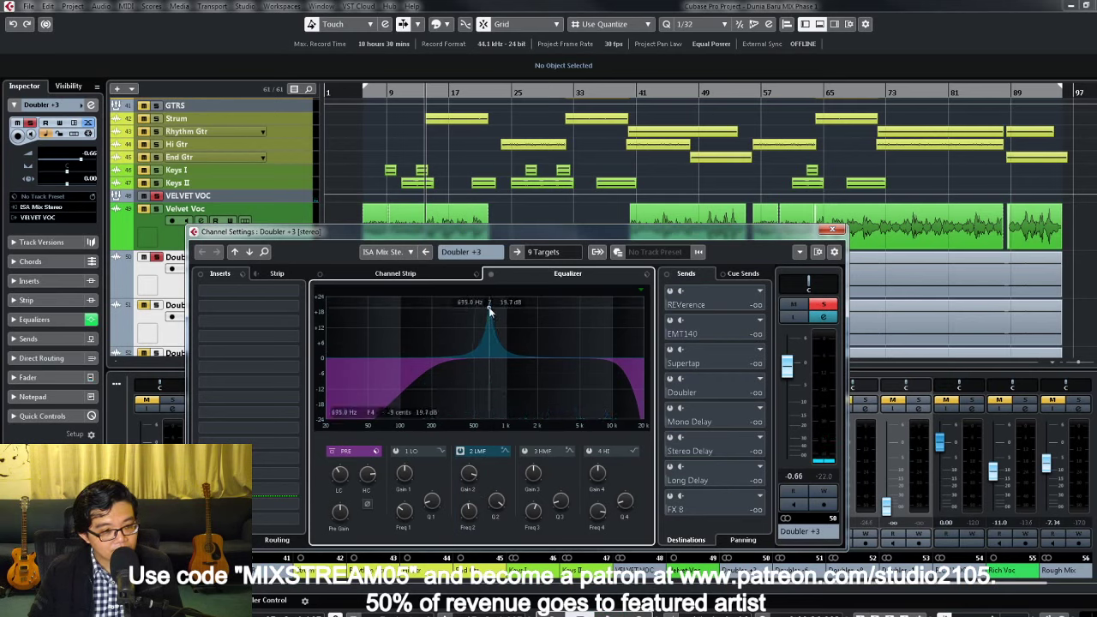
pyautogui.moveTo(469, 474); pyautogui.dragTo(470, 507)
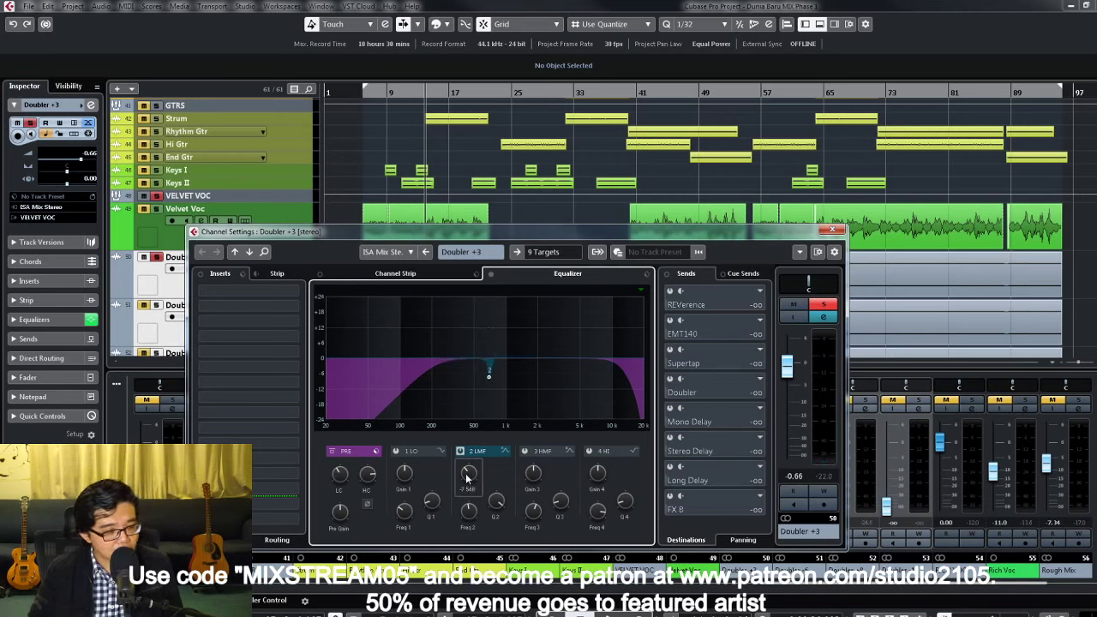
# Step: Add a slight high-mid EQ cut just below 5 kHz on Doubler +3, clear the solos and close the channel settings
pyautogui.click(525, 451)
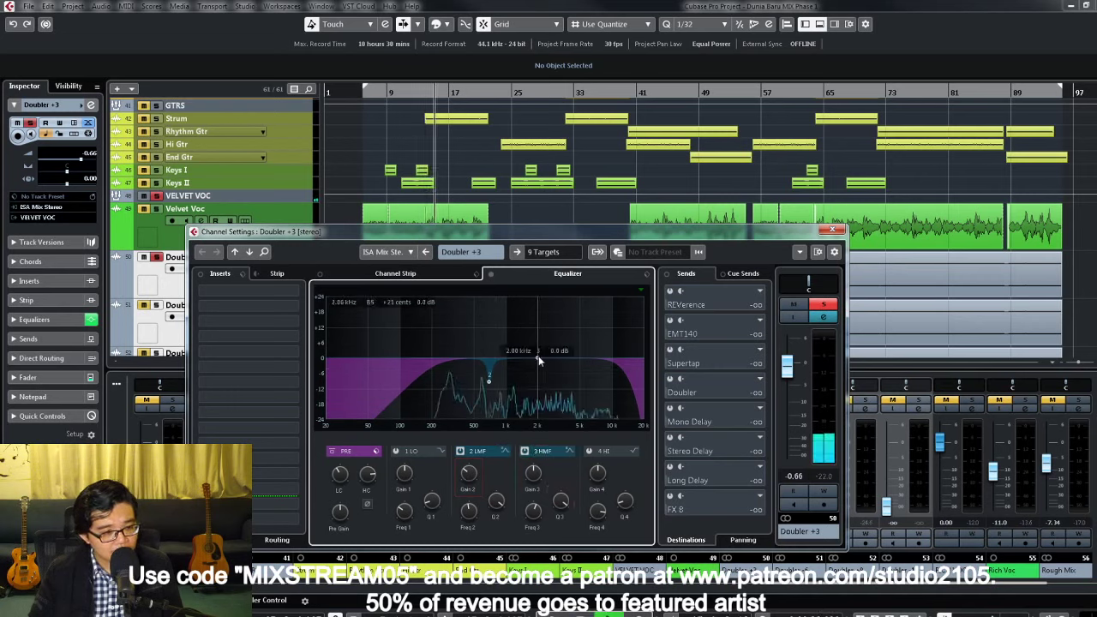
pyautogui.moveTo(538, 356); pyautogui.dragTo(575, 328)
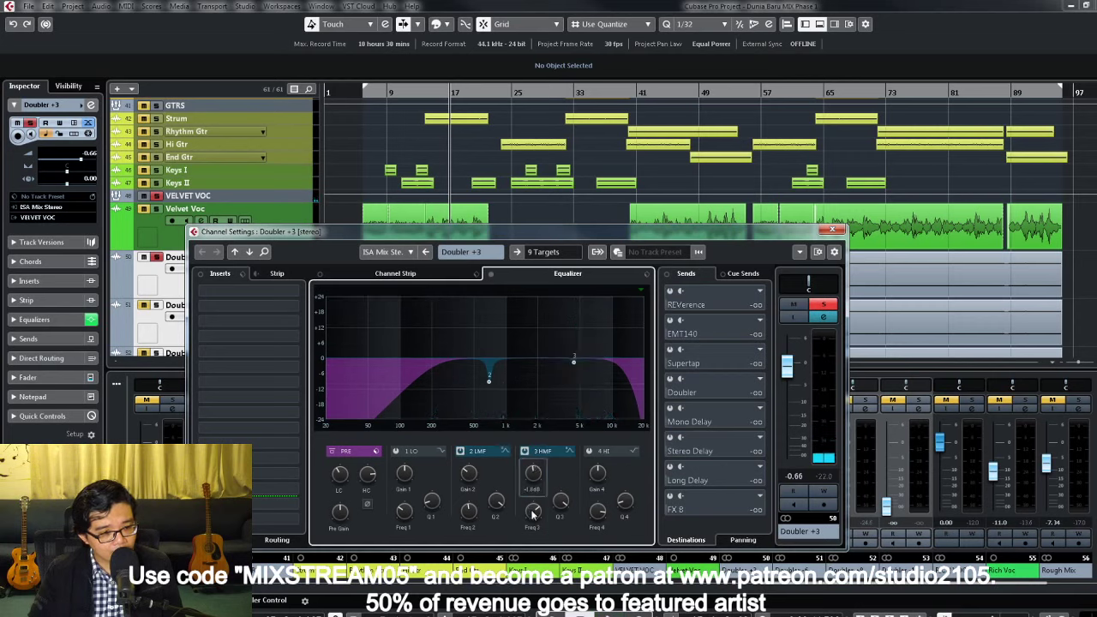
pyautogui.scroll(-3, 533, 473)
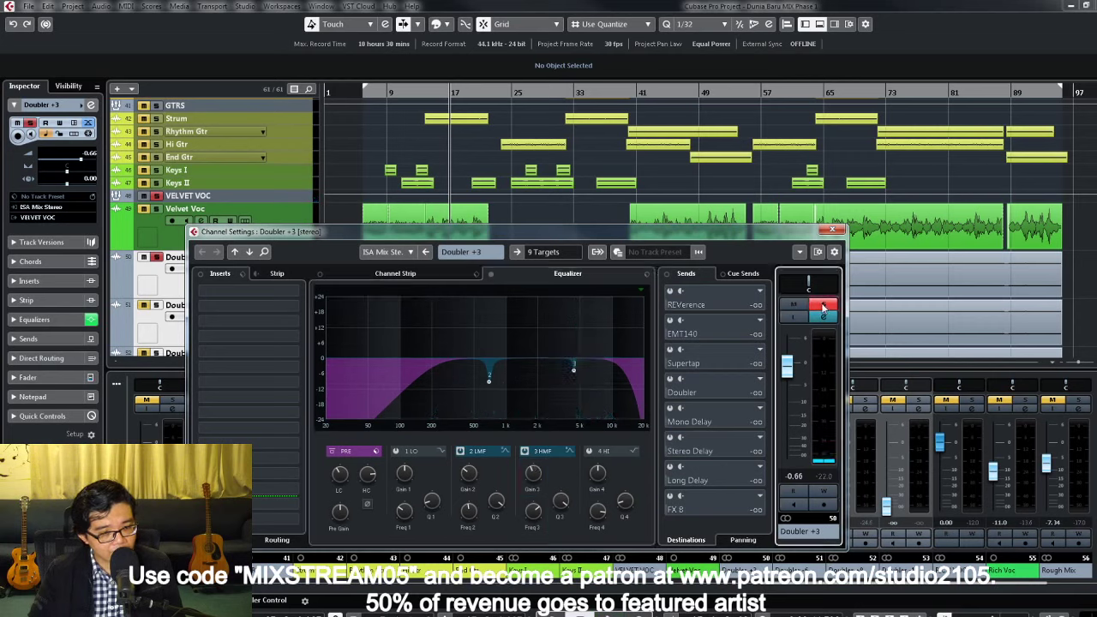
pyautogui.click(832, 230)
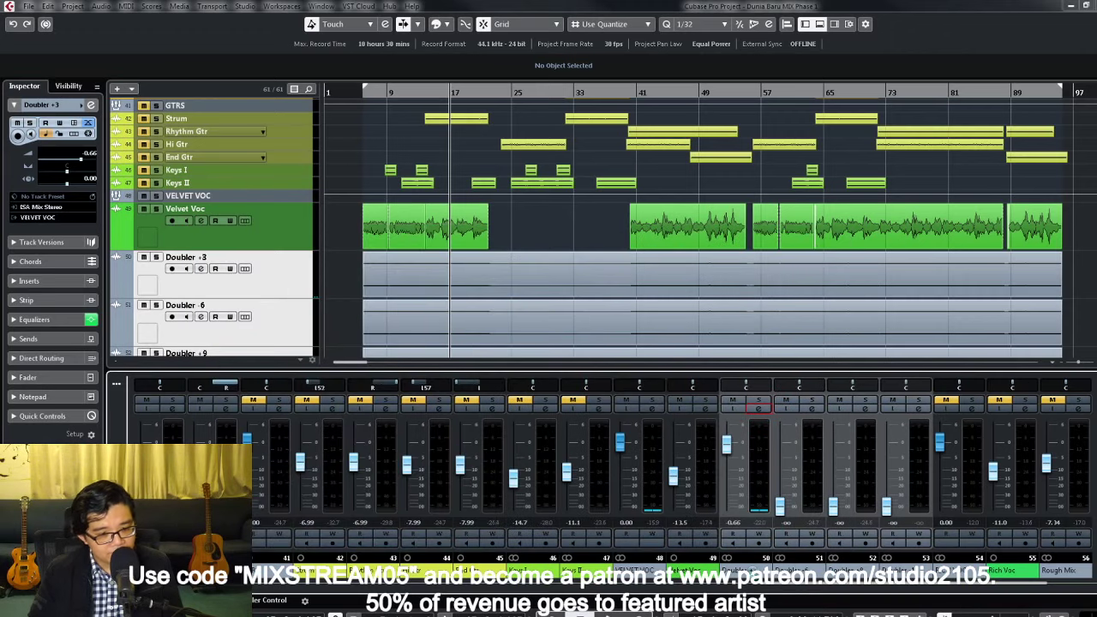
# Step: Set the faders of the Doubler +3, Doubler -6 and Doubler +9 channels to -11.6 dB
pyautogui.moveTo(727, 444); pyautogui.dragTo(727, 493)
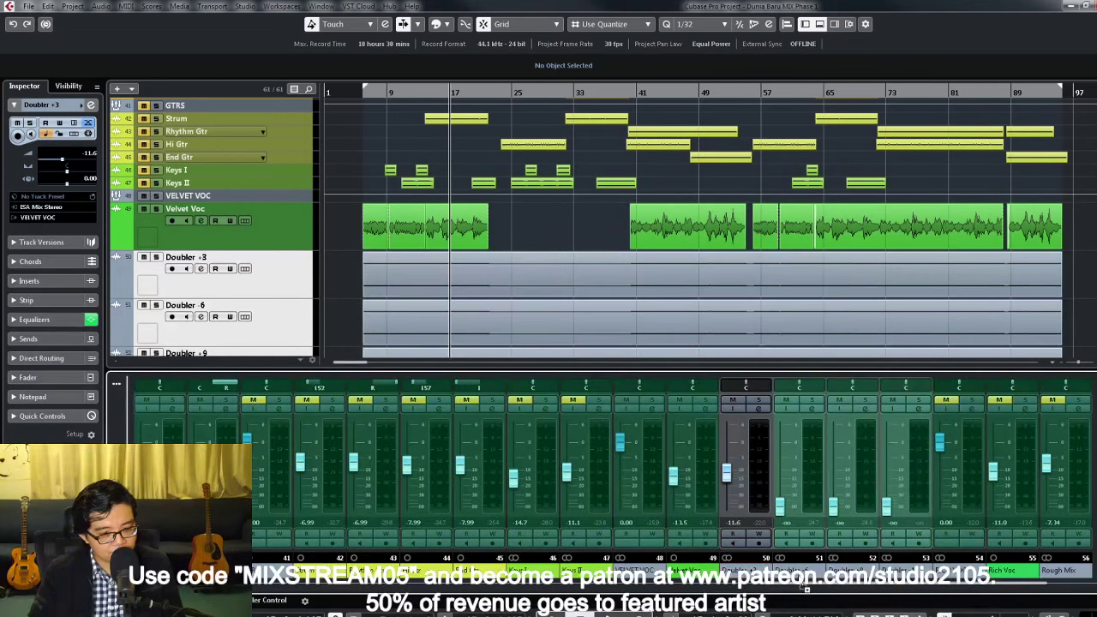
pyautogui.moveTo(779, 506); pyautogui.dragTo(780, 471)
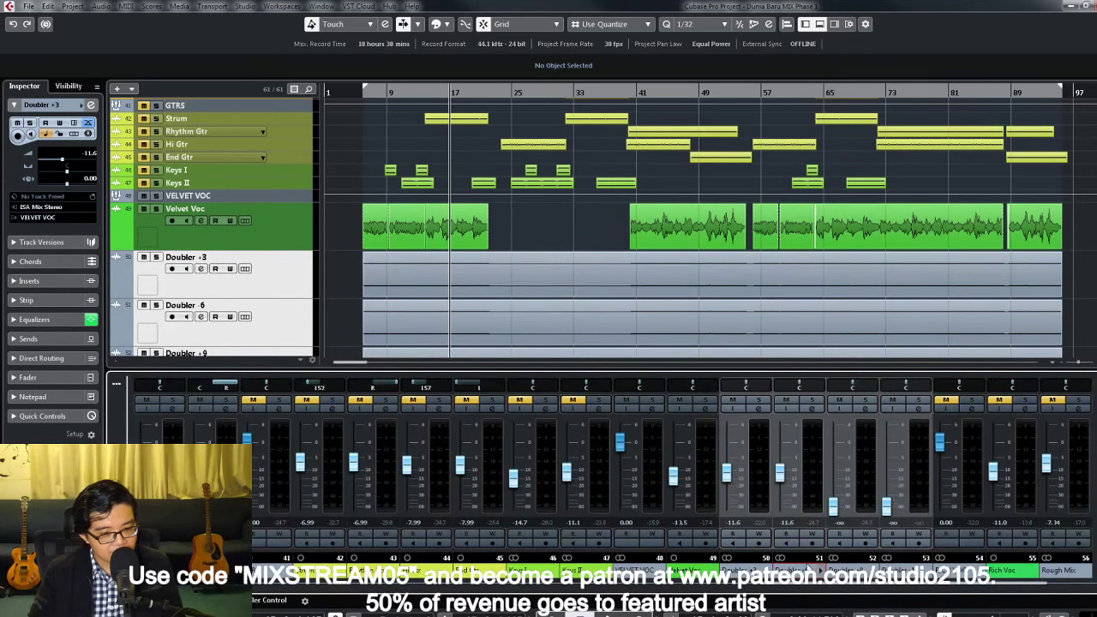
pyautogui.moveTo(833, 506); pyautogui.dragTo(833, 470)
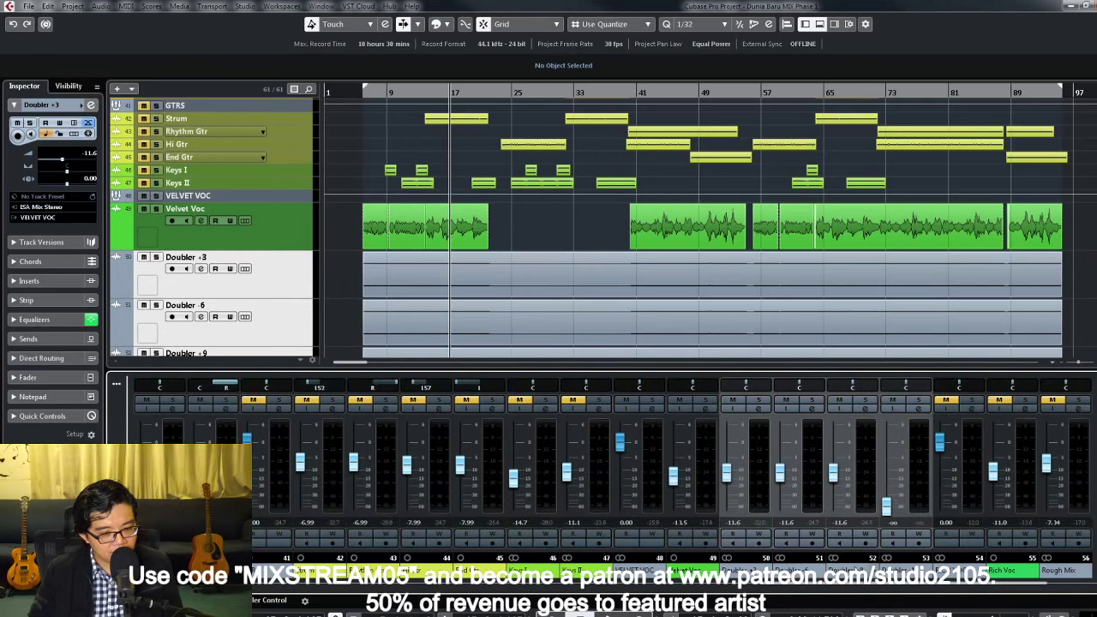
# Step: Raise the four Doubler channels to -11.6 dB and look at the Doubler -12 channel's settings
pyautogui.moveTo(878, 549); pyautogui.dragTo(878, 514)
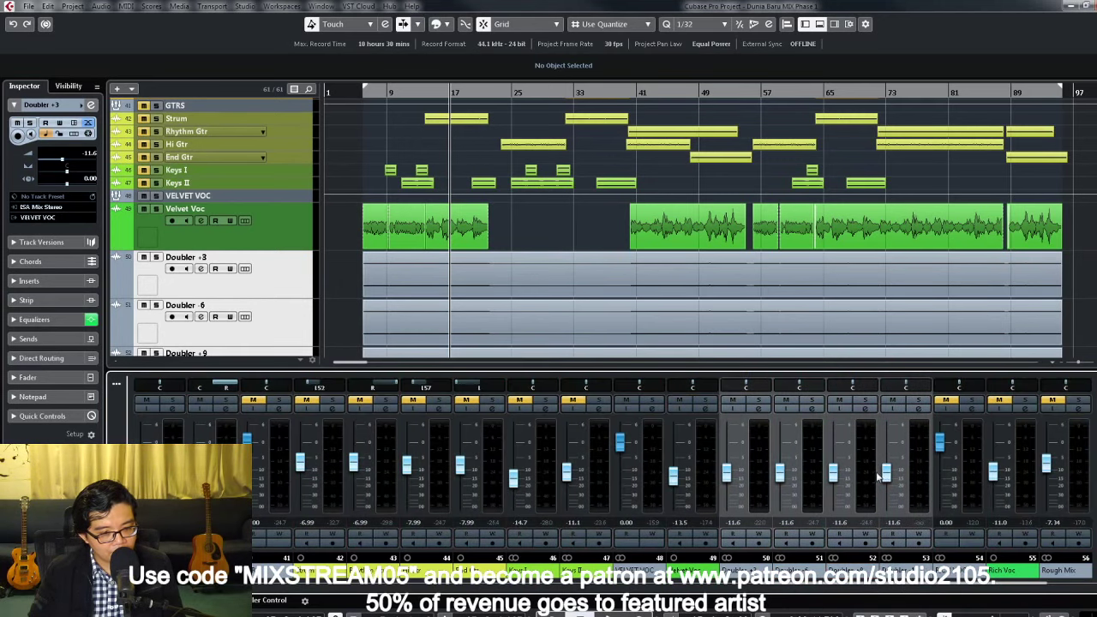
pyautogui.click(919, 409)
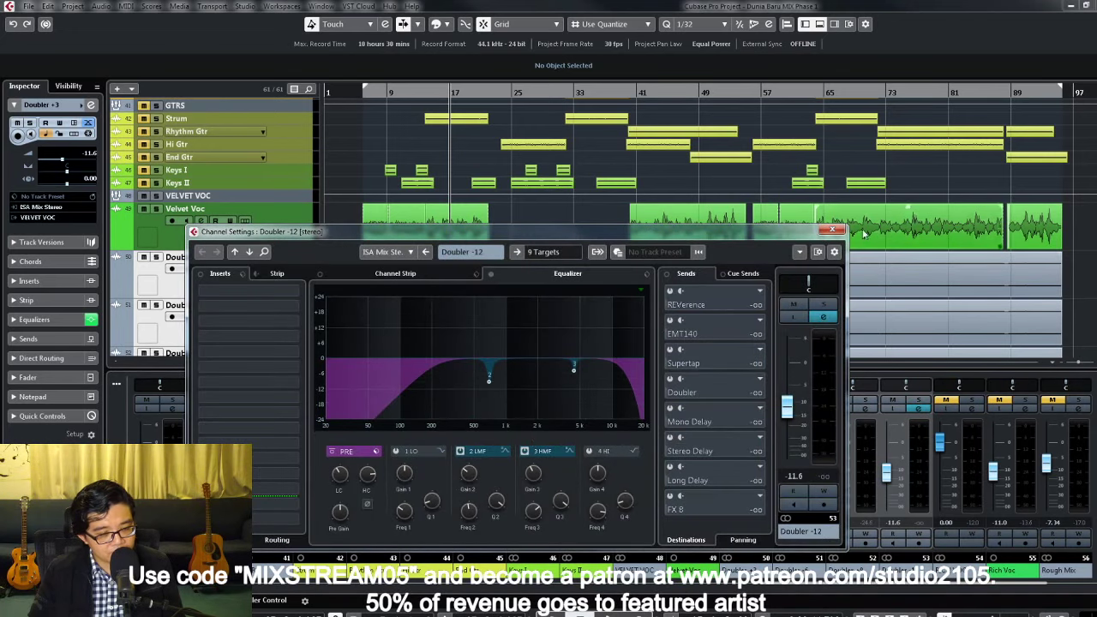
pyautogui.click(832, 229)
# Step: Lower all four Doubler channels together to minus infinity
pyautogui.click(760, 499)
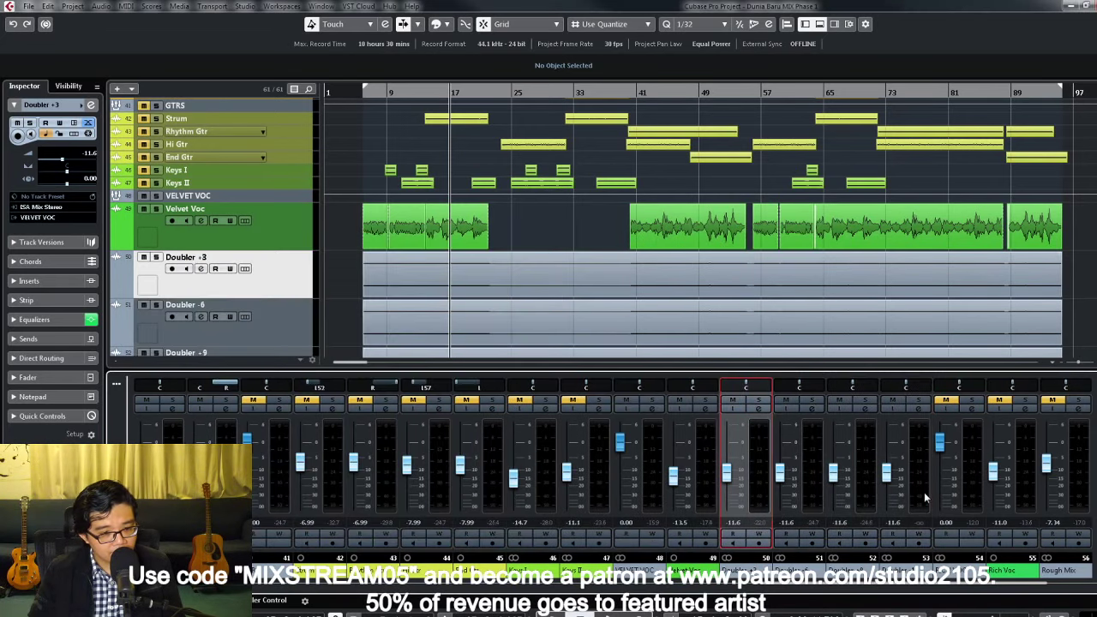
pyautogui.click(929, 499)
pyautogui.moveTo(728, 480); pyautogui.dragTo(732, 538)
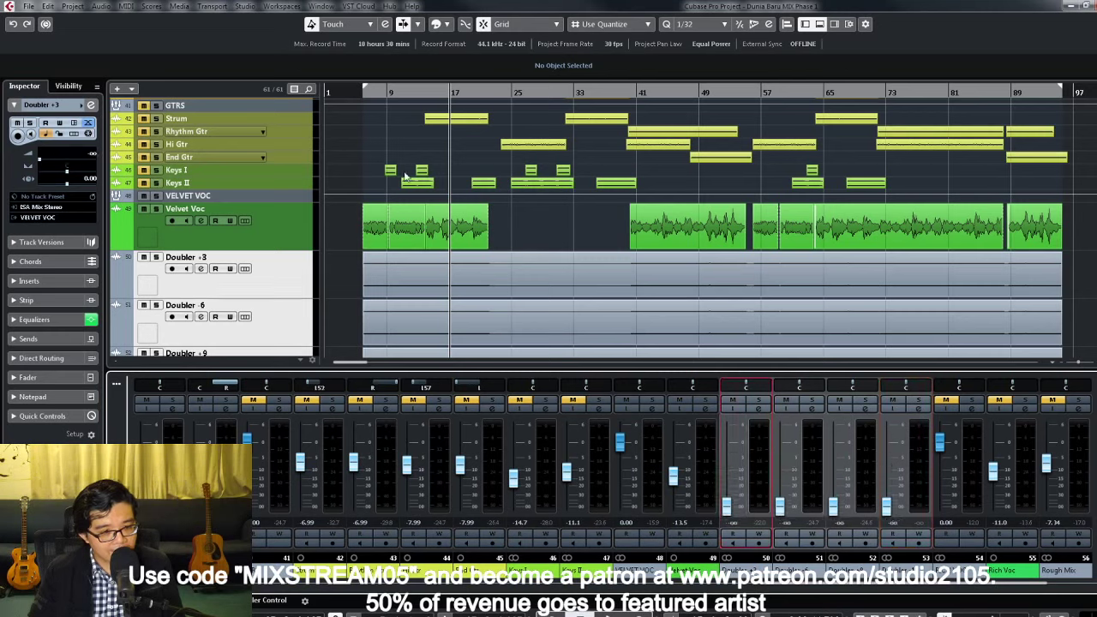
# Step: Place the playback position just before the first Velvet Voc event and look at the STEREO channel's settings
pyautogui.click(357, 91)
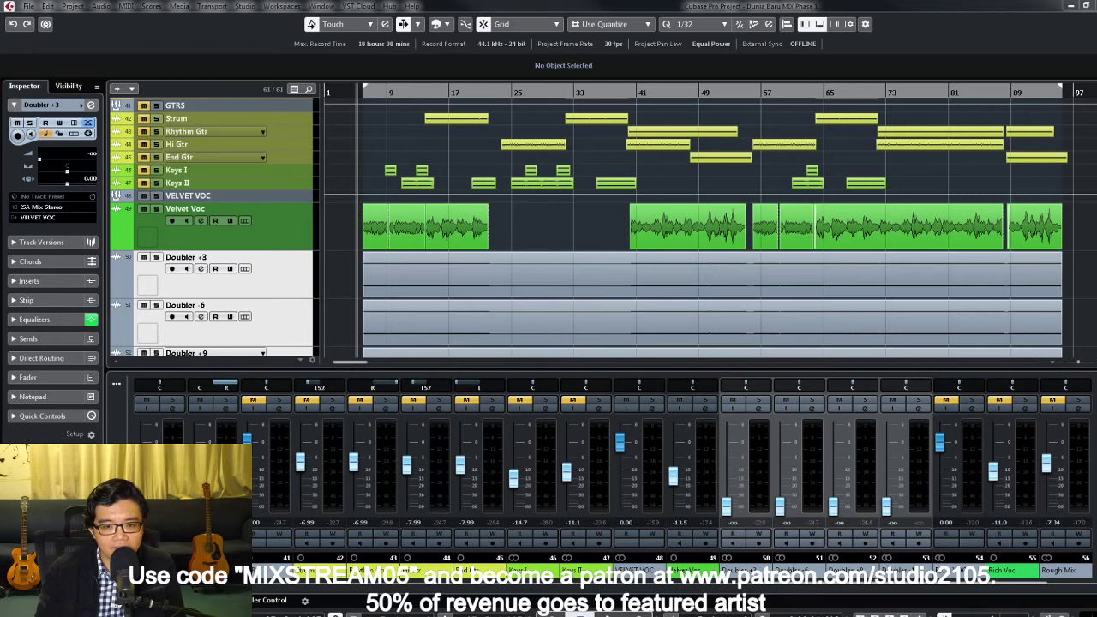
pyautogui.press('e')
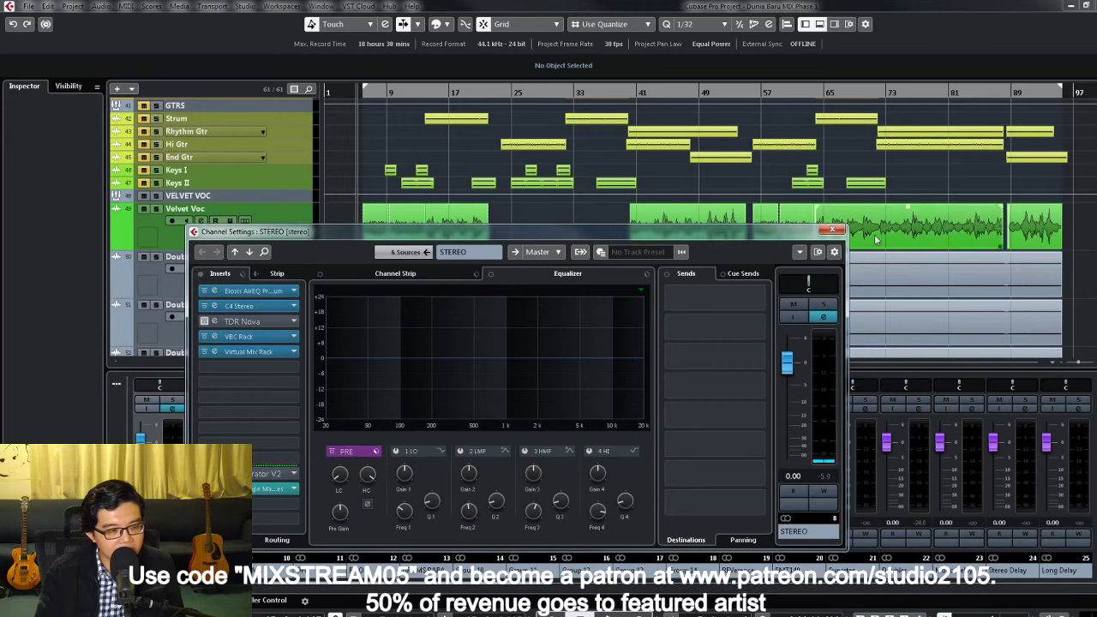
pyautogui.click(832, 230)
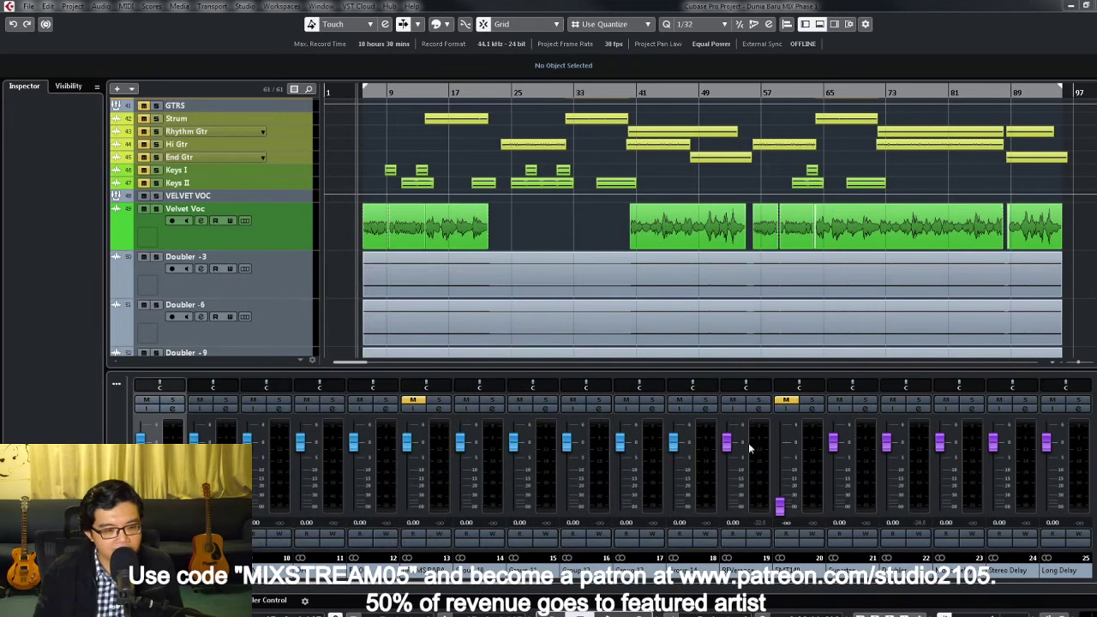
# Step: Raise all four Doubler channels together to about -21.4 dB
pyautogui.moveTo(486, 588); pyautogui.dragTo(1046, 593)
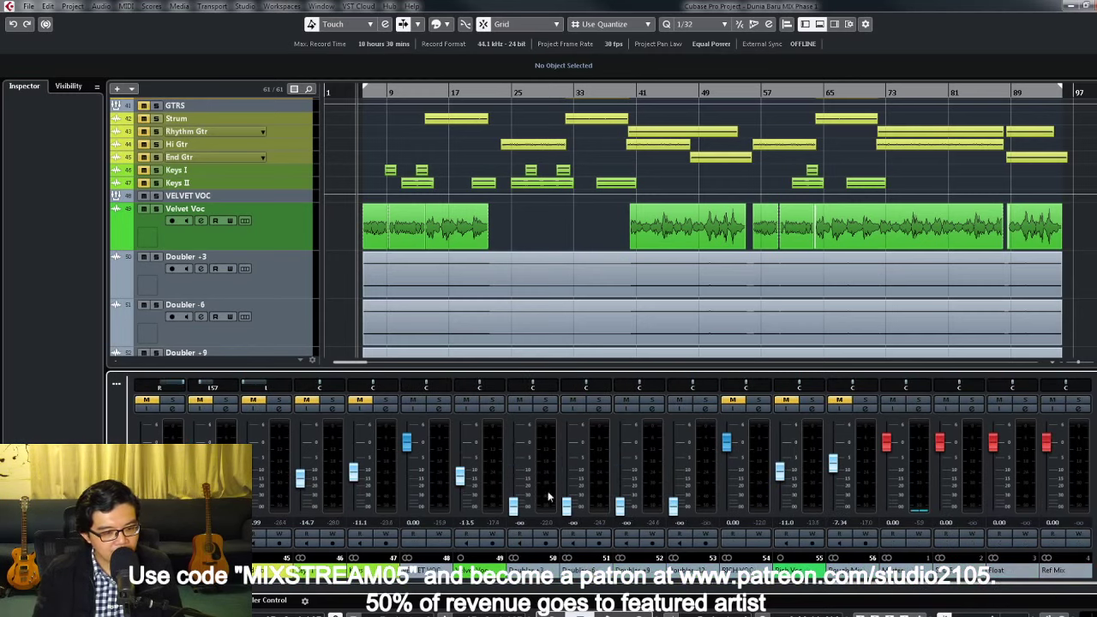
pyautogui.click(550, 498)
pyautogui.keyDown('shift'); pyautogui.click(708, 501); pyautogui.keyUp('shift')
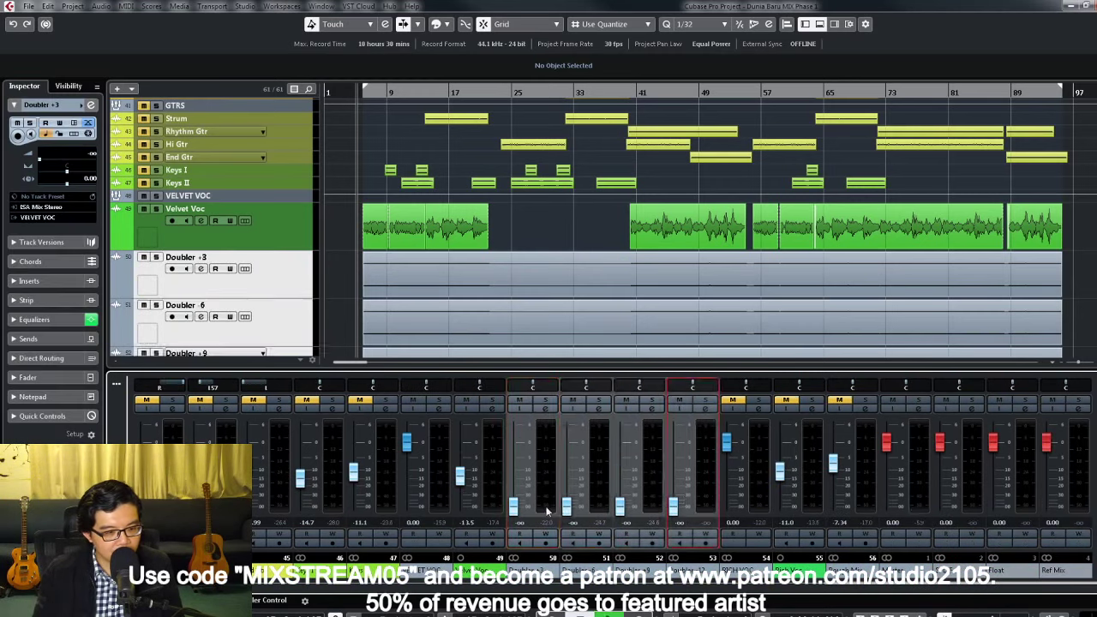
pyautogui.moveTo(515, 514)
pyautogui.mouseDown()
pyautogui.moveTo(516, 460)
pyautogui.moveTo(513, 498)
pyautogui.mouseUp()
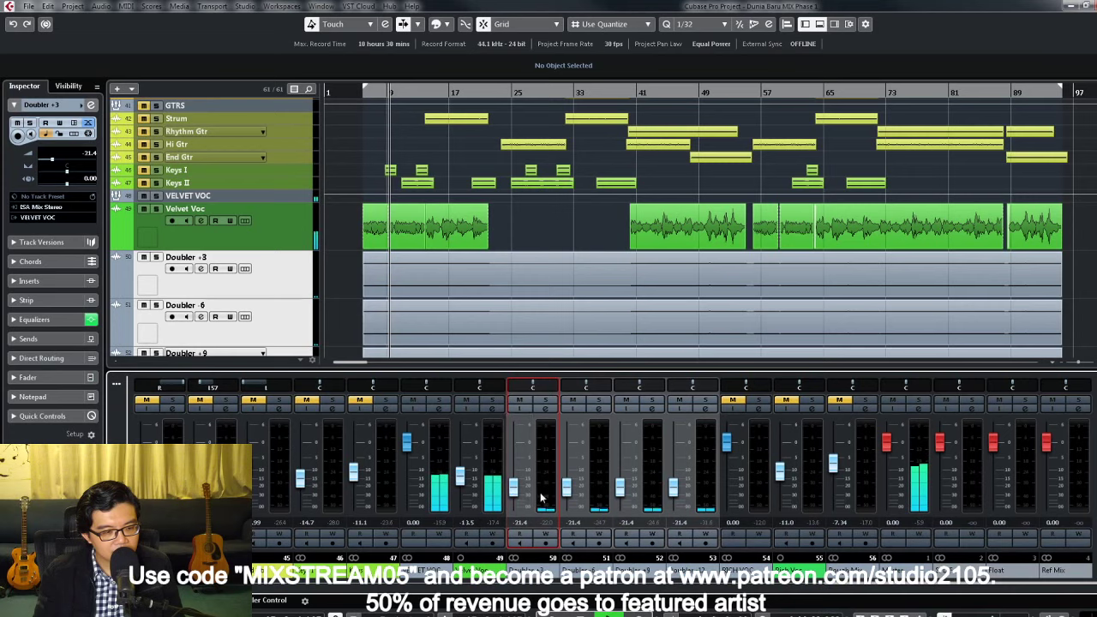
# Step: Link the four Doubler channels and lower them to -22.6 dB during playback
pyautogui.rightClick(543, 486)
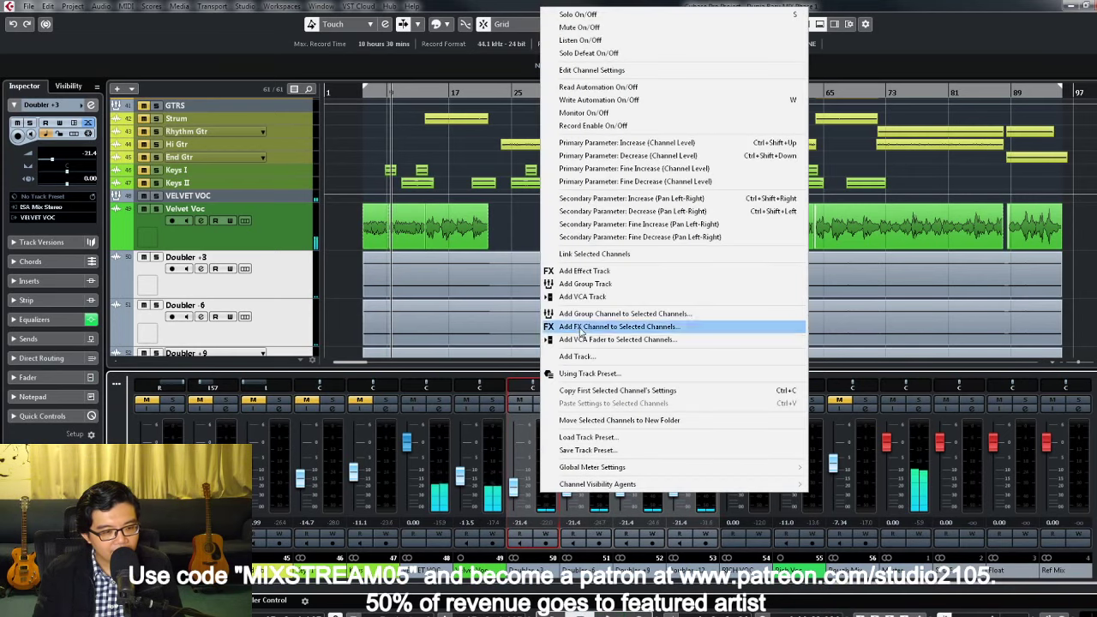
pyautogui.click(577, 273)
pyautogui.click(576, 466)
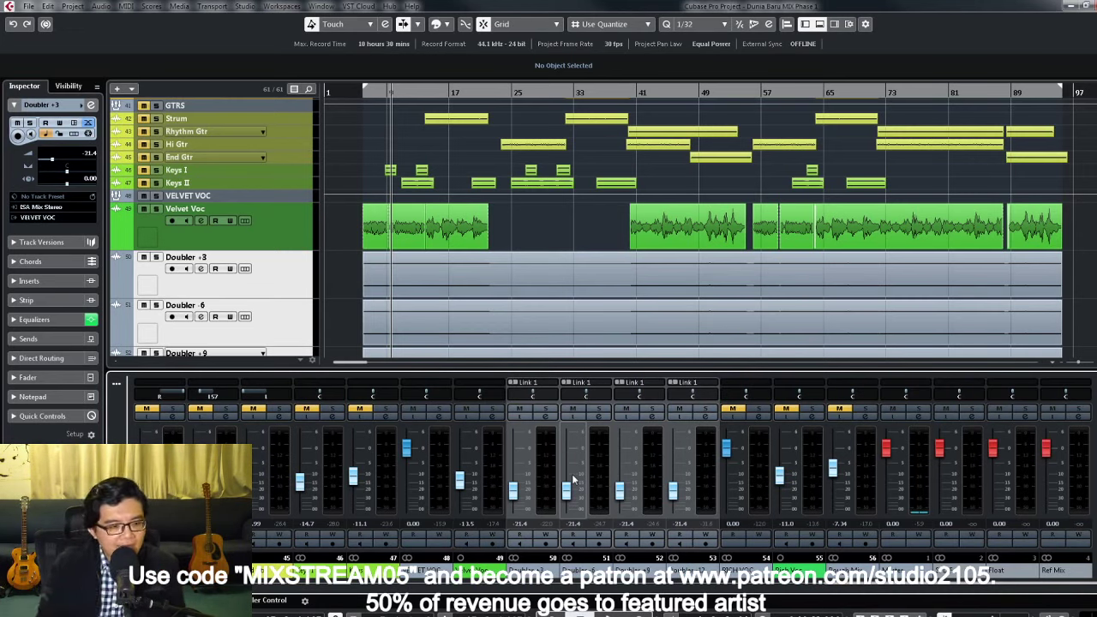
pyautogui.press('space')
pyautogui.moveTo(513, 490); pyautogui.dragTo(517, 498)
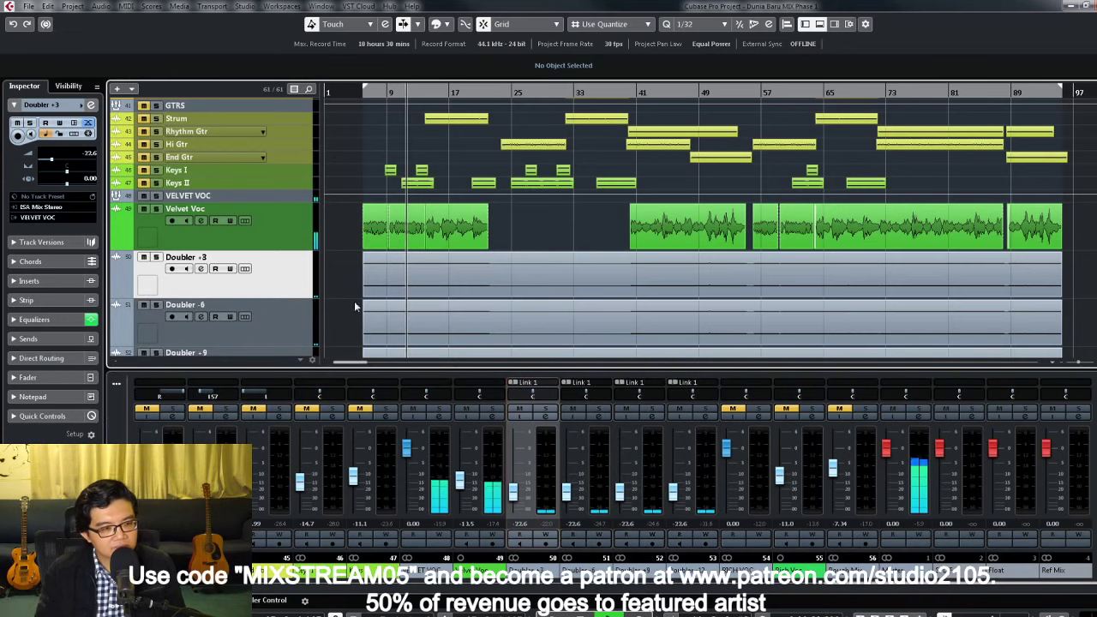
# Step: Remove the Rough Mix track from the project
pyautogui.scroll(-2, 343, 298)
pyautogui.scroll(-2, 375, 221)
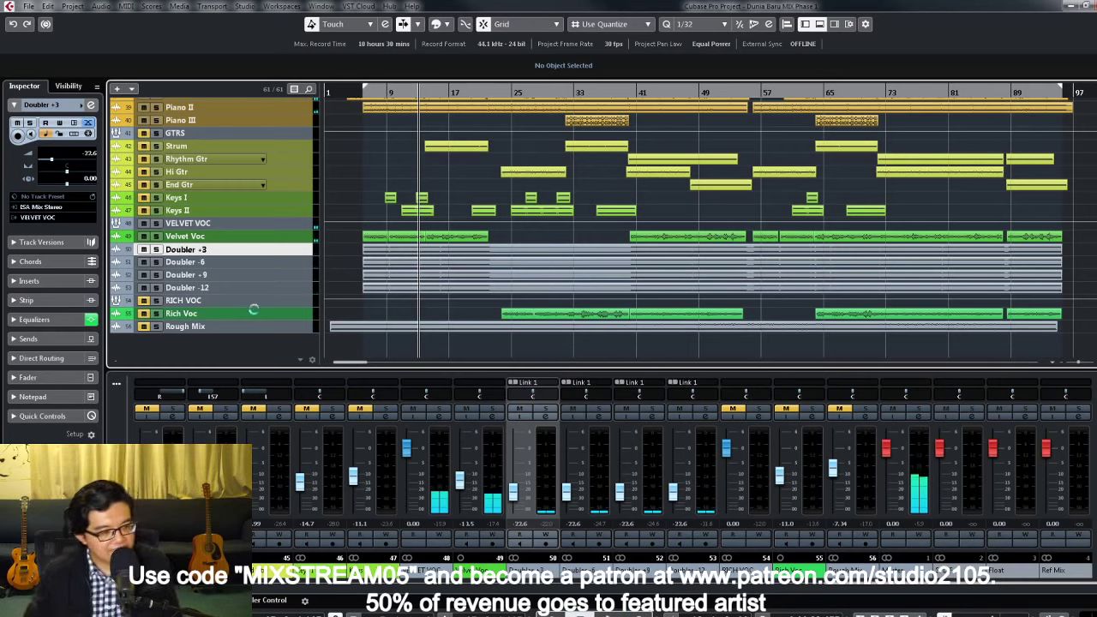
pyautogui.click(299, 332)
pyautogui.rightClick(300, 330)
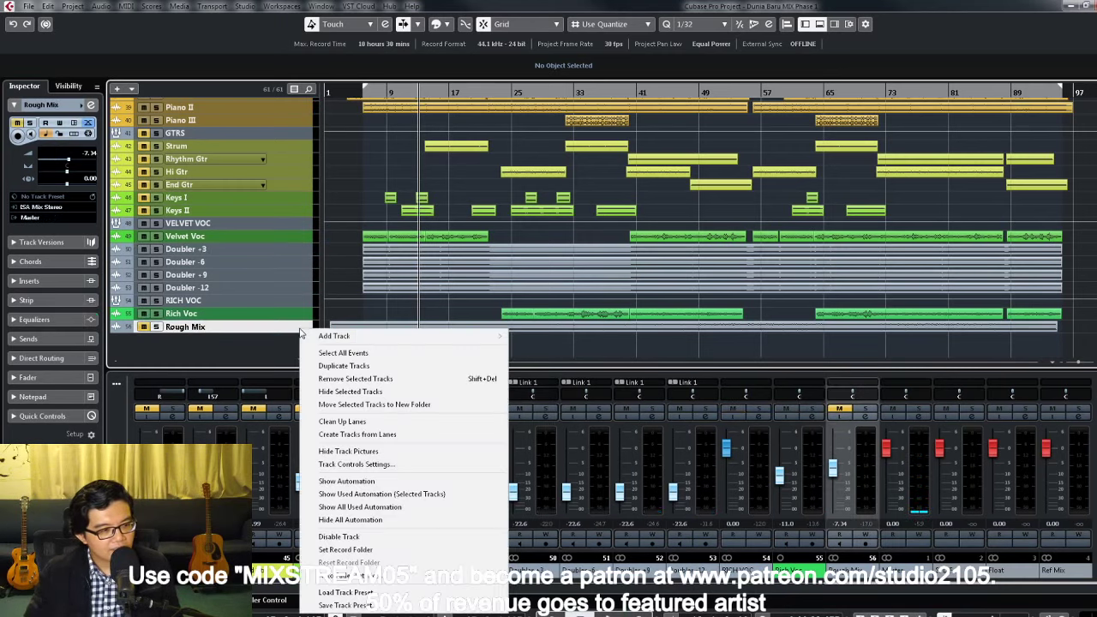
pyautogui.click(354, 379)
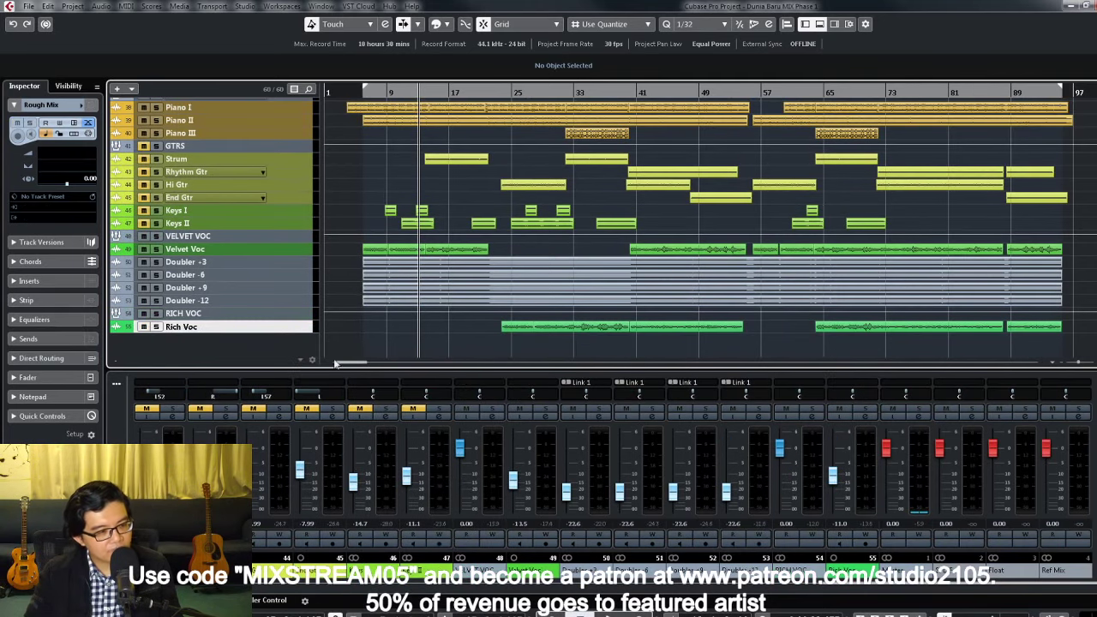
# Step: Load the MIX HOLLYWOOD-VTMA Voc insert preset on the Rich Voc channel and deactivate its RCompressor Mono insert
pyautogui.click(296, 313)
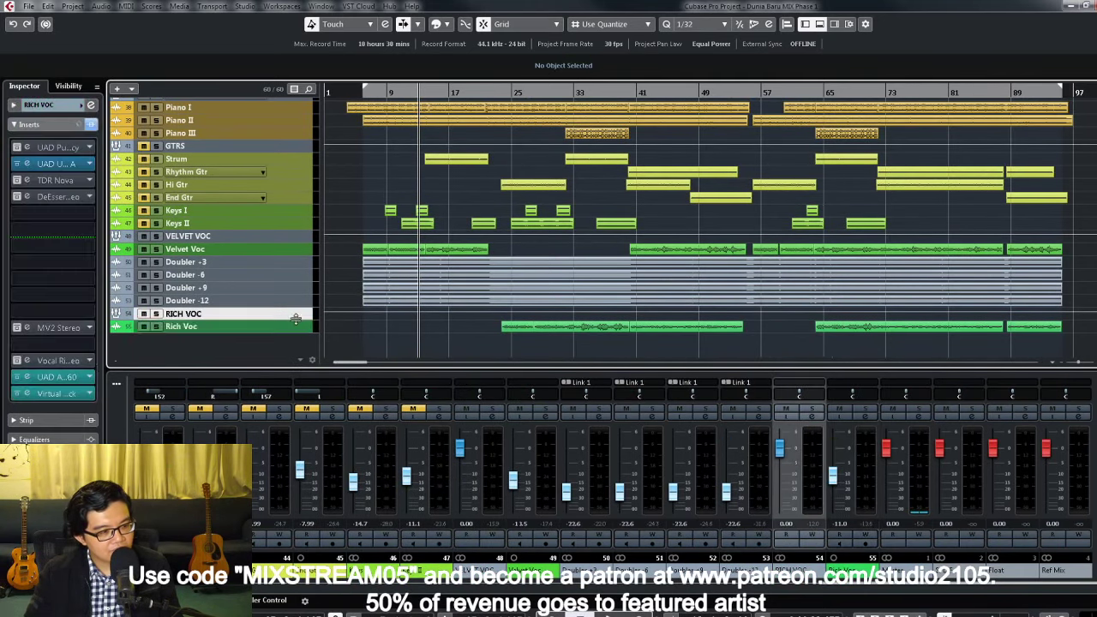
pyautogui.press('z')
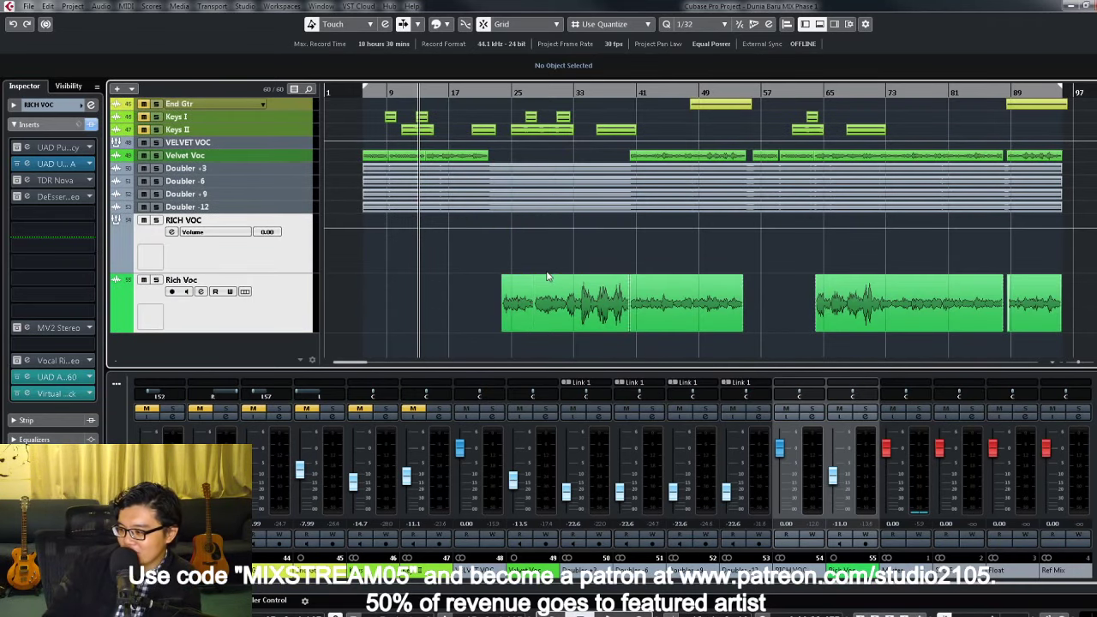
pyautogui.click(866, 417)
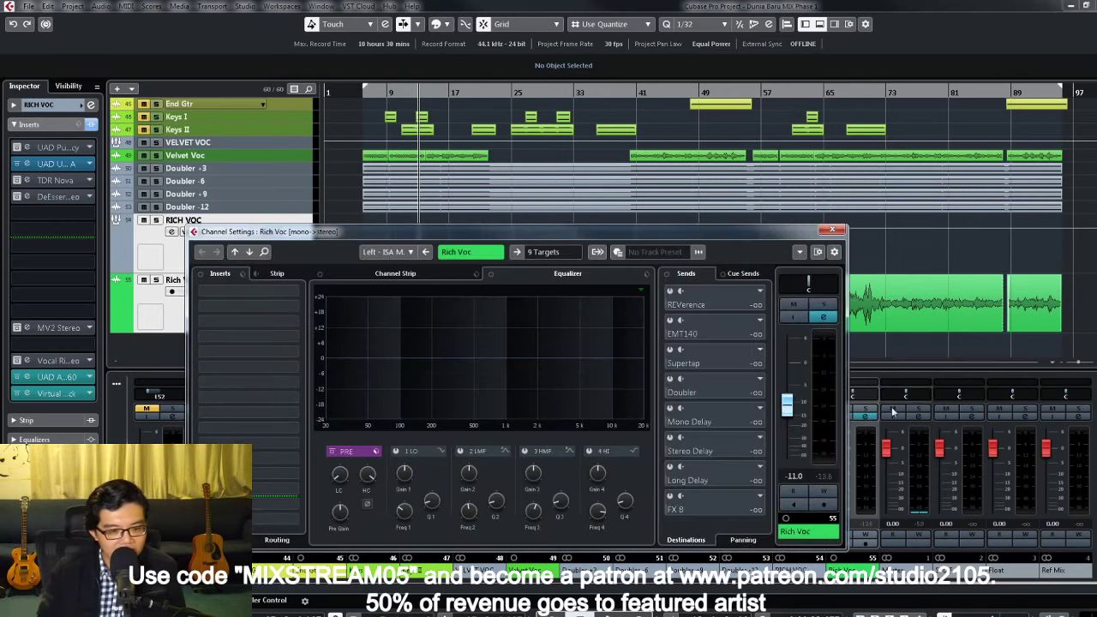
pyautogui.click(242, 274)
pyautogui.click(257, 290)
pyautogui.scroll(-5, 597, 385)
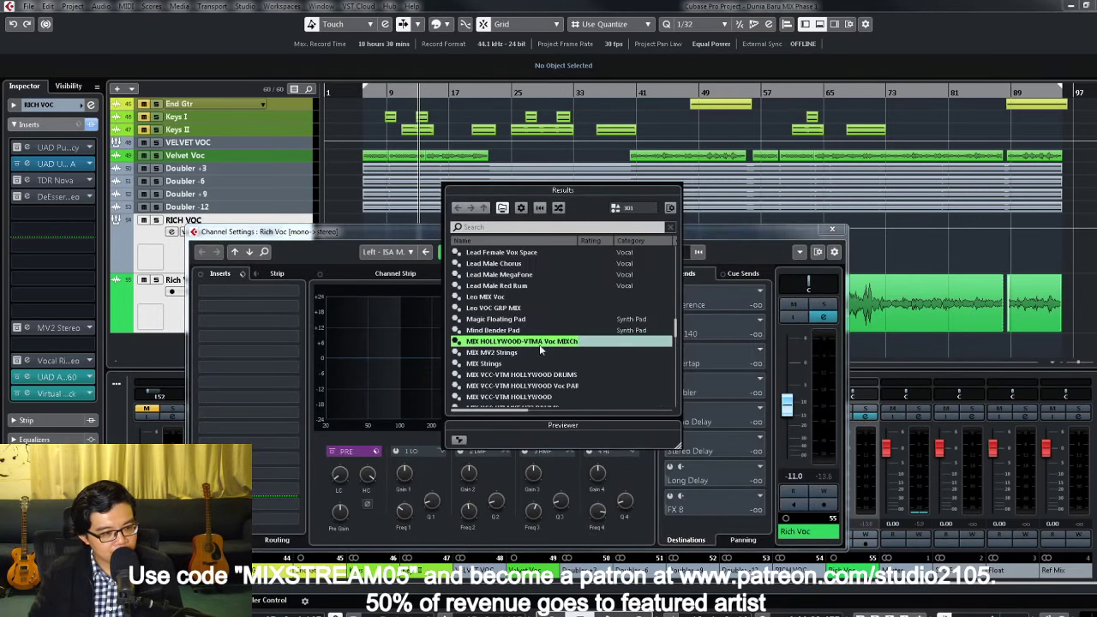
pyautogui.doubleClick(539, 344)
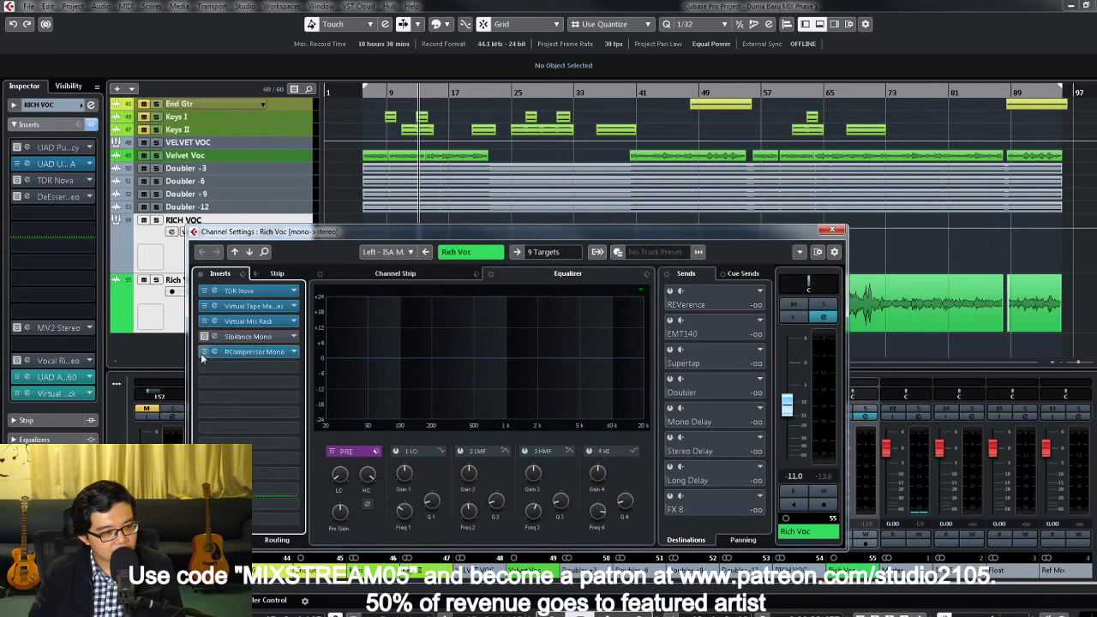
pyautogui.click(204, 353)
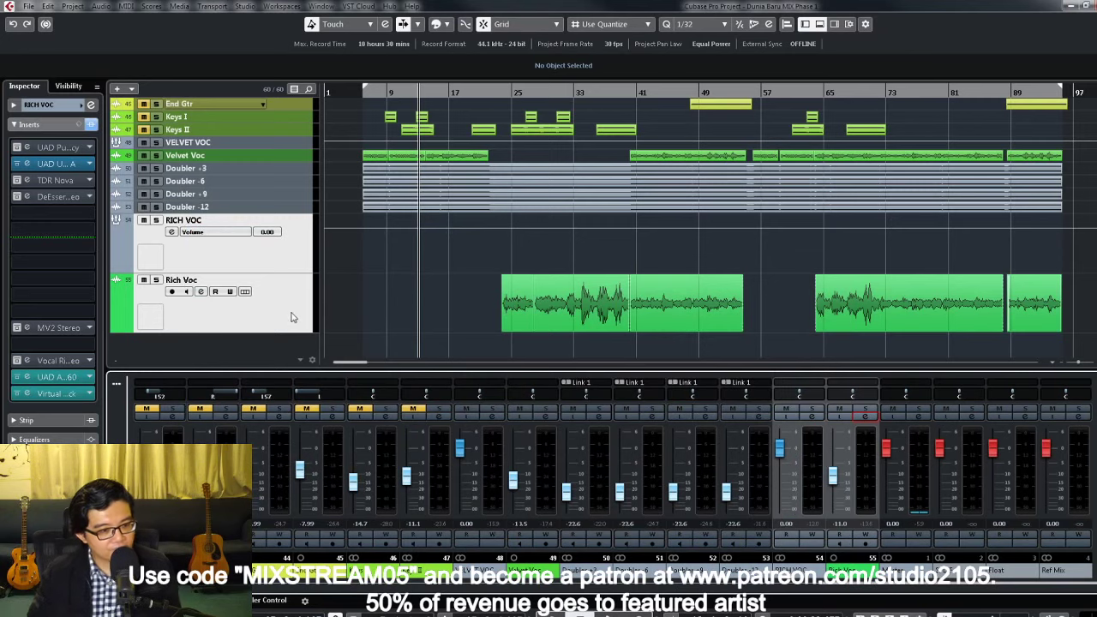
# Step: Set the locators around the first two Rich Voc events and move playback to the start of that range
pyautogui.click(290, 317)
pyautogui.moveTo(455, 251); pyautogui.dragTo(531, 271)
pyautogui.press('h')
pyautogui.click(531, 239)
pyautogui.click(616, 264)
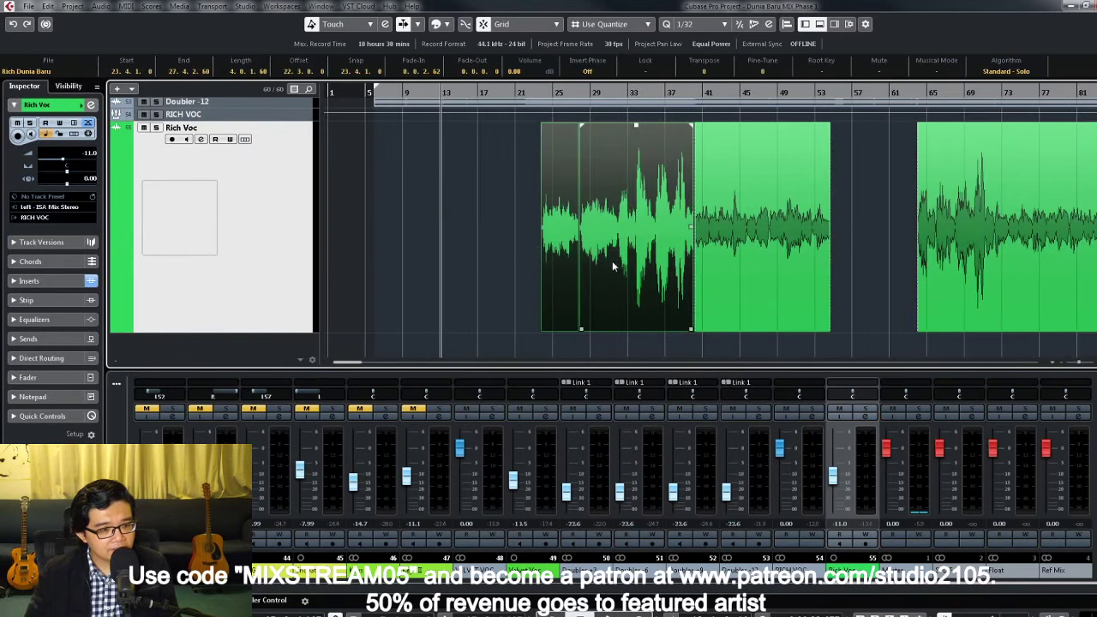
pyautogui.press('p')
pyautogui.press('KP_1')
# Step: Balance the Rich Voc channel level during playback and set its volume to -9.5 dB
pyautogui.moveTo(832, 474); pyautogui.dragTo(858, 425)
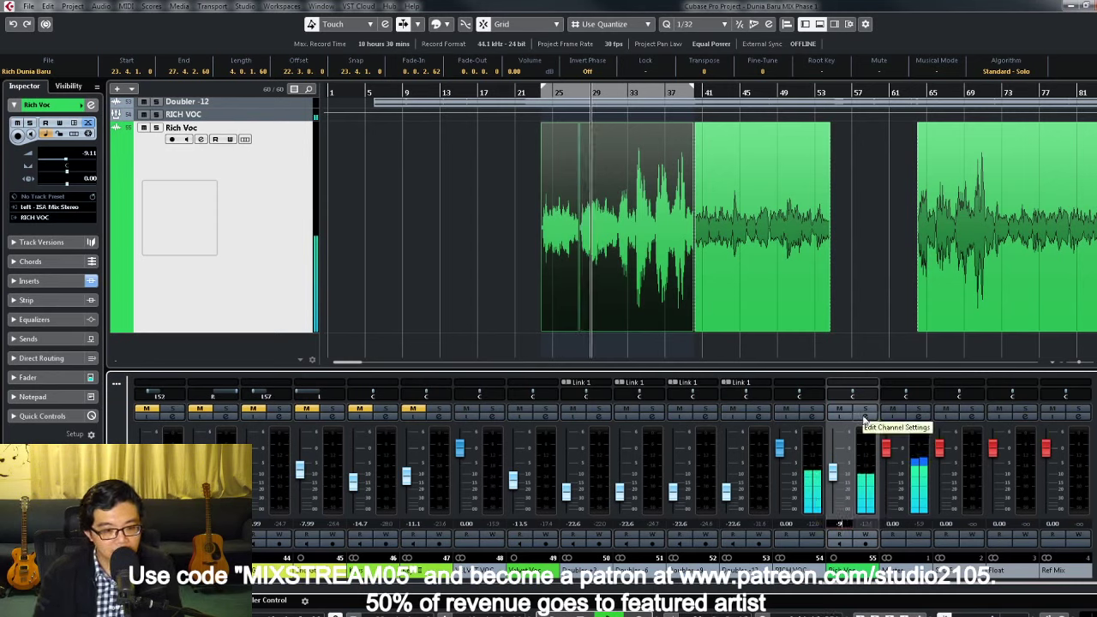
pyautogui.click(832, 476)
pyautogui.moveTo(832, 478); pyautogui.dragTo(832, 483)
pyautogui.click(839, 523)
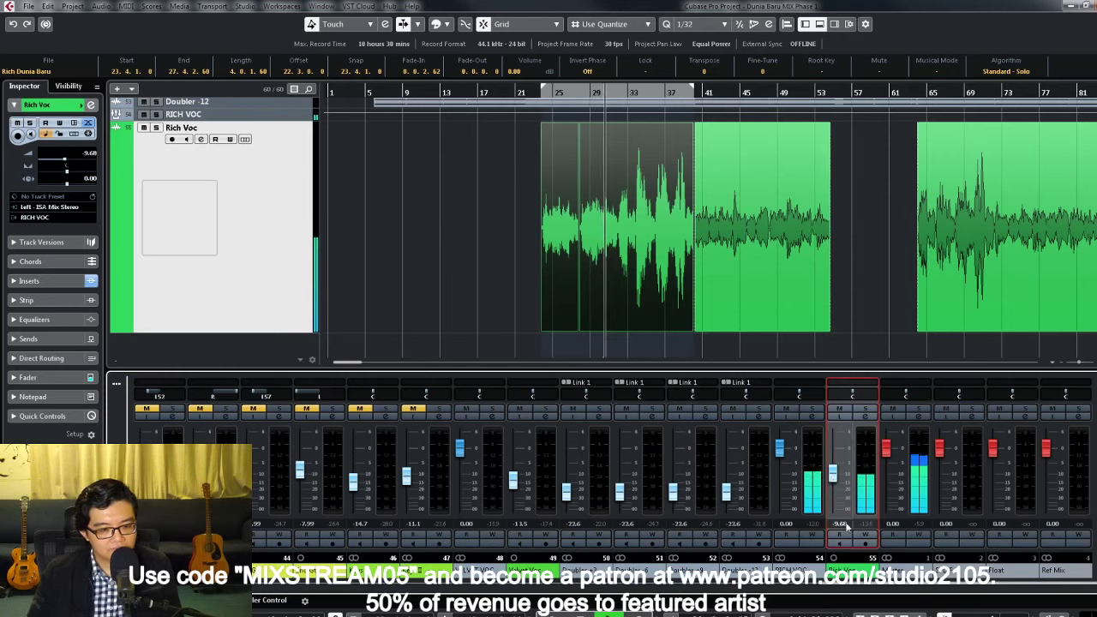
pyautogui.write('-9.5')
pyautogui.press('Return')
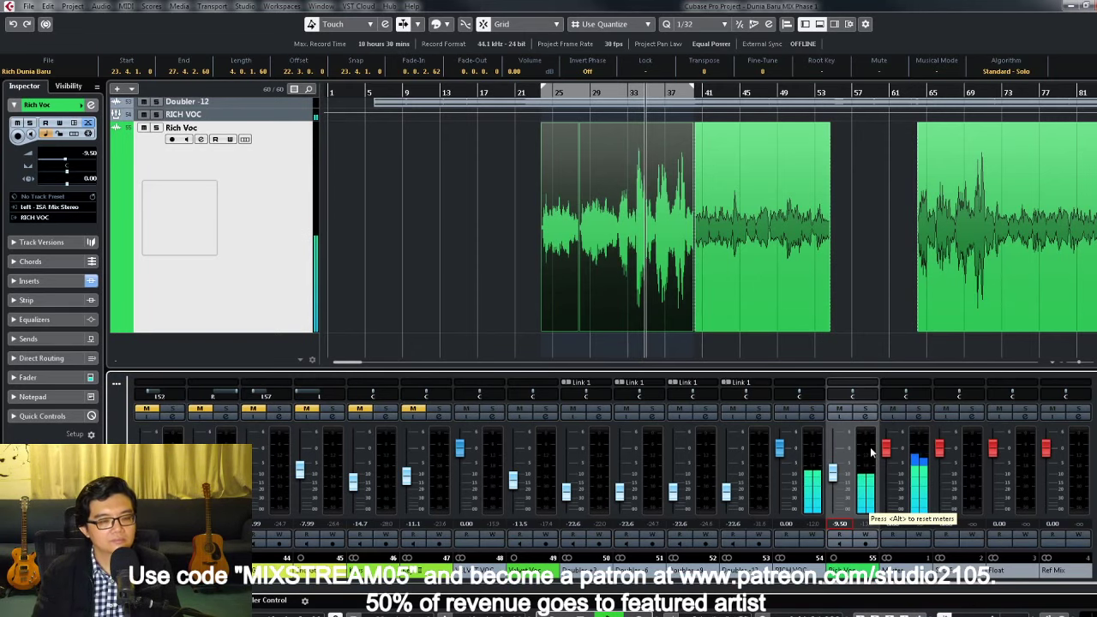
# Step: Set the Hollywood module's saturation to 3.00 in the Rich Voc channel's Virtual Mix Rack insert
pyautogui.click(866, 419)
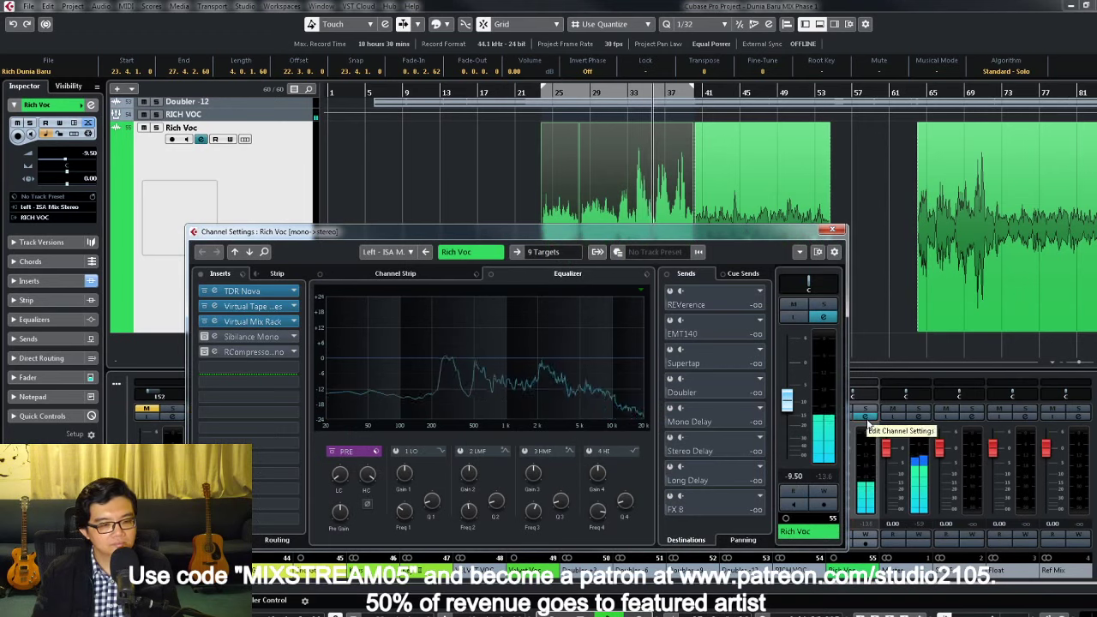
pyautogui.doubleClick(253, 321)
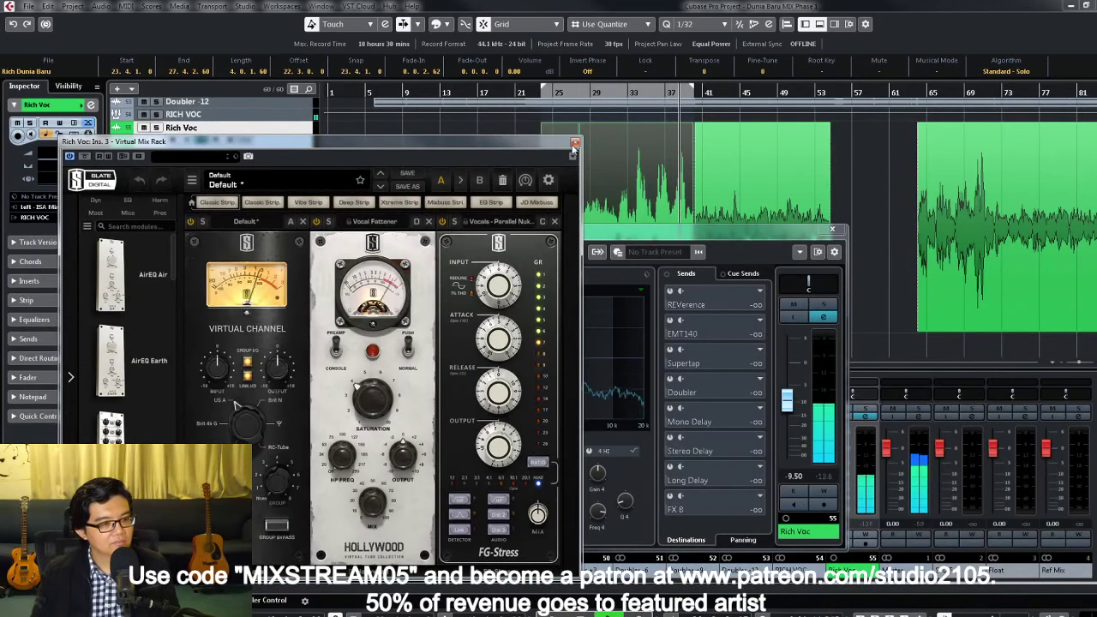
pyautogui.moveTo(370, 392); pyautogui.dragTo(377, 440)
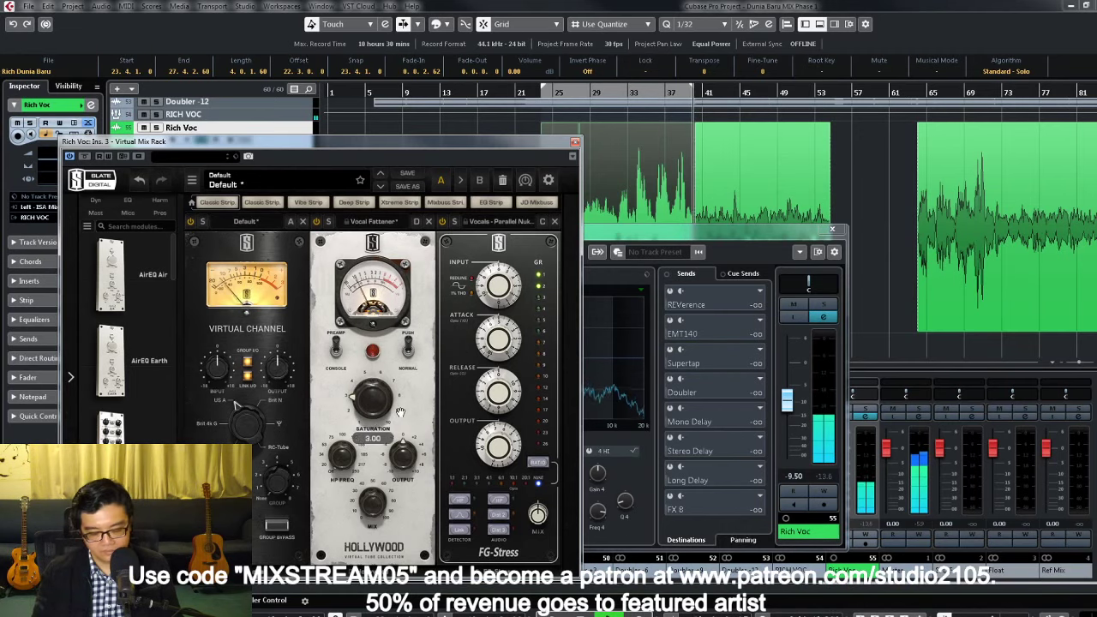
pyautogui.click(574, 142)
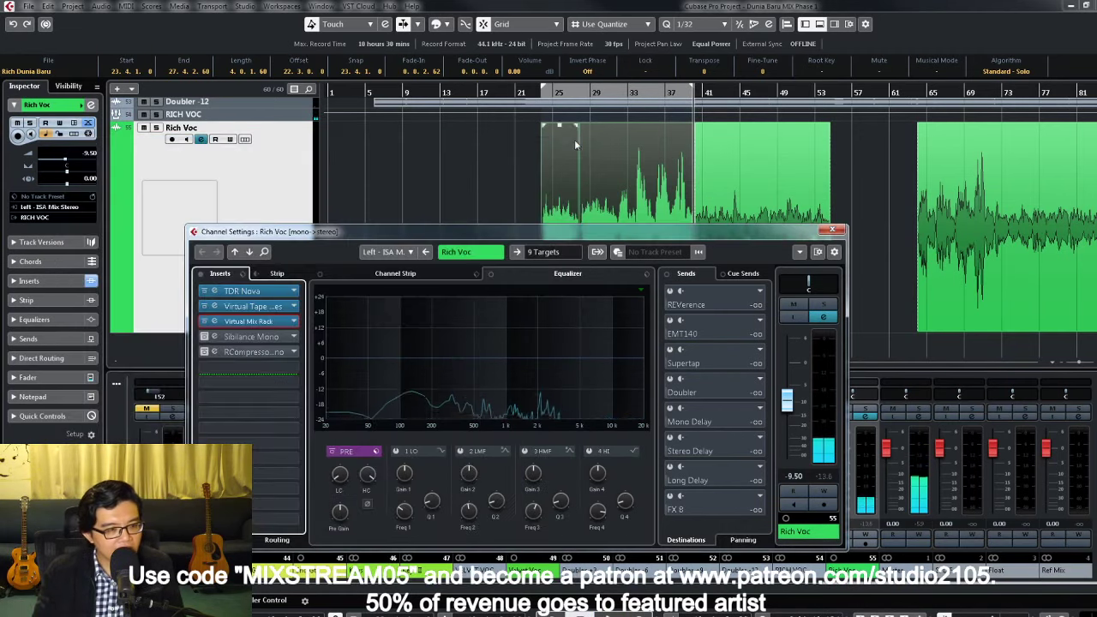
pyautogui.click(930, 296)
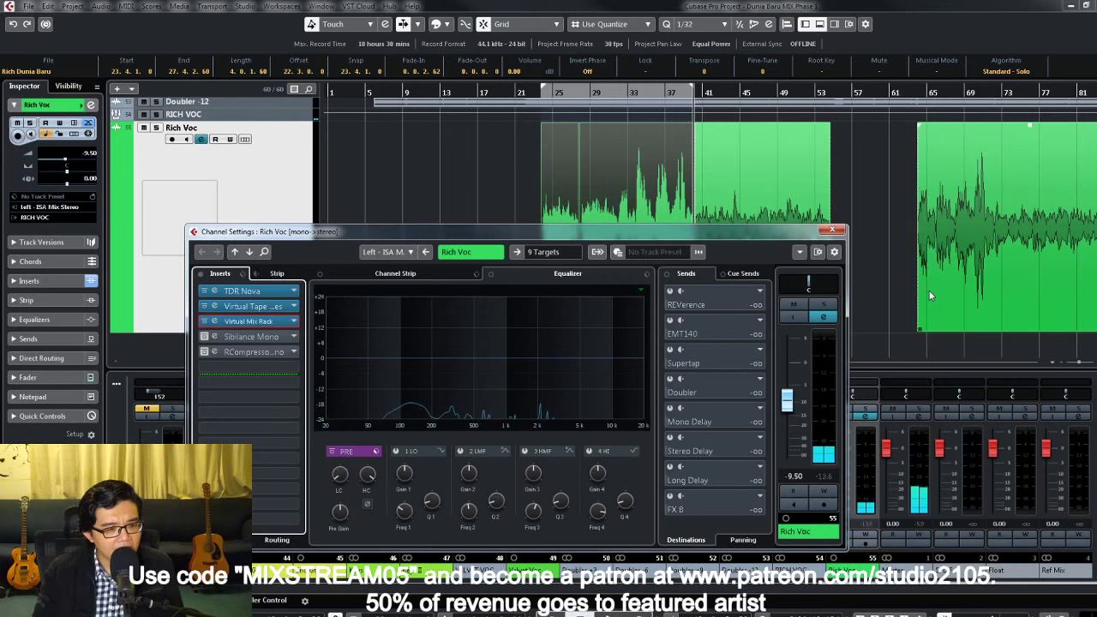
# Step: Open the Rich Voc channel's TDR Nova equalizer and solo the channel for playback
pyautogui.click(259, 294)
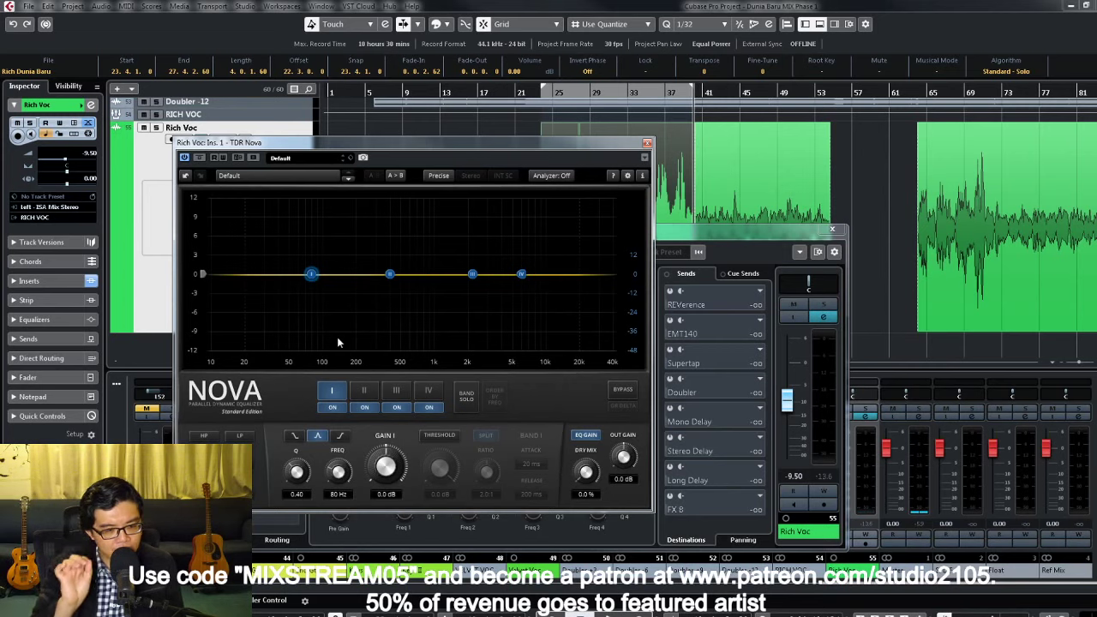
pyautogui.click(824, 305)
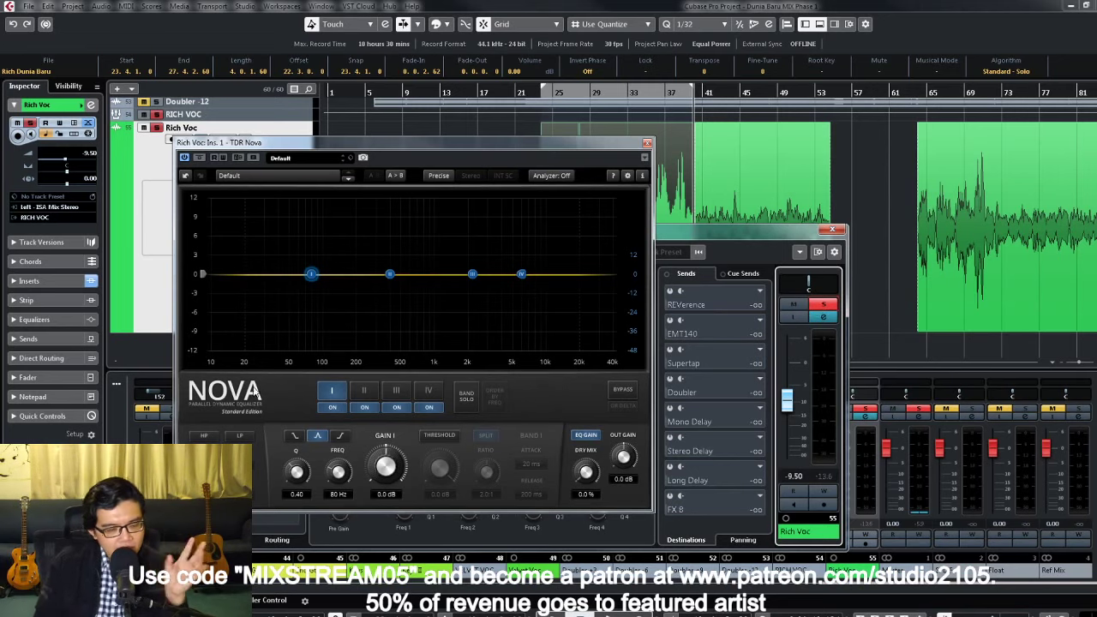
pyautogui.moveTo(398, 160); pyautogui.dragTo(458, 178)
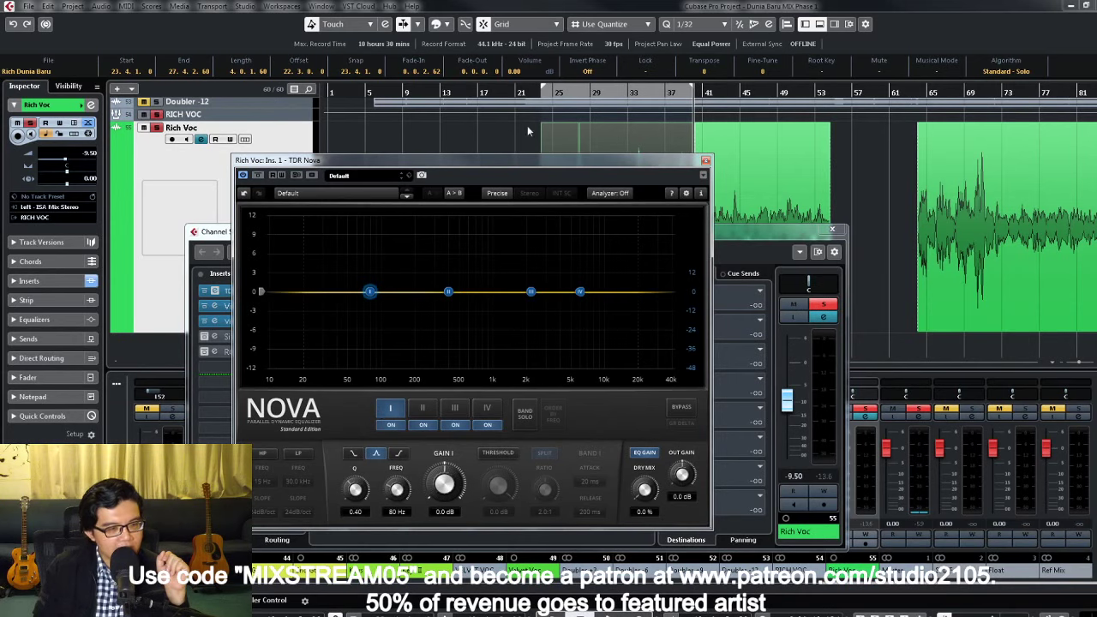
pyautogui.click(562, 136)
pyautogui.press('space')
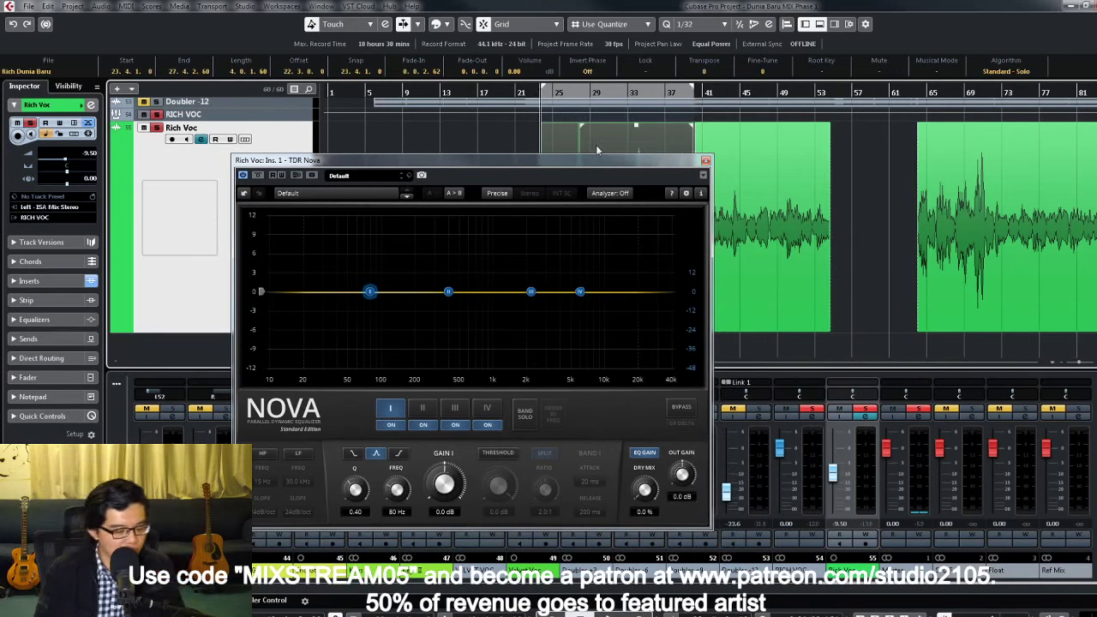
# Step: Enable TDR Nova's high-pass filter during playback and set its slope to 12 dB/oct
pyautogui.press('space')
pyautogui.click(262, 453)
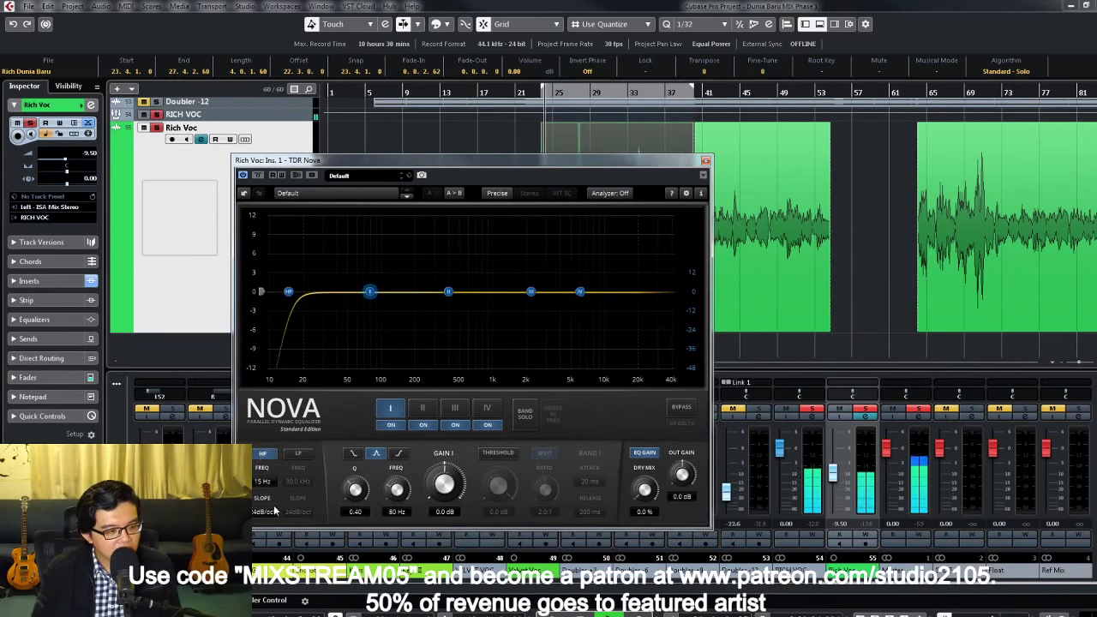
pyautogui.click(266, 512)
pyautogui.click(273, 538)
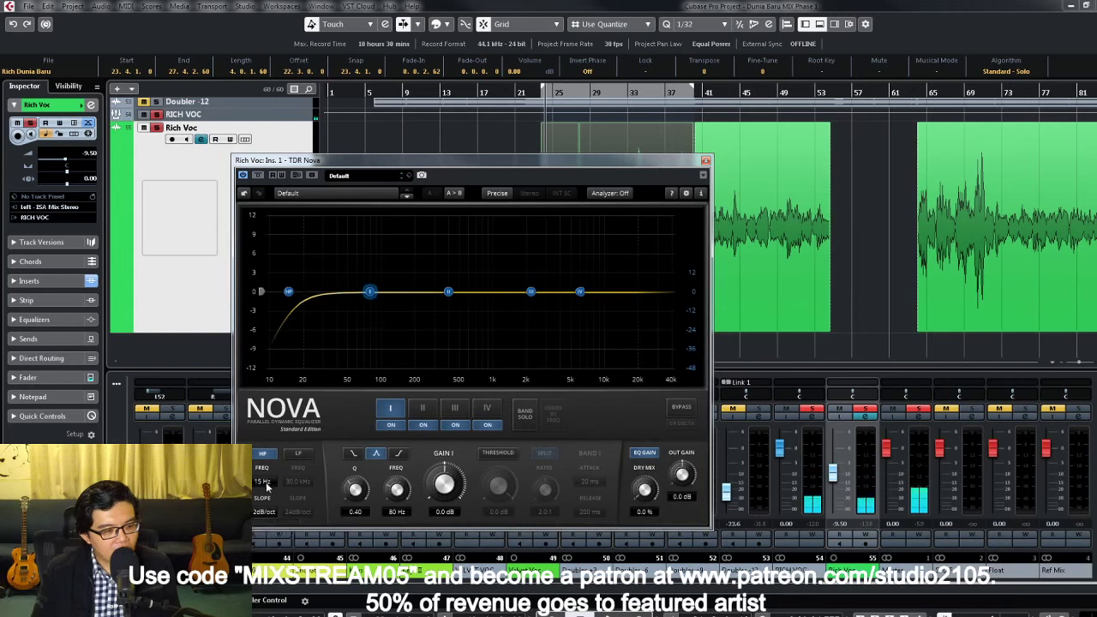
# Step: Sweep the high-pass cutoff through the low mids while listening and settle it at 114 Hz
pyautogui.moveTo(266, 486); pyautogui.dragTo(266, 422)
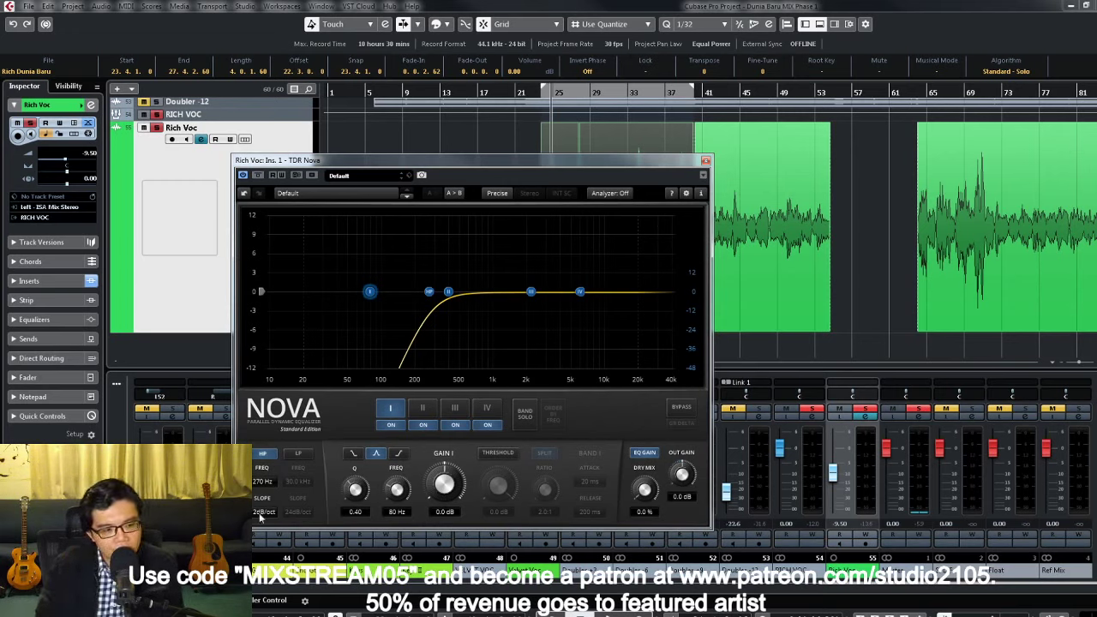
pyautogui.moveTo(264, 485)
pyautogui.mouseDown()
pyautogui.moveTo(263, 506)
pyautogui.moveTo(263, 468)
pyautogui.mouseUp()
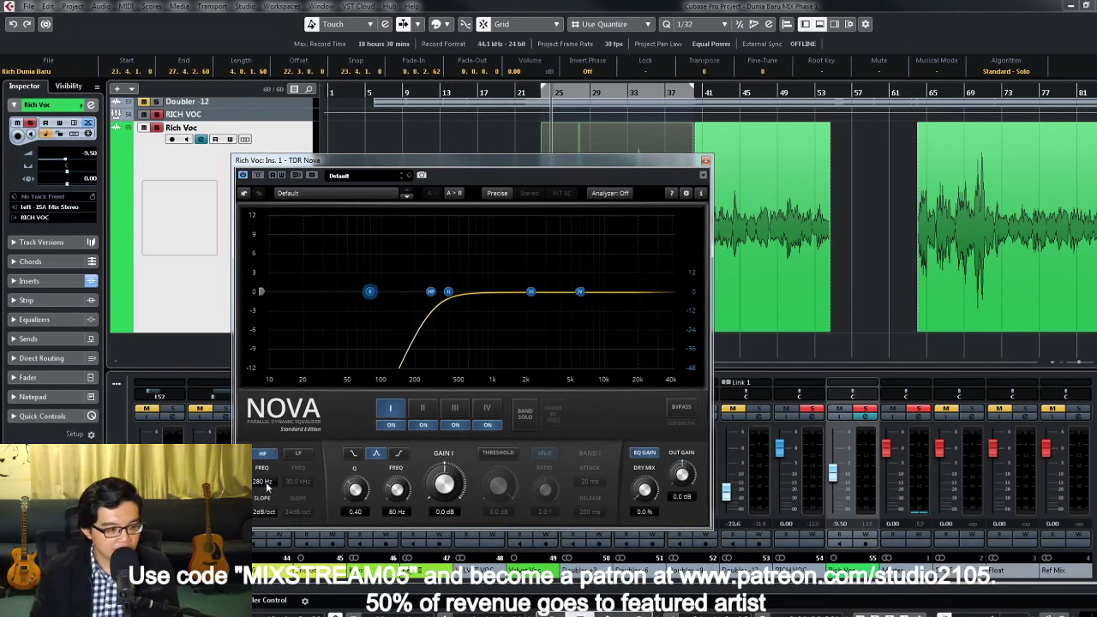
pyautogui.moveTo(262, 481); pyautogui.dragTo(262, 463)
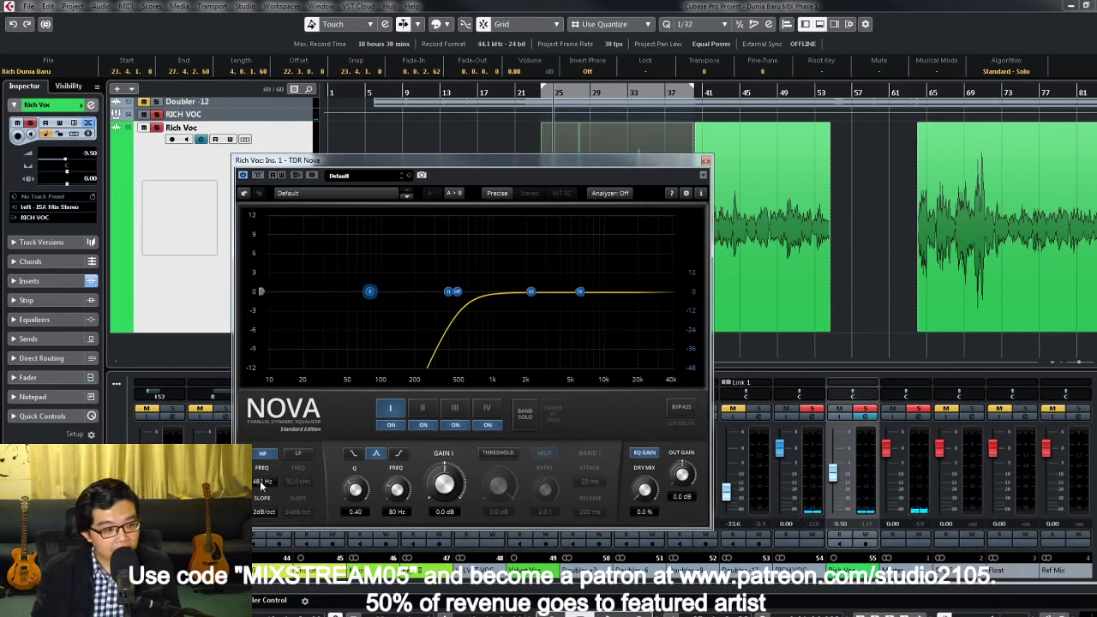
pyautogui.moveTo(261, 486); pyautogui.dragTo(261, 489)
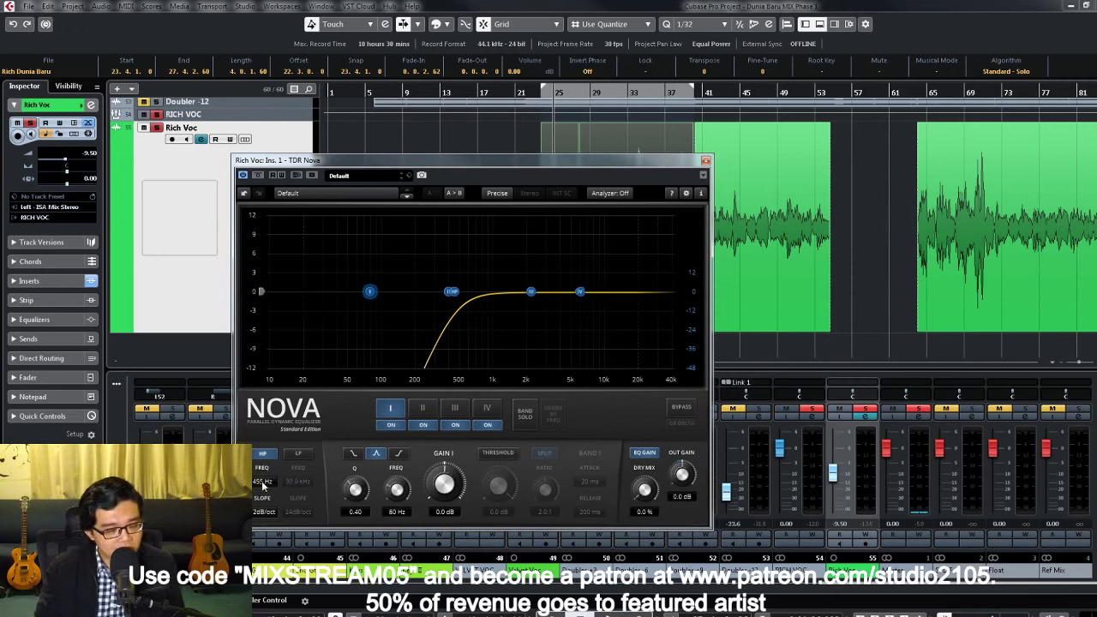
pyautogui.moveTo(451, 292); pyautogui.dragTo(387, 291)
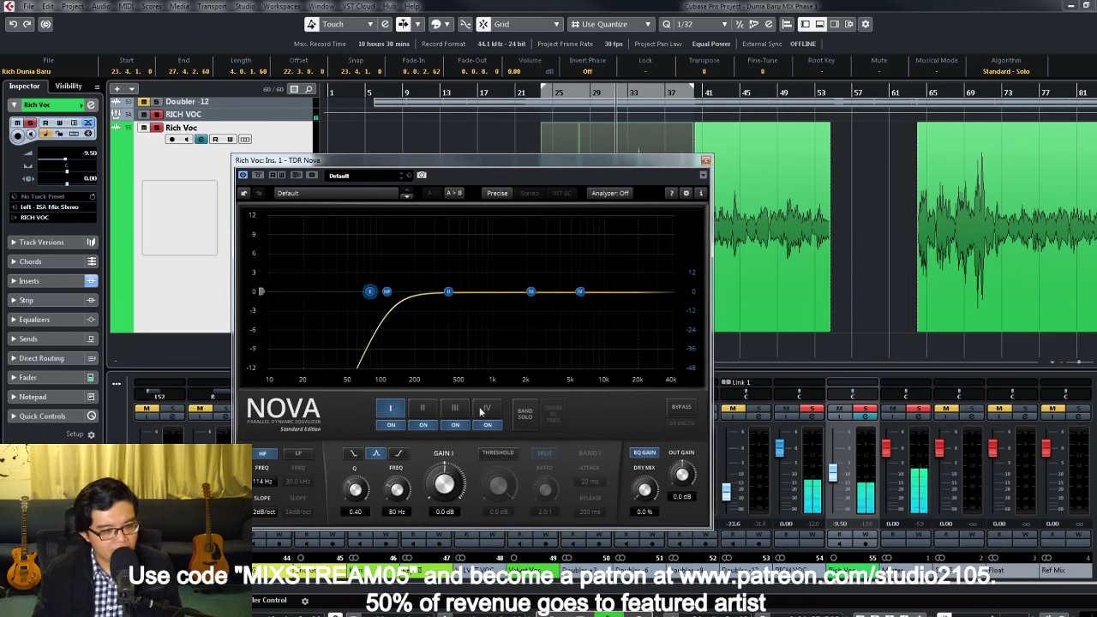
# Step: Solo band II in TDR Nova, sweep it with boosted gain and set its frequency to 700 Hz
pyautogui.click(422, 408)
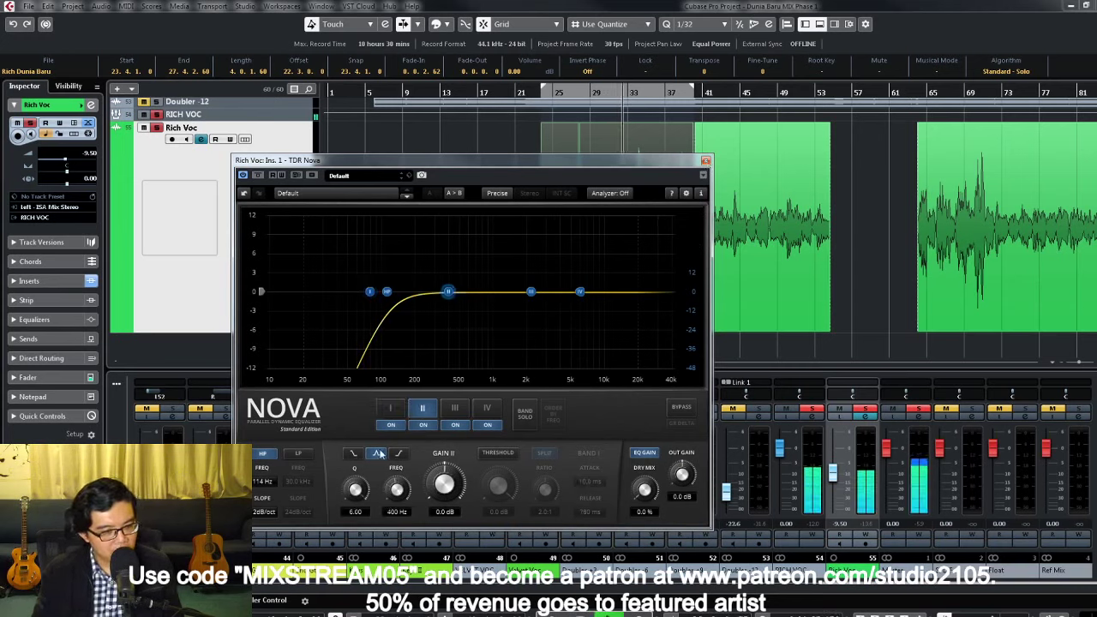
pyautogui.click(524, 415)
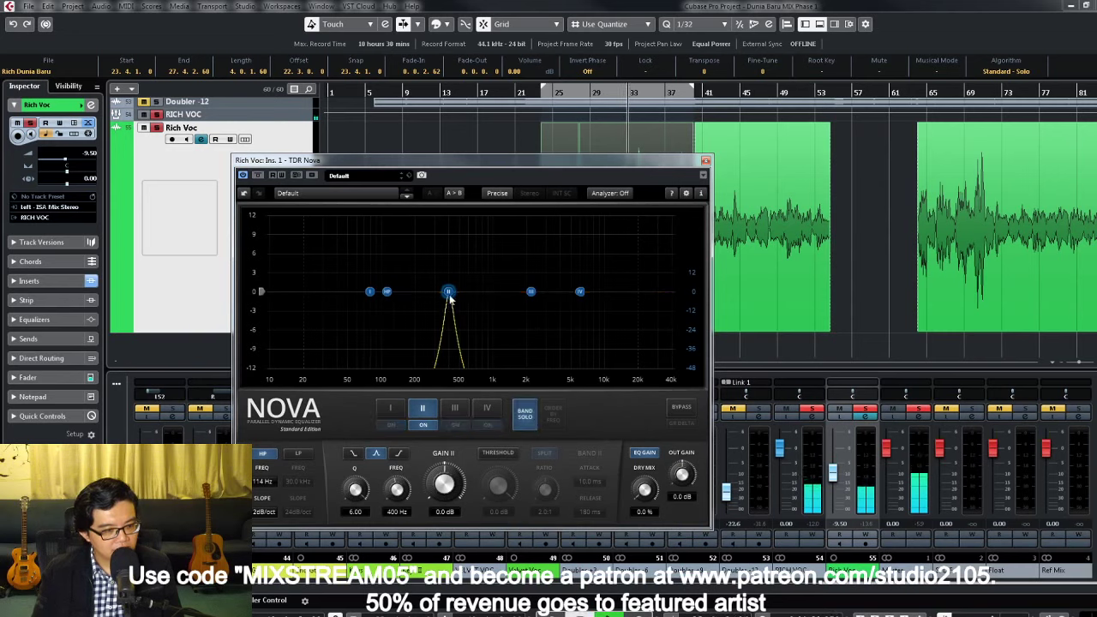
pyautogui.moveTo(447, 291); pyautogui.dragTo(475, 259)
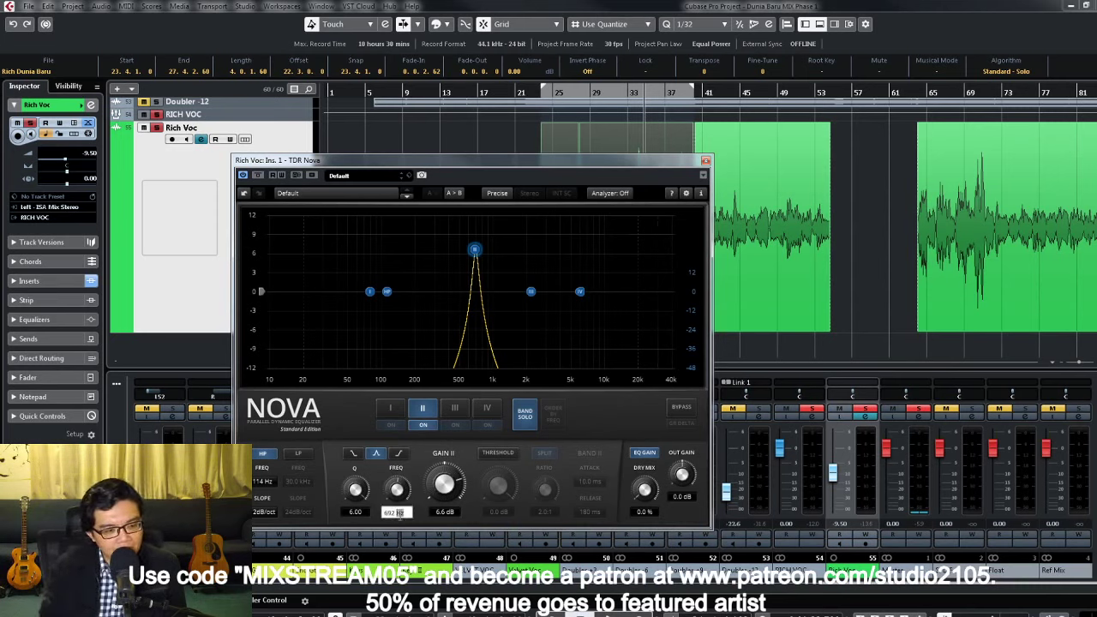
pyautogui.press('Return')
pyautogui.click(394, 513)
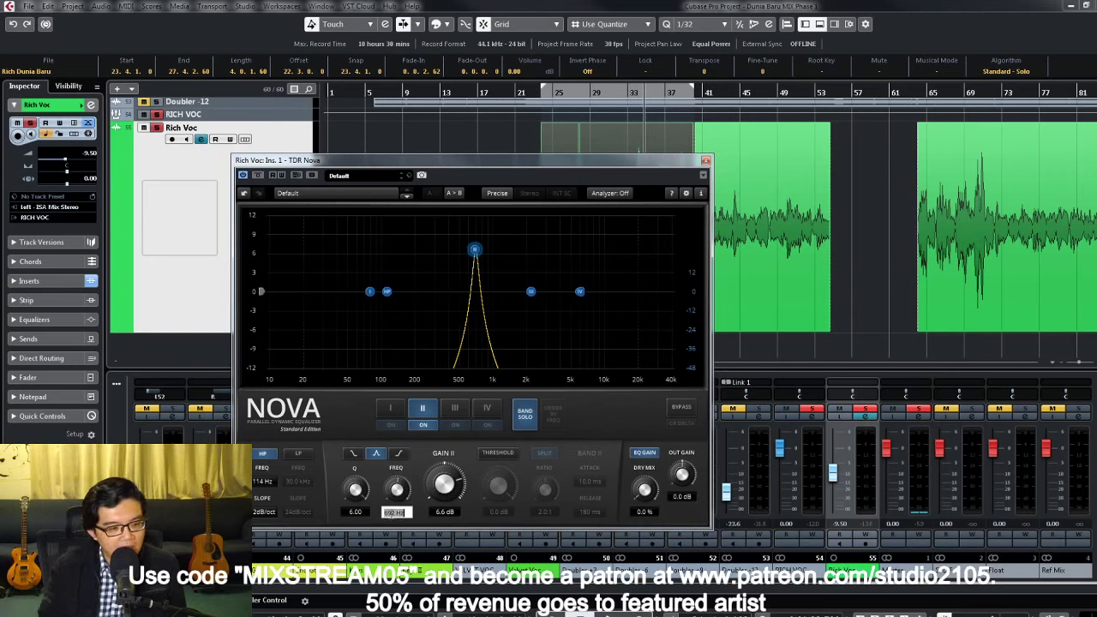
pyautogui.write('700')
pyautogui.press('Return')
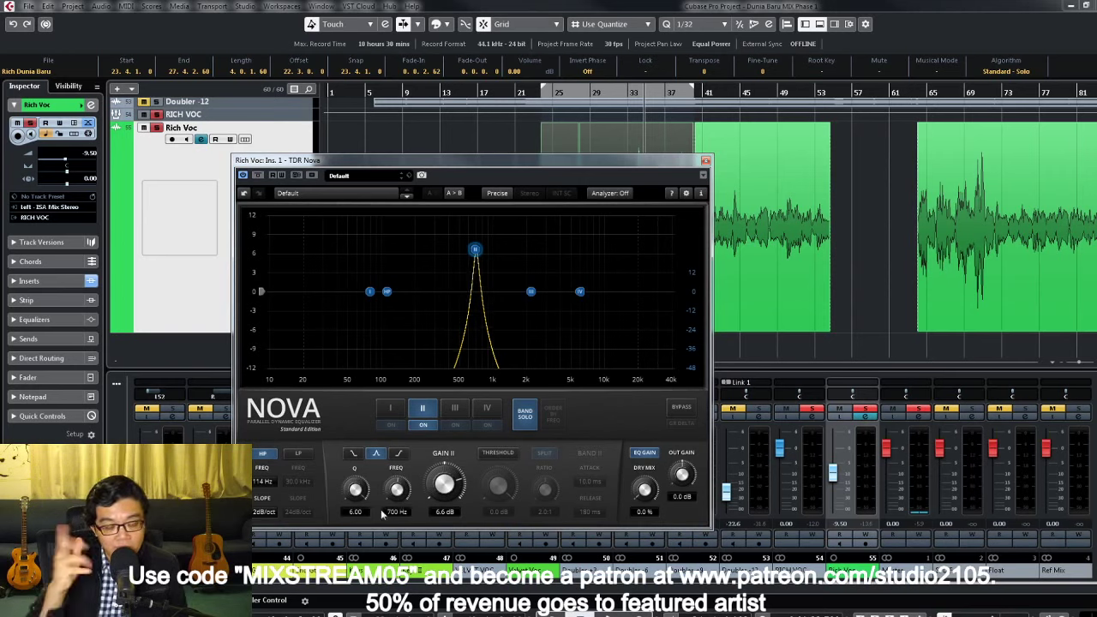
# Step: Turn off band solo and enable band II's dynamics with a 3:1 ratio, 0.10 ms attack and 10 ms release
pyautogui.click(524, 414)
pyautogui.click(498, 453)
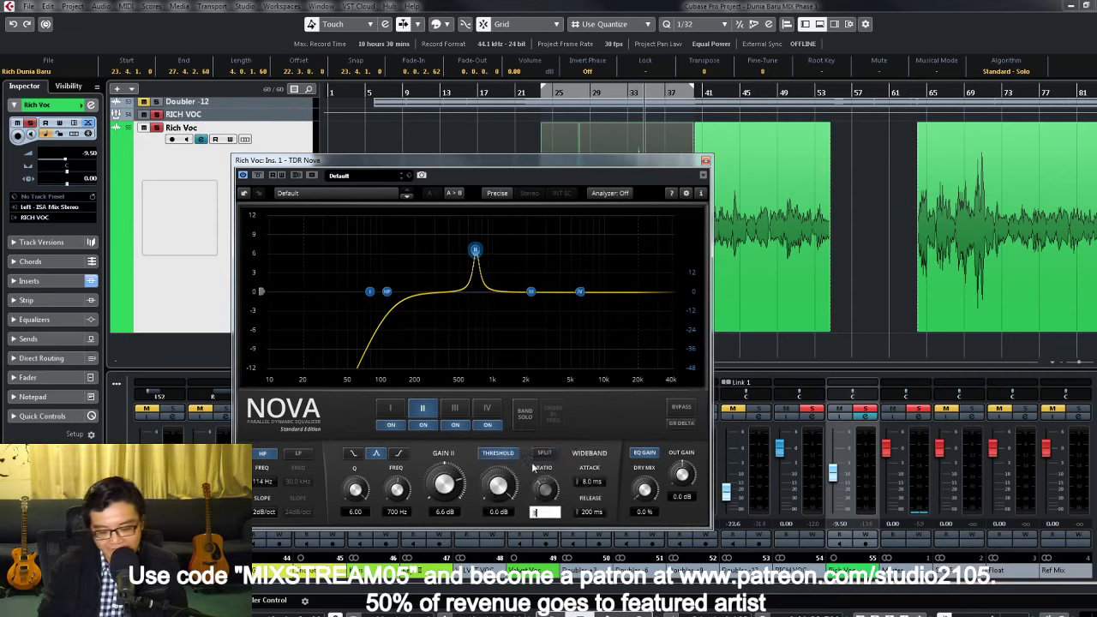
pyautogui.press('Return')
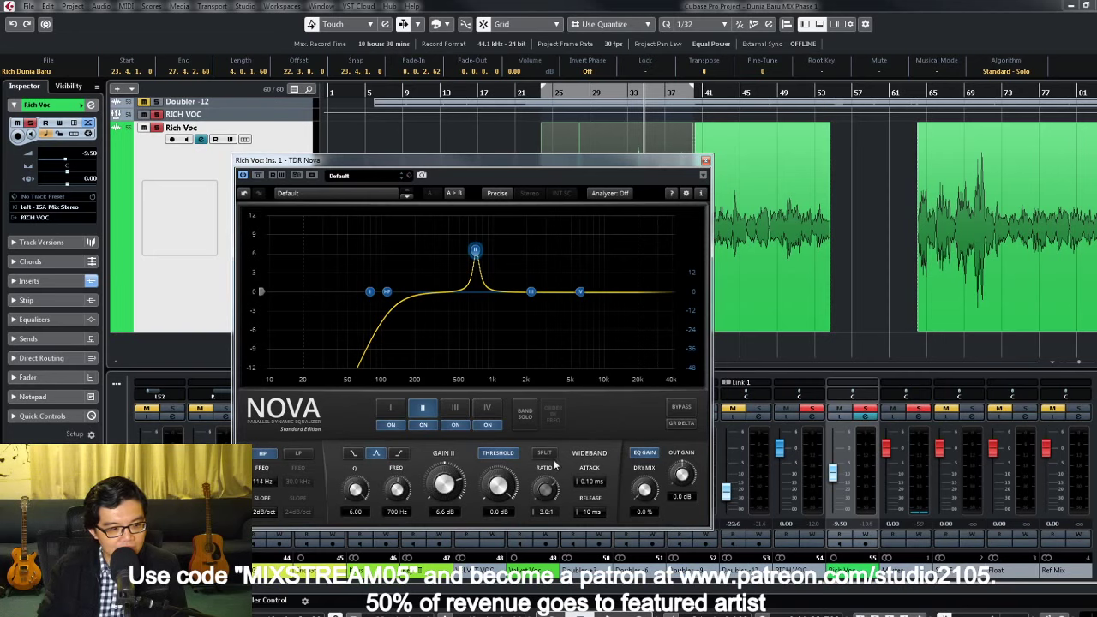
# Step: Reset band II's gain to 0 dB and lower its threshold to -17.2 dB during playback
pyautogui.press('space')
pyautogui.moveTo(498, 486); pyautogui.dragTo(499, 506)
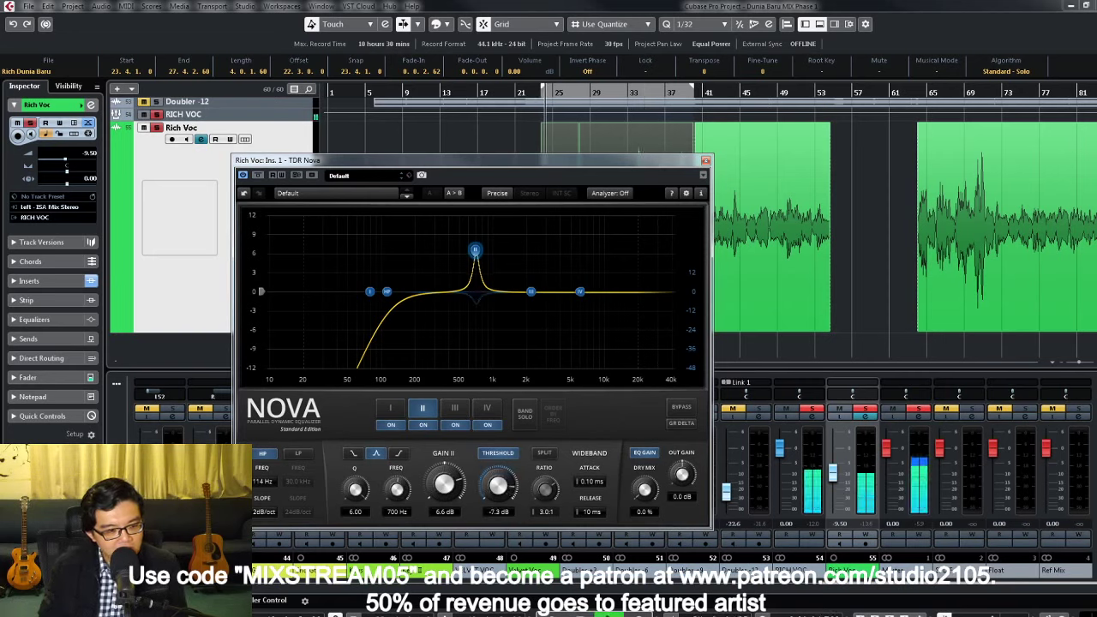
pyautogui.click(446, 513)
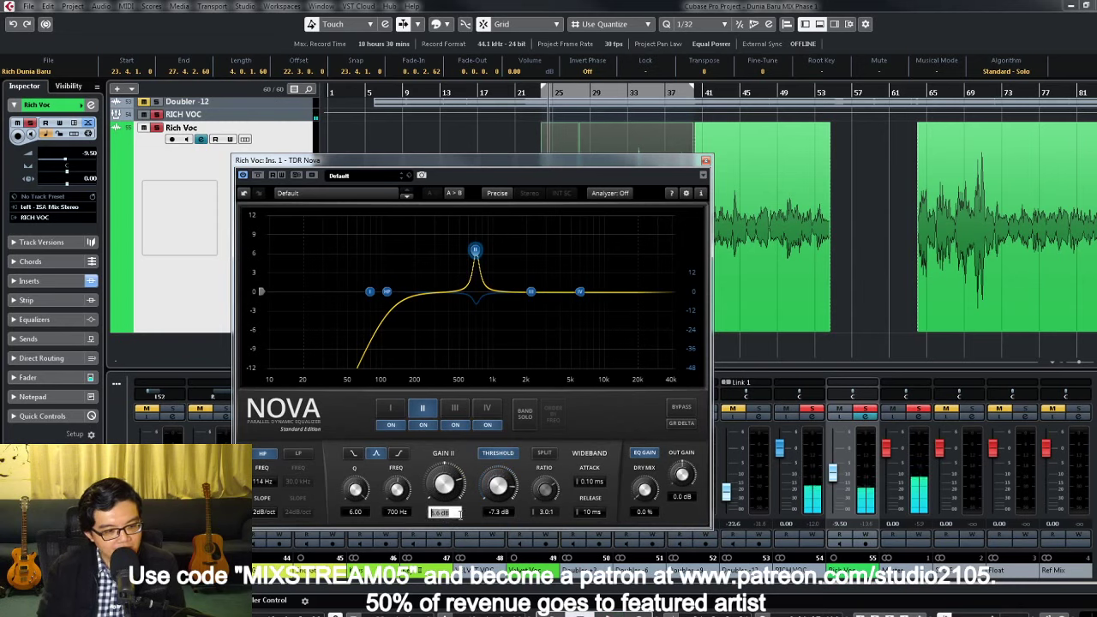
pyautogui.write('0')
pyautogui.press('Return')
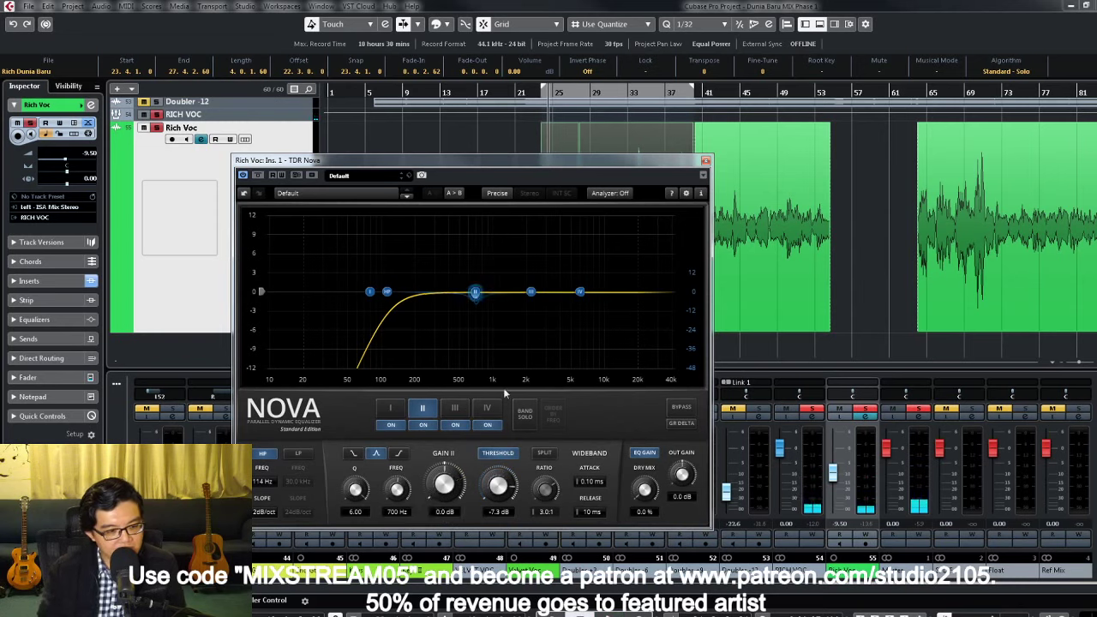
pyautogui.moveTo(498, 487); pyautogui.dragTo(498, 518)
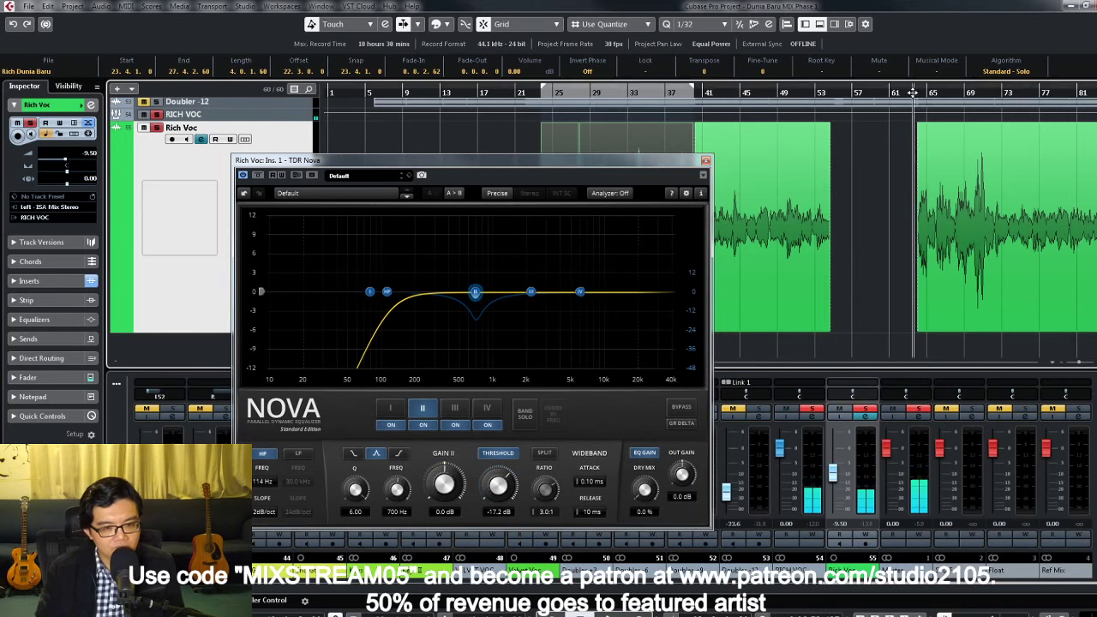
# Step: Close the equalizer, deselect the vocal event and play the Rich Voc track from about bar 31
pyautogui.scroll(4, 915, 174)
pyautogui.scroll(-4, 916, 174)
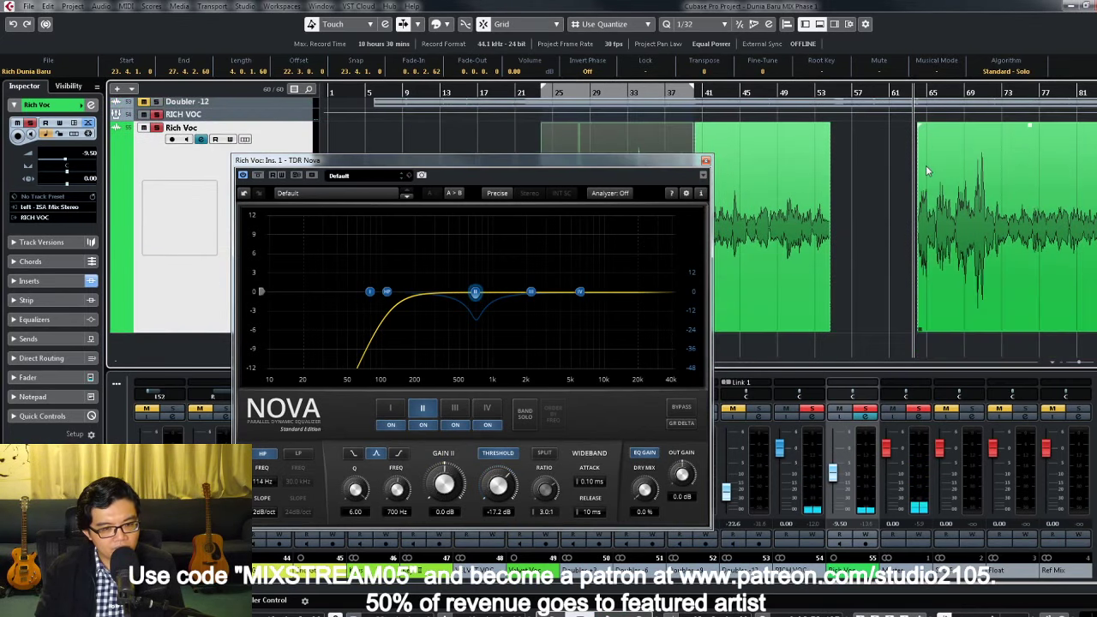
pyautogui.click(706, 161)
pyautogui.click(869, 213)
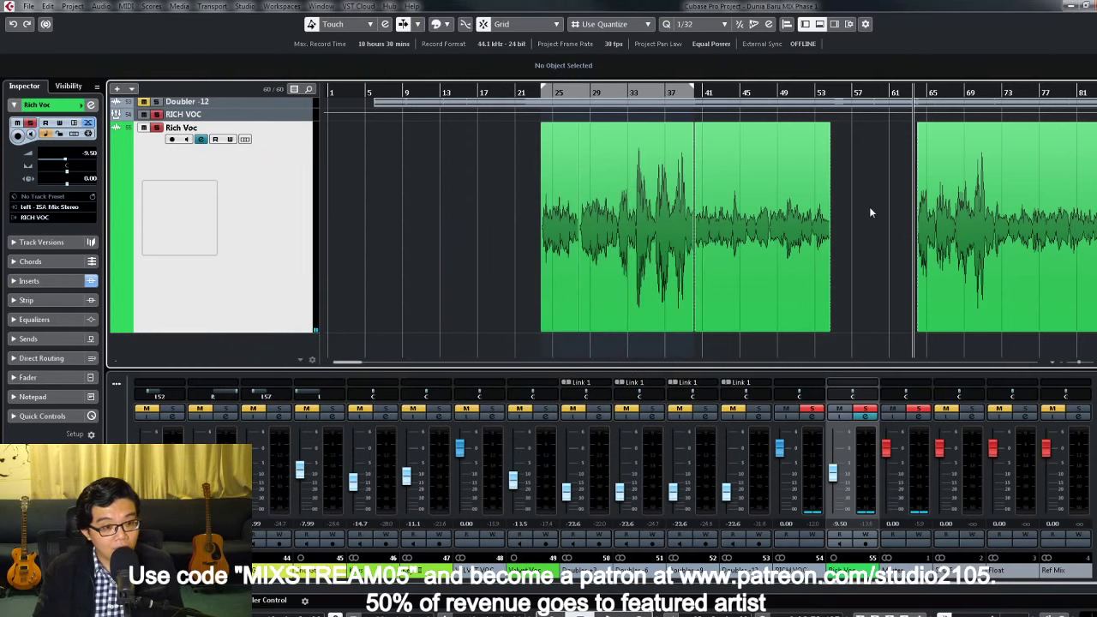
pyautogui.click(621, 91)
pyautogui.click(617, 92)
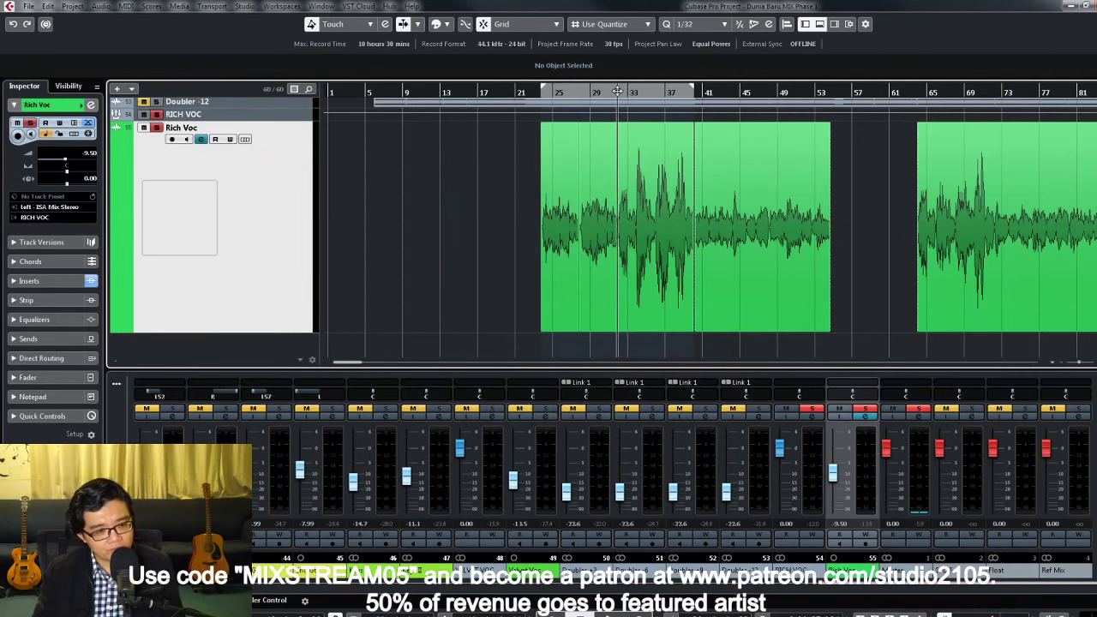
pyautogui.scroll(4, 881, 231)
pyautogui.scroll(-2, 867, 241)
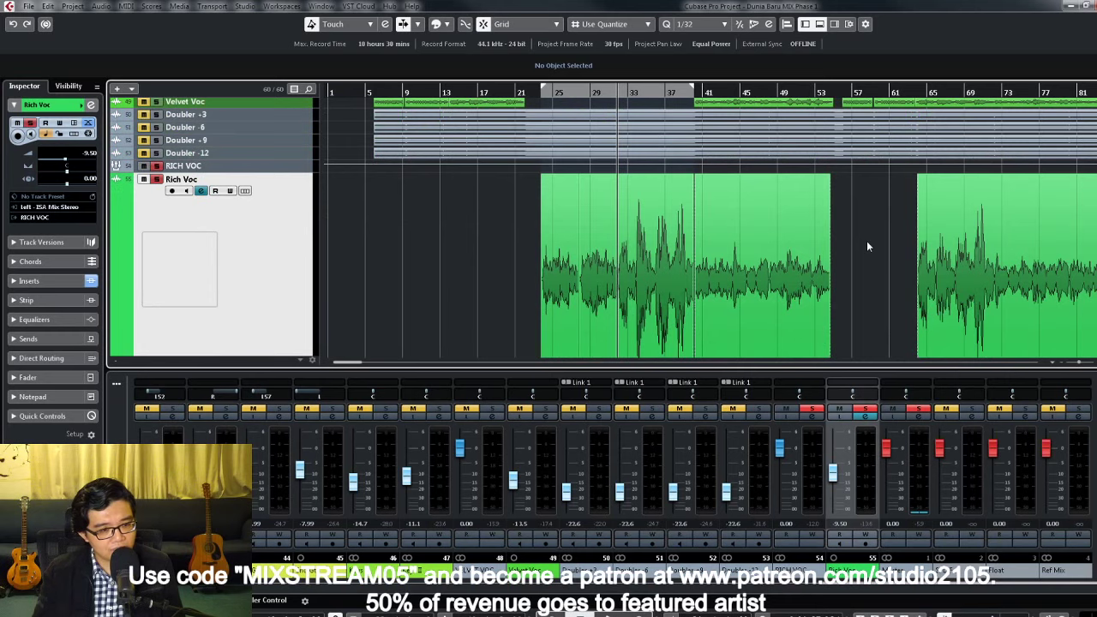
pyautogui.press('space')
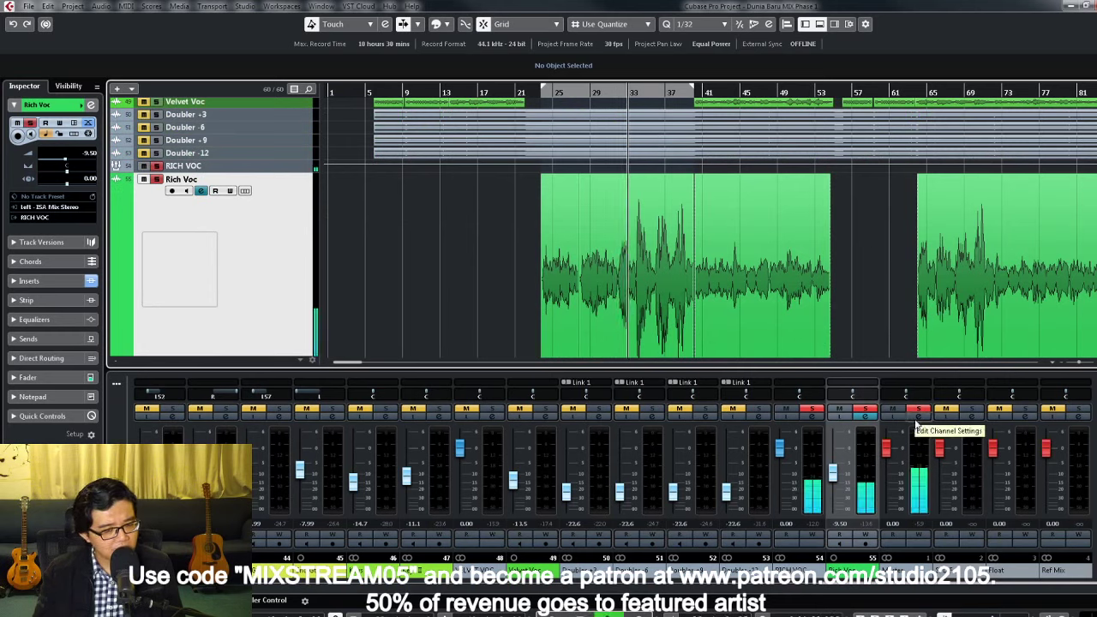
# Step: Open the Rich Voc channel settings and check its Virtual Mix Rack and TDR Nova inserts
pyautogui.click(915, 423)
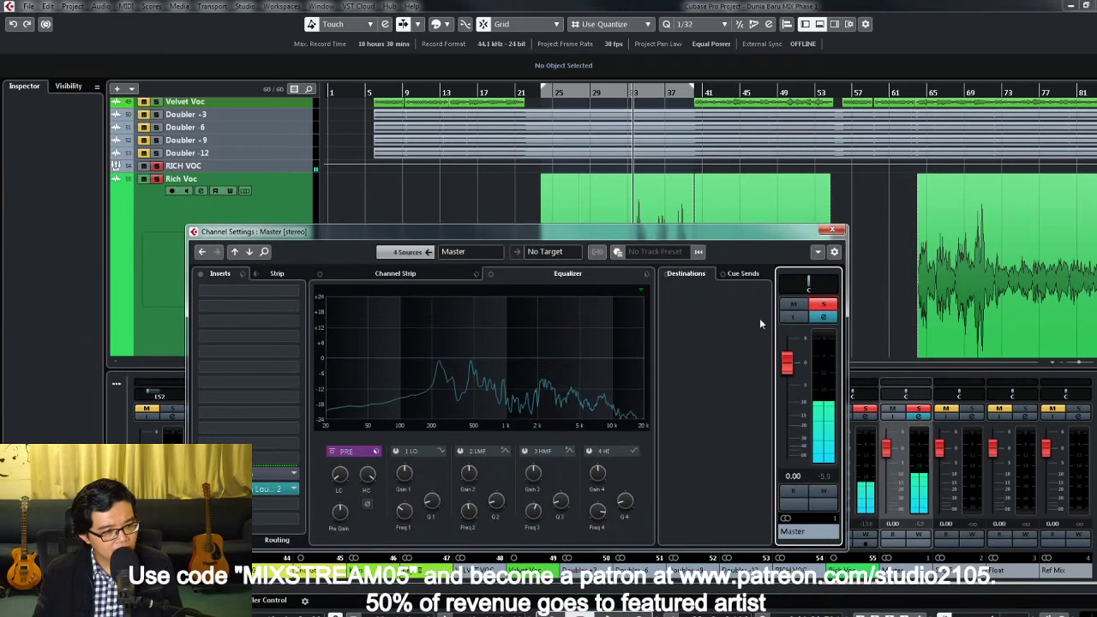
pyautogui.click(832, 230)
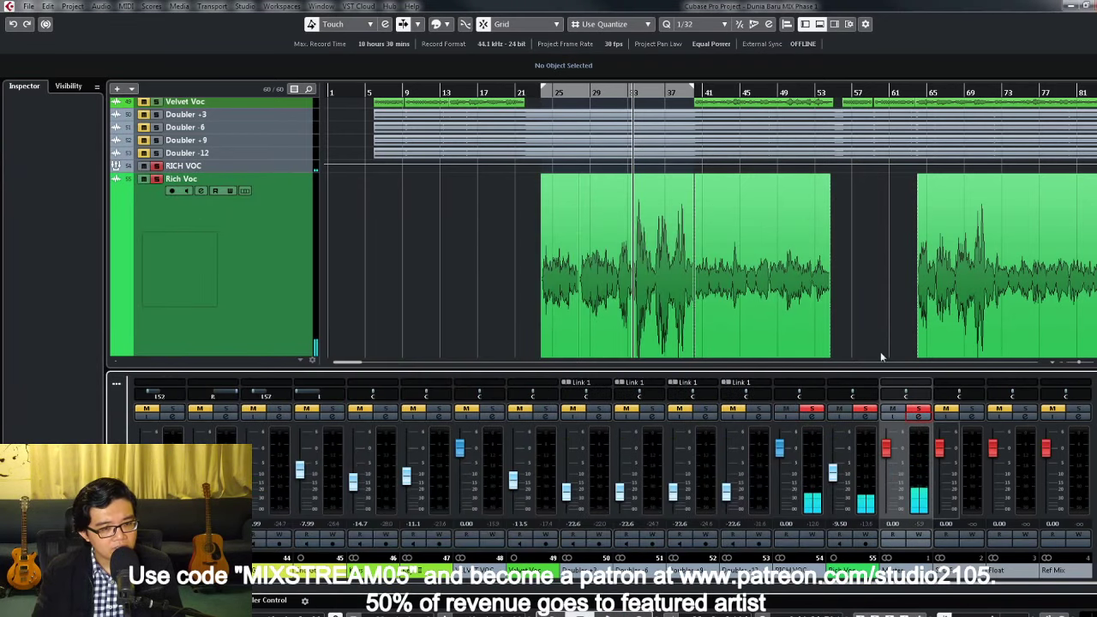
pyautogui.click(874, 426)
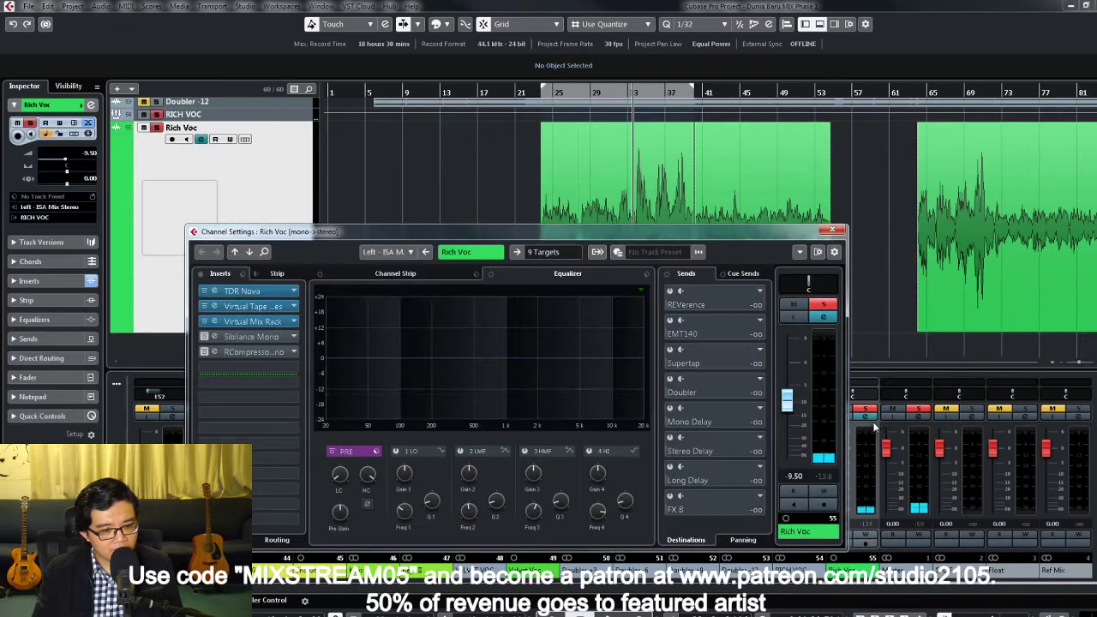
pyautogui.doubleClick(253, 322)
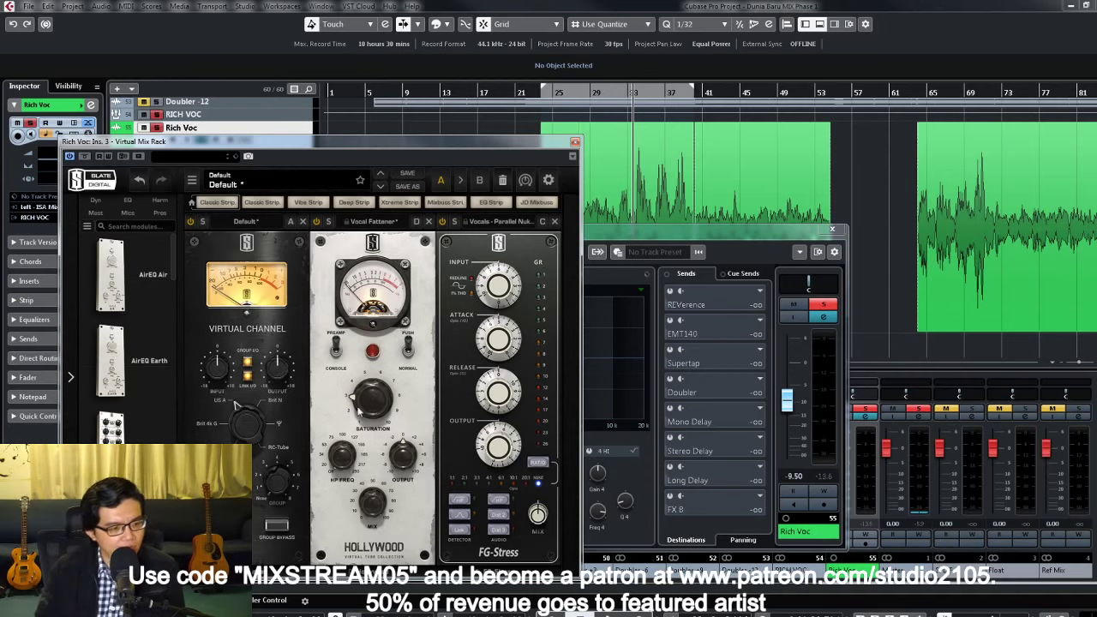
pyautogui.click(575, 144)
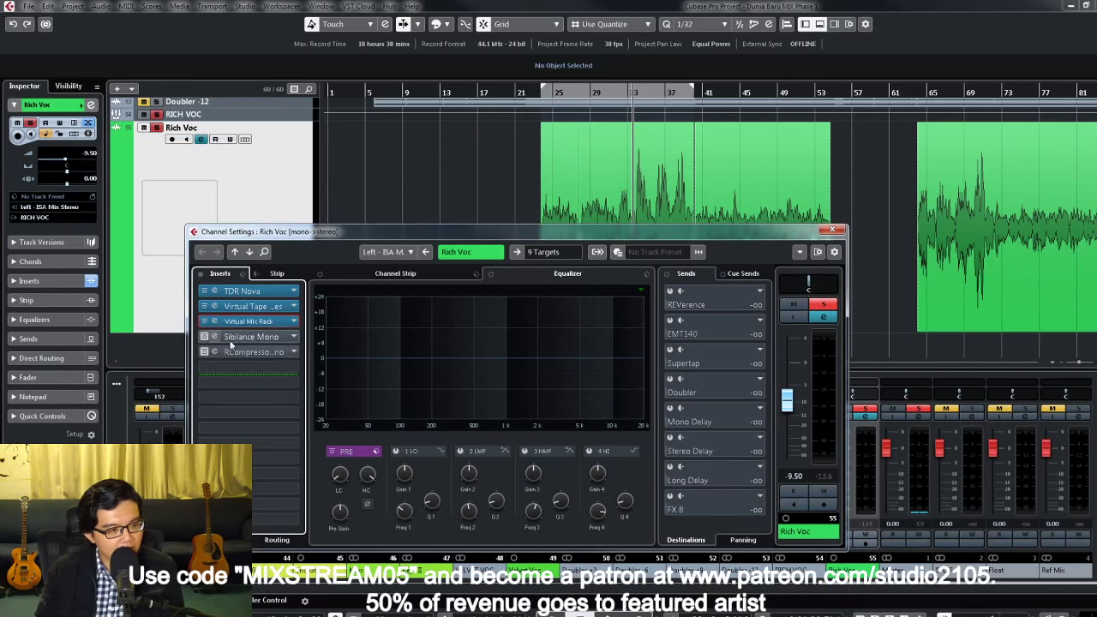
pyautogui.click(250, 291)
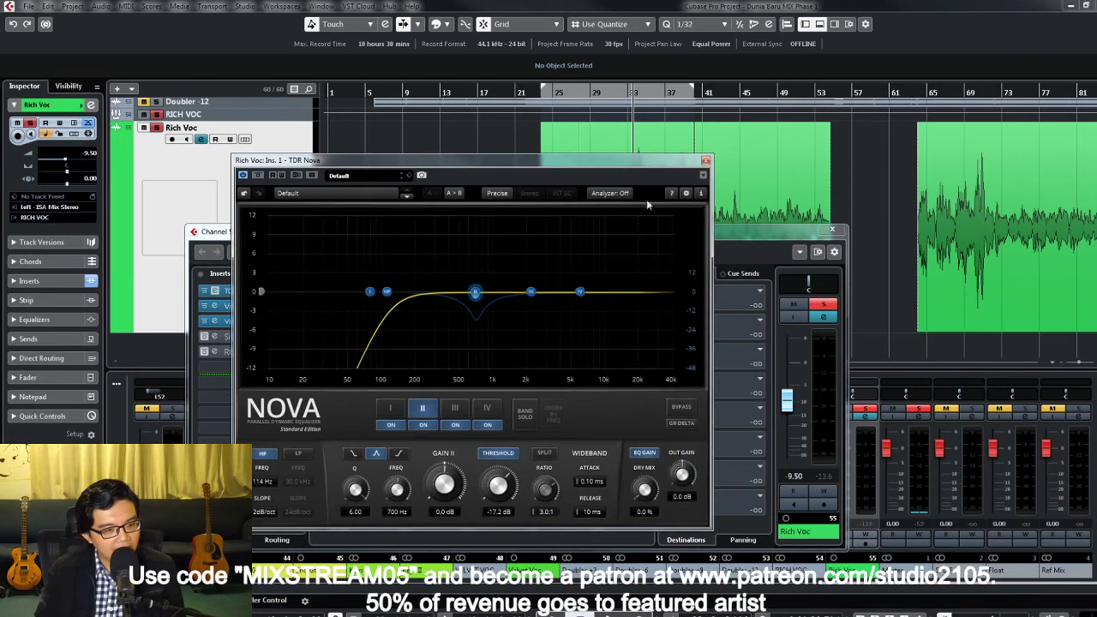
pyautogui.click(705, 162)
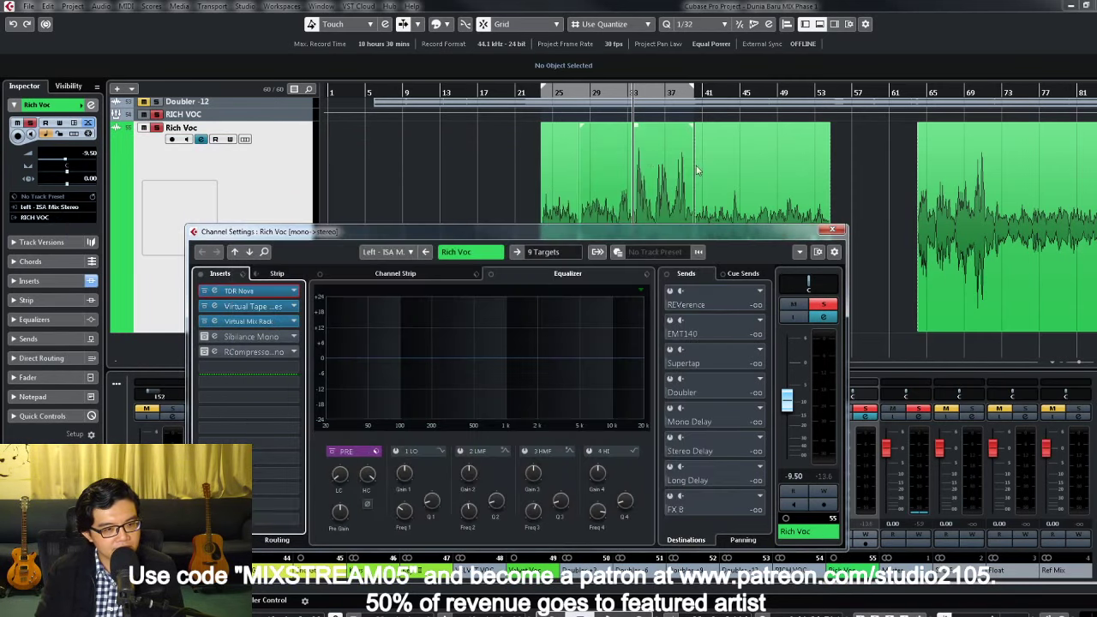
# Step: Set the left locator to bar 33, then move TDR Nova's band III to 4.3 kHz with 0.2 dB gain using band solo
pyautogui.keyDown('ctrl'); pyautogui.click(639, 81); pyautogui.keyUp('ctrl')
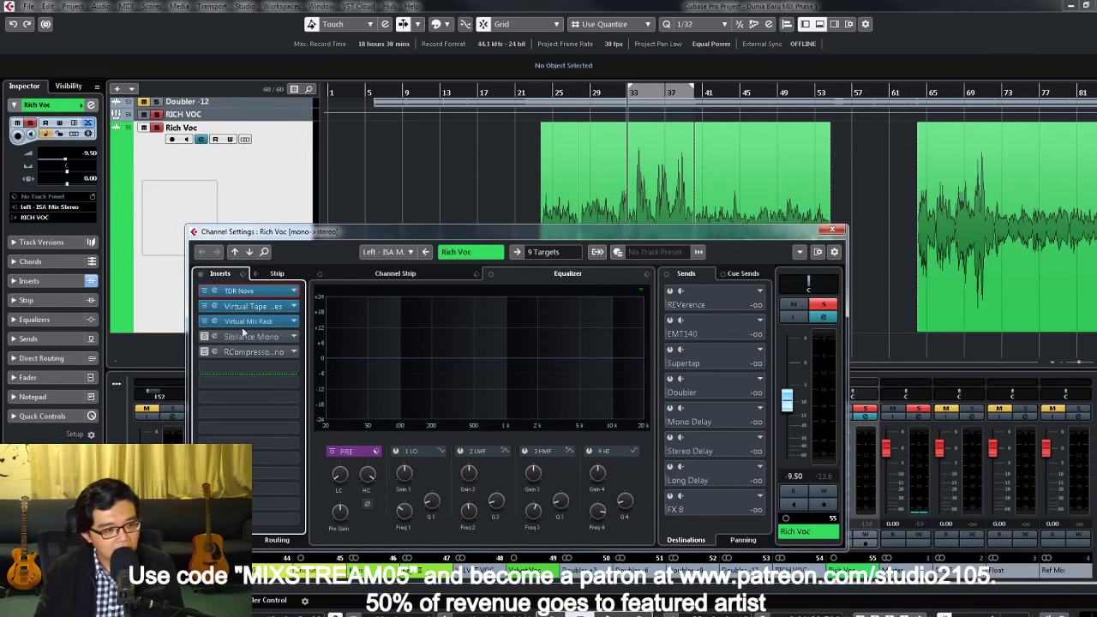
pyautogui.click(255, 291)
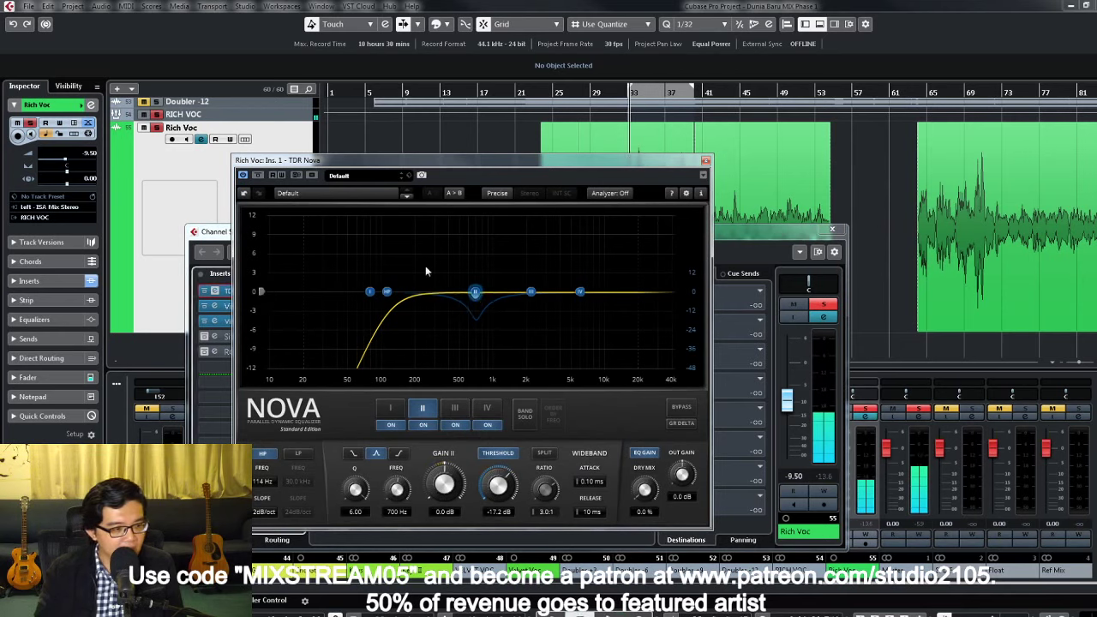
pyautogui.click(455, 409)
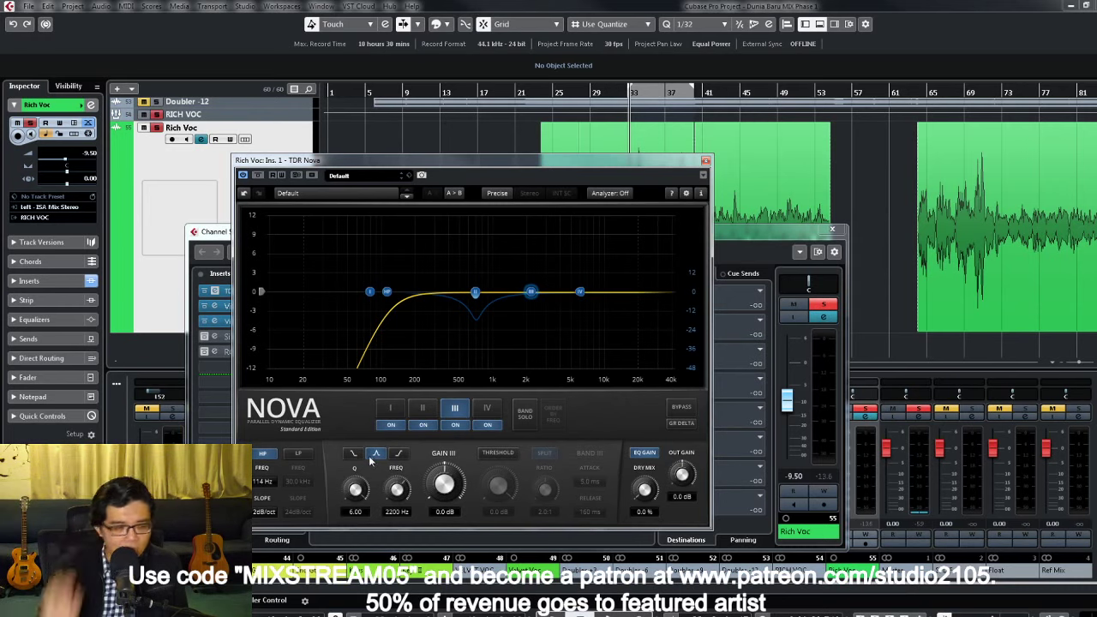
pyautogui.click(525, 415)
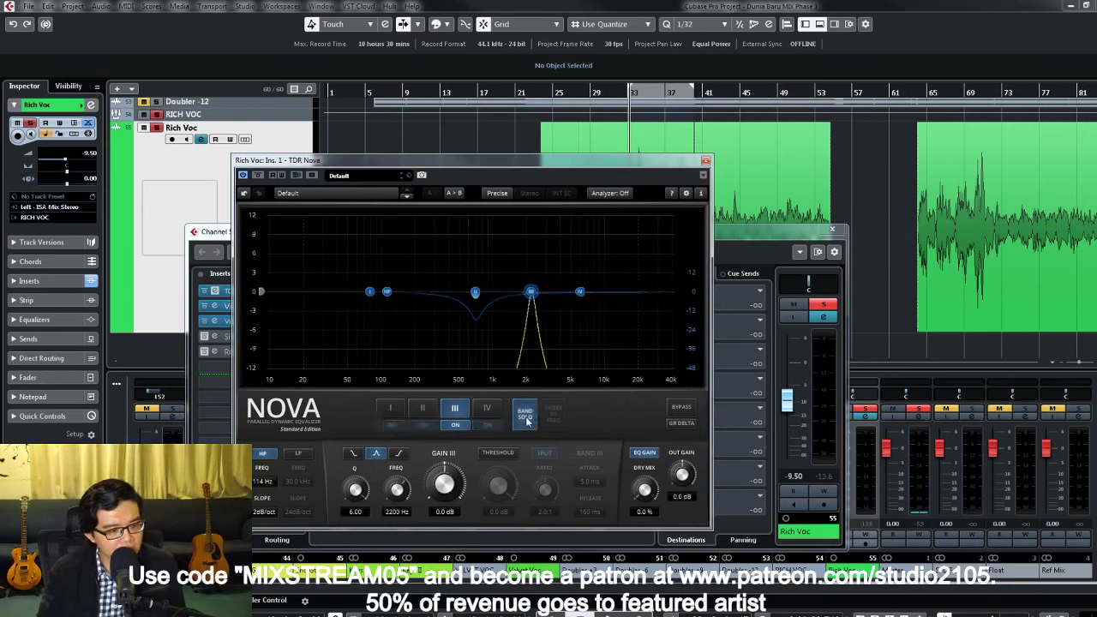
pyautogui.moveTo(531, 294); pyautogui.dragTo(563, 292)
pyautogui.click(524, 417)
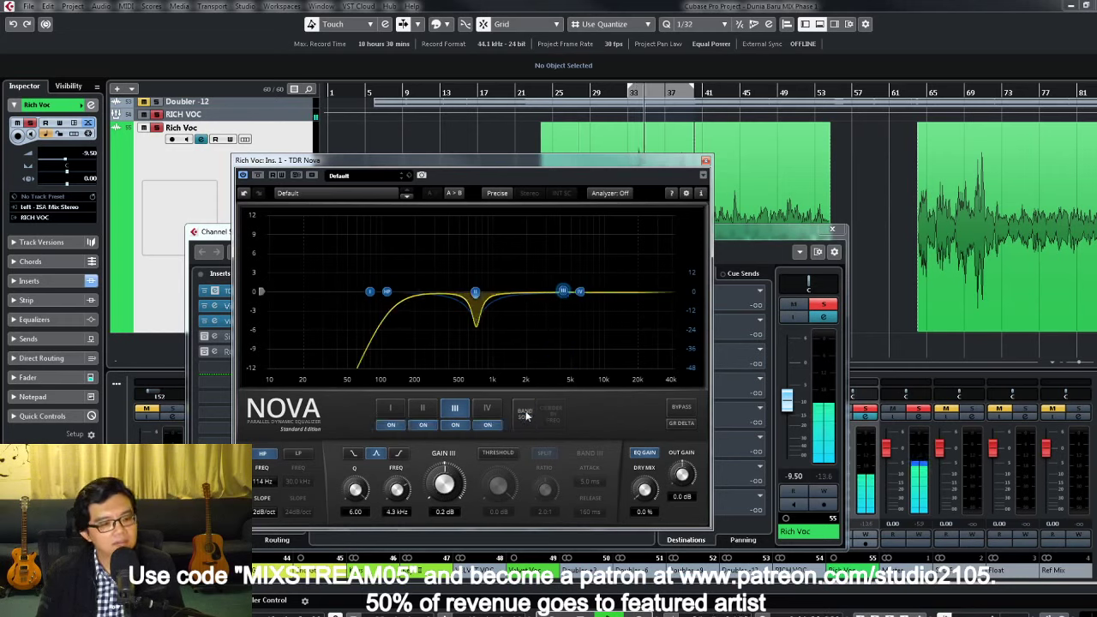
# Step: Retune TDR Nova's band III to 4.9 kHz using band solo and reset its gain to 0 dB
pyautogui.click(526, 415)
pyautogui.moveTo(563, 292); pyautogui.dragTo(570, 256)
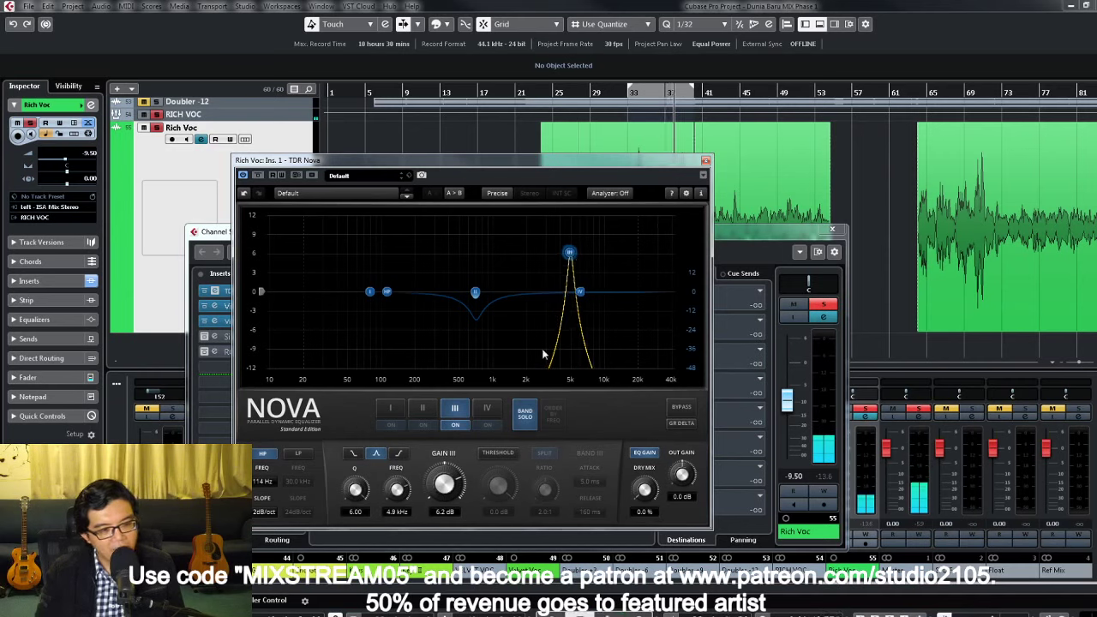
pyautogui.click(443, 512)
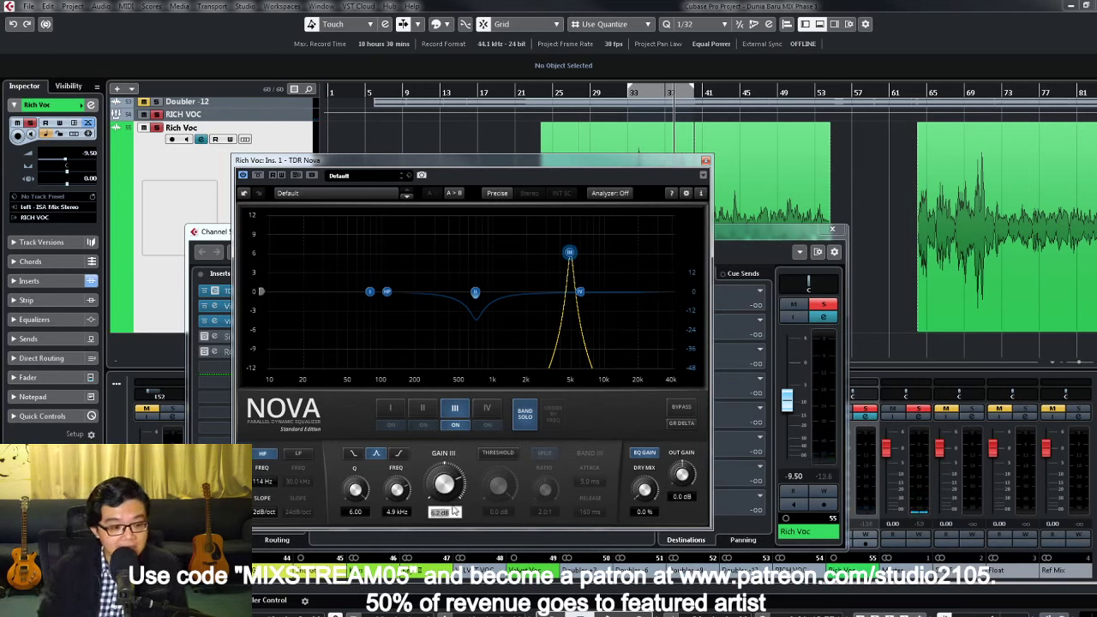
pyautogui.write('0')
pyautogui.press('Return')
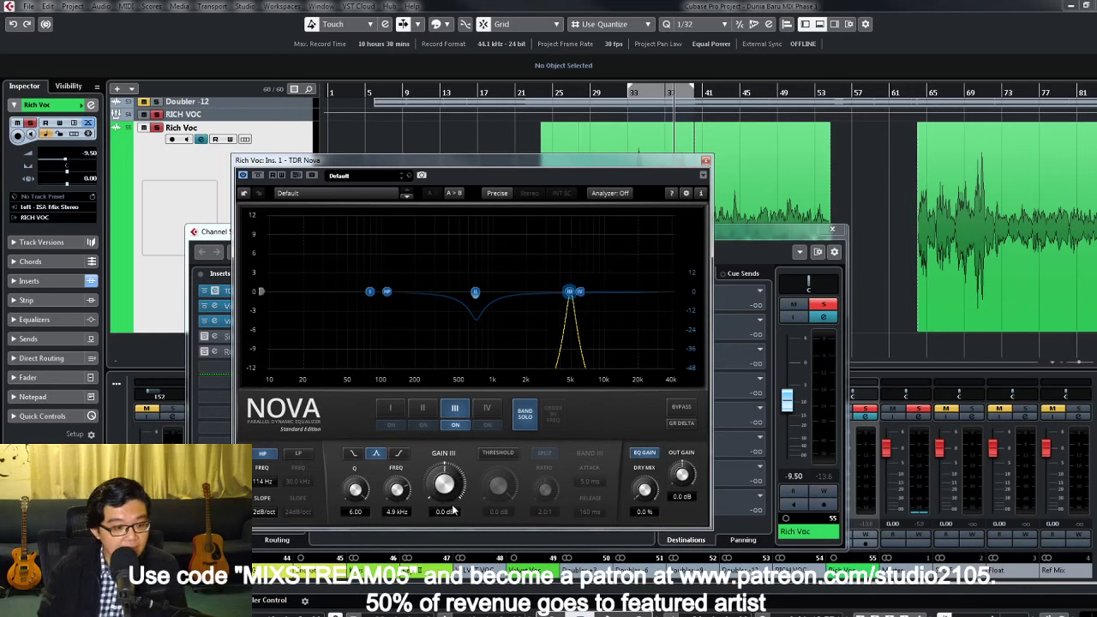
pyautogui.click(525, 423)
# Step: Enable band III's threshold at -16.9 dB, set its Q to 2.74 and close TDR Nova
pyautogui.click(497, 454)
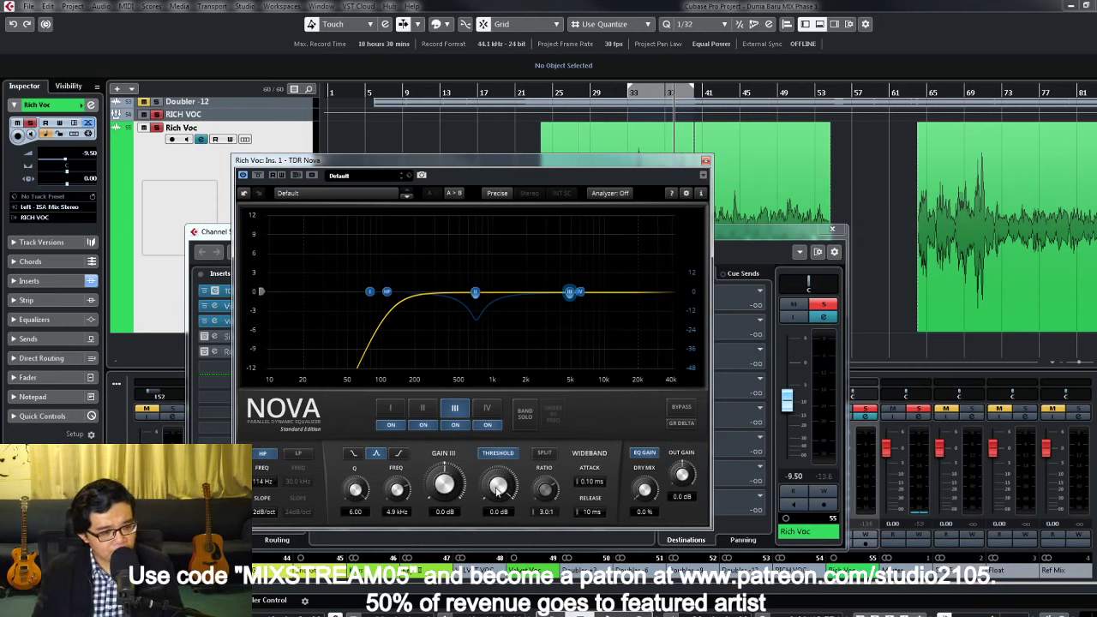
pyautogui.moveTo(497, 487)
pyautogui.mouseDown()
pyautogui.moveTo(499, 502)
pyautogui.moveTo(499, 488)
pyautogui.mouseUp()
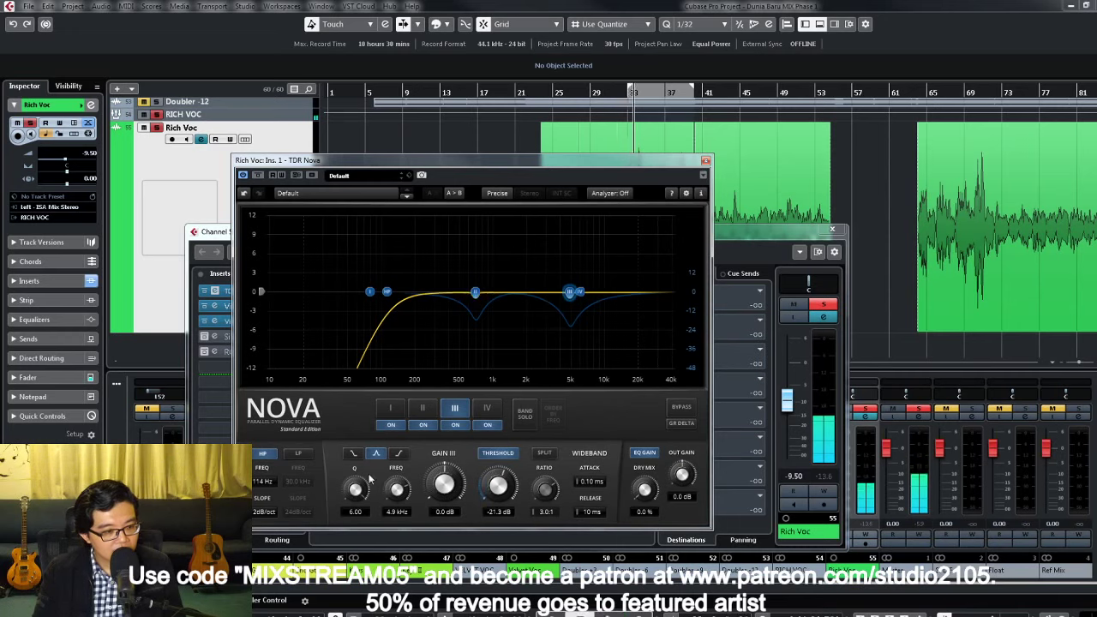
pyautogui.moveTo(355, 490); pyautogui.dragTo(355, 499)
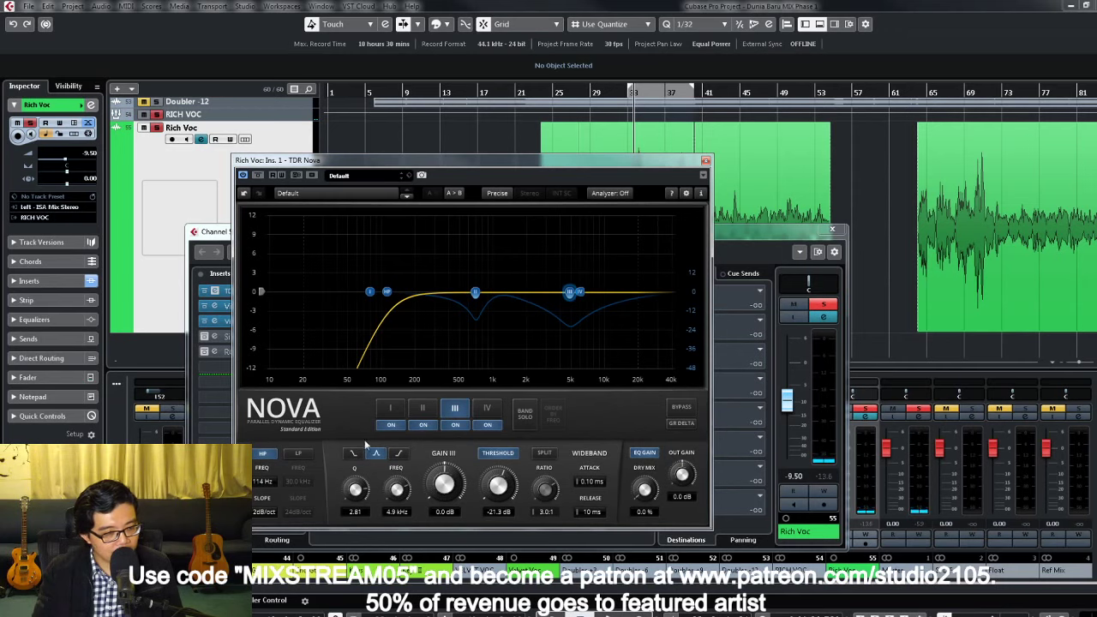
pyautogui.scroll(-1, 367, 521)
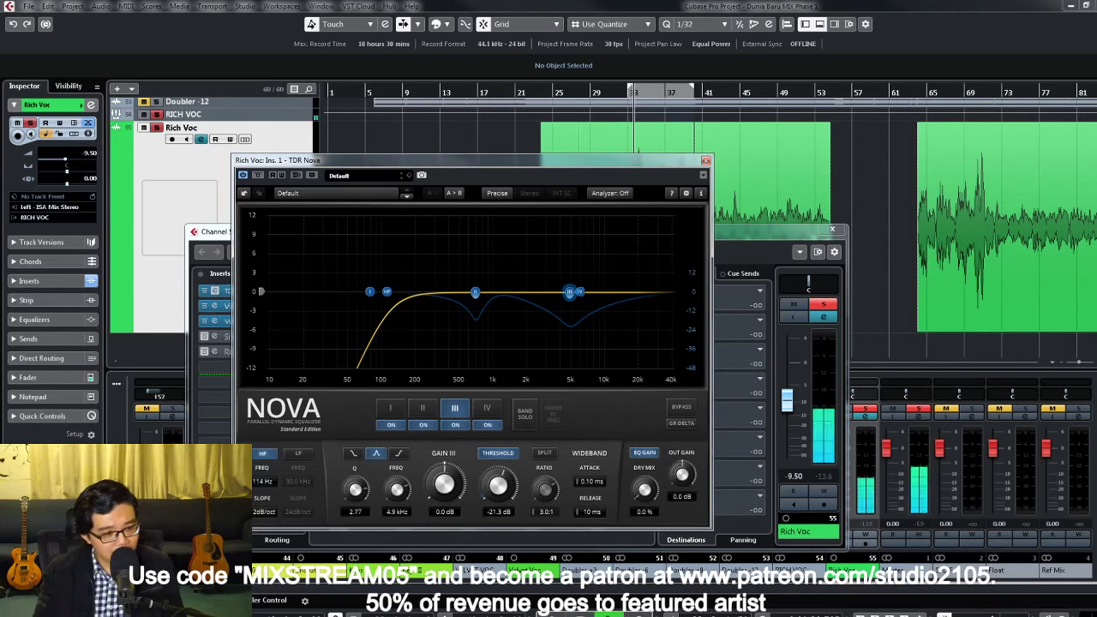
pyautogui.scroll(4, 507, 496)
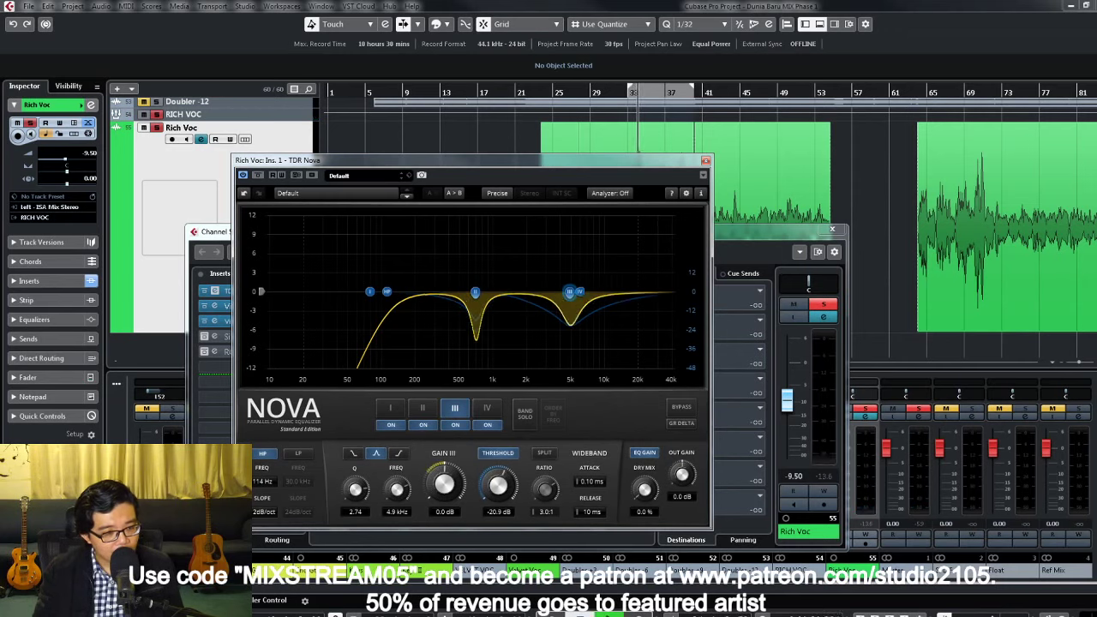
pyautogui.scroll(1, 498, 487)
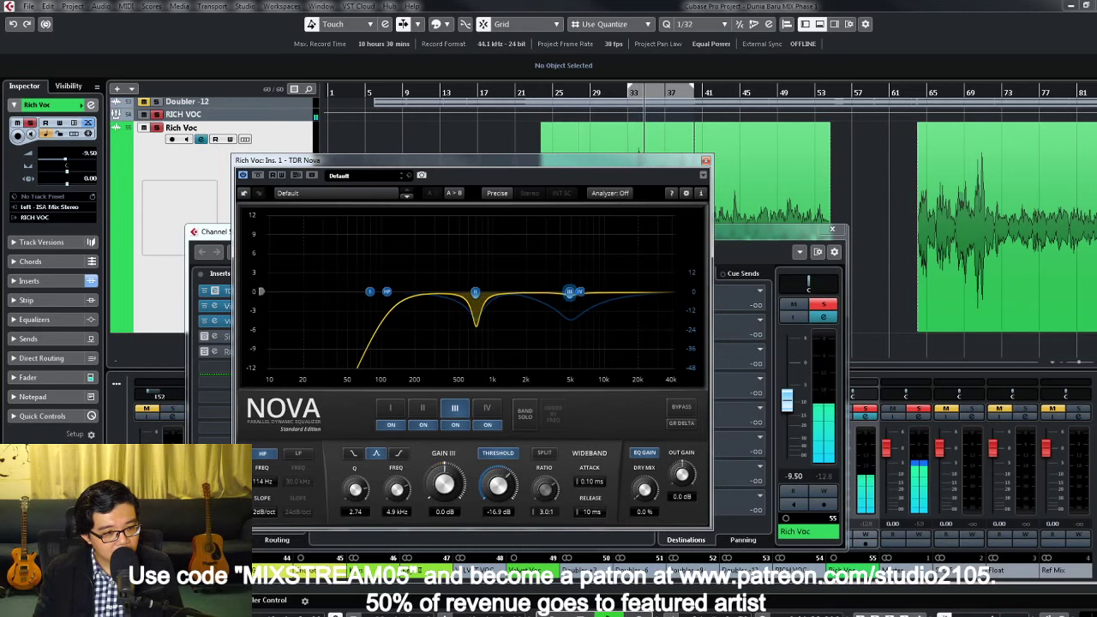
pyautogui.click(705, 161)
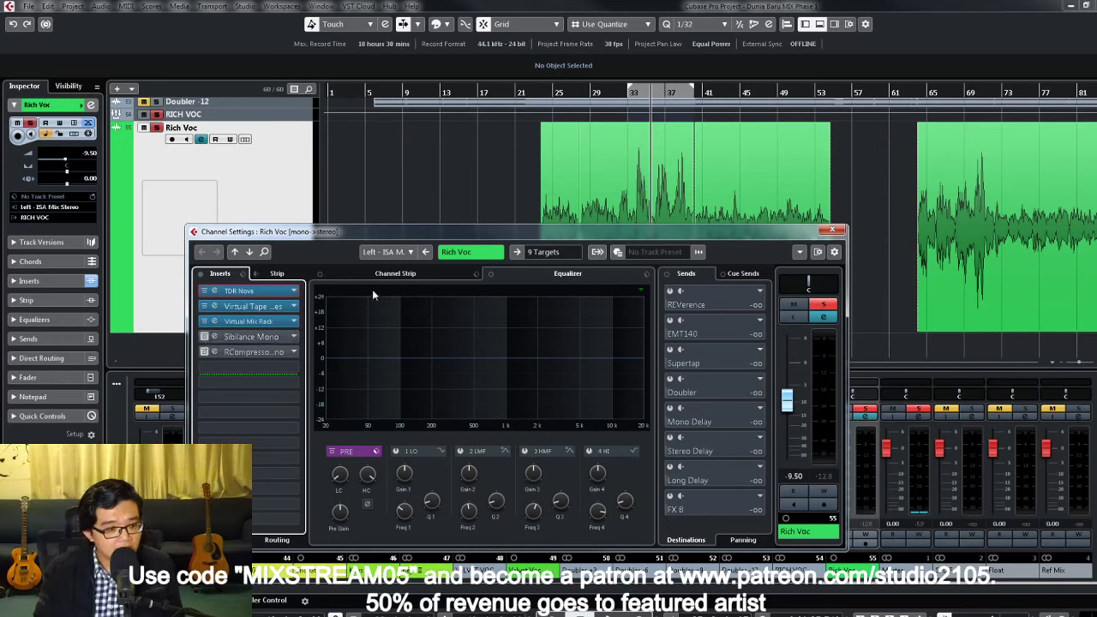
# Step: Raise the FG-Stress module's mix to 34% in the Rich Voc channel's Virtual Mix Rack and close the rack
pyautogui.doubleClick(249, 322)
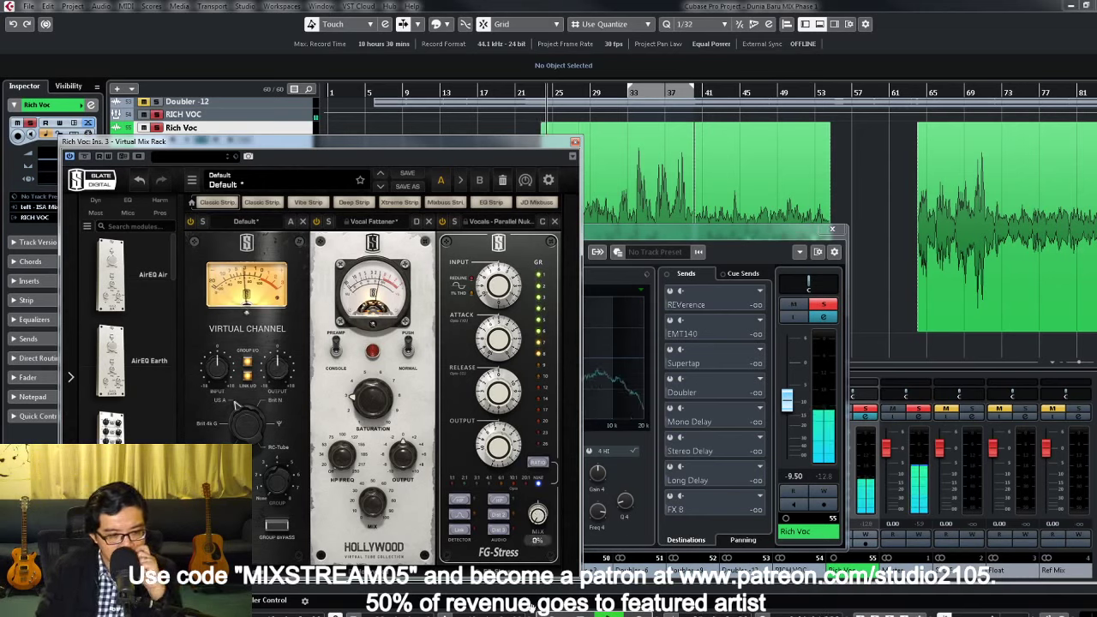
pyautogui.scroll(5, 532, 545)
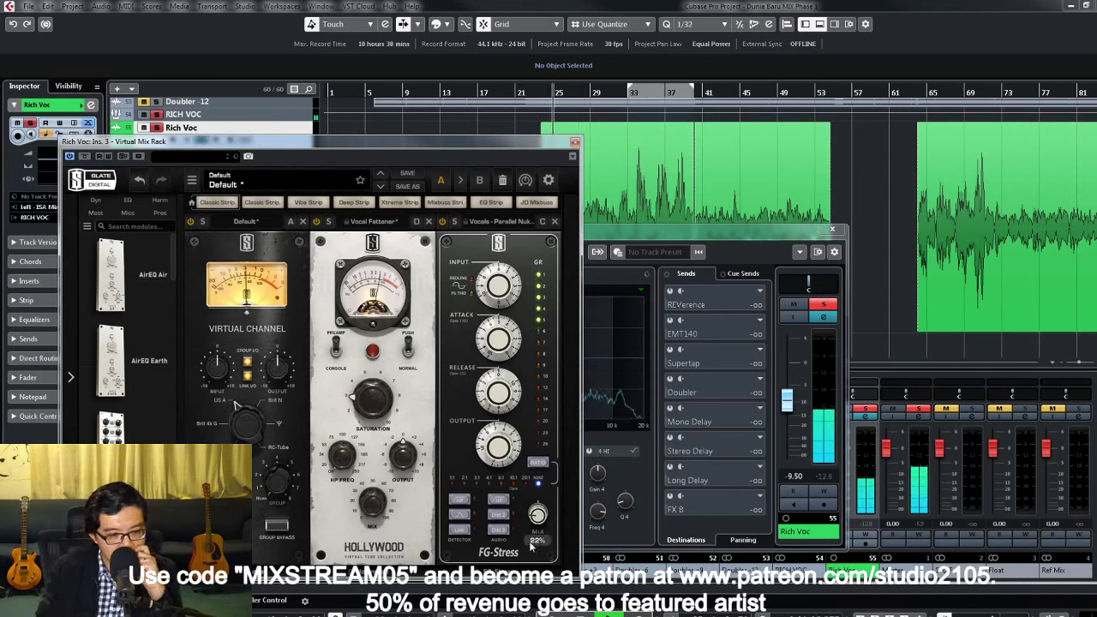
pyautogui.scroll(2, 531, 544)
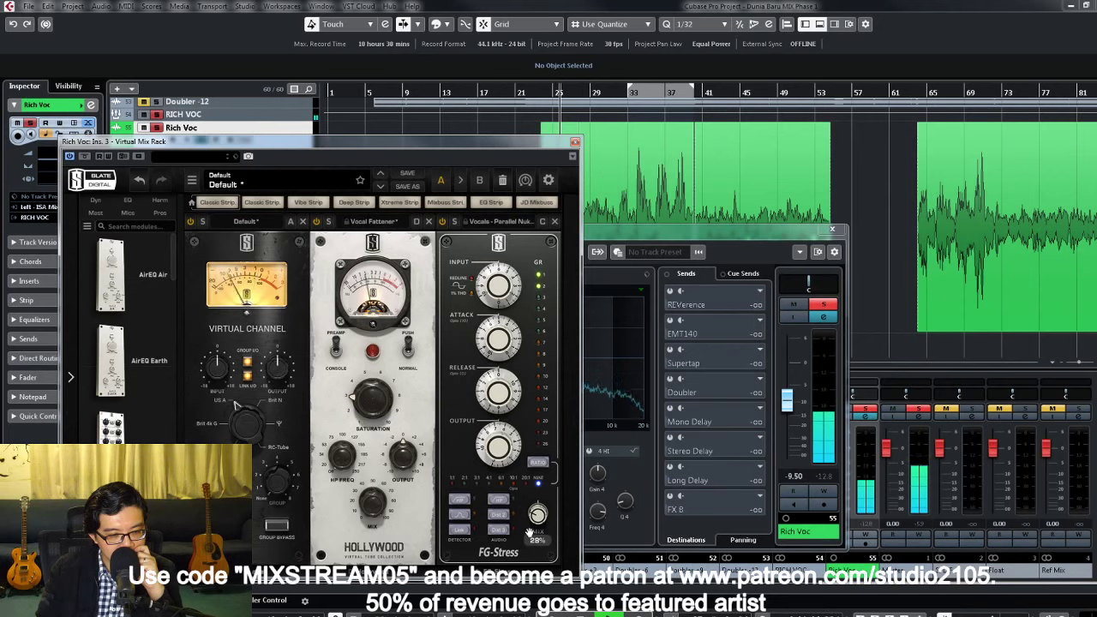
pyautogui.scroll(1, 529, 531)
pyautogui.scroll(3, 532, 523)
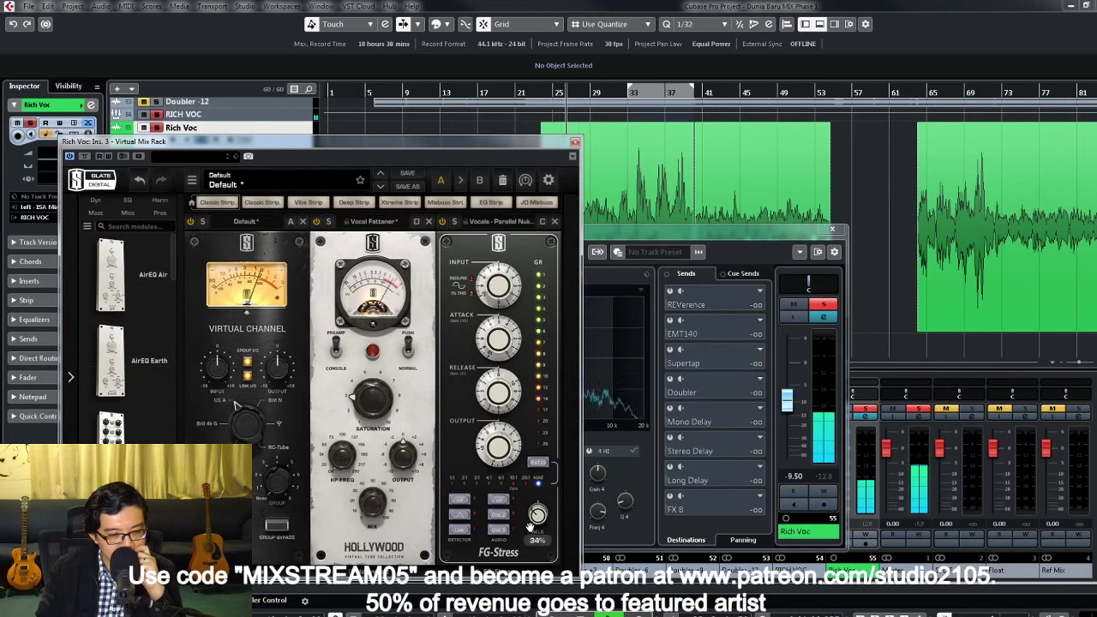
pyautogui.moveTo(538, 515)
pyautogui.mouseDown()
pyautogui.moveTo(550, 369)
pyautogui.moveTo(517, 514)
pyautogui.mouseUp()
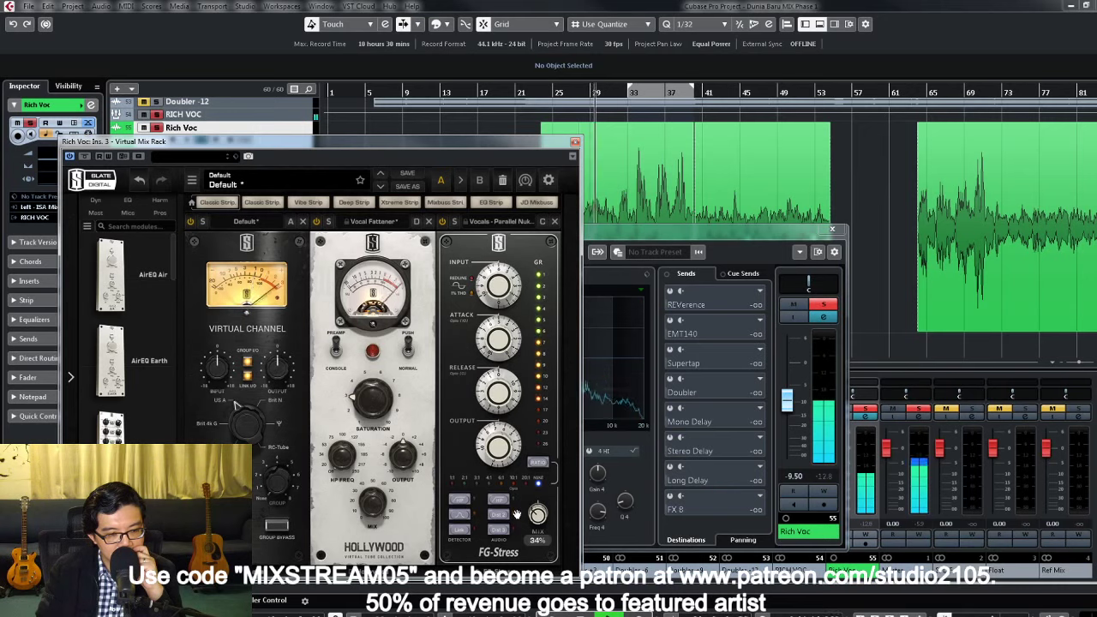
pyautogui.click(577, 144)
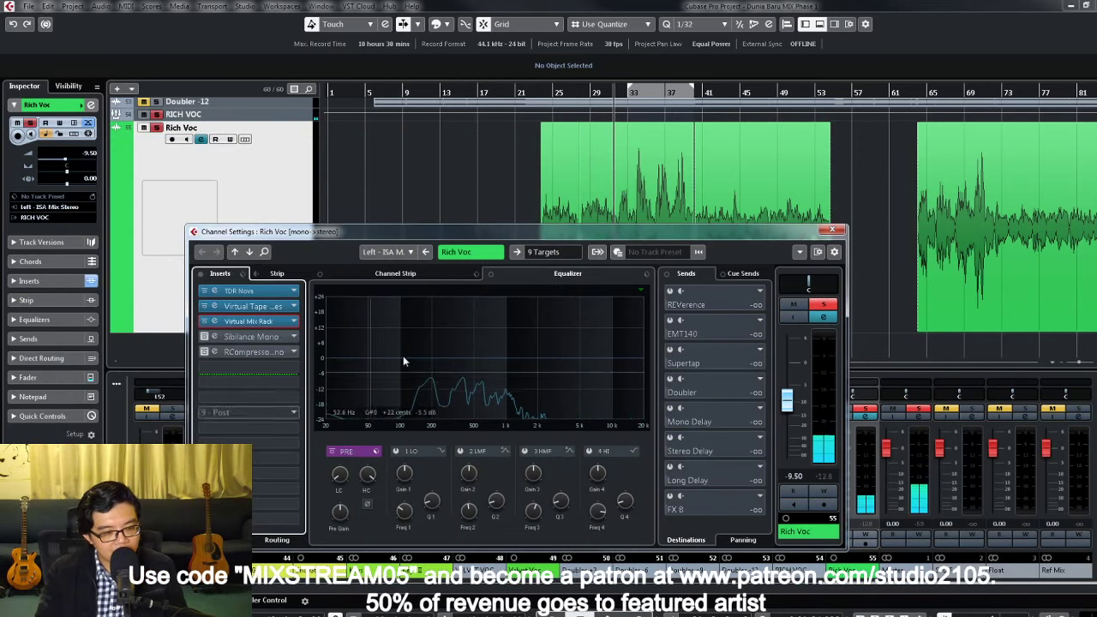
# Step: Activate the Sibilance Mono insert on Rich Voc and set its threshold to -21.7 during playback
pyautogui.click(211, 338)
pyautogui.click(211, 338)
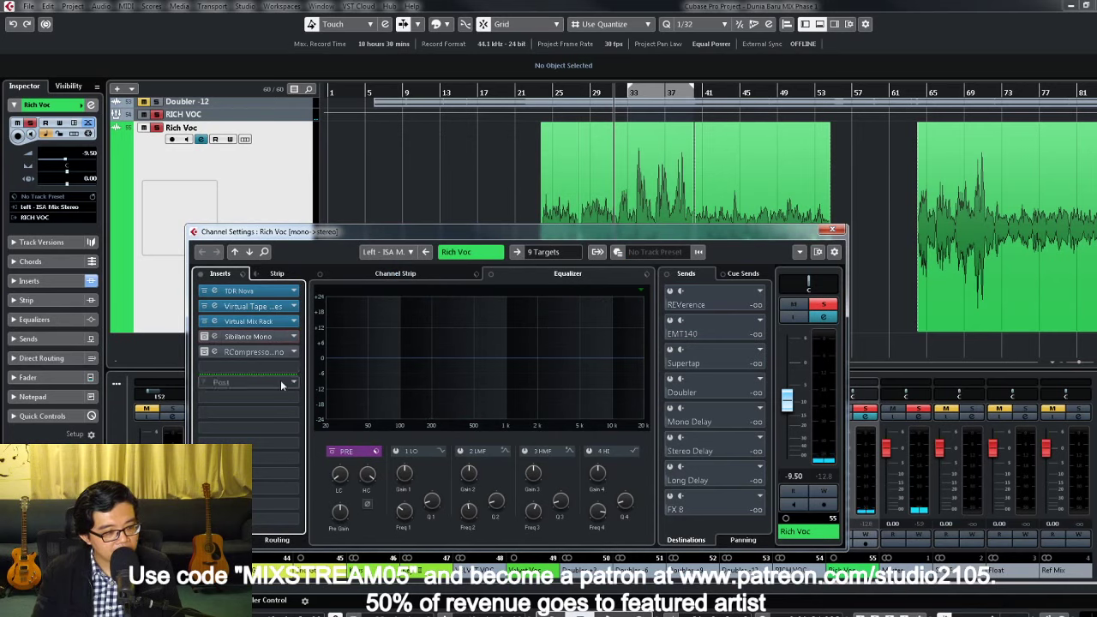
pyautogui.click(204, 337)
pyautogui.click(204, 337)
pyautogui.click(215, 337)
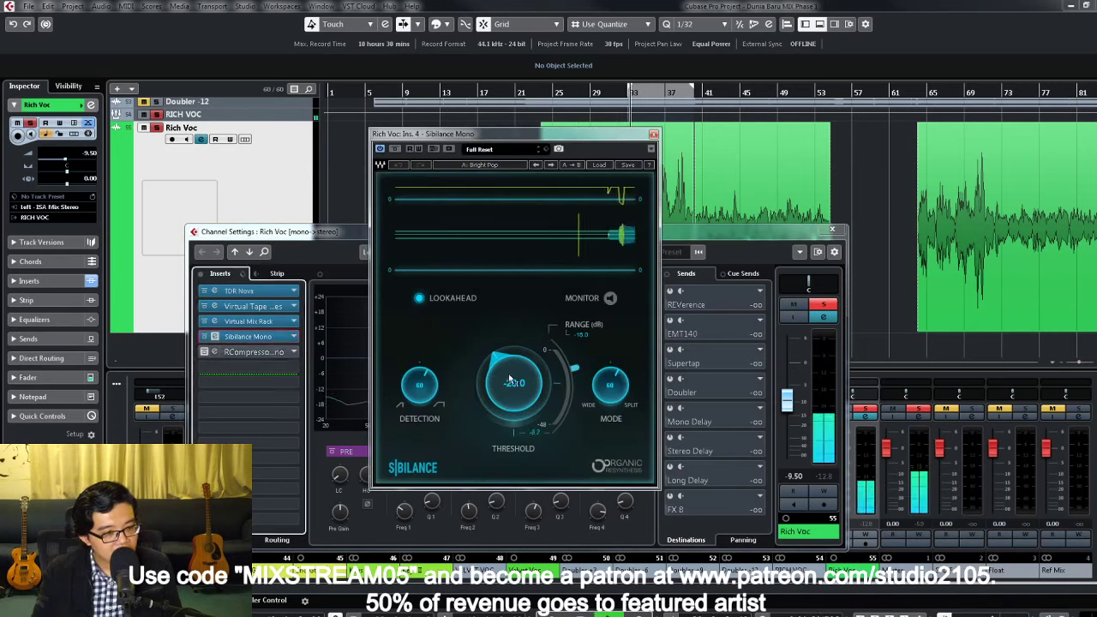
pyautogui.moveTo(515, 384); pyautogui.dragTo(514, 398)
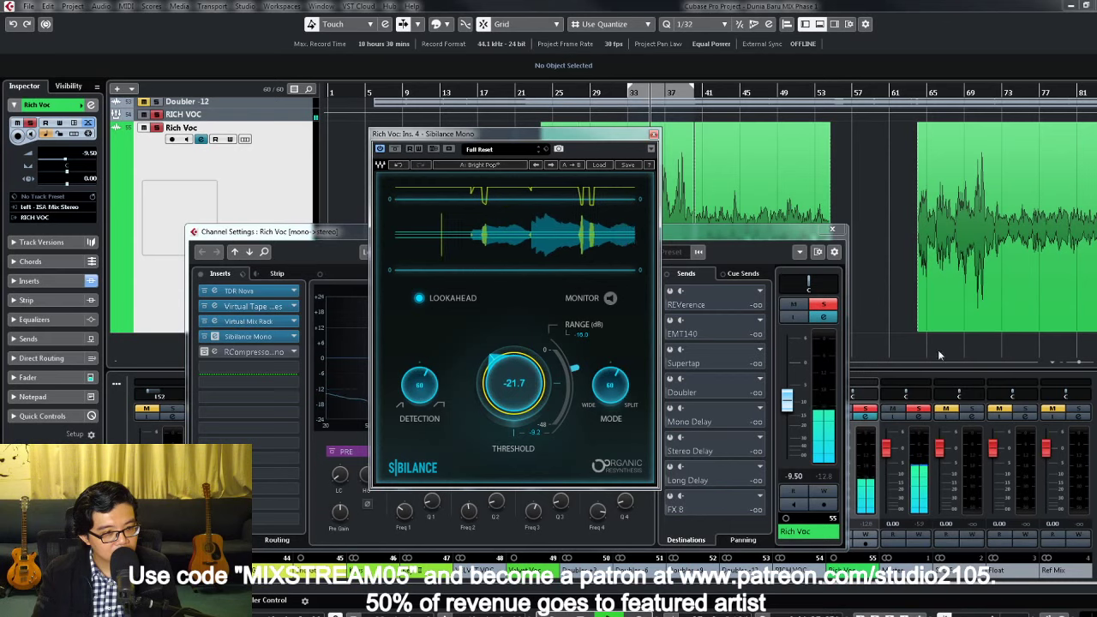
# Step: Take the Rich Voc channel out of solo and set its fader to -12 dB
pyautogui.click(825, 307)
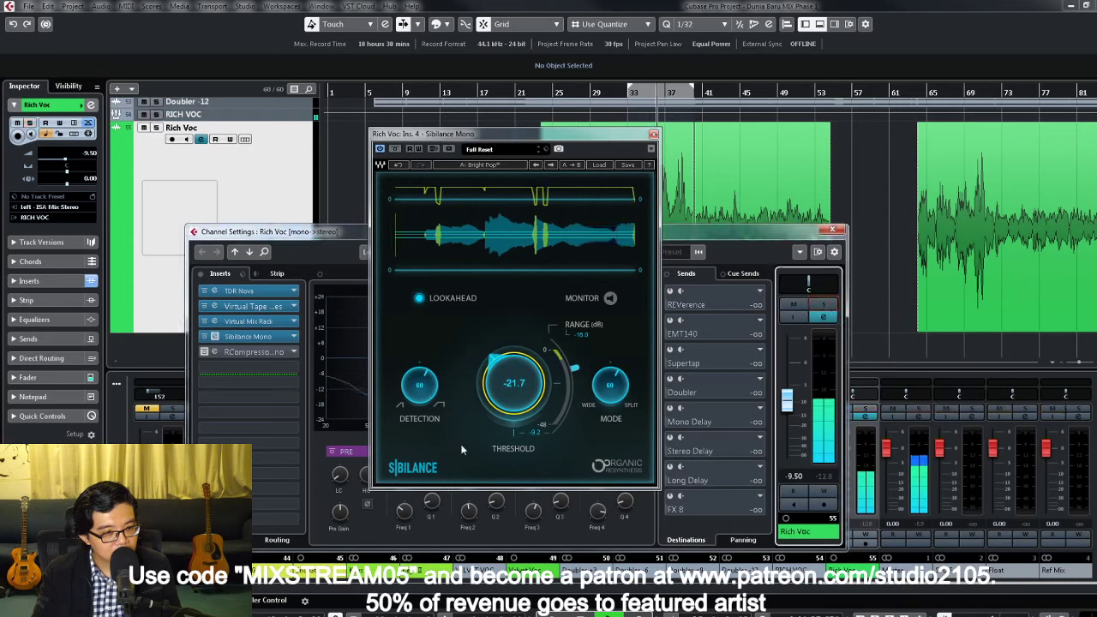
pyautogui.moveTo(788, 399); pyautogui.dragTo(785, 415)
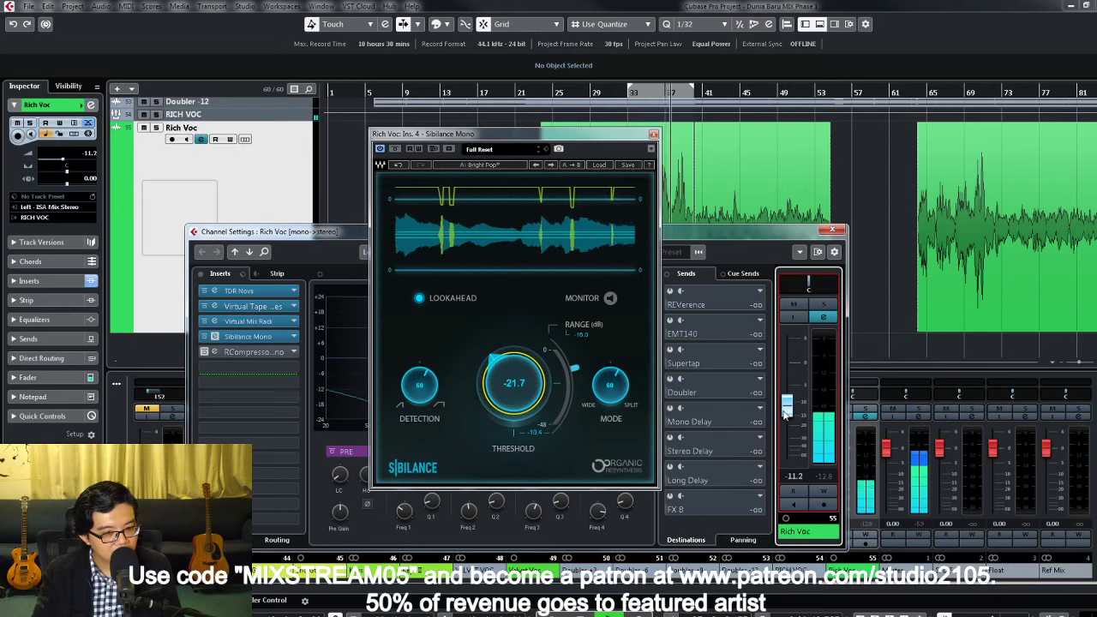
pyautogui.scroll(-2, 785, 414)
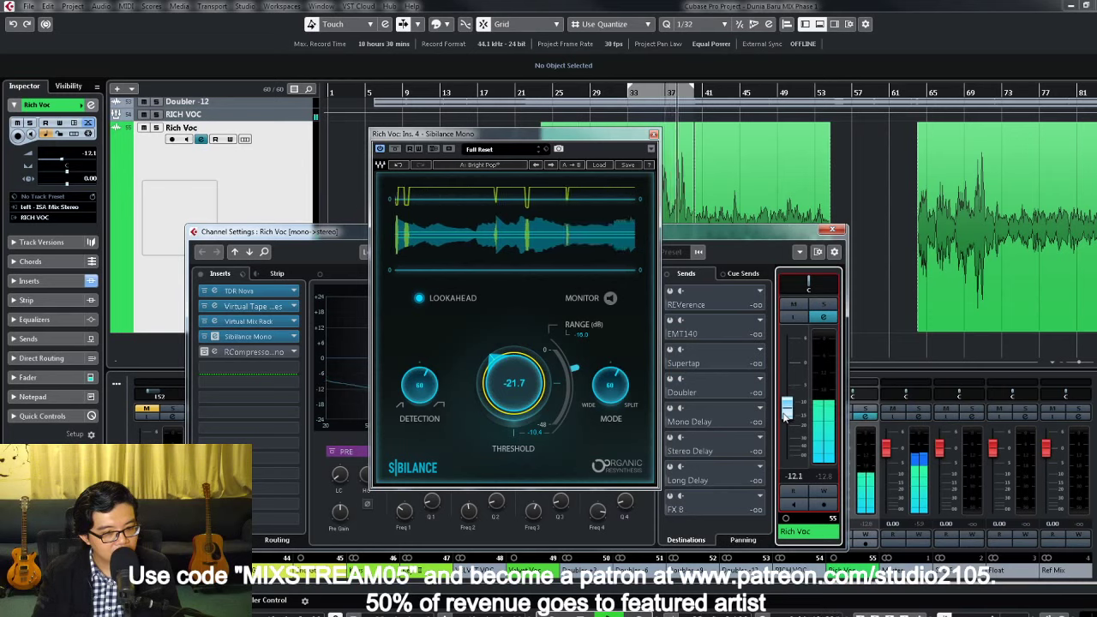
pyautogui.click(793, 476)
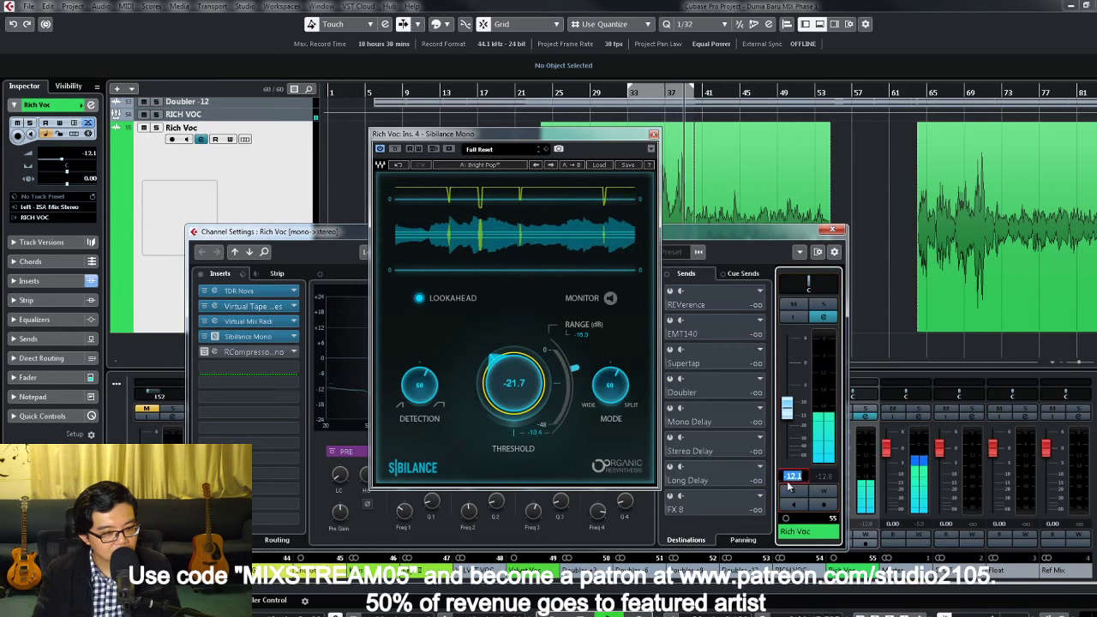
pyautogui.write('-12')
pyautogui.press('Return')
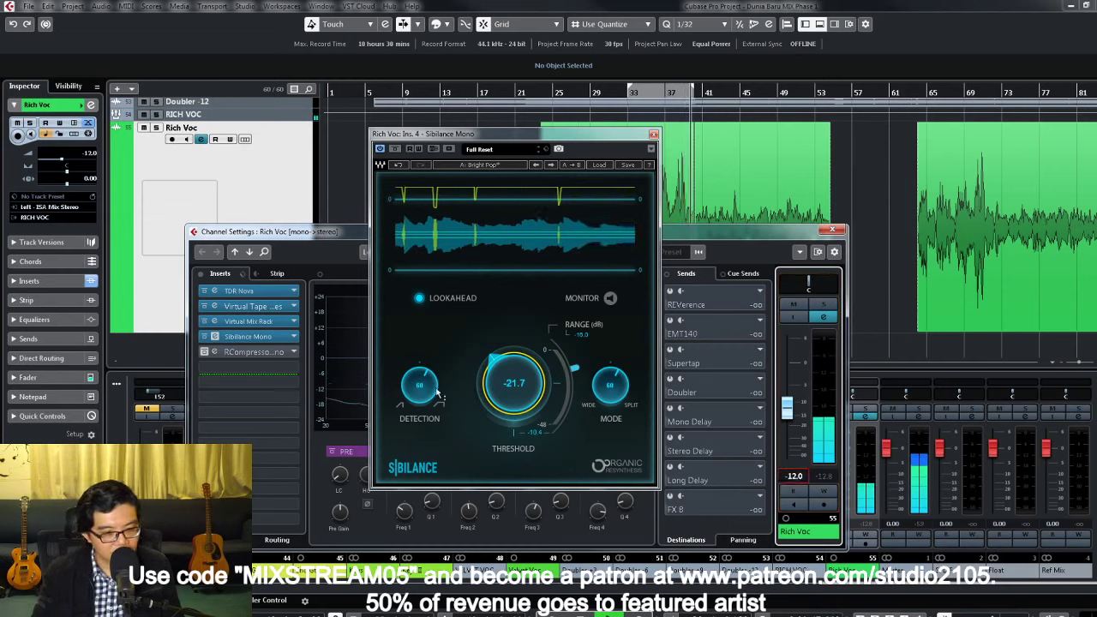
# Step: Activate the RCompressor Mono insert on Rich Voc with a -2.0 threshold and close the plug-in and channel settings windows
pyautogui.click(234, 353)
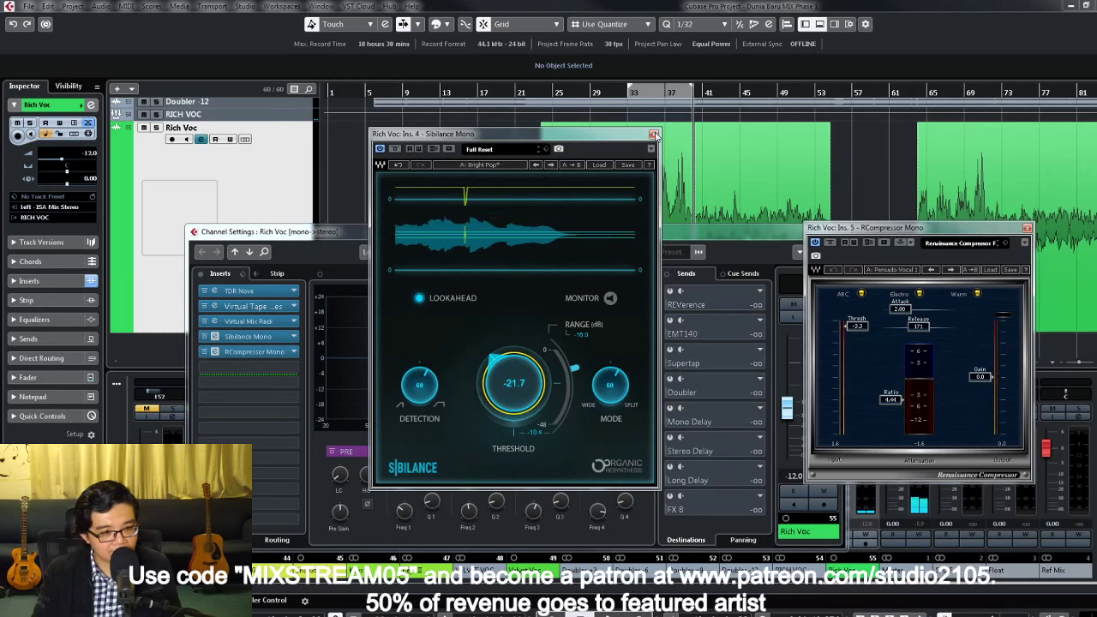
pyautogui.click(654, 134)
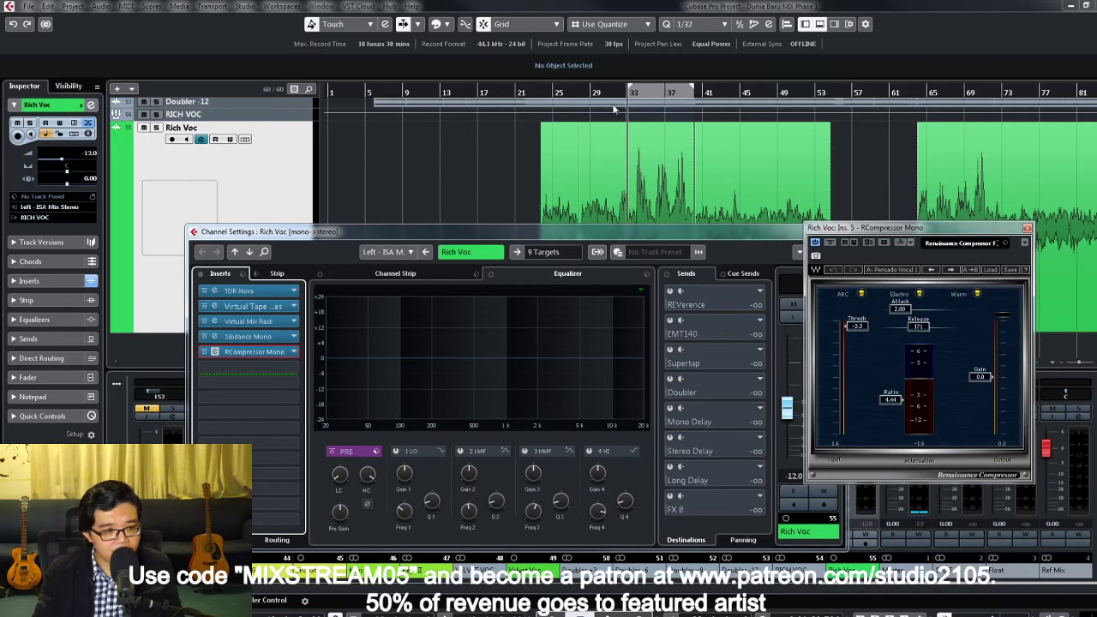
pyautogui.click(929, 454)
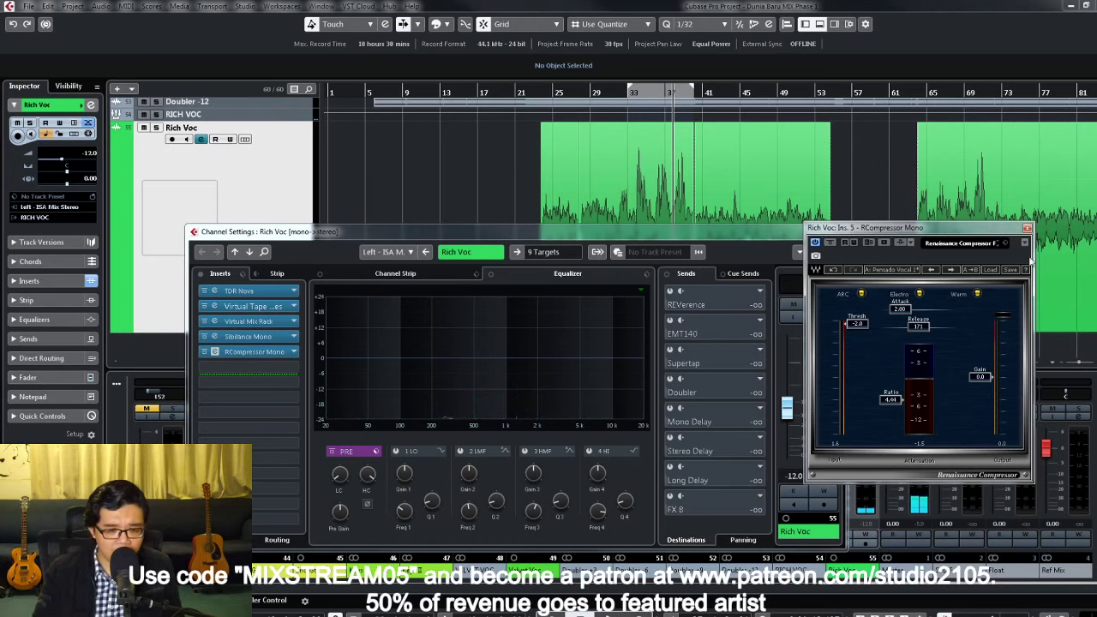
pyautogui.click(1027, 229)
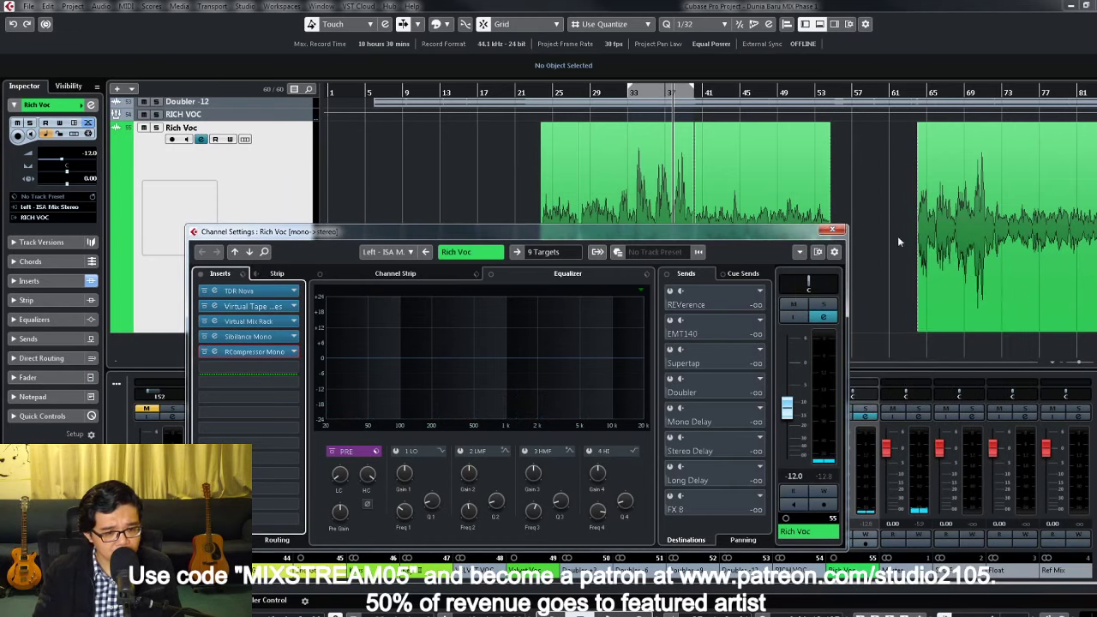
pyautogui.click(832, 231)
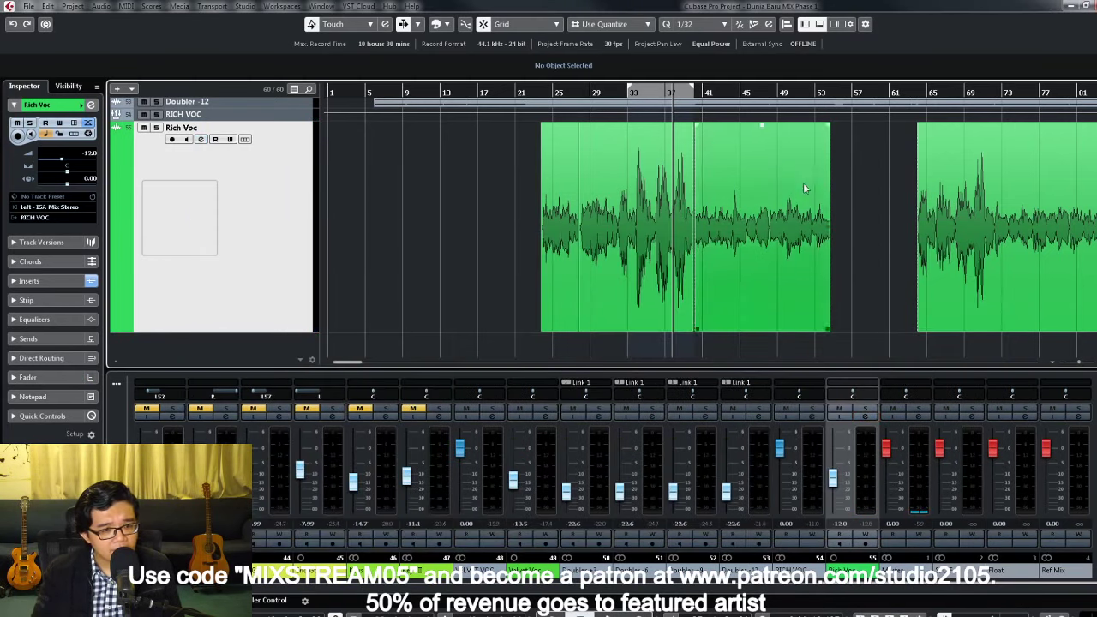
pyautogui.scroll(2, 864, 204)
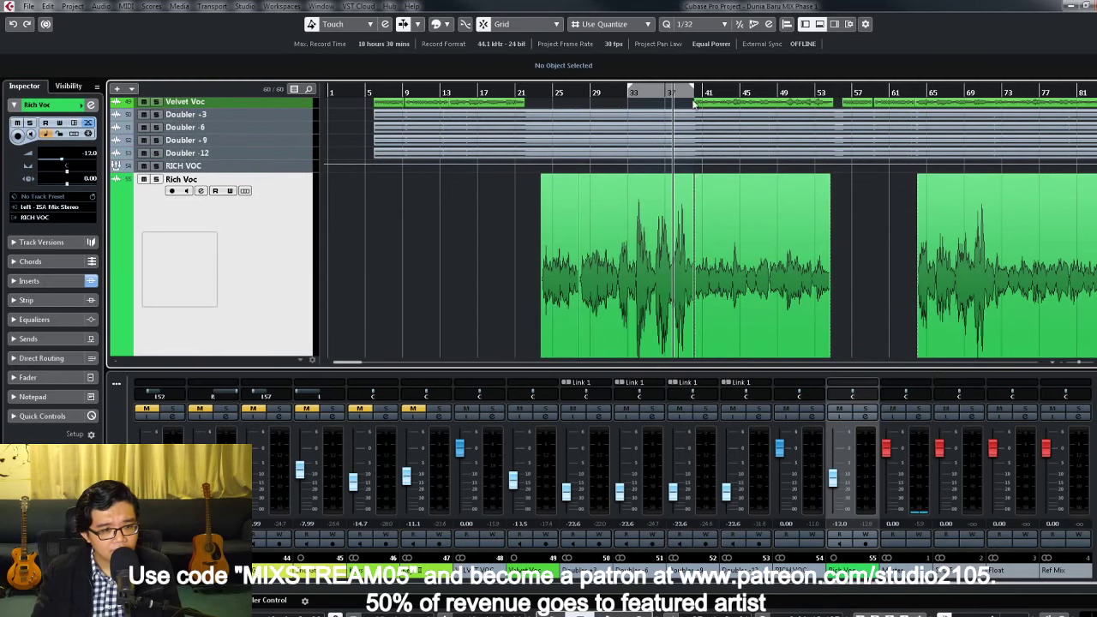
pyautogui.scroll(-2, 849, 249)
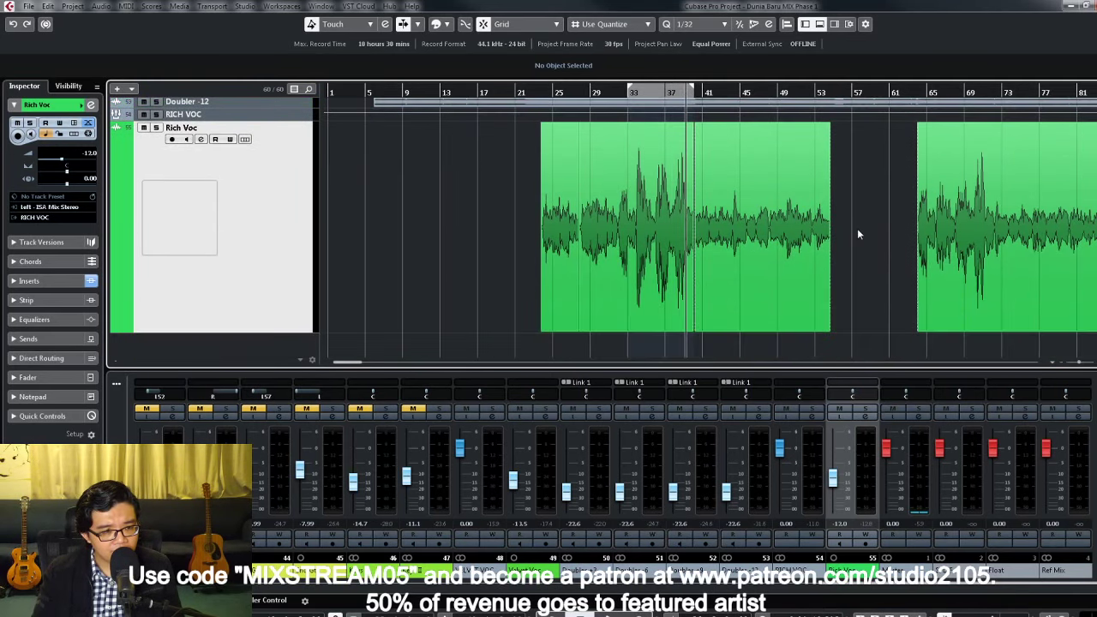
pyautogui.scroll(2, 857, 228)
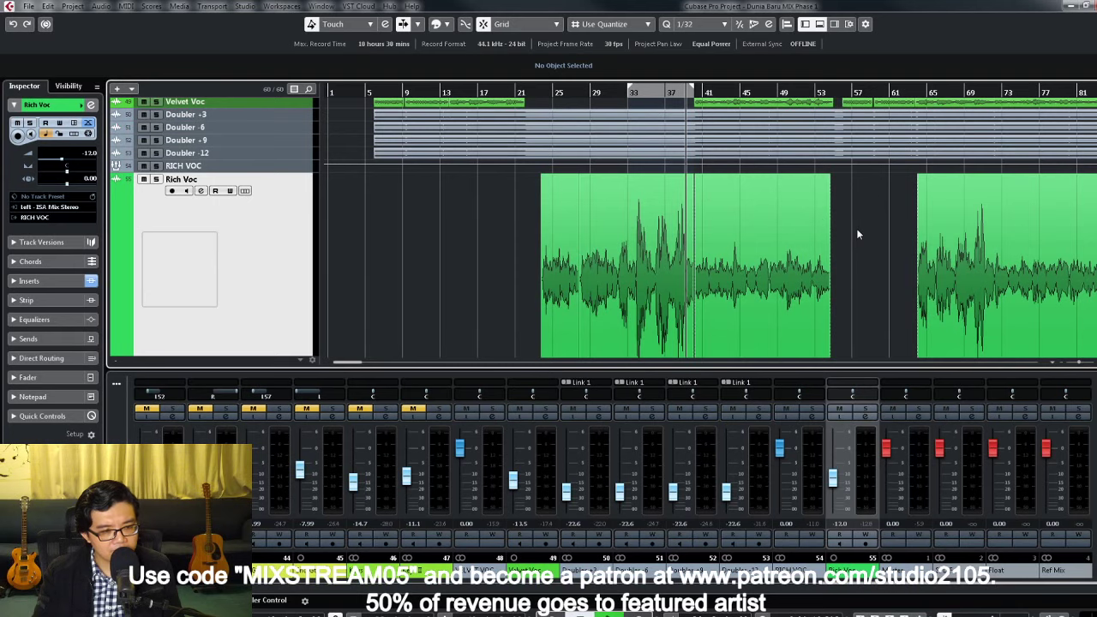
pyautogui.scroll(-3, 856, 229)
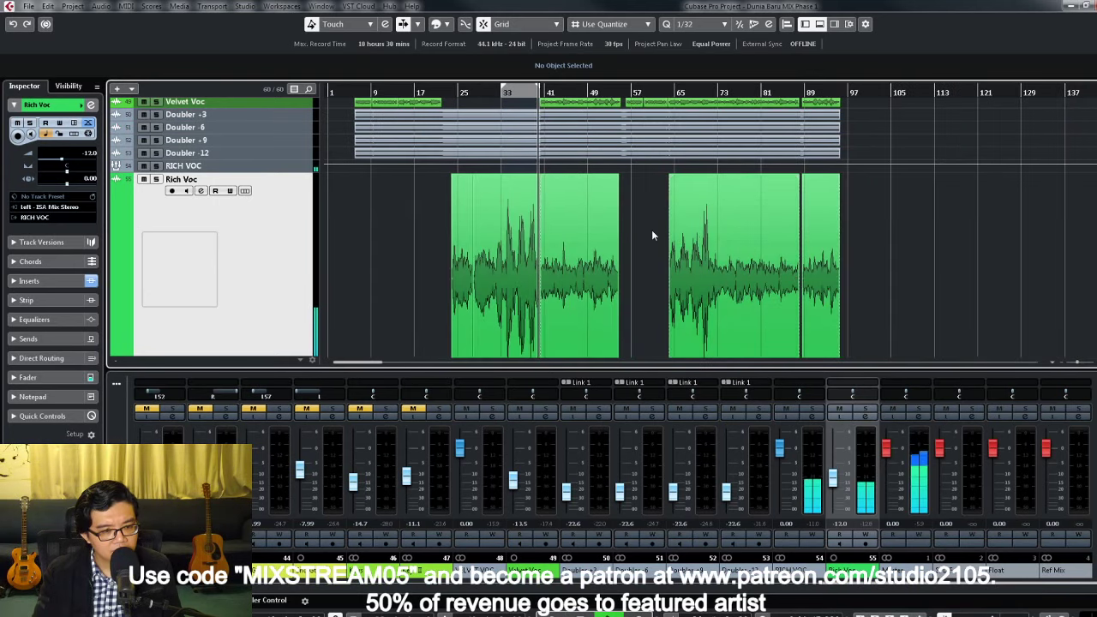
pyautogui.scroll(-2, 653, 234)
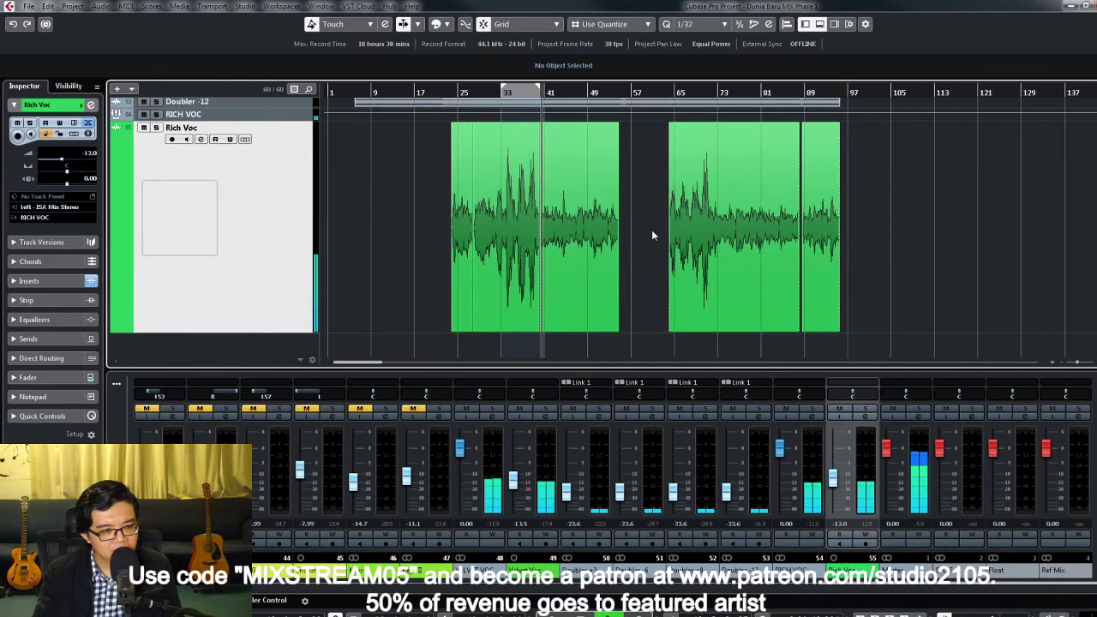
pyautogui.scroll(-1, 651, 229)
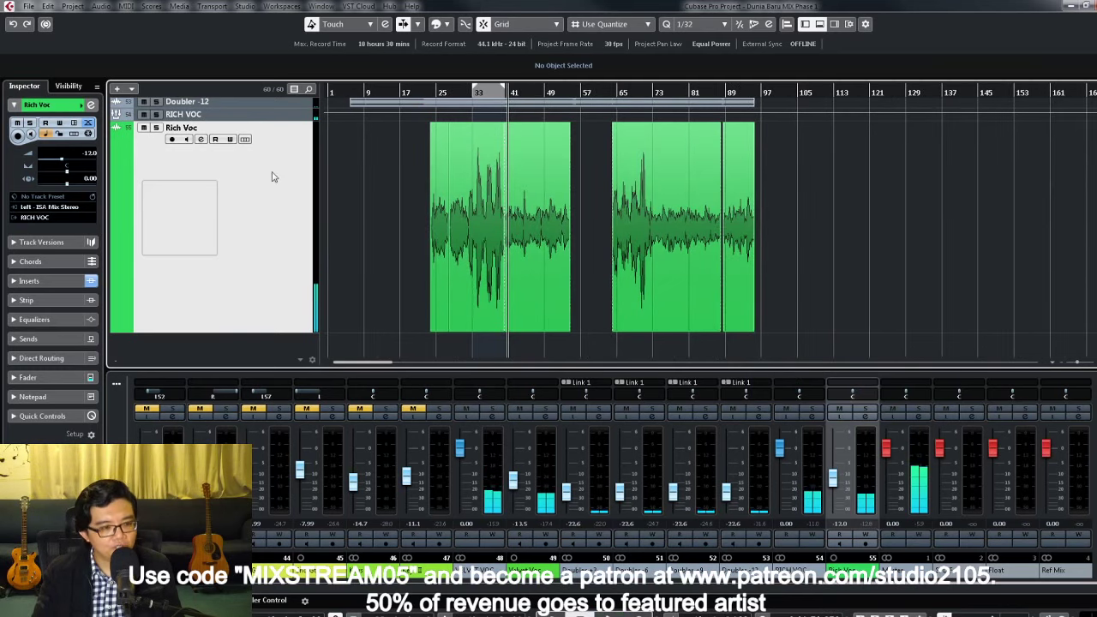
# Step: Select all vocal events on the Rich Voc track and set the locators to the selection range
pyautogui.hotkey('shift', 'f')
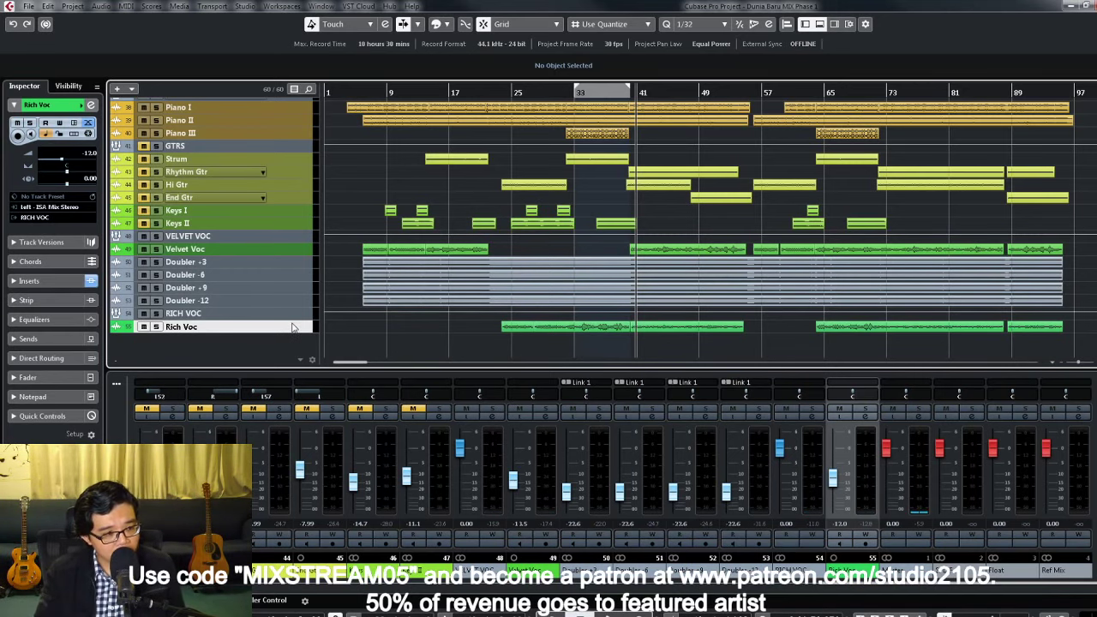
pyautogui.press('z')
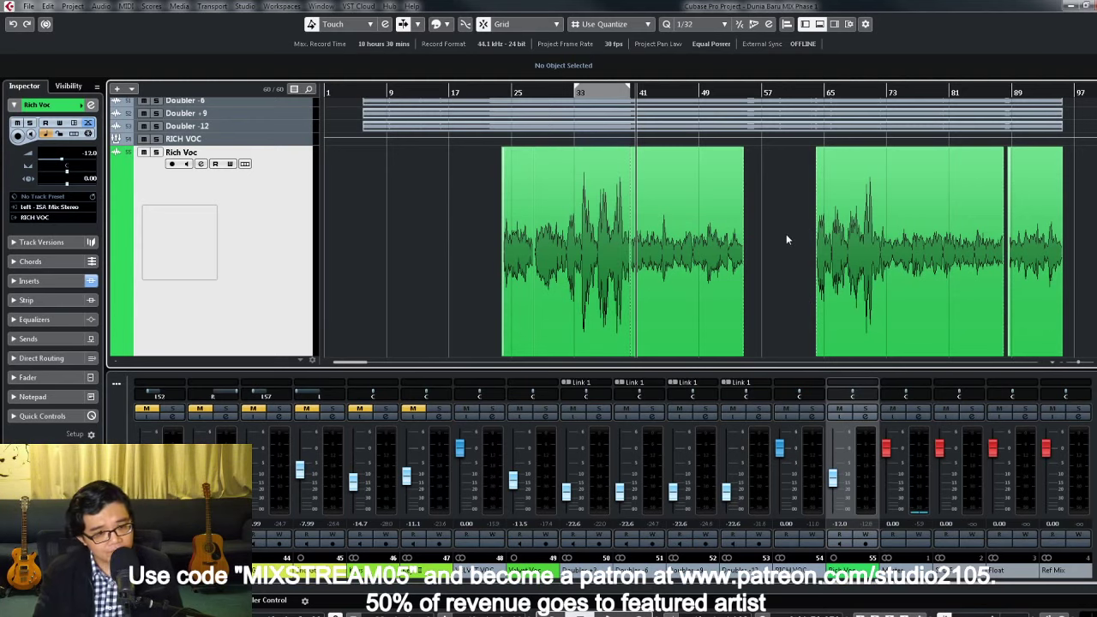
pyautogui.moveTo(463, 243); pyautogui.dragTo(1066, 257)
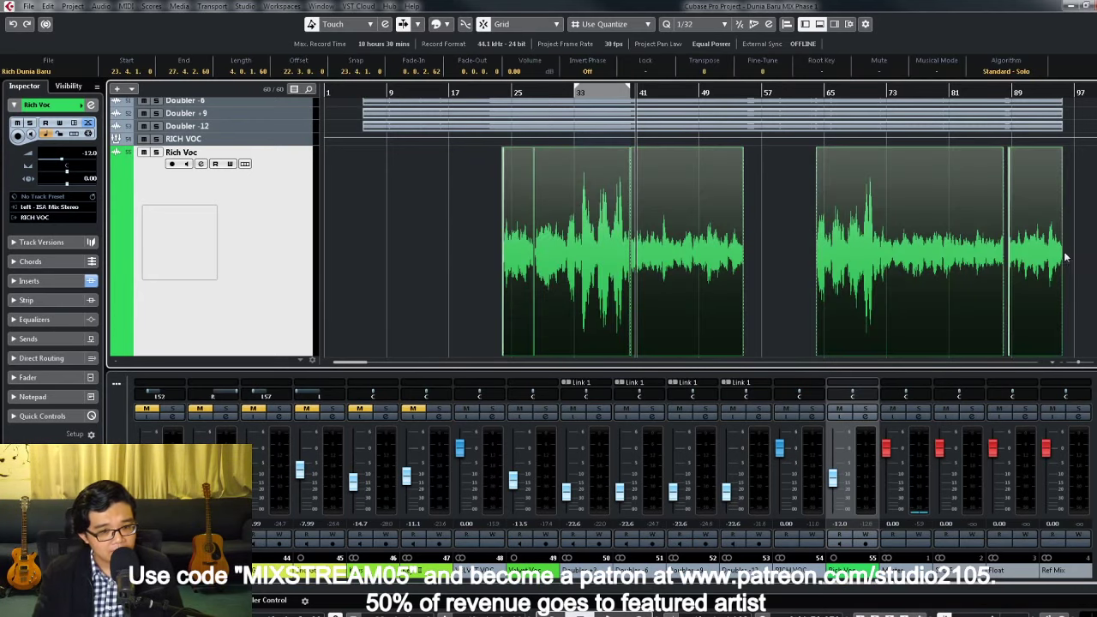
pyautogui.press('p')
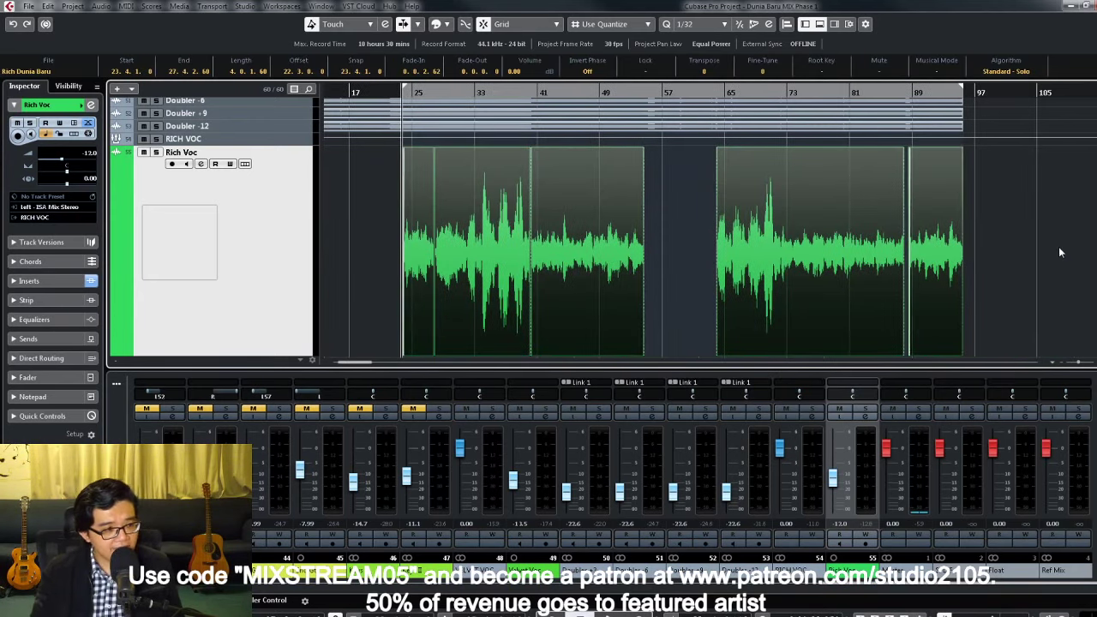
# Step: Route the Rich Voc channel's output to the Doubler FX channel and close its channel settings
pyautogui.click(868, 423)
pyautogui.click(558, 254)
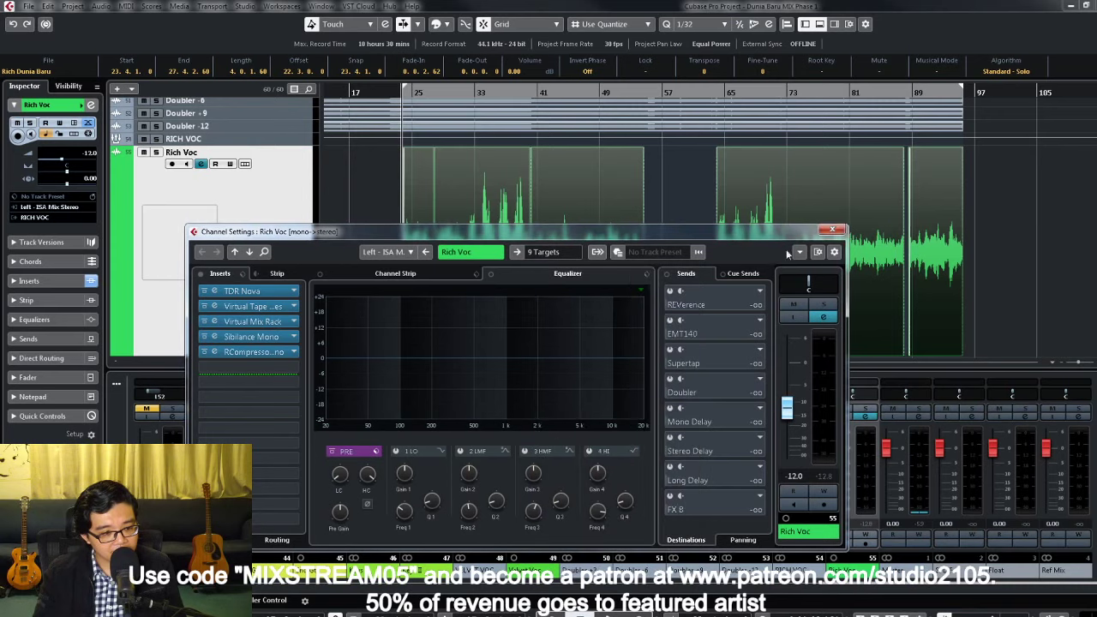
pyautogui.click(836, 231)
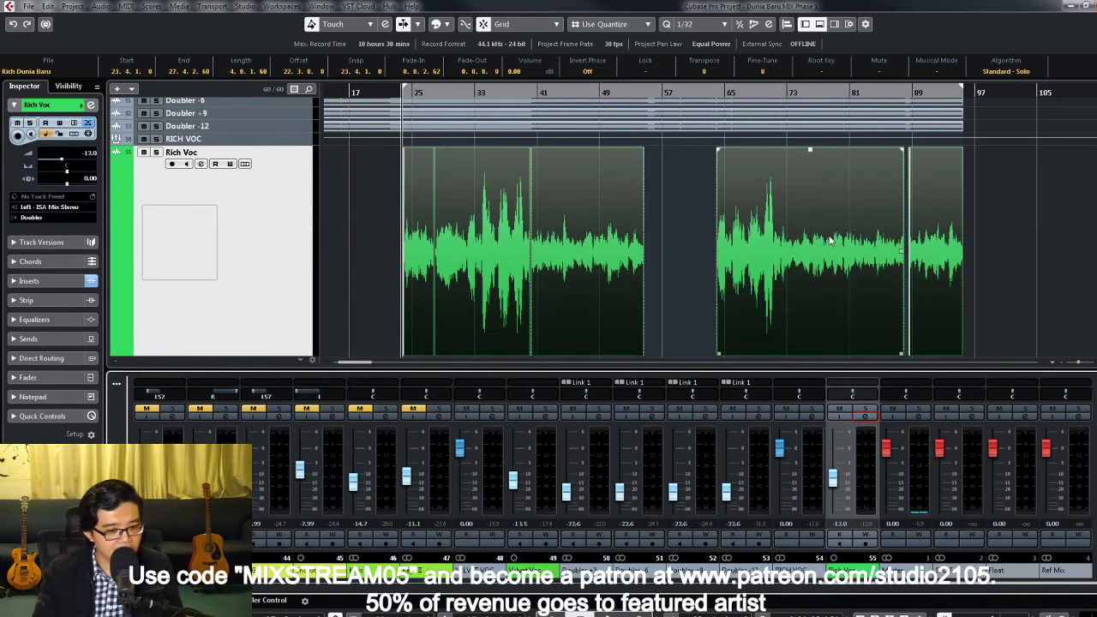
pyautogui.hotkey('ctrl', 'Down')
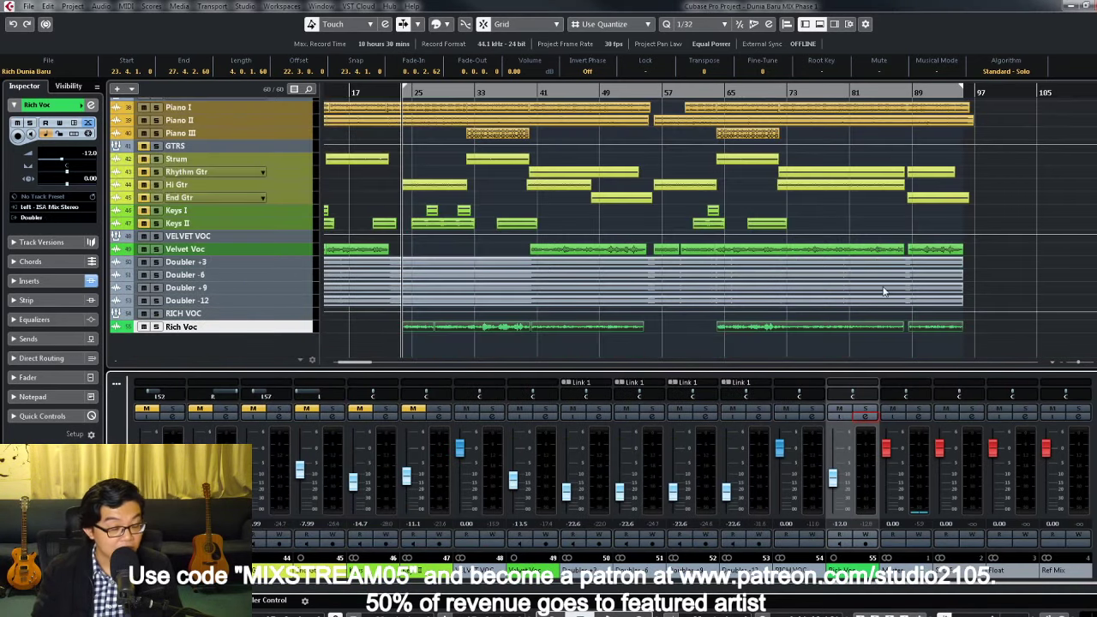
pyautogui.hscroll(-3, 884, 291)
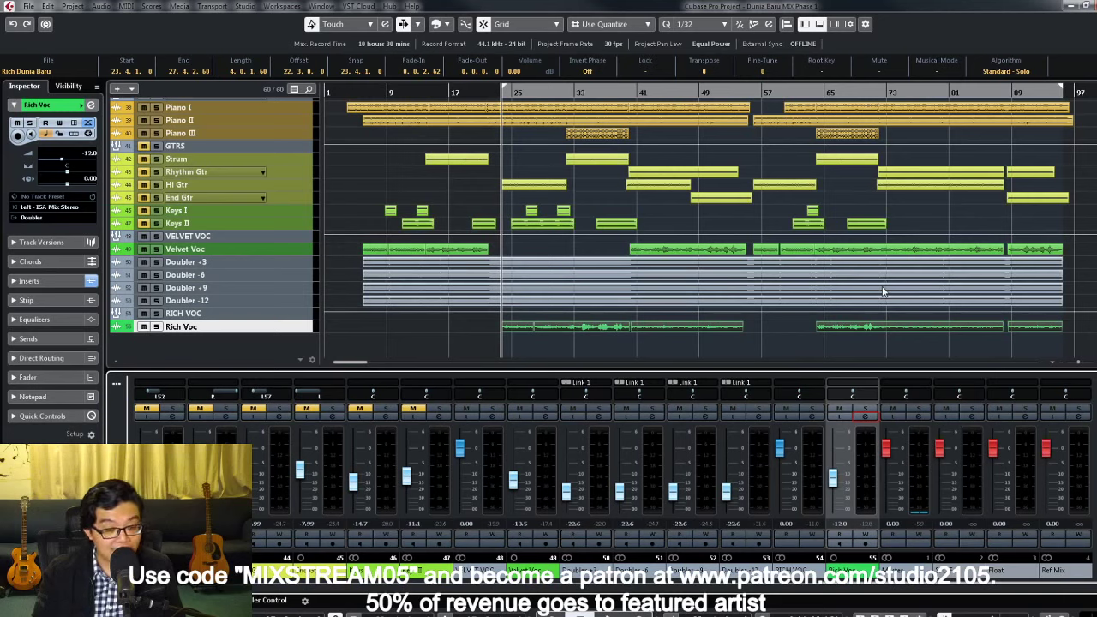
# Step: Examine the Rich Voc channel's output target list to check how it is routed alongside the RICH VOC group
pyautogui.click(865, 426)
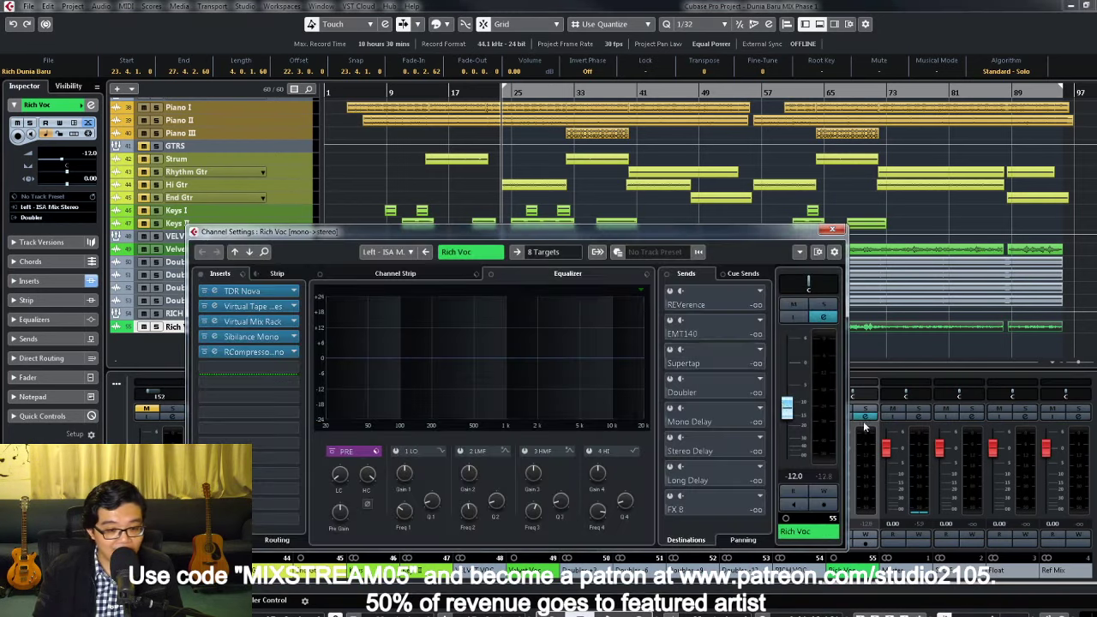
pyautogui.click(562, 252)
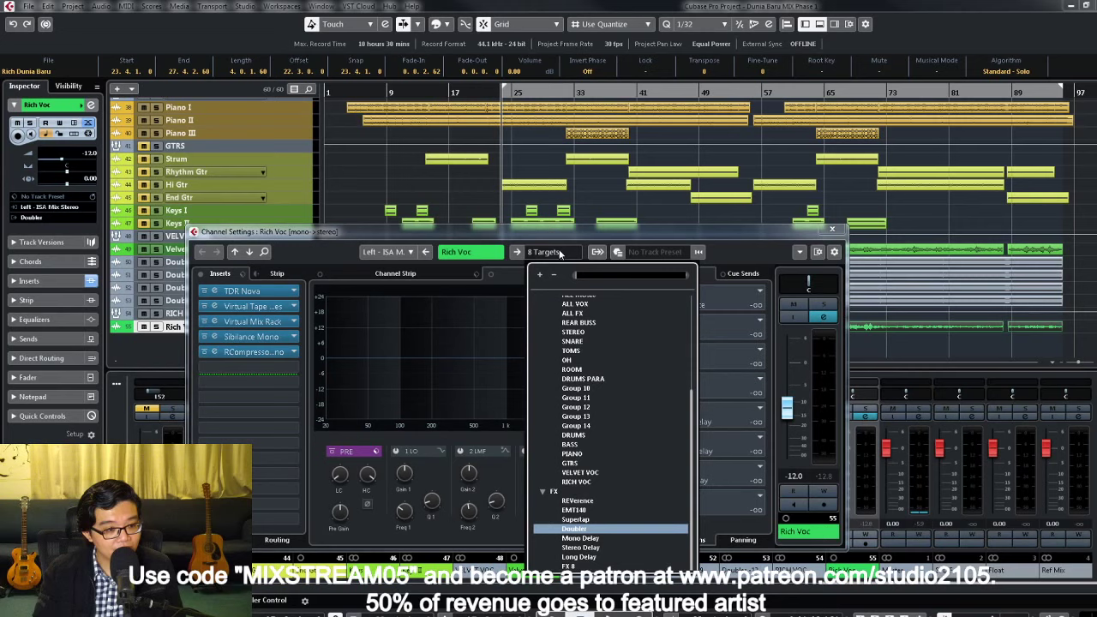
pyautogui.click(770, 247)
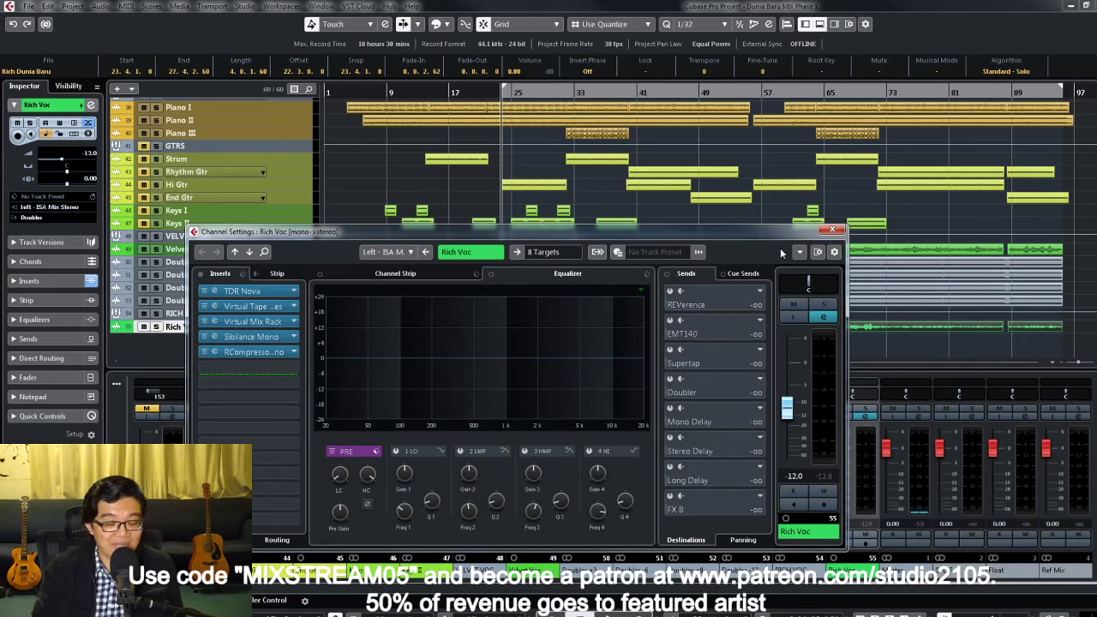
pyautogui.click(831, 230)
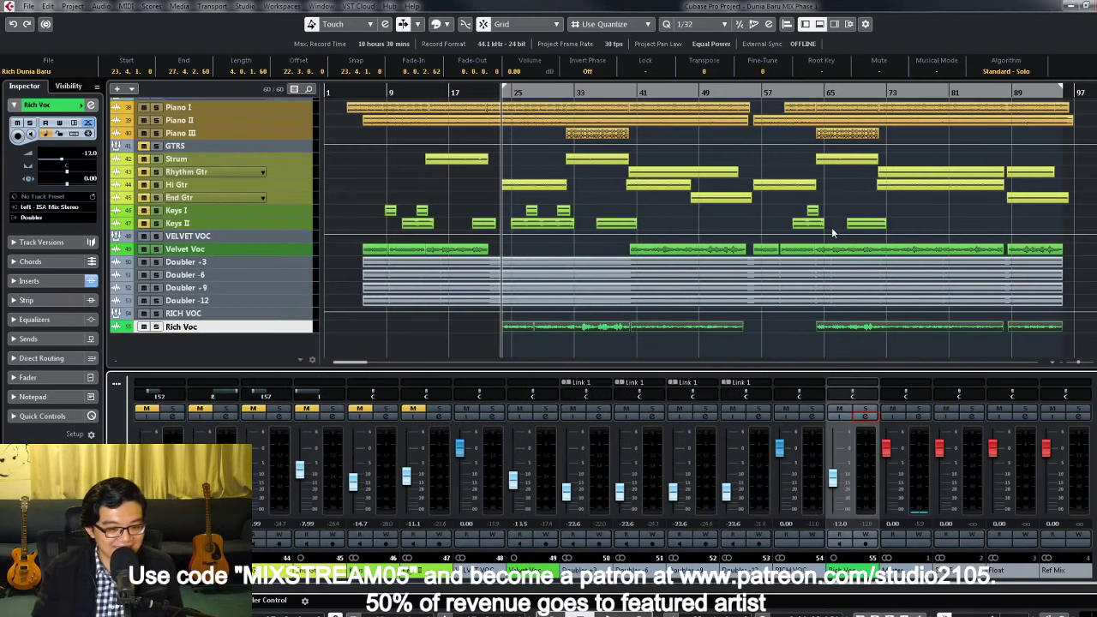
pyautogui.click(297, 319)
pyautogui.moveTo(295, 319); pyautogui.dragTo(295, 342)
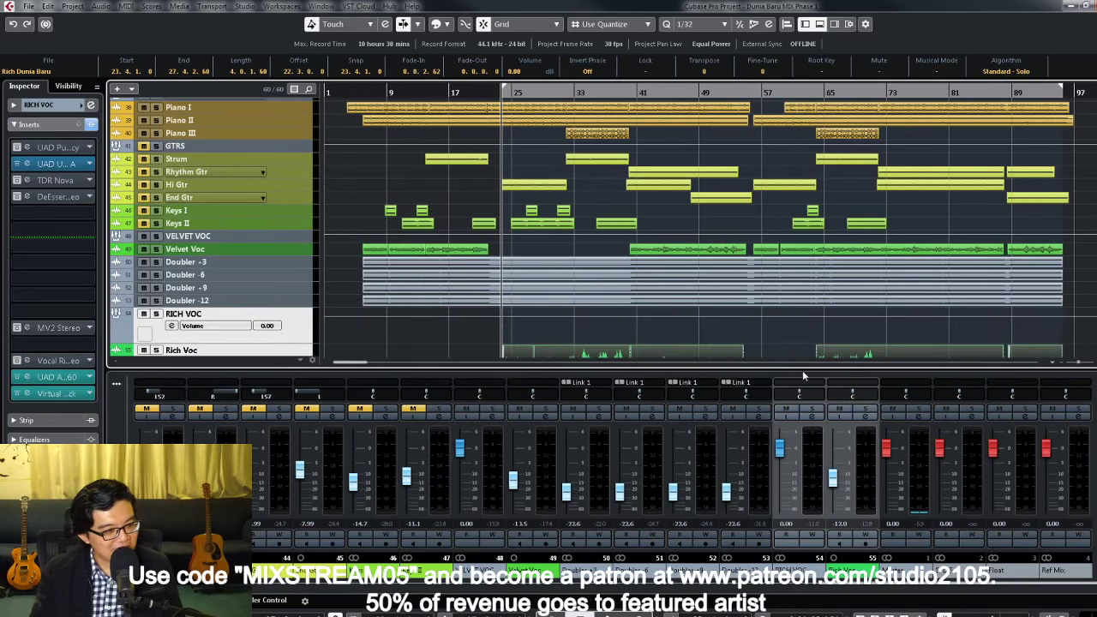
pyautogui.click(866, 417)
pyautogui.click(549, 252)
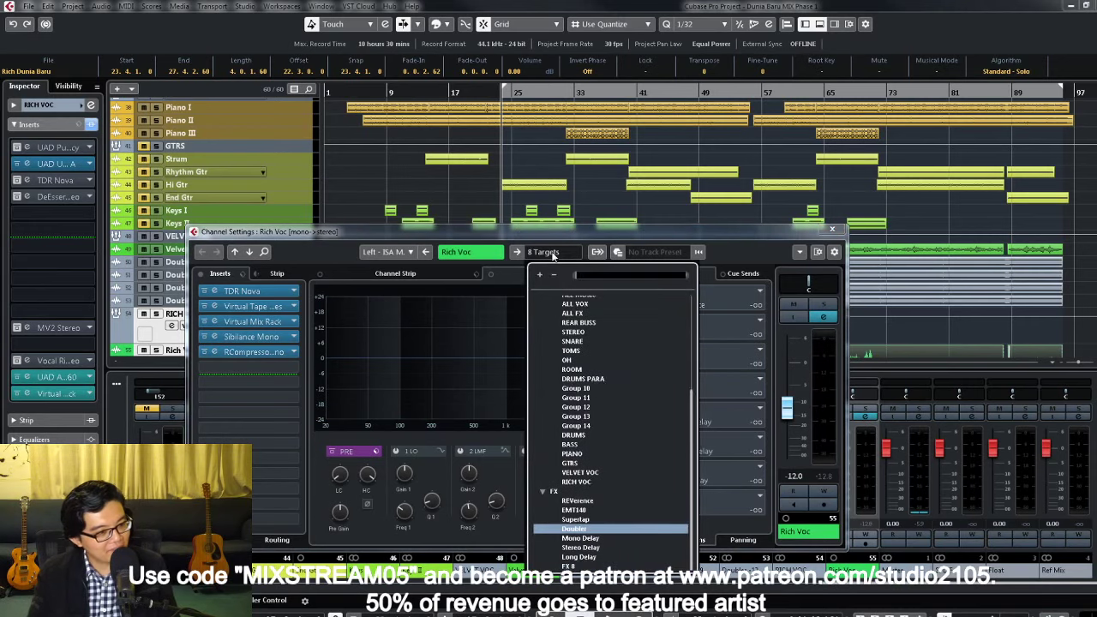
pyautogui.click(760, 256)
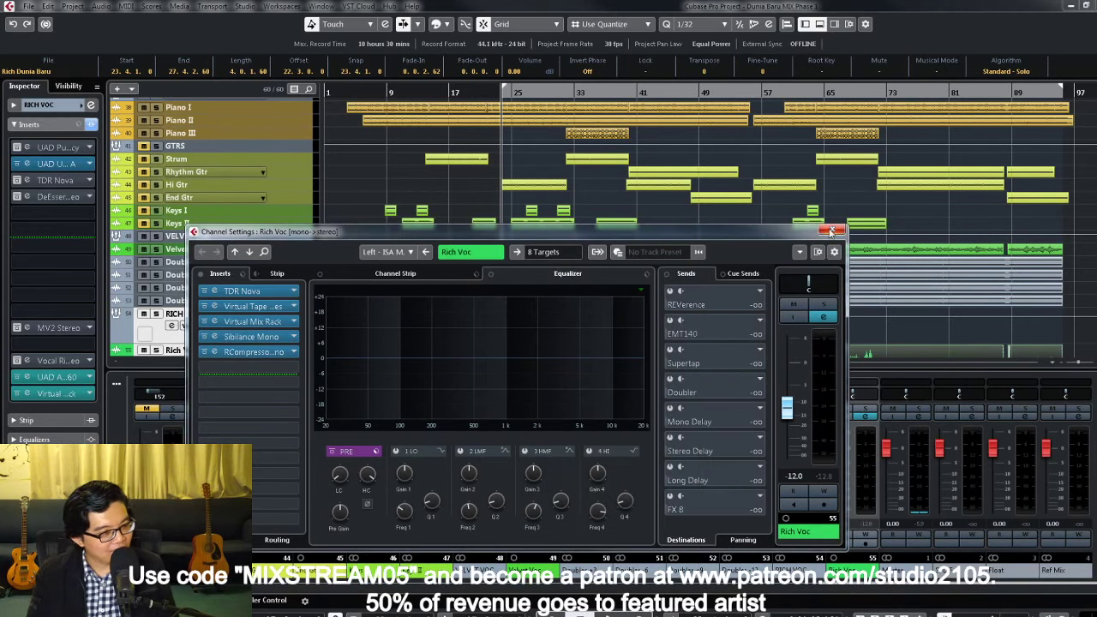
pyautogui.click(832, 231)
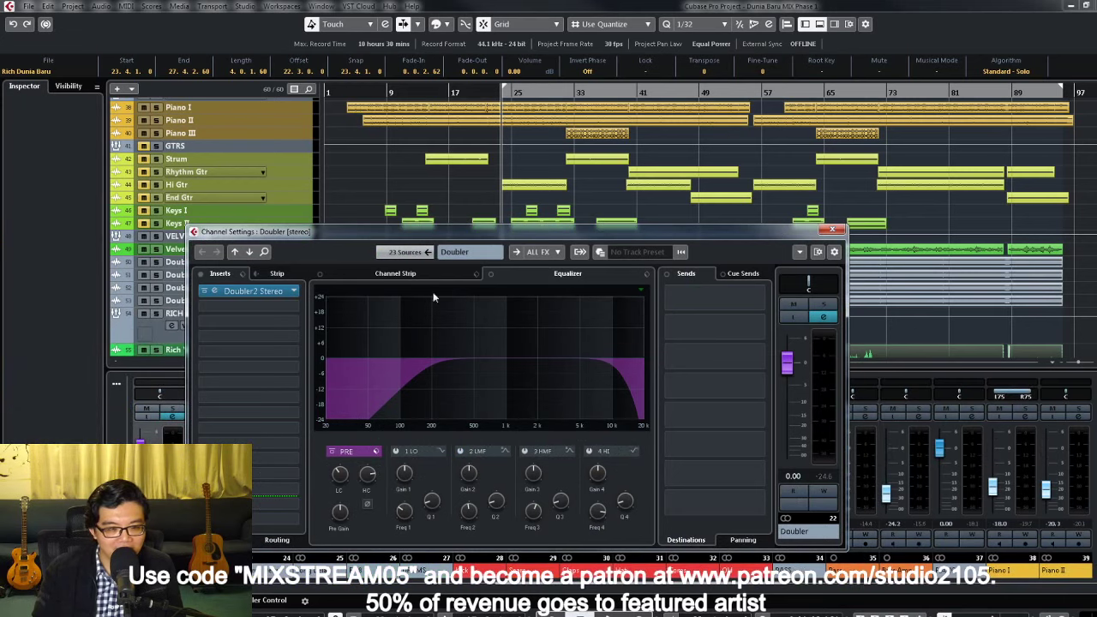
# Step: Set the Doubler2 Stereo voices' detune to 3 and -3 on the Doubler channel and close its windows
pyautogui.click(243, 295)
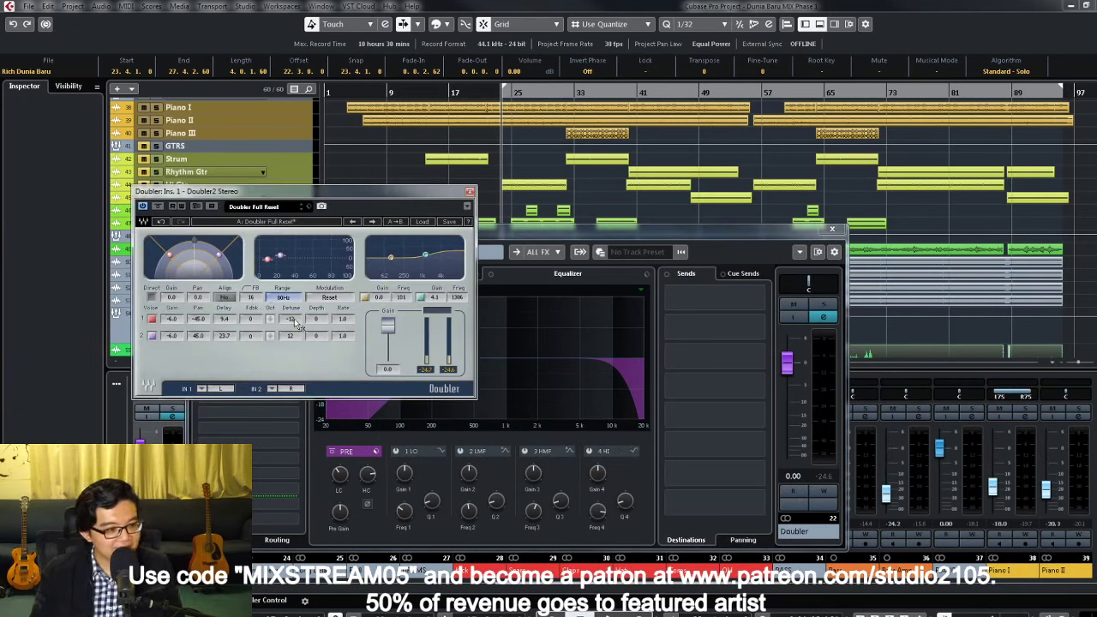
pyautogui.click(470, 192)
pyautogui.click(832, 229)
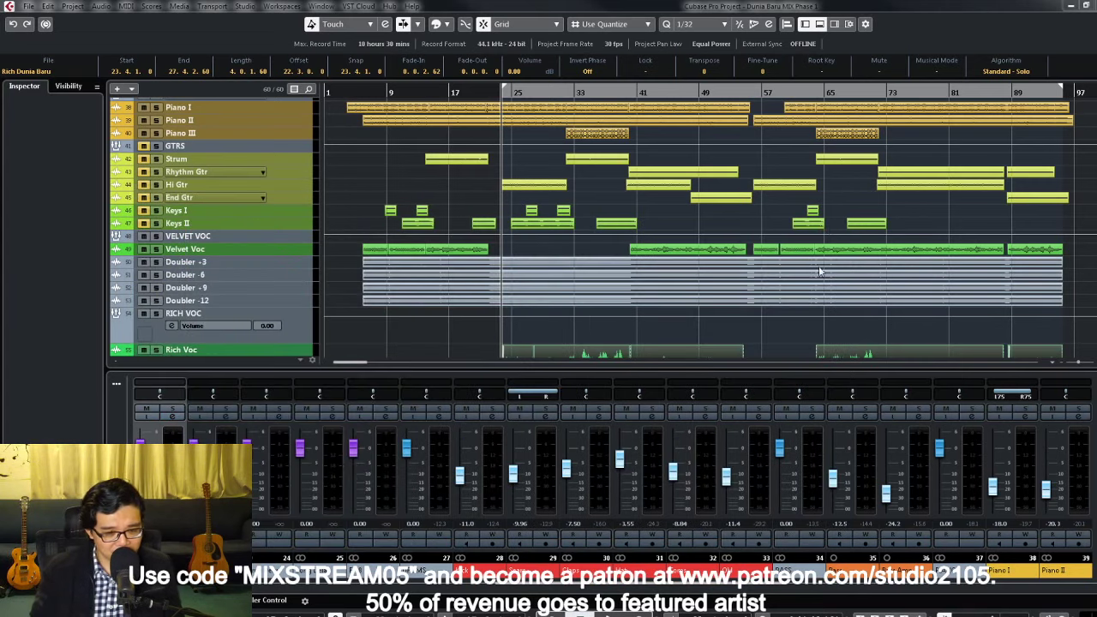
# Step: Check the inserts of the STEREO group channel and close its channel settings
pyautogui.moveTo(724, 590); pyautogui.dragTo(1058, 603)
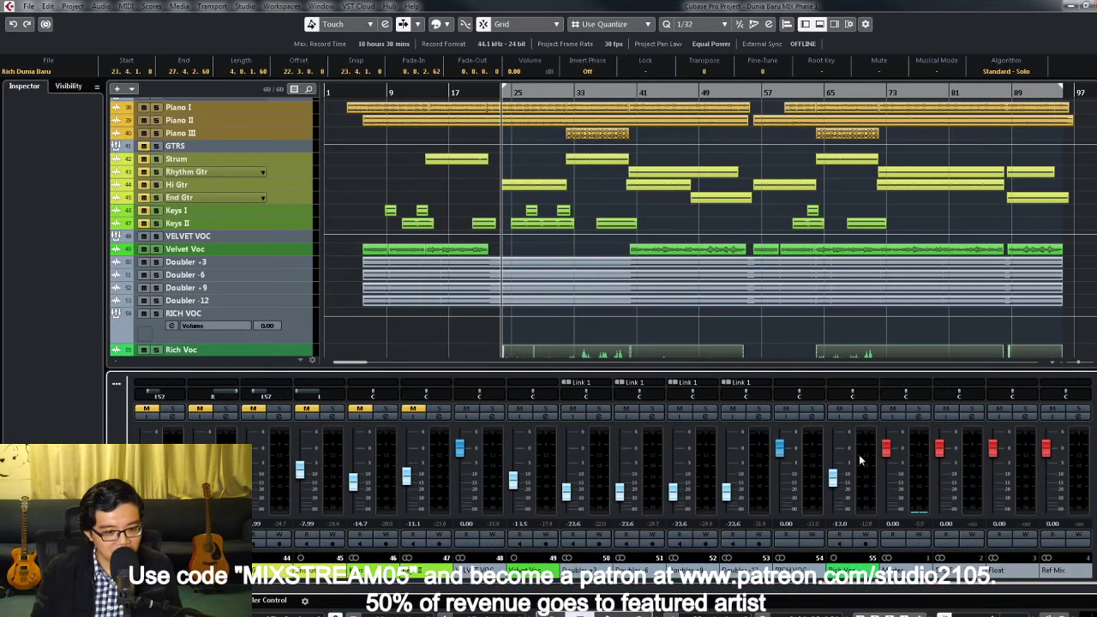
pyautogui.click(811, 467)
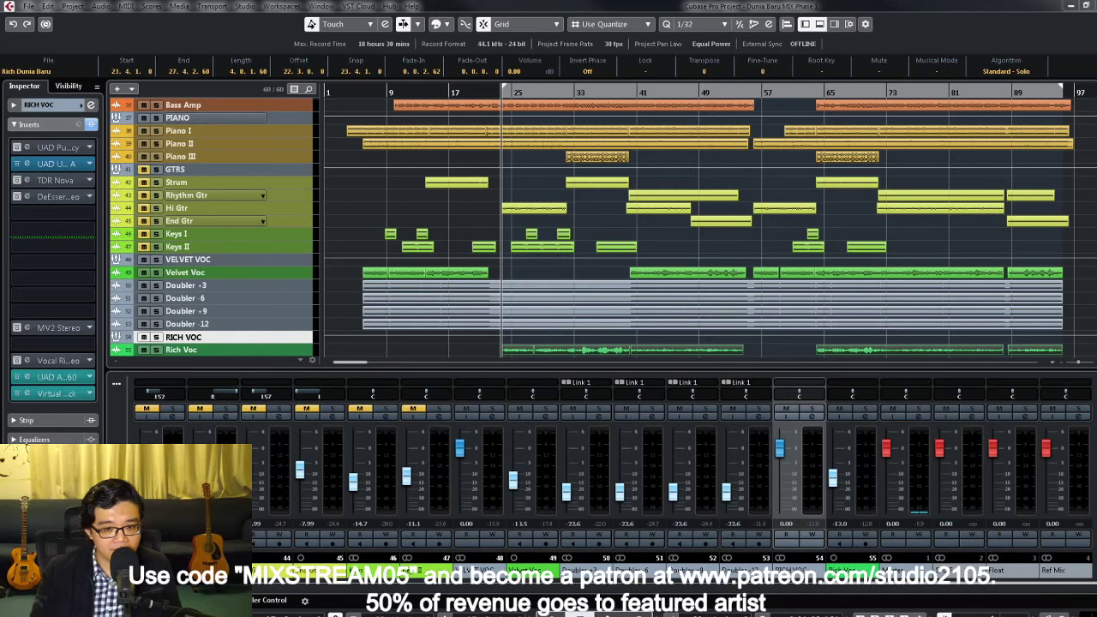
pyautogui.click(810, 415)
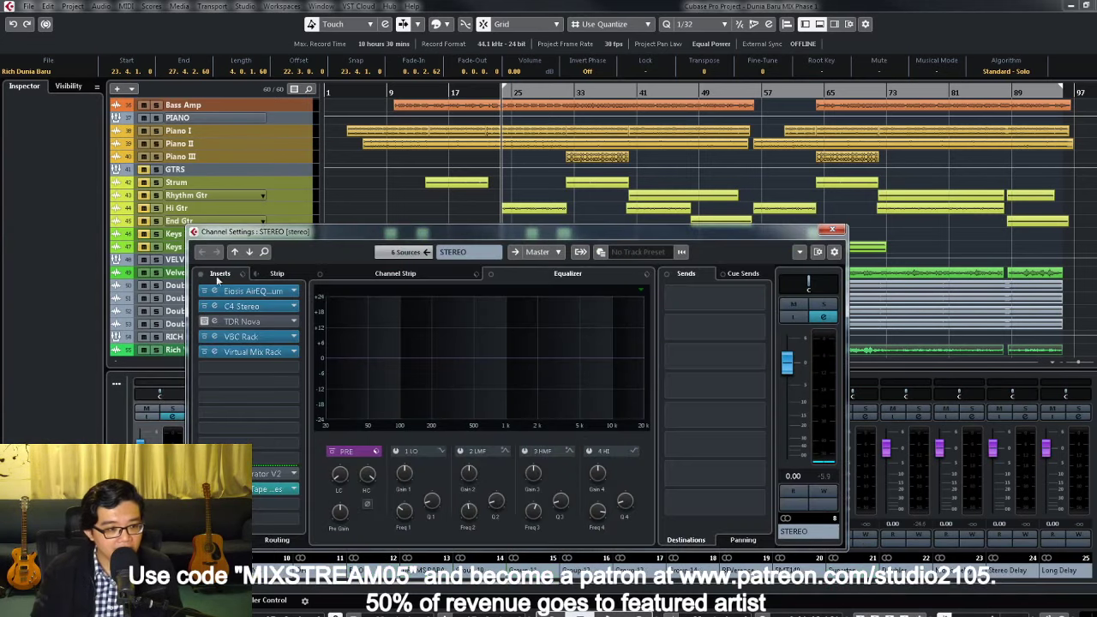
pyautogui.click(832, 230)
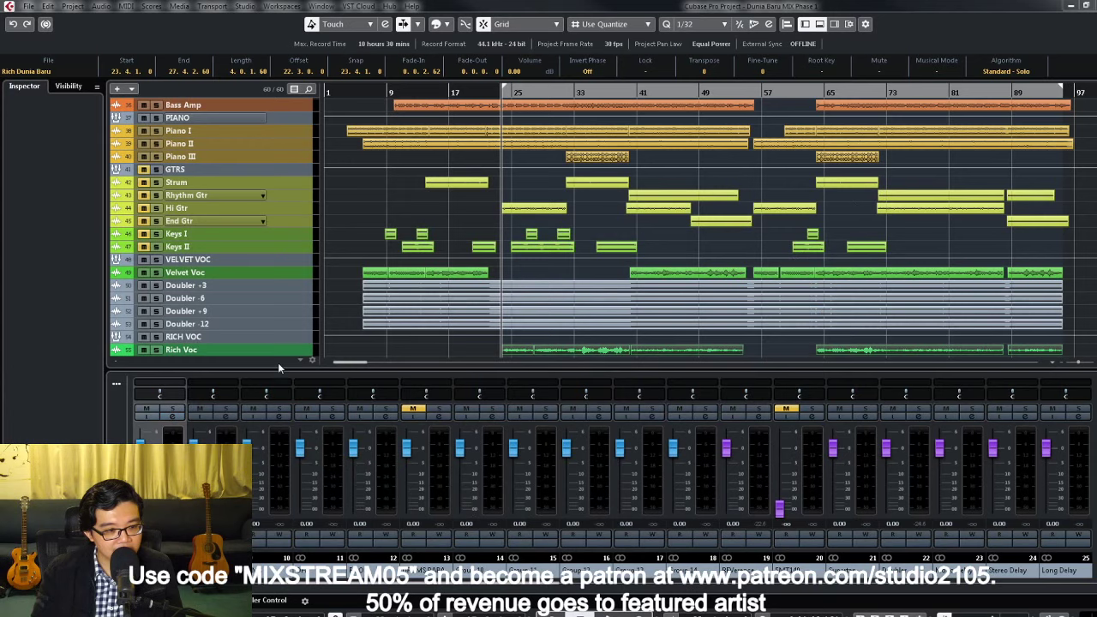
# Step: Enlarge the Rich Voc track and select all of its vocal events across the locator range
pyautogui.hotkey('ctrl', 'Down')
pyautogui.moveTo(473, 302); pyautogui.dragTo(1066, 283)
pyautogui.hscroll(5, 1063, 279)
pyautogui.hscroll(-5, 1064, 280)
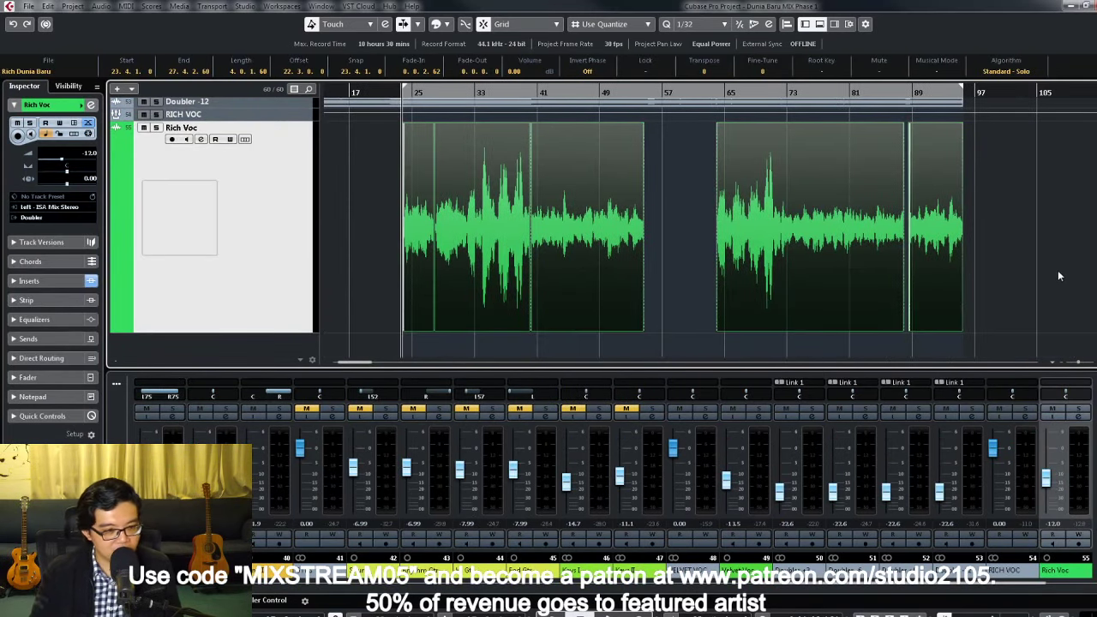
# Step: Export the Doubler channel as a 24-bit Wave file named "R Doubler +3", adding it as an audio track, and close the export dialog
pyautogui.hotkey('ctrl', 'e')
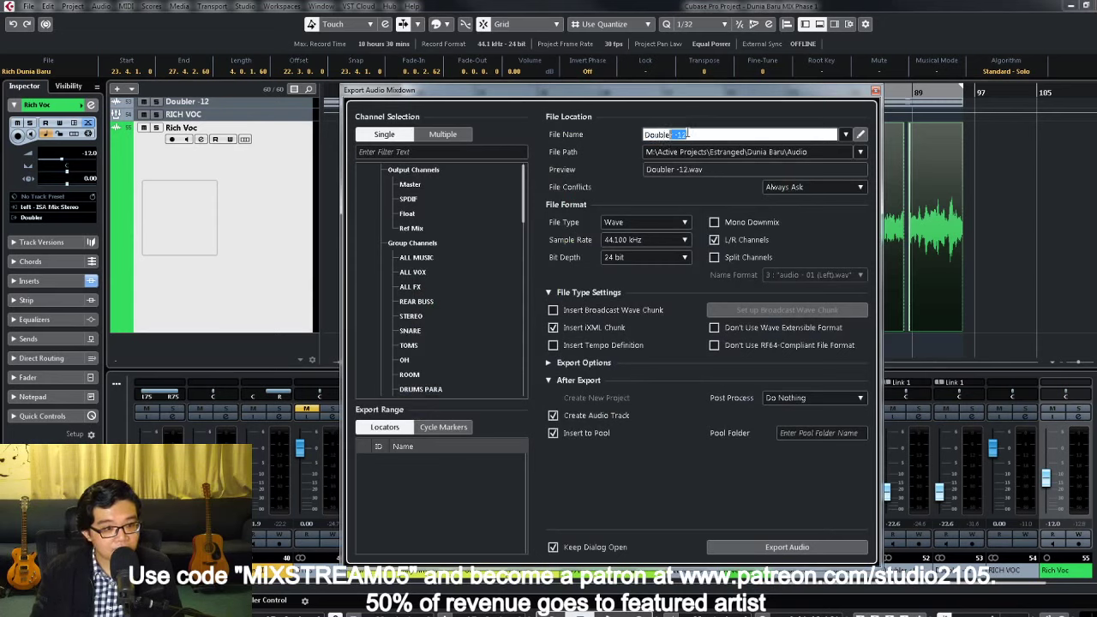
pyautogui.scroll(-10, 431, 278)
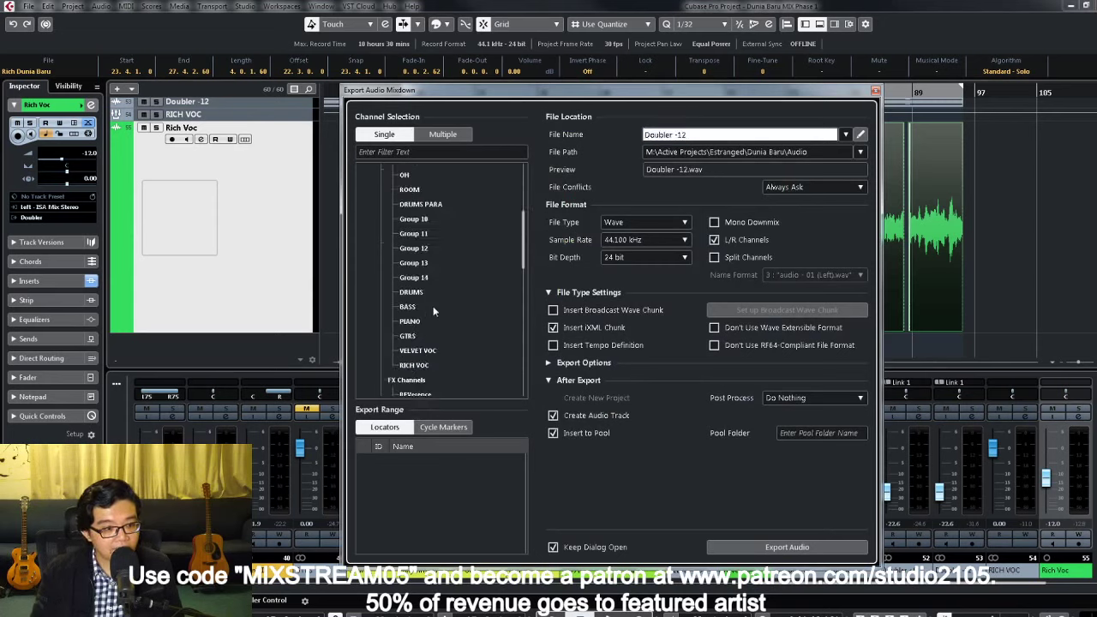
pyautogui.click(645, 135)
pyautogui.write('R')
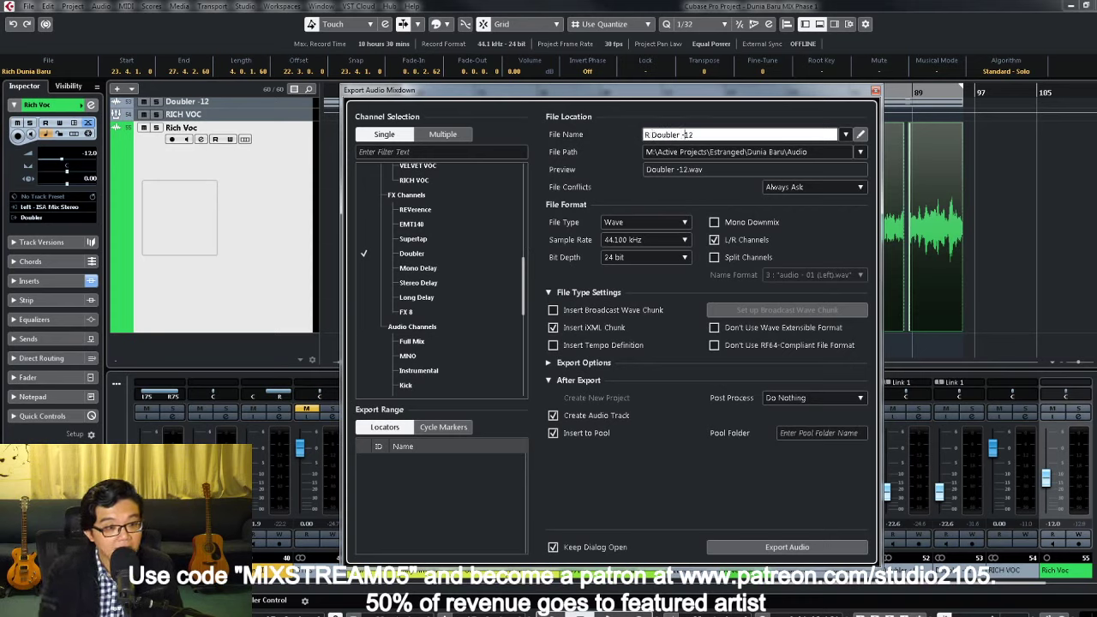
pyautogui.doubleClick(686, 135)
pyautogui.write('+')
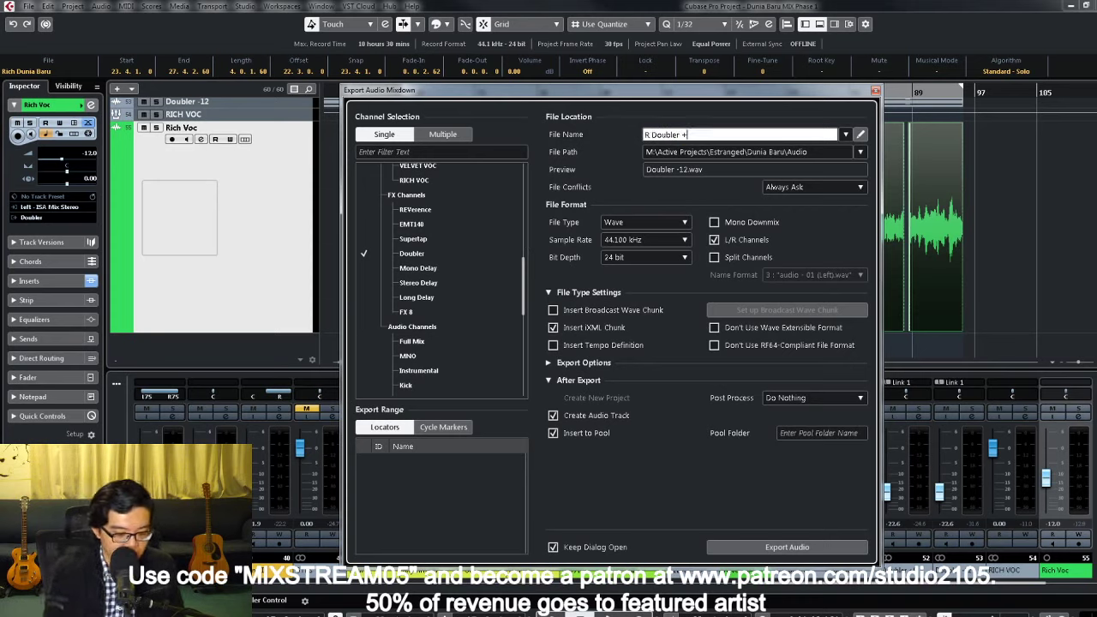
pyautogui.write('3')
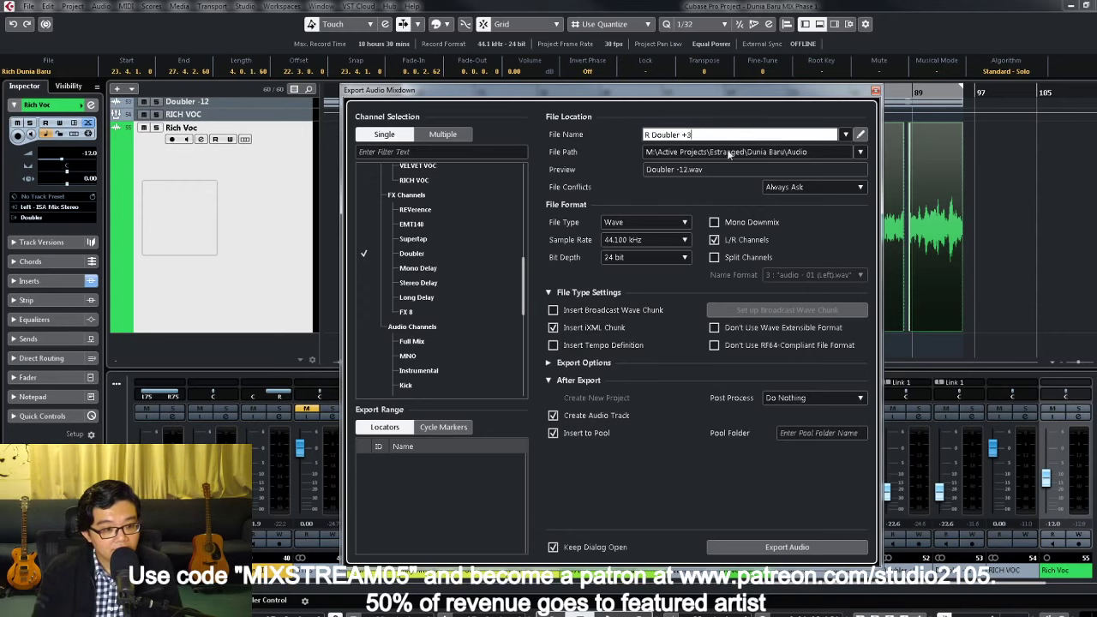
pyautogui.click(787, 547)
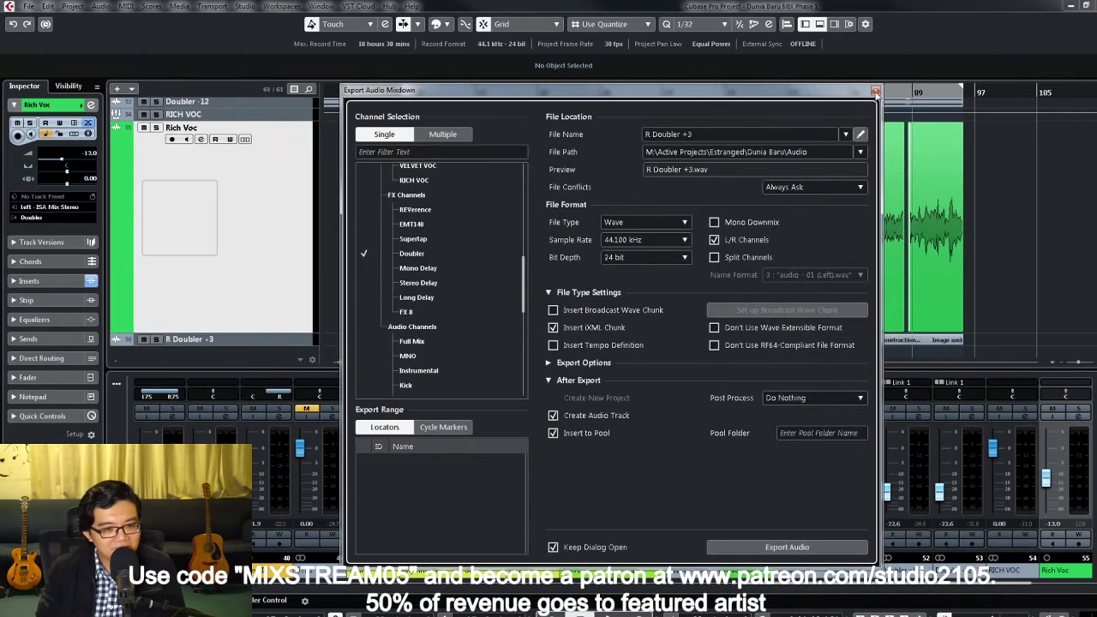
pyautogui.click(875, 90)
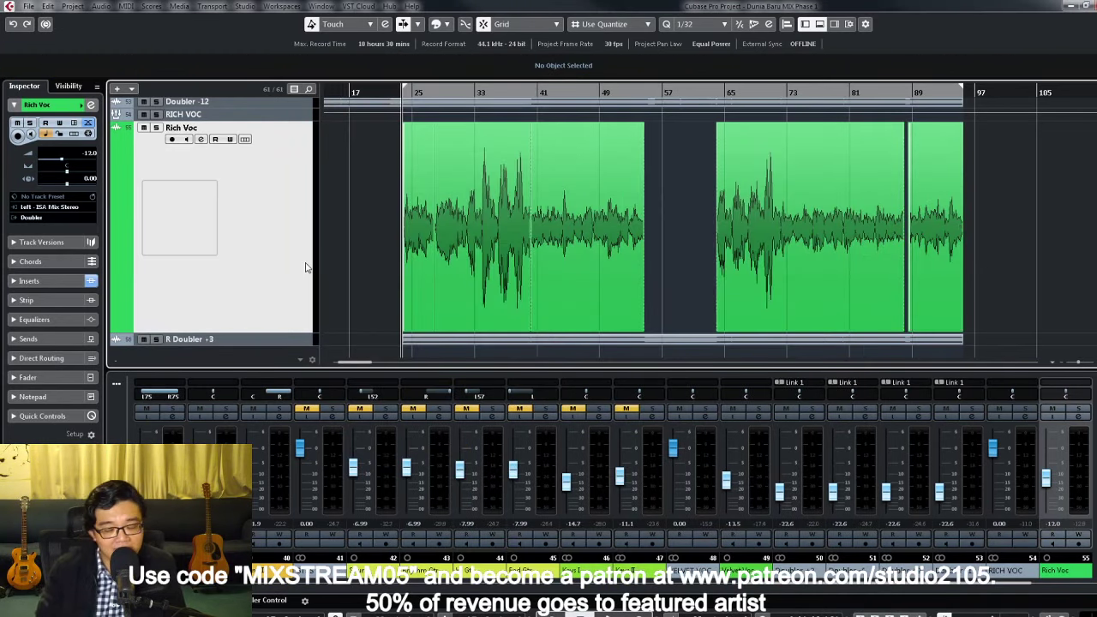
# Step: Set the Doubler2 Stereo plug-in's detune to -6 for voice 1 and 6 for voice 2
pyautogui.hotkey('shift', 'f')
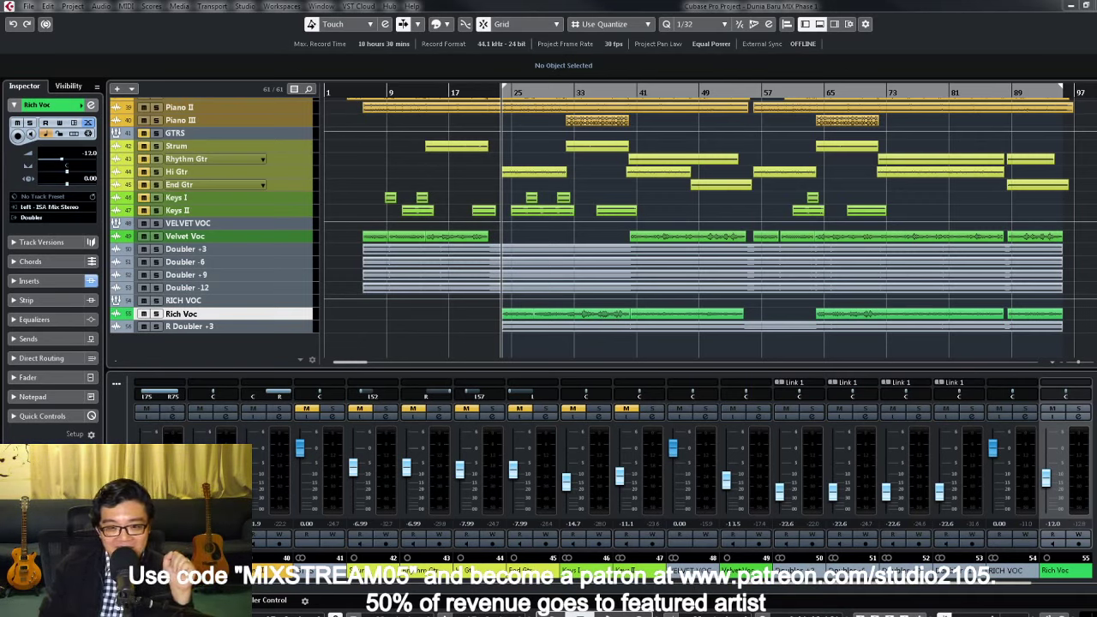
pyautogui.click(260, 295)
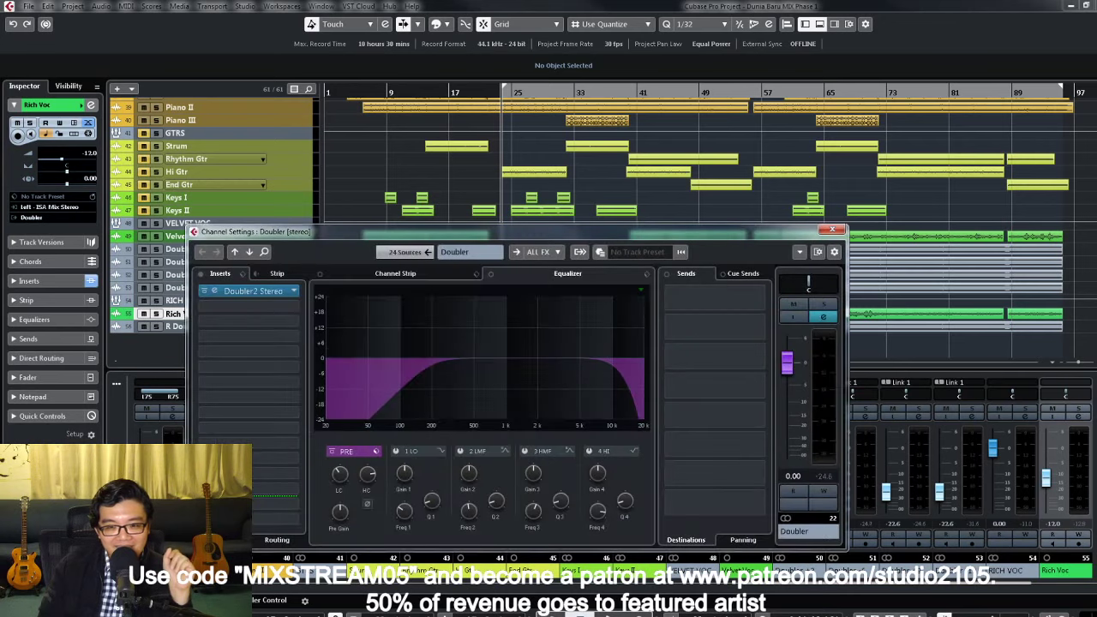
pyautogui.click(260, 293)
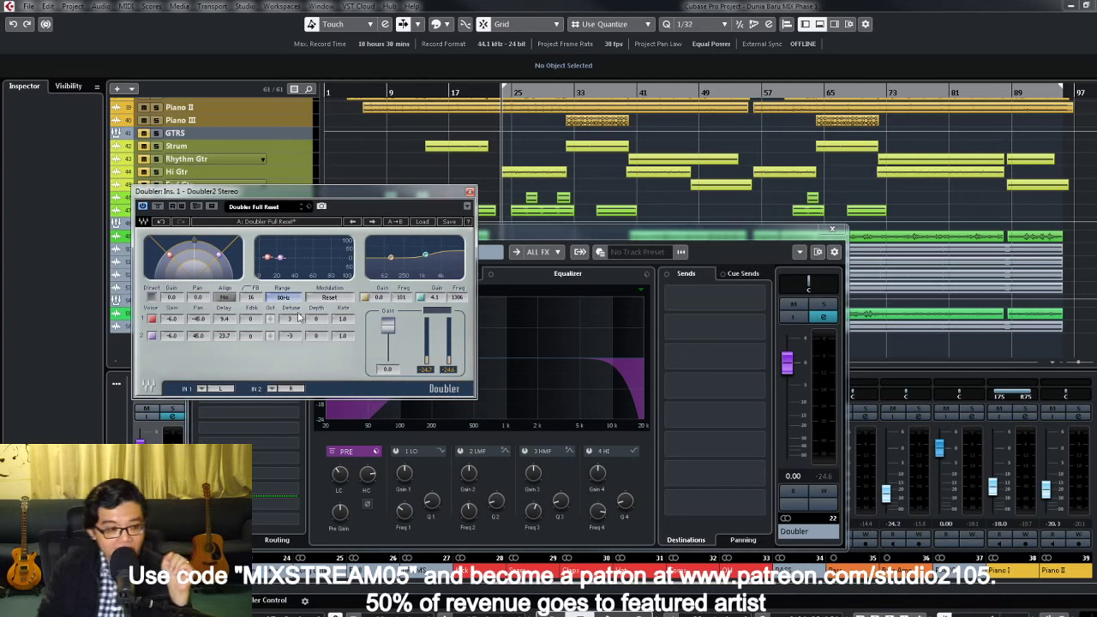
pyautogui.moveTo(296, 320); pyautogui.dragTo(305, 323)
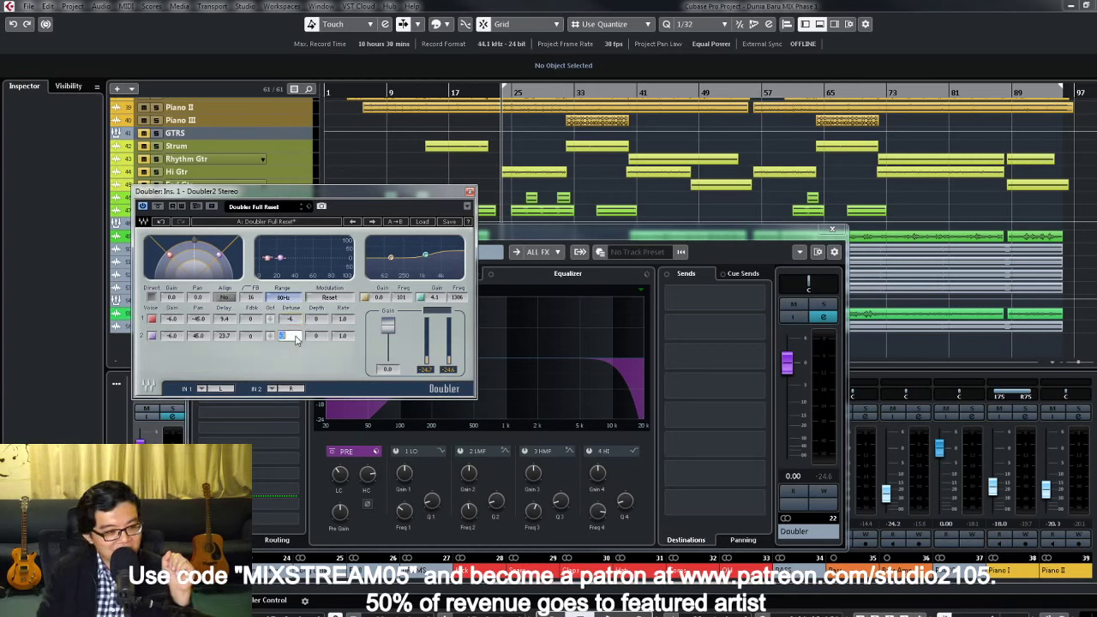
pyautogui.click(294, 338)
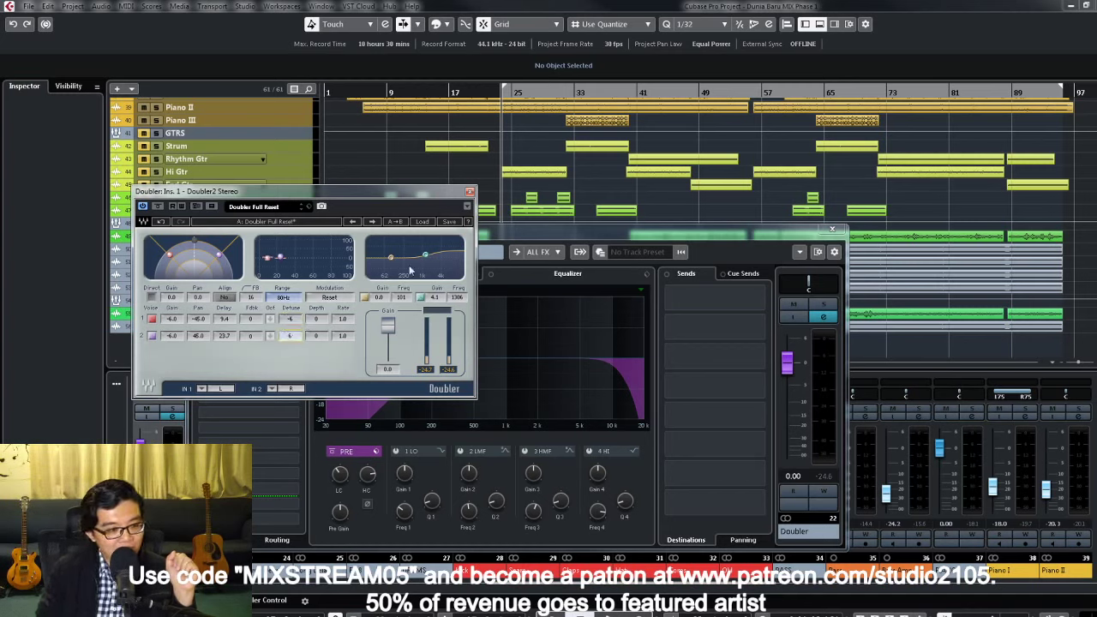
# Step: Export the Doubler channel as a 24-bit Wave file named "R Doubler -6", adding it as an audio track, and close the export dialog
pyautogui.click(470, 192)
pyautogui.click(831, 230)
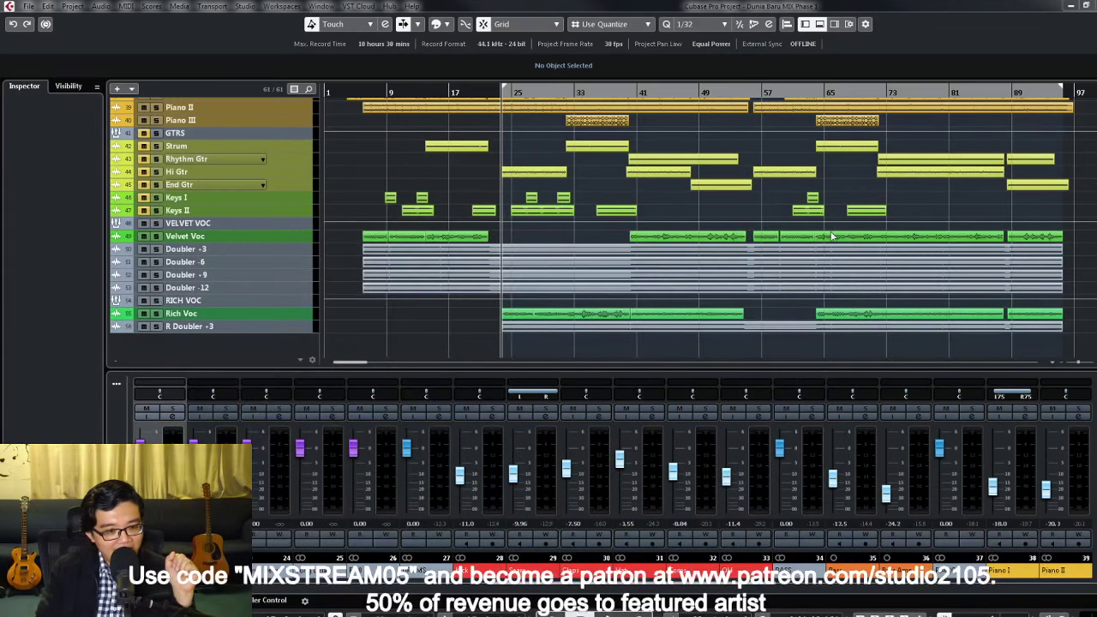
pyautogui.hotkey('ctrl', 'shift', 'e')
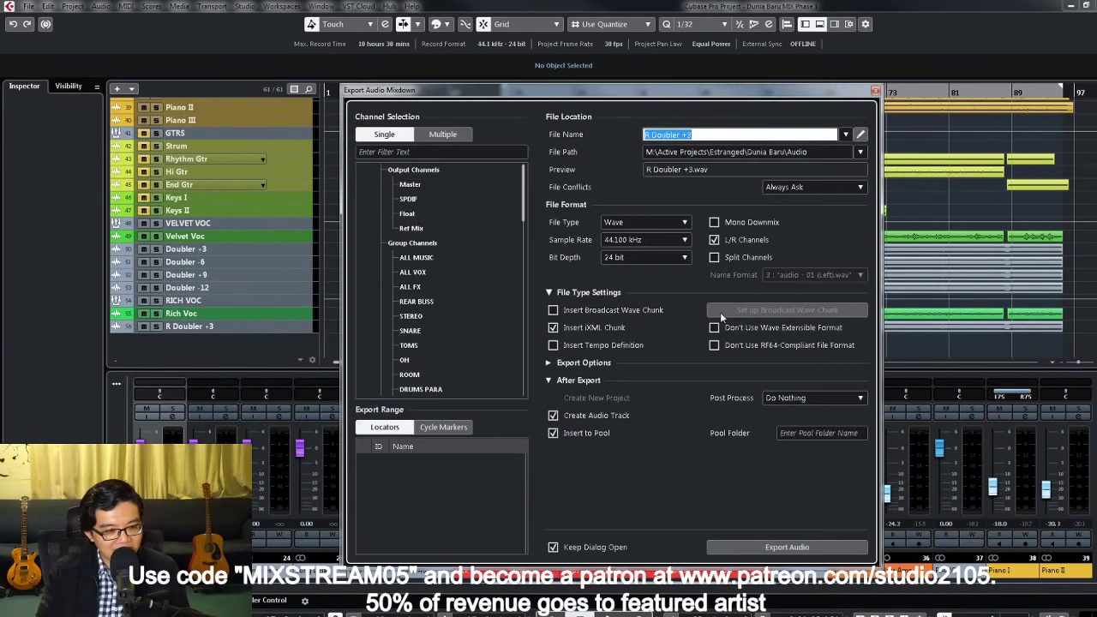
pyautogui.click(700, 133)
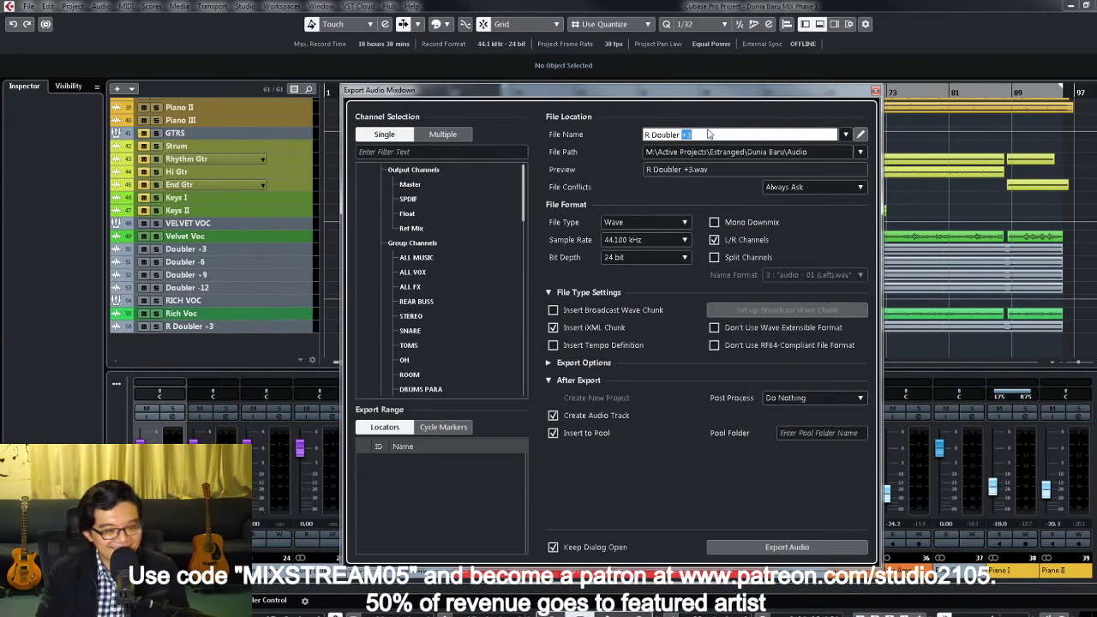
pyautogui.press('BackSpace')
pyautogui.press('BackSpace')
pyautogui.write('-6')
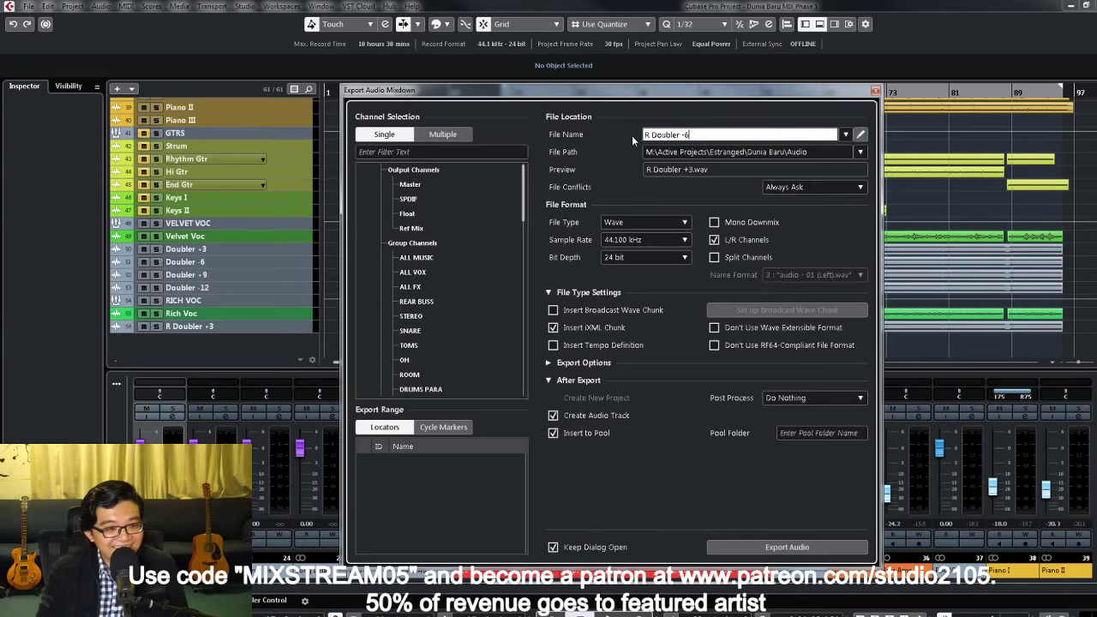
pyautogui.scroll(-5, 506, 326)
pyautogui.click(787, 547)
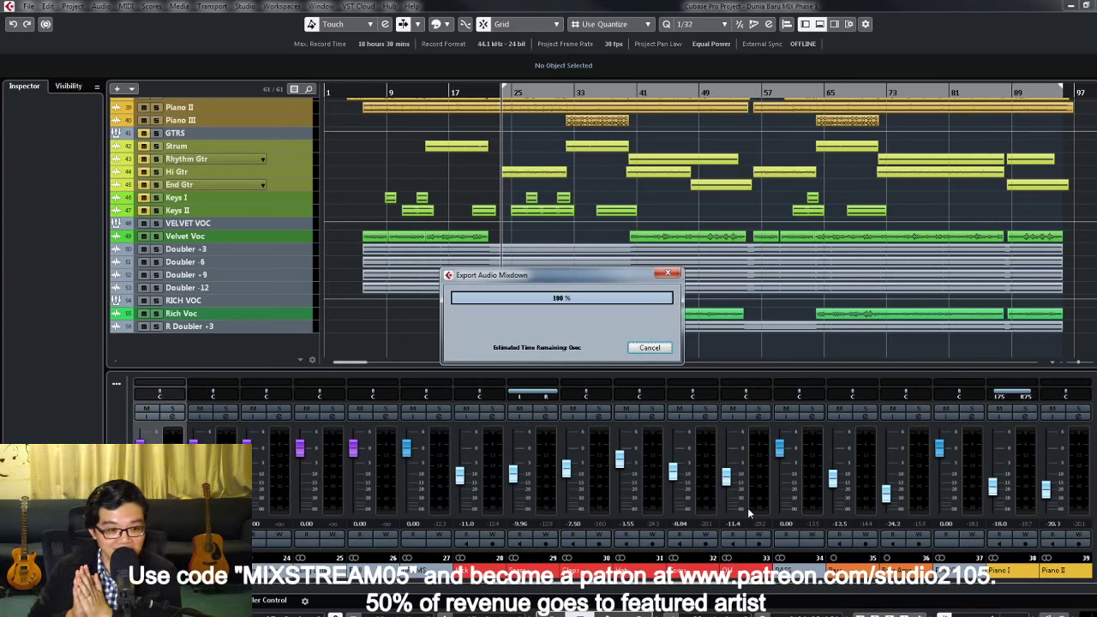
pyautogui.hotkey('ctrl', 'shift', 'e')
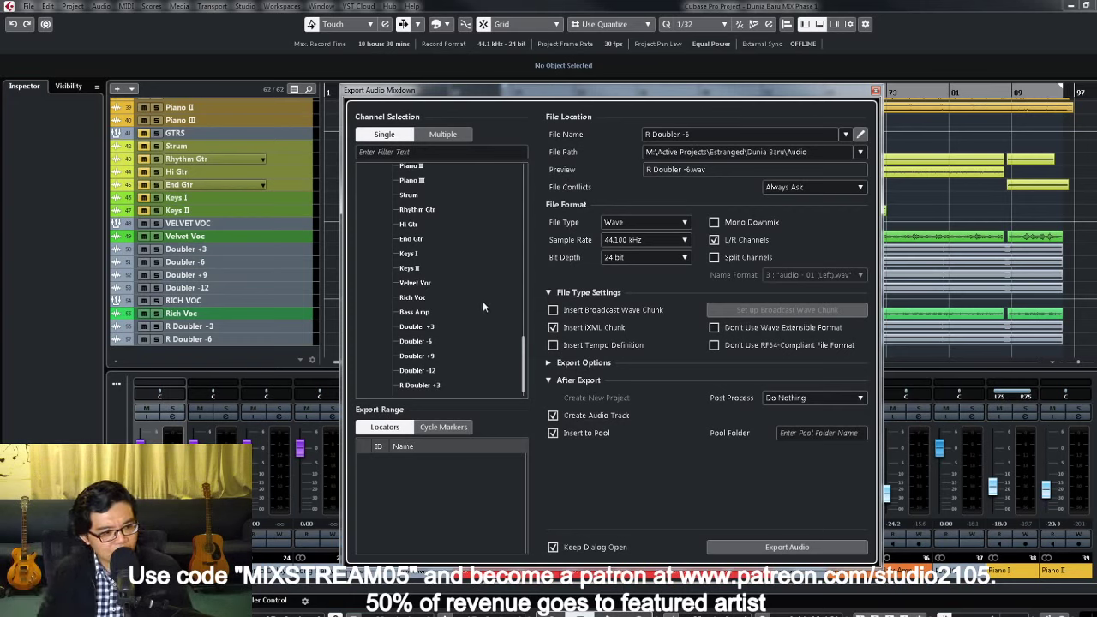
pyautogui.scroll(5, 435, 311)
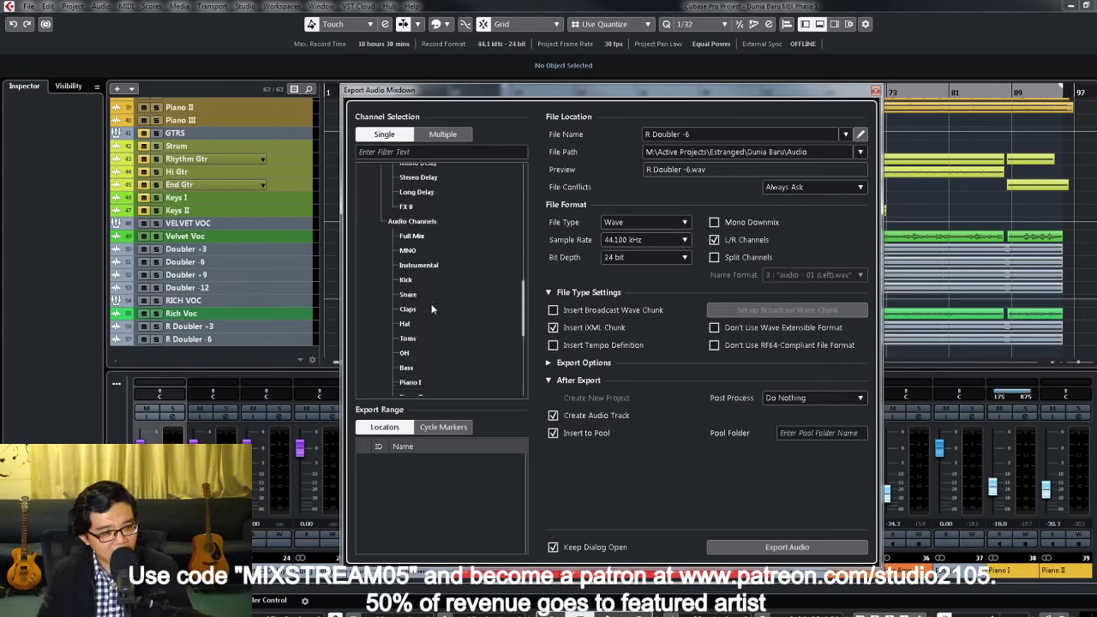
pyautogui.scroll(1, 432, 304)
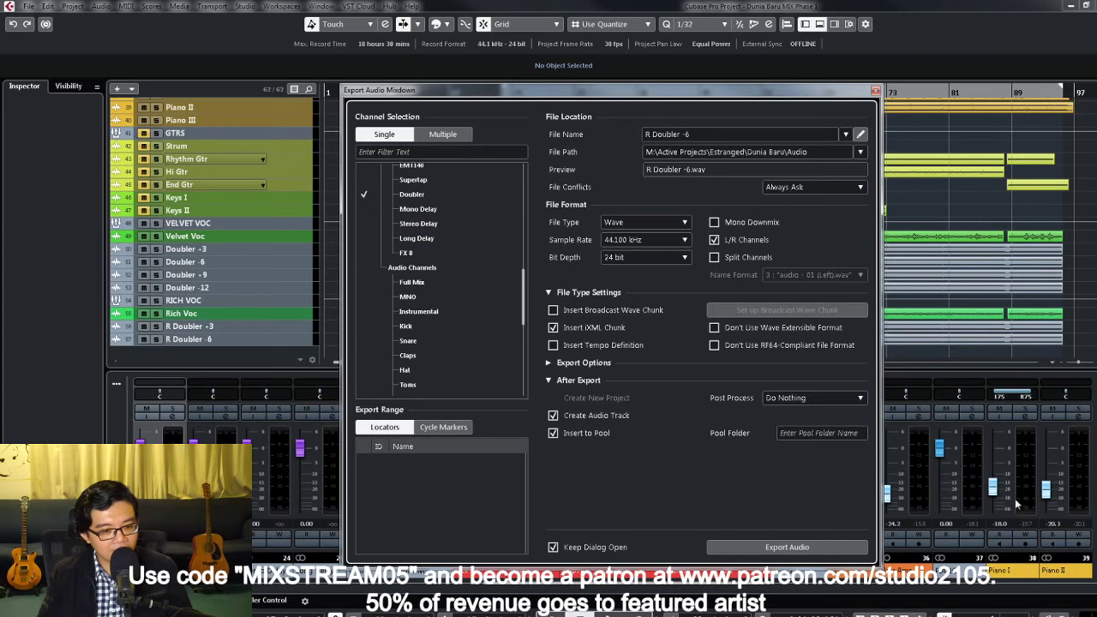
pyautogui.click(874, 90)
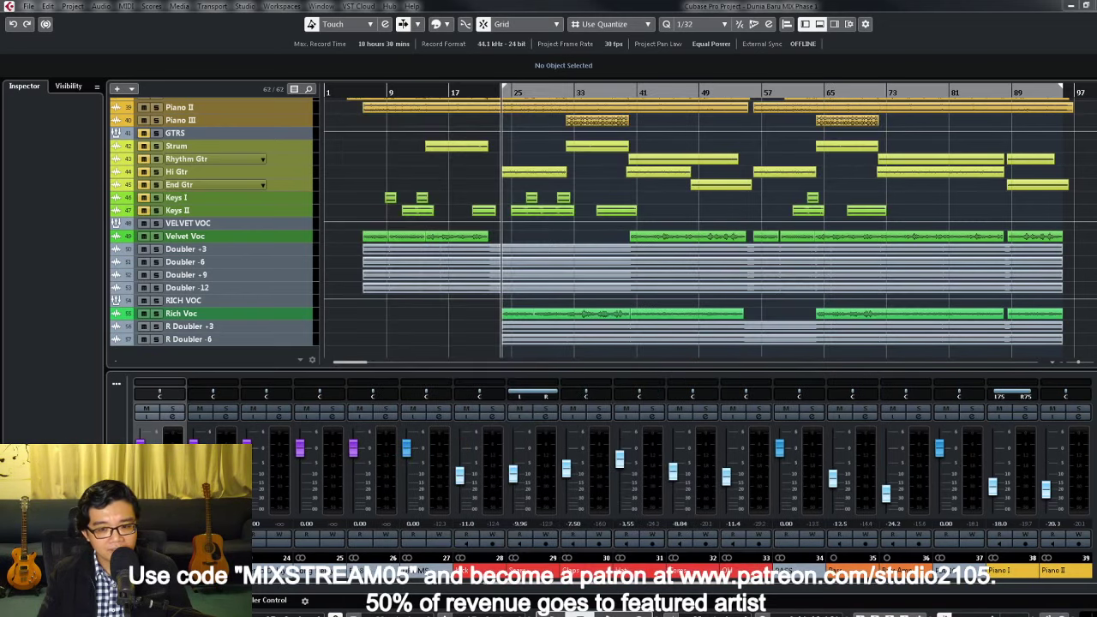
# Step: Set the Doubler2 Stereo detune to 9 for voice 1 and -9 for voice 2, and close the Doubler channel settings
pyautogui.click(171, 416)
pyautogui.click(255, 290)
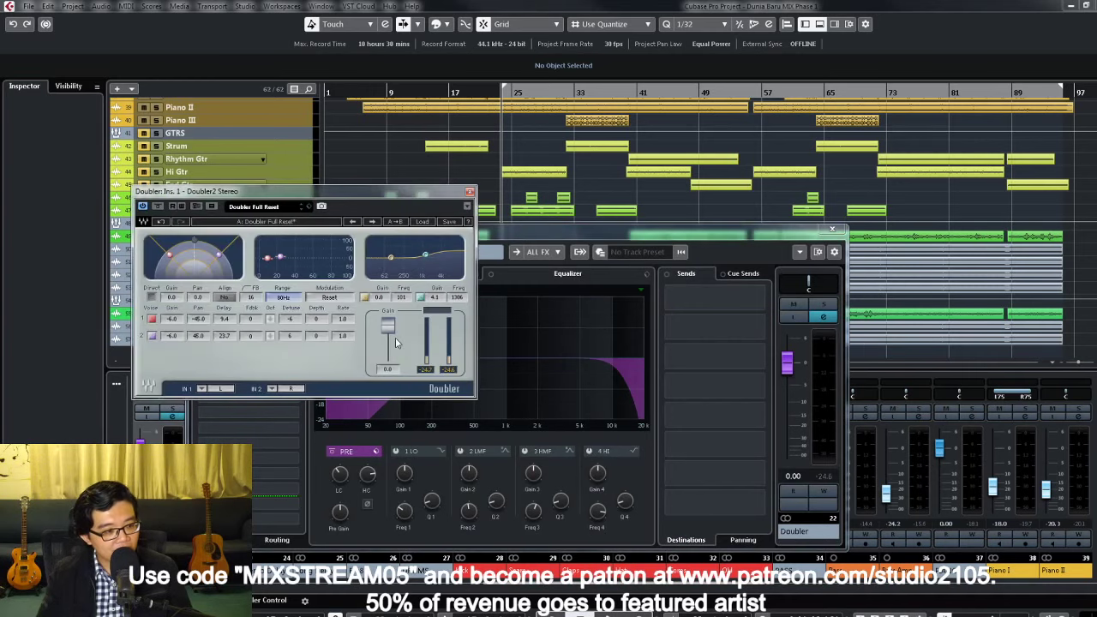
pyautogui.click(296, 323)
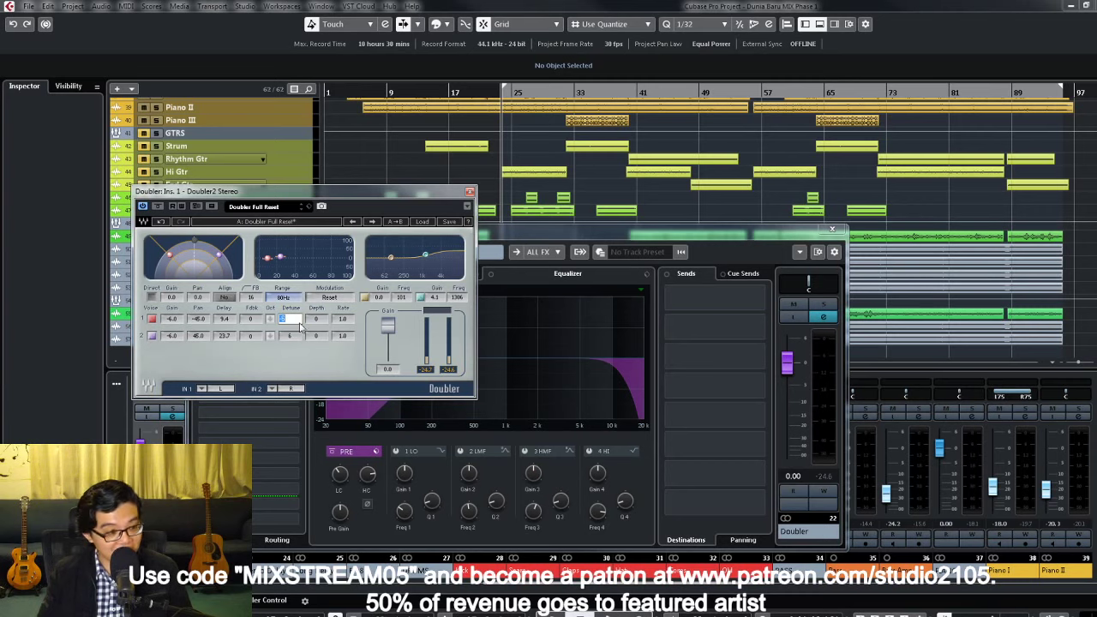
pyautogui.write('9')
pyautogui.press('Return')
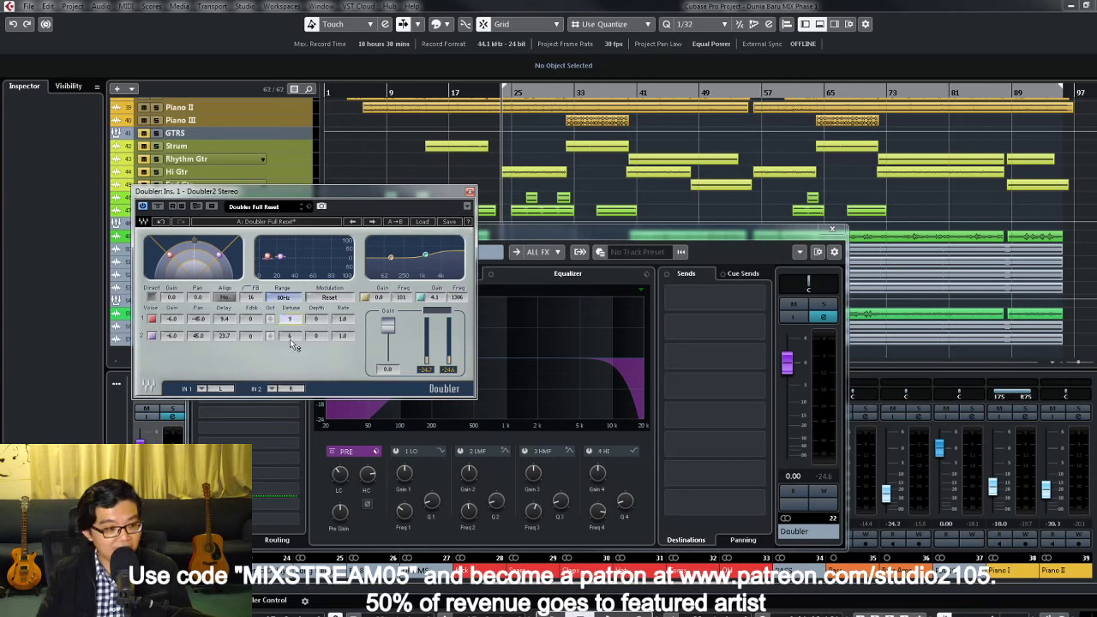
pyautogui.click(291, 336)
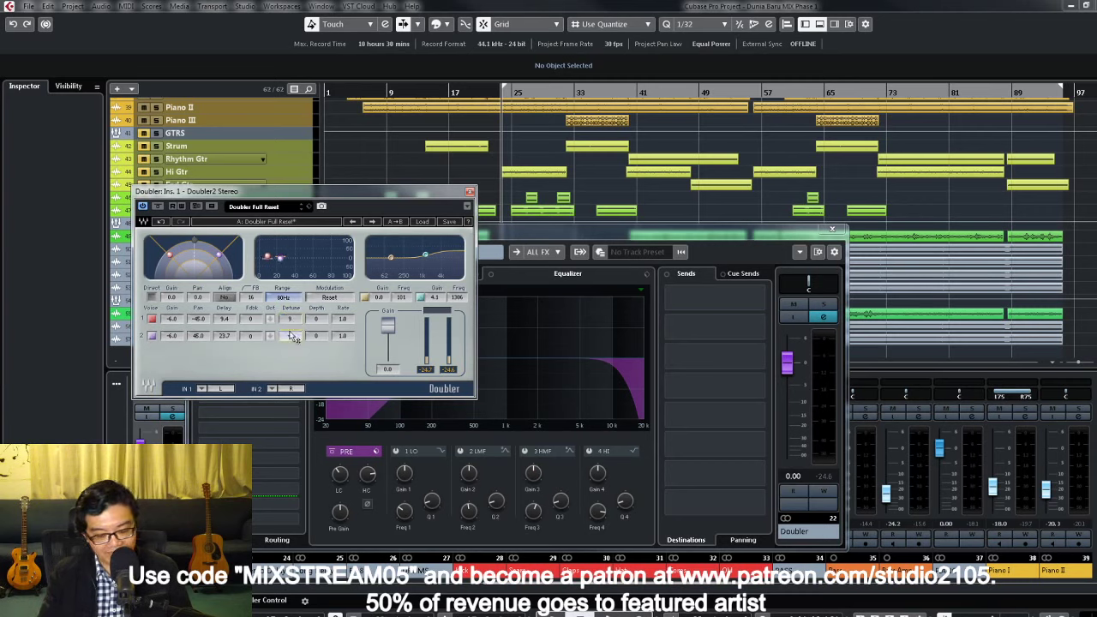
pyautogui.click(469, 191)
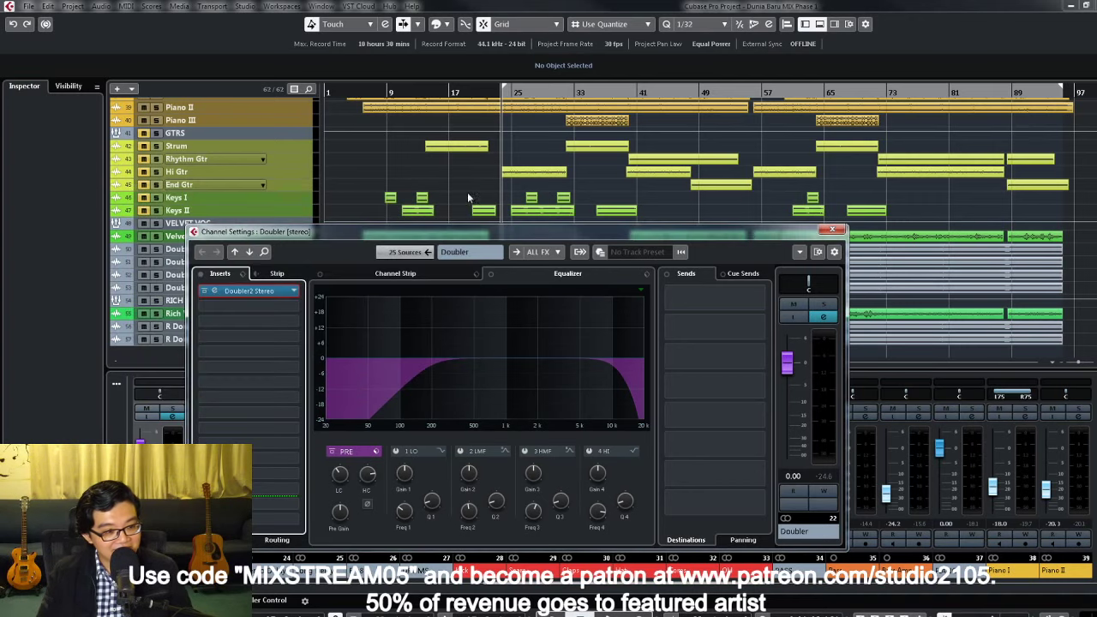
pyautogui.click(831, 230)
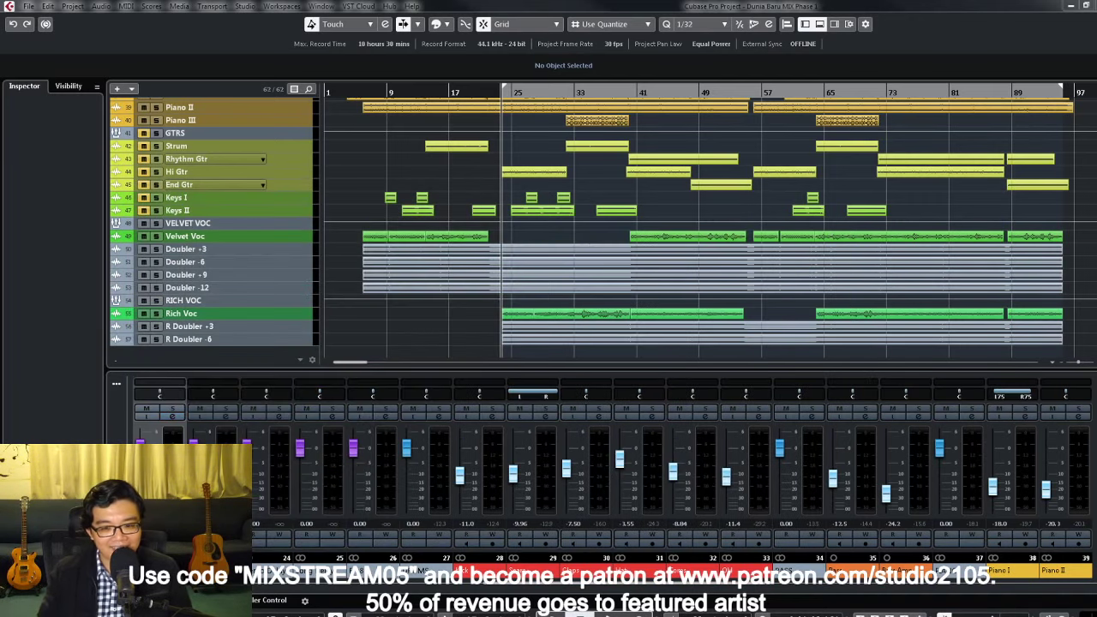
# Step: Export the Doubler channel as a 24-bit Wave file named "R Doubler +9" and add it as an audio track
pyautogui.hotkey('ctrl', 'shift', 'e')
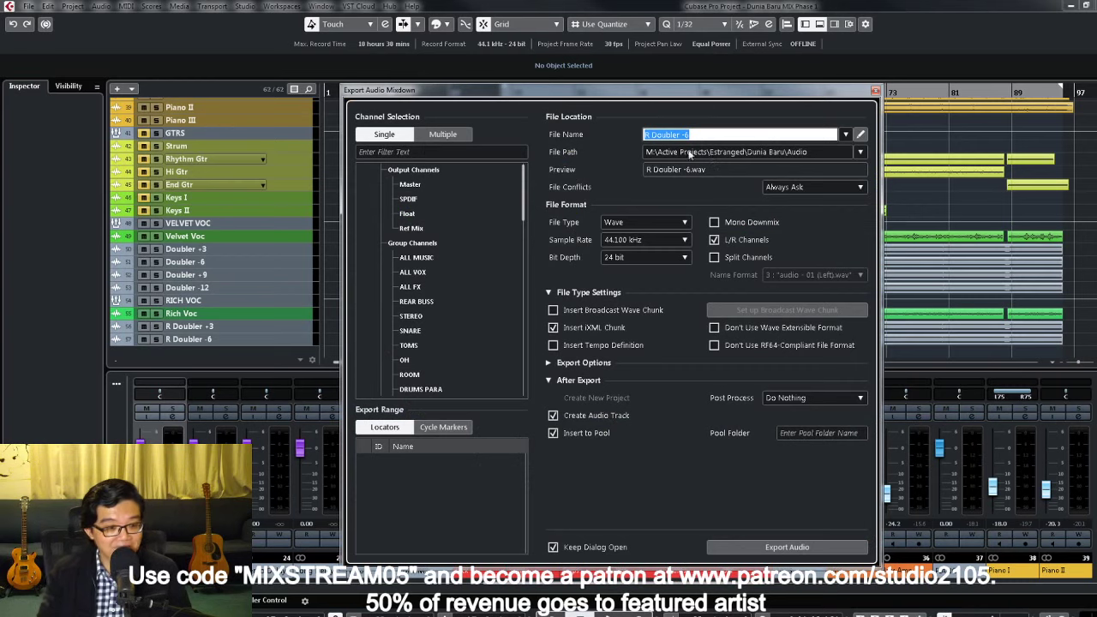
pyautogui.click(683, 135)
pyautogui.moveTo(682, 134); pyautogui.dragTo(721, 135)
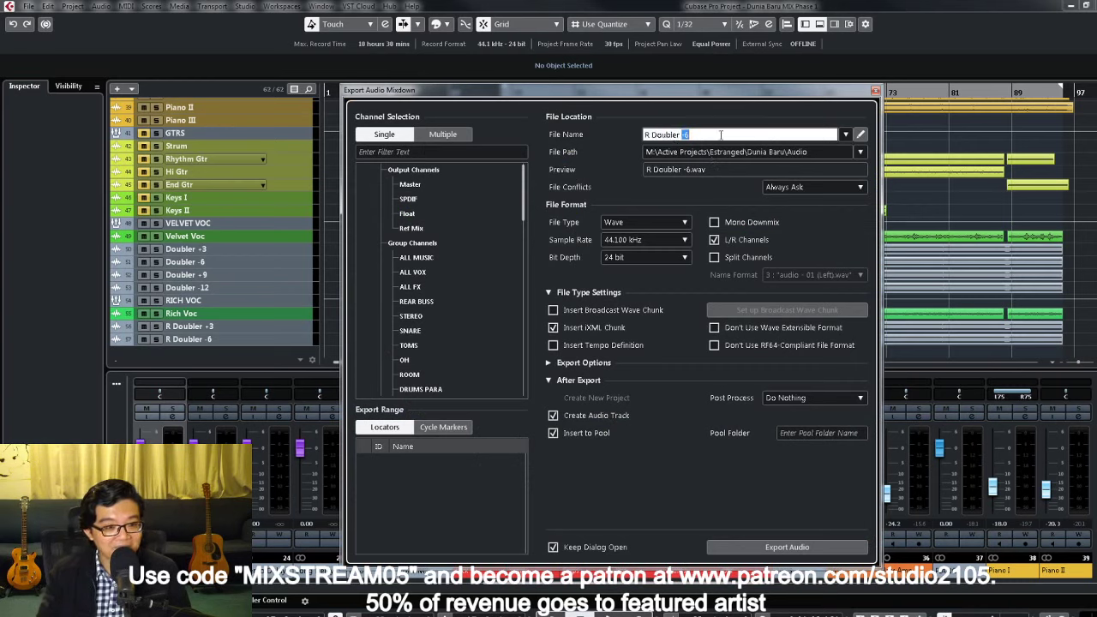
pyautogui.write('+9')
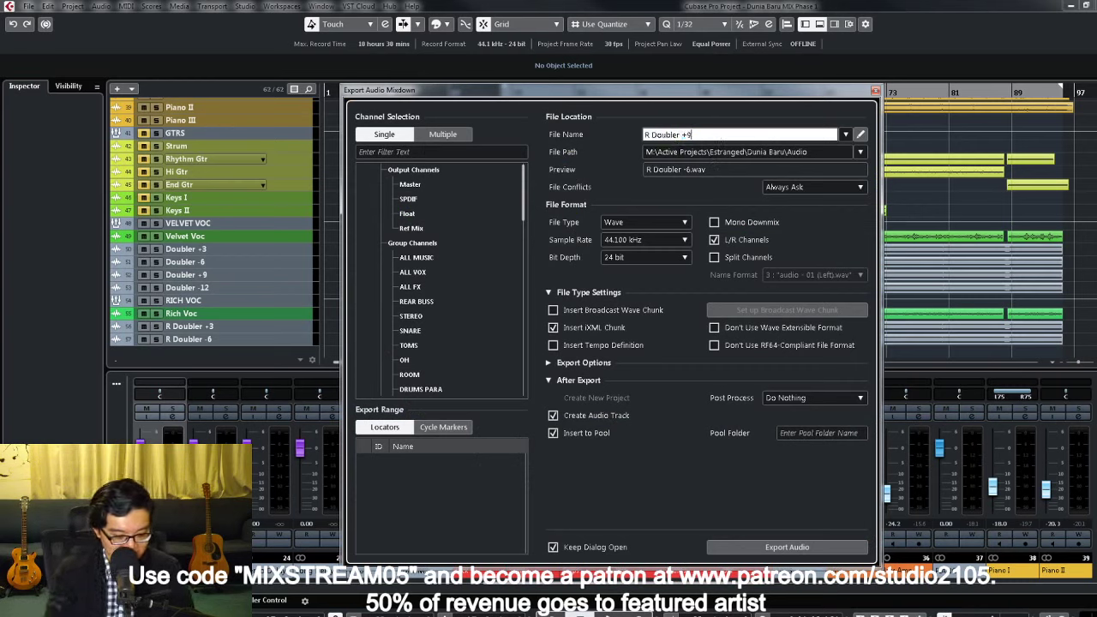
pyautogui.click(794, 549)
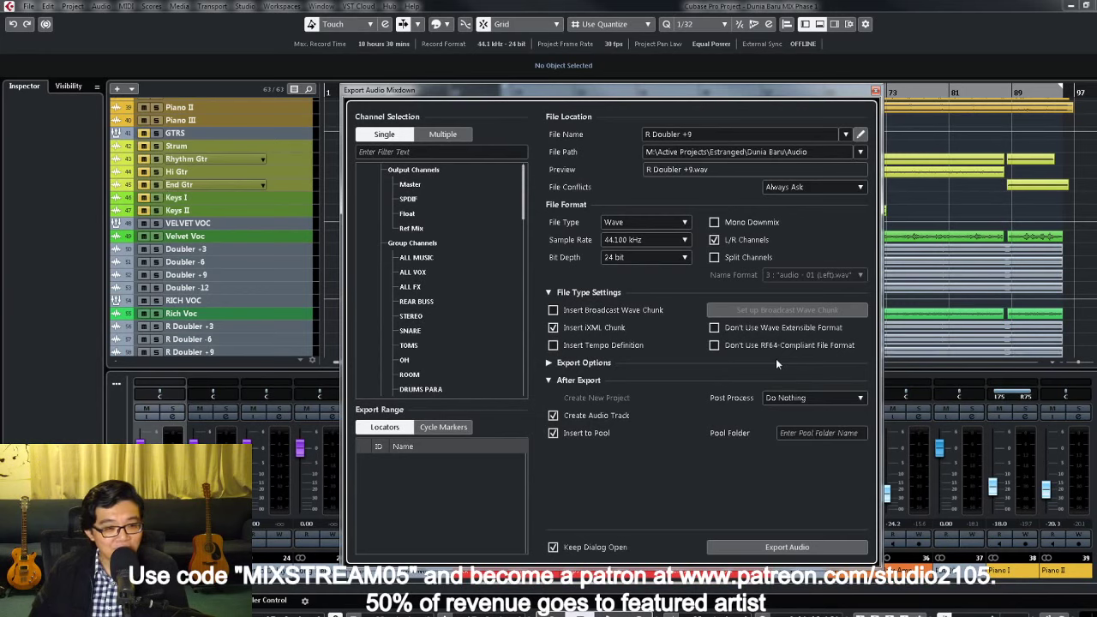
# Step: Change the export file name to "R Doubler -12" and check the channel selection list
pyautogui.click(691, 135)
pyautogui.doubleClick(685, 135)
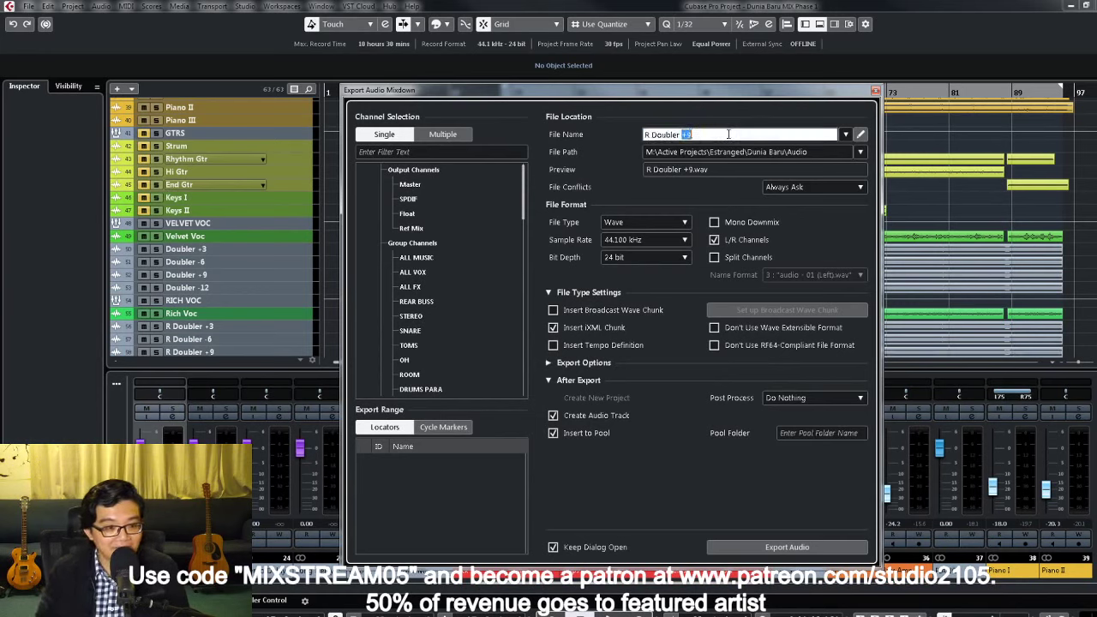
pyautogui.write('-12')
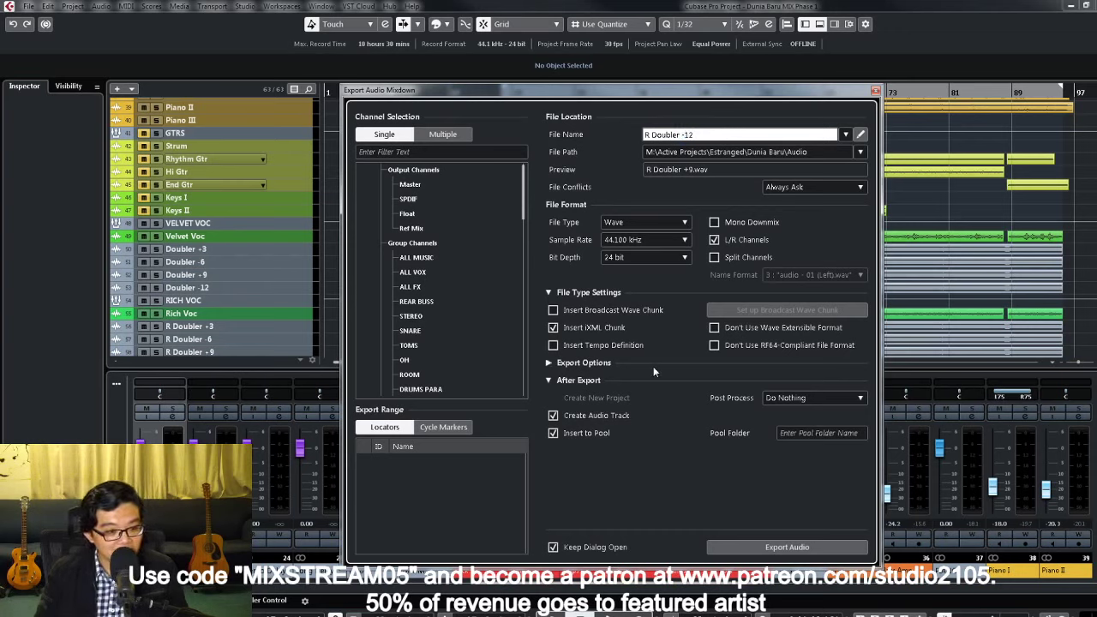
pyautogui.scroll(-10, 494, 352)
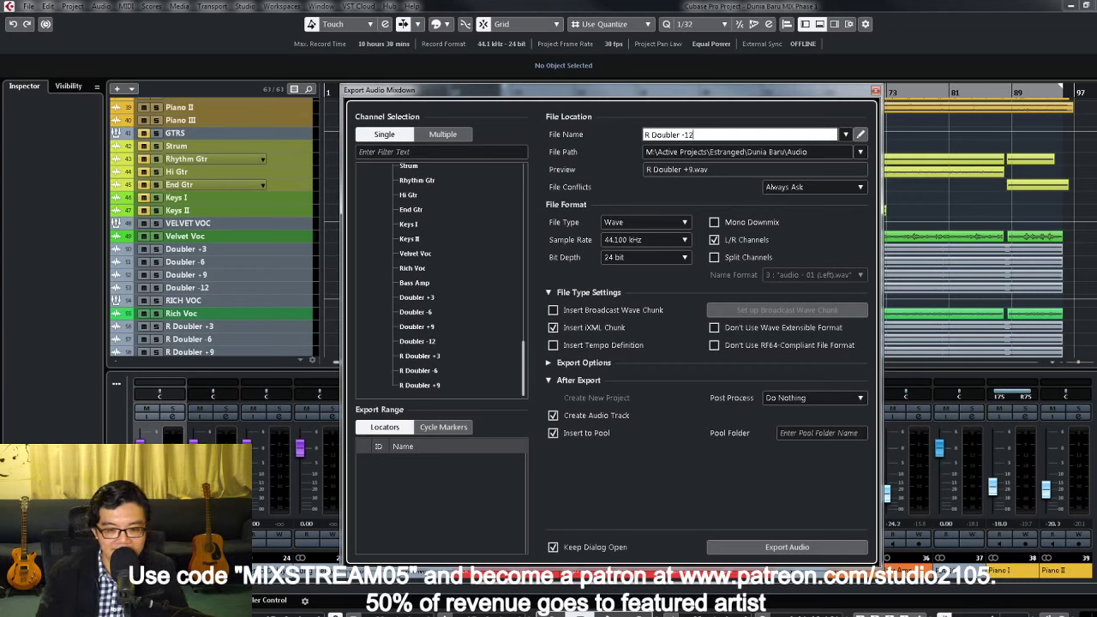
# Step: Set the Doubler2 Stereo plug-in's detune to -12 for voice 1 and 12 for voice 2, and close the plug-in
pyautogui.click(171, 416)
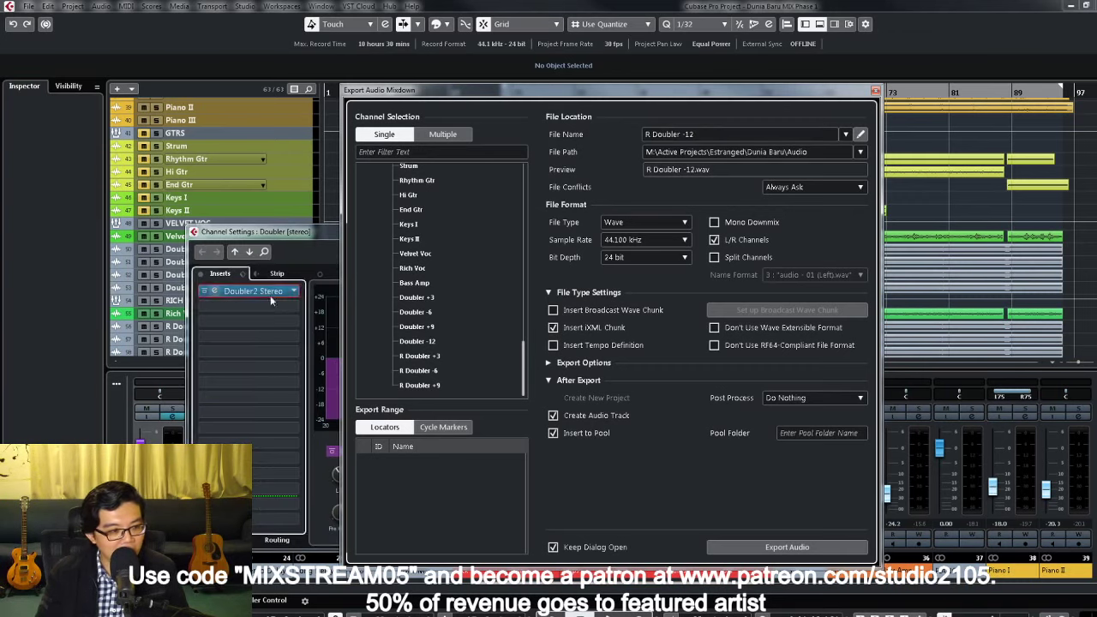
pyautogui.click(270, 295)
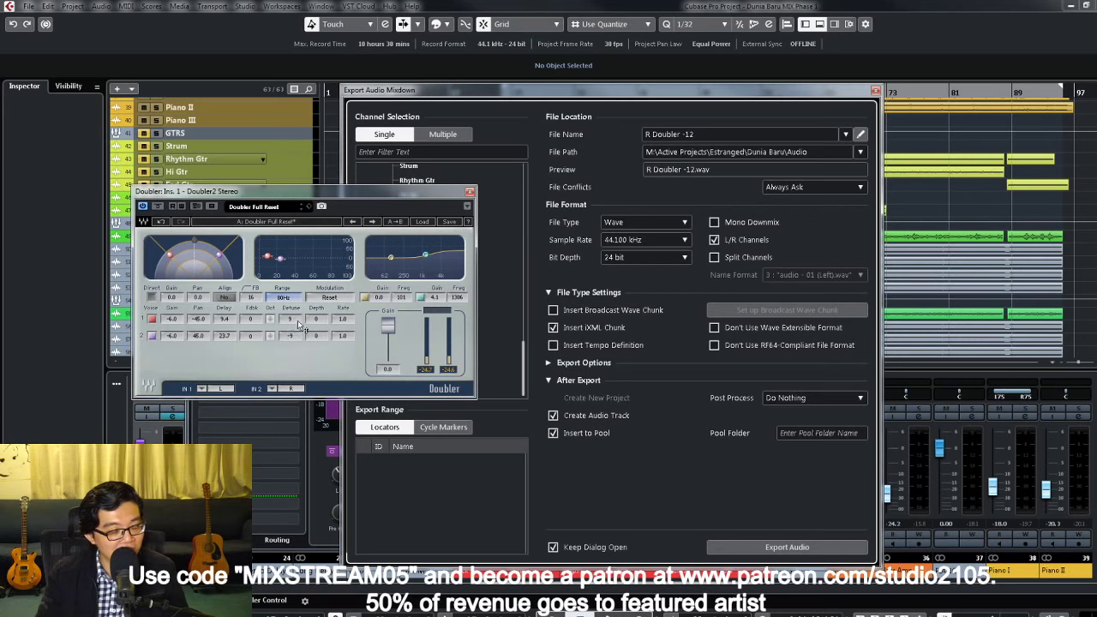
pyautogui.doubleClick(292, 319)
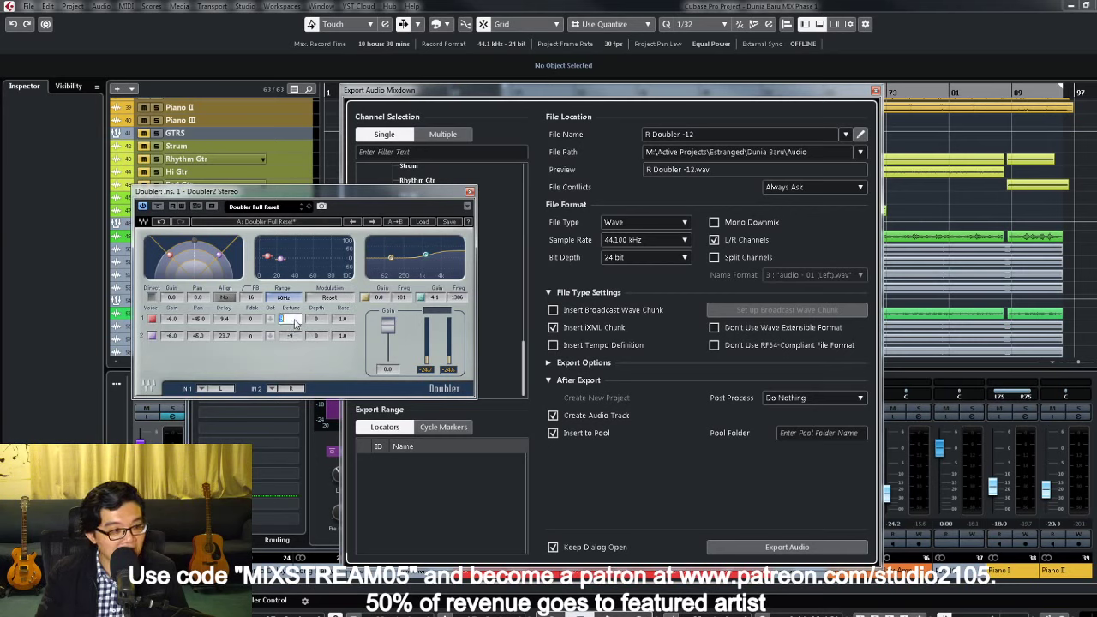
pyautogui.write('-12')
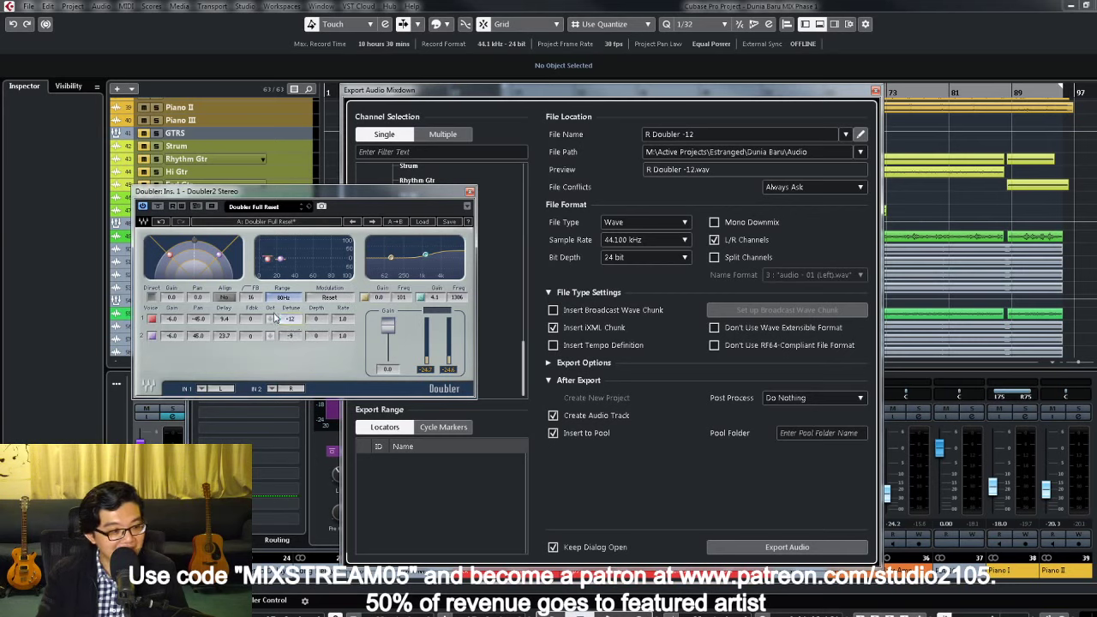
pyautogui.doubleClick(289, 335)
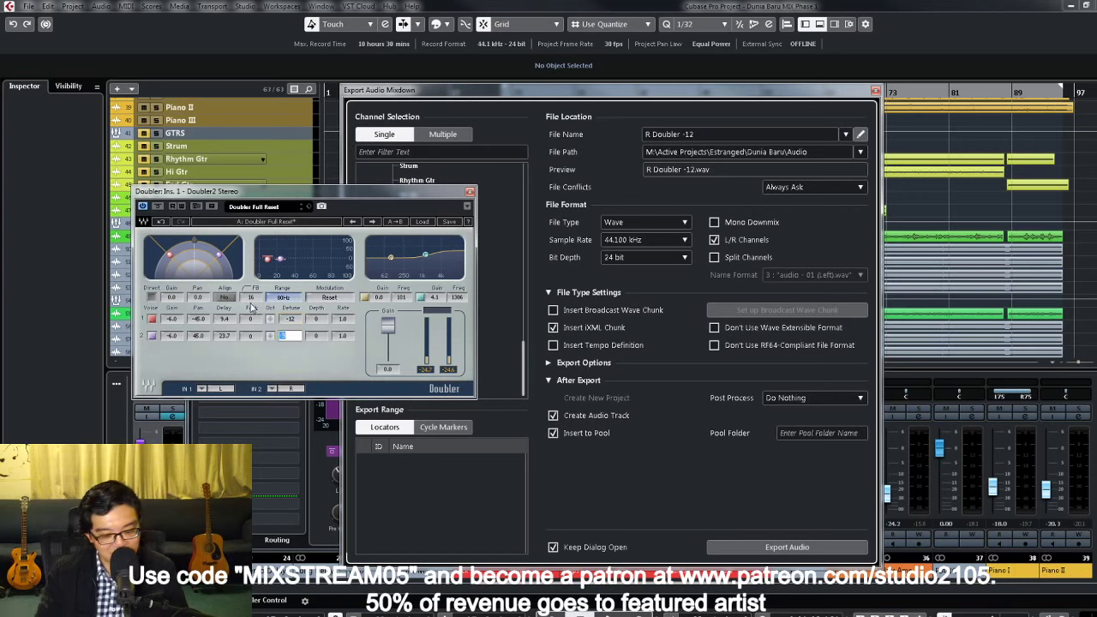
pyautogui.write('12')
pyautogui.press('Return')
pyautogui.click(470, 192)
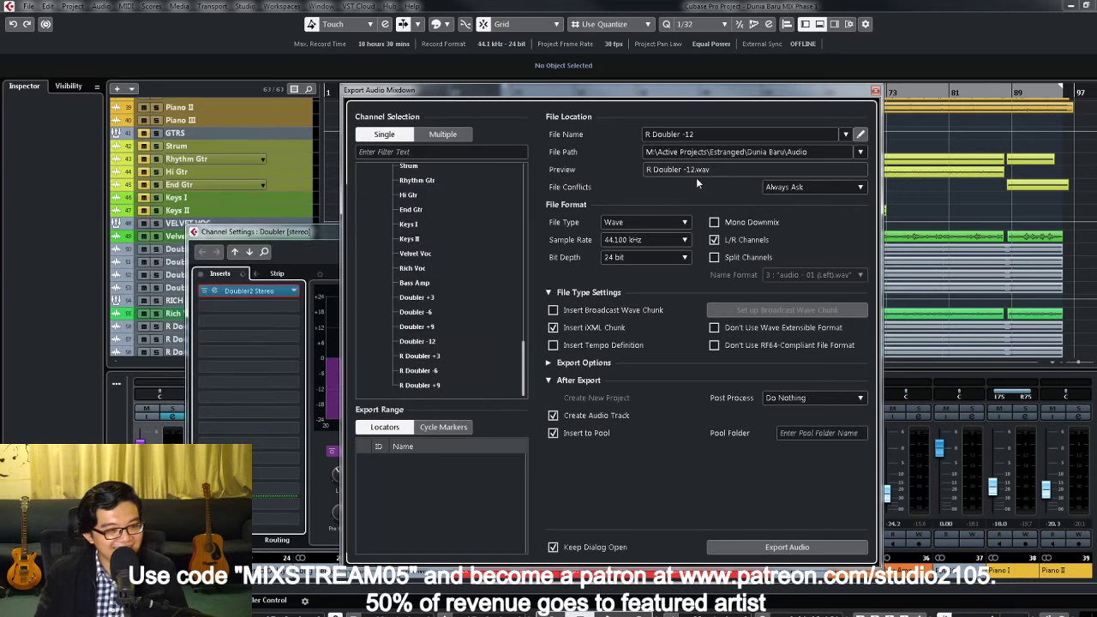
# Step: Export the "R Doubler -12" mixdown as a new audio track, and close the export dialog and the Doubler channel settings
pyautogui.click(802, 548)
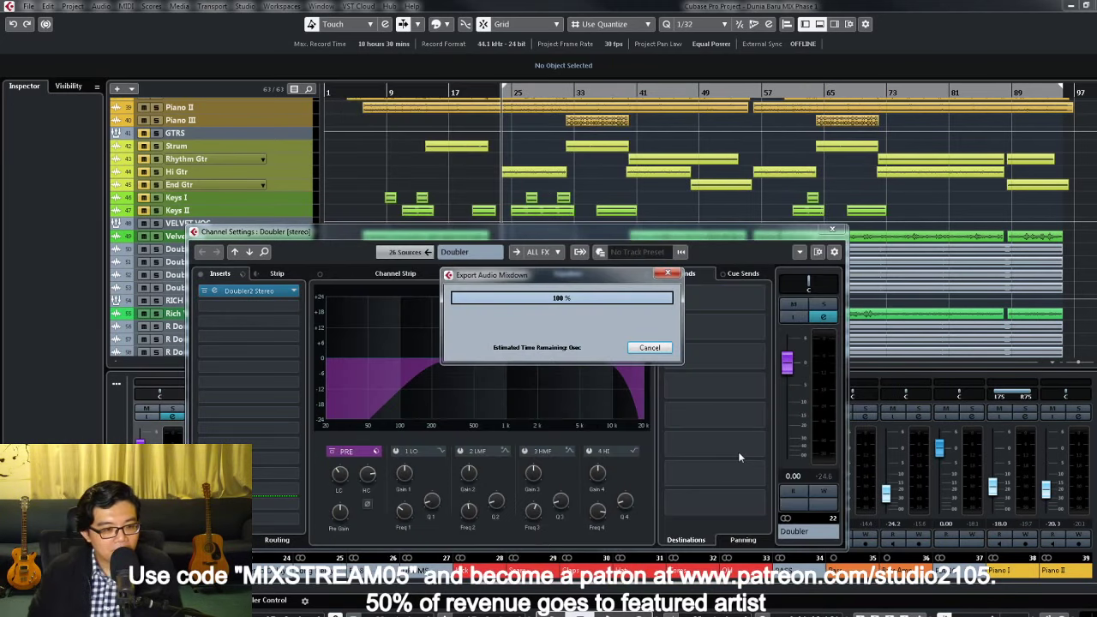
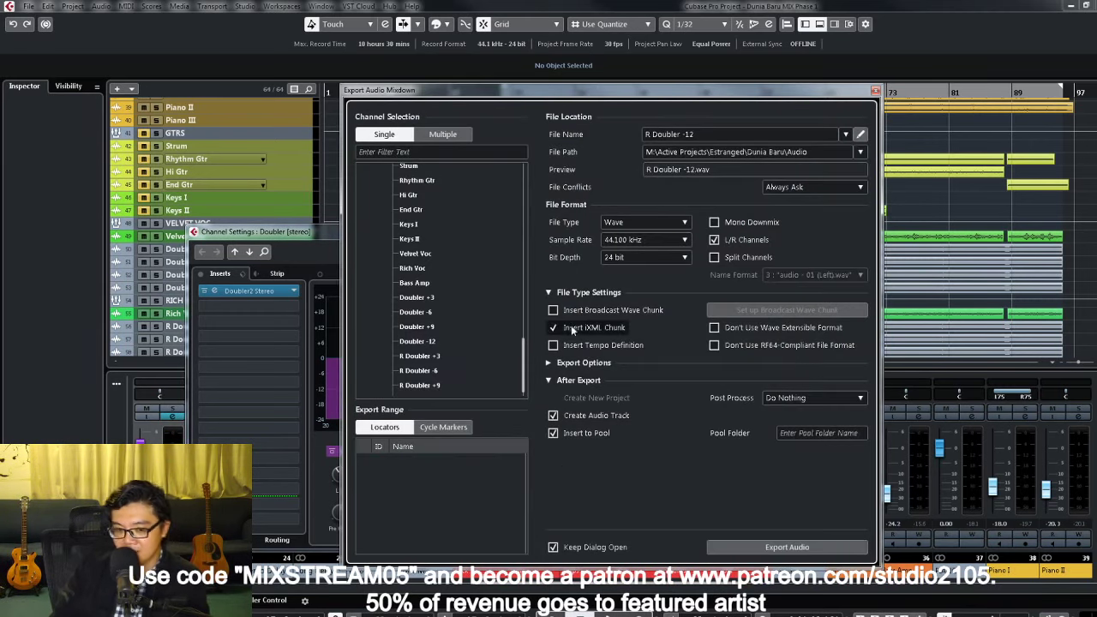
pyautogui.click(875, 90)
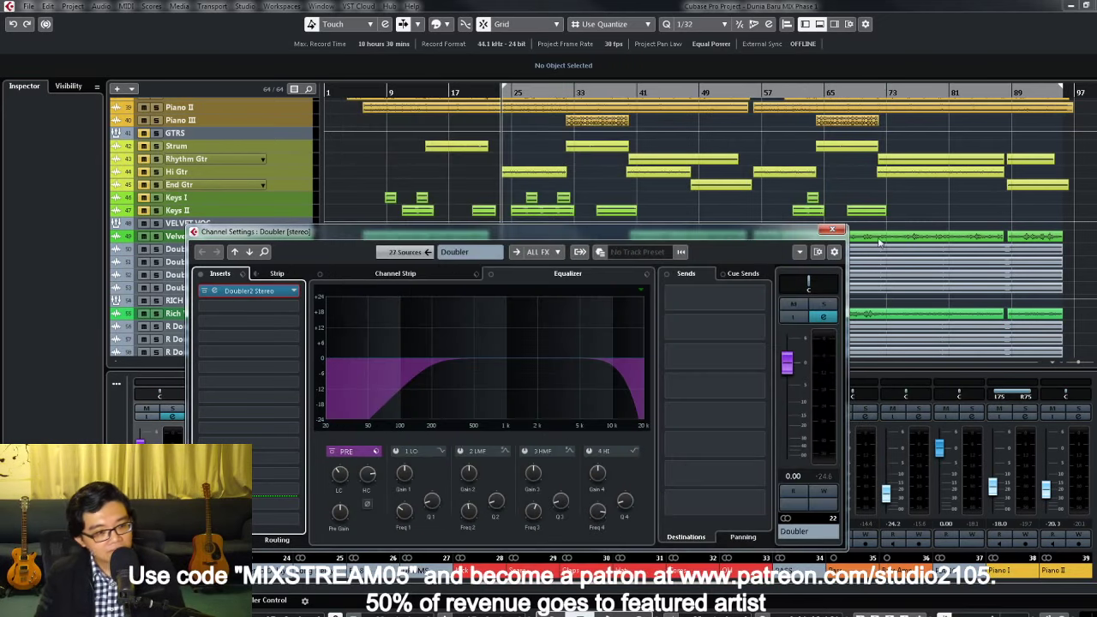
pyautogui.click(831, 229)
# Step: Select the four R Doubler tracks below Rich Voc and enlarge them
pyautogui.scroll(-3, 277, 298)
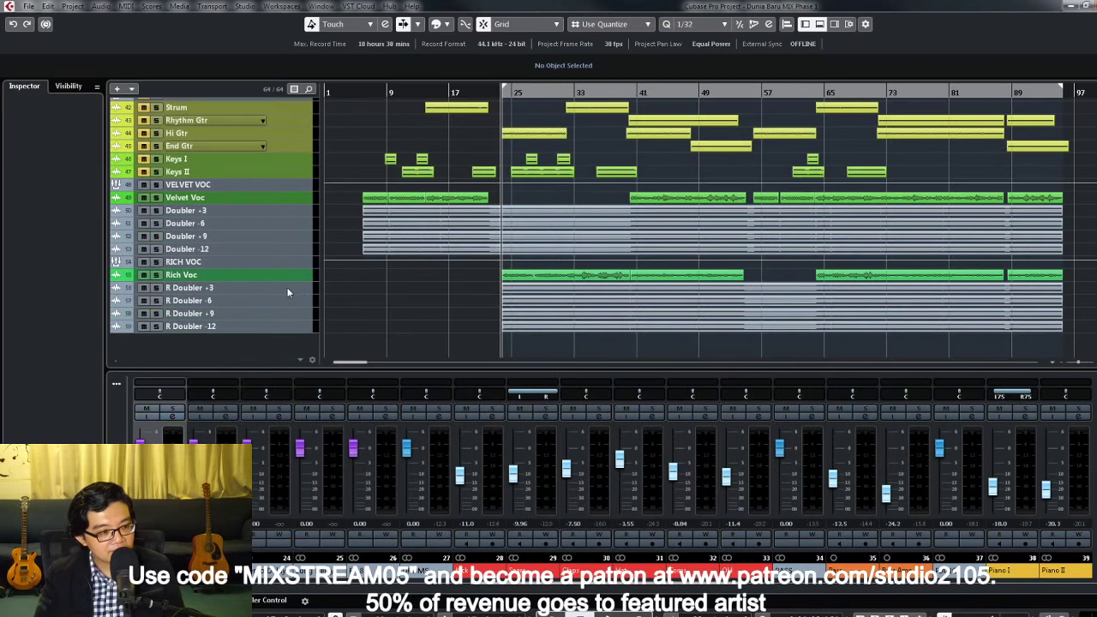
pyautogui.click(287, 294)
pyautogui.scroll(-5, 460, 329)
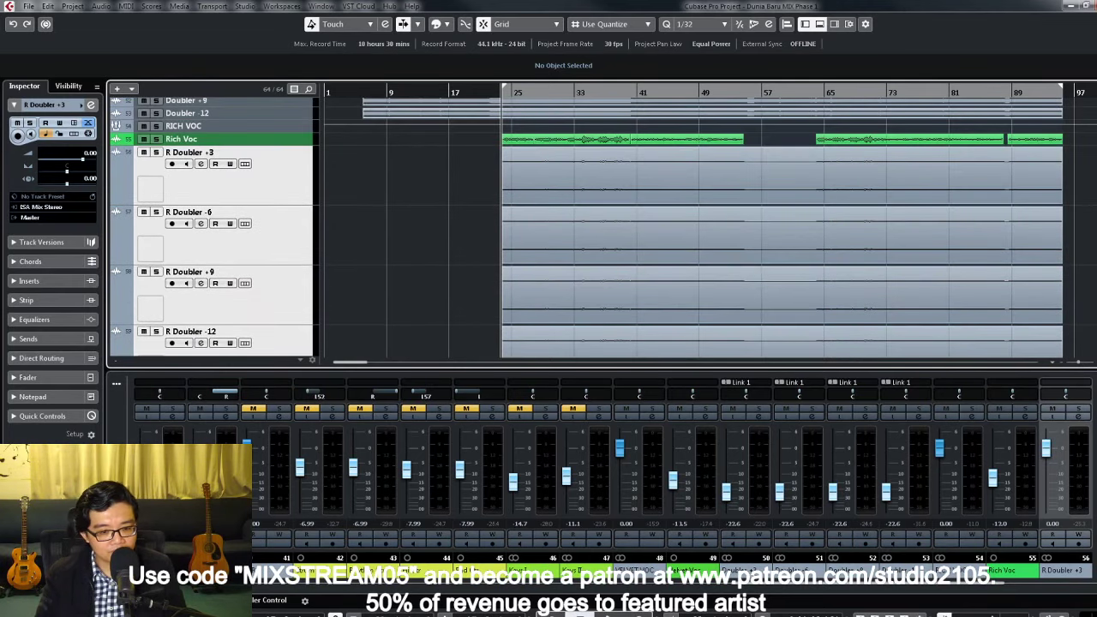
# Step: Open the STEREO group's channel settings and take its inserts out of bypass
pyautogui.moveTo(992, 582); pyautogui.dragTo(1072, 590)
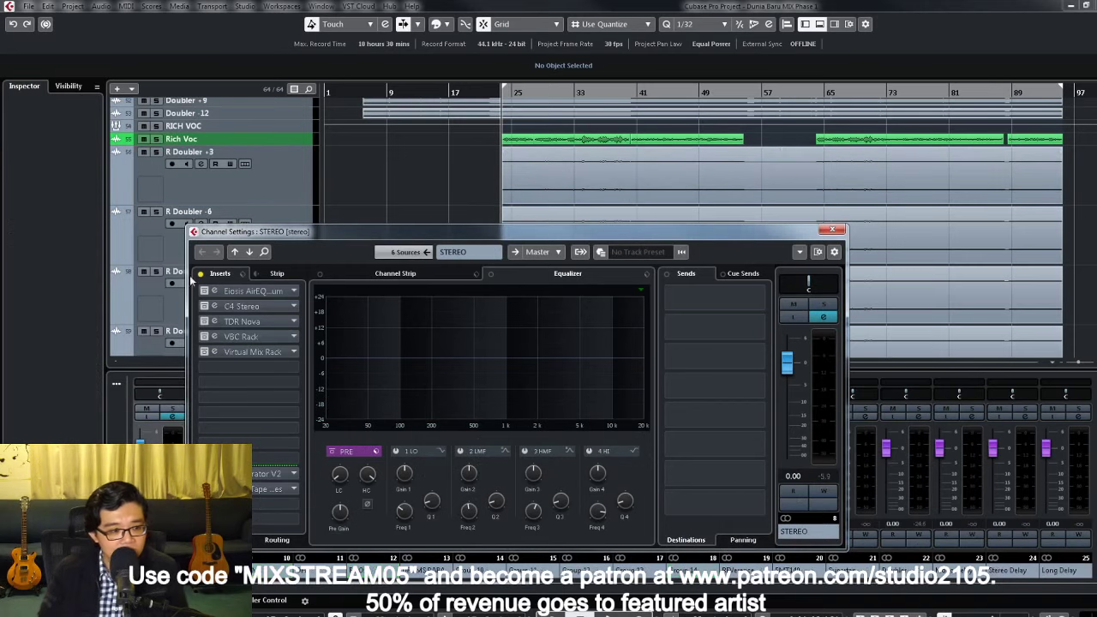
pyautogui.click(200, 274)
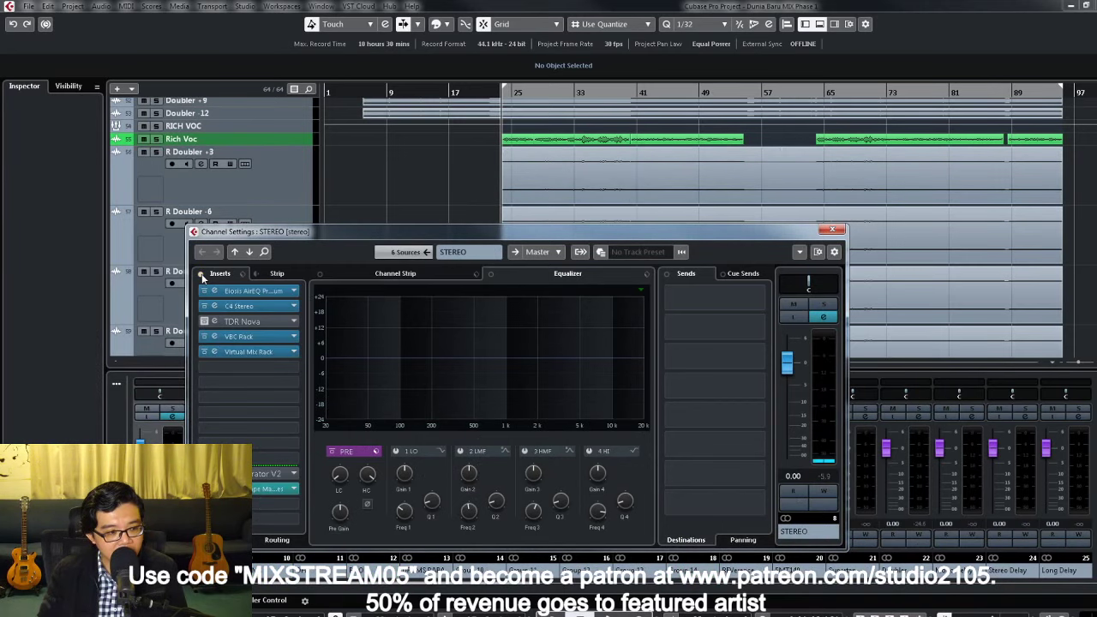
# Step: Close the STEREO group's channel settings and place the playhead shortly before the Rich Voc recording starts
pyautogui.click(832, 230)
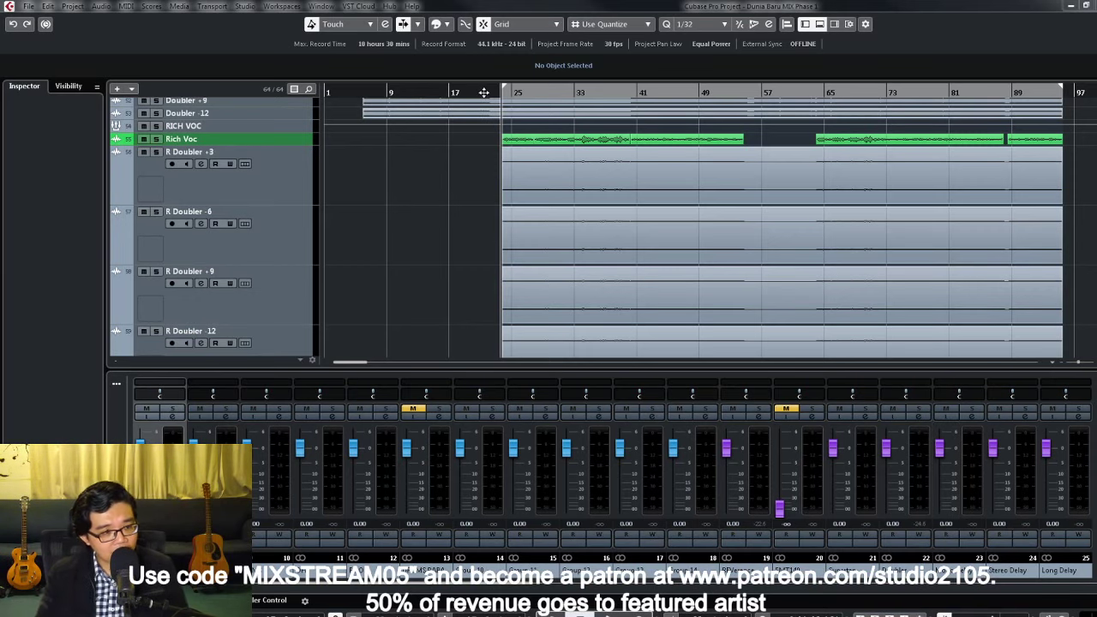
pyautogui.click(484, 92)
pyautogui.scroll(-2, 483, 215)
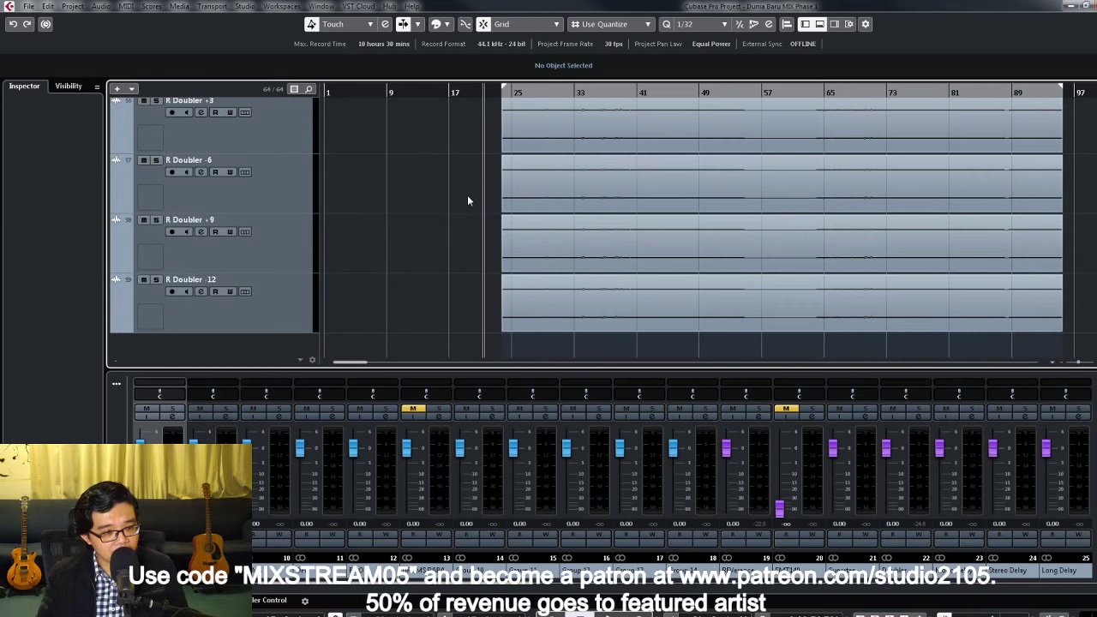
# Step: Route the Rich Voc track's output to the RICH VOC group and close its channel settings
pyautogui.moveTo(466, 581); pyautogui.dragTo(1020, 594)
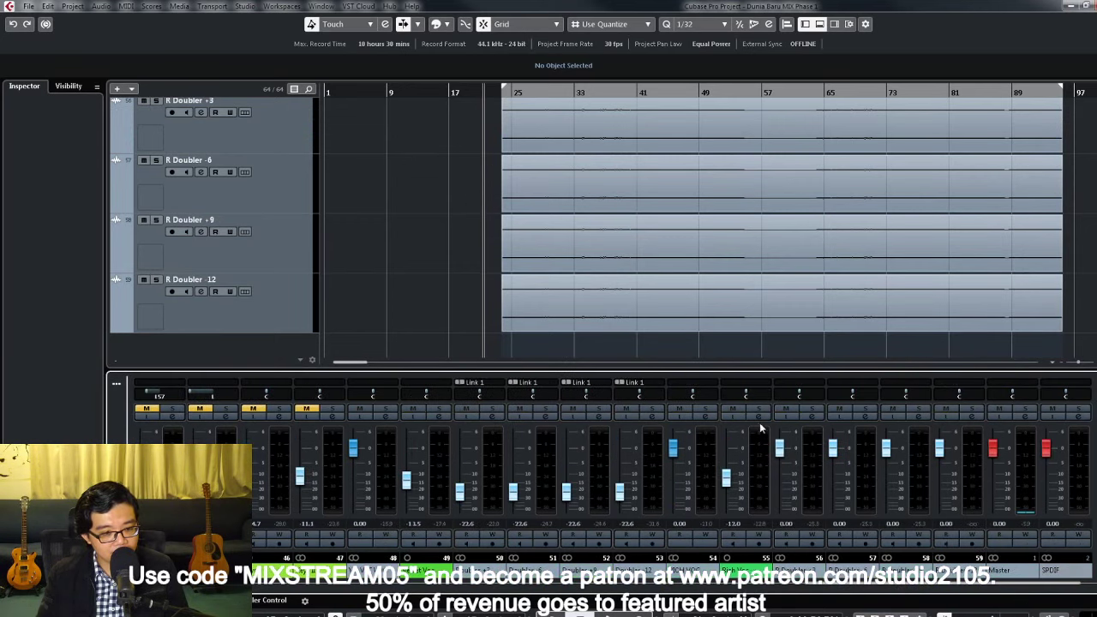
pyautogui.click(759, 420)
pyautogui.click(553, 254)
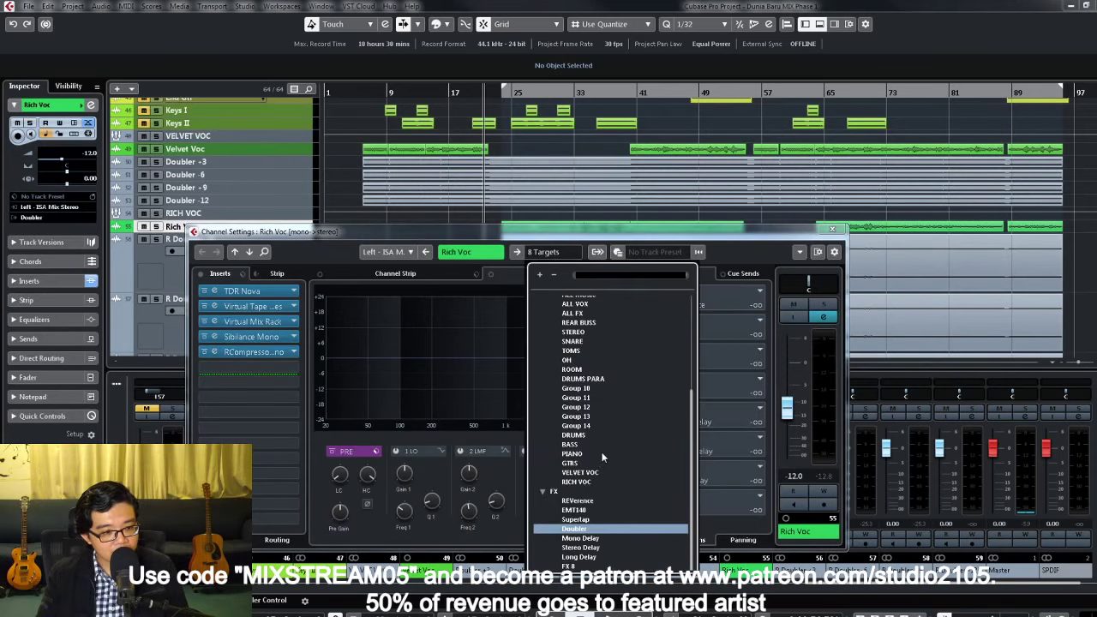
pyautogui.click(766, 483)
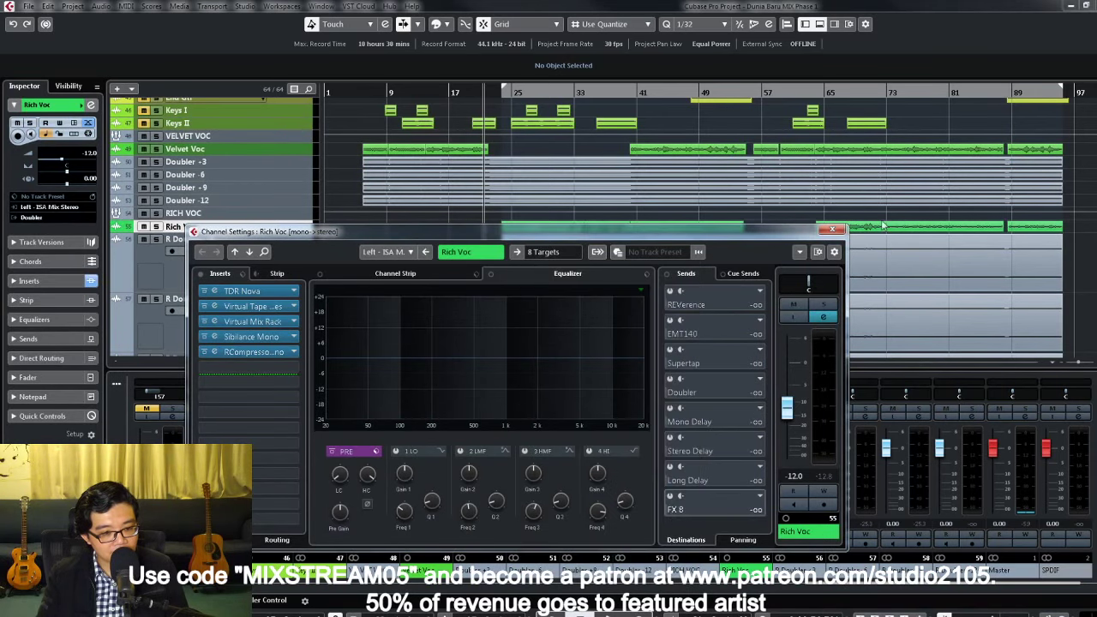
pyautogui.click(832, 230)
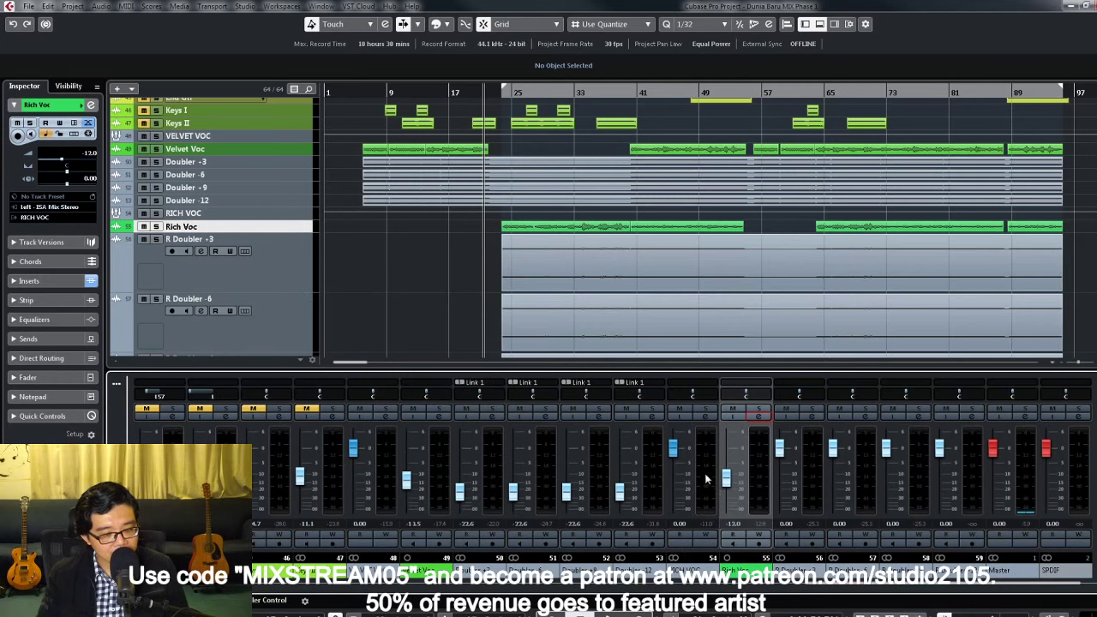
# Step: Select the four R Doubler tracks and route their outputs together to the RICH VOC group
pyautogui.click(816, 491)
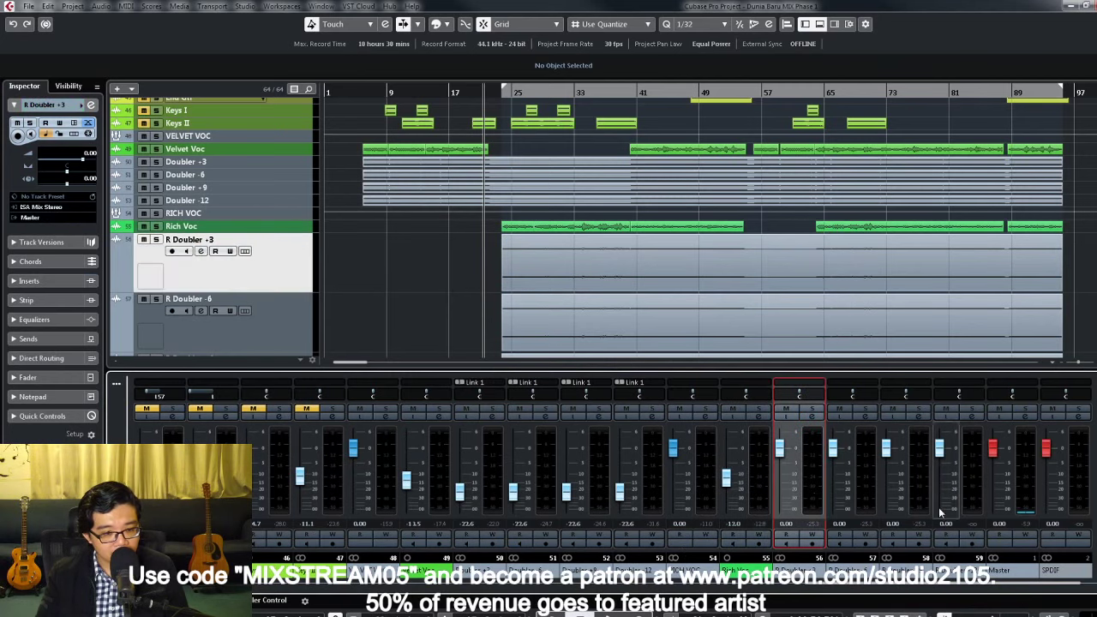
pyautogui.click(971, 493)
pyautogui.click(812, 418)
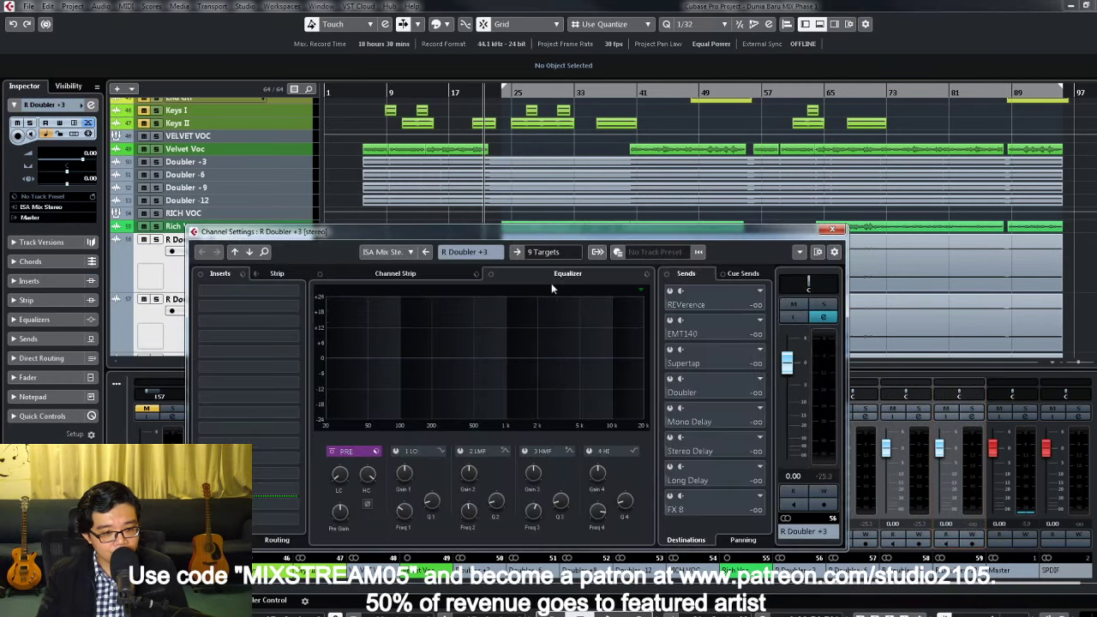
pyautogui.click(549, 252)
pyautogui.scroll(-3, 601, 496)
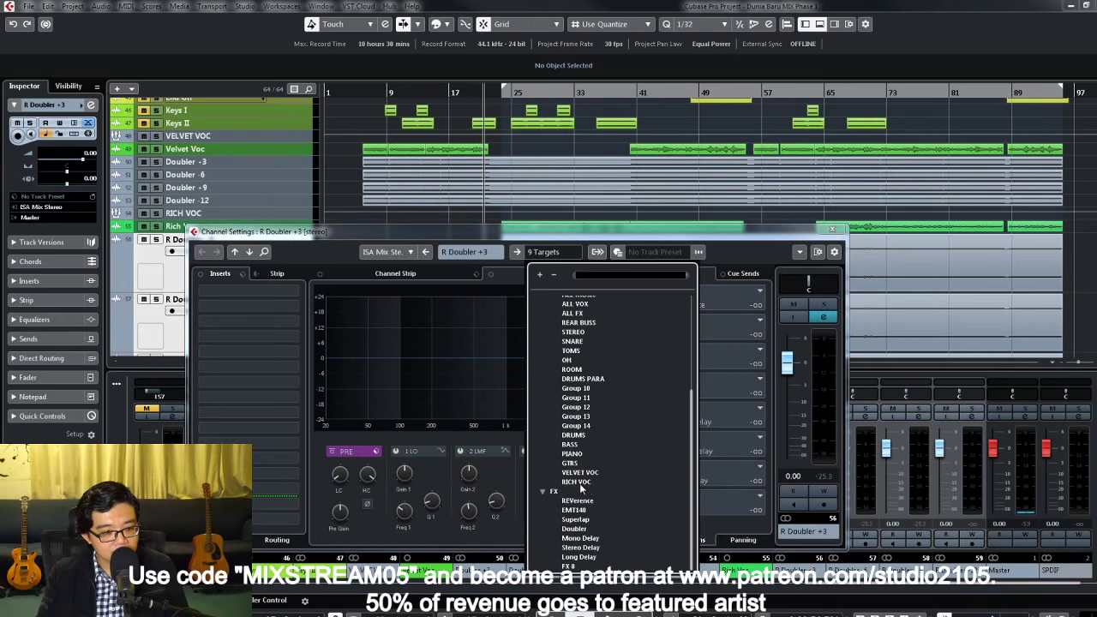
pyautogui.click(588, 483)
pyautogui.click(832, 232)
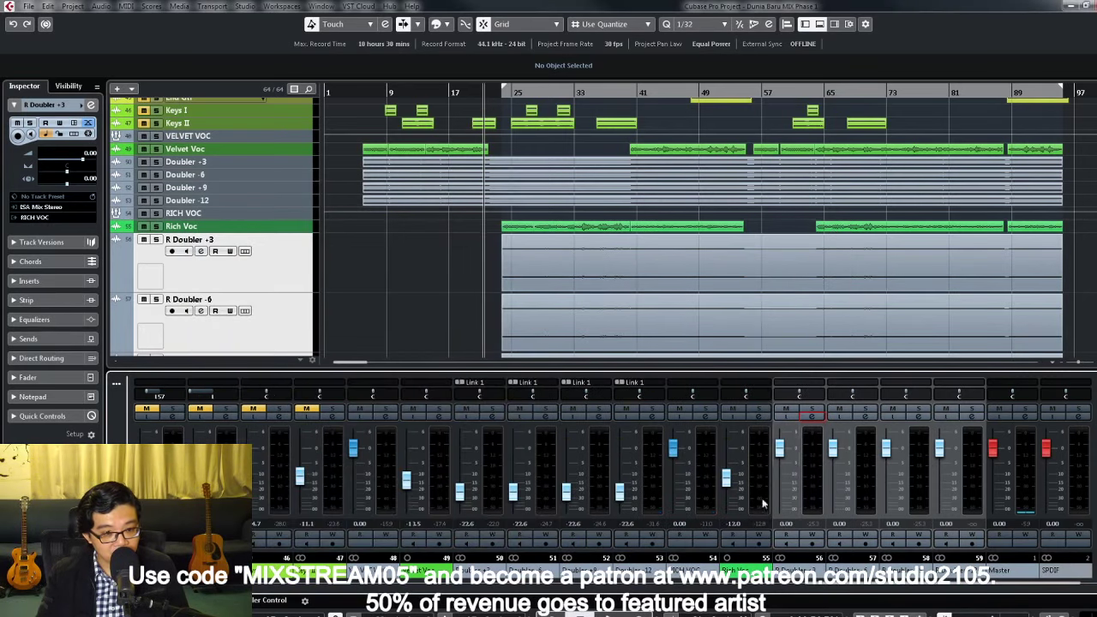
# Step: Pull the faders of the four R Doubler tracks down to minus infinity and solo R Doubler +3
pyautogui.click(803, 471)
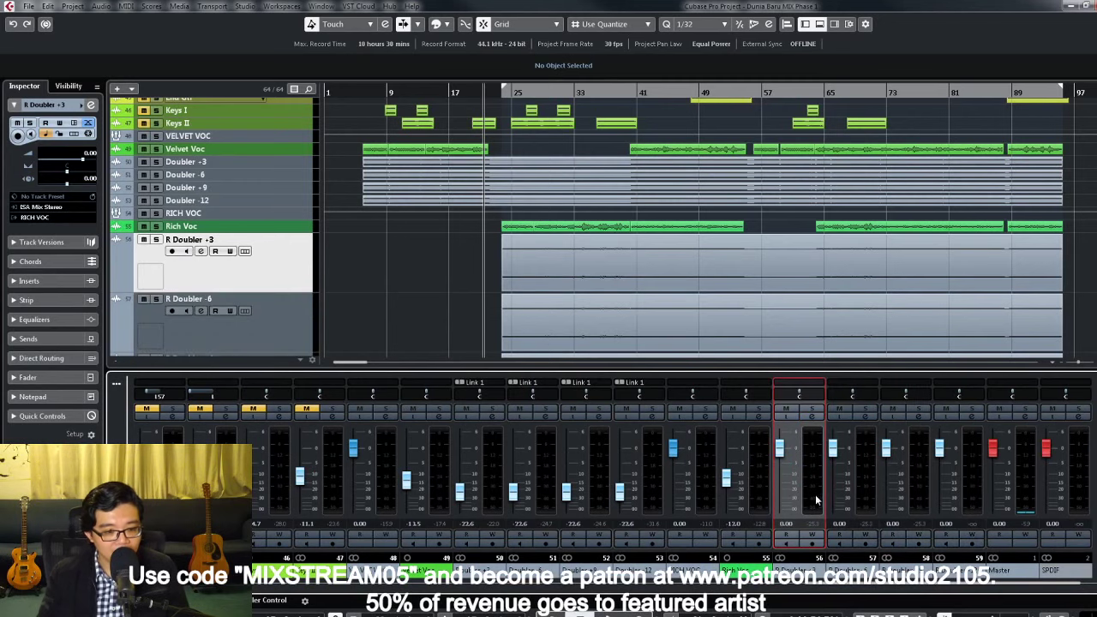
pyautogui.moveTo(779, 448); pyautogui.dragTo(789, 558)
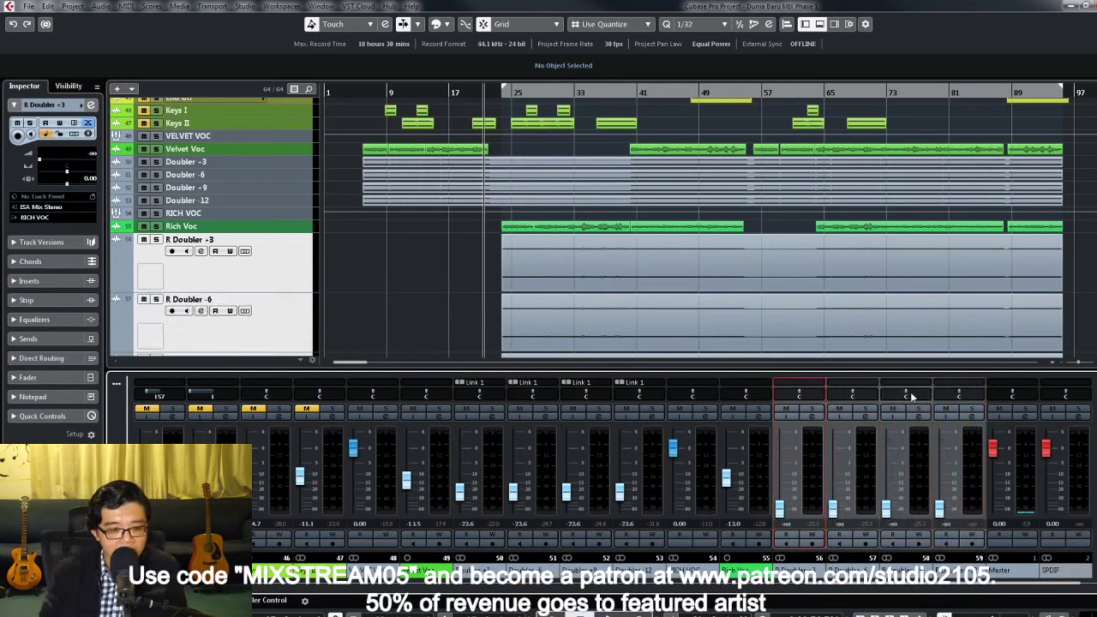
pyautogui.click(812, 418)
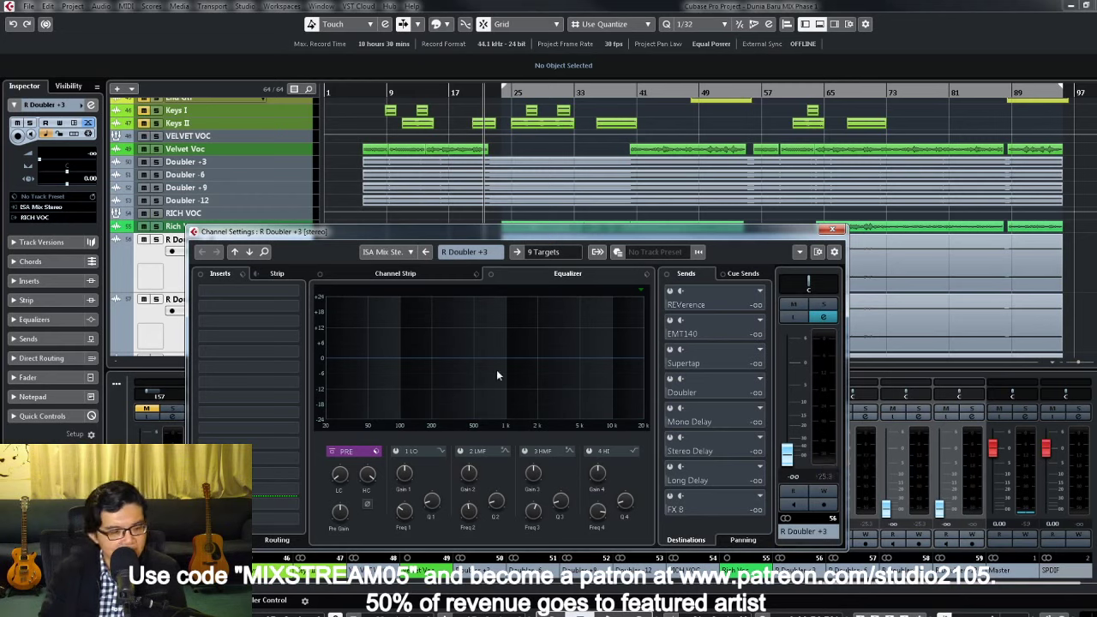
pyautogui.click(828, 308)
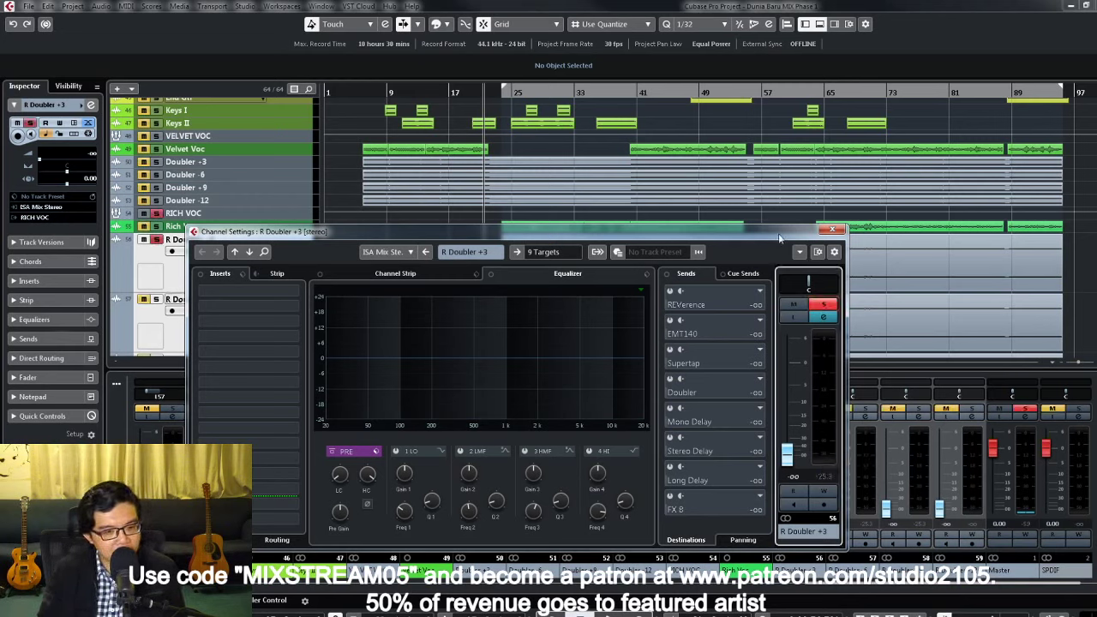
# Step: Raise the R Doubler +3 fader to -15.4 dB and turn on a low cut in its equalizer
pyautogui.moveTo(780, 235); pyautogui.dragTo(695, 193)
pyautogui.moveTo(780, 508); pyautogui.dragTo(790, 485)
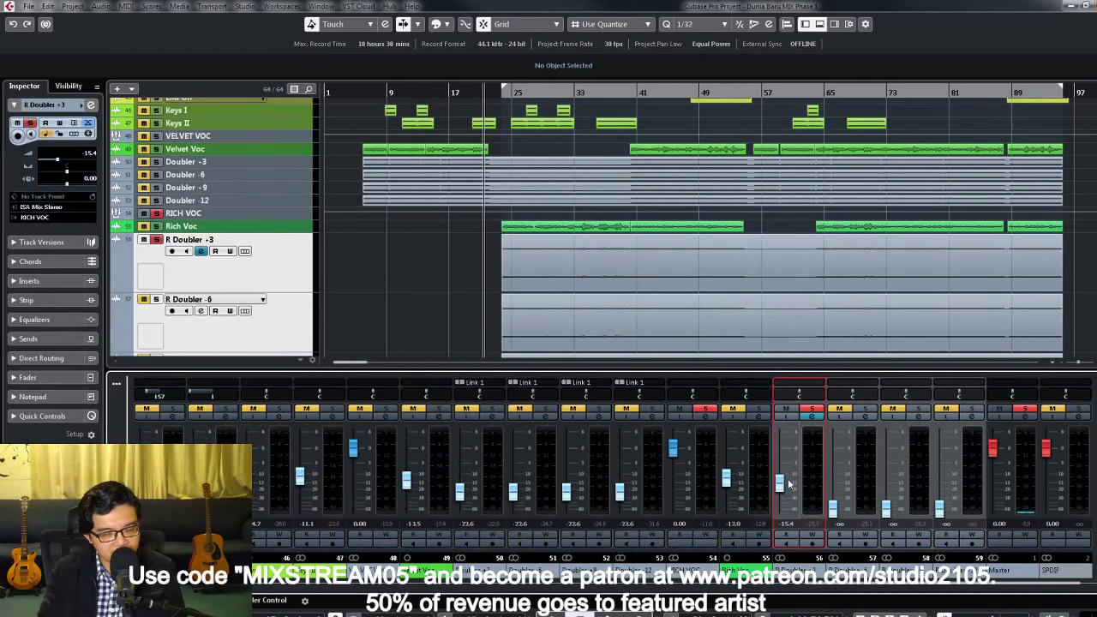
pyautogui.click(813, 419)
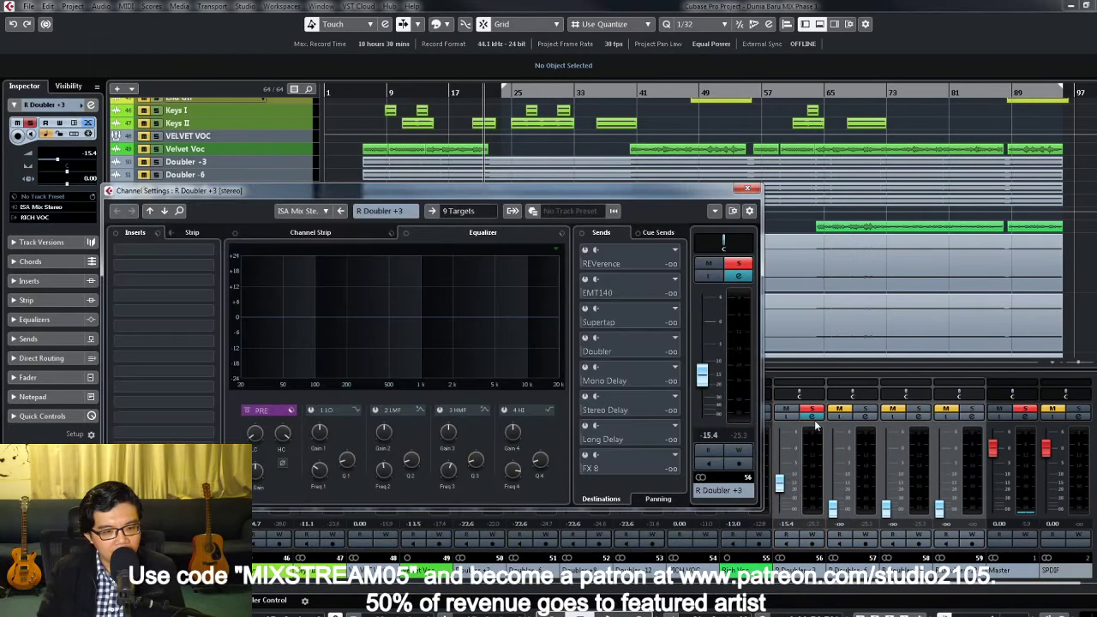
pyautogui.moveTo(254, 439); pyautogui.dragTo(261, 411)
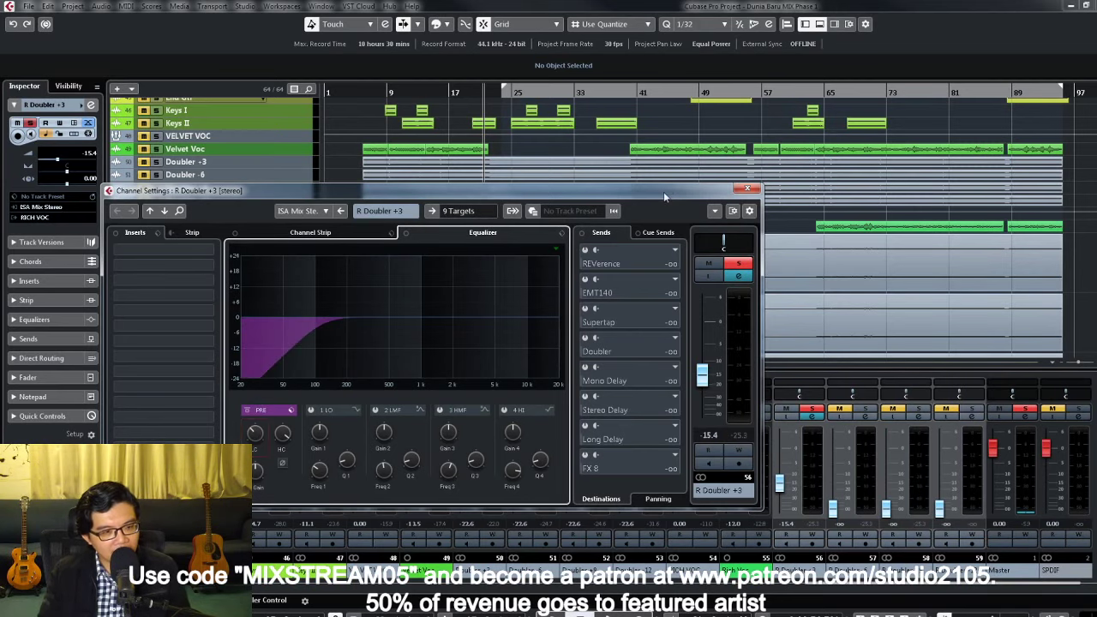
# Step: Enlarge the R Doubler +3 track and split its audio event at 54.4.1, just after the first Rich Voc section ends
pyautogui.moveTo(663, 191); pyautogui.dragTo(663, 406)
pyautogui.press('e')
pyautogui.press('z')
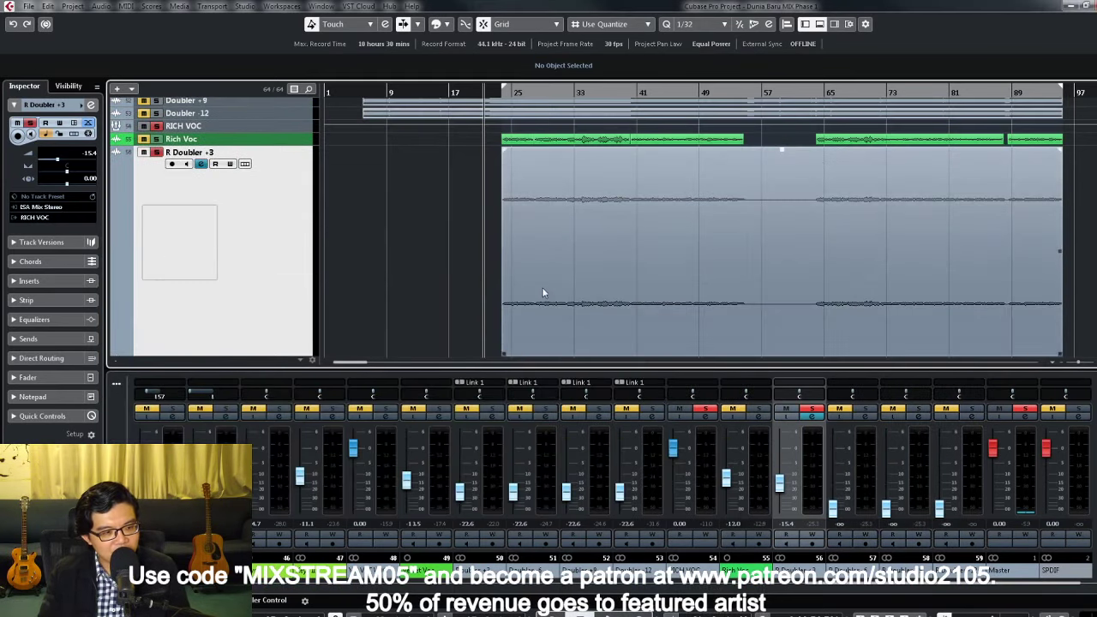
pyautogui.rightClick(748, 247)
pyautogui.click(750, 245)
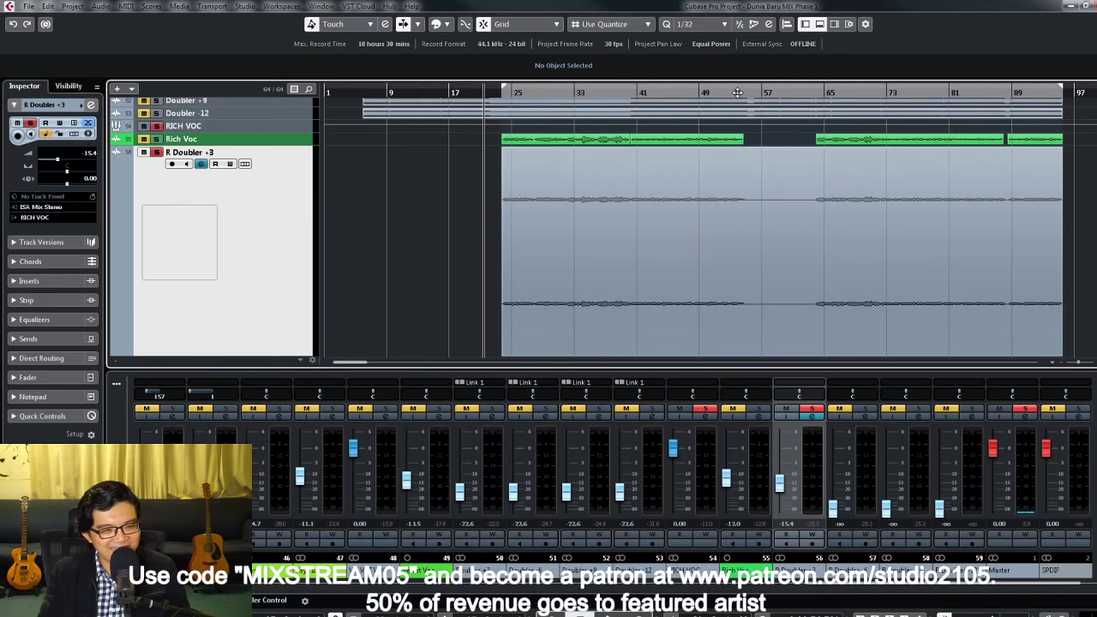
pyautogui.moveTo(737, 92); pyautogui.dragTo(820, 264)
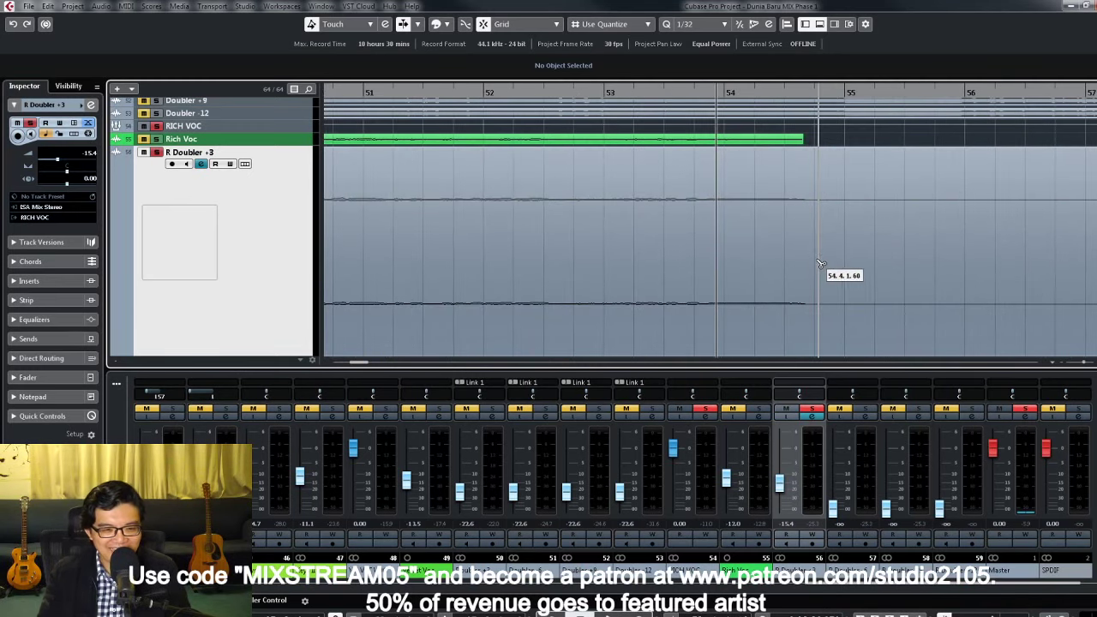
pyautogui.click(701, 269)
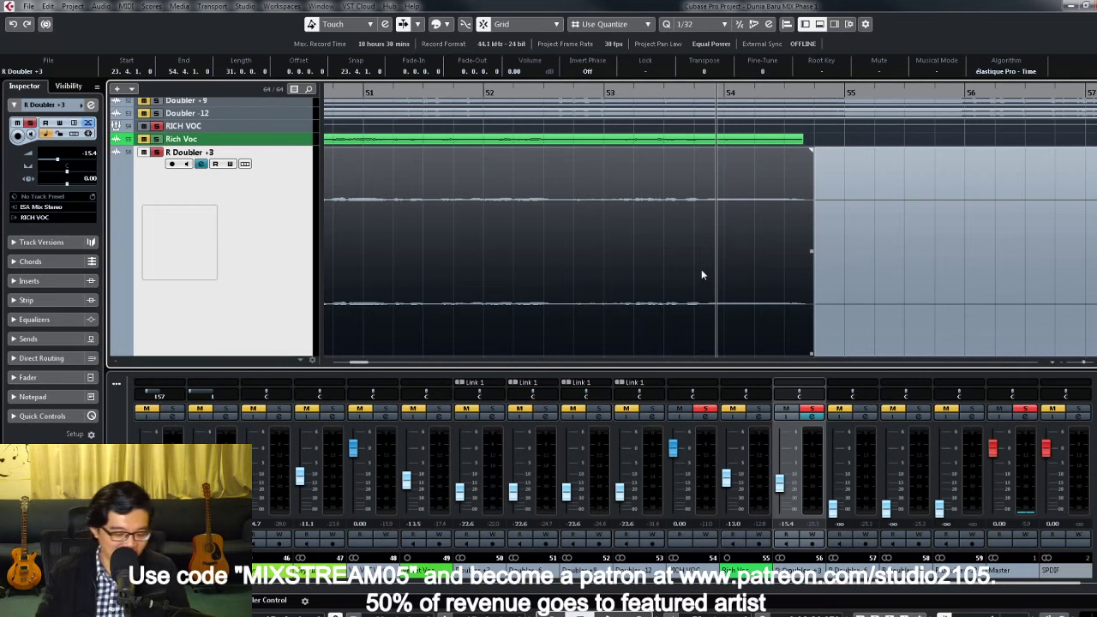
# Step: Set the locators to the first R Doubler +3 event, from 23.4.1 to 54.4.1
pyautogui.press('p')
pyautogui.press('g')
pyautogui.press('g')
pyautogui.press('g')
pyautogui.press('g')
pyautogui.press('g')
pyautogui.press('g')
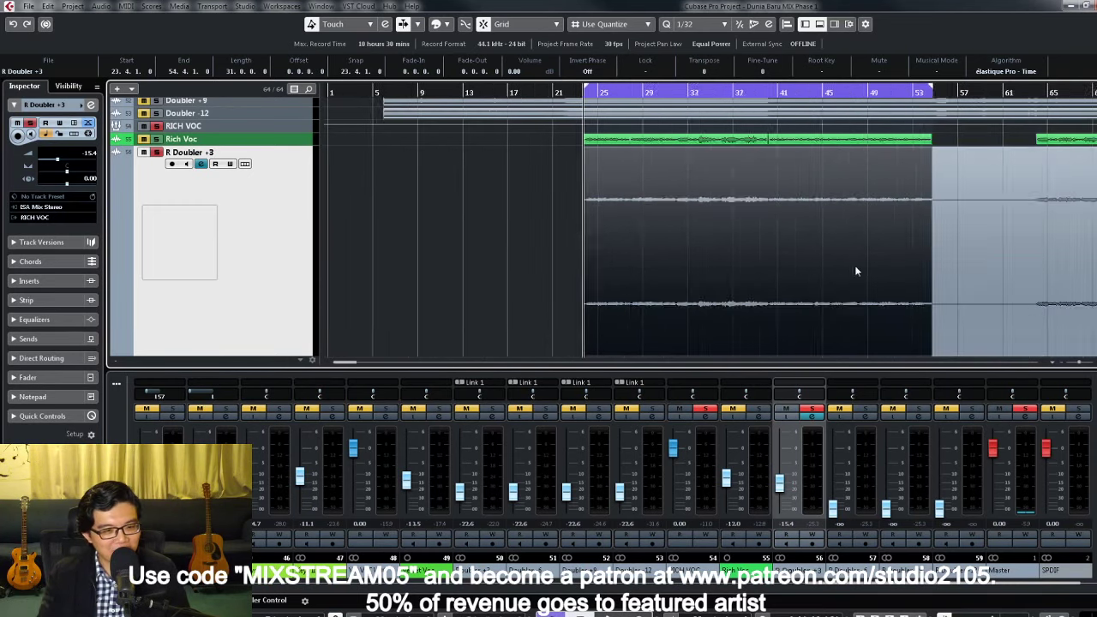
pyautogui.press('g')
pyautogui.scroll(-2, 772, 268)
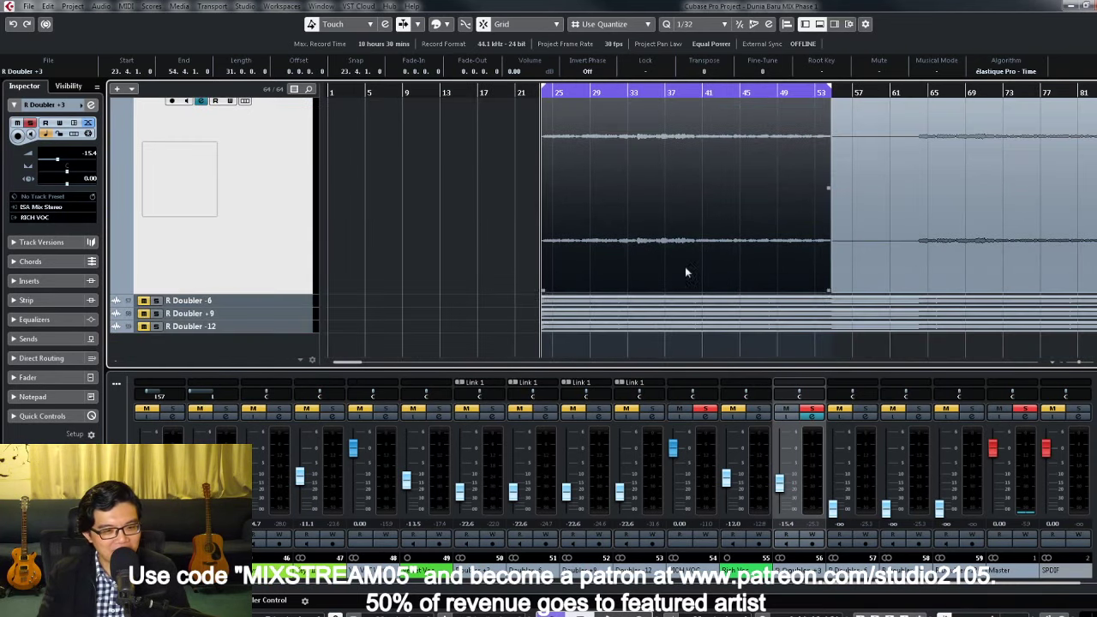
# Step: Set R Doubler +3's low cut to about 413 Hz, add a high cut at the top end, and start playback
pyautogui.click(811, 419)
pyautogui.moveTo(598, 421); pyautogui.dragTo(624, 192)
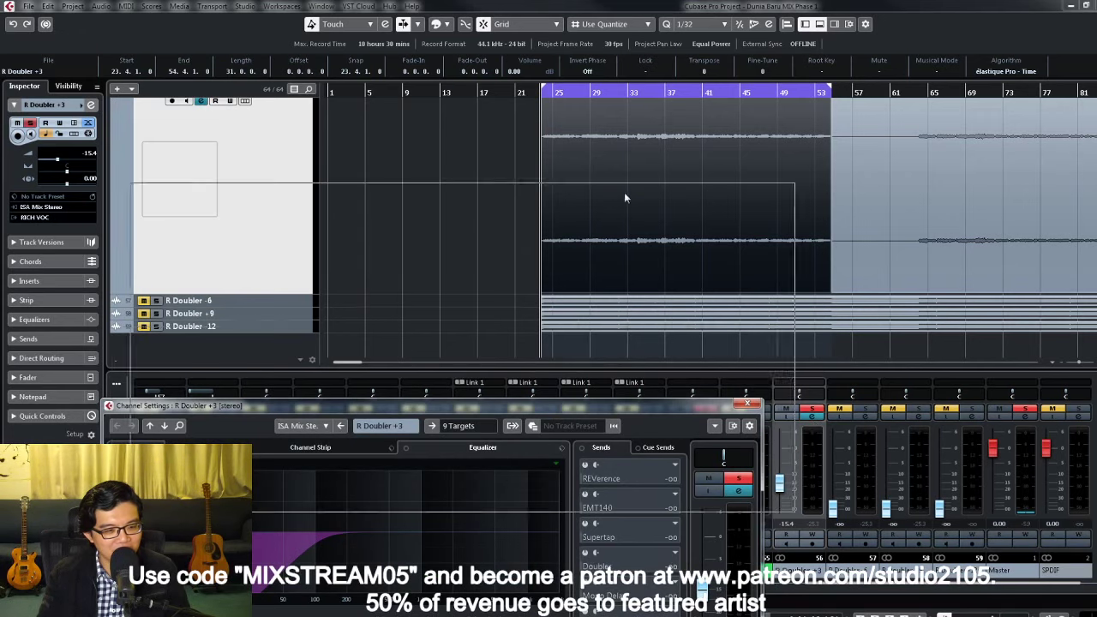
pyautogui.moveTo(287, 423); pyautogui.dragTo(286, 419)
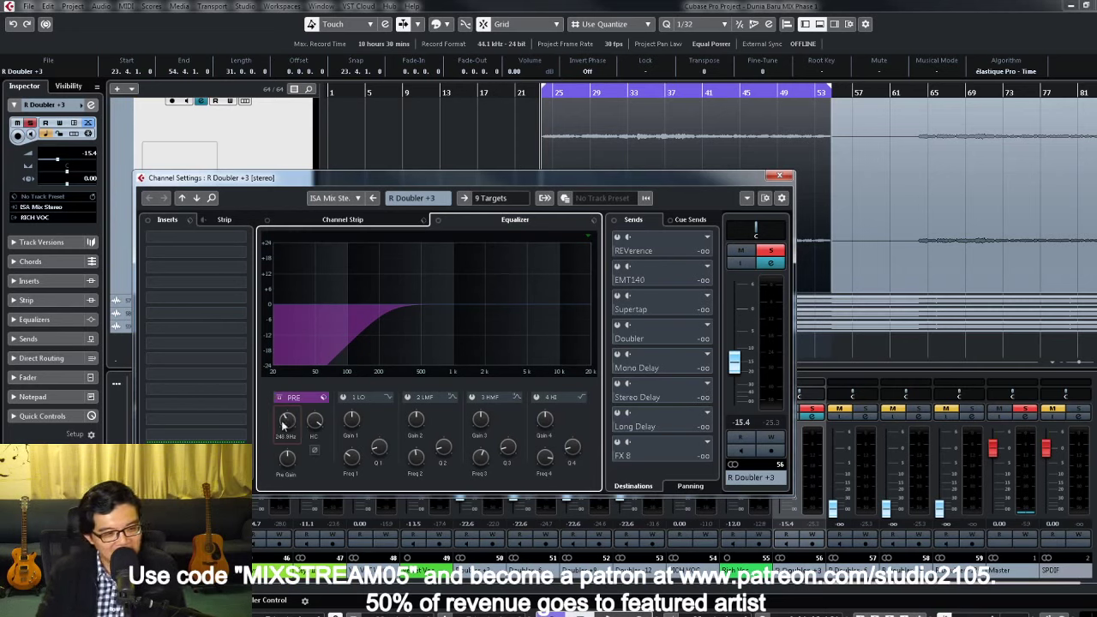
pyautogui.moveTo(284, 426); pyautogui.dragTo(289, 420)
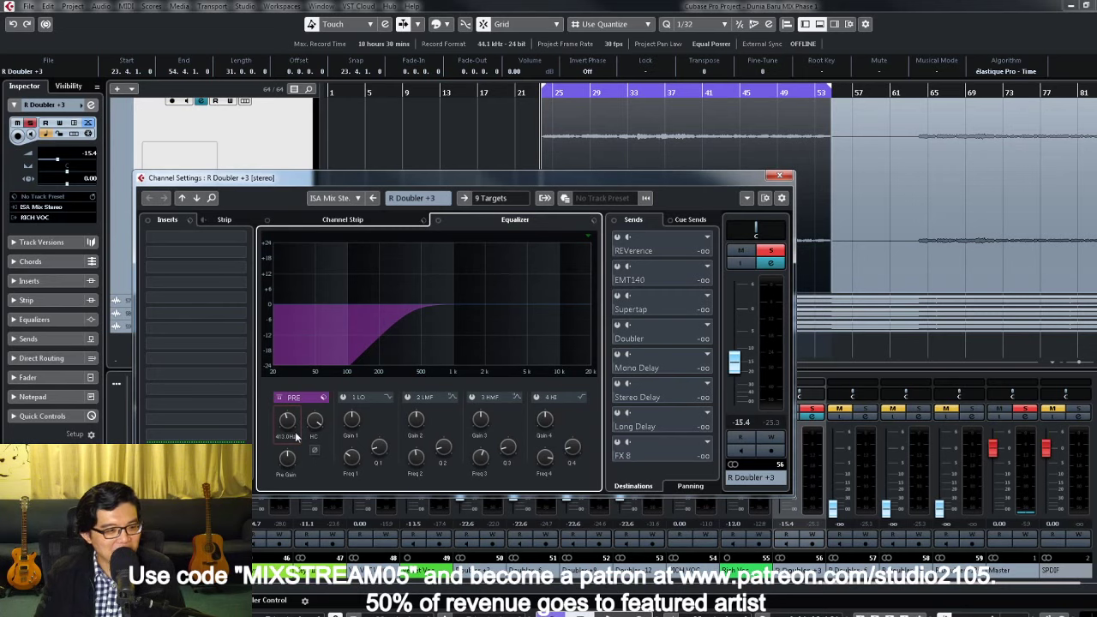
pyautogui.moveTo(315, 429)
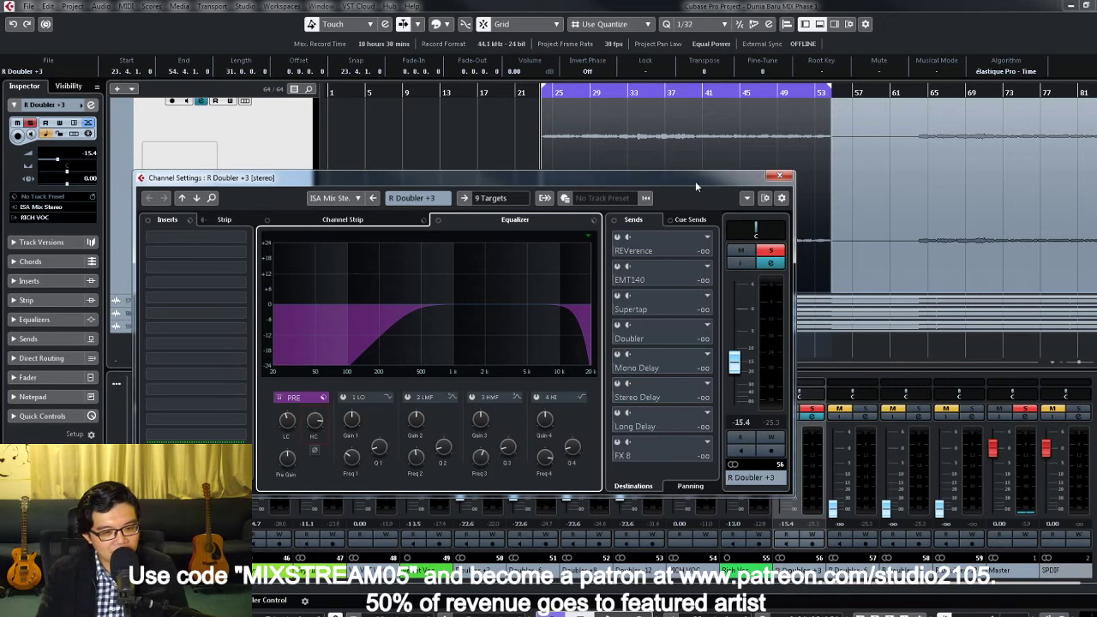
pyautogui.moveTo(696, 181); pyautogui.dragTo(714, 107)
pyautogui.moveTo(575, 355)
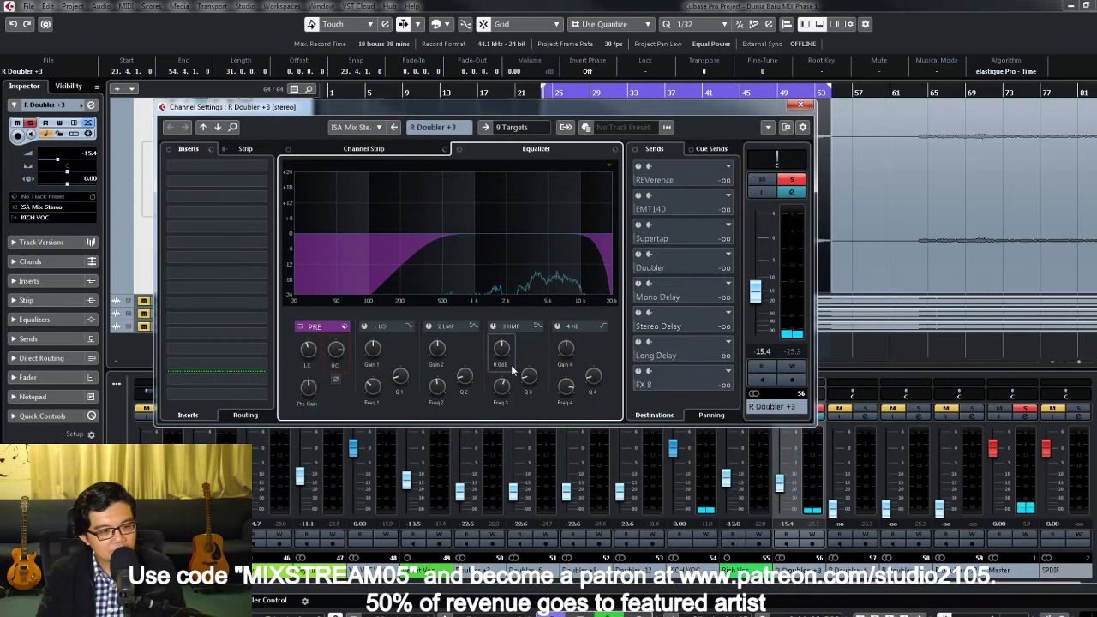
# Step: Raise R Doubler +3 to -12.5 dB and cut a narrow equalizer band 2 at 392 Hz by about 6 dB
pyautogui.moveTo(755, 296); pyautogui.dragTo(755, 290)
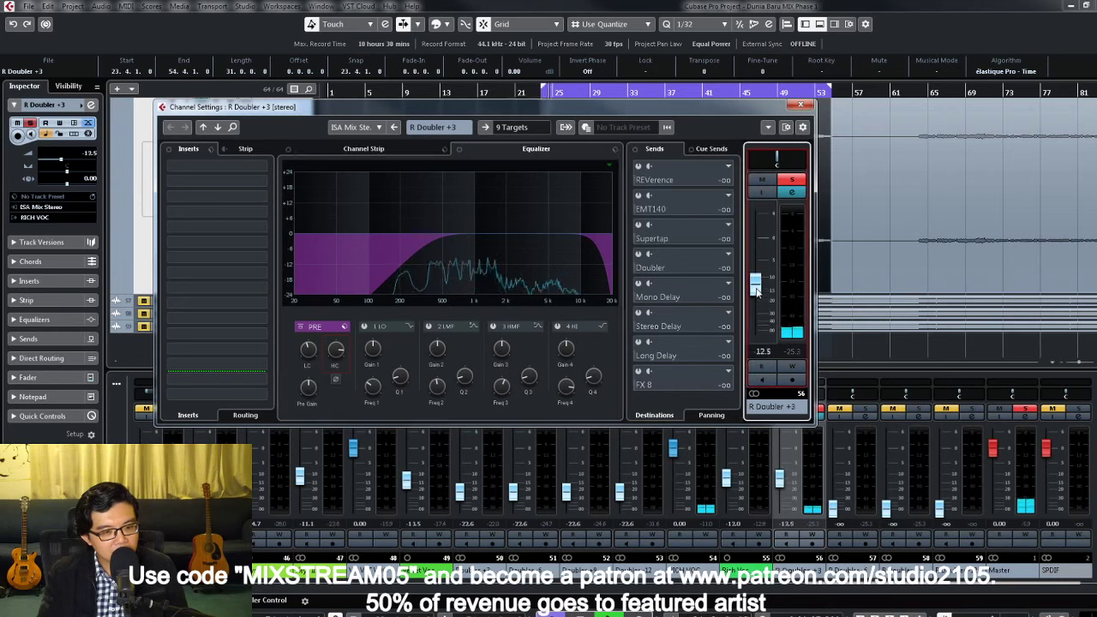
pyautogui.moveTo(316, 352)
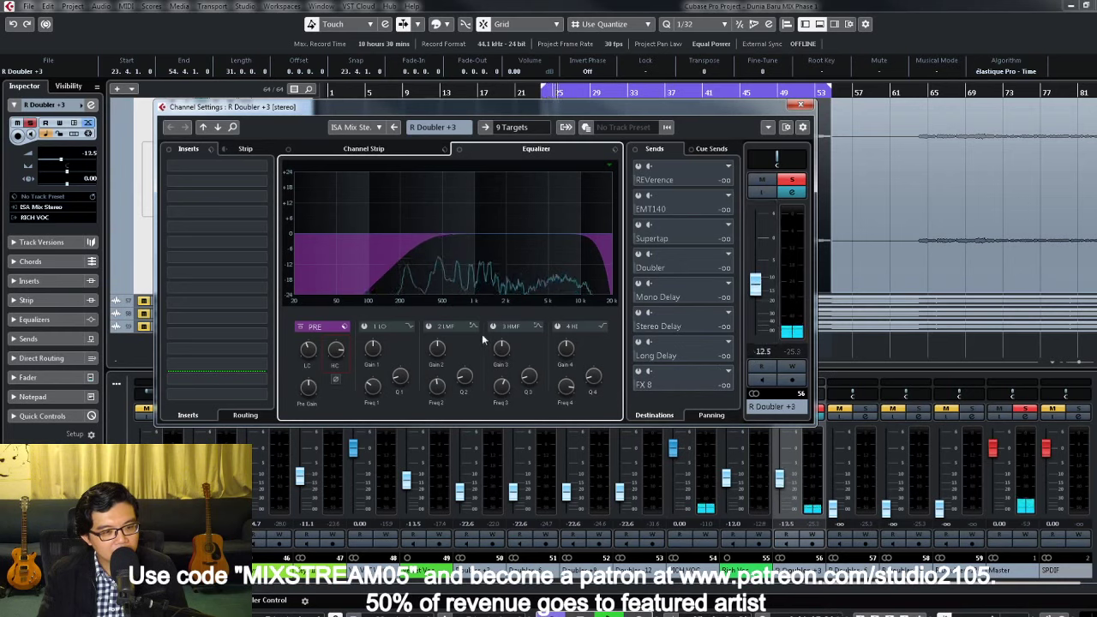
pyautogui.click(429, 327)
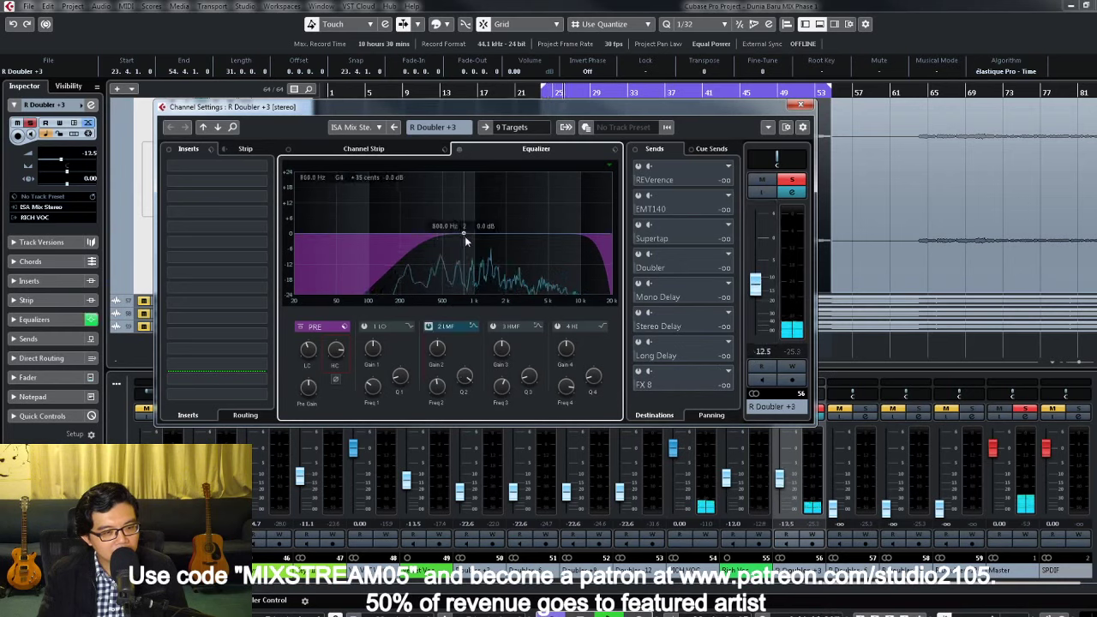
pyautogui.moveTo(464, 233); pyautogui.dragTo(431, 189)
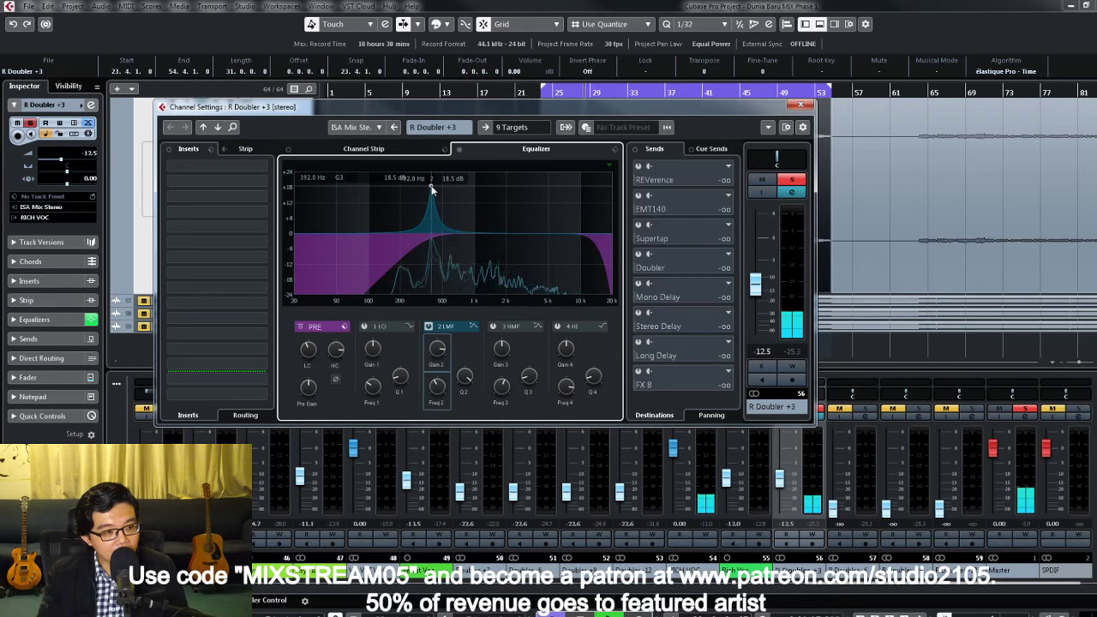
pyautogui.moveTo(437, 350); pyautogui.dragTo(439, 402)
# Step: Cut a narrow equalizer band 3 at about 4.7 kHz on R Doubler +3, unsolo it, and close its channel settings
pyautogui.click(498, 326)
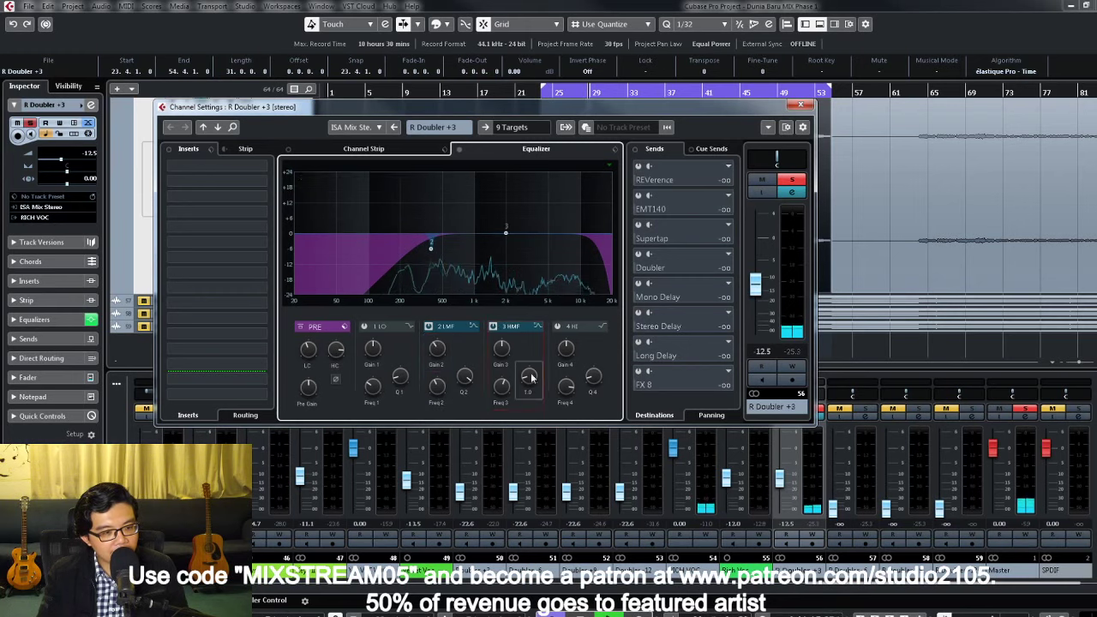
pyautogui.moveTo(509, 235); pyautogui.dragTo(545, 188)
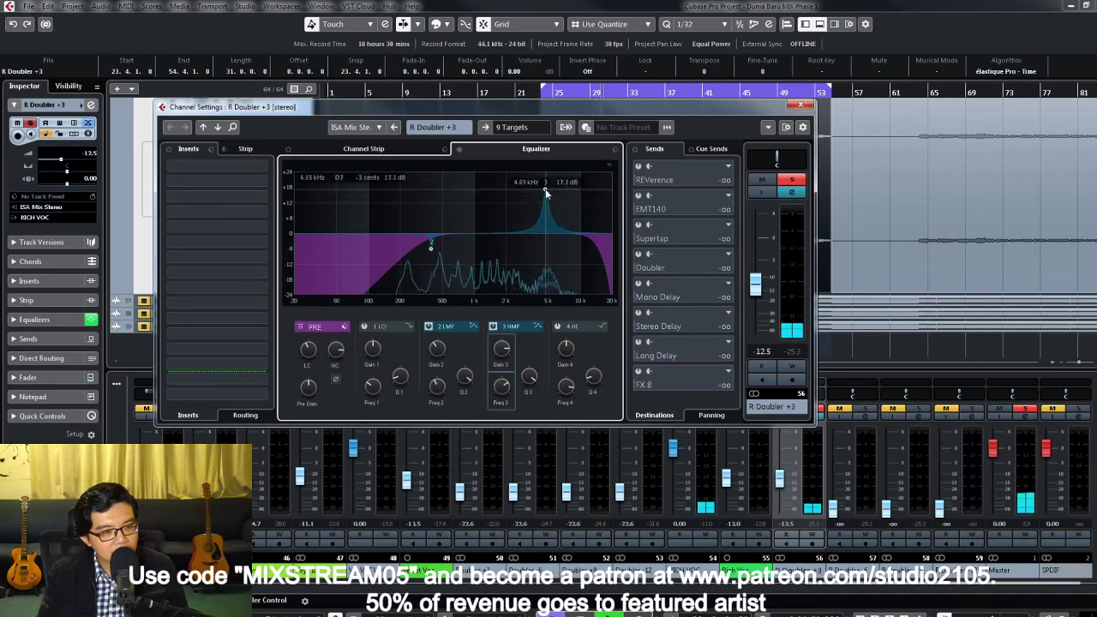
pyautogui.moveTo(507, 351)
pyautogui.moveTo(507, 352); pyautogui.dragTo(506, 407)
pyautogui.click(800, 105)
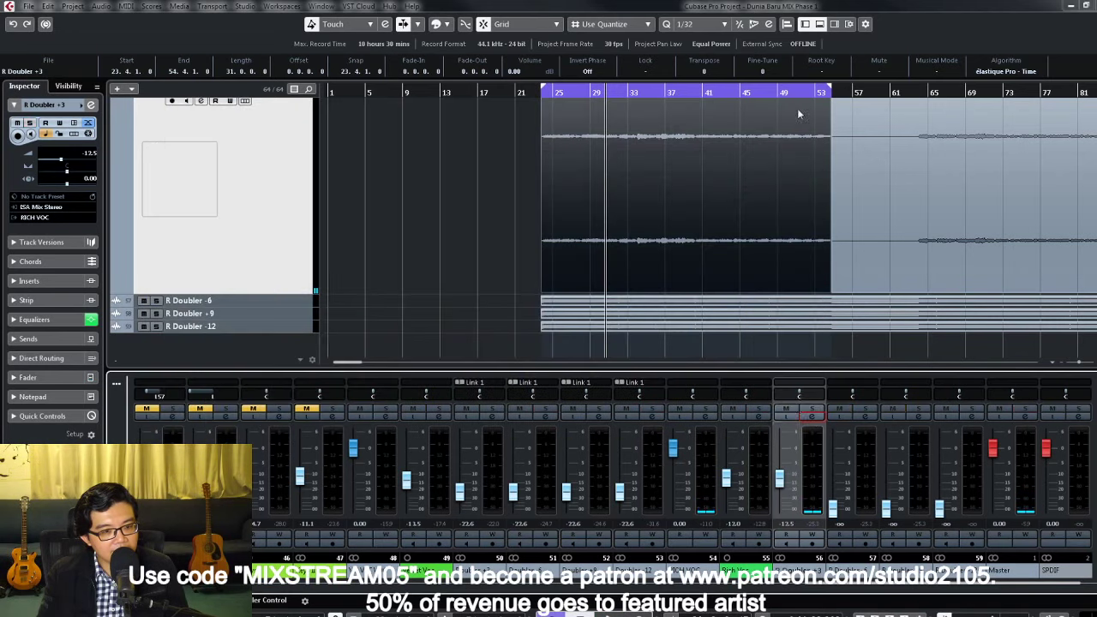
# Step: Lower R Doubler +3 to -20.3 dB and copy its channel settings to R Doubler -6, +9 and -12
pyautogui.moveTo(781, 486); pyautogui.dragTo(783, 496)
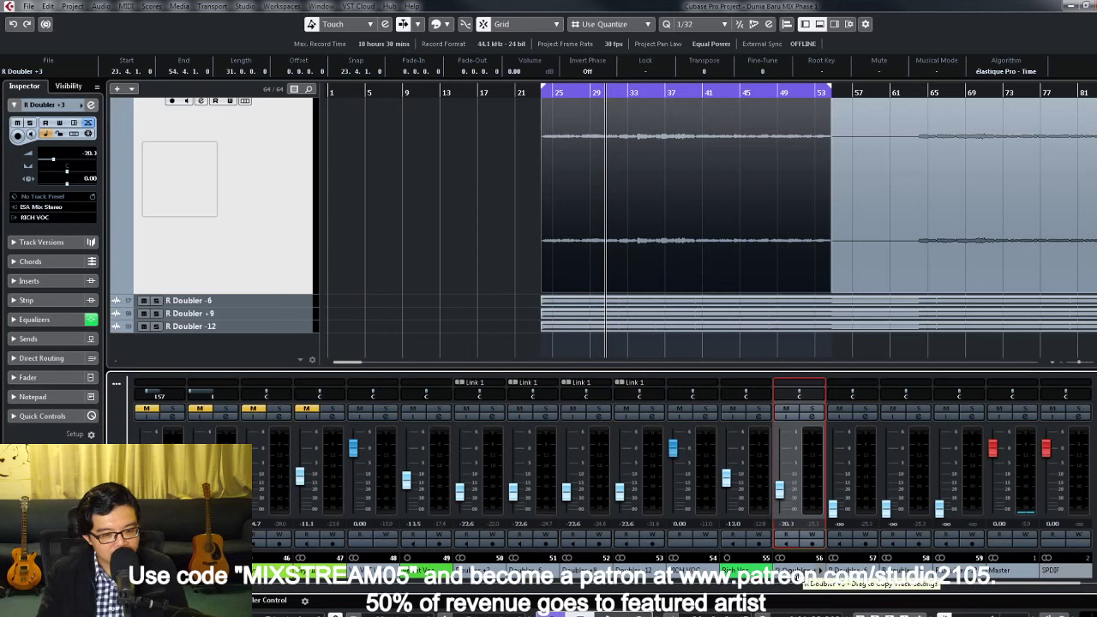
pyautogui.press('KP_Divide')
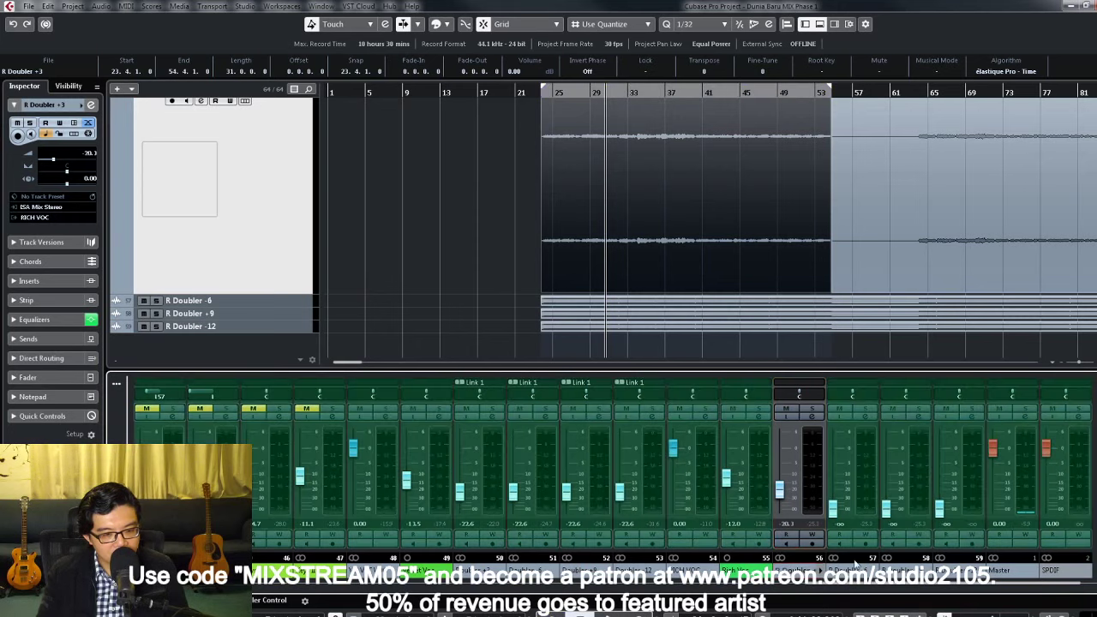
pyautogui.click(868, 524)
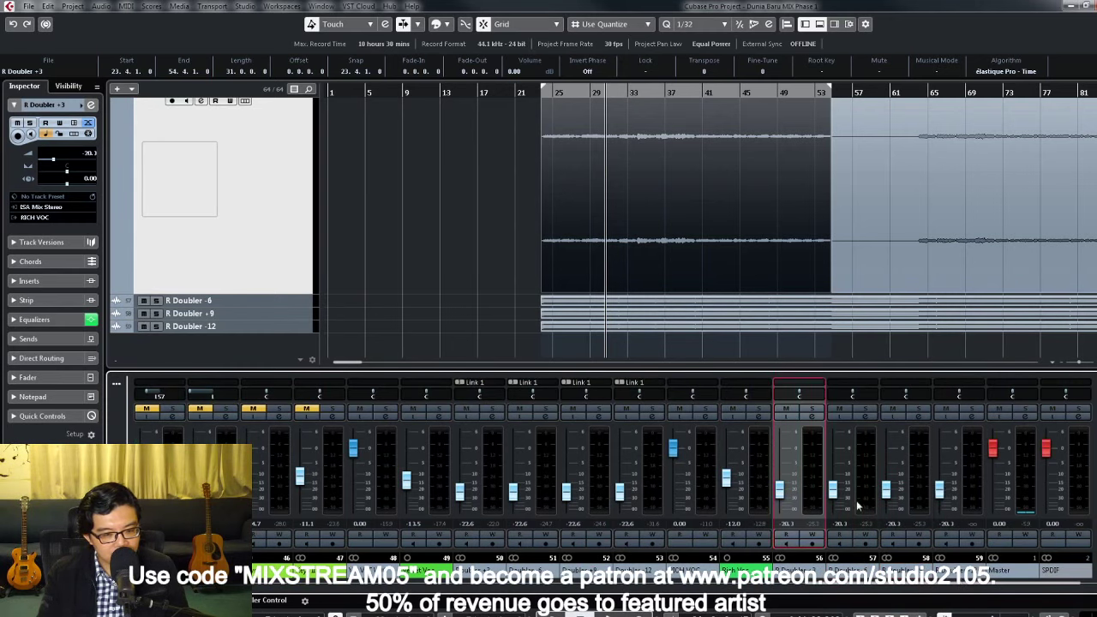
# Step: Link the four R Doubler channels' volume, sends, mute/solo, routing and selection, and set their output to the RICH VOC group
pyautogui.rightClick(797, 504)
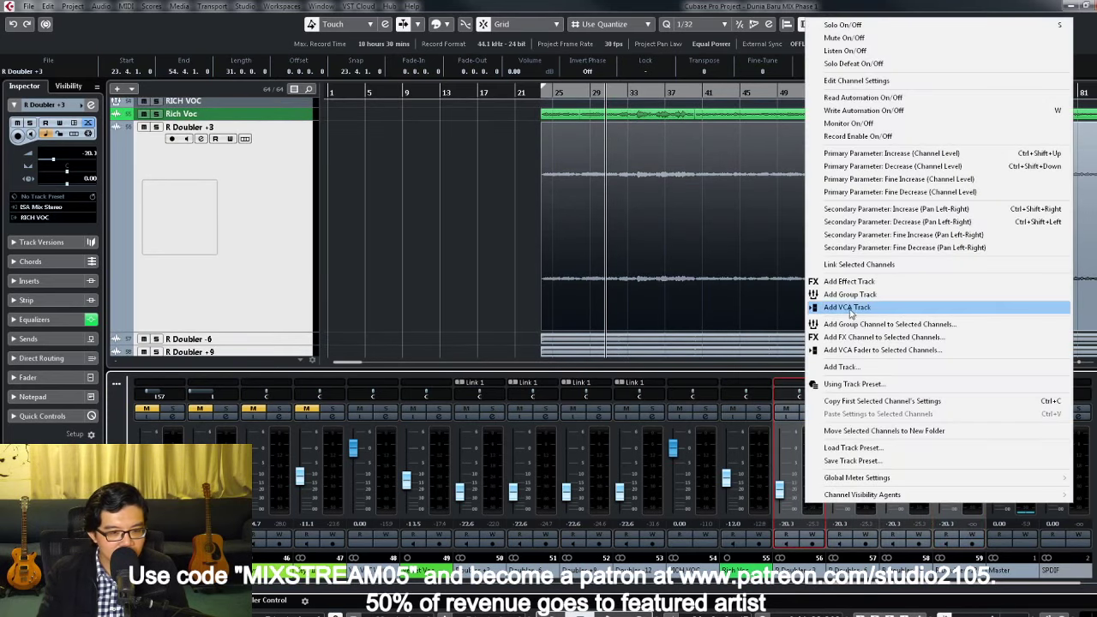
pyautogui.click(859, 264)
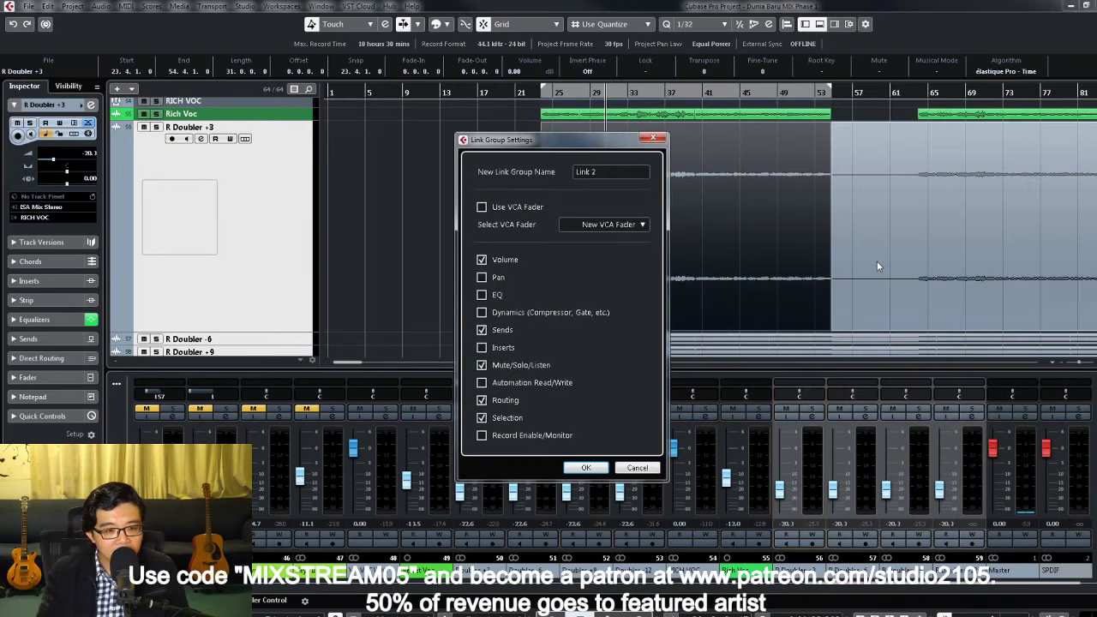
pyautogui.click(587, 467)
pyautogui.click(821, 403)
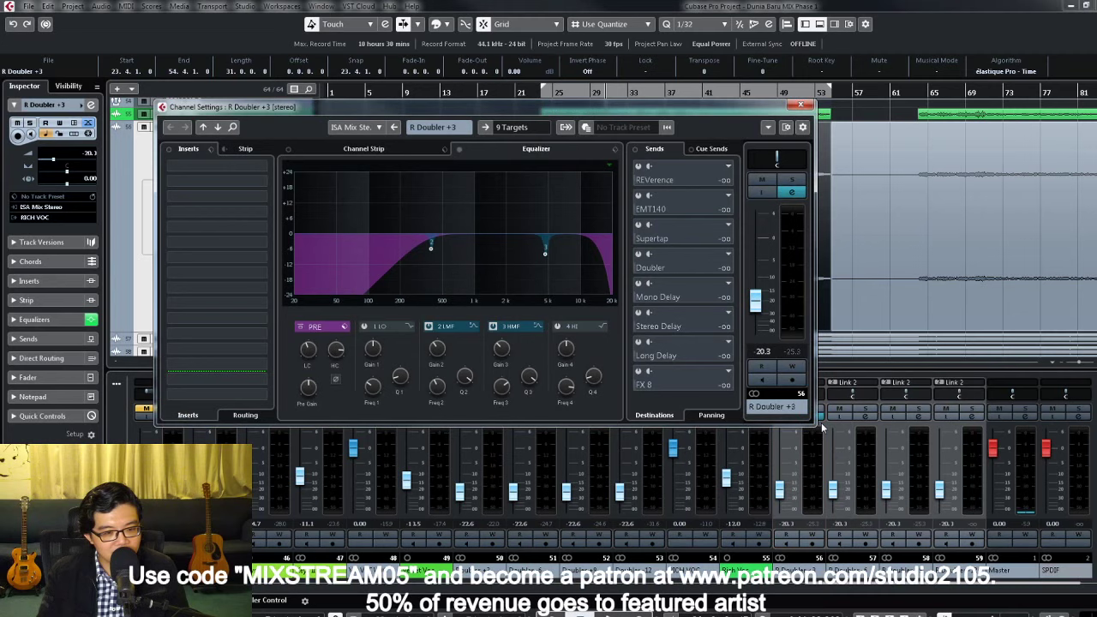
pyautogui.click(523, 129)
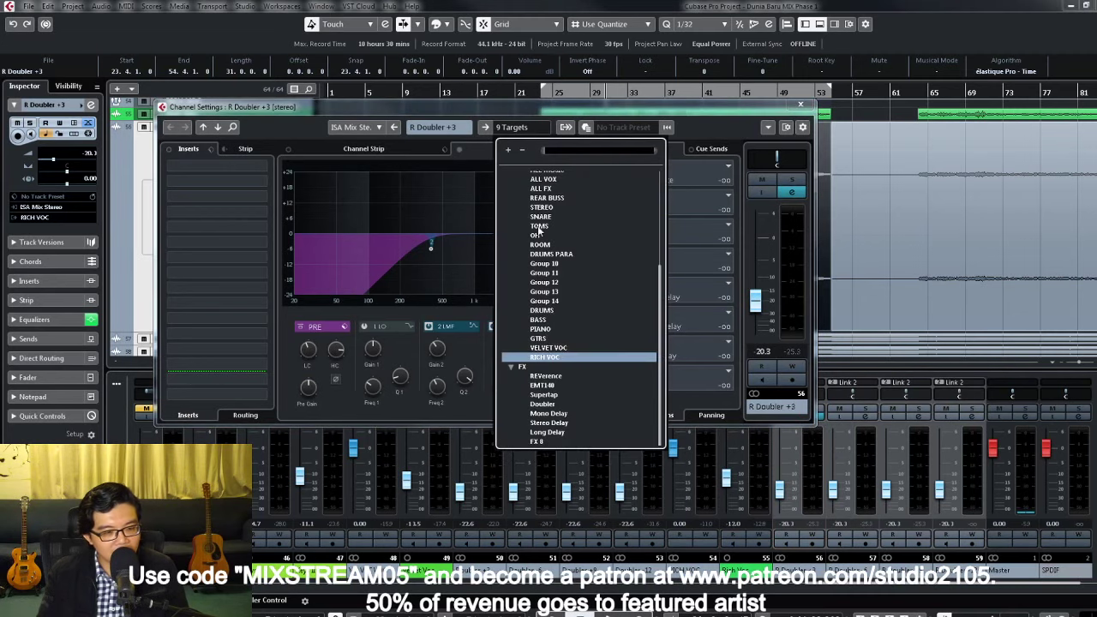
pyautogui.click(562, 357)
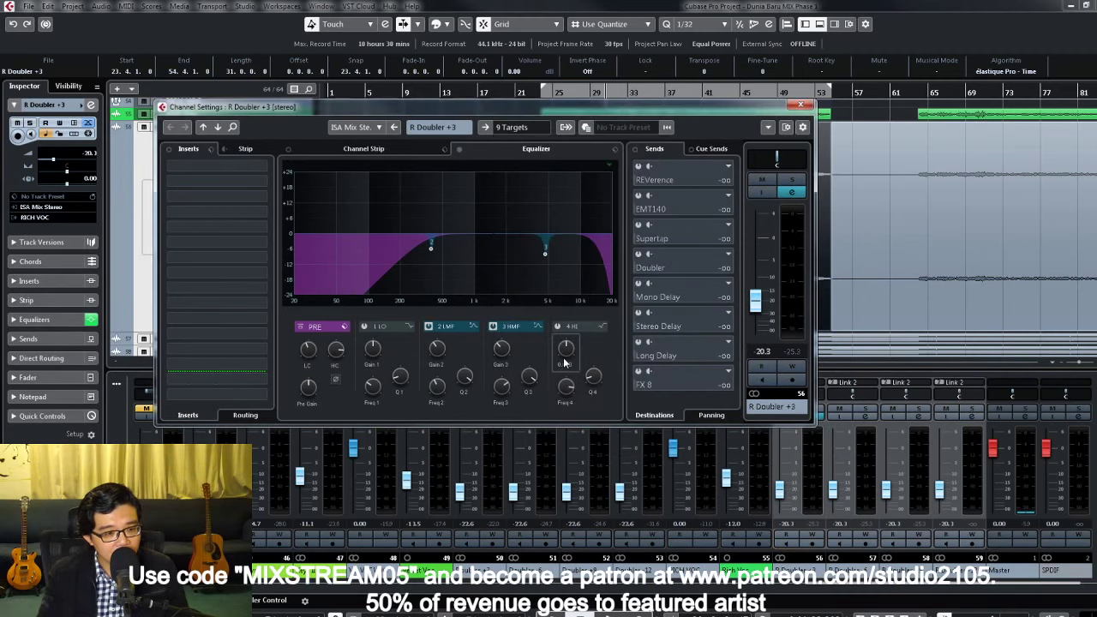
pyautogui.click(798, 105)
pyautogui.moveTo(793, 504); pyautogui.dragTo(788, 540)
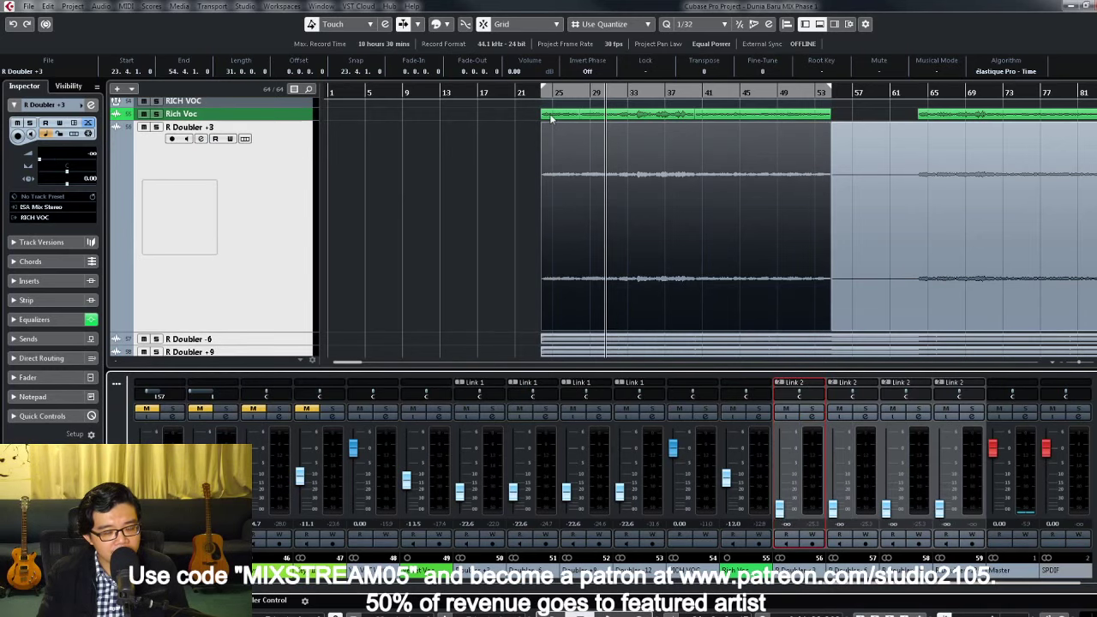
pyautogui.click(524, 91)
pyautogui.press('space')
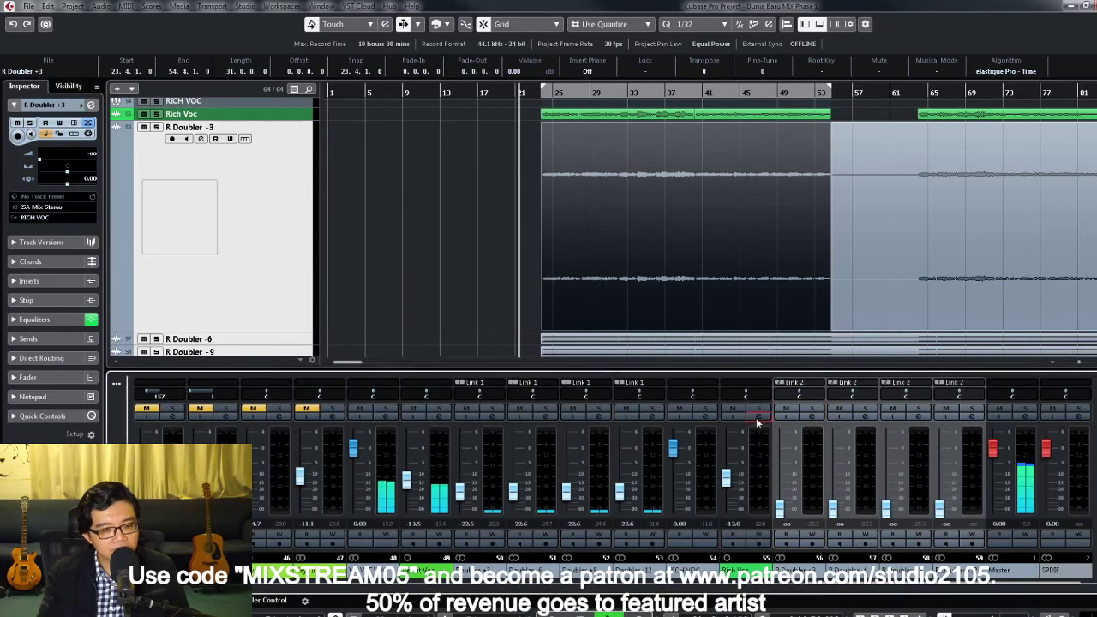
pyautogui.click(758, 418)
pyautogui.click(801, 106)
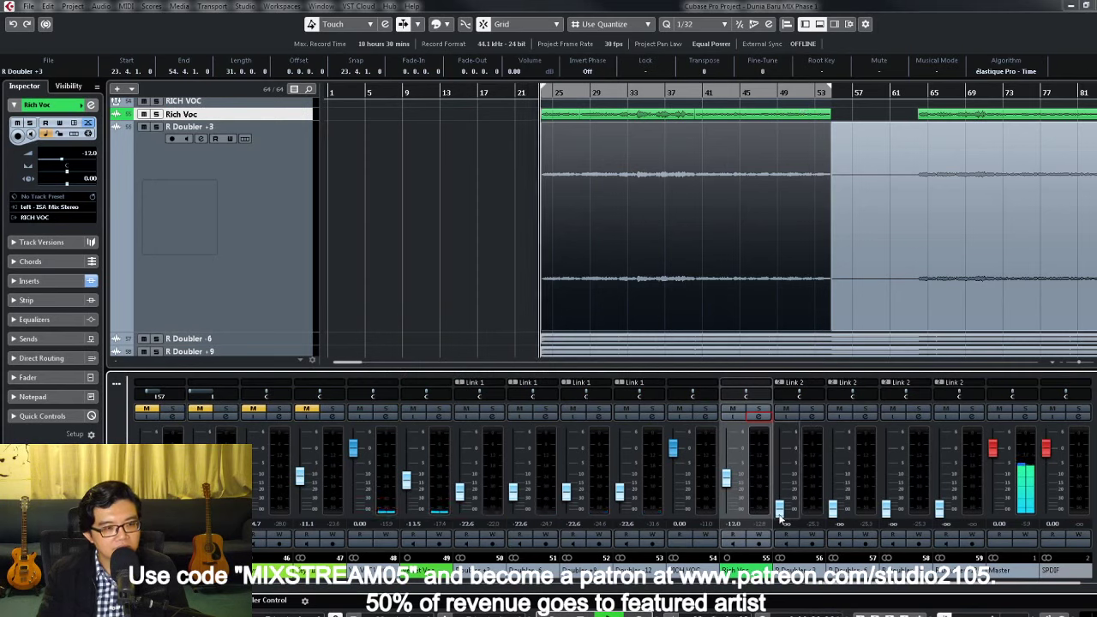
# Step: Balance the vocals during playback with Rich Voc at -10.5 dB and the linked R Doublers at -15.7 dB
pyautogui.moveTo(780, 515); pyautogui.dragTo(727, 475)
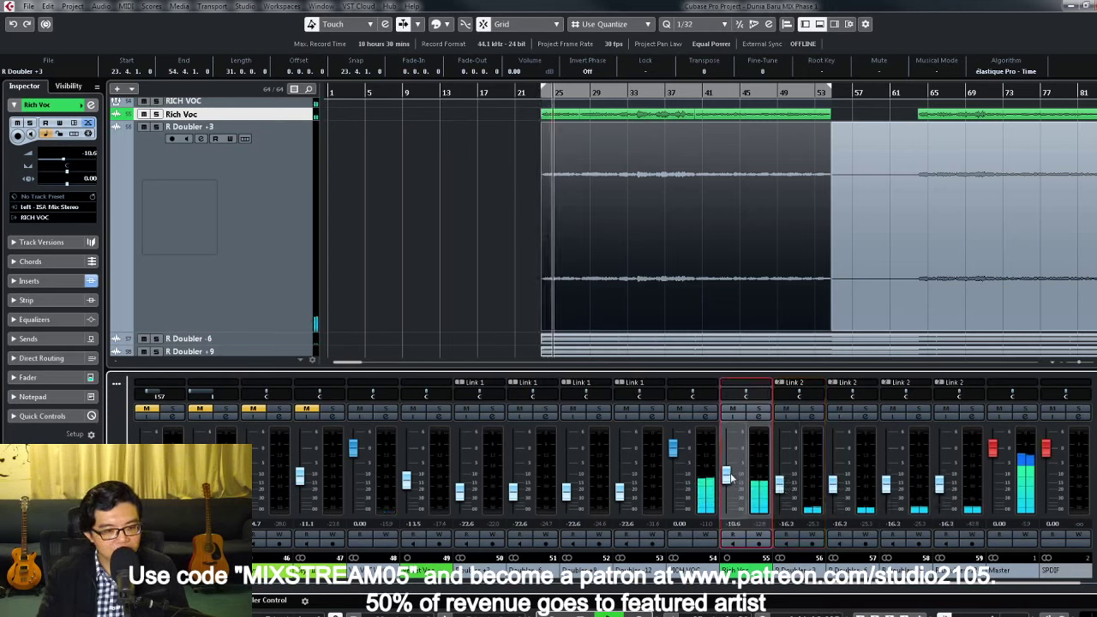
pyautogui.scroll(1, 737, 525)
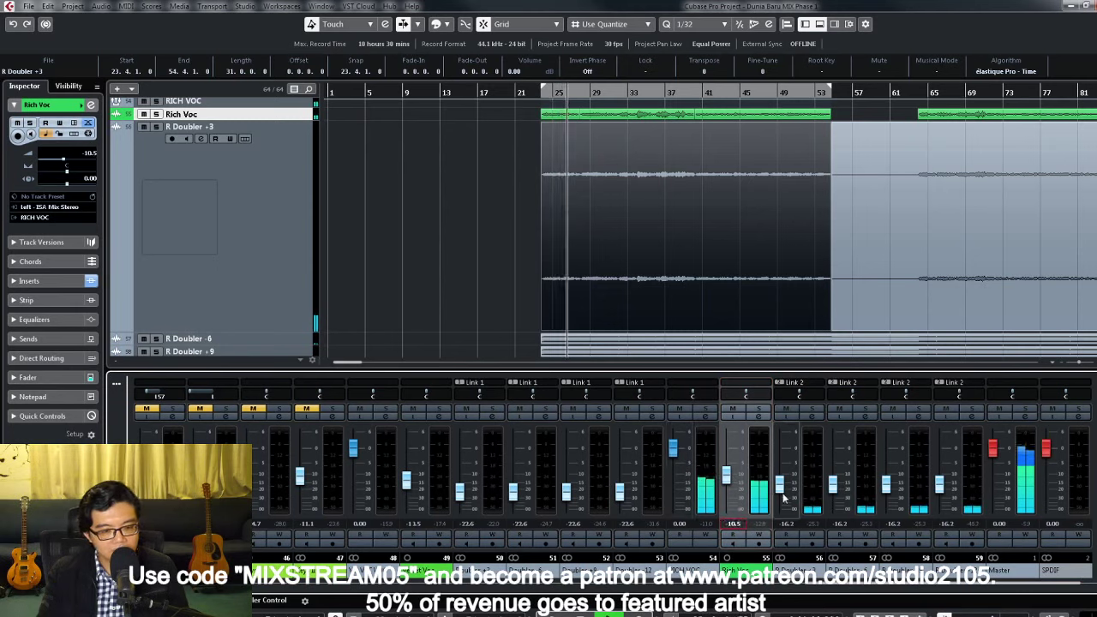
pyautogui.moveTo(782, 499); pyautogui.dragTo(783, 495)
pyautogui.scroll(-4, 783, 496)
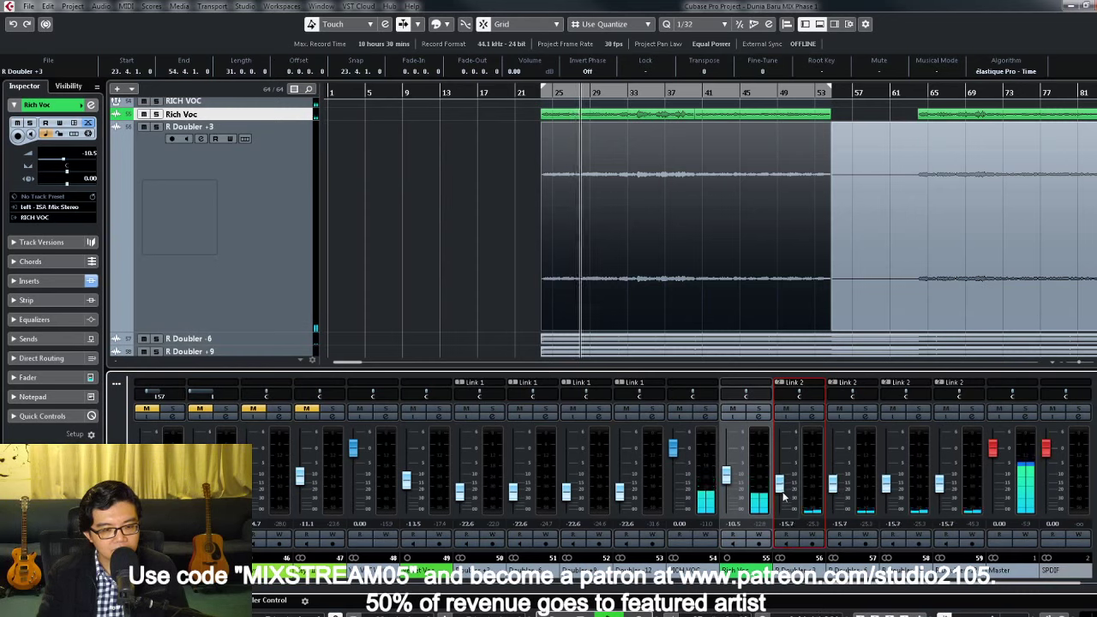
pyautogui.moveTo(783, 496)
pyautogui.mouseDown()
pyautogui.moveTo(786, 487)
pyautogui.moveTo(789, 498)
pyautogui.mouseUp()
pyautogui.click(727, 476)
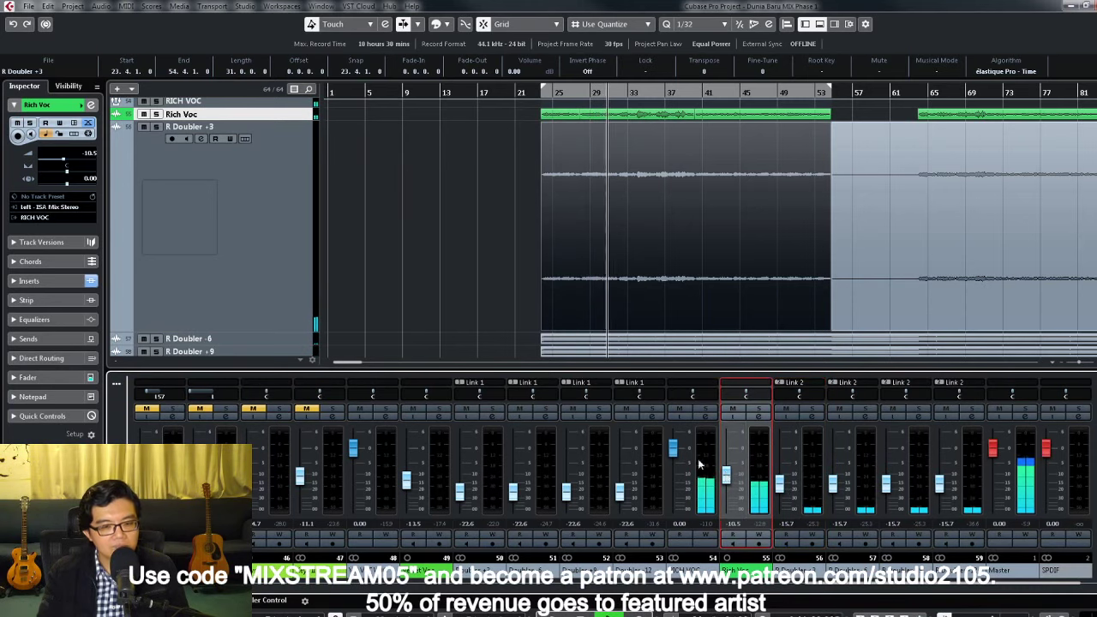
# Step: Fit the whole song in the project view and check the inserts on the Master channel
pyautogui.click(439, 244)
pyautogui.click(269, 184)
pyautogui.hotkey('shift', 'f')
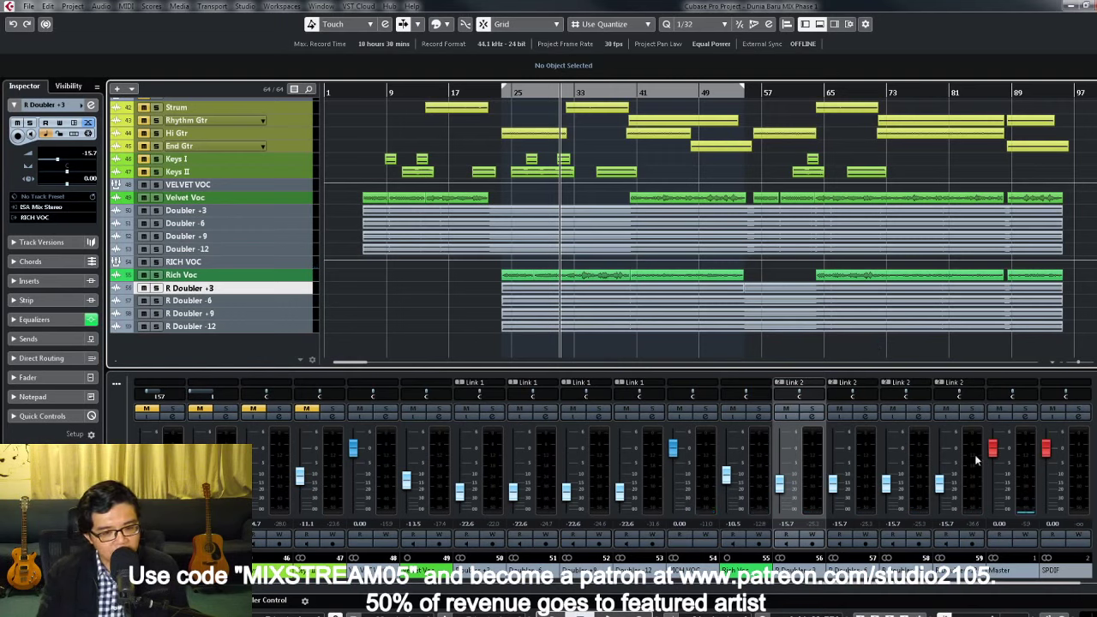
pyautogui.click(1035, 426)
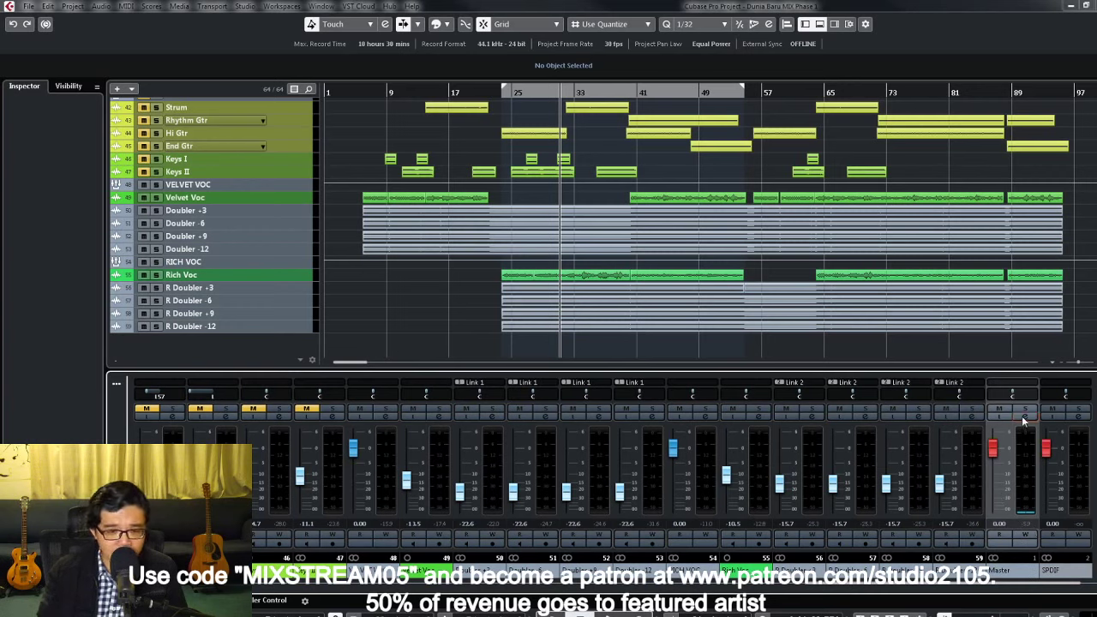
pyautogui.click(1026, 417)
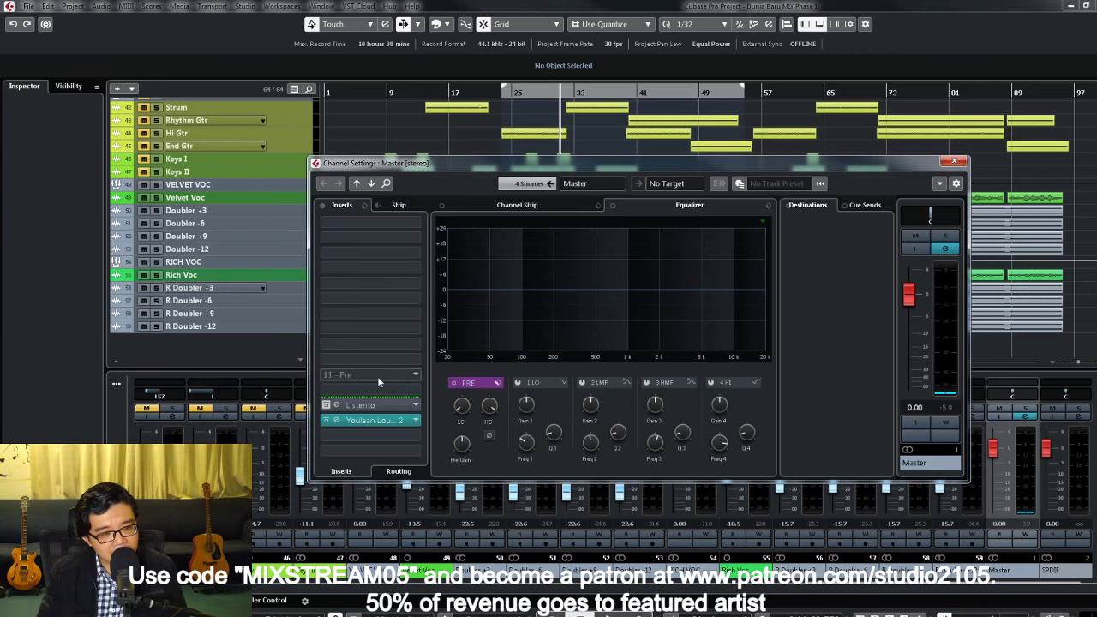
pyautogui.click(955, 162)
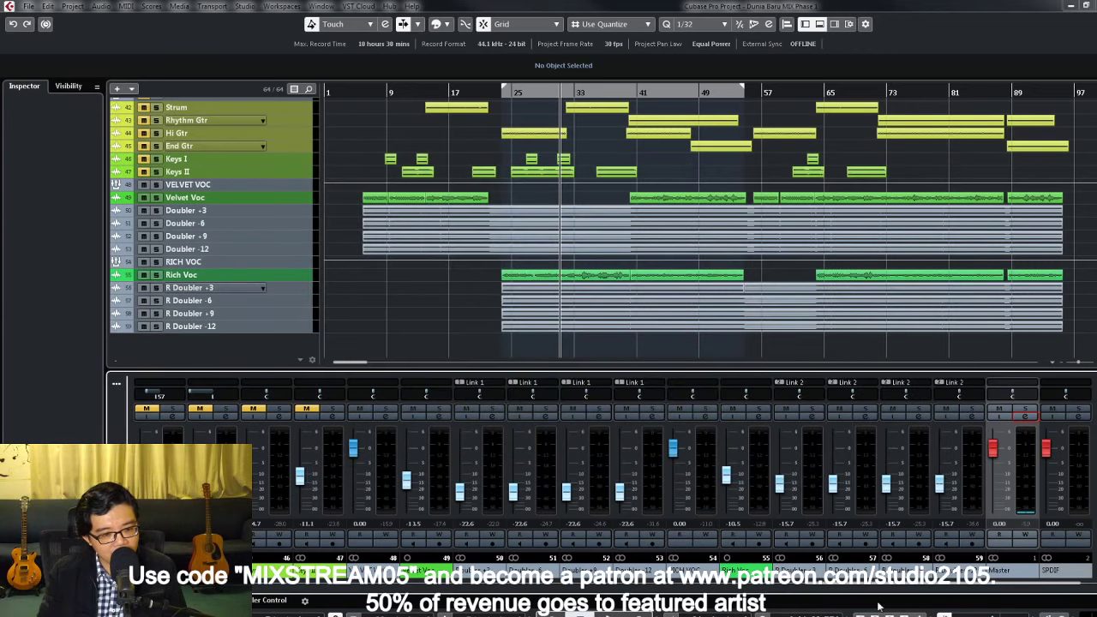
# Step: Review the AirEQ Premium insert on the STEREO group, switching its Earth band on and back off
pyautogui.moveTo(898, 588); pyautogui.dragTo(261, 600)
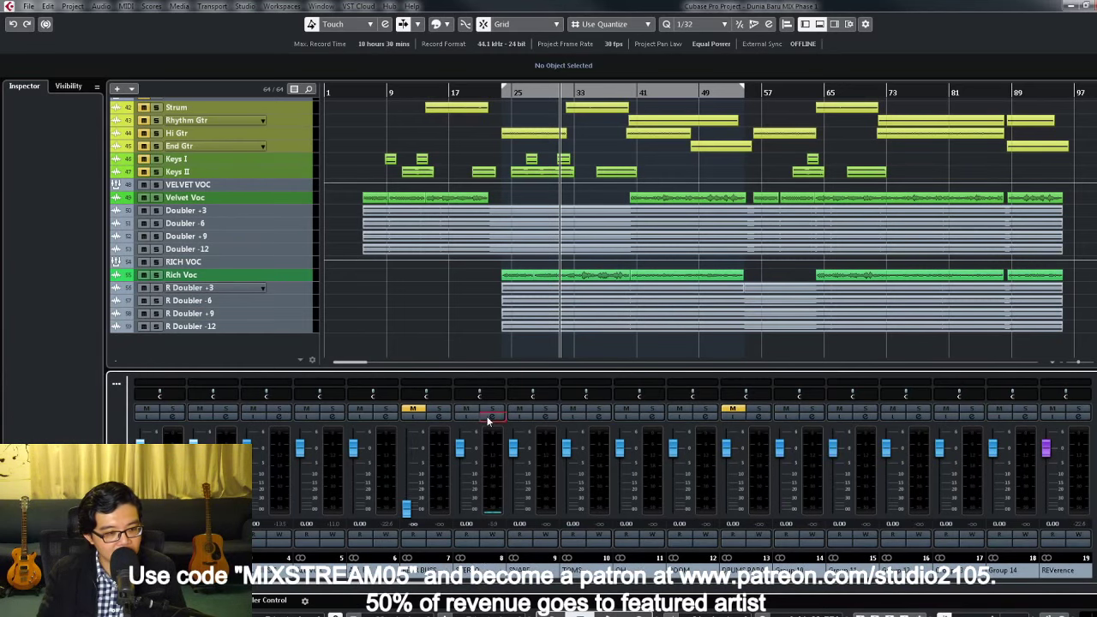
pyautogui.click(490, 417)
pyautogui.moveTo(480, 120); pyautogui.dragTo(607, 129)
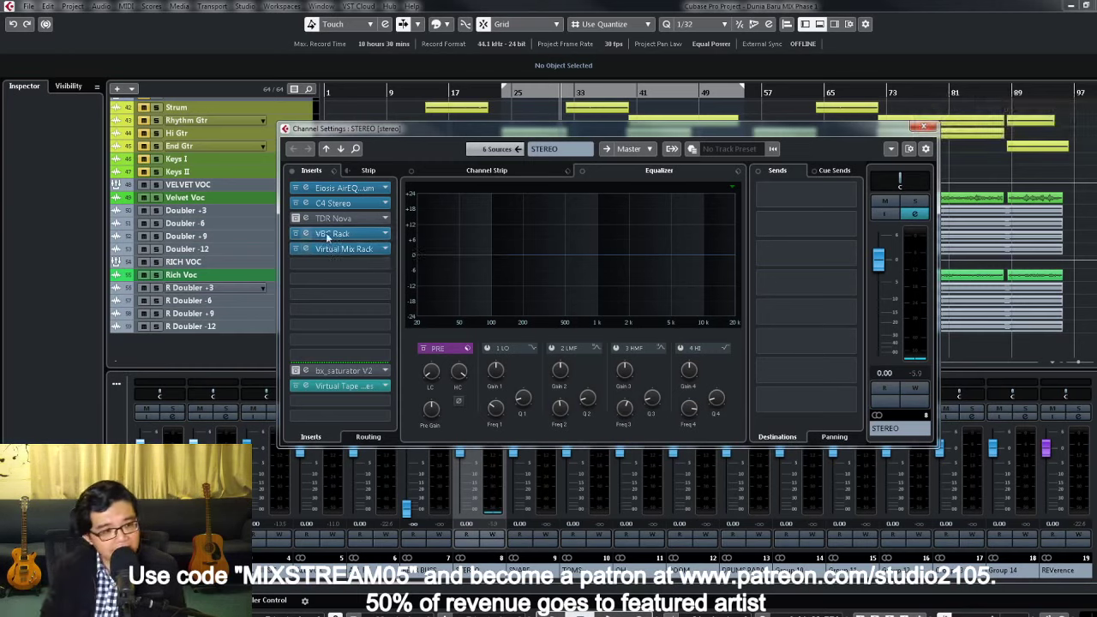
pyautogui.doubleClick(341, 190)
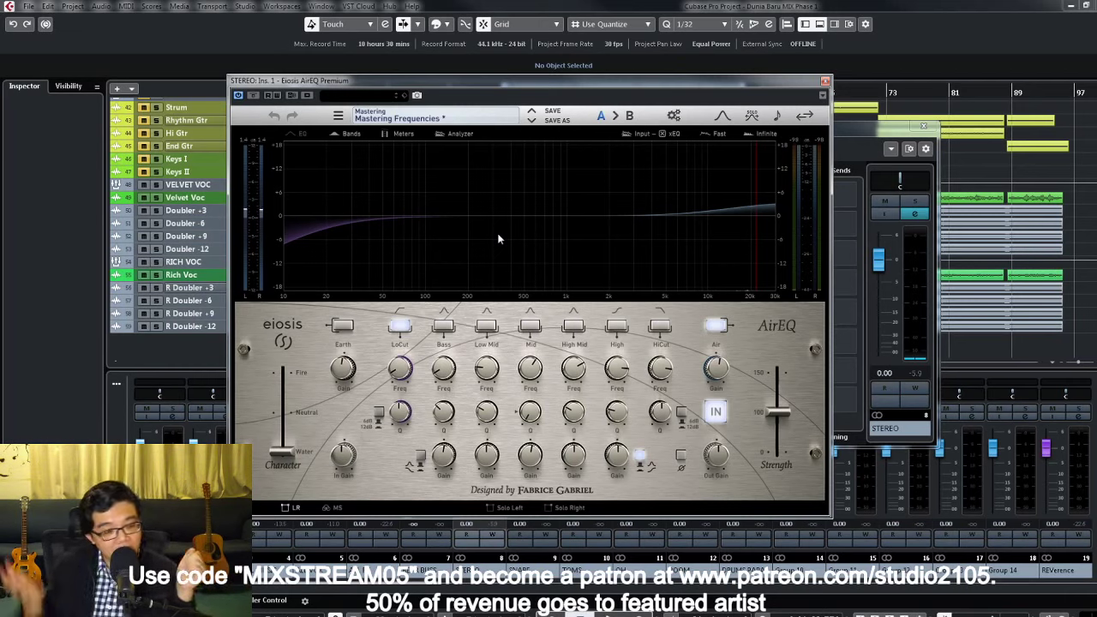
pyautogui.click(342, 329)
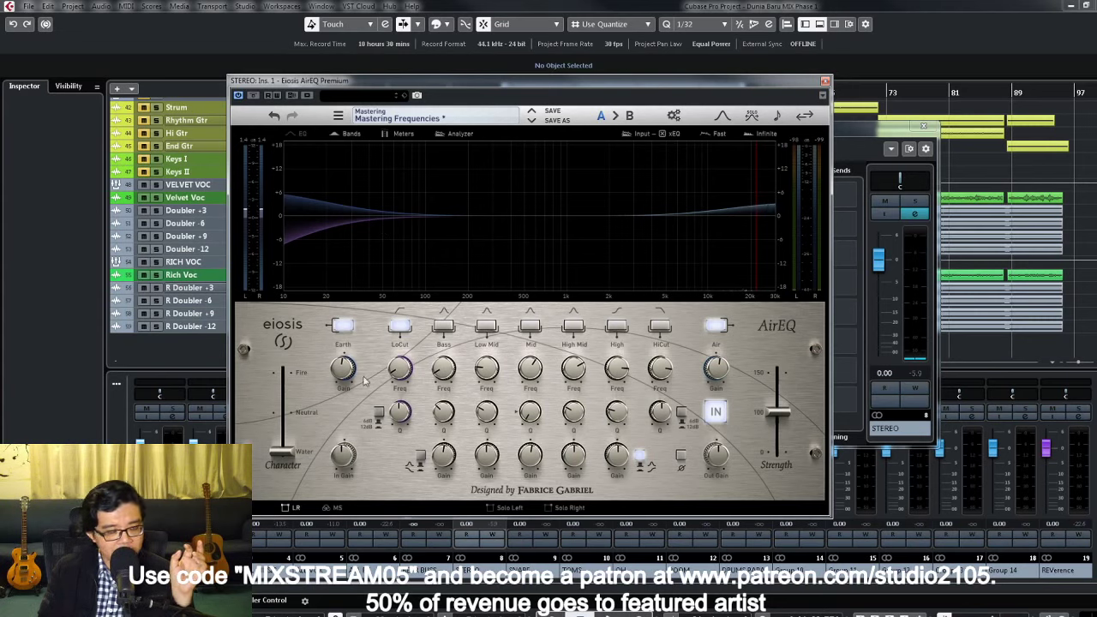
pyautogui.click(344, 326)
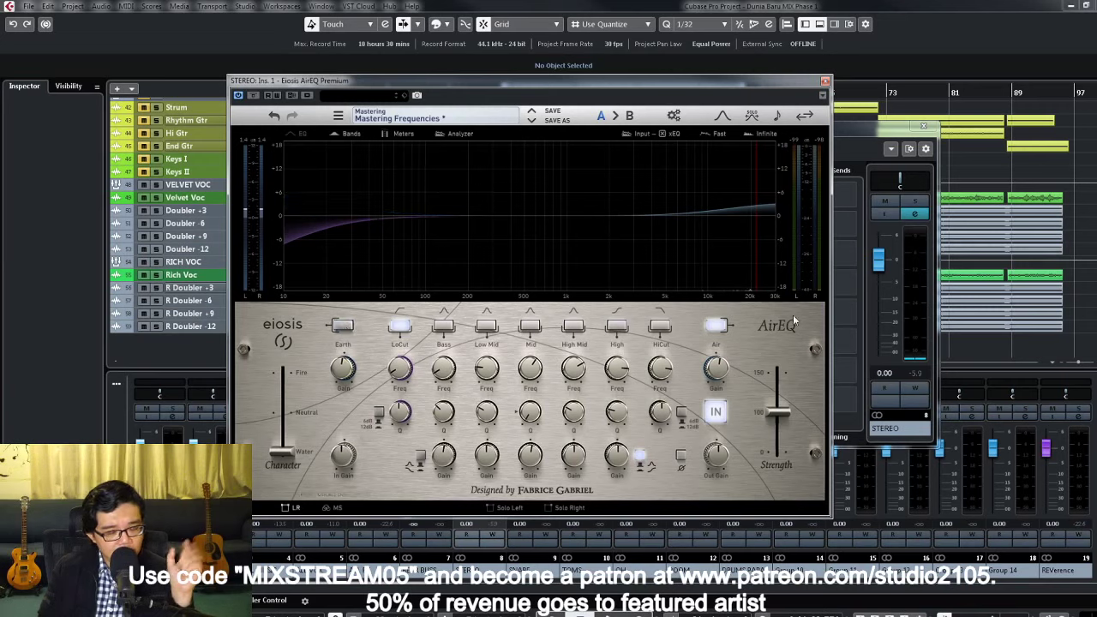
pyautogui.click(711, 326)
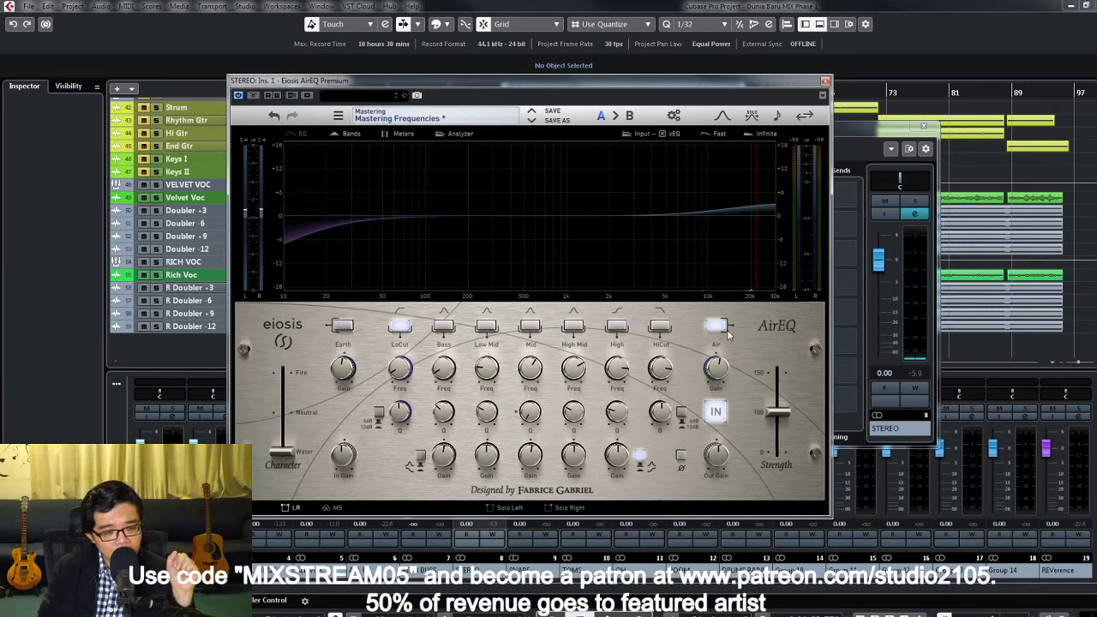
pyautogui.moveTo(720, 378)
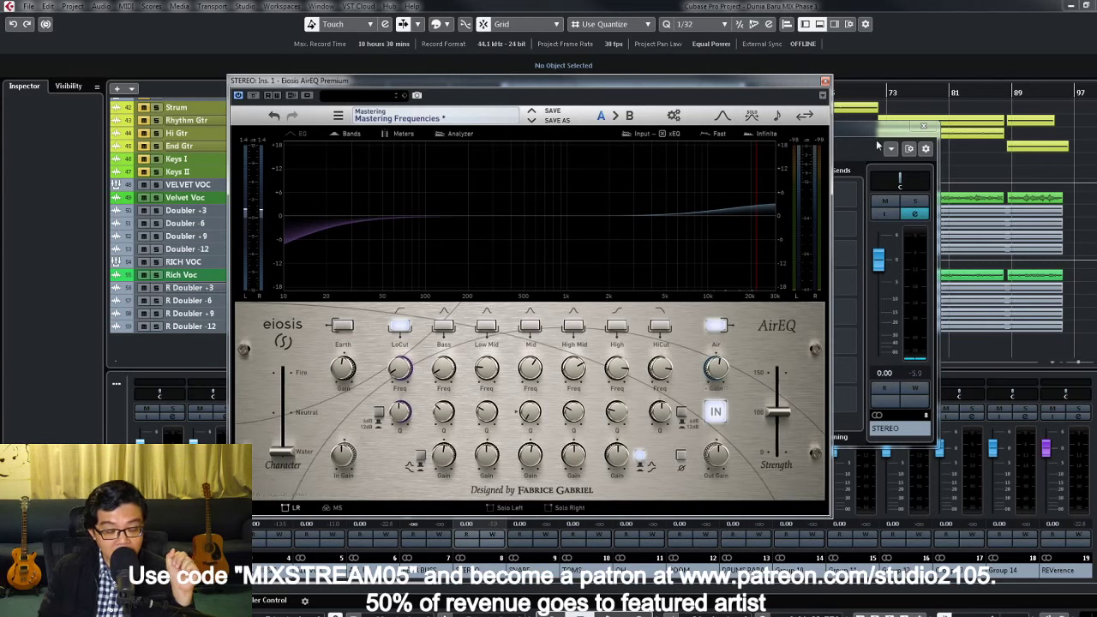
pyautogui.click(825, 82)
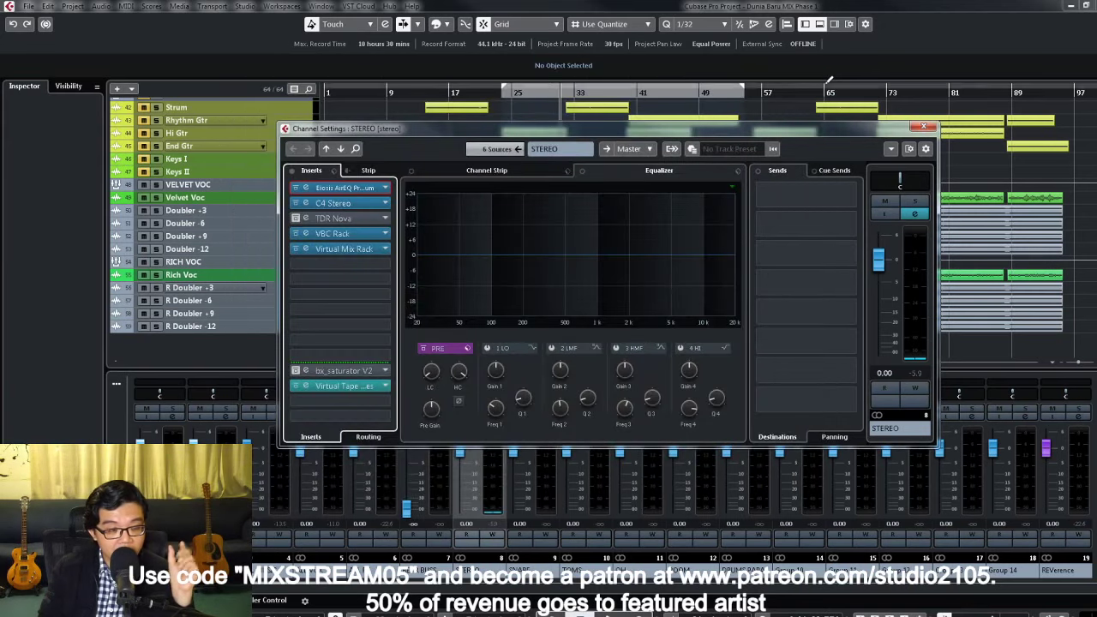
# Step: Play from about bar 40 and lower the STEREO group's C4 master threshold, bringing the upper three bands to -13.7, -11.4 and -24.0
pyautogui.click(344, 204)
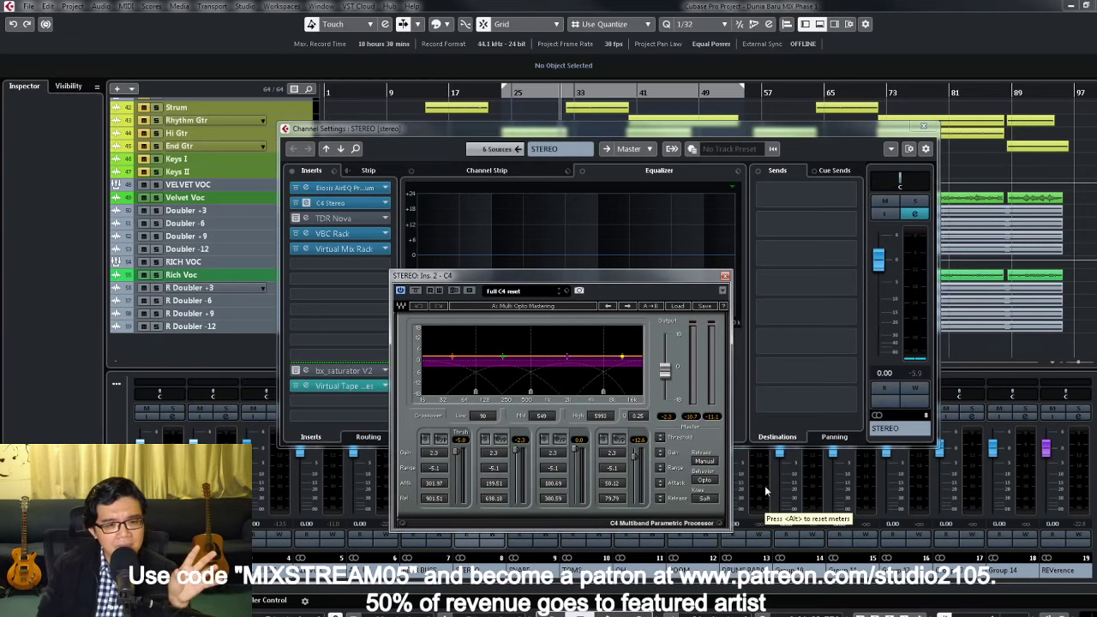
pyautogui.click(923, 127)
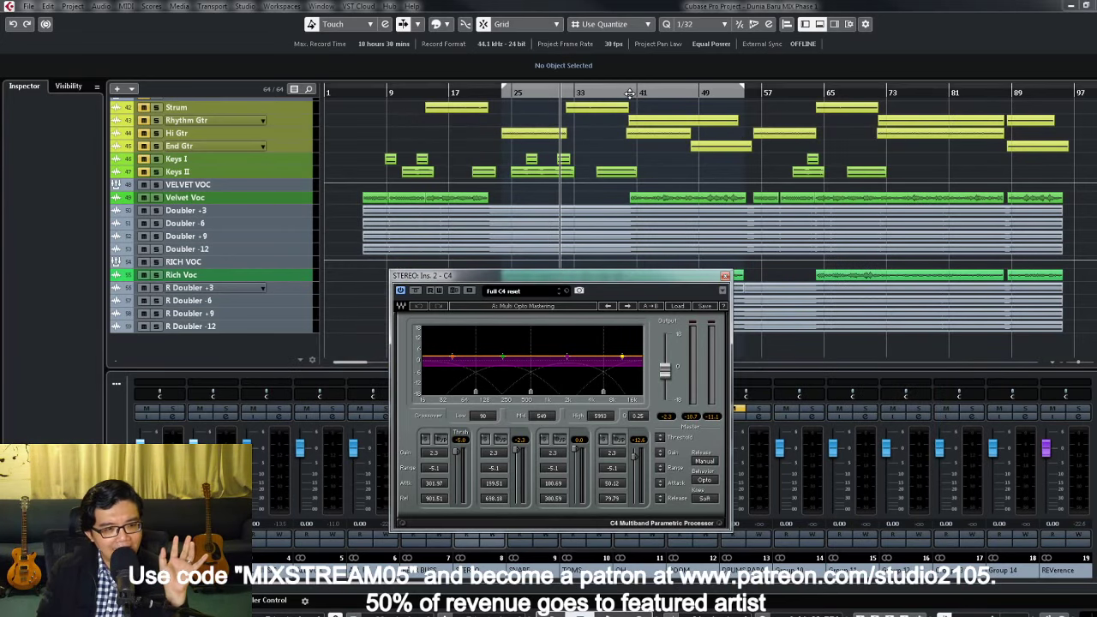
pyautogui.moveTo(652, 279); pyautogui.dragTo(425, 309)
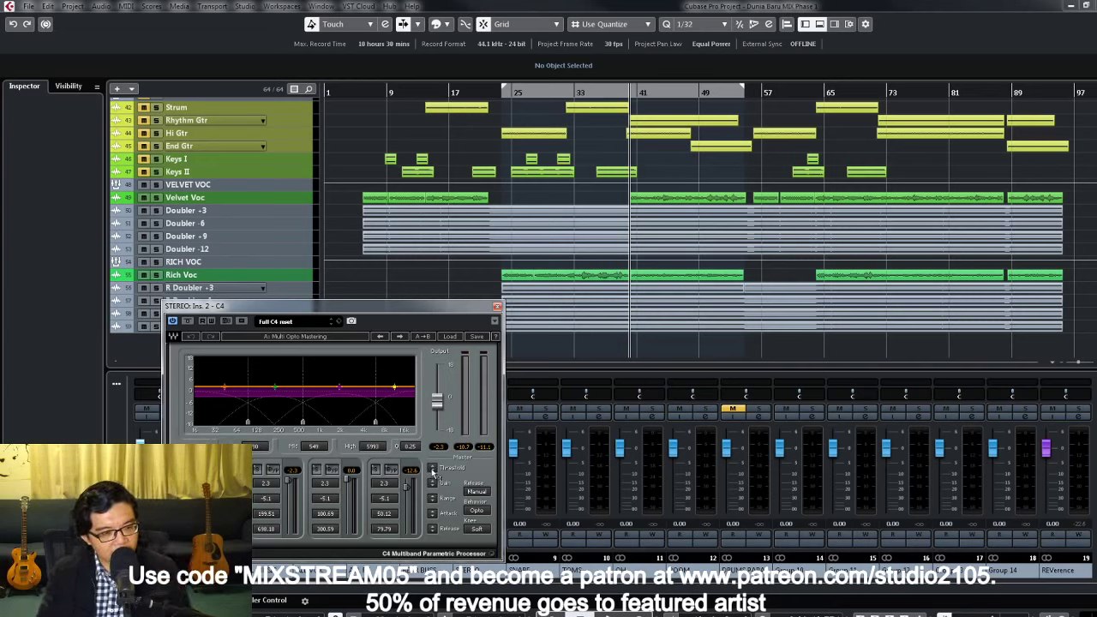
pyautogui.press('space')
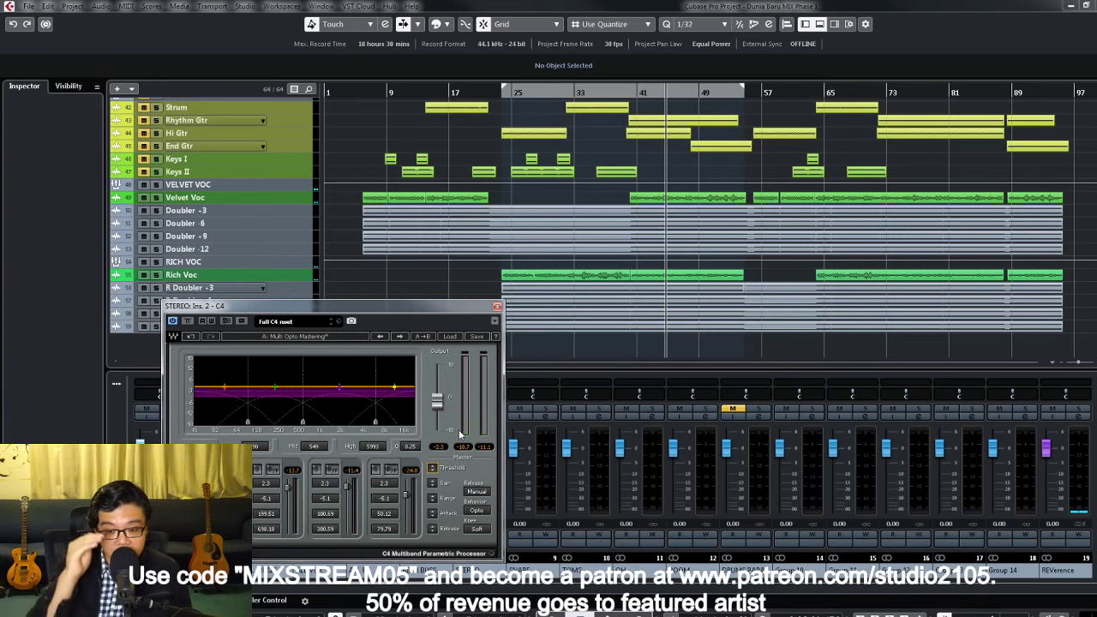
pyautogui.click(497, 309)
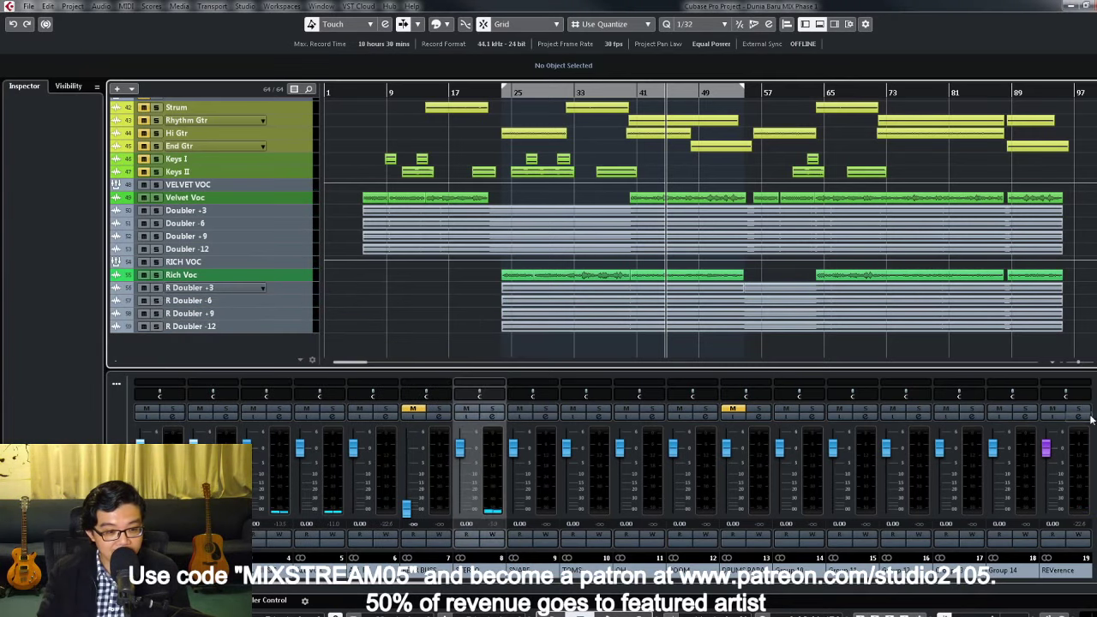
# Step: Play from about bar 40 and set the FG-Grey threshold in the STEREO group's VBC Rack to -12.4 dB
pyautogui.click(494, 423)
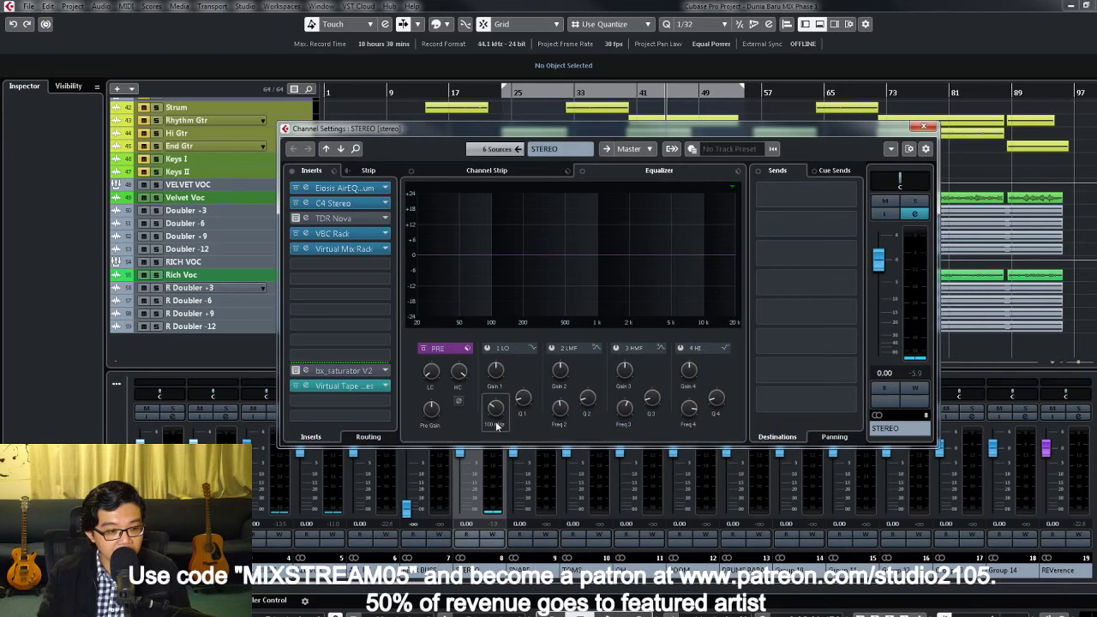
pyautogui.doubleClick(336, 233)
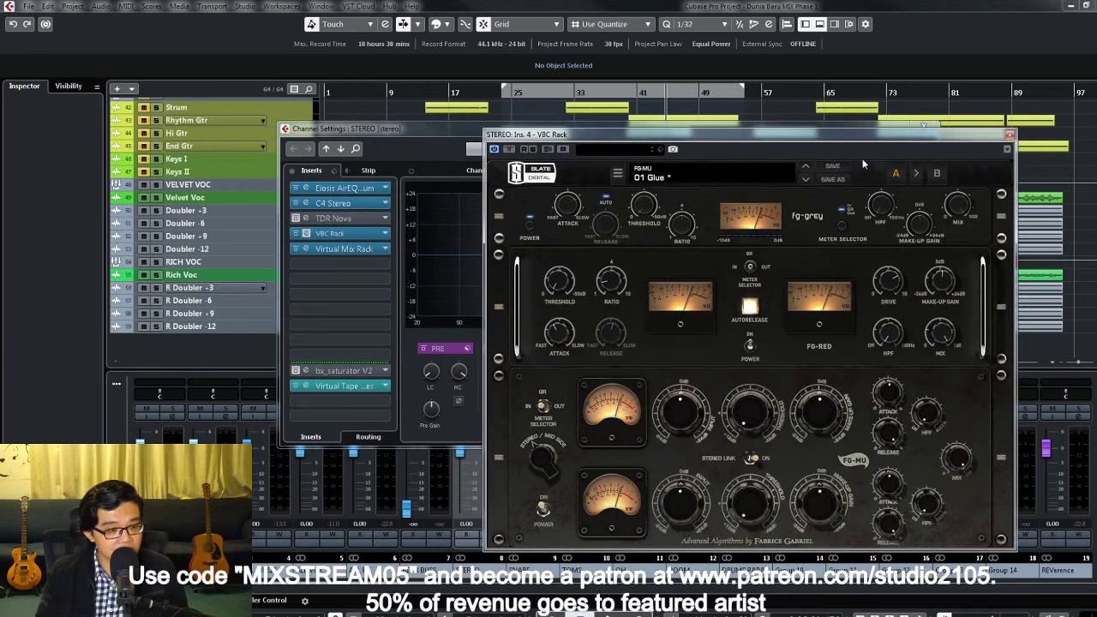
pyautogui.click(629, 93)
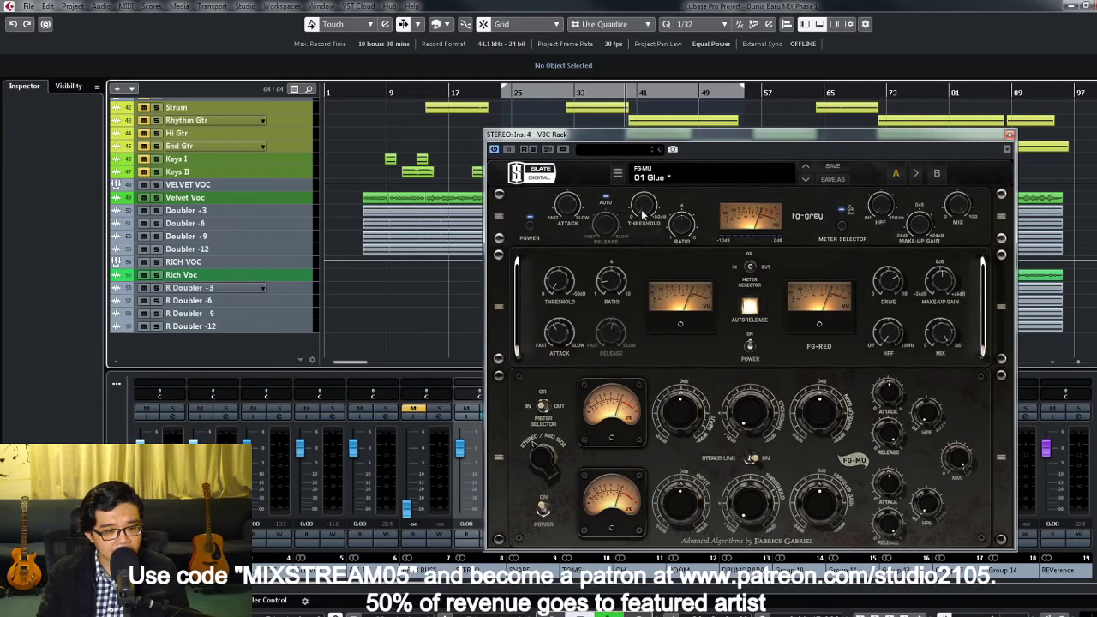
pyautogui.press('space')
pyautogui.moveTo(641, 213); pyautogui.dragTo(640, 177)
pyautogui.moveTo(639, 218); pyautogui.dragTo(639, 204)
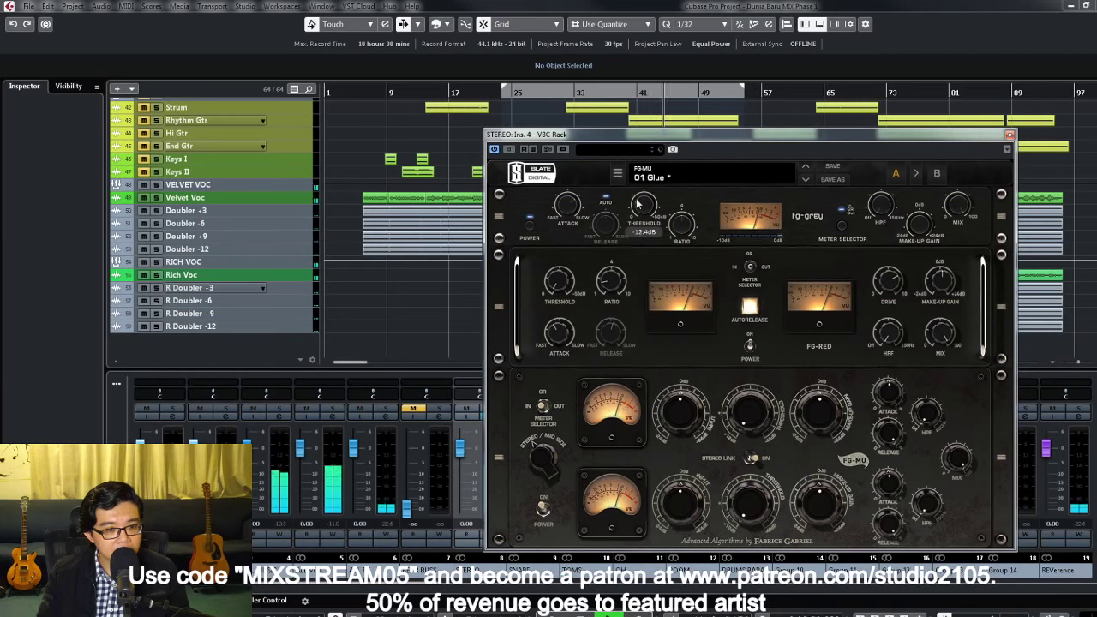
# Step: Adjust the FG-Red threshold in the VBC Rack and set the stereo-linked FG-MU thresholds to -13.2 during playback
pyautogui.click(556, 286)
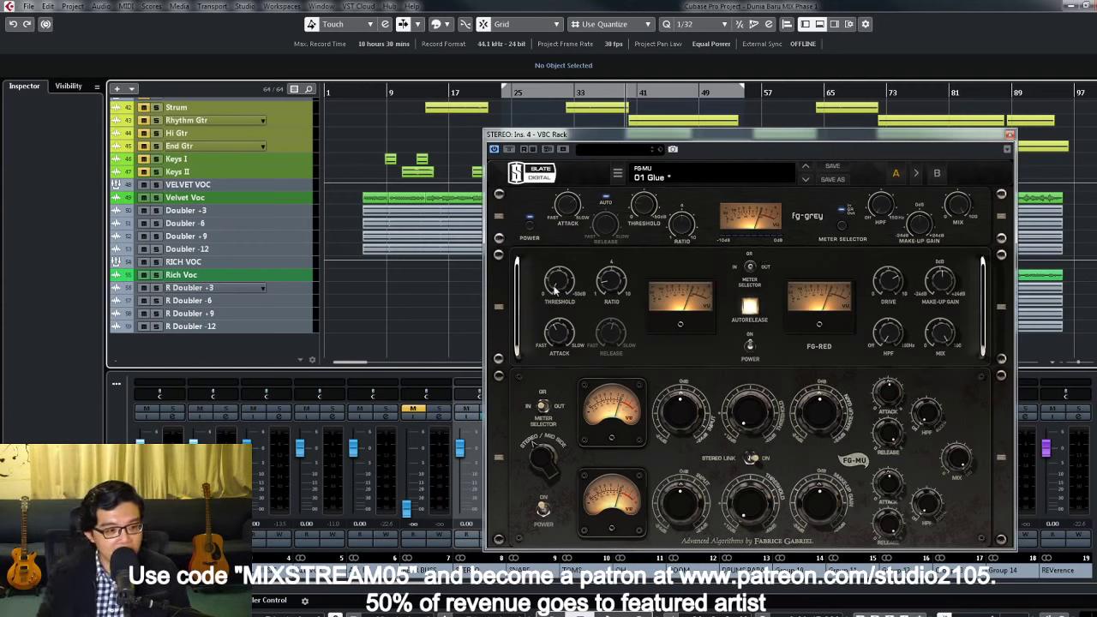
pyautogui.moveTo(558, 283); pyautogui.dragTo(561, 247)
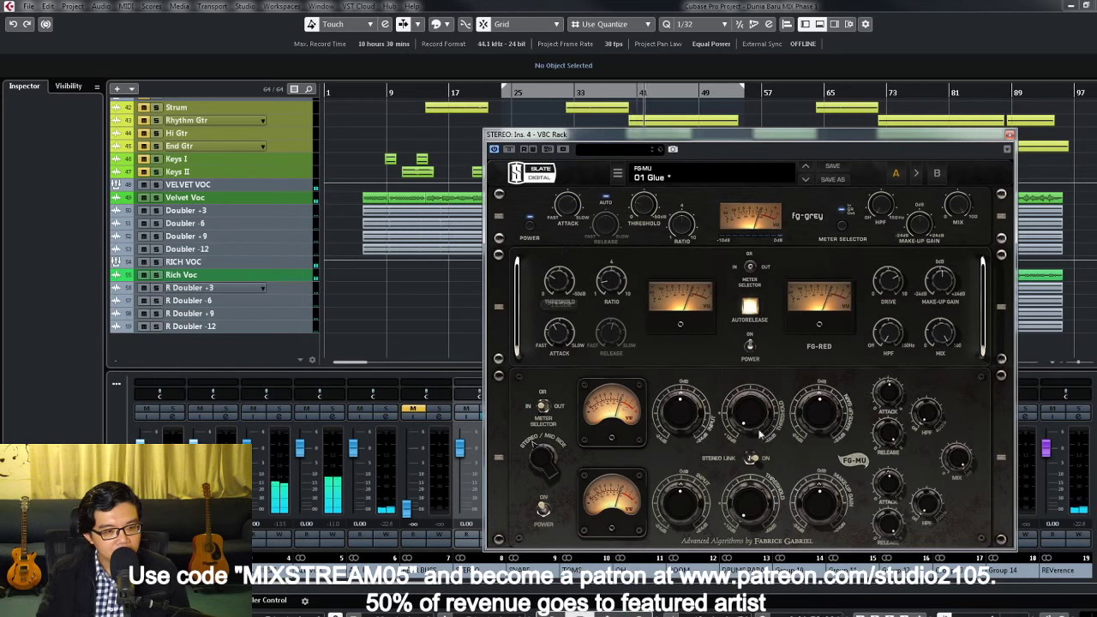
pyautogui.moveTo(760, 426); pyautogui.dragTo(748, 399)
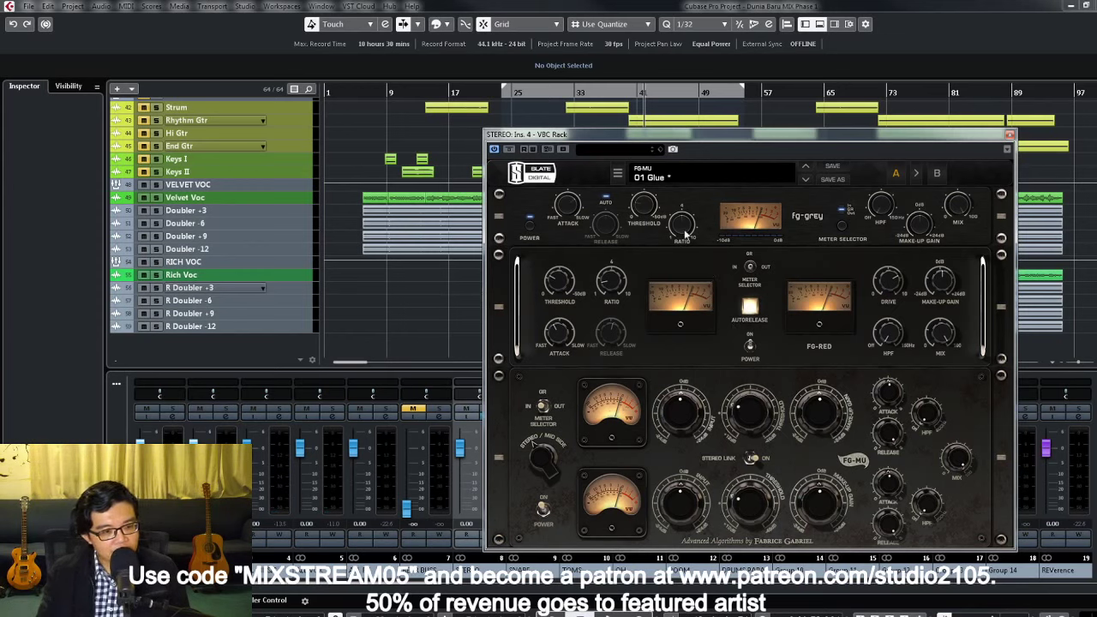
pyautogui.moveTo(687, 225)
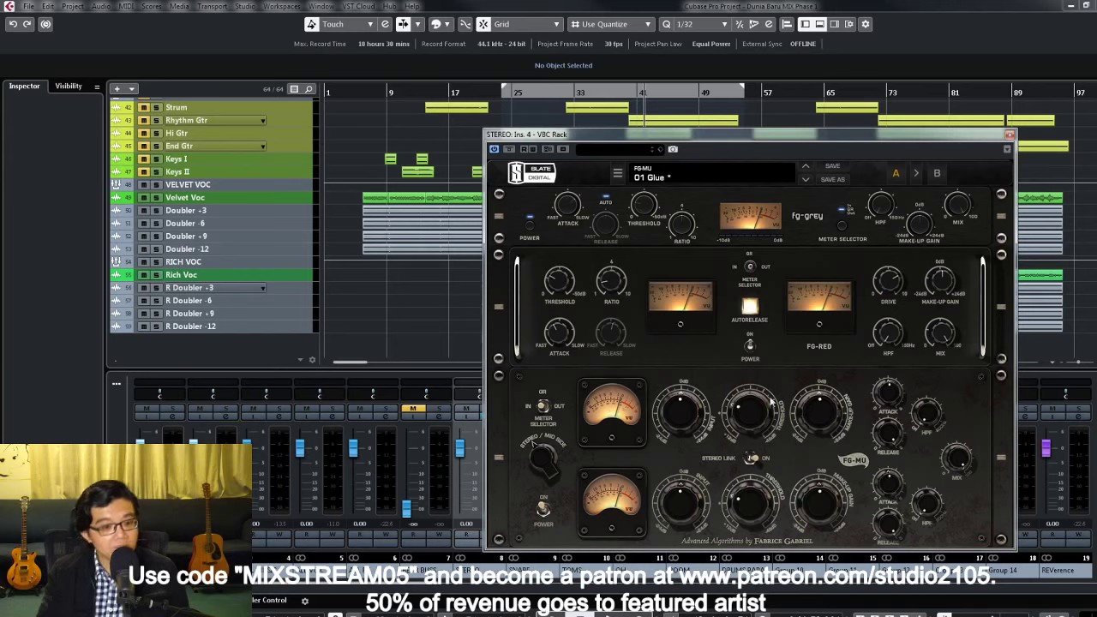
pyautogui.press('space')
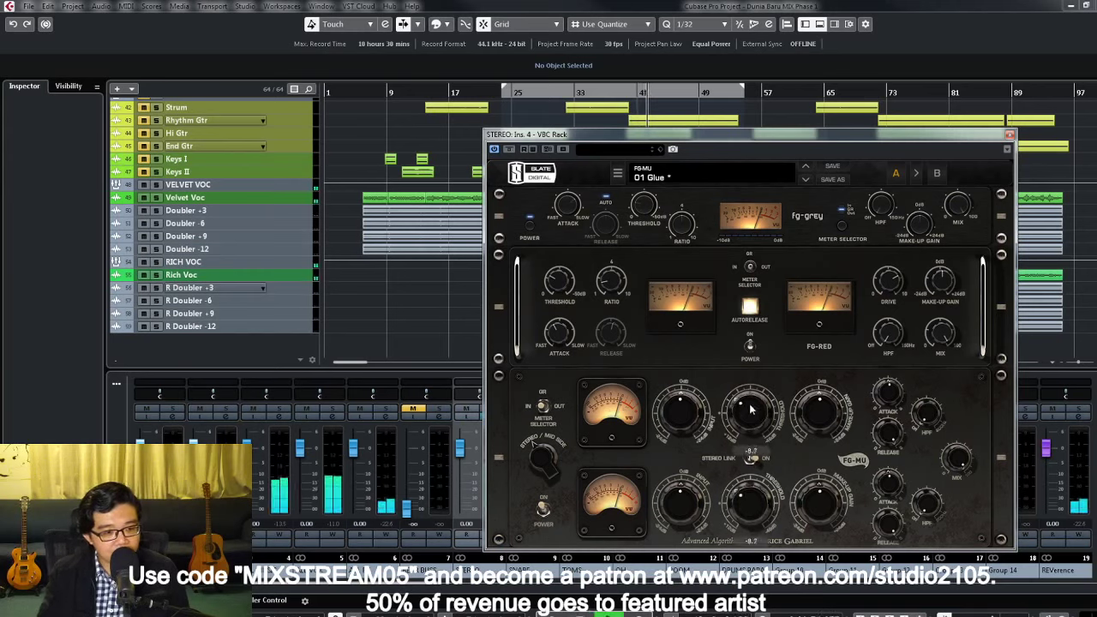
pyautogui.moveTo(751, 410); pyautogui.dragTo(751, 400)
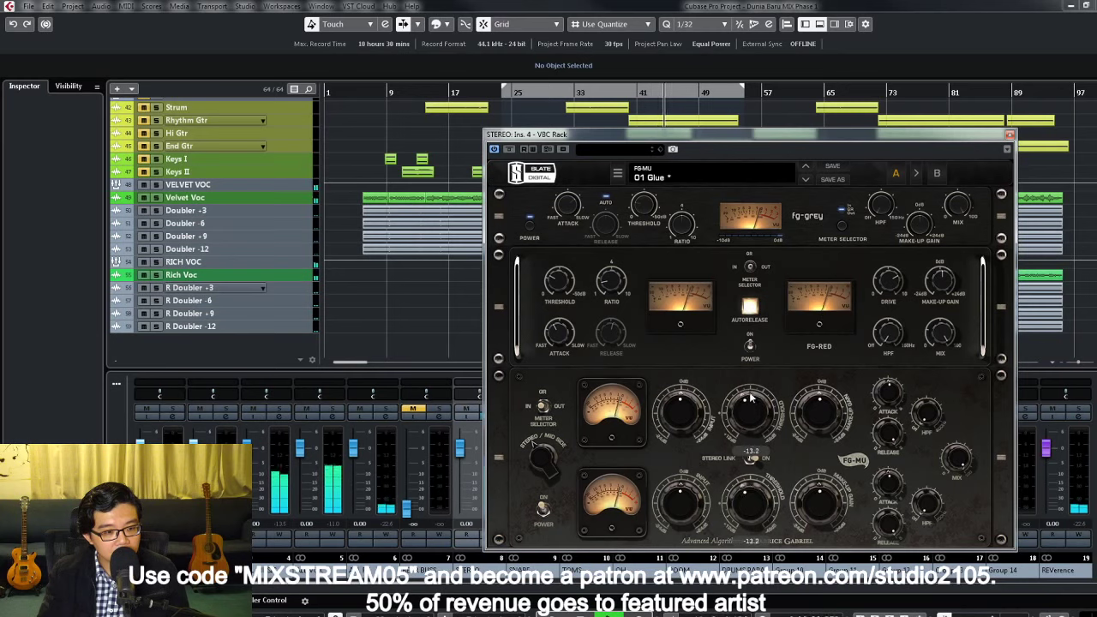
# Step: Compare the mix with the VBC Rack bypassed and active, and close the plug-in
pyautogui.click(510, 150)
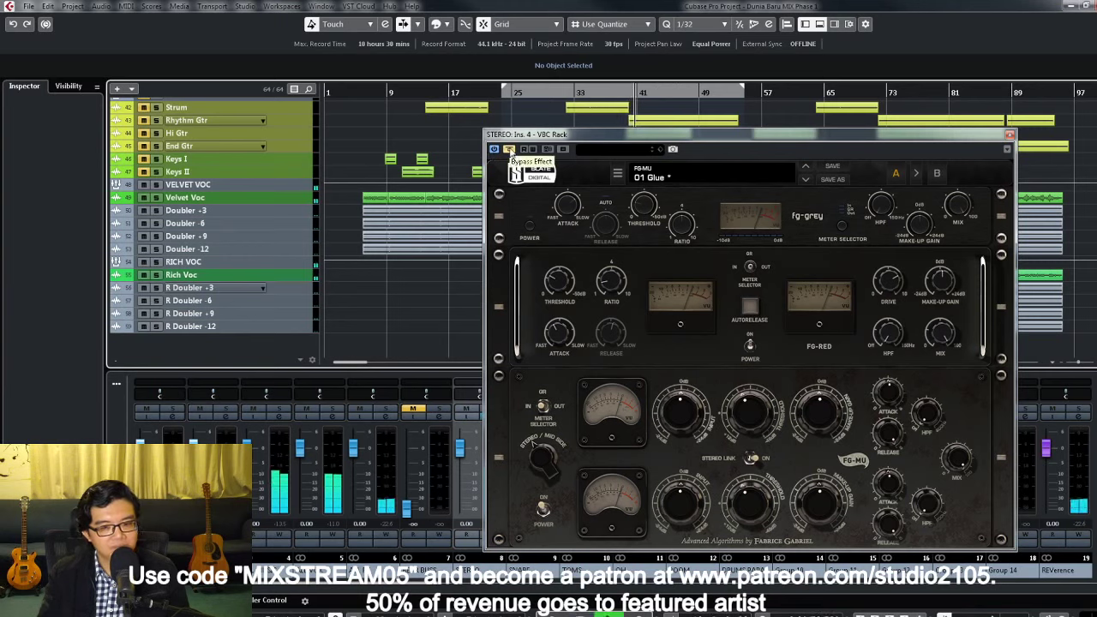
pyautogui.click(510, 149)
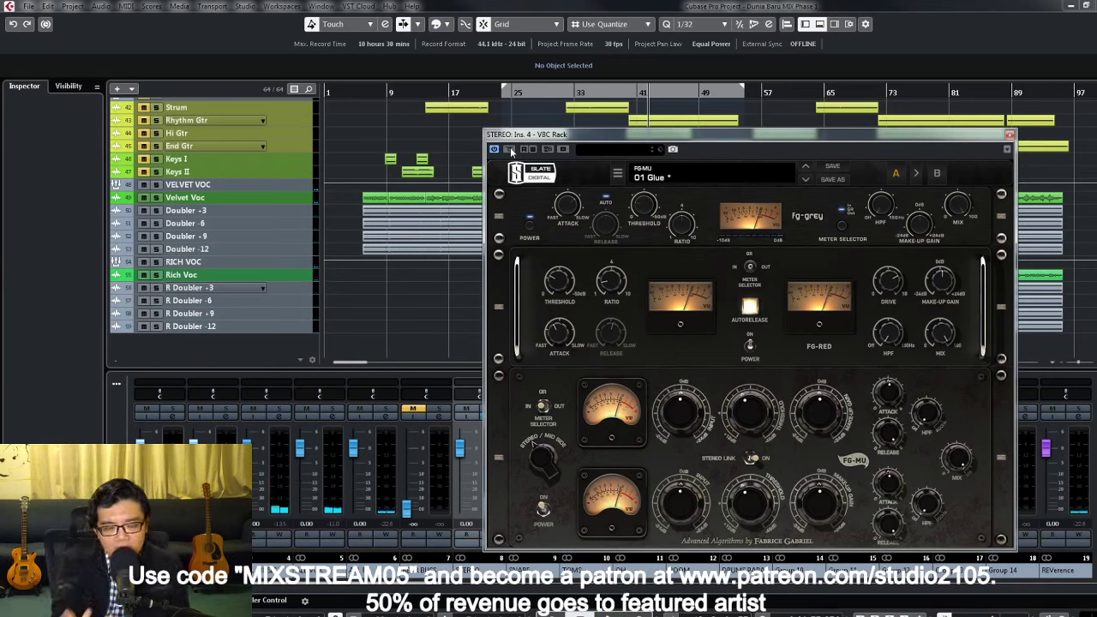
pyautogui.click(1010, 135)
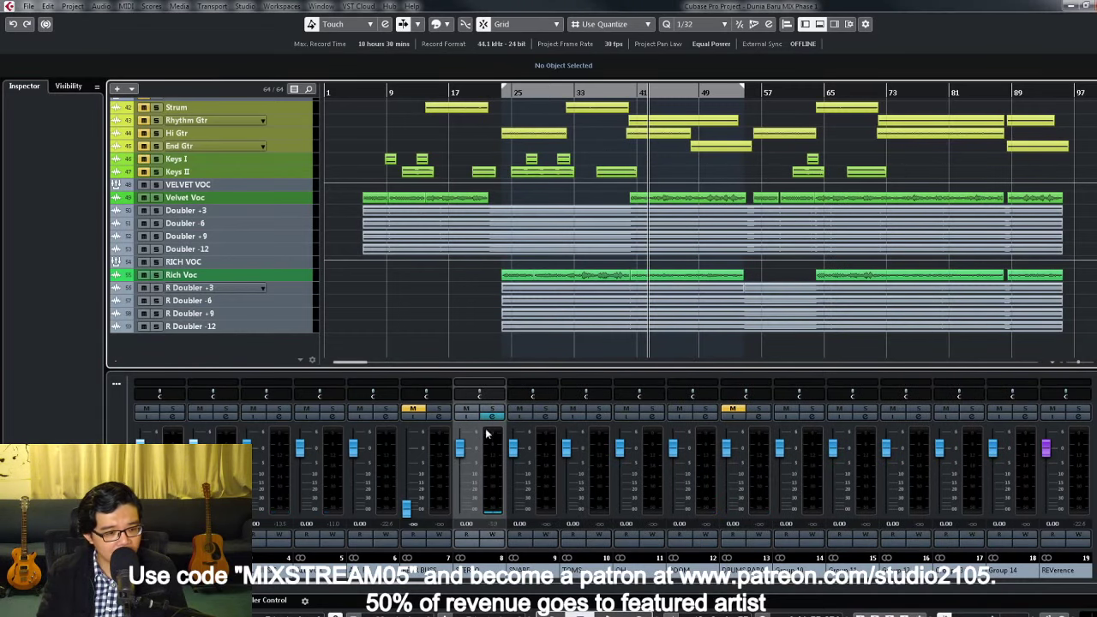
# Step: Review the Virtual Mix Rack, Virtual Tape Machines and bx_saturator V2 inserts on the STEREO group without changing them
pyautogui.click(493, 418)
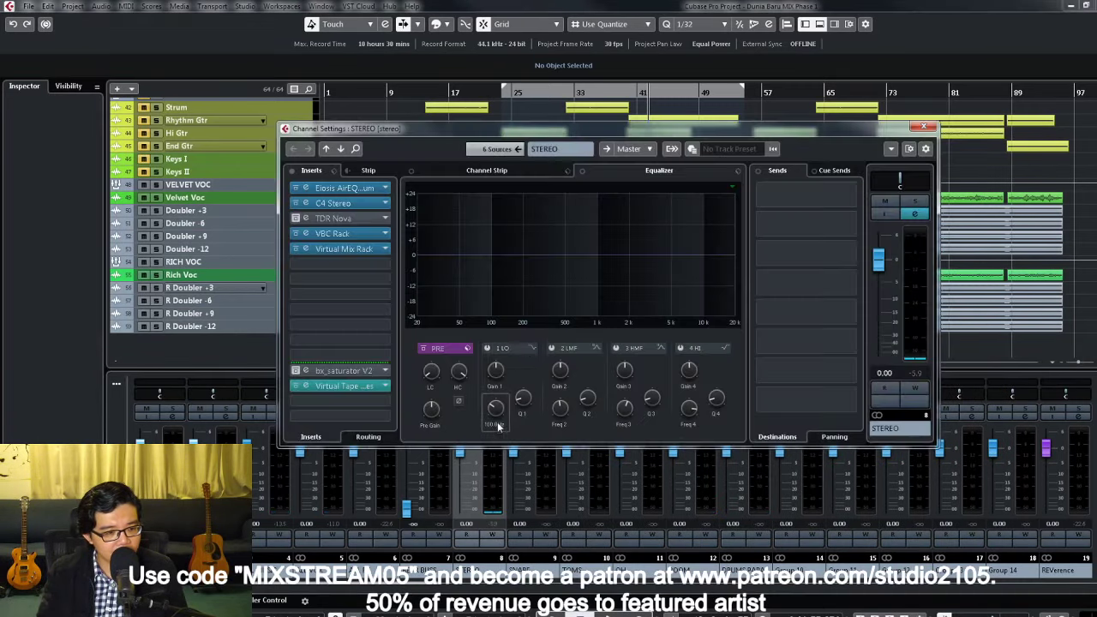
pyautogui.click(377, 250)
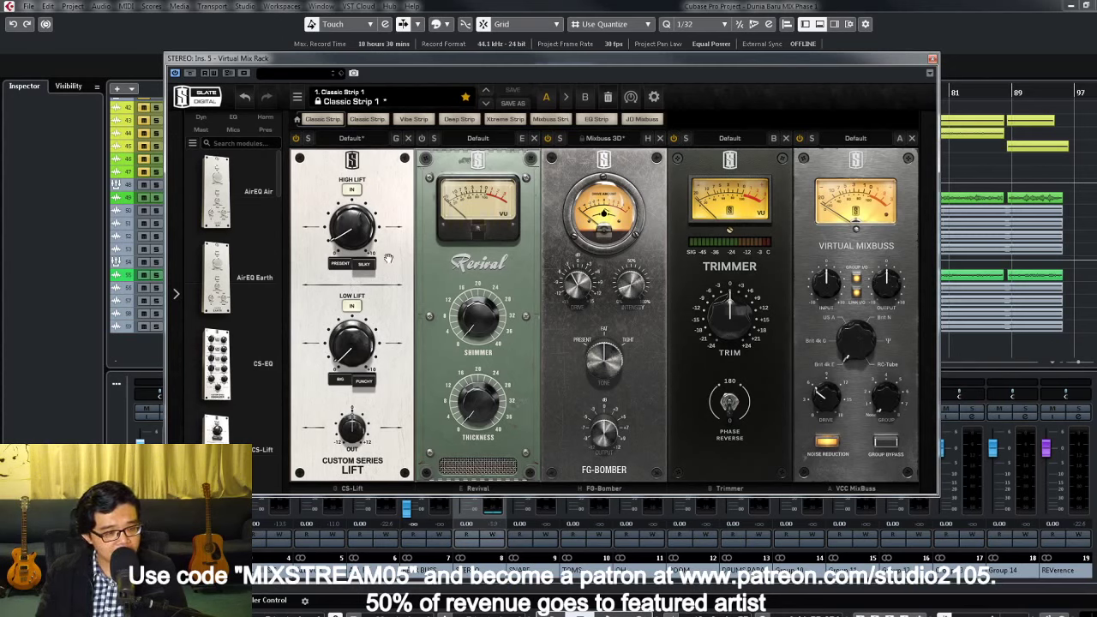
pyautogui.moveTo(349, 246)
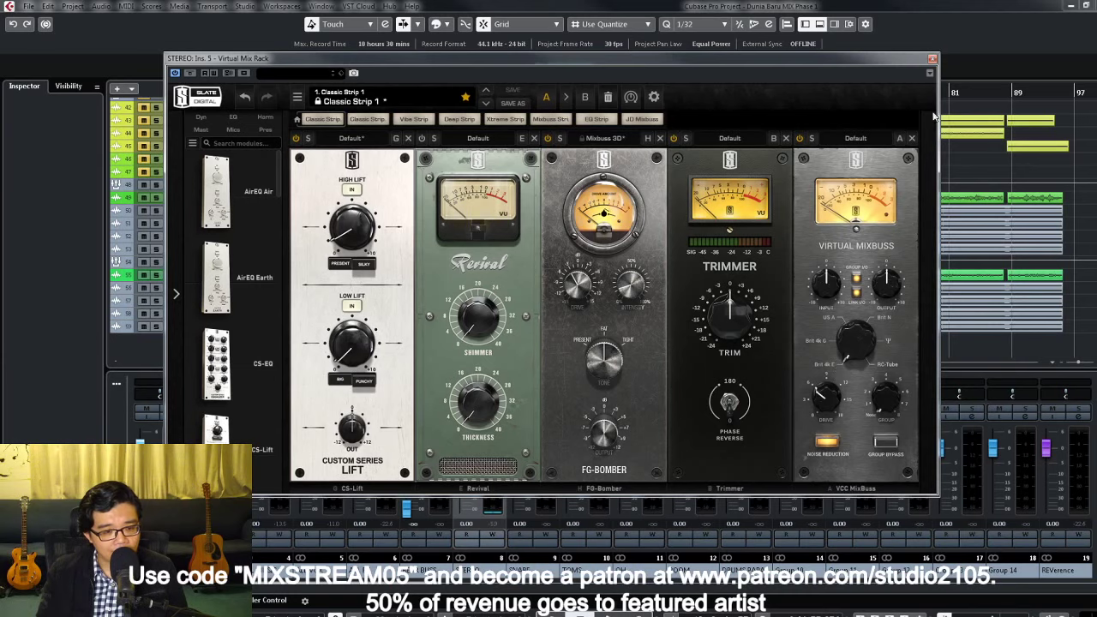
pyautogui.click(932, 59)
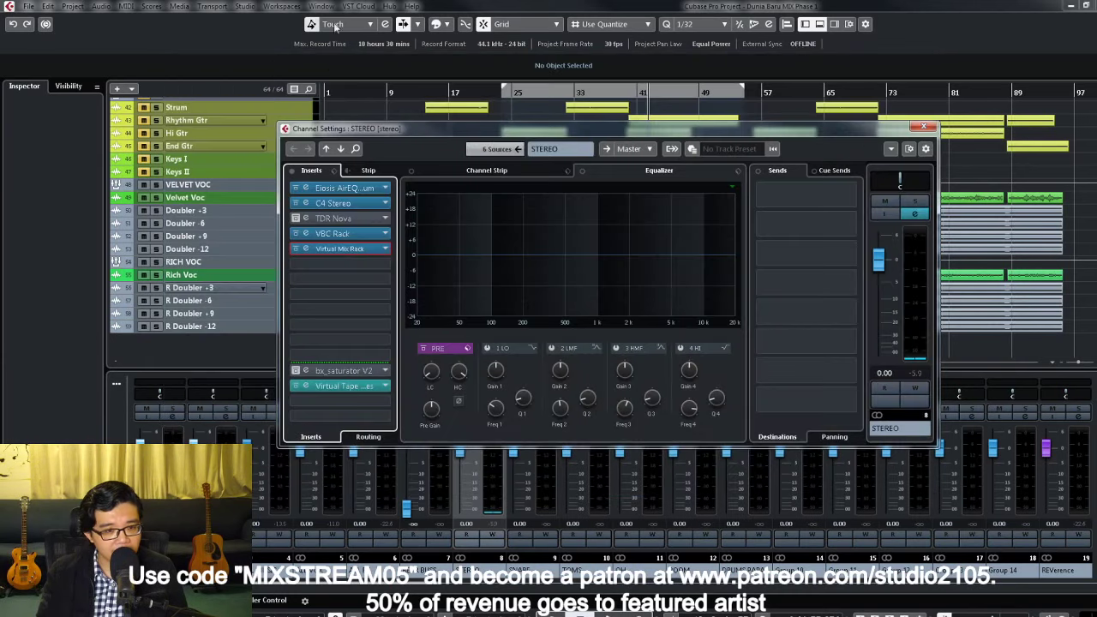
pyautogui.click(350, 387)
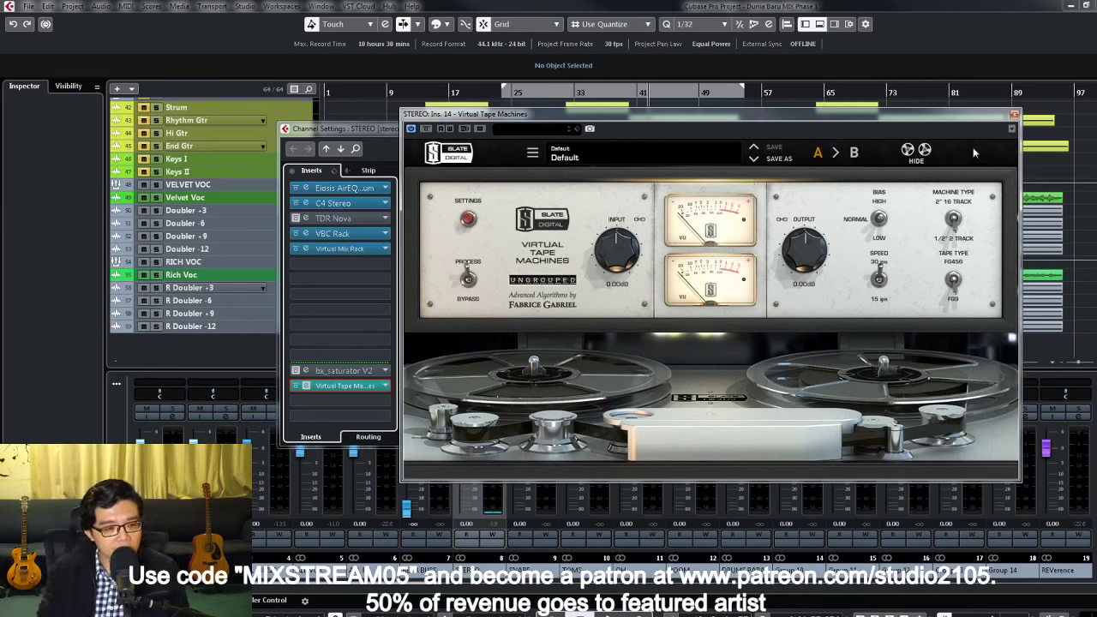
pyautogui.click(1014, 114)
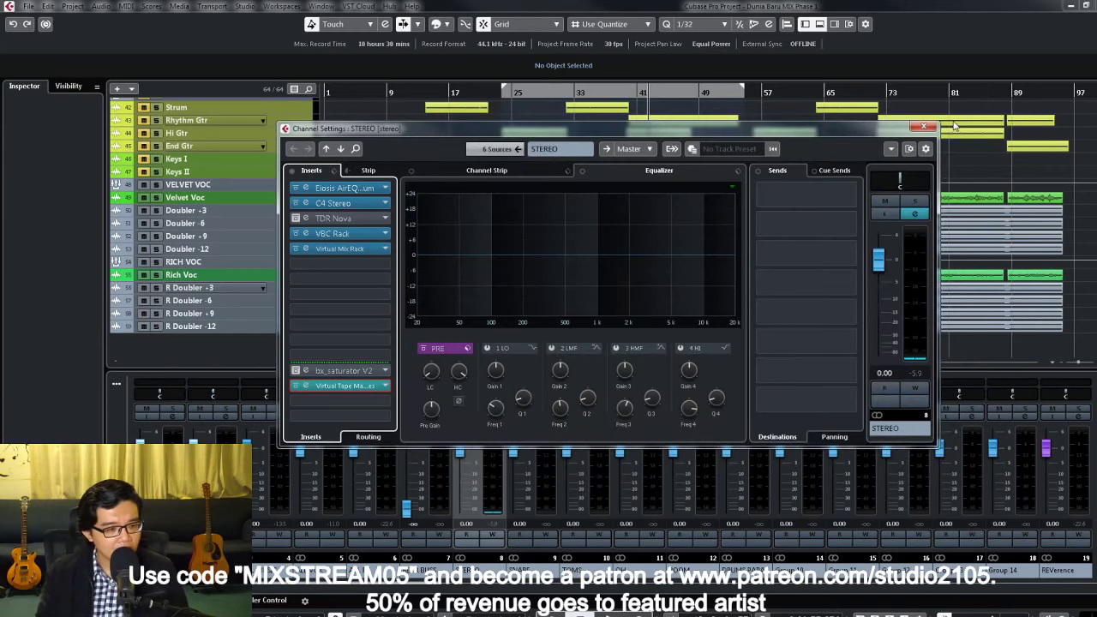
pyautogui.click(347, 370)
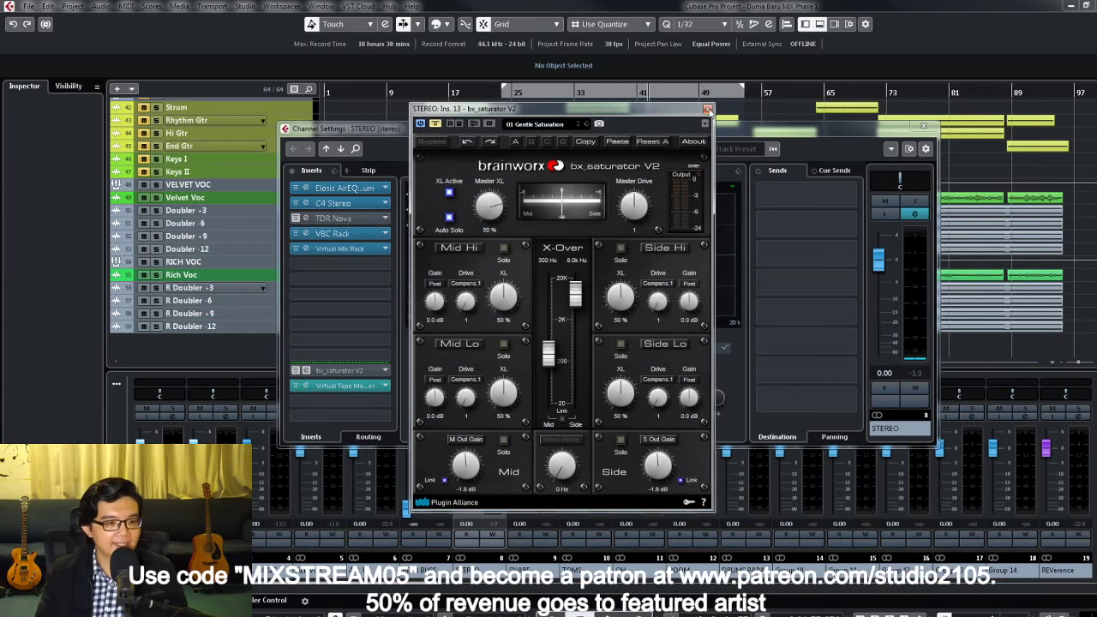
pyautogui.click(707, 110)
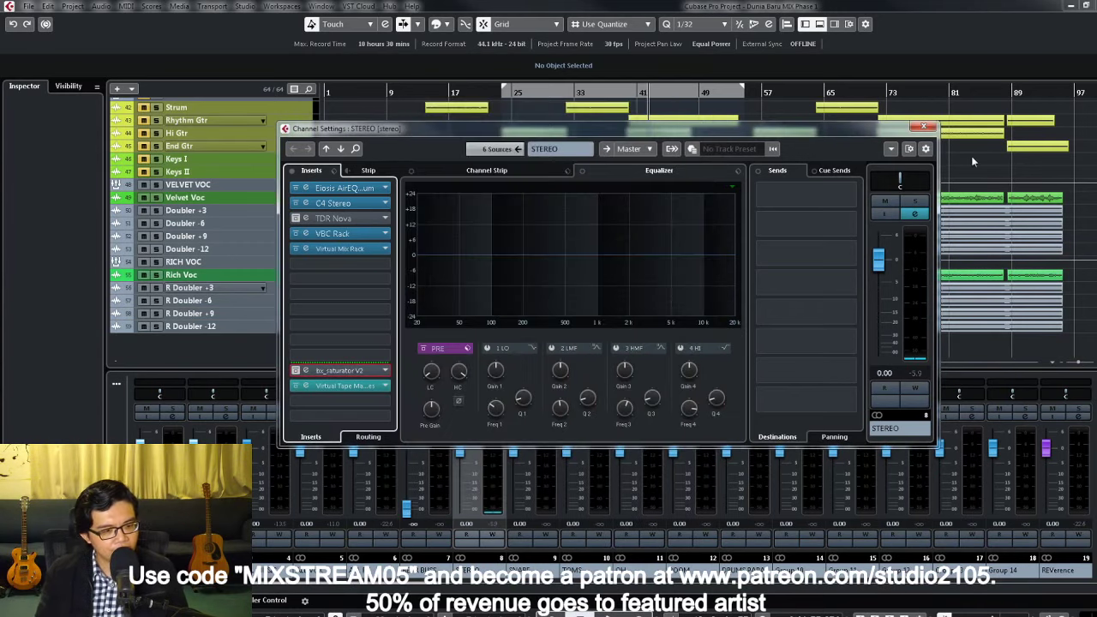
pyautogui.click(923, 129)
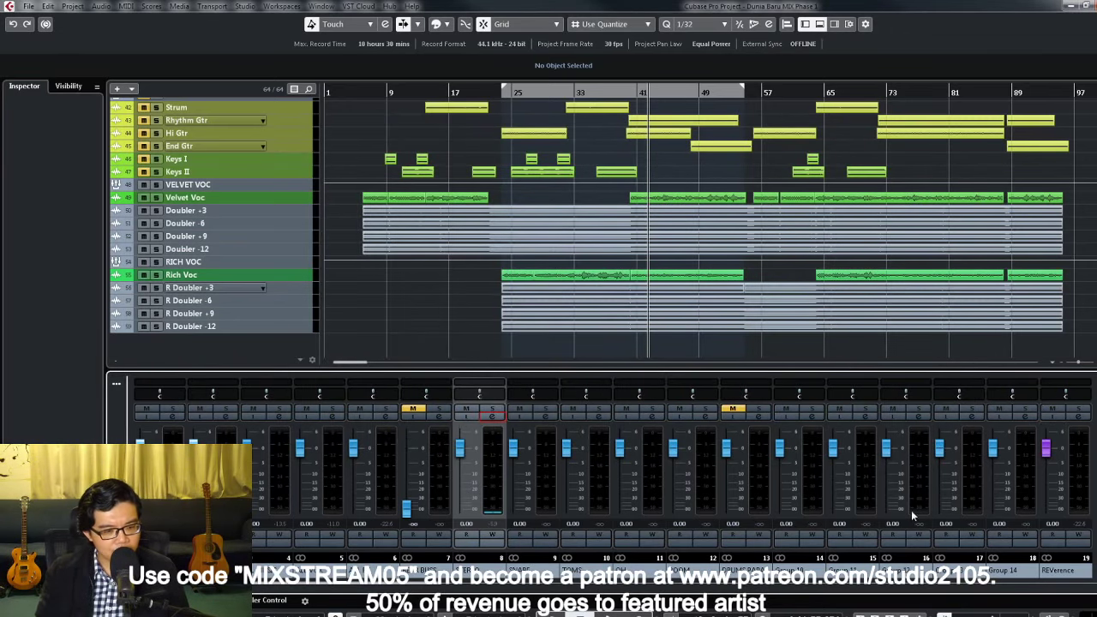
# Step: Play from about bar 5 with the rich vocal channels muted, bringing the vocal channels into view in the mixer
pyautogui.moveTo(369, 95); pyautogui.dragTo(356, 94)
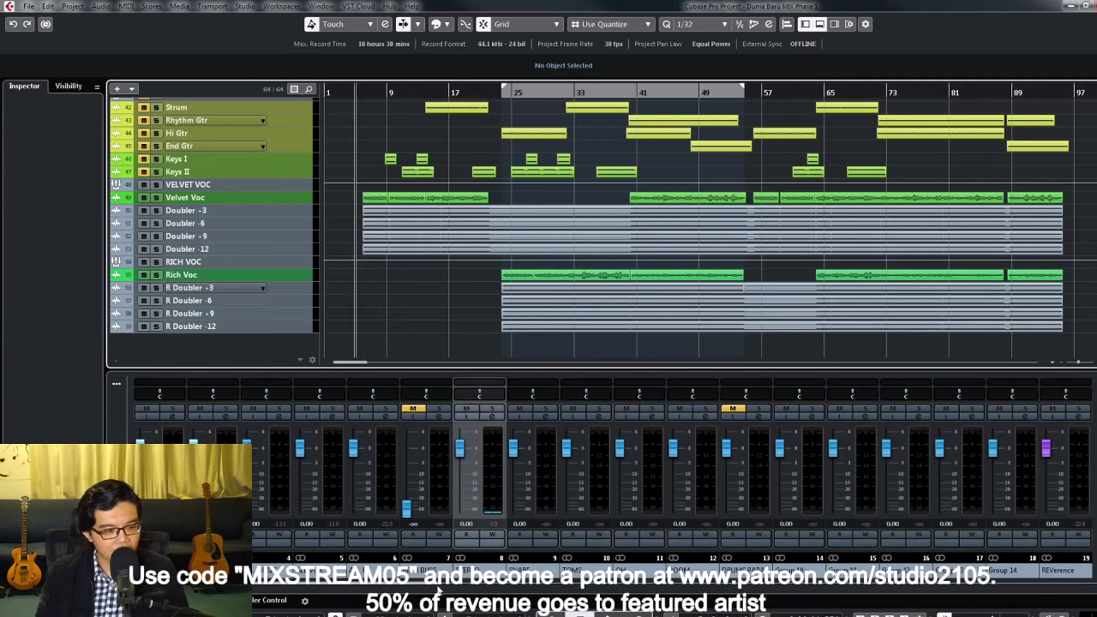
pyautogui.moveTo(437, 610); pyautogui.dragTo(1015, 605)
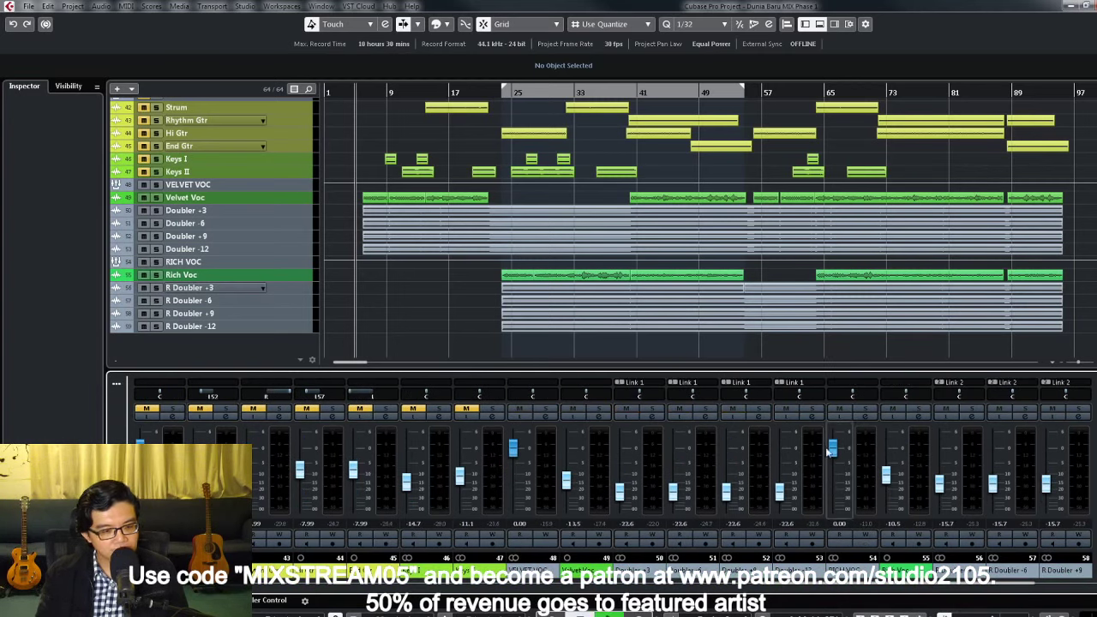
pyautogui.click(893, 411)
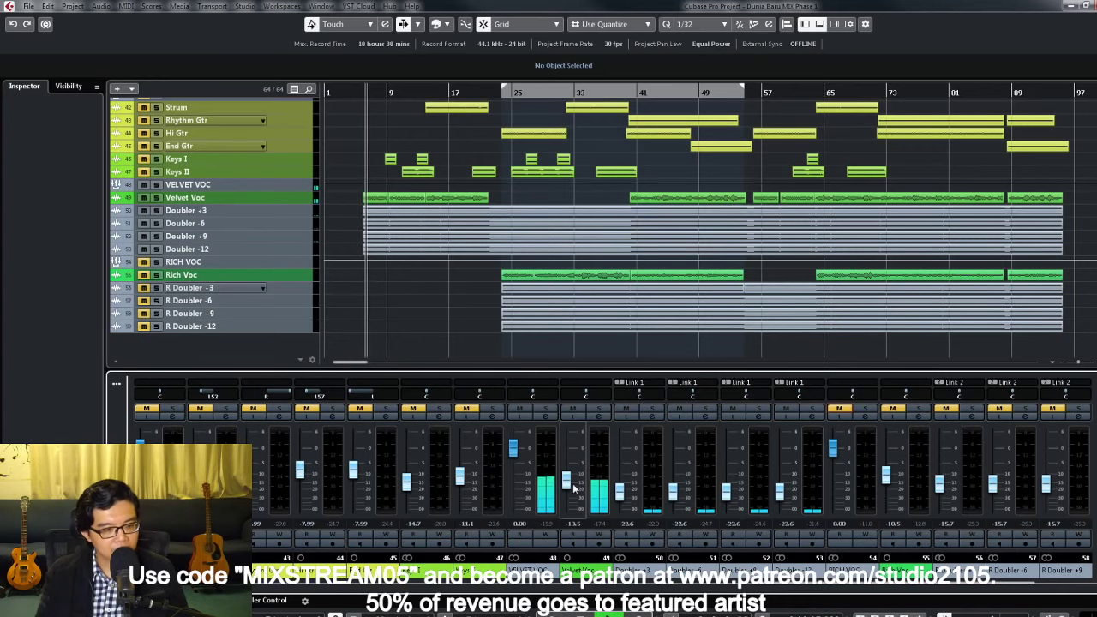
# Step: Listen to the velvet vocal through the UAD UA 1176 Rev A insert on the VELVET VOC group and stop playback
pyautogui.click(547, 418)
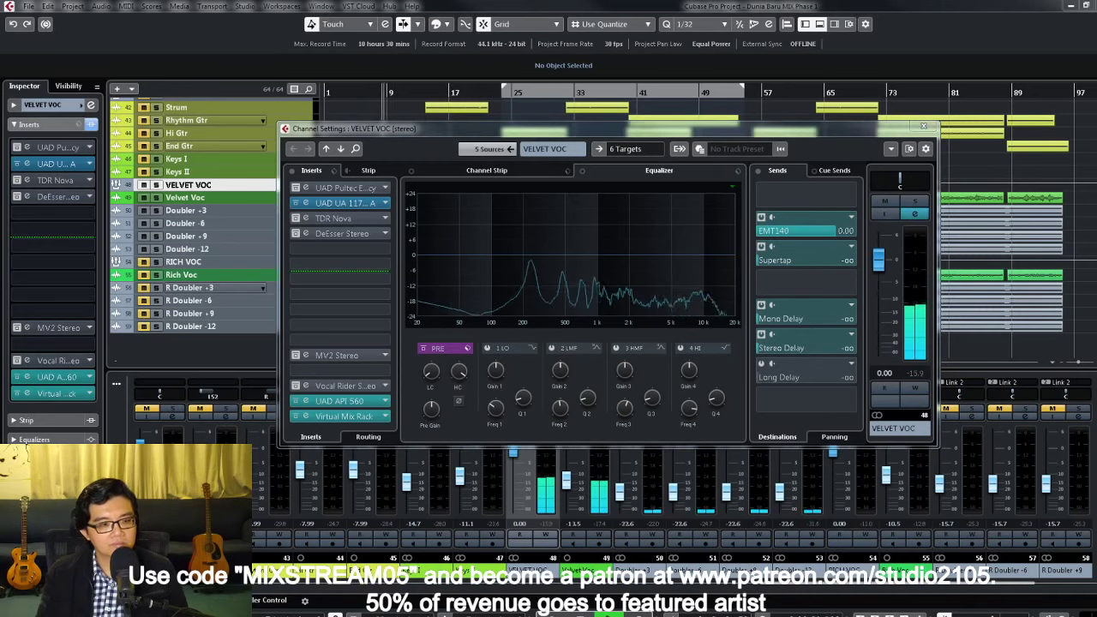
pyautogui.doubleClick(348, 204)
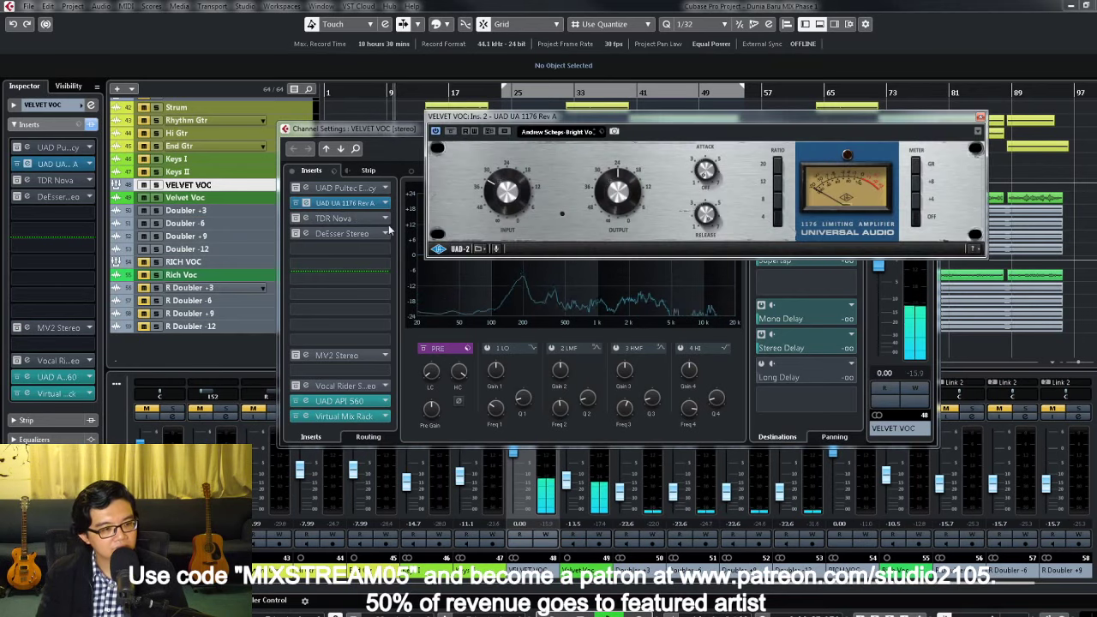
pyautogui.click(924, 181)
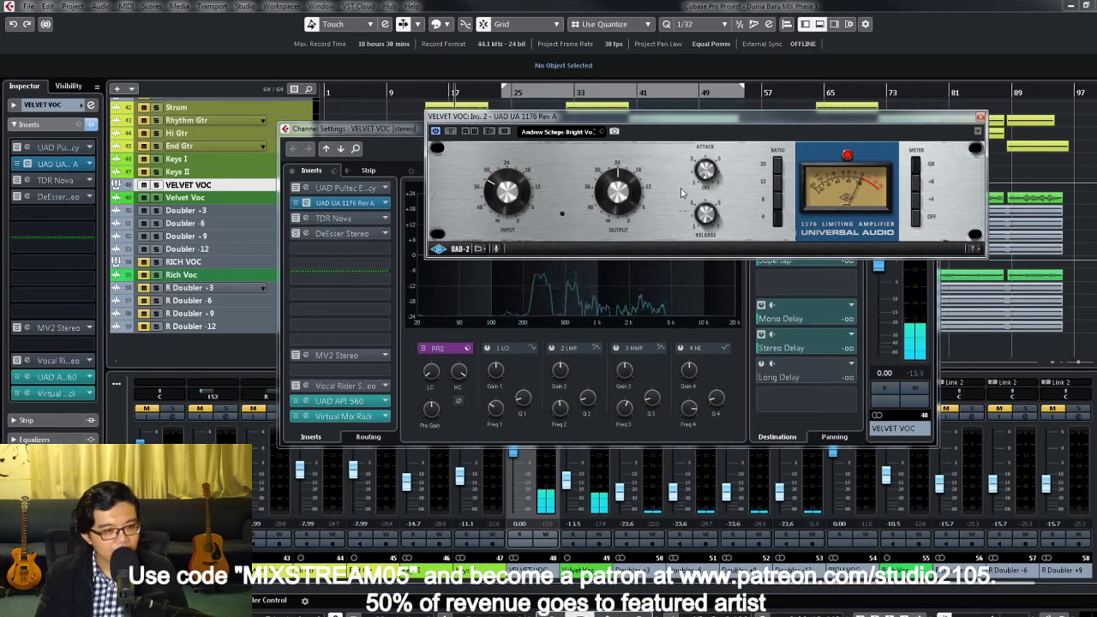
pyautogui.press('space')
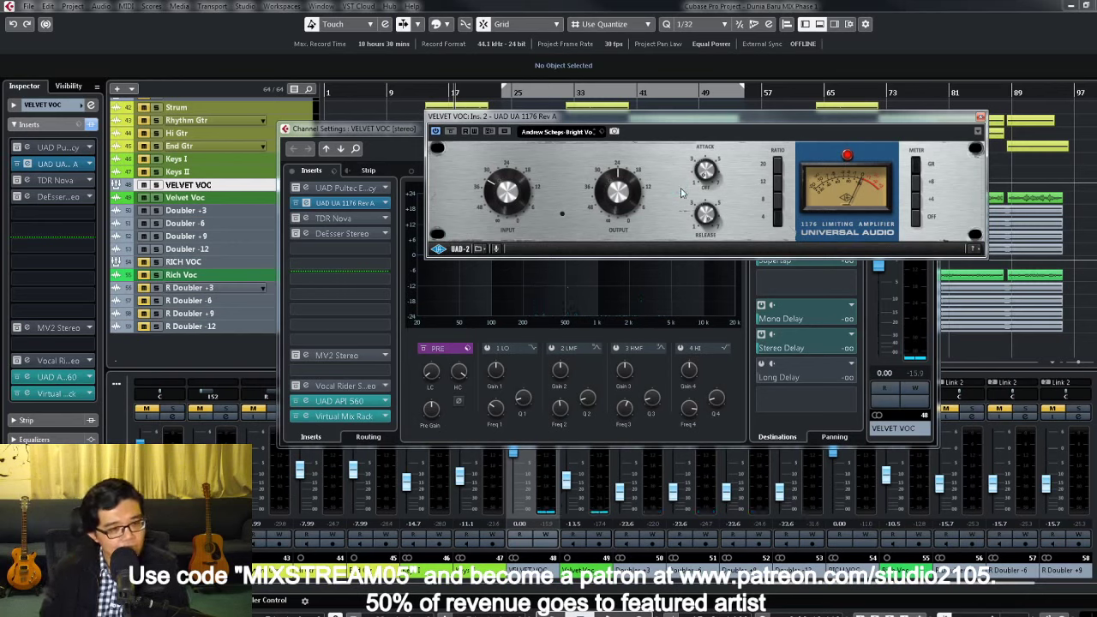
# Step: Replace the UAD UA 1176 Rev A insert on VELVET VOC with the UAD Teletronix LA-2A Legacy and check it during playback
pyautogui.click(386, 205)
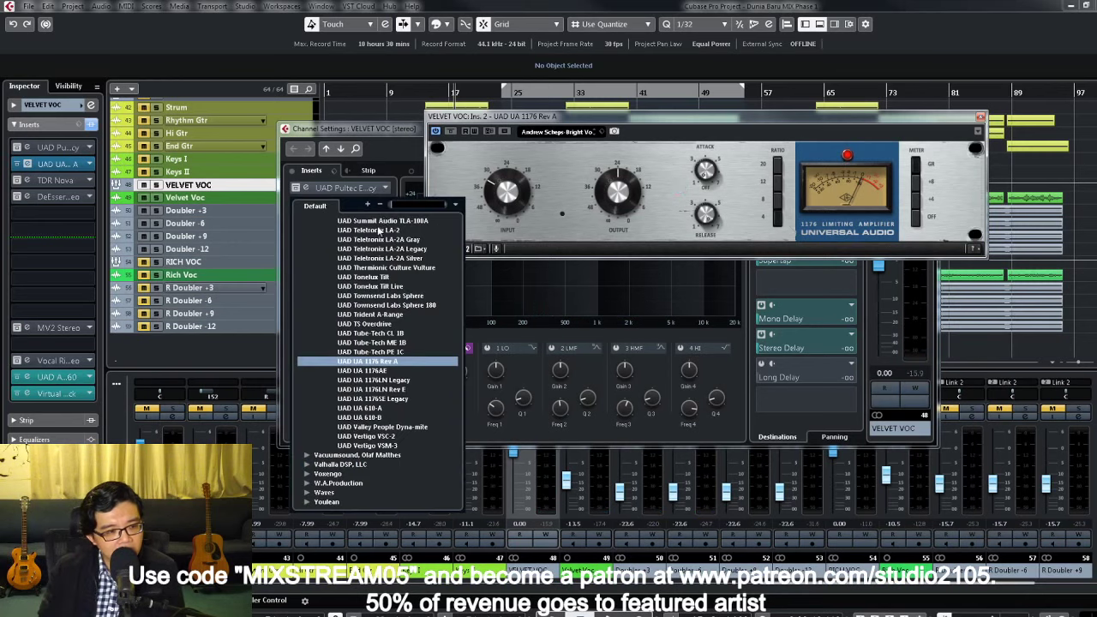
pyautogui.scroll(2, 386, 397)
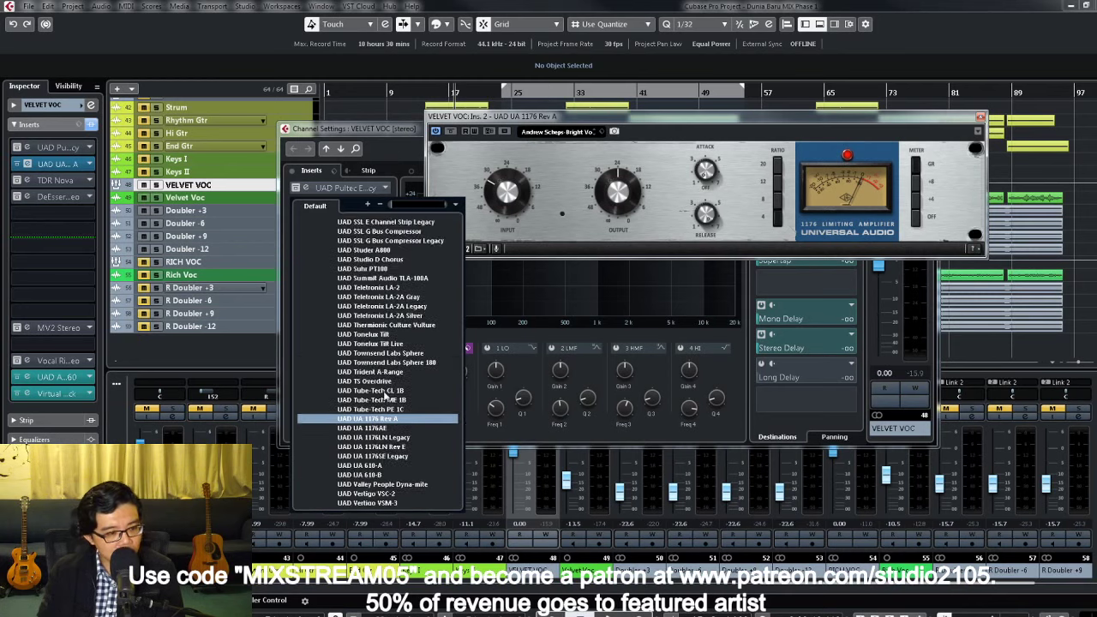
pyautogui.click(384, 308)
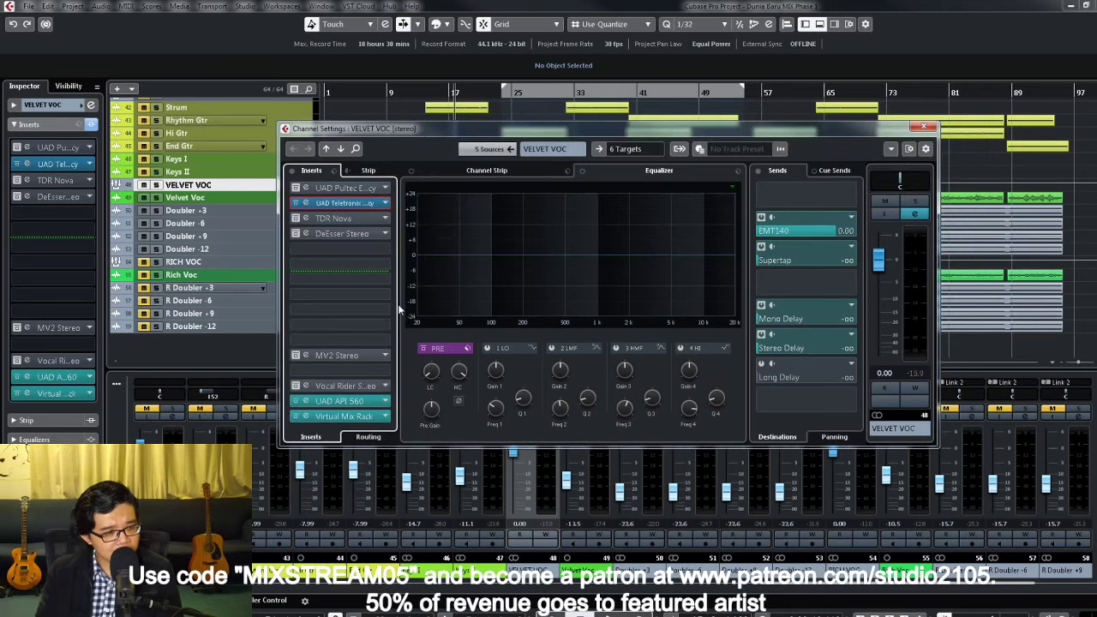
pyautogui.click(346, 203)
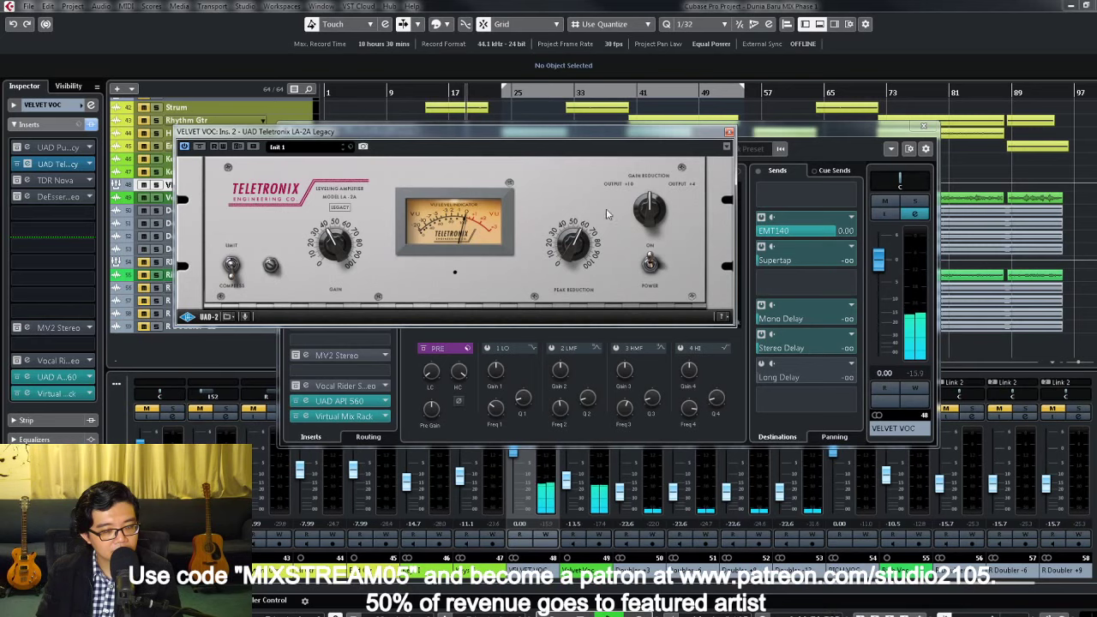
pyautogui.click(729, 134)
pyautogui.click(924, 126)
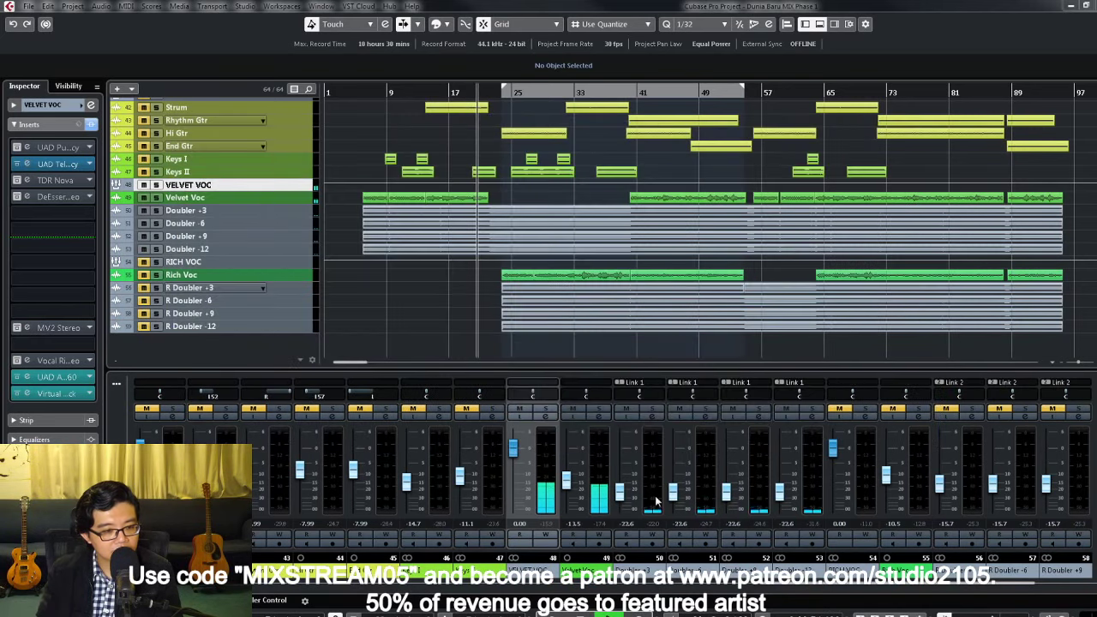
pyautogui.click(624, 496)
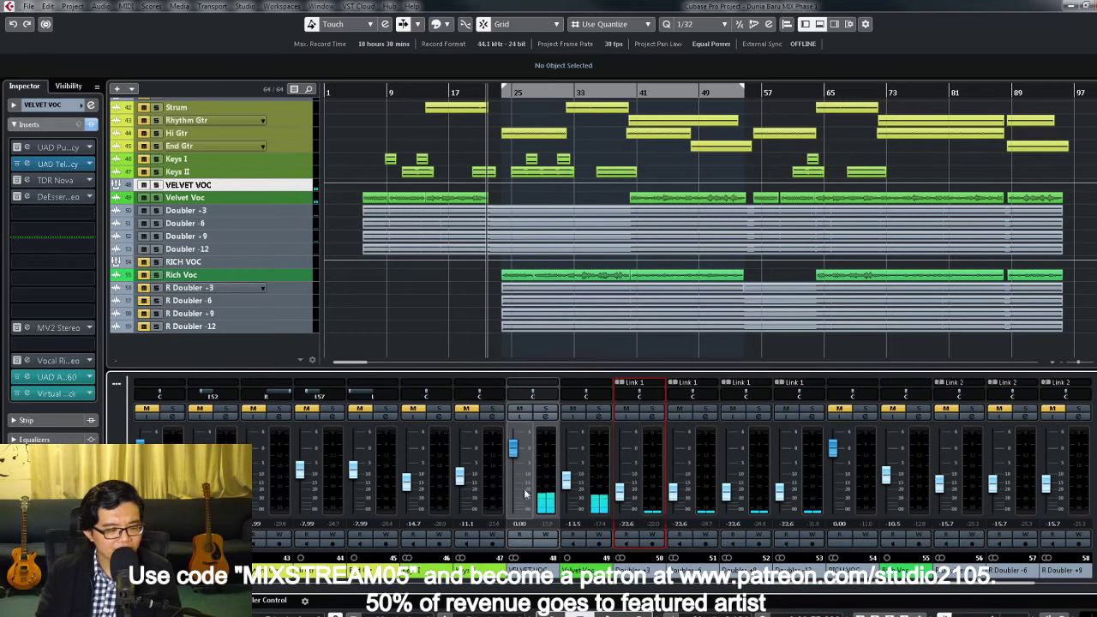
# Step: Check the UAD Teletronix LA-2A Legacy insert on the VELVET VOC group during playback and close its editor
pyautogui.click(546, 418)
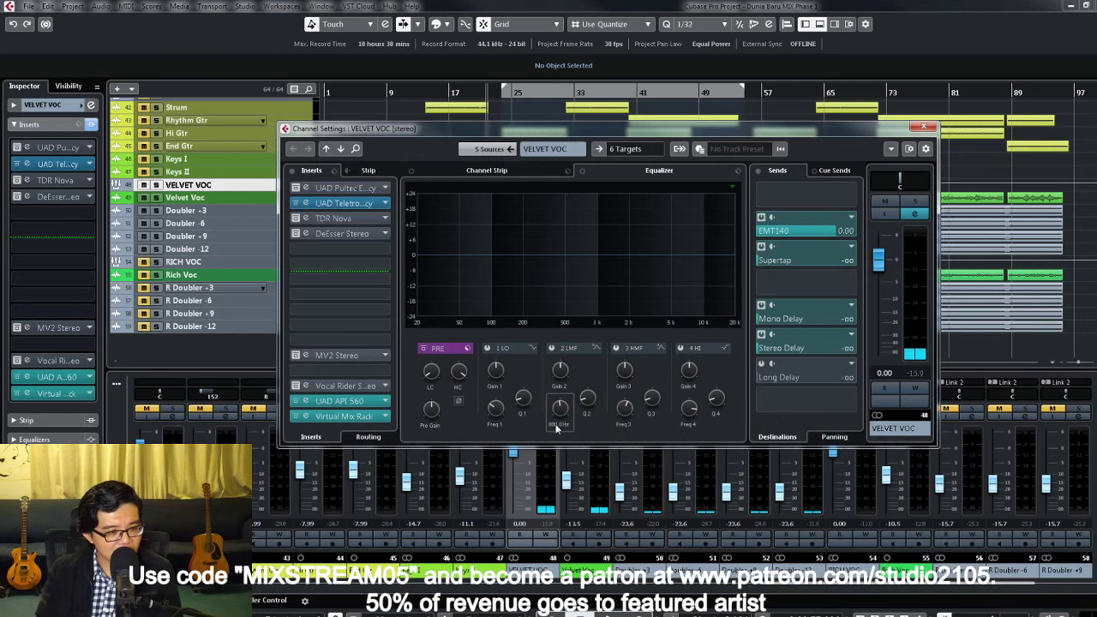
pyautogui.click(354, 204)
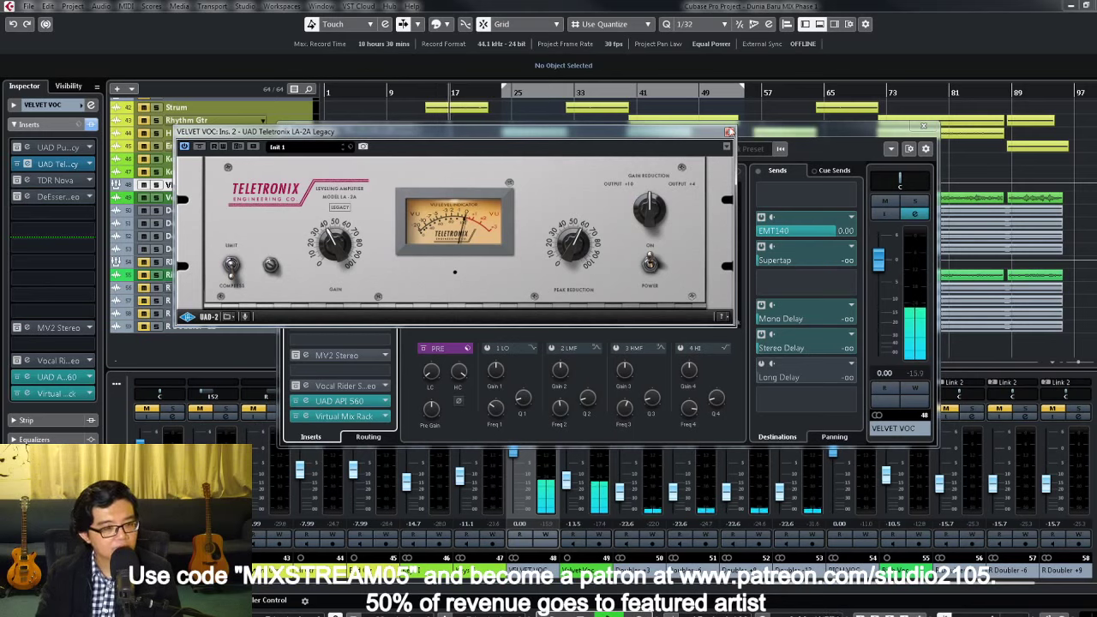
pyautogui.click(730, 132)
# Step: Activate the UAD Pultec EQP-1A Legacy insert on VELVET VOC and set its high-frequency selector to 8 KCS during playback
pyautogui.click(374, 188)
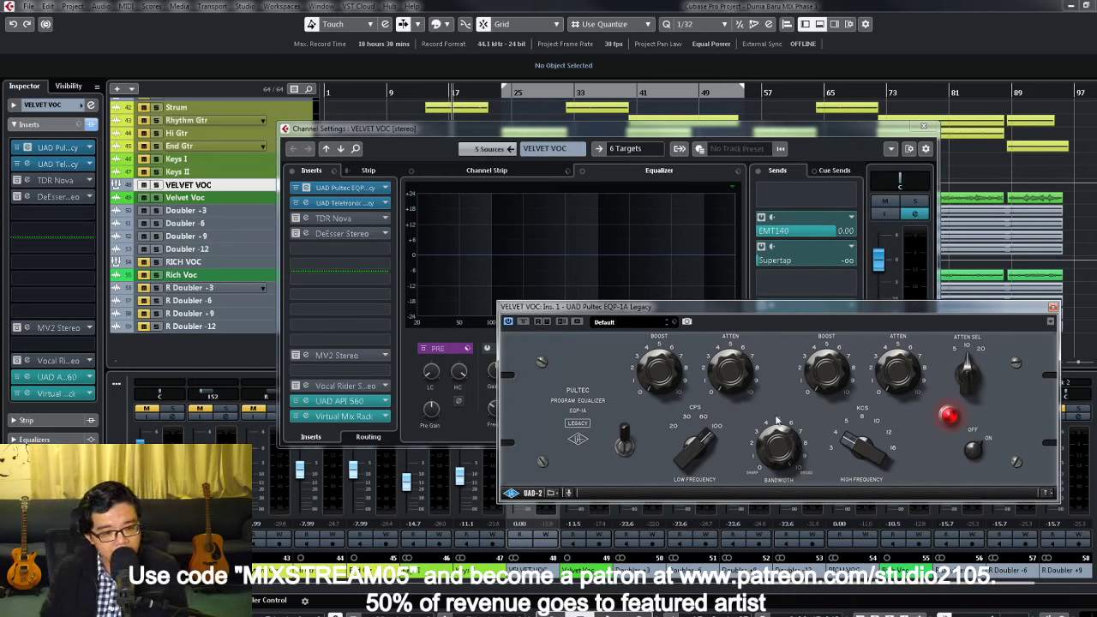
pyautogui.moveTo(853, 464); pyautogui.dragTo(860, 412)
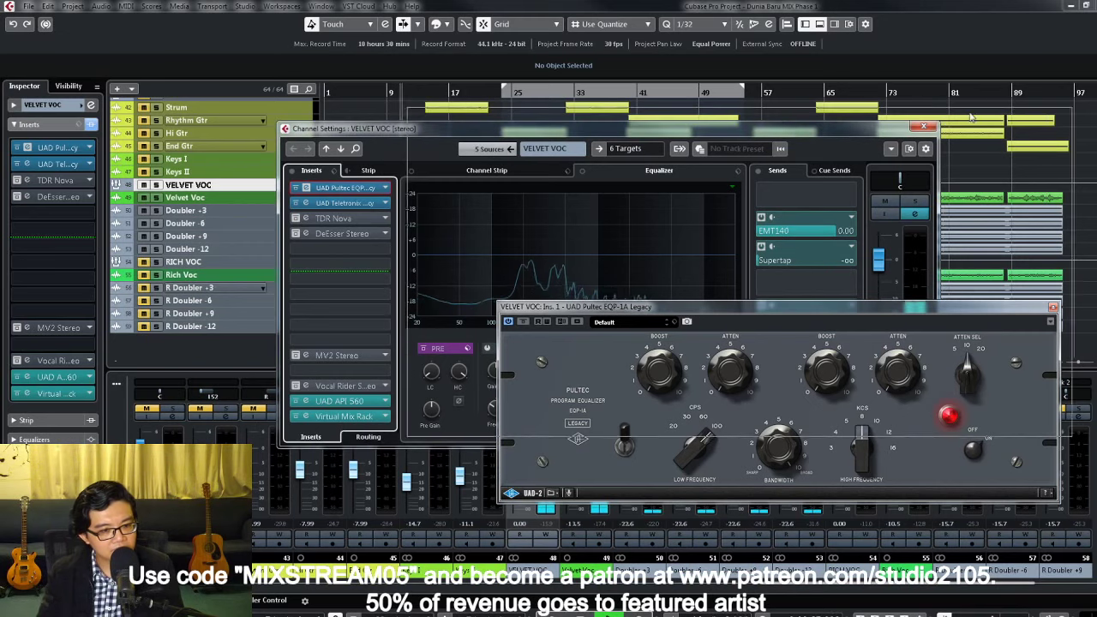
pyautogui.moveTo(369, 129); pyautogui.dragTo(523, 114)
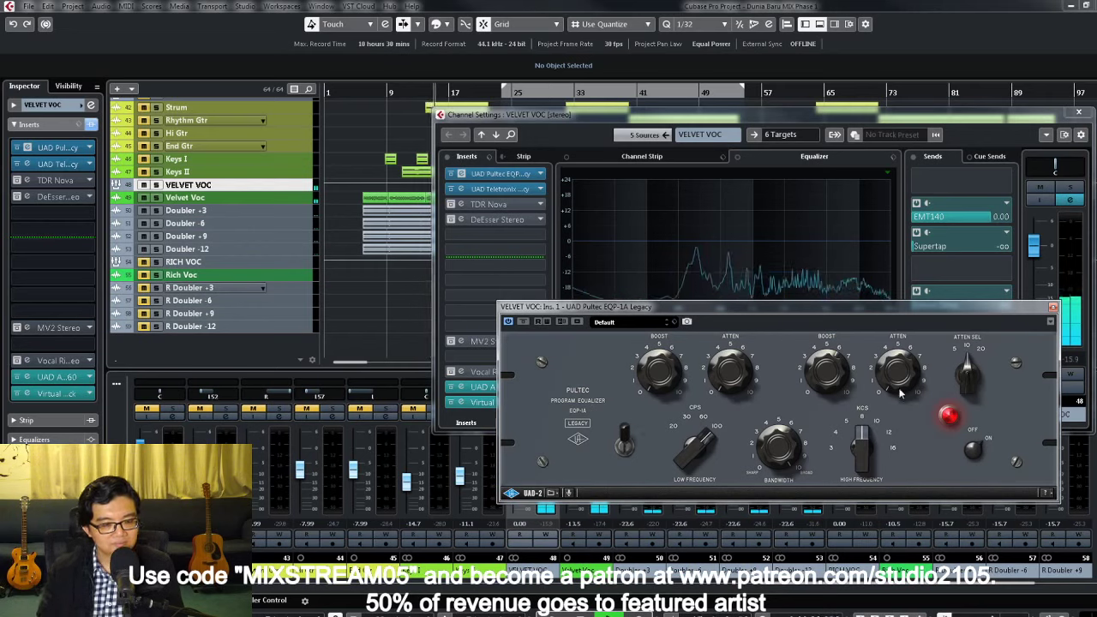
pyautogui.click(1053, 309)
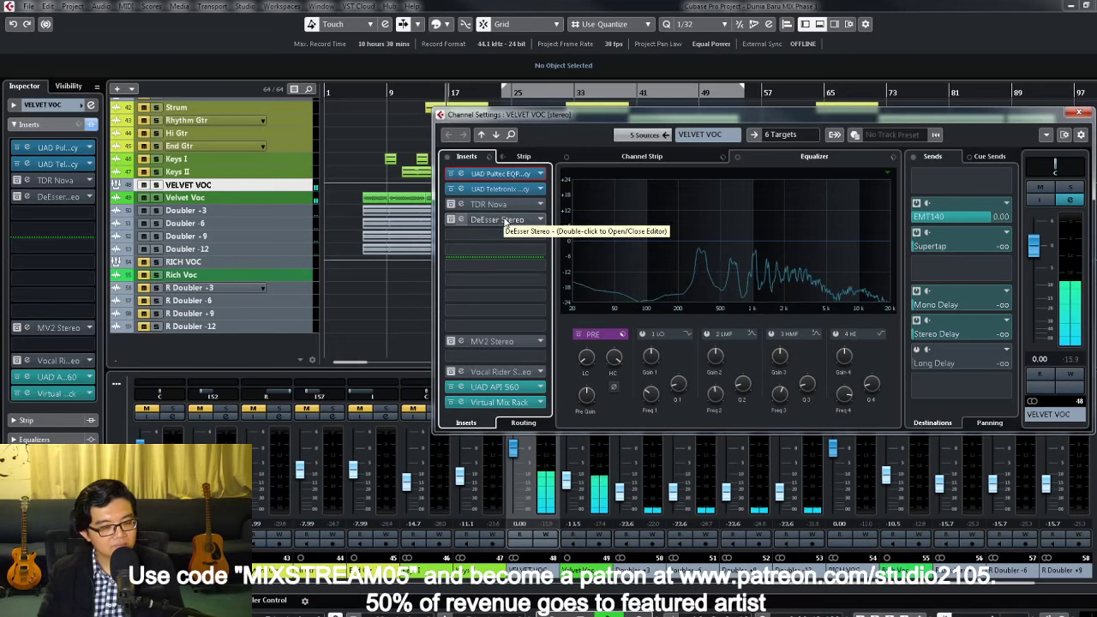
# Step: Solo the VELVET VOC group, then open and activate its TDR Nova insert
pyautogui.click(329, 202)
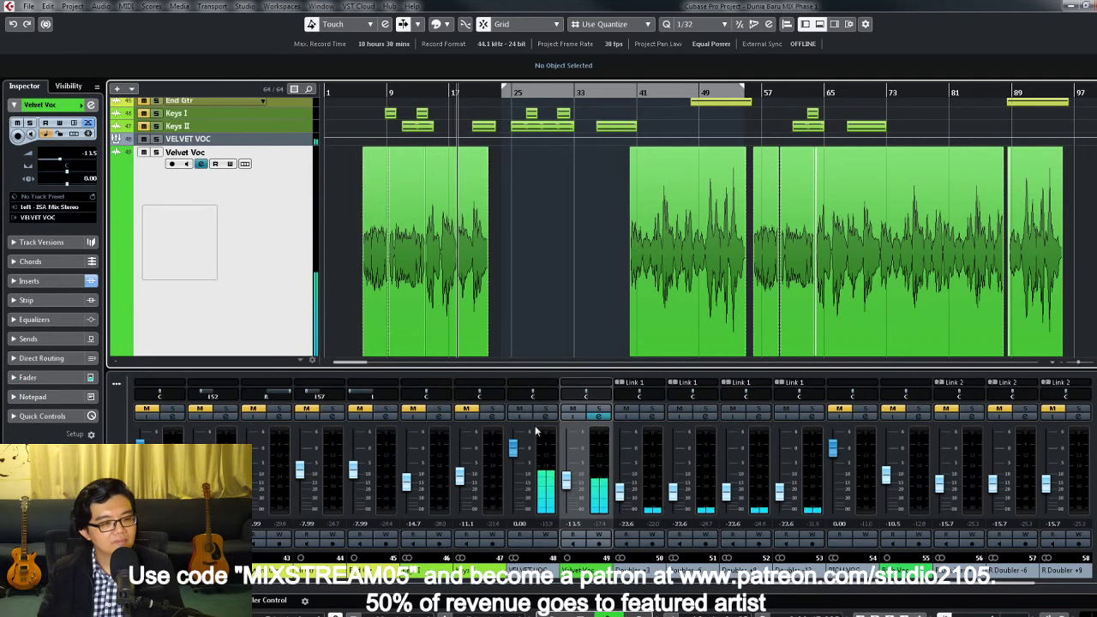
pyautogui.click(598, 411)
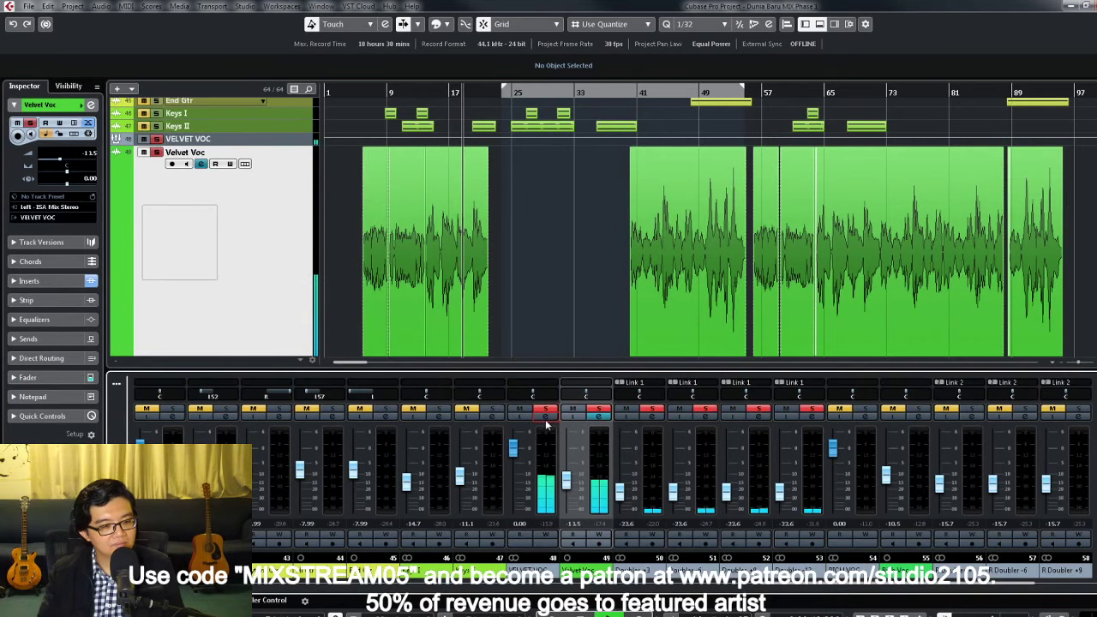
pyautogui.click(598, 417)
pyautogui.click(504, 205)
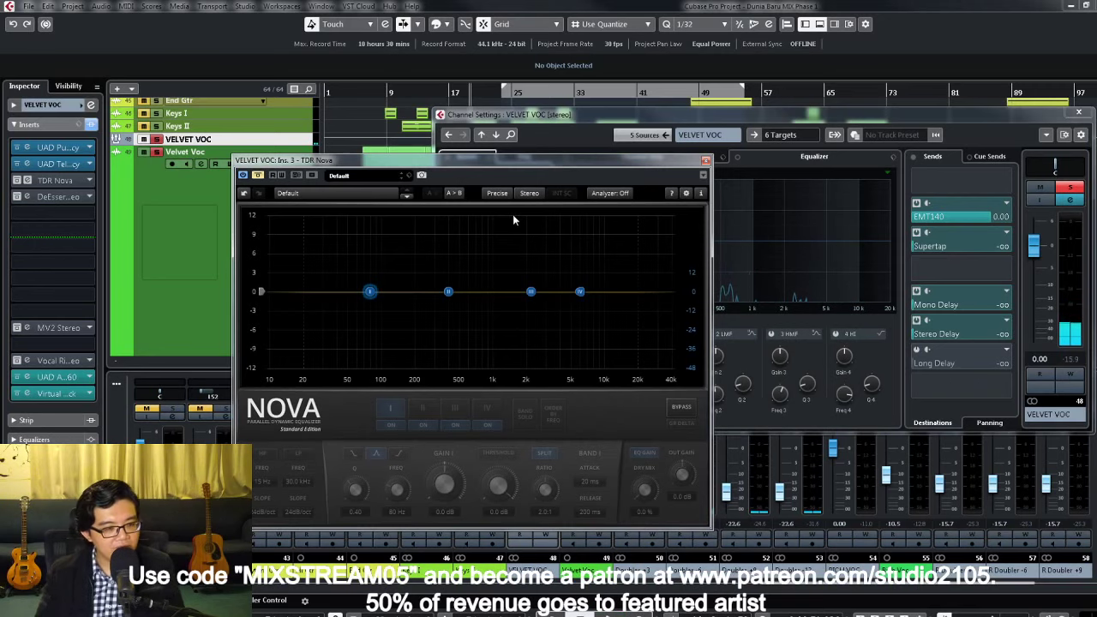
pyautogui.moveTo(475, 171); pyautogui.dragTo(708, 178)
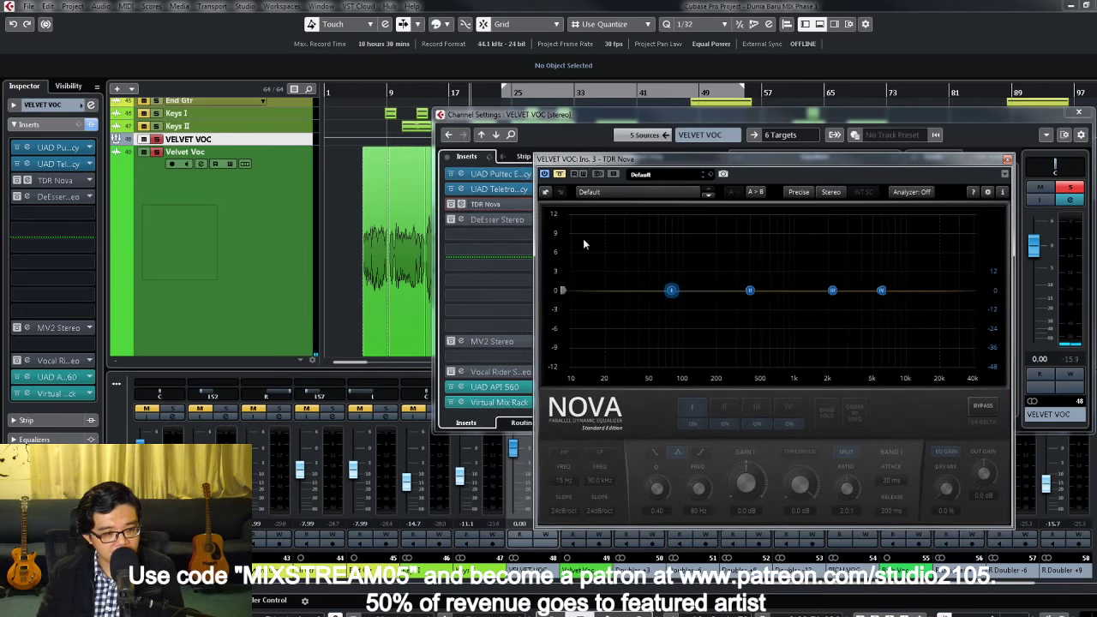
pyautogui.click(559, 175)
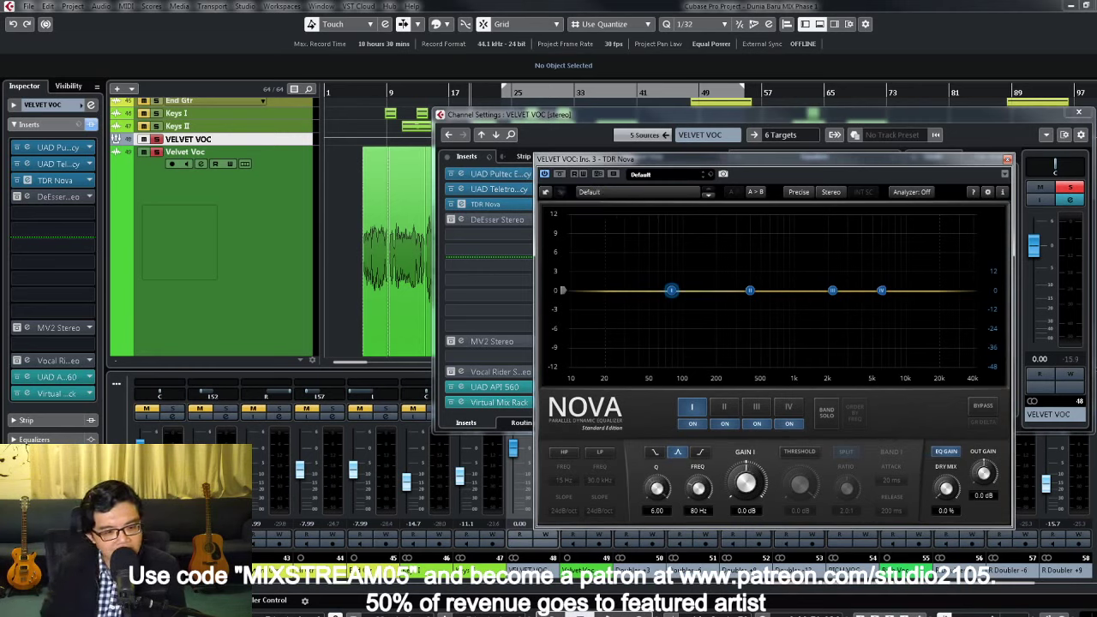
# Step: Start playback and set the locators around the first section of Velvet Voc events, about bars 5 to 21
pyautogui.click(837, 414)
pyautogui.click(841, 413)
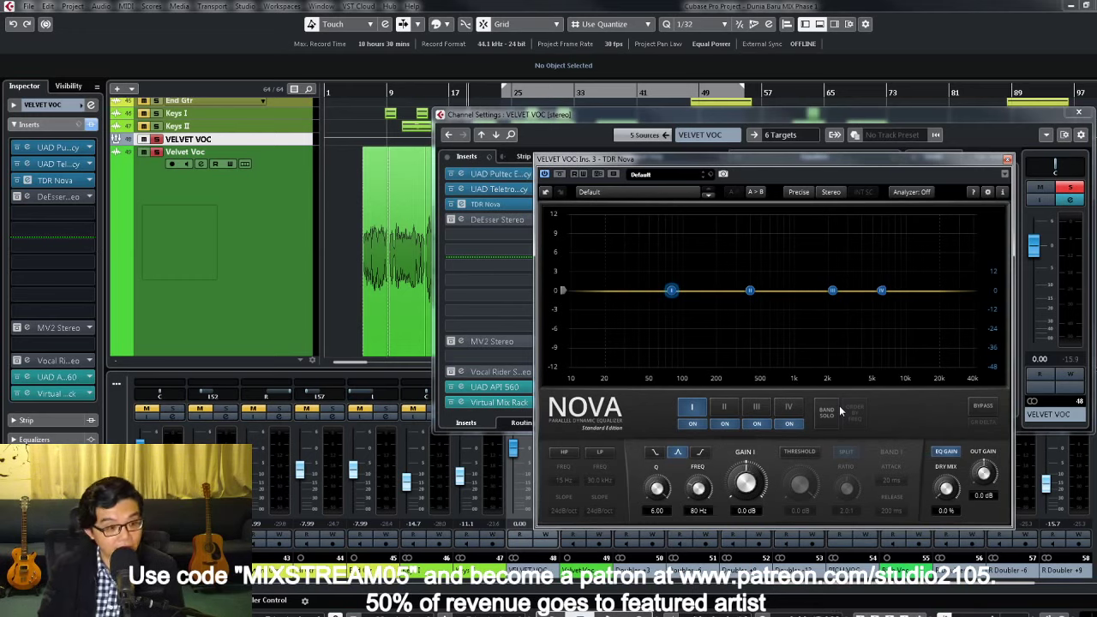
pyautogui.press('space')
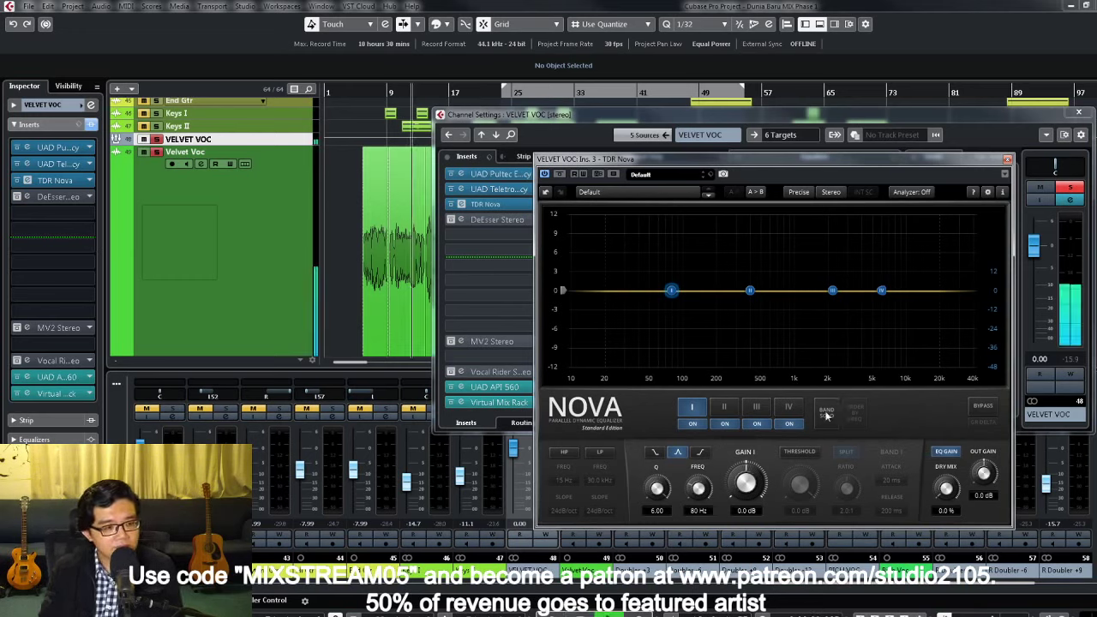
pyautogui.click(382, 244)
pyautogui.click(481, 289)
pyautogui.press('p')
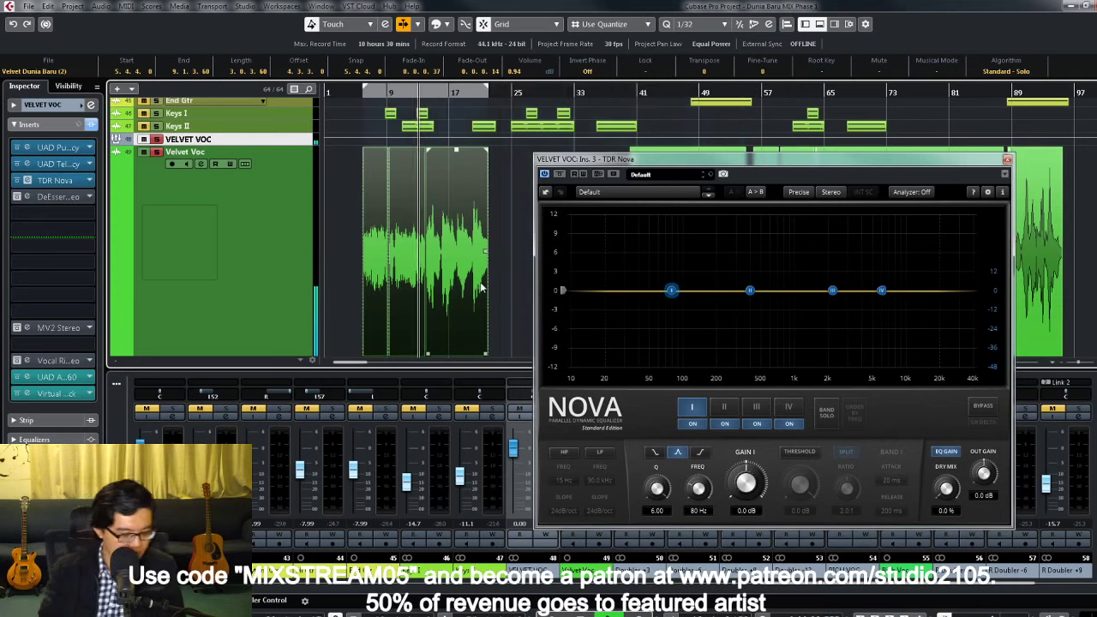
# Step: Solo band II in TDR Nova, narrow its Q to 6.00, and sweep it boosted by 7.3 dB to 1101 Hz
pyautogui.click(726, 408)
pyautogui.click(829, 415)
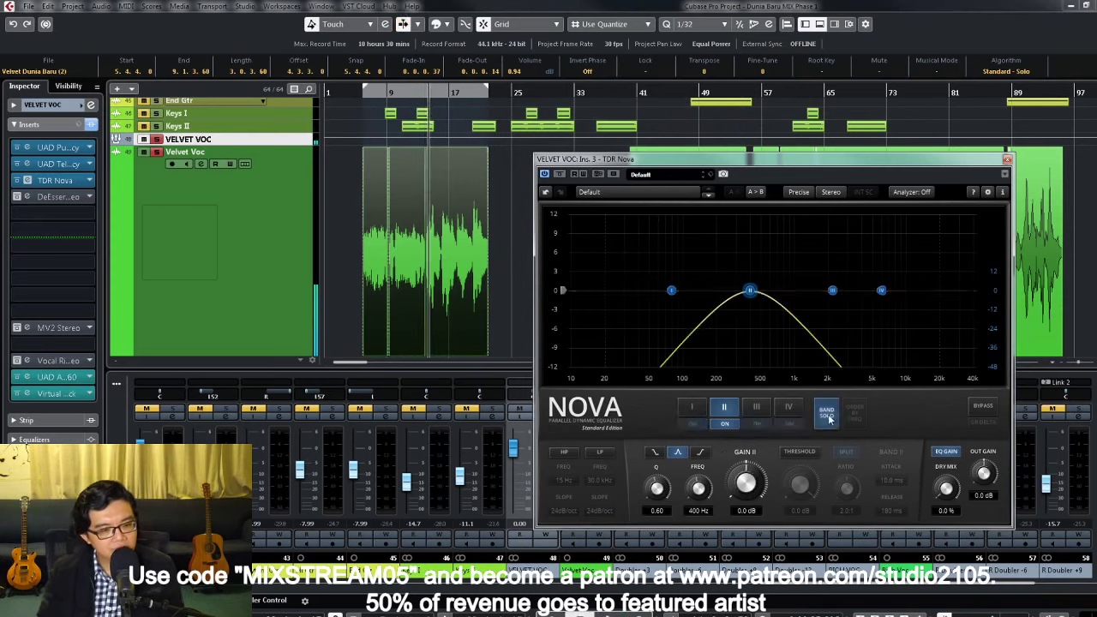
pyautogui.moveTo(657, 506); pyautogui.dragTo(657, 454)
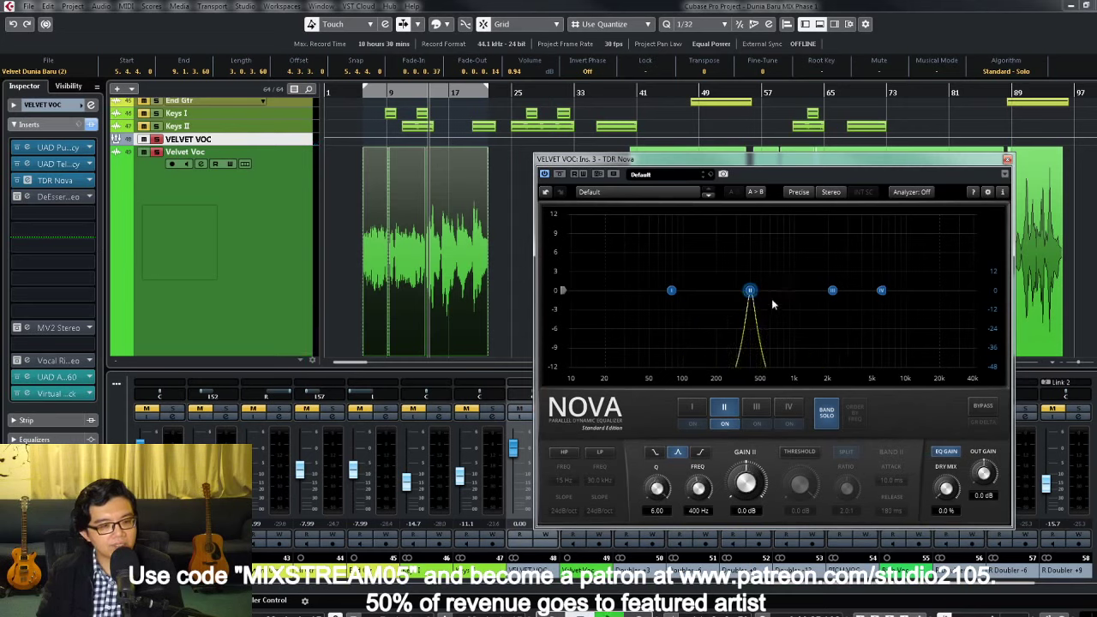
pyautogui.moveTo(751, 291); pyautogui.dragTo(800, 248)
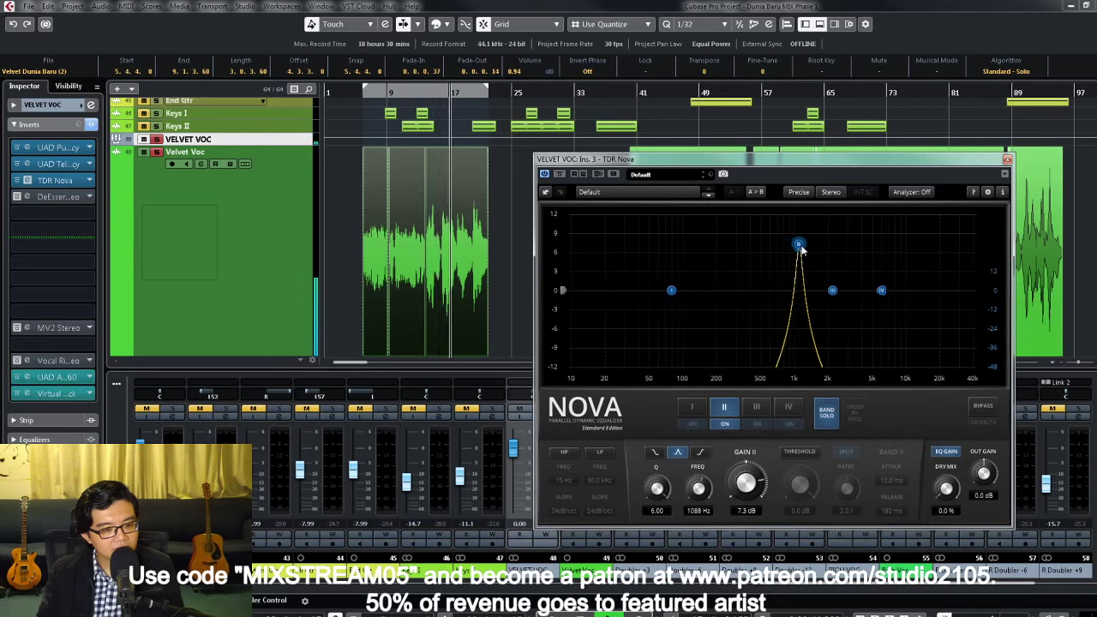
pyautogui.moveTo(800, 247); pyautogui.dragTo(801, 248)
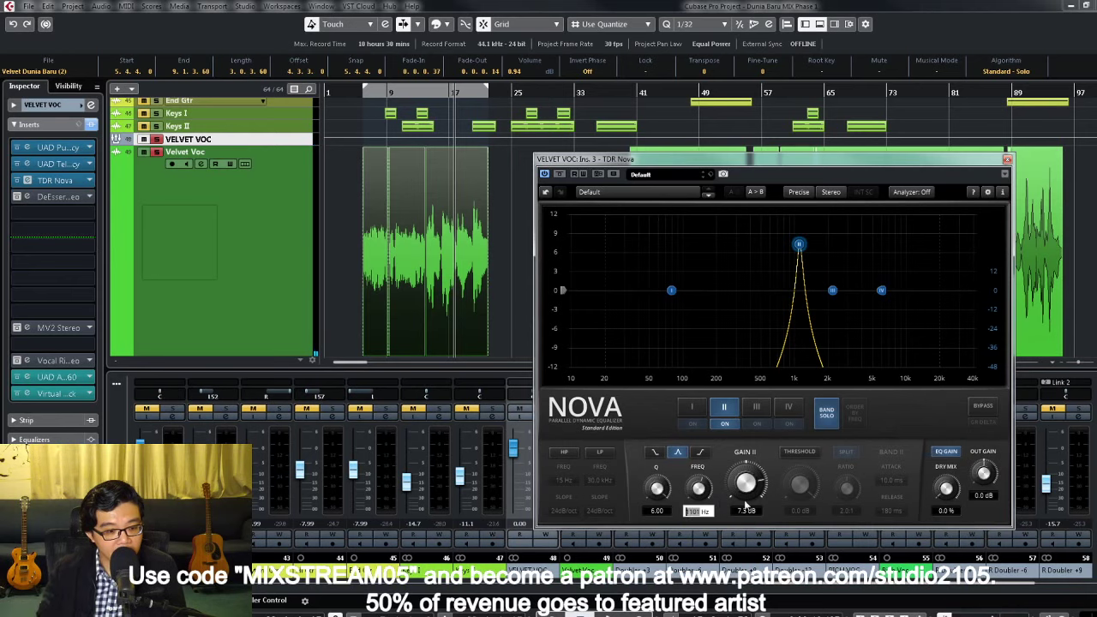
# Step: Reset the gain of TDR Nova's band II to 0 dB and turn off its band solo
pyautogui.press('Escape')
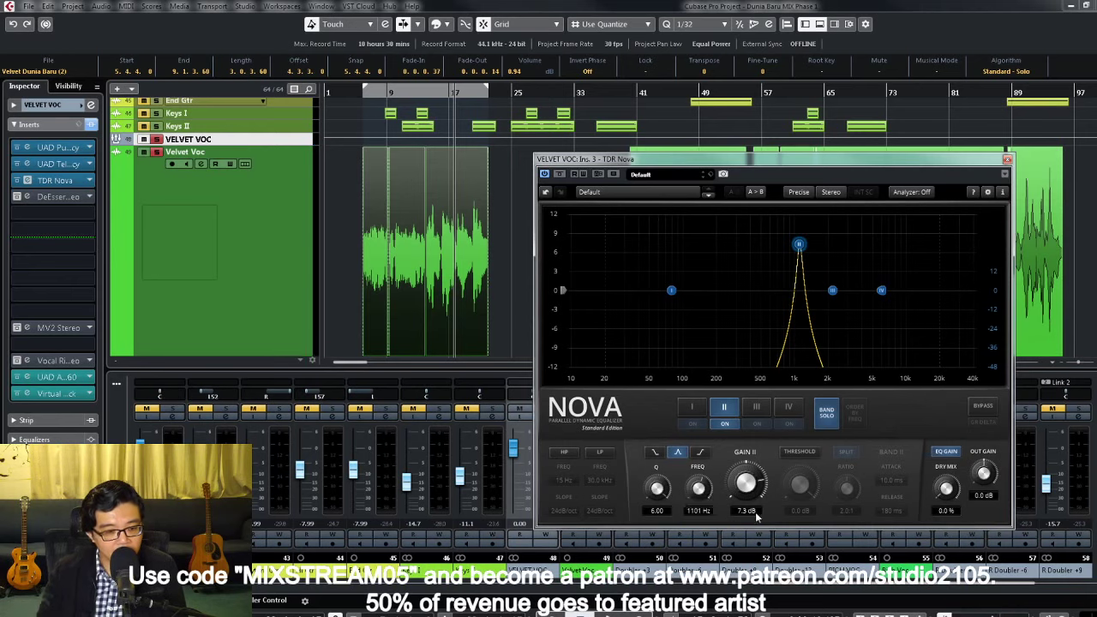
pyautogui.write('0')
pyautogui.press('Return')
pyautogui.click(826, 411)
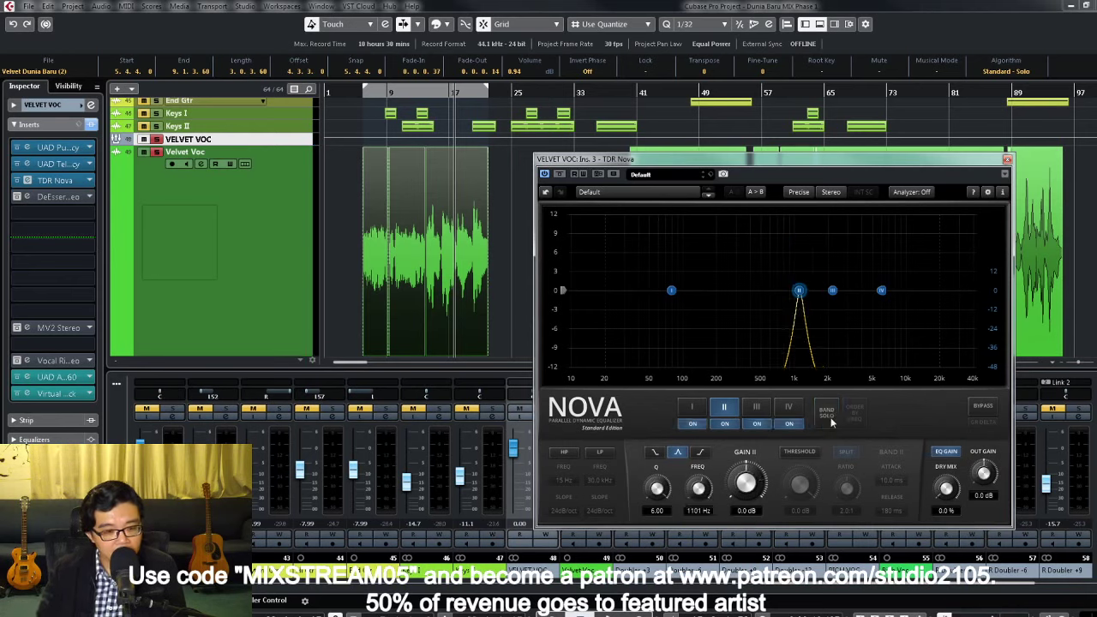
# Step: Enable band II's threshold at -18.4 dB with a 3.0:1 ratio, 0.10 ms attack and 10 ms release, and close TDR Nova
pyautogui.click(799, 452)
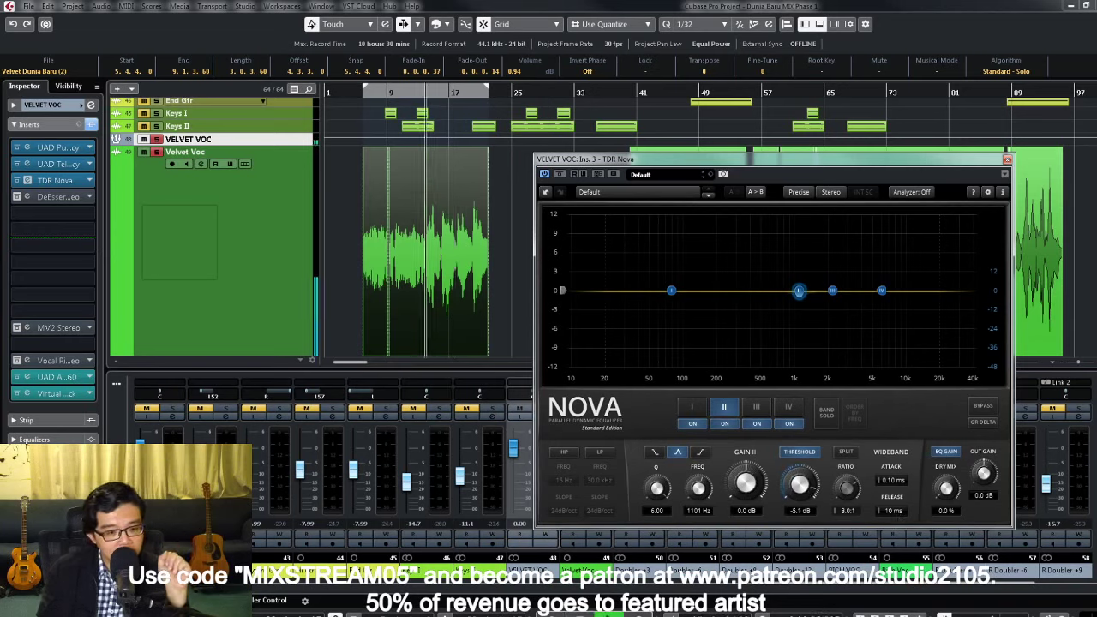
pyautogui.moveTo(800, 486); pyautogui.dragTo(800, 534)
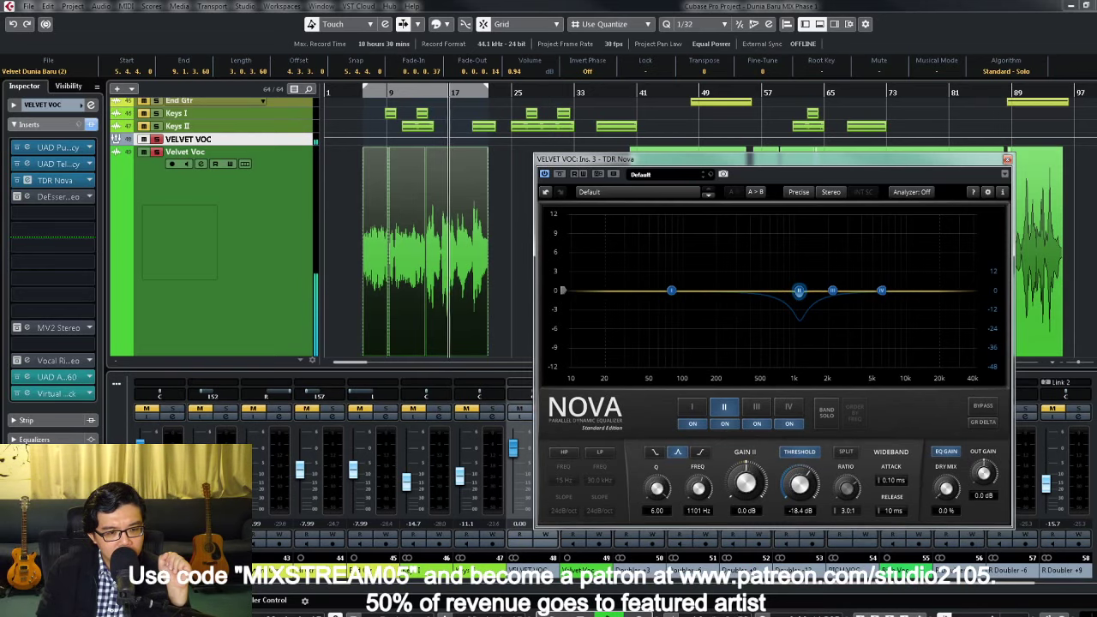
pyautogui.click(1007, 159)
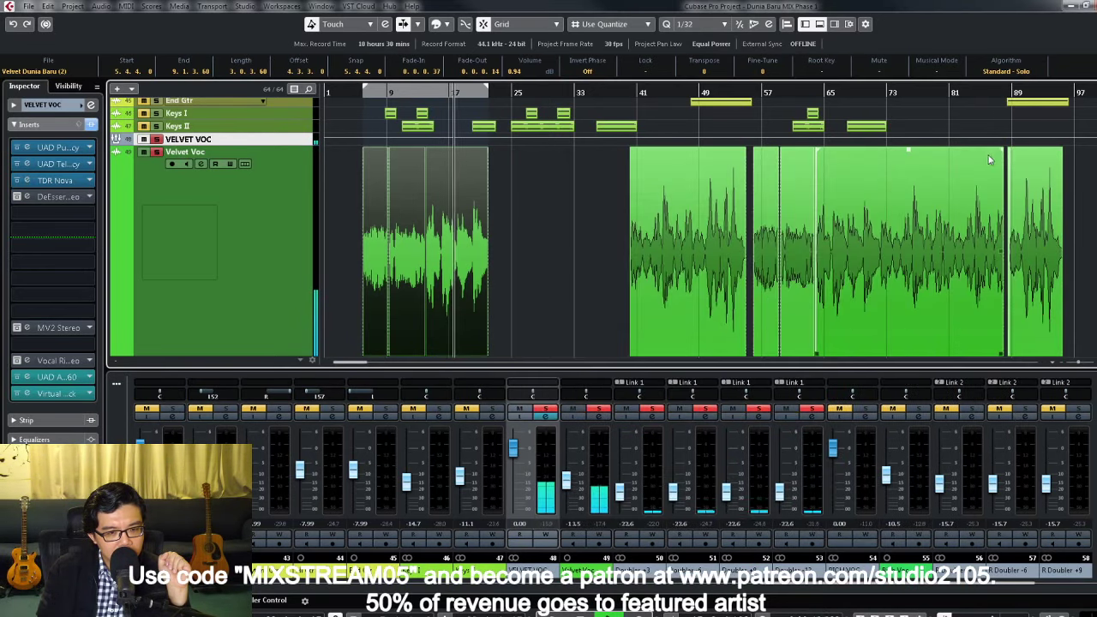
# Step: Raise VELVET VOC's Supertap send to -42.5 and open the SuperTap effect it feeds
pyautogui.click(547, 416)
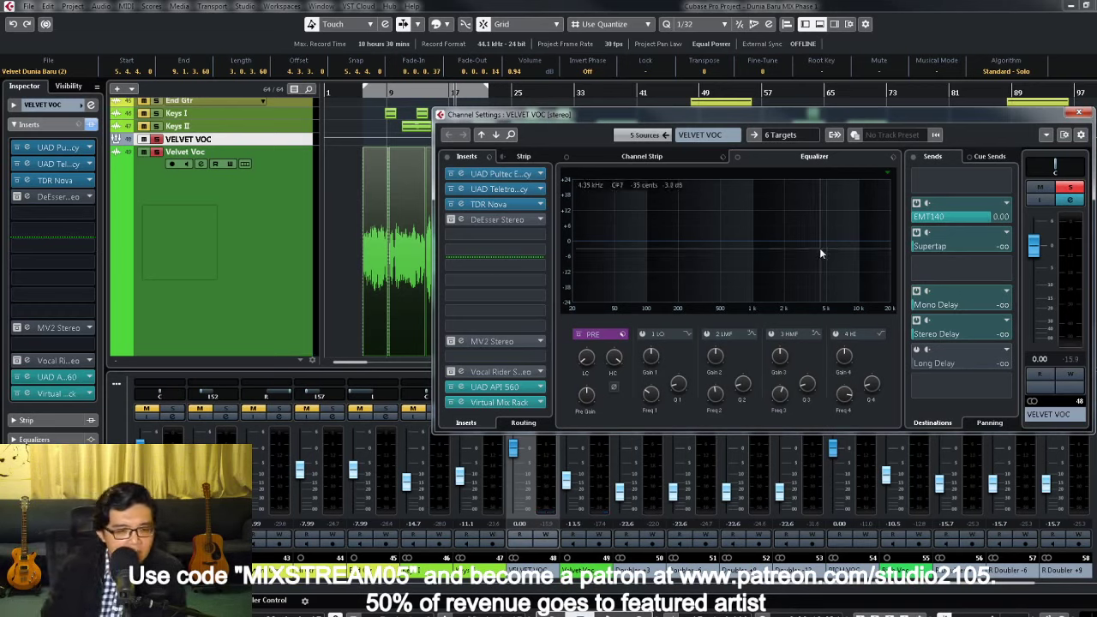
pyautogui.click(944, 246)
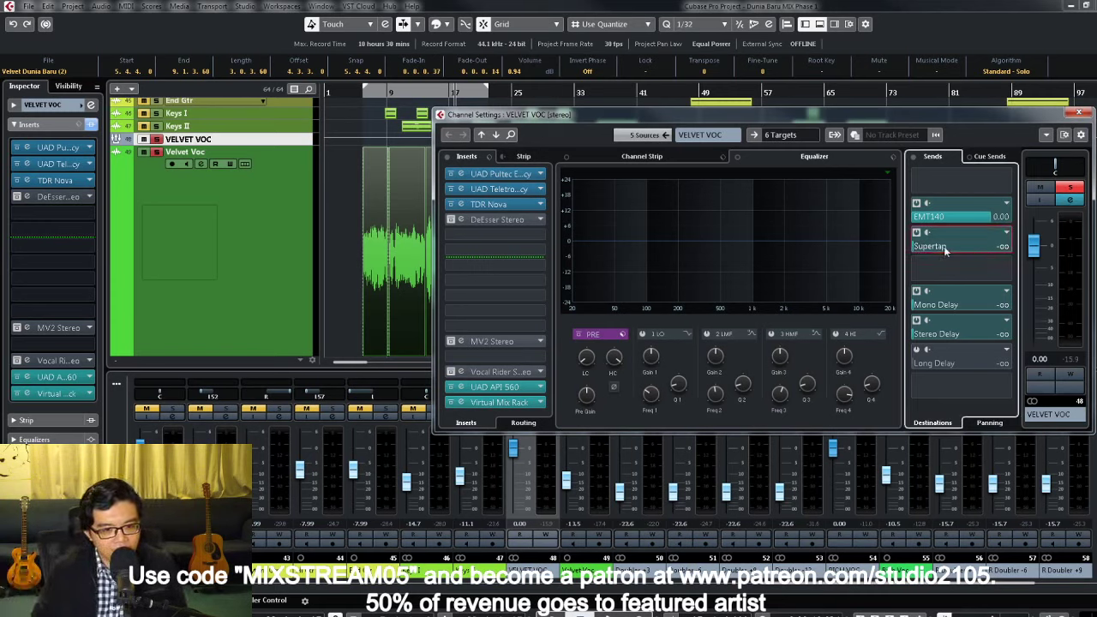
pyautogui.rightClick(965, 246)
pyautogui.click(1022, 374)
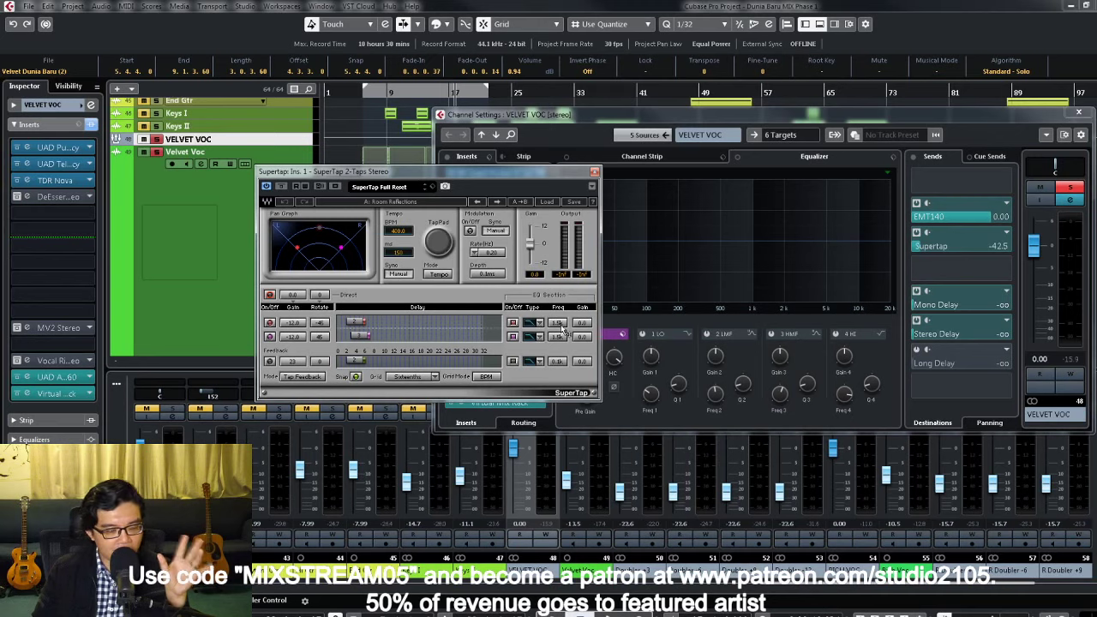
# Step: Set VELVET VOC's Supertap send to -8.31 during playback, compare it switched off and on, and close the SuperTap editor
pyautogui.click(931, 248)
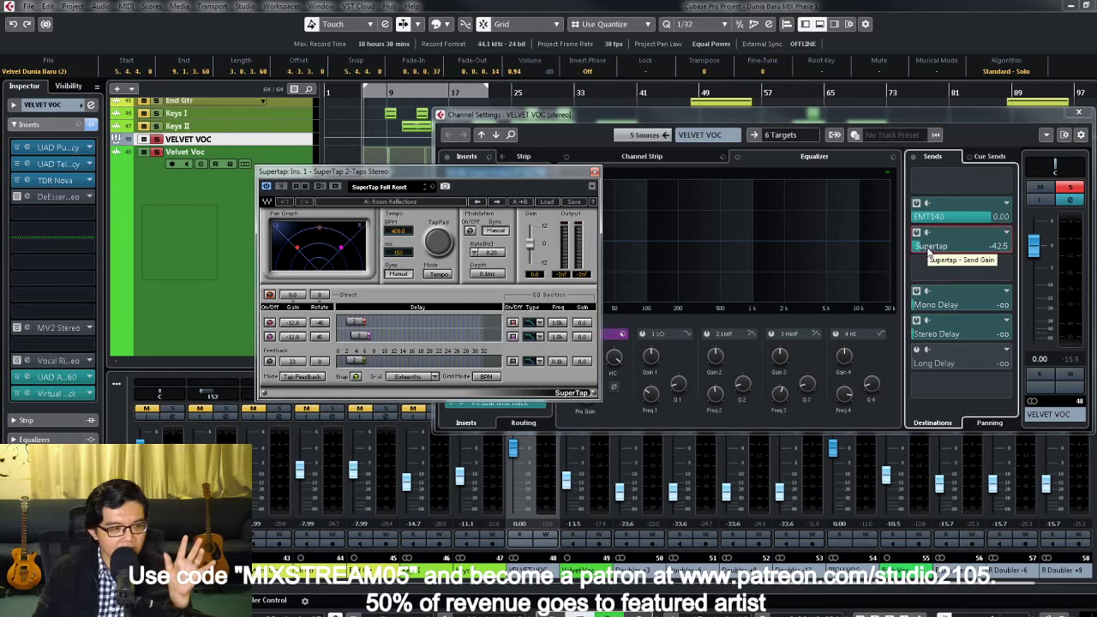
pyautogui.press('space')
pyautogui.moveTo(933, 251); pyautogui.dragTo(1050, 247)
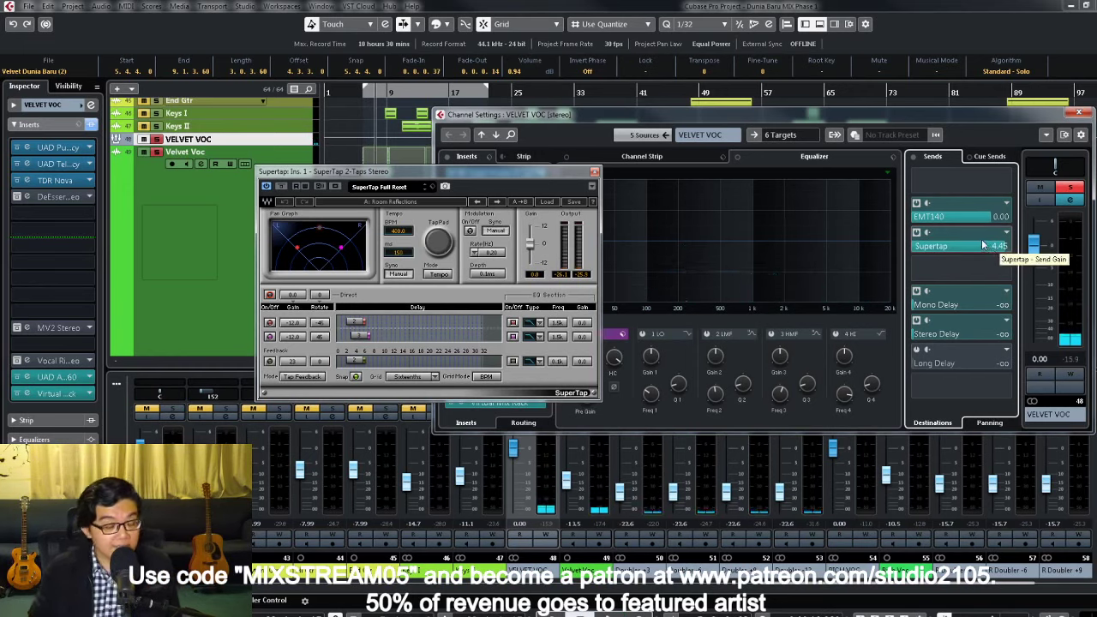
pyautogui.moveTo(978, 246)
pyautogui.mouseDown()
pyautogui.moveTo(926, 254)
pyautogui.moveTo(957, 250)
pyautogui.mouseUp()
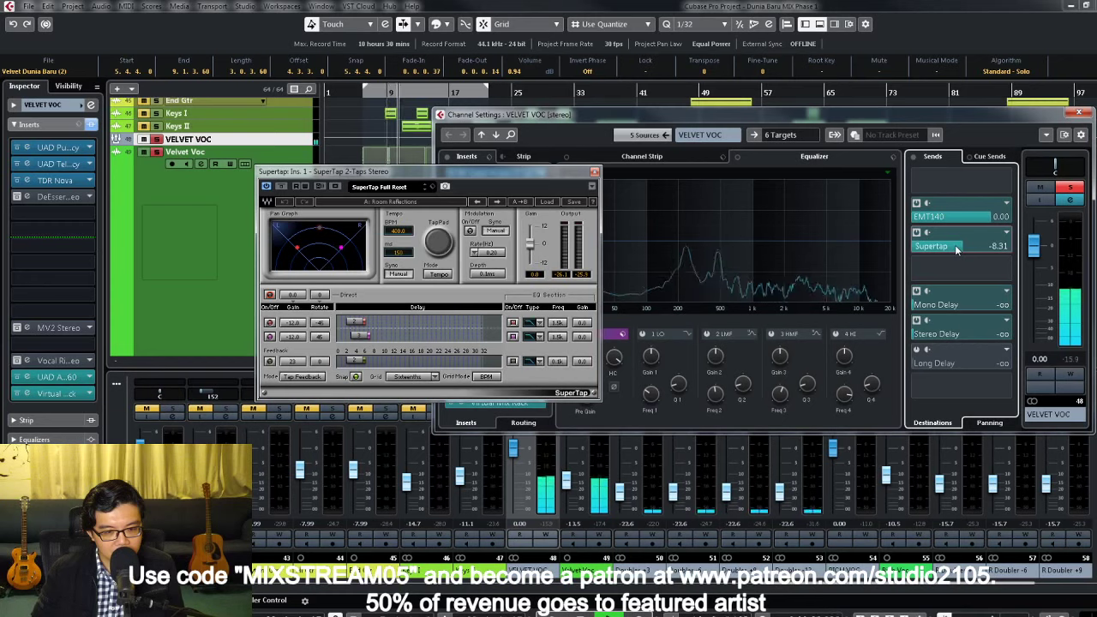
pyautogui.click(916, 233)
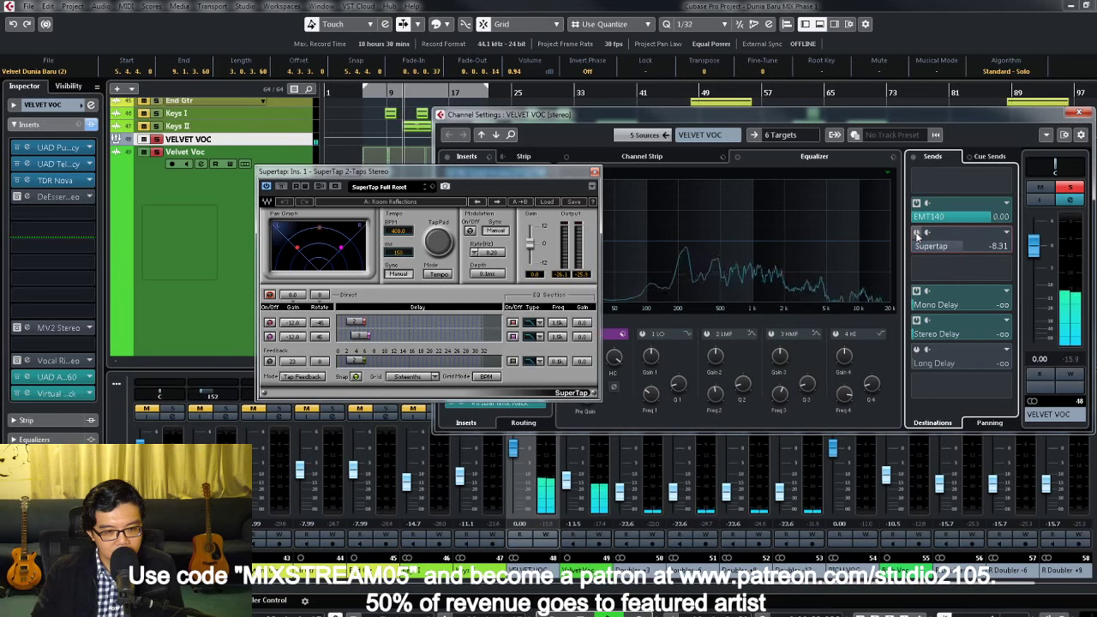
pyautogui.click(917, 233)
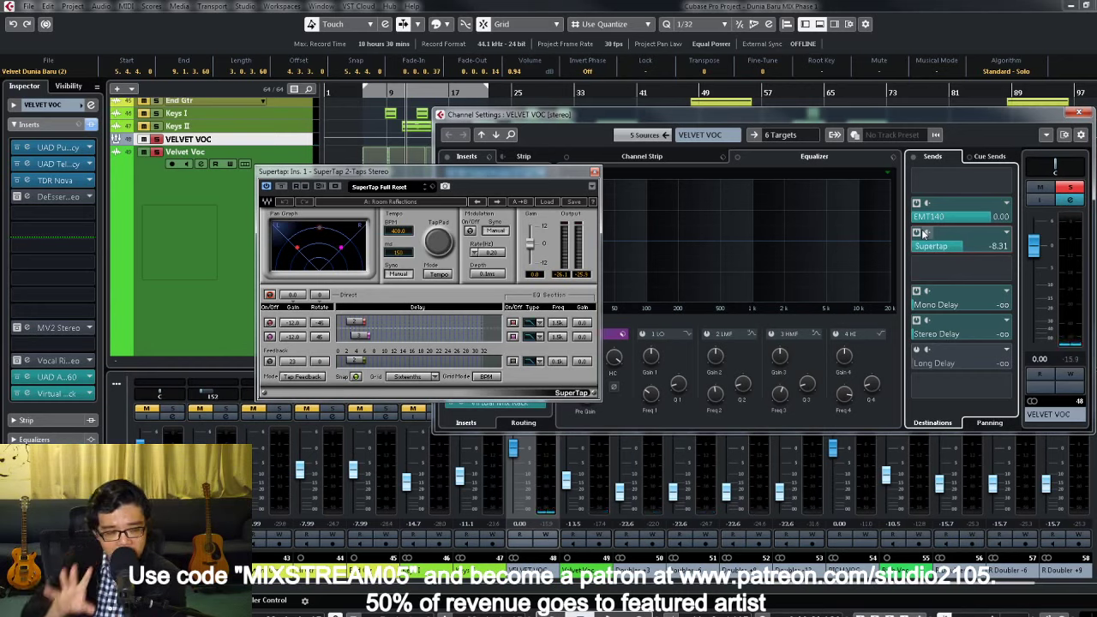
pyautogui.click(594, 171)
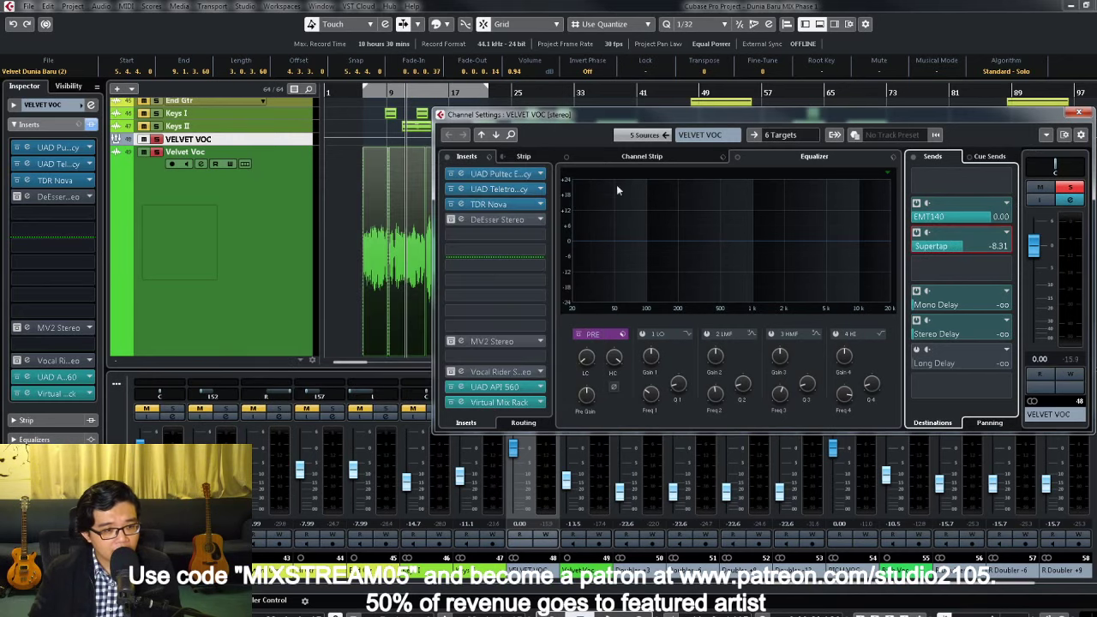
# Step: Raise VELVET VOC's Mono Delay send to -32.8, open its bx_delay2500 effect, and briefly check it with the group unsoloed
pyautogui.click(934, 306)
pyautogui.rightClick(964, 302)
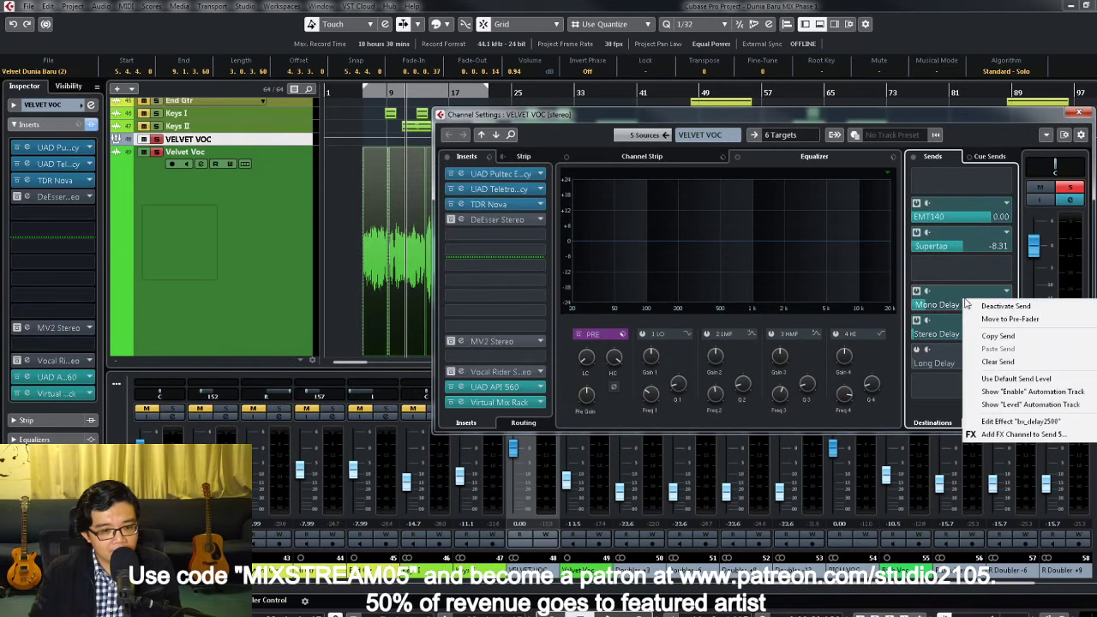
pyautogui.click(1043, 427)
pyautogui.click(1079, 187)
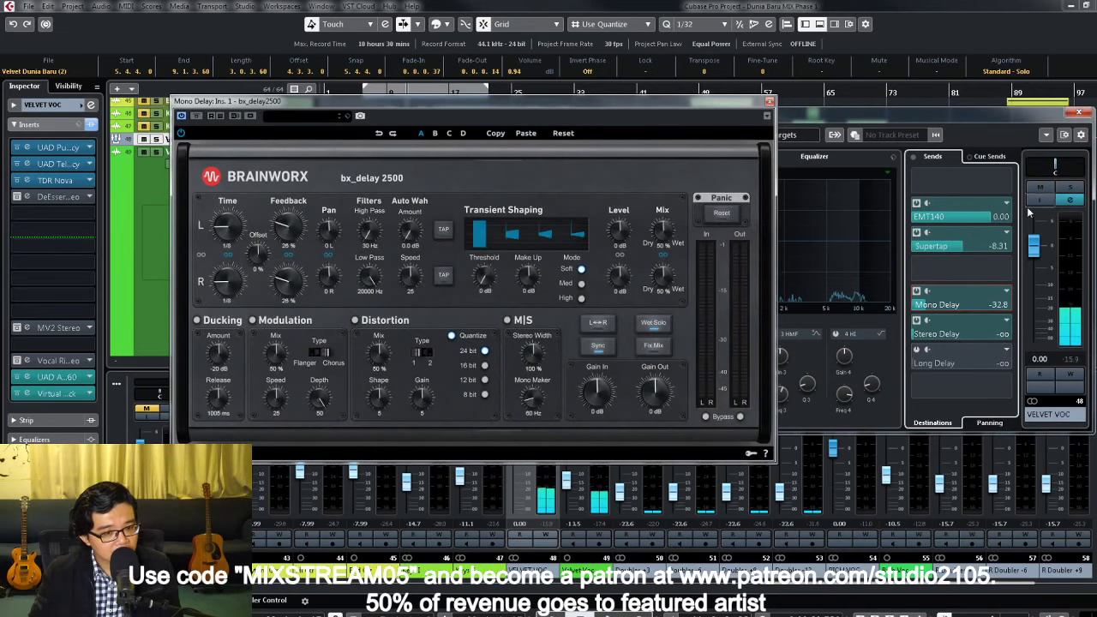
pyautogui.click(1068, 188)
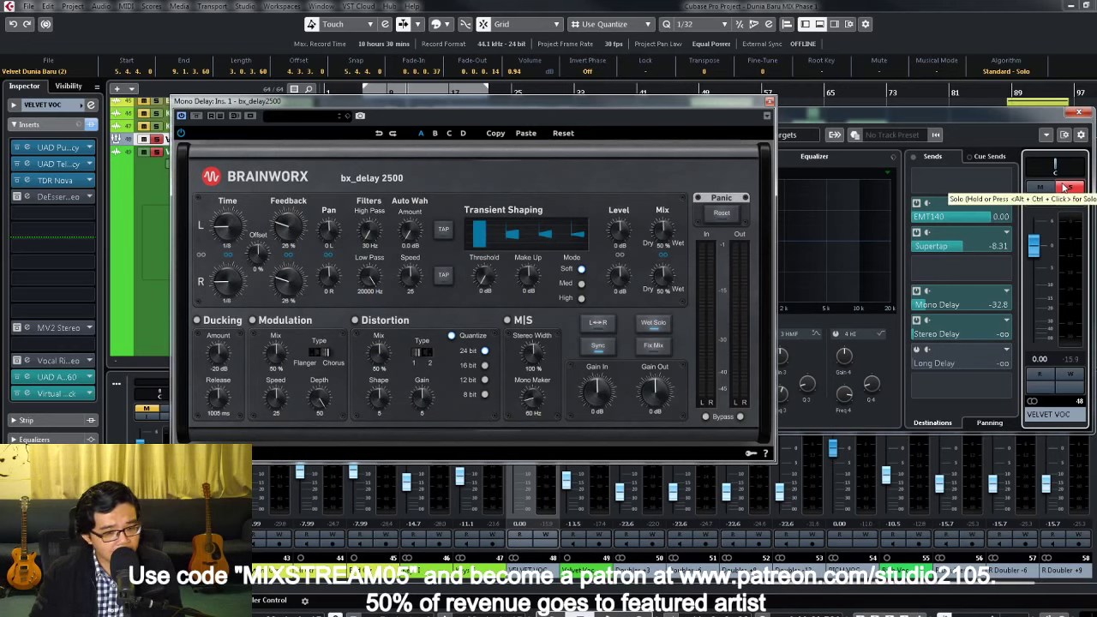
# Step: Set bx_delay 2500's delay time to 1/16, settle VELVET VOC's Mono Delay send at -26.0 during playback, and close the delay editor
pyautogui.moveTo(225, 230); pyautogui.dragTo(224, 217)
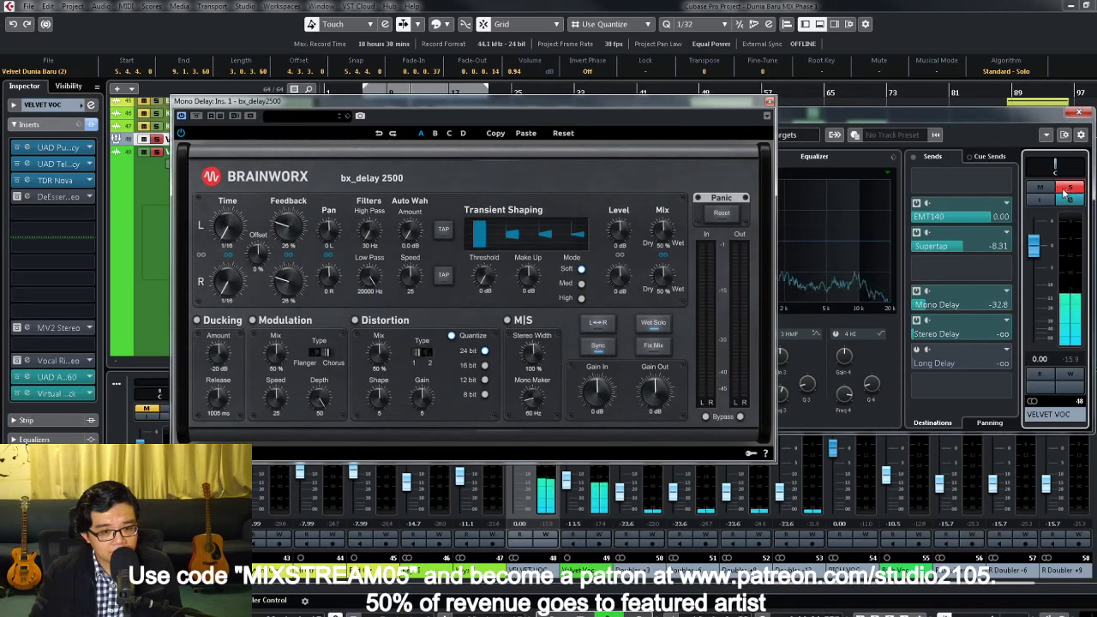
pyautogui.click(936, 307)
pyautogui.moveTo(936, 310); pyautogui.dragTo(943, 309)
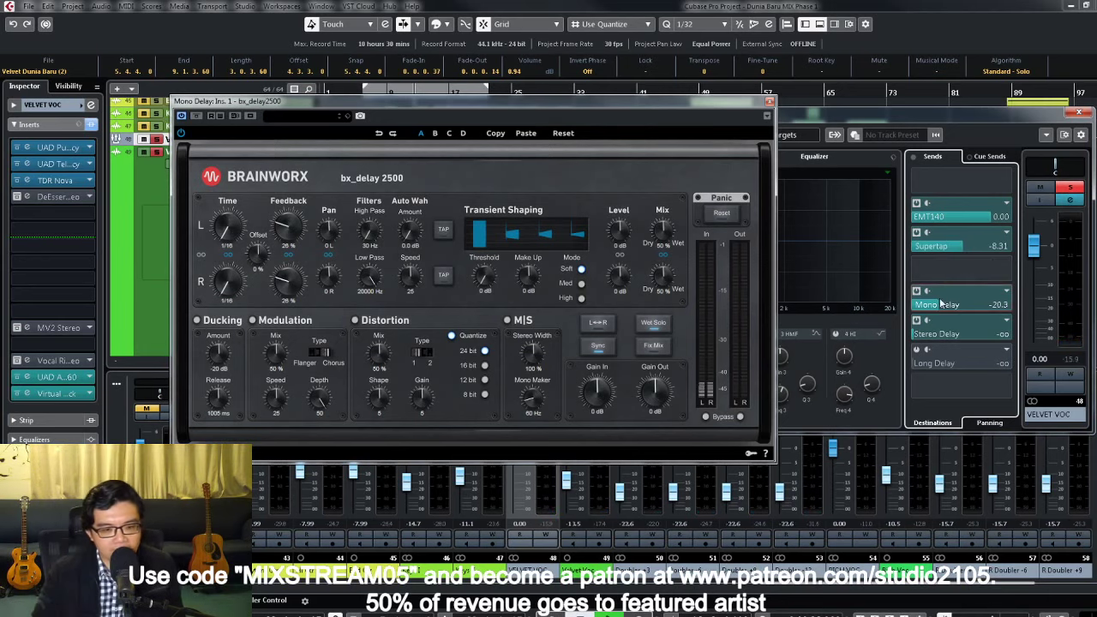
pyautogui.moveTo(933, 310); pyautogui.dragTo(923, 313)
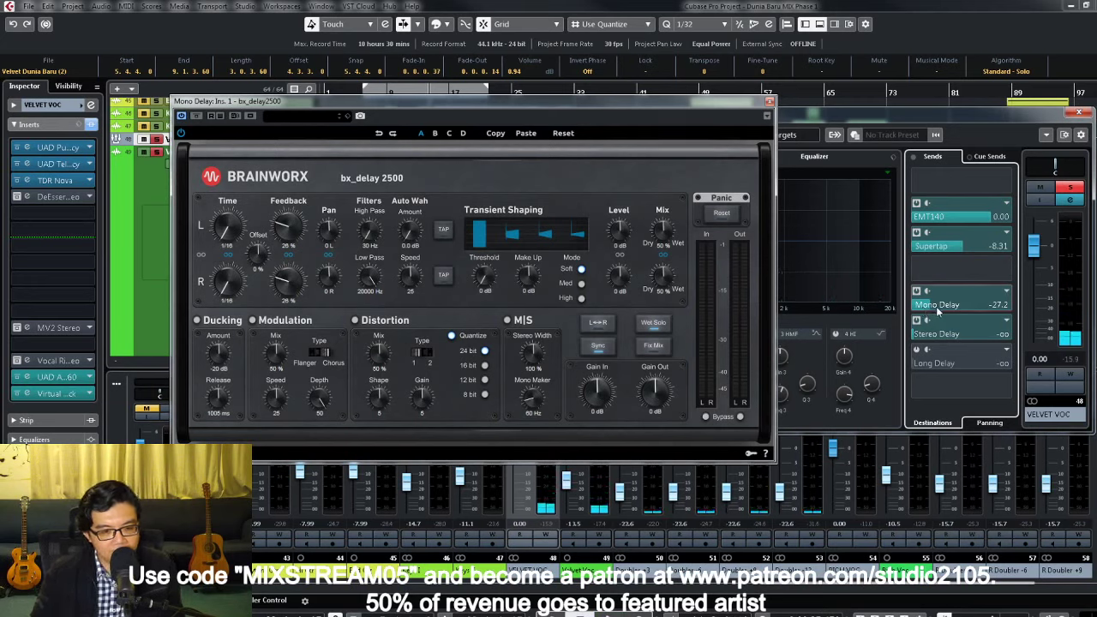
pyautogui.moveTo(937, 311); pyautogui.dragTo(942, 310)
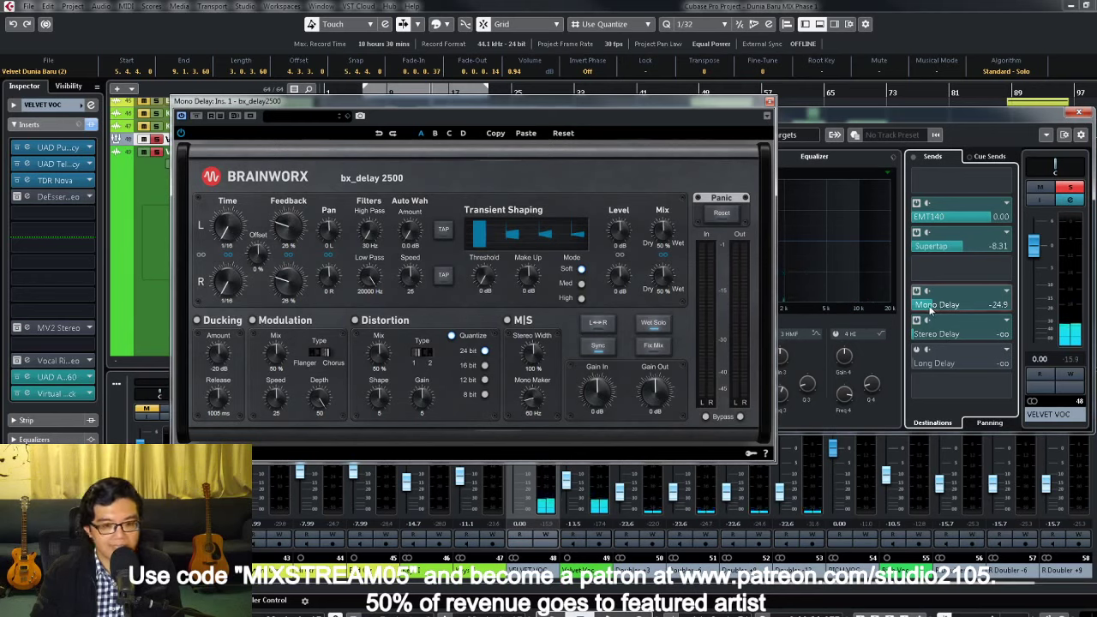
pyautogui.moveTo(931, 311); pyautogui.dragTo(928, 312)
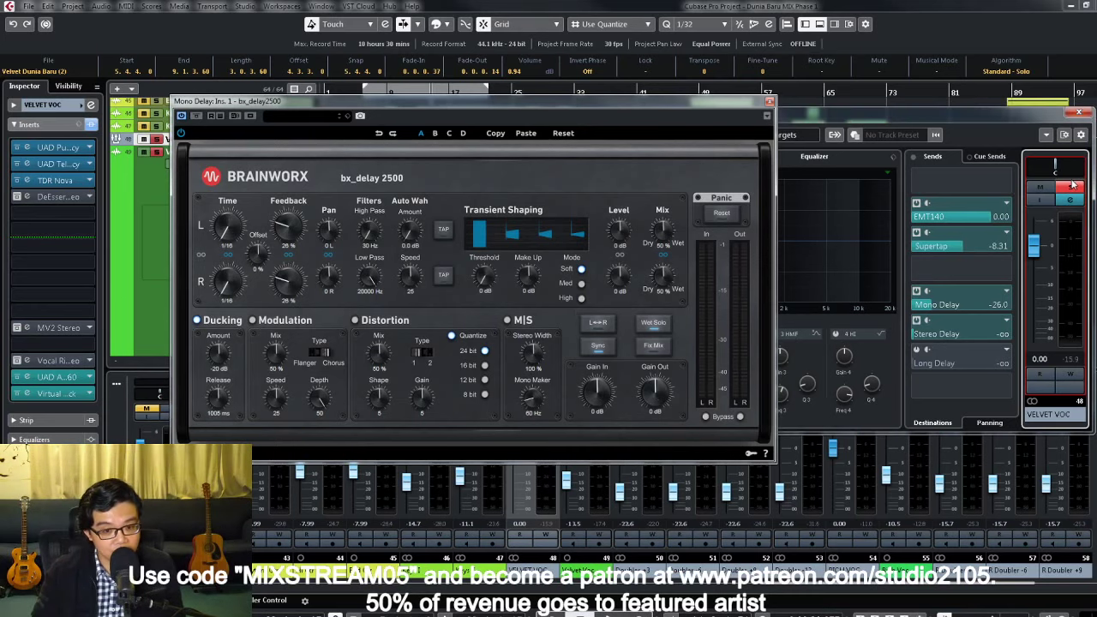
pyautogui.click(769, 103)
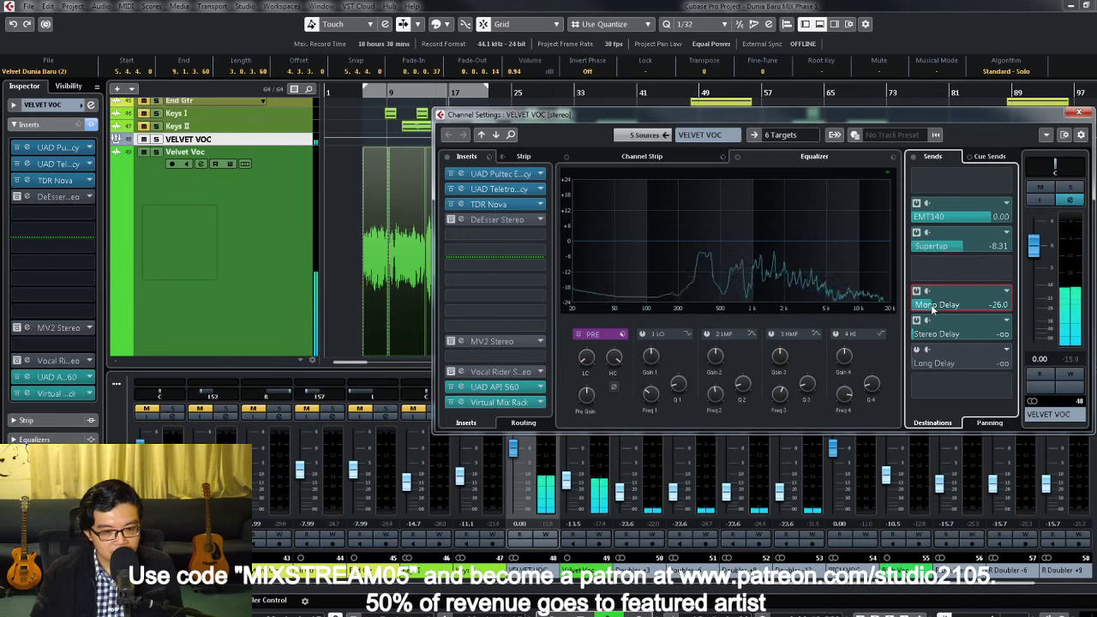
# Step: Try raising VELVET VOC's Mono Delay send to -21.6 during playback, return it to -26.0, and close the channel settings
pyautogui.scroll(1, 931, 305)
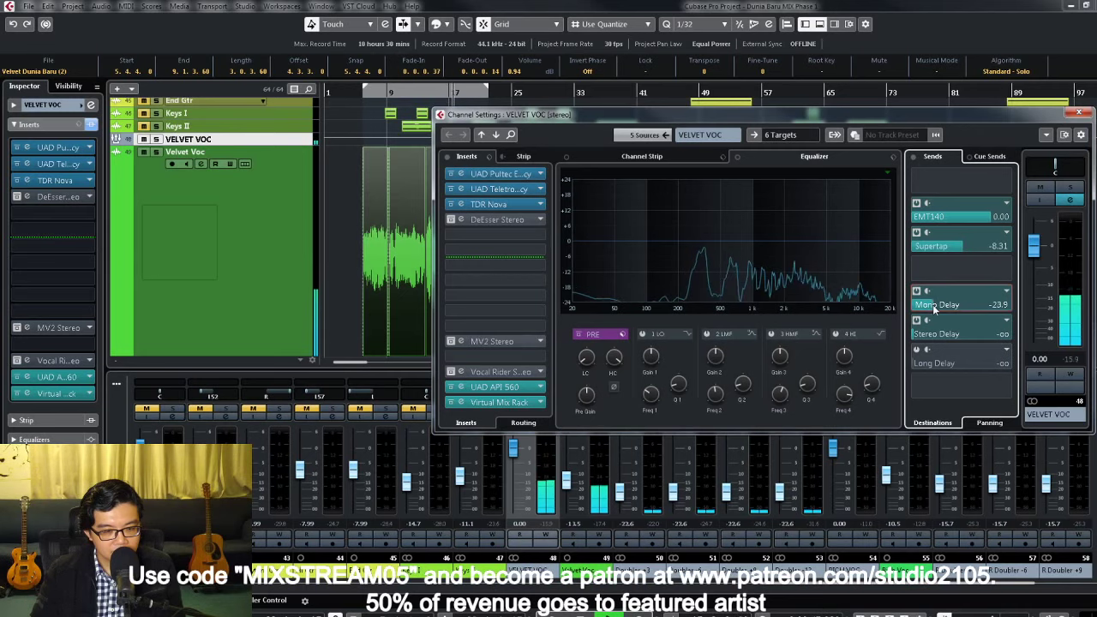
pyautogui.moveTo(932, 304); pyautogui.dragTo(952, 305)
pyautogui.click(326, 130)
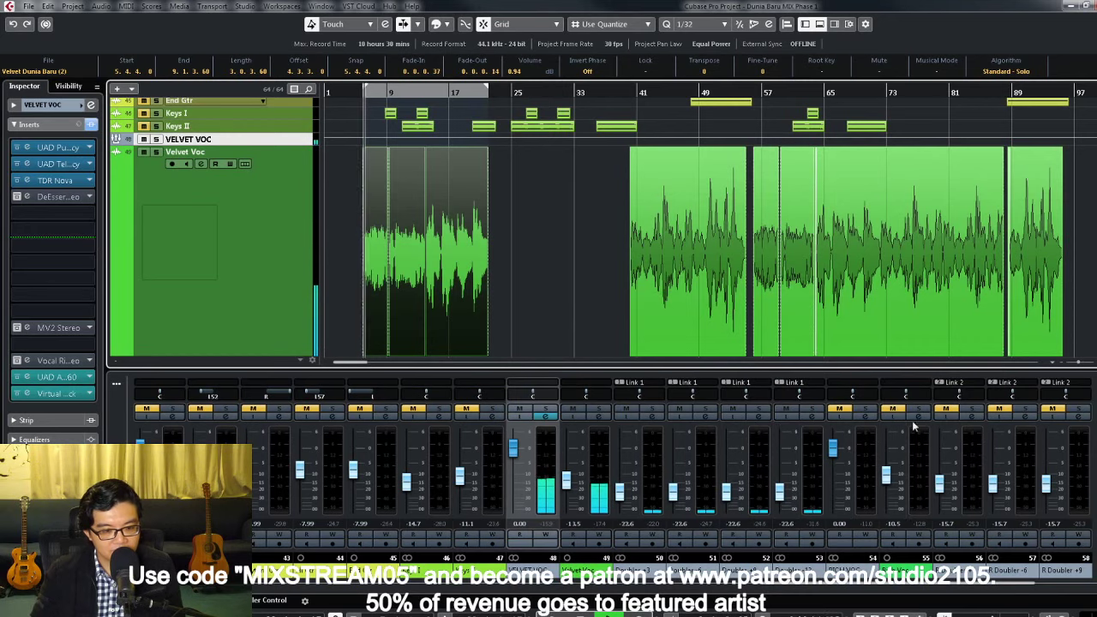
pyautogui.click(545, 417)
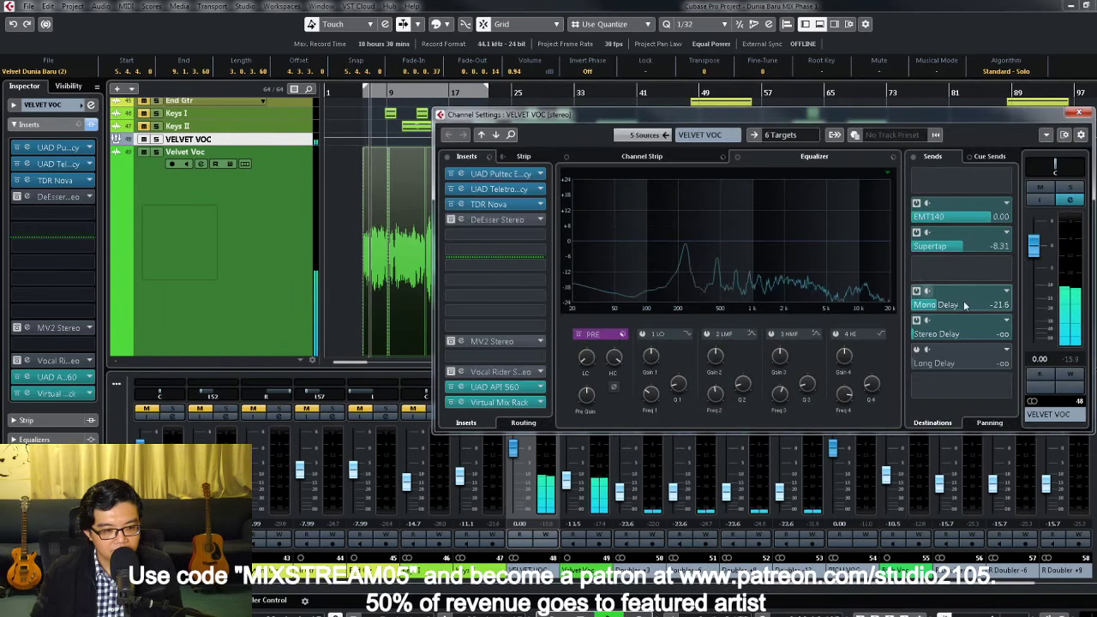
pyautogui.moveTo(936, 305); pyautogui.dragTo(925, 307)
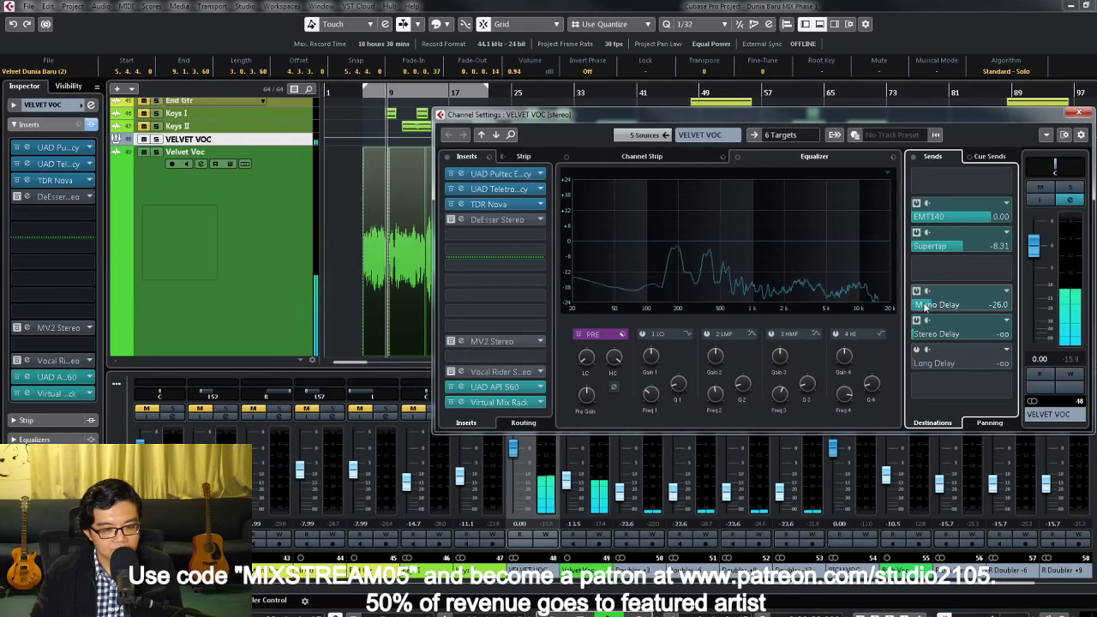
pyautogui.click(1078, 113)
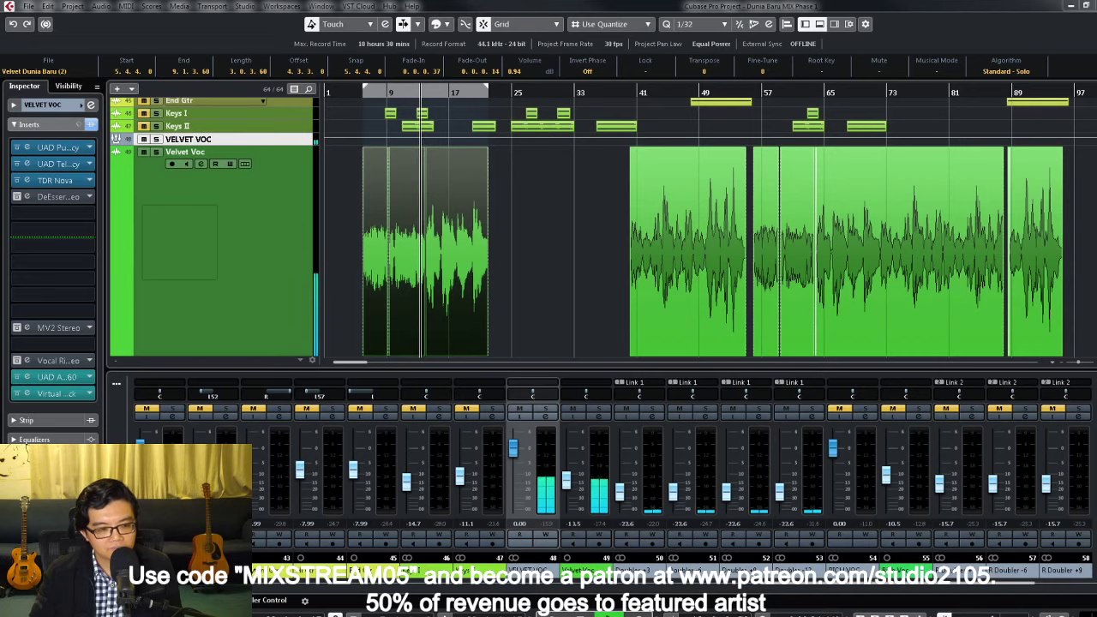
# Step: Load the Smokey Alto preset in the EMT140 channel's UAD EMT 140 reverb and close the plug-in and channel settings
pyautogui.click(517, 177)
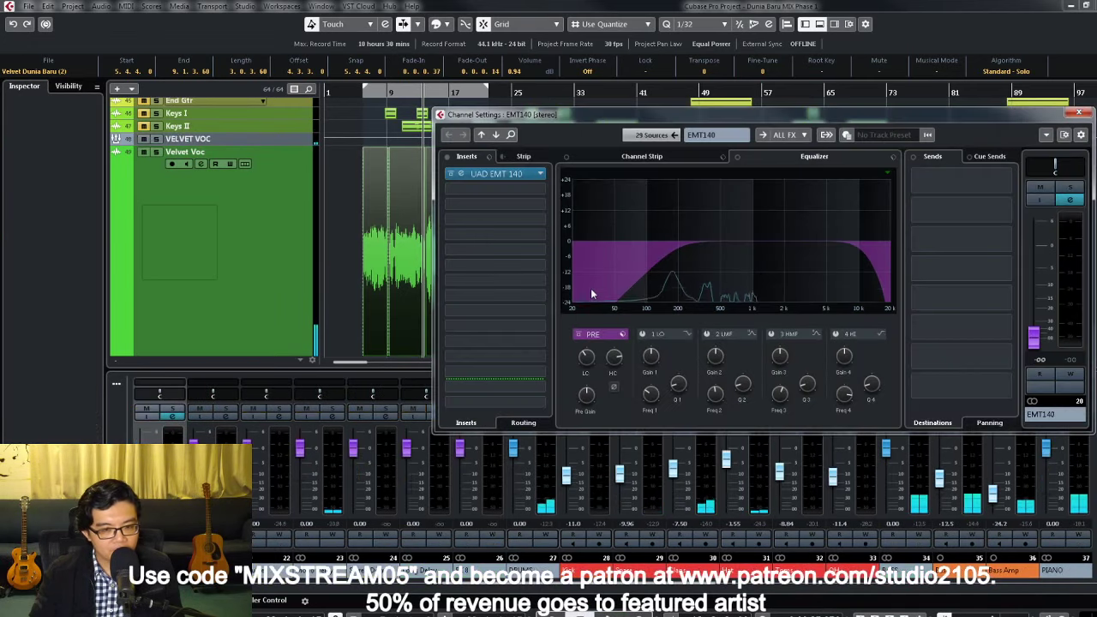
pyautogui.doubleClick(517, 174)
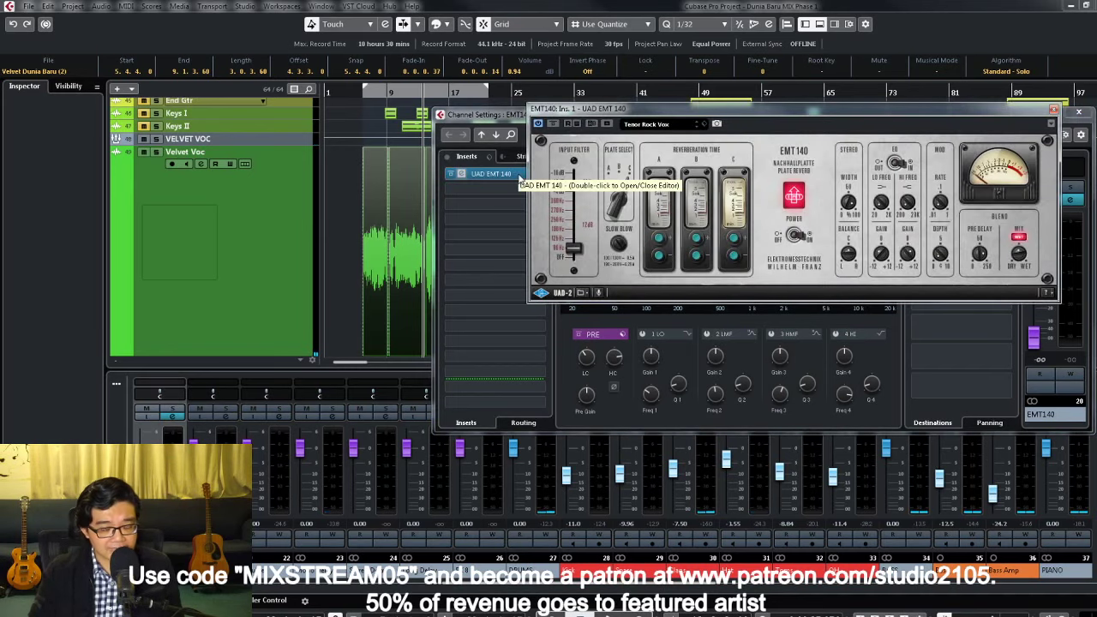
pyautogui.click(679, 126)
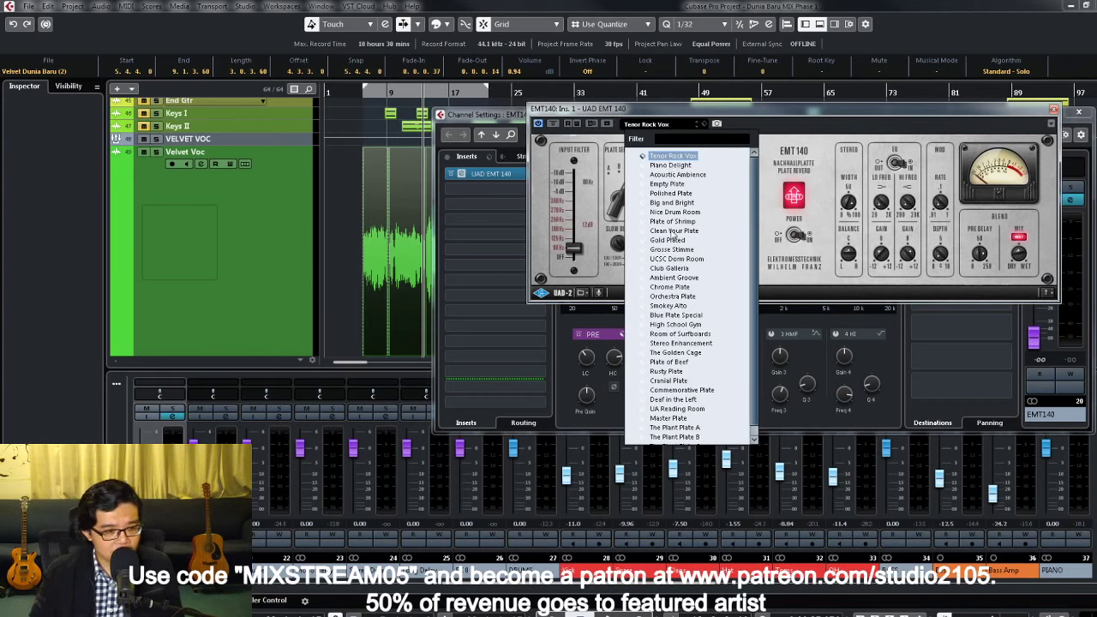
pyautogui.click(681, 307)
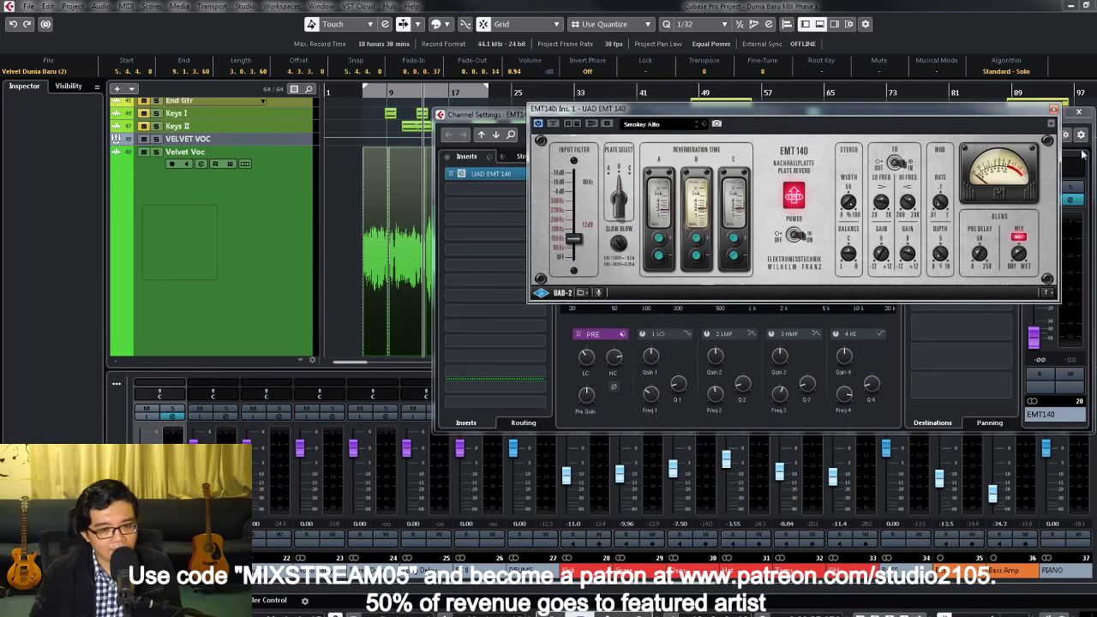
pyautogui.click(1055, 111)
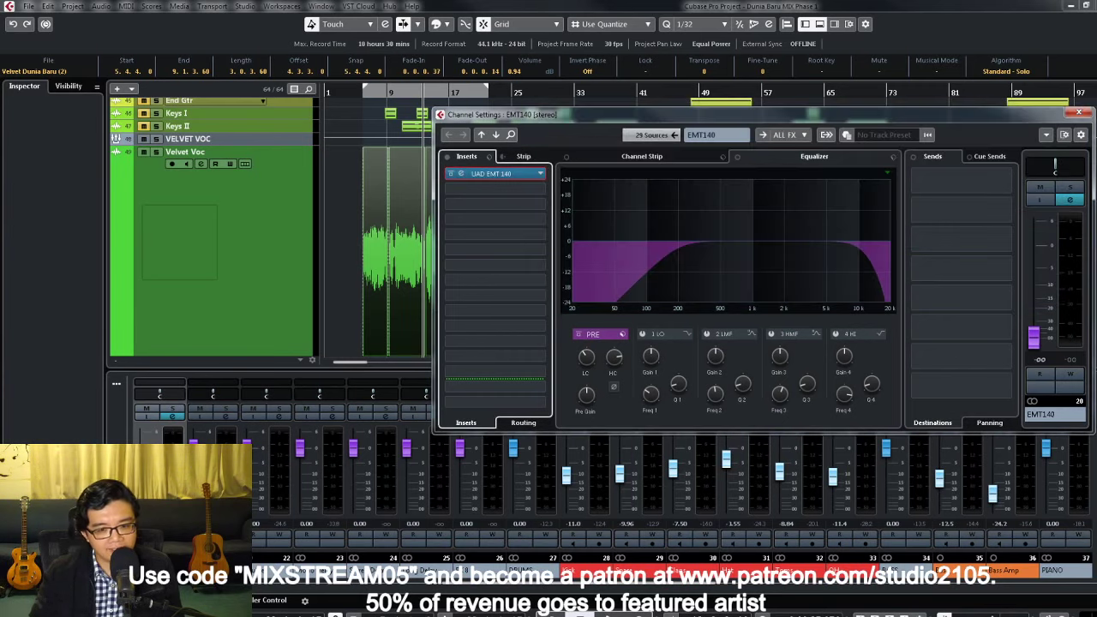
pyautogui.click(1078, 112)
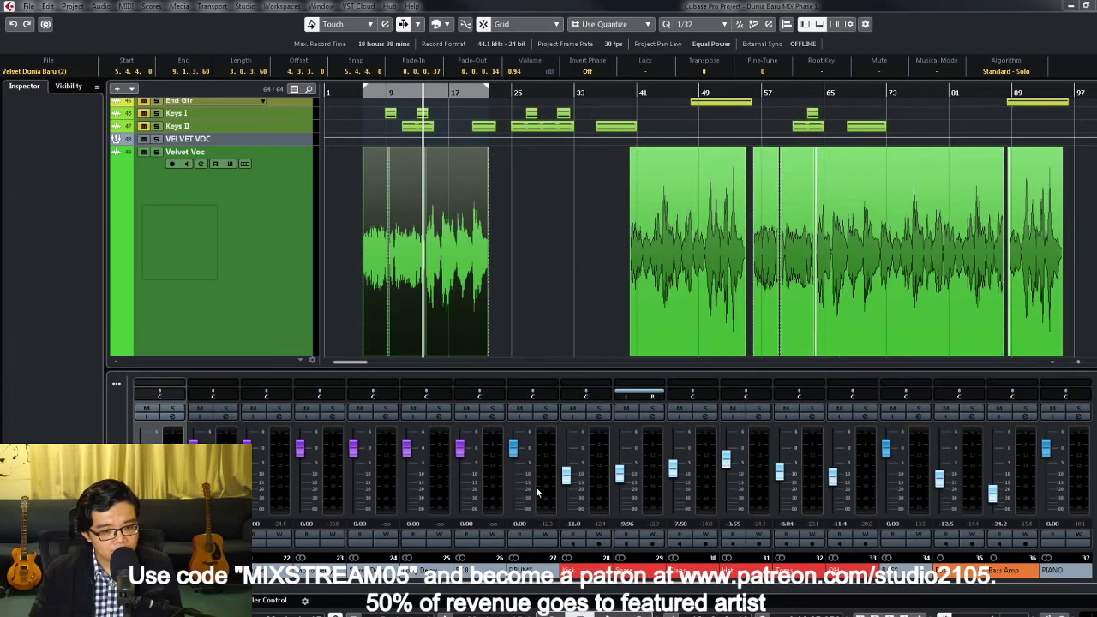
# Step: Review VELVET VOC's channel settings and the EMT140 channel's reverb settings, then close both the plug-in and the channel window
pyautogui.moveTo(669, 593); pyautogui.dragTo(980, 590)
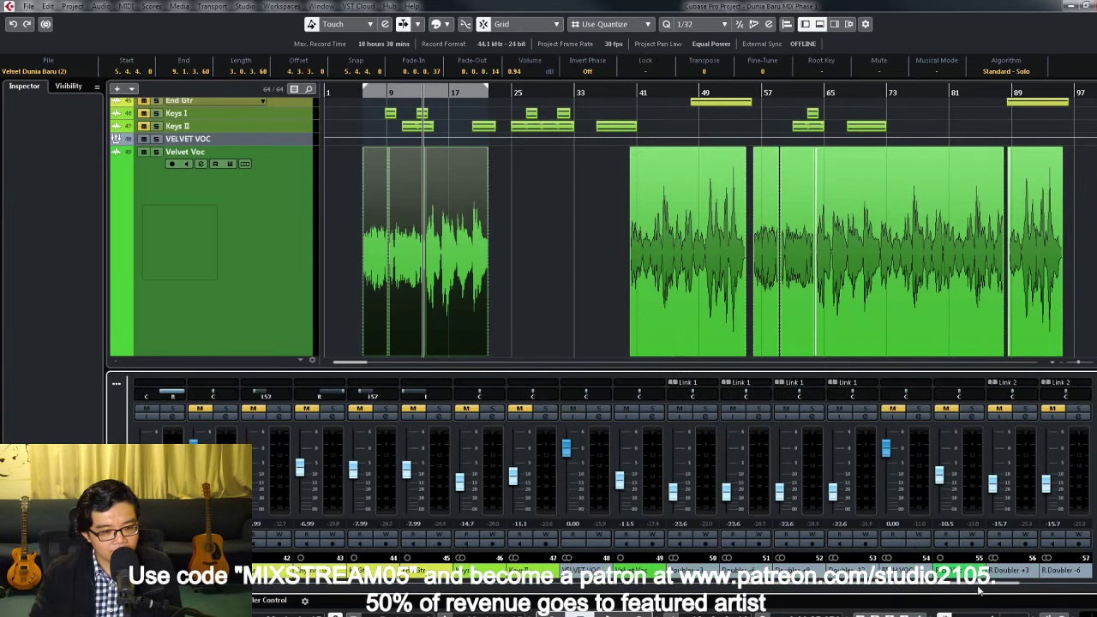
pyautogui.click(603, 424)
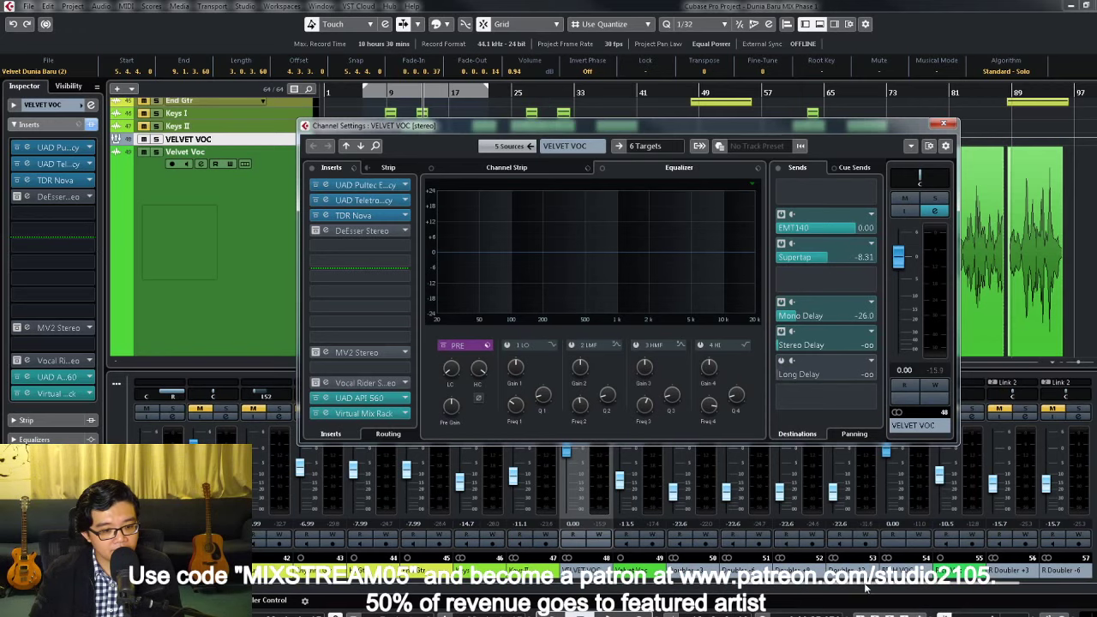
pyautogui.moveTo(866, 588); pyautogui.dragTo(472, 595)
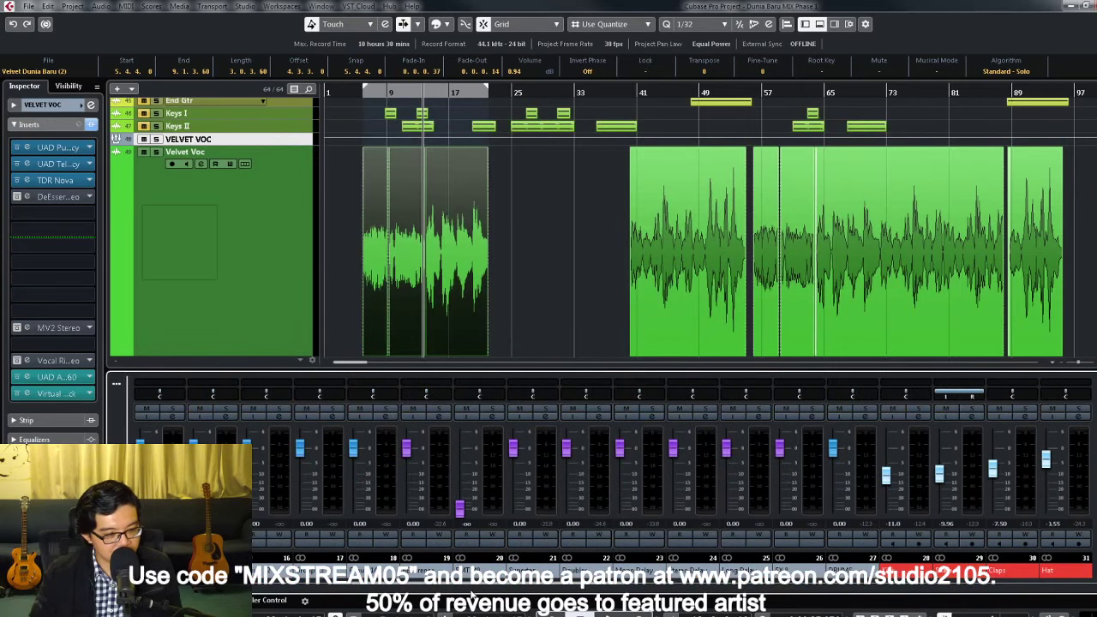
pyautogui.click(493, 417)
pyautogui.click(380, 193)
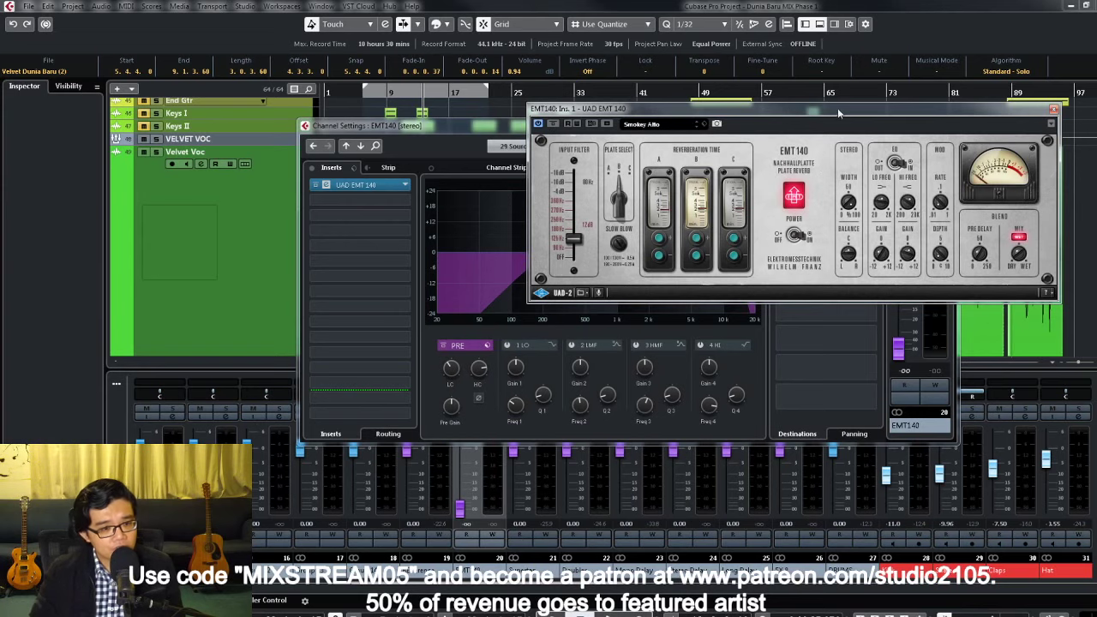
pyautogui.moveTo(839, 112); pyautogui.dragTo(619, 143)
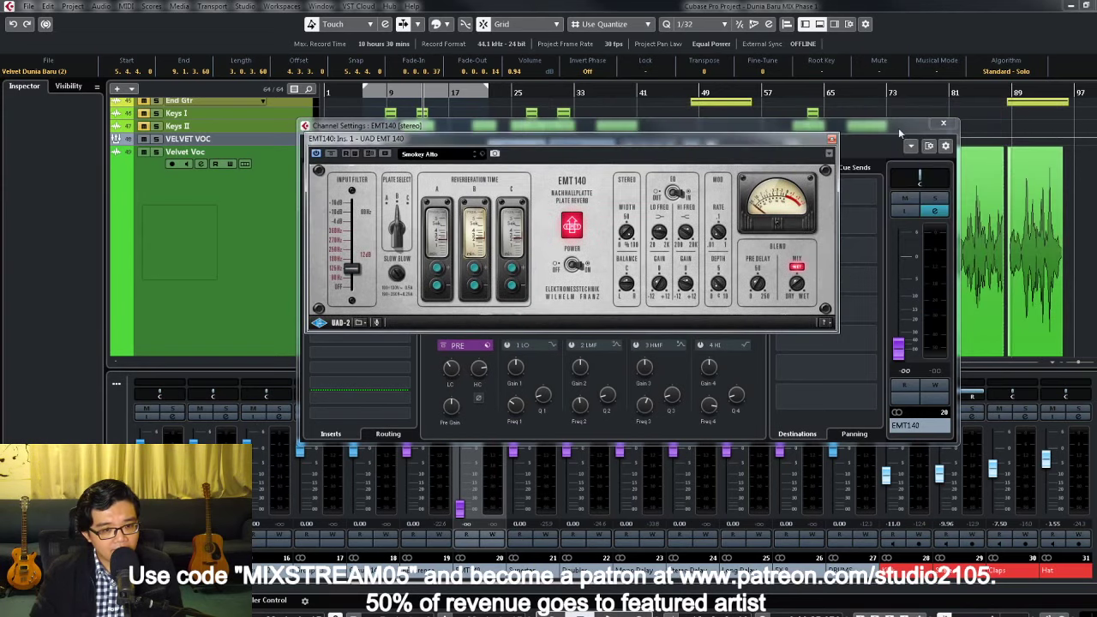
pyautogui.moveTo(789, 143); pyautogui.dragTo(677, 96)
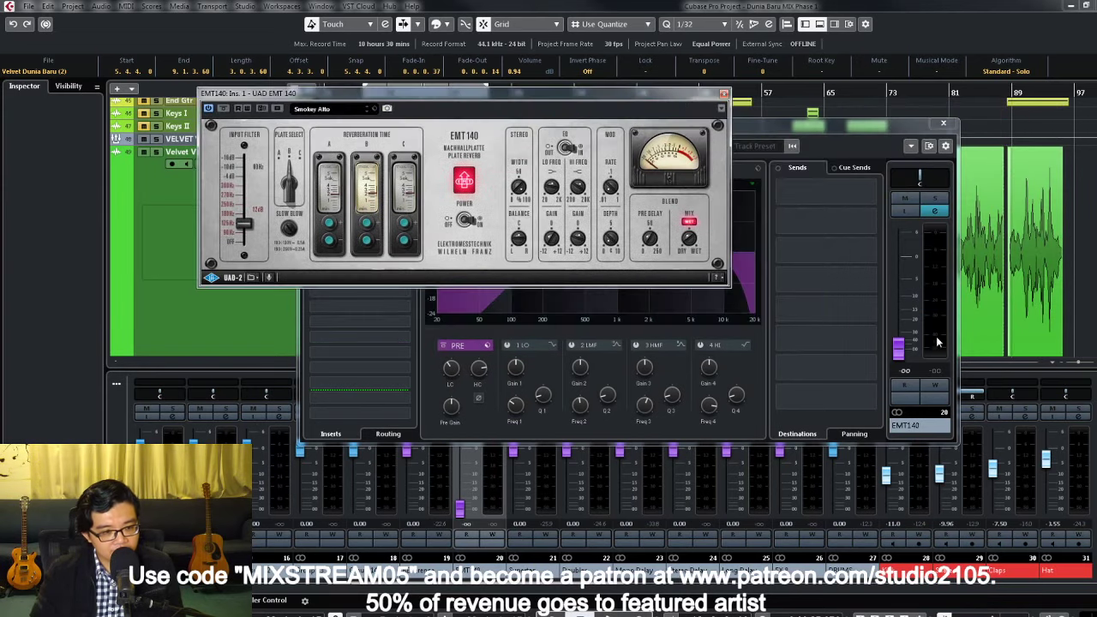
pyautogui.click(723, 93)
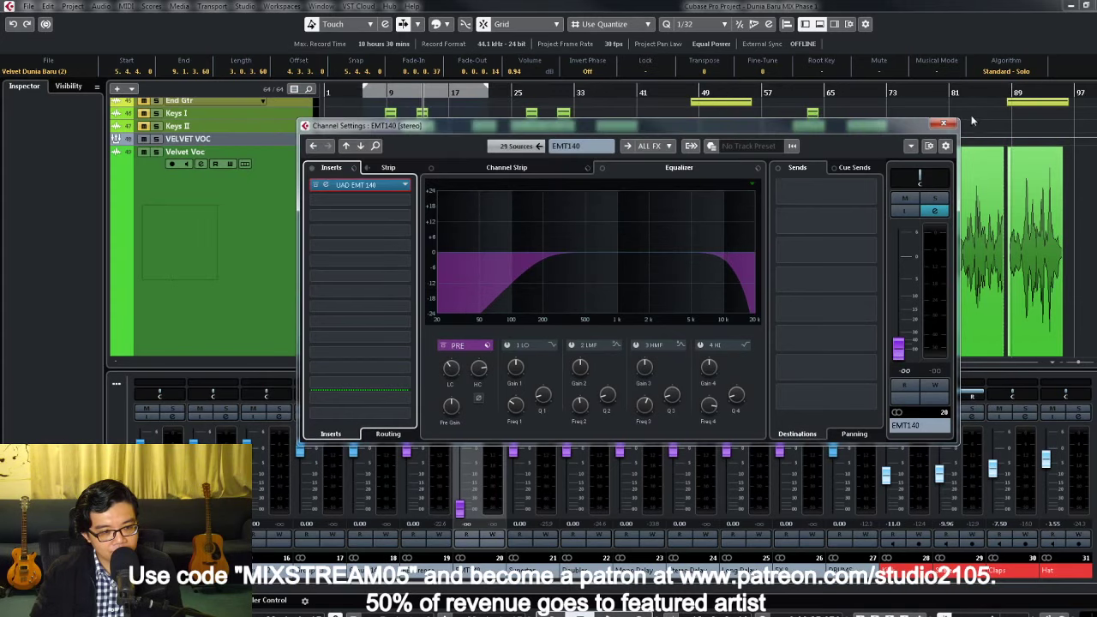
pyautogui.click(943, 123)
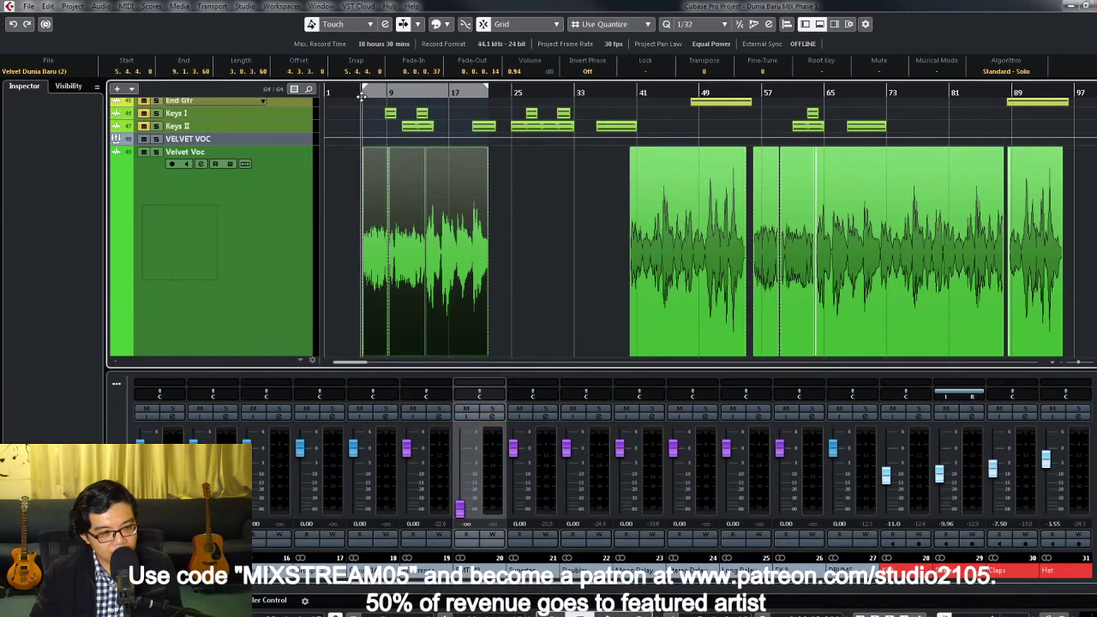
# Step: Raise the EMT140 channel's fader to about -23 dB during playback, check its reverb plug-in, and close the editor
pyautogui.moveTo(461, 511)
pyautogui.mouseDown()
pyautogui.moveTo(461, 472)
pyautogui.moveTo(461, 495)
pyautogui.mouseUp()
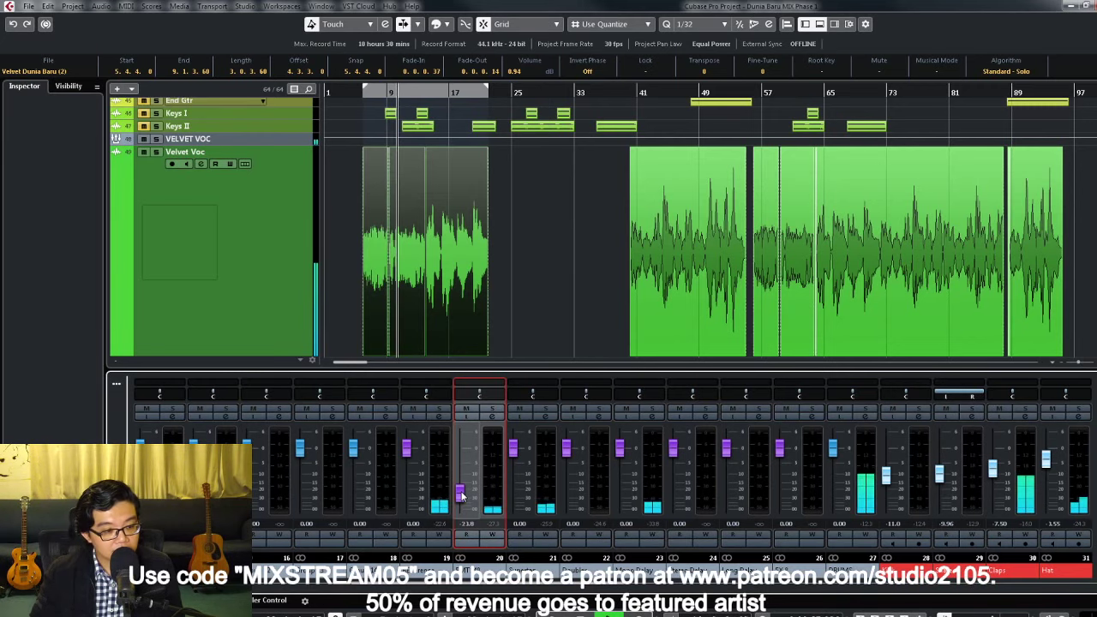
pyautogui.click(492, 417)
pyautogui.click(376, 186)
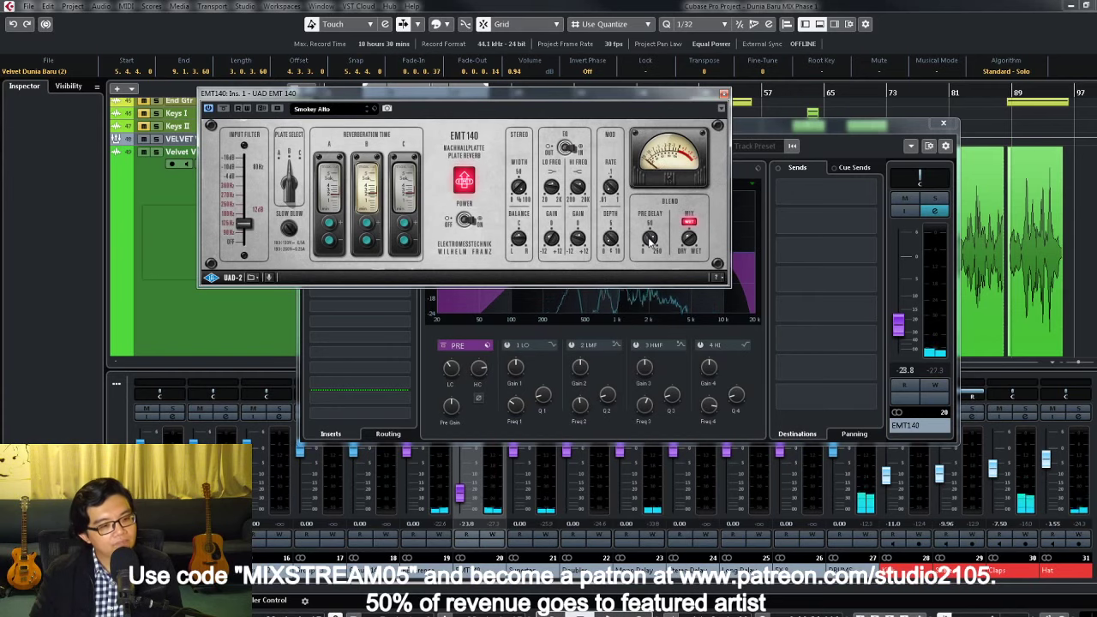
pyautogui.click(462, 497)
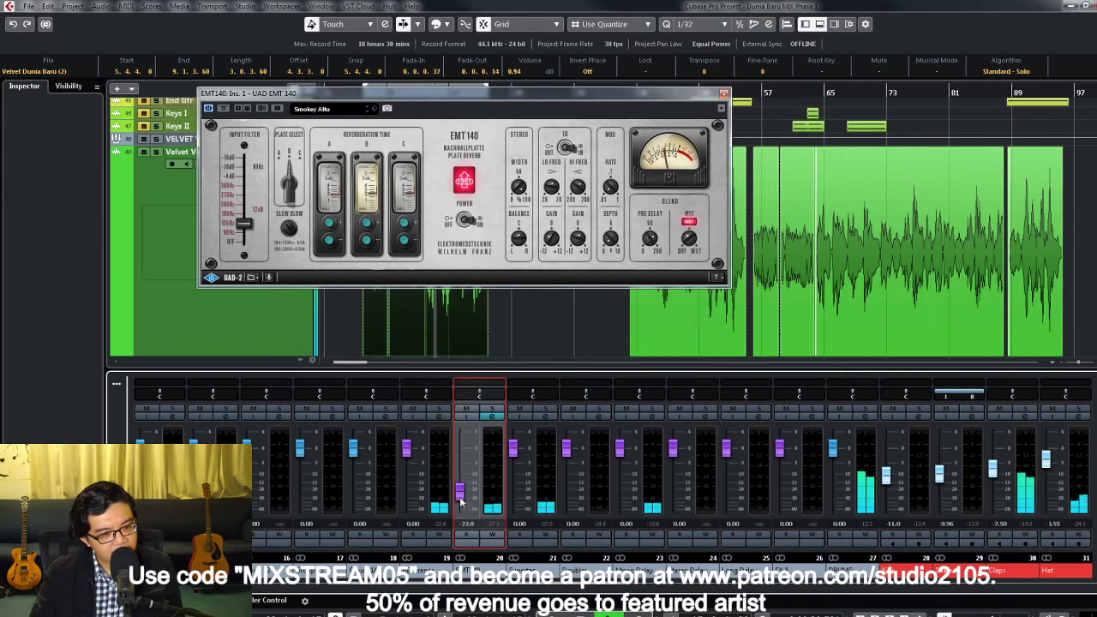
pyautogui.click(724, 93)
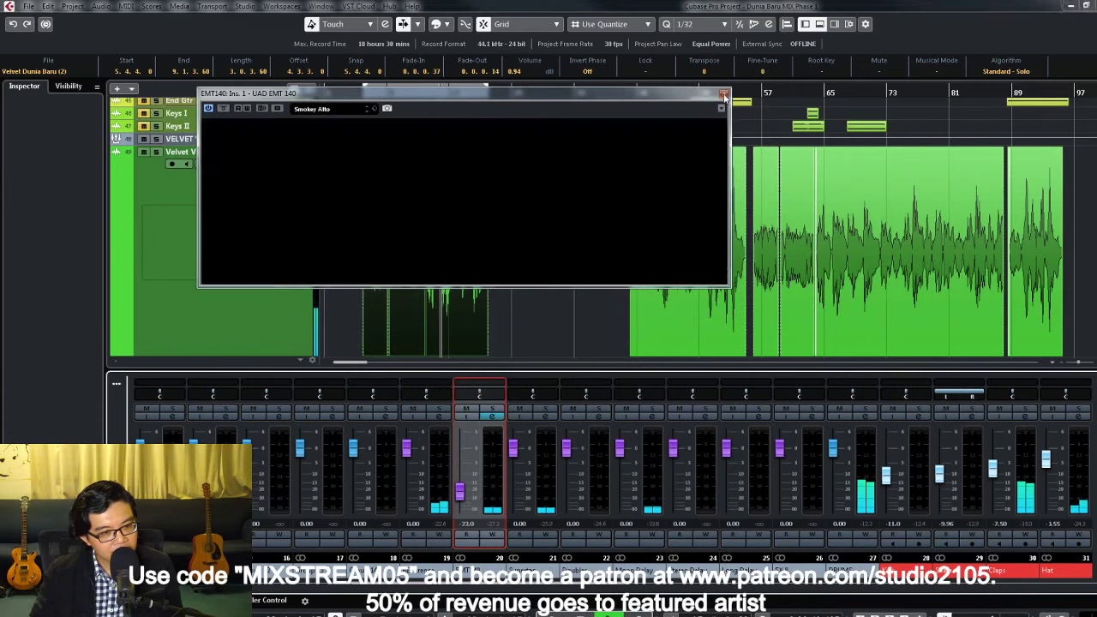
# Step: Reduce the track heights and examine the arrangement from the drum tracks down to the R Doubler tracks during playback
pyautogui.click(561, 243)
pyautogui.hotkey('shift', 'g')
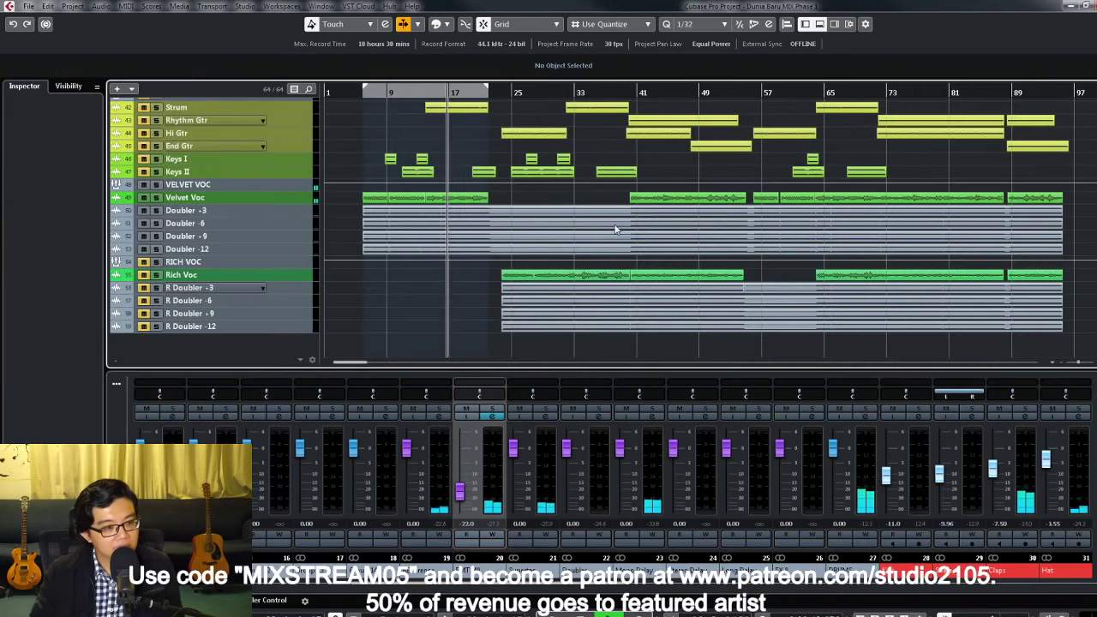
pyautogui.scroll(5, 614, 230)
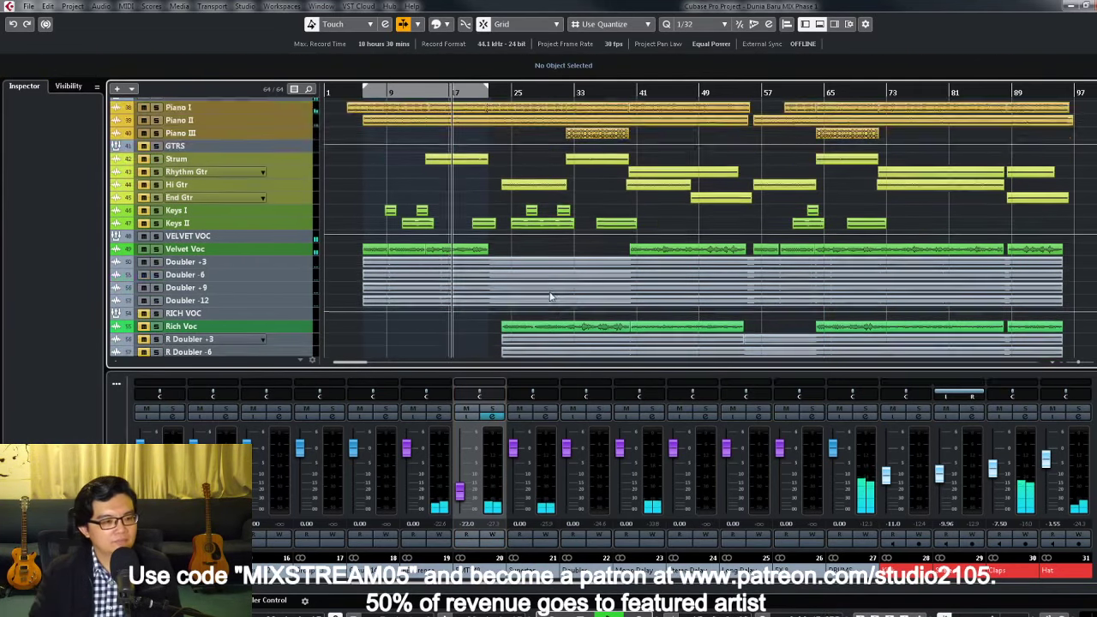
pyautogui.scroll(-5, 550, 297)
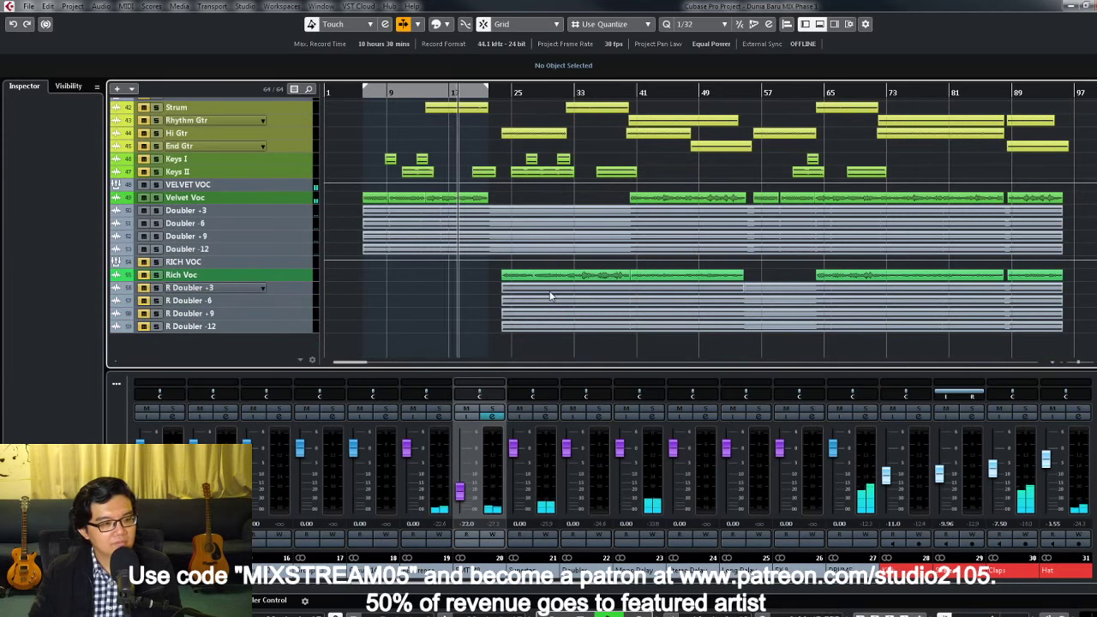
pyautogui.scroll(4, 592, 278)
pyautogui.scroll(4, 595, 271)
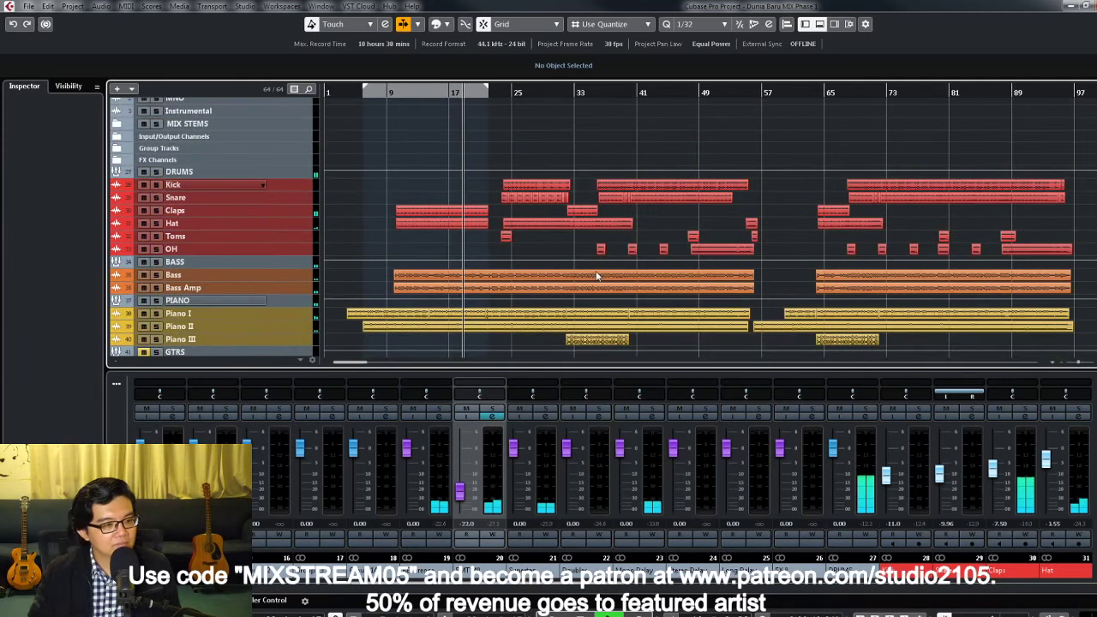
pyautogui.scroll(-4, 596, 271)
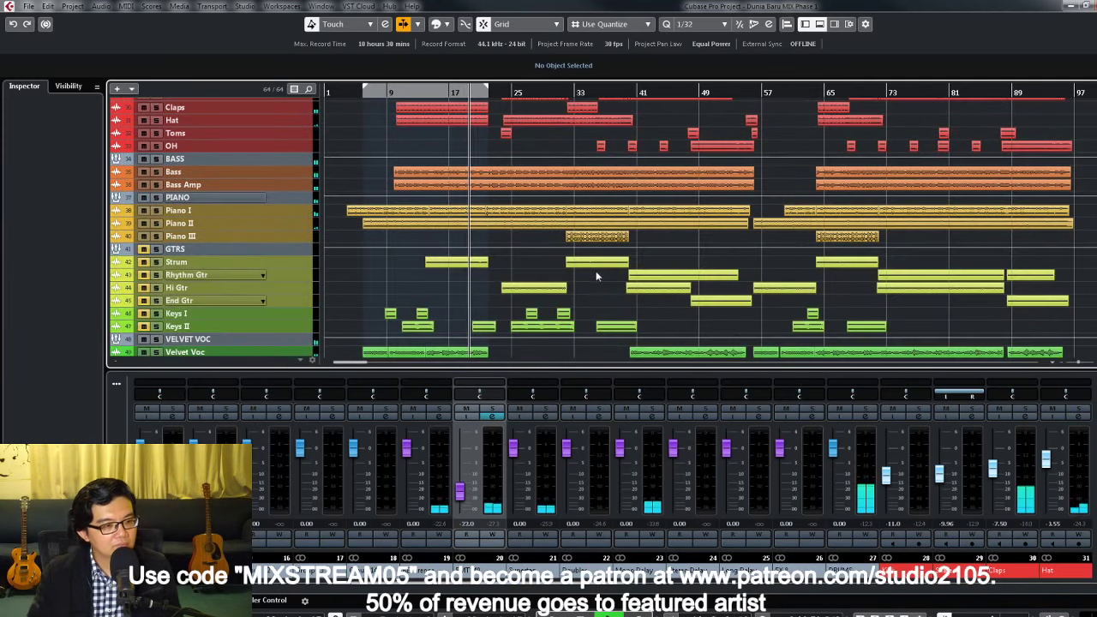
pyautogui.scroll(-4, 596, 271)
pyautogui.scroll(-2, 597, 276)
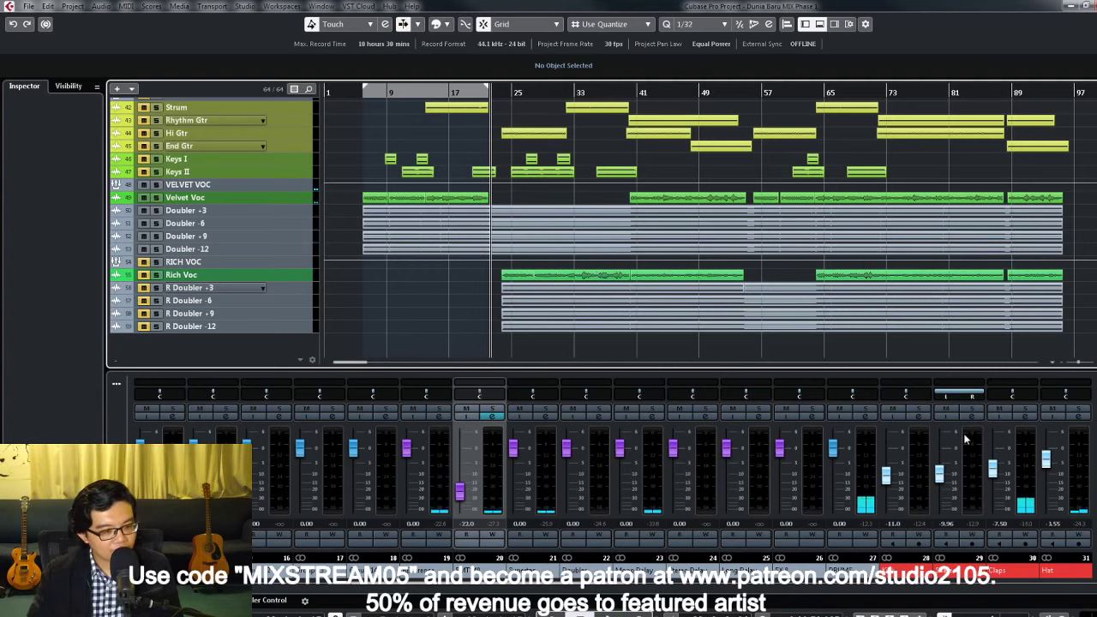
# Step: Select the Velvet Voc track and all its audio events in the first vocal section, before bar 25
pyautogui.click(305, 201)
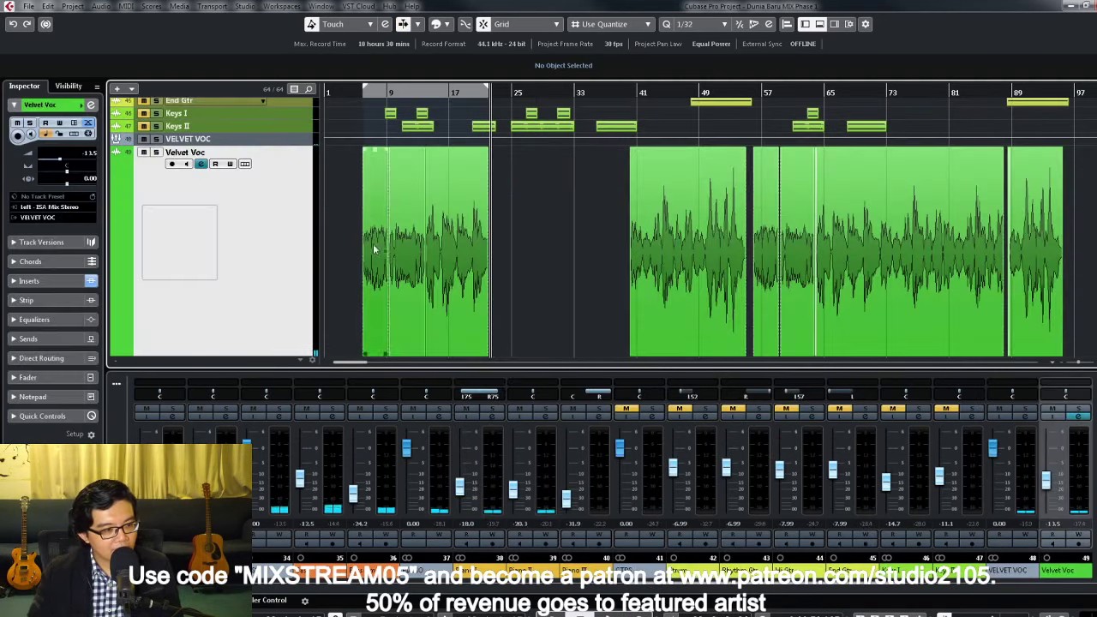
pyautogui.moveTo(349, 210); pyautogui.dragTo(551, 273)
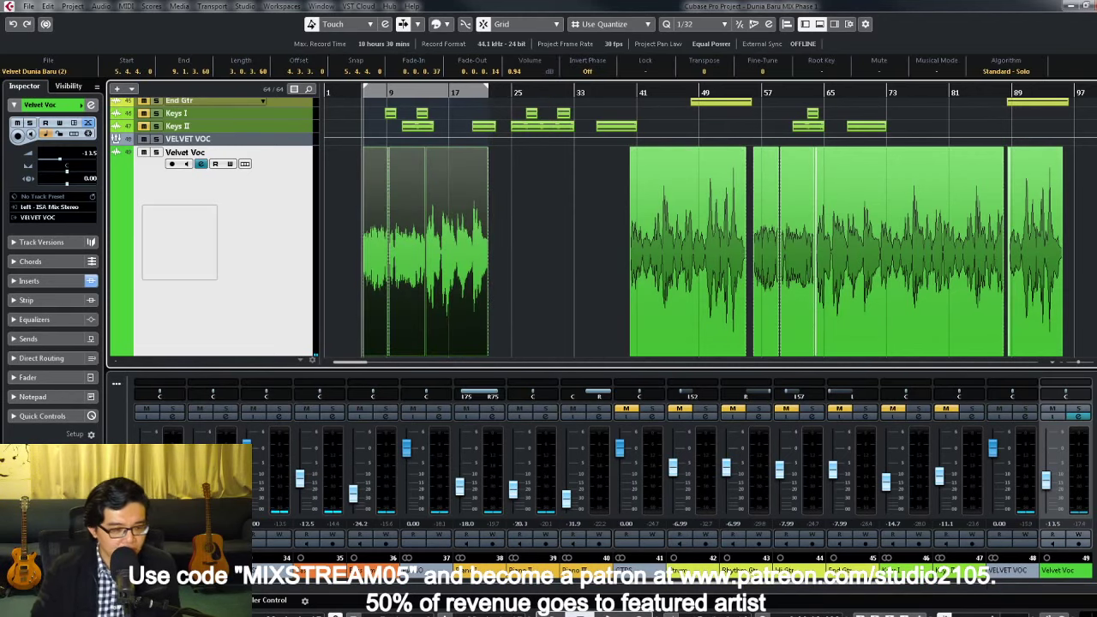
# Step: Take the Vocal Rider Stereo insert on the VELVET VOC group off bypass and set its upper range limit to 6.0
pyautogui.hscroll(3, 879, 458)
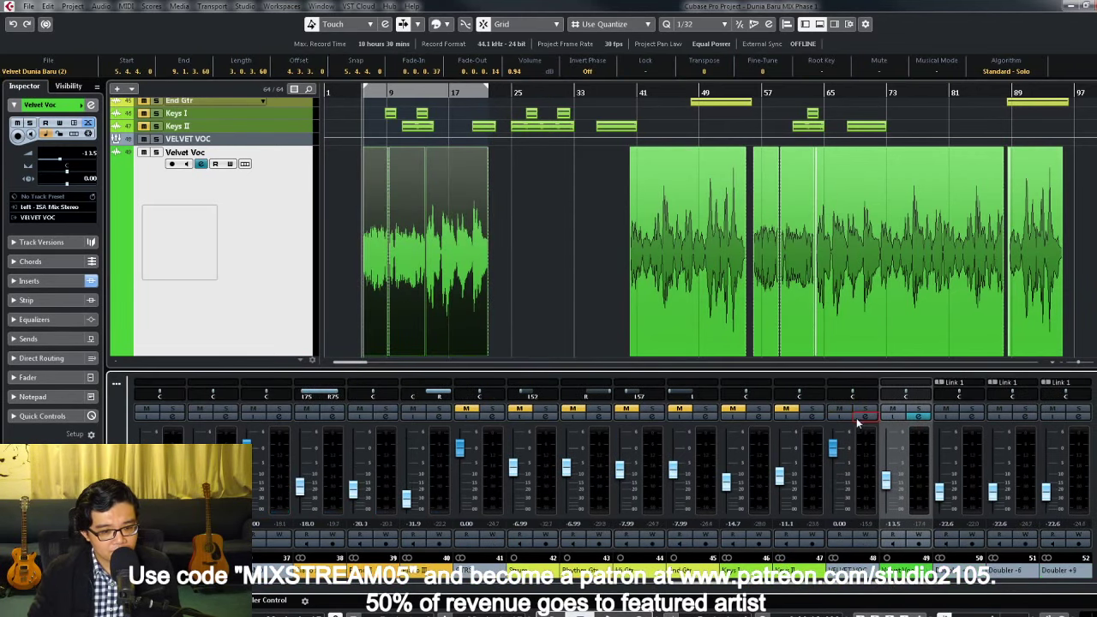
pyautogui.click(861, 418)
pyautogui.moveTo(389, 290); pyautogui.dragTo(370, 355)
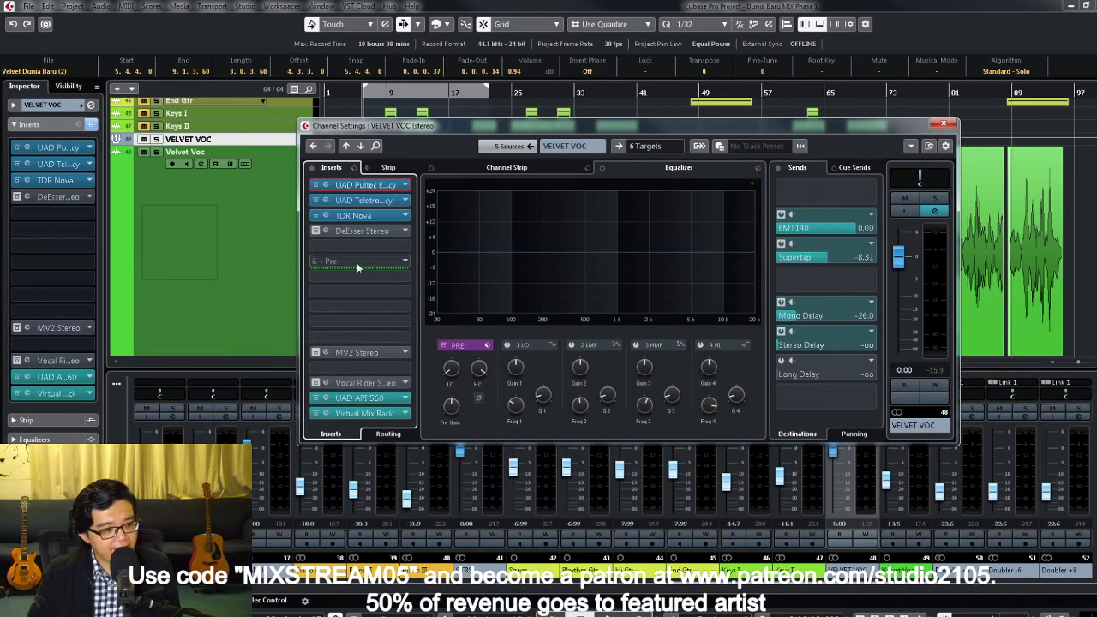
pyautogui.doubleClick(371, 384)
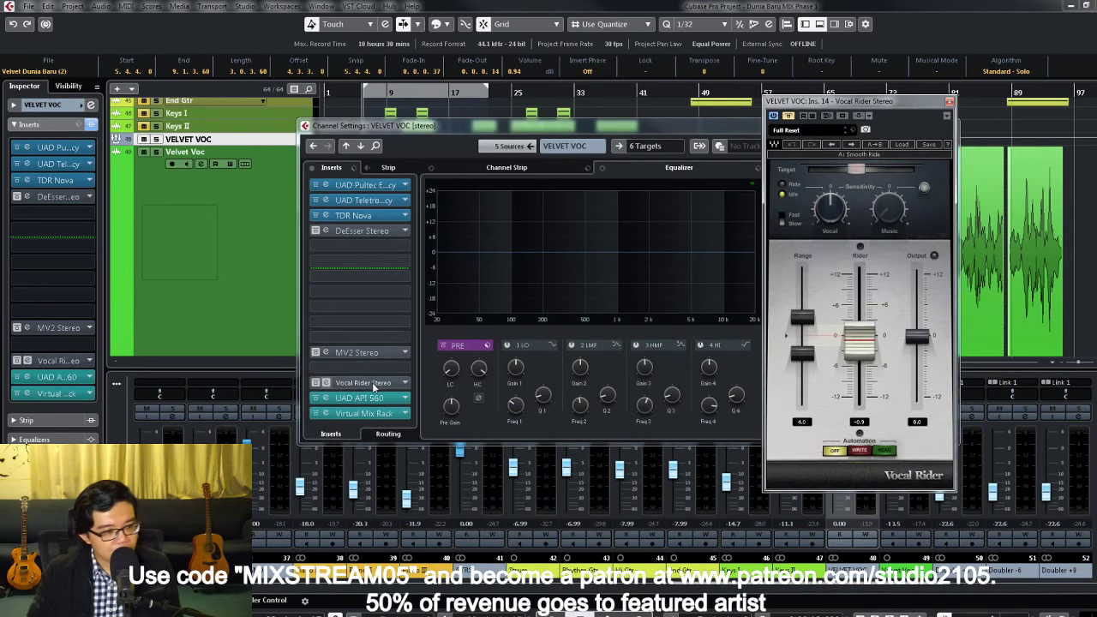
pyautogui.click(789, 115)
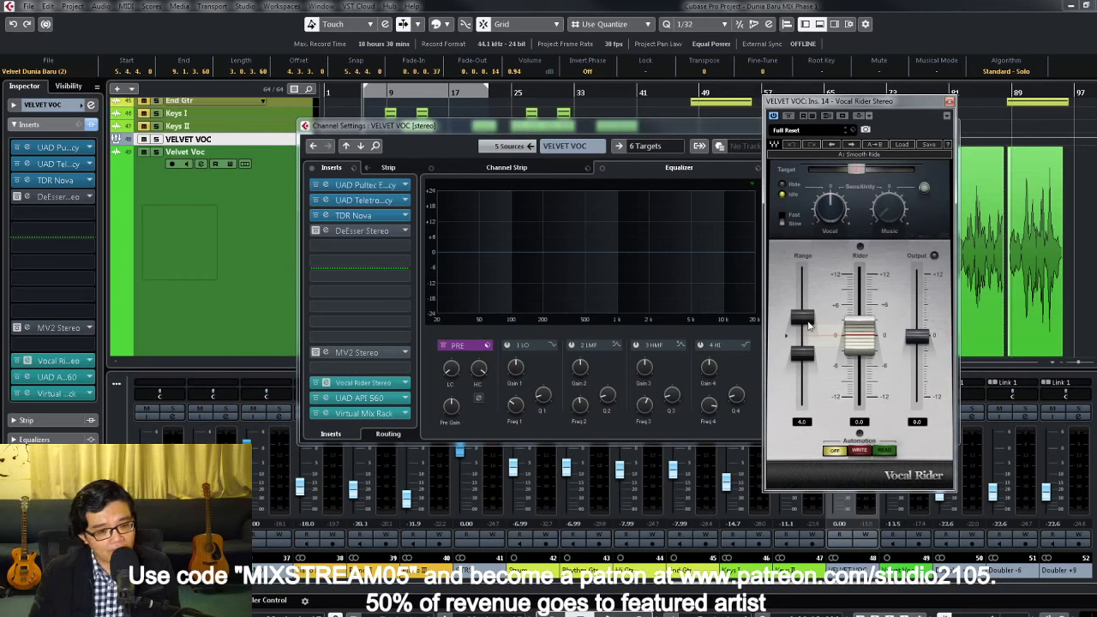
pyautogui.moveTo(808, 323)
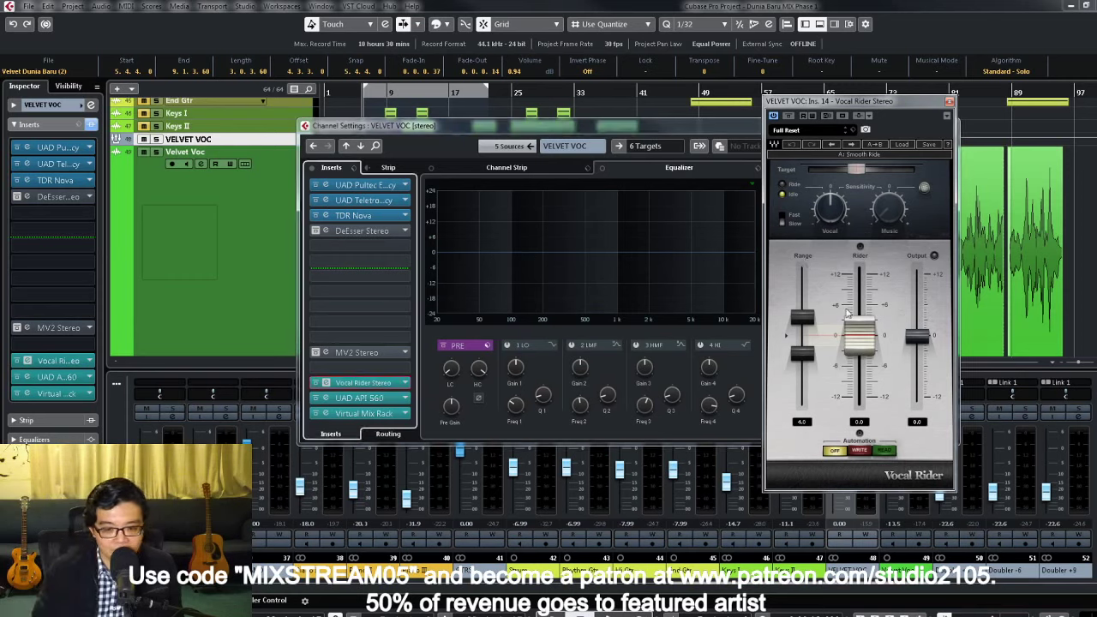
pyautogui.moveTo(802, 318); pyautogui.dragTo(803, 306)
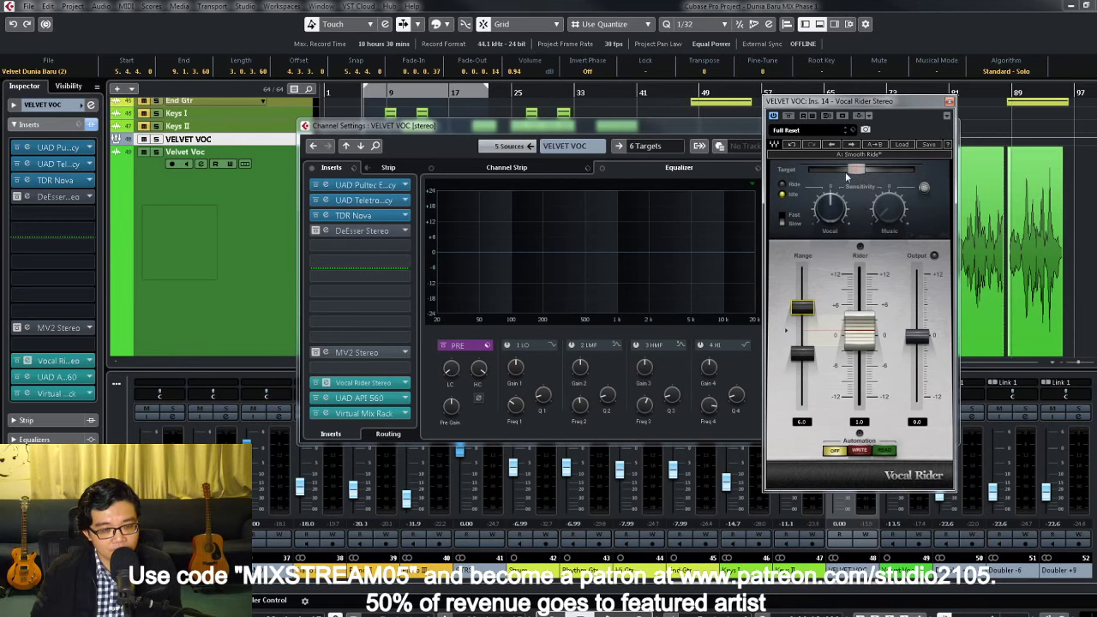
# Step: Lower the Vocal Rider output on the VELVET VOC channel to -2.0 during playback and close its plug-in and channel windows
pyautogui.moveTo(652, 126); pyautogui.dragTo(636, 174)
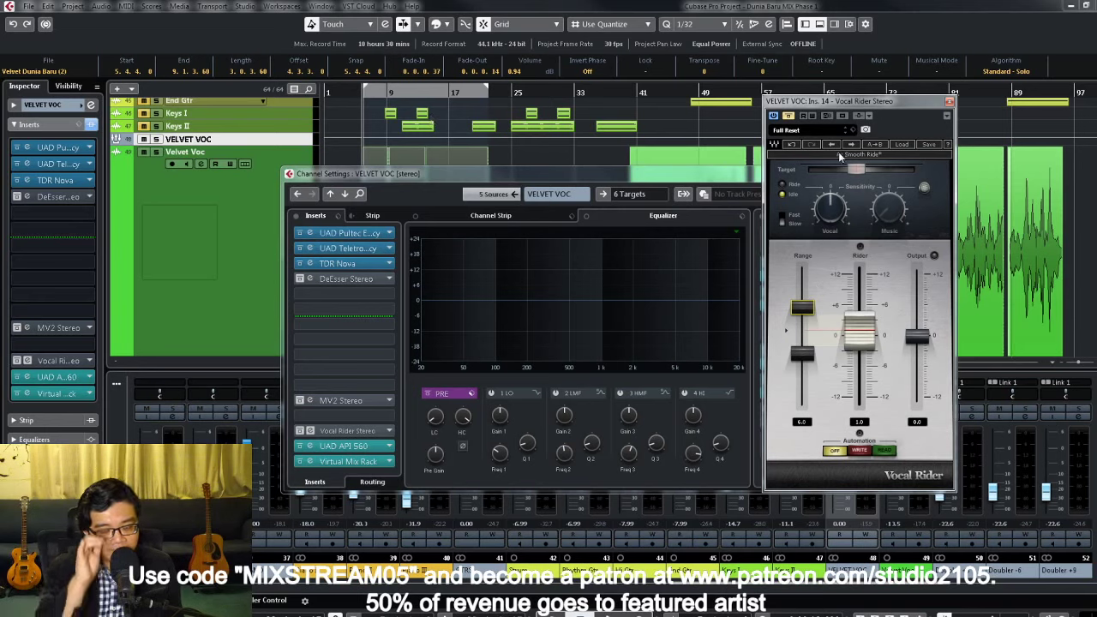
pyautogui.press('space')
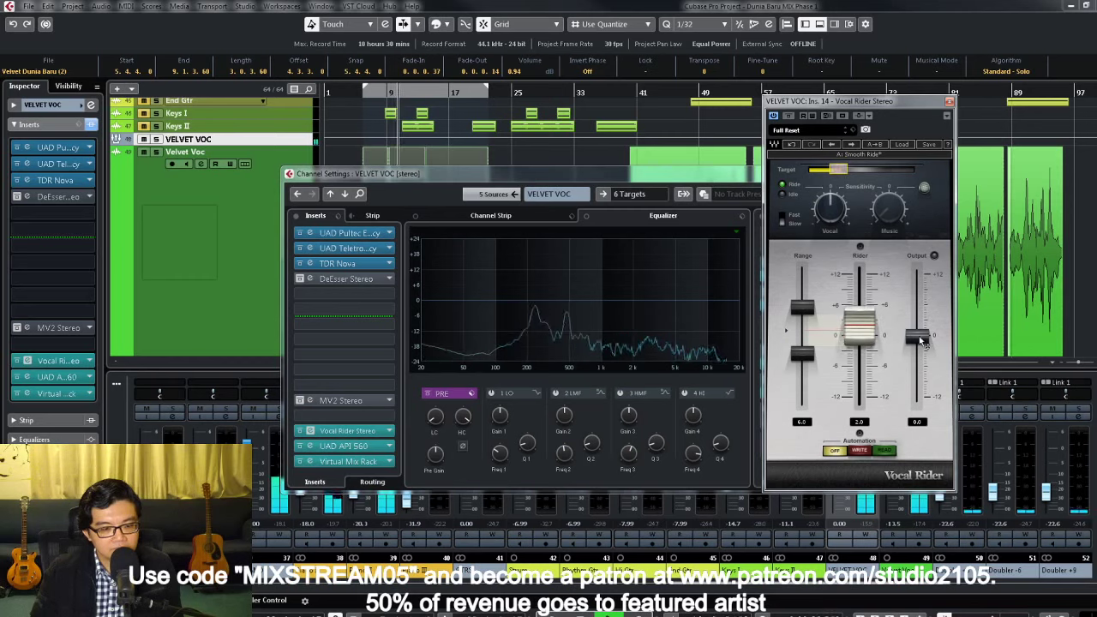
pyautogui.moveTo(922, 341); pyautogui.dragTo(922, 347)
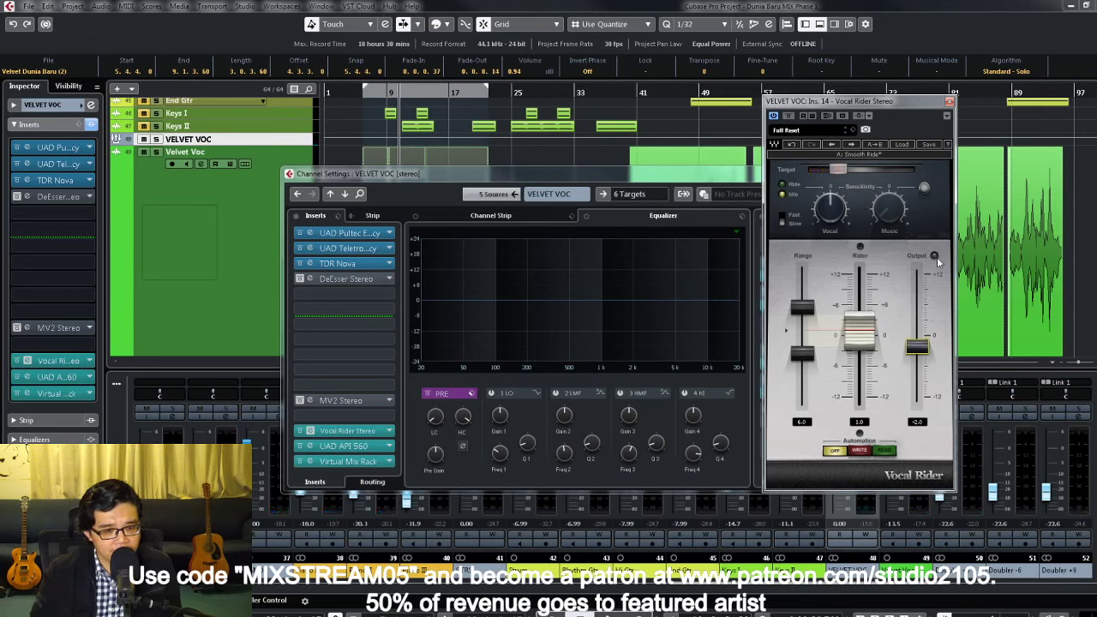
pyautogui.press('space')
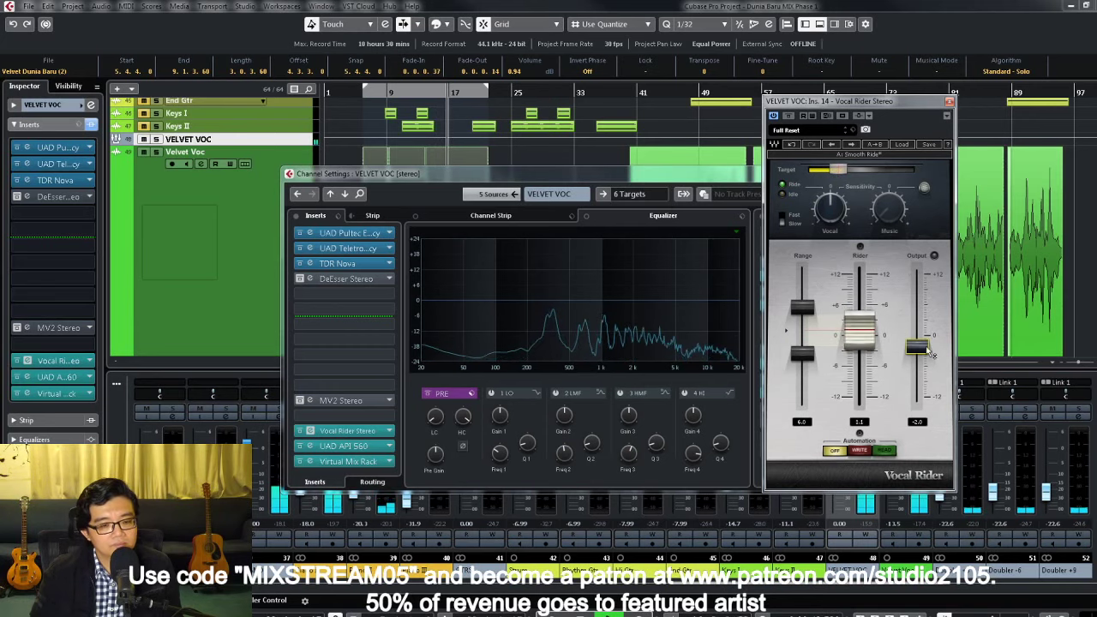
pyautogui.click(949, 101)
pyautogui.click(933, 172)
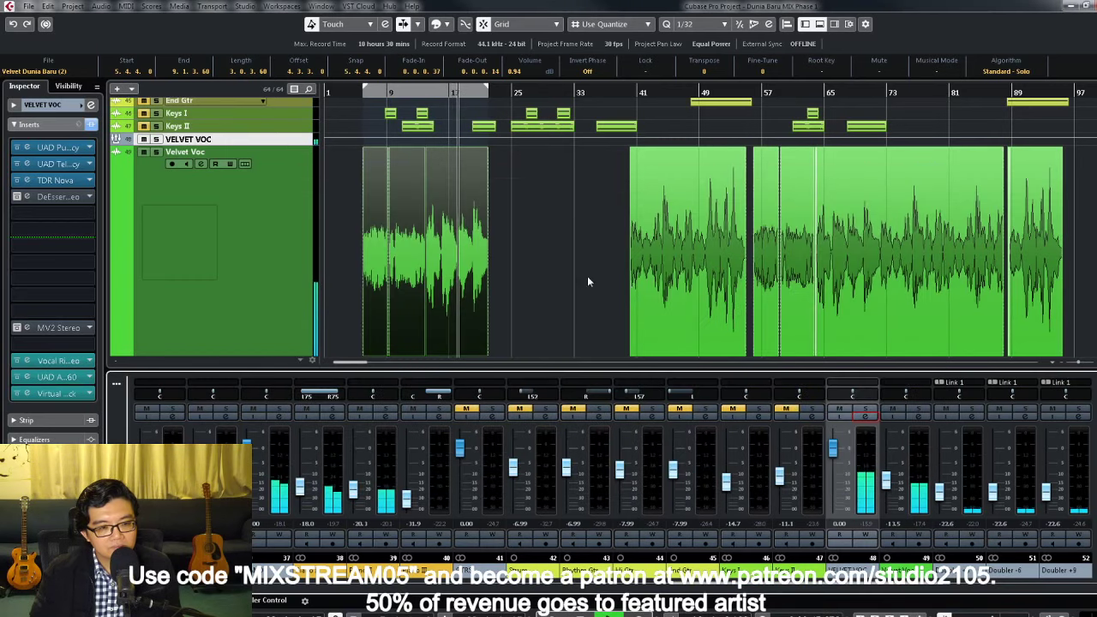
# Step: Open the channel settings of the RICH VOC group and its UA 1176 Rev A compressor
pyautogui.scroll(-2, 587, 276)
pyautogui.scroll(-1, 167, 282)
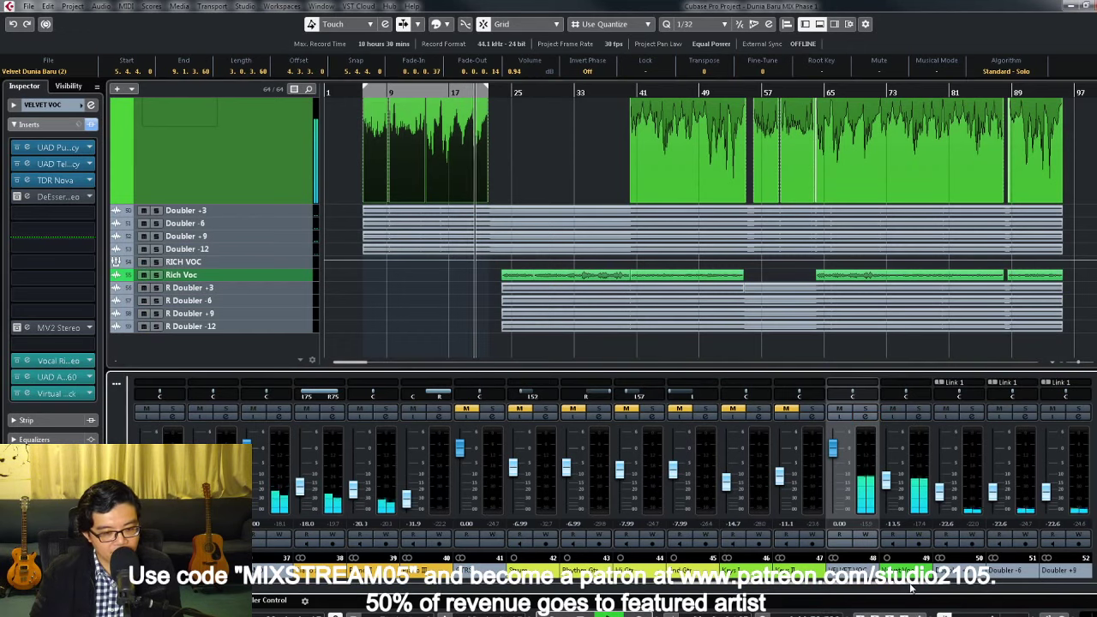
pyautogui.hscroll(2, 902, 588)
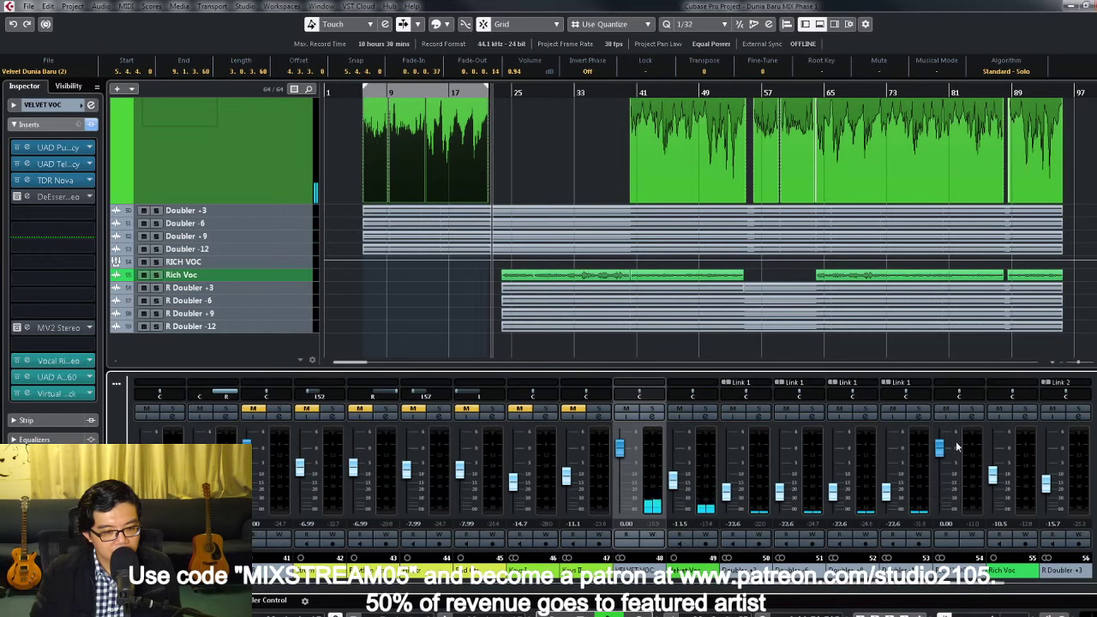
pyautogui.click(976, 418)
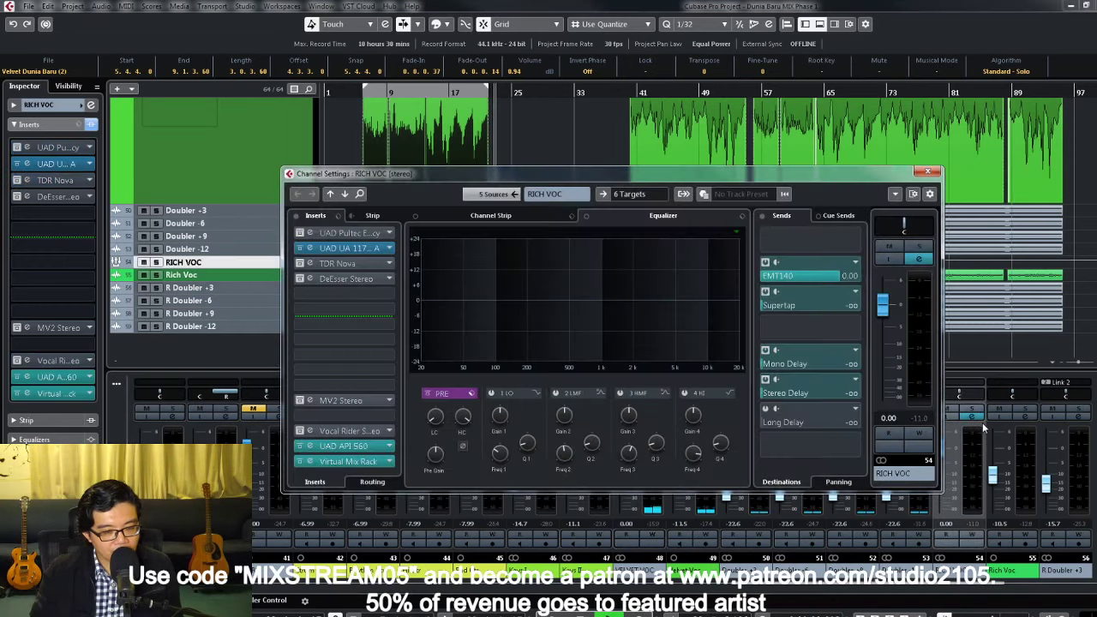
pyautogui.click(368, 249)
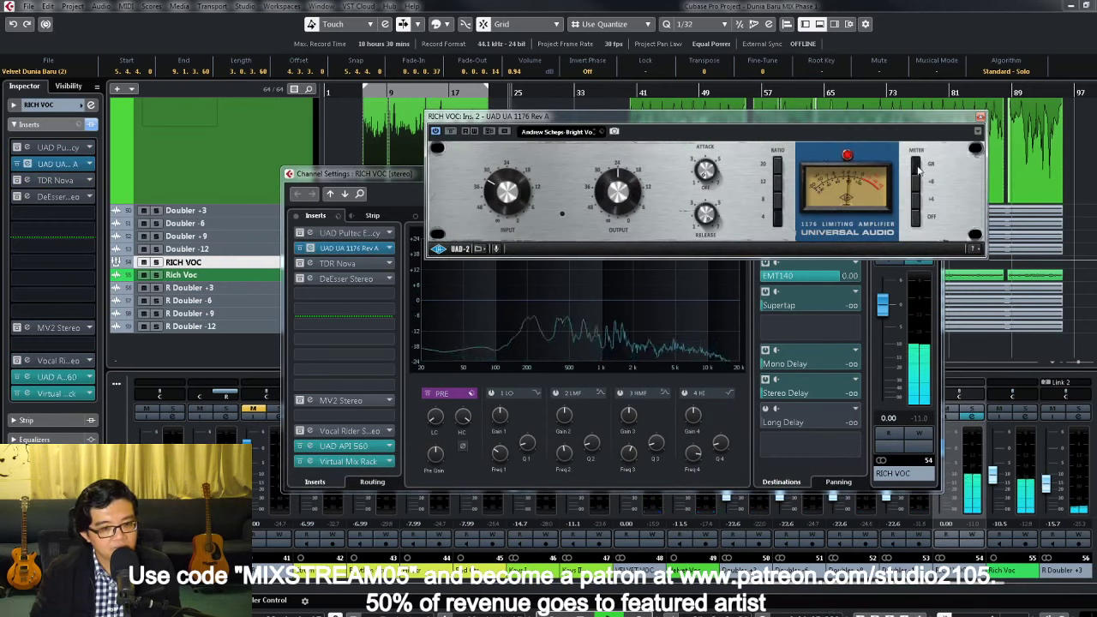
# Step: Raise the Rich Voc track fader to -8.84, turn up the 1176 input slightly, and return to the RICH VOC channel settings
pyautogui.click(997, 470)
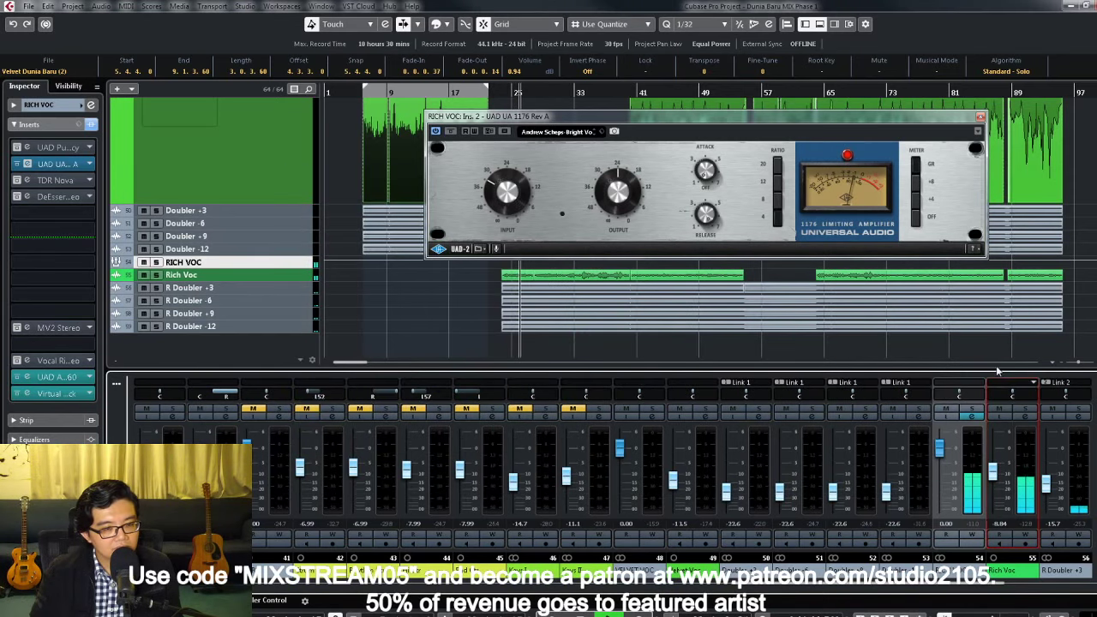
pyautogui.click(492, 187)
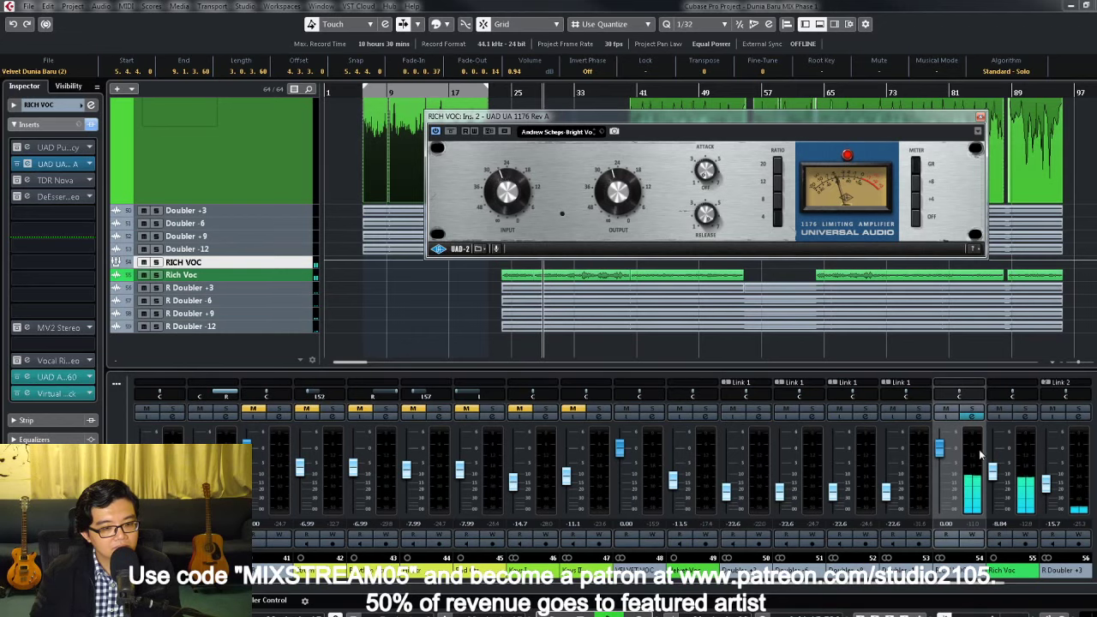
pyautogui.click(971, 417)
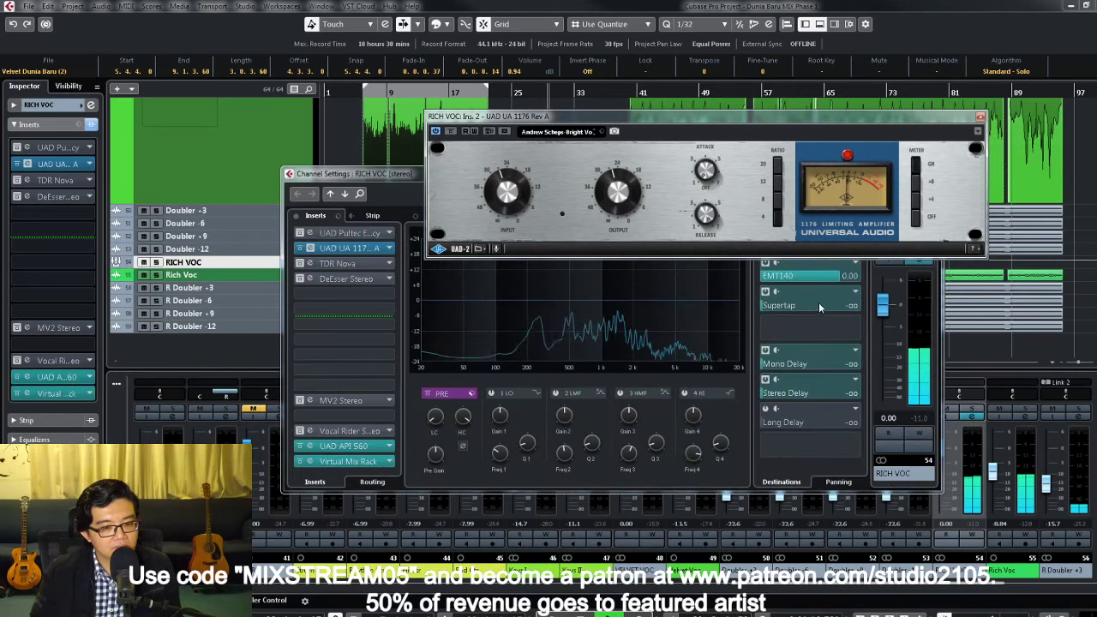
pyautogui.click(771, 310)
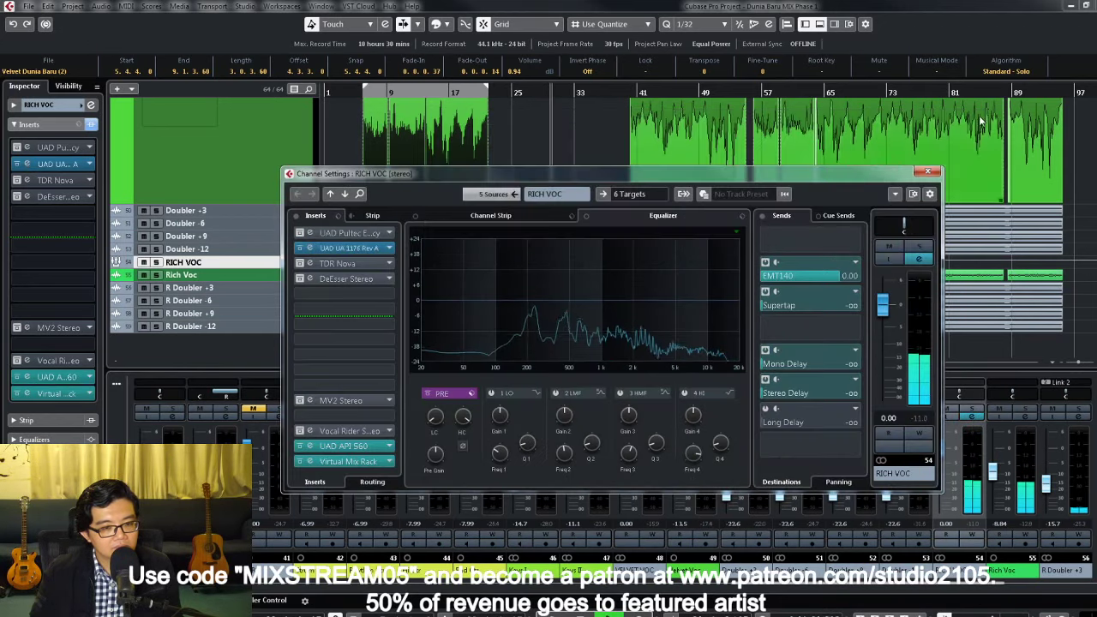
# Step: Enable the Pultec EQP-1A on RICH VOC, with its high-frequency selector at 5 KCS and the attenuation selector at 20
pyautogui.click(300, 233)
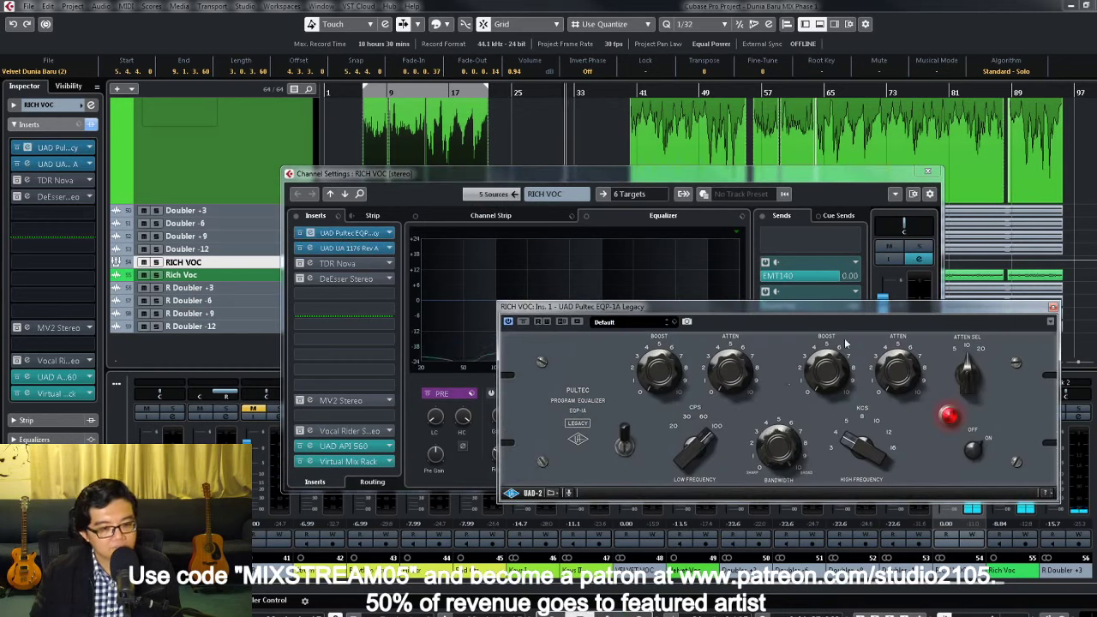
pyautogui.click(863, 436)
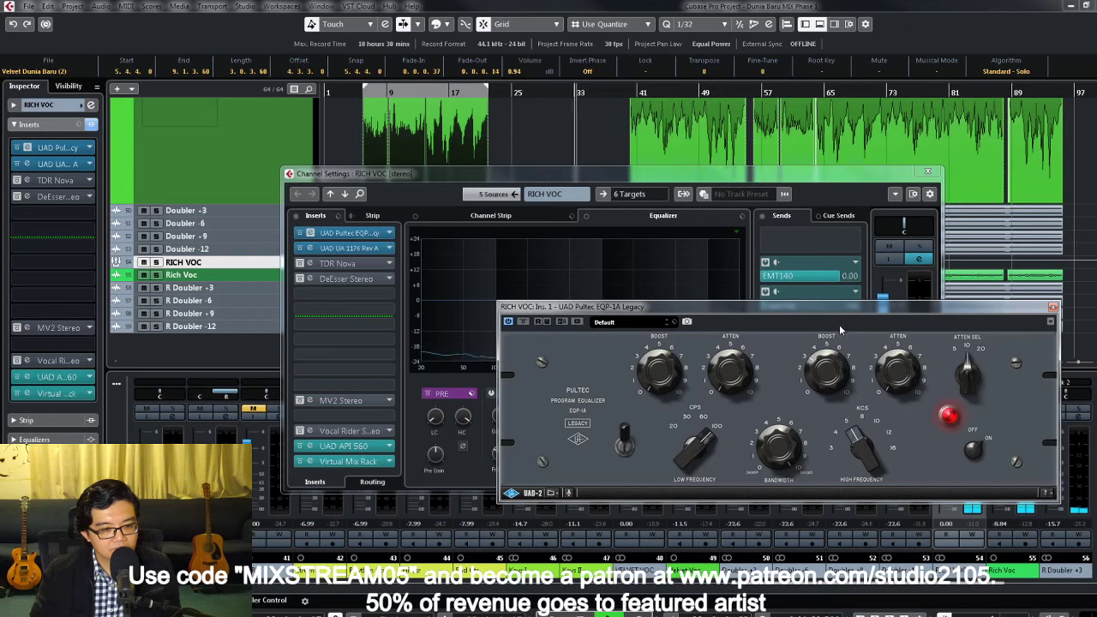
pyautogui.click(955, 384)
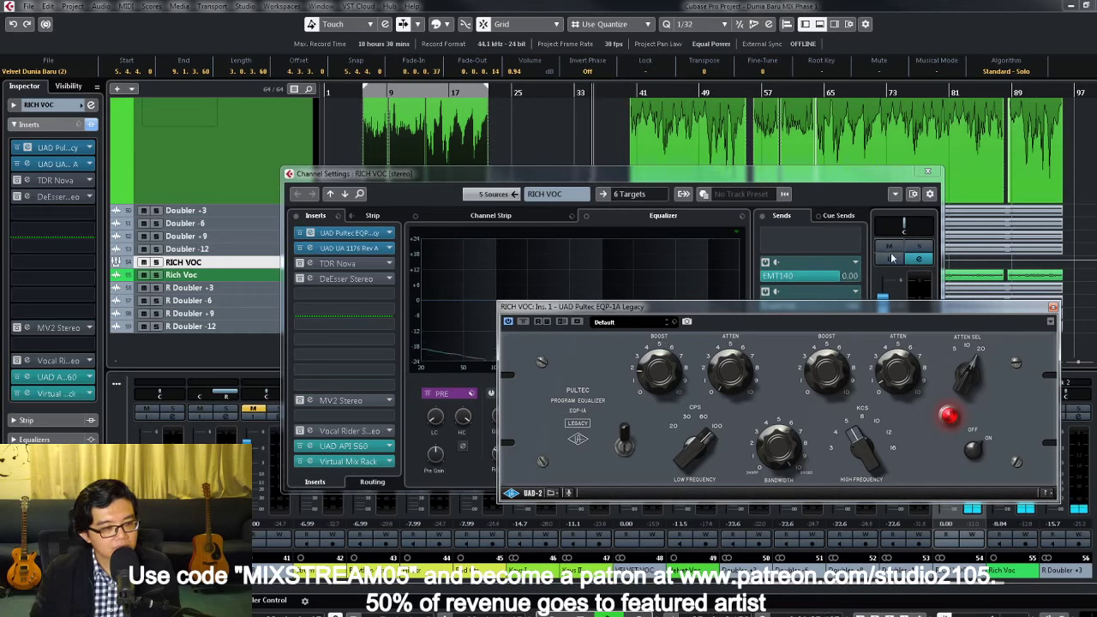
# Step: Solo RICH VOC, close its windows, set the locators around the first Rich Voc clip, and play from its start
pyautogui.click(918, 247)
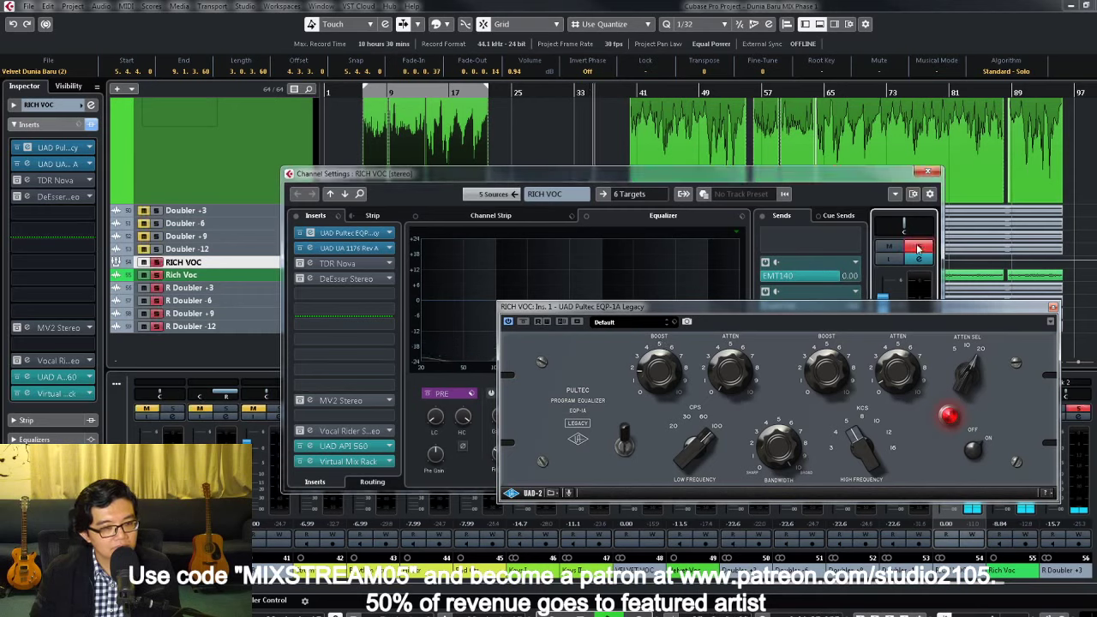
pyautogui.click(928, 170)
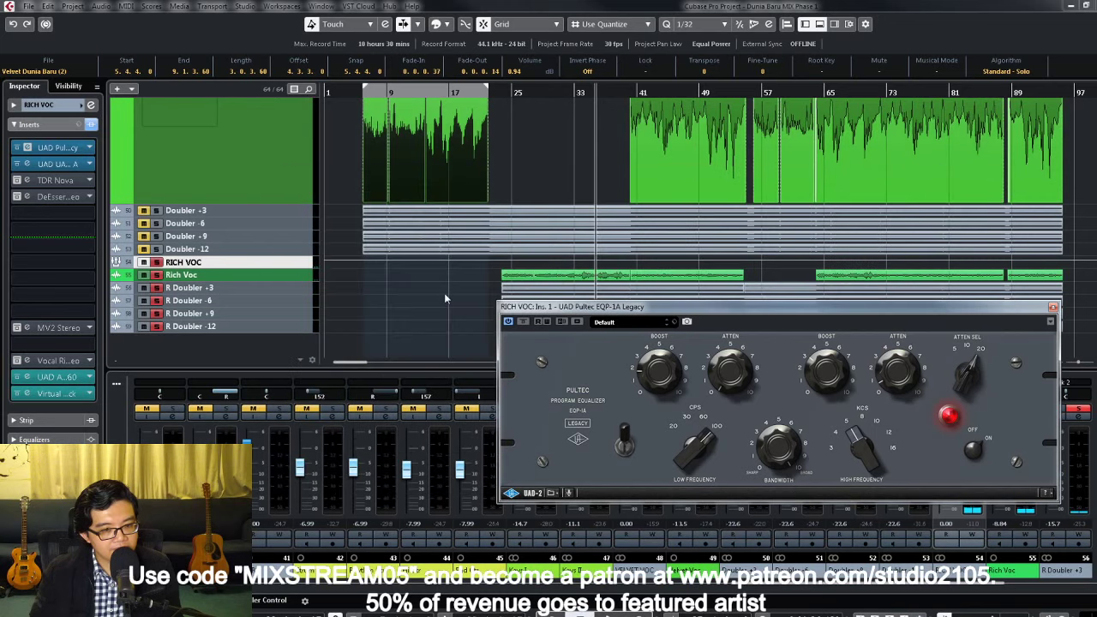
pyautogui.click(1053, 307)
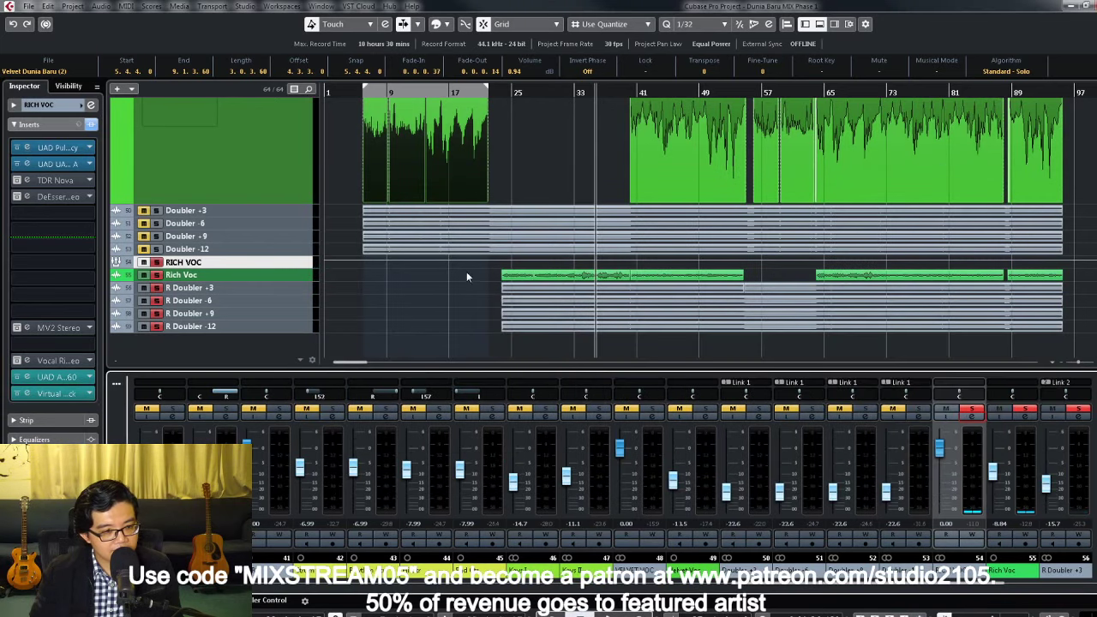
pyautogui.click(624, 275)
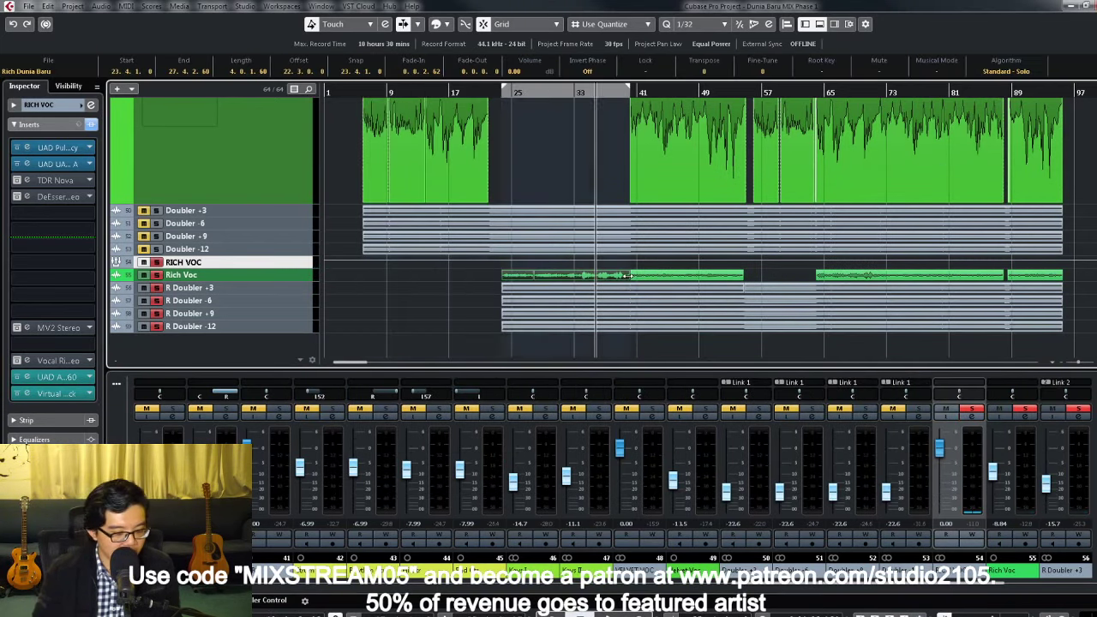
pyautogui.press('KP_1')
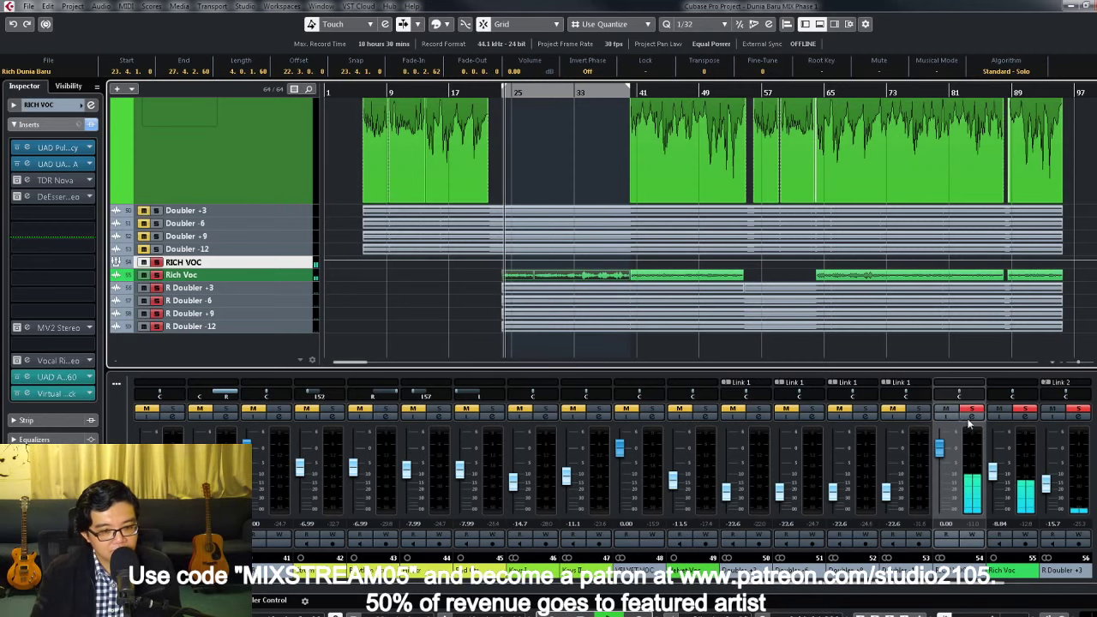
# Step: Activate TDR Nova on RICH VOC and tune band II to 700 Hz by soloing and boosting it, ending at 0.0 dB gain
pyautogui.press('e')
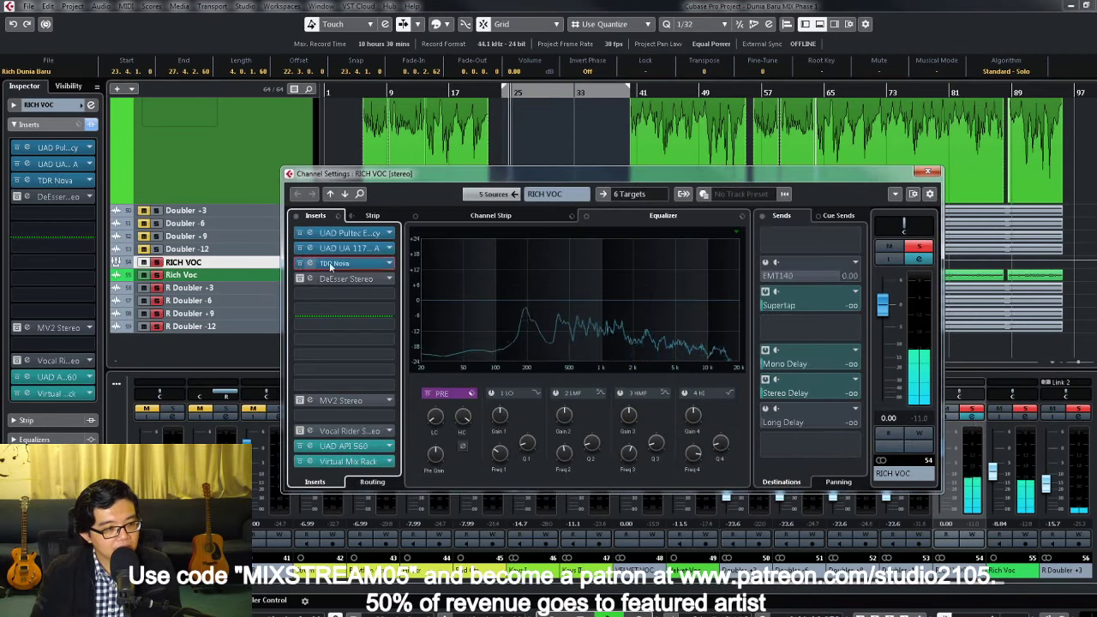
pyautogui.click(339, 264)
pyautogui.click(725, 408)
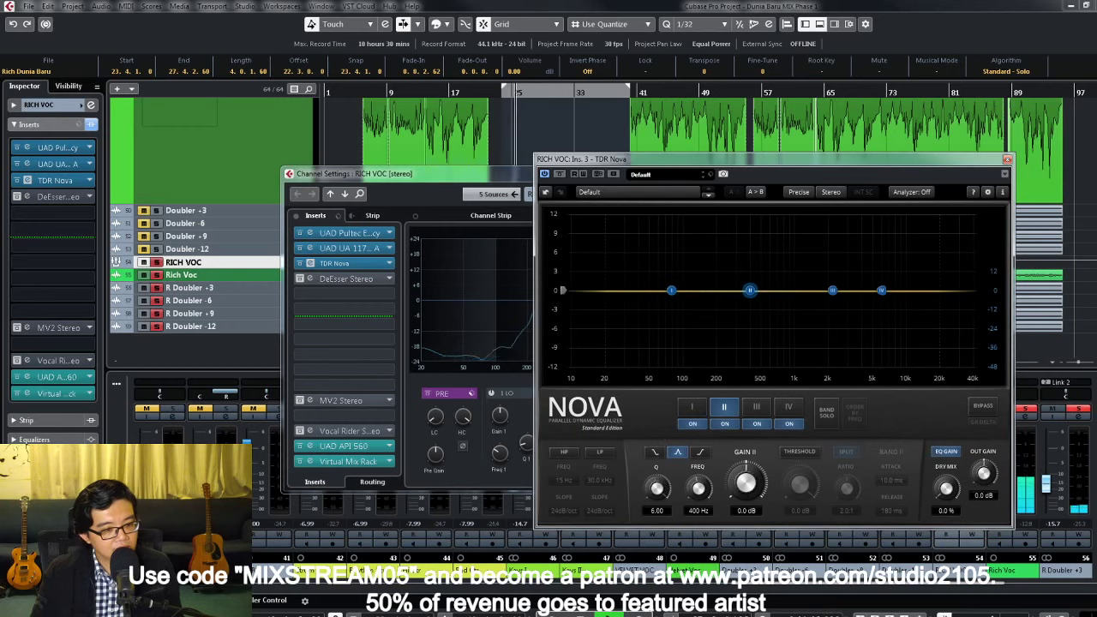
pyautogui.click(829, 415)
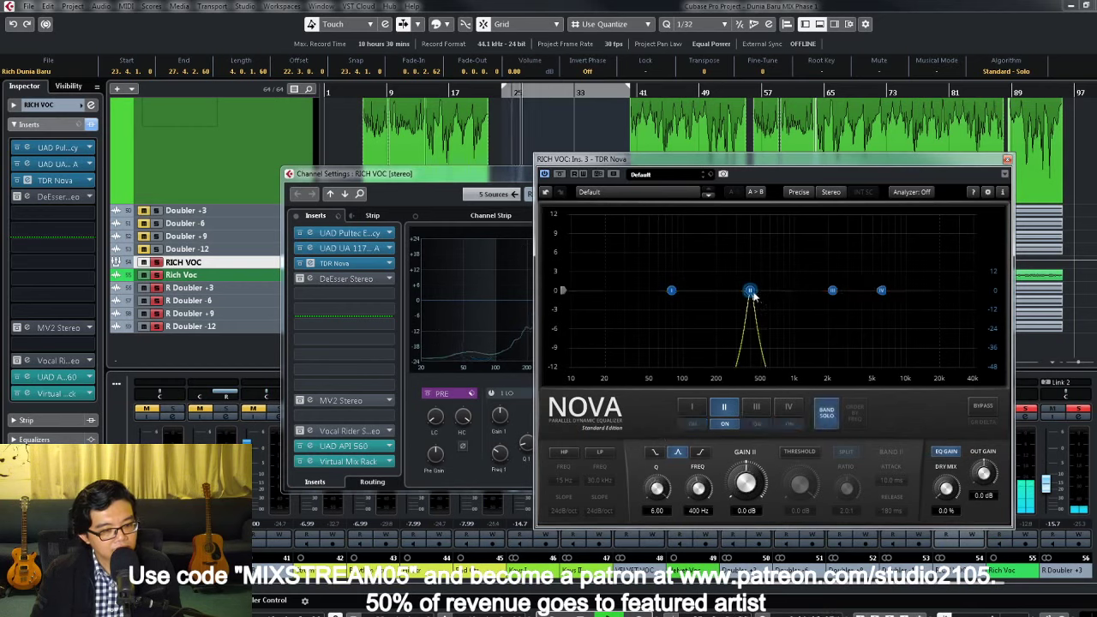
pyautogui.moveTo(750, 290); pyautogui.dragTo(777, 239)
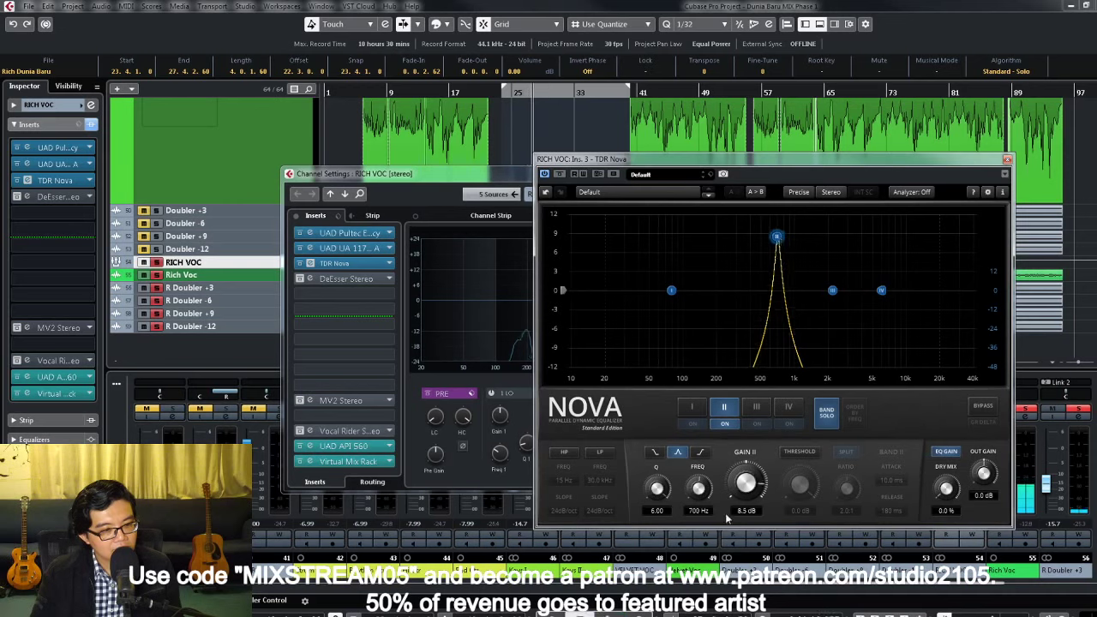
pyautogui.click(746, 510)
pyautogui.press('Return')
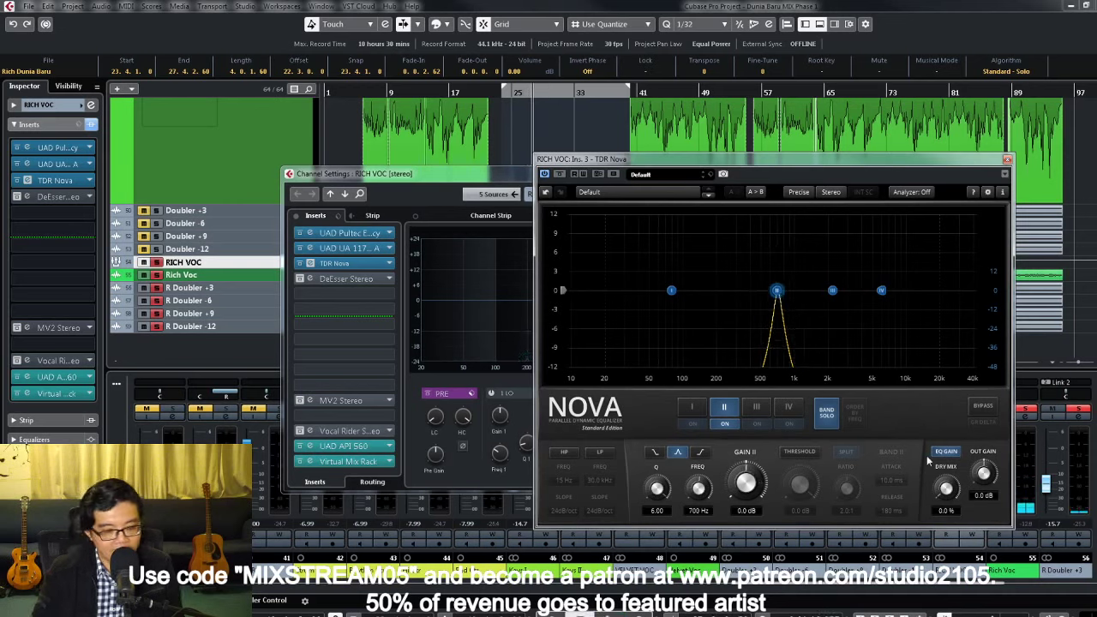
# Step: Unsolo band II and enable its threshold in wideband mode, with ratio 3:1, attack 0.10 ms and release 10 ms
pyautogui.click(834, 418)
pyautogui.click(815, 452)
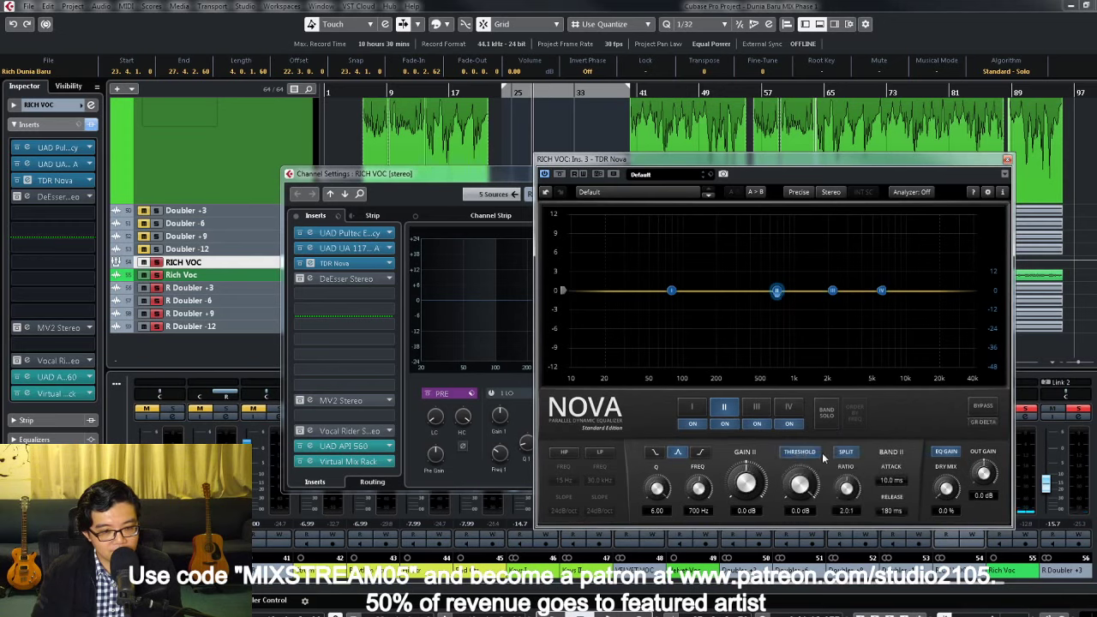
pyautogui.write('3')
pyautogui.press('Return')
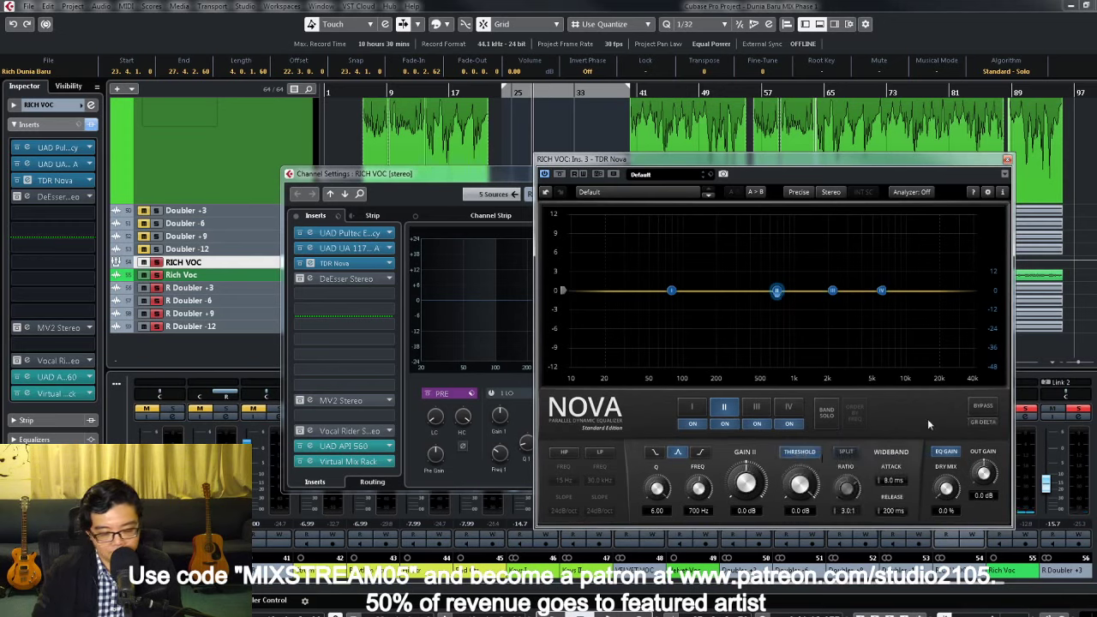
pyautogui.moveTo(893, 480); pyautogui.dragTo(893, 515)
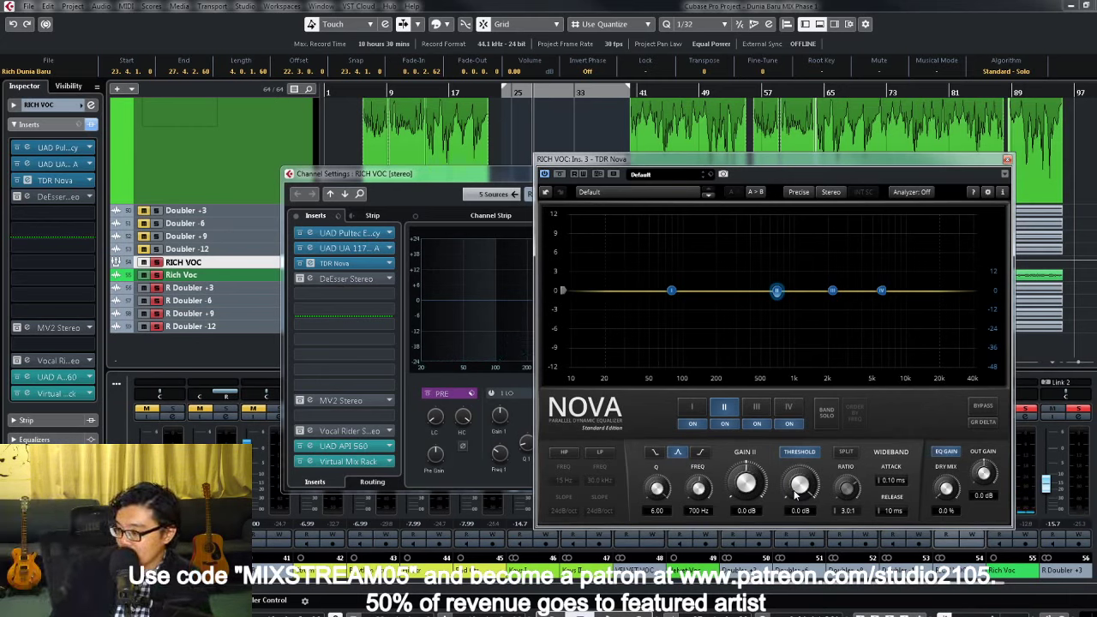
# Step: Lower the band II threshold to -24.6 dB
pyautogui.moveTo(796, 494); pyautogui.dragTo(795, 507)
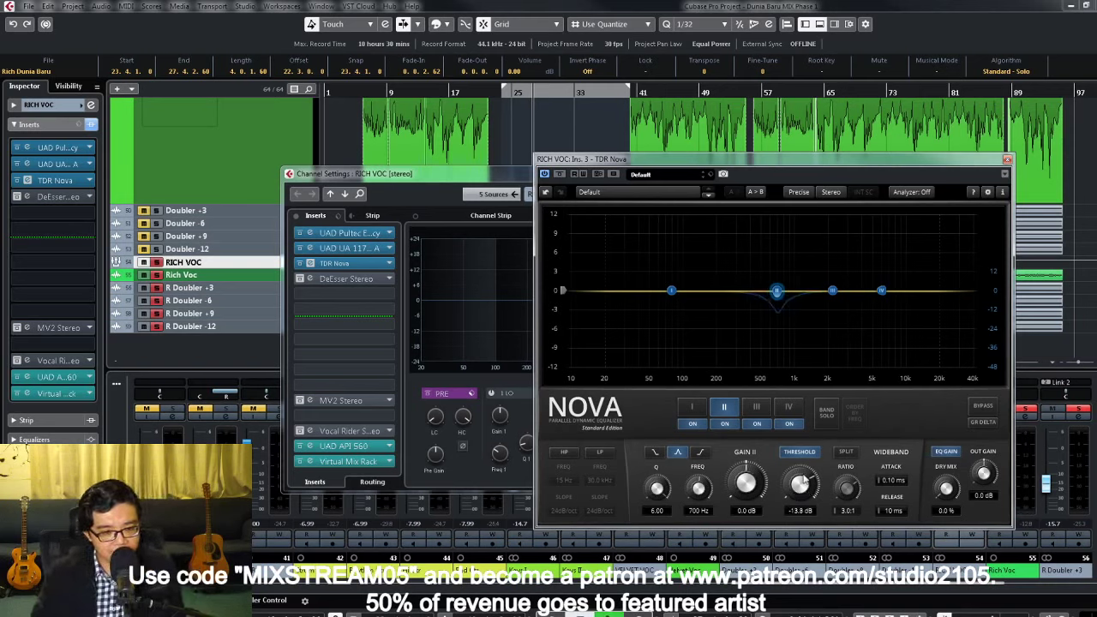
pyautogui.moveTo(800, 485); pyautogui.dragTo(800, 506)
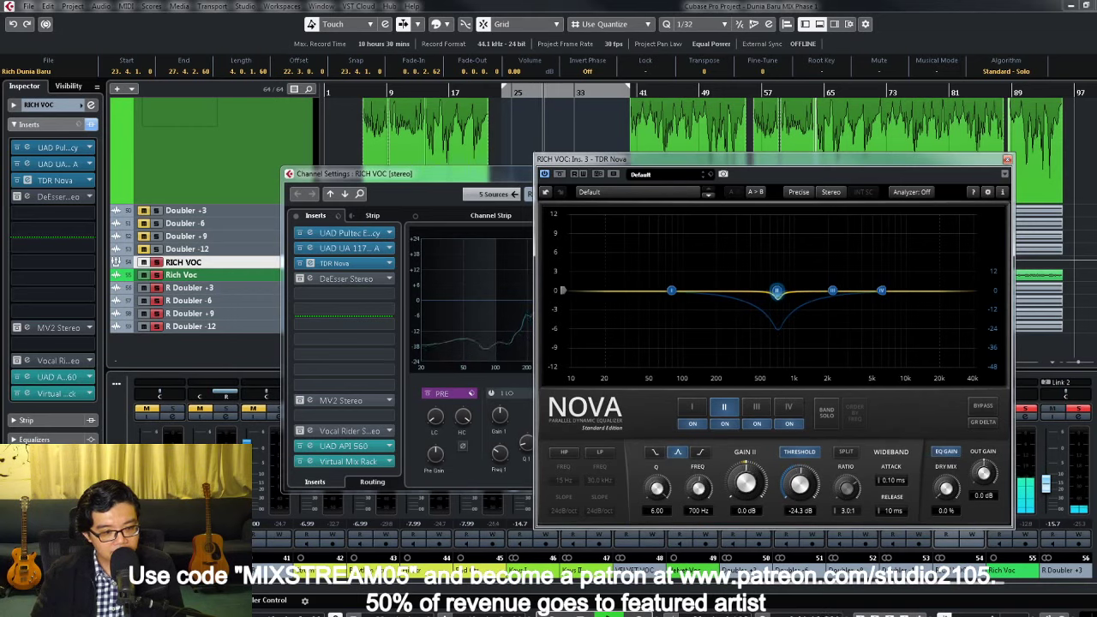
pyautogui.moveTo(800, 485); pyautogui.dragTo(800, 488)
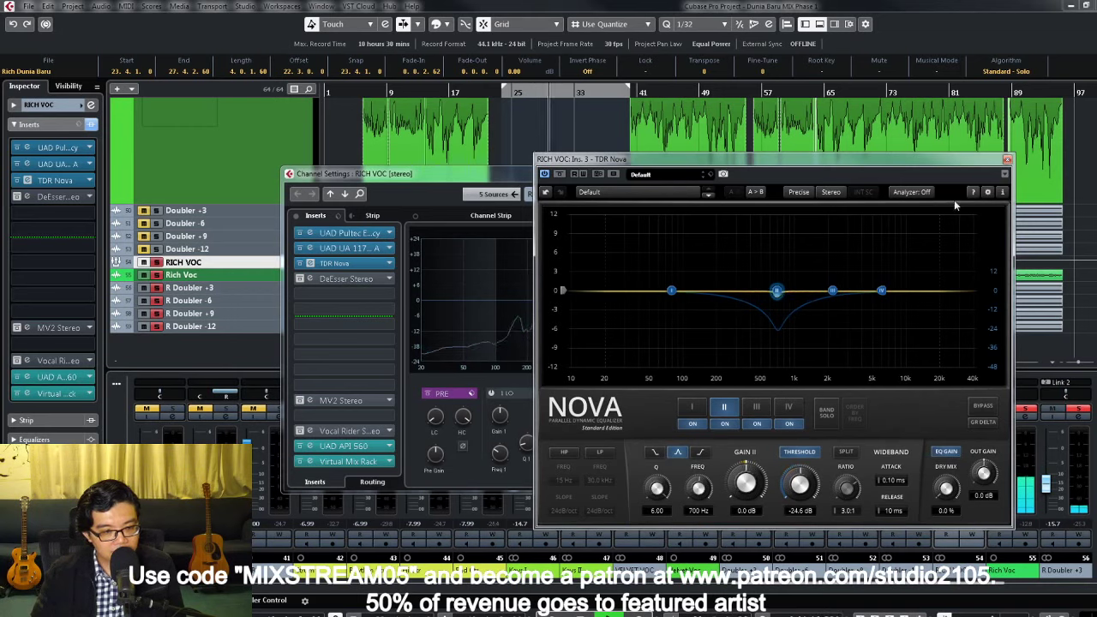
# Step: Tune TDR Nova band III to 5.3 kHz by soloing and boosting it, and reset its gain to 0.0 dB
pyautogui.click(756, 406)
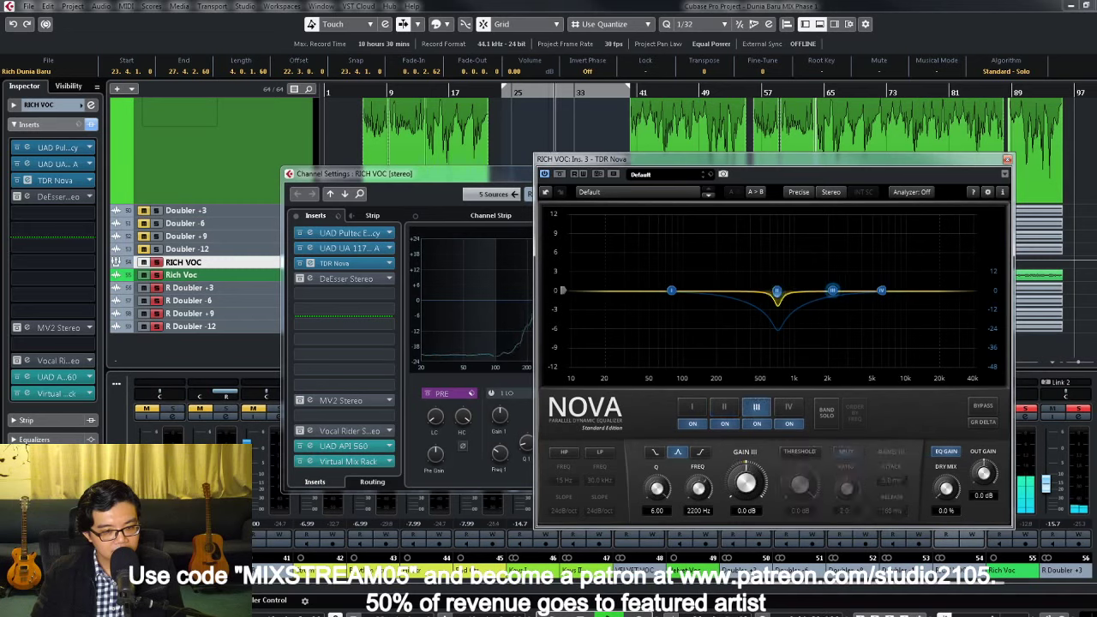
pyautogui.moveTo(832, 291); pyautogui.dragTo(876, 242)
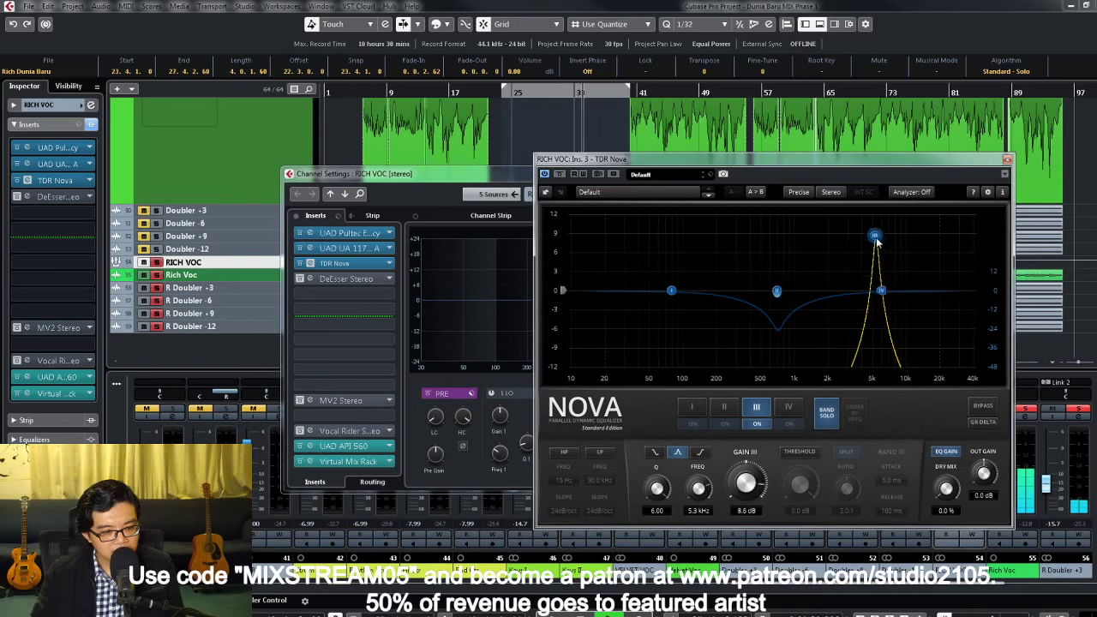
pyautogui.click(747, 512)
pyautogui.write('0')
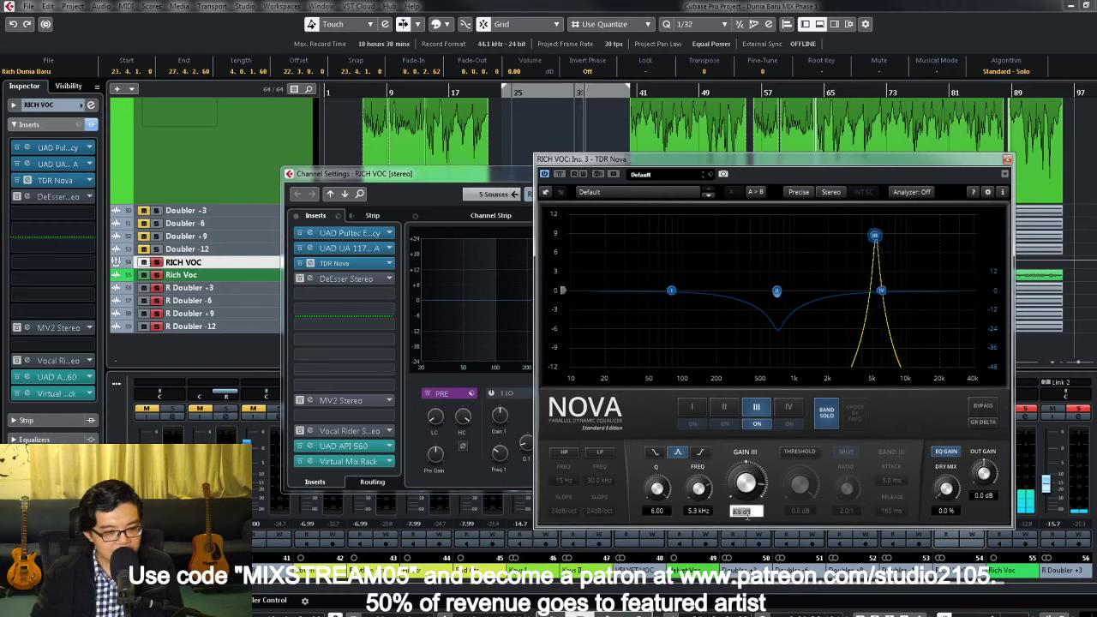
pyautogui.press('Return')
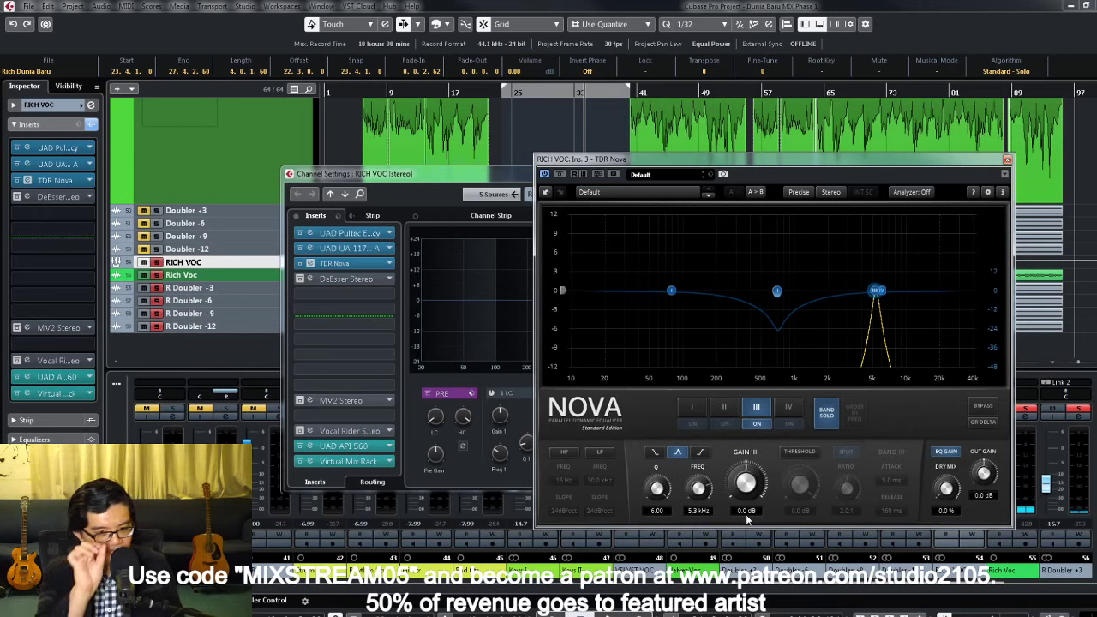
# Step: Unsolo band III, enable its threshold at -29.4 dB with Q 1.80, and close TDR Nova
pyautogui.click(824, 421)
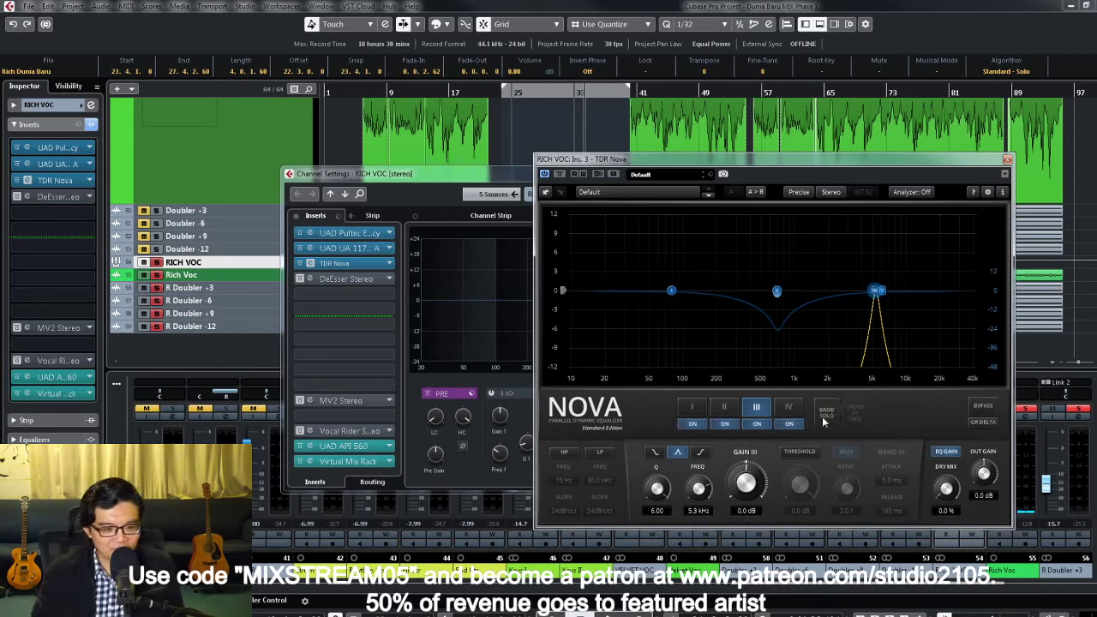
pyautogui.click(800, 452)
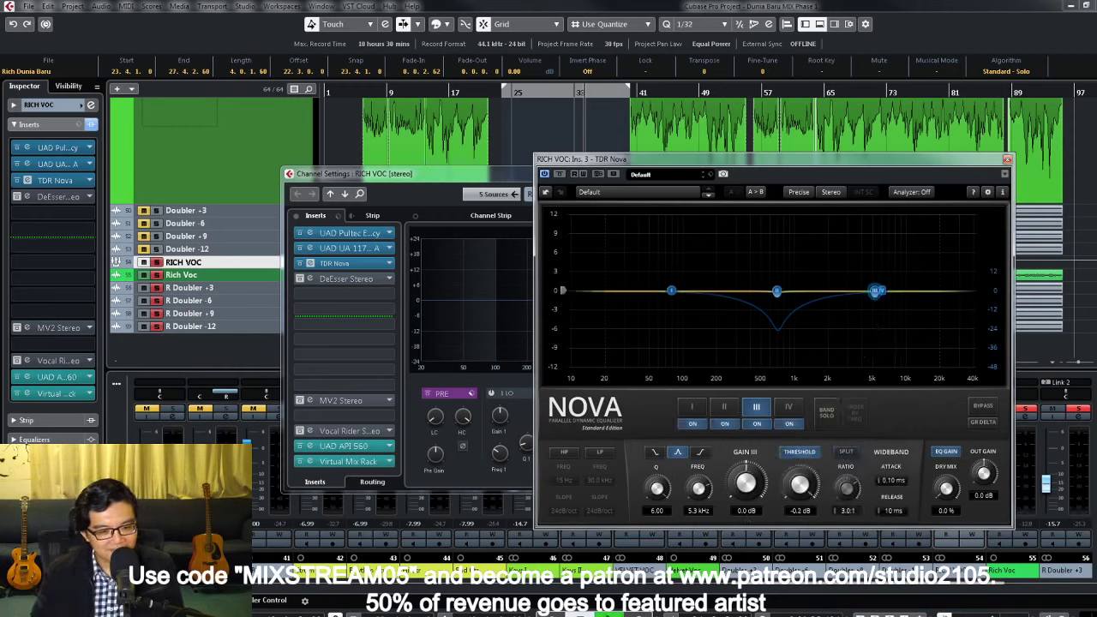
pyautogui.moveTo(800, 485); pyautogui.dragTo(800, 566)
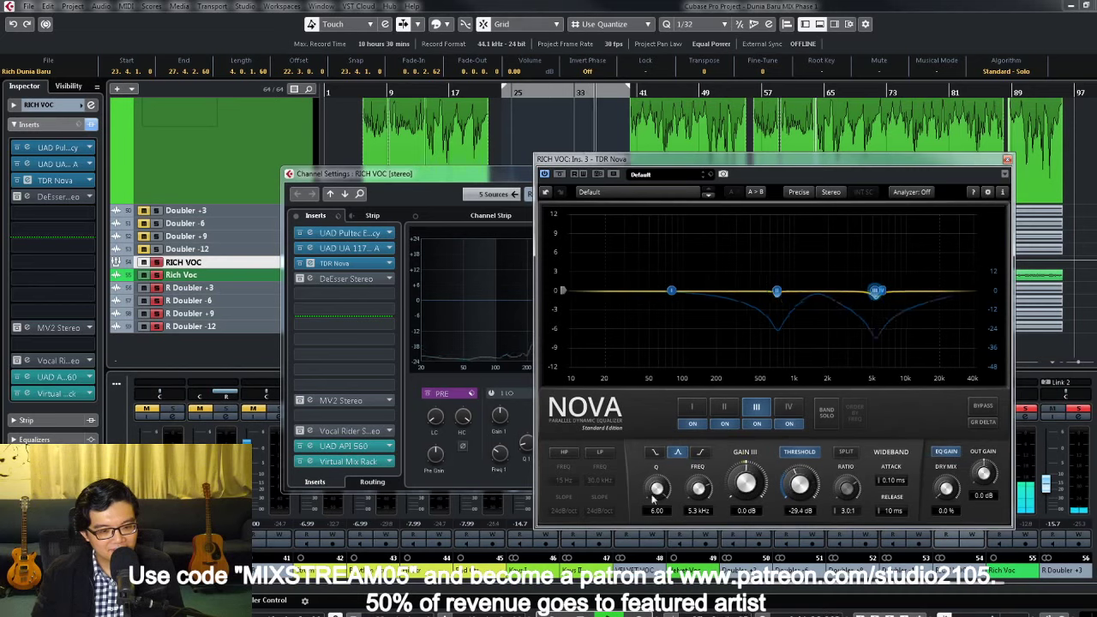
pyautogui.moveTo(654, 497); pyautogui.dragTo(654, 532)
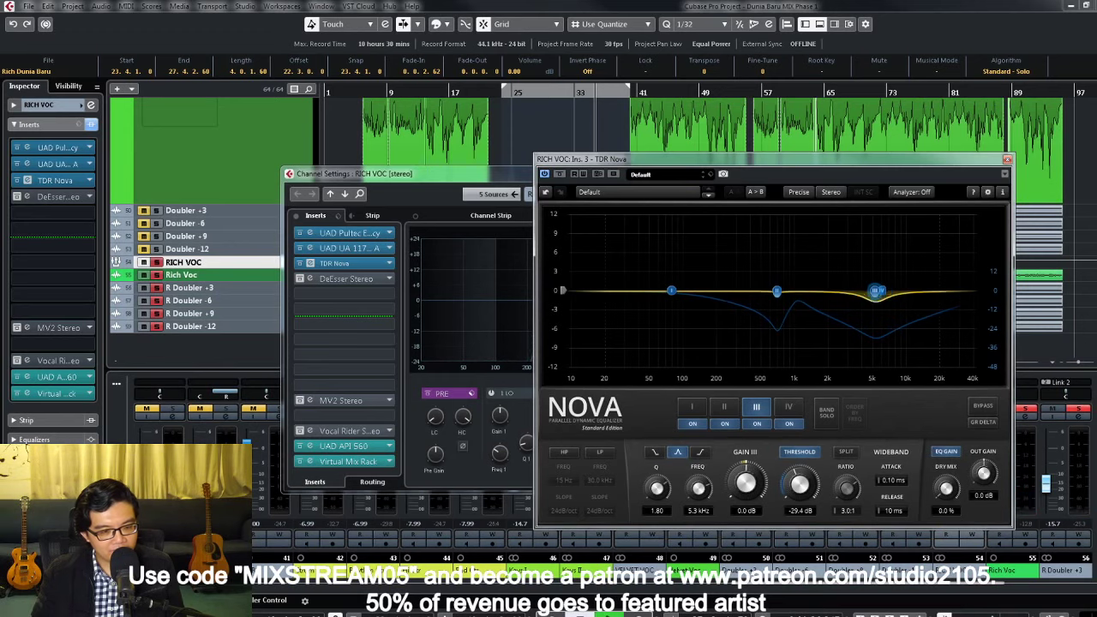
pyautogui.click(1007, 159)
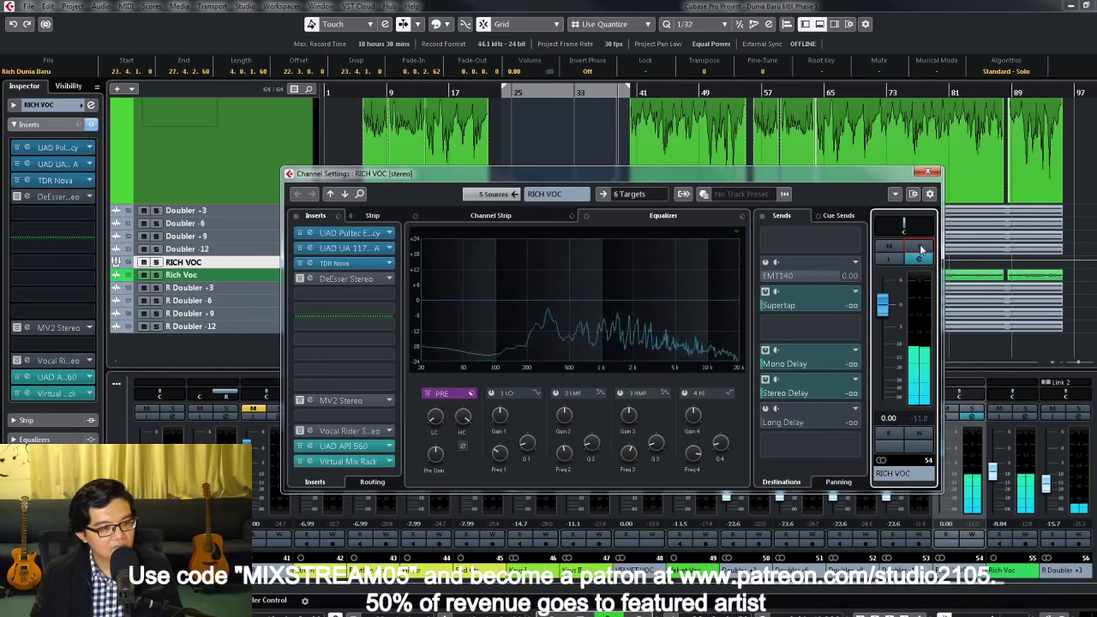
# Step: Solo RICH VOC, reopen its channel settings, switch off the EMT140 send, and start playback
pyautogui.click(766, 262)
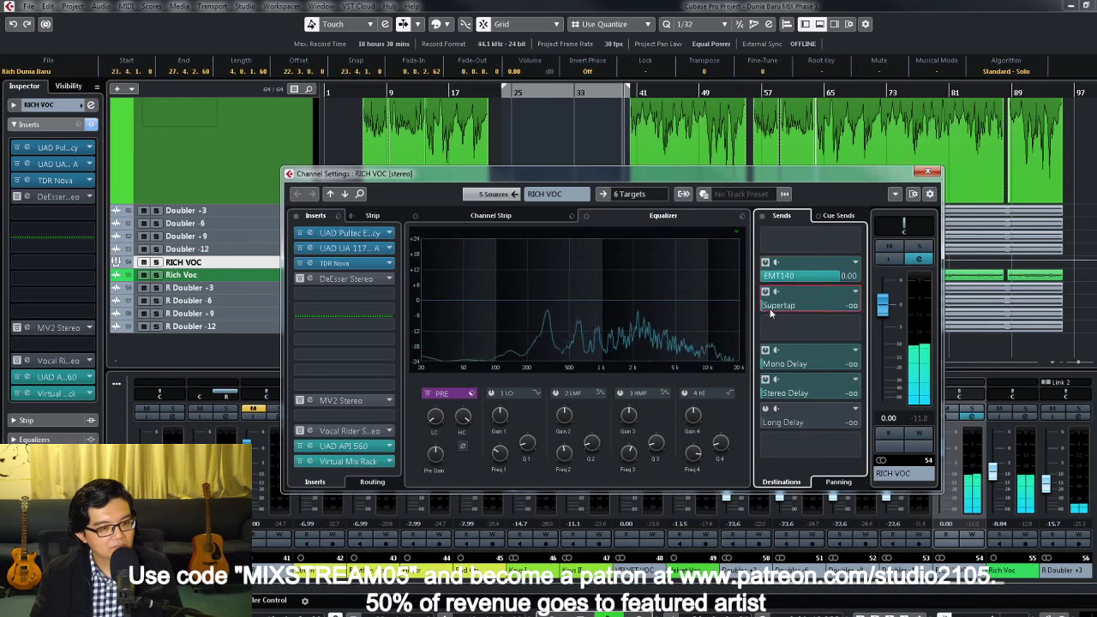
pyautogui.press('Escape')
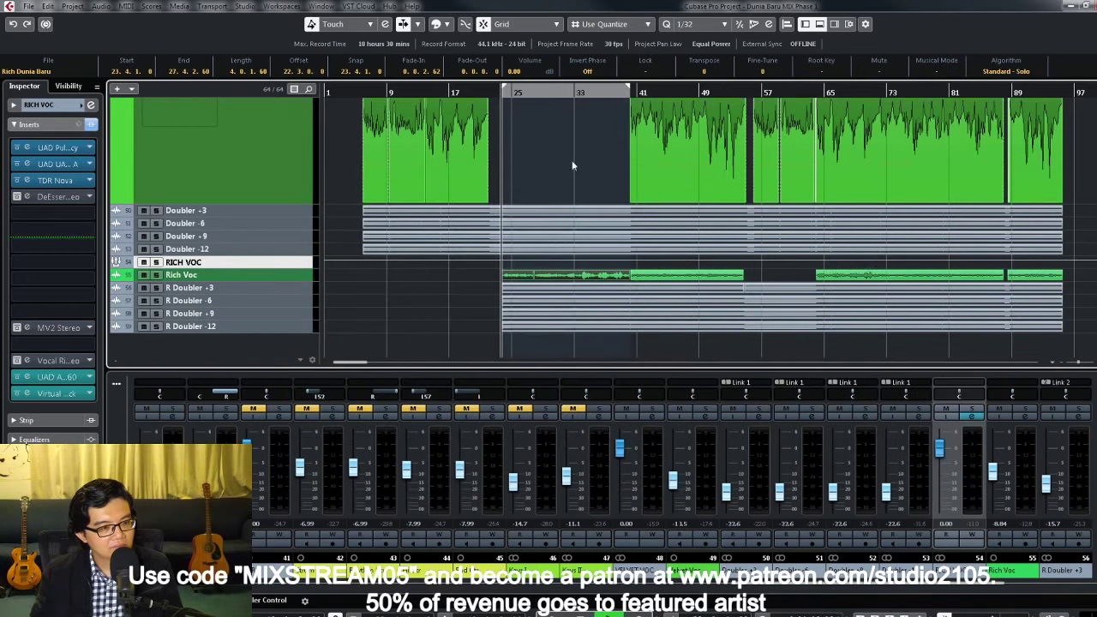
pyautogui.click(972, 411)
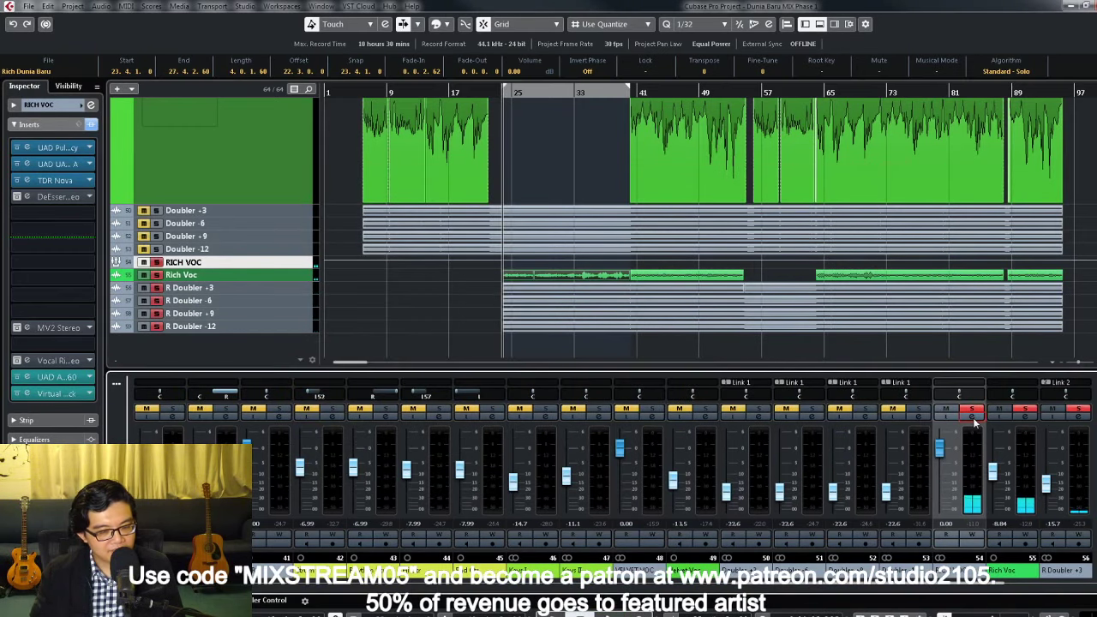
pyautogui.click(975, 421)
pyautogui.click(766, 265)
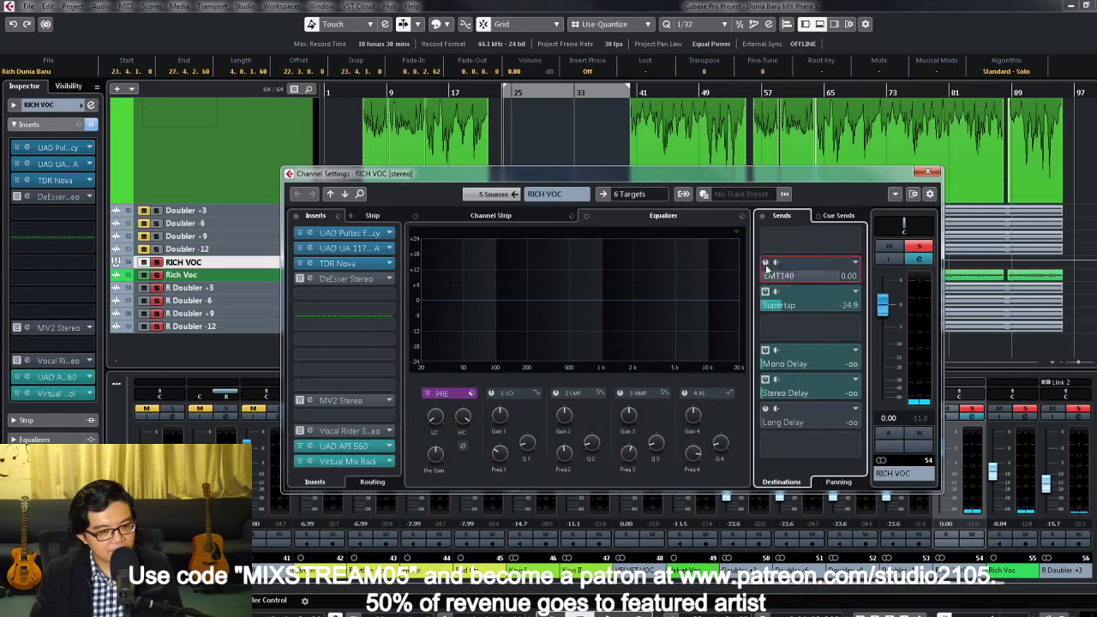
pyautogui.press('space')
# Step: Set RICH VOC's Supertap send to -7.91 and its Mono Delay send to -29.1, and unsolo the channel
pyautogui.moveTo(782, 305); pyautogui.dragTo(841, 313)
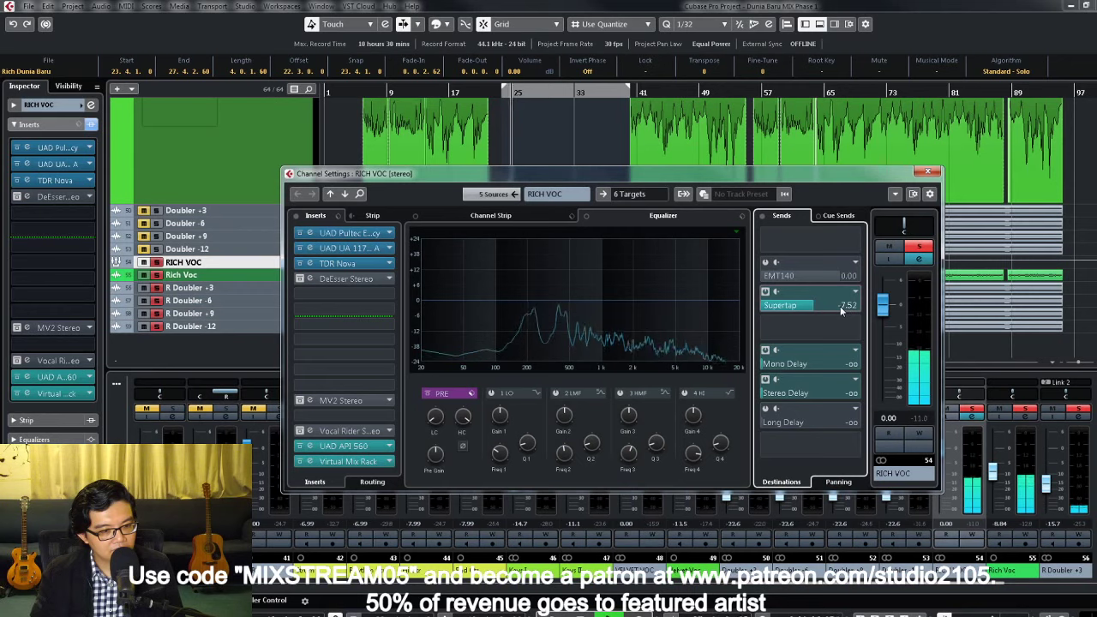
pyautogui.click(804, 365)
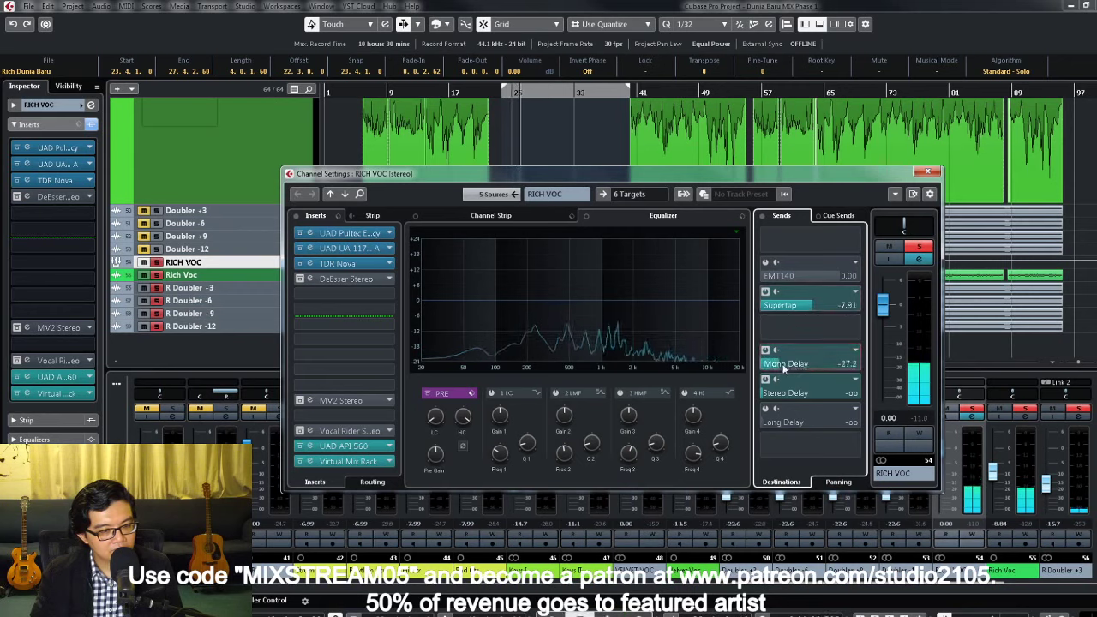
pyautogui.scroll(-2, 785, 369)
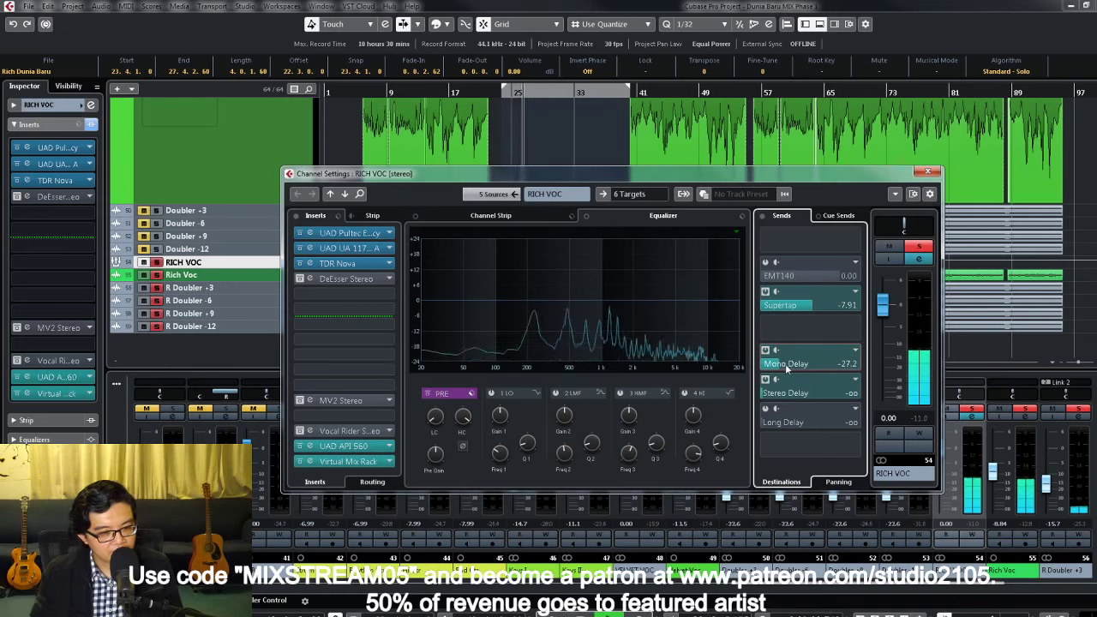
pyautogui.click(919, 247)
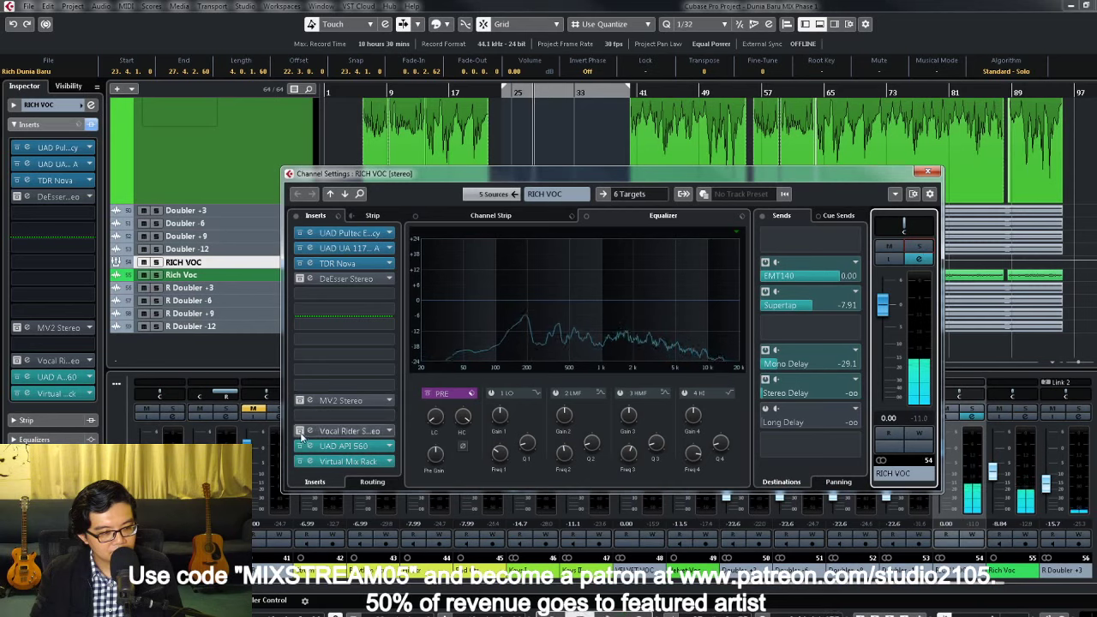
# Step: Activate Vocal Rider on RICH VOC and raise the upper limit of its range to 8.0
pyautogui.click(343, 431)
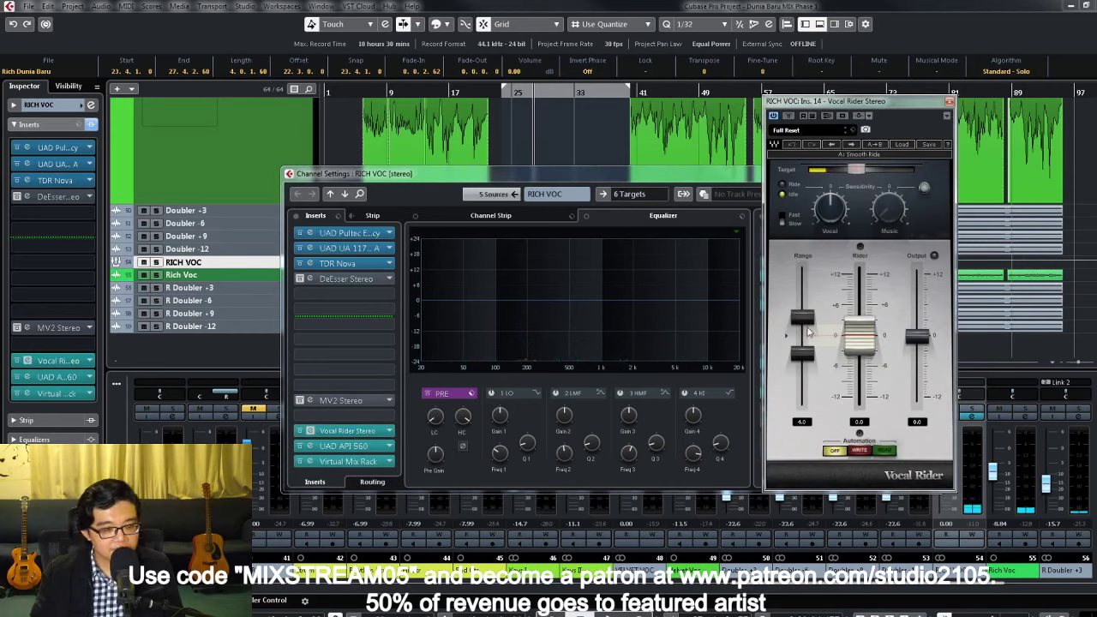
pyautogui.moveTo(802, 323); pyautogui.dragTo(803, 297)
pyautogui.press('space')
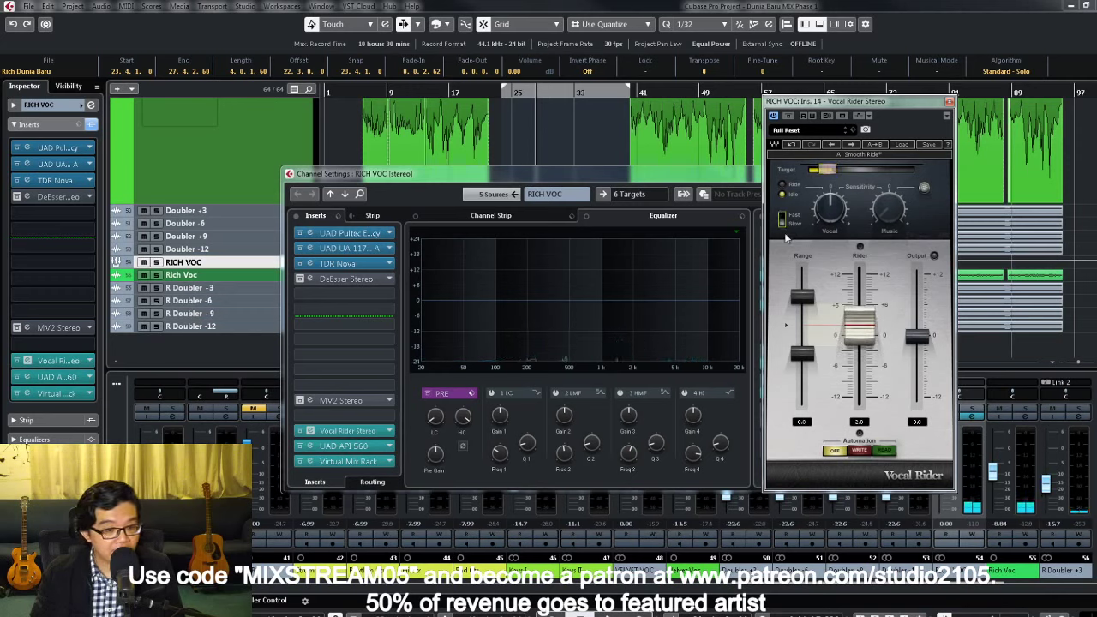
# Step: Try Vocal Rider's Fast response, return it to Slow, and raise the target to -30.8 during playback
pyautogui.click(786, 218)
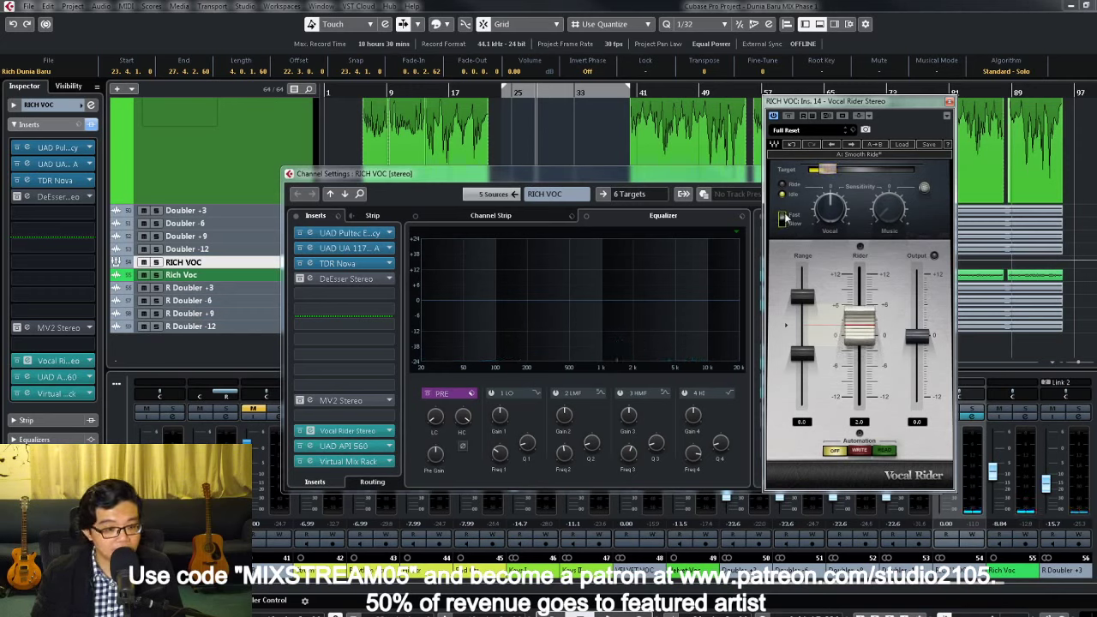
pyautogui.click(785, 218)
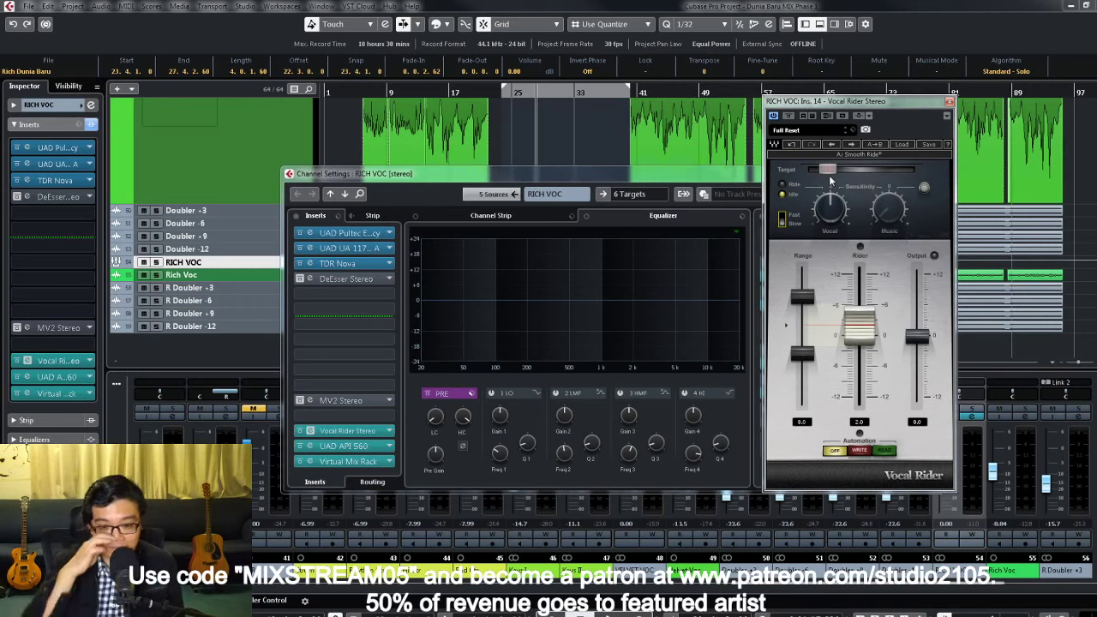
pyautogui.moveTo(830, 180)
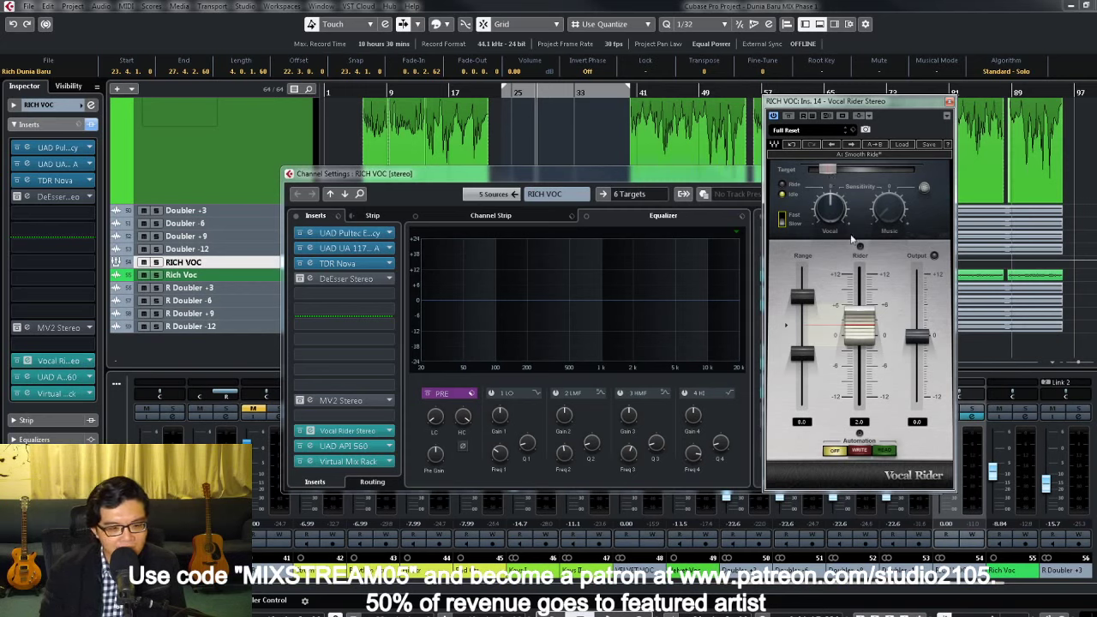
pyautogui.press('space')
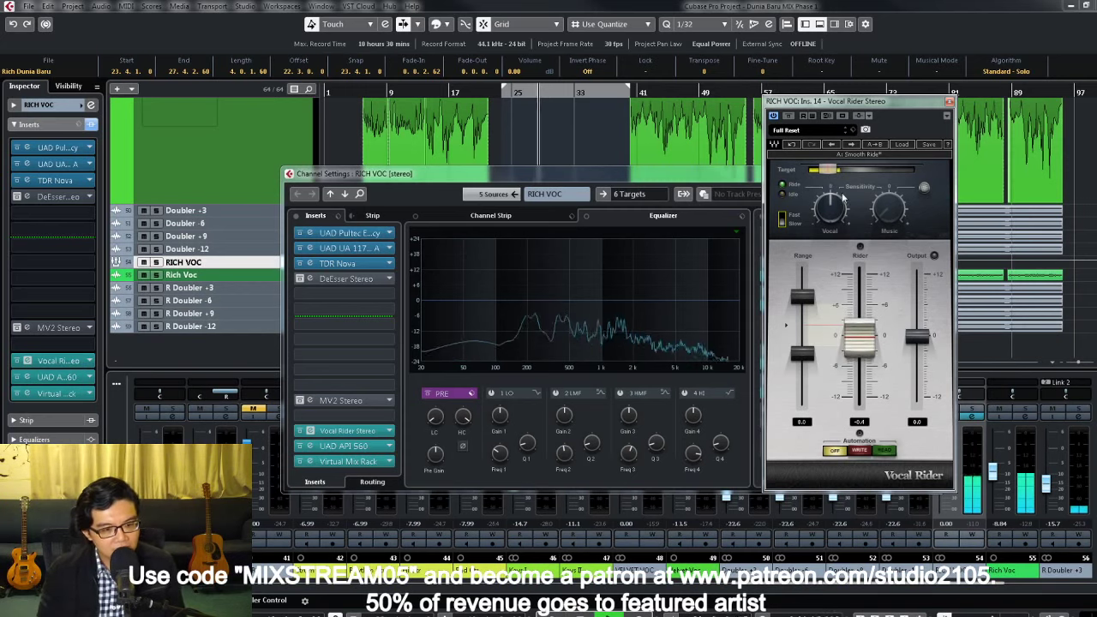
pyautogui.moveTo(828, 169); pyautogui.dragTo(837, 169)
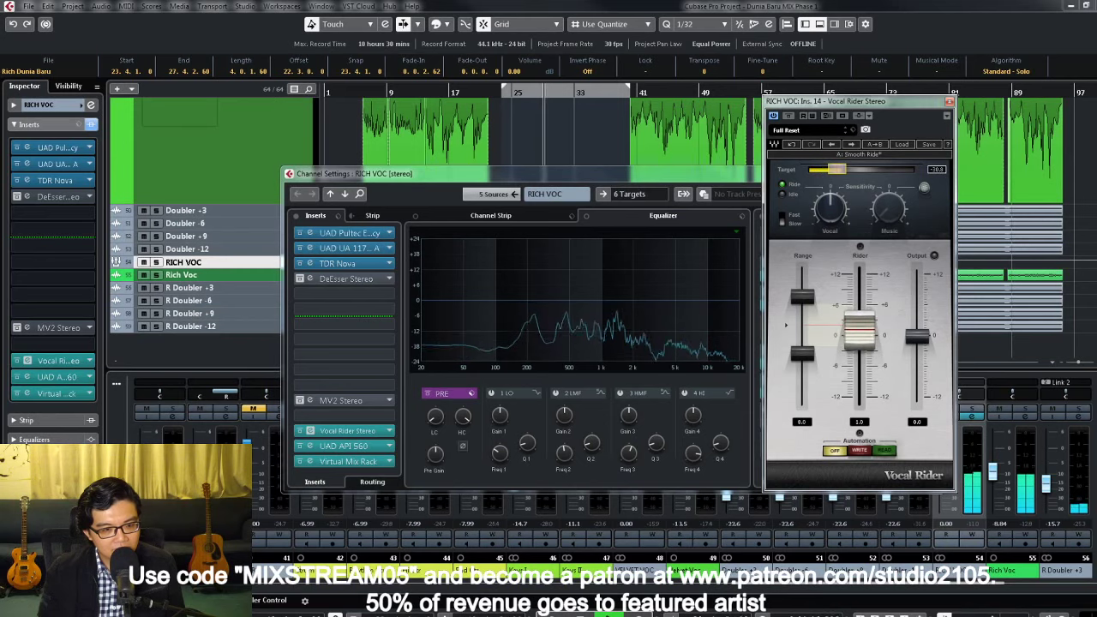
# Step: Move Vocal Rider clear of the sends, lower the EMT140 send to -oo, and set the Supertap send to -19.6
pyautogui.click(984, 449)
pyautogui.click(898, 115)
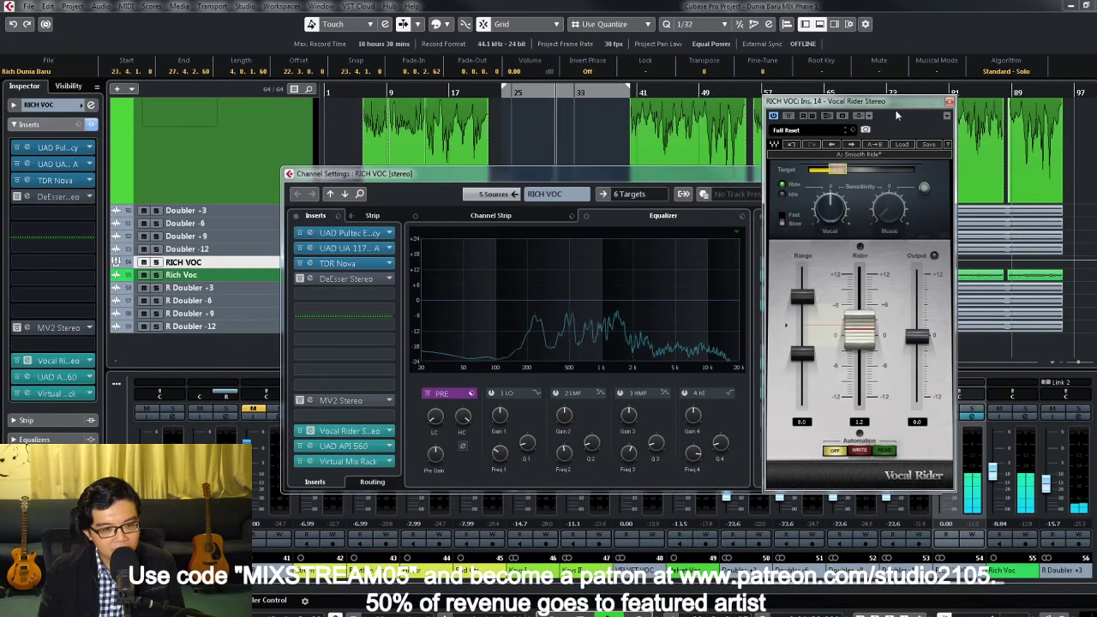
pyautogui.moveTo(898, 115); pyautogui.dragTo(624, 148)
pyautogui.click(829, 283)
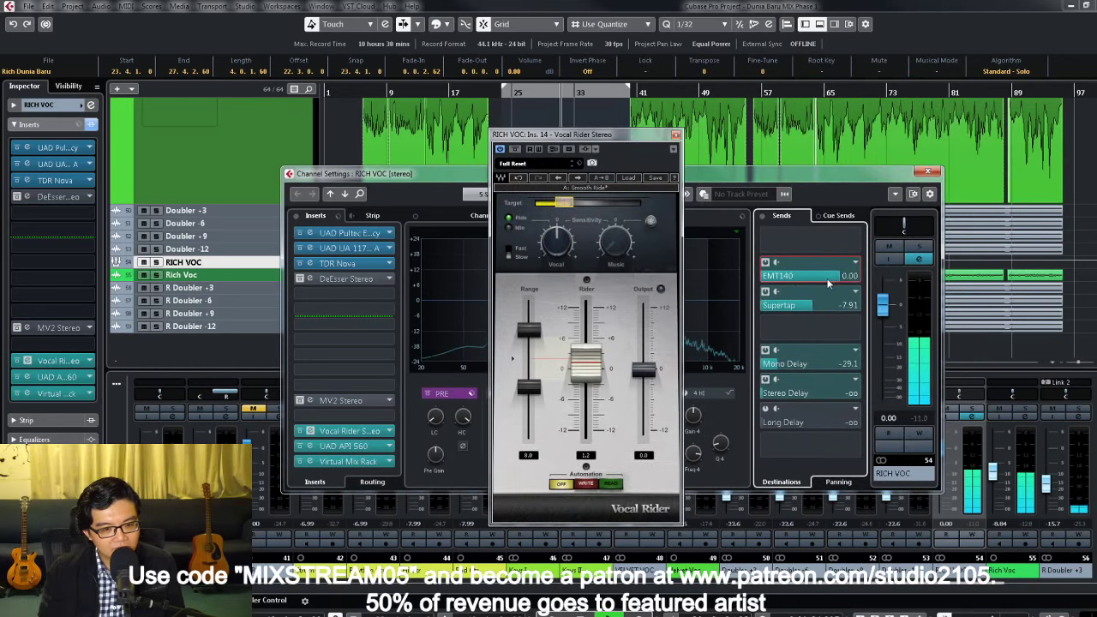
pyautogui.moveTo(828, 283); pyautogui.dragTo(689, 283)
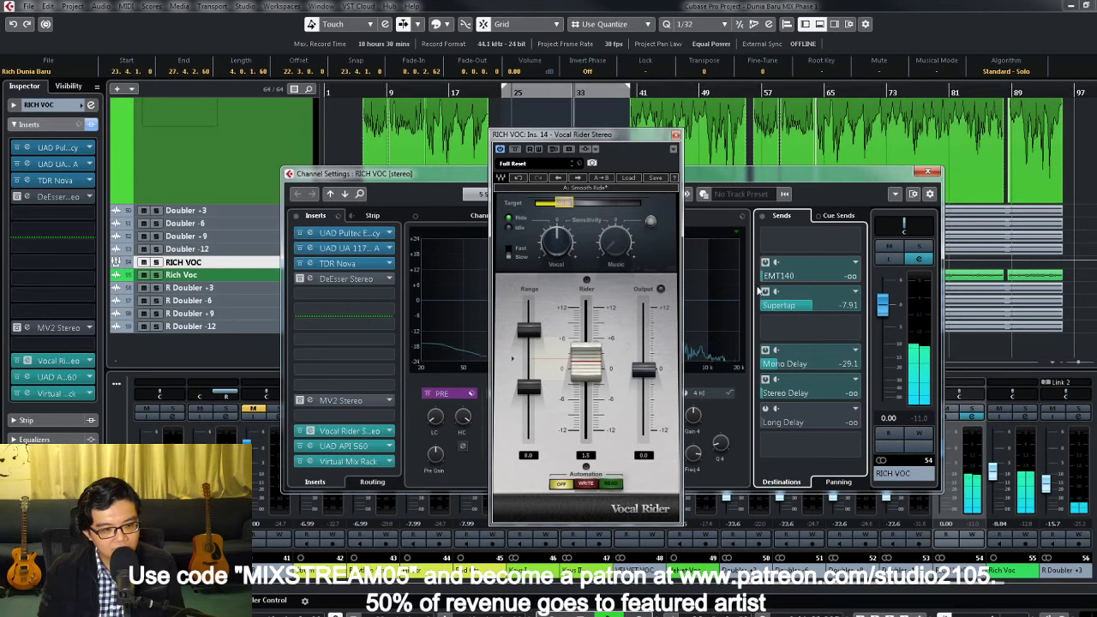
pyautogui.moveTo(762, 293); pyautogui.dragTo(706, 314)
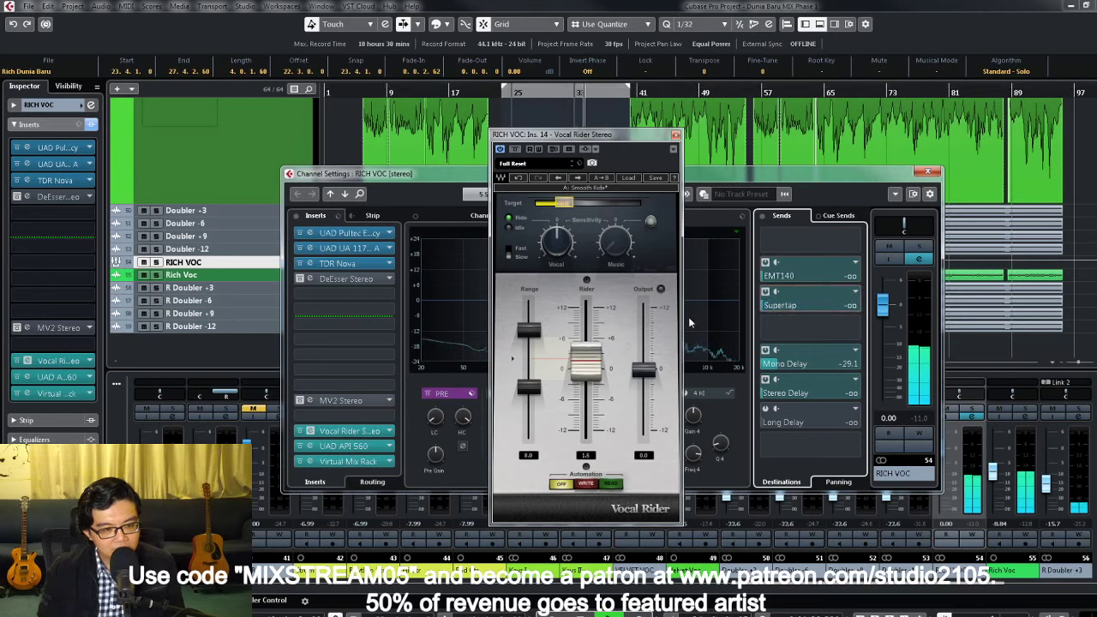
pyautogui.moveTo(801, 309); pyautogui.dragTo(818, 304)
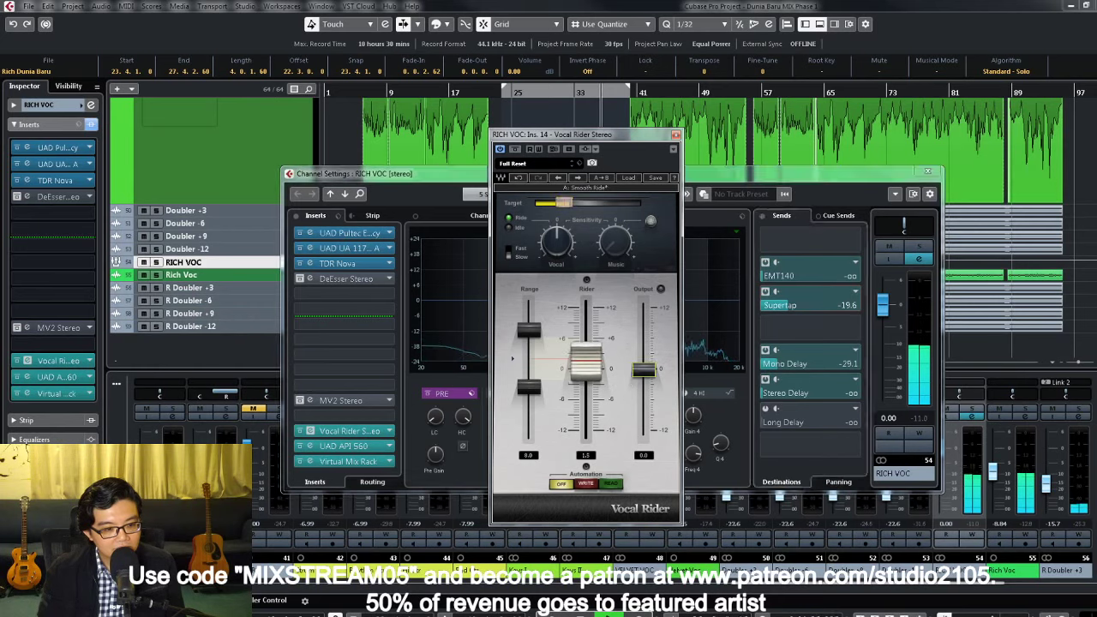
# Step: Lower Vocal Rider's output to -1.6 and close the plug-in and channel settings windows
pyautogui.moveTo(644, 369); pyautogui.dragTo(644, 378)
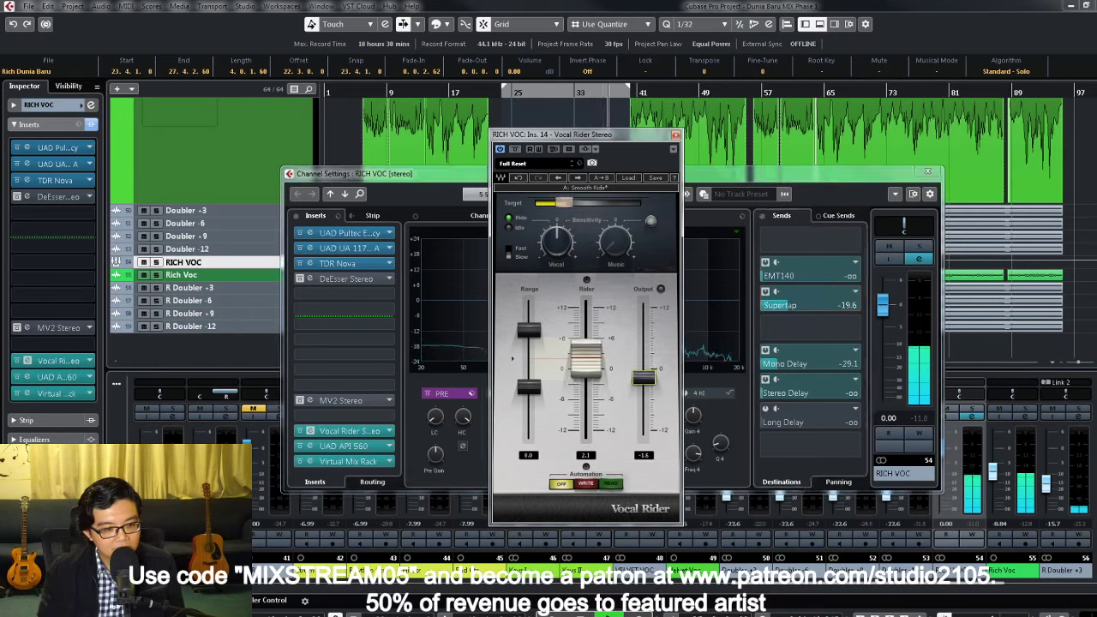
pyautogui.click(677, 135)
pyautogui.click(929, 172)
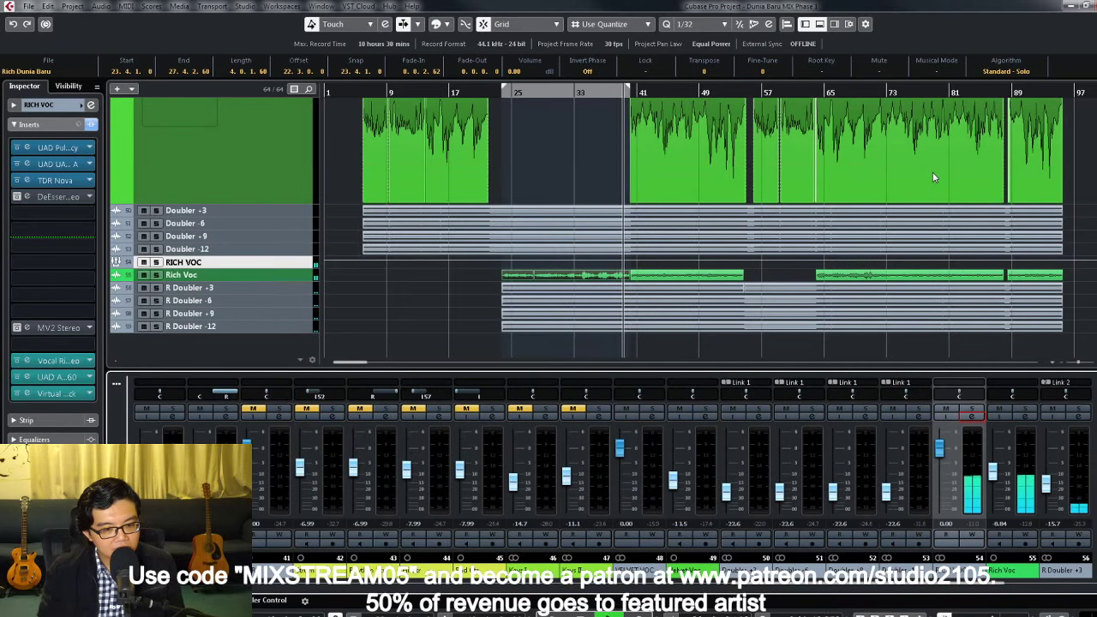
# Step: Reduce the Velvet Voc track's height, place the cursor just before its first clip, and select the VELVET VOC channel with it
pyautogui.scroll(3, 768, 254)
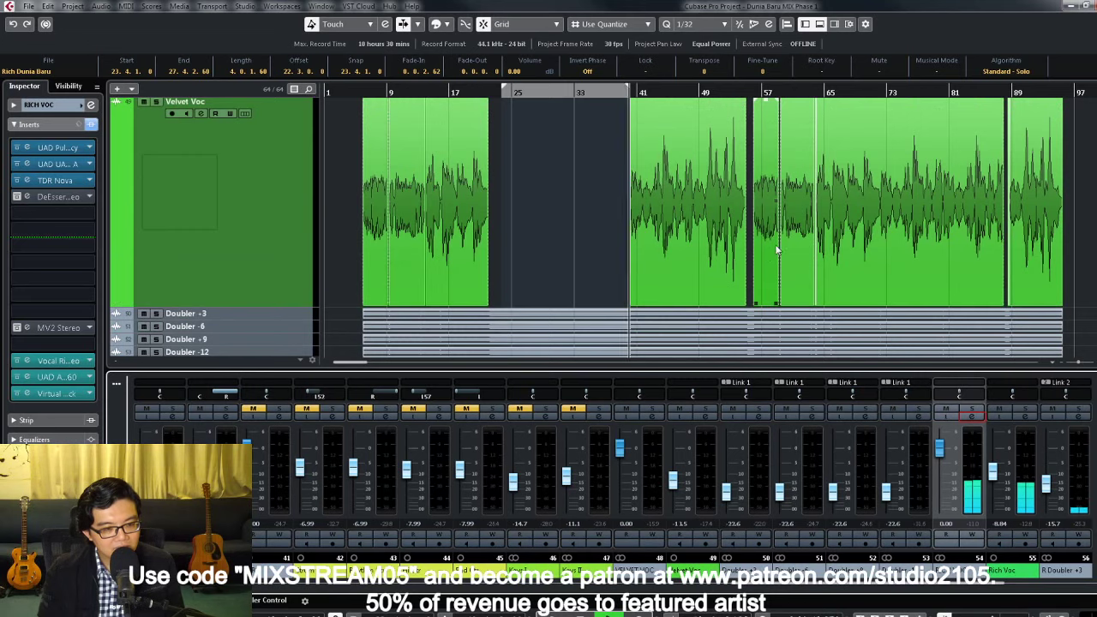
pyautogui.scroll(-3, 776, 250)
pyautogui.click(455, 163)
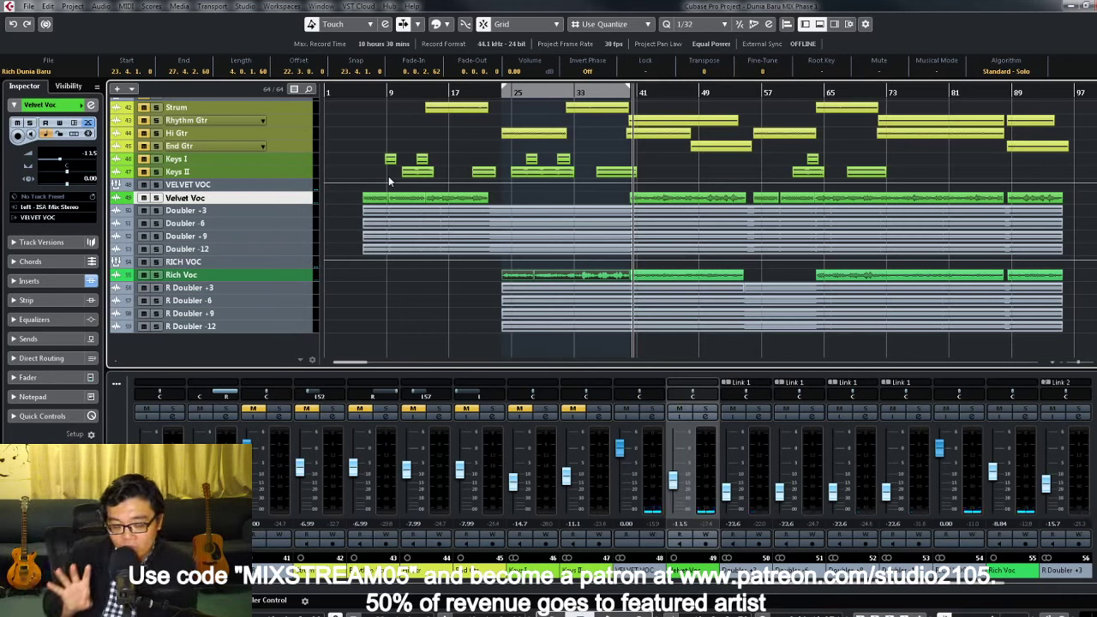
pyautogui.click(361, 98)
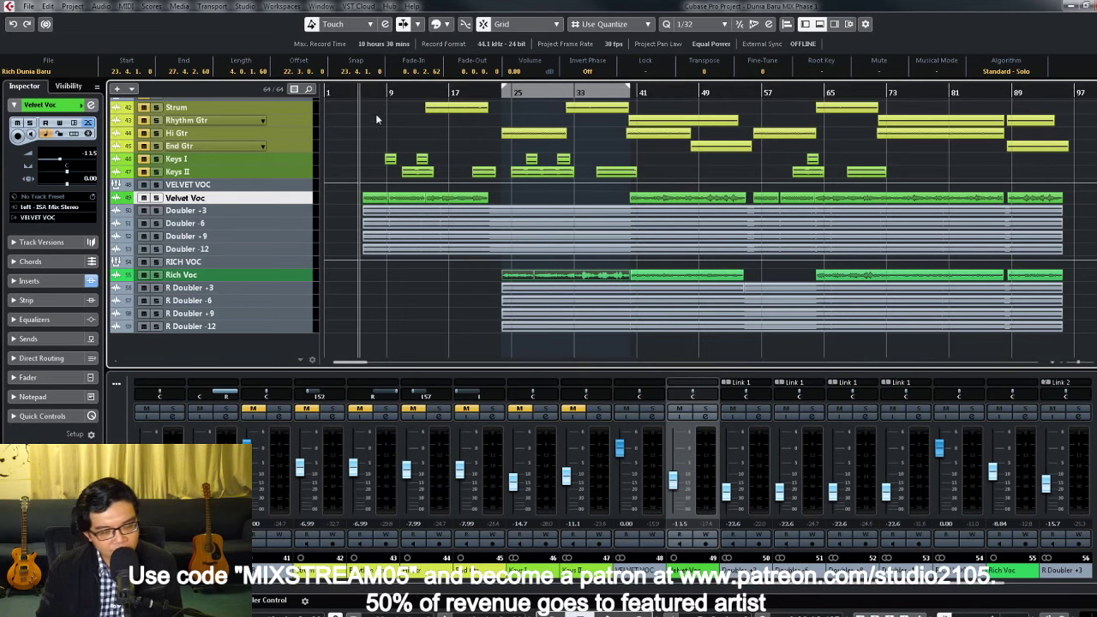
pyautogui.press('Up')
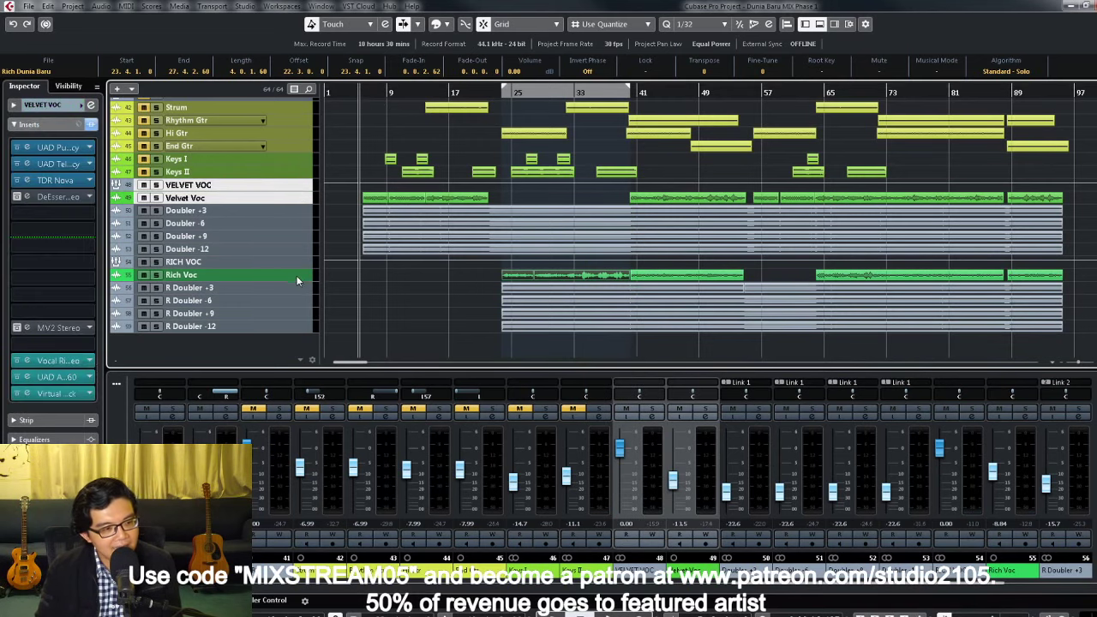
# Step: Add the Rich Voc track to the selection and place the cursor shortly before Velvet Voc's first clip
pyautogui.click(295, 275)
pyautogui.scroll(2, 442, 214)
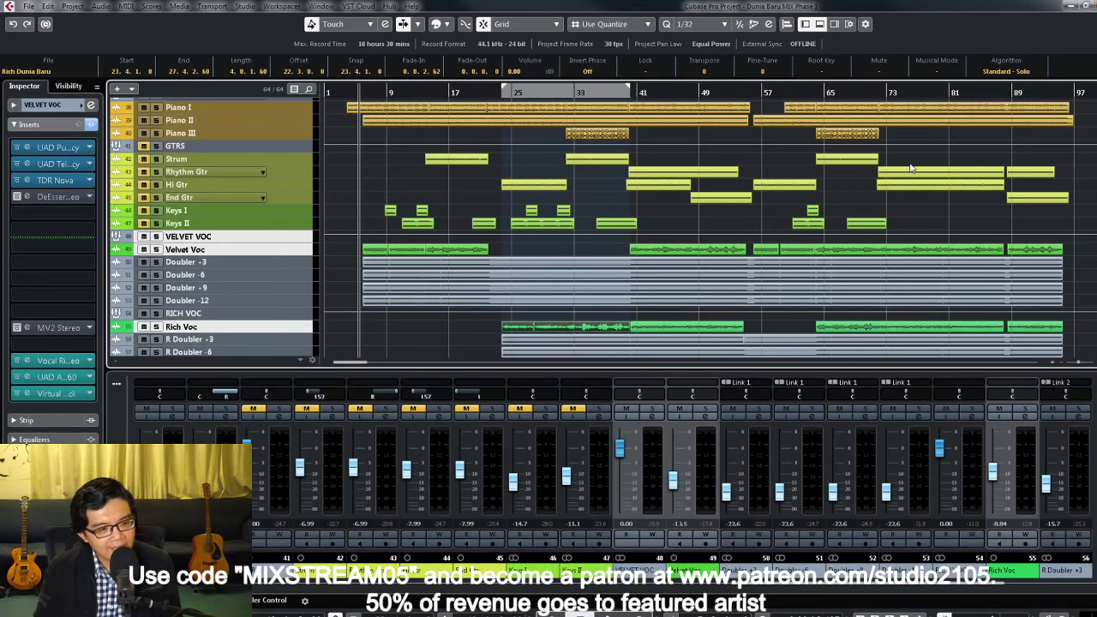
pyautogui.scroll(-2, 607, 212)
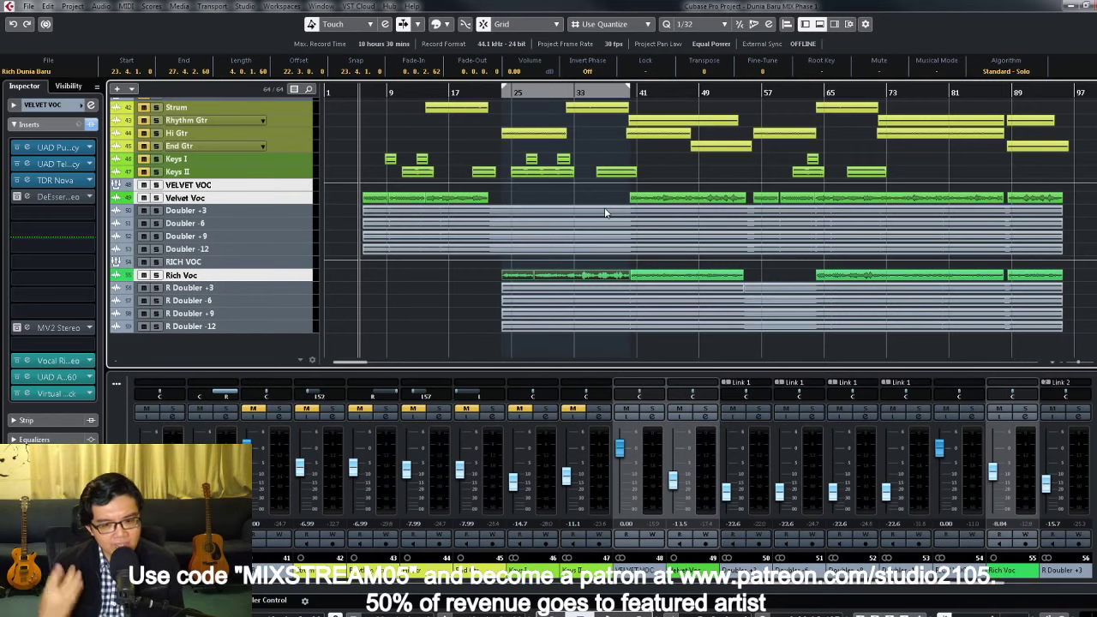
pyautogui.click(349, 91)
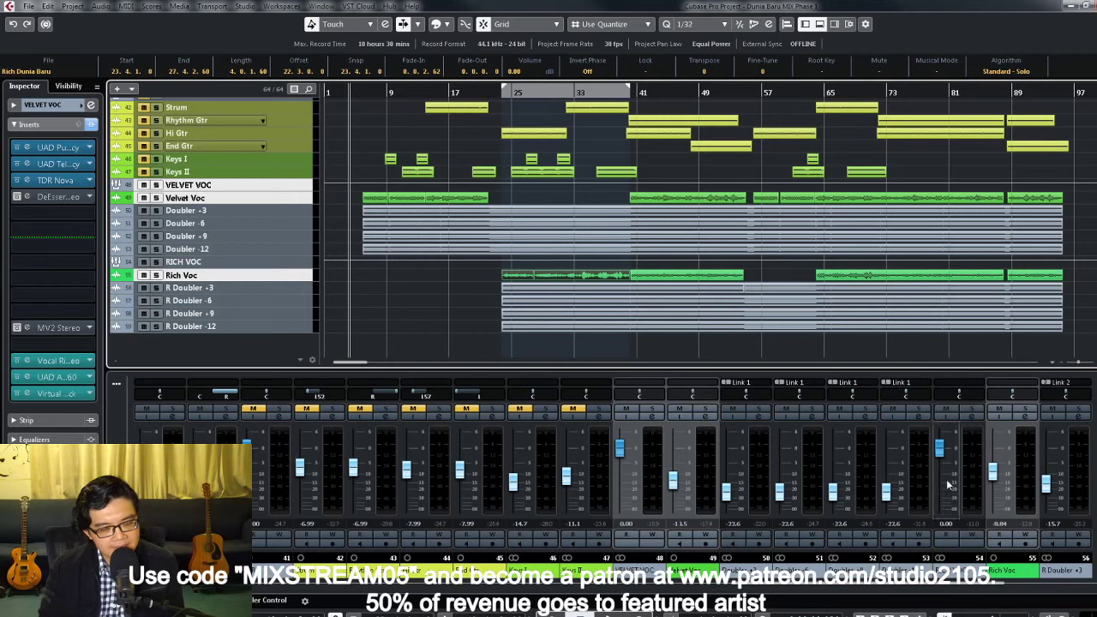
# Step: Check the Vocal Rider settings on the VELVET VOC channel and close the plug-in and channel settings windows
pyautogui.click(656, 420)
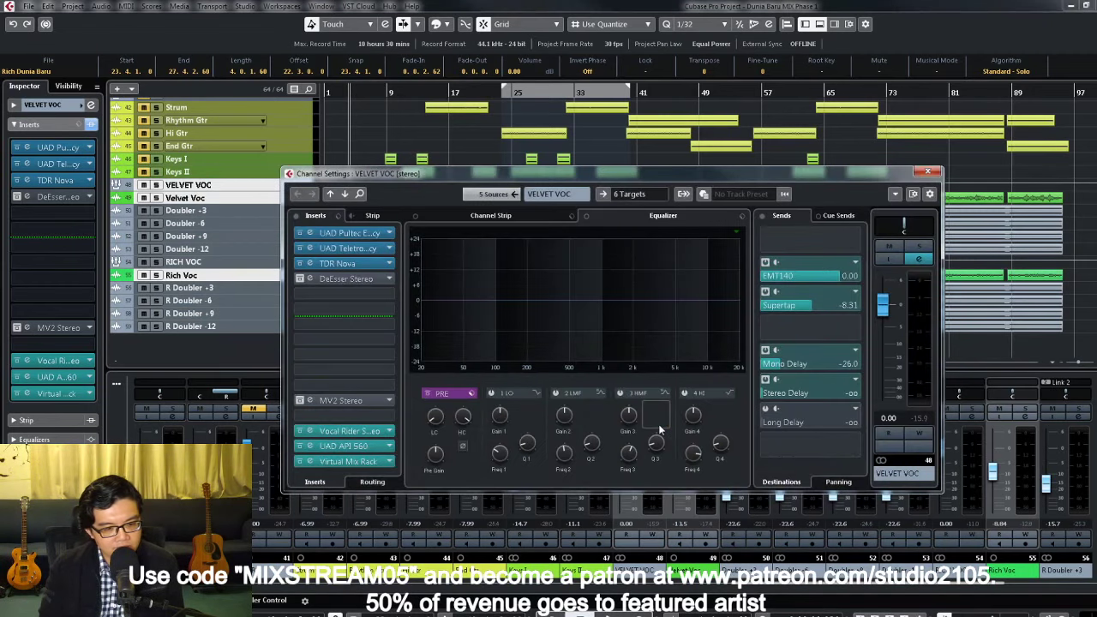
pyautogui.doubleClick(347, 431)
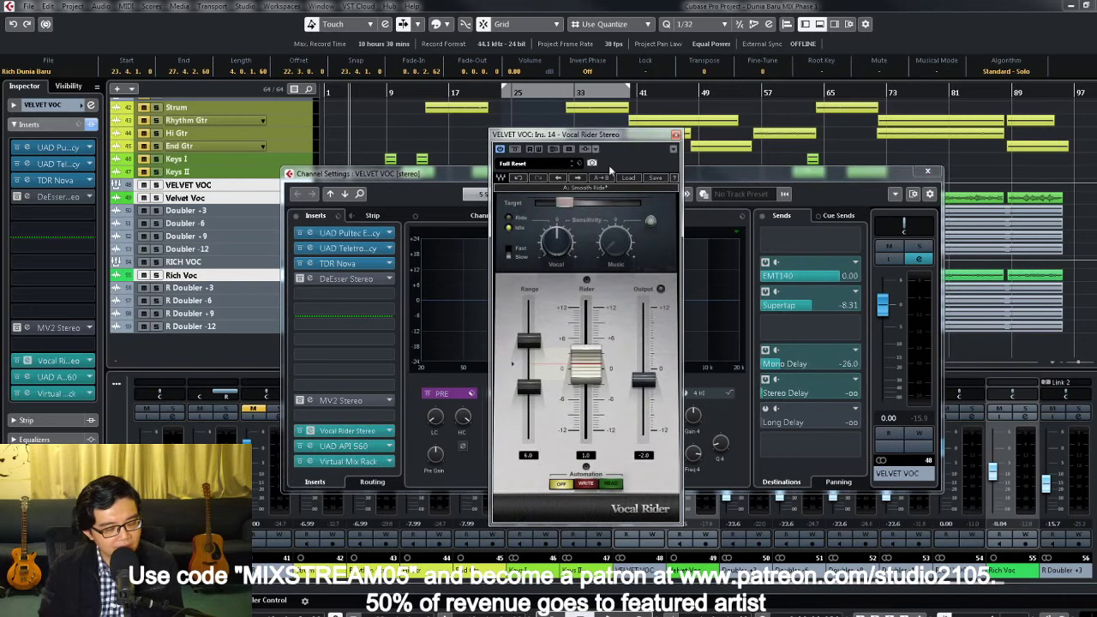
pyautogui.click(676, 136)
pyautogui.click(930, 173)
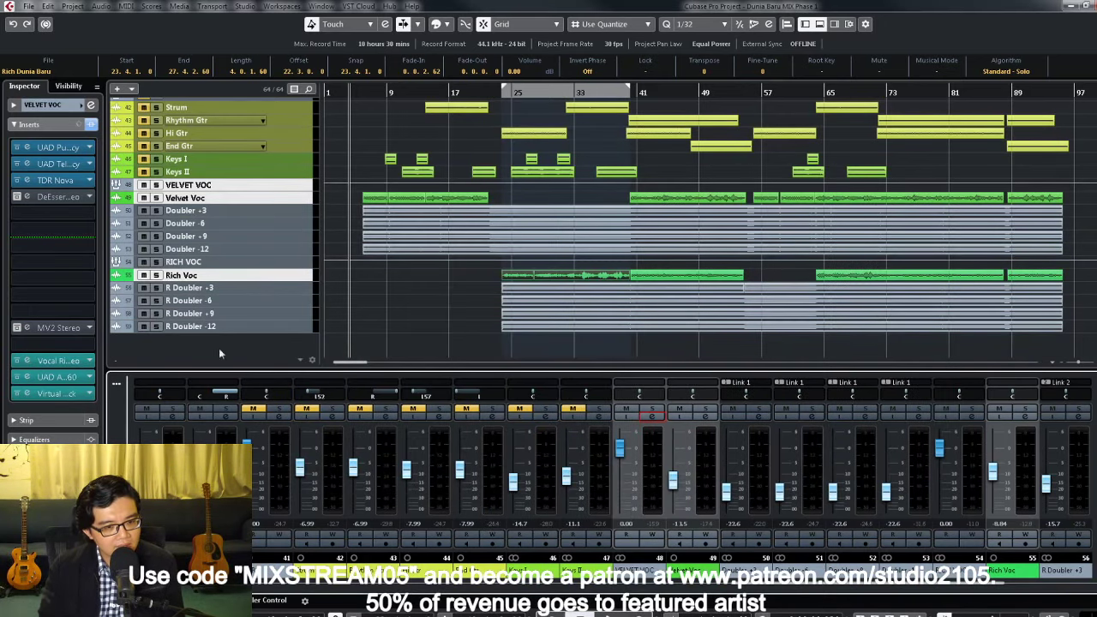
# Step: Mute the RICH VOC channel, the Rich Voc track and its four R Doubler tracks during playback
pyautogui.click(144, 275)
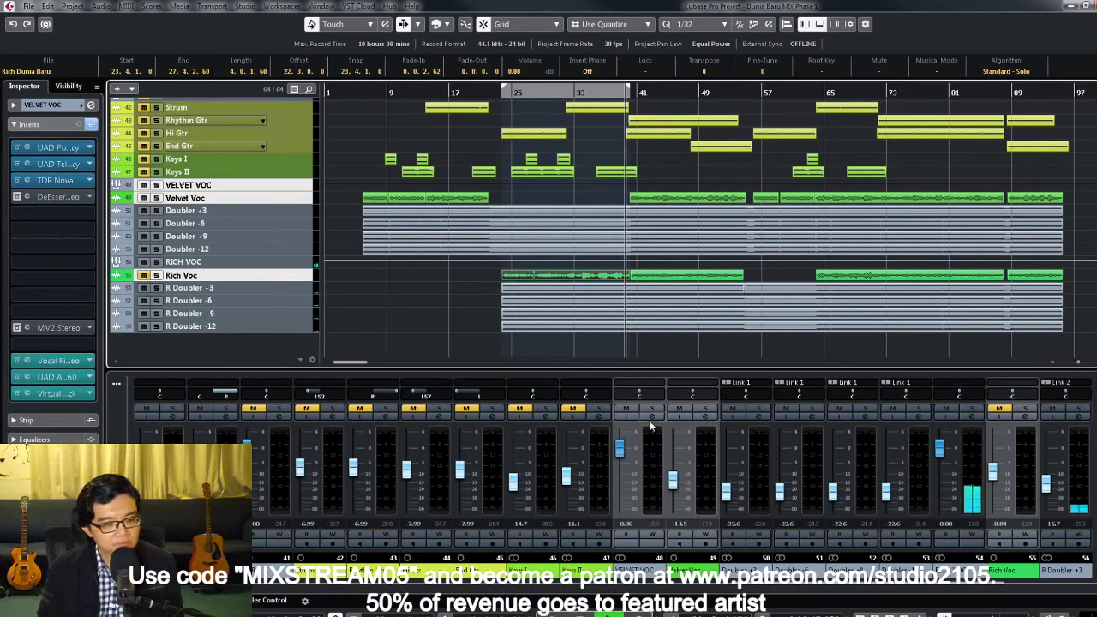
pyautogui.click(144, 289)
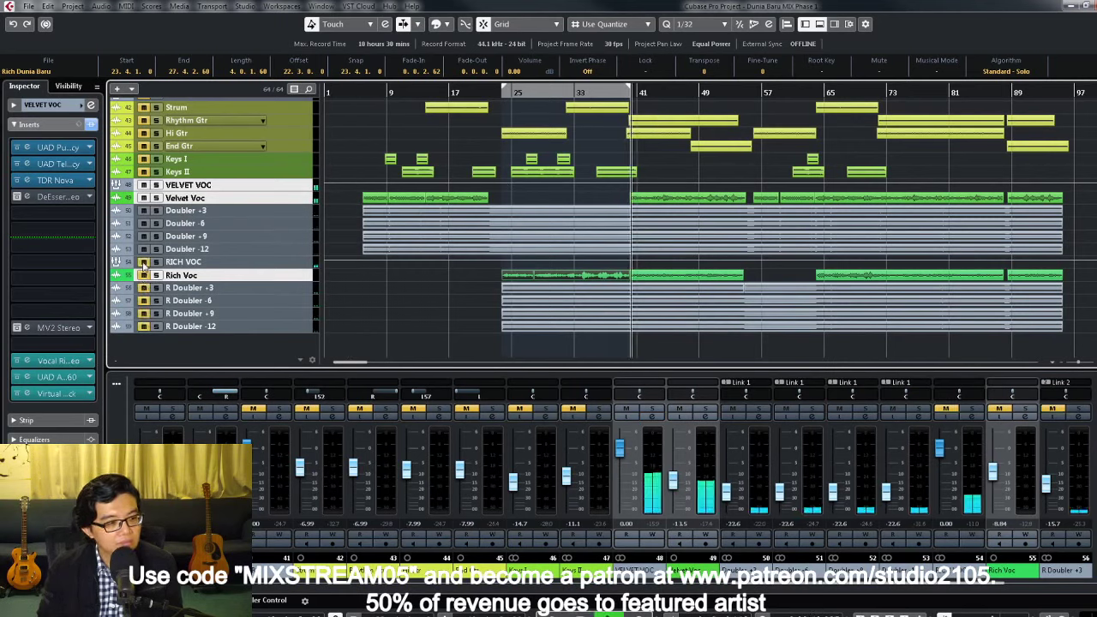
# Step: Lower the output of VELVET VOC's Vocal Rider to -2.4 and close the plug-in and channel settings windows
pyautogui.click(653, 419)
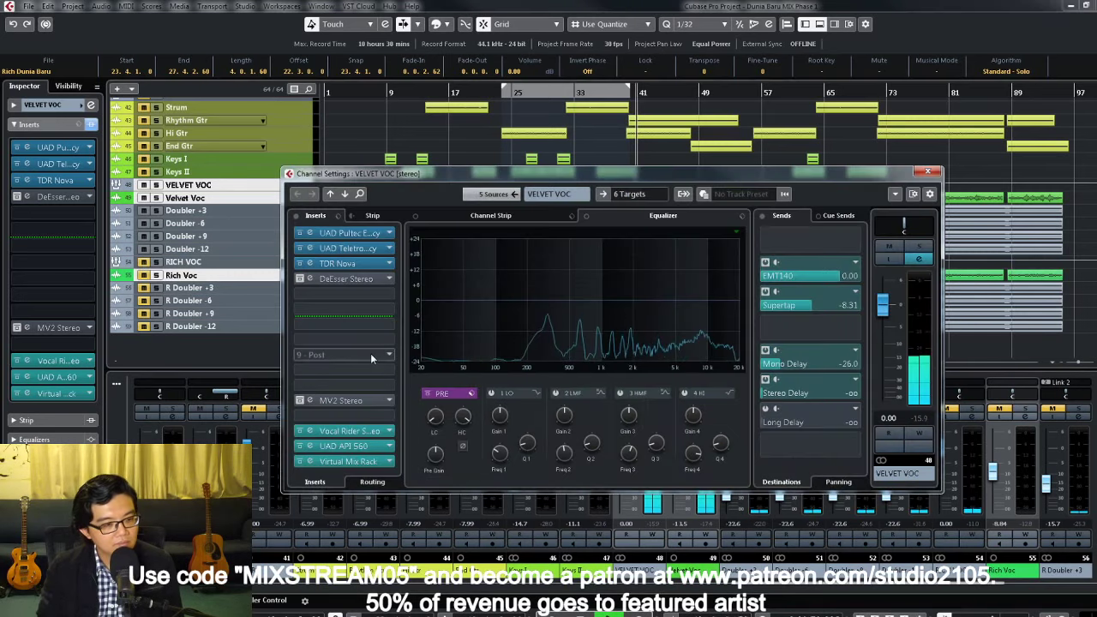
pyautogui.click(353, 432)
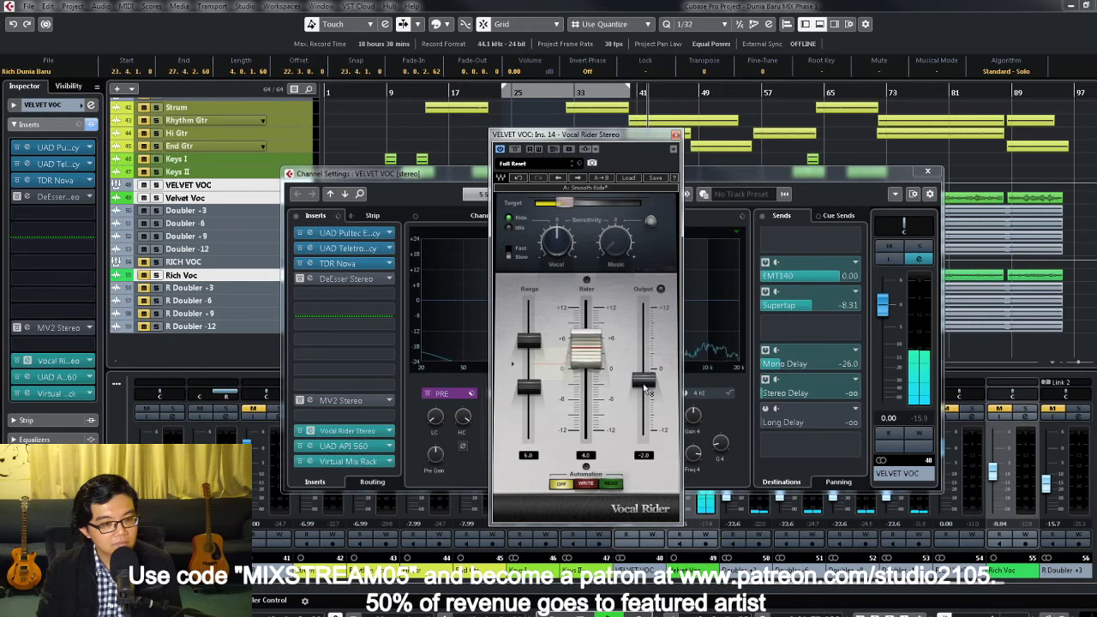
pyautogui.moveTo(645, 382); pyautogui.dragTo(644, 387)
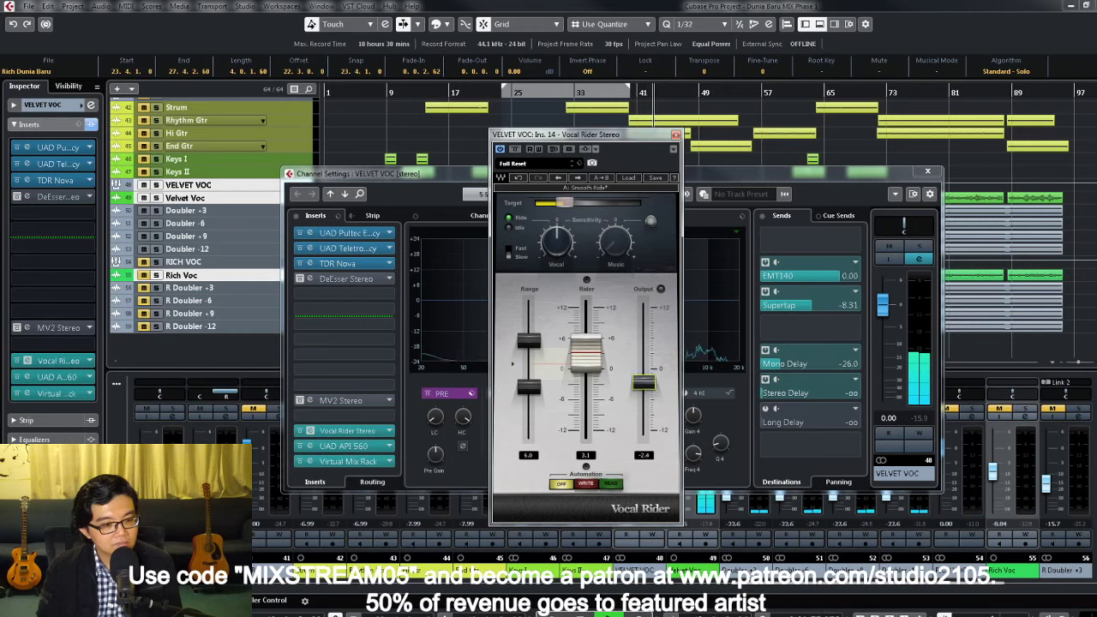
pyautogui.click(677, 135)
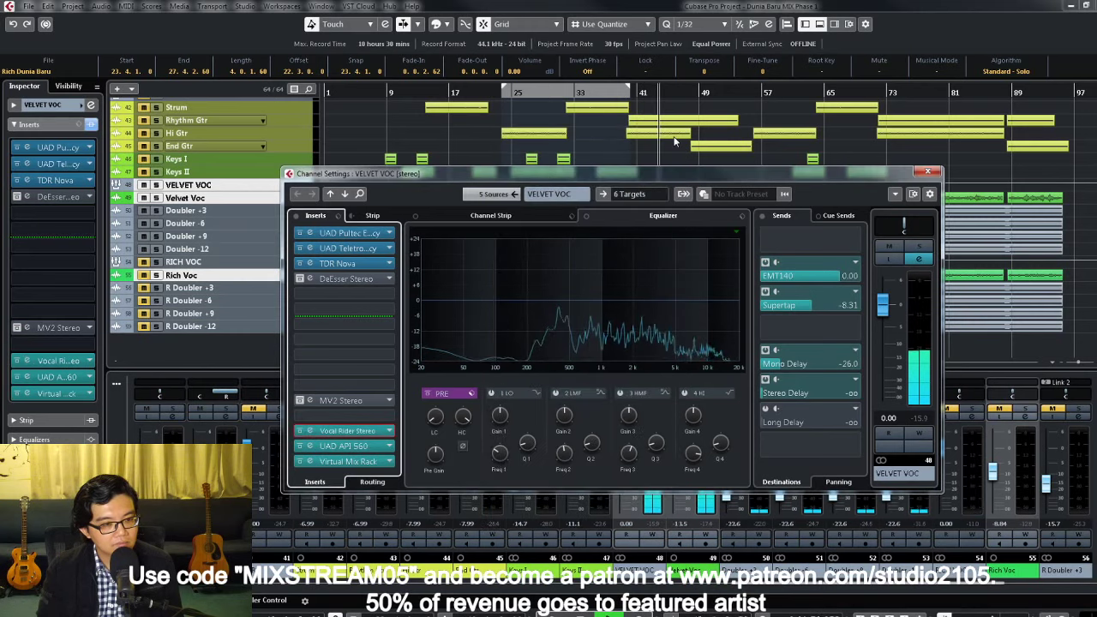
pyautogui.click(928, 172)
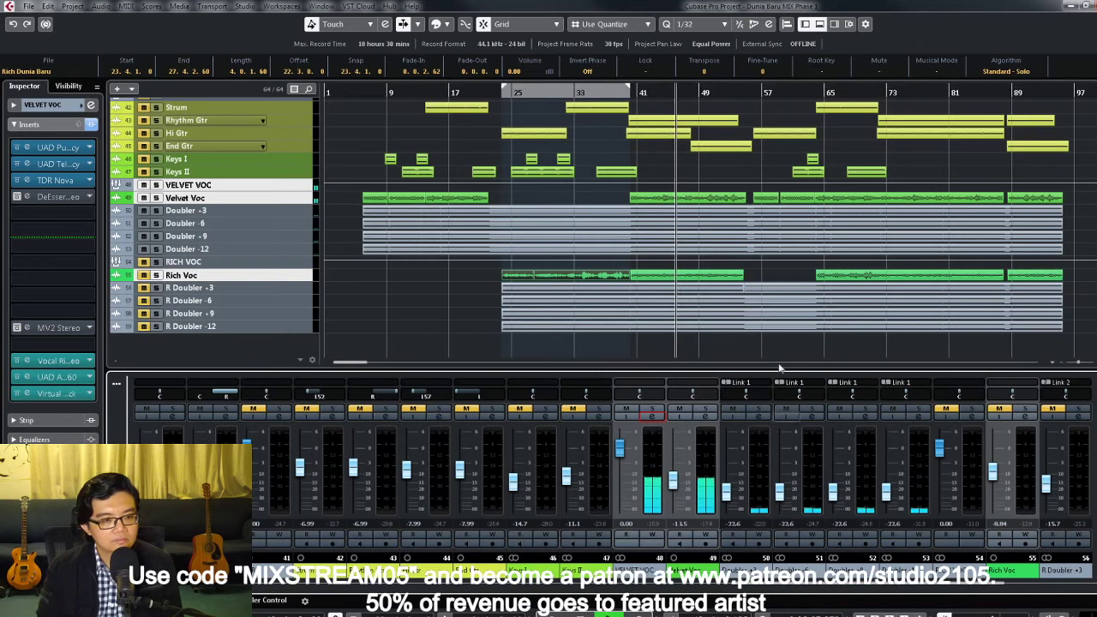
# Step: Inspect the UA 1176 compressor on the BASS channel and close its windows
pyautogui.click(655, 419)
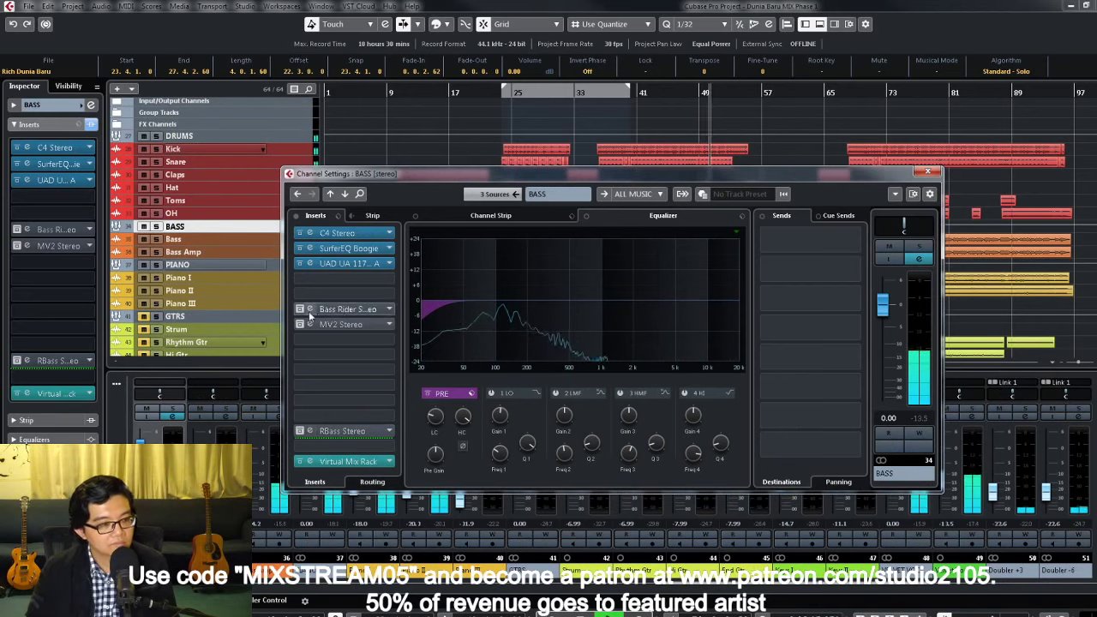
pyautogui.click(343, 264)
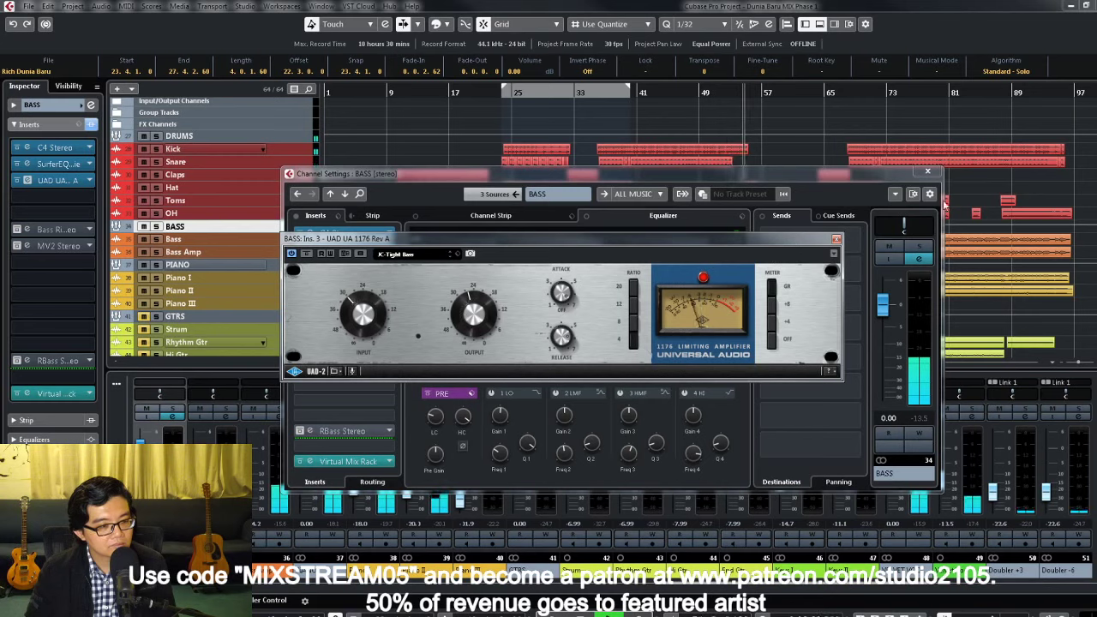
pyautogui.click(928, 171)
pyautogui.click(836, 238)
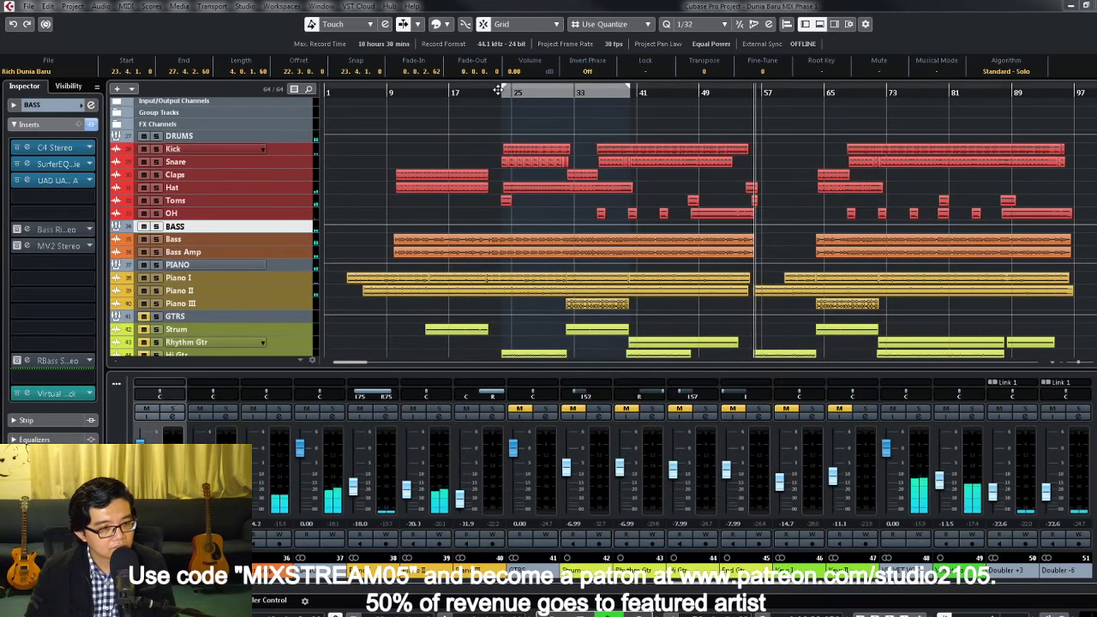
# Step: Enlarge the Velvet Voc track, set the locators to its clip starting at bar 40, and place the cursor ahead of it
pyautogui.click(601, 91)
pyautogui.scroll(-5, 722, 280)
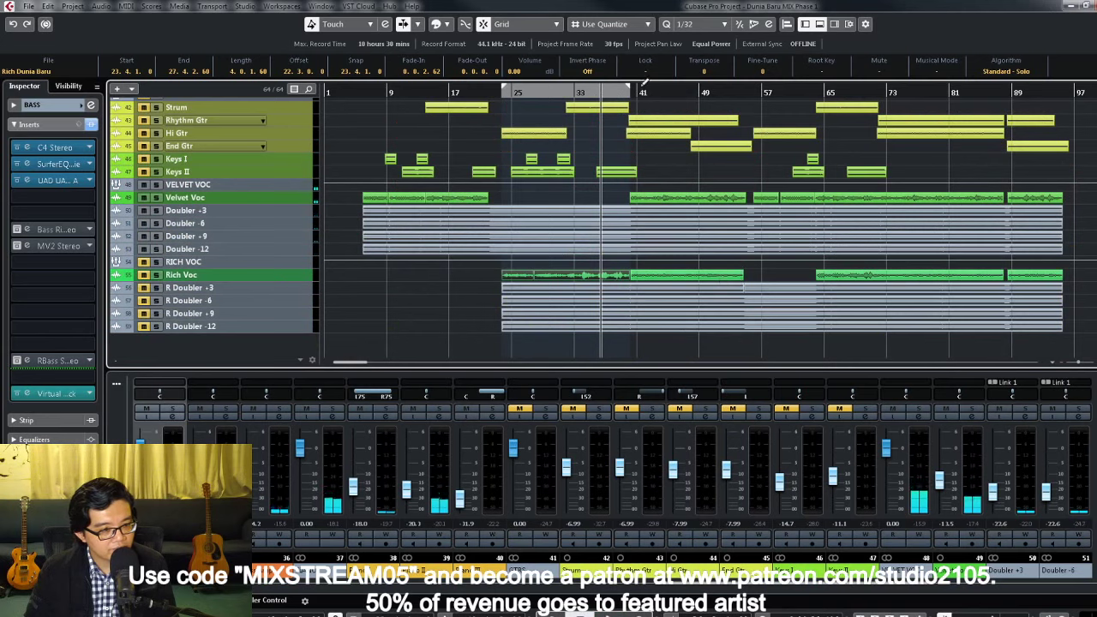
pyautogui.click(287, 203)
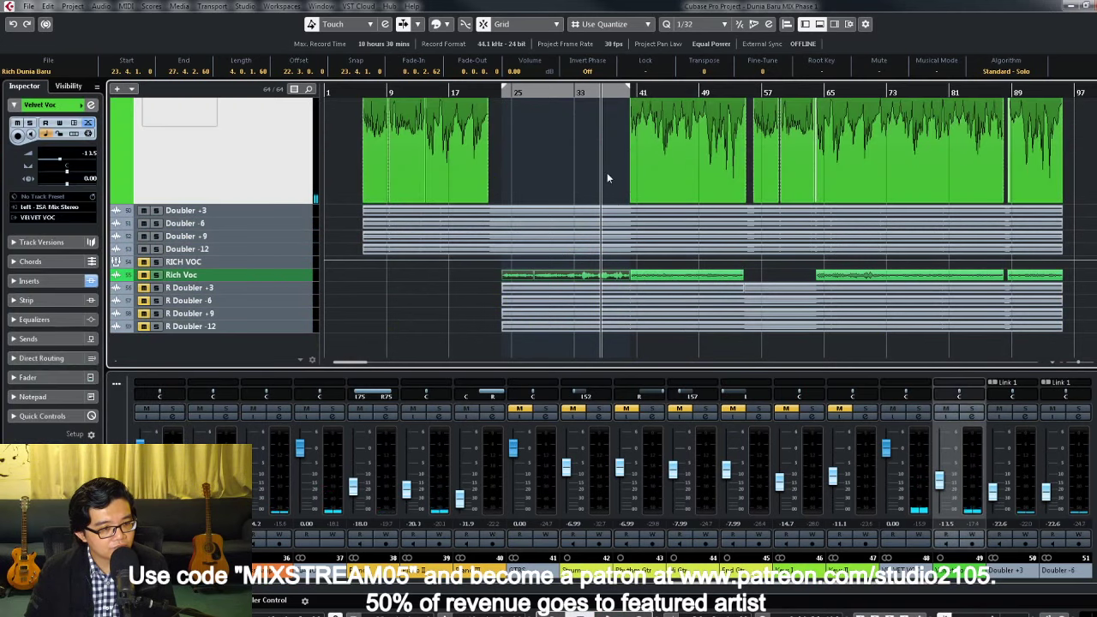
pyautogui.click(714, 165)
pyautogui.press('p')
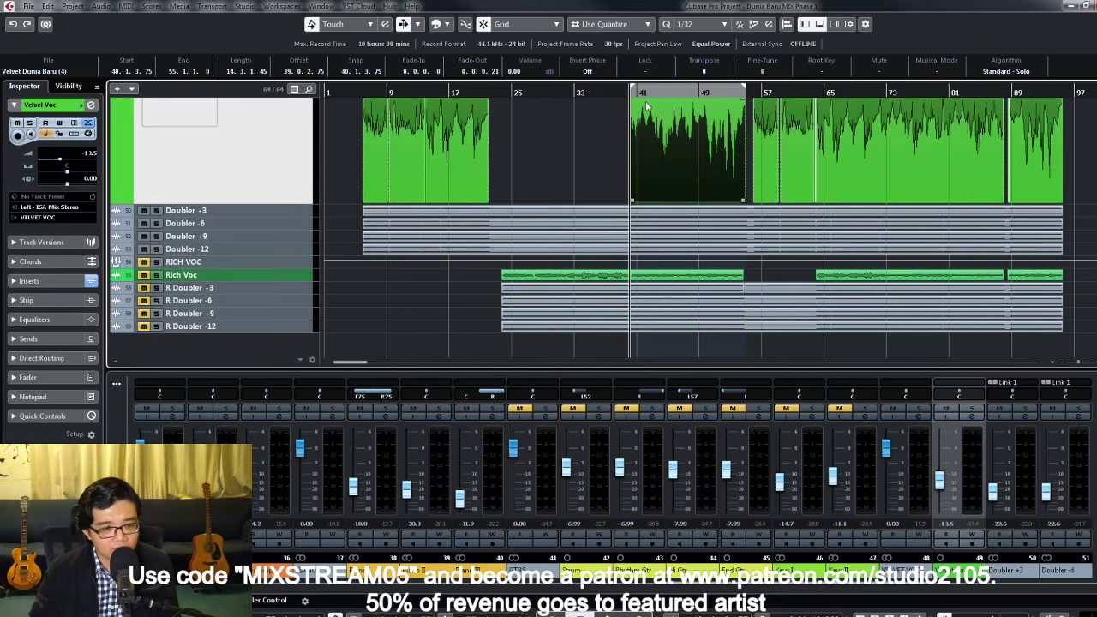
pyautogui.click(610, 91)
# Step: Activate VELVET VOC's Stereo Delay send at -24.9 and place the cursor just before the selected Velvet Voc clip
pyautogui.click(915, 418)
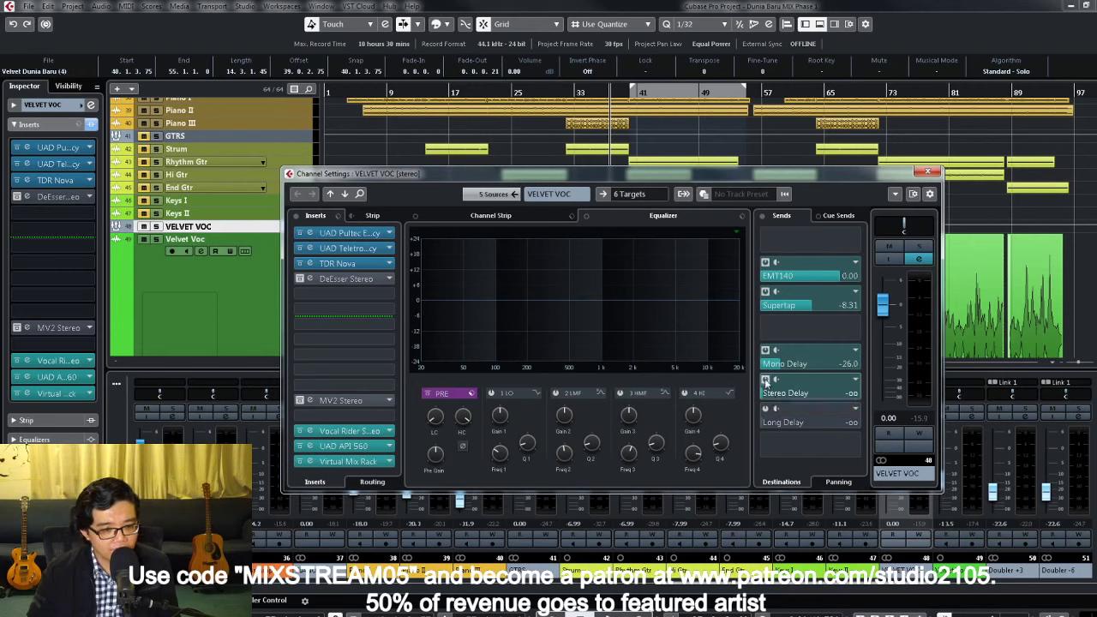
pyautogui.click(774, 397)
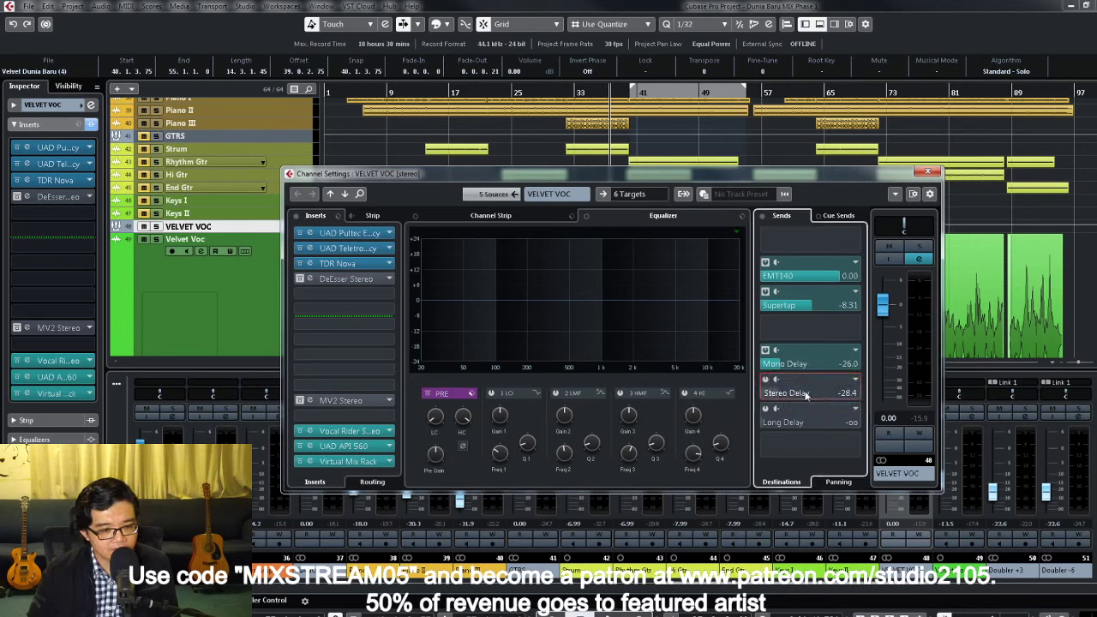
pyautogui.click(772, 381)
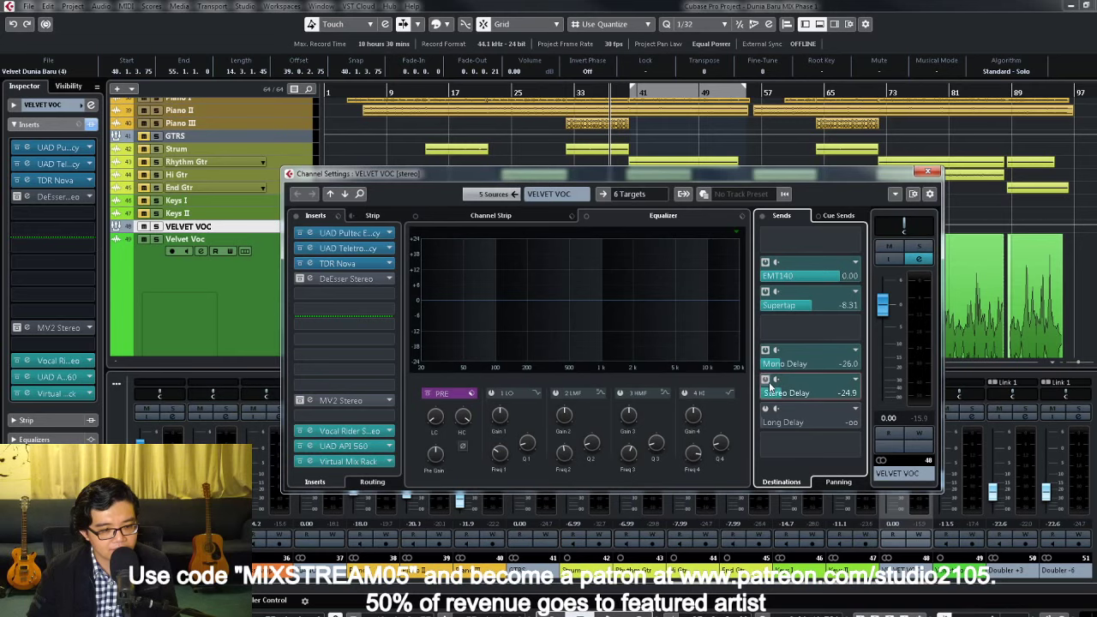
pyautogui.click(617, 91)
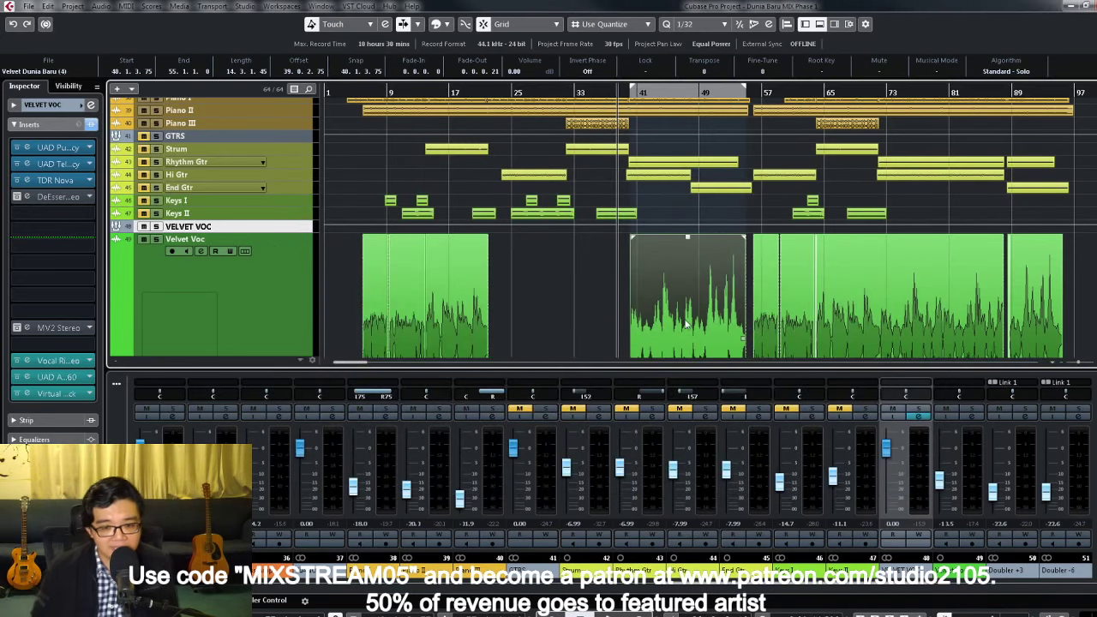
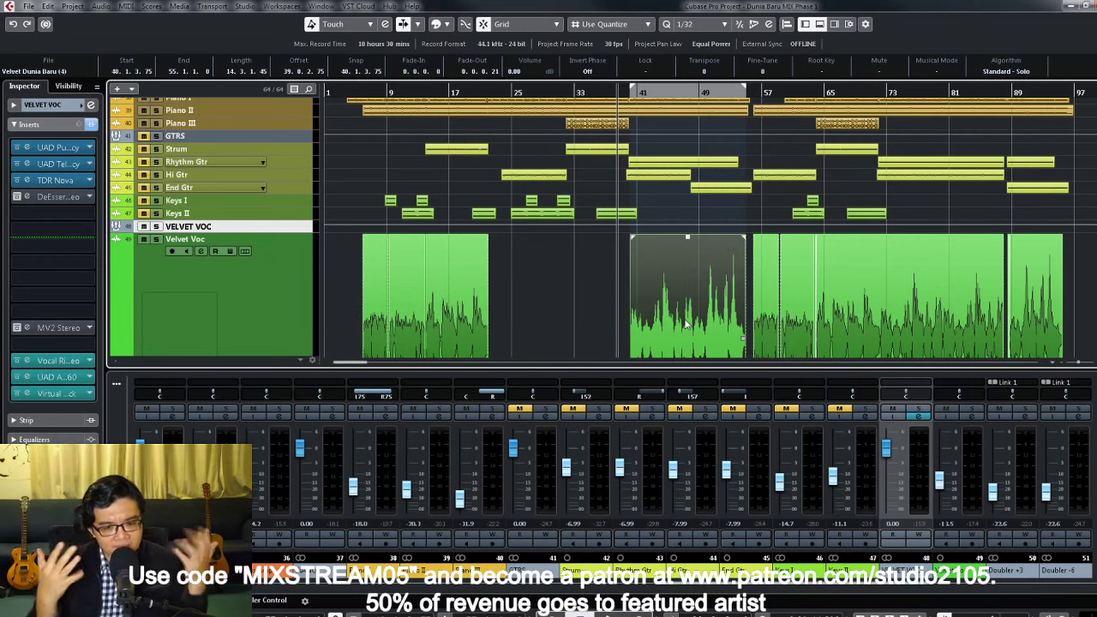
# Step: Open the bx_delay2500 effect of VELVET VOC's Stereo Delay send and solo the channel during playback
pyautogui.click(922, 420)
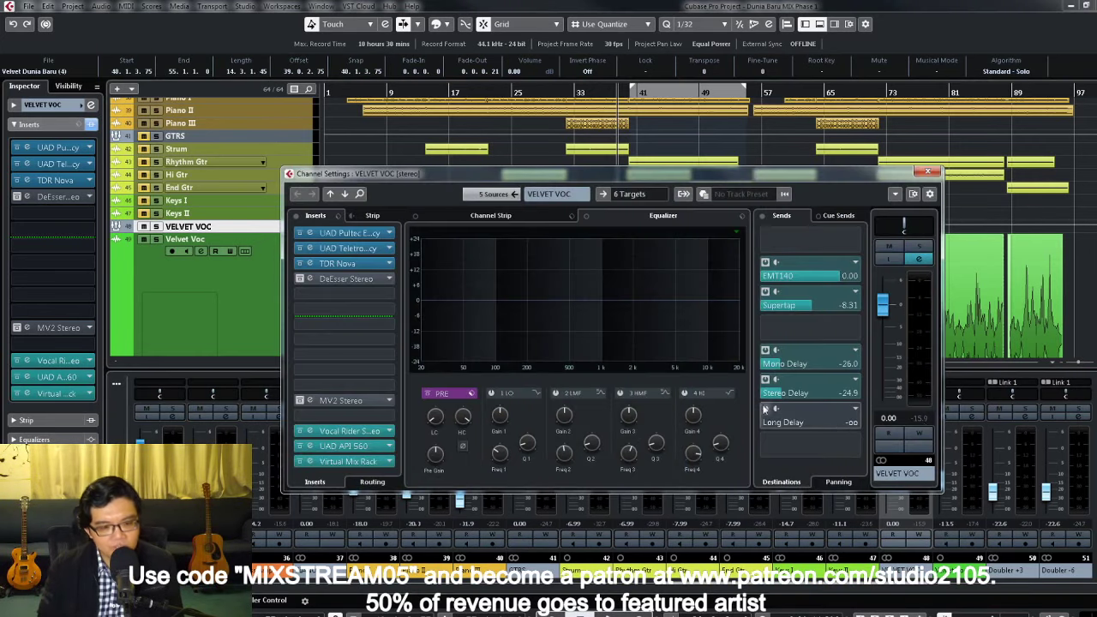
pyautogui.rightClick(776, 390)
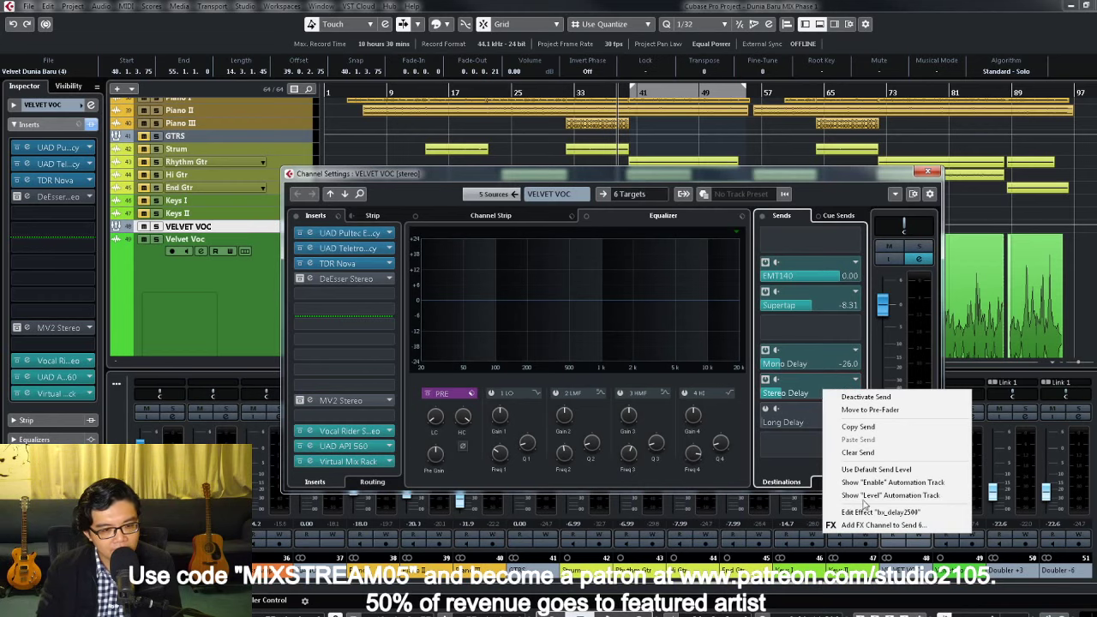
pyautogui.click(857, 509)
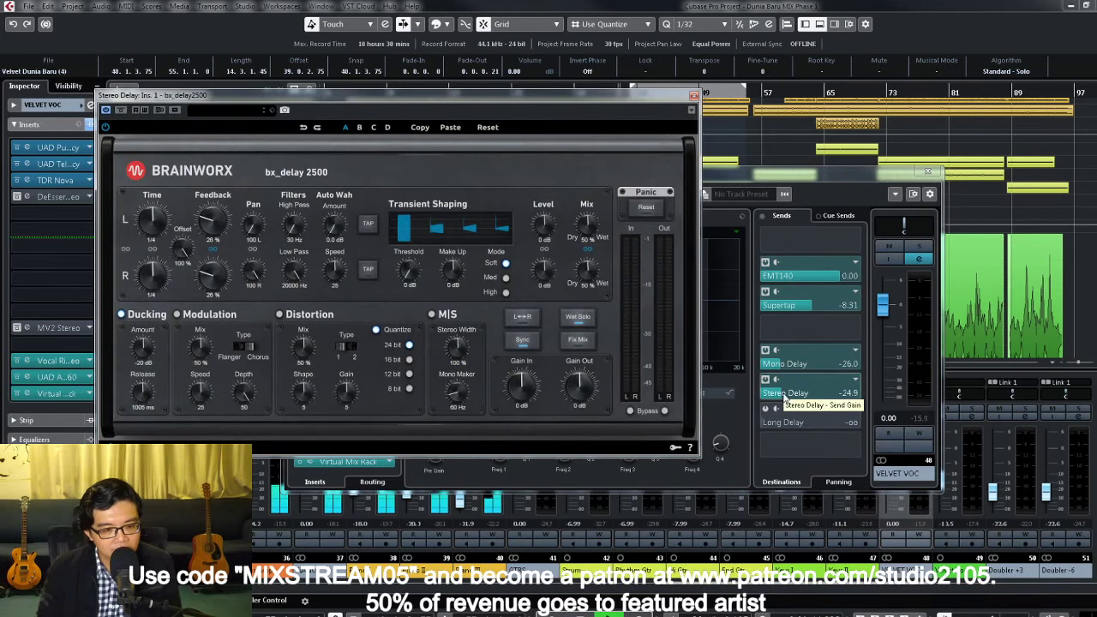
pyautogui.click(917, 249)
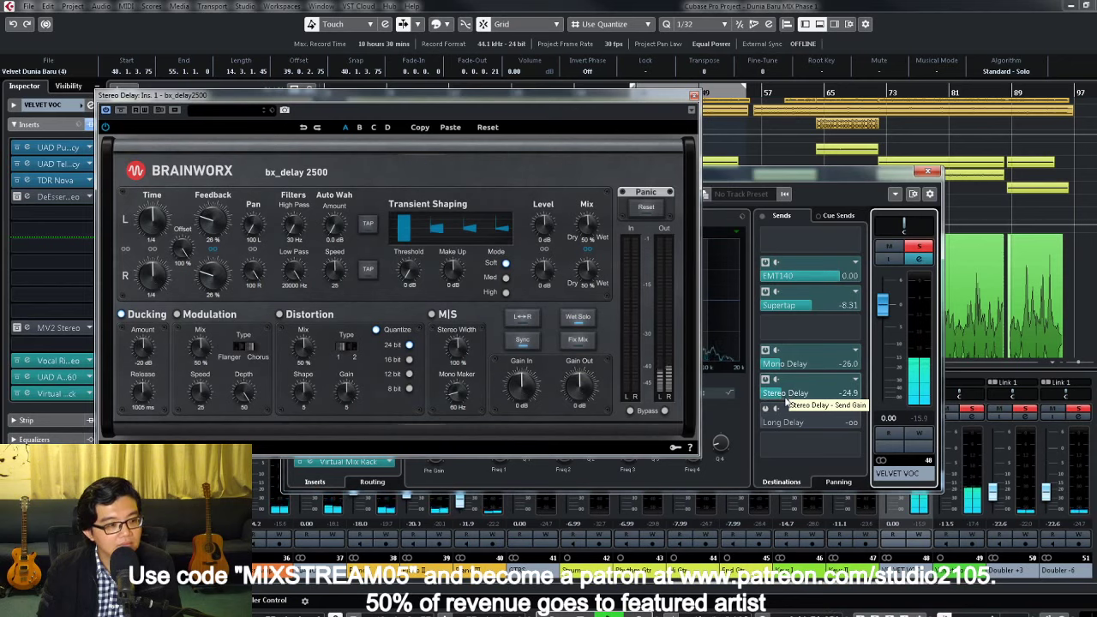
# Step: Set the delay times to 1/8 left and 1/8 D right, feedback to 41% left and 28% right, and the Stereo Delay send to -26.6
pyautogui.click(154, 227)
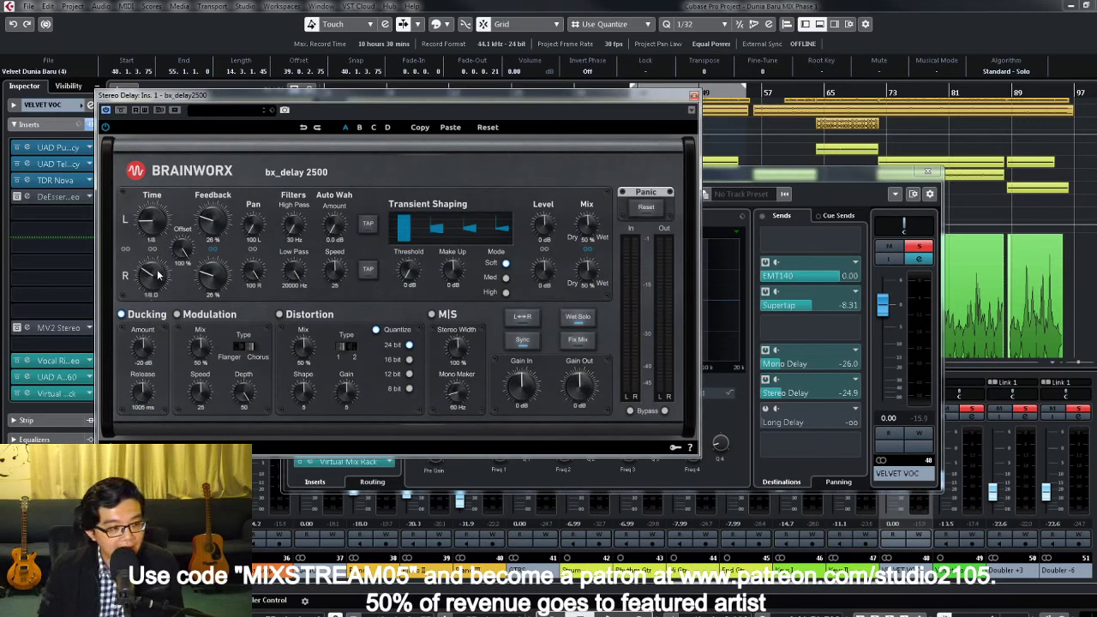
pyautogui.click(782, 396)
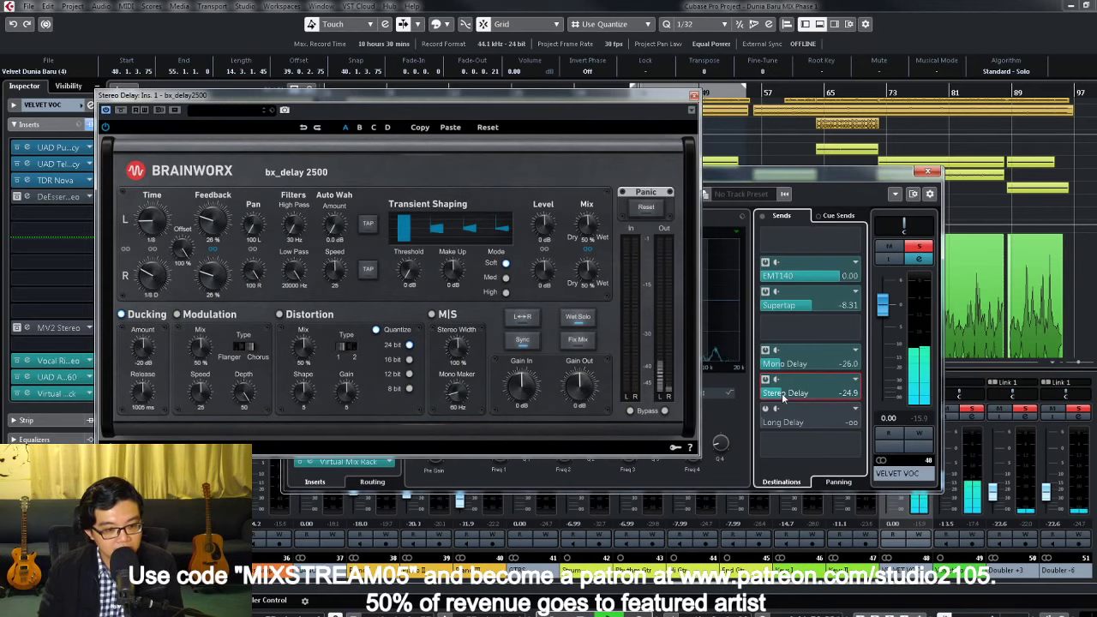
pyautogui.moveTo(782, 398); pyautogui.dragTo(776, 398)
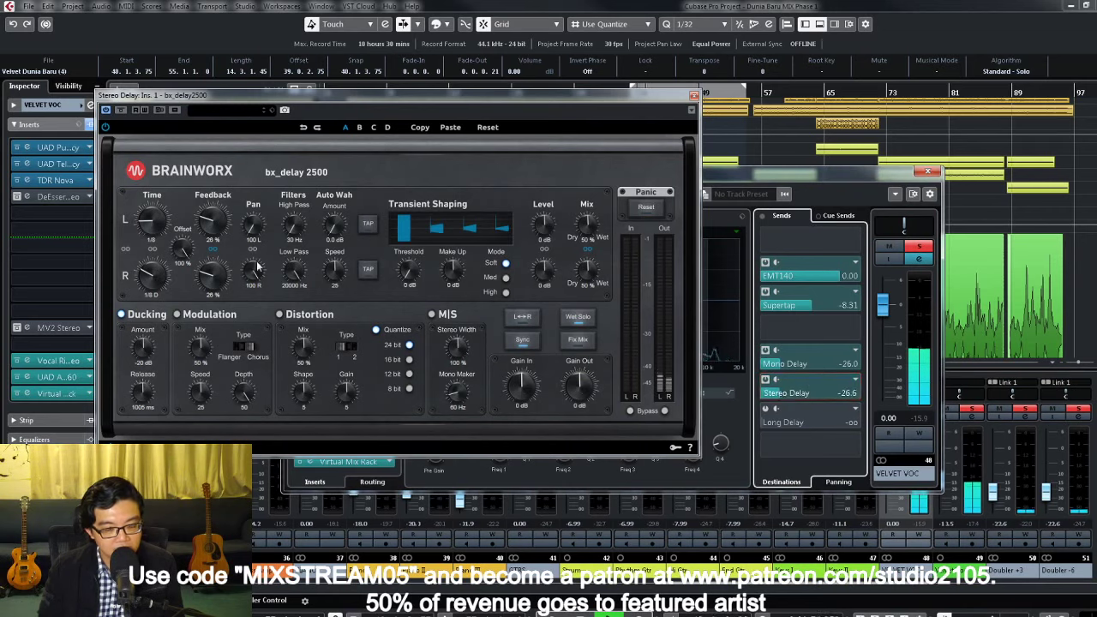
pyautogui.moveTo(210, 227); pyautogui.dragTo(210, 219)
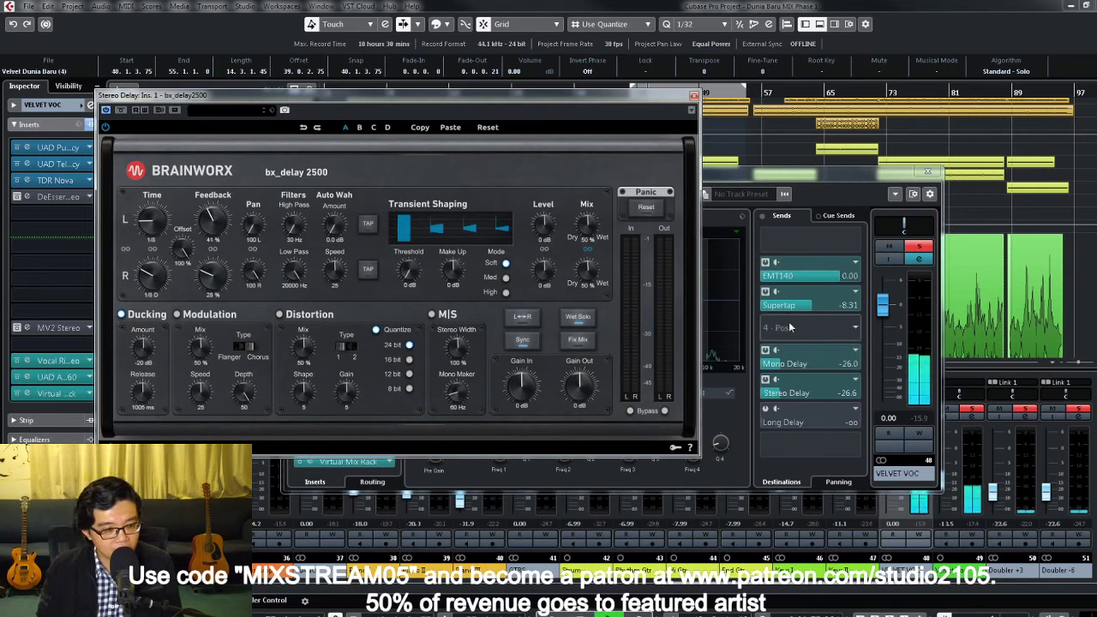
# Step: Deactivate the Stereo Delay send, close the delay, and unsolo VELVET VOC with the cursor back before the selected clip
pyautogui.click(764, 386)
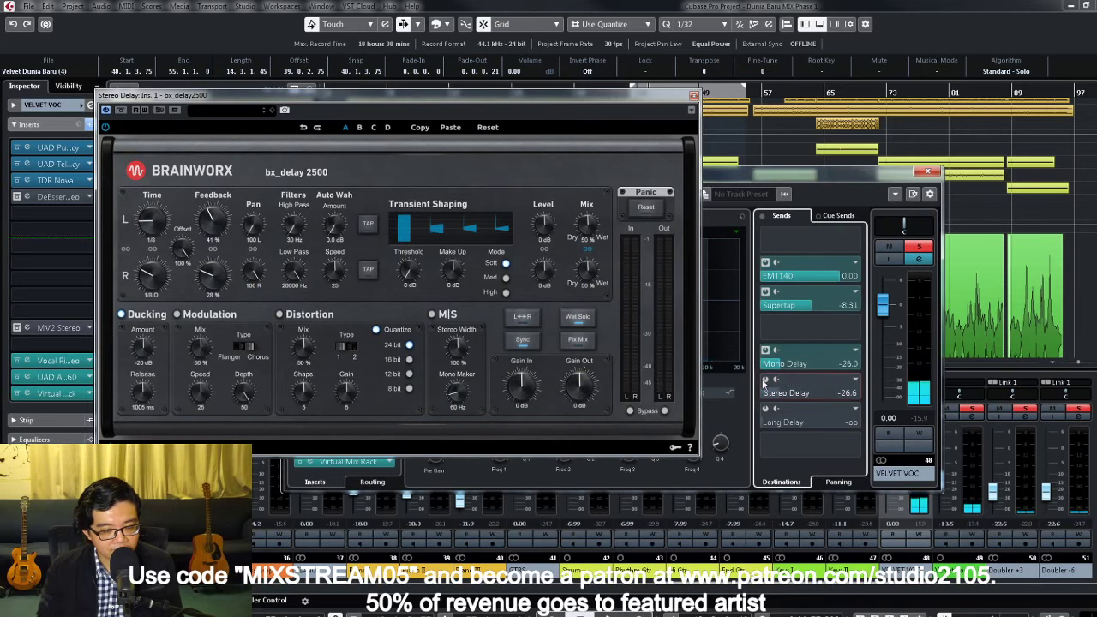
pyautogui.click(693, 96)
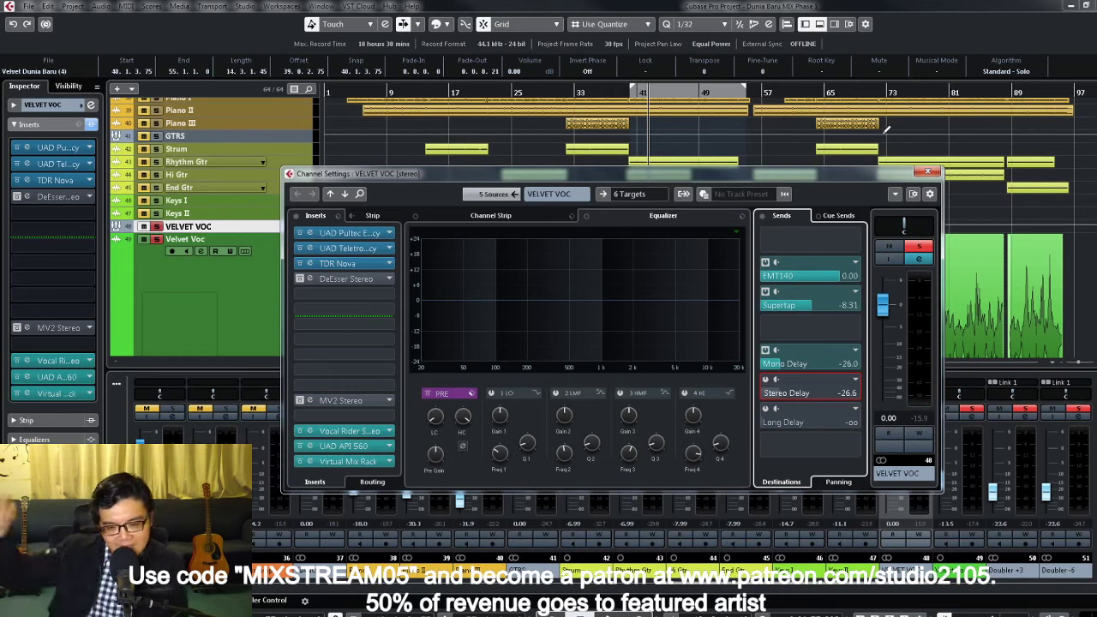
pyautogui.click(619, 94)
pyautogui.click(914, 412)
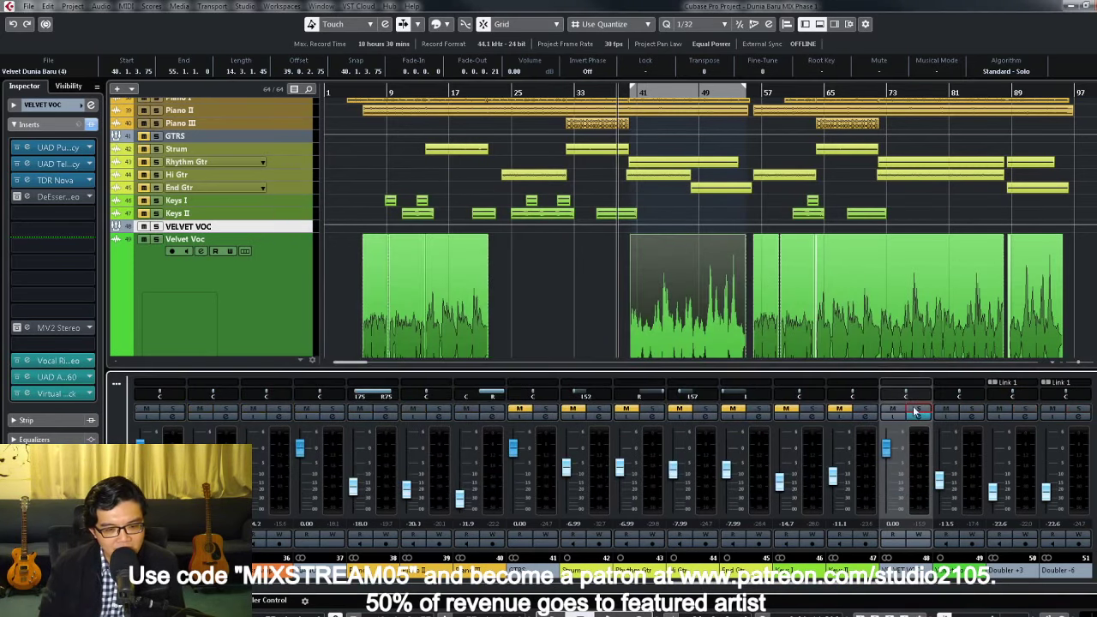
# Step: Write automation in VELVET VOC's channel settings that switches the Stereo Delay send on just before the clip starting near bar 40
pyautogui.click(919, 417)
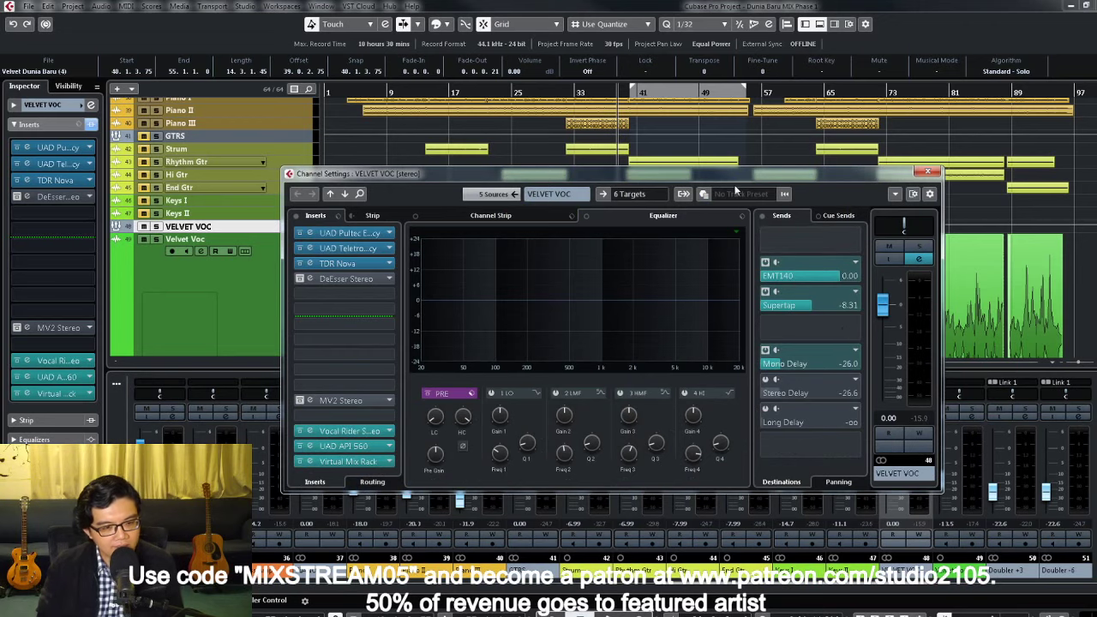
pyautogui.moveTo(731, 178); pyautogui.dragTo(637, 207)
pyautogui.click(825, 460)
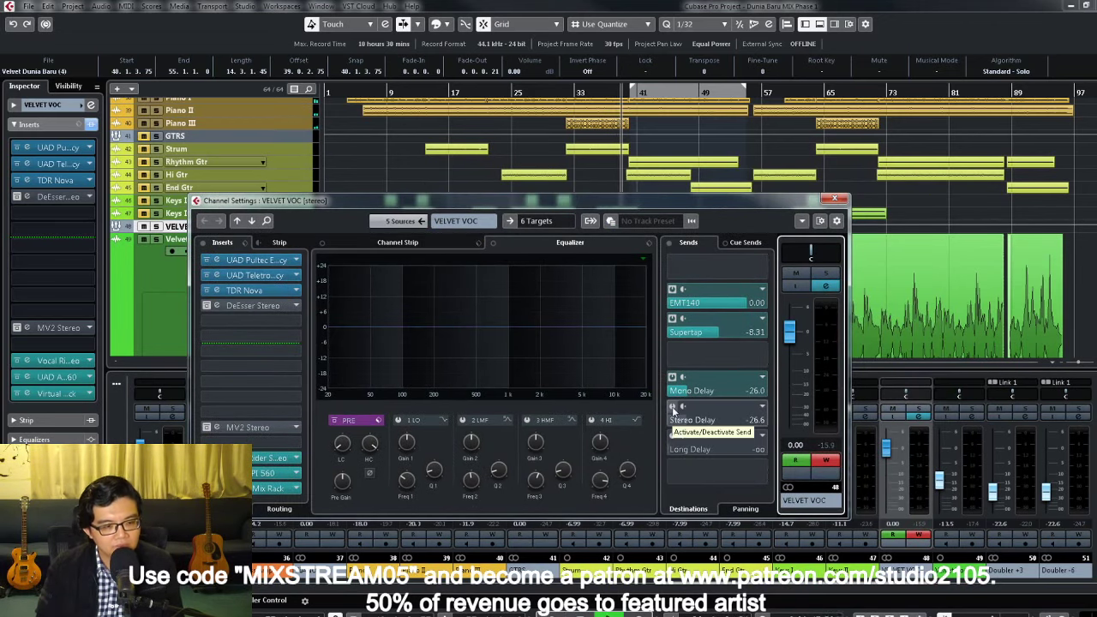
pyautogui.click(673, 408)
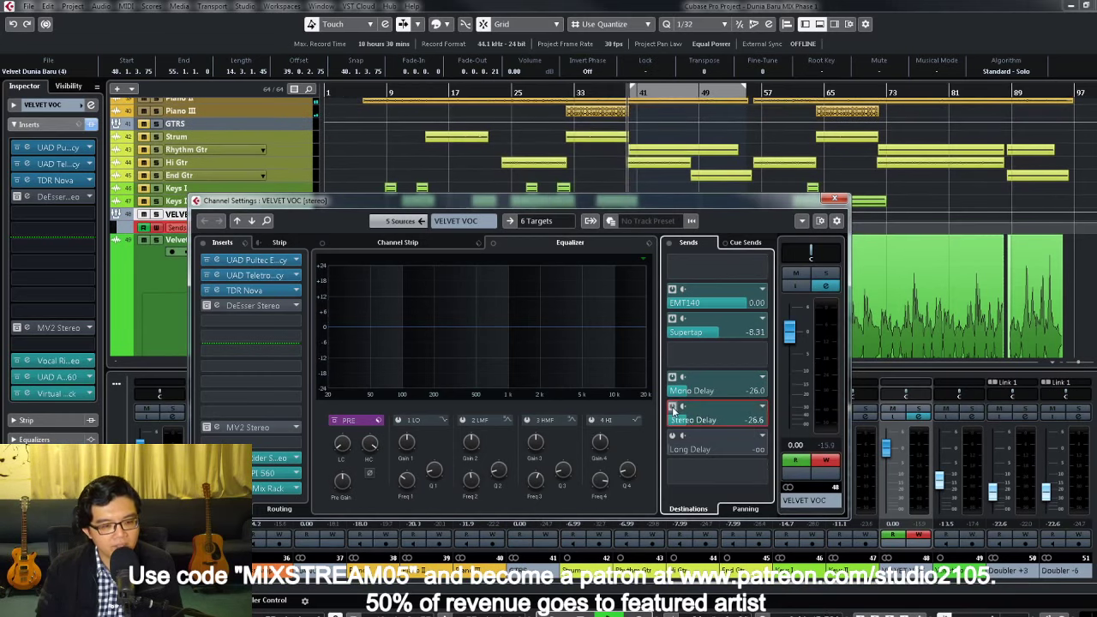
pyautogui.click(834, 199)
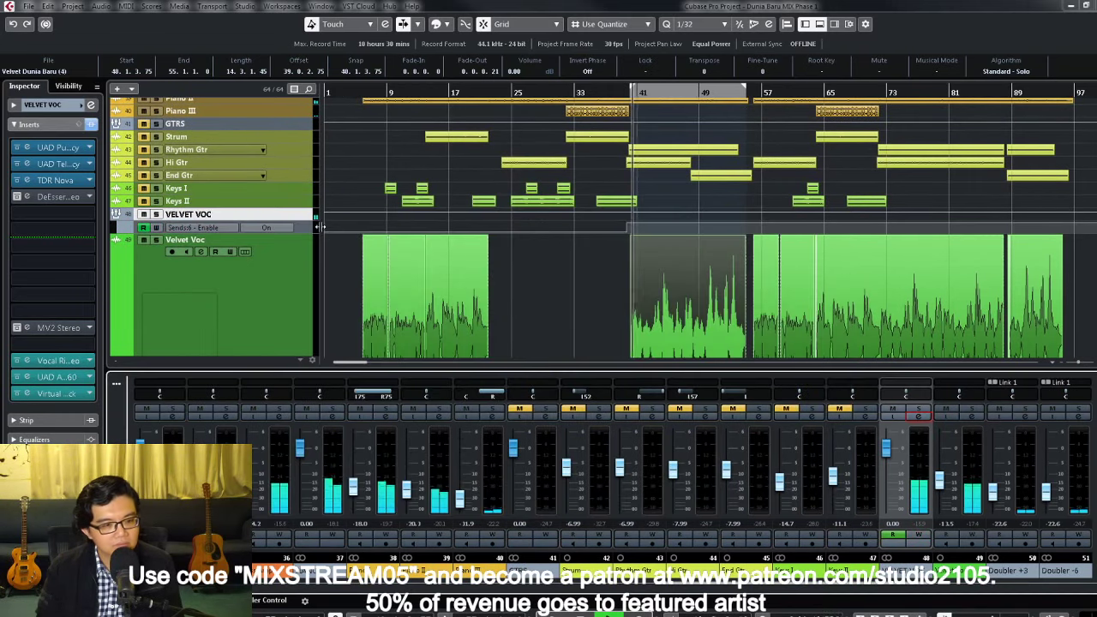
# Step: Enlarge VELVET VOC's Sends:6 Enable automation lane and lower the Stereo Delay send to -27.6 in the channel settings
pyautogui.moveTo(302, 233); pyautogui.dragTo(302, 262)
pyautogui.scroll(-2, 302, 261)
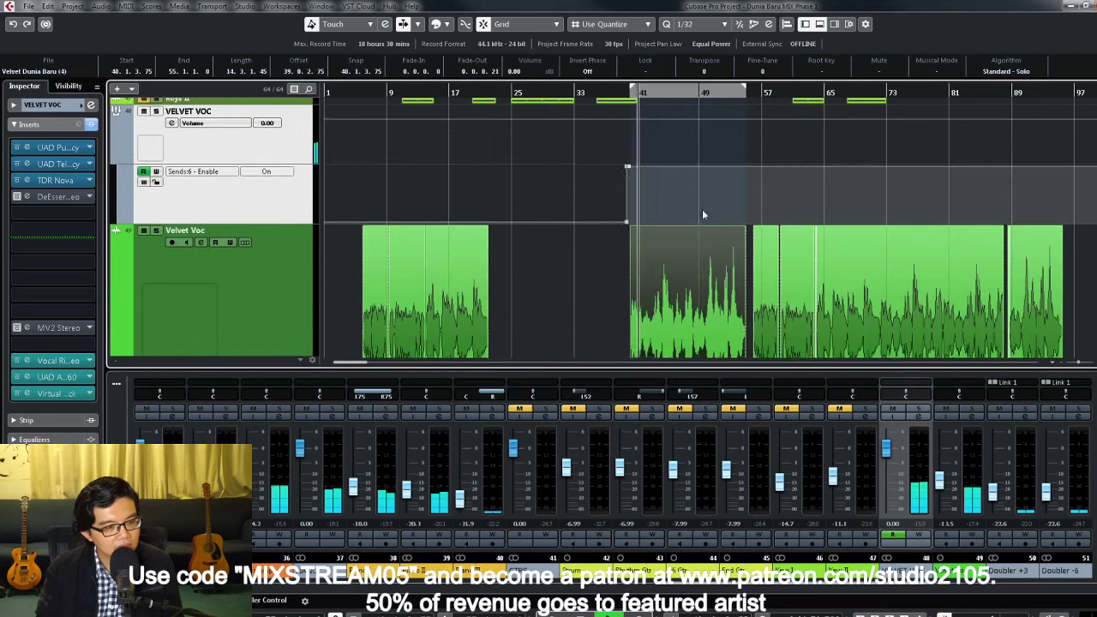
pyautogui.press('e')
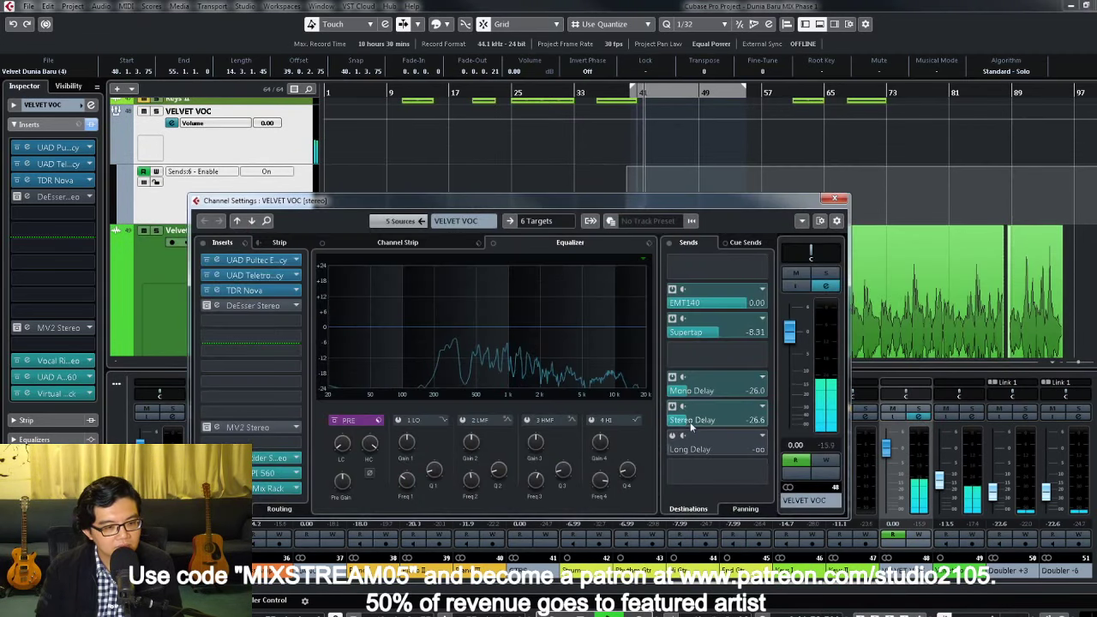
pyautogui.scroll(-1, 692, 420)
pyautogui.click(834, 199)
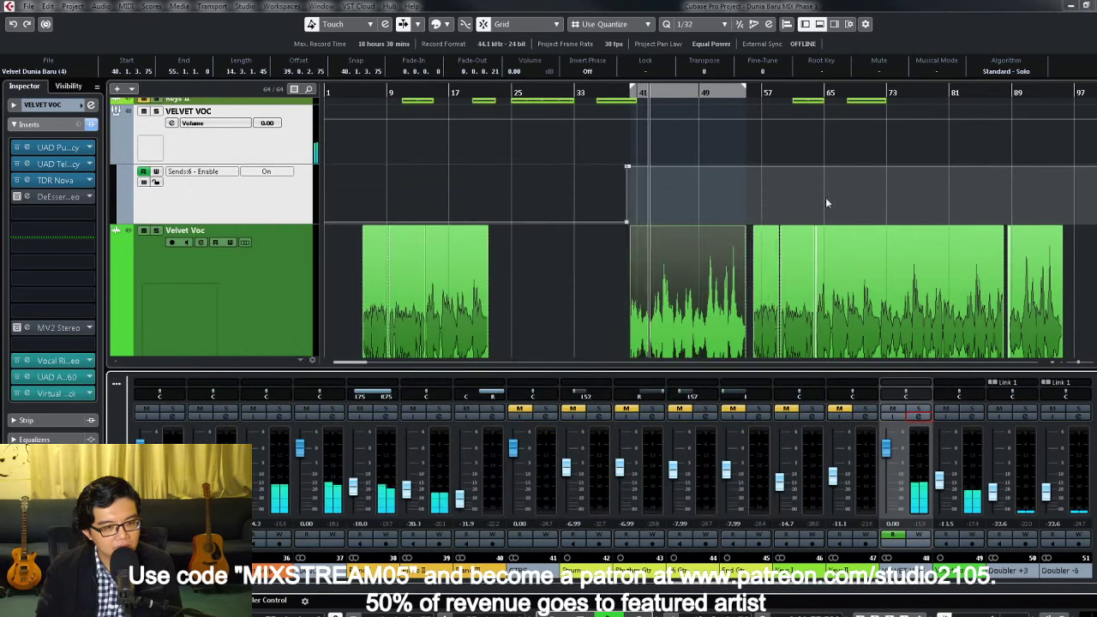
# Step: Draw VELVET VOC's Sends:6 Enable automation off just after the Velvet Voc clip that ends near bar 55
pyautogui.scroll(-1, 762, 237)
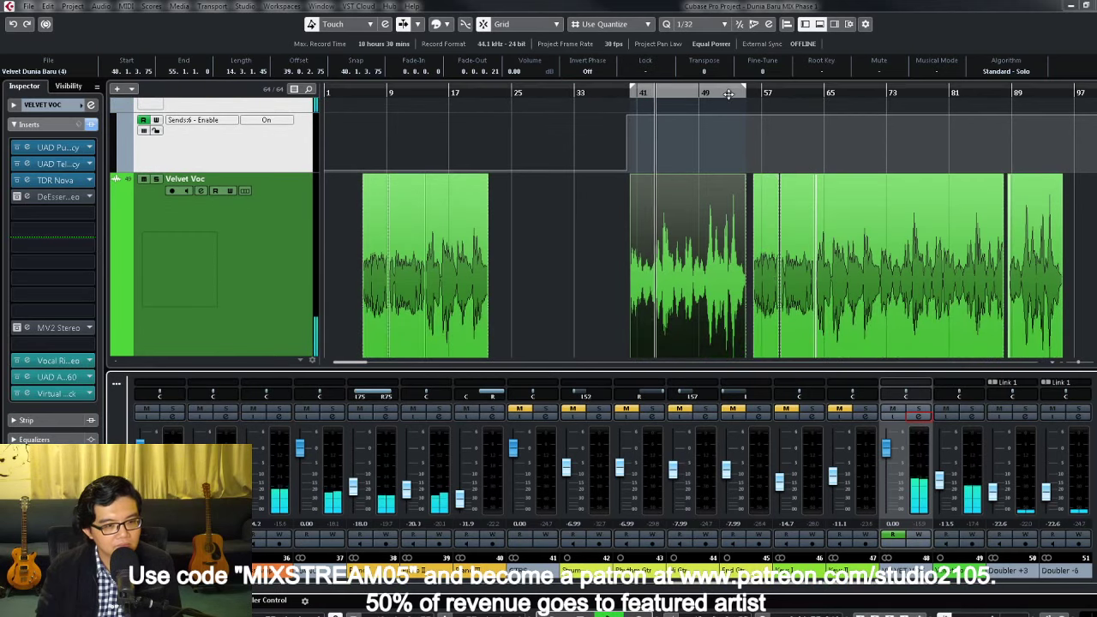
pyautogui.click(738, 152)
pyautogui.press('h')
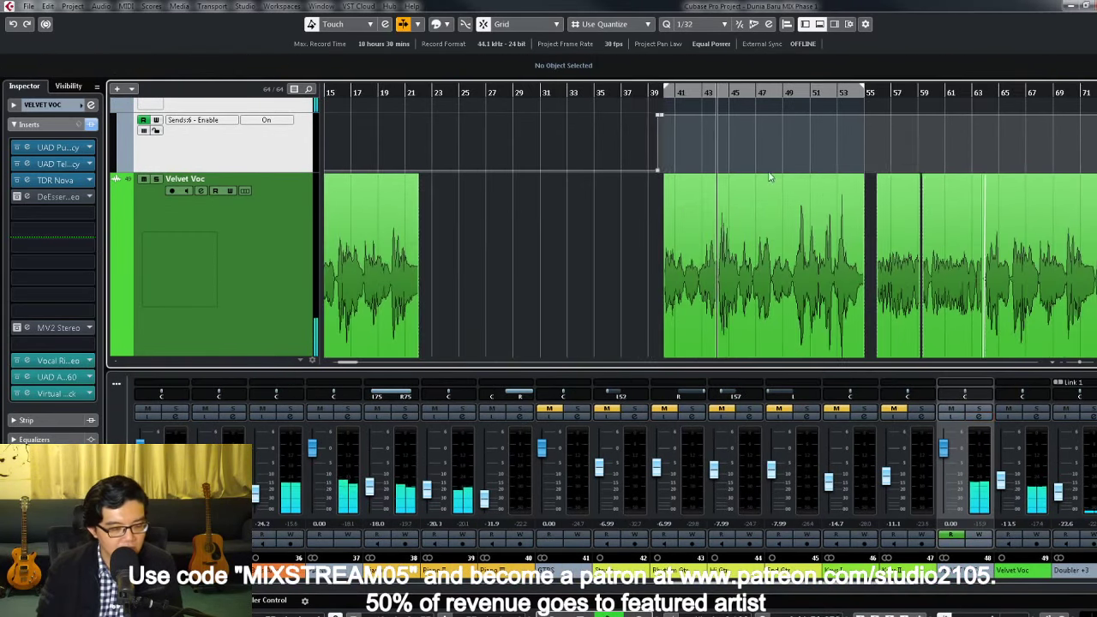
pyautogui.press('h')
pyautogui.hscroll(2, 883, 157)
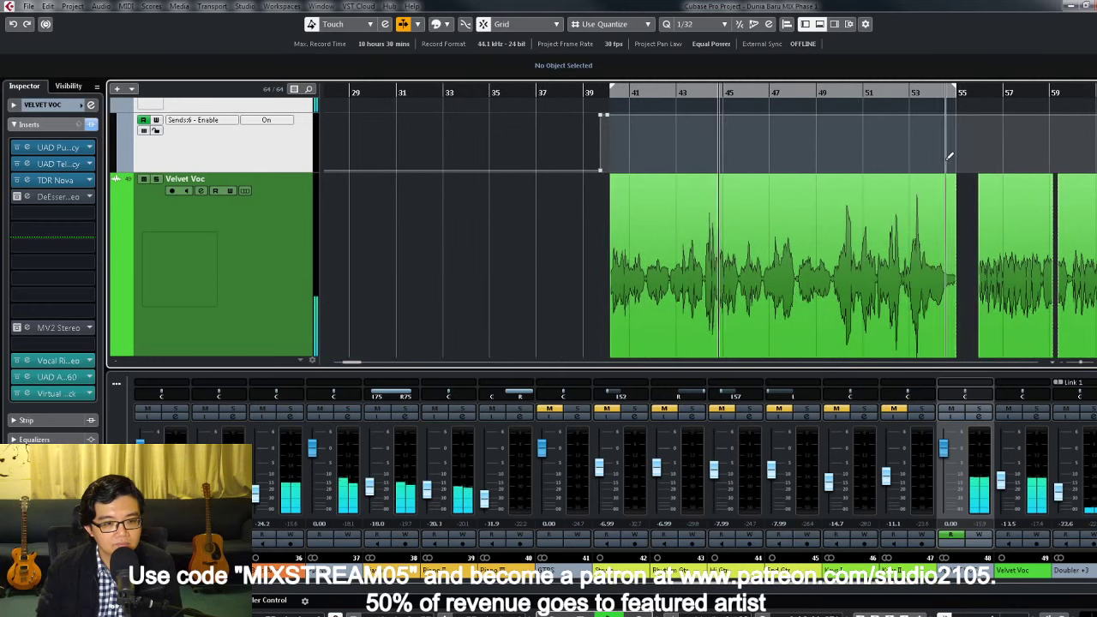
pyautogui.press('g')
pyautogui.press('g')
pyautogui.press('g')
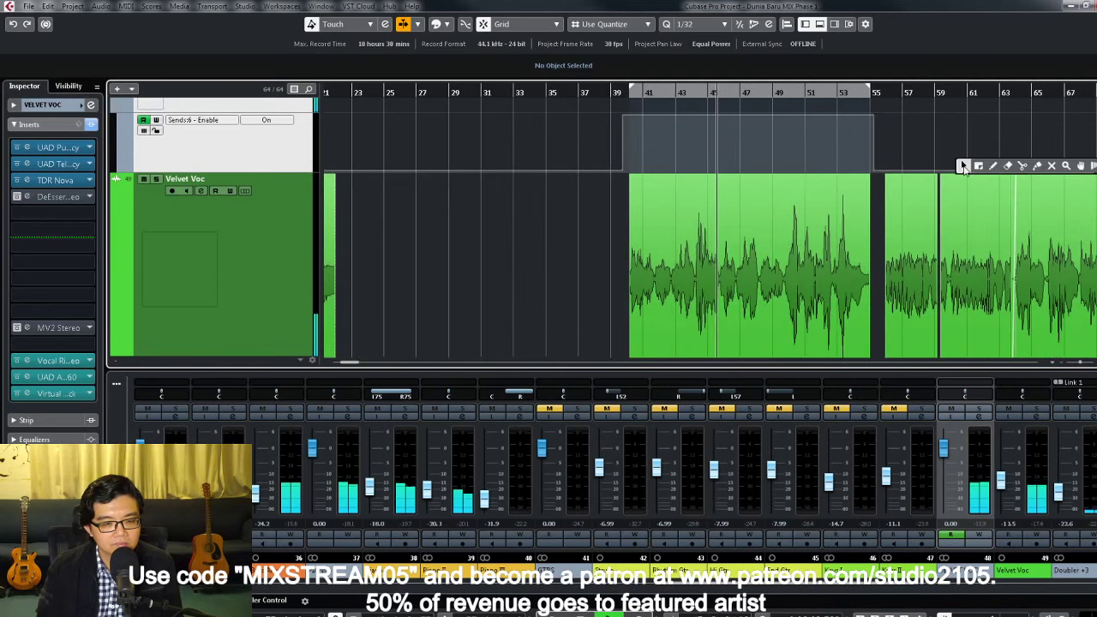
# Step: Move the pre/post-fader divider in VELVET VOC's inserts below Vocal Rider, then activate and open MV2 Stereo
pyautogui.click(978, 417)
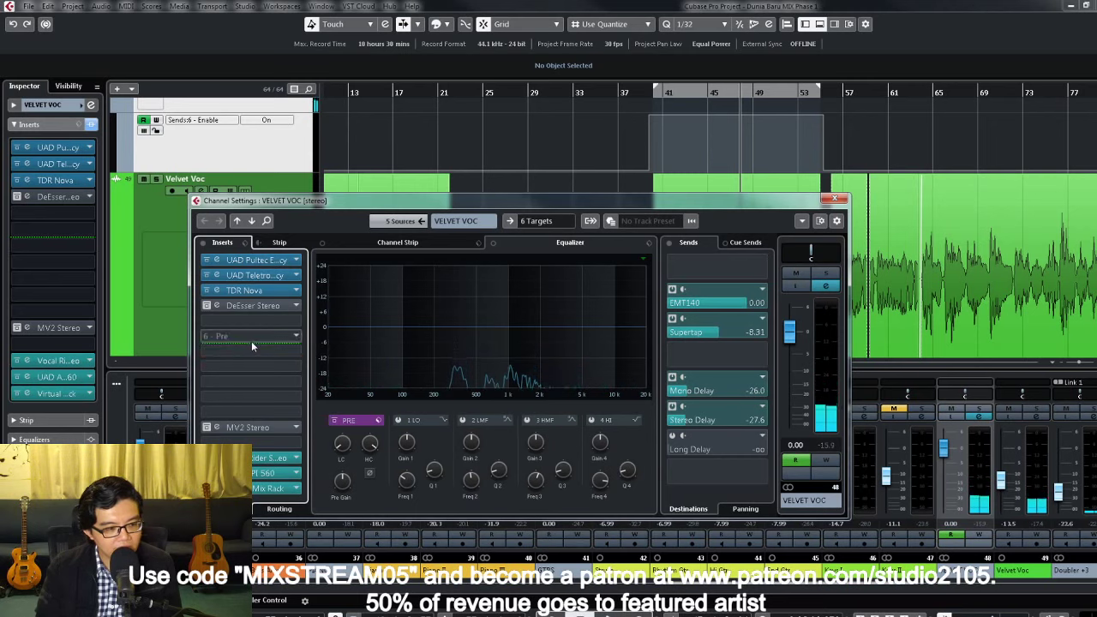
pyautogui.moveTo(252, 342); pyautogui.dragTo(252, 452)
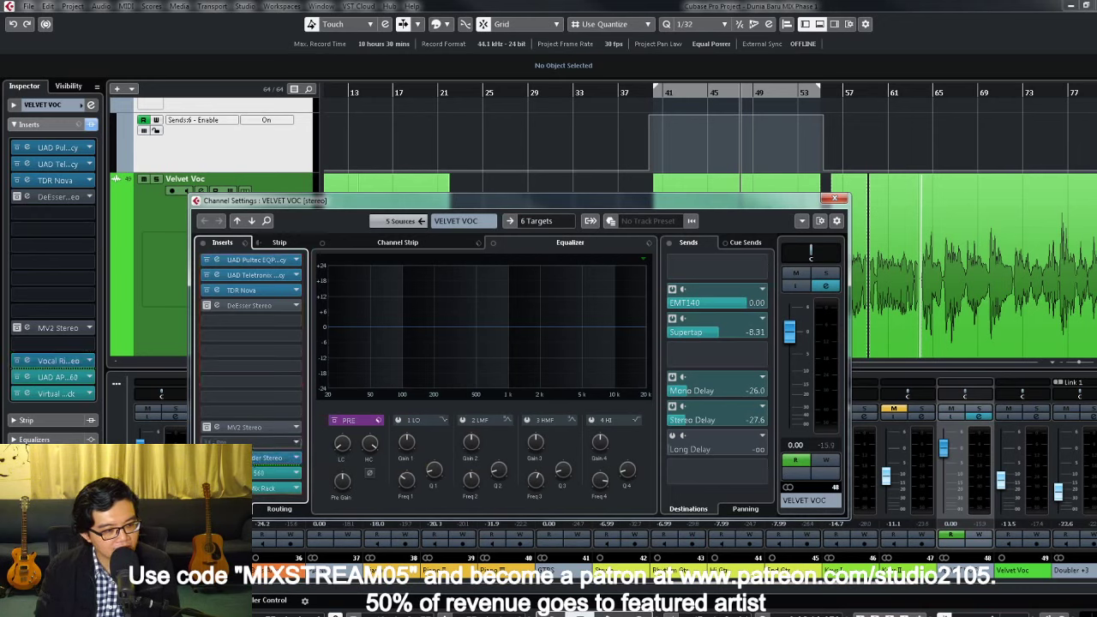
pyautogui.keyDown('alt'); pyautogui.click(207, 428); pyautogui.keyUp('alt')
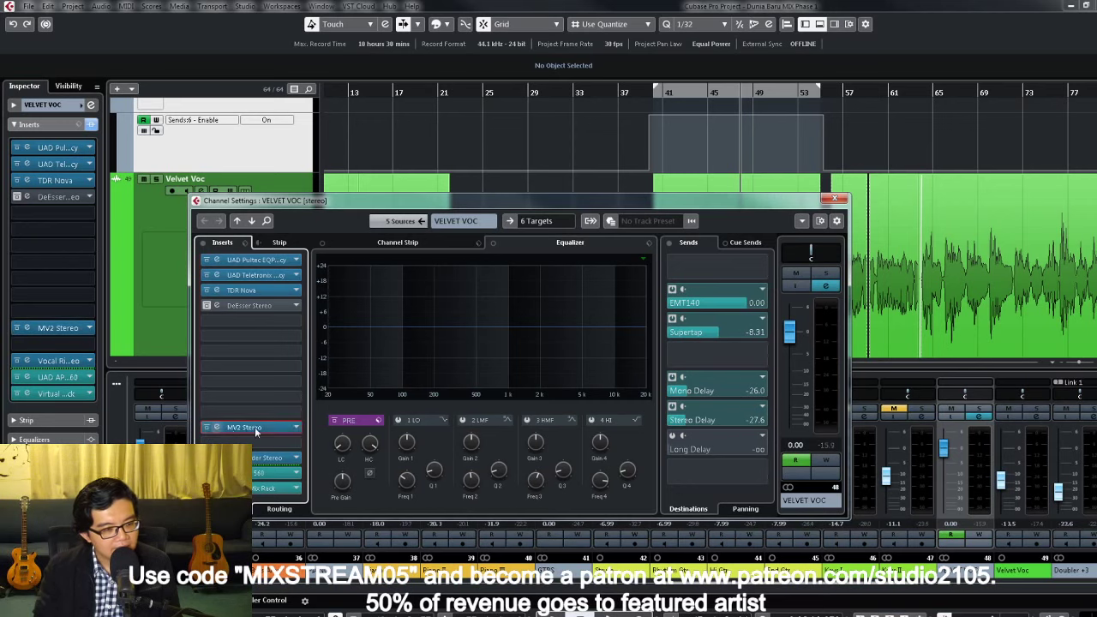
pyautogui.click(776, 355)
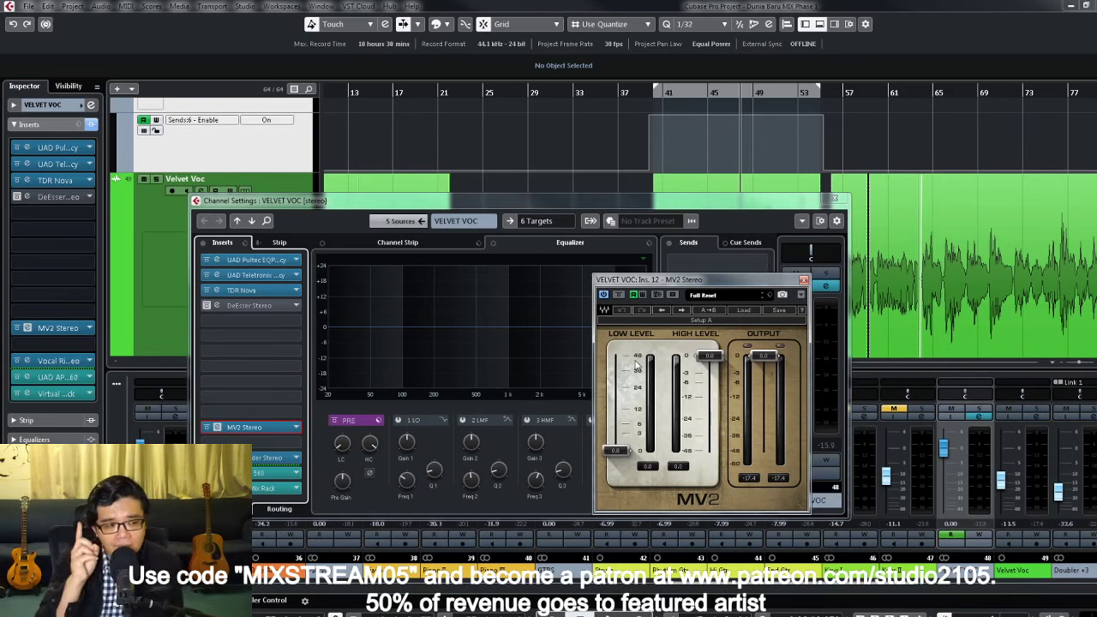
# Step: Set the MV2's Low Level to about 5.9 and Output to about -0.5 during playback, comparing against bypass, and close it
pyautogui.click(650, 105)
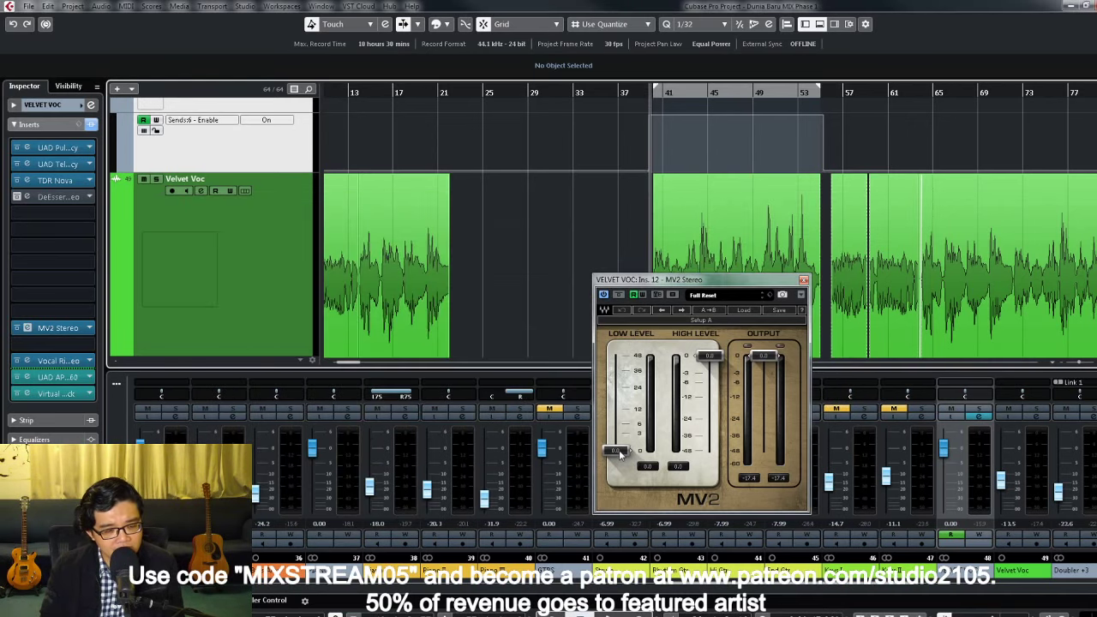
pyautogui.press('space')
pyautogui.moveTo(621, 454); pyautogui.dragTo(621, 422)
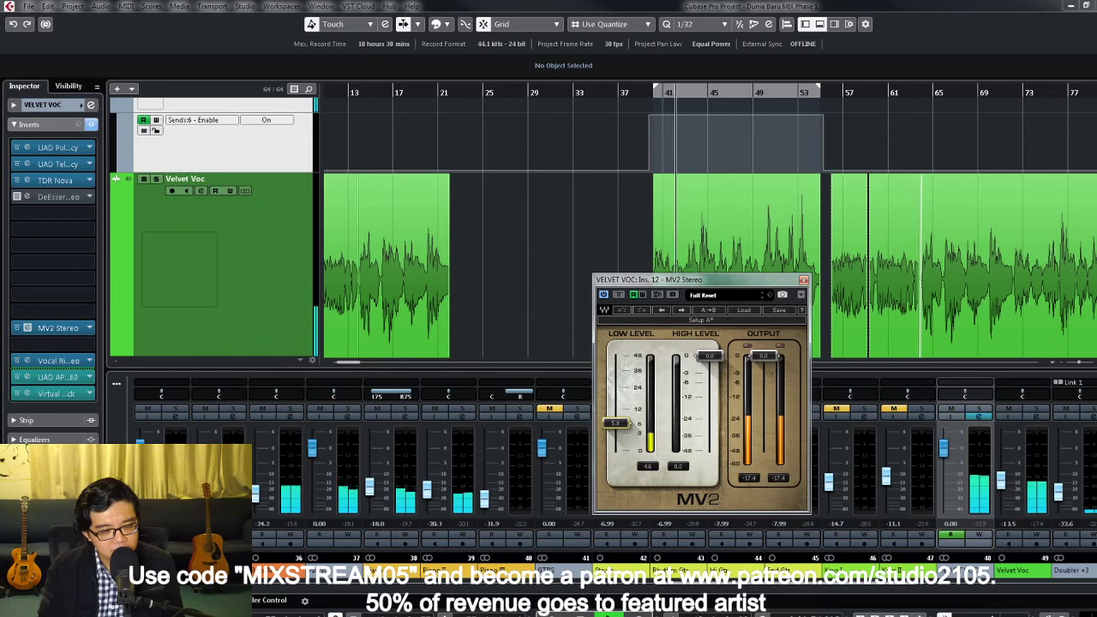
pyautogui.click(618, 295)
pyautogui.click(618, 295)
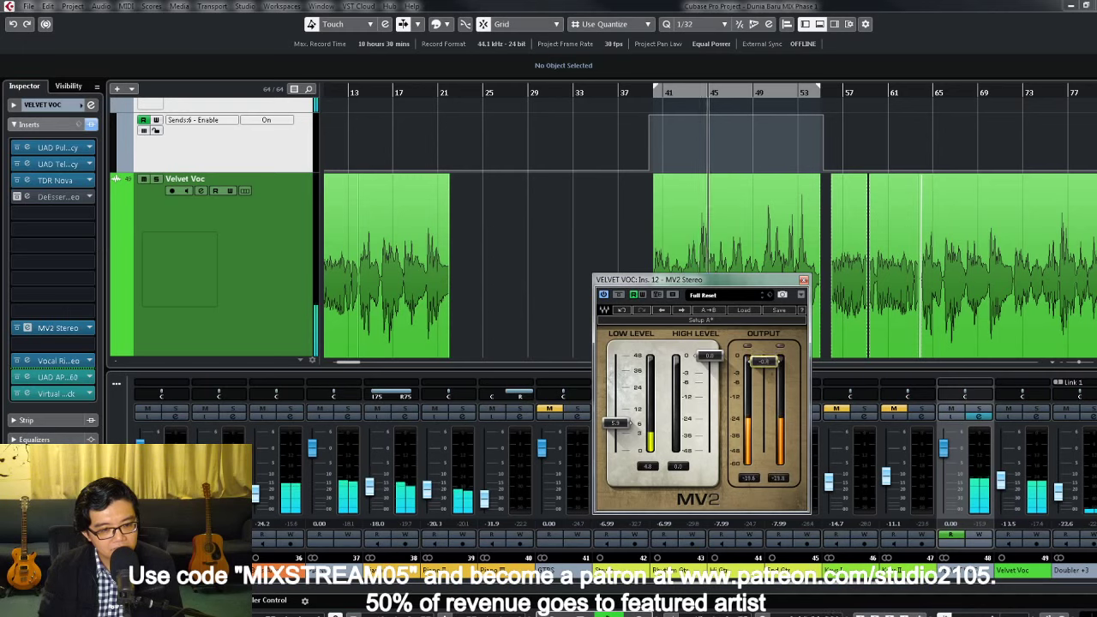
pyautogui.click(619, 297)
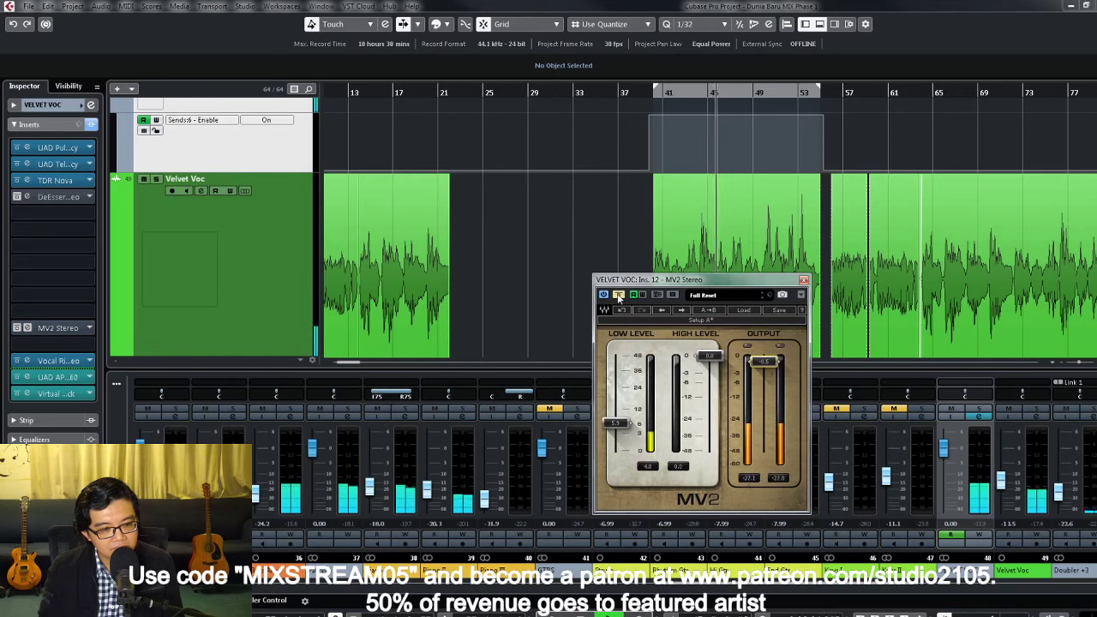
pyautogui.click(619, 297)
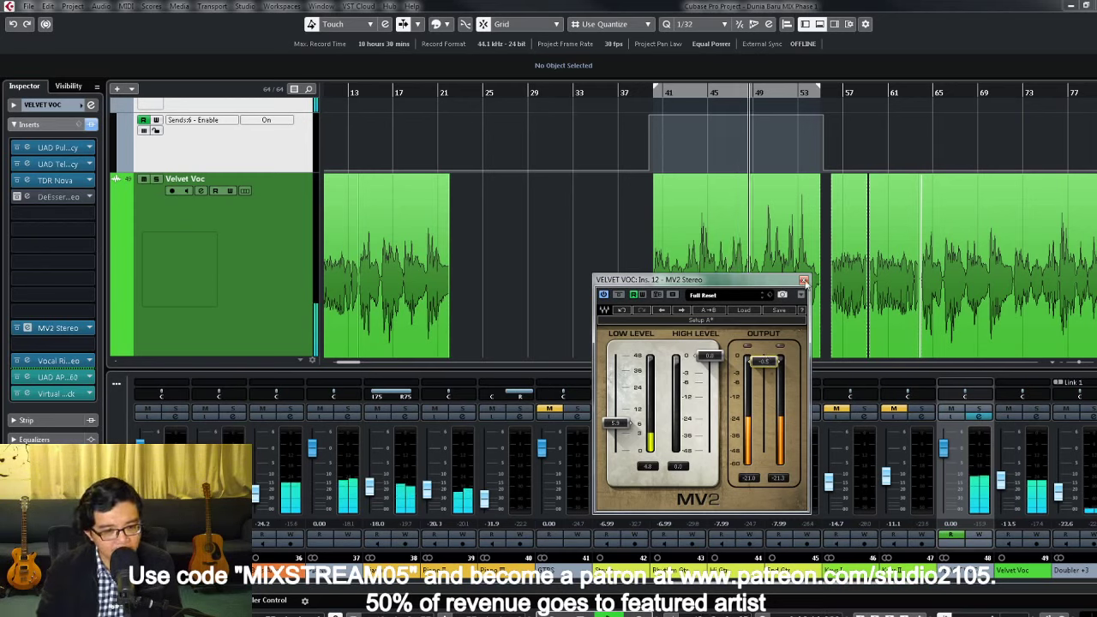
pyautogui.click(803, 280)
# Step: Shrink the track heights, then enlarge the Velvet Voc track and the Sends:6 Enable automation lane
pyautogui.press('z')
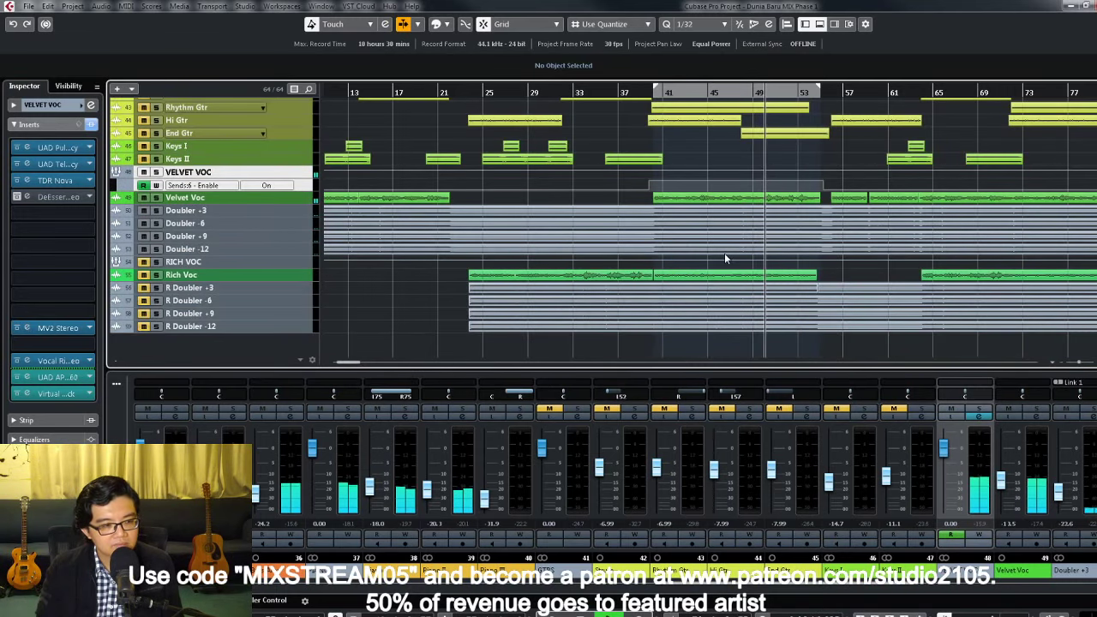
pyautogui.press('g')
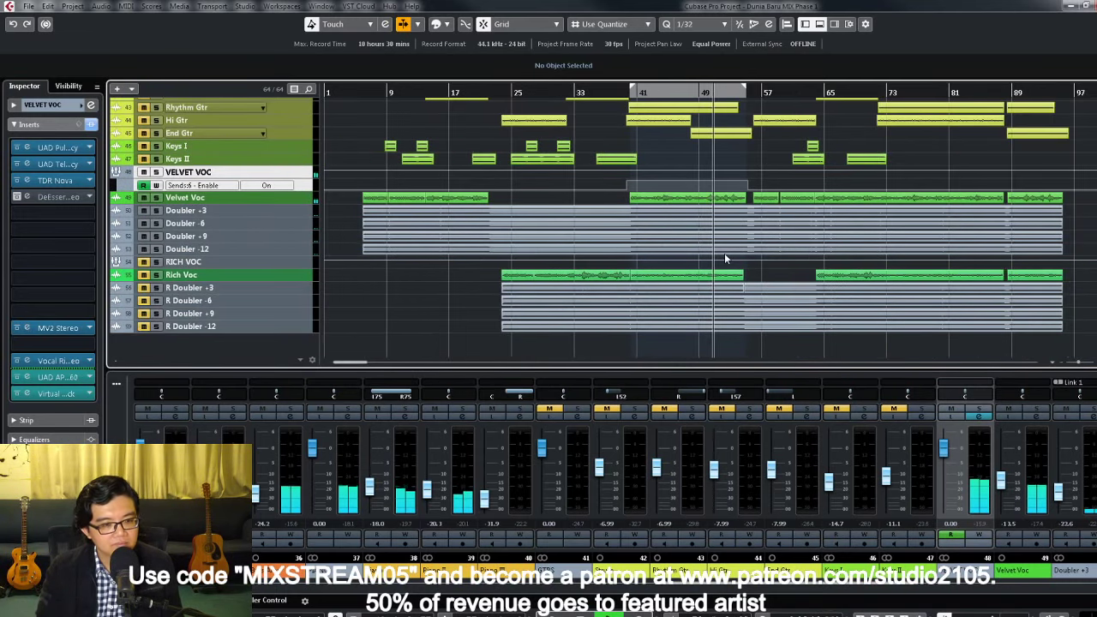
pyautogui.scroll(2, 729, 253)
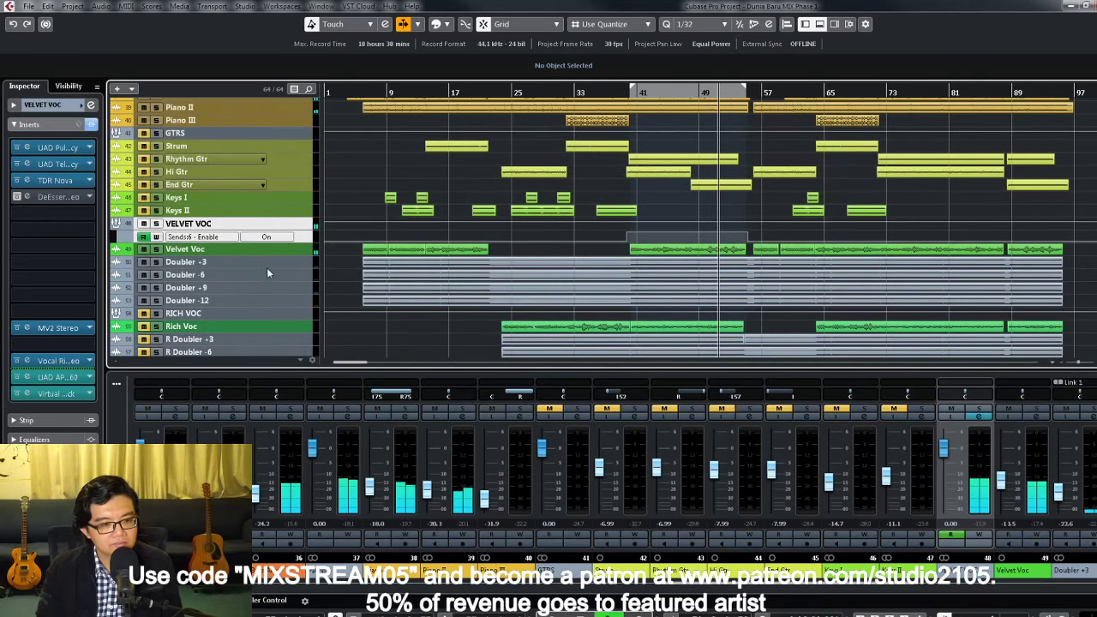
pyautogui.moveTo(310, 252); pyautogui.dragTo(310, 355)
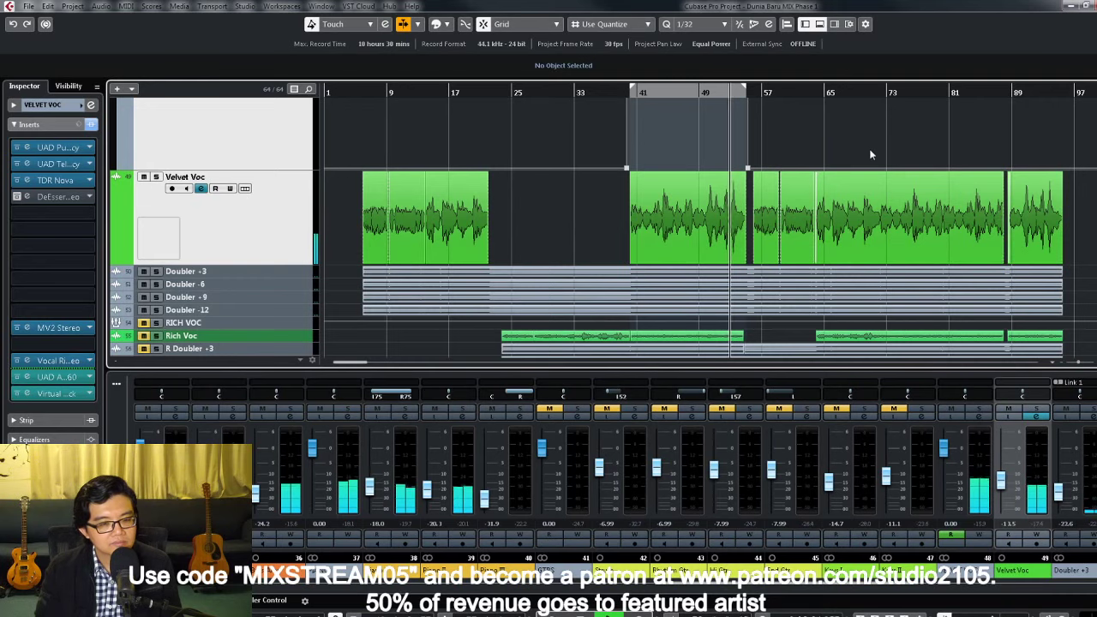
pyautogui.scroll(2, 873, 154)
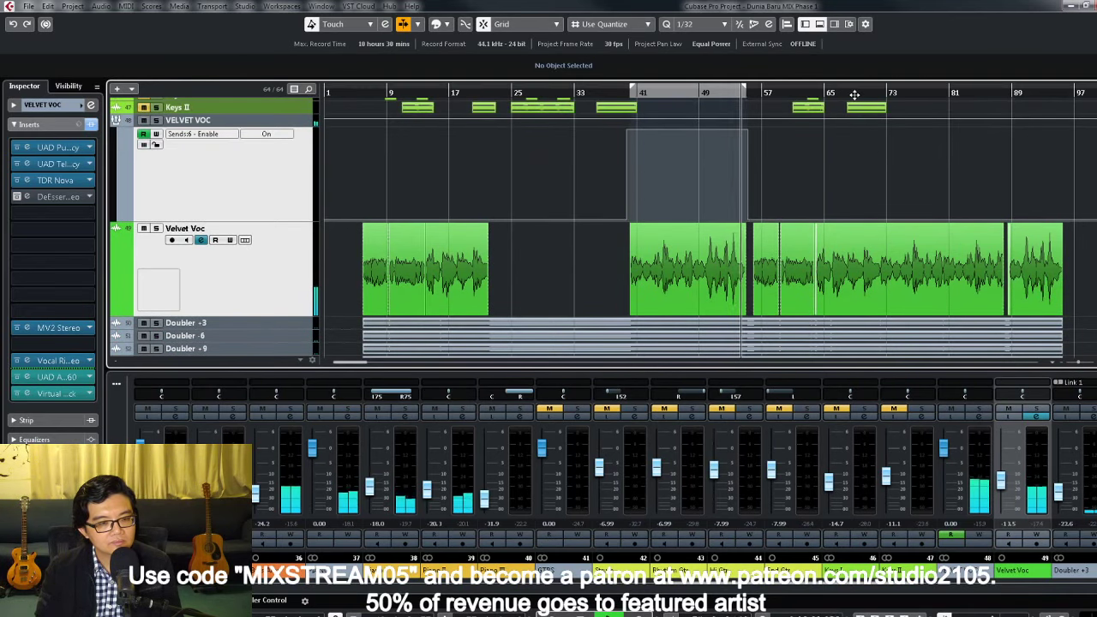
# Step: Examine the point just after bar 55 where VELVET VOC's Stereo Delay send automation switches off
pyautogui.press('h')
pyautogui.press('h')
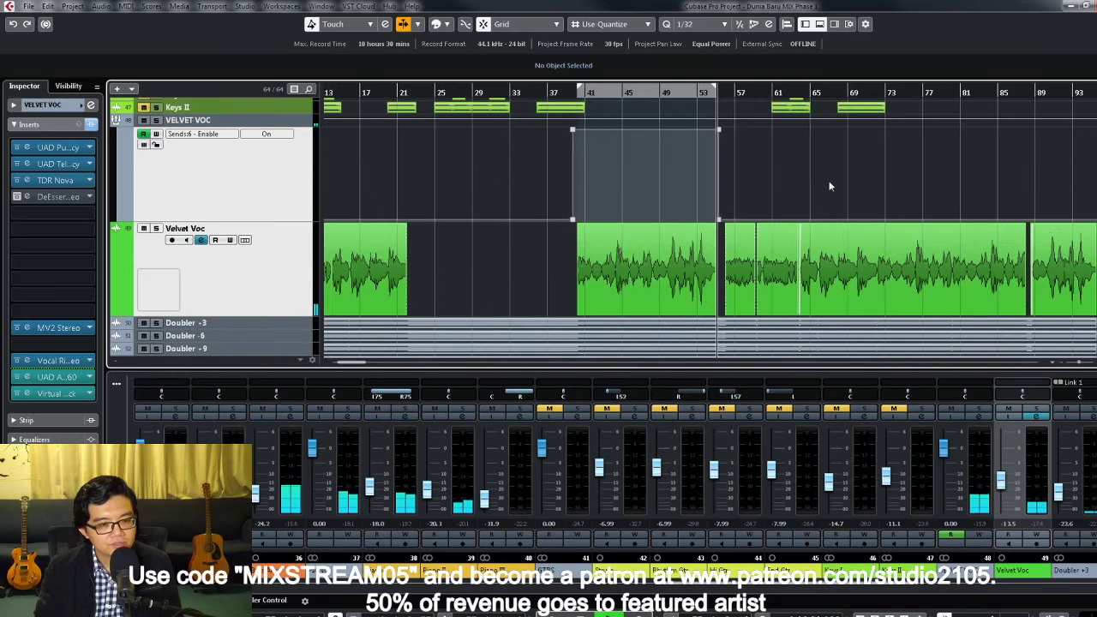
pyautogui.press('h')
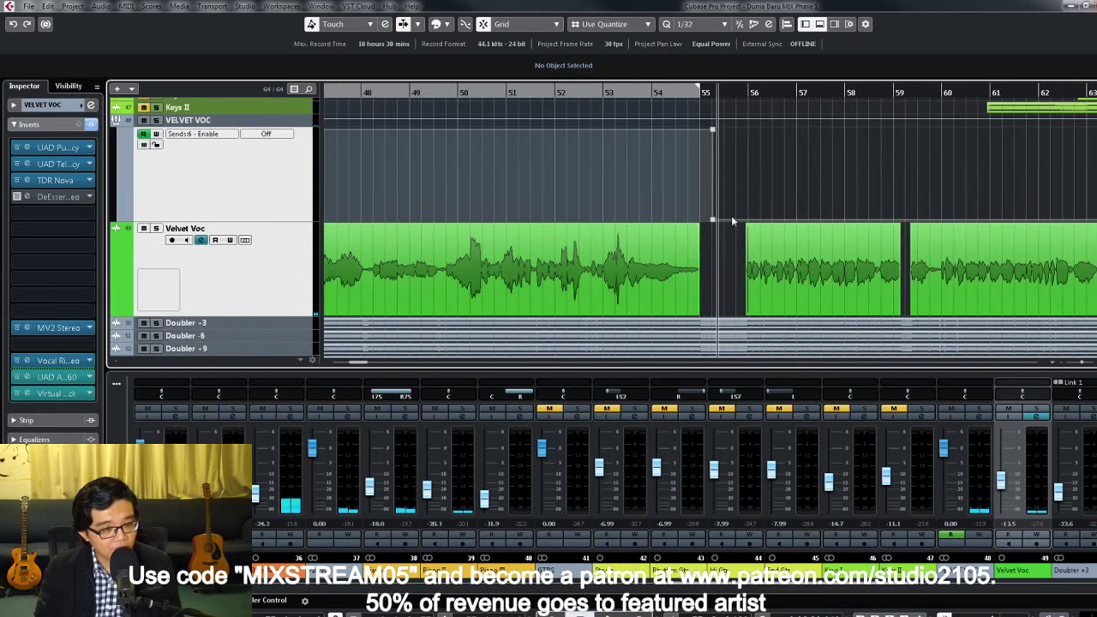
pyautogui.press('g')
pyautogui.press('g')
pyautogui.press('g')
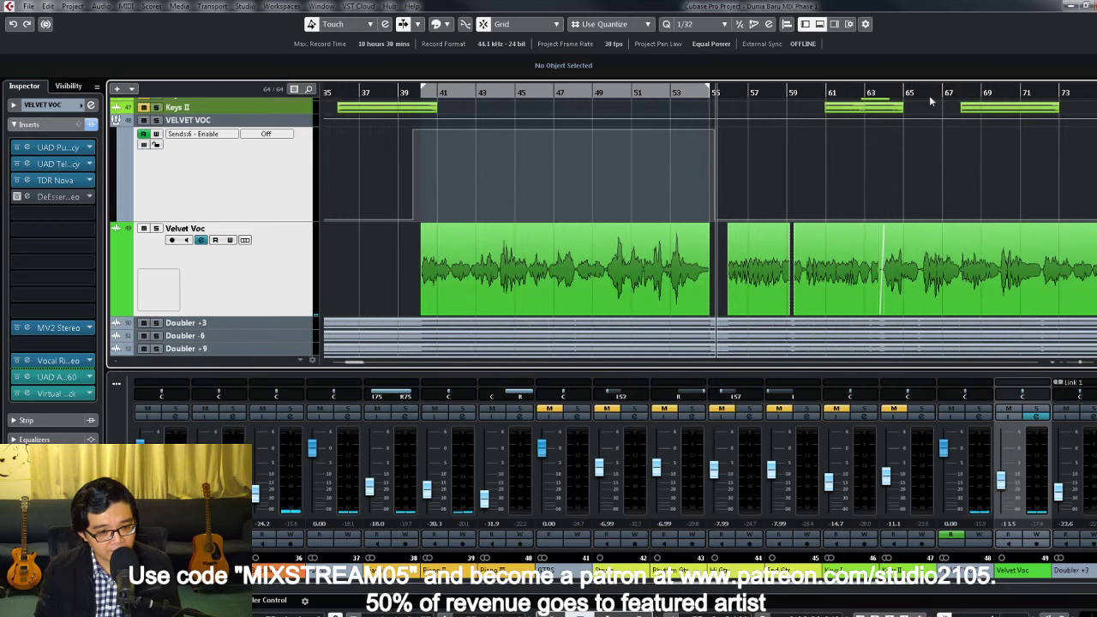
pyautogui.press('g')
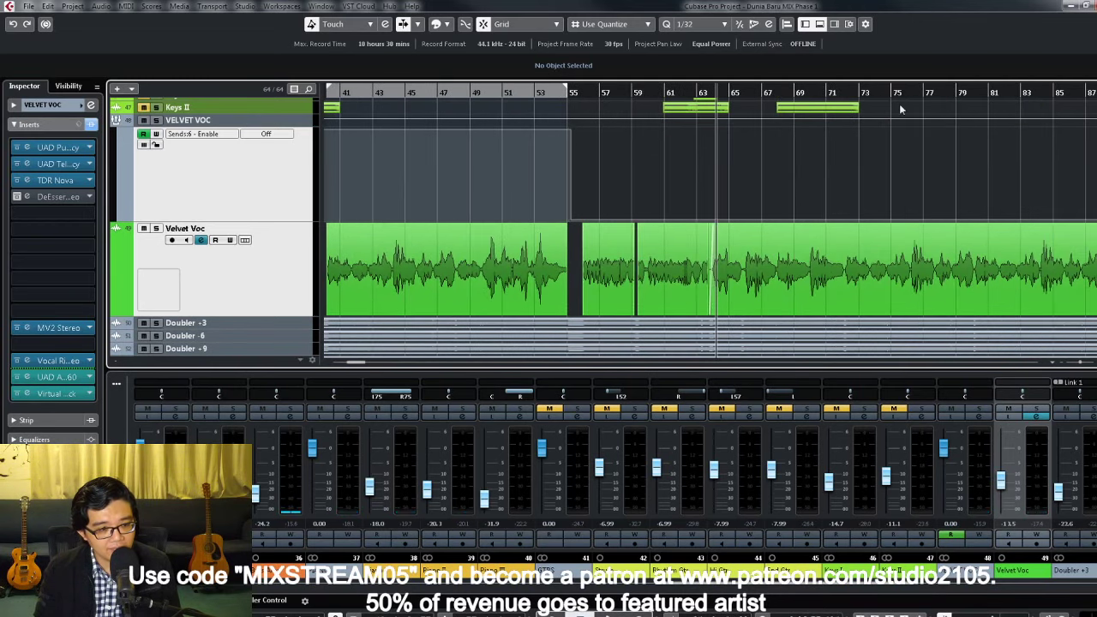
# Step: Draw VELVET VOC's Sends:6 Enable automation back on from about bar 72, at the phrase following the pause
pyautogui.click(884, 93)
pyautogui.press('h')
pyautogui.press('h')
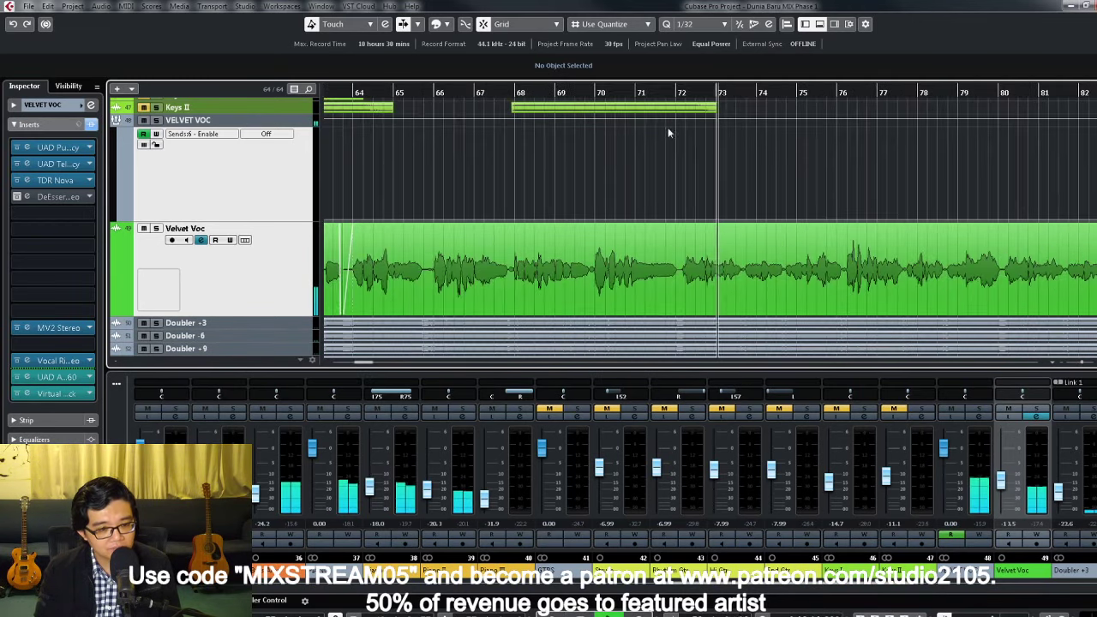
pyautogui.rightClick(666, 197)
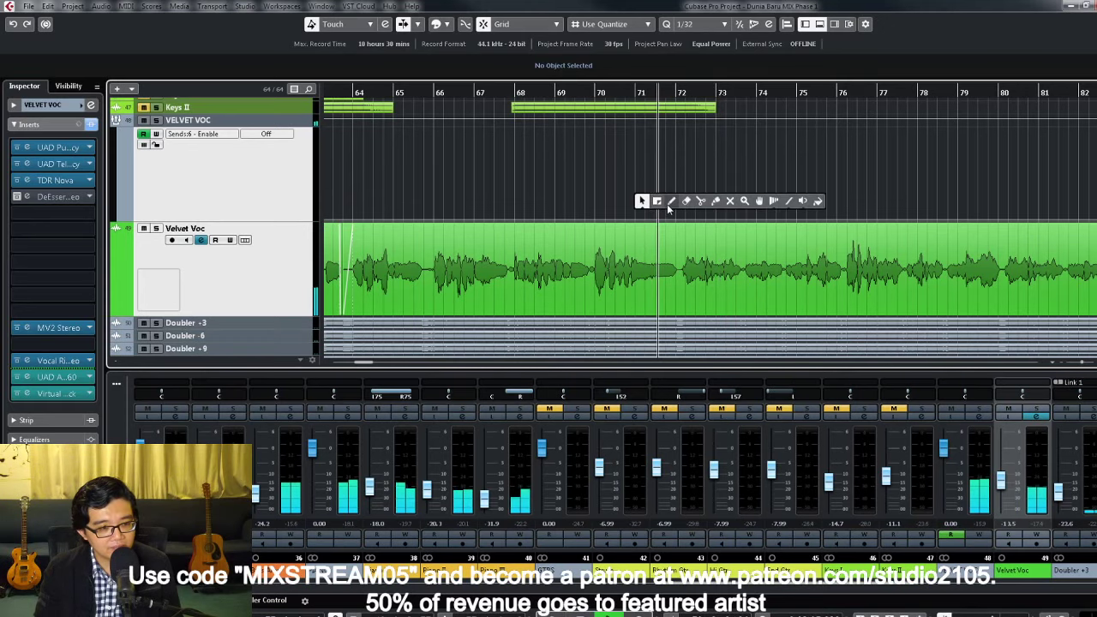
pyautogui.press('h')
pyautogui.click(602, 96)
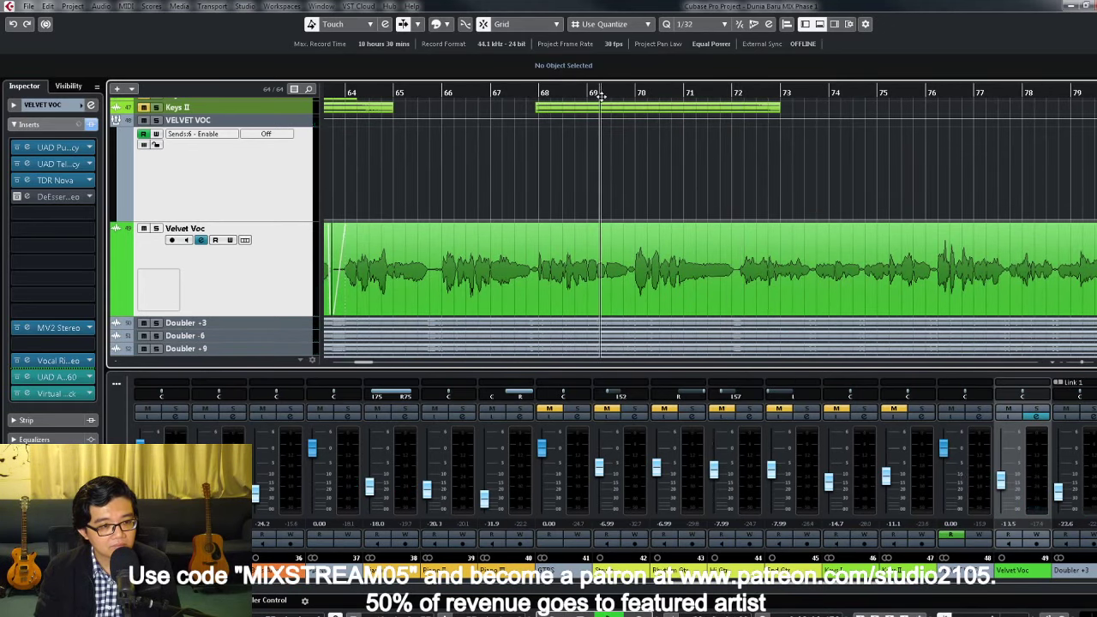
pyautogui.rightClick(671, 201)
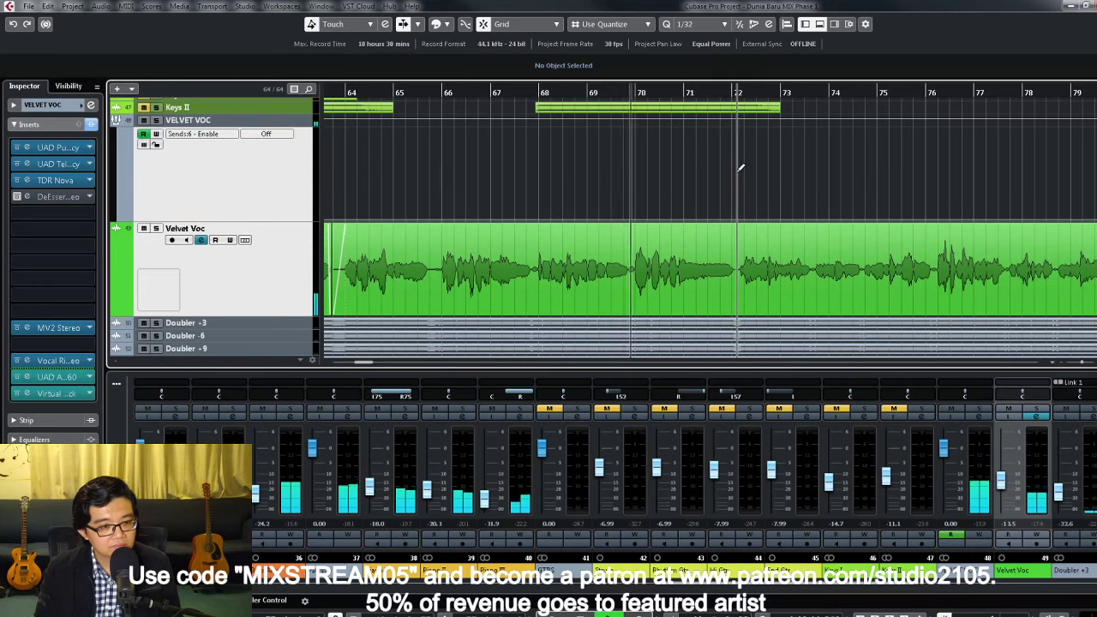
pyautogui.scroll(-5, 740, 168)
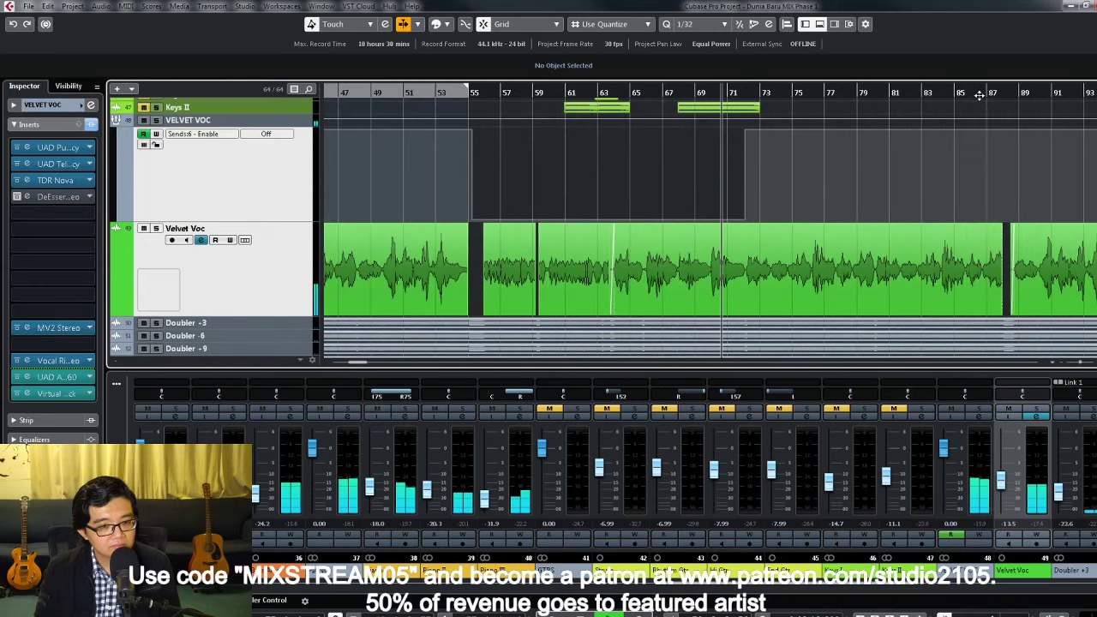
# Step: Switch VELVET VOC's Sends:6 Enable automation off just after bar 88, then move that off point to 95.3.2.0, where the last vocal clip ends
pyautogui.click(984, 93)
pyautogui.scroll(6, 793, 180)
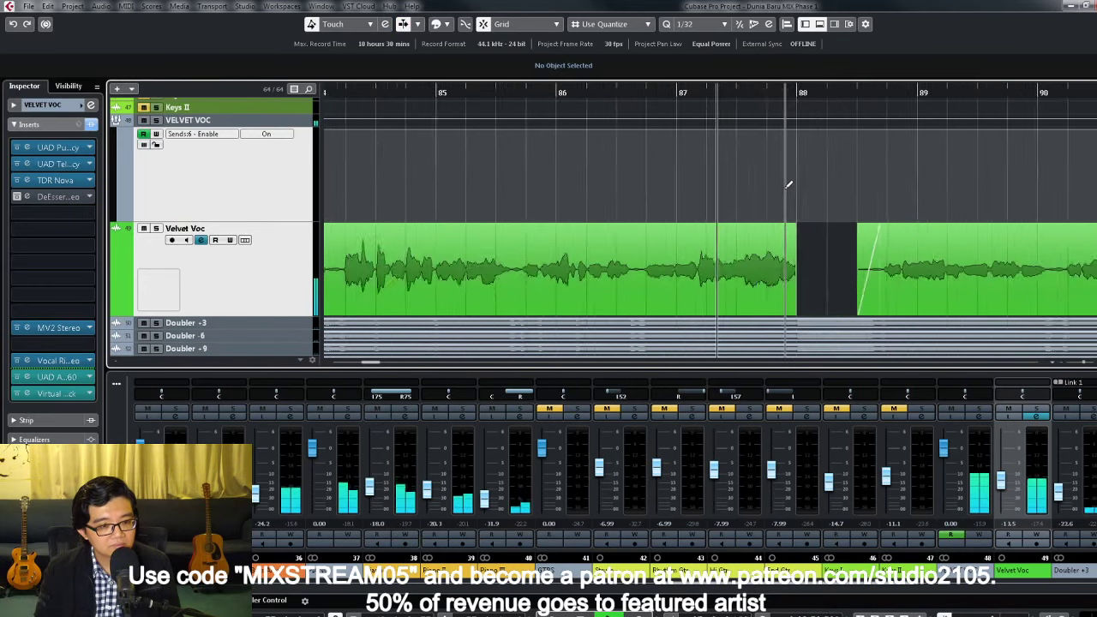
pyautogui.scroll(-8, 776, 203)
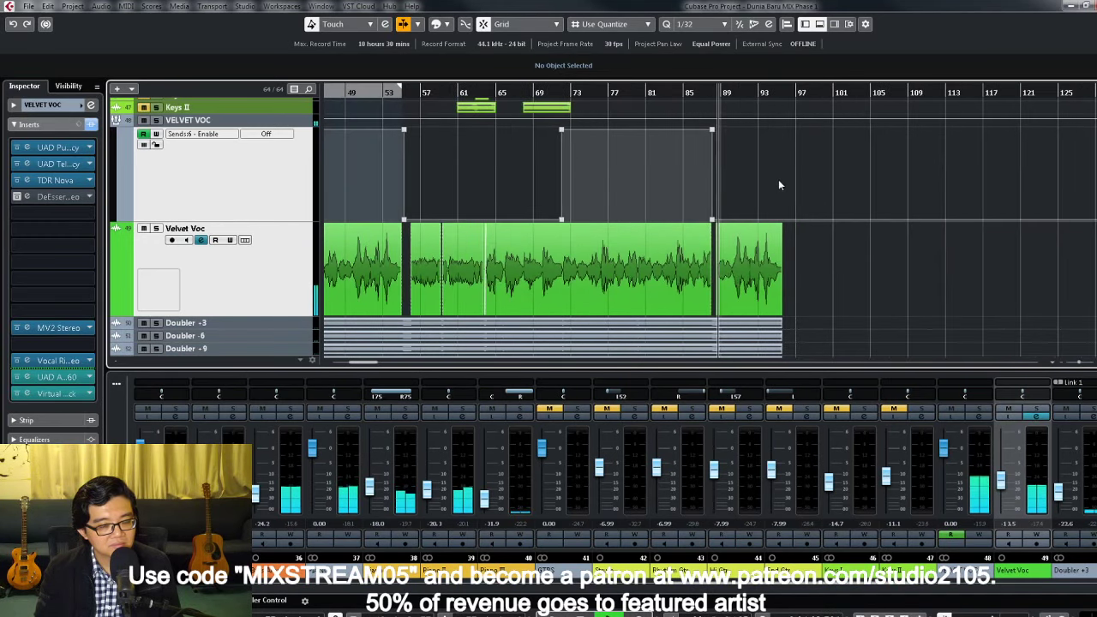
pyautogui.scroll(3, 778, 180)
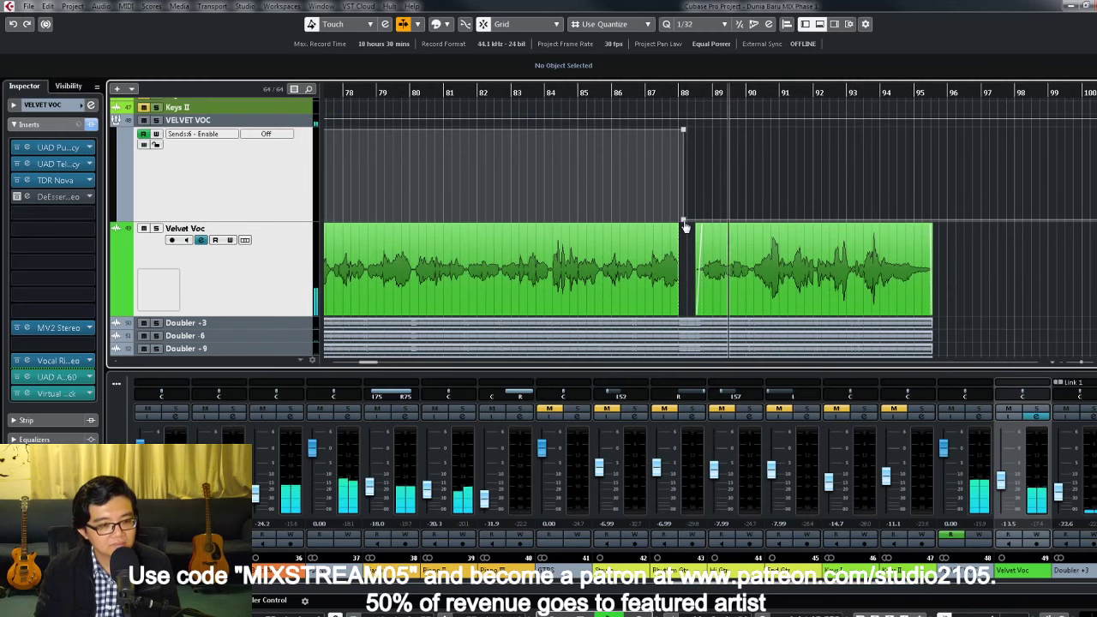
pyautogui.moveTo(686, 227); pyautogui.dragTo(933, 228)
pyautogui.scroll(2, 933, 228)
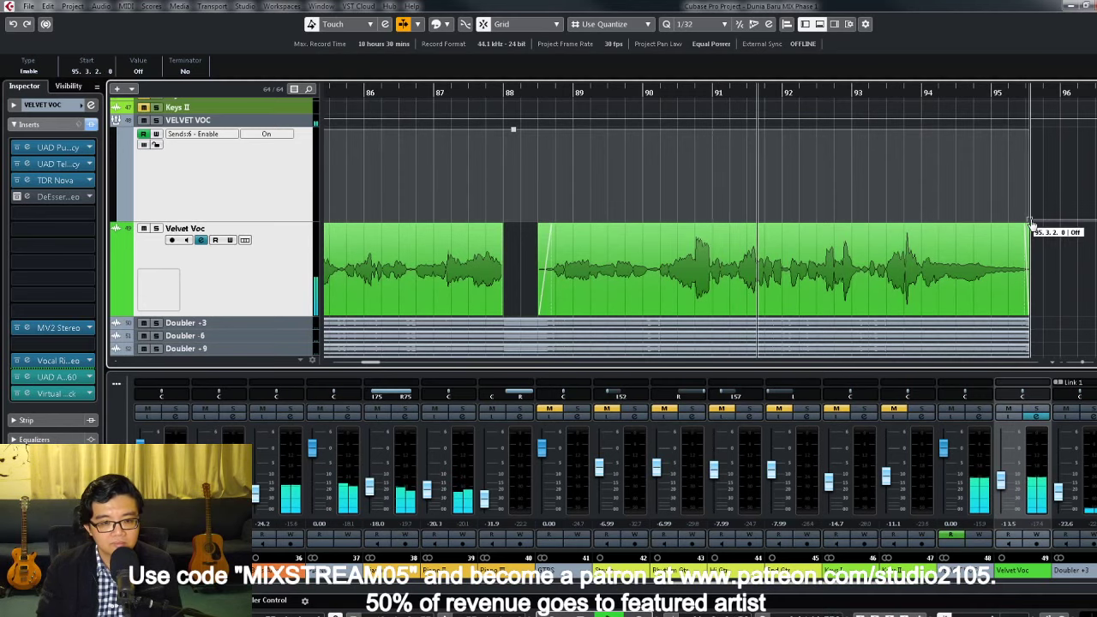
pyautogui.scroll(-5, 995, 248)
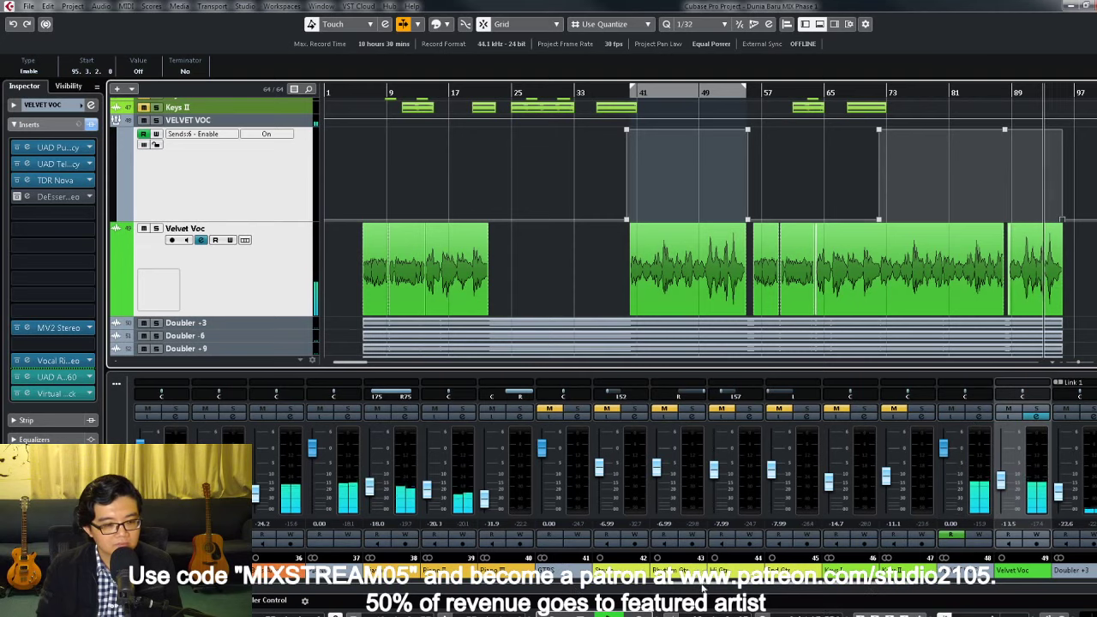
# Step: Record VELVET VOC volume automation during playback from before the first vocal, lowering the fader to -2.05 through that section, and stop writing
pyautogui.hscroll(-3, 668, 480)
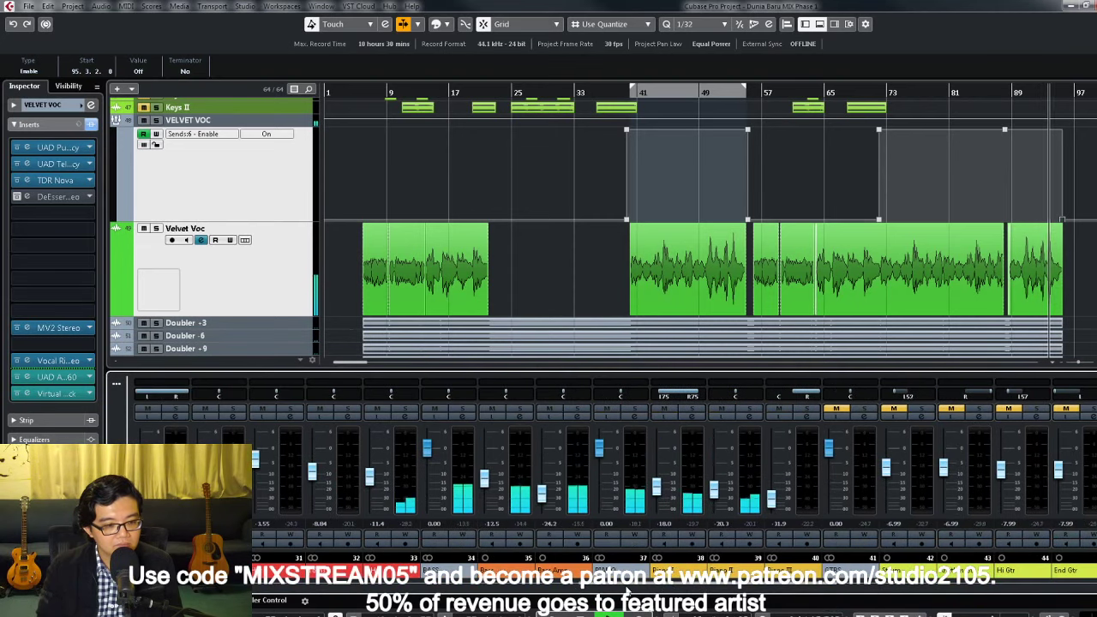
pyautogui.click(611, 267)
pyautogui.scroll(10, 611, 267)
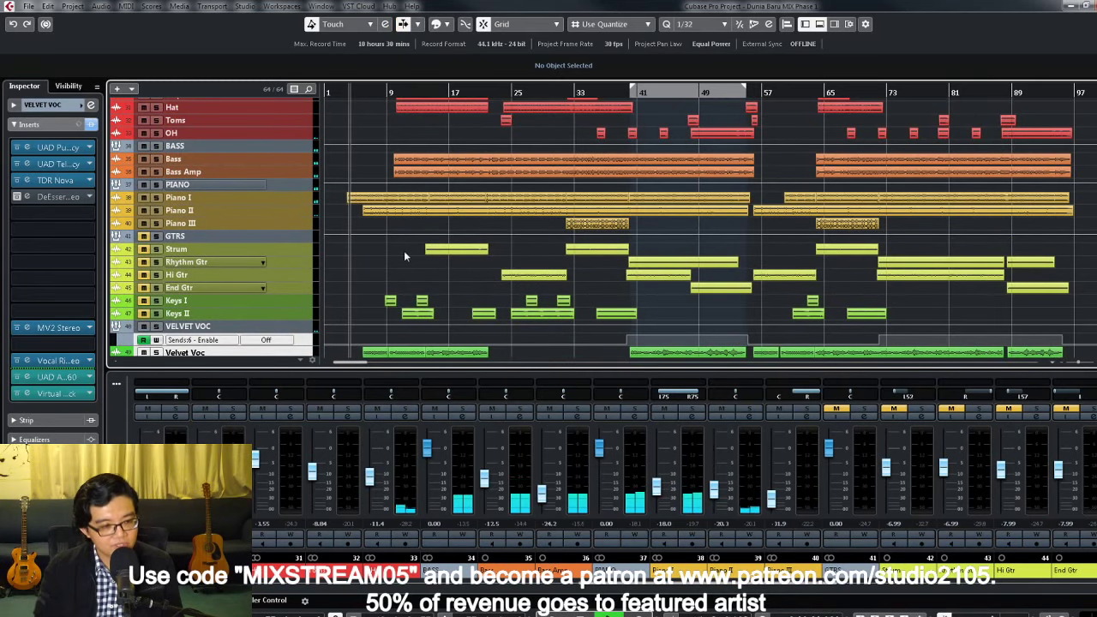
pyautogui.scroll(-4, 413, 256)
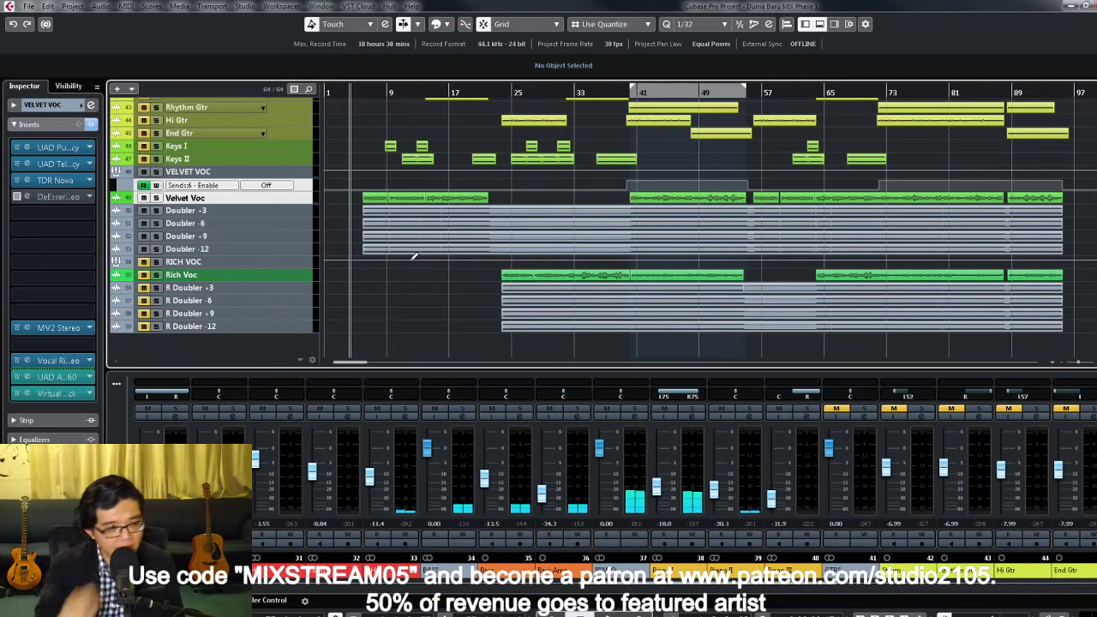
pyautogui.press('Up')
pyautogui.scroll(1, 494, 218)
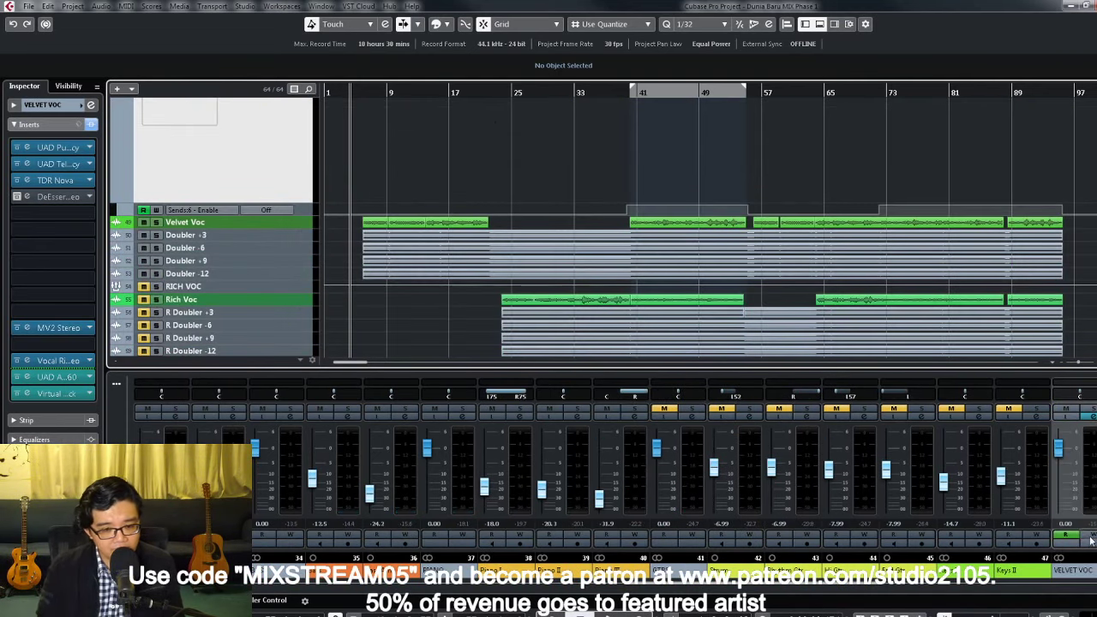
pyautogui.click(1089, 538)
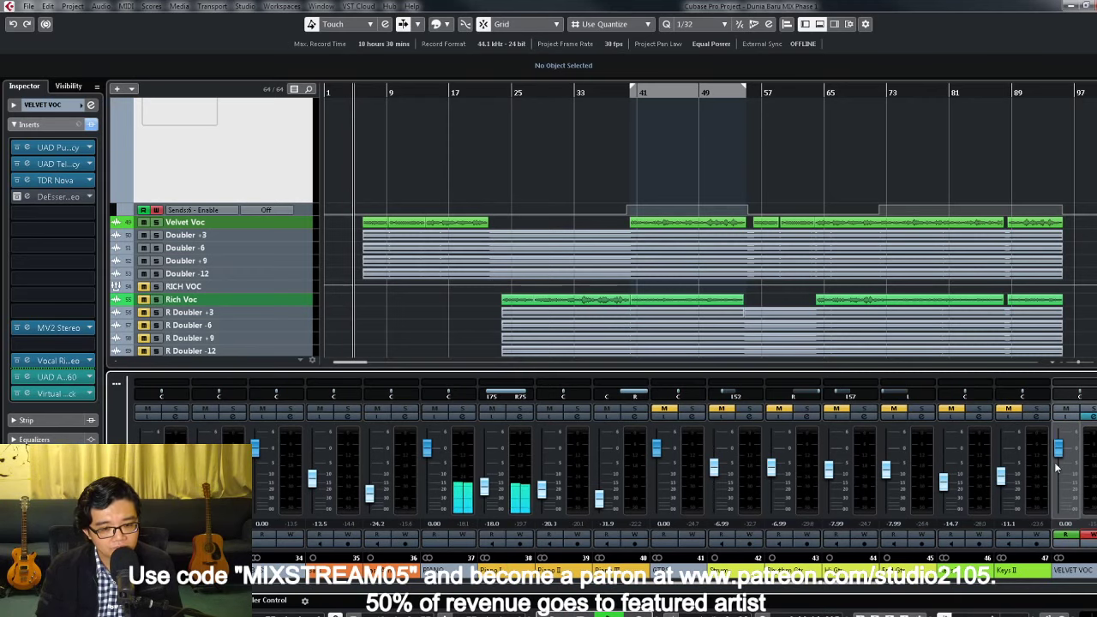
pyautogui.hscroll(5, 872, 545)
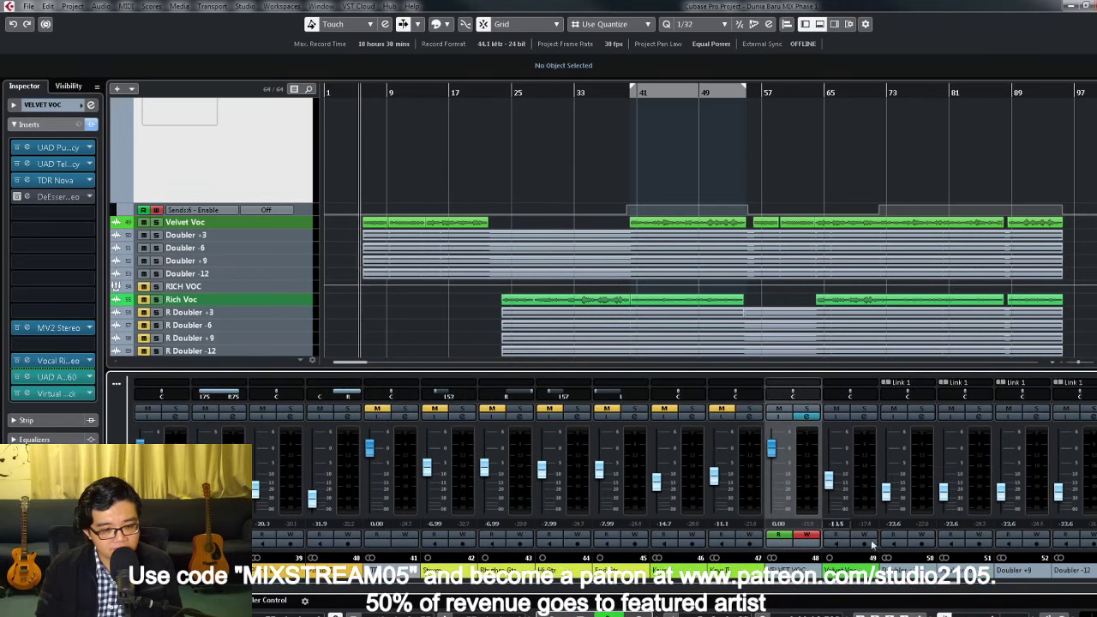
pyautogui.moveTo(771, 461); pyautogui.dragTo(775, 464)
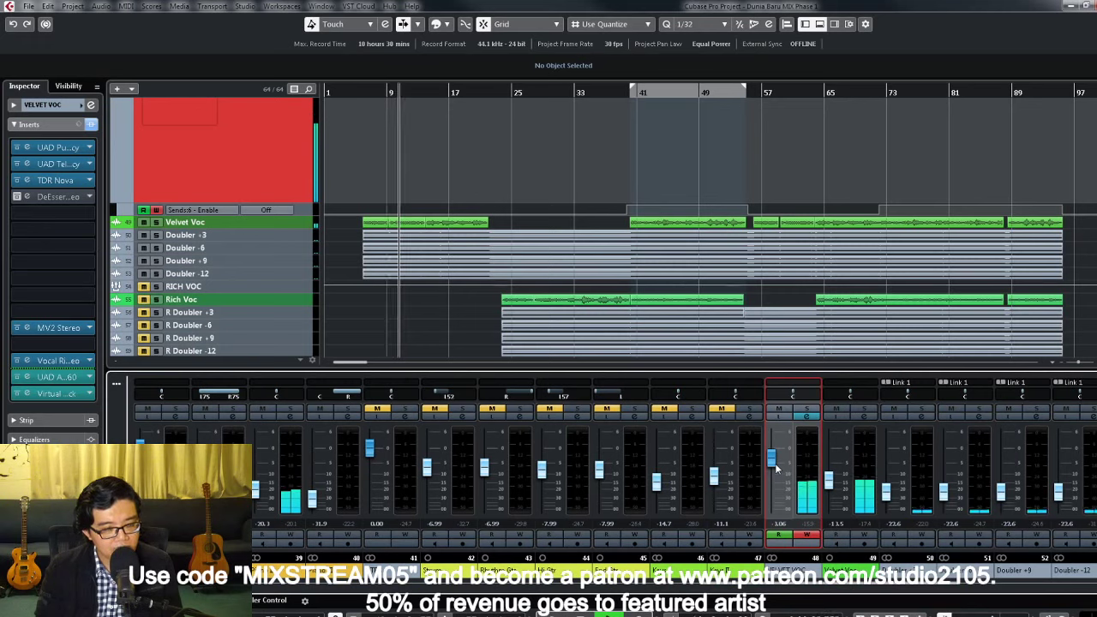
pyautogui.scroll(2, 775, 463)
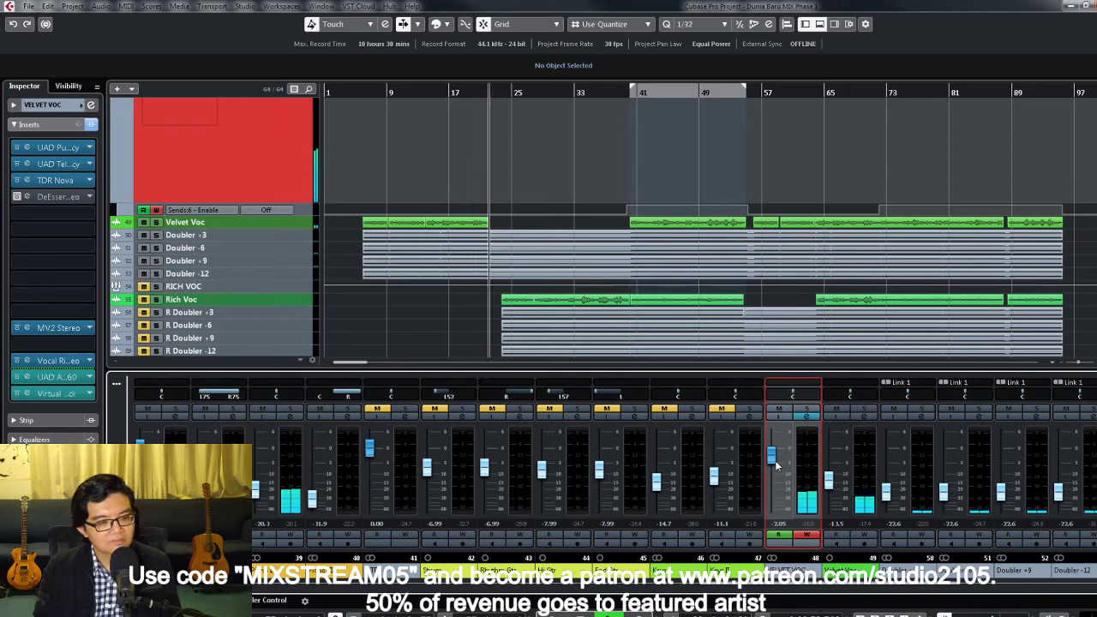
pyautogui.click(807, 535)
# Step: Delete the cluster of early VELVET VOC volume points and set the remaining point near bar 22 to -2
pyautogui.scroll(2, 557, 305)
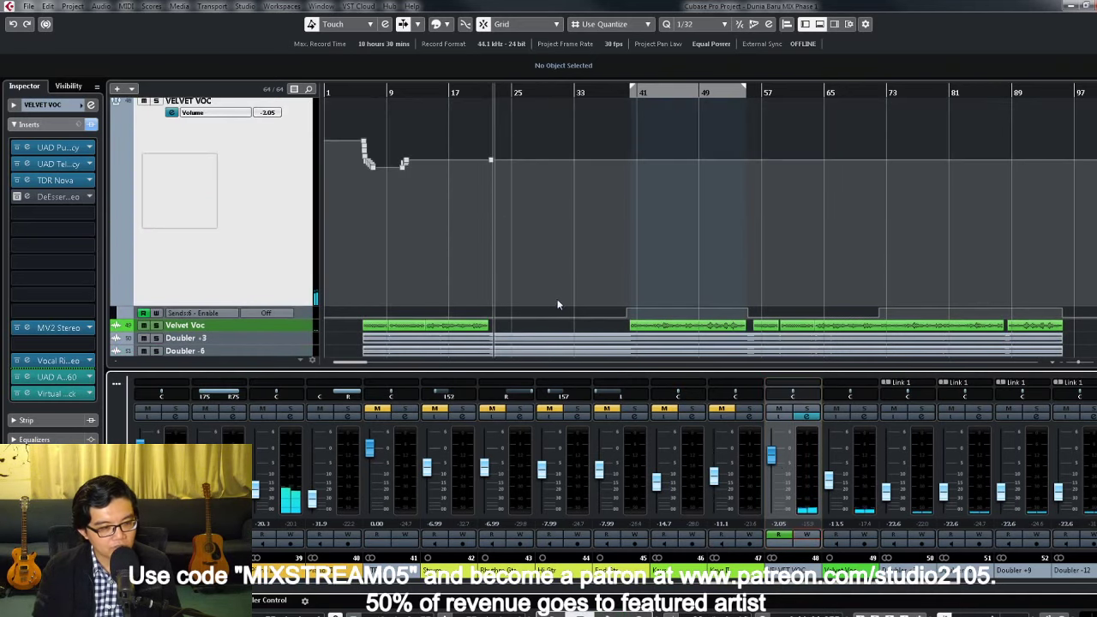
pyautogui.moveTo(354, 130); pyautogui.dragTo(395, 193)
pyautogui.press('Delete')
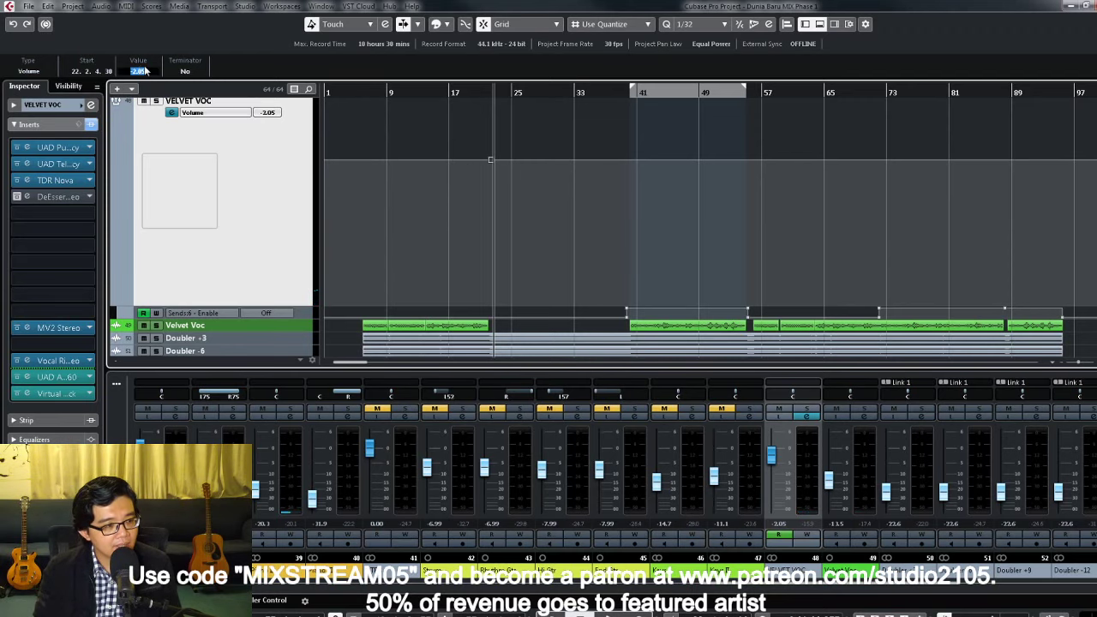
pyautogui.write('-2')
pyautogui.press('Return')
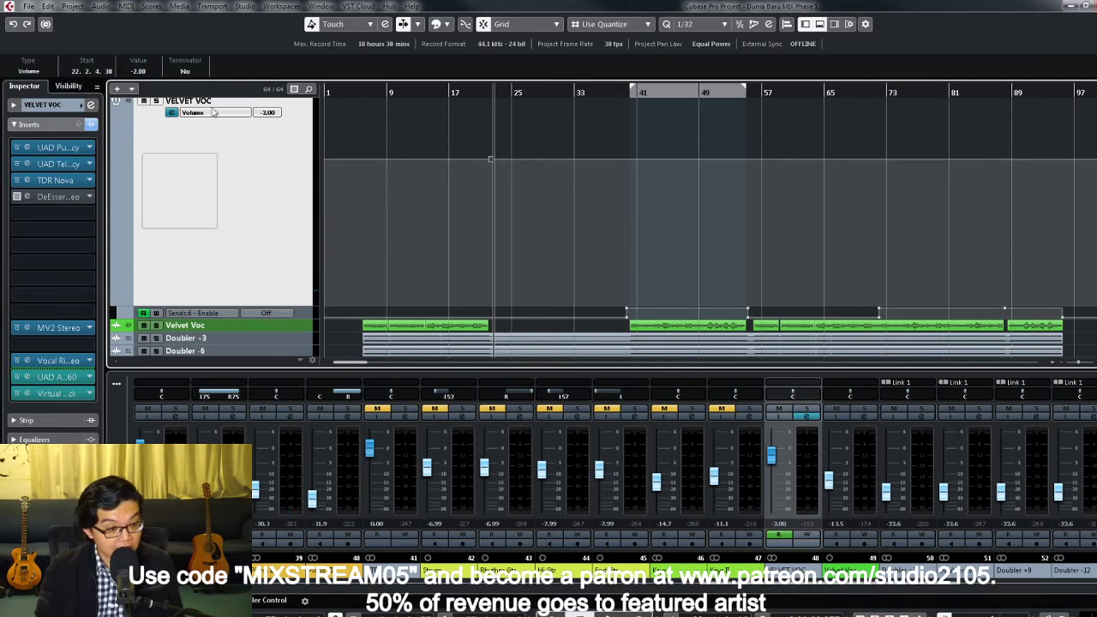
# Step: Write VELVET VOC's volume automation back to 0.00 from about bar 36, before the second vocal section, and disable writing
pyautogui.scroll(3, 457, 192)
pyautogui.scroll(3, 454, 162)
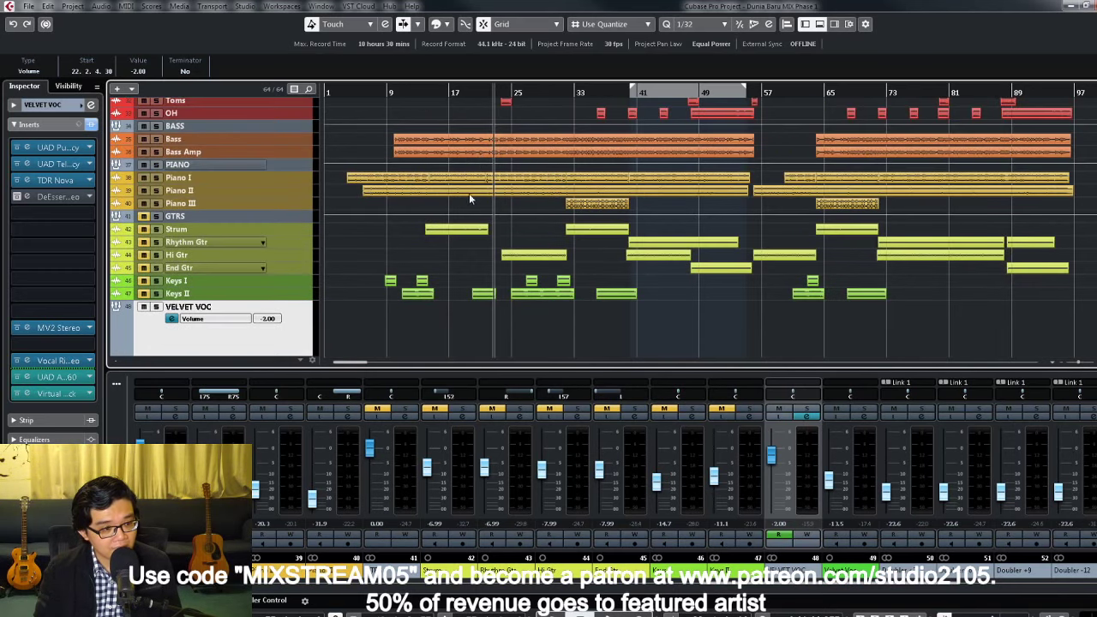
pyautogui.scroll(3, 463, 181)
pyautogui.scroll(-9, 581, 248)
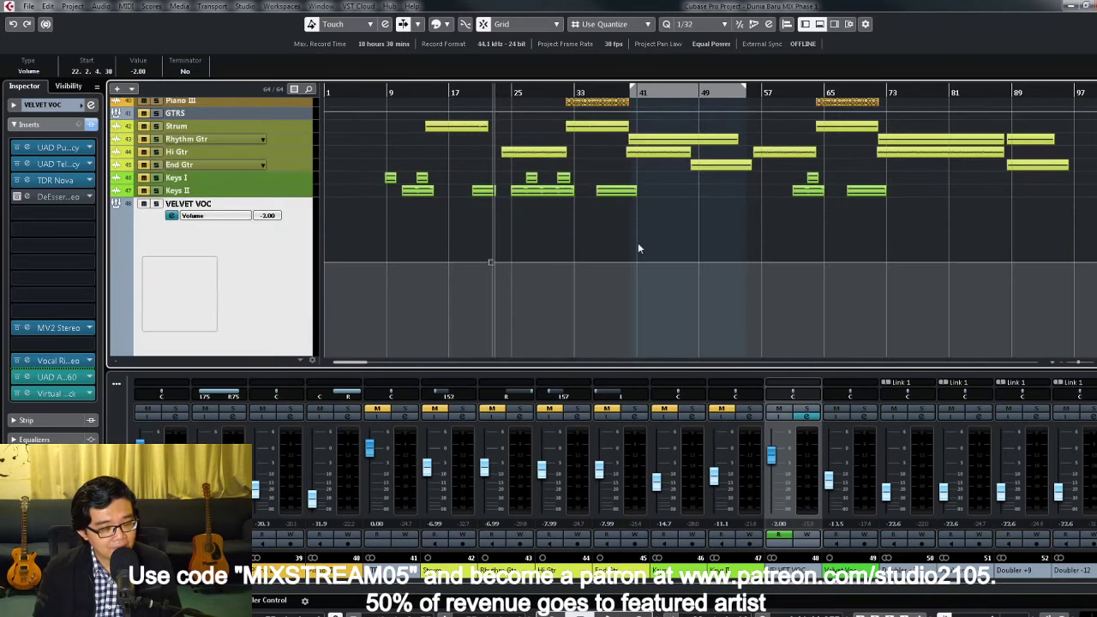
pyautogui.click(596, 92)
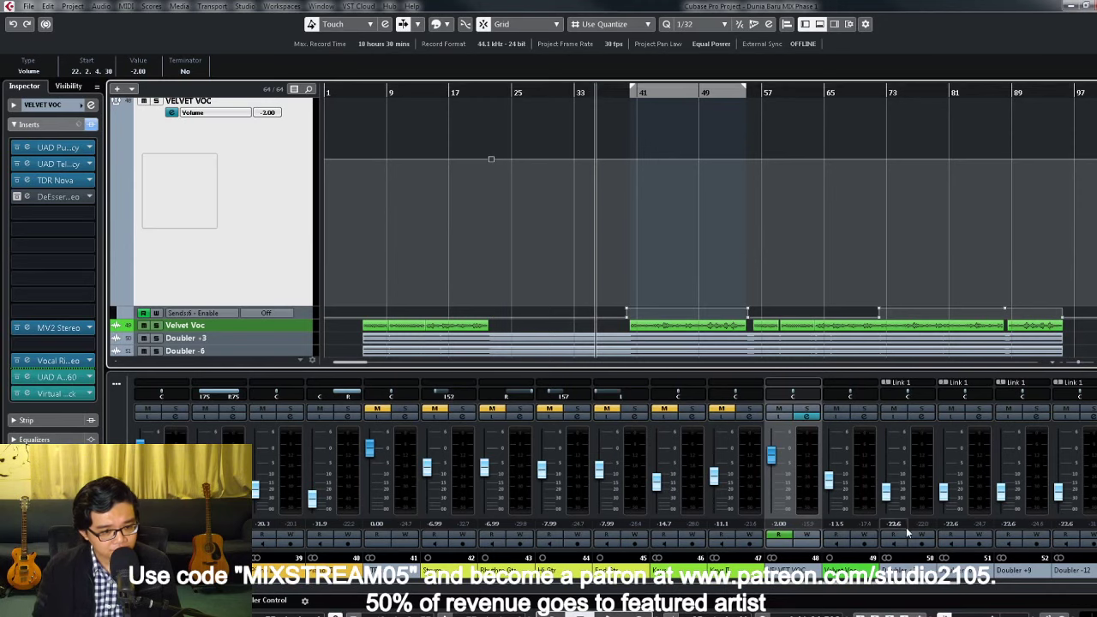
pyautogui.click(806, 537)
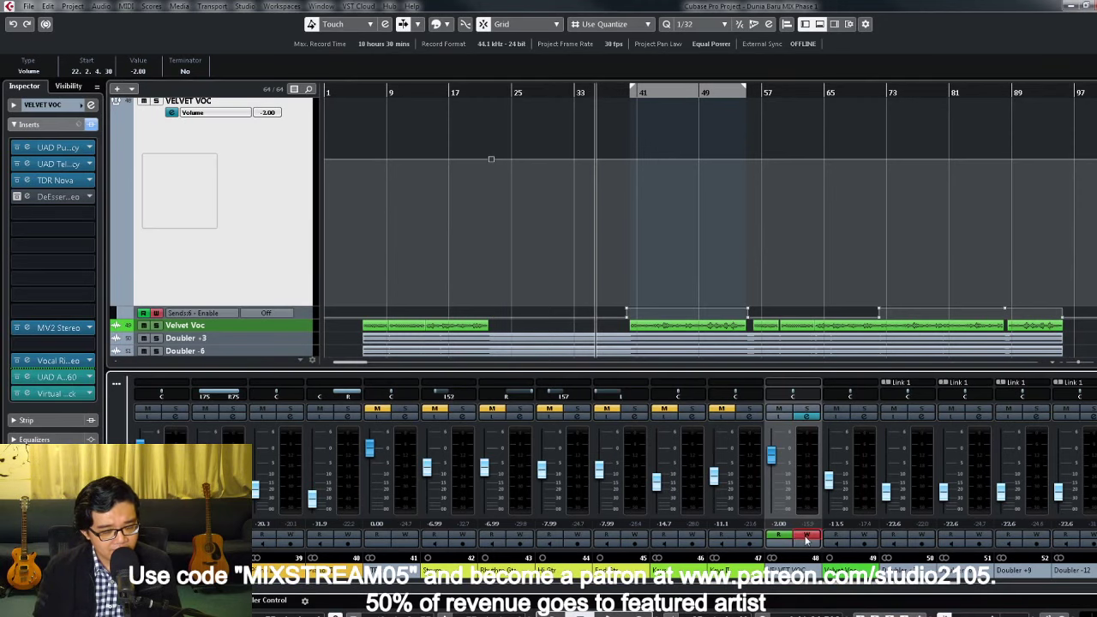
pyautogui.keyDown('ctrl'); pyautogui.click(774, 479); pyautogui.keyUp('ctrl')
pyautogui.click(806, 537)
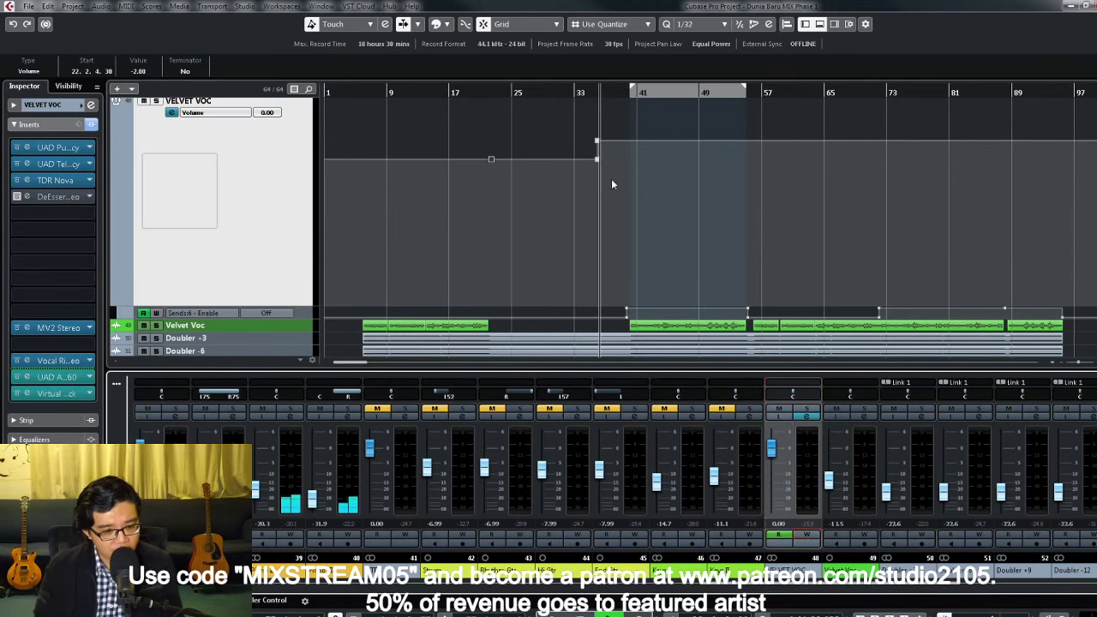
# Step: Record a VELVET VOC fader drop to -2.05 just after bar 55, at the pause following the second vocal section
pyautogui.press('g')
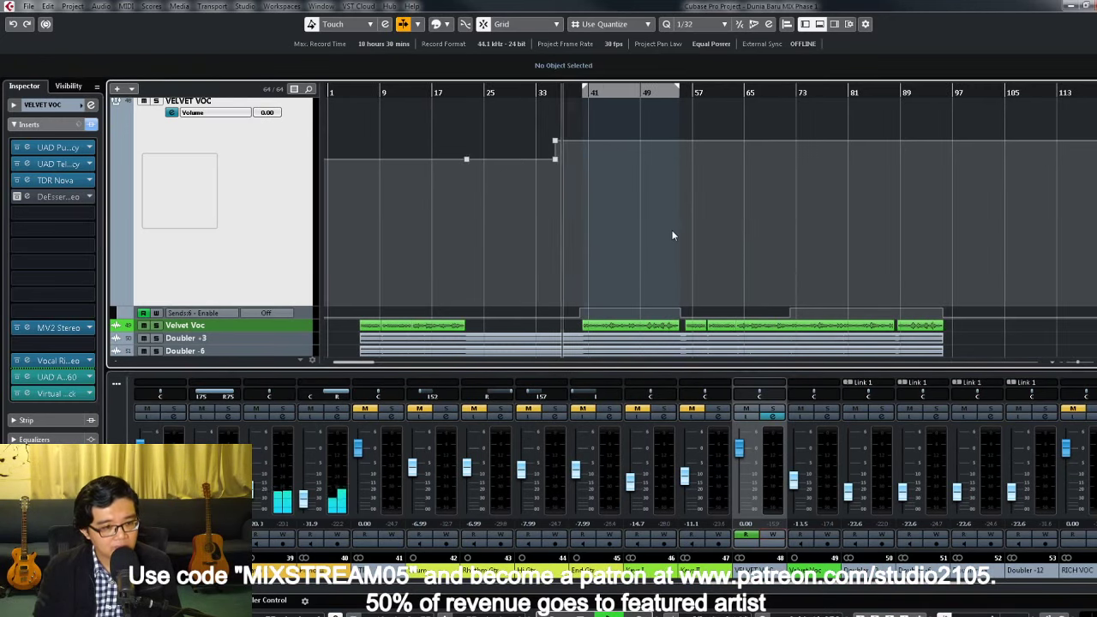
pyautogui.press('h')
pyautogui.press('h')
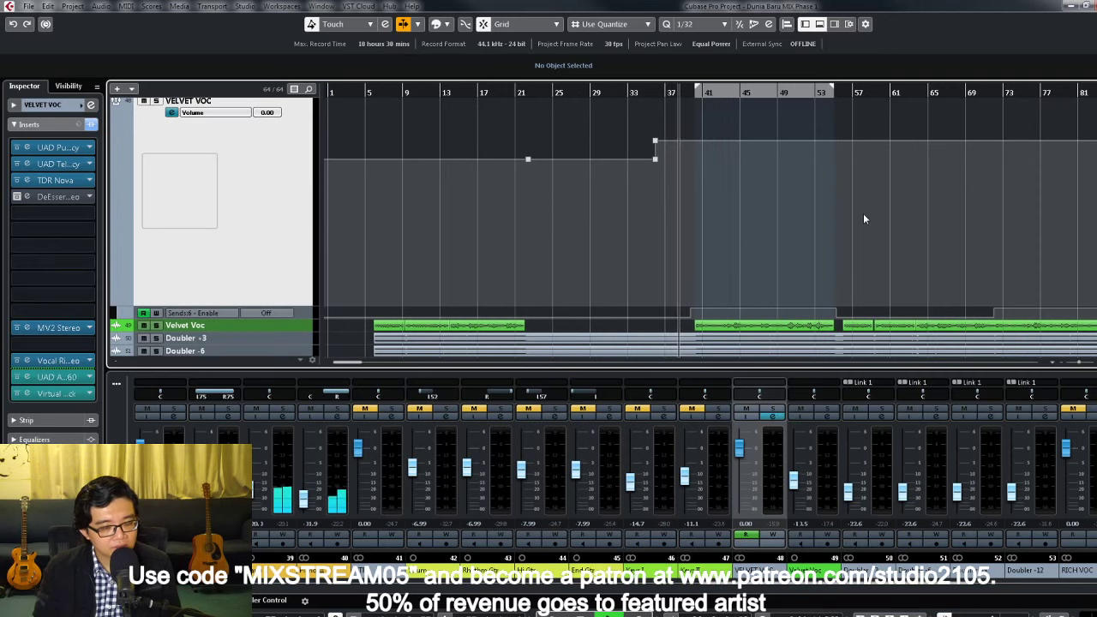
pyautogui.press('g')
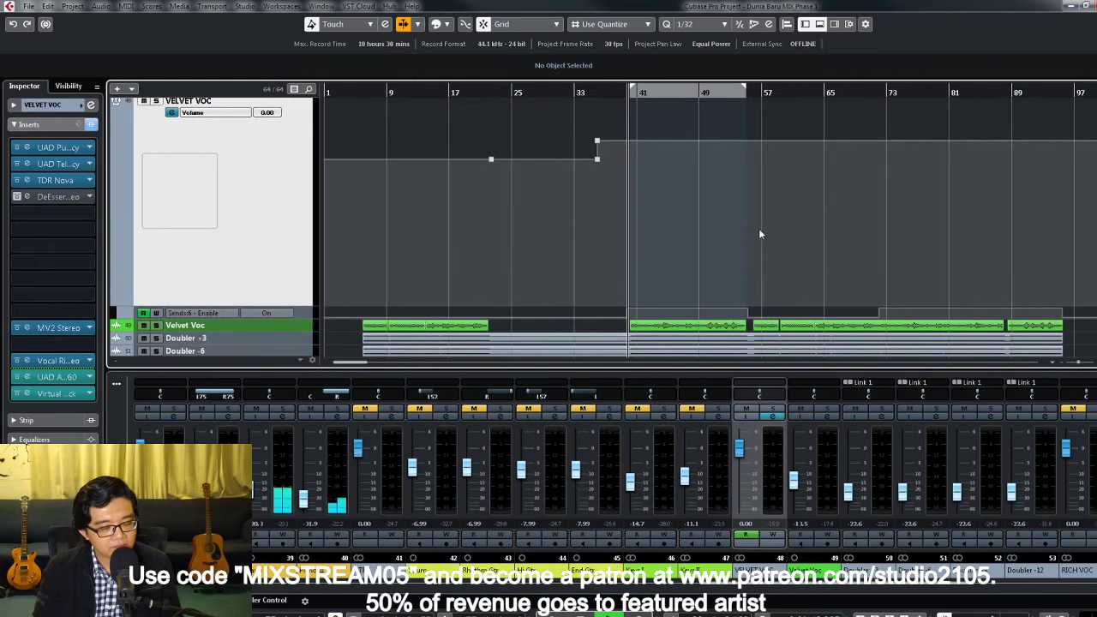
pyautogui.click(729, 90)
pyautogui.click(772, 535)
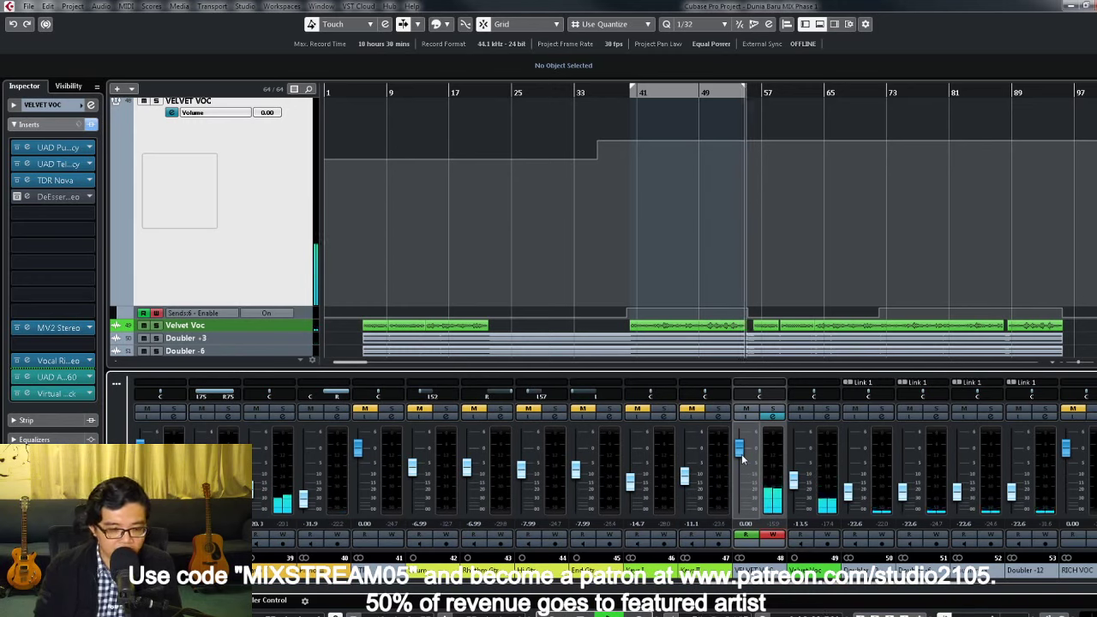
pyautogui.moveTo(742, 460); pyautogui.dragTo(742, 468)
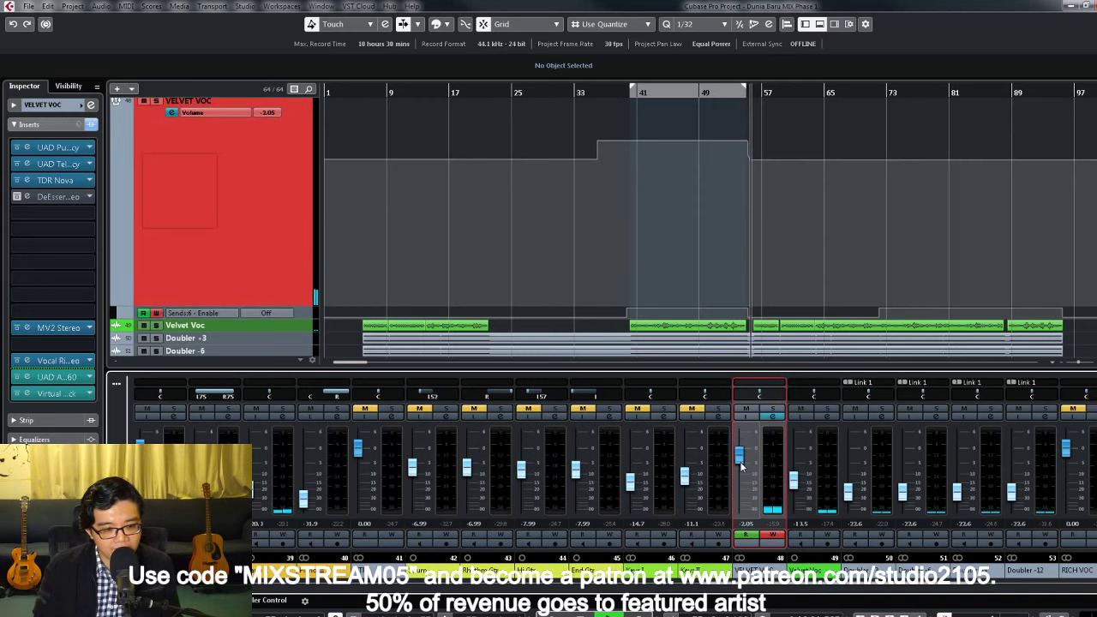
# Step: Delete the extra VELVET VOC volume points after bar 55 and set the remaining point at 55.2.4.79 to -3
pyautogui.scroll(1, 757, 253)
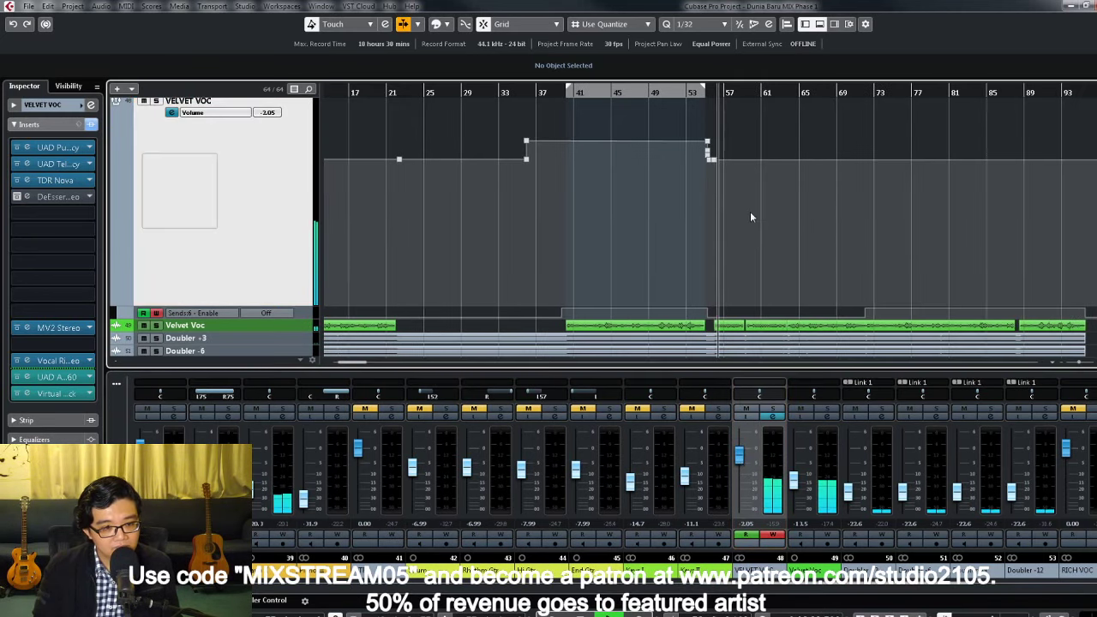
pyautogui.scroll(1, 750, 212)
pyautogui.moveTo(640, 185); pyautogui.dragTo(682, 146)
pyautogui.click(701, 168)
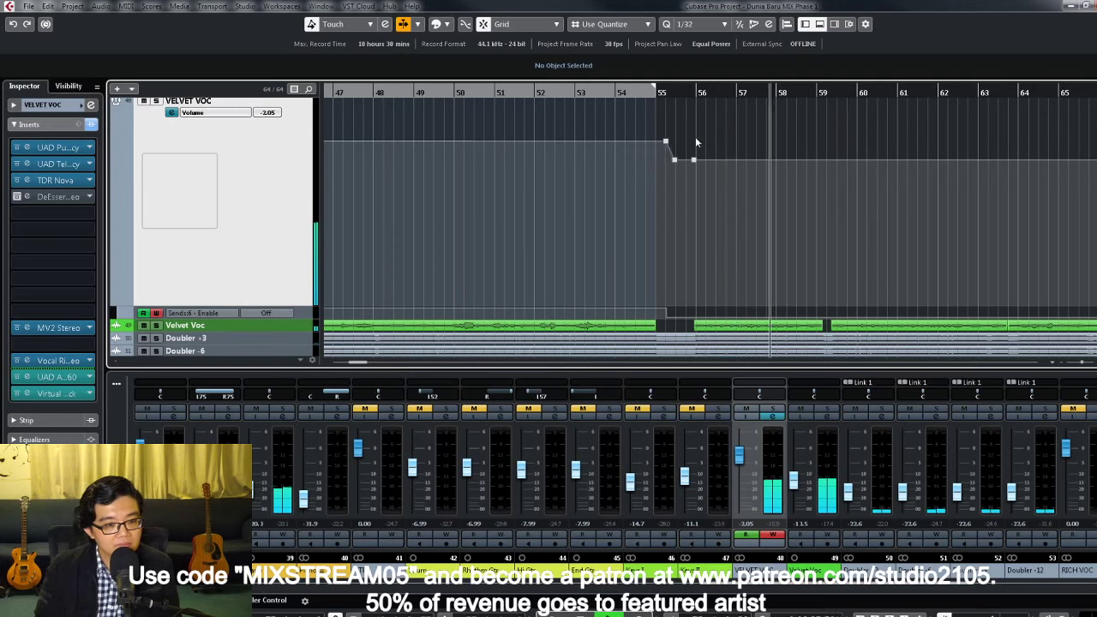
pyautogui.click(694, 159)
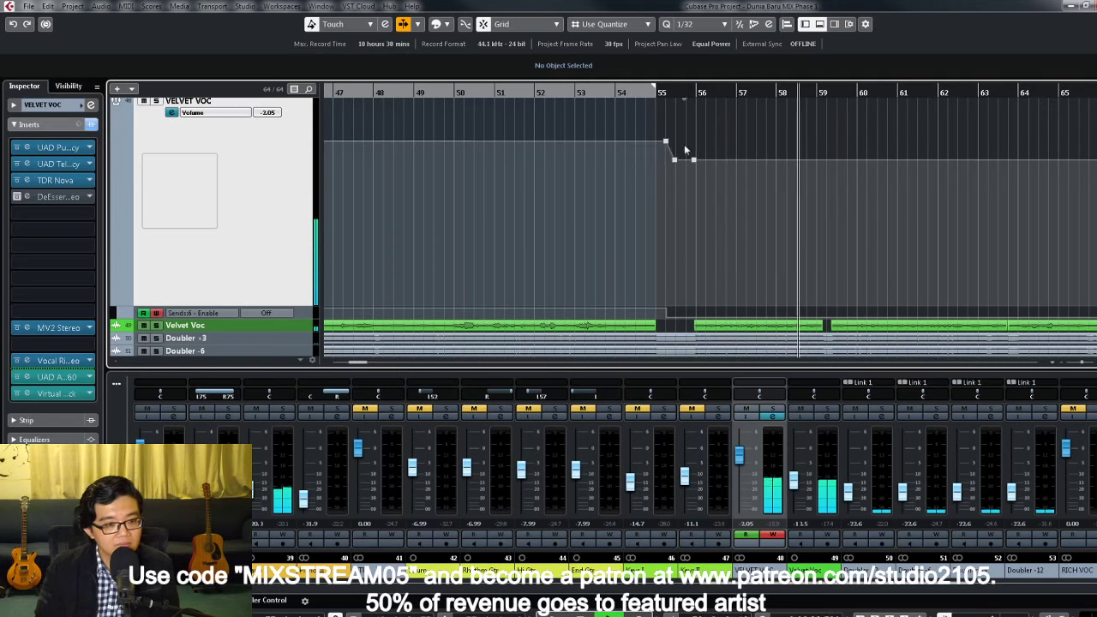
pyautogui.press('Delete')
pyautogui.moveTo(655, 201); pyautogui.dragTo(693, 143)
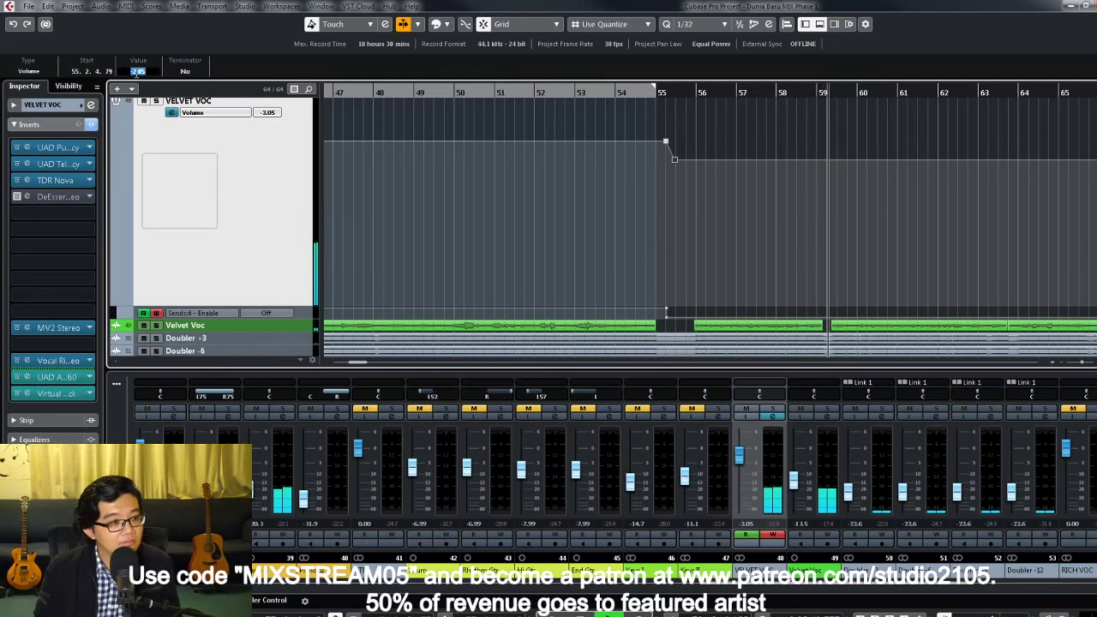
pyautogui.write('-3')
pyautogui.press('Return')
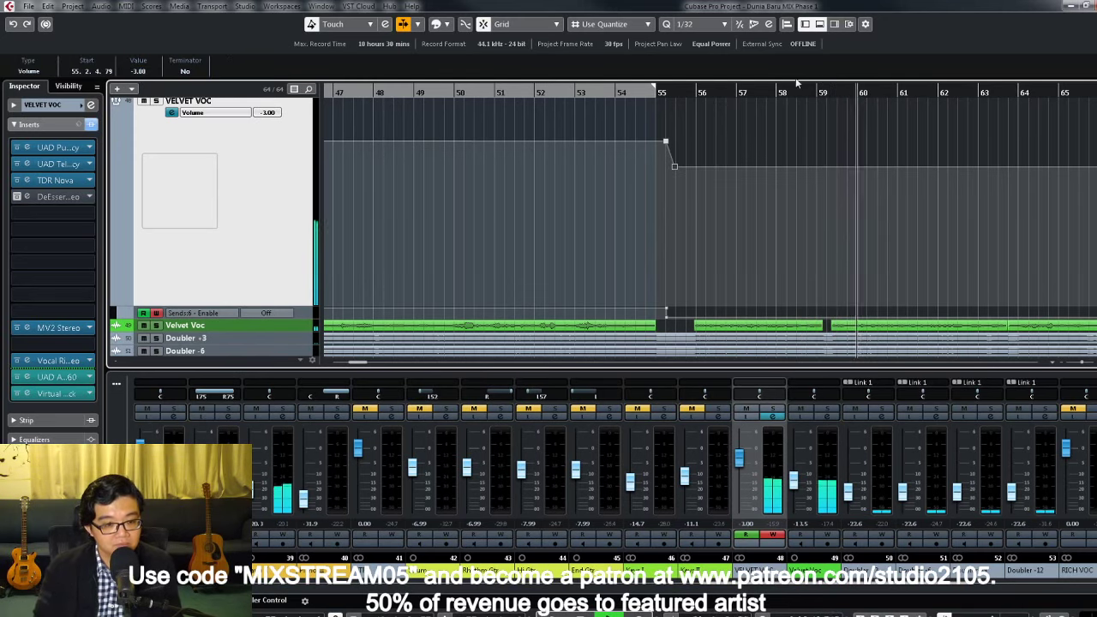
# Step: Select and enlarge the Velvet Voc track to show the waveforms of its clips after bar 55
pyautogui.click(968, 199)
pyautogui.press('g')
pyautogui.press('g')
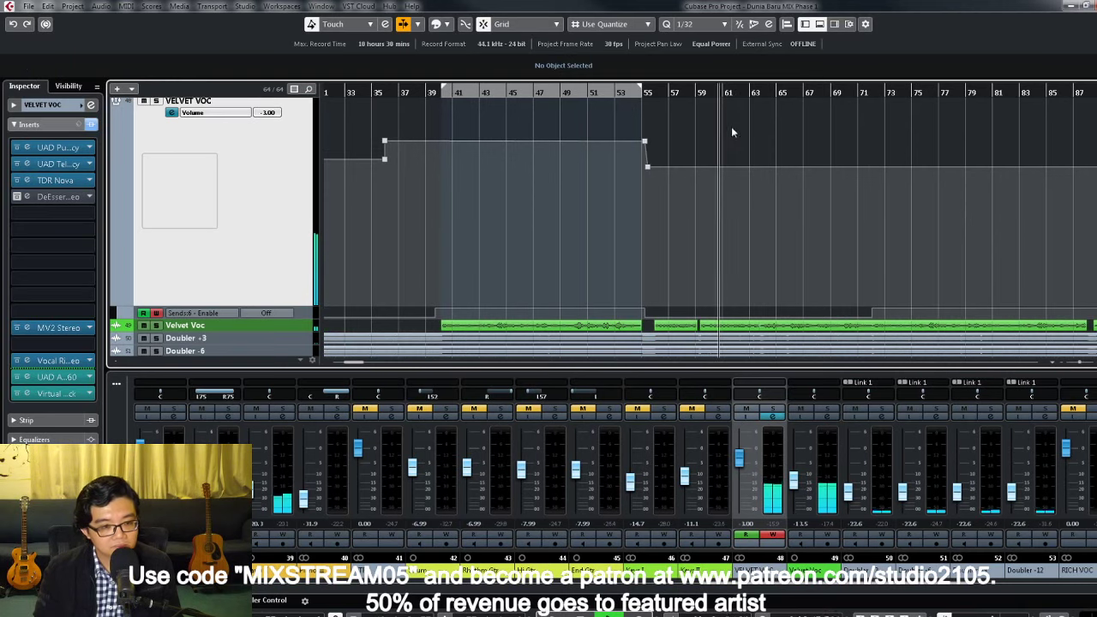
pyautogui.press('h')
pyautogui.press('h')
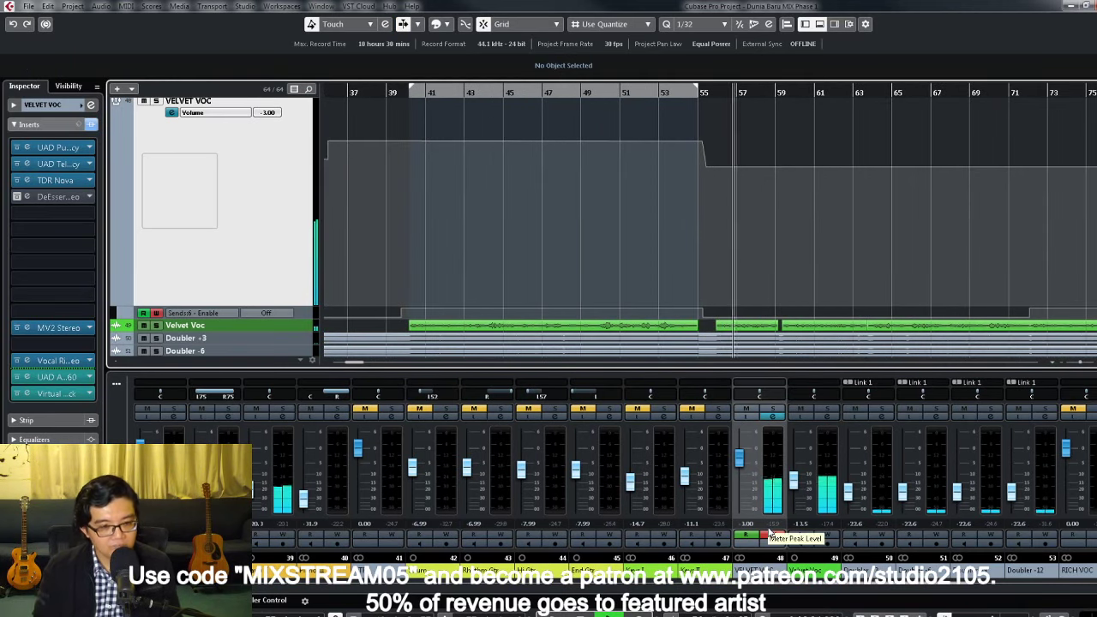
pyautogui.press('h')
pyautogui.press('h')
pyautogui.press('h')
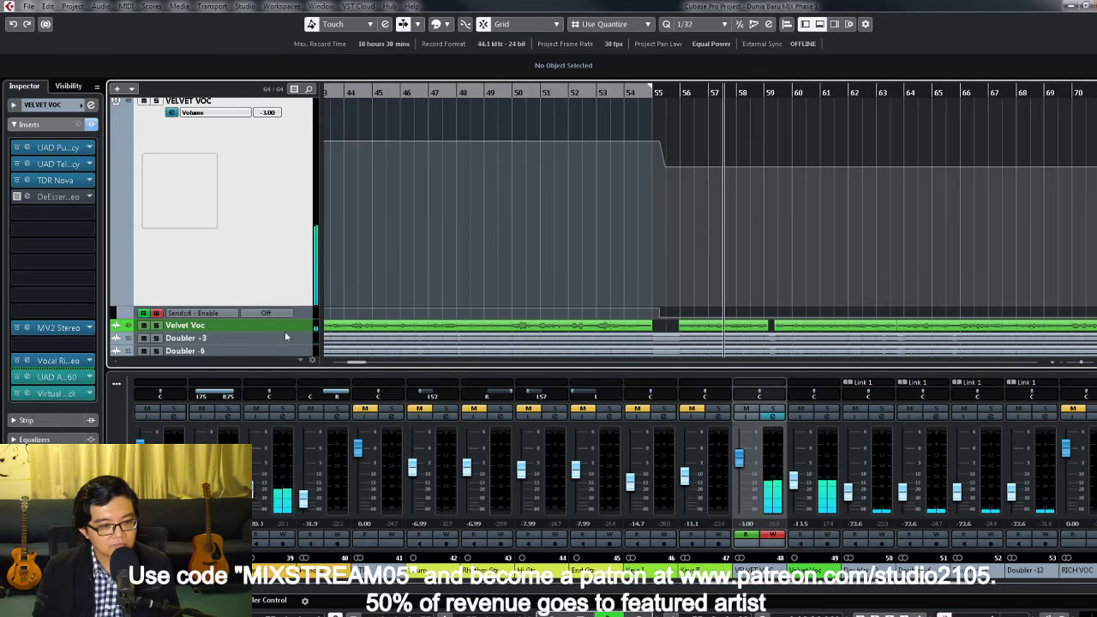
pyautogui.click(286, 326)
pyautogui.scroll(3, 755, 303)
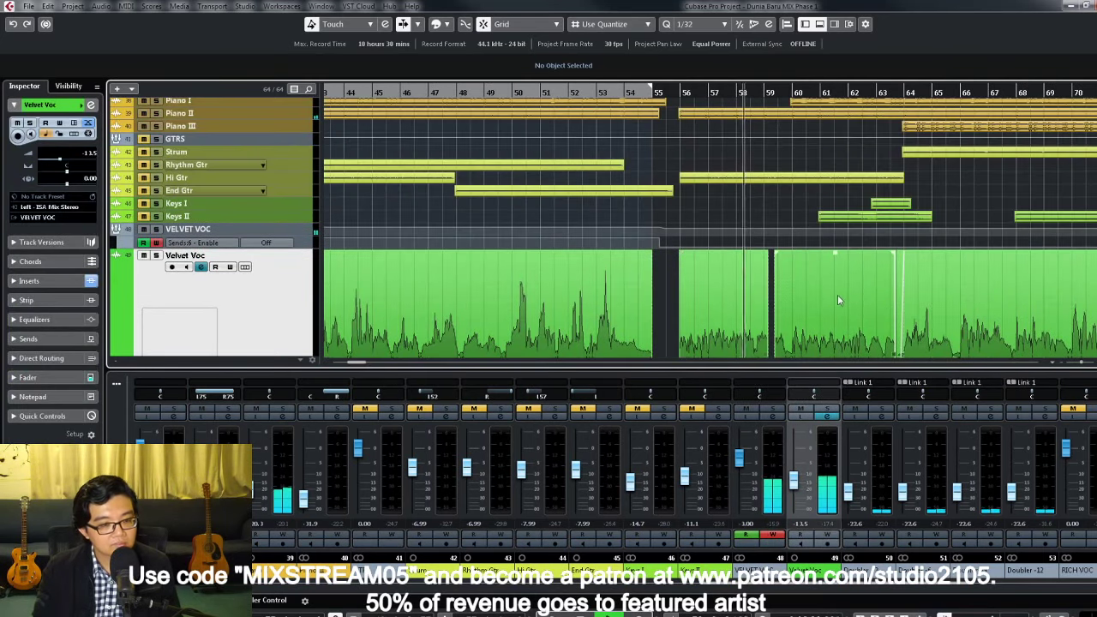
# Step: Record a slight VELVET VOC fader rise just before bar 60 and set the new volume points to -2
pyautogui.click(739, 463)
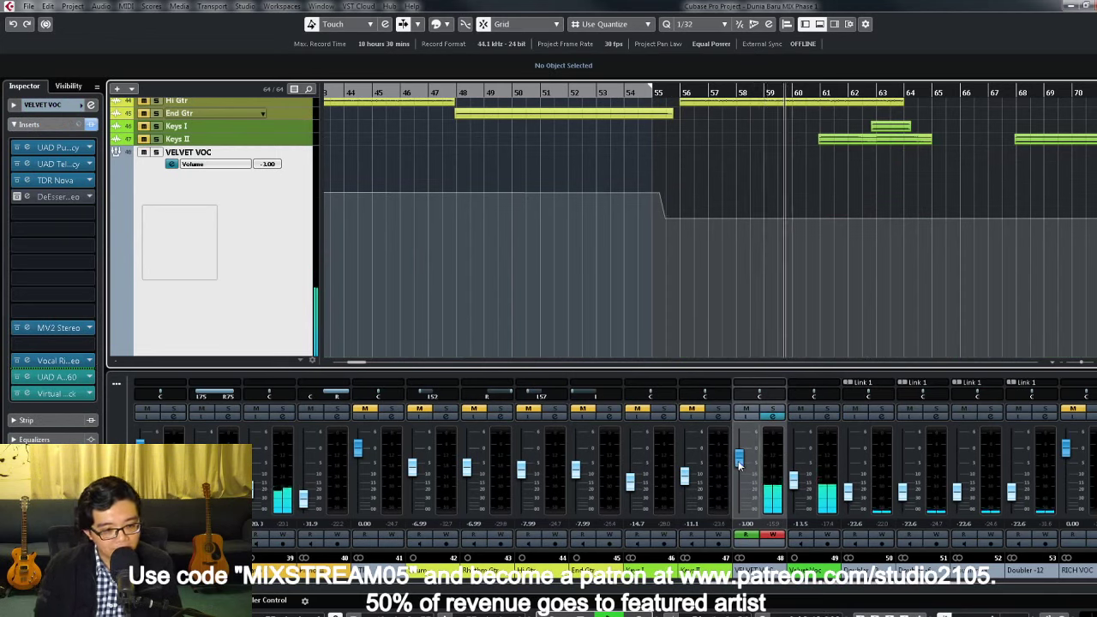
pyautogui.moveTo(739, 463); pyautogui.dragTo(738, 460)
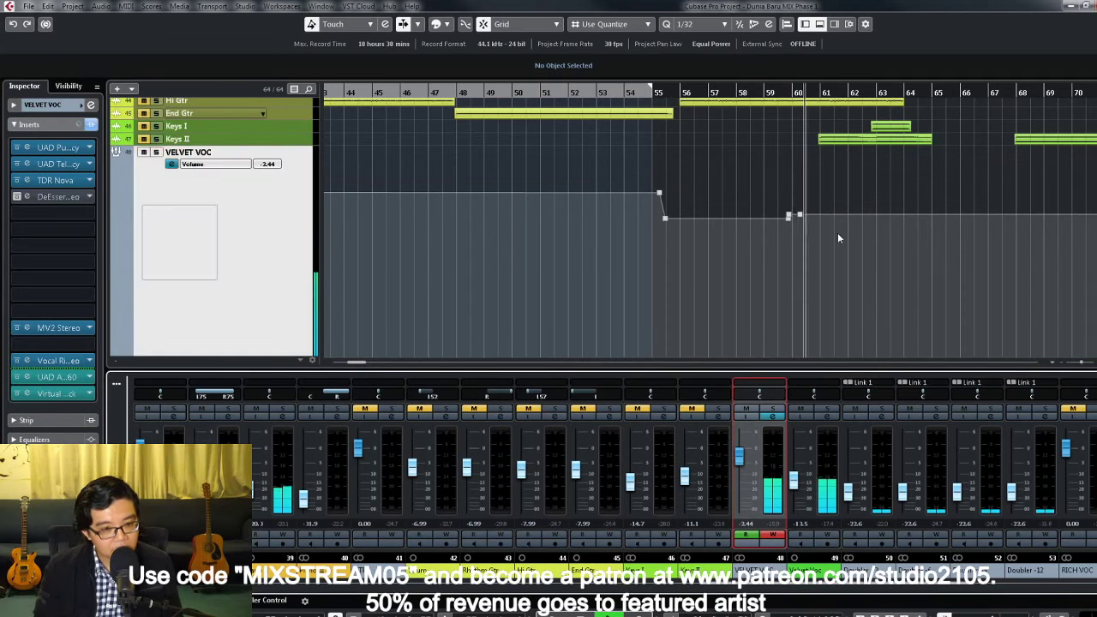
pyautogui.moveTo(788, 223); pyautogui.dragTo(802, 225)
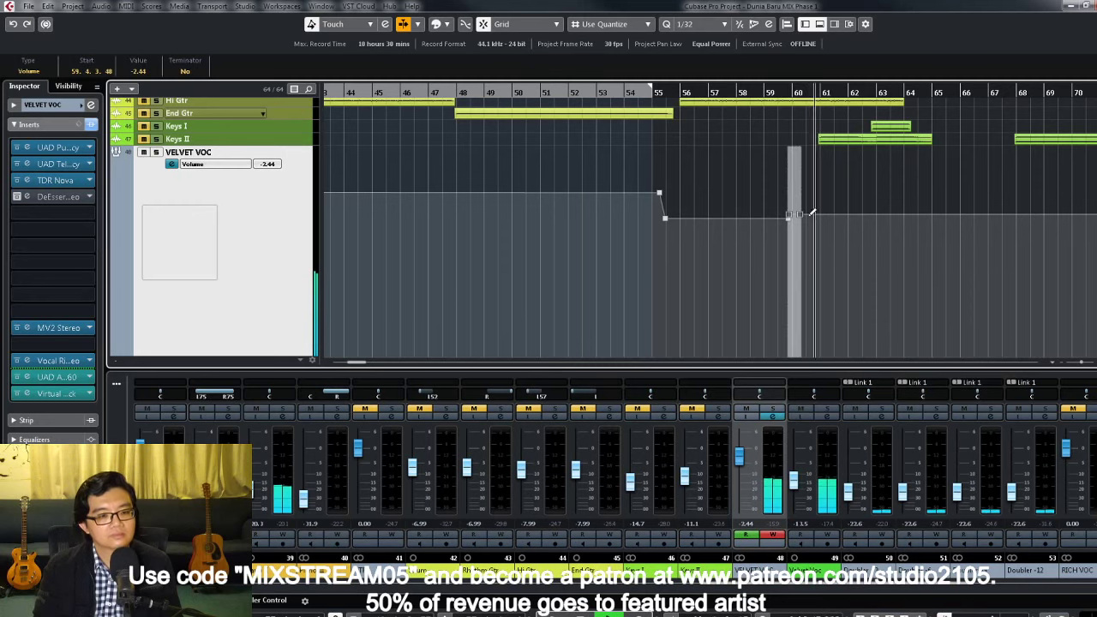
pyautogui.click(135, 71)
pyautogui.write('-2')
pyautogui.press('Return')
pyautogui.press('g')
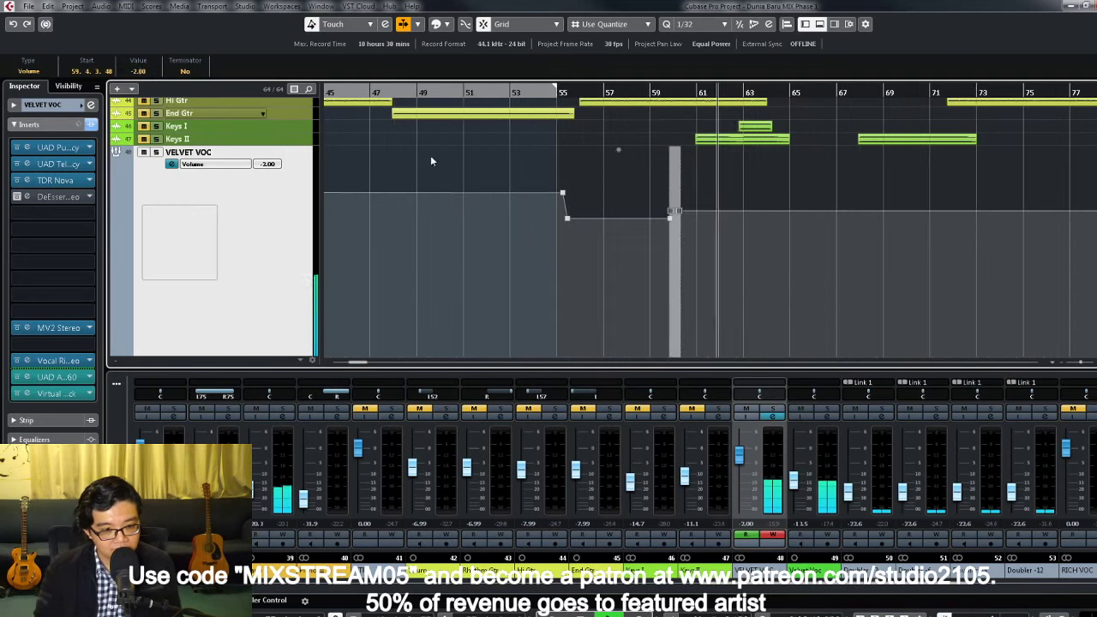
# Step: Replay from about bar 63 and record a small VELVET VOC fader rise just before bar 64
pyautogui.click(738, 267)
pyautogui.press('g')
pyautogui.scroll(-1, 772, 253)
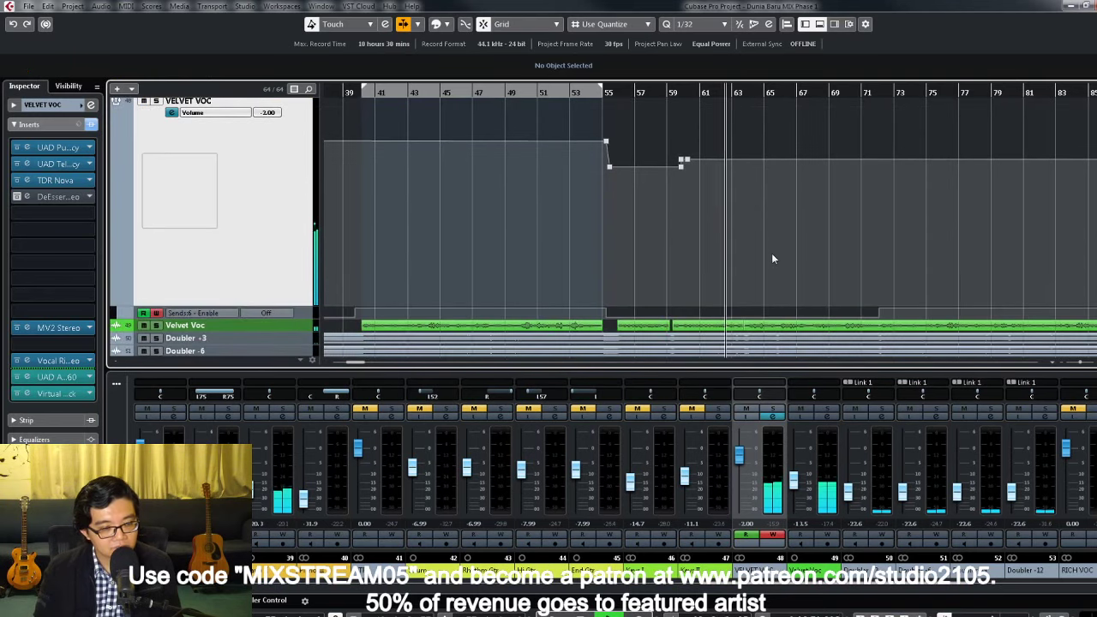
pyautogui.press('g')
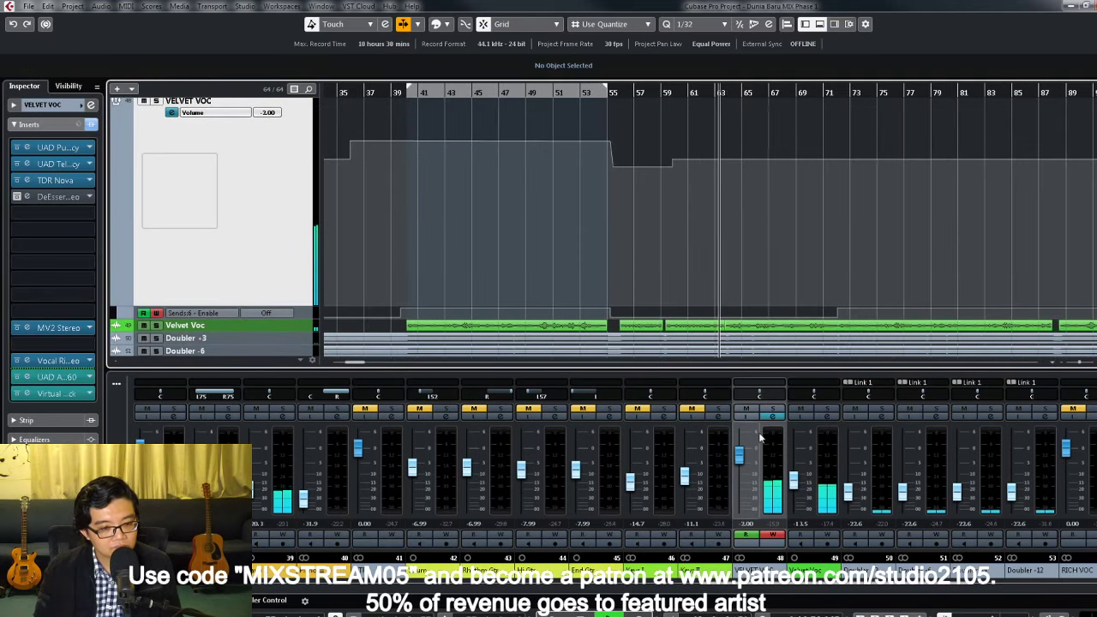
pyautogui.press('h')
pyautogui.press('h')
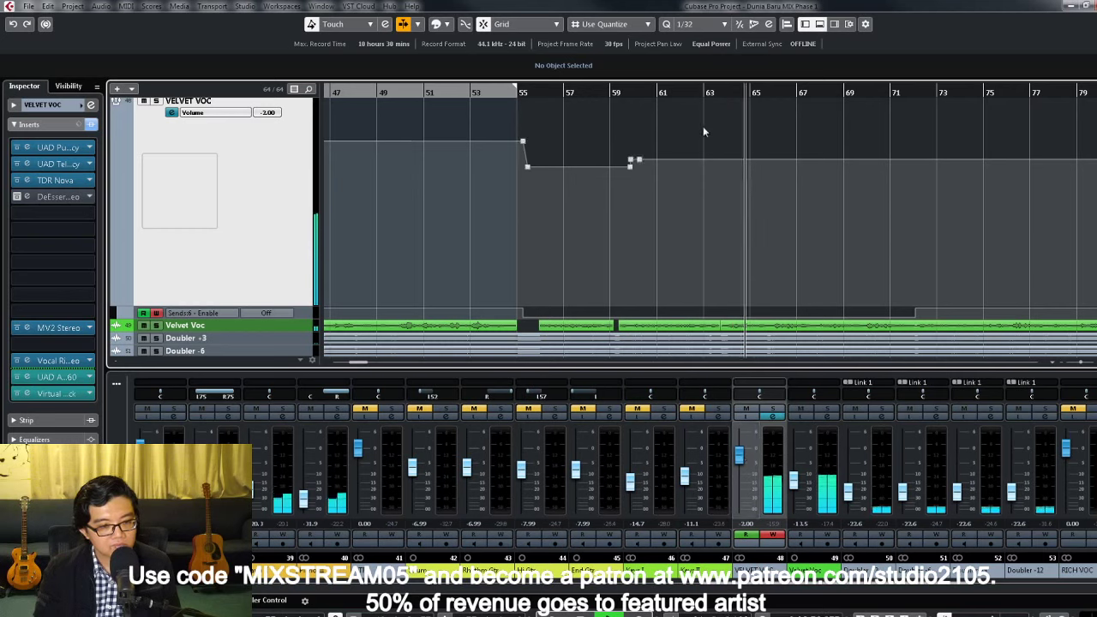
pyautogui.click(701, 92)
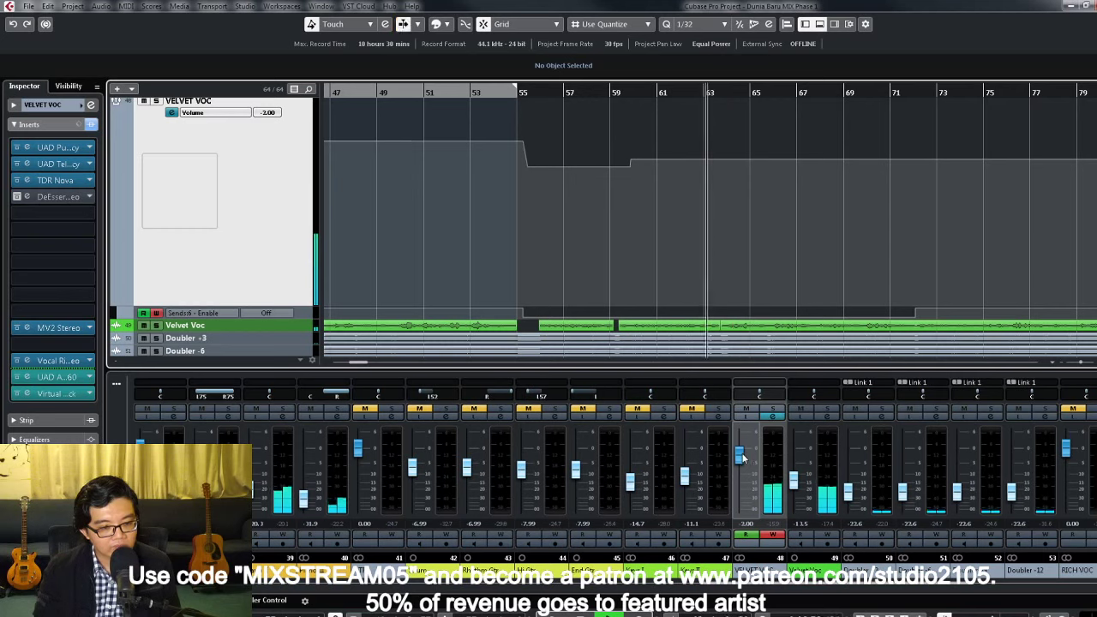
pyautogui.moveTo(742, 457); pyautogui.dragTo(742, 457)
pyautogui.press('h')
pyautogui.press('f')
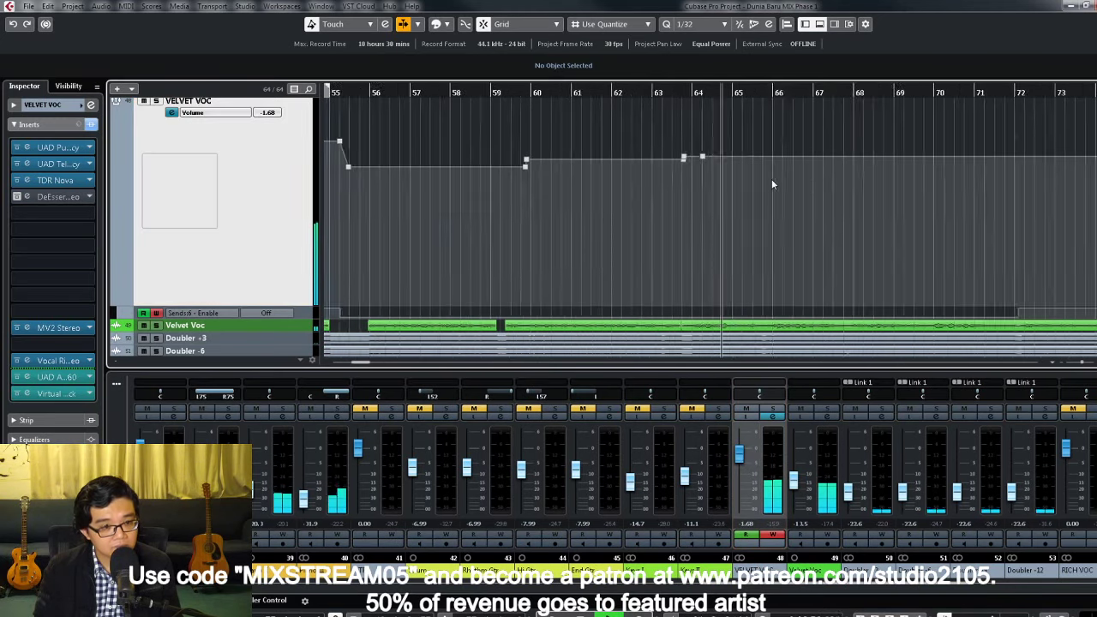
# Step: Set the new VELVET VOC volume points at 63.4.1.117 to -1.5
pyautogui.press('h')
pyautogui.moveTo(628, 140); pyautogui.dragTo(647, 162)
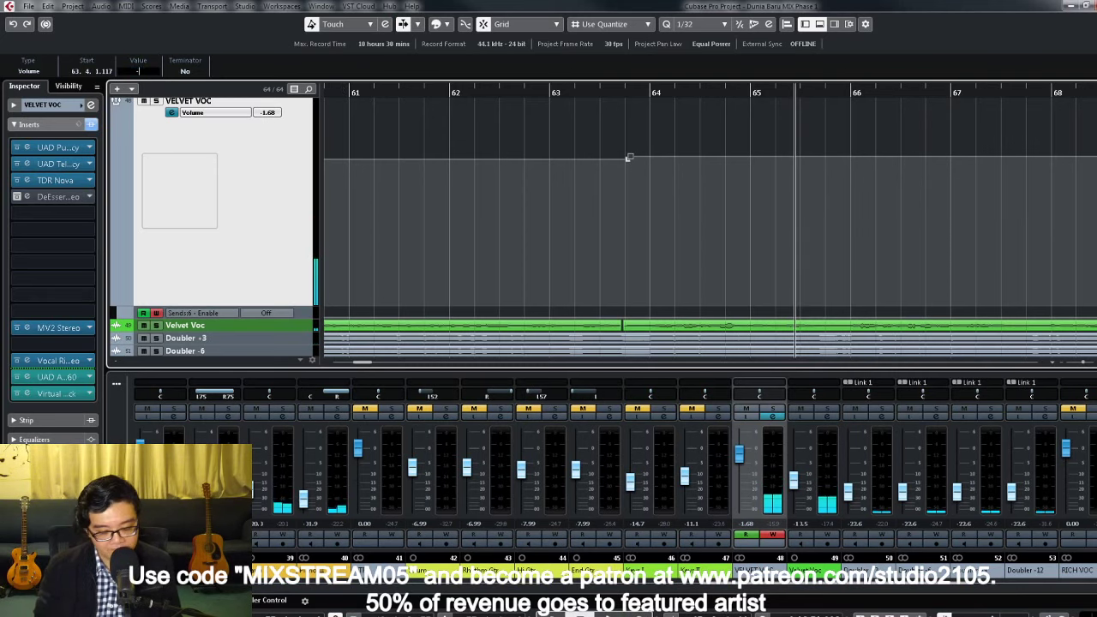
pyautogui.write('-1.5')
pyautogui.press('Return')
pyautogui.press('g')
pyautogui.press('g')
pyautogui.press('g')
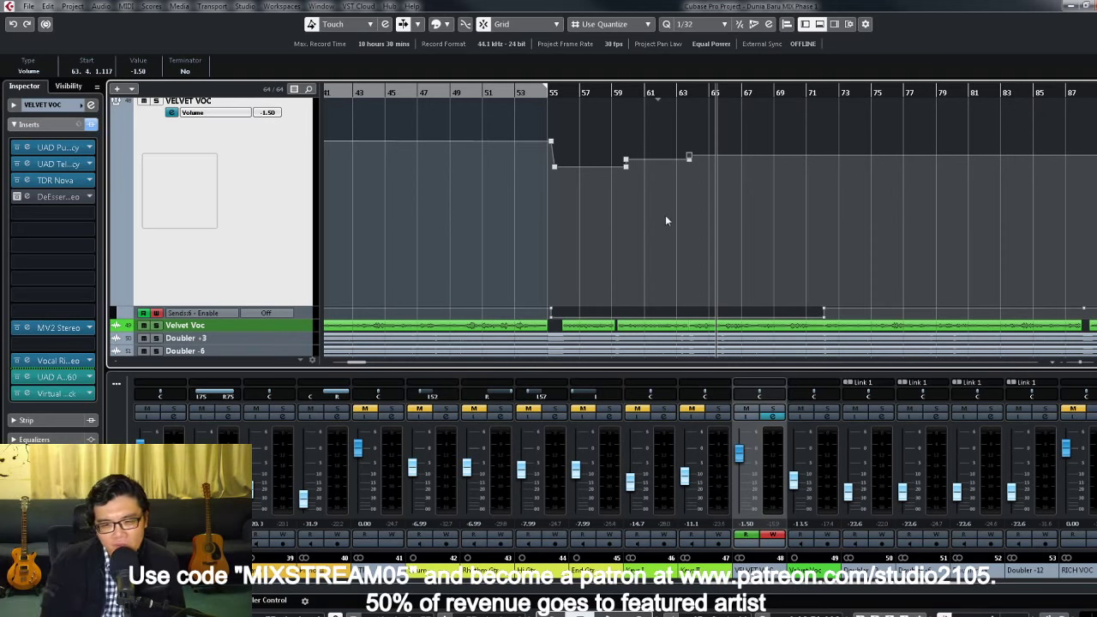
# Step: Play from about bar 69 and write VELVET VOC's volume back to 0.00 at about bar 72
pyautogui.click(784, 93)
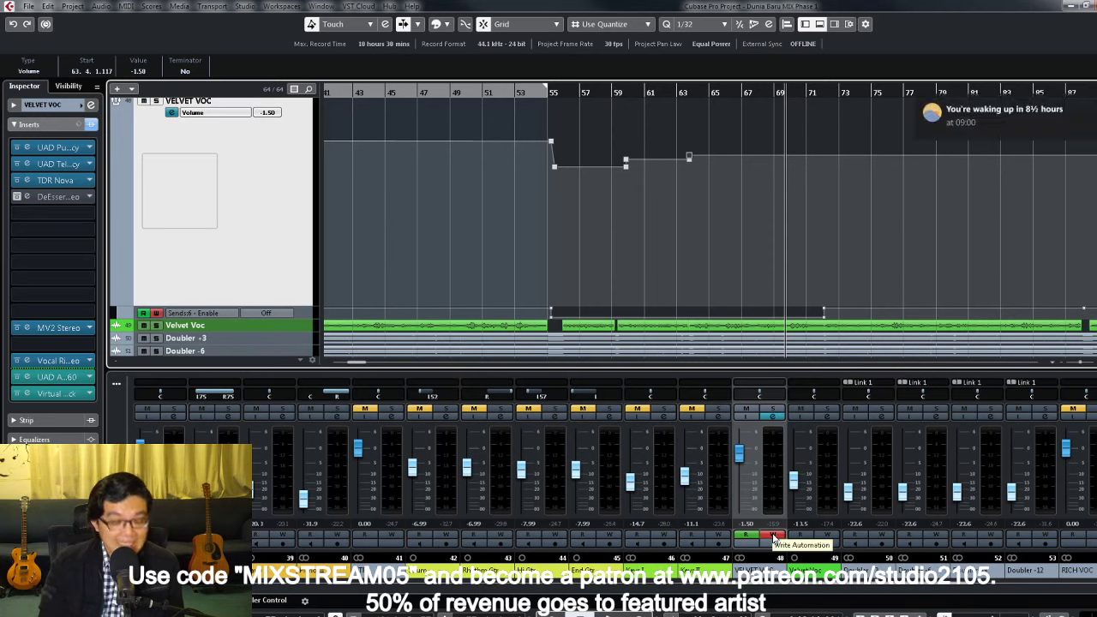
pyautogui.press('space')
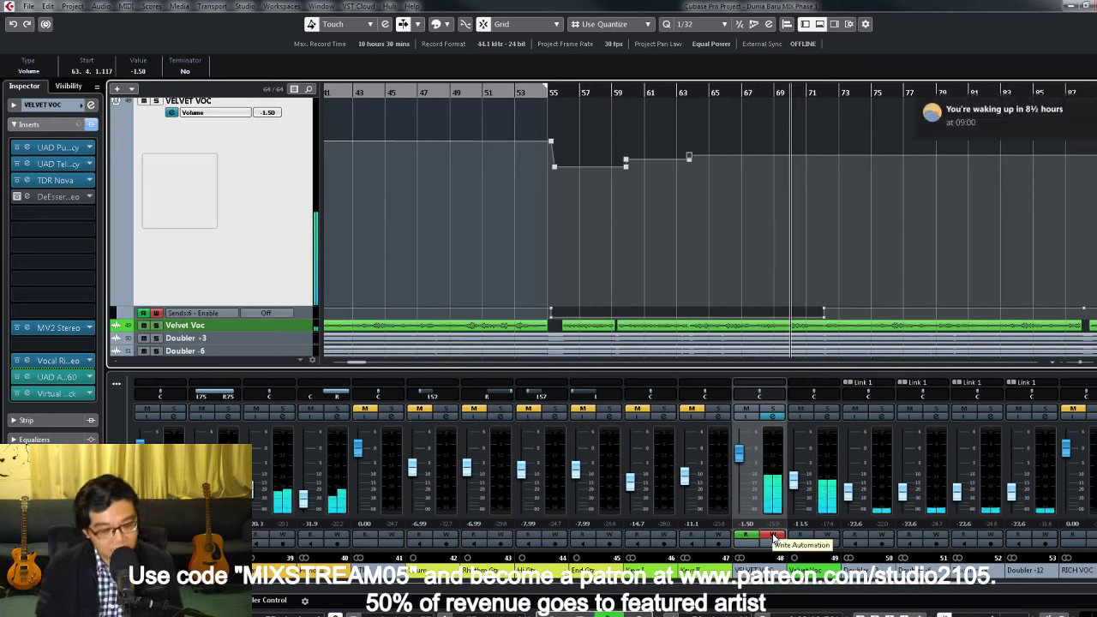
pyautogui.keyDown('ctrl'); pyautogui.click(743, 481); pyautogui.keyUp('ctrl')
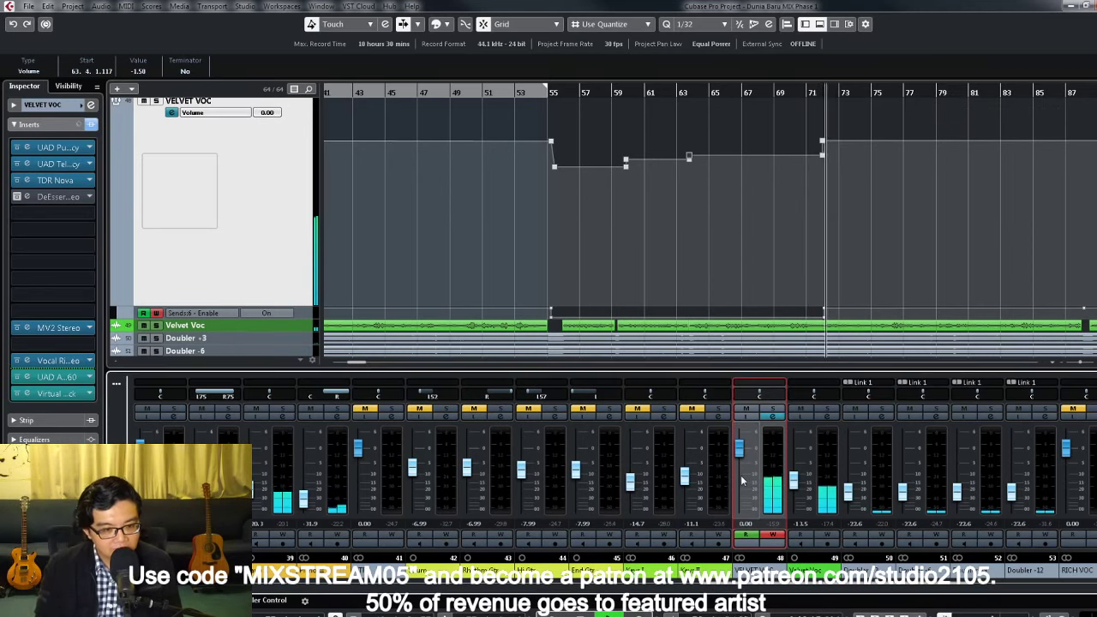
pyautogui.hotkey('shift', 'f')
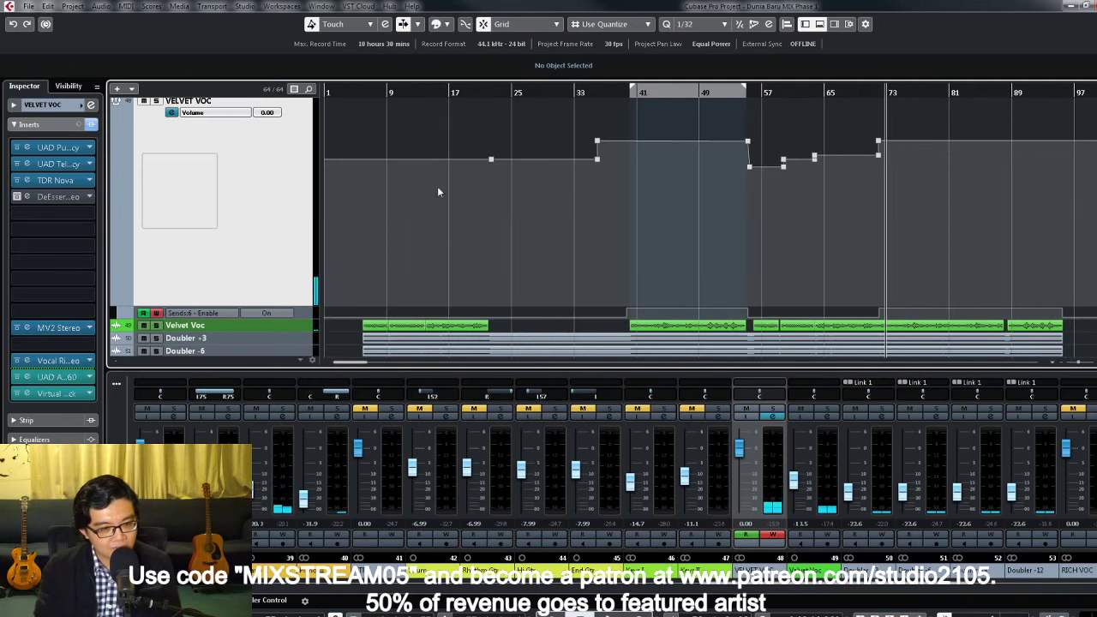
# Step: Enlarge the VELVET VOC volume lane and record a slight fader drop over the opening vocal phrase, from about bar 5 to bar 9
pyautogui.press('space')
pyautogui.press('h')
pyautogui.press('h')
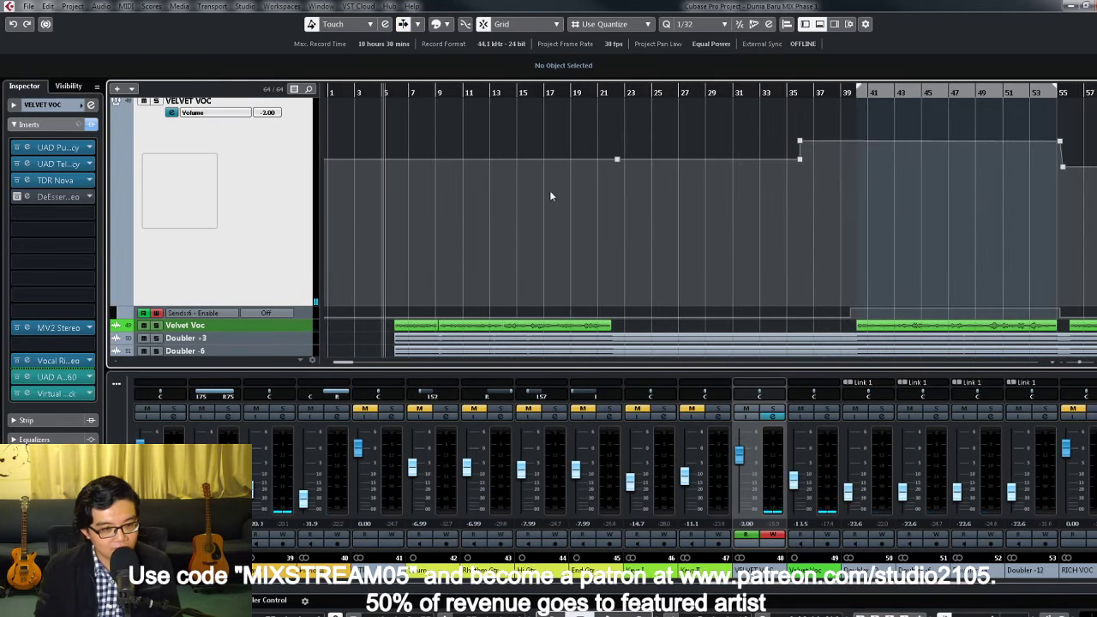
pyautogui.press('h')
pyautogui.press('h')
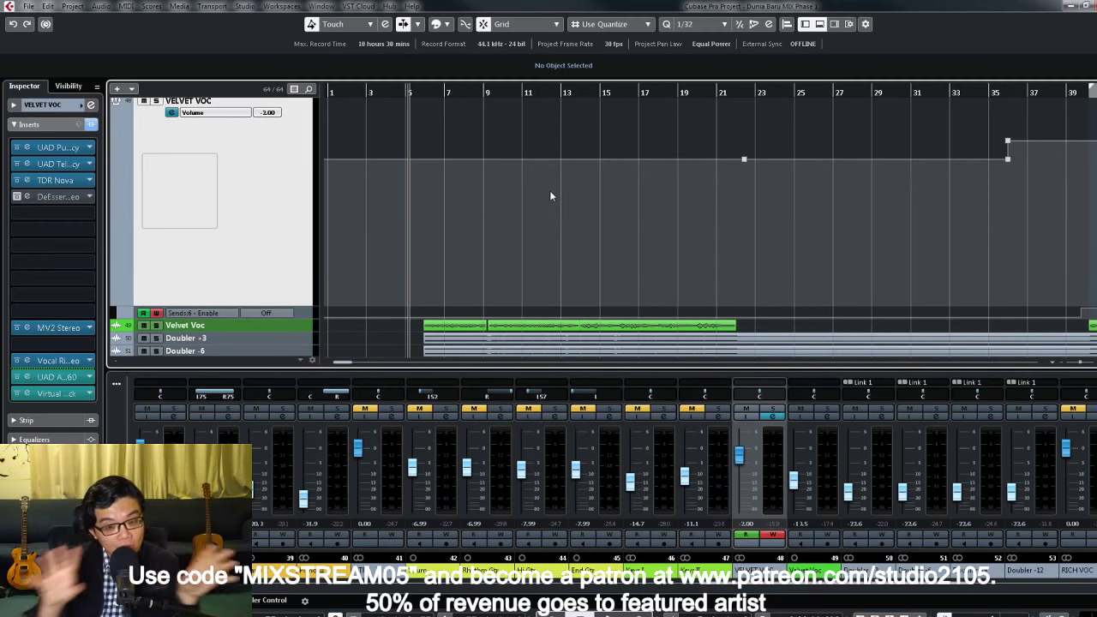
pyautogui.press('g')
pyautogui.press('g')
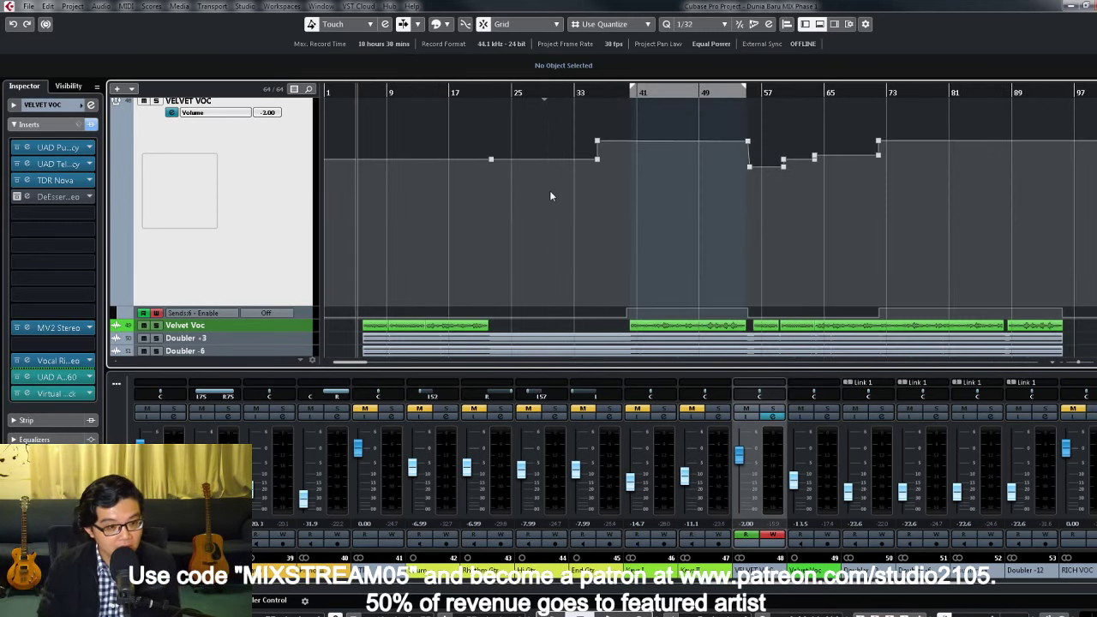
pyautogui.hotkey('shift', 'g')
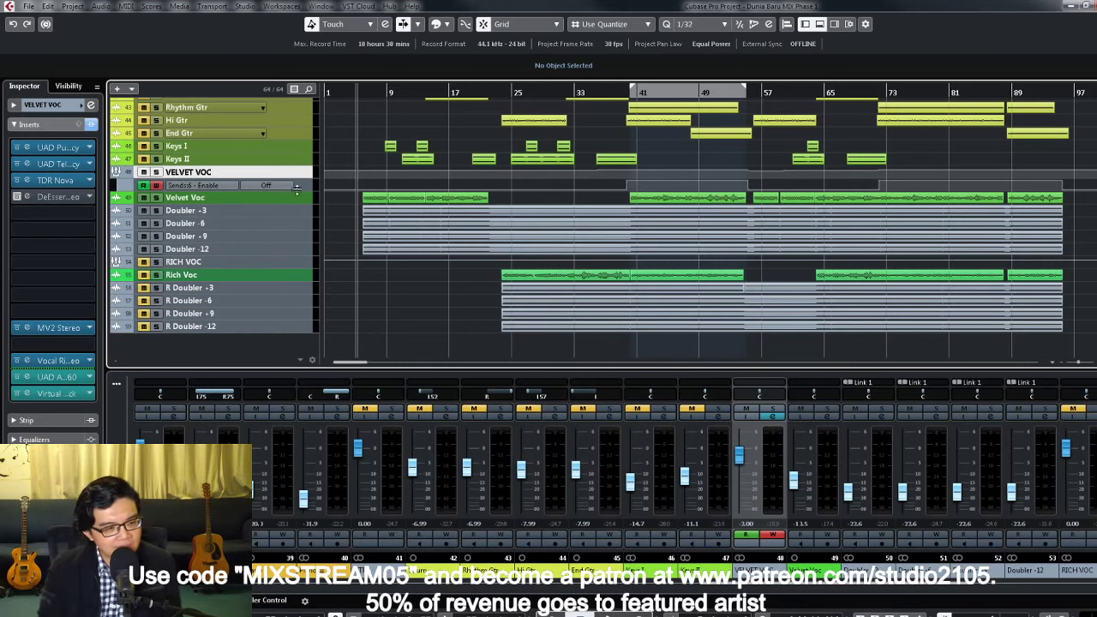
pyautogui.moveTo(302, 190); pyautogui.dragTo(304, 266)
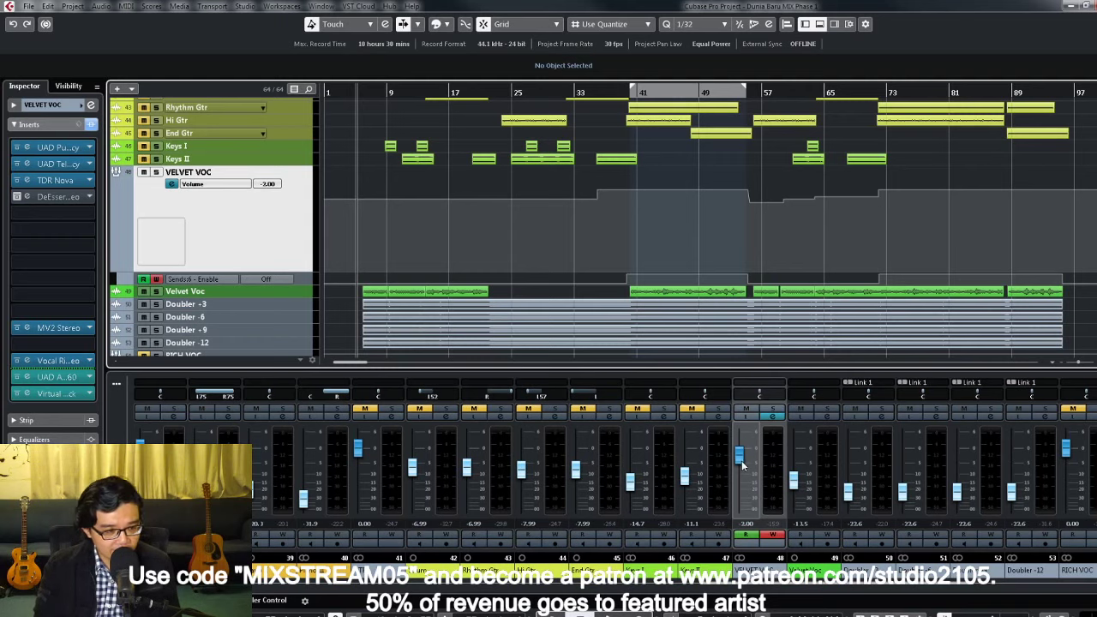
pyautogui.moveTo(742, 464); pyautogui.dragTo(743, 468)
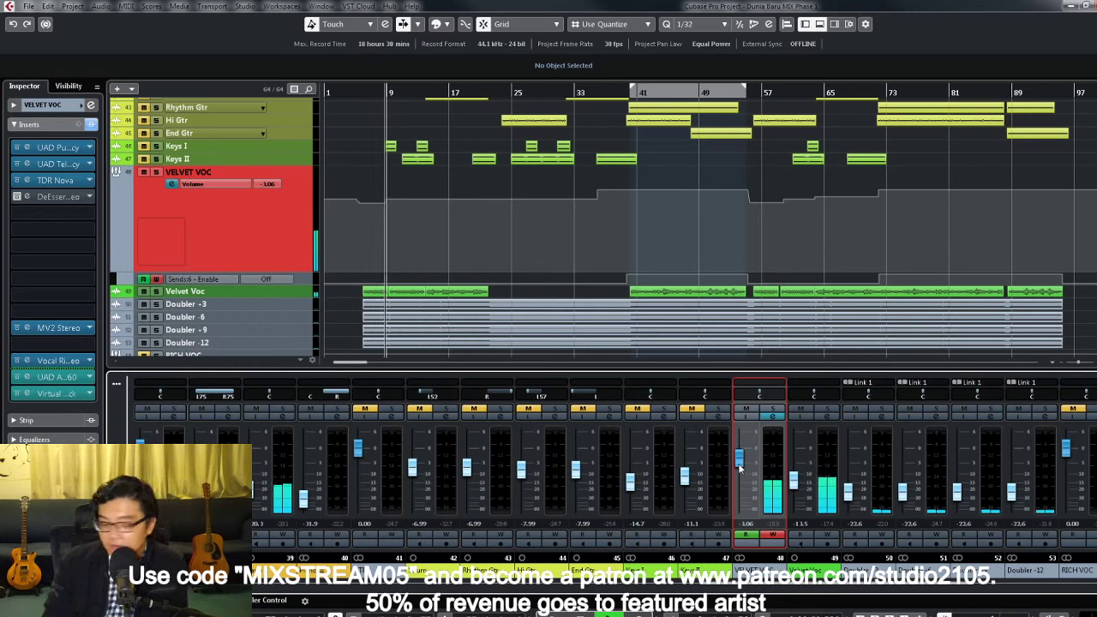
pyautogui.moveTo(741, 467); pyautogui.dragTo(741, 468)
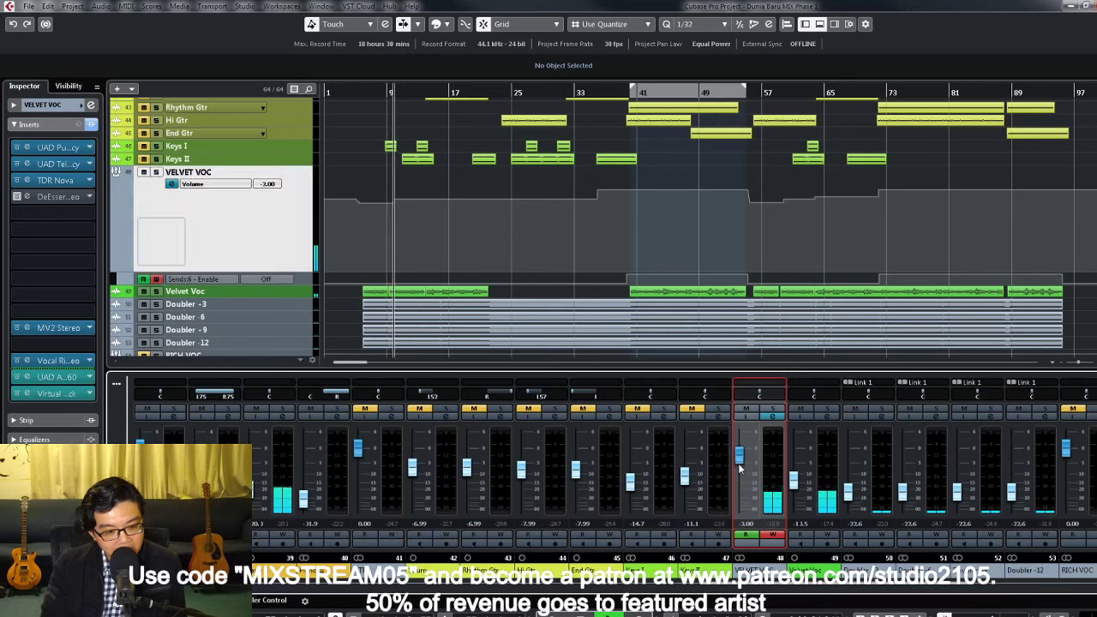
# Step: Remove the VELVET VOC volume points before bar 9 and set the low point at 9.4.2.105 to -3
pyautogui.click(355, 190)
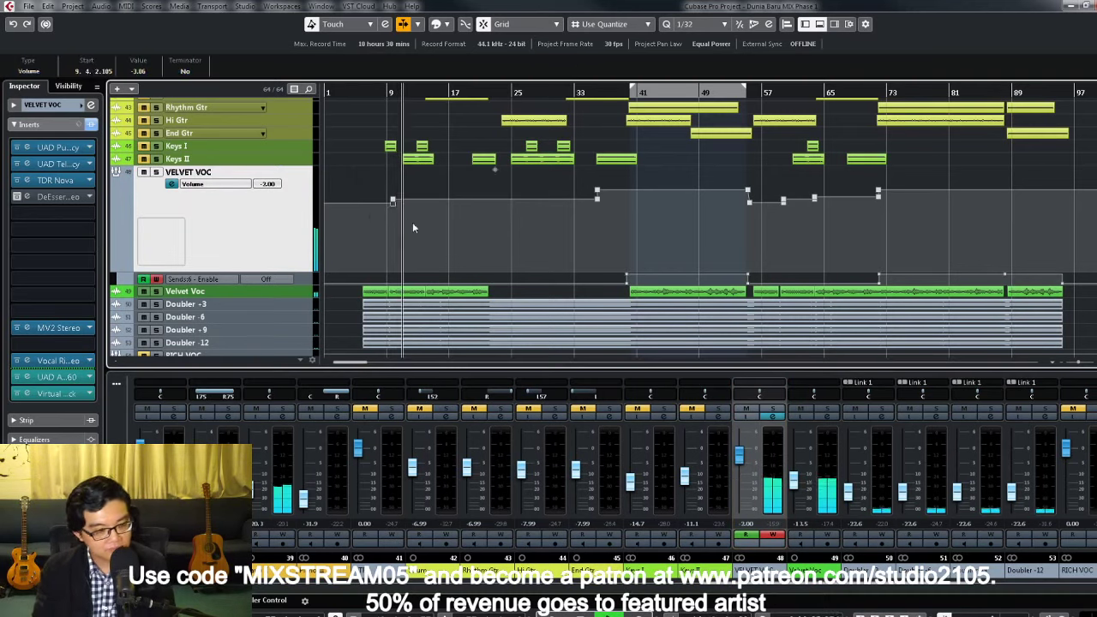
pyautogui.moveTo(376, 237); pyautogui.dragTo(407, 208)
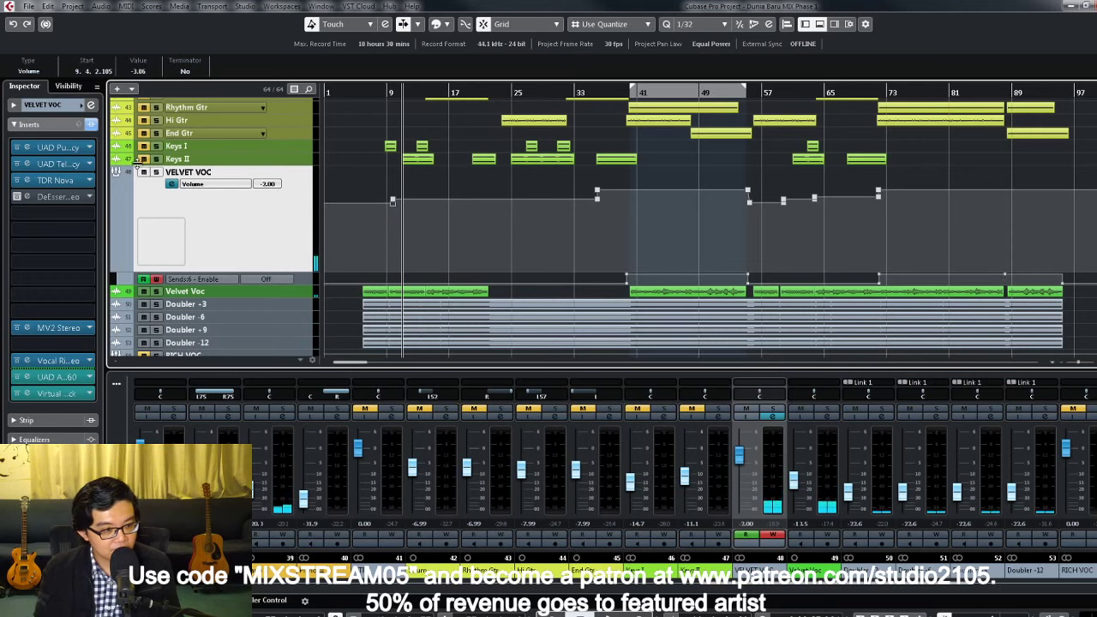
pyautogui.write('-3')
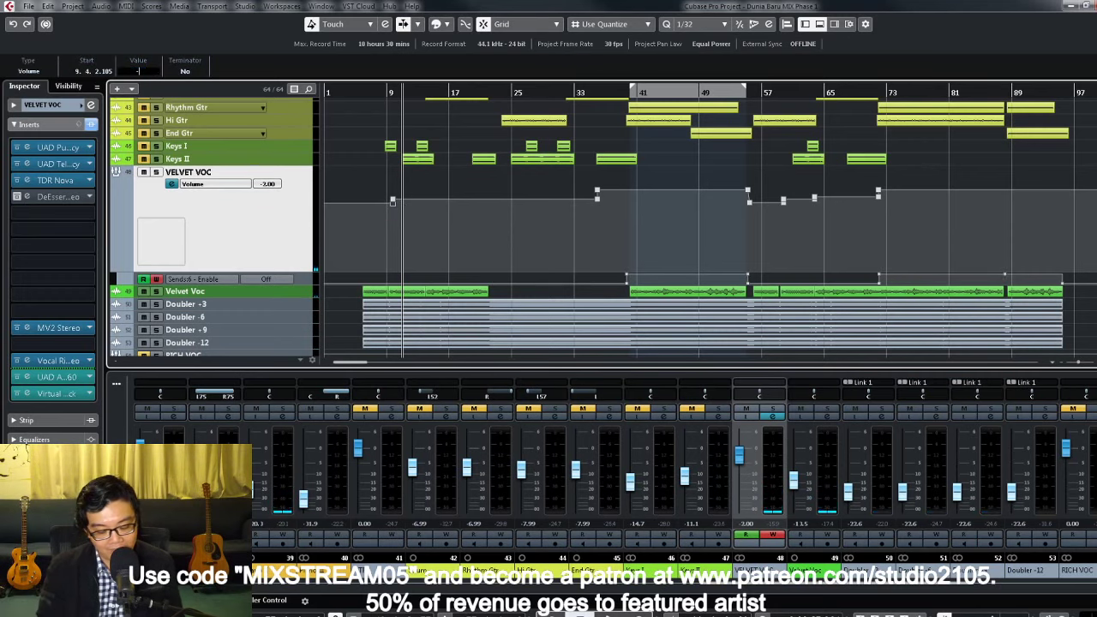
pyautogui.press('Return')
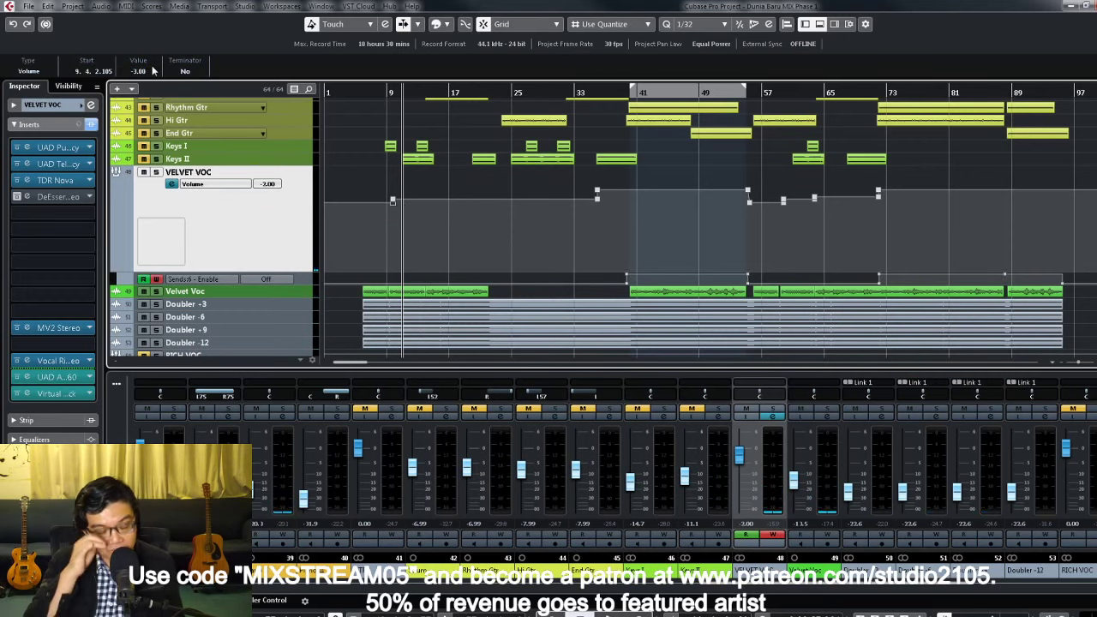
# Step: Inspect the VELVET VOC volume points just before bar 10 up close and turn off the channel's automation writing
pyautogui.press('h')
pyautogui.press('h')
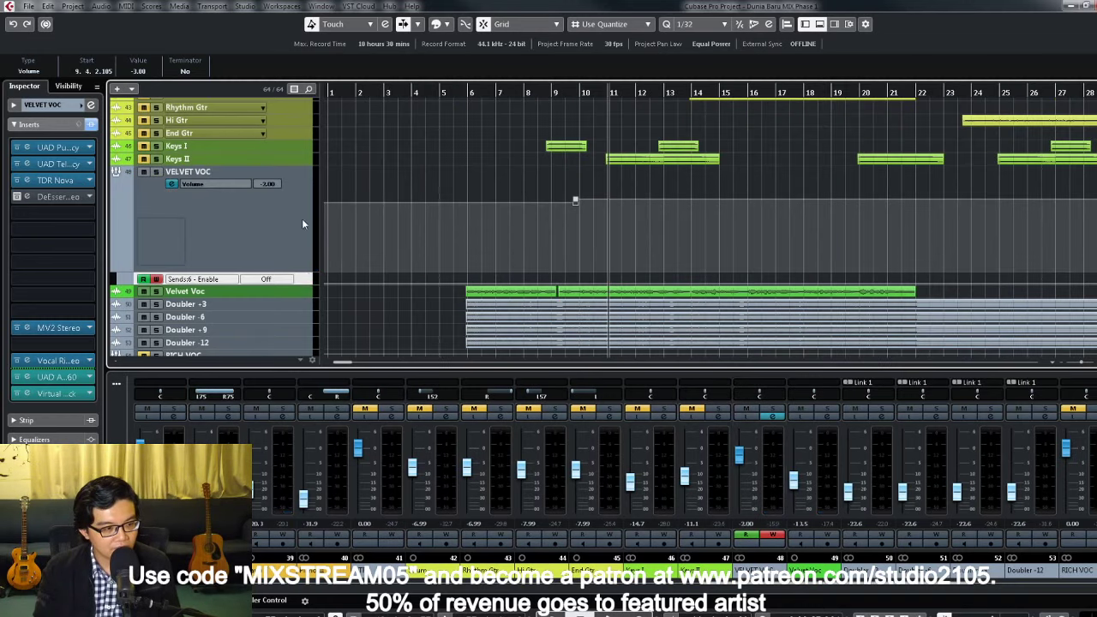
pyautogui.press('h')
pyautogui.press('h')
pyautogui.click(576, 186)
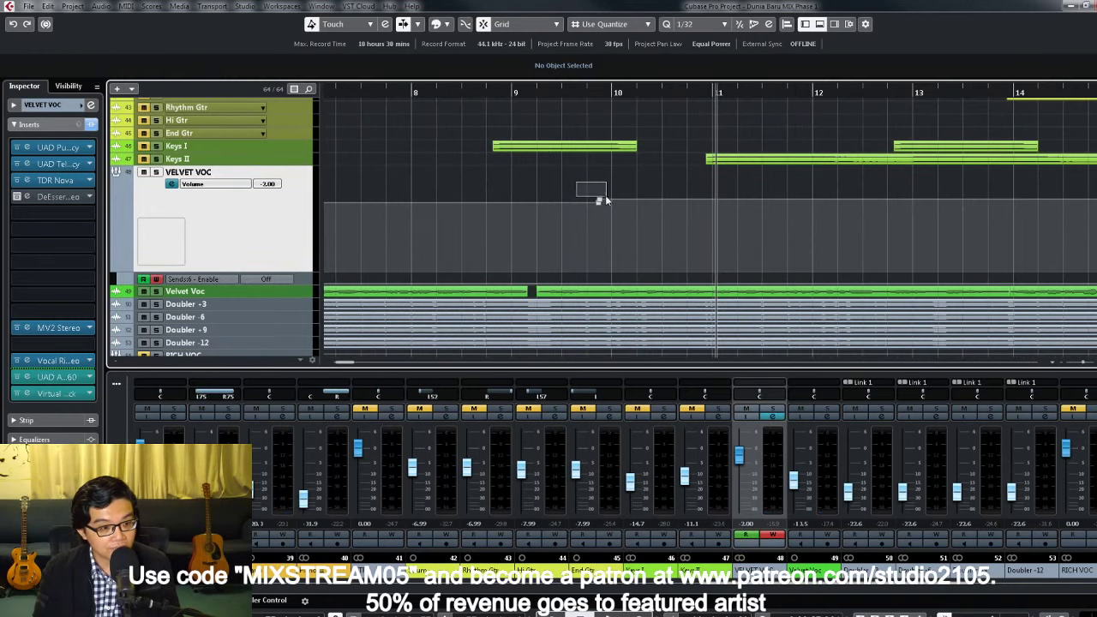
pyautogui.moveTo(610, 198); pyautogui.dragTo(612, 199)
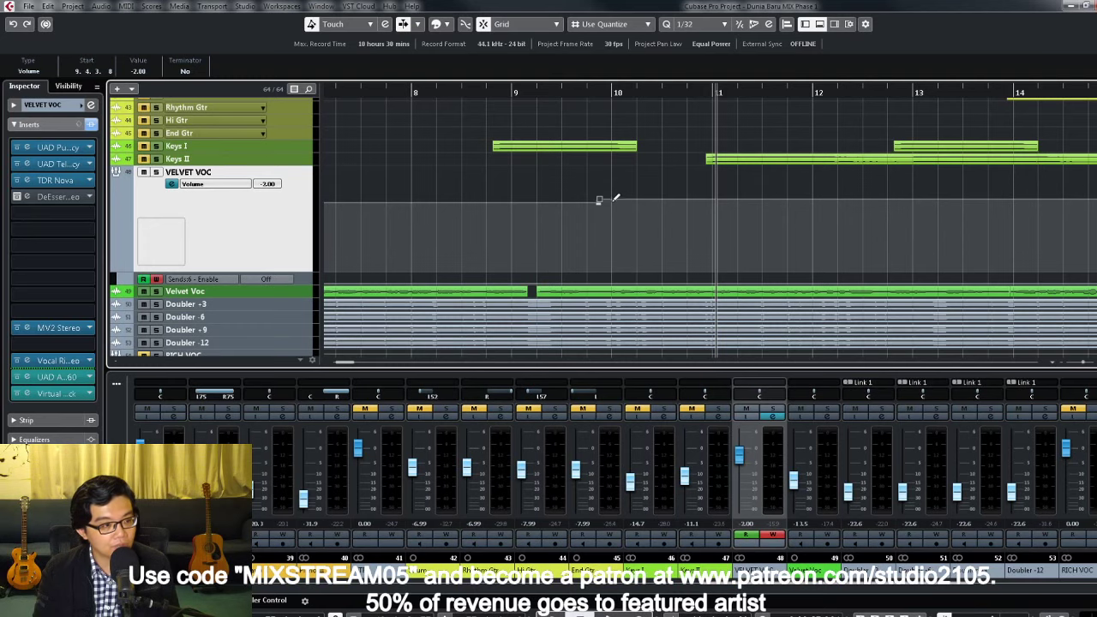
pyautogui.click(642, 236)
pyautogui.hotkey('shift', 'f')
pyautogui.click(270, 239)
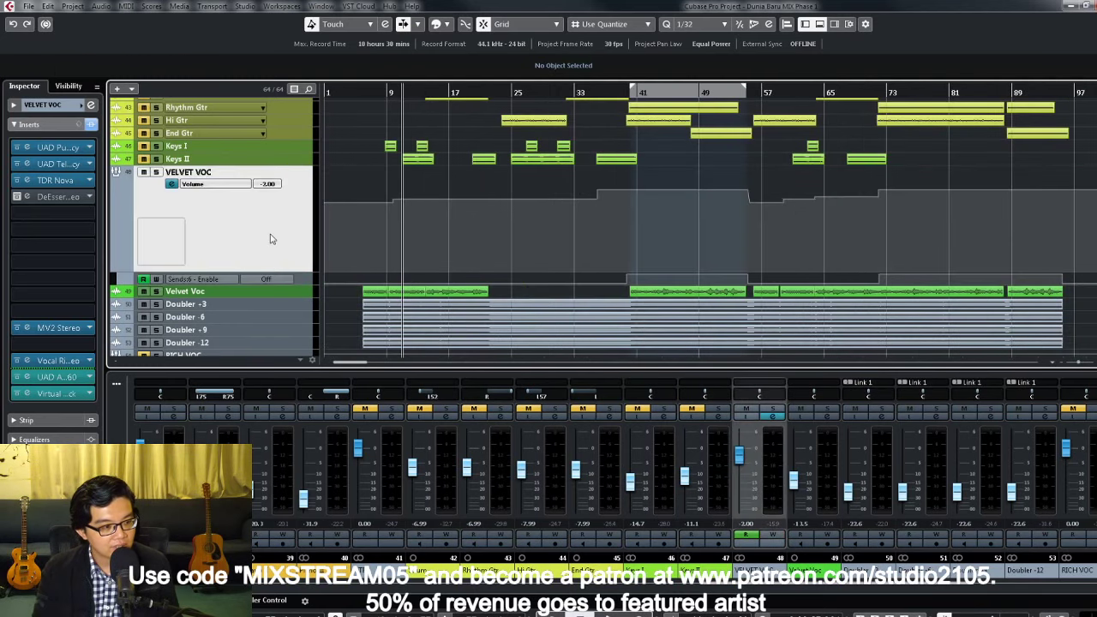
# Step: Collapse the VELVET VOC lane, unmute RICH VOC and its vocal tracks, play from about bar 21 and enable RICH VOC automation writing
pyautogui.click(470, 93)
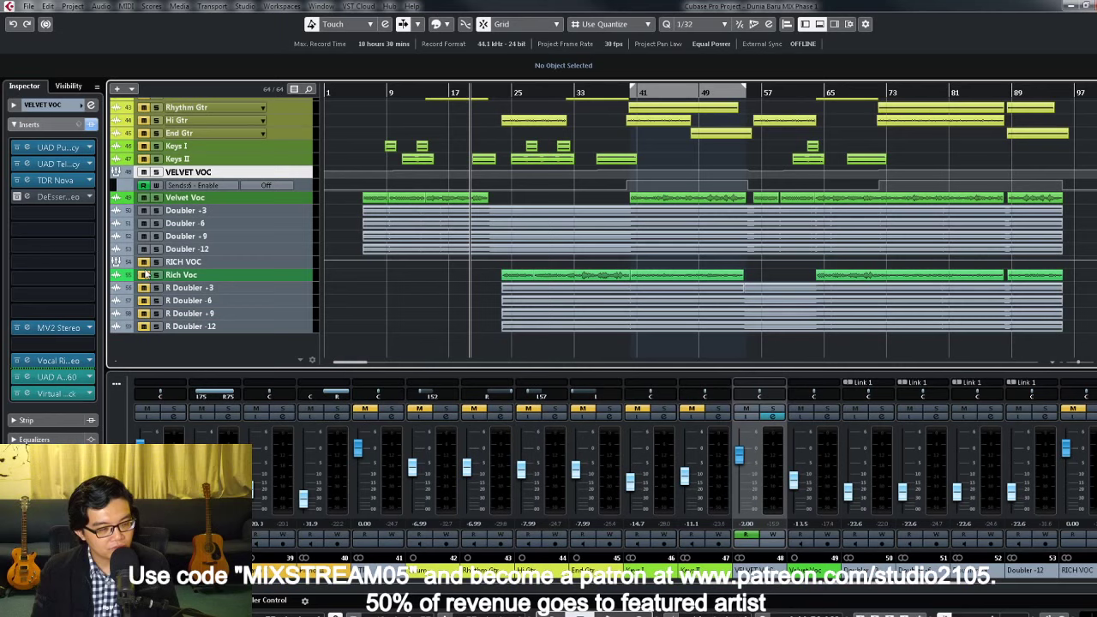
pyautogui.click(486, 90)
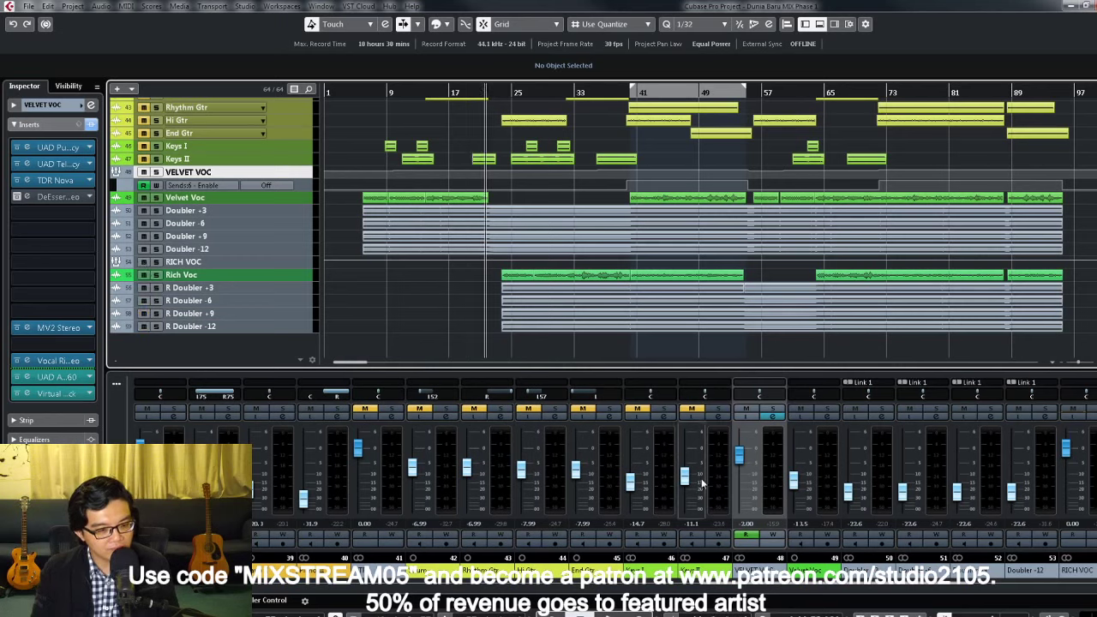
pyautogui.press('space')
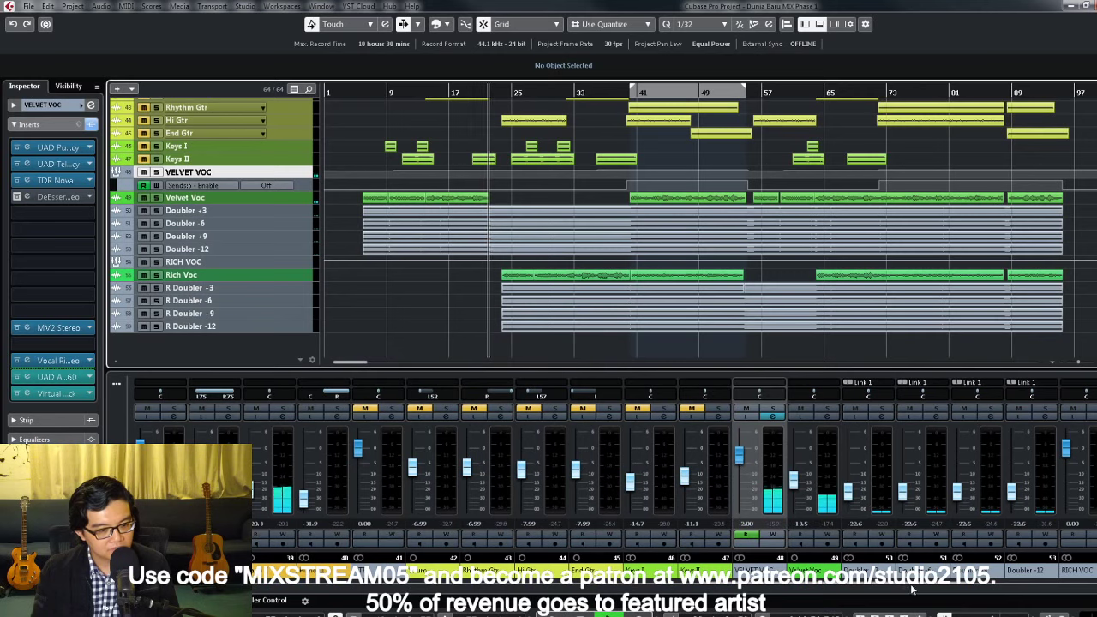
pyautogui.hscroll(2, 949, 588)
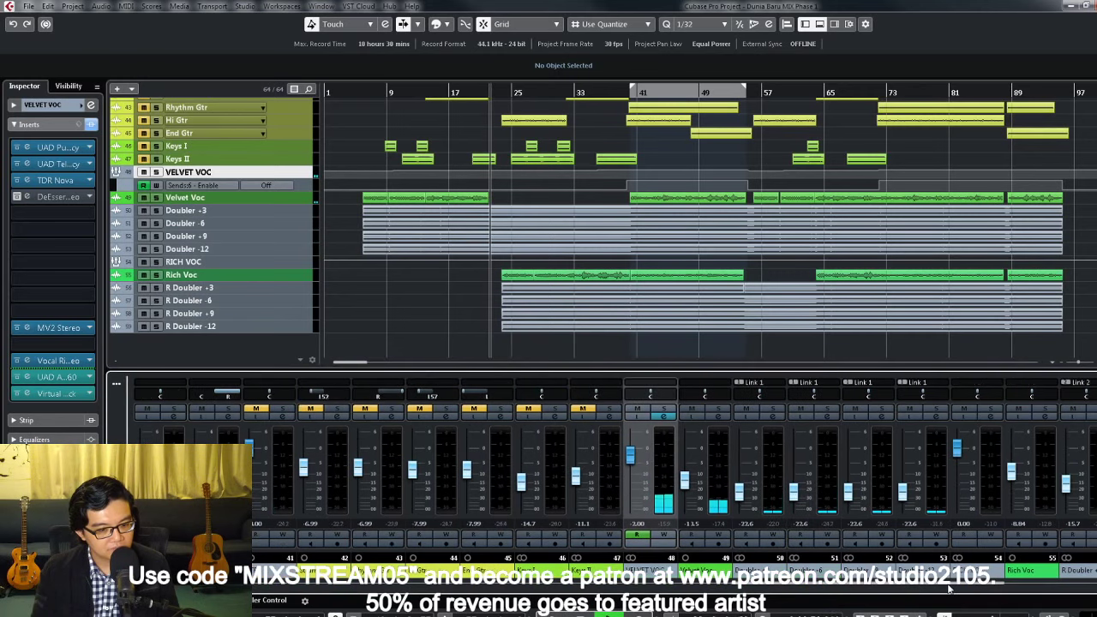
pyautogui.click(957, 480)
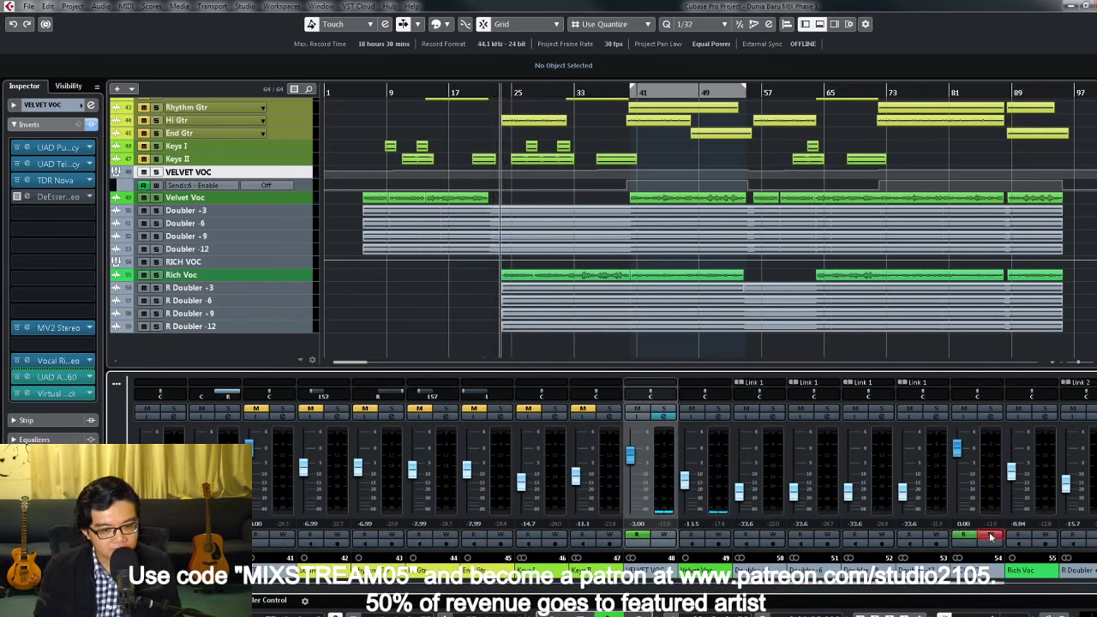
# Step: Record RICH VOC volume rides from about bar 23 to bar 37, lowering the fader to about -2.05 and down to about -3.06
pyautogui.moveTo(958, 463); pyautogui.dragTo(957, 464)
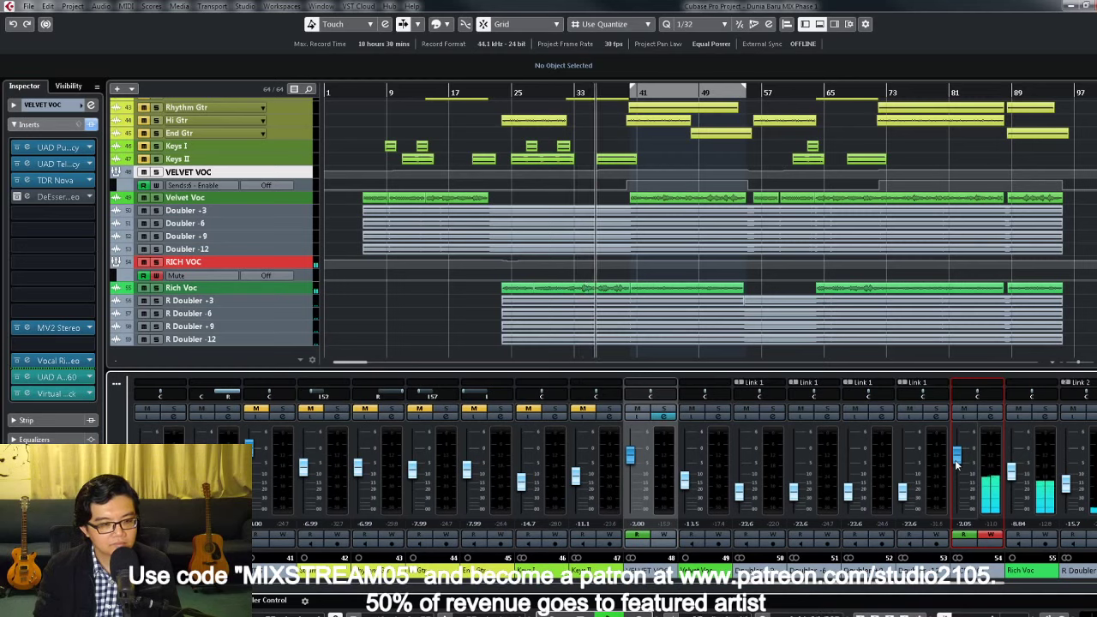
pyautogui.moveTo(957, 464); pyautogui.dragTo(959, 468)
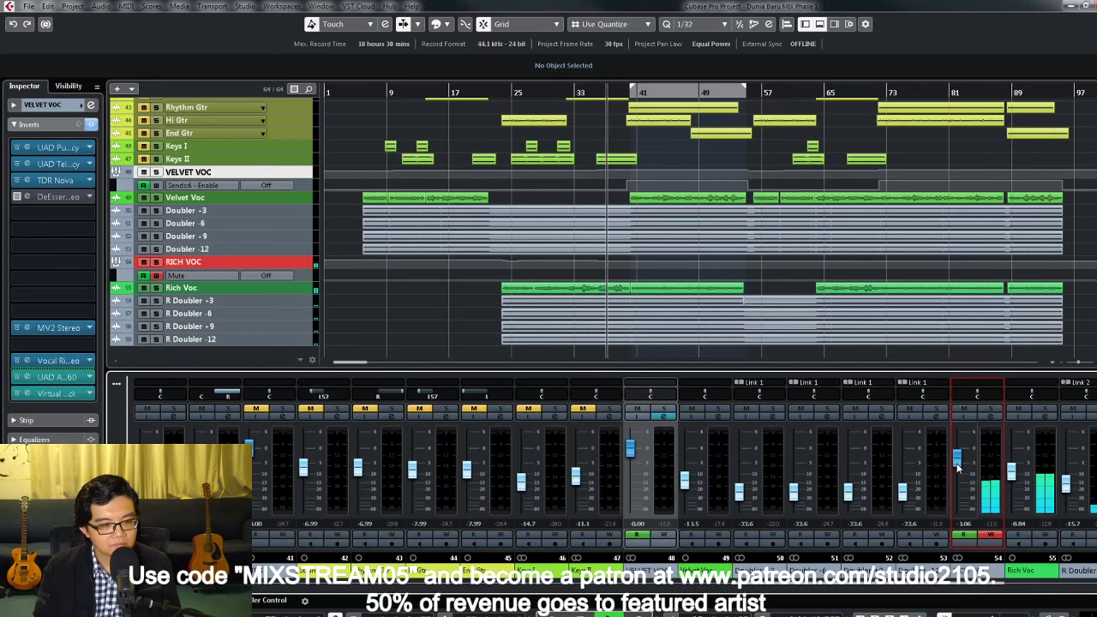
pyautogui.press('space')
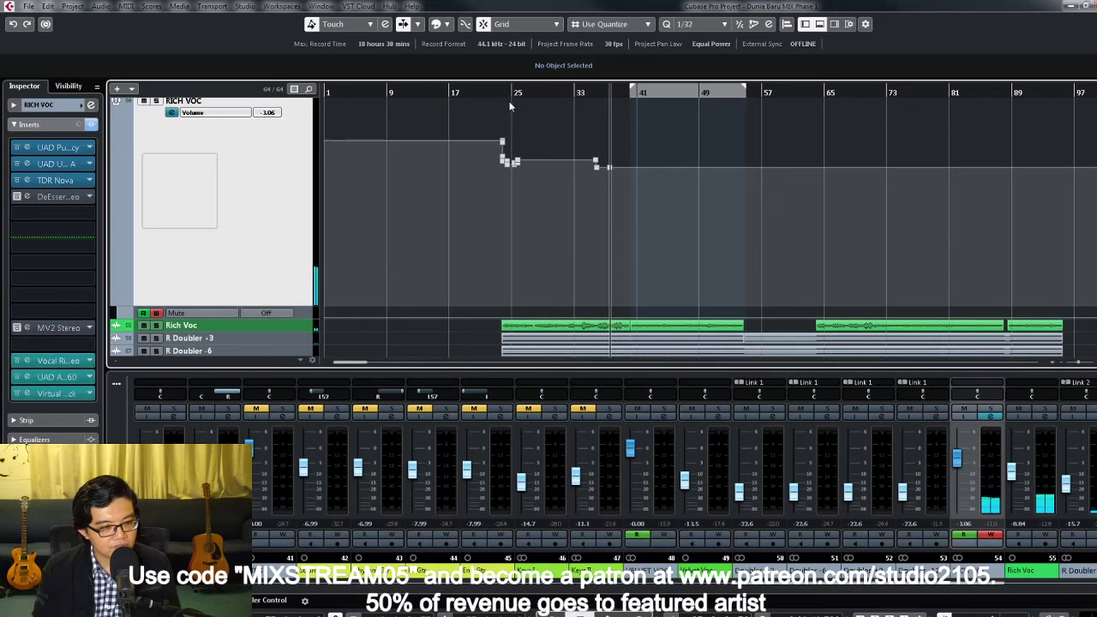
# Step: Remove the RICH VOC volume points around bars 23 to 26, move the upper point back to 33.4.3.0 and set it to -2
pyautogui.click(495, 92)
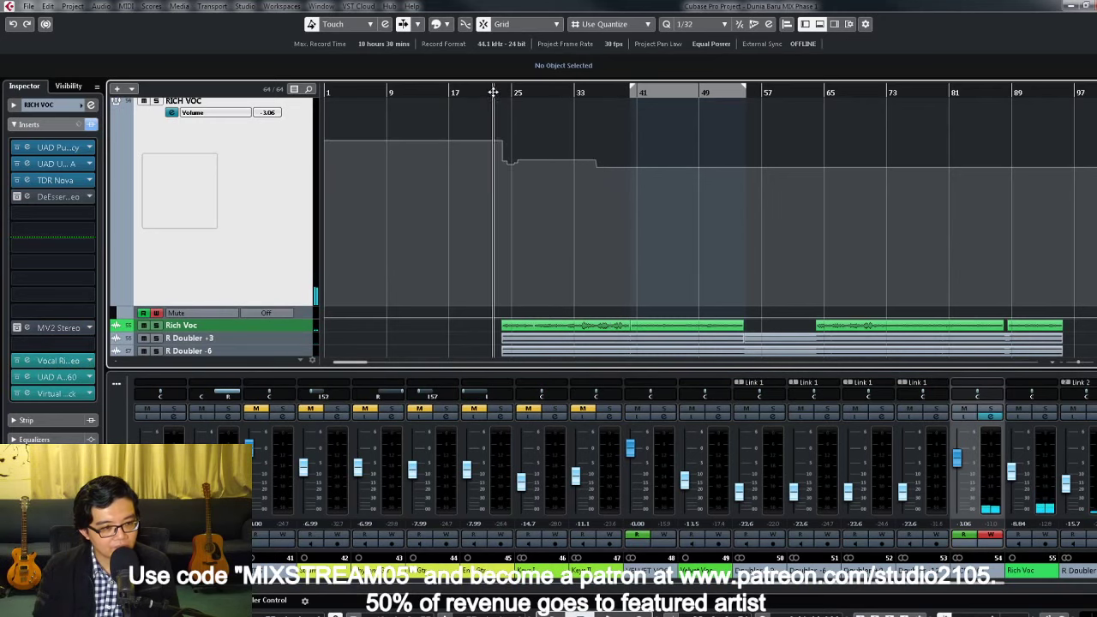
pyautogui.press('h')
pyautogui.press('h')
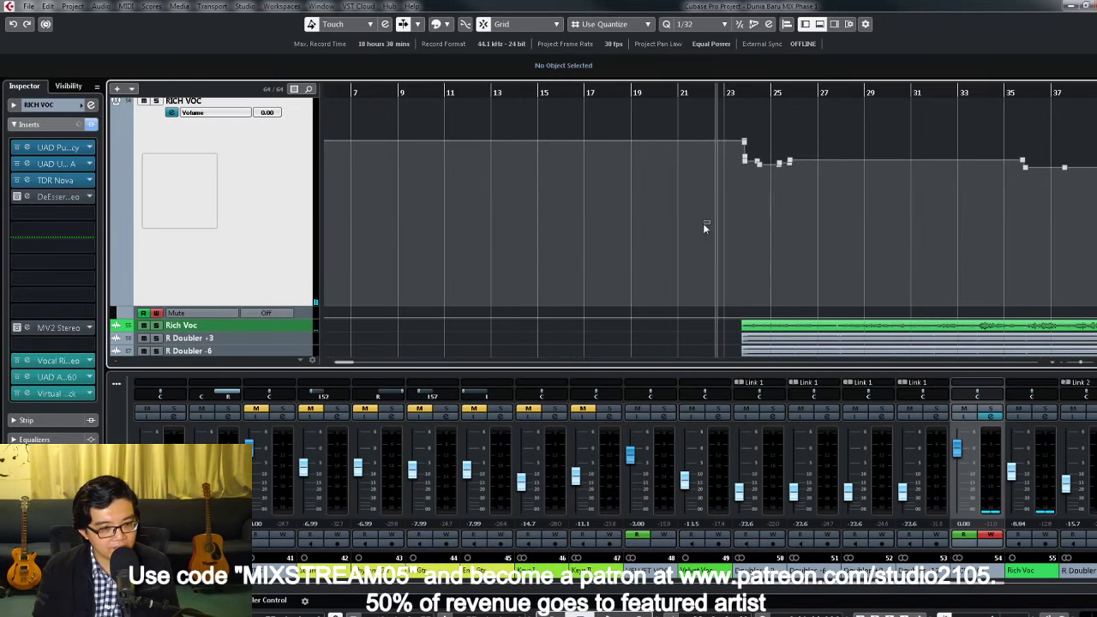
pyautogui.moveTo(705, 227); pyautogui.dragTo(792, 131)
pyautogui.press('Delete')
pyautogui.moveTo(1003, 137); pyautogui.dragTo(978, 161)
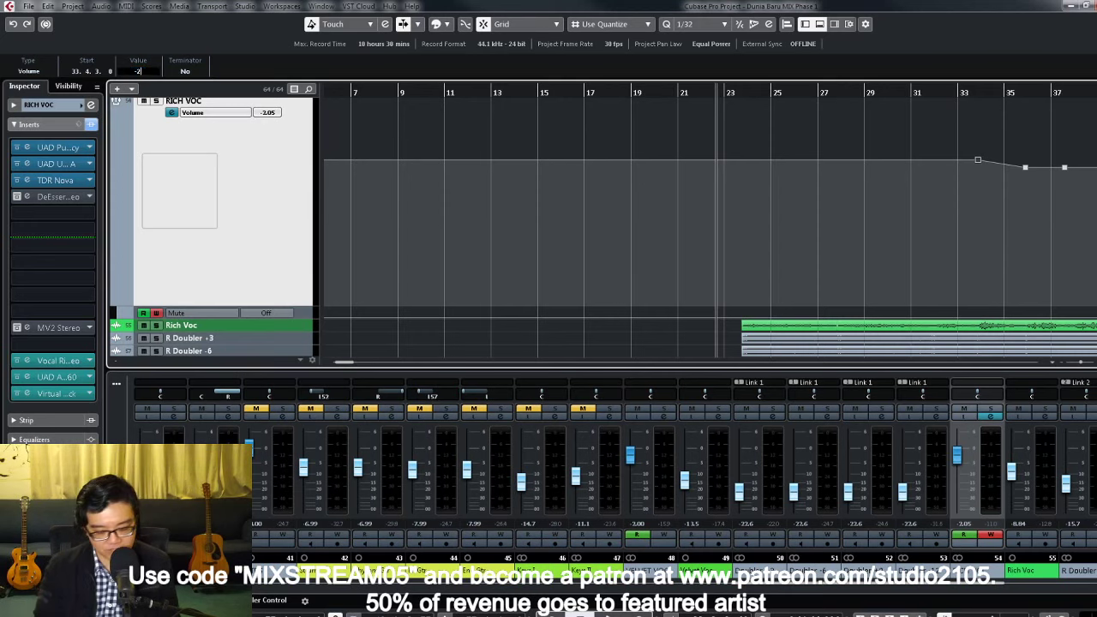
pyautogui.press('Return')
# Step: Move the lower RICH VOC volume point back to just before bar 34, remove the extra point after bar 37 and play the passage
pyautogui.click(954, 89)
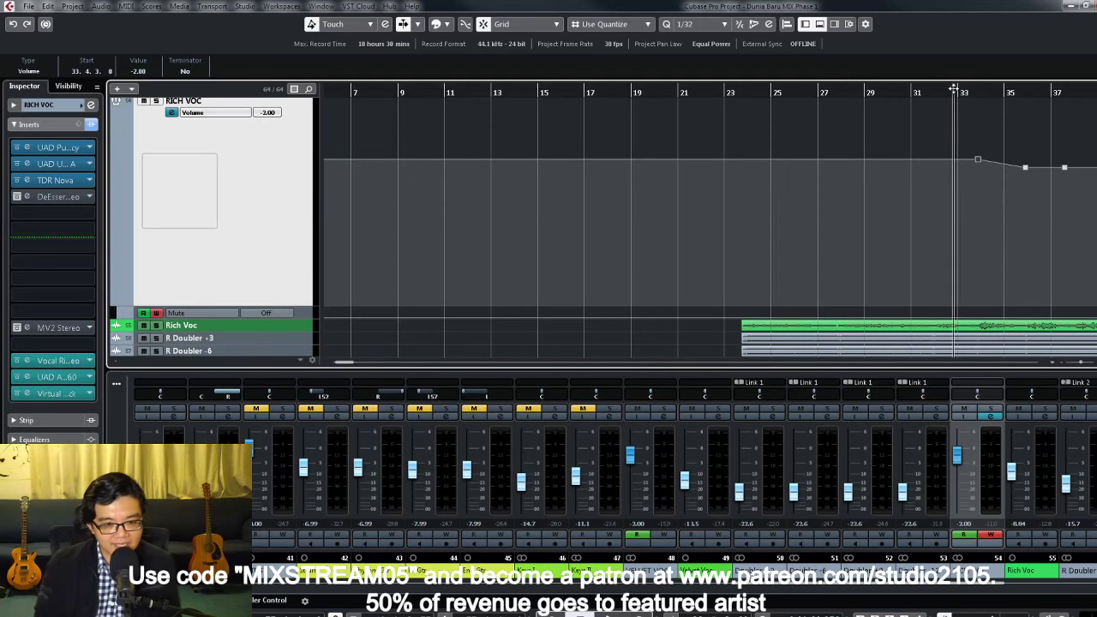
pyautogui.moveTo(954, 89); pyautogui.dragTo(913, 198)
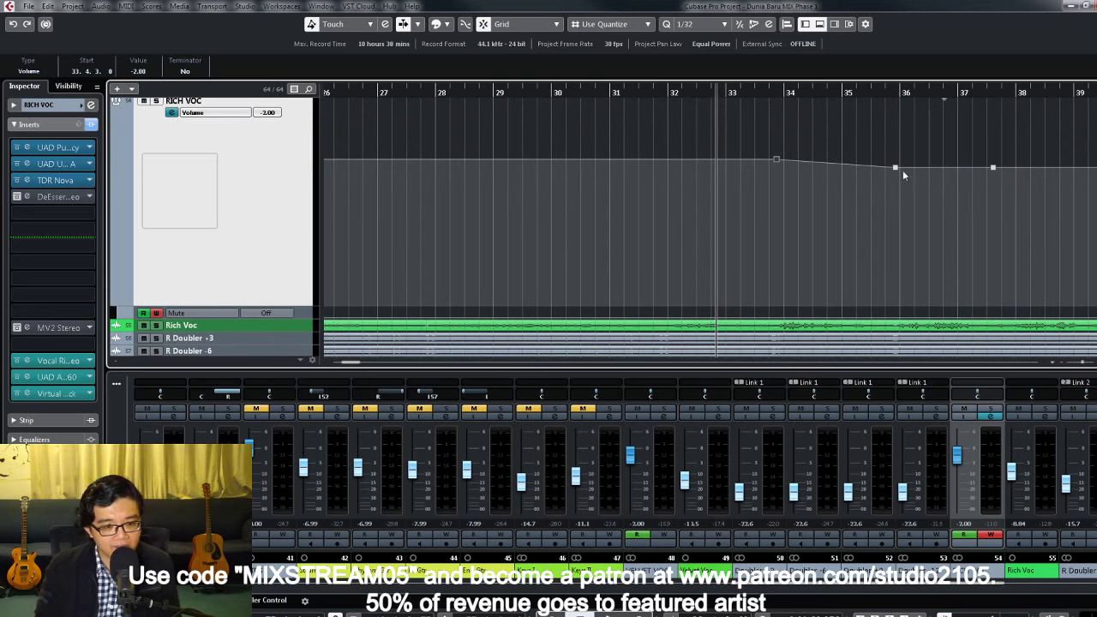
pyautogui.moveTo(896, 169); pyautogui.dragTo(782, 172)
pyautogui.moveTo(928, 167); pyautogui.dragTo(1017, 198)
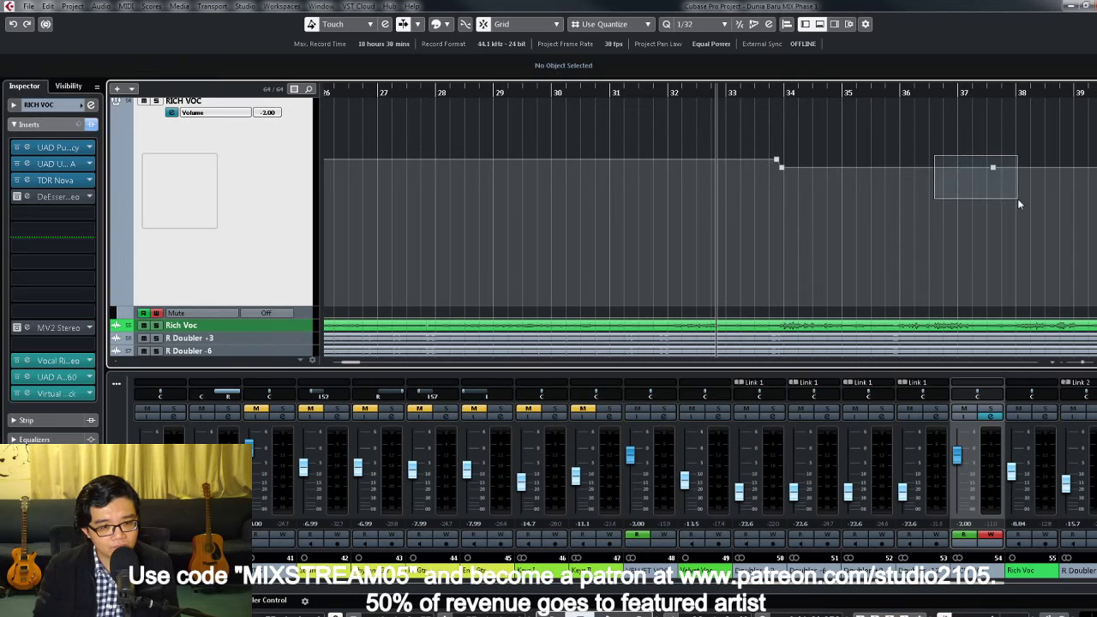
pyautogui.press('space')
pyautogui.press('g')
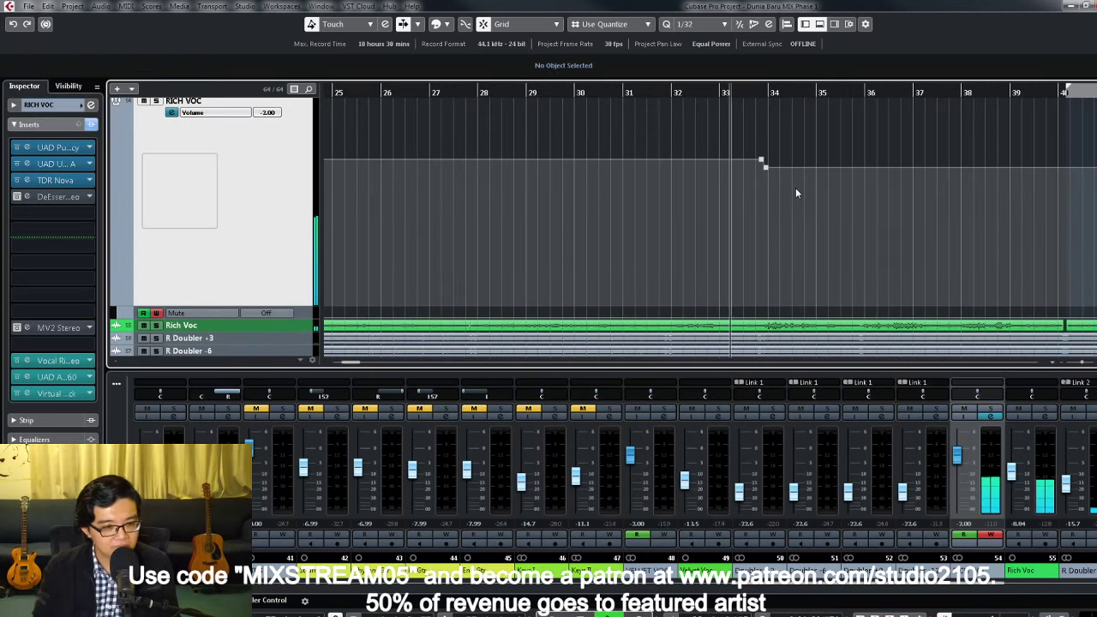
pyautogui.press('space')
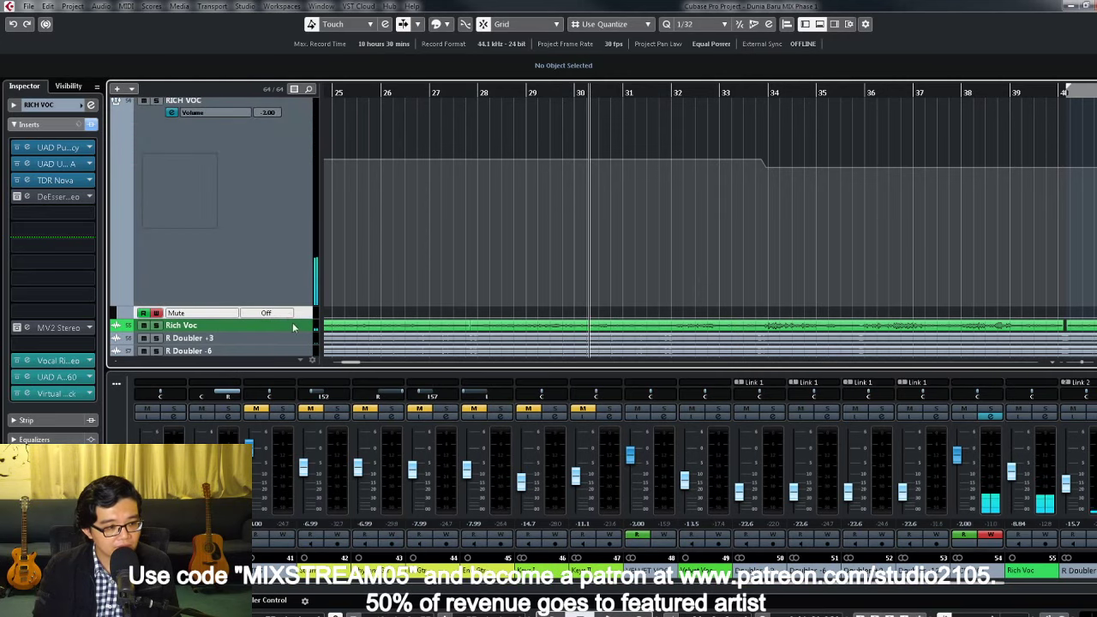
# Step: Enlarge the Rich Voc track and the RICH VOC volume lane, keeping Rich Voc directly below RICH VOC
pyautogui.moveTo(293, 324); pyautogui.dragTo(296, 338)
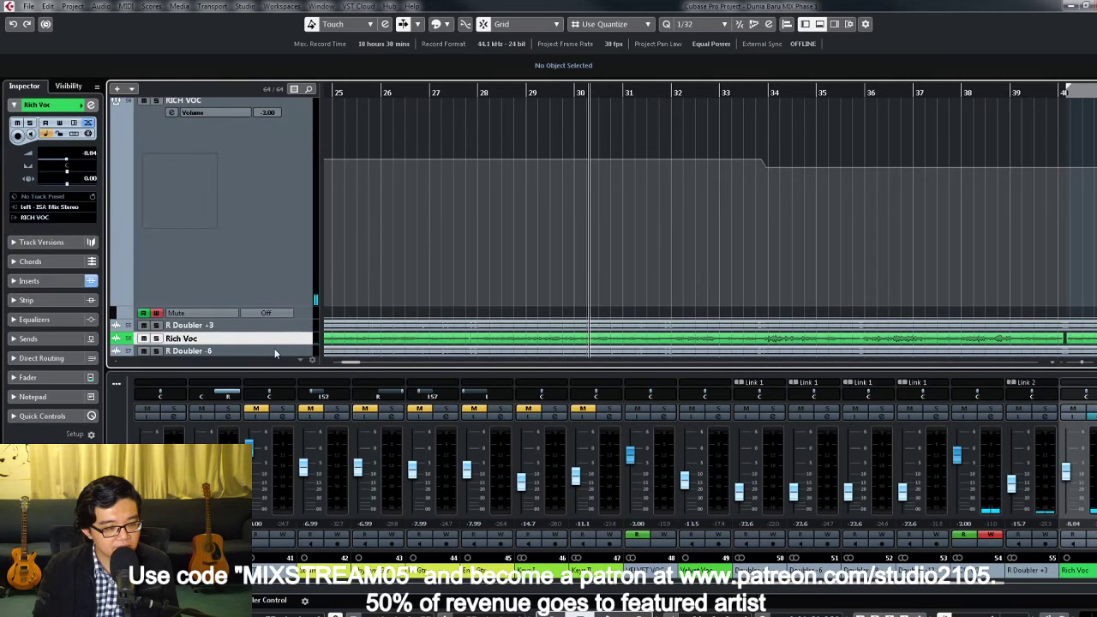
pyautogui.hotkey('ctrl', 'Down')
pyautogui.scroll(3, 748, 215)
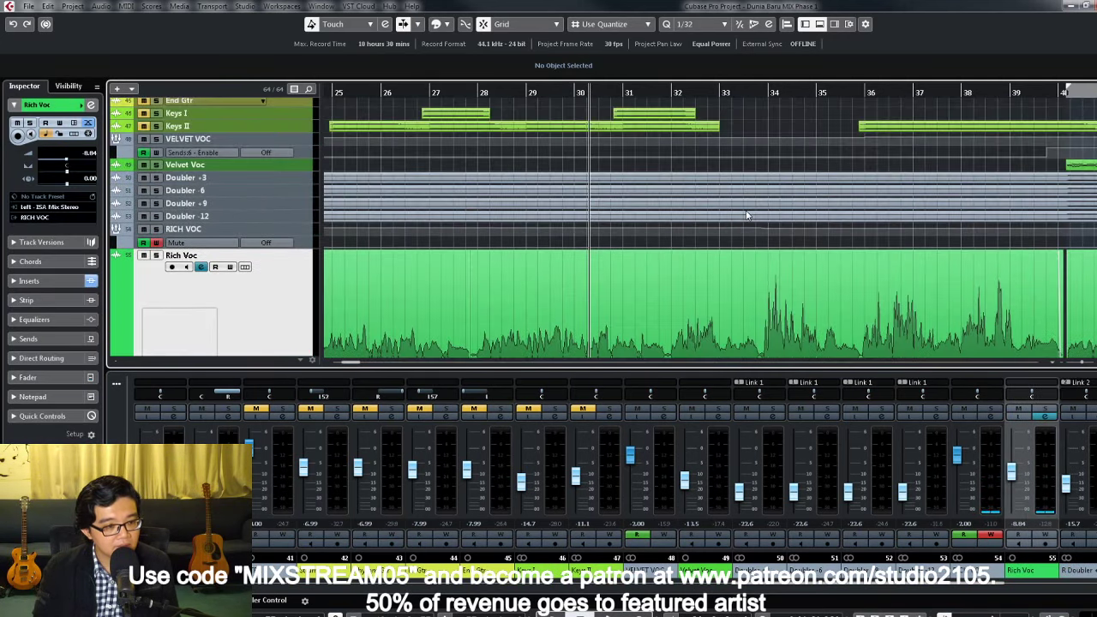
pyautogui.click(306, 233)
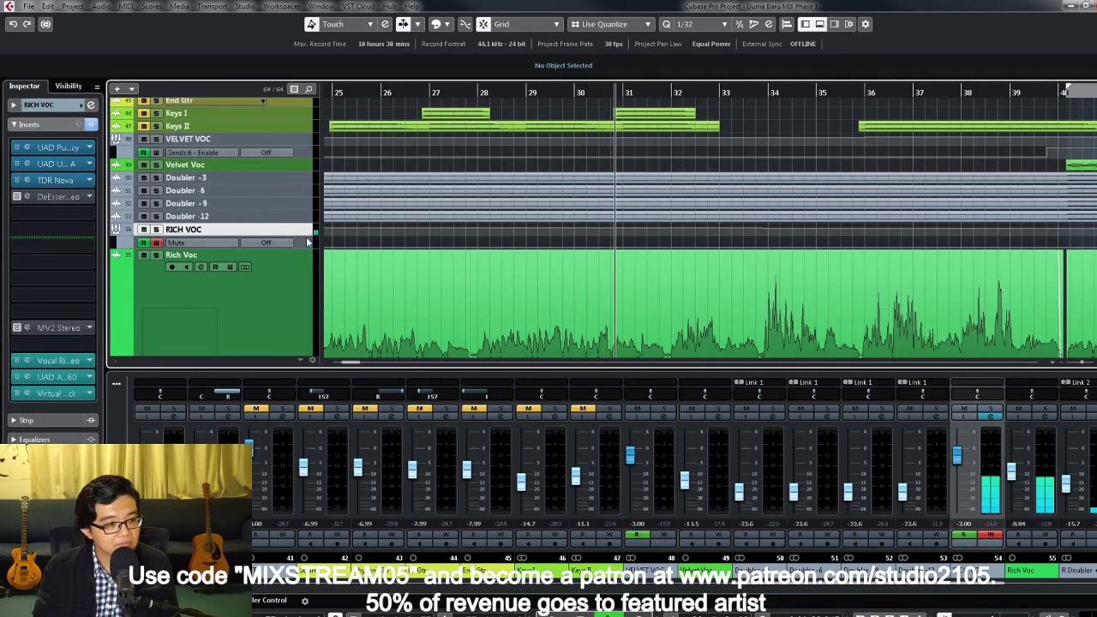
pyautogui.moveTo(304, 237); pyautogui.dragTo(304, 291)
pyautogui.scroll(-2, 684, 214)
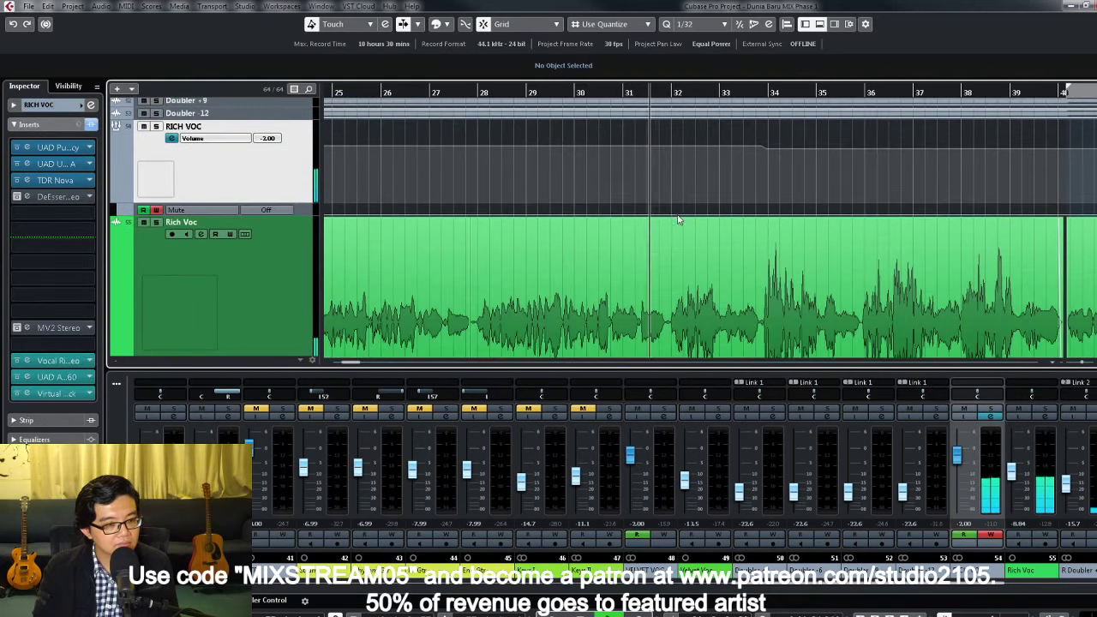
# Step: Move the RICH VOC volume drop to the start of bar 32 and set the lower point at 32.1.1.60 to -3.5
pyautogui.moveTo(763, 201); pyautogui.dragTo(668, 202)
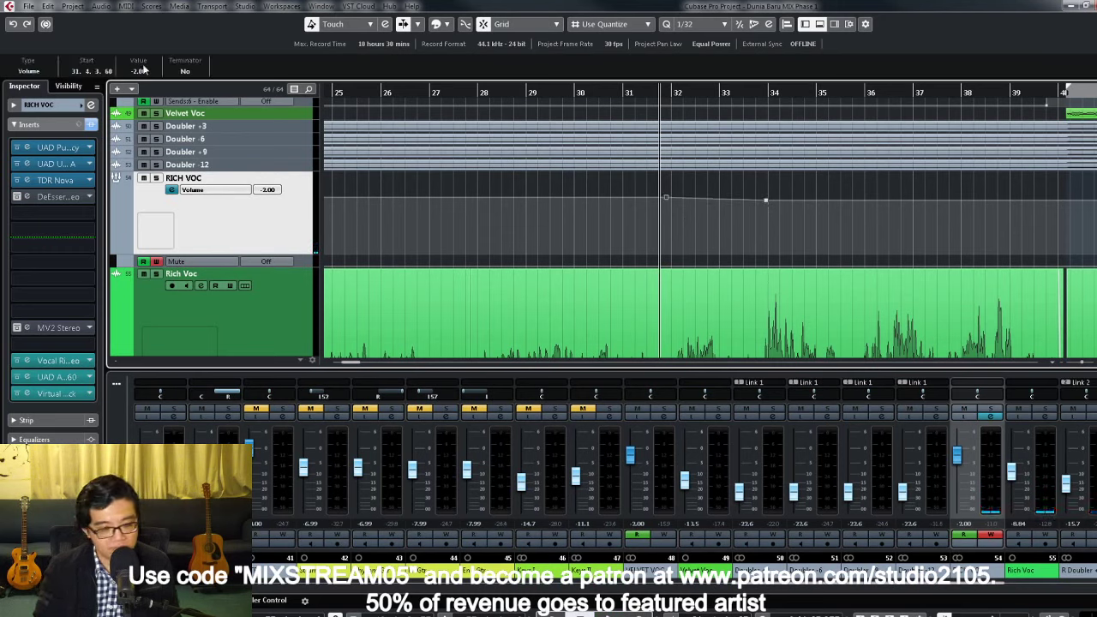
pyautogui.moveTo(767, 204); pyautogui.dragTo(674, 210)
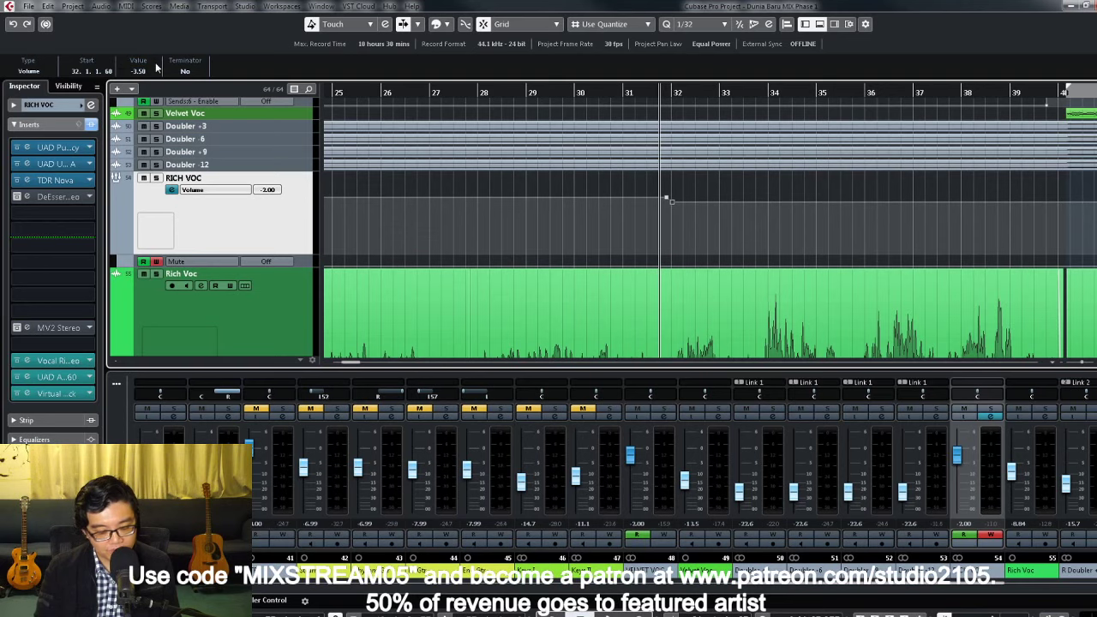
pyautogui.press('g')
pyautogui.press('g')
pyautogui.press('g')
pyautogui.press('g')
pyautogui.scroll(-2, 869, 239)
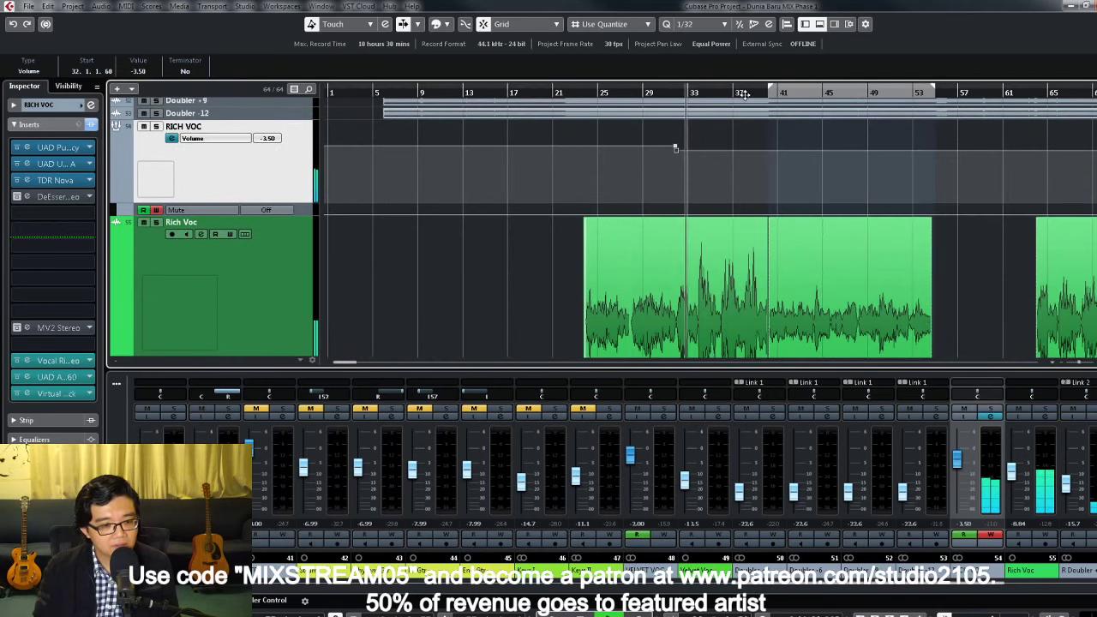
# Step: Set the RICH VOC volume point at 32.1.1.60 to -4 and turn off the channel's automation writing
pyautogui.moveTo(744, 94); pyautogui.dragTo(708, 169)
pyautogui.moveTo(643, 176); pyautogui.dragTo(691, 154)
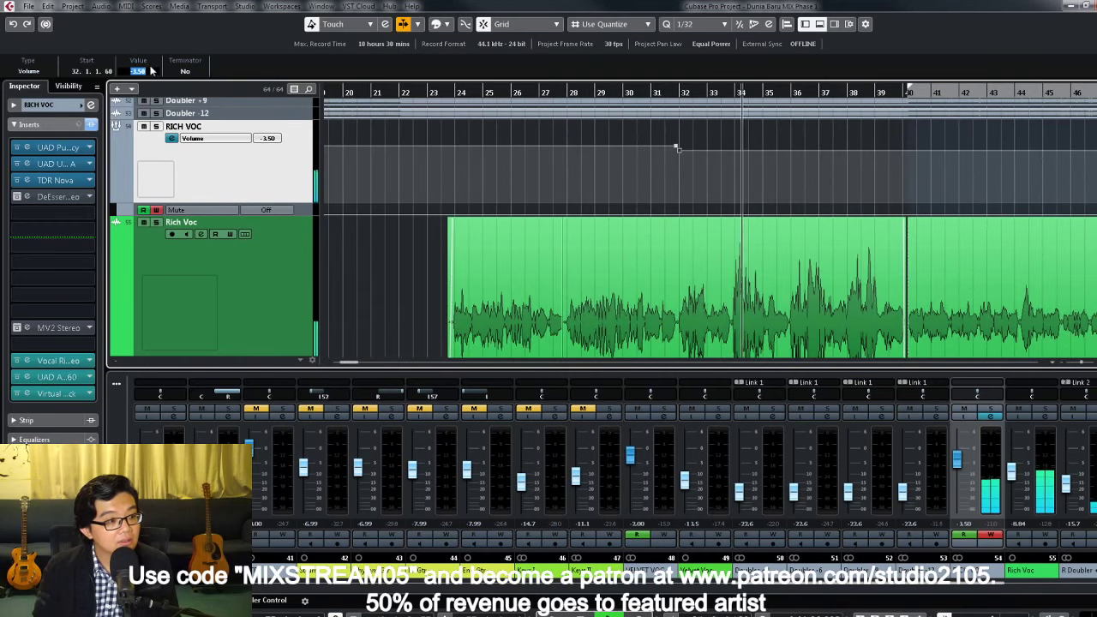
pyautogui.click(992, 536)
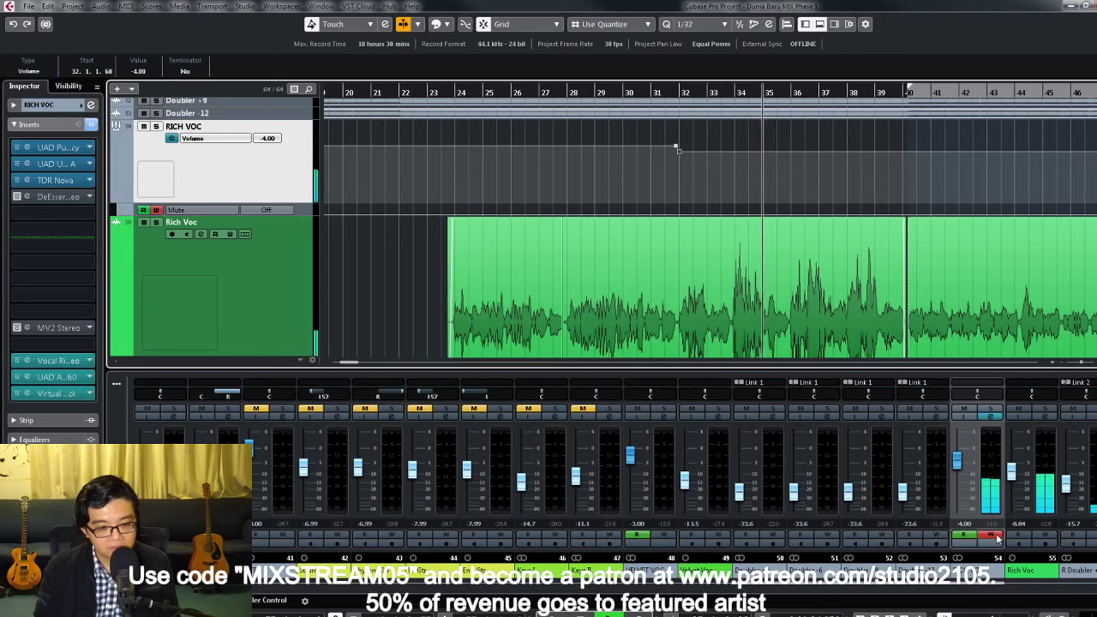
# Step: Lower the Target slightly to about -32.2 in the RICH VOC channel's Vocal Rider, and close its windows
pyautogui.click(993, 420)
pyautogui.click(274, 458)
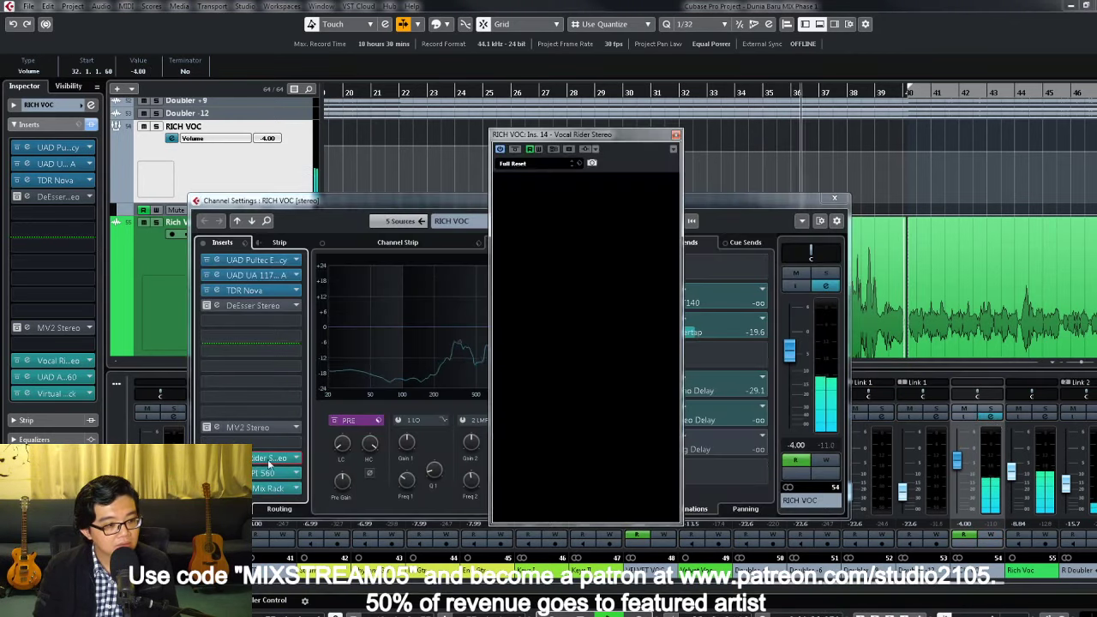
pyautogui.moveTo(564, 203); pyautogui.dragTo(557, 203)
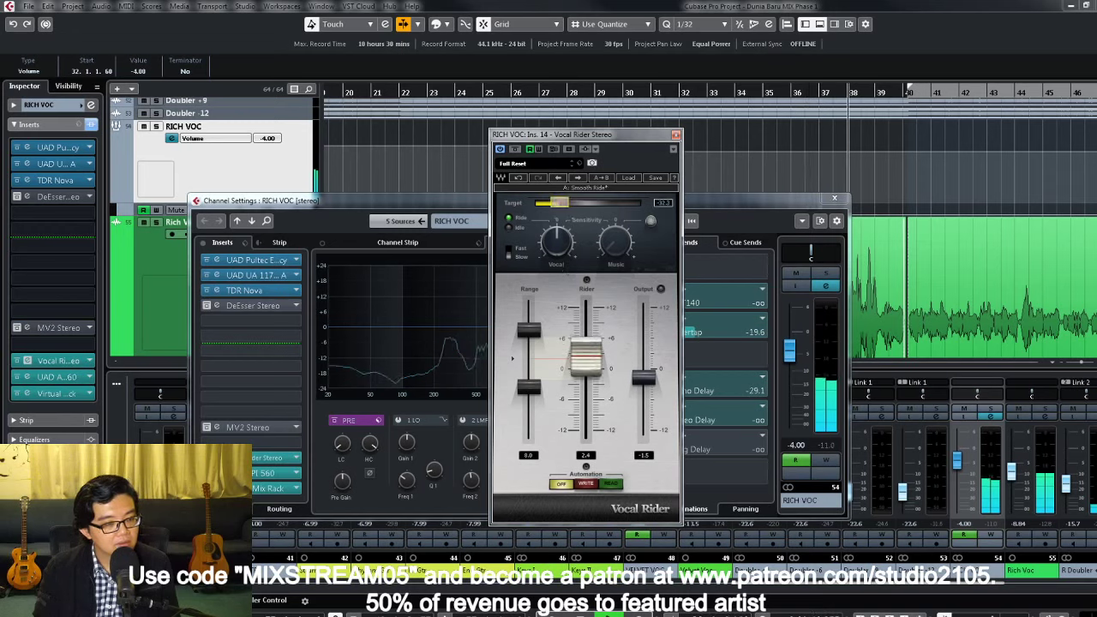
pyautogui.click(676, 136)
pyautogui.click(991, 416)
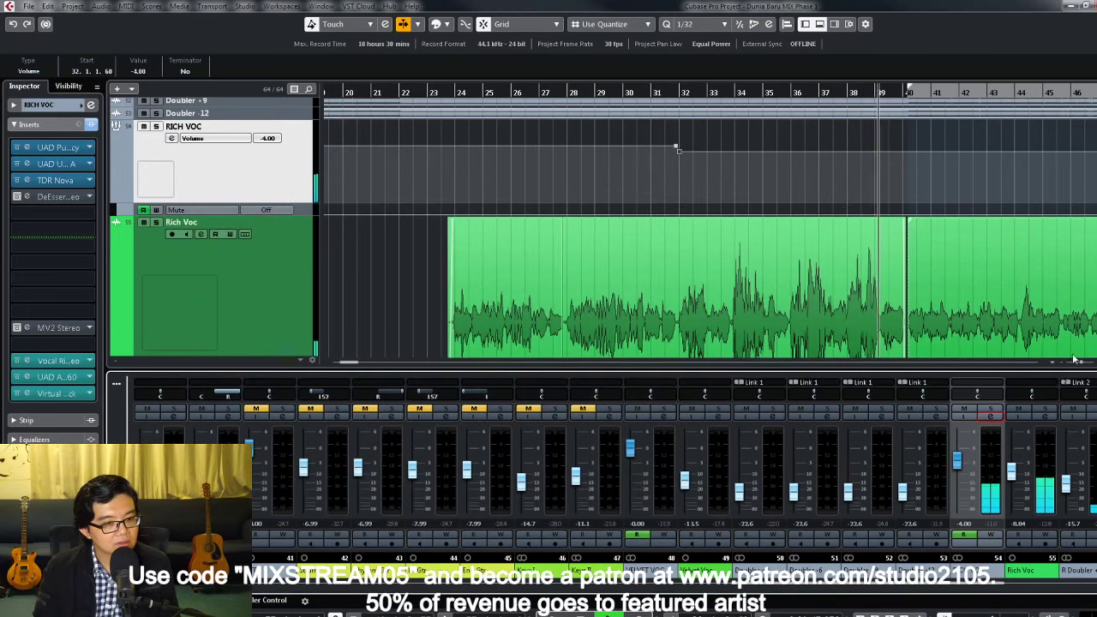
# Step: Enable RICH VOC automation writing, replay from about bar 39 and record a slight fader drop at bar 40
pyautogui.click(991, 535)
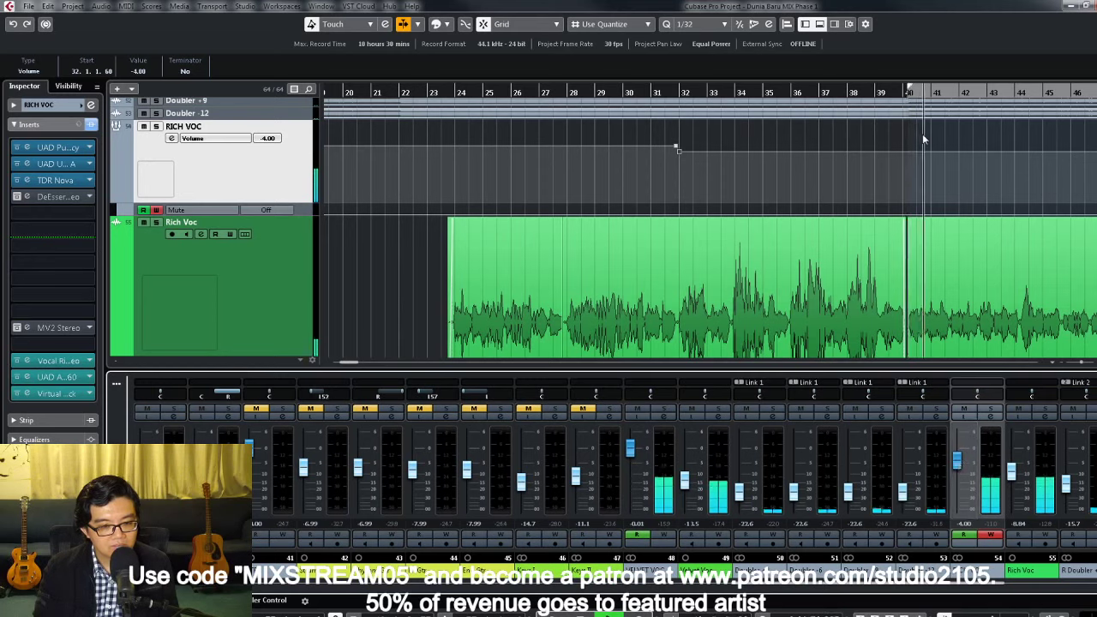
pyautogui.click(885, 92)
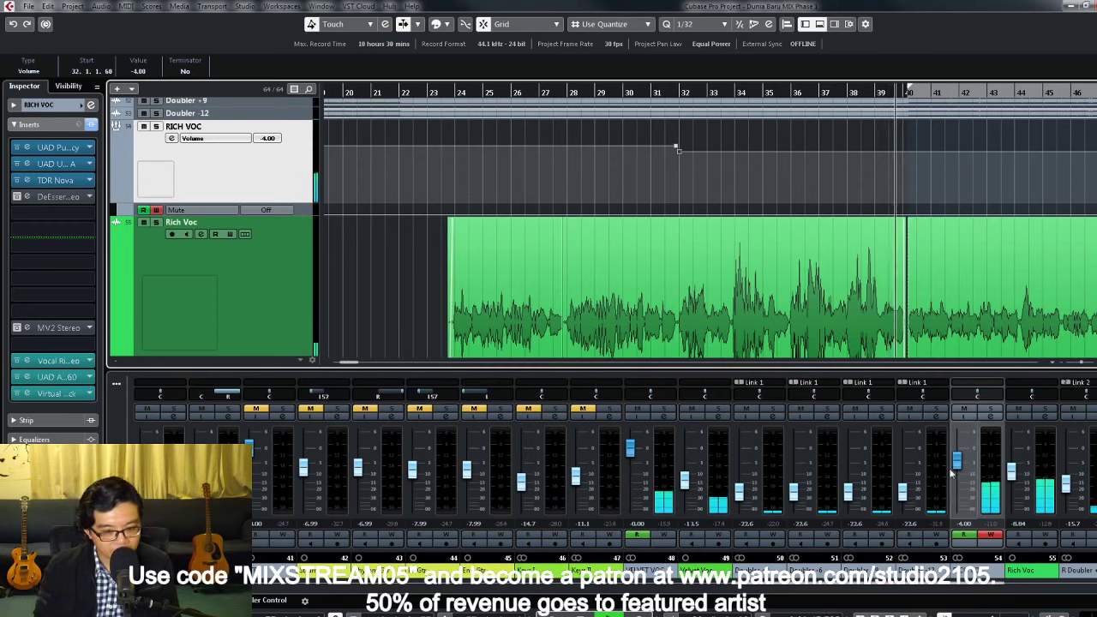
pyautogui.moveTo(959, 473); pyautogui.dragTo(960, 474)
pyautogui.click(871, 92)
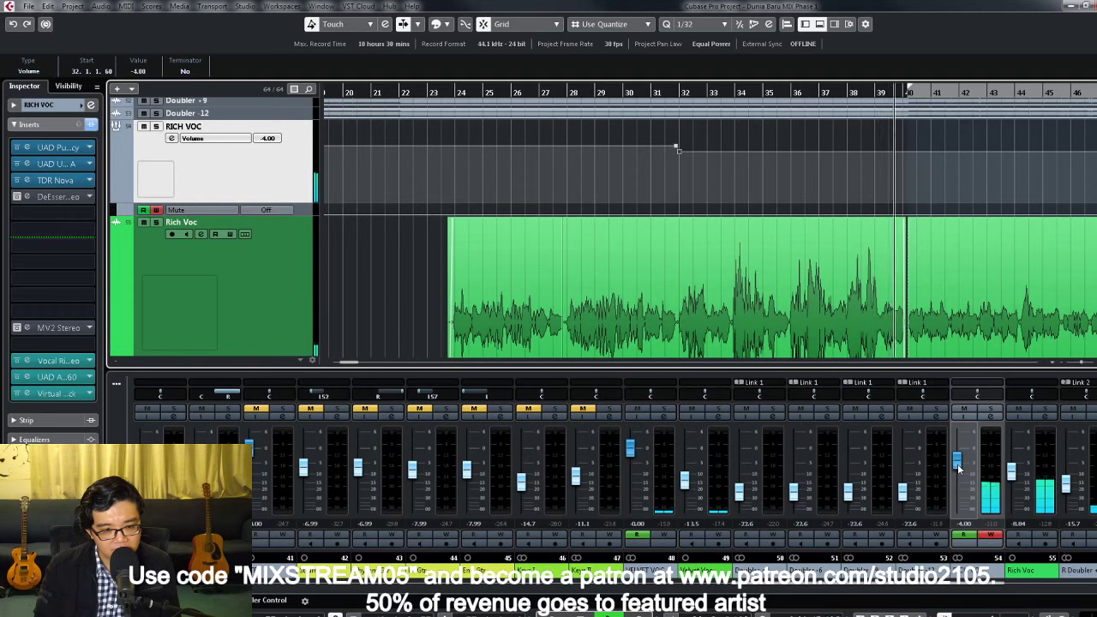
pyautogui.moveTo(958, 467); pyautogui.dragTo(958, 468)
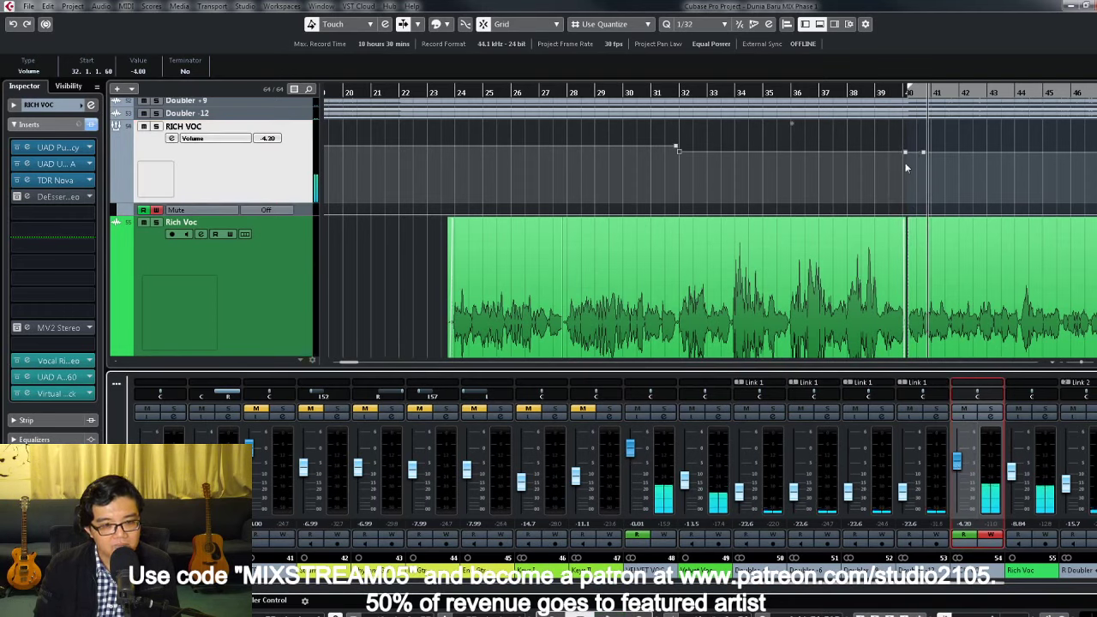
# Step: Bring the recorded RICH VOC volume points together at the start of bar 40 and set the lower point to -4.5
pyautogui.click(906, 160)
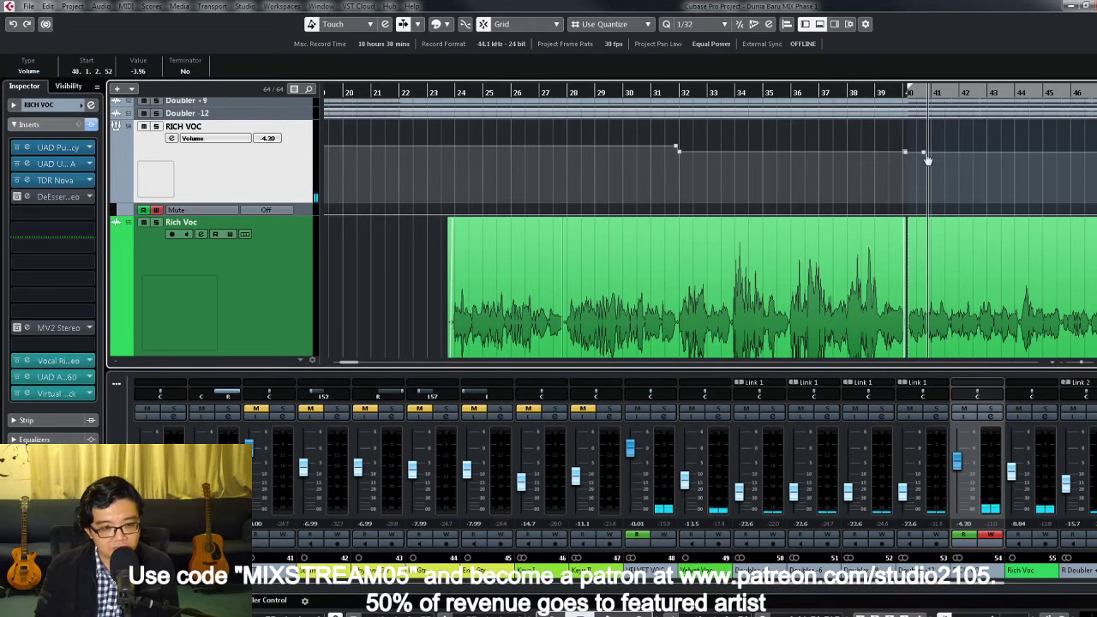
pyautogui.moveTo(928, 160); pyautogui.dragTo(930, 163)
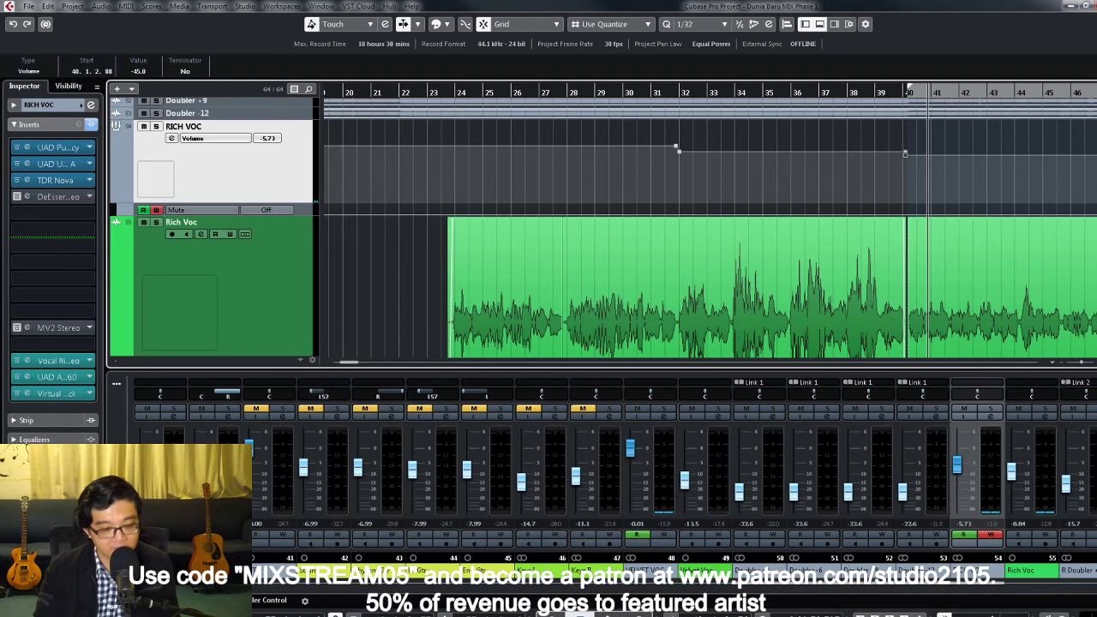
pyautogui.write('-45.0')
pyautogui.press('Return')
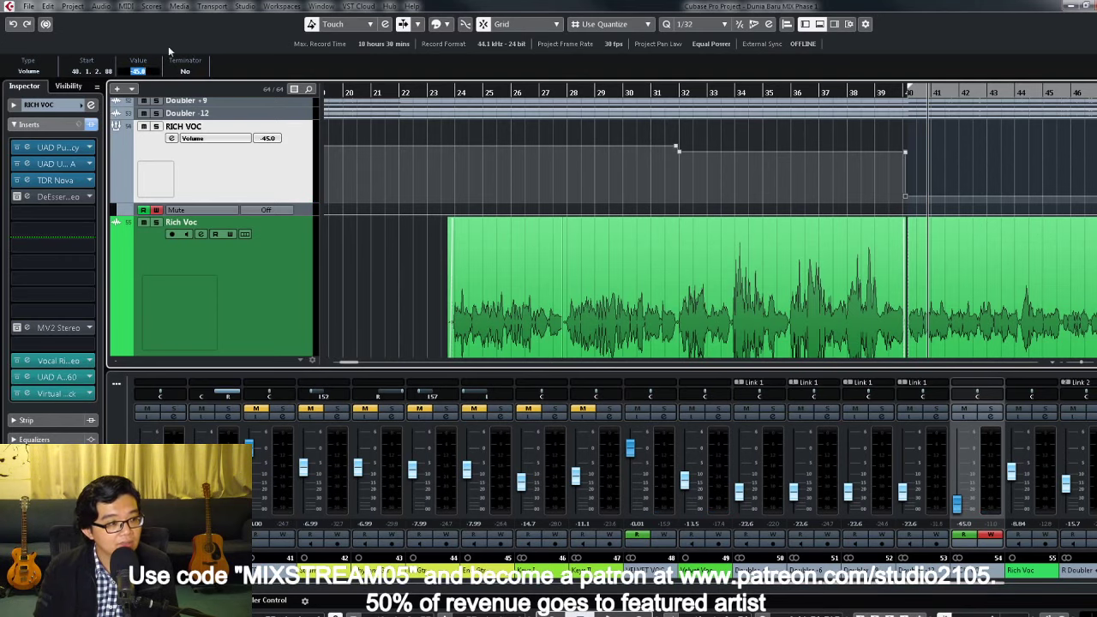
pyautogui.write('-4.5')
pyautogui.press('Return')
# Step: Play back the RICH VOC transition around bar 40 and turn off the channel's automation writing
pyautogui.press('g')
pyautogui.press('space')
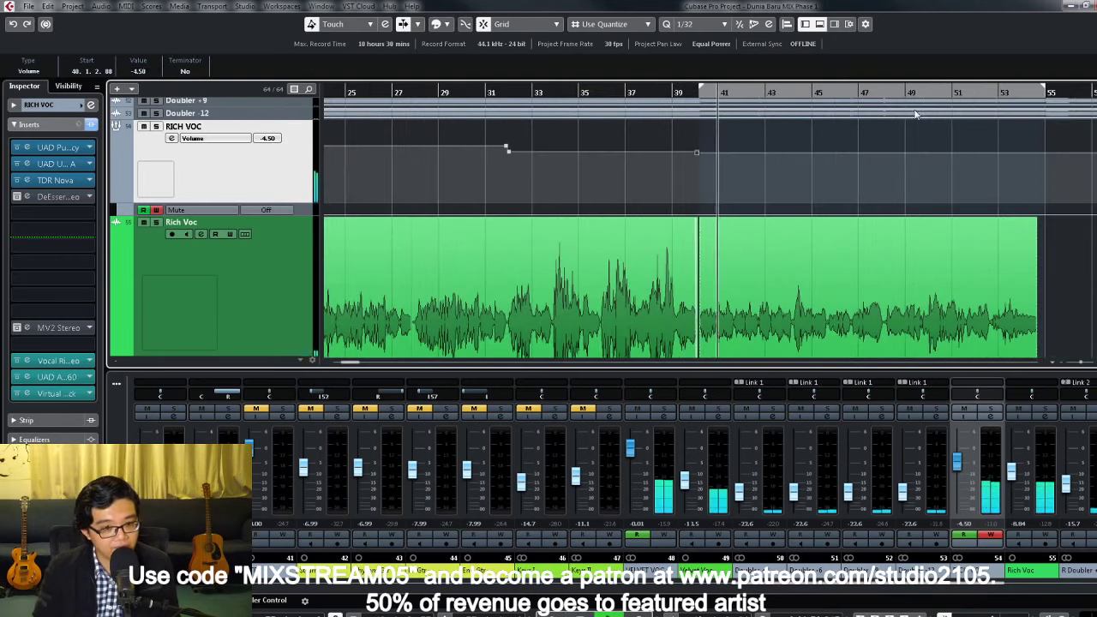
pyautogui.press('g')
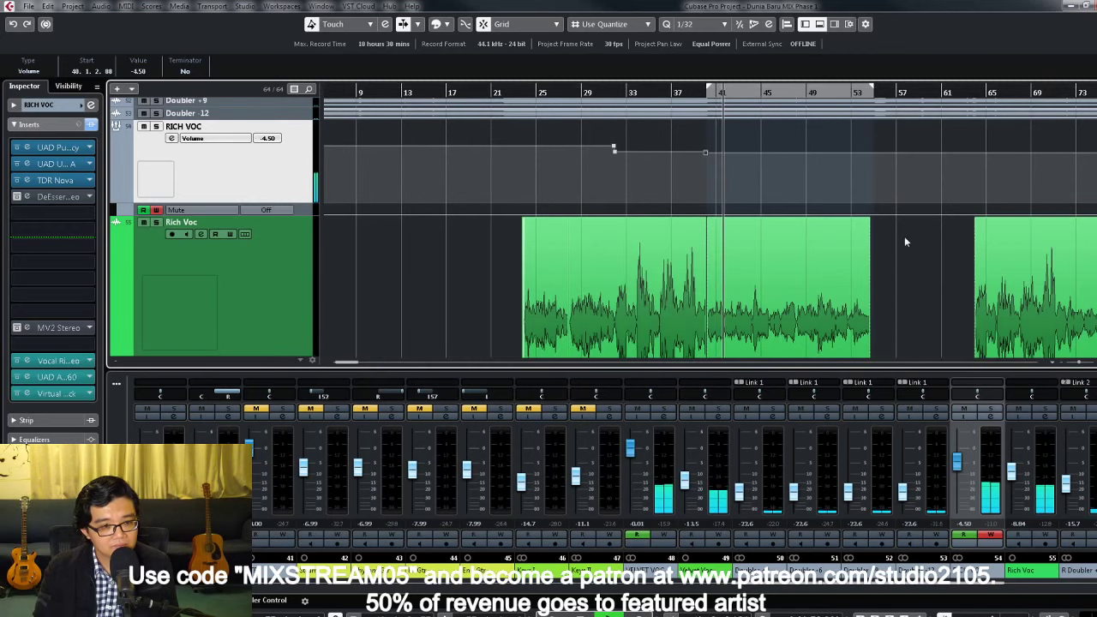
pyautogui.press('g')
pyautogui.click(992, 536)
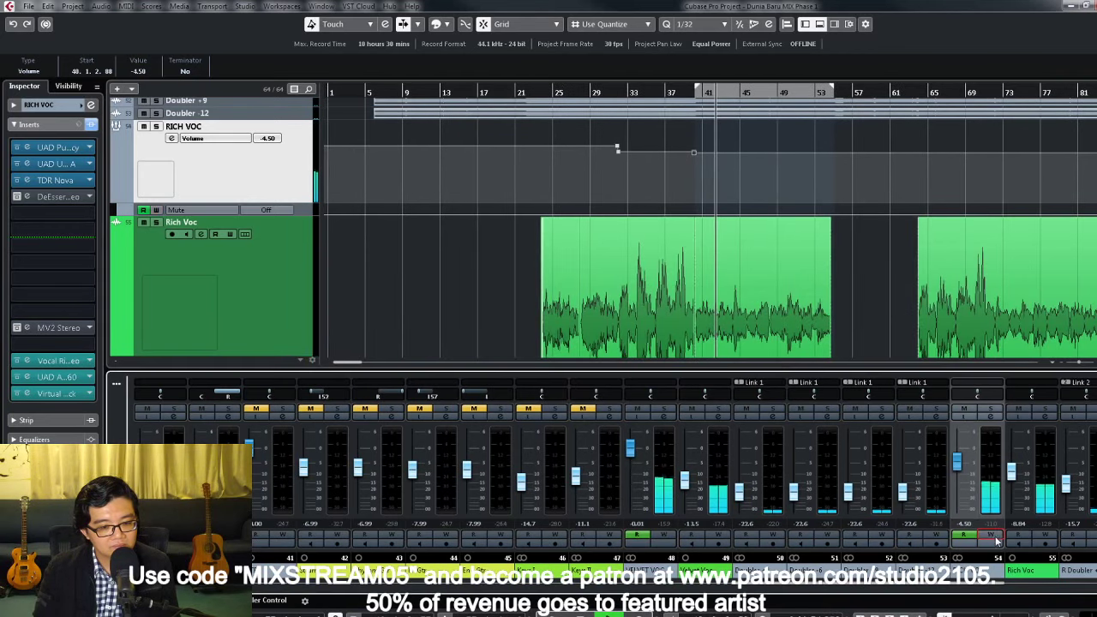
pyautogui.press('g')
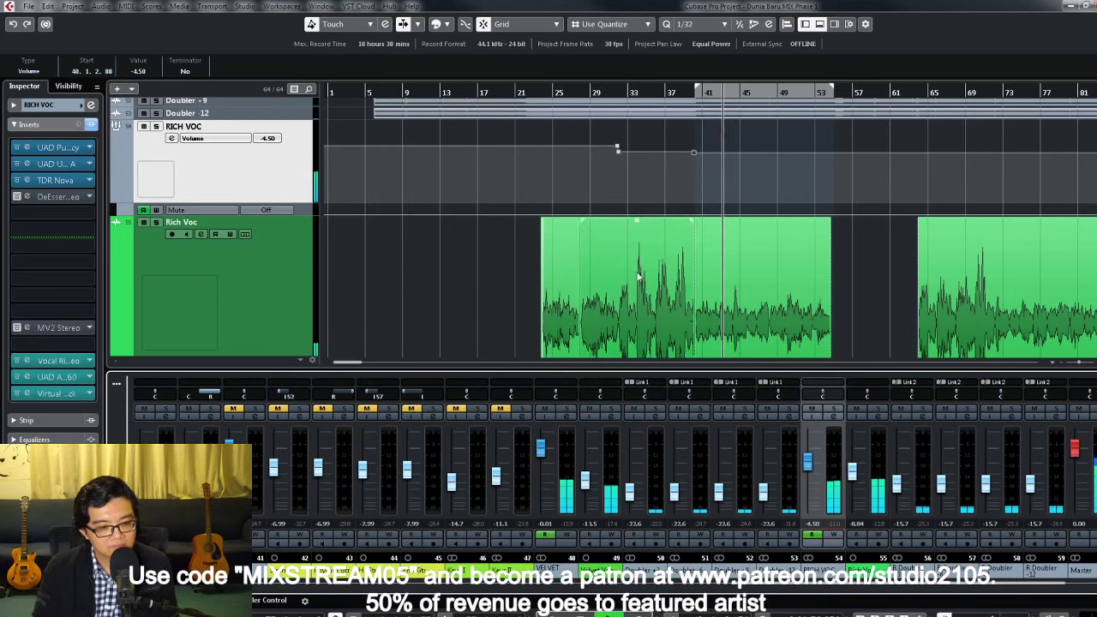
pyautogui.press('g')
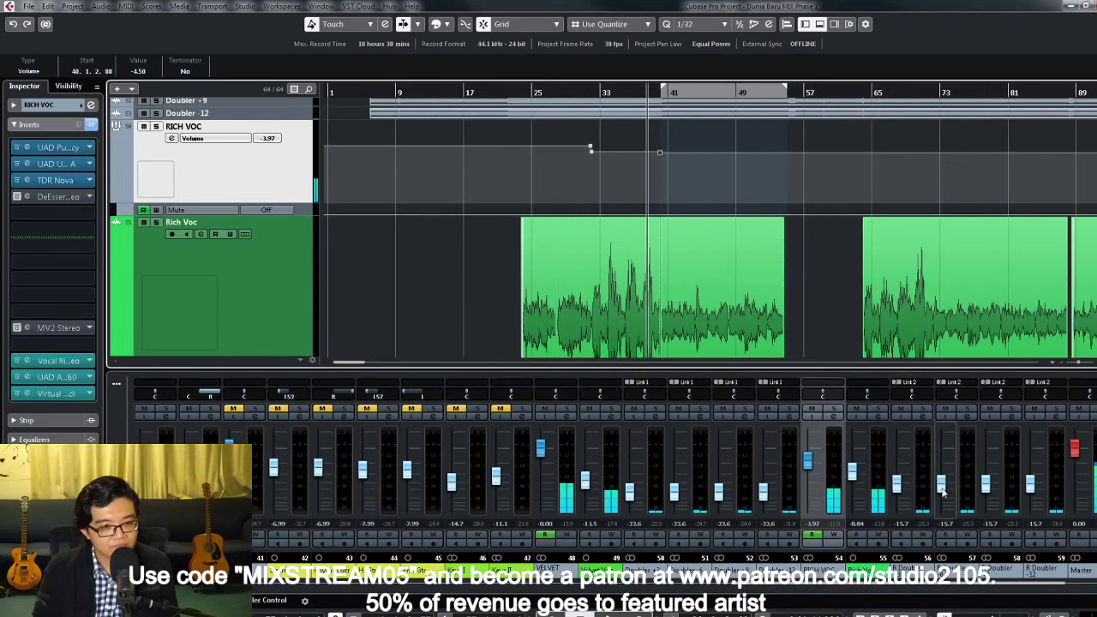
# Step: Open the RICH VOC channel settings and raise its Stereo Delay send to -29.1
pyautogui.click(878, 417)
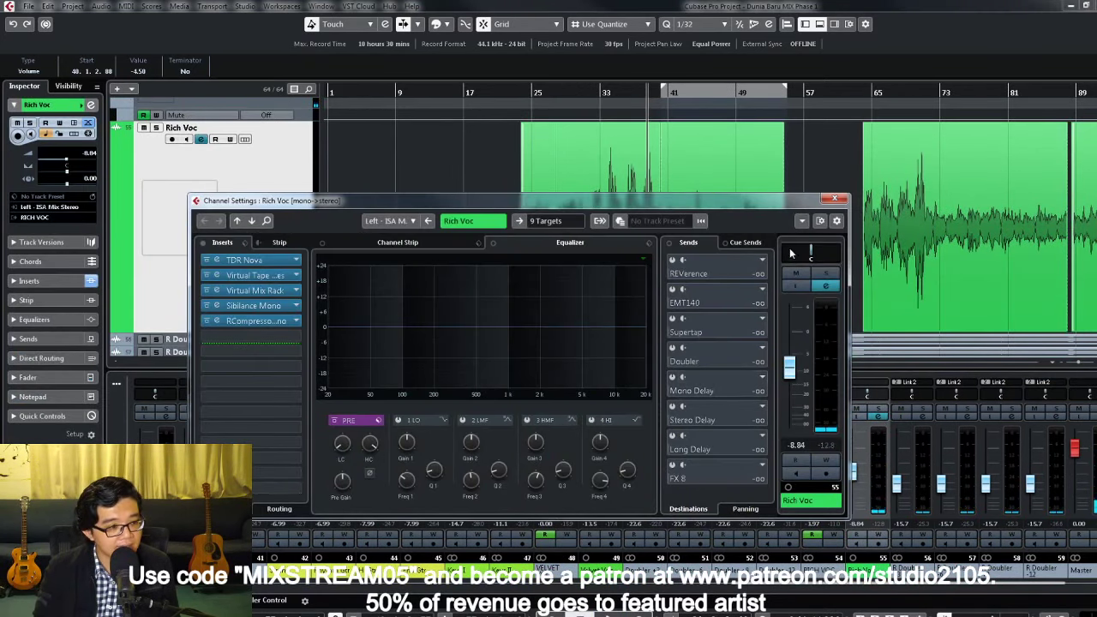
pyautogui.click(844, 200)
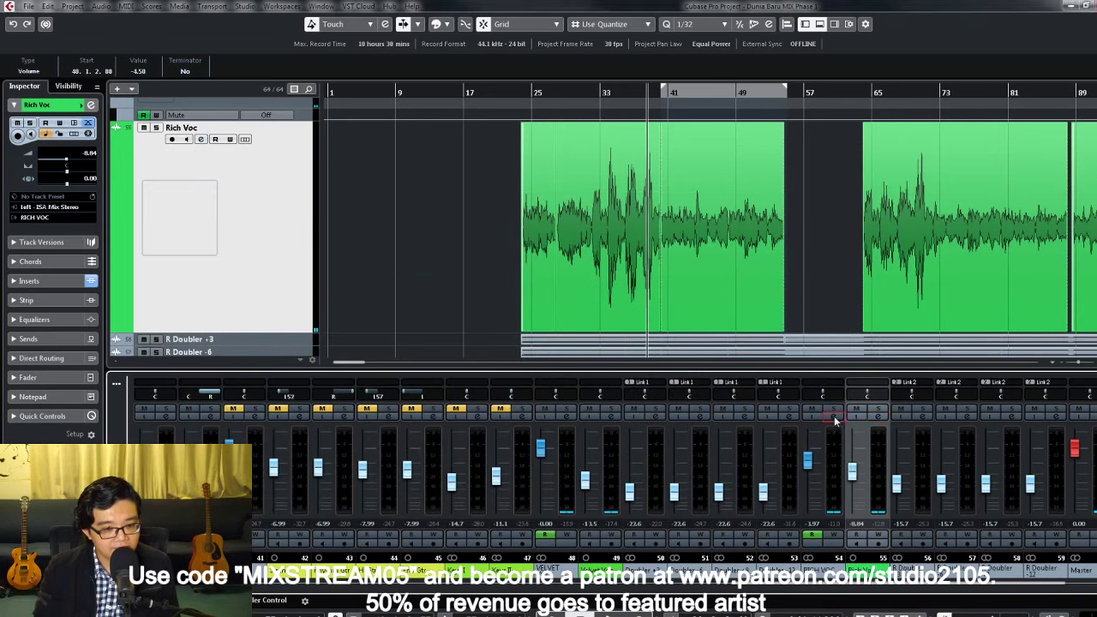
pyautogui.click(849, 438)
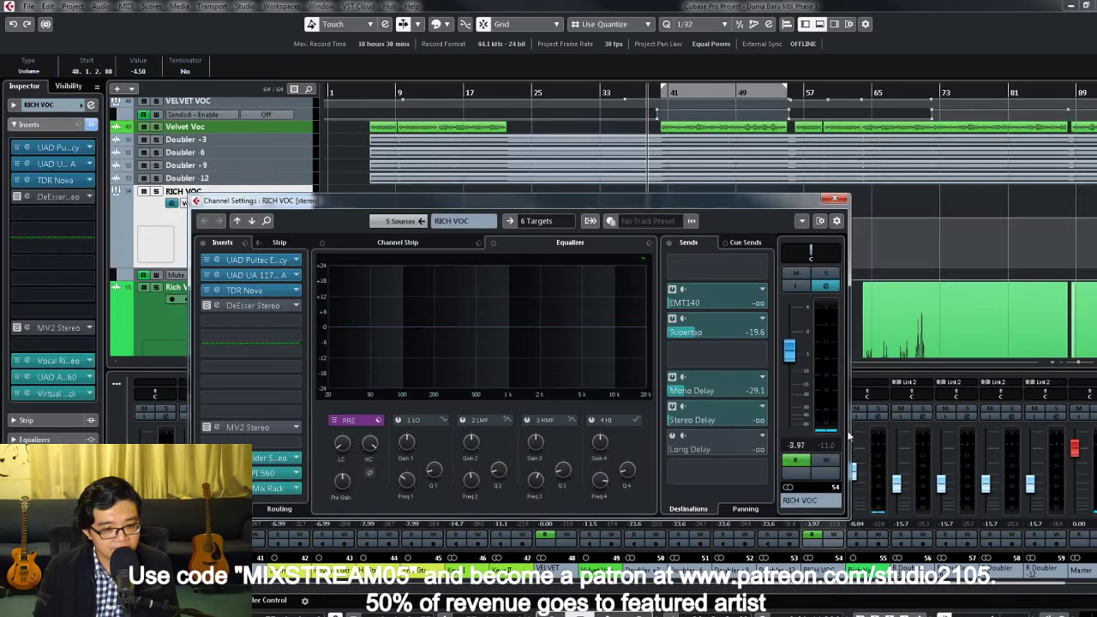
pyautogui.click(656, 94)
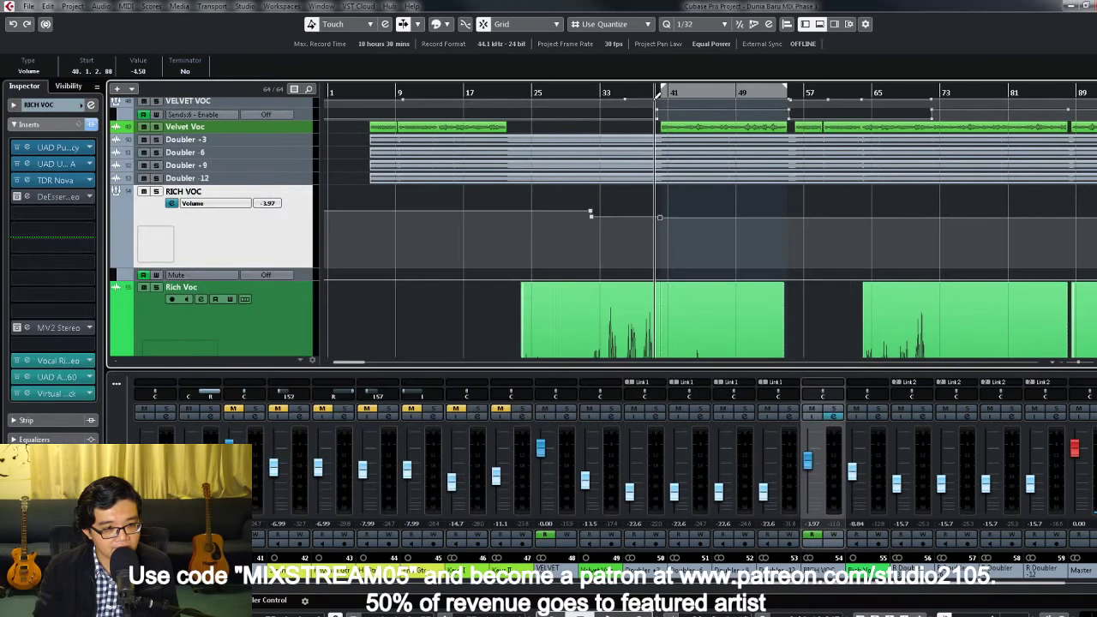
pyautogui.click(833, 416)
pyautogui.moveTo(674, 419); pyautogui.dragTo(696, 423)
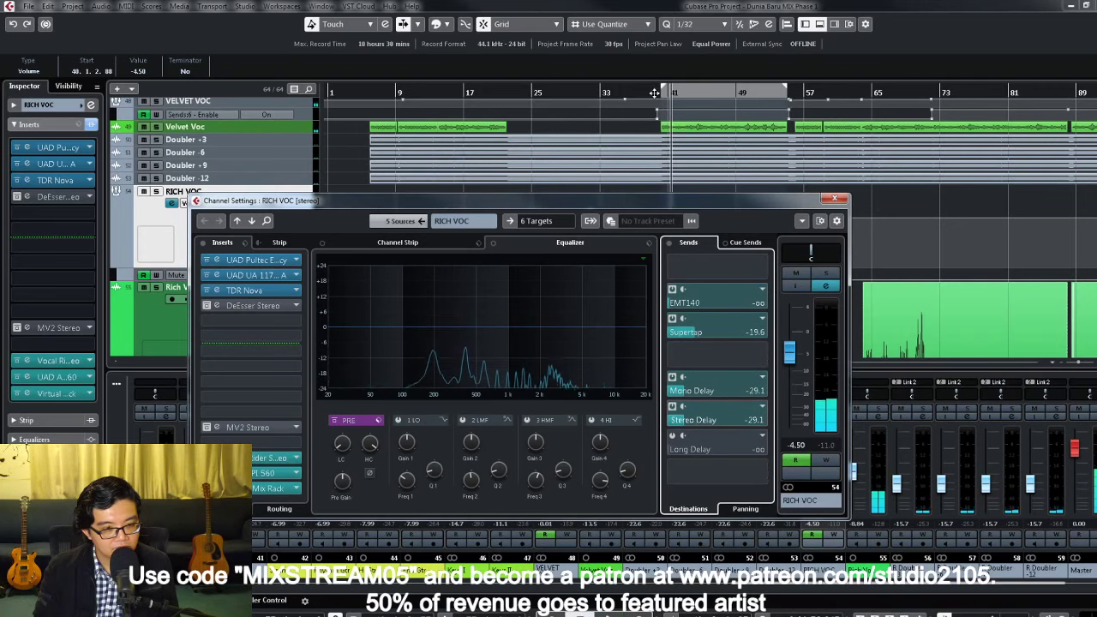
# Step: Enable RICH VOC automation writing, play from just before bar 40 and record the Stereo Delay send switching on at about bar 40
pyautogui.moveTo(643, 92); pyautogui.dragTo(653, 92)
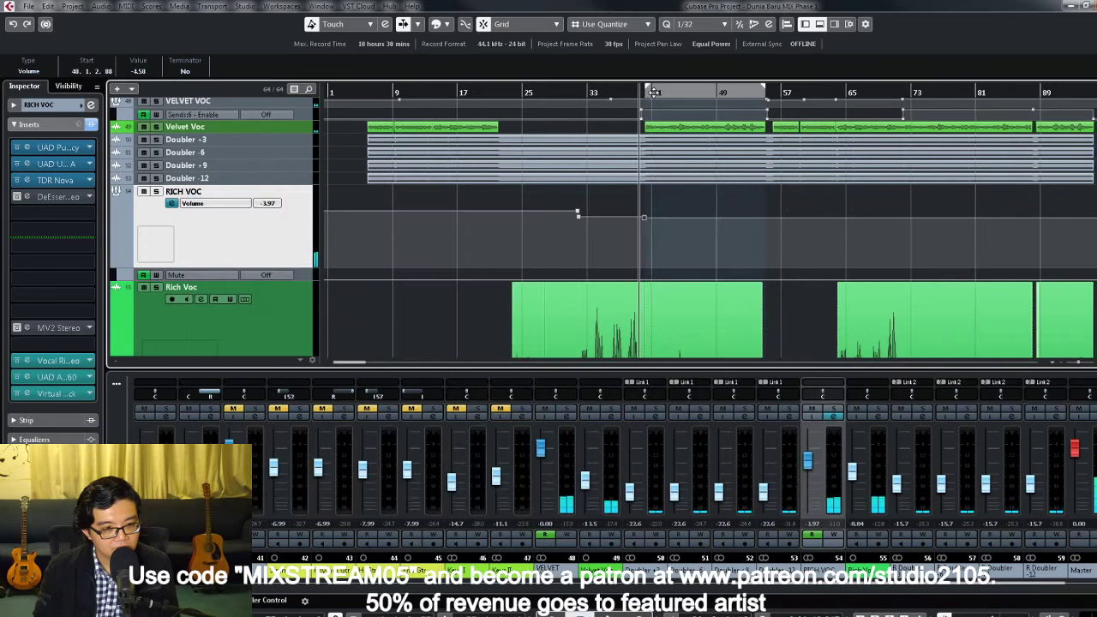
pyautogui.click(835, 418)
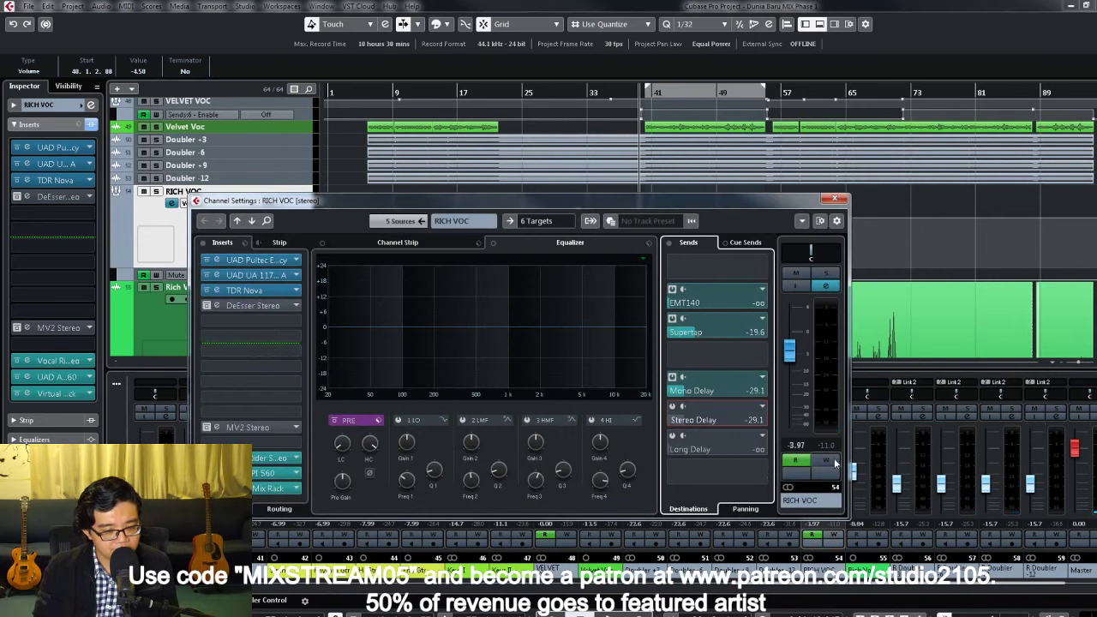
pyautogui.click(826, 461)
pyautogui.press('space')
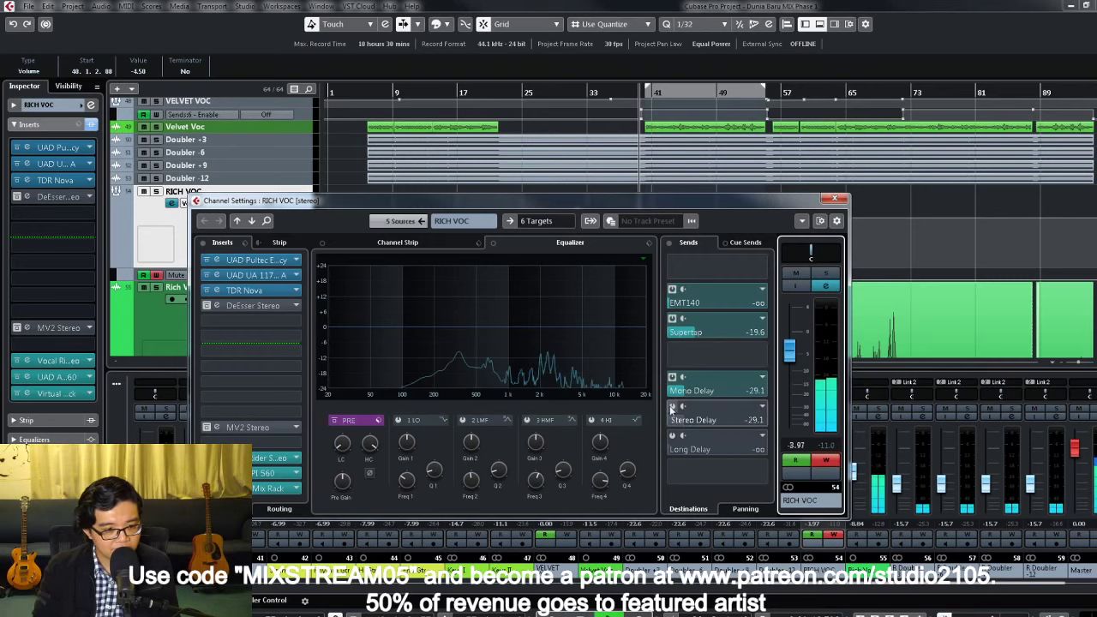
pyautogui.click(672, 408)
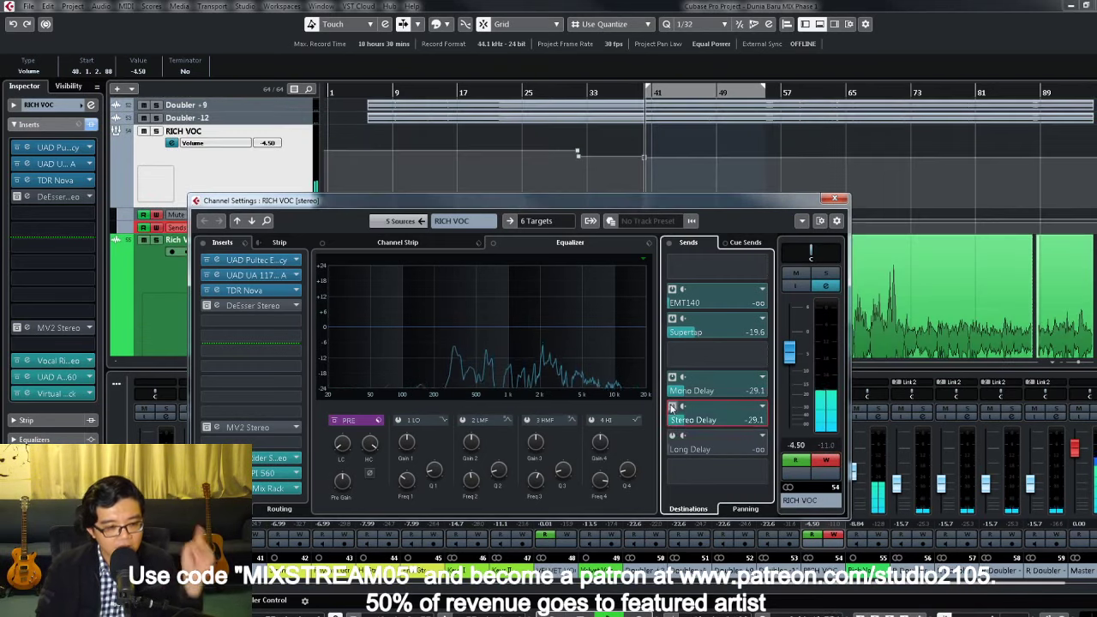
pyautogui.click(834, 200)
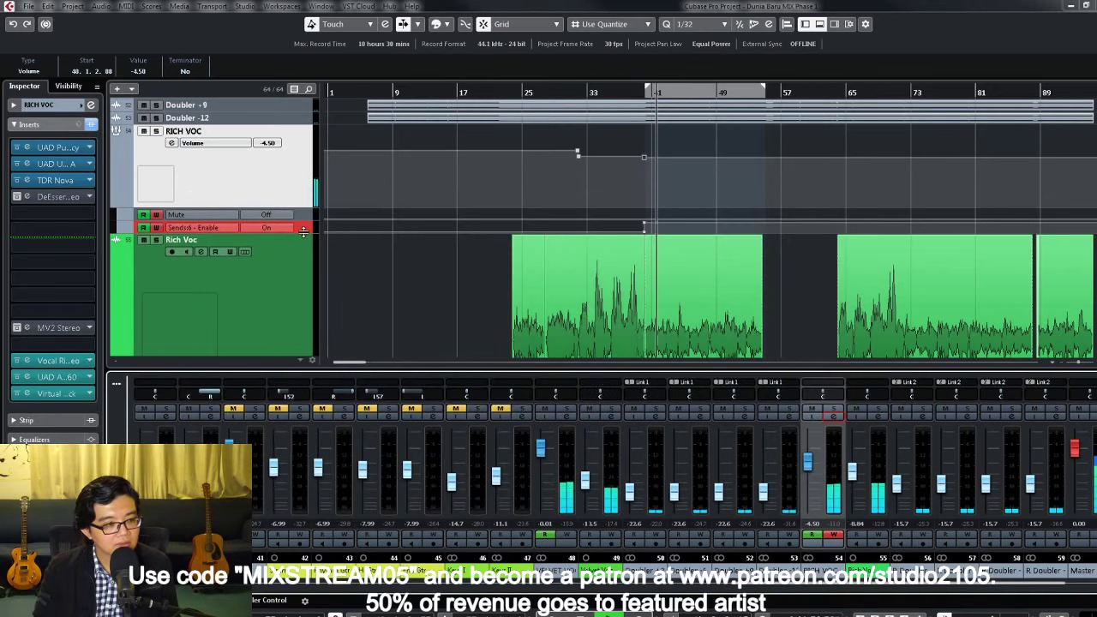
# Step: Turn off RICH VOC automation writing and draw the Stereo Delay send's enable automation to off at about bar 55
pyautogui.moveTo(306, 237); pyautogui.dragTo(300, 290)
pyautogui.click(575, 154)
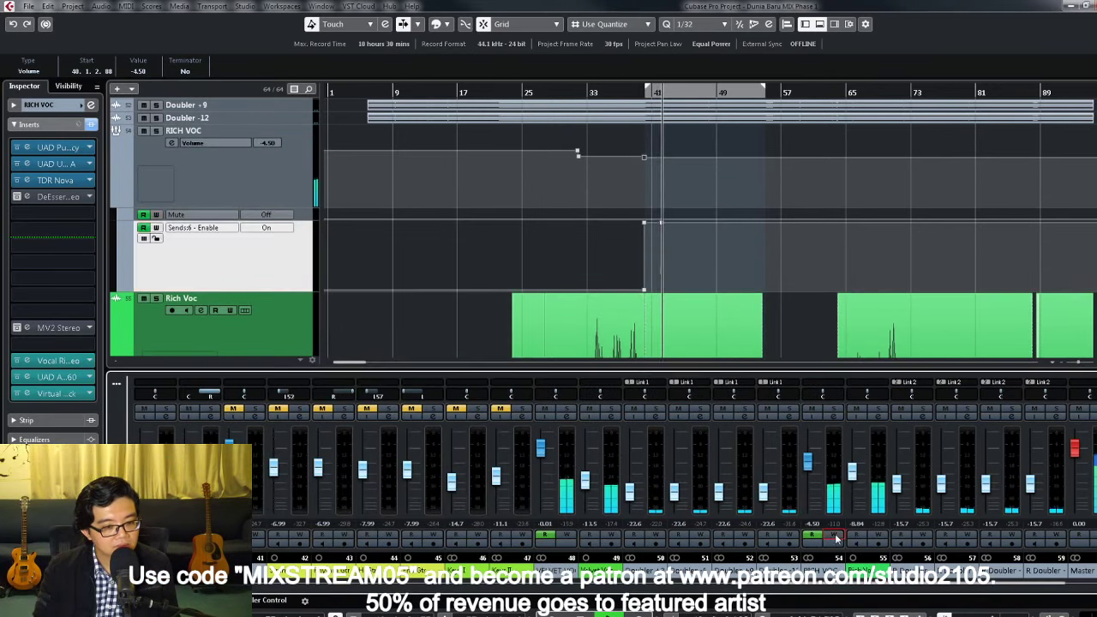
pyautogui.scroll(-2, 757, 293)
pyautogui.rightClick(753, 229)
pyautogui.click(774, 209)
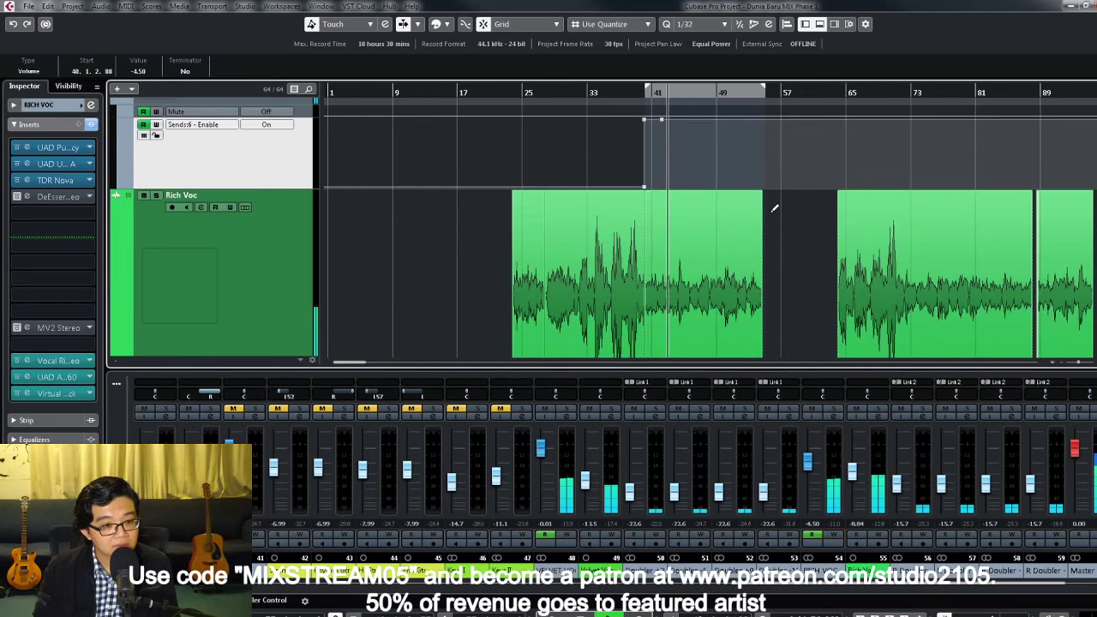
pyautogui.scroll(1, 769, 286)
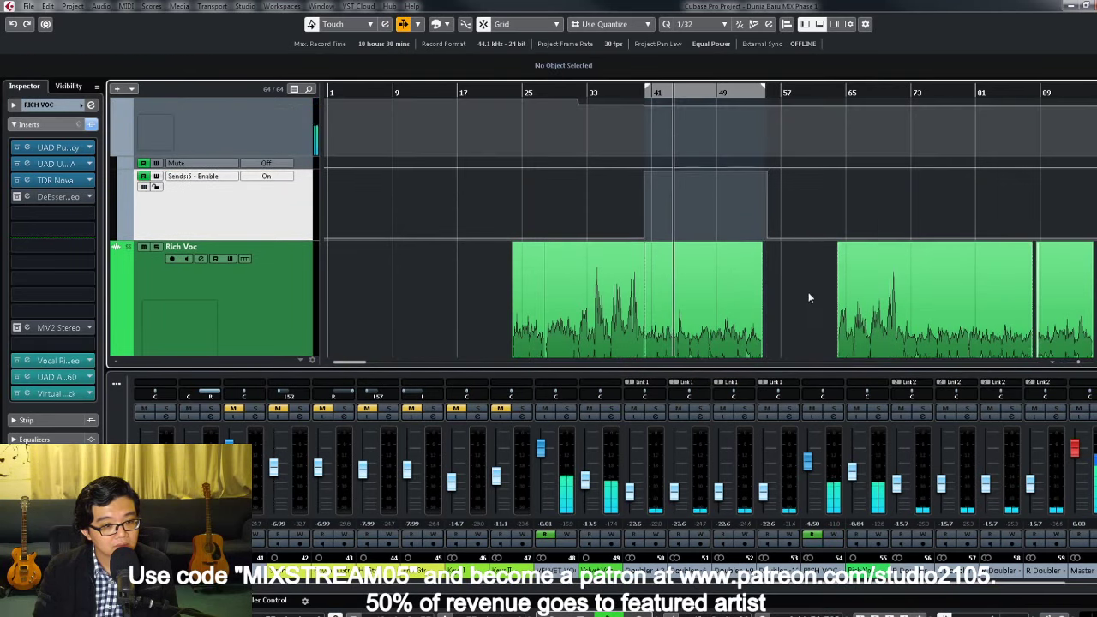
# Step: Draw the RICH VOC Stereo Delay send's enable automation back to on at about bar 71, where the second chorus section starts
pyautogui.press('g')
pyautogui.press('g')
pyautogui.scroll(5, 892, 180)
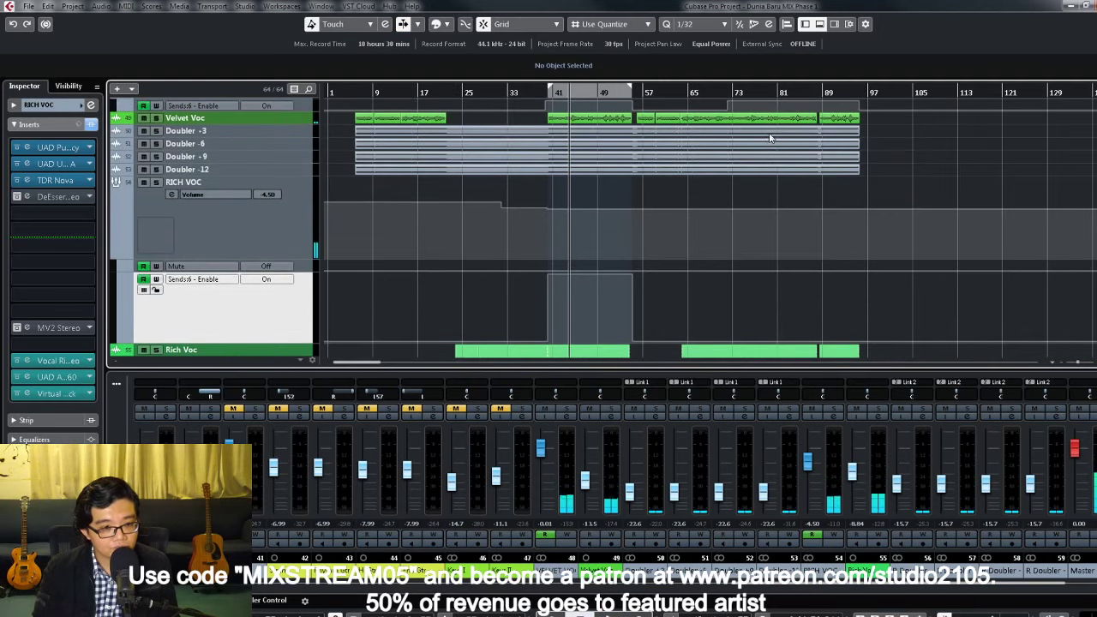
pyautogui.click(722, 97)
pyautogui.press('h')
pyautogui.press('h')
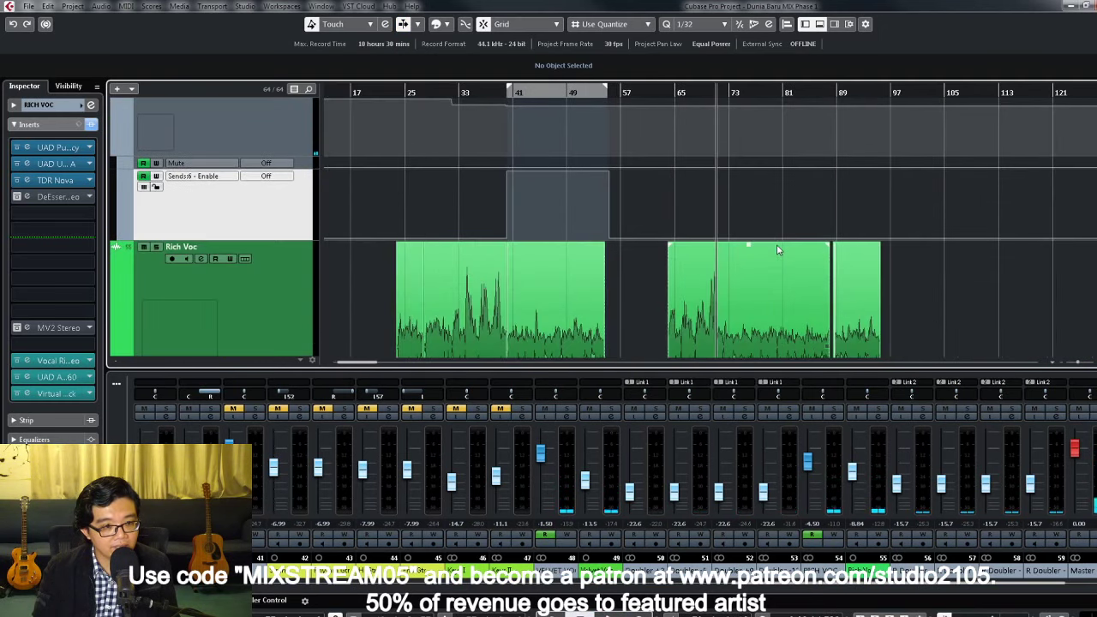
pyautogui.rightClick(728, 214)
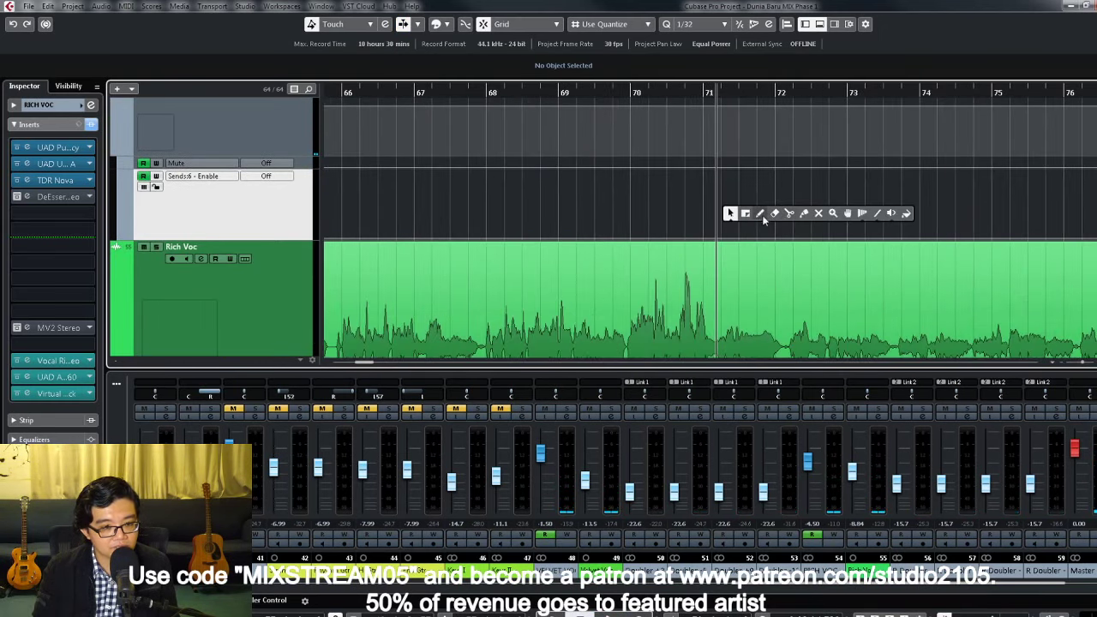
pyautogui.click(760, 214)
pyautogui.press('space')
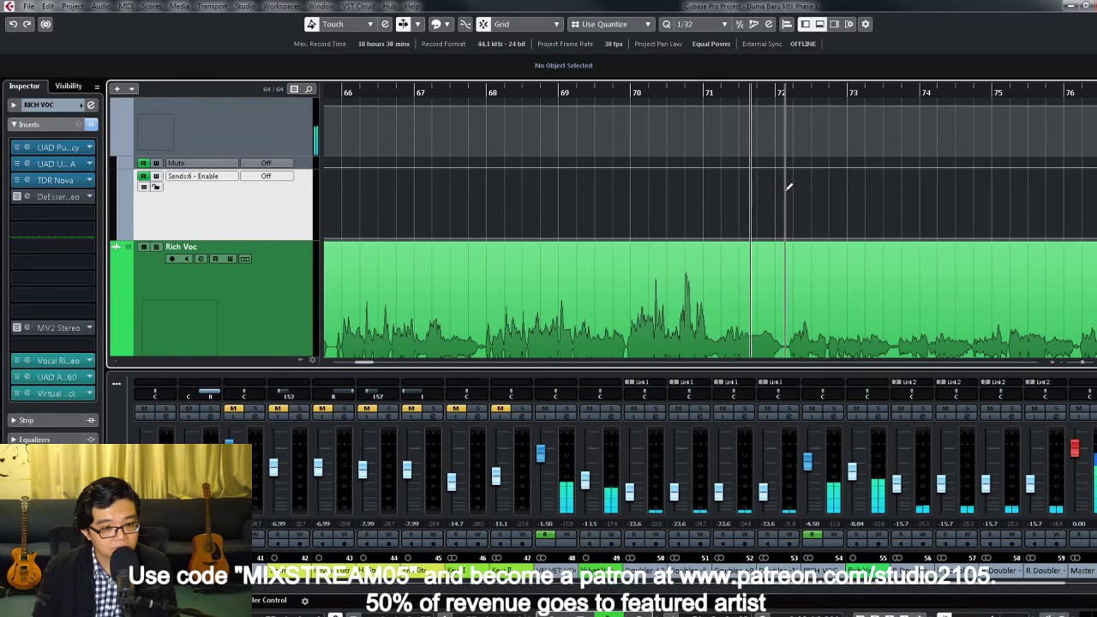
pyautogui.click(789, 183)
pyautogui.press('g')
pyautogui.press('g')
pyautogui.press('g')
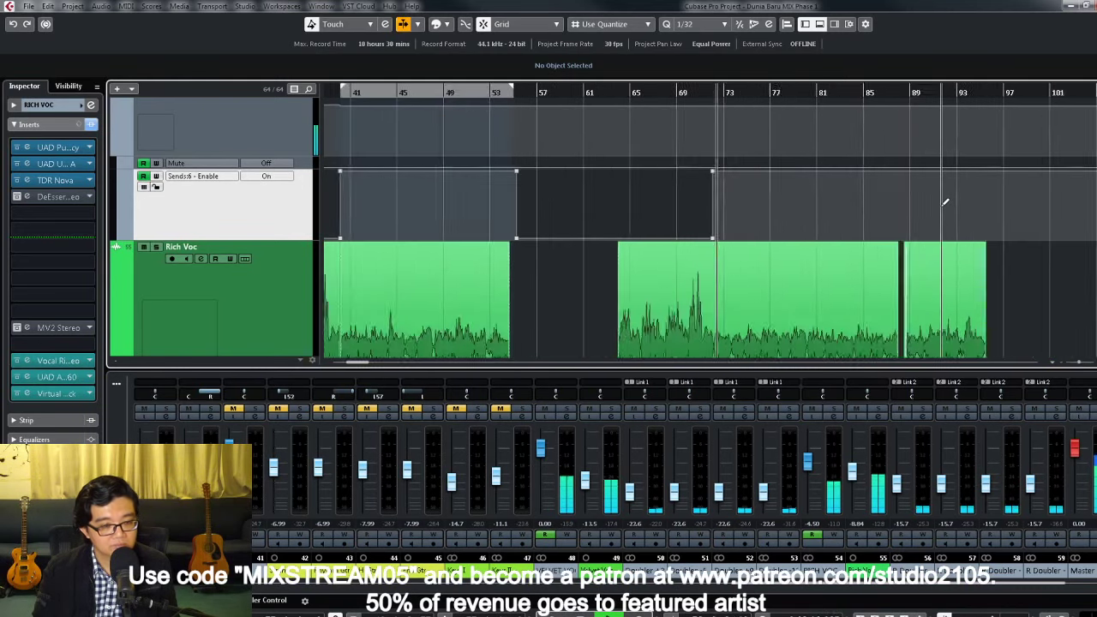
pyautogui.press('g')
pyautogui.hotkey('shift', 'g')
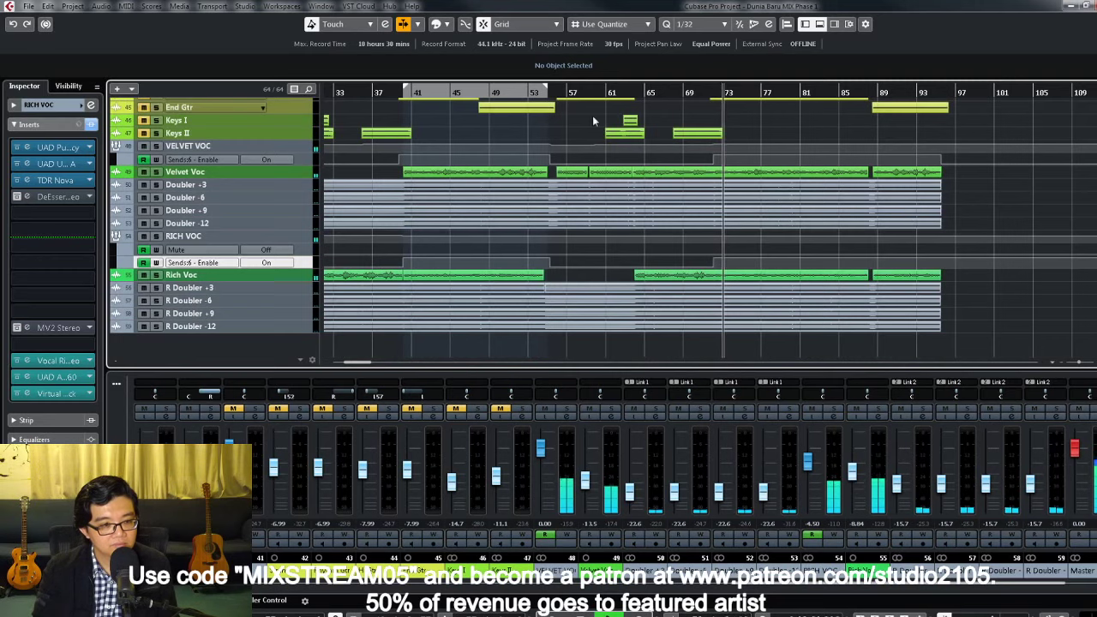
# Step: Play the second Rich Voc passage, switch off the RICH VOC Supertap send, lower its level to -24.9 and close the channel settings
pyautogui.press('space')
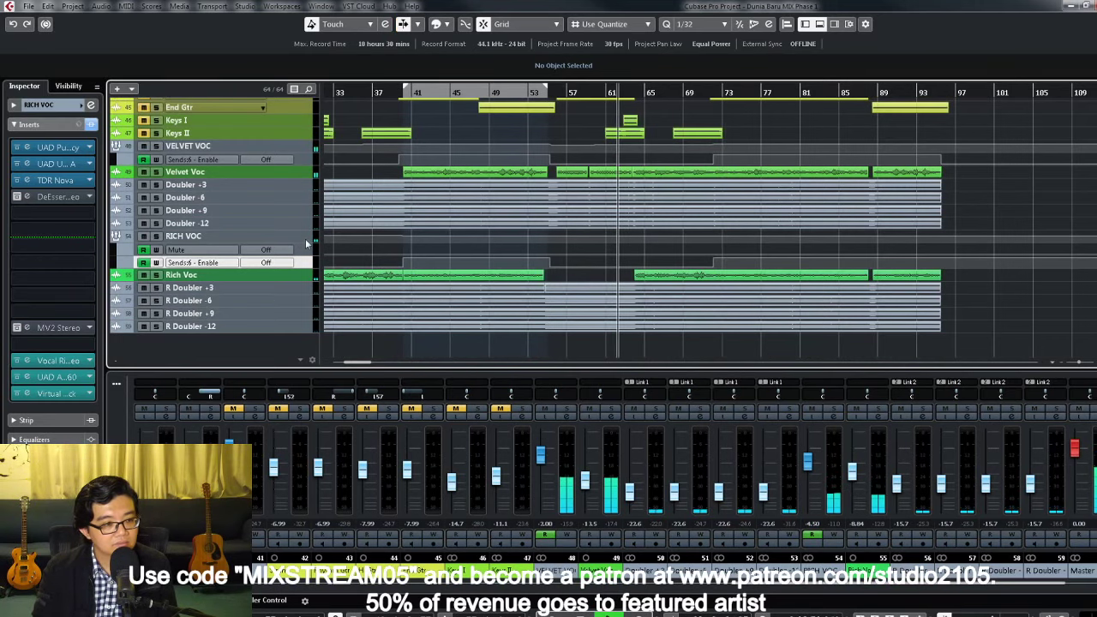
pyautogui.scroll(-2, 306, 245)
pyautogui.scroll(3, 662, 299)
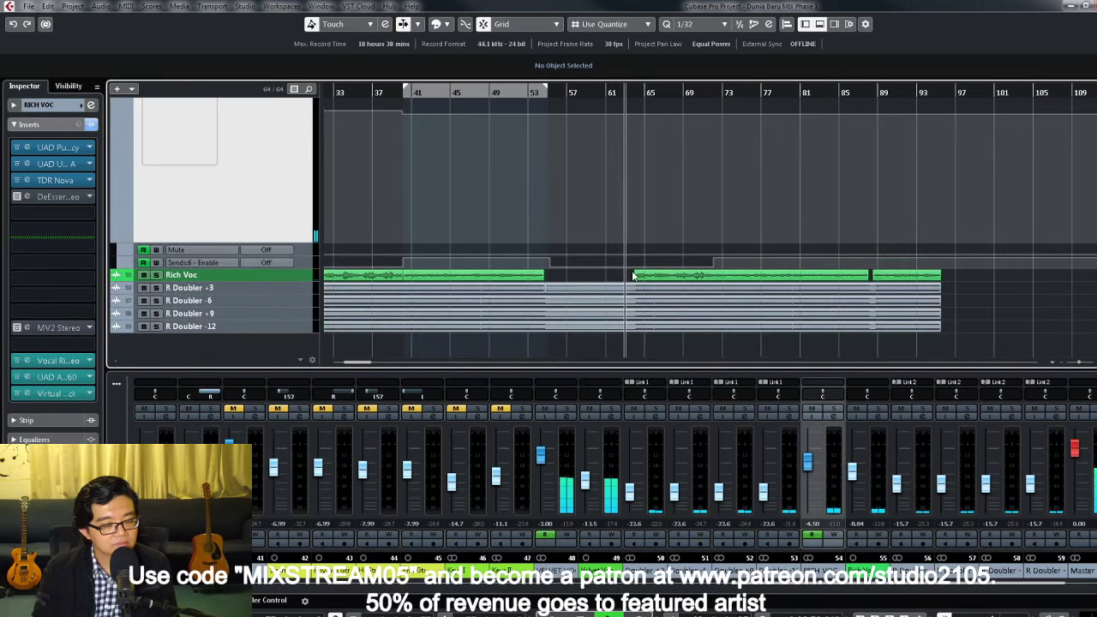
pyautogui.scroll(1, 635, 271)
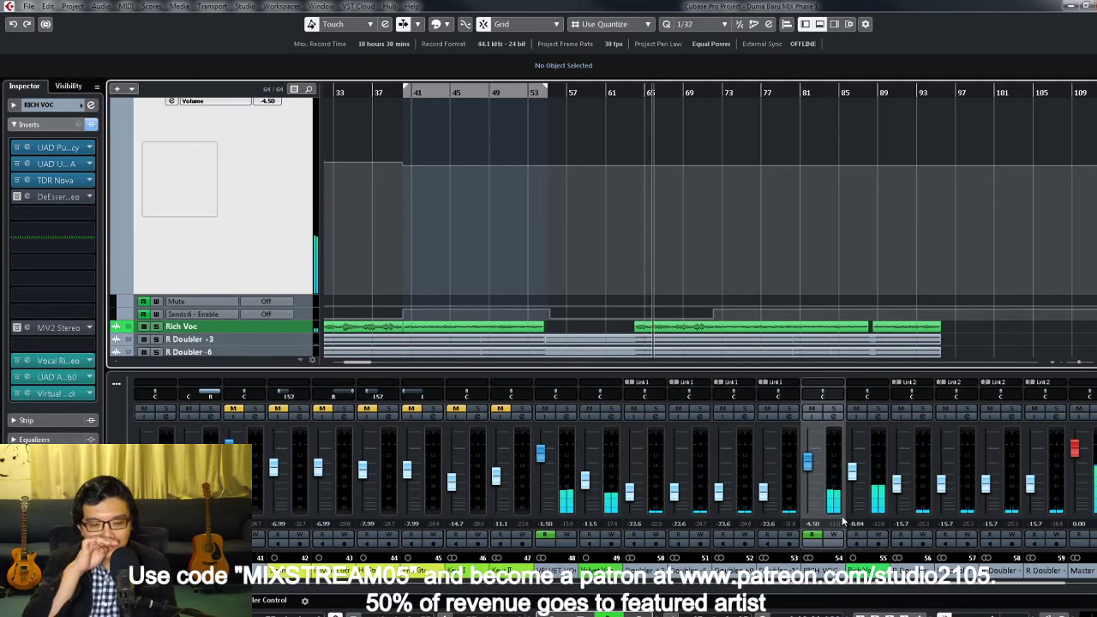
pyautogui.click(833, 418)
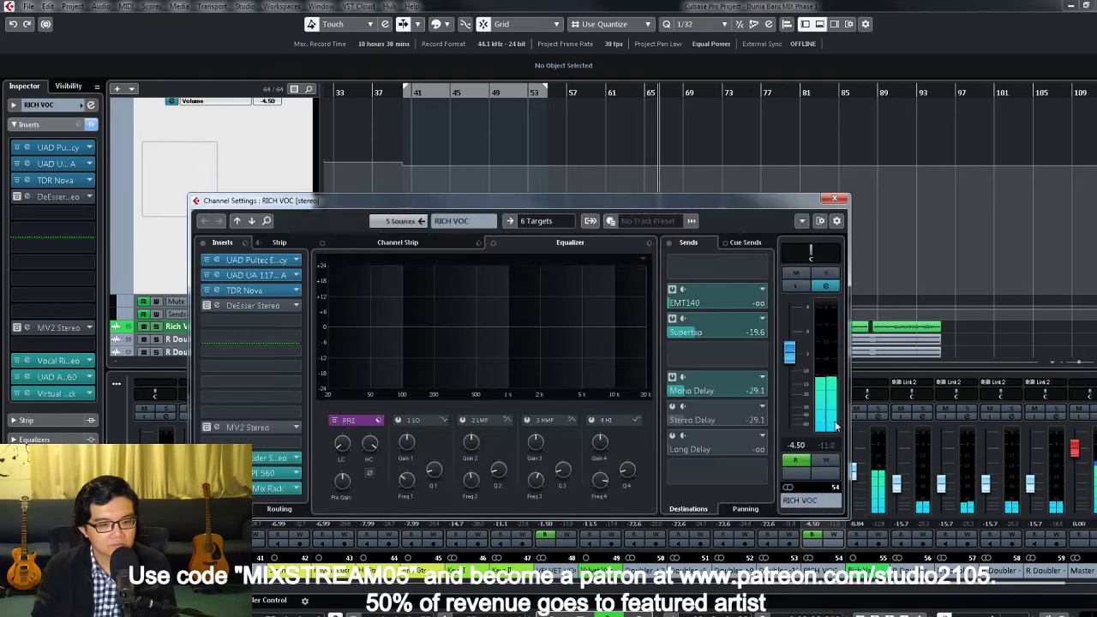
pyautogui.click(669, 318)
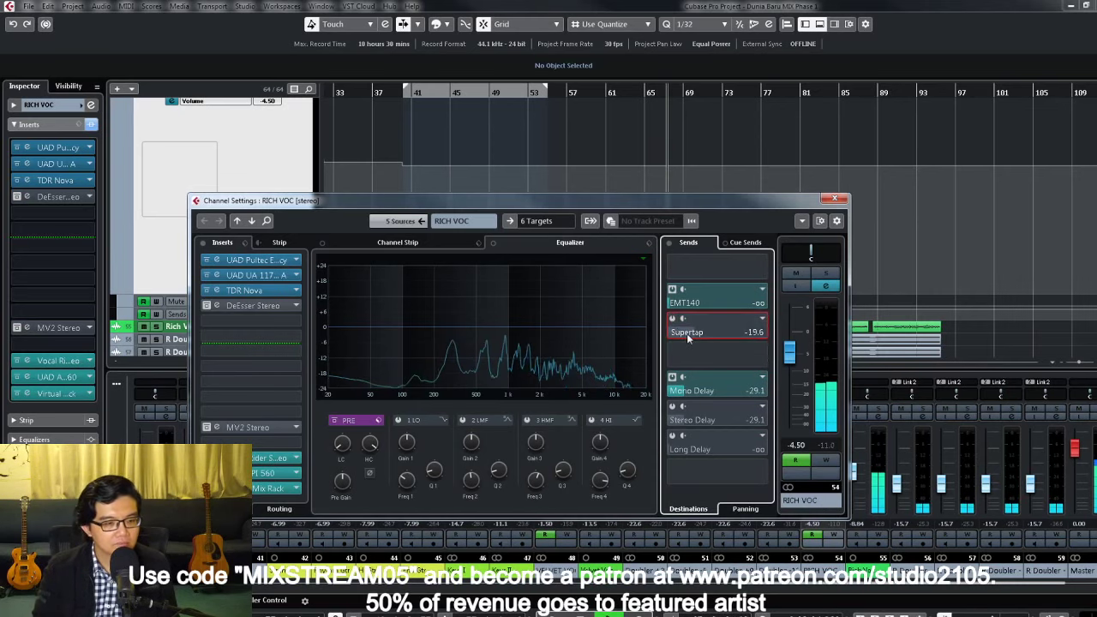
pyautogui.scroll(-5, 682, 334)
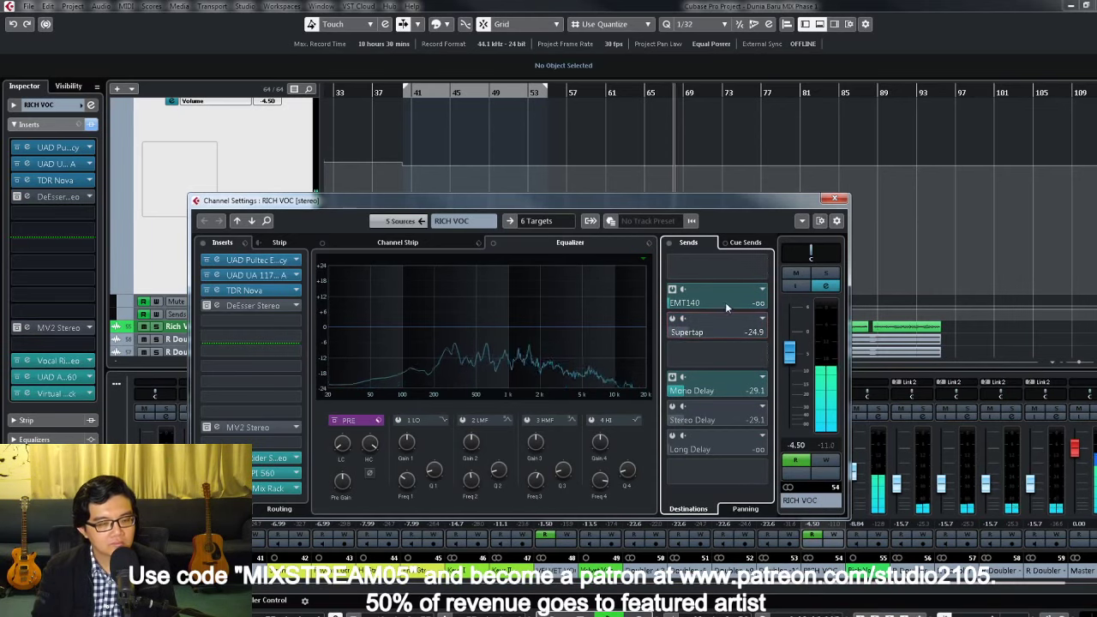
pyautogui.click(834, 200)
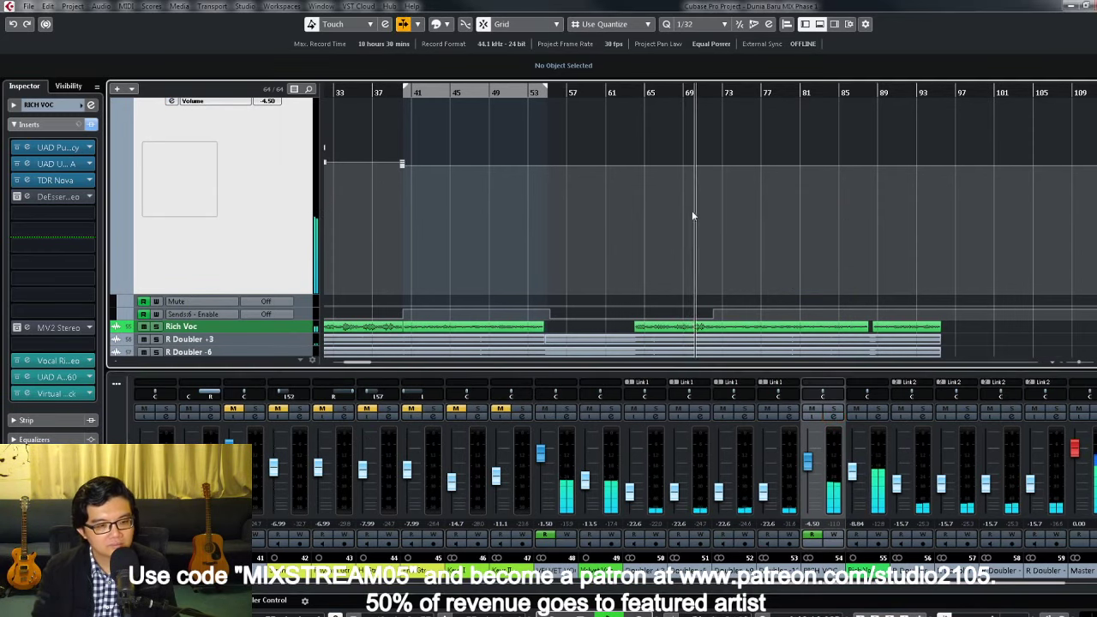
# Step: Shrink the RICH VOC track to minimum height and move playback to just before the second Rich Voc clip
pyautogui.hotkey('shift', 'f')
pyautogui.scroll(4, 883, 246)
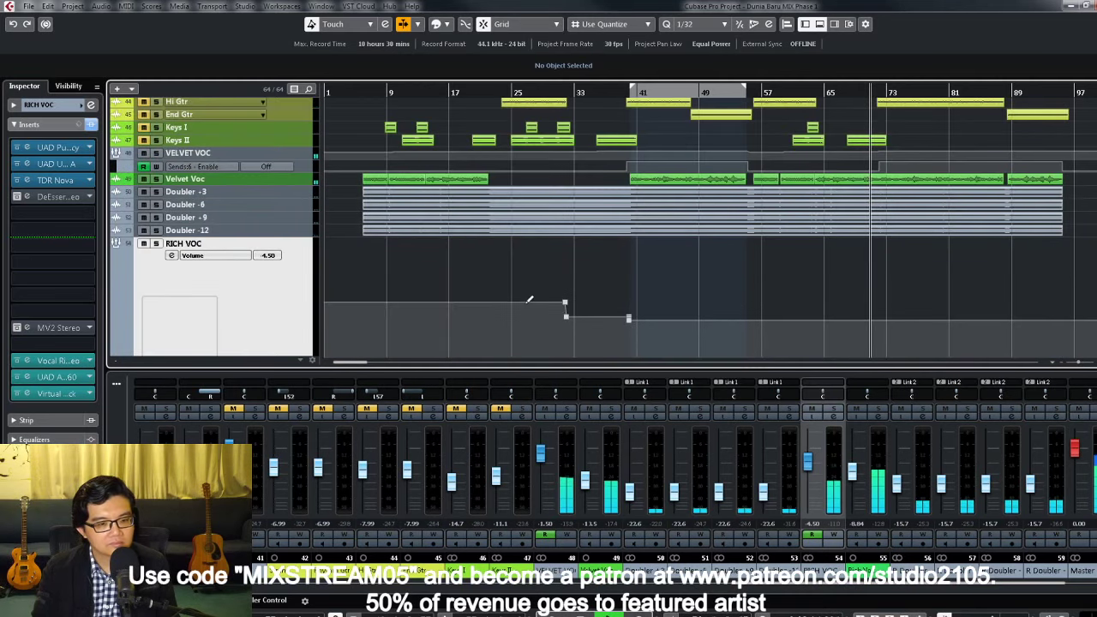
pyautogui.click(816, 90)
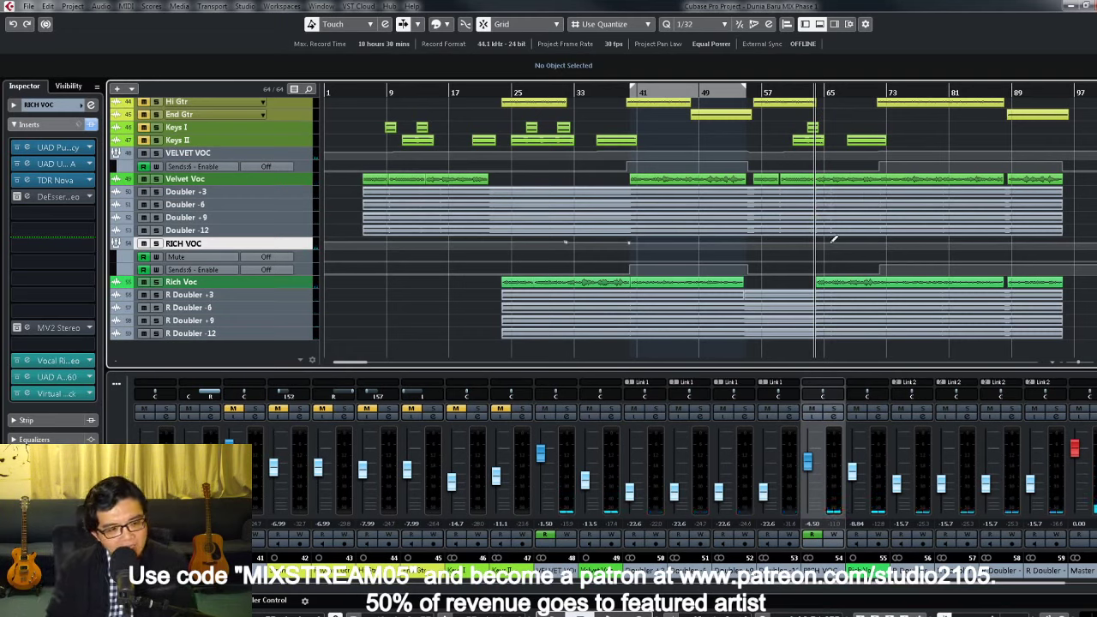
# Step: Play from about bar 62 and try panning VELVET VOC to L33 and RICH VOC to R33
pyautogui.click(801, 92)
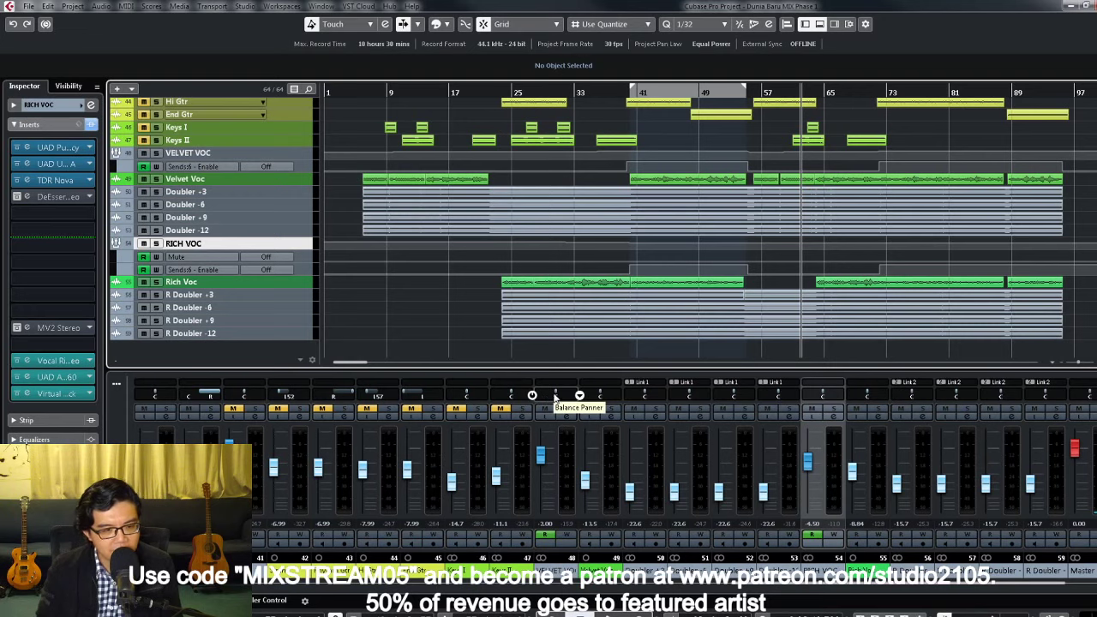
pyautogui.press('space')
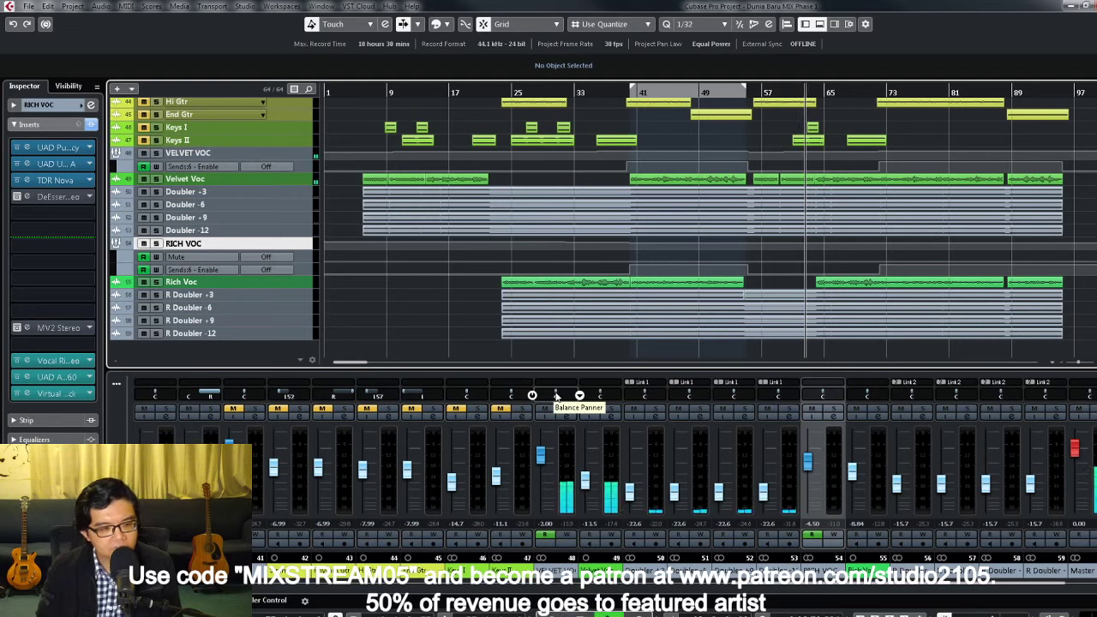
pyautogui.moveTo(555, 396); pyautogui.dragTo(540, 397)
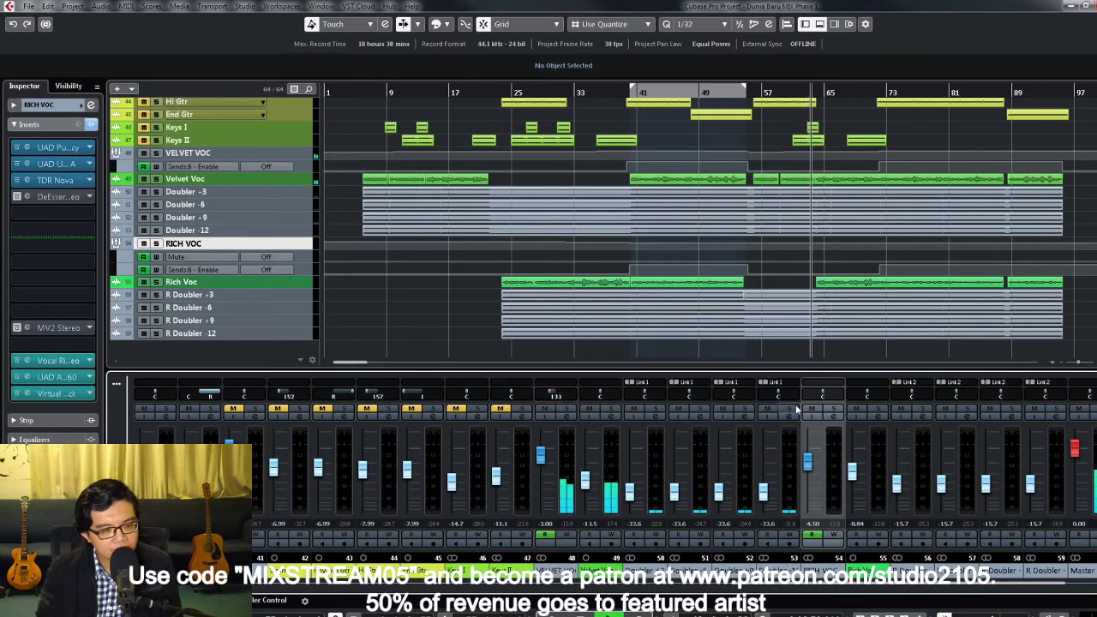
pyautogui.moveTo(823, 396); pyautogui.dragTo(842, 396)
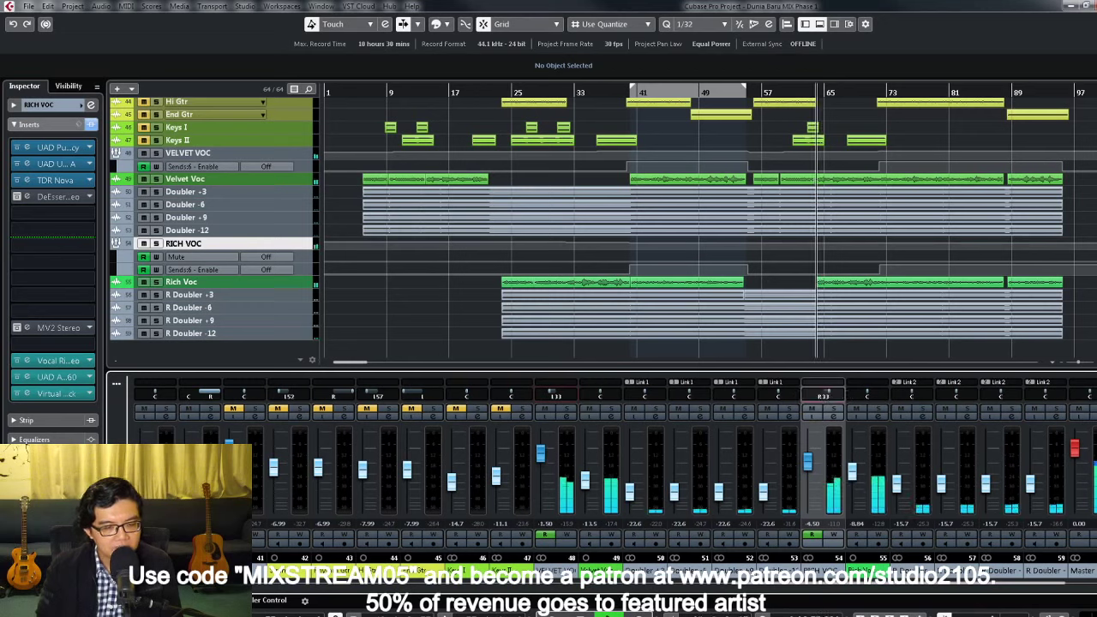
pyautogui.moveTo(842, 396); pyautogui.dragTo(837, 396)
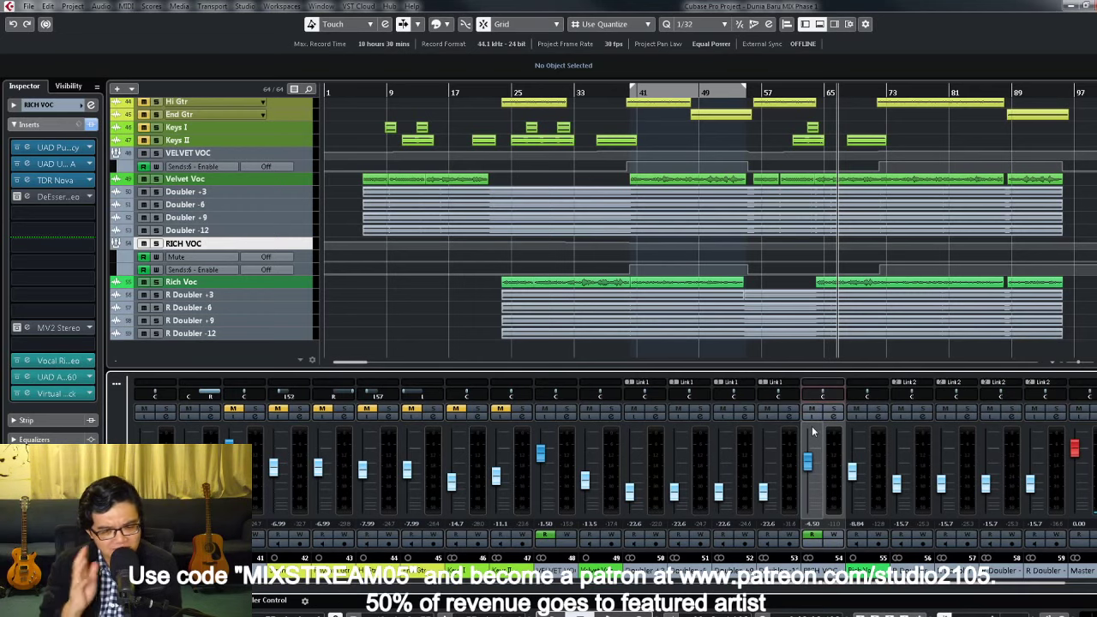
# Step: Show the Linked Panner automation lane beneath the Mute lane of RICH VOC
pyautogui.scroll(2, 178, 329)
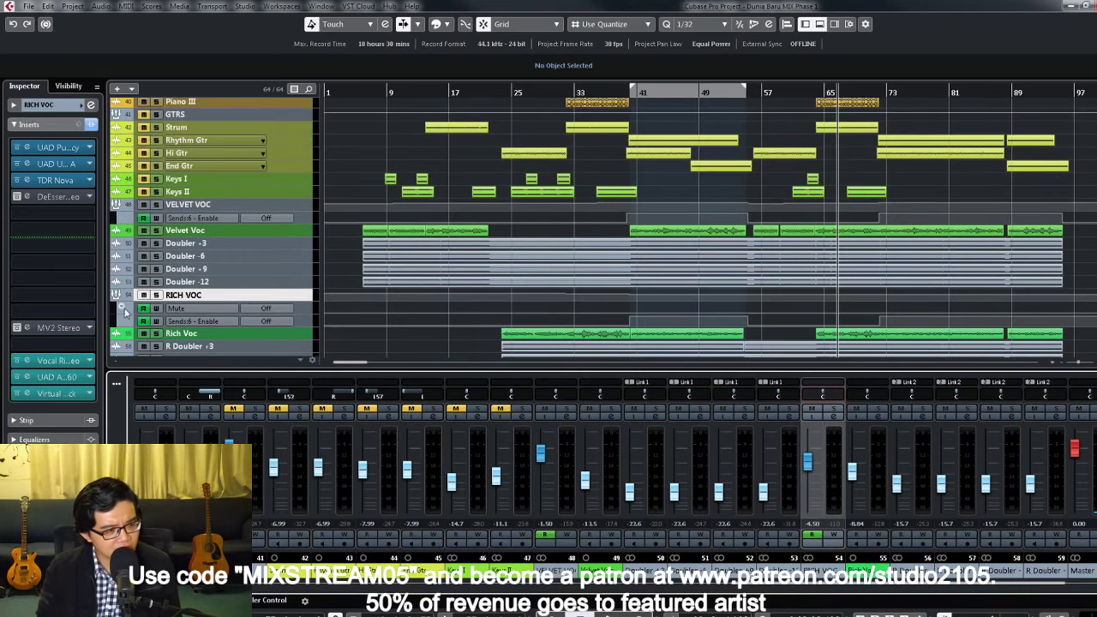
pyautogui.click(122, 310)
pyautogui.click(123, 333)
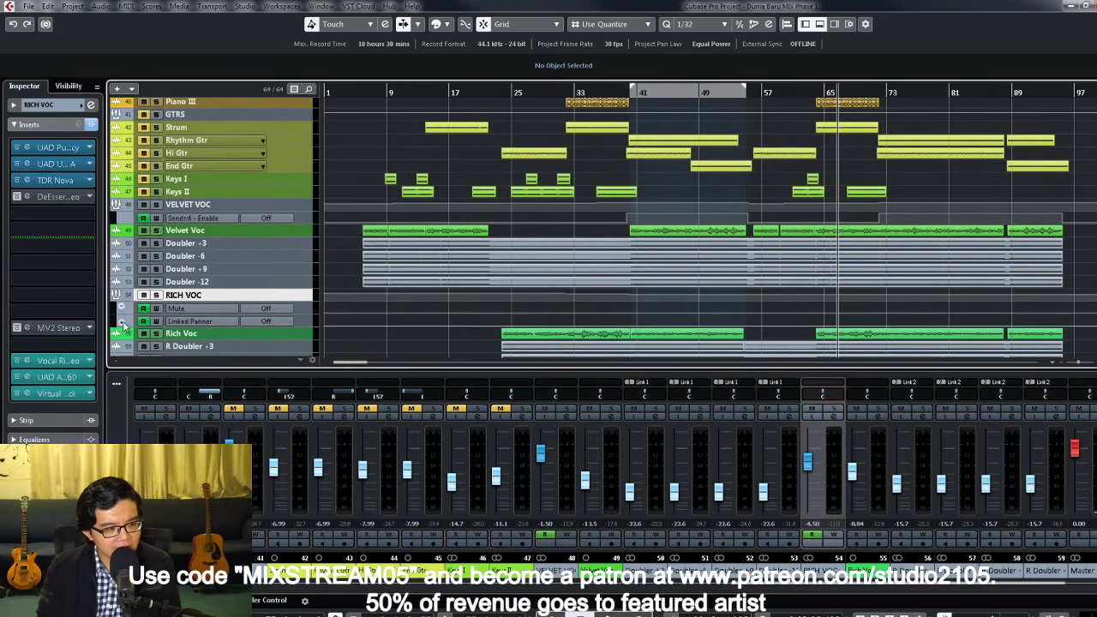
# Step: Hide the automation lanes under the RICH VOC and VELVET VOC tracks
pyautogui.click(123, 321)
pyautogui.click(123, 310)
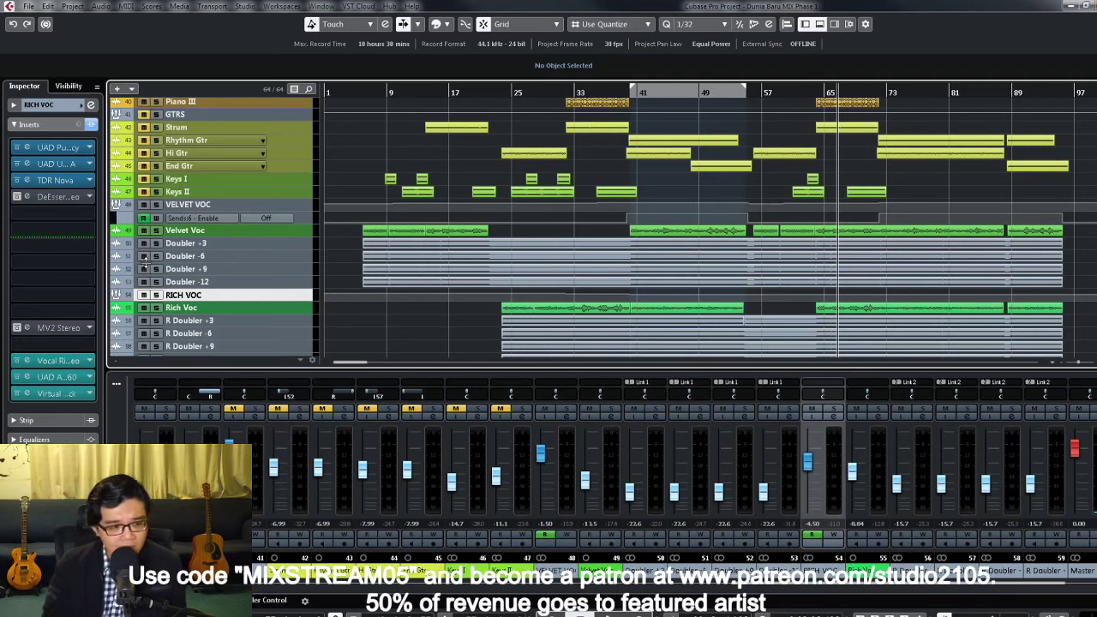
pyautogui.click(123, 220)
# Step: Move playback to about bar 12 and unmute the GTRS group with its guitar tracks
pyautogui.scroll(5, 666, 233)
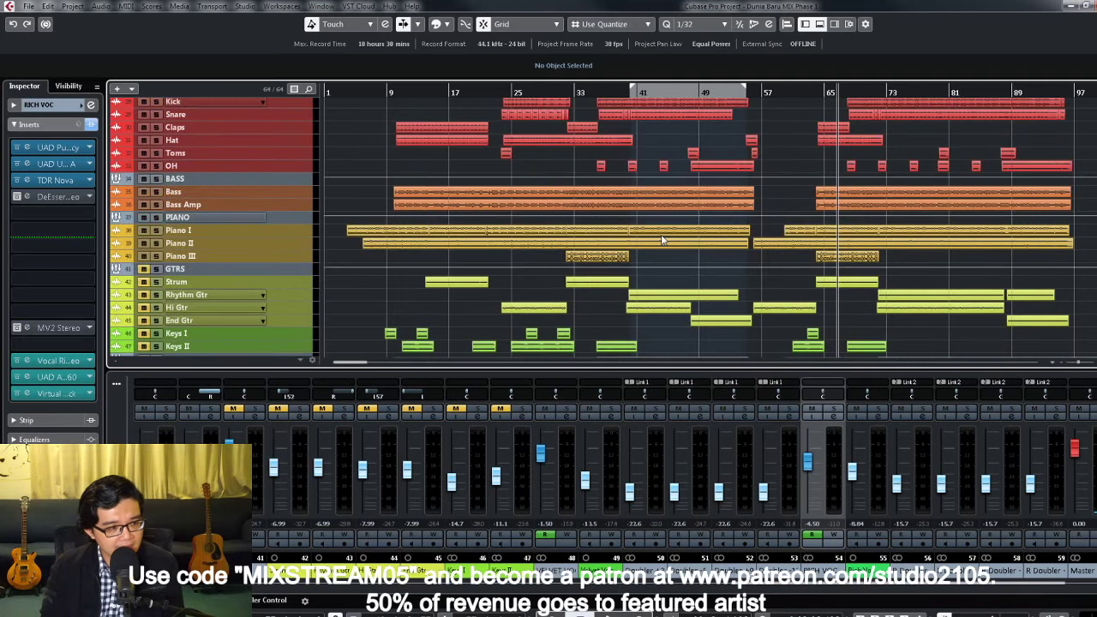
pyautogui.scroll(-3, 665, 233)
pyautogui.click(416, 92)
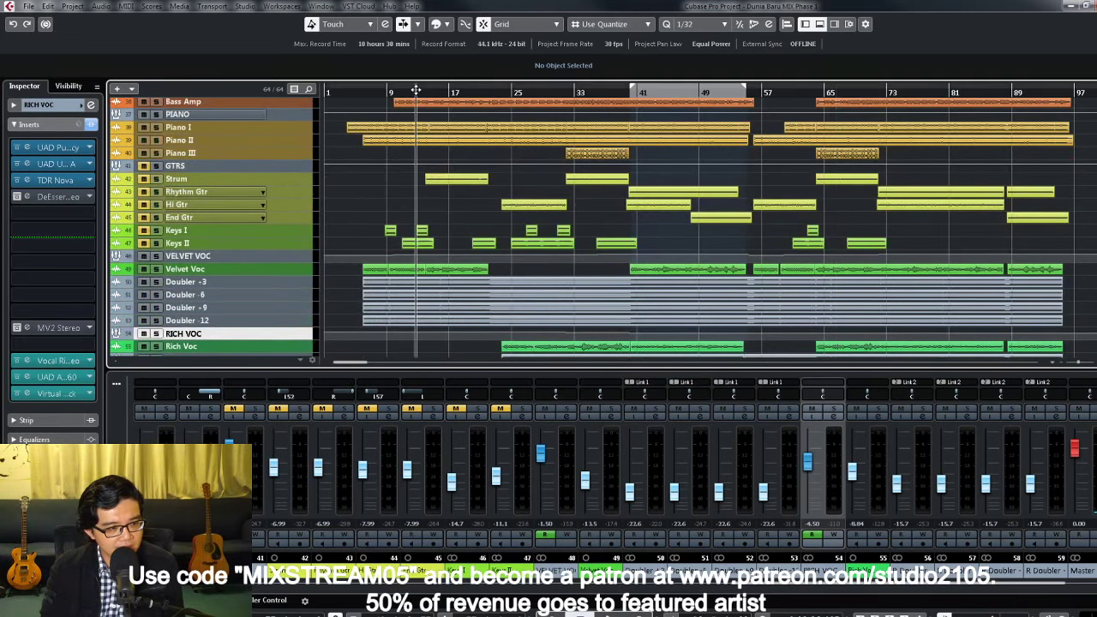
pyautogui.click(143, 166)
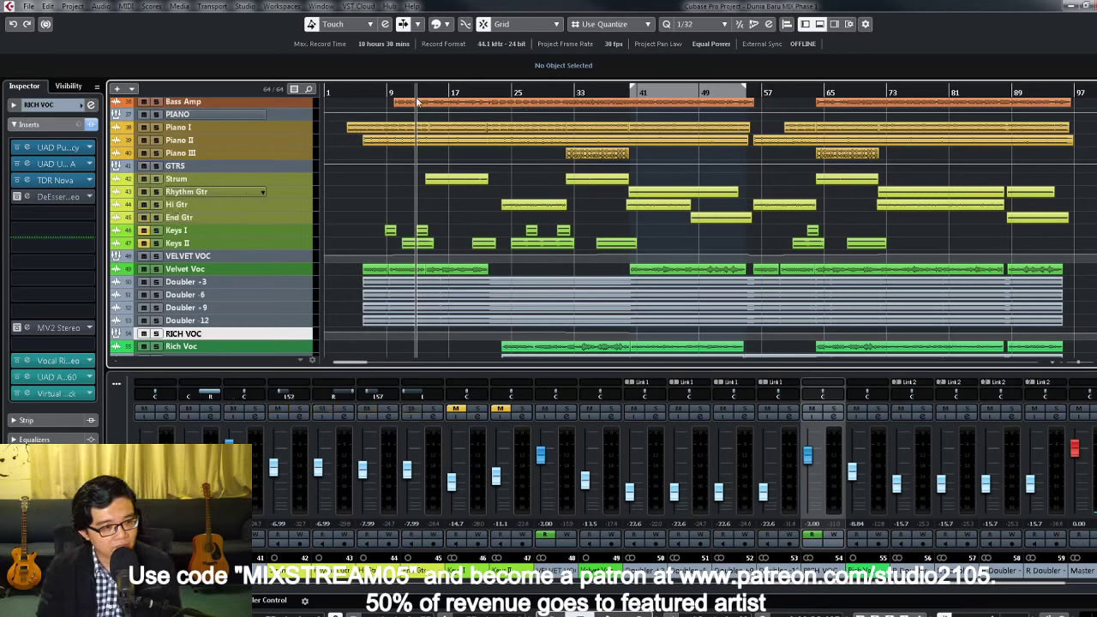
# Step: Bring the guitar channels into the mixer view and enlarge the Strum, Rhythm Gtr, Hi Gtr and End Gtr tracks together
pyautogui.moveTo(768, 590); pyautogui.dragTo(677, 594)
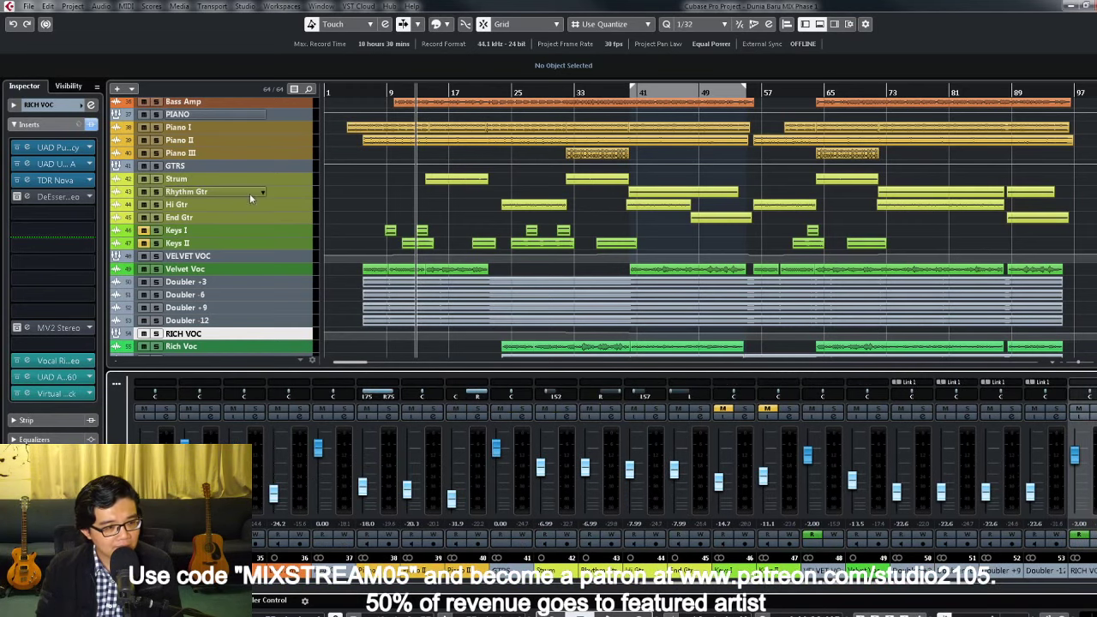
pyautogui.click(301, 177)
pyautogui.keyDown('shift'); pyautogui.click(299, 218); pyautogui.keyUp('shift')
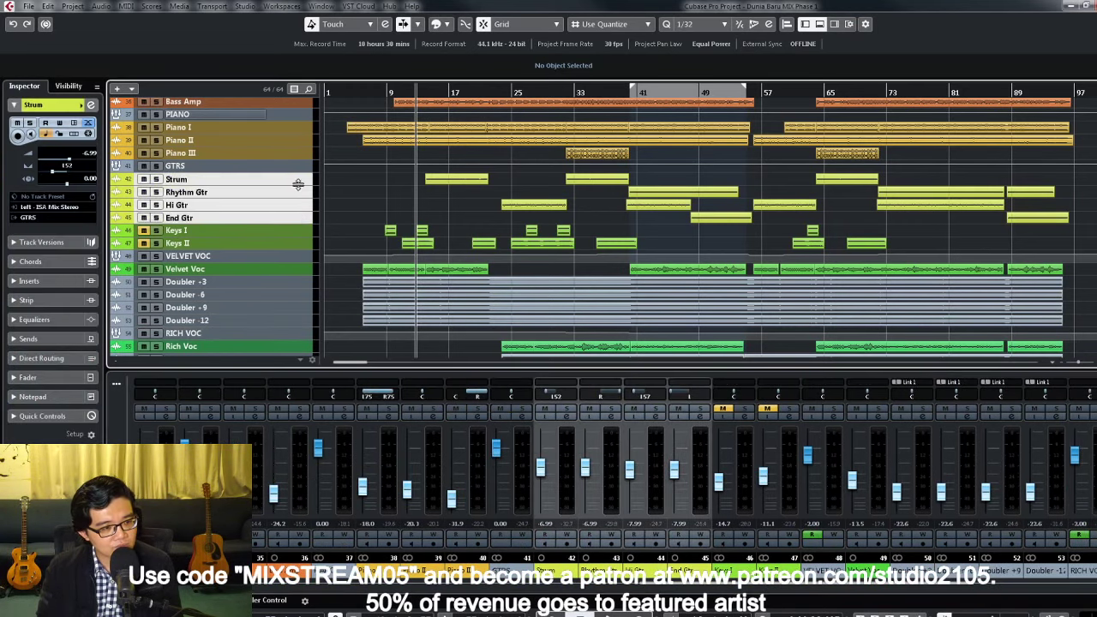
pyautogui.moveTo(297, 185); pyautogui.dragTo(298, 202)
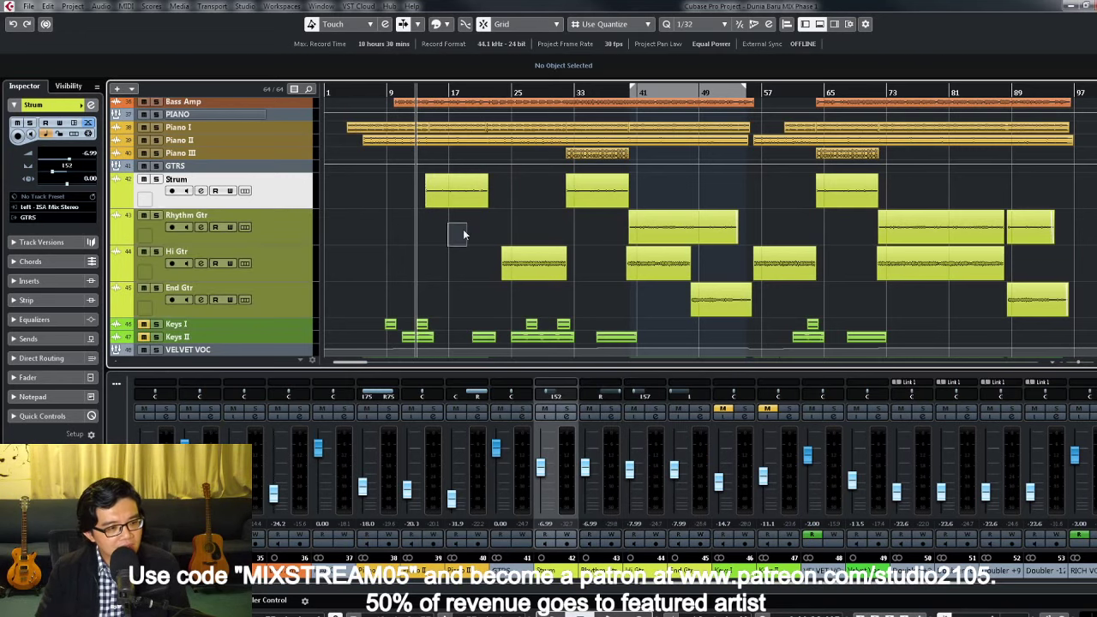
# Step: Load the MIX VCC-VTM4KE insert preset on the Strum channel, inspect its Virtual Mix Rack and close the channel settings
pyautogui.click(457, 193)
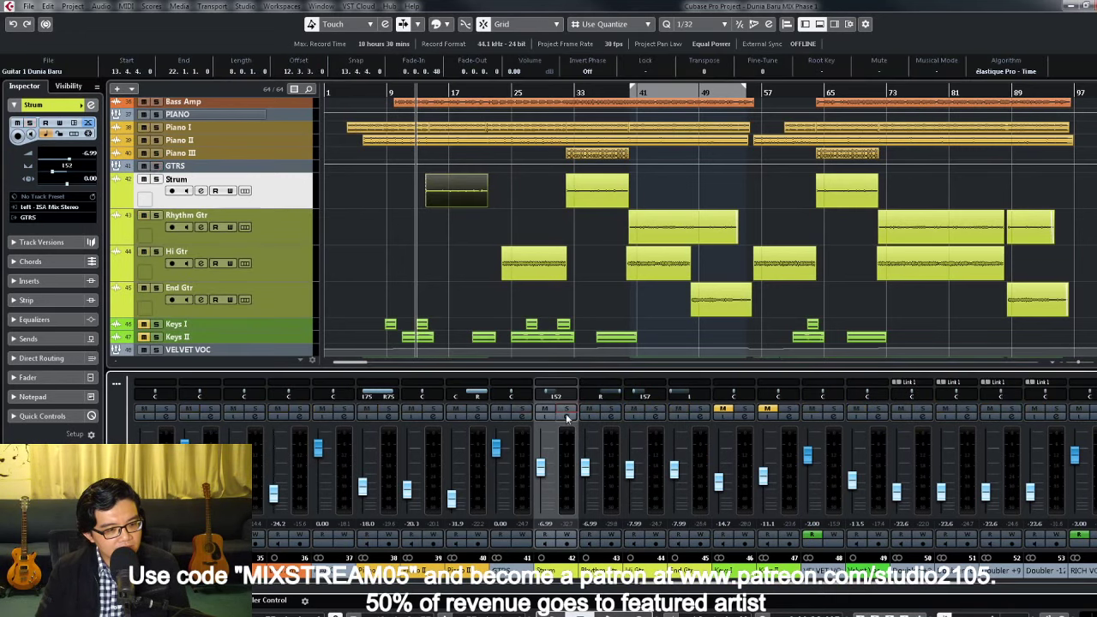
pyautogui.click(573, 420)
pyautogui.click(247, 243)
pyautogui.click(283, 256)
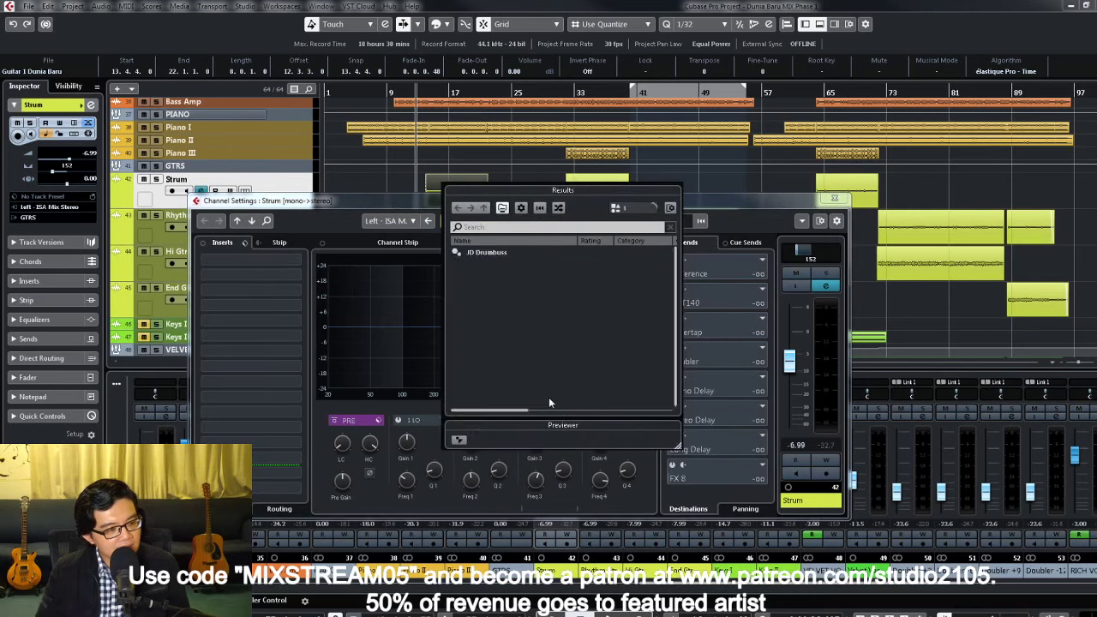
pyautogui.scroll(-3, 546, 363)
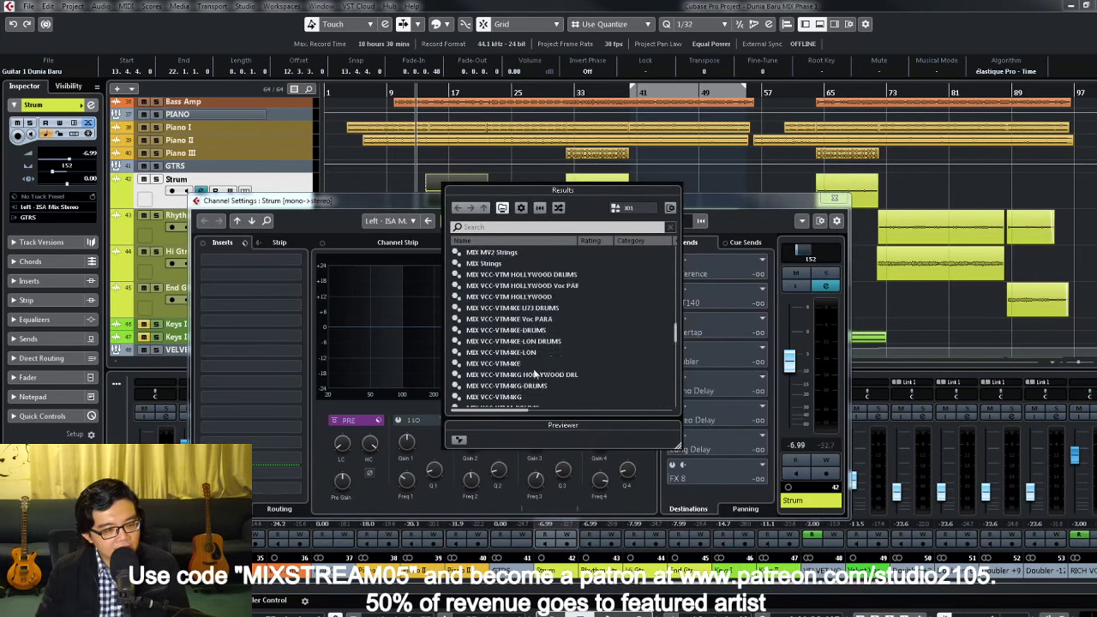
pyautogui.doubleClick(535, 367)
pyautogui.click(244, 275)
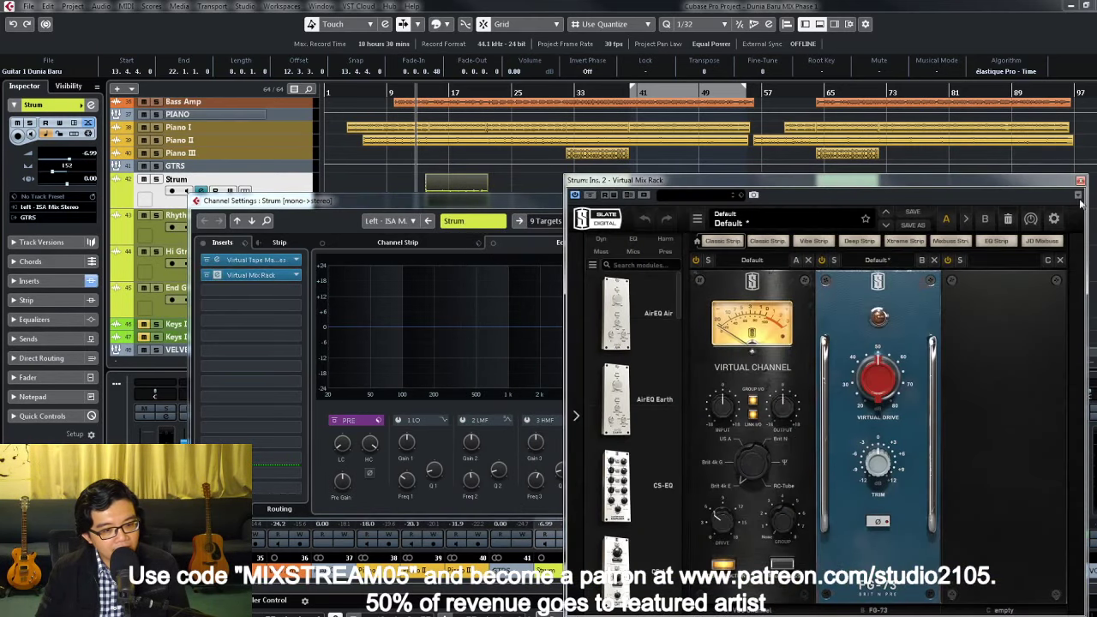
pyautogui.click(1081, 181)
pyautogui.click(836, 201)
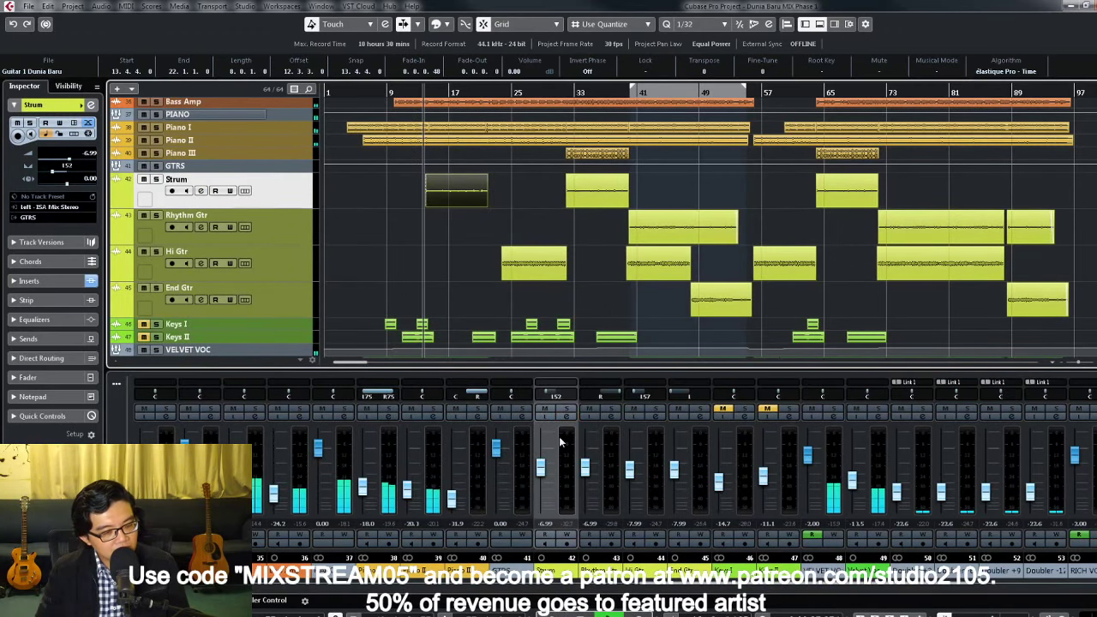
# Step: Raise the Strum level to 0.00 while briefly soloing it, and set its pan to L50
pyautogui.click(567, 409)
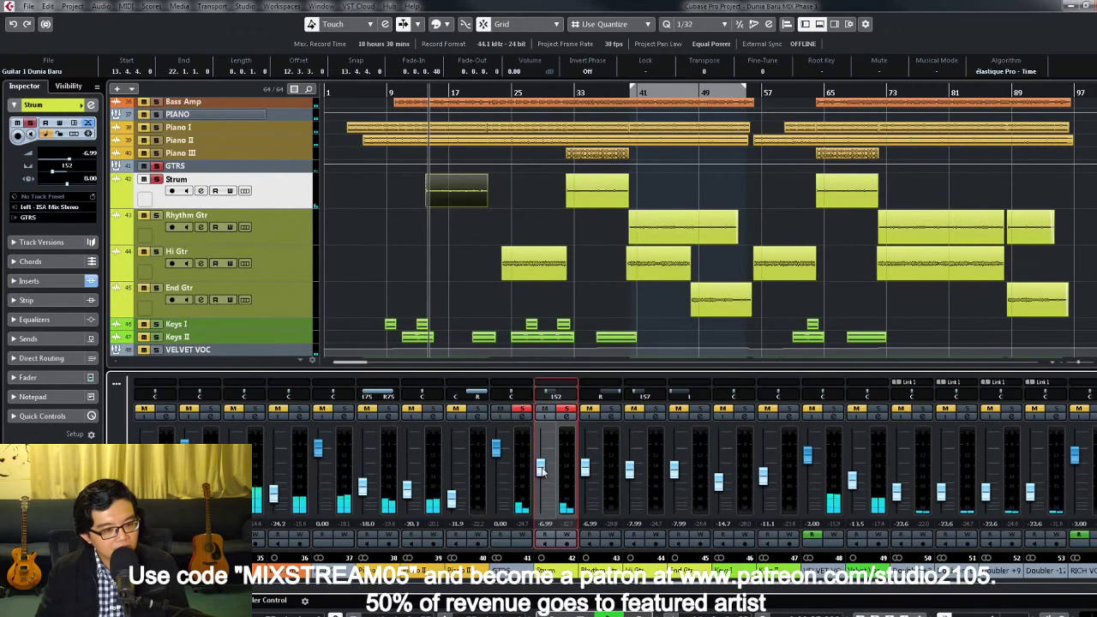
pyautogui.moveTo(541, 470); pyautogui.dragTo(542, 453)
pyautogui.click(567, 409)
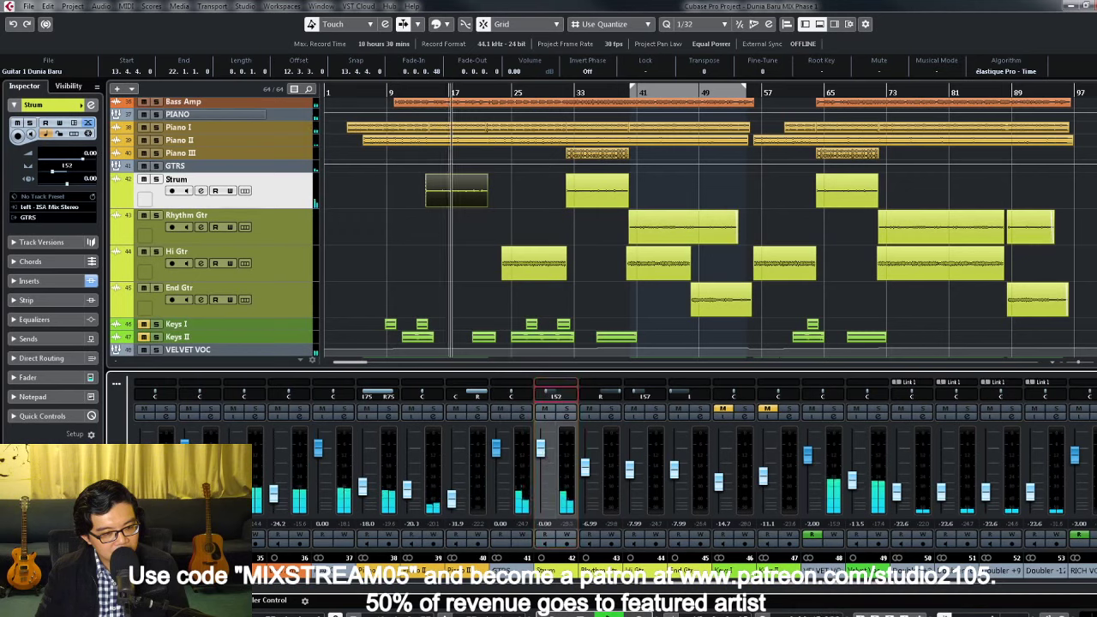
pyautogui.doubleClick(554, 397)
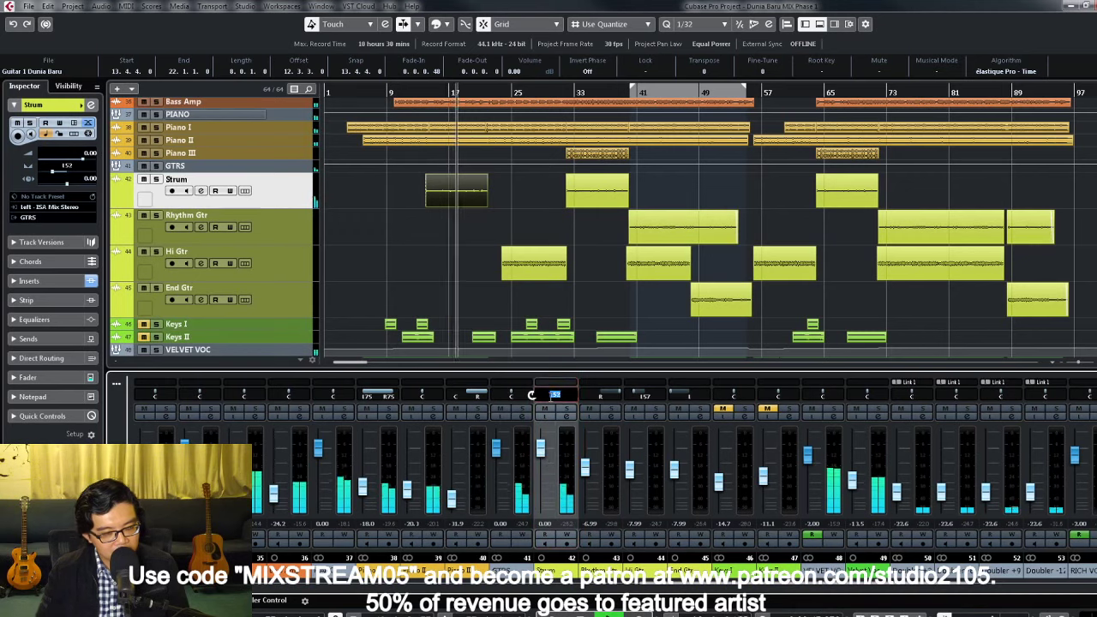
pyautogui.write('150')
pyautogui.press('Return')
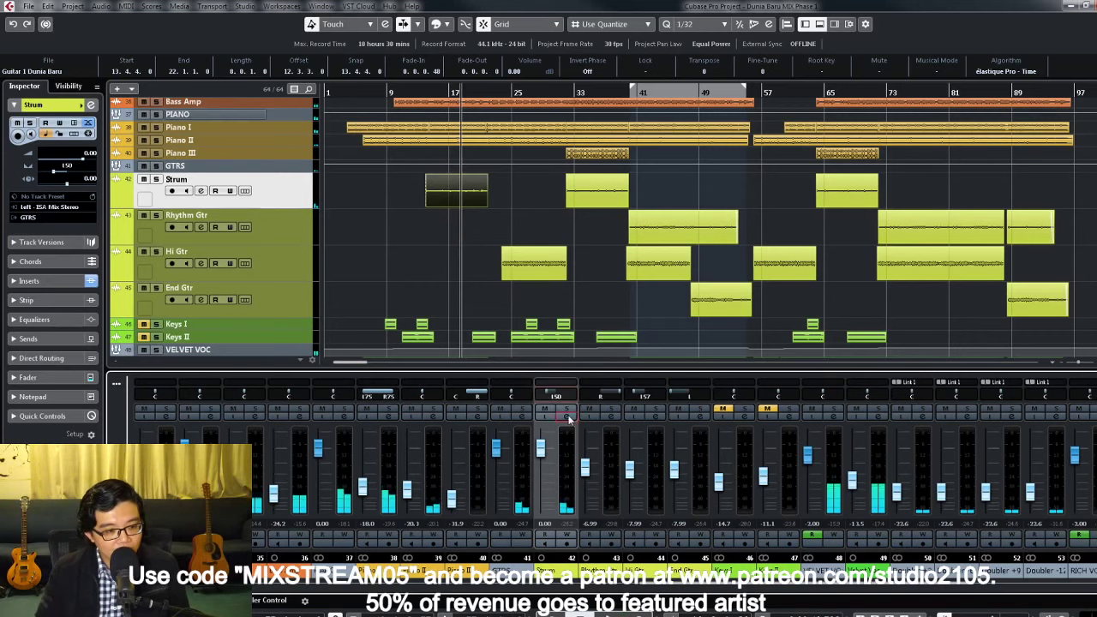
# Step: Add TH-U Slate to Strum's third insert slot and load the Clean guitar preset Jangly foxy rhythm SC
pyautogui.click(570, 417)
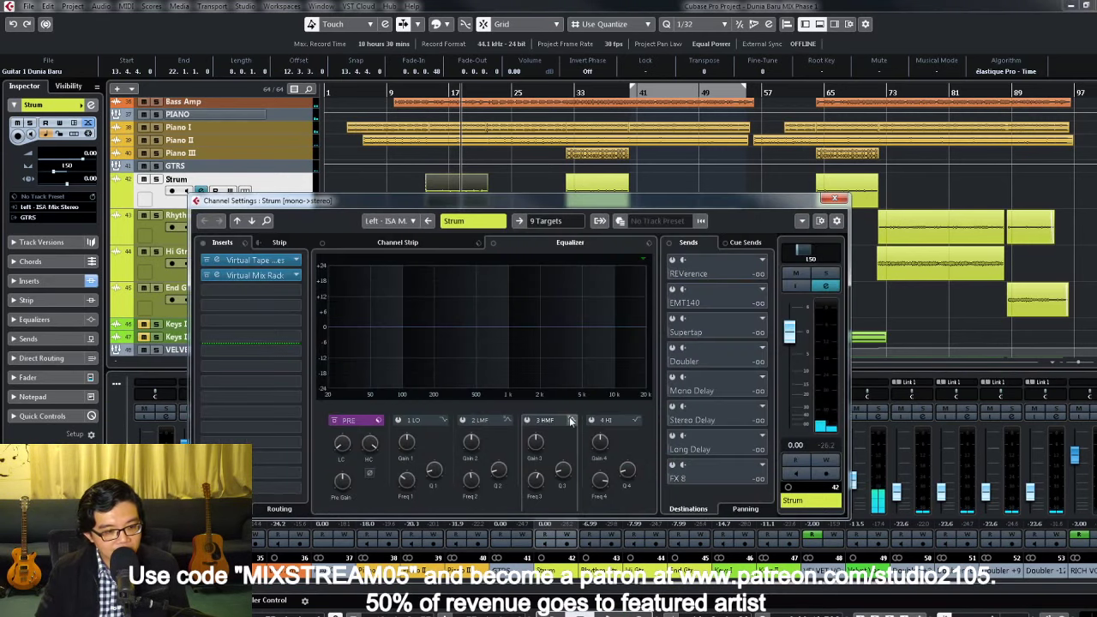
pyautogui.click(296, 291)
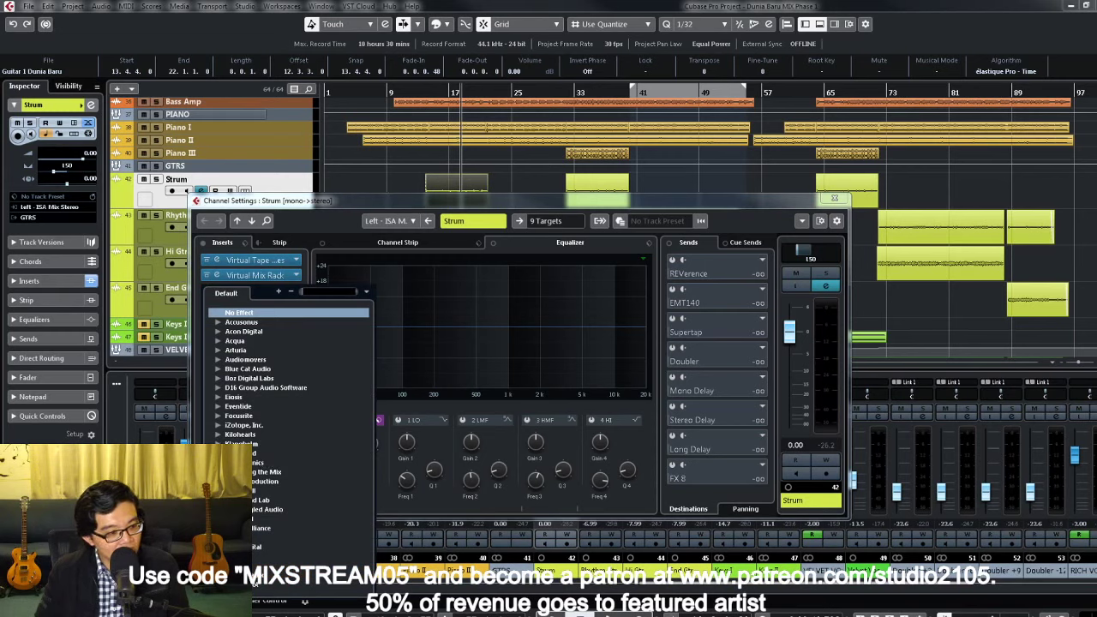
pyautogui.scroll(-2, 298, 515)
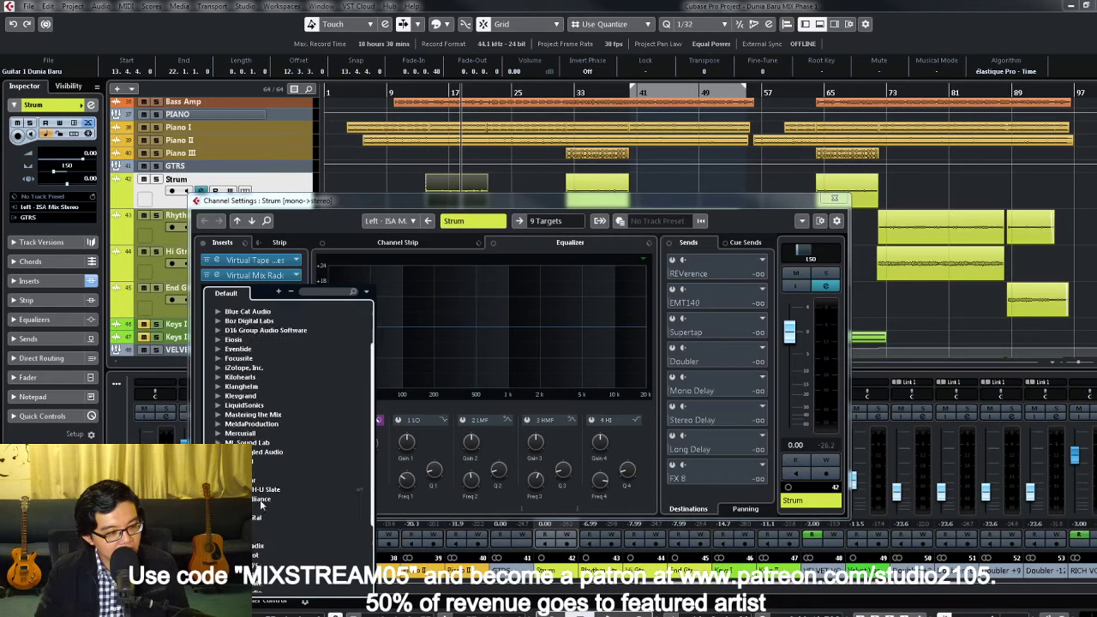
pyautogui.press('Escape')
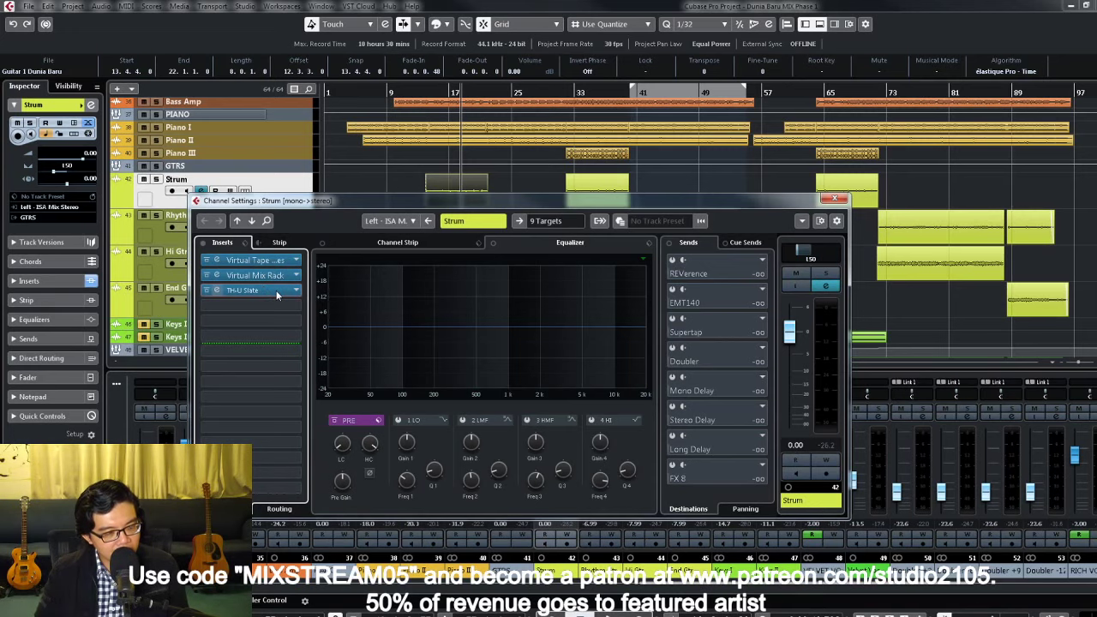
pyautogui.click(276, 290)
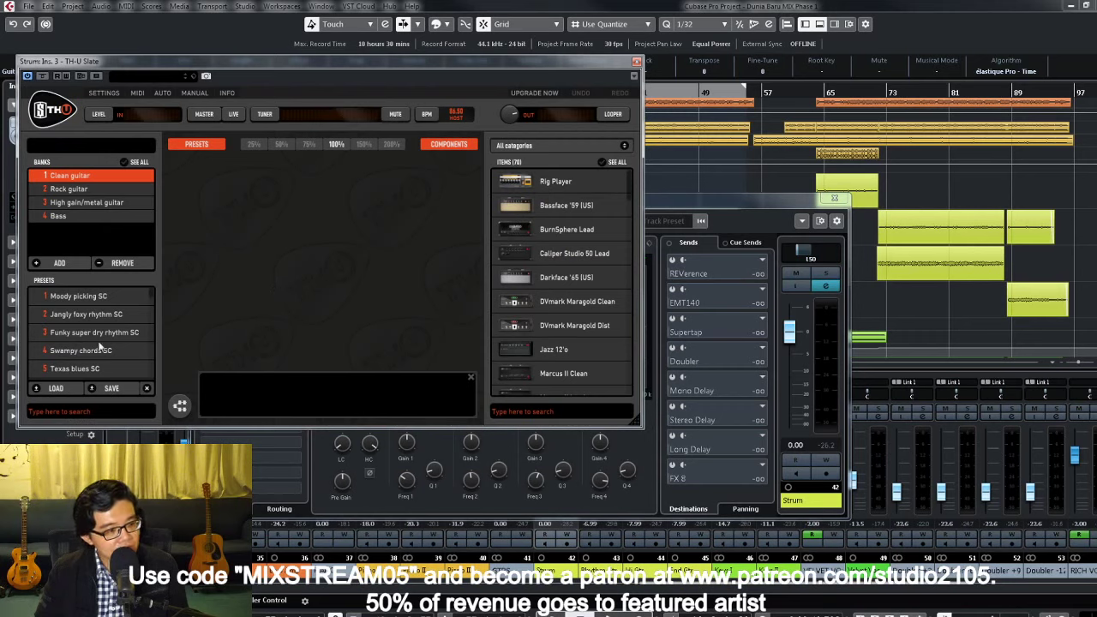
pyautogui.click(97, 317)
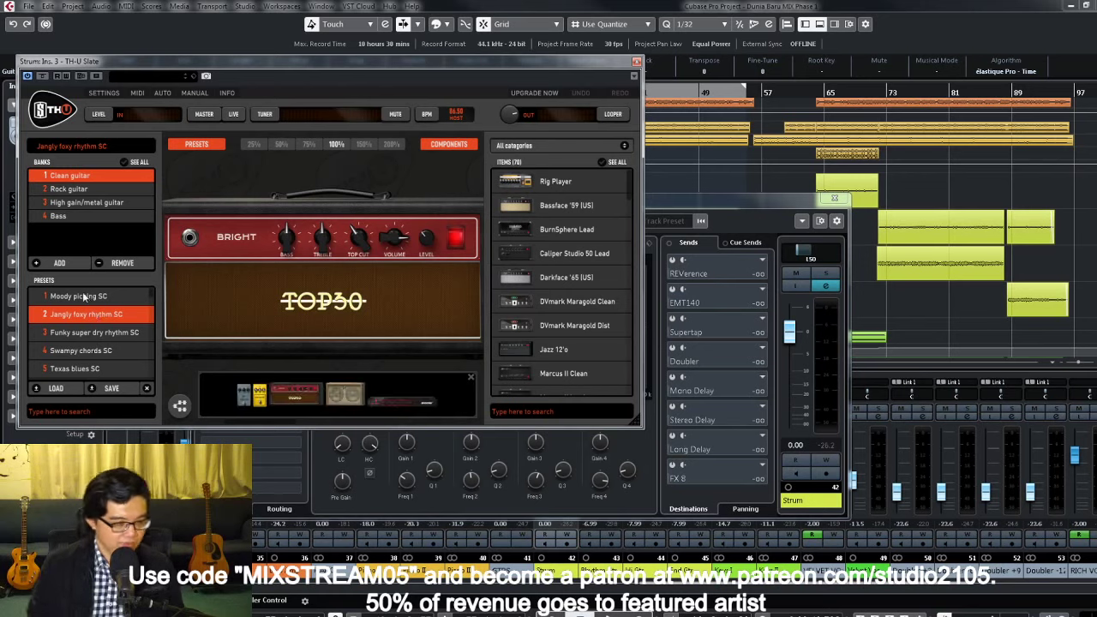
# Step: Solo Strum, rearrange the plug-in and channel settings windows, and audition the amp sound from about bar 14
pyautogui.click(827, 274)
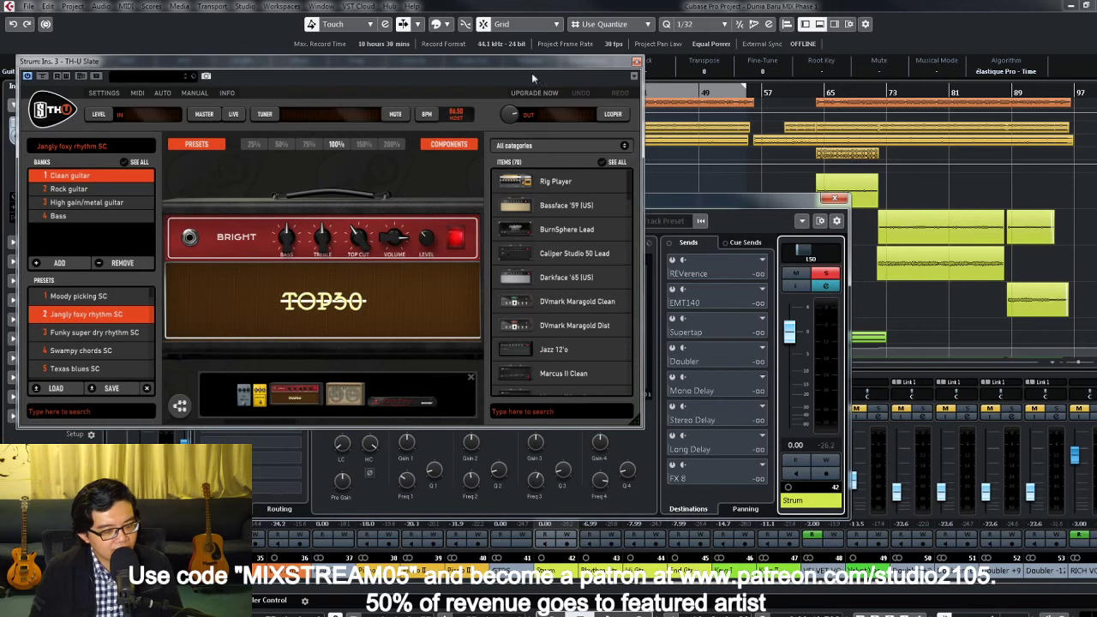
pyautogui.moveTo(485, 63); pyautogui.dragTo(894, 74)
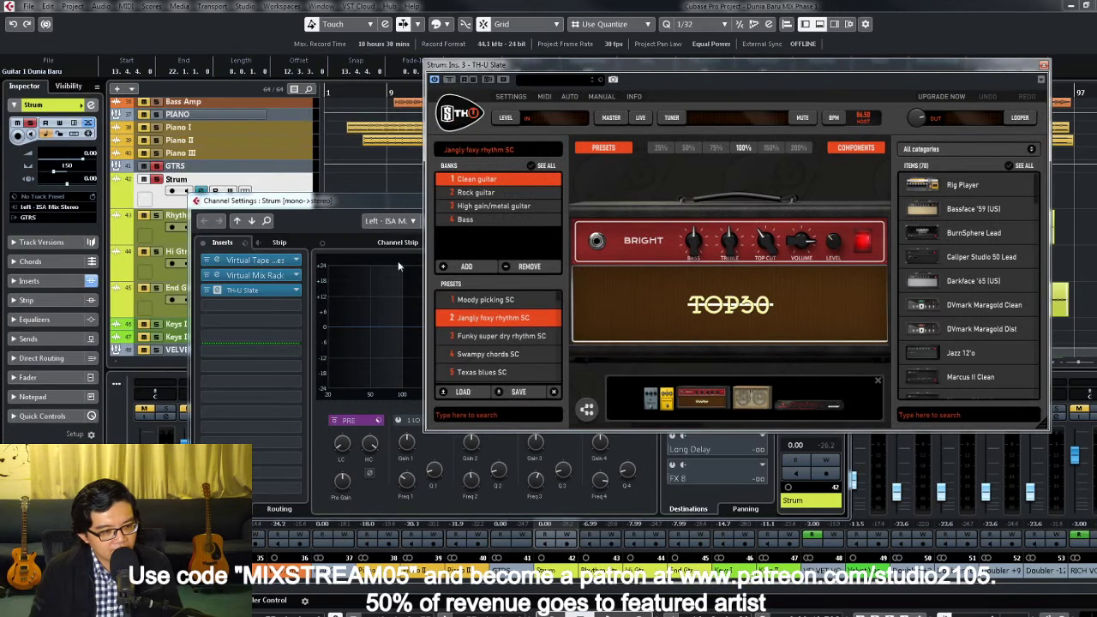
pyautogui.moveTo(385, 200); pyautogui.dragTo(371, 289)
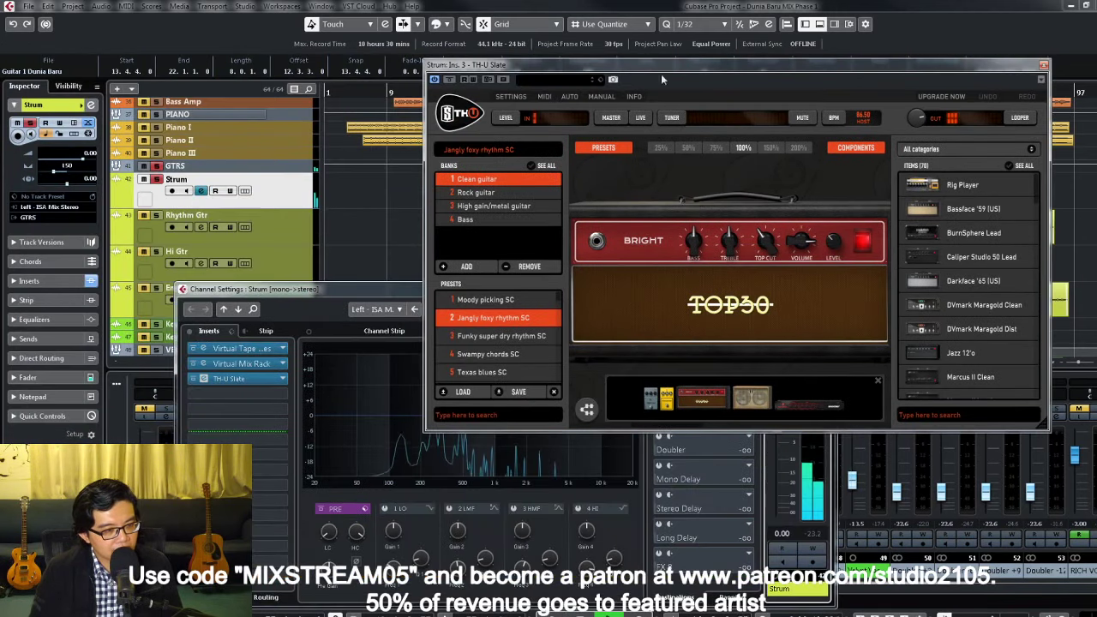
pyautogui.moveTo(675, 65); pyautogui.dragTo(715, 192)
pyautogui.click(430, 104)
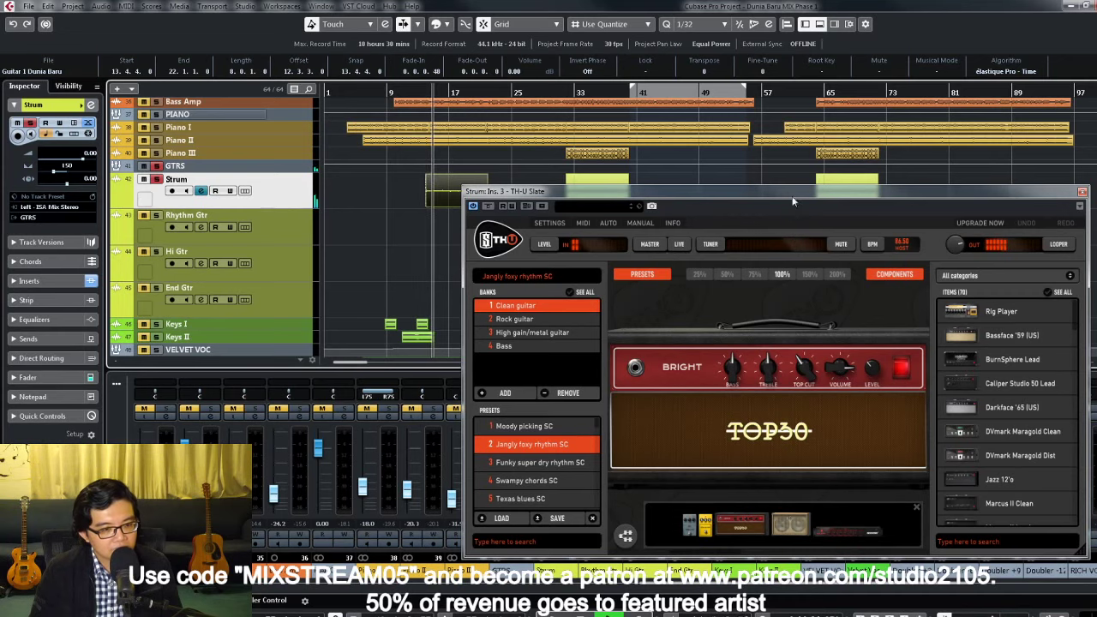
pyautogui.moveTo(792, 193); pyautogui.dragTo(788, 145)
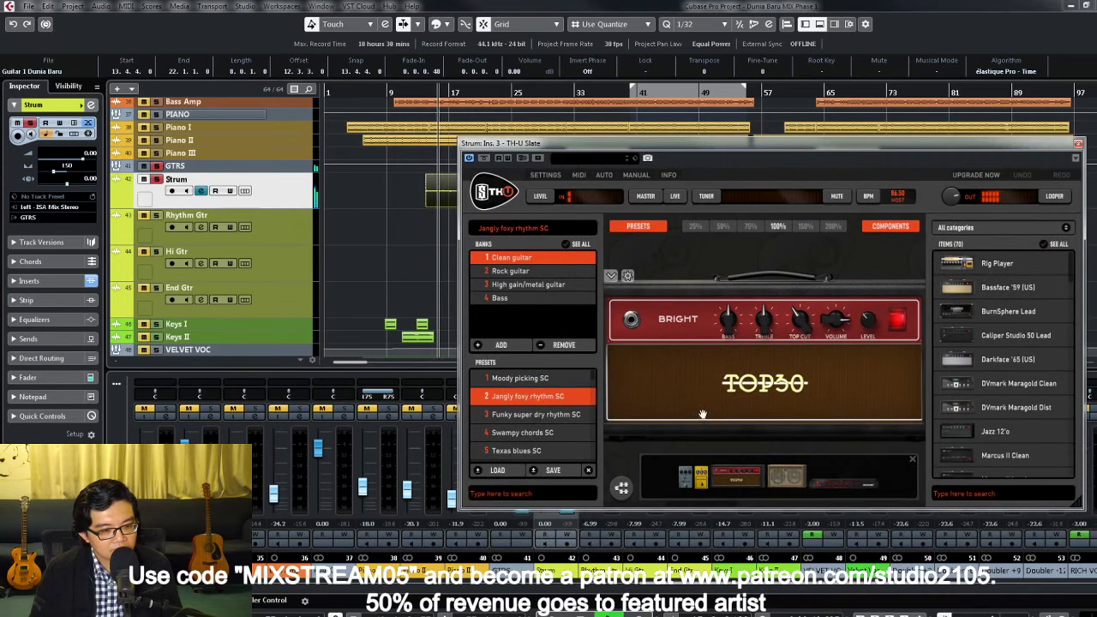
# Step: Adjust the drive of the Diode250 pedal in TH-U Slate and close the plug-in
pyautogui.scroll(3, 650, 262)
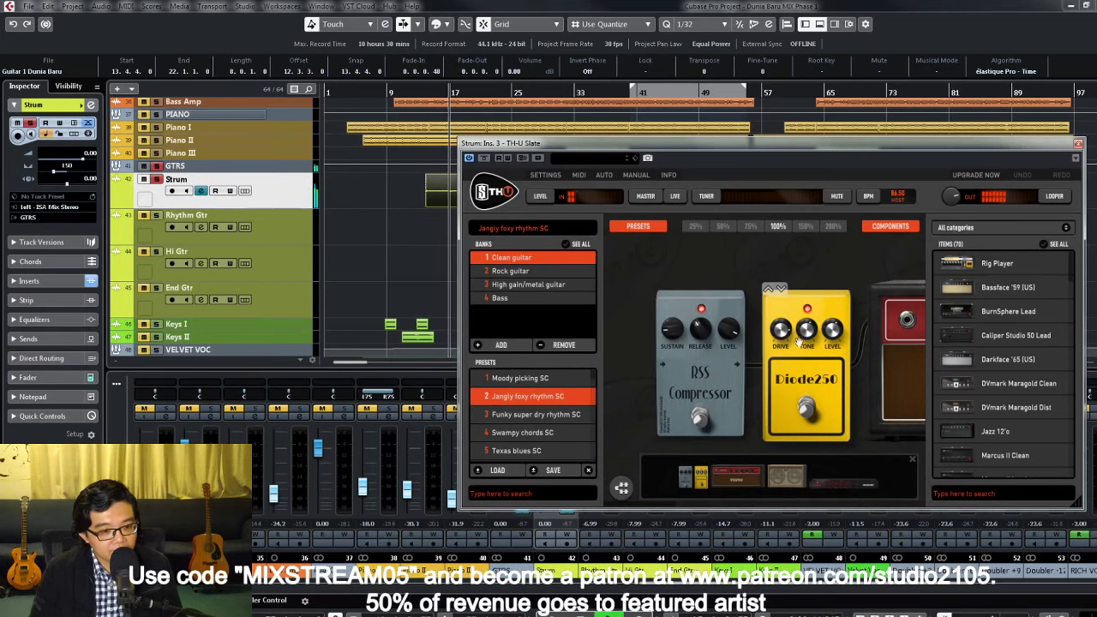
pyautogui.moveTo(781, 331); pyautogui.dragTo(833, 334)
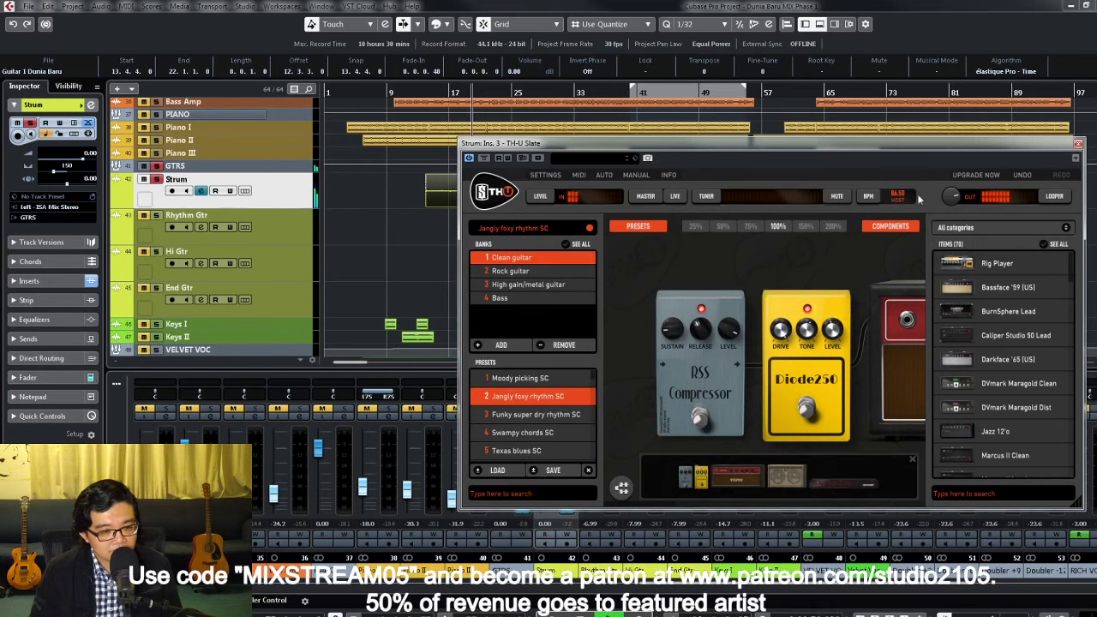
pyautogui.click(1079, 142)
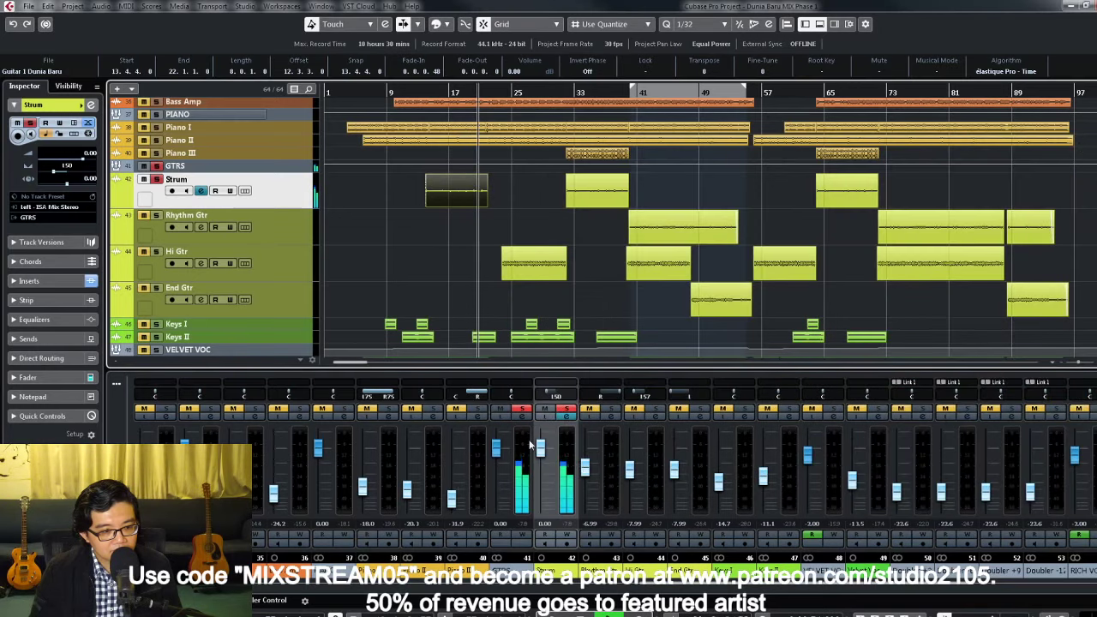
# Step: Unsolo Strum, lower its level to -14.2 while replaying from about bar 13, and solo it again
pyautogui.click(566, 409)
pyautogui.moveTo(541, 448); pyautogui.dragTo(545, 470)
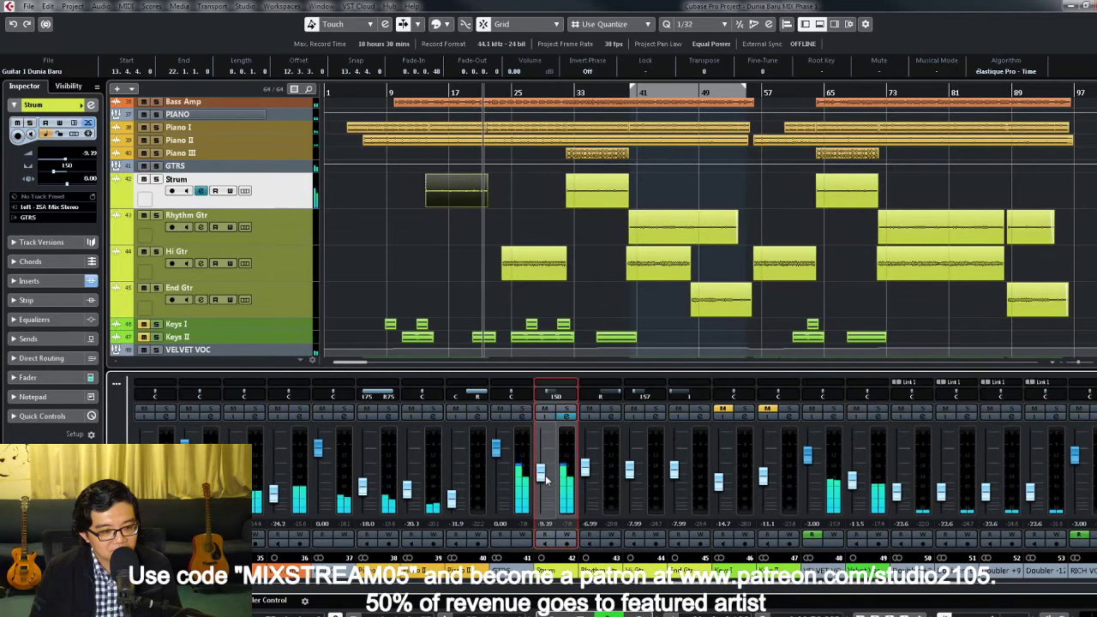
pyautogui.click(421, 101)
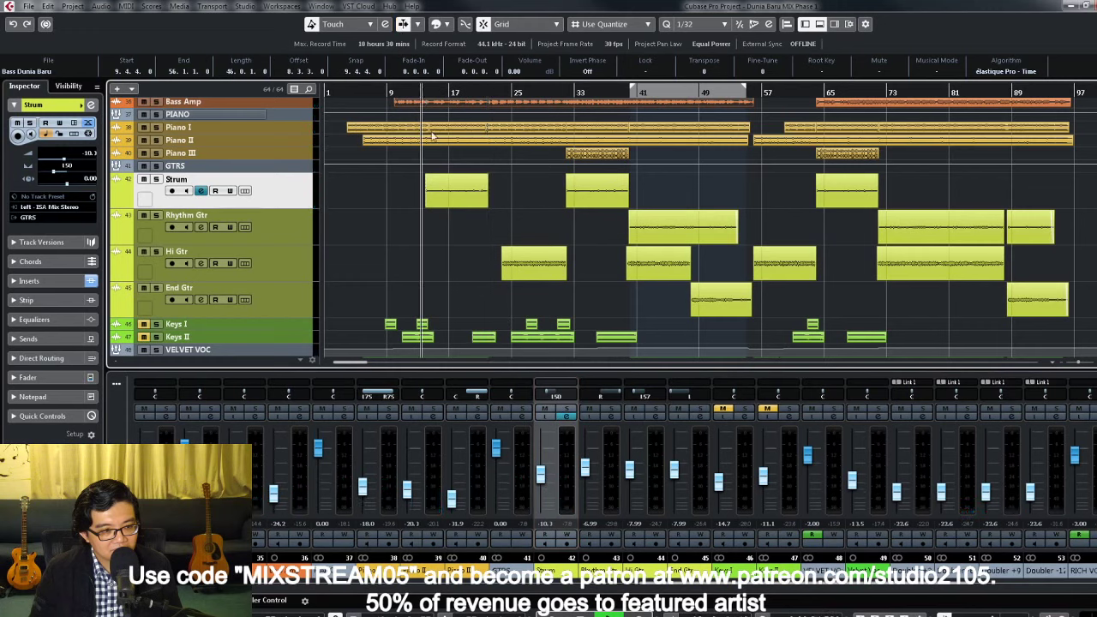
pyautogui.click(544, 477)
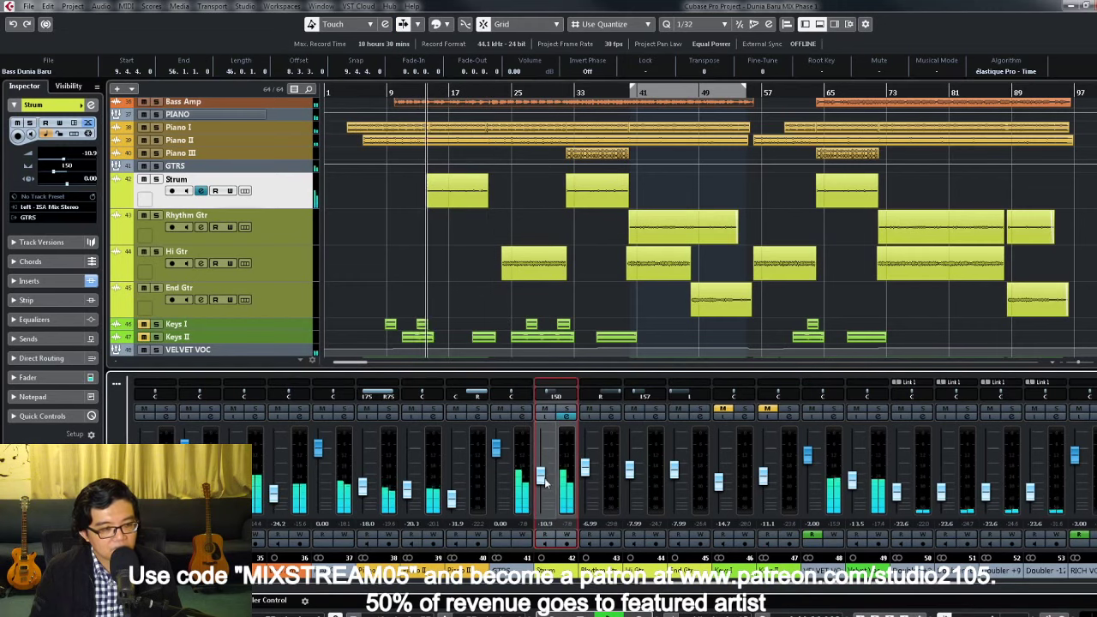
pyautogui.moveTo(544, 478); pyautogui.dragTo(547, 487)
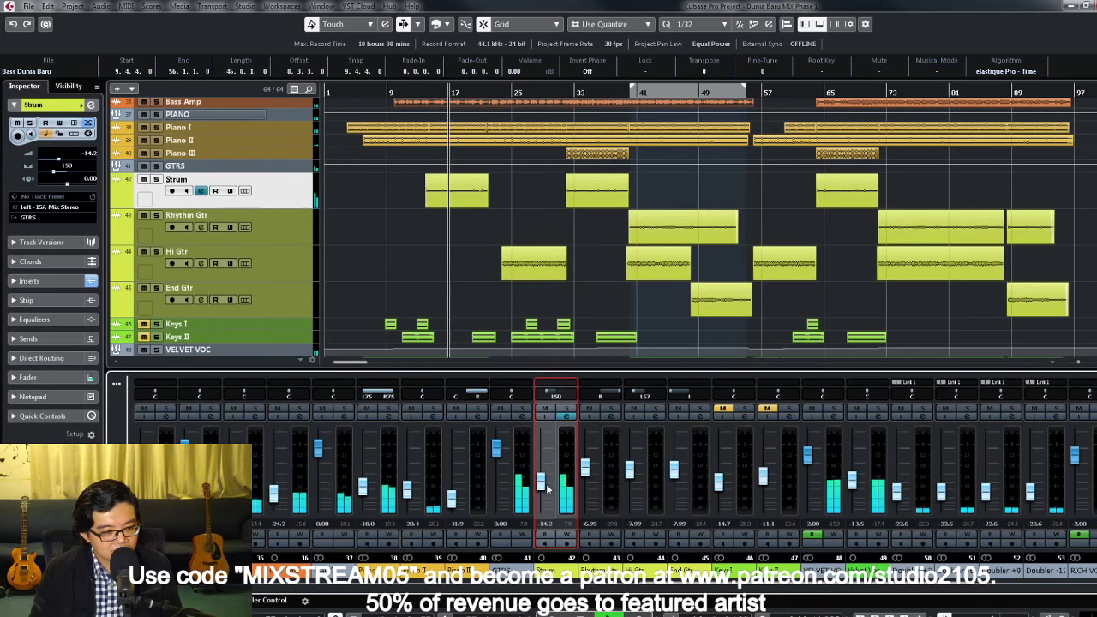
pyautogui.click(566, 410)
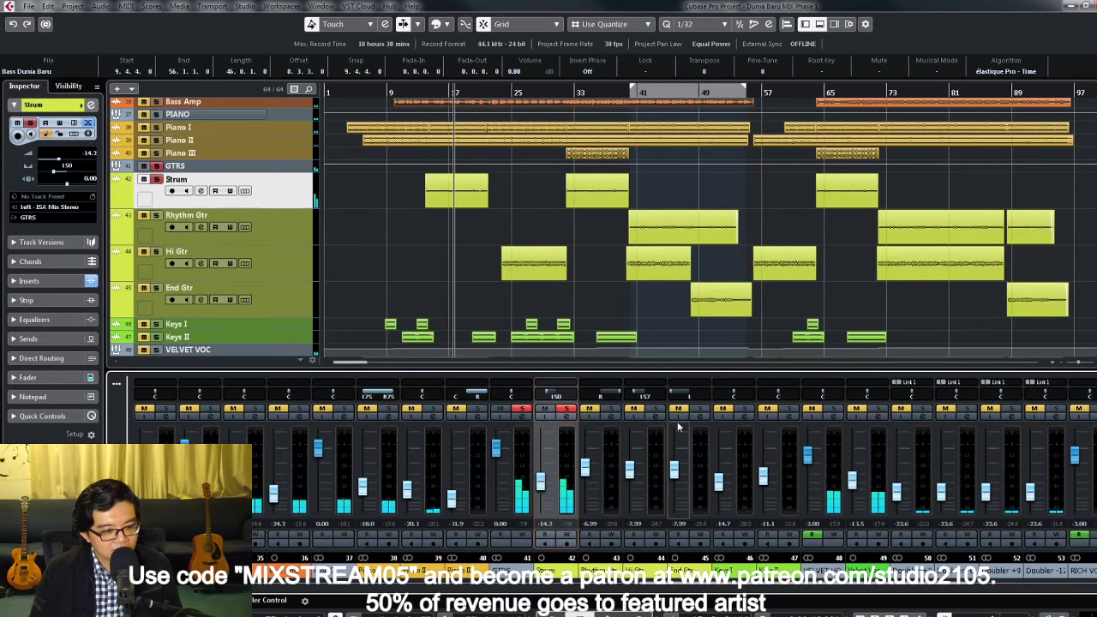
# Step: Move TH-U Slate to Strum's fourth insert slot and load TDR Nova in the third slot before it
pyautogui.click(567, 418)
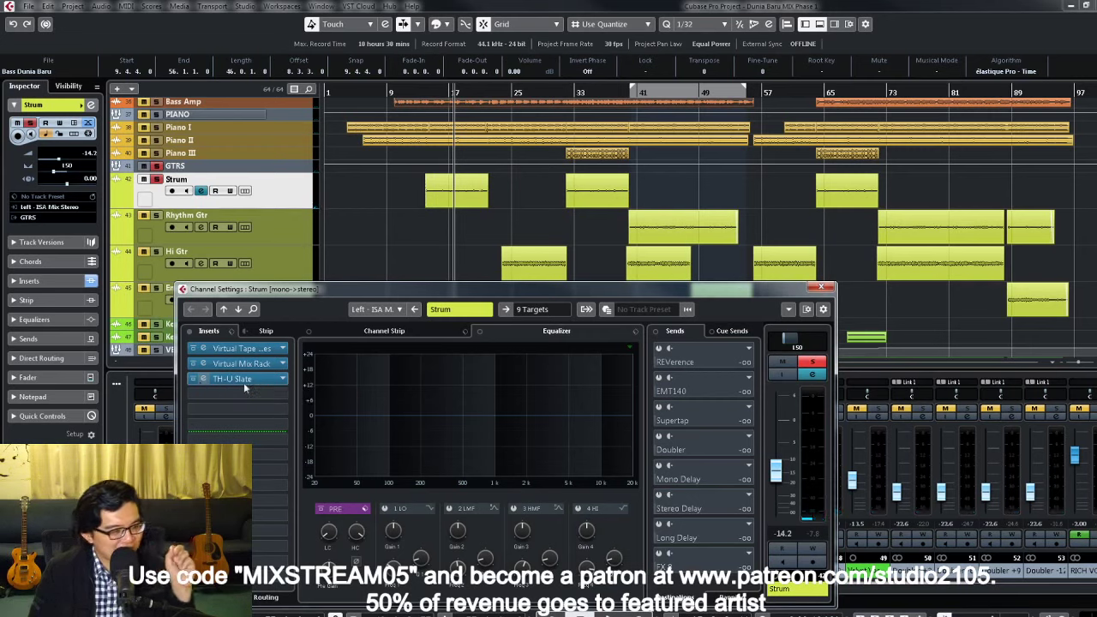
pyautogui.moveTo(245, 386); pyautogui.dragTo(244, 395)
pyautogui.click(280, 382)
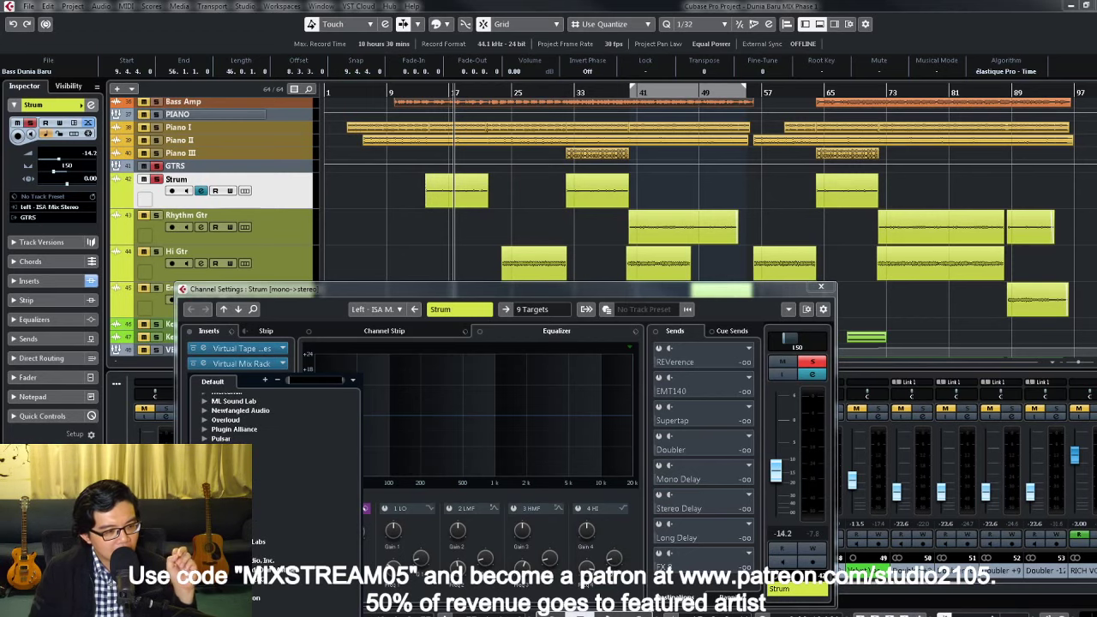
pyautogui.scroll(-3, 259, 465)
pyautogui.click(262, 561)
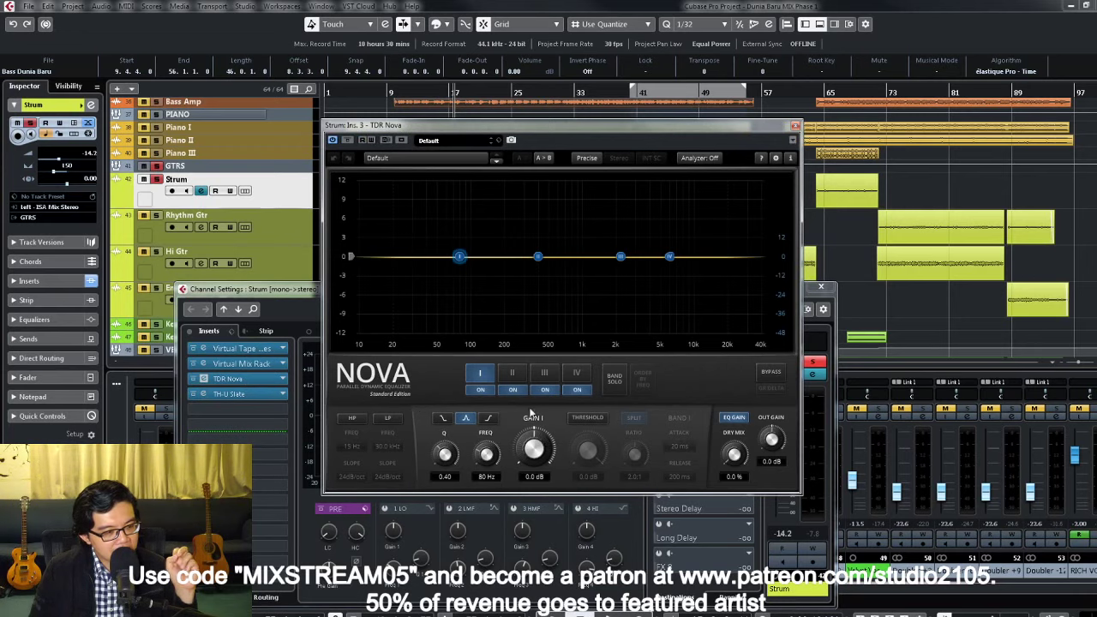
# Step: Enable the low-pass filter in Strum's TDR Nova and set the locators around the first Strum event
pyautogui.click(388, 419)
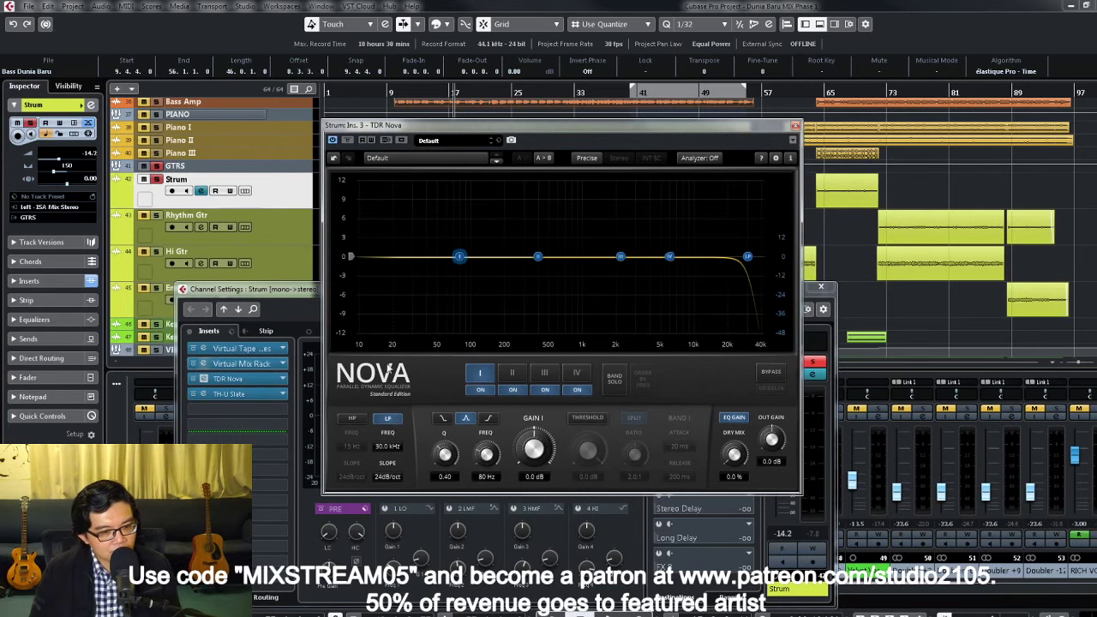
pyautogui.moveTo(549, 126); pyautogui.dragTo(569, 300)
pyautogui.click(465, 206)
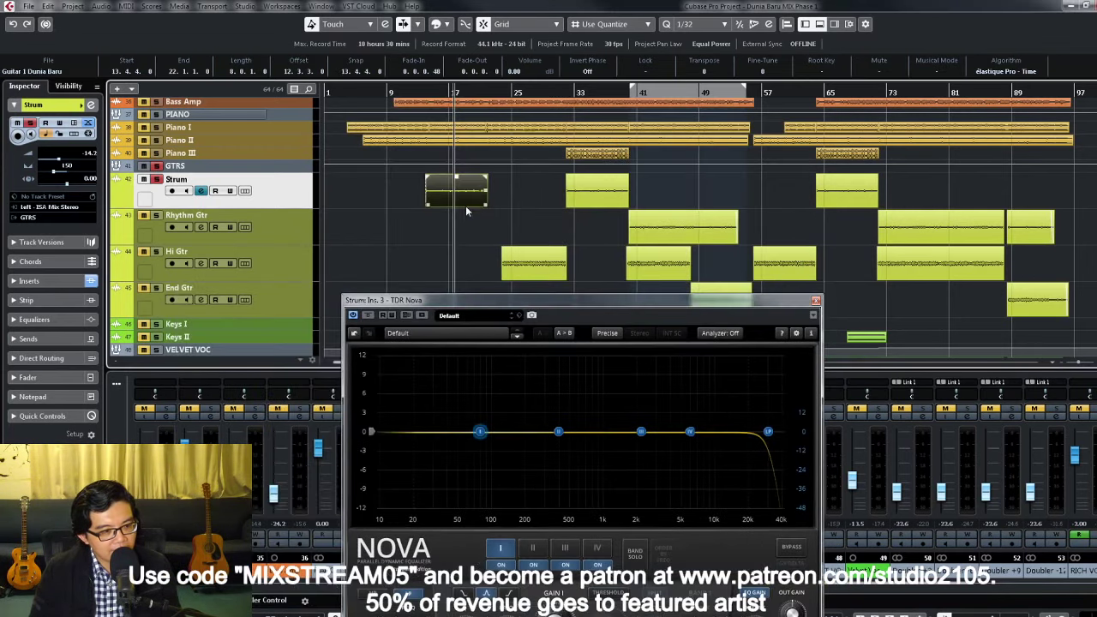
pyautogui.press('p')
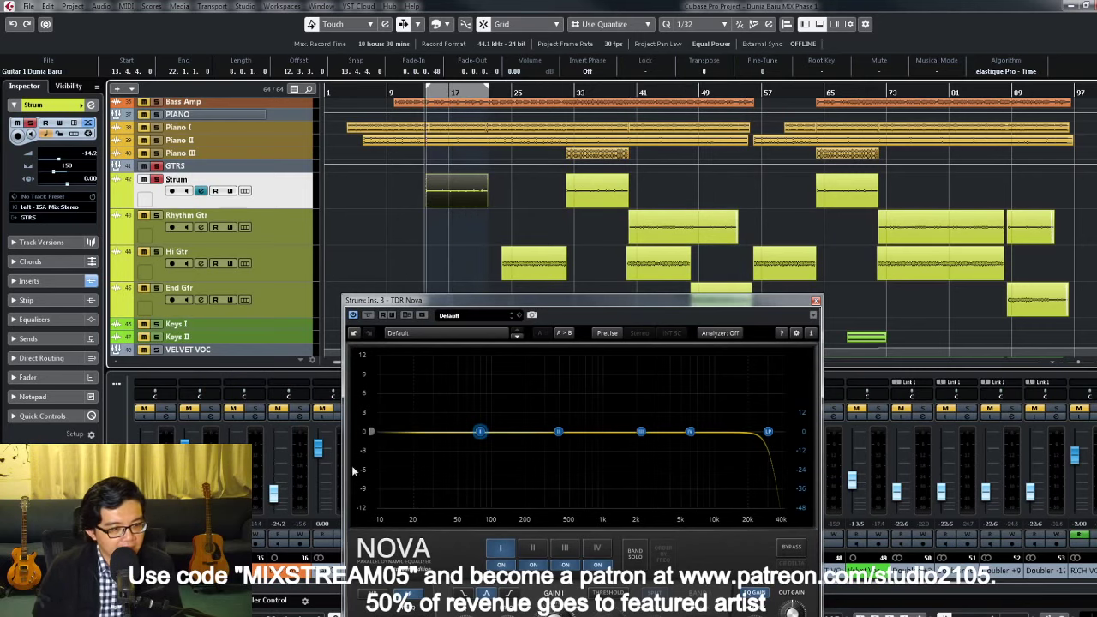
pyautogui.moveTo(537, 298); pyautogui.dragTo(524, 152)
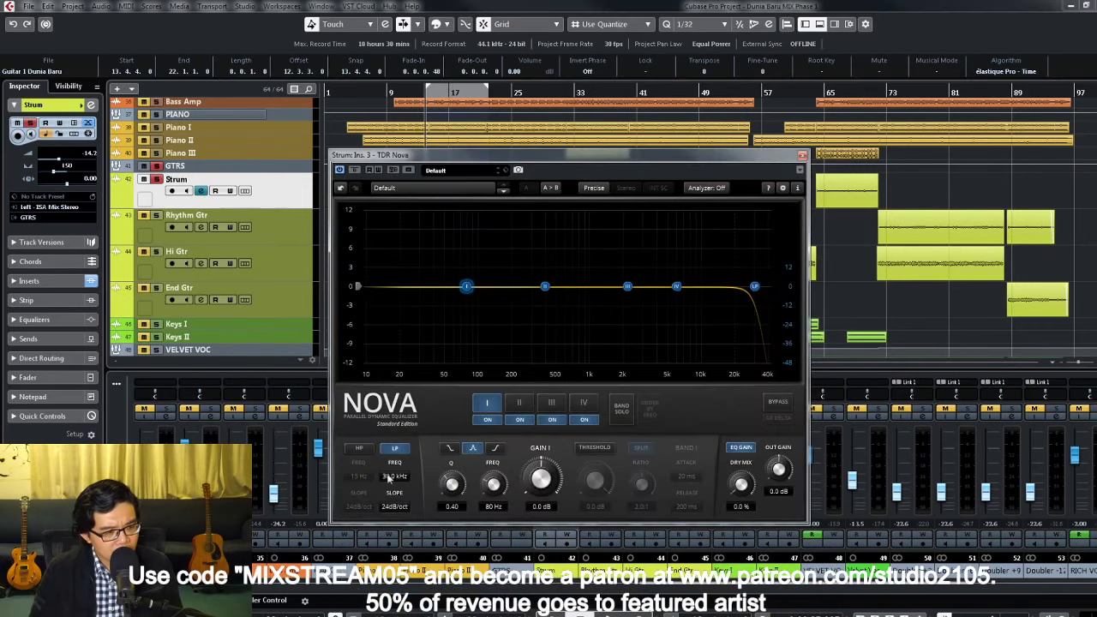
# Step: Lower TDR Nova's low-pass frequency to 6.0 kHz and compare the sound with the filter off and on
pyautogui.moveTo(398, 484); pyautogui.dragTo(398, 529)
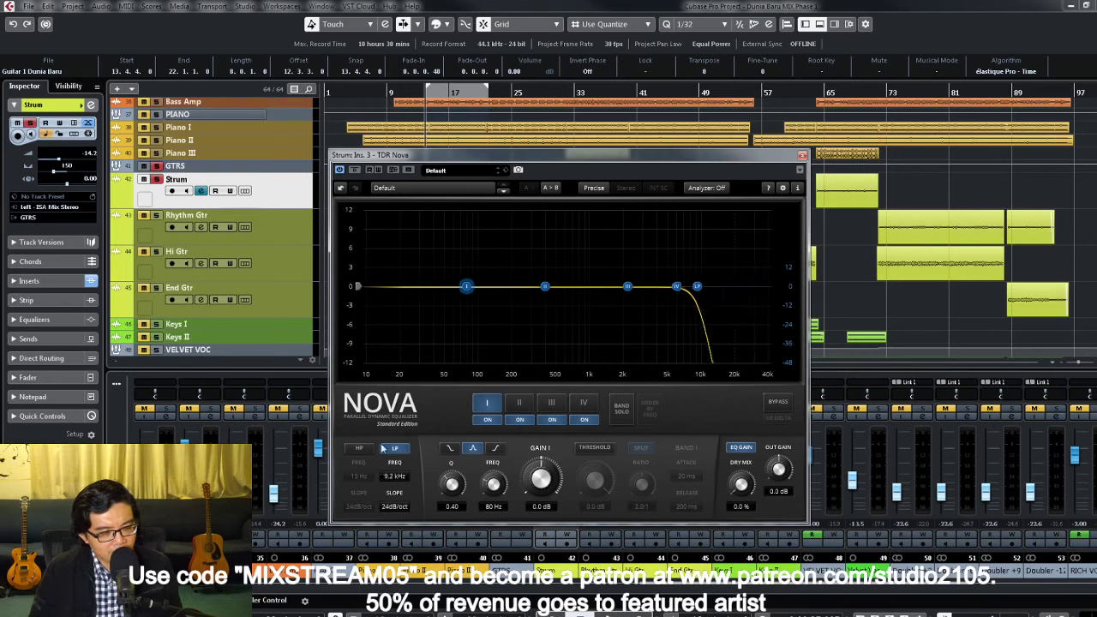
pyautogui.moveTo(398, 486); pyautogui.dragTo(398, 502)
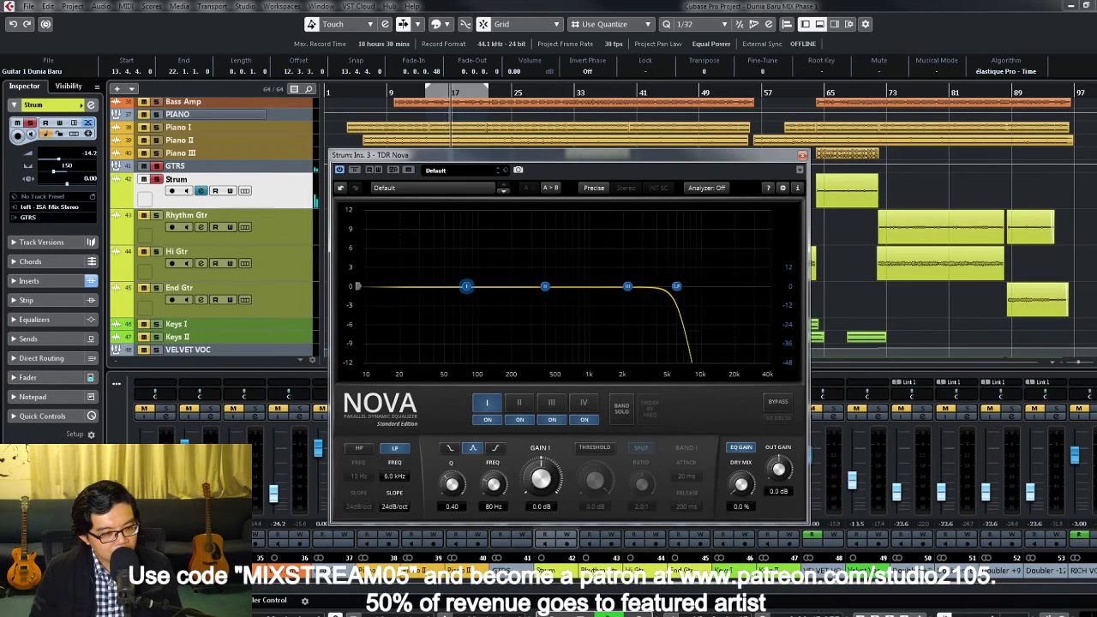
pyautogui.click(396, 449)
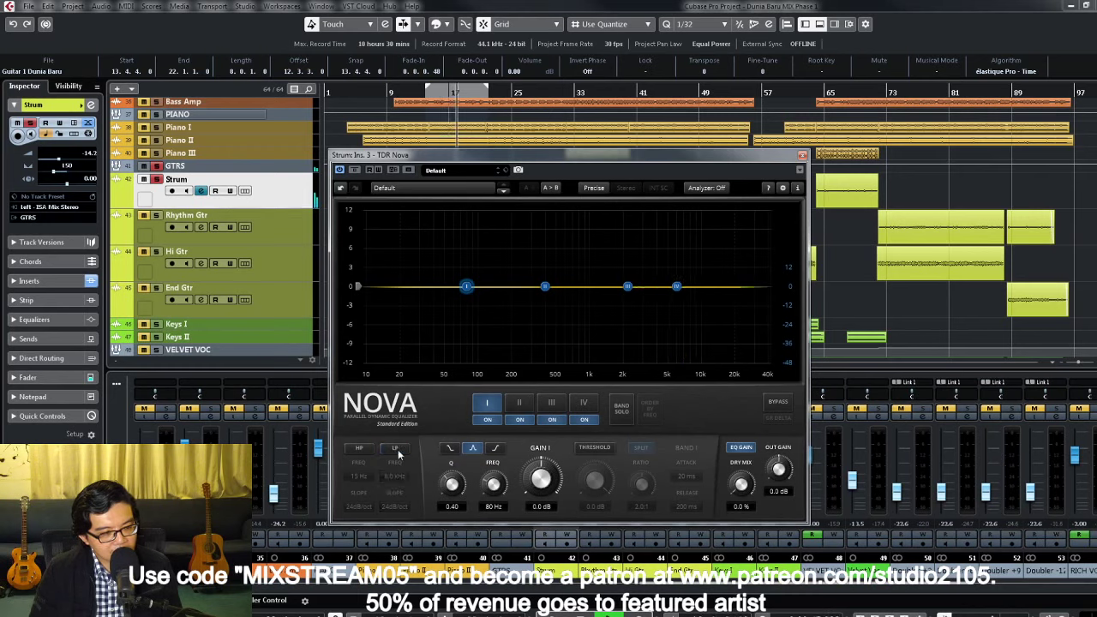
pyautogui.click(396, 448)
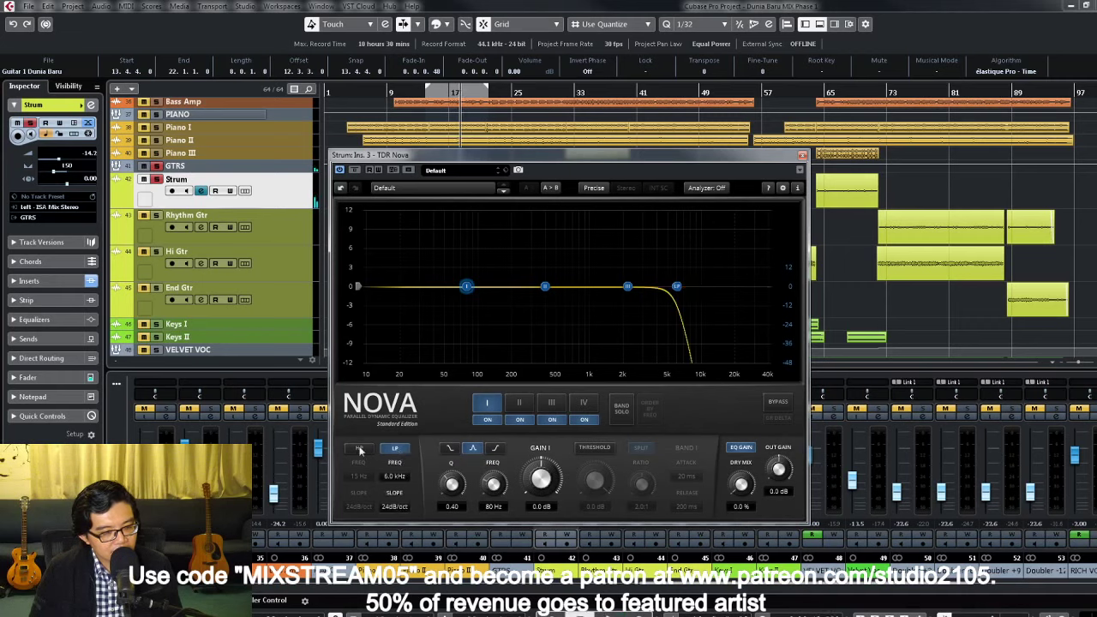
# Step: Enable TDR Nova's high-pass filter at 95 Hz and close the plug-in
pyautogui.click(360, 450)
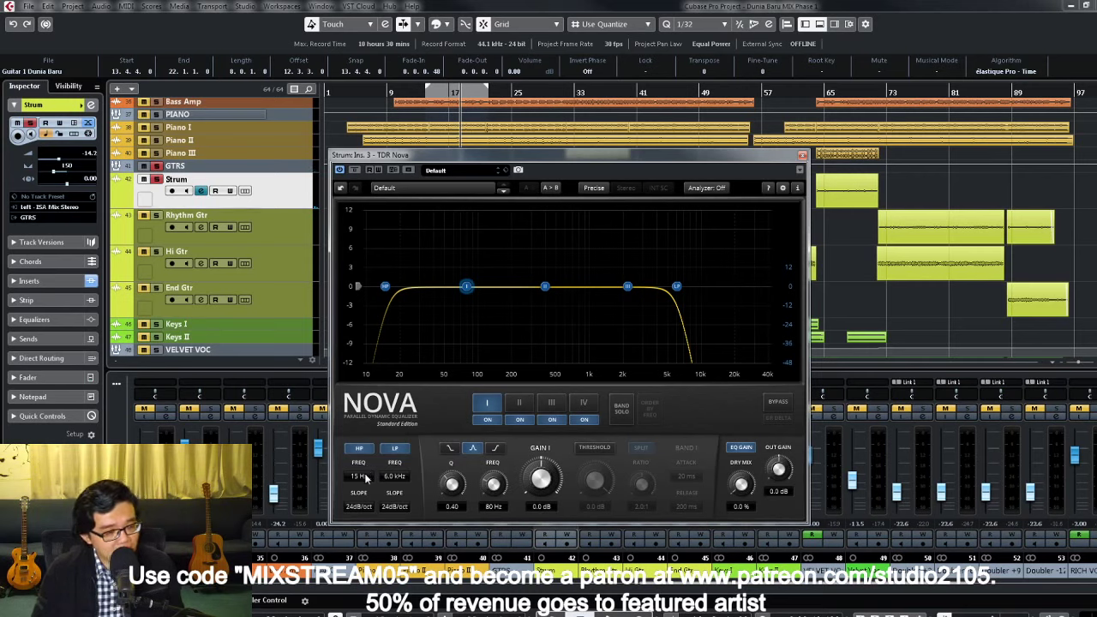
pyautogui.moveTo(365, 476)
pyautogui.mouseDown()
pyautogui.moveTo(365, 449)
pyautogui.moveTo(359, 478)
pyautogui.mouseUp()
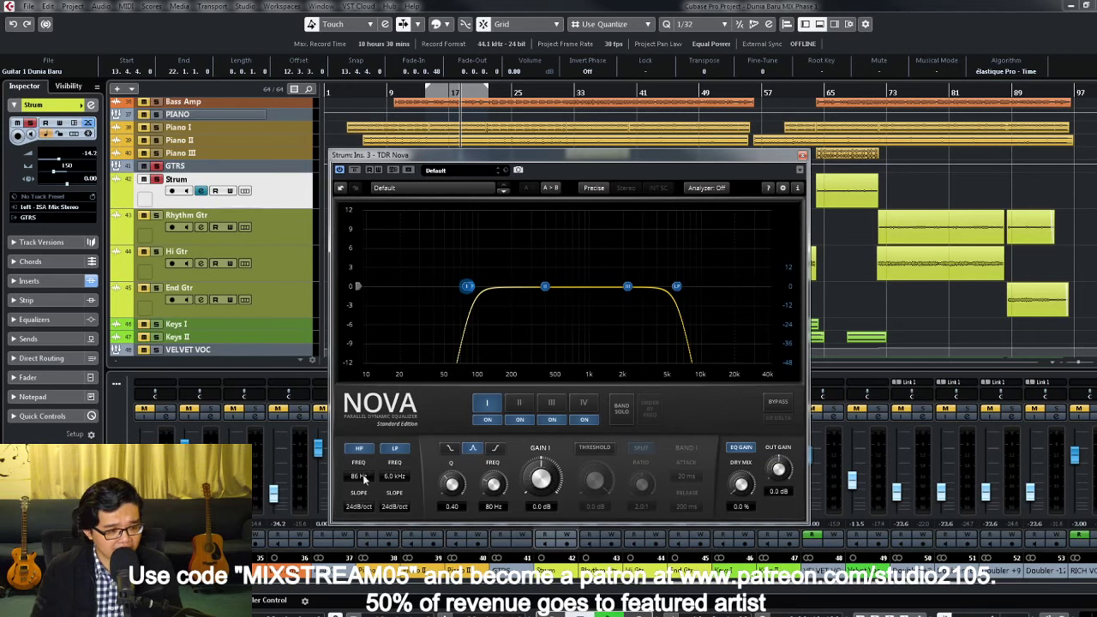
pyautogui.moveTo(358, 476); pyautogui.dragTo(358, 475)
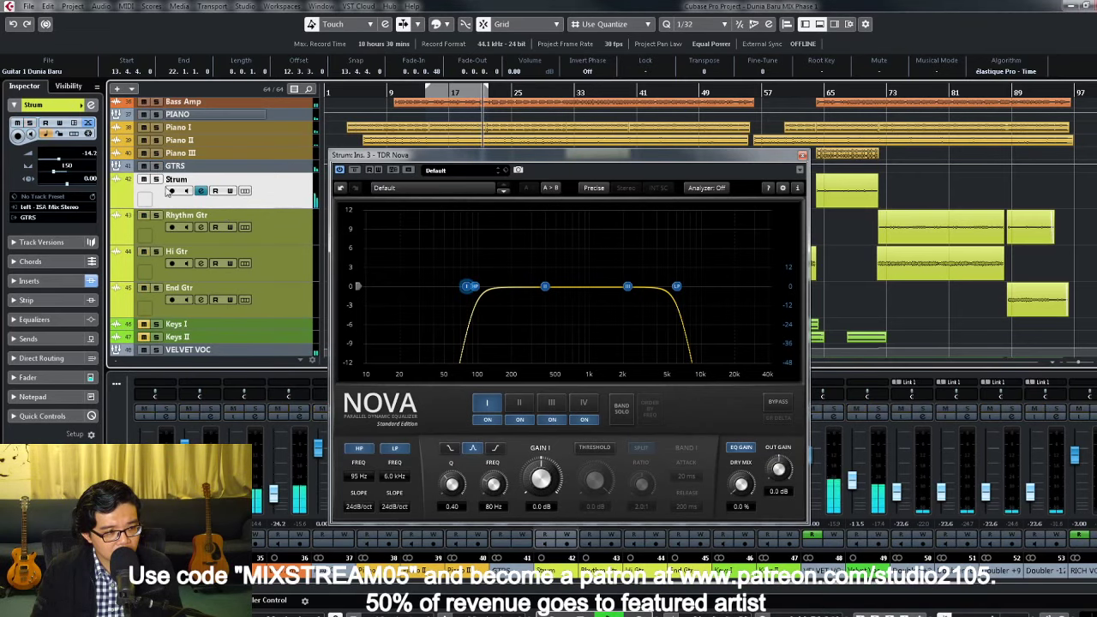
pyautogui.click(801, 156)
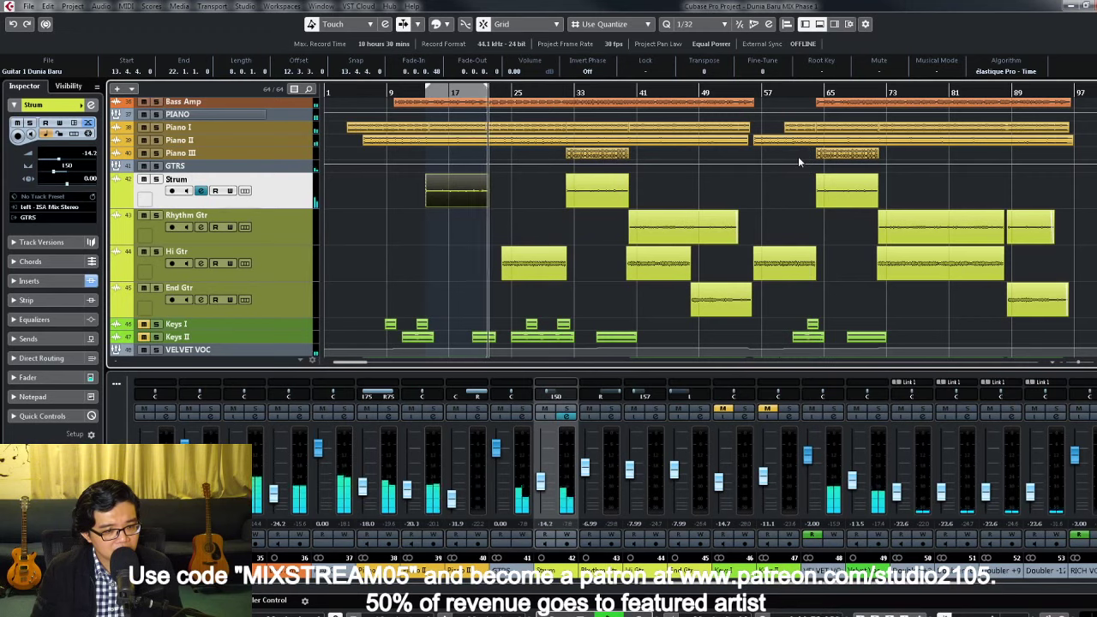
# Step: Replay from about bar 13 and lower Strum's level to -17.0
pyautogui.click(429, 92)
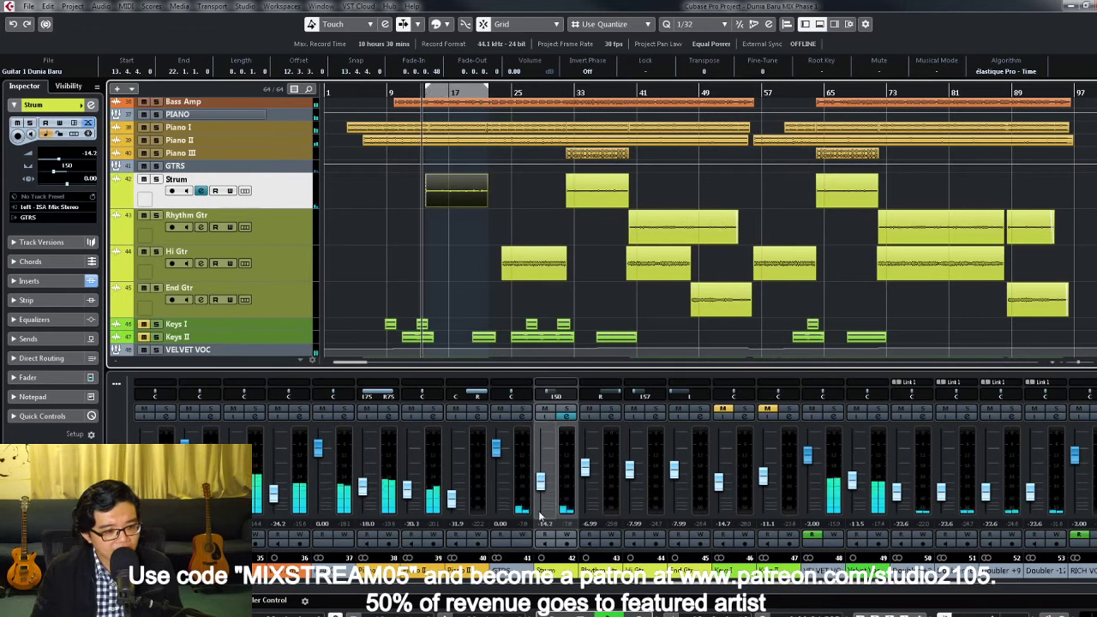
pyautogui.moveTo(540, 495); pyautogui.dragTo(542, 498)
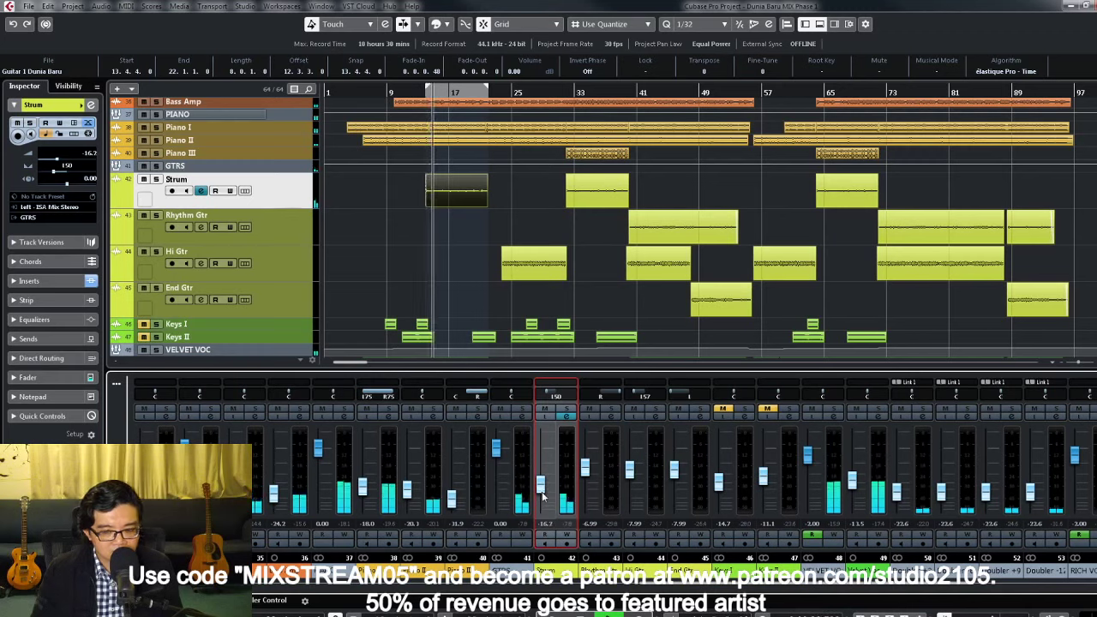
pyautogui.moveTo(542, 497); pyautogui.dragTo(542, 499)
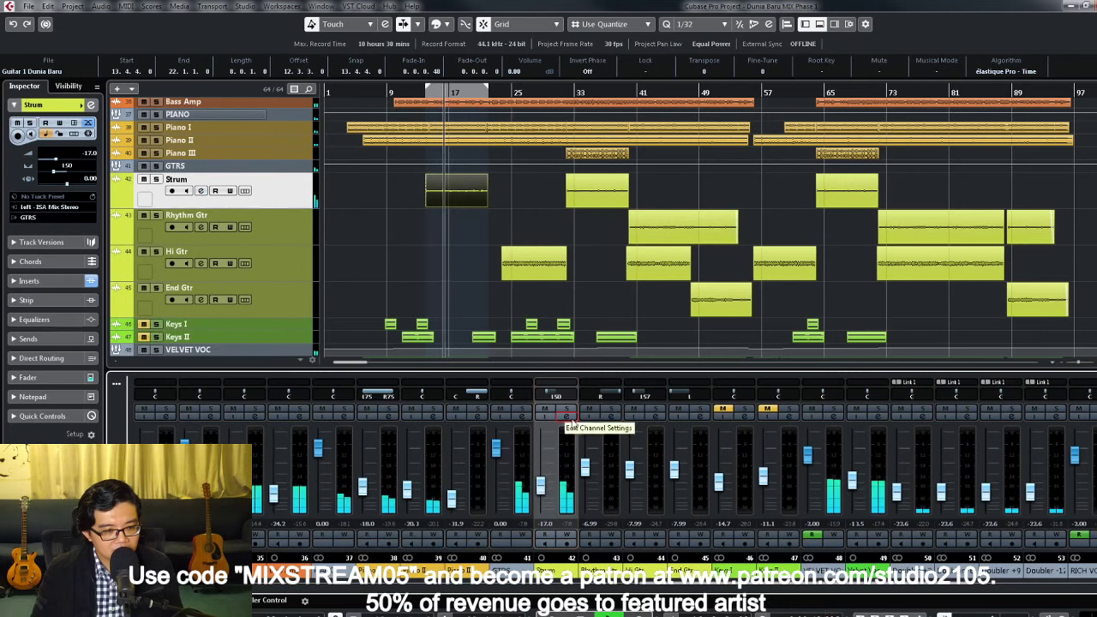
# Step: Reopen Strum's TH-U Slate and look through its component list of amps, cabinets and effects for a suitable addition
pyautogui.click(565, 417)
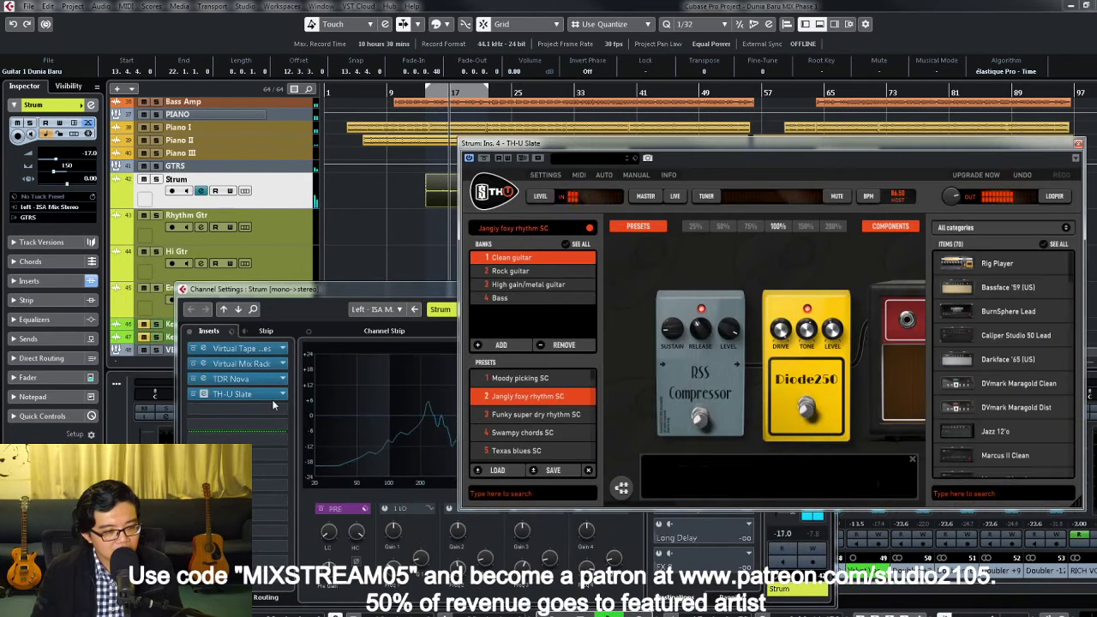
pyautogui.click(271, 395)
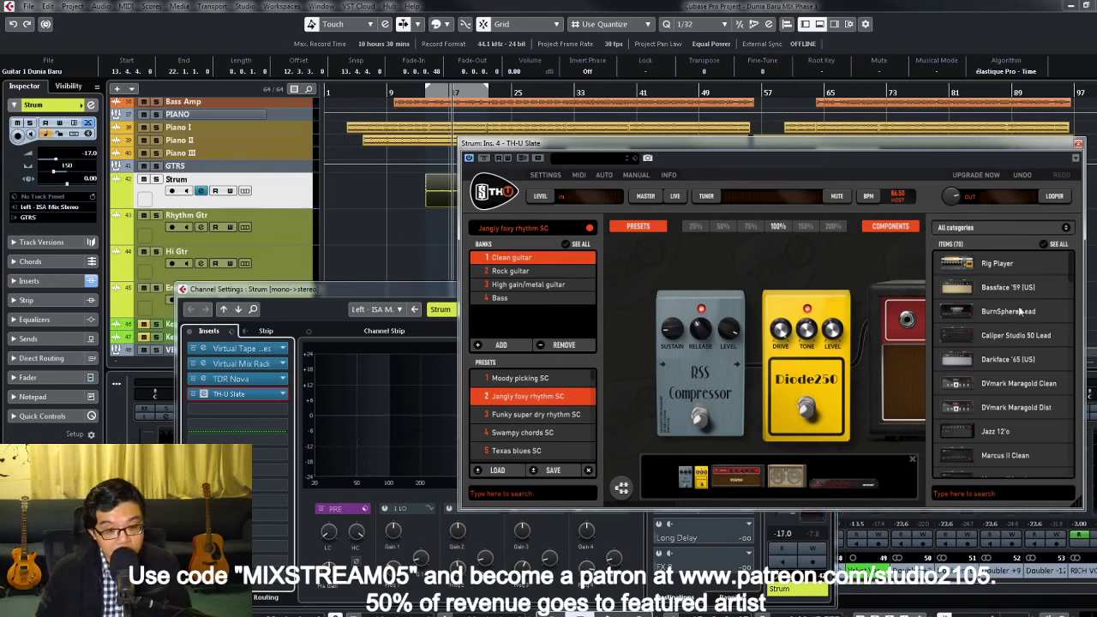
pyautogui.scroll(-2, 1029, 309)
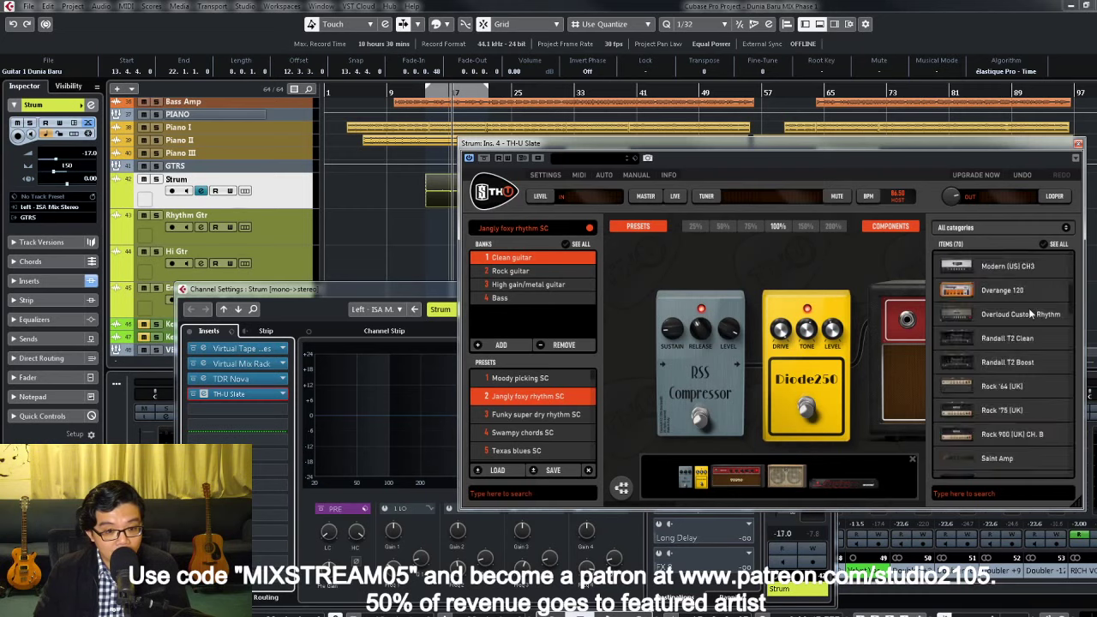
pyautogui.scroll(2, 1030, 308)
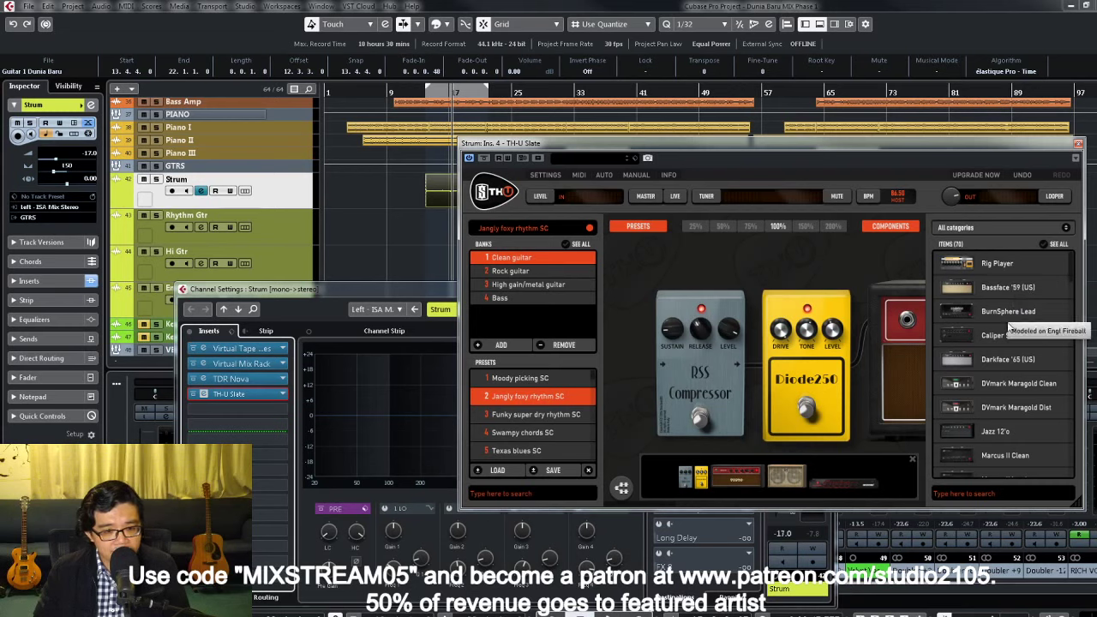
pyautogui.scroll(-8, 1020, 369)
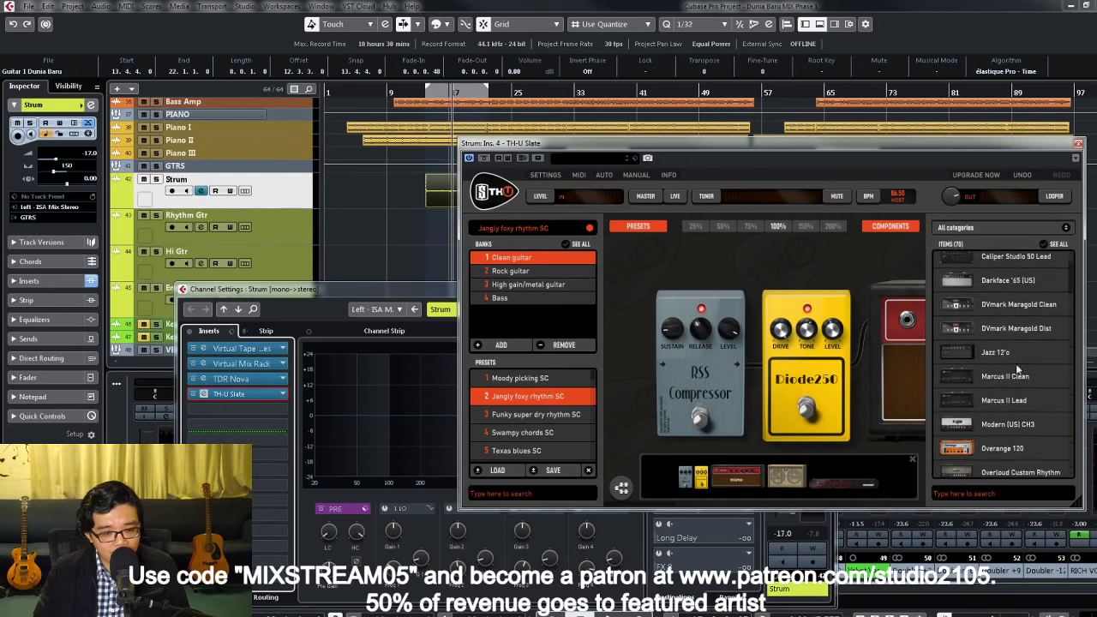
pyautogui.scroll(-5, 1020, 367)
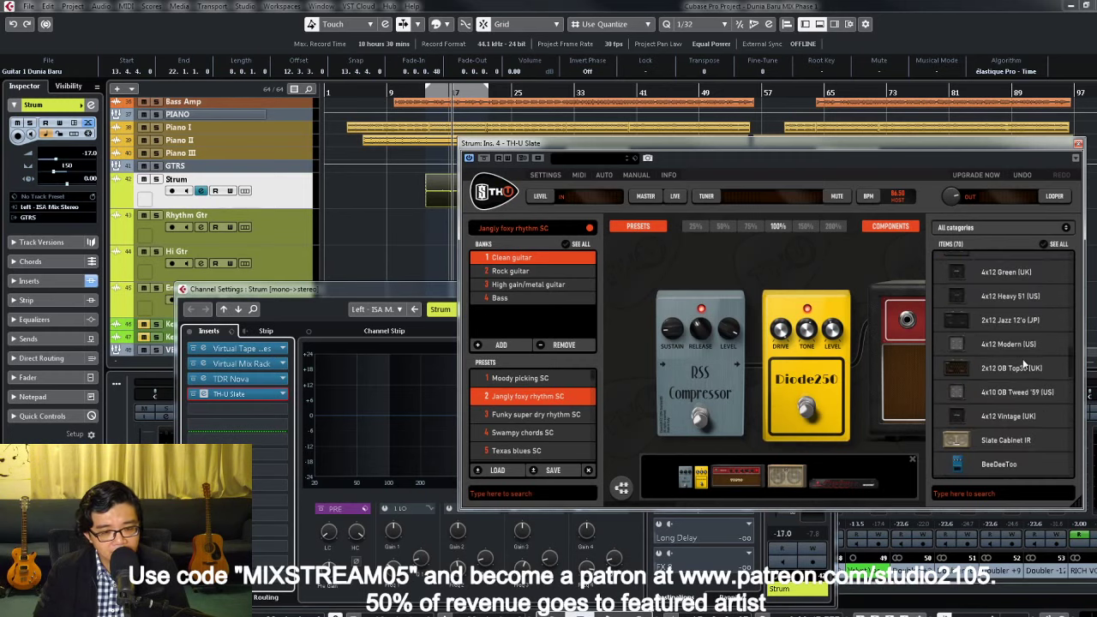
pyautogui.scroll(-5, 1020, 343)
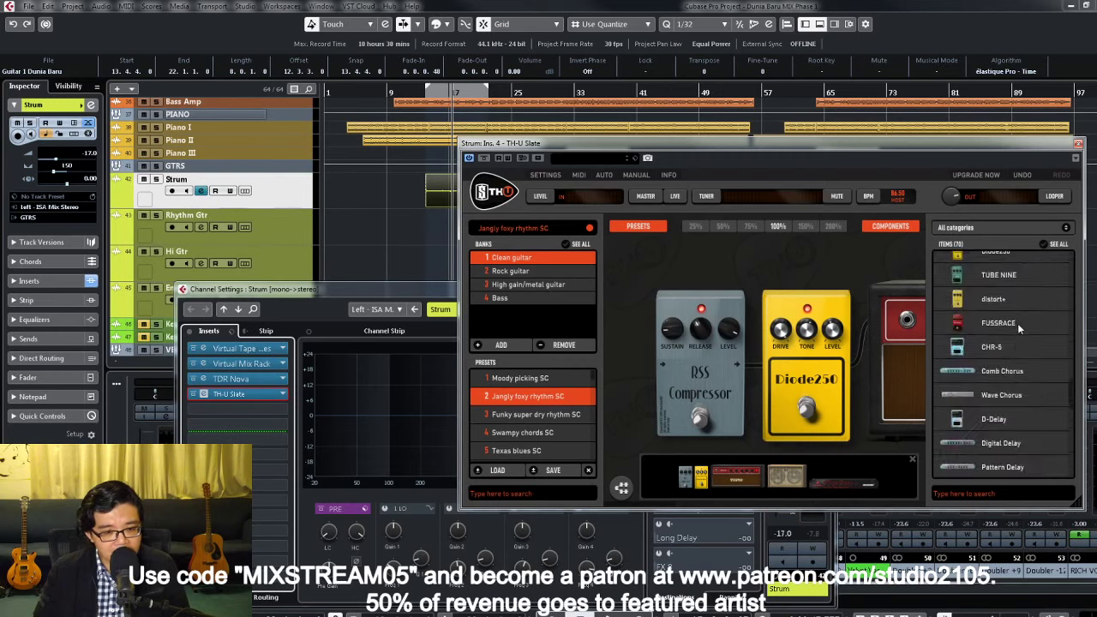
pyautogui.scroll(3, 1019, 321)
pyautogui.scroll(-3, 1012, 326)
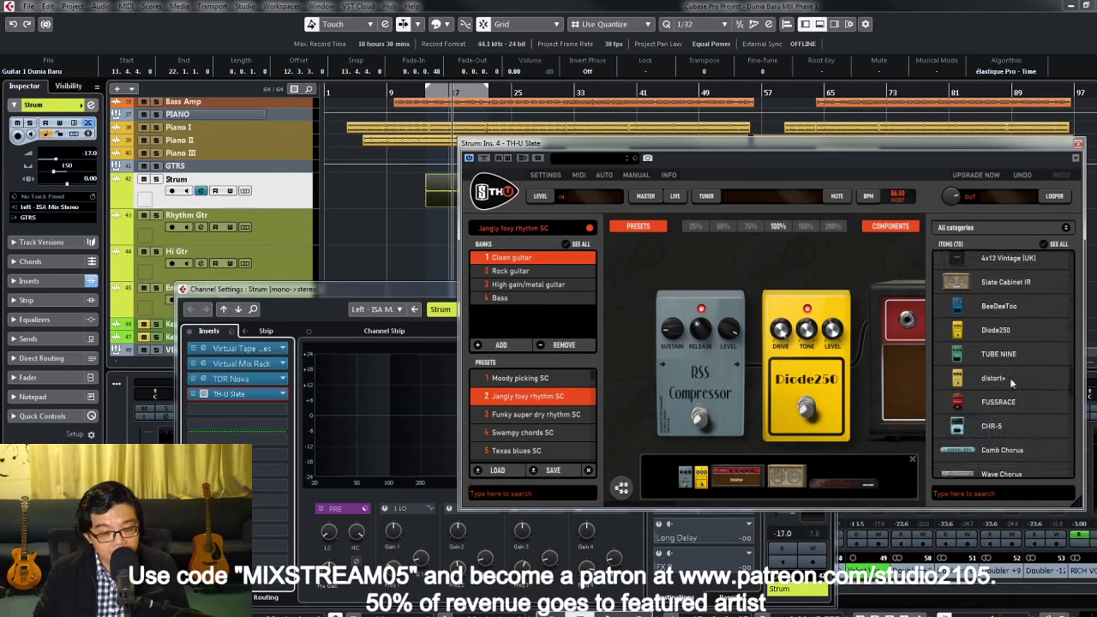
pyautogui.scroll(-9, 1027, 365)
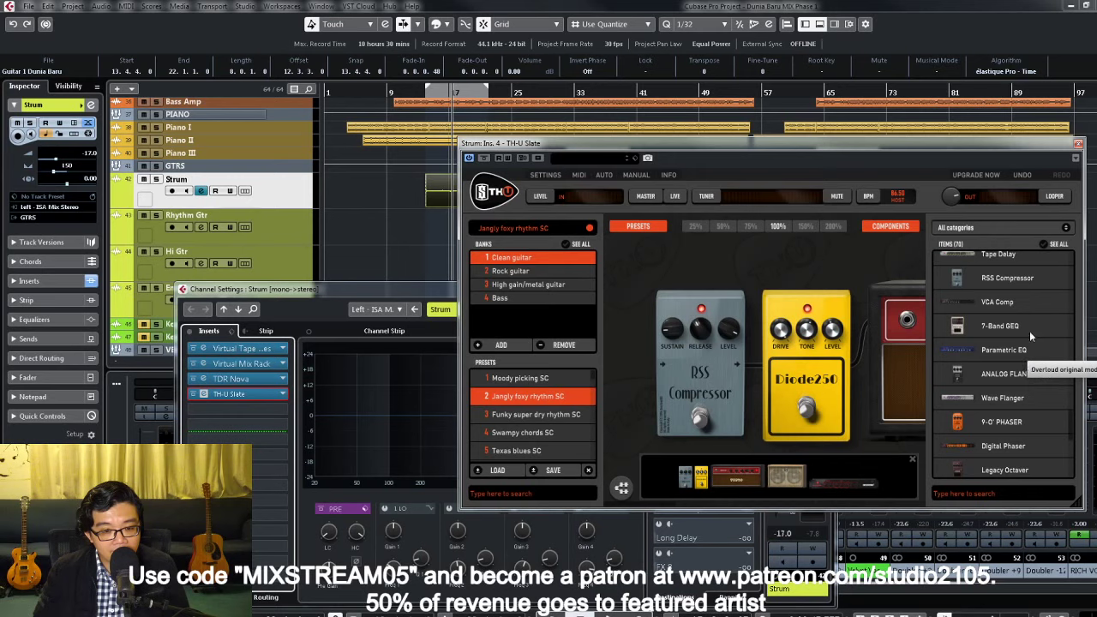
pyautogui.scroll(-3, 1031, 337)
pyautogui.scroll(-7, 1031, 336)
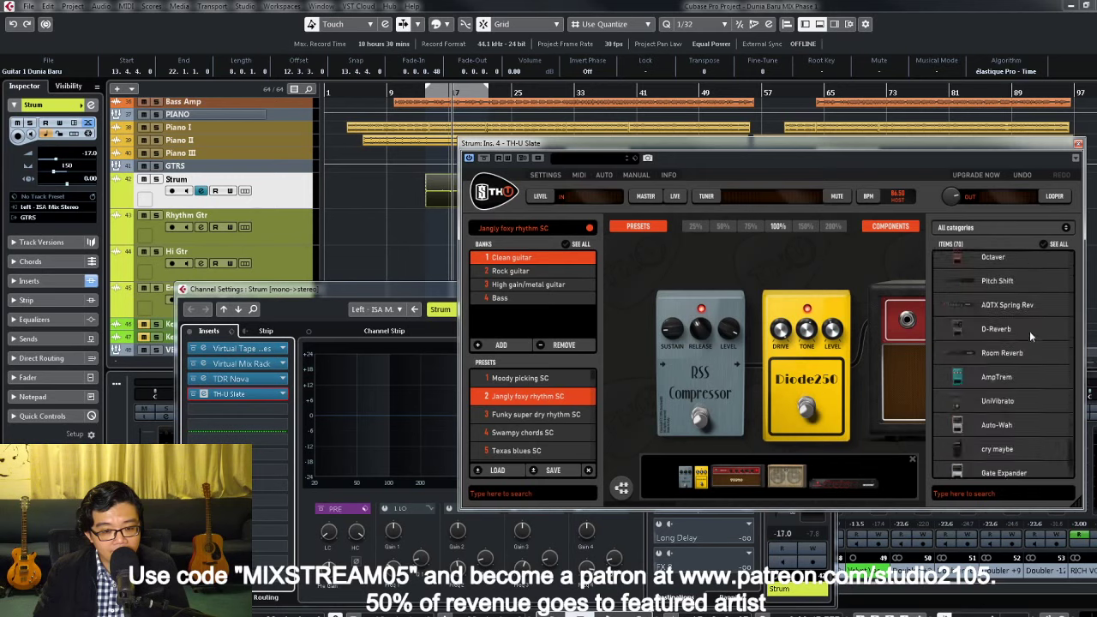
pyautogui.scroll(-1, 1030, 330)
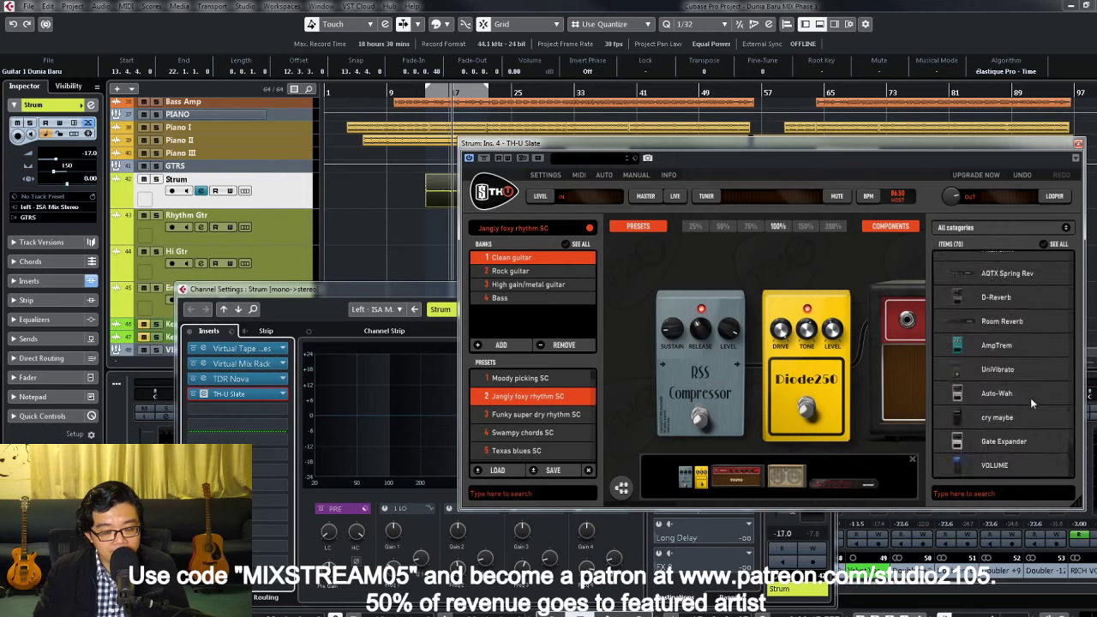
pyautogui.scroll(3, 1031, 396)
pyautogui.scroll(4, 1008, 389)
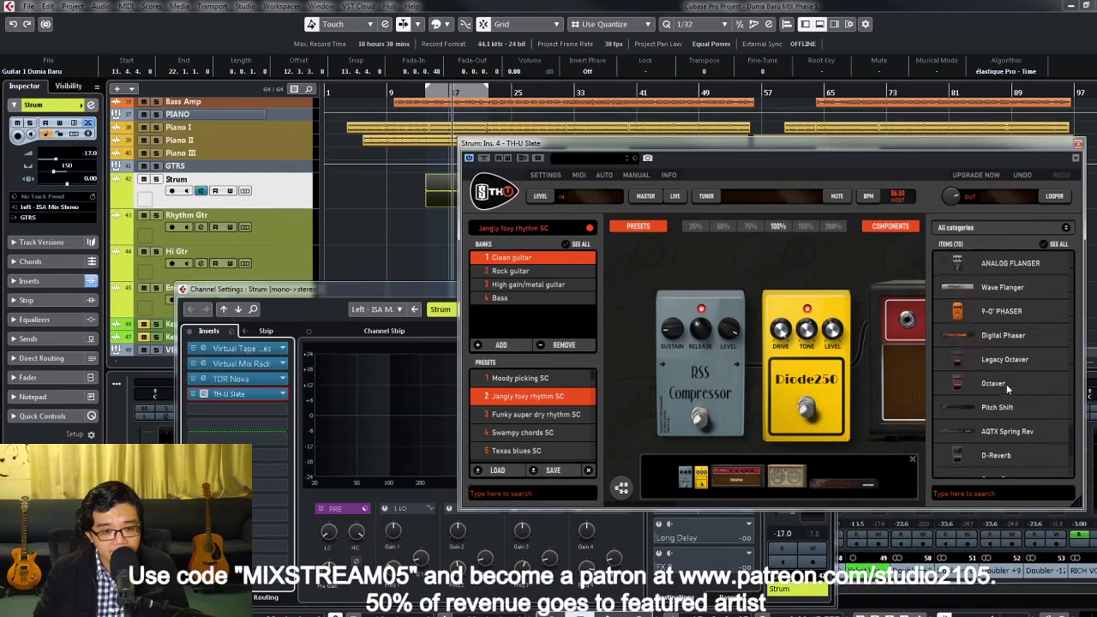
pyautogui.scroll(6, 1020, 378)
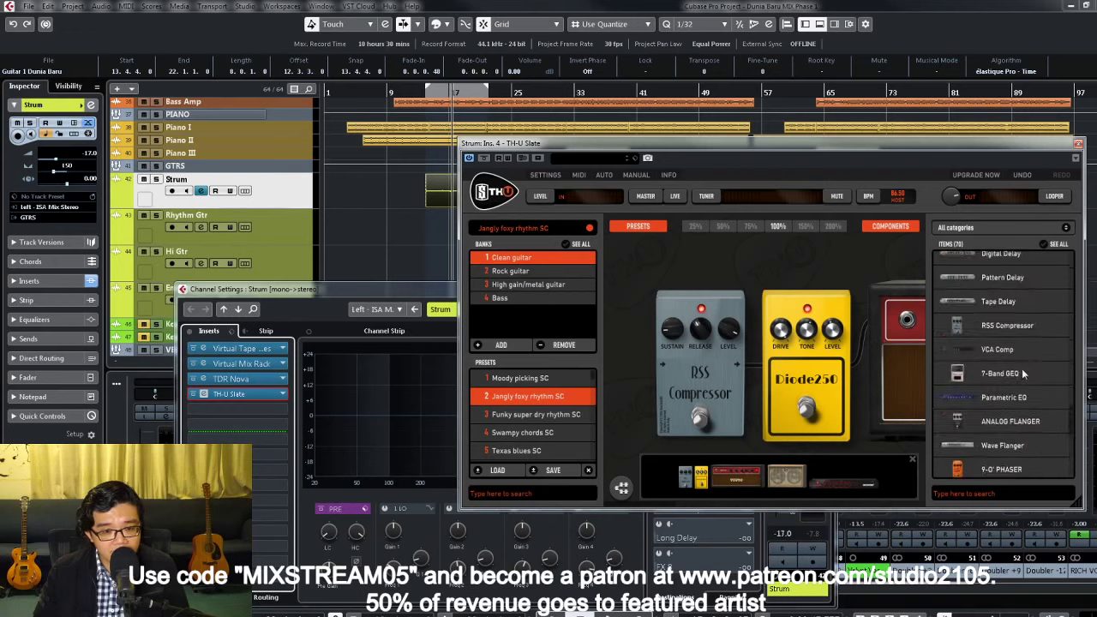
pyautogui.scroll(3, 1046, 367)
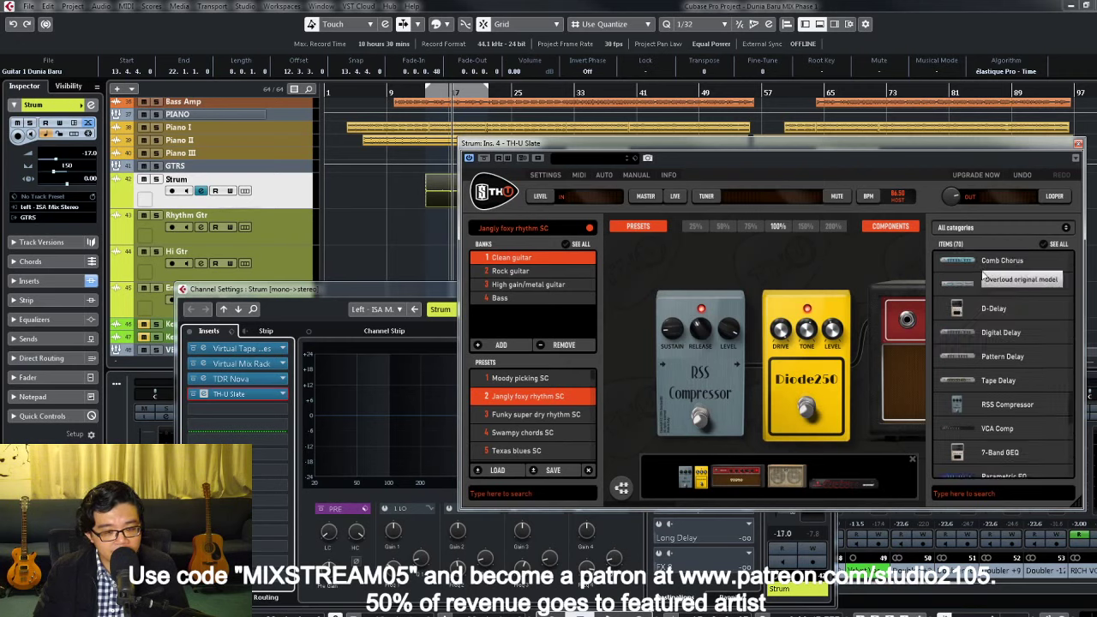
# Step: Add a D-Delay pedal after the Diode250 in TH-U Slate and adjust its delay time
pyautogui.moveTo(999, 311); pyautogui.dragTo(831, 359)
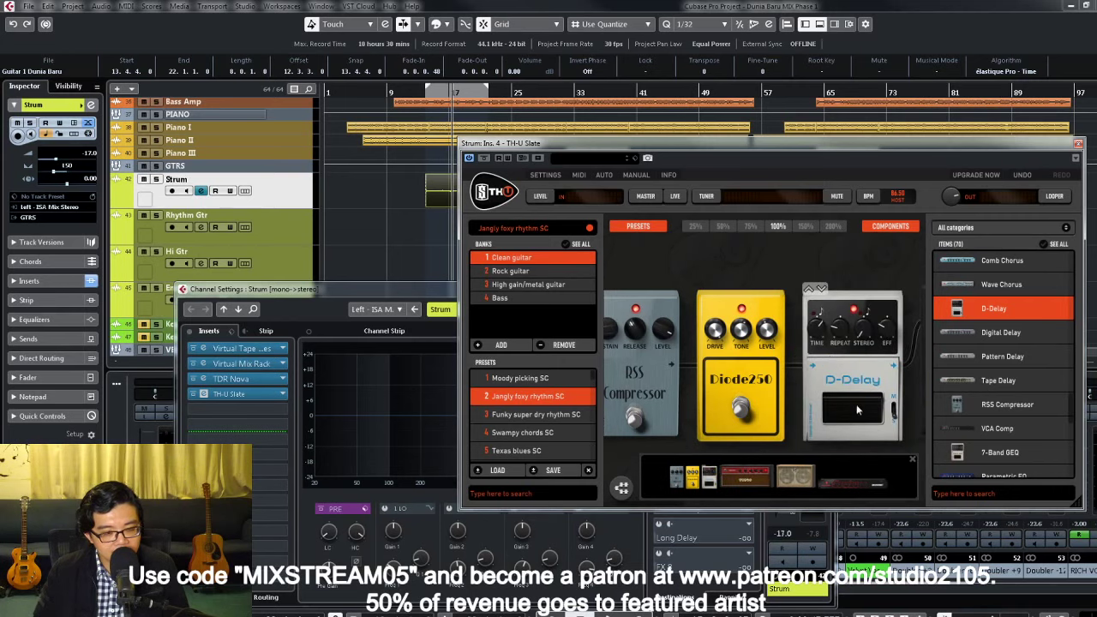
pyautogui.click(819, 337)
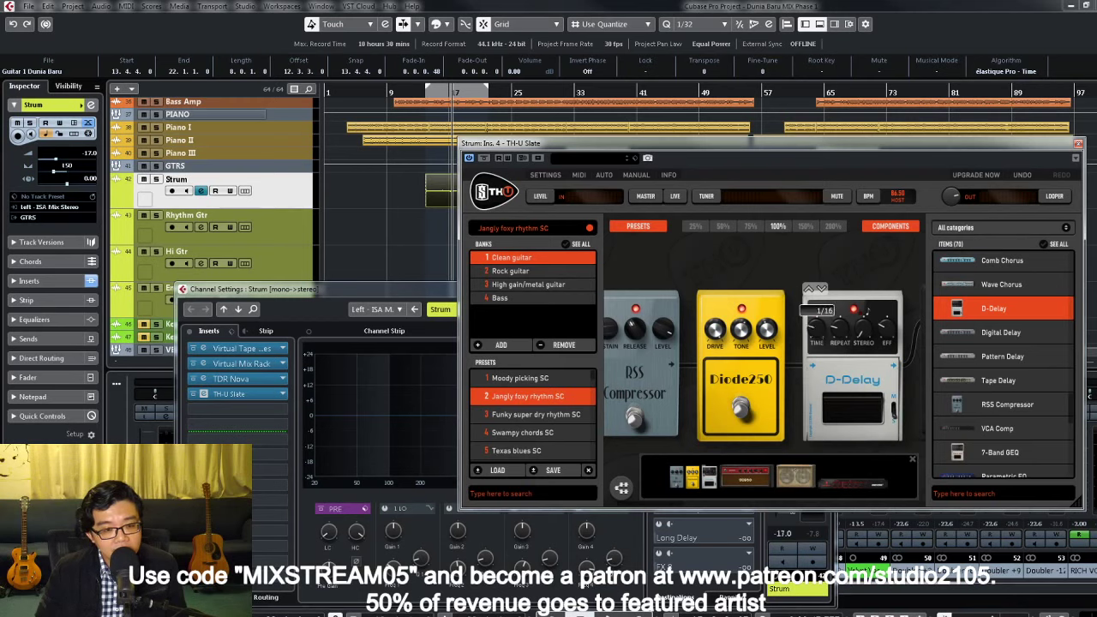
pyautogui.moveTo(819, 330); pyautogui.dragTo(819, 325)
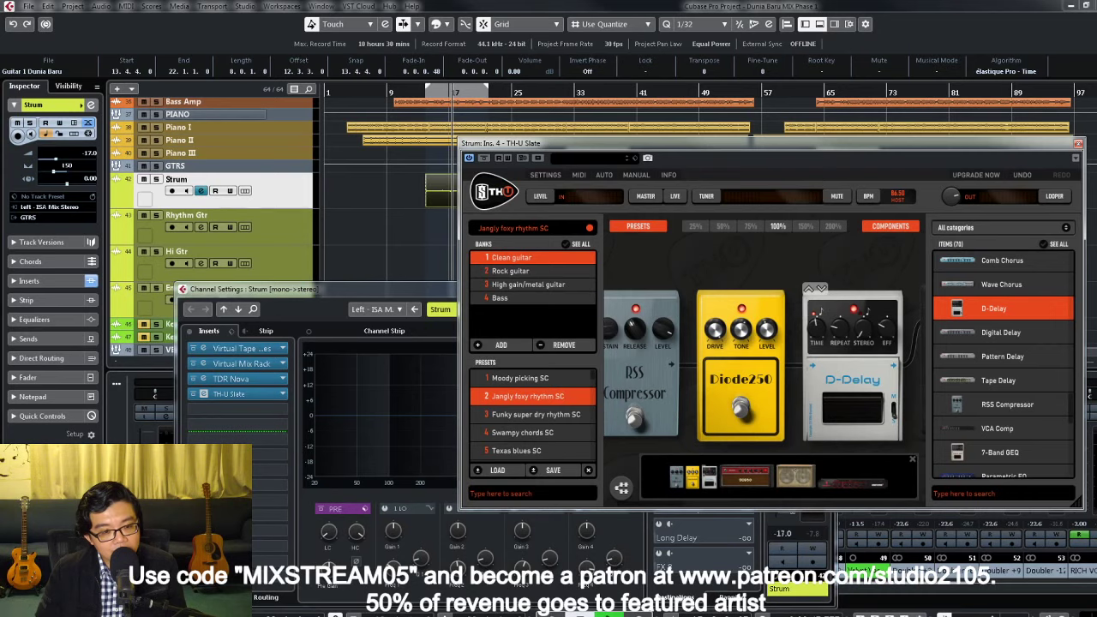
# Step: Solo the Strum track and fine-tune the D-Delay pedal's controls and the Diode250's tone in TH-U Slate
pyautogui.moveTo(1025, 151); pyautogui.dragTo(719, 136)
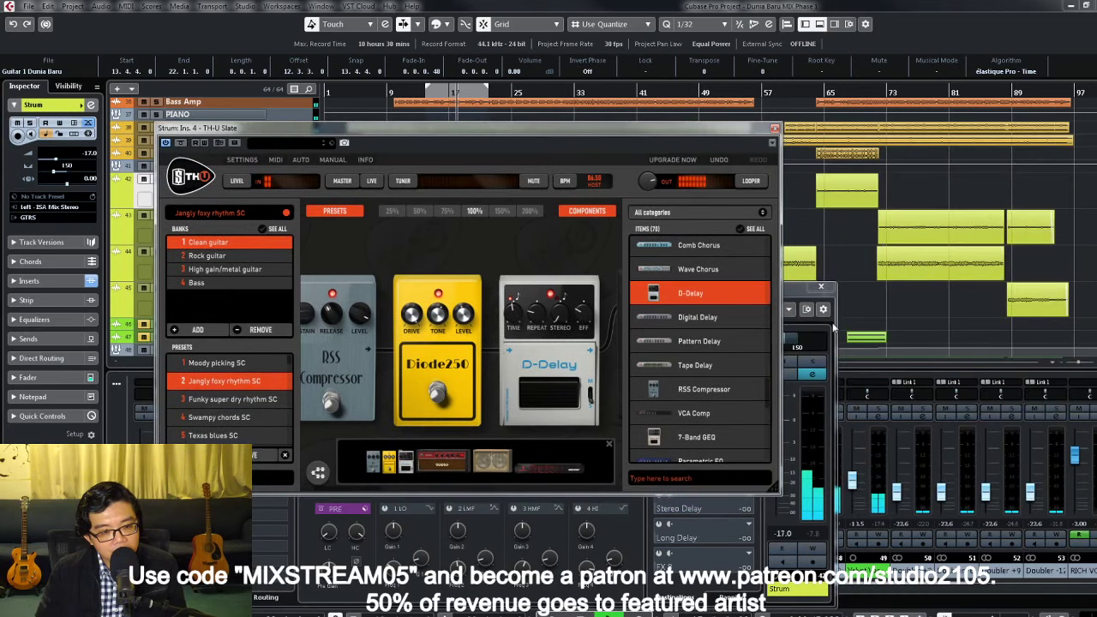
pyautogui.press('s')
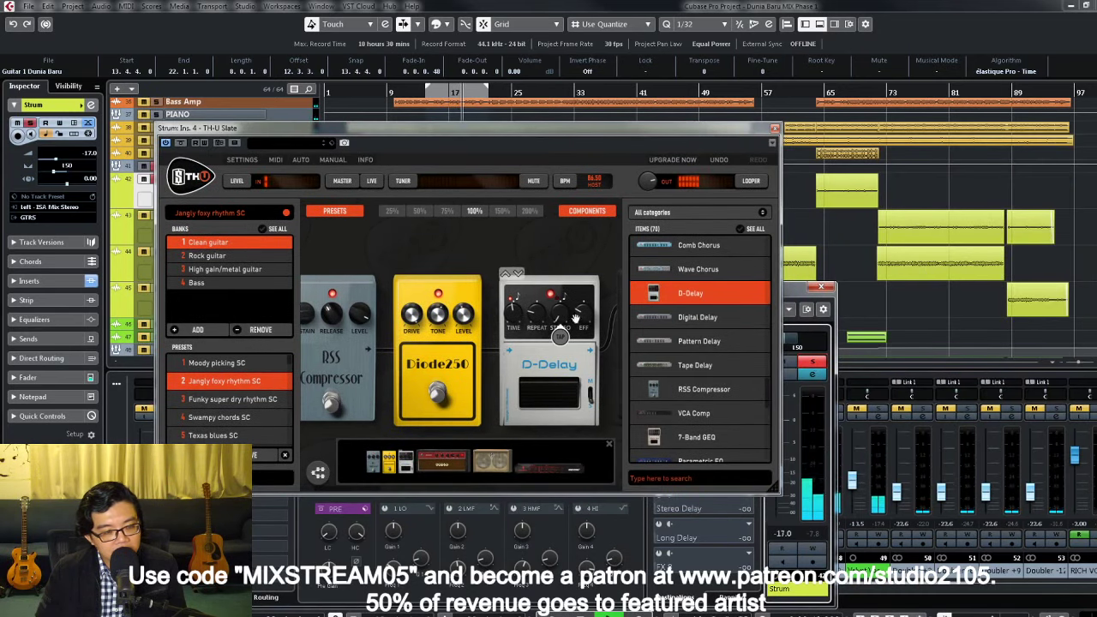
pyautogui.moveTo(583, 308); pyautogui.dragTo(513, 307)
pyautogui.moveTo(438, 314); pyautogui.dragTo(438, 310)
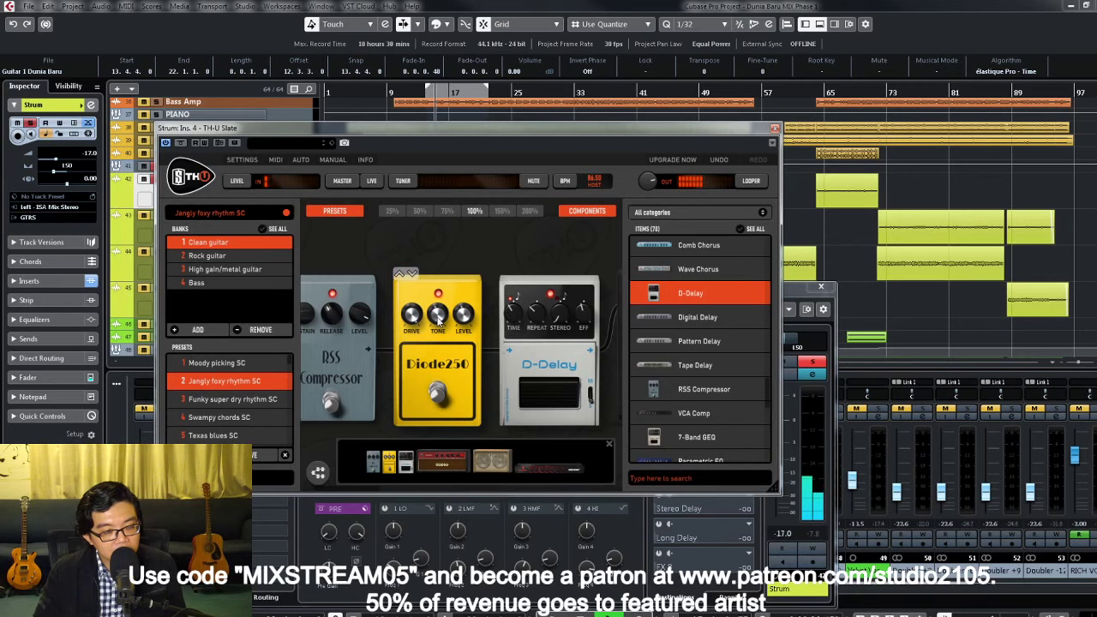
pyautogui.moveTo(512, 317)
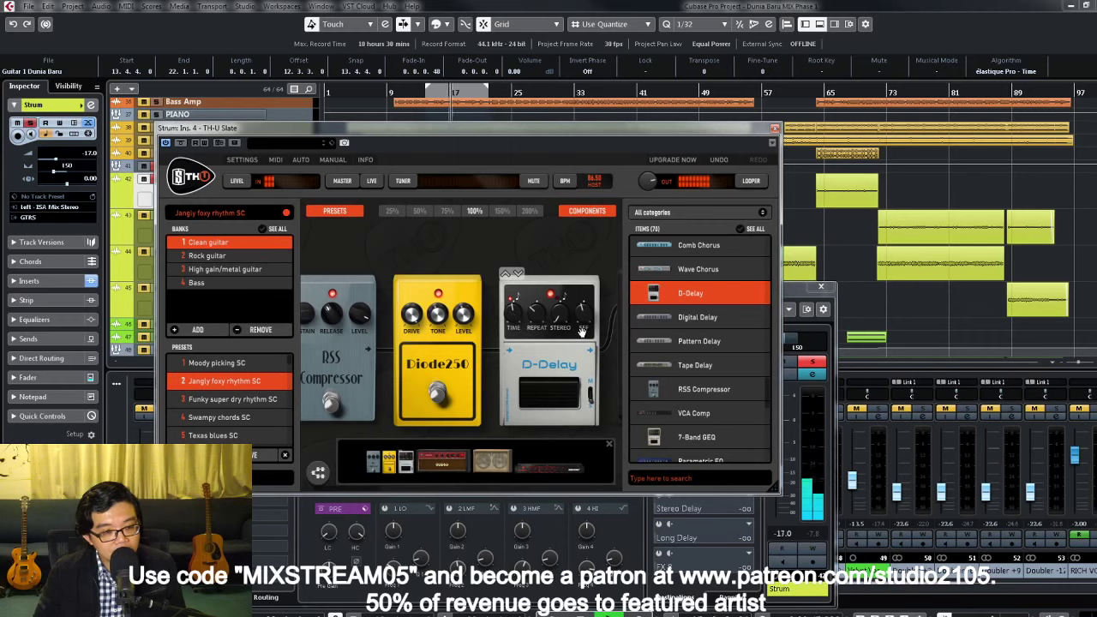
# Step: Take Strum out of solo and lower its level to -18.0 in the full mix
pyautogui.click(819, 327)
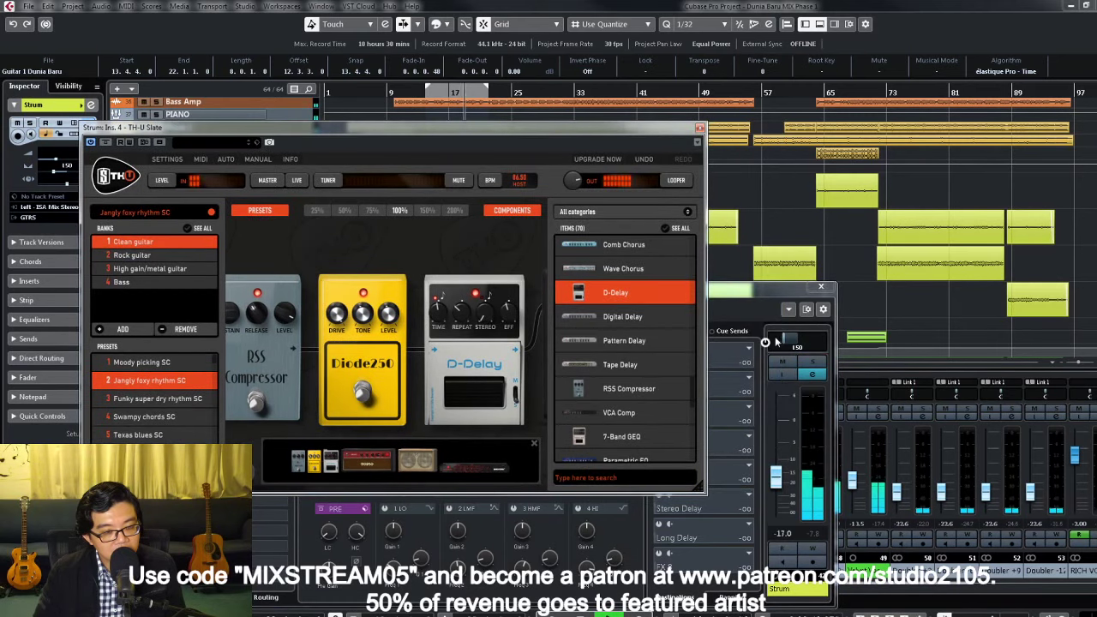
pyautogui.click(778, 478)
pyautogui.moveTo(779, 480); pyautogui.dragTo(780, 484)
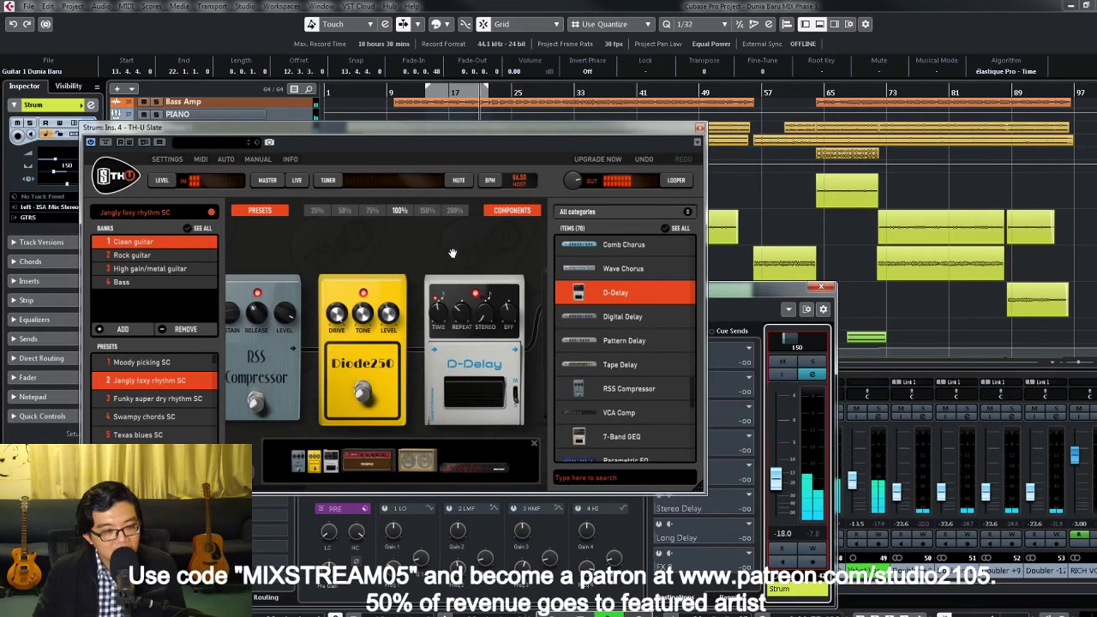
# Step: Set the Top Cut of the TOP30 amp in Strum's TH-U Slate to 2.60
pyautogui.moveTo(435, 242); pyautogui.dragTo(373, 243)
pyautogui.hscroll(3, 369, 243)
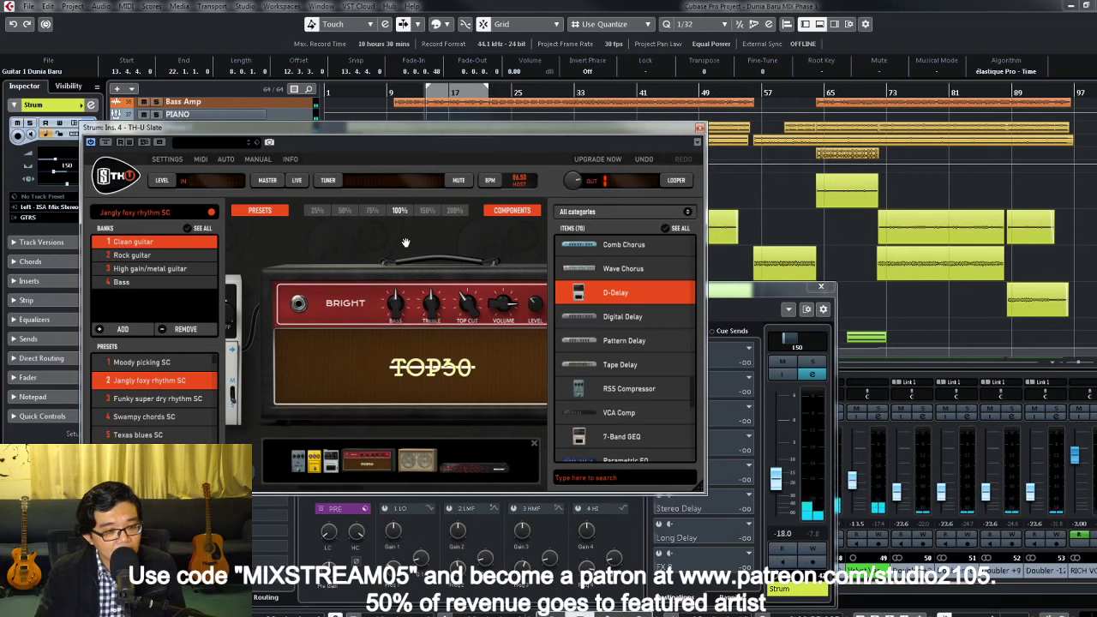
pyautogui.moveTo(467, 300)
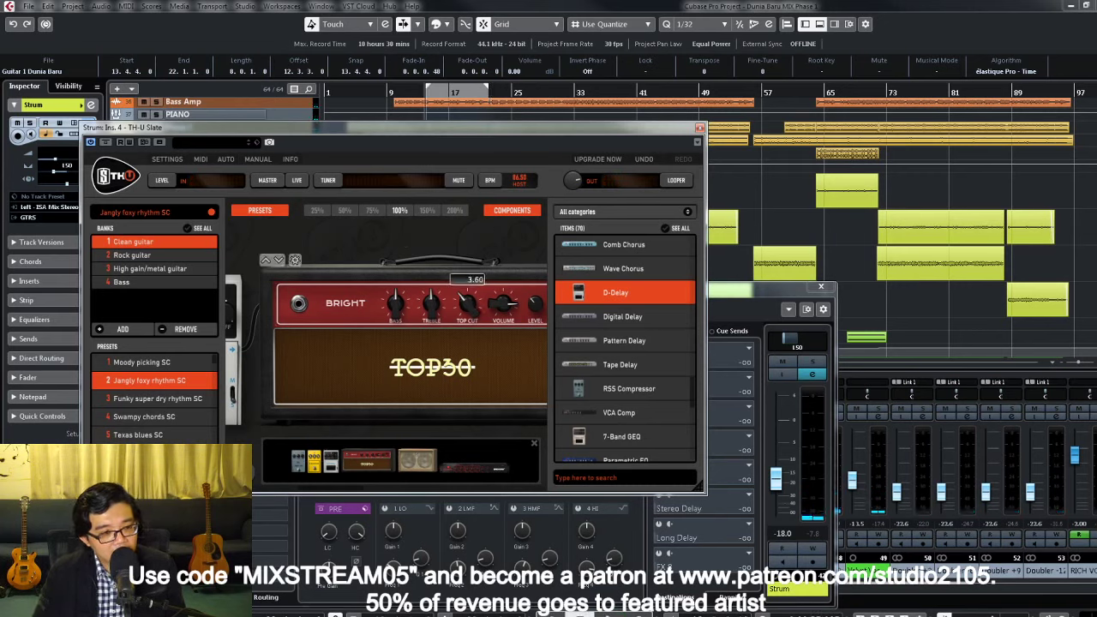
pyautogui.scroll(2, 467, 302)
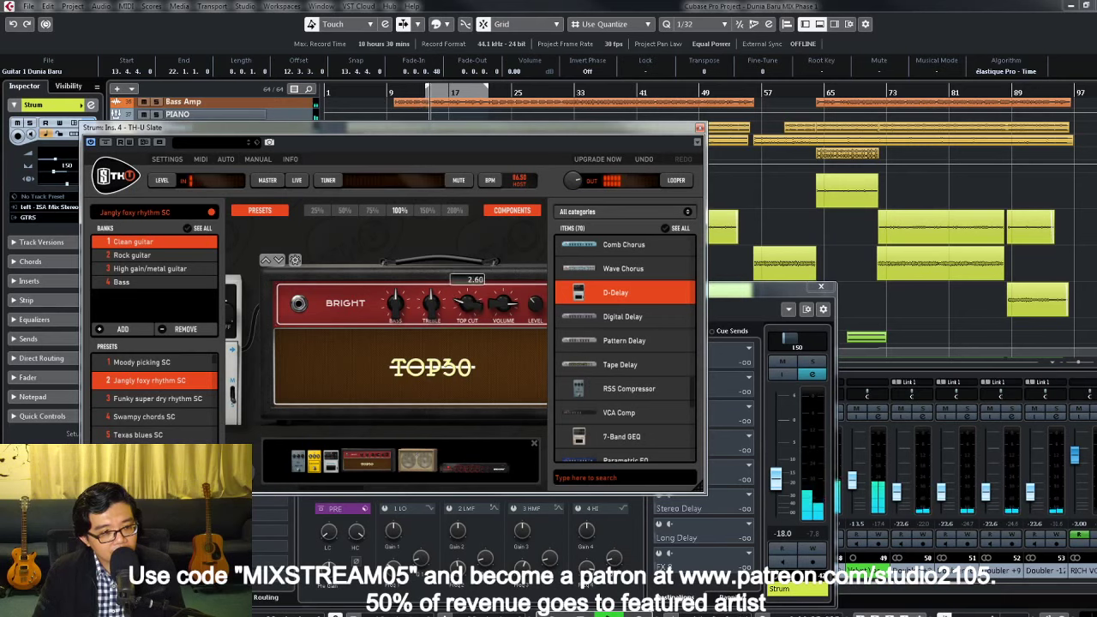
# Step: With the Strum track soloed, set the TOP30 amp's Treble to 5.77 and its Top Cut to 3.24 in TH-U Slate
pyautogui.moveTo(433, 301)
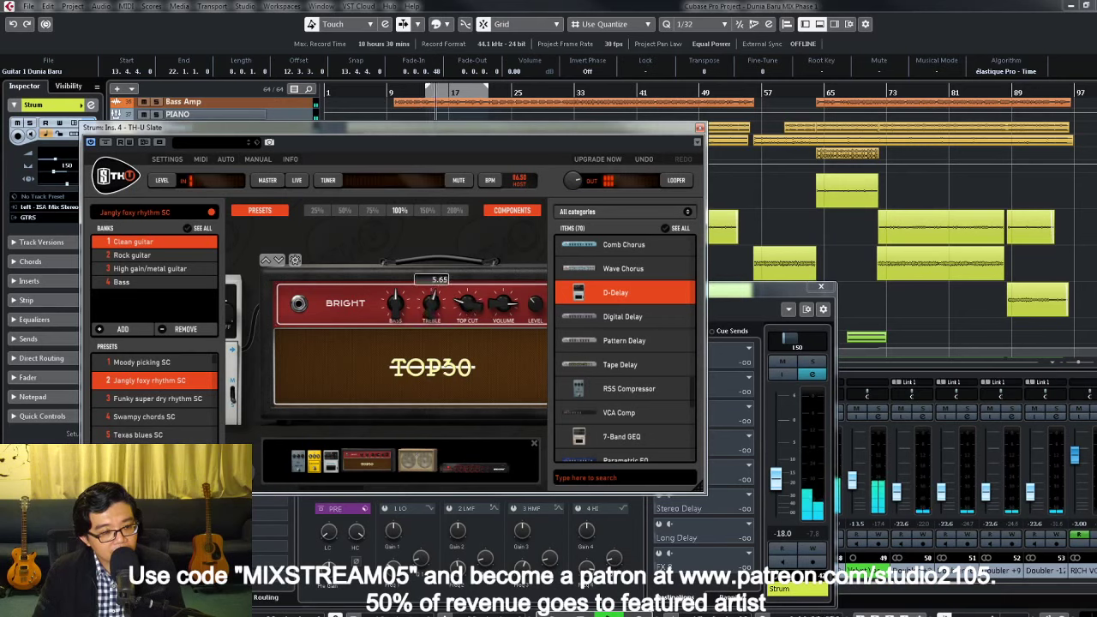
pyautogui.scroll(1, 433, 302)
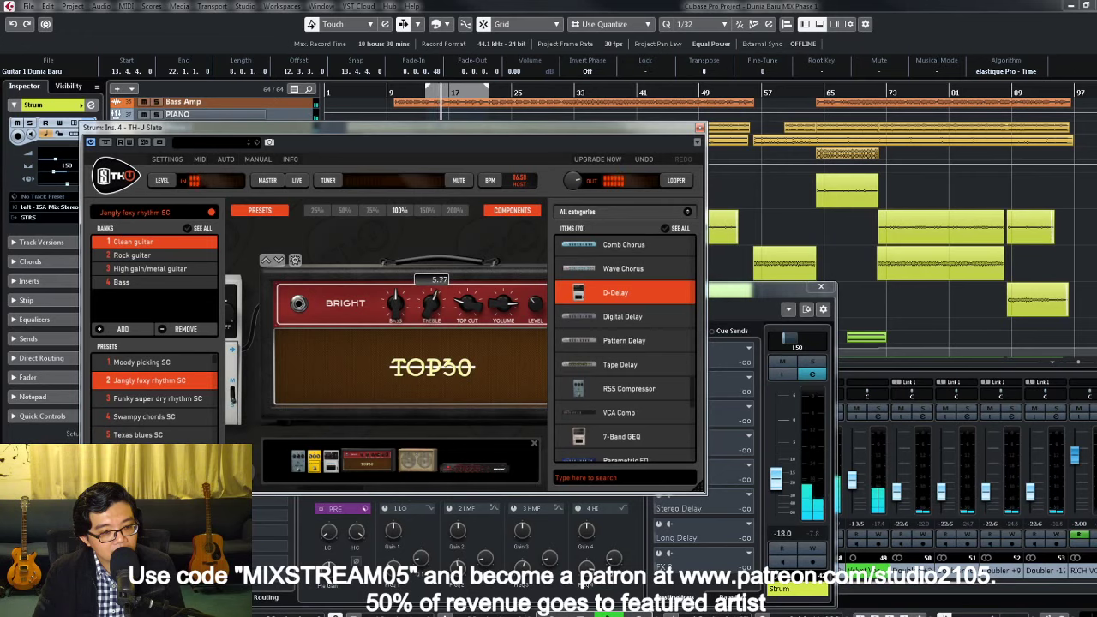
pyautogui.click(812, 361)
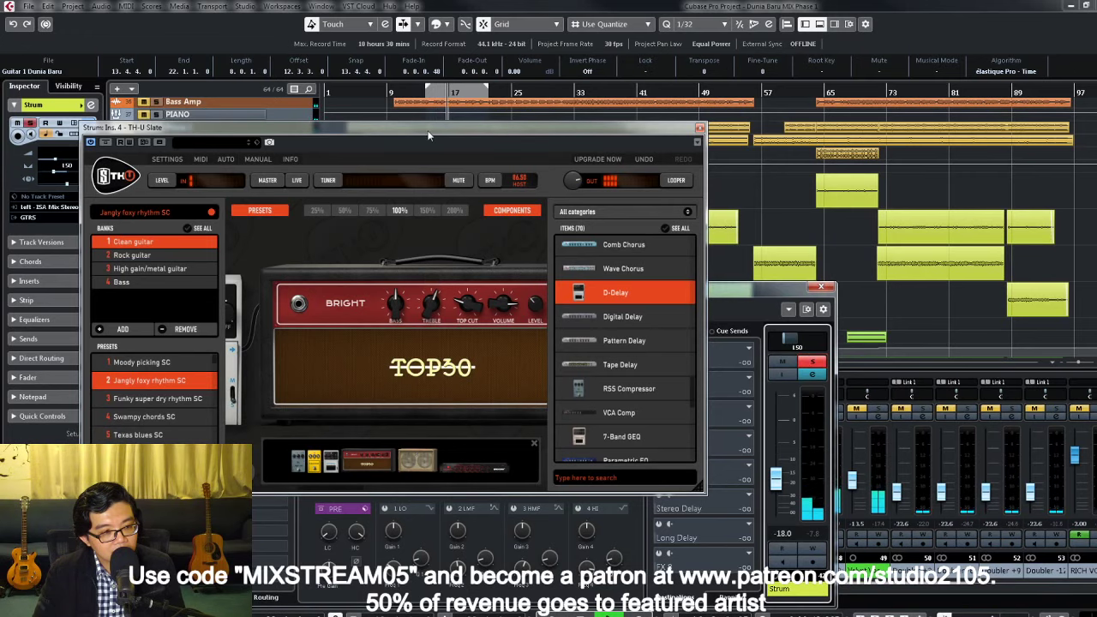
pyautogui.moveTo(427, 126); pyautogui.dragTo(526, 104)
pyautogui.moveTo(611, 150); pyautogui.dragTo(630, 159)
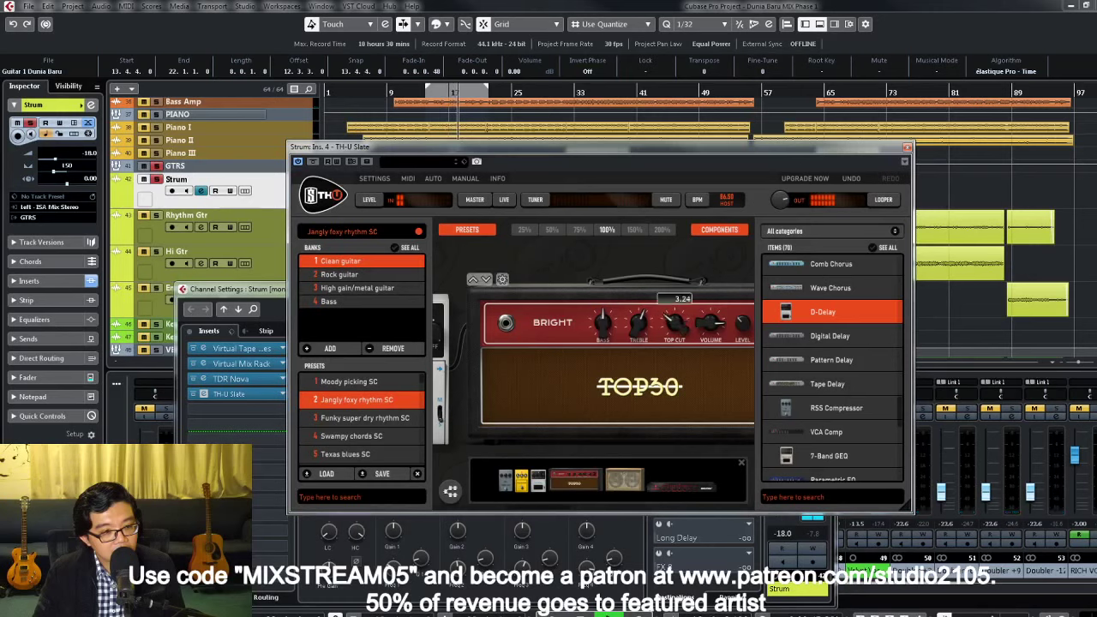
# Step: Unsolo the Strum track to hear the amp tone in the full mix, and close its TH-U Slate editor
pyautogui.click(729, 336)
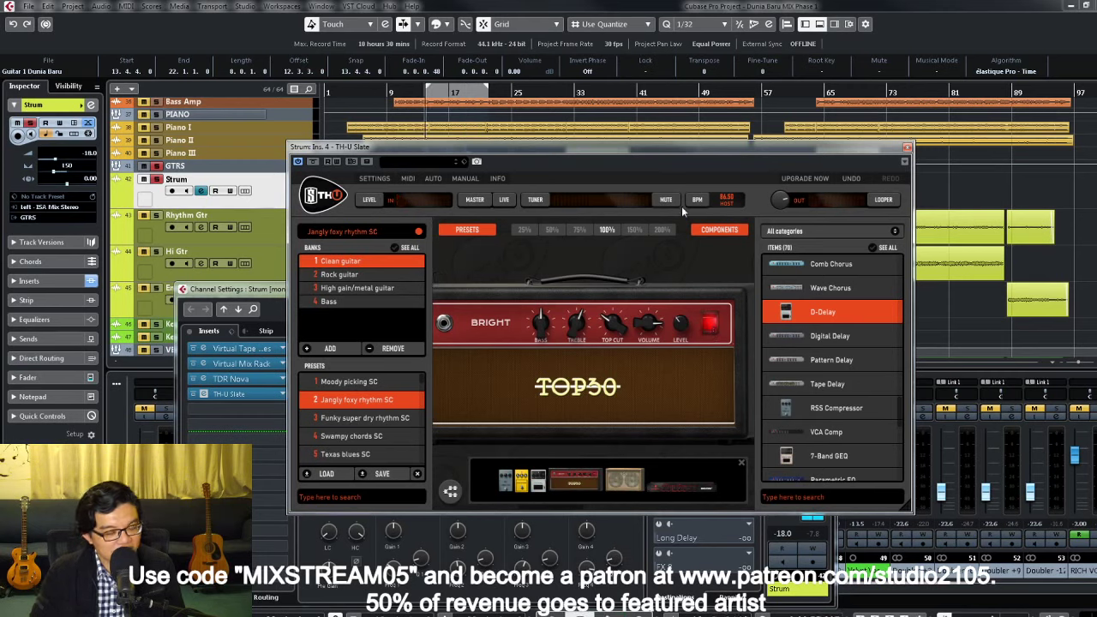
pyautogui.click(612, 323)
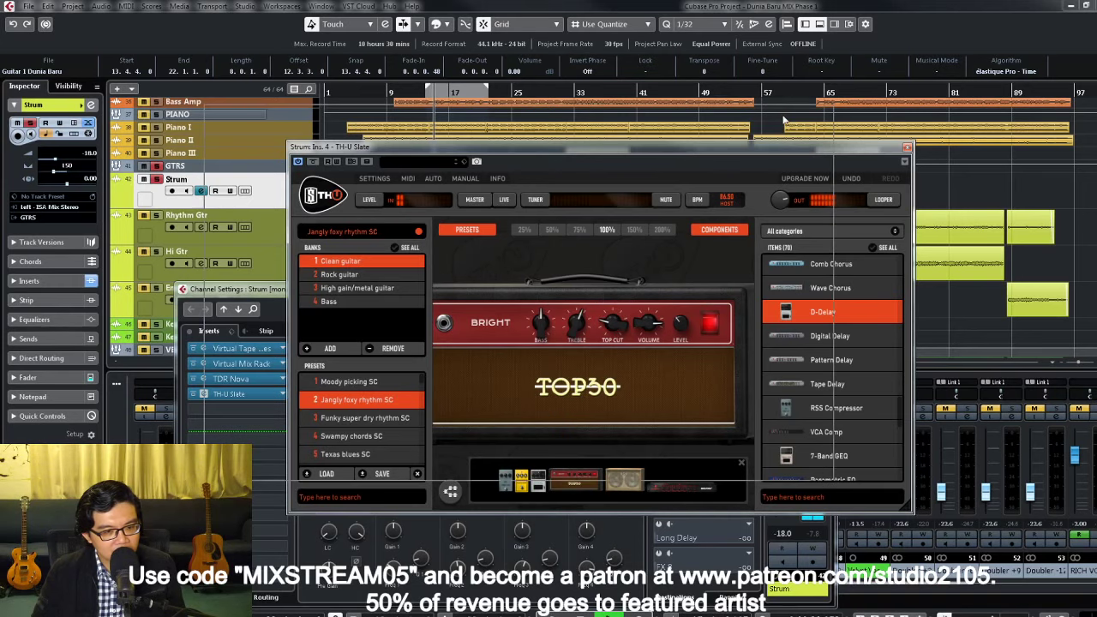
pyautogui.moveTo(600, 147); pyautogui.dragTo(511, 108)
pyautogui.moveTo(764, 110); pyautogui.dragTo(635, 77)
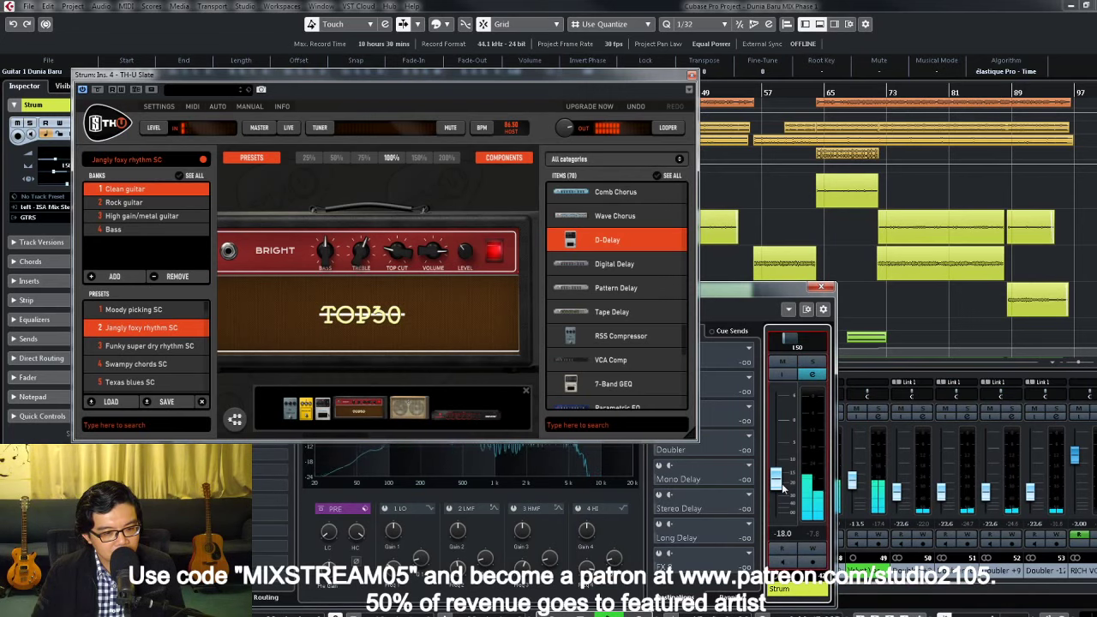
pyautogui.click(691, 76)
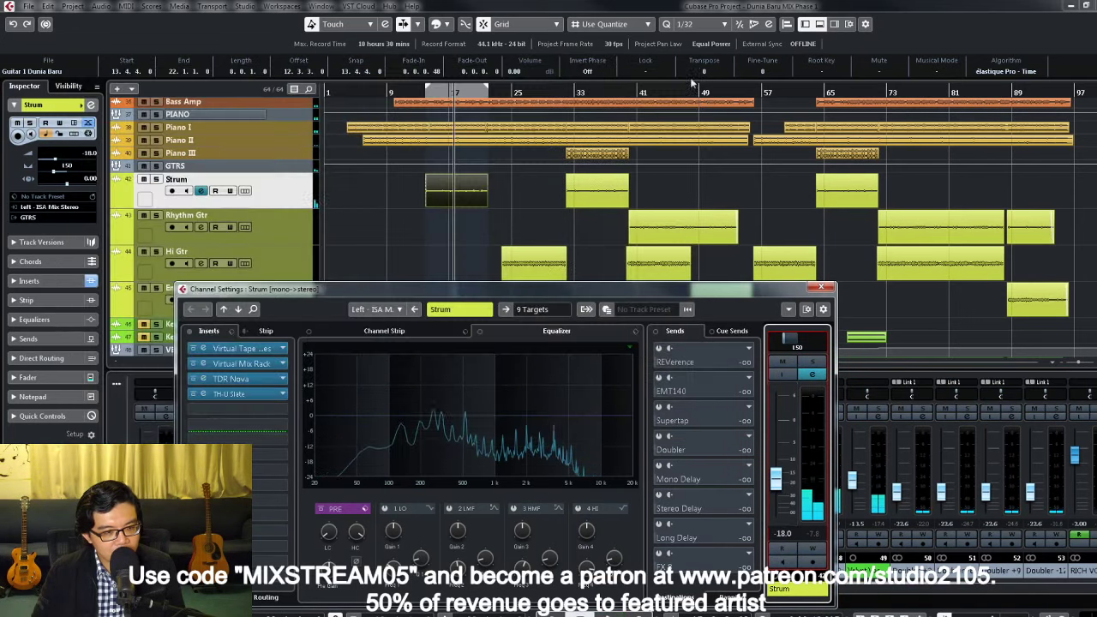
# Step: Browse the amp, cabinet and pedal models among the components of the Strum track's TH-U Slate insert
pyautogui.click(231, 395)
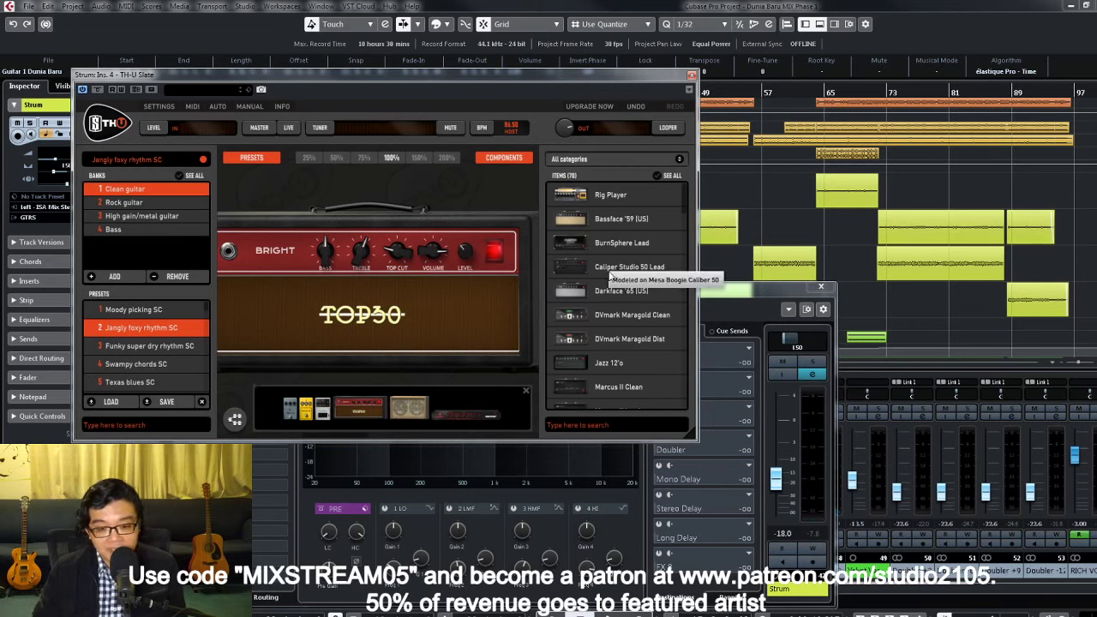
pyautogui.scroll(-10, 603, 308)
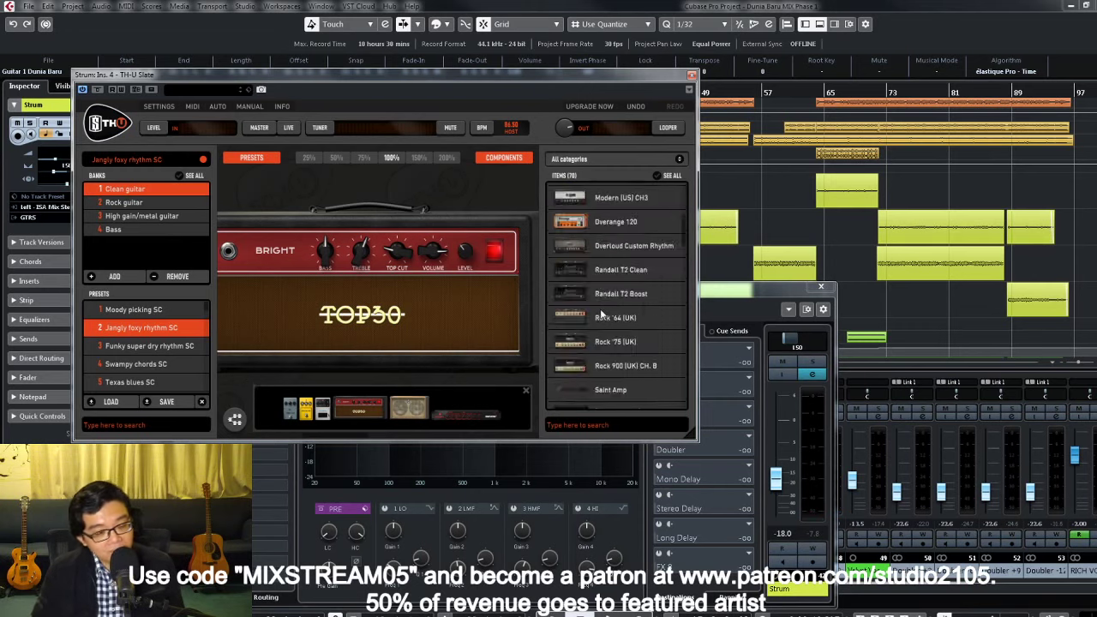
pyautogui.scroll(5, 604, 309)
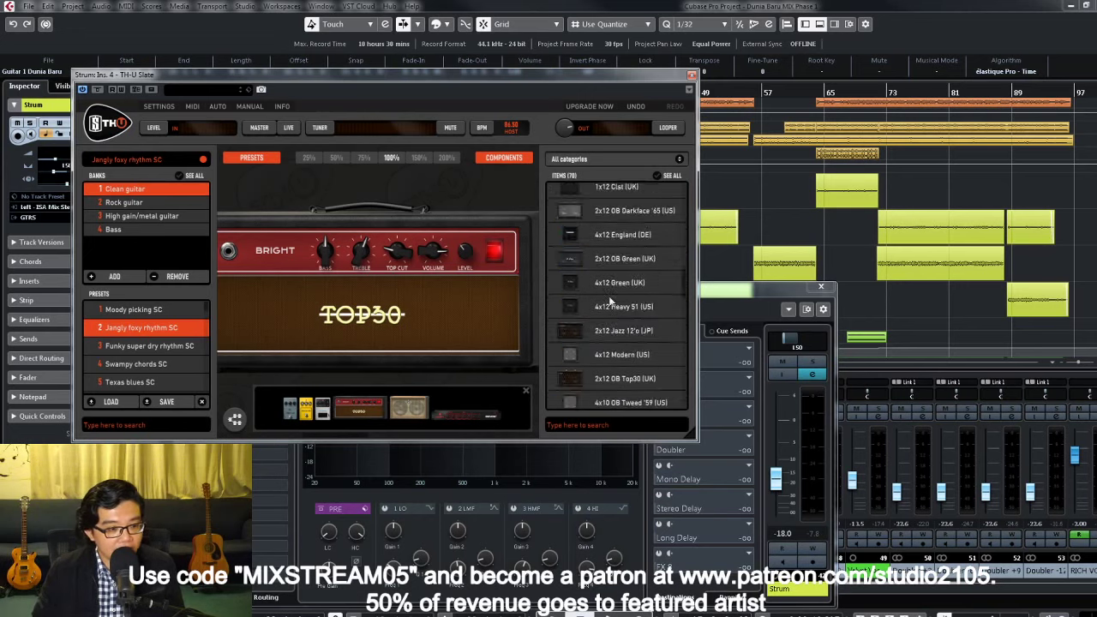
pyautogui.scroll(-2, 622, 293)
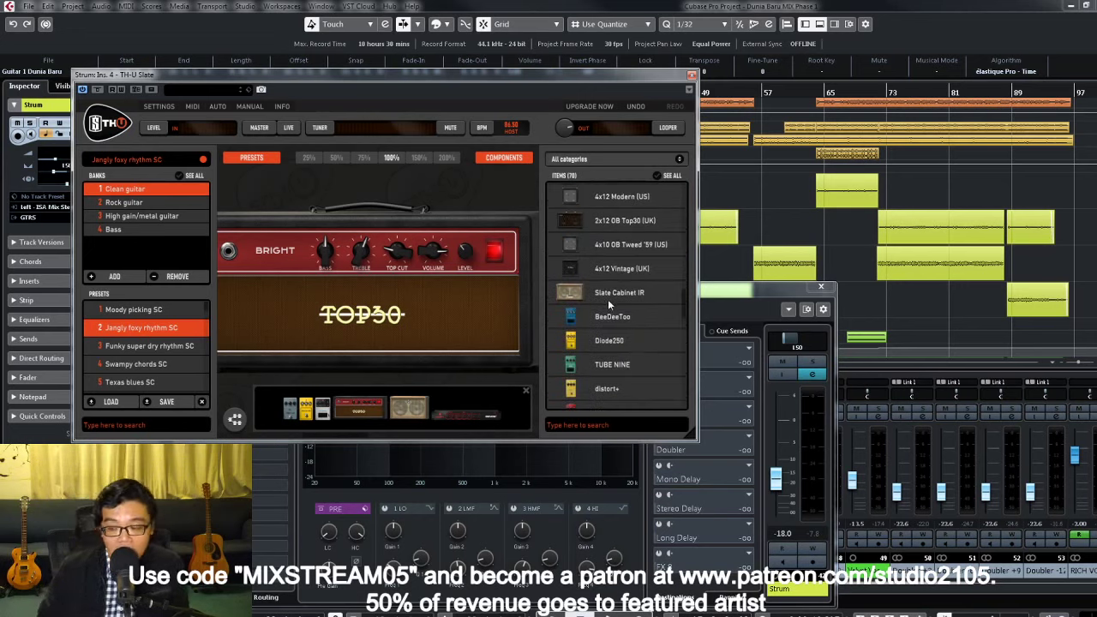
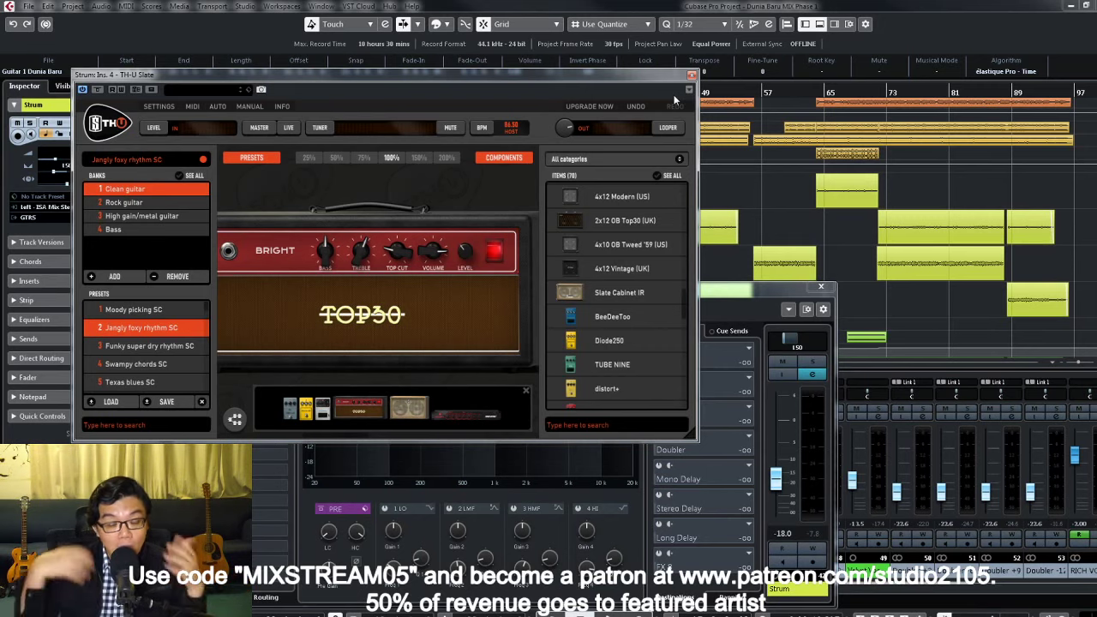
pyautogui.click(692, 76)
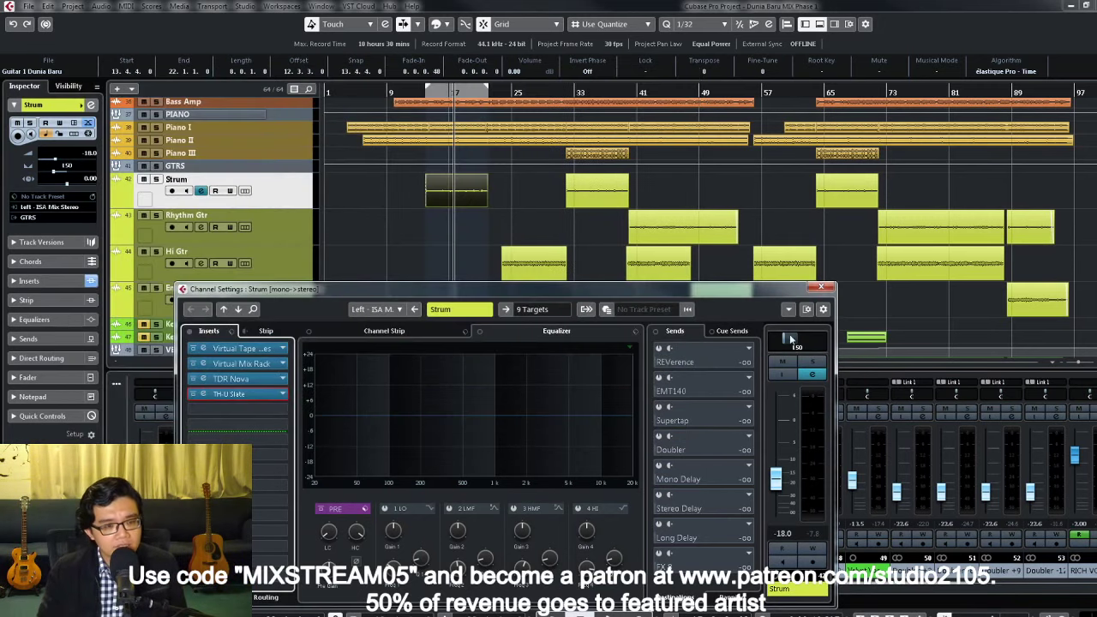
# Step: Copy the Strum track's channel settings to the Rhythm Gtr track and pan Rhythm Gtr hard right
pyautogui.click(821, 289)
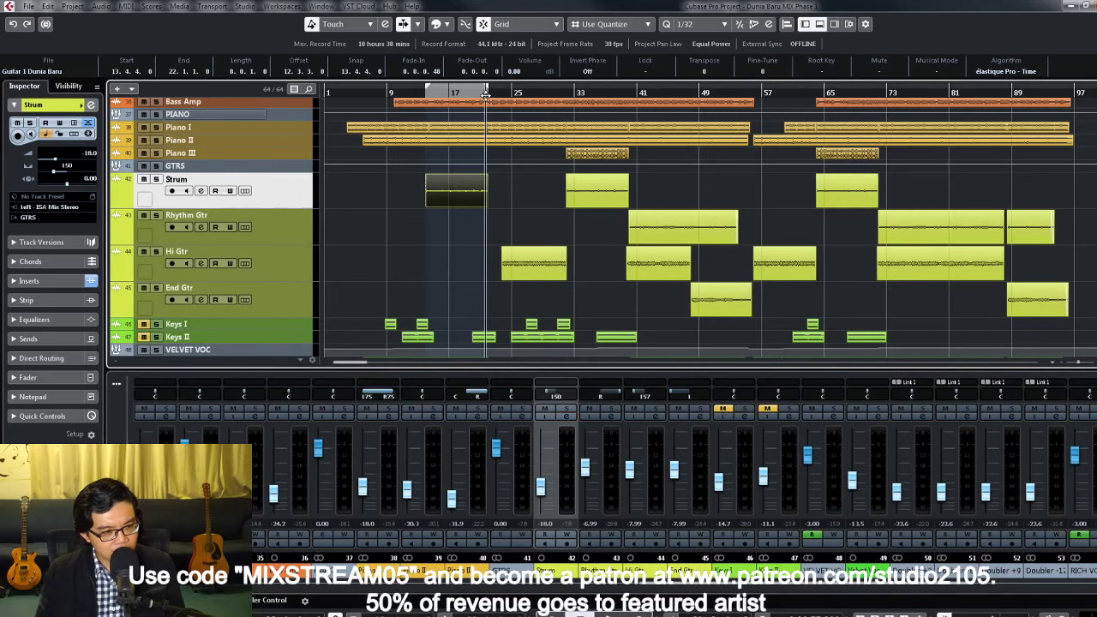
pyautogui.click(489, 94)
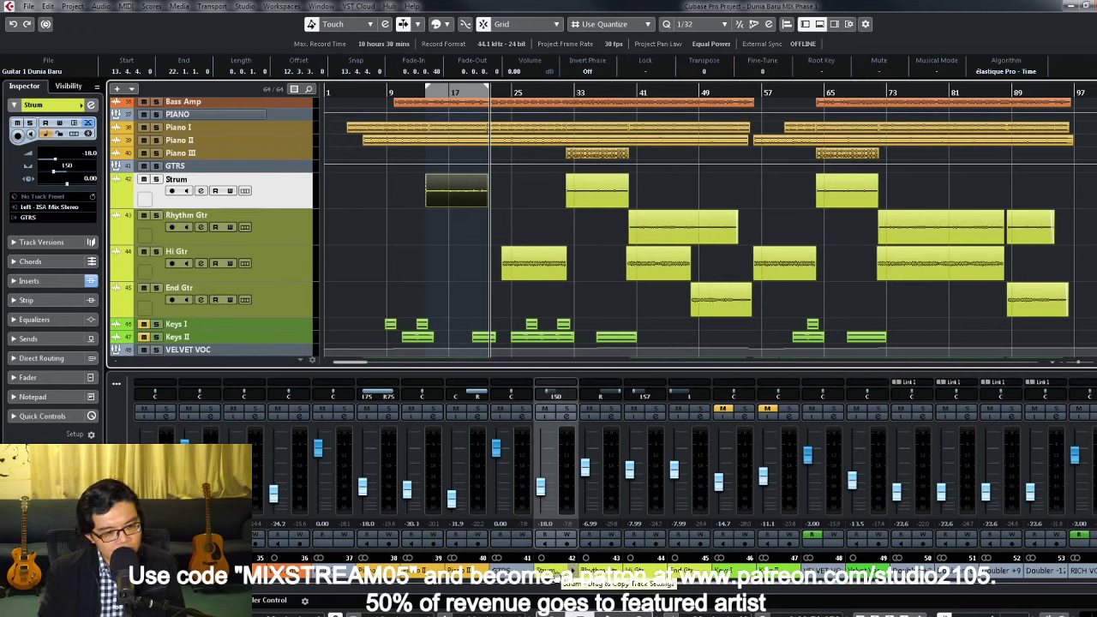
pyautogui.moveTo(555, 571); pyautogui.dragTo(615, 581)
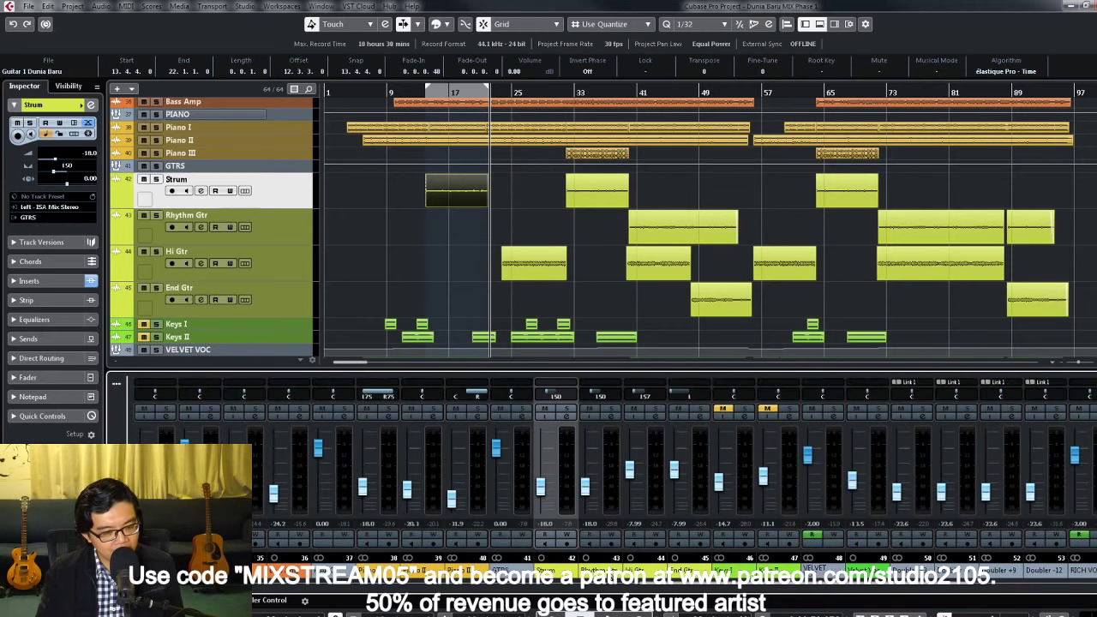
pyautogui.click(615, 416)
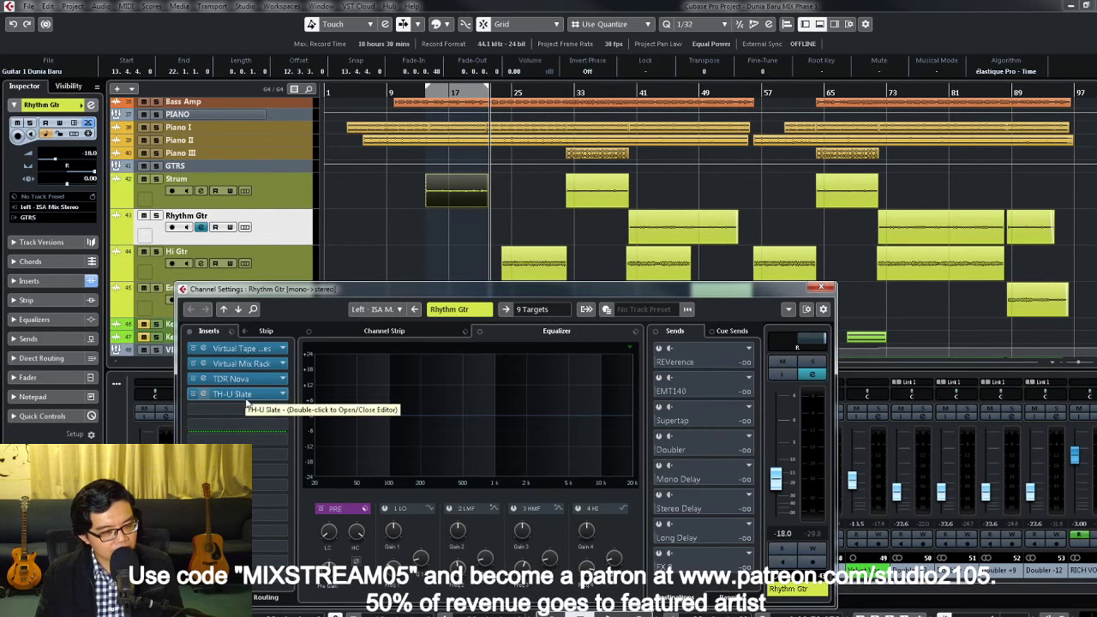
pyautogui.click(247, 396)
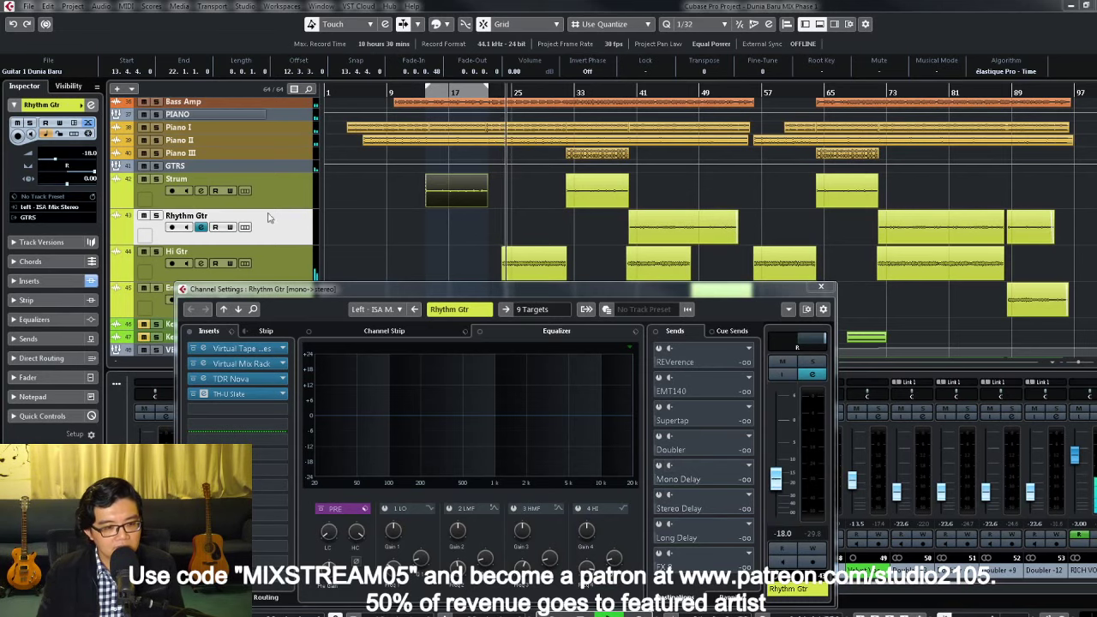
# Step: Copy the Rhythm Gtr track's channel settings to the Hi Gtr track
pyautogui.click(468, 225)
pyautogui.scroll(-2, 468, 225)
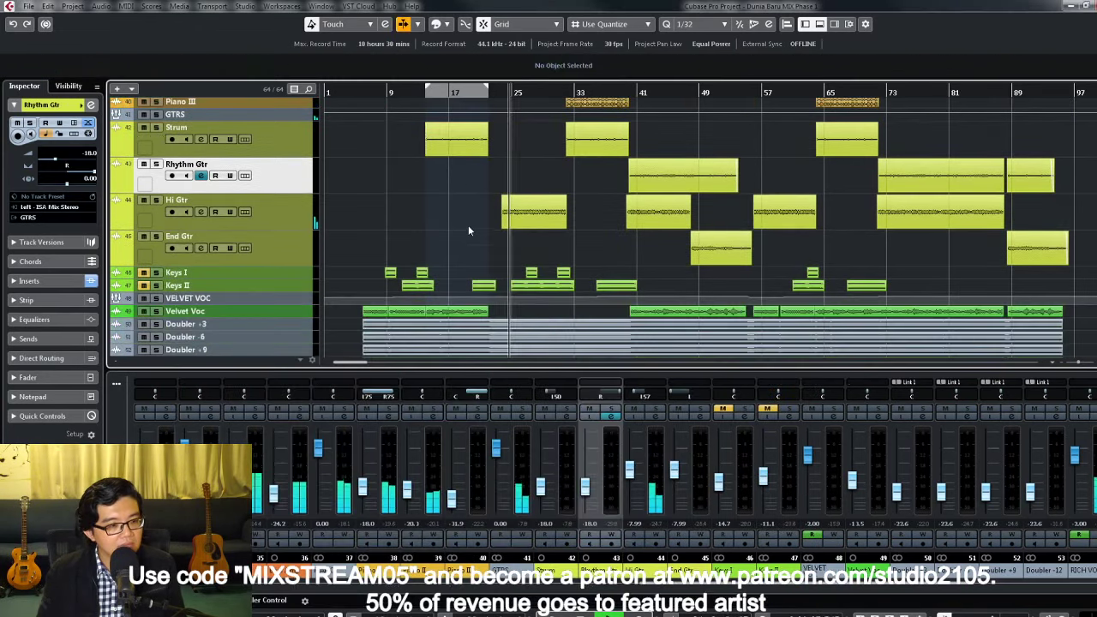
pyautogui.click(273, 203)
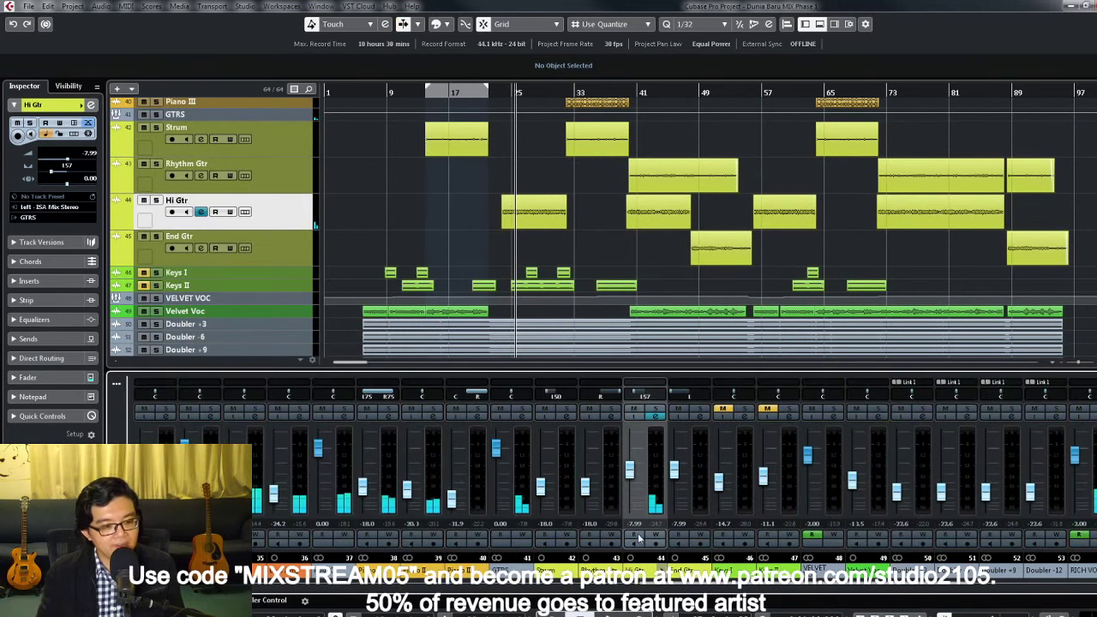
pyautogui.moveTo(639, 537); pyautogui.dragTo(641, 515)
# Step: With Hi Gtr soloed, set its fader to -18.8 dB and raise the low-cut frequency in its equalizer's pre section
pyautogui.click(655, 409)
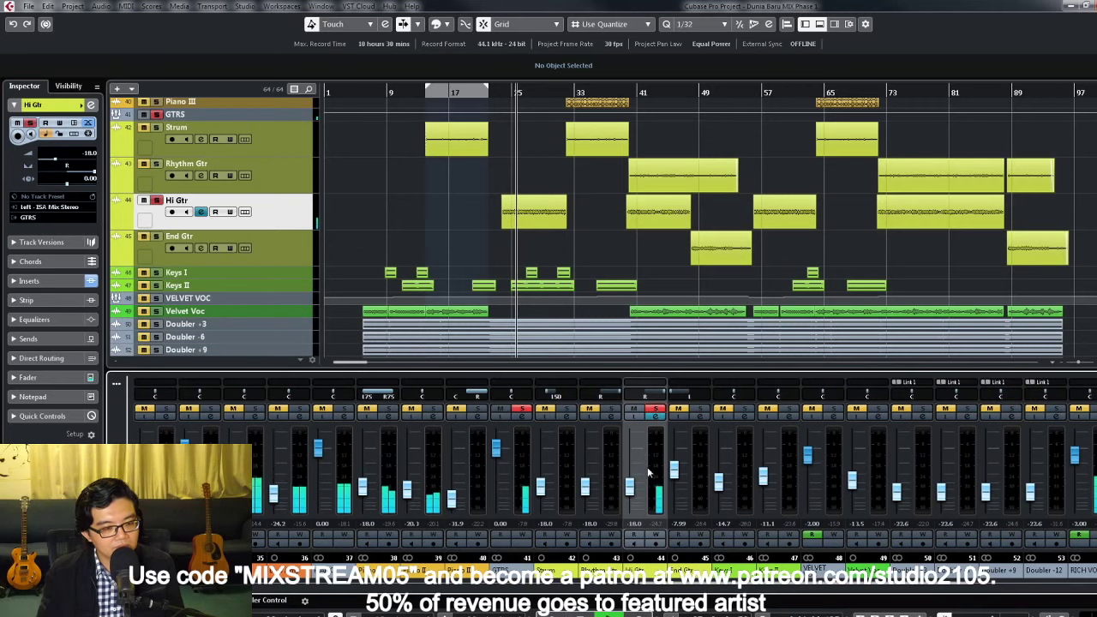
pyautogui.click(657, 418)
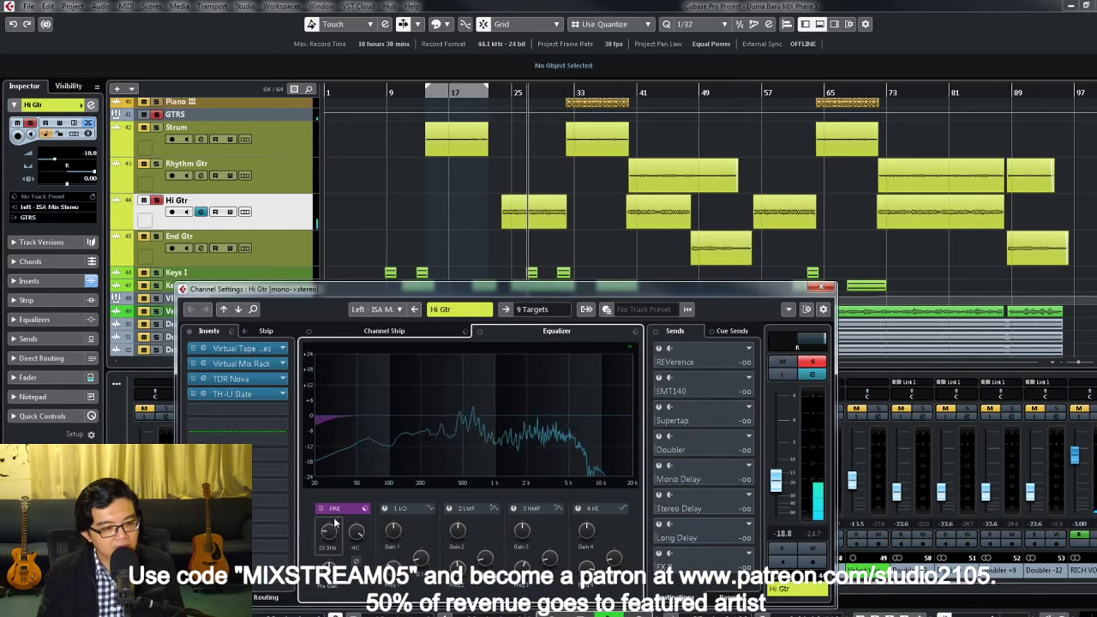
pyautogui.moveTo(335, 523); pyautogui.dragTo(344, 500)
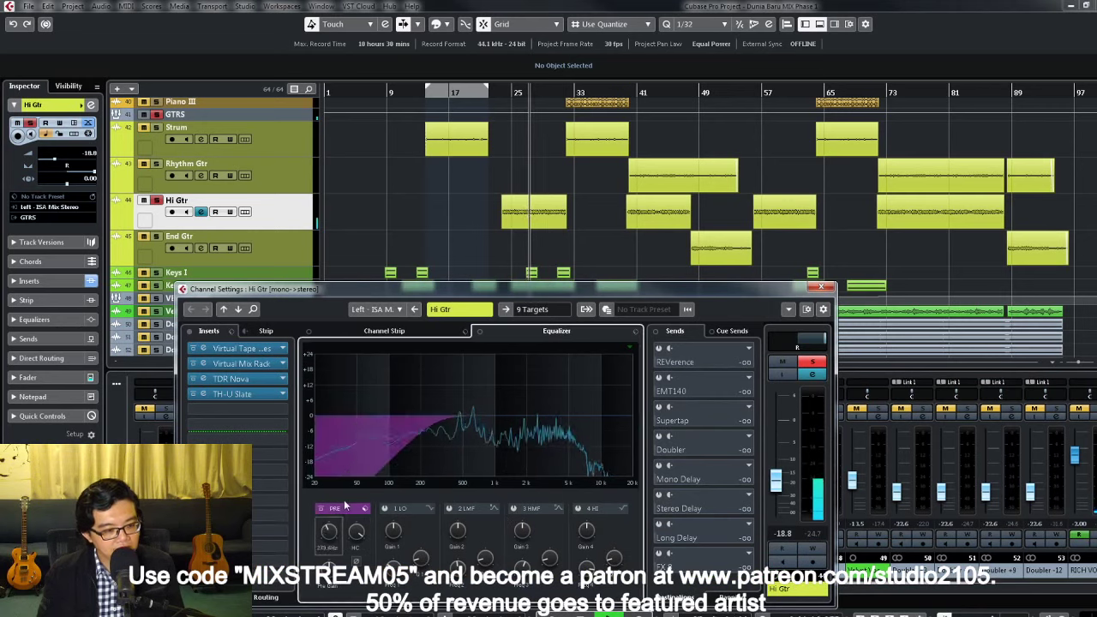
pyautogui.click(810, 364)
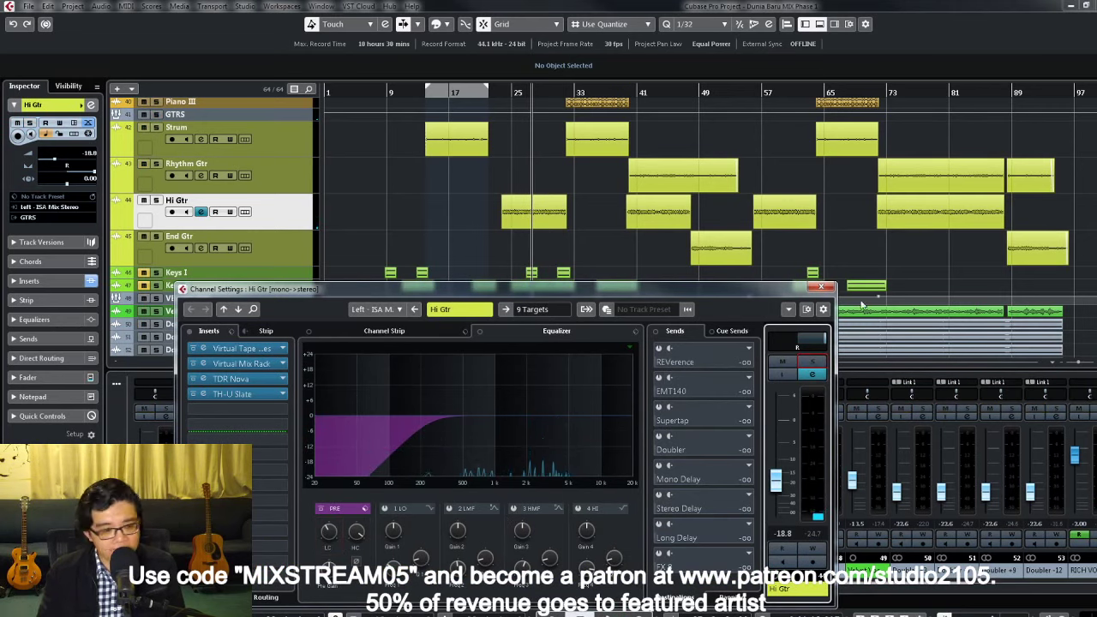
pyautogui.click(821, 287)
# Step: Play the song from about bar 22, pan Hi Gtr to R71 and lower its fader to -20.3 dB
pyautogui.click(495, 111)
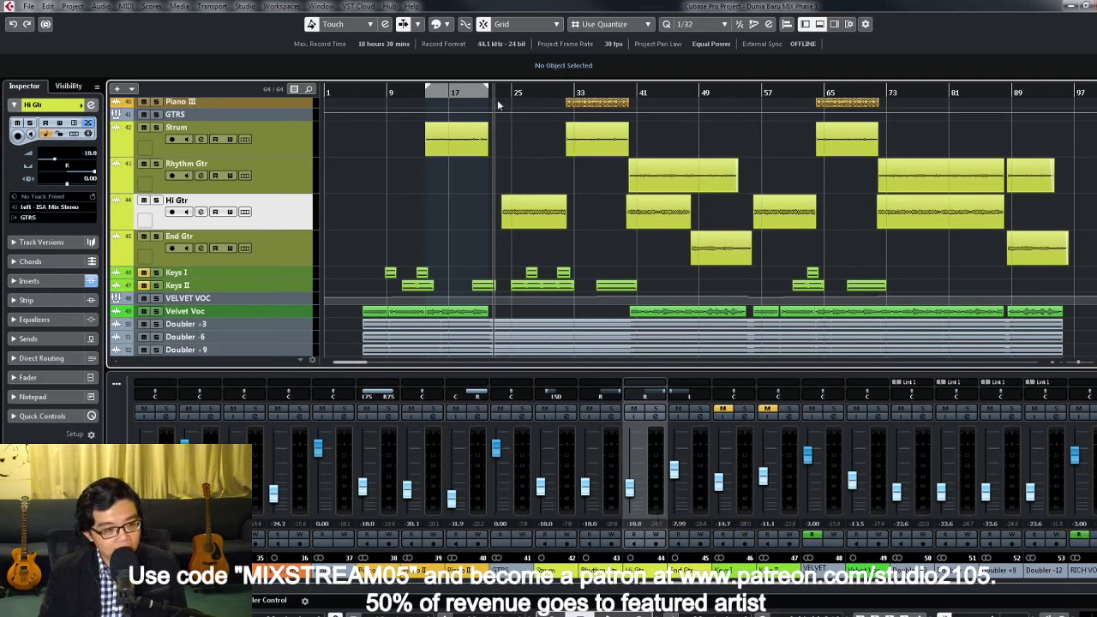
pyautogui.press('space')
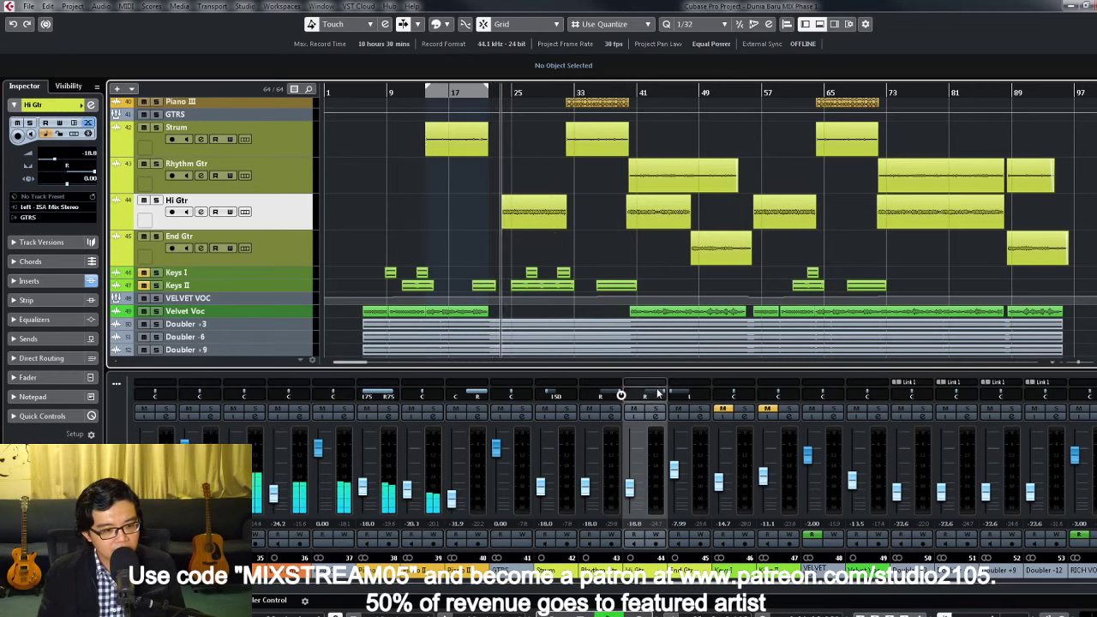
pyautogui.moveTo(665, 394); pyautogui.dragTo(649, 394)
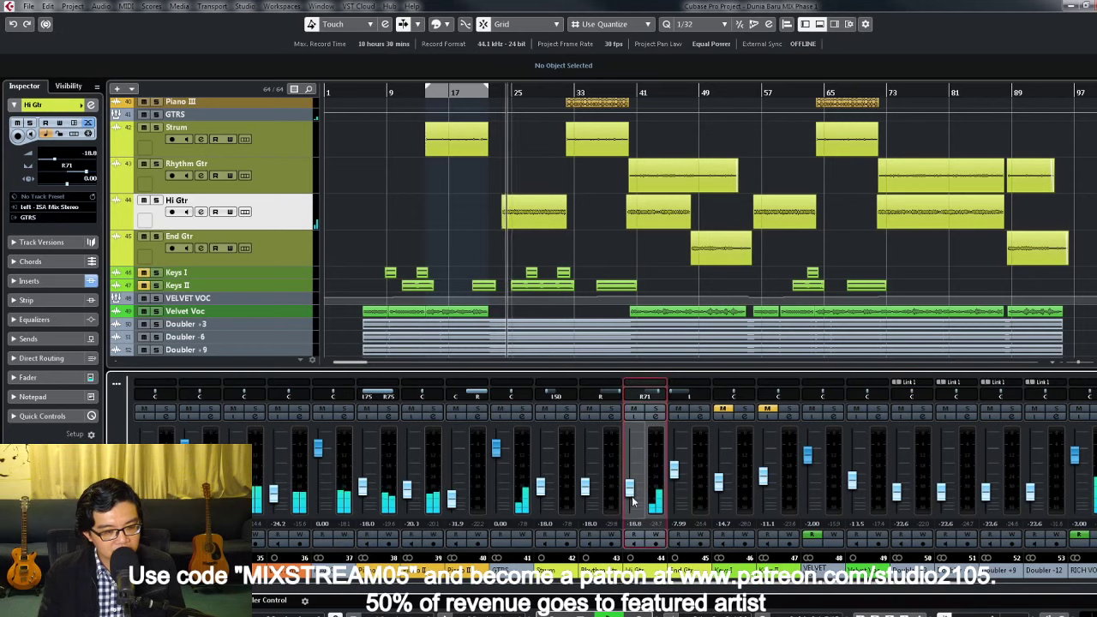
pyautogui.moveTo(631, 487); pyautogui.dragTo(632, 491)
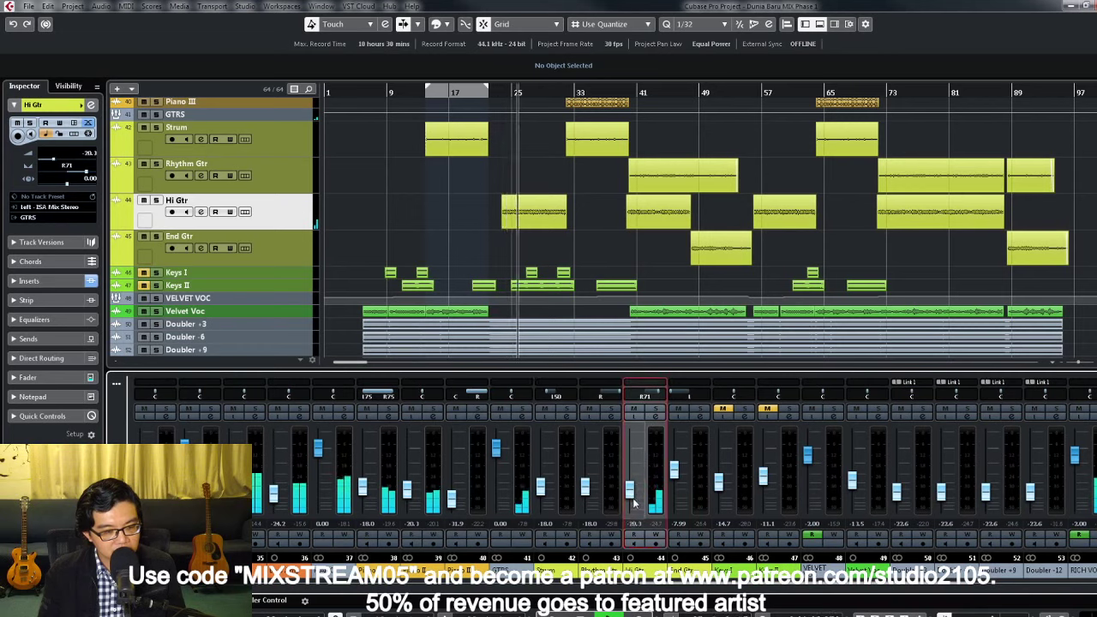
# Step: Solo the Hi Gtr track and set the Diode250 pedal's Drive to 8.40 in its TH-U Slate insert
pyautogui.click(656, 413)
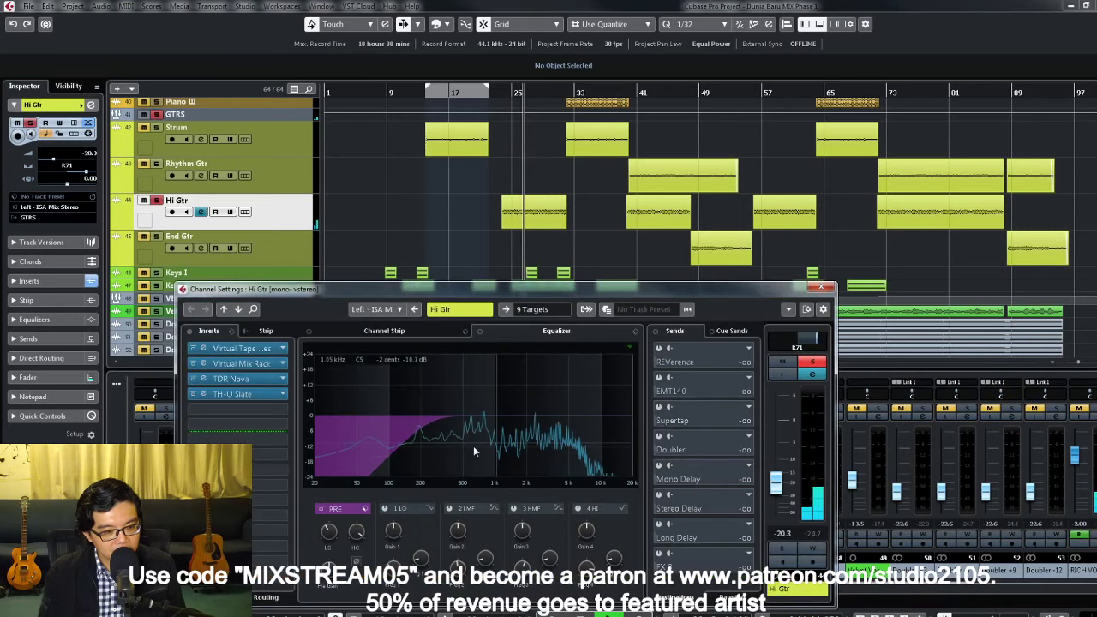
pyautogui.click(246, 397)
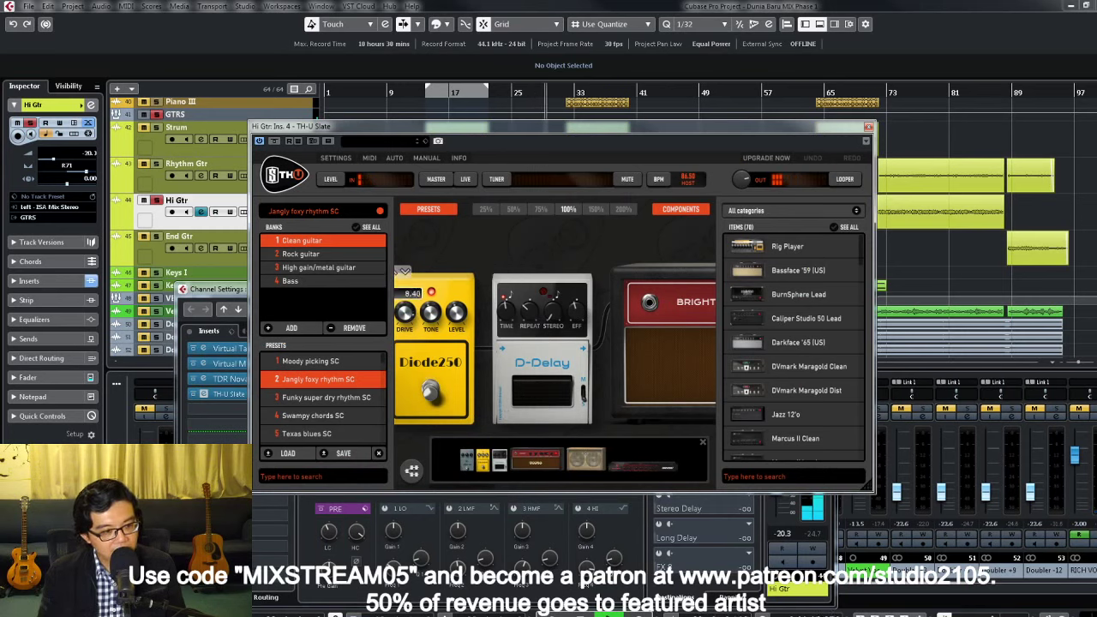
pyautogui.click(664, 330)
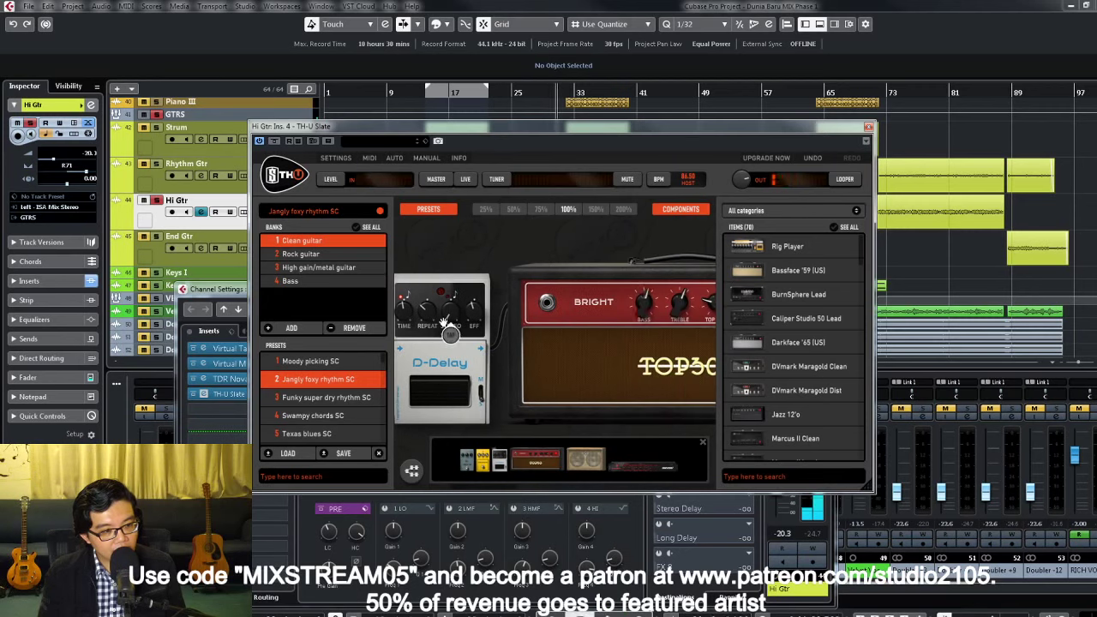
# Step: Switch on the D-Delay pedal in Hi Gtr's TH-U Slate rig with its Time set to 1/16
pyautogui.click(450, 334)
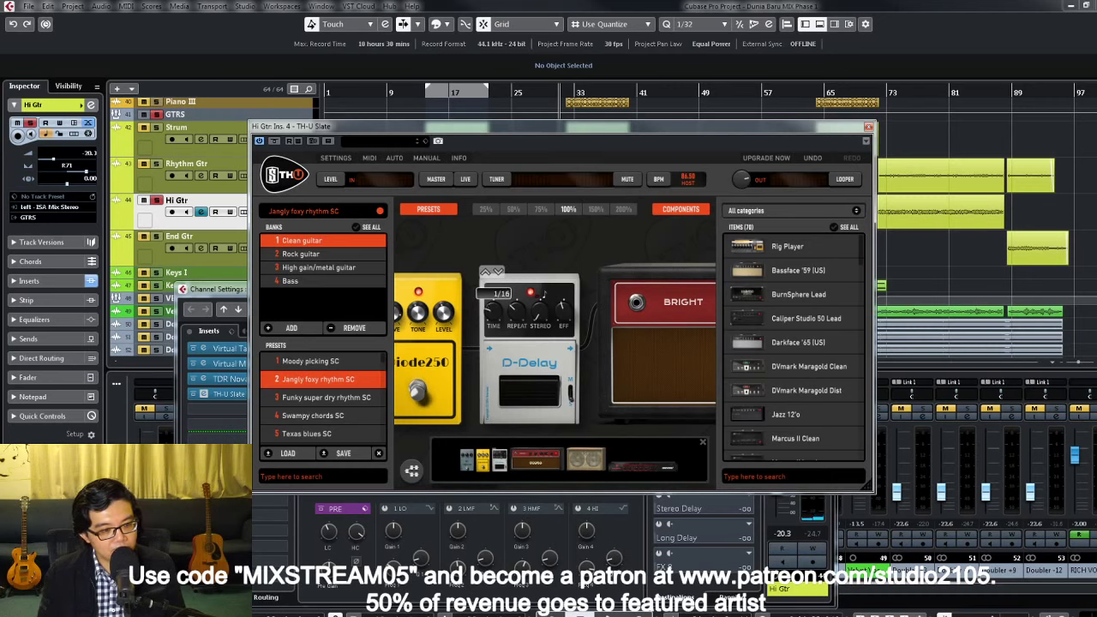
pyautogui.moveTo(540, 334)
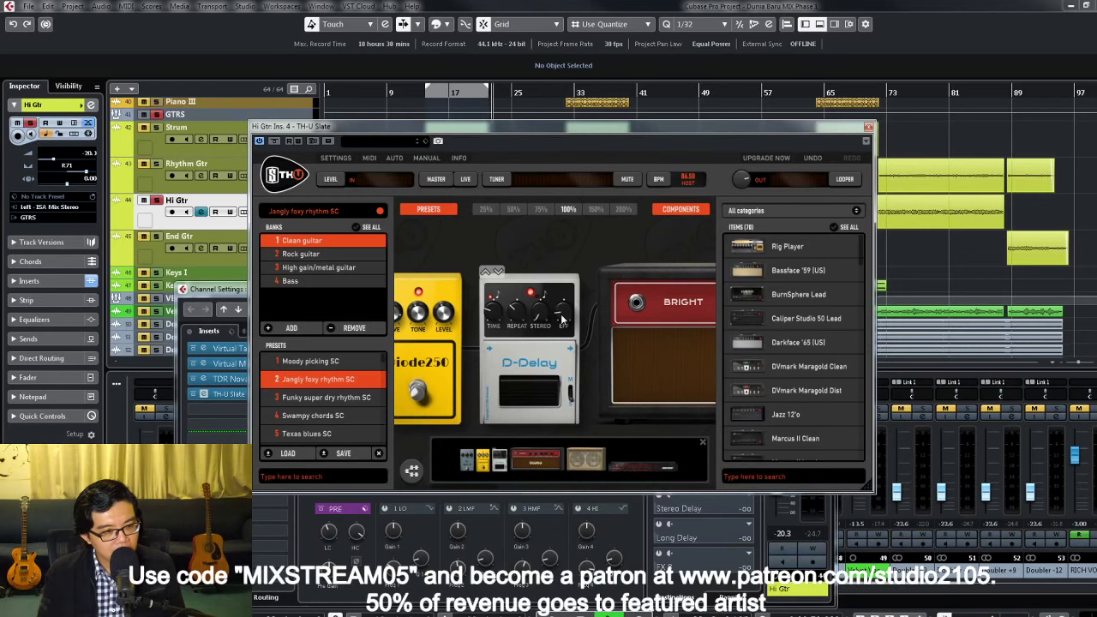
pyautogui.moveTo(607, 138); pyautogui.dragTo(731, 230)
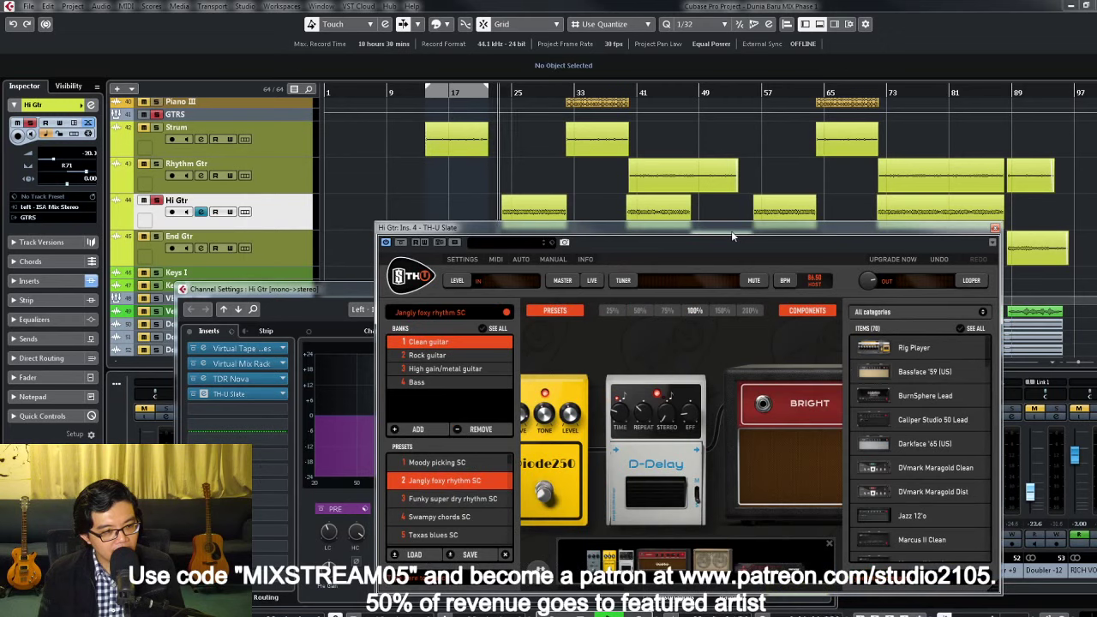
# Step: Move the TH-U Slate window clear of the Hi Gtr channel strip, then unsolo the track and play the full mix
pyautogui.moveTo(686, 412)
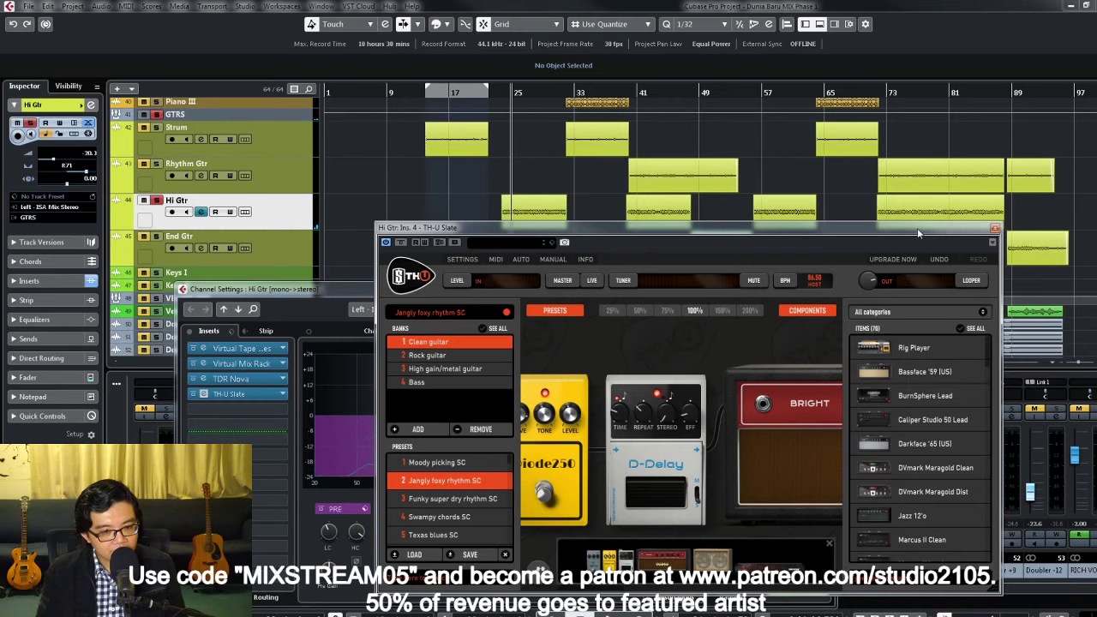
pyautogui.moveTo(917, 228); pyautogui.dragTo(621, 103)
pyautogui.click(813, 360)
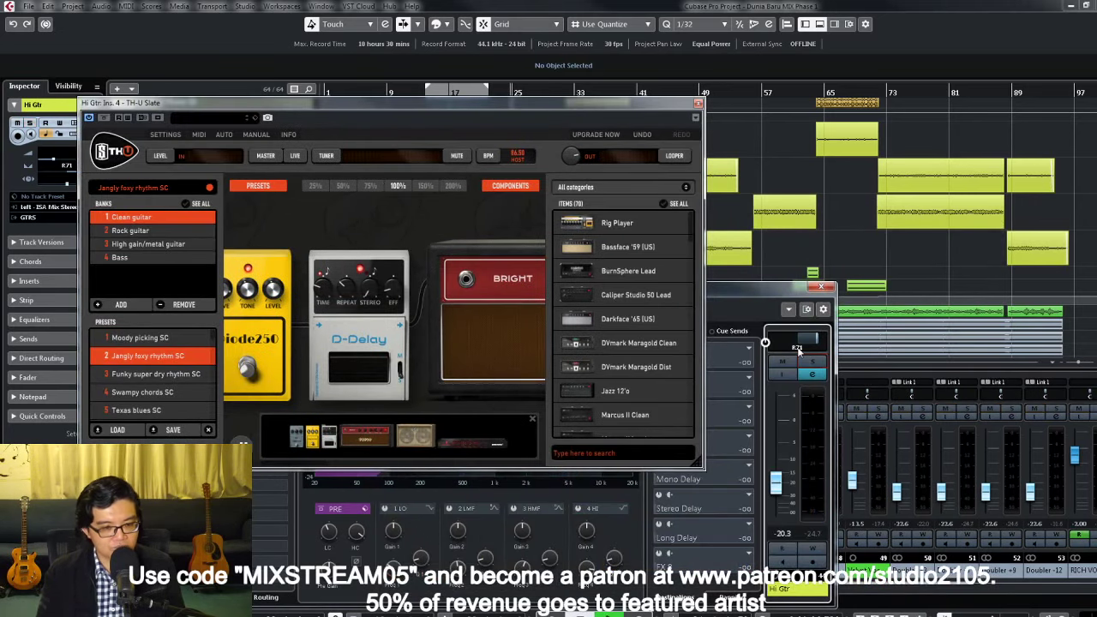
pyautogui.moveTo(398, 342)
pyautogui.click(388, 298)
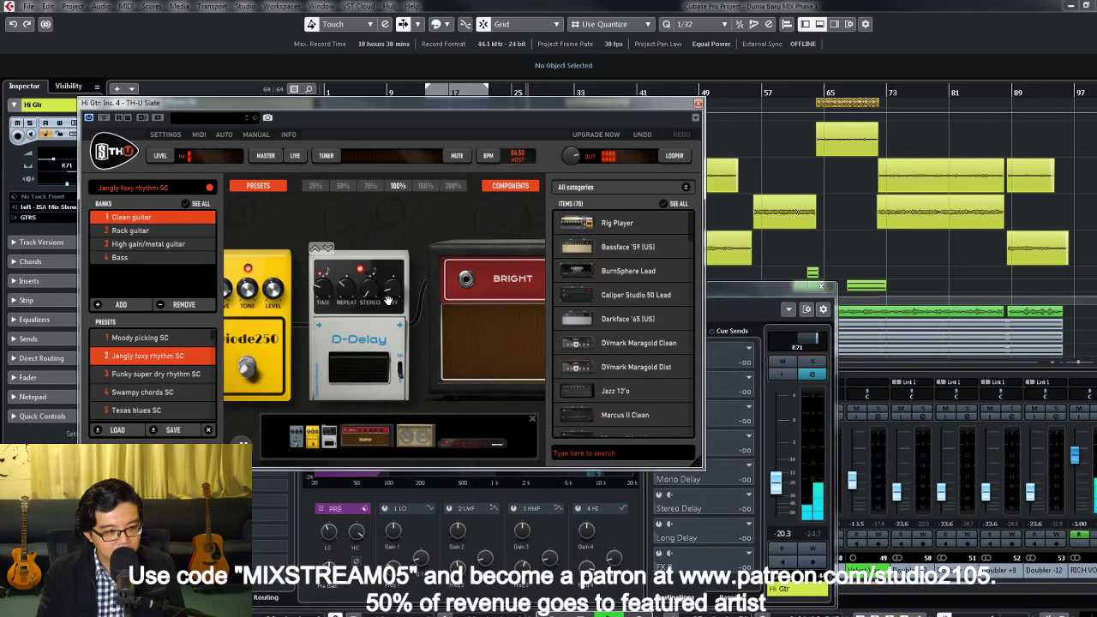
# Step: Pan Hi Gtr to R75, lower its fader to -21.0 dB and close its plug-in and channel settings windows
pyautogui.doubleClick(790, 343)
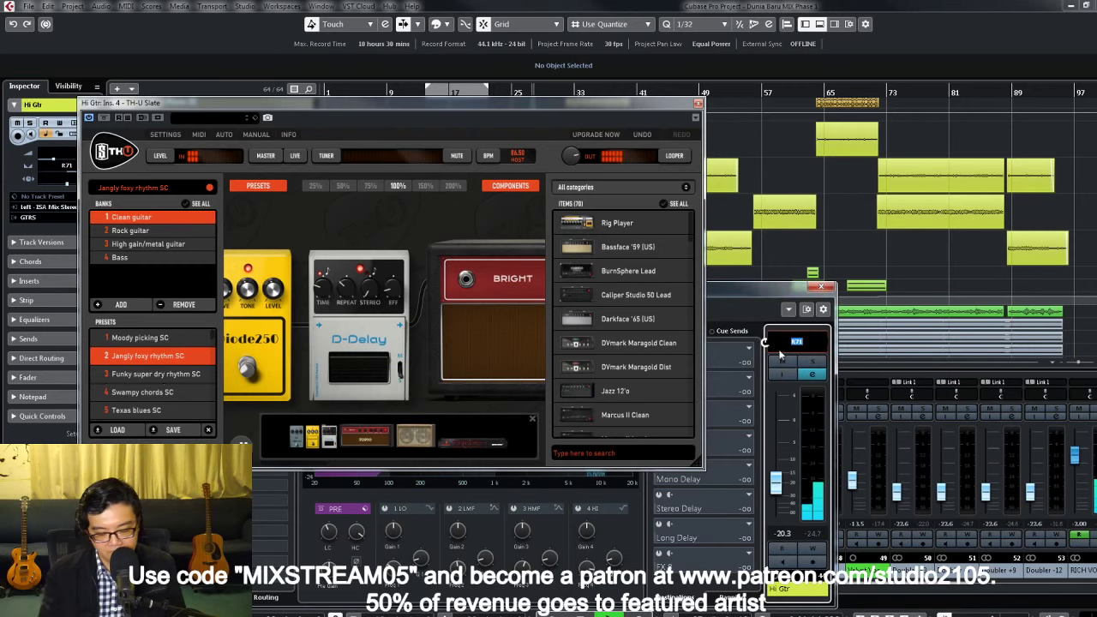
pyautogui.click(698, 104)
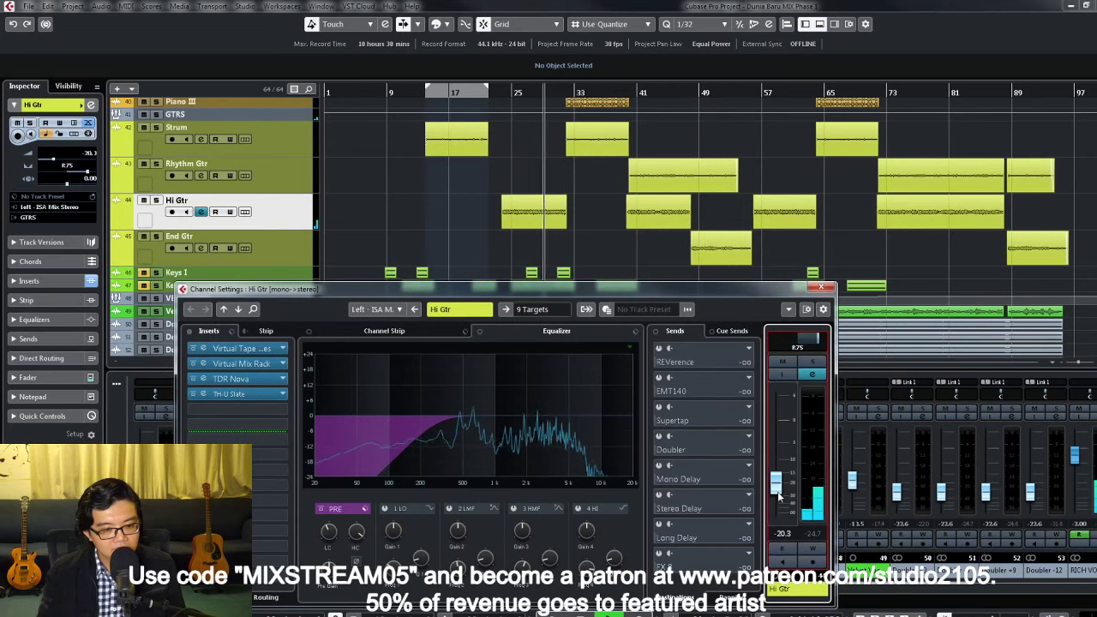
pyautogui.moveTo(778, 496); pyautogui.dragTo(778, 499)
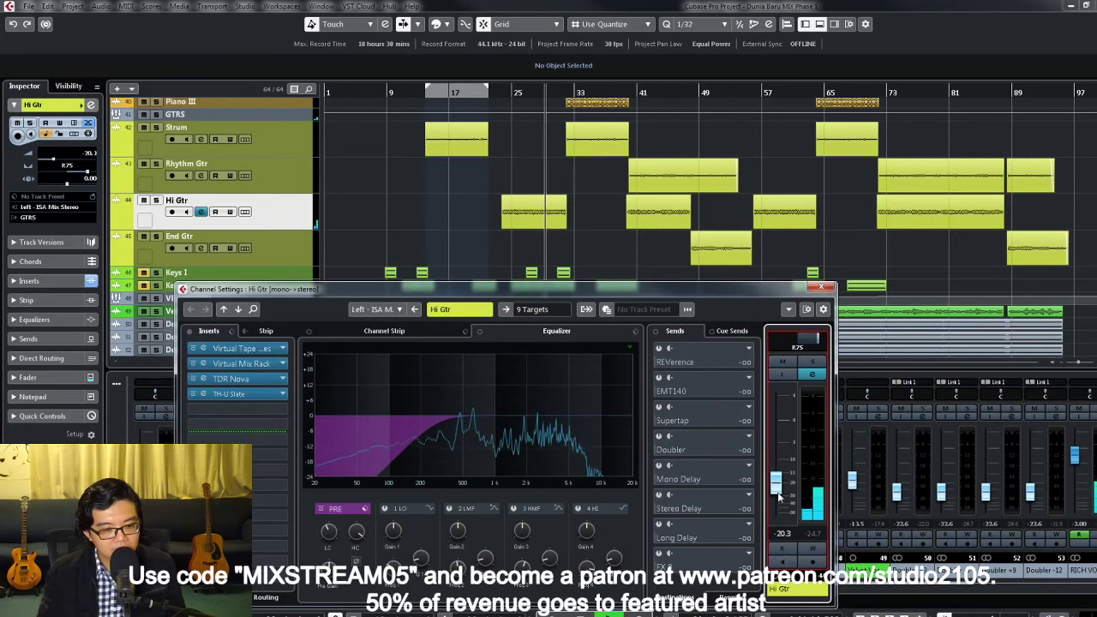
pyautogui.click(821, 287)
# Step: Restart playback from about bar 14 and lower the Claps channel's fader to -10.3 dB
pyautogui.scroll(2, 636, 235)
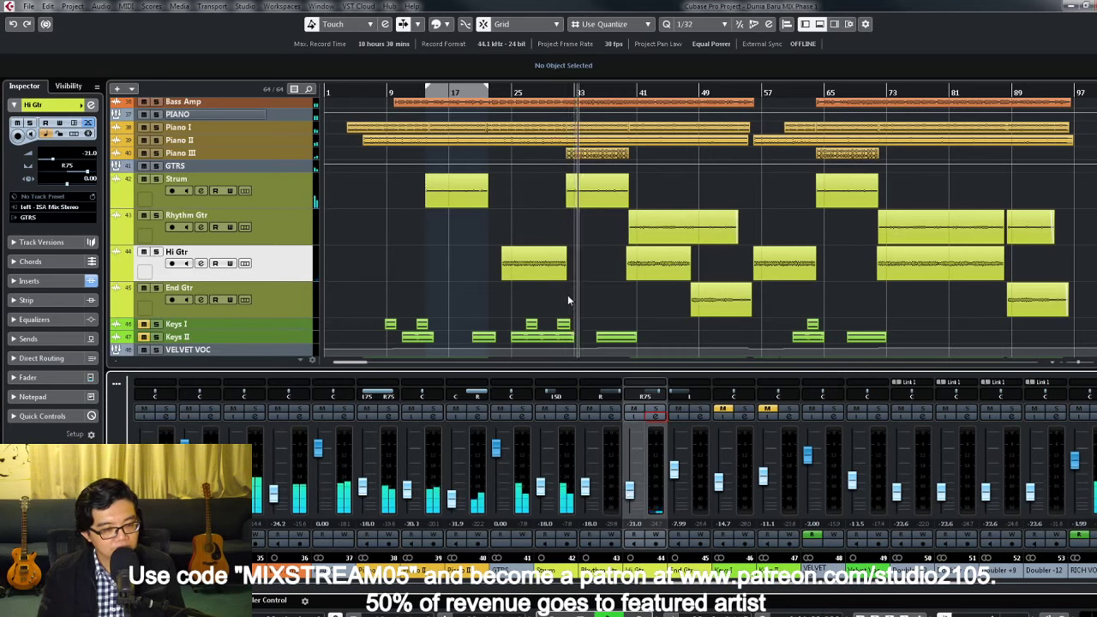
pyautogui.press('space')
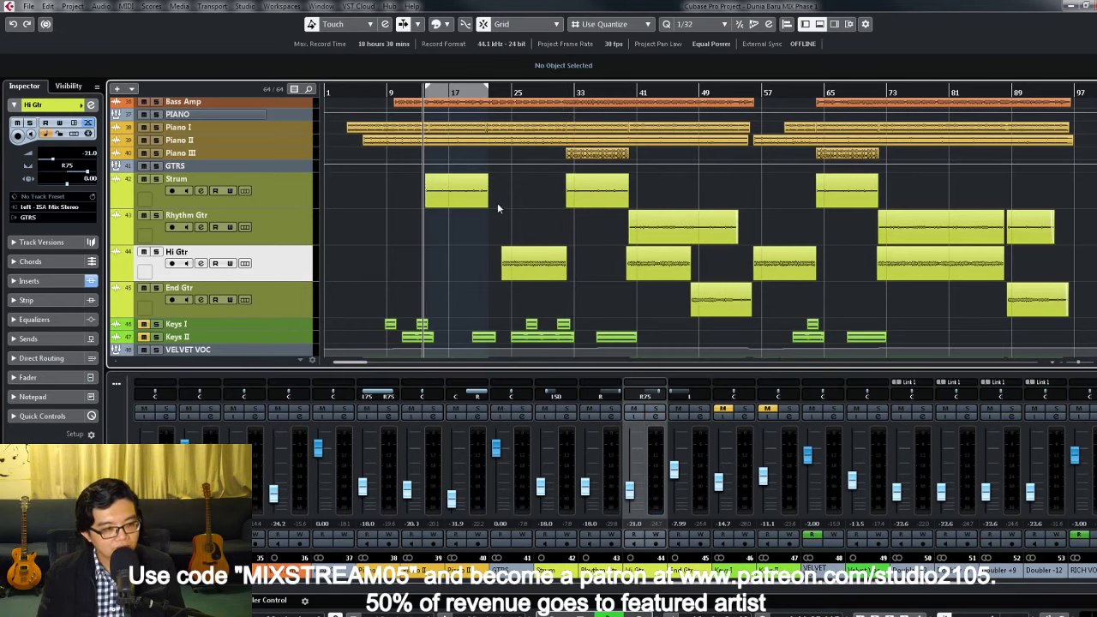
pyautogui.press('space')
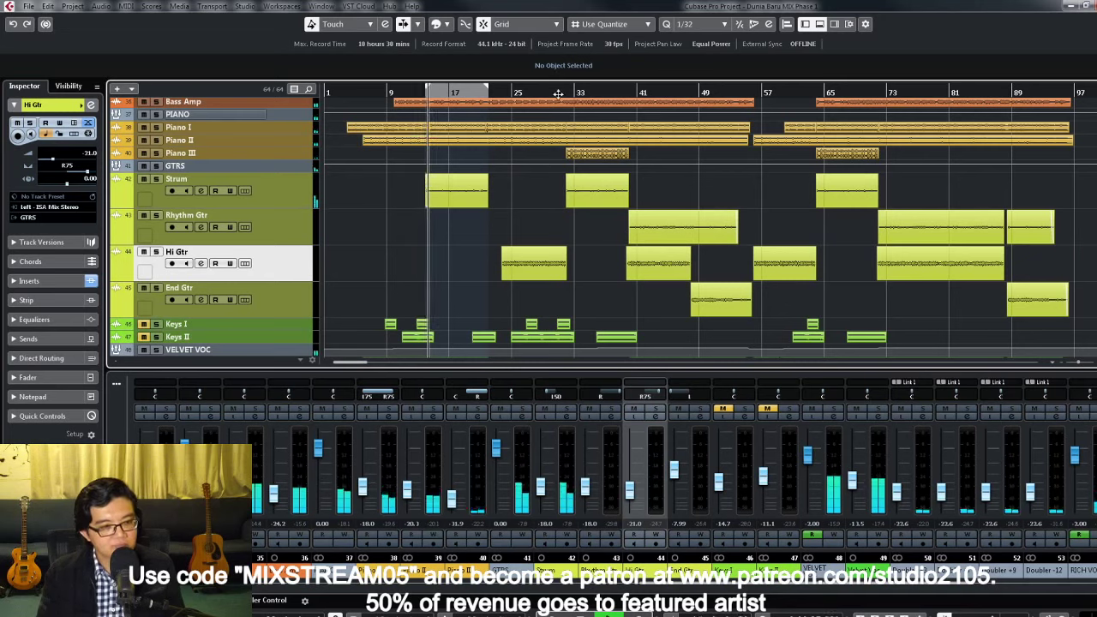
pyautogui.click(444, 593)
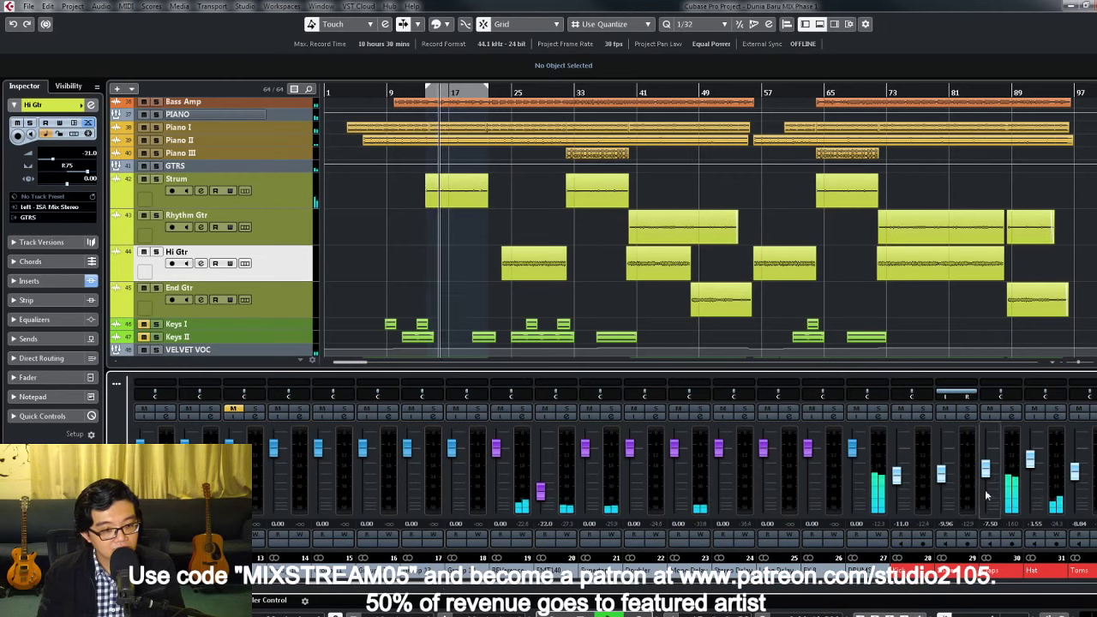
pyautogui.click(986, 494)
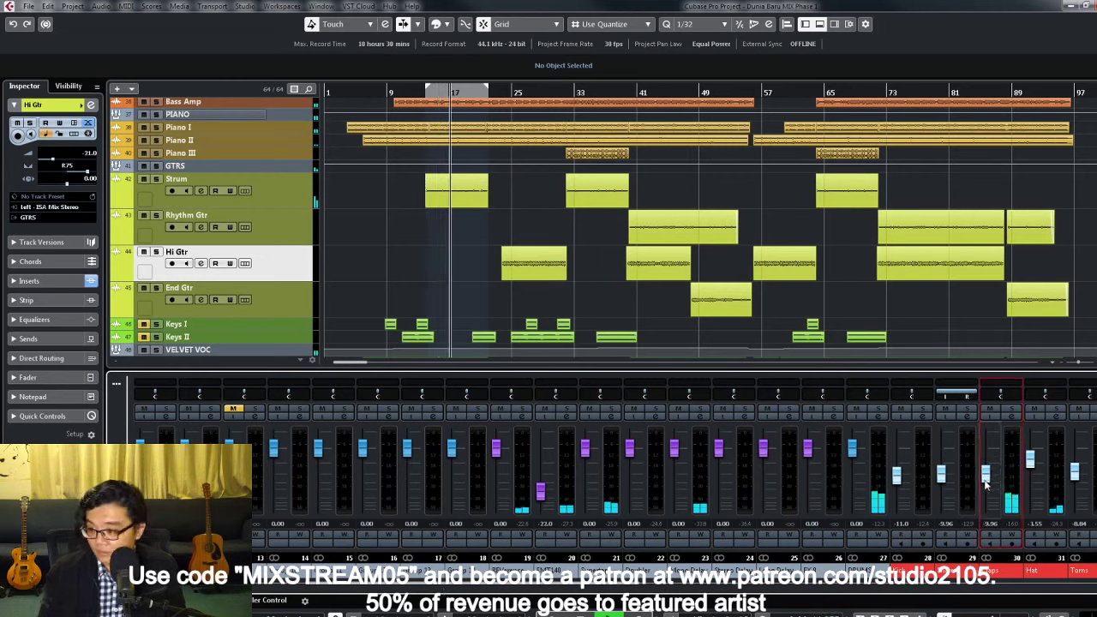
pyautogui.scroll(-1, 986, 484)
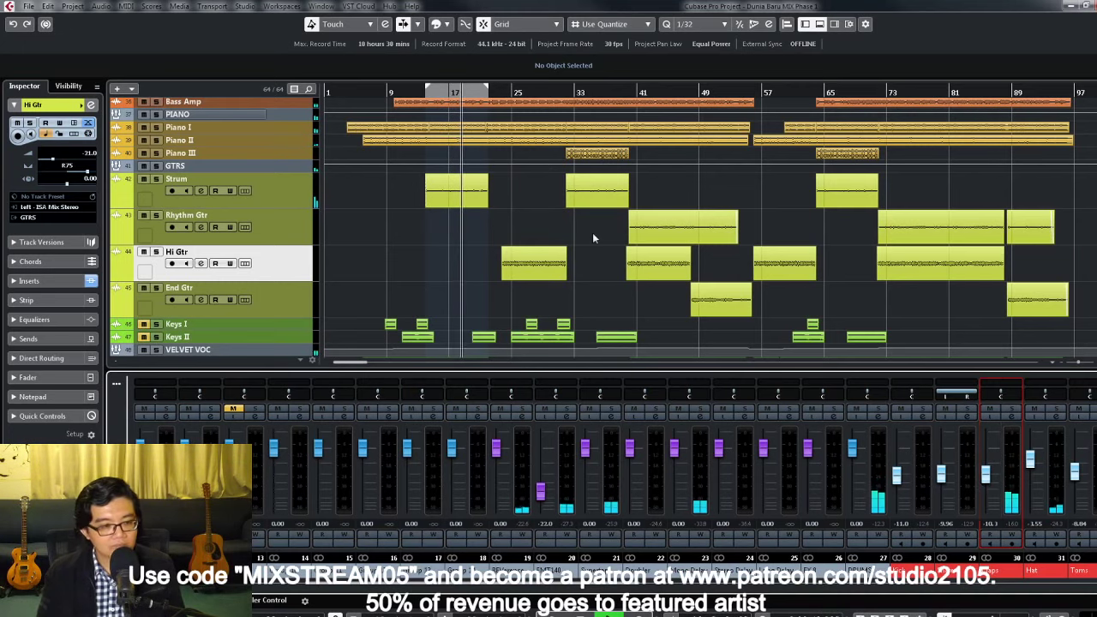
# Step: Select the Bass and Bass Amp tracks and enlarge their track height
pyautogui.scroll(5, 593, 232)
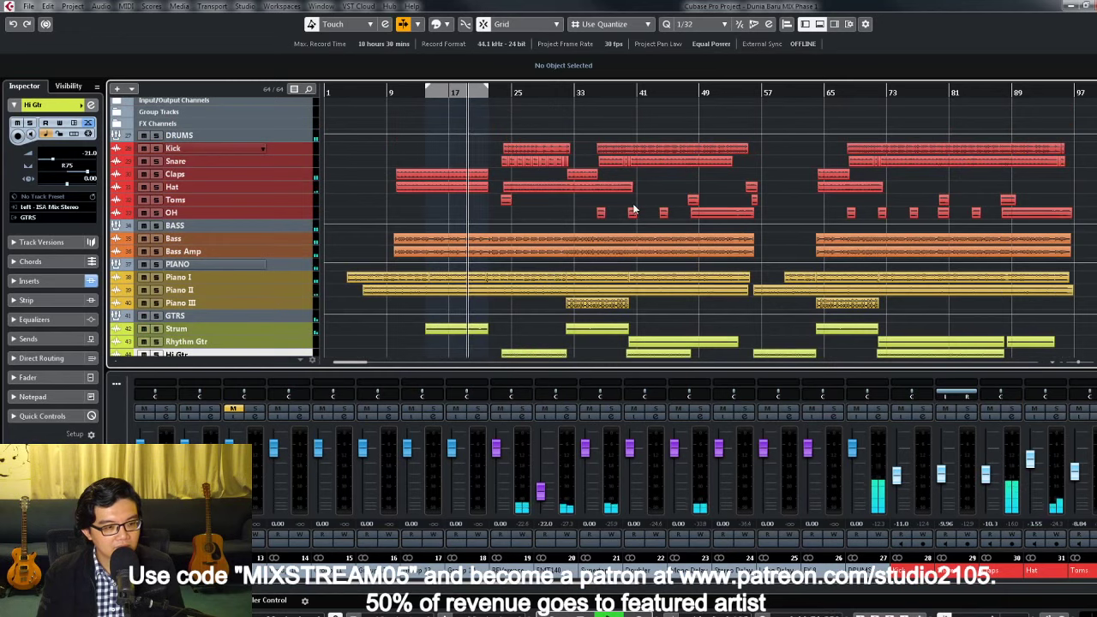
pyautogui.click(302, 239)
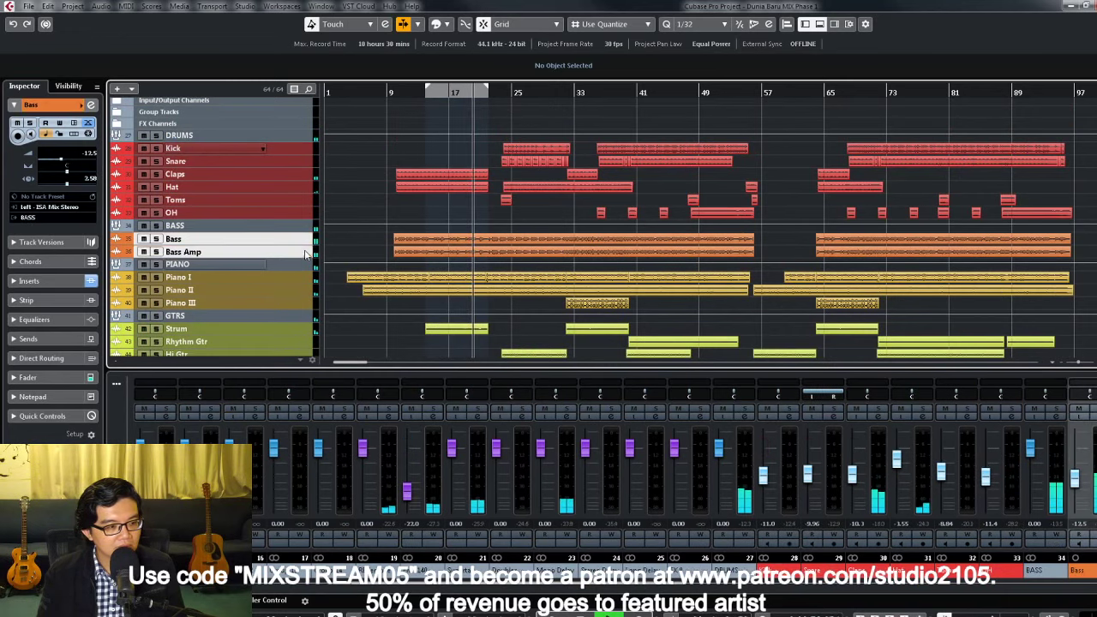
pyautogui.scroll(-8, 721, 246)
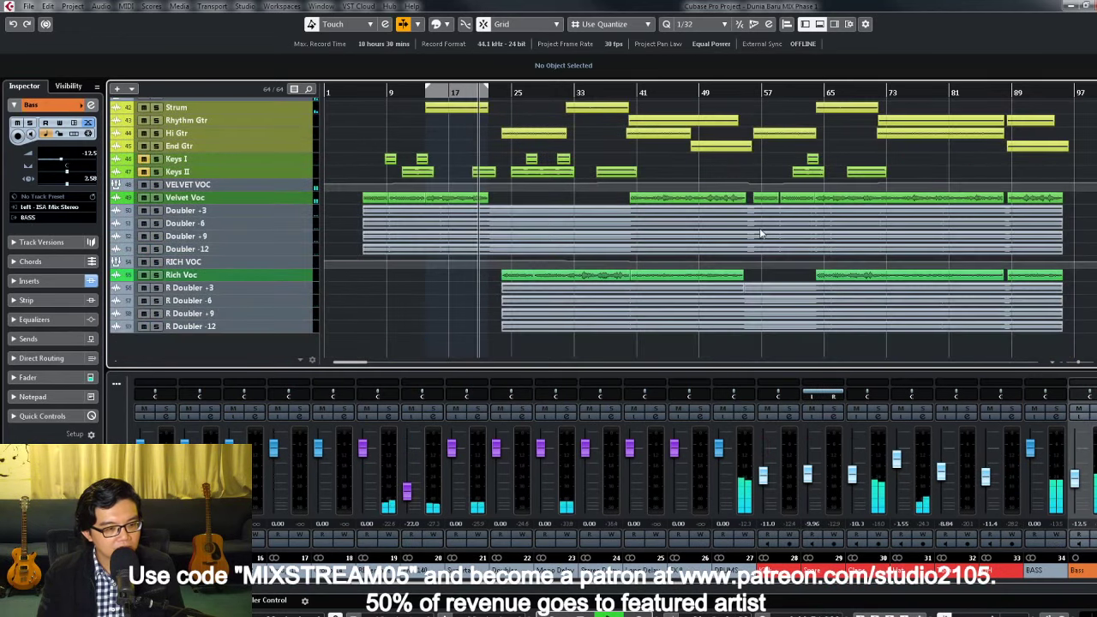
pyautogui.scroll(3, 734, 215)
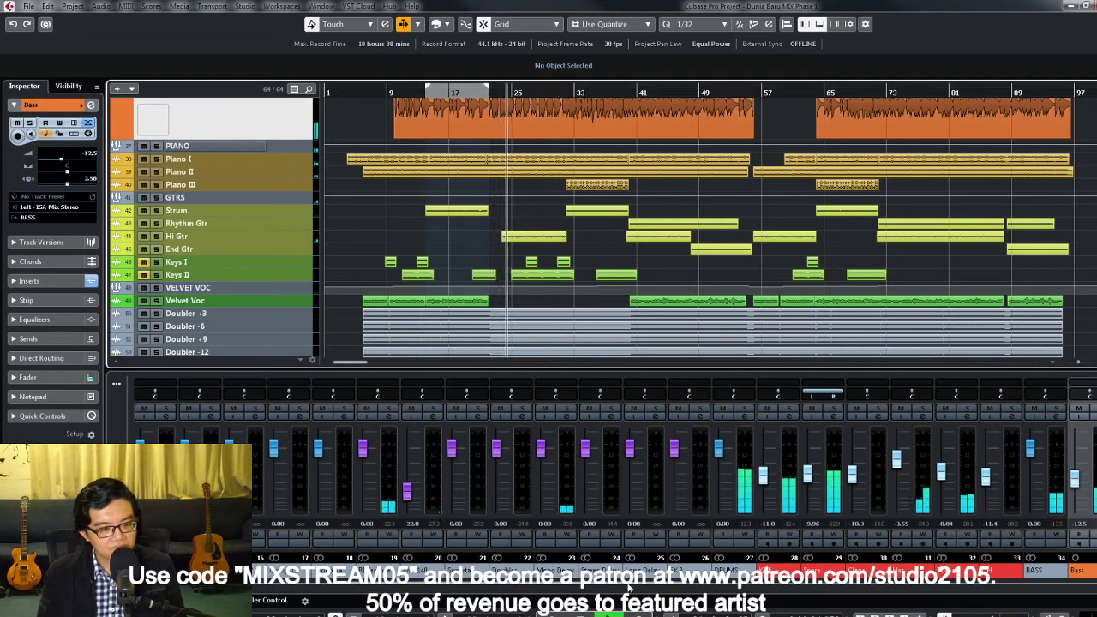
# Step: Enable automation writing on the Strum channel and enlarge the Strum track's height
pyautogui.moveTo(629, 589); pyautogui.dragTo(857, 597)
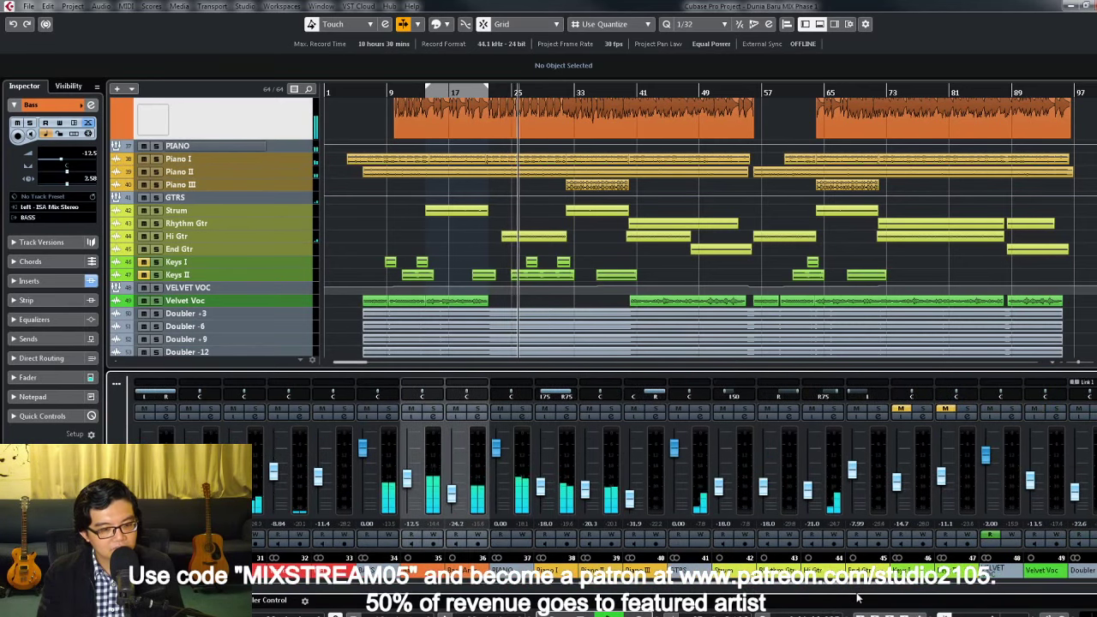
pyautogui.click(744, 536)
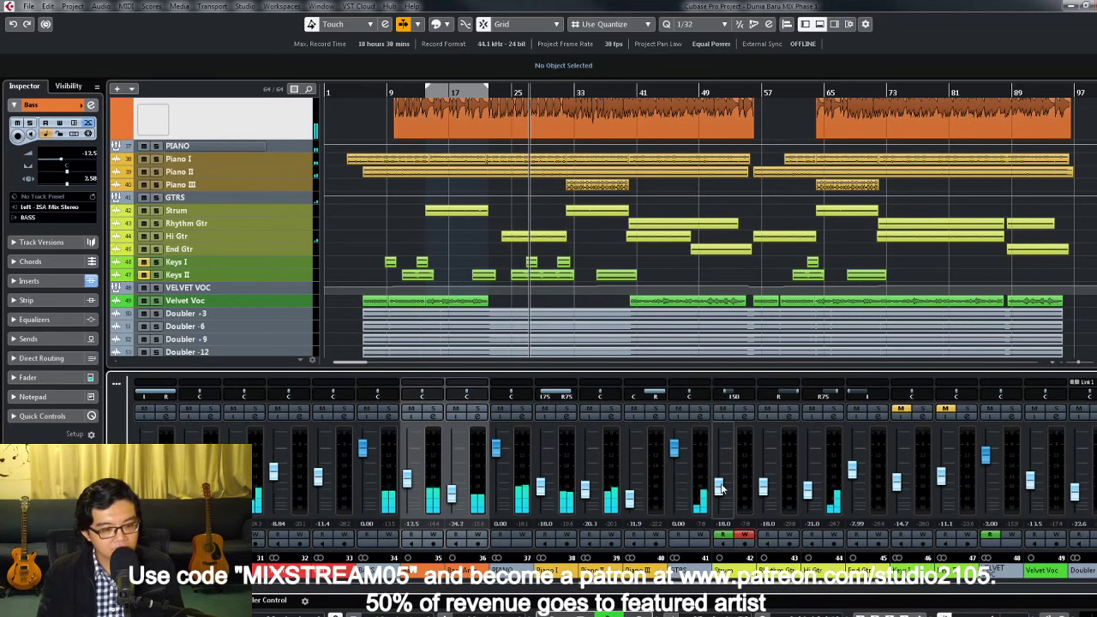
pyautogui.click(293, 212)
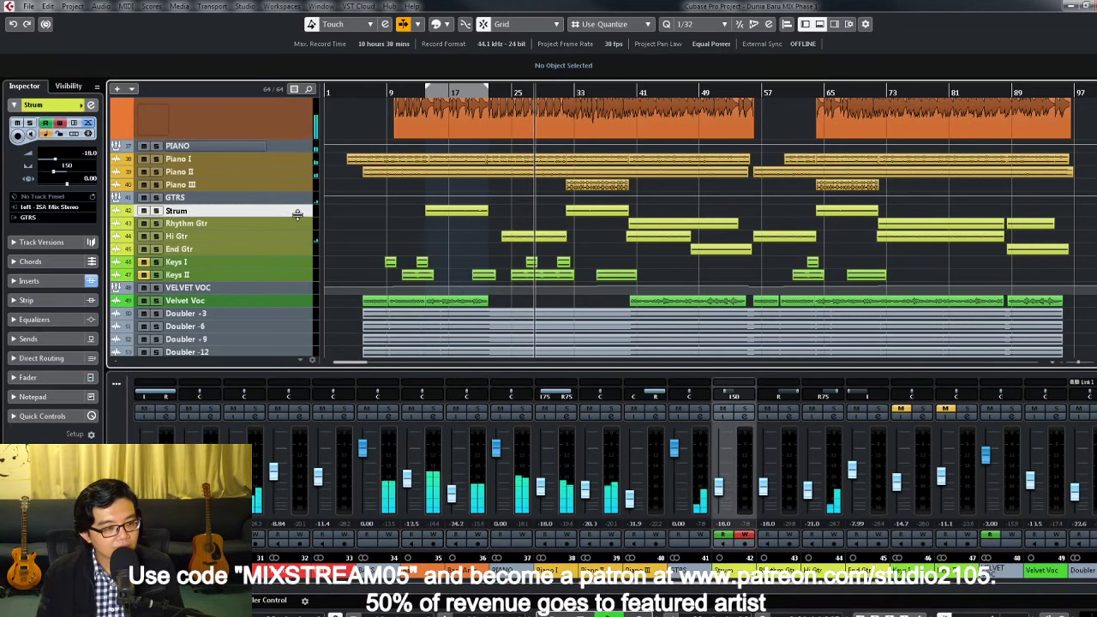
pyautogui.moveTo(296, 214); pyautogui.dragTo(297, 309)
# Step: Re-enable Strum's automation writing and raise its fader to -15.4 dB during playback just before its second clip near bar 32
pyautogui.scroll(-1, 589, 255)
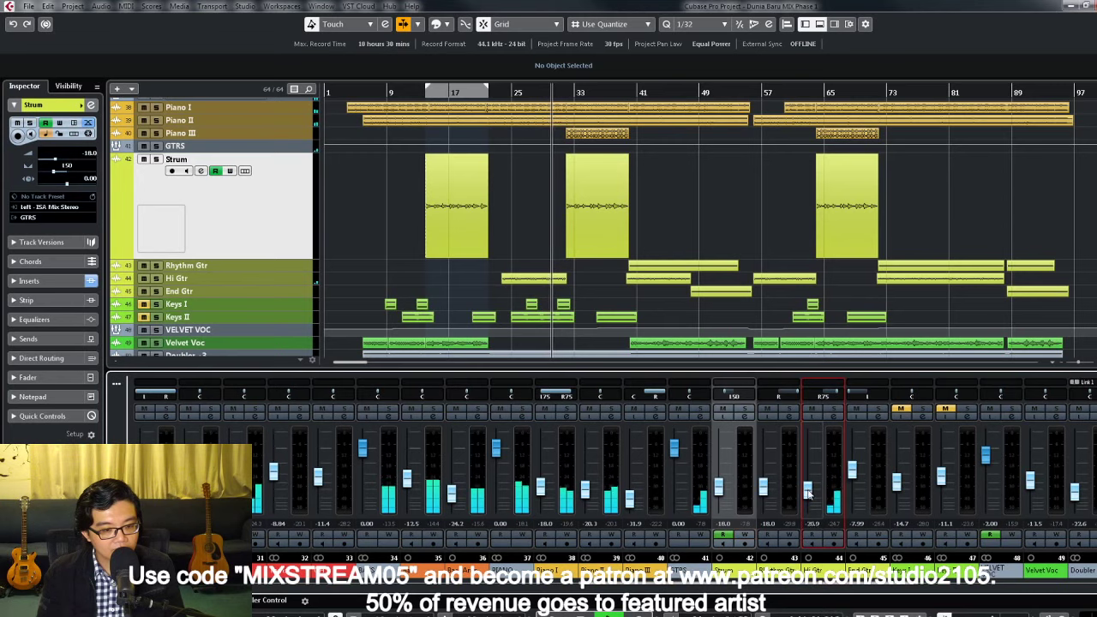
pyautogui.press('w')
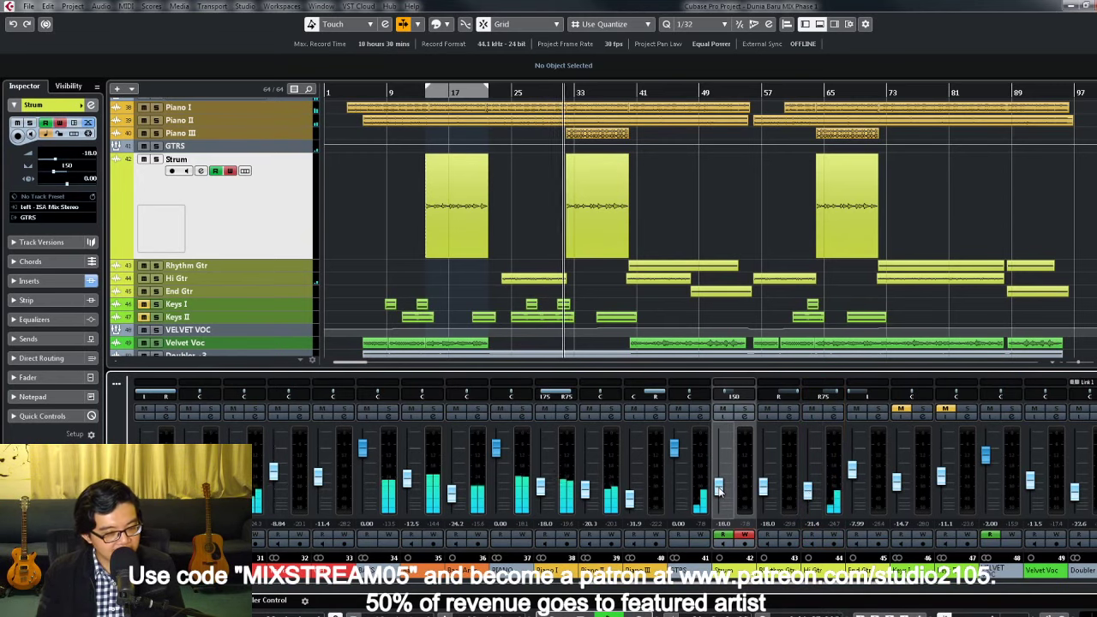
pyautogui.moveTo(718, 488); pyautogui.dragTo(718, 482)
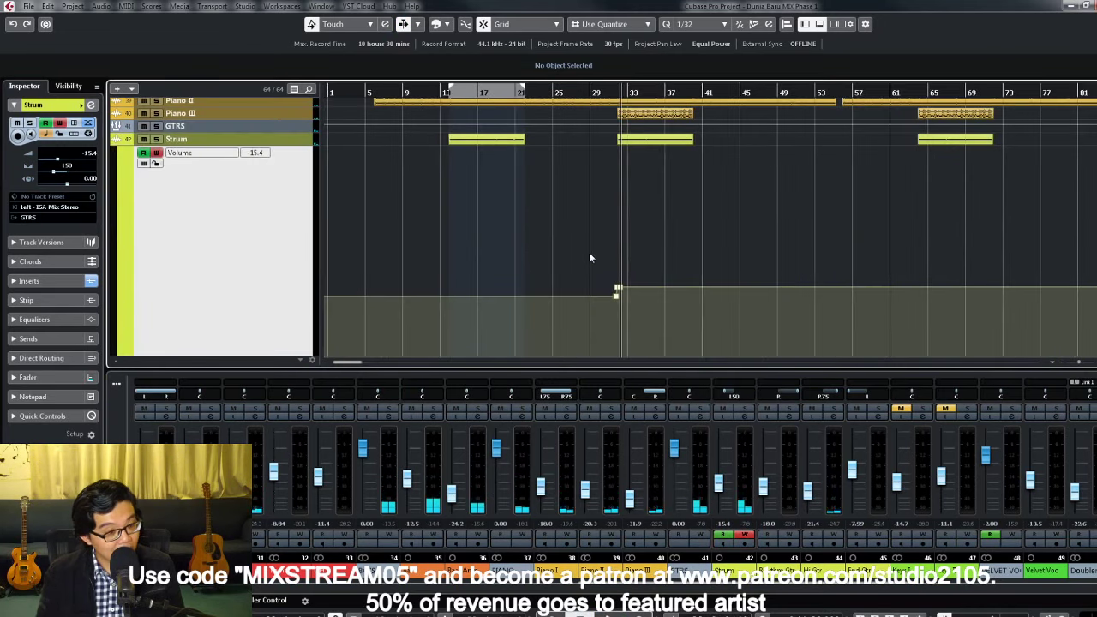
# Step: Set the upper Strum volume automation point just before bar 32 to -15.0 dB and resume playback
pyautogui.press('h')
pyautogui.press('h')
pyautogui.press('h')
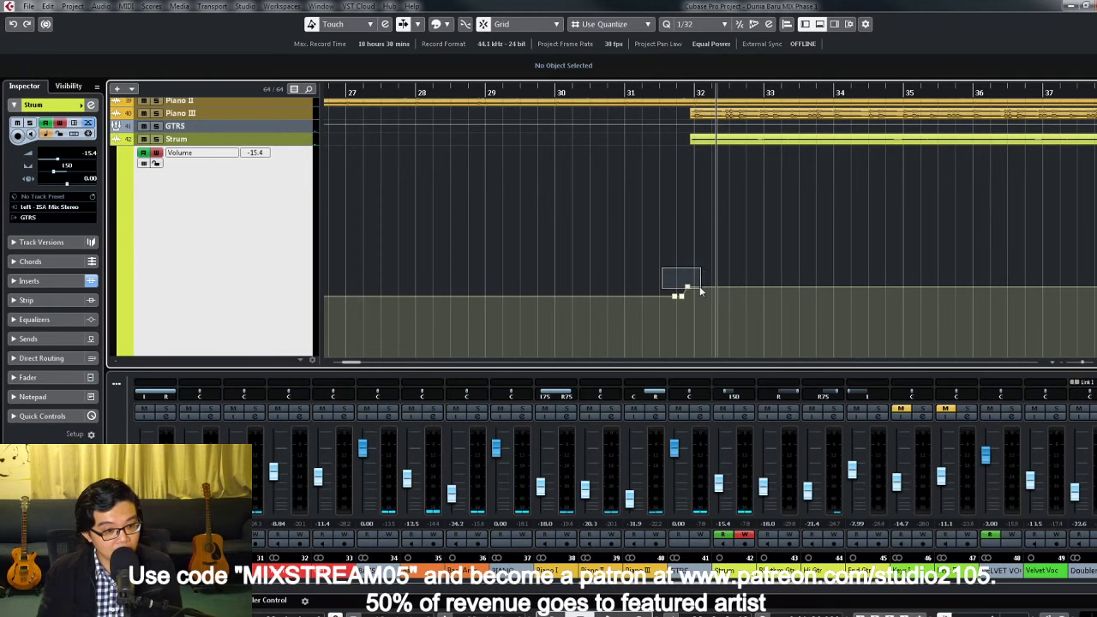
pyautogui.moveTo(700, 291); pyautogui.dragTo(701, 292)
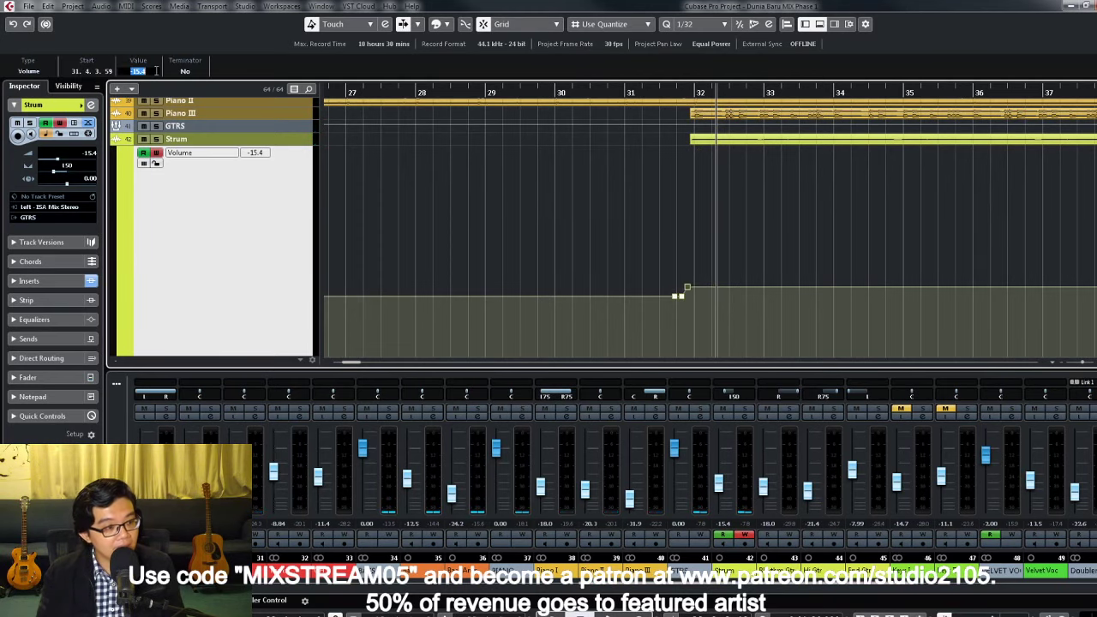
pyautogui.press('space')
pyautogui.press('g')
pyautogui.press('g')
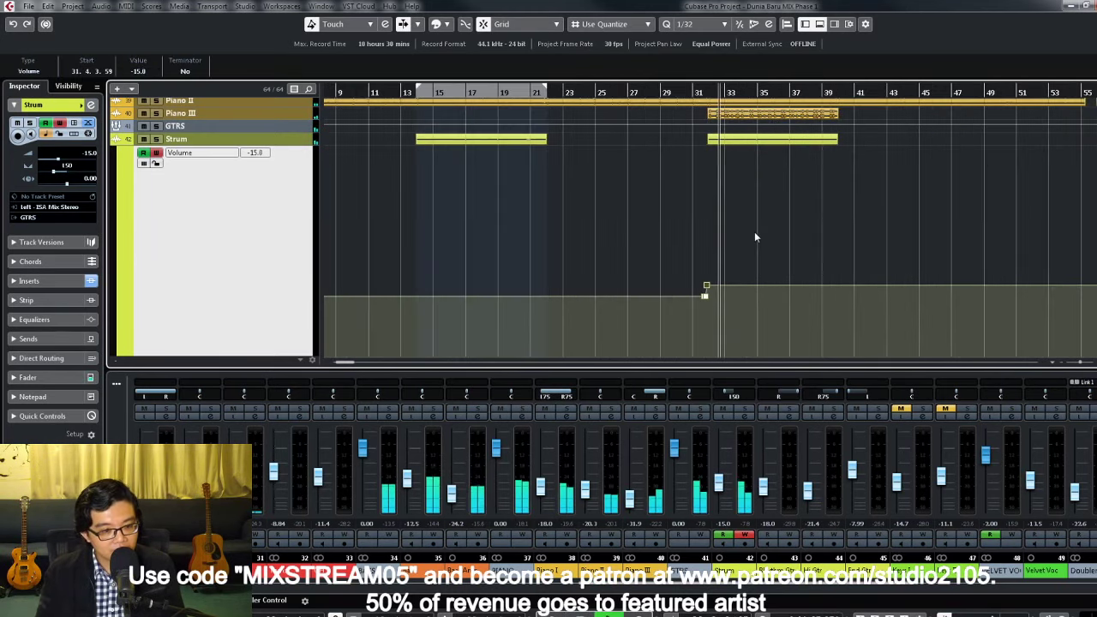
# Step: Set the selected Strum volume automation point just before bar 32 to -15.5 dB
pyautogui.press('g')
pyautogui.moveTo(597, 271); pyautogui.dragTo(632, 293)
pyautogui.click(138, 71)
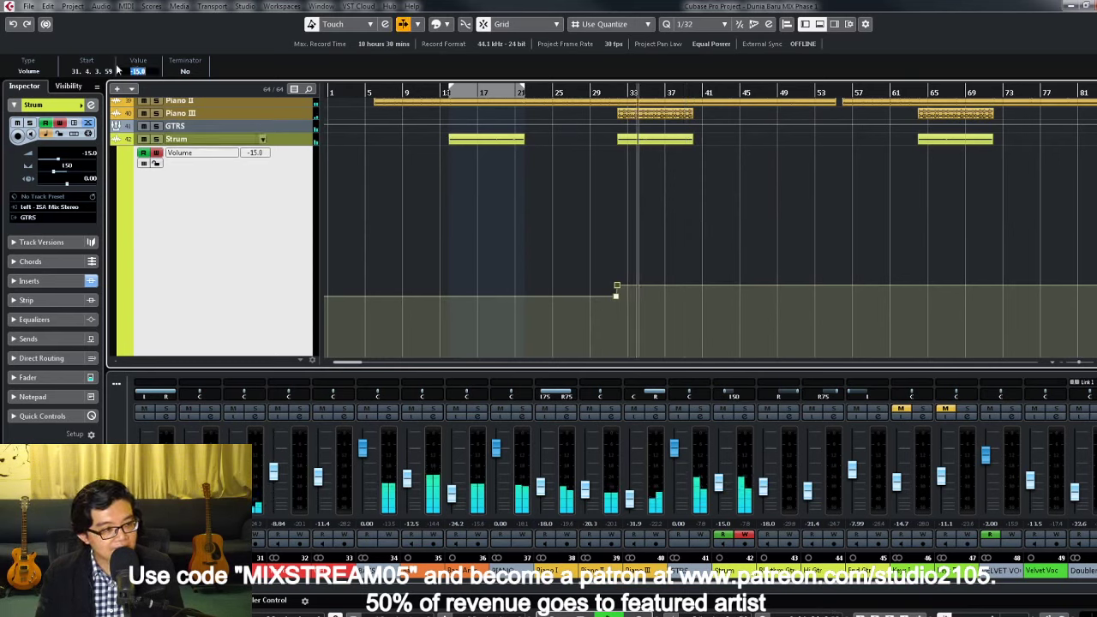
pyautogui.write('-15.5')
pyautogui.press('Return')
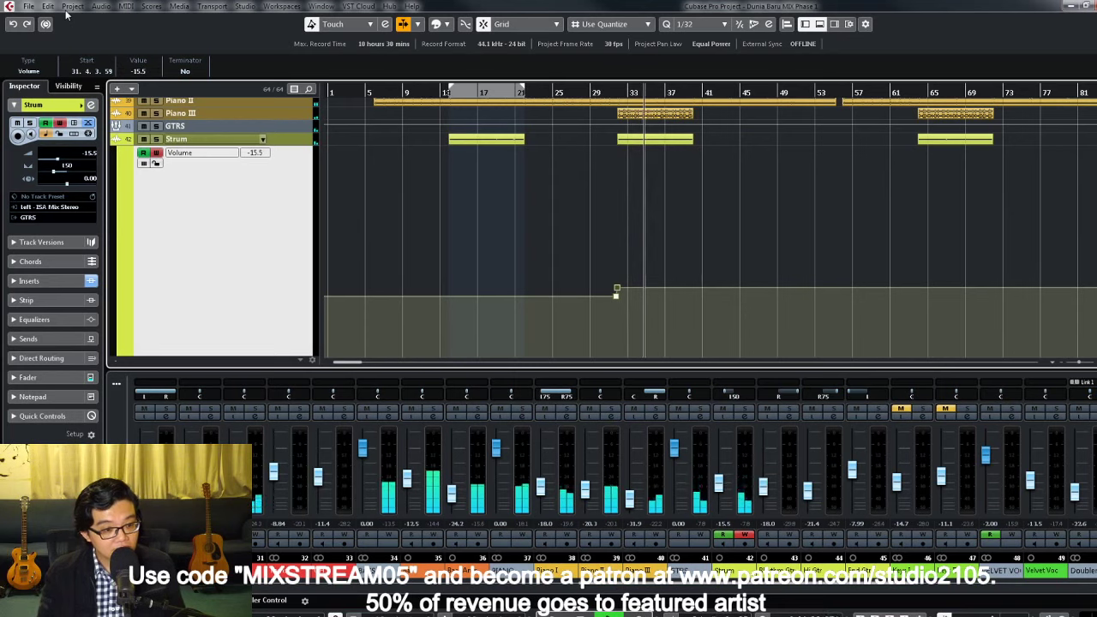
# Step: Set the upper Strum volume automation point just before bar 32 to -16.0 dB
pyautogui.moveTo(587, 312); pyautogui.dragTo(631, 293)
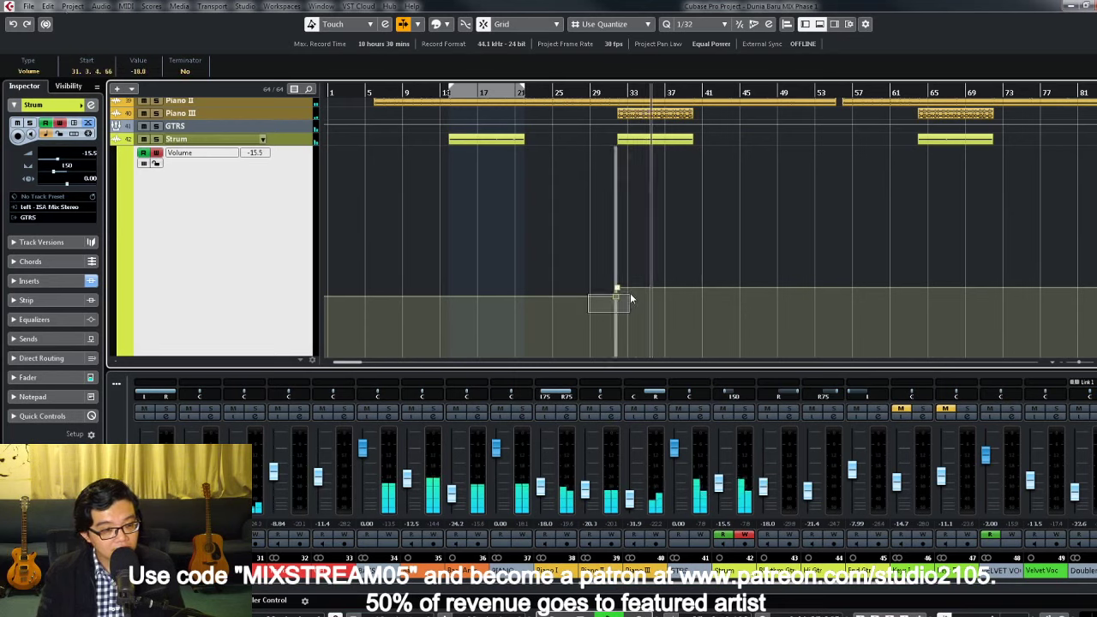
pyautogui.moveTo(602, 259); pyautogui.dragTo(641, 295)
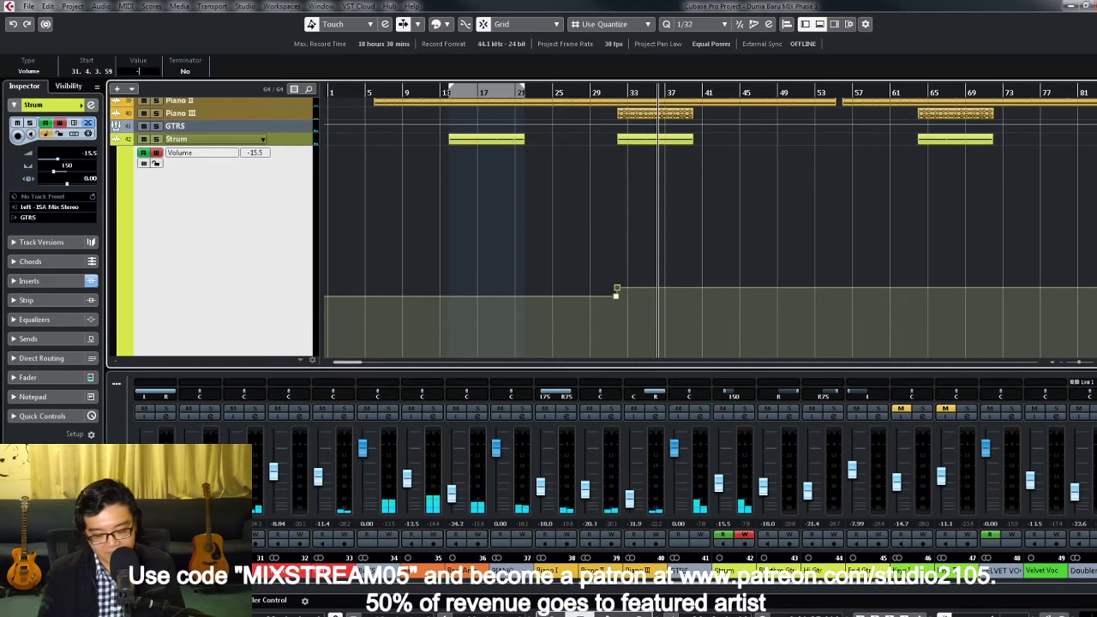
pyautogui.press('Return')
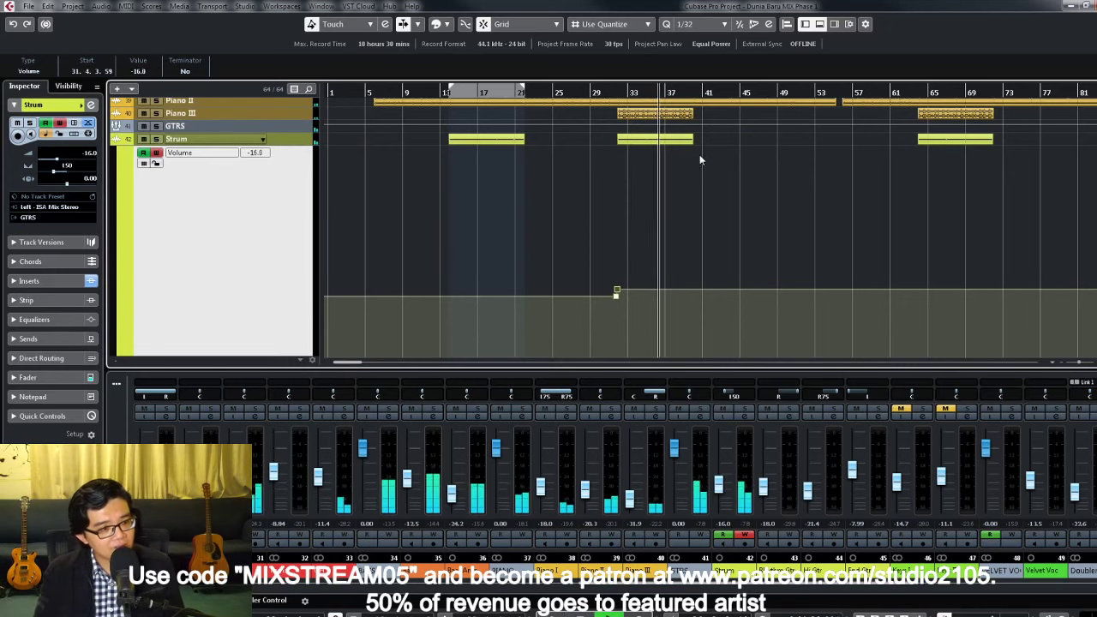
# Step: Pan the Rhythm Gtr track to L54 in its channel settings
pyautogui.scroll(-3, 709, 217)
pyautogui.press('g')
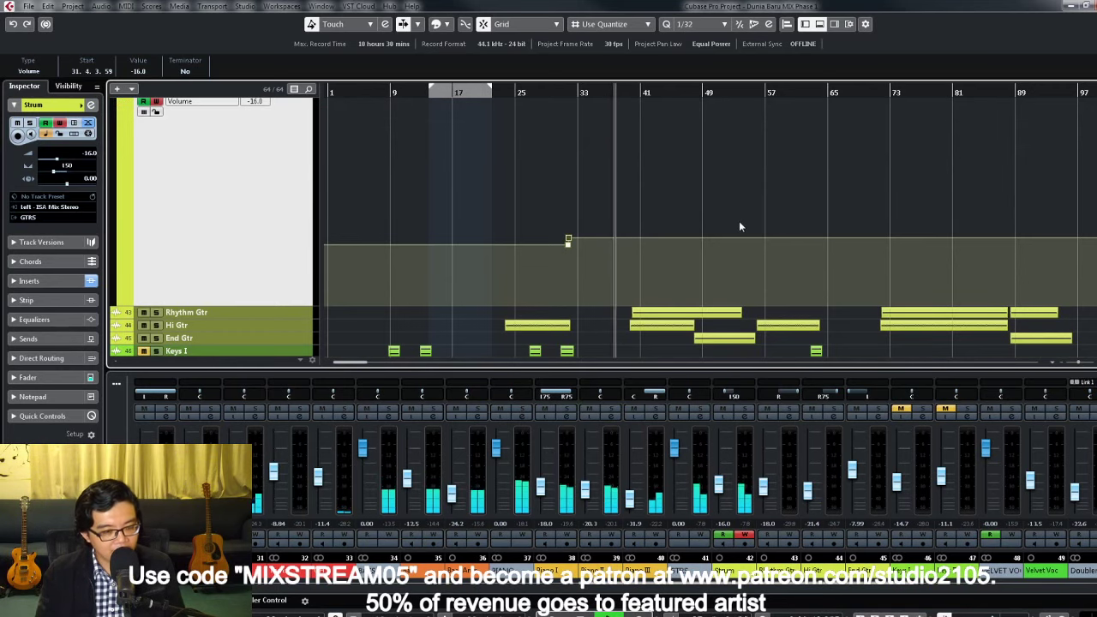
pyautogui.click(789, 416)
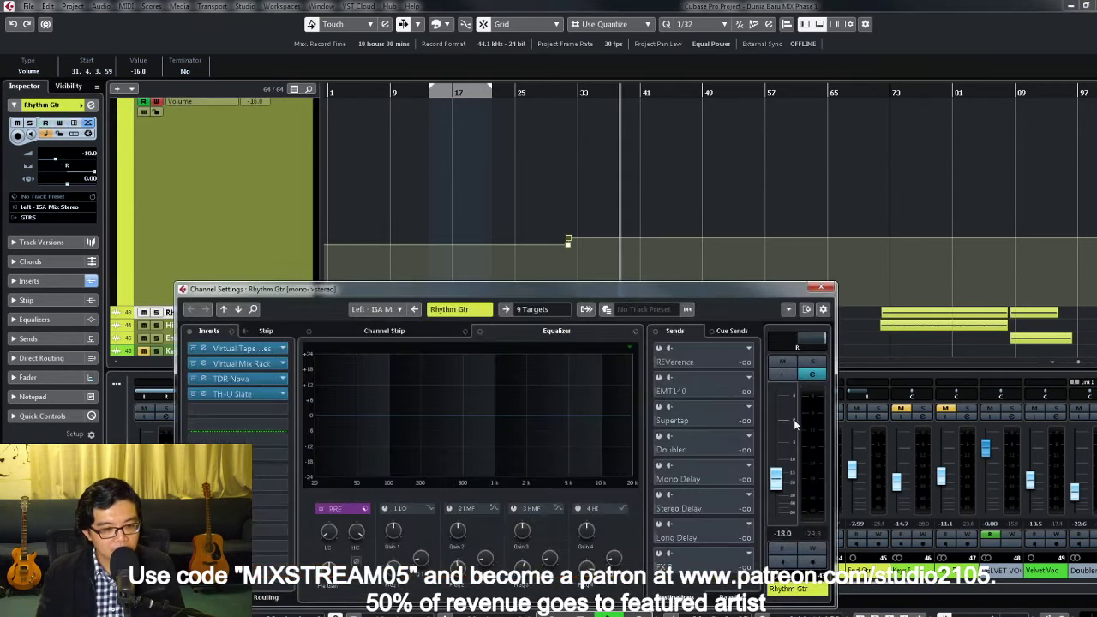
pyautogui.click(823, 289)
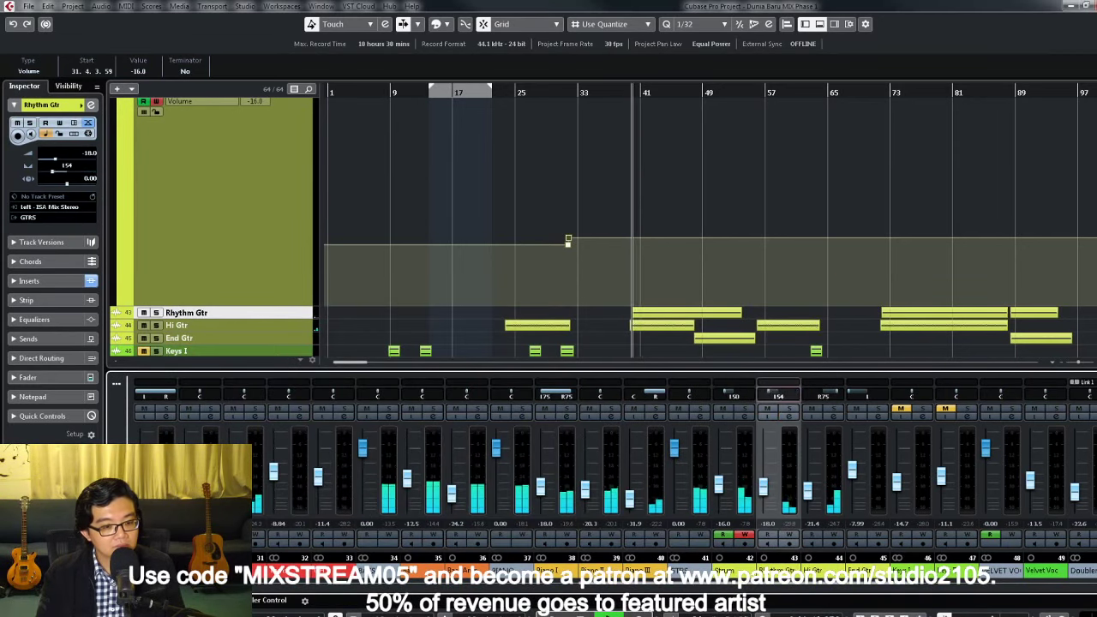
# Step: Solo the Rhythm Gtr track and pan it fully left in its channel settings
pyautogui.click(789, 411)
pyautogui.click(791, 419)
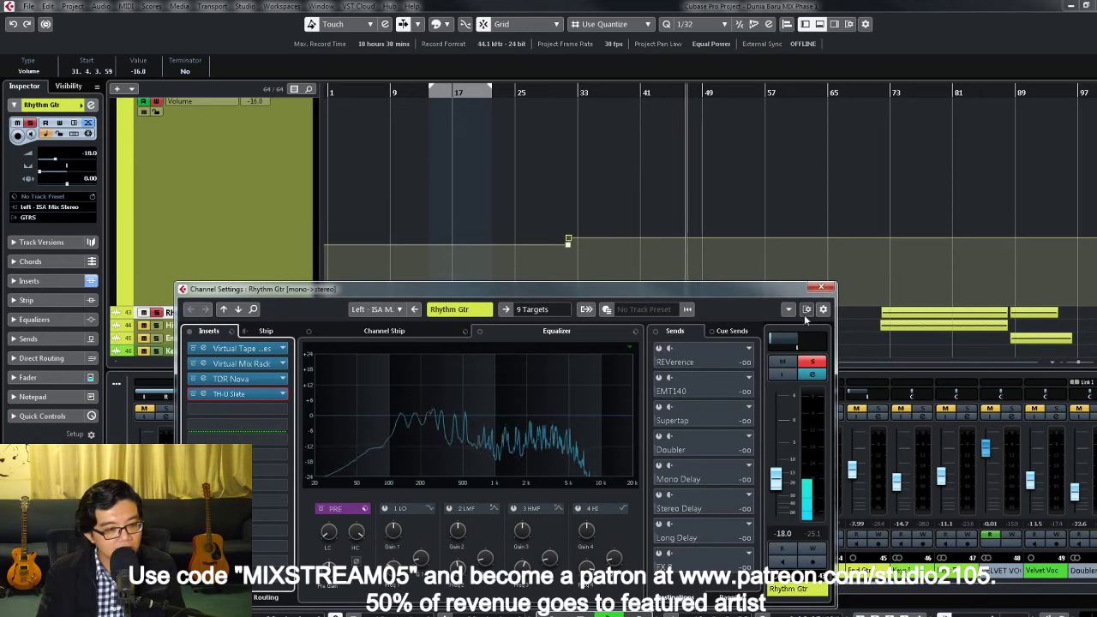
pyautogui.click(819, 287)
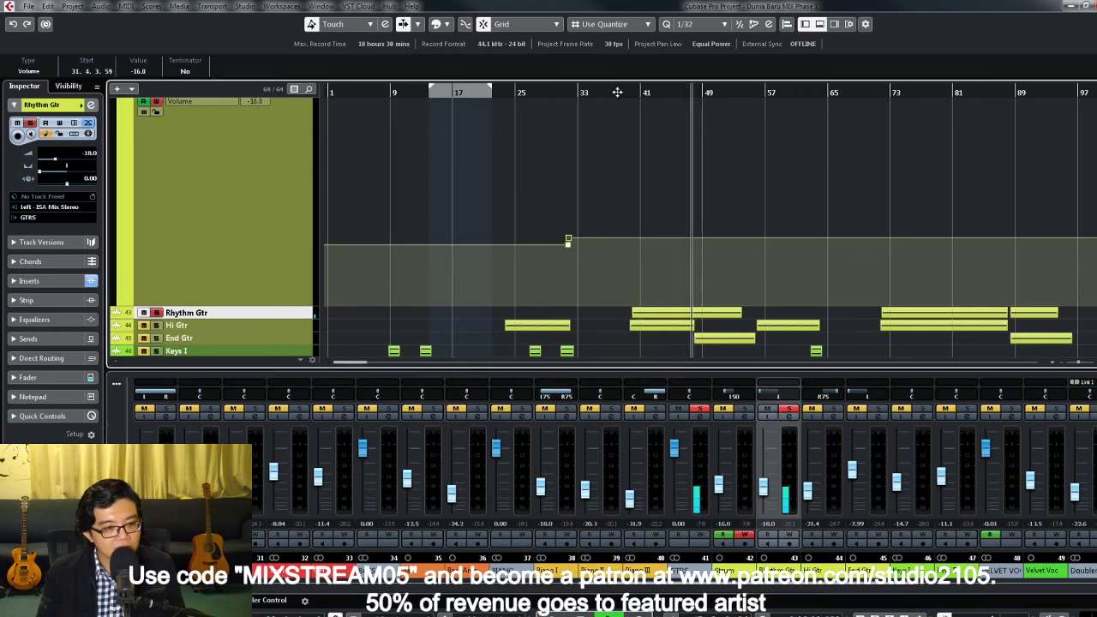
# Step: Play the section, unsolo the Rhythm Gtr track, raise its volume to -15.0 dB and pan it to L54
pyautogui.press('space')
pyautogui.press('space')
pyautogui.click(790, 409)
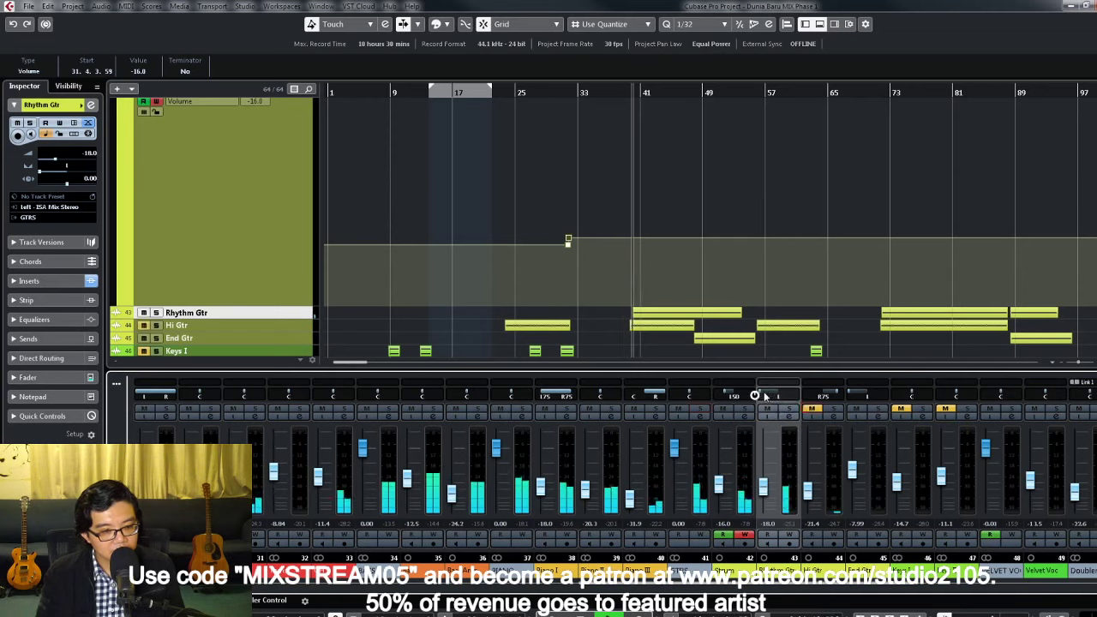
pyautogui.moveTo(766, 486); pyautogui.dragTo(768, 477)
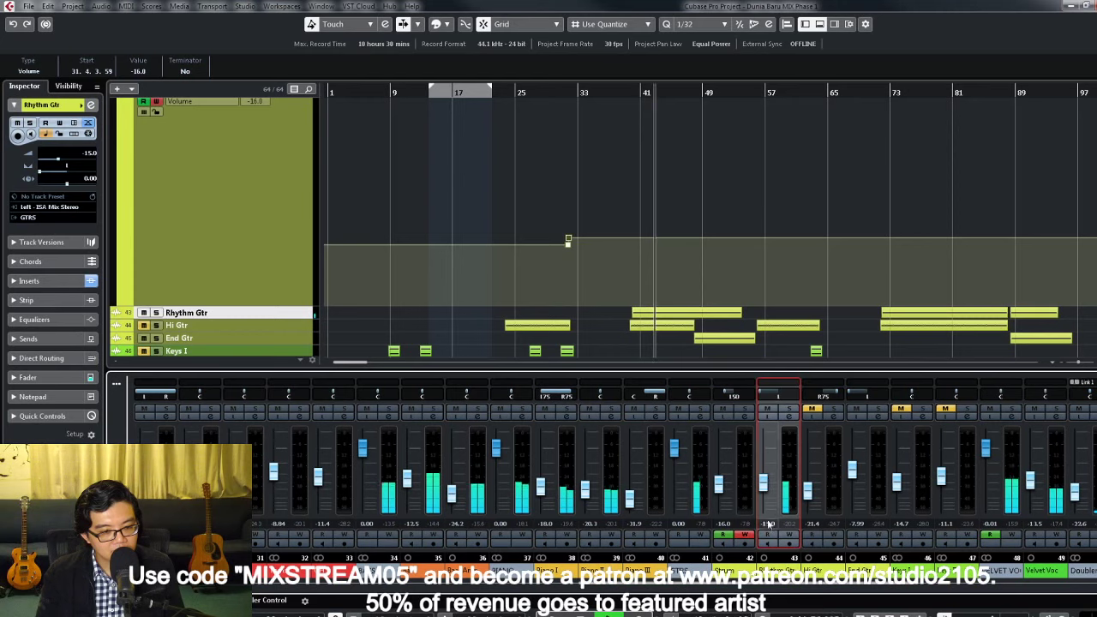
pyautogui.click(788, 409)
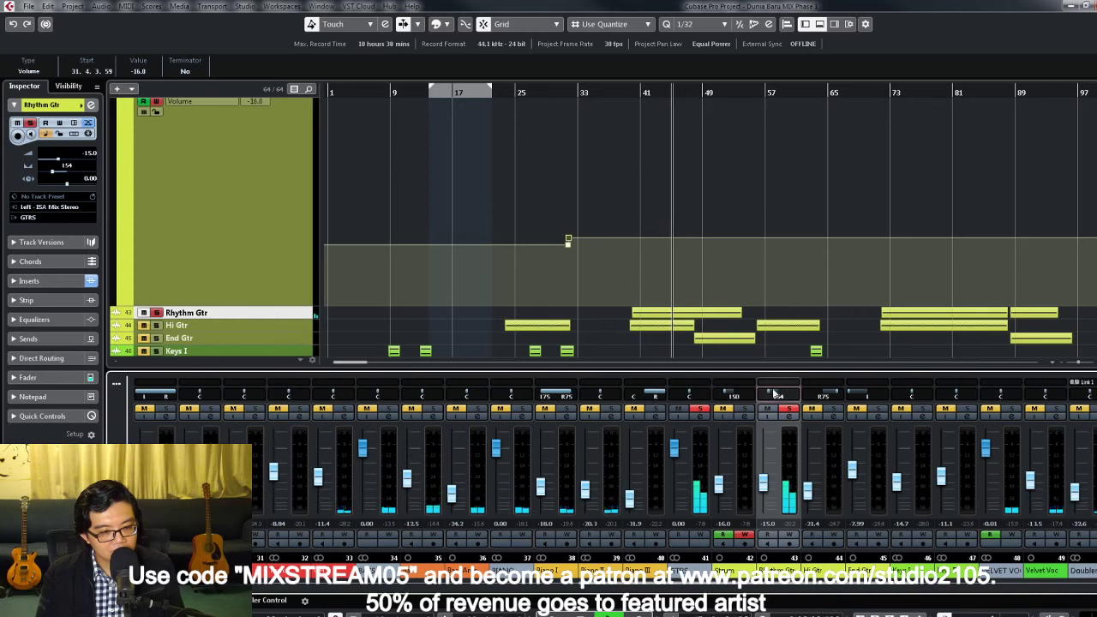
pyautogui.click(789, 409)
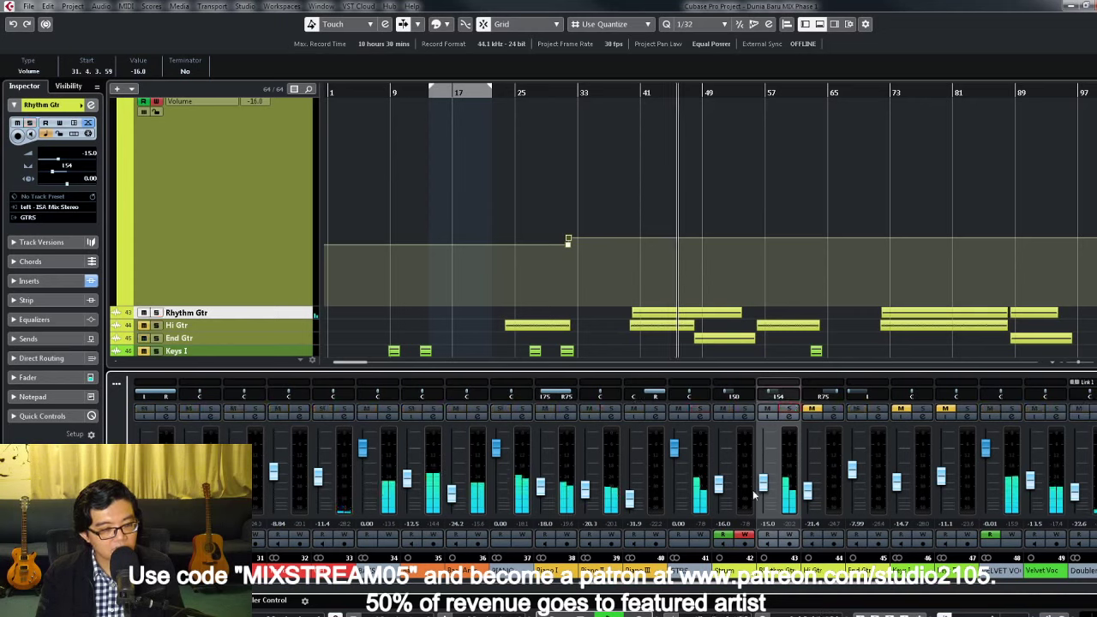
# Step: Unmute the Hi Gtr track and replay the guitars in the full mix from around bar 39
pyautogui.click(812, 409)
pyautogui.click(812, 408)
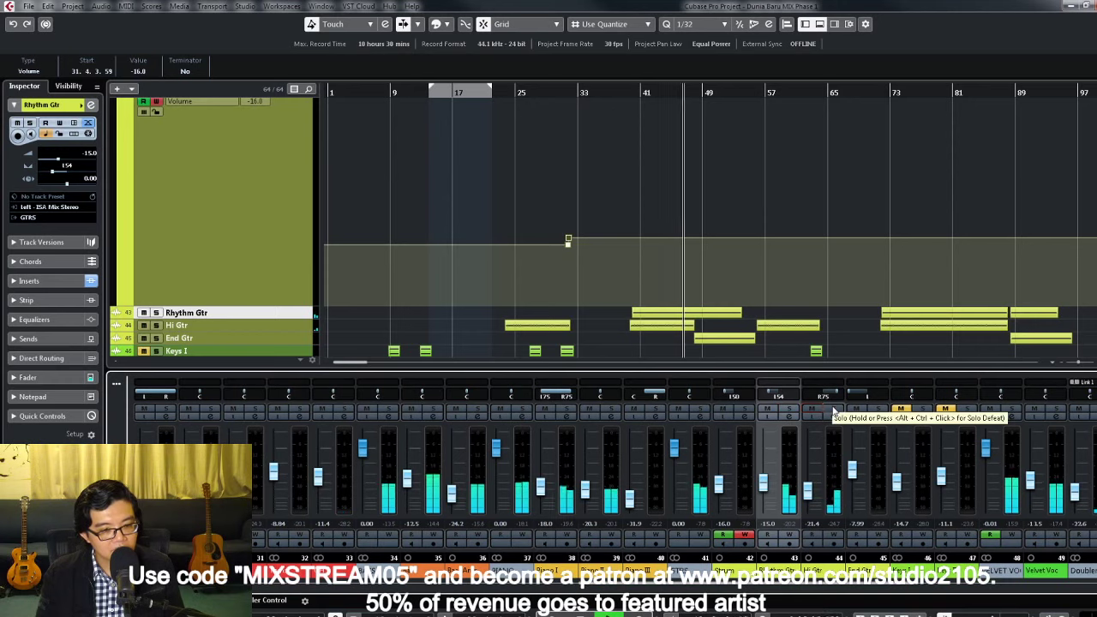
pyautogui.click(639, 91)
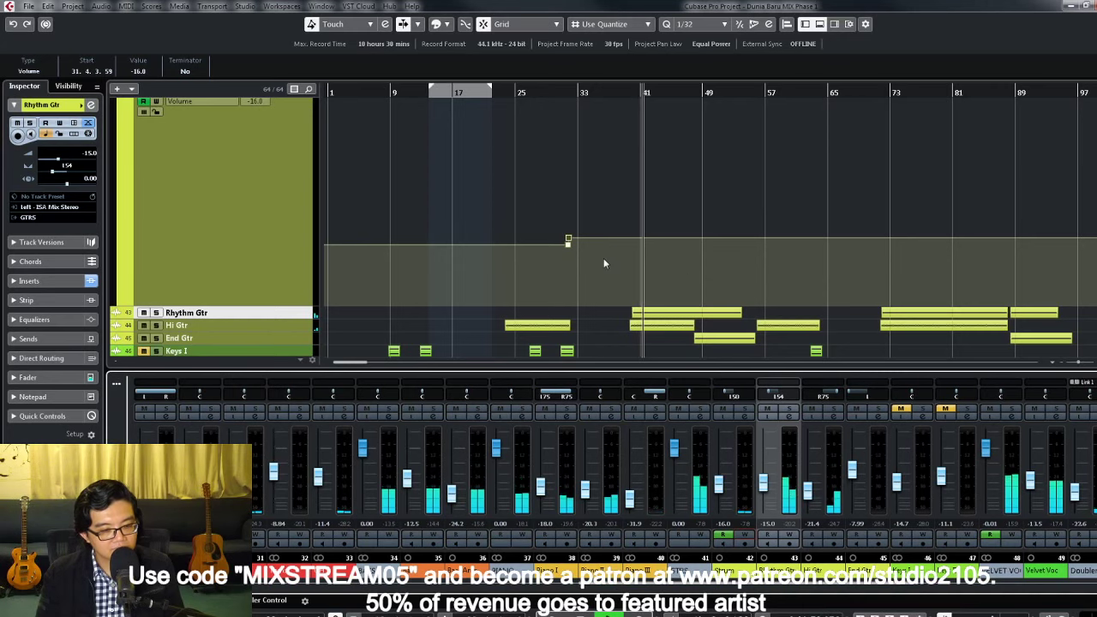
pyautogui.press('space')
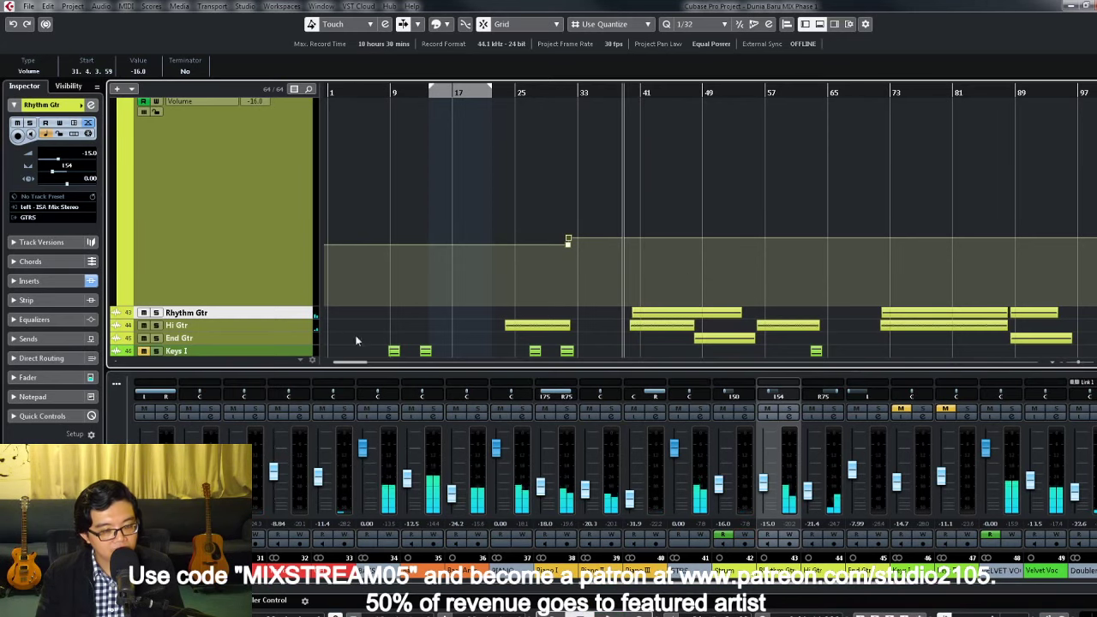
# Step: With Rhythm Gtr's fader fully down, write Hi Gtr volume automation rising to -18.4 dB just before bar 41
pyautogui.click(301, 319)
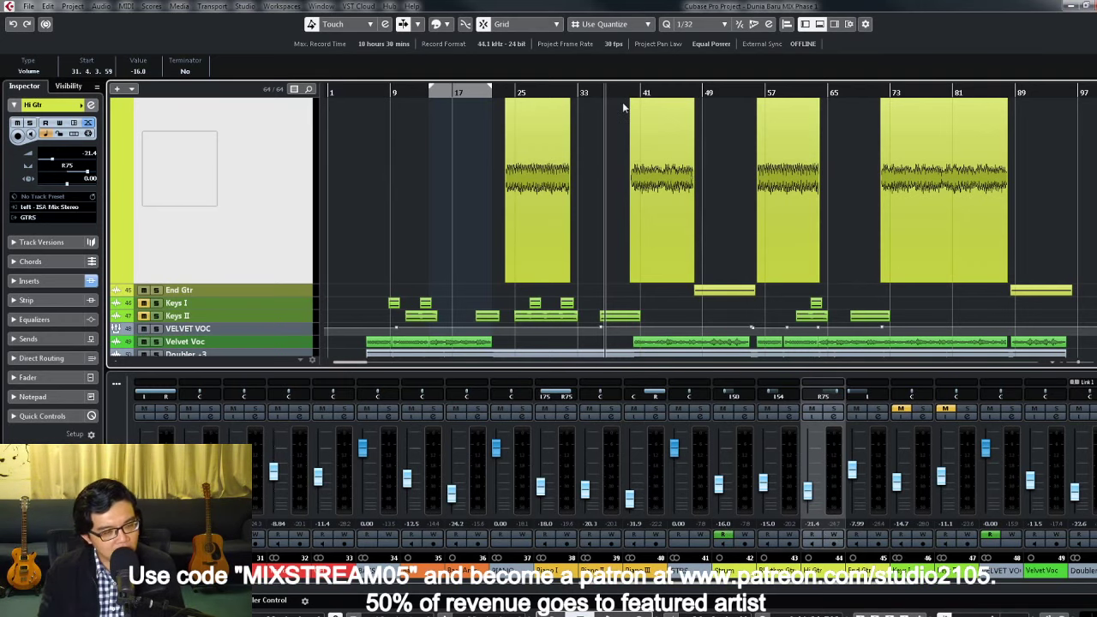
pyautogui.press('space')
pyautogui.scroll(3, 609, 204)
pyautogui.scroll(-3, 639, 203)
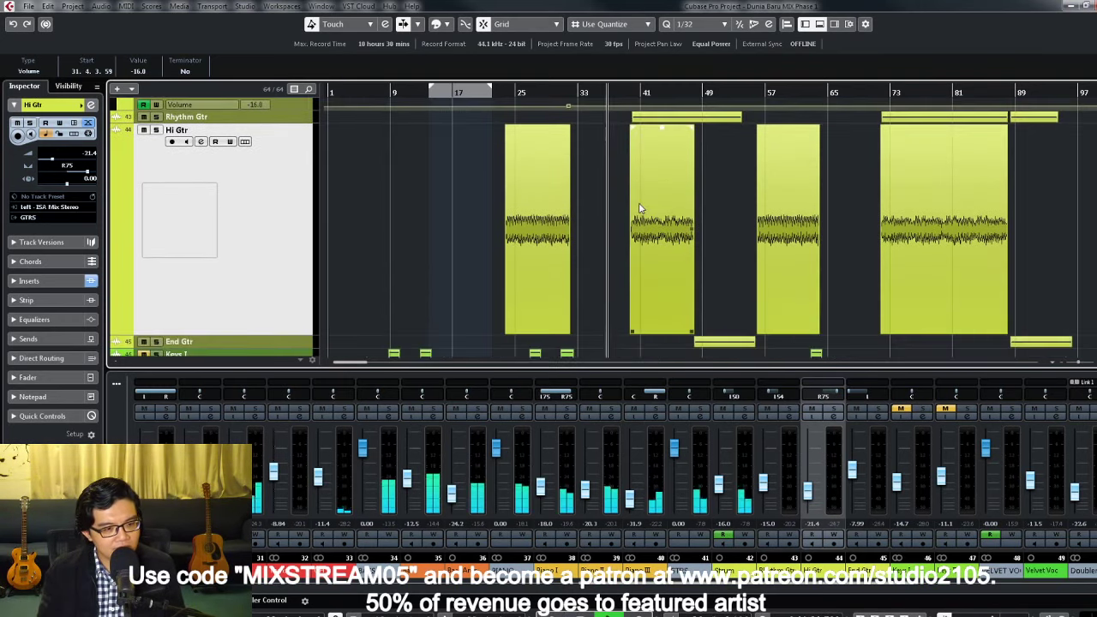
pyautogui.scroll(3, 639, 202)
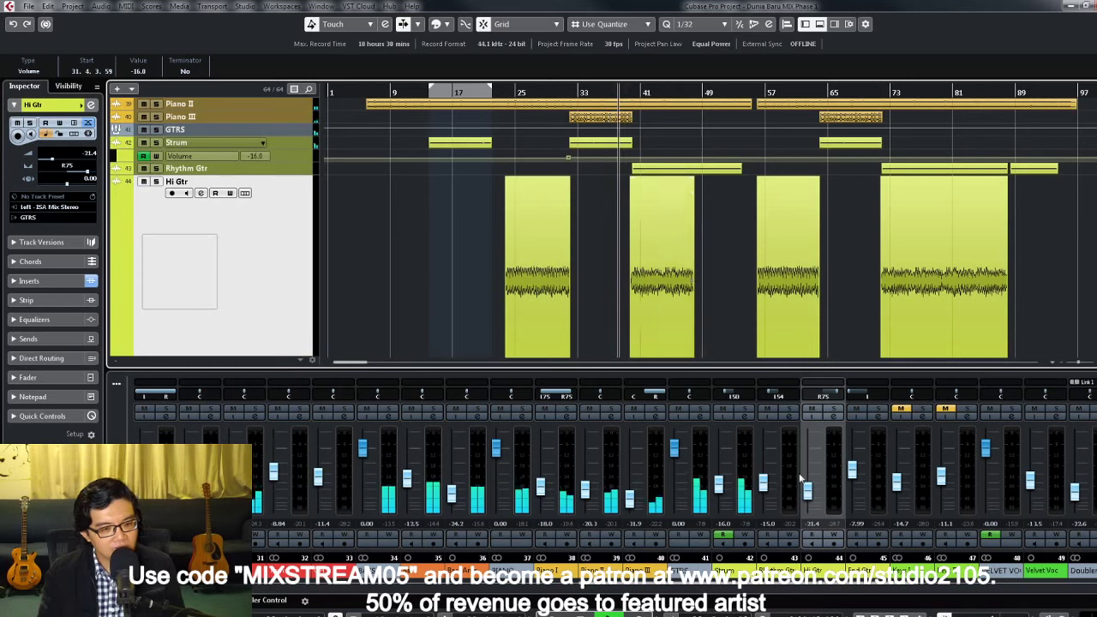
pyautogui.moveTo(763, 483); pyautogui.dragTo(763, 511)
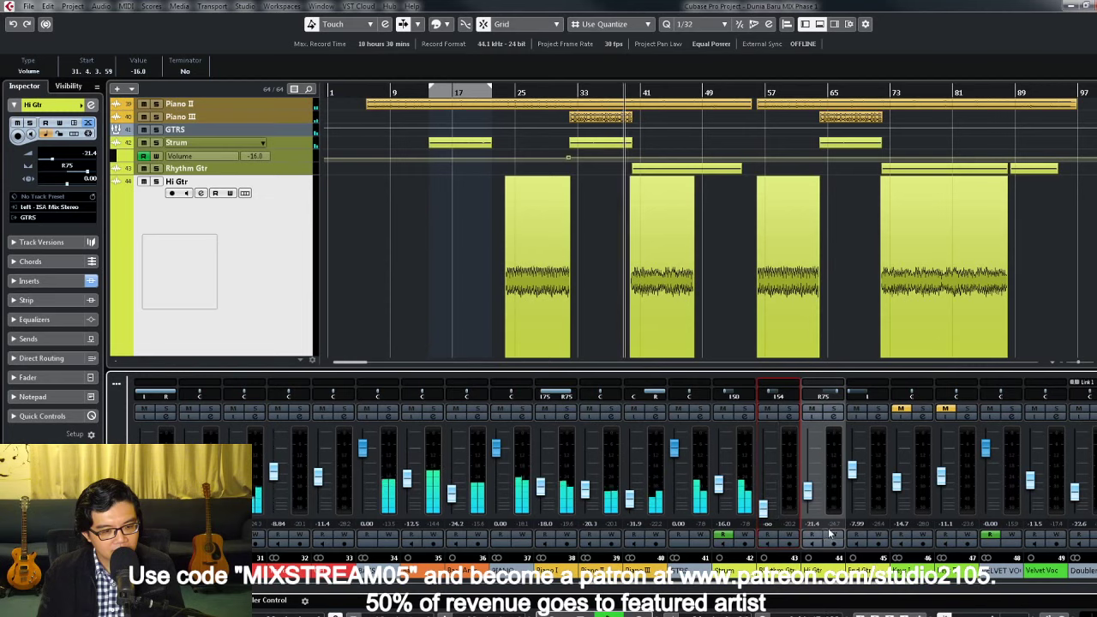
pyautogui.click(833, 536)
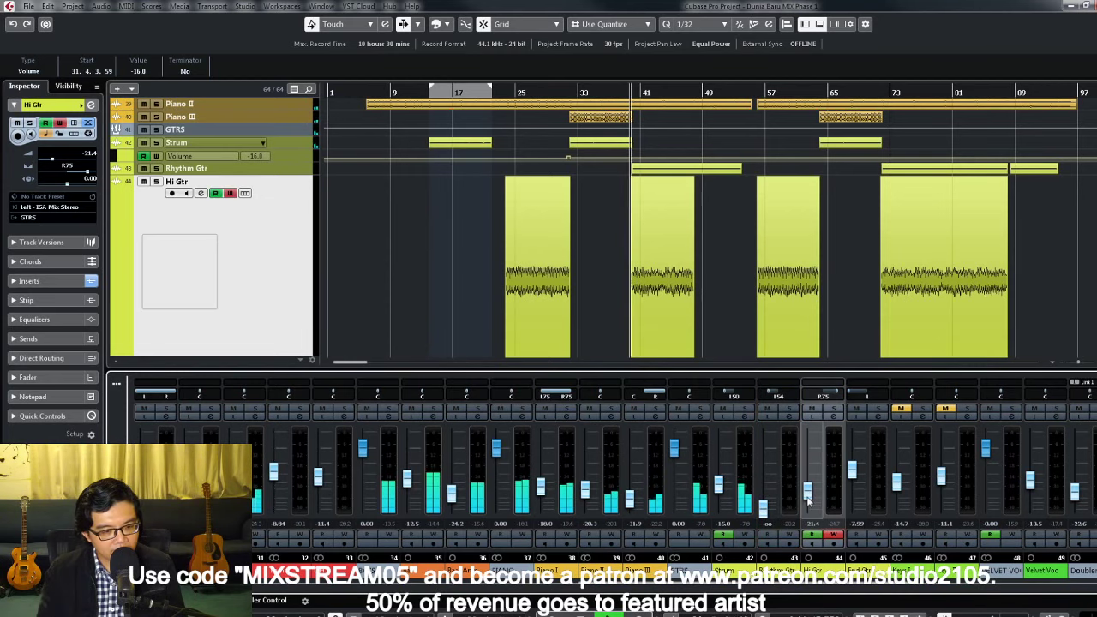
pyautogui.moveTo(808, 497); pyautogui.dragTo(808, 495)
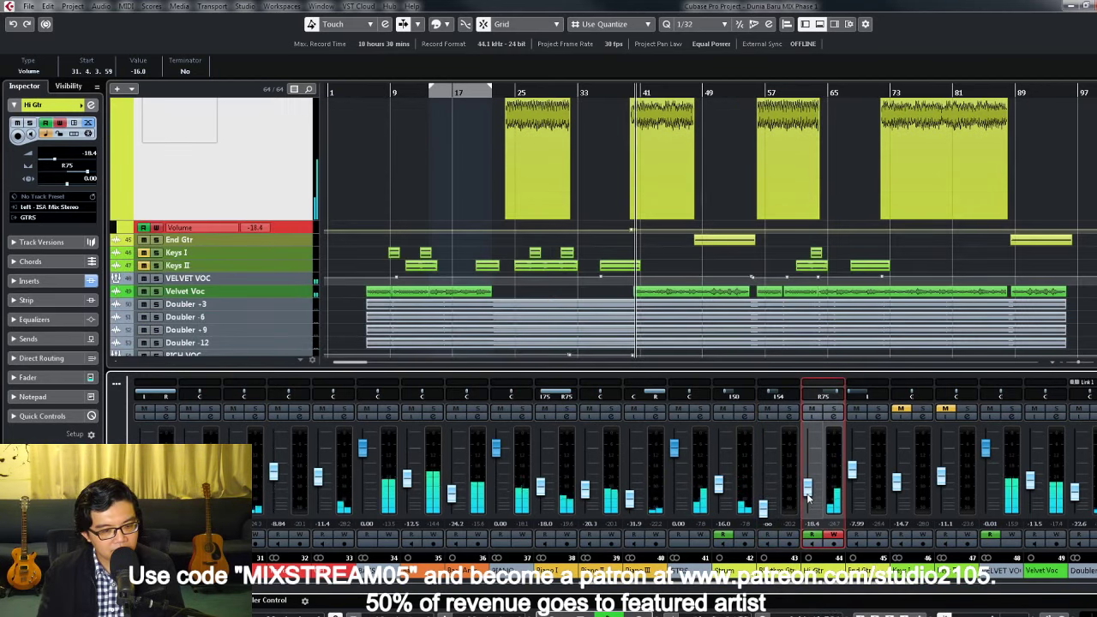
pyautogui.click(834, 536)
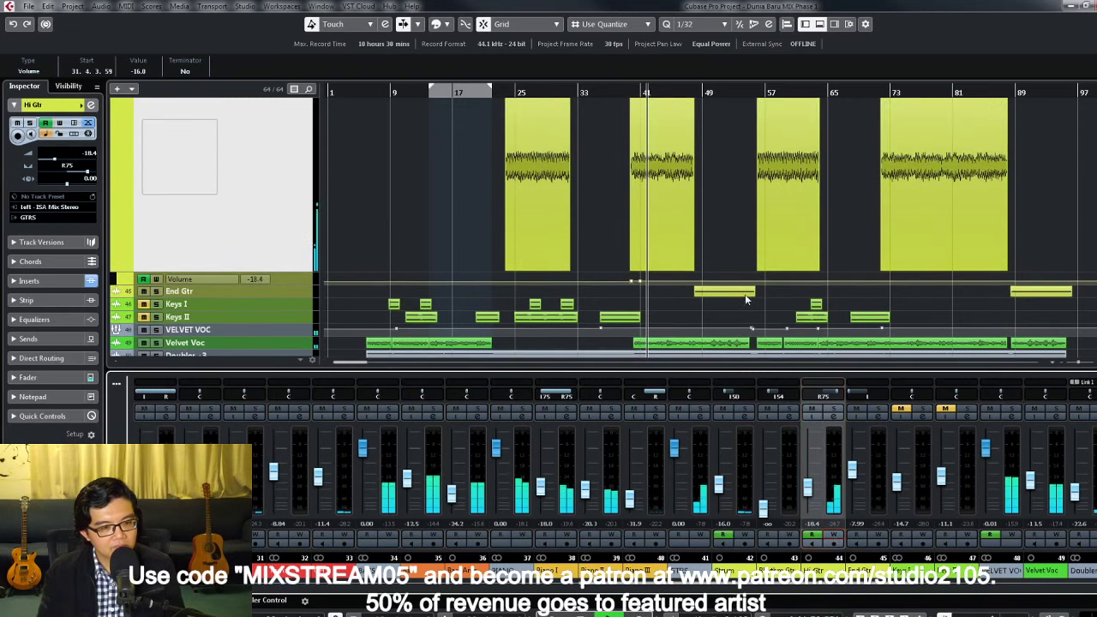
# Step: Replay from just before bar 41, bring Rhythm Gtr back up to -17.4 dB and pan it fully left
pyautogui.scroll(3, 628, 218)
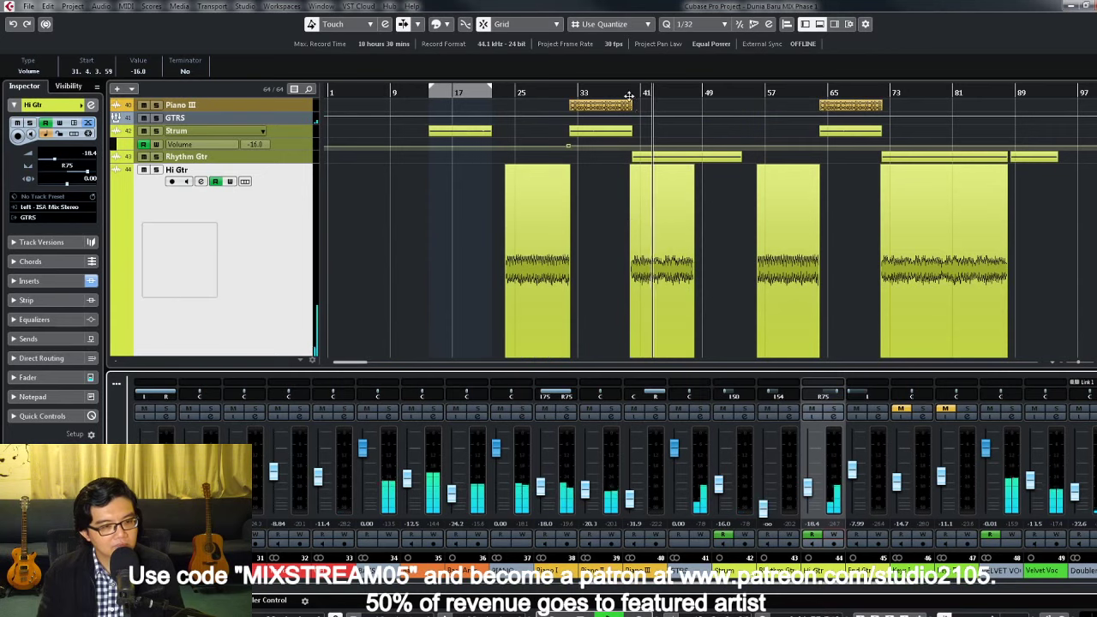
pyautogui.click(629, 218)
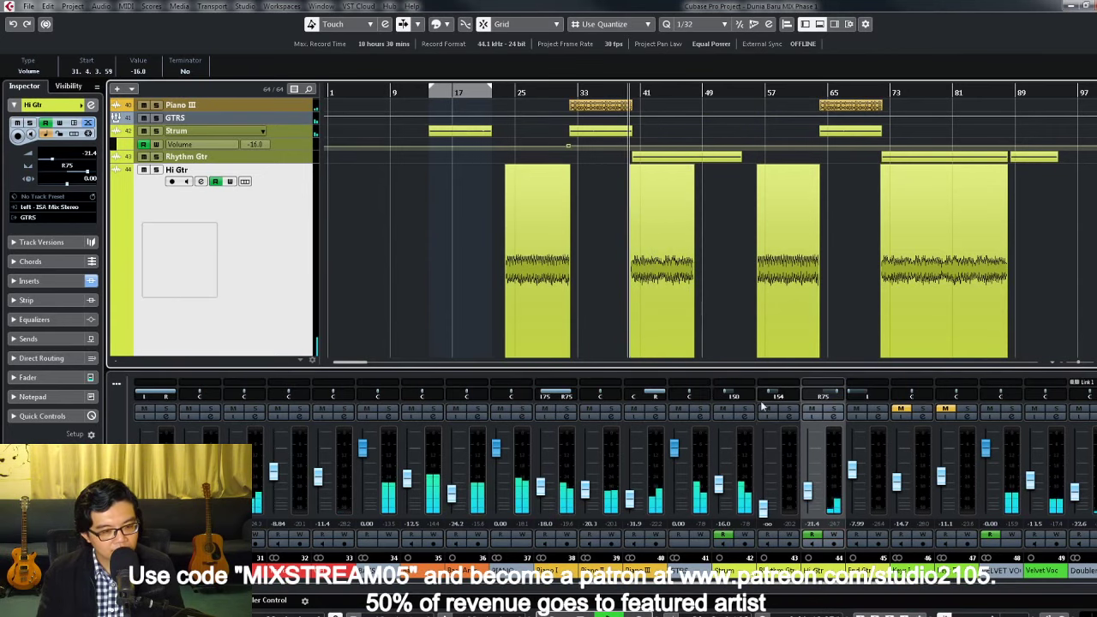
pyautogui.moveTo(765, 507); pyautogui.dragTo(772, 494)
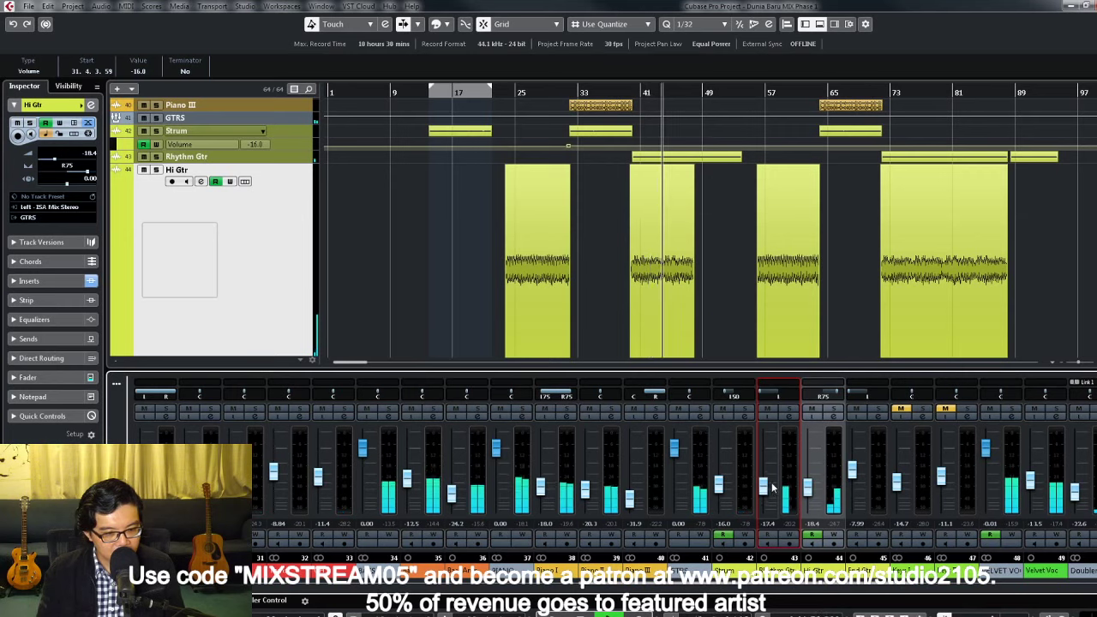
# Step: Solo Rhythm Gtr and add the UAD LA3A compressor to its fifth insert slot
pyautogui.click(791, 417)
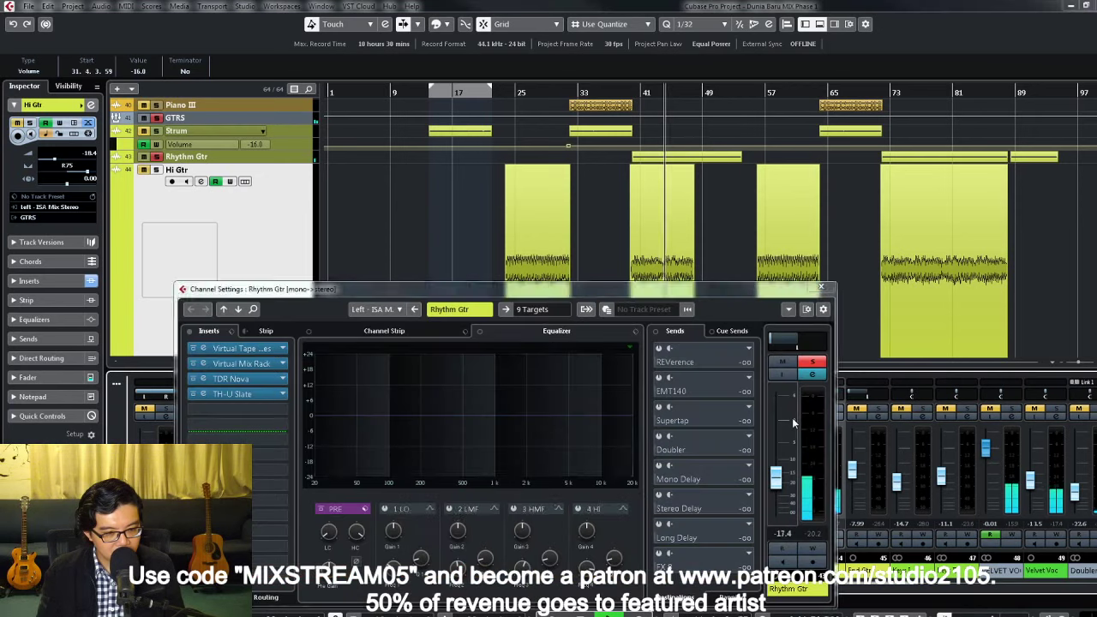
pyautogui.click(279, 408)
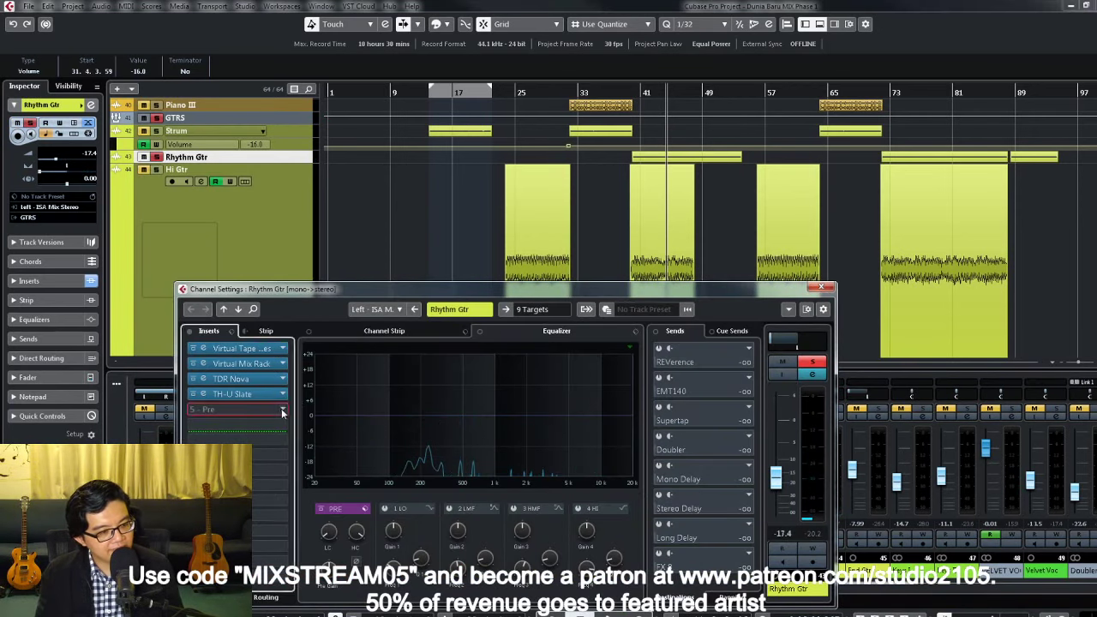
pyautogui.scroll(-3, 257, 520)
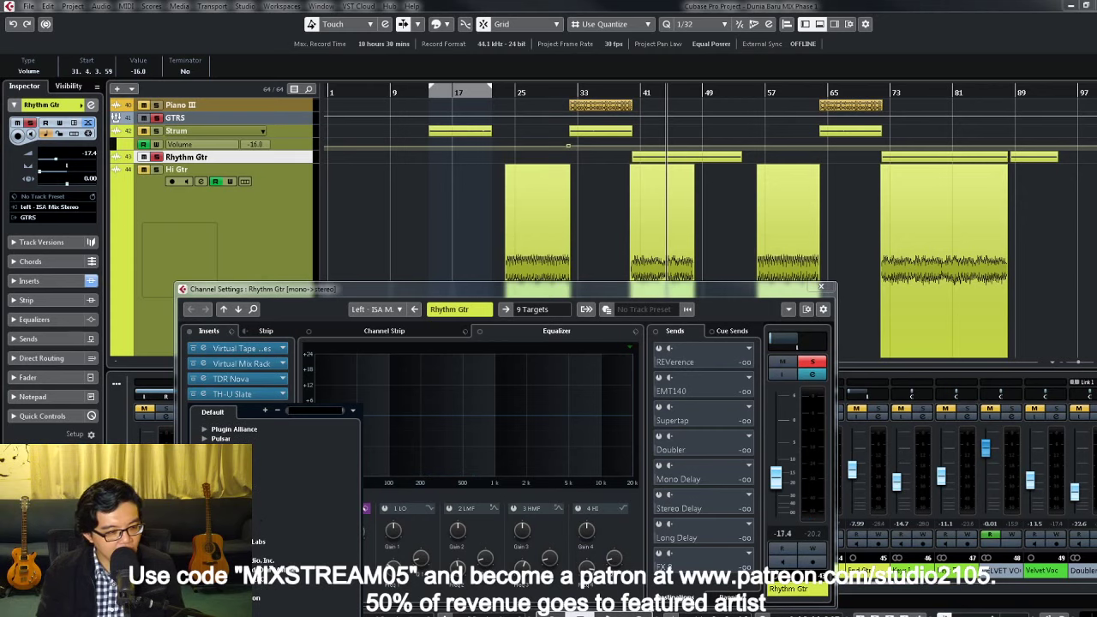
pyautogui.click(234, 429)
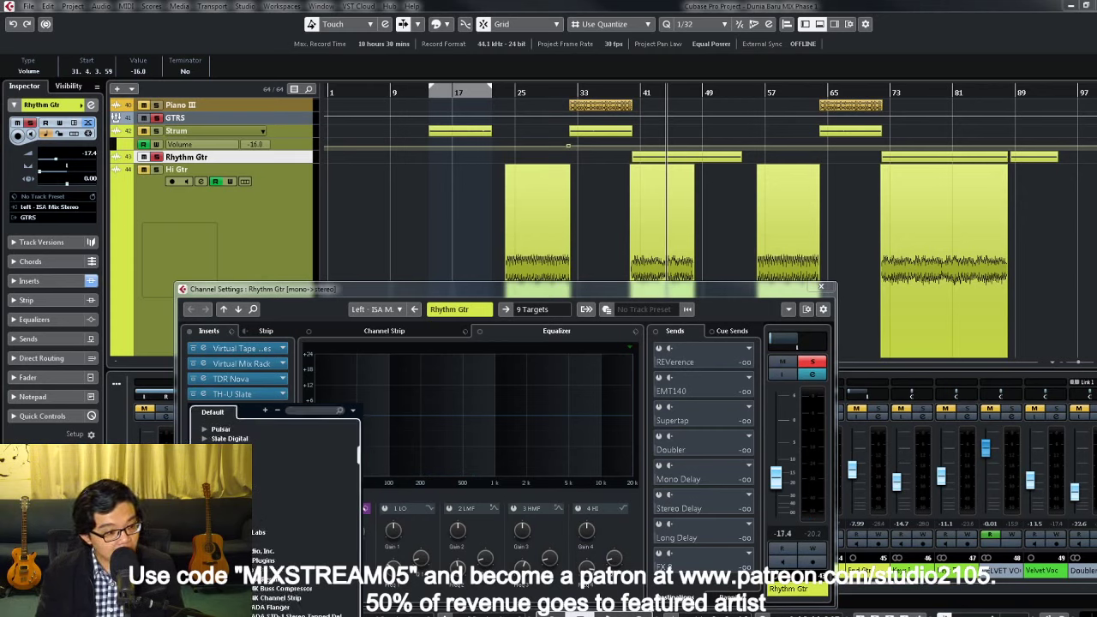
pyautogui.scroll(-3, 277, 539)
pyautogui.scroll(-8, 280, 540)
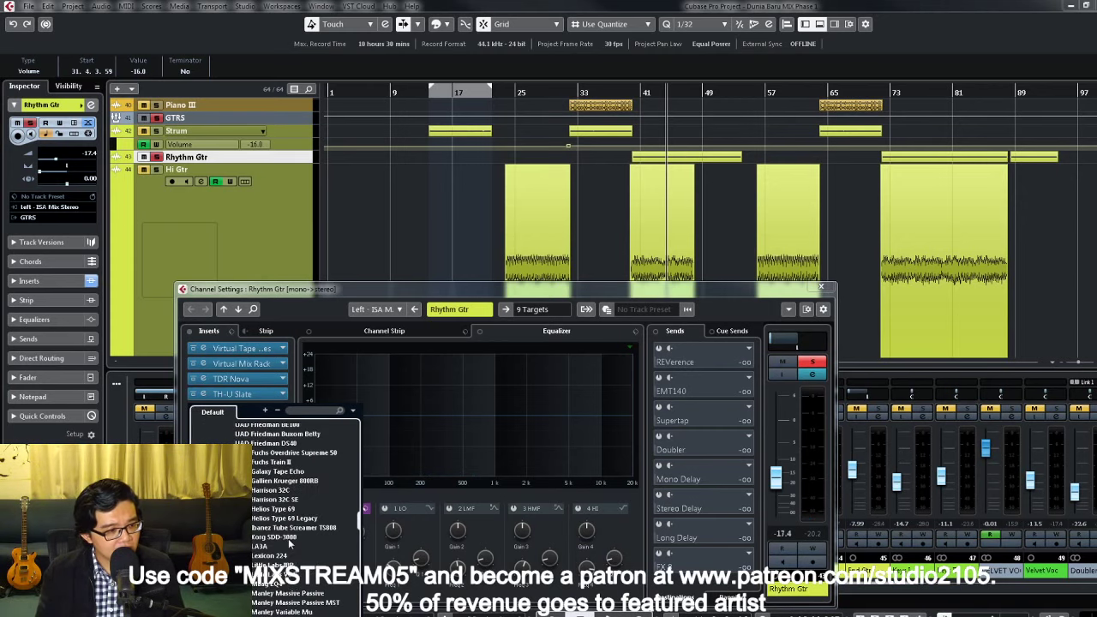
pyautogui.click(260, 546)
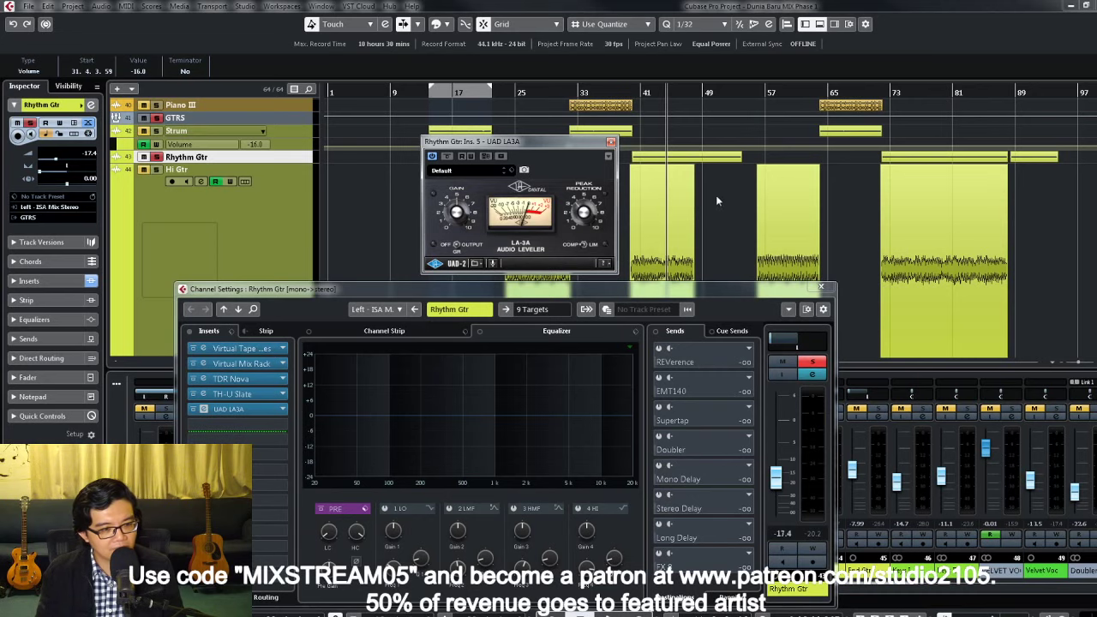
# Step: Set the loop range to the first Rhythm Gtr clip and play it in cycle with the LA-3A active
pyautogui.press('Escape')
pyautogui.click(676, 290)
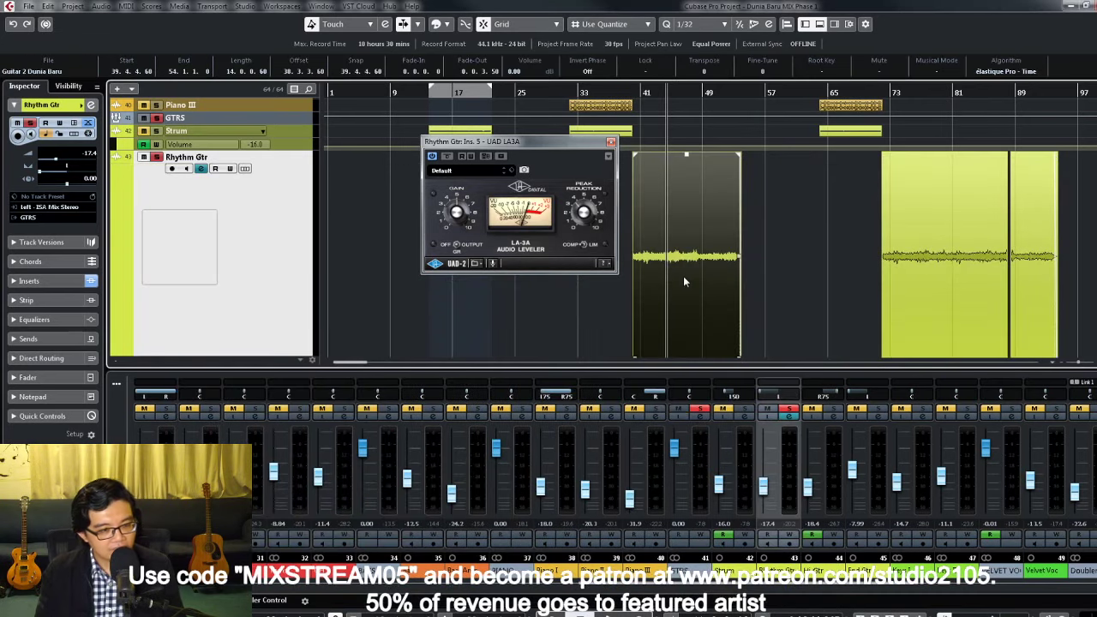
pyautogui.press('p')
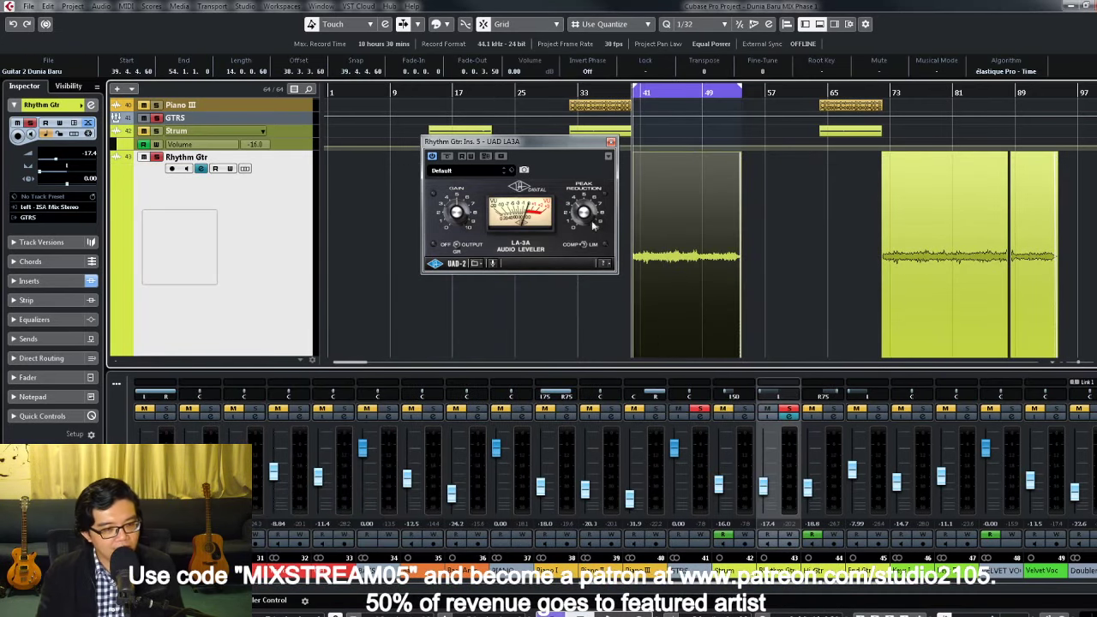
pyautogui.press('space')
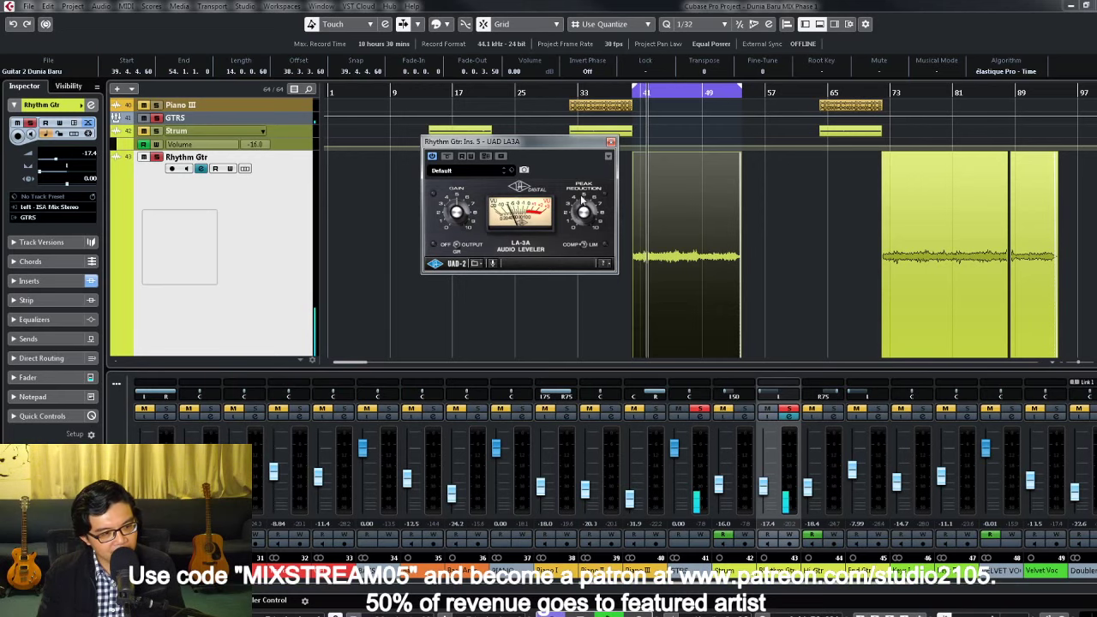
# Step: Add a low cut and a narrow band 2 (LMF) cut just above 1 kHz in Rhythm Gtr's equalizer
pyautogui.click(789, 418)
pyautogui.click(330, 489)
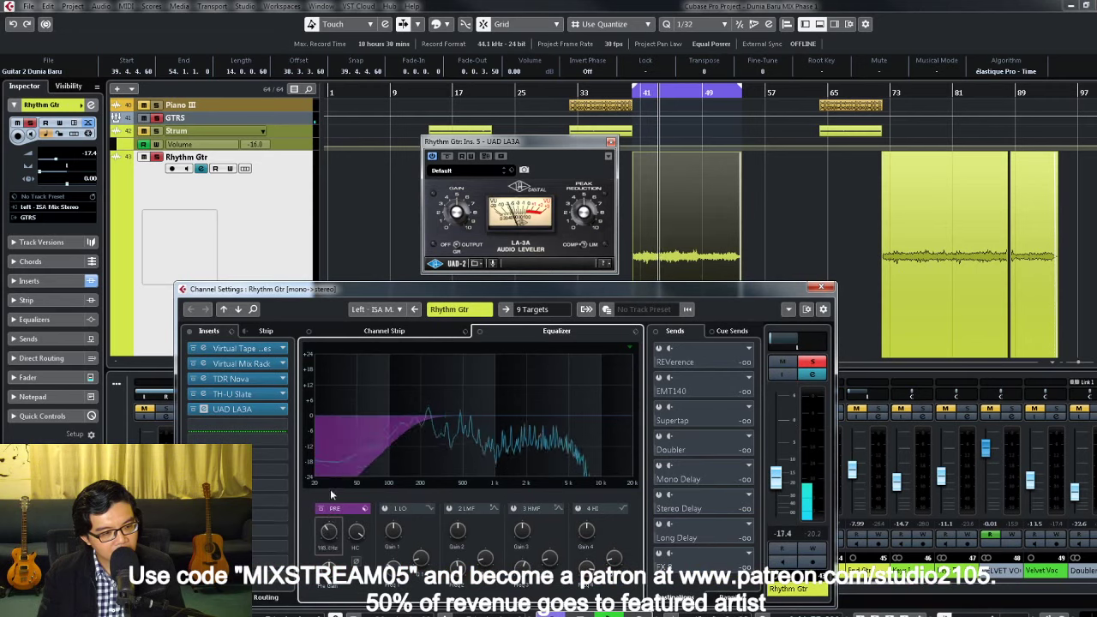
pyautogui.click(448, 508)
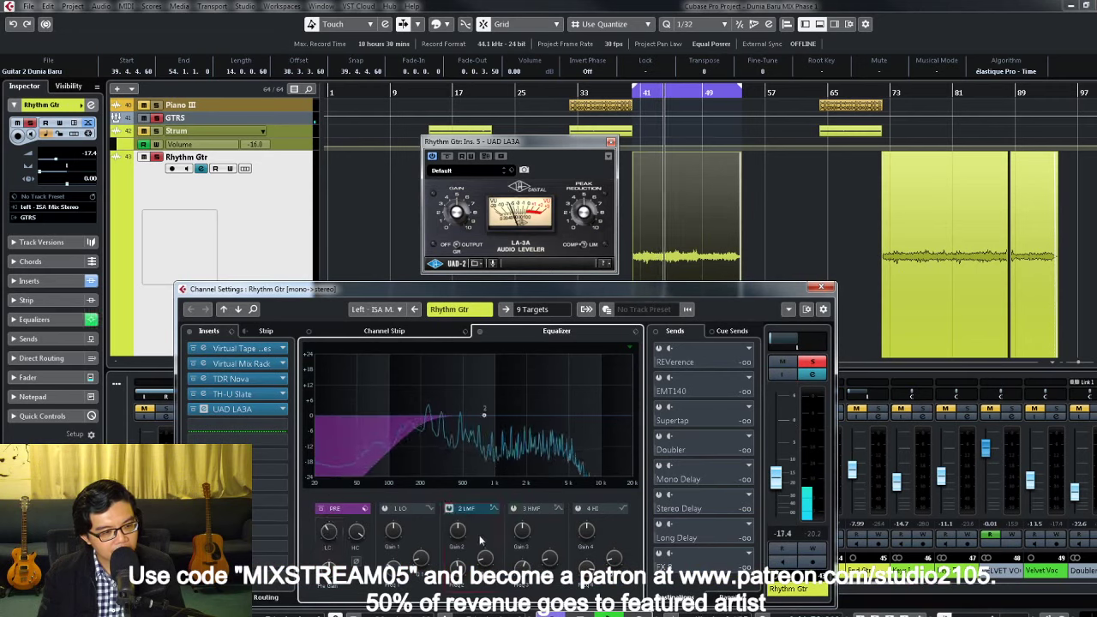
pyautogui.moveTo(486, 418)
pyautogui.mouseDown()
pyautogui.moveTo(471, 411)
pyautogui.moveTo(475, 363)
pyautogui.moveTo(511, 367)
pyautogui.moveTo(505, 422)
pyautogui.mouseUp()
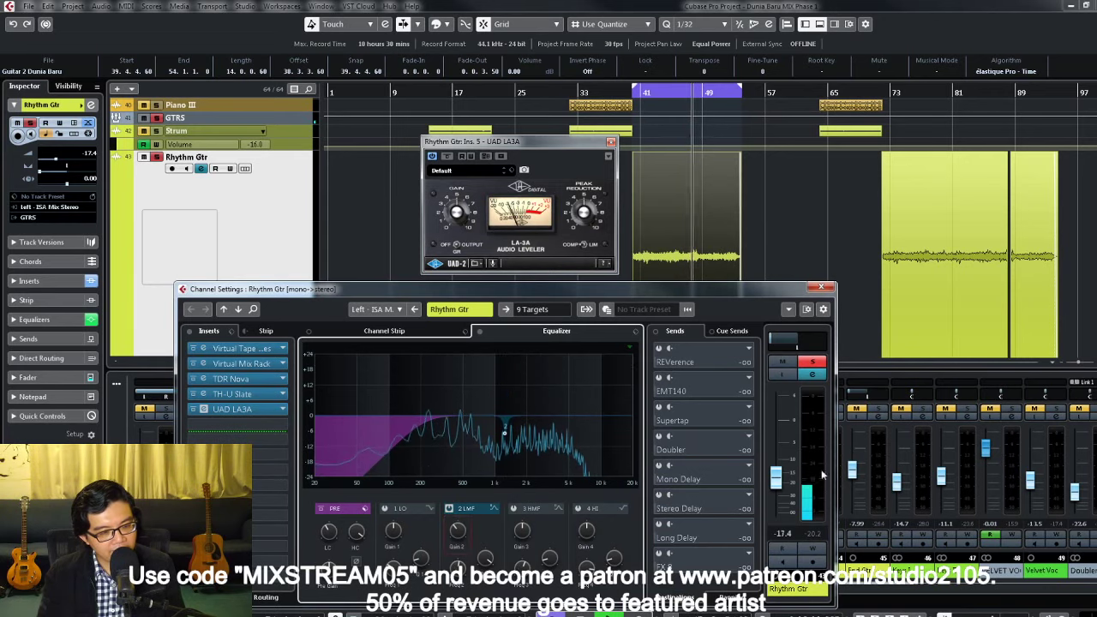
# Step: Unsolo Rhythm Gtr, close its channel settings, turn the loop off and raise its volume to -11.8 dB in the full mix
pyautogui.click(811, 361)
pyautogui.click(821, 289)
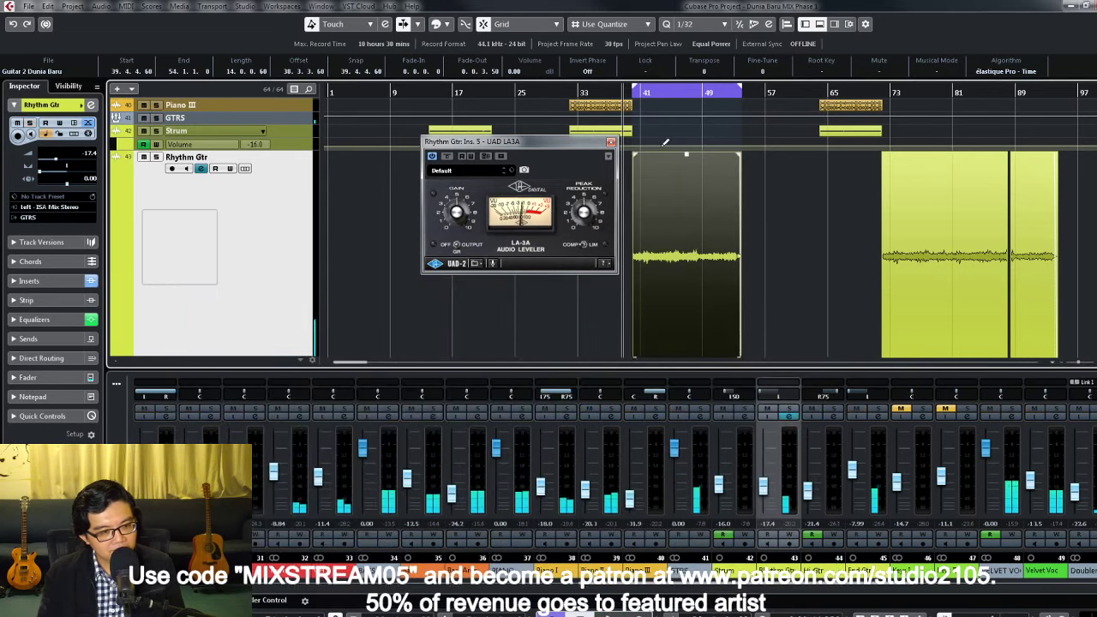
pyautogui.press('/')
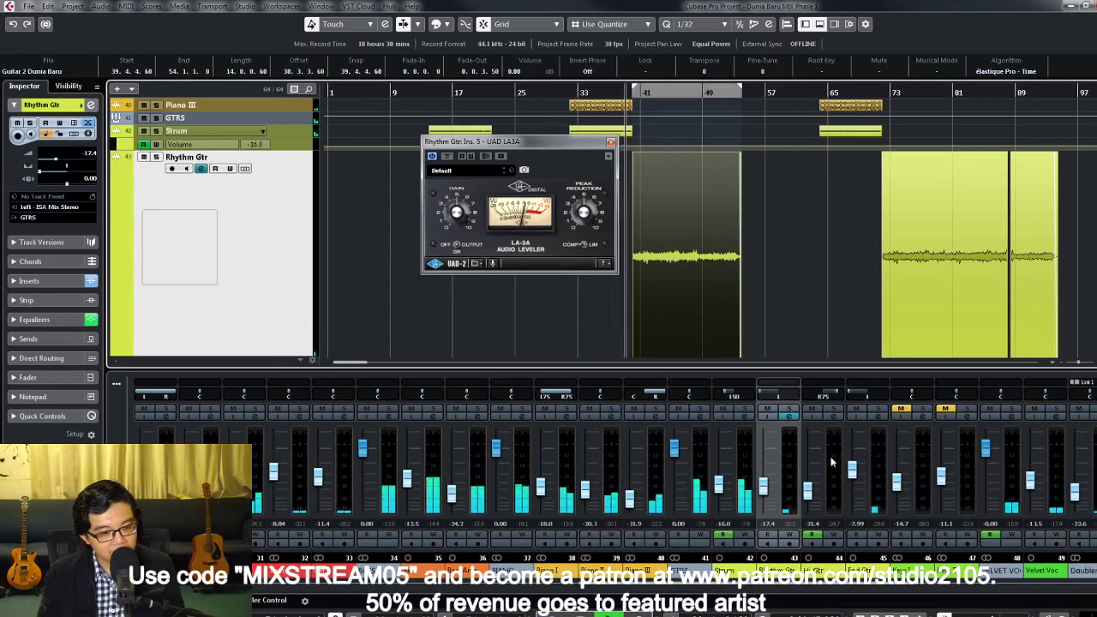
pyautogui.moveTo(769, 486); pyautogui.dragTo(772, 480)
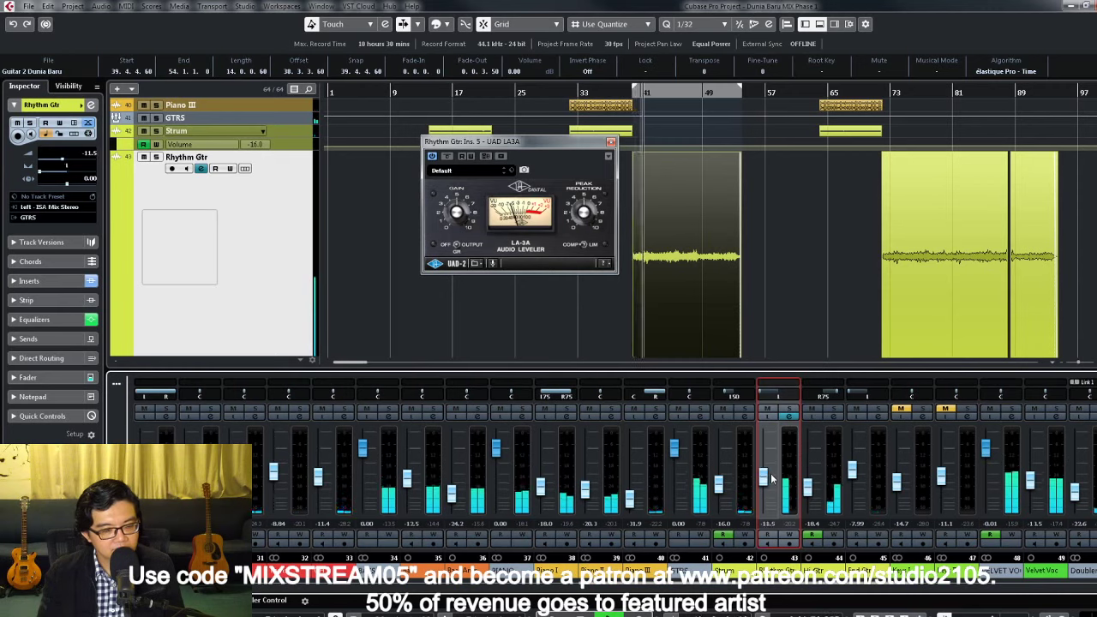
# Step: Solo Rhythm Gtr, adjust its low cut, add a band 3 (HMF) boost just below 2 kHz in the equalizer, and unsolo it
pyautogui.click(790, 409)
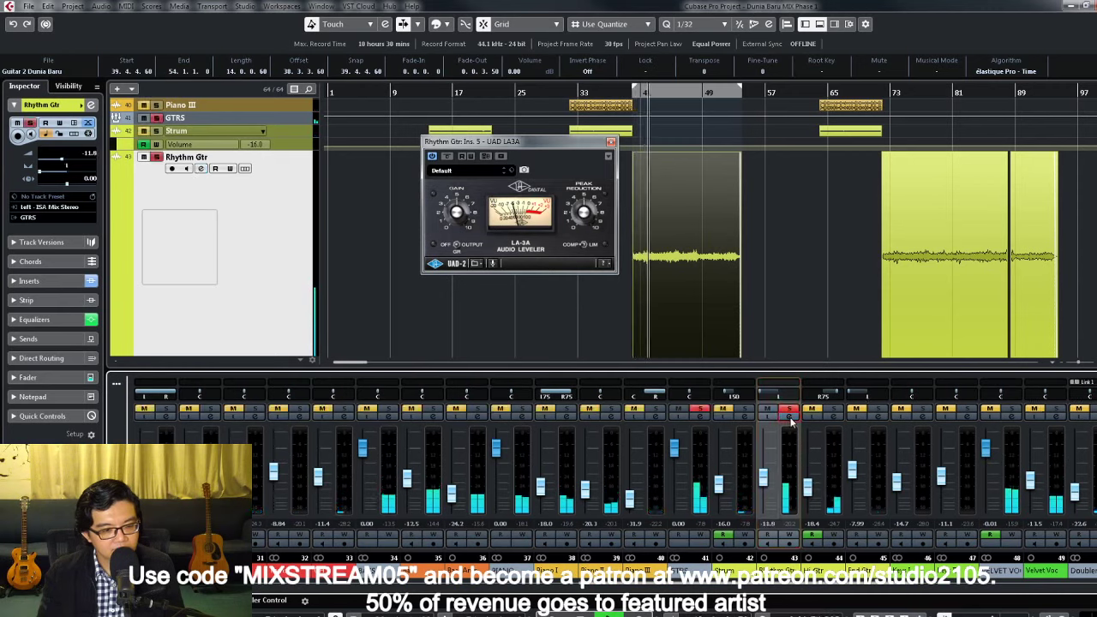
pyautogui.click(789, 419)
pyautogui.moveTo(329, 531); pyautogui.dragTo(340, 533)
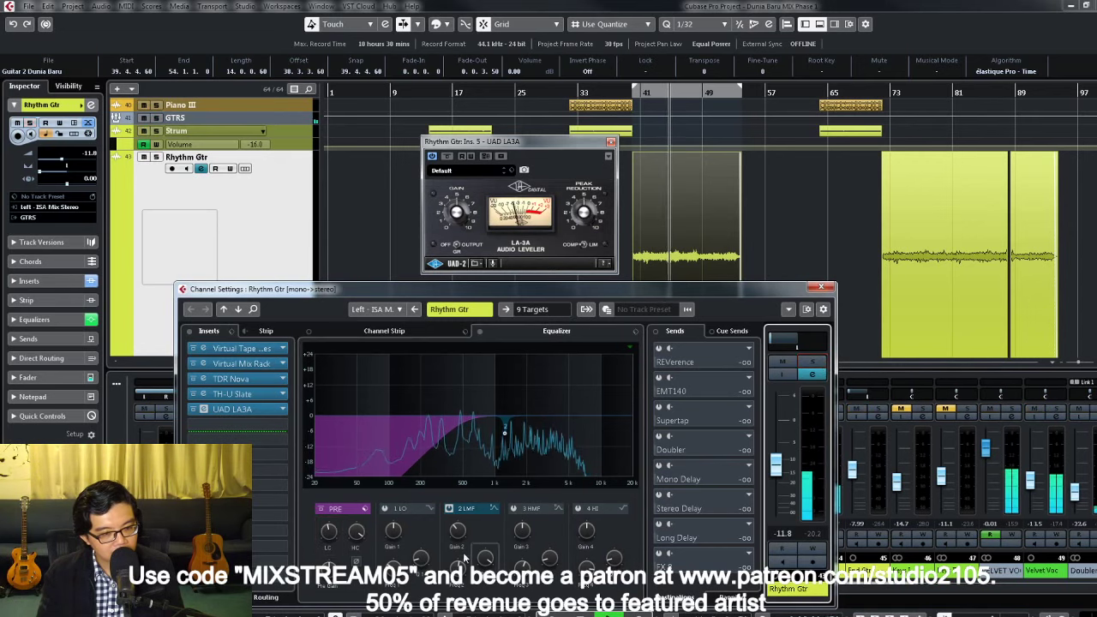
pyautogui.click(513, 508)
pyautogui.click(813, 361)
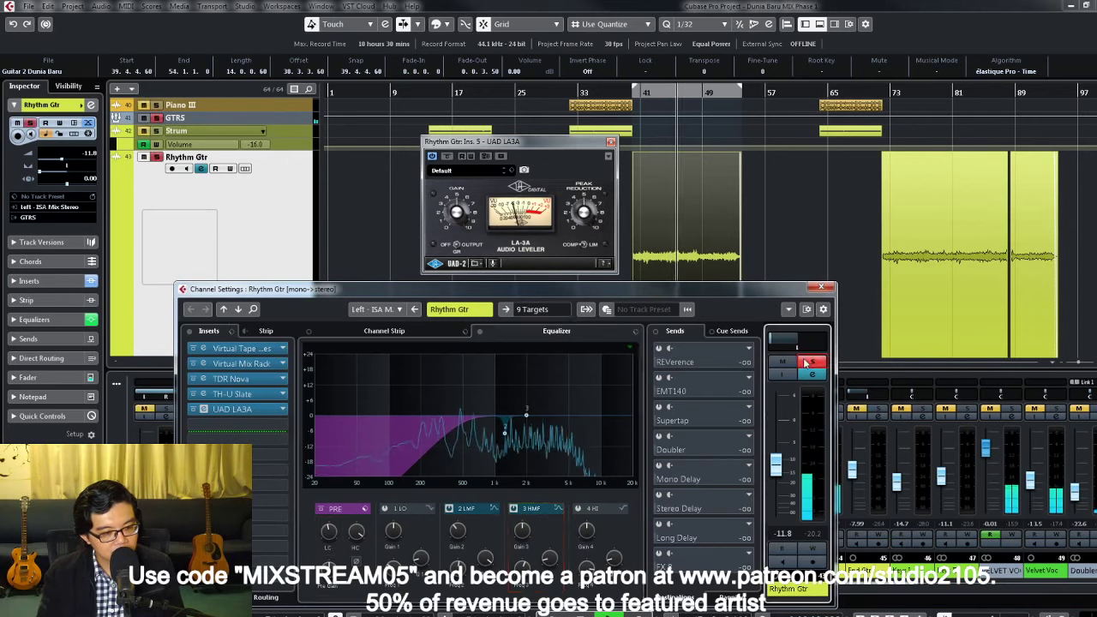
pyautogui.moveTo(529, 418); pyautogui.dragTo(525, 396)
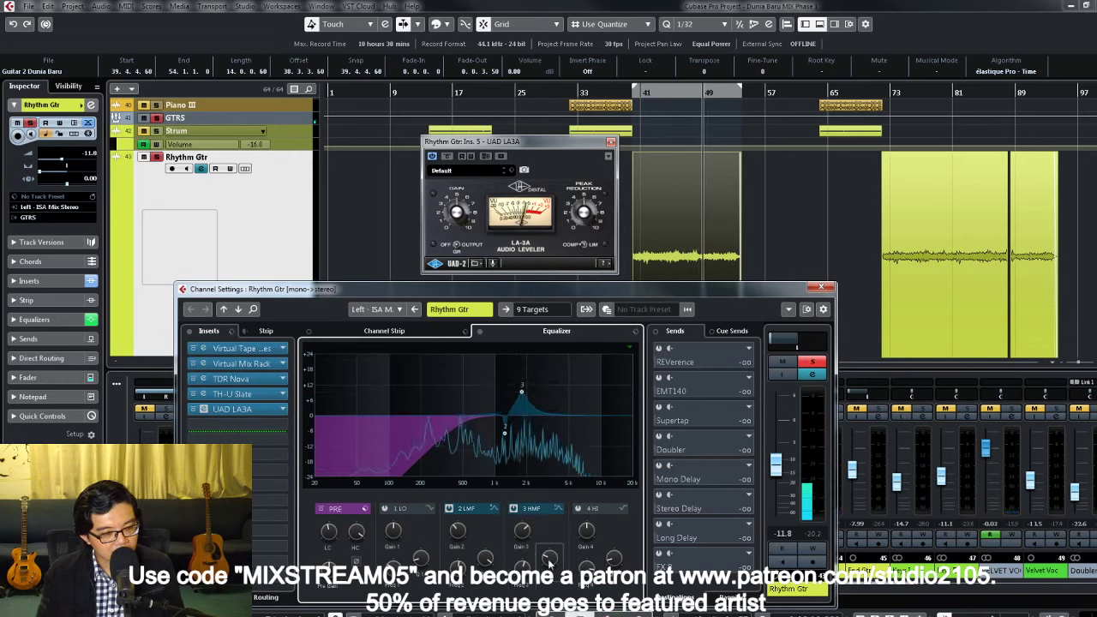
pyautogui.moveTo(523, 396); pyautogui.dragTo(521, 400)
pyautogui.click(815, 363)
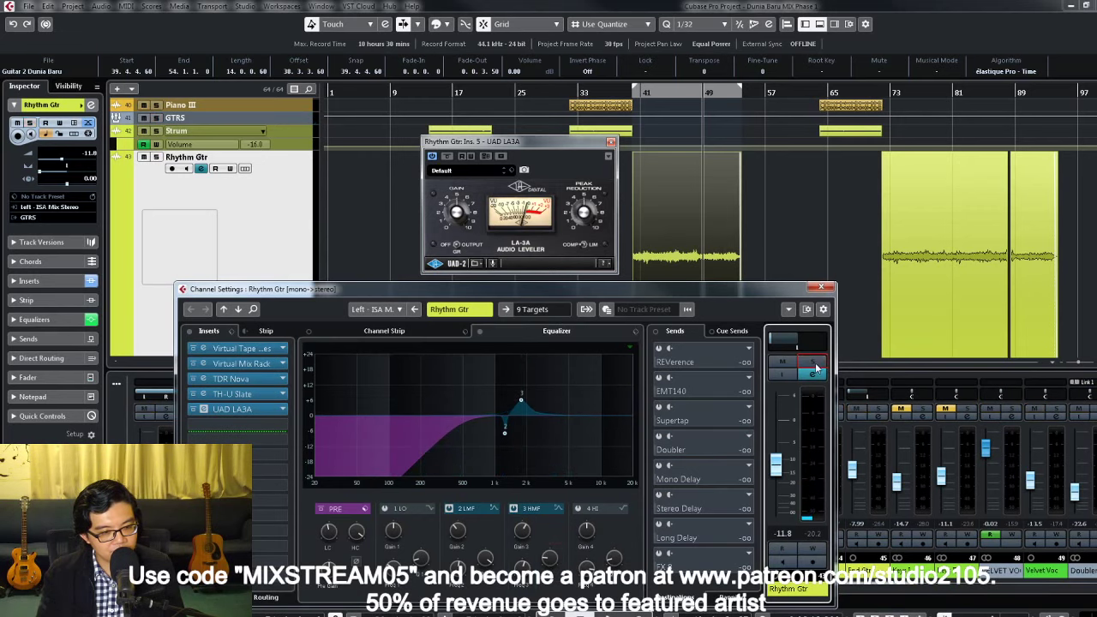
pyautogui.click(821, 287)
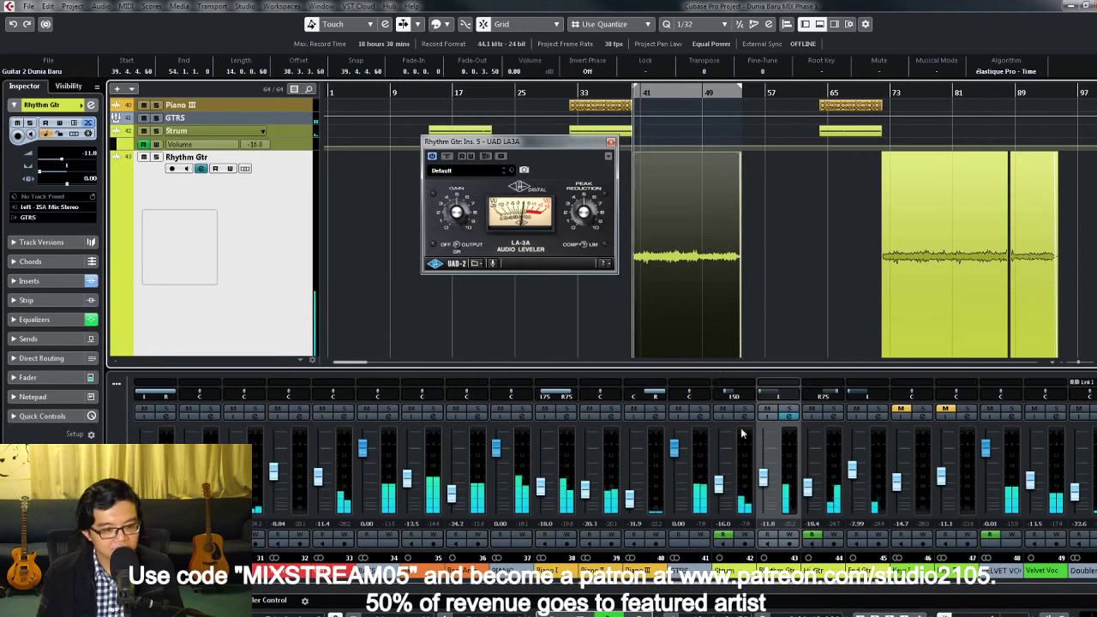
# Step: Lower the Rhythm Gtr volume to -16.6 dB in the full mix and close its LA-3A window
pyautogui.moveTo(762, 476); pyautogui.dragTo(766, 486)
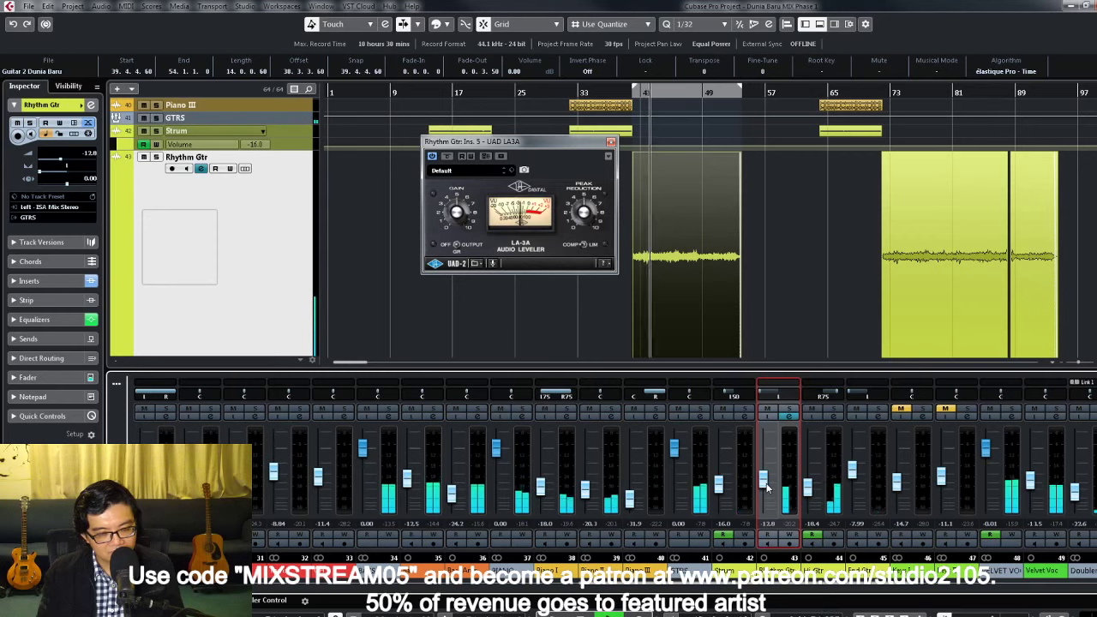
pyautogui.moveTo(767, 488); pyautogui.dragTo(769, 493)
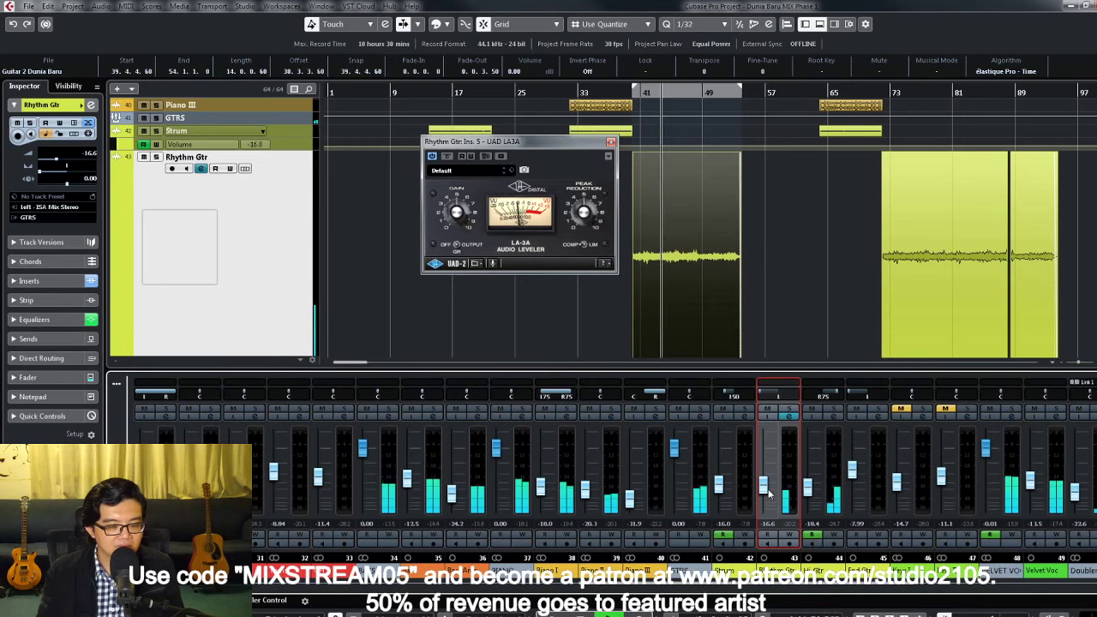
pyautogui.click(610, 142)
pyautogui.click(622, 195)
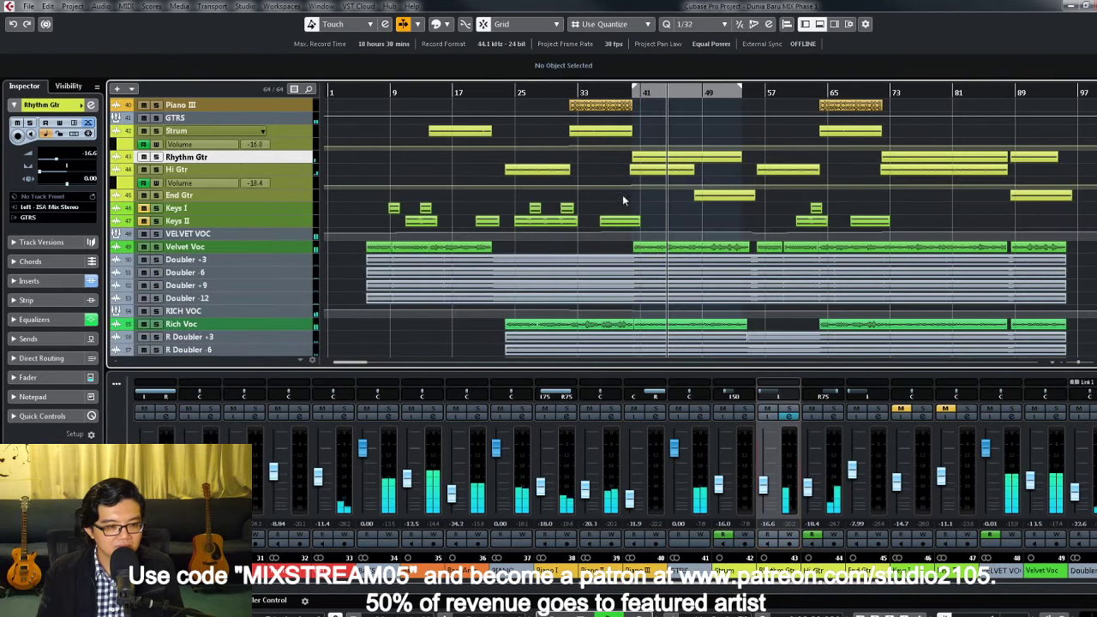
# Step: Play from the long OH clip starting near bar 48 and raise the OH channel volume to -9.11 dB
pyautogui.scroll(10, 721, 245)
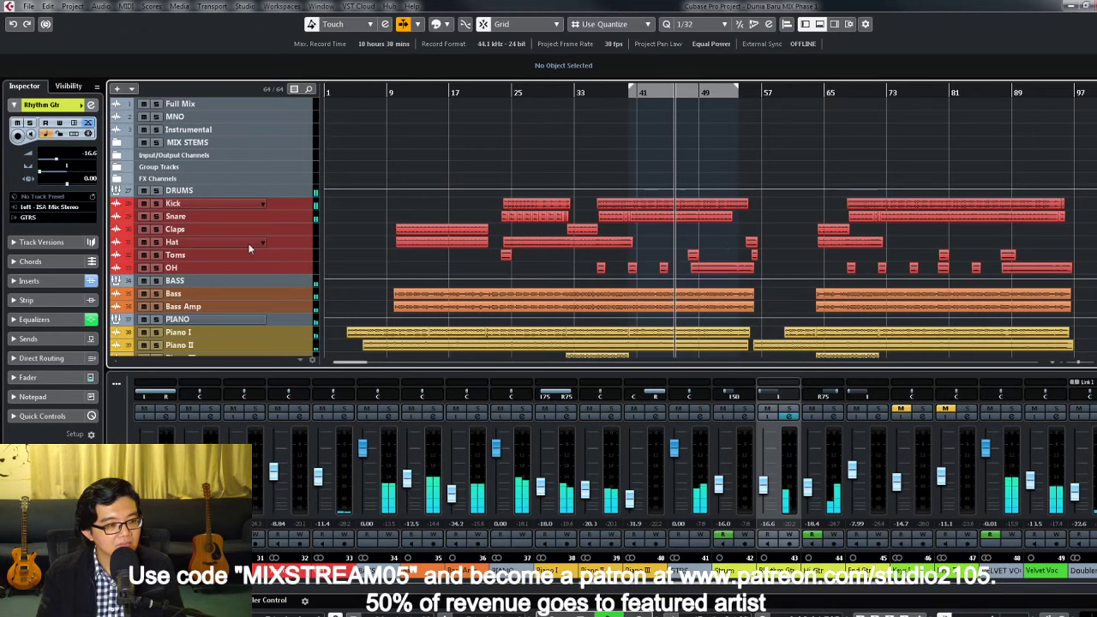
pyautogui.click(301, 266)
pyautogui.scroll(-2, 661, 326)
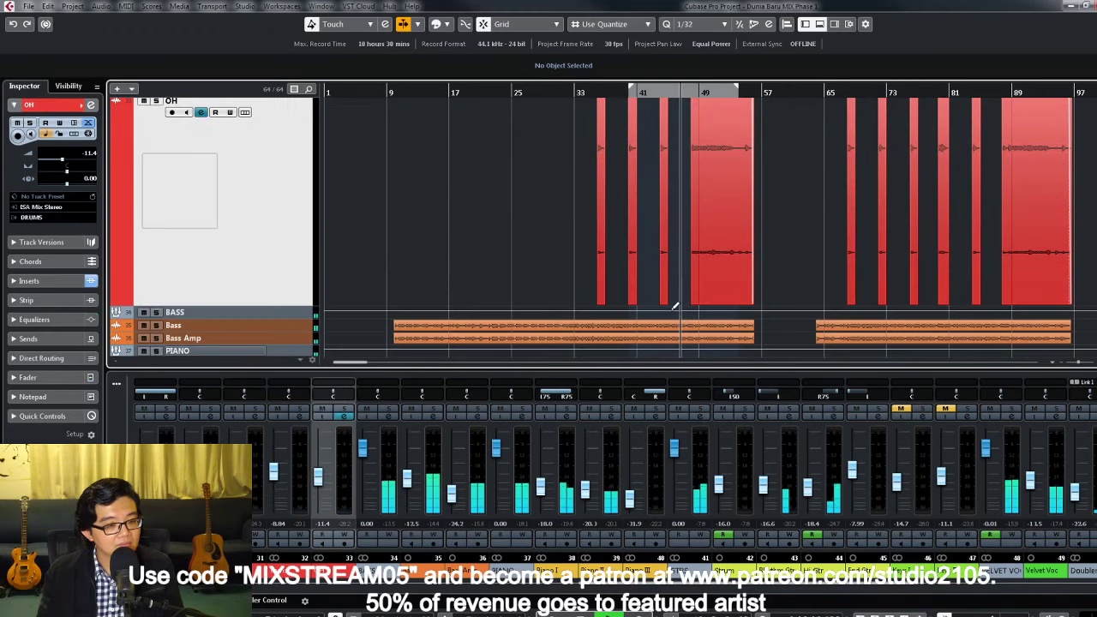
pyautogui.scroll(6, 667, 300)
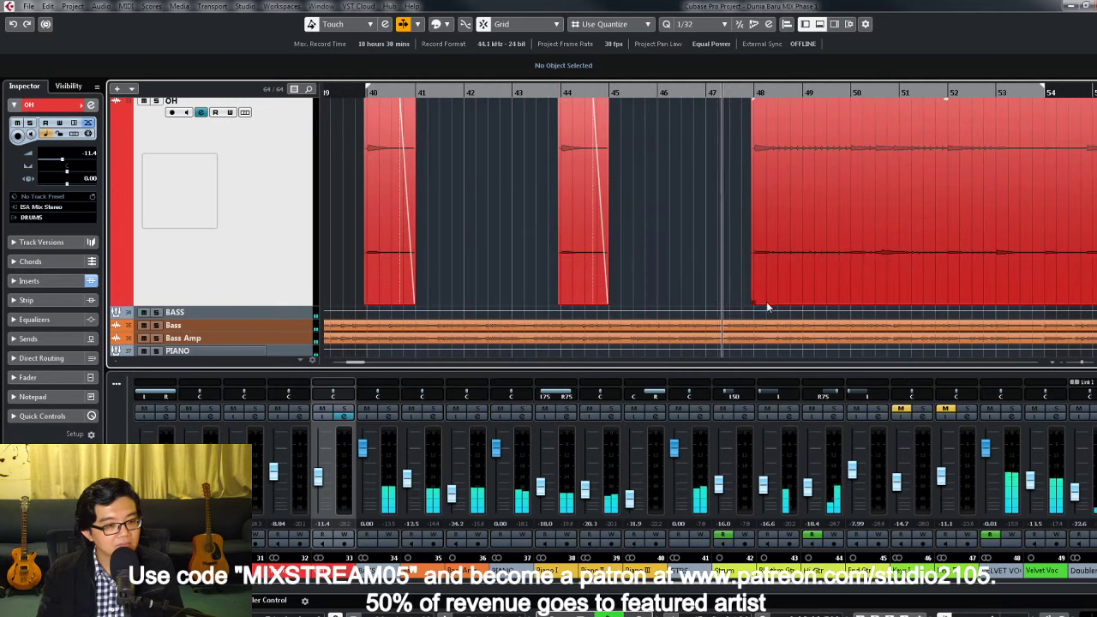
pyautogui.click(766, 302)
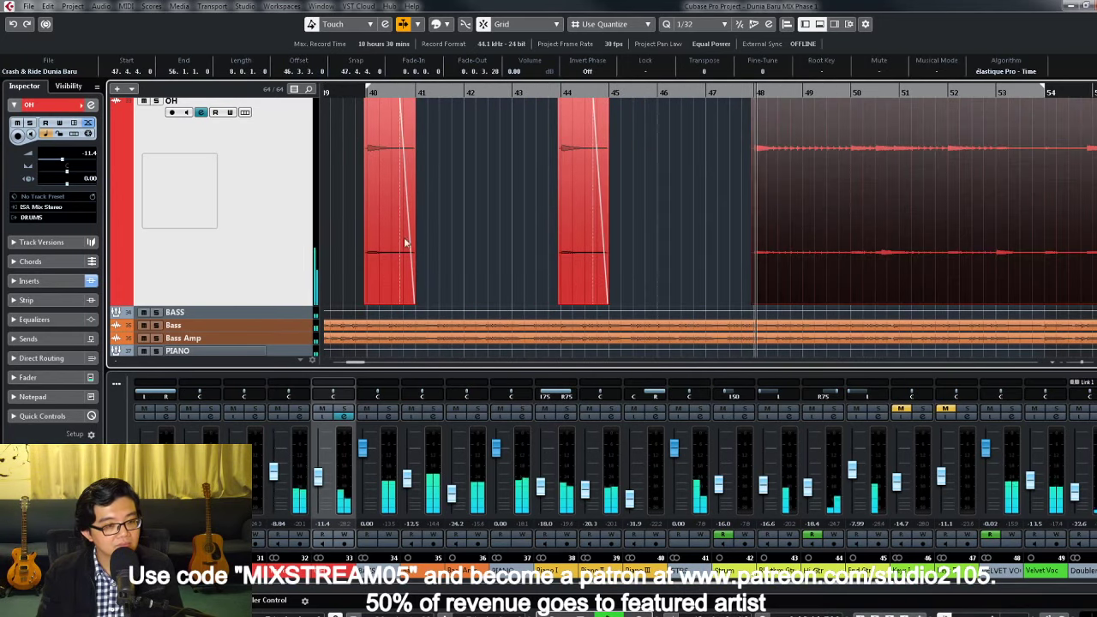
pyautogui.hotkey('ctrl', '`')
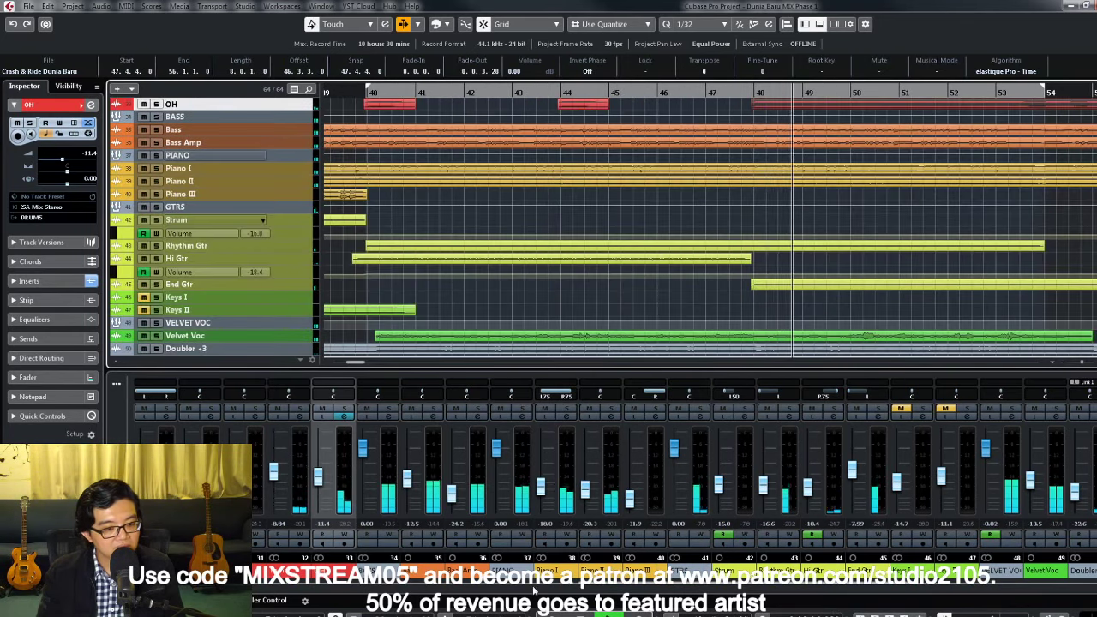
pyautogui.moveTo(318, 477); pyautogui.dragTo(324, 471)
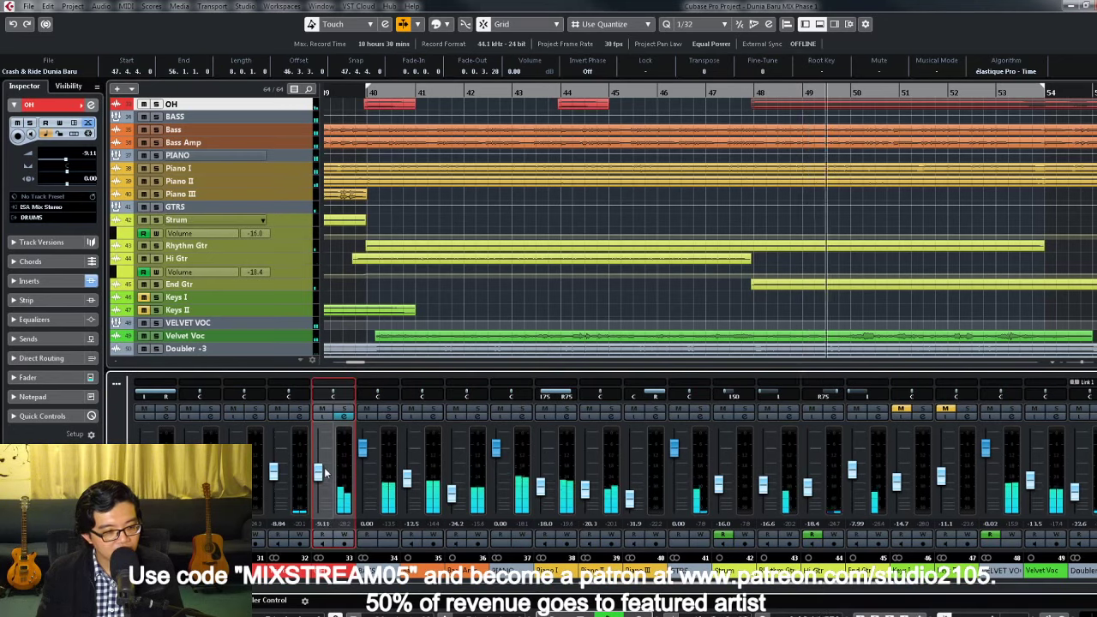
# Step: Solo OH, add the CS-Lift module to the third slot of its Virtual Mix Rack, and set High Lift to 3.81
pyautogui.click(344, 410)
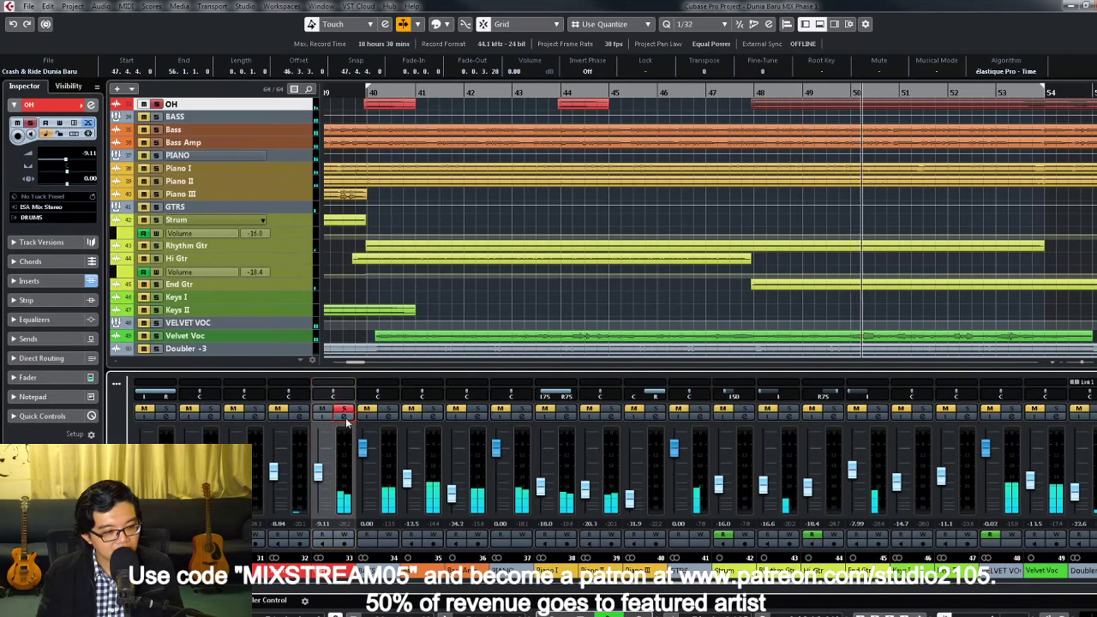
pyautogui.click(345, 418)
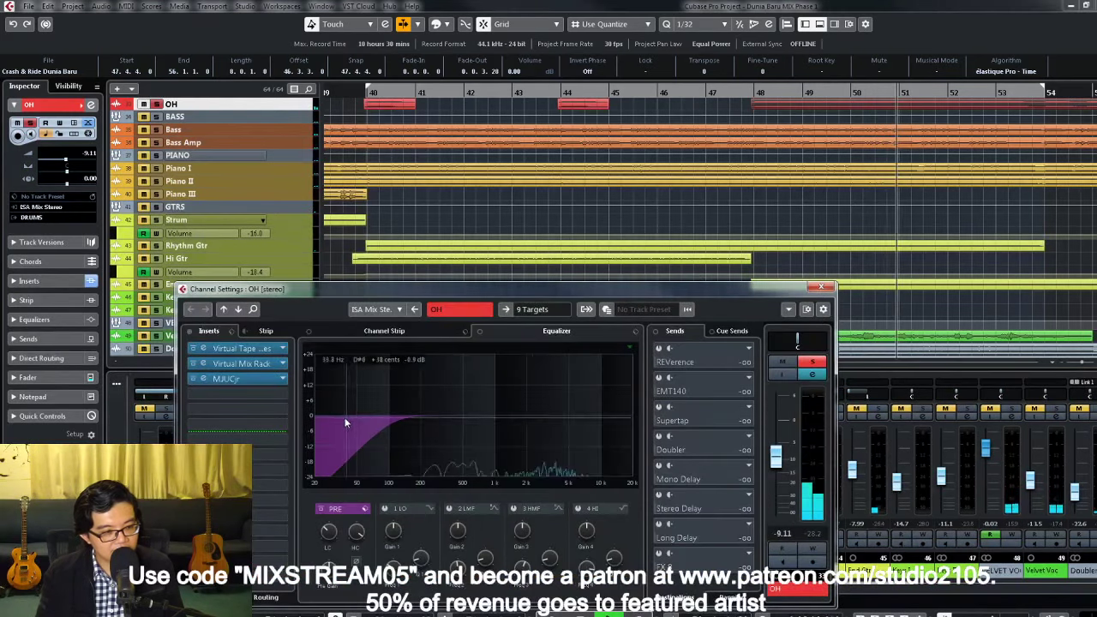
pyautogui.doubleClick(249, 363)
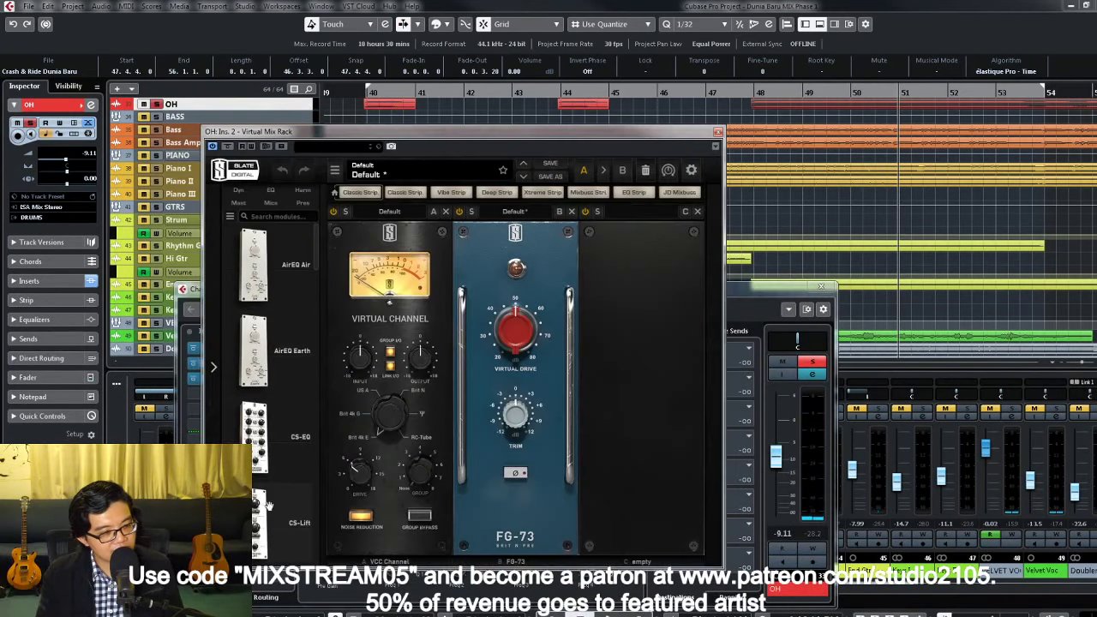
pyautogui.moveTo(295, 431)
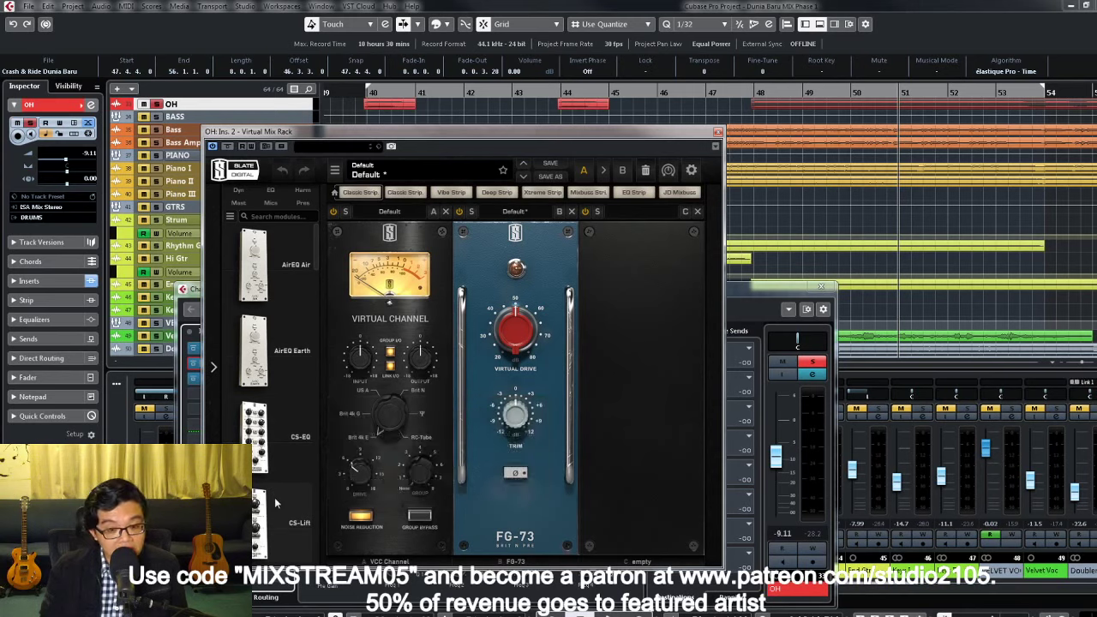
pyautogui.moveTo(275, 503)
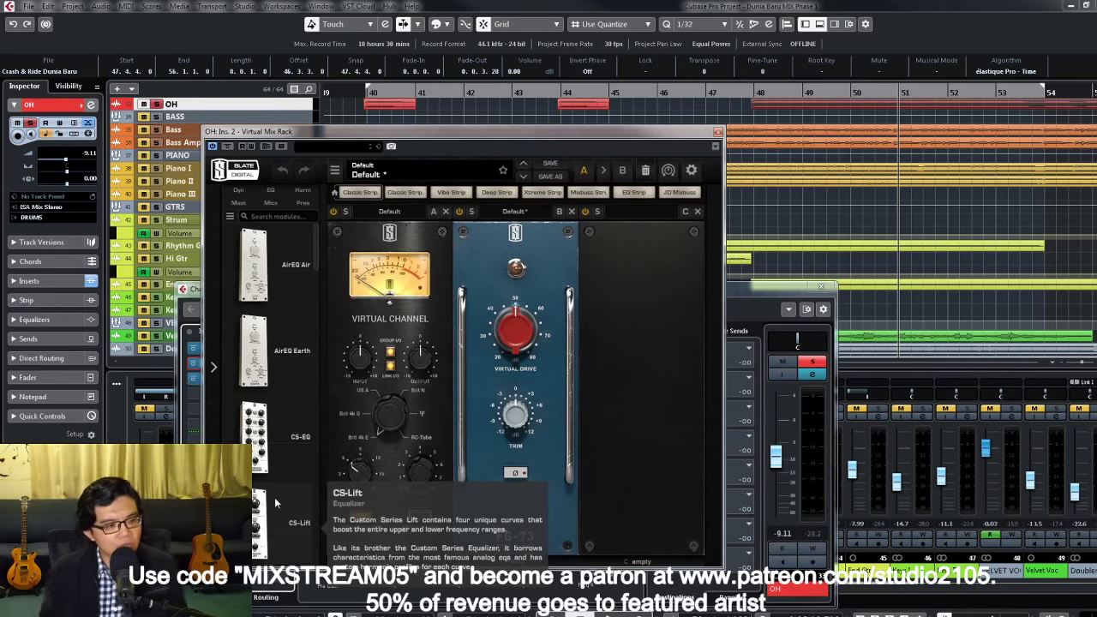
pyautogui.moveTo(274, 498); pyautogui.dragTo(639, 440)
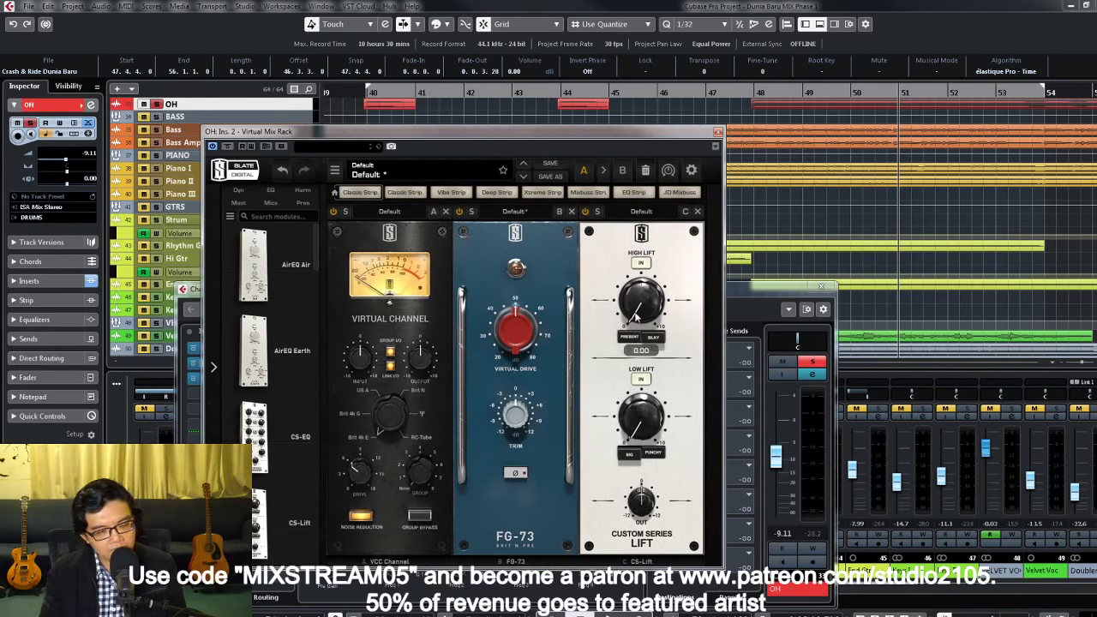
pyautogui.moveTo(637, 317)
pyautogui.mouseDown()
pyautogui.moveTo(636, 234)
pyautogui.moveTo(638, 348)
pyautogui.moveTo(639, 332)
pyautogui.mouseUp()
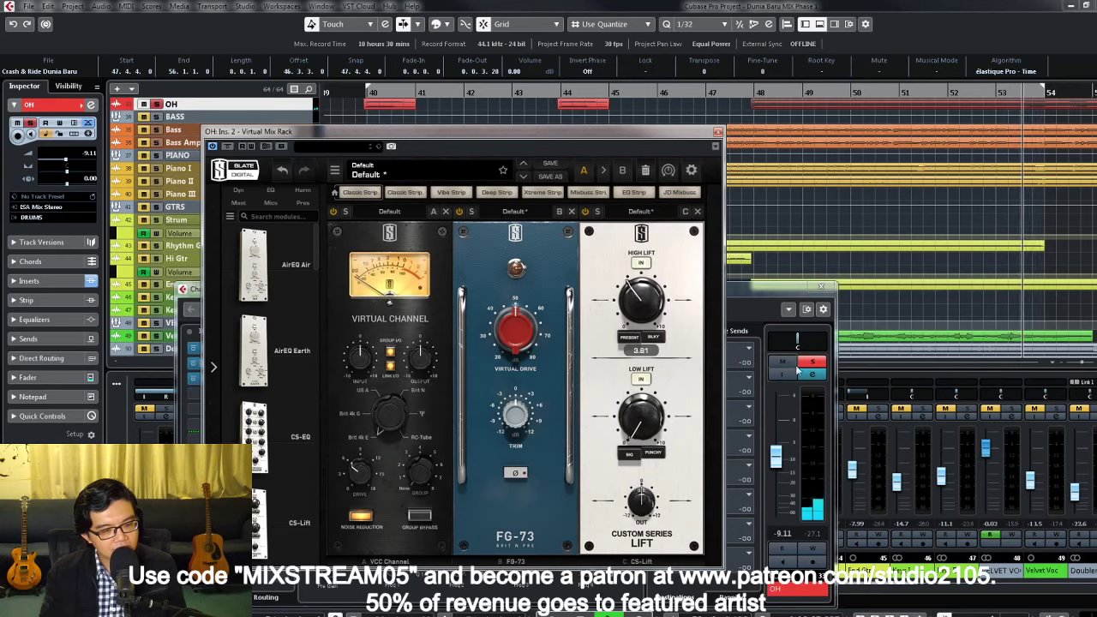
# Step: Replay the full mix from about bar 47 with OH unsoloed, and reduce its CS-Lift High Lift to 3.18
pyautogui.click(745, 224)
pyautogui.hotkey('shift', 'f')
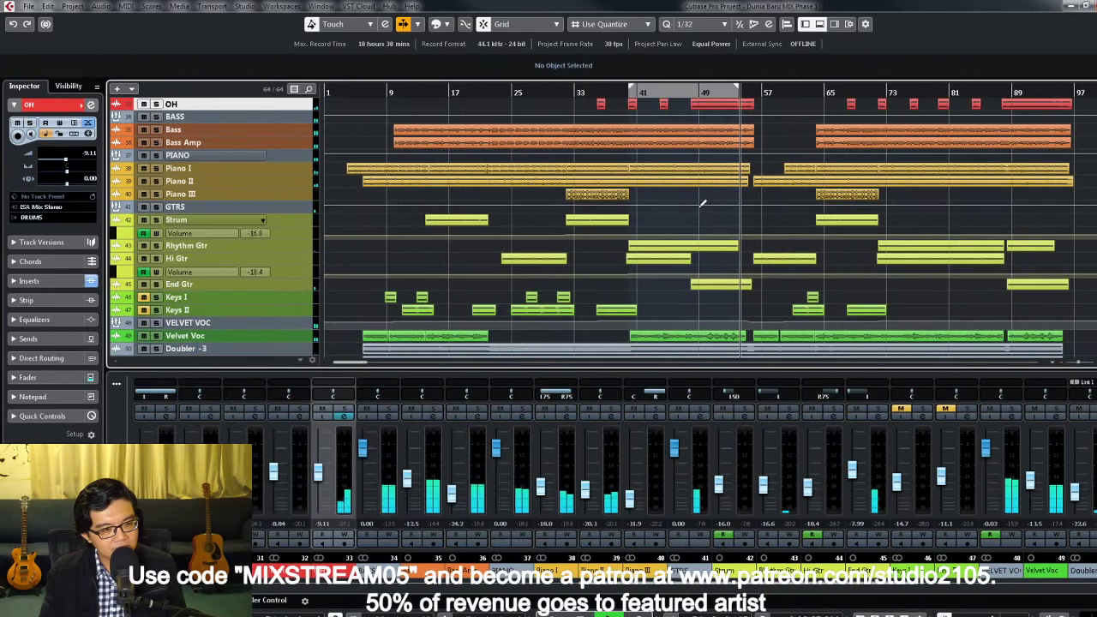
pyautogui.click(687, 89)
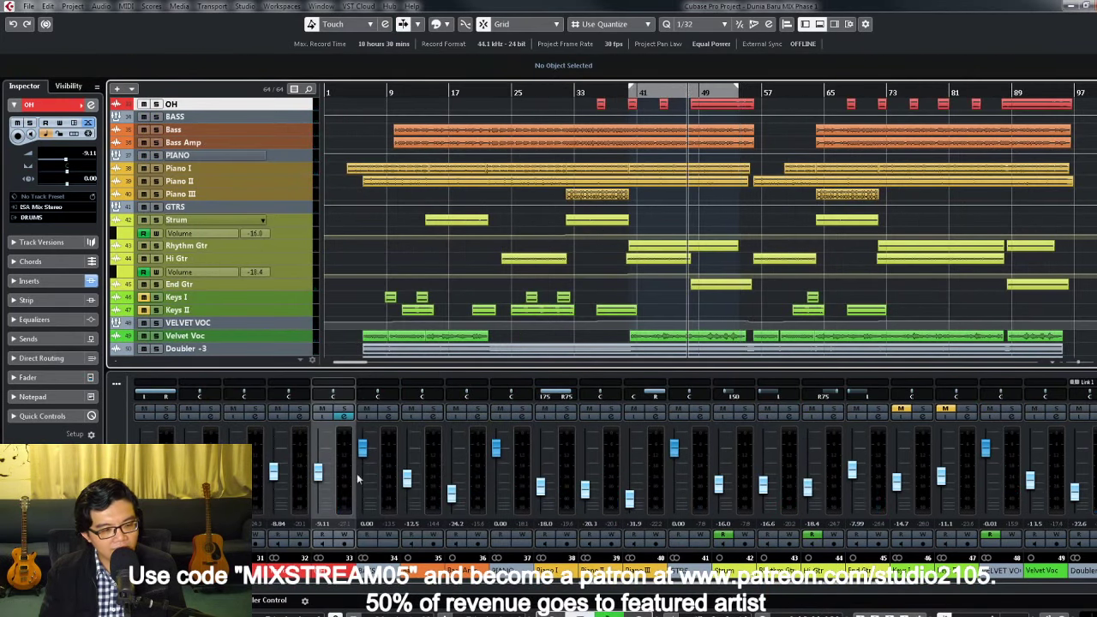
pyautogui.click(344, 416)
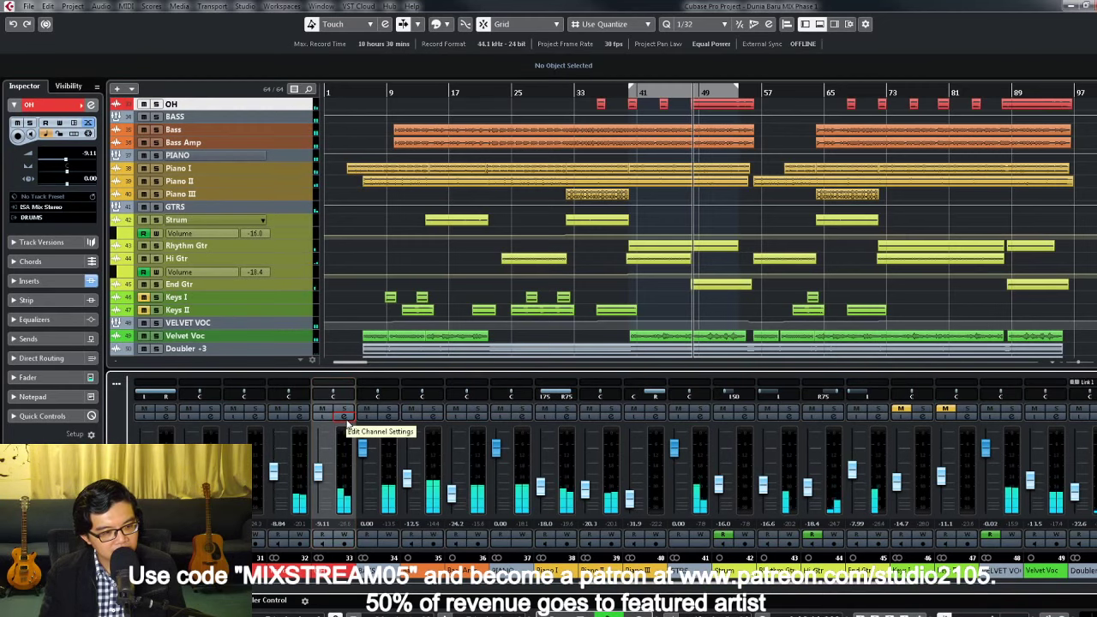
pyautogui.click(344, 417)
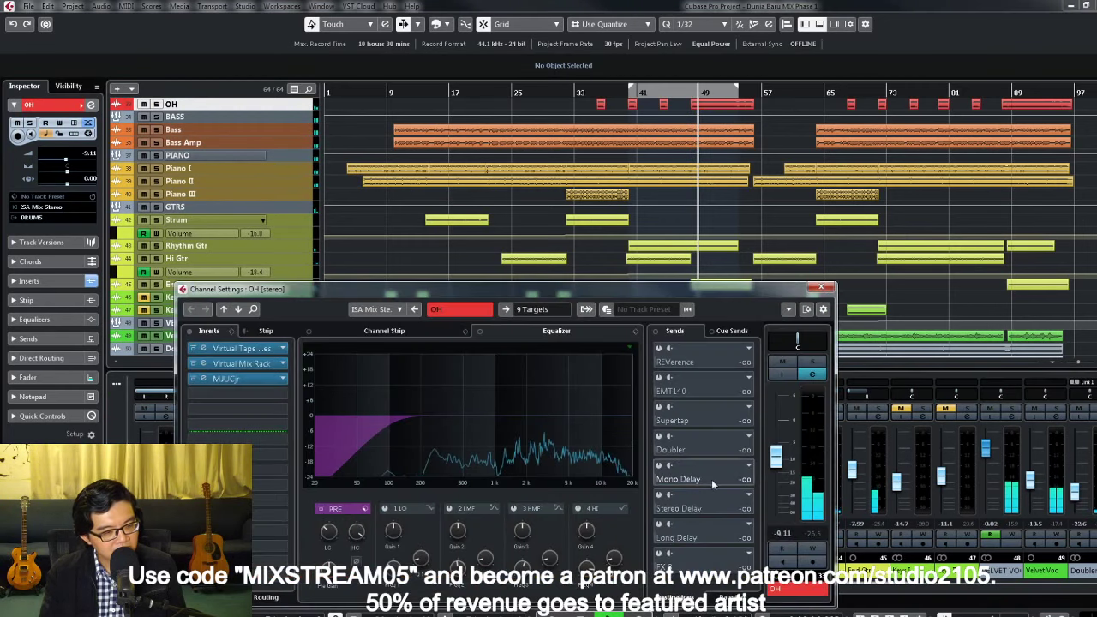
pyautogui.click(251, 365)
pyautogui.click(244, 365)
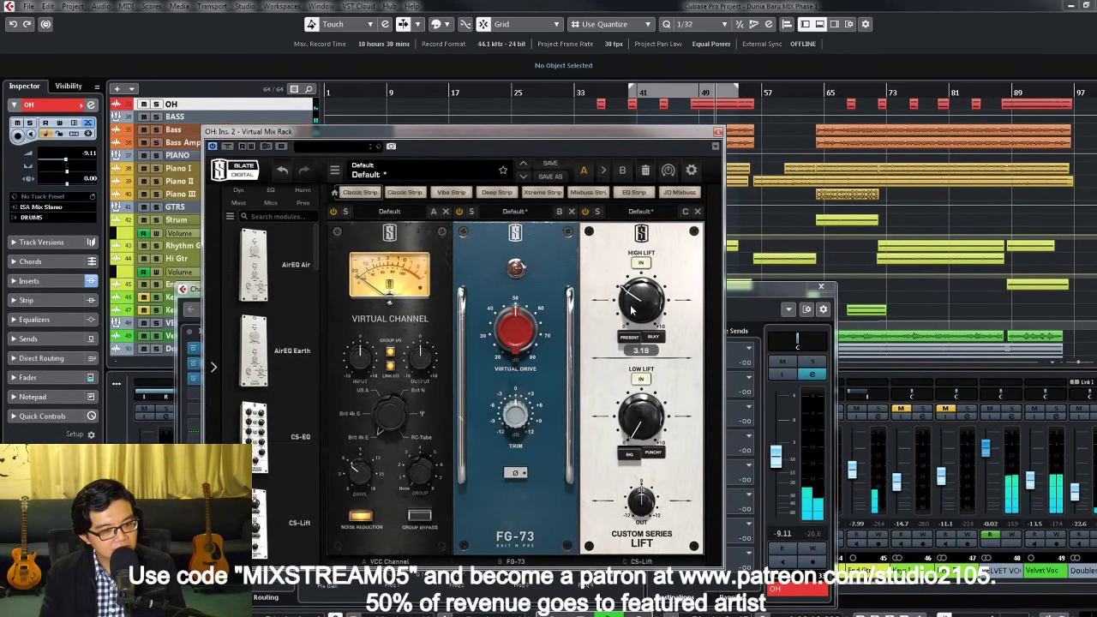
pyautogui.click(718, 132)
pyautogui.click(820, 286)
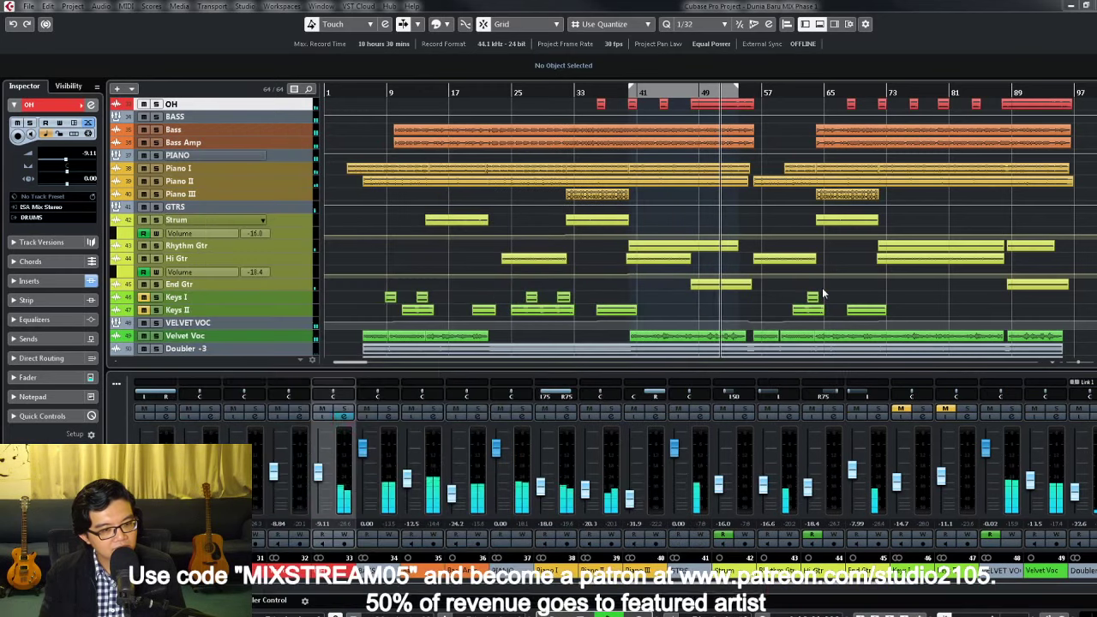
# Step: Lower the clip volume of the short Hat clip near bar 55 to -7.25 dB and play it in the full mix
pyautogui.scroll(-3, 820, 312)
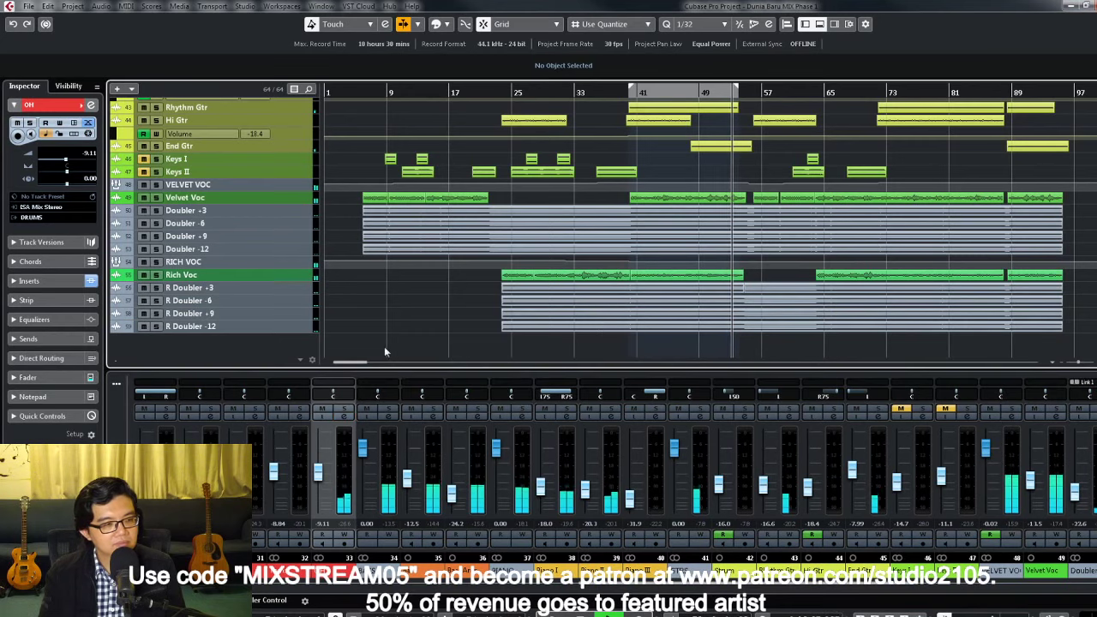
pyautogui.scroll(3, 763, 306)
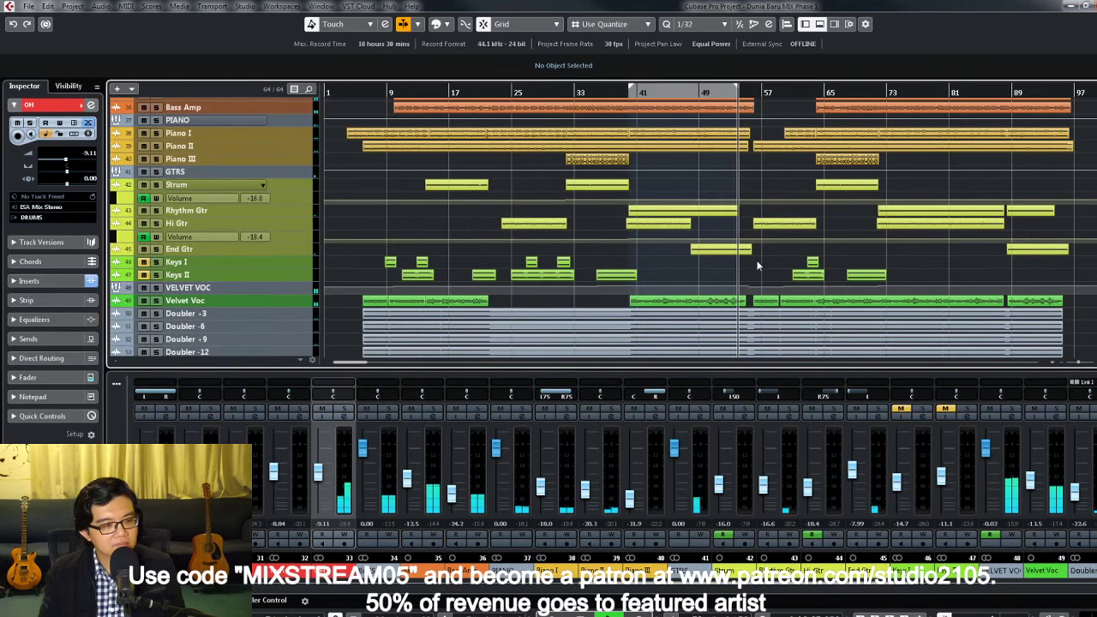
pyautogui.scroll(4, 772, 251)
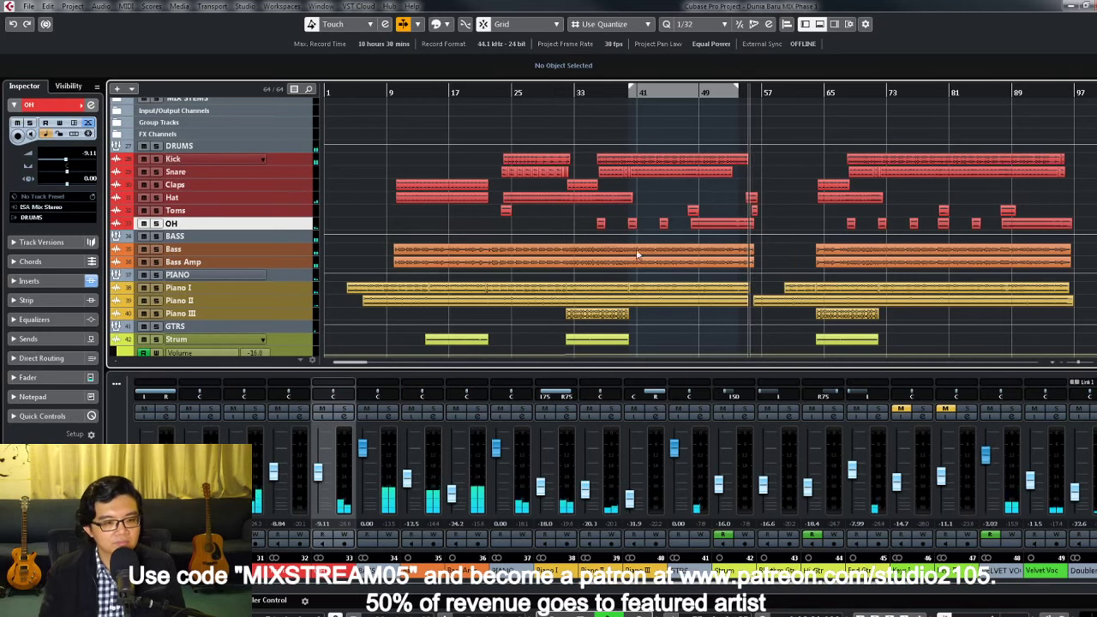
pyautogui.click(283, 197)
pyautogui.hotkey('ctrl', 'Down')
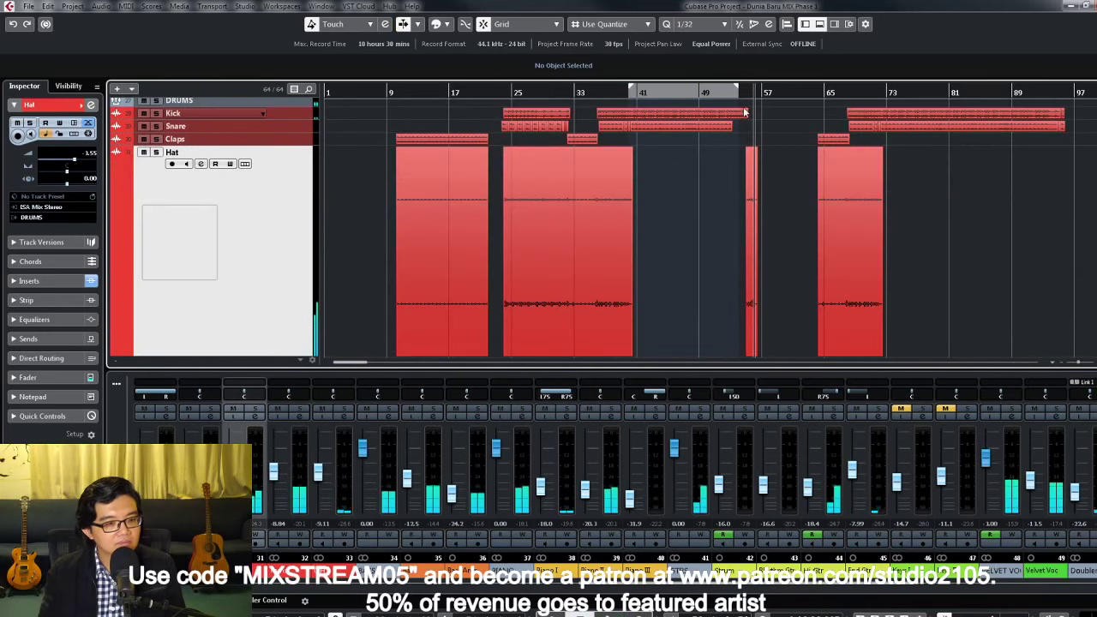
pyautogui.moveTo(745, 93); pyautogui.dragTo(787, 234)
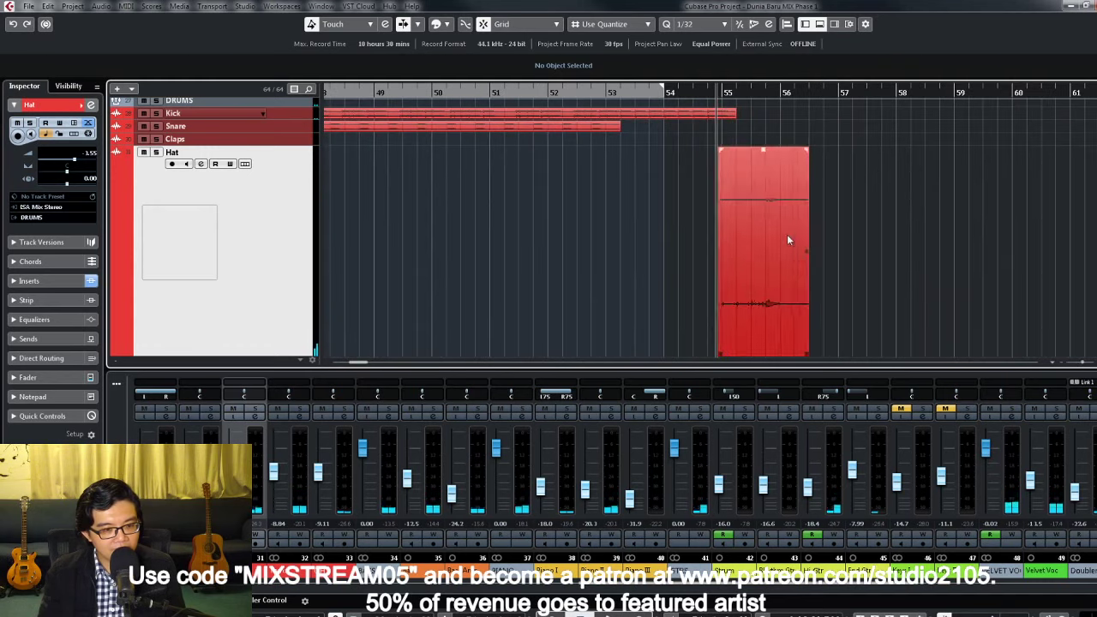
pyautogui.click(775, 197)
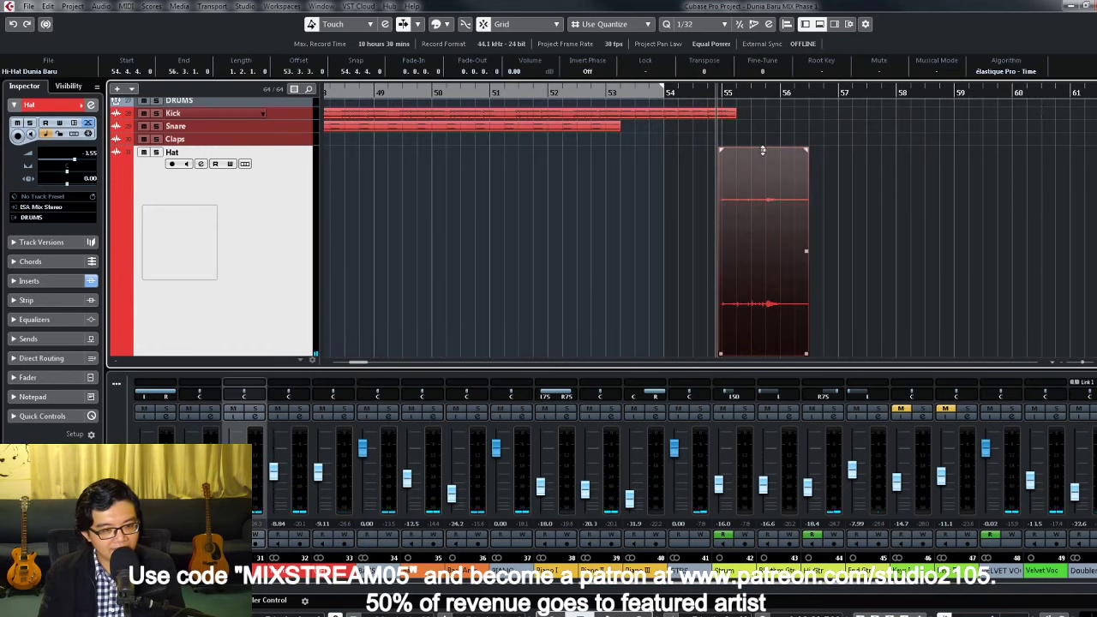
pyautogui.moveTo(759, 180); pyautogui.dragTo(762, 270)
pyautogui.press('space')
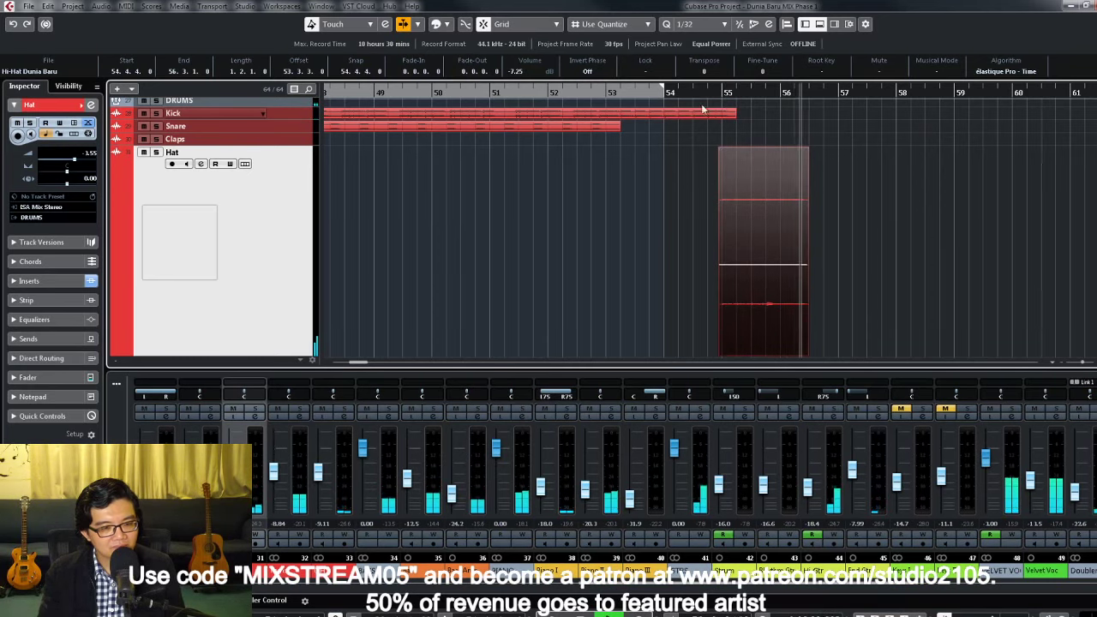
# Step: Write a volume automation drop to -21.4 dB on Hi Gtr while playing from about bar 55
pyautogui.click(905, 226)
pyautogui.hotkey('alt', 'z')
pyautogui.hotkey('alt', 'z')
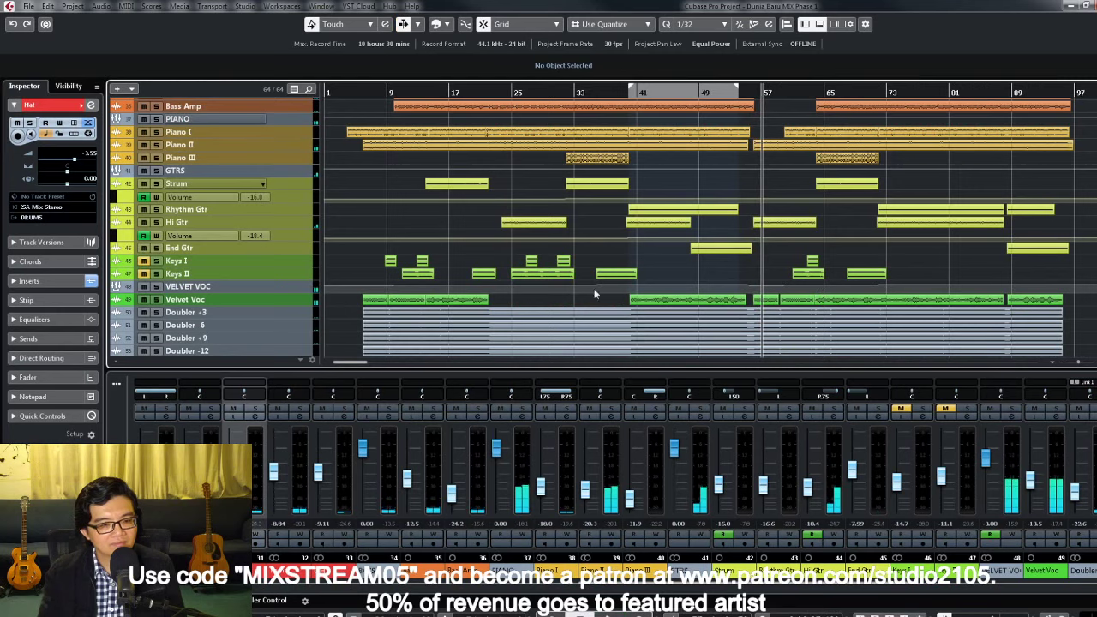
pyautogui.click(304, 226)
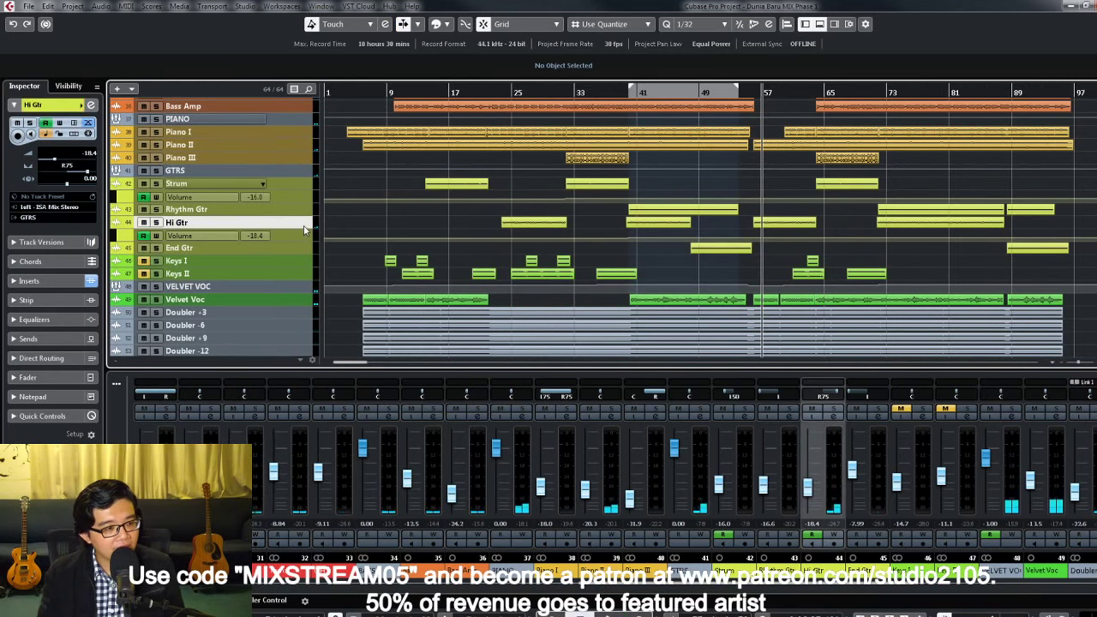
pyautogui.moveTo(304, 229); pyautogui.dragTo(304, 311)
pyautogui.scroll(-3, 614, 295)
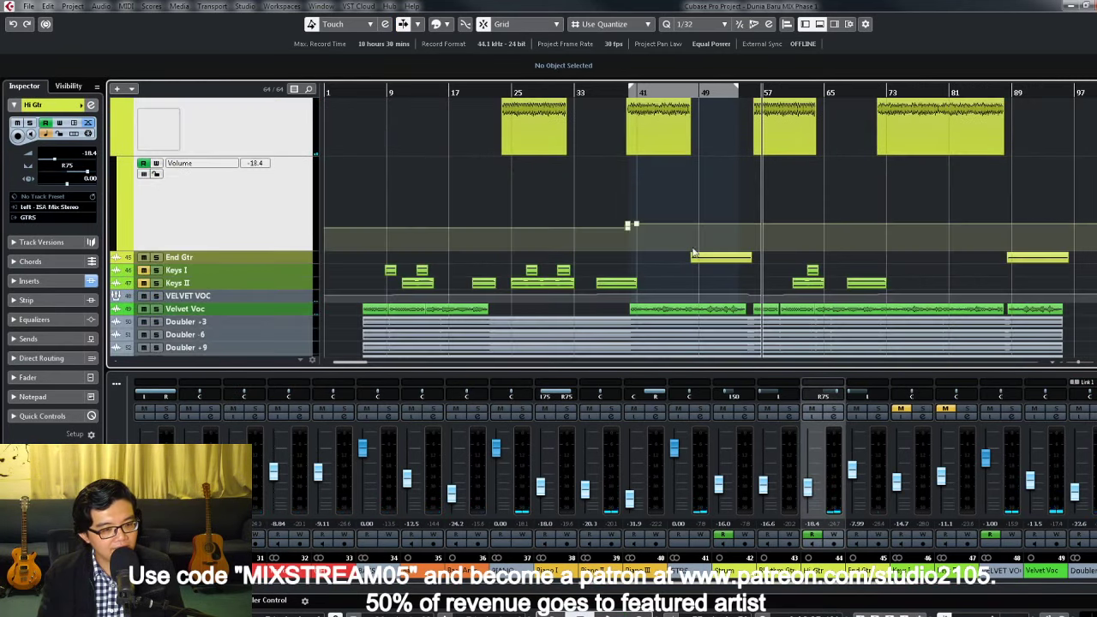
pyautogui.click(746, 92)
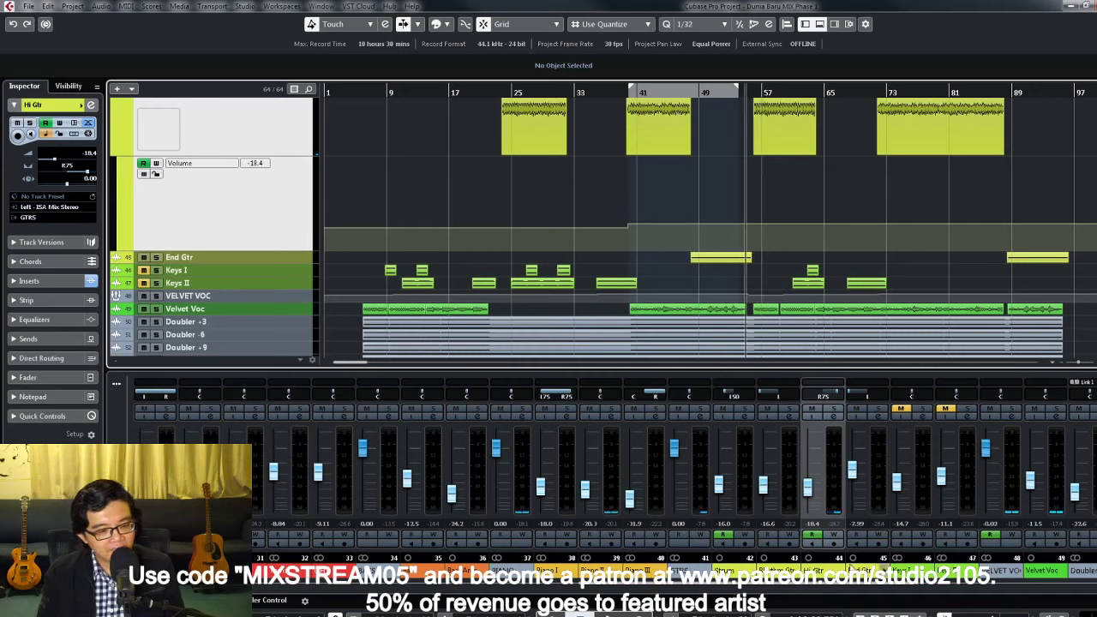
pyautogui.click(830, 536)
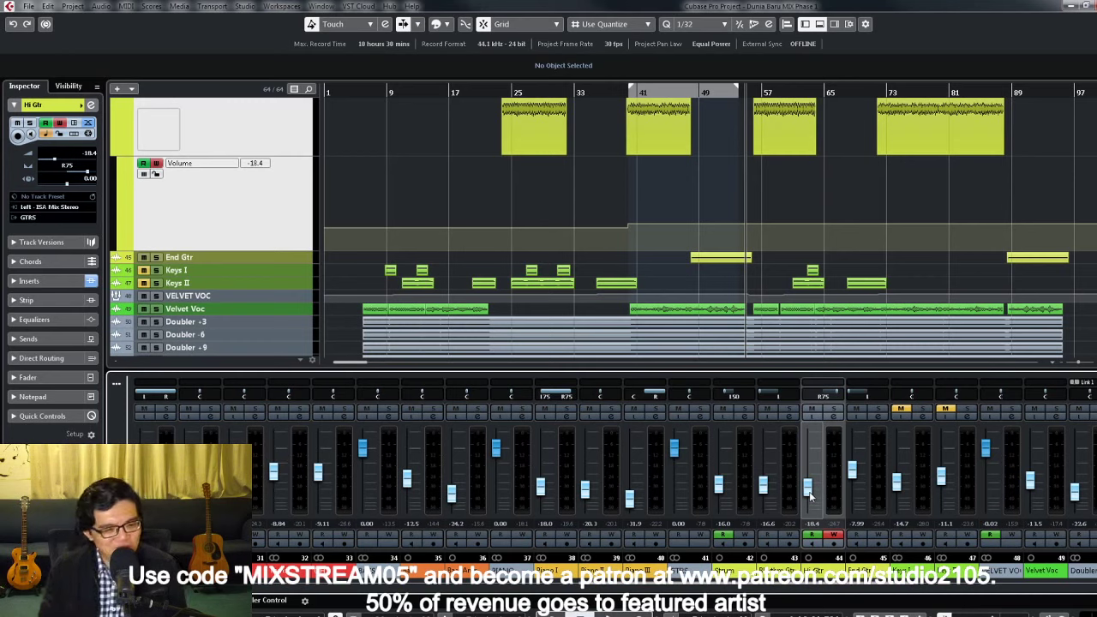
pyautogui.click(635, 227)
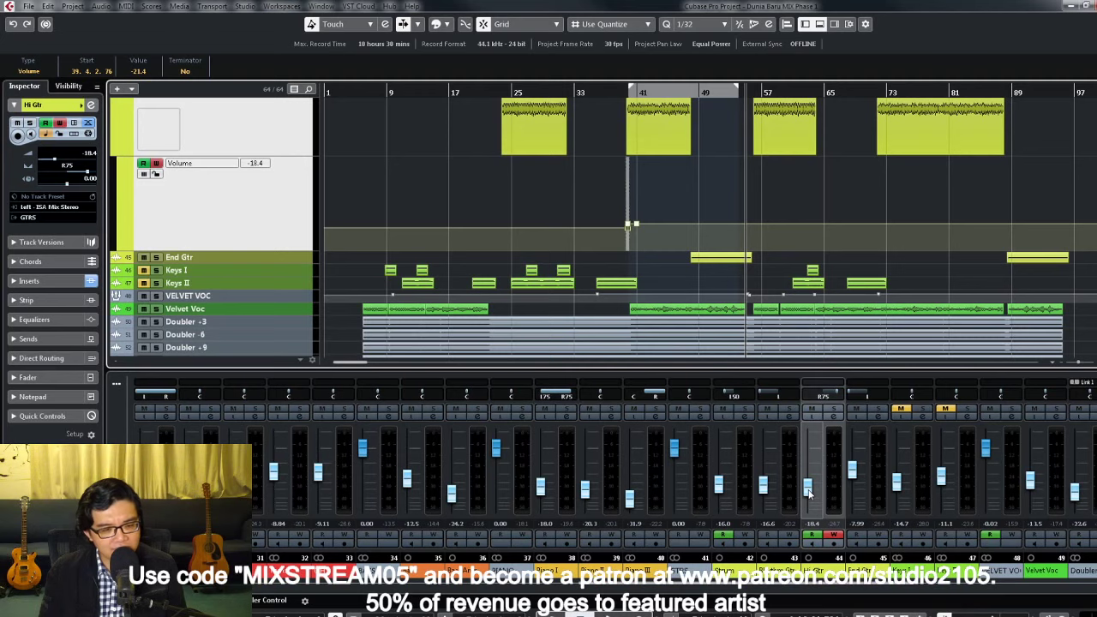
pyautogui.moveTo(810, 491); pyautogui.dragTo(813, 497)
pyautogui.click(265, 237)
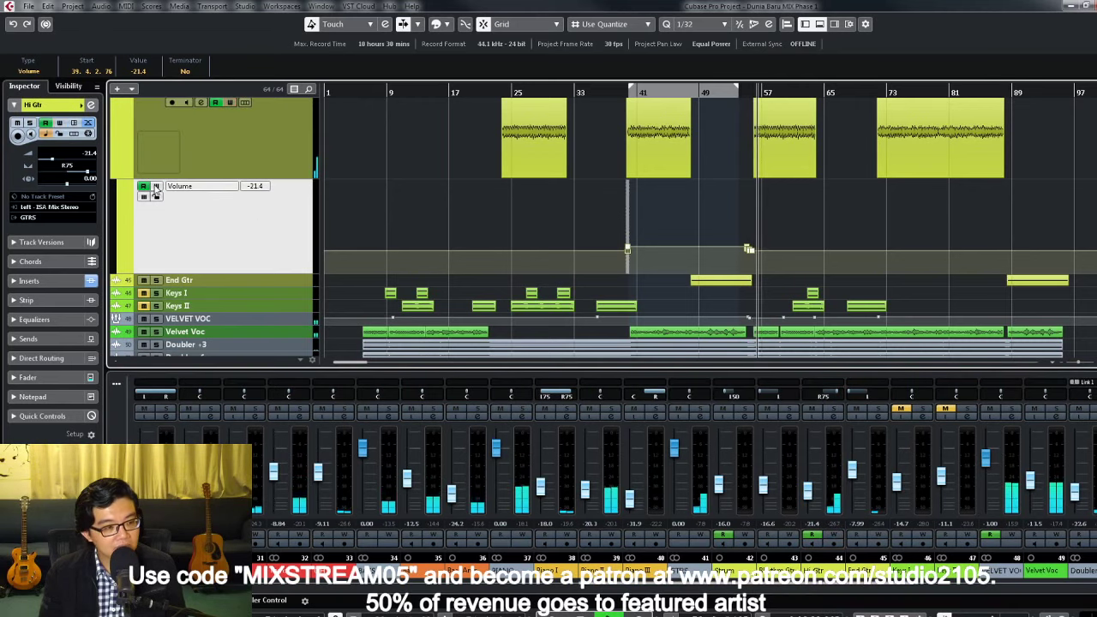
# Step: Set the lower Hi Gtr volume automation point just after bar 55 to -21.5 dB
pyautogui.scroll(3, 761, 262)
pyautogui.scroll(5, 795, 240)
pyautogui.scroll(3, 691, 307)
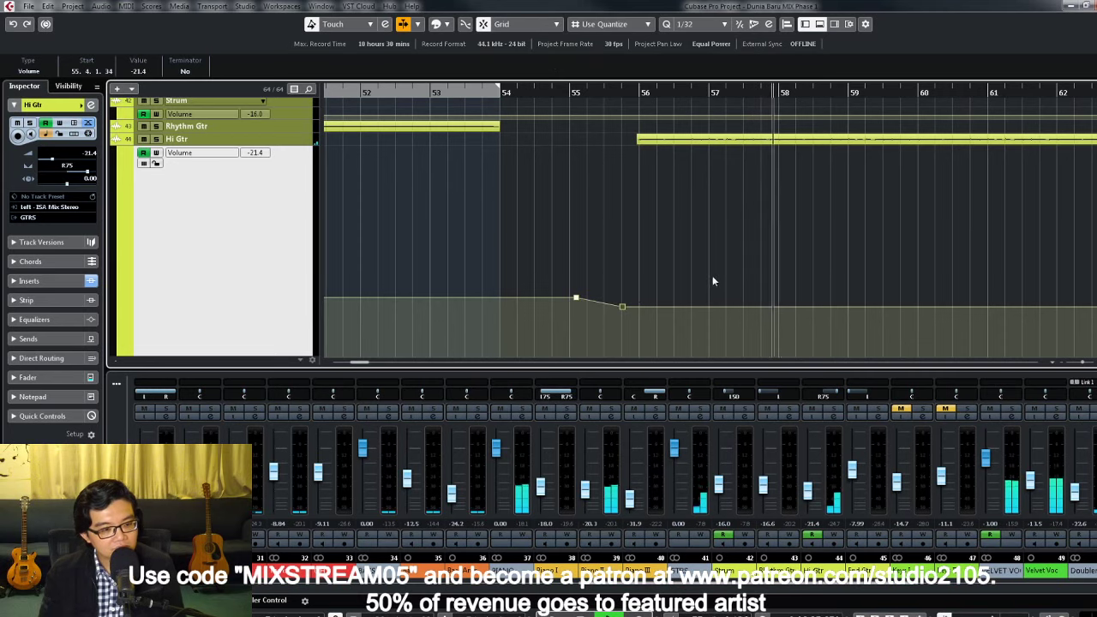
pyautogui.scroll(-4, 713, 275)
pyautogui.scroll(-1, 752, 287)
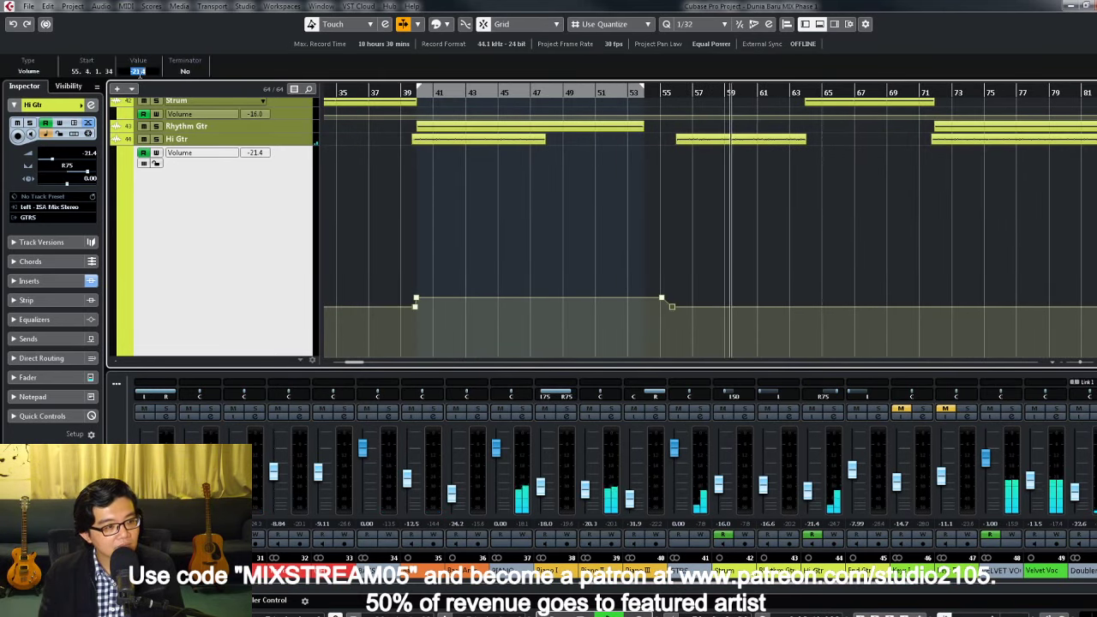
pyautogui.click(138, 71)
pyautogui.write('-21.5')
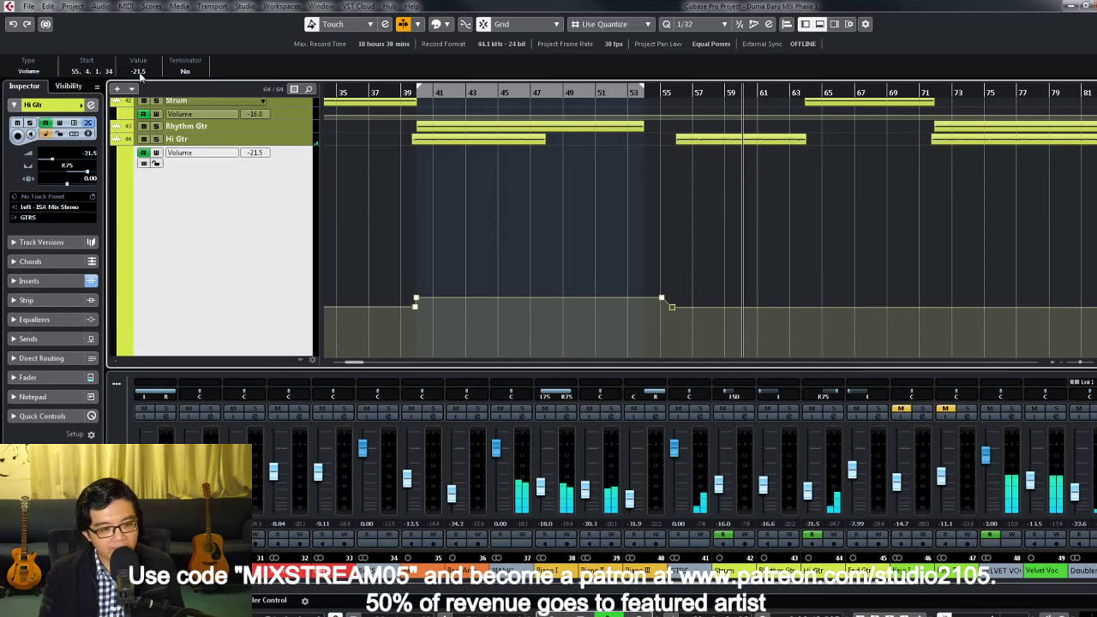
# Step: Set the lower Hi Gtr volume automation point at the rise near bar 39 to -21.5 dB
pyautogui.moveTo(375, 332); pyautogui.dragTo(433, 307)
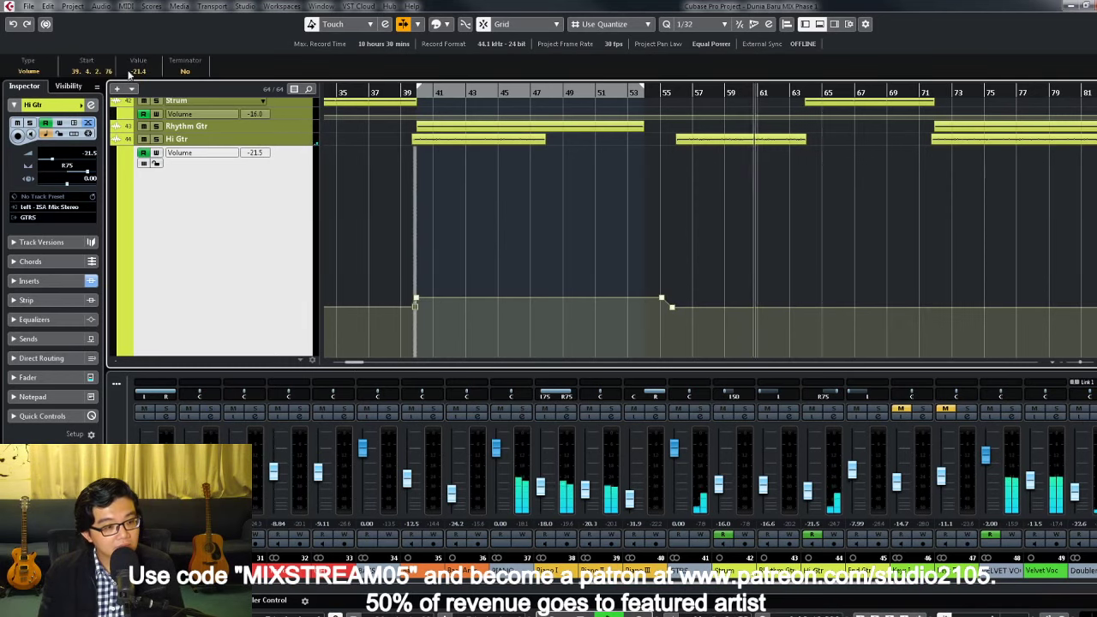
pyautogui.click(139, 71)
pyautogui.write('-21.5')
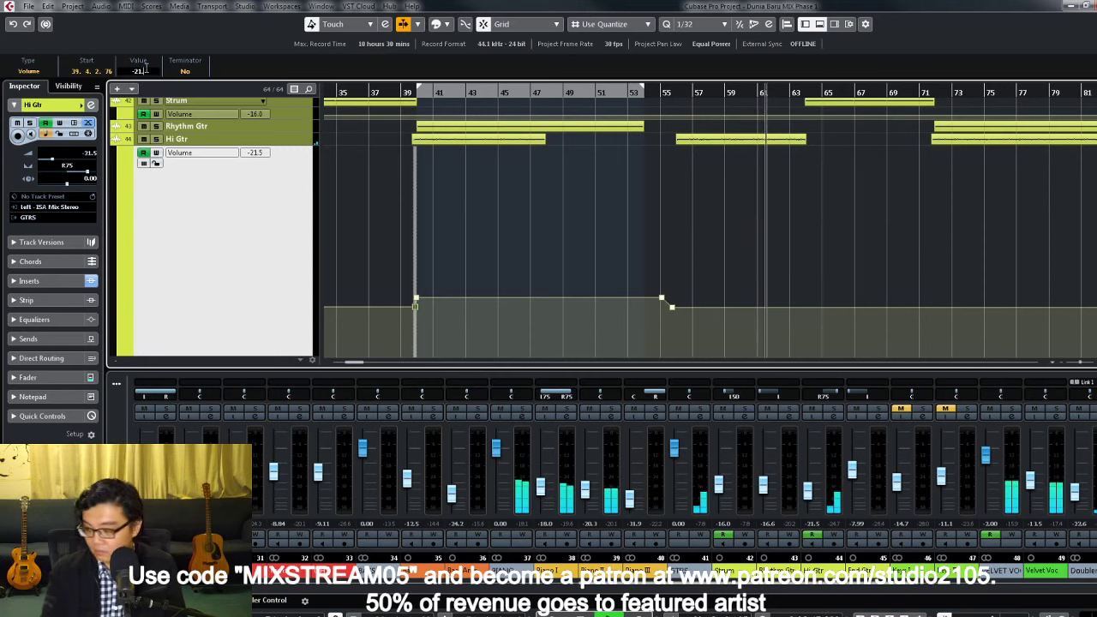
pyautogui.press('Return')
pyautogui.press('g')
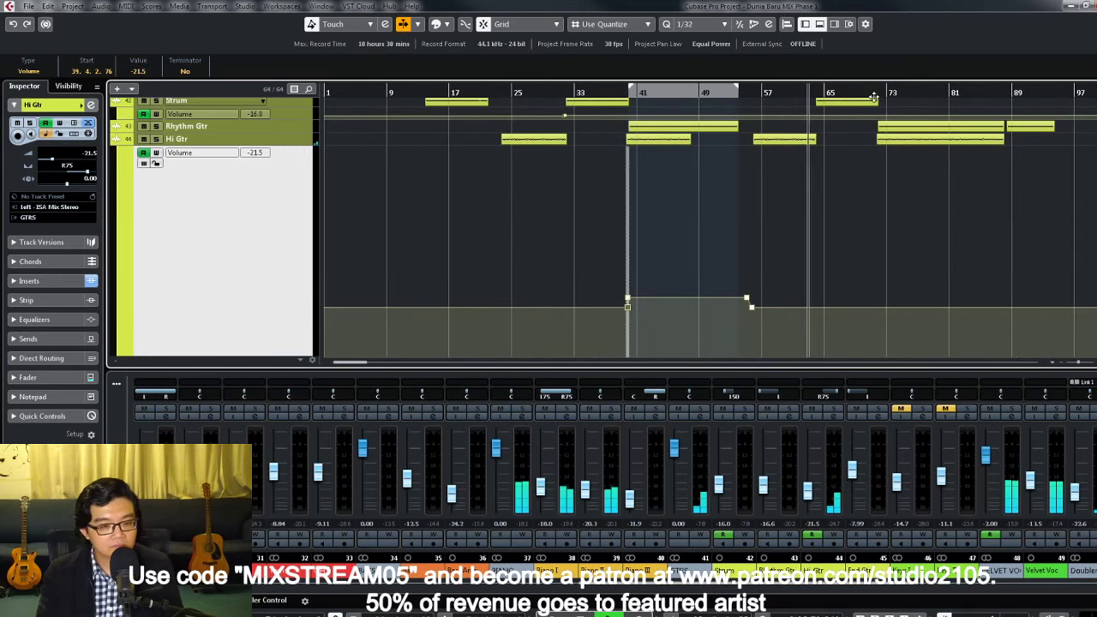
# Step: Write a Hi Gtr volume automation rise to -17.9 dB during playback just after bar 65
pyautogui.scroll(2, 852, 192)
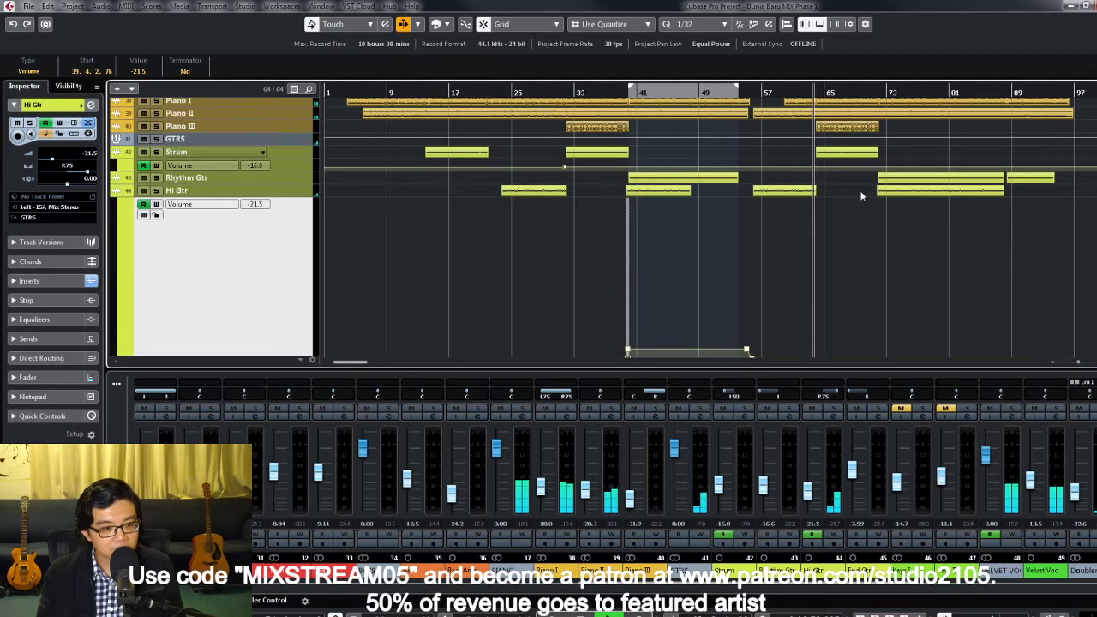
pyautogui.scroll(-2, 852, 191)
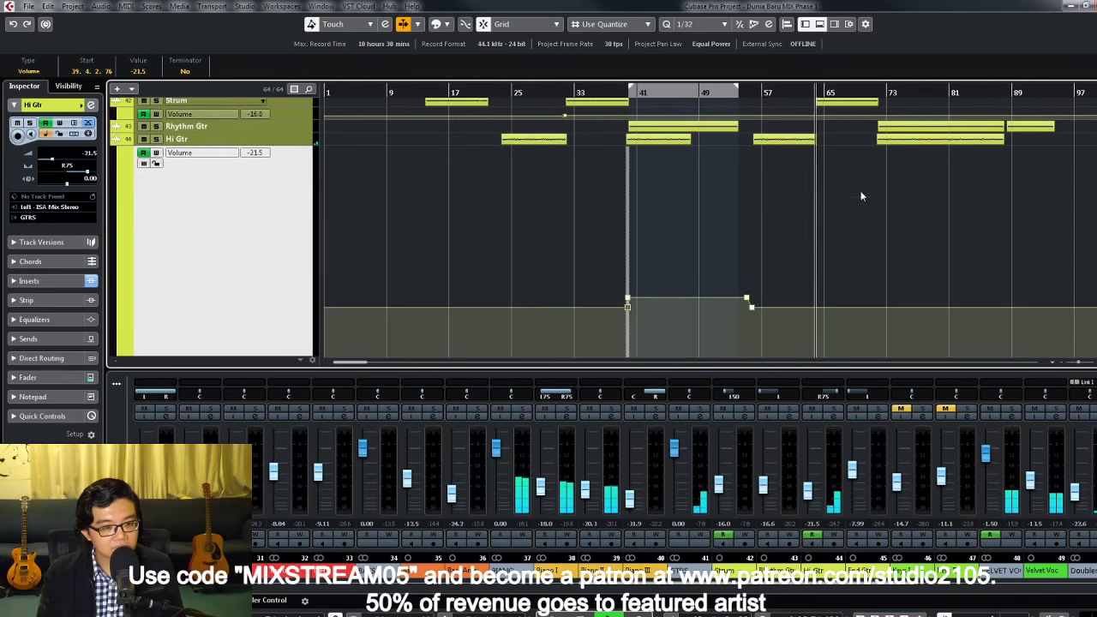
pyautogui.click(834, 536)
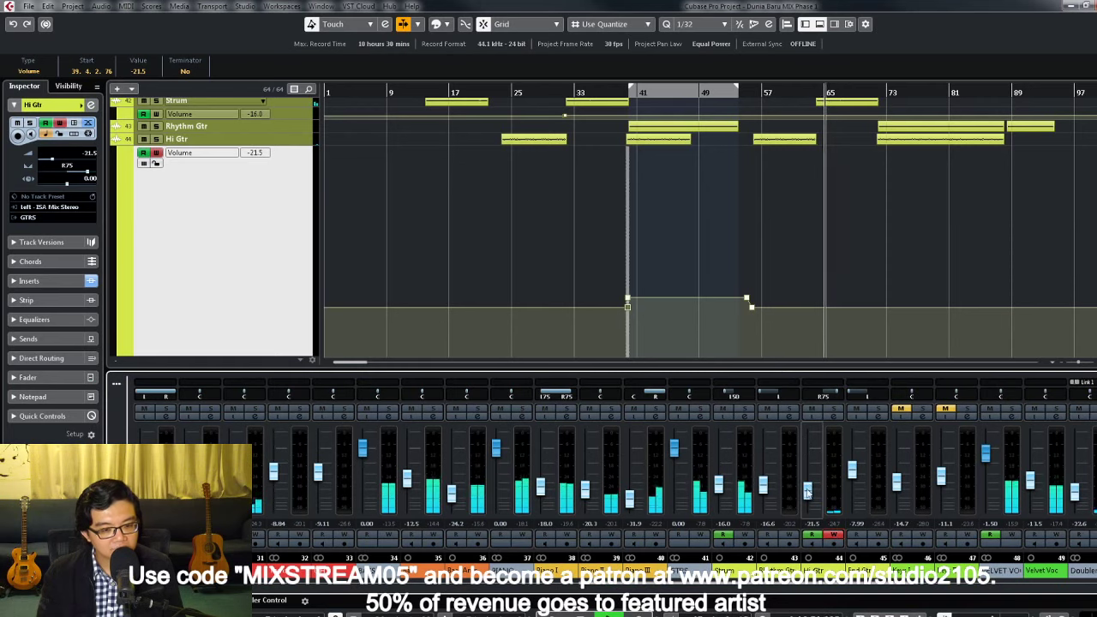
pyautogui.moveTo(808, 494); pyautogui.dragTo(809, 487)
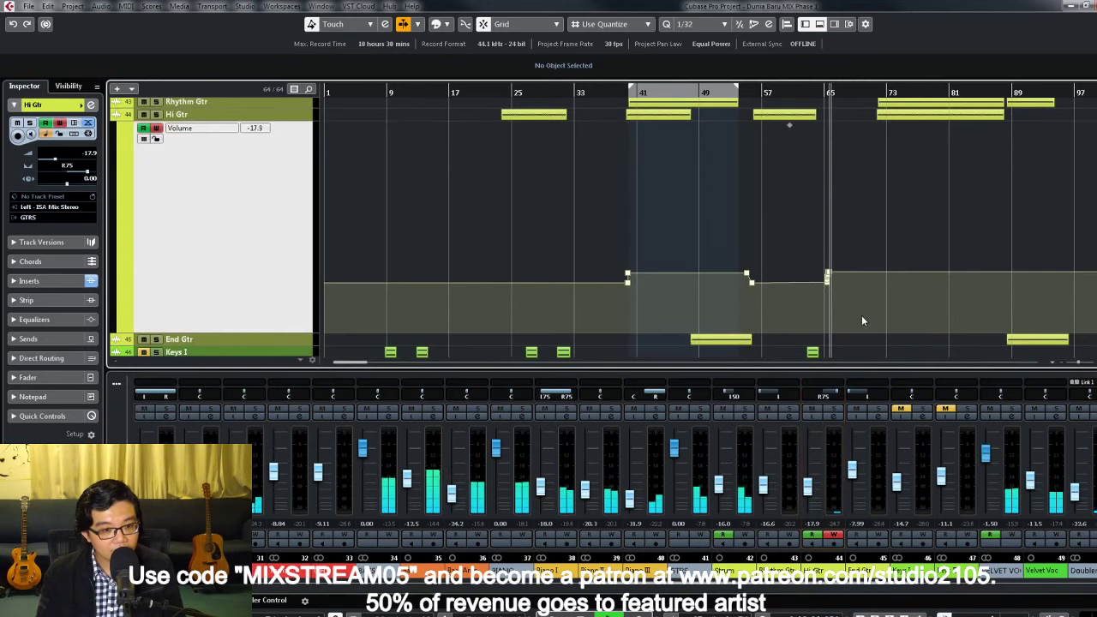
# Step: Try to delete the cluster of Hi Gtr volume automation points just after bar 65
pyautogui.click(752, 283)
pyautogui.press('h')
pyautogui.press('h')
pyautogui.press('h')
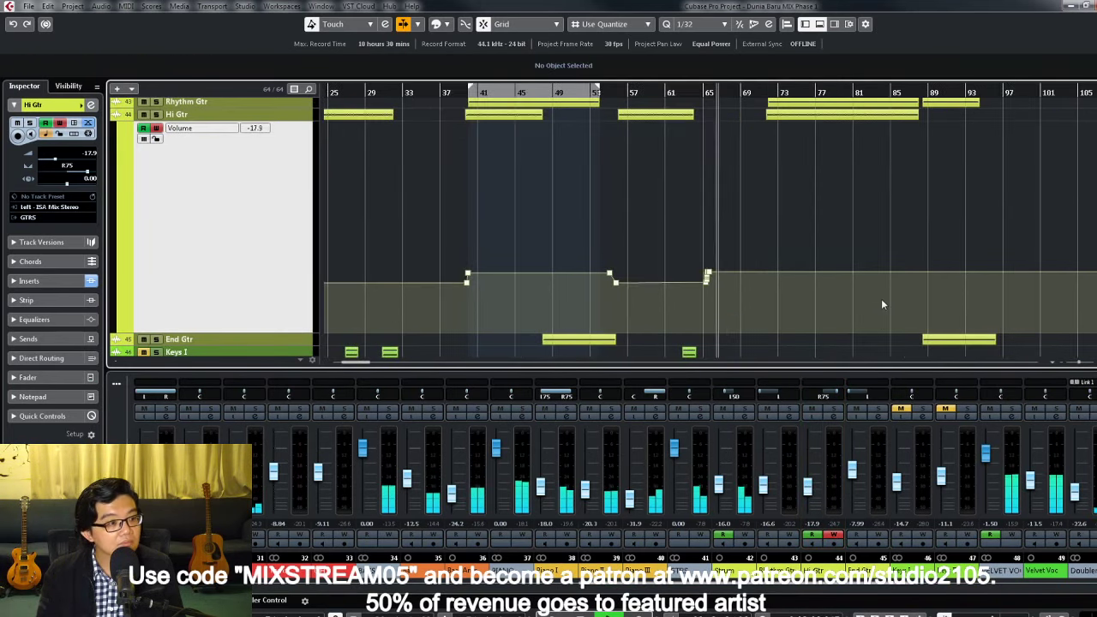
pyautogui.press('h')
pyautogui.press('h')
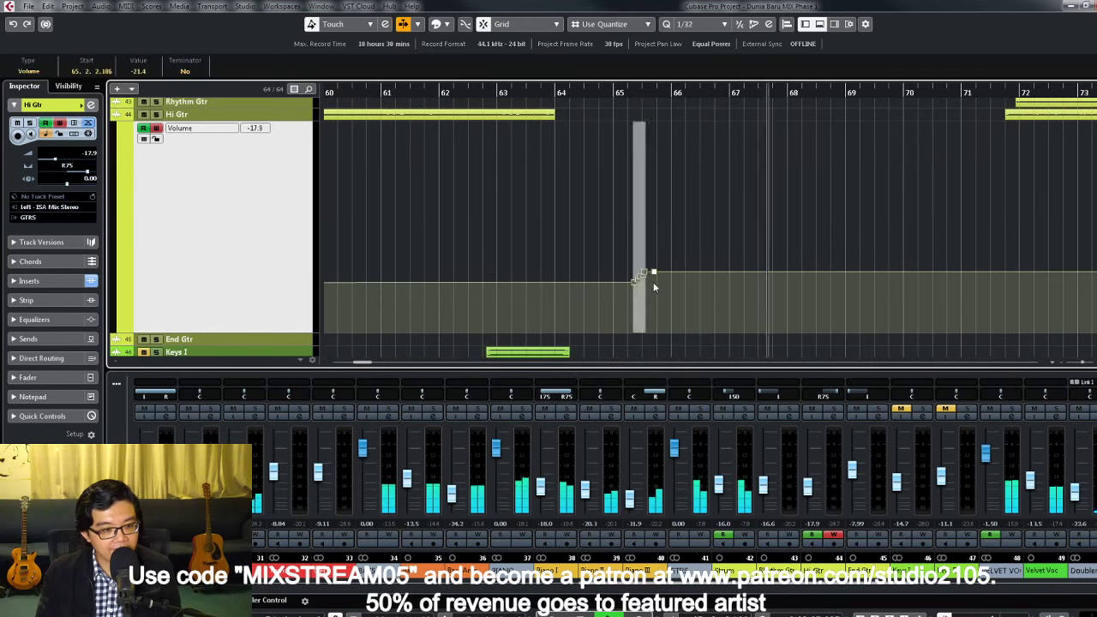
pyautogui.click(654, 279)
pyautogui.moveTo(638, 281); pyautogui.dragTo(654, 281)
pyautogui.click(671, 260)
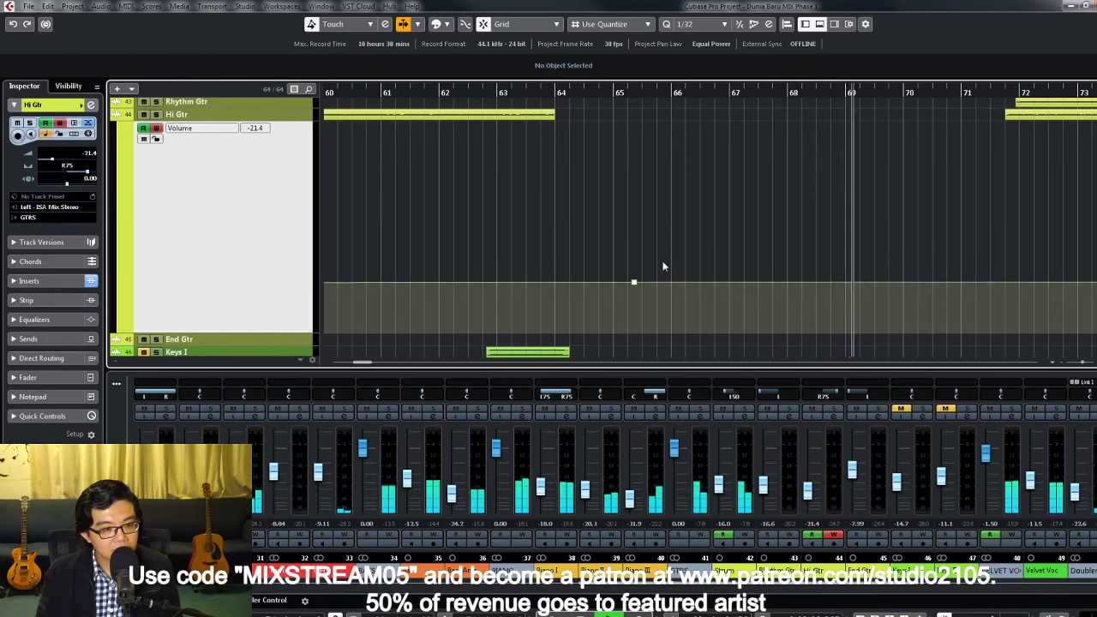
# Step: Remove the intermediate points from the Hi Gtr volume ramp after bar 65 and set its end point to -18.5 dB
pyautogui.click(646, 277)
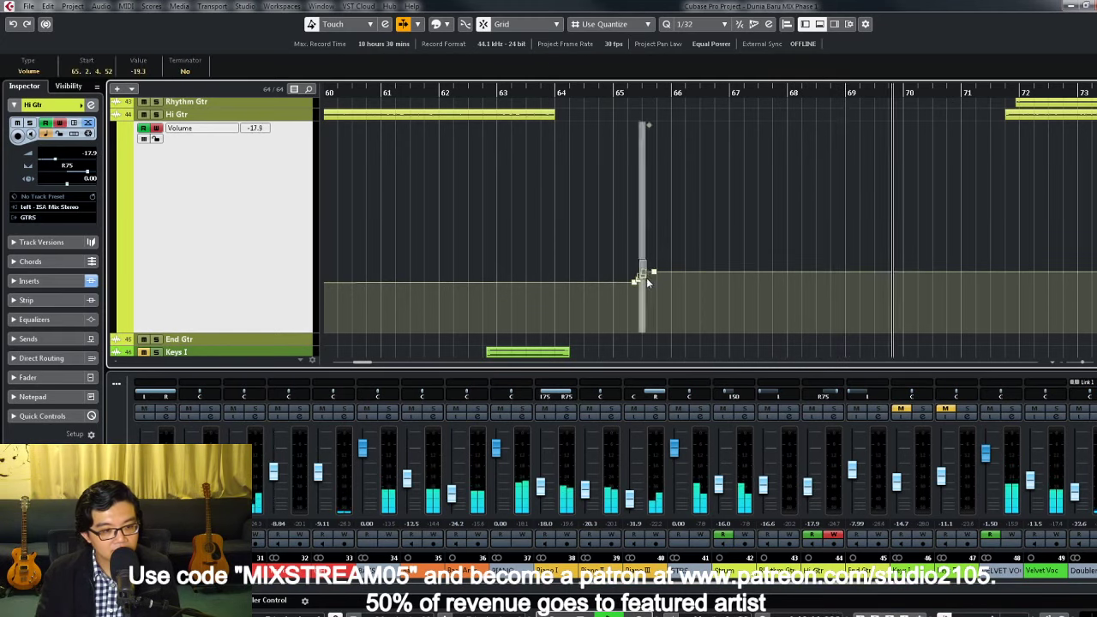
pyautogui.click(138, 71)
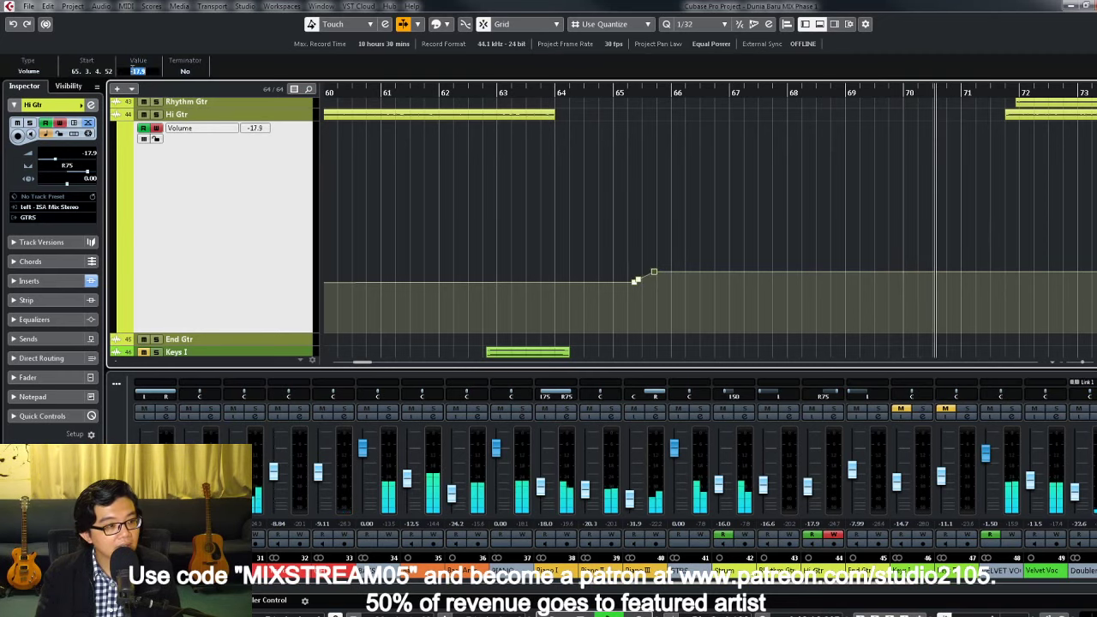
pyautogui.write('-18.5')
pyautogui.press('Return')
pyautogui.hotkey('shift', 'f')
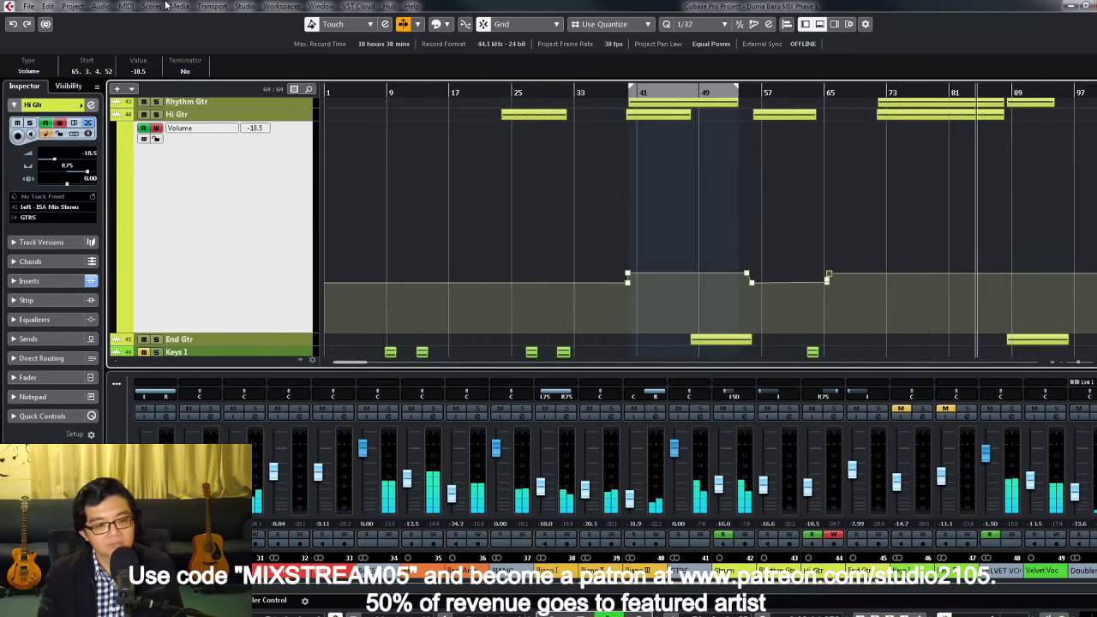
# Step: Set the two upper Hi Gtr volume automation points between about bars 39 and 55 to -18.5 dB
pyautogui.moveTo(597, 248); pyautogui.dragTo(766, 286)
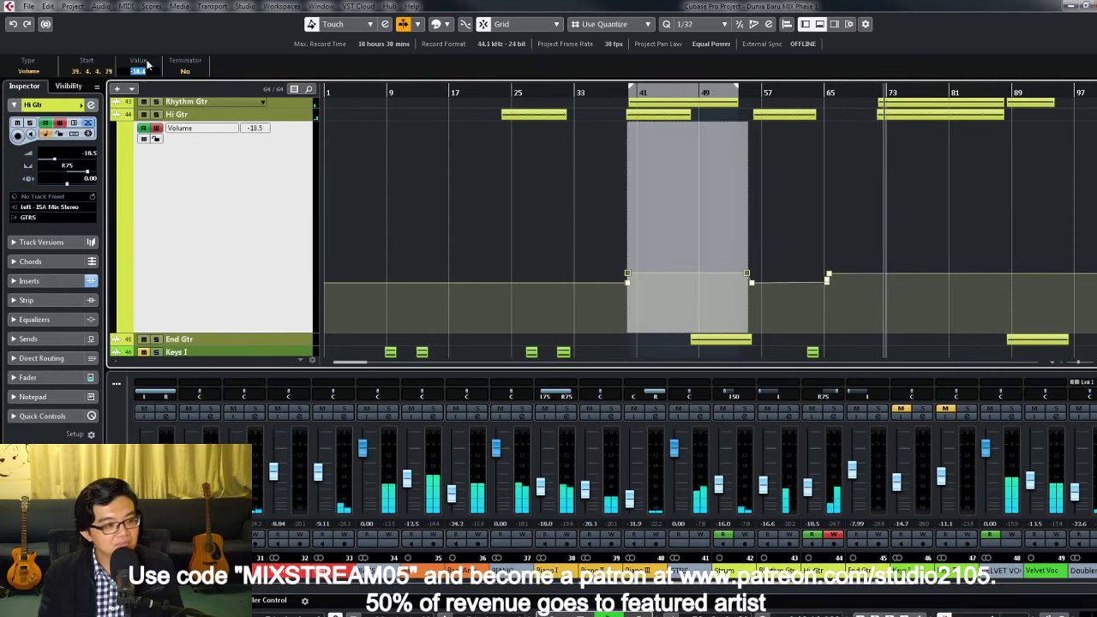
pyautogui.write('-18.5')
pyautogui.press('Return')
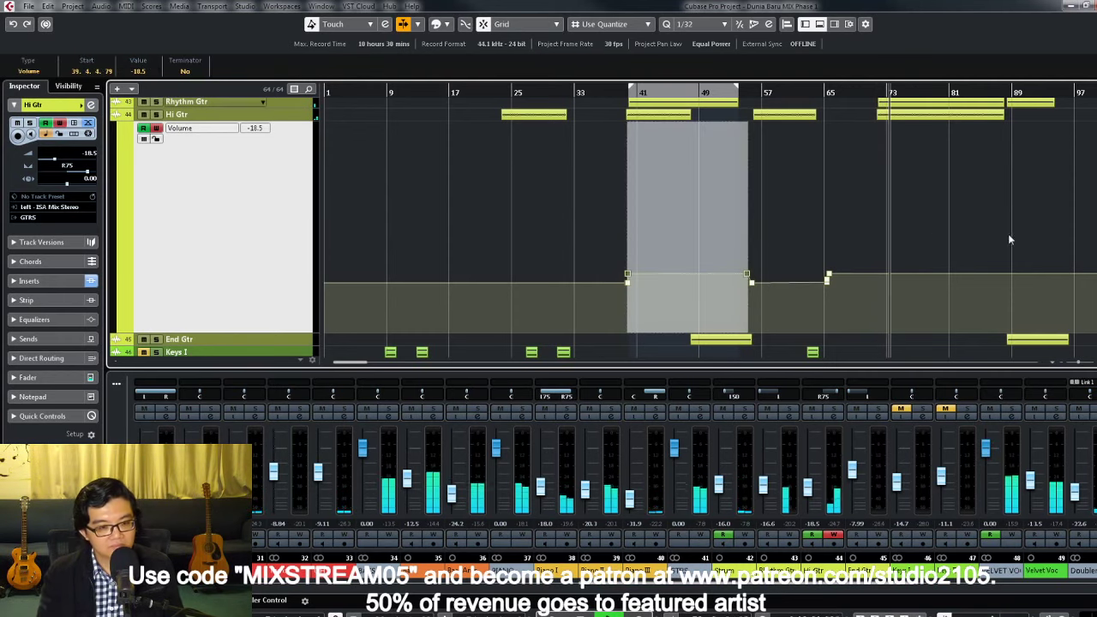
# Step: Shrink the enlarged Hi Gtr Volume automation lane and turn off automation writing for the track
pyautogui.scroll(-4, 913, 231)
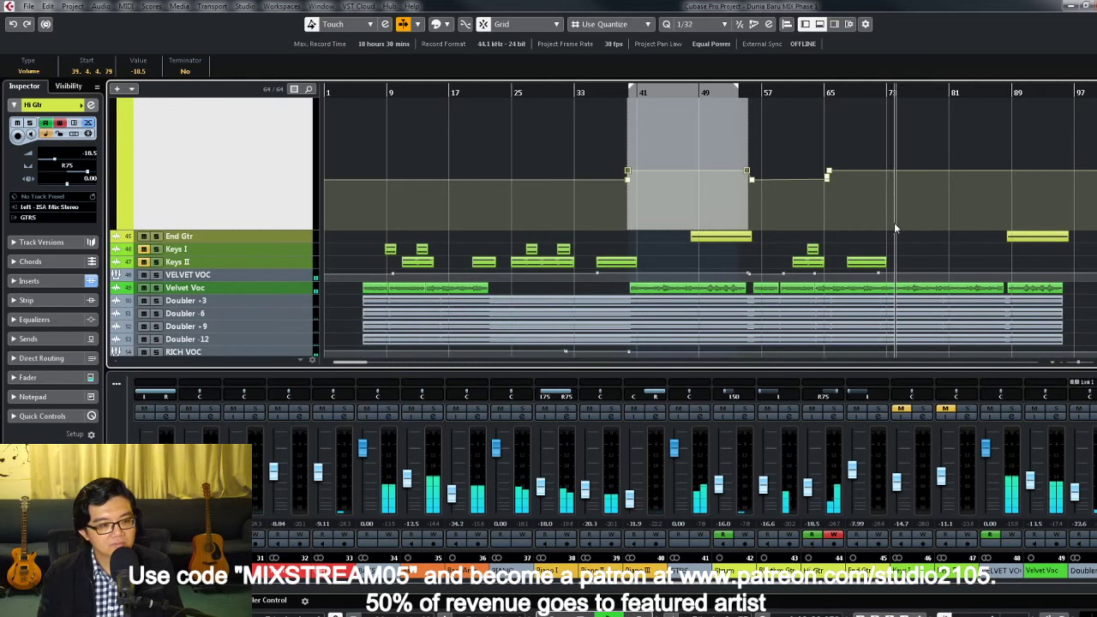
pyautogui.scroll(-2, 896, 229)
pyautogui.scroll(2, 926, 215)
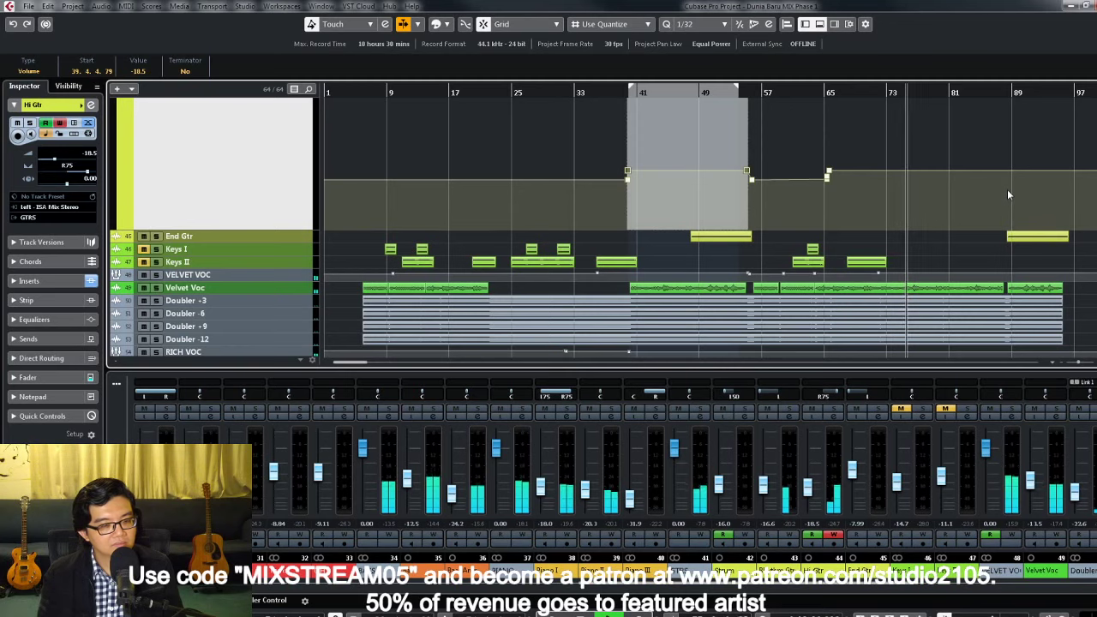
pyautogui.scroll(-5, 1007, 189)
pyautogui.scroll(7, 1008, 188)
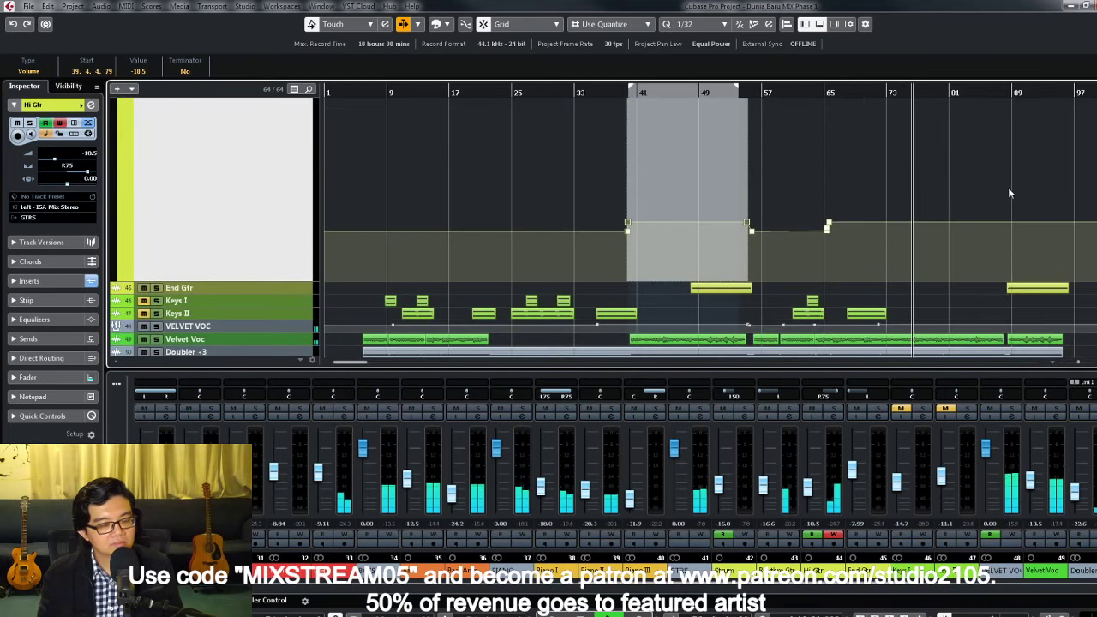
pyautogui.click(203, 171)
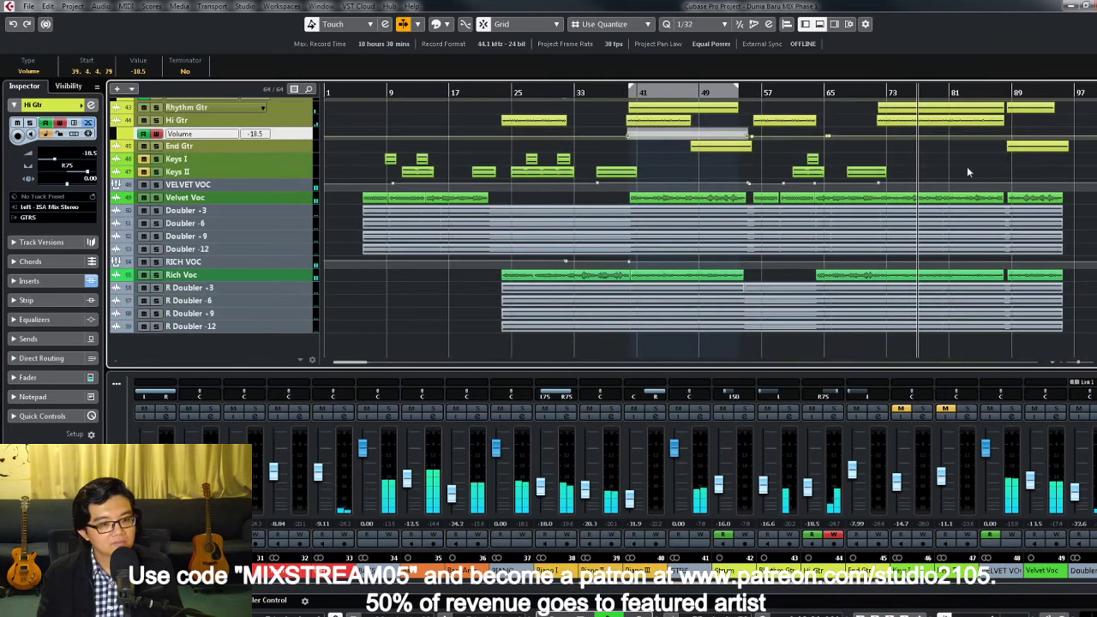
pyautogui.scroll(2, 967, 166)
pyautogui.scroll(4, 996, 142)
pyautogui.scroll(2, 998, 147)
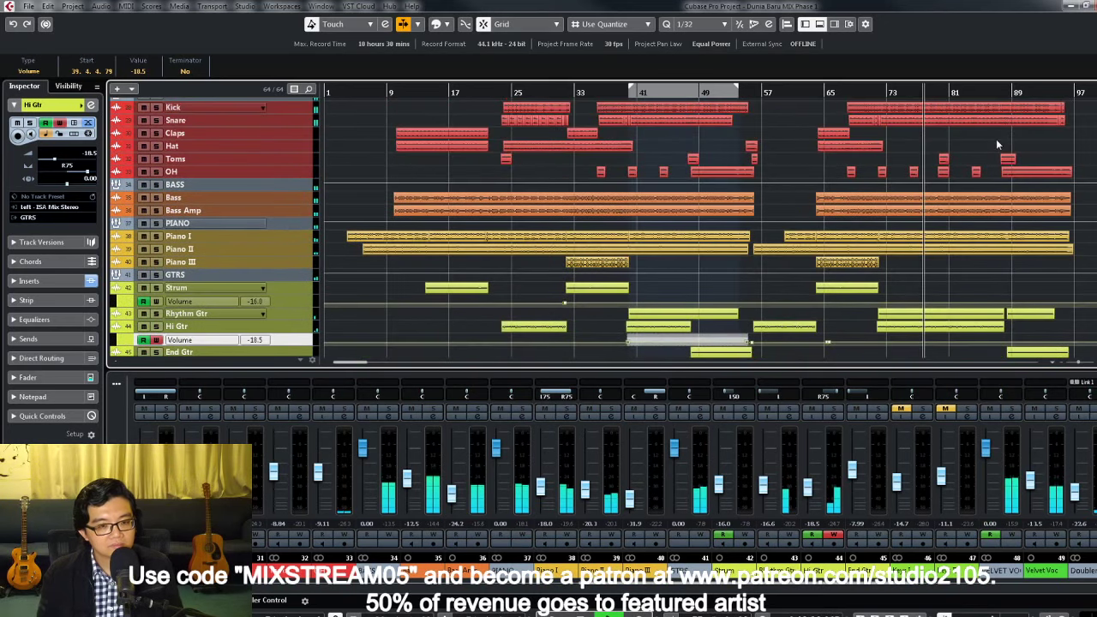
pyautogui.scroll(-4, 888, 248)
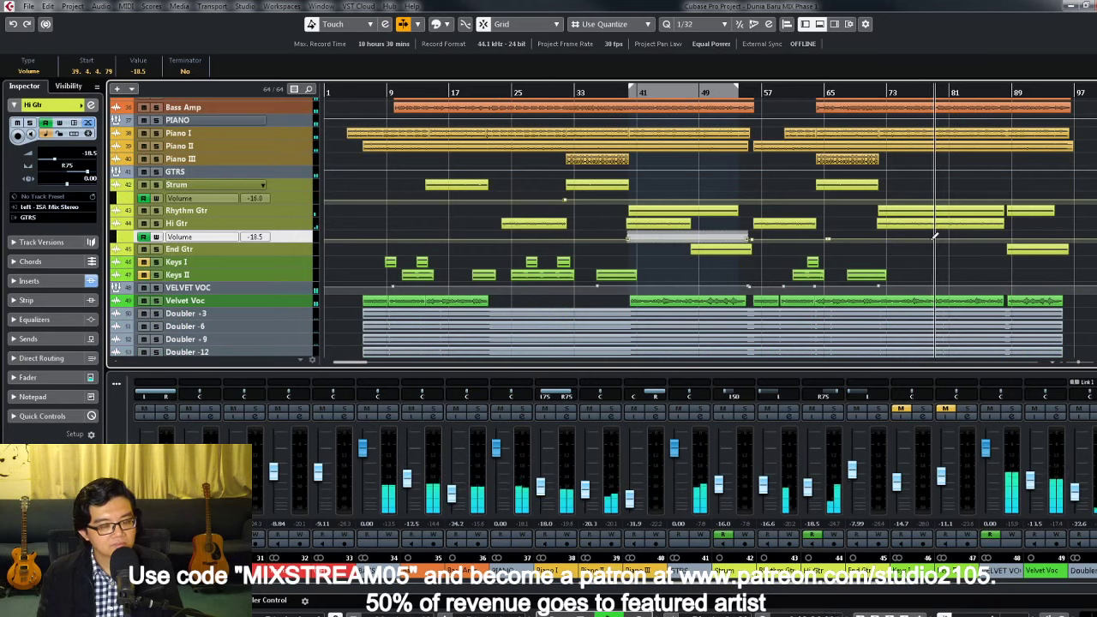
# Step: Check End Gtr soloed from about bar 88, set its pan to R75 and volume to -18.5 dB, and replay the mix from about bar 47
pyautogui.click(1003, 91)
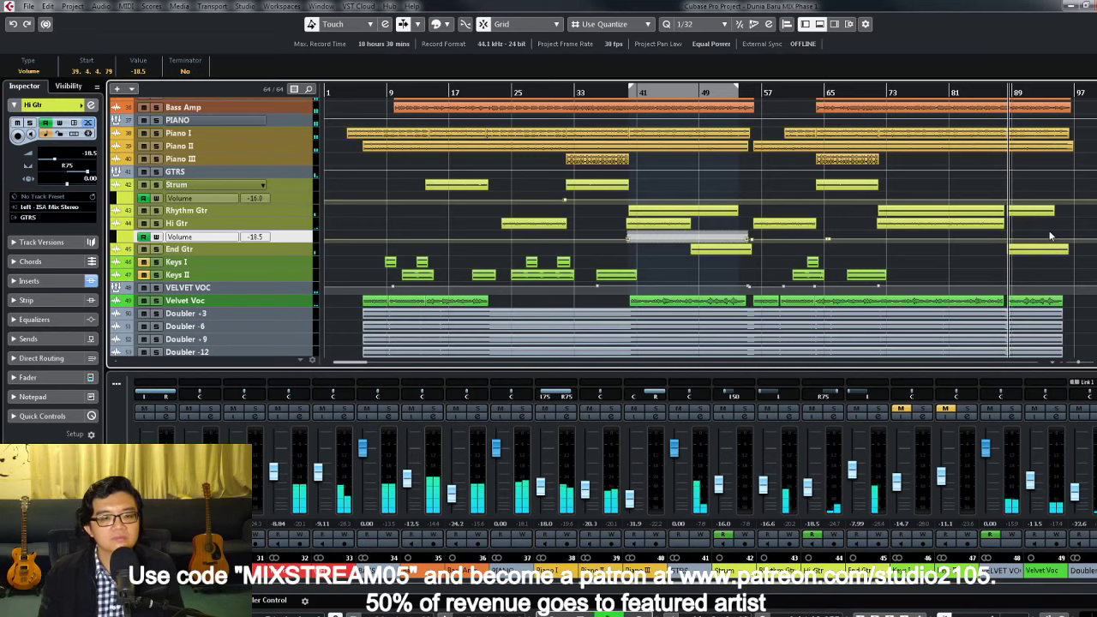
pyautogui.click(157, 249)
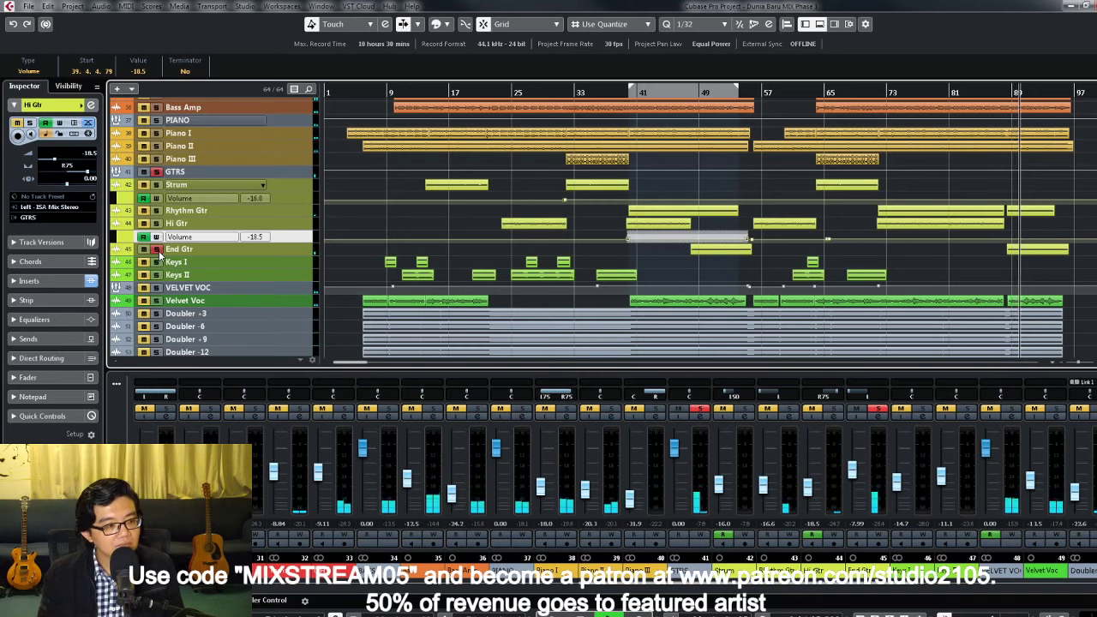
pyautogui.click(157, 249)
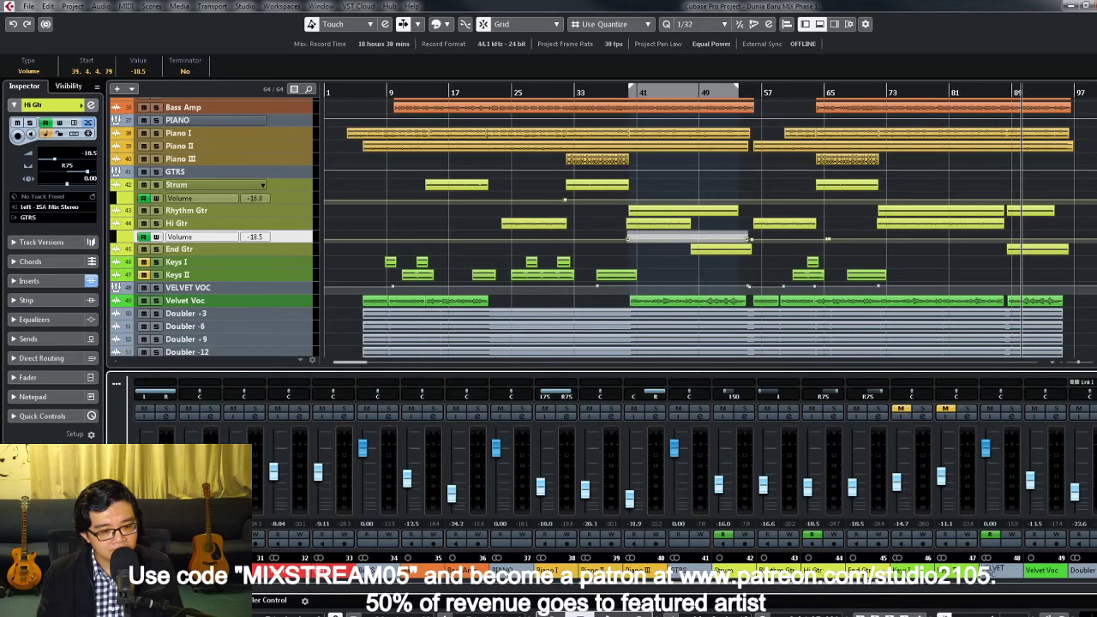
pyautogui.click(687, 92)
pyautogui.press('space')
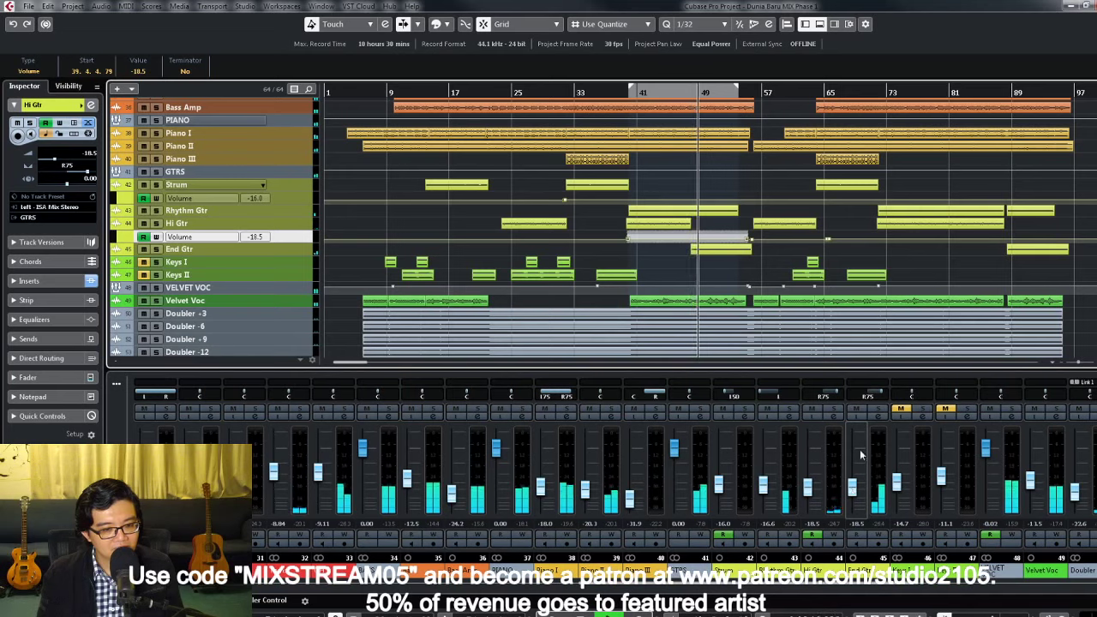
# Step: Check End Gtr in solo, set its volume to -18.8 dB, and set the OH volume to -7.50 dB
pyautogui.click(878, 409)
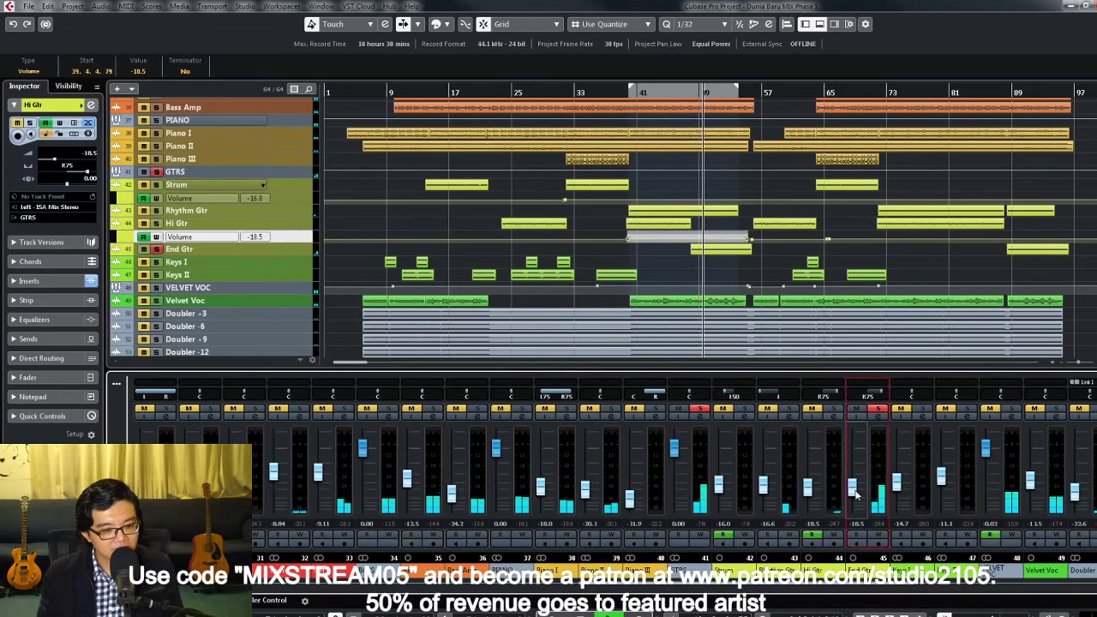
pyautogui.click(878, 409)
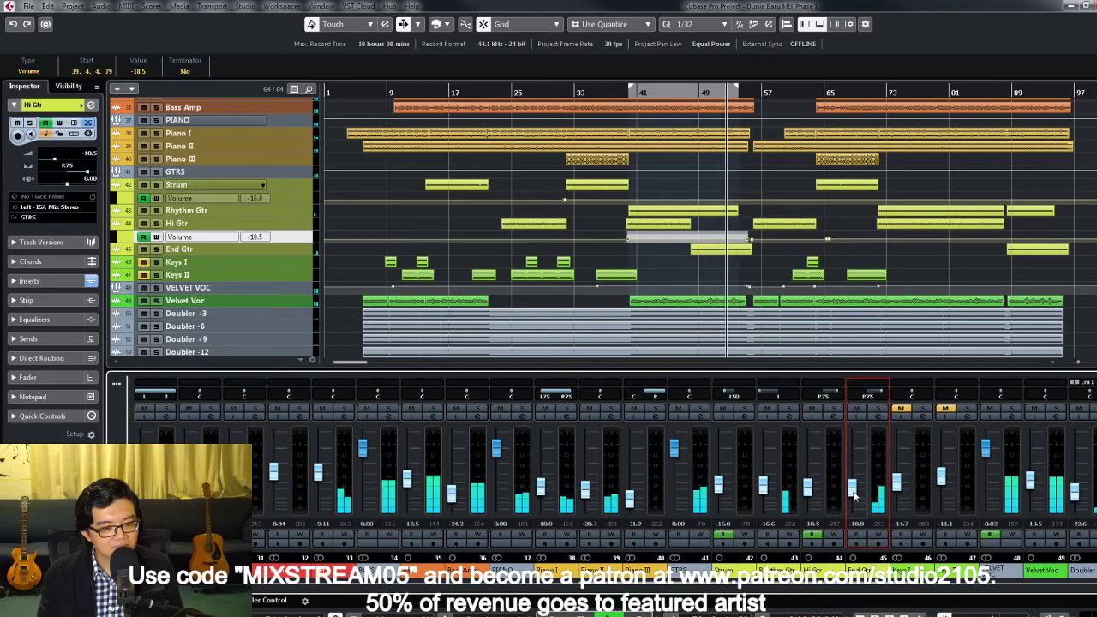
pyautogui.click(317, 478)
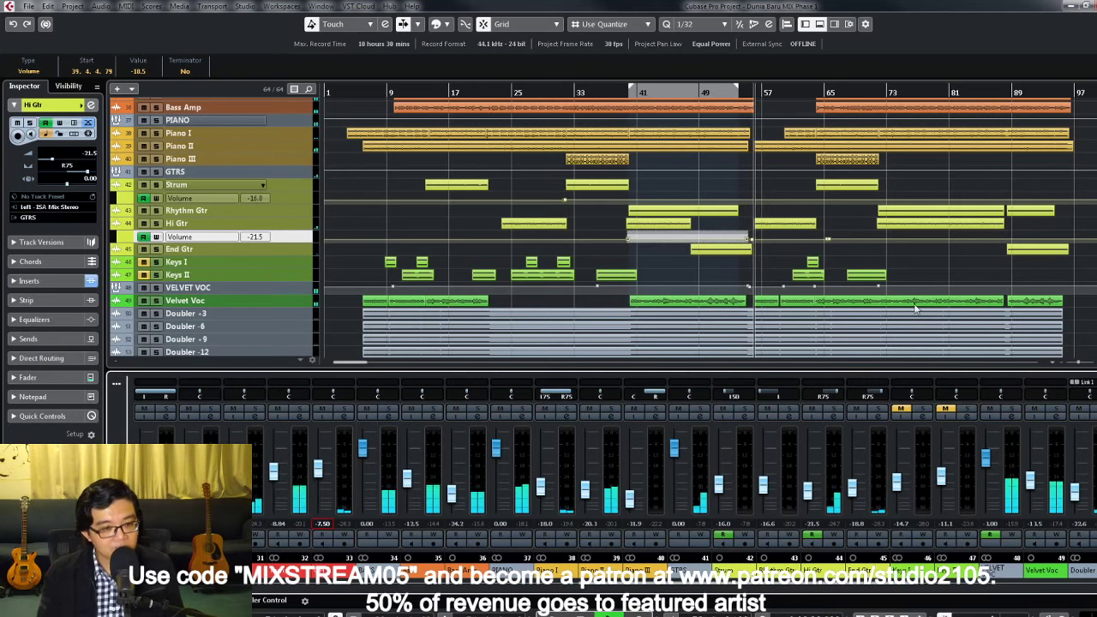
# Step: Enlarge the OH track and split its long event ending at bar 56 at about 54.3.4
pyautogui.scroll(10, 962, 229)
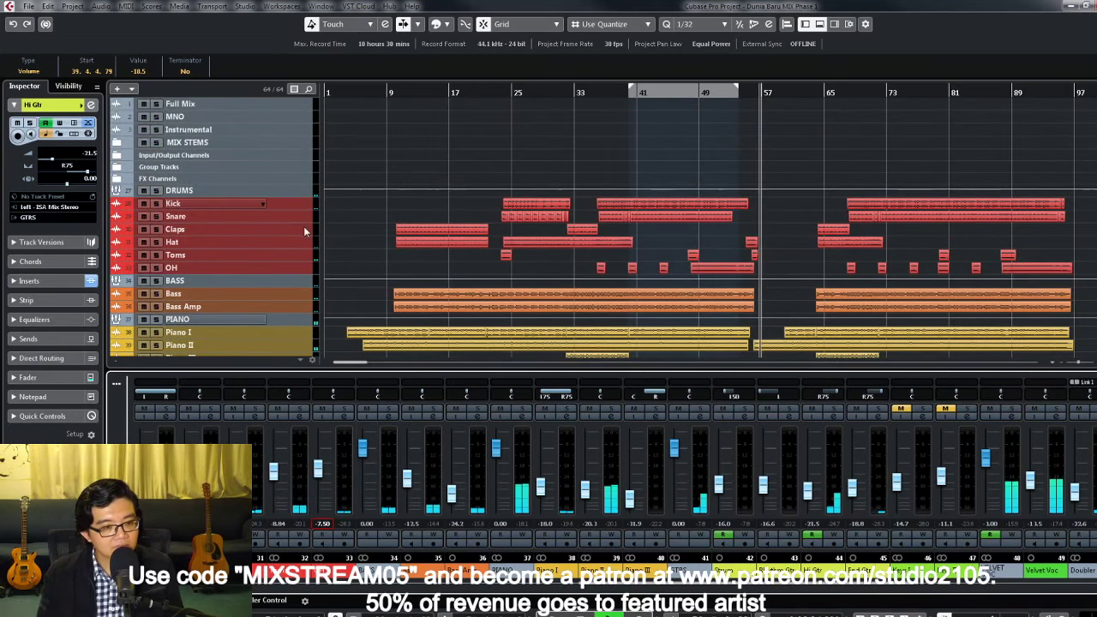
pyautogui.click(295, 263)
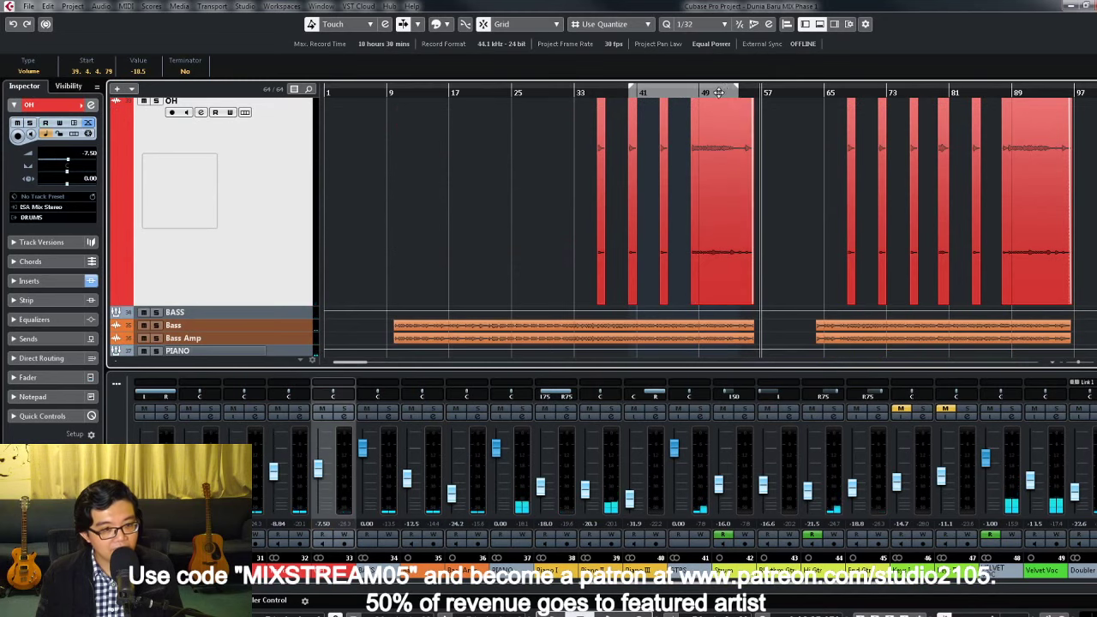
pyautogui.keyDown('ctrl'); pyautogui.scroll(5, 770, 242); pyautogui.keyUp('ctrl')
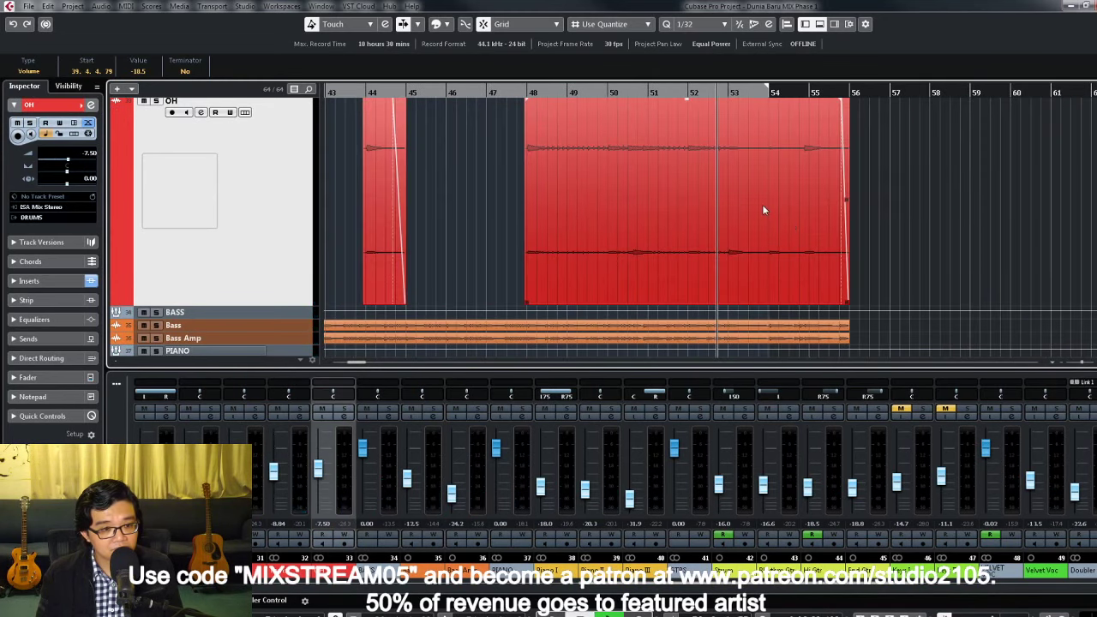
pyautogui.rightClick(764, 209)
pyautogui.click(777, 208)
pyautogui.keyDown('ctrl'); pyautogui.scroll(1, 778, 209); pyautogui.keyUp('ctrl')
pyautogui.keyDown('alt'); pyautogui.click(812, 201); pyautogui.keyUp('alt')
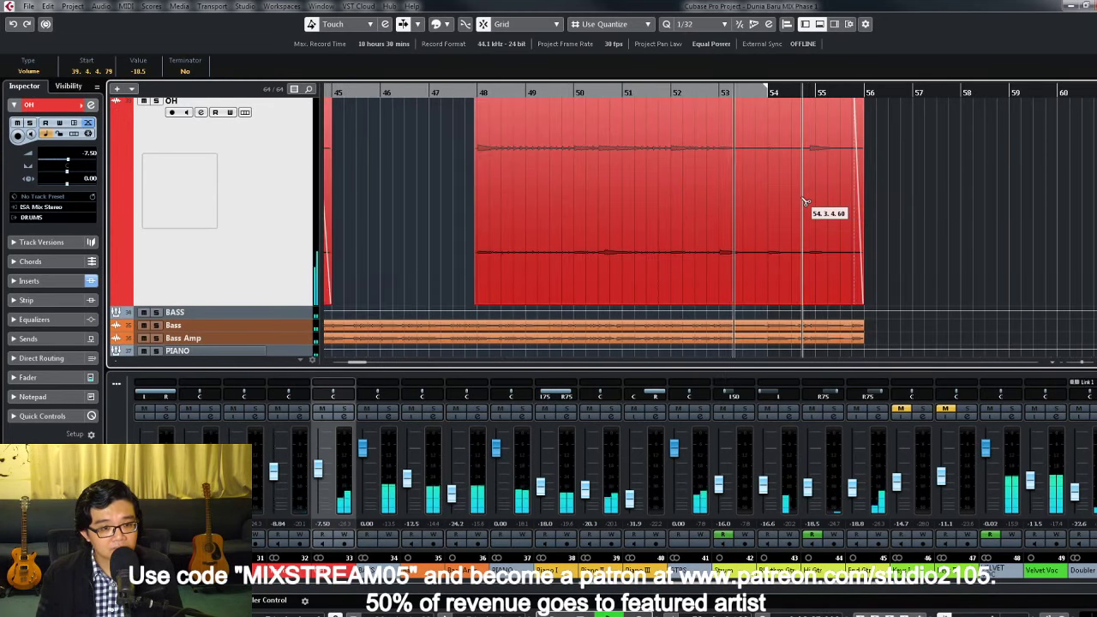
# Step: Lower the event volume of the split-off OH piece before bar 56 and replay the passage from about bar 54
pyautogui.click(830, 178)
pyautogui.scroll(2, 836, 158)
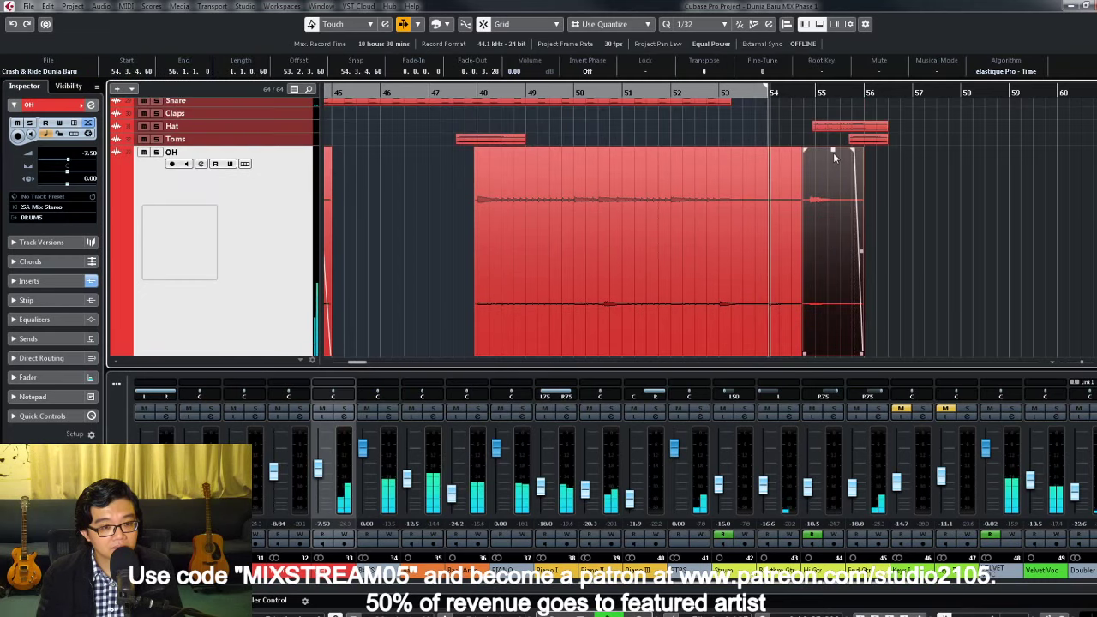
pyautogui.moveTo(834, 152); pyautogui.dragTo(834, 241)
pyautogui.click(777, 89)
pyautogui.click(973, 246)
pyautogui.press('g')
pyautogui.press('g')
pyautogui.press('g')
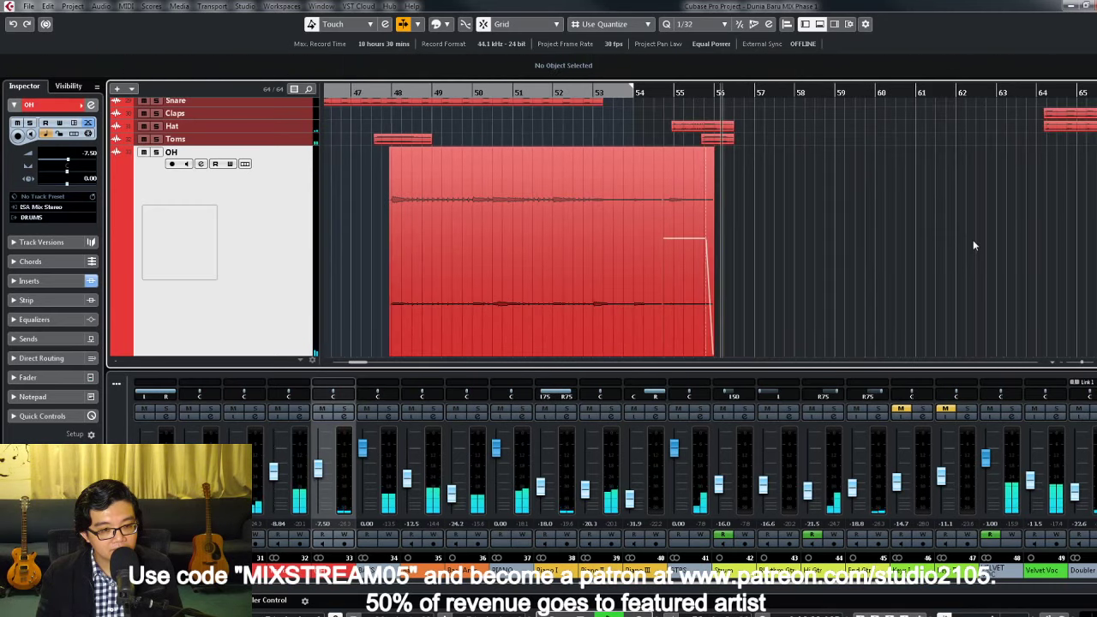
# Step: Select Keys I and Keys II, unmute and enlarge both tracks, and place the playback position just before bar 9
pyautogui.hotkey('shift', 'f')
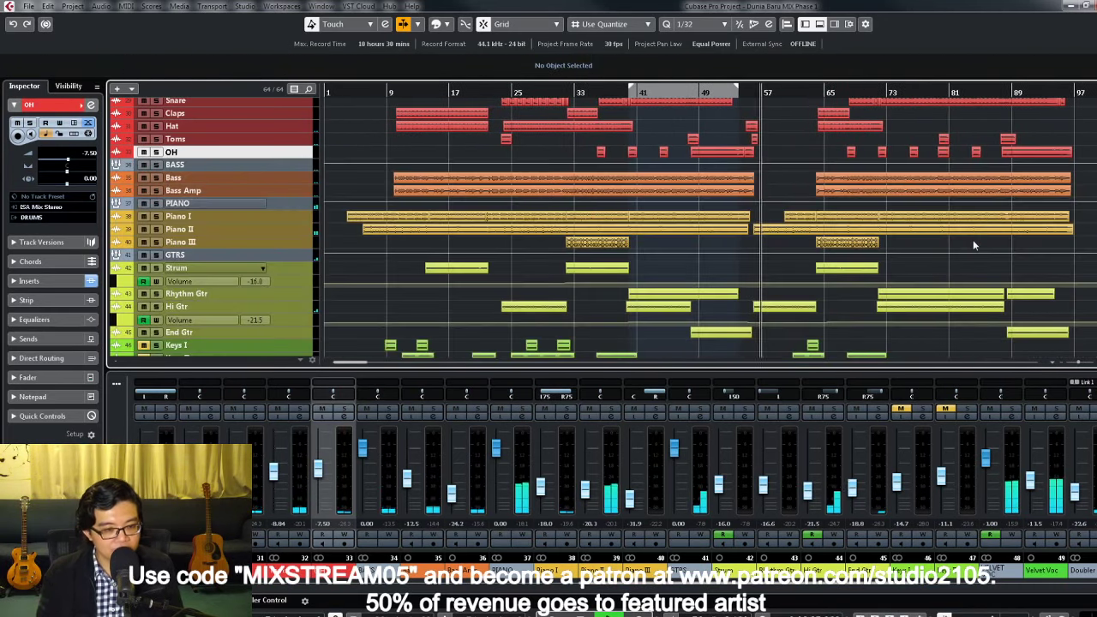
pyautogui.scroll(-5, 806, 322)
pyautogui.press('f')
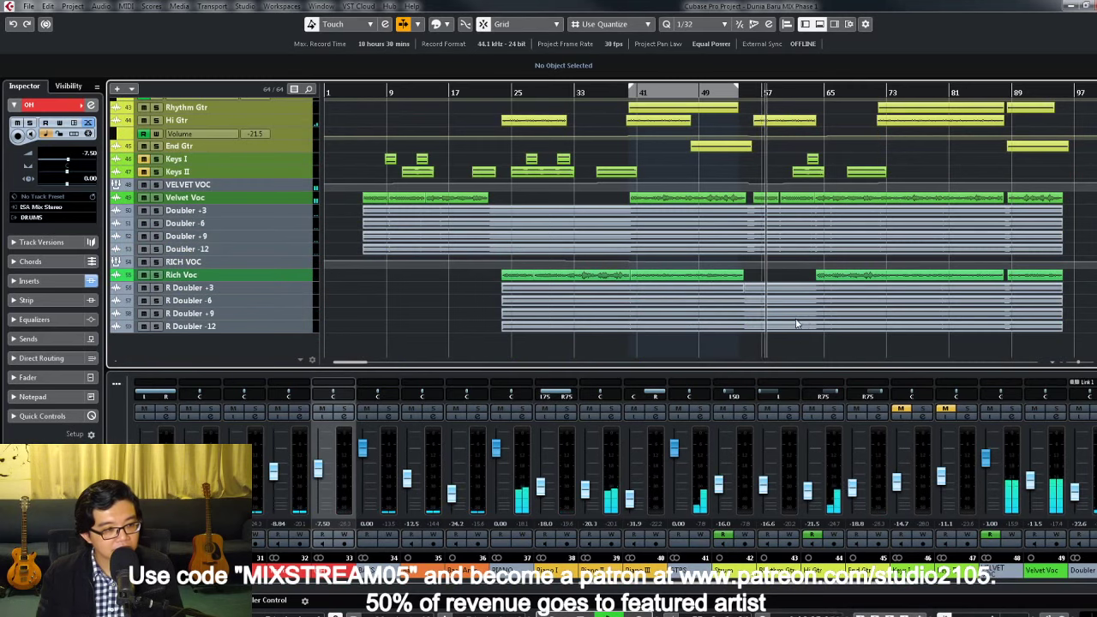
pyautogui.click(379, 92)
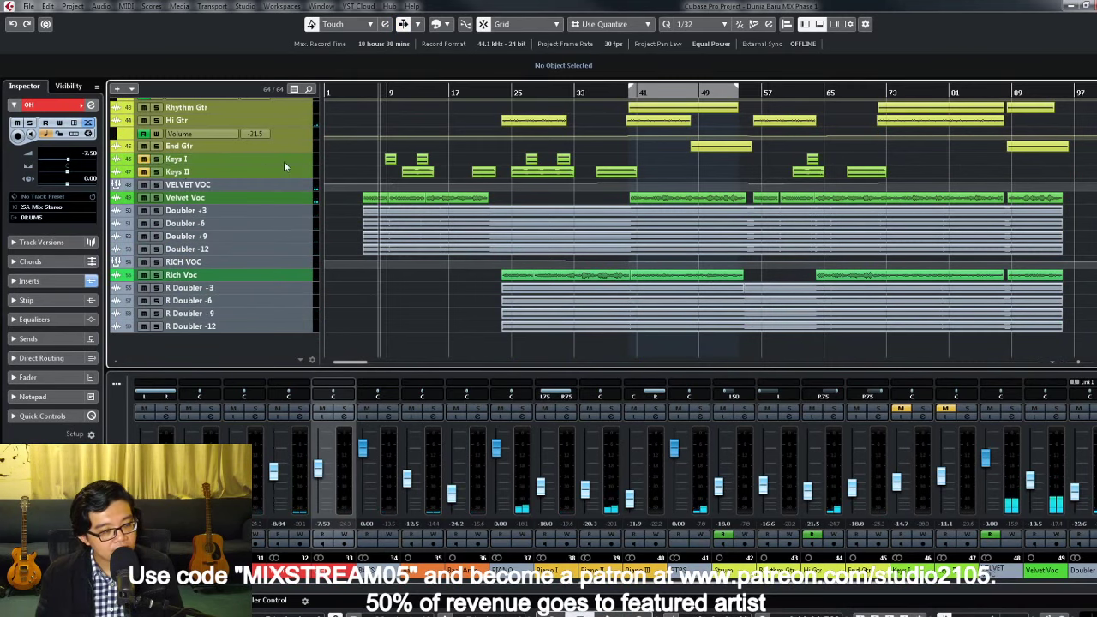
pyautogui.click(287, 171)
pyautogui.keyDown('shift'); pyautogui.click(300, 159); pyautogui.keyUp('shift')
pyautogui.moveTo(302, 163); pyautogui.dragTo(300, 183)
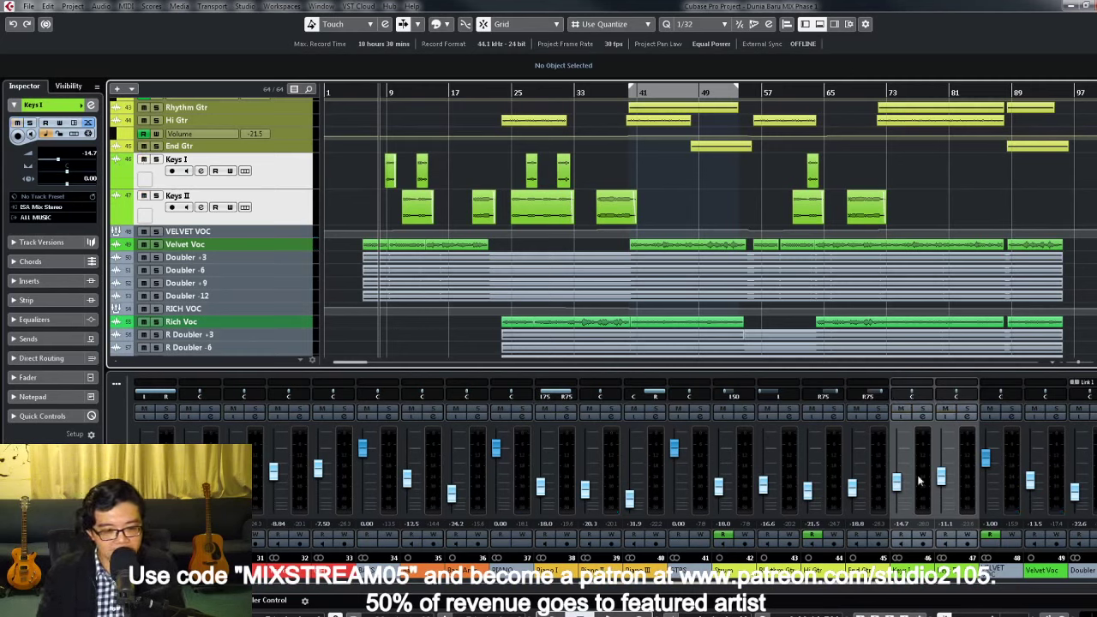
# Step: Solo Keys I and play it from just before its first event near bar 9
pyautogui.click(923, 417)
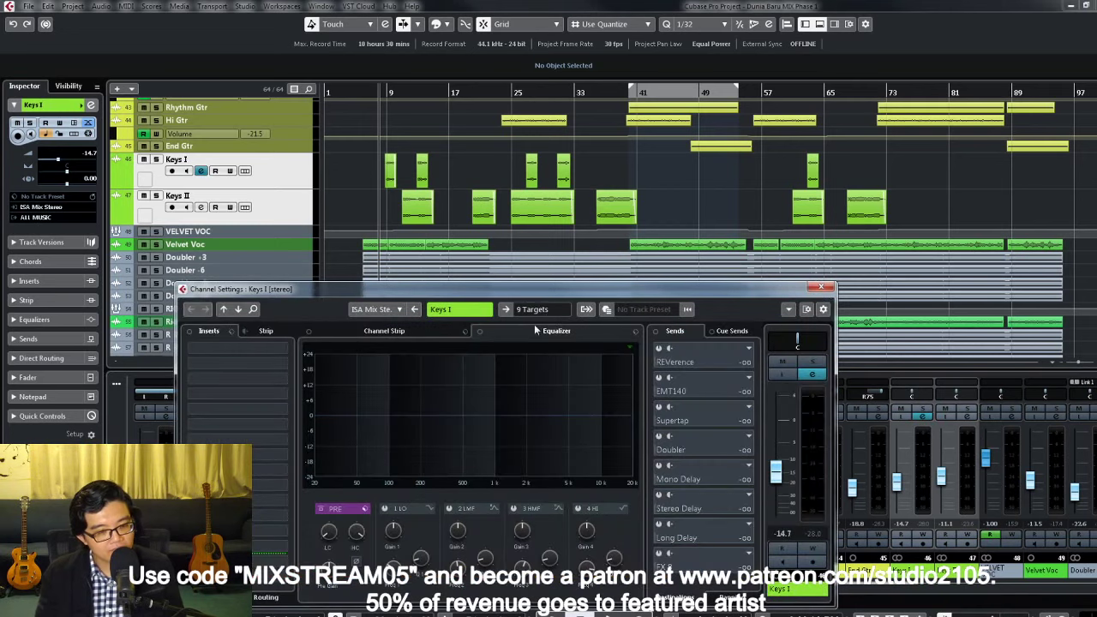
pyautogui.click(383, 93)
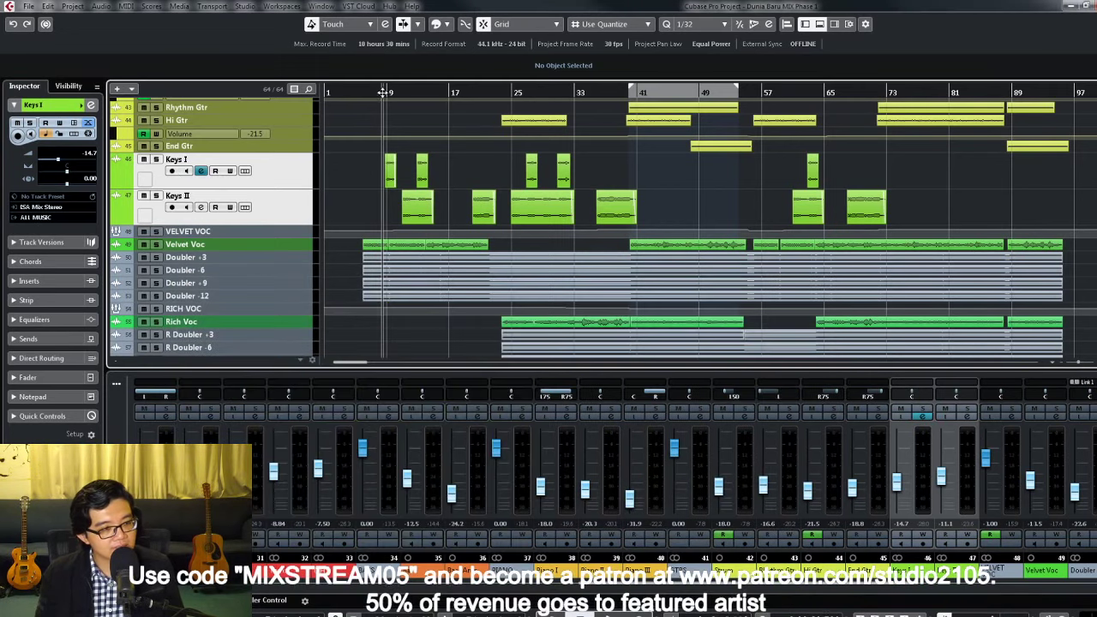
pyautogui.click(156, 160)
pyautogui.press('space')
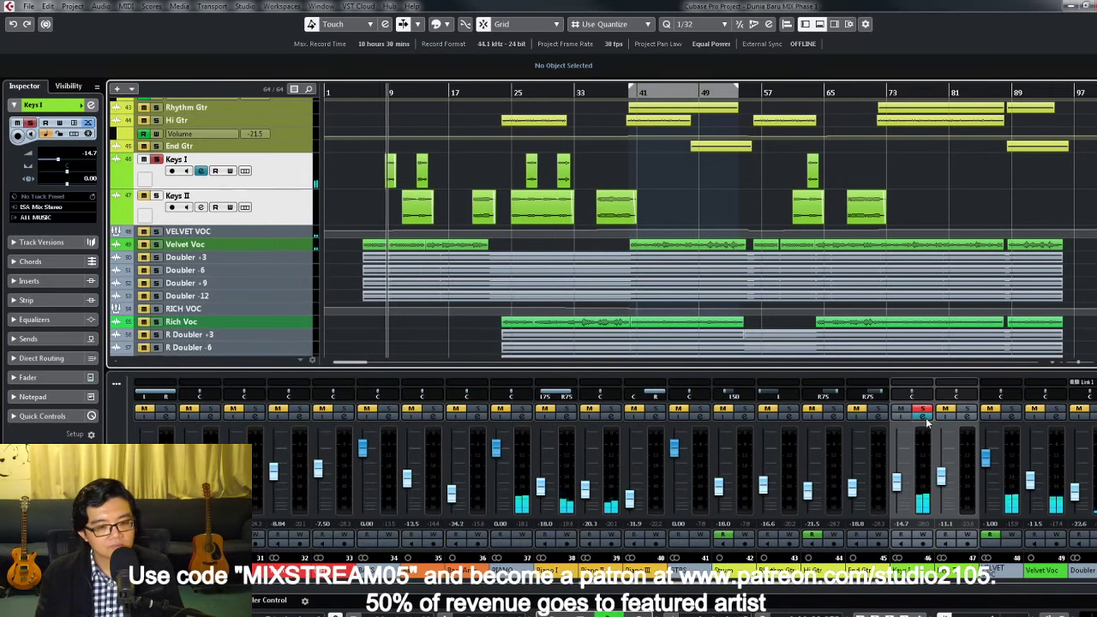
# Step: Load a MIX VCC-VTM insert preset with Virtual Tape Machines and Virtual Mix Rack onto the Keys I channel
pyautogui.click(924, 418)
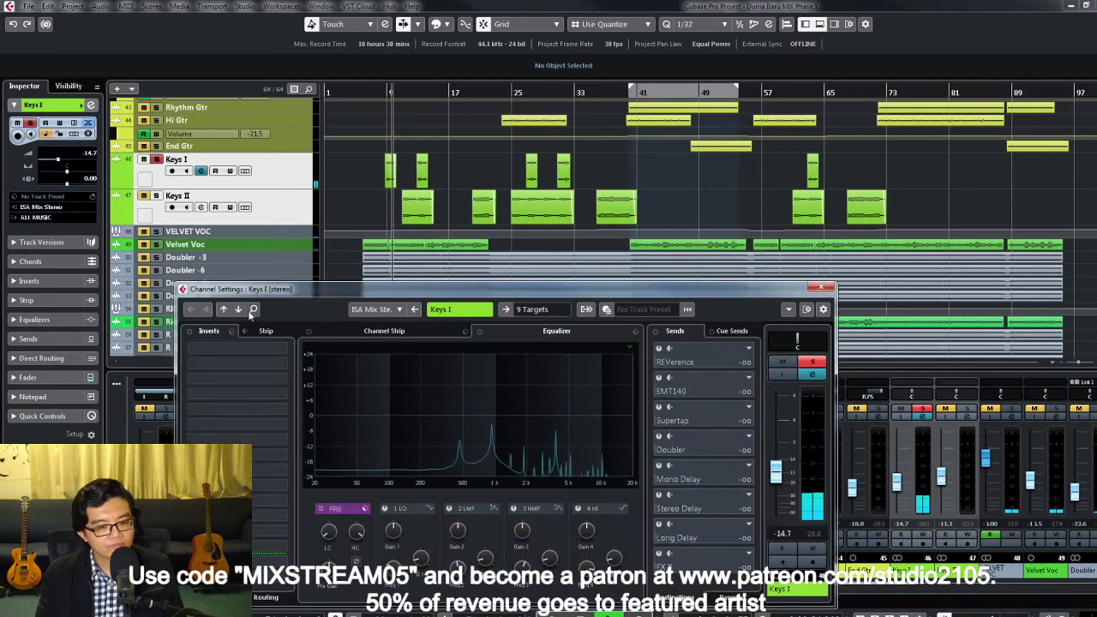
pyautogui.click(230, 331)
pyautogui.press('Escape')
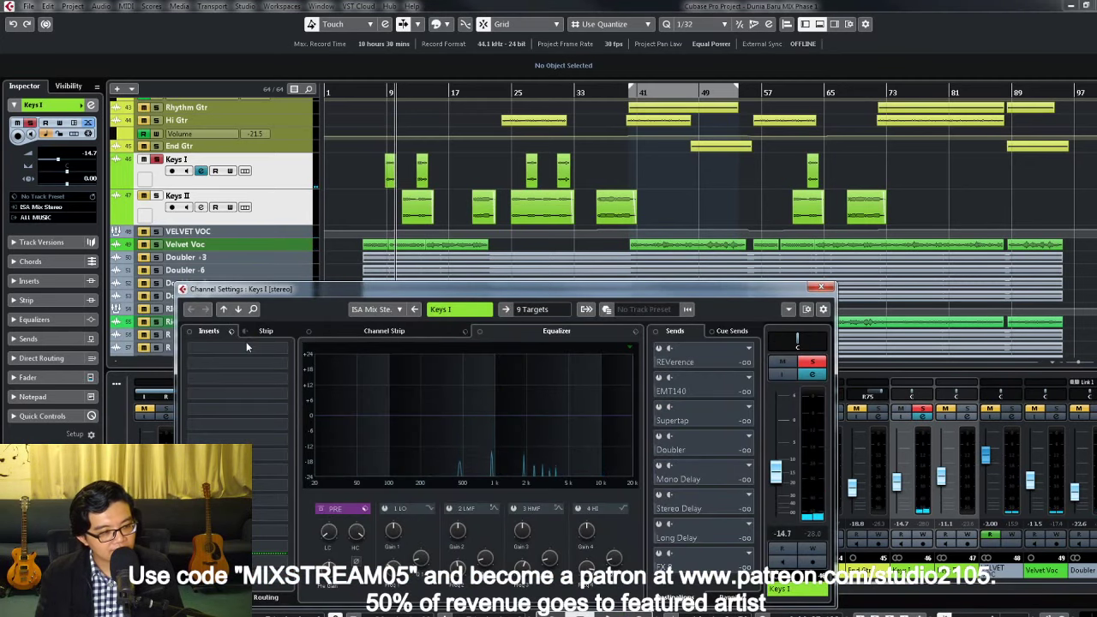
pyautogui.click(245, 341)
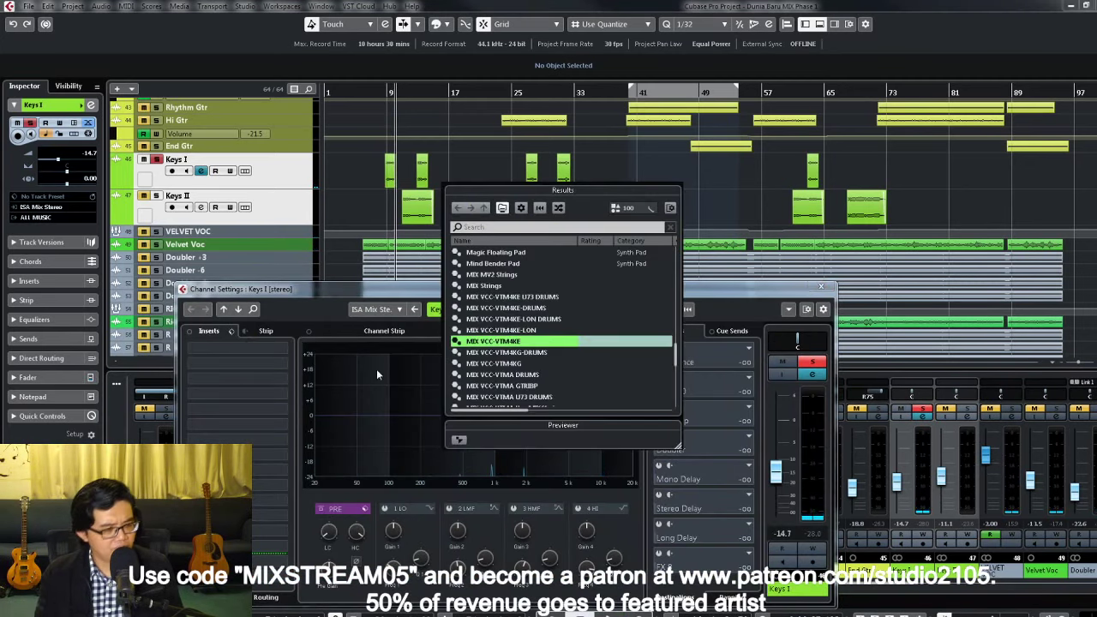
pyautogui.doubleClick(526, 312)
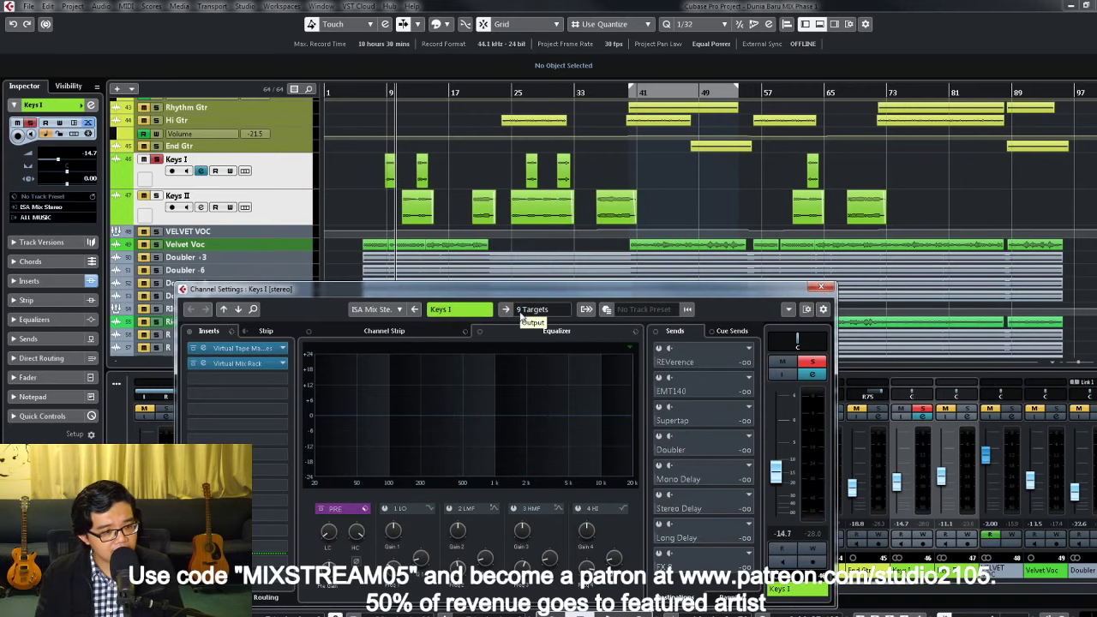
# Step: Set the locators around the first Keys I event near bar 9
pyautogui.click(377, 232)
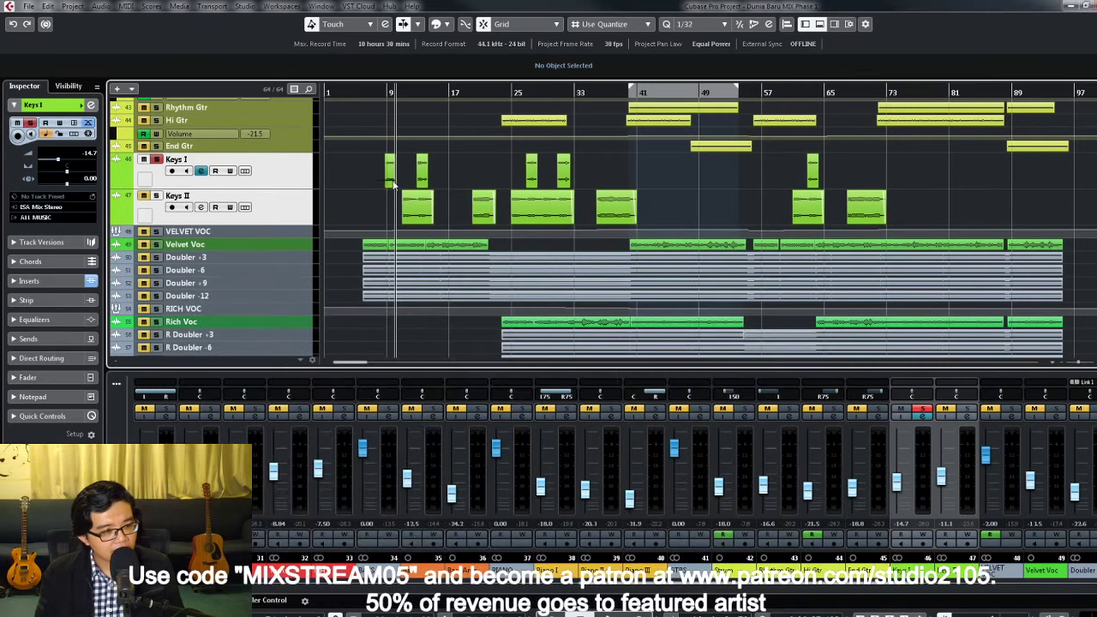
pyautogui.click(393, 175)
pyautogui.press('p')
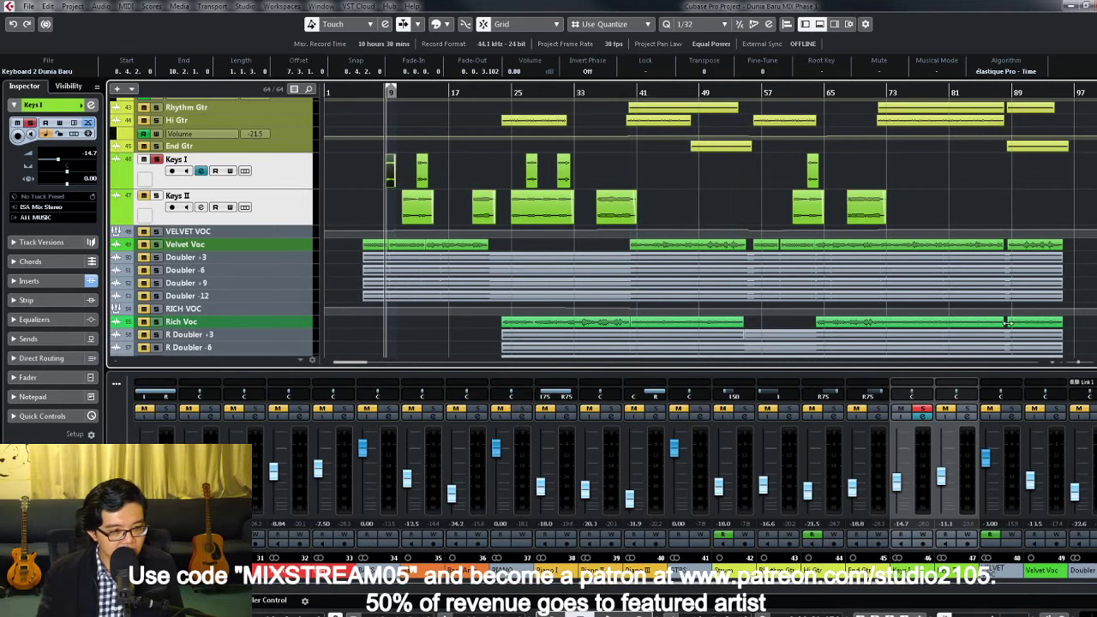
# Step: Raise the low-cut filter on the Keys I channel to remove its low end and listen to the result
pyautogui.click(923, 418)
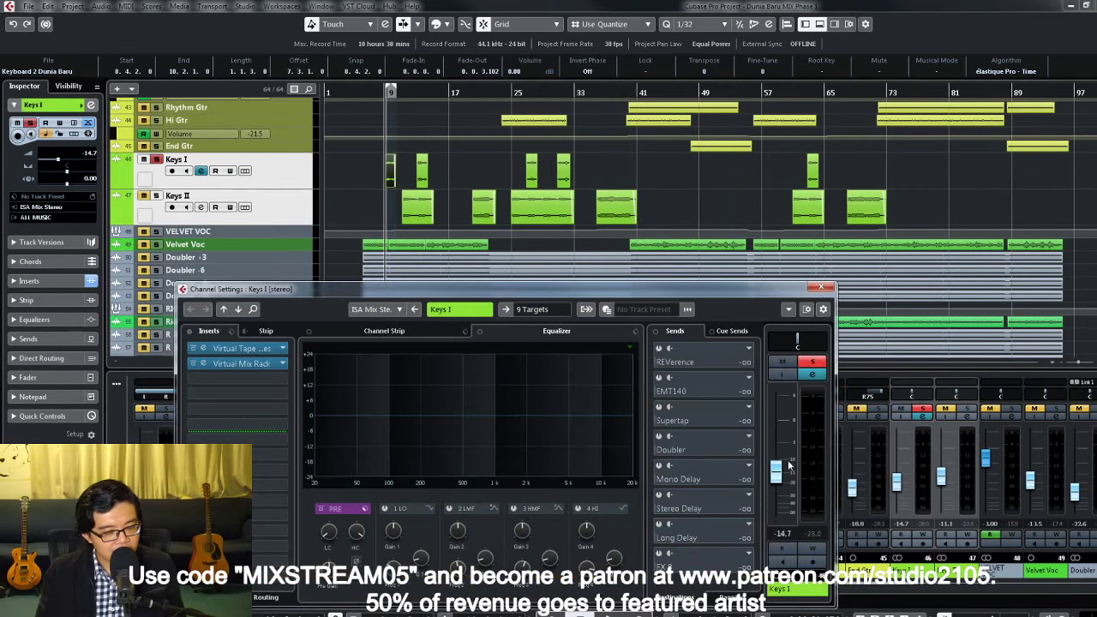
pyautogui.moveTo(323, 543); pyautogui.dragTo(330, 501)
pyautogui.press('space')
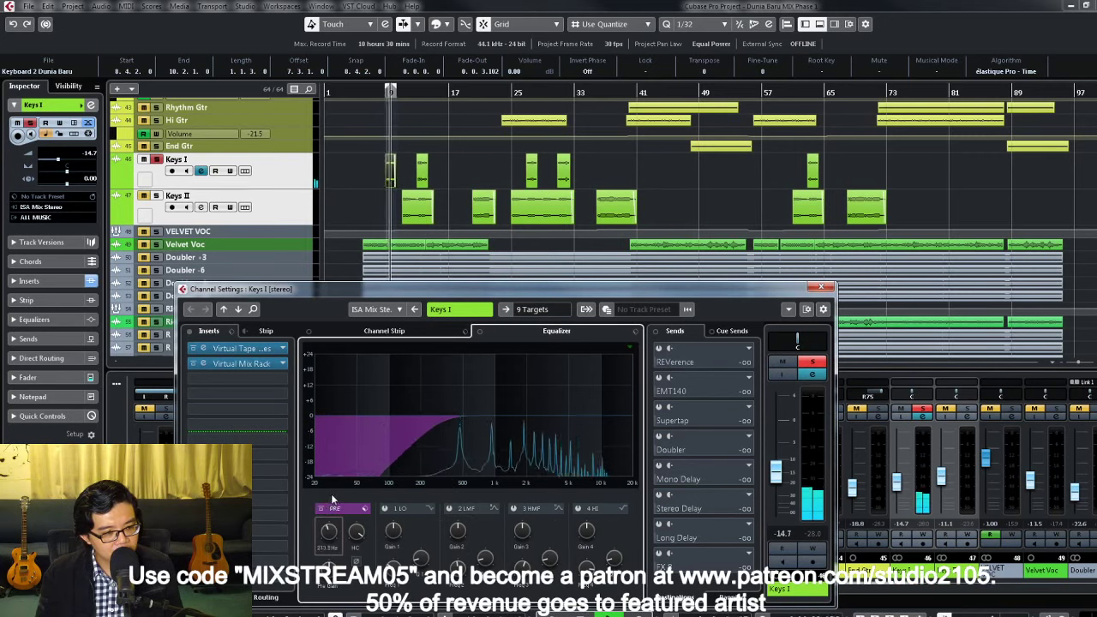
pyautogui.press('space')
# Step: Add the Klanghelm MJUCjr compressor to the third Keys I insert slot and play the first event in a loop
pyautogui.click(282, 378)
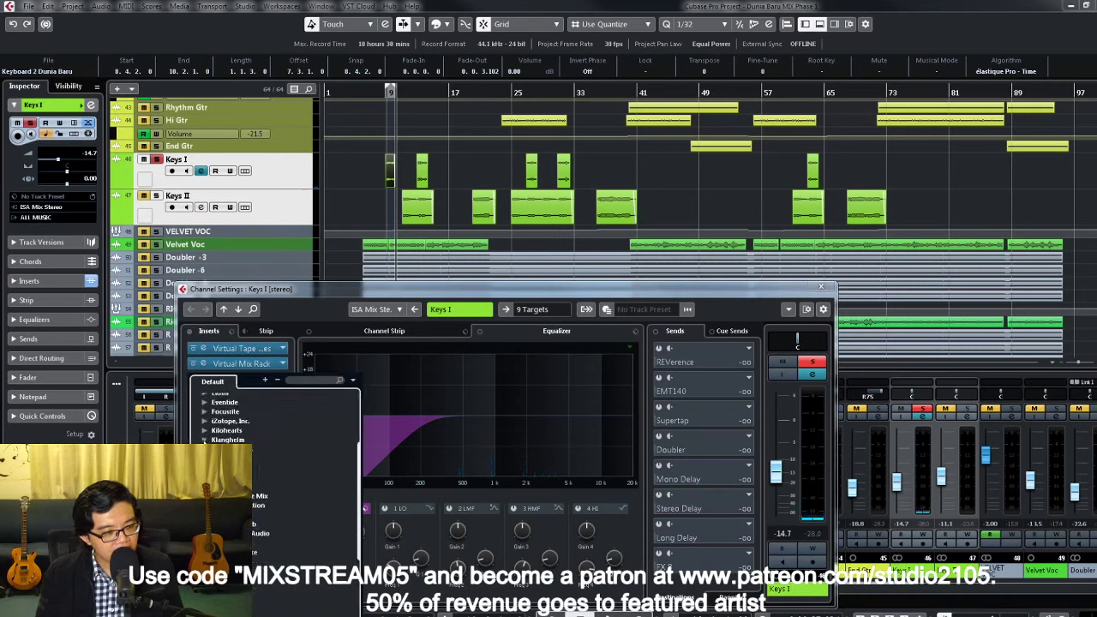
pyautogui.click(252, 473)
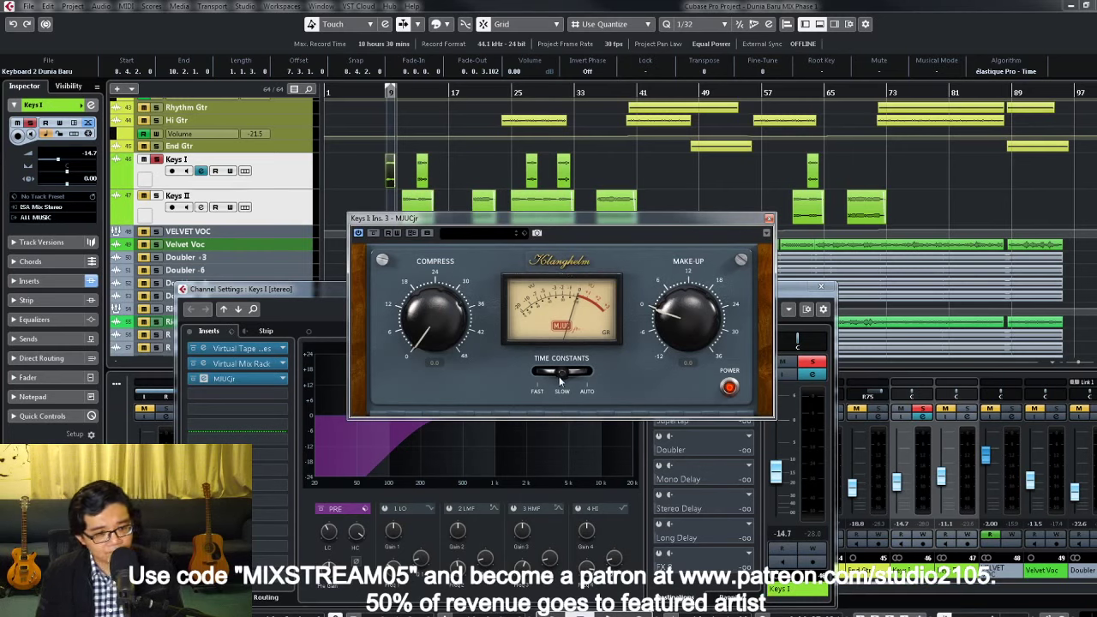
pyautogui.click(363, 165)
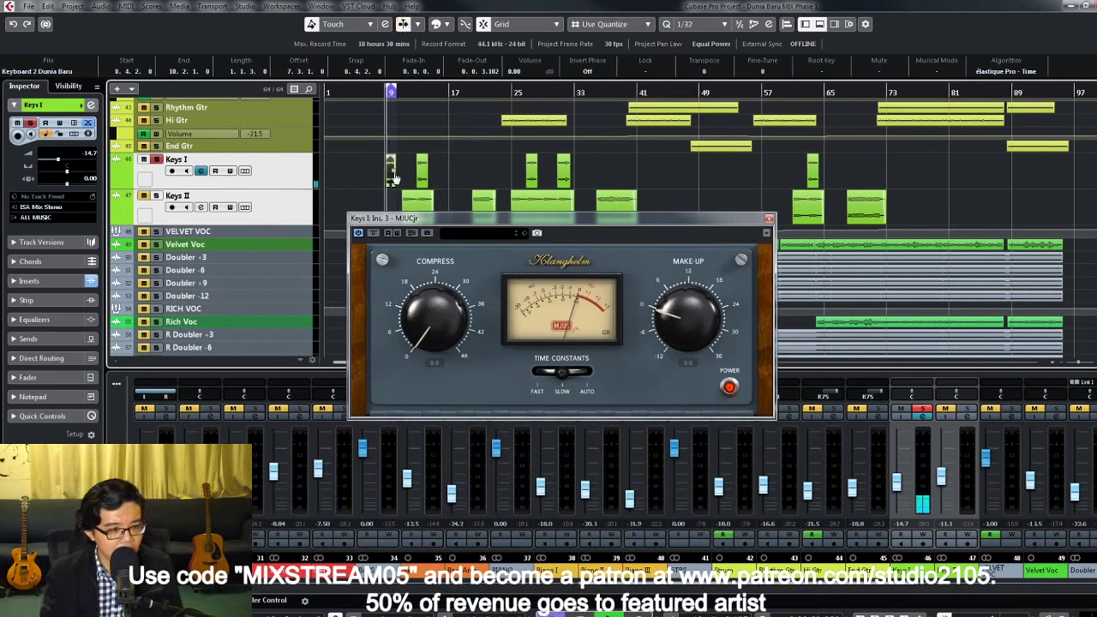
# Step: Try compressing Keys I with the Fast and Slow time constants, at Compress settings of 28.9 and 32.6
pyautogui.moveTo(425, 311); pyautogui.dragTo(430, 125)
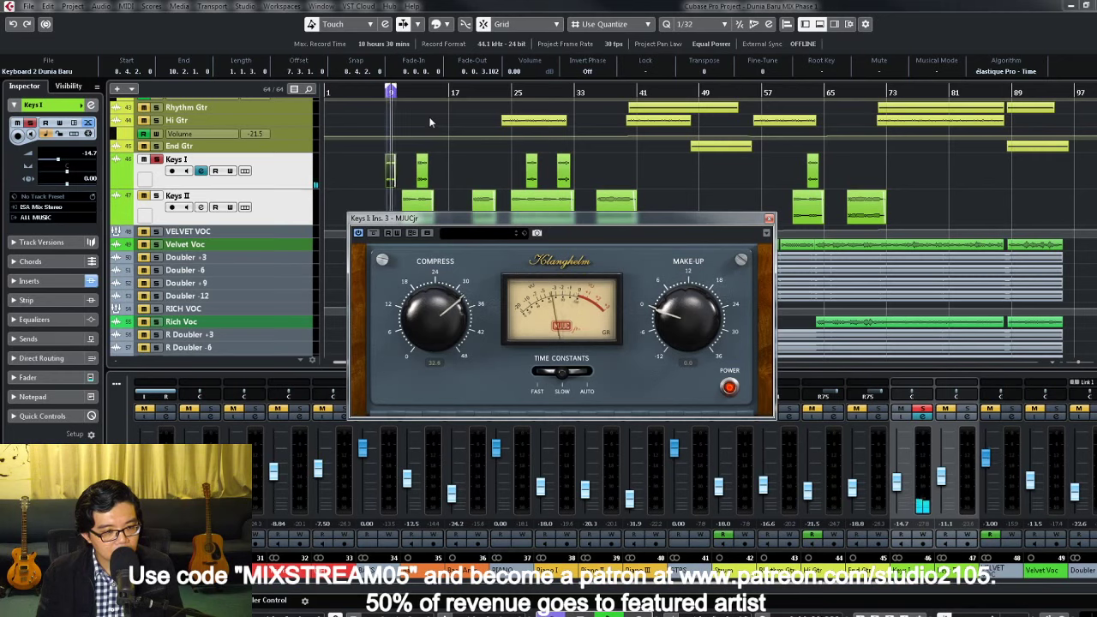
pyautogui.moveTo(562, 372); pyautogui.dragTo(491, 381)
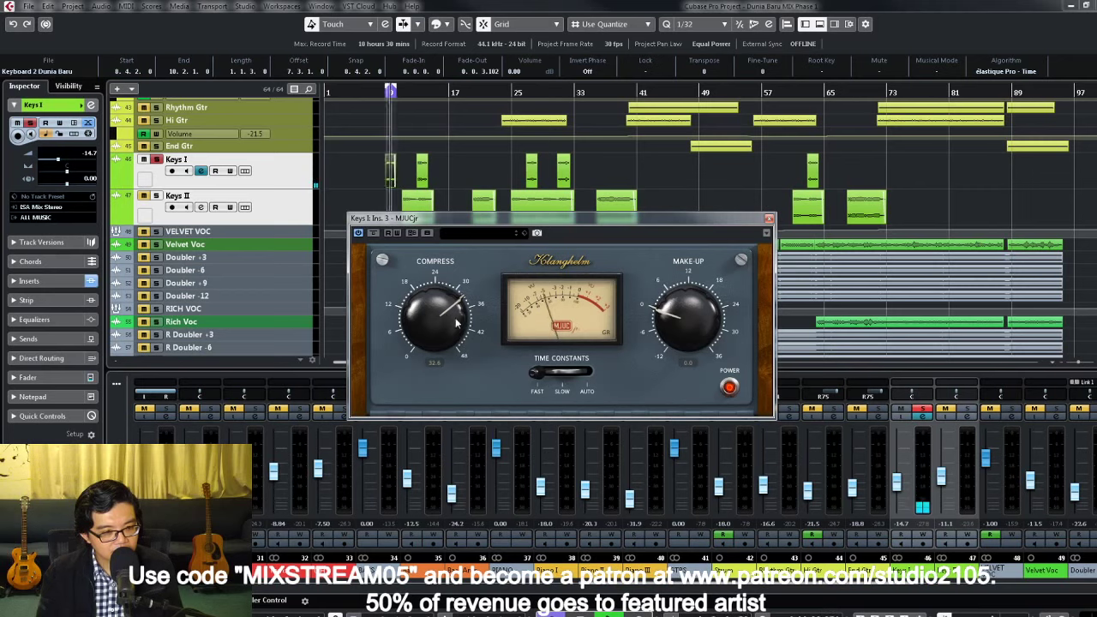
pyautogui.scroll(-3, 456, 337)
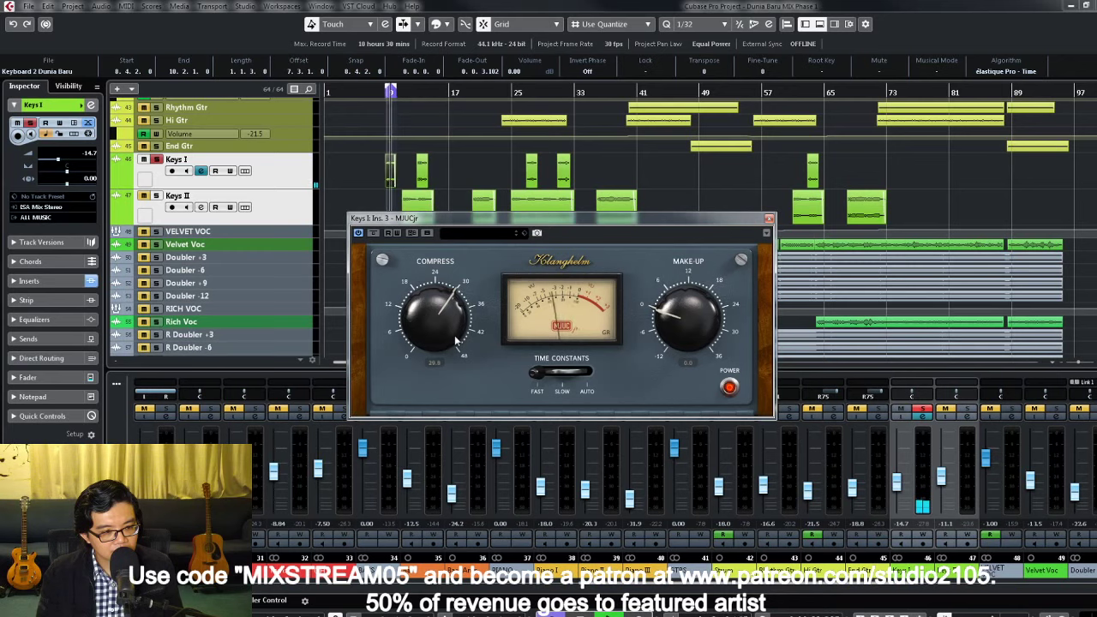
pyautogui.click(565, 386)
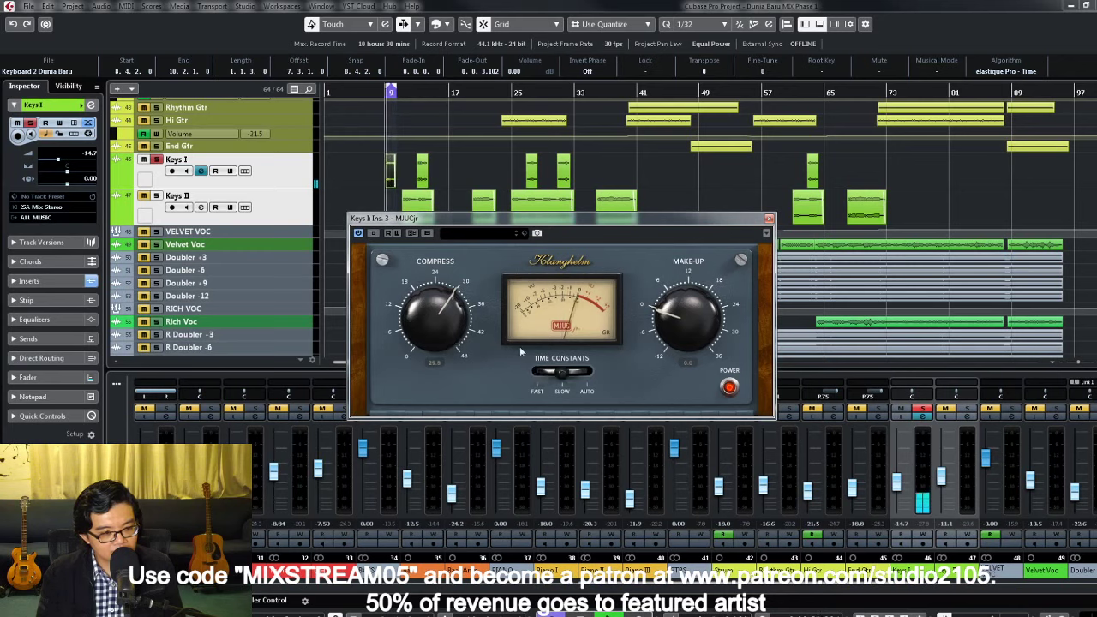
pyautogui.scroll(-8, 457, 309)
pyautogui.scroll(10, 457, 309)
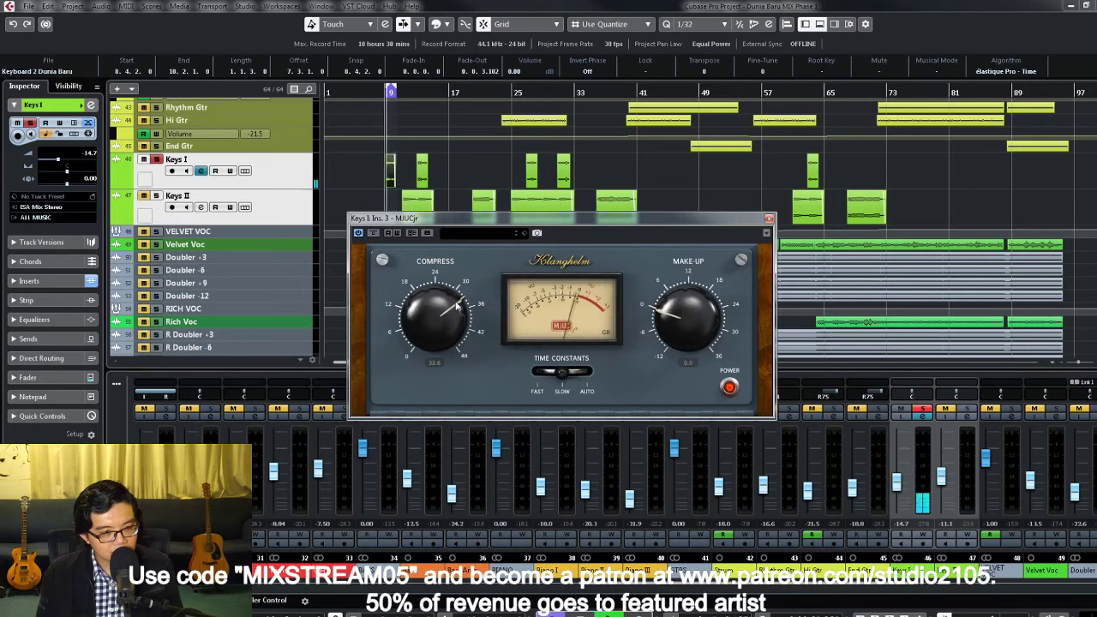
# Step: Set the MJUCjr time constant to Auto and Compress to about 27.5
pyautogui.click(587, 372)
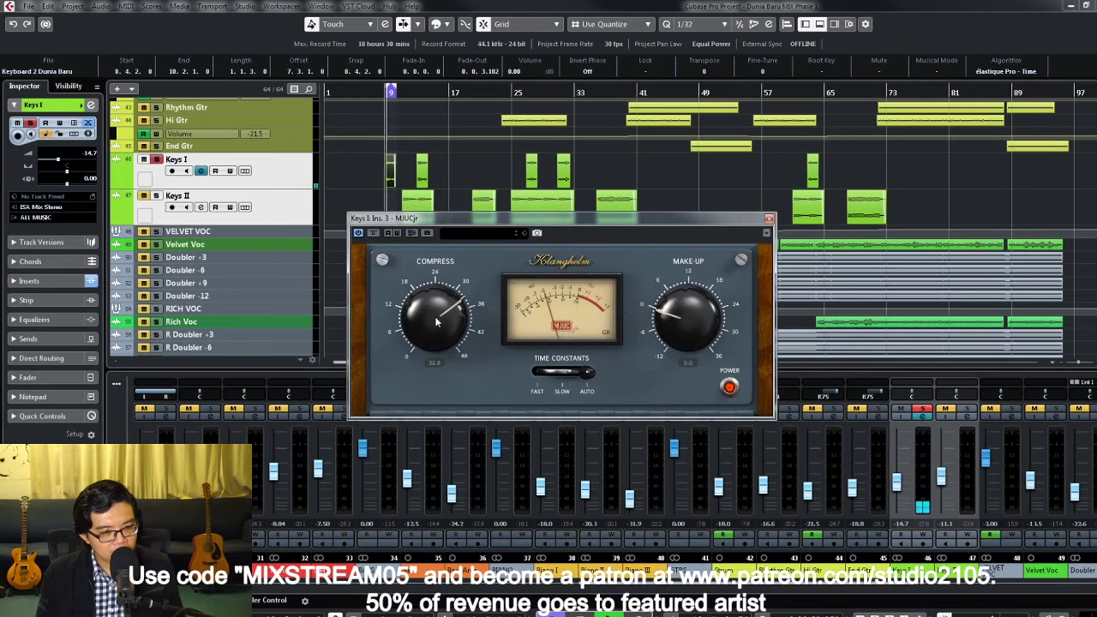
pyautogui.scroll(-4, 438, 322)
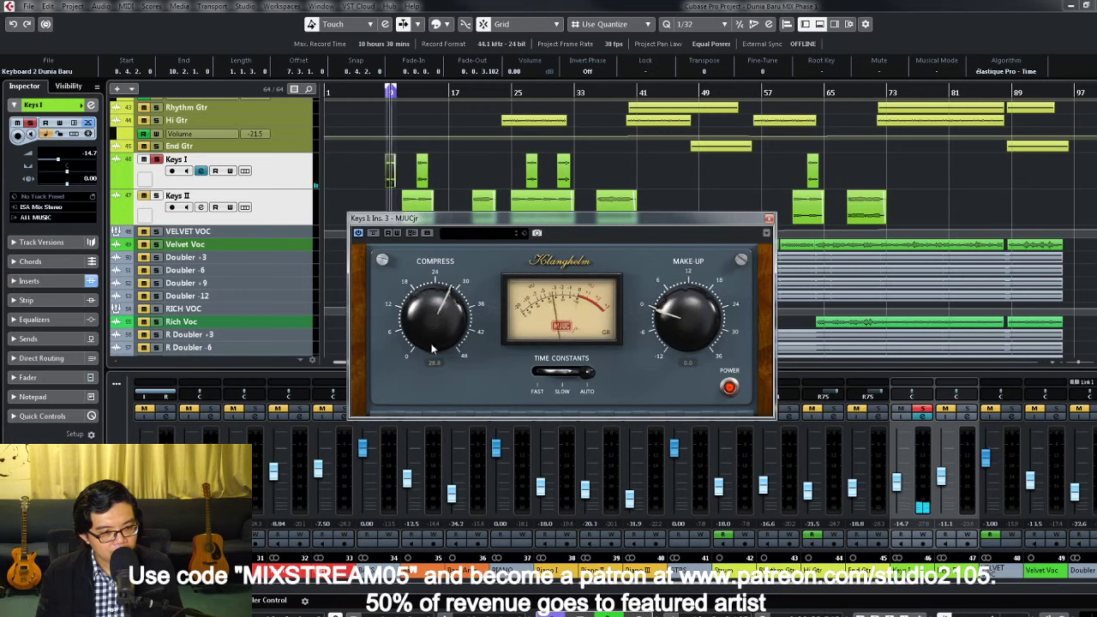
pyautogui.moveTo(432, 350); pyautogui.dragTo(433, 354)
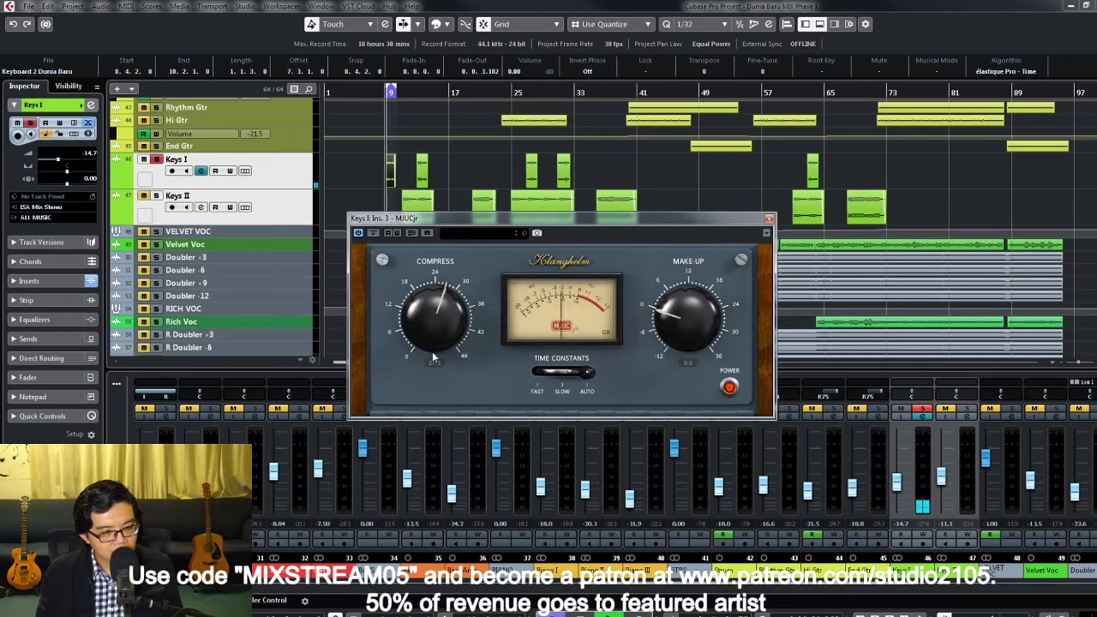
# Step: Set the Keys I MJUCjr to the Fast time constant with Compress at 28.0, and raise the channel to -13.1 dB in the full mix
pyautogui.click(580, 383)
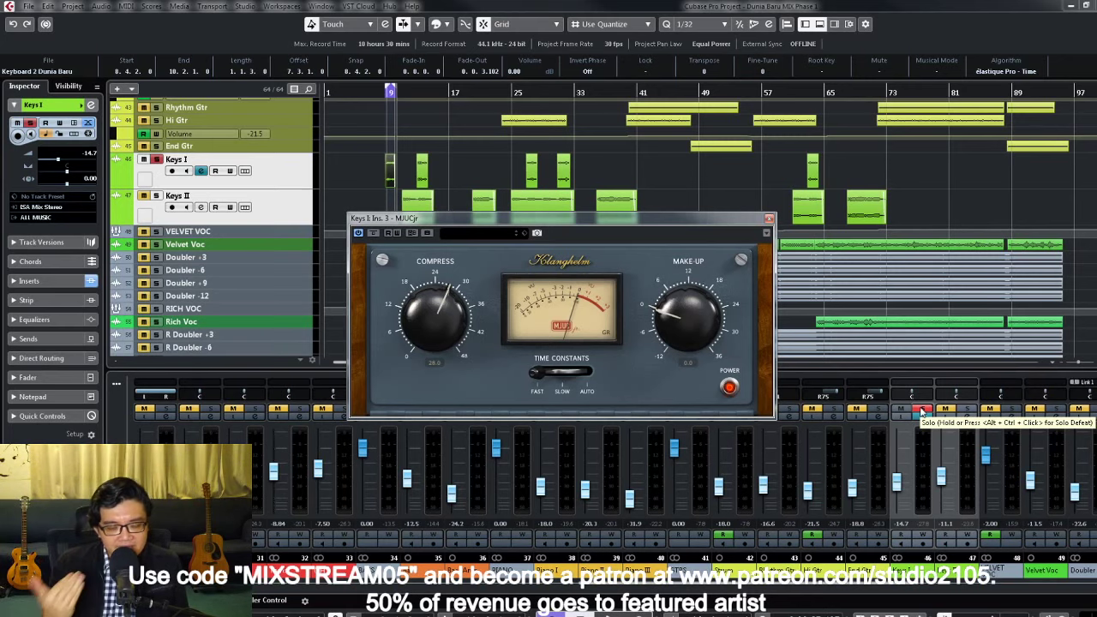
pyautogui.click(769, 220)
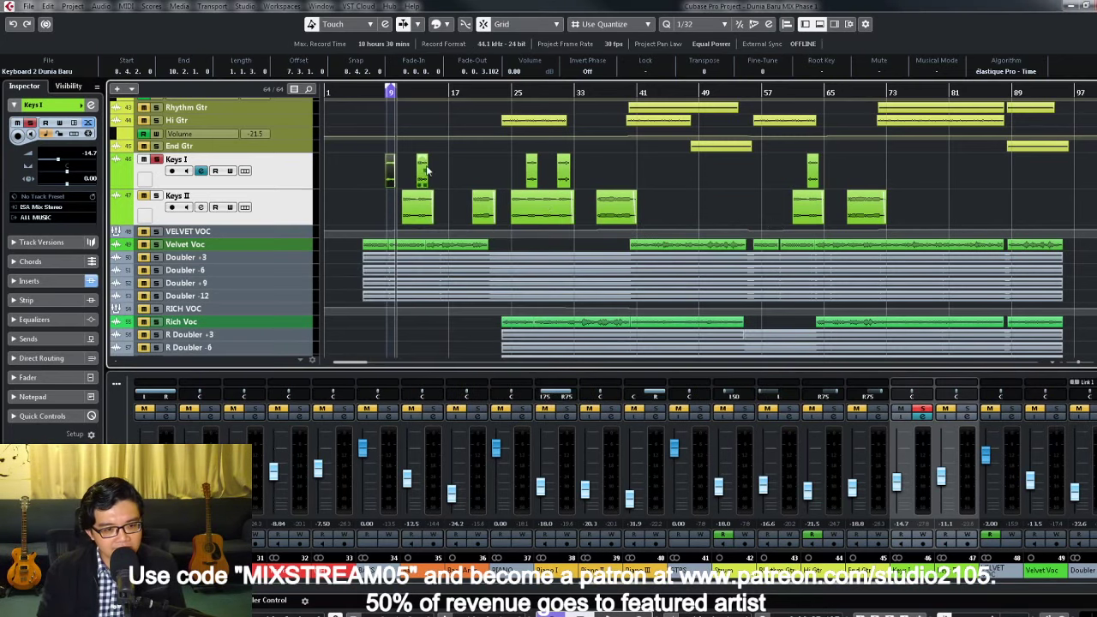
pyautogui.click(156, 160)
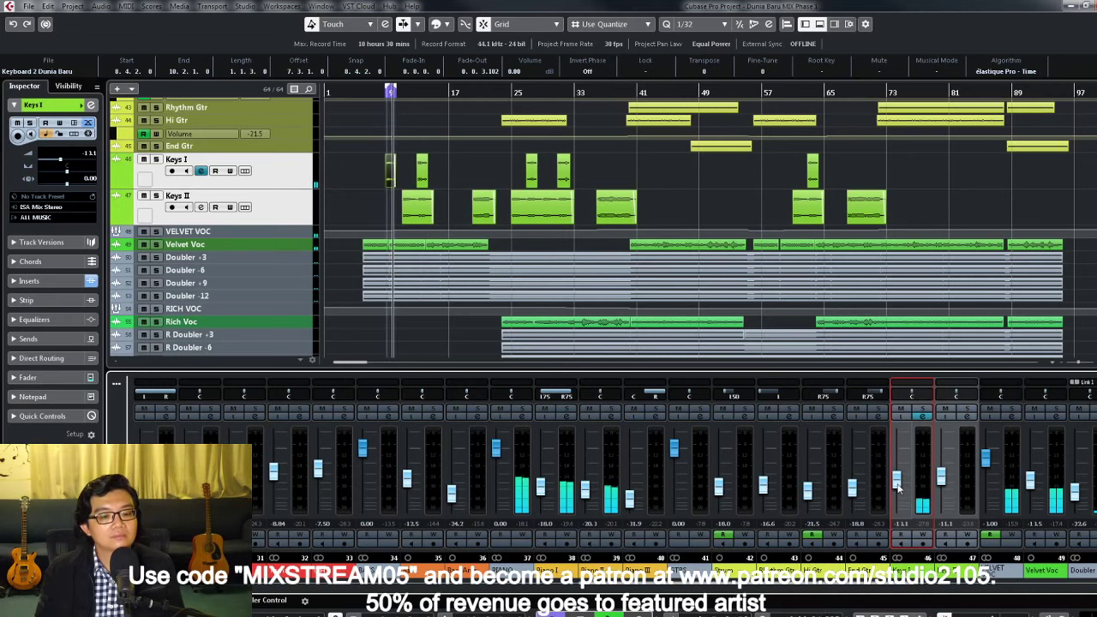
# Step: Solo Keys I and set its MJUCjr compressor to about 31.9 Compress with about 1.6 make-up gain
pyautogui.click(923, 412)
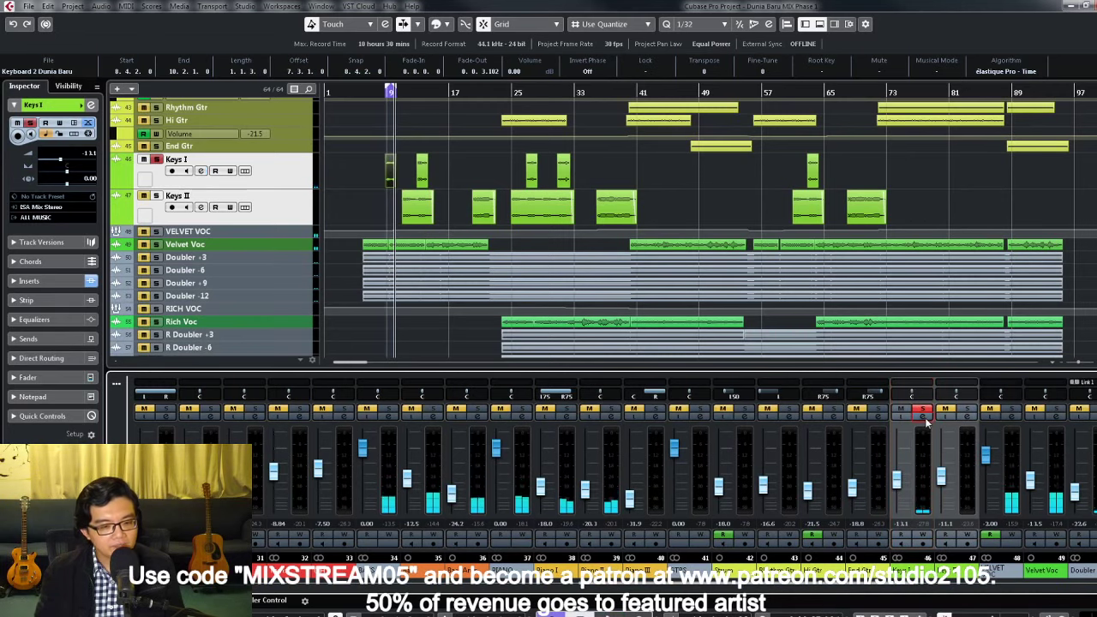
pyautogui.click(924, 419)
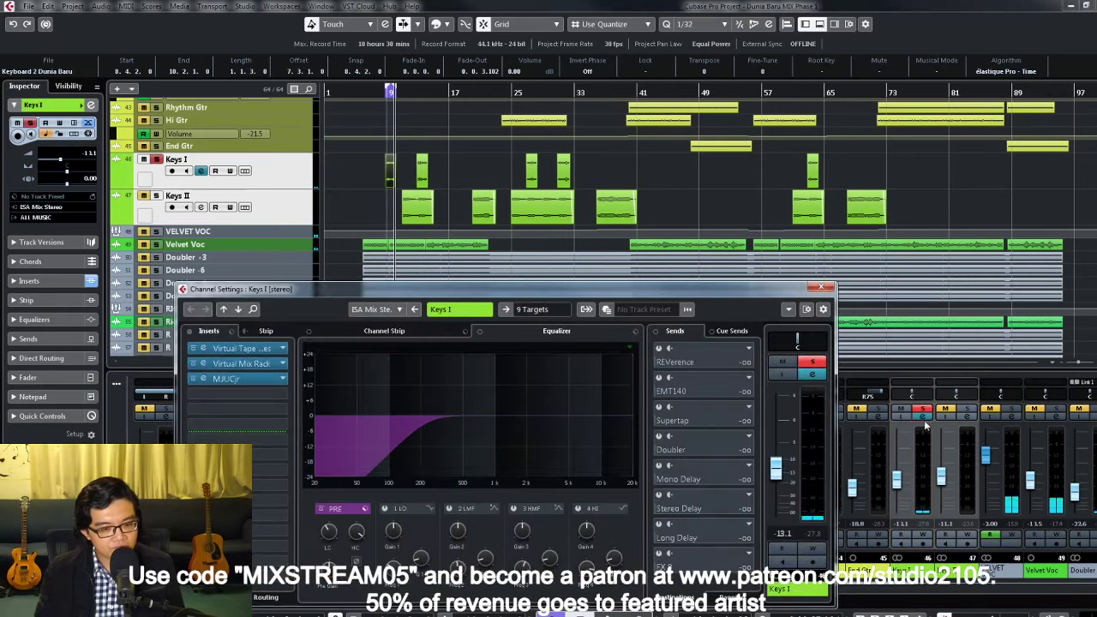
pyautogui.click(279, 394)
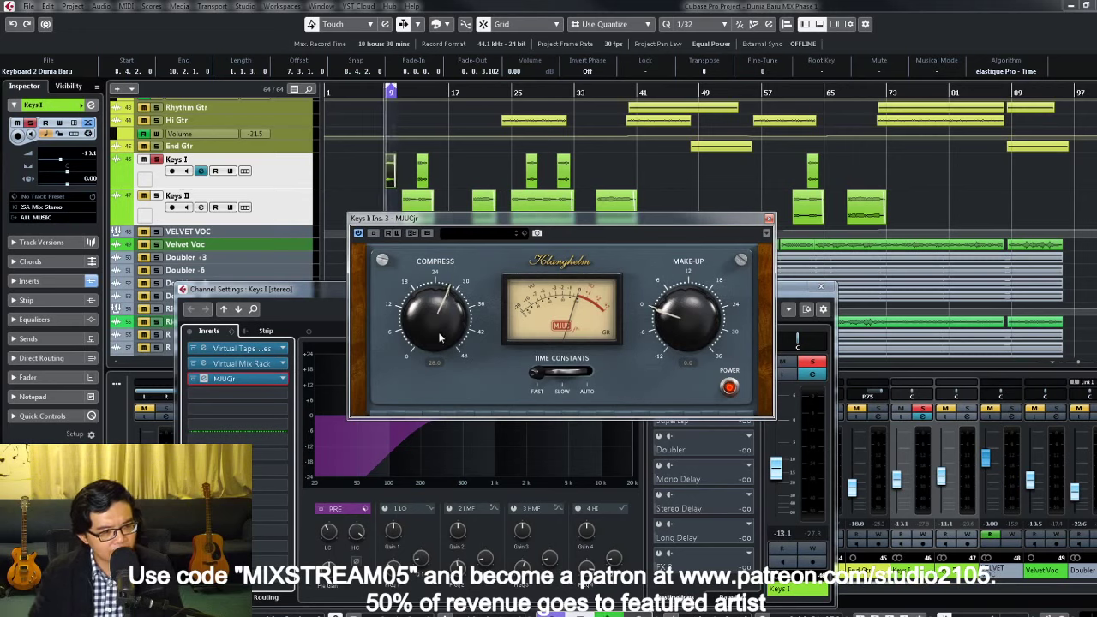
pyautogui.moveTo(439, 337); pyautogui.dragTo(441, 314)
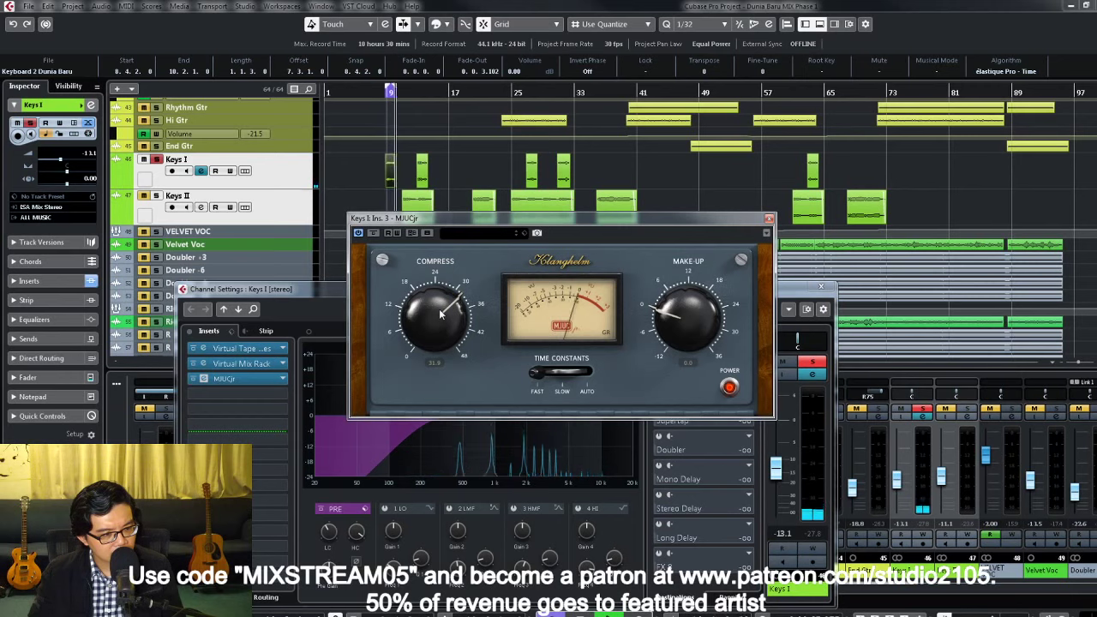
pyautogui.moveTo(679, 318); pyautogui.dragTo(680, 308)
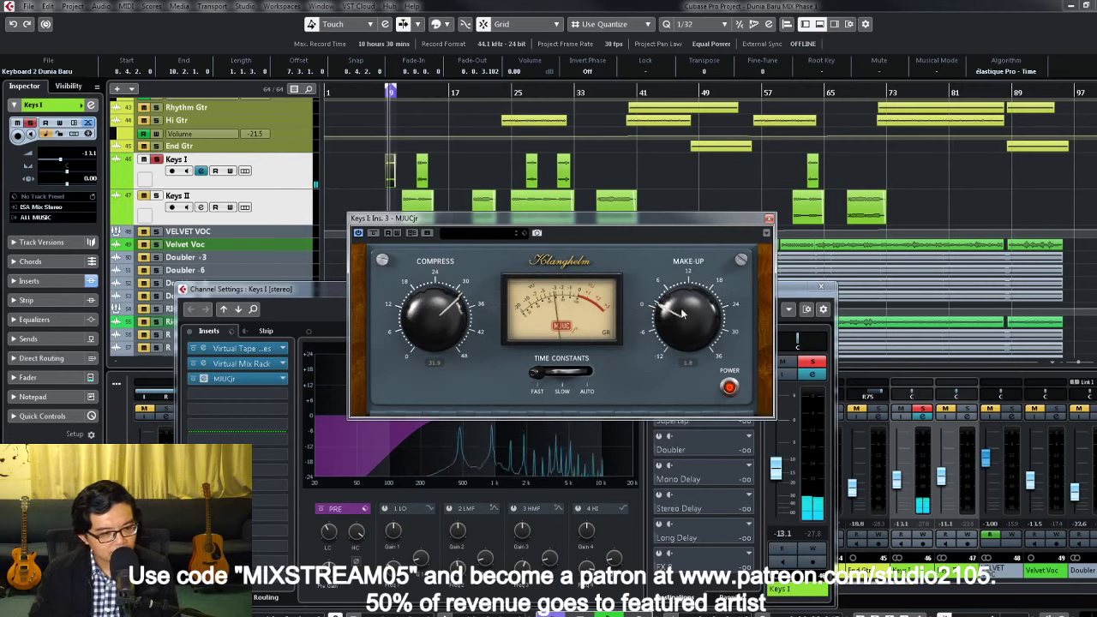
# Step: In the full mix, set the Keys I MJUCjr Compress to about 32.4 and the channel level to -12.5 dB
pyautogui.click(812, 362)
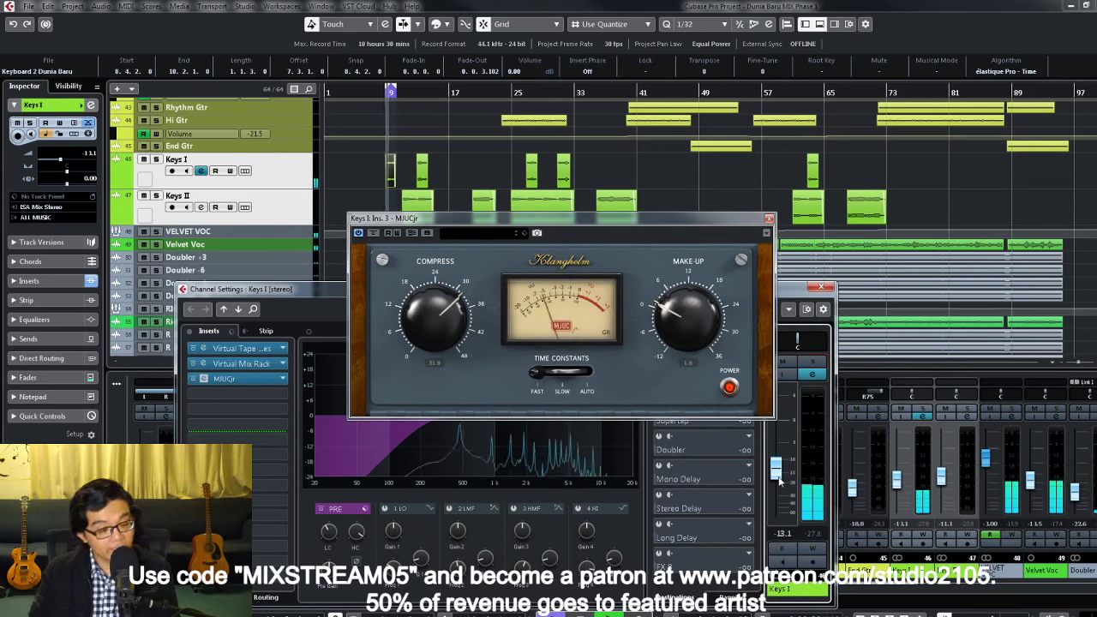
pyautogui.click(449, 339)
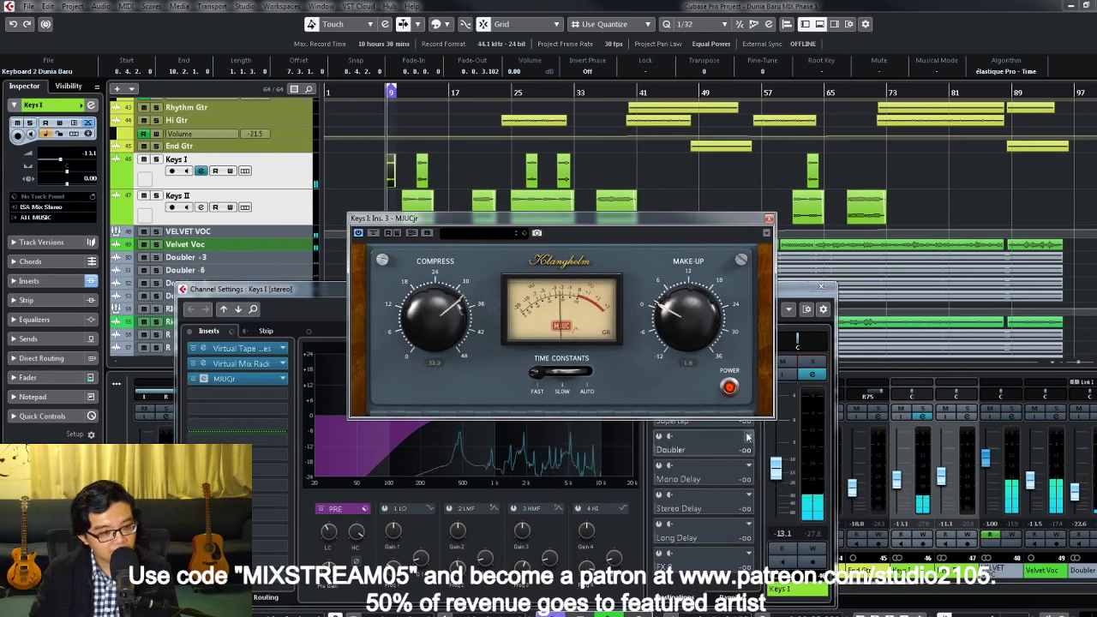
pyautogui.moveTo(777, 466); pyautogui.dragTo(778, 470)
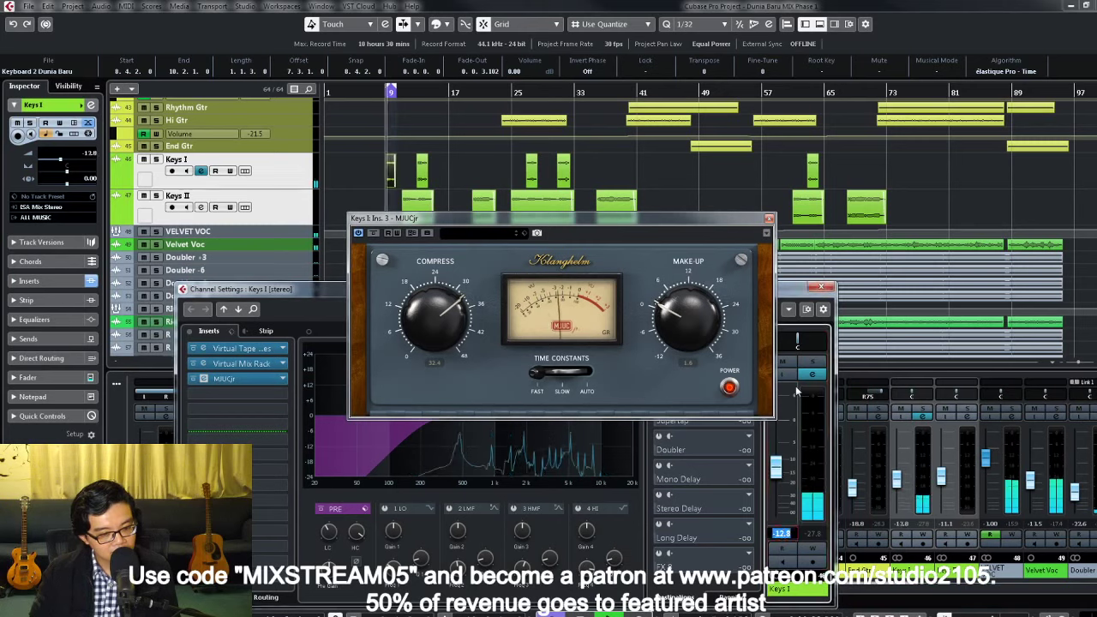
pyautogui.scroll(3, 790, 490)
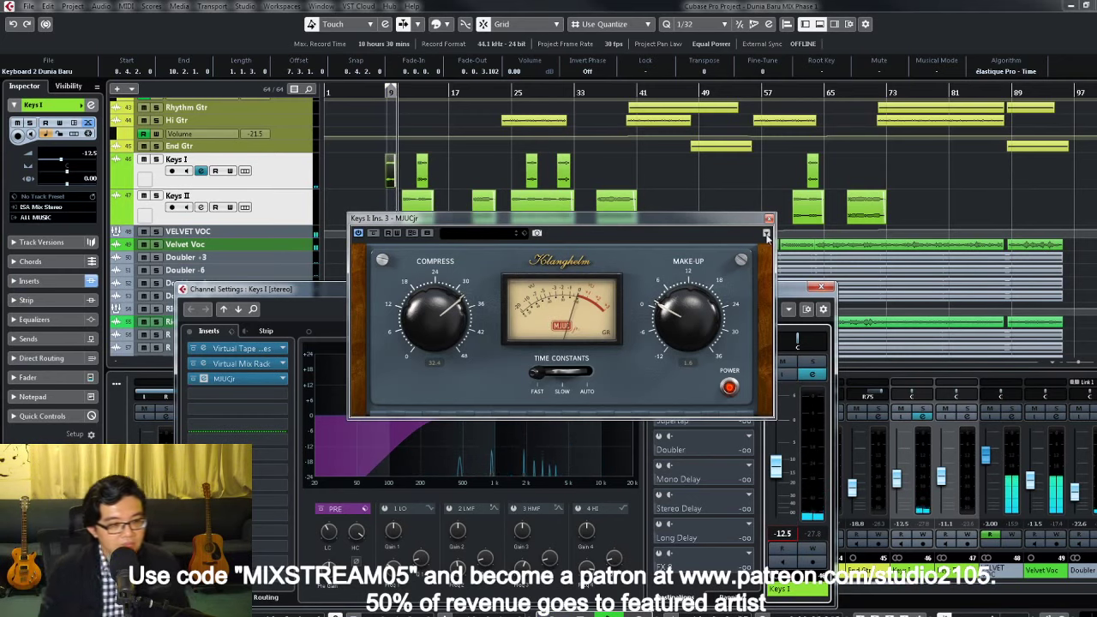
# Step: Add the LittlePlate reverb to the fourth insert slot of Keys I and listen to it in the full mix
pyautogui.click(792, 286)
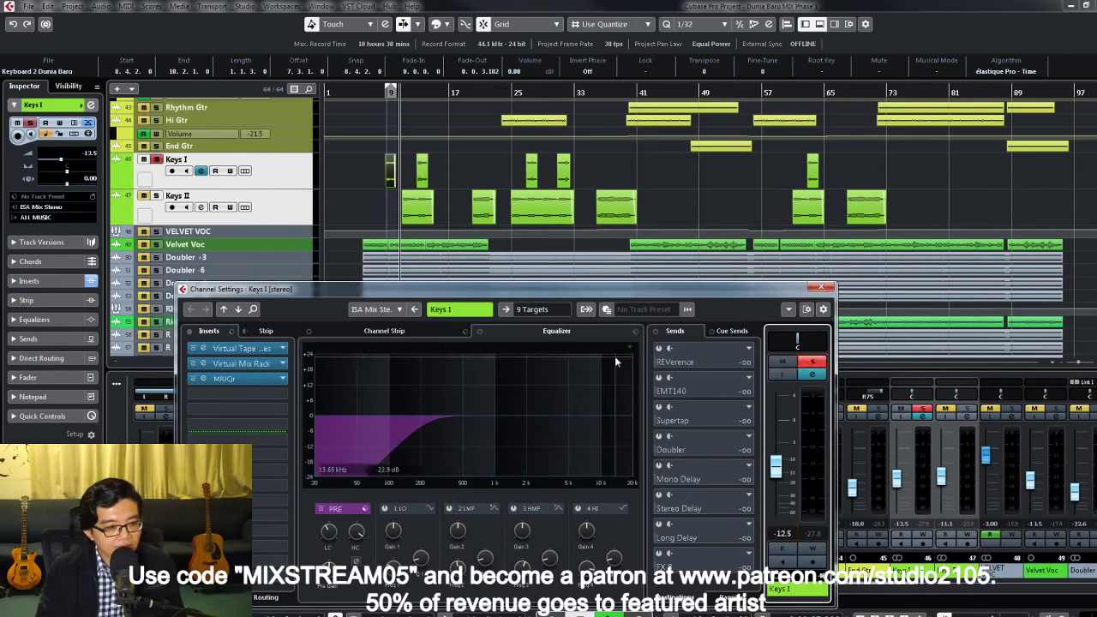
pyautogui.click(284, 400)
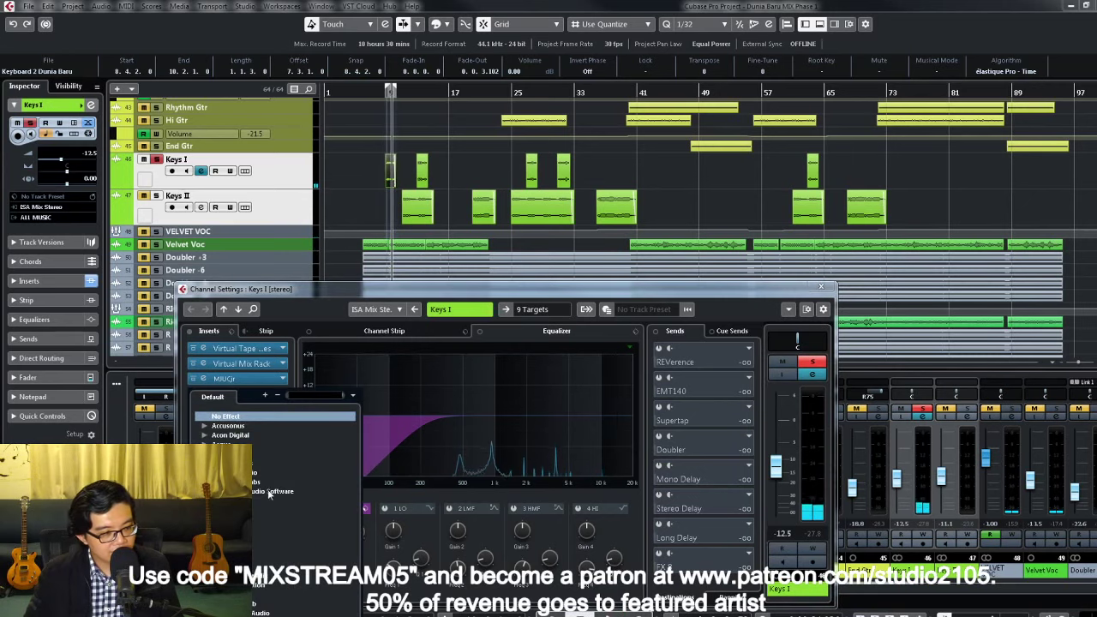
pyautogui.scroll(-5, 263, 471)
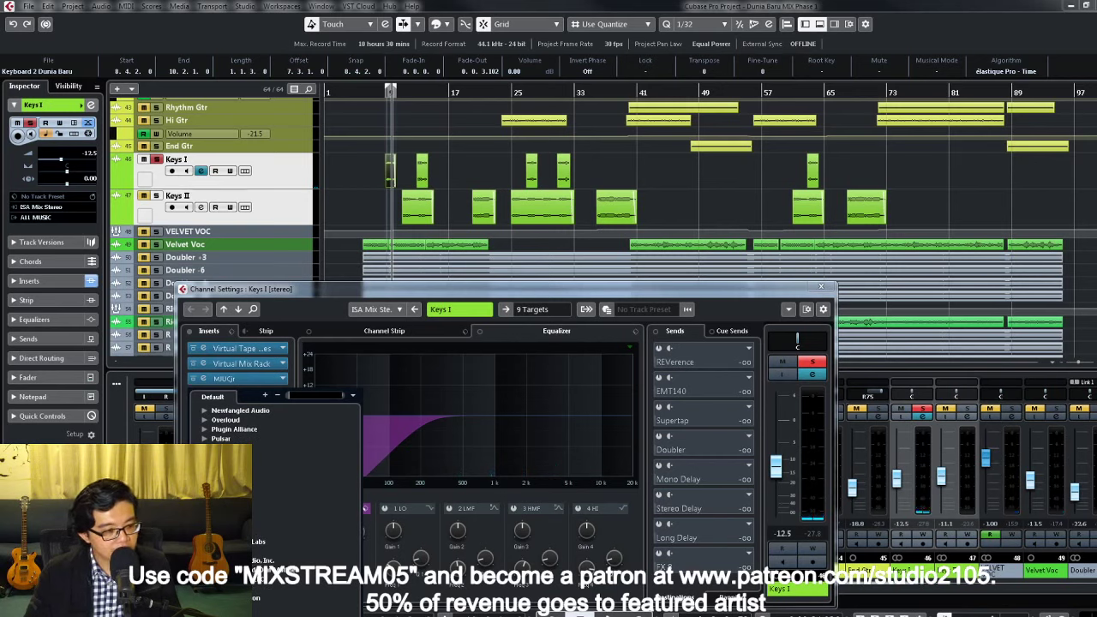
pyautogui.click(214, 495)
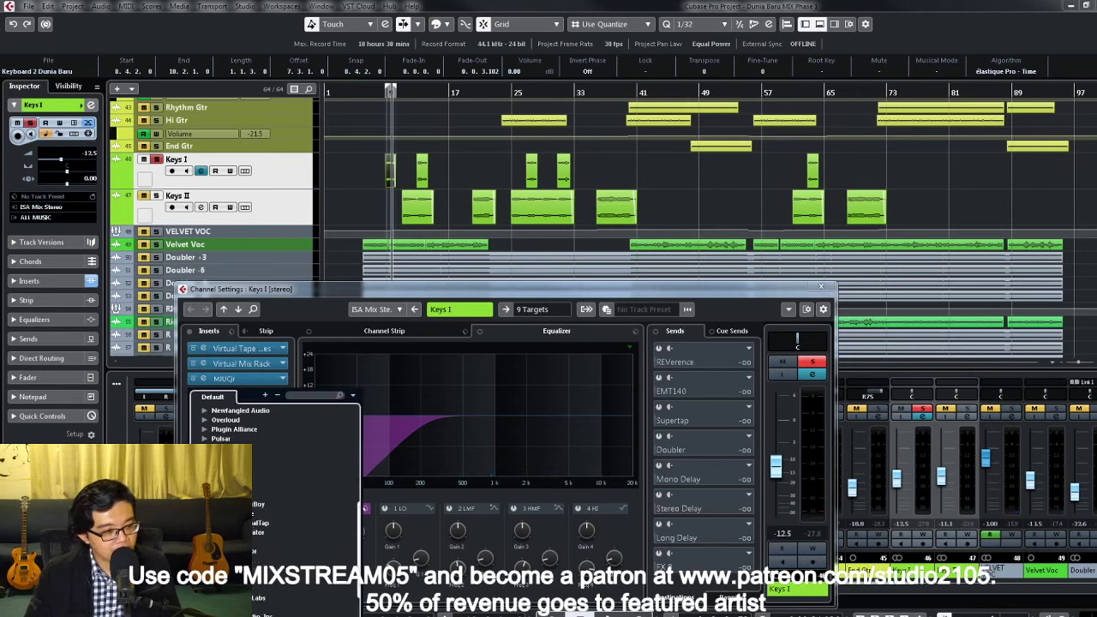
pyautogui.click(261, 517)
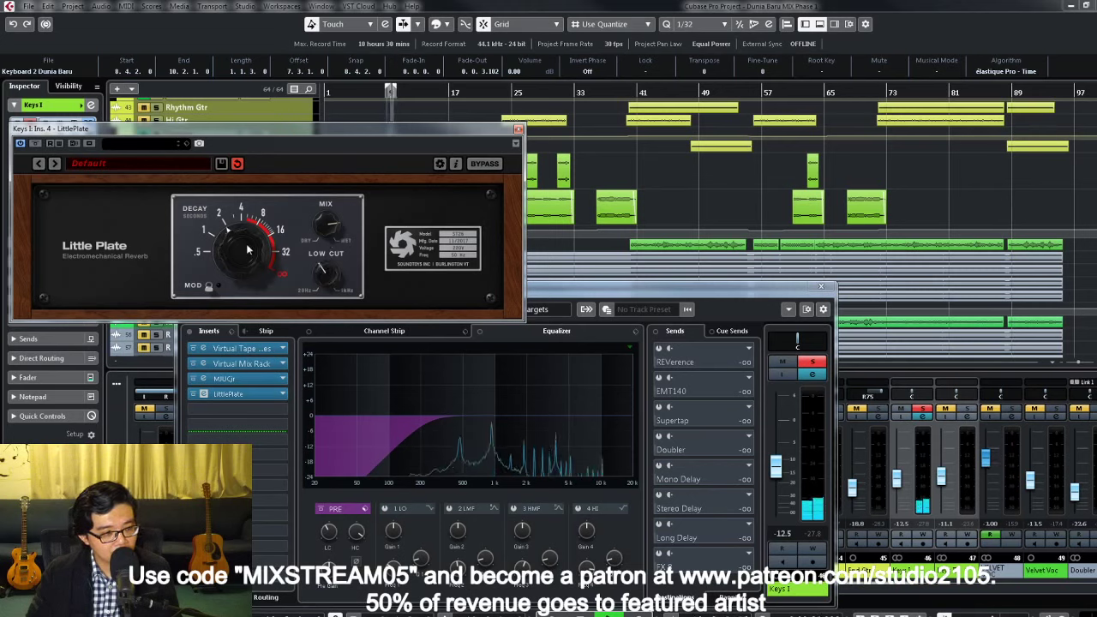
pyautogui.click(813, 361)
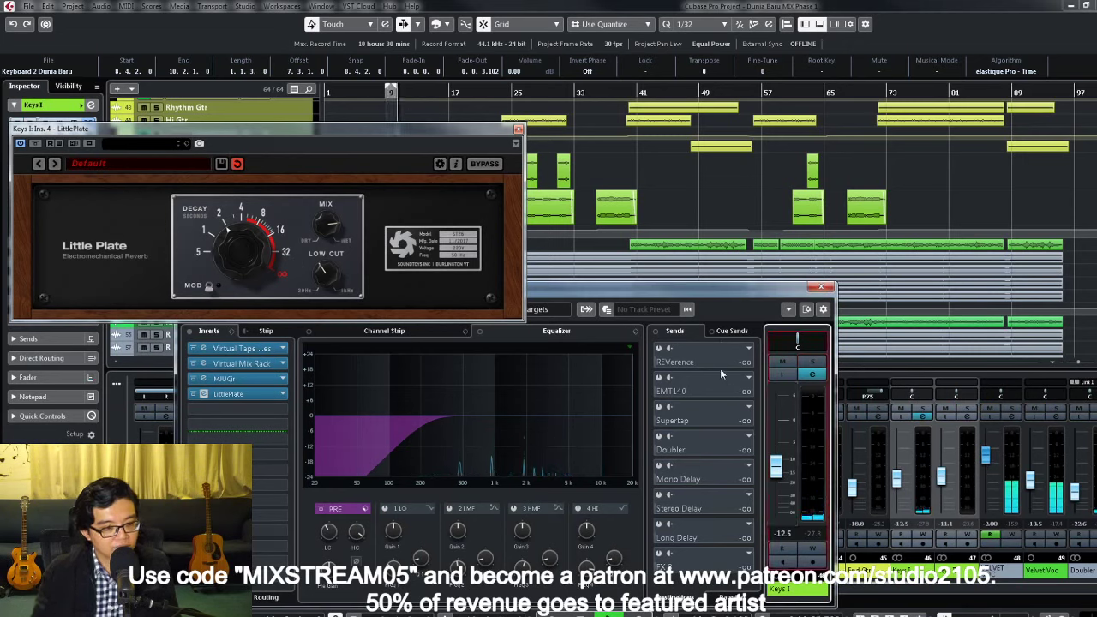
pyautogui.click(517, 129)
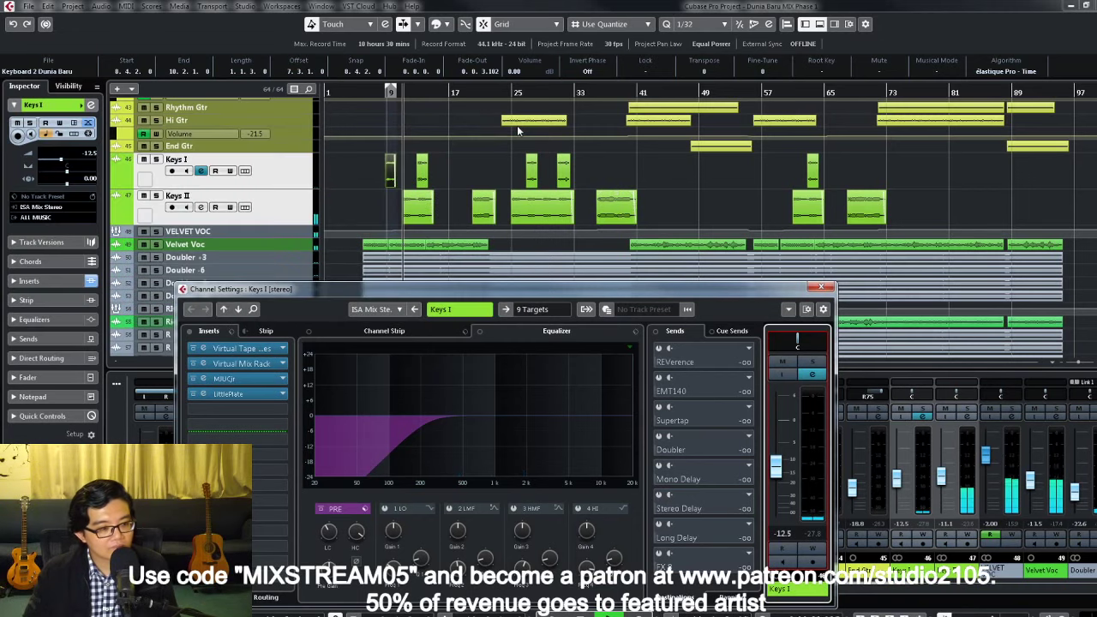
pyautogui.click(821, 287)
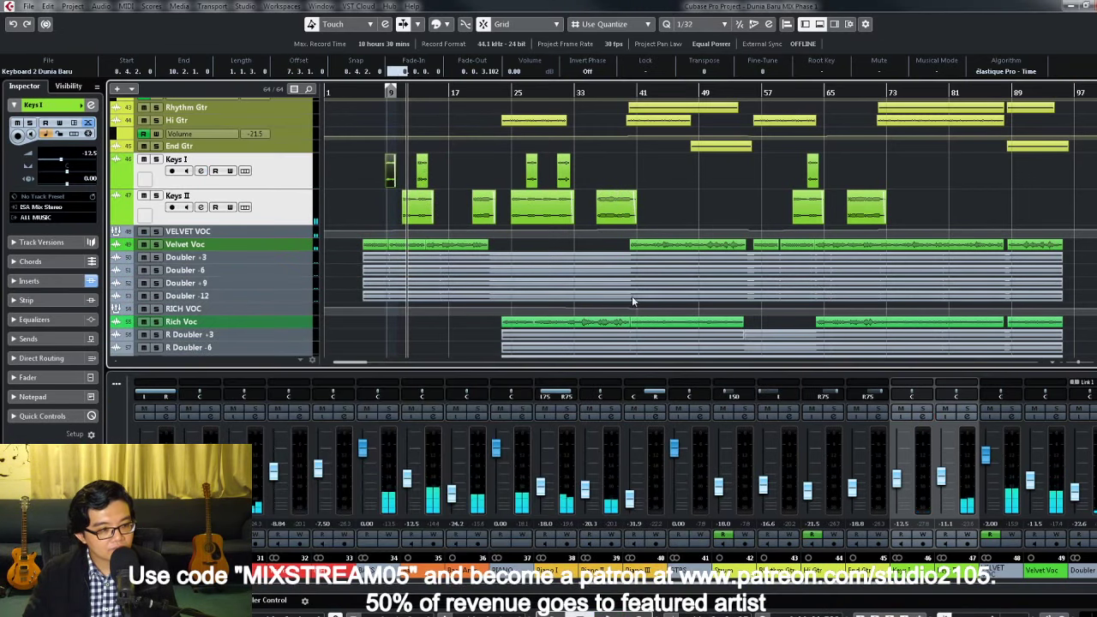
# Step: Solo Keys II and load the insert preset MIX VCC-VTM4KE-DRUMS onto its channel
pyautogui.click(967, 410)
pyautogui.click(967, 418)
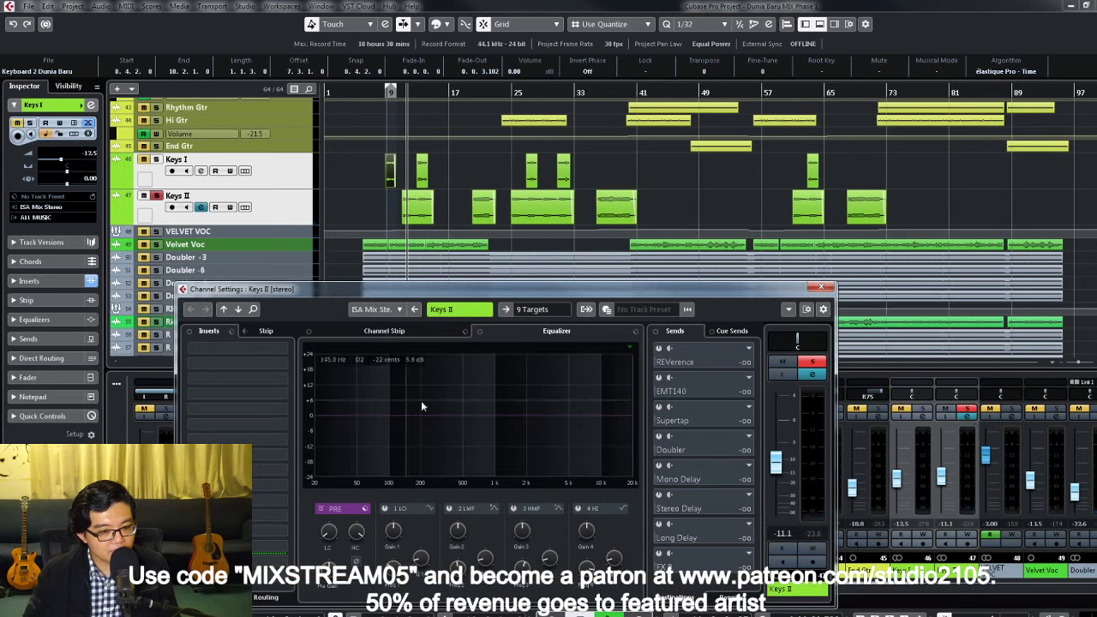
pyautogui.click(232, 331)
pyautogui.click(250, 348)
pyautogui.click(522, 342)
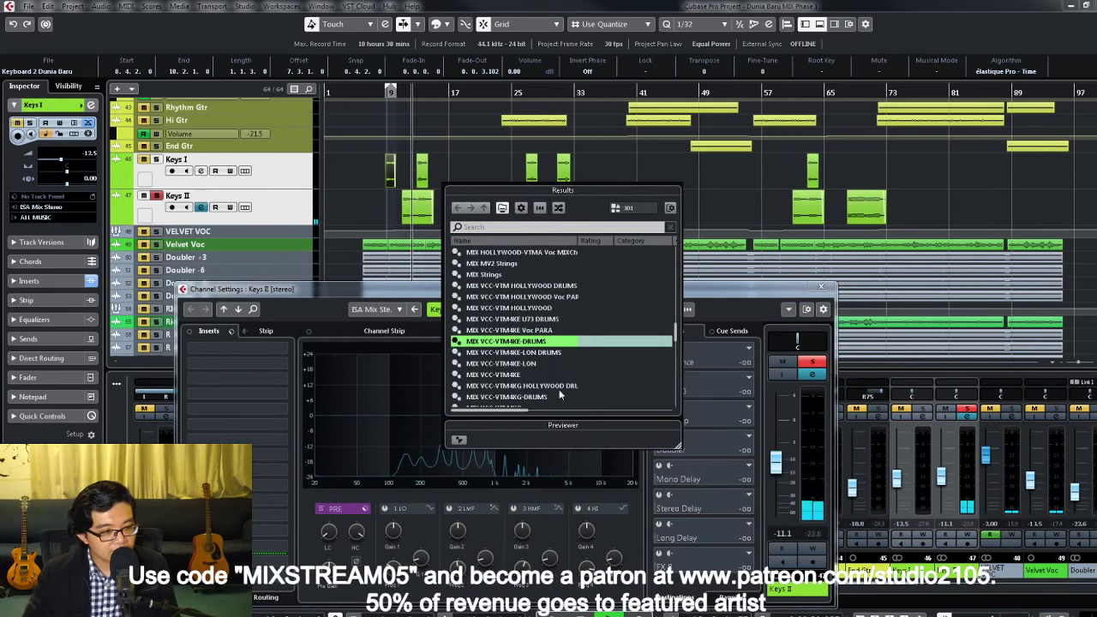
pyautogui.doubleClick(521, 342)
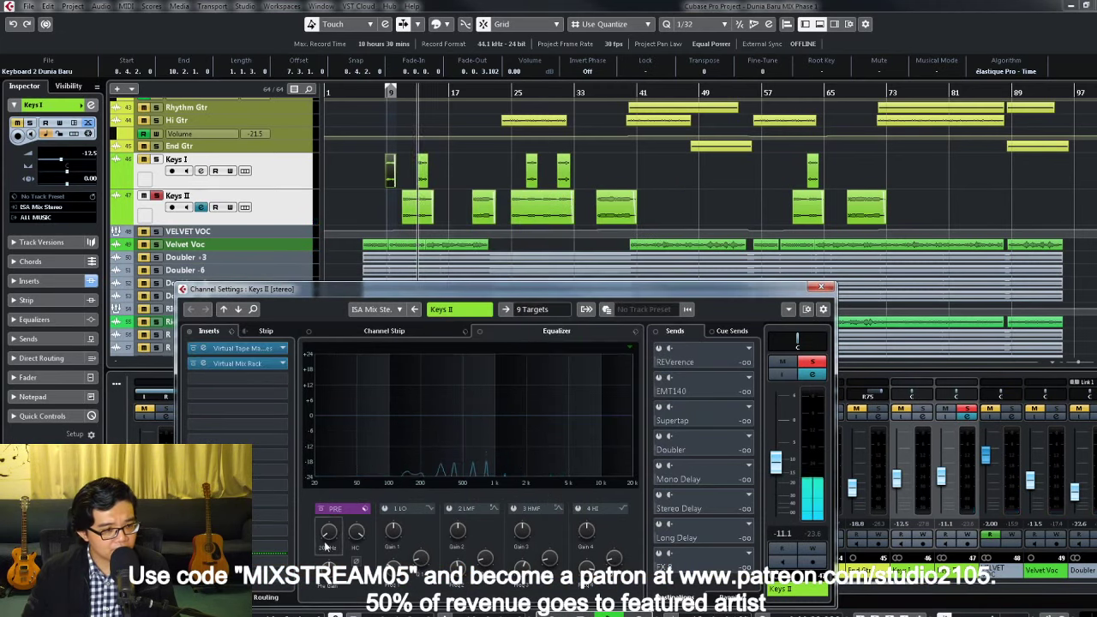
# Step: Raise the low-cut filter on Keys II to about 194 Hz and check its Virtual Mix Rack insert
pyautogui.scroll(5, 331, 505)
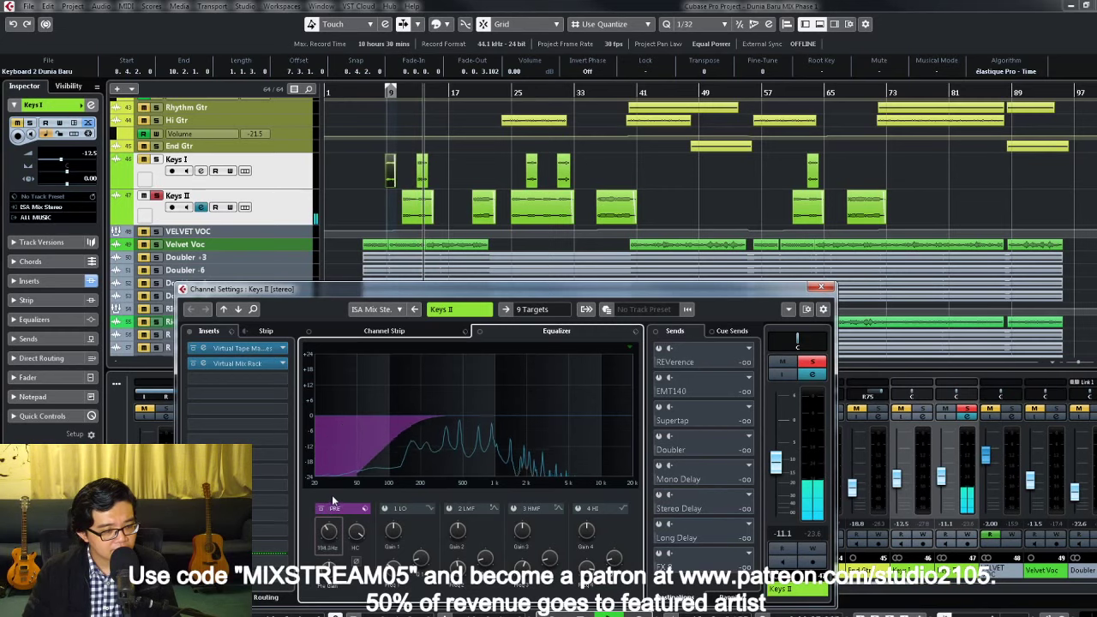
pyautogui.click(248, 365)
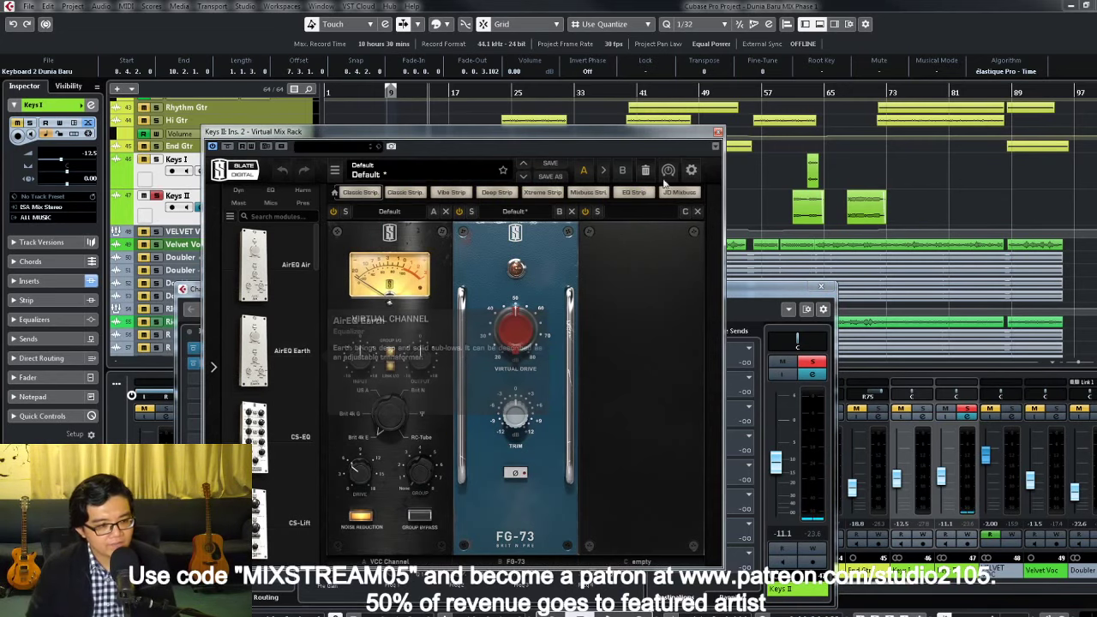
pyautogui.click(155, 197)
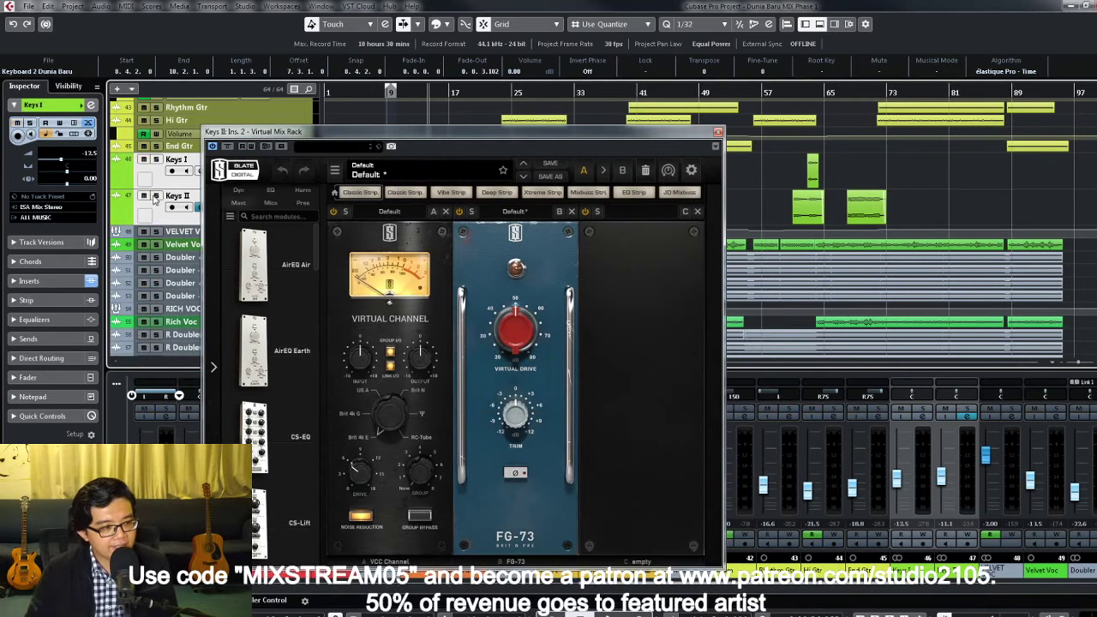
pyautogui.click(718, 133)
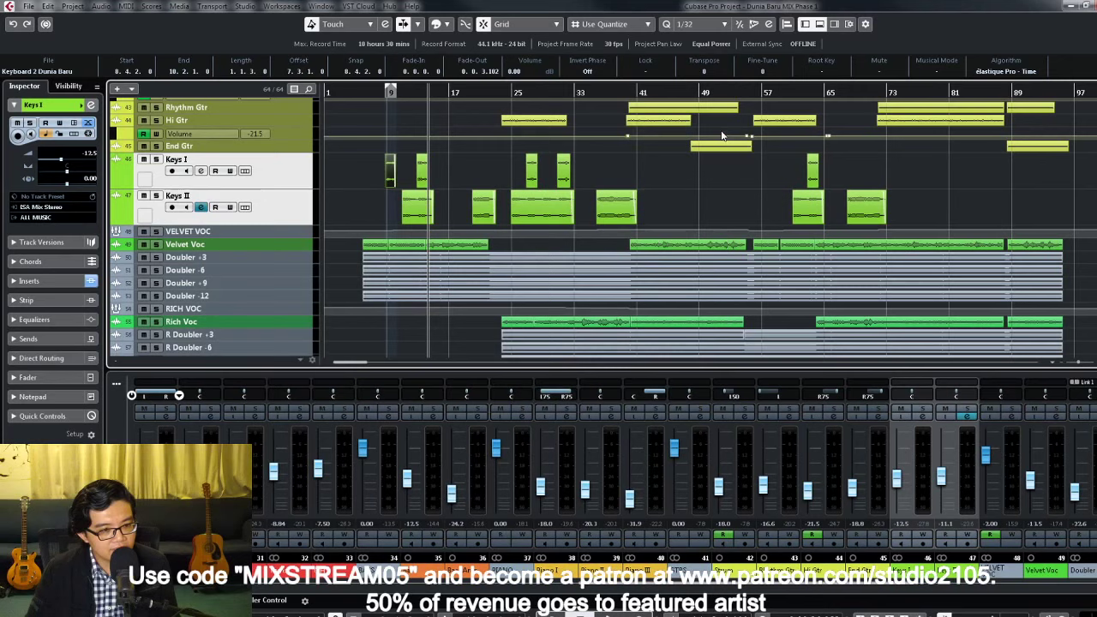
# Step: Add the Klanghelm MJUCjr compressor to the third insert slot of Keys II and open it
pyautogui.click(967, 418)
pyautogui.click(273, 383)
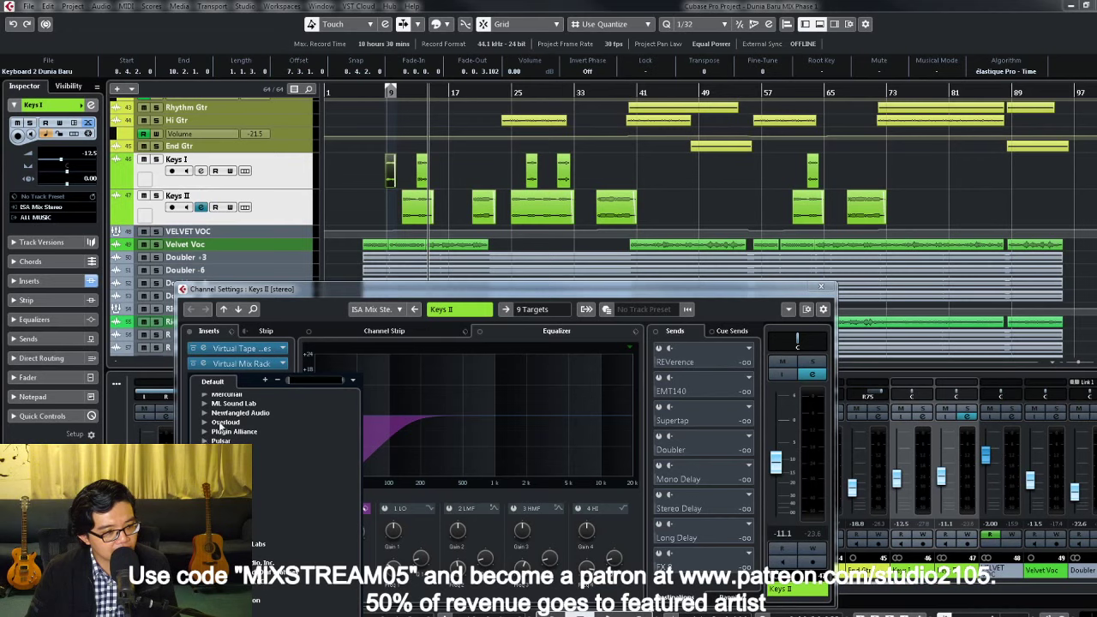
pyautogui.scroll(3, 220, 426)
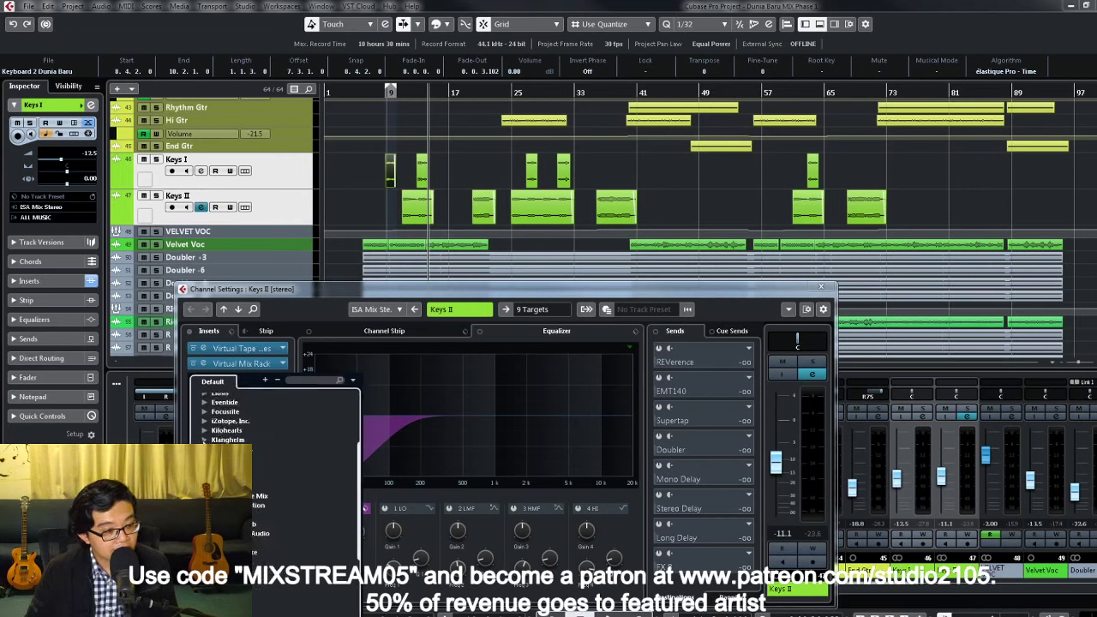
pyautogui.click(253, 474)
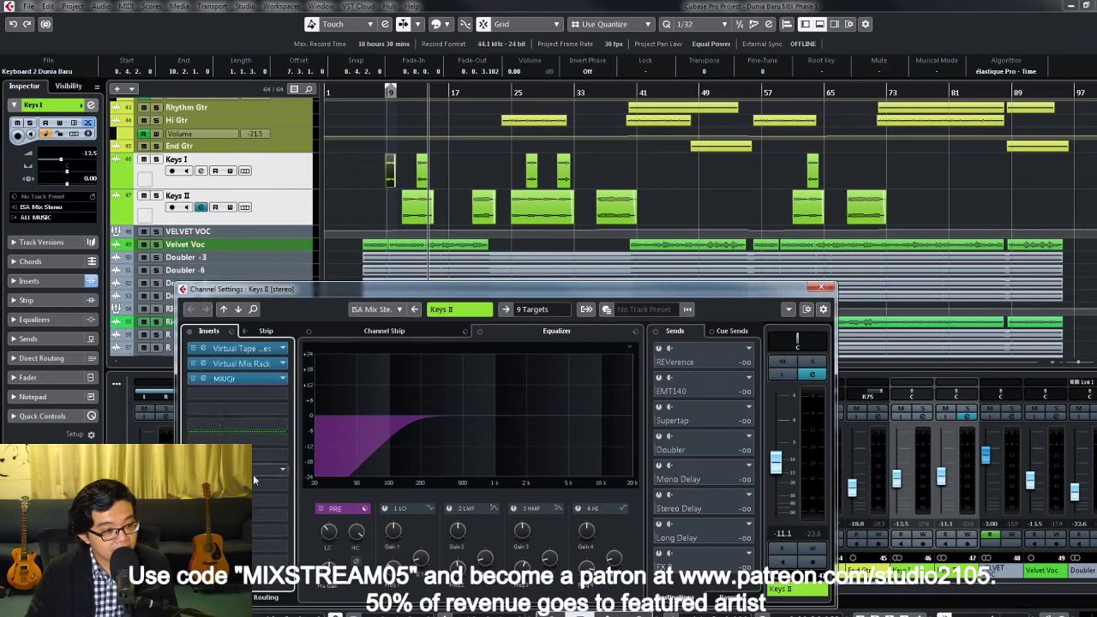
pyautogui.click(232, 379)
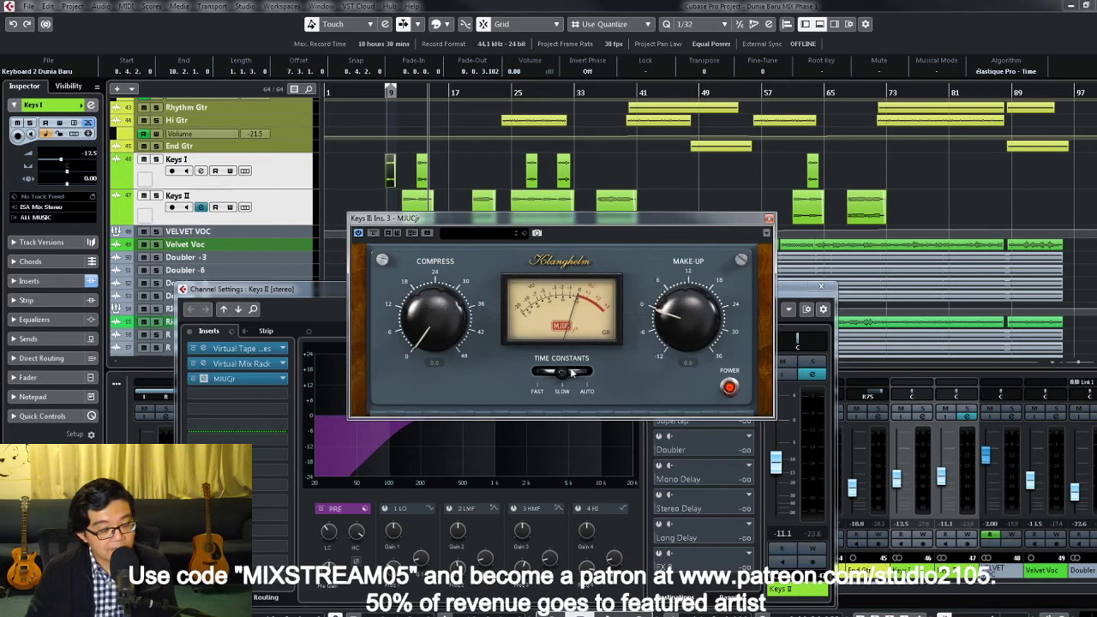
# Step: Solo Keys II with its MJUCjr time constant on Fast, and set the loop range around its first event
pyautogui.click(815, 370)
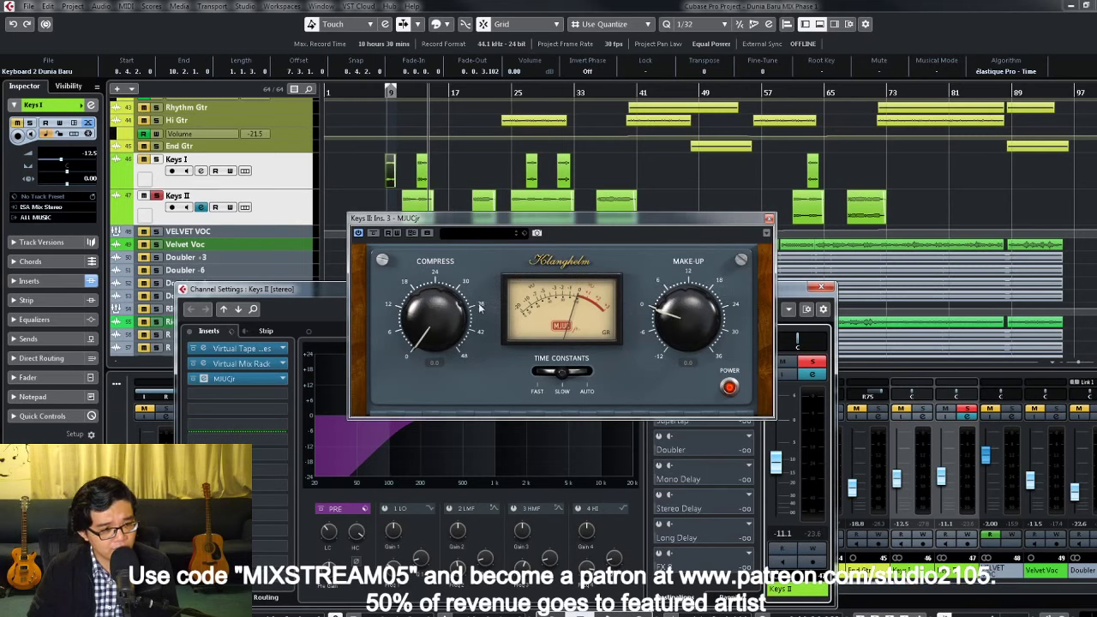
pyautogui.click(546, 371)
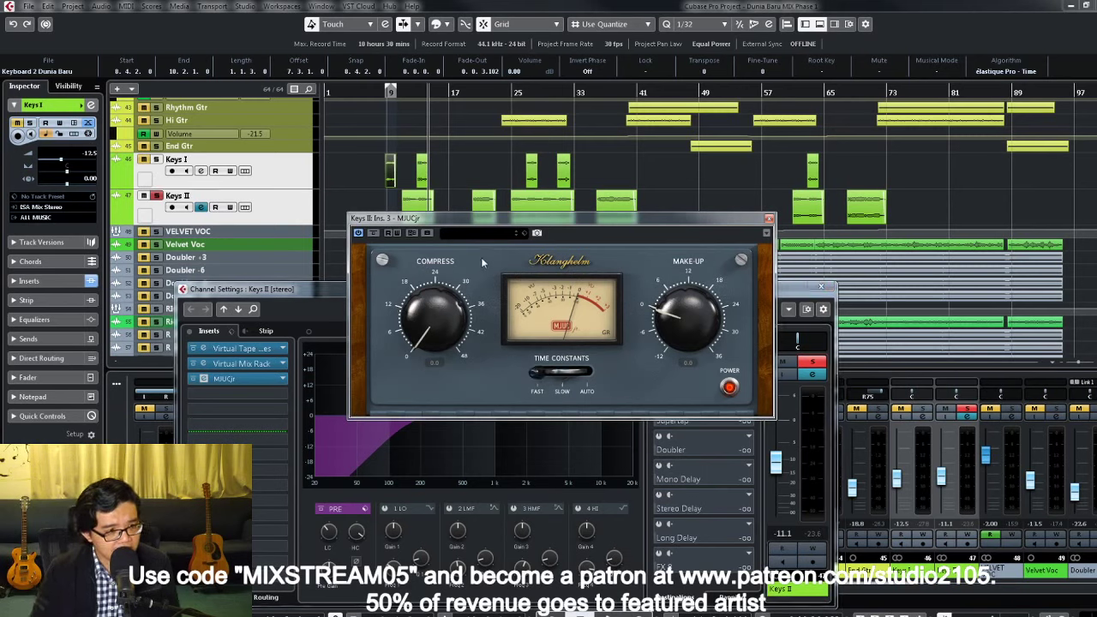
pyautogui.moveTo(480, 219); pyautogui.dragTo(519, 257)
pyautogui.moveTo(383, 208); pyautogui.dragTo(448, 211)
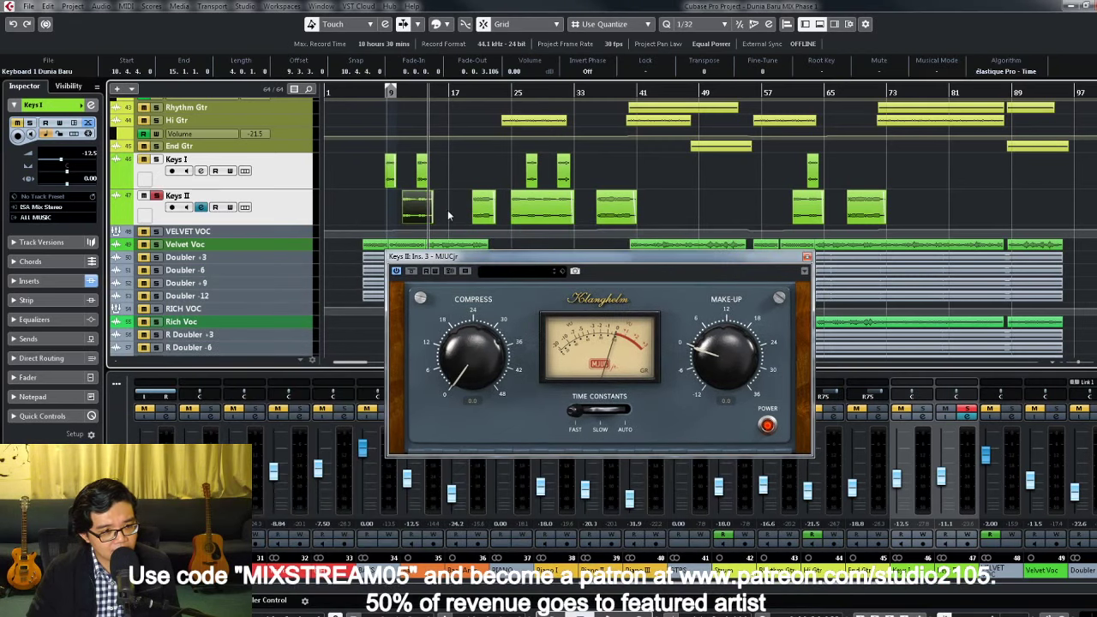
pyautogui.press('p')
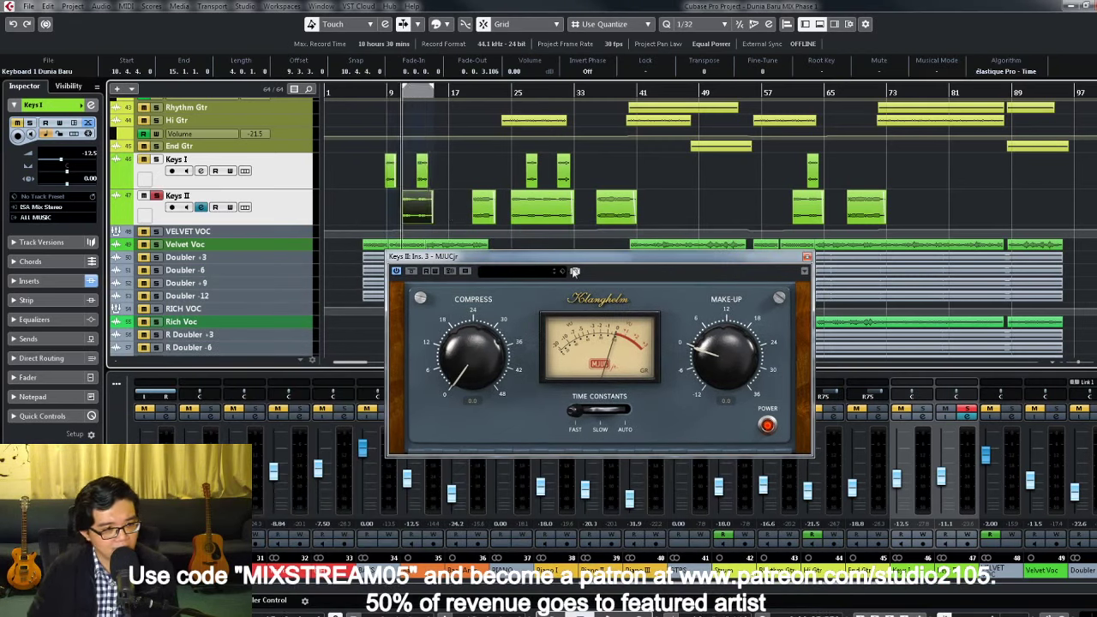
# Step: Set the MJUCjr compression on Keys II to about 28 and its make-up gain to about 3.3
pyautogui.moveTo(585, 257); pyautogui.dragTo(604, 202)
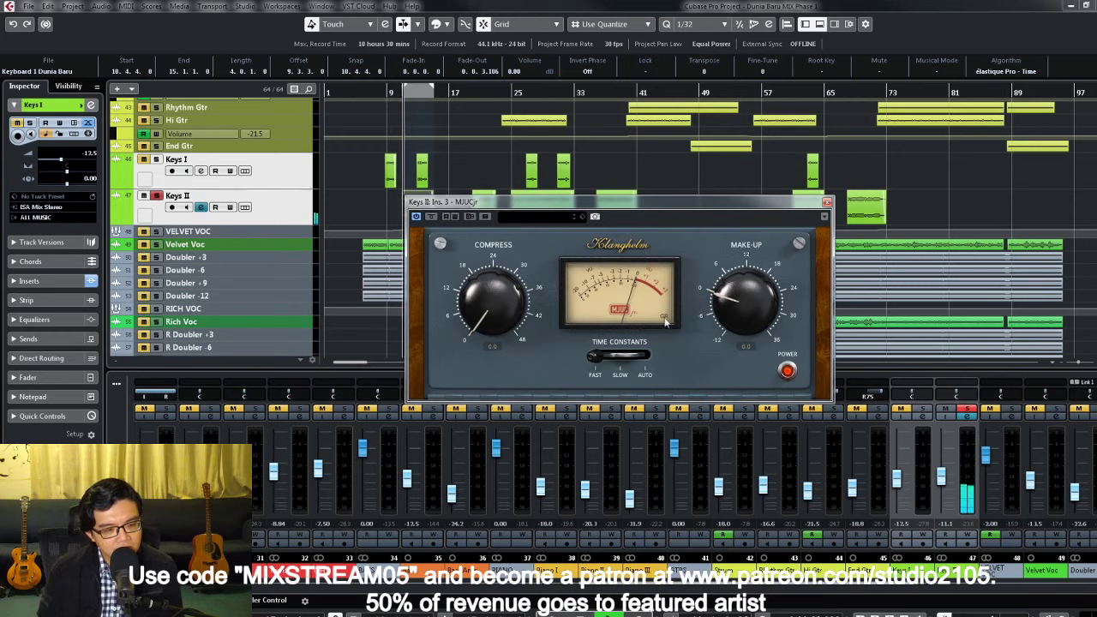
pyautogui.moveTo(493, 302); pyautogui.dragTo(488, 222)
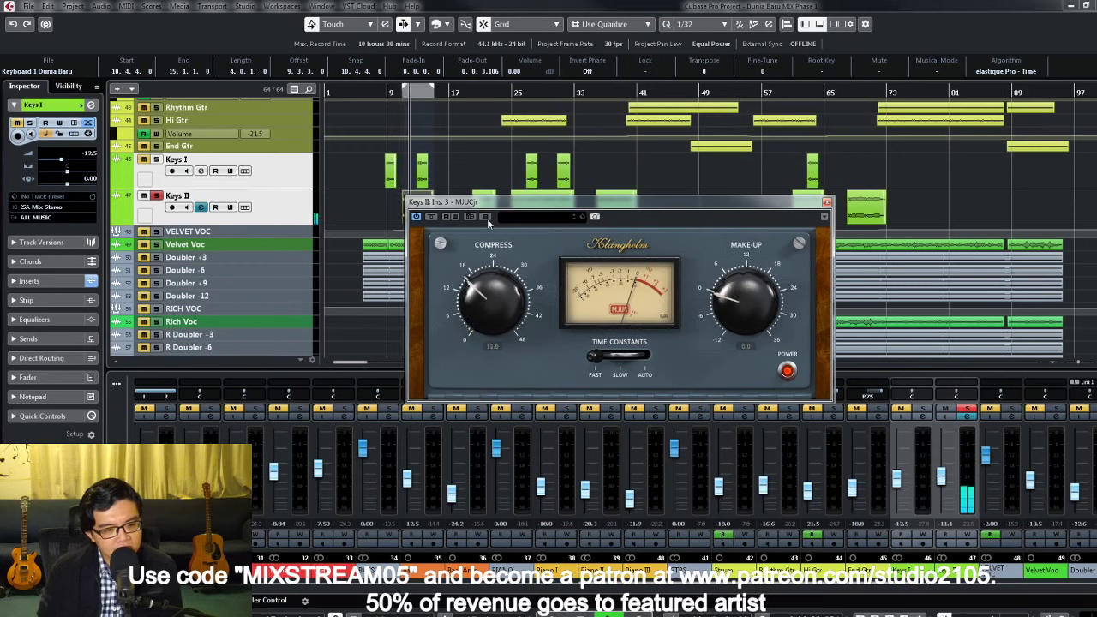
pyautogui.moveTo(494, 267); pyautogui.dragTo(495, 285)
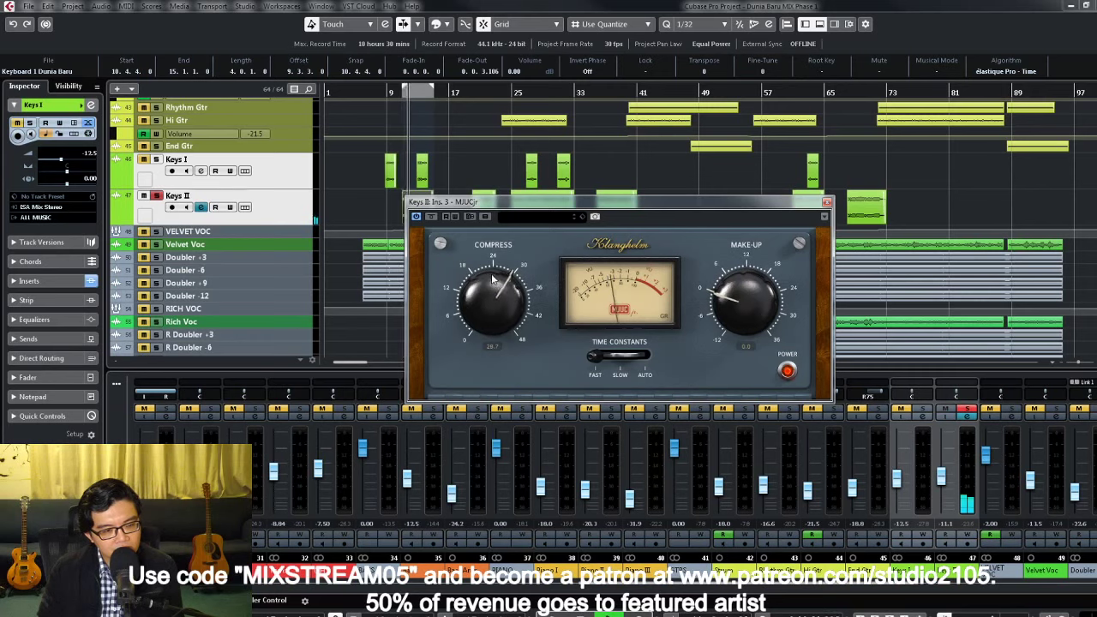
pyautogui.moveTo(500, 309); pyautogui.dragTo(500, 313)
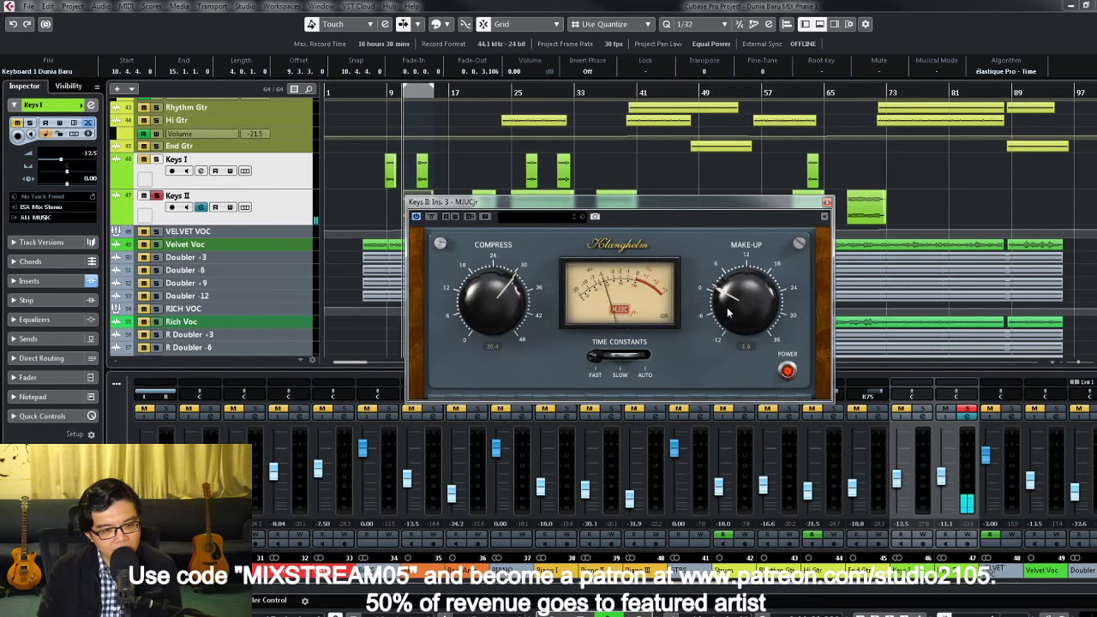
# Step: Unsolo Keys II and raise its channel level to -6.56 dB against the full mix
pyautogui.click(967, 409)
pyautogui.moveTo(941, 482); pyautogui.dragTo(941, 476)
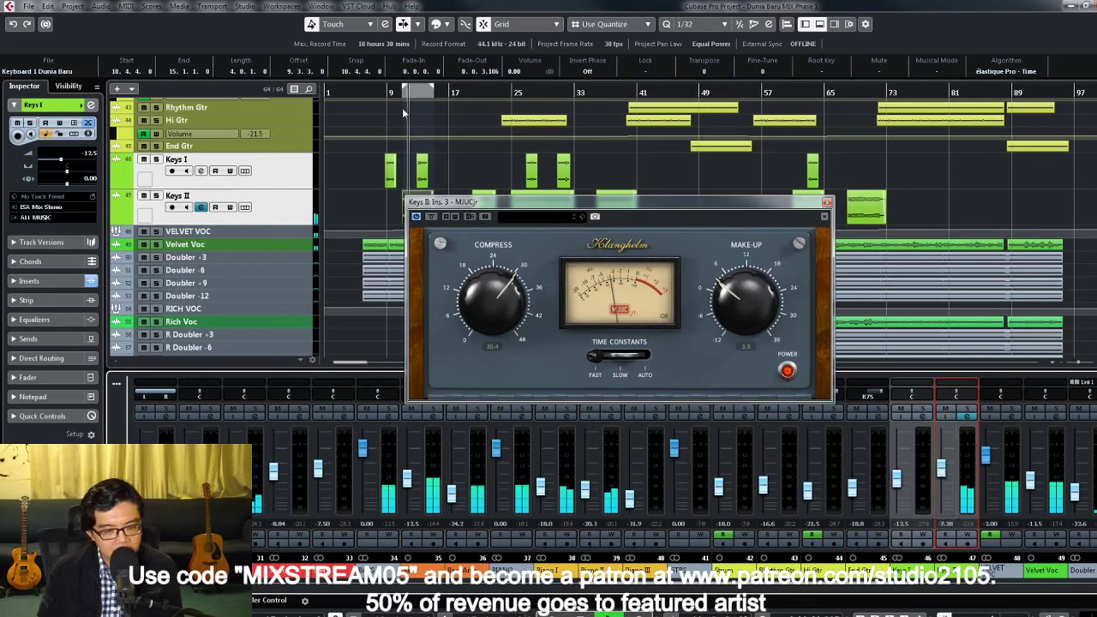
pyautogui.click(942, 469)
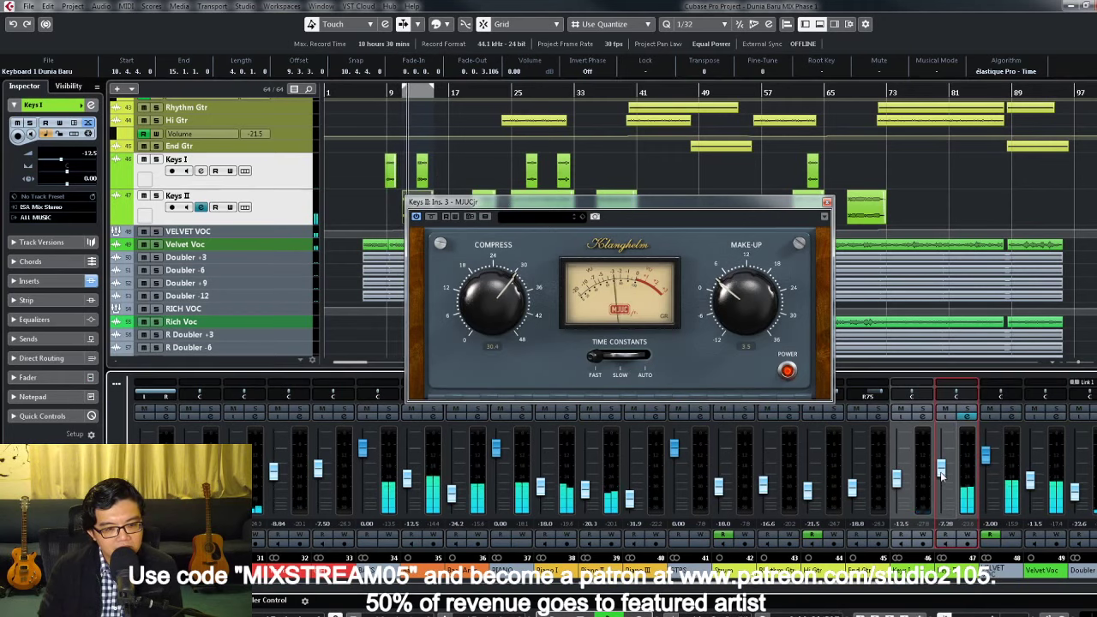
# Step: Solo Keys II again, close its MJUCjr window and select the track's first event
pyautogui.click(969, 416)
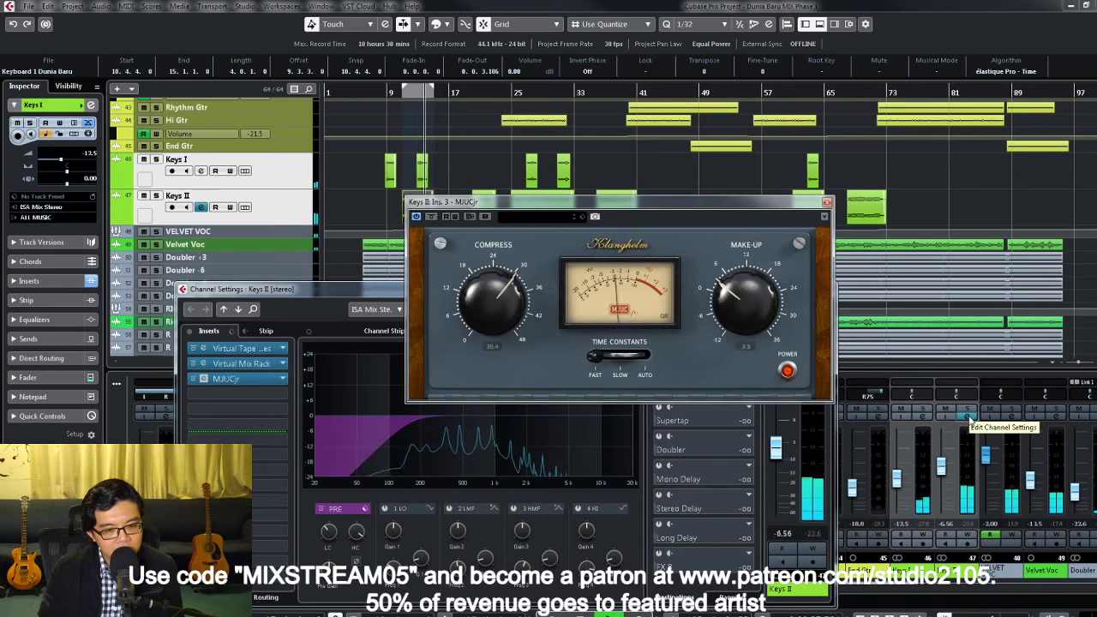
pyautogui.click(969, 415)
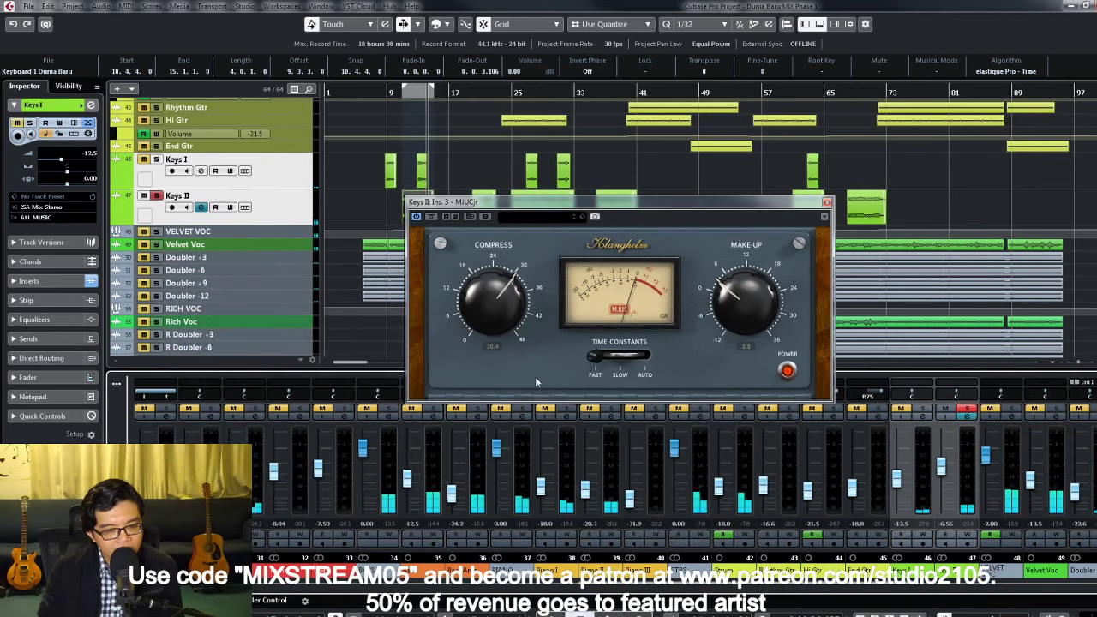
pyautogui.click(826, 202)
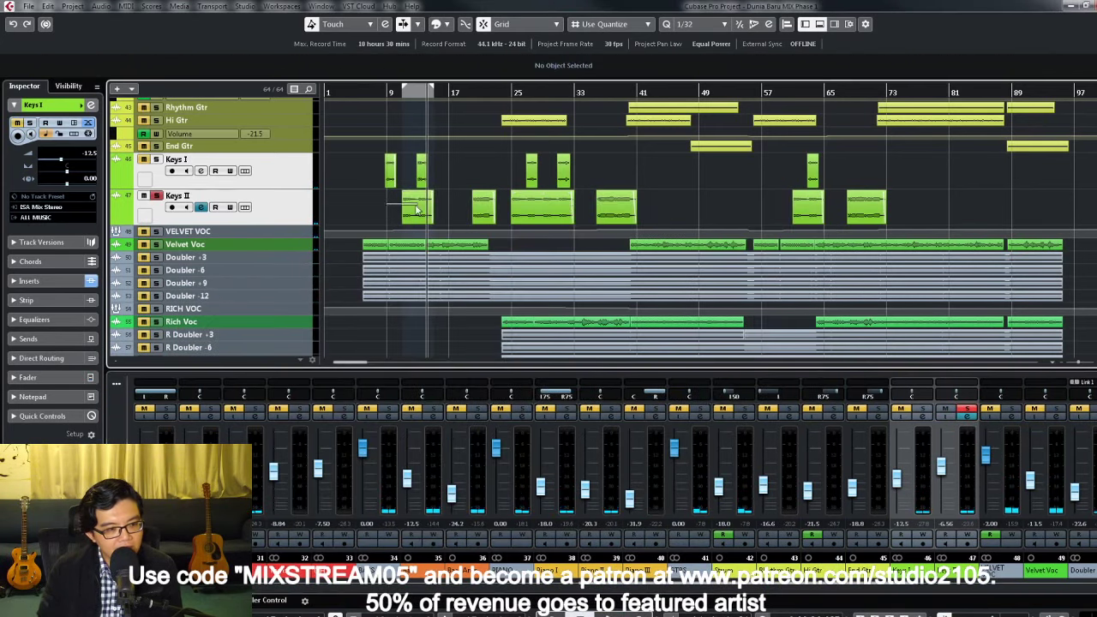
pyautogui.click(418, 210)
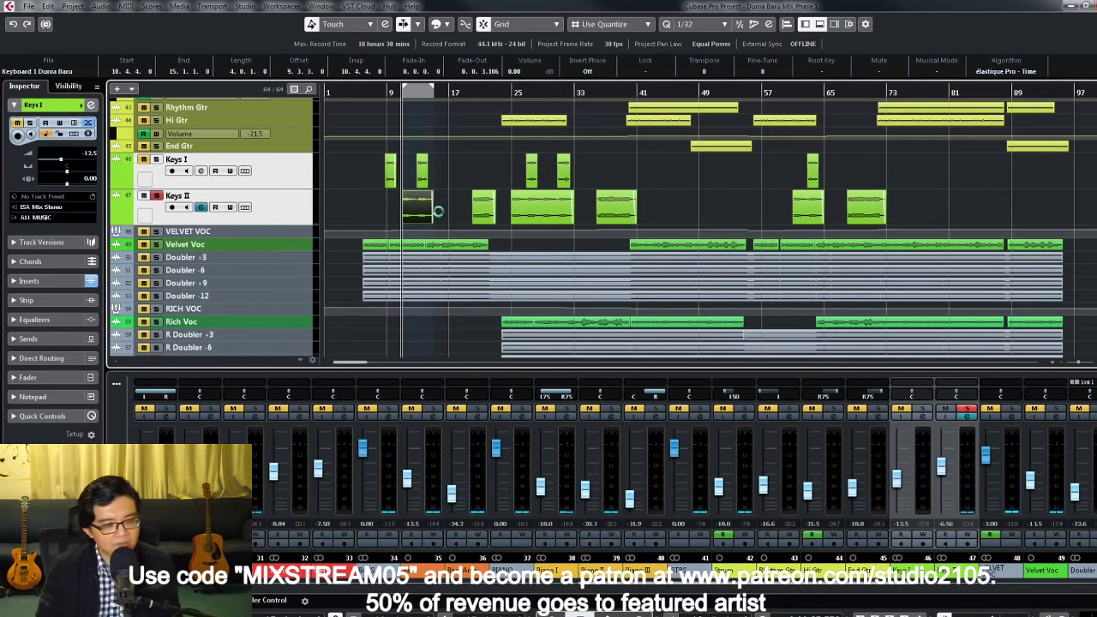
# Step: Add the UAD Cooper Time Cube delay to the fourth insert slot of Keys II
pyautogui.click(968, 419)
pyautogui.moveTo(286, 440); pyautogui.dragTo(282, 394)
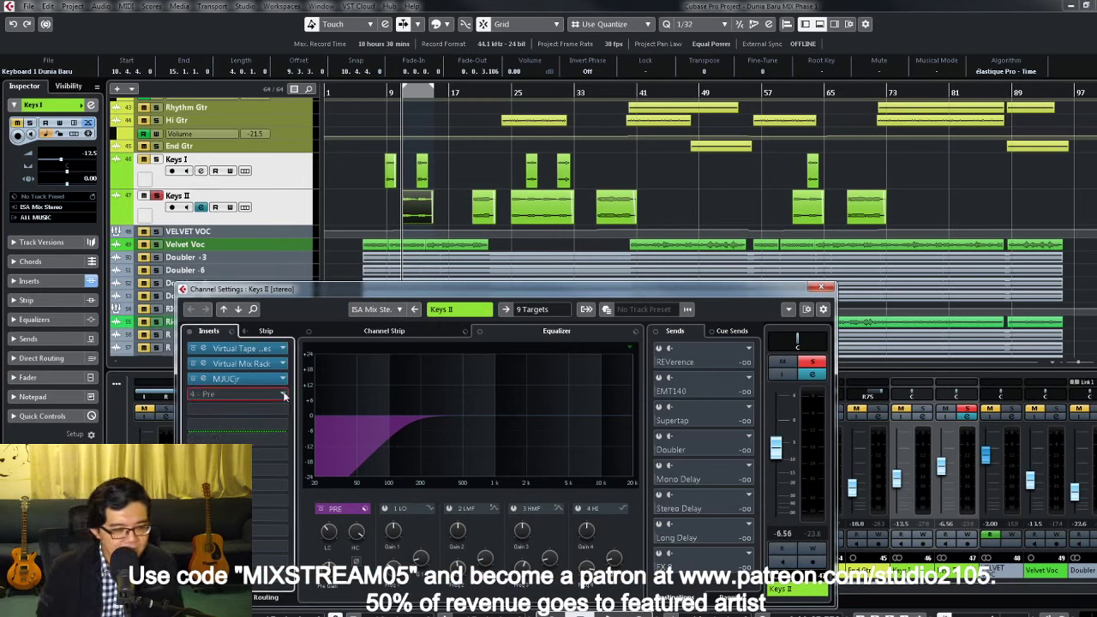
pyautogui.click(284, 395)
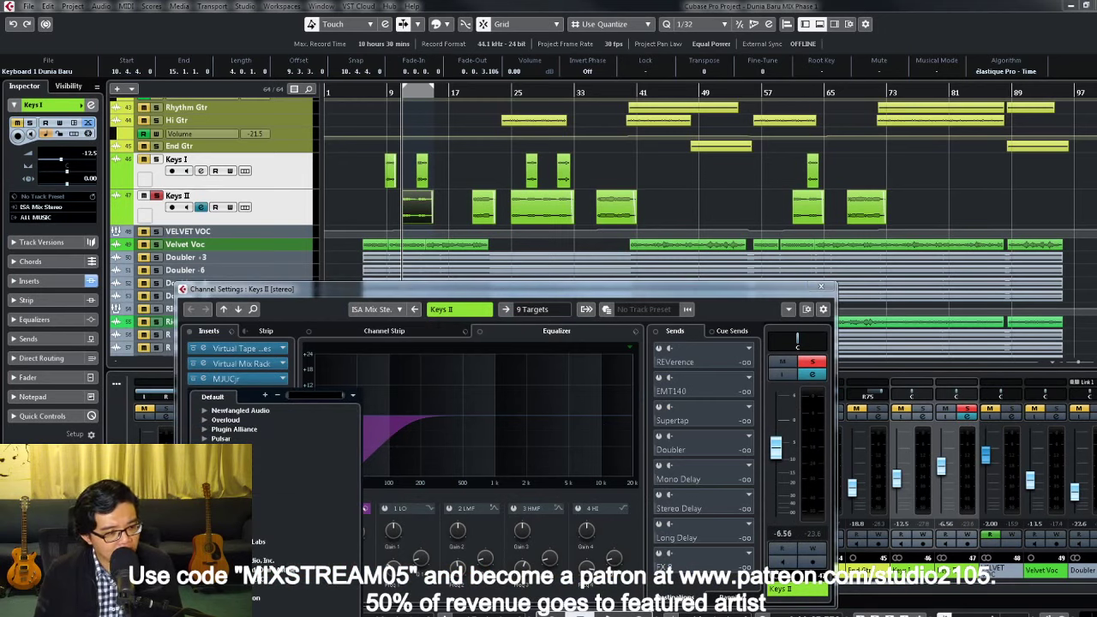
pyautogui.click(279, 559)
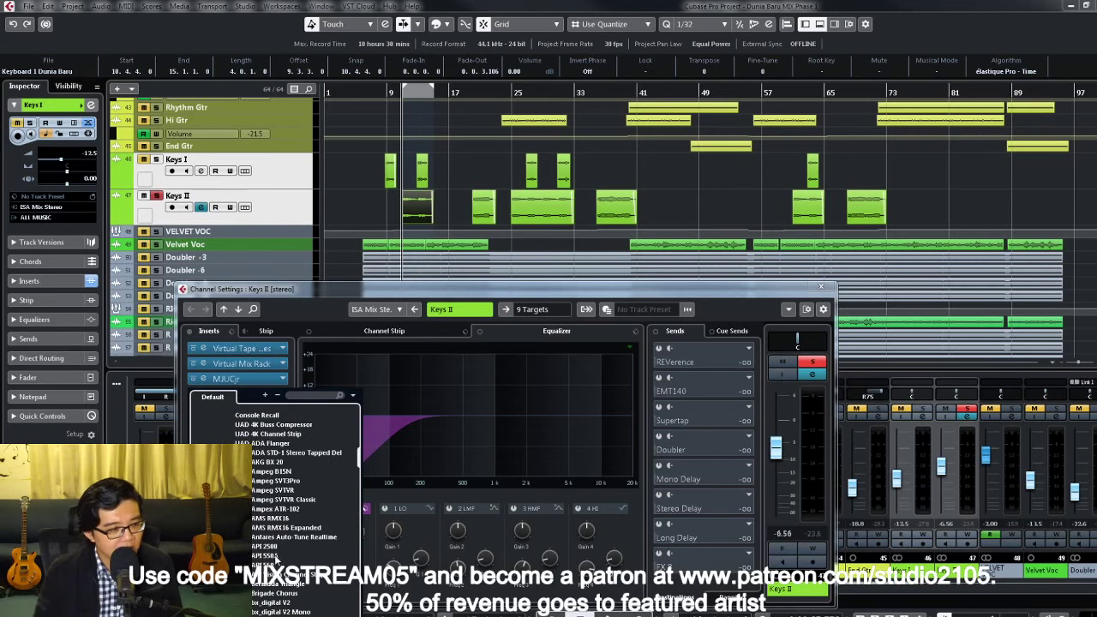
pyautogui.scroll(-2, 276, 559)
pyautogui.scroll(-2, 283, 540)
pyautogui.scroll(-4, 287, 521)
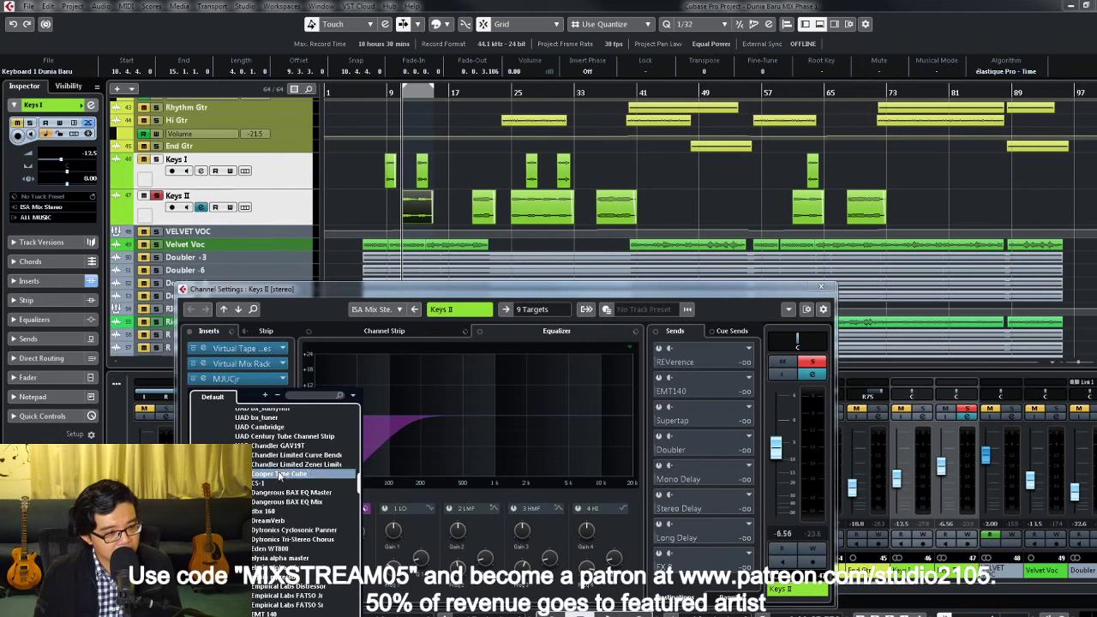
pyautogui.click(281, 474)
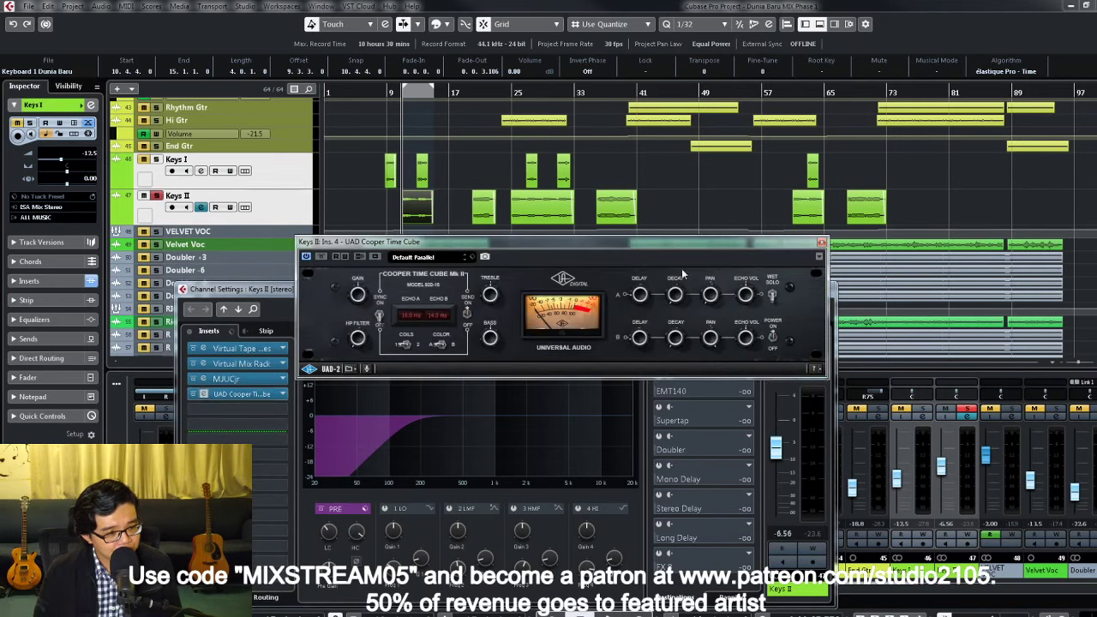
# Step: Load the Vocal Dimension preset in the Cooper Time Cube and compare Keys II with the effect bypassed and active
pyautogui.click(446, 258)
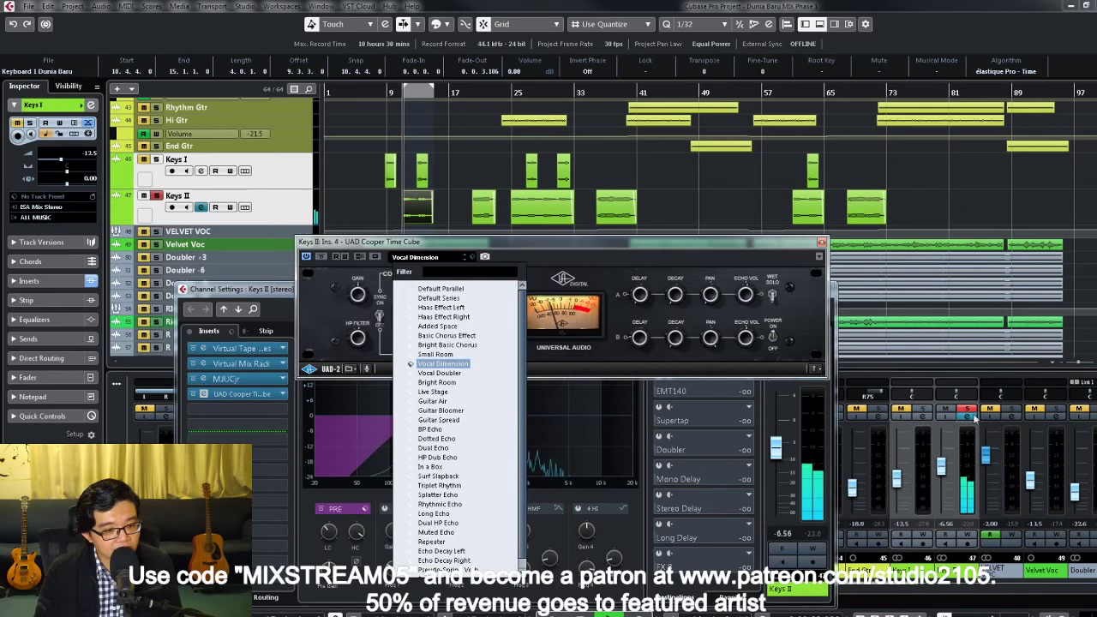
pyautogui.click(319, 298)
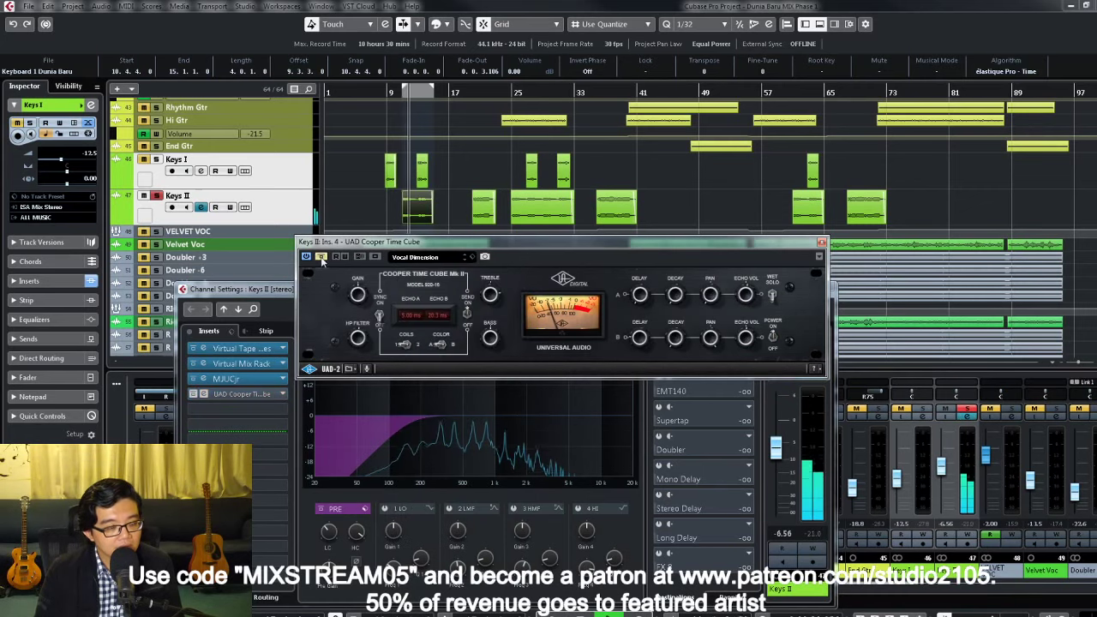
pyautogui.click(403, 92)
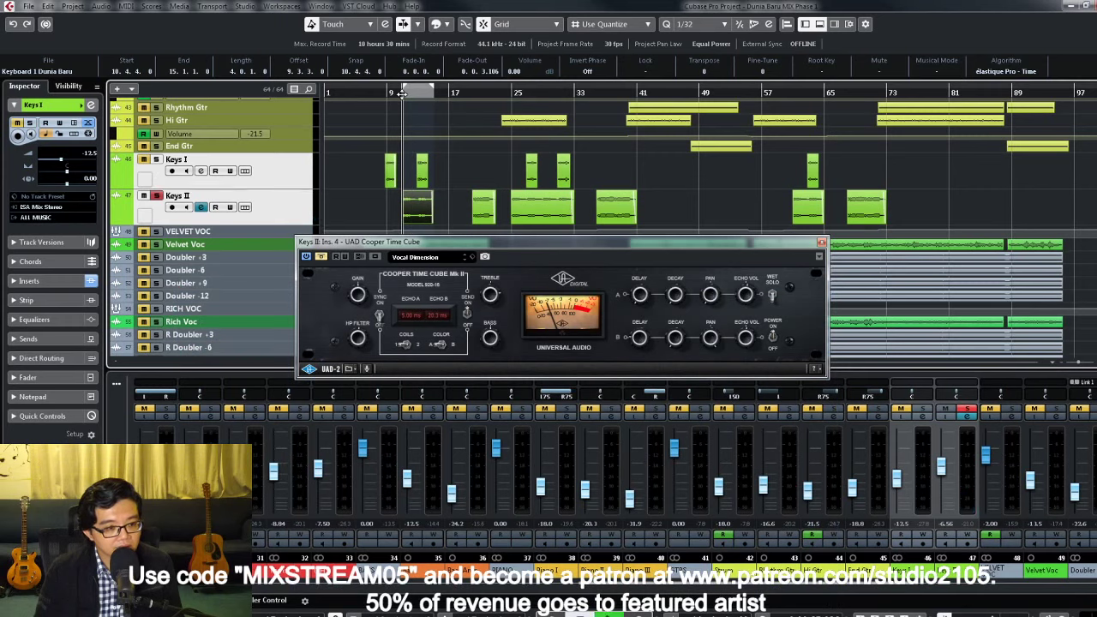
pyautogui.press('space')
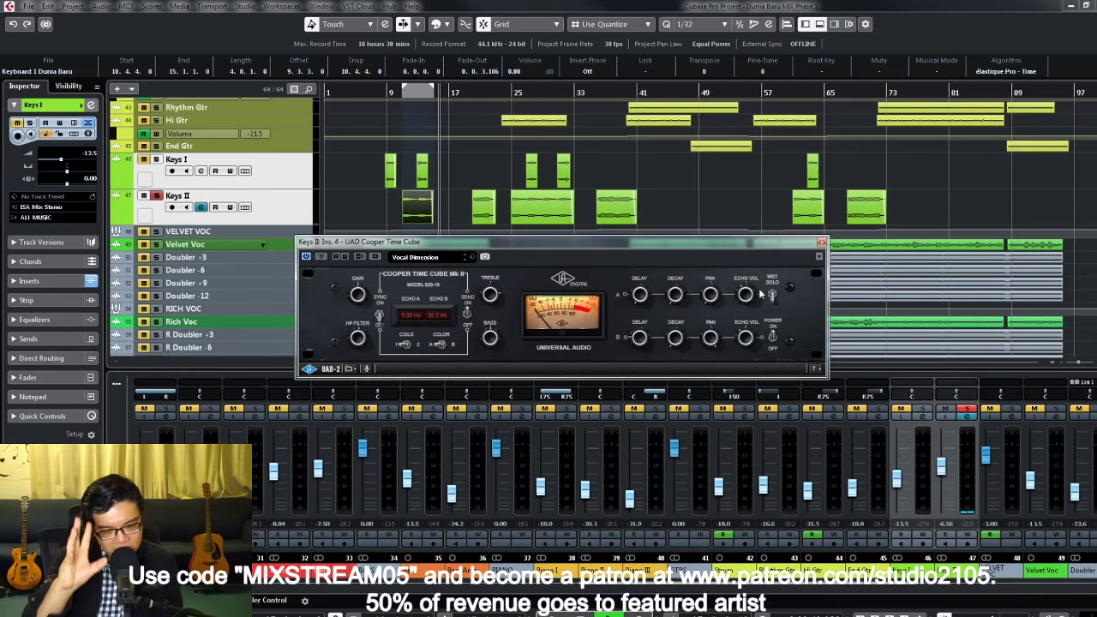
# Step: Unsolo Keys II, lower its channel level to -9.96 dB in the full mix and close the Cooper Time Cube
pyautogui.press('s')
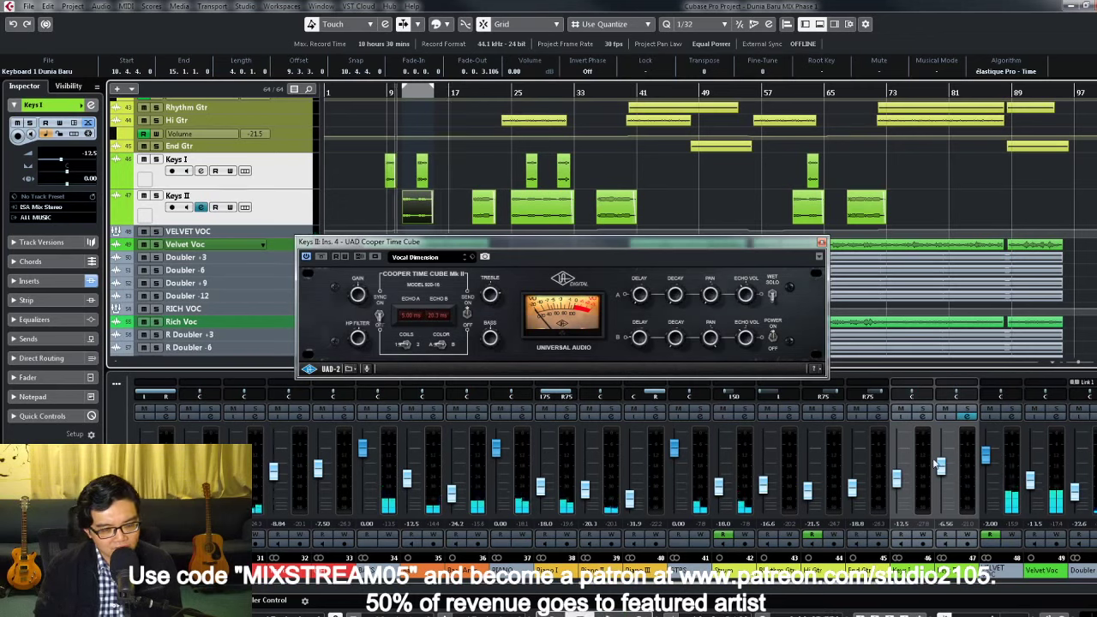
pyautogui.moveTo(939, 466); pyautogui.dragTo(943, 482)
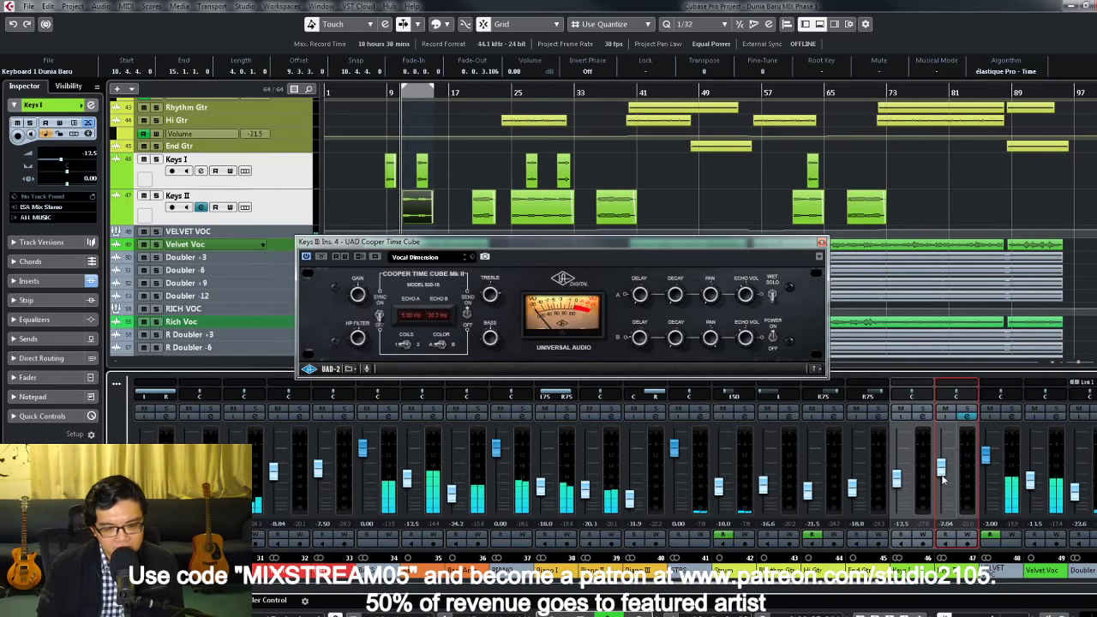
pyautogui.scroll(-3, 943, 482)
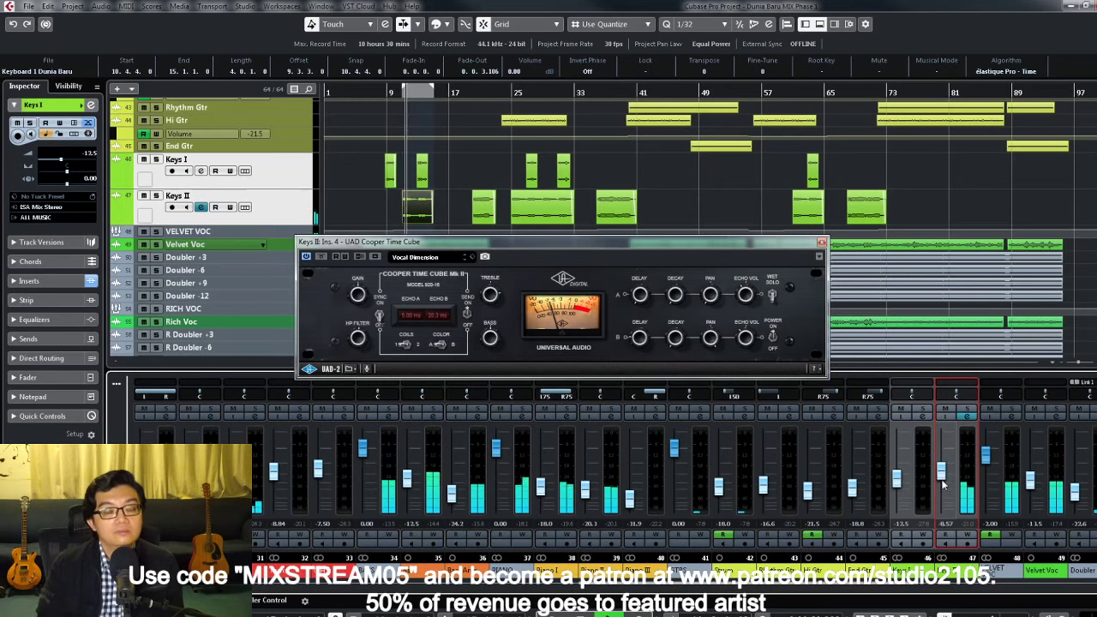
pyautogui.scroll(-2, 943, 485)
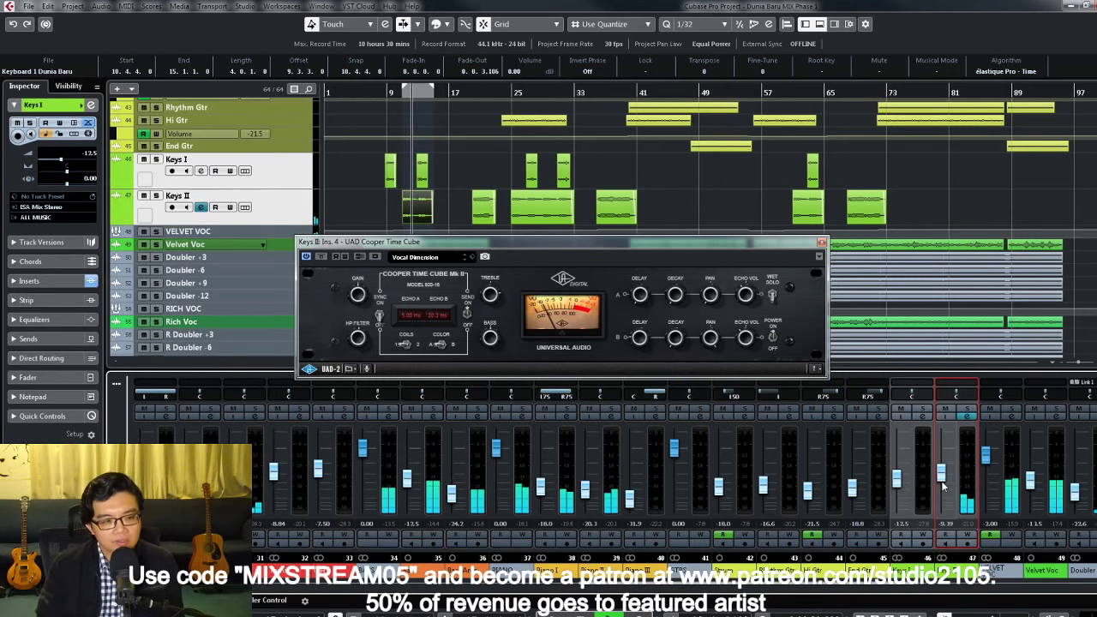
pyautogui.scroll(-1, 943, 486)
pyautogui.click(821, 242)
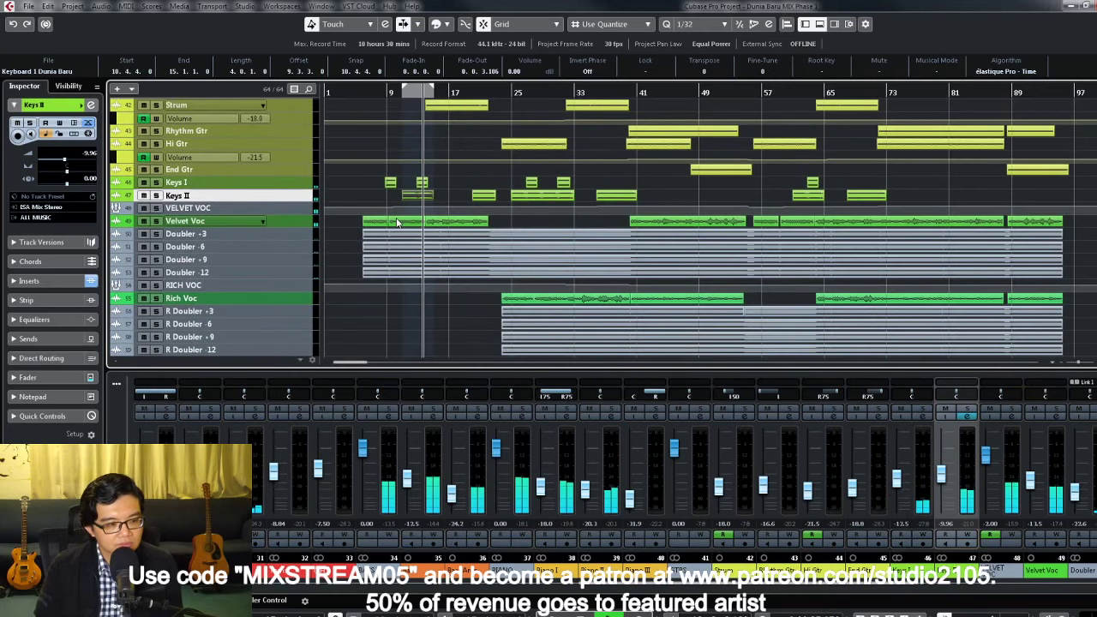
# Step: Solo the PIANO group and open the Virtual Mix Rack in its insert slot 16
pyautogui.scroll(10, 562, 243)
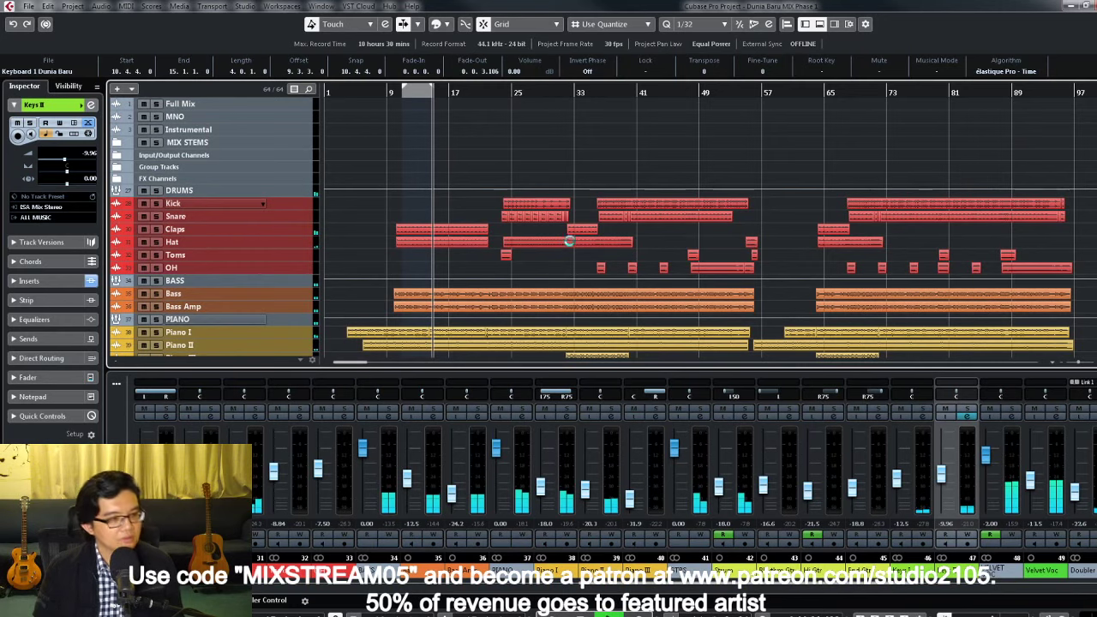
pyautogui.scroll(-5, 575, 240)
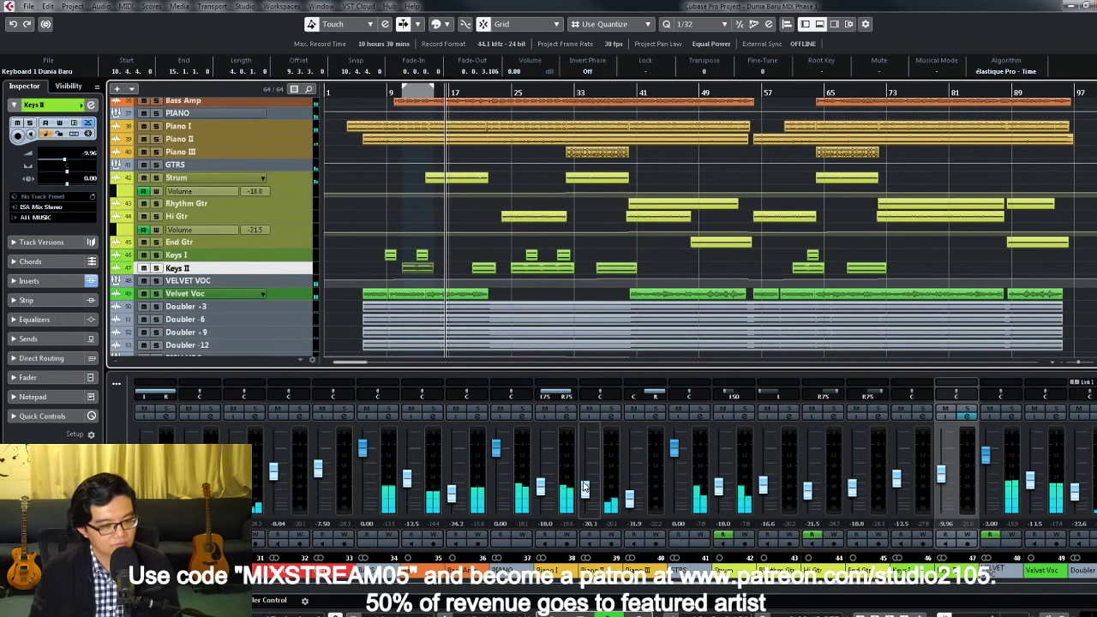
pyautogui.click(513, 411)
pyautogui.click(527, 417)
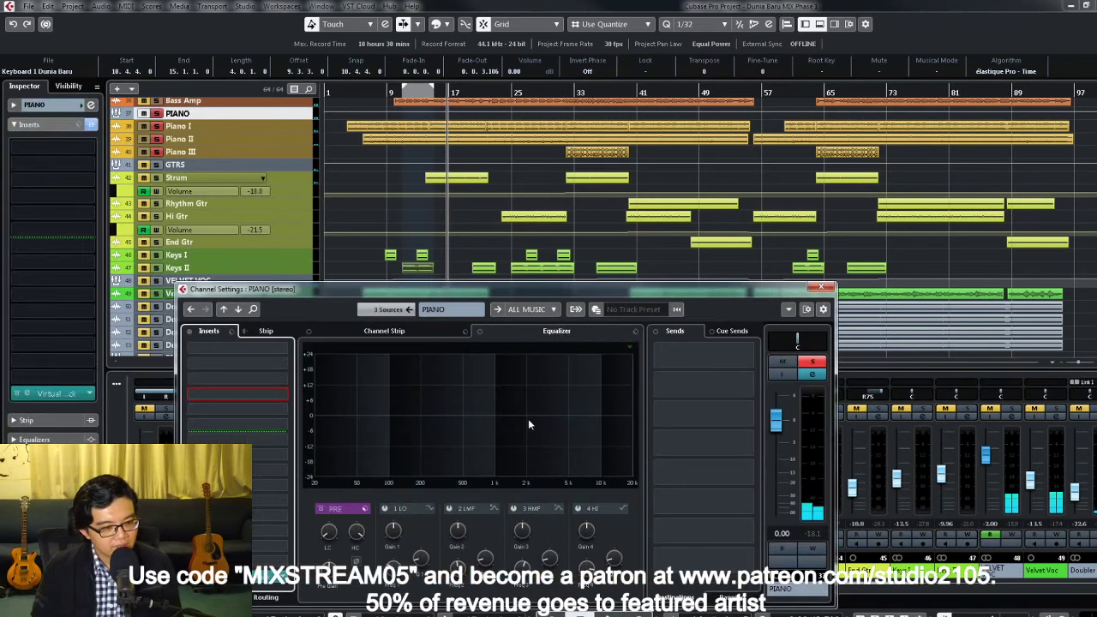
pyautogui.click(264, 580)
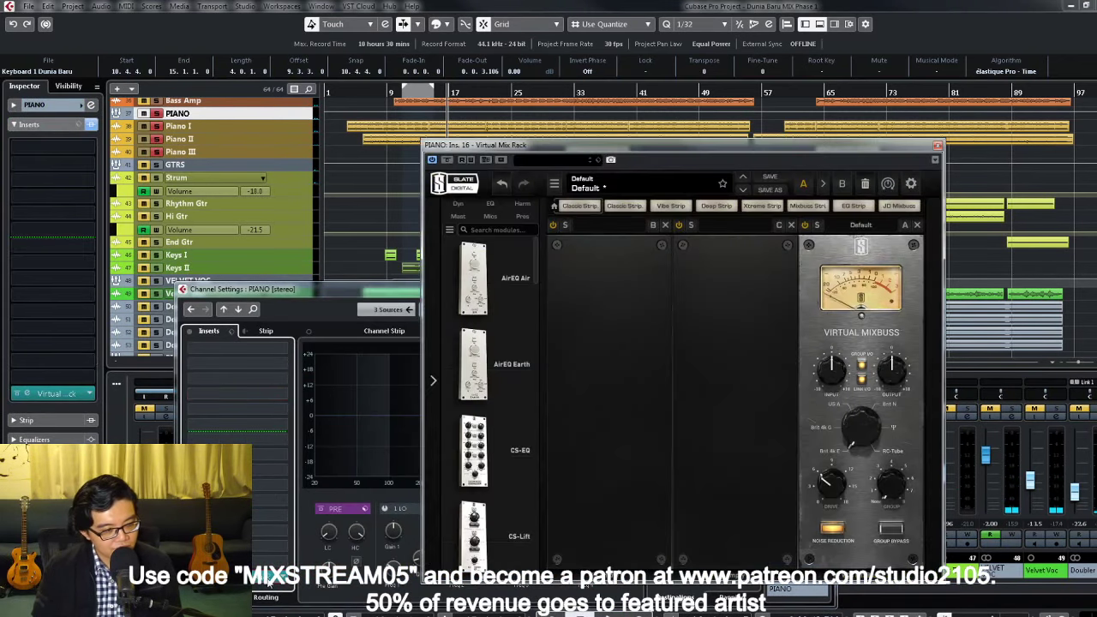
# Step: Add the FG-A equalizer module to the empty first slot of the PIANO group's Virtual Mix Rack
pyautogui.moveTo(536, 271)
pyautogui.mouseDown()
pyautogui.moveTo(536, 559)
pyautogui.moveTo(539, 276)
pyautogui.mouseUp()
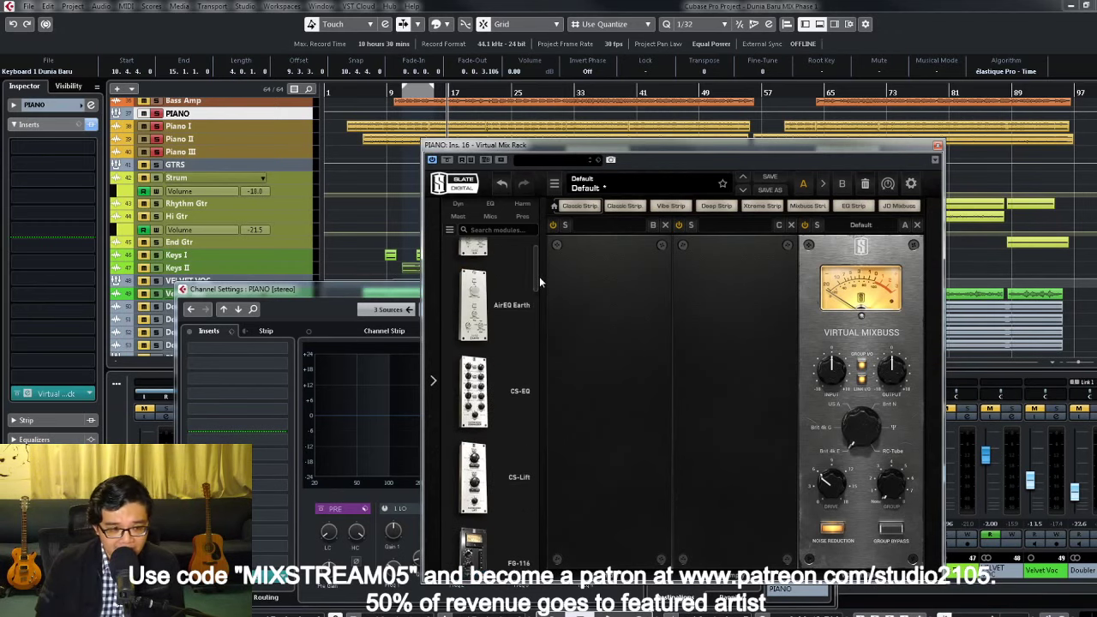
pyautogui.scroll(-3, 535, 403)
pyautogui.scroll(-2, 531, 395)
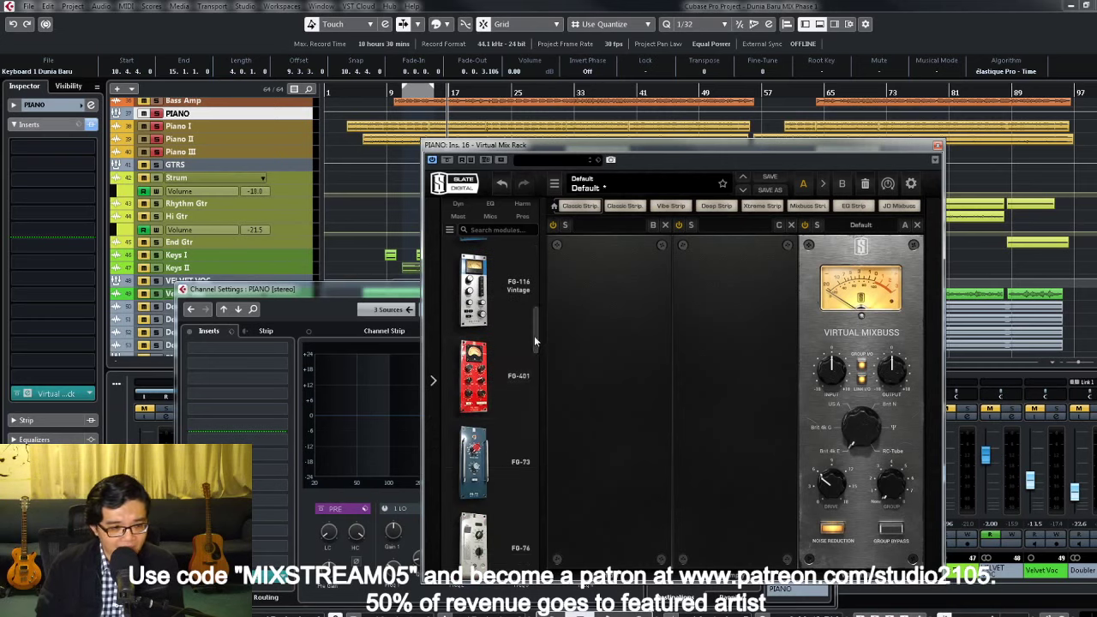
pyautogui.scroll(-4, 537, 337)
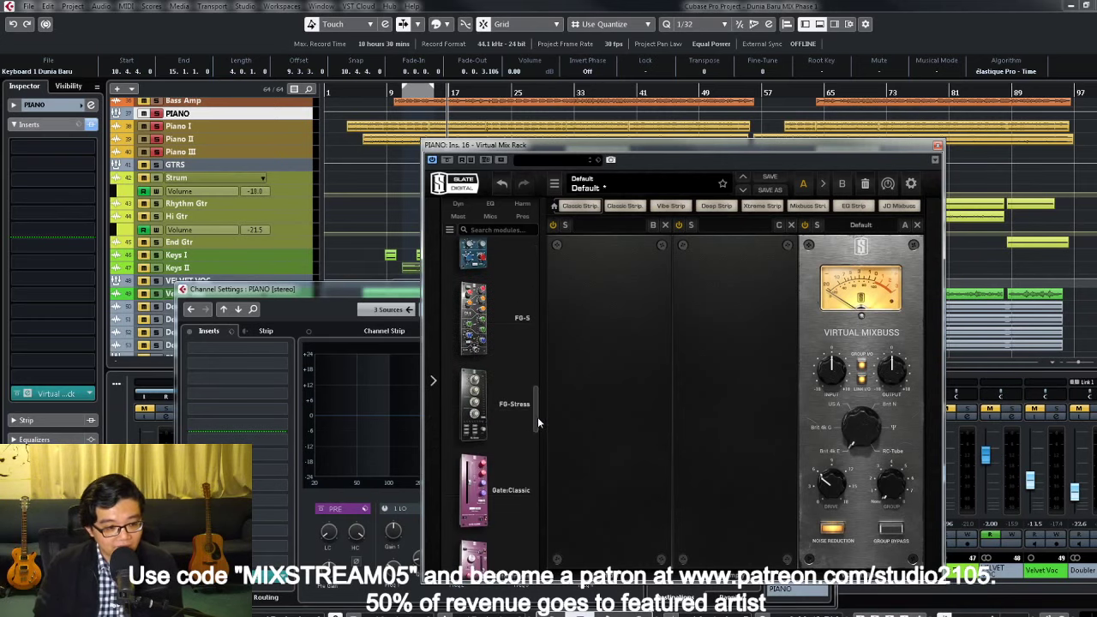
pyautogui.scroll(2, 538, 386)
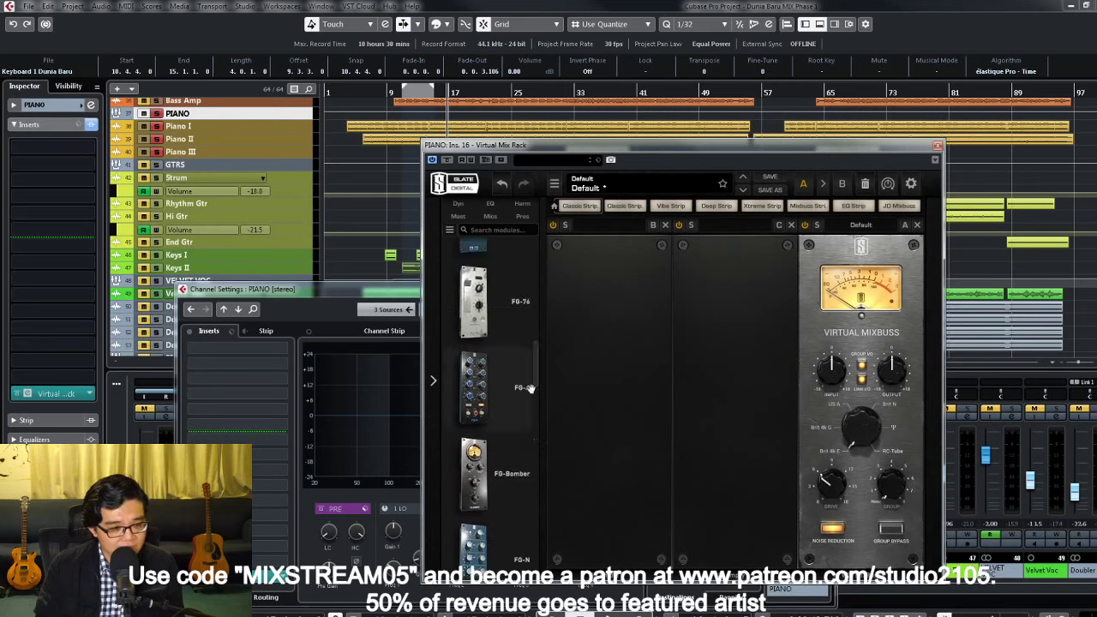
pyautogui.moveTo(480, 390); pyautogui.dragTo(611, 390)
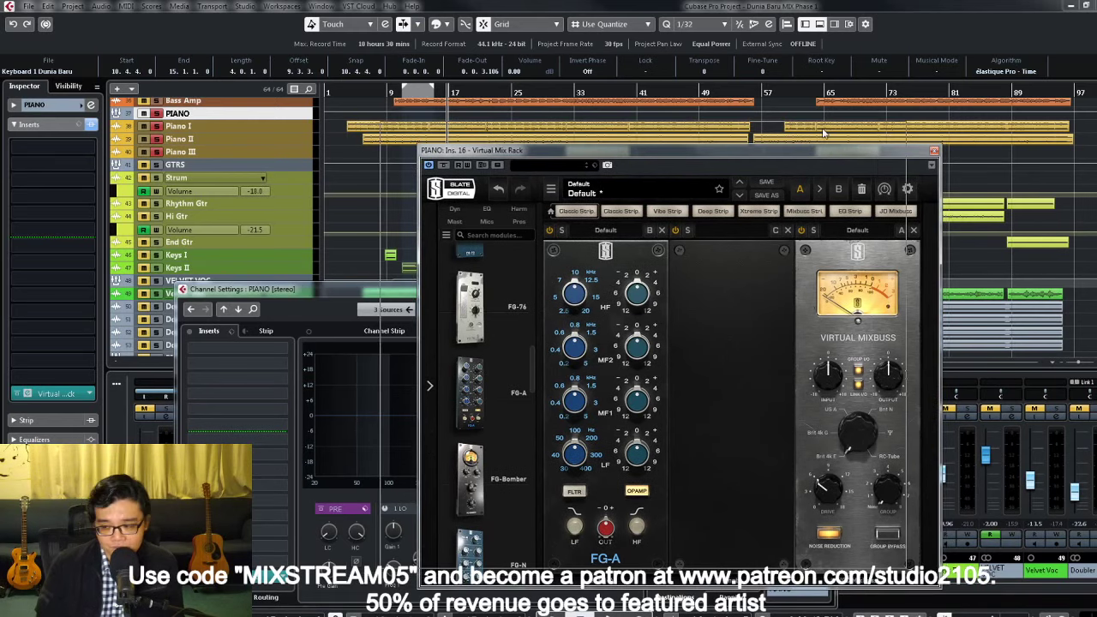
# Step: Boost the FG-A's MF2 band on the PIANO group by 2 dB at 3 kHz during playback
pyautogui.moveTo(960, 130); pyautogui.dragTo(961, 131)
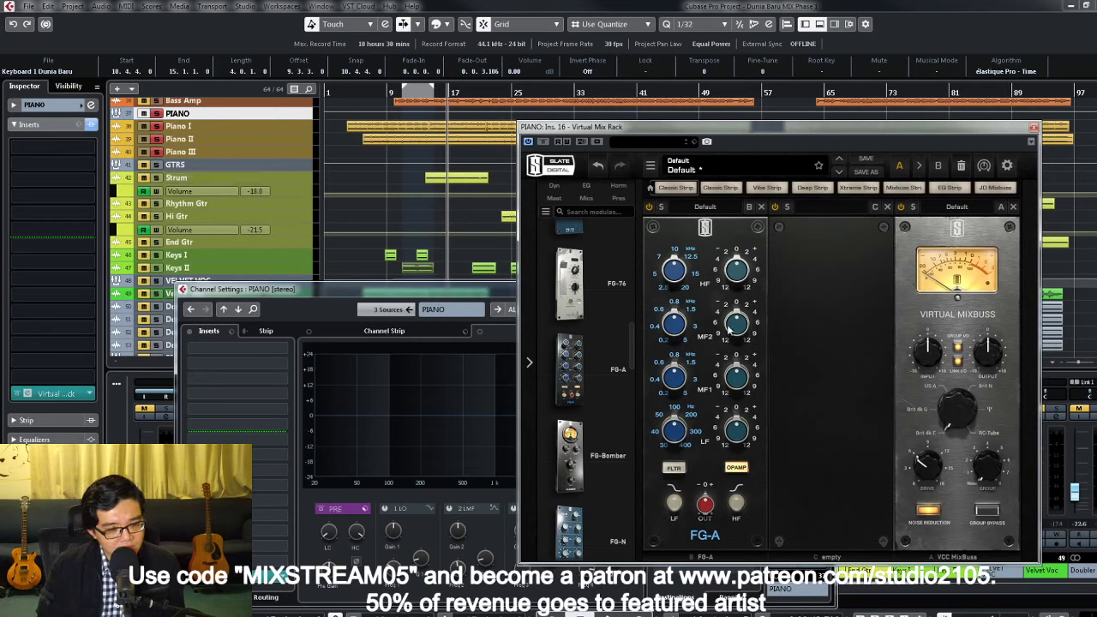
pyautogui.moveTo(735, 329); pyautogui.dragTo(737, 319)
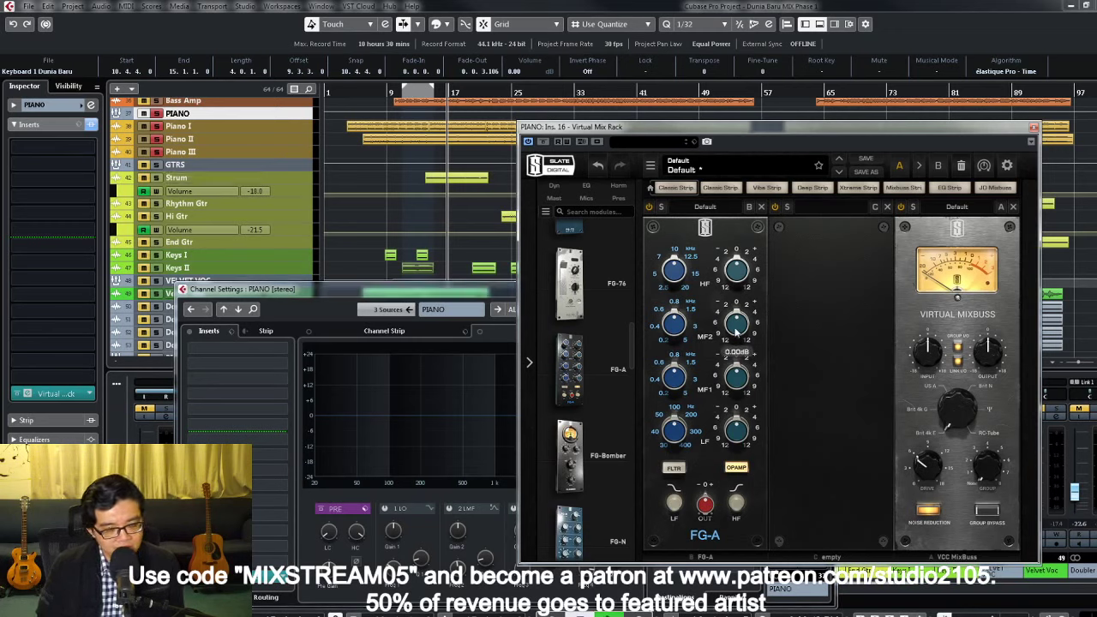
pyautogui.press('space')
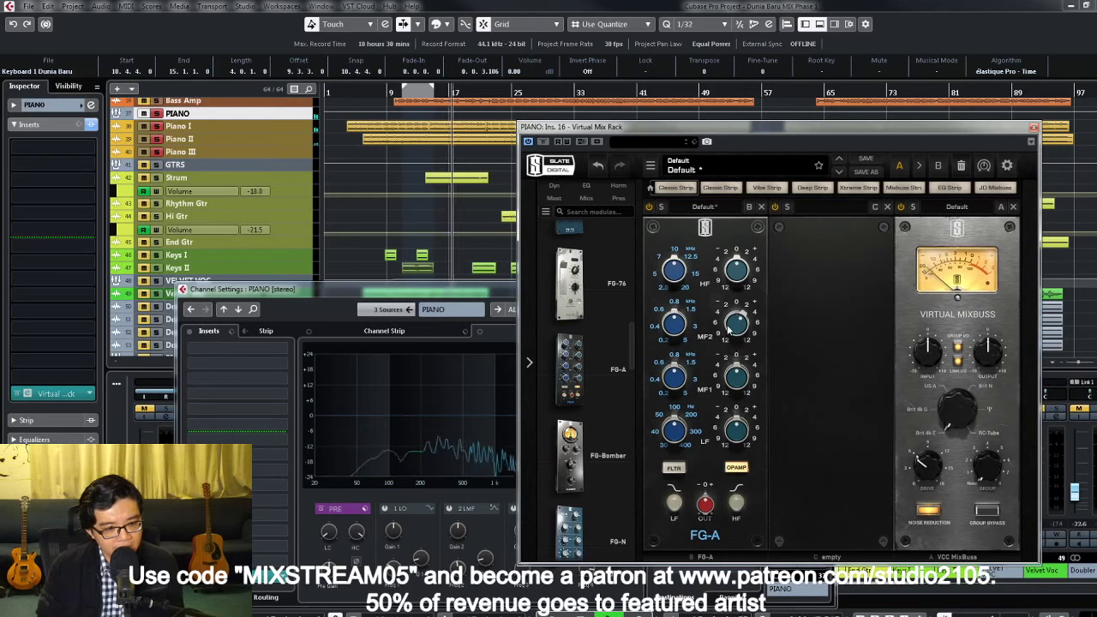
pyautogui.moveTo(675, 325)
pyautogui.mouseDown()
pyautogui.moveTo(682, 283)
pyautogui.moveTo(677, 343)
pyautogui.mouseUp()
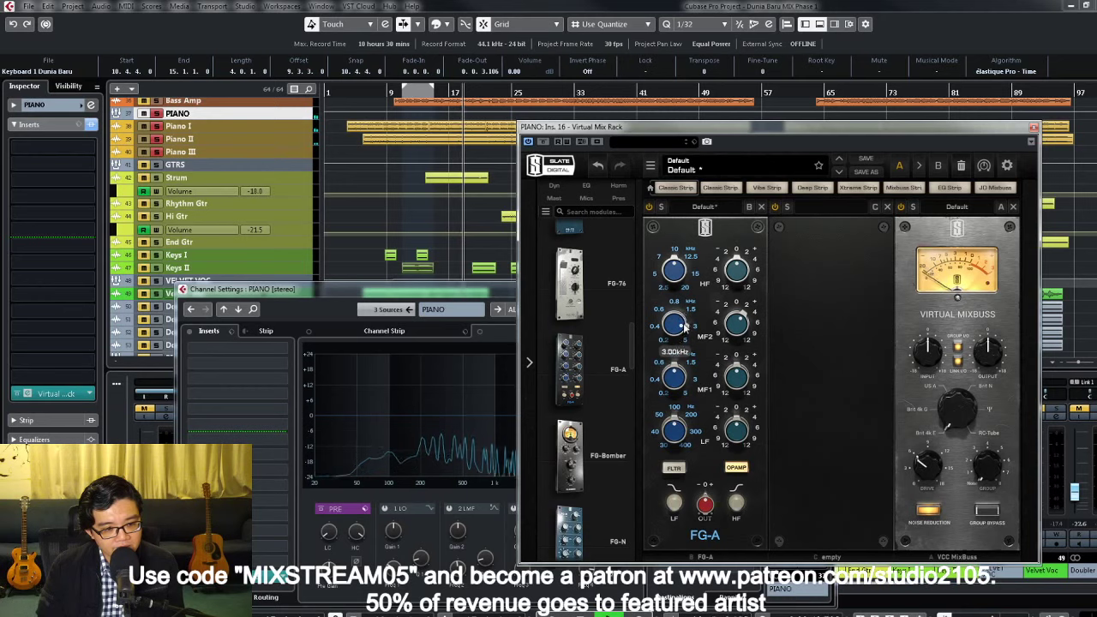
# Step: Unsolo the PIANO group, compare the FG-A bypassed and active in the full mix, and close the Virtual Mix Rack
pyautogui.click(157, 115)
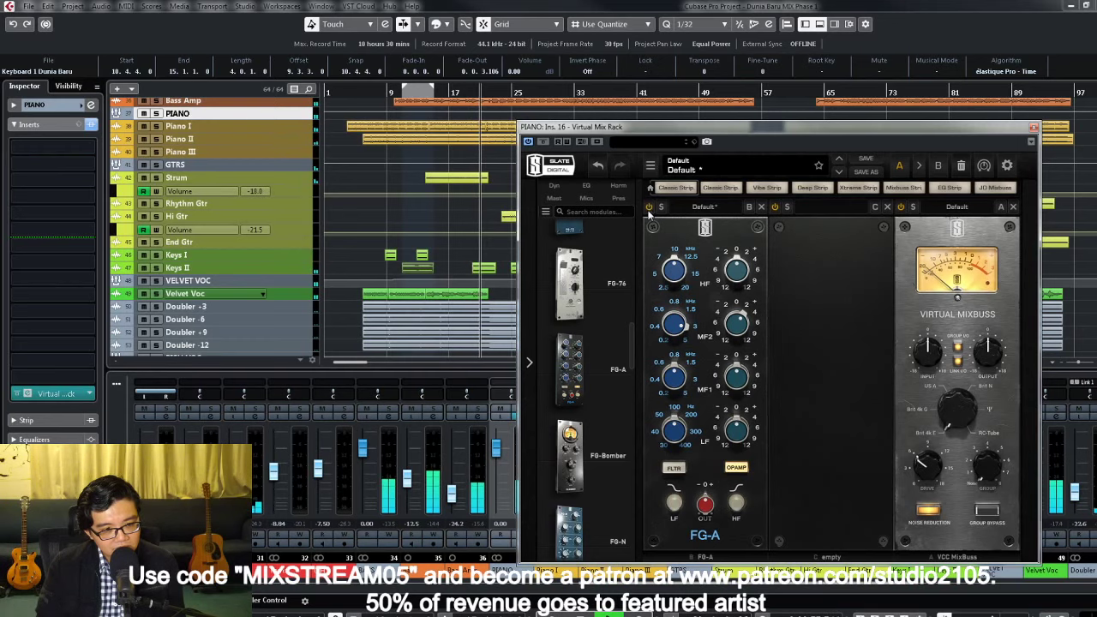
pyautogui.click(649, 208)
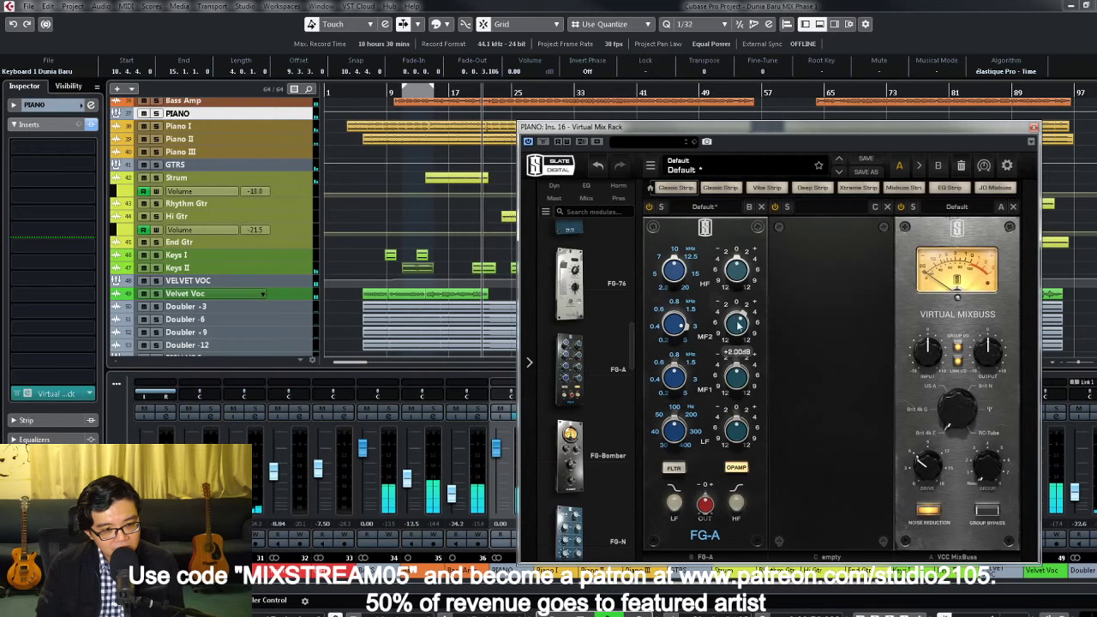
pyautogui.click(1033, 128)
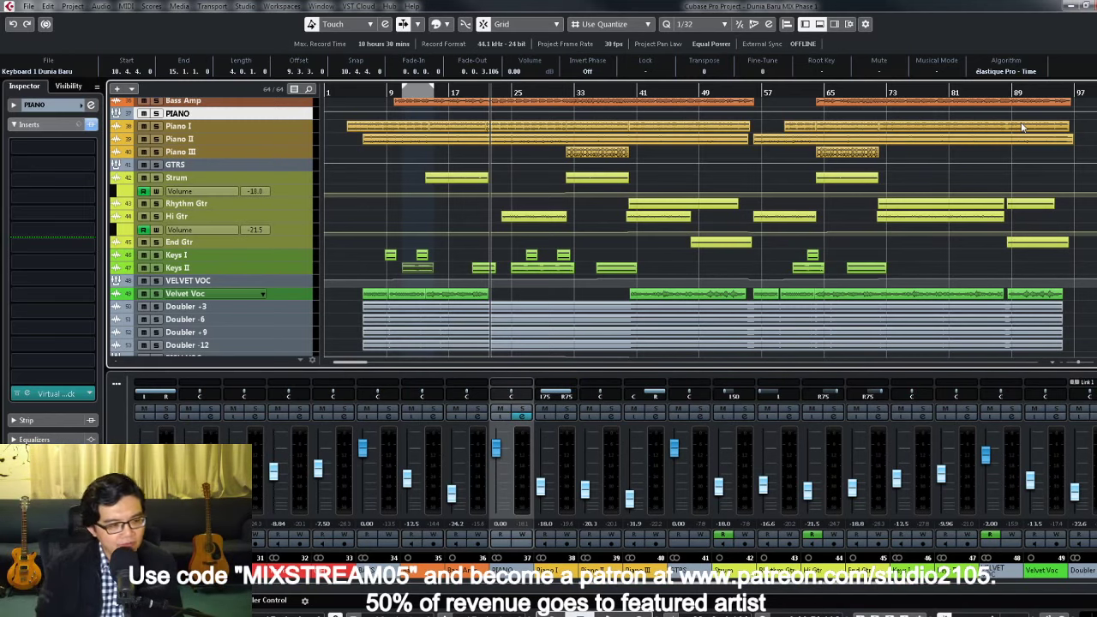
# Step: Review the arrangement from the drum tracks through bass, piano, guitars and keys to the vocal doublers
pyautogui.scroll(5, 858, 198)
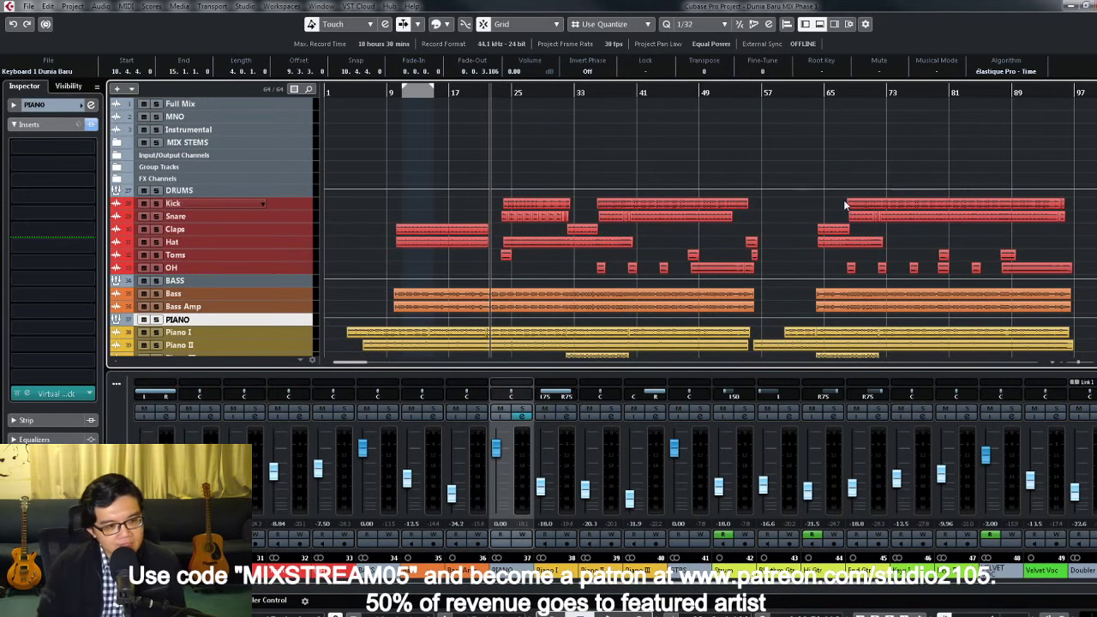
pyautogui.scroll(-8, 662, 249)
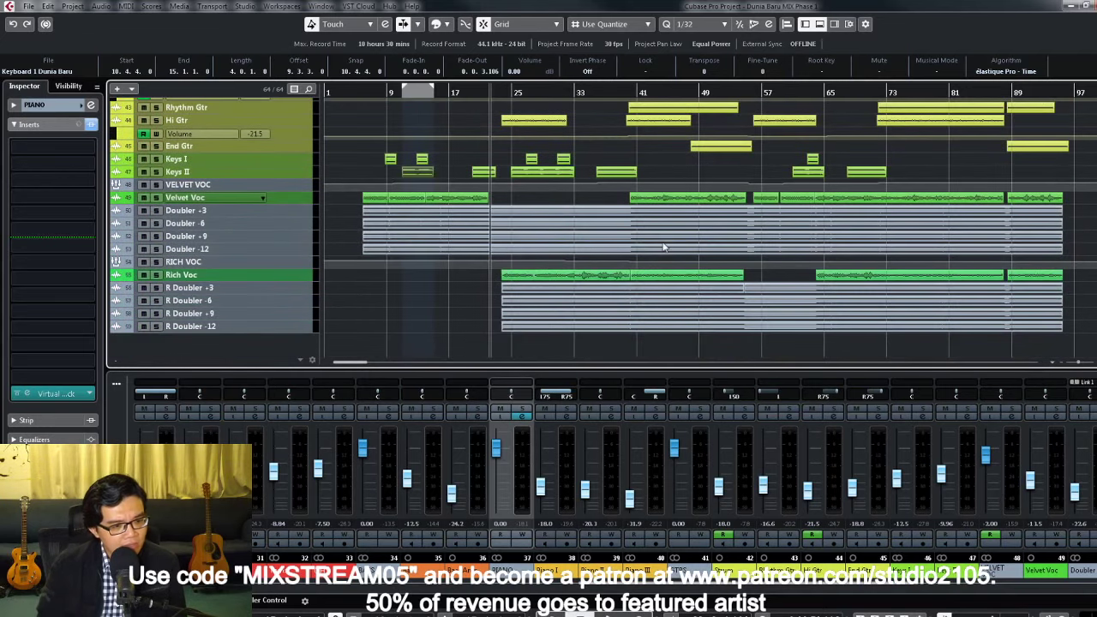
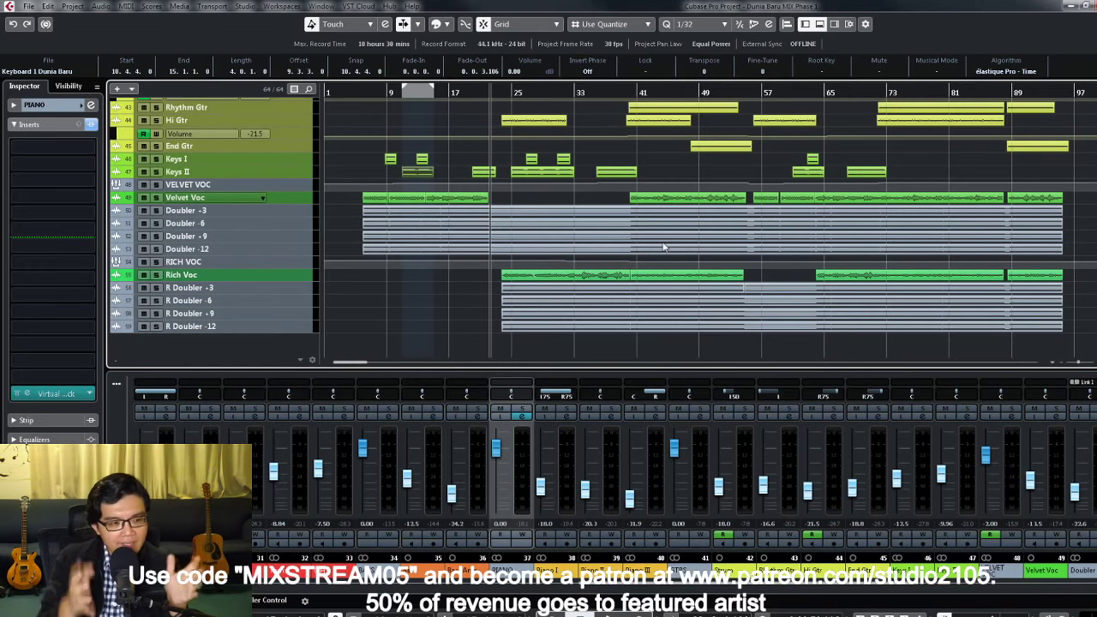
pyautogui.scroll(2, 663, 247)
pyautogui.scroll(2, 665, 247)
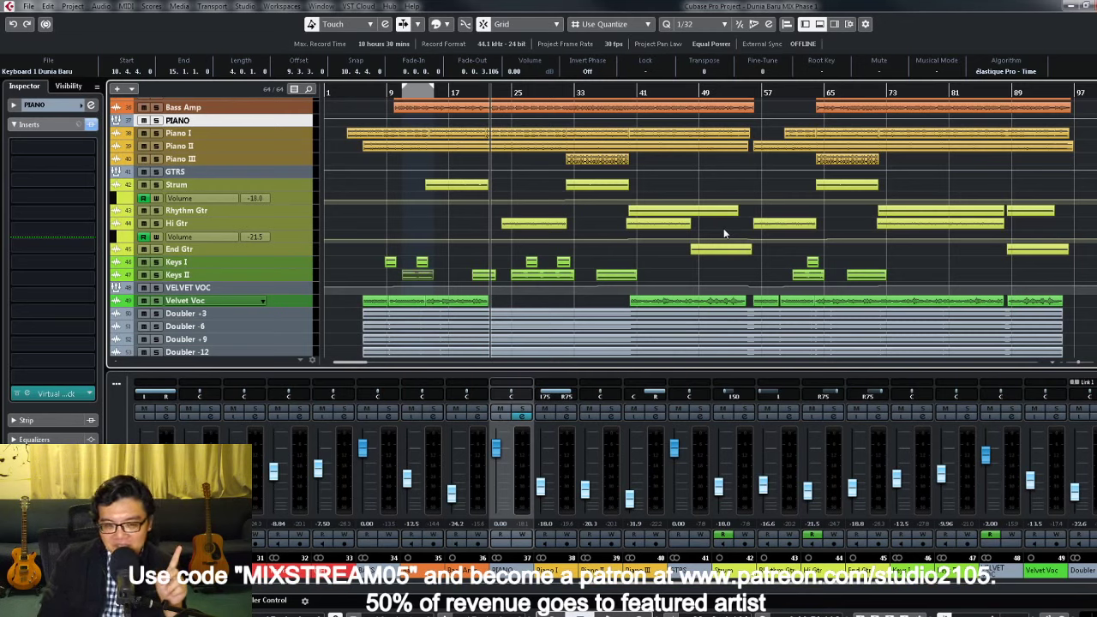
pyautogui.scroll(-2, 794, 287)
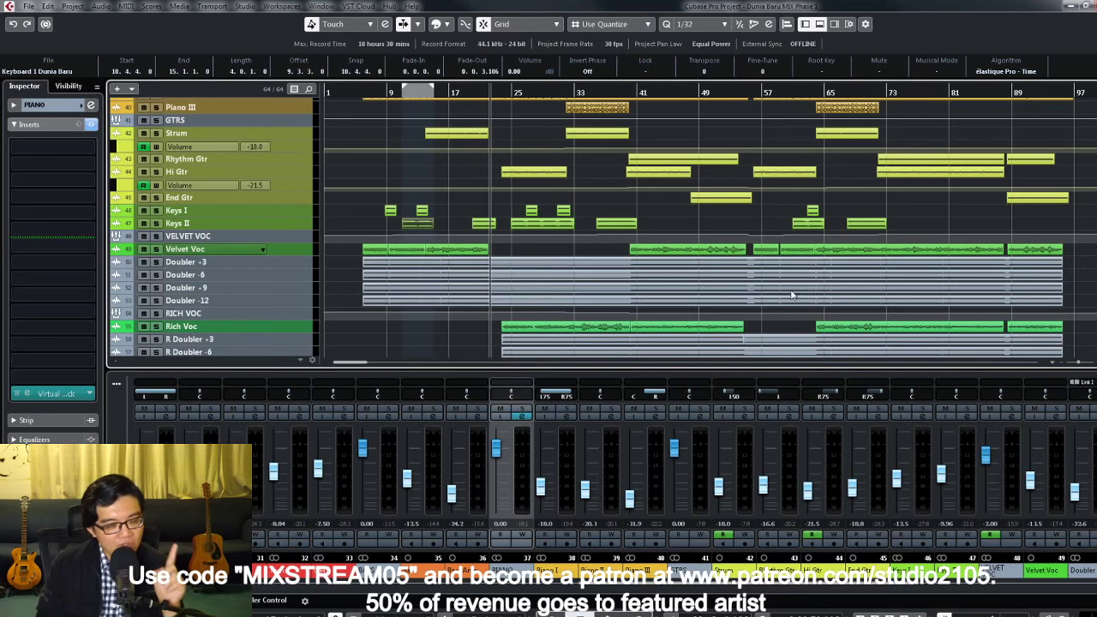
pyautogui.scroll(2, 785, 298)
pyautogui.scroll(2, 784, 297)
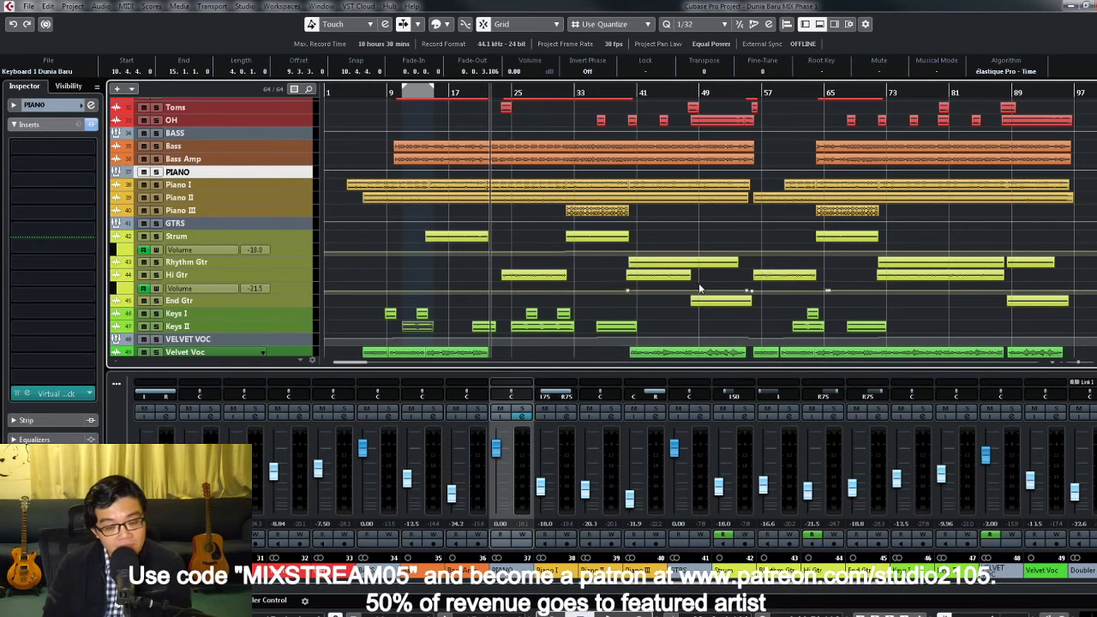
pyautogui.scroll(4, 600, 283)
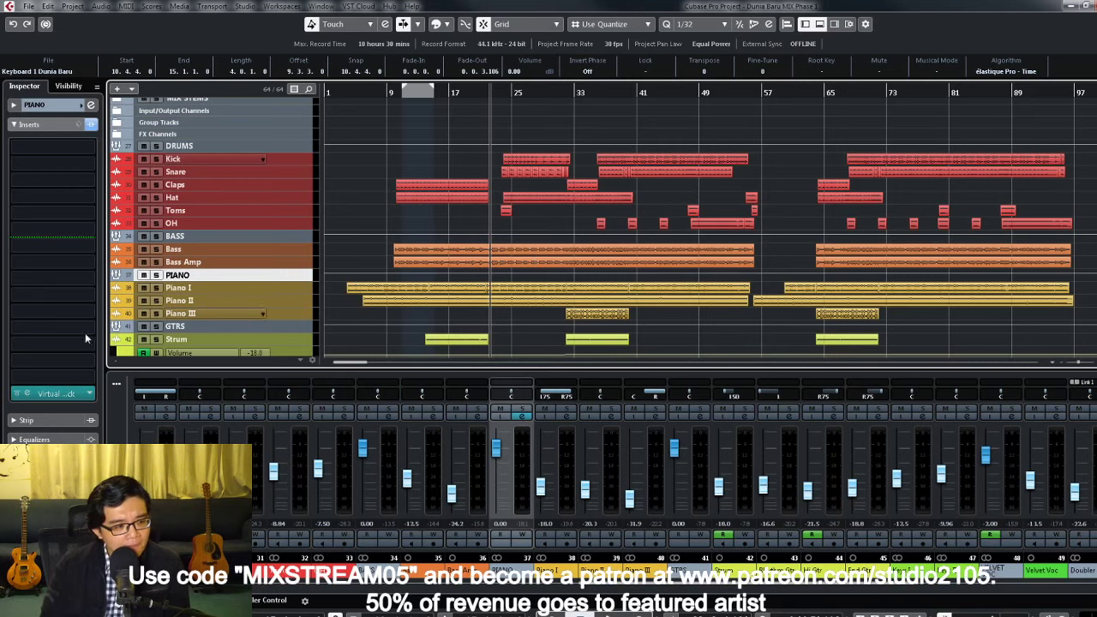
pyautogui.scroll(-8, 520, 281)
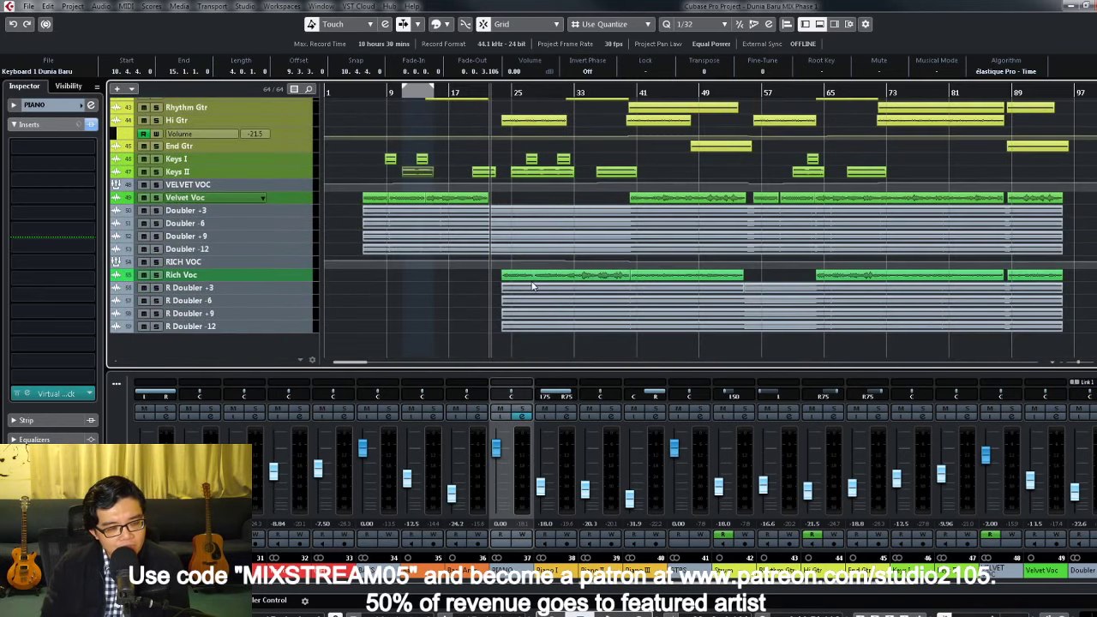
pyautogui.scroll(8, 532, 286)
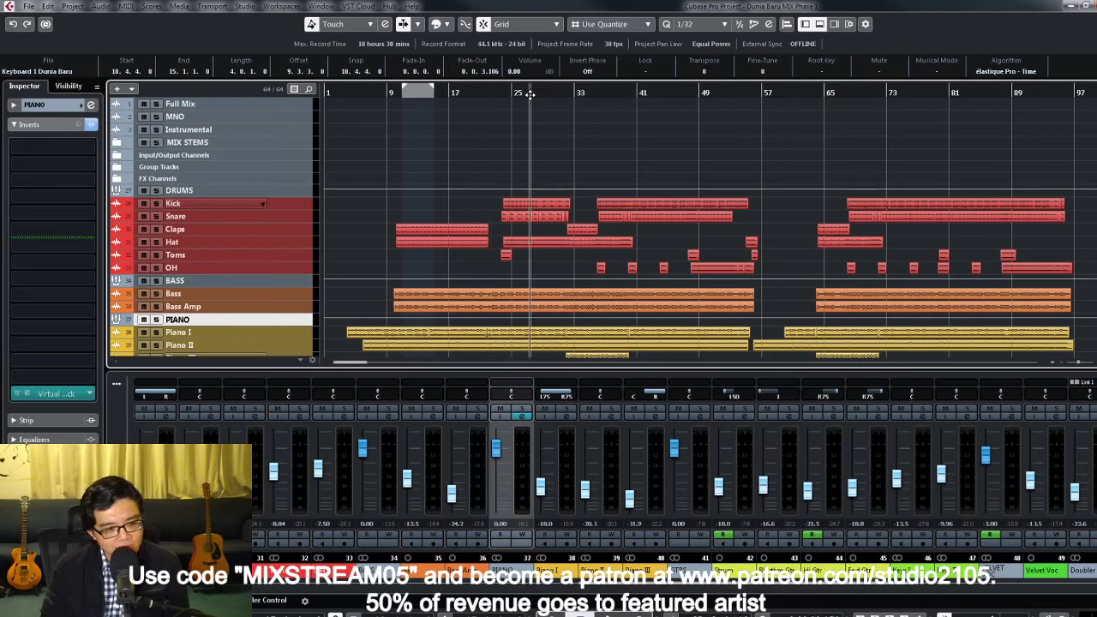
# Step: Enable automation reading and writing on the Master channel in the mixer
pyautogui.moveTo(794, 588); pyautogui.dragTo(1070, 592)
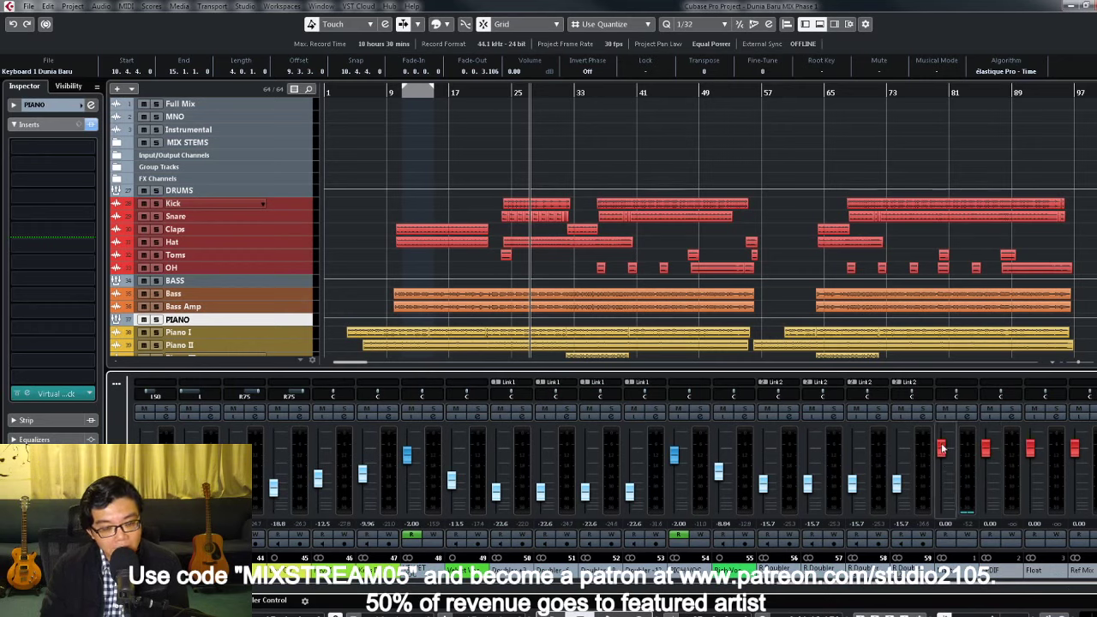
pyautogui.click(968, 416)
pyautogui.click(967, 535)
pyautogui.click(967, 416)
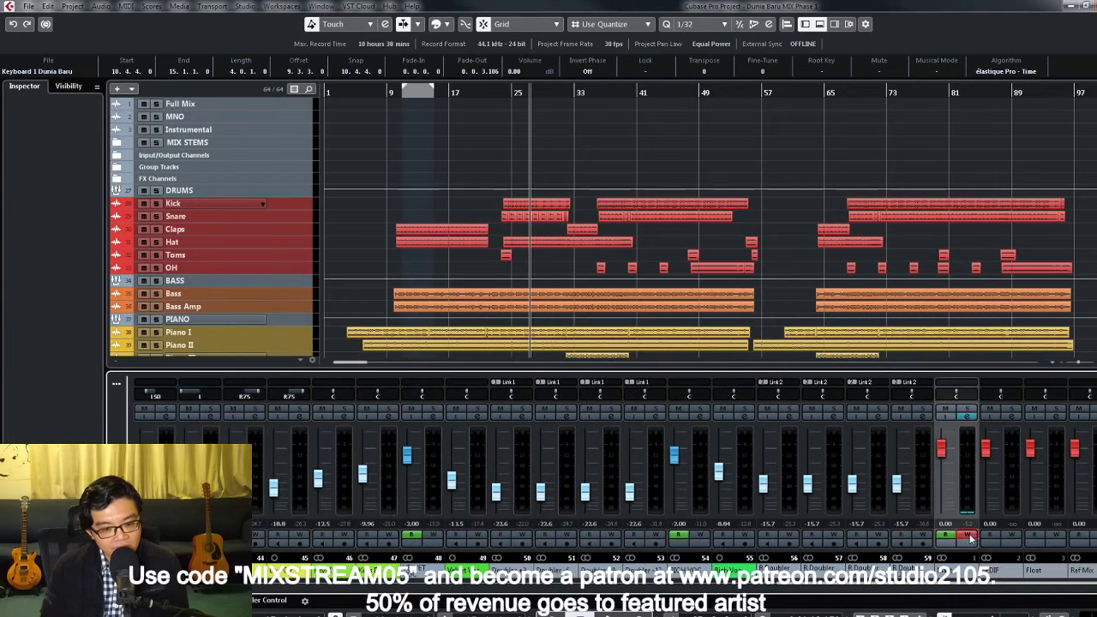
# Step: Place the playhead about bar 37, shortly before the section that starts after the Piano III part
pyautogui.scroll(-10, 617, 283)
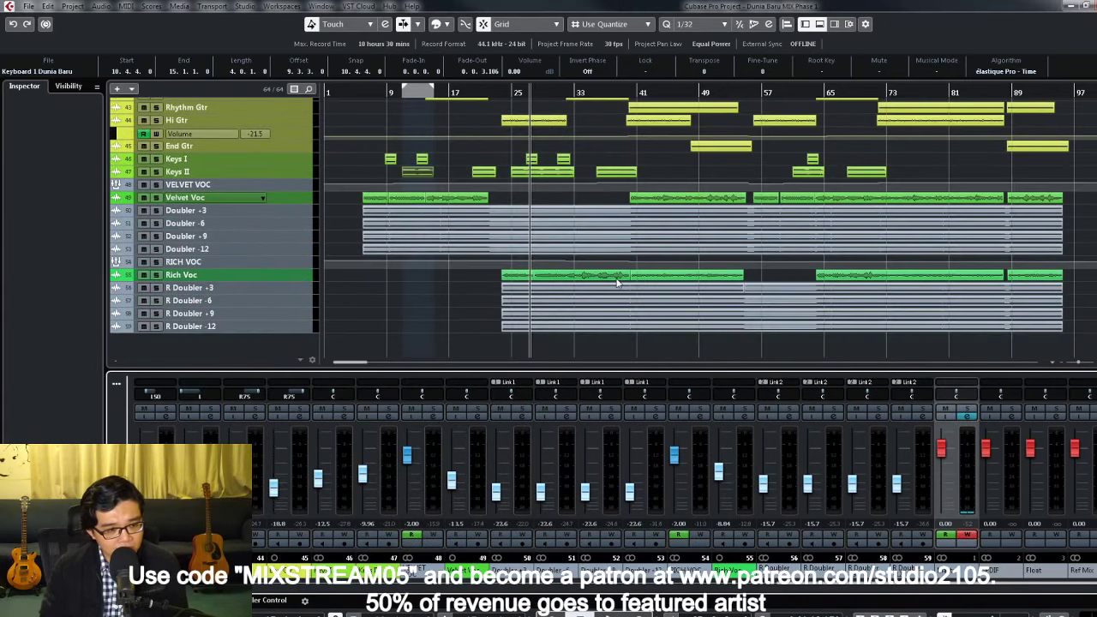
pyautogui.click(603, 90)
pyautogui.scroll(6, 701, 211)
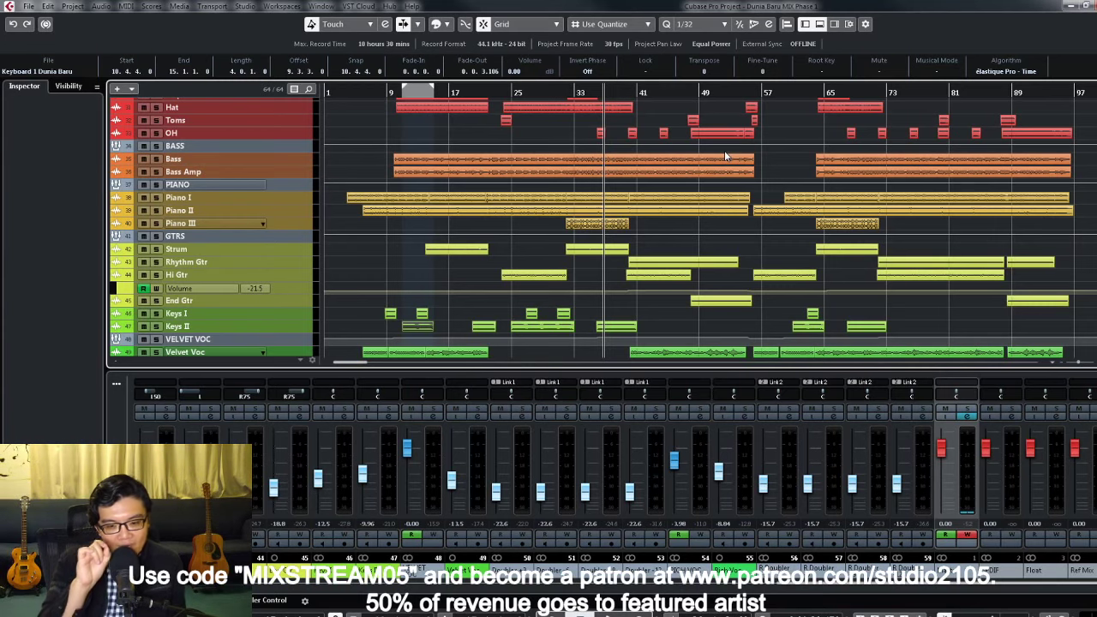
pyautogui.scroll(4, 659, 171)
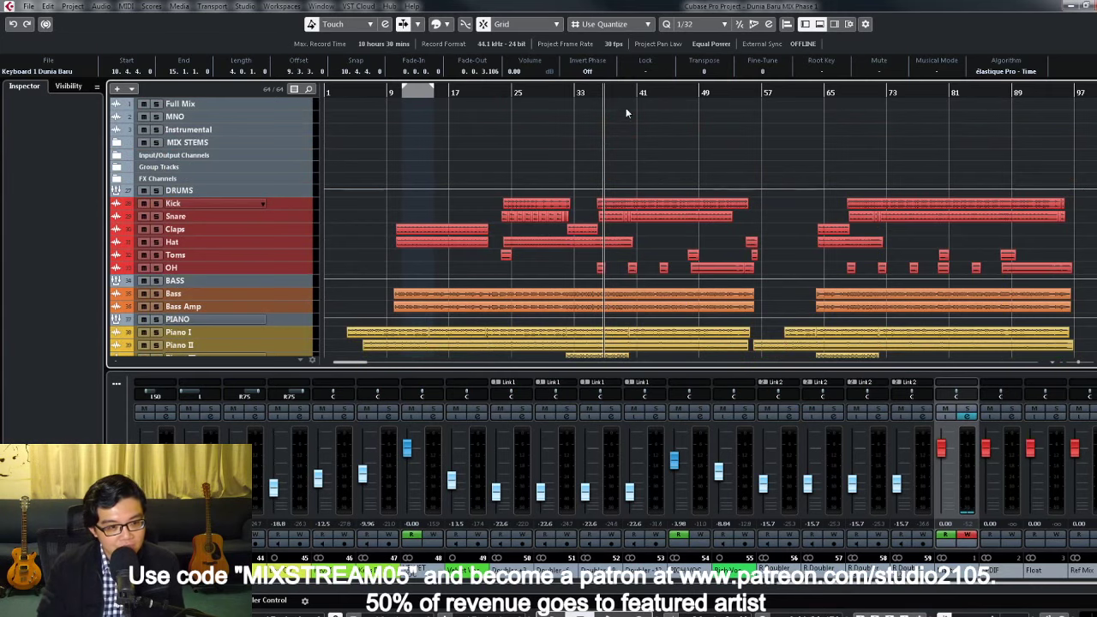
# Step: Inspect the Master channel's settings and close them again
pyautogui.click(967, 418)
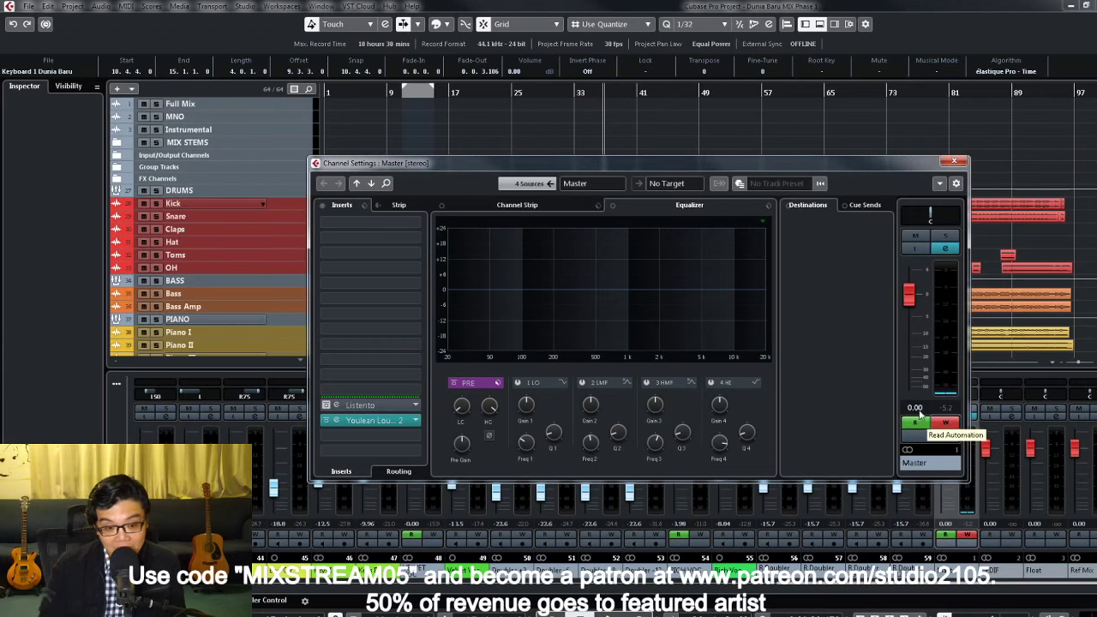
pyautogui.moveTo(702, 162); pyautogui.dragTo(699, 280)
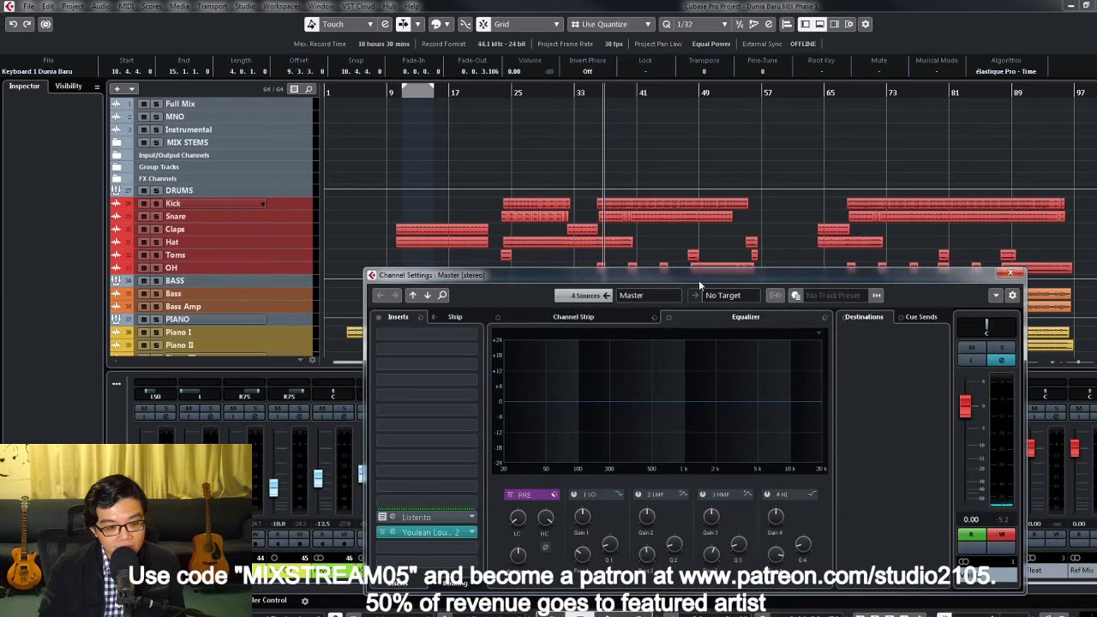
pyautogui.click(1001, 275)
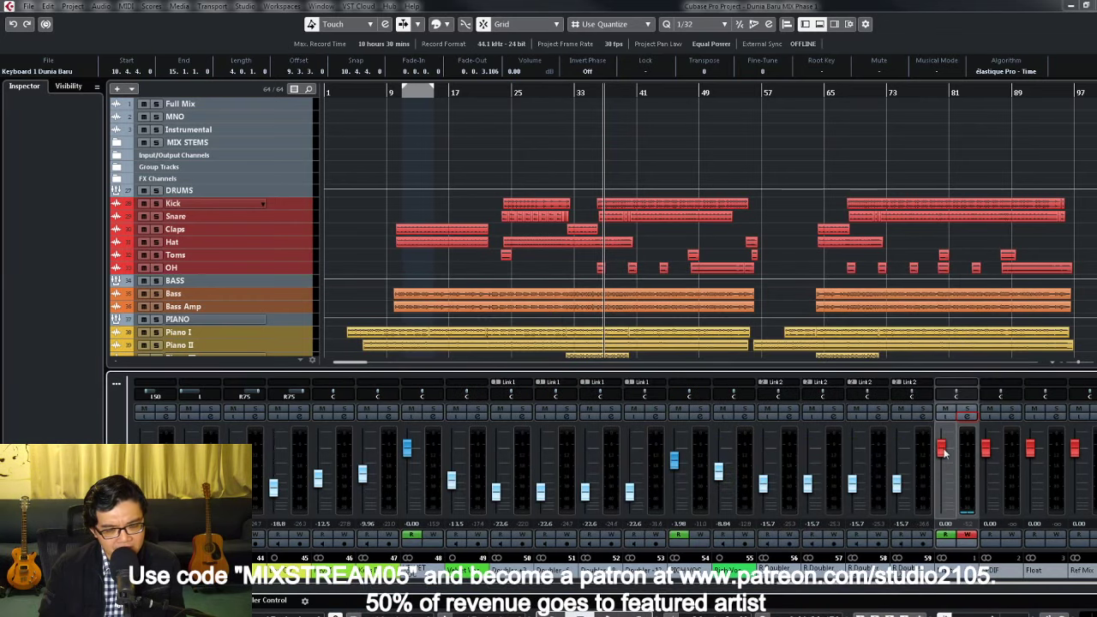
# Step: Record a Master volume rise to 0.84 dB around bar 39 during playback and turn off automation writing
pyautogui.press('space')
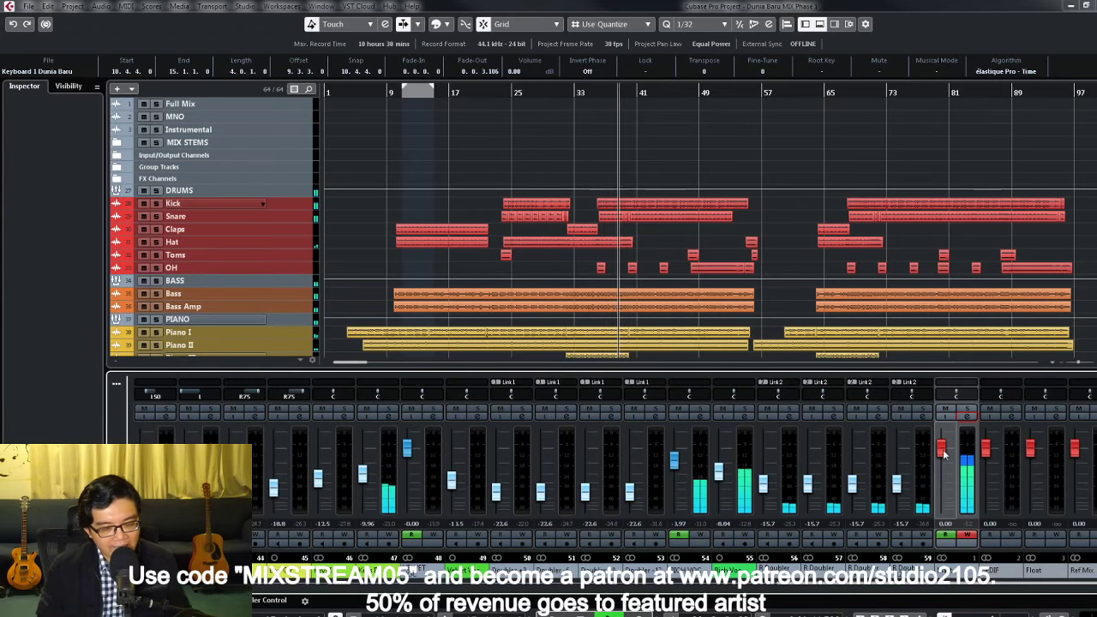
pyautogui.click(943, 454)
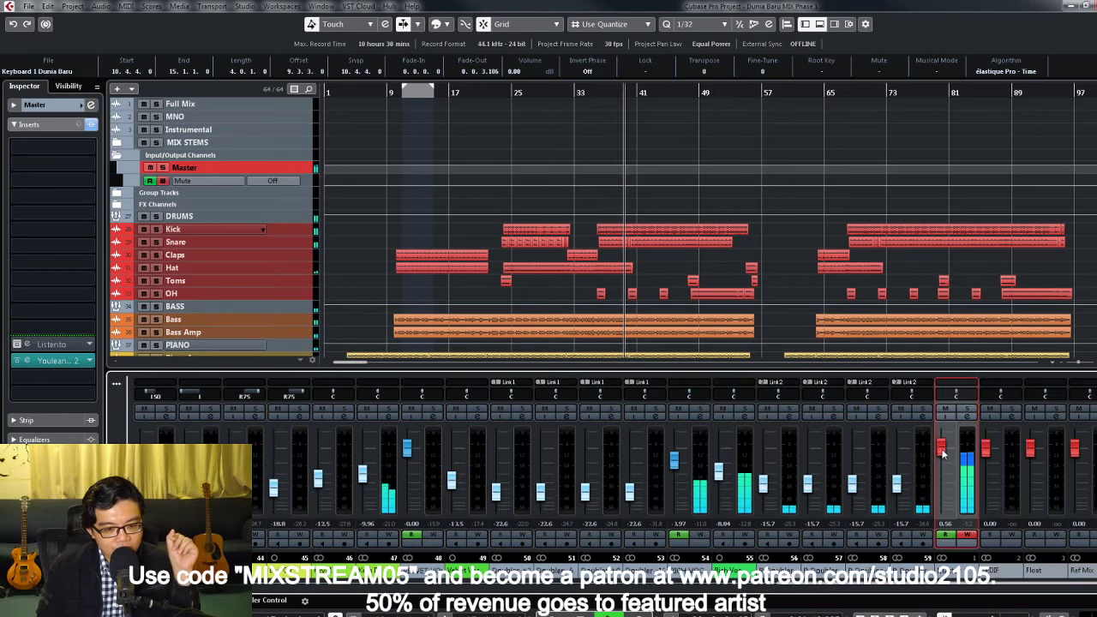
pyautogui.click(957, 540)
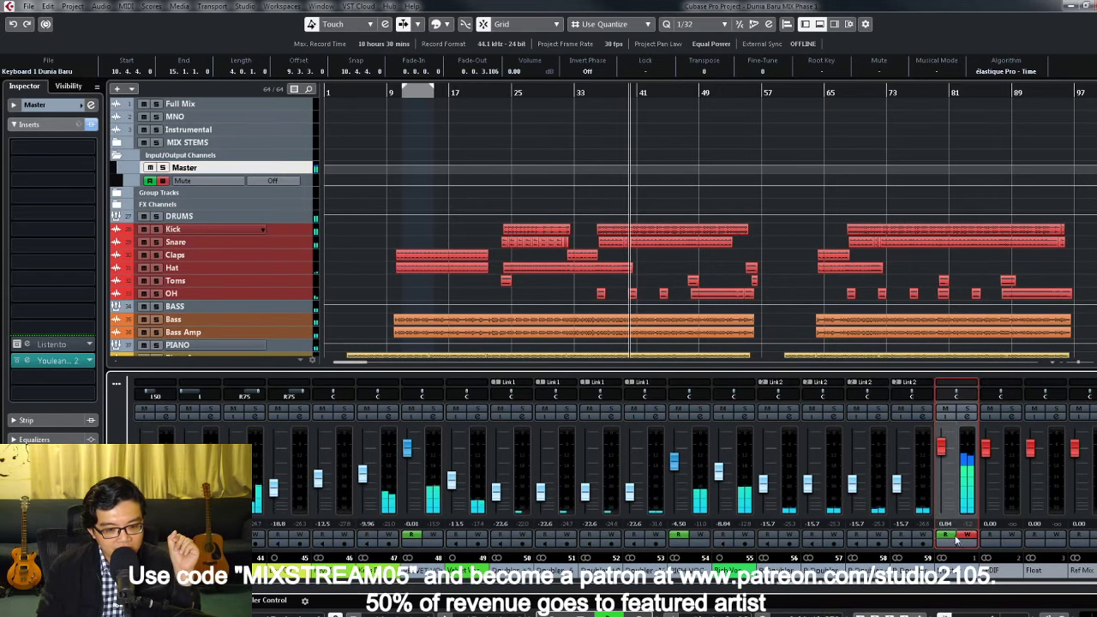
pyautogui.click(967, 536)
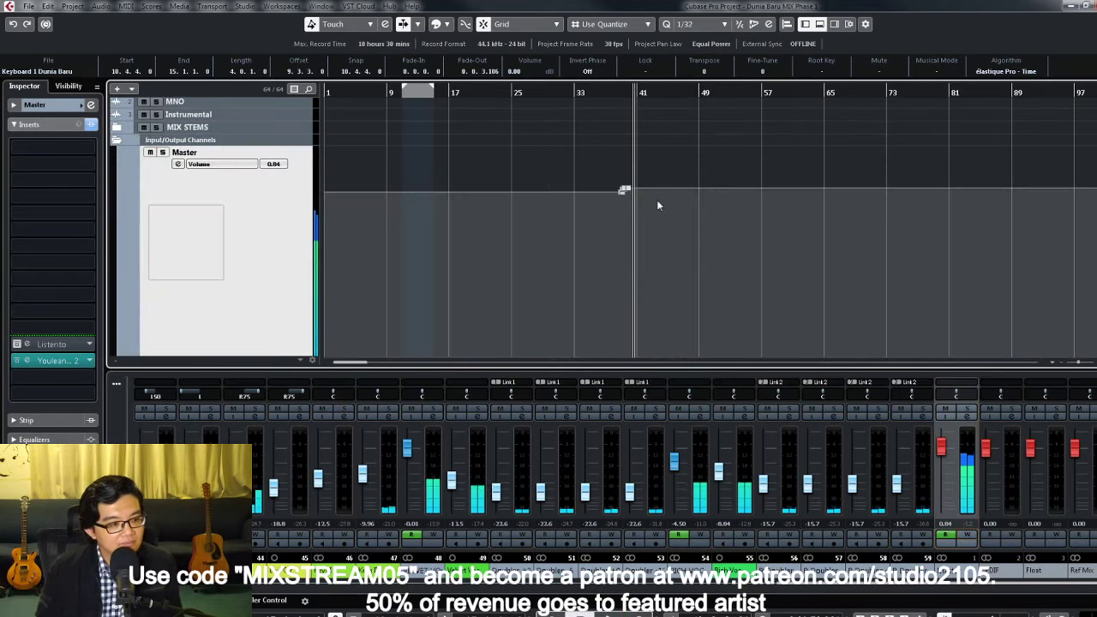
# Step: Set the Master volume automation point at bar 39 to 0.00 dB and delete the intermediate points before bar 40
pyautogui.moveTo(622, 94); pyautogui.dragTo(766, 229)
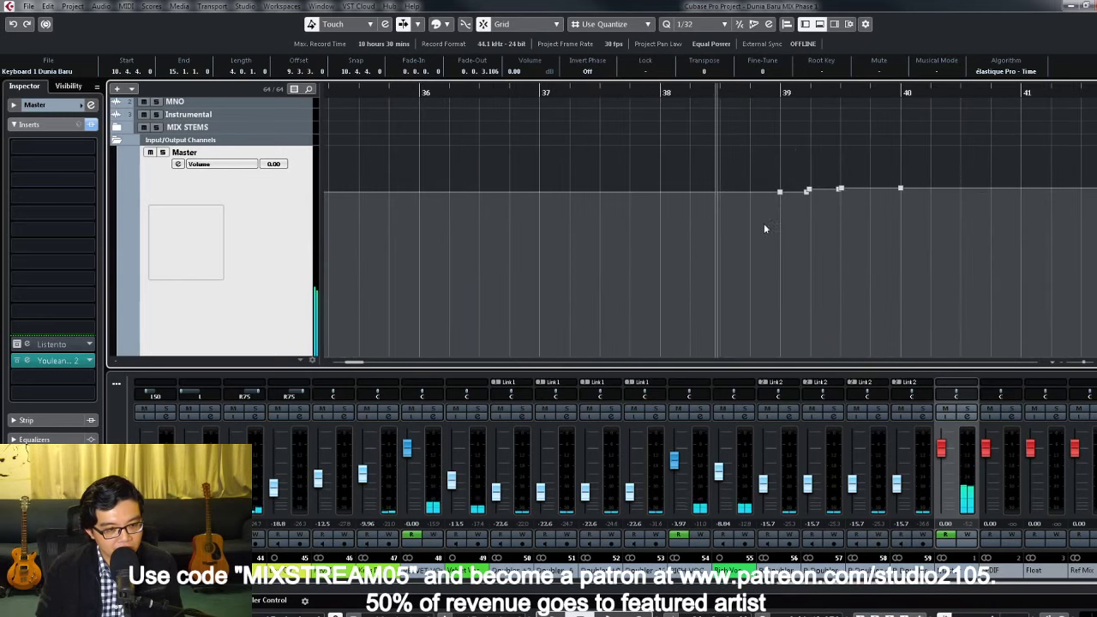
pyautogui.click(780, 194)
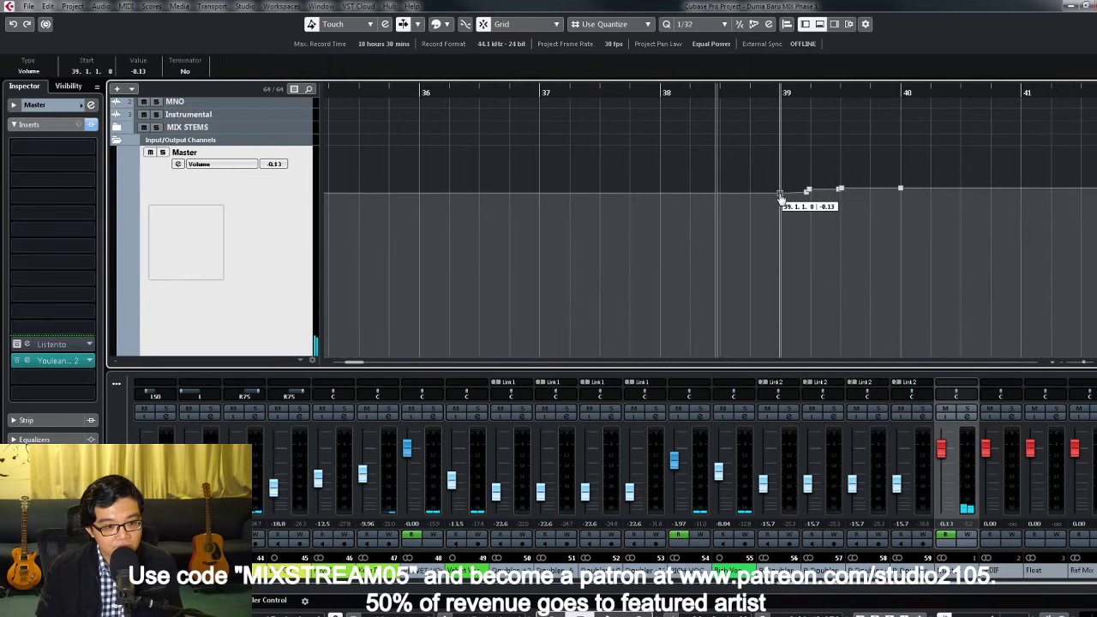
pyautogui.click(138, 71)
pyautogui.write('0')
pyautogui.press('Return')
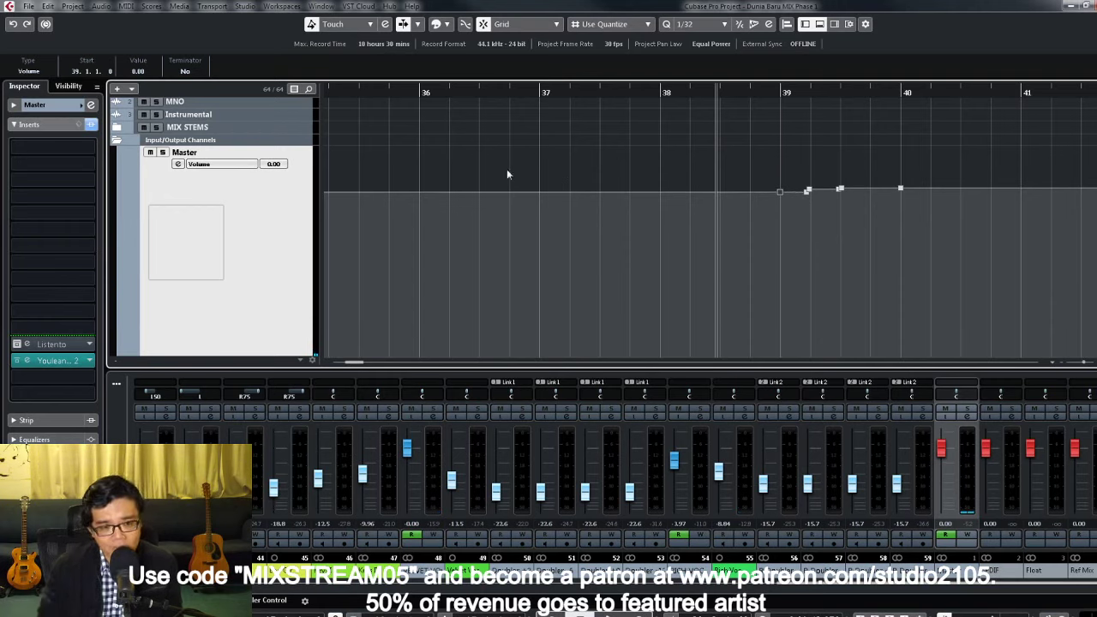
pyautogui.moveTo(807, 165); pyautogui.dragTo(863, 218)
pyautogui.press('Delete')
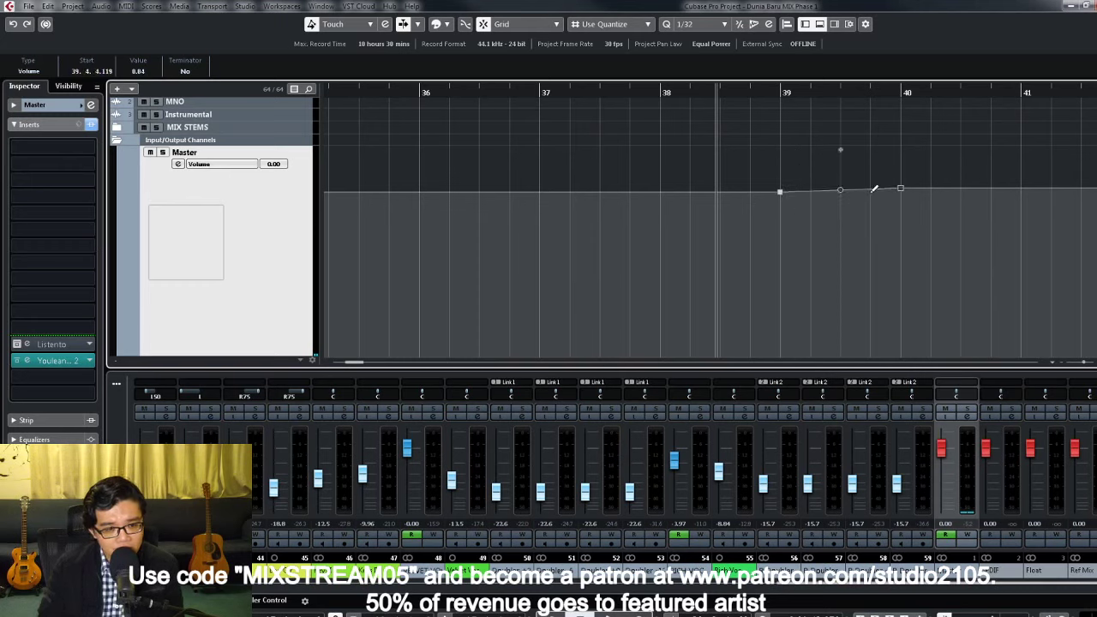
# Step: Snap the last Master volume automation point to bar 40 and set its value to 1.00 dB
pyautogui.click(904, 195)
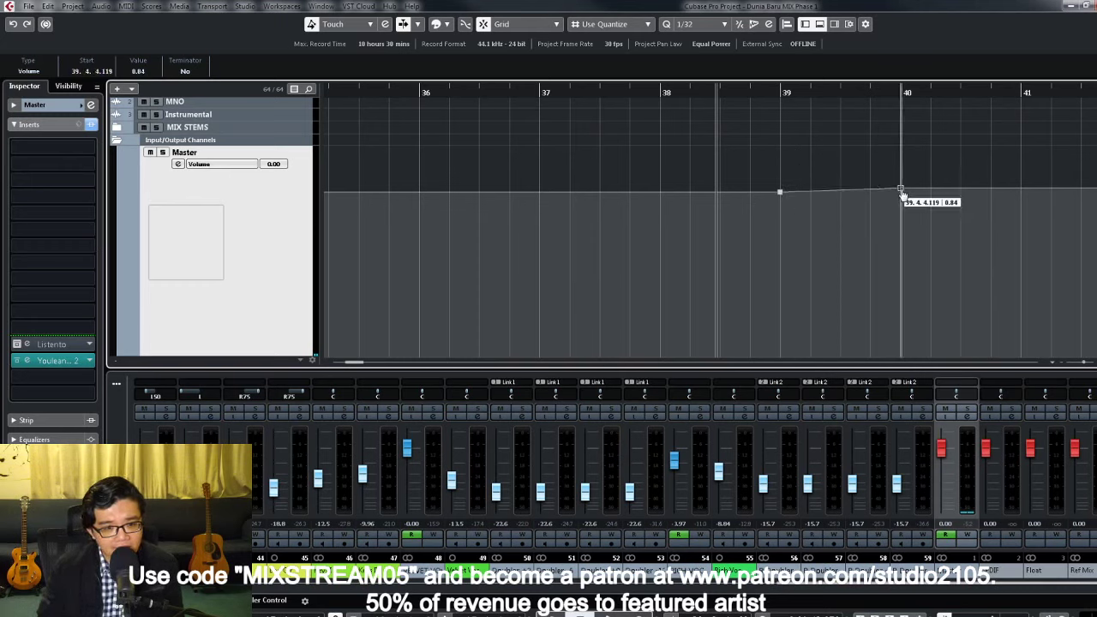
pyautogui.moveTo(903, 196); pyautogui.dragTo(902, 192)
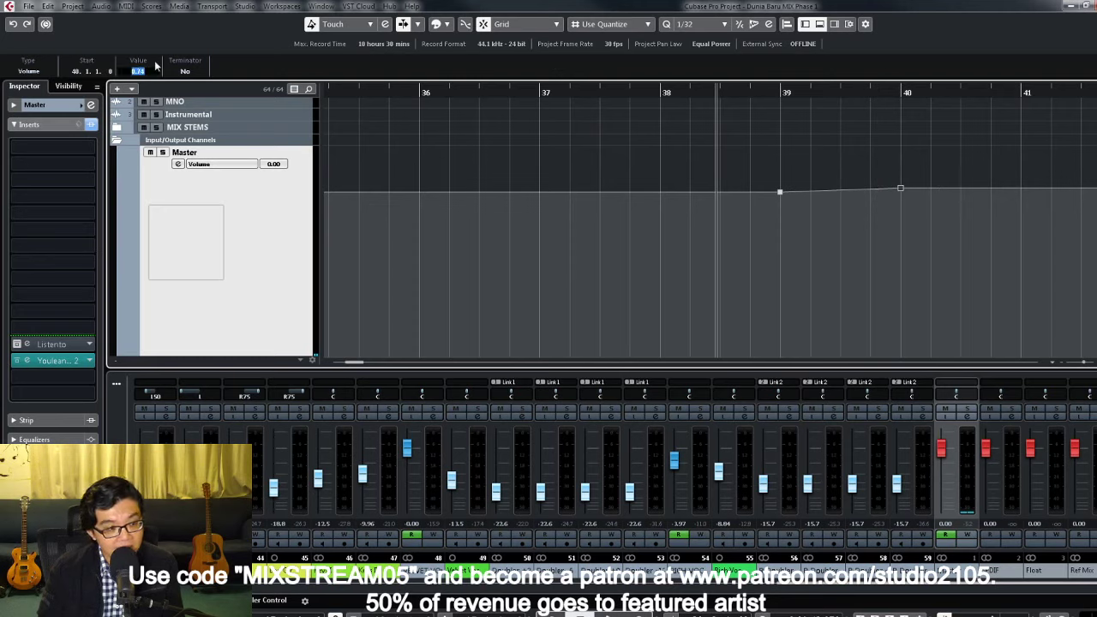
pyautogui.write('1')
pyautogui.press('Return')
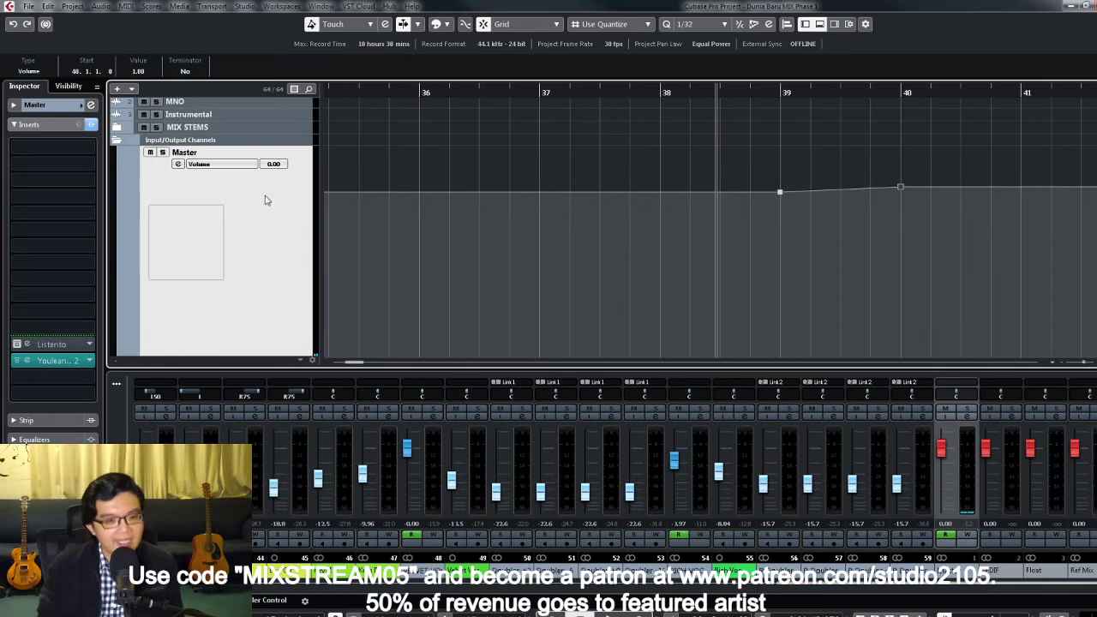
# Step: Play back the transition from bar 39 to bar 40 to audition the Master volume rise
pyautogui.click(737, 267)
pyautogui.press('g')
pyautogui.press('g')
pyautogui.press('g')
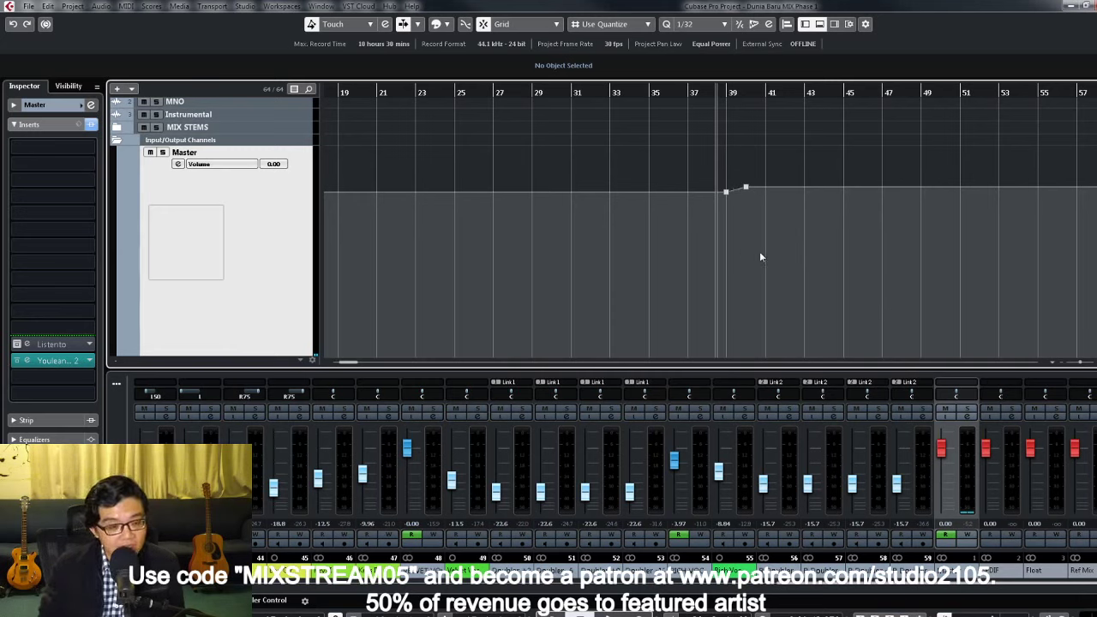
pyautogui.press('space')
pyautogui.press('h')
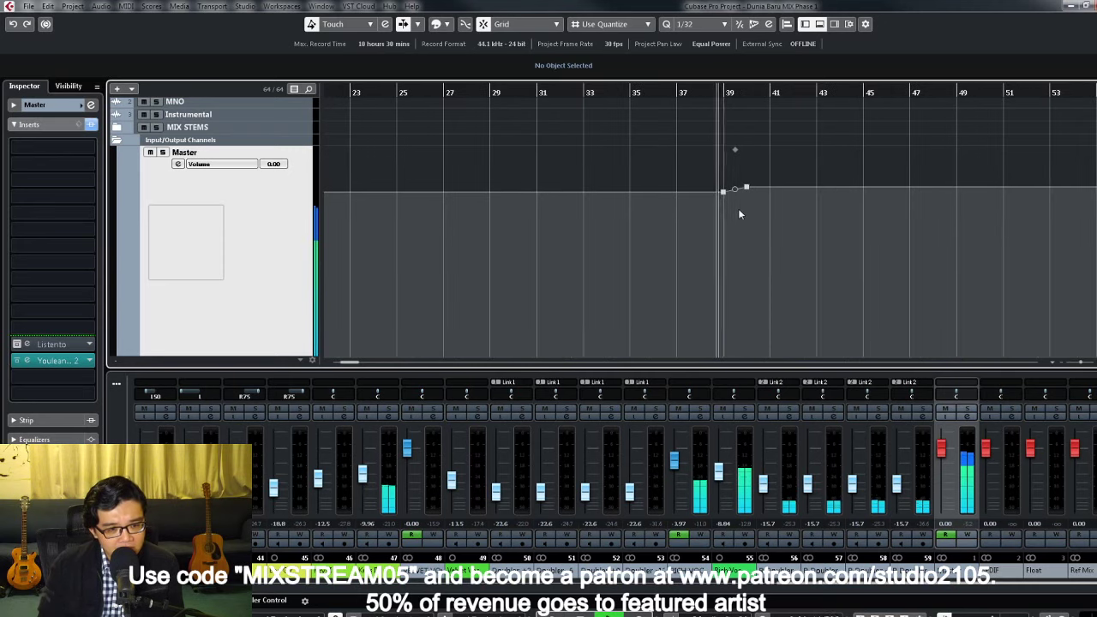
pyautogui.press('h')
pyautogui.press('h')
pyautogui.press('h')
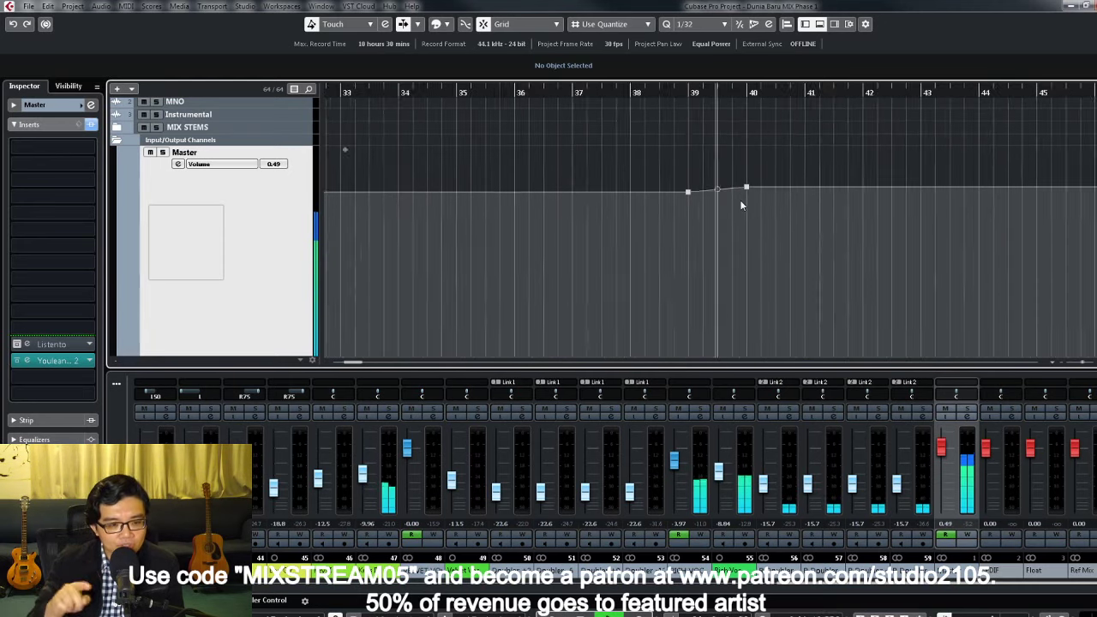
pyautogui.press('h')
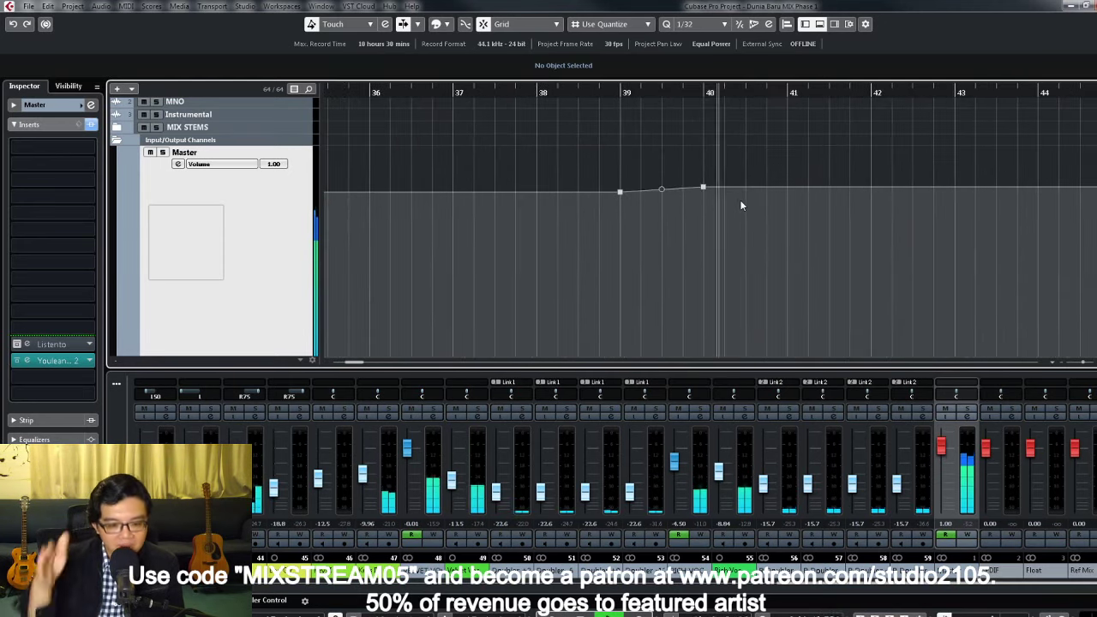
# Step: Play from about bar 52 and record a Master volume drop to 0.00 dB around bar 54, with automation writing turned off at the end
pyautogui.press('g')
pyautogui.press('g')
pyautogui.press('g')
pyautogui.press('g')
pyautogui.press('g')
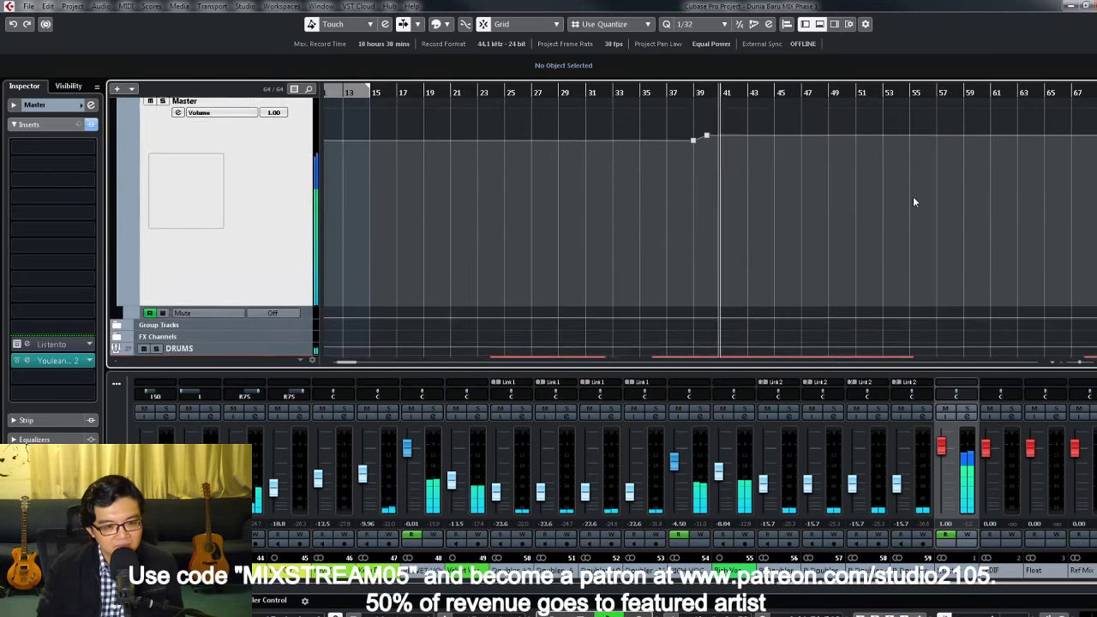
pyautogui.scroll(-3, 914, 196)
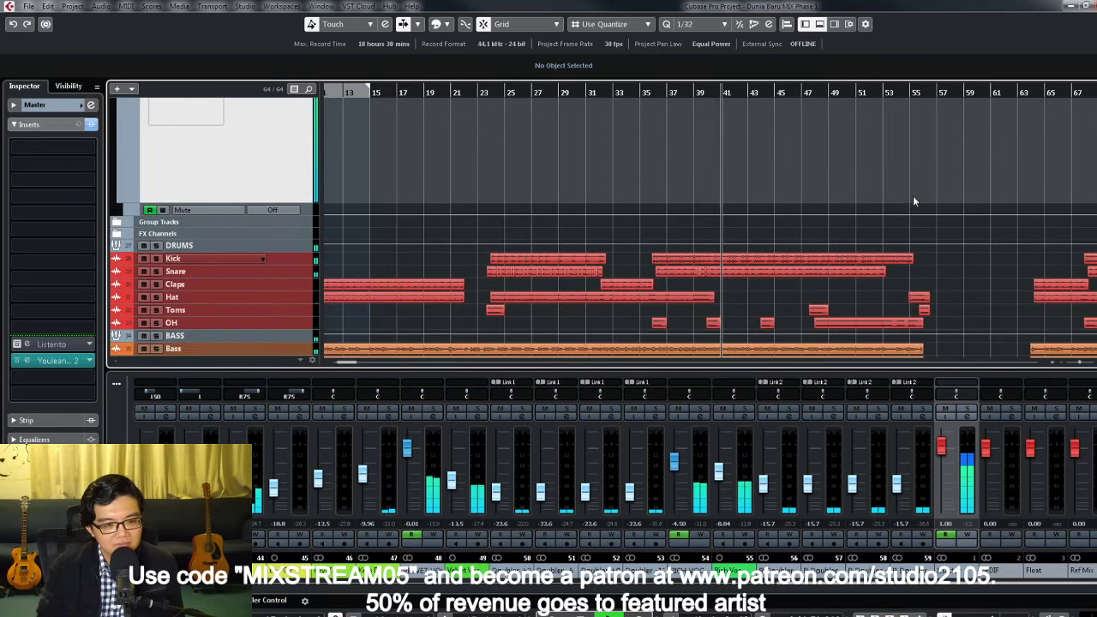
pyautogui.click(872, 92)
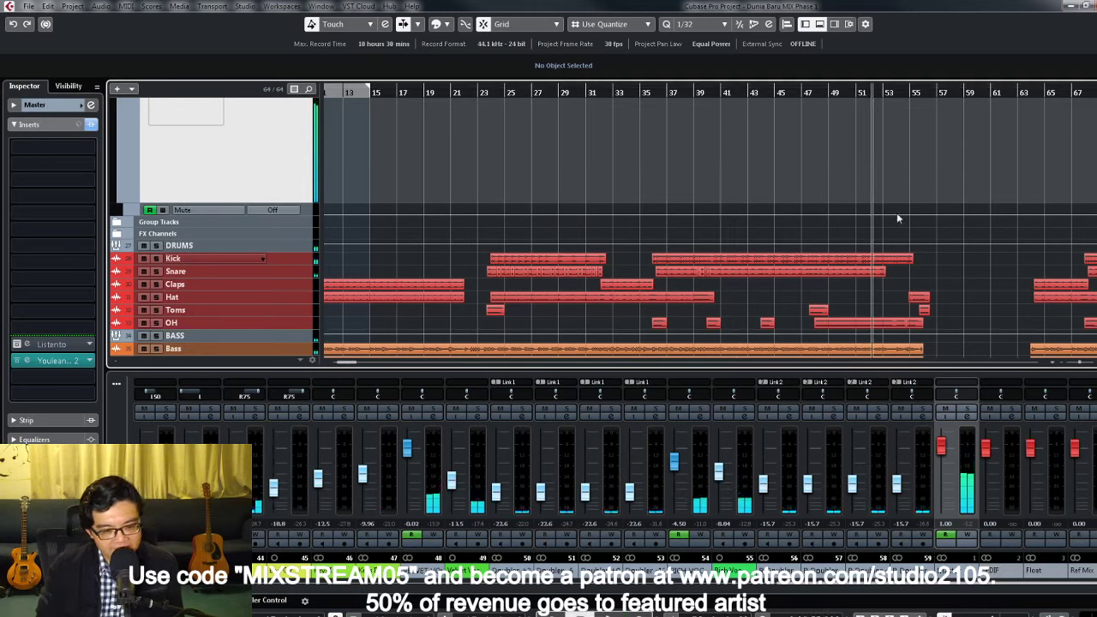
pyautogui.click(967, 535)
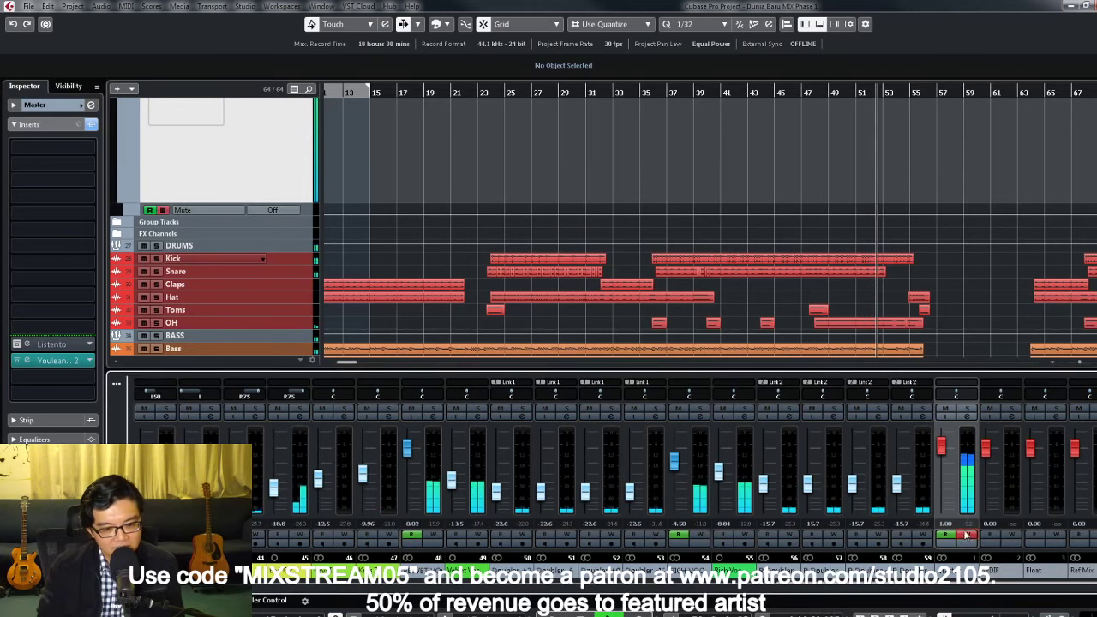
pyautogui.click(944, 456)
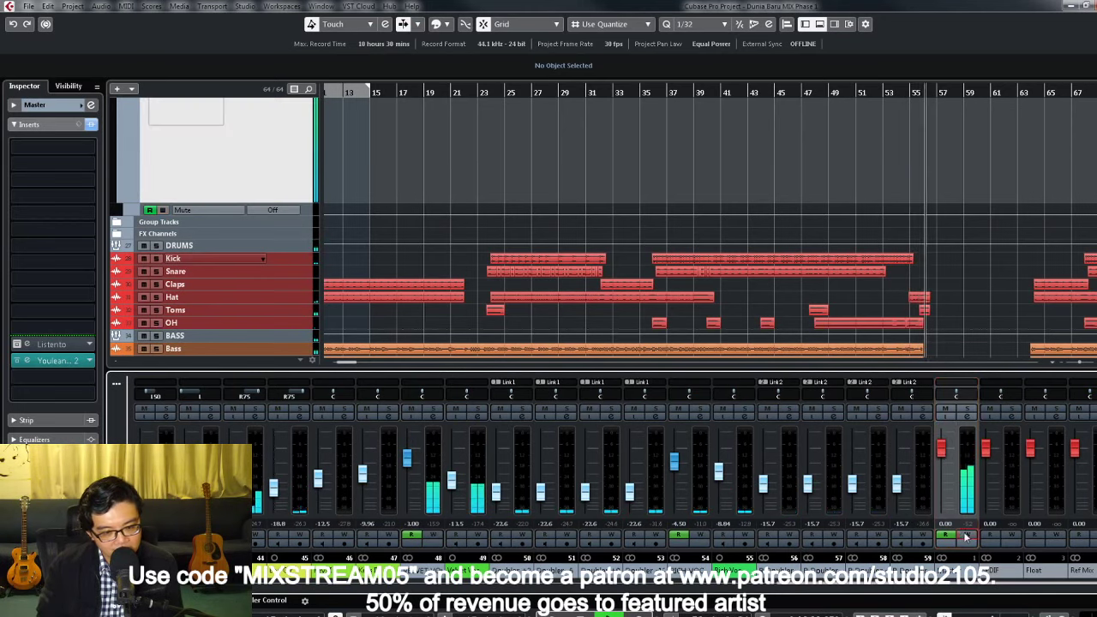
# Step: Place the Master volume automation point at bar 54 and set its value to 1.00 dB
pyautogui.scroll(-5, 939, 279)
pyautogui.moveTo(891, 91); pyautogui.dragTo(755, 190)
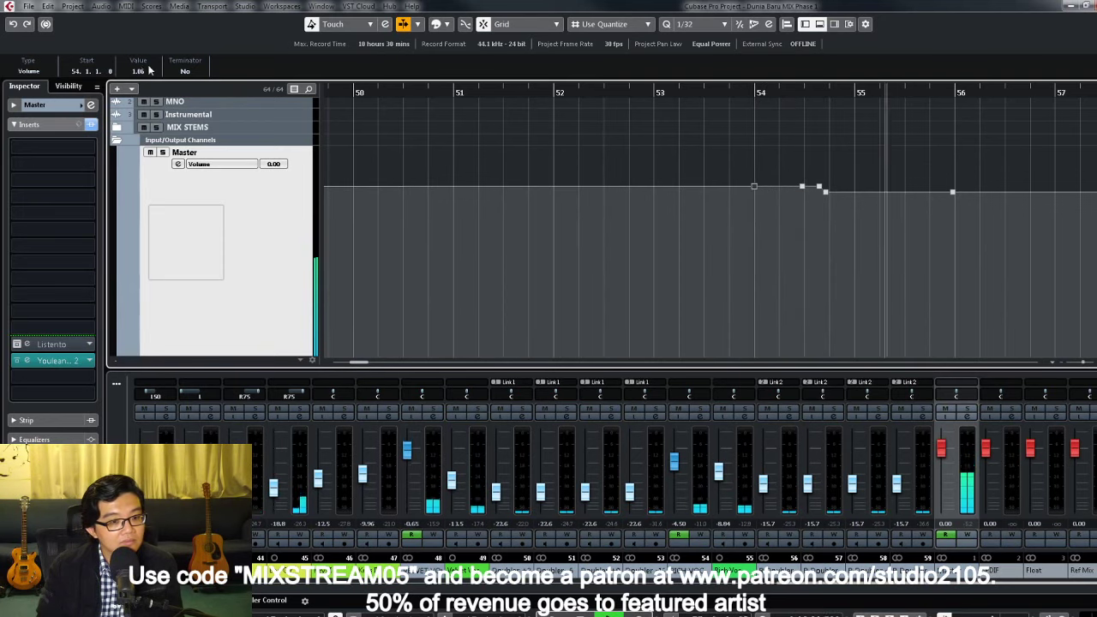
pyautogui.press('KP_1')
pyautogui.press('g')
pyautogui.press('g')
pyautogui.press('g')
pyautogui.press('g')
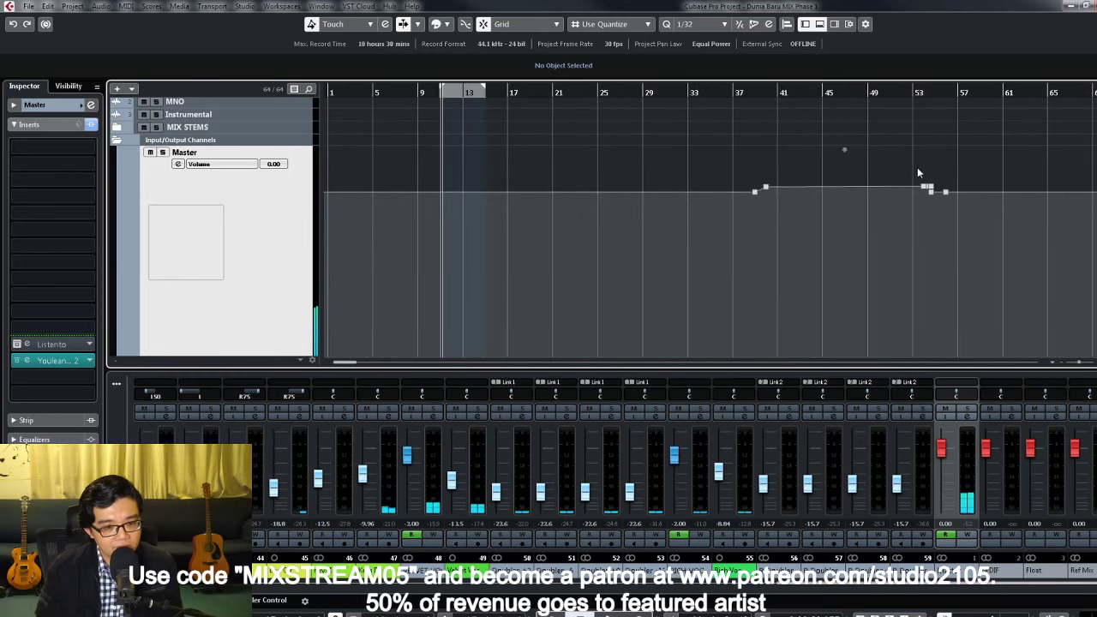
pyautogui.moveTo(927, 92); pyautogui.dragTo(674, 171)
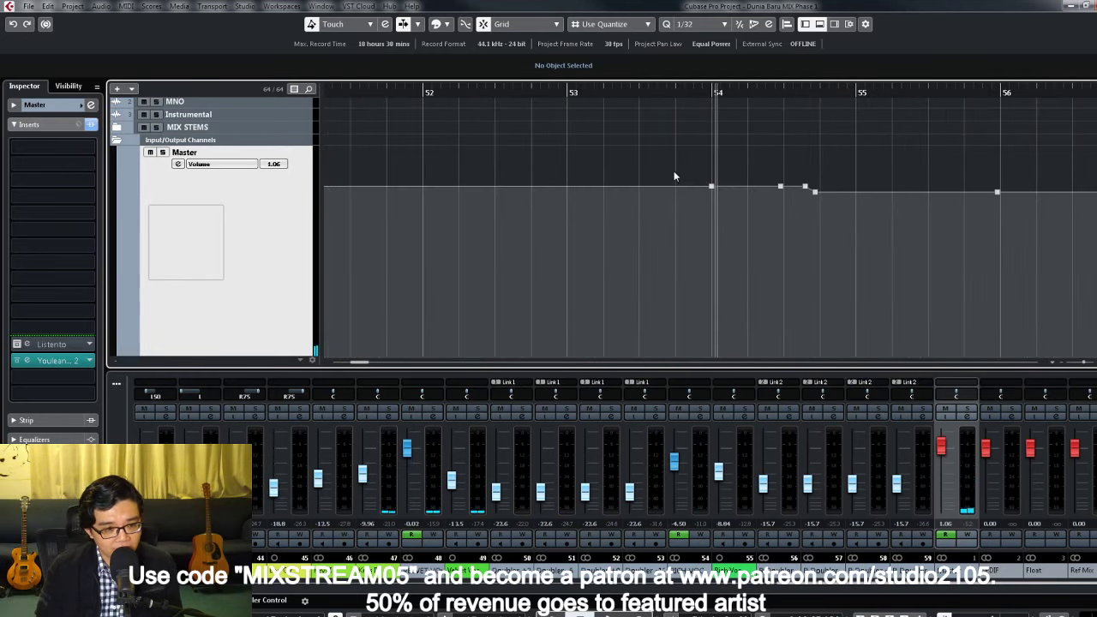
pyautogui.click(712, 186)
pyautogui.click(146, 71)
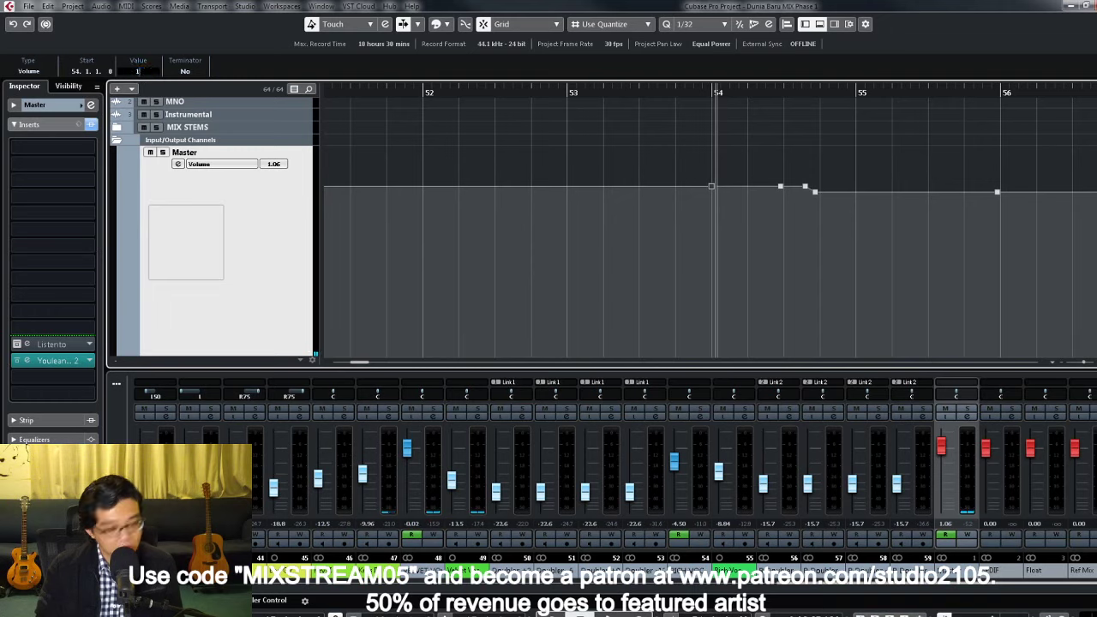
pyautogui.write('1')
pyautogui.press('Return')
# Step: Replace the Master volume points recorded after bar 54 with a single point at bar 55 set to 0.00 dB
pyautogui.moveTo(769, 170); pyautogui.dragTo(855, 196)
pyautogui.press('Delete')
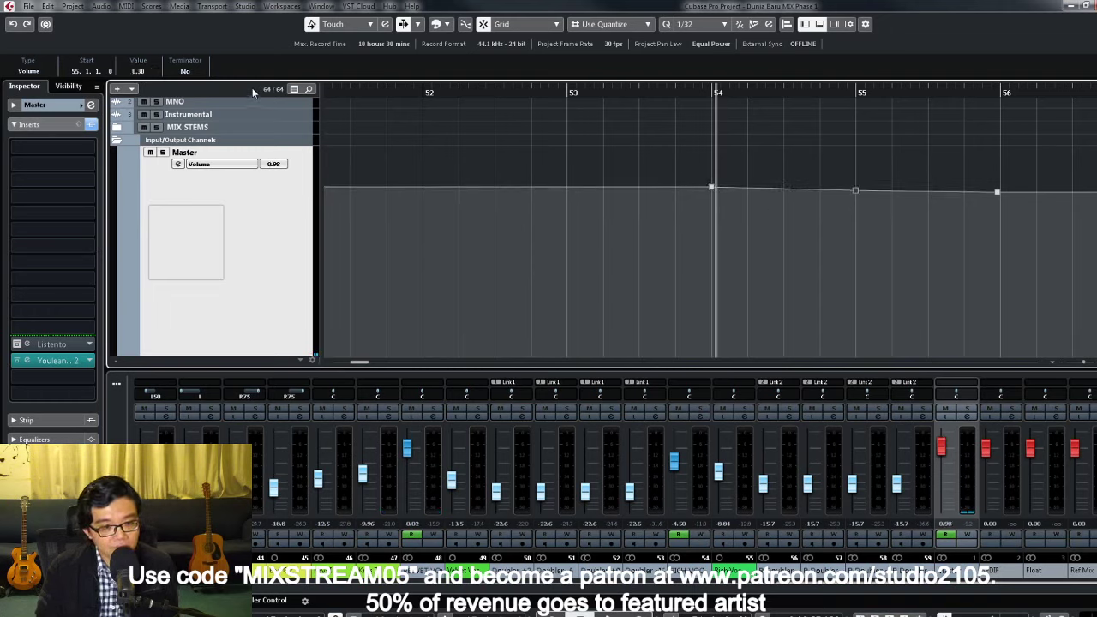
pyautogui.click(142, 72)
pyautogui.press('Return')
pyautogui.press('g')
pyautogui.press('g')
pyautogui.press('g')
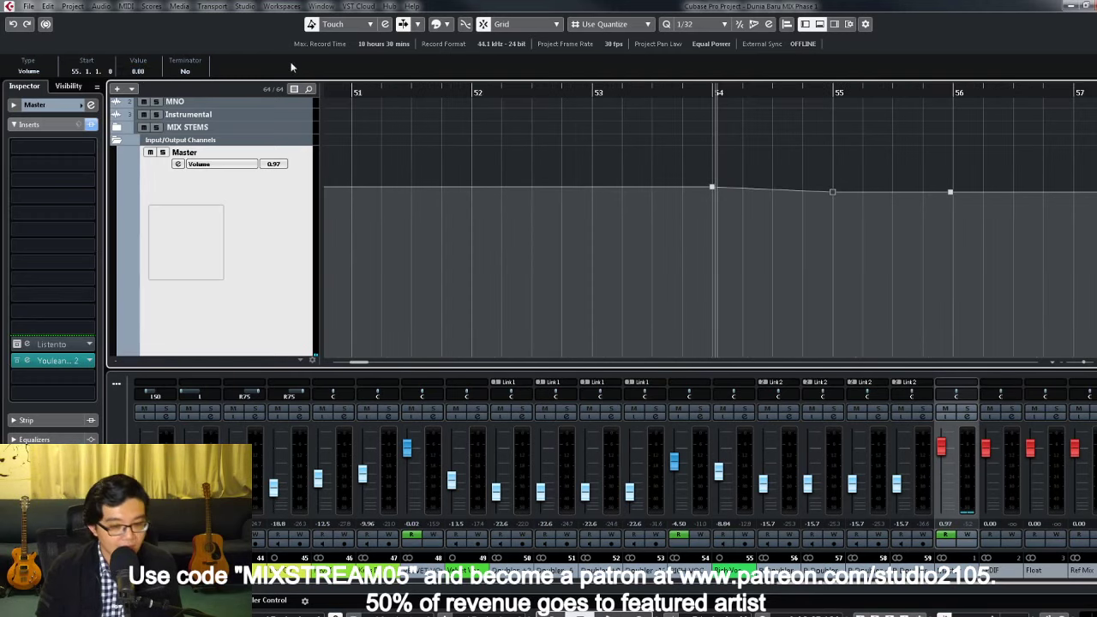
pyautogui.moveTo(763, 185); pyautogui.dragTo(785, 224)
pyautogui.press('Delete')
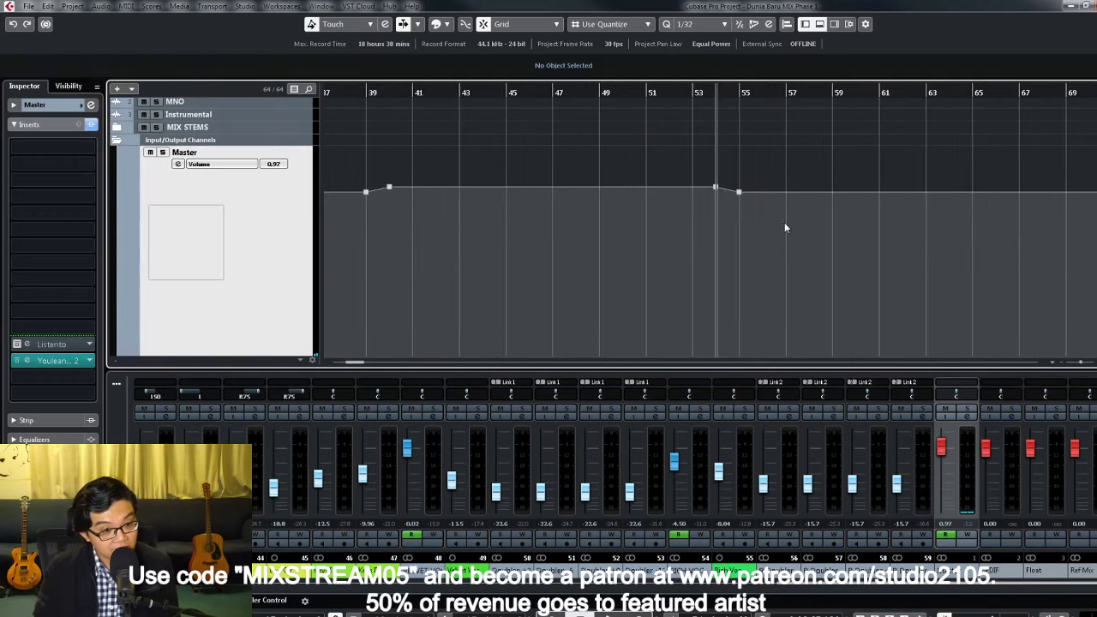
# Step: Copy the Master volume automation points from bar 39 through bar 55
pyautogui.press('g')
pyautogui.press('g')
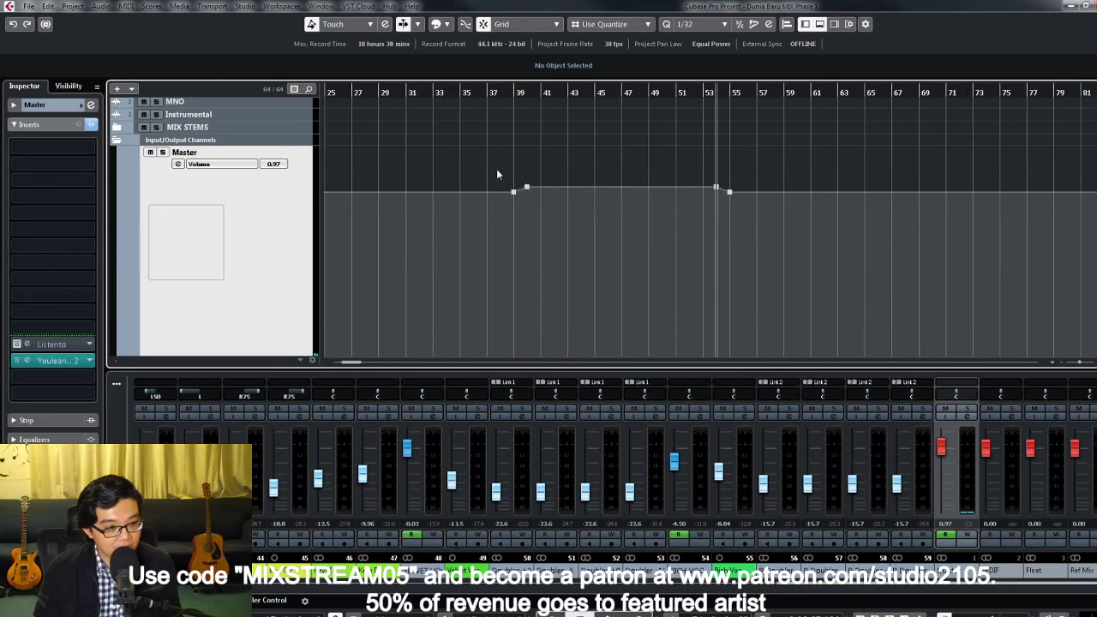
pyautogui.moveTo(493, 170); pyautogui.dragTo(763, 226)
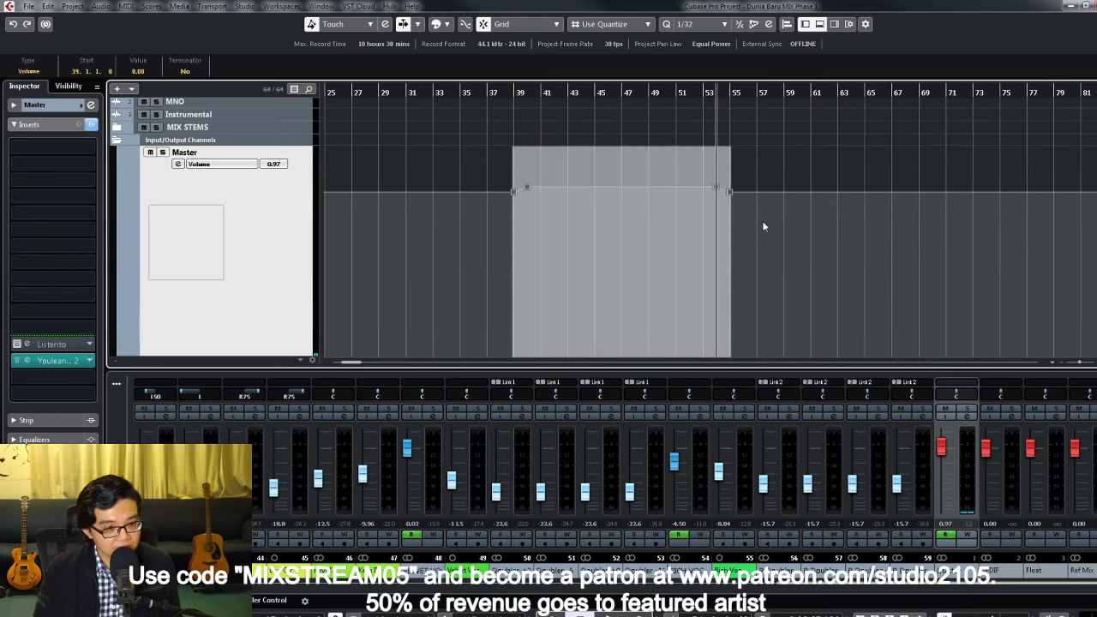
pyautogui.click(867, 121)
# Step: Play the second half of the song up to bar 72 to locate where the louder section starts
pyautogui.scroll(-5, 992, 151)
pyautogui.press('g')
pyautogui.press('g')
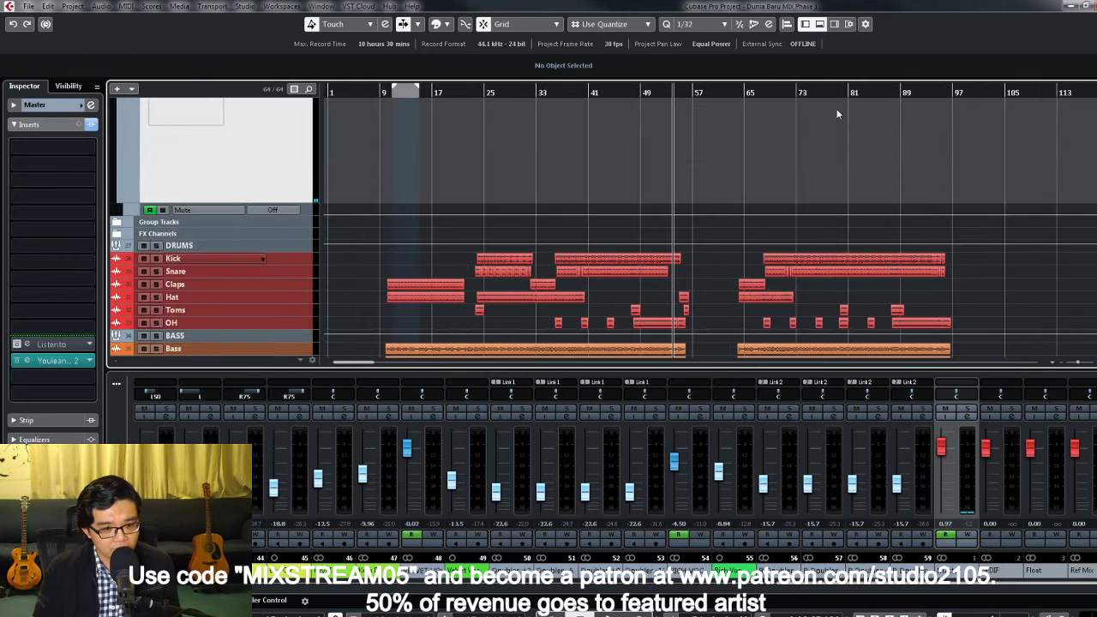
pyautogui.click(826, 92)
pyautogui.scroll(-5, 843, 162)
pyautogui.press('h')
pyautogui.press('h')
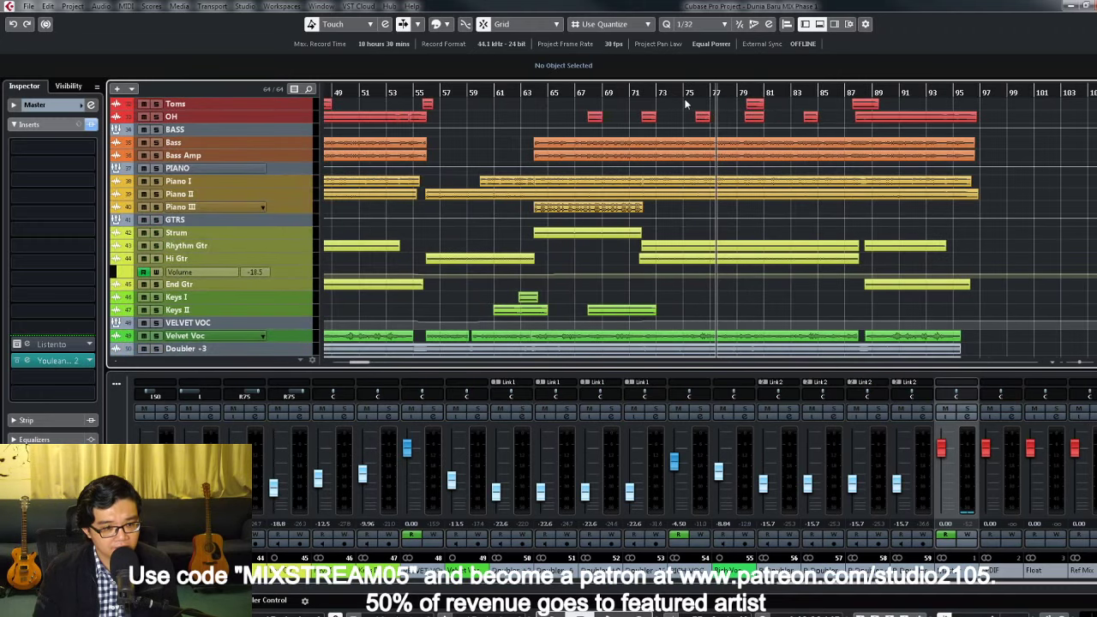
pyautogui.click(686, 104)
pyautogui.press('space')
pyautogui.press('h')
pyautogui.press('h')
pyautogui.press('h')
pyautogui.press('h')
pyautogui.press('h')
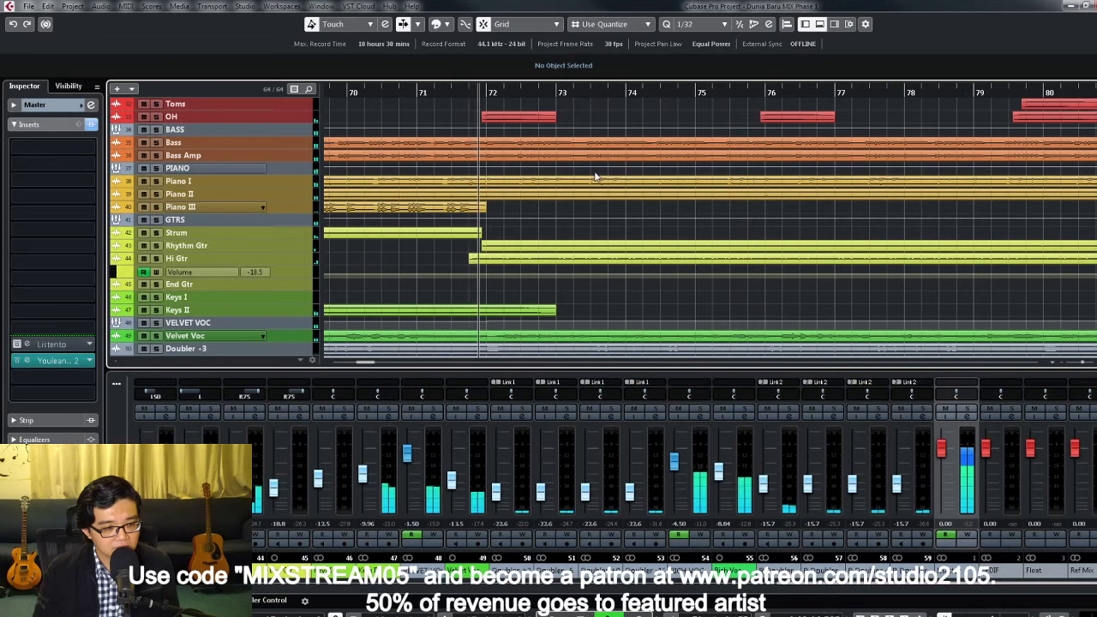
# Step: Place the cursor at bar 71 and paste the copied Master volume automation there
pyautogui.scroll(10, 592, 171)
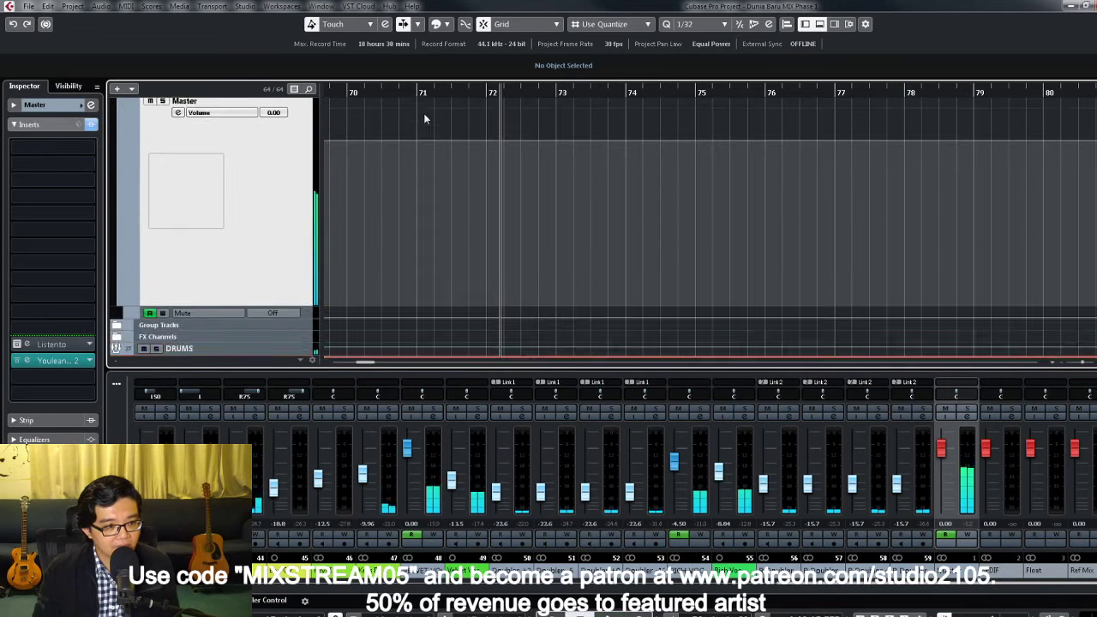
pyautogui.scroll(3, 424, 119)
pyautogui.press('h')
pyautogui.press('h')
pyautogui.press('h')
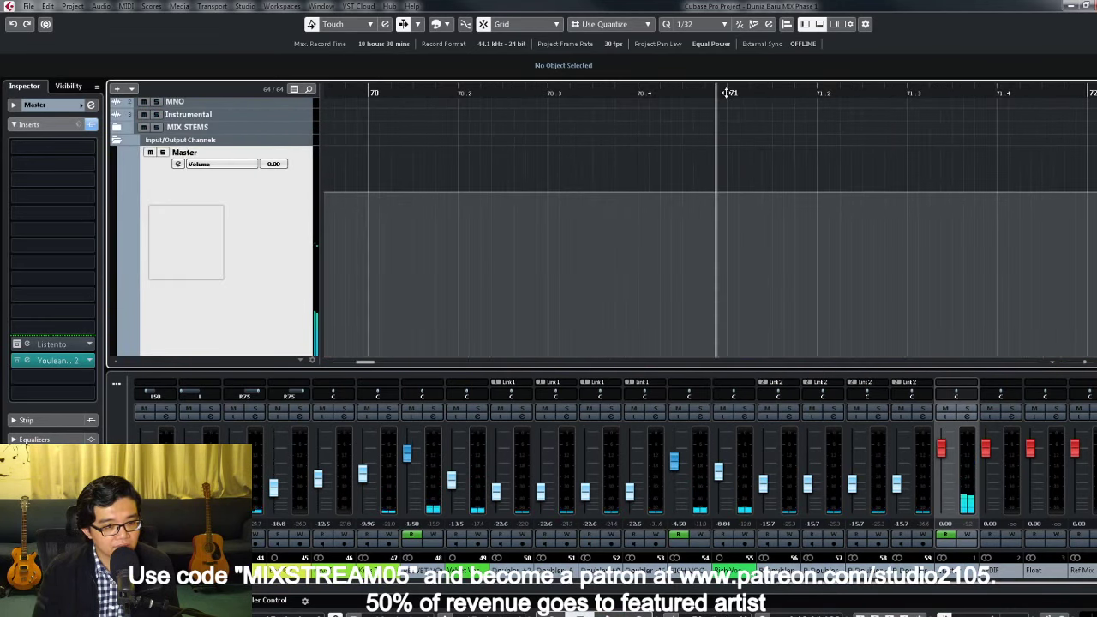
pyautogui.click(729, 93)
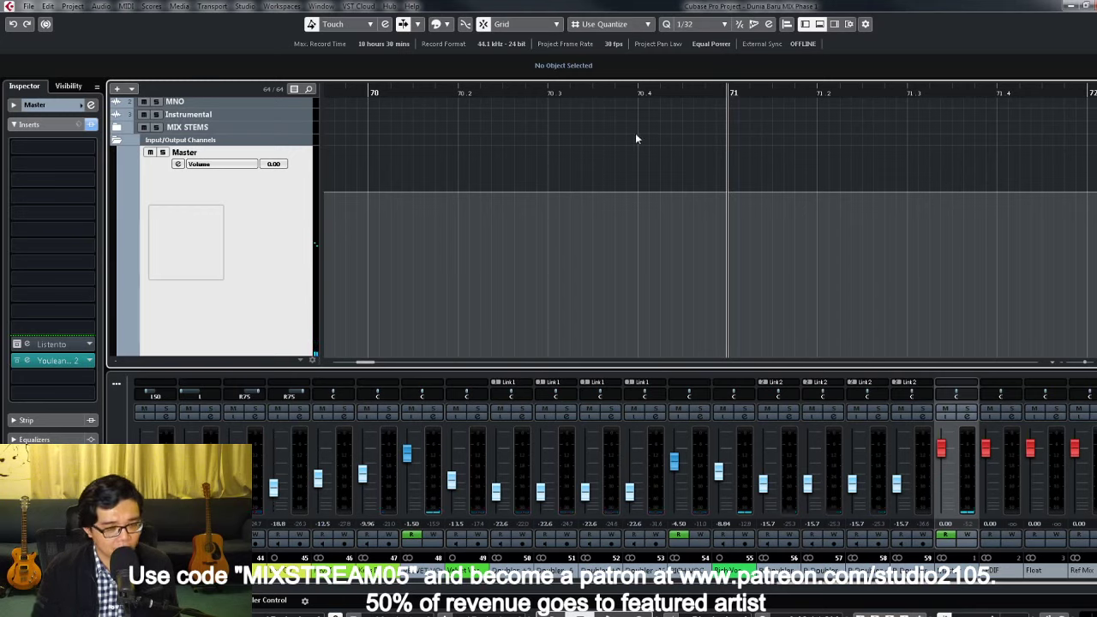
pyautogui.press('g')
pyautogui.press('g')
pyautogui.press('g')
pyautogui.press('g')
pyautogui.press('g')
pyautogui.press('g')
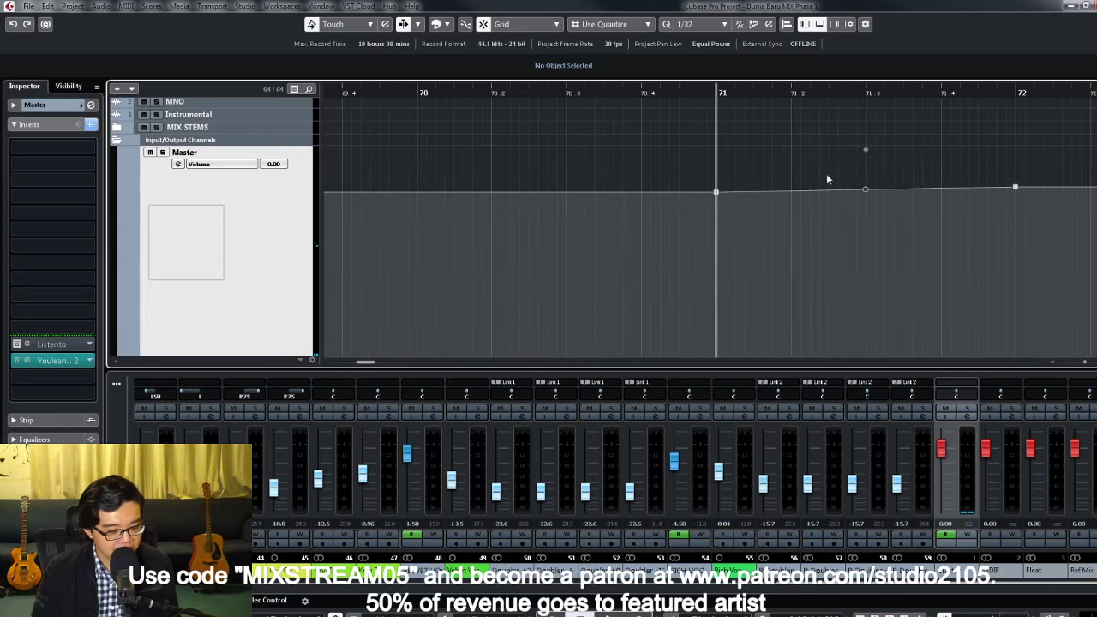
pyautogui.press('g')
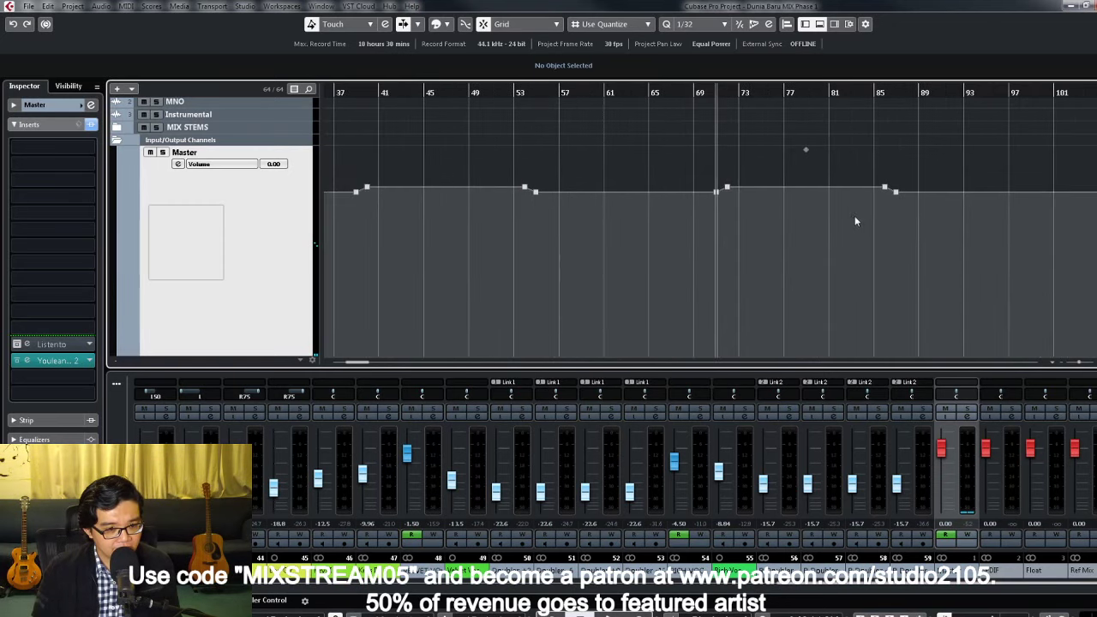
# Step: Delete the last two pasted Master volume points, just before bar 89, that form the closing drop
pyautogui.scroll(10, 883, 206)
pyautogui.scroll(-10, 949, 207)
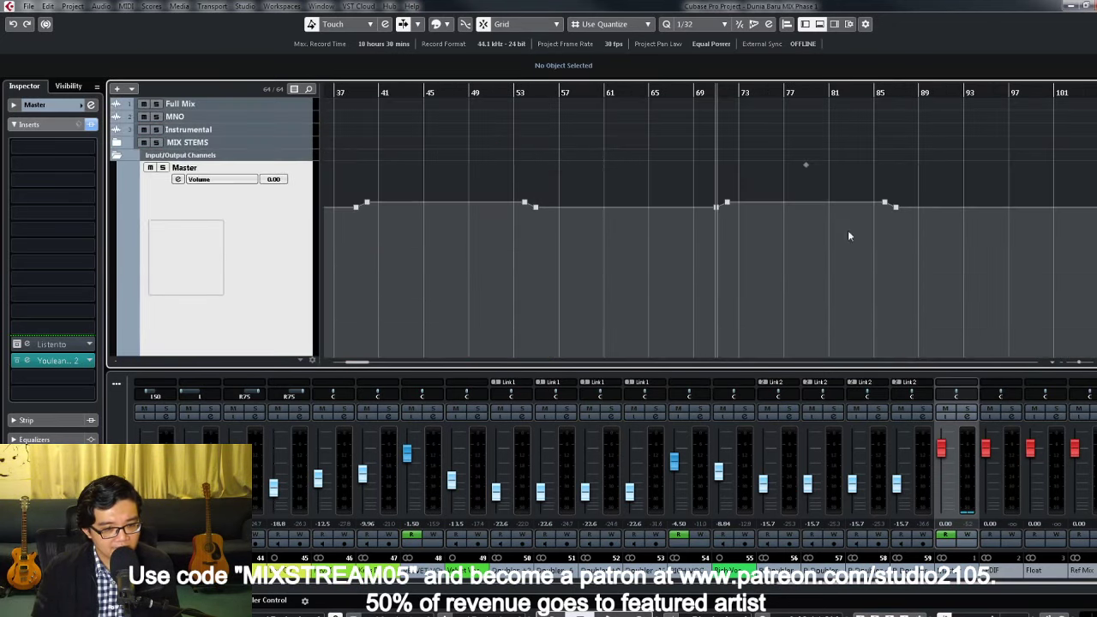
pyautogui.moveTo(939, 191); pyautogui.dragTo(939, 191)
pyautogui.press('Delete')
pyautogui.press('g')
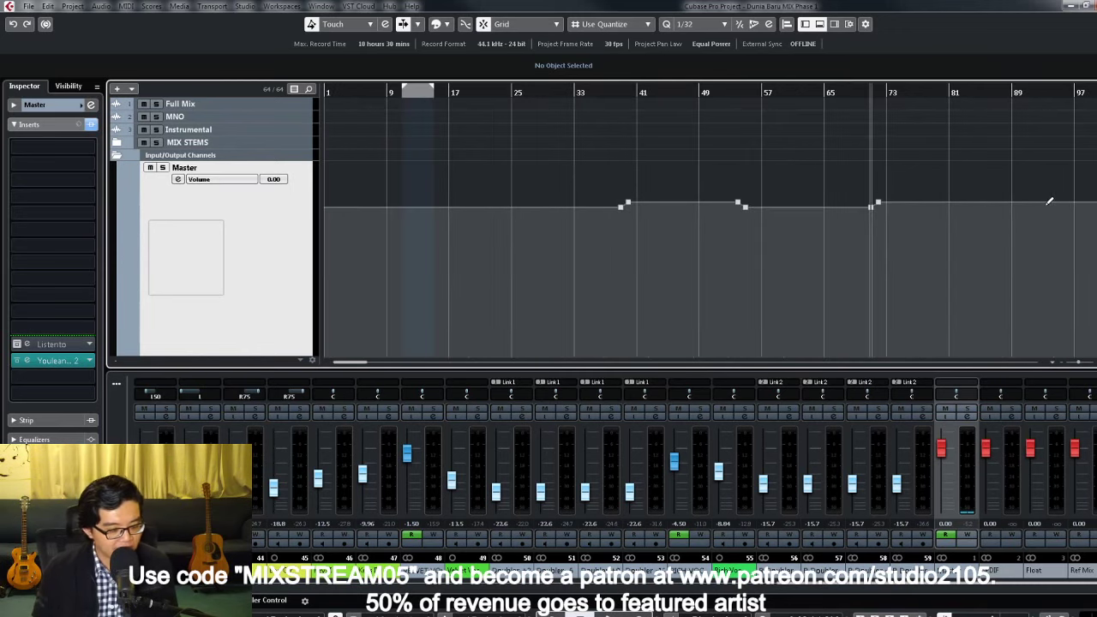
# Step: Reduce the Master track's height, unfold the VELVET VOC automation, and examine the automation across the guitar and vocal tracks
pyautogui.hotkey('shift', 'g')
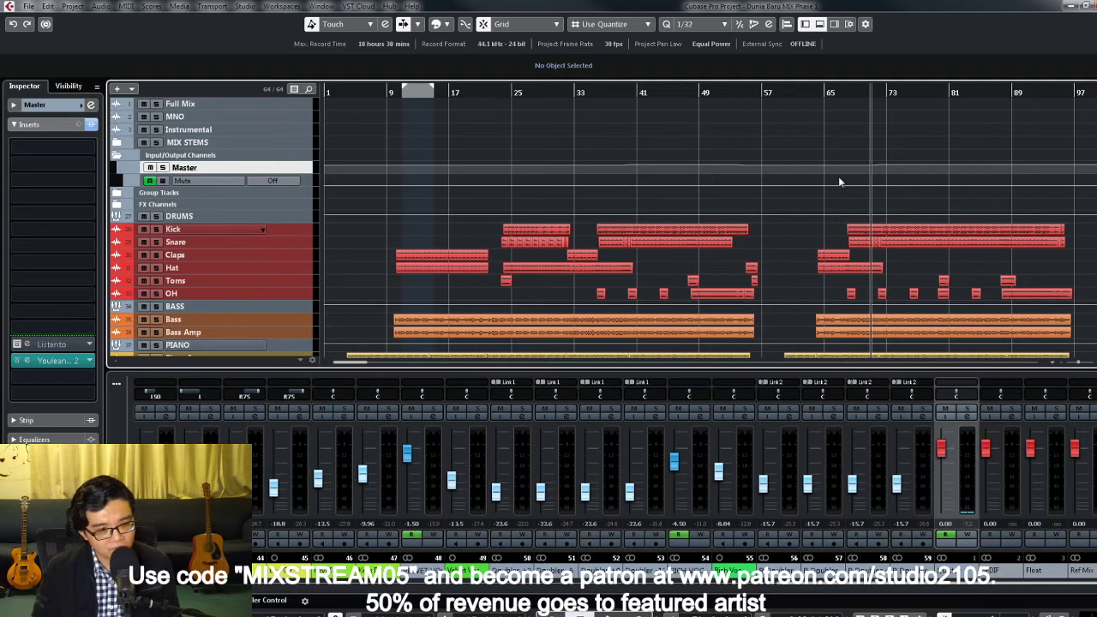
pyautogui.scroll(-10, 677, 199)
pyautogui.scroll(6, 686, 197)
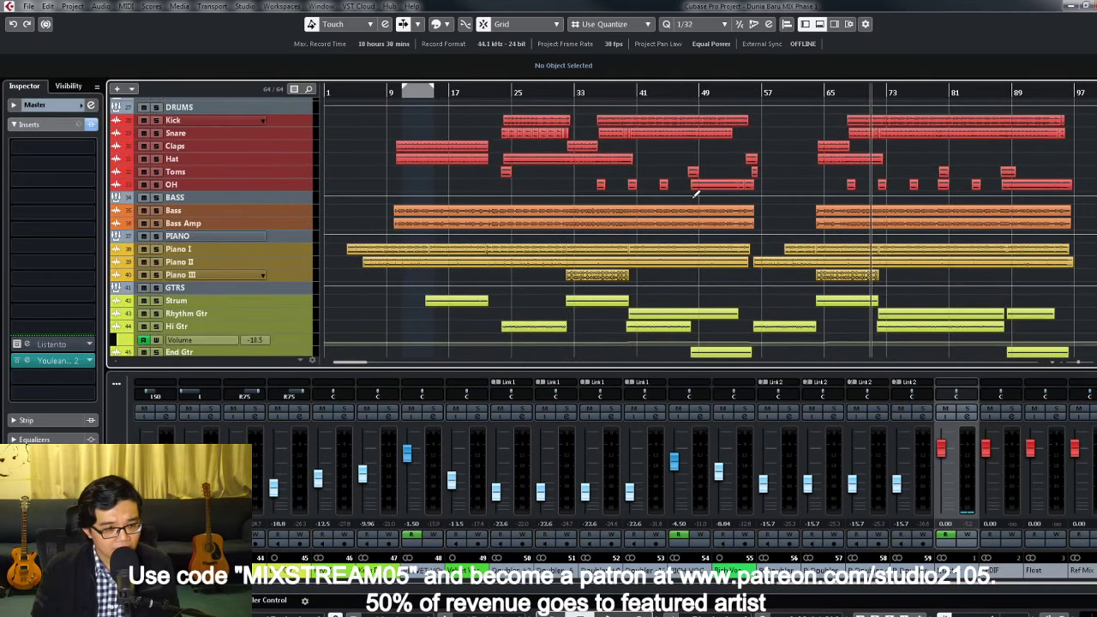
pyautogui.scroll(3, 695, 199)
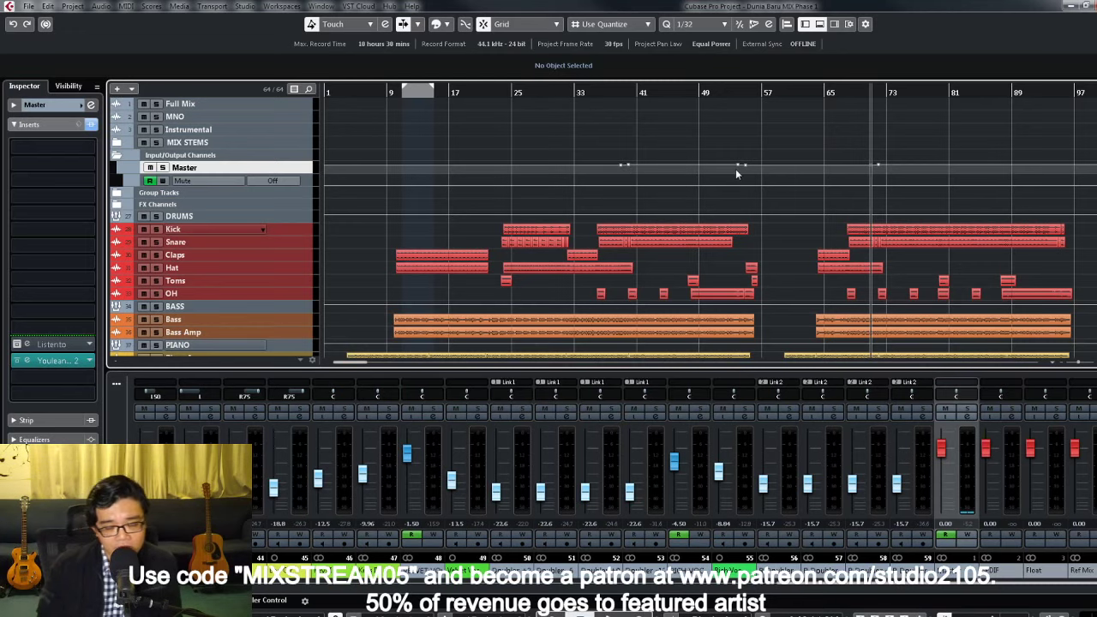
pyautogui.scroll(-8, 764, 304)
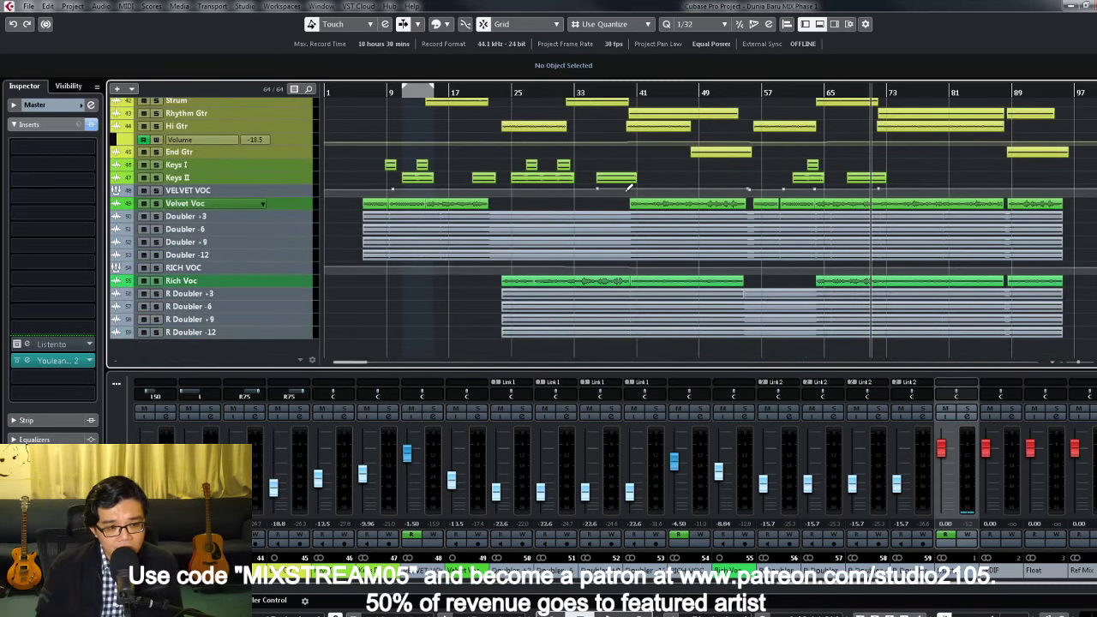
pyautogui.click(117, 196)
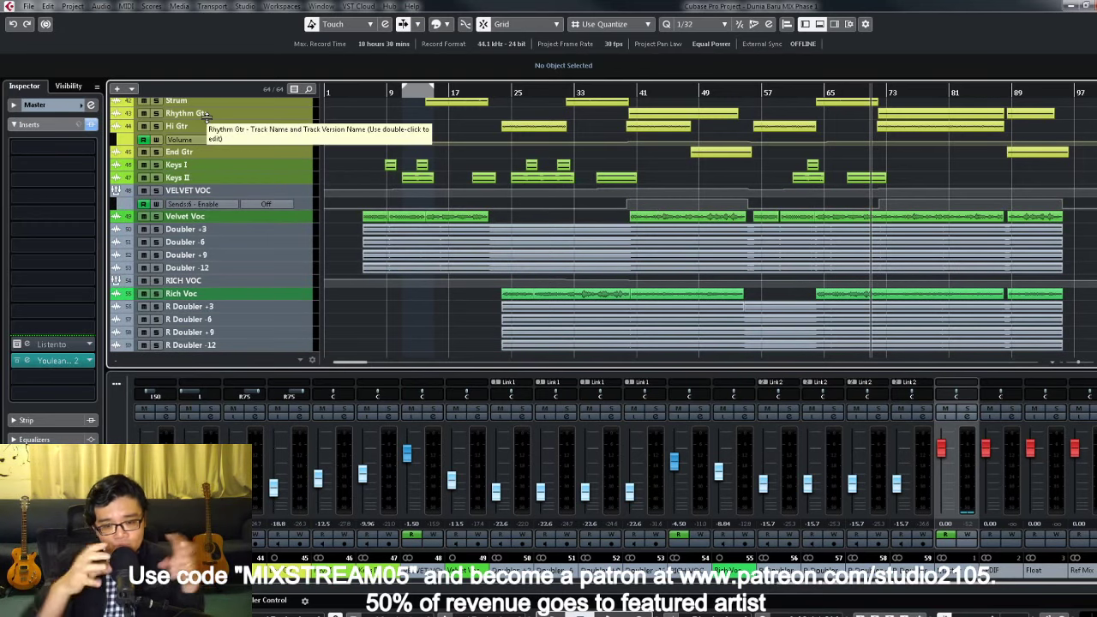
pyautogui.scroll(4, 751, 239)
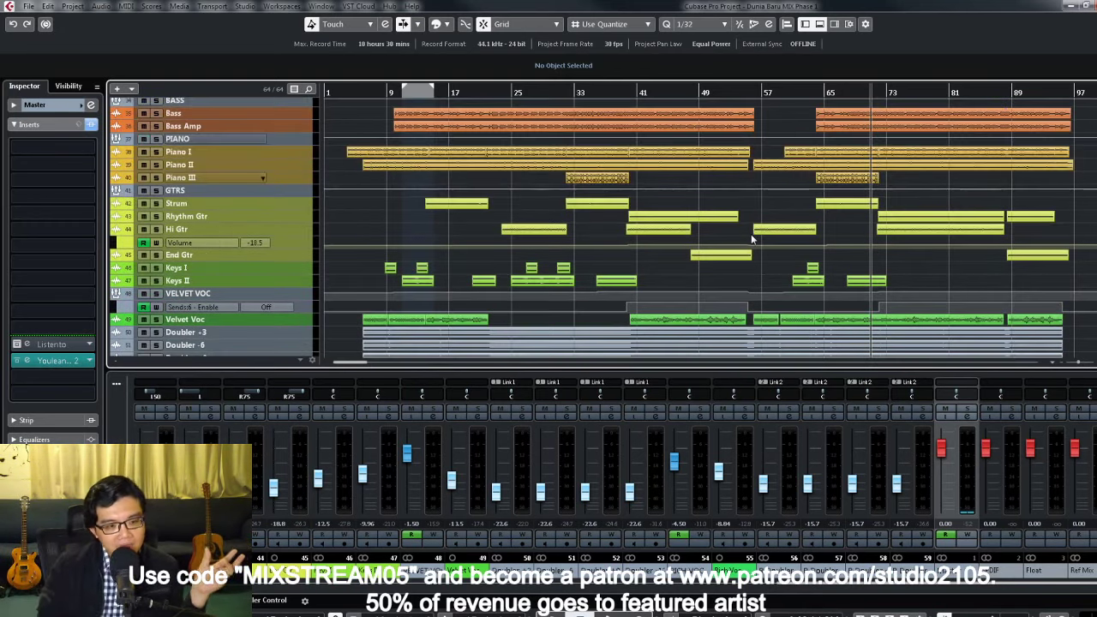
pyautogui.scroll(-2, 696, 242)
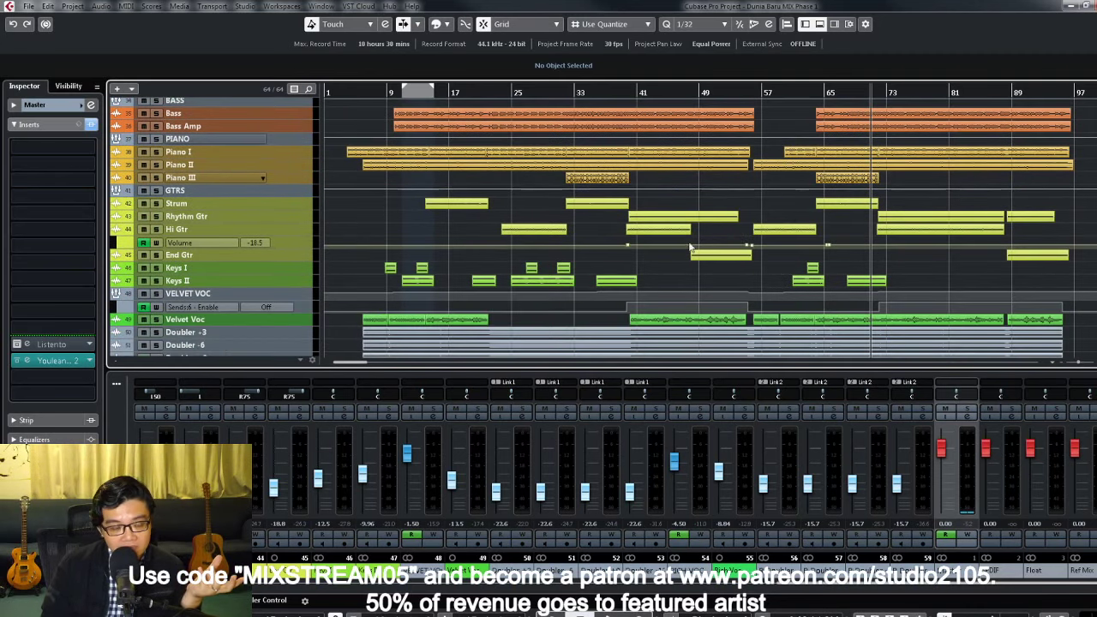
# Step: Hide the Mute automation lane beneath the Master track in the Input/Output Channels folder
pyautogui.scroll(3, 683, 215)
pyautogui.scroll(-3, 668, 216)
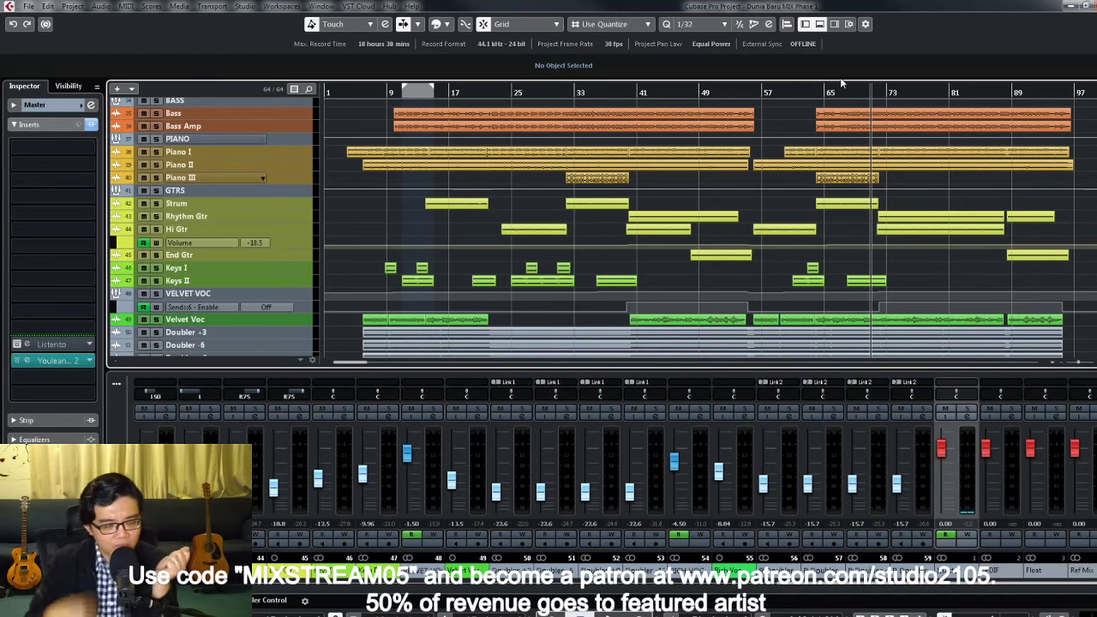
pyautogui.scroll(3, 673, 291)
pyautogui.scroll(2, 673, 291)
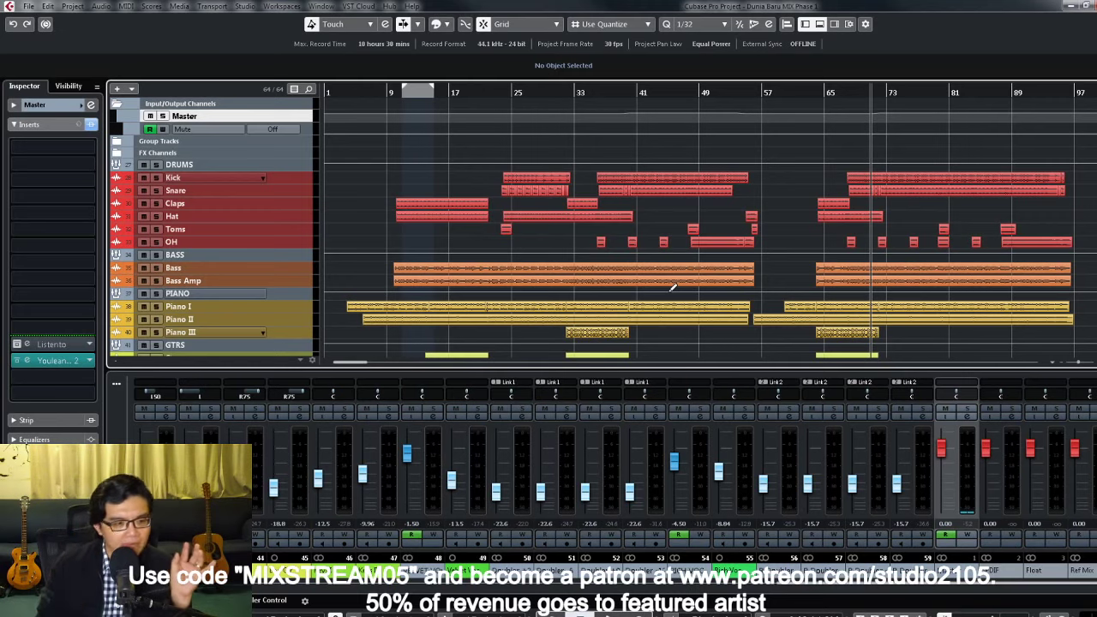
pyautogui.scroll(2, 722, 324)
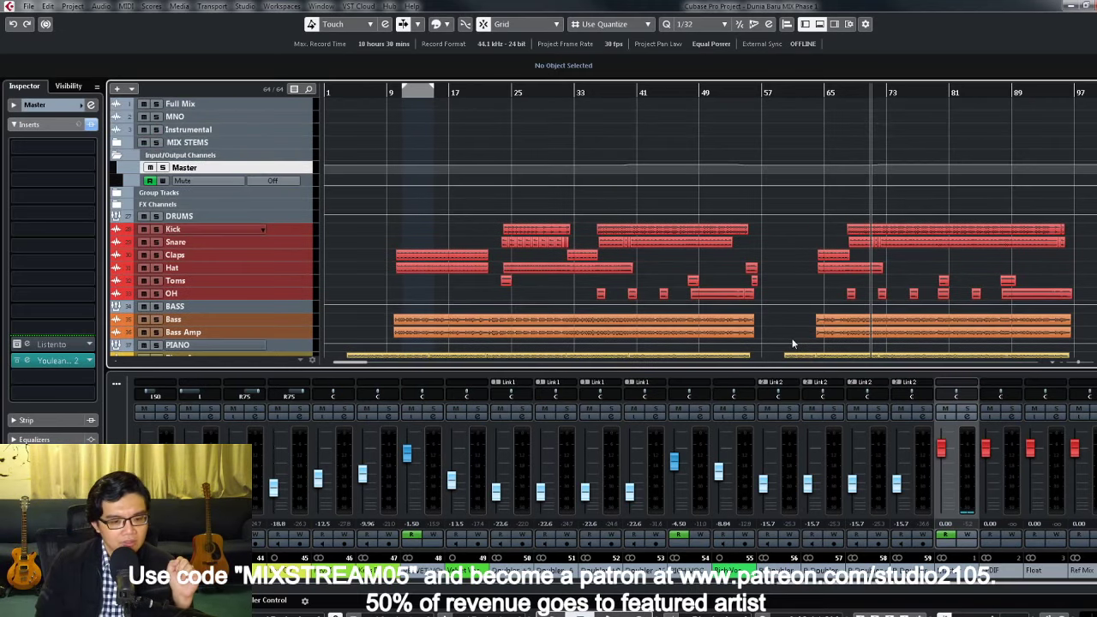
pyautogui.click(128, 179)
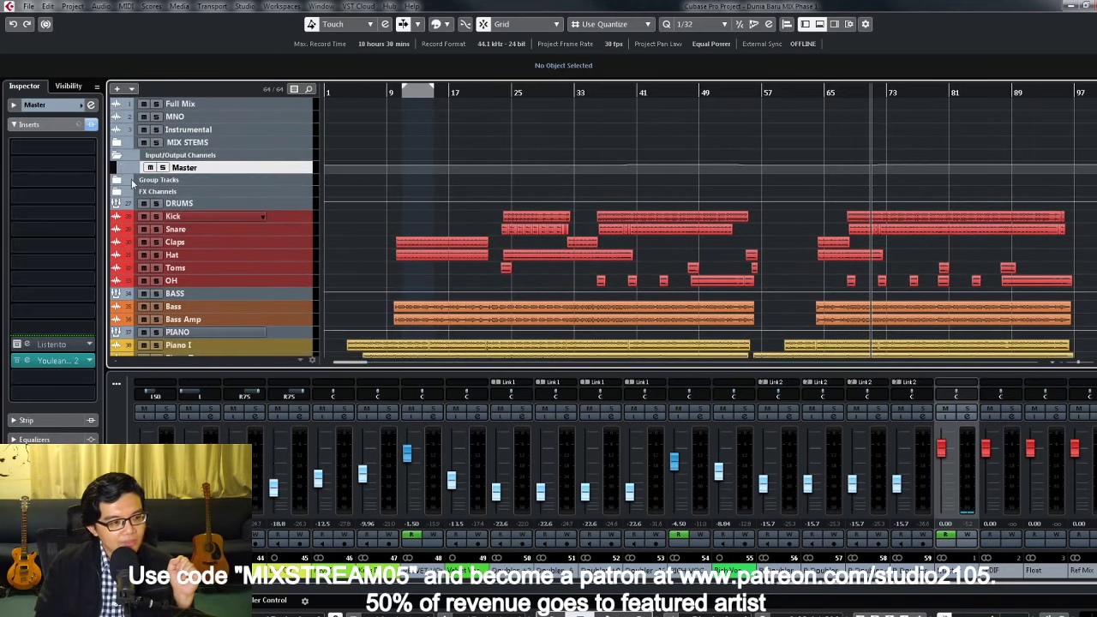
pyautogui.click(122, 168)
pyautogui.click(123, 168)
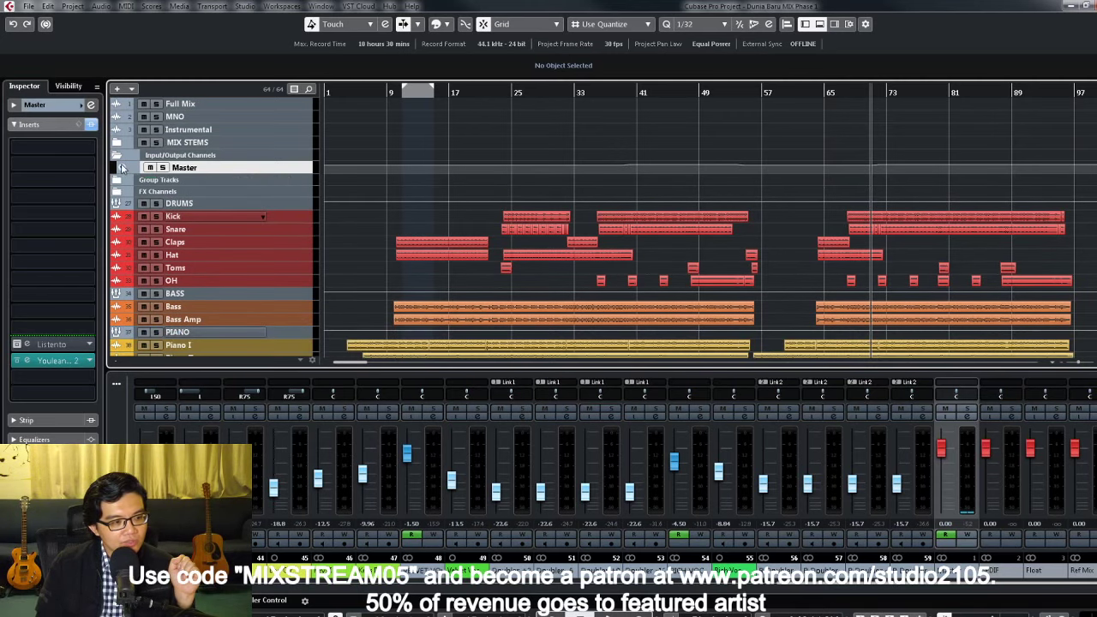
pyautogui.click(122, 168)
pyautogui.click(122, 168)
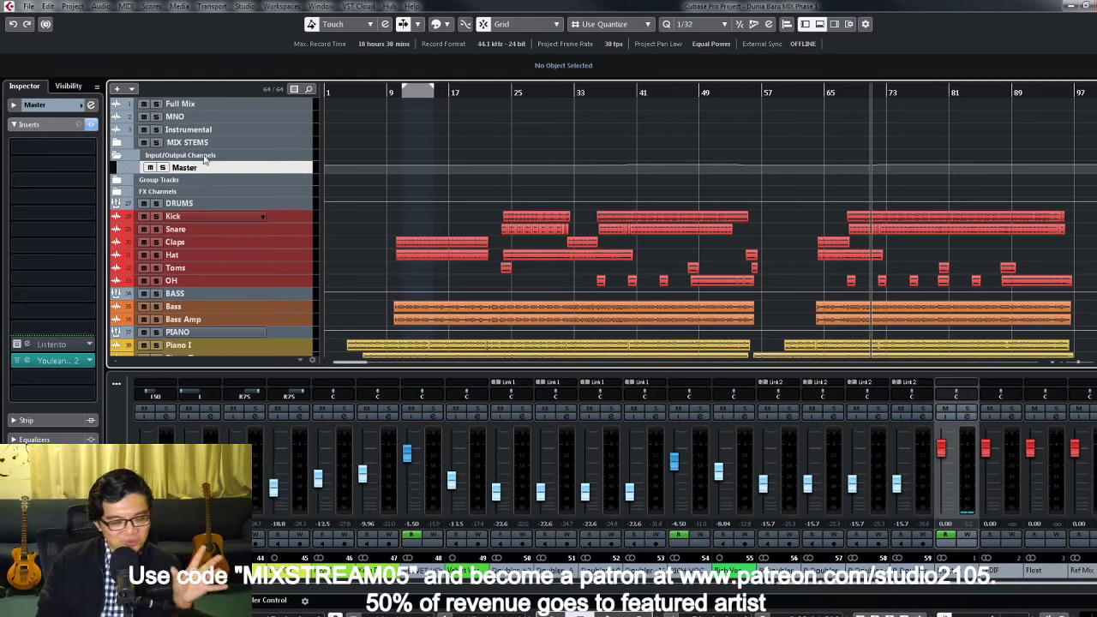
pyautogui.click(122, 167)
pyautogui.click(122, 167)
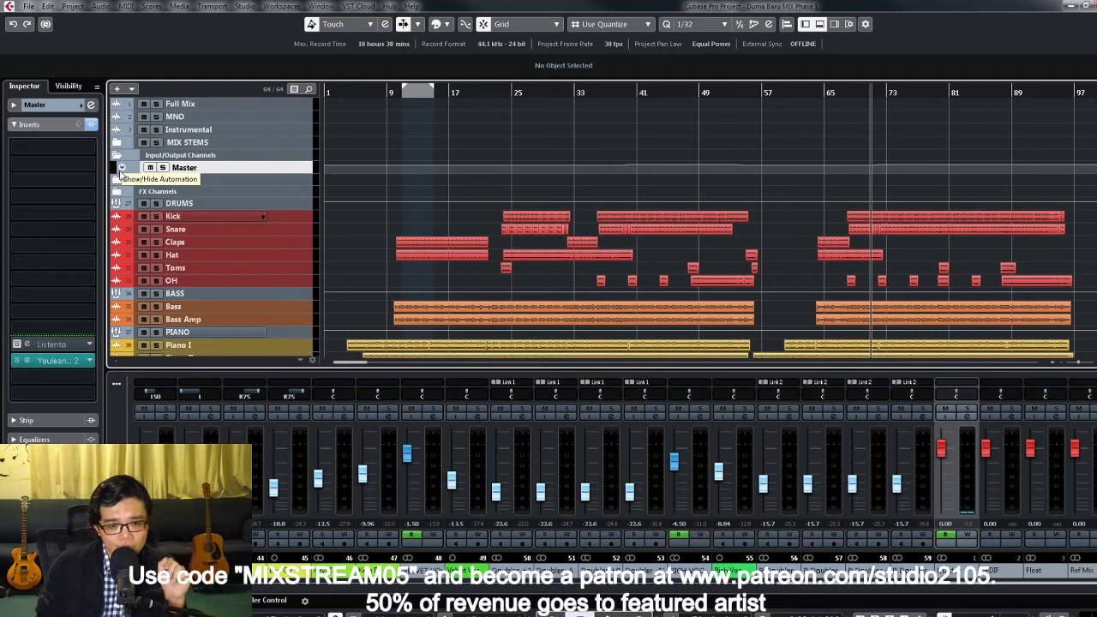
# Step: Play the song from near its beginning with the drum, bass, piano and guitar tracks in view
pyautogui.click(333, 94)
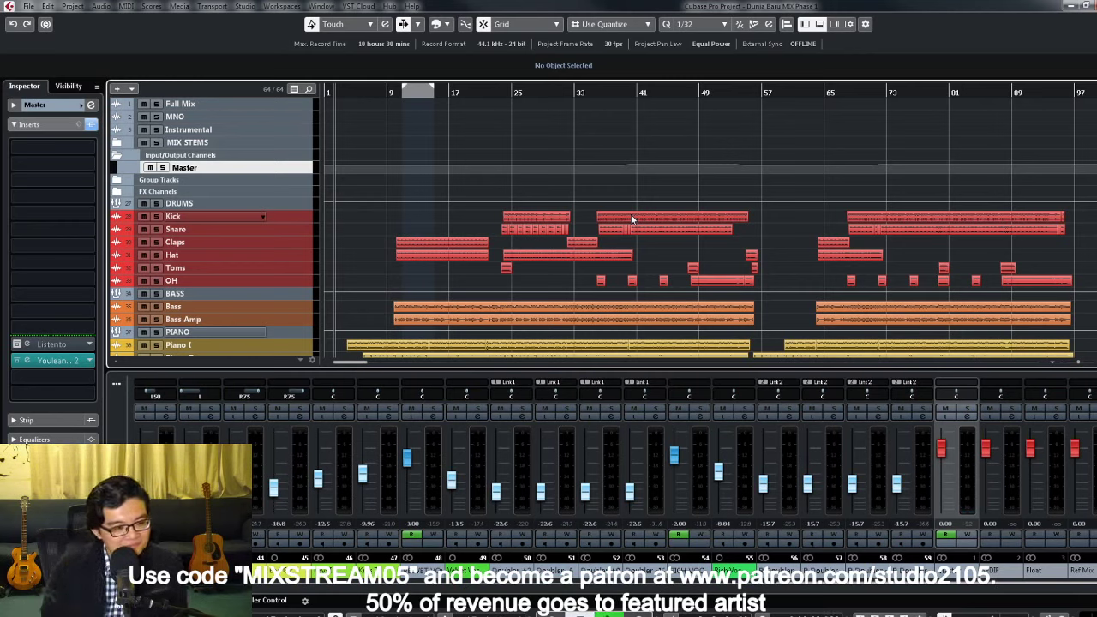
pyautogui.scroll(-4, 632, 219)
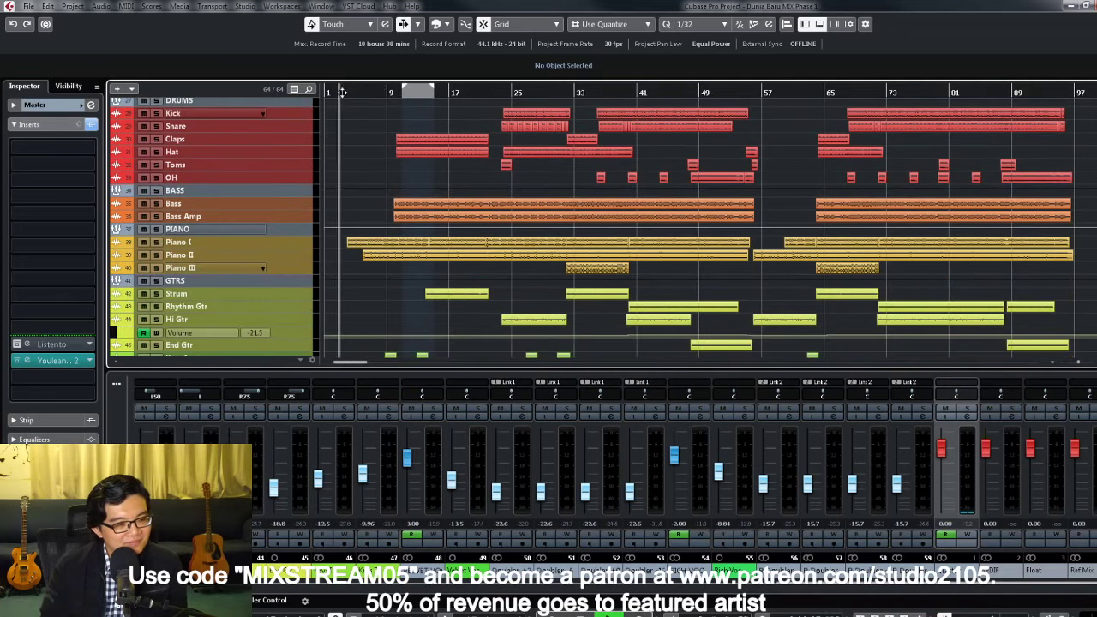
pyautogui.press('space')
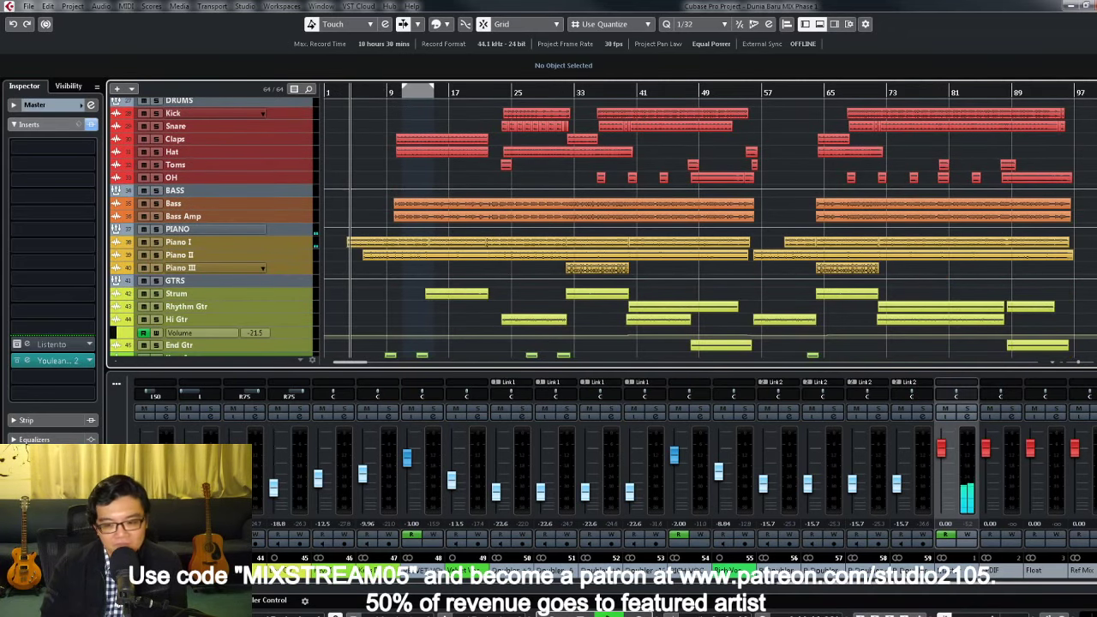